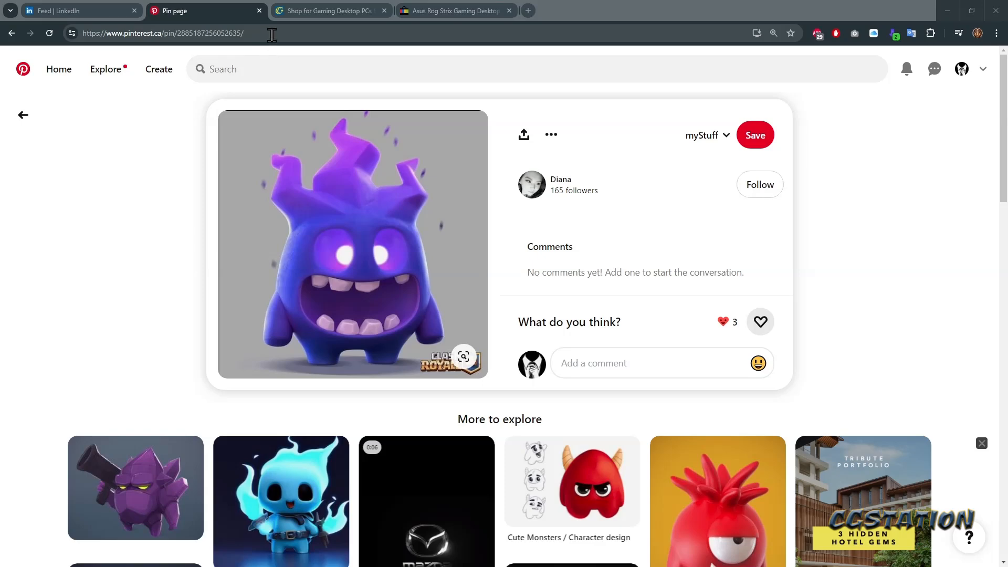
- Switch from the reference image's web page to Krita and add a new paint layer above the pasted monster picture
{"action": "left_click", "coordinate": [257, 34]}
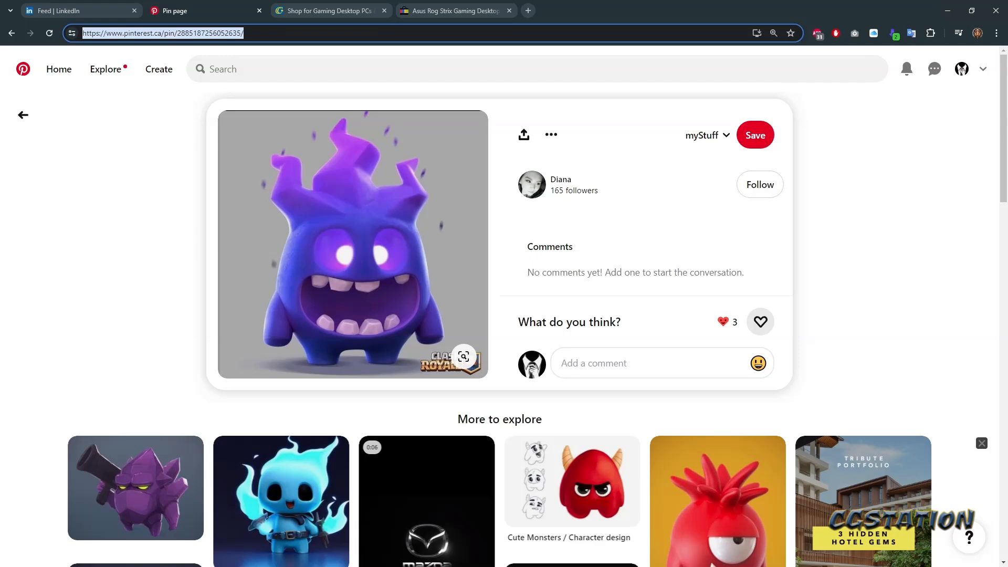
{"action": "key", "text": "super"}
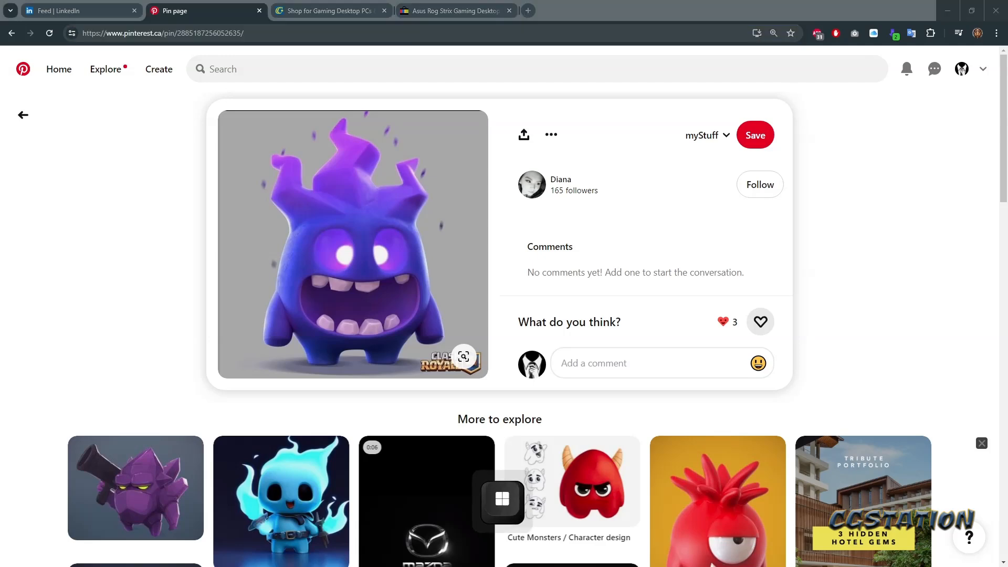
{"action": "key", "text": "alt+Tab"}
{"action": "middle_click_drag", "start_coordinate": [517, 300], "coordinate": [509, 363]}
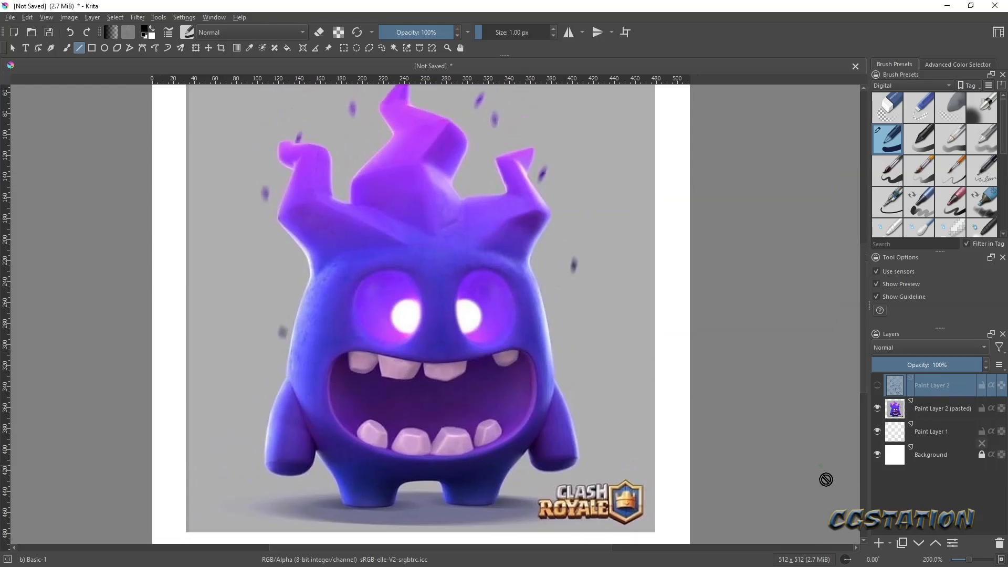
{"action": "left_click", "coordinate": [880, 544]}
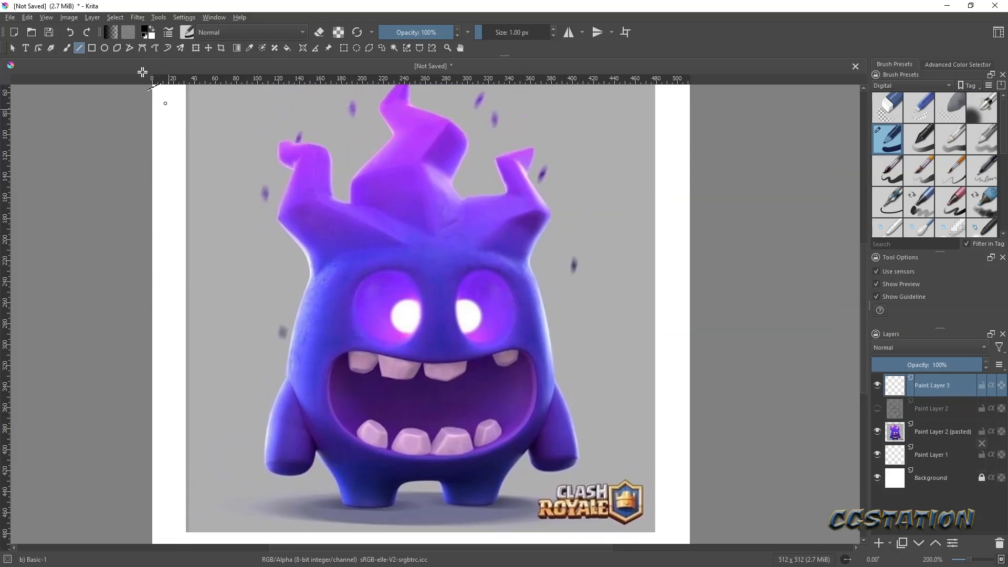
- Outline the monster's rounded body with a closed loop of straight black line segments, excluding the flames, arms and legs
{"action": "left_click_drag", "start_coordinate": [454, 315], "coordinate": [465, 273]}
{"action": "key", "text": "ctrl+z"}
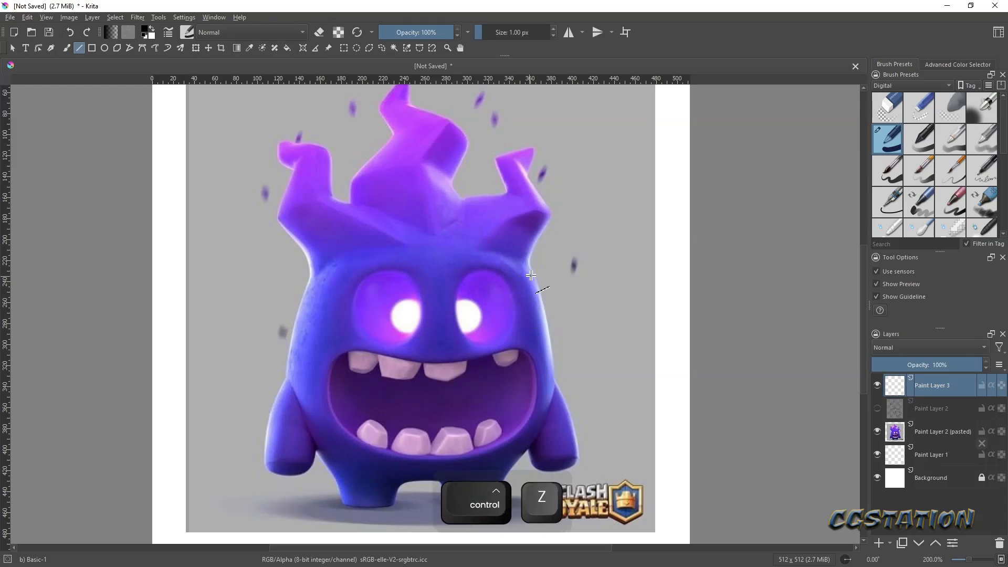
{"action": "mouse_move", "coordinate": [534, 273]}
{"action": "left_mouse_down"}
{"action": "mouse_move", "coordinate": [554, 388]}
{"action": "mouse_move", "coordinate": [528, 452]}
{"action": "mouse_move", "coordinate": [484, 475]}
{"action": "mouse_move", "coordinate": [493, 473]}
{"action": "mouse_move", "coordinate": [415, 480]}
{"action": "mouse_move", "coordinate": [332, 467]}
{"action": "mouse_move", "coordinate": [295, 400]}
{"action": "mouse_move", "coordinate": [290, 350]}
{"action": "mouse_move", "coordinate": [321, 254]}
{"action": "mouse_move", "coordinate": [465, 247]}
{"action": "left_mouse_up"}
{"action": "left_click_drag", "start_coordinate": [465, 247], "coordinate": [534, 274]}
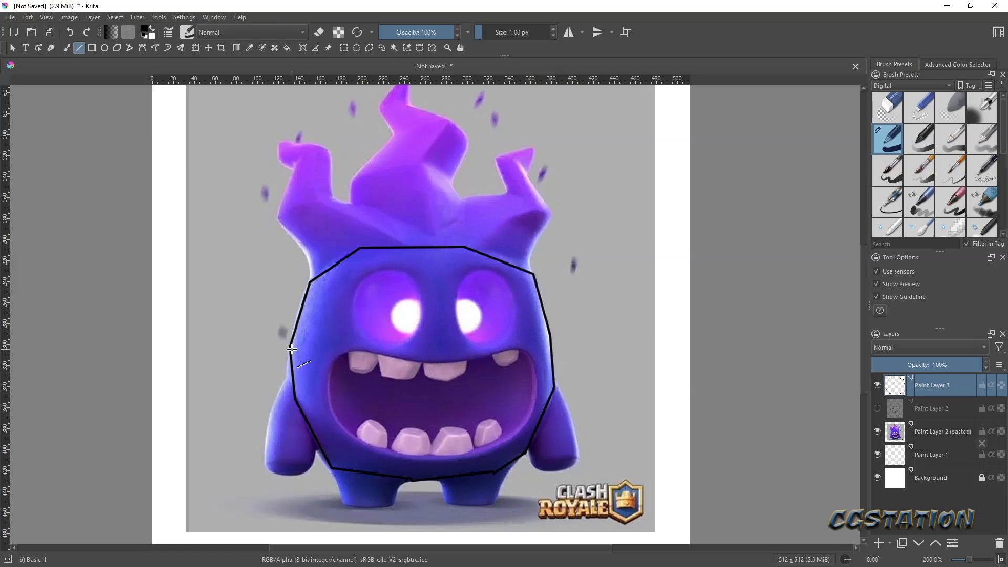
- Trace the eye on the image's right side with a closed loop of short straight lines
{"action": "left_click_drag", "start_coordinate": [517, 327], "coordinate": [510, 280]}
{"action": "left_click_drag", "start_coordinate": [510, 280], "coordinate": [486, 268]}
{"action": "mouse_move", "coordinate": [476, 270]}
{"action": "left_mouse_down"}
{"action": "mouse_move", "coordinate": [455, 282]}
{"action": "mouse_move", "coordinate": [456, 314]}
{"action": "left_mouse_up"}
{"action": "left_click_drag", "start_coordinate": [456, 314], "coordinate": [462, 337]}
{"action": "mouse_move", "coordinate": [462, 336]}
{"action": "left_mouse_down"}
{"action": "mouse_move", "coordinate": [504, 341]}
{"action": "mouse_move", "coordinate": [518, 321]}
{"action": "left_mouse_up"}
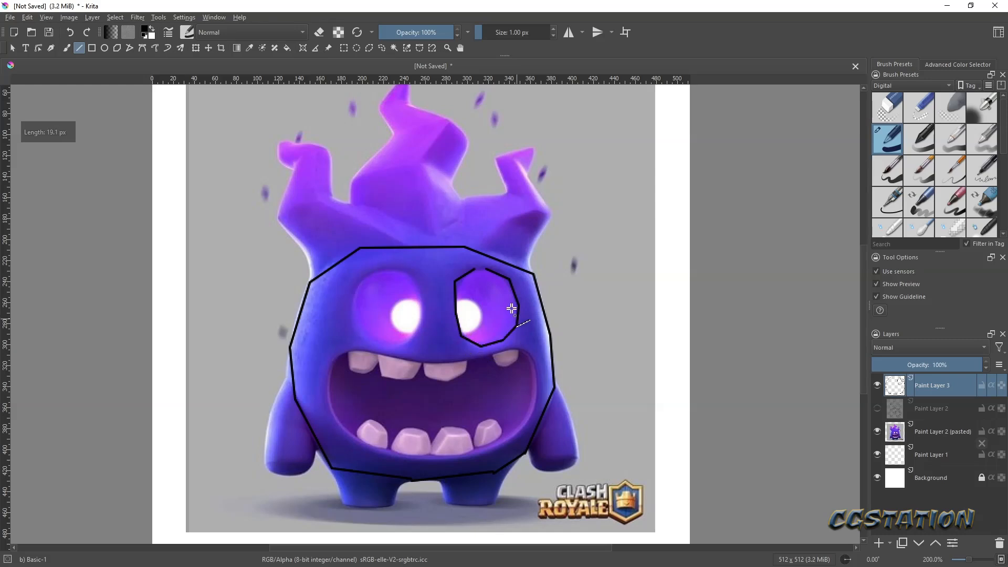
{"action": "left_click_drag", "start_coordinate": [483, 268], "coordinate": [483, 268]}
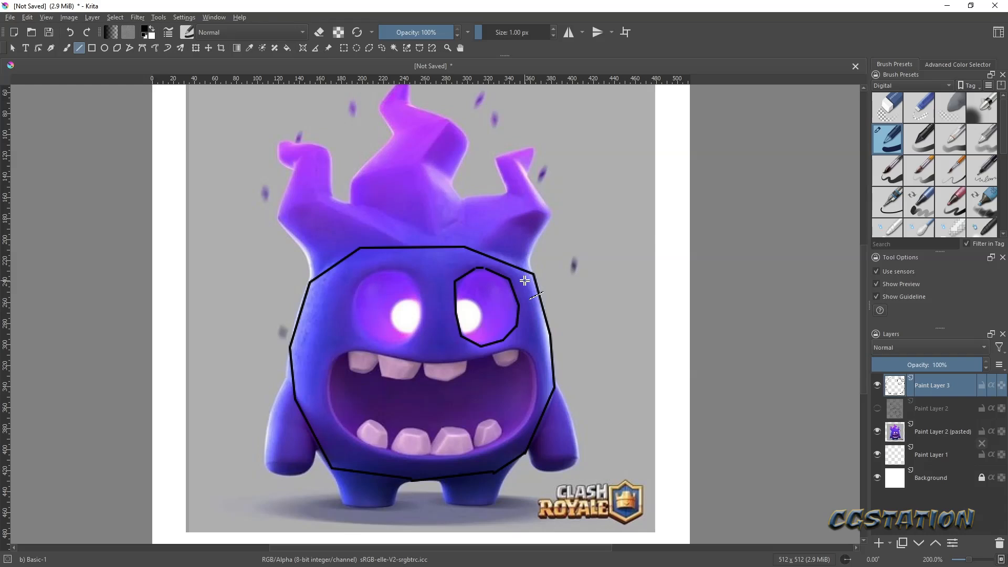
- Draw a straight-segment loop around both eyes, passing above the mouth and across the forehead
{"action": "left_click_drag", "start_coordinate": [525, 281], "coordinate": [517, 342]}
{"action": "left_click_drag", "start_coordinate": [518, 342], "coordinate": [486, 354]}
{"action": "left_click_drag", "start_coordinate": [487, 354], "coordinate": [452, 349]}
{"action": "left_click_drag", "start_coordinate": [452, 348], "coordinate": [429, 349]}
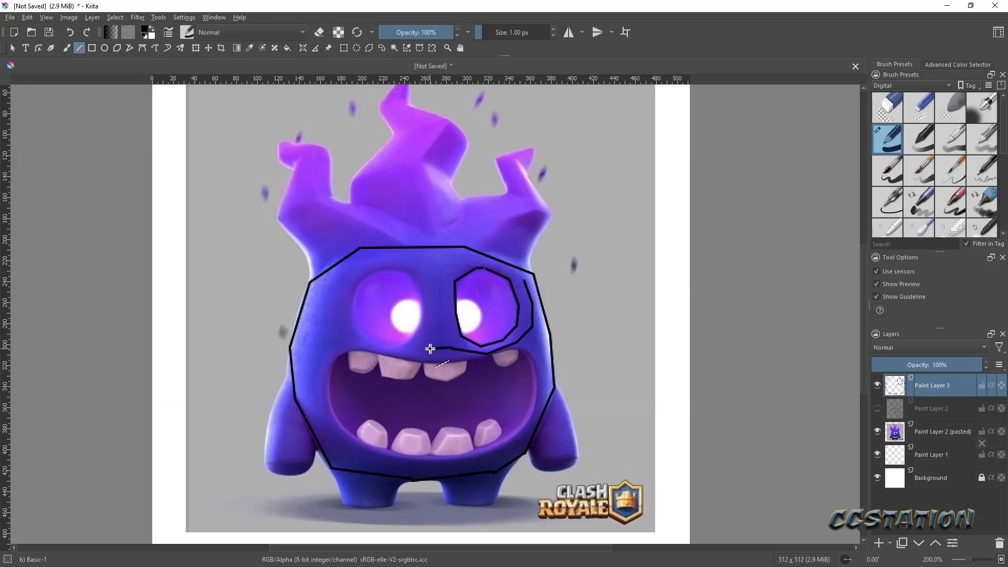
{"action": "mouse_move", "coordinate": [430, 349]}
{"action": "left_mouse_down"}
{"action": "mouse_move", "coordinate": [376, 350]}
{"action": "mouse_move", "coordinate": [328, 319]}
{"action": "mouse_move", "coordinate": [351, 267]}
{"action": "mouse_move", "coordinate": [418, 254]}
{"action": "mouse_move", "coordinate": [437, 261]}
{"action": "left_mouse_up"}
{"action": "mouse_move", "coordinate": [436, 261]}
{"action": "left_mouse_down"}
{"action": "mouse_move", "coordinate": [476, 254]}
{"action": "mouse_move", "coordinate": [534, 275]}
{"action": "left_mouse_up"}
- Trace the eye on the image's left side with straight lines and add a second line loop around the eye area
{"action": "left_click_drag", "start_coordinate": [397, 269], "coordinate": [364, 280]}
{"action": "mouse_move", "coordinate": [358, 286]}
{"action": "left_mouse_down"}
{"action": "mouse_move", "coordinate": [366, 337]}
{"action": "mouse_move", "coordinate": [403, 348]}
{"action": "mouse_move", "coordinate": [420, 331]}
{"action": "left_mouse_up"}
{"action": "left_click_drag", "start_coordinate": [416, 329], "coordinate": [422, 311]}
{"action": "left_click_drag", "start_coordinate": [422, 310], "coordinate": [421, 283]}
{"action": "left_click_drag", "start_coordinate": [421, 283], "coordinate": [397, 267]}
{"action": "mouse_move", "coordinate": [343, 308]}
{"action": "left_mouse_down"}
{"action": "mouse_move", "coordinate": [366, 270]}
{"action": "mouse_move", "coordinate": [434, 257]}
{"action": "mouse_move", "coordinate": [502, 269]}
{"action": "mouse_move", "coordinate": [522, 298]}
{"action": "mouse_move", "coordinate": [520, 328]}
{"action": "mouse_move", "coordinate": [490, 347]}
{"action": "mouse_move", "coordinate": [379, 346]}
{"action": "mouse_move", "coordinate": [361, 340]}
{"action": "mouse_move", "coordinate": [342, 305]}
{"action": "left_mouse_up"}
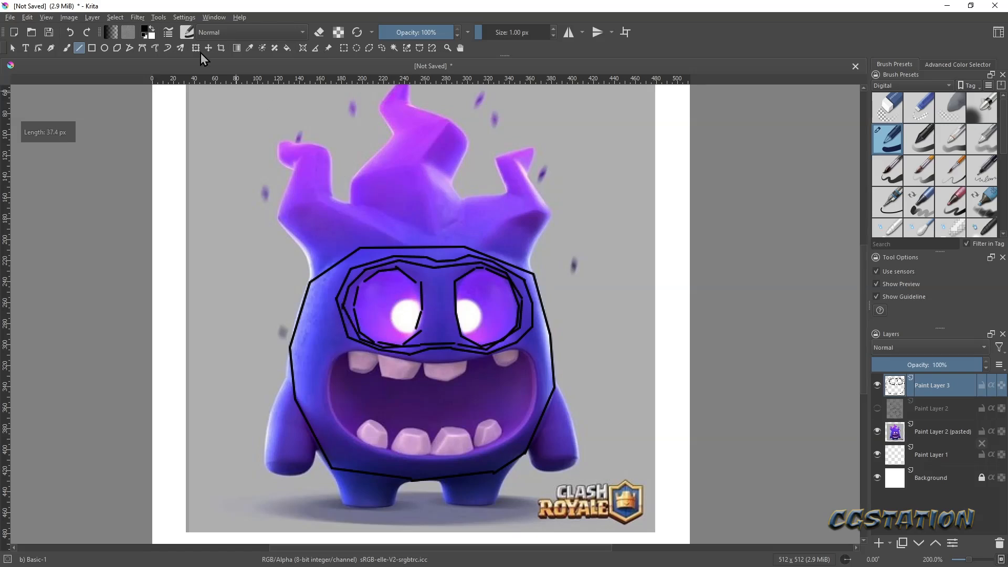
- Draw a closed angular loop inside the left-side eye with the Bezier Curve tool
{"action": "left_click", "coordinate": [141, 48]}
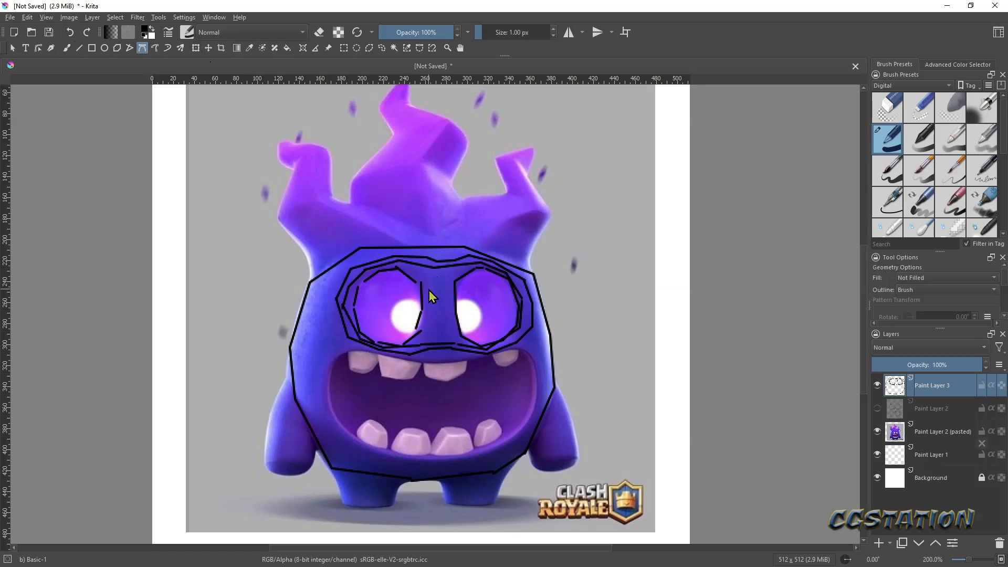
{"action": "left_click_drag", "start_coordinate": [410, 280], "coordinate": [410, 281]}
{"action": "left_click", "coordinate": [419, 304]}
{"action": "left_click", "coordinate": [370, 335]}
{"action": "left_click", "coordinate": [395, 274]}
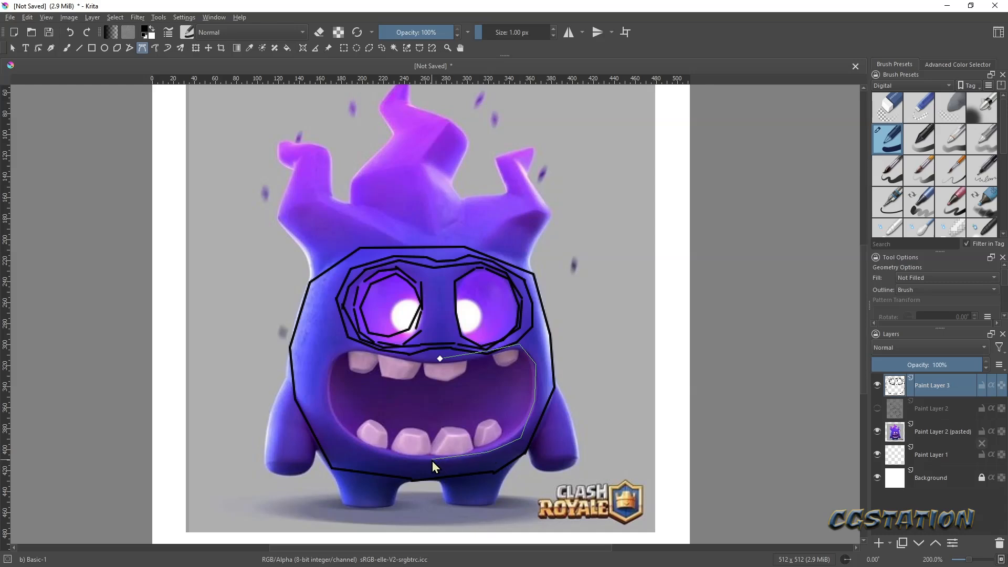
- Trace the right half of the mouth with an outer edge path and a parallel path just inside it
{"action": "key", "text": "Return"}
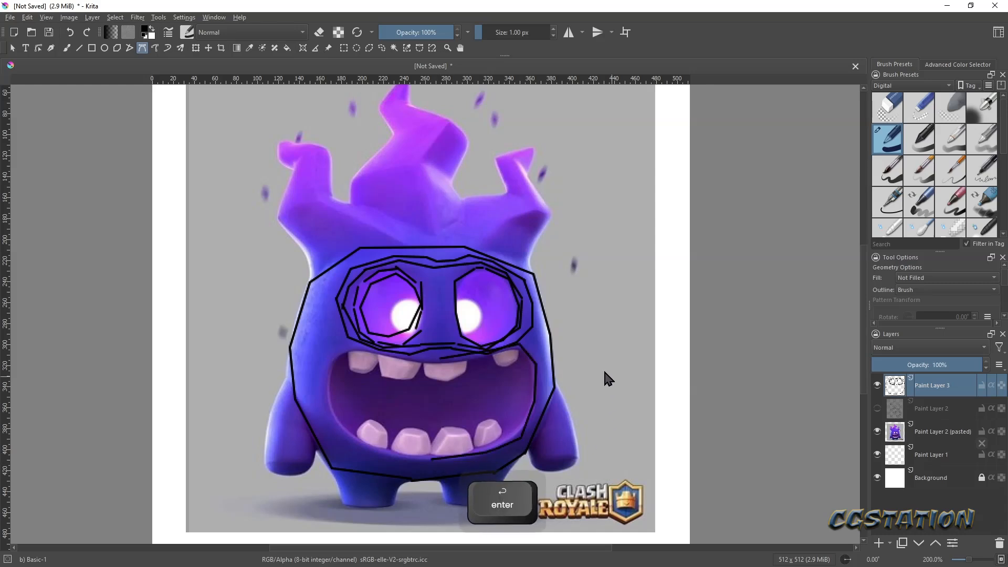
{"action": "left_click", "coordinate": [443, 365]}
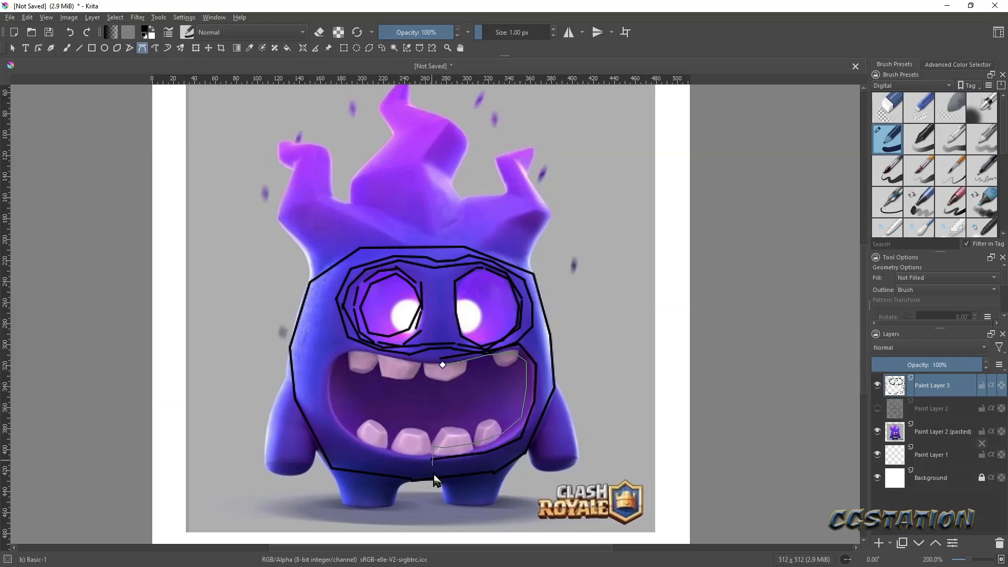
{"action": "key", "text": "Return"}
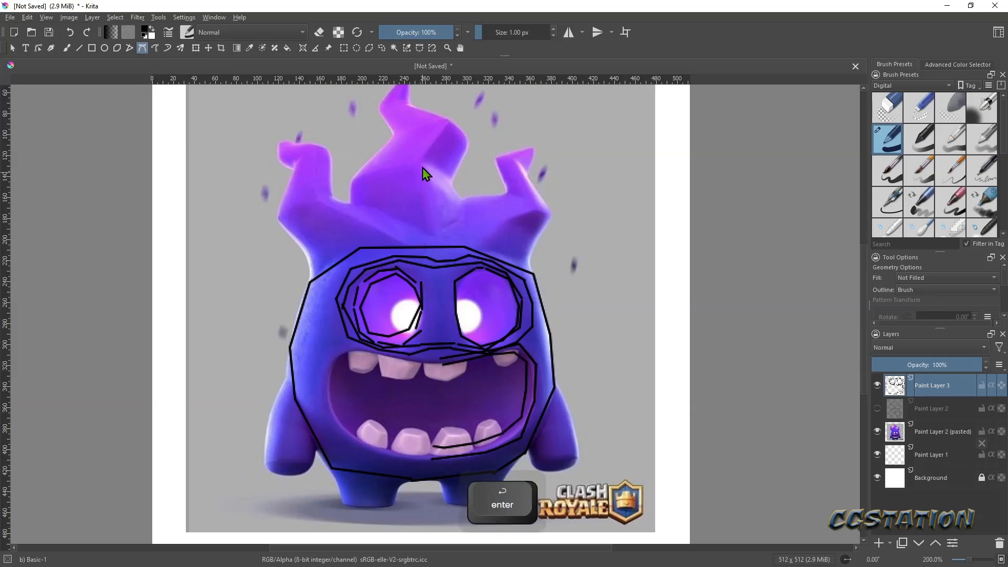
- Draw a vertical symmetry line through the middle of the monster from the flame down below the feet
{"action": "left_click", "coordinate": [436, 86]}
{"action": "left_click", "coordinate": [436, 524]}
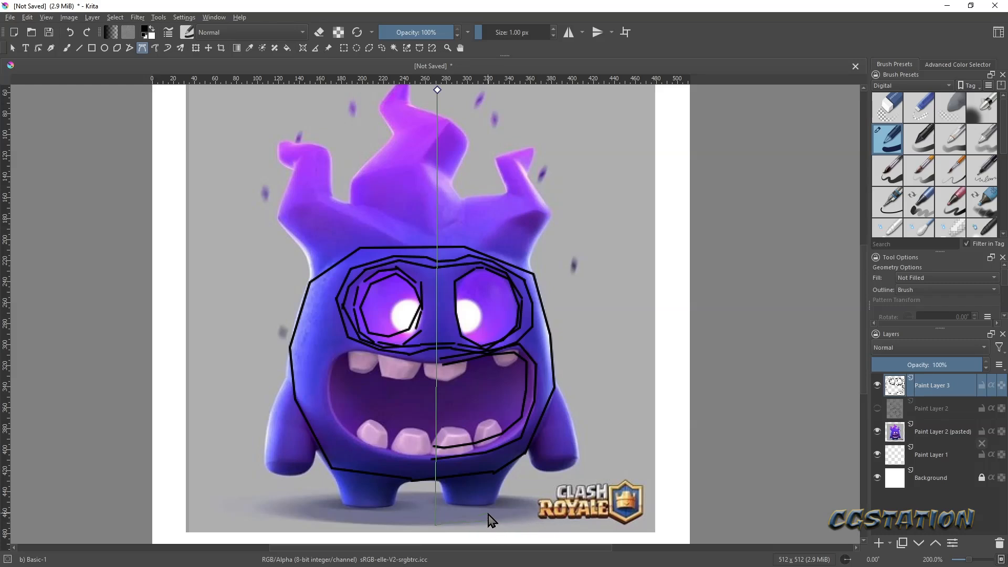
{"action": "key", "text": "Return"}
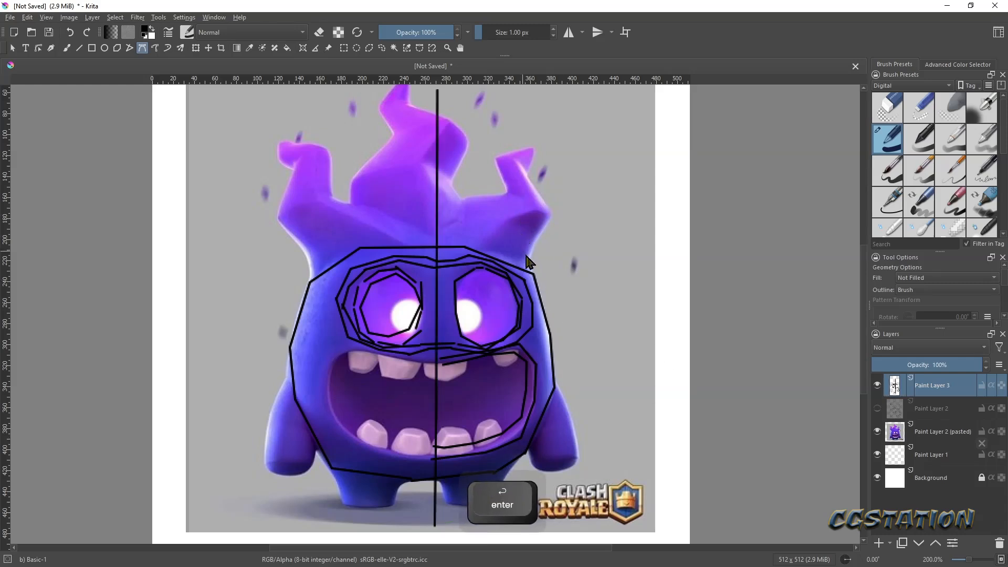
{"action": "left_click_drag", "start_coordinate": [530, 262], "coordinate": [540, 188]}
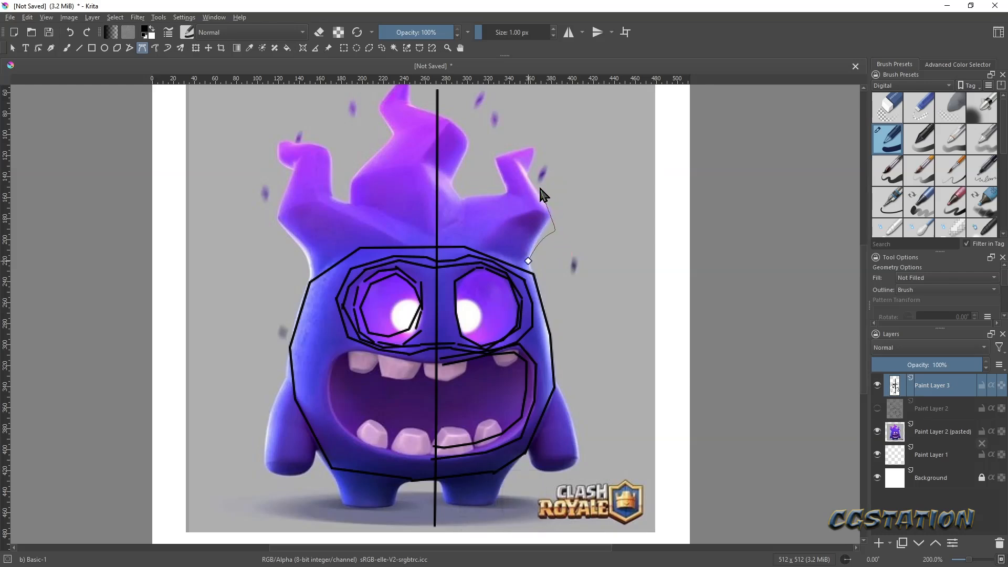
{"action": "key", "text": "ctrl+z"}
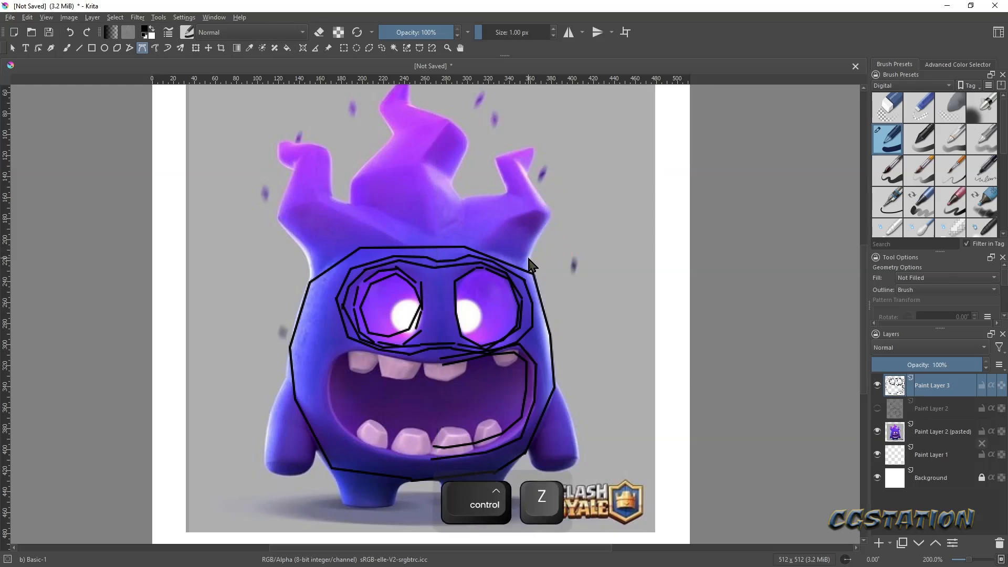
{"action": "key", "text": "ctrl+shift+z"}
- Trace the right-hand horn flame as a closed angular path from the body's upper edge to the centre line and back
{"action": "left_click", "coordinate": [529, 261]}
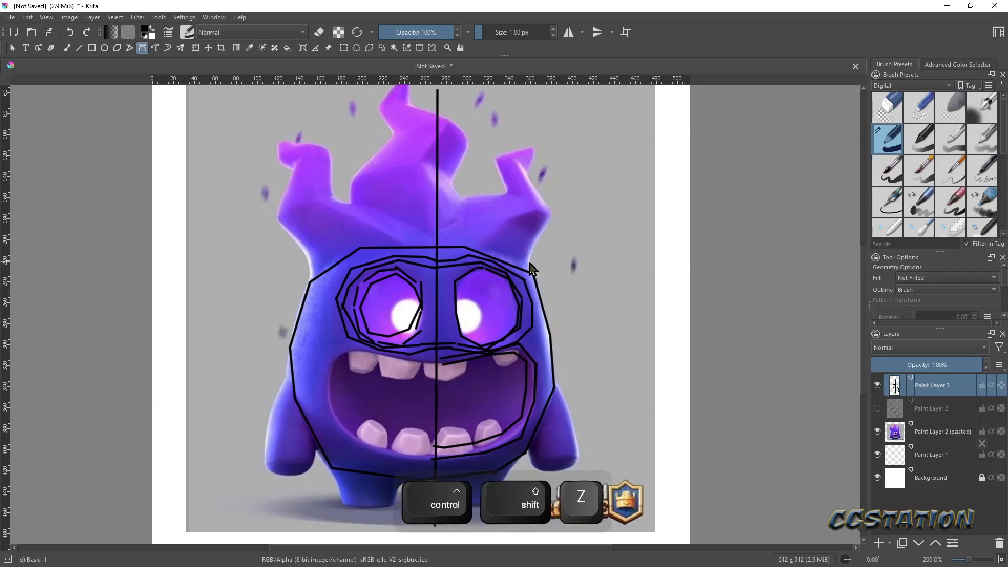
{"action": "left_click", "coordinate": [552, 216]}
{"action": "left_click", "coordinate": [536, 150]}
{"action": "left_click", "coordinate": [493, 157]}
{"action": "left_click", "coordinate": [507, 189]}
{"action": "left_click", "coordinate": [462, 198]}
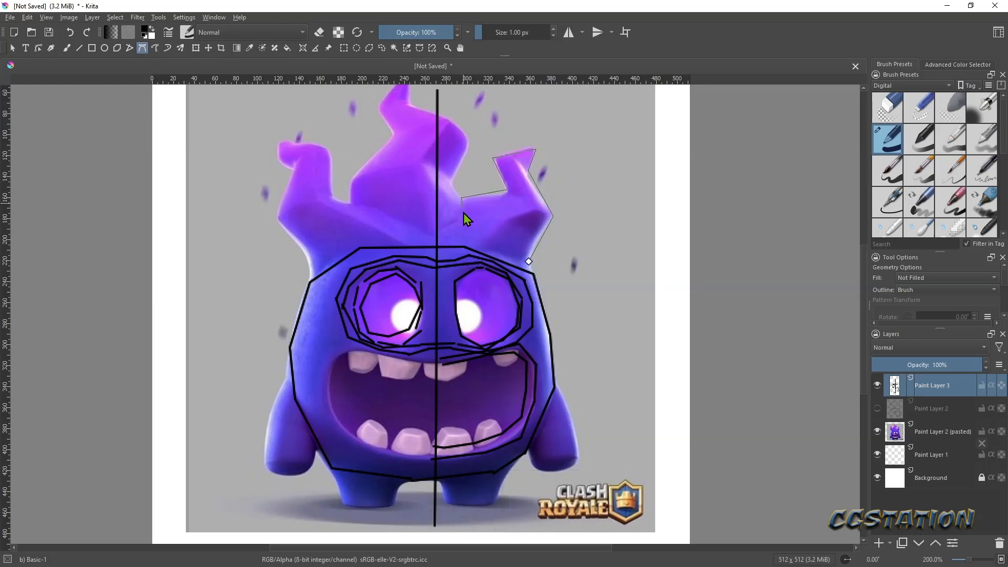
{"action": "left_click", "coordinate": [438, 230]}
{"action": "left_click", "coordinate": [439, 245]}
{"action": "left_click", "coordinate": [527, 262]}
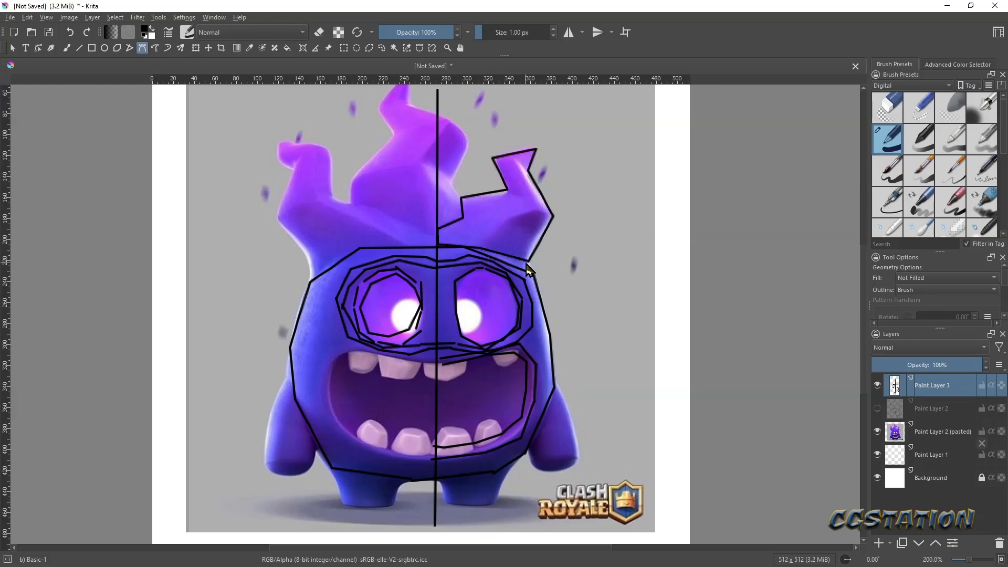
- Draw a narrow four-sided facet on the right side of the middle flame's base
{"action": "left_click", "coordinate": [461, 196]}
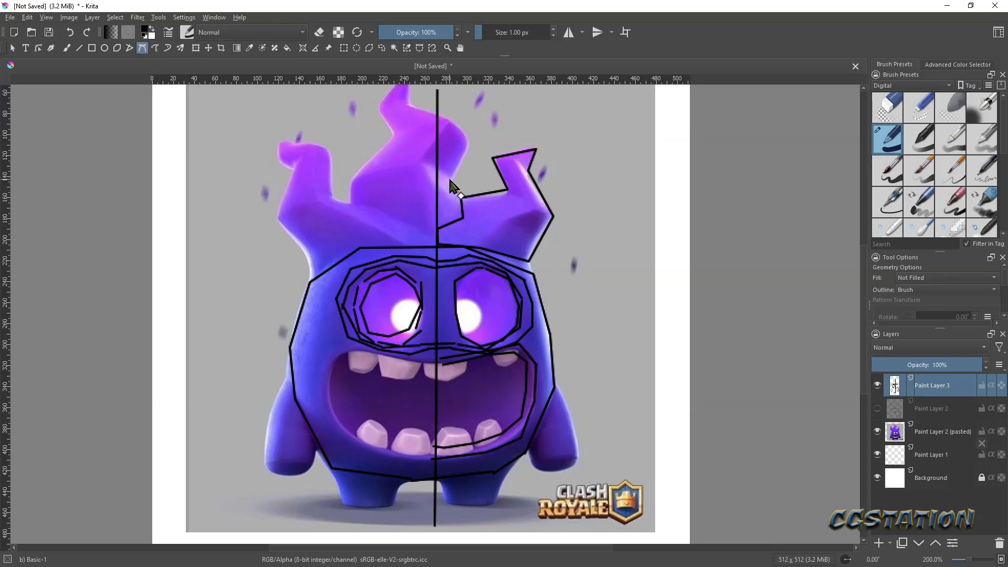
{"action": "left_click", "coordinate": [421, 163]}
{"action": "left_click", "coordinate": [446, 207]}
{"action": "left_click", "coordinate": [461, 195]}
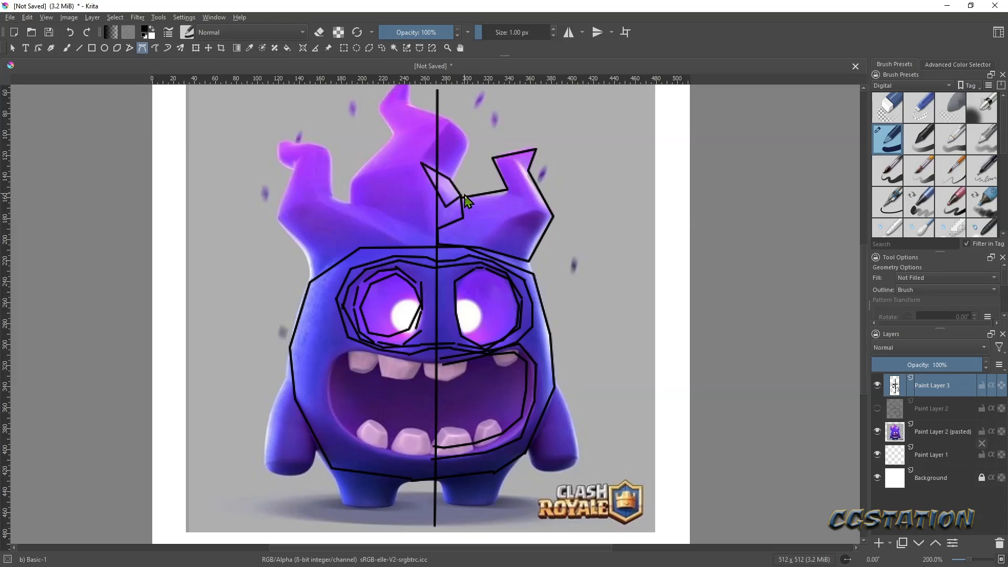
- Trace the large front facet of the middle flame's base and separate a narrow strip along its left edge
{"action": "left_click", "coordinate": [437, 243]}
{"action": "left_click", "coordinate": [349, 202]}
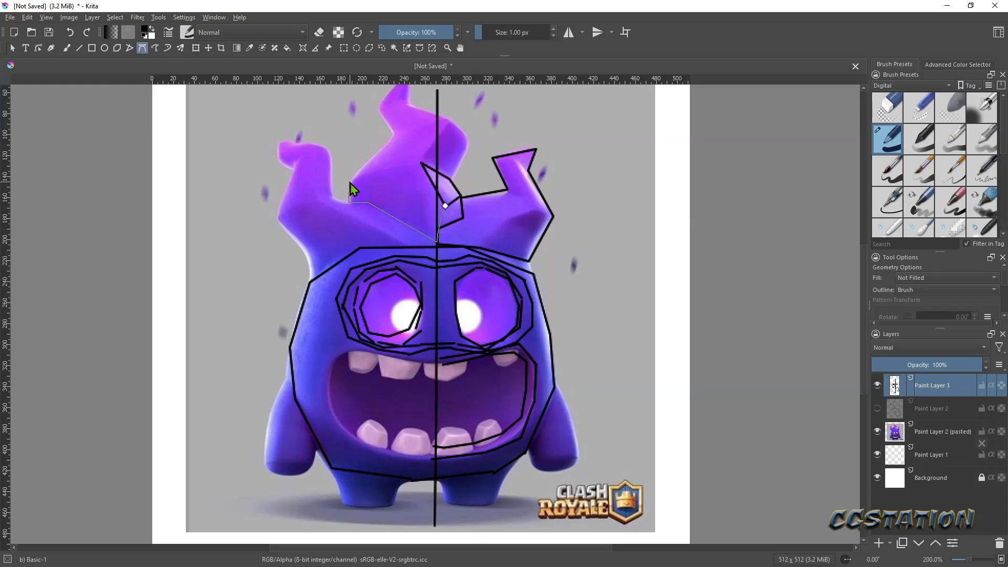
{"action": "left_click", "coordinate": [422, 164]}
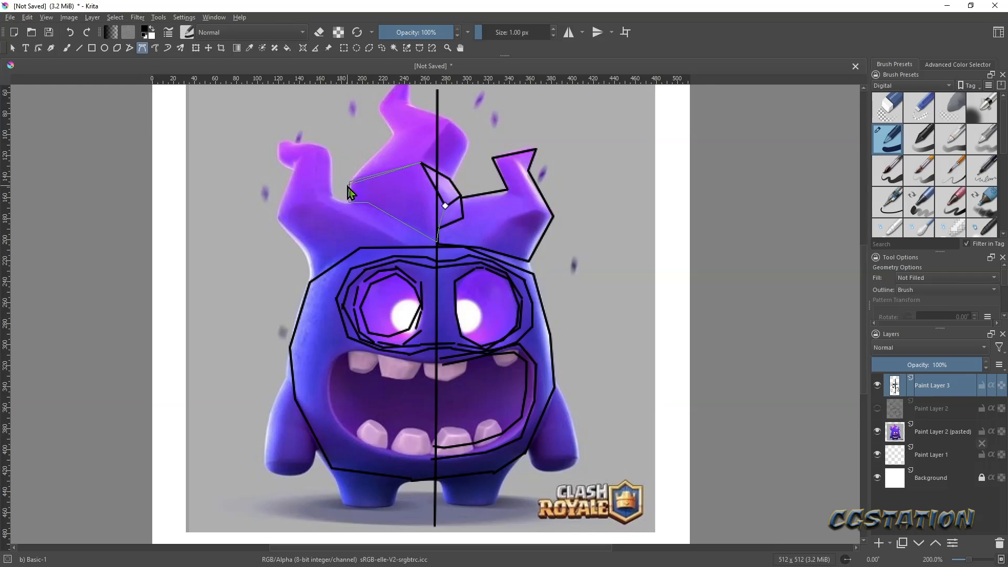
{"action": "left_click", "coordinate": [445, 206]}
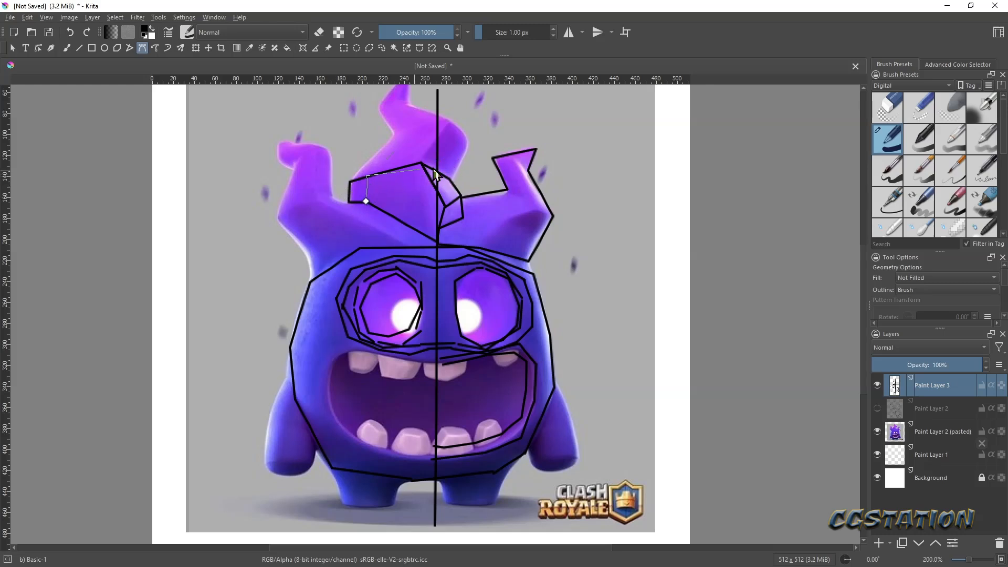
{"action": "left_click", "coordinate": [368, 177]}
{"action": "key", "text": "Return"}
- Outline the arm on the image's right side with a closed path starting at the shoulder
{"action": "key", "text": "space"}
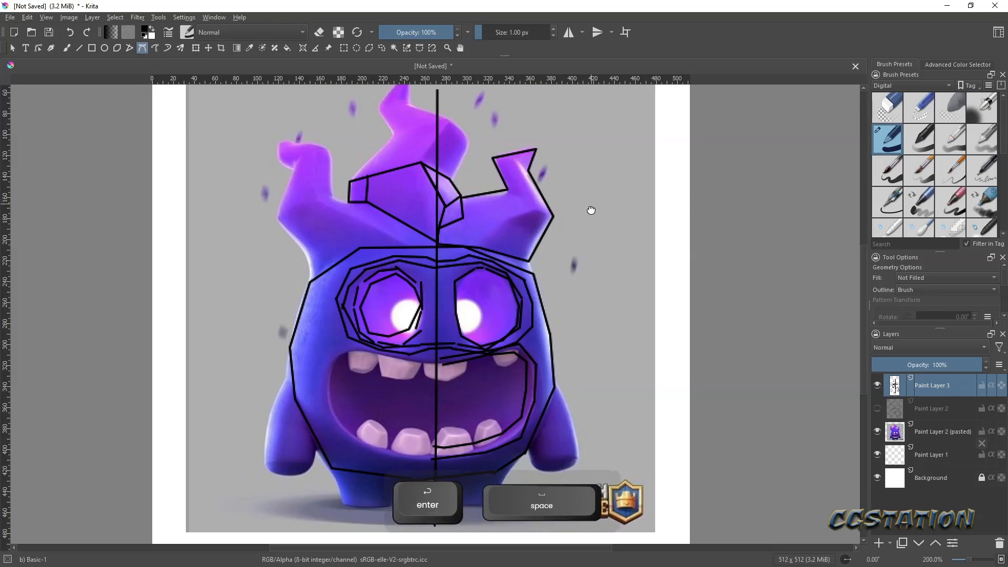
{"action": "left_click_drag", "start_coordinate": [591, 205], "coordinate": [641, 265]}
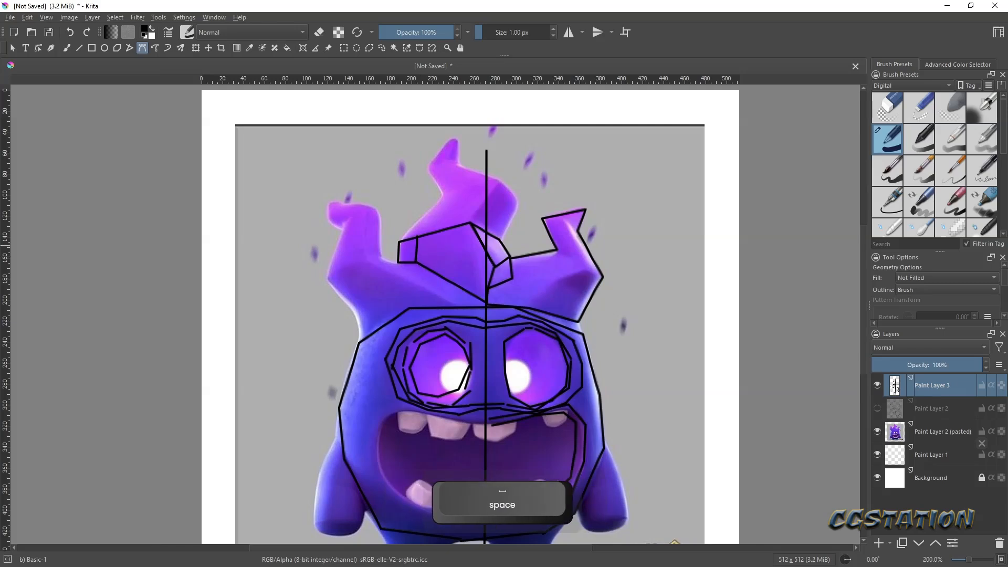
{"action": "key", "text": "alt"}
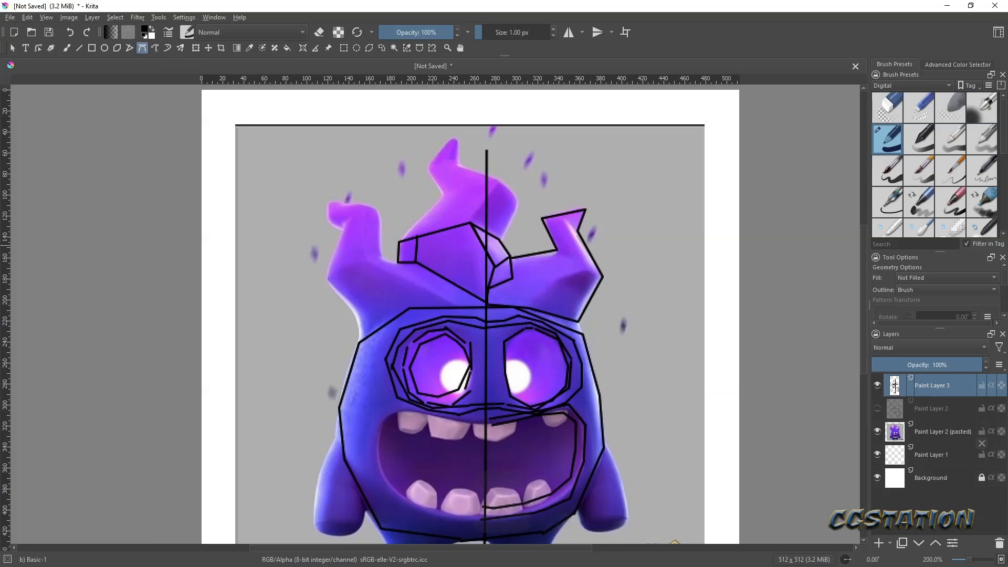
{"action": "middle_click_drag", "start_coordinate": [649, 359], "coordinate": [633, 304]}
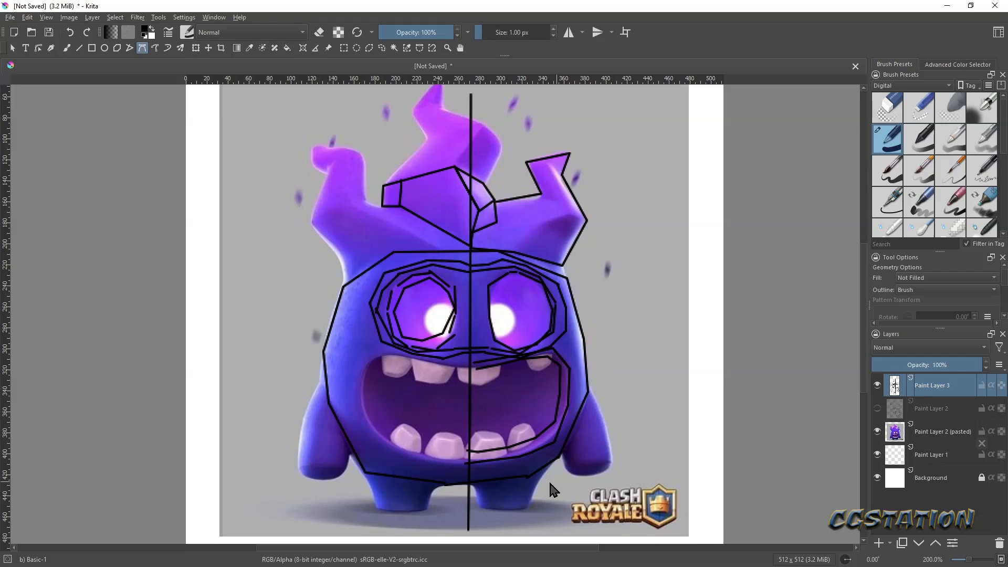
{"action": "left_click", "coordinate": [588, 388]}
{"action": "left_click", "coordinate": [600, 415]}
{"action": "left_click", "coordinate": [611, 458]}
{"action": "left_click", "coordinate": [588, 386]}
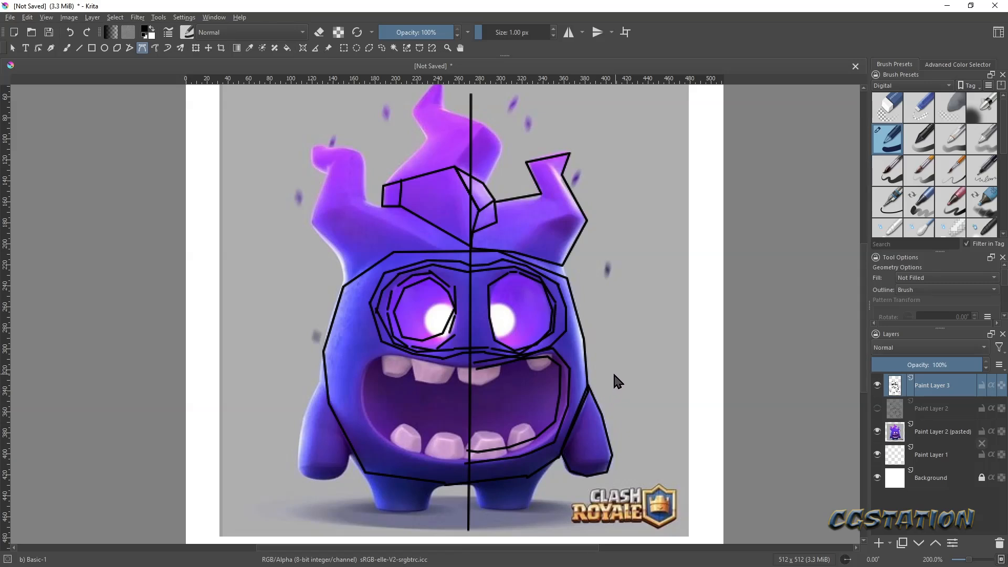
- Draw a small arrow beside the right-side shoulder pointing at the spot where the arm meets the body
{"action": "left_click", "coordinate": [599, 381]}
{"action": "left_click", "coordinate": [609, 379]}
{"action": "key", "text": "Return"}
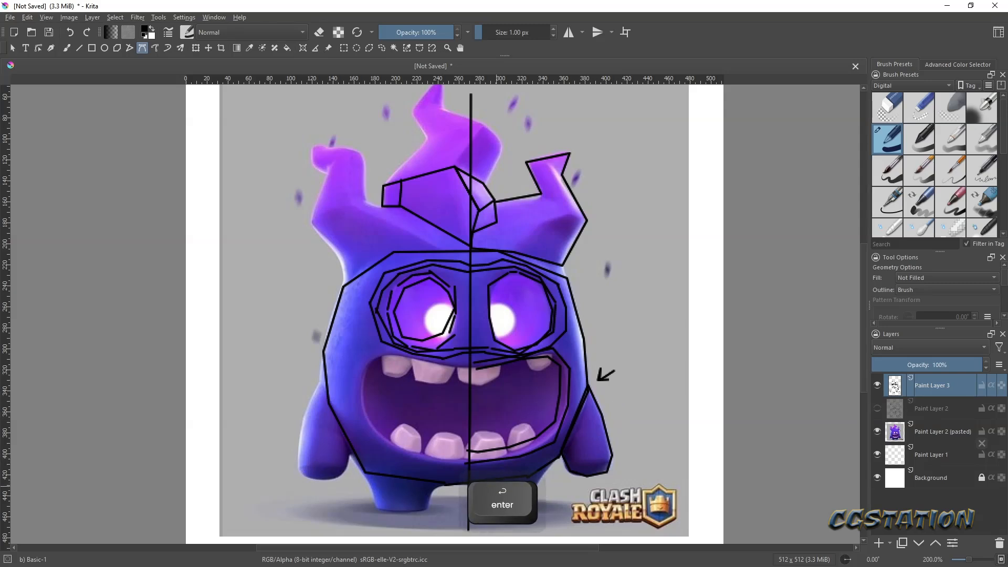
- Outline the leg on the image's right side as a closed four-sided shape below the body
{"action": "left_click", "coordinate": [476, 485]}
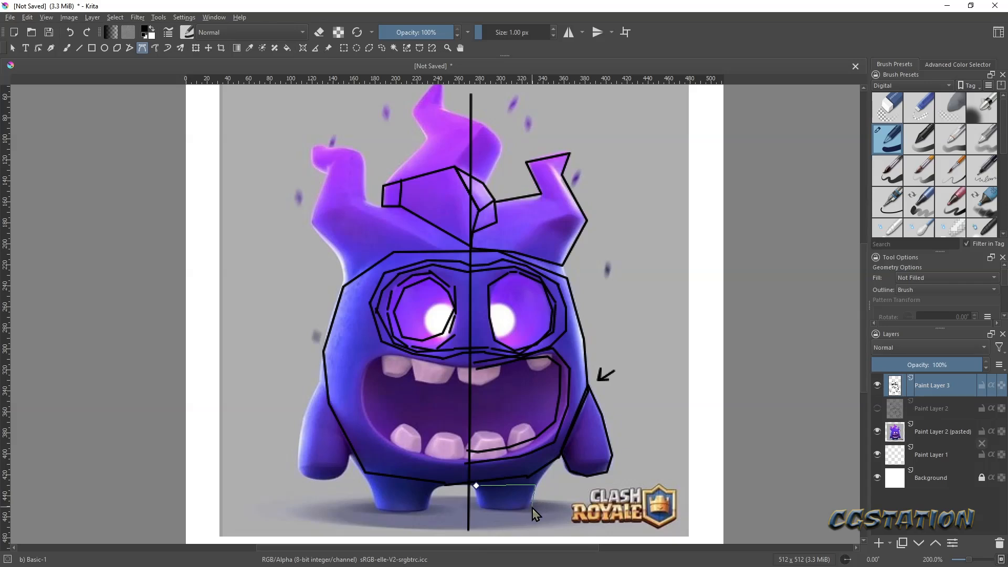
{"action": "left_click", "coordinate": [530, 508]}
{"action": "left_click", "coordinate": [482, 508]}
{"action": "left_click", "coordinate": [476, 485]}
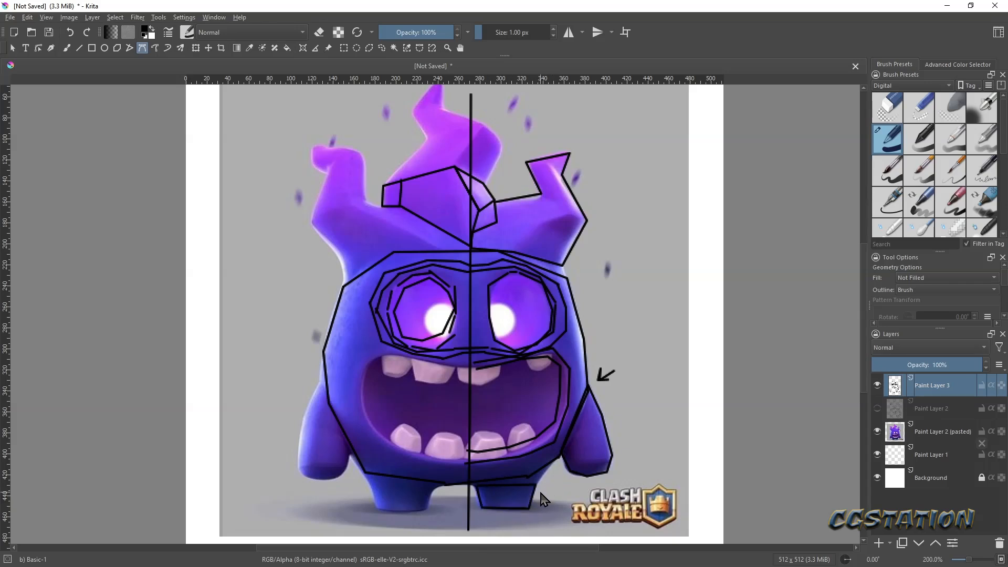
- Draw a small arrow beside the right-side leg pointing at the spot where the leg meets the body
{"action": "left_click", "coordinate": [544, 485]}
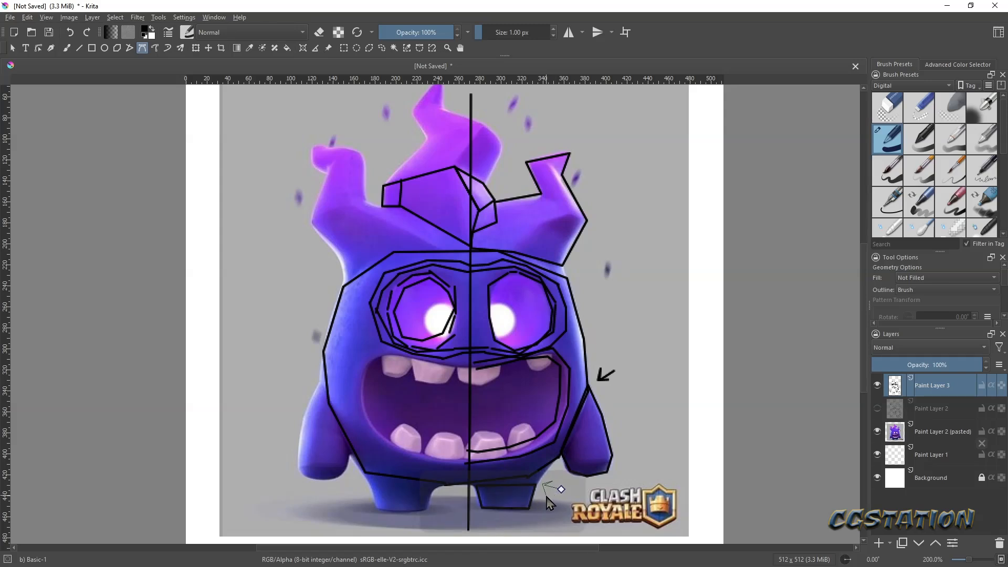
{"action": "key", "text": "shift+Return"}
{"action": "key", "text": "Return"}
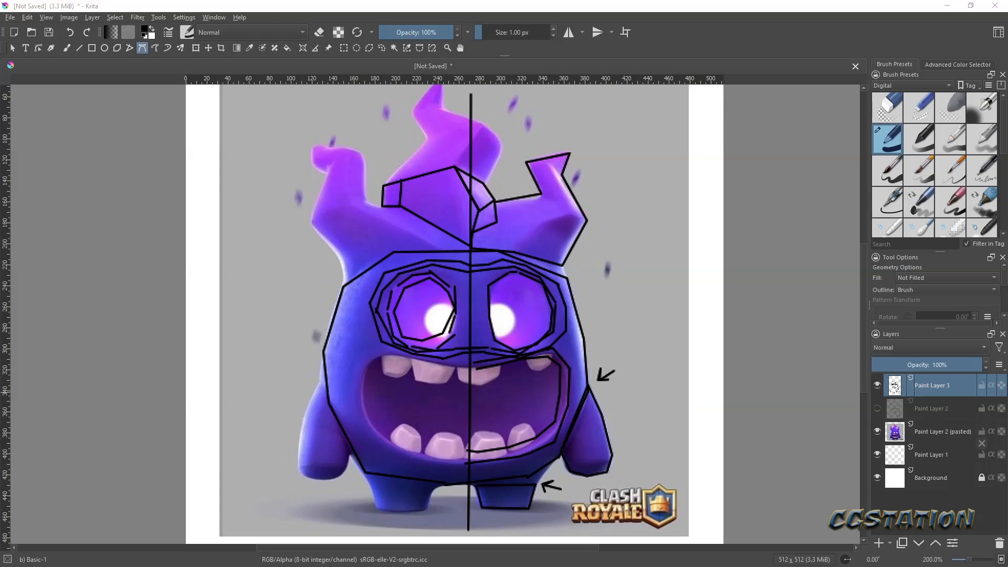
- Switch to 3ds Max and create a square plane about 87 units wide, centred on the grid origin
{"action": "key", "text": "g"}
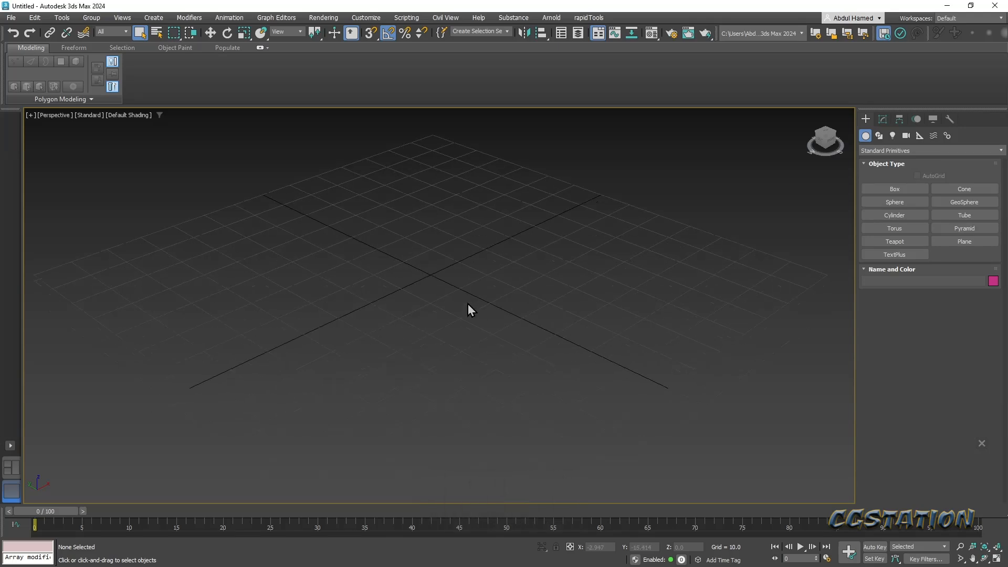
{"action": "middle_click_drag", "start_coordinate": [490, 322], "coordinate": [470, 324], "text": "alt"}
{"action": "left_click", "coordinate": [965, 242]}
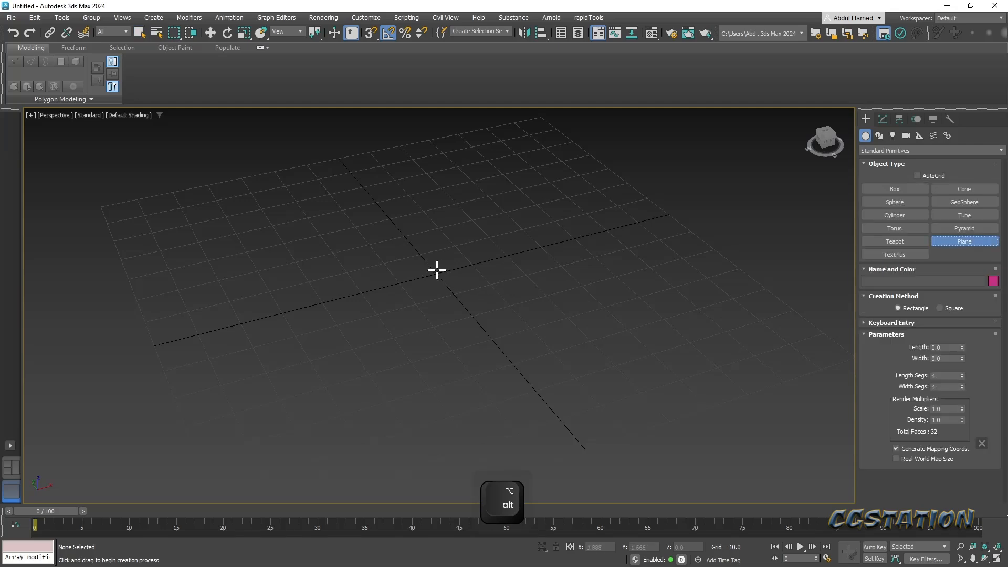
{"action": "left_click_drag", "start_coordinate": [437, 272], "coordinate": [497, 378], "text": "ctrl"}
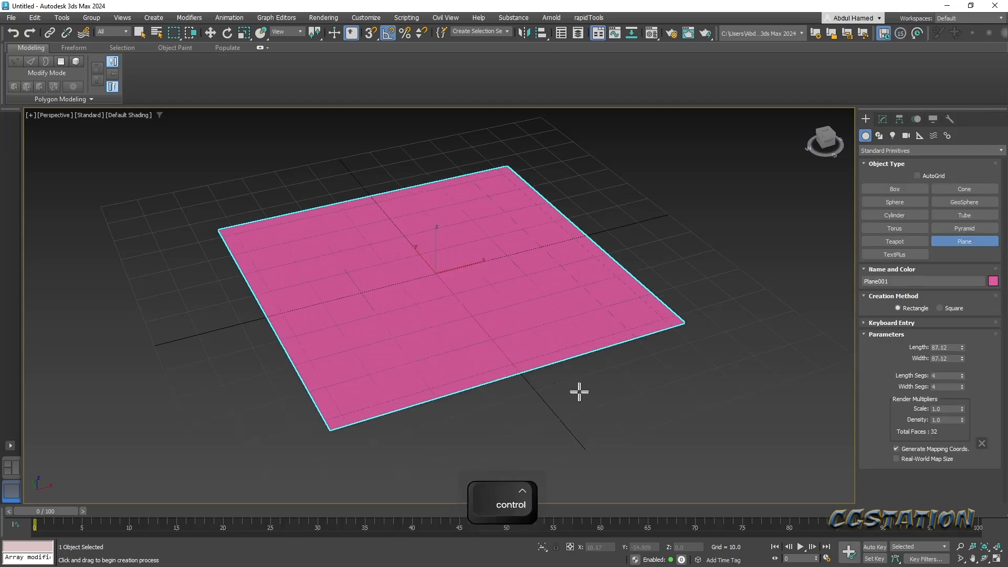
- Rotate the plane 90 degrees about the X axis to stand it upright
{"action": "middle_click_drag", "start_coordinate": [495, 410], "coordinate": [503, 381], "text": "alt"}
{"action": "scroll", "coordinate": [502, 379], "scroll_direction": "up", "scroll_amount": 3}
{"action": "key", "text": "e"}
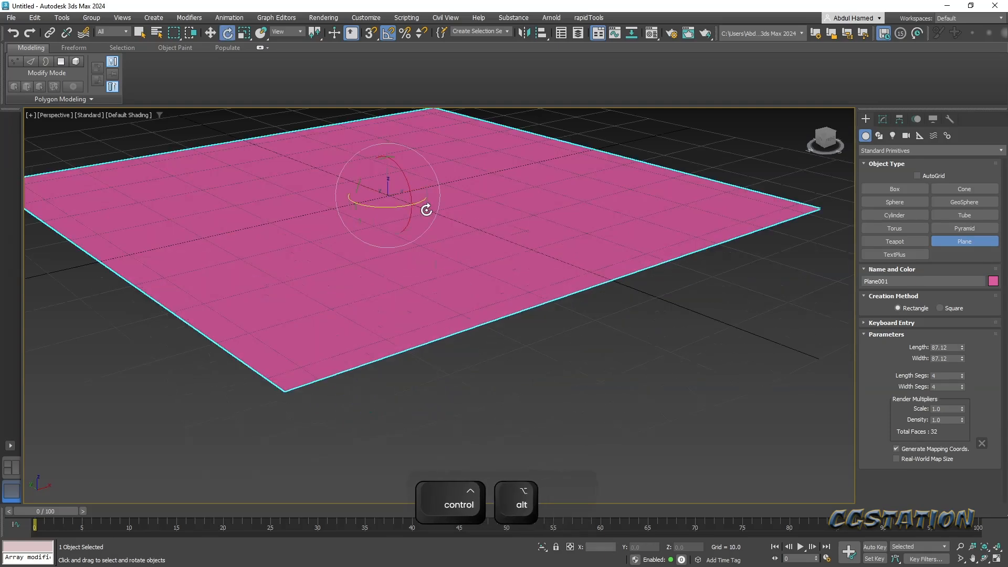
{"action": "left_click_drag", "start_coordinate": [404, 173], "coordinate": [427, 217]}
{"action": "scroll", "coordinate": [703, 220], "scroll_direction": "down", "scroll_amount": 5}
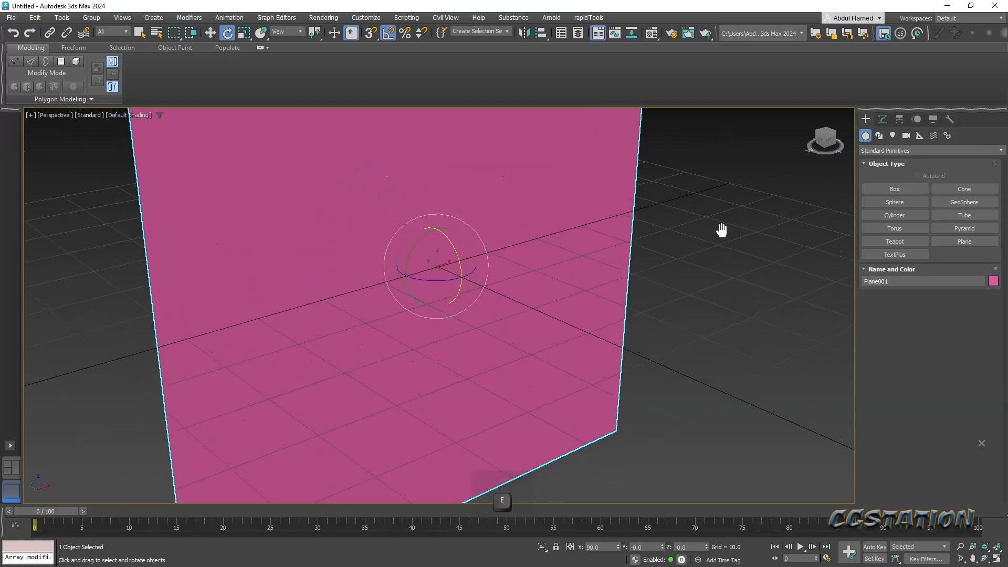
{"action": "middle_click_drag", "start_coordinate": [699, 241], "coordinate": [551, 347]}
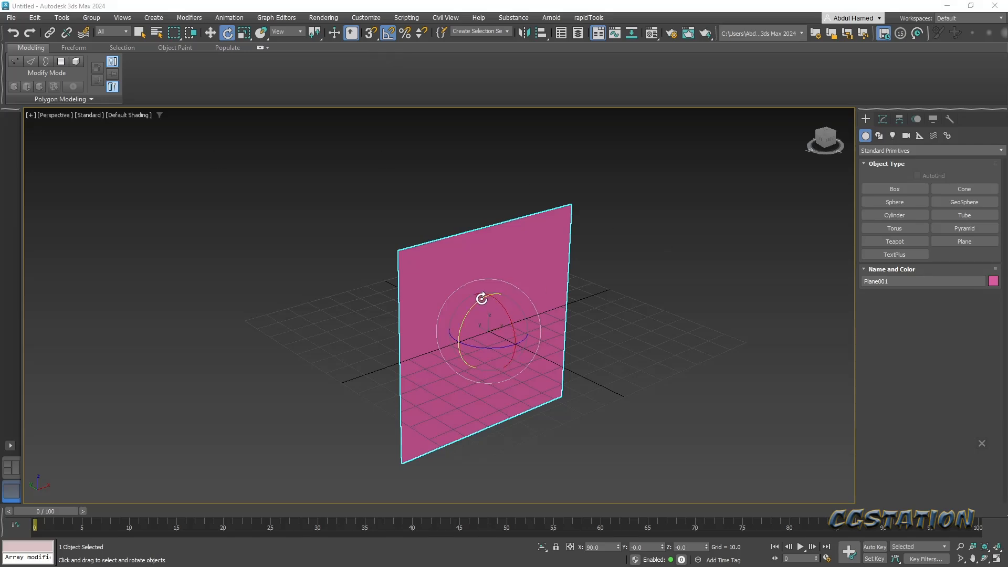
- Move the upright plane back and up, to about Y 100.5 and Z 48.4, placing it behind and above the grid
{"action": "middle_click_drag", "start_coordinate": [482, 300], "coordinate": [513, 360]}
{"action": "key", "text": "w"}
{"action": "left_click_drag", "start_coordinate": [486, 364], "coordinate": [367, 177]}
{"action": "middle_click_drag", "start_coordinate": [522, 288], "coordinate": [492, 293], "text": "alt"}
{"action": "mouse_move", "coordinate": [514, 347]}
{"action": "middle_mouse_down"}
{"action": "mouse_move", "coordinate": [509, 298]}
{"action": "mouse_move", "coordinate": [512, 340]}
{"action": "middle_mouse_up"}
{"action": "scroll", "coordinate": [510, 302], "scroll_direction": "down", "scroll_amount": 3}
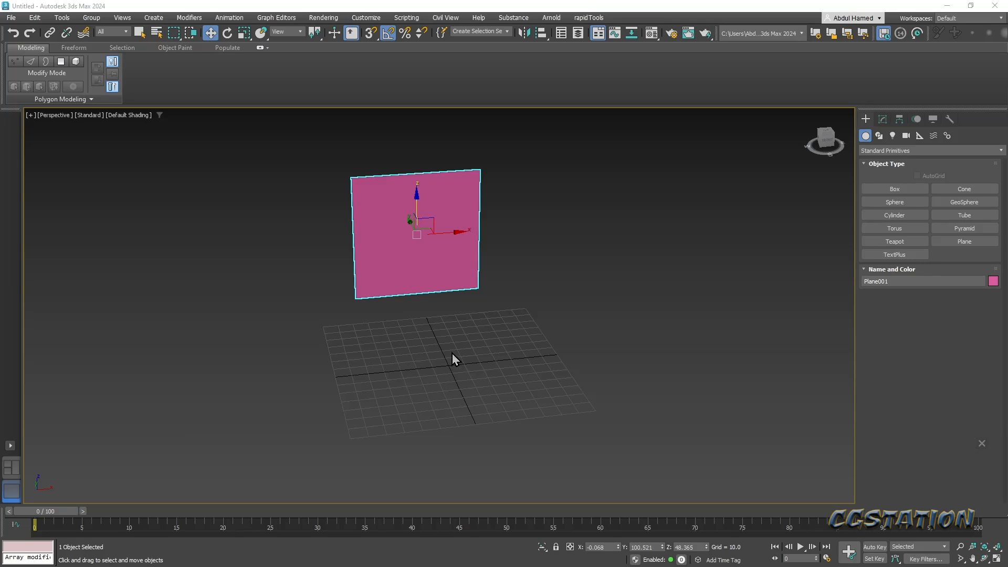
- Open the Material Editor and assign the first sample material, 01 - Default, to the plane
{"action": "left_click", "coordinate": [523, 6]}
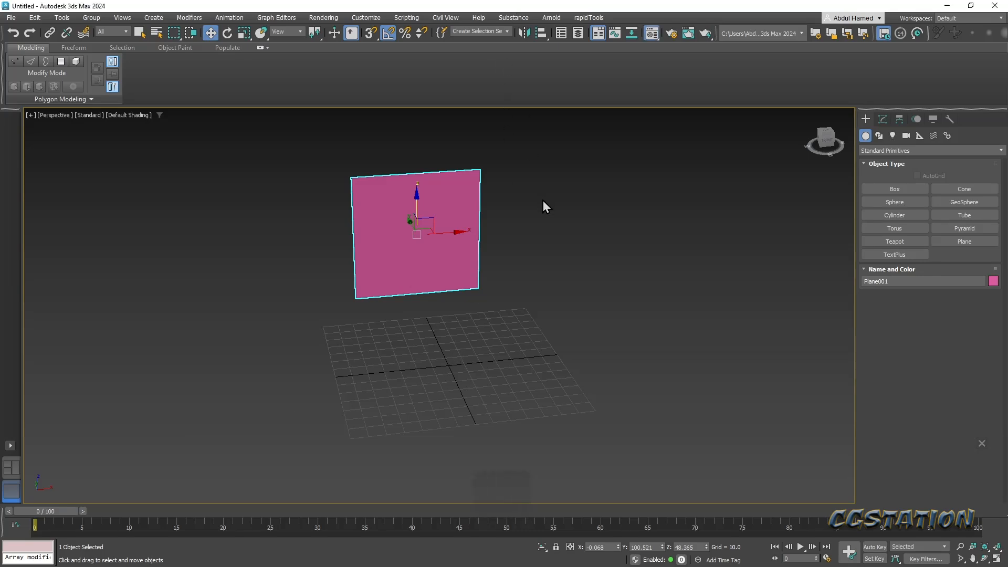
{"action": "key", "text": "m"}
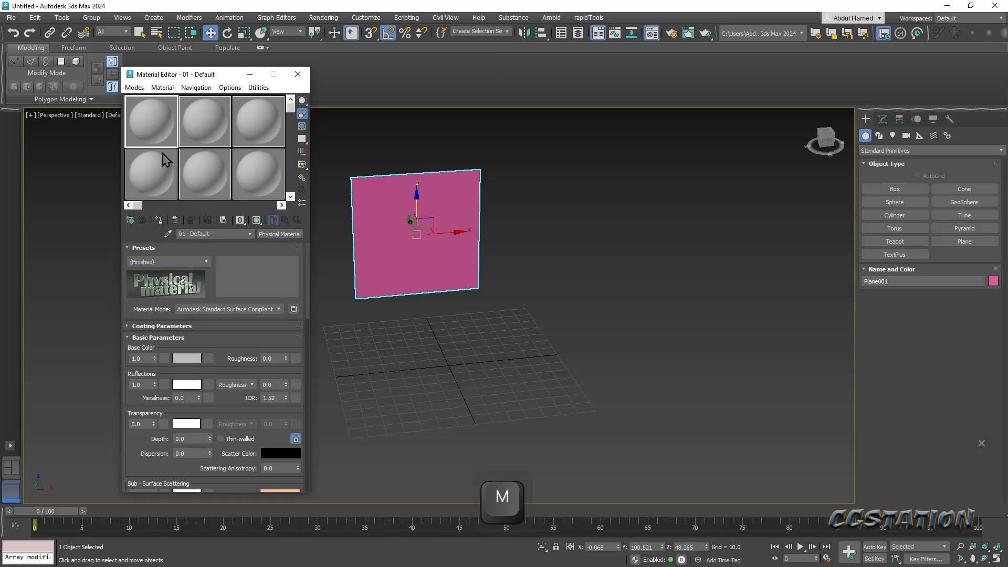
{"action": "left_click_drag", "start_coordinate": [152, 126], "coordinate": [461, 281]}
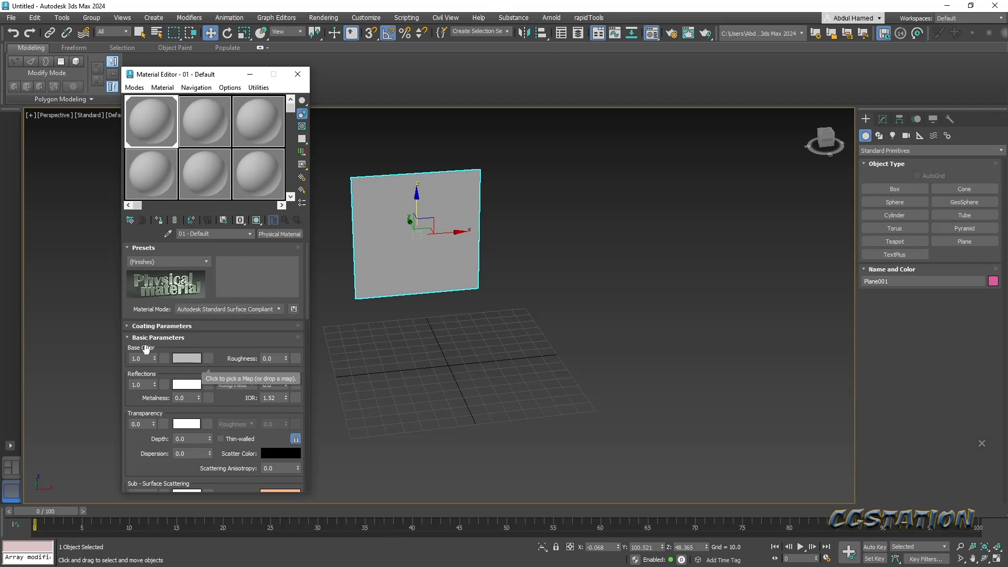
- Add a Bitmap map to the material's base color, using the purple monster JPG from the Desktop
{"action": "left_click", "coordinate": [210, 360]}
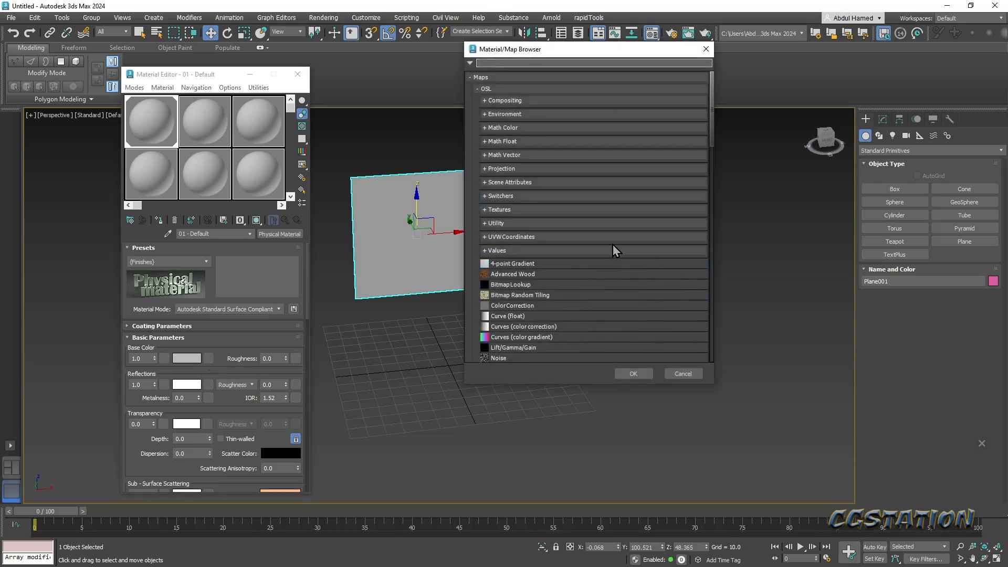
{"action": "type", "text": "bit"}
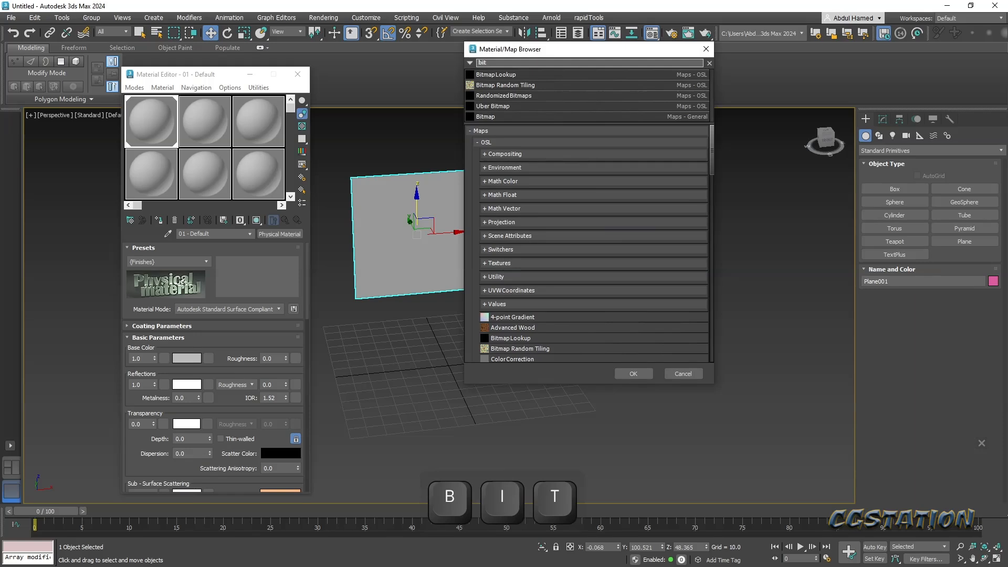
{"action": "double_click", "coordinate": [524, 117]}
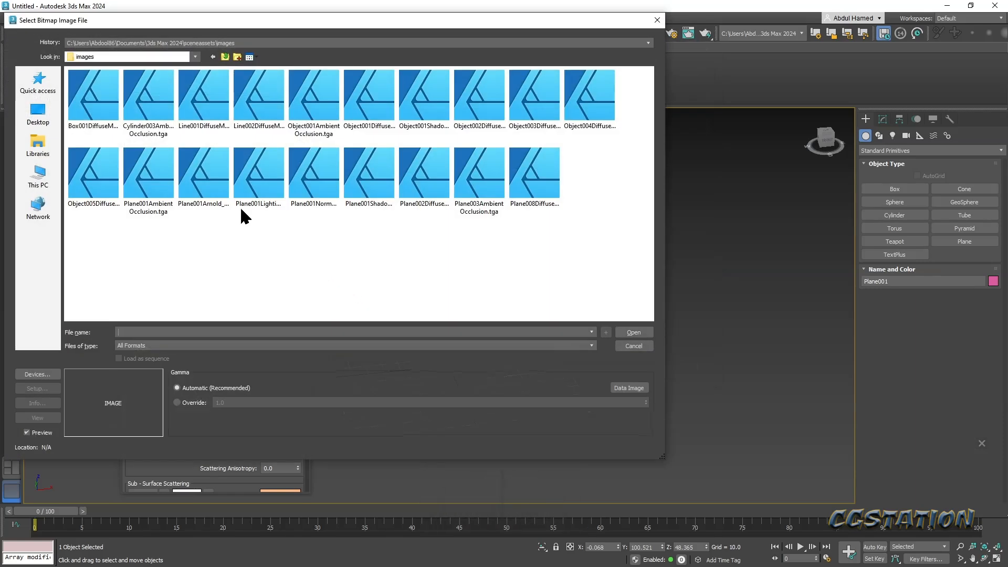
{"action": "left_click", "coordinate": [39, 115]}
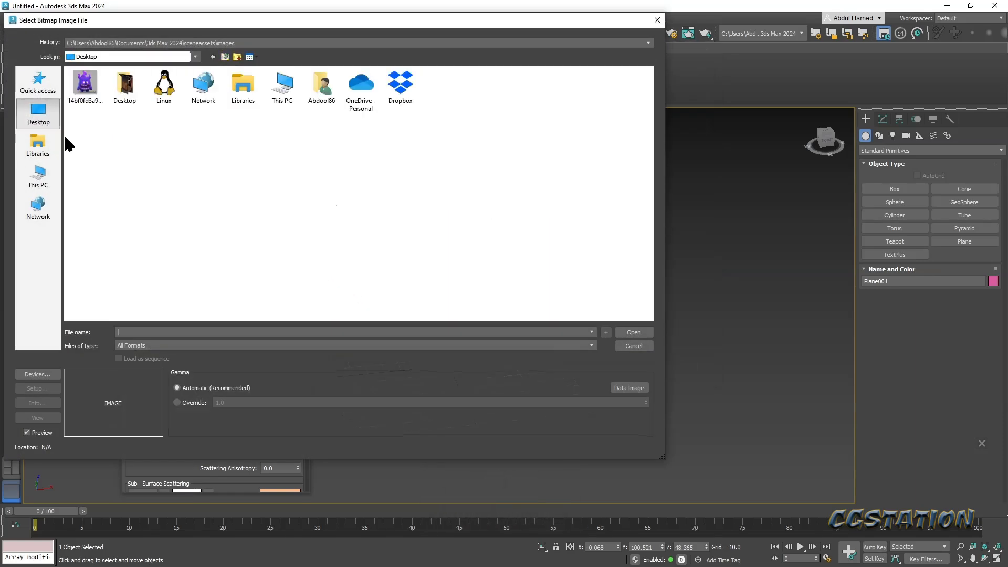
{"action": "left_click", "coordinate": [100, 89]}
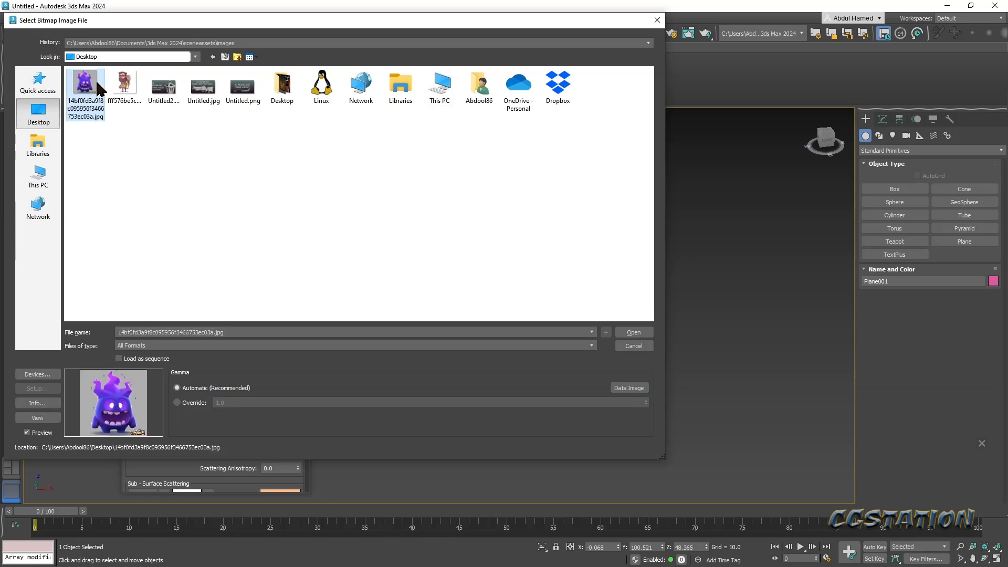
{"action": "double_click", "coordinate": [98, 89]}
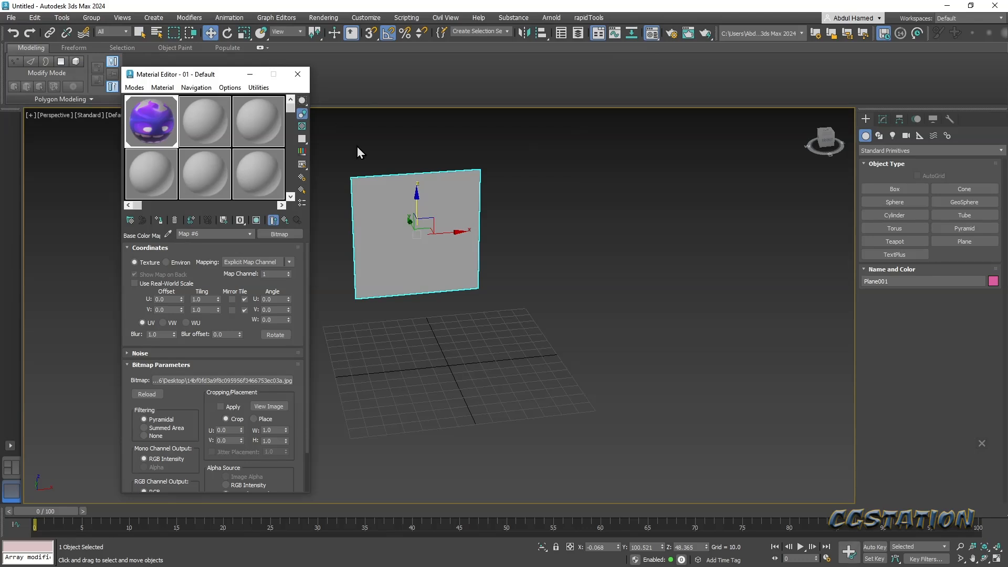
- Return from the bitmap to the parent 01 - Default material and apply it to the plane again
{"action": "middle_click_drag", "start_coordinate": [484, 287], "coordinate": [459, 286], "text": "alt"}
{"action": "scroll", "coordinate": [199, 205], "scroll_direction": "up", "scroll_amount": 3}
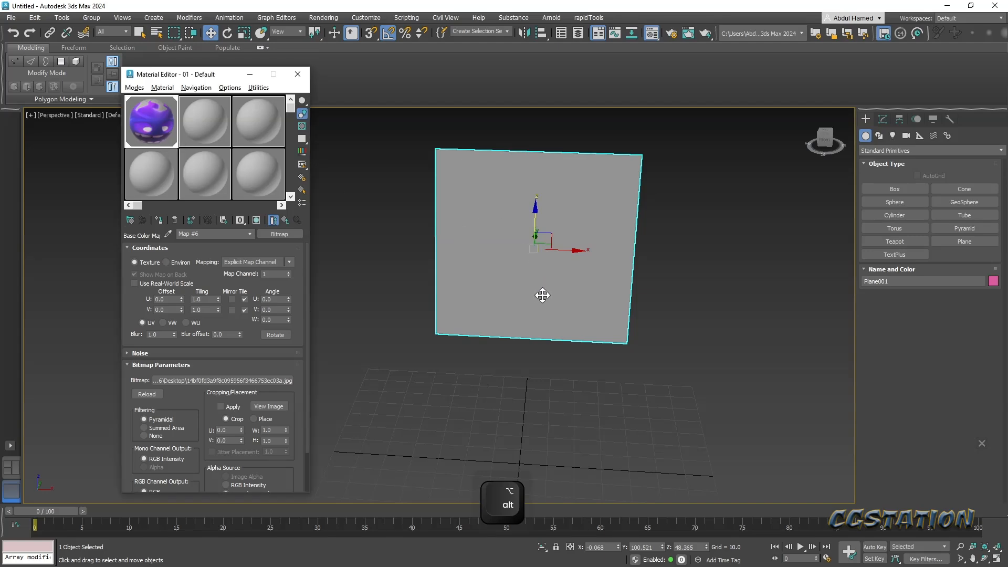
{"action": "middle_click_drag", "start_coordinate": [541, 295], "coordinate": [664, 267], "text": "alt"}
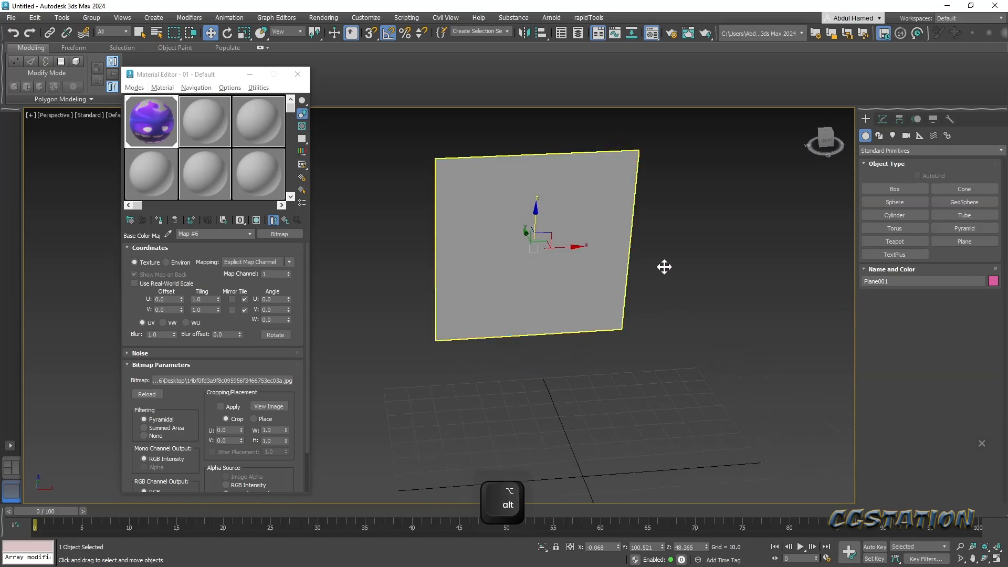
{"action": "scroll", "coordinate": [631, 282], "scroll_direction": "up", "scroll_amount": 2}
{"action": "left_click", "coordinate": [625, 313]}
{"action": "middle_click_drag", "start_coordinate": [575, 313], "coordinate": [604, 321], "text": "alt"}
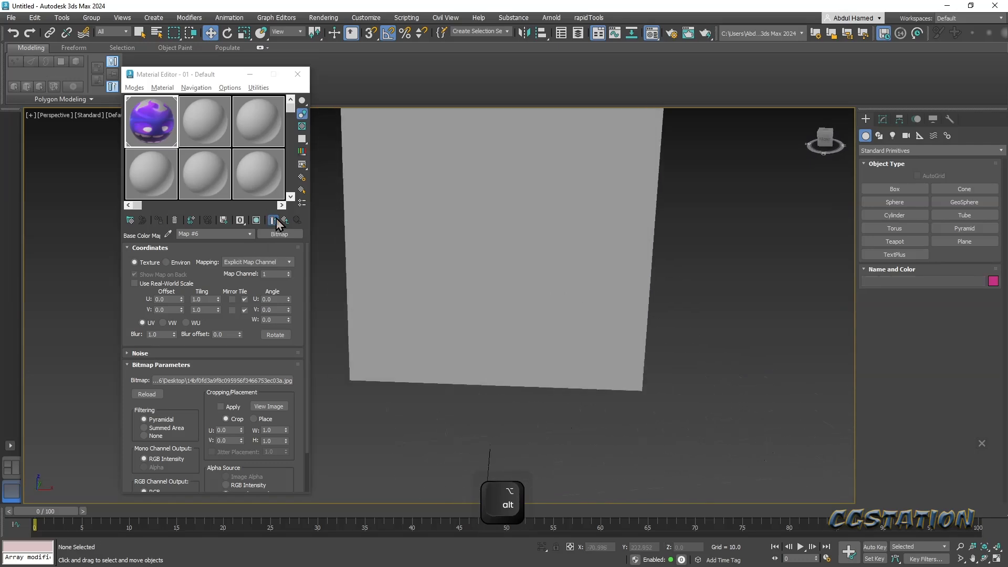
{"action": "left_click", "coordinate": [285, 221]}
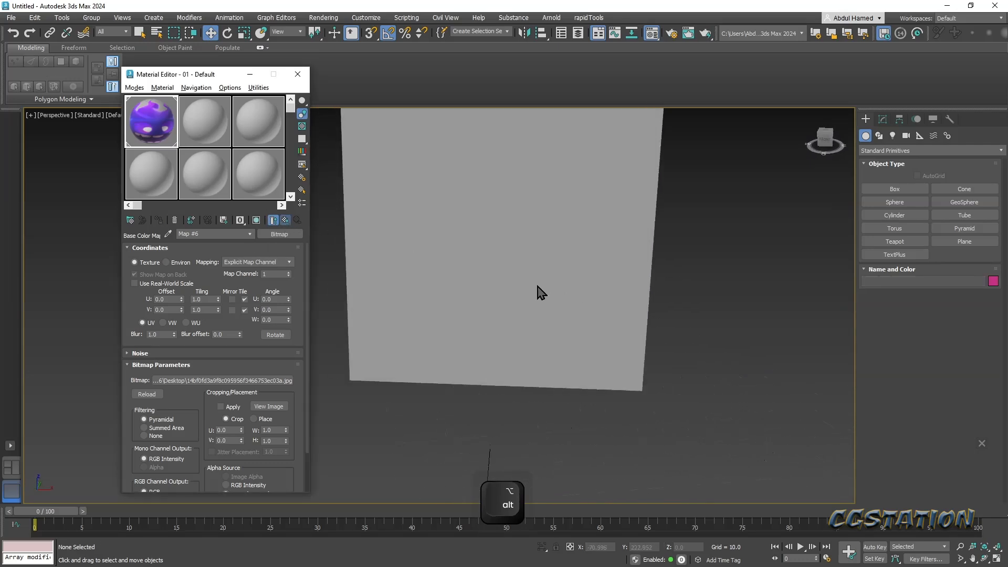
{"action": "scroll", "coordinate": [538, 328], "scroll_direction": "down", "scroll_amount": 2}
{"action": "middle_click_drag", "start_coordinate": [539, 328], "coordinate": [503, 331], "text": "alt"}
{"action": "left_click_drag", "start_coordinate": [169, 138], "coordinate": [418, 270]}
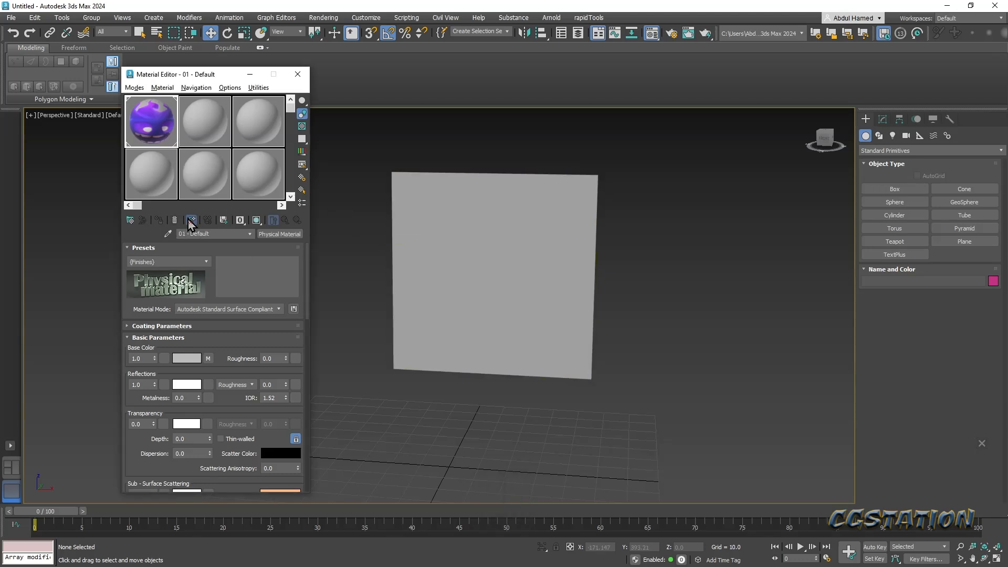
- In the plane's object properties, disable Show Frozen in Gray and enable Freeze, and close the Material Editor
{"action": "left_click", "coordinate": [502, 288]}
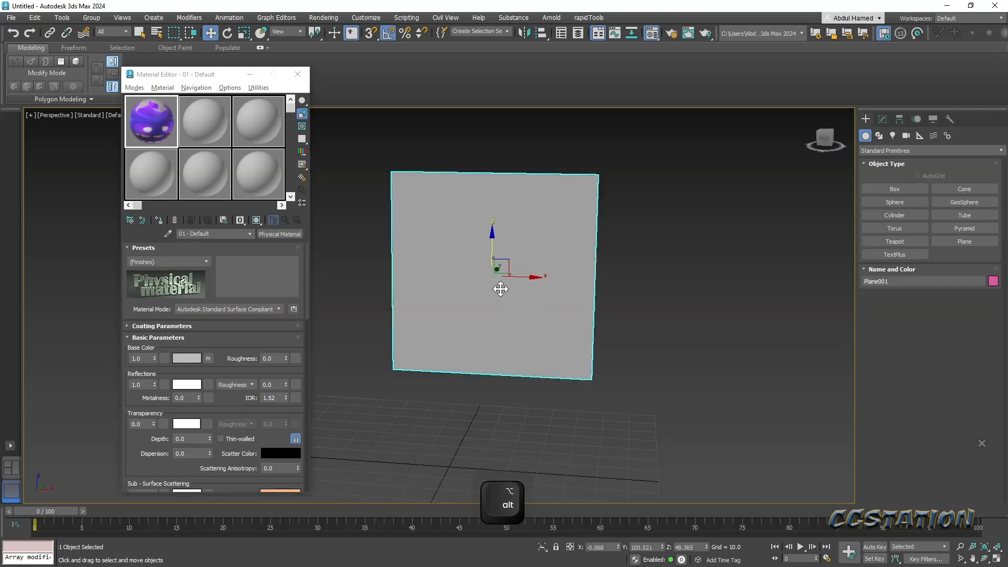
{"action": "right_click", "coordinate": [489, 287]}
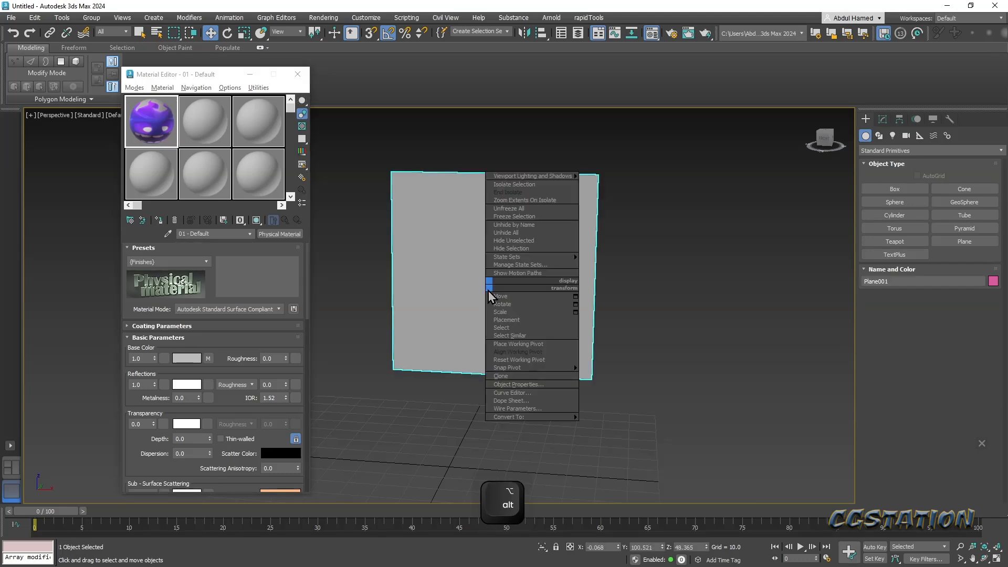
{"action": "left_click", "coordinate": [544, 385]}
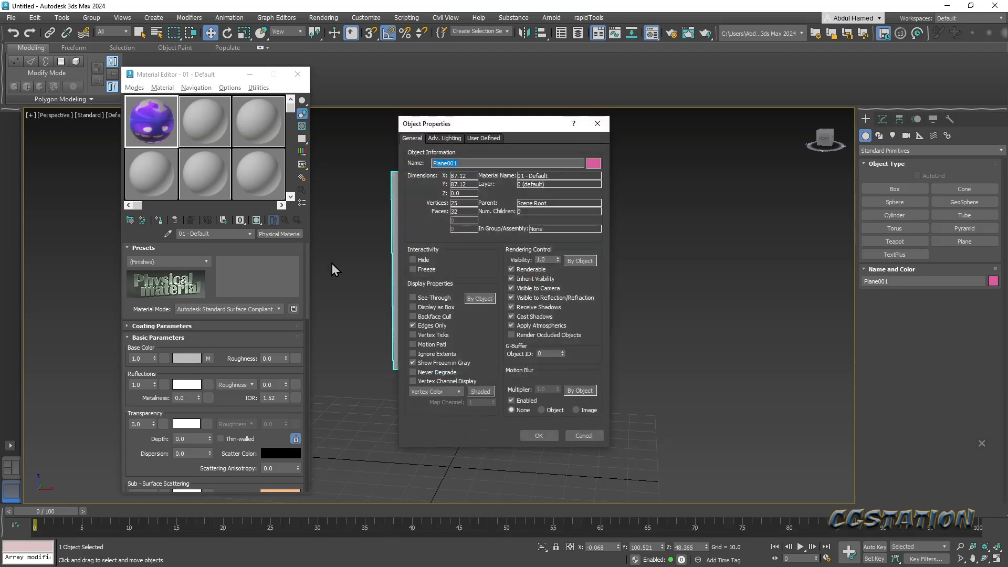
{"action": "left_click", "coordinate": [449, 363]}
{"action": "left_click", "coordinate": [425, 269]}
{"action": "left_click", "coordinate": [534, 436]}
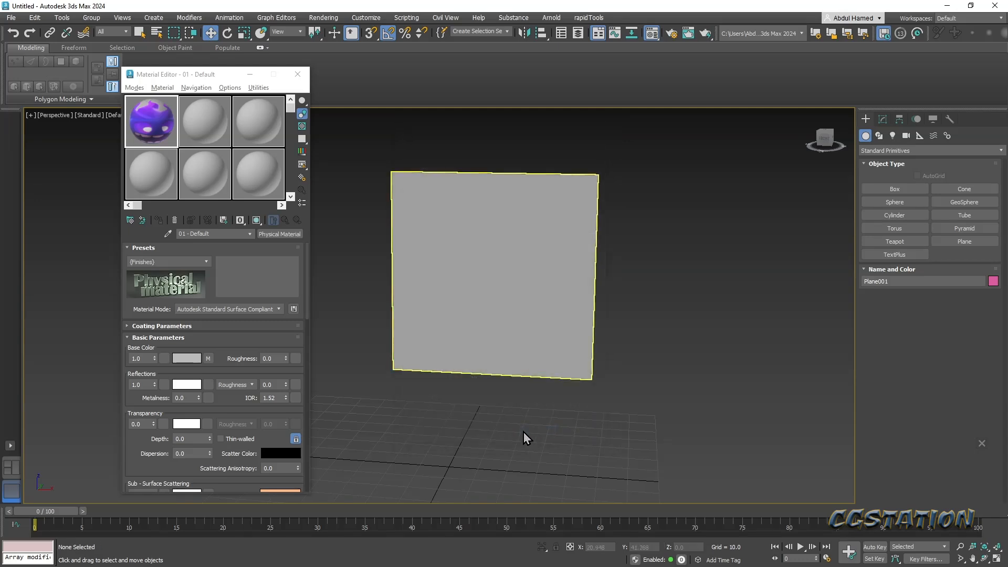
{"action": "left_click", "coordinate": [297, 74]}
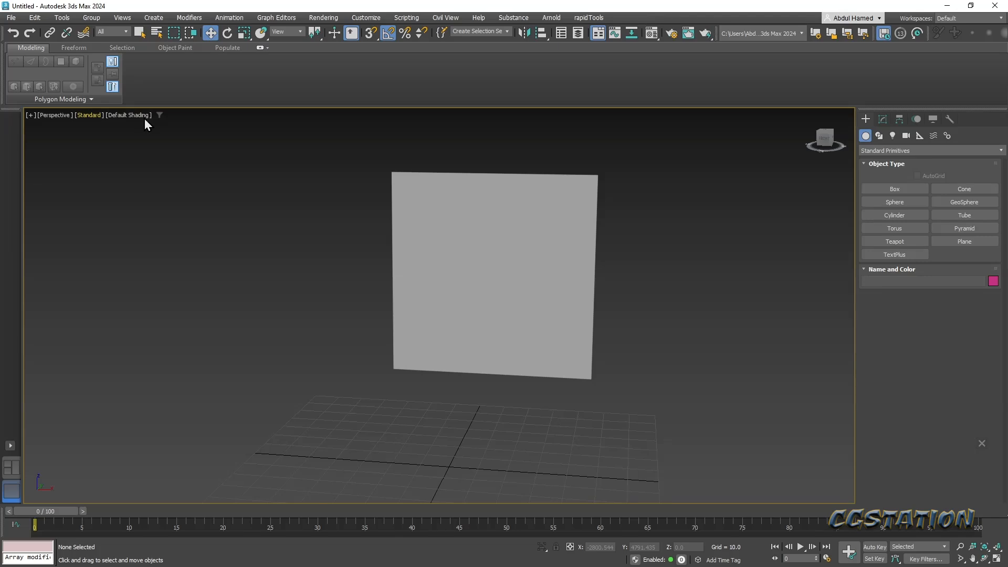
- Try to apply the monster material to the frozen plane again and close the Material Editor
{"action": "middle_click_drag", "start_coordinate": [504, 265], "coordinate": [539, 261], "text": "alt"}
{"action": "middle_click_drag", "start_coordinate": [507, 257], "coordinate": [323, 238], "text": "alt"}
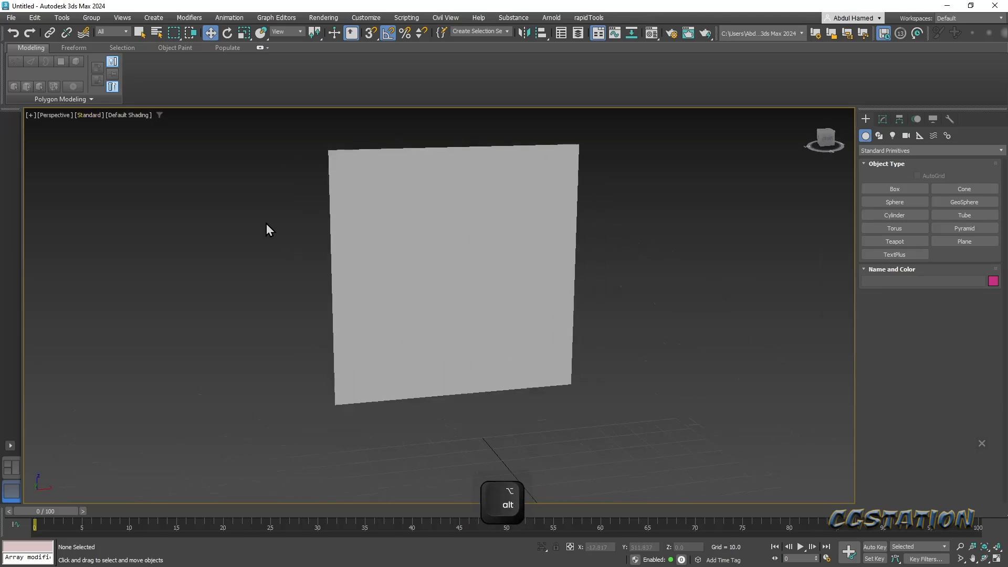
{"action": "key", "text": "m"}
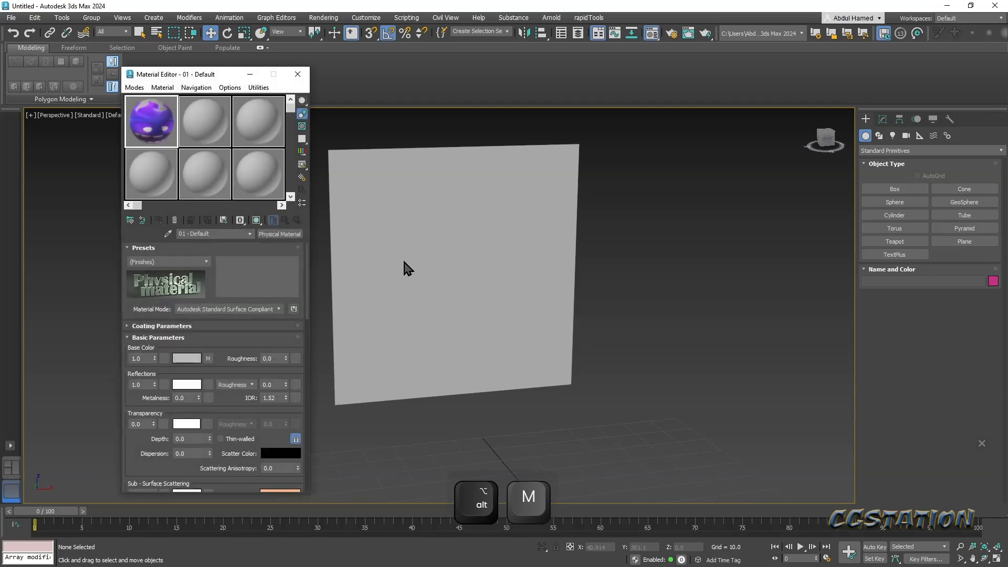
{"action": "left_click_drag", "start_coordinate": [150, 124], "coordinate": [437, 273]}
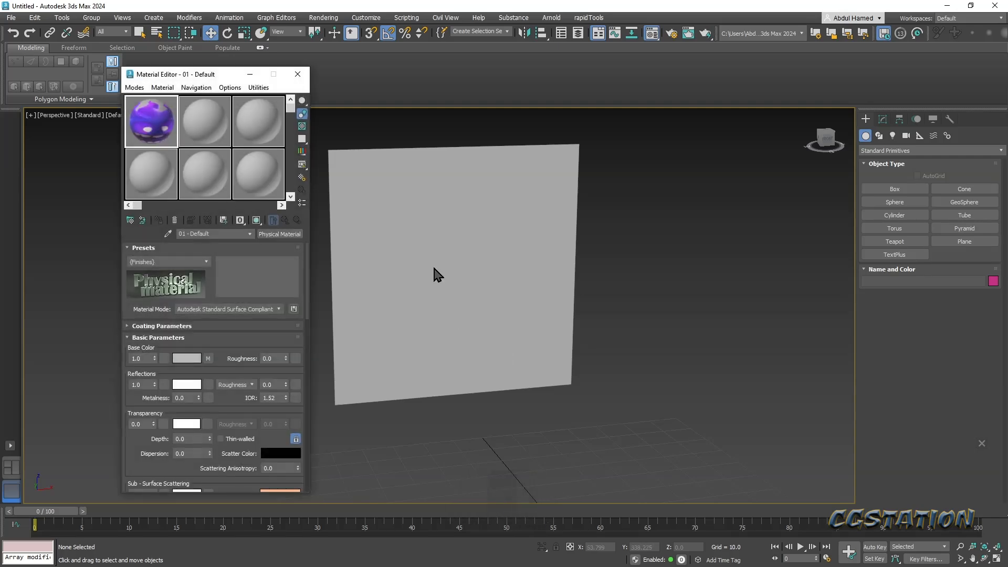
{"action": "right_click", "coordinate": [461, 208]}
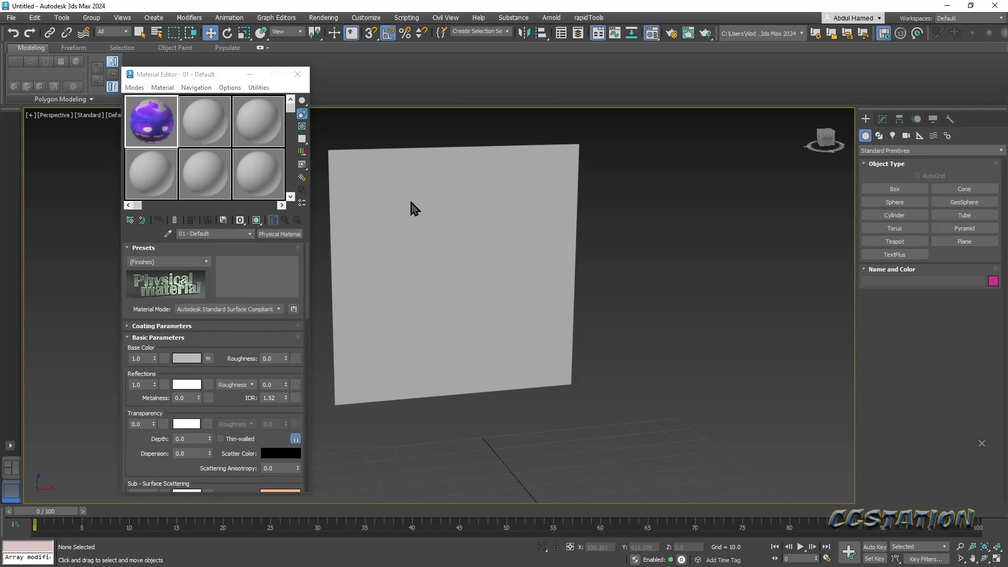
{"action": "left_click", "coordinate": [307, 74]}
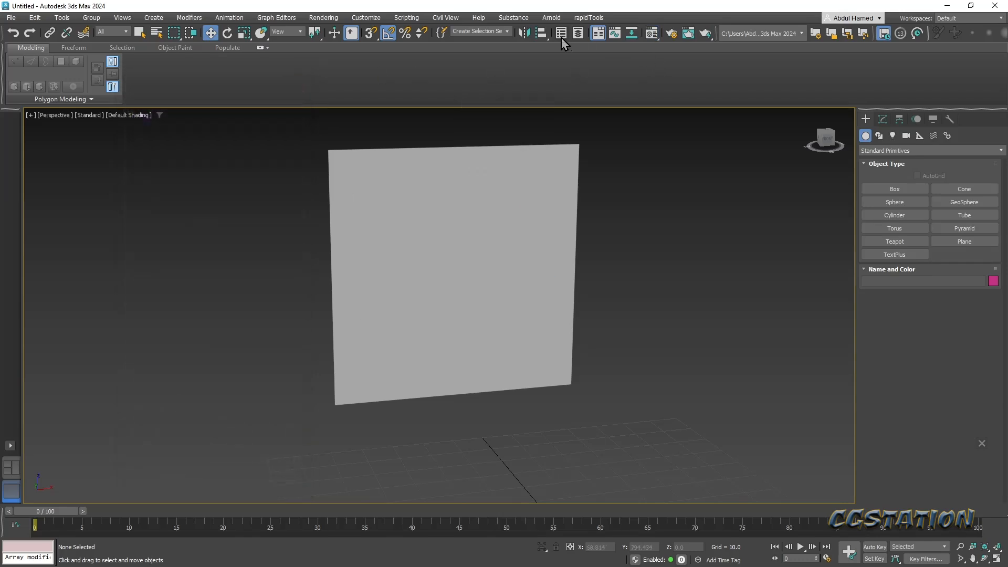
- Expand the 0 (default) layer in the Layer Explorer to examine the plane's frozen state, and close the explorer
{"action": "left_click", "coordinate": [580, 34]}
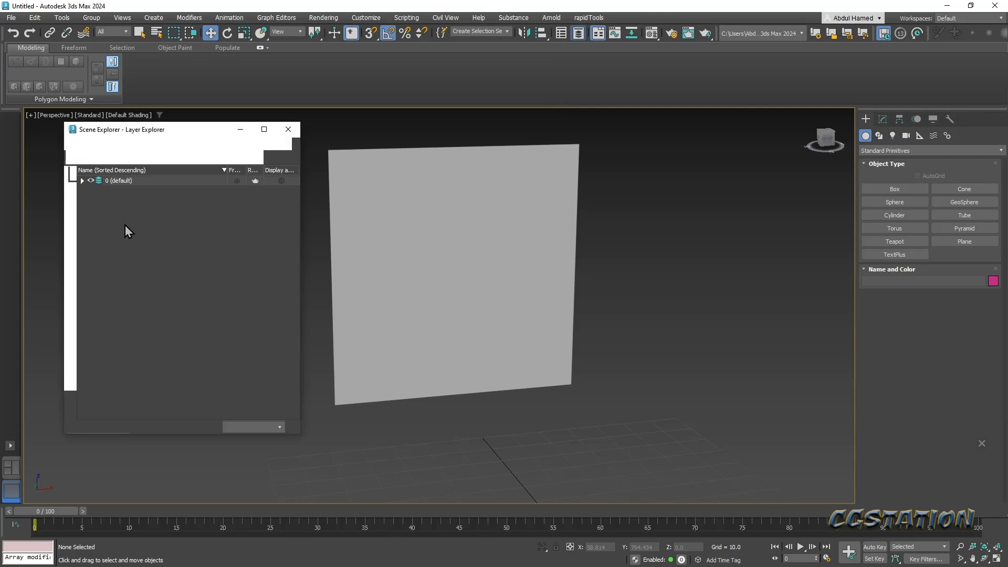
{"action": "left_click", "coordinate": [83, 180]}
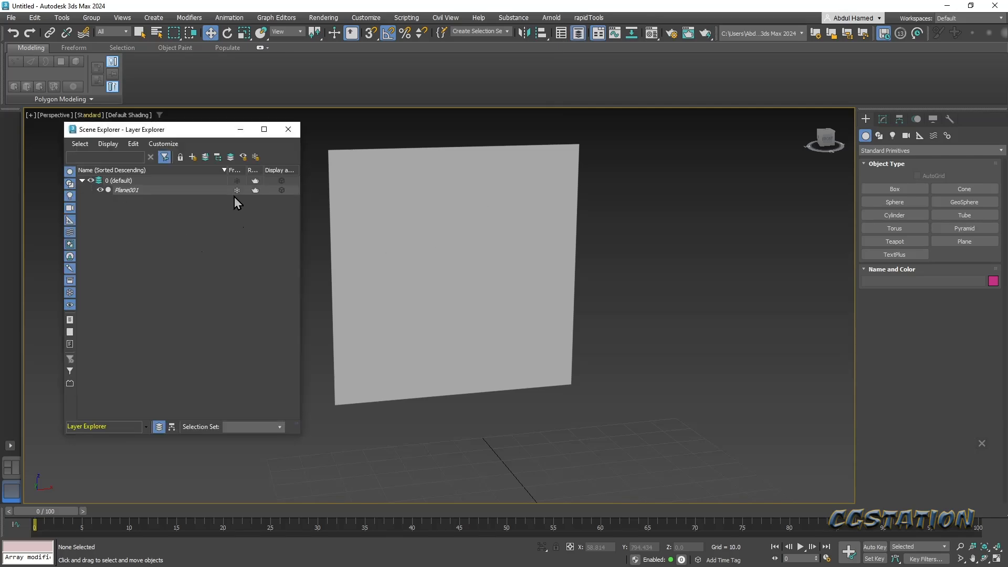
{"action": "left_click", "coordinate": [288, 129]}
- Try the Performance quality preset with Default Shading in the perspective viewport, and return the viewport to Standard
{"action": "left_click", "coordinate": [122, 116]}
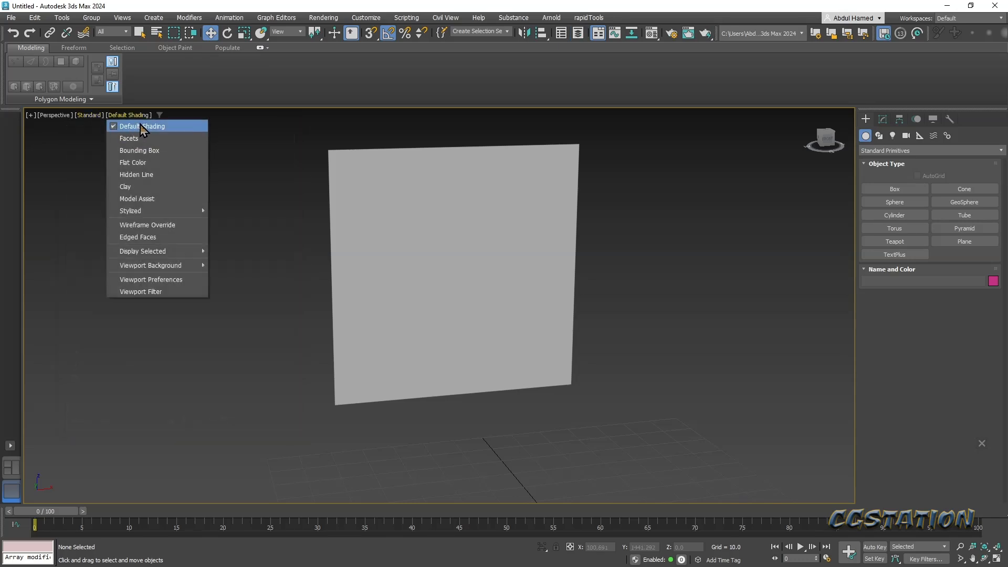
{"action": "left_click", "coordinate": [142, 127]}
{"action": "left_click", "coordinate": [87, 116]}
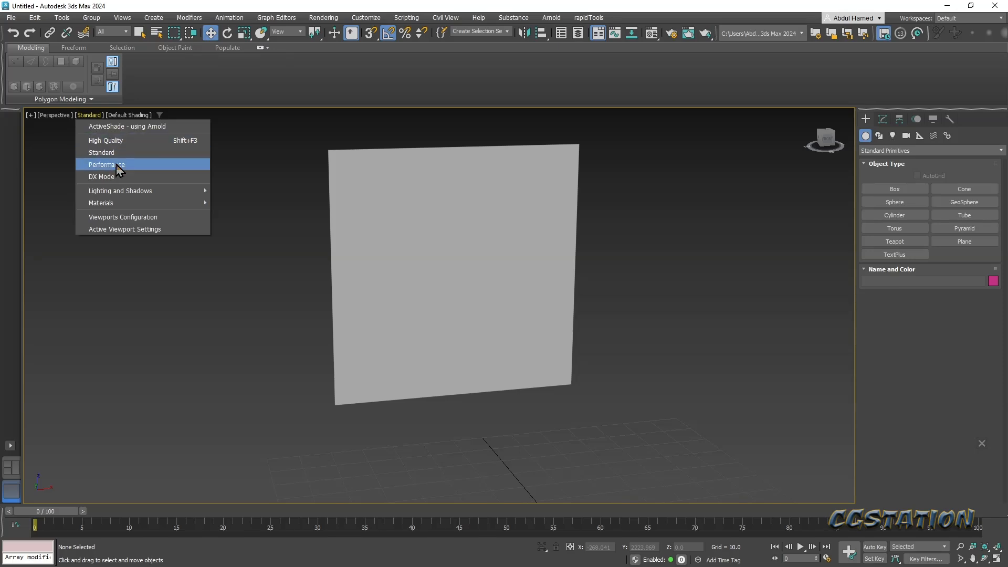
{"action": "left_click", "coordinate": [108, 164]}
{"action": "left_click", "coordinate": [94, 116]}
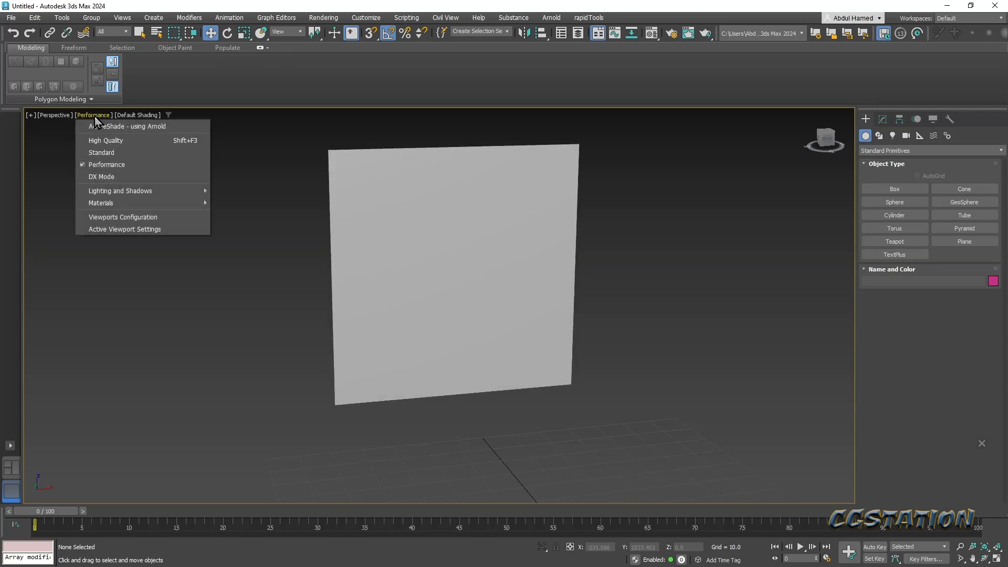
{"action": "left_click", "coordinate": [110, 153]}
- Check the plane's object properties, and apply the blank 02 - Default material to the plane
{"action": "left_click", "coordinate": [495, 259]}
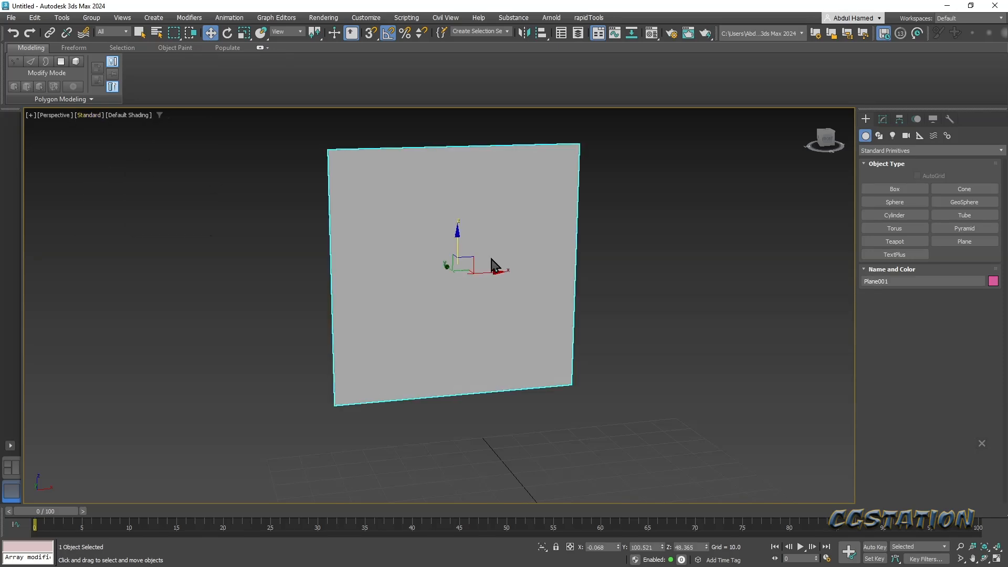
{"action": "right_click", "coordinate": [488, 256]}
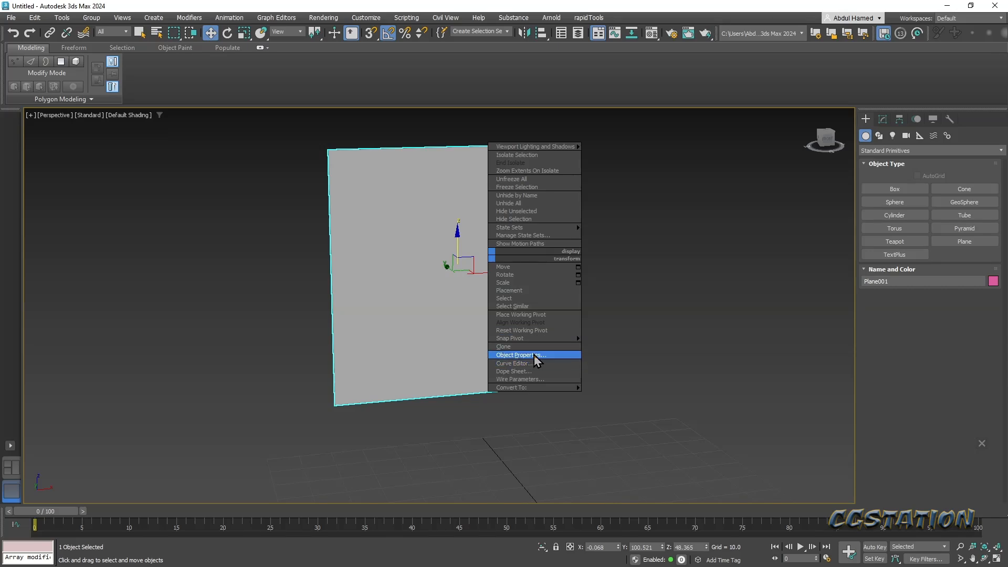
{"action": "left_click", "coordinate": [534, 355]}
{"action": "key", "text": "m"}
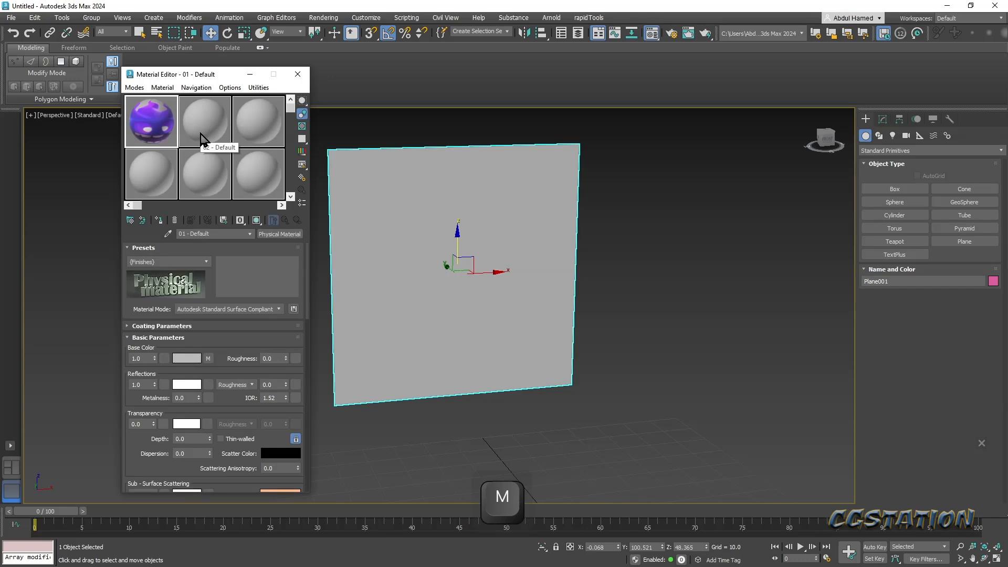
{"action": "left_click_drag", "start_coordinate": [201, 134], "coordinate": [368, 246]}
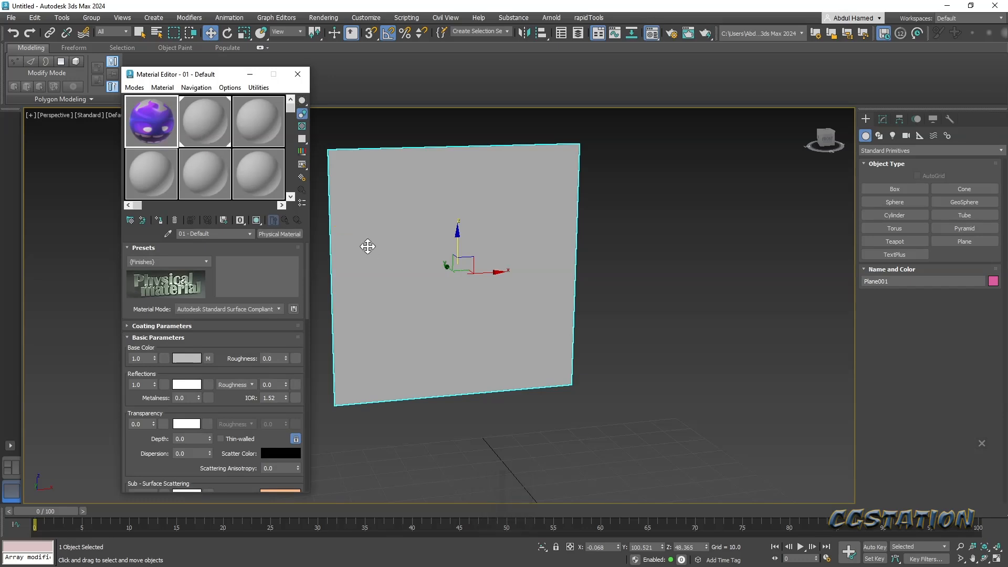
- Make 02 - Default the active material and open the Desktop folder in a File Explorer window over 3ds Max
{"action": "left_click", "coordinate": [216, 127]}
{"action": "left_click", "coordinate": [210, 358]}
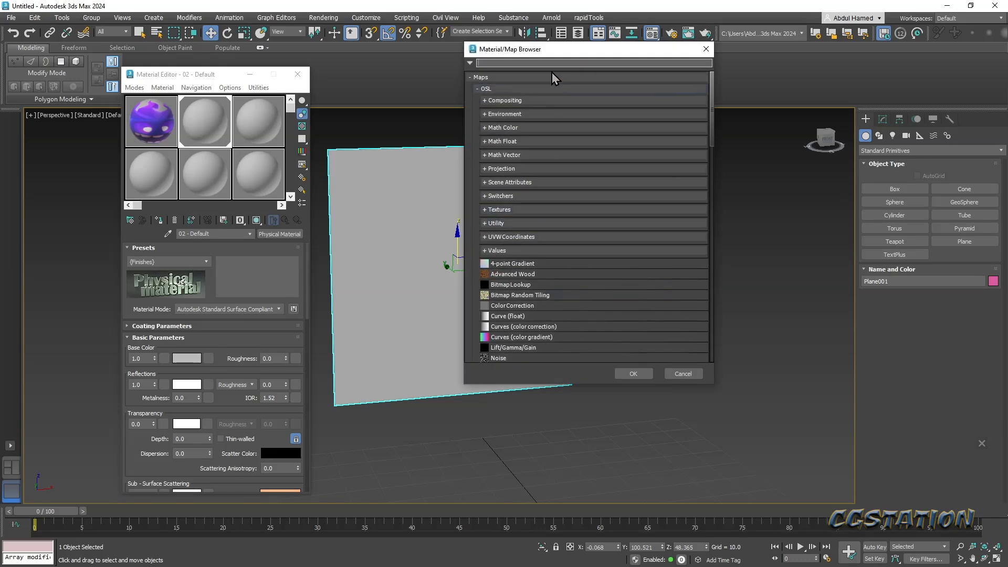
{"action": "left_click", "coordinate": [707, 49]}
{"action": "key", "text": "alt+Tab"}
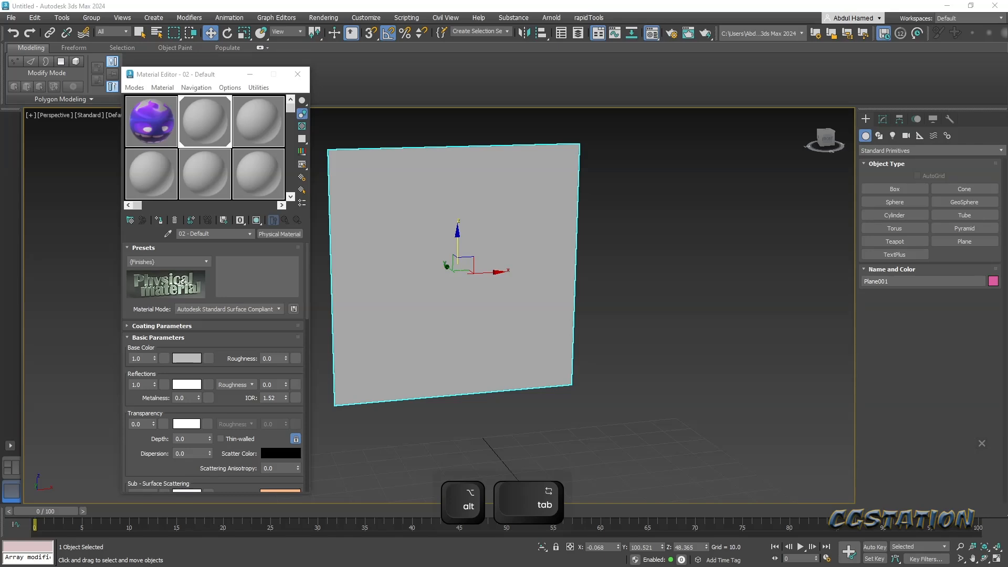
{"action": "key", "text": "alt+super"}
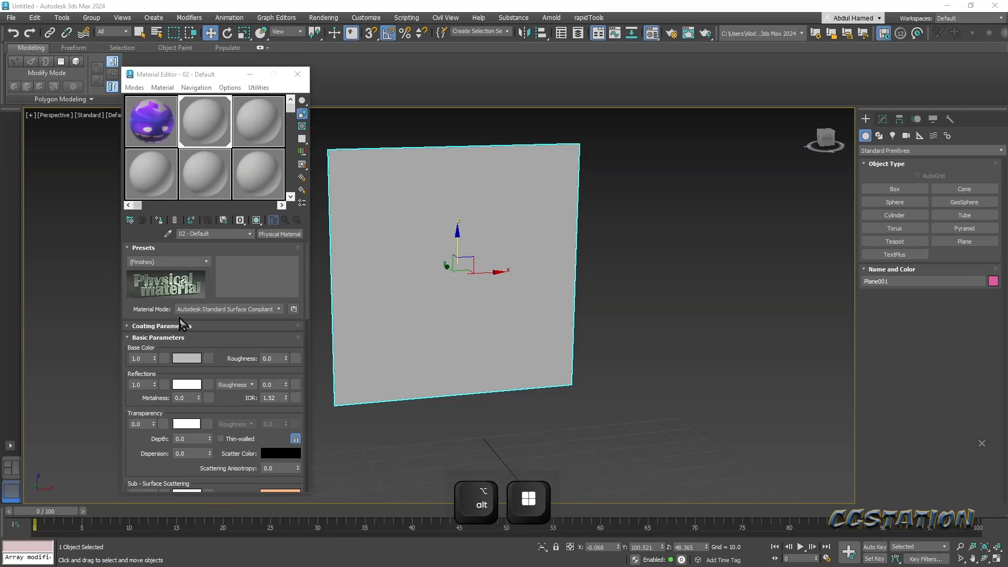
{"action": "key", "text": "super+e"}
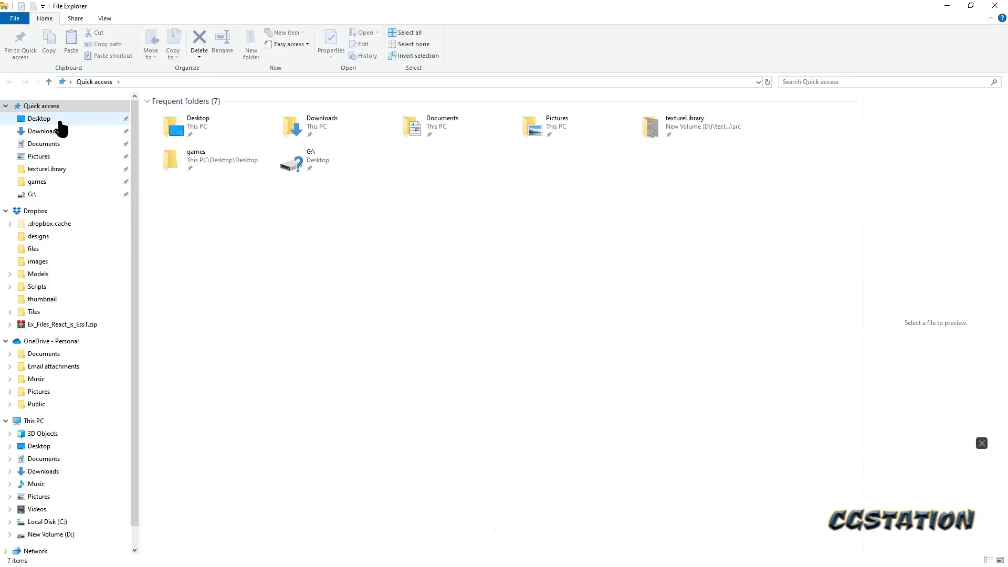
{"action": "left_click", "coordinate": [70, 118]}
{"action": "left_click_drag", "start_coordinate": [344, 7], "coordinate": [710, 74]}
- Assign the purple monster JPG as the 02 - Default material's base color map and try applying the material to the plane
{"action": "scroll", "coordinate": [785, 206], "scroll_direction": "down", "scroll_amount": 3}
{"action": "left_click", "coordinate": [736, 215]}
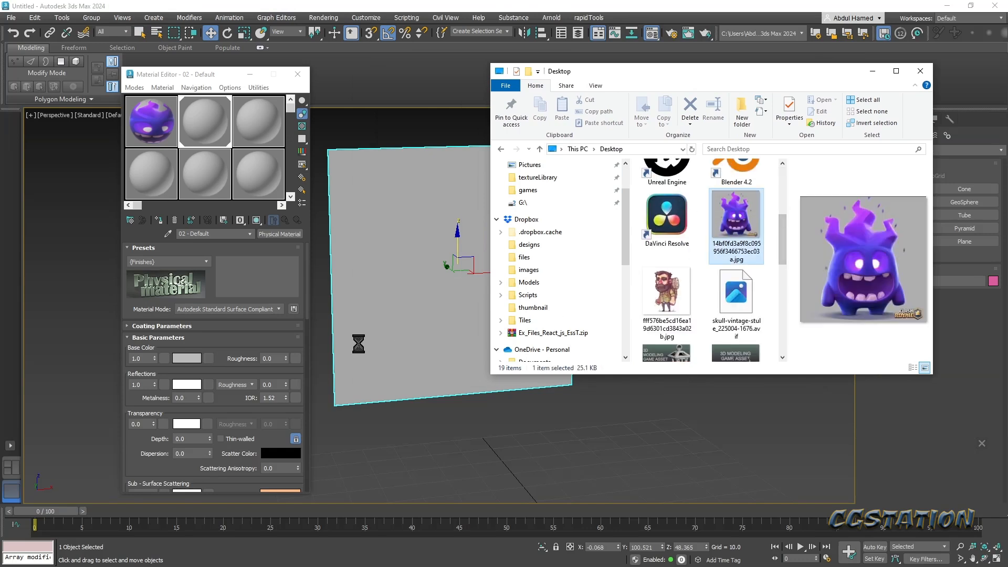
{"action": "left_click_drag", "start_coordinate": [210, 362], "coordinate": [210, 363]}
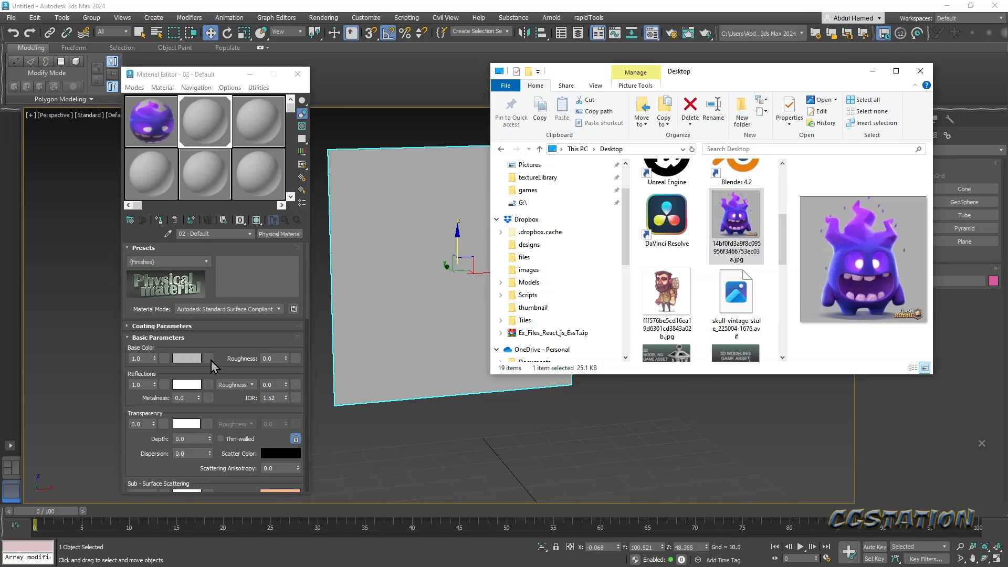
{"action": "left_click", "coordinate": [920, 71]}
{"action": "left_click_drag", "start_coordinate": [223, 161], "coordinate": [439, 289]}
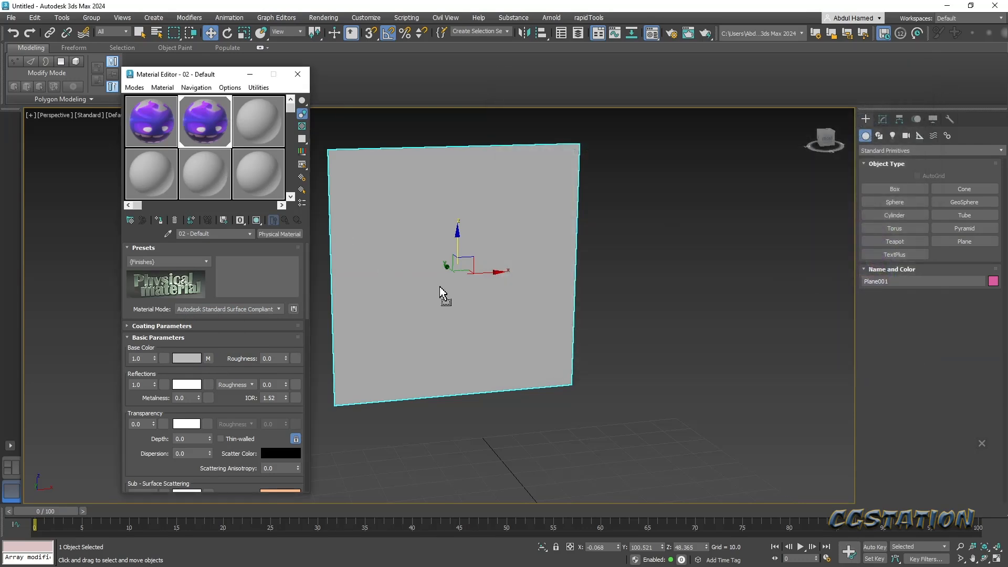
{"action": "left_click", "coordinate": [876, 120]}
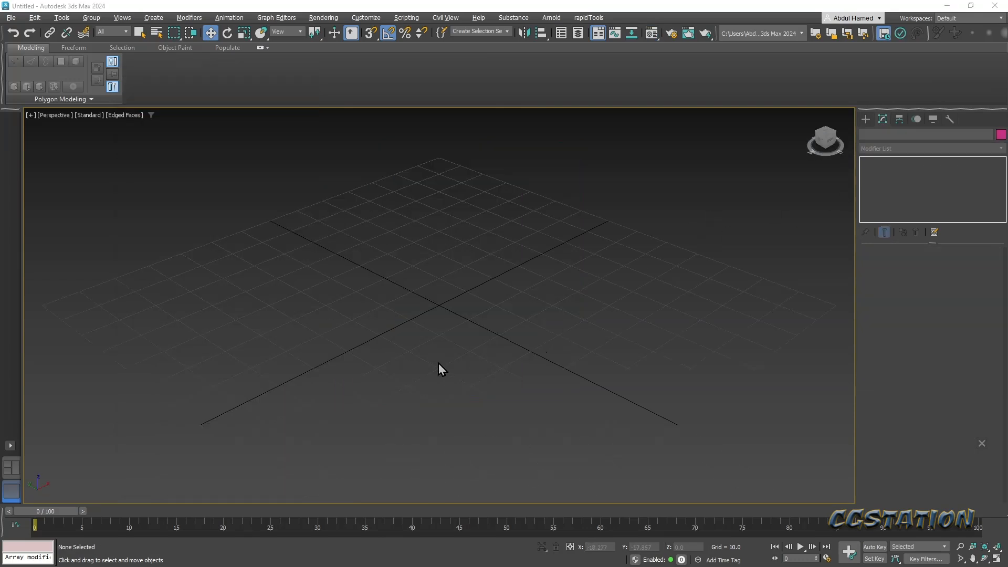
- Create a square plane about 97 units per side, centered near the origin of the empty scene
{"action": "mouse_move", "coordinate": [474, 371]}
{"action": "middle_mouse_down", "text": "alt"}
{"action": "mouse_move", "coordinate": [439, 380]}
{"action": "mouse_move", "coordinate": [465, 371]}
{"action": "middle_mouse_up", "text": "alt"}
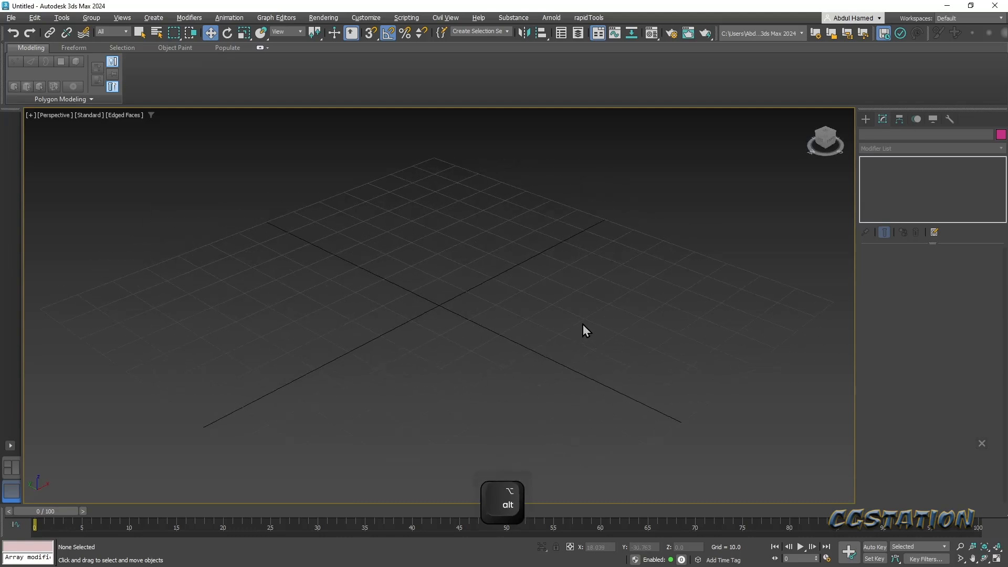
{"action": "left_click", "coordinate": [866, 119]}
{"action": "left_click", "coordinate": [974, 243]}
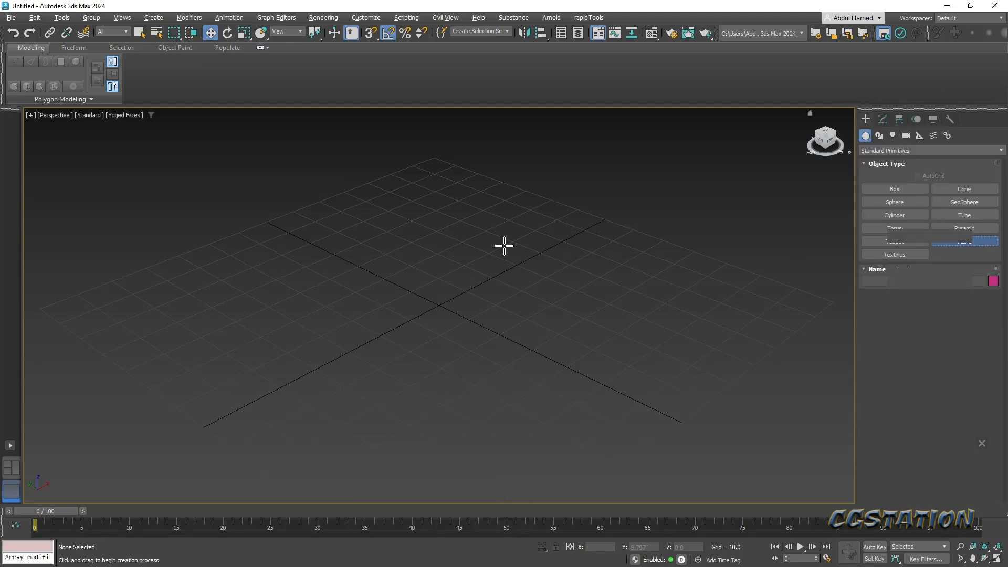
{"action": "left_click_drag", "start_coordinate": [436, 304], "coordinate": [513, 218]}
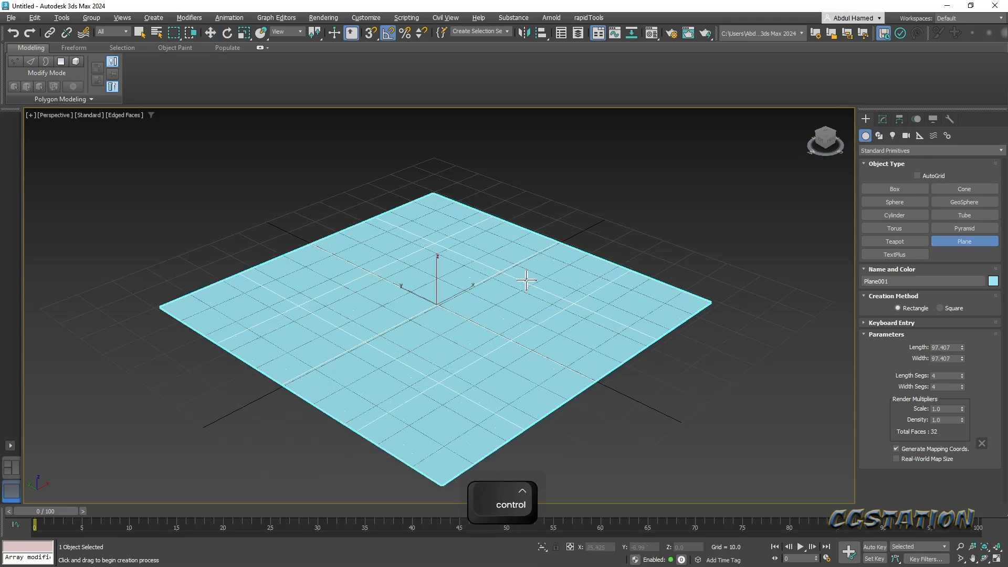
- Rotate the plane 90 degrees about the X axis so it stands upright
{"action": "key", "text": "w"}
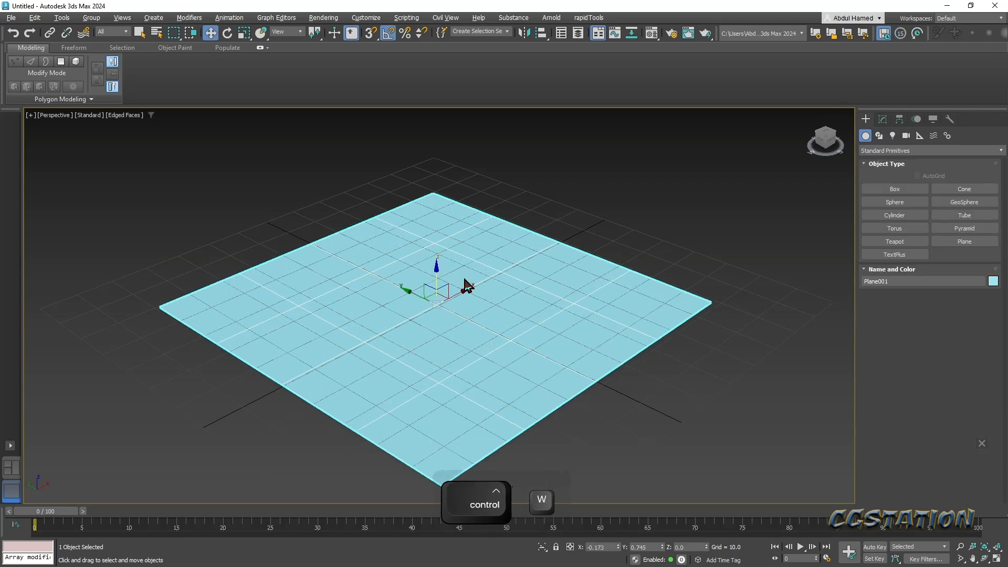
{"action": "key", "text": "e"}
{"action": "left_click_drag", "start_coordinate": [451, 280], "coordinate": [481, 315]}
- Move the upright plane back to about Y 120 and raise it to about Z 50, above the grid
{"action": "middle_click_drag", "start_coordinate": [491, 310], "coordinate": [571, 272], "text": "alt"}
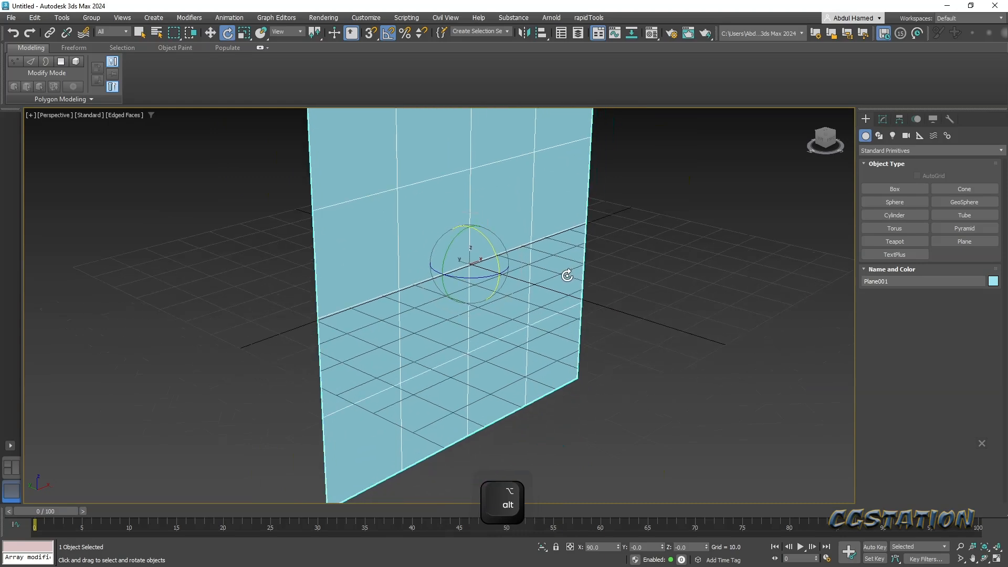
{"action": "scroll", "coordinate": [567, 275], "scroll_direction": "down", "scroll_amount": 6}
{"action": "key", "text": "w"}
{"action": "left_click_drag", "start_coordinate": [499, 293], "coordinate": [271, 142]}
{"action": "middle_click_drag", "start_coordinate": [541, 283], "coordinate": [553, 313], "text": "alt"}
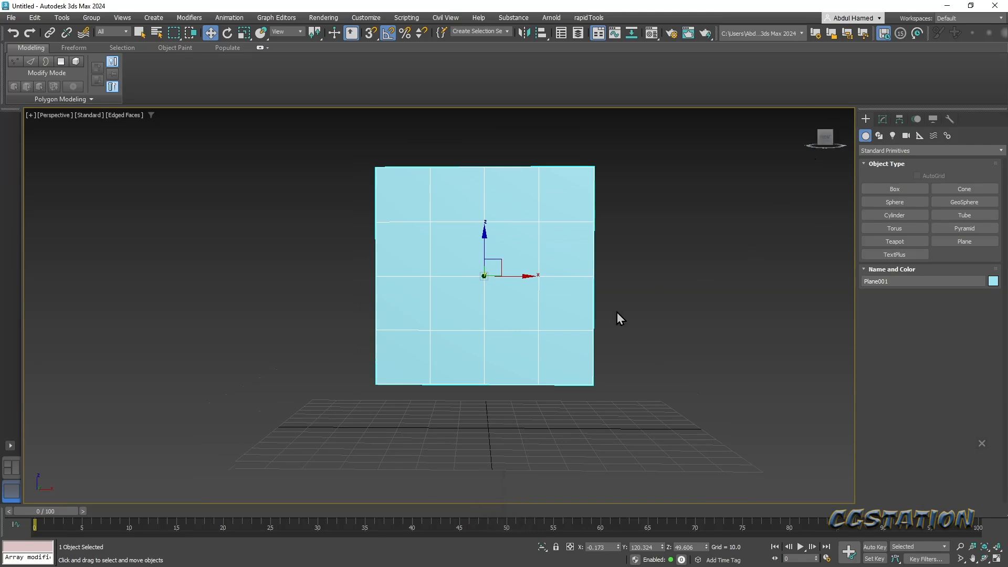
- Switch to the front view and set the plane's length and width segments to 1
{"action": "key", "text": "f"}
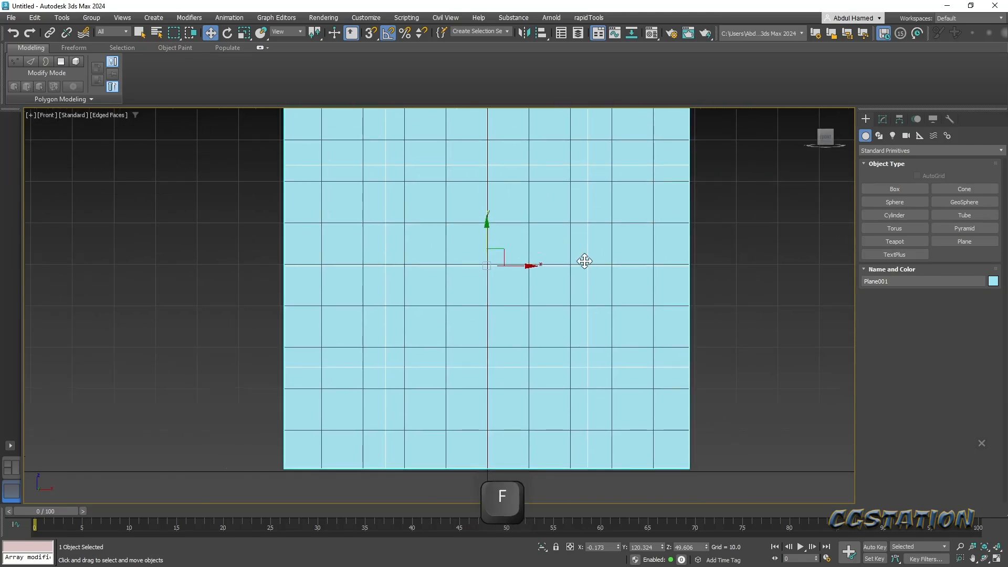
{"action": "scroll", "coordinate": [577, 261], "scroll_direction": "down", "scroll_amount": 2}
{"action": "scroll", "coordinate": [565, 326], "scroll_direction": "up", "scroll_amount": 2}
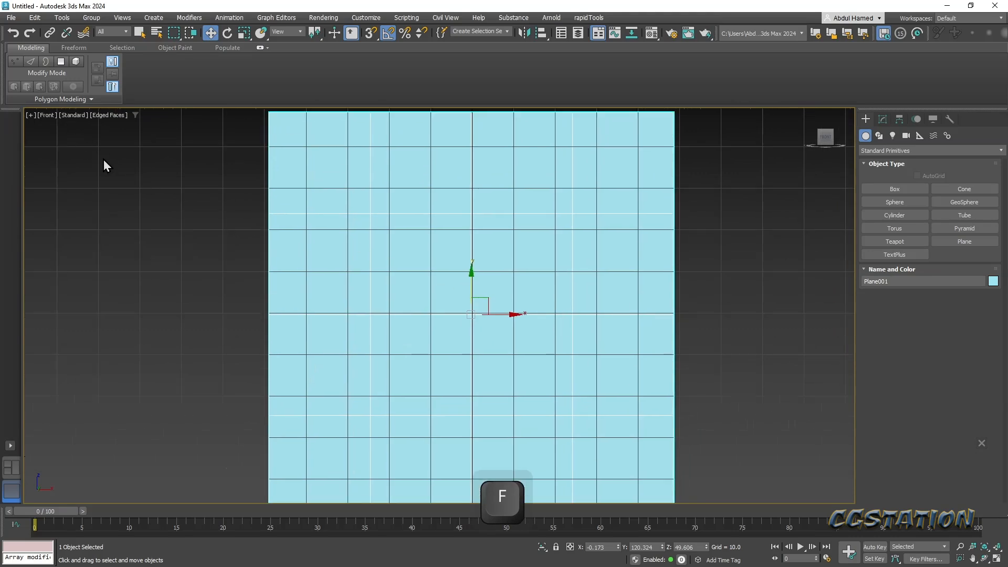
{"action": "middle_click_drag", "start_coordinate": [460, 275], "coordinate": [423, 230]}
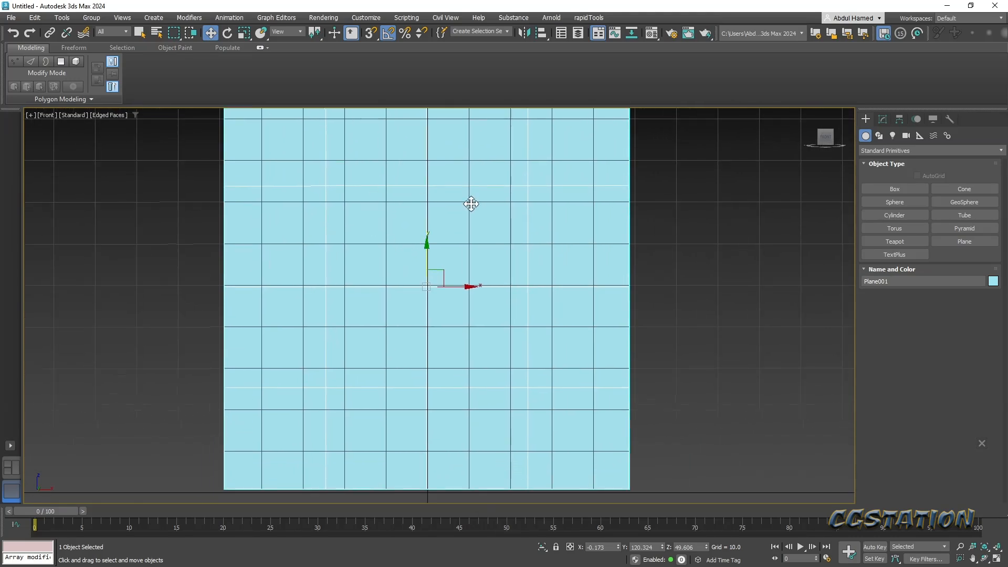
{"action": "left_click", "coordinate": [883, 119]}
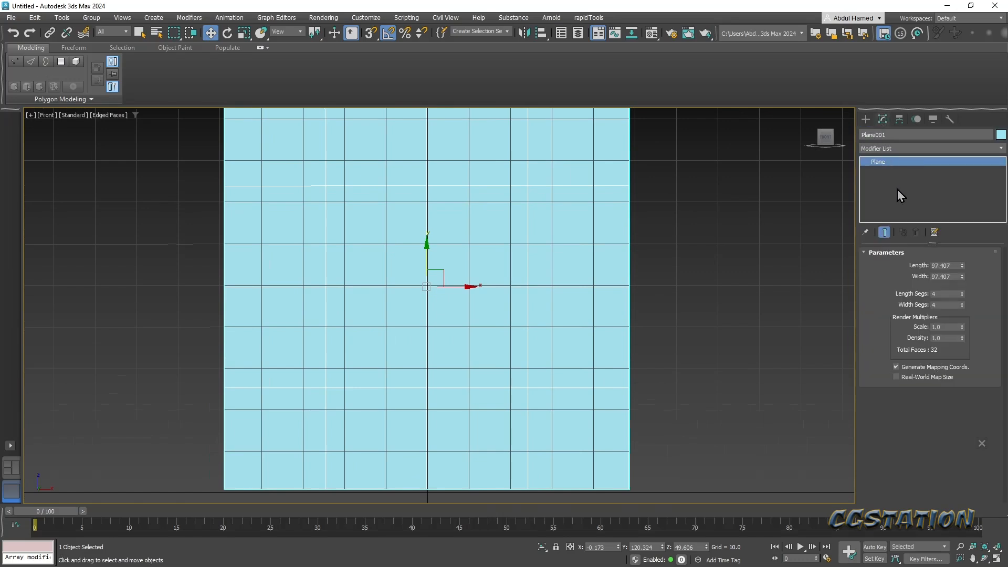
{"action": "right_click", "coordinate": [961, 295]}
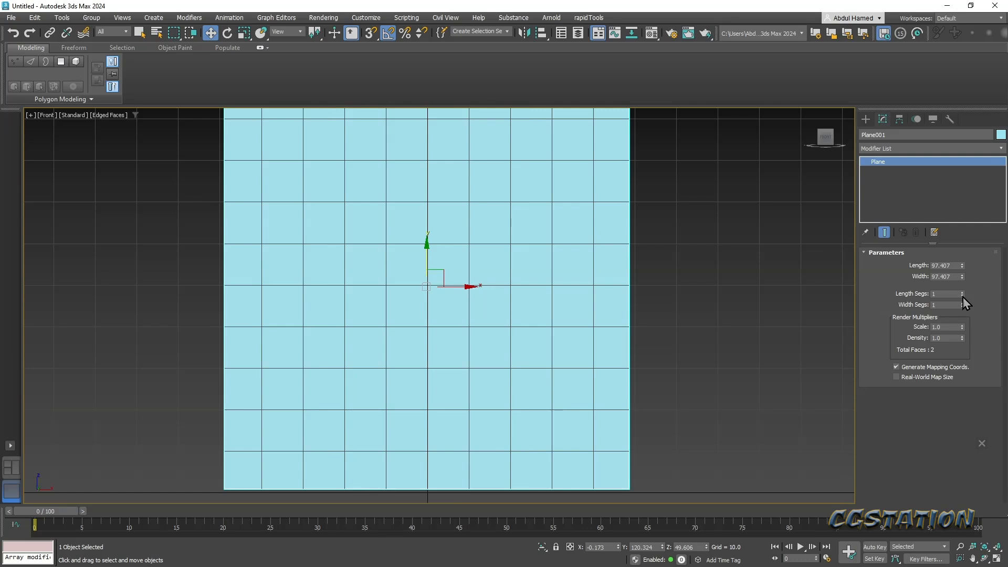
- Hide the viewport grid and reset the plane's length segments to 1 after trying 4
{"action": "left_click", "coordinate": [962, 292]}
{"action": "left_click", "coordinate": [962, 292]}
{"action": "left_click", "coordinate": [962, 292]}
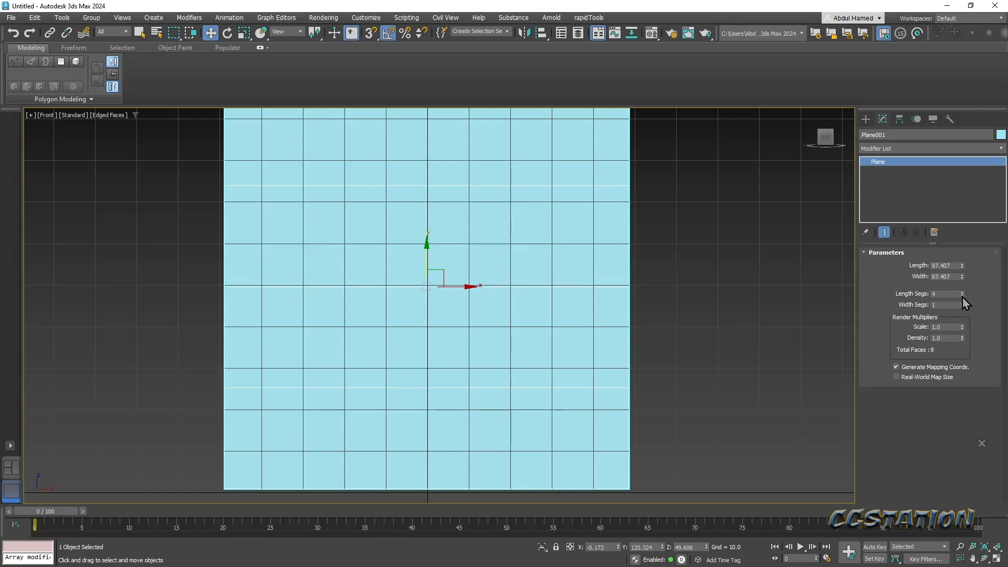
{"action": "key", "text": "g"}
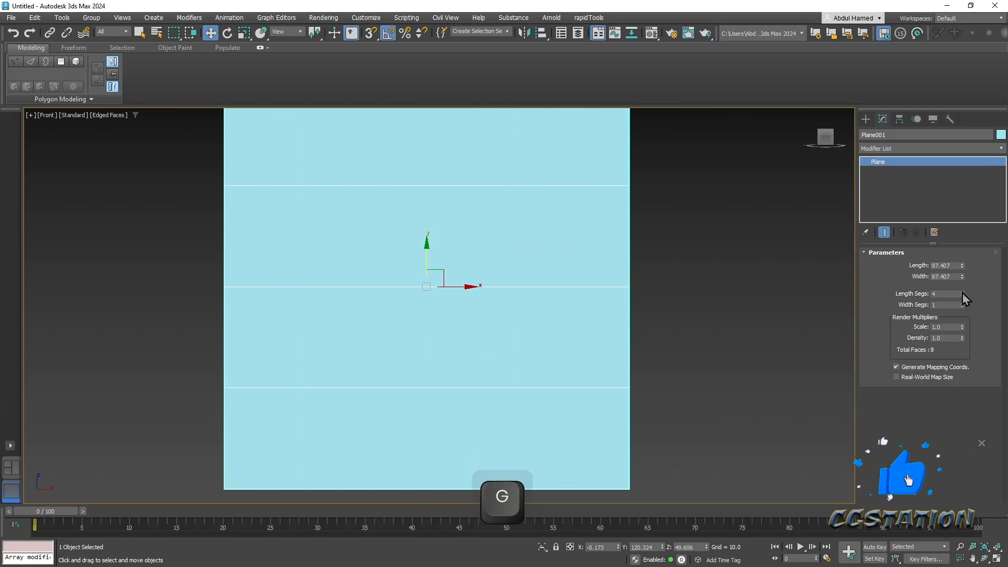
{"action": "right_click", "coordinate": [962, 294]}
- Load the purple Clash Royale monster JPG from the Desktop as the base color map of the first material
{"action": "middle_click_drag", "start_coordinate": [694, 300], "coordinate": [669, 321]}
{"action": "scroll", "coordinate": [691, 279], "scroll_direction": "down", "scroll_amount": 3}
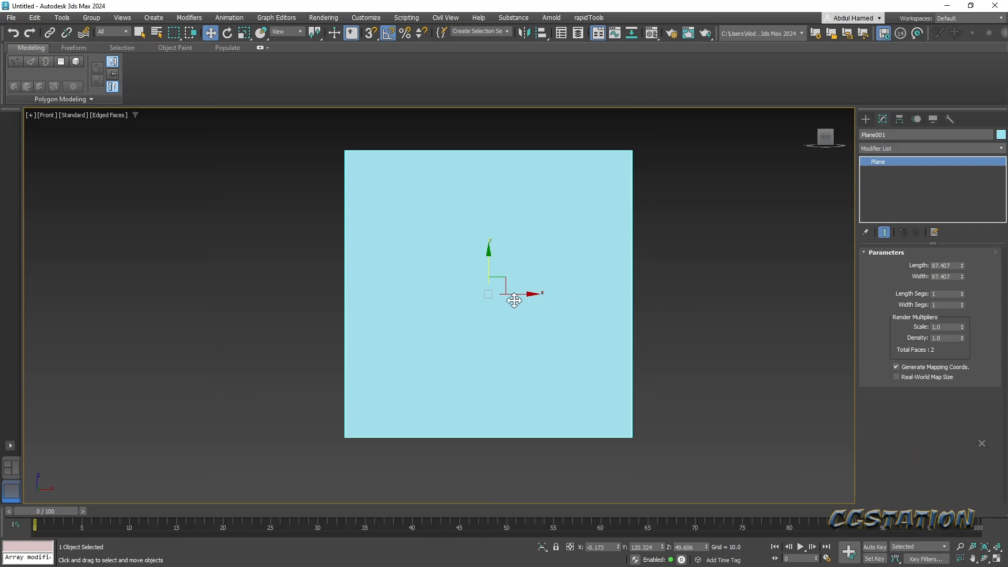
{"action": "middle_click_drag", "start_coordinate": [509, 299], "coordinate": [553, 342], "text": "alt"}
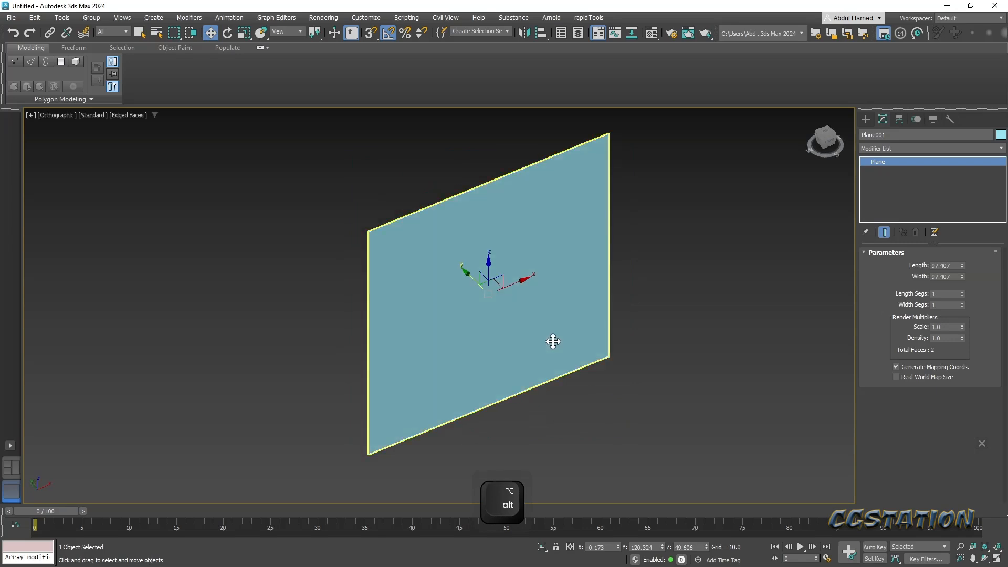
{"action": "left_click", "coordinate": [654, 35]}
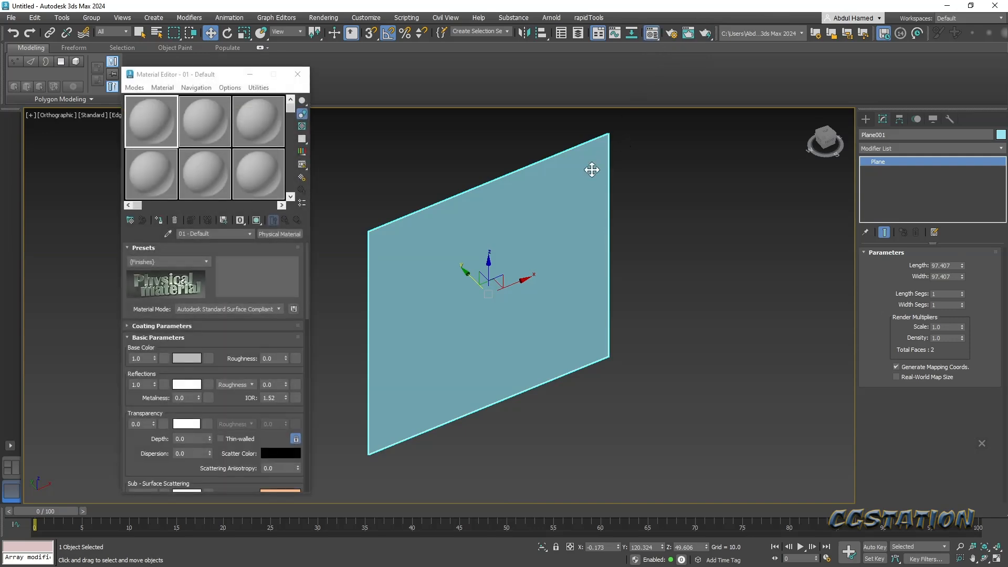
{"action": "key", "text": "ctrl"}
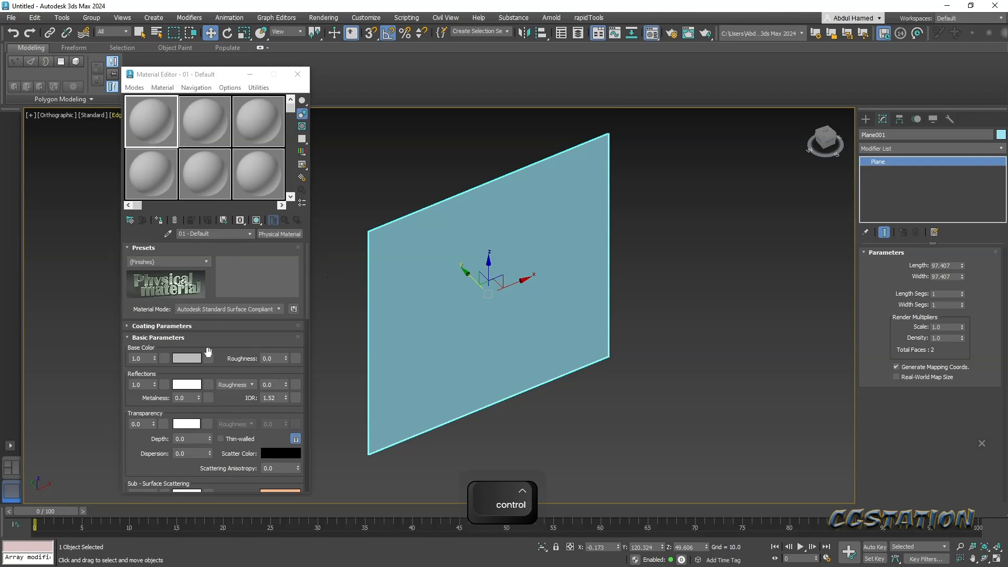
{"action": "left_click", "coordinate": [216, 358]}
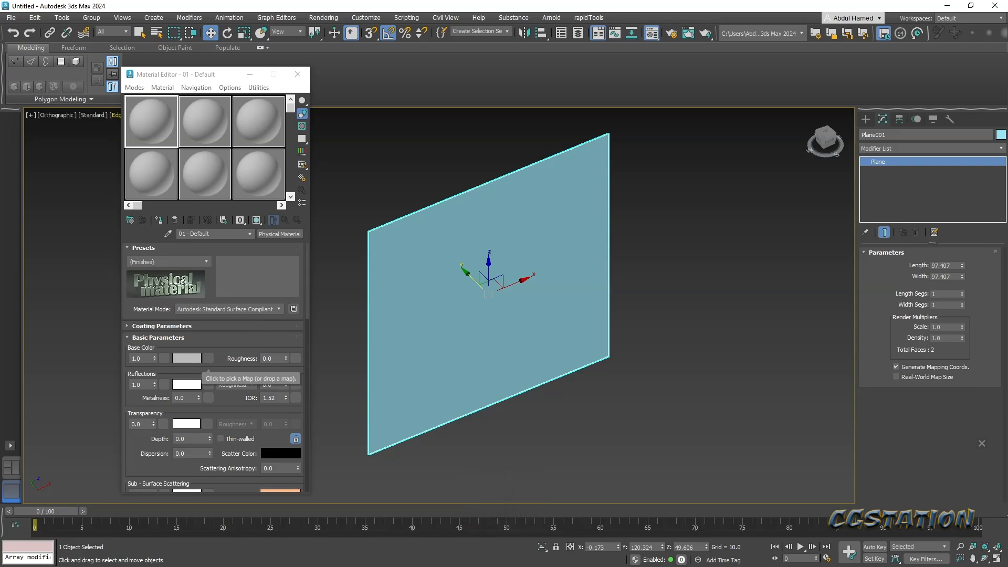
{"action": "key", "text": "alt+Tab"}
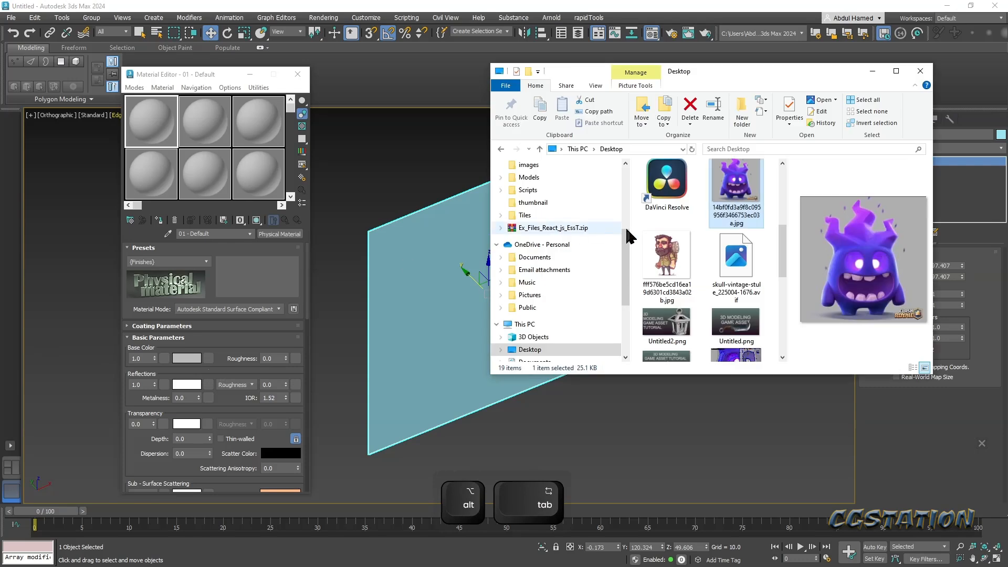
{"action": "left_click_drag", "start_coordinate": [735, 207], "coordinate": [210, 360]}
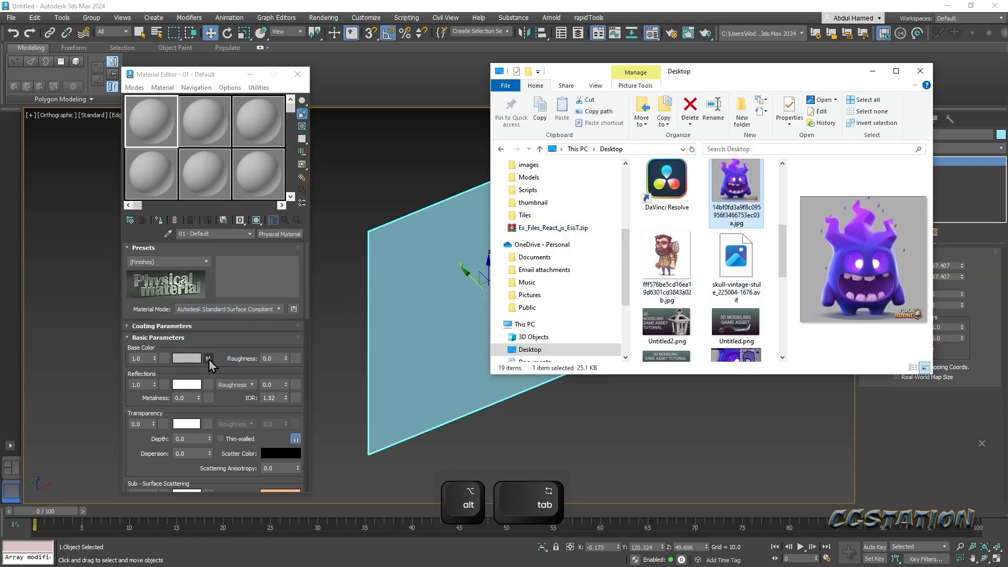
{"action": "left_click", "coordinate": [920, 74]}
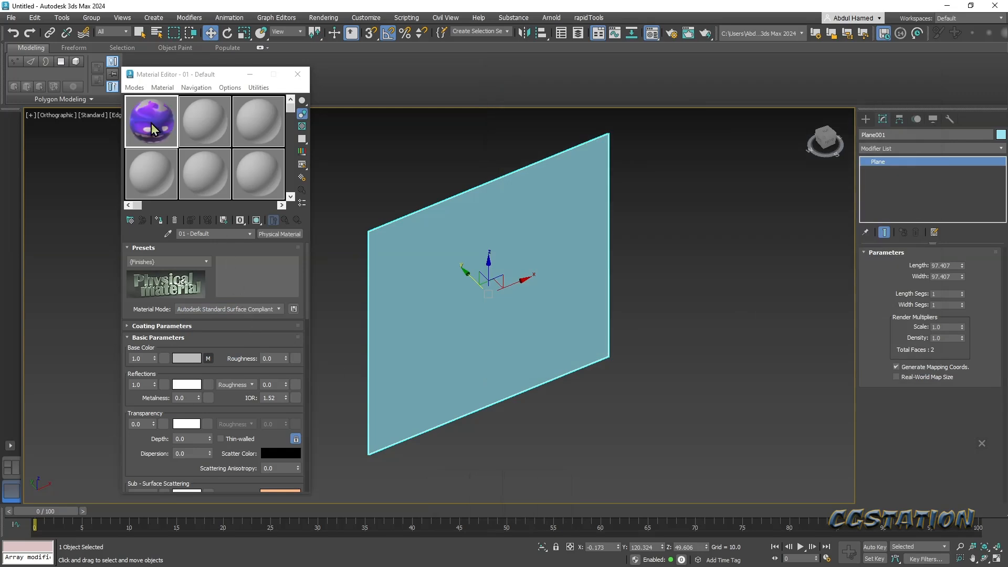
- Assign the monster material to the plane and show its map shaded in the viewport
{"action": "left_click_drag", "start_coordinate": [151, 124], "coordinate": [473, 293]}
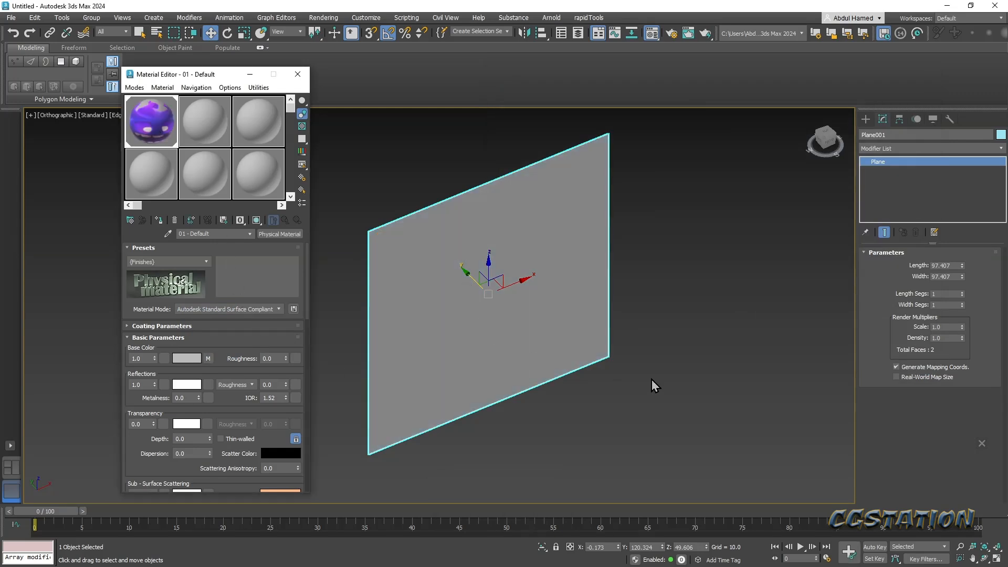
{"action": "middle_click_drag", "start_coordinate": [612, 378], "coordinate": [597, 349], "text": "alt"}
{"action": "middle_click_drag", "start_coordinate": [484, 282], "coordinate": [446, 302], "text": "alt"}
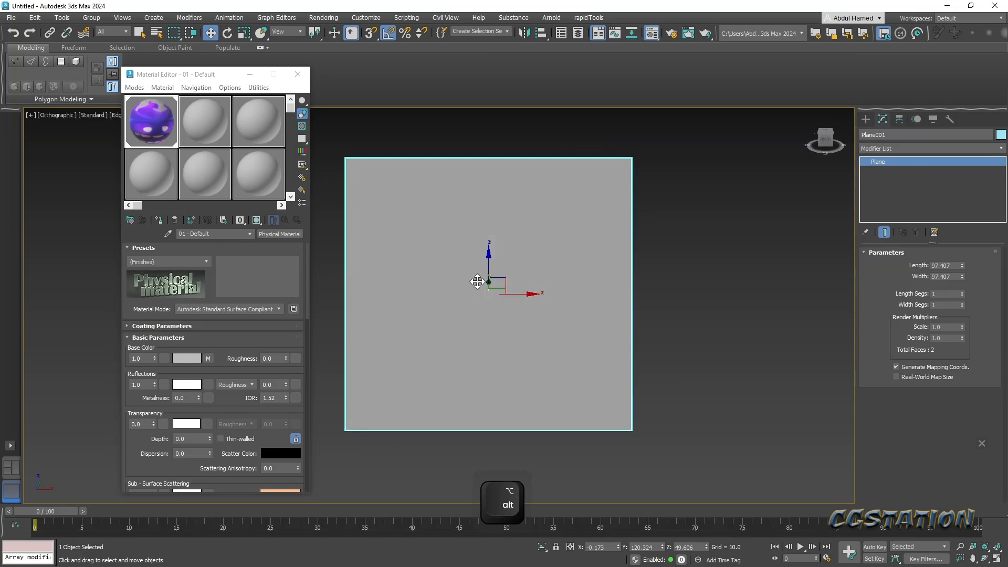
{"action": "left_click", "coordinate": [256, 220]}
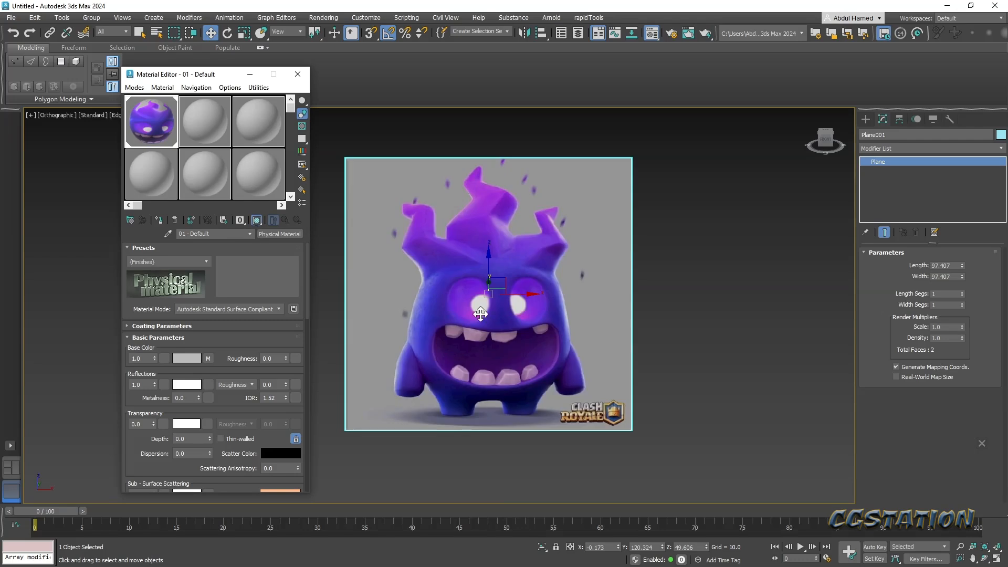
{"action": "mouse_move", "coordinate": [570, 299]}
{"action": "middle_mouse_down"}
{"action": "mouse_move", "coordinate": [569, 278]}
{"action": "mouse_move", "coordinate": [597, 283]}
{"action": "mouse_move", "coordinate": [551, 254]}
{"action": "mouse_move", "coordinate": [567, 297]}
{"action": "mouse_move", "coordinate": [464, 232]}
{"action": "middle_mouse_up"}
{"action": "scroll", "coordinate": [441, 216], "scroll_direction": "up", "scroll_amount": 2}
{"action": "left_click", "coordinate": [300, 75]}
- Try freezing the reference plane with Show Frozen in Gray left enabled
{"action": "middle_click_drag", "start_coordinate": [468, 255], "coordinate": [476, 225], "text": "alt"}
{"action": "right_click", "coordinate": [476, 225]}
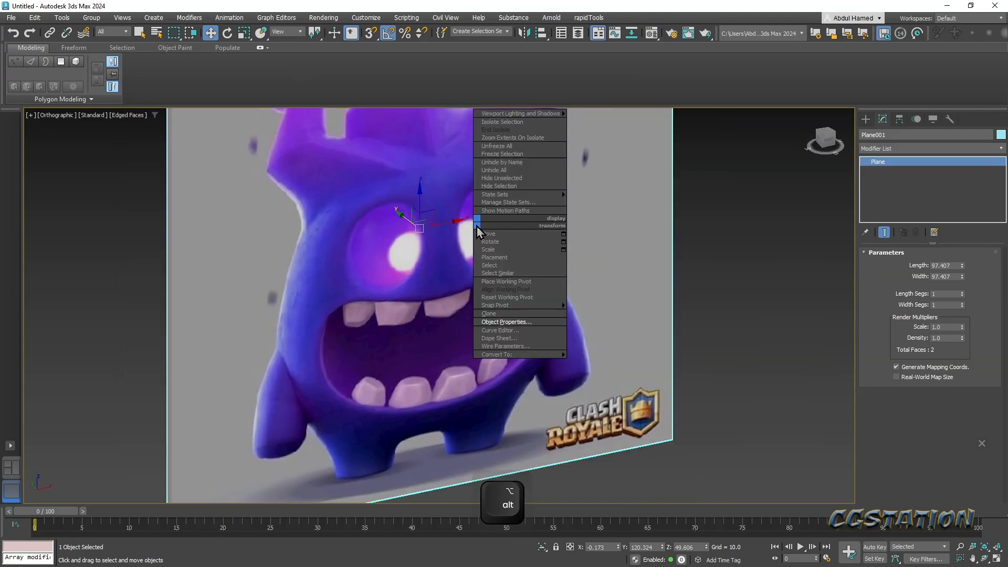
{"action": "left_click", "coordinate": [505, 321]}
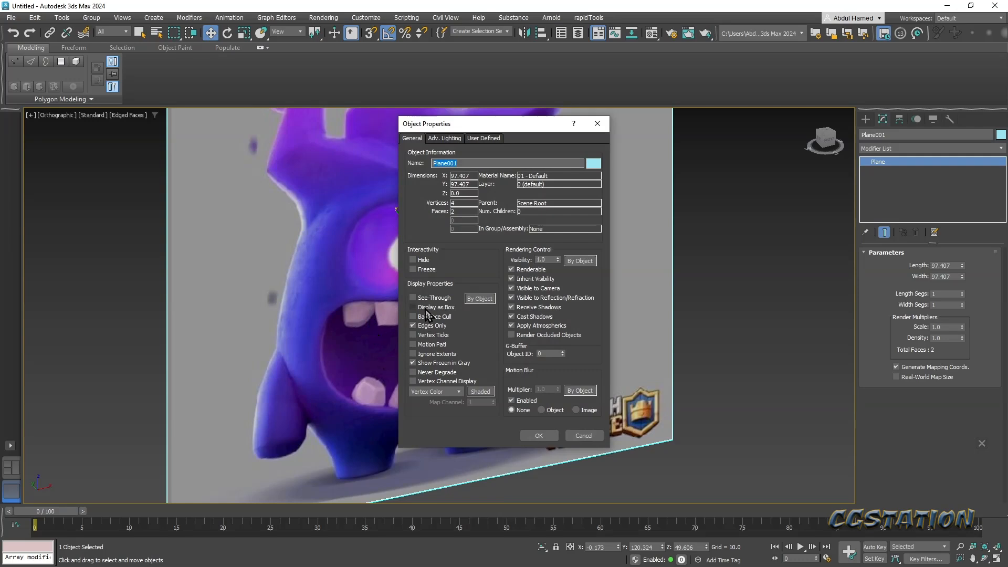
{"action": "left_click", "coordinate": [417, 271]}
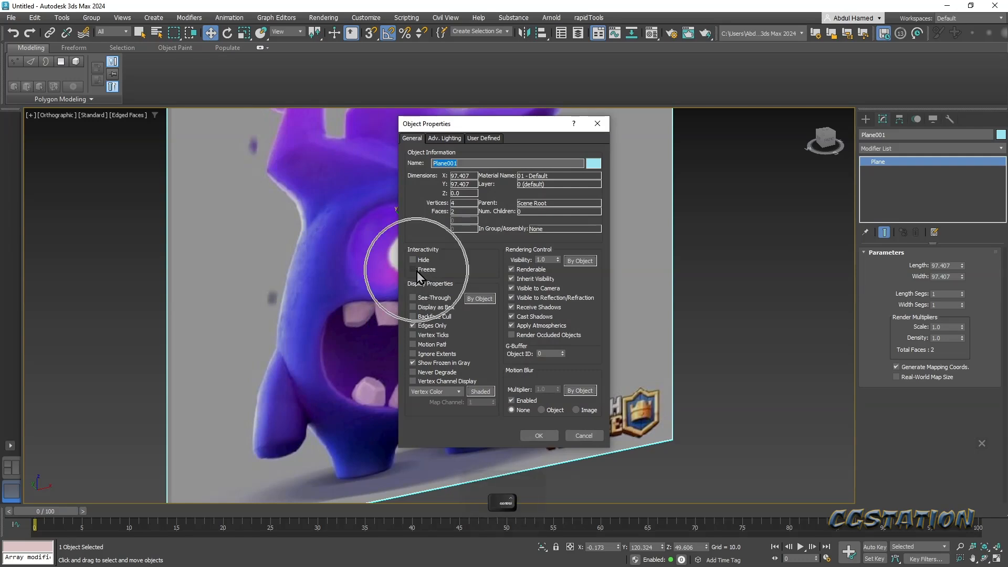
{"action": "key", "text": "ctrl"}
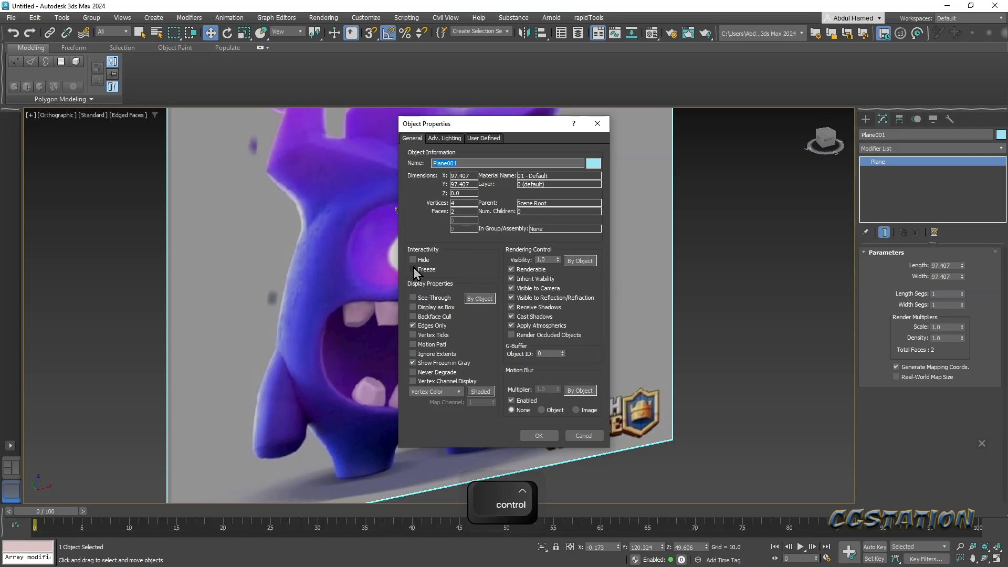
{"action": "left_click", "coordinate": [414, 270]}
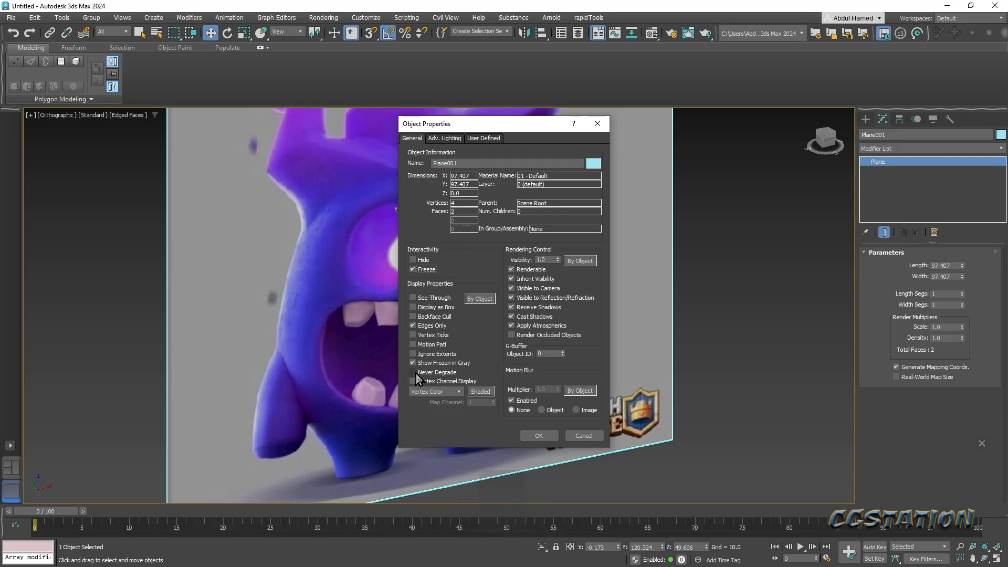
{"action": "key", "text": "ctrl"}
{"action": "left_click", "coordinate": [525, 435]}
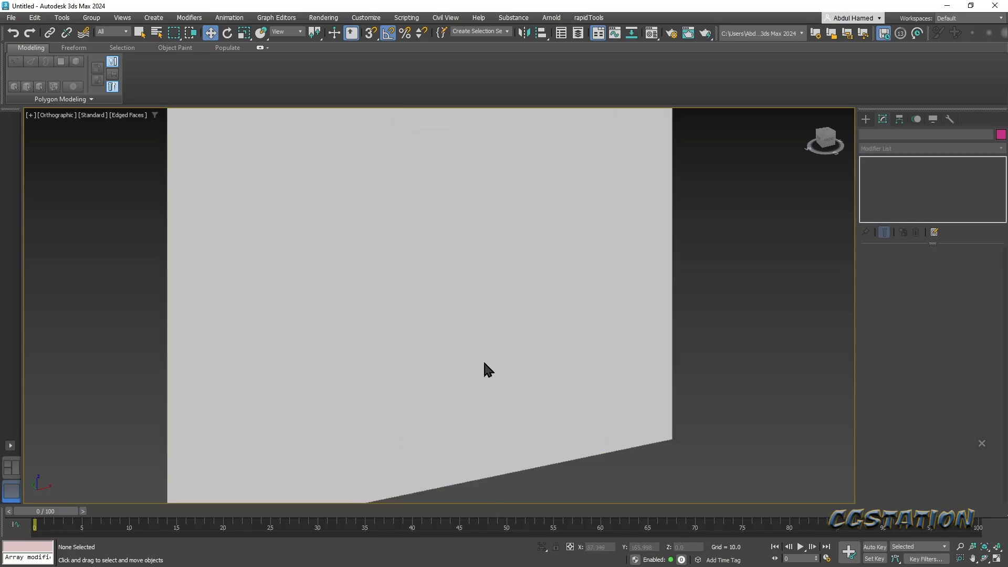
{"action": "key", "text": "ctrl+z"}
- Freeze the reference plane with Show Frozen in Gray disabled in its object properties
{"action": "right_click", "coordinate": [452, 272]}
{"action": "left_click", "coordinate": [482, 373]}
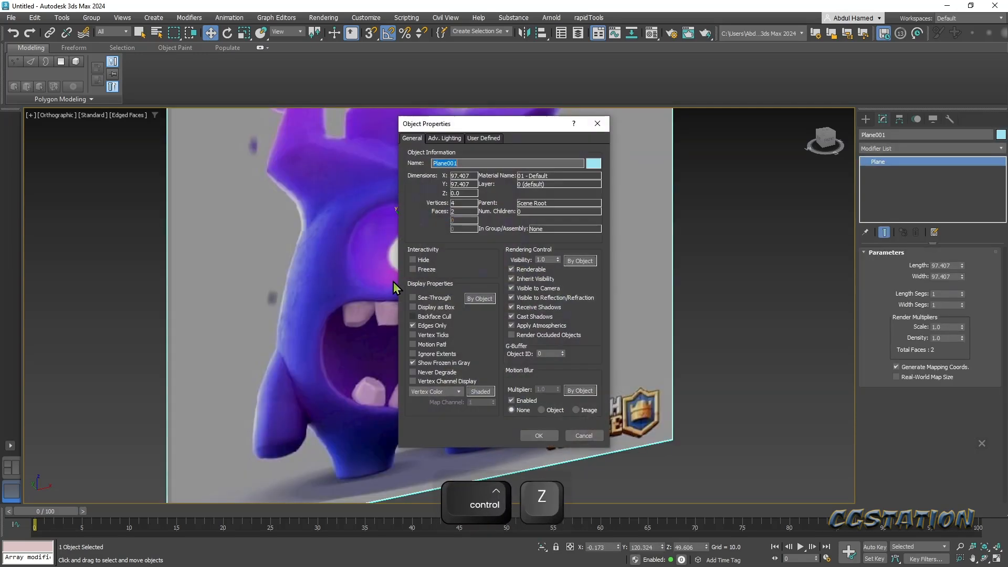
{"action": "left_click", "coordinate": [413, 270]}
{"action": "left_click", "coordinate": [437, 363]}
{"action": "left_click", "coordinate": [539, 437]}
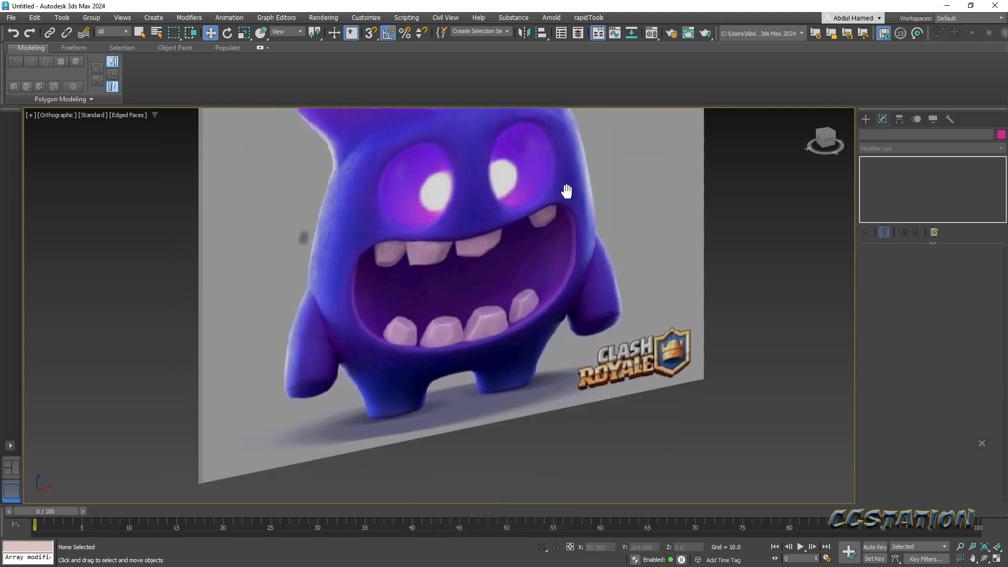
- Unfreeze Plane001 in the Layer Explorer's default layer and freeze it again
{"action": "scroll", "coordinate": [527, 238], "scroll_direction": "down", "scroll_amount": 2}
{"action": "middle_click_drag", "start_coordinate": [533, 263], "coordinate": [636, 223], "text": "alt"}
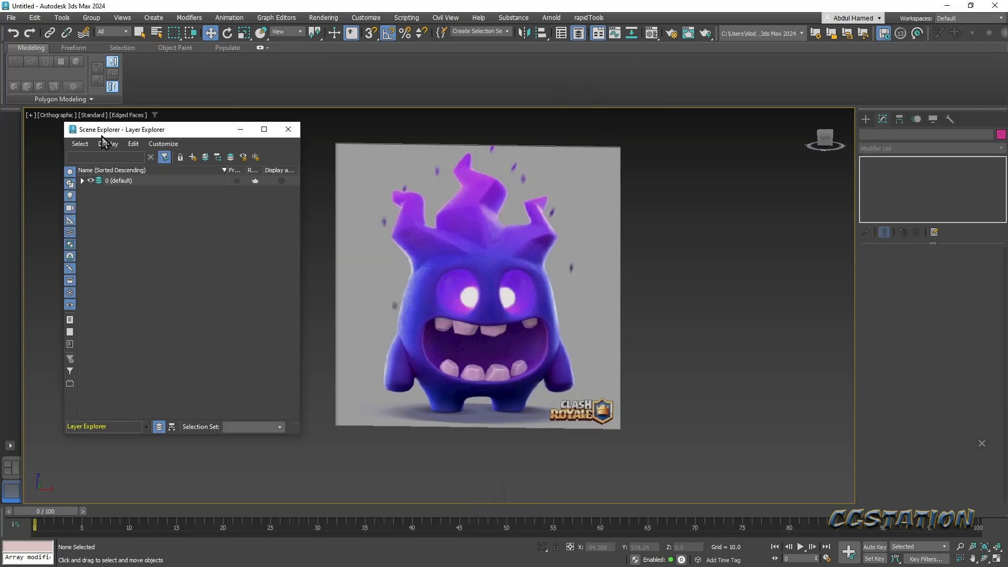
{"action": "left_click", "coordinate": [83, 181]}
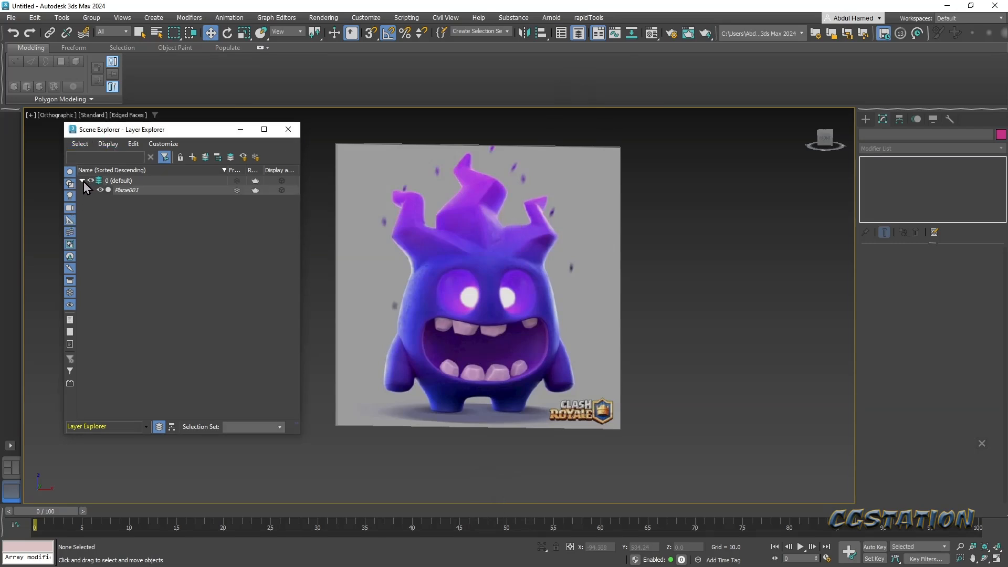
{"action": "left_click", "coordinate": [236, 191]}
{"action": "left_click_drag", "start_coordinate": [254, 170], "coordinate": [269, 170]}
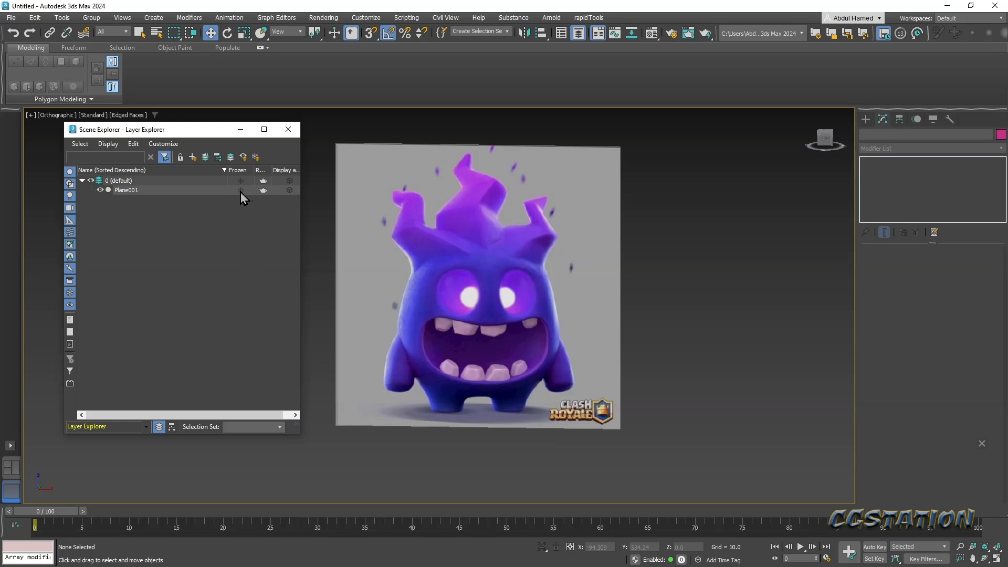
{"action": "left_click", "coordinate": [240, 191]}
{"action": "left_click", "coordinate": [288, 129]}
- Show the grid again and create a square-based box at its center, about 74 by 74 and 49 high
{"action": "middle_click_drag", "start_coordinate": [621, 308], "coordinate": [546, 237]}
{"action": "scroll", "coordinate": [493, 240], "scroll_direction": "down", "scroll_amount": 5}
{"action": "middle_click_drag", "start_coordinate": [525, 316], "coordinate": [461, 320]}
{"action": "scroll", "coordinate": [449, 274], "scroll_direction": "up", "scroll_amount": 2}
{"action": "scroll", "coordinate": [449, 274], "scroll_direction": "down", "scroll_amount": 2}
{"action": "scroll", "coordinate": [462, 319], "scroll_direction": "up", "scroll_amount": 4}
{"action": "left_click", "coordinate": [866, 119]}
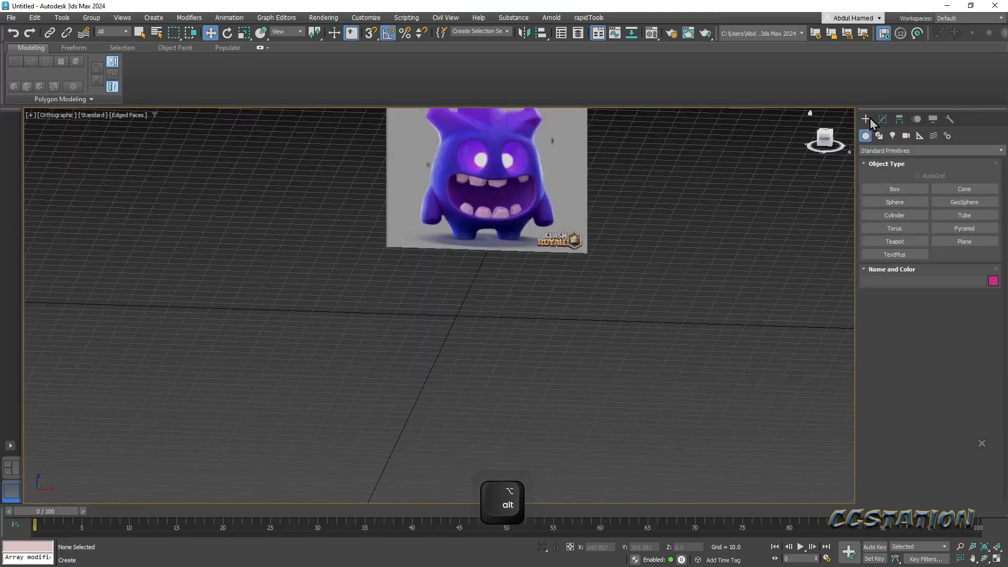
{"action": "left_click", "coordinate": [896, 189]}
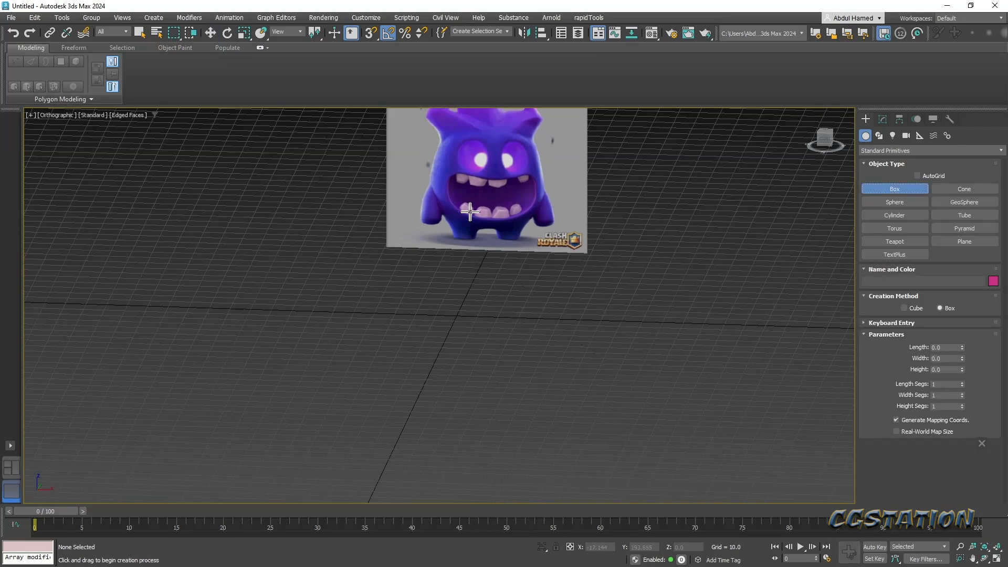
{"action": "middle_click_drag", "start_coordinate": [469, 211], "coordinate": [441, 302]}
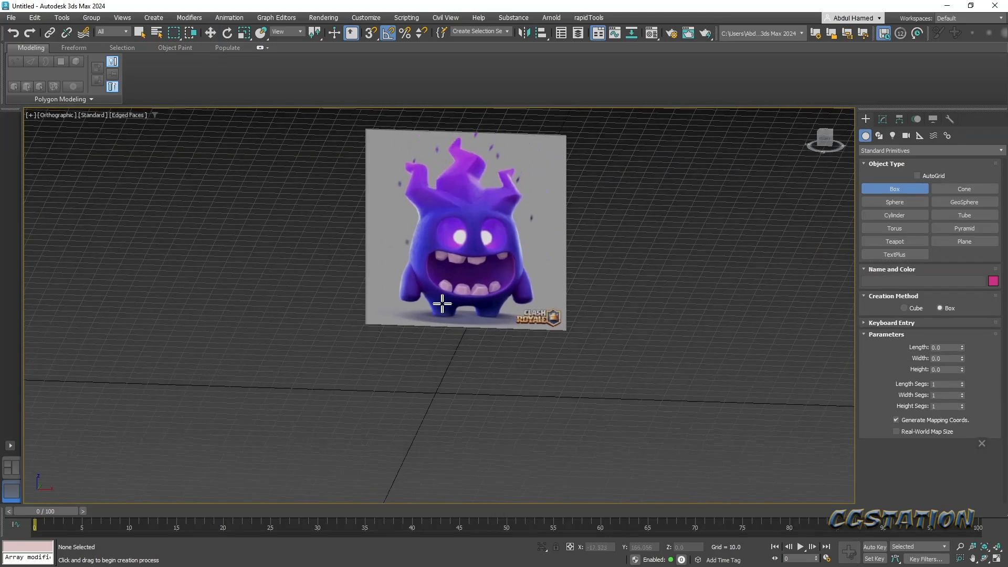
{"action": "left_click_drag", "start_coordinate": [435, 394], "coordinate": [446, 412], "text": "ctrl"}
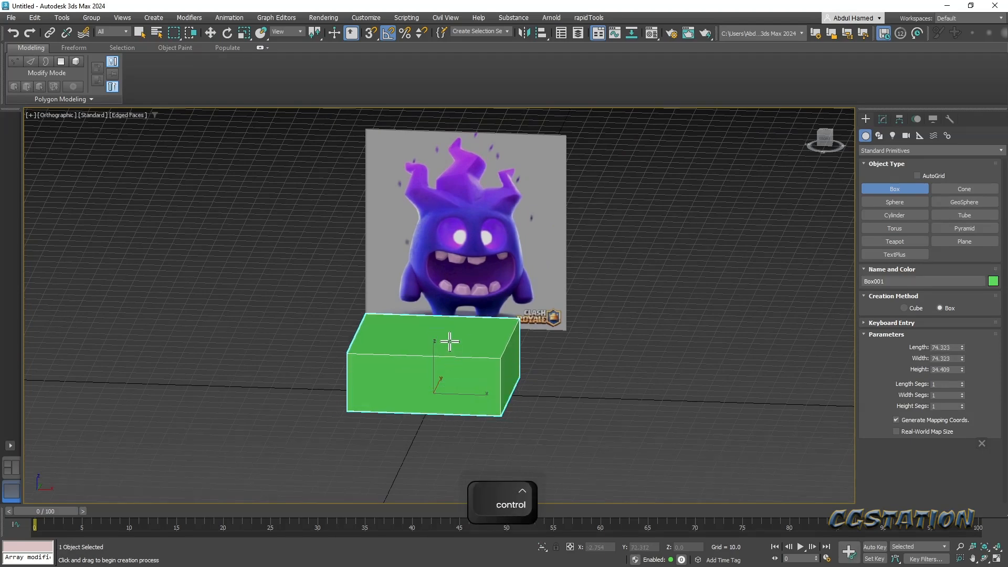
{"action": "left_click", "coordinate": [453, 312]}
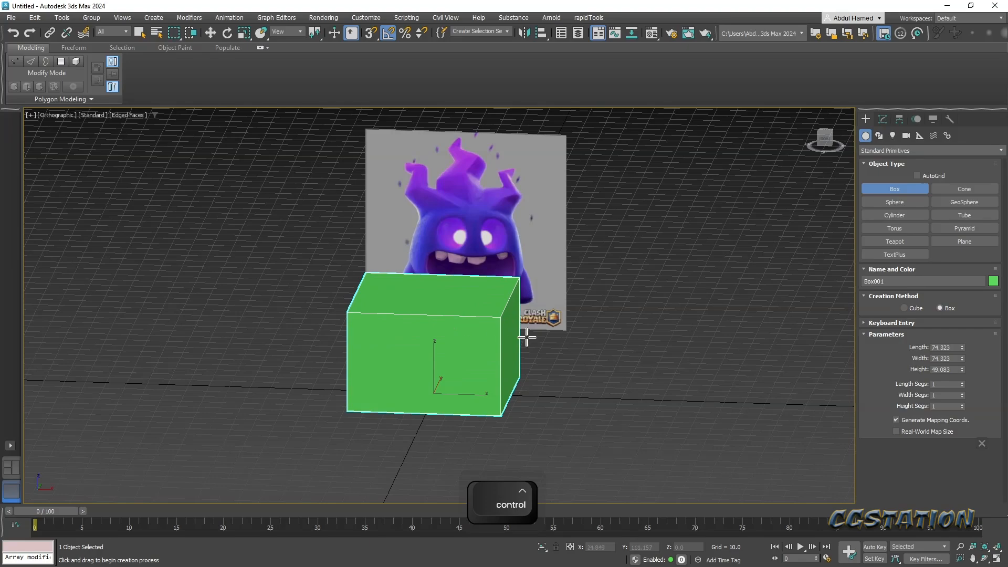
- Switch to the front view and make the box see-through over the reference image
{"action": "middle_click_drag", "start_coordinate": [583, 338], "coordinate": [579, 378], "text": "alt"}
{"action": "middle_click_drag", "start_coordinate": [367, 389], "coordinate": [739, 221], "text": "alt"}
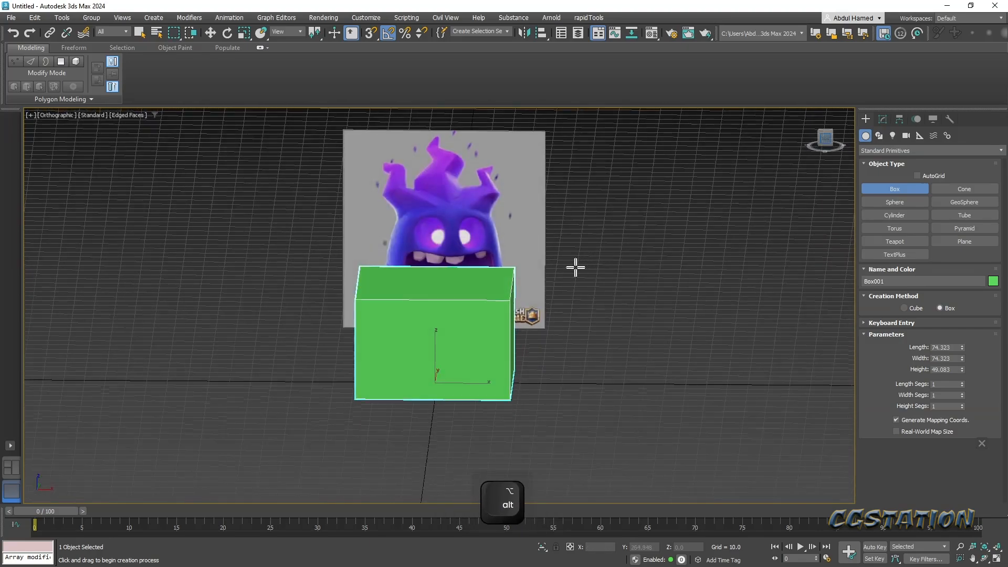
{"action": "key", "text": "f"}
{"action": "middle_click_drag", "start_coordinate": [508, 294], "coordinate": [546, 329]}
{"action": "scroll", "coordinate": [543, 326], "scroll_direction": "up", "scroll_amount": 3}
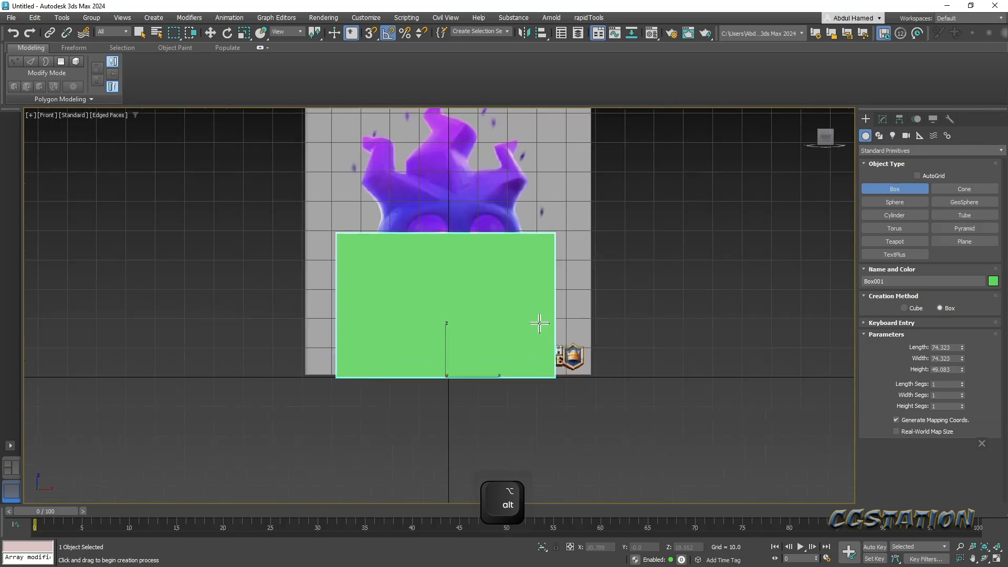
{"action": "key", "text": "alt+x"}
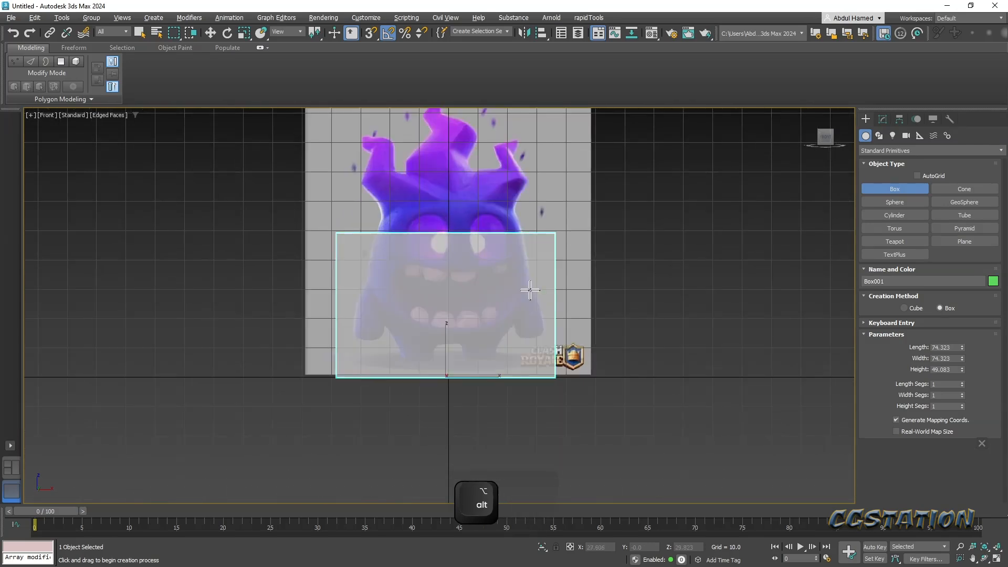
- Scale the box down uniformly to about 69 percent and return to the front view
{"action": "key", "text": "r"}
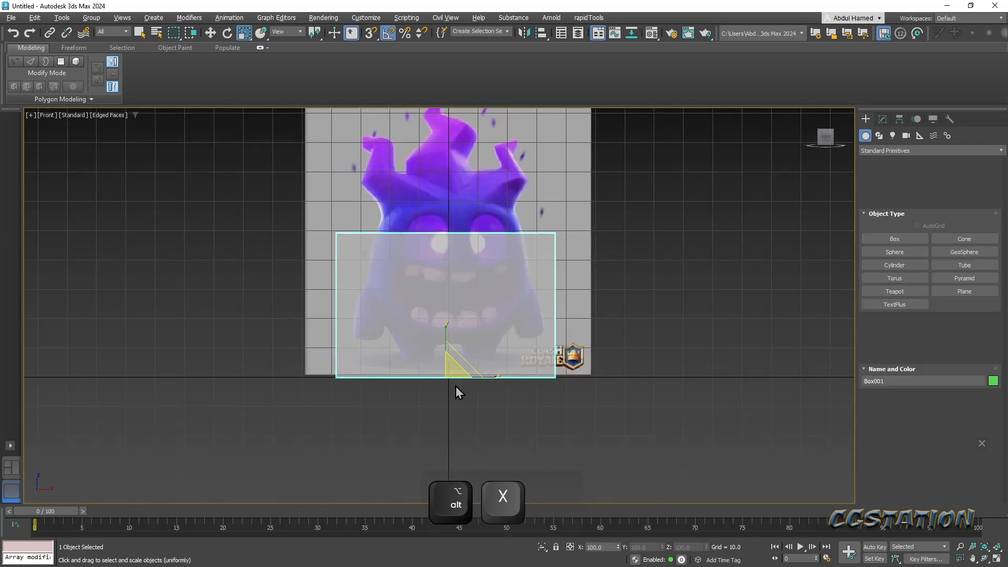
{"action": "middle_click_drag", "start_coordinate": [457, 360], "coordinate": [446, 384], "text": "alt"}
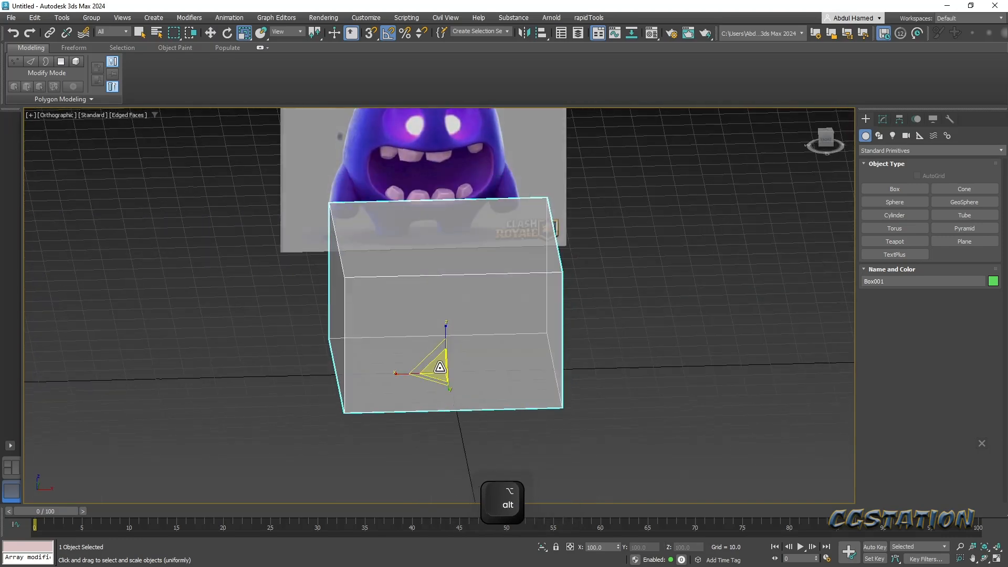
{"action": "left_click_drag", "start_coordinate": [440, 367], "coordinate": [436, 391]}
{"action": "middle_click_drag", "start_coordinate": [457, 401], "coordinate": [462, 388], "text": "alt"}
{"action": "scroll", "coordinate": [735, 336], "scroll_direction": "up", "scroll_amount": 2}
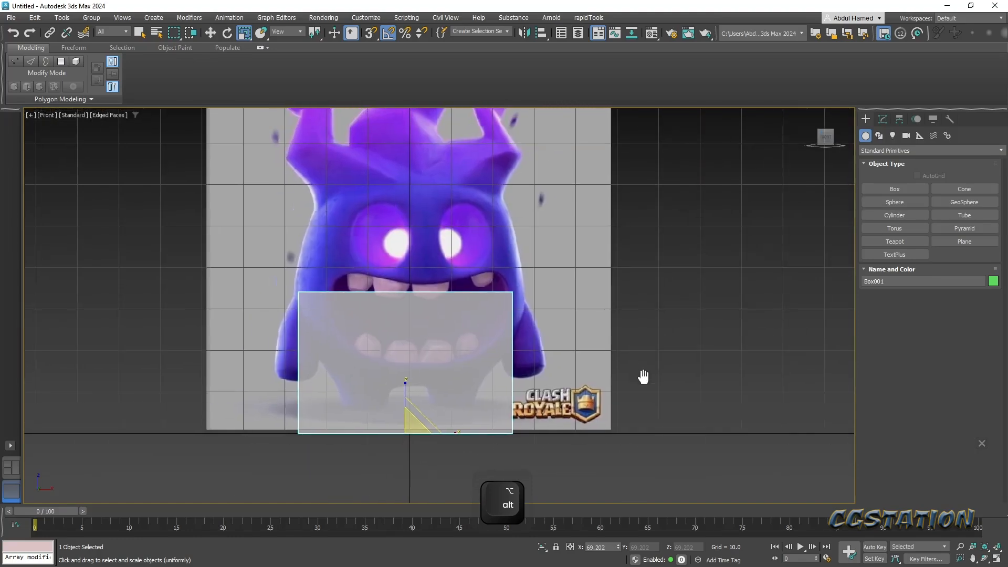
- Raise the box to about Z 12 so its base sits at the top of the monster's legs
{"action": "key", "text": "w"}
{"action": "left_click_drag", "start_coordinate": [408, 389], "coordinate": [423, 337]}
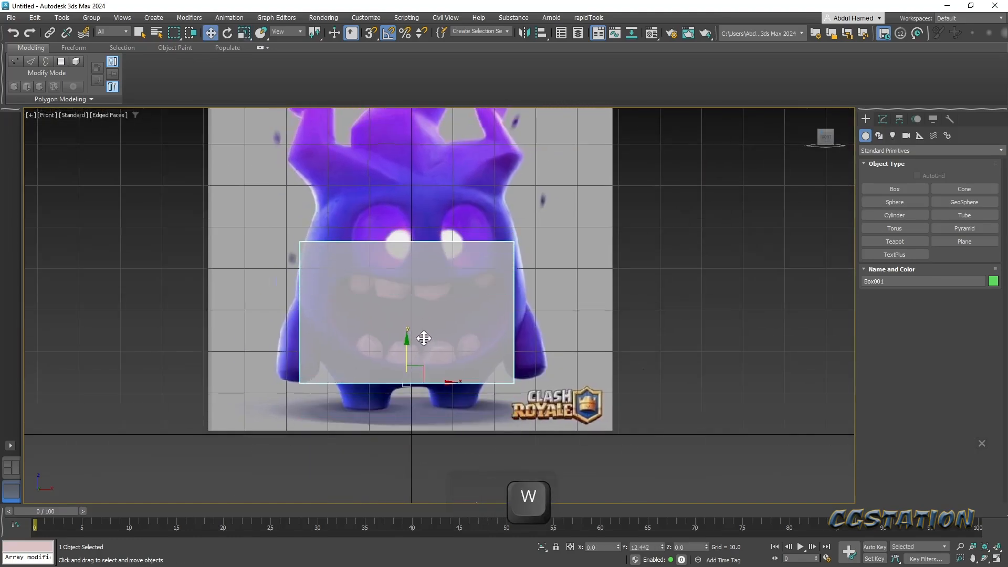
{"action": "middle_click_drag", "start_coordinate": [427, 340], "coordinate": [469, 380]}
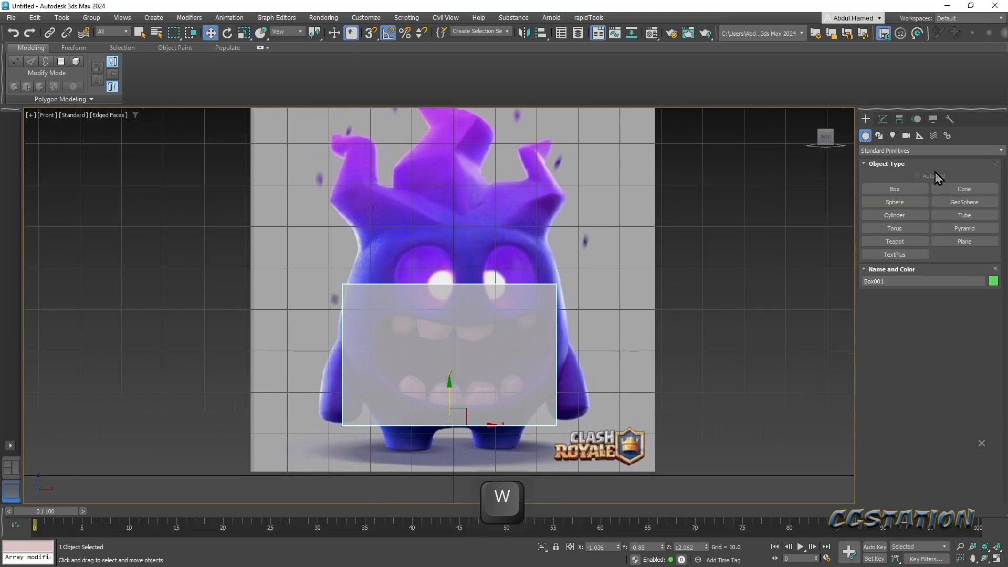
- Convert the box to an Editable Poly
{"action": "left_click", "coordinate": [883, 119]}
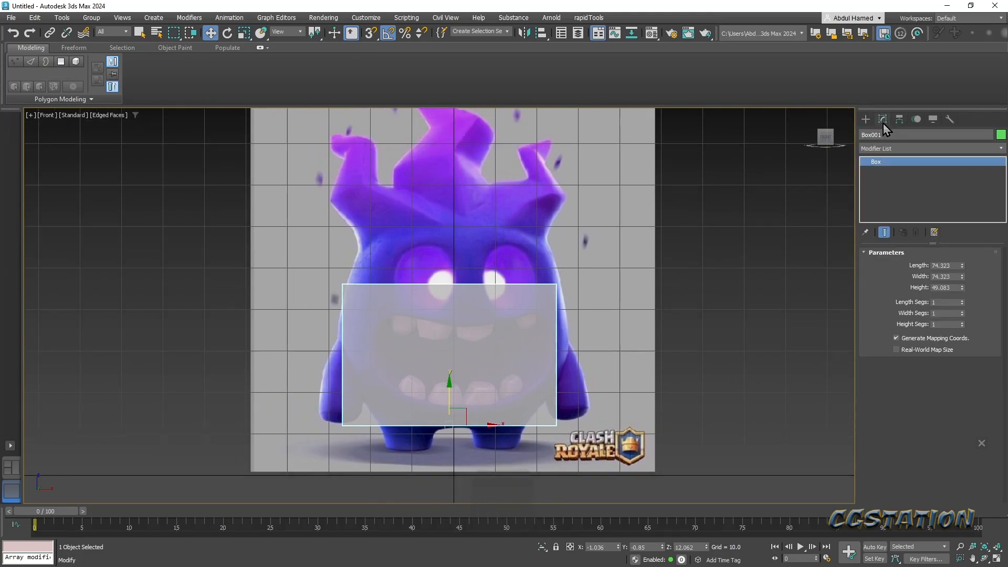
{"action": "right_click", "coordinate": [885, 162]}
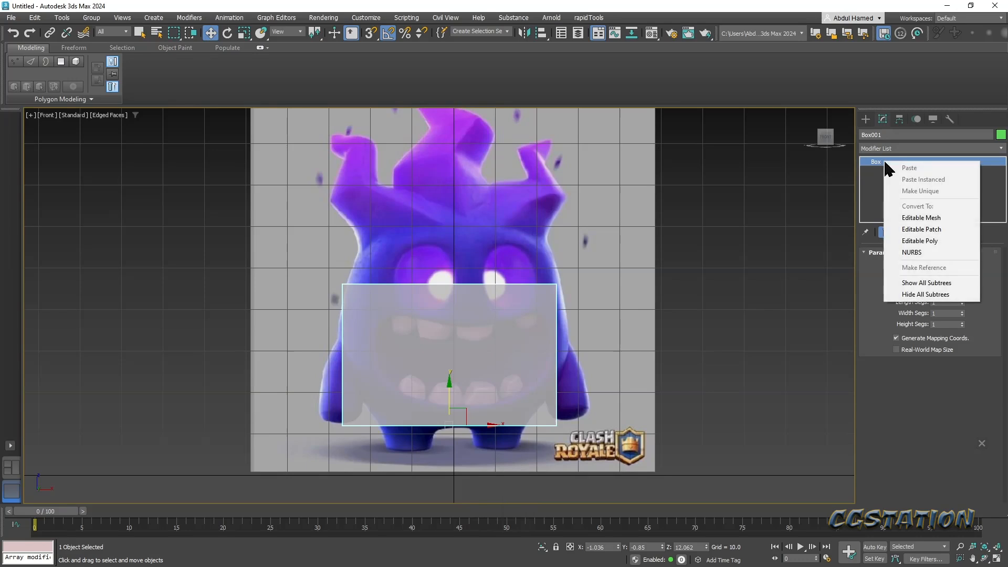
{"action": "left_click", "coordinate": [934, 240]}
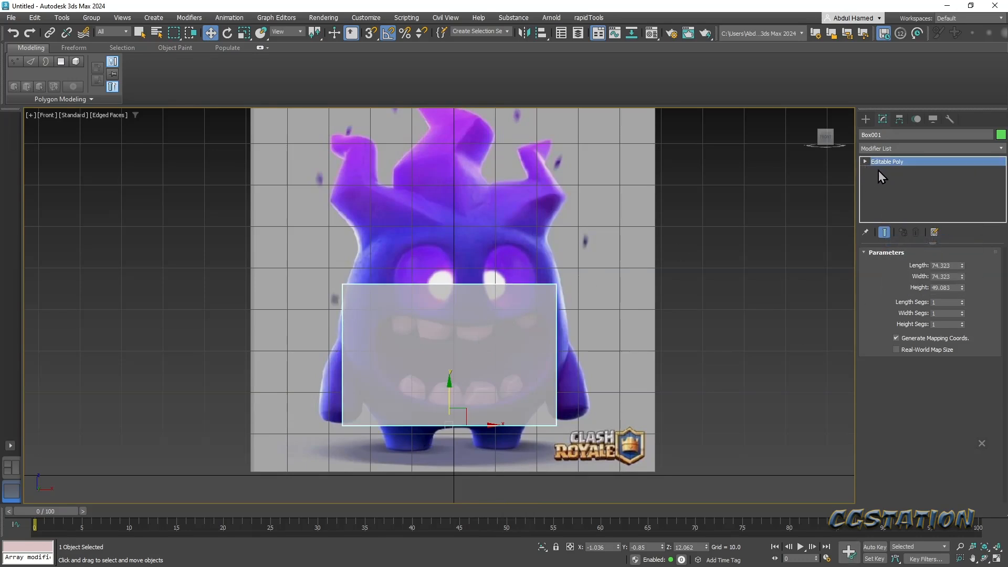
- Select the box's four top vertices and raise them about 14 units to the base of the monster's flame hair
{"action": "key", "text": "1"}
{"action": "left_click_drag", "start_coordinate": [227, 335], "coordinate": [559, 269]}
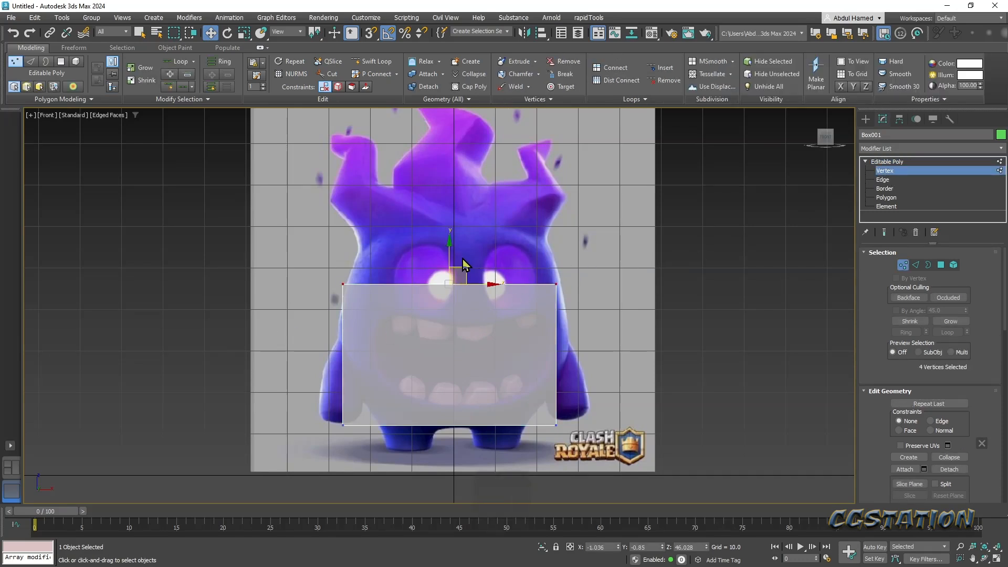
{"action": "key", "text": "w"}
{"action": "left_click_drag", "start_coordinate": [451, 232], "coordinate": [451, 195]}
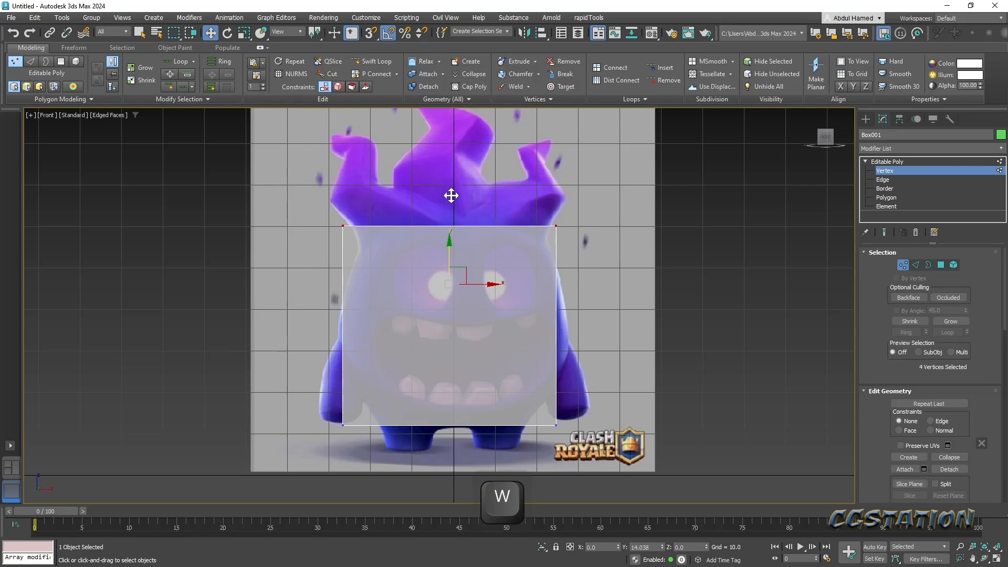
{"action": "key", "text": "r"}
{"action": "left_click_drag", "start_coordinate": [498, 225], "coordinate": [496, 224]}
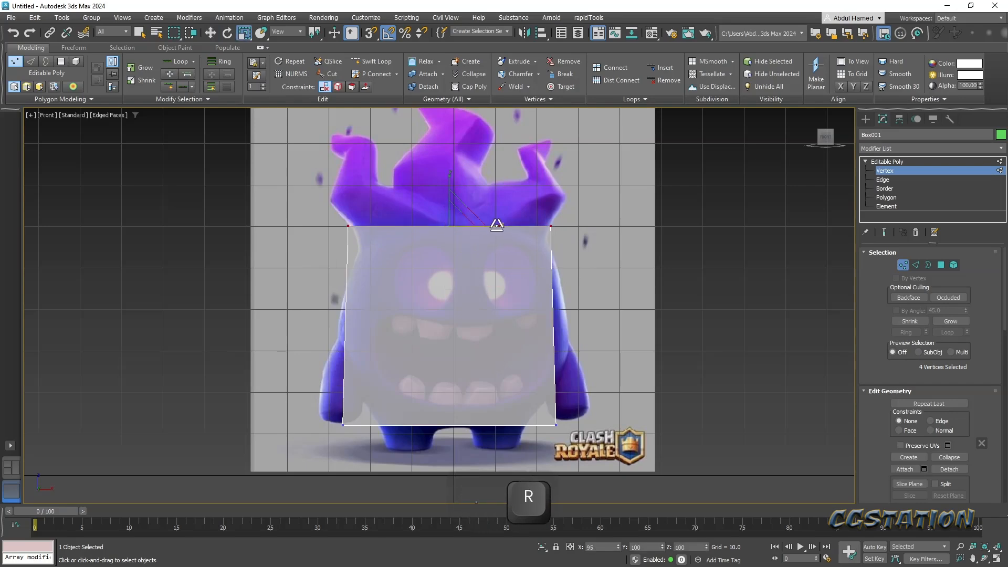
{"action": "key", "text": "ctrl+z"}
- Scale the top vertices to 81 percent in width and depth, hide the grid and return to the front view
{"action": "middle_click_drag", "start_coordinate": [491, 247], "coordinate": [488, 275], "text": "alt"}
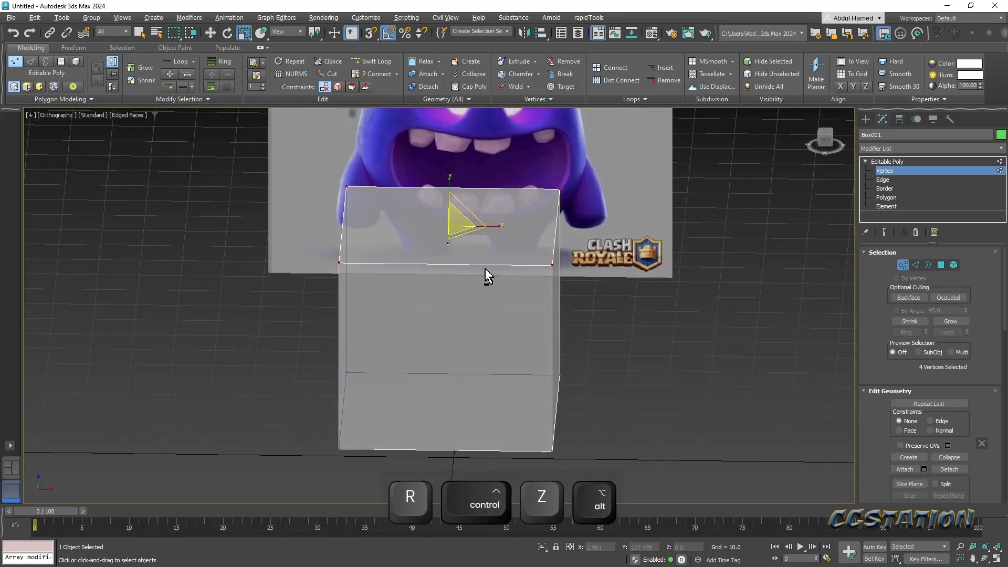
{"action": "scroll", "coordinate": [483, 252], "scroll_direction": "up", "scroll_amount": 2}
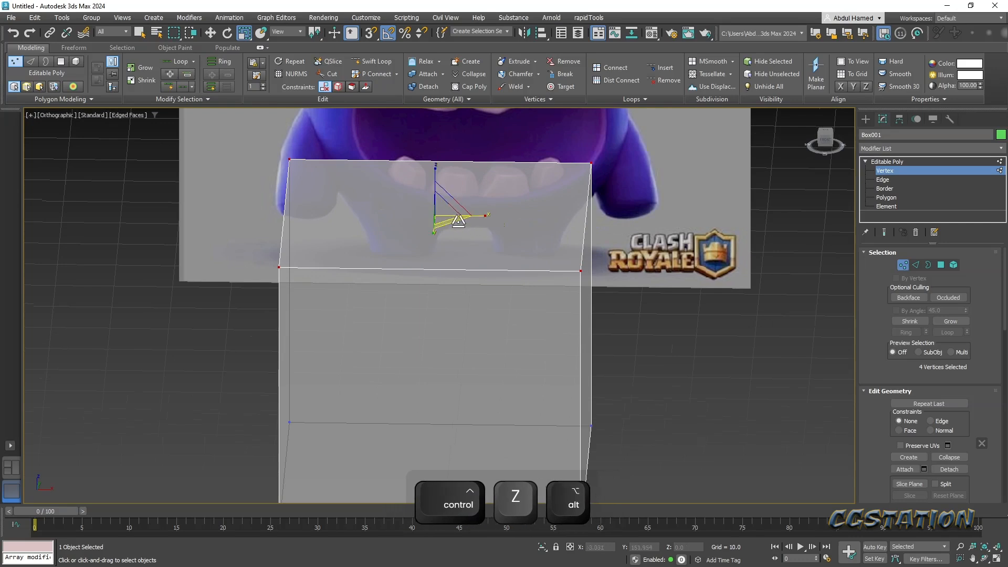
{"action": "left_click_drag", "start_coordinate": [453, 225], "coordinate": [478, 242]}
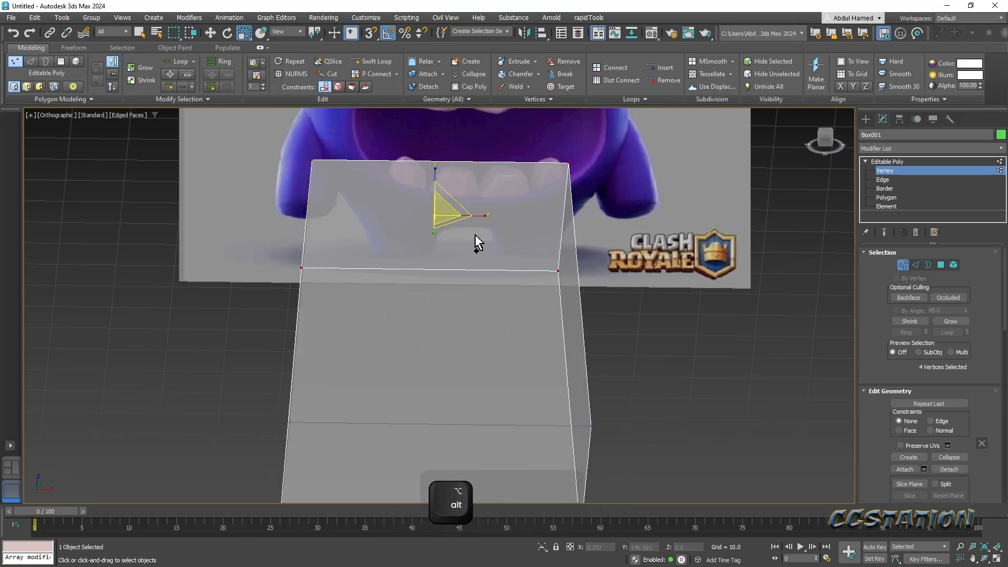
{"action": "key", "text": "ctrl+z"}
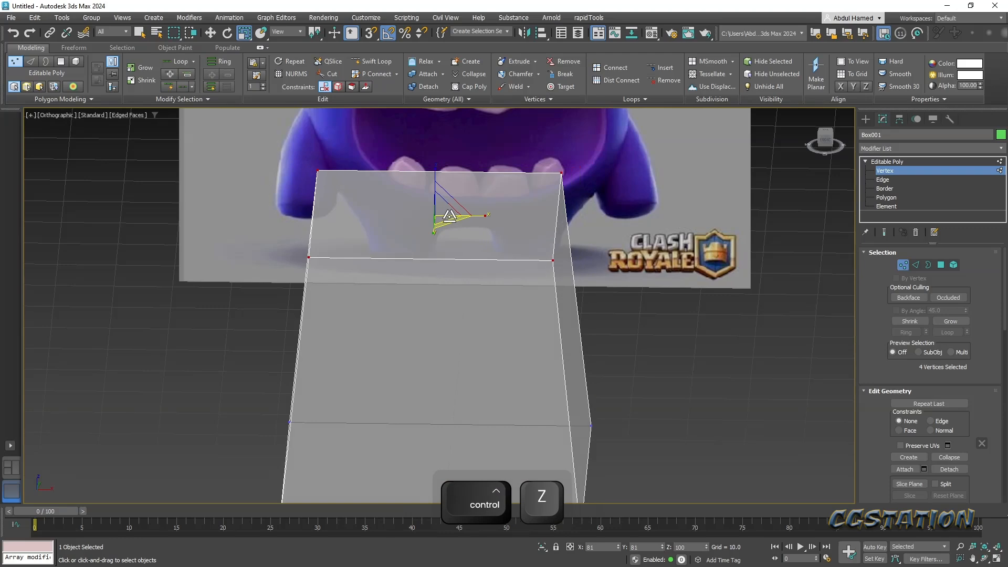
{"action": "middle_click_drag", "start_coordinate": [492, 244], "coordinate": [495, 237], "text": "alt"}
{"action": "middle_click_drag", "start_coordinate": [513, 306], "coordinate": [515, 274]}
{"action": "key", "text": "g"}
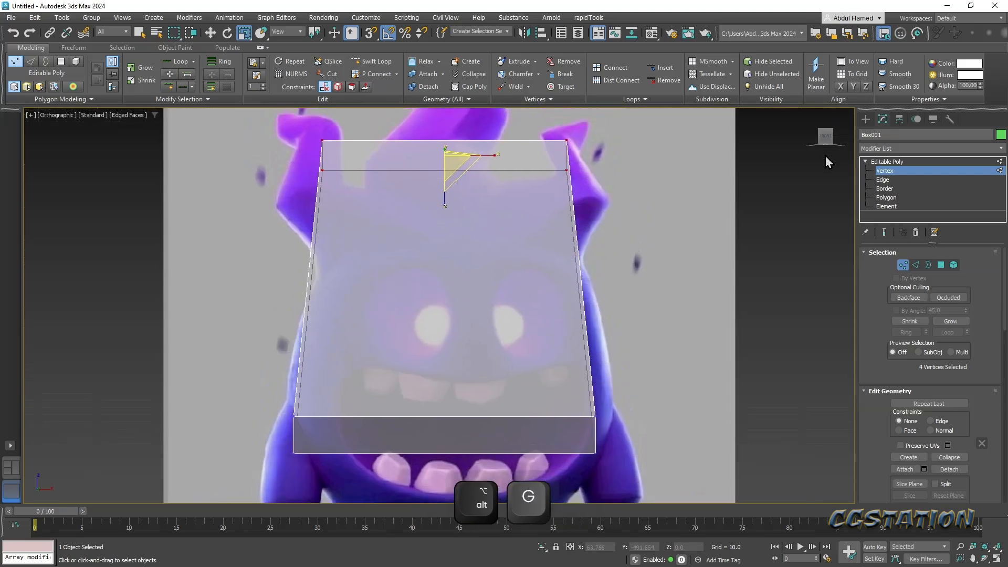
{"action": "left_click", "coordinate": [821, 137]}
- Lower the top vertices slightly to about Z 58 to match the top of the monster's face
{"action": "middle_click_drag", "start_coordinate": [574, 253], "coordinate": [616, 296]}
{"action": "key", "text": "w"}
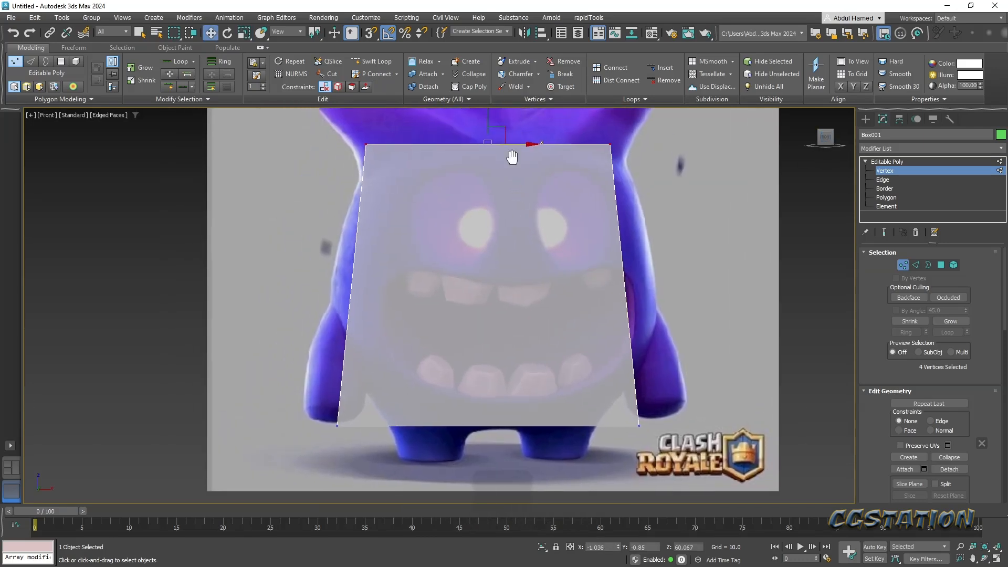
{"action": "scroll", "coordinate": [510, 146], "scroll_direction": "up", "scroll_amount": 2}
{"action": "left_click_drag", "start_coordinate": [488, 155], "coordinate": [491, 169]}
{"action": "middle_click_drag", "start_coordinate": [562, 314], "coordinate": [547, 262]}
{"action": "scroll", "coordinate": [547, 261], "scroll_direction": "down", "scroll_amount": 4}
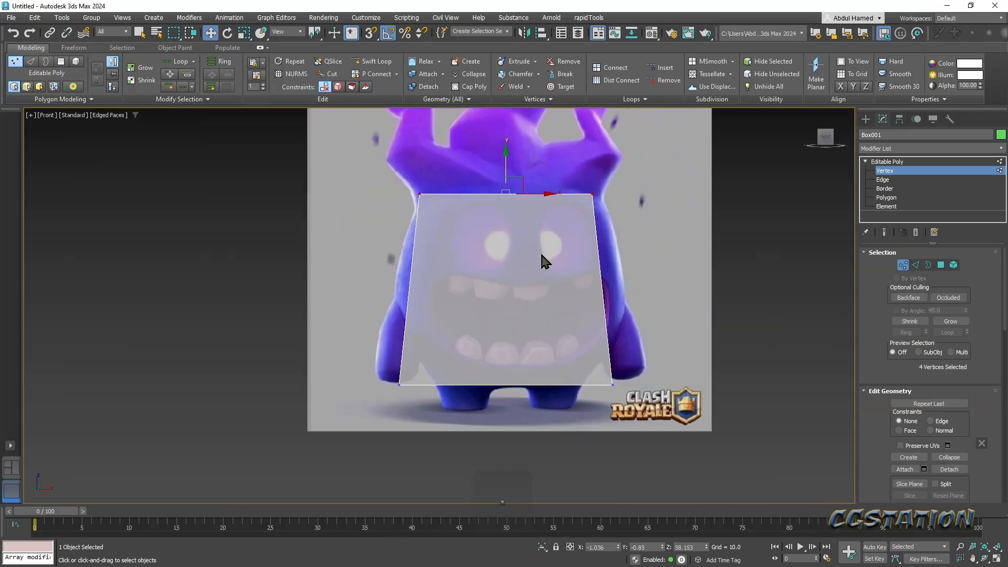
- Select the box's four bottom vertices and change the layout to two side-by-side viewports
{"action": "left_click_drag", "start_coordinate": [316, 440], "coordinate": [316, 440]}
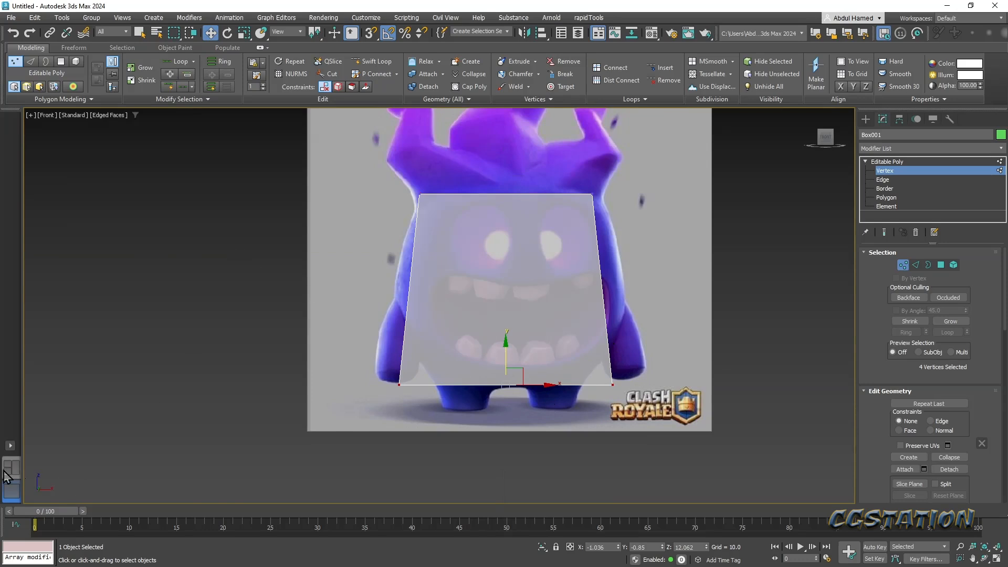
{"action": "left_click", "coordinate": [10, 445]}
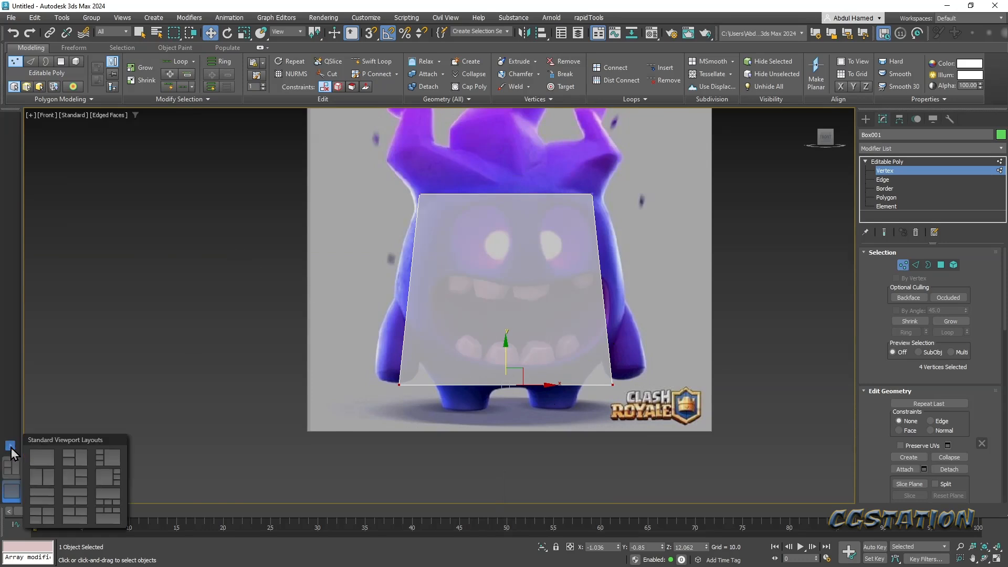
{"action": "left_click", "coordinate": [46, 477]}
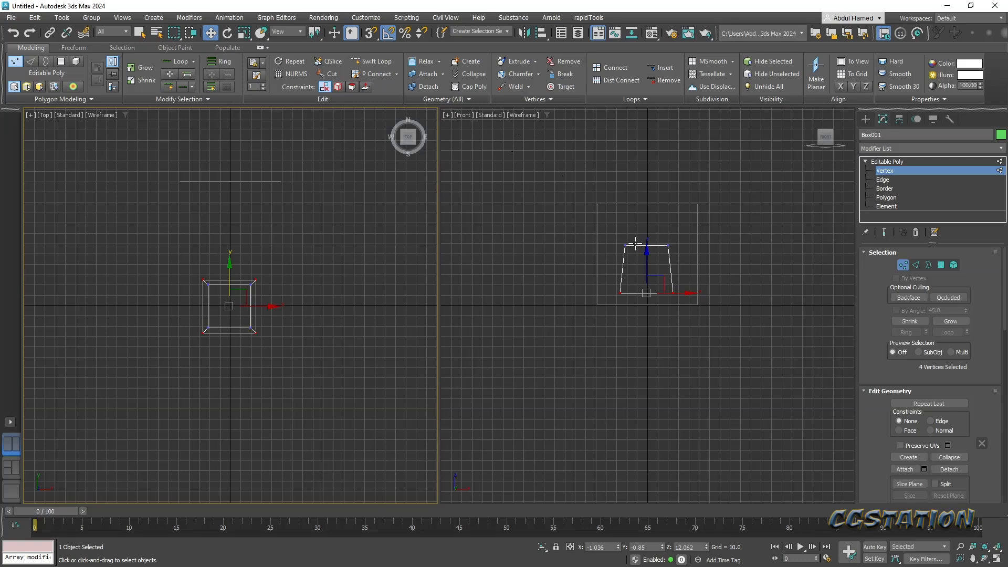
- Set the right viewport to Default Shading and turn it to an angled close view of the box
{"action": "left_click", "coordinate": [522, 115]}
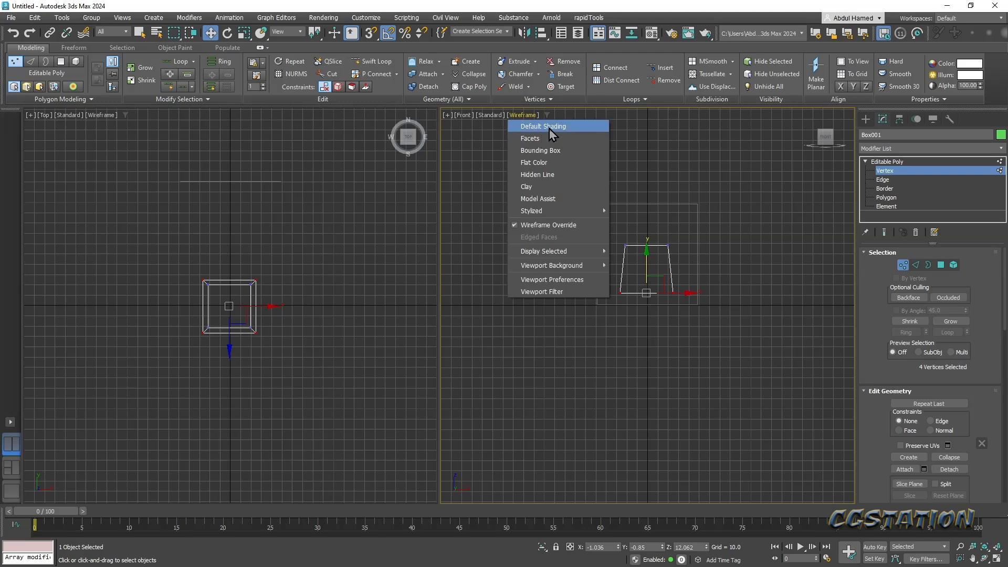
{"action": "left_click", "coordinate": [549, 128]}
{"action": "scroll", "coordinate": [566, 274], "scroll_direction": "up", "scroll_amount": 10}
{"action": "middle_click_drag", "start_coordinate": [566, 274], "coordinate": [661, 301]}
{"action": "middle_click_drag", "start_coordinate": [366, 313], "coordinate": [346, 311]}
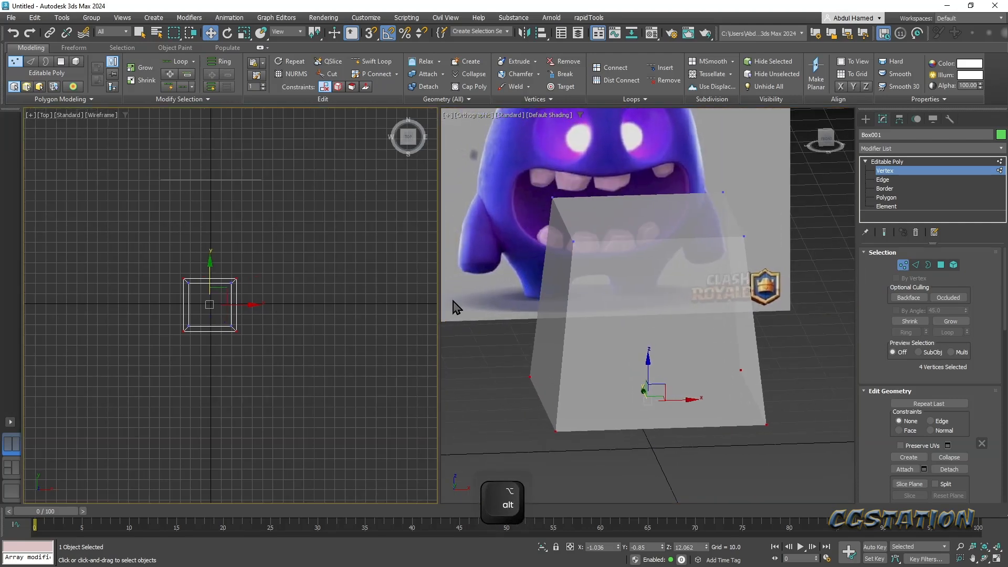
- Change the left viewport to the front view with Default Shading and hide its grid, framing the monster
{"action": "middle_click_drag", "start_coordinate": [209, 316], "coordinate": [273, 319]}
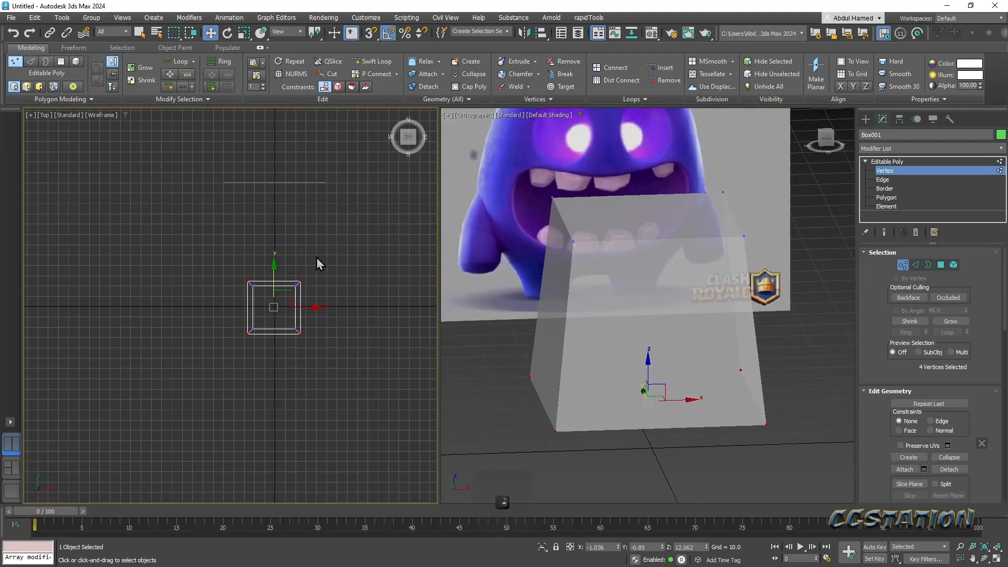
{"action": "key", "text": "f"}
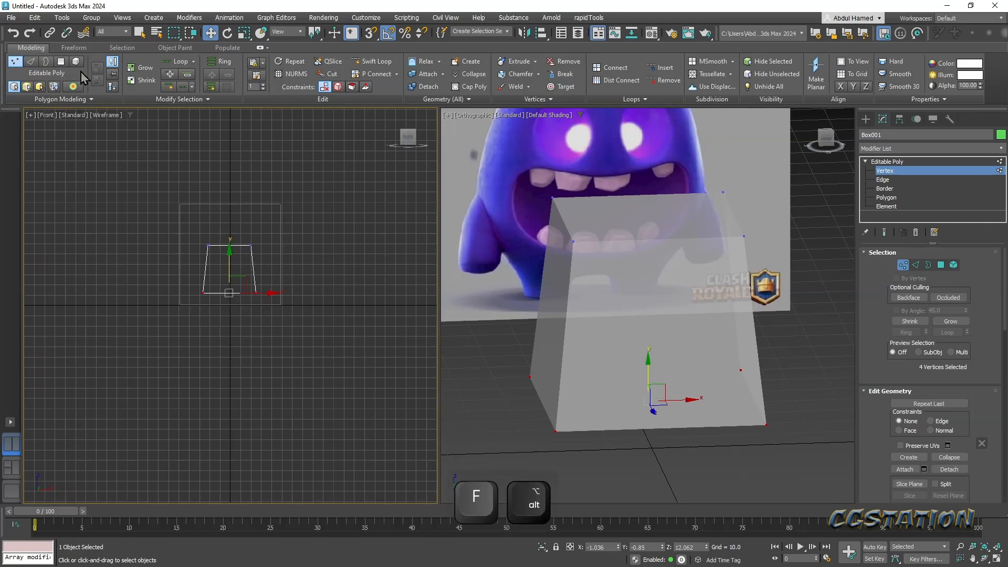
{"action": "left_click", "coordinate": [111, 115]}
{"action": "left_click", "coordinate": [126, 126]}
{"action": "scroll", "coordinate": [270, 210], "scroll_direction": "up", "scroll_amount": 3}
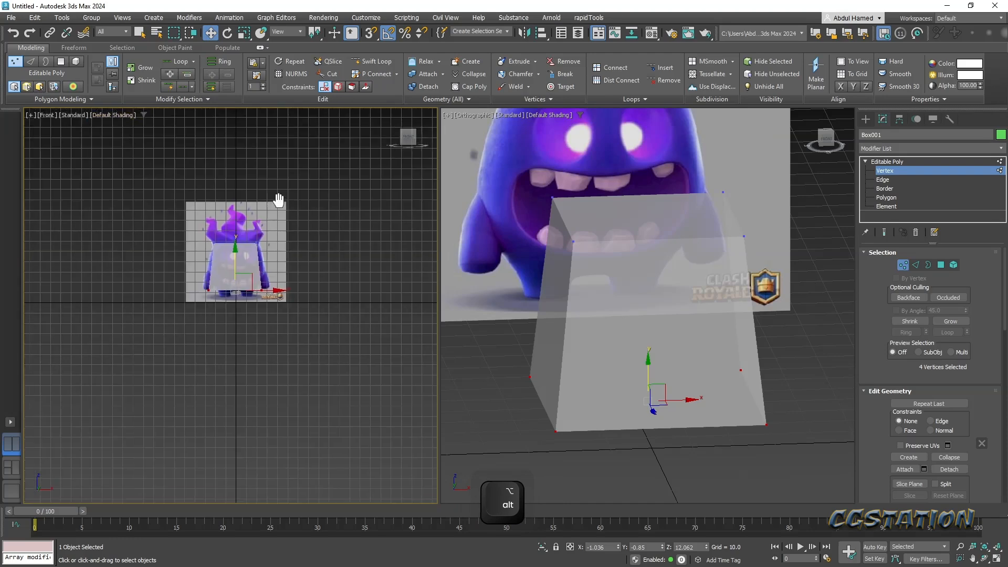
{"action": "key", "text": "g"}
{"action": "middle_click_drag", "start_coordinate": [276, 242], "coordinate": [339, 285]}
{"action": "scroll", "coordinate": [298, 369], "scroll_direction": "up", "scroll_amount": 4}
{"action": "scroll", "coordinate": [325, 311], "scroll_direction": "down", "scroll_amount": 1}
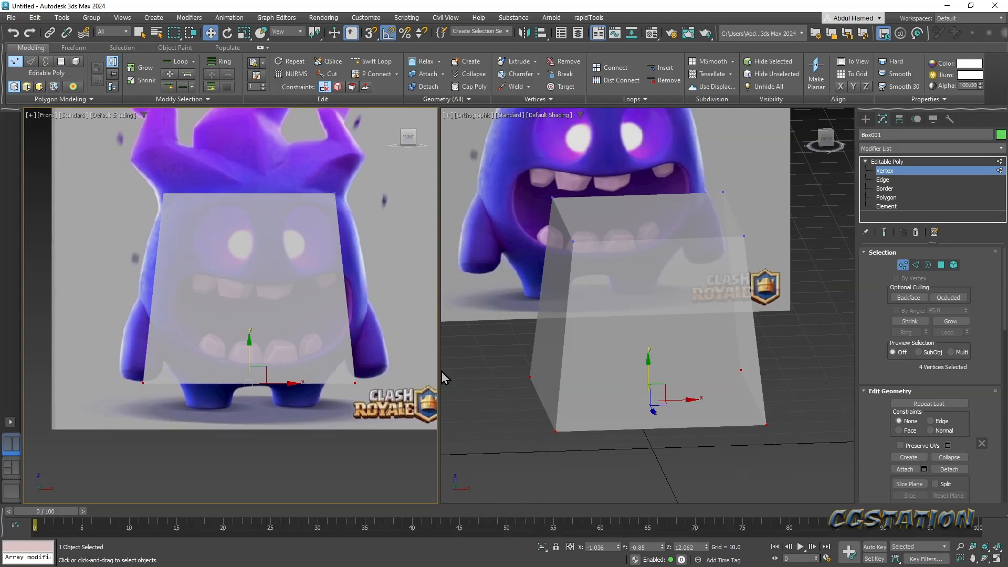
- Scale the box's four bottom vertices inward in width and depth so the base narrows toward the monster's legs
{"action": "left_click_drag", "start_coordinate": [795, 345], "coordinate": [461, 466]}
{"action": "right_click", "coordinate": [294, 387]}
{"action": "key", "text": "r"}
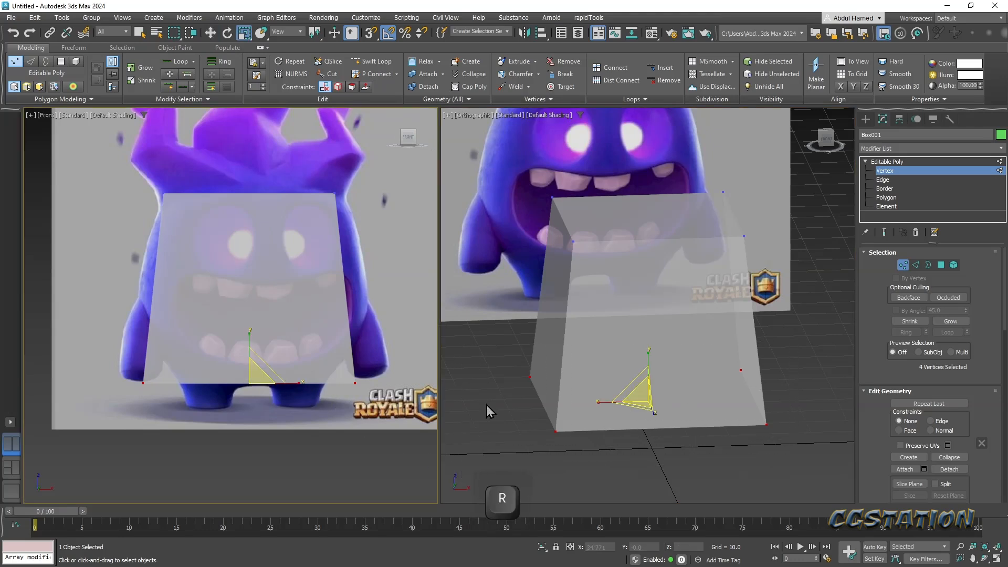
{"action": "right_click", "coordinate": [634, 405]}
{"action": "mouse_move", "coordinate": [639, 402]}
{"action": "left_mouse_down"}
{"action": "mouse_move", "coordinate": [641, 412]}
{"action": "mouse_move", "coordinate": [640, 401]}
{"action": "left_mouse_up"}
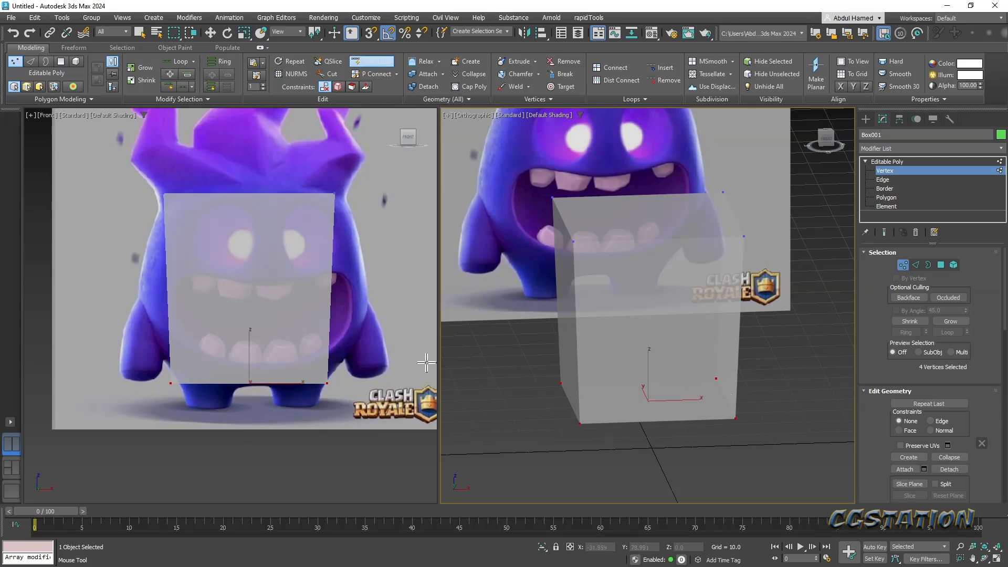
- Insert a horizontal edge loop at the monster's lower teeth and scale it out to 126 percent in width and depth
{"action": "left_click", "coordinate": [326, 347]}
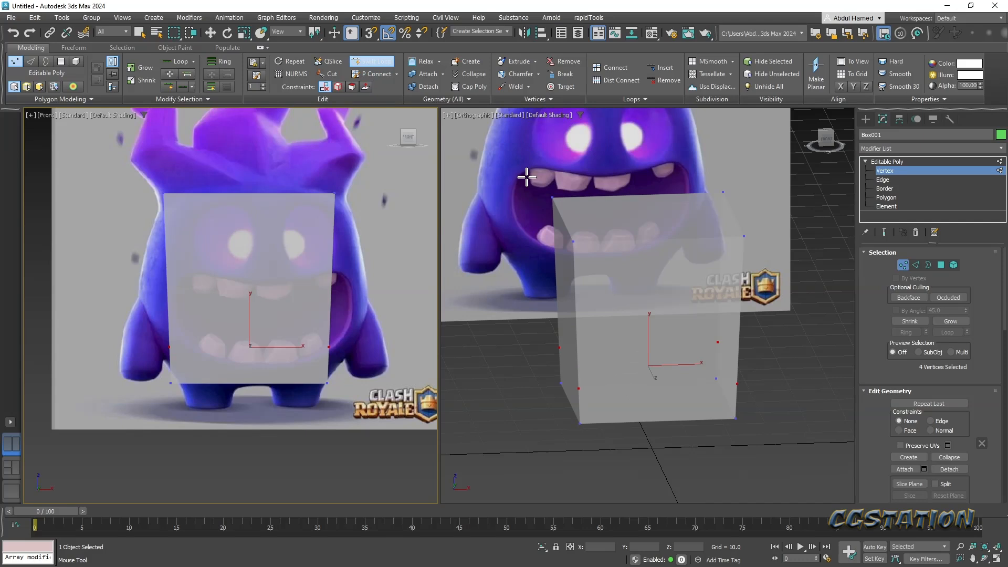
{"action": "key", "text": "F4"}
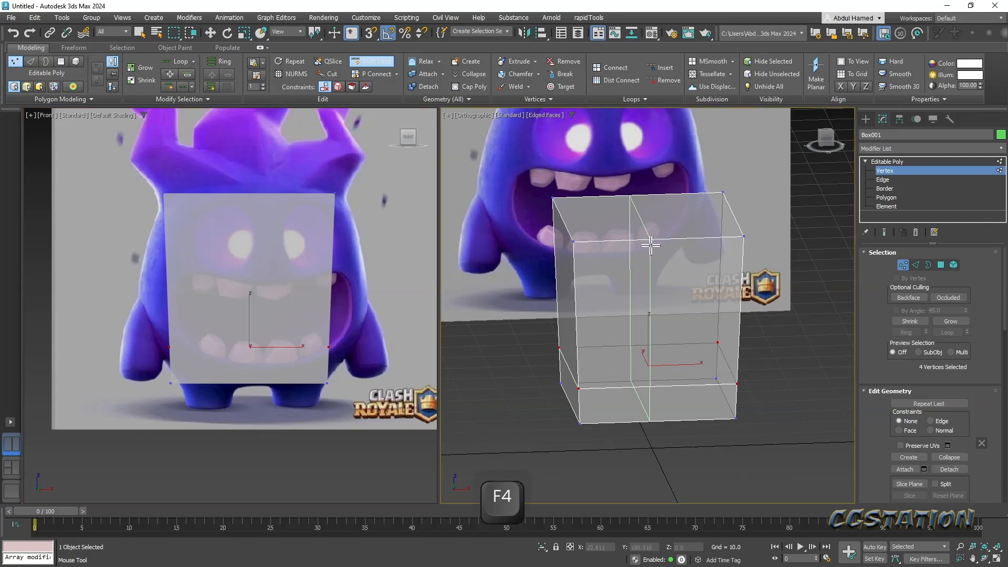
{"action": "key", "text": "r"}
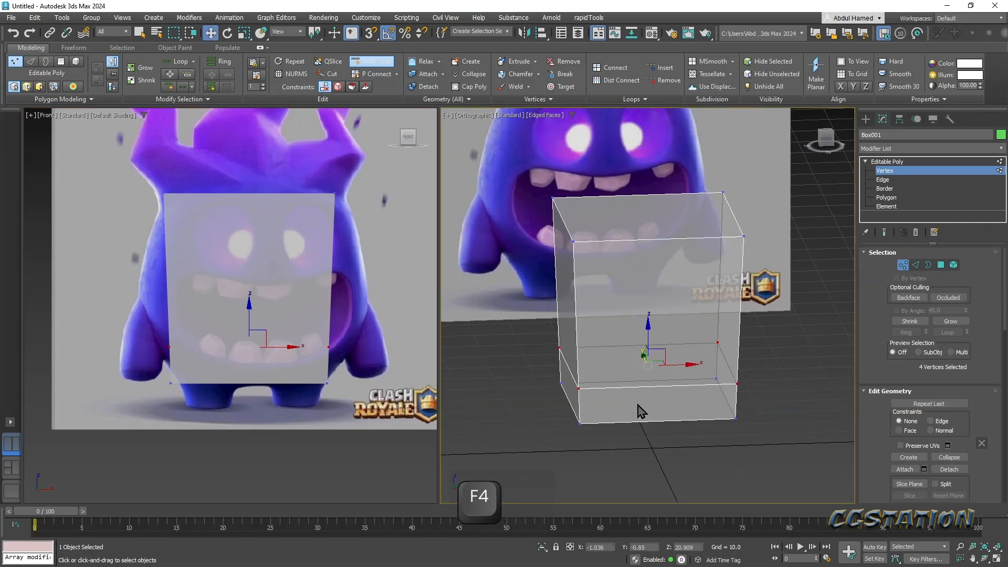
{"action": "key", "text": "e"}
{"action": "key", "text": "r"}
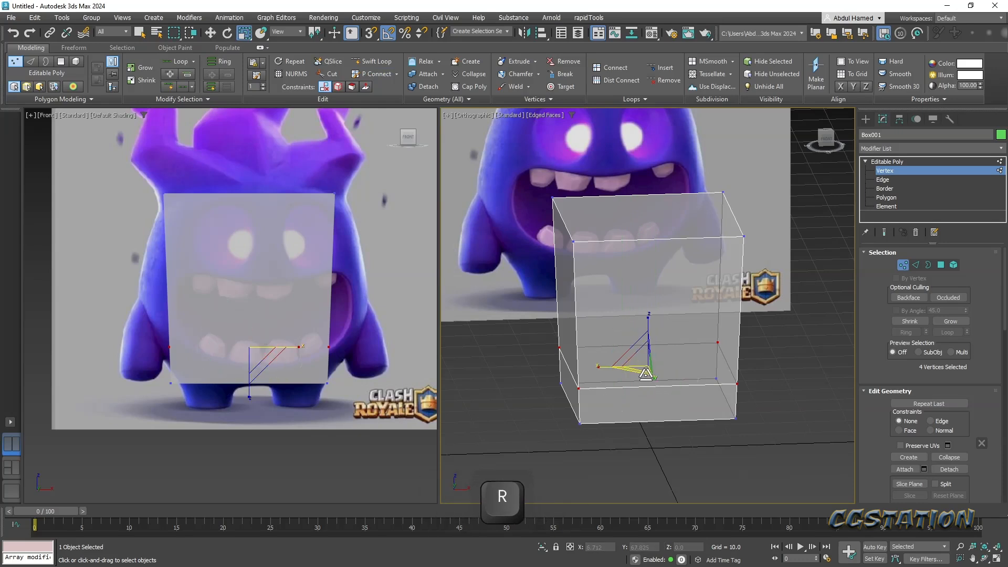
{"action": "left_click_drag", "start_coordinate": [636, 372], "coordinate": [633, 376]}
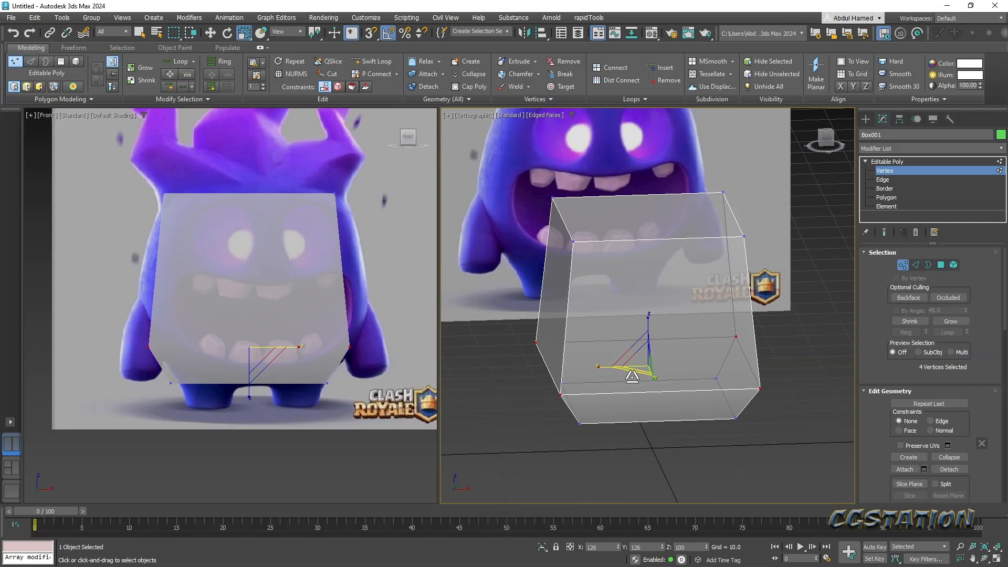
- Add a Swift Loop edge loop just below the monster's eyes and scale it outward in width and depth to the body outline
{"action": "left_click", "coordinate": [371, 61]}
{"action": "left_click", "coordinate": [592, 315]}
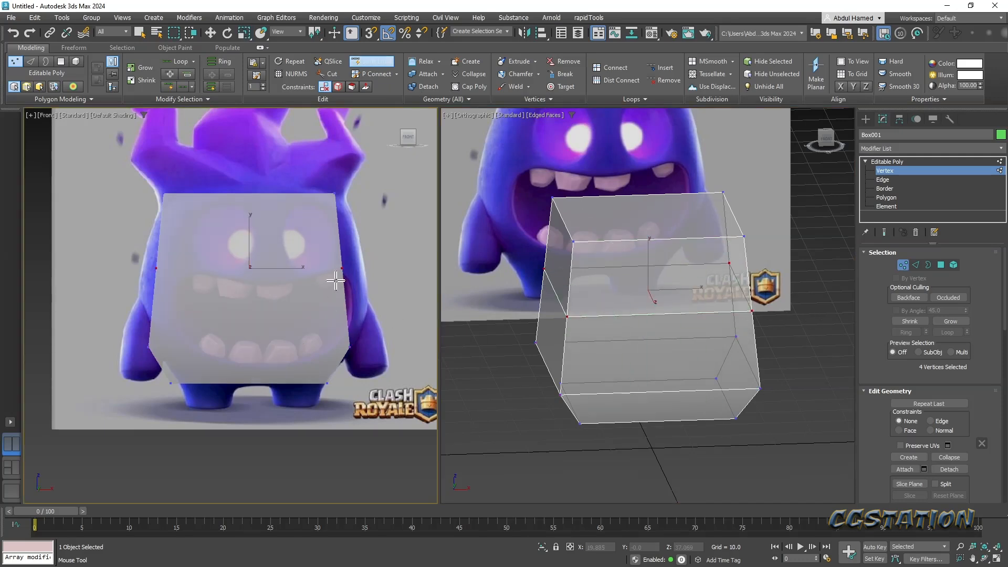
{"action": "key", "text": "F4"}
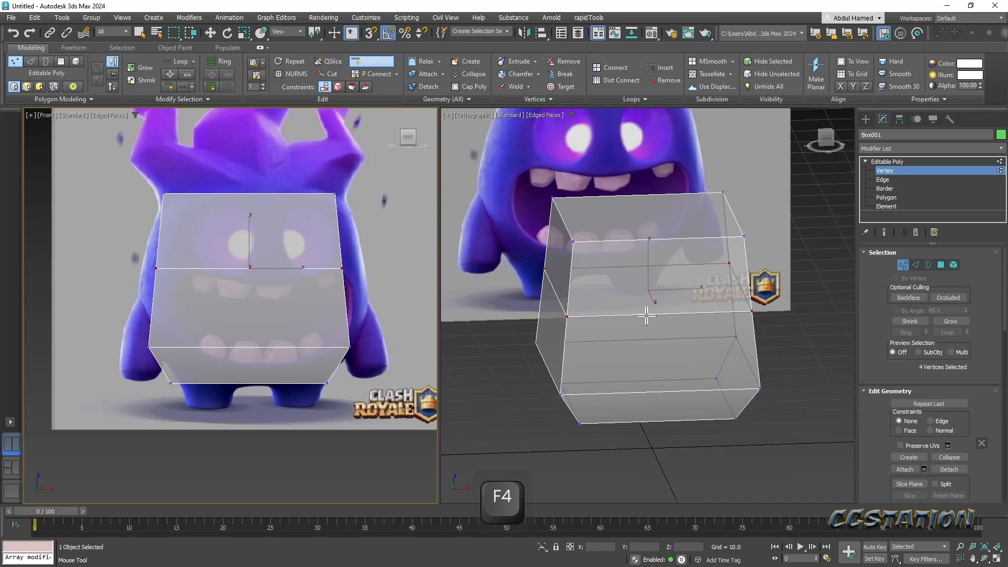
{"action": "right_click", "coordinate": [622, 310]}
{"action": "key", "text": "r"}
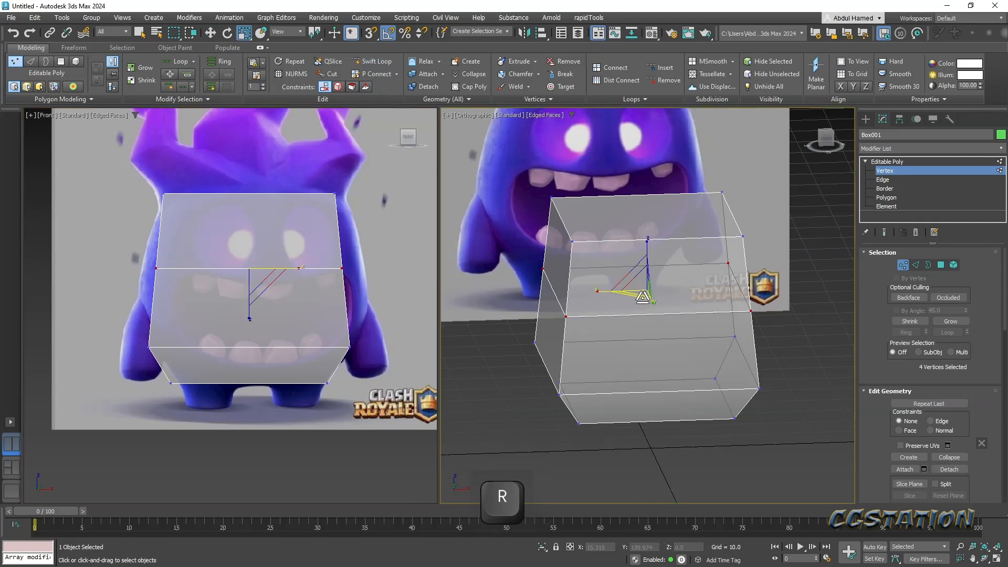
{"action": "left_click_drag", "start_coordinate": [638, 296], "coordinate": [641, 303]}
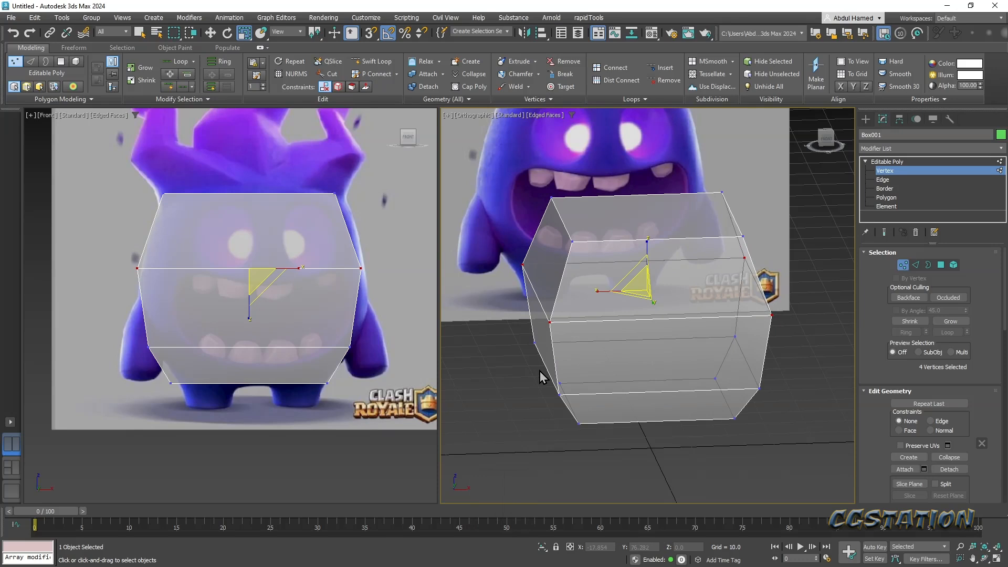
- Leave vertex editing and shift the whole box sideways to about X 0.23 to center it on the monster
{"action": "left_click", "coordinate": [906, 167]}
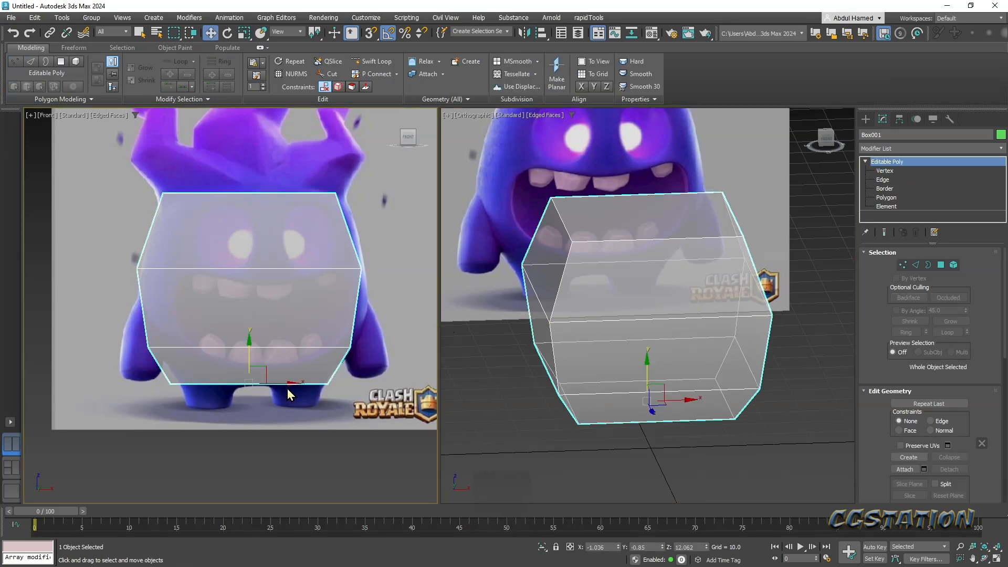
{"action": "key", "text": "w"}
{"action": "left_click_drag", "start_coordinate": [292, 383], "coordinate": [297, 384]}
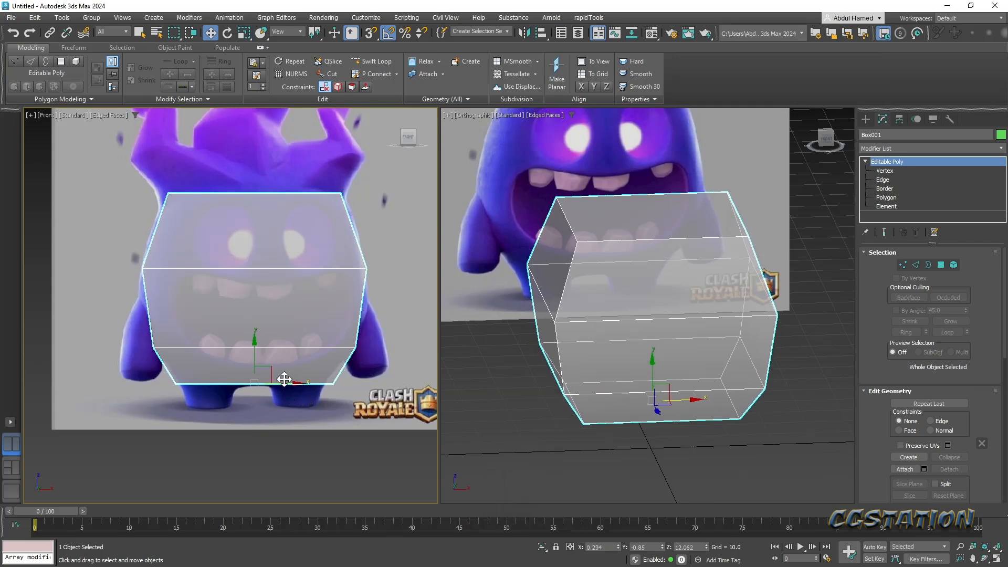
- Nudge the box to about X 0.10 and scale its four bottom vertices slightly inward in width and depth
{"action": "left_click_drag", "start_coordinate": [287, 381], "coordinate": [287, 379]}
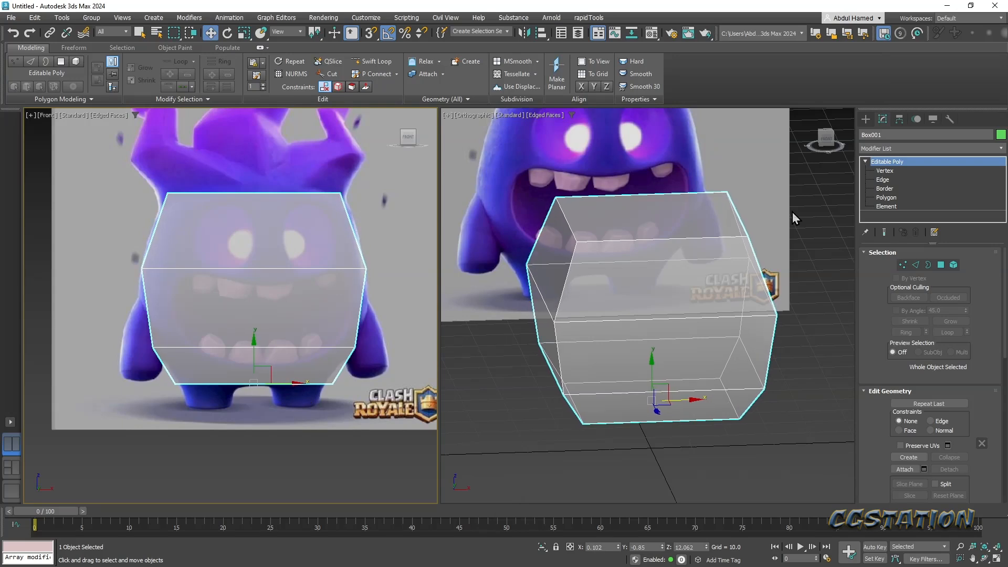
{"action": "left_click", "coordinate": [891, 171]}
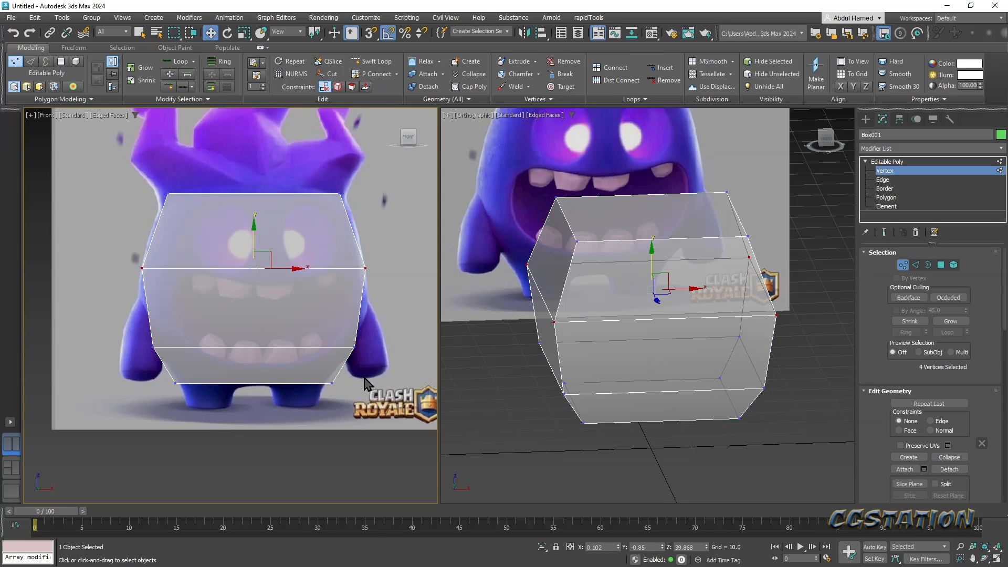
{"action": "left_click_drag", "start_coordinate": [169, 421], "coordinate": [145, 419]}
{"action": "key", "text": "r"}
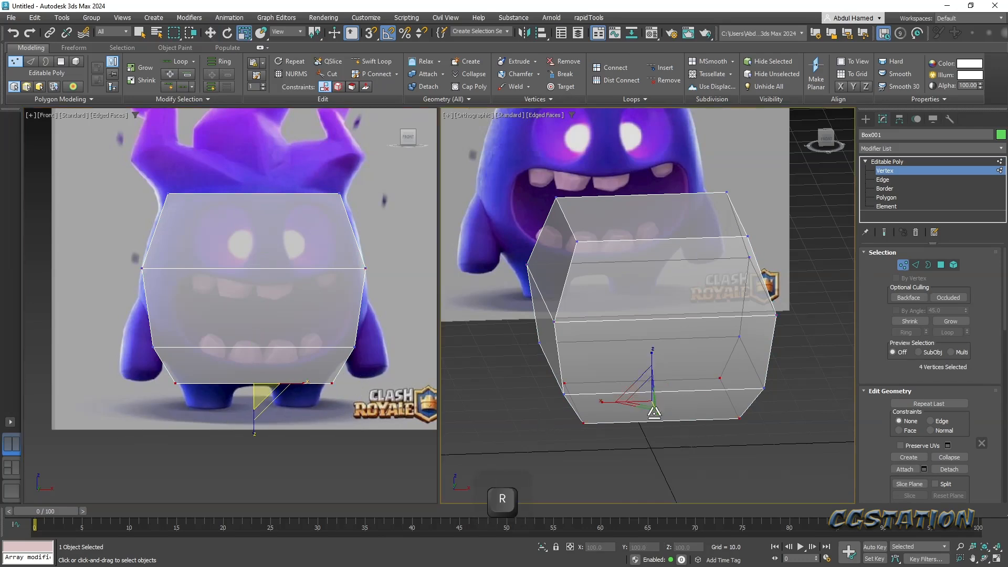
{"action": "left_click_drag", "start_coordinate": [645, 406], "coordinate": [647, 407]}
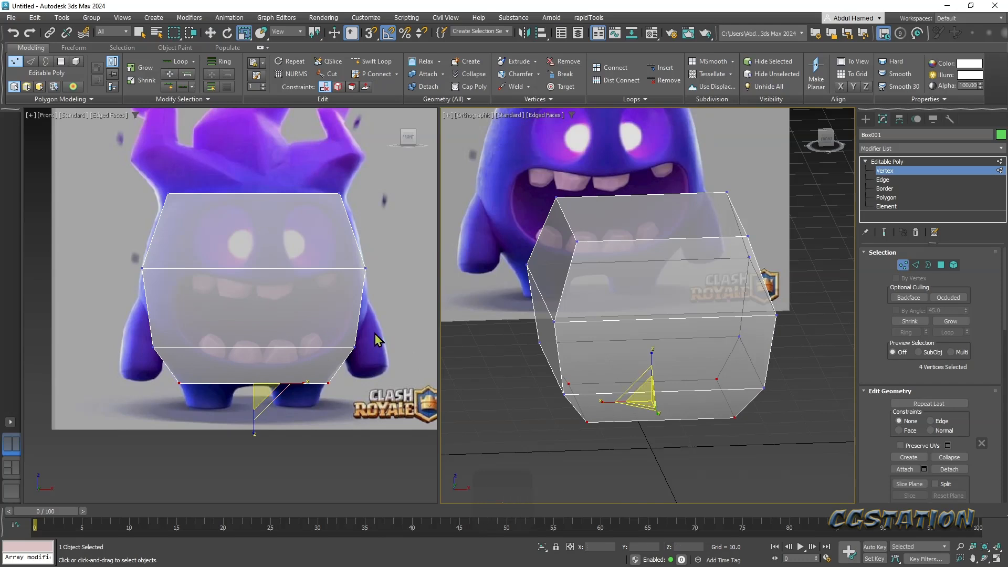
- Scale the row of vertices at the monster's lower teeth slightly inward to fit the body outline
{"action": "right_click", "coordinate": [181, 370]}
{"action": "left_click_drag", "start_coordinate": [121, 366], "coordinate": [388, 331]}
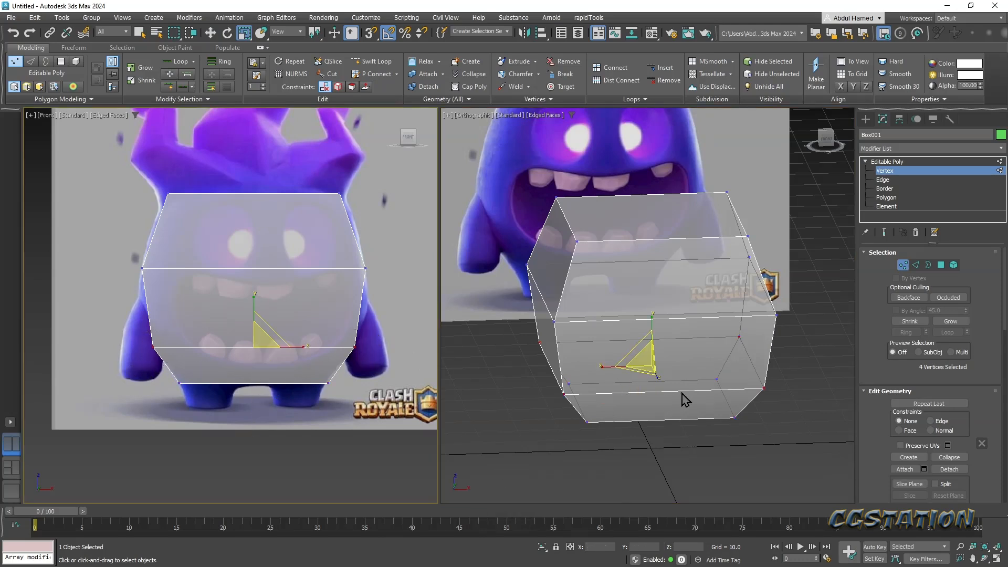
{"action": "right_click", "coordinate": [640, 377]}
{"action": "key", "text": "r"}
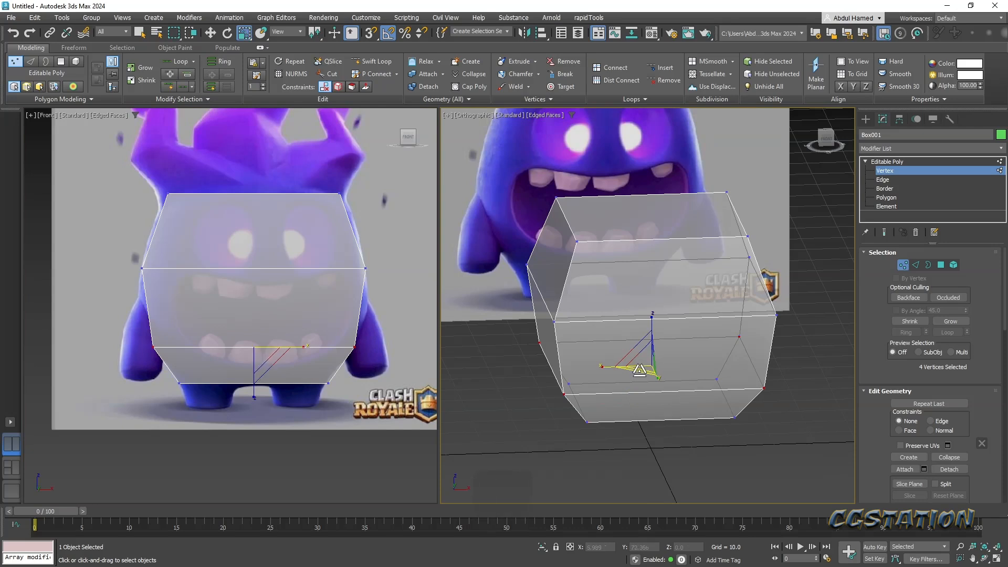
{"action": "left_click_drag", "start_coordinate": [640, 371], "coordinate": [642, 372]}
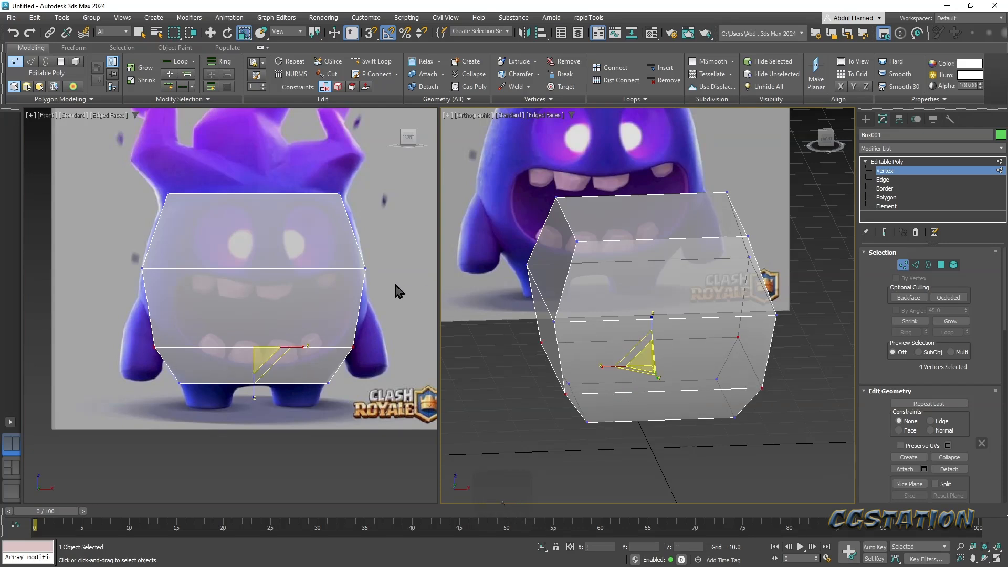
- Scale the box's four top vertices outward in width and depth to match the monster's head outline
{"action": "left_click_drag", "start_coordinate": [362, 187], "coordinate": [88, 234]}
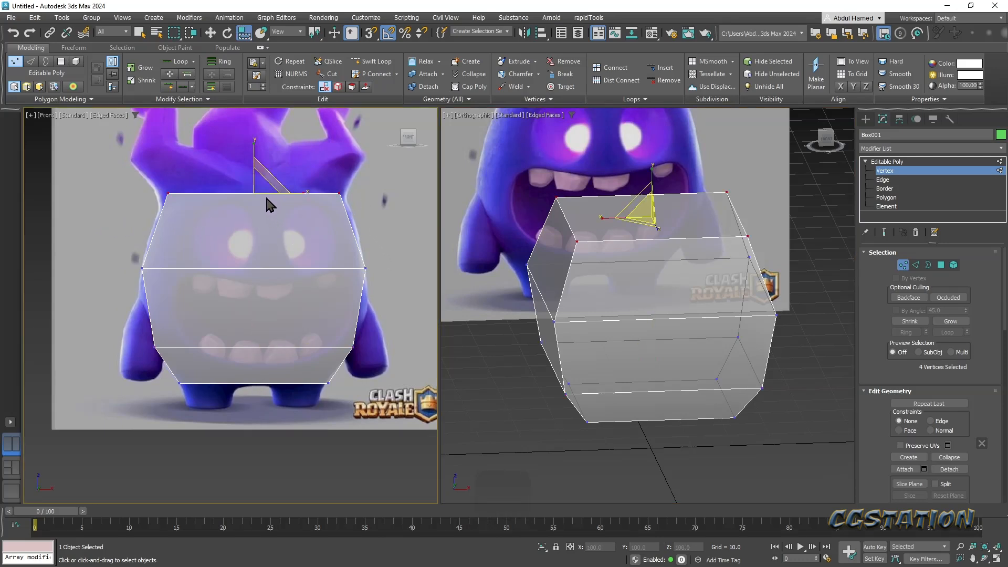
{"action": "key", "text": "r"}
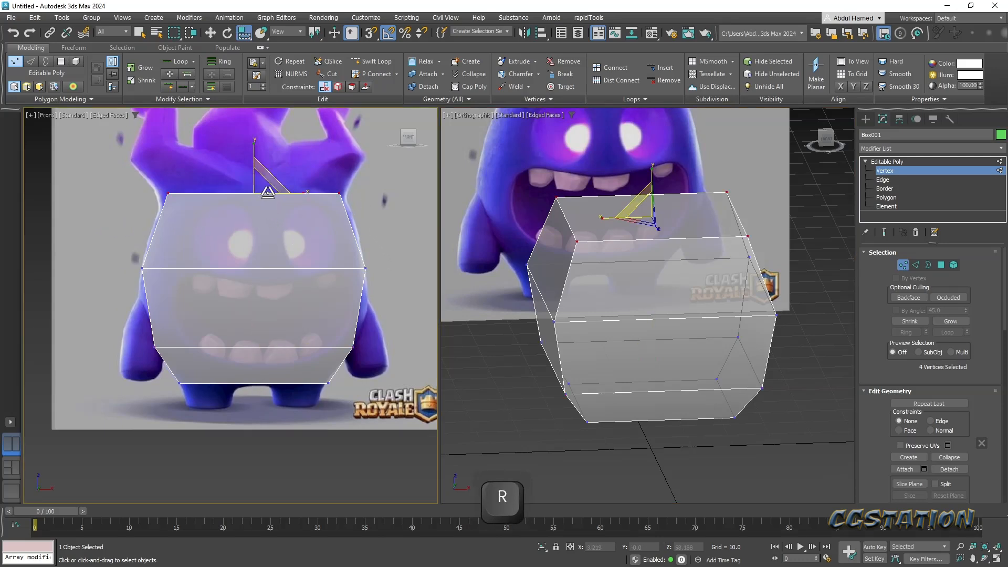
{"action": "left_click", "coordinate": [642, 224]}
{"action": "left_click_drag", "start_coordinate": [640, 221], "coordinate": [633, 221]}
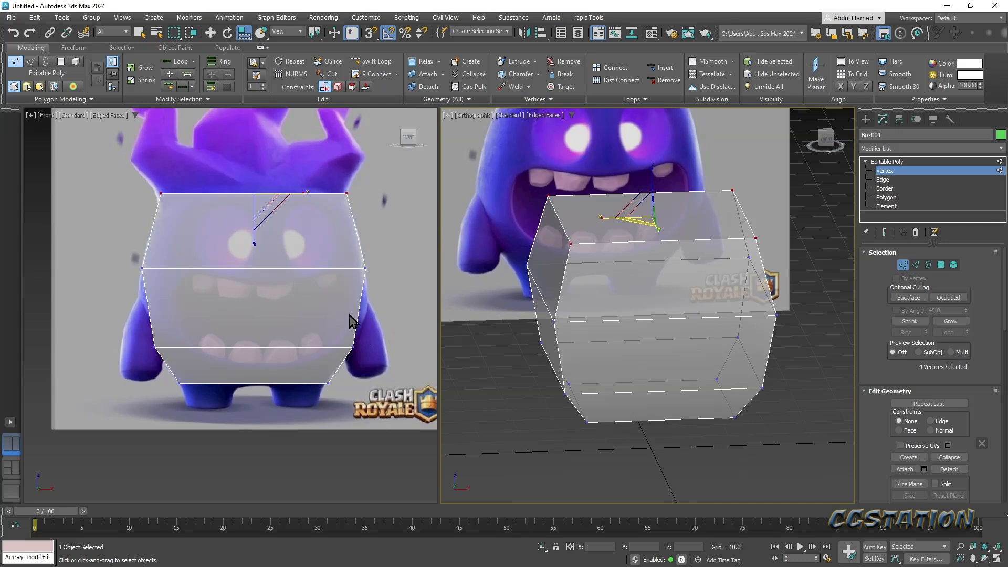
- Add two horizontal Swift Loop edge loops, one across the monster's eyes and one through the middle of the mouth
{"action": "left_click", "coordinate": [362, 61]}
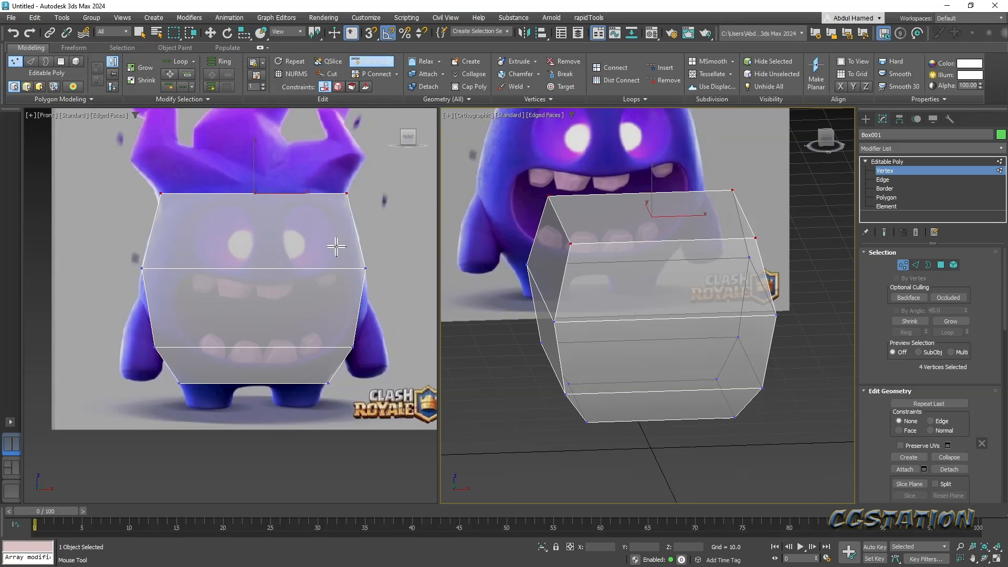
{"action": "left_click", "coordinate": [566, 286]}
{"action": "left_click", "coordinate": [563, 358]}
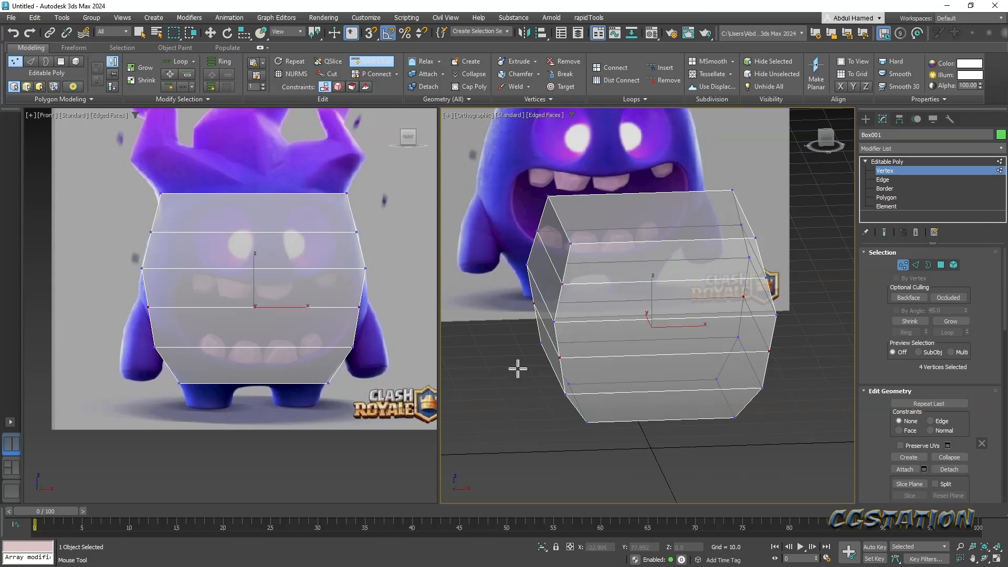
{"action": "key", "text": "w"}
{"action": "middle_click_drag", "start_coordinate": [519, 305], "coordinate": [508, 298]}
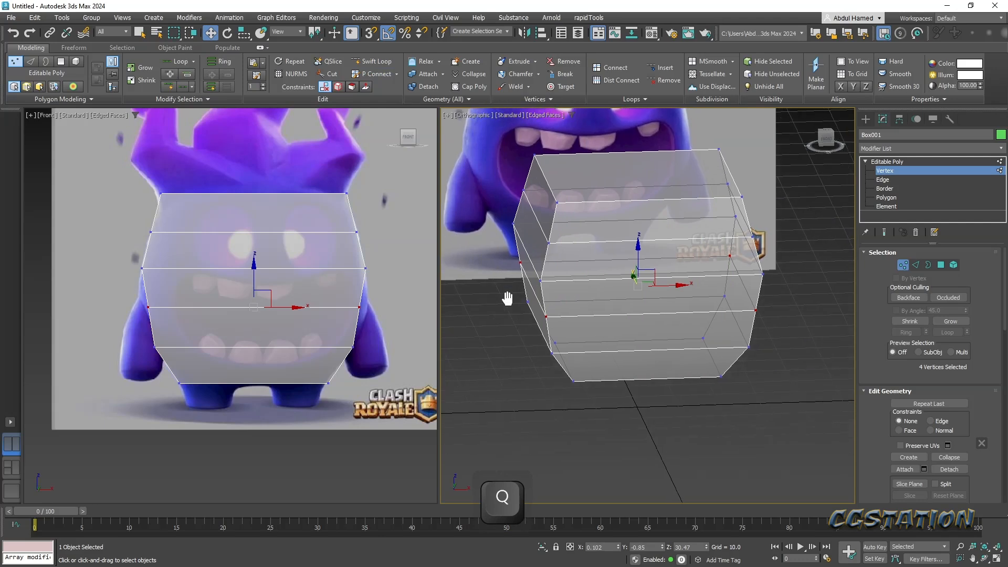
{"action": "middle_click_drag", "start_coordinate": [534, 361], "coordinate": [541, 376]}
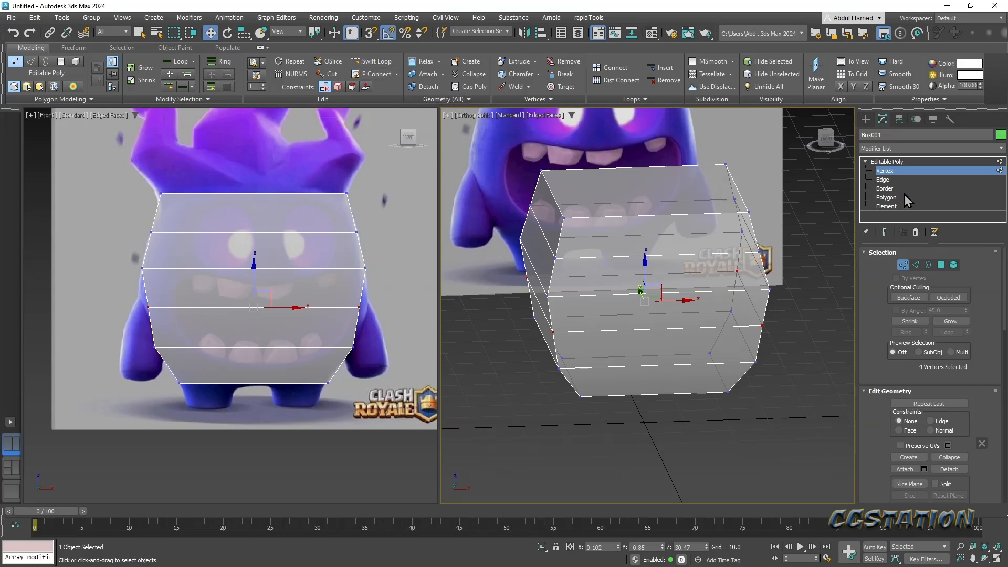
- Connect all horizontal front and back edges with 3 segments and a pinch of 10 to add vertical loops around the body
{"action": "left_click", "coordinate": [882, 179], "text": "ctrl"}
{"action": "left_click_drag", "start_coordinate": [285, 169], "coordinate": [250, 449]}
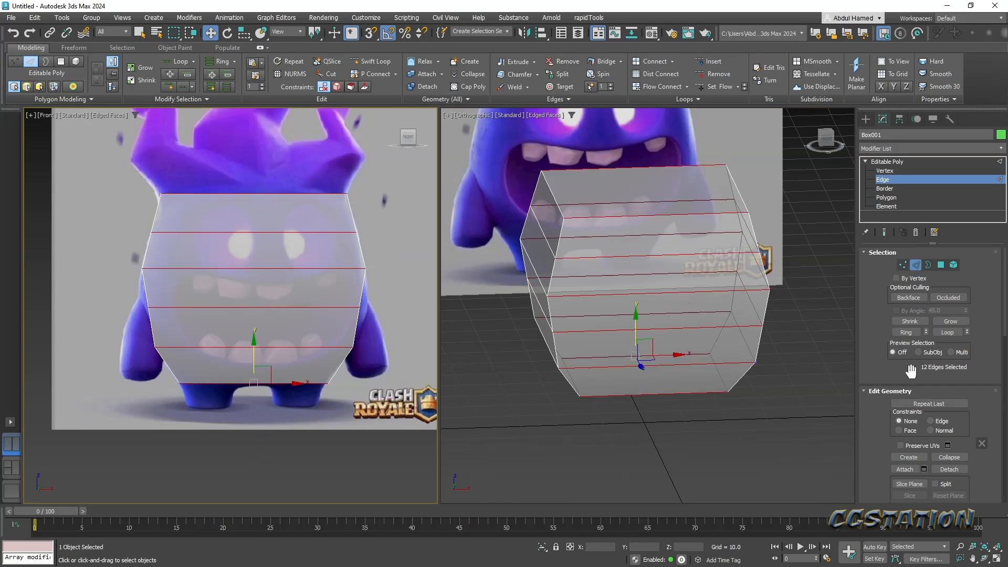
{"action": "left_click_drag", "start_coordinate": [987, 336], "coordinate": [983, 196]}
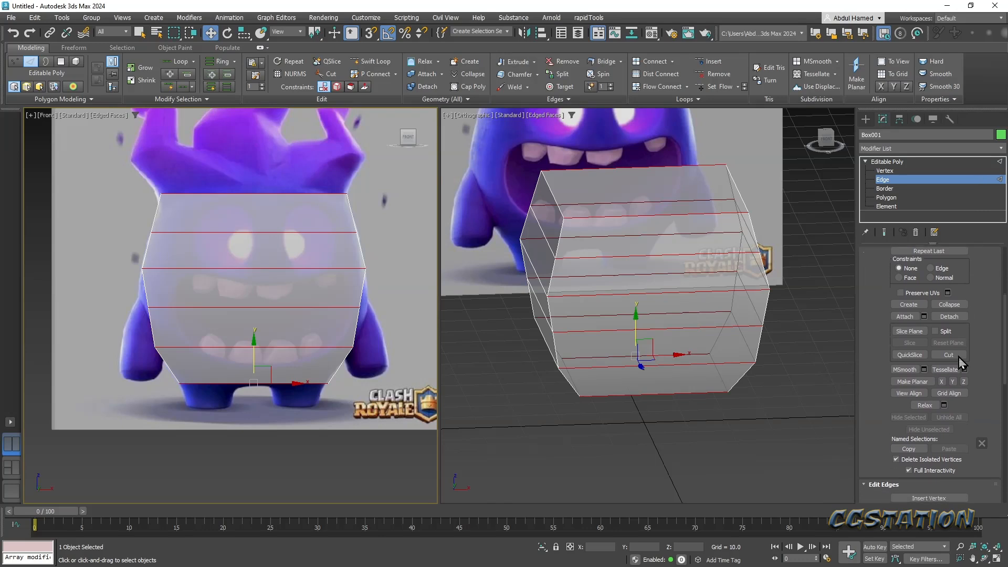
{"action": "scroll", "coordinate": [969, 368], "scroll_direction": "down", "scroll_amount": 2}
{"action": "scroll", "coordinate": [969, 367], "scroll_direction": "down", "scroll_amount": 5}
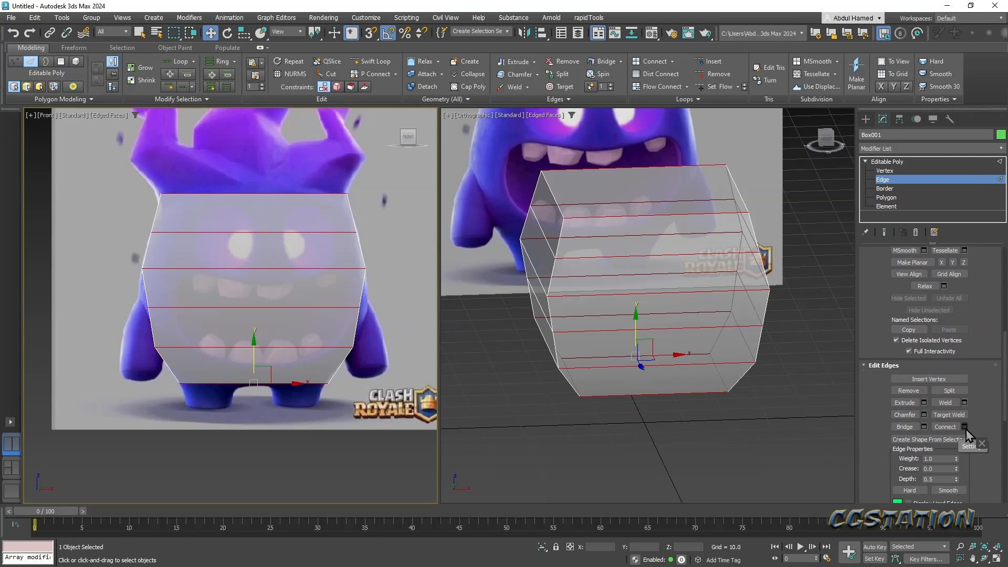
{"action": "key", "text": "alt"}
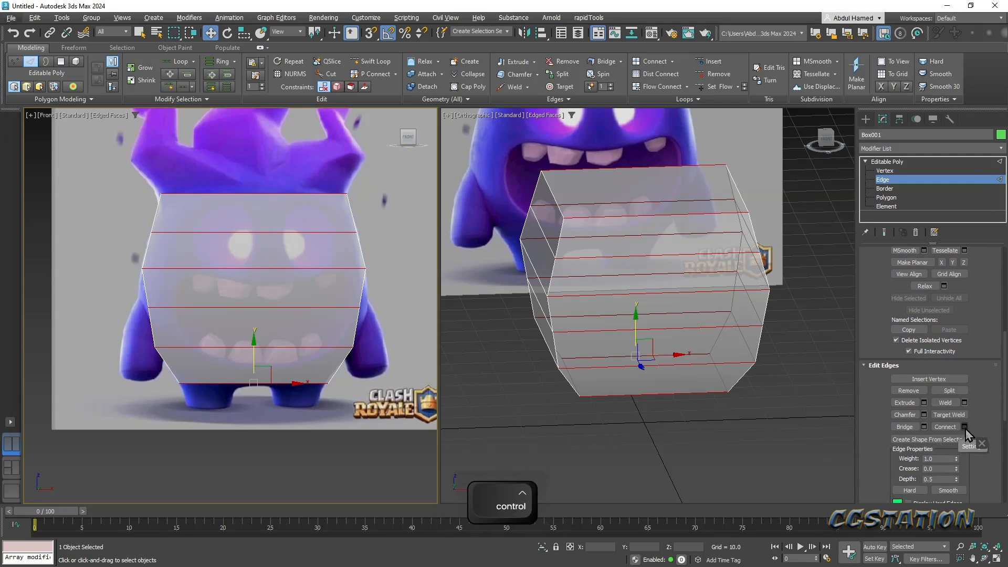
{"action": "left_click", "coordinate": [965, 427], "text": "ctrl"}
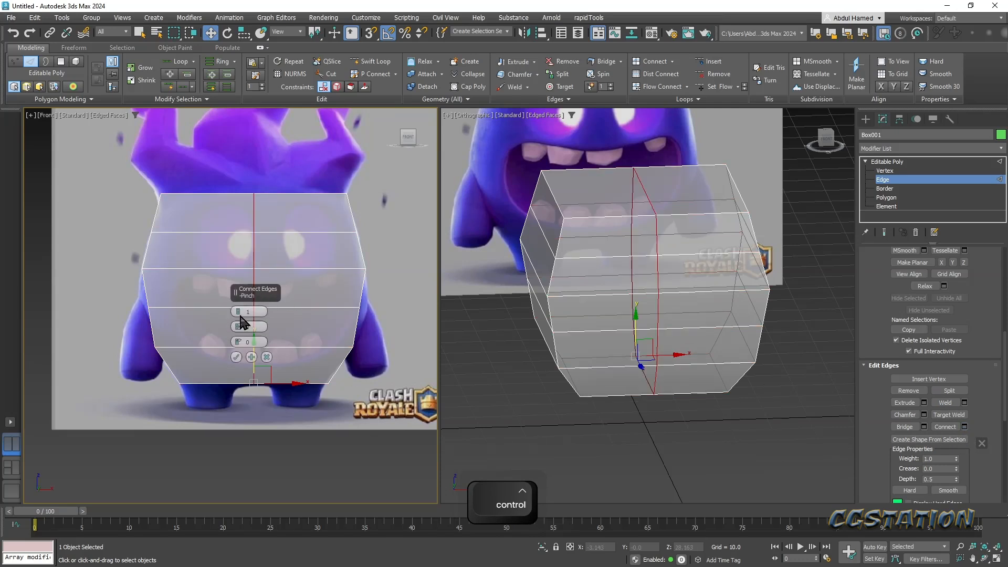
{"action": "left_click", "coordinate": [239, 311]}
{"action": "left_click", "coordinate": [239, 311]}
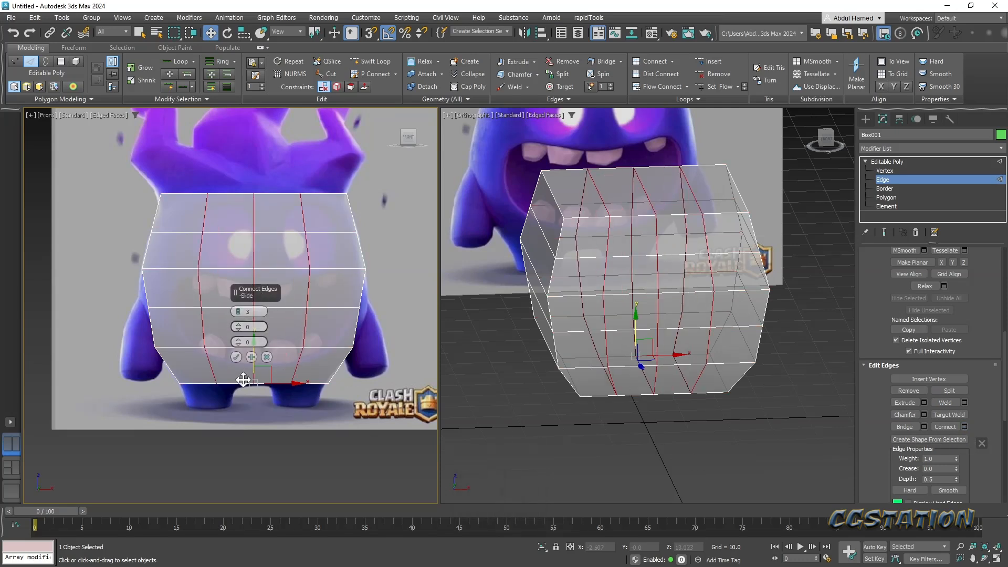
{"action": "mouse_move", "coordinate": [239, 327]}
{"action": "left_mouse_down"}
{"action": "mouse_move", "coordinate": [241, 284]}
{"action": "mouse_move", "coordinate": [244, 316]}
{"action": "left_mouse_up"}
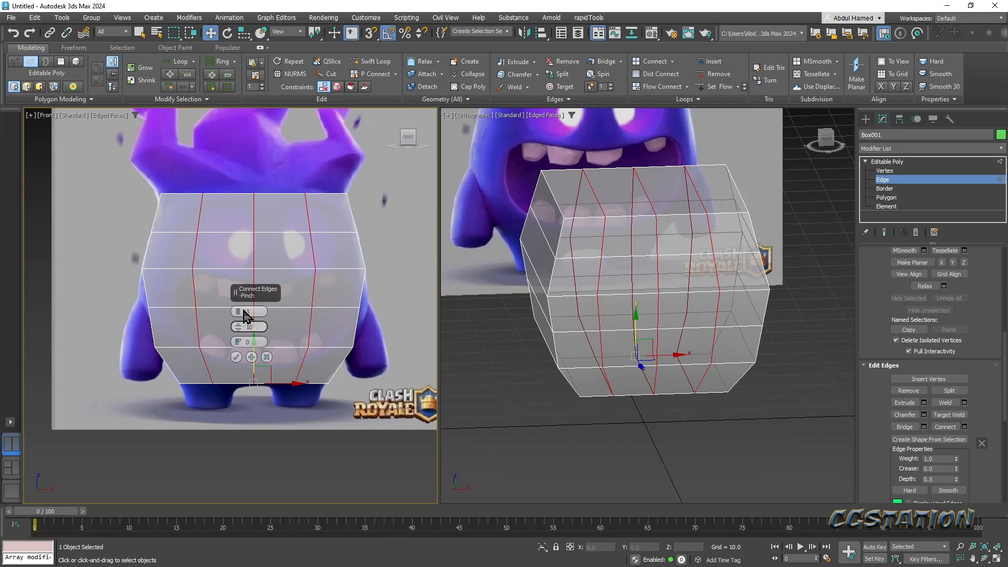
{"action": "left_click", "coordinate": [236, 357]}
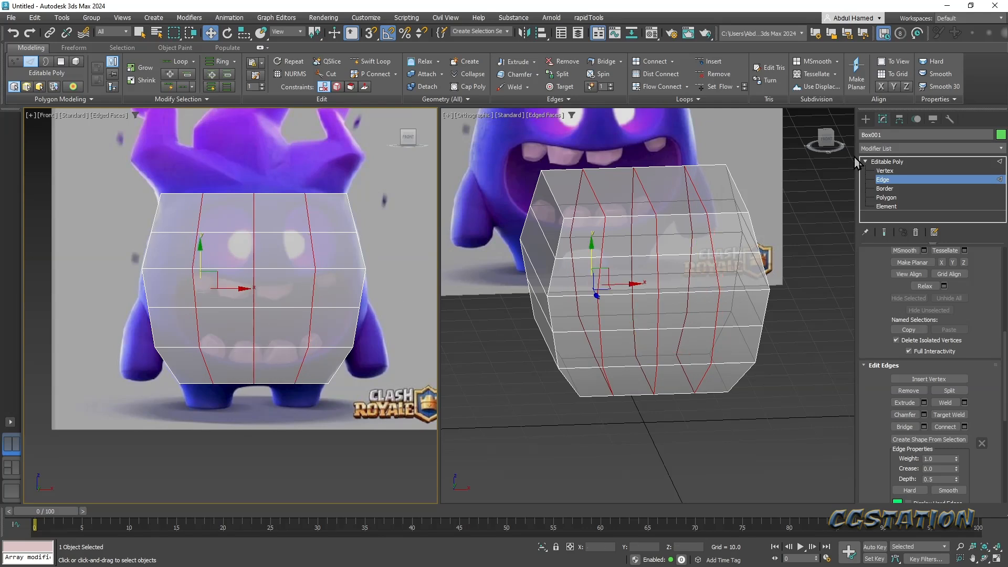
- Delete all polygons on the half of the box left of the center loop in the front view
{"action": "left_click", "coordinate": [877, 199]}
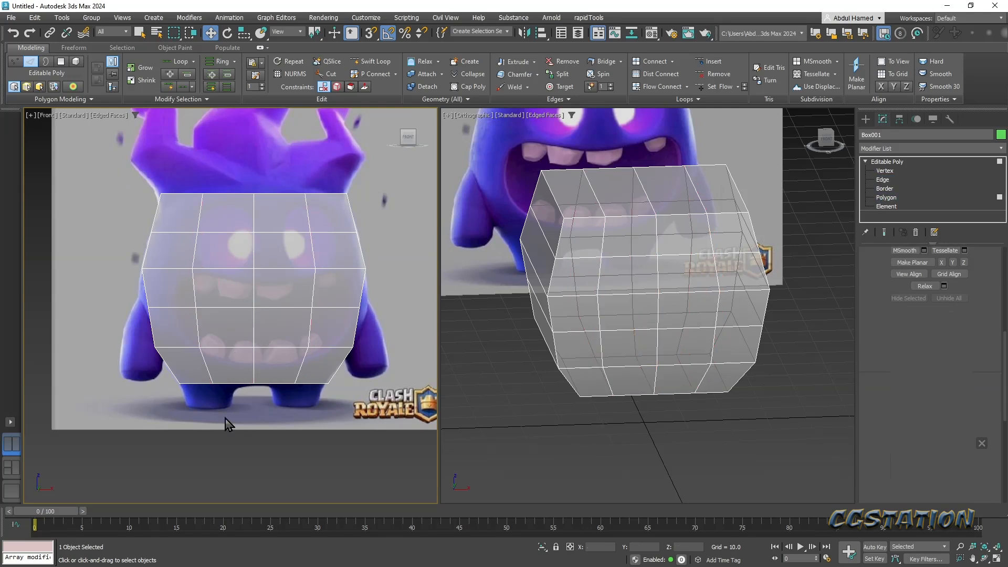
{"action": "left_click_drag", "start_coordinate": [126, 173], "coordinate": [231, 415]}
{"action": "key", "text": "Delete"}
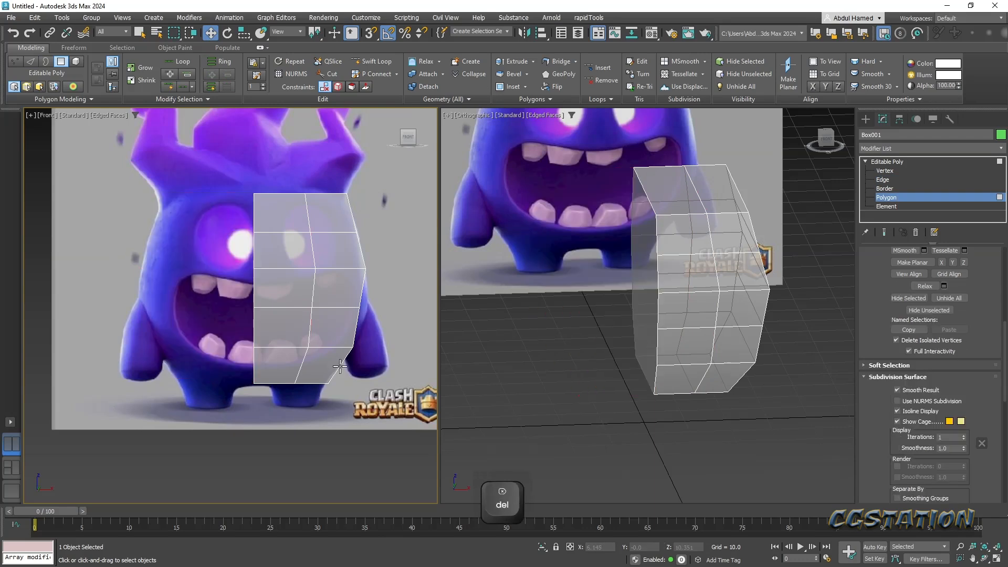
- Apply a Symmetry modifier to the remaining half, mirrored across the X axis
{"action": "left_click", "coordinate": [878, 150]}
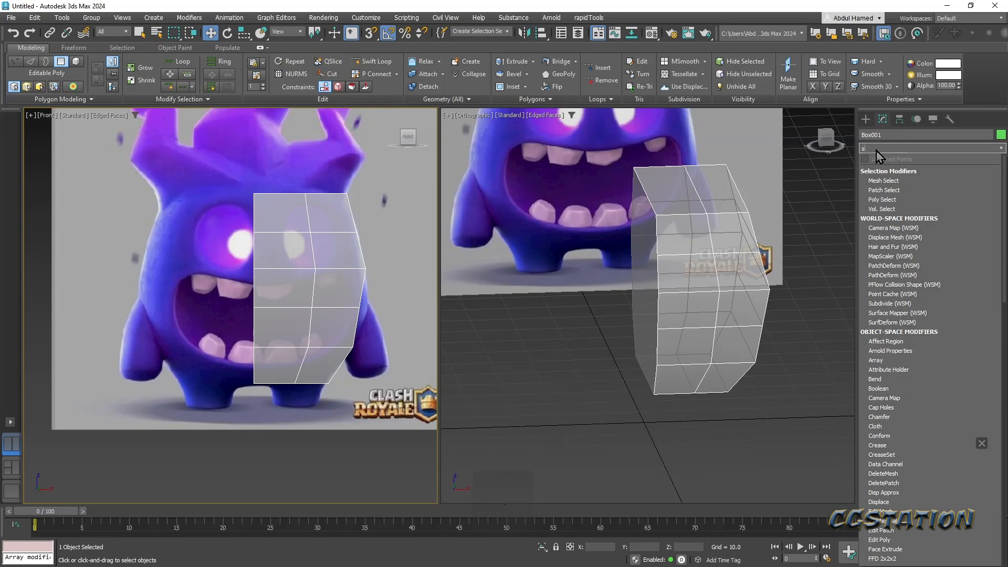
{"action": "type", "text": "sym"}
{"action": "key", "text": "Return"}
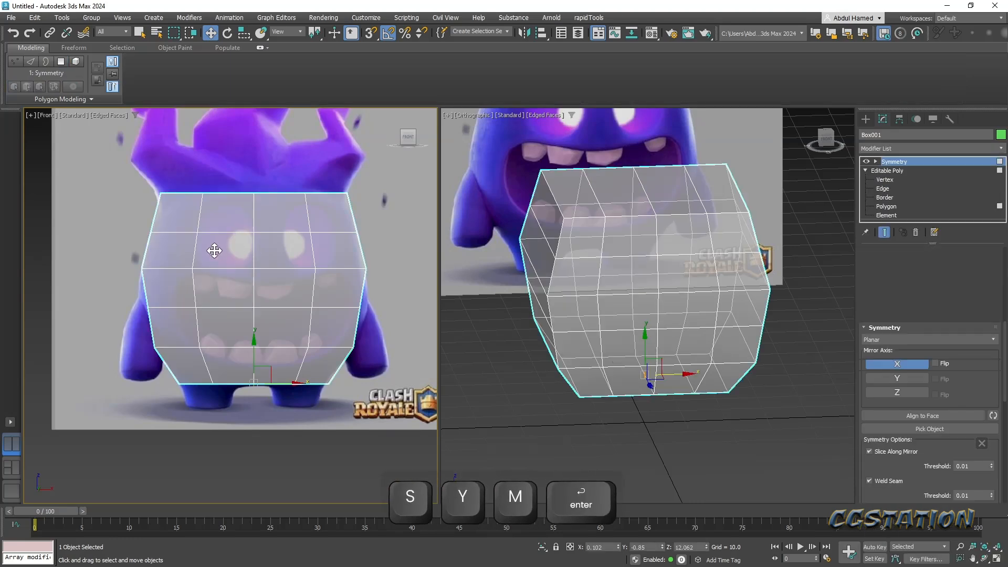
- Return to vertex editing of the Editable Poly with the mirrored end result displayed and the front view framed on the body
{"action": "left_click", "coordinate": [897, 173]}
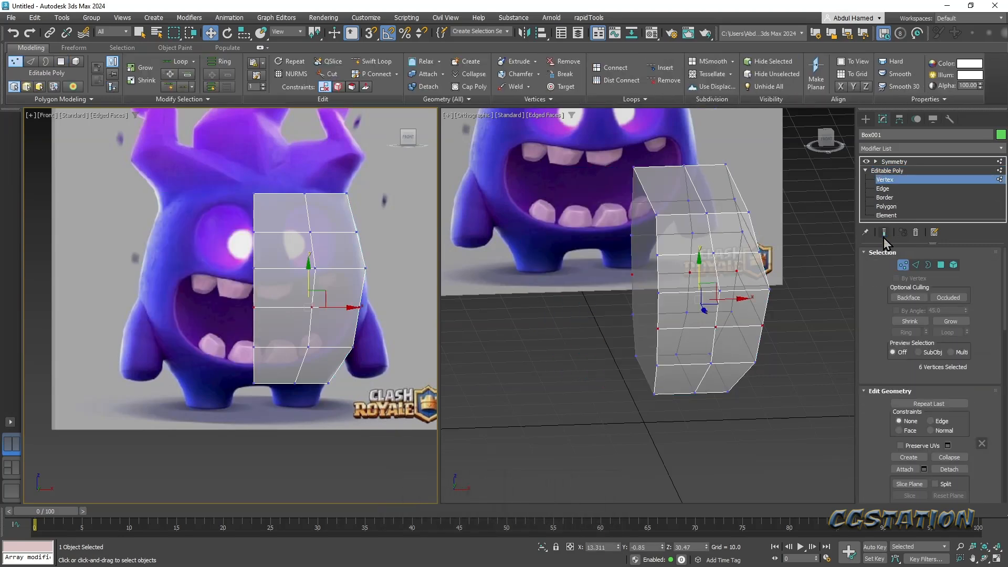
{"action": "left_click", "coordinate": [884, 235]}
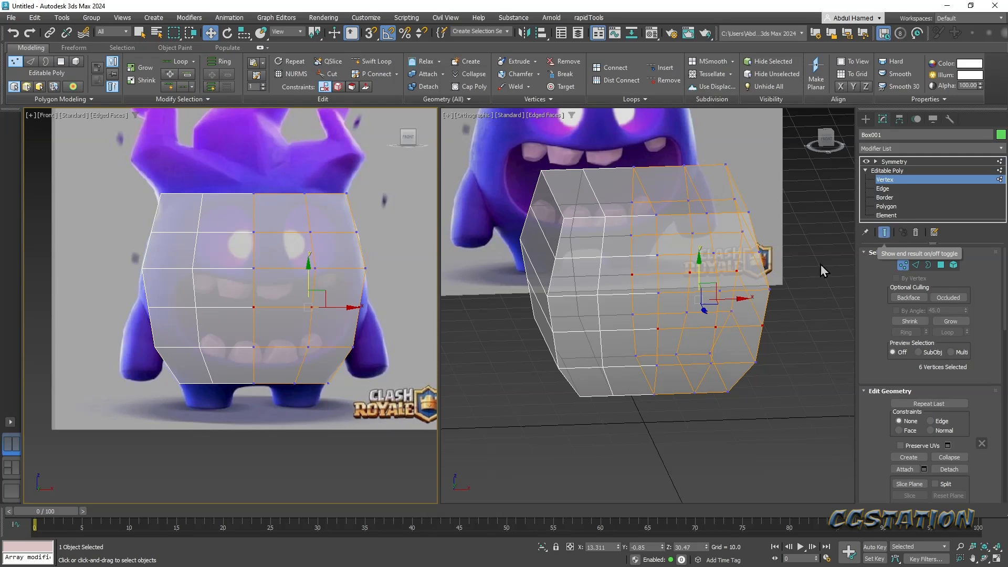
{"action": "mouse_move", "coordinate": [310, 293]}
{"action": "middle_mouse_down"}
{"action": "mouse_move", "coordinate": [331, 284]}
{"action": "mouse_move", "coordinate": [301, 288]}
{"action": "mouse_move", "coordinate": [302, 307]}
{"action": "middle_mouse_up"}
{"action": "scroll", "coordinate": [298, 283], "scroll_direction": "up", "scroll_amount": 2}
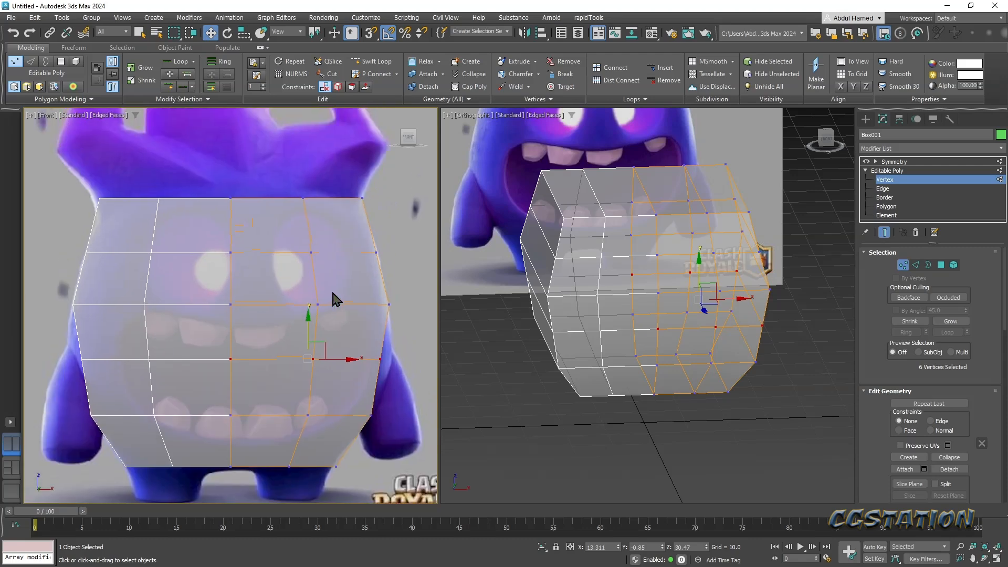
{"action": "scroll", "coordinate": [310, 294], "scroll_direction": "up", "scroll_amount": 3}
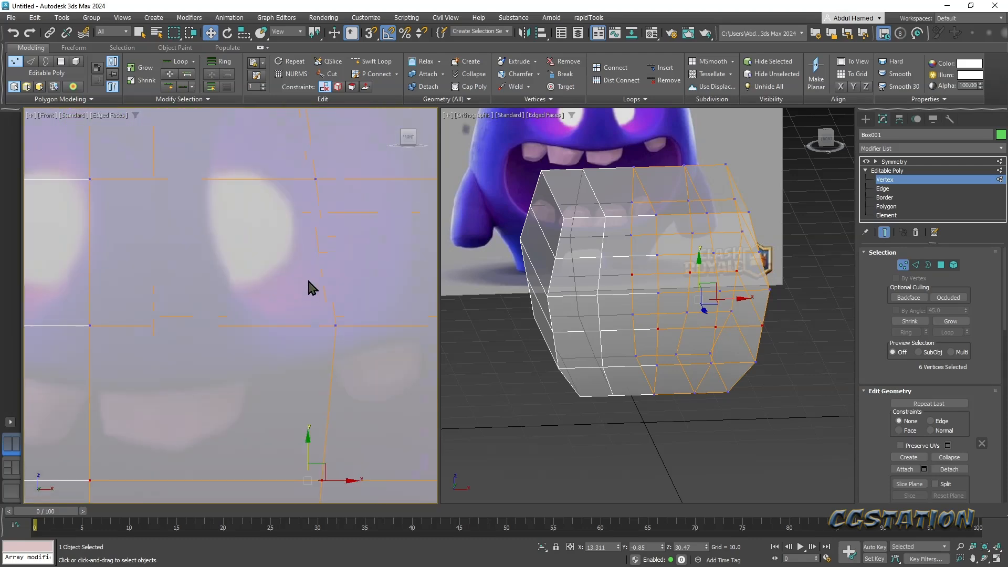
{"action": "scroll", "coordinate": [315, 281], "scroll_direction": "down", "scroll_amount": 3}
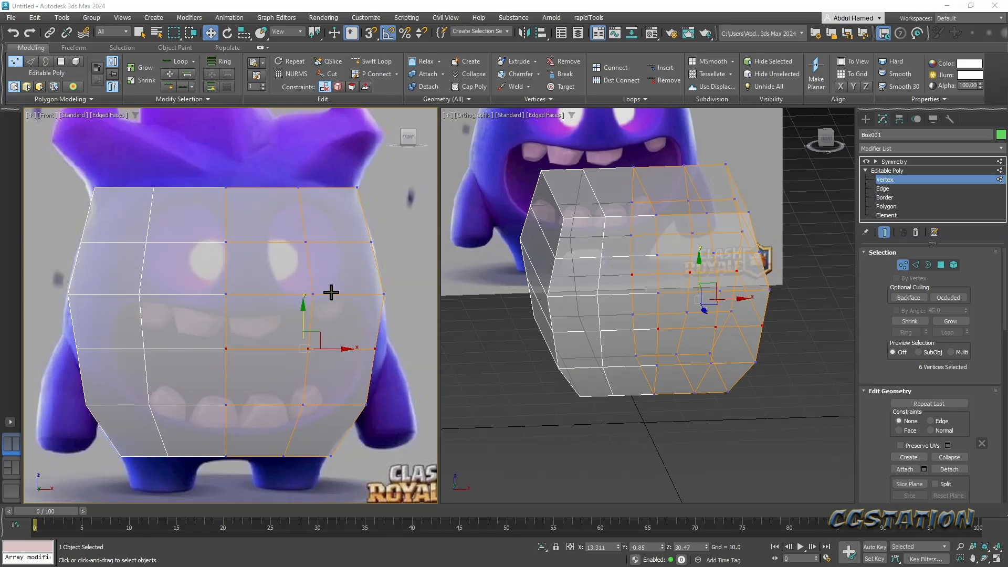
{"action": "mouse_move", "coordinate": [334, 287]}
{"action": "left_mouse_down"}
{"action": "mouse_move", "coordinate": [342, 247]}
{"action": "mouse_move", "coordinate": [329, 215]}
{"action": "mouse_move", "coordinate": [301, 202]}
{"action": "mouse_move", "coordinate": [269, 228]}
{"action": "mouse_move", "coordinate": [272, 273]}
{"action": "mouse_move", "coordinate": [315, 297]}
{"action": "mouse_move", "coordinate": [340, 277]}
{"action": "mouse_move", "coordinate": [358, 235]}
{"action": "mouse_move", "coordinate": [344, 206]}
{"action": "mouse_move", "coordinate": [315, 194]}
{"action": "mouse_move", "coordinate": [223, 207]}
{"action": "left_mouse_up"}
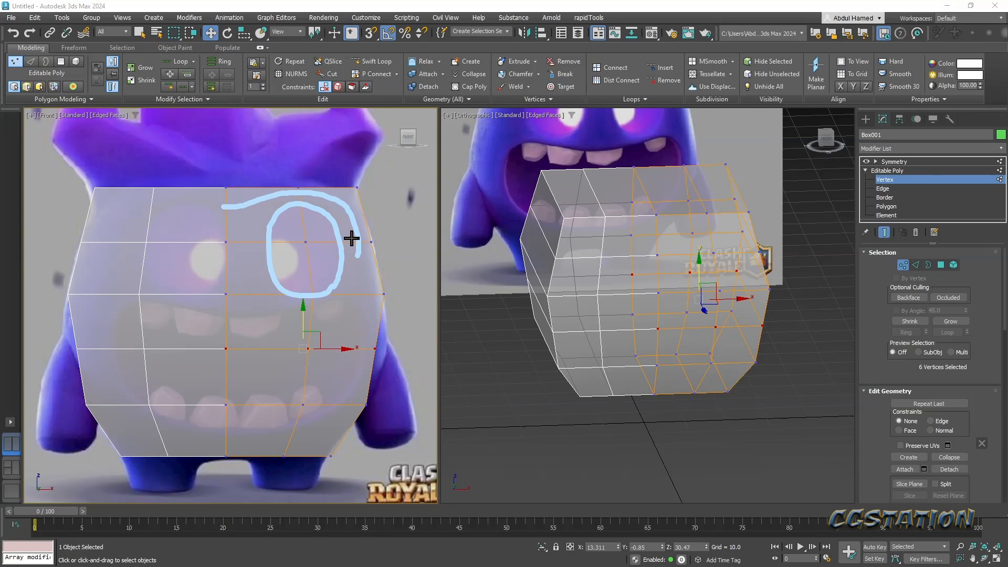
{"action": "mouse_move", "coordinate": [360, 245]}
{"action": "left_mouse_down"}
{"action": "mouse_move", "coordinate": [354, 279]}
{"action": "mouse_move", "coordinate": [333, 301]}
{"action": "mouse_move", "coordinate": [224, 300]}
{"action": "left_mouse_up"}
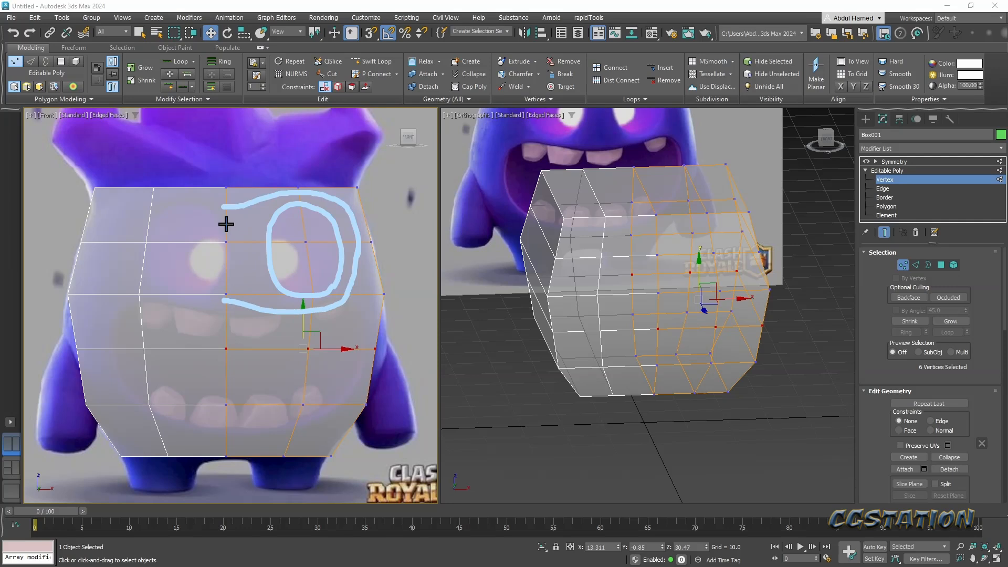
{"action": "mouse_move", "coordinate": [228, 225]}
{"action": "left_mouse_down"}
{"action": "mouse_move", "coordinate": [277, 203]}
{"action": "mouse_move", "coordinate": [322, 202]}
{"action": "mouse_move", "coordinate": [346, 248]}
{"action": "mouse_move", "coordinate": [343, 285]}
{"action": "mouse_move", "coordinate": [297, 303]}
{"action": "mouse_move", "coordinate": [225, 288]}
{"action": "left_mouse_up"}
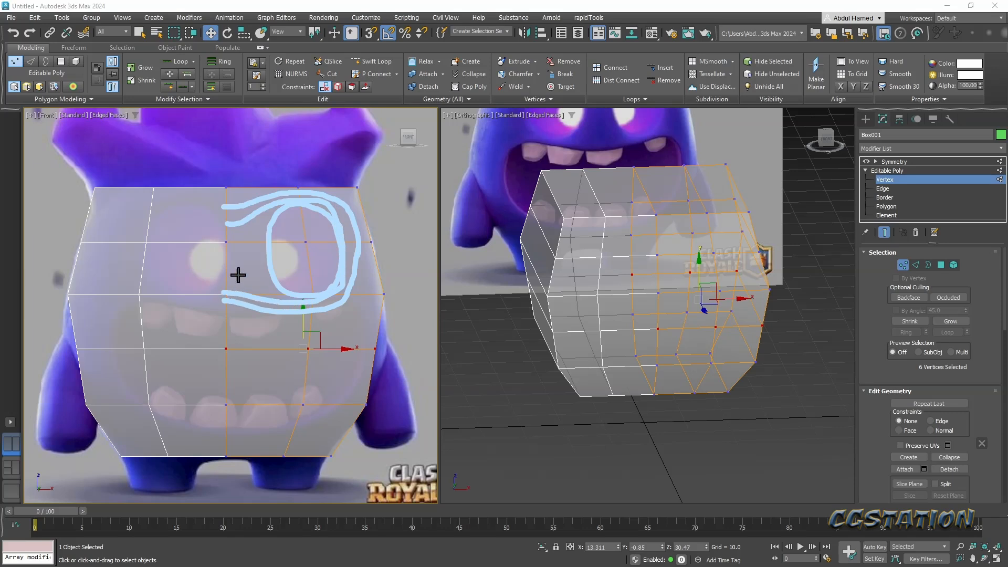
{"action": "left_click_drag", "start_coordinate": [270, 245], "coordinate": [217, 246]}
{"action": "left_click_drag", "start_coordinate": [267, 268], "coordinate": [237, 269]}
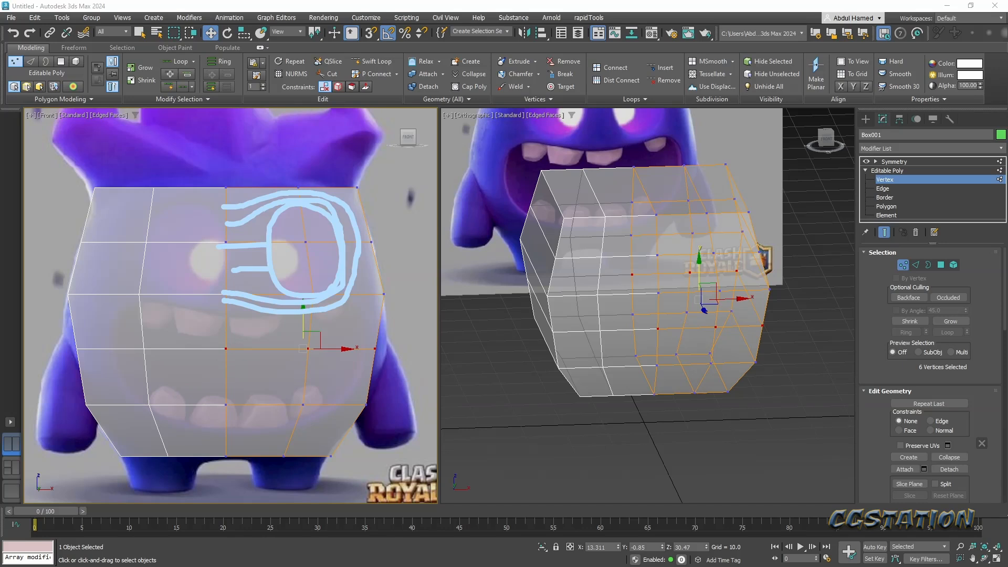
- Remove the vertical edge loop midway between the body's center line and its outer side, together with its vertices
{"action": "key", "text": "Escape"}
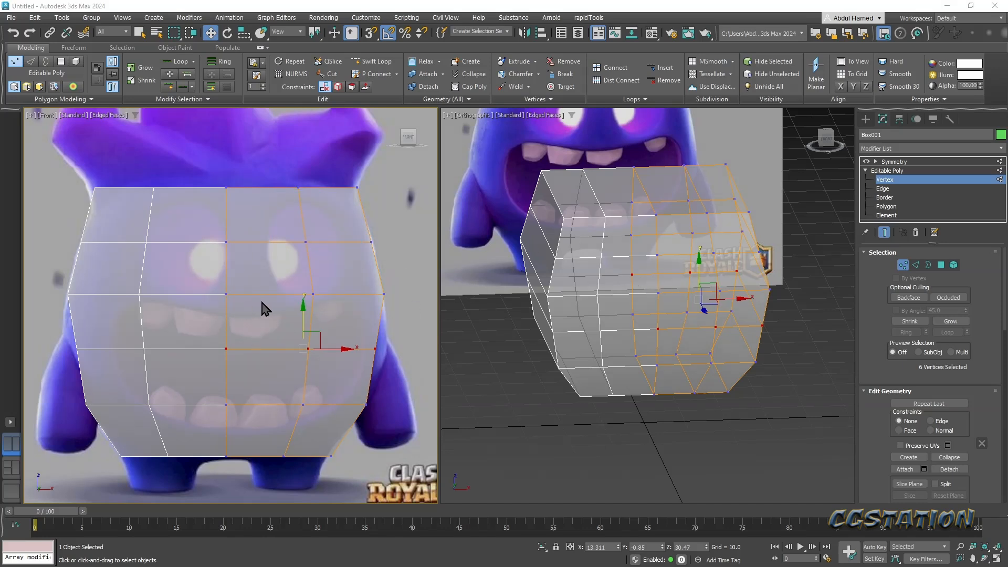
{"action": "left_click", "coordinate": [887, 171]}
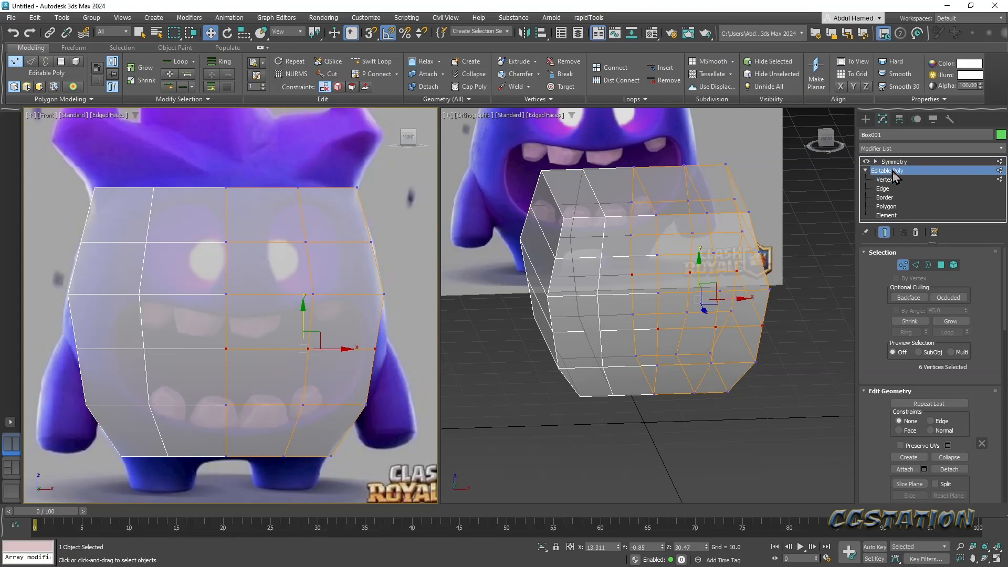
{"action": "middle_click_drag", "start_coordinate": [735, 294], "coordinate": [704, 313], "text": "alt"}
{"action": "scroll", "coordinate": [693, 305], "scroll_direction": "up", "scroll_amount": 3}
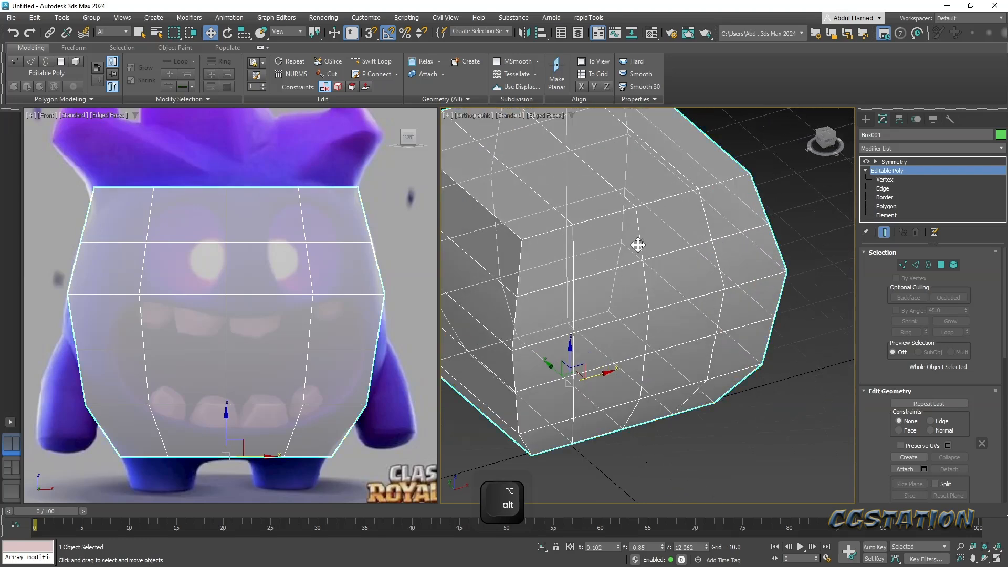
{"action": "scroll", "coordinate": [638, 245], "scroll_direction": "down", "scroll_amount": 4}
{"action": "scroll", "coordinate": [536, 259], "scroll_direction": "down", "scroll_amount": 4}
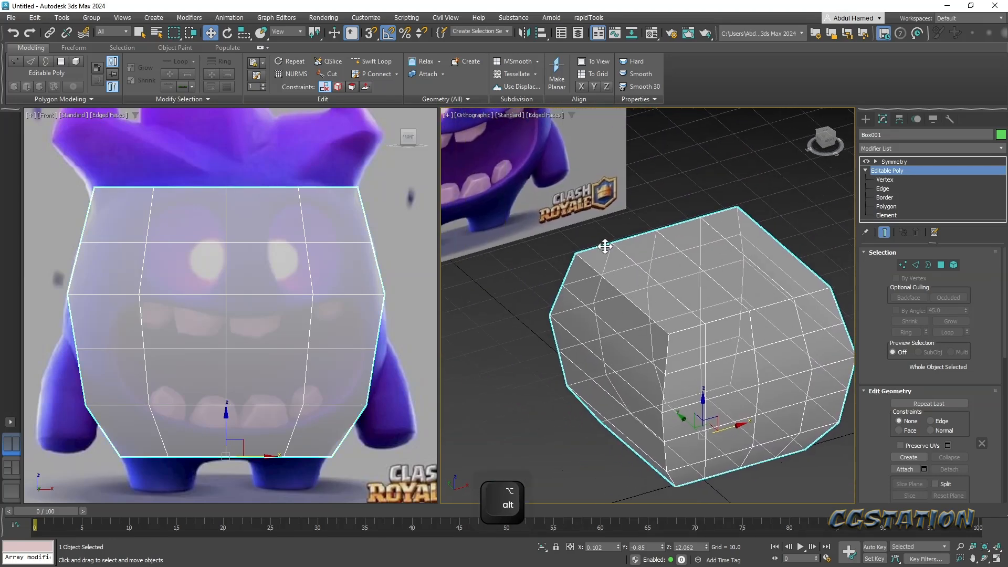
{"action": "middle_click_drag", "start_coordinate": [709, 287], "coordinate": [690, 308], "text": "alt"}
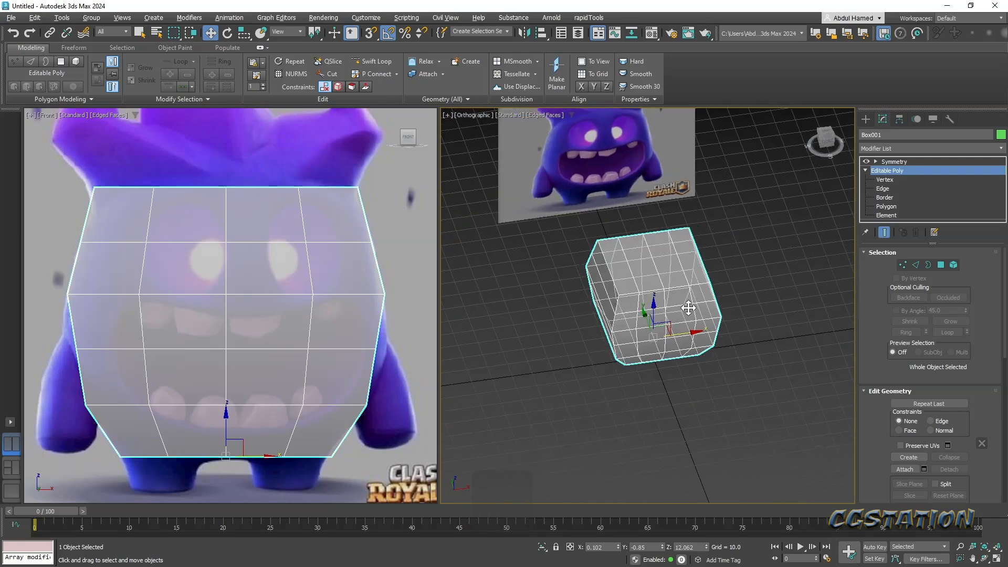
{"action": "left_click", "coordinate": [882, 188]}
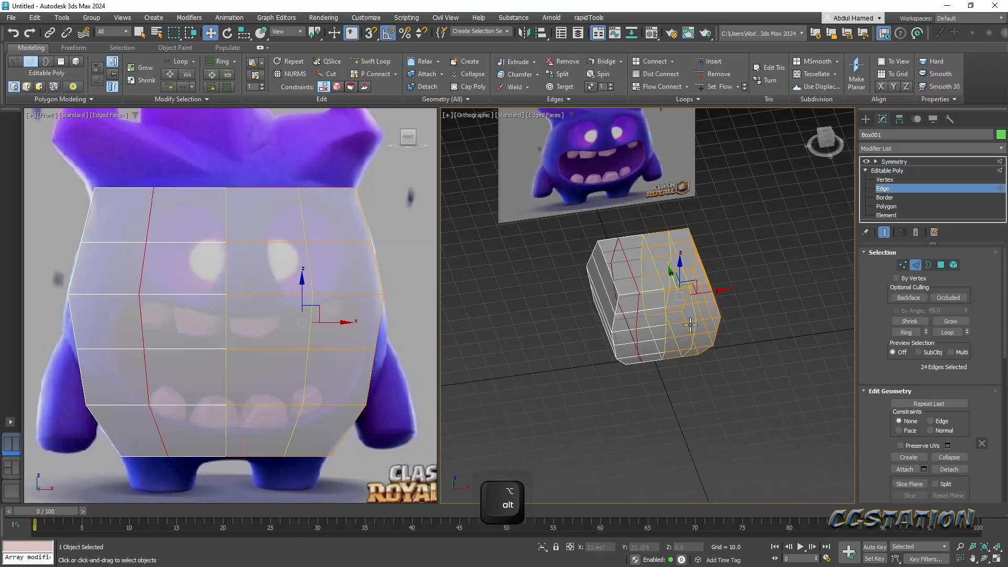
{"action": "left_click", "coordinate": [696, 306]}
{"action": "double_click", "coordinate": [693, 310]}
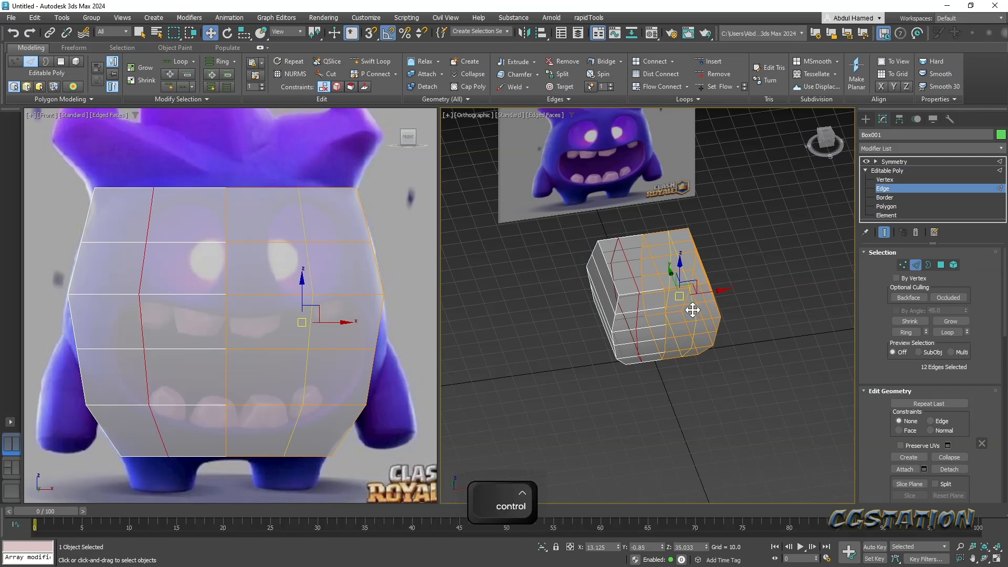
{"action": "key", "text": "ctrl+BackSpace"}
- Try to insert a Swift Loop around the middle of the body's side, then undo it
{"action": "middle_click_drag", "start_coordinate": [694, 310], "coordinate": [646, 278], "text": "alt"}
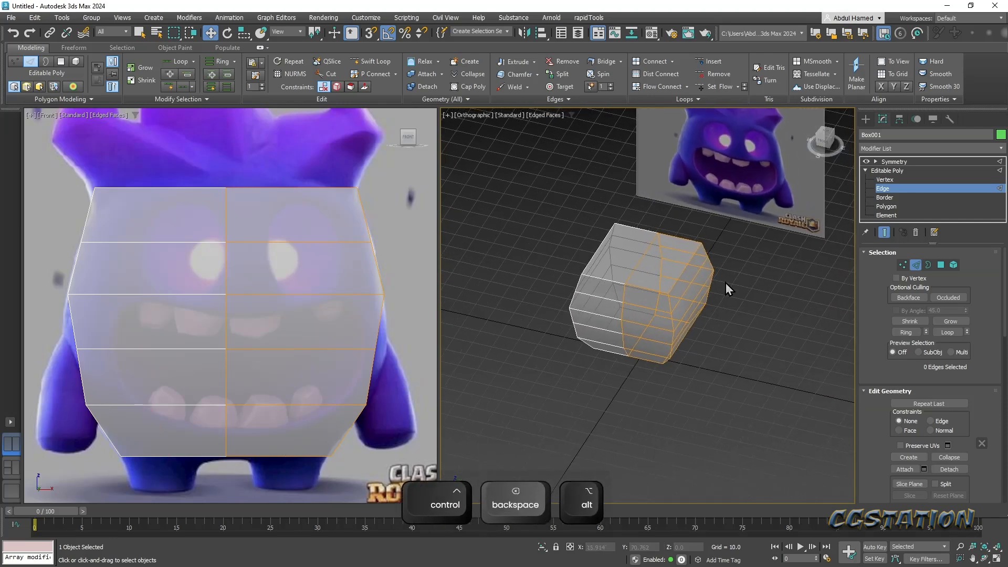
{"action": "middle_click_drag", "start_coordinate": [715, 284], "coordinate": [724, 306], "text": "alt"}
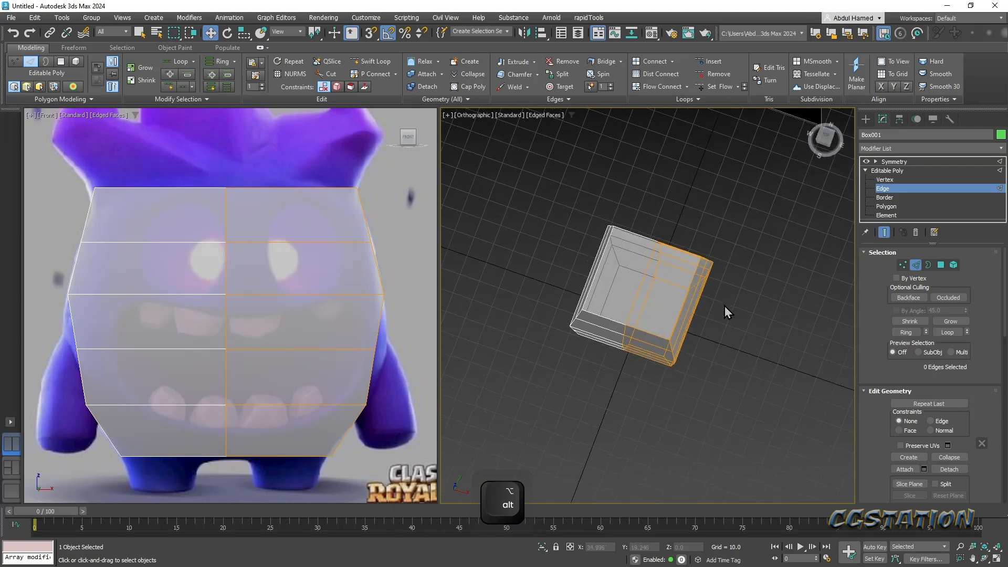
{"action": "left_click", "coordinate": [370, 61]}
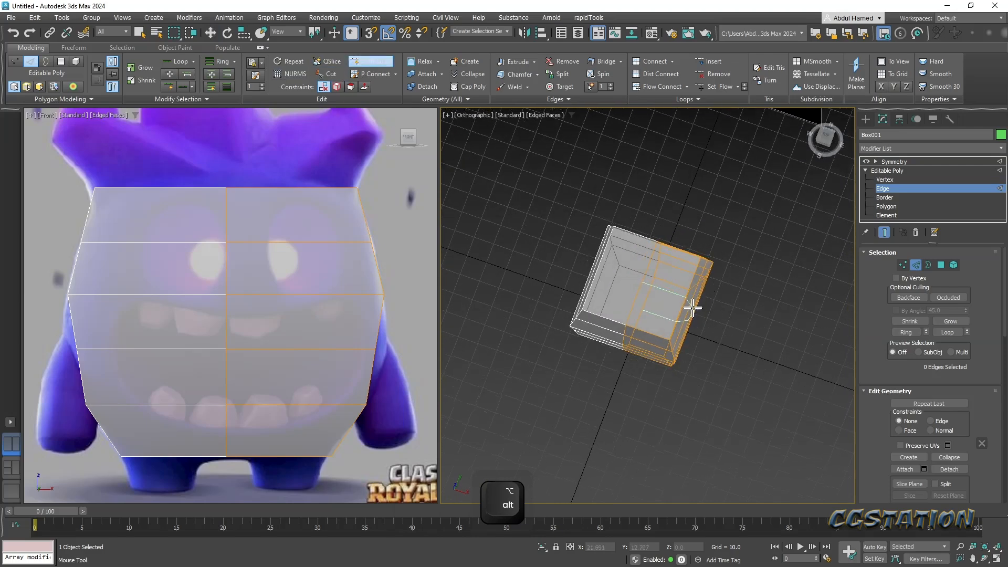
{"action": "key", "text": "shift"}
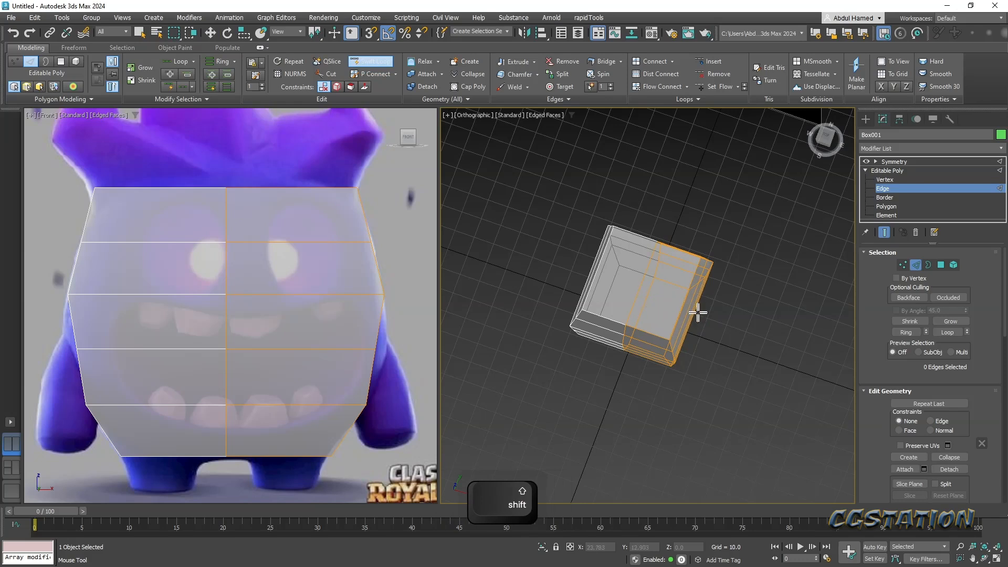
{"action": "key", "text": "ctrl"}
{"action": "middle_click_drag", "start_coordinate": [720, 329], "coordinate": [679, 333], "text": "alt"}
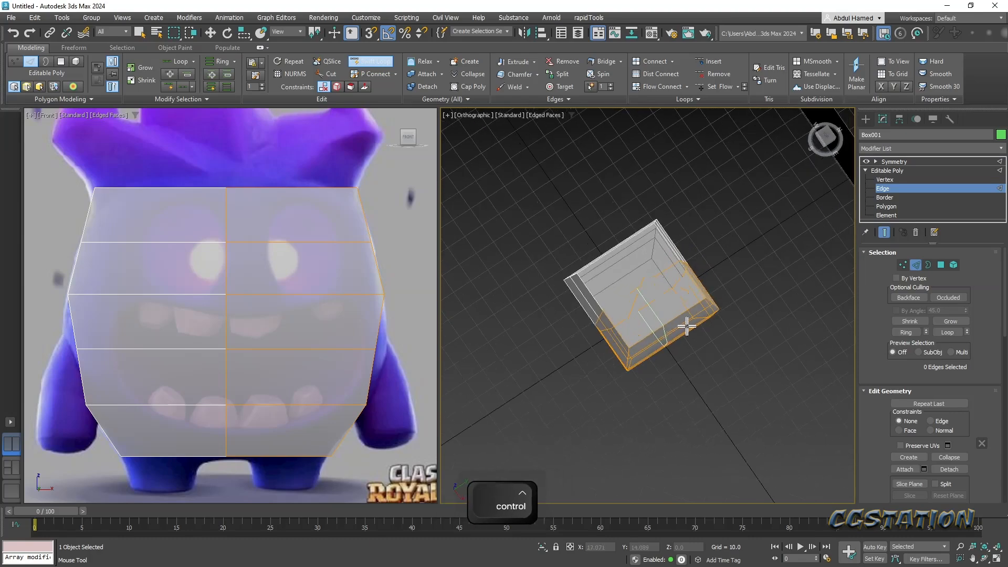
{"action": "middle_click_drag", "start_coordinate": [713, 330], "coordinate": [658, 282], "text": "alt"}
{"action": "left_click", "coordinate": [677, 291], "text": "ctrl"}
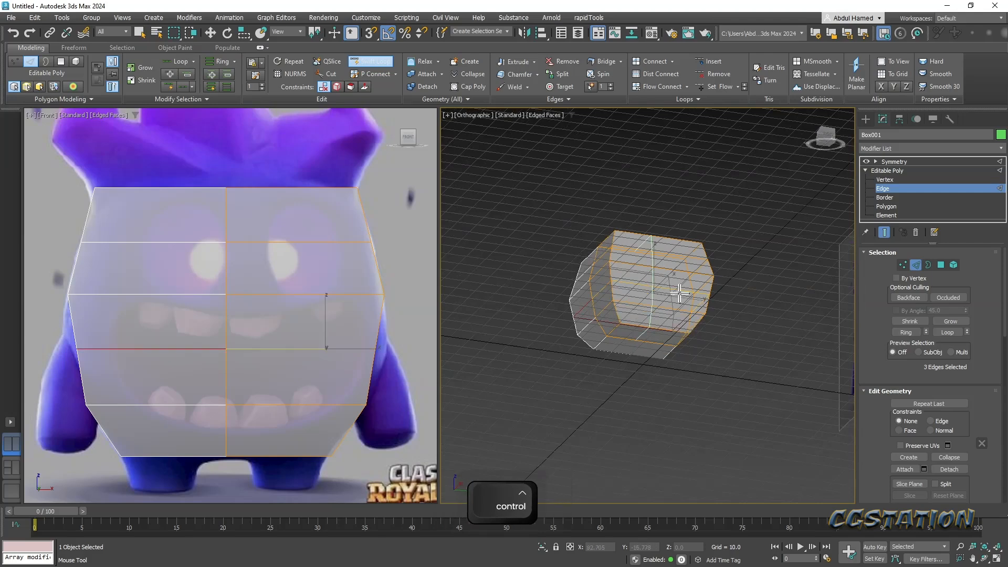
{"action": "middle_click_drag", "start_coordinate": [689, 220], "coordinate": [686, 288], "text": "alt"}
{"action": "scroll", "coordinate": [687, 334], "scroll_direction": "up", "scroll_amount": 4}
{"action": "key", "text": "q"}
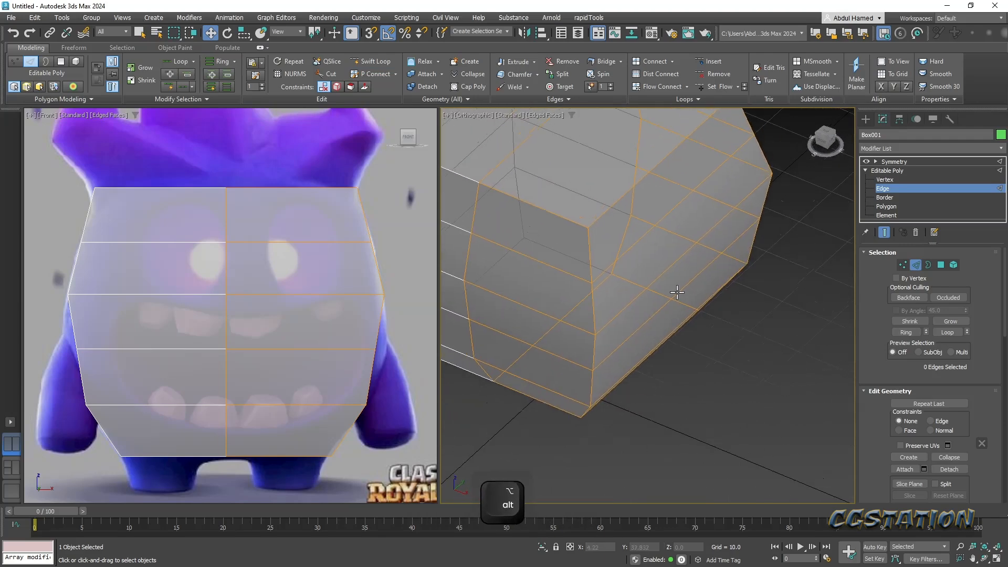
{"action": "key", "text": "ctrl+z"}
{"action": "middle_click_drag", "start_coordinate": [665, 329], "coordinate": [665, 358]}
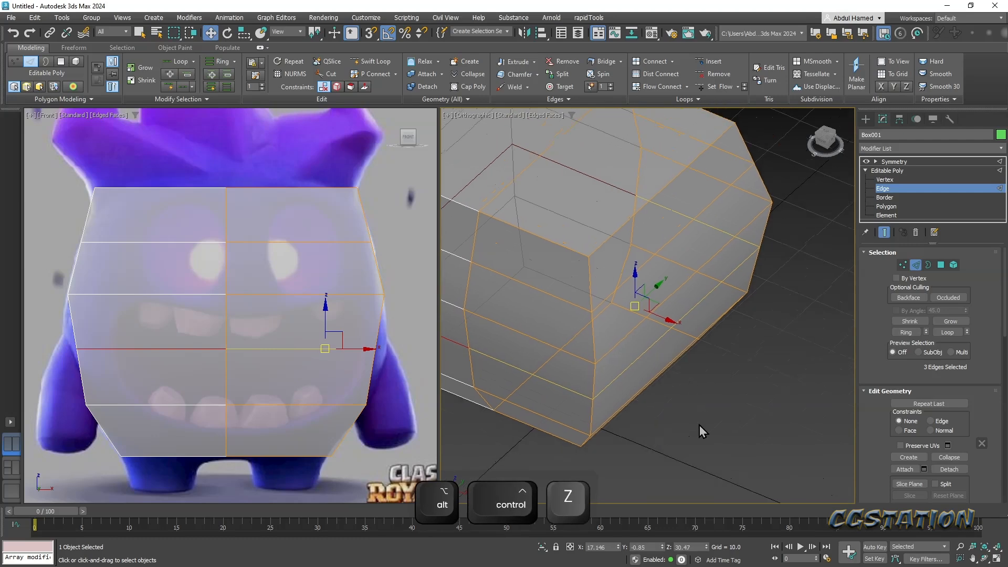
{"action": "key", "text": "ctrl+z"}
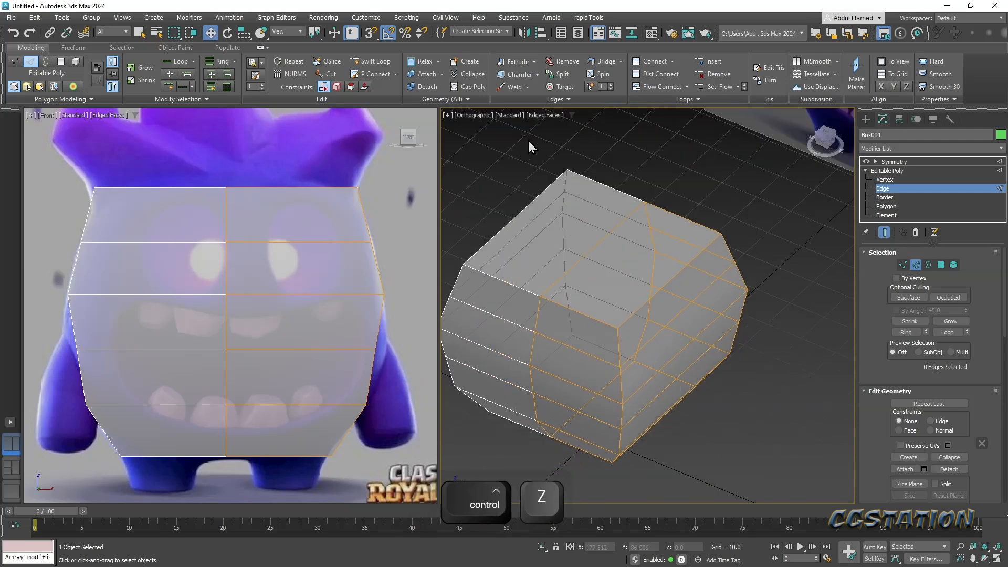
- Hide the mirrored end result and try a Swift Loop around the middle of the half body's depth
{"action": "left_click", "coordinate": [365, 61]}
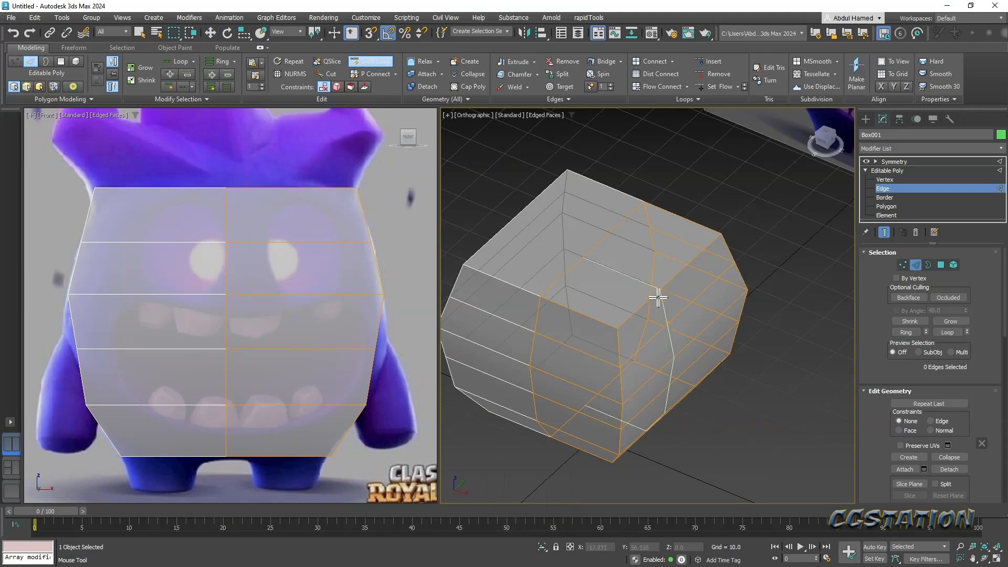
{"action": "middle_click_drag", "start_coordinate": [662, 295], "coordinate": [651, 342], "text": "alt"}
{"action": "middle_click_drag", "start_coordinate": [666, 401], "coordinate": [608, 421], "text": "alt"}
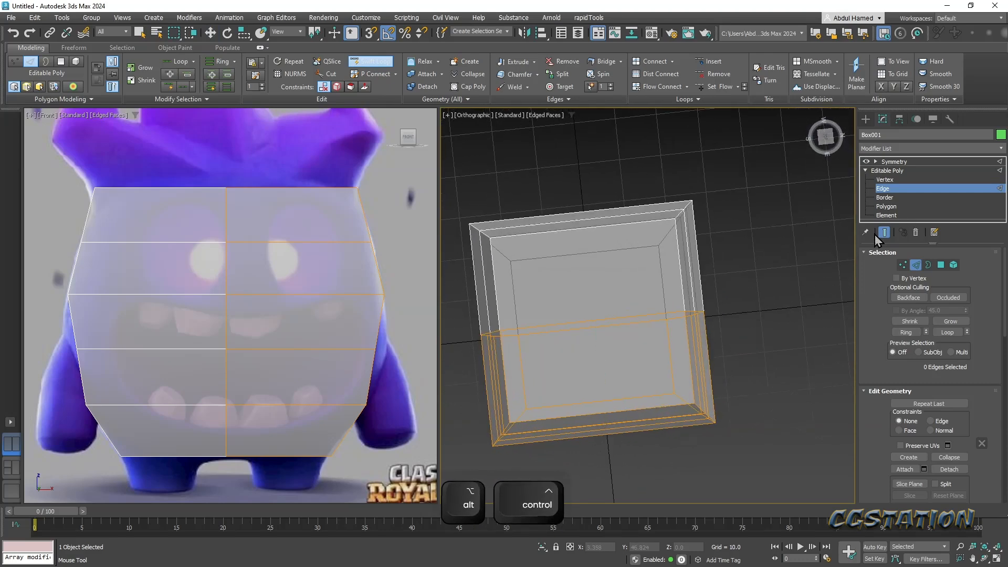
{"action": "left_click", "coordinate": [885, 232]}
{"action": "left_click", "coordinate": [623, 445], "text": "ctrl"}
{"action": "middle_click_drag", "start_coordinate": [654, 457], "coordinate": [682, 323], "text": "alt"}
{"action": "left_click", "coordinate": [885, 179], "text": "ctrl"}
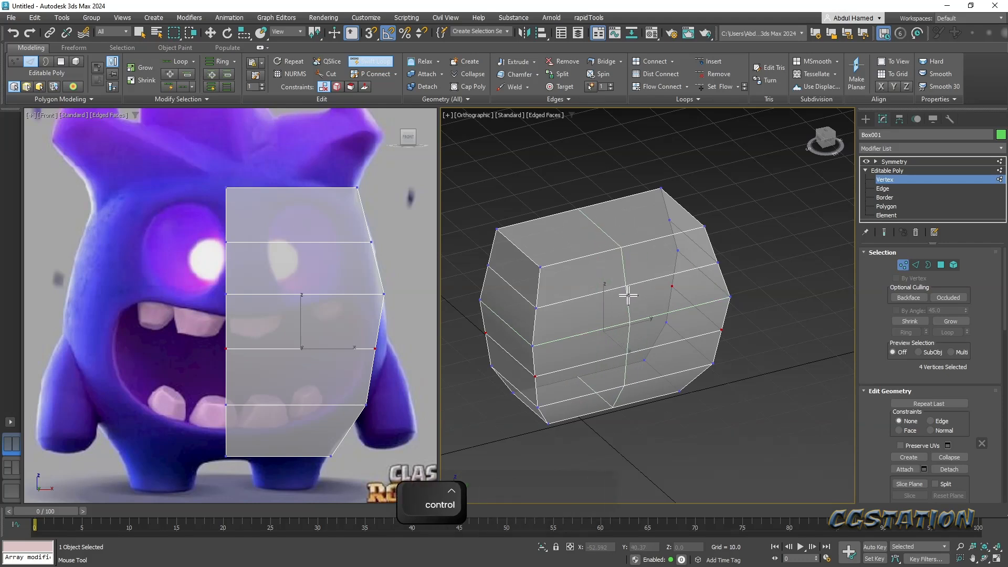
{"action": "left_click", "coordinate": [650, 354], "text": "shift"}
{"action": "middle_click_drag", "start_coordinate": [679, 371], "coordinate": [653, 382], "text": "alt"}
{"action": "key", "text": "ctrl+z"}
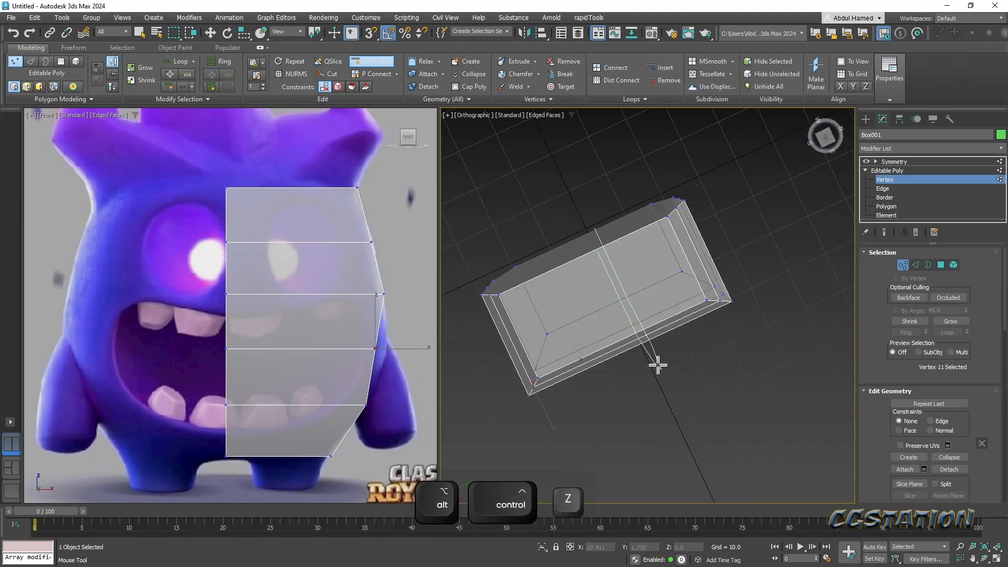
{"action": "key", "text": "q"}
- Connect the front-to-back edges of the half body with 1 segment to add a loop midway through its depth
{"action": "left_click", "coordinate": [884, 188]}
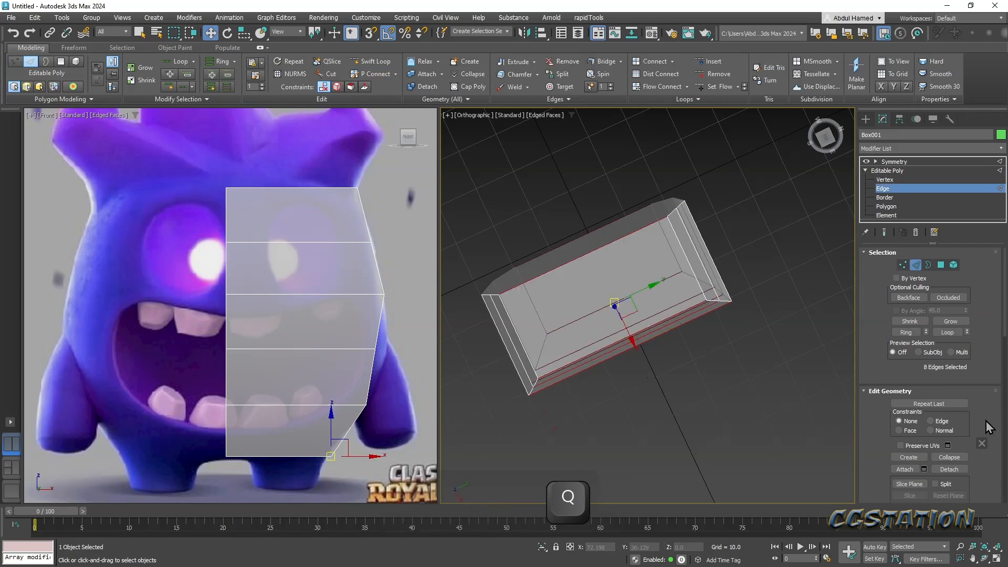
{"action": "scroll", "coordinate": [987, 408], "scroll_direction": "down", "scroll_amount": 5}
{"action": "scroll", "coordinate": [987, 408], "scroll_direction": "down", "scroll_amount": 5}
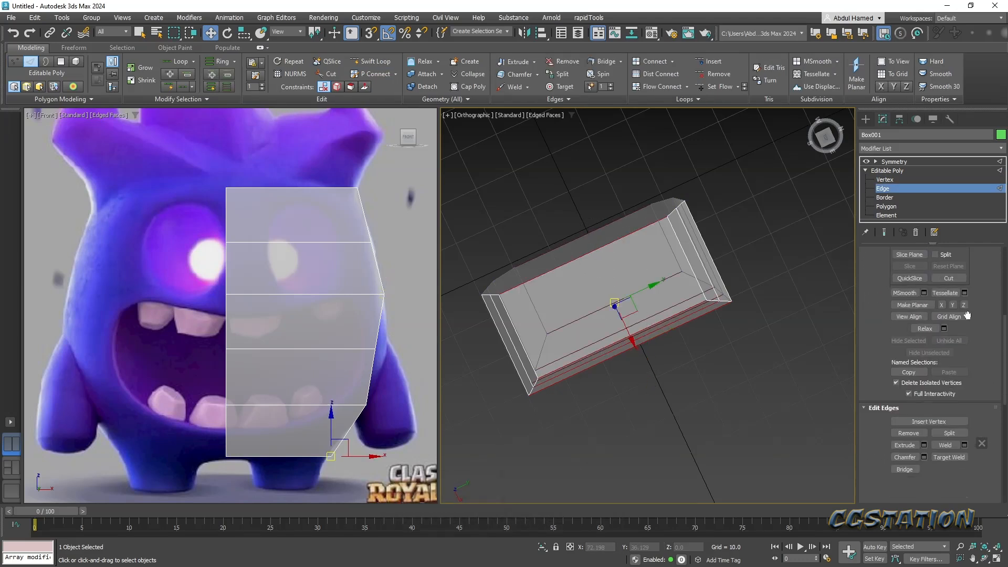
{"action": "left_click", "coordinate": [946, 387]}
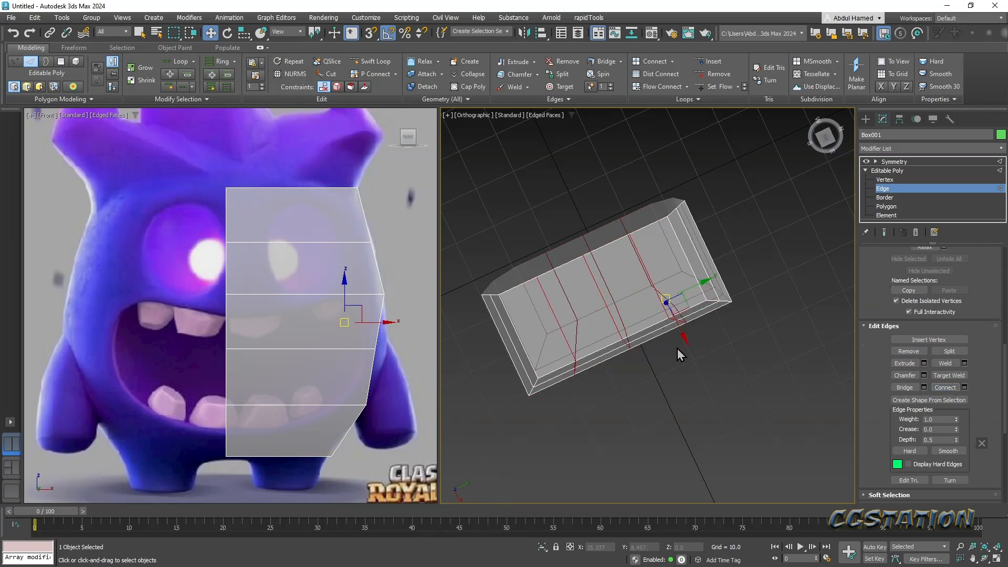
{"action": "key", "text": "ctrl+z"}
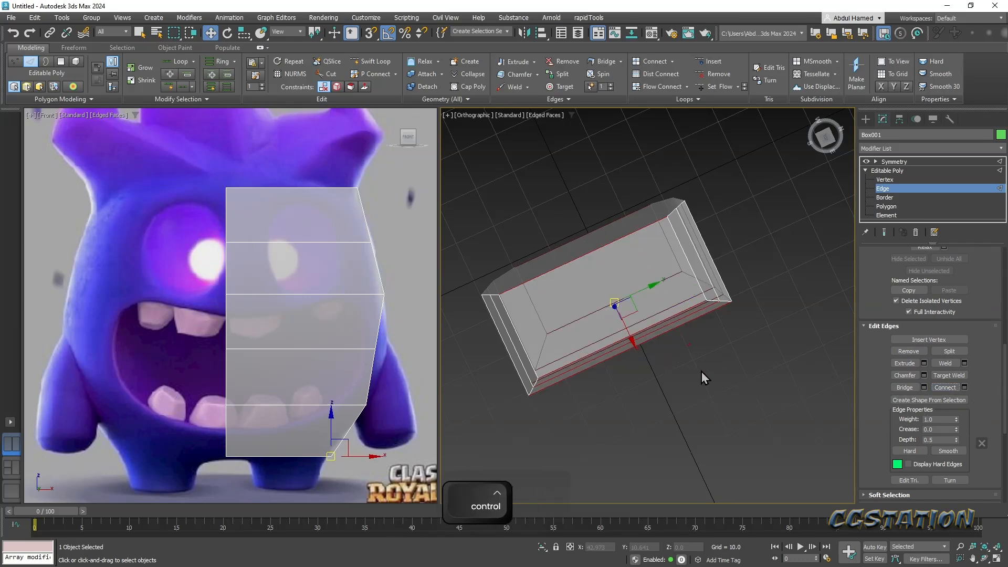
{"action": "left_click", "coordinate": [965, 387]}
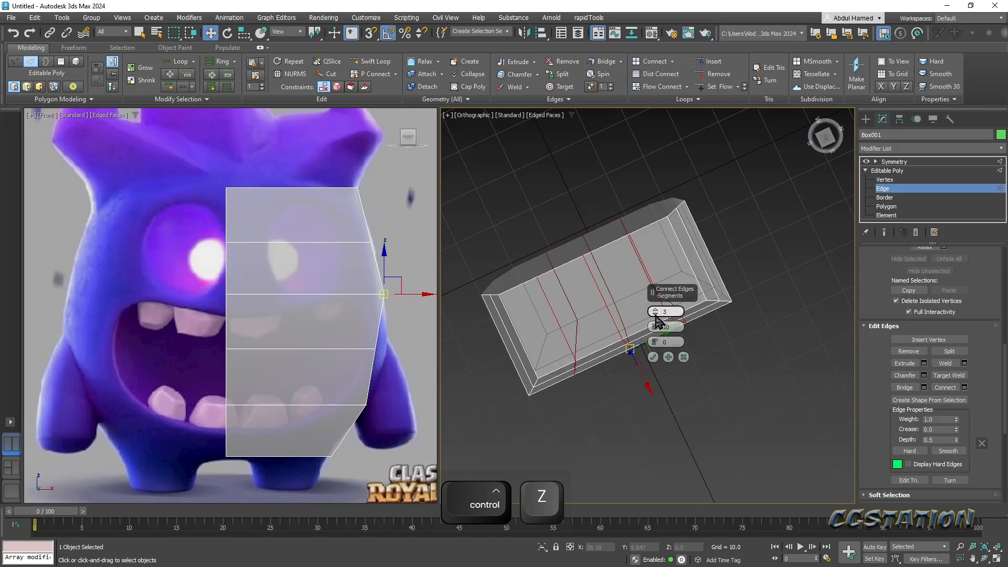
{"action": "scroll", "coordinate": [657, 320], "scroll_direction": "down", "scroll_amount": 1}
{"action": "scroll", "coordinate": [656, 320], "scroll_direction": "down", "scroll_amount": 1}
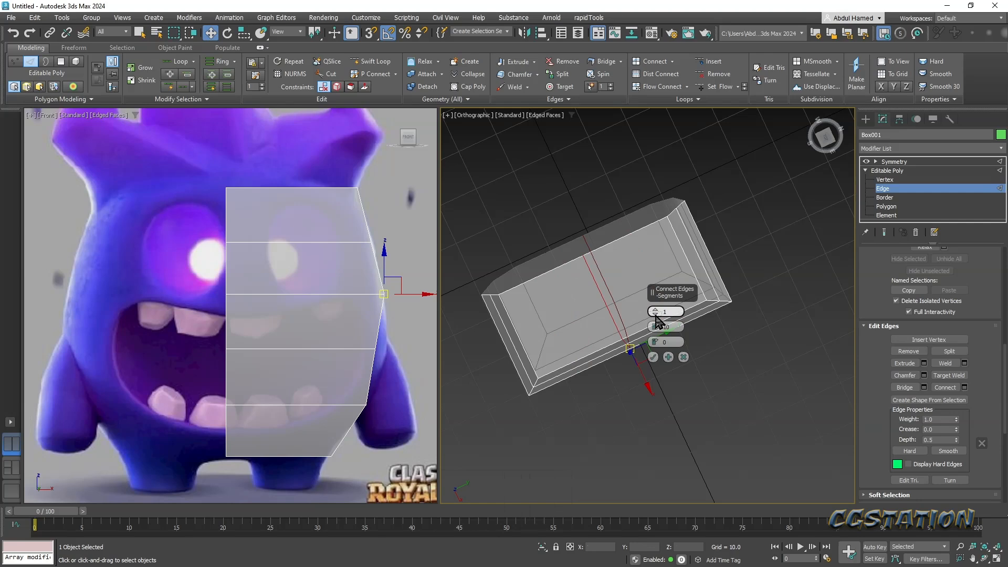
{"action": "left_click", "coordinate": [651, 359]}
- Move the front and back outer corner edge loops inward along X so the body's side tapers away from its middle loop
{"action": "middle_click_drag", "start_coordinate": [641, 410], "coordinate": [595, 329], "text": "alt"}
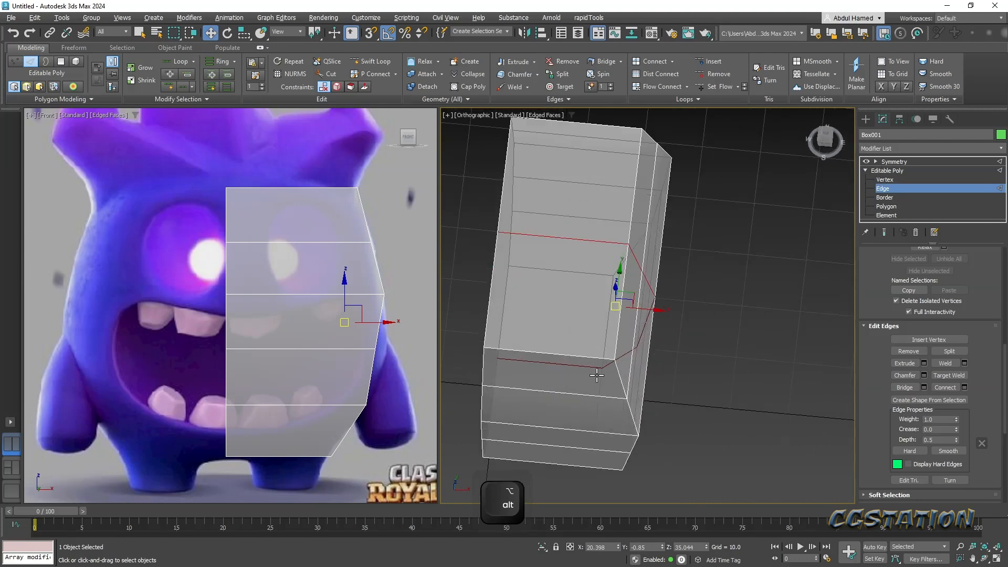
{"action": "double_click", "coordinate": [618, 376]}
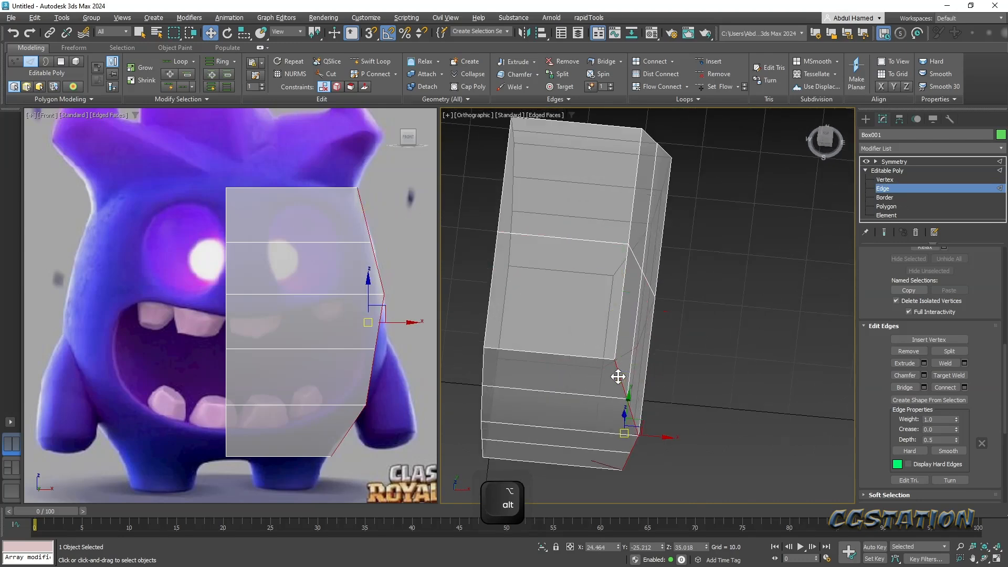
{"action": "double_click", "coordinate": [656, 143], "text": "ctrl"}
{"action": "middle_click_drag", "start_coordinate": [603, 232], "coordinate": [615, 260], "text": "alt"}
{"action": "key", "text": "w"}
{"action": "left_click_drag", "start_coordinate": [675, 452], "coordinate": [642, 448]}
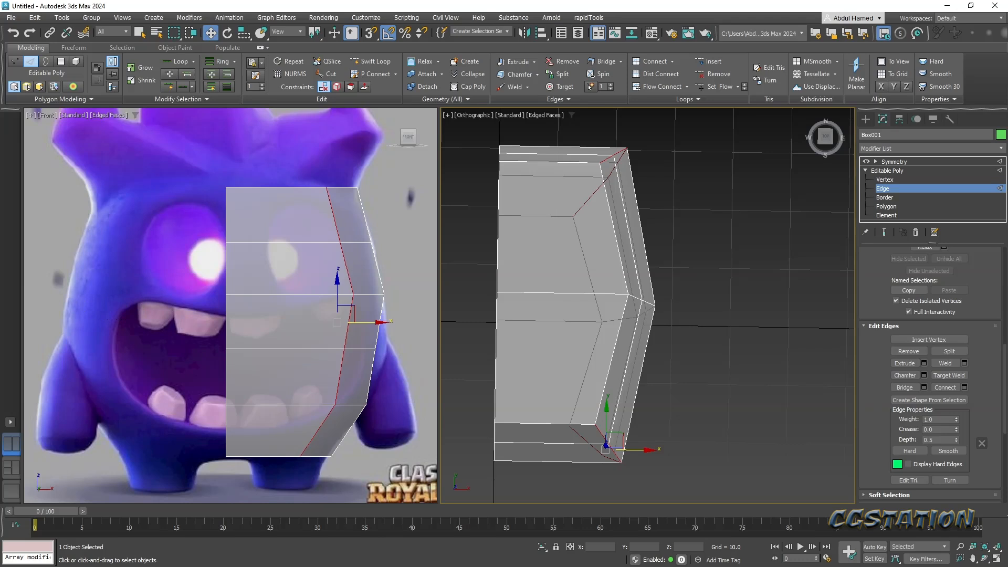
{"action": "key", "text": "super+shift+s"}
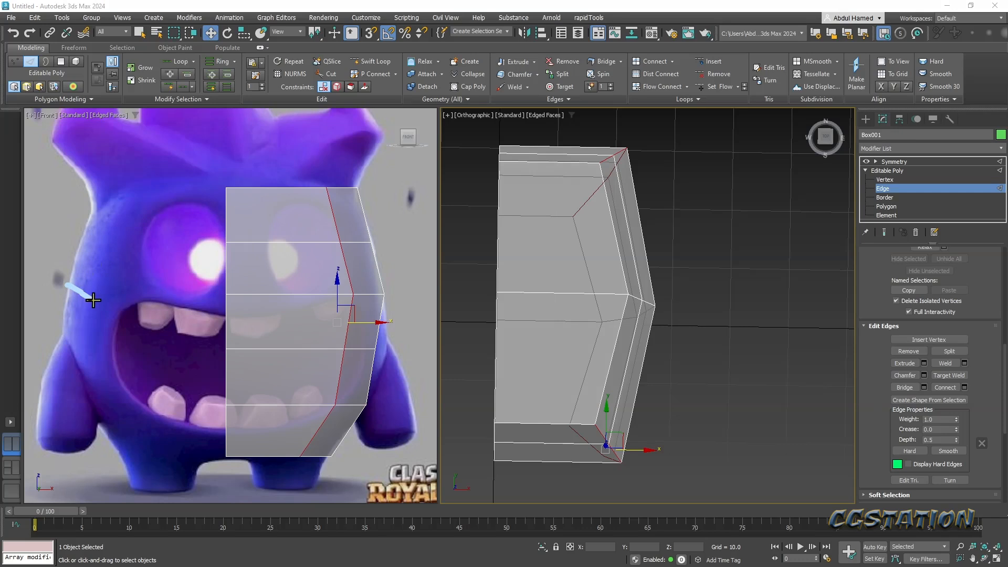
{"action": "mouse_move", "coordinate": [112, 304]}
{"action": "left_mouse_down"}
{"action": "mouse_move", "coordinate": [79, 298]}
{"action": "mouse_move", "coordinate": [113, 302]}
{"action": "left_mouse_up"}
{"action": "left_click_drag", "start_coordinate": [689, 307], "coordinate": [708, 281]}
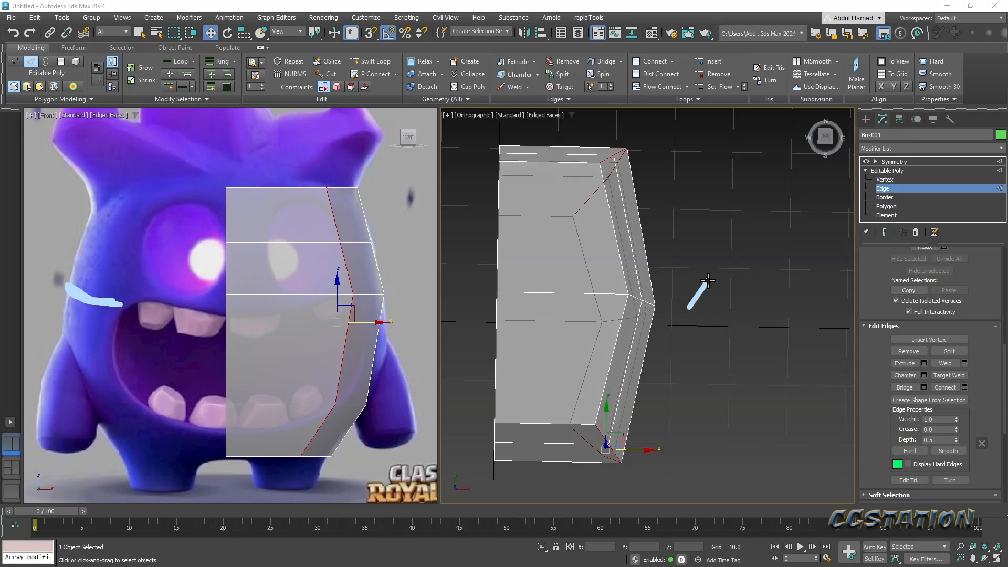
{"action": "key", "text": "ctrl+z"}
{"action": "key", "text": "Escape"}
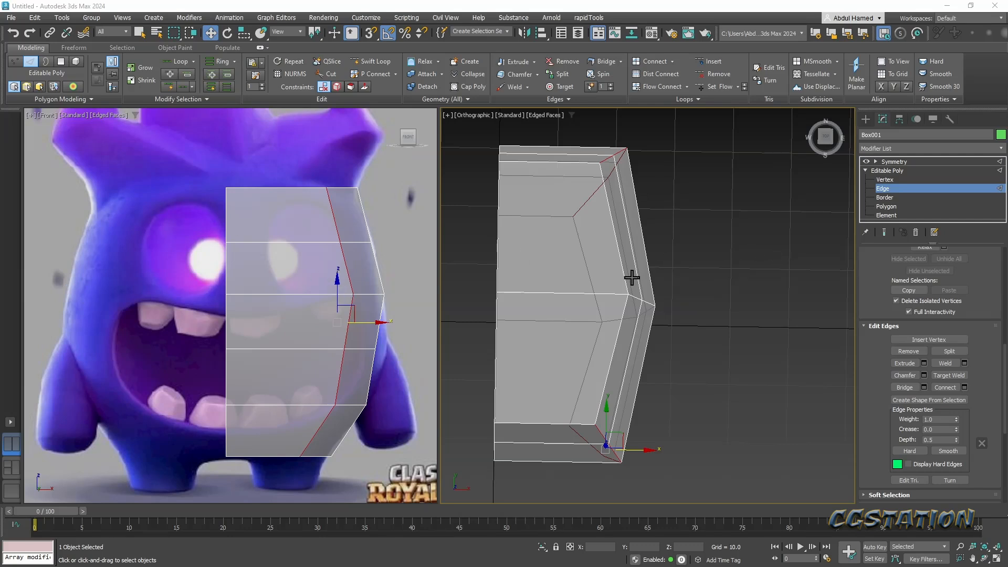
{"action": "key", "text": "alt"}
{"action": "left_click_drag", "start_coordinate": [665, 328], "coordinate": [727, 288]}
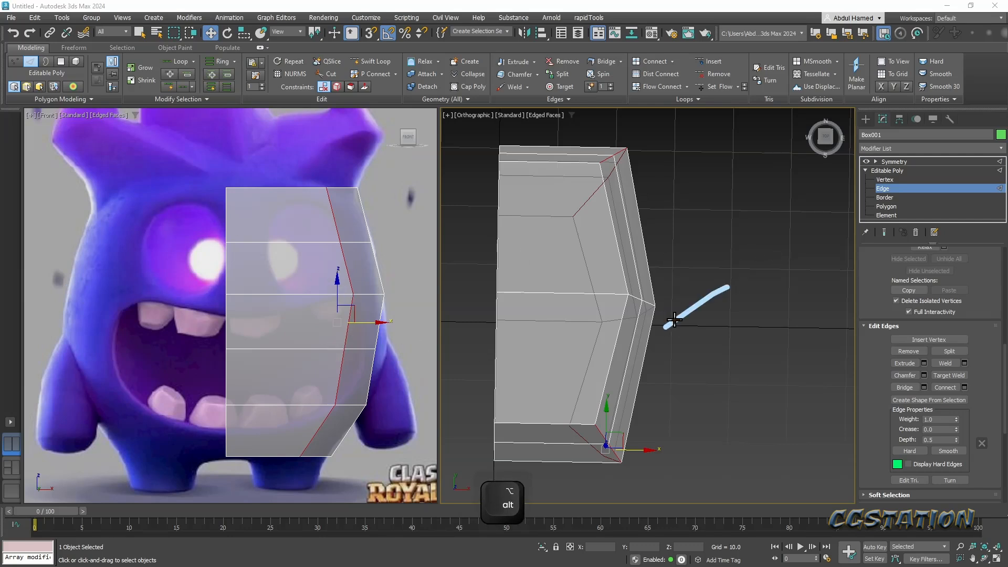
{"action": "key", "text": "ctrl+alt+z"}
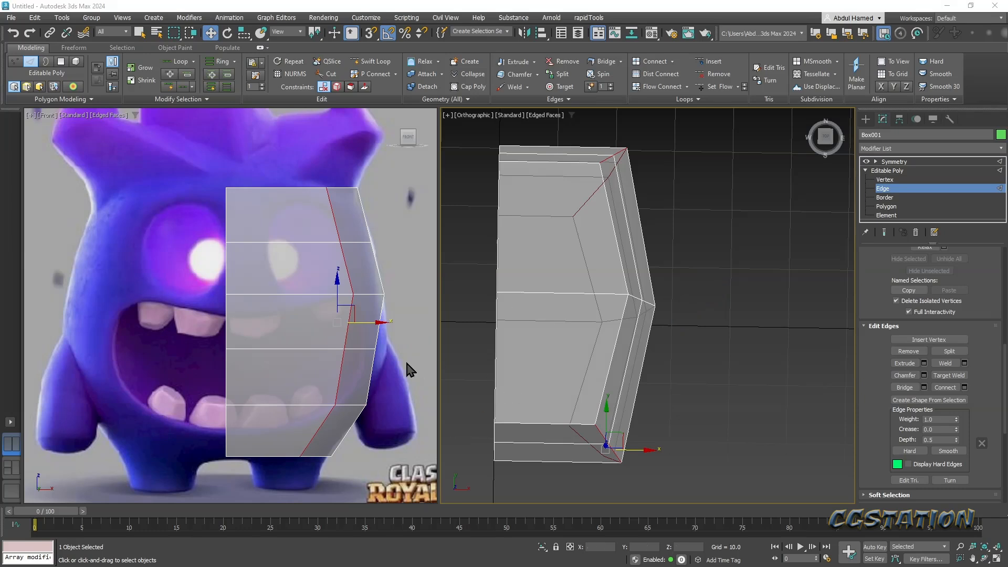
{"action": "scroll", "coordinate": [315, 326], "scroll_direction": "down", "scroll_amount": 2}
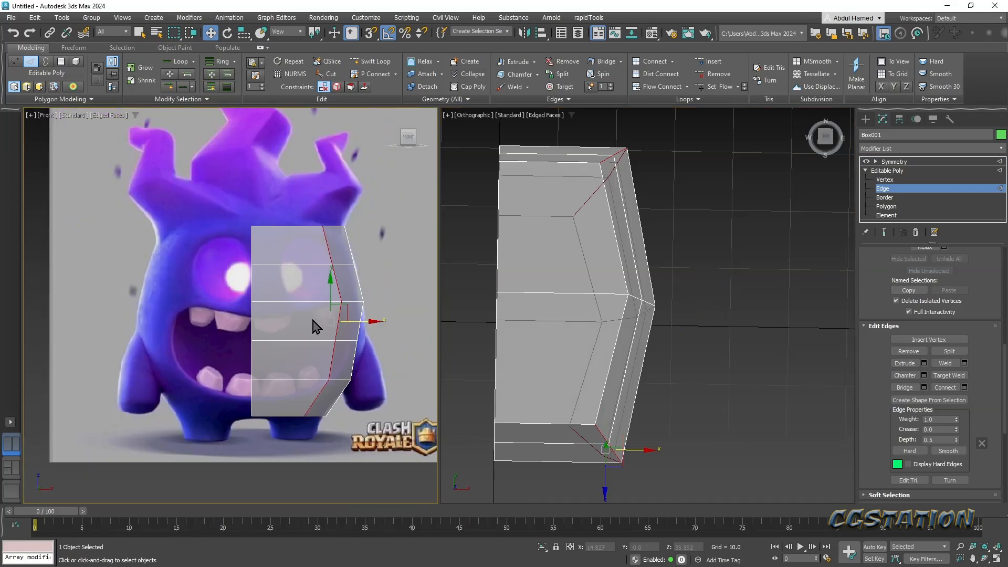
- Move the front and back outer corner edge loops of the half body further inward along X
{"action": "key", "text": "p"}
{"action": "scroll", "coordinate": [298, 313], "scroll_direction": "down", "scroll_amount": 2}
{"action": "middle_click_drag", "start_coordinate": [298, 313], "coordinate": [283, 330], "text": "alt"}
{"action": "scroll", "coordinate": [393, 331], "scroll_direction": "up", "scroll_amount": 2}
{"action": "left_click_drag", "start_coordinate": [372, 317], "coordinate": [360, 317], "text": "alt"}
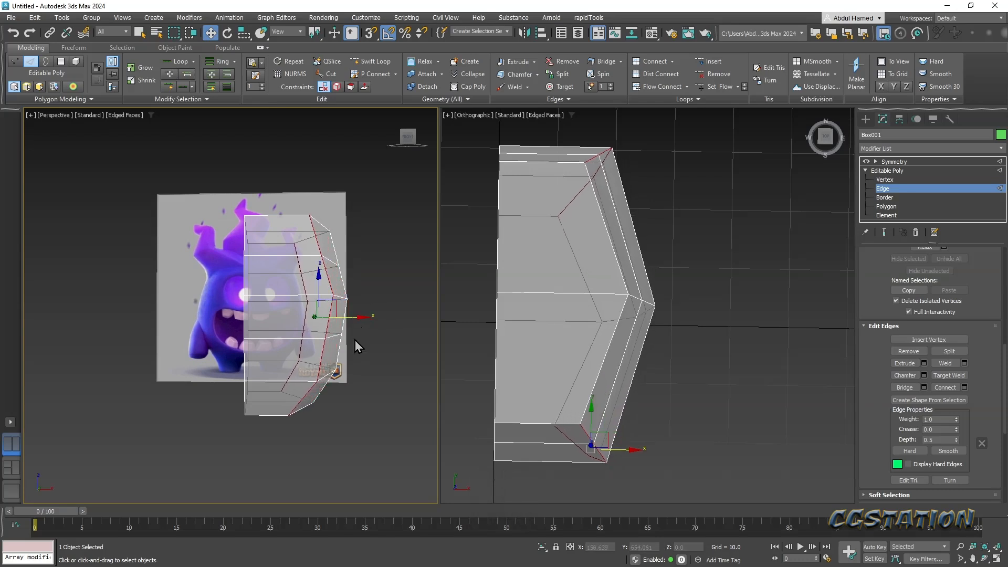
- Try to scale the corner edge loops along Y about their current pivots, and undo the scaling
{"action": "middle_click_drag", "start_coordinate": [355, 342], "coordinate": [212, 429], "text": "alt"}
{"action": "key", "text": "r"}
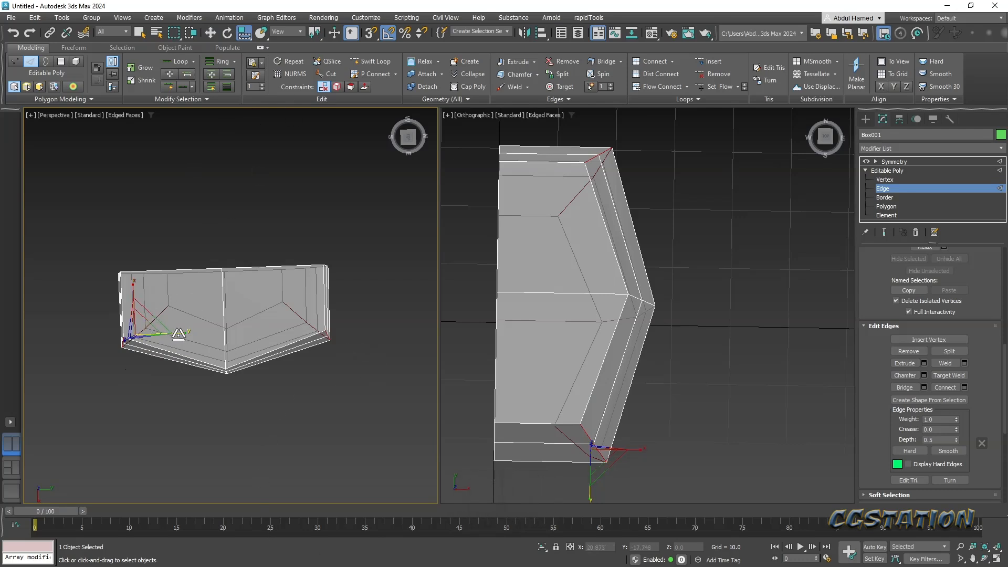
{"action": "mouse_move", "coordinate": [183, 334]}
{"action": "left_mouse_down"}
{"action": "mouse_move", "coordinate": [173, 334]}
{"action": "mouse_move", "coordinate": [207, 329]}
{"action": "mouse_move", "coordinate": [195, 331]}
{"action": "left_mouse_up"}
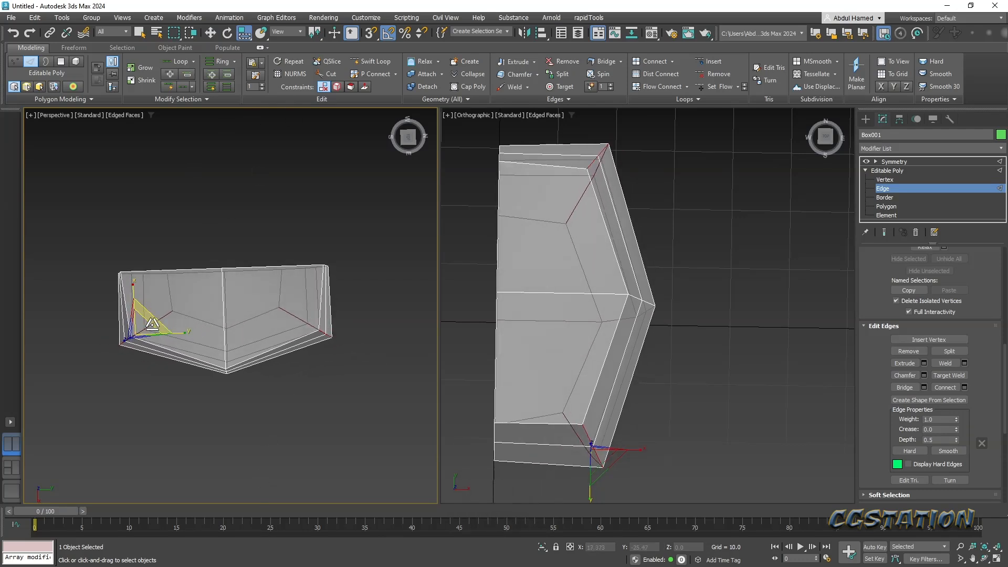
{"action": "key", "text": "ctrl+z"}
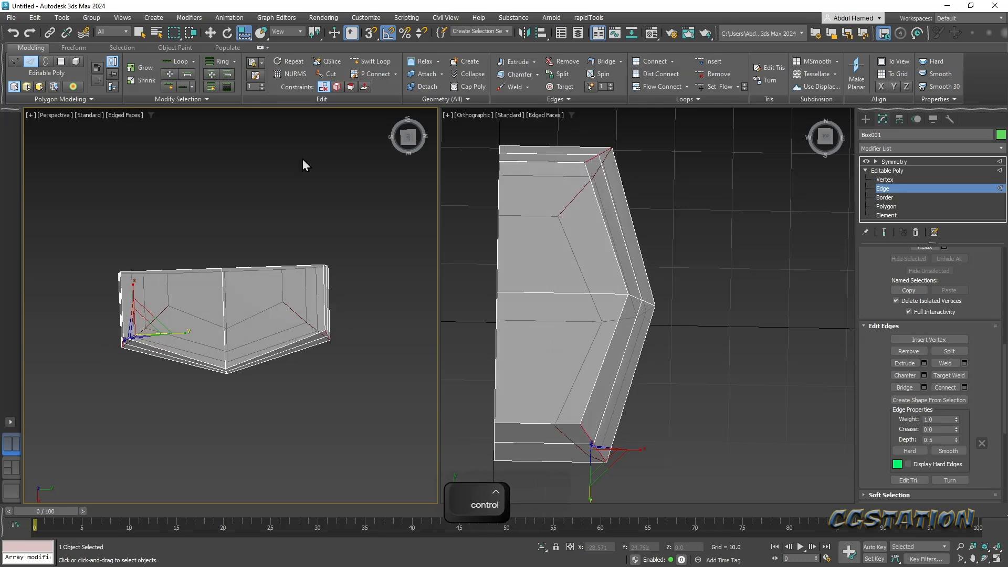
- Set the transform center to Use Selection Center and try scaling the corner edge loops toward each other along Y, undoing the scaling
{"action": "left_click_drag", "start_coordinate": [318, 38], "coordinate": [317, 67]}
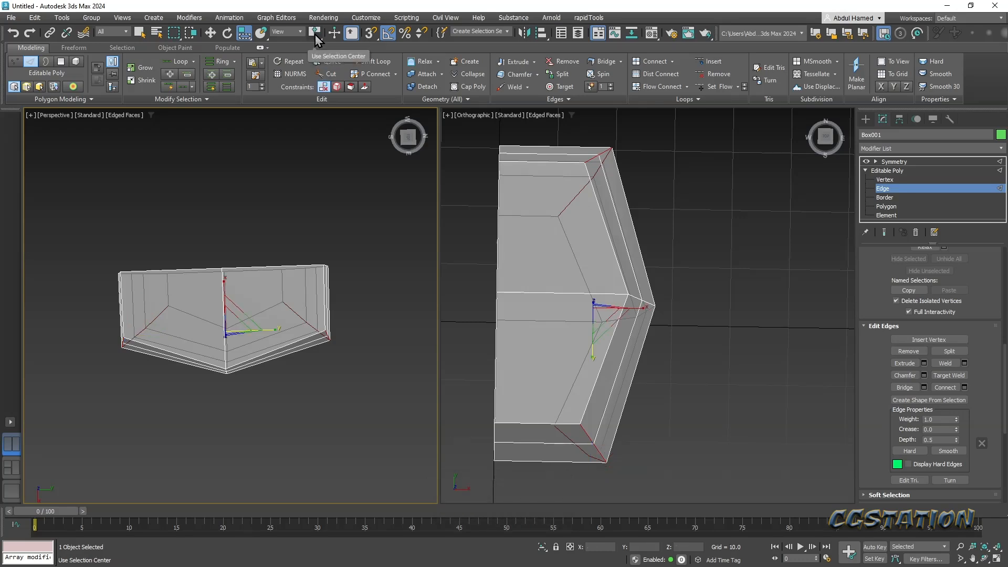
{"action": "left_click_drag", "start_coordinate": [273, 329], "coordinate": [270, 330]}
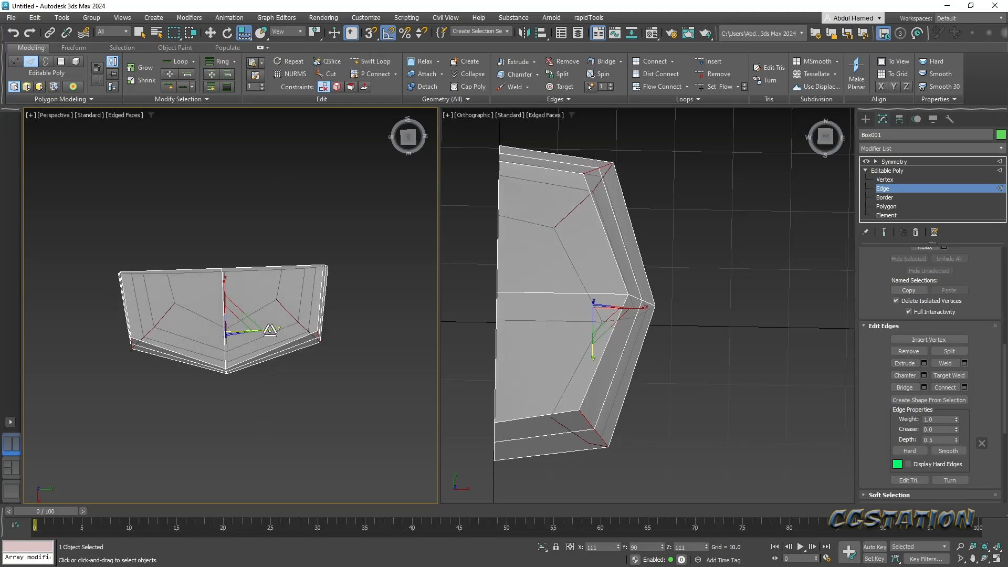
{"action": "middle_click_drag", "start_coordinate": [276, 385], "coordinate": [376, 308], "text": "alt"}
{"action": "key", "text": "ctrl+z"}
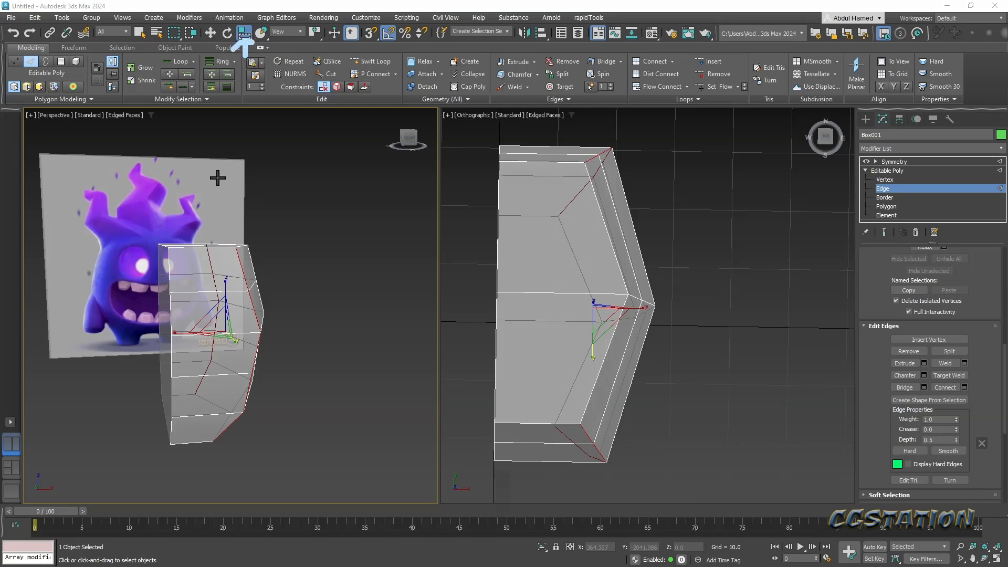
{"action": "key", "text": "w"}
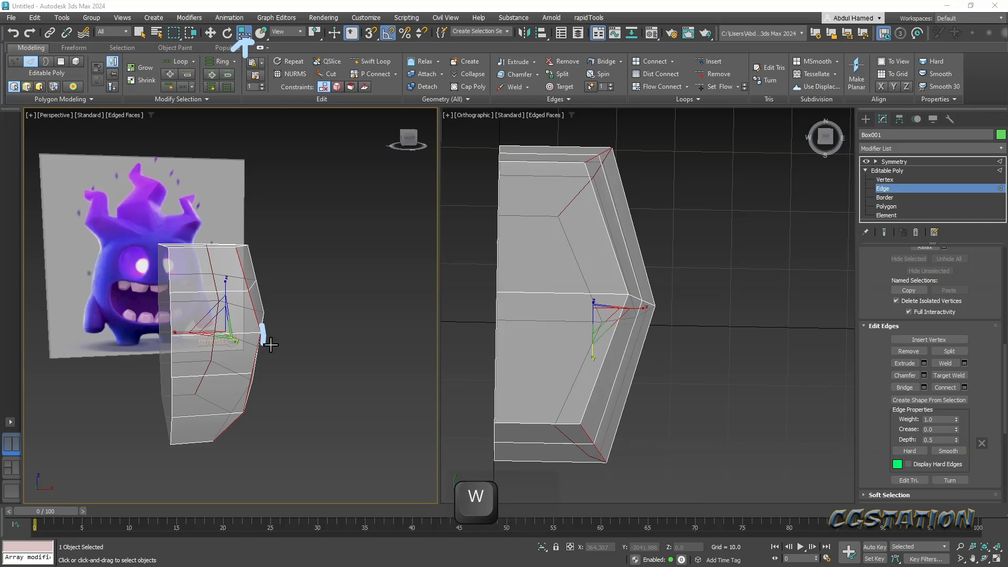
{"action": "key", "text": "ctrl+z"}
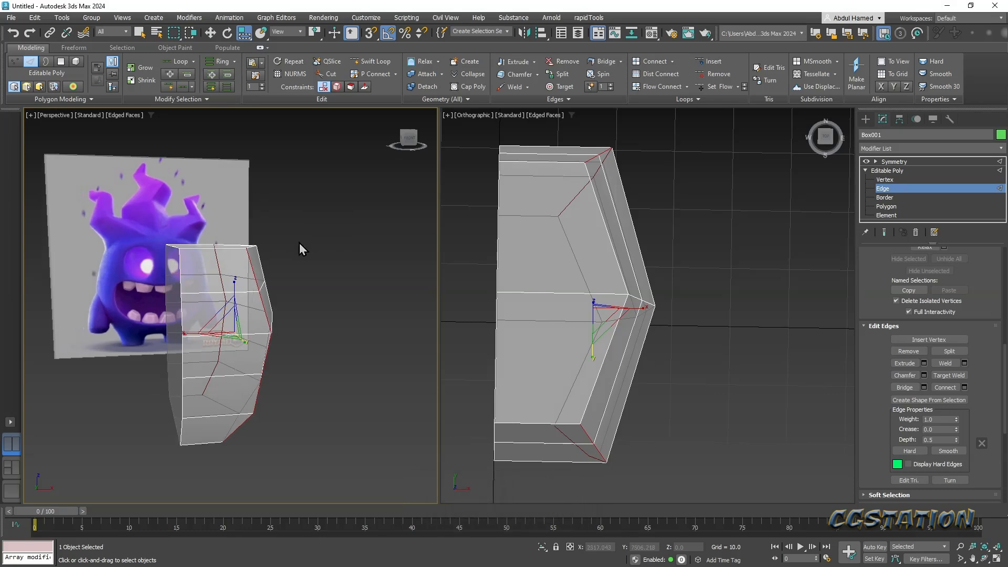
- Scale the front and back corner edge loops toward each other along Y to round the body's front and back
{"action": "key", "text": "r"}
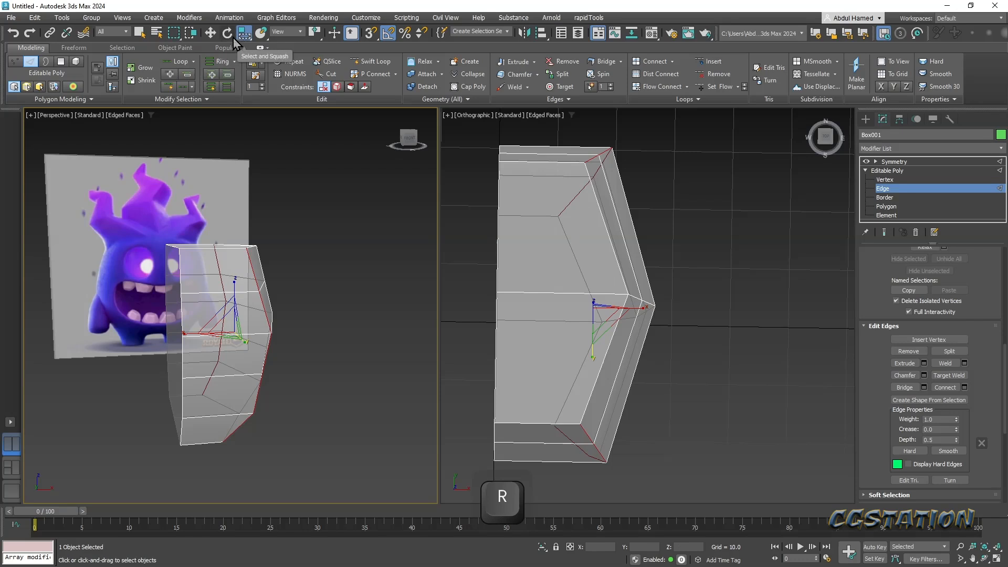
{"action": "mouse_move", "coordinate": [282, 345]}
{"action": "middle_mouse_down", "text": "alt"}
{"action": "mouse_move", "coordinate": [293, 353]}
{"action": "mouse_move", "coordinate": [276, 366]}
{"action": "mouse_move", "coordinate": [282, 331]}
{"action": "middle_mouse_up", "text": "alt"}
{"action": "left_click_drag", "start_coordinate": [244, 32], "coordinate": [250, 63]}
{"action": "middle_click_drag", "start_coordinate": [315, 348], "coordinate": [189, 369], "text": "alt"}
{"action": "left_click_drag", "start_coordinate": [189, 353], "coordinate": [193, 353]}
{"action": "middle_click_drag", "start_coordinate": [193, 352], "coordinate": [155, 226], "text": "alt"}
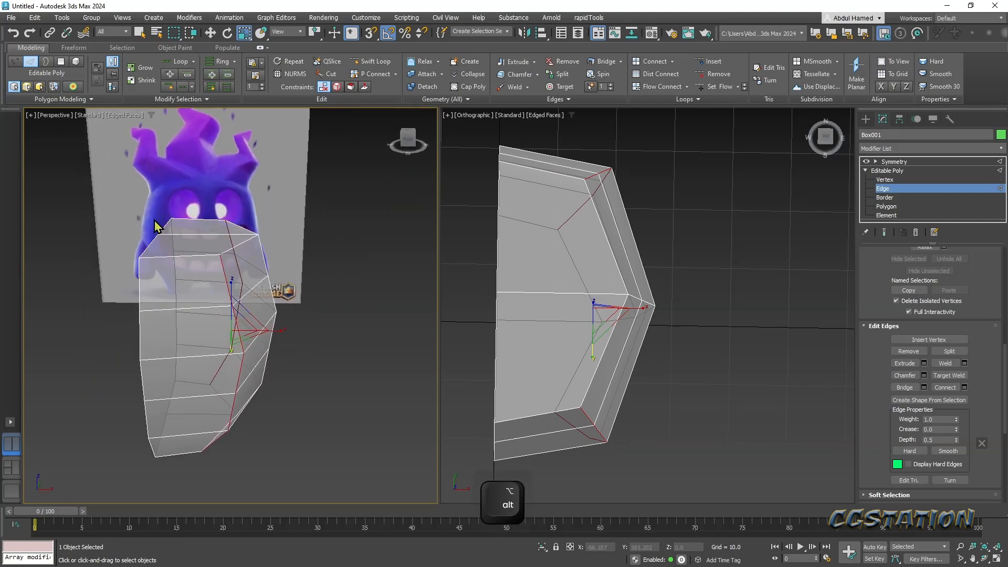
- Move the corner edge loops slightly outward along X against the front reference image
{"action": "mouse_move", "coordinate": [226, 286]}
{"action": "middle_mouse_down", "text": "alt"}
{"action": "mouse_move", "coordinate": [117, 322]}
{"action": "mouse_move", "coordinate": [108, 374]}
{"action": "mouse_move", "coordinate": [120, 368]}
{"action": "mouse_move", "coordinate": [126, 302]}
{"action": "mouse_move", "coordinate": [203, 278]}
{"action": "mouse_move", "coordinate": [210, 240]}
{"action": "mouse_move", "coordinate": [230, 269]}
{"action": "middle_mouse_up", "text": "alt"}
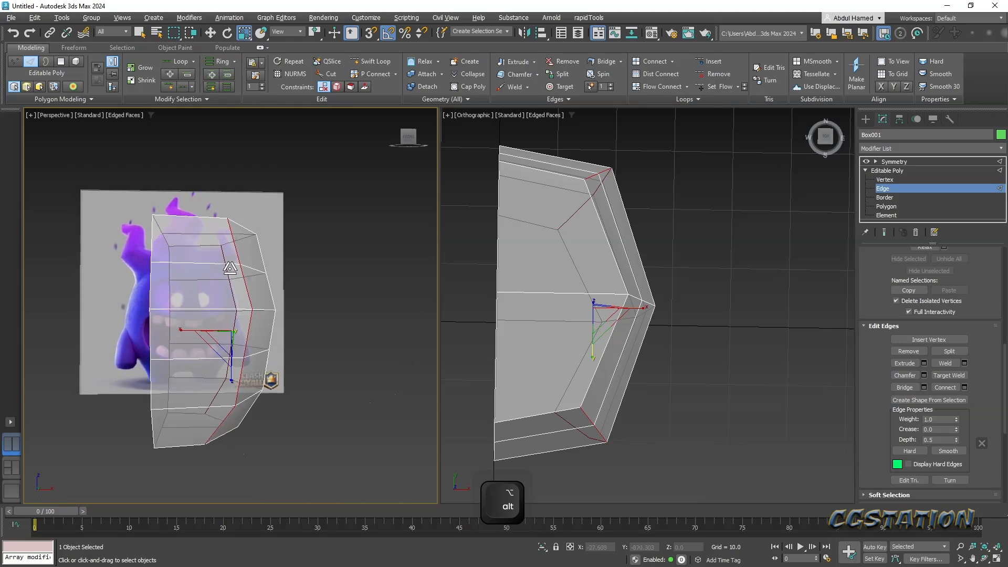
{"action": "scroll", "coordinate": [247, 263], "scroll_direction": "down", "scroll_amount": 3, "text": "alt"}
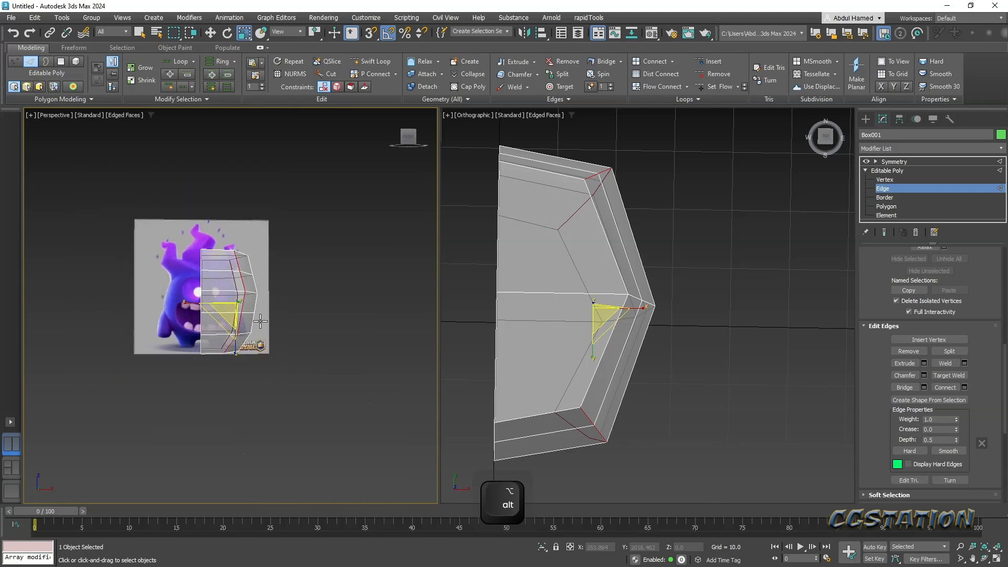
{"action": "left_click", "coordinate": [407, 138]}
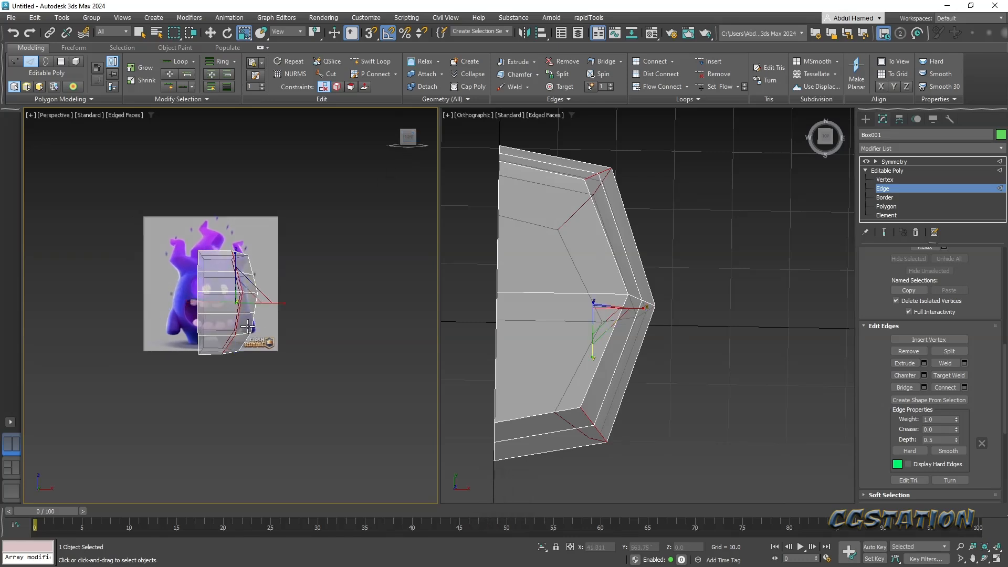
{"action": "key", "text": "f"}
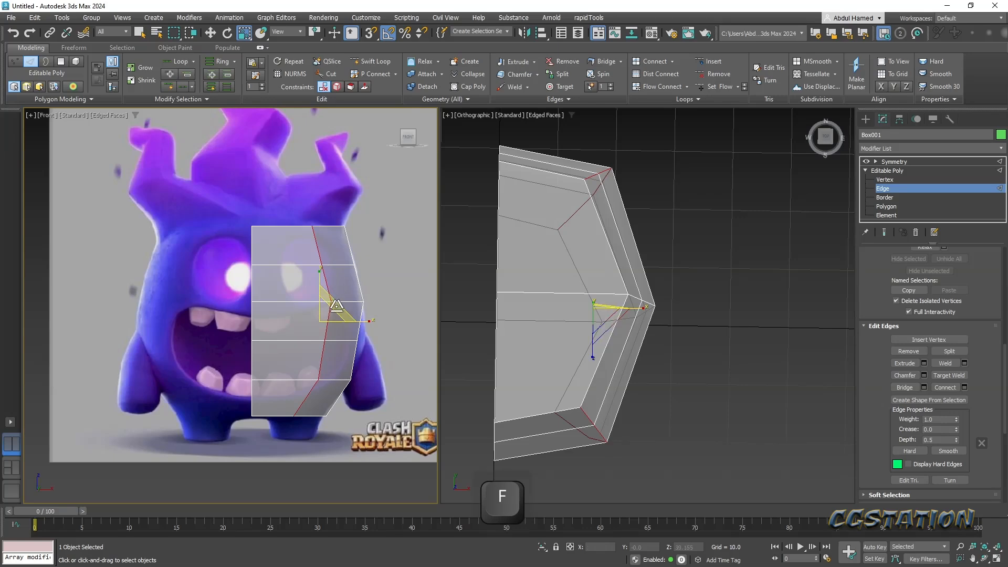
{"action": "key", "text": "w"}
{"action": "left_click_drag", "start_coordinate": [360, 322], "coordinate": [367, 317]}
{"action": "middle_click_drag", "start_coordinate": [392, 308], "coordinate": [332, 409], "text": "alt"}
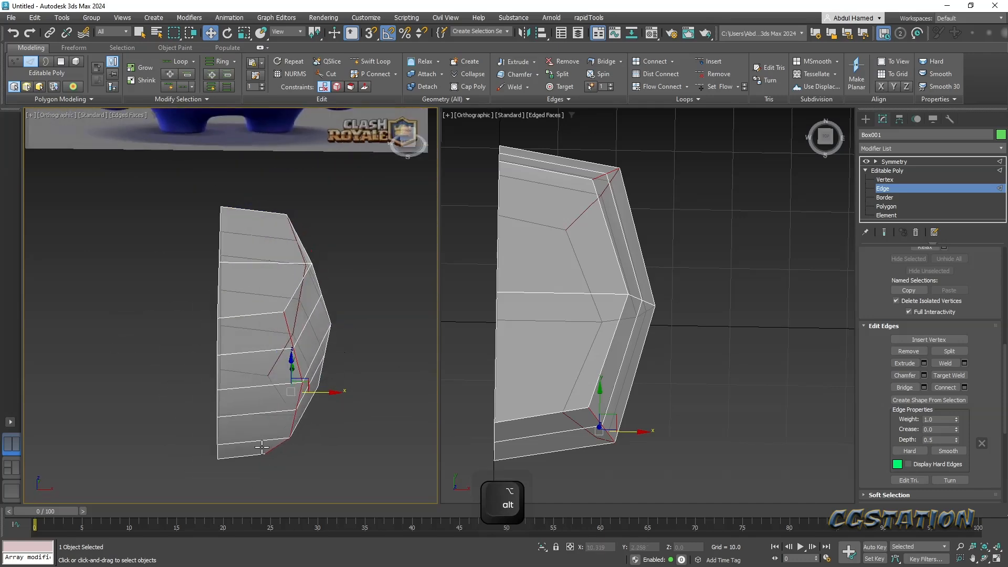
- Leave edge editing on the body and hide the body object
{"action": "left_click", "coordinate": [912, 171]}
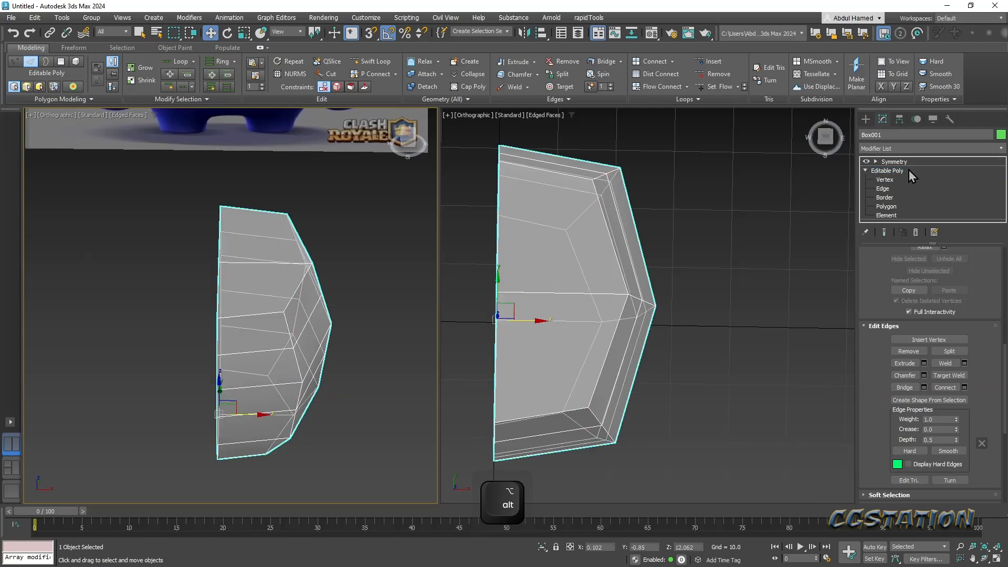
{"action": "left_click", "coordinate": [911, 149]}
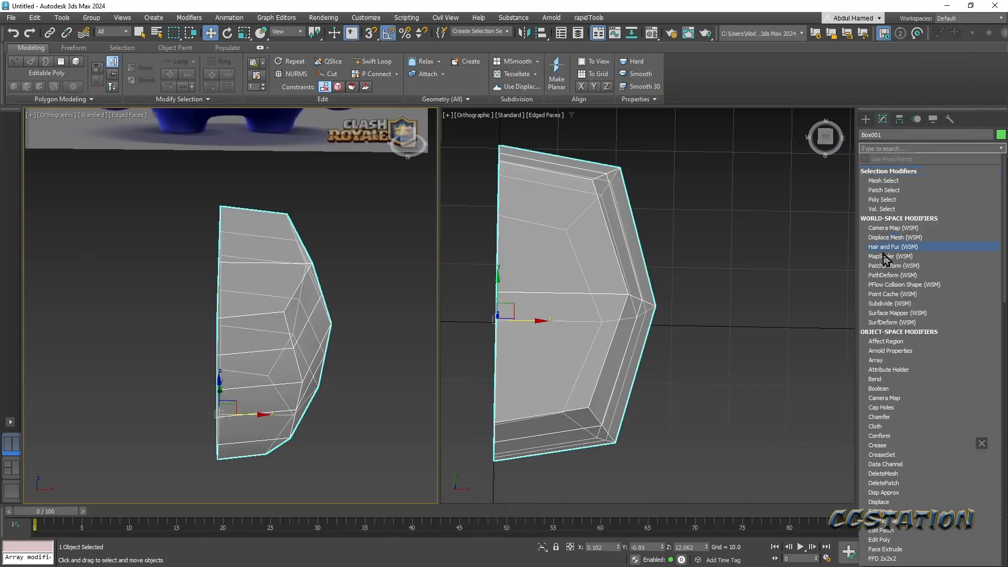
{"action": "left_click", "coordinate": [776, 191]}
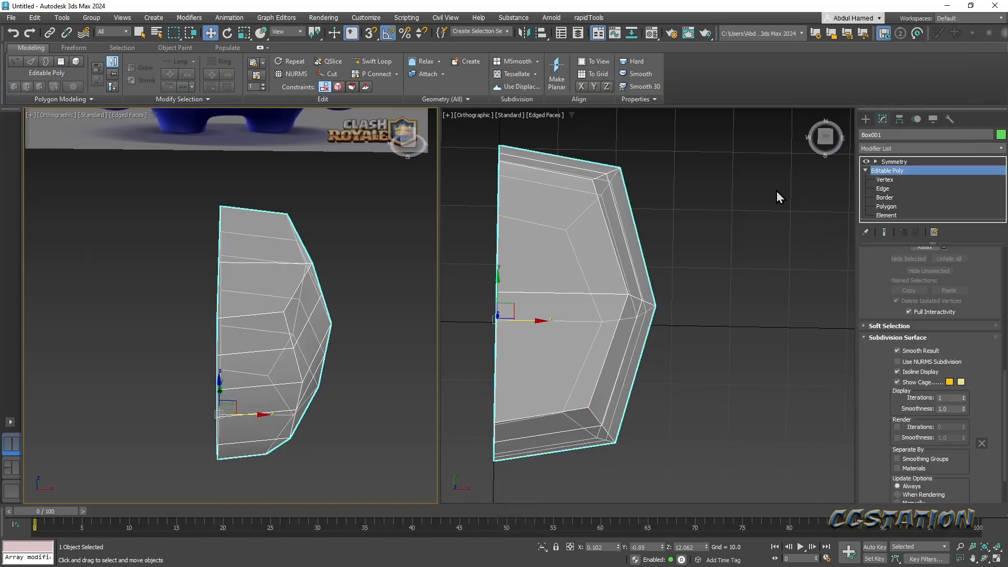
{"action": "left_click", "coordinate": [866, 119]}
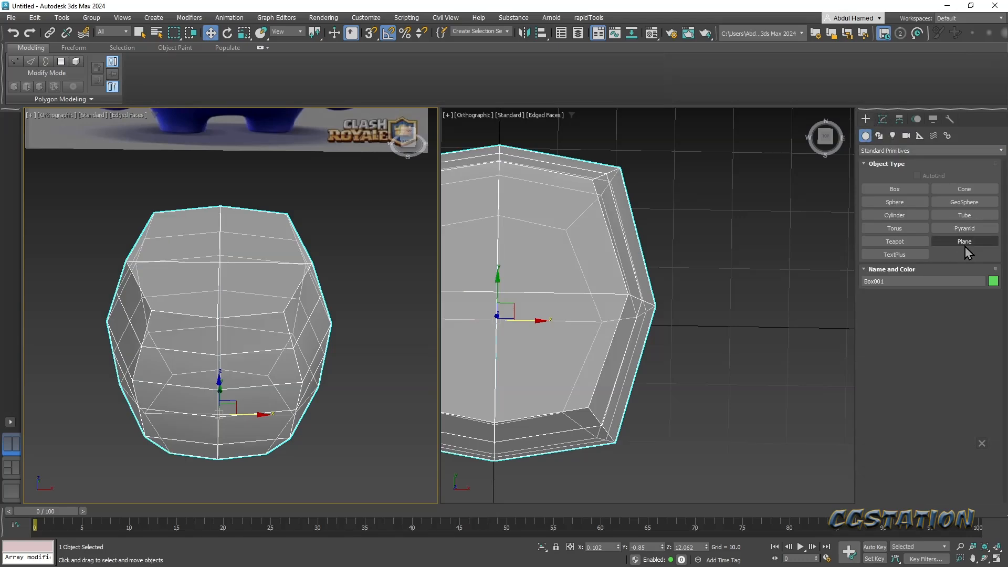
{"action": "left_click", "coordinate": [913, 204]}
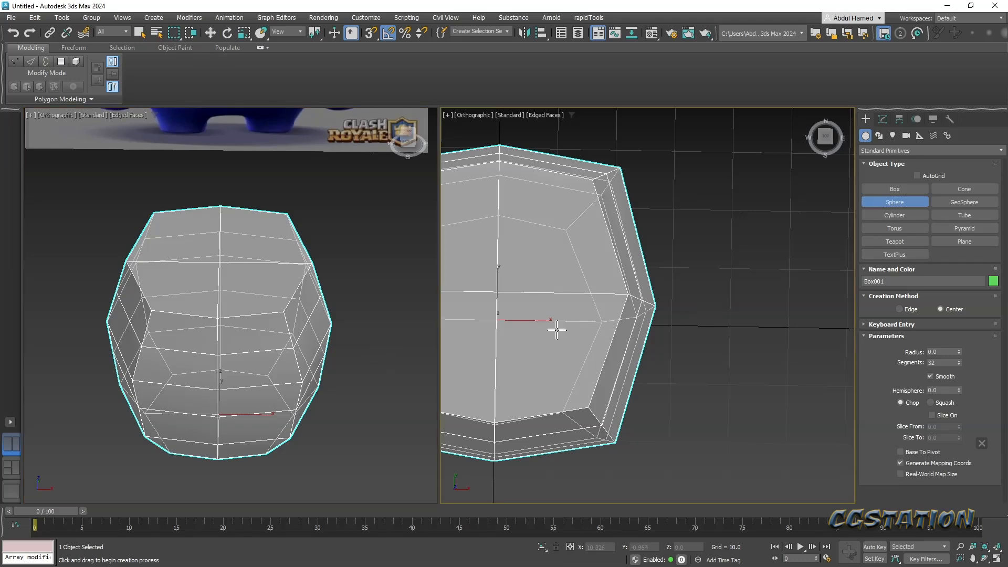
{"action": "key", "text": "Escape"}
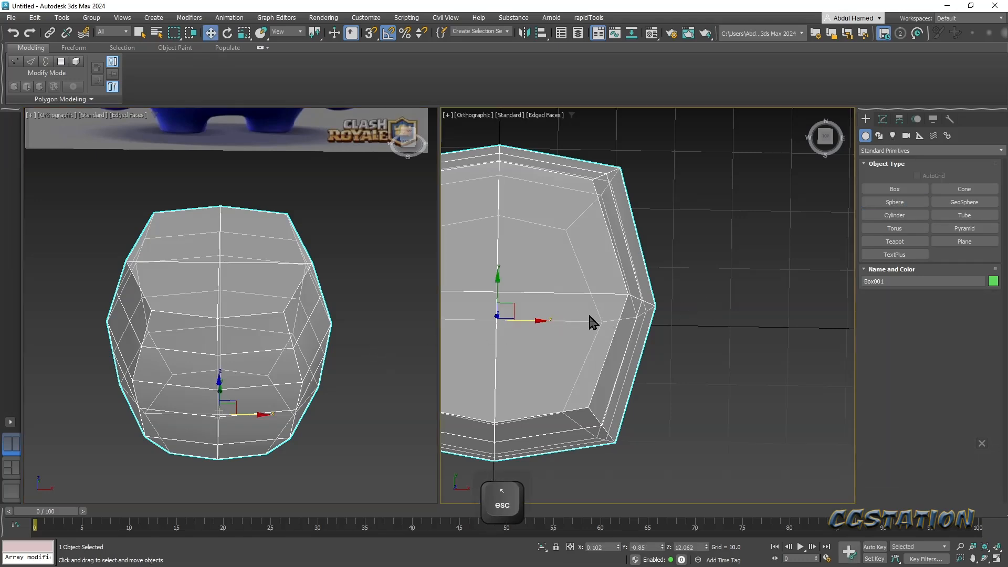
{"action": "right_click", "coordinate": [588, 312]}
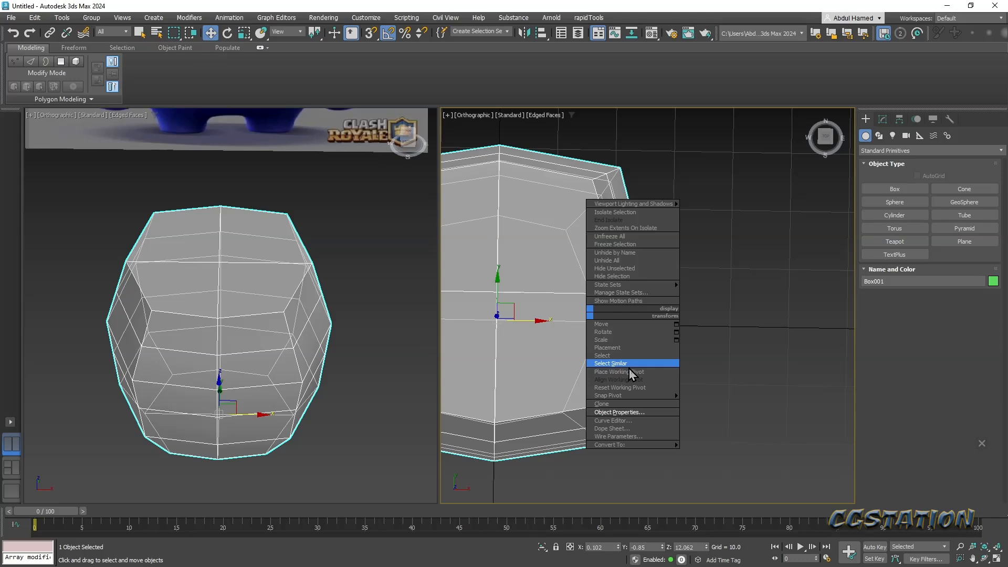
{"action": "left_click", "coordinate": [628, 276]}
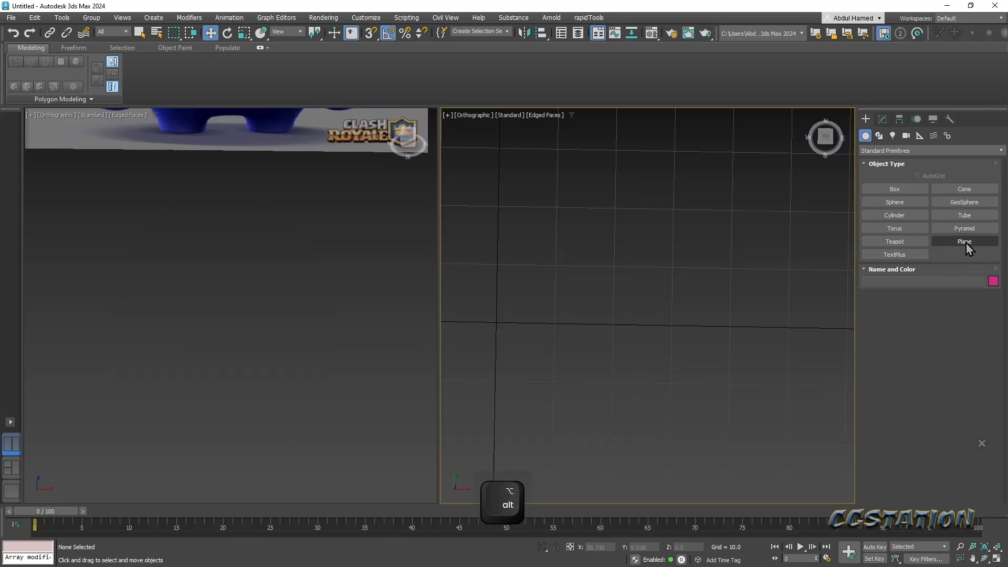
- Create a sphere with a radius of about 9.7 at the grid origin and show its parameters
{"action": "left_click", "coordinate": [895, 204]}
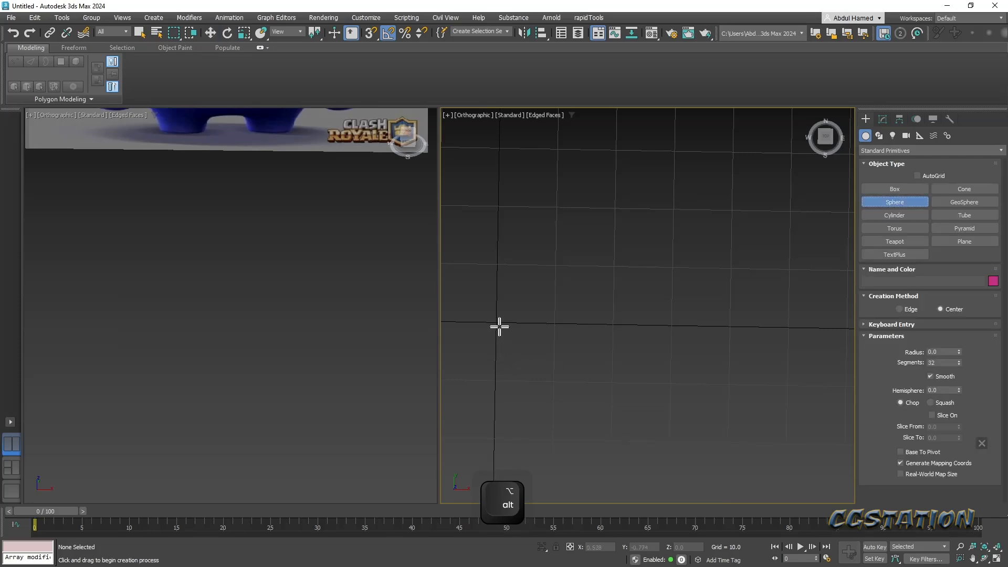
{"action": "left_click_drag", "start_coordinate": [499, 318], "coordinate": [538, 362]}
{"action": "left_click", "coordinate": [883, 120]}
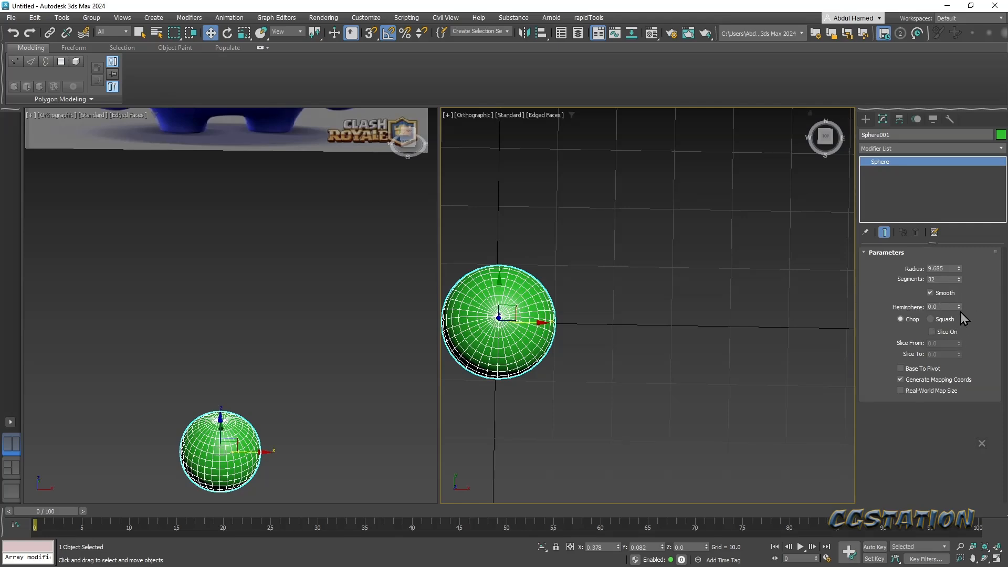
- Set the sphere's segments to 12
{"action": "left_click_drag", "start_coordinate": [959, 282], "coordinate": [959, 284]}
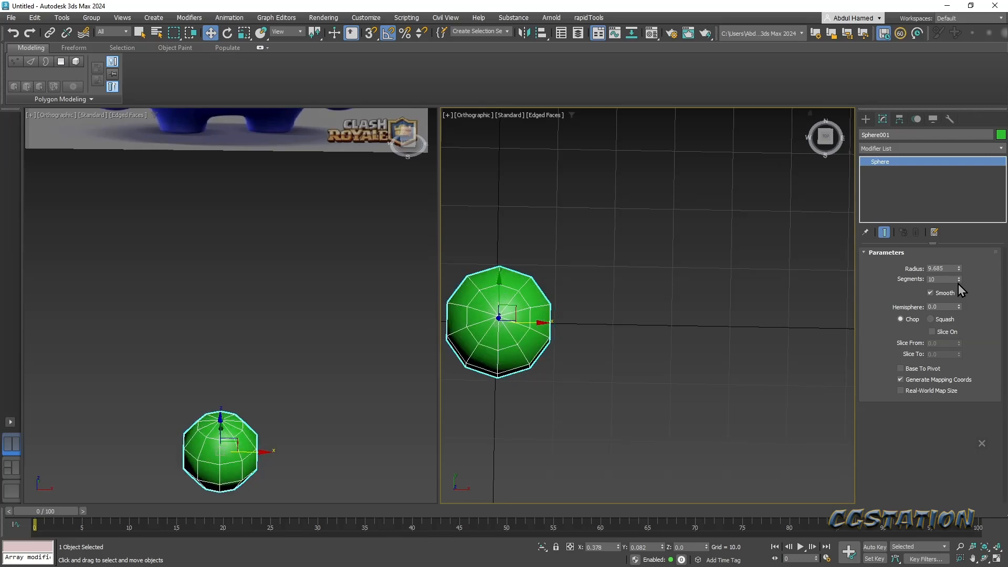
{"action": "left_click", "coordinate": [959, 277]}
{"action": "left_click", "coordinate": [959, 278]}
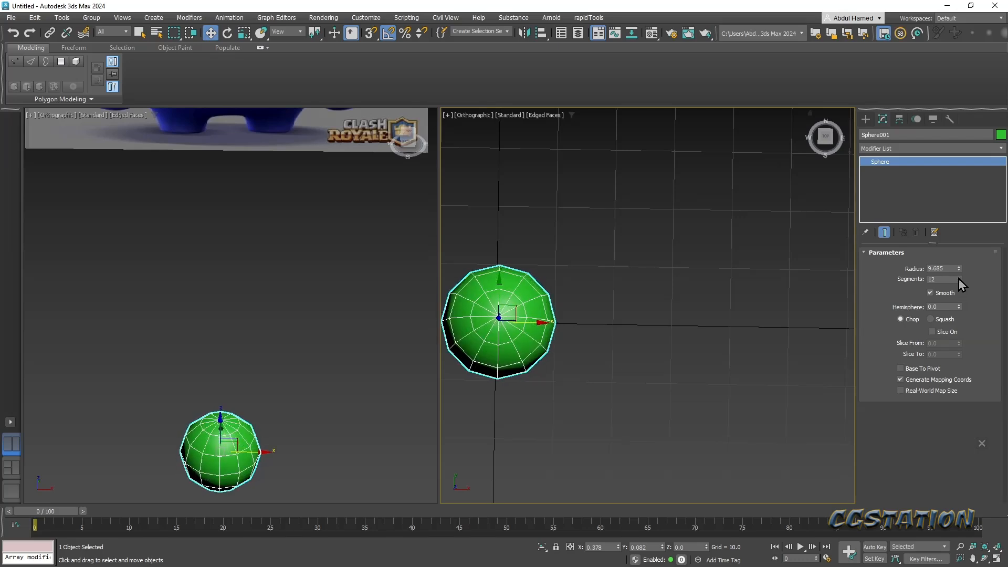
{"action": "left_click", "coordinate": [959, 278]}
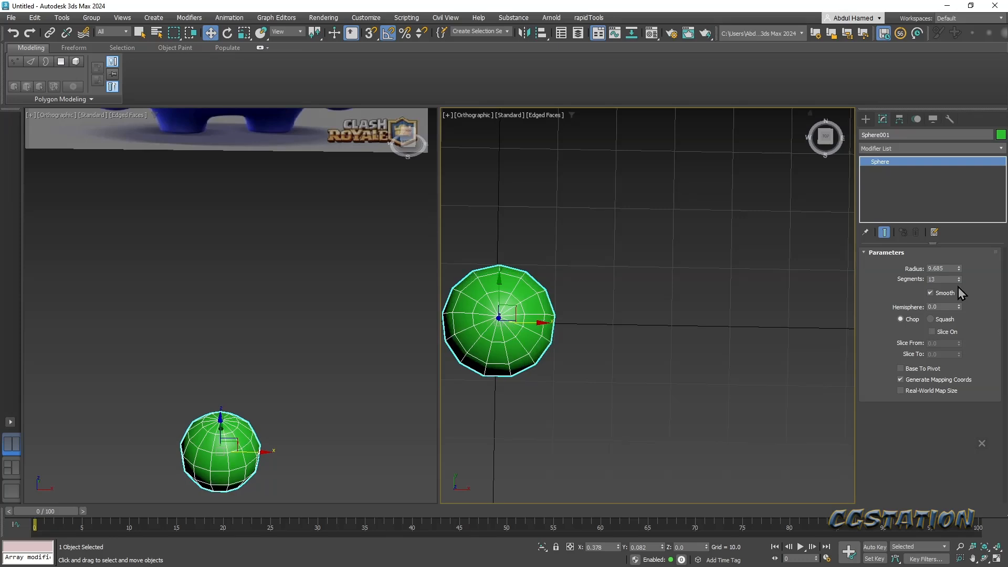
{"action": "left_click", "coordinate": [959, 282]}
{"action": "middle_click_drag", "start_coordinate": [629, 361], "coordinate": [704, 353]}
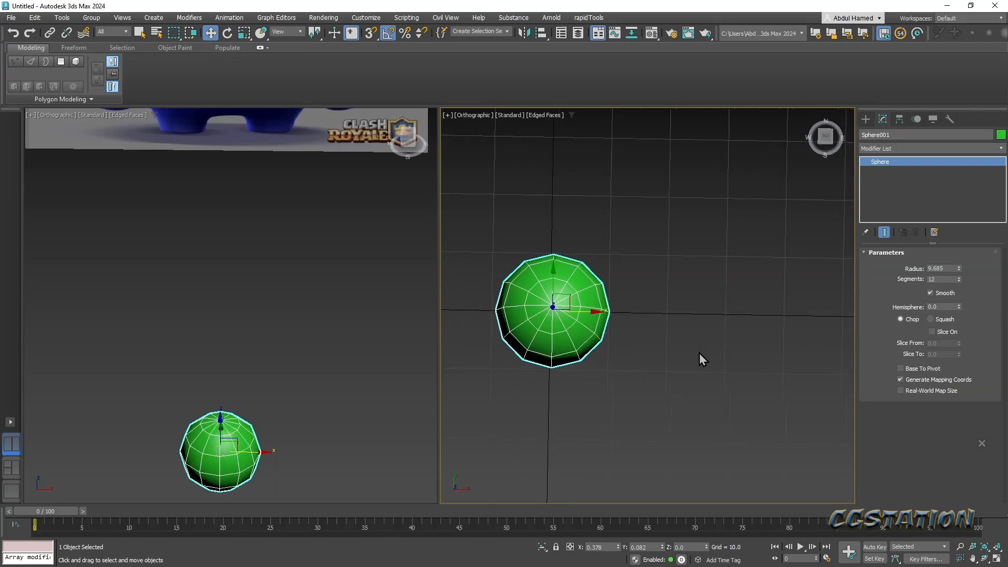
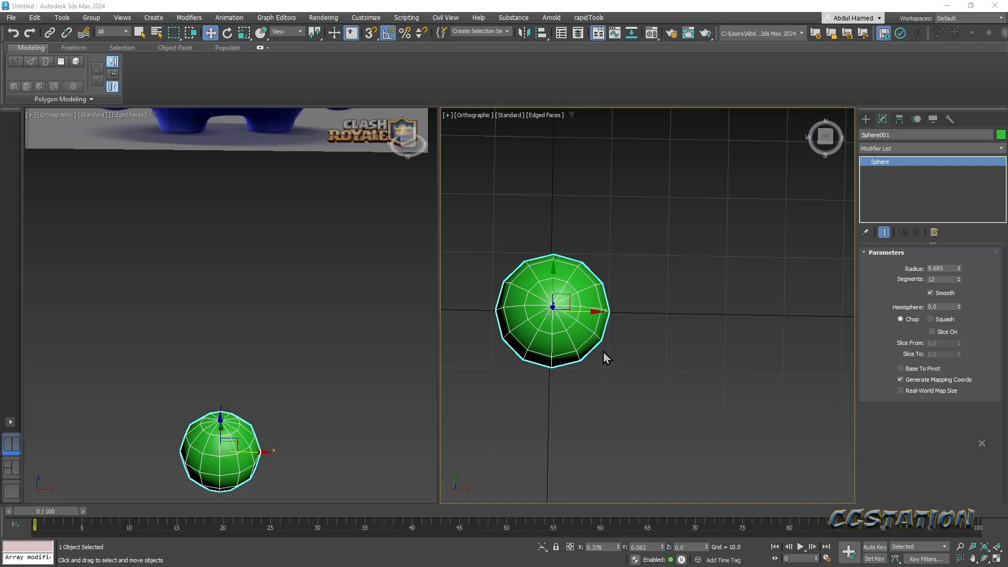
- Rotate the sphere so that its pole faces the front
{"action": "middle_click_drag", "start_coordinate": [599, 354], "coordinate": [612, 338], "text": "alt"}
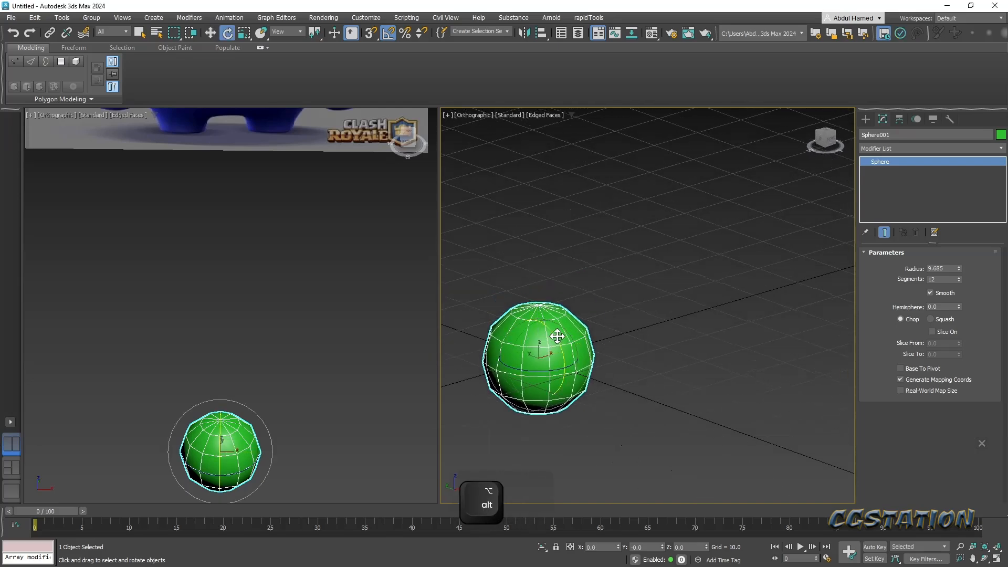
{"action": "key", "text": "e"}
{"action": "left_click_drag", "start_coordinate": [558, 338], "coordinate": [571, 381]}
{"action": "middle_click_drag", "start_coordinate": [696, 353], "coordinate": [629, 387], "text": "alt"}
- Move the sphere over the reference monster's right-hand eye, to about X 13.9 and Z 46.2, and show it from the front
{"action": "scroll", "coordinate": [629, 387], "scroll_direction": "down", "scroll_amount": 3}
{"action": "key", "text": "w"}
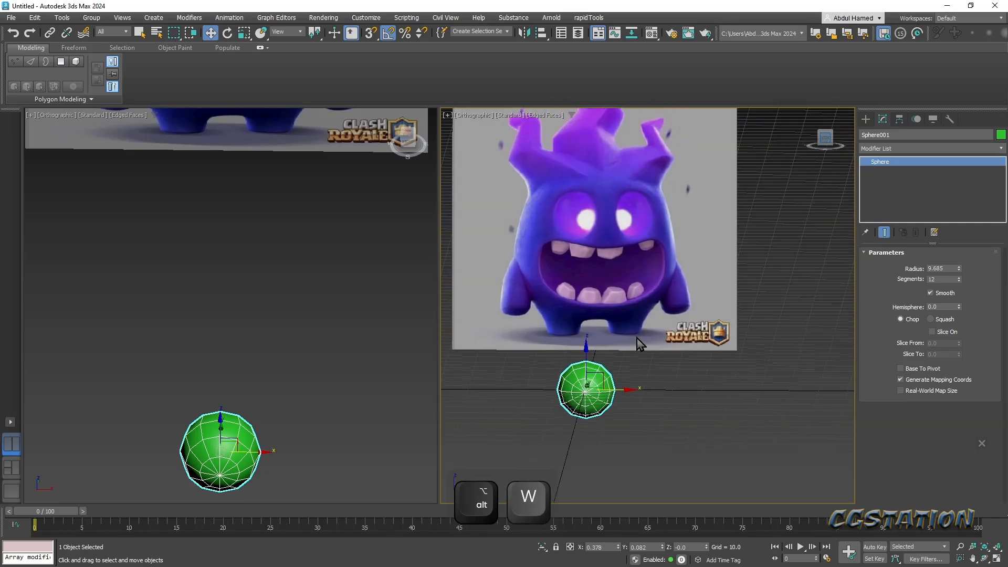
{"action": "left_click_drag", "start_coordinate": [603, 374], "coordinate": [642, 240]}
{"action": "key", "text": "g"}
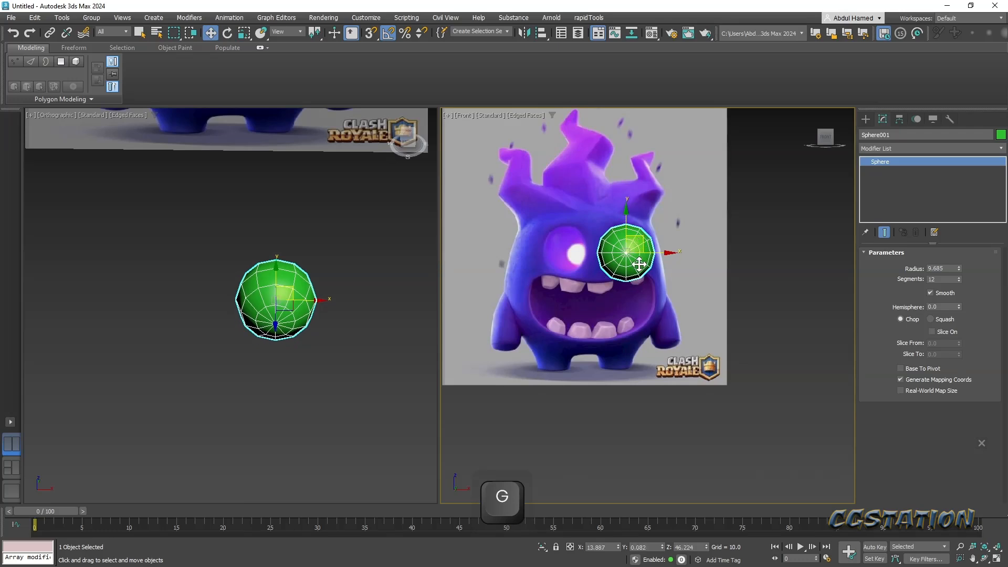
{"action": "scroll", "coordinate": [638, 262], "scroll_direction": "up", "scroll_amount": 5}
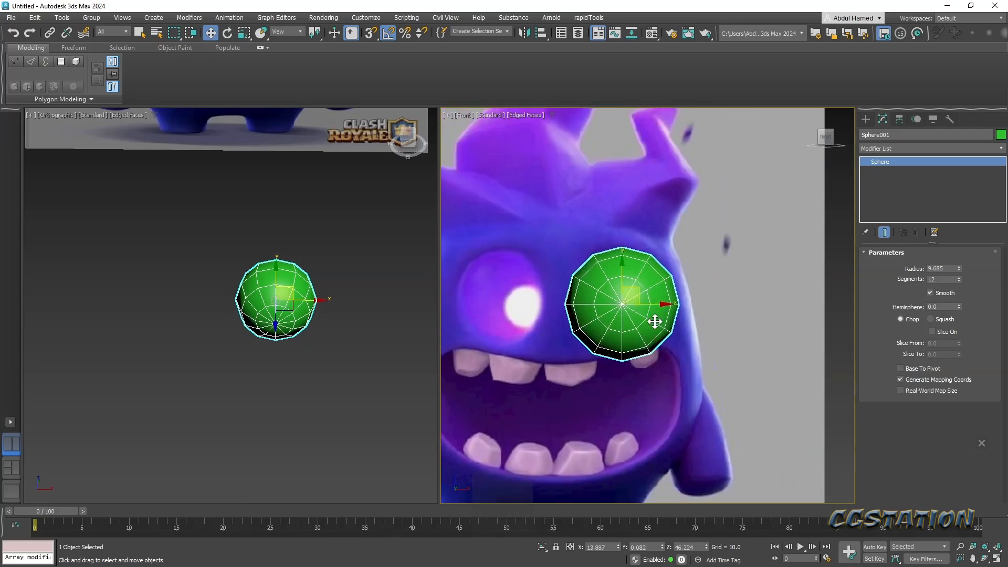
- Make the sphere see-through and scale its width and height to match the reference monster's eye
{"action": "key", "text": "alt+x"}
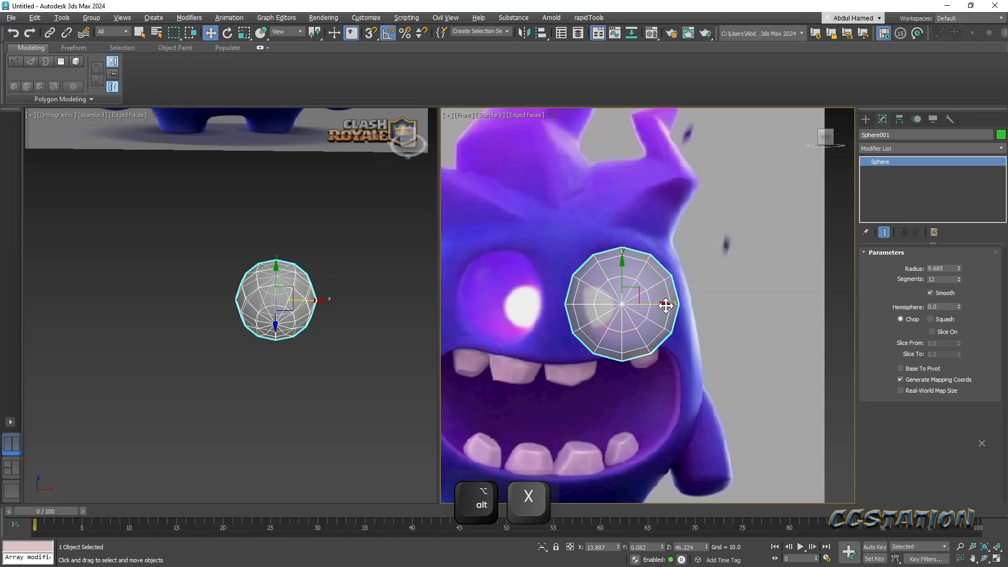
{"action": "key", "text": "r"}
{"action": "left_click_drag", "start_coordinate": [666, 305], "coordinate": [662, 301]}
{"action": "left_click_drag", "start_coordinate": [624, 251], "coordinate": [624, 256]}
- Flatten the sphere along its front-to-back depth into a thin, oval eye shape
{"action": "key", "text": "w"}
{"action": "middle_click_drag", "start_coordinate": [668, 293], "coordinate": [619, 303], "text": "alt"}
{"action": "key", "text": "r"}
{"action": "left_click_drag", "start_coordinate": [653, 297], "coordinate": [618, 289]}
{"action": "middle_click_drag", "start_coordinate": [664, 310], "coordinate": [720, 278], "text": "alt"}
{"action": "middle_click_drag", "start_coordinate": [693, 207], "coordinate": [678, 294], "text": "alt"}
{"action": "scroll", "coordinate": [719, 275], "scroll_direction": "up", "scroll_amount": 2}
{"action": "middle_click_drag", "start_coordinate": [790, 182], "coordinate": [753, 273]}
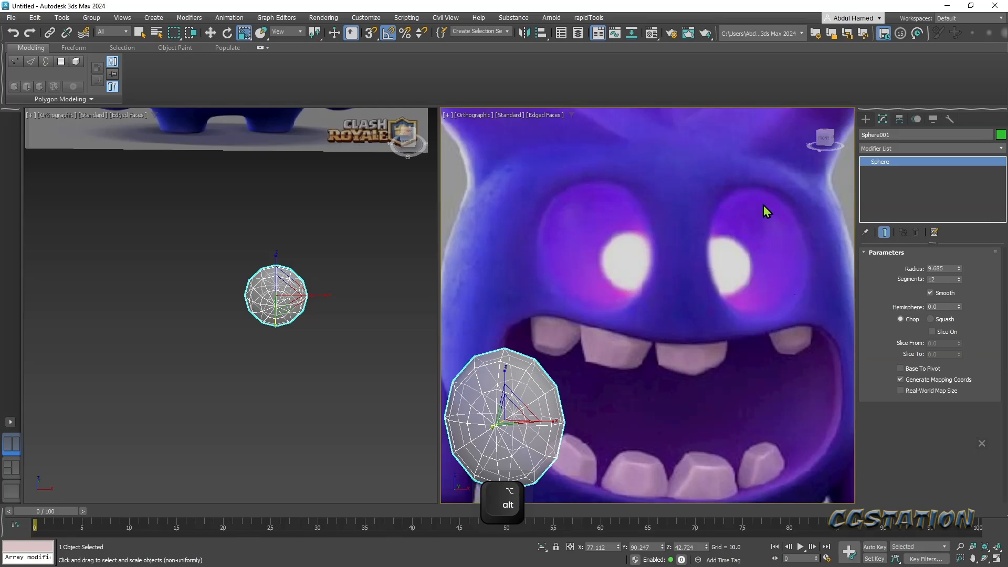
{"action": "middle_click_drag", "start_coordinate": [704, 310], "coordinate": [630, 318], "text": "alt"}
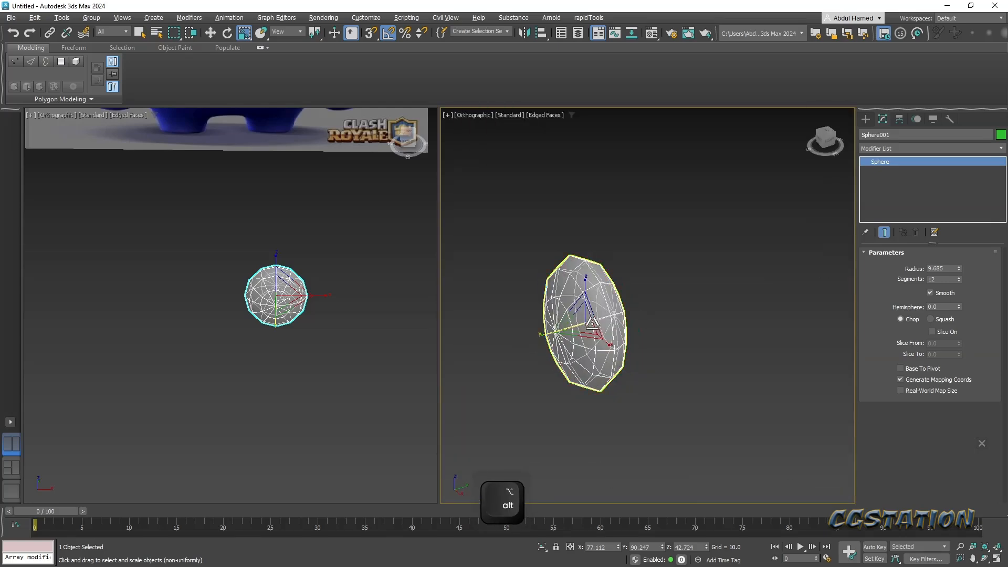
- Convert the flattened sphere to an Editable Poly and turn off its see-through display
{"action": "right_click", "coordinate": [881, 163]}
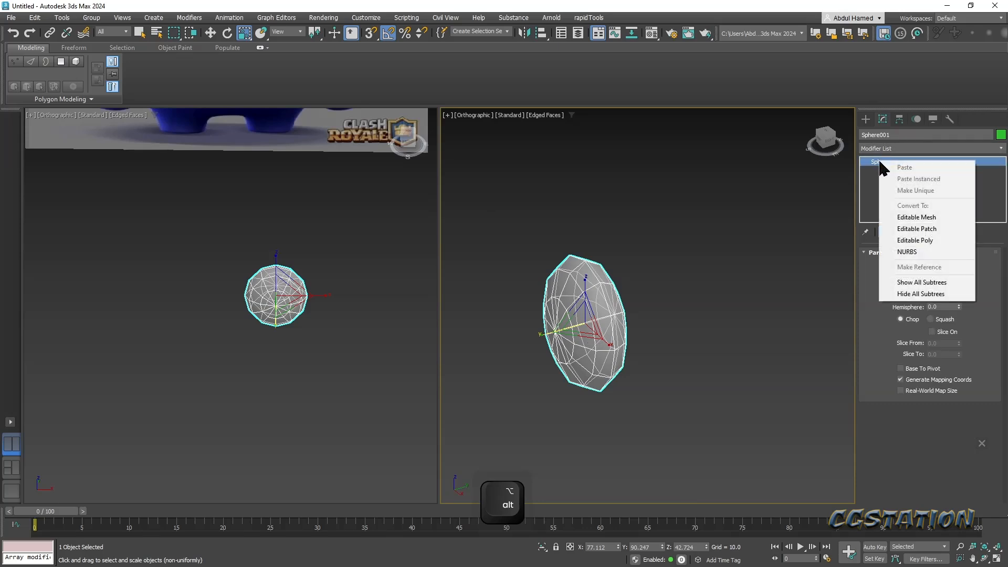
{"action": "left_click", "coordinate": [916, 240]}
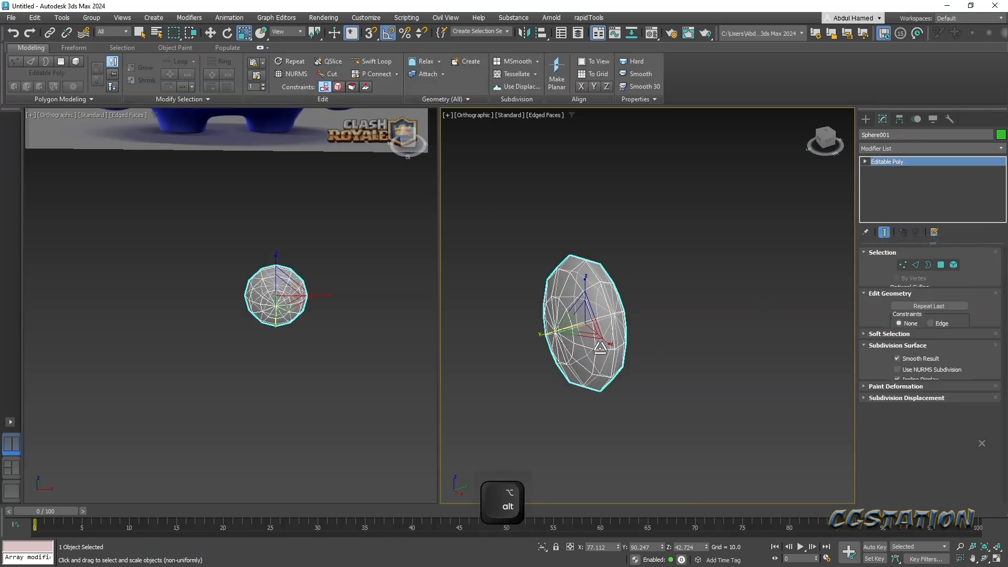
{"action": "key", "text": "alt+x"}
{"action": "middle_click_drag", "start_coordinate": [567, 341], "coordinate": [566, 326], "text": "alt"}
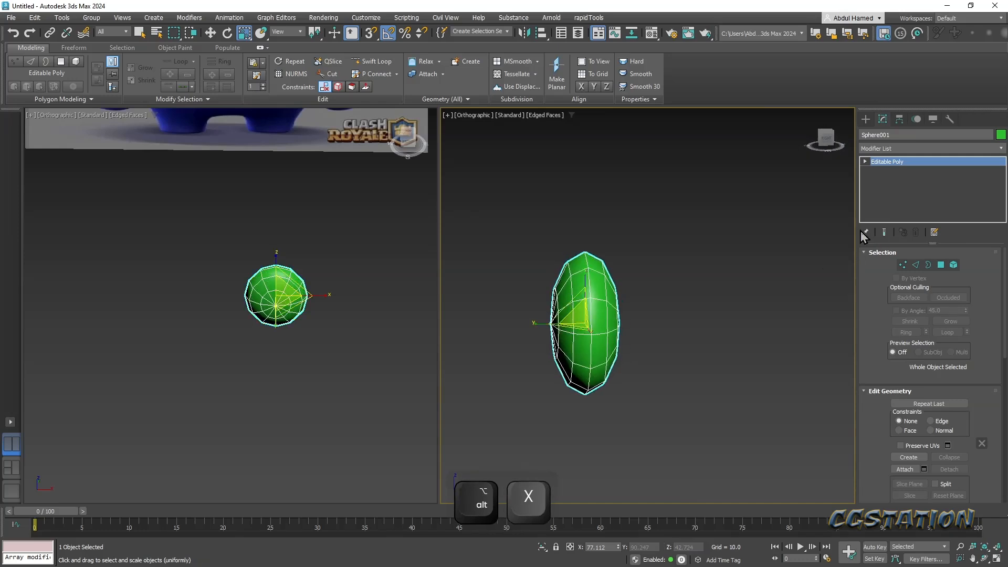
- Delete all polygons of the eye's rear half, keeping only the front shell
{"action": "left_click", "coordinate": [866, 162]}
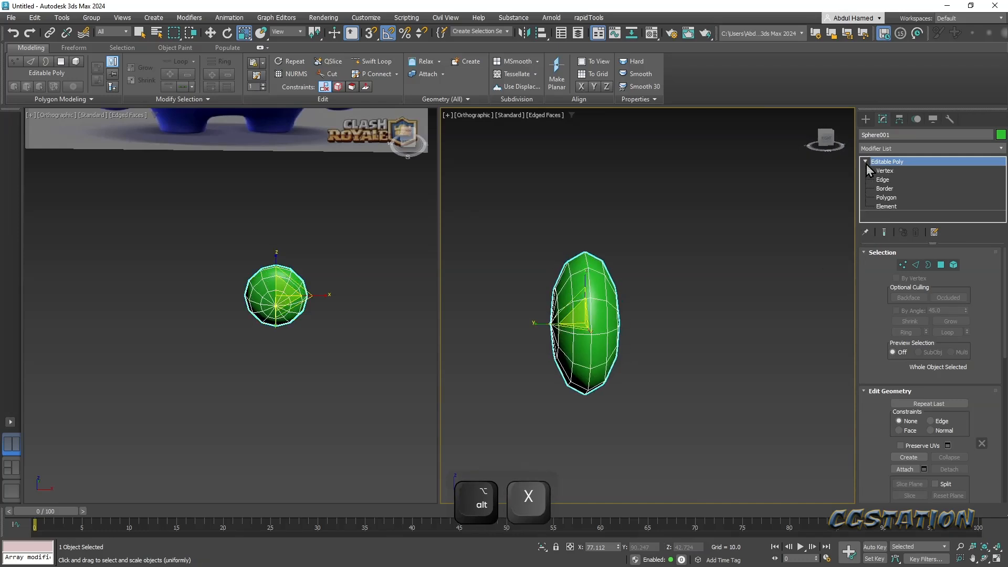
{"action": "left_click", "coordinate": [887, 197]}
{"action": "middle_click_drag", "start_coordinate": [589, 319], "coordinate": [587, 298], "text": "alt"}
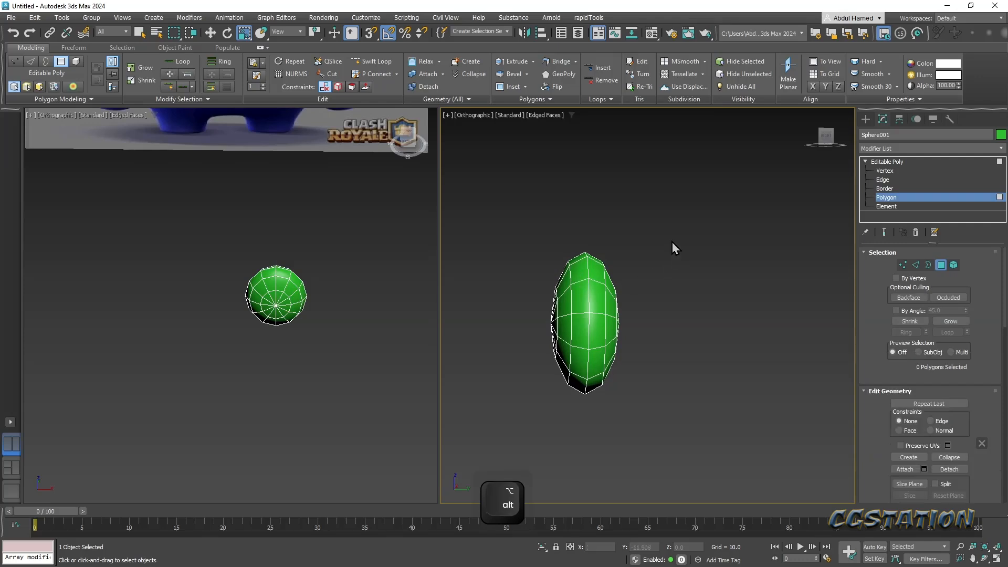
{"action": "left_click_drag", "start_coordinate": [602, 414], "coordinate": [604, 413]}
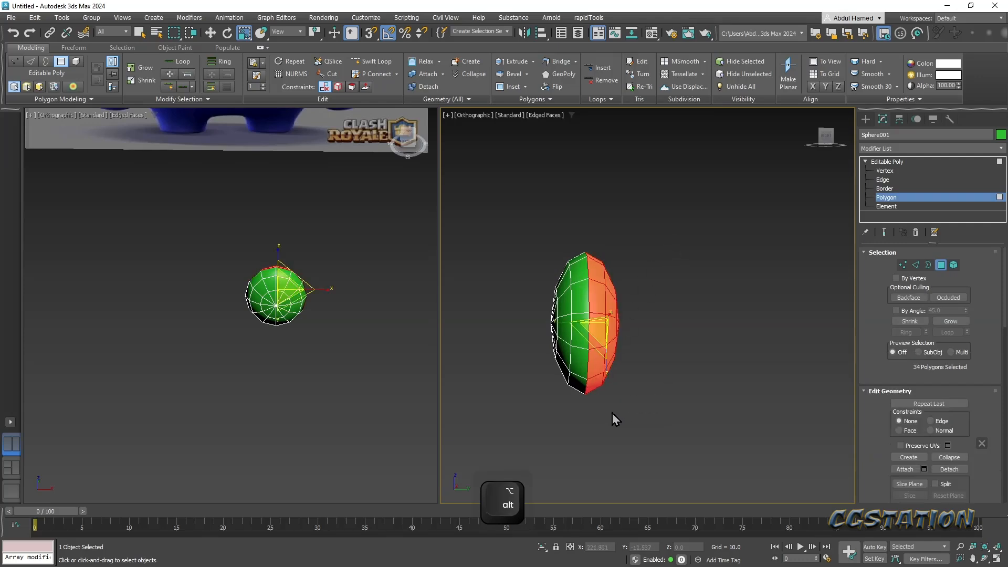
{"action": "key", "text": "Delete"}
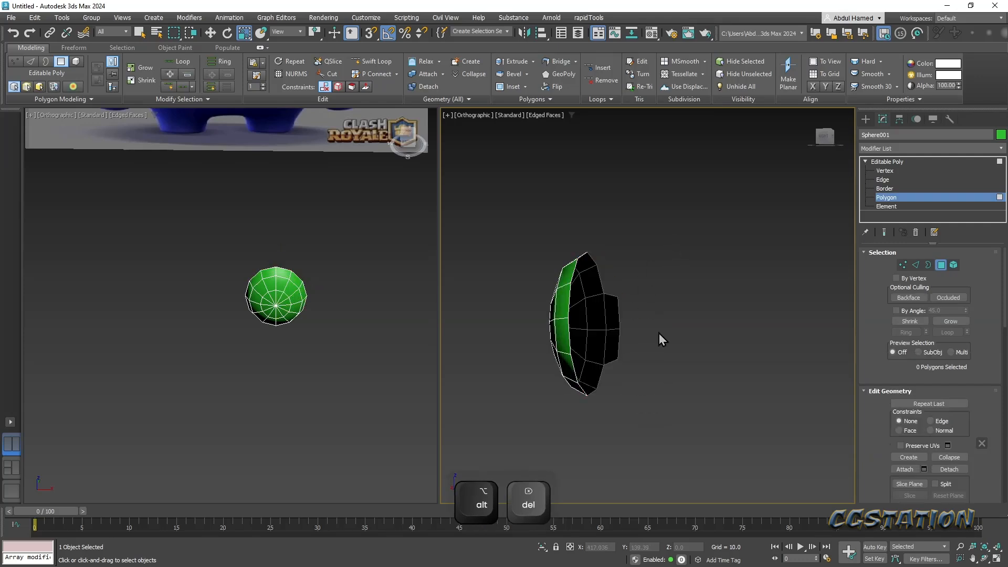
{"action": "middle_click_drag", "start_coordinate": [639, 374], "coordinate": [604, 267], "text": "alt"}
{"action": "left_click_drag", "start_coordinate": [593, 389], "coordinate": [597, 388]}
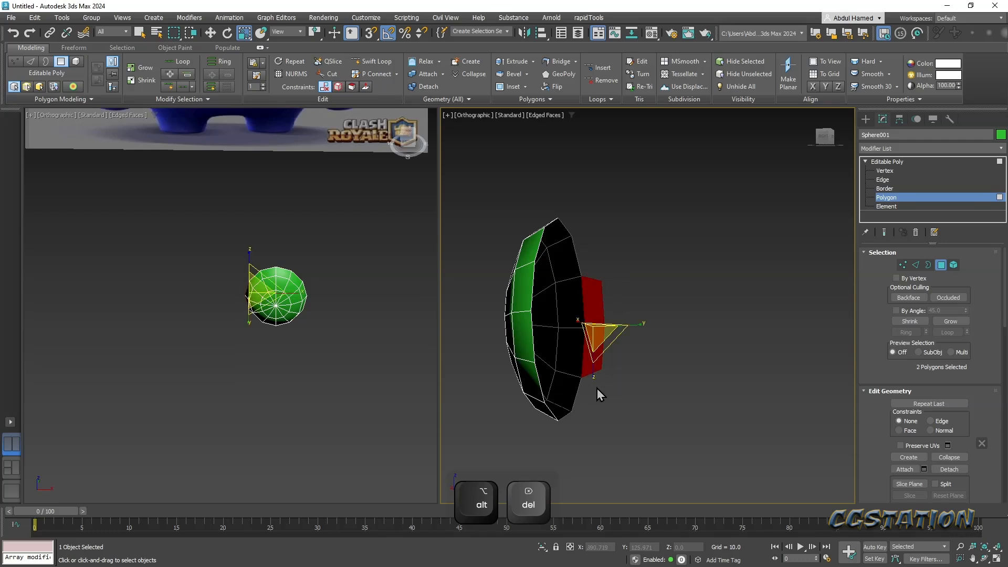
{"action": "key", "text": "Delete"}
{"action": "middle_click_drag", "start_coordinate": [597, 388], "coordinate": [815, 305], "text": "alt"}
- Move the vertex at the center of the eye shell inward by about 0.17 along Y
{"action": "left_click", "coordinate": [886, 170]}
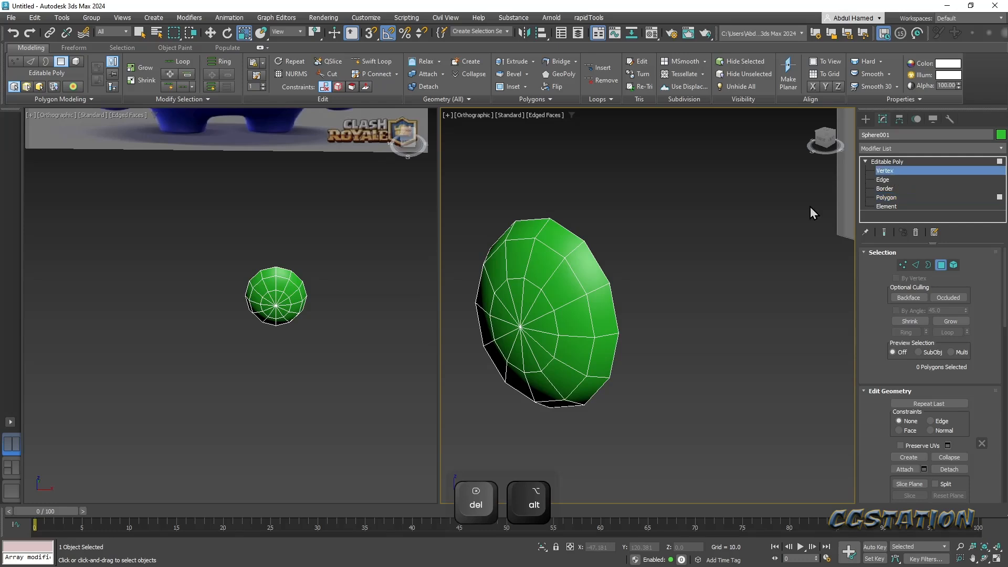
{"action": "left_click", "coordinate": [519, 327]}
{"action": "key", "text": "w"}
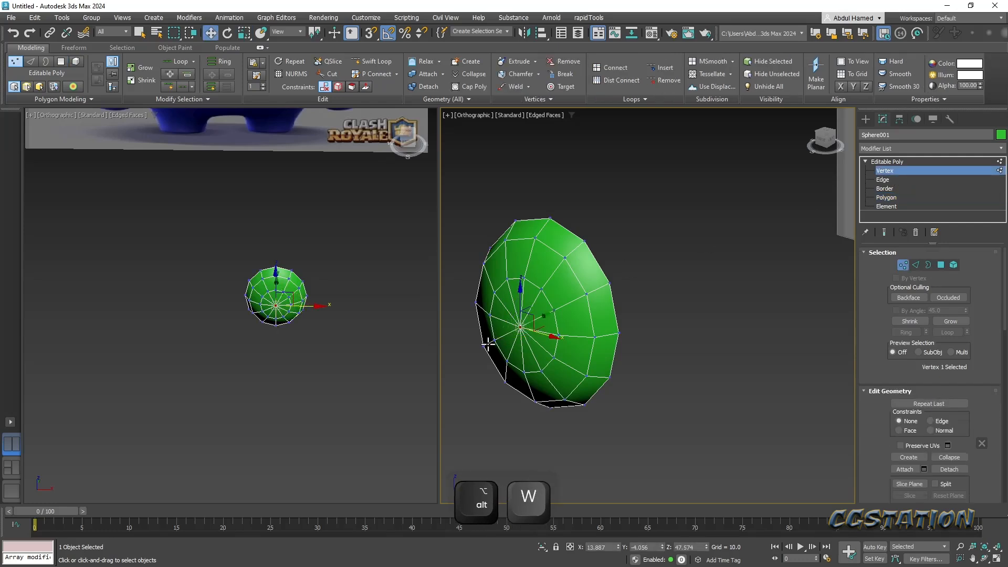
{"action": "middle_click_drag", "start_coordinate": [608, 322], "coordinate": [549, 331]}
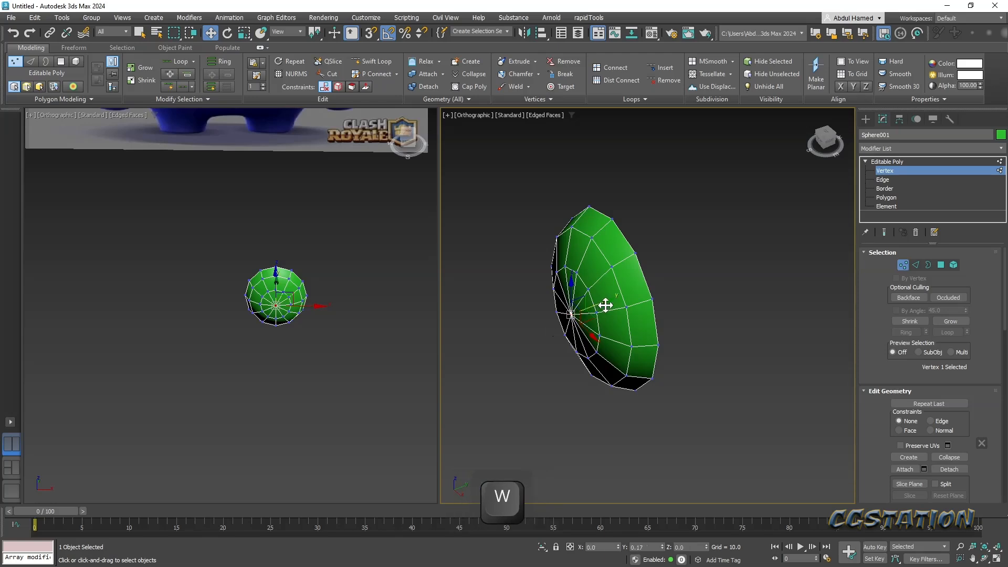
{"action": "middle_click_drag", "start_coordinate": [605, 305], "coordinate": [664, 281], "text": "alt"}
- Remove every second edge around the eye's center vertex, leaving six quads
{"action": "left_click", "coordinate": [893, 179]}
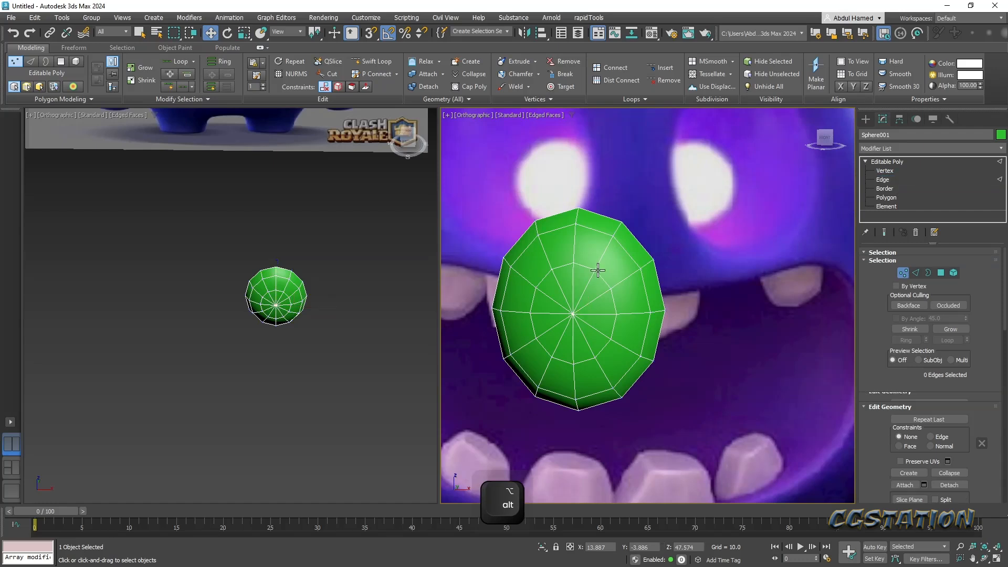
{"action": "left_click", "coordinate": [587, 281]}
{"action": "left_click", "coordinate": [542, 316], "text": "ctrl"}
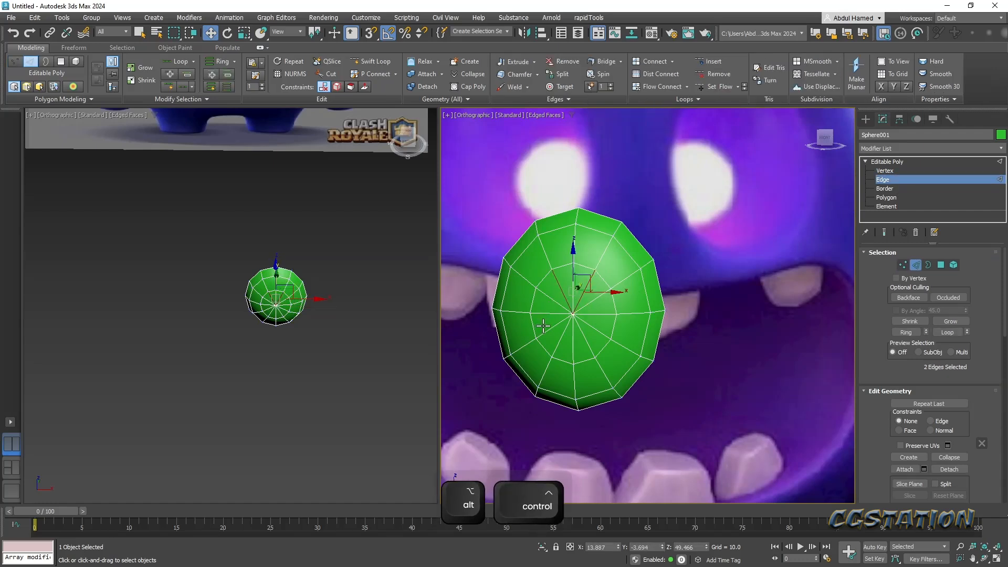
{"action": "left_click", "coordinate": [546, 323], "text": "ctrl"}
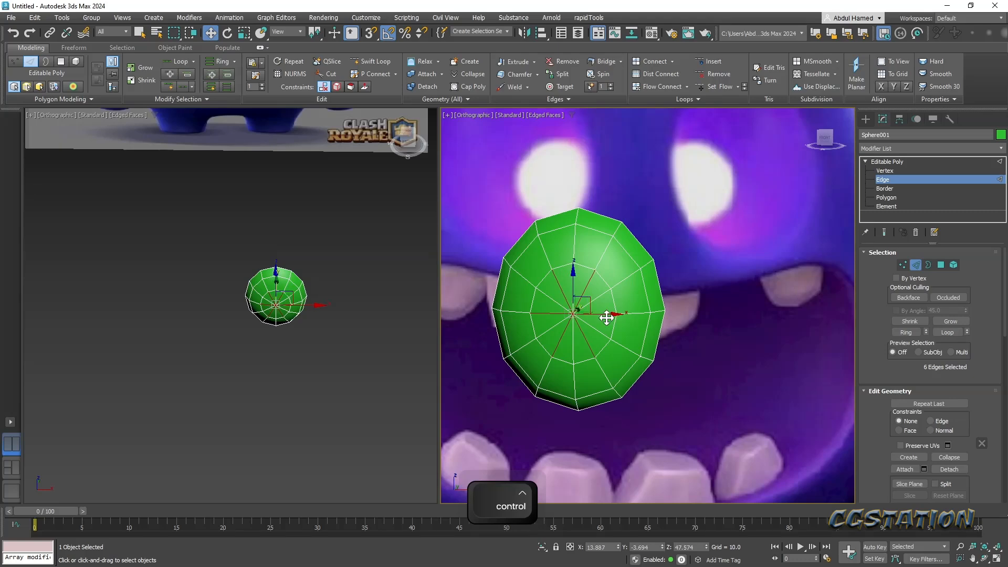
{"action": "key", "text": "ctrl+BackSpace"}
- Make the eye see-through and move the whole object over the reference eye in the front view, to about X 13.76 and Z 47.84
{"action": "scroll", "coordinate": [584, 342], "scroll_direction": "down", "scroll_amount": 4}
{"action": "middle_click_drag", "start_coordinate": [592, 304], "coordinate": [620, 371]}
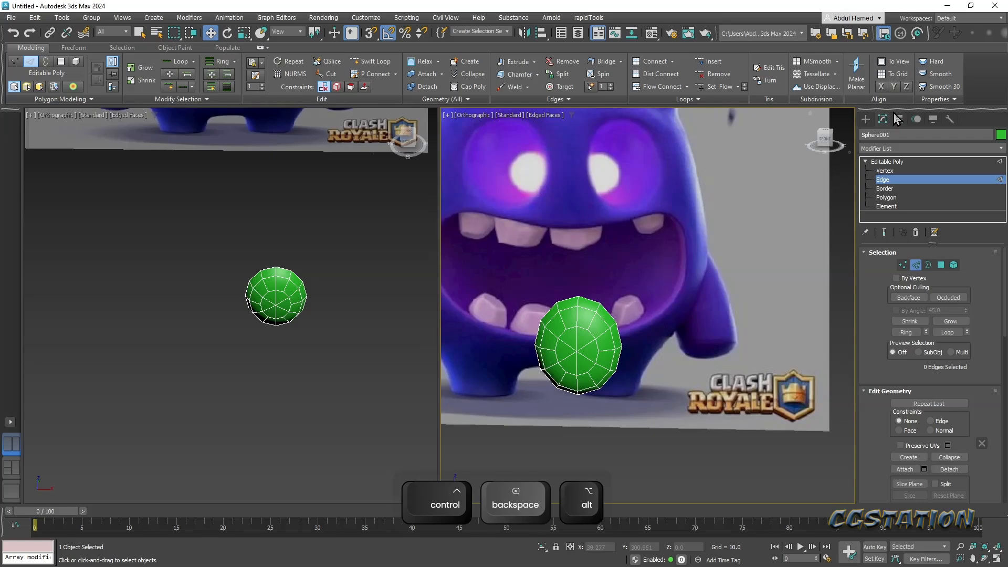
{"action": "key", "text": "f"}
{"action": "scroll", "coordinate": [624, 260], "scroll_direction": "up", "scroll_amount": 5}
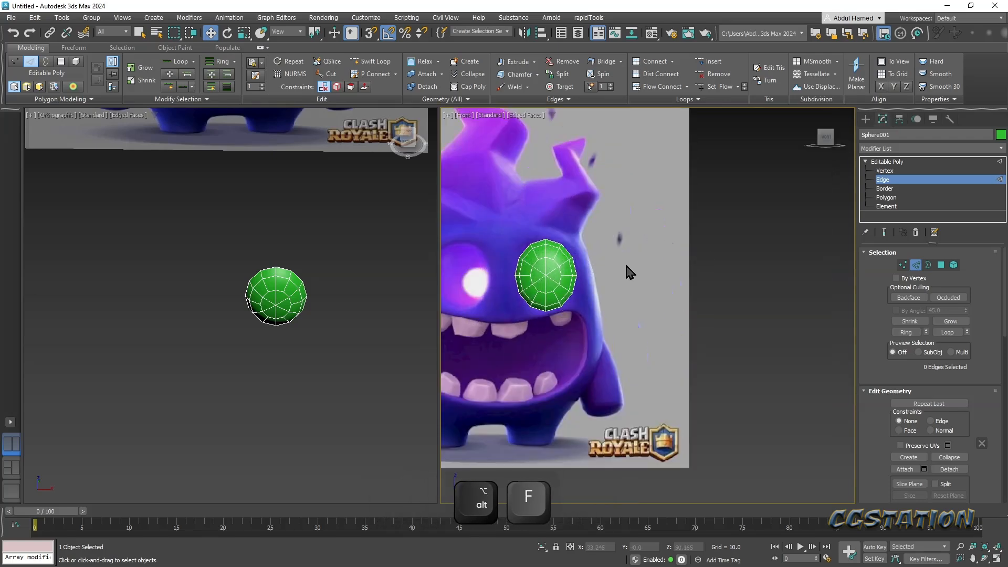
{"action": "scroll", "coordinate": [629, 272], "scroll_direction": "up", "scroll_amount": 6}
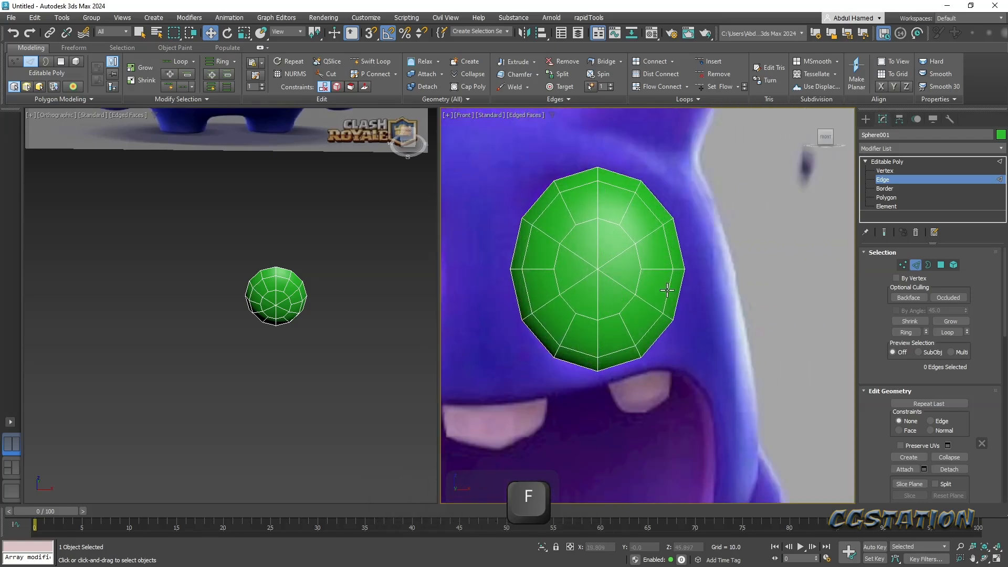
{"action": "key", "text": "alt+x"}
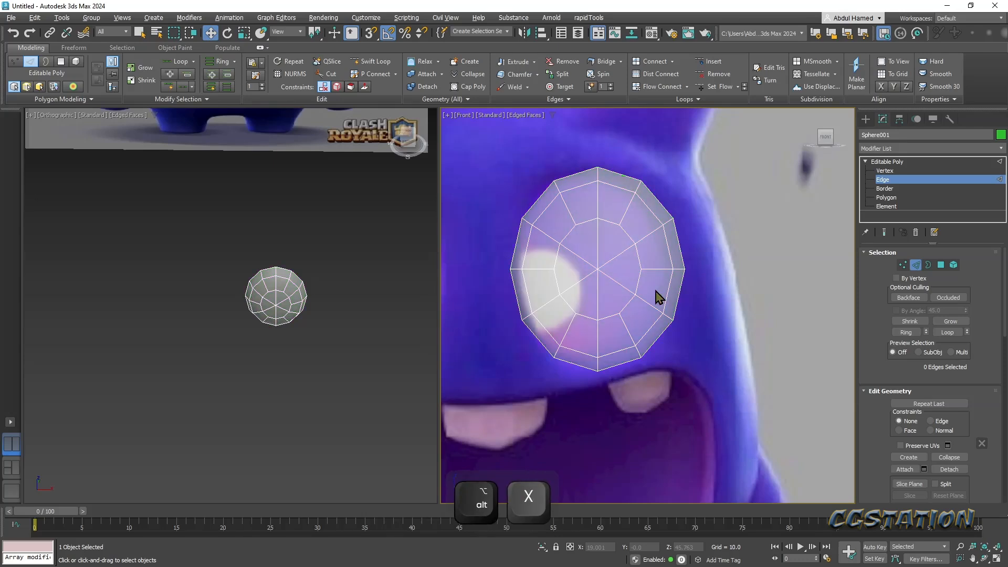
{"action": "key", "text": "w"}
{"action": "left_click", "coordinate": [887, 161]}
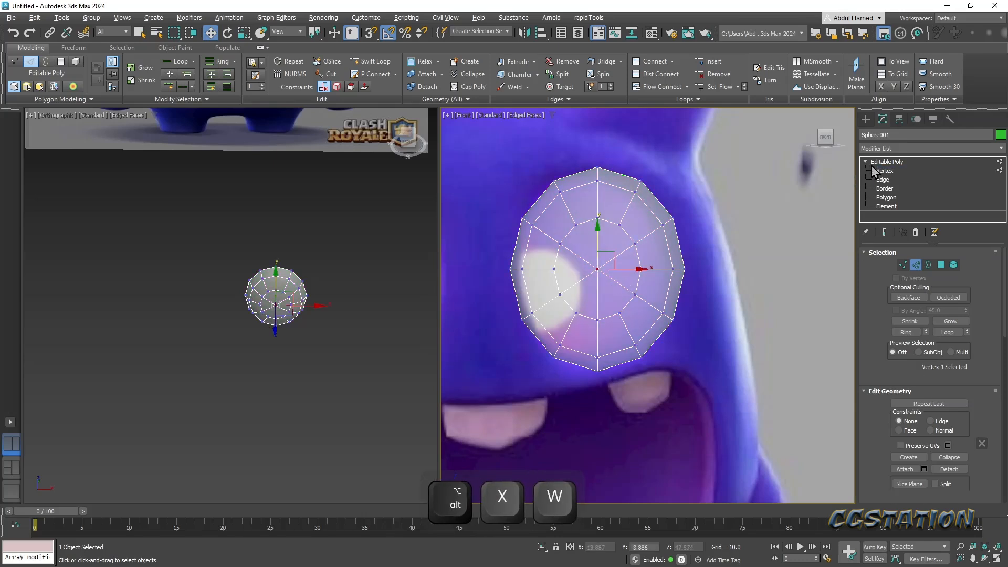
{"action": "mouse_move", "coordinate": [616, 257]}
{"action": "left_mouse_down"}
{"action": "mouse_move", "coordinate": [861, 226]}
{"action": "mouse_move", "coordinate": [562, 256]}
{"action": "mouse_move", "coordinate": [620, 257]}
{"action": "left_mouse_up"}
{"action": "middle_click_drag", "start_coordinate": [638, 256], "coordinate": [619, 328], "text": "alt"}
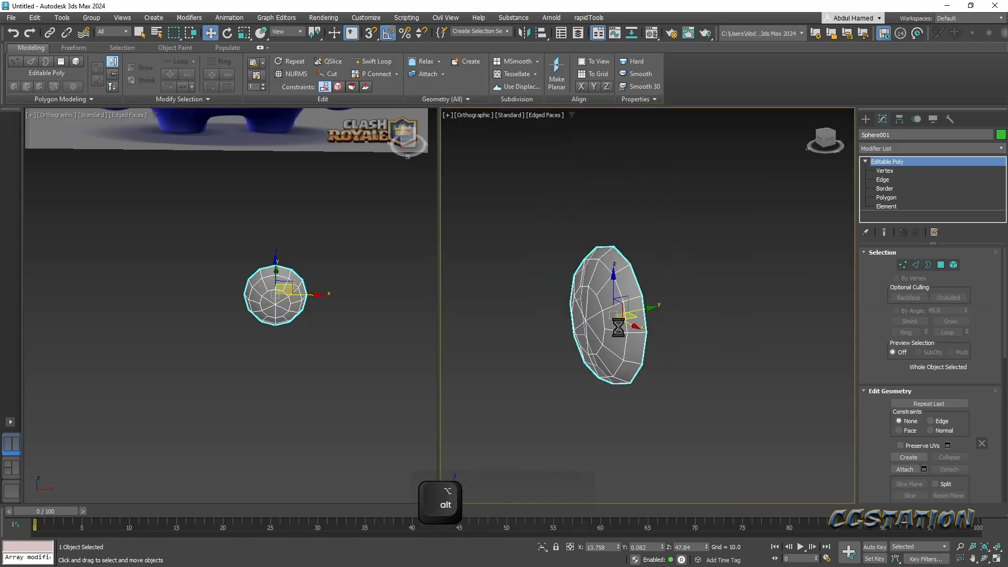
- Save the scene on the Desktop as CHARACTER2.max
{"action": "key", "text": "ctrl+alt+s"}
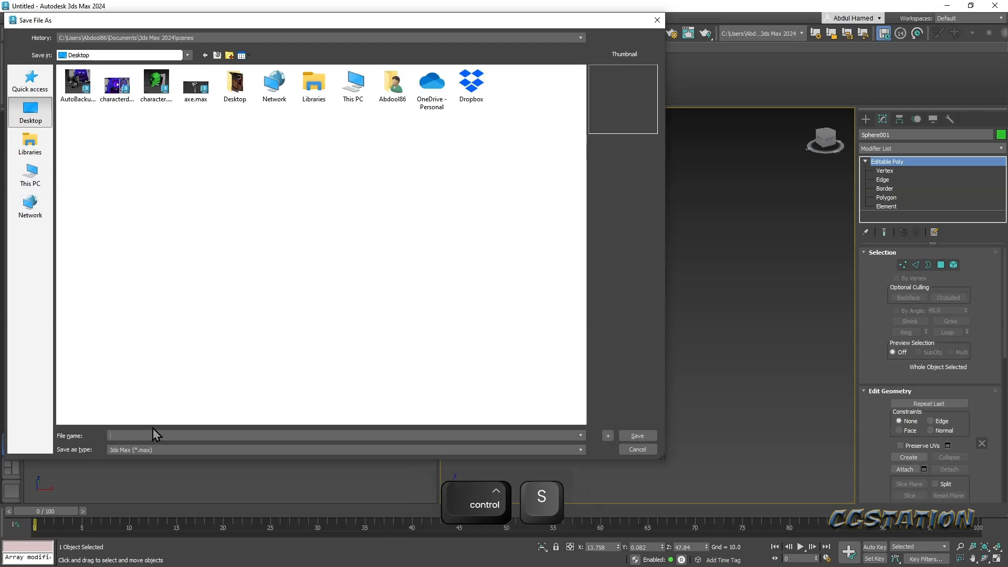
{"action": "type", "text": "CHARACTER"}
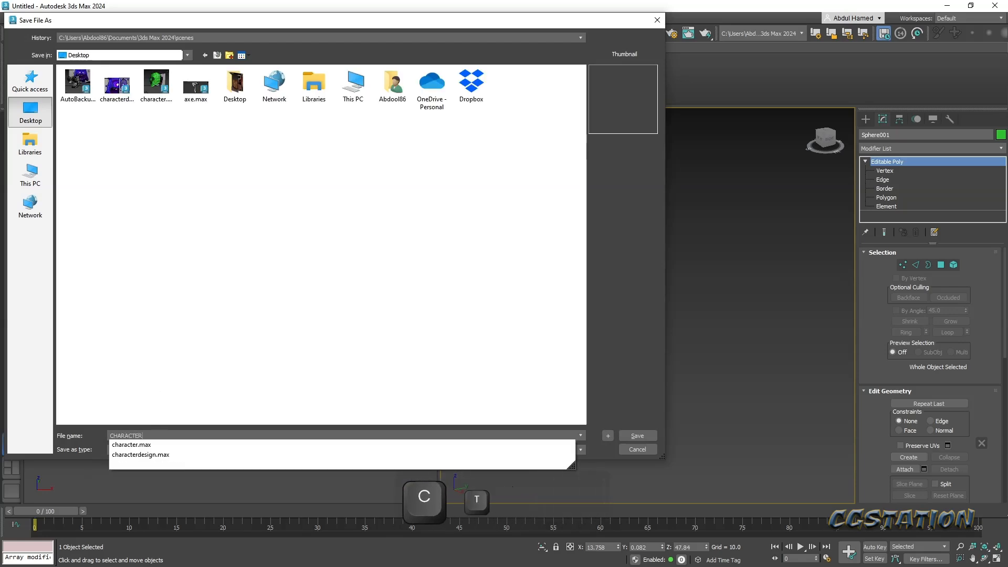
{"action": "key", "text": "Return"}
{"action": "left_click", "coordinate": [540, 300]}
{"action": "left_click", "coordinate": [142, 435]}
{"action": "left_click", "coordinate": [635, 438]}
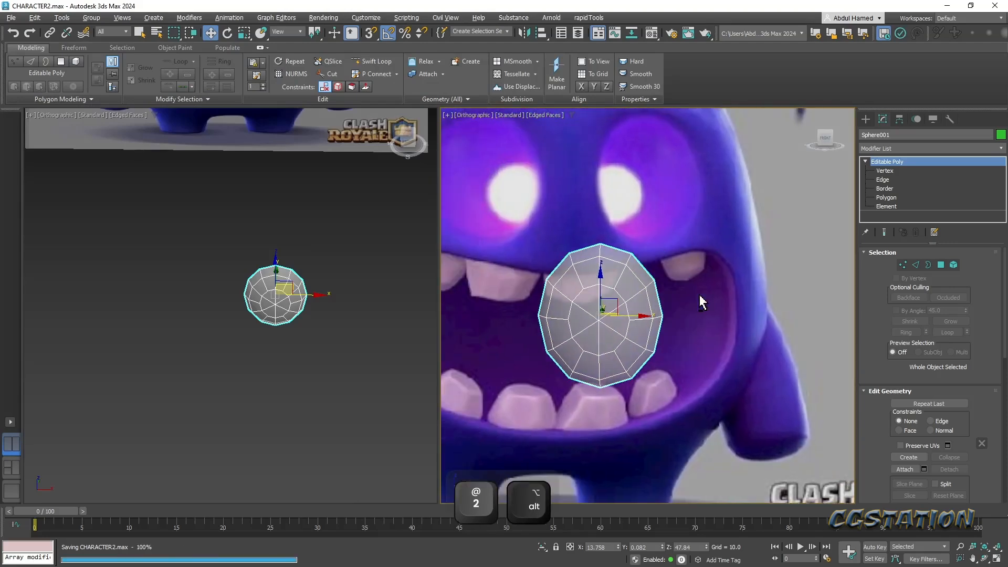
- Unhide the monster's body and show it with the eye from the front
{"action": "right_click", "coordinate": [522, 268]}
{"action": "left_click", "coordinate": [569, 214]}
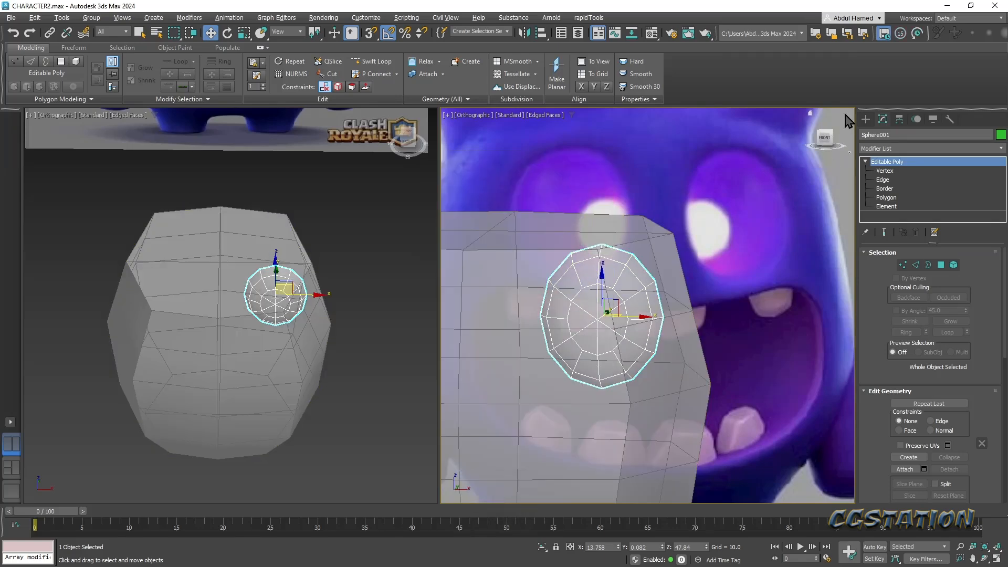
{"action": "key", "text": "f"}
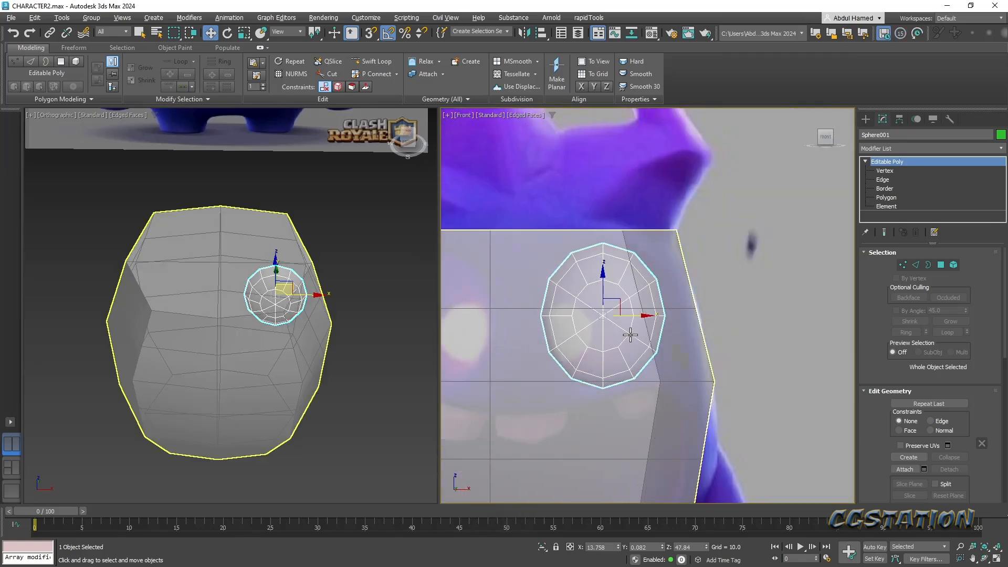
- Move the eye forward along Y to the front surface of the body
{"action": "middle_click_drag", "start_coordinate": [216, 301], "coordinate": [264, 356], "text": "alt"}
{"action": "left_click_drag", "start_coordinate": [314, 290], "coordinate": [227, 300]}
{"action": "middle_click_drag", "start_coordinate": [203, 317], "coordinate": [216, 378], "text": "alt"}
- Turn off the see-through display of the eye and the body, and undo the accidental shift of the body
{"action": "key", "text": "alt+x"}
{"action": "left_click", "coordinate": [266, 321]}
{"action": "key", "text": "alt+x"}
{"action": "scroll", "coordinate": [215, 378], "scroll_direction": "up", "scroll_amount": 2, "text": "alt"}
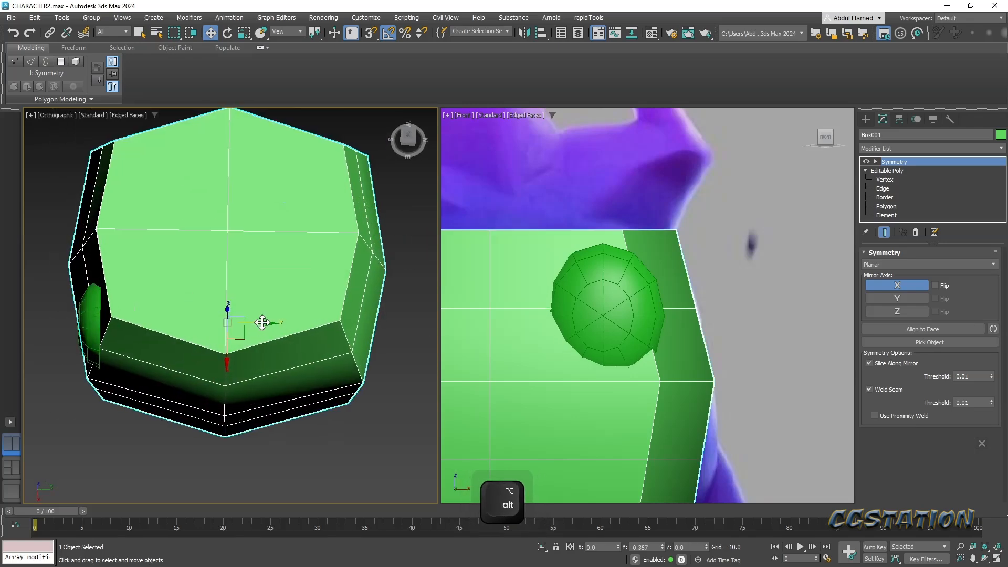
{"action": "key", "text": "ctrl+alt+z"}
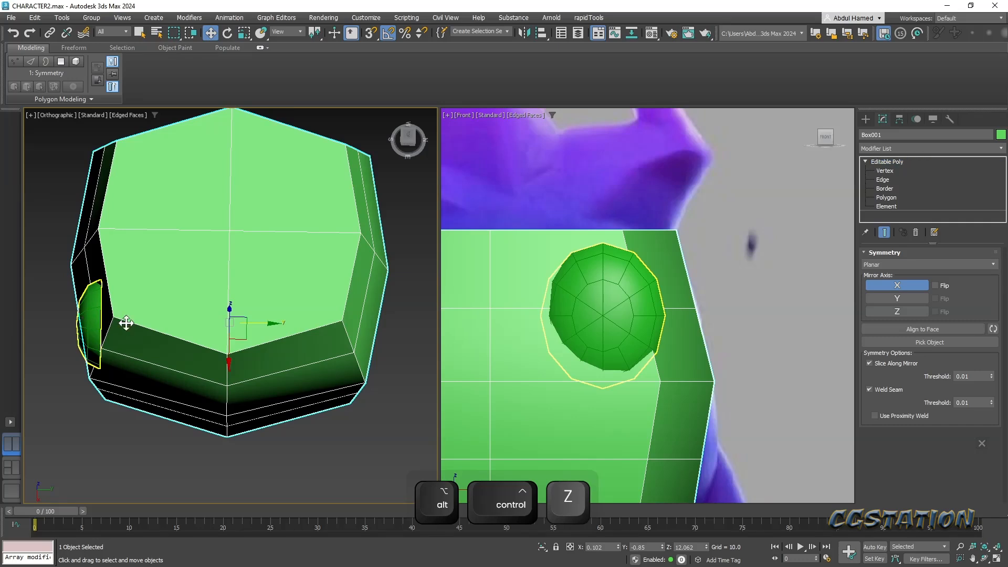
- Adjust the eye's depth along Y so that its shell sits partly embedded in the body's front
{"action": "left_click", "coordinate": [124, 323]}
{"action": "left_click_drag", "start_coordinate": [136, 326], "coordinate": [131, 327]}
{"action": "middle_click_drag", "start_coordinate": [131, 327], "coordinate": [162, 279], "text": "alt"}
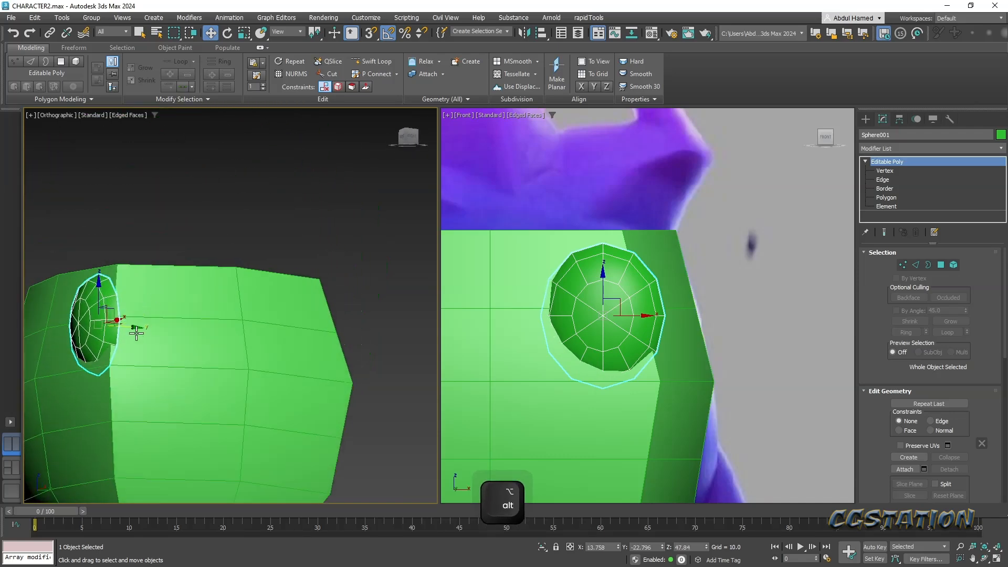
{"action": "left_click_drag", "start_coordinate": [135, 328], "coordinate": [128, 327]}
{"action": "middle_click_drag", "start_coordinate": [150, 338], "coordinate": [217, 231]}
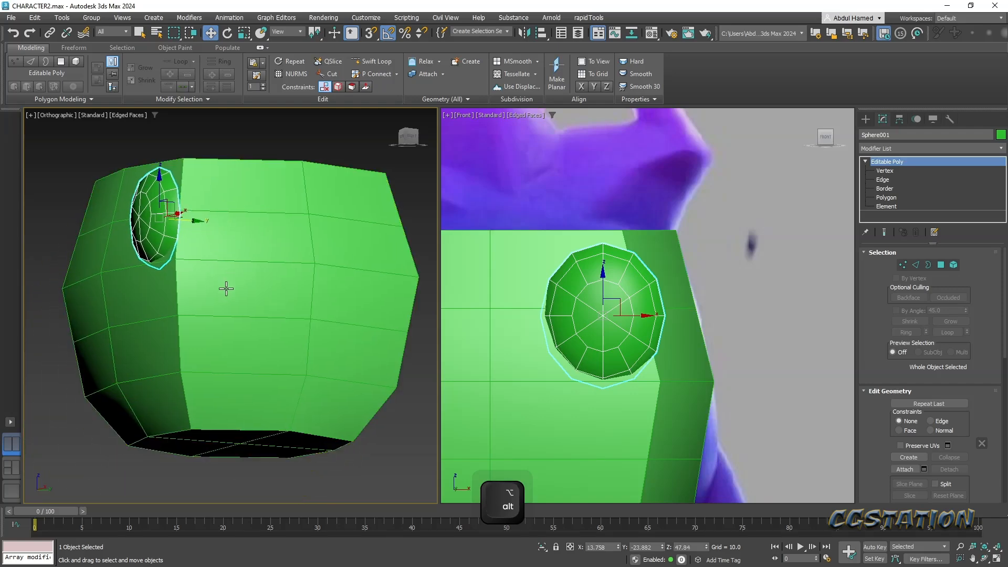
{"action": "middle_click_drag", "start_coordinate": [229, 282], "coordinate": [216, 319], "text": "alt"}
{"action": "left_click_drag", "start_coordinate": [198, 212], "coordinate": [210, 209]}
{"action": "middle_click_drag", "start_coordinate": [209, 210], "coordinate": [246, 263], "text": "alt"}
- Shift the body's side corner edge loops outward along X and scale them slightly inward along Y
{"action": "left_click", "coordinate": [247, 300]}
{"action": "left_click", "coordinate": [885, 189]}
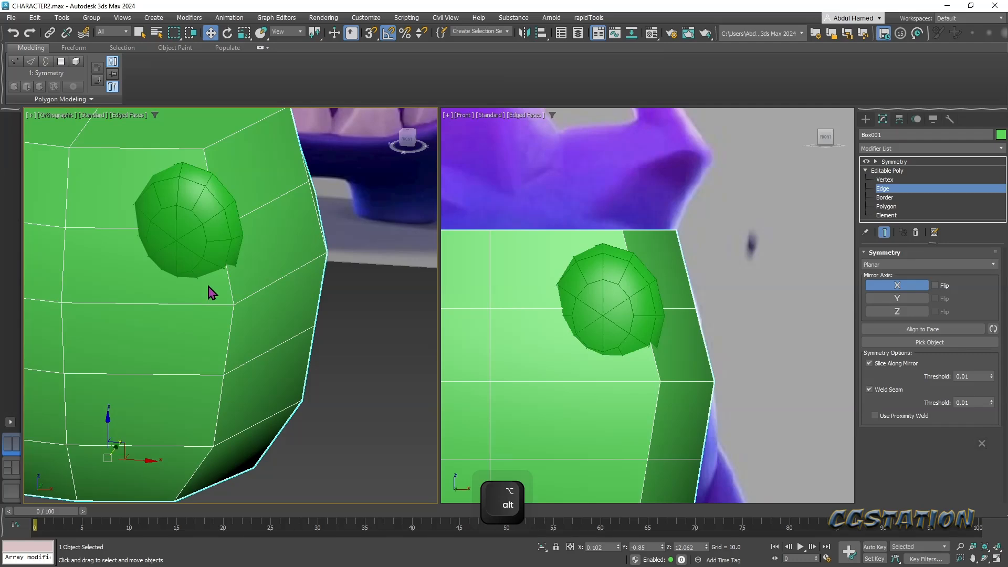
{"action": "middle_click_drag", "start_coordinate": [228, 288], "coordinate": [232, 363], "text": "alt"}
{"action": "scroll", "coordinate": [209, 334], "scroll_direction": "down", "scroll_amount": 3}
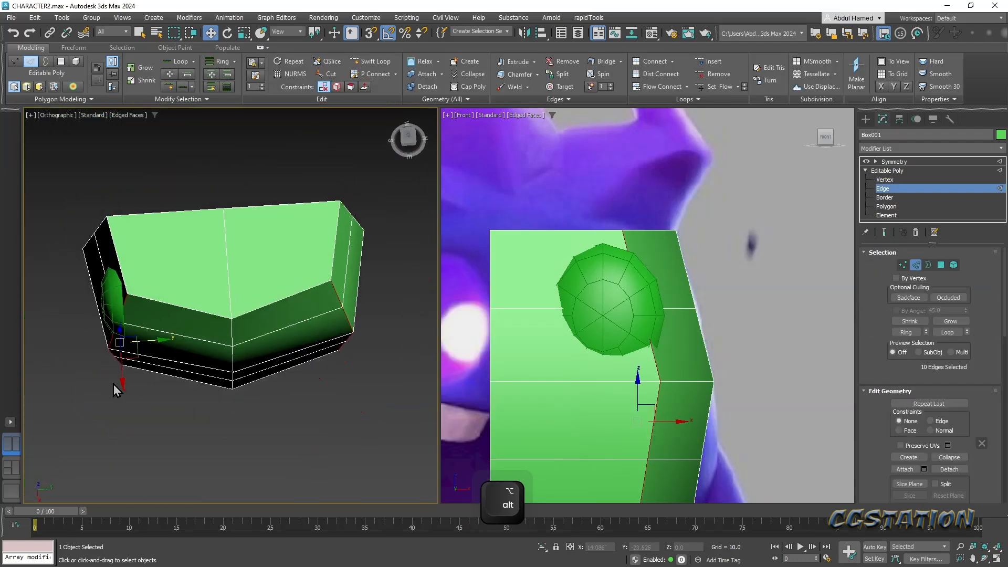
{"action": "left_click_drag", "start_coordinate": [123, 382], "coordinate": [125, 388]}
{"action": "key", "text": "r"}
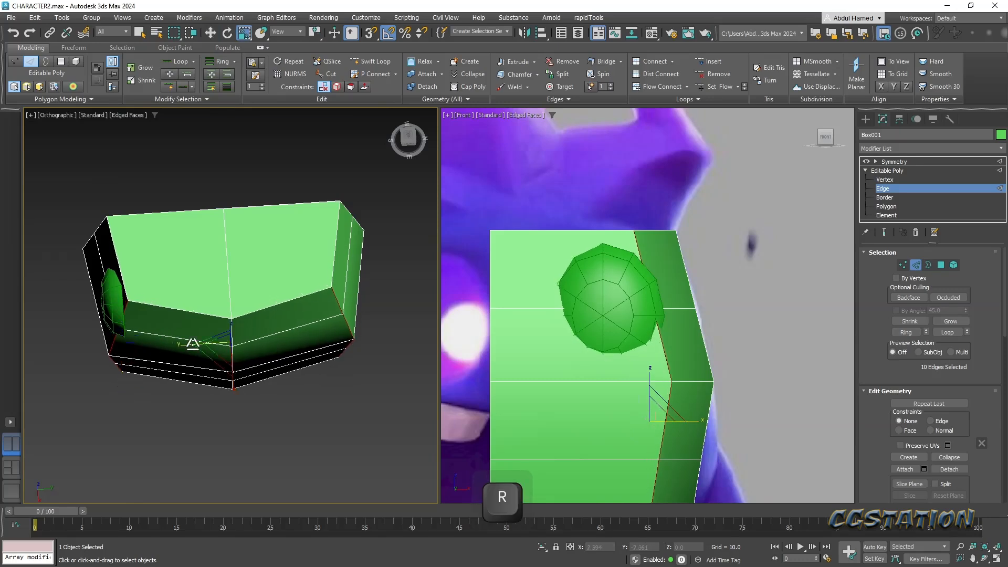
{"action": "left_click_drag", "start_coordinate": [178, 344], "coordinate": [181, 346]}
- Make the body see-through in the front view and move the selected corner edges a little farther out along X
{"action": "middle_click_drag", "start_coordinate": [194, 353], "coordinate": [273, 283], "text": "alt"}
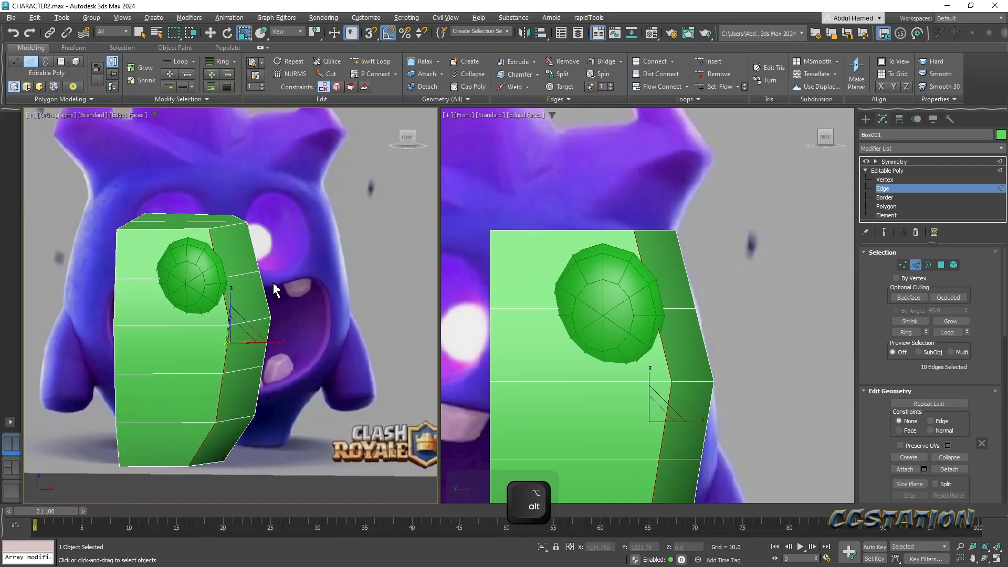
{"action": "left_click", "coordinate": [409, 138]}
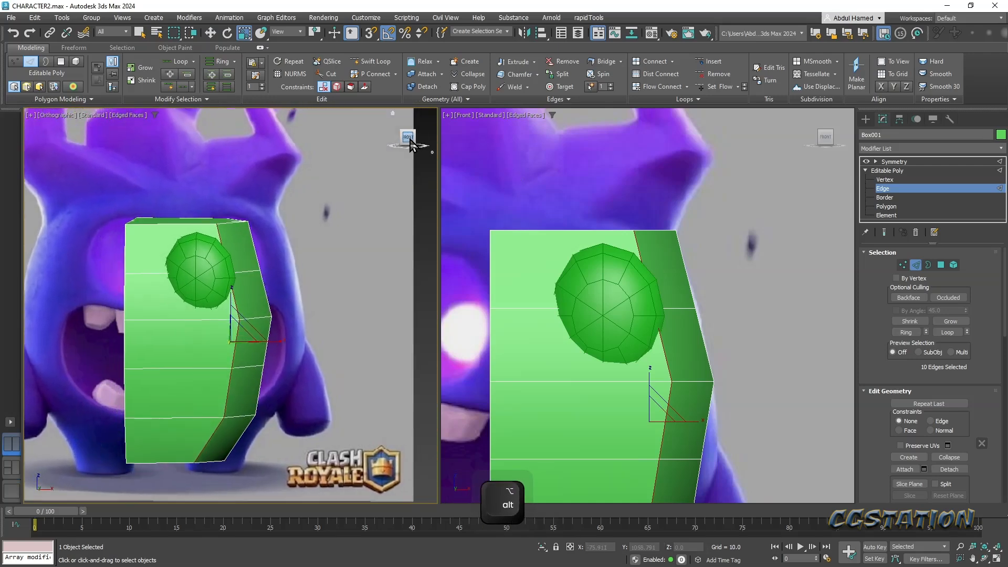
{"action": "key", "text": "alt+x"}
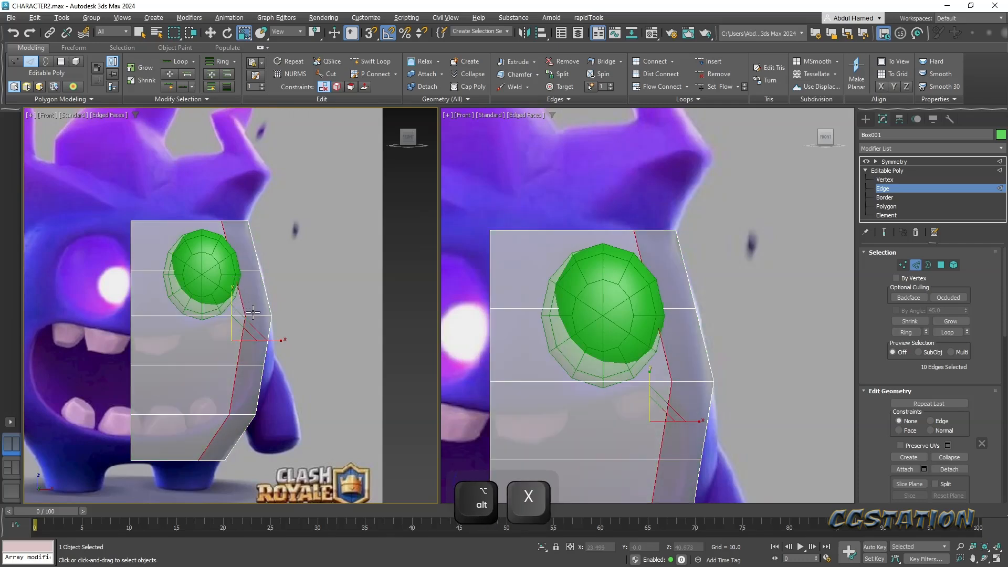
{"action": "key", "text": "w"}
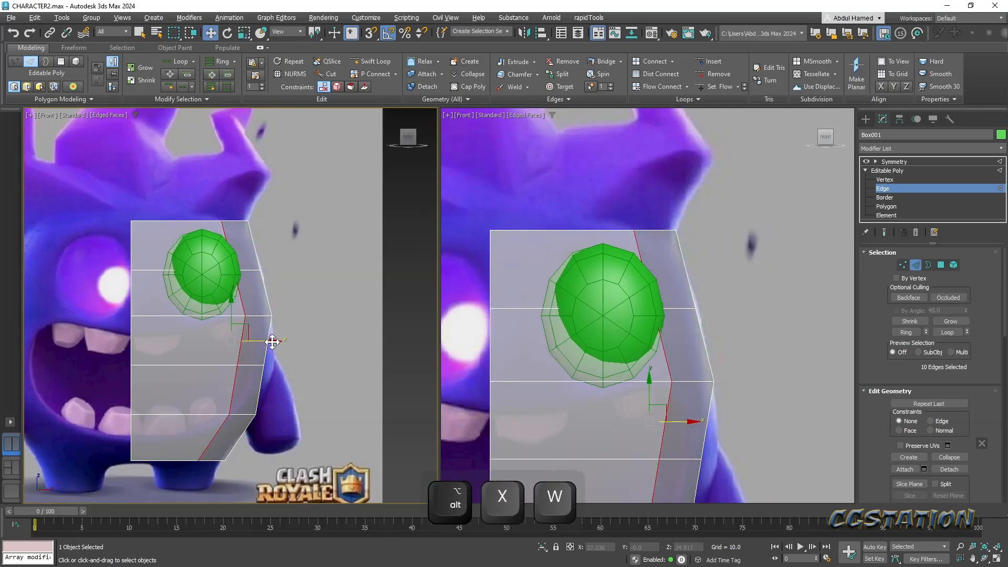
{"action": "left_click_drag", "start_coordinate": [275, 342], "coordinate": [281, 342]}
{"action": "middle_click_drag", "start_coordinate": [281, 343], "coordinate": [255, 385], "text": "alt"}
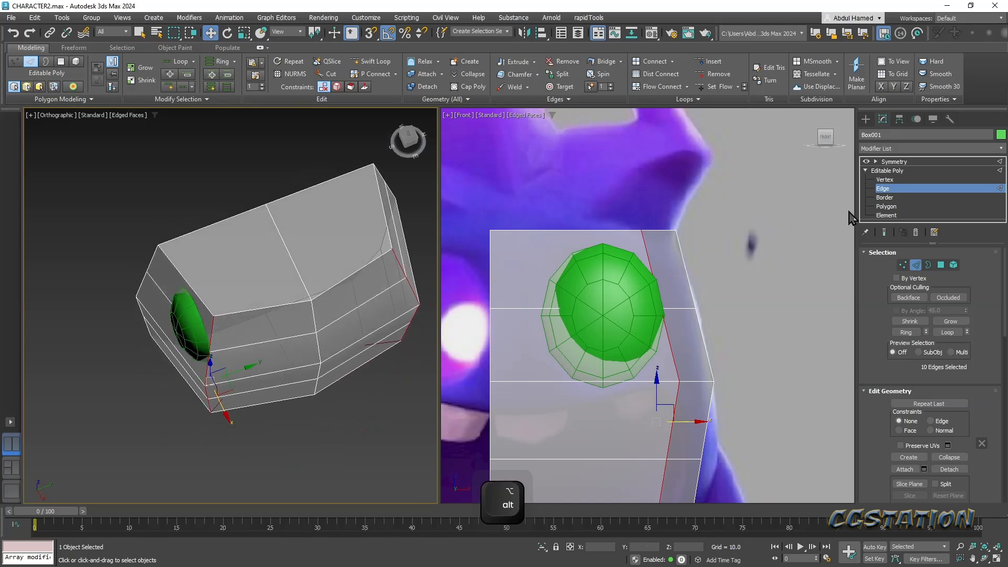
{"action": "left_click", "coordinate": [700, 427]}
{"action": "left_click_drag", "start_coordinate": [697, 423], "coordinate": [700, 424]}
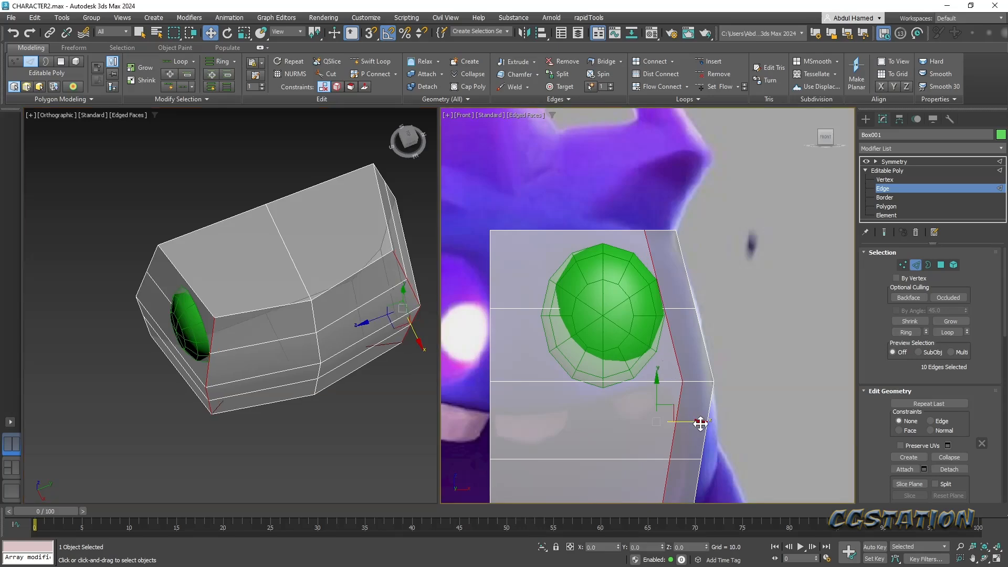
{"action": "middle_click_drag", "start_coordinate": [572, 349], "coordinate": [701, 298], "text": "alt"}
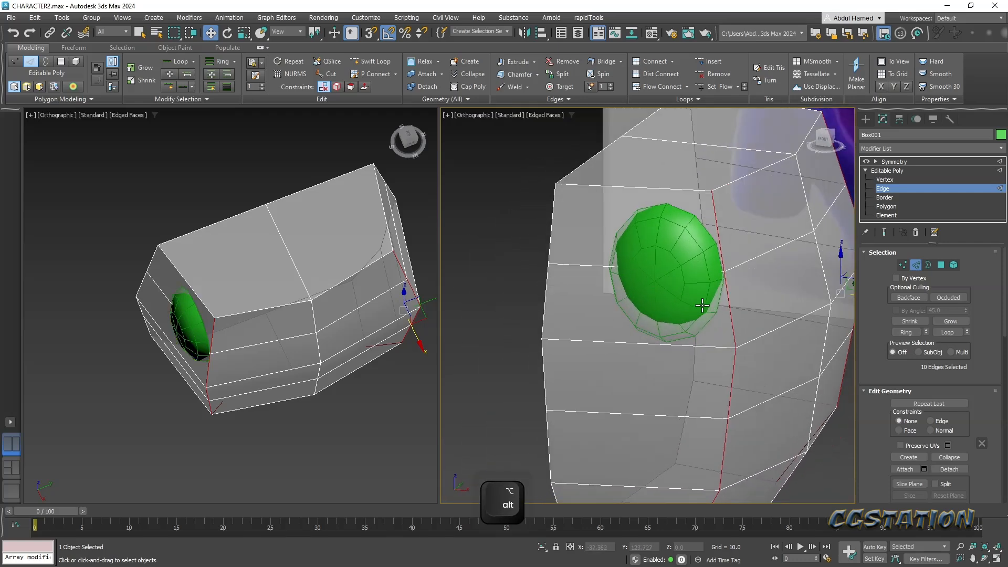
{"action": "key", "text": "ctrl+alt+z"}
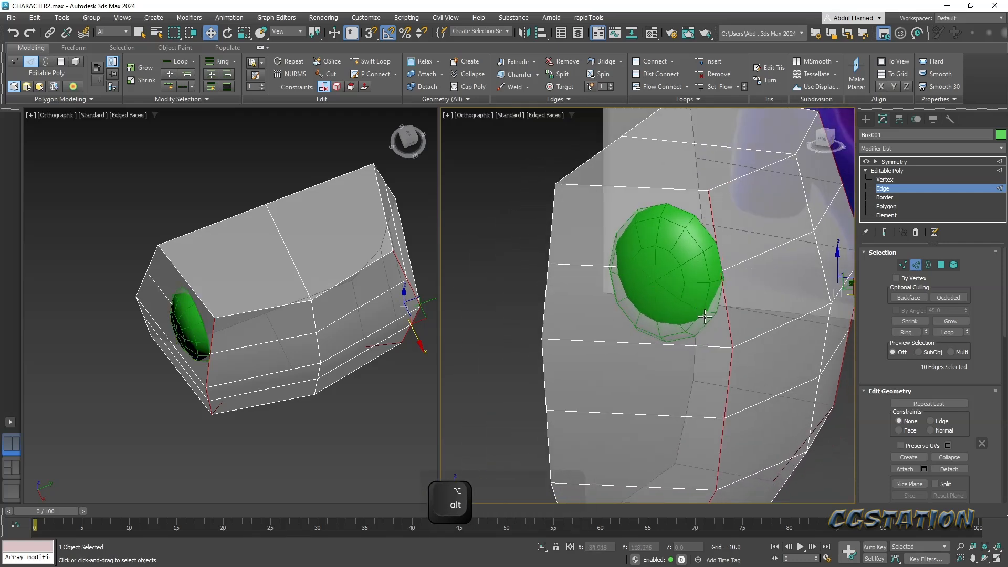
- Finish editing the body's edges and move the eye sphere about 2.8 units toward the body's centre along X
{"action": "left_click", "coordinate": [893, 170]}
{"action": "left_click", "coordinate": [670, 264]}
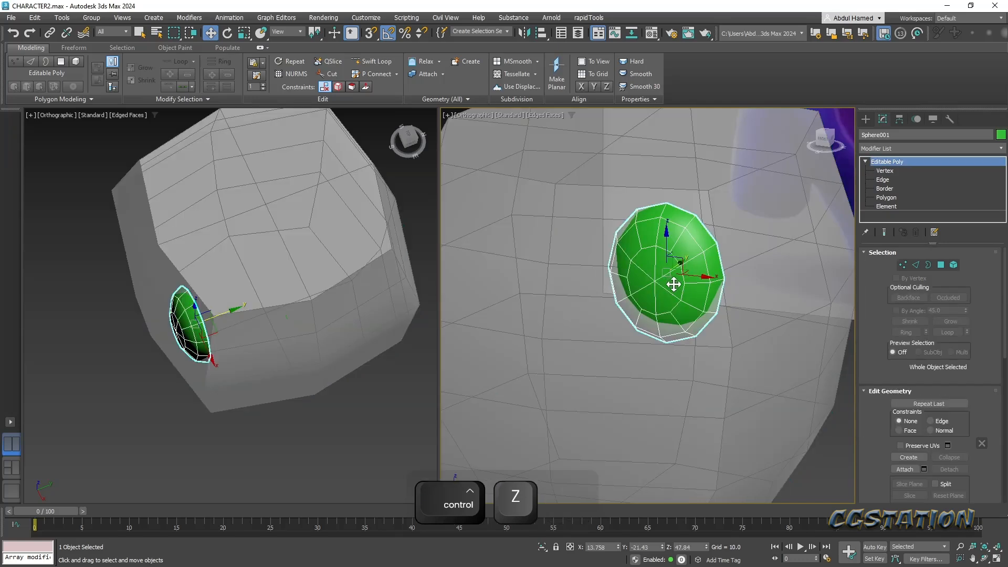
{"action": "left_click_drag", "start_coordinate": [704, 275], "coordinate": [687, 277]}
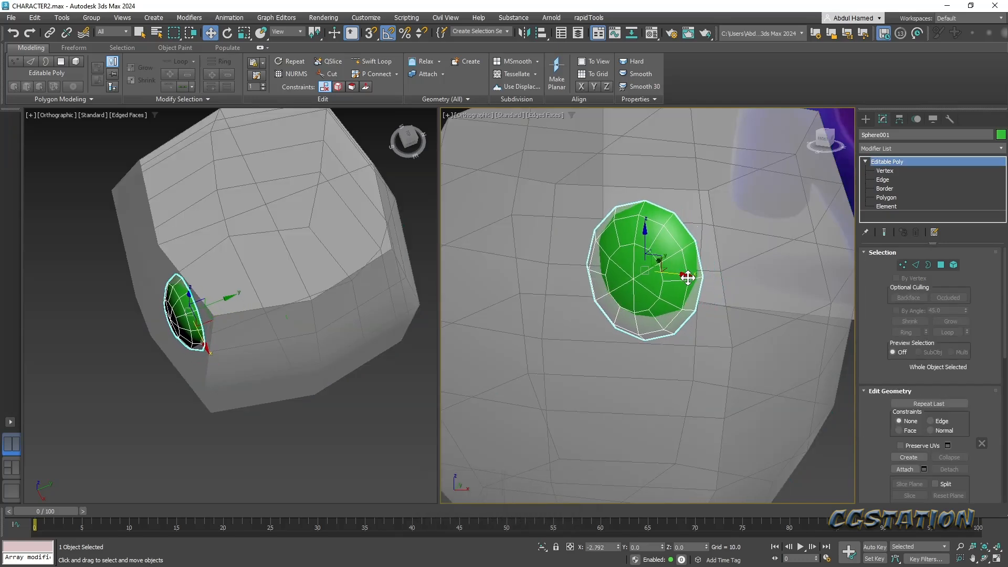
{"action": "middle_click_drag", "start_coordinate": [688, 277], "coordinate": [675, 295], "text": "alt"}
{"action": "scroll", "coordinate": [612, 307], "scroll_direction": "up", "scroll_amount": 3}
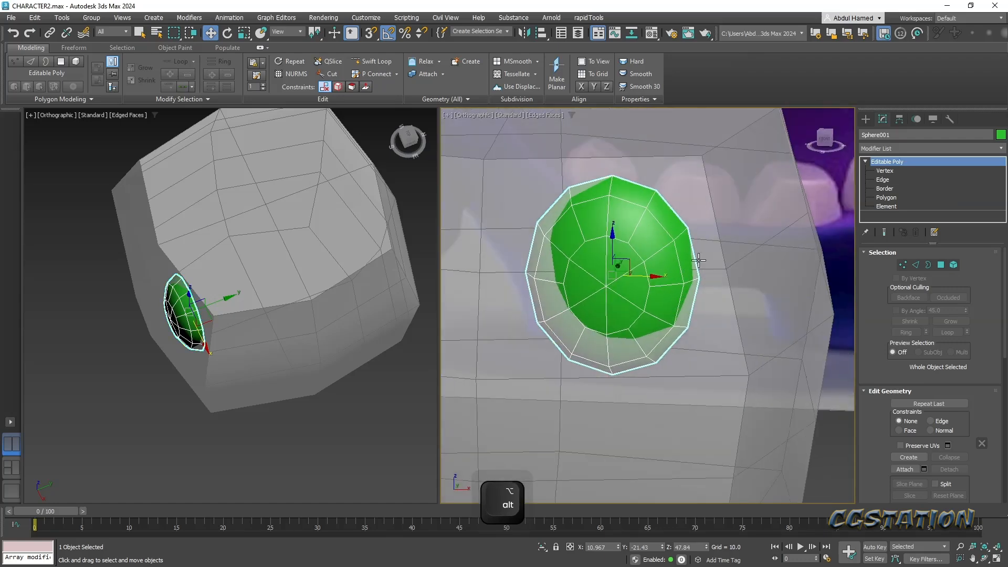
- Freeze the eye sphere through its object properties
{"action": "scroll", "coordinate": [687, 295], "scroll_direction": "up", "scroll_amount": 4}
{"action": "left_click", "coordinate": [888, 197]}
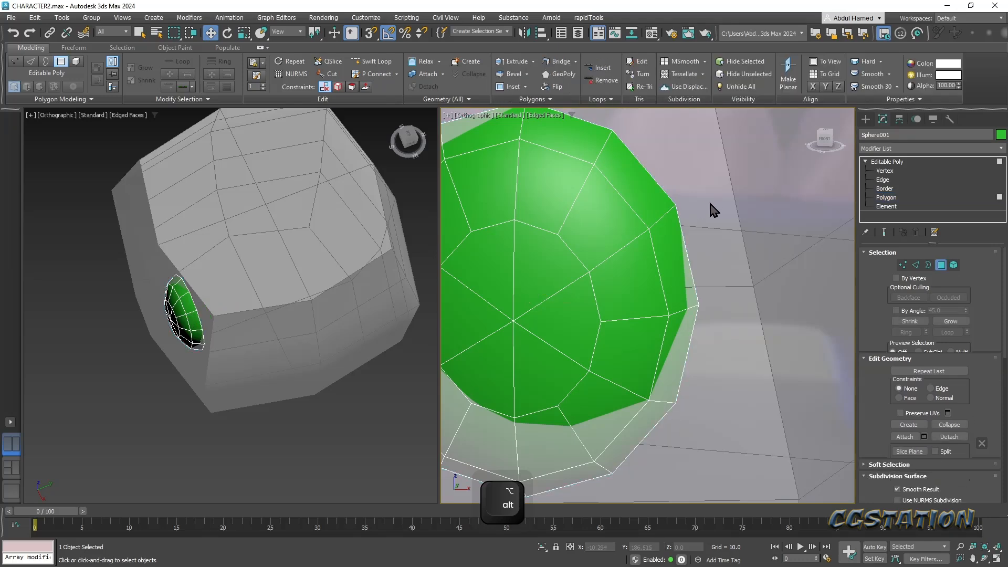
{"action": "left_click", "coordinate": [888, 162]}
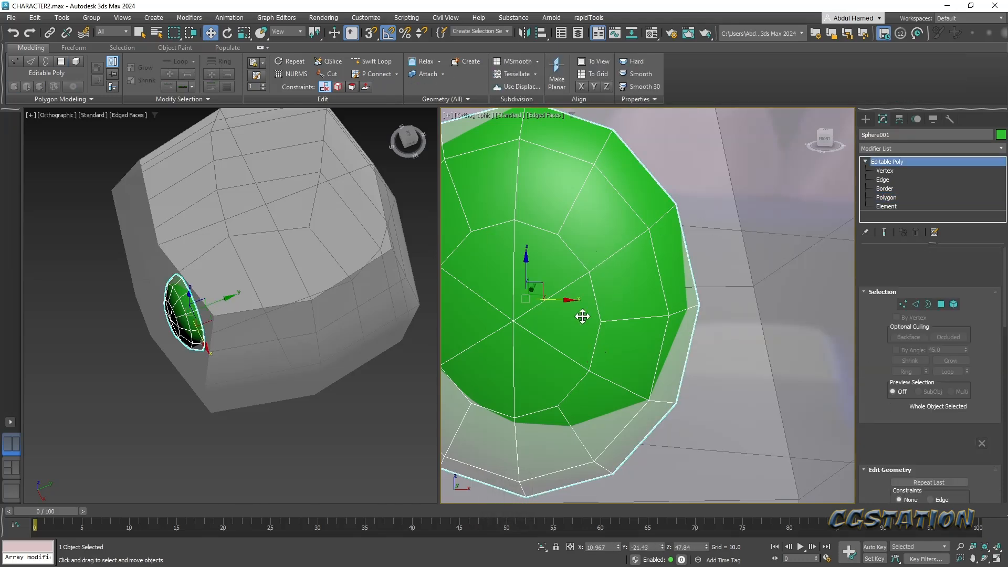
{"action": "right_click", "coordinate": [584, 277]}
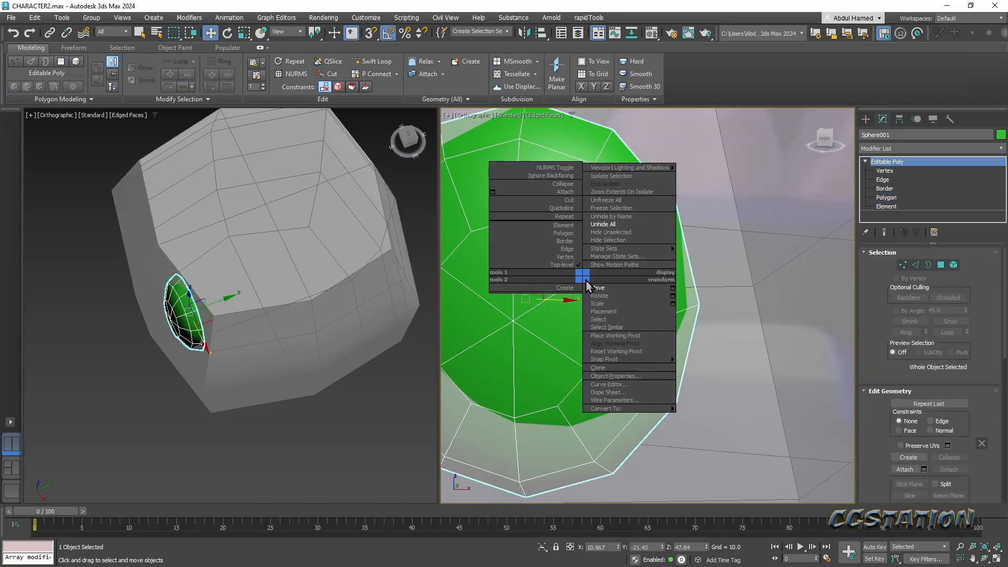
{"action": "left_click", "coordinate": [604, 376]}
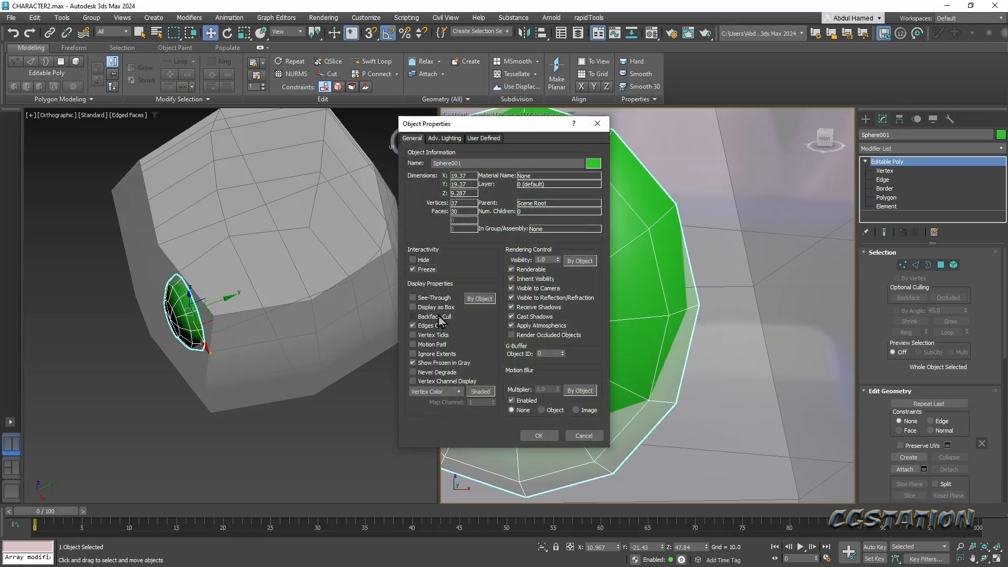
{"action": "left_click", "coordinate": [533, 436]}
{"action": "scroll", "coordinate": [702, 296], "scroll_direction": "up", "scroll_amount": 2}
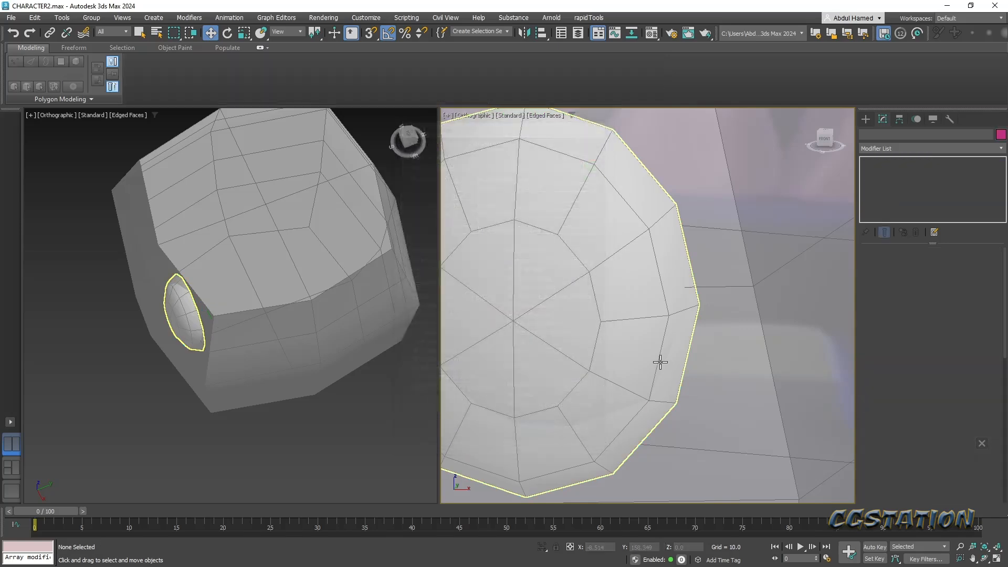
{"action": "scroll", "coordinate": [702, 296], "scroll_direction": "down", "scroll_amount": 2}
- Select the polygons of the body's rear half and hide them
{"action": "left_click", "coordinate": [731, 292]}
{"action": "middle_click_drag", "start_coordinate": [732, 293], "coordinate": [680, 294]}
{"action": "left_click", "coordinate": [885, 198]}
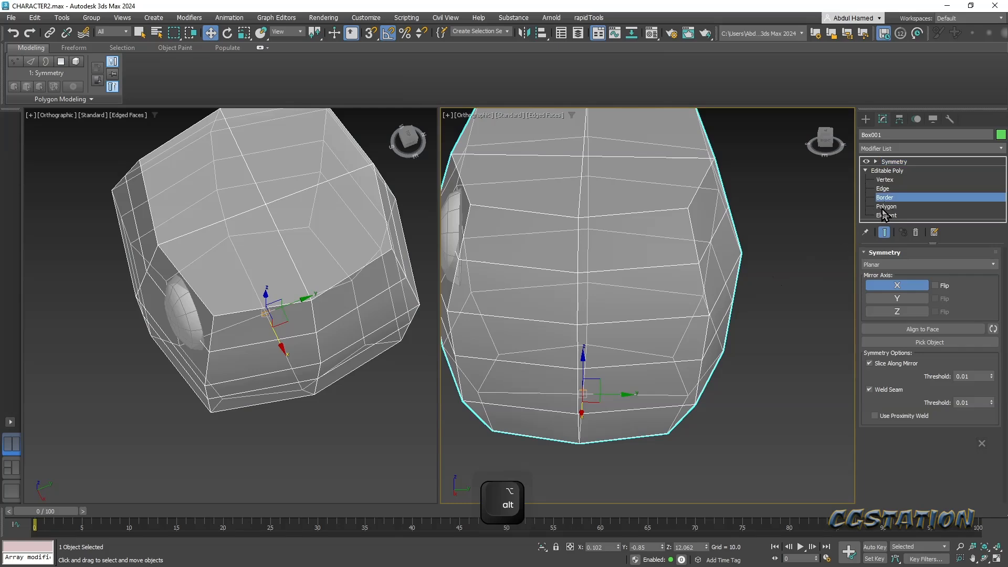
{"action": "left_click", "coordinate": [886, 206]}
{"action": "left_click_drag", "start_coordinate": [799, 147], "coordinate": [628, 458]}
{"action": "left_click_drag", "start_coordinate": [982, 368], "coordinate": [989, 242]}
{"action": "left_click_drag", "start_coordinate": [968, 458], "coordinate": [985, 323]}
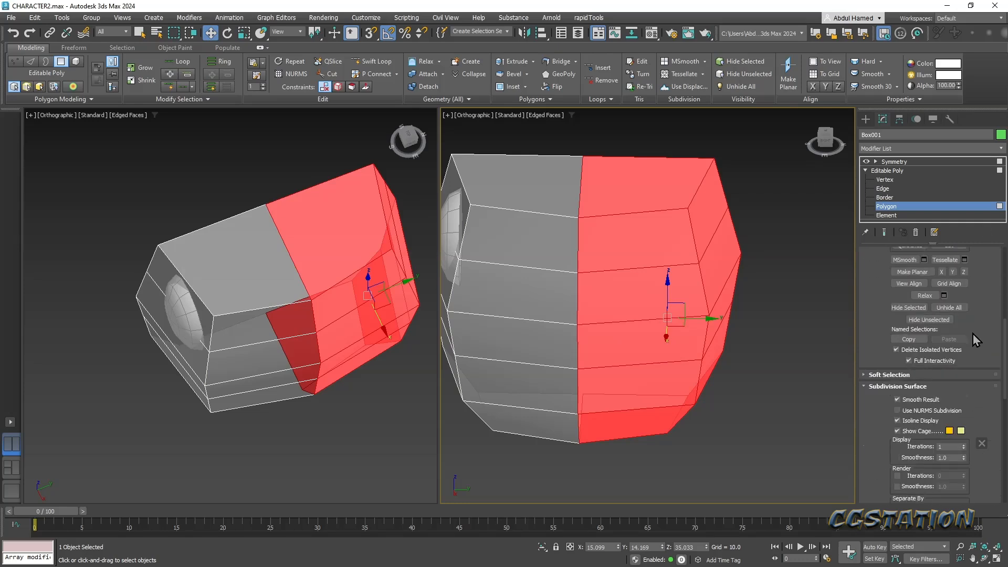
{"action": "left_click_drag", "start_coordinate": [972, 333], "coordinate": [941, 433]}
{"action": "scroll", "coordinate": [970, 378], "scroll_direction": "up", "scroll_amount": 3}
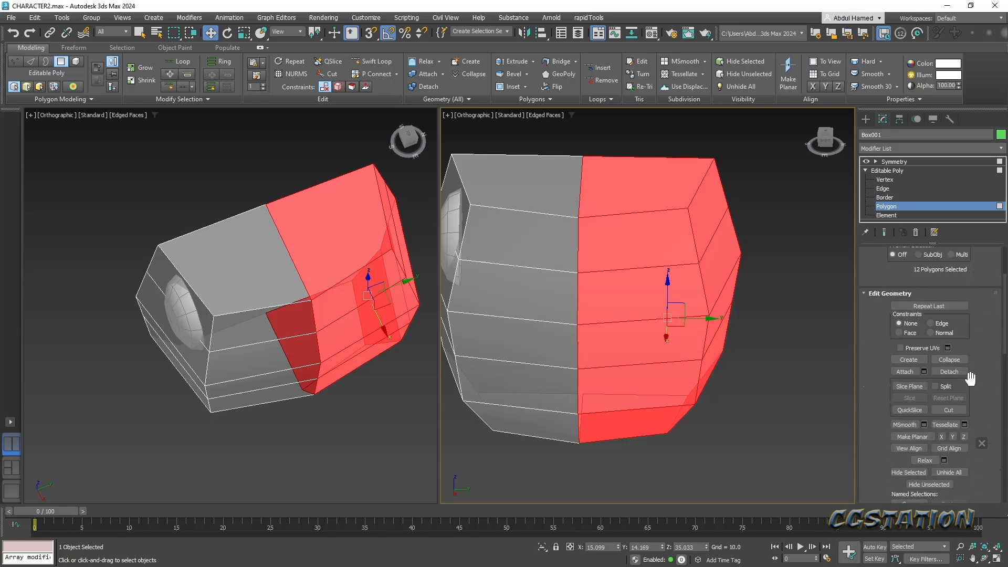
{"action": "left_click", "coordinate": [909, 472]}
- Inset the two upper front polygons around the eye as one group by 3.606
{"action": "middle_click_drag", "start_coordinate": [585, 338], "coordinate": [677, 351], "text": "alt"}
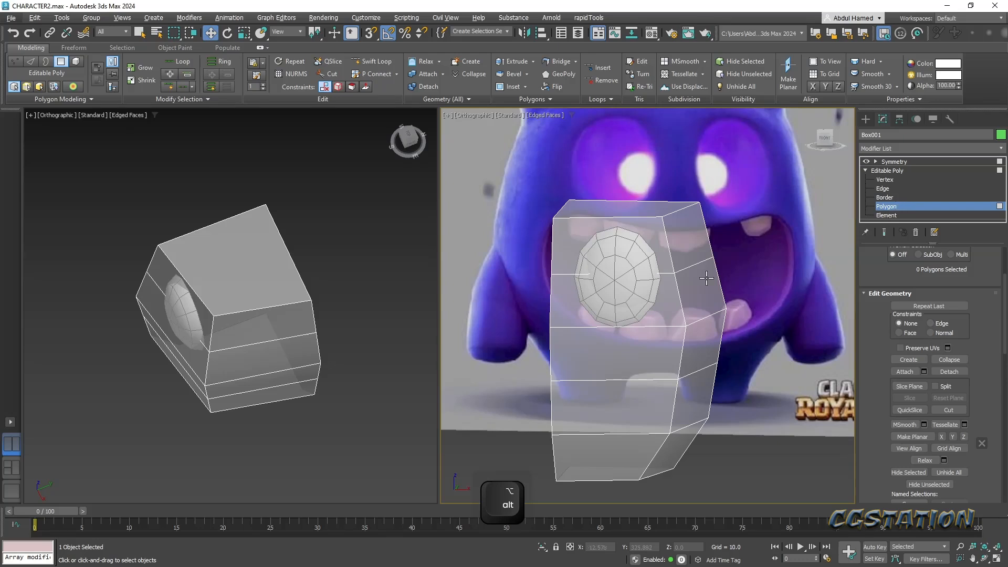
{"action": "left_click", "coordinate": [663, 319]}
{"action": "left_click", "coordinate": [655, 251], "text": "ctrl"}
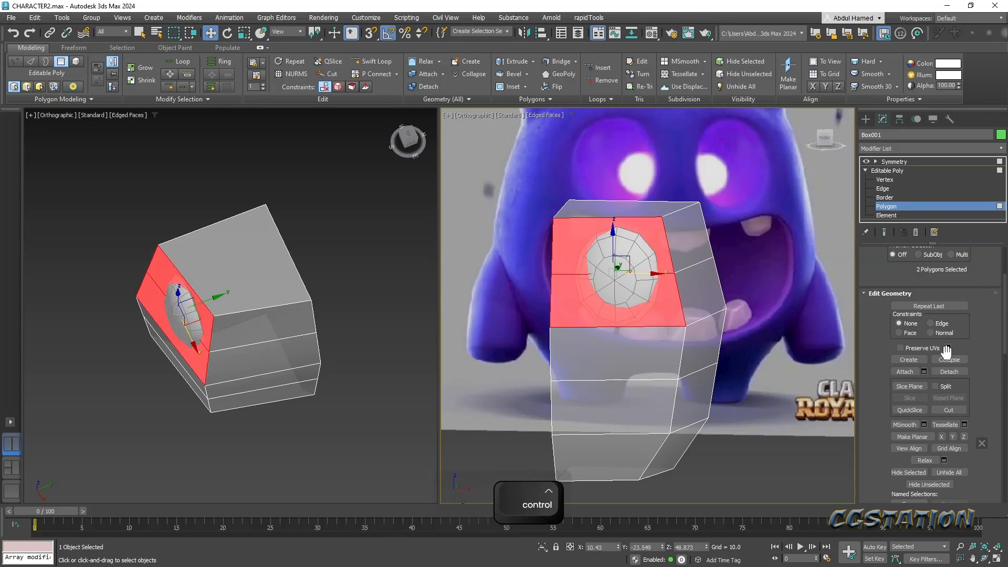
{"action": "scroll", "coordinate": [969, 349], "scroll_direction": "up", "scroll_amount": 3}
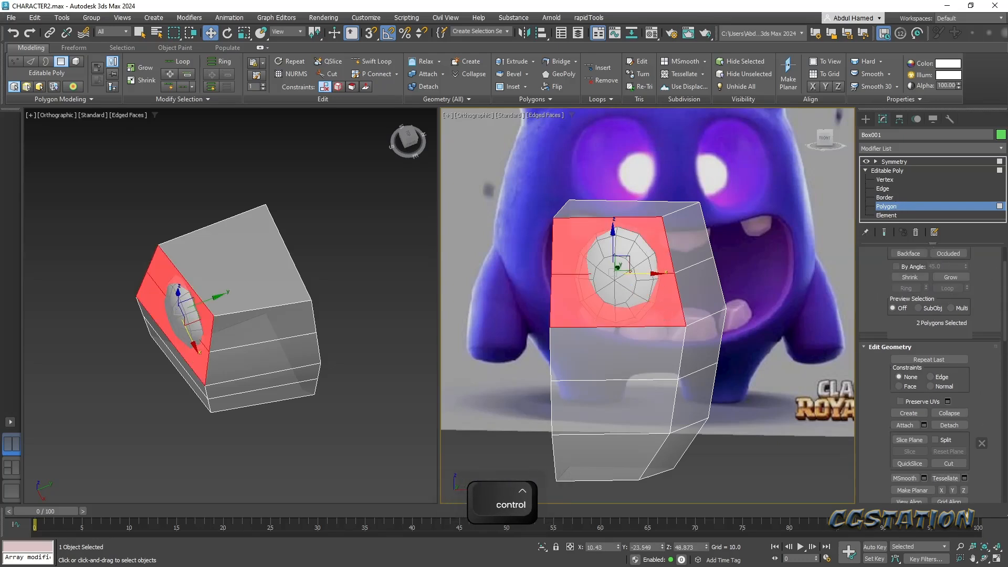
{"action": "scroll", "coordinate": [976, 332], "scroll_direction": "down", "scroll_amount": 3}
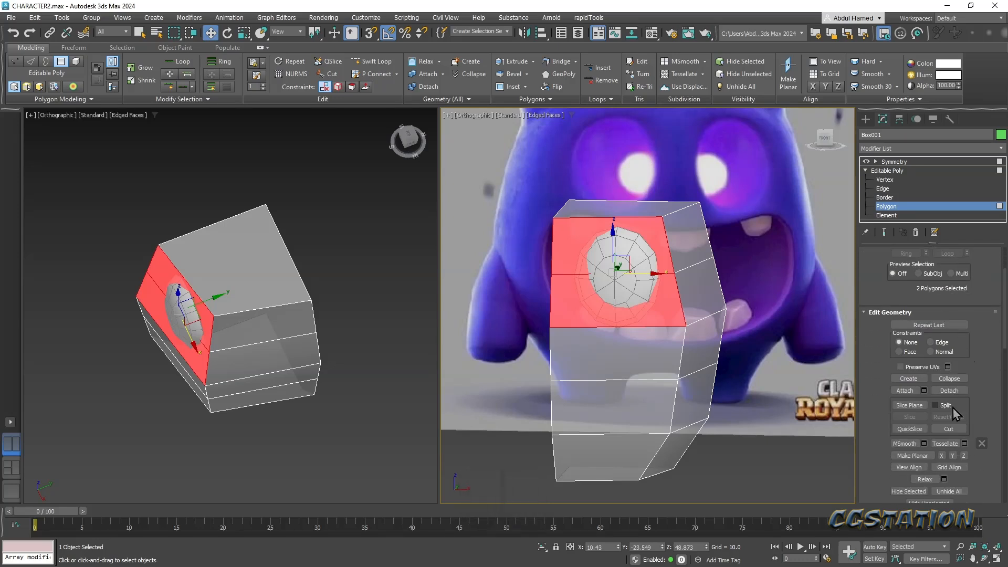
{"action": "mouse_move", "coordinate": [975, 419]}
{"action": "left_mouse_down"}
{"action": "mouse_move", "coordinate": [983, 219]}
{"action": "mouse_move", "coordinate": [960, 1]}
{"action": "left_mouse_up"}
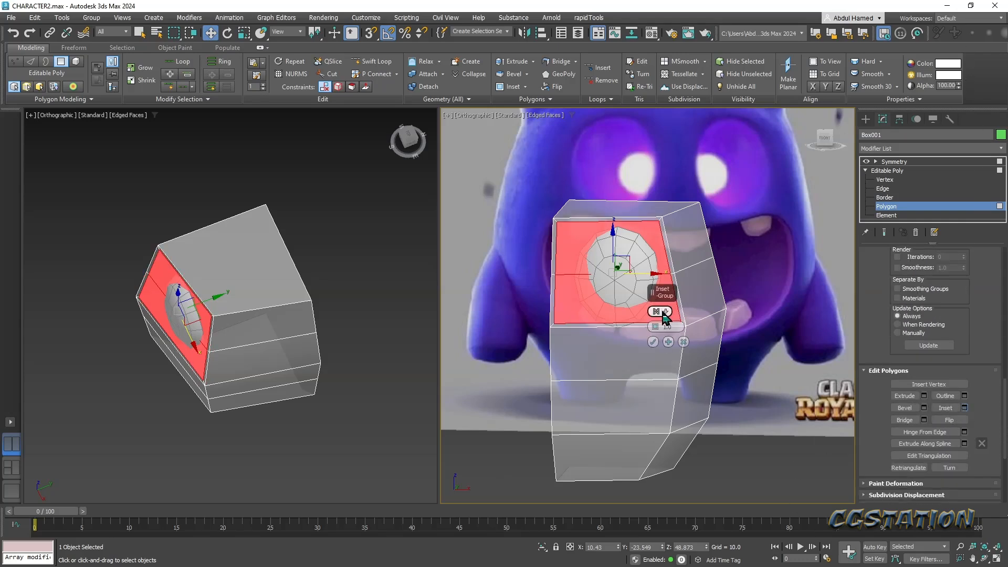
{"action": "left_click_drag", "start_coordinate": [655, 326], "coordinate": [640, 311]}
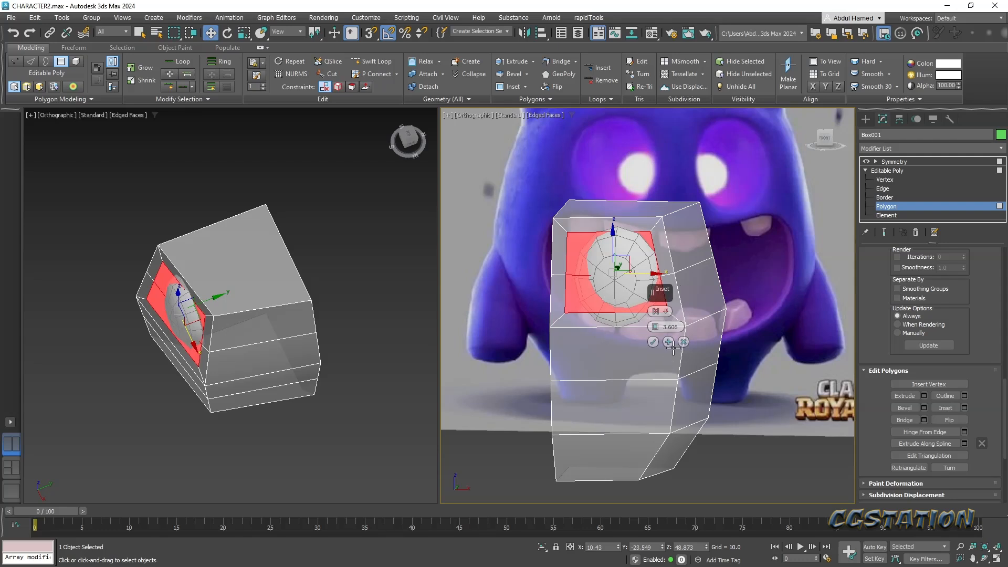
{"action": "left_click", "coordinate": [653, 342]}
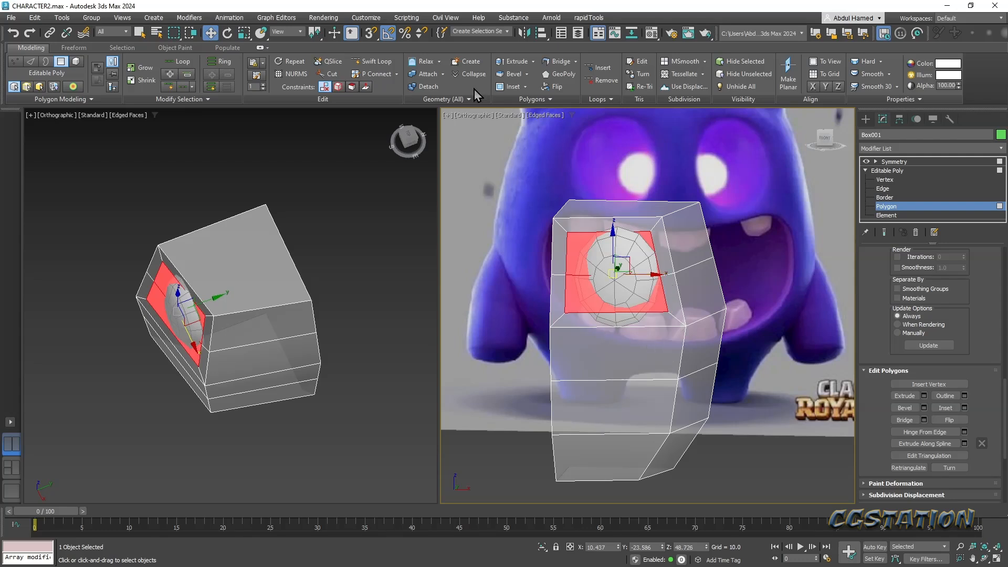
- Regularize the outline of the inset polygons around the eye with the rapidTools fastEdgeLoopRegularizer
{"action": "left_click", "coordinate": [592, 19]}
{"action": "mouse_move", "coordinate": [597, 87]}
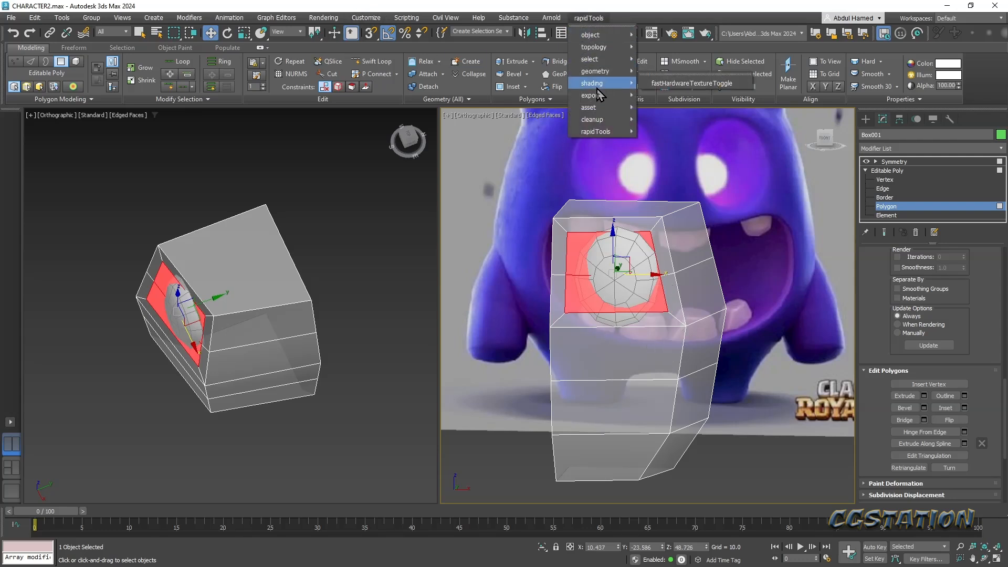
{"action": "mouse_move", "coordinate": [612, 70]}
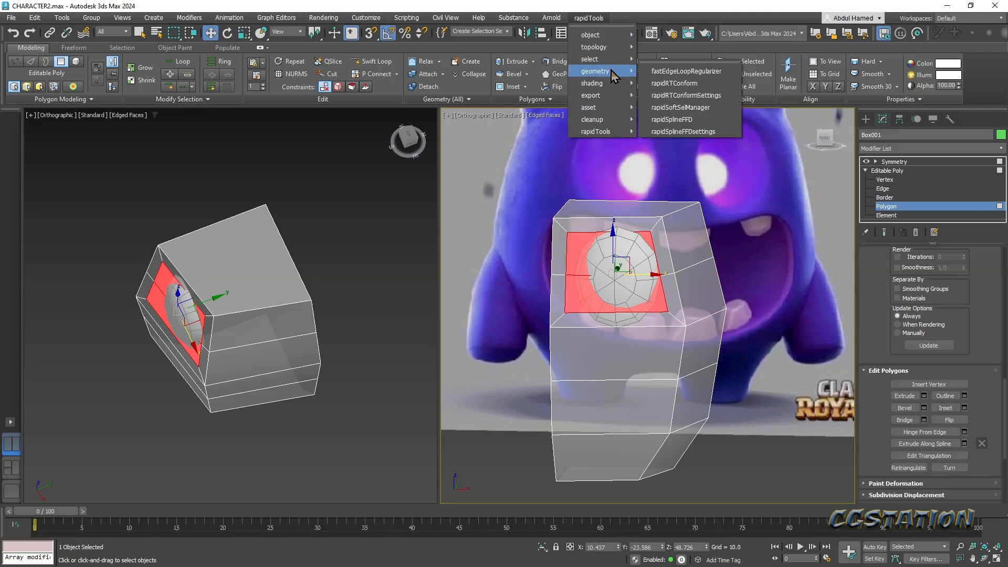
{"action": "left_click", "coordinate": [696, 74]}
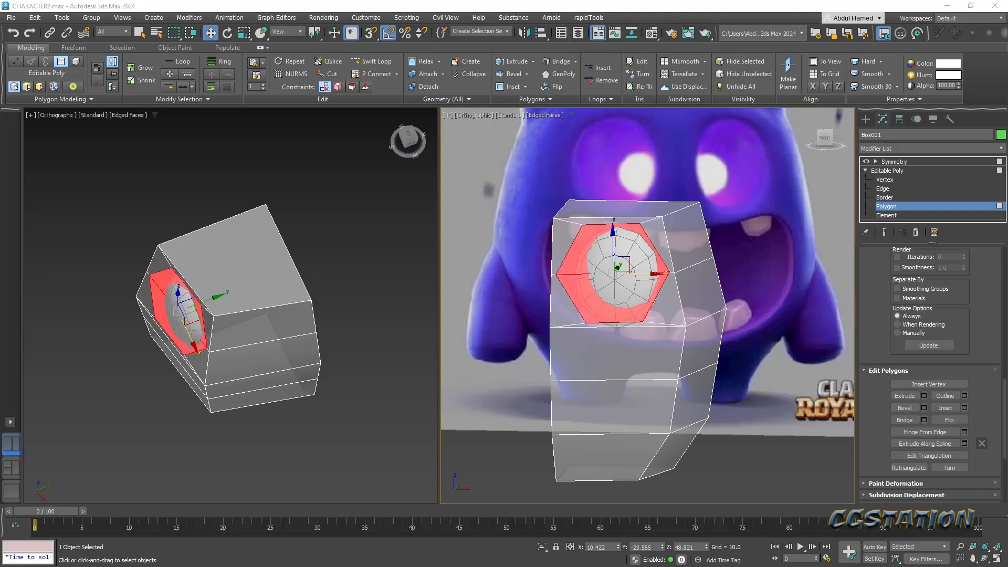
- Scale the hexagonal polygons around the eye down slightly and delete them to open an eye socket
{"action": "middle_click_drag", "start_coordinate": [661, 363], "coordinate": [606, 383], "text": "alt"}
{"action": "scroll", "coordinate": [613, 295], "scroll_direction": "up", "scroll_amount": 2}
{"action": "middle_click_drag", "start_coordinate": [625, 301], "coordinate": [623, 341]}
{"action": "key", "text": "r"}
{"action": "left_click_drag", "start_coordinate": [630, 296], "coordinate": [617, 303]}
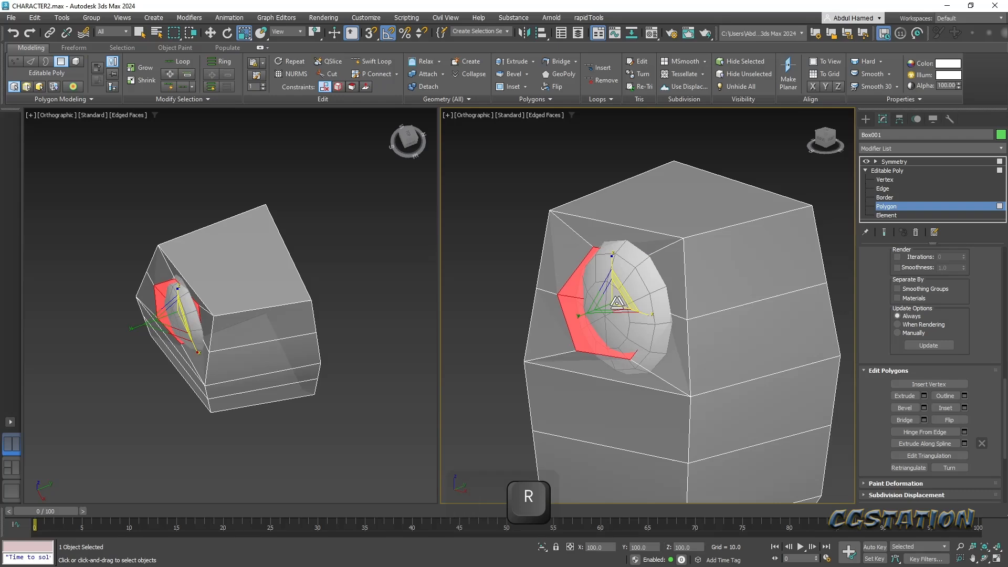
{"action": "key", "text": "Delete"}
{"action": "middle_click_drag", "start_coordinate": [615, 299], "coordinate": [595, 330], "text": "alt"}
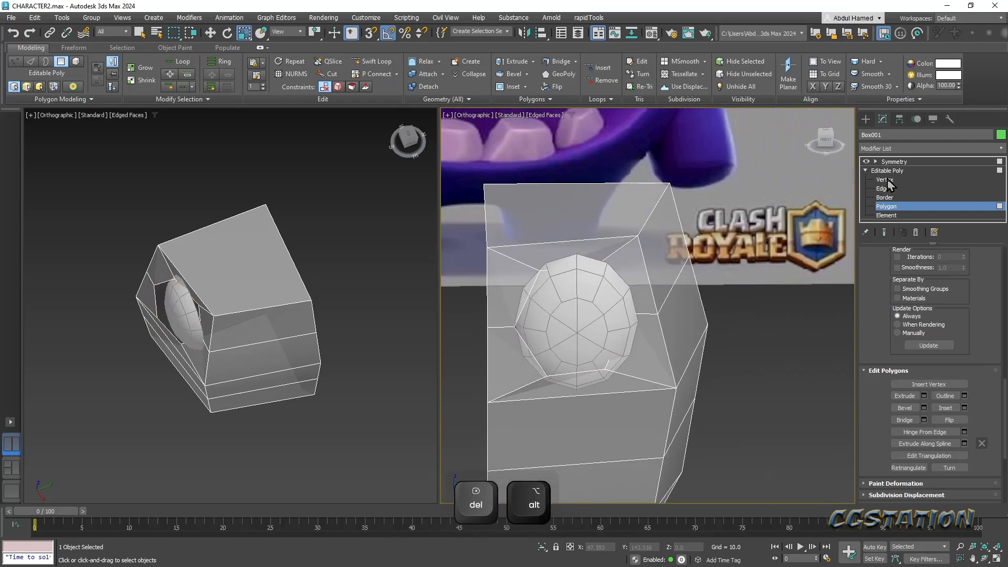
- At vertex level, turn off the body's see-through display and move the socket's upper outer rim vertex forward against the eye
{"action": "left_click", "coordinate": [886, 180]}
{"action": "left_click", "coordinate": [598, 264]}
{"action": "middle_click_drag", "start_coordinate": [628, 292], "coordinate": [621, 336], "text": "alt"}
{"action": "key", "text": "w"}
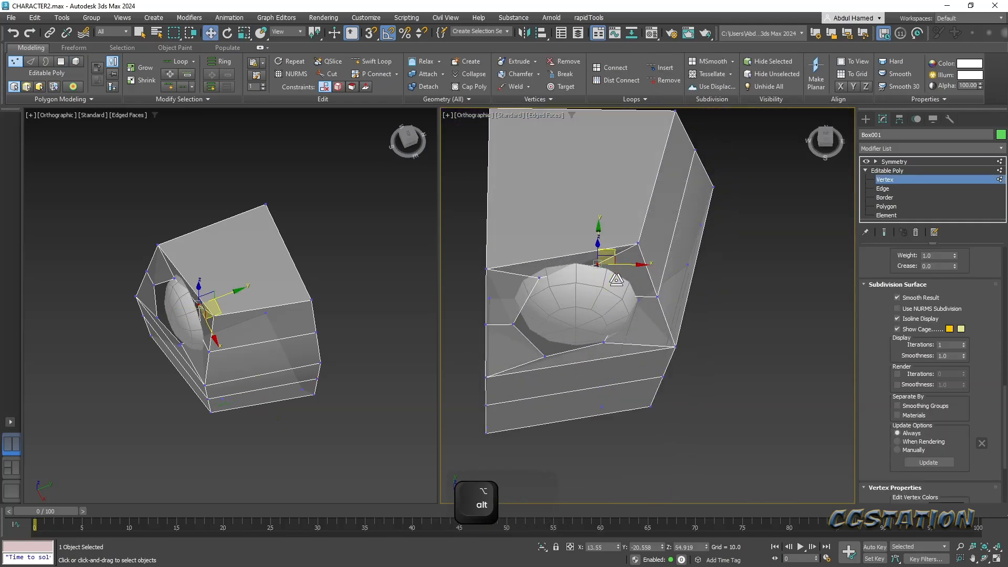
{"action": "key", "text": "w"}
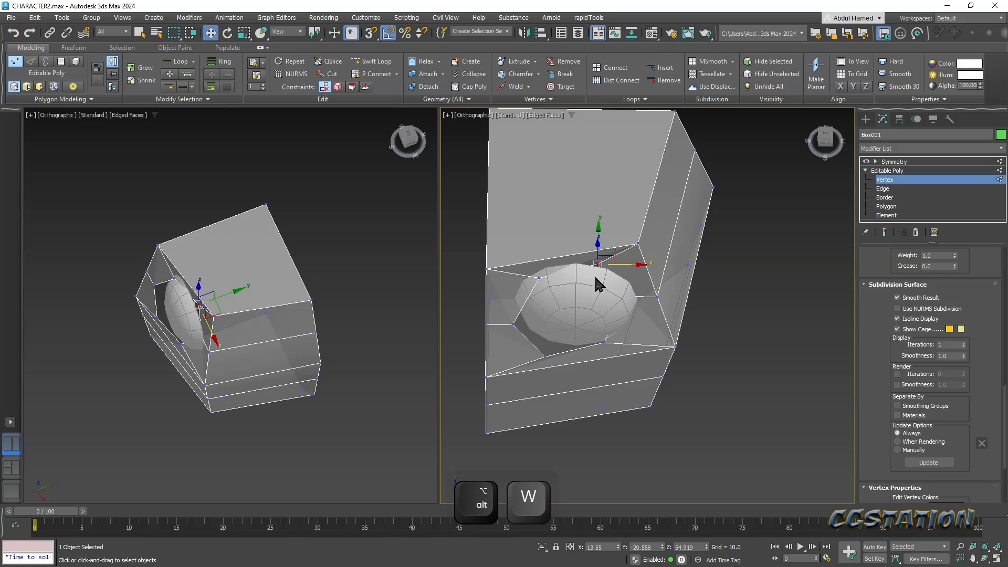
{"action": "key", "text": "alt+x"}
{"action": "mouse_move", "coordinate": [599, 288]}
{"action": "middle_mouse_down", "text": "alt"}
{"action": "mouse_move", "coordinate": [630, 304]}
{"action": "mouse_move", "coordinate": [607, 294]}
{"action": "mouse_move", "coordinate": [628, 328]}
{"action": "mouse_move", "coordinate": [625, 292]}
{"action": "middle_mouse_up", "text": "alt"}
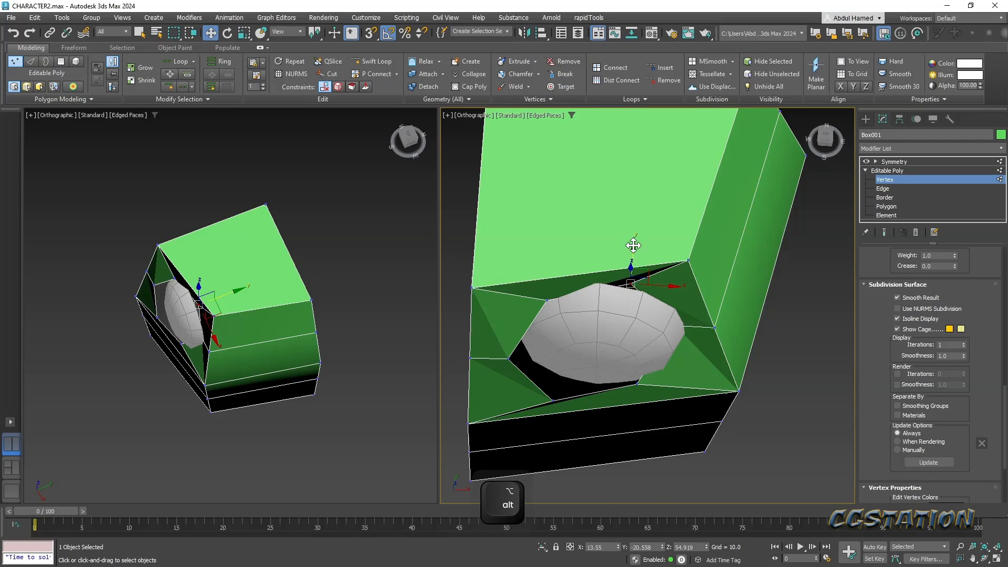
{"action": "left_click_drag", "start_coordinate": [636, 250], "coordinate": [637, 287]}
- Move the lower and side outer rim vertices of the eye socket closer to the eye's surface
{"action": "middle_click_drag", "start_coordinate": [663, 351], "coordinate": [631, 364], "text": "alt"}
{"action": "left_click_drag", "start_coordinate": [597, 398], "coordinate": [590, 394]}
{"action": "middle_click_drag", "start_coordinate": [590, 394], "coordinate": [752, 388], "text": "alt"}
{"action": "left_click", "coordinate": [694, 351]}
{"action": "middle_click_drag", "start_coordinate": [694, 351], "coordinate": [742, 370], "text": "alt"}
{"action": "left_click_drag", "start_coordinate": [728, 347], "coordinate": [688, 353]}
- Fit the inner rim vertices of the eye socket, on the centre-line side, closer to the eye's surface
{"action": "middle_click_drag", "start_coordinate": [688, 353], "coordinate": [561, 449], "text": "alt"}
{"action": "left_click", "coordinate": [532, 410]}
{"action": "middle_click_drag", "start_coordinate": [531, 410], "coordinate": [573, 408], "text": "alt"}
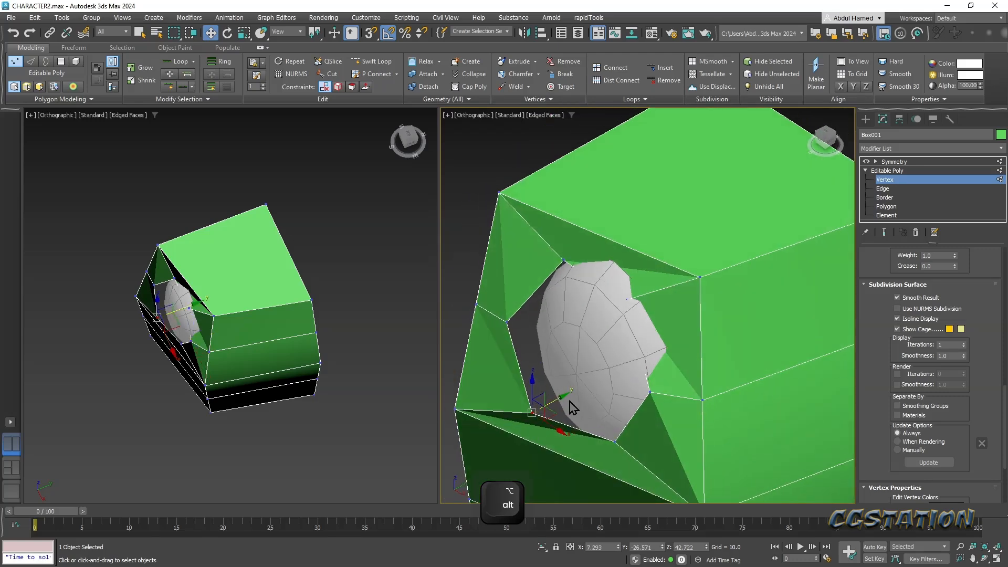
{"action": "left_click_drag", "start_coordinate": [561, 397], "coordinate": [587, 383]}
{"action": "middle_click_drag", "start_coordinate": [587, 383], "coordinate": [536, 314], "text": "alt"}
{"action": "left_click", "coordinate": [507, 316]}
{"action": "left_click_drag", "start_coordinate": [533, 308], "coordinate": [547, 295]}
{"action": "middle_click_drag", "start_coordinate": [547, 295], "coordinate": [600, 305], "text": "alt"}
{"action": "scroll", "coordinate": [584, 272], "scroll_direction": "up", "scroll_amount": 2}
{"action": "left_click", "coordinate": [565, 219]}
{"action": "middle_click_drag", "start_coordinate": [564, 224], "coordinate": [602, 273], "text": "alt"}
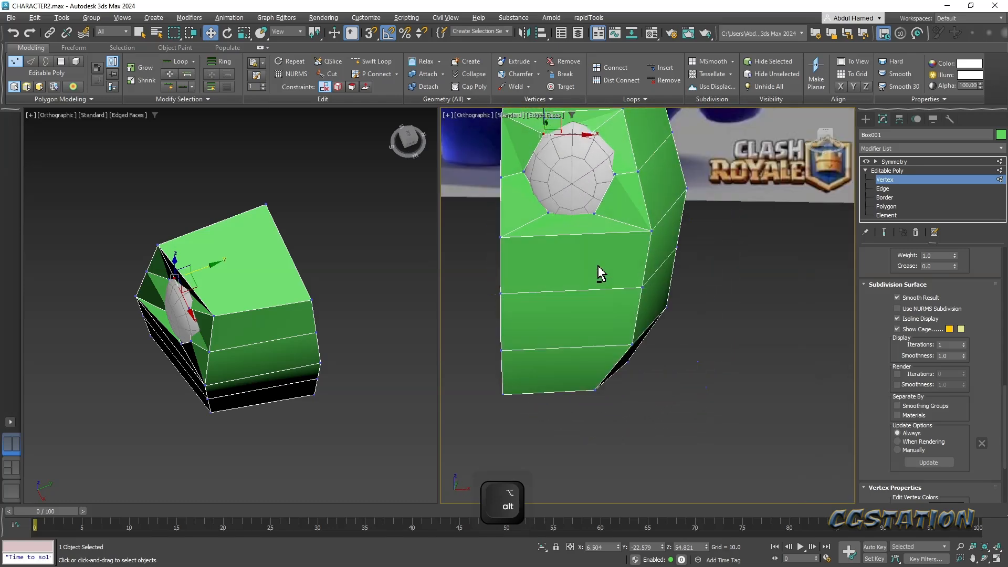
{"action": "middle_click_drag", "start_coordinate": [520, 152], "coordinate": [542, 231], "text": "alt"}
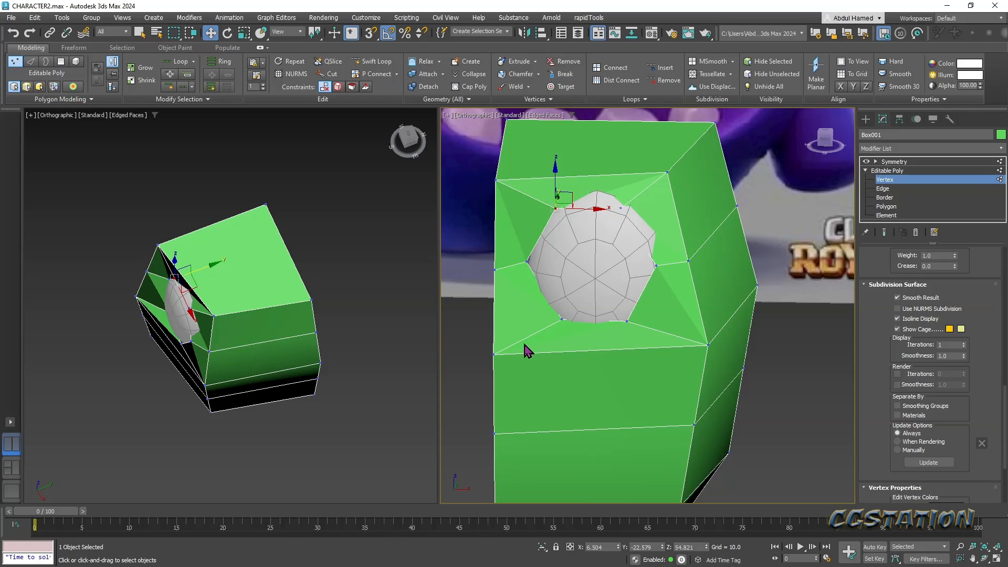
- In a see-through front view, lower the two bottom rim vertices of the eye socket to about Z 41.3
{"action": "middle_click_drag", "start_coordinate": [606, 346], "coordinate": [625, 318], "text": "alt"}
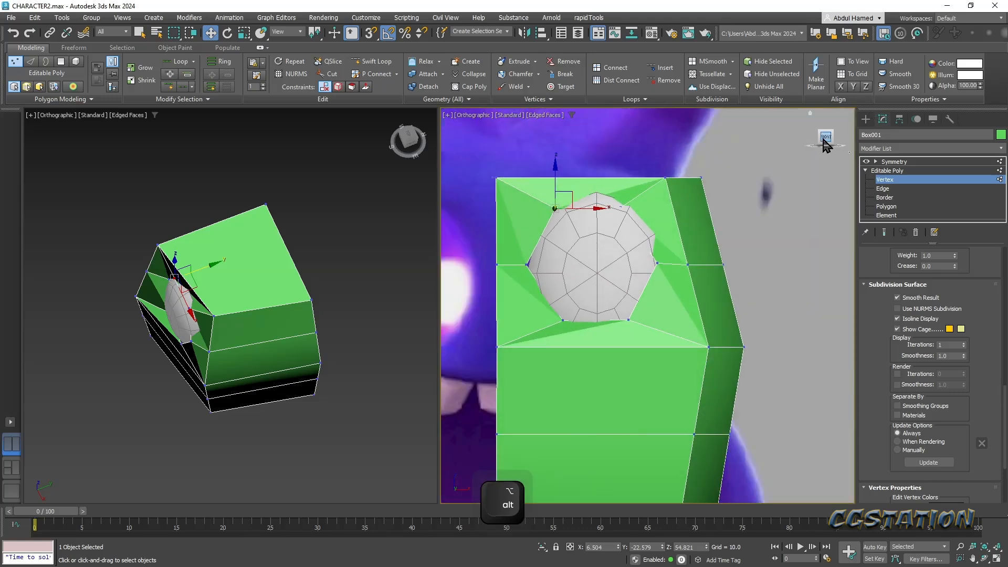
{"action": "key", "text": "alt+x"}
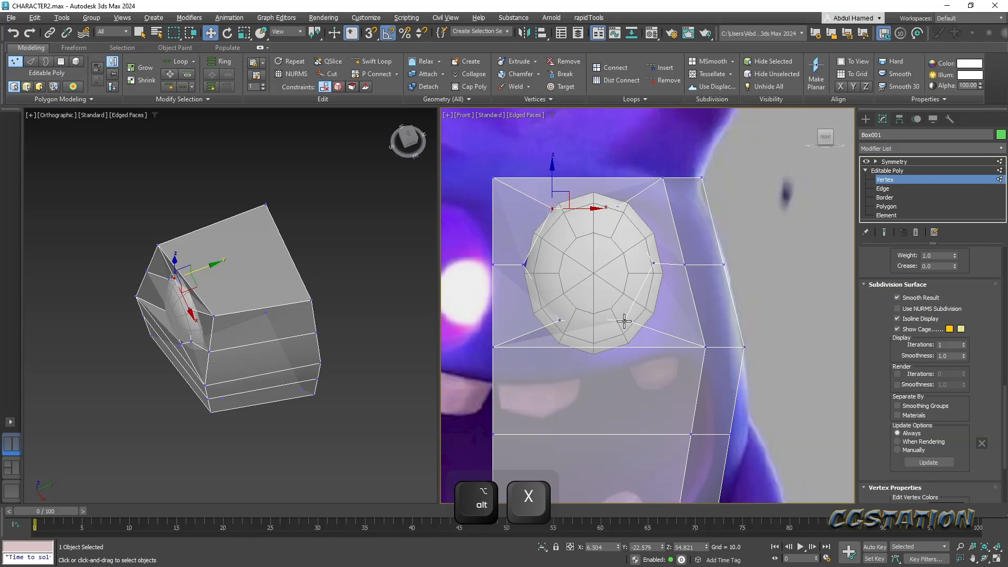
{"action": "left_click", "coordinate": [624, 321]}
{"action": "left_click", "coordinate": [559, 320], "text": "ctrl"}
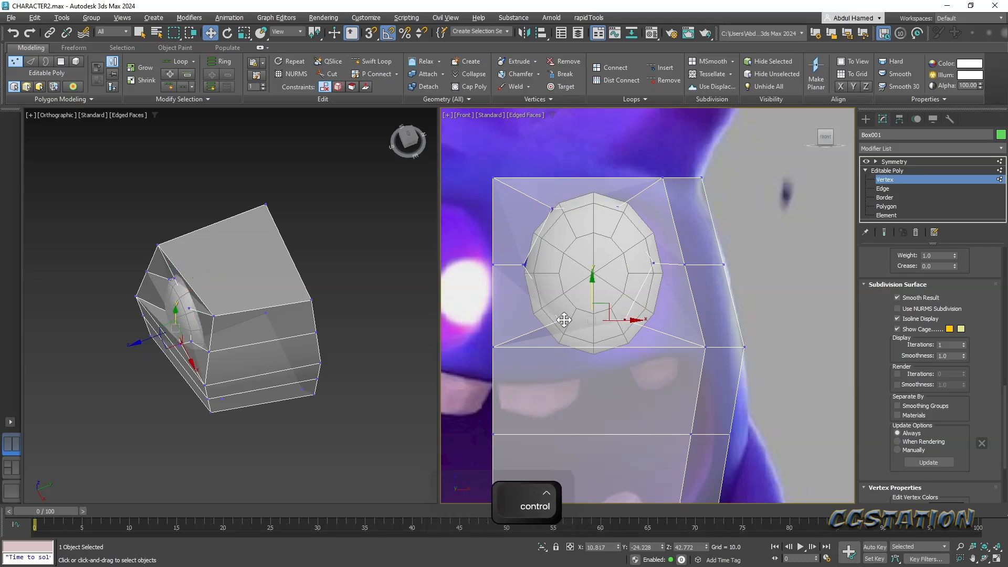
{"action": "left_click_drag", "start_coordinate": [592, 284], "coordinate": [601, 300]}
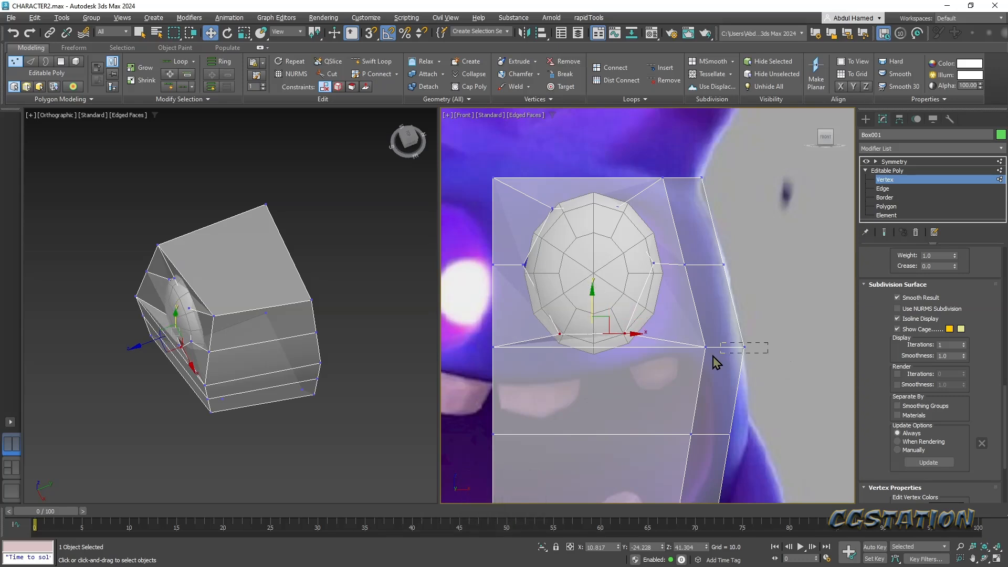
- Lower the body's horizontal vertex row beneath the eye to about Z 38.6 and raise its outer vertices slightly
{"action": "left_click_drag", "start_coordinate": [466, 364], "coordinate": [466, 364]}
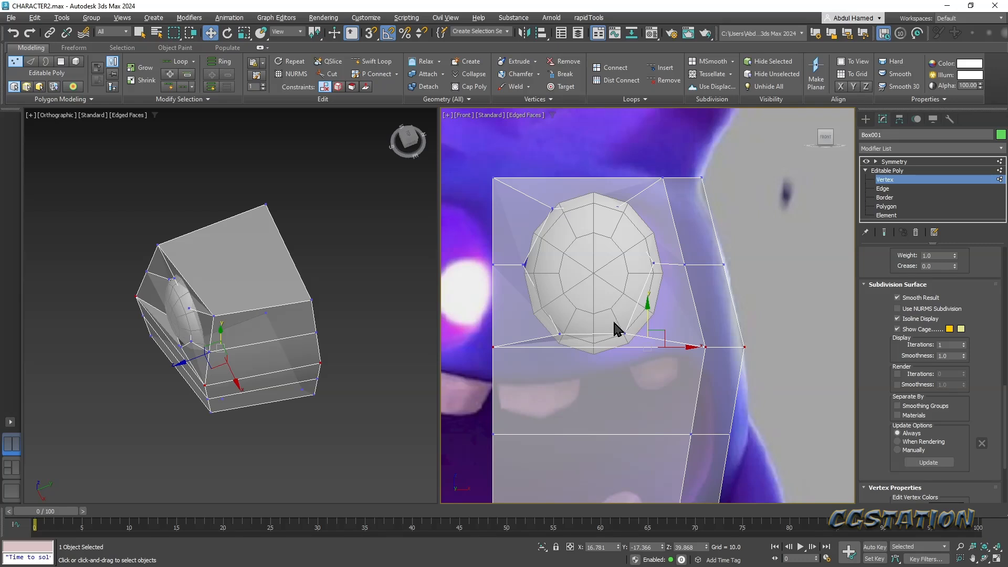
{"action": "left_click_drag", "start_coordinate": [646, 315], "coordinate": [650, 327]}
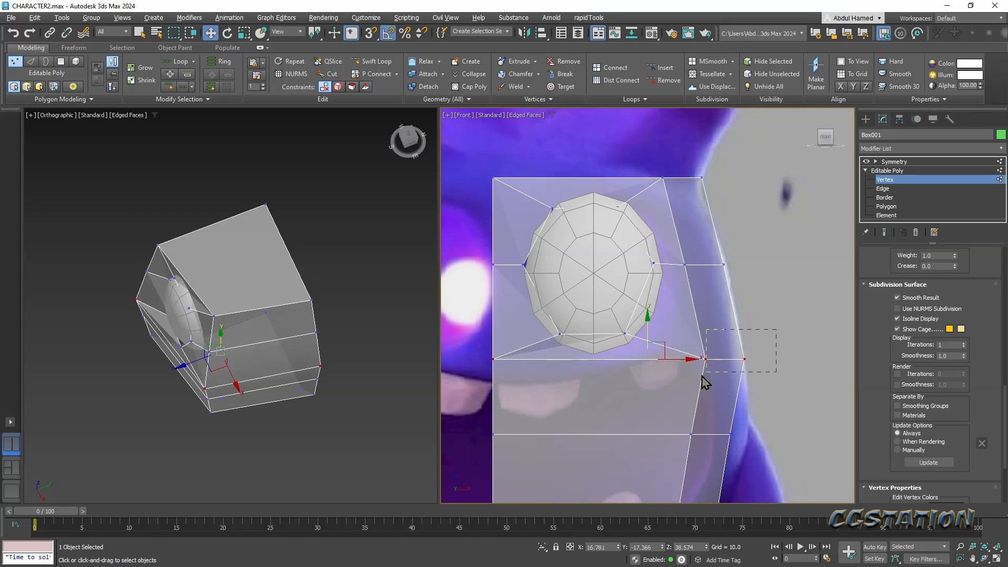
{"action": "left_click_drag", "start_coordinate": [676, 383], "coordinate": [676, 383]}
{"action": "left_click_drag", "start_coordinate": [726, 331], "coordinate": [728, 329]}
- Match the reference silhouette by moving the outer mouth-level vertices outward and the top outer corner vertex slightly inward
{"action": "middle_click_drag", "start_coordinate": [760, 405], "coordinate": [757, 319]}
{"action": "left_click_drag", "start_coordinate": [757, 321], "coordinate": [659, 374]}
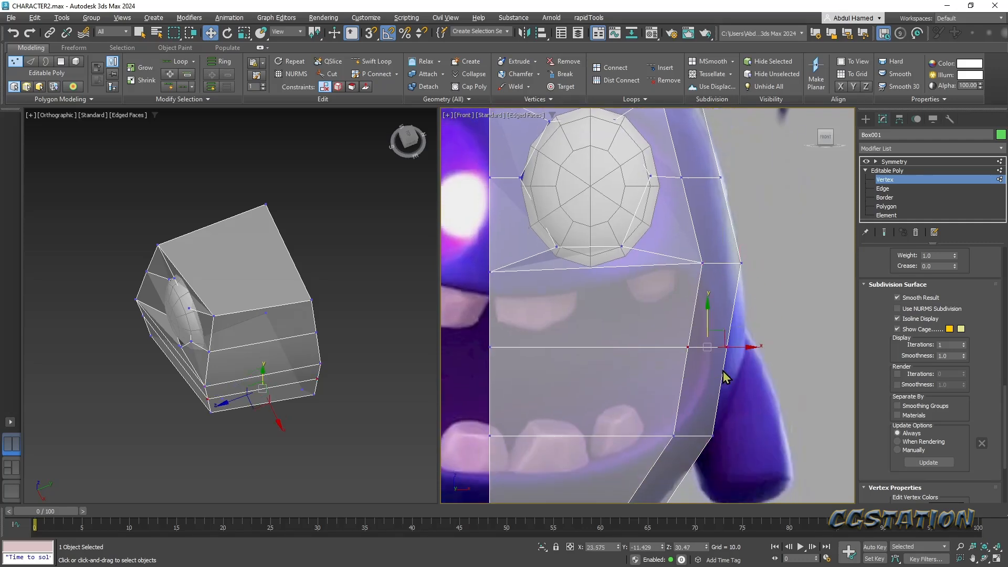
{"action": "left_click_drag", "start_coordinate": [748, 349], "coordinate": [766, 349]}
{"action": "middle_click_drag", "start_coordinate": [673, 316], "coordinate": [690, 449]}
{"action": "middle_click_drag", "start_coordinate": [686, 375], "coordinate": [707, 375]}
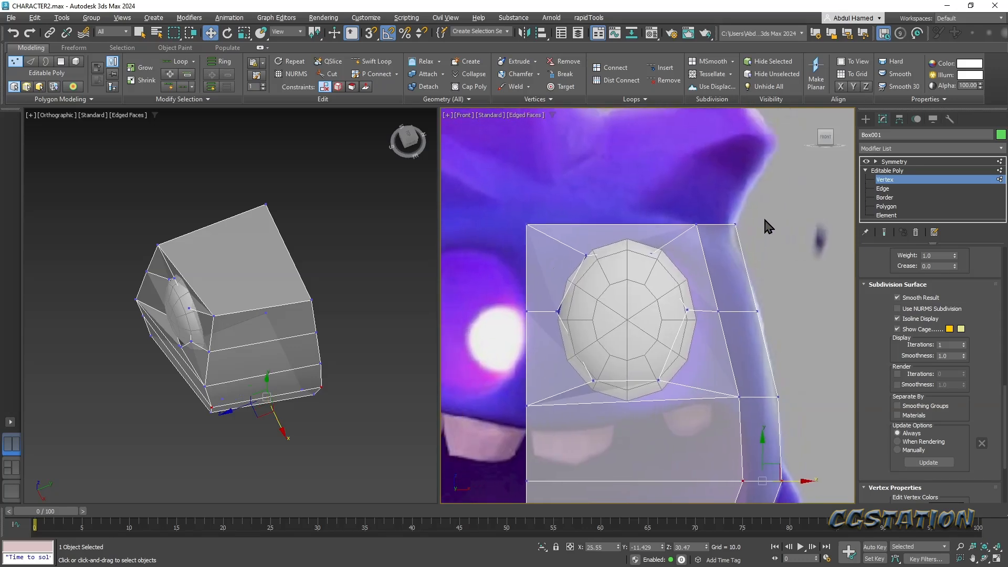
{"action": "left_click_drag", "start_coordinate": [708, 243], "coordinate": [708, 244]}
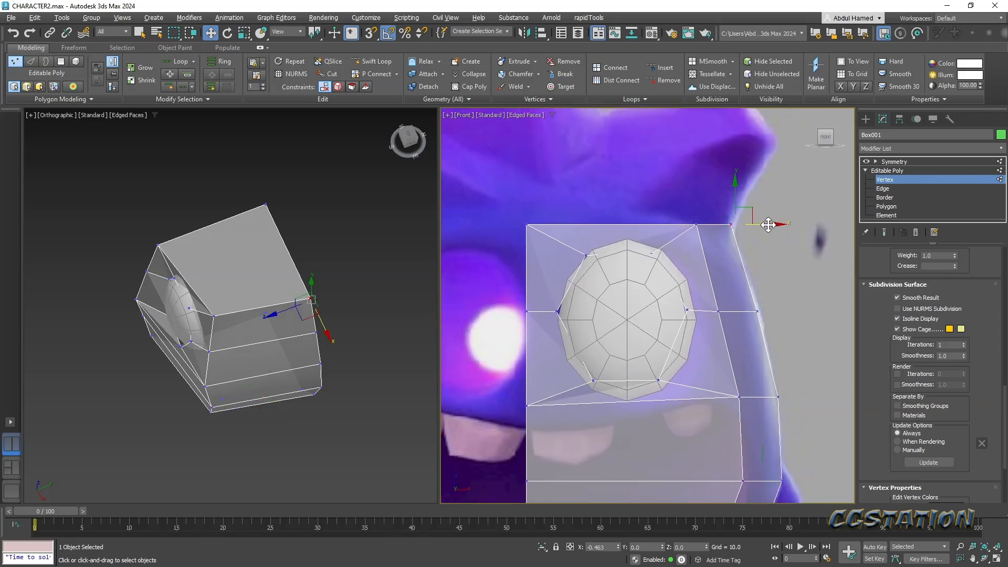
{"action": "middle_click_drag", "start_coordinate": [695, 323], "coordinate": [699, 220]}
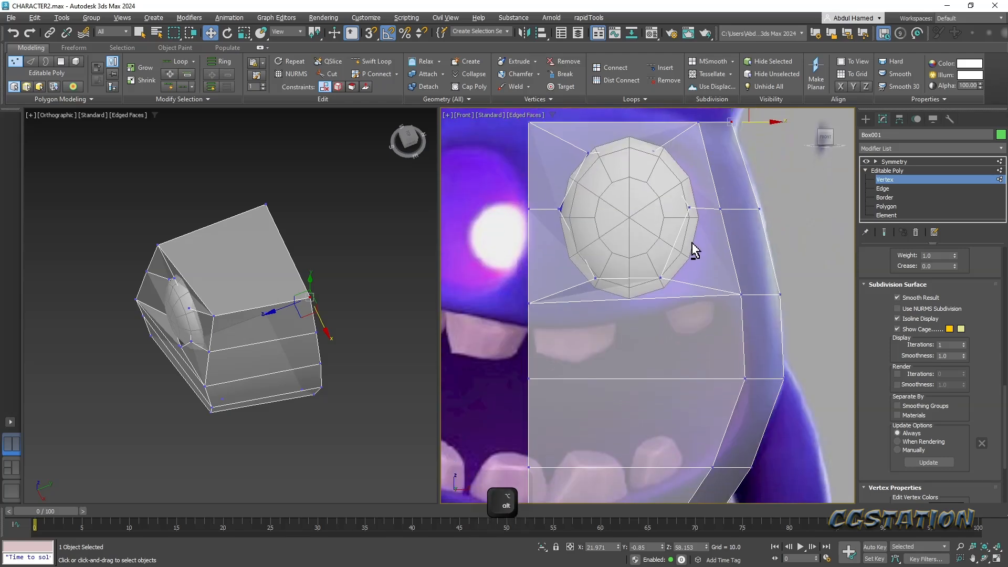
- Insert a vertical edge loop through the middle of the eye area with Swift Loop
{"action": "middle_click_drag", "start_coordinate": [659, 276], "coordinate": [637, 333], "text": "alt"}
{"action": "left_click", "coordinate": [371, 61]}
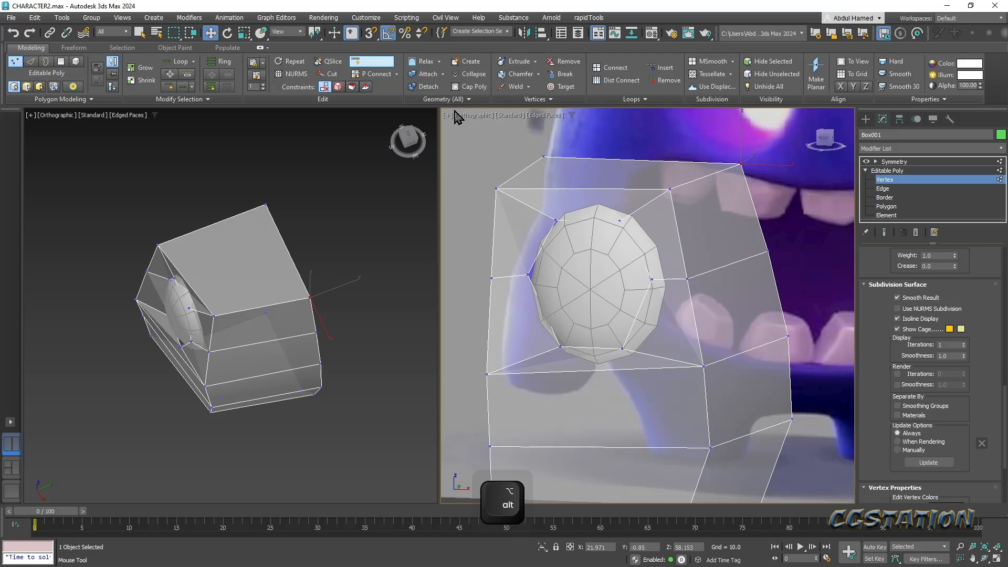
{"action": "left_click", "coordinate": [589, 186]}
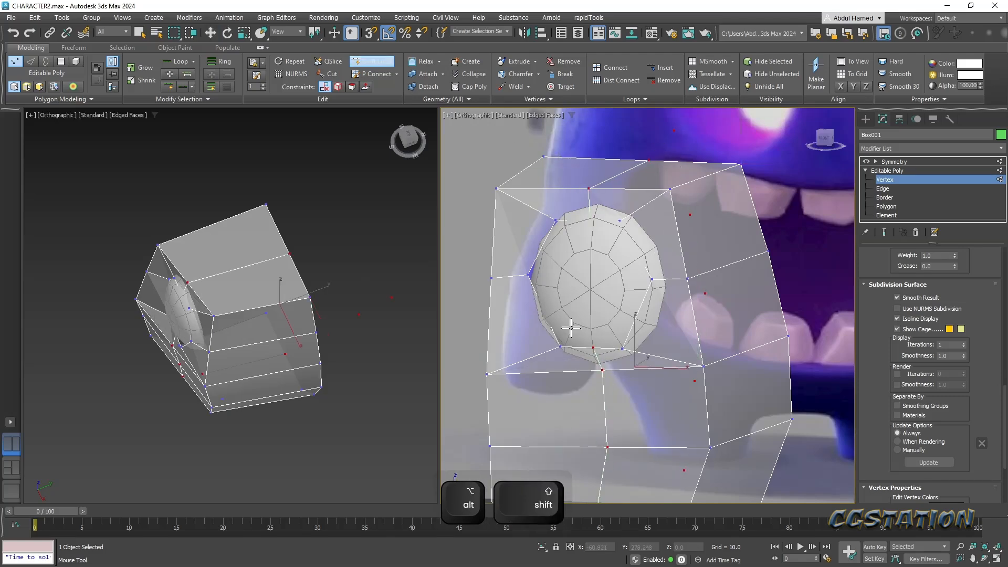
{"action": "mouse_move", "coordinate": [567, 374]}
{"action": "middle_mouse_down", "text": "alt"}
{"action": "mouse_move", "coordinate": [551, 372]}
{"action": "mouse_move", "coordinate": [572, 376]}
{"action": "middle_mouse_up", "text": "alt"}
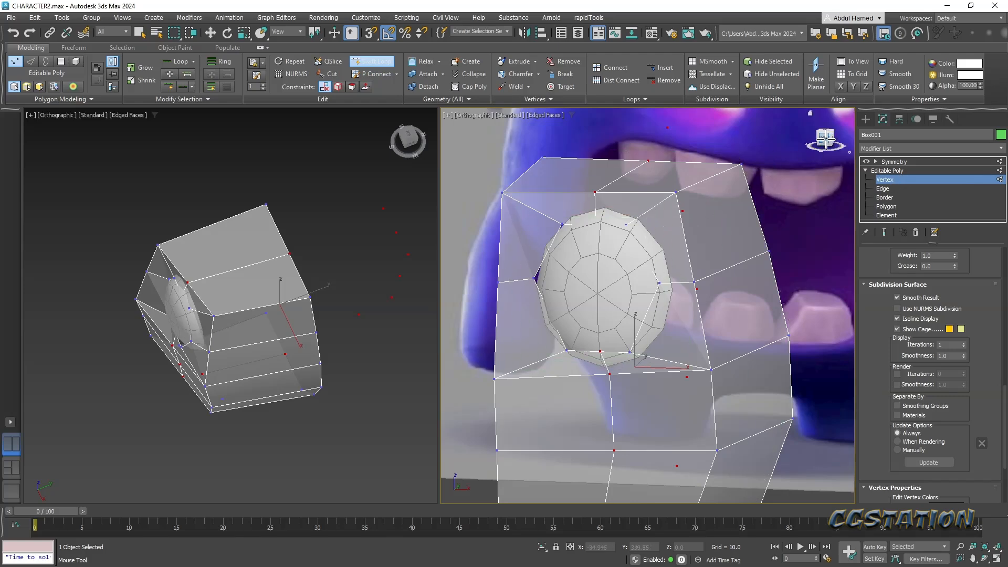
- Slice the body vertically beside its centre line, with the slice plane rotated 90° and placed at about X 2.2
{"action": "key", "text": "f"}
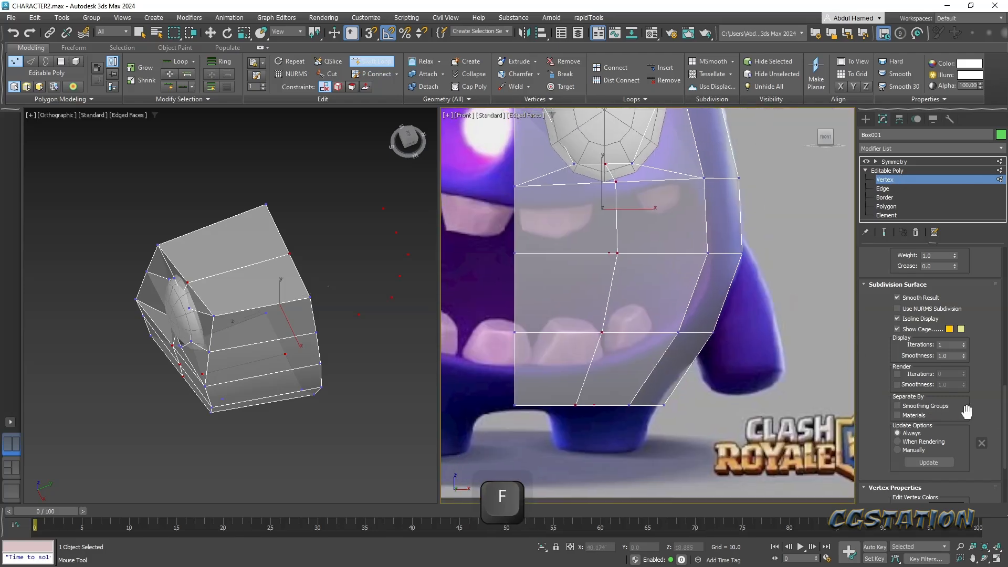
{"action": "scroll", "coordinate": [981, 420], "scroll_direction": "up", "scroll_amount": 5}
{"action": "scroll", "coordinate": [966, 398], "scroll_direction": "up", "scroll_amount": 4}
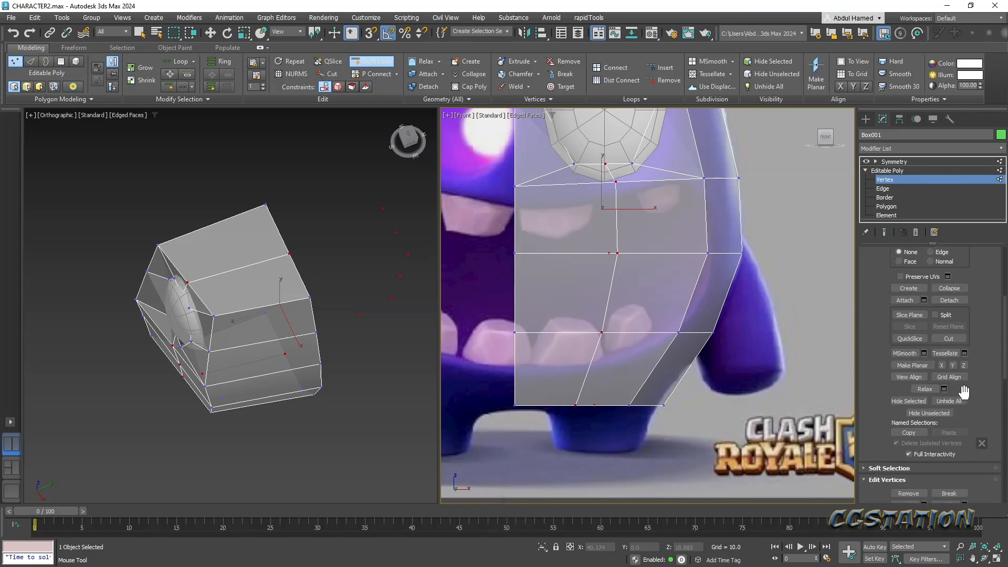
{"action": "scroll", "coordinate": [907, 349], "scroll_direction": "up", "scroll_amount": 1}
{"action": "left_click", "coordinate": [909, 331]}
{"action": "middle_click_drag", "start_coordinate": [635, 271], "coordinate": [631, 315]}
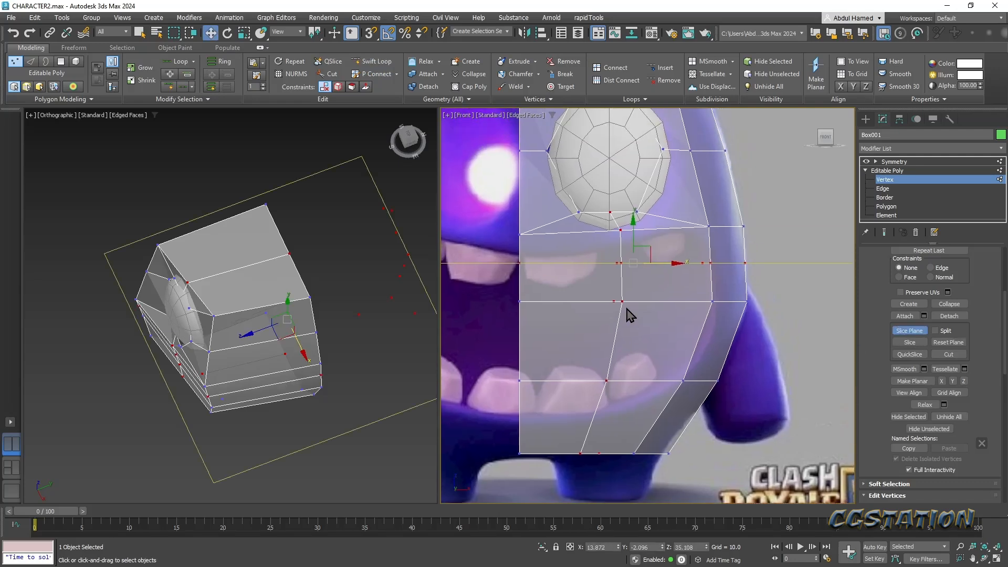
{"action": "scroll", "coordinate": [631, 315], "scroll_direction": "down", "scroll_amount": 2}
{"action": "key", "text": "e"}
{"action": "left_click_drag", "start_coordinate": [666, 254], "coordinate": [665, 314]}
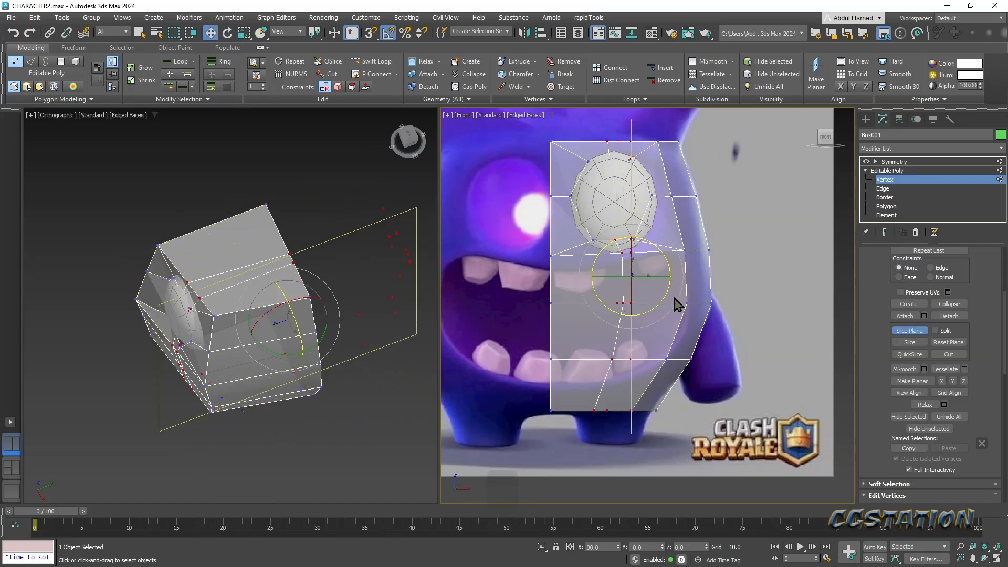
{"action": "key", "text": "w"}
{"action": "left_click_drag", "start_coordinate": [670, 274], "coordinate": [605, 278]}
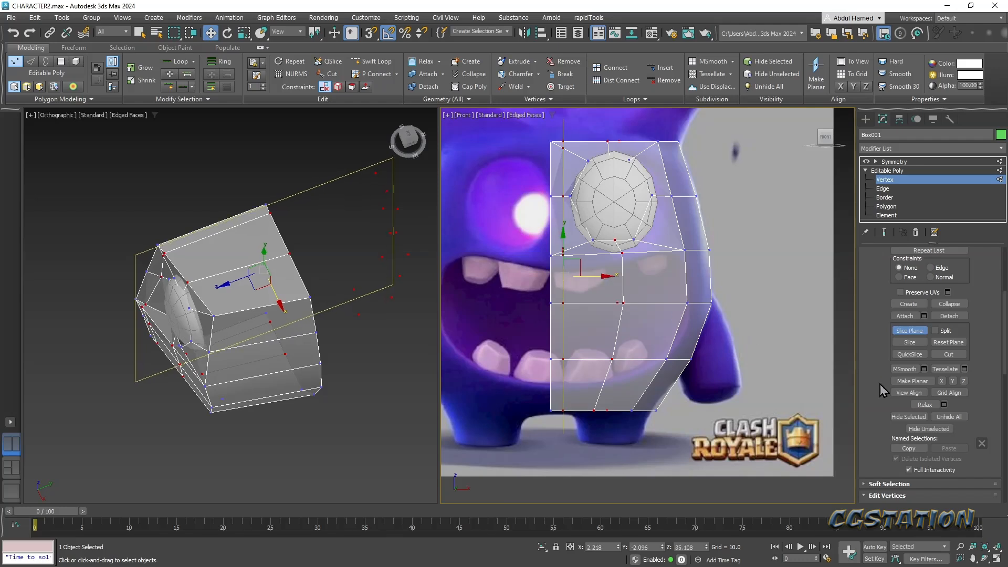
{"action": "left_click", "coordinate": [914, 345]}
{"action": "left_click", "coordinate": [907, 332]}
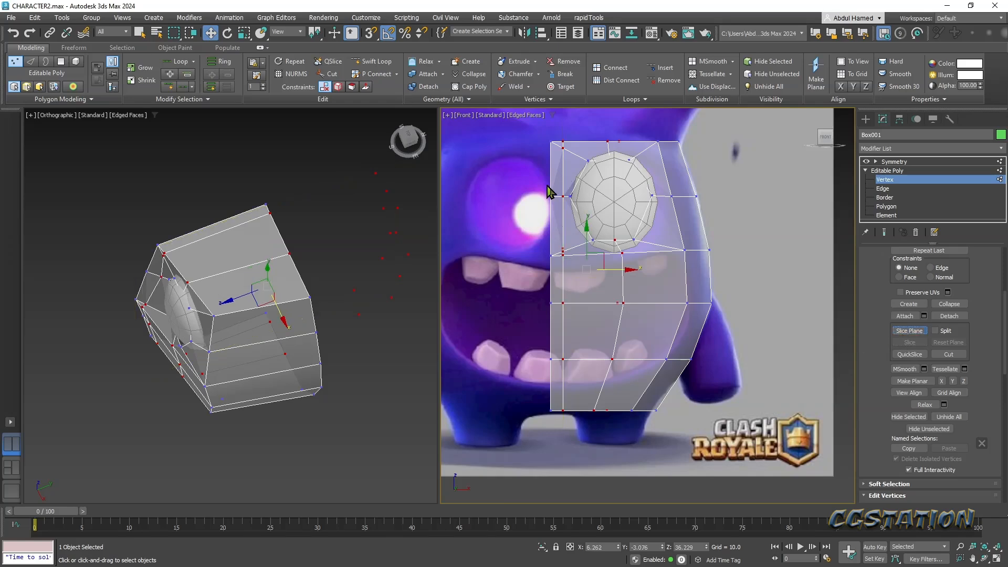
- Target Weld the extra slice vertex above the eye's inner corner onto the vertex on the body's upper front edge
{"action": "middle_click_drag", "start_coordinate": [585, 214], "coordinate": [537, 289], "text": "alt"}
{"action": "scroll", "coordinate": [538, 288], "scroll_direction": "up", "scroll_amount": 3}
{"action": "middle_click_drag", "start_coordinate": [595, 268], "coordinate": [545, 477]}
{"action": "scroll", "coordinate": [574, 279], "scroll_direction": "up", "scroll_amount": 3}
{"action": "scroll", "coordinate": [540, 209], "scroll_direction": "down", "scroll_amount": 5, "text": "alt"}
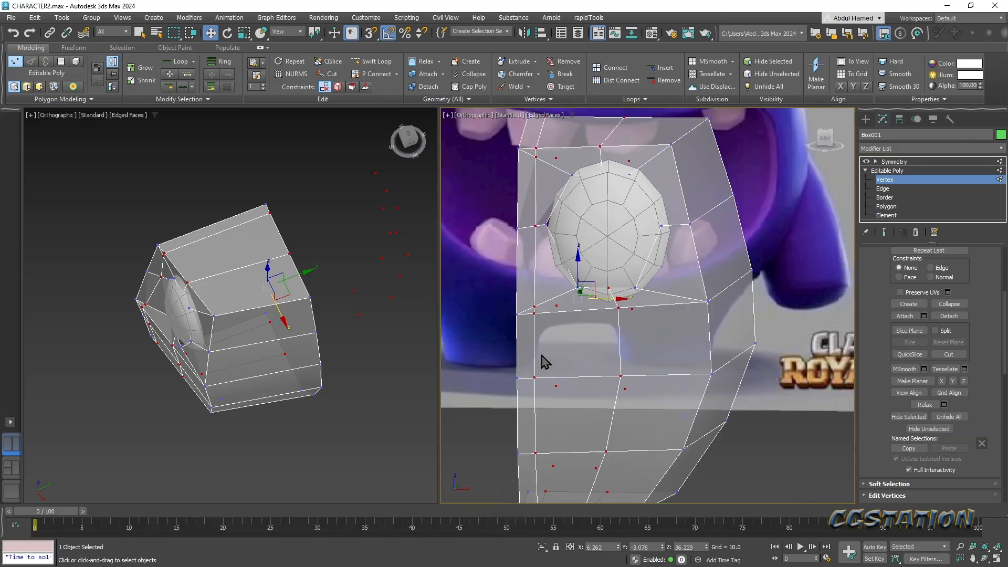
{"action": "middle_click_drag", "start_coordinate": [529, 213], "coordinate": [549, 267]}
{"action": "middle_click_drag", "start_coordinate": [616, 175], "coordinate": [640, 321]}
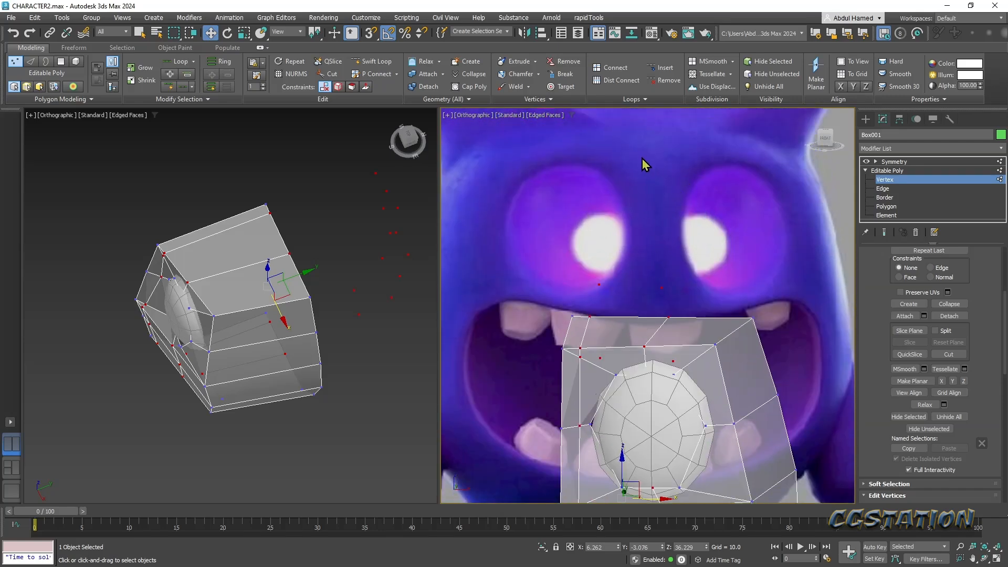
{"action": "scroll", "coordinate": [657, 209], "scroll_direction": "up", "scroll_amount": 4}
{"action": "middle_click_drag", "start_coordinate": [625, 254], "coordinate": [637, 338]}
{"action": "scroll", "coordinate": [614, 284], "scroll_direction": "up", "scroll_amount": 4}
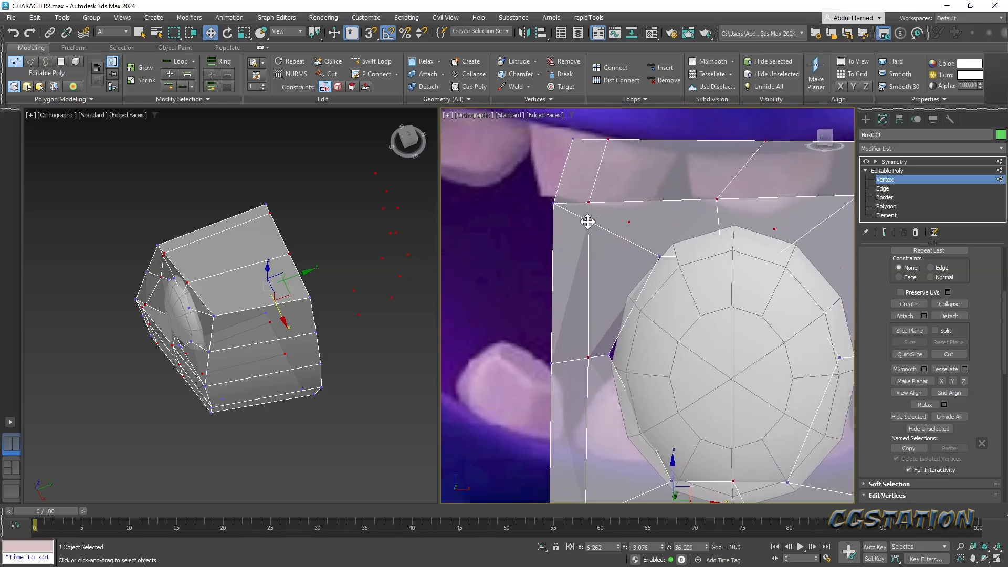
{"action": "scroll", "coordinate": [967, 346], "scroll_direction": "up", "scroll_amount": 3}
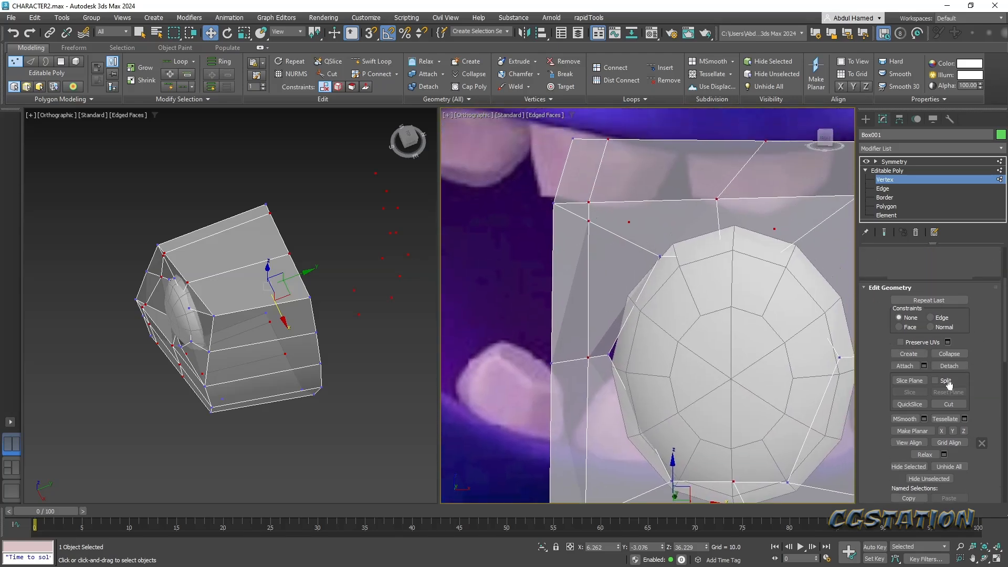
{"action": "scroll", "coordinate": [976, 333], "scroll_direction": "down", "scroll_amount": 7}
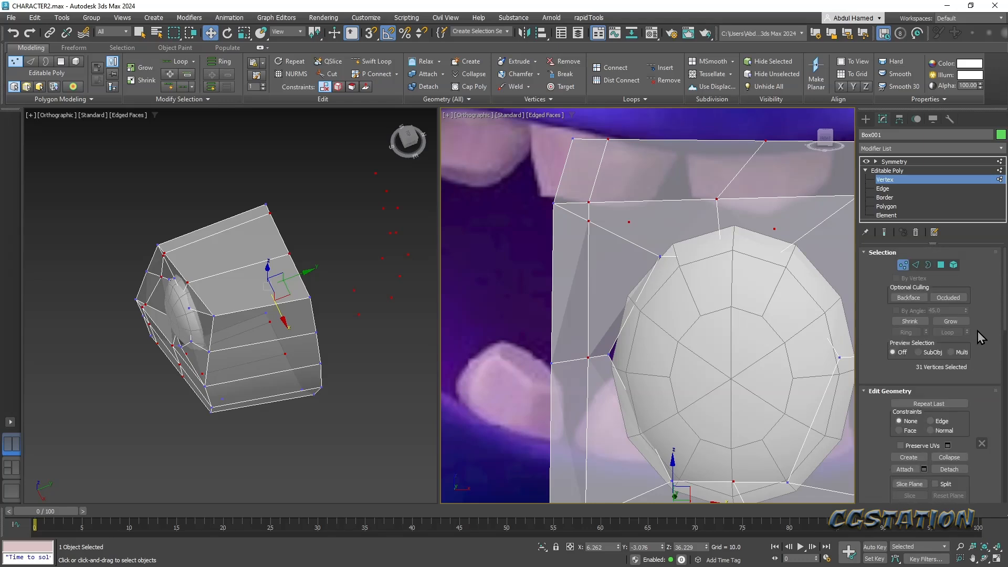
{"action": "scroll", "coordinate": [978, 338], "scroll_direction": "down", "scroll_amount": 3}
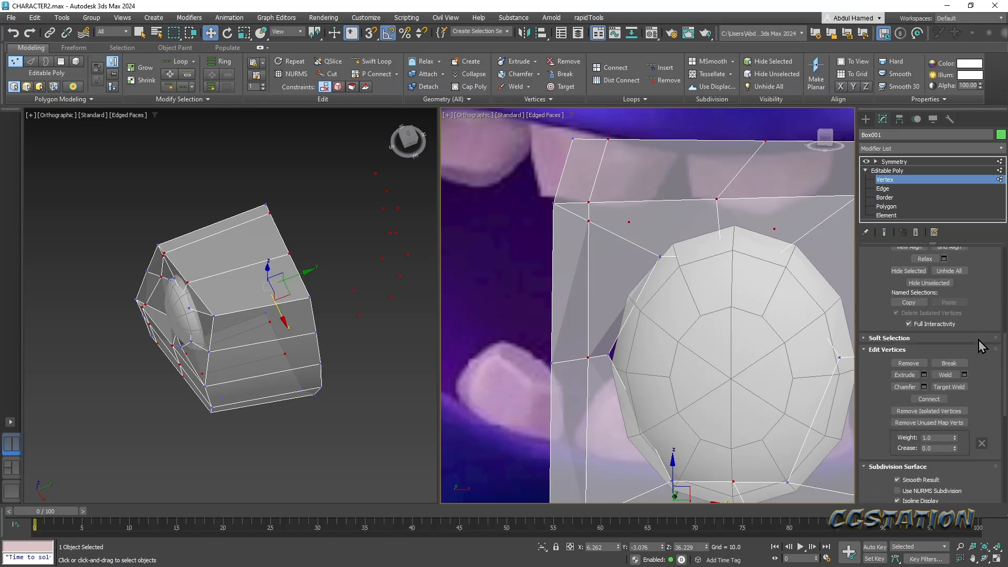
{"action": "left_click", "coordinate": [950, 388]}
{"action": "left_click", "coordinate": [588, 220]}
{"action": "left_click", "coordinate": [589, 203]}
- Target Weld the doubled slice vertices near the centre line below the eye
{"action": "middle_click_drag", "start_coordinate": [620, 342], "coordinate": [644, 112]}
{"action": "left_click", "coordinate": [612, 303]}
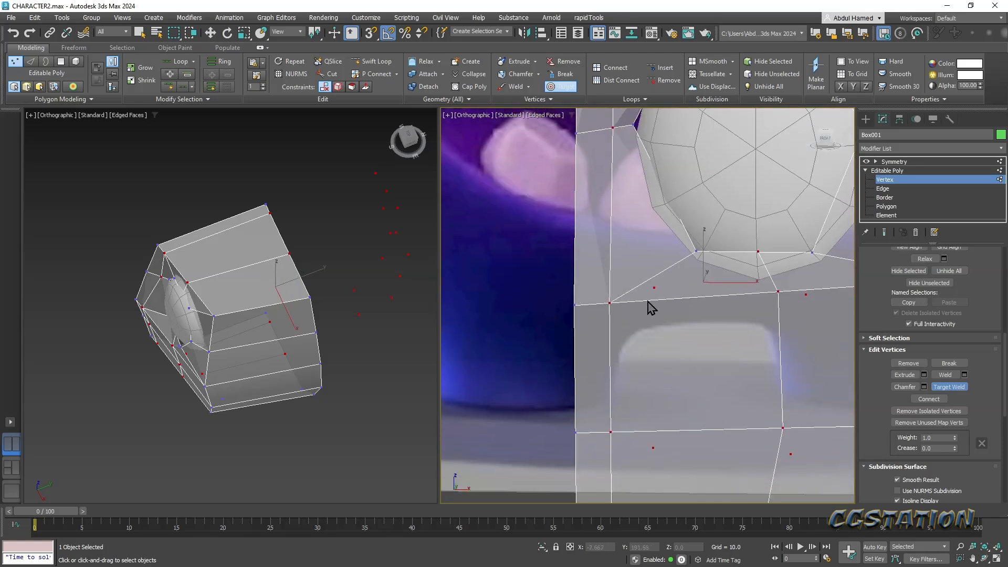
{"action": "middle_click_drag", "start_coordinate": [767, 293], "coordinate": [651, 329]}
{"action": "scroll", "coordinate": [651, 328], "scroll_direction": "down", "scroll_amount": 5}
{"action": "right_click", "coordinate": [655, 327]}
- Straighten the vertical loop beneath the eye by shifting its vertices slightly toward the body's centre line
{"action": "key", "text": "q"}
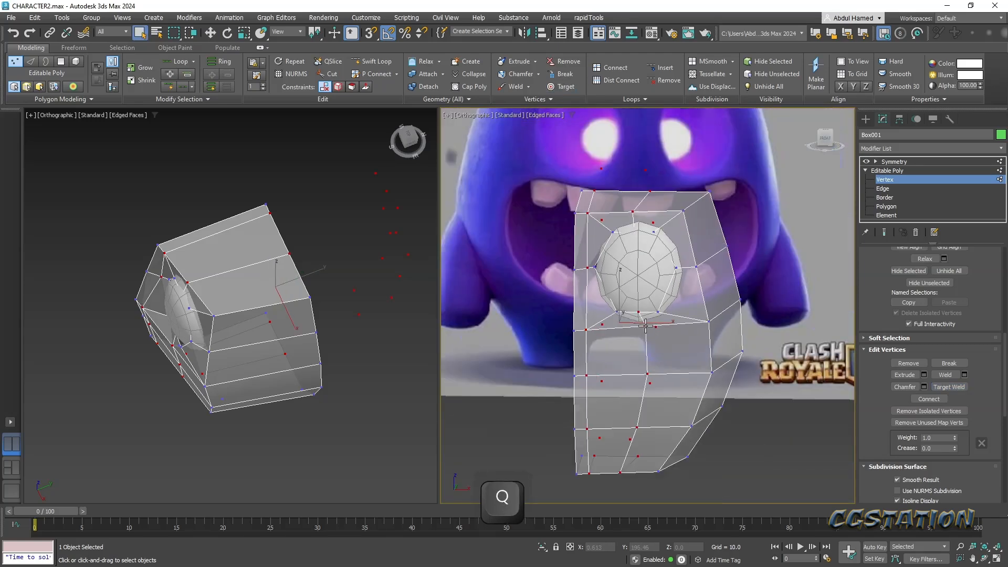
{"action": "left_click", "coordinate": [645, 373], "text": "ctrl"}
{"action": "key", "text": "w"}
{"action": "left_click_drag", "start_coordinate": [686, 350], "coordinate": [678, 351]}
{"action": "left_click", "coordinate": [639, 425]}
{"action": "left_click_drag", "start_coordinate": [665, 427], "coordinate": [662, 427]}
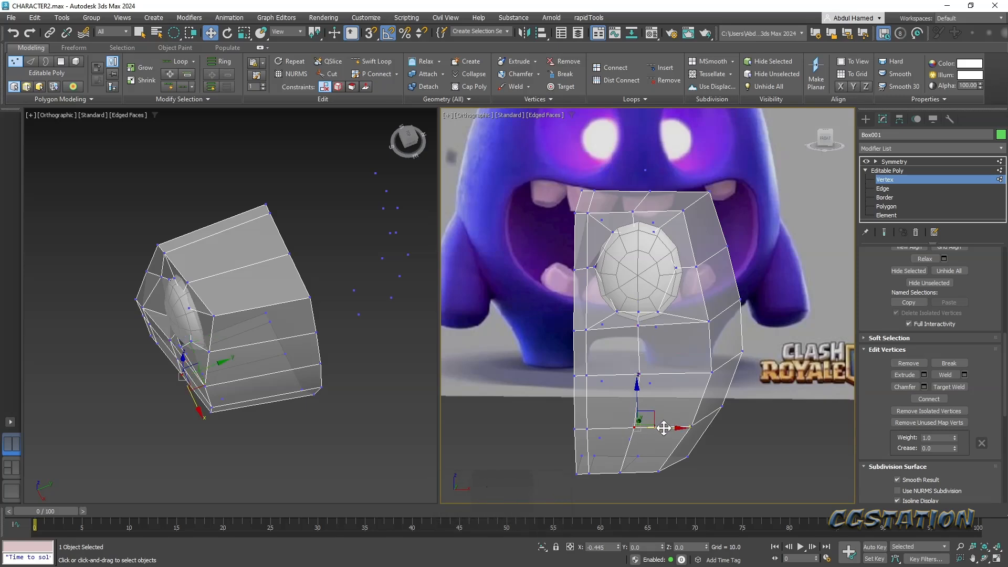
{"action": "middle_click_drag", "start_coordinate": [689, 345], "coordinate": [693, 375], "text": "alt"}
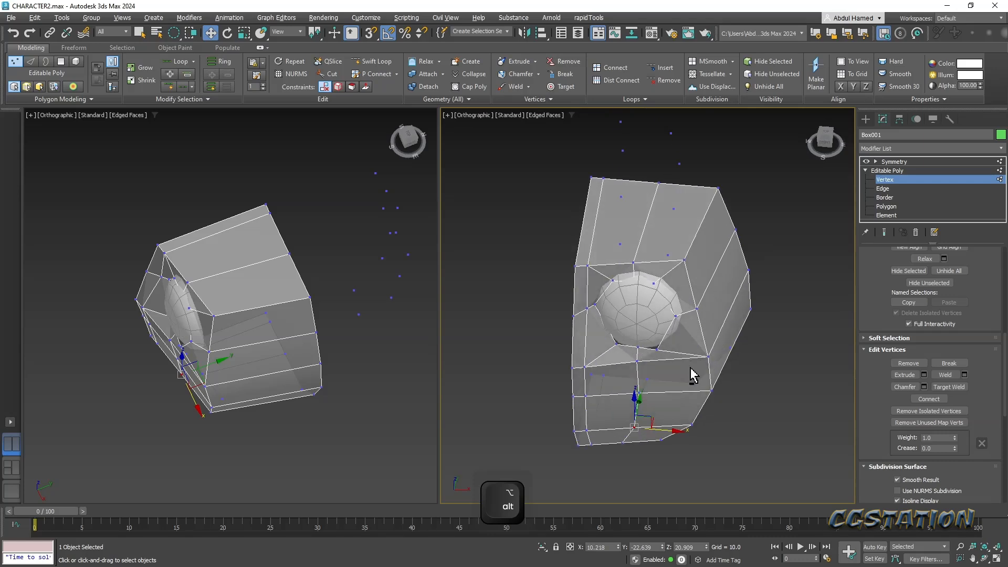
- Move the vertices of the vertical loop above and below the eye about 1.1 units forward along Y
{"action": "left_click", "coordinate": [636, 362]}
{"action": "left_click", "coordinate": [638, 393], "text": "ctrl"}
{"action": "left_click", "coordinate": [635, 426], "text": "ctrl"}
{"action": "left_click", "coordinate": [624, 444], "text": "ctrl"}
{"action": "left_click", "coordinate": [635, 264], "text": "ctrl"}
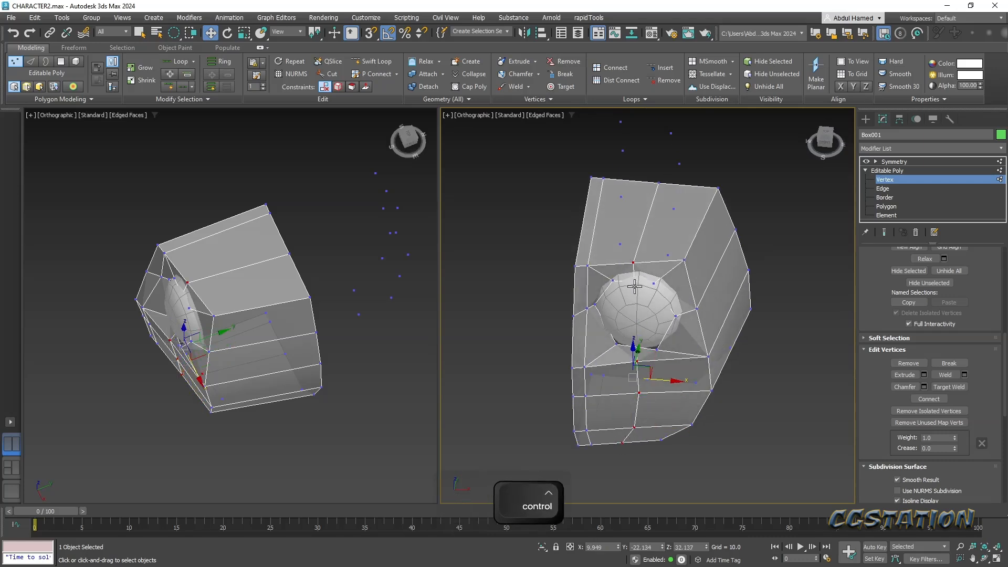
{"action": "middle_click_drag", "start_coordinate": [646, 292], "coordinate": [650, 347], "text": "alt"}
{"action": "left_click_drag", "start_coordinate": [634, 335], "coordinate": [635, 346]}
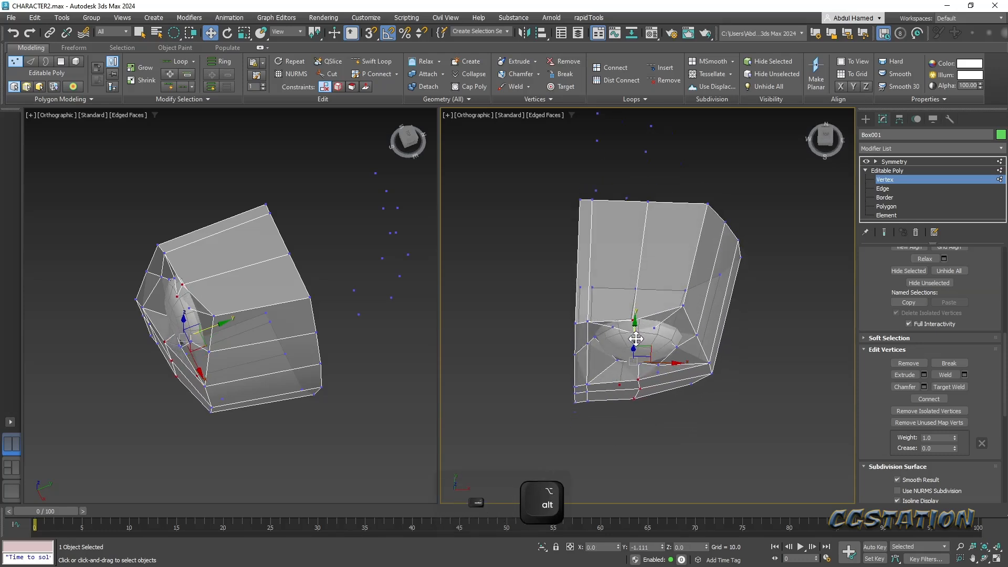
{"action": "left_click", "coordinate": [607, 422]}
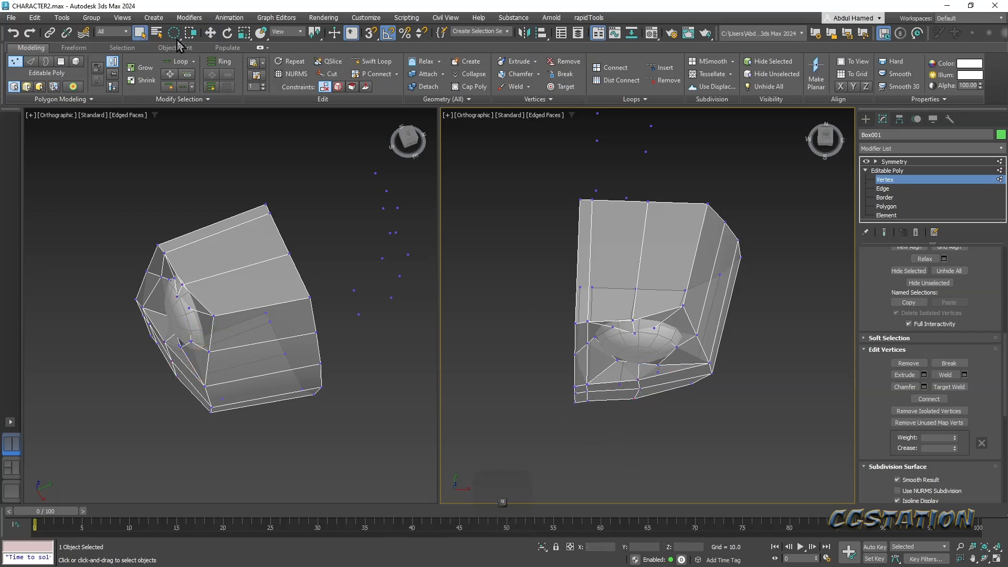
- Shift the lower vertices of the loop beside the centre line about 0.7 units forward along Y, and nudge its upper front vertex forward too
{"action": "key", "text": "q"}
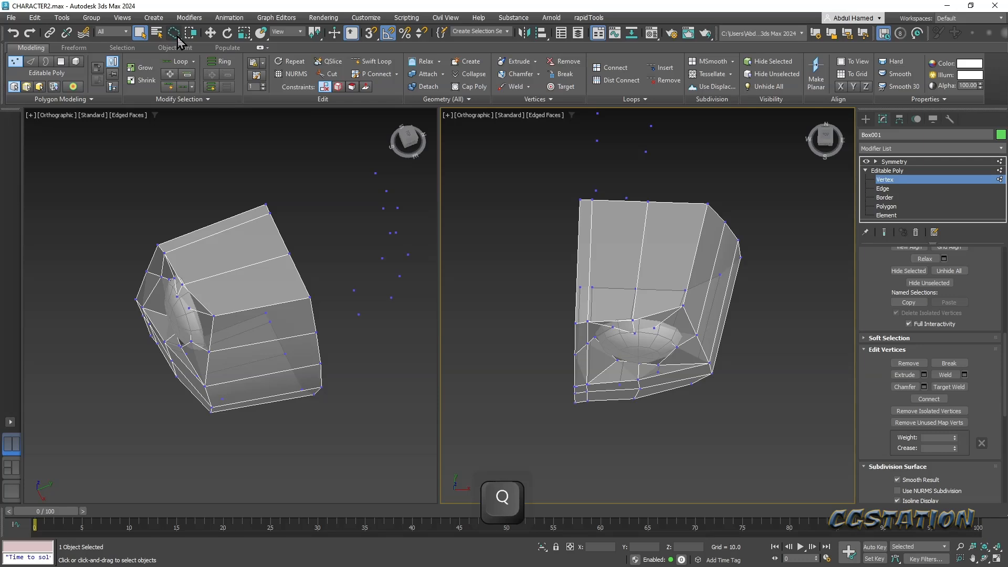
{"action": "left_click_drag", "start_coordinate": [615, 415], "coordinate": [586, 382]}
{"action": "key", "text": "w"}
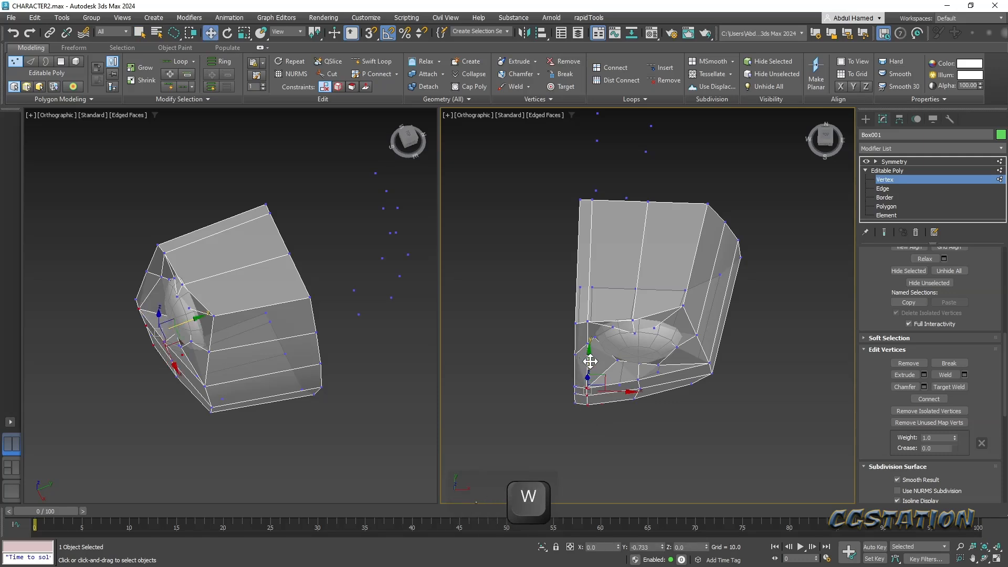
{"action": "left_click_drag", "start_coordinate": [591, 359], "coordinate": [606, 362]}
{"action": "left_click", "coordinate": [588, 319]}
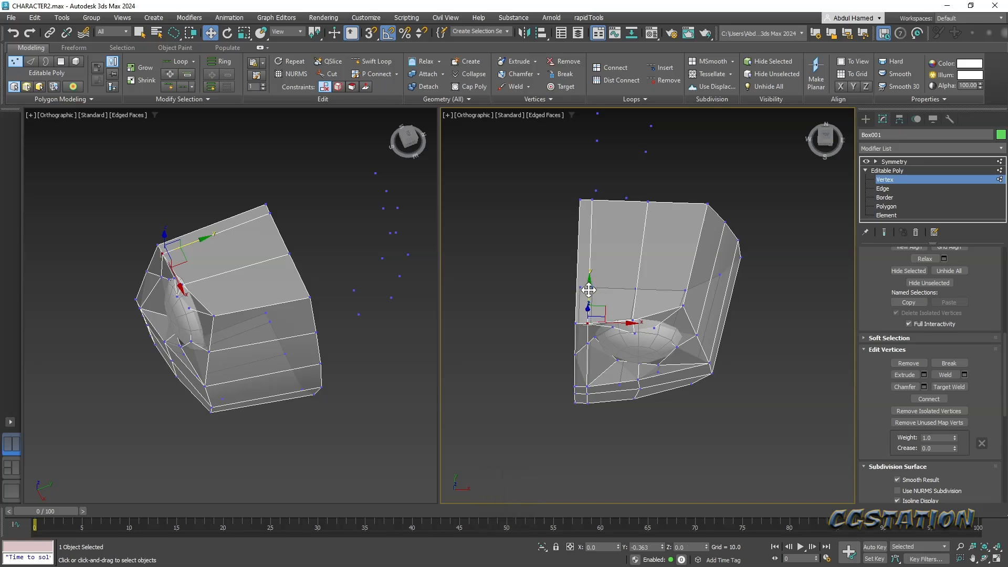
{"action": "left_click_drag", "start_coordinate": [589, 291], "coordinate": [588, 313]}
- Move the eye rim's lower inner vertex about 0.6 units toward the centre line and nudge its upper outer vertex slightly inward
{"action": "middle_click_drag", "start_coordinate": [619, 341], "coordinate": [629, 288], "text": "alt"}
{"action": "scroll", "coordinate": [619, 294], "scroll_direction": "up", "scroll_amount": 2}
{"action": "left_click", "coordinate": [617, 322]}
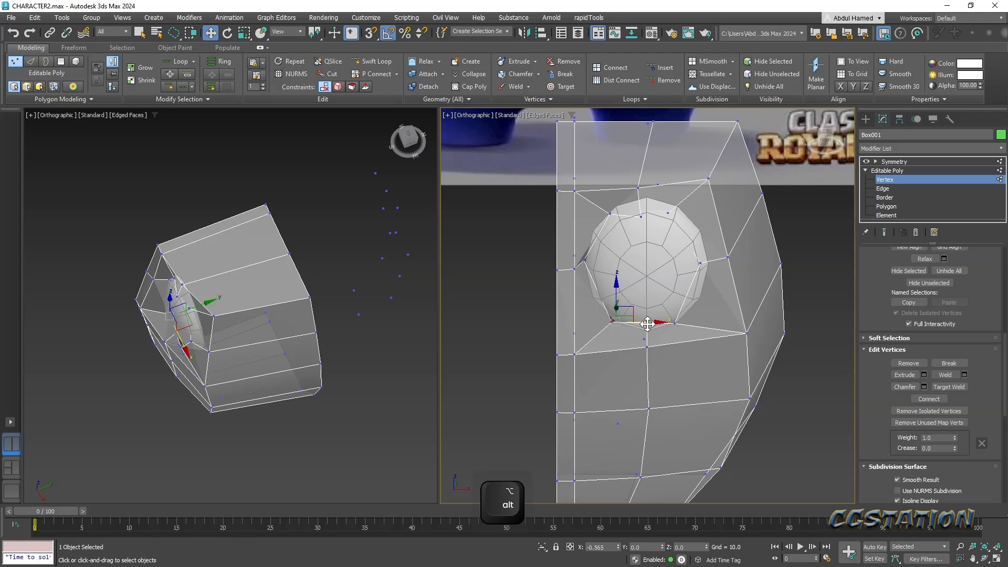
{"action": "middle_click_drag", "start_coordinate": [648, 324], "coordinate": [658, 307], "text": "alt"}
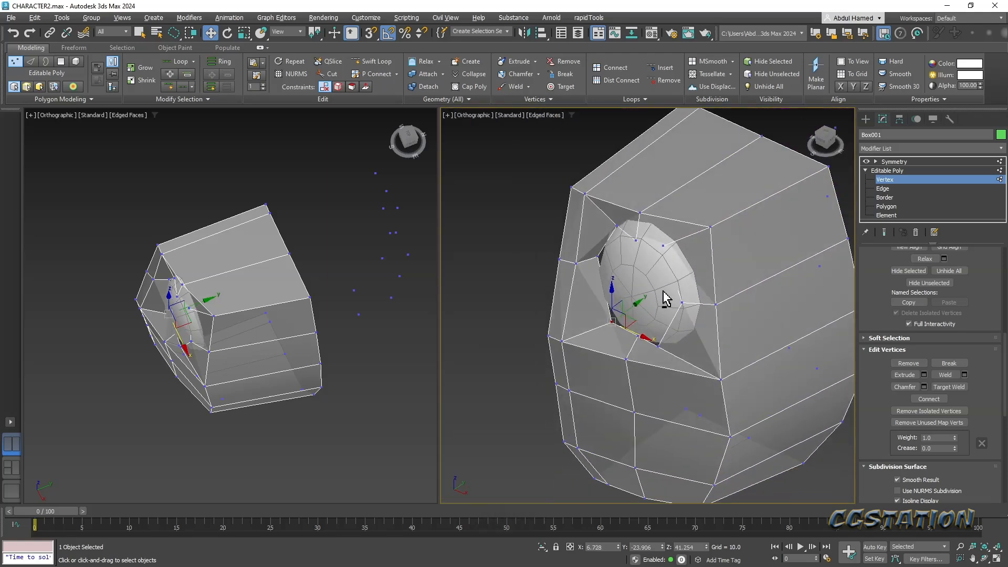
{"action": "left_click", "coordinate": [663, 245]}
{"action": "middle_click_drag", "start_coordinate": [674, 260], "coordinate": [709, 255], "text": "alt"}
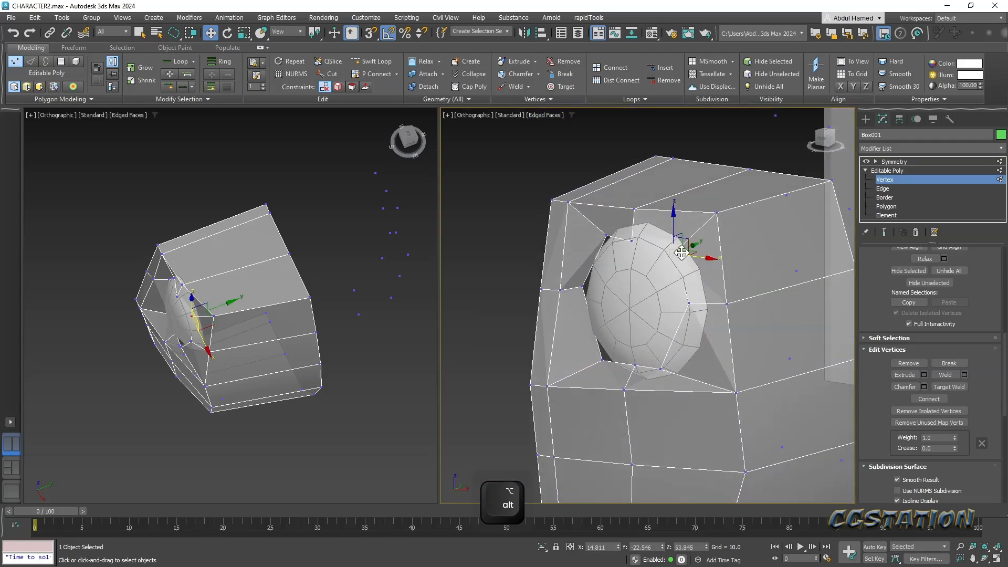
{"action": "left_click_drag", "start_coordinate": [690, 251], "coordinate": [686, 252]}
- Raise the eye rim's top vertex slightly and lower its upper inner vertex about 0.4 units along Z to follow the eye's outline
{"action": "middle_click_drag", "start_coordinate": [687, 252], "coordinate": [711, 256], "text": "alt"}
{"action": "scroll", "coordinate": [676, 252], "scroll_direction": "up", "scroll_amount": 2}
{"action": "left_click", "coordinate": [604, 238]}
{"action": "left_click_drag", "start_coordinate": [606, 210], "coordinate": [606, 206]}
{"action": "left_click", "coordinate": [558, 236]}
{"action": "middle_click_drag", "start_coordinate": [569, 276], "coordinate": [573, 229], "text": "alt"}
{"action": "left_click_drag", "start_coordinate": [559, 209], "coordinate": [559, 214]}
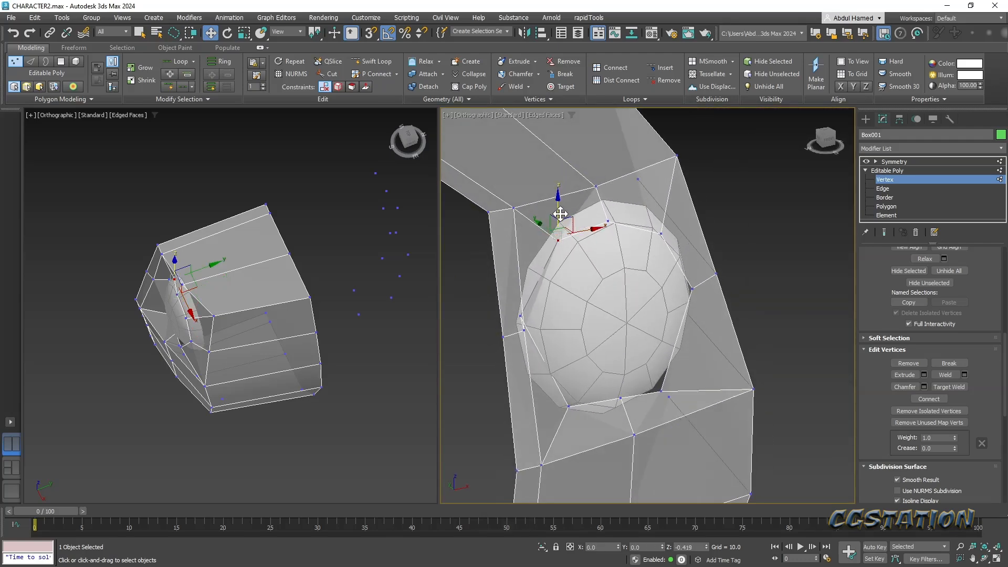
- Reposition the lower and outer-corner vertices of the eye opening to follow the eyeball's outline in the front view
{"action": "middle_click_drag", "start_coordinate": [619, 255], "coordinate": [617, 437], "text": "alt"}
{"action": "left_click", "coordinate": [623, 442]}
{"action": "left_click_drag", "start_coordinate": [625, 412], "coordinate": [626, 421]}
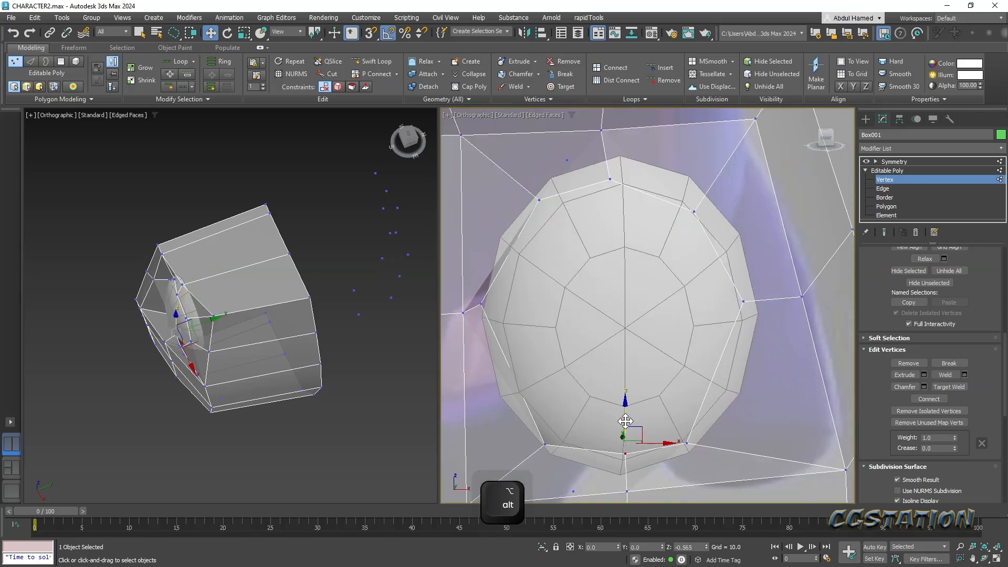
{"action": "left_click", "coordinate": [743, 301]}
{"action": "middle_click_drag", "start_coordinate": [743, 301], "coordinate": [611, 355]}
{"action": "left_click", "coordinate": [607, 349]}
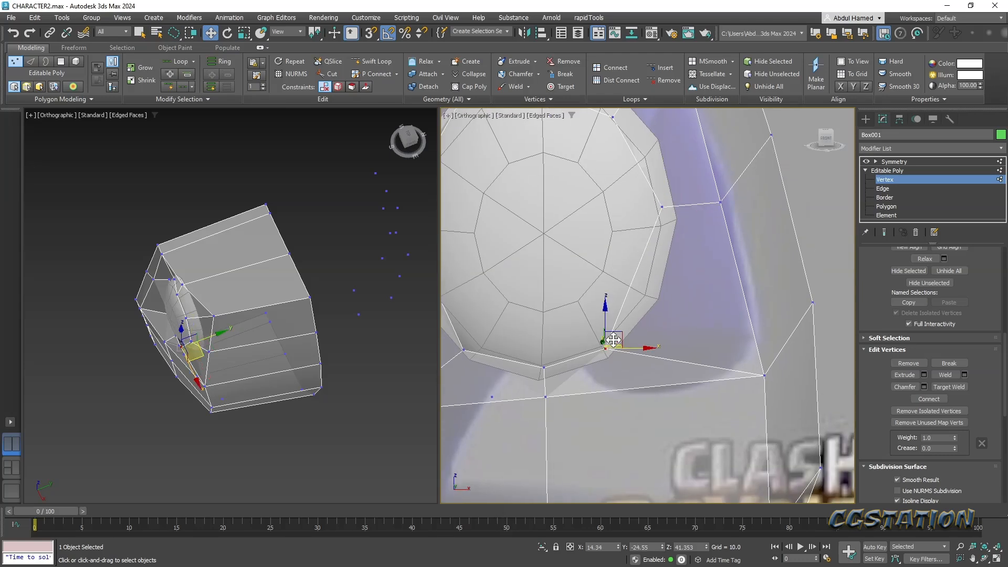
{"action": "left_click_drag", "start_coordinate": [620, 330], "coordinate": [645, 304]}
- Push the outer-side vertices of the eye opening back along Y so they follow the eyeball's curvature
{"action": "middle_click_drag", "start_coordinate": [485, 372], "coordinate": [627, 293]}
{"action": "scroll", "coordinate": [627, 248], "scroll_direction": "up", "scroll_amount": 3}
{"action": "left_click", "coordinate": [627, 248]}
{"action": "left_click_drag", "start_coordinate": [658, 242], "coordinate": [674, 243]}
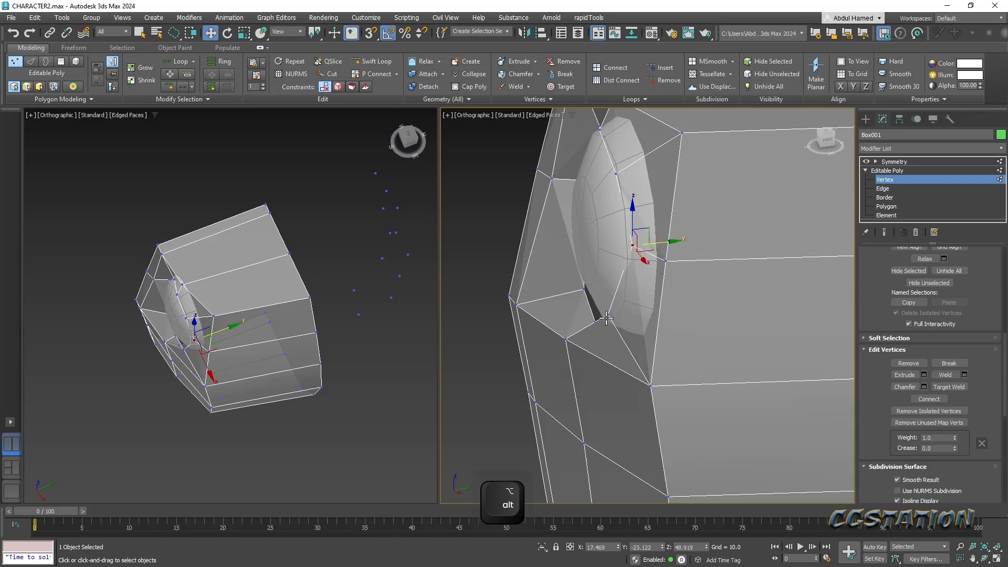
{"action": "left_click", "coordinate": [607, 319]}
{"action": "left_click_drag", "start_coordinate": [636, 312], "coordinate": [642, 313]}
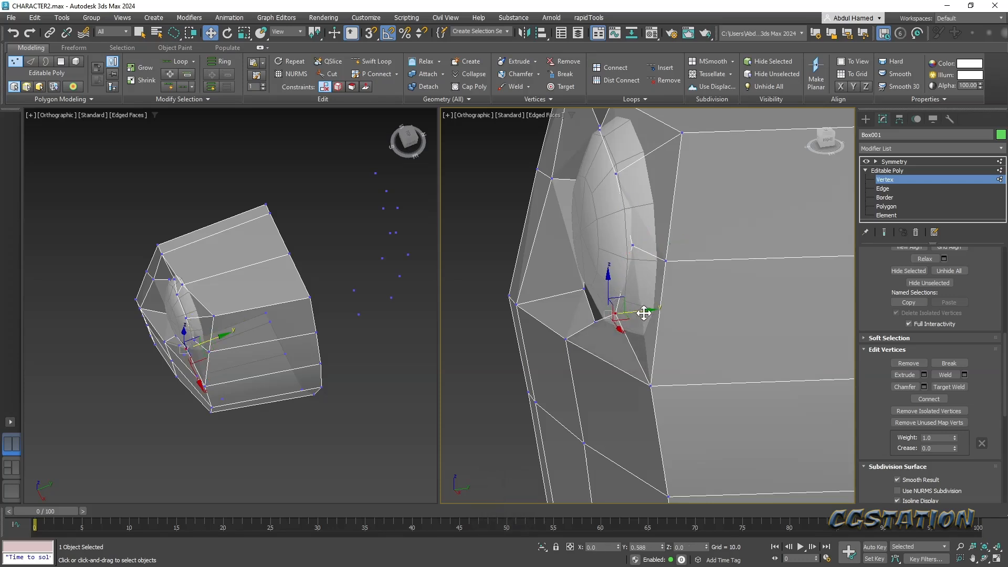
- Adjust the depth and position of the lower and inner eye-opening vertices to wrap the socket around the eyeball
{"action": "middle_click_drag", "start_coordinate": [644, 313], "coordinate": [586, 401], "text": "alt"}
{"action": "left_click", "coordinate": [583, 356]}
{"action": "left_click", "coordinate": [560, 373]}
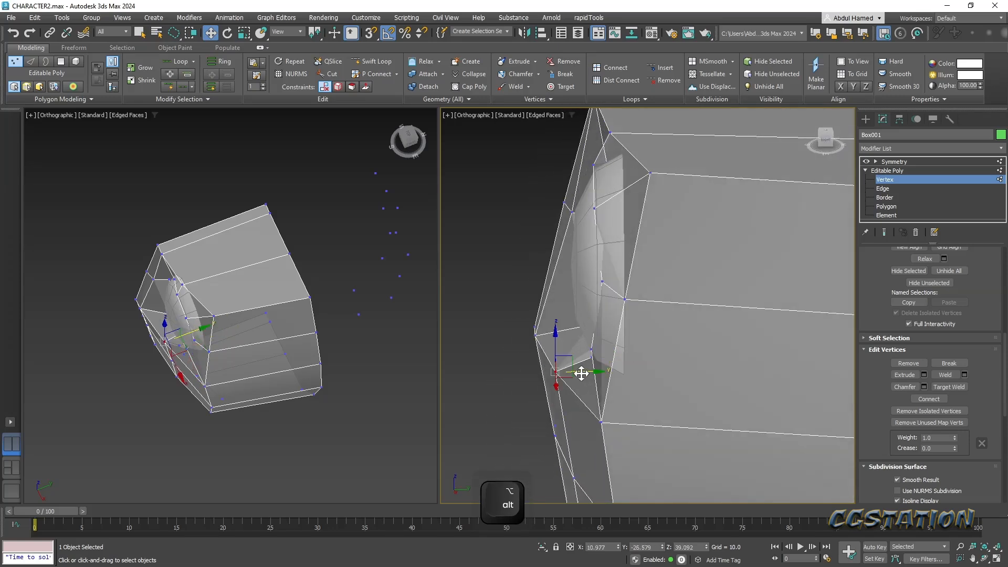
{"action": "left_click_drag", "start_coordinate": [594, 370], "coordinate": [562, 333]}
{"action": "middle_click_drag", "start_coordinate": [562, 333], "coordinate": [622, 306], "text": "alt"}
{"action": "left_click", "coordinate": [491, 250]}
{"action": "left_click_drag", "start_coordinate": [488, 230], "coordinate": [511, 243]}
{"action": "middle_click_drag", "start_coordinate": [511, 243], "coordinate": [581, 232], "text": "alt"}
{"action": "scroll", "coordinate": [600, 252], "scroll_direction": "up", "scroll_amount": 6}
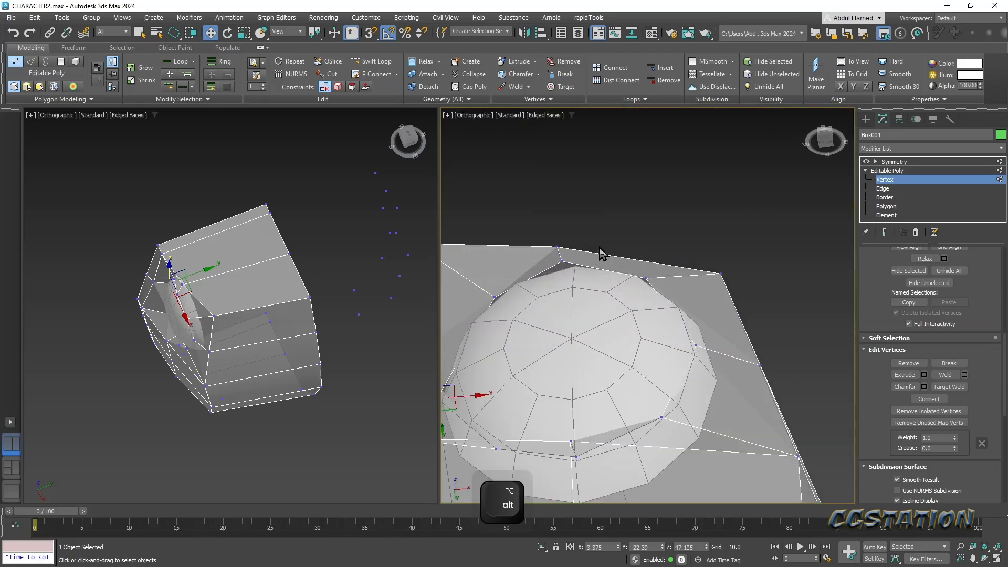
{"action": "middle_click_drag", "start_coordinate": [607, 287], "coordinate": [620, 321], "text": "alt"}
- Extrude the eye-opening border back into the head behind the eyeball, scaled down, and cap the hole
{"action": "left_click", "coordinate": [896, 206]}
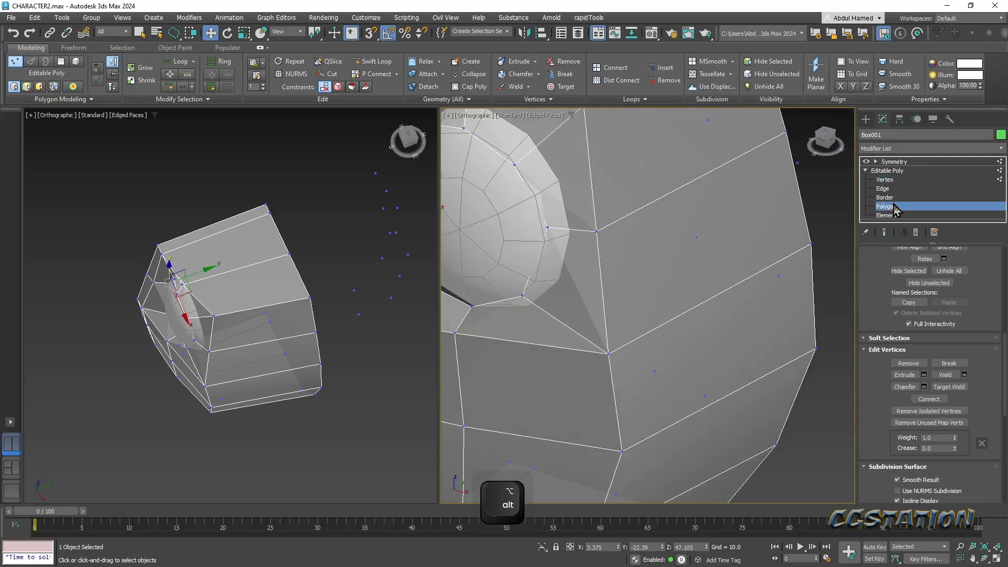
{"action": "left_click", "coordinate": [891, 198]}
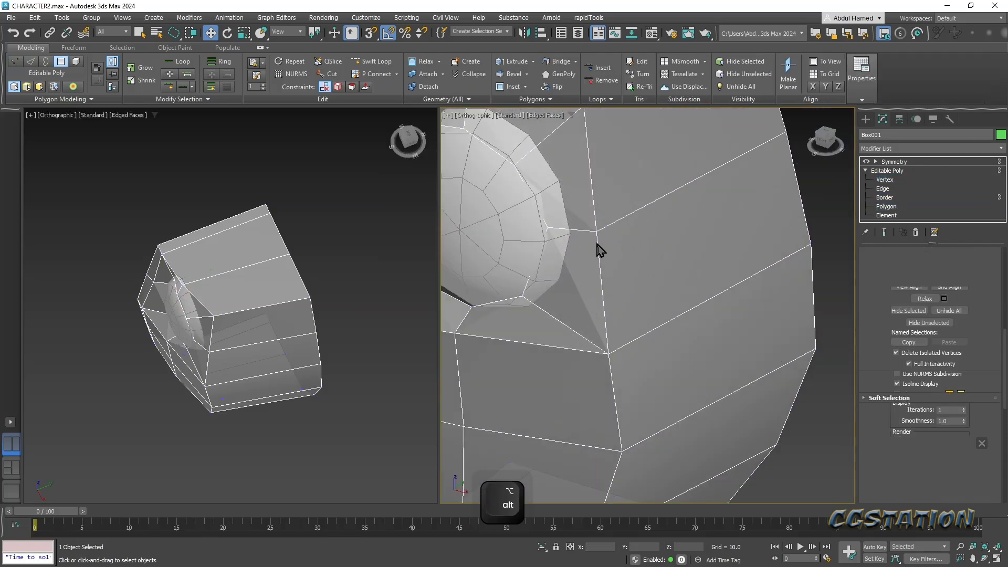
{"action": "middle_click_drag", "start_coordinate": [531, 186], "coordinate": [590, 290]}
{"action": "scroll", "coordinate": [590, 291], "scroll_direction": "up", "scroll_amount": 2}
{"action": "key", "text": "alt+w"}
{"action": "mouse_move", "coordinate": [500, 281]}
{"action": "left_mouse_down", "text": "shift"}
{"action": "mouse_move", "coordinate": [536, 261]}
{"action": "mouse_move", "coordinate": [607, 258]}
{"action": "mouse_move", "coordinate": [580, 278]}
{"action": "mouse_move", "coordinate": [581, 294]}
{"action": "left_mouse_up", "text": "shift"}
{"action": "key", "text": "r"}
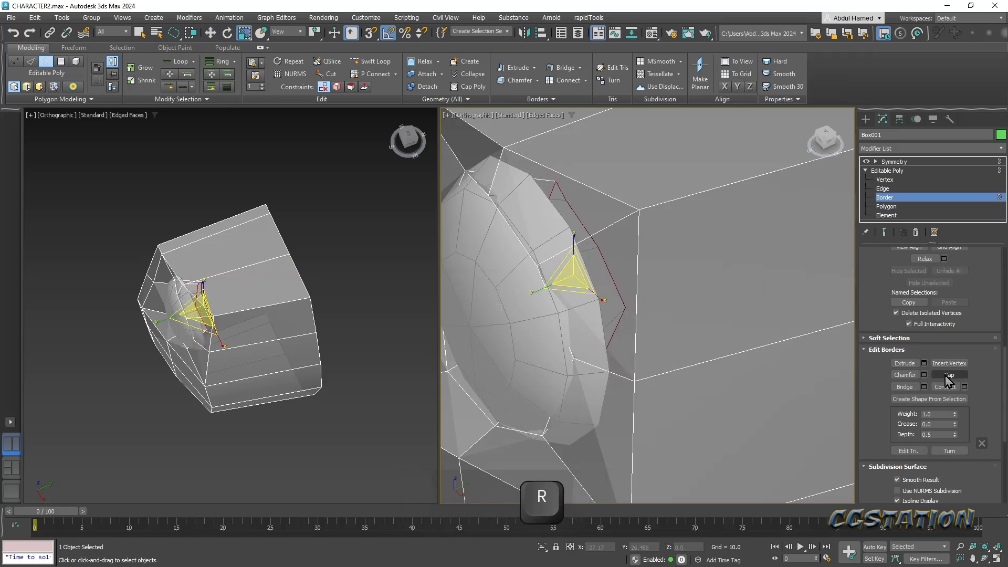
{"action": "left_click", "coordinate": [945, 378]}
- Lower the middle pair of nose-bridge vertices slightly on Z to line up with the inner corner of the eye
{"action": "middle_click_drag", "start_coordinate": [616, 318], "coordinate": [726, 252], "text": "alt"}
{"action": "scroll", "coordinate": [726, 252], "scroll_direction": "down", "scroll_amount": 3}
{"action": "middle_click_drag", "start_coordinate": [714, 293], "coordinate": [723, 297], "text": "alt"}
{"action": "scroll", "coordinate": [596, 282], "scroll_direction": "up", "scroll_amount": 2}
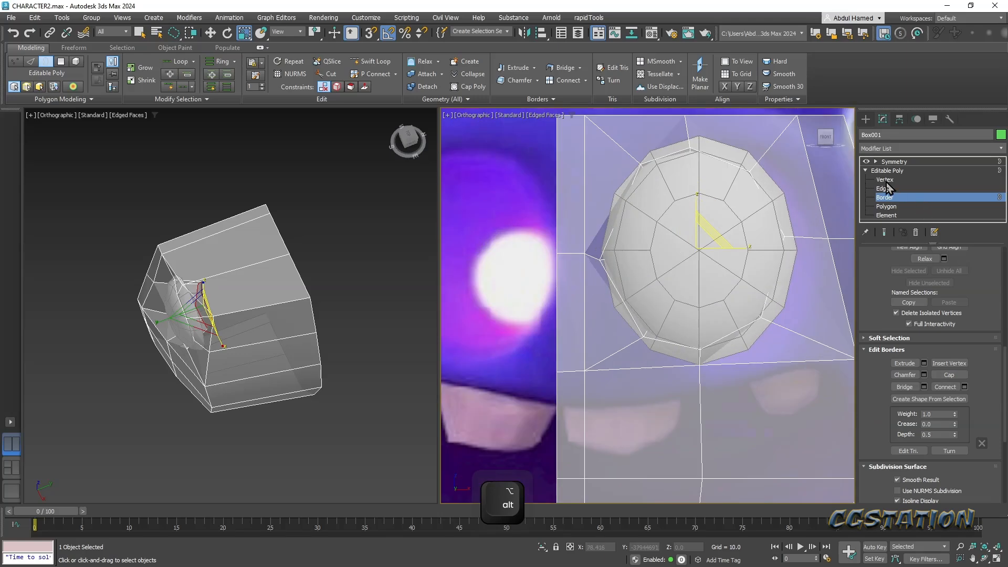
{"action": "left_click", "coordinate": [886, 179]}
{"action": "mouse_move", "coordinate": [564, 276]}
{"action": "left_mouse_down"}
{"action": "mouse_move", "coordinate": [591, 254]}
{"action": "mouse_move", "coordinate": [546, 253]}
{"action": "left_mouse_up"}
{"action": "key", "text": "w"}
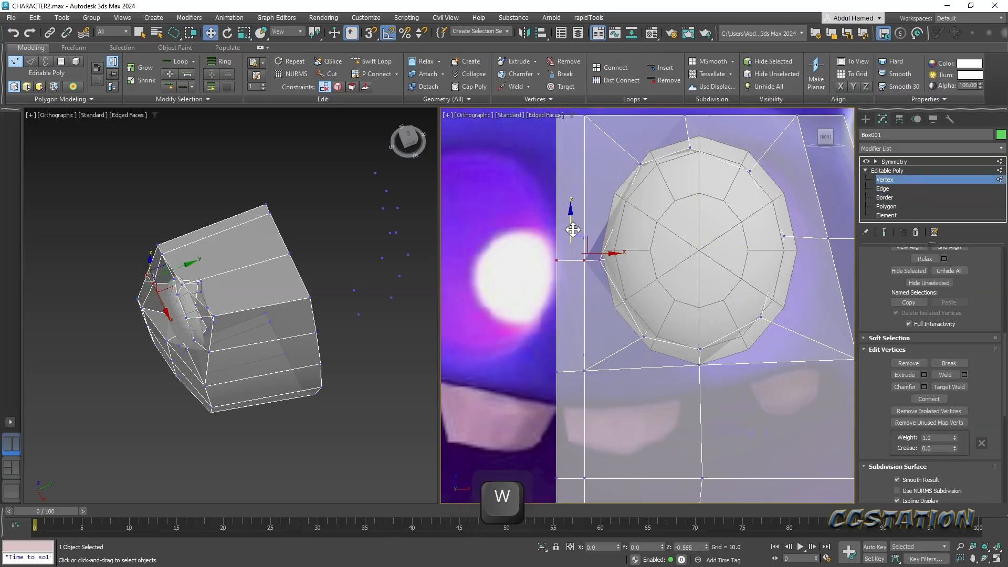
{"action": "left_click_drag", "start_coordinate": [575, 229], "coordinate": [576, 231]}
{"action": "middle_click_drag", "start_coordinate": [747, 258], "coordinate": [674, 281]}
{"action": "scroll", "coordinate": [575, 187], "scroll_direction": "up", "scroll_amount": 2}
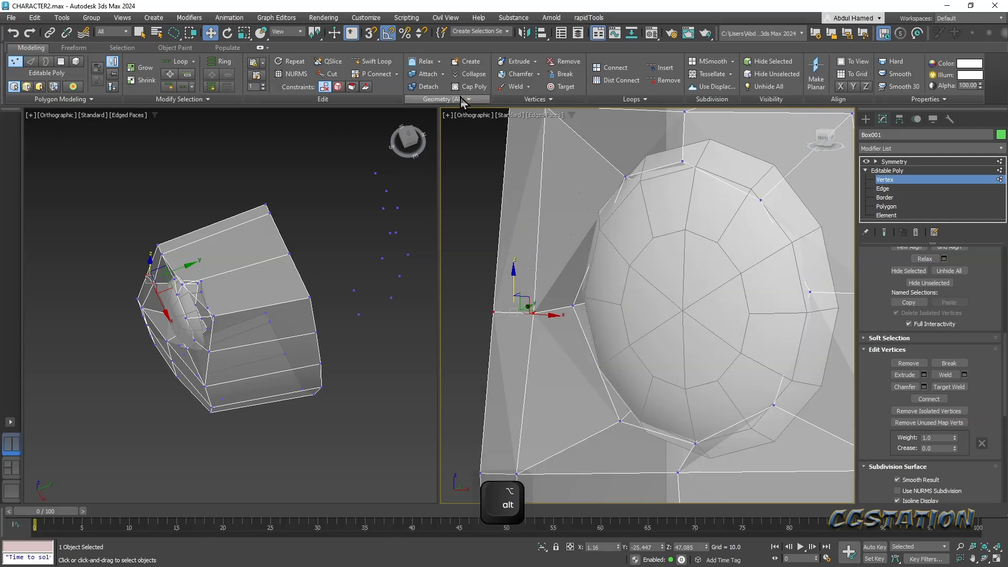
- Add two edge loops with Swift Loop between the nose bridge and the eye socket, above and below the middle row
{"action": "left_click", "coordinate": [369, 62]}
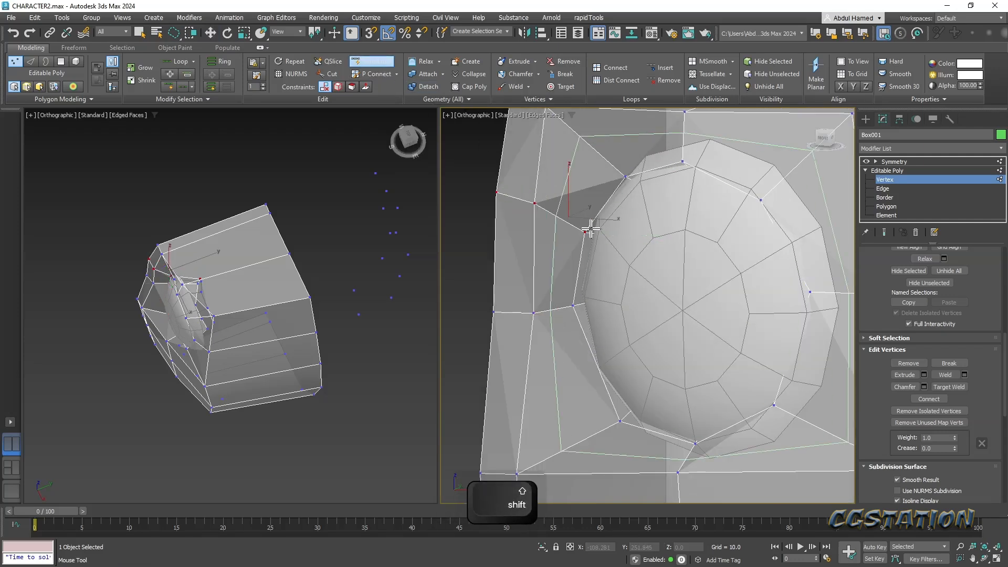
{"action": "middle_click_drag", "start_coordinate": [581, 234], "coordinate": [572, 165], "text": "alt"}
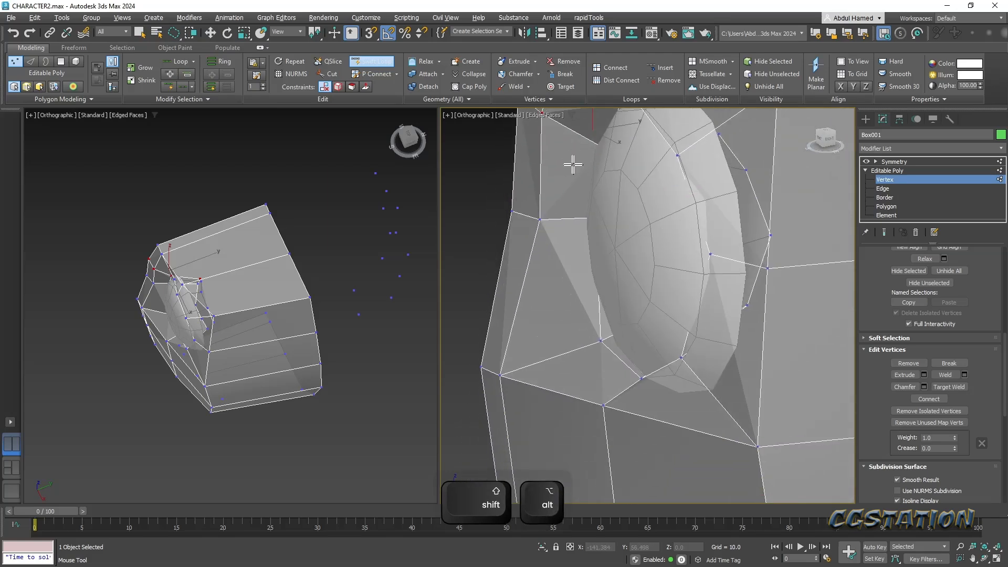
{"action": "left_click", "coordinate": [541, 283], "text": "shift"}
- Move the nose-bridge vertices forward along Y and adjust the upper centre vertex to round the profile between the eyes
{"action": "key", "text": "q"}
{"action": "left_click", "coordinate": [510, 213]}
{"action": "key", "text": "w"}
{"action": "left_click_drag", "start_coordinate": [561, 209], "coordinate": [551, 211]}
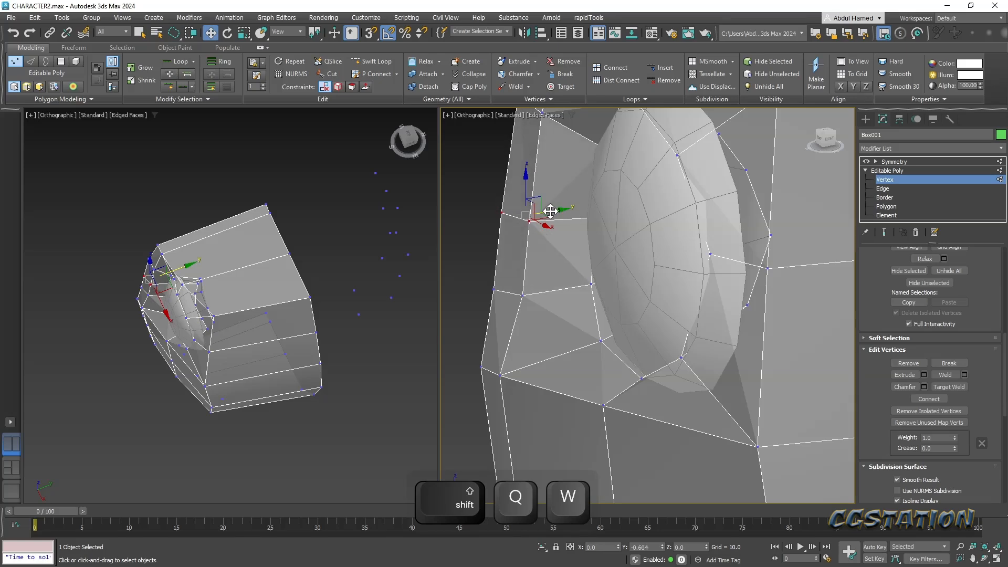
{"action": "middle_click_drag", "start_coordinate": [551, 213], "coordinate": [488, 280], "text": "alt"}
{"action": "left_click", "coordinate": [518, 295]}
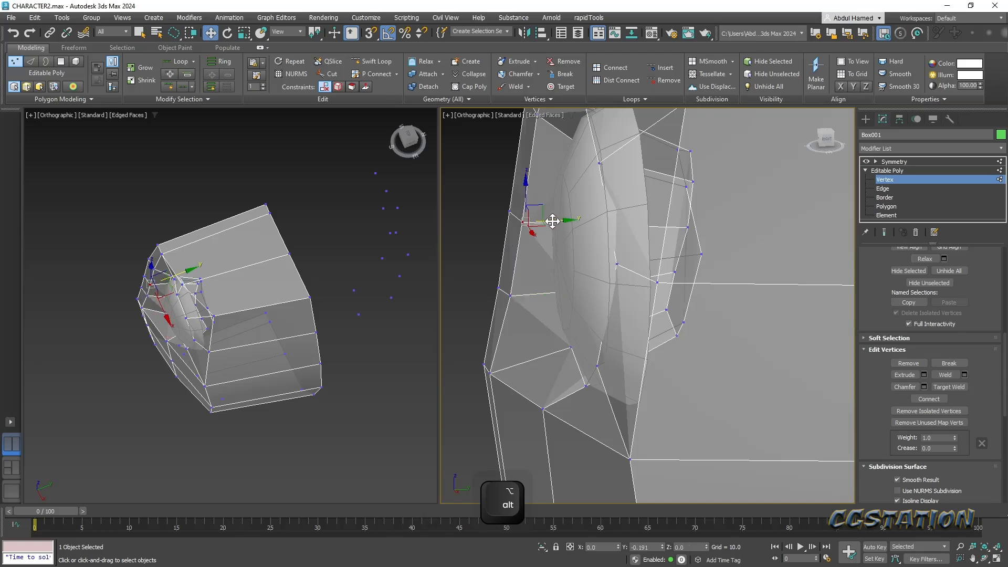
{"action": "middle_click_drag", "start_coordinate": [552, 221], "coordinate": [566, 298], "text": "alt"}
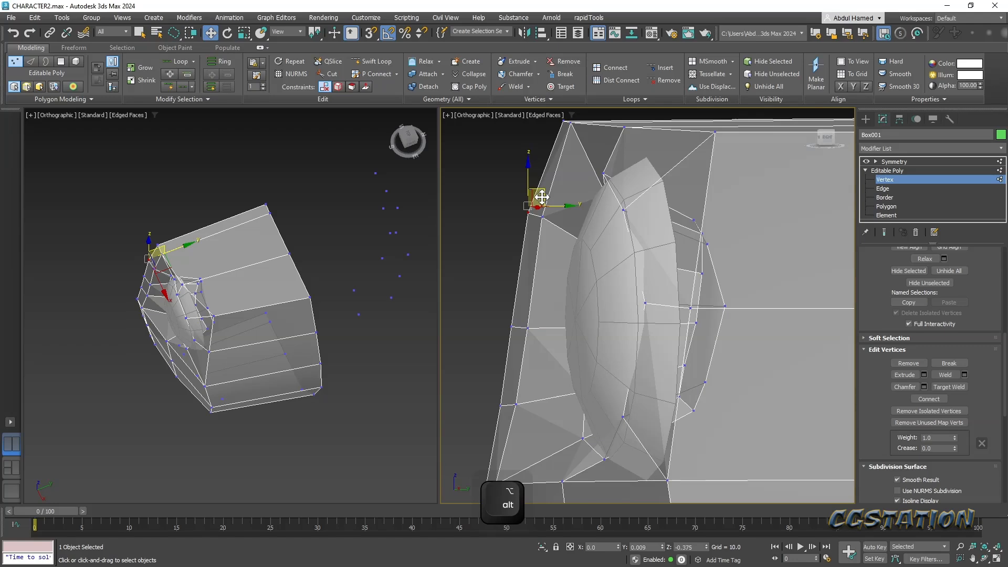
{"action": "middle_click_drag", "start_coordinate": [542, 197], "coordinate": [704, 231], "text": "alt"}
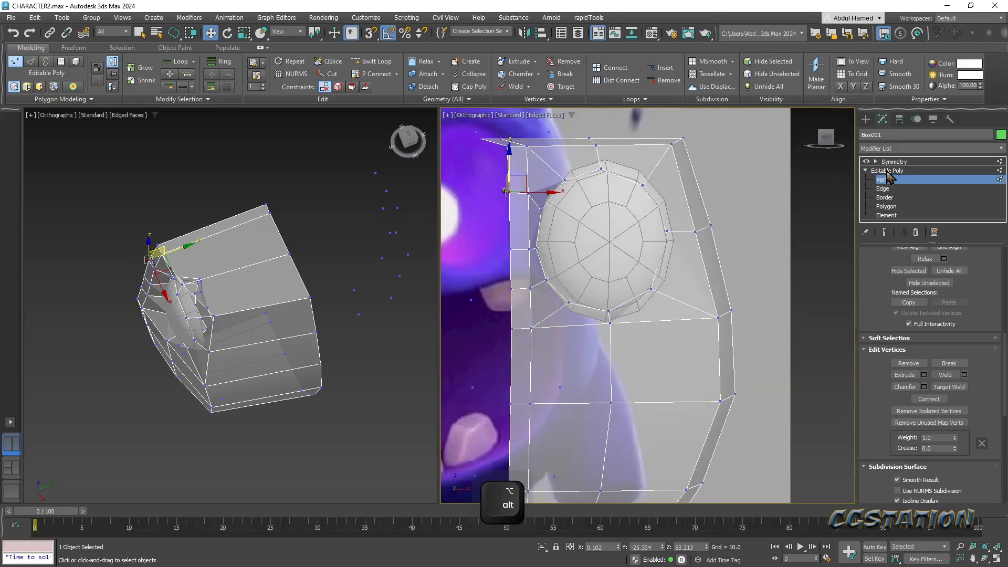
- Add a TurboSmooth modifier directly above the Editable Poly, beneath Symmetry
{"action": "left_click", "coordinate": [889, 171]}
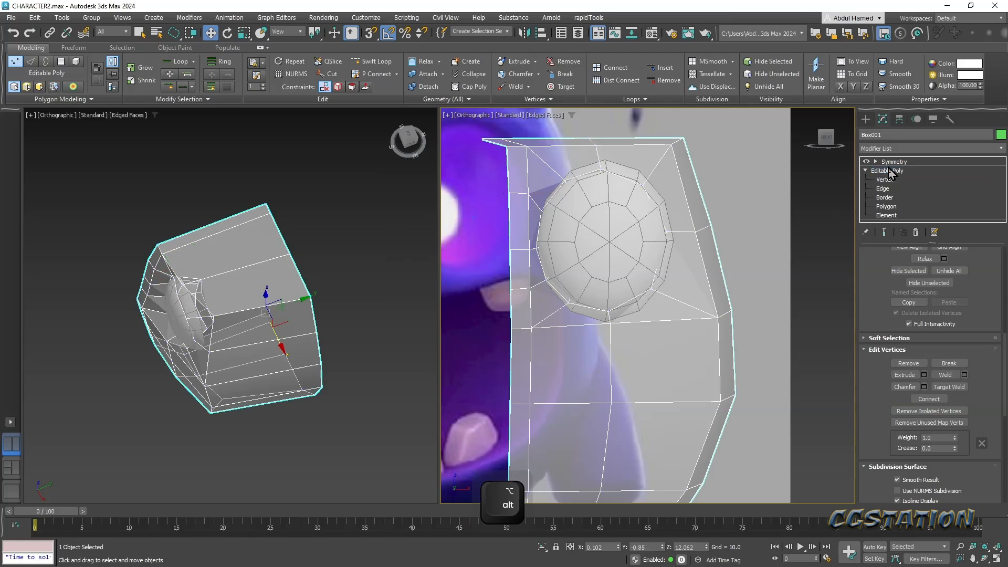
{"action": "left_click", "coordinate": [893, 149]}
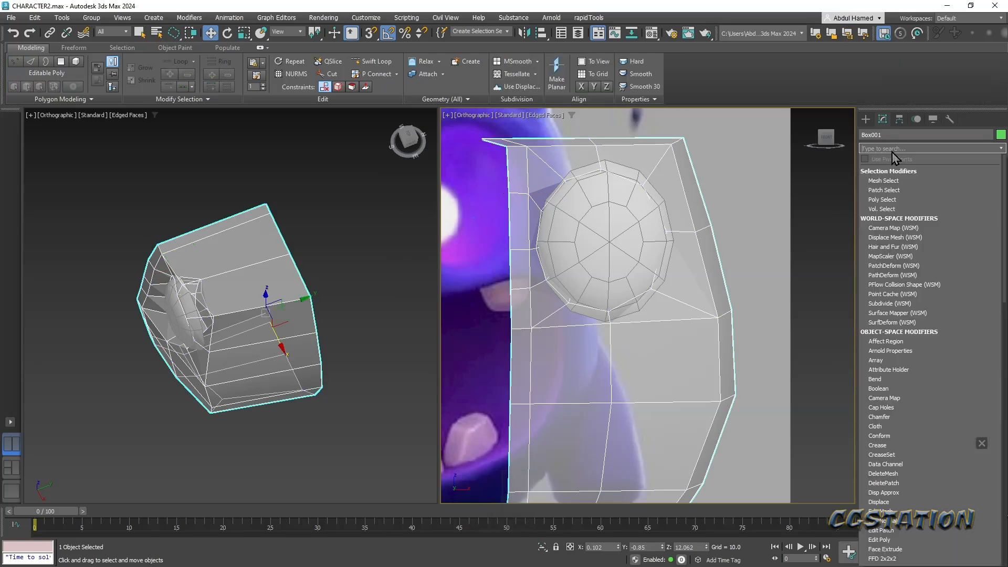
{"action": "type", "text": "tur"}
{"action": "key", "text": "Return"}
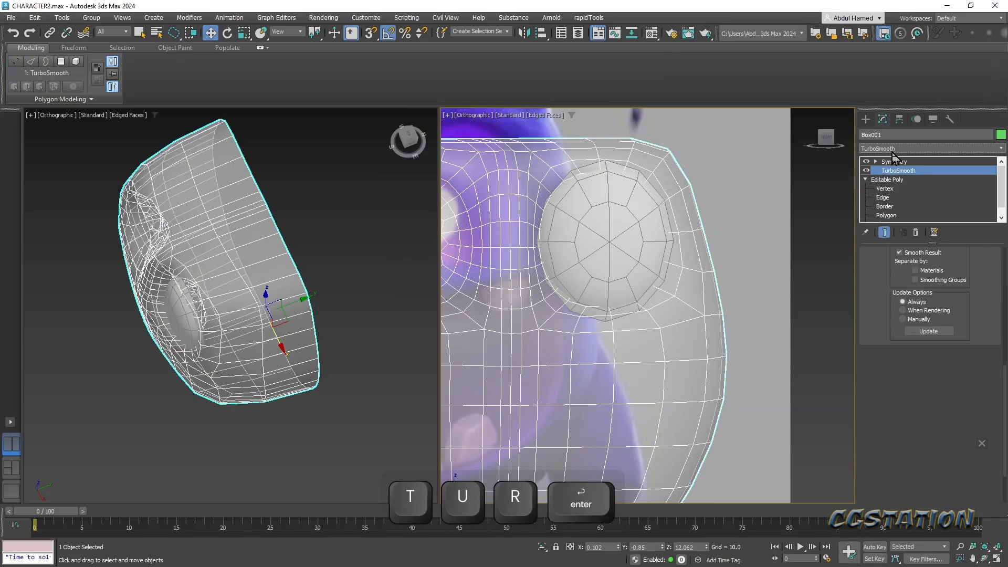
- Examine the smoothed head and eye sockets from several angles and compare them with the character reference image
{"action": "middle_click_drag", "start_coordinate": [704, 252], "coordinate": [768, 200], "text": "alt"}
{"action": "scroll", "coordinate": [711, 224], "scroll_direction": "down", "scroll_amount": 5}
{"action": "middle_click_drag", "start_coordinate": [695, 261], "coordinate": [669, 305], "text": "alt"}
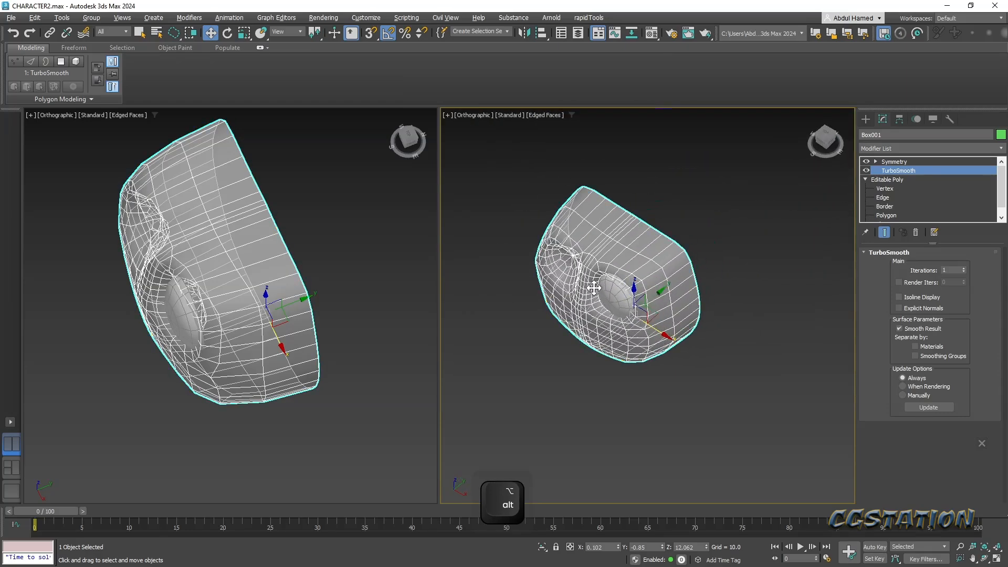
{"action": "scroll", "coordinate": [593, 288], "scroll_direction": "up", "scroll_amount": 4}
{"action": "middle_click_drag", "start_coordinate": [561, 292], "coordinate": [603, 338], "text": "alt"}
{"action": "middle_click_drag", "start_coordinate": [678, 398], "coordinate": [639, 378], "text": "alt"}
{"action": "scroll", "coordinate": [634, 361], "scroll_direction": "down", "scroll_amount": 5}
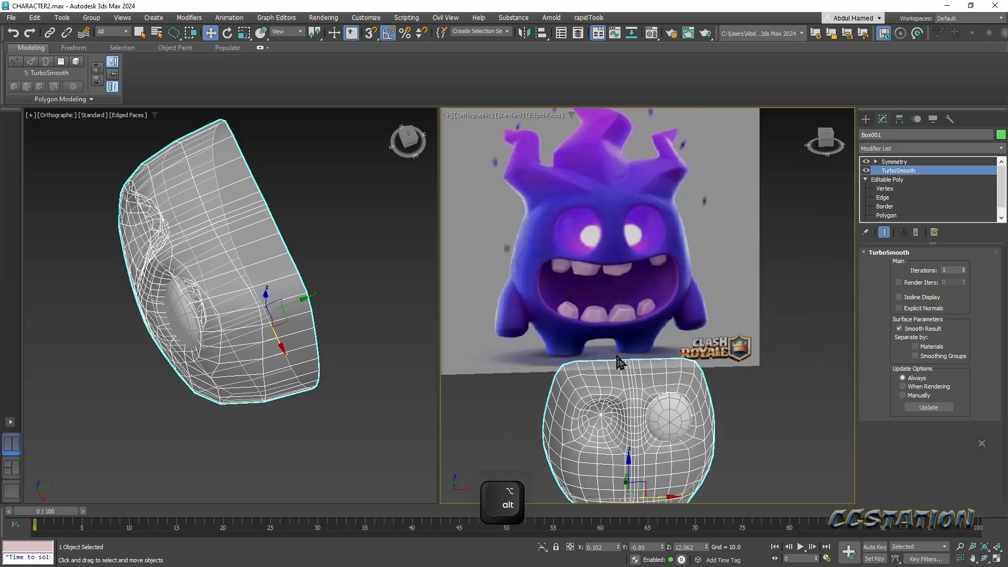
{"action": "scroll", "coordinate": [654, 340], "scroll_direction": "up", "scroll_amount": 2}
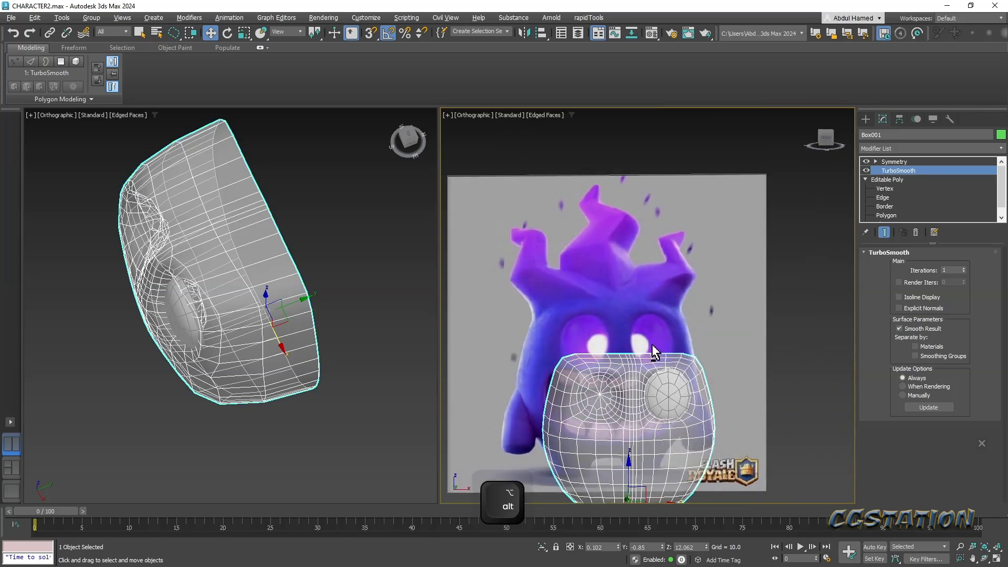
{"action": "scroll", "coordinate": [651, 341], "scroll_direction": "up", "scroll_amount": 3}
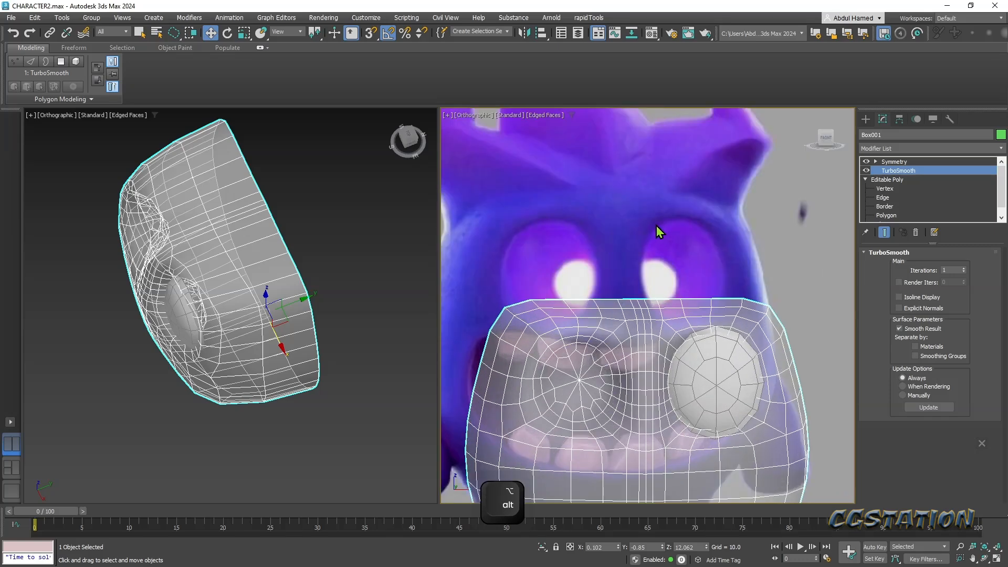
{"action": "middle_click_drag", "start_coordinate": [663, 393], "coordinate": [614, 273], "text": "alt"}
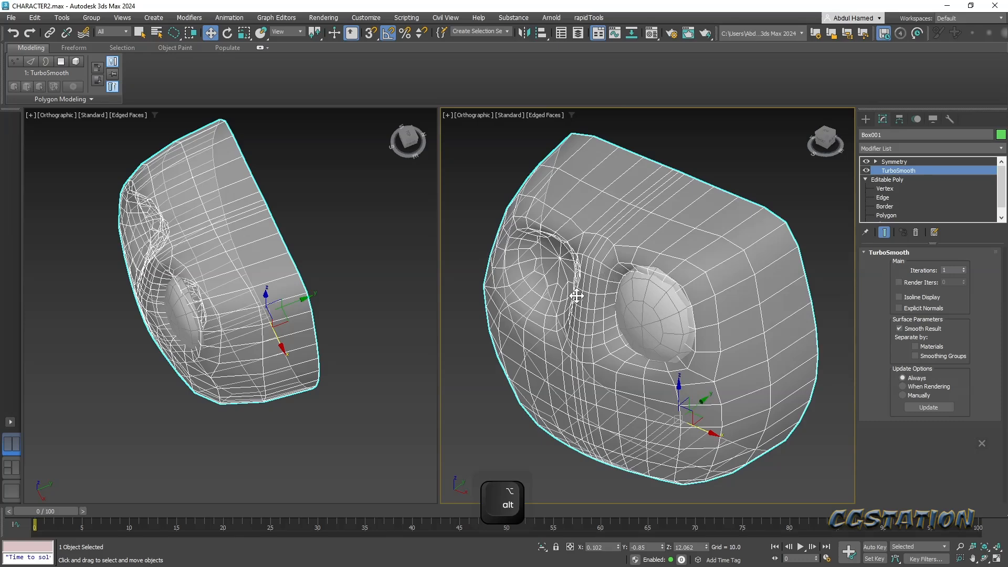
- Turn off TurboSmooth and make Symmetry the active modifier to show the low-poly mirrored head
{"action": "left_click", "coordinate": [866, 171]}
{"action": "middle_click_drag", "start_coordinate": [609, 344], "coordinate": [592, 302], "text": "alt"}
{"action": "key", "text": "Up"}
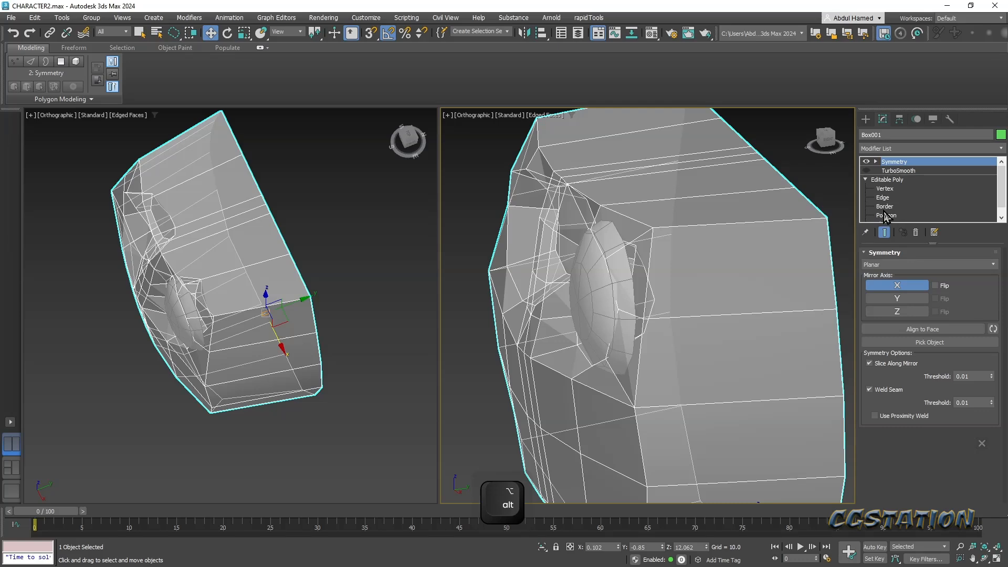
{"action": "middle_click_drag", "start_coordinate": [647, 289], "coordinate": [594, 293], "text": "alt"}
{"action": "middle_click_drag", "start_coordinate": [574, 242], "coordinate": [650, 310], "text": "alt"}
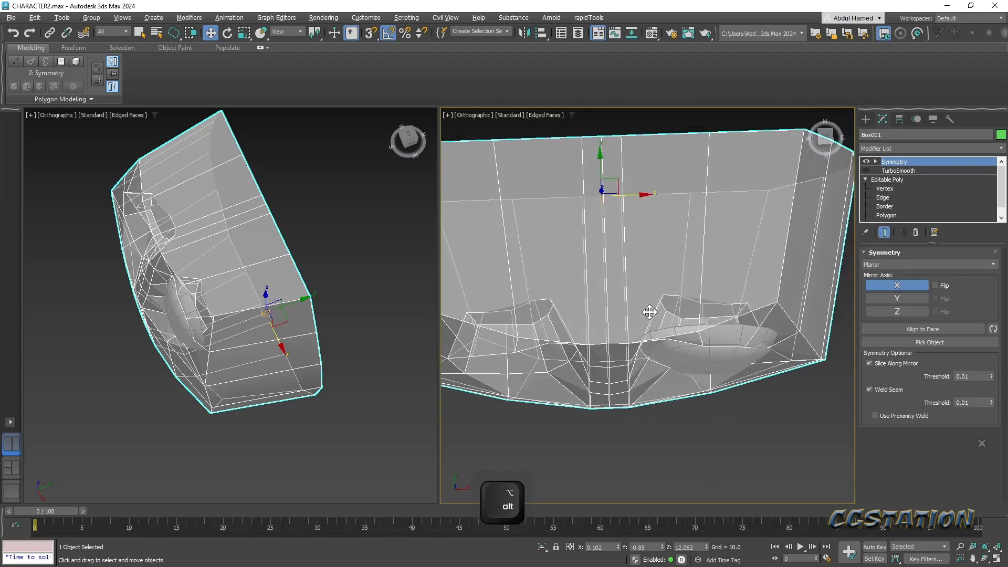
- Select the 16 vertices of the front centre strip between the eyes and move them back about 0.87 on Y
{"action": "left_click", "coordinate": [891, 190]}
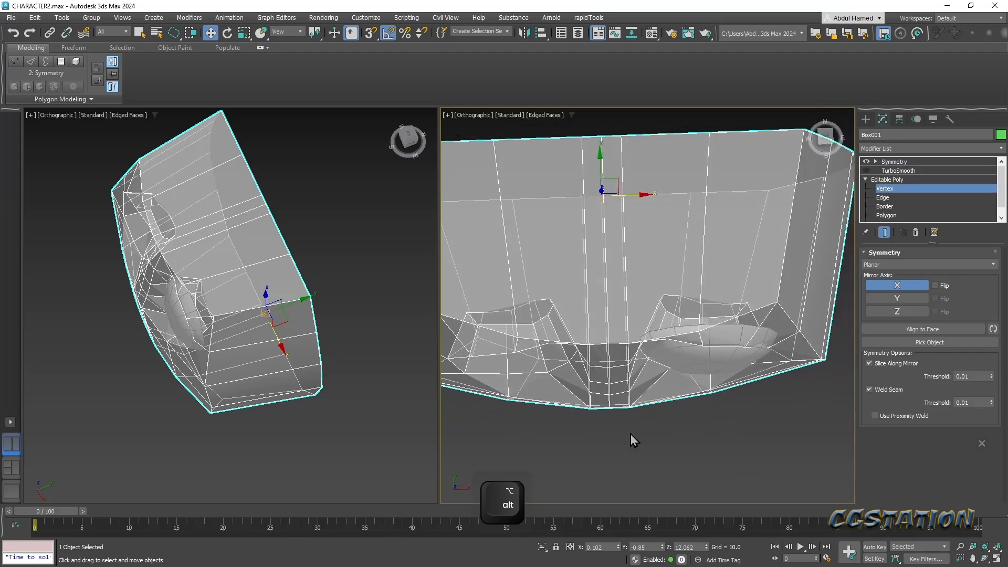
{"action": "mouse_move", "coordinate": [647, 445]}
{"action": "left_mouse_down", "text": "alt"}
{"action": "mouse_move", "coordinate": [640, 371]}
{"action": "mouse_move", "coordinate": [566, 366]}
{"action": "mouse_move", "coordinate": [569, 443]}
{"action": "left_mouse_up", "text": "alt"}
{"action": "left_click", "coordinate": [629, 345], "text": "ctrl"}
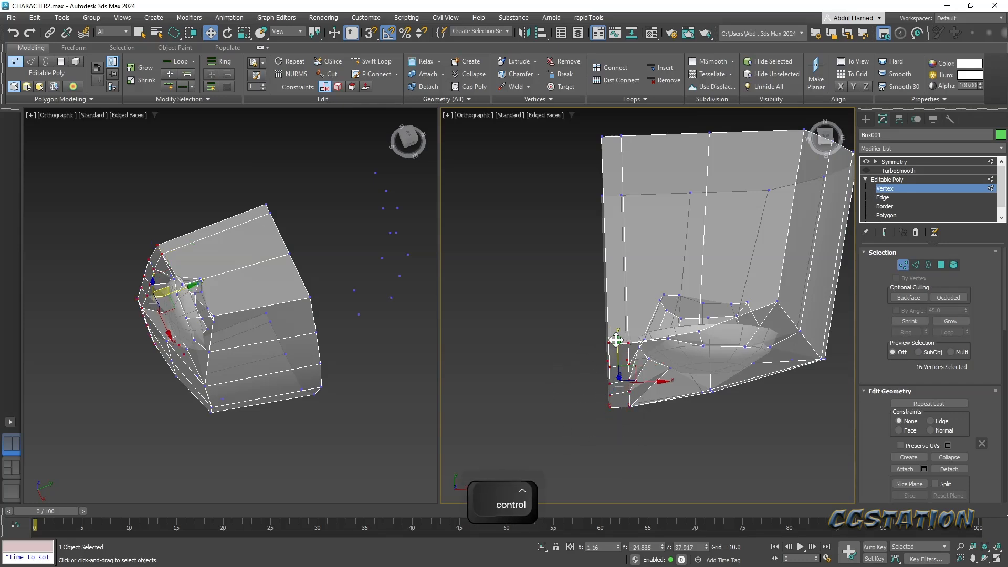
{"action": "key", "text": "w"}
{"action": "left_click_drag", "start_coordinate": [618, 340], "coordinate": [615, 332]}
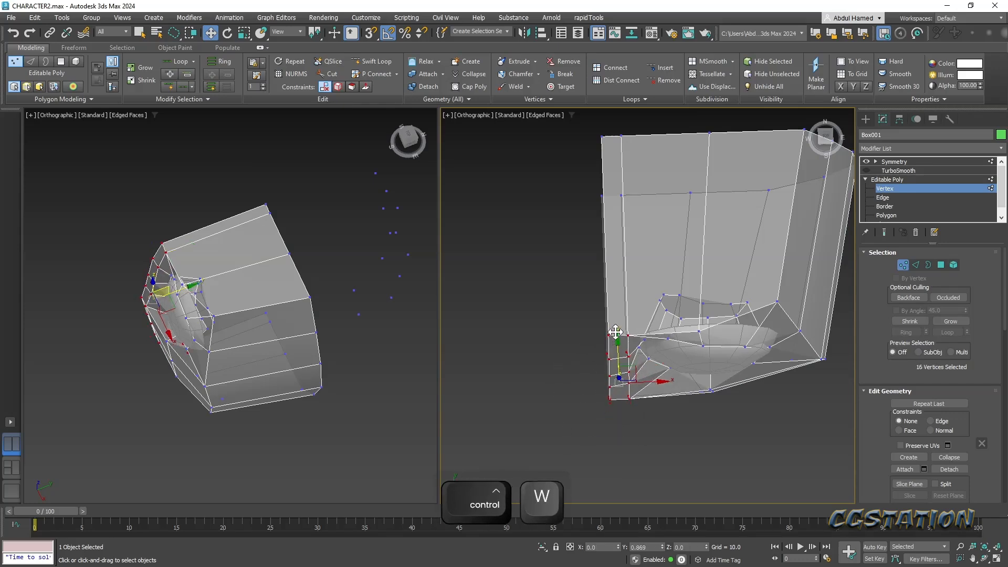
- Select the 10-edge loop around the eye opening and shift it slightly forward along Y
{"action": "middle_click_drag", "start_coordinate": [795, 366], "coordinate": [710, 277]}
{"action": "left_click", "coordinate": [897, 199]}
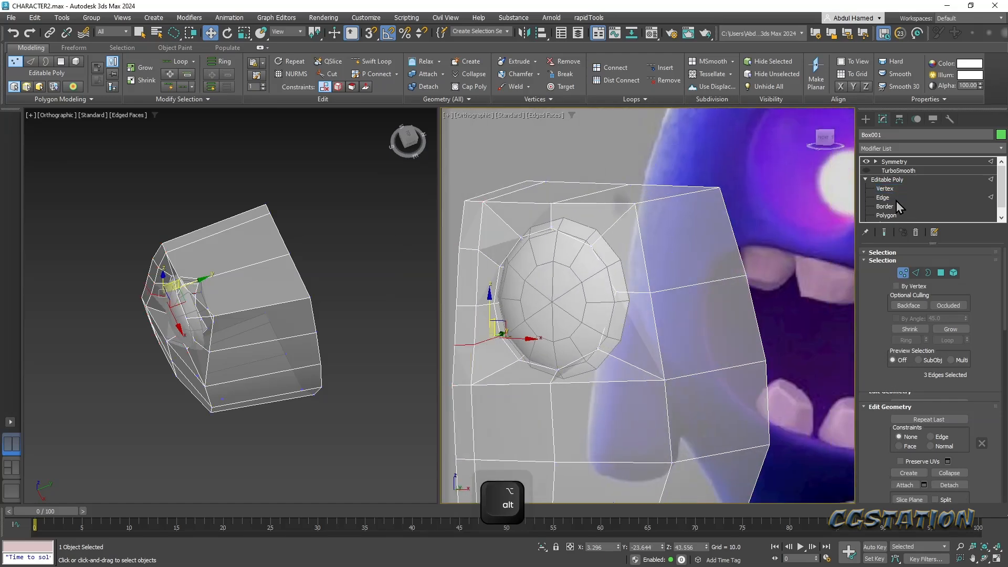
{"action": "left_click", "coordinate": [599, 263]}
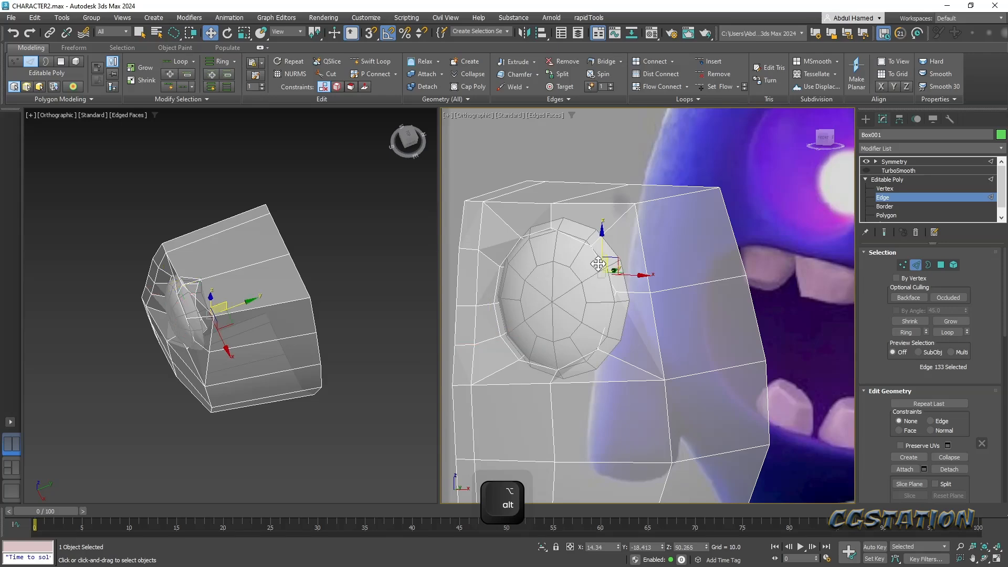
{"action": "double_click", "coordinate": [581, 237]}
{"action": "middle_click_drag", "start_coordinate": [564, 298], "coordinate": [540, 305], "text": "alt"}
{"action": "left_click_drag", "start_coordinate": [577, 292], "coordinate": [573, 292]}
{"action": "middle_click_drag", "start_coordinate": [572, 293], "coordinate": [535, 301], "text": "alt"}
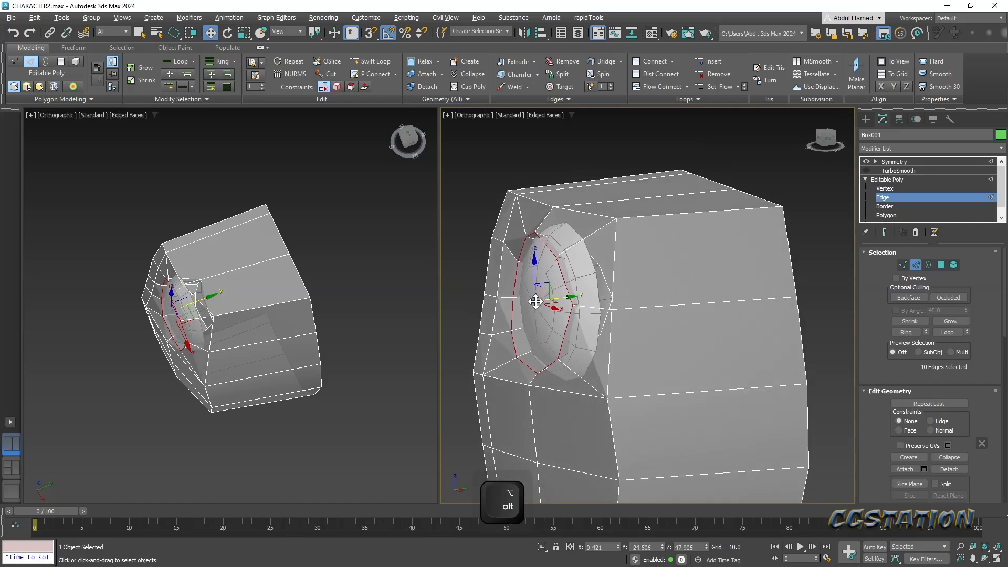
{"action": "left_click_drag", "start_coordinate": [570, 297], "coordinate": [567, 296]}
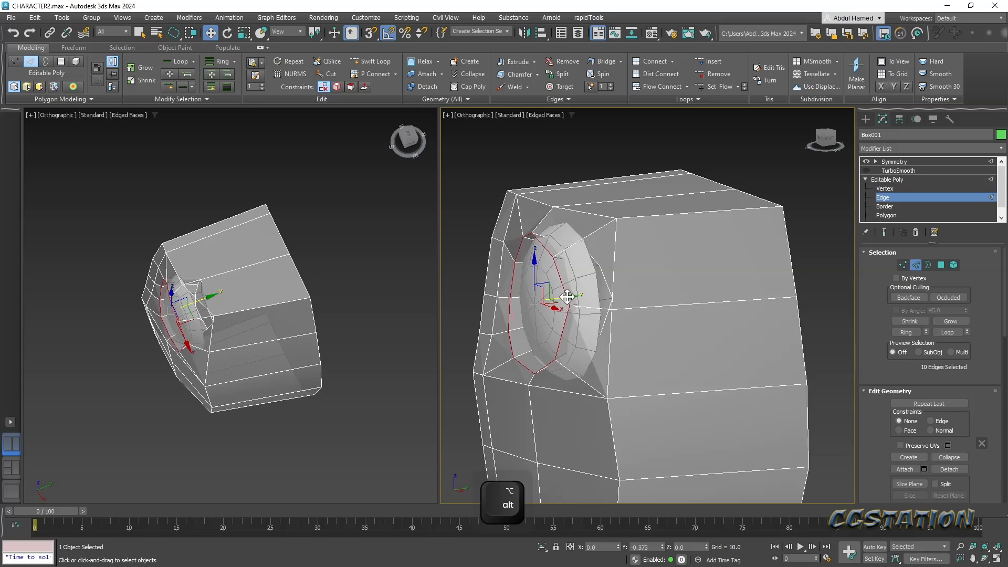
- Leave edge editing, show the mirrored head with Symmetry active, and unfreeze and select the eyeball Sphere001
{"action": "middle_click_drag", "start_coordinate": [562, 297], "coordinate": [589, 296], "text": "alt"}
{"action": "left_click", "coordinate": [888, 180]}
{"action": "left_click", "coordinate": [894, 161]}
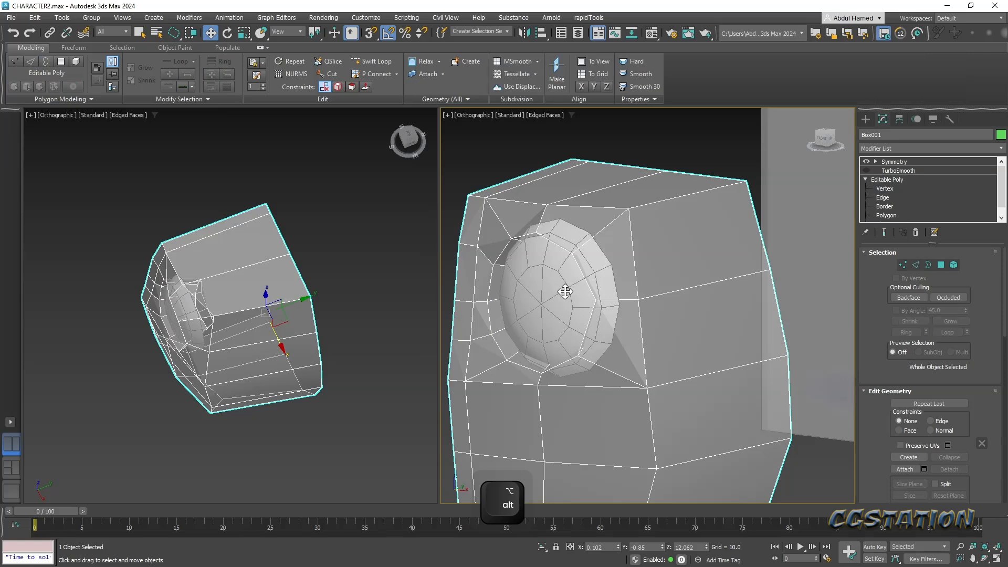
{"action": "right_click", "coordinate": [556, 294]}
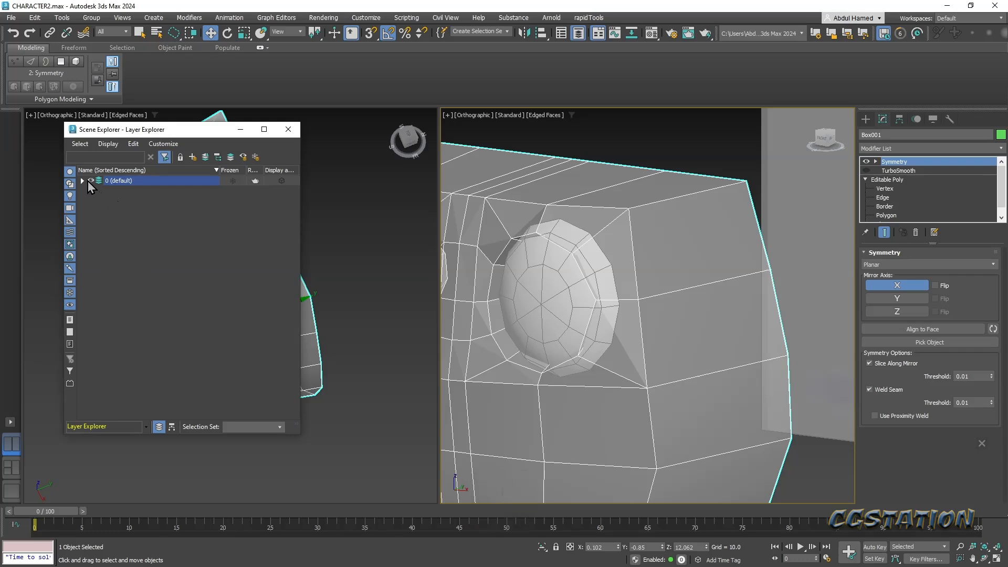
{"action": "left_click", "coordinate": [82, 180]}
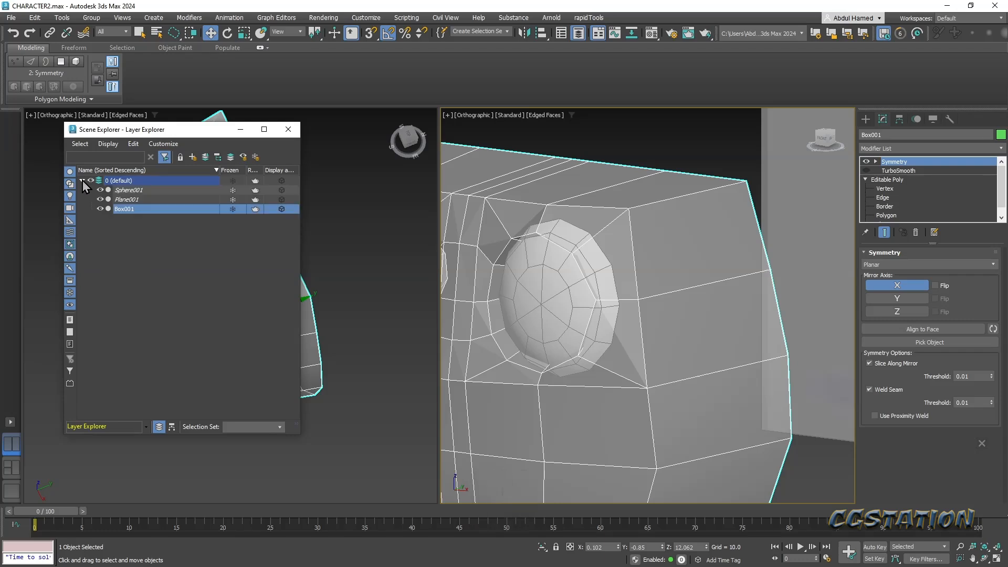
{"action": "left_click", "coordinate": [232, 190]}
{"action": "left_click", "coordinate": [529, 309]}
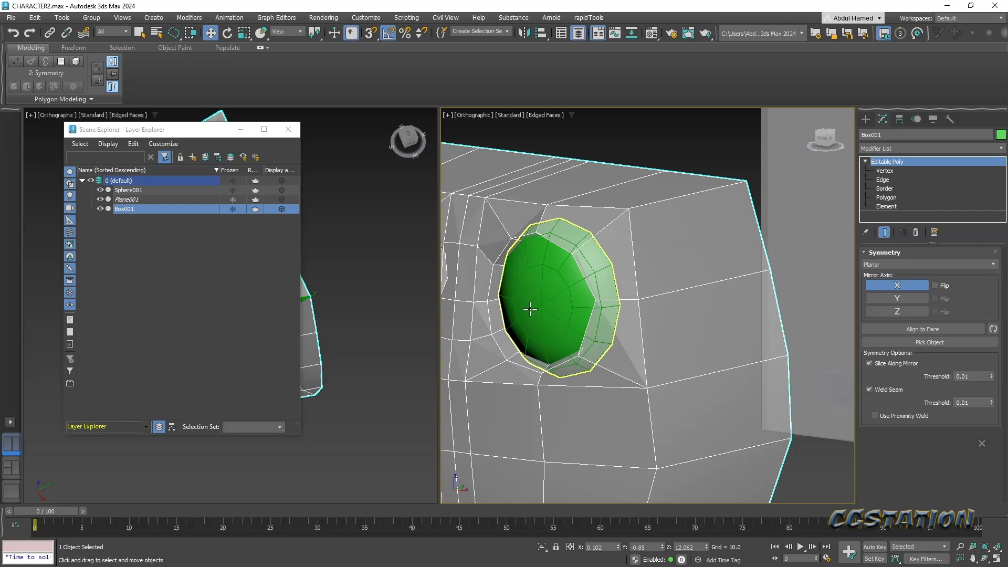
- Move the eyeball forward about 1.85 on Y so it protrudes from the socket
{"action": "middle_click_drag", "start_coordinate": [616, 293], "coordinate": [548, 312], "text": "alt"}
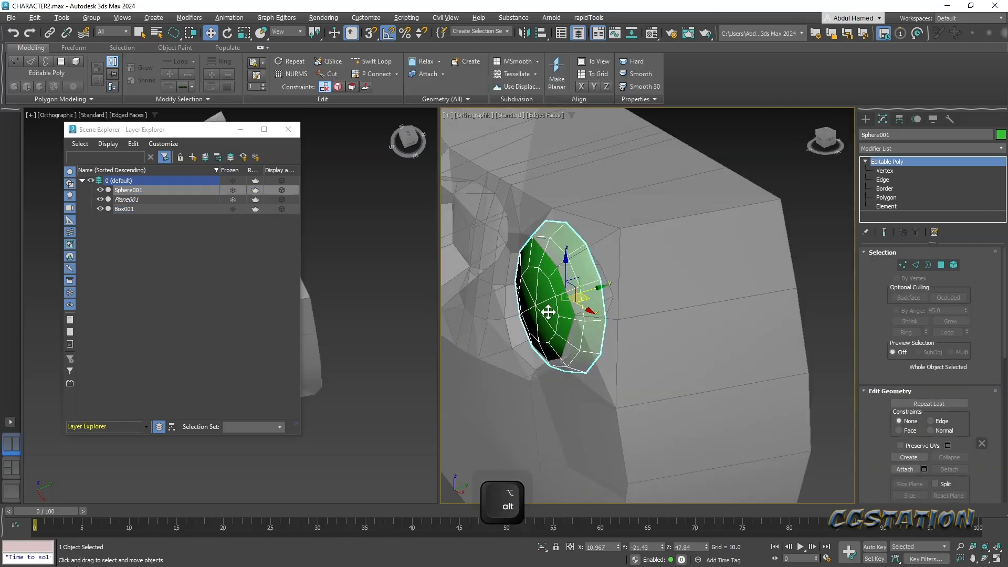
{"action": "left_click_drag", "start_coordinate": [595, 288], "coordinate": [580, 291]}
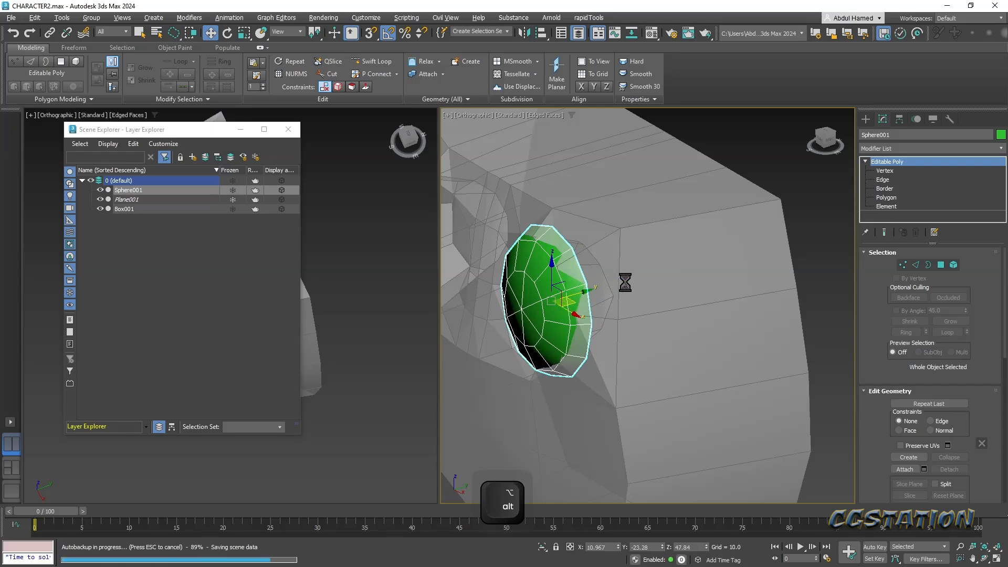
{"action": "middle_click_drag", "start_coordinate": [554, 309], "coordinate": [634, 252], "text": "alt"}
{"action": "scroll", "coordinate": [604, 276], "scroll_direction": "up", "scroll_amount": 3}
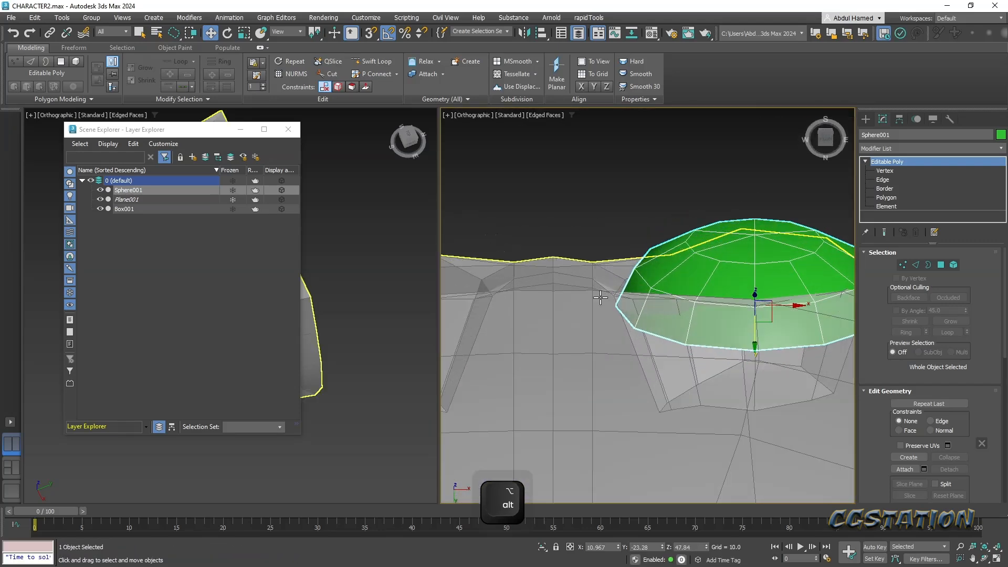
- Rename the eyeball object Sphere001 as EYEBALL
{"action": "left_click", "coordinate": [884, 171]}
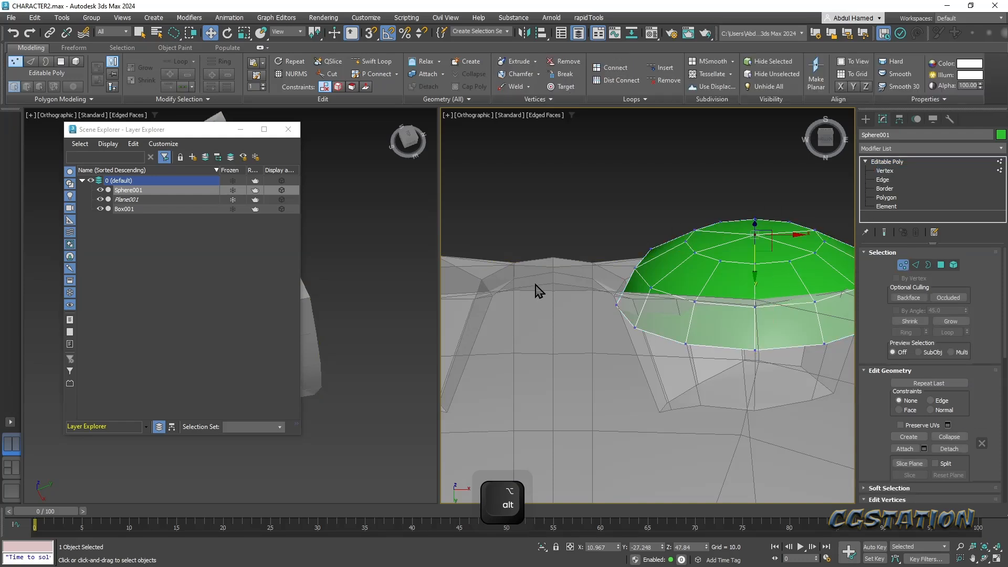
{"action": "left_click", "coordinate": [913, 163]}
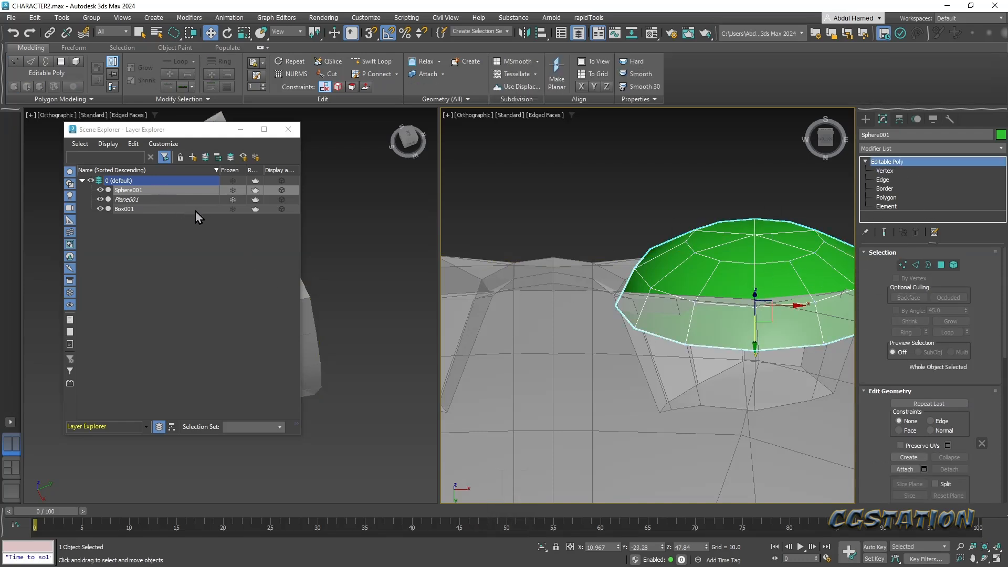
{"action": "left_click", "coordinate": [288, 129]}
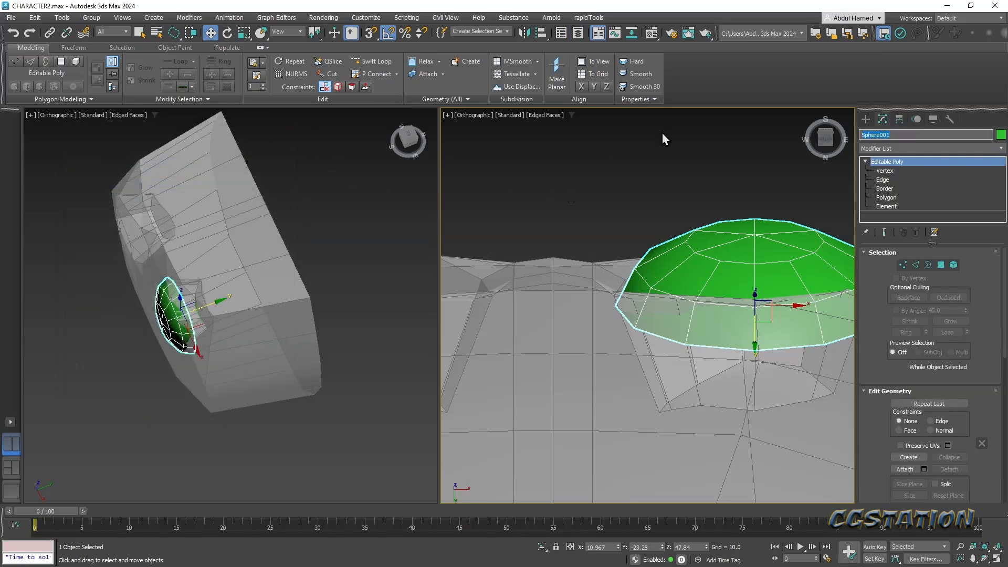
{"action": "type", "text": "EYEBALL"}
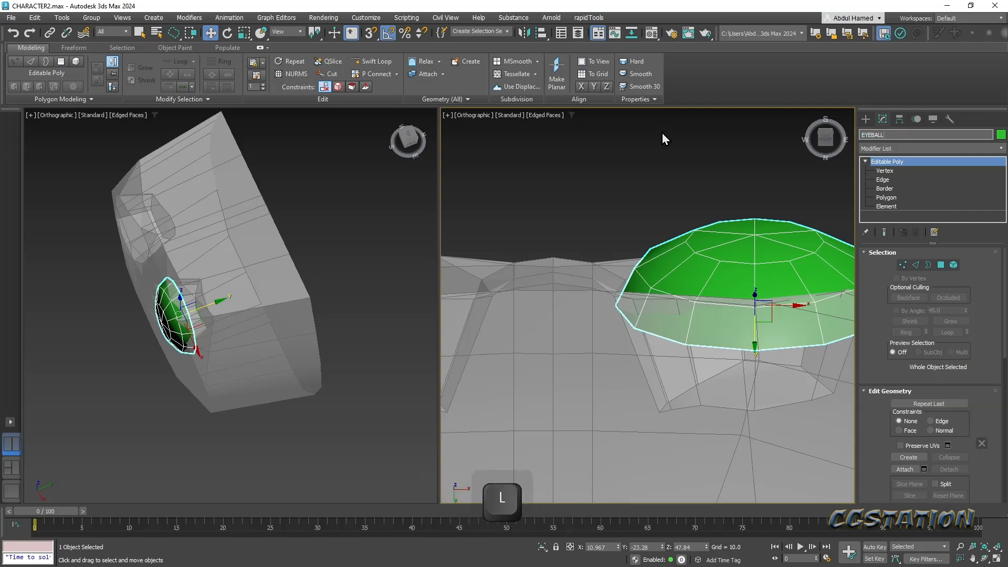
{"action": "key", "text": "Return"}
- Select the head's inner front vertices beside the eye and move the upper one about 0.2 forward on Y
{"action": "middle_click_drag", "start_coordinate": [774, 254], "coordinate": [675, 371], "text": "alt"}
{"action": "left_click", "coordinate": [674, 370]}
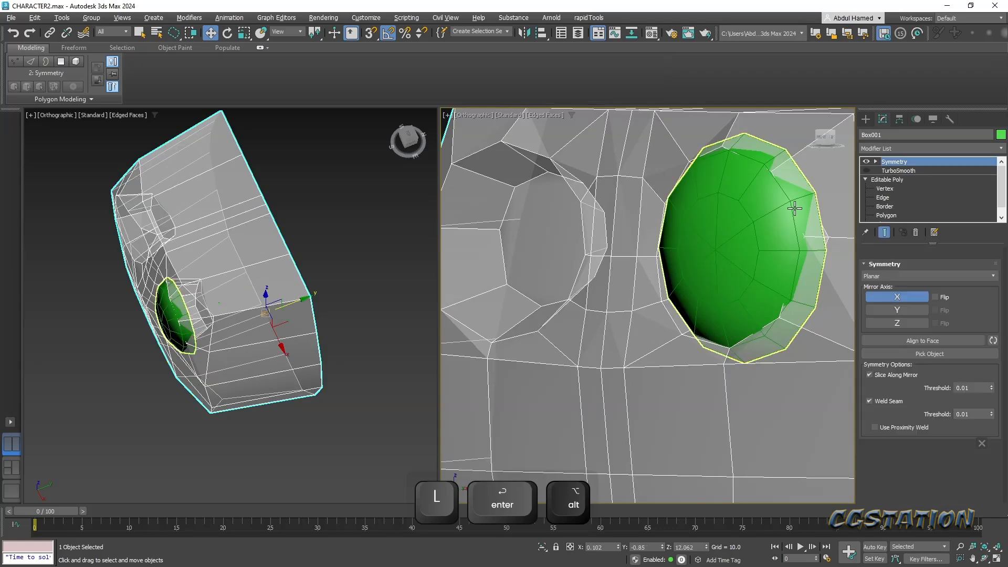
{"action": "left_click", "coordinate": [892, 189]}
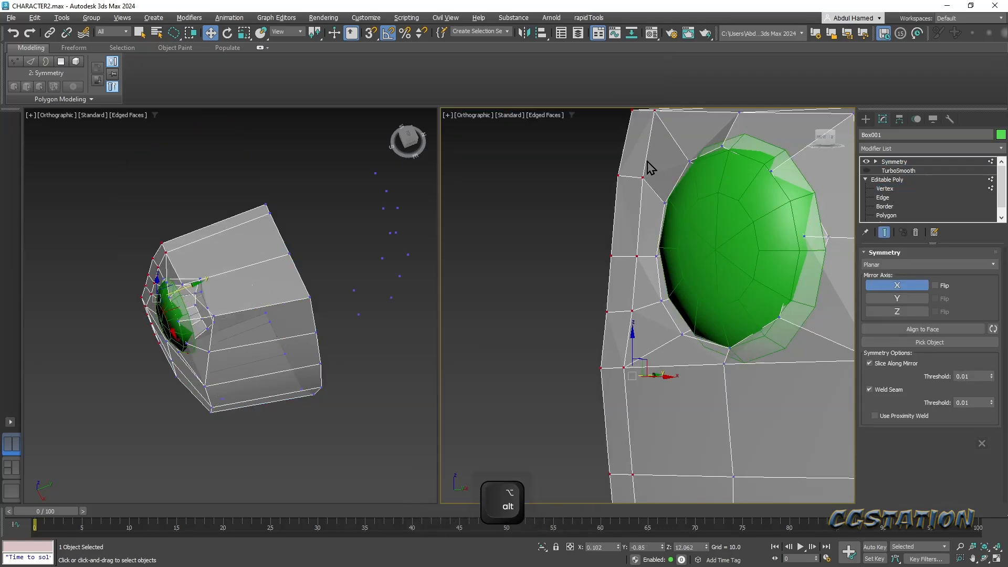
{"action": "middle_click_drag", "start_coordinate": [627, 236], "coordinate": [628, 203], "text": "alt"}
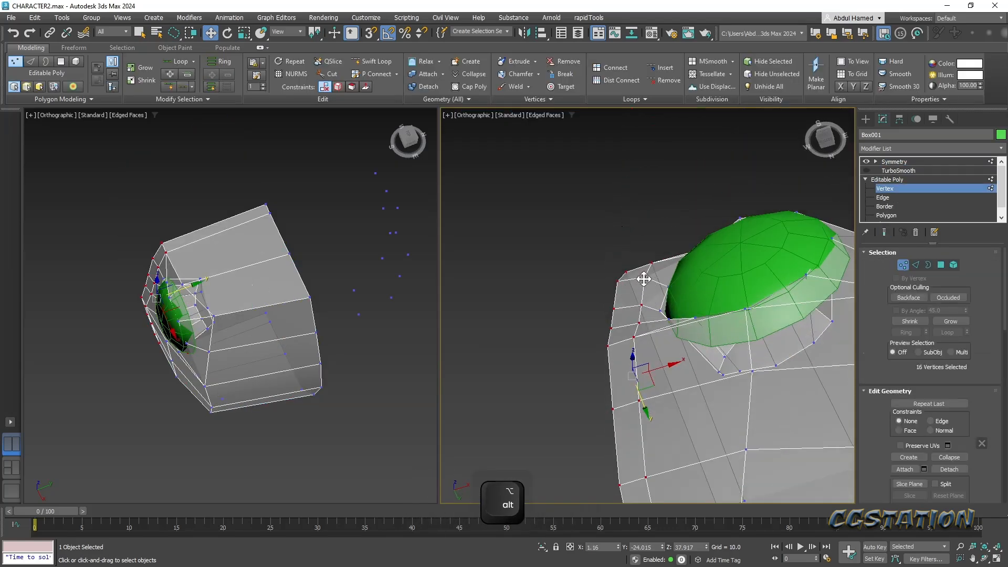
{"action": "left_click", "coordinate": [639, 307]}
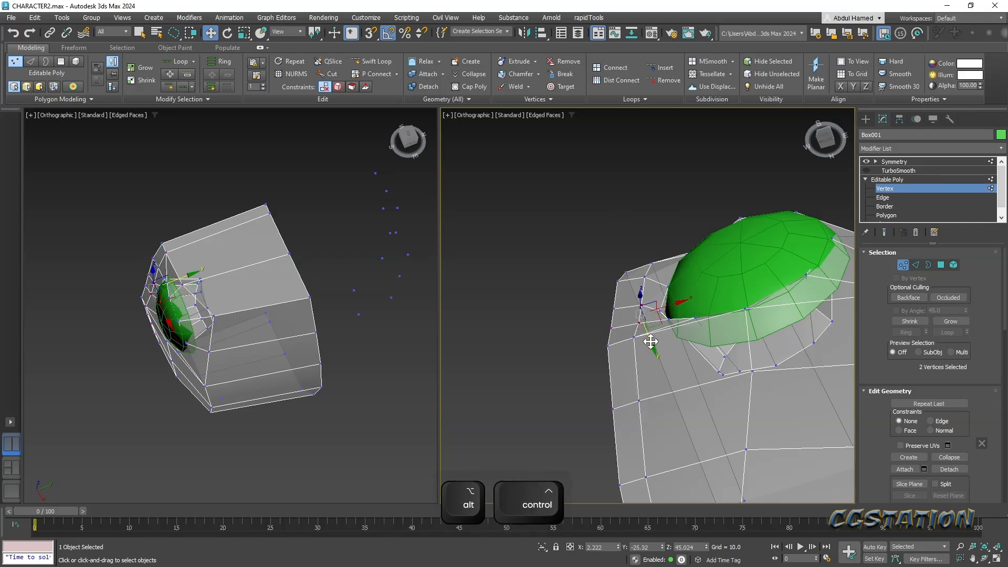
{"action": "left_click", "coordinate": [648, 281]}
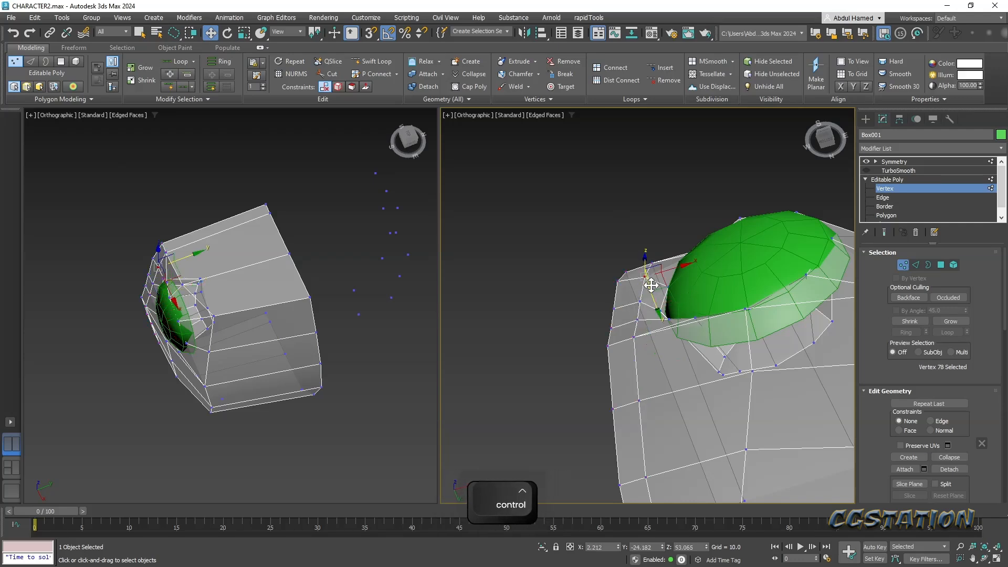
{"action": "middle_click_drag", "start_coordinate": [657, 311], "coordinate": [655, 273], "text": "alt"}
{"action": "scroll", "coordinate": [657, 273], "scroll_direction": "down", "scroll_amount": 8}
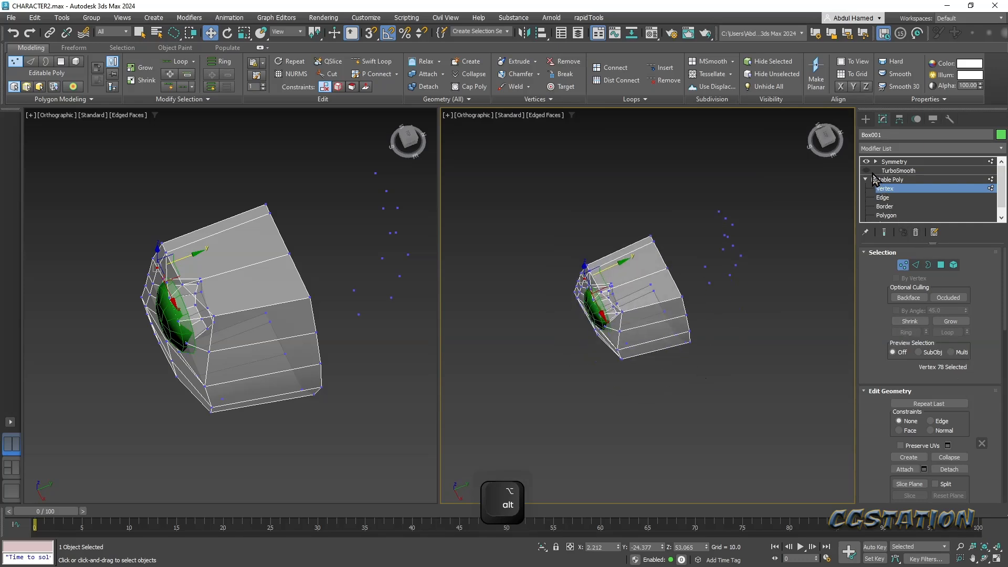
- Turn TurboSmooth back on for the head, check the smoothed shape, and switch off its see-through display
{"action": "left_click", "coordinate": [907, 172]}
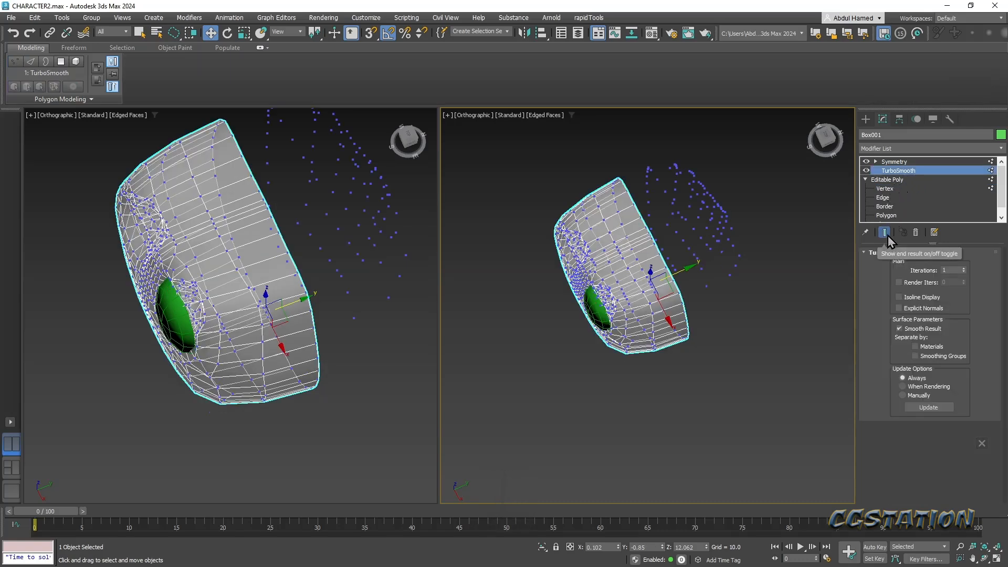
{"action": "left_click", "coordinate": [890, 179]}
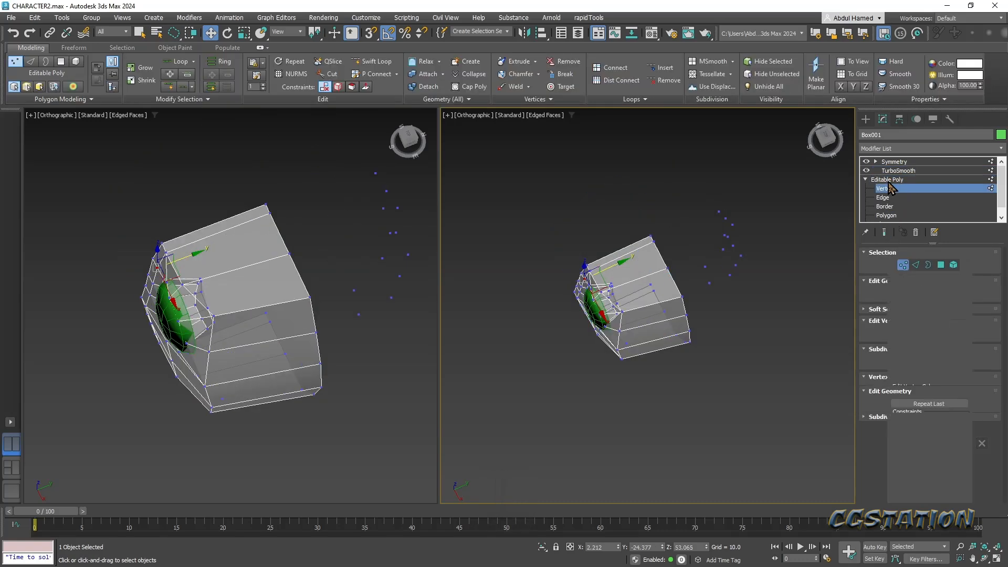
{"action": "left_click", "coordinate": [899, 171]}
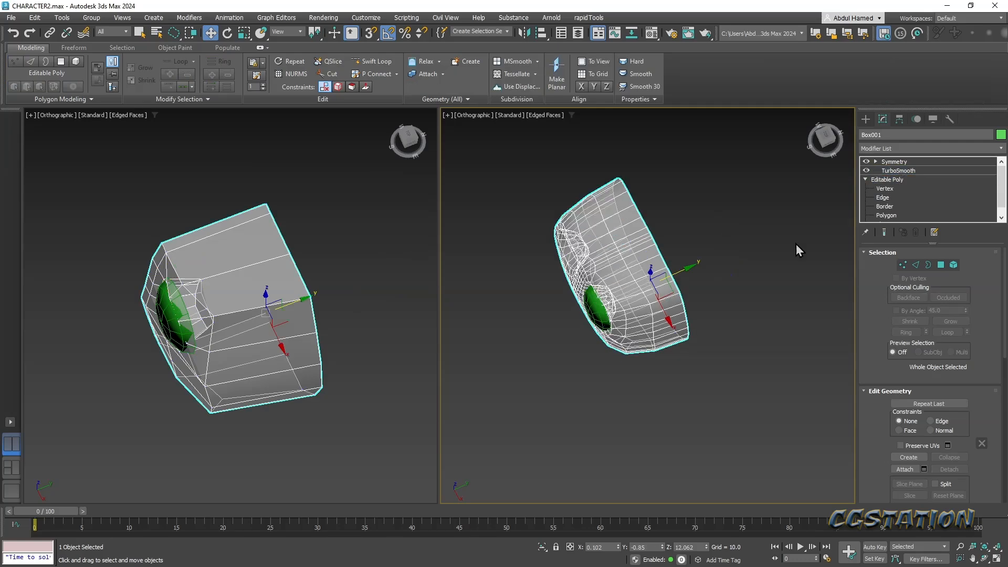
{"action": "mouse_move", "coordinate": [671, 355]}
{"action": "middle_mouse_down", "text": "alt"}
{"action": "mouse_move", "coordinate": [709, 266]}
{"action": "mouse_move", "coordinate": [724, 278]}
{"action": "mouse_move", "coordinate": [670, 293]}
{"action": "mouse_move", "coordinate": [663, 371]}
{"action": "mouse_move", "coordinate": [673, 399]}
{"action": "mouse_move", "coordinate": [695, 407]}
{"action": "mouse_move", "coordinate": [698, 306]}
{"action": "mouse_move", "coordinate": [685, 309]}
{"action": "mouse_move", "coordinate": [696, 330]}
{"action": "mouse_move", "coordinate": [646, 360]}
{"action": "mouse_move", "coordinate": [624, 421]}
{"action": "mouse_move", "coordinate": [622, 368]}
{"action": "middle_mouse_up", "text": "alt"}
{"action": "key", "text": "alt+x"}
{"action": "scroll", "coordinate": [677, 325], "scroll_direction": "up", "scroll_amount": 5, "text": "alt"}
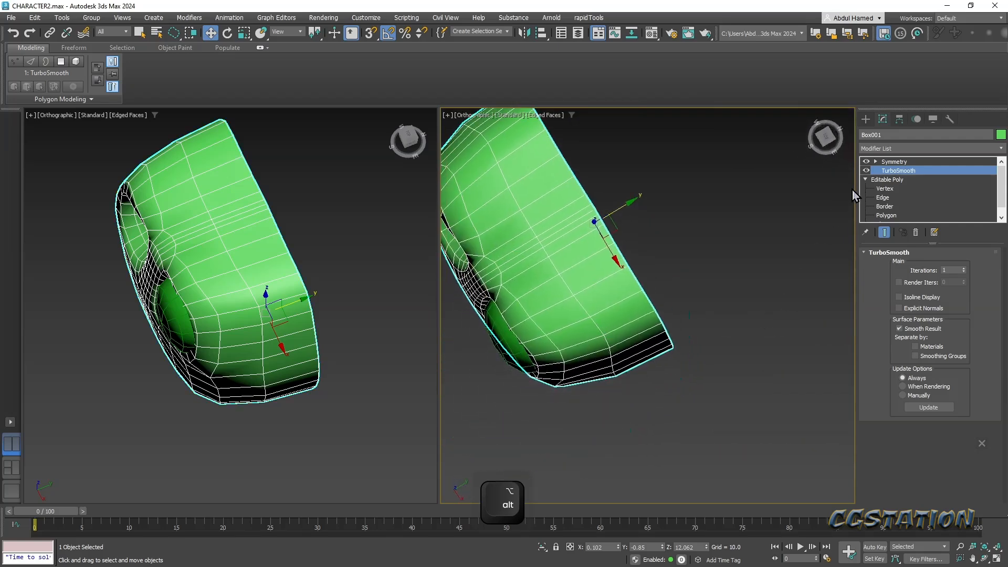
- Insert an edge loop around the head about midway between front and back using Swift Loop
{"action": "left_click", "coordinate": [873, 179]}
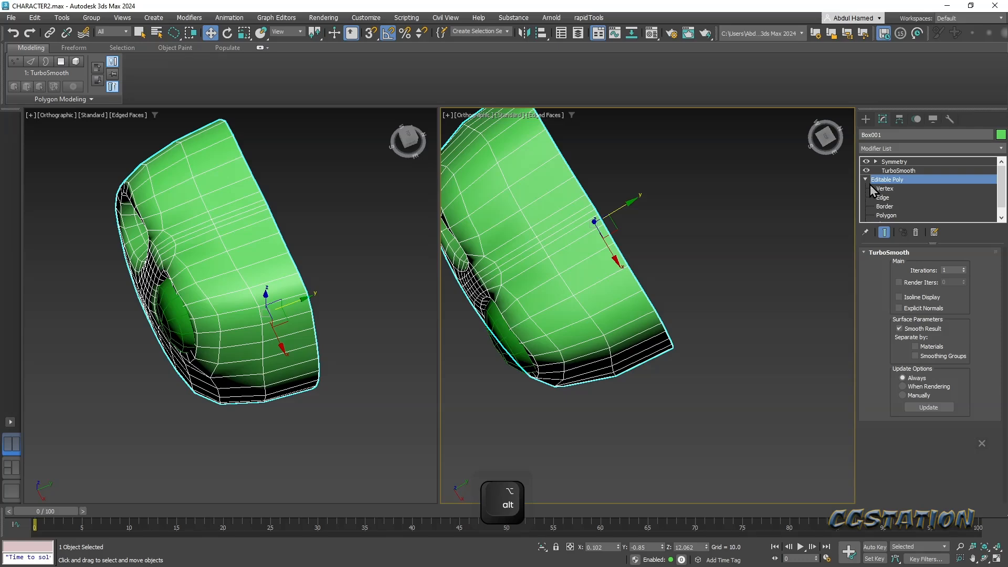
{"action": "key", "text": "1"}
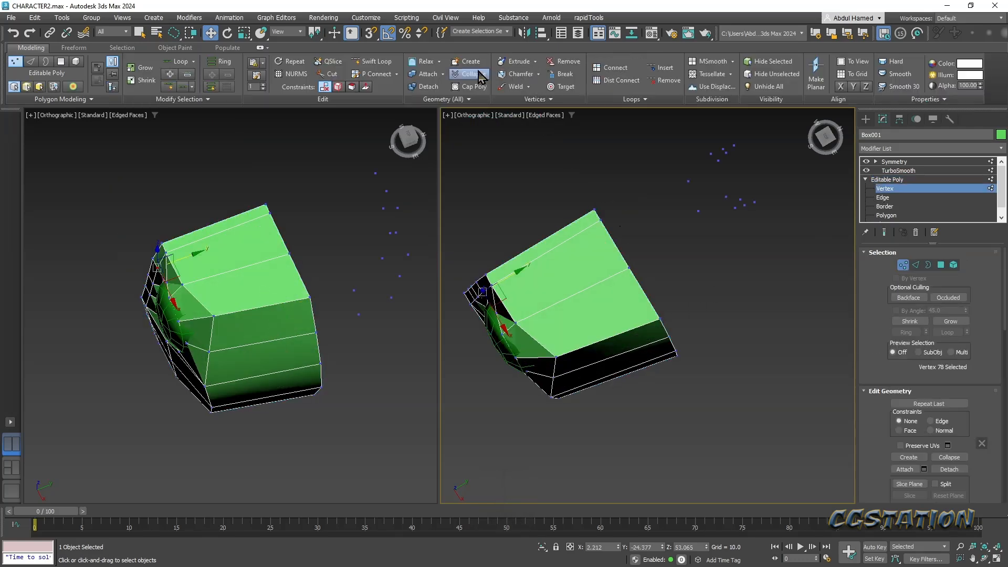
{"action": "left_click", "coordinate": [381, 62]}
{"action": "left_click", "coordinate": [561, 278]}
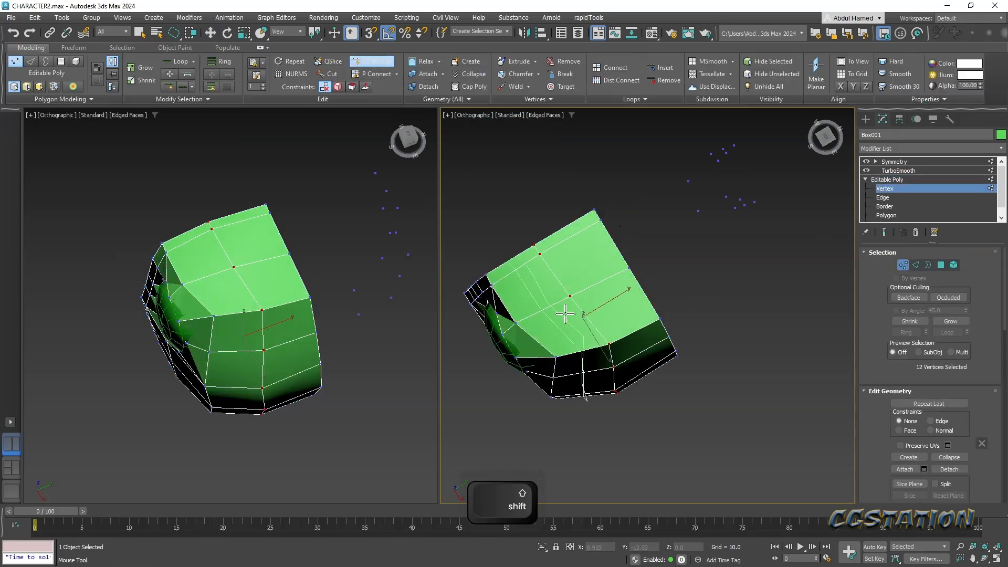
{"action": "middle_click_drag", "start_coordinate": [623, 378], "coordinate": [672, 300], "text": "alt+shift"}
{"action": "scroll", "coordinate": [649, 275], "scroll_direction": "up", "scroll_amount": 2}
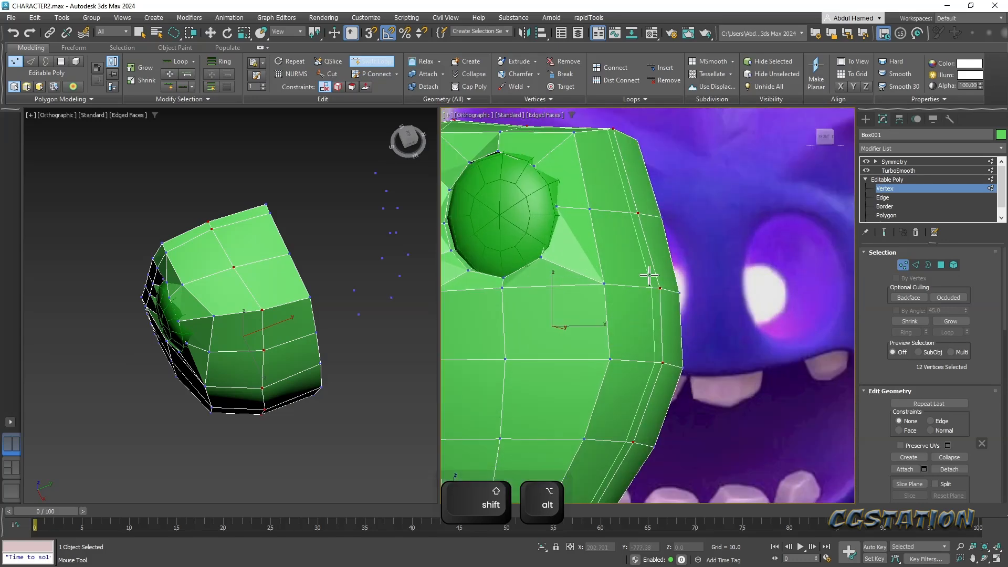
{"action": "key", "text": "q"}
- Move the front corner vertices on the side of the head beside the eye forward to round the cheek
{"action": "left_click", "coordinate": [645, 215]}
{"action": "middle_click_drag", "start_coordinate": [669, 215], "coordinate": [657, 383], "text": "alt"}
{"action": "left_click", "coordinate": [649, 232]}
{"action": "left_click_drag", "start_coordinate": [650, 320], "coordinate": [641, 323]}
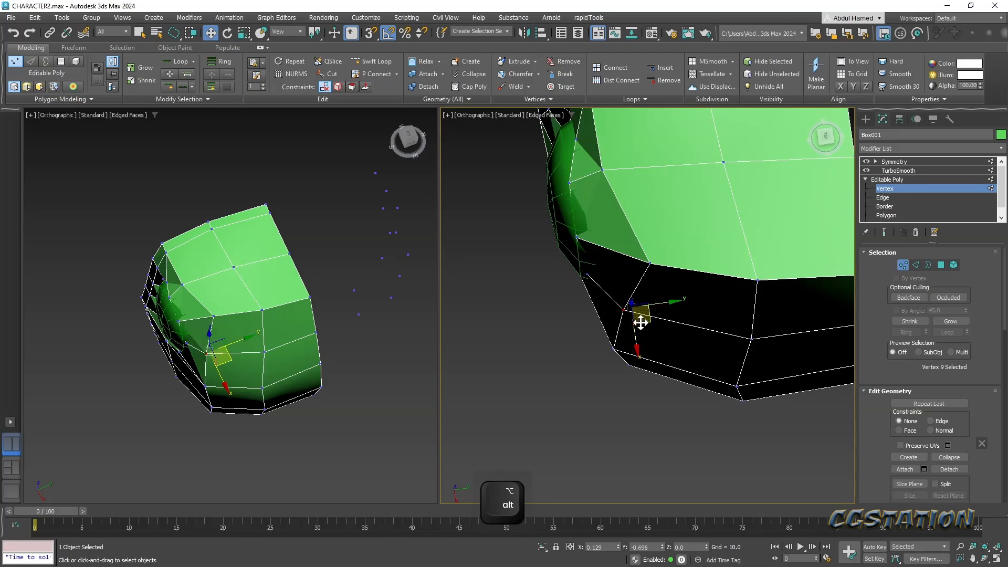
{"action": "left_click", "coordinate": [650, 261]}
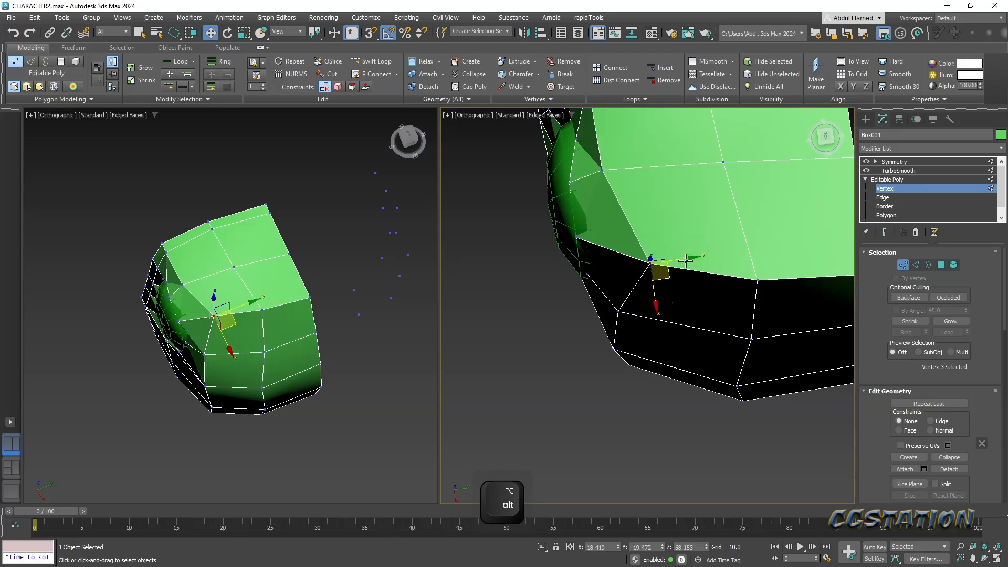
{"action": "left_click_drag", "start_coordinate": [685, 262], "coordinate": [667, 263]}
{"action": "middle_click_drag", "start_coordinate": [660, 263], "coordinate": [628, 251], "text": "alt"}
- Select the lower front corner vertex of the head and pull it outward to round the jaw
{"action": "middle_click_drag", "start_coordinate": [604, 268], "coordinate": [714, 392], "text": "alt"}
{"action": "left_click", "coordinate": [603, 219]}
{"action": "middle_click_drag", "start_coordinate": [524, 345], "coordinate": [573, 334], "text": "alt"}
{"action": "scroll", "coordinate": [569, 327], "scroll_direction": "up", "scroll_amount": 4}
{"action": "left_click", "coordinate": [551, 287]}
{"action": "left_click_drag", "start_coordinate": [582, 261], "coordinate": [601, 244]}
{"action": "middle_click_drag", "start_coordinate": [601, 244], "coordinate": [654, 249], "text": "alt"}
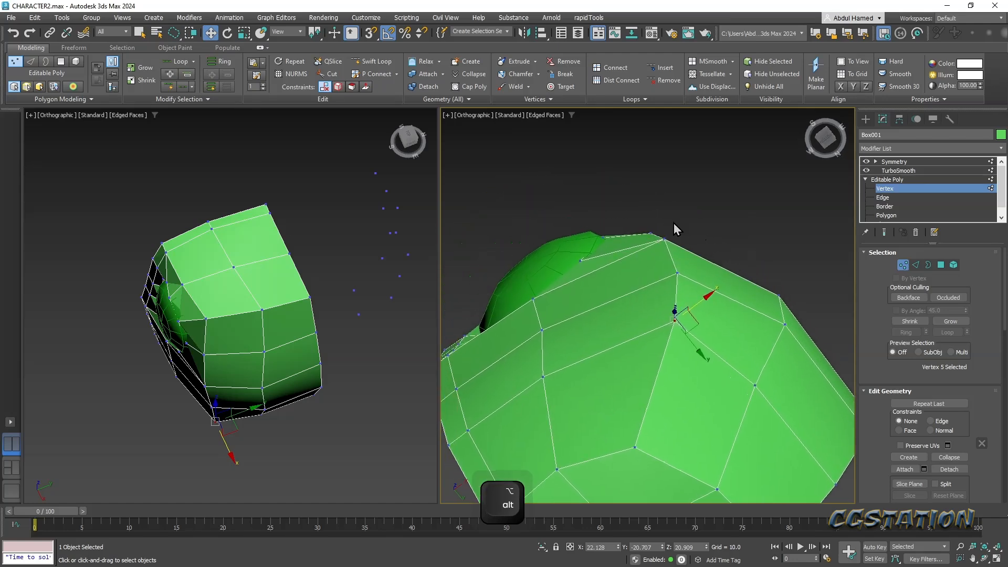
- Select the three vertices on the outer rim of the eye opening and move them slightly back along Y
{"action": "middle_click_drag", "start_coordinate": [623, 272], "coordinate": [621, 261], "text": "alt"}
{"action": "left_click", "coordinate": [580, 127]}
{"action": "middle_click_drag", "start_coordinate": [606, 144], "coordinate": [593, 294]}
{"action": "scroll", "coordinate": [612, 234], "scroll_direction": "up", "scroll_amount": 2}
{"action": "left_click", "coordinate": [582, 199], "text": "ctrl"}
{"action": "scroll", "coordinate": [594, 294], "scroll_direction": "up", "scroll_amount": 2}
{"action": "middle_click_drag", "start_coordinate": [574, 200], "coordinate": [560, 261], "text": "ctrl+alt"}
{"action": "left_click", "coordinate": [532, 163], "text": "ctrl"}
{"action": "scroll", "coordinate": [567, 243], "scroll_direction": "down", "scroll_amount": 4}
{"action": "scroll", "coordinate": [567, 243], "scroll_direction": "up", "scroll_amount": 2}
{"action": "left_click_drag", "start_coordinate": [594, 256], "coordinate": [599, 255]}
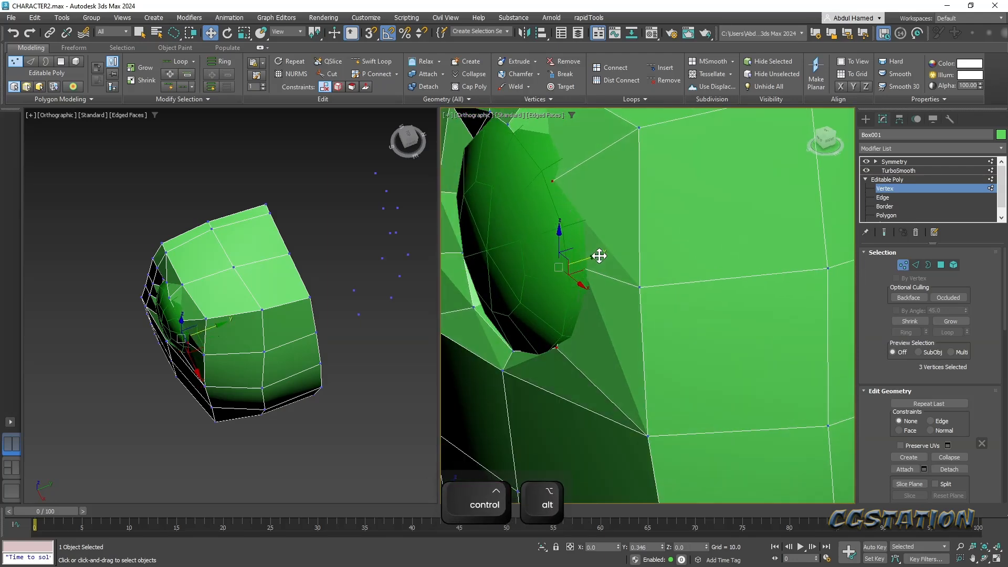
{"action": "middle_click_drag", "start_coordinate": [600, 256], "coordinate": [624, 282], "text": "alt"}
{"action": "mouse_move", "coordinate": [605, 271]}
{"action": "left_mouse_down"}
{"action": "mouse_move", "coordinate": [616, 271]}
{"action": "mouse_move", "coordinate": [608, 270]}
{"action": "left_mouse_up"}
{"action": "middle_click_drag", "start_coordinate": [608, 269], "coordinate": [592, 237], "text": "alt"}
- Select the three vertices on the inner rim of the eye opening and shift them outward toward the eyeball
{"action": "left_click", "coordinate": [555, 180]}
{"action": "middle_click_drag", "start_coordinate": [535, 196], "coordinate": [680, 210], "text": "alt"}
{"action": "left_click", "coordinate": [525, 281]}
{"action": "left_click", "coordinate": [516, 314], "text": "ctrl"}
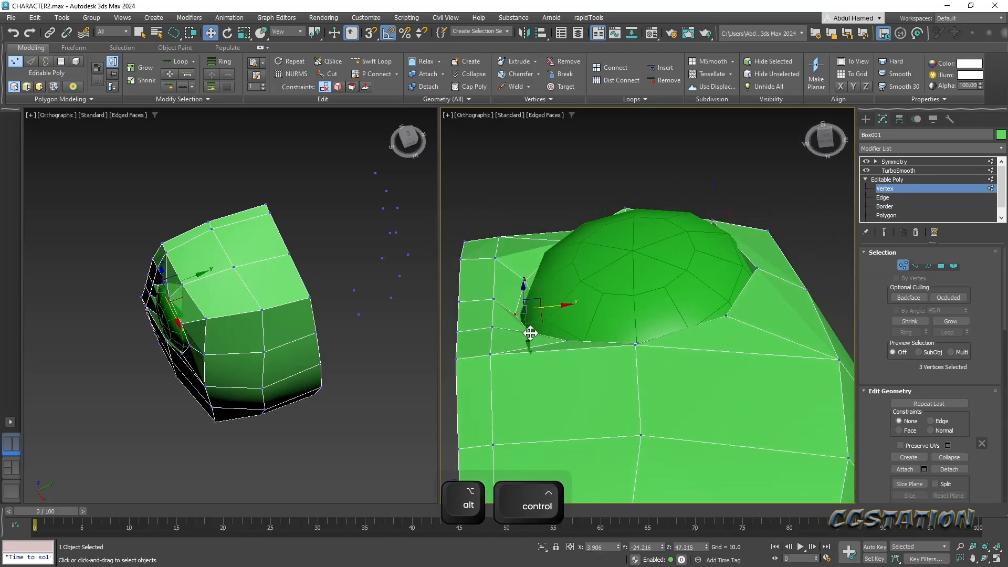
{"action": "mouse_move", "coordinate": [539, 348]}
{"action": "middle_mouse_down", "text": "alt"}
{"action": "mouse_move", "coordinate": [533, 342]}
{"action": "mouse_move", "coordinate": [546, 332]}
{"action": "middle_mouse_up", "text": "alt"}
{"action": "left_click_drag", "start_coordinate": [552, 299], "coordinate": [565, 294]}
{"action": "middle_click_drag", "start_coordinate": [565, 295], "coordinate": [565, 350], "text": "alt"}
- Adjust the position of a single vertex on the eye opening's rim to fit it around the eyeball
{"action": "middle_click_drag", "start_coordinate": [623, 335], "coordinate": [605, 280]}
{"action": "scroll", "coordinate": [605, 280], "scroll_direction": "down", "scroll_amount": 4}
{"action": "middle_click_drag", "start_coordinate": [646, 317], "coordinate": [621, 259], "text": "alt"}
{"action": "scroll", "coordinate": [560, 277], "scroll_direction": "up", "scroll_amount": 5}
{"action": "left_click", "coordinate": [612, 251]}
{"action": "left_click_drag", "start_coordinate": [635, 247], "coordinate": [625, 254]}
{"action": "middle_click_drag", "start_coordinate": [625, 254], "coordinate": [612, 297], "text": "alt"}
{"action": "scroll", "coordinate": [662, 276], "scroll_direction": "down", "scroll_amount": 5}
{"action": "scroll", "coordinate": [614, 289], "scroll_direction": "up", "scroll_amount": 5}
{"action": "mouse_move", "coordinate": [656, 289]}
{"action": "left_mouse_down"}
{"action": "mouse_move", "coordinate": [634, 252]}
{"action": "mouse_move", "coordinate": [662, 269]}
{"action": "left_mouse_up"}
- Select the two front centre strip vertices beside the eye and hide the EYEBALL object
{"action": "middle_click_drag", "start_coordinate": [639, 252], "coordinate": [635, 289]}
{"action": "scroll", "coordinate": [635, 288], "scroll_direction": "up", "scroll_amount": 5}
{"action": "left_click_drag", "start_coordinate": [662, 231], "coordinate": [613, 229]}
{"action": "key", "text": "alt+x"}
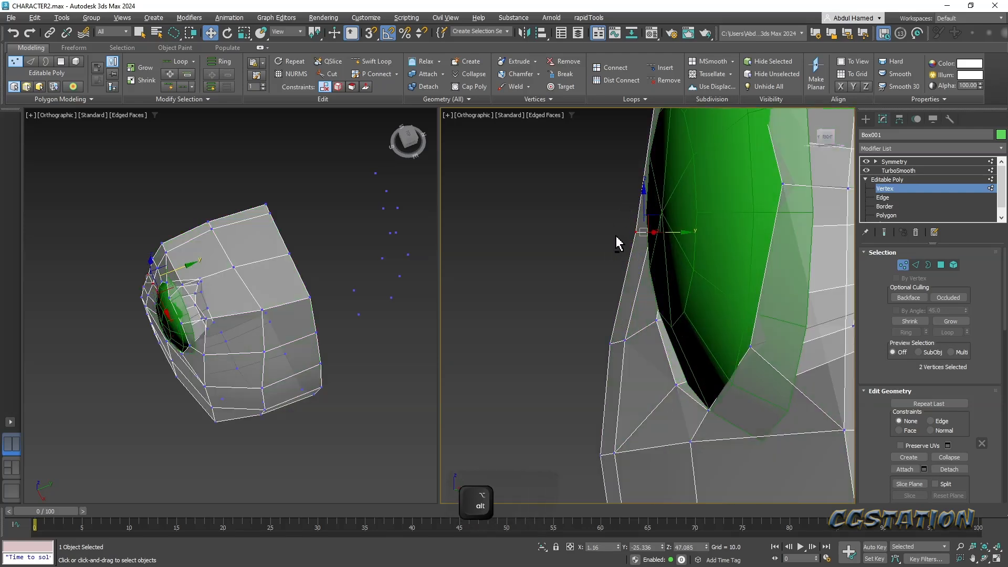
{"action": "key", "text": "alt+x"}
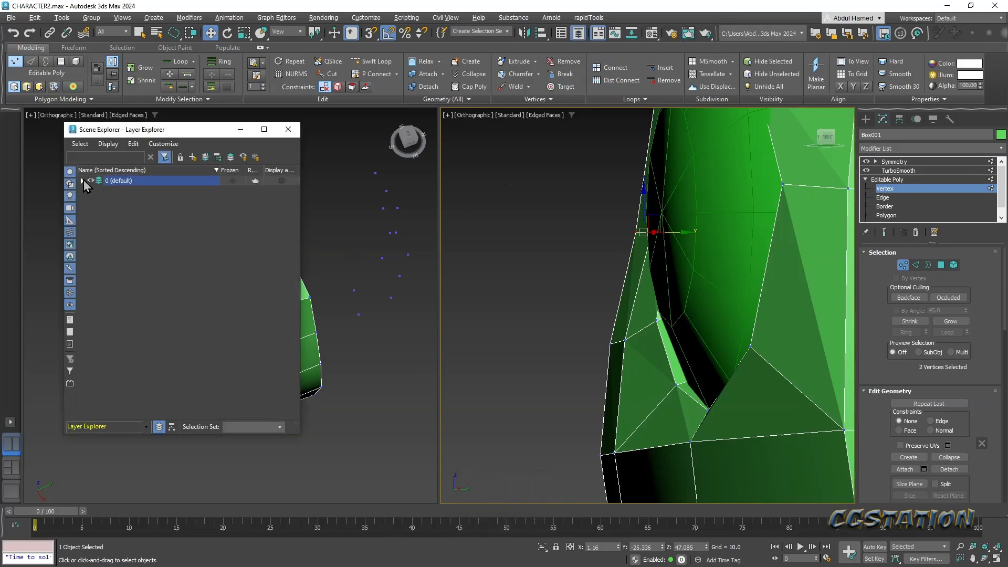
{"action": "left_click", "coordinate": [82, 181]}
{"action": "left_click", "coordinate": [100, 200]}
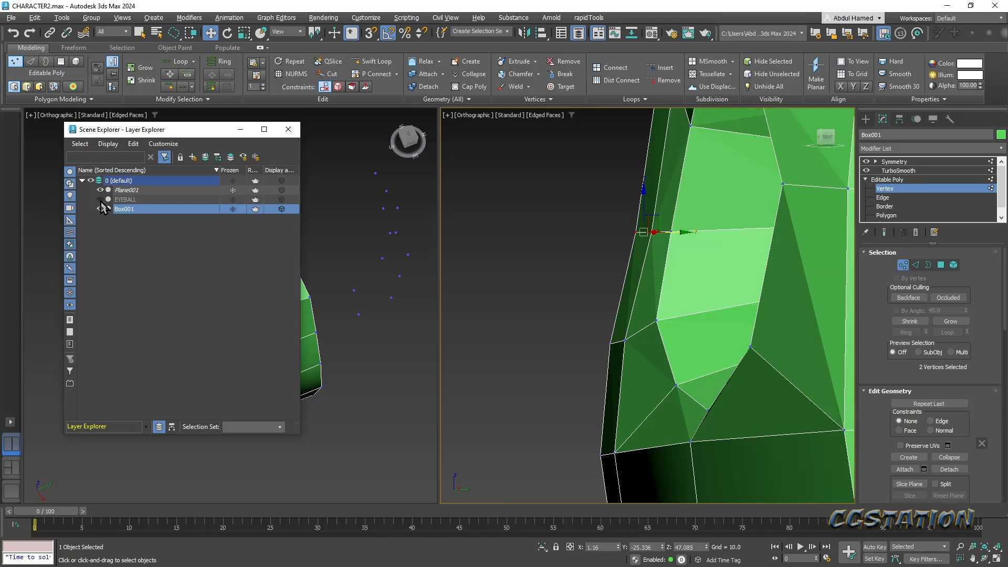
- Move a front vertex beside the eye slightly forward and an upper eye rim vertex back along Y
{"action": "middle_click_drag", "start_coordinate": [599, 215], "coordinate": [591, 263]}
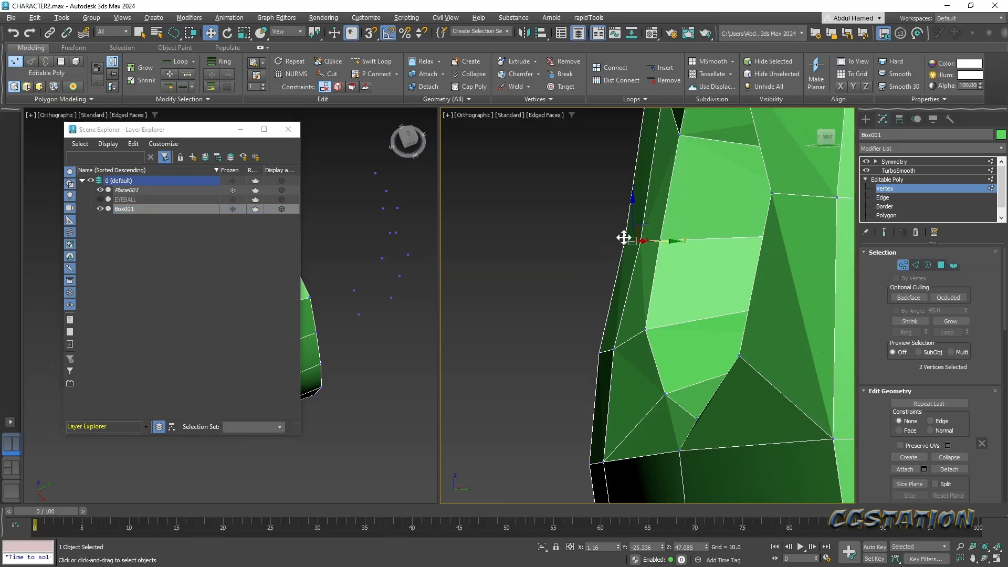
{"action": "middle_click_drag", "start_coordinate": [663, 241], "coordinate": [604, 393]}
{"action": "left_click", "coordinate": [633, 248]}
{"action": "left_click_drag", "start_coordinate": [659, 250], "coordinate": [655, 249]}
{"action": "middle_click_drag", "start_coordinate": [656, 232], "coordinate": [624, 266]}
{"action": "left_click", "coordinate": [608, 257]}
{"action": "left_click_drag", "start_coordinate": [638, 259], "coordinate": [662, 262]}
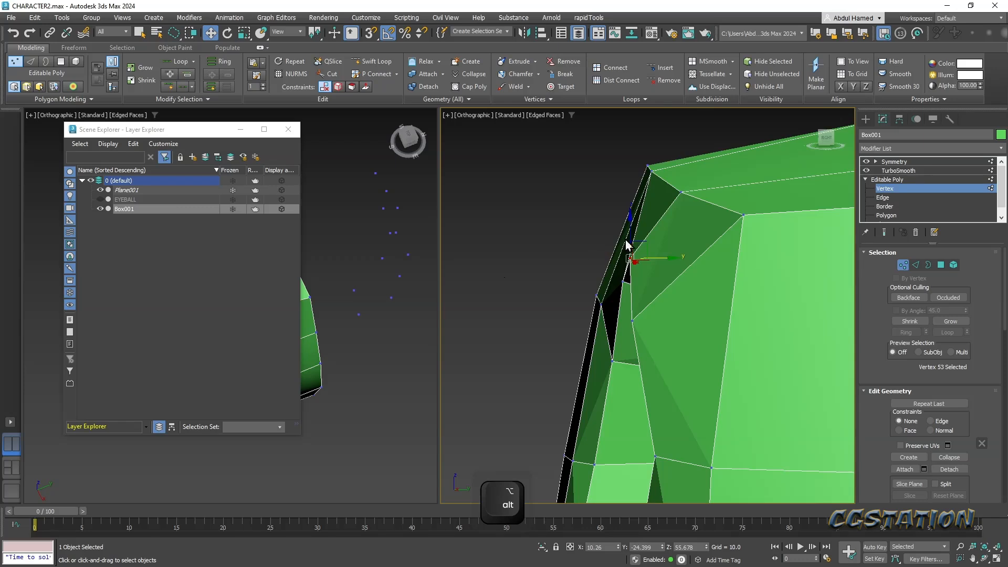
- Show the EYEBALL object to examine how it fits the smoothed eye socket from several angles, and hide it again
{"action": "left_click", "coordinate": [110, 199]}
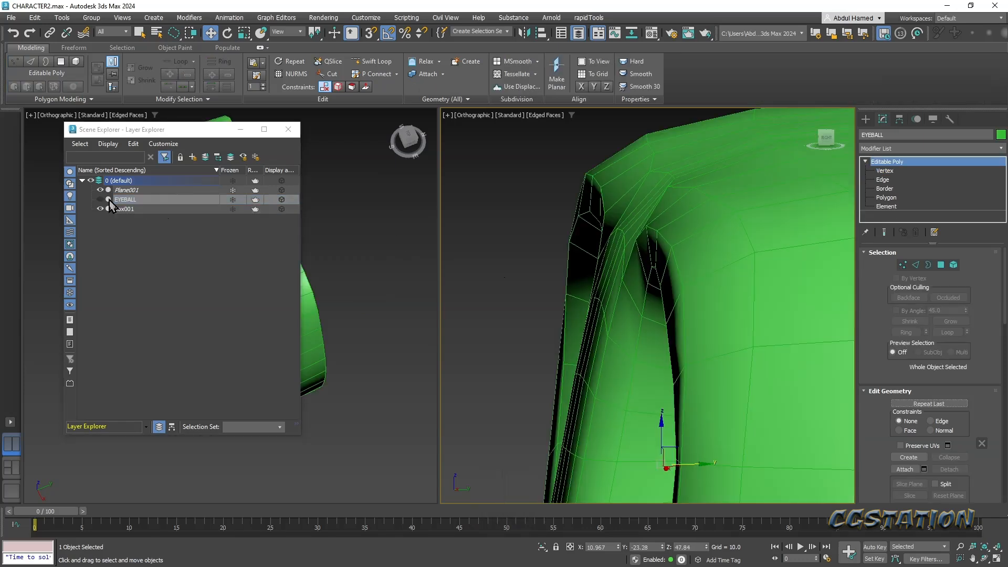
{"action": "left_click", "coordinate": [100, 200]}
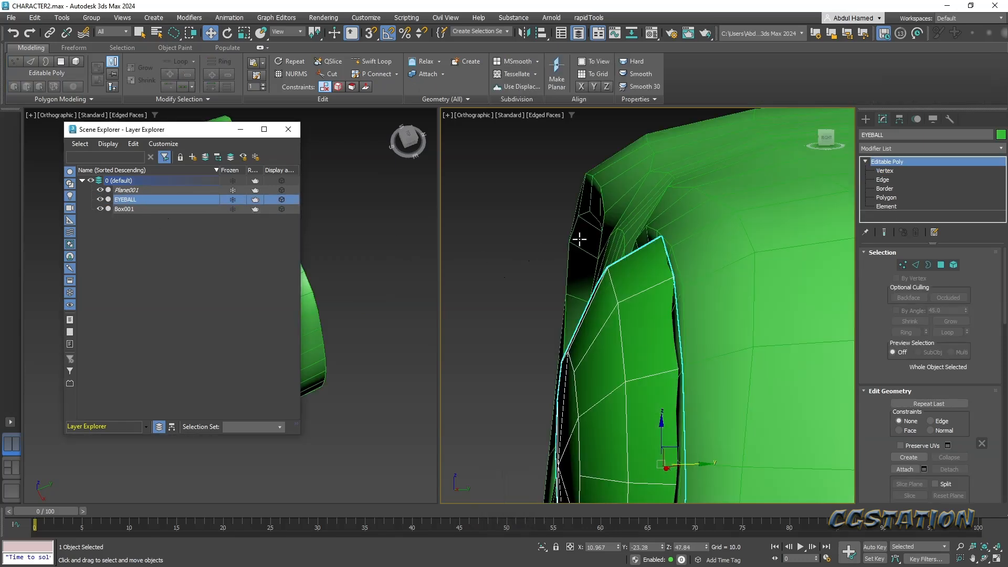
{"action": "middle_click_drag", "start_coordinate": [651, 257], "coordinate": [657, 233], "text": "alt"}
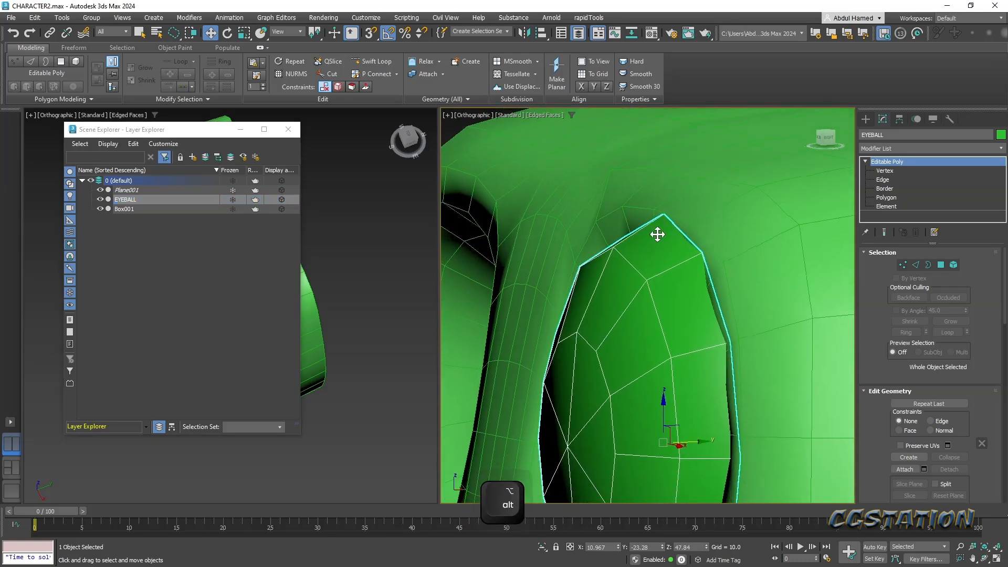
{"action": "scroll", "coordinate": [615, 259], "scroll_direction": "down", "scroll_amount": 3}
{"action": "middle_click_drag", "start_coordinate": [634, 281], "coordinate": [699, 279], "text": "alt"}
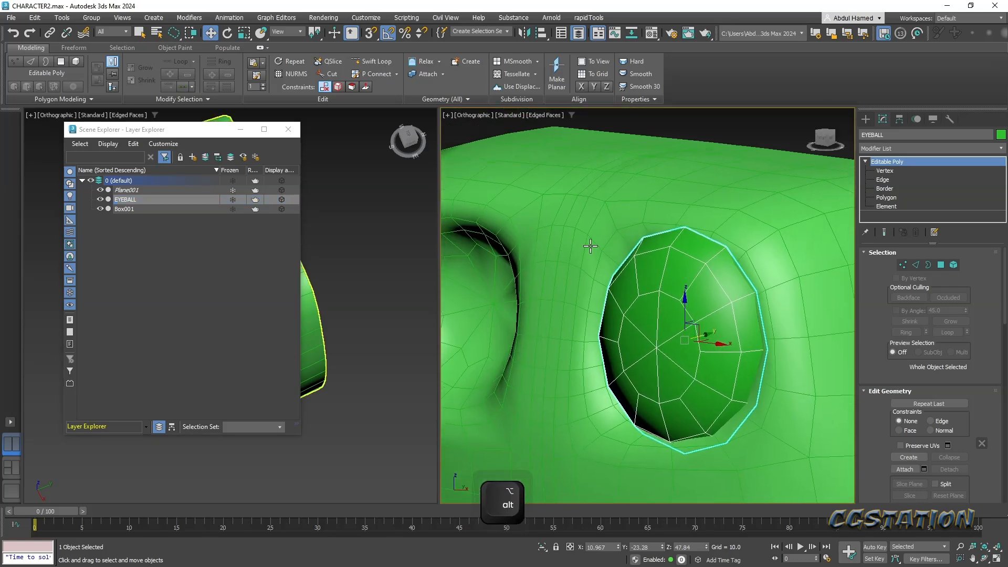
{"action": "middle_click_drag", "start_coordinate": [629, 215], "coordinate": [576, 183], "text": "alt"}
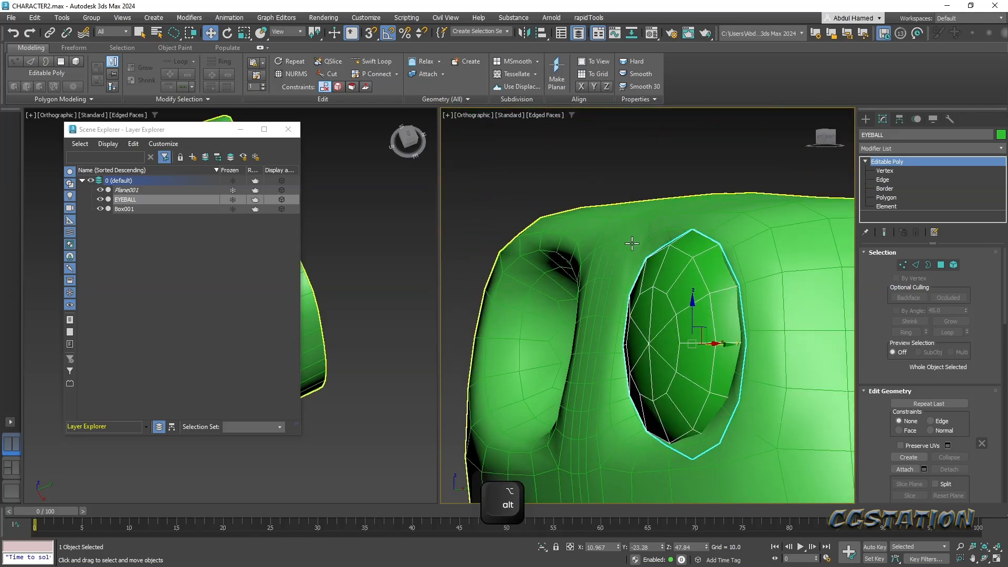
{"action": "mouse_move", "coordinate": [640, 246]}
{"action": "middle_mouse_down", "text": "alt"}
{"action": "mouse_move", "coordinate": [648, 253]}
{"action": "mouse_move", "coordinate": [623, 265]}
{"action": "mouse_move", "coordinate": [653, 260]}
{"action": "middle_mouse_up", "text": "alt"}
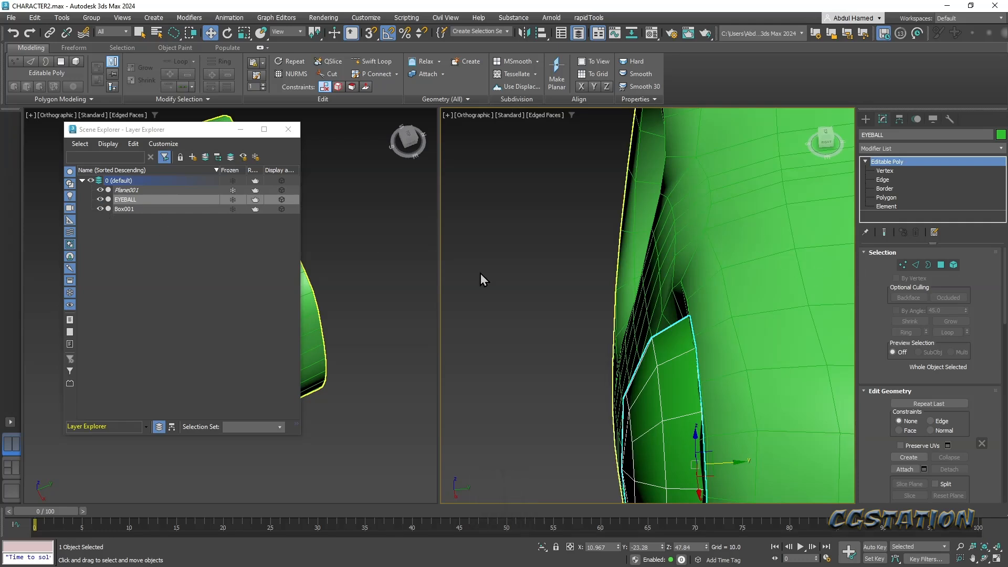
{"action": "left_click", "coordinate": [100, 200]}
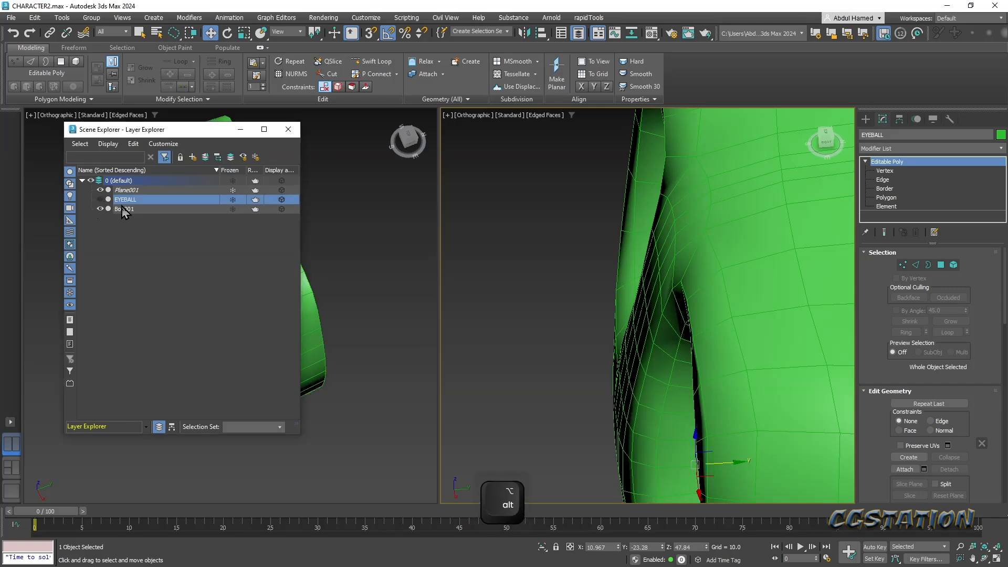
- Select the head mesh Box001 and set its object color to black
{"action": "middle_click_drag", "start_coordinate": [668, 306], "coordinate": [738, 252], "text": "alt"}
{"action": "left_click", "coordinate": [725, 263]}
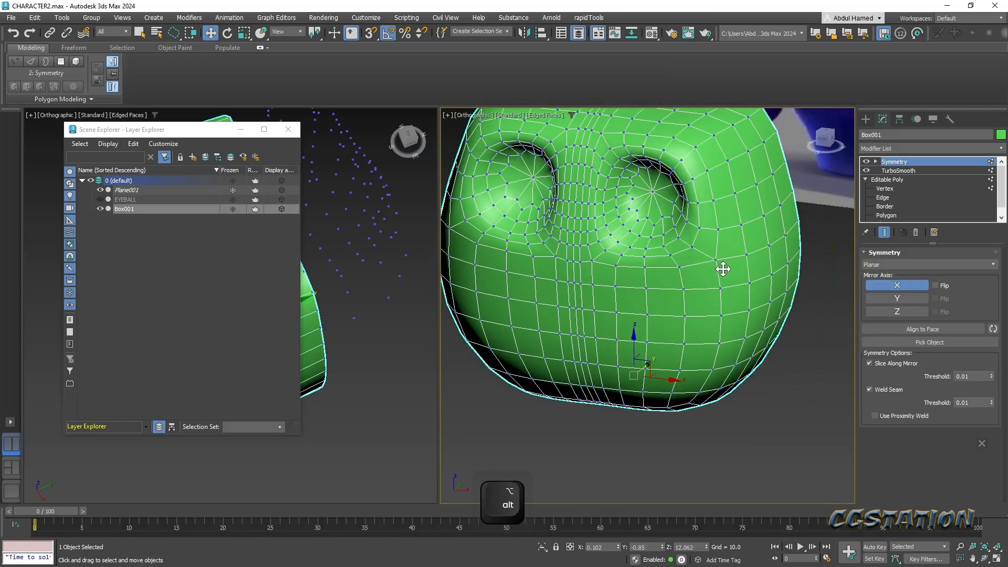
{"action": "left_click", "coordinate": [1001, 136]}
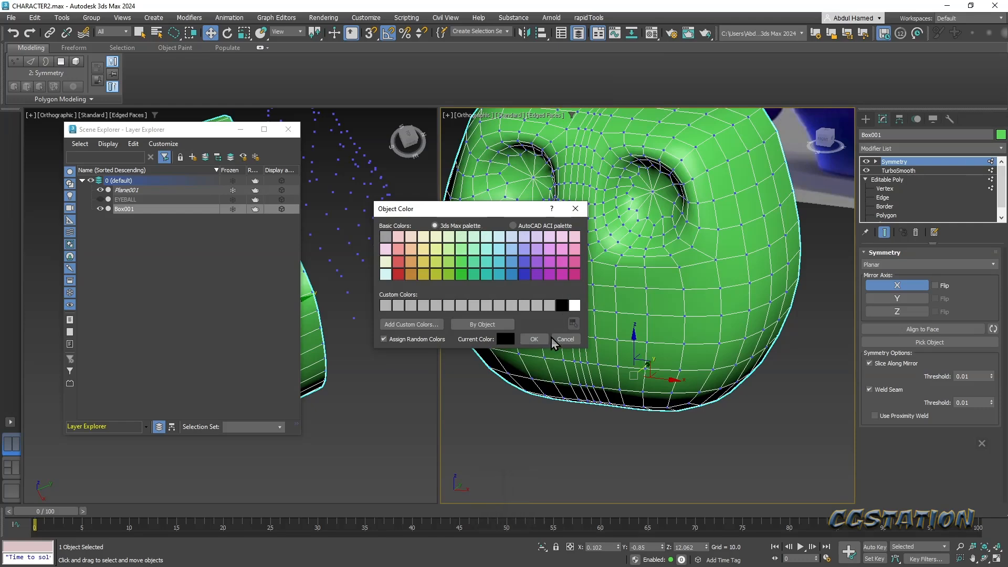
{"action": "left_click", "coordinate": [537, 339]}
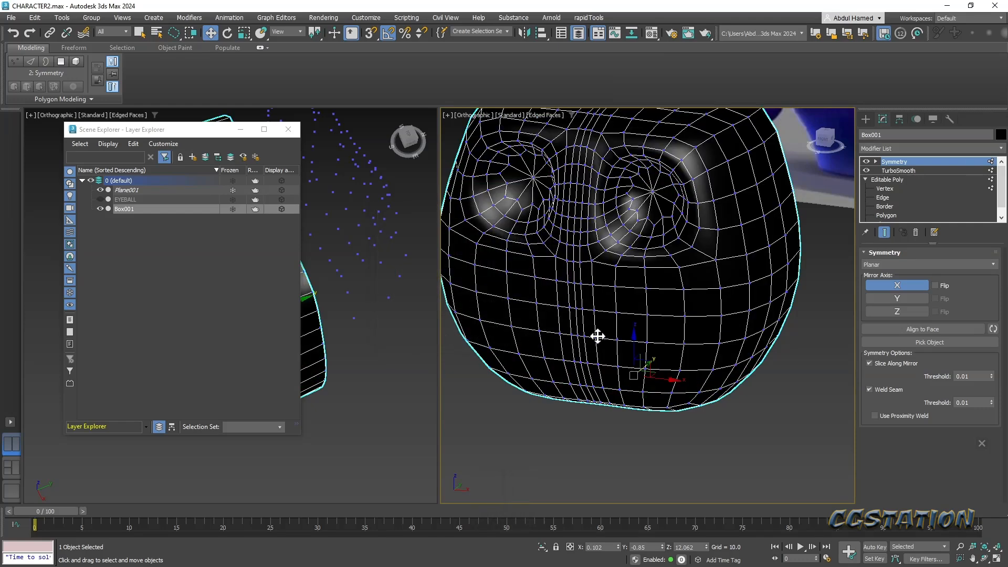
- Assign an unused default grey material to the head, and close the Material Editor and the Layer Explorer
{"action": "key", "text": "m"}
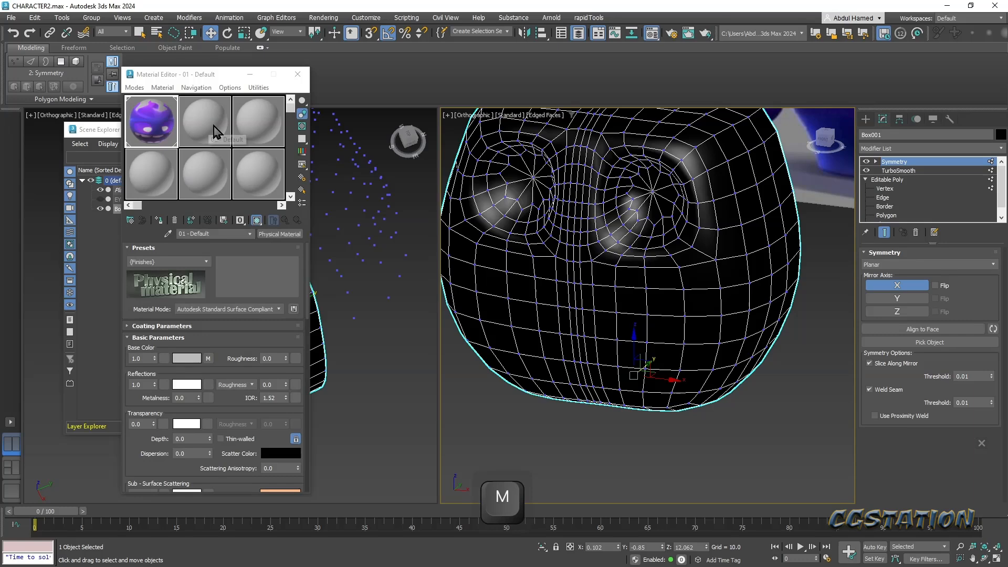
{"action": "left_click_drag", "start_coordinate": [652, 284], "coordinate": [652, 284]}
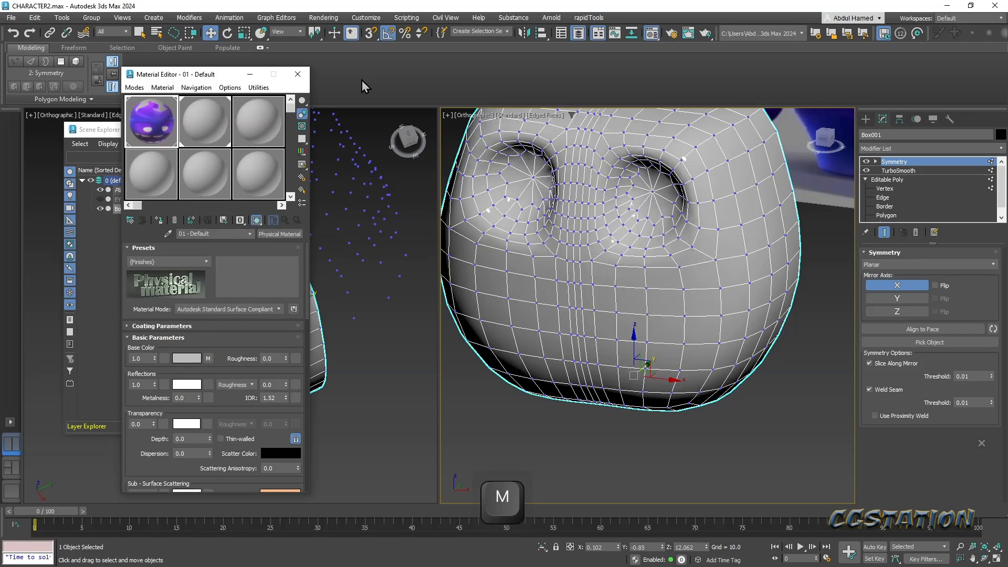
{"action": "left_click", "coordinate": [298, 74]}
{"action": "left_click", "coordinate": [295, 125]}
- Turn off the head's TurboSmooth modifier to show the low-poly cage around the eye sockets from the front
{"action": "middle_click_drag", "start_coordinate": [693, 253], "coordinate": [654, 270], "text": "alt"}
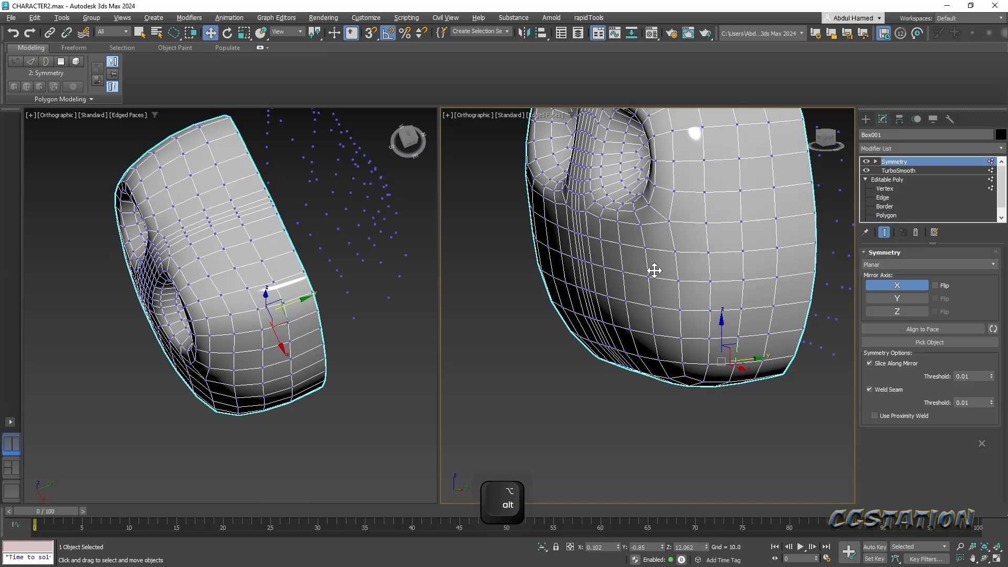
{"action": "left_click", "coordinate": [867, 171]}
{"action": "middle_click_drag", "start_coordinate": [675, 196], "coordinate": [661, 307], "text": "alt"}
{"action": "scroll", "coordinate": [651, 239], "scroll_direction": "up", "scroll_amount": 3}
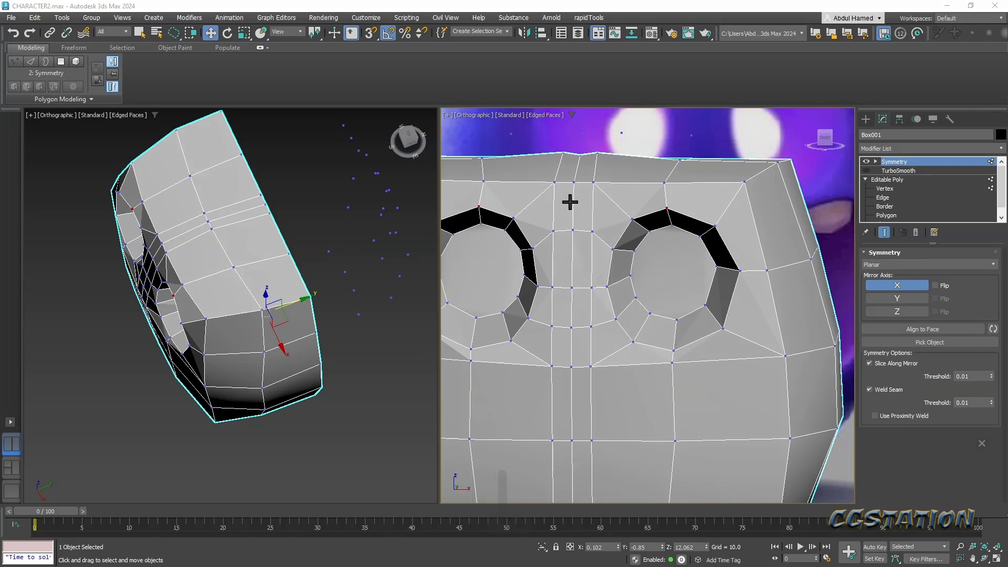
{"action": "left_click_drag", "start_coordinate": [745, 239], "coordinate": [755, 309]}
{"action": "left_click_drag", "start_coordinate": [659, 352], "coordinate": [593, 344]}
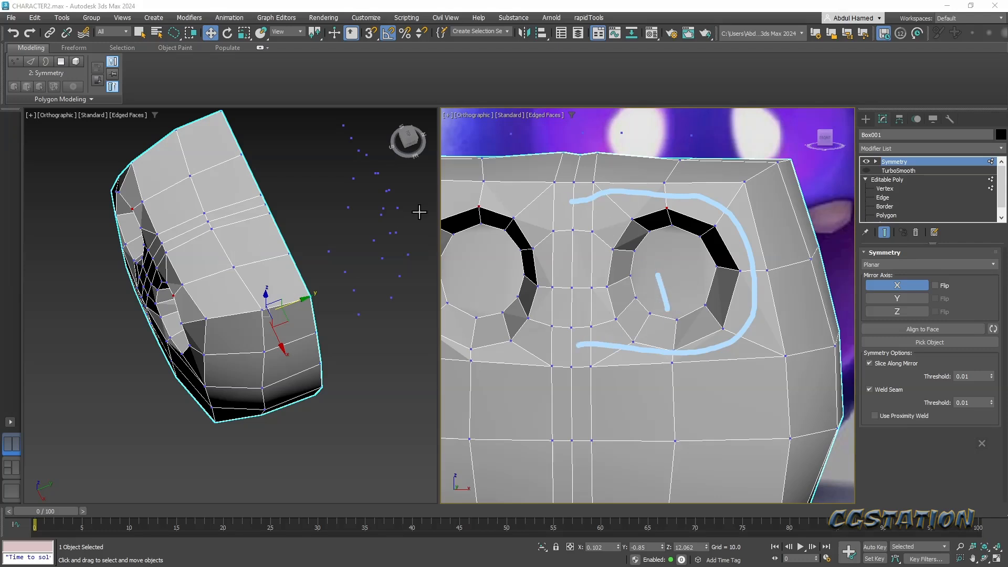
{"action": "key", "text": "Escape"}
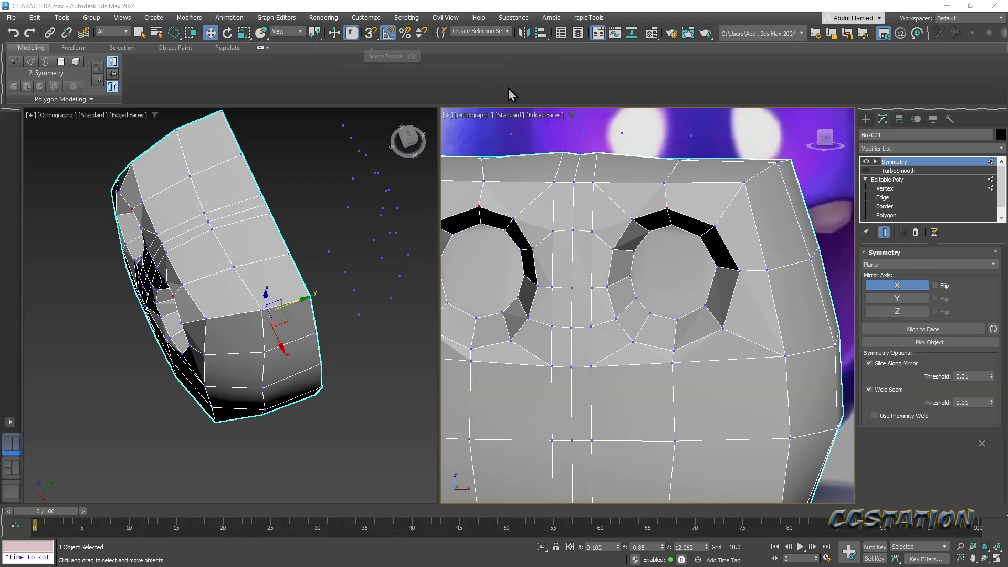
- Cut a new edge line from the centre strip above the eye socket around its outer side to the lower outer diagonal edge
{"action": "left_click", "coordinate": [895, 198]}
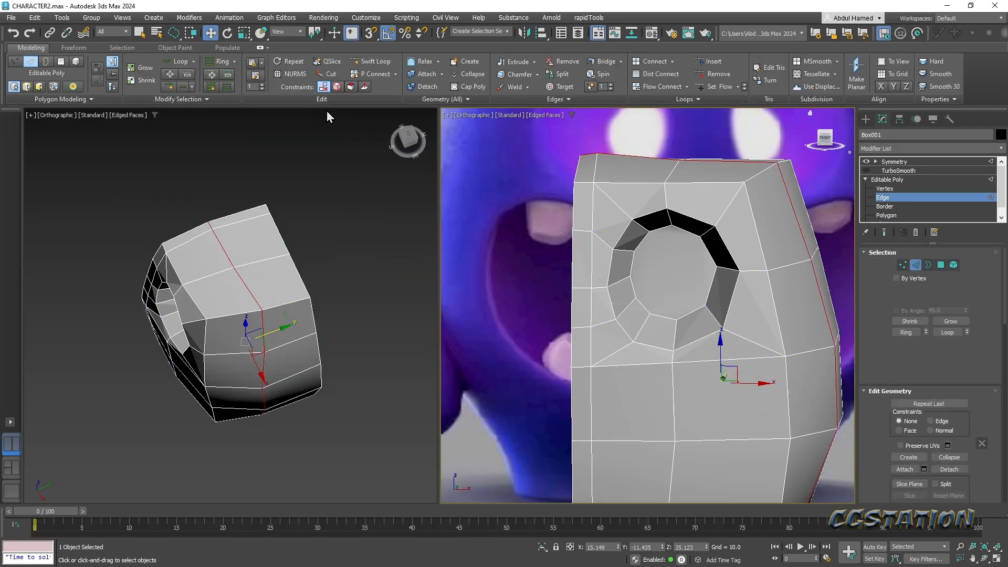
{"action": "left_click", "coordinate": [327, 74]}
{"action": "scroll", "coordinate": [698, 247], "scroll_direction": "up", "scroll_amount": 3}
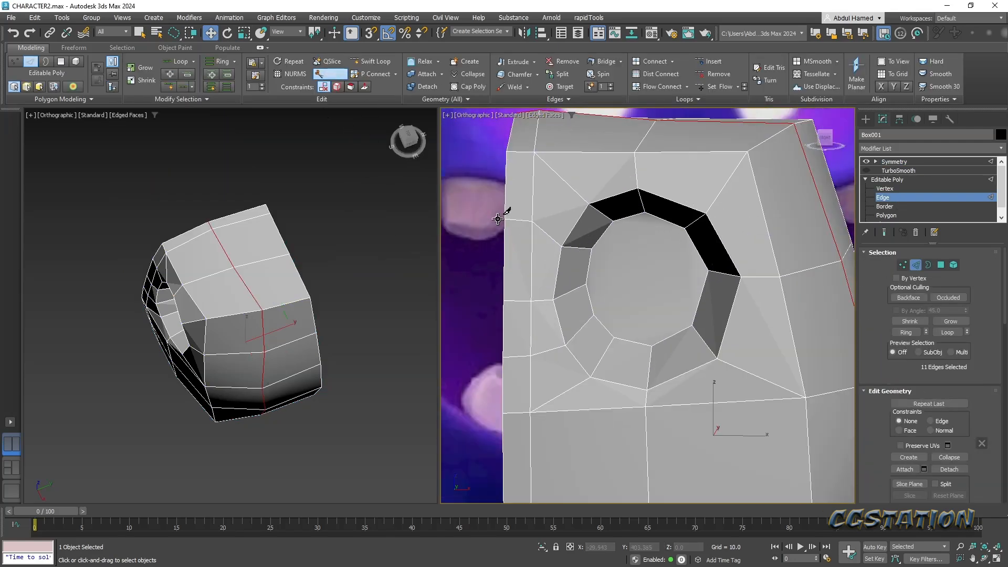
{"action": "left_click", "coordinate": [533, 188]}
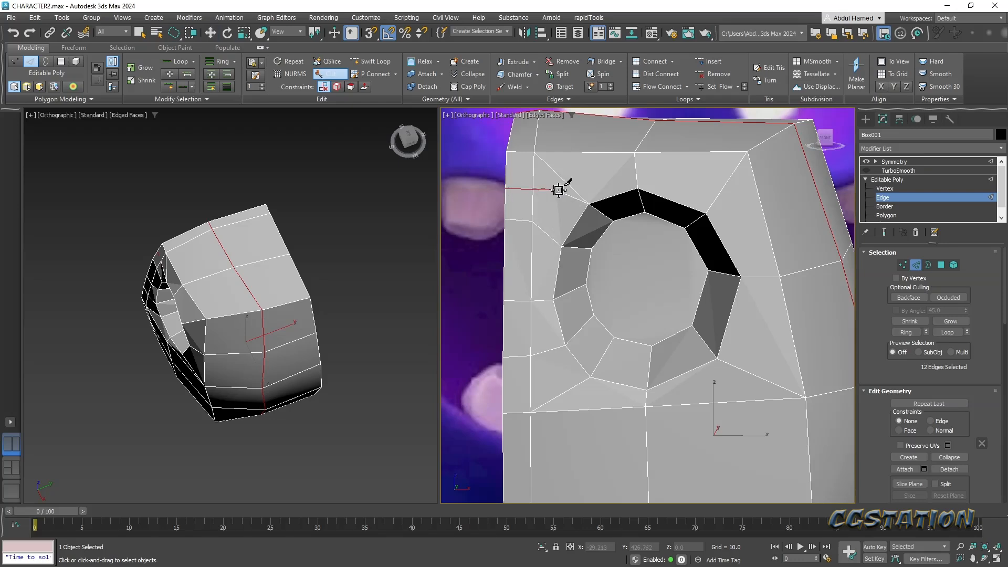
{"action": "left_click", "coordinate": [637, 173]}
{"action": "left_click", "coordinate": [726, 183]}
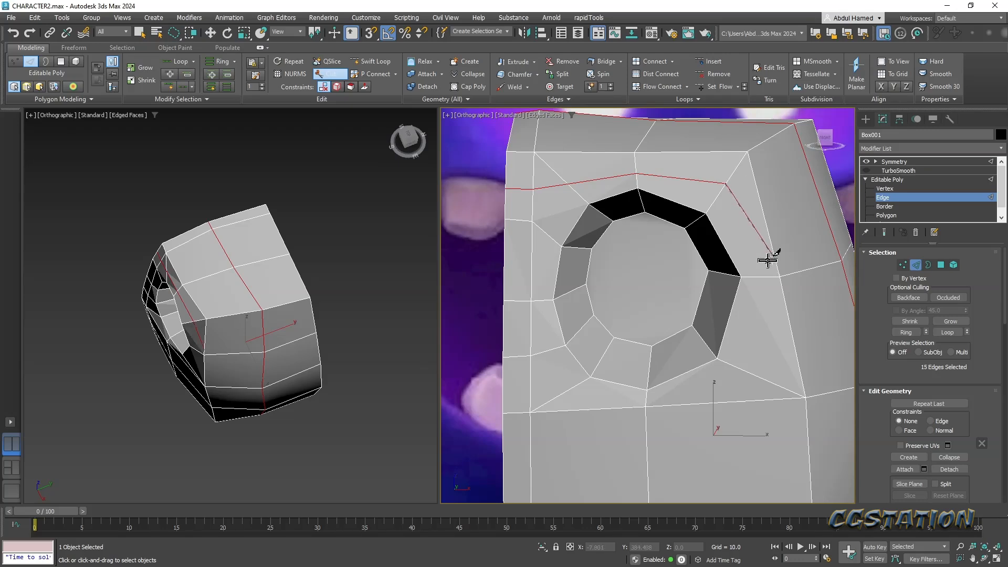
{"action": "left_click", "coordinate": [760, 277]}
{"action": "left_click", "coordinate": [754, 375]}
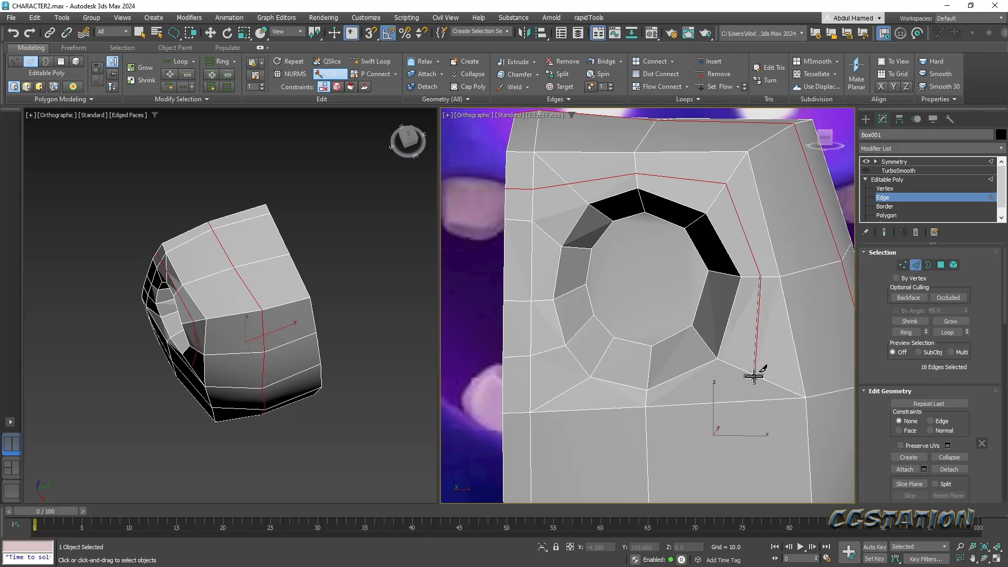
- Continue the cut beneath the eye socket, across the lower diagonals to the head's centre line, and finish cutting
{"action": "scroll", "coordinate": [645, 398], "scroll_direction": "up", "scroll_amount": 4}
{"action": "left_click", "coordinate": [637, 399]}
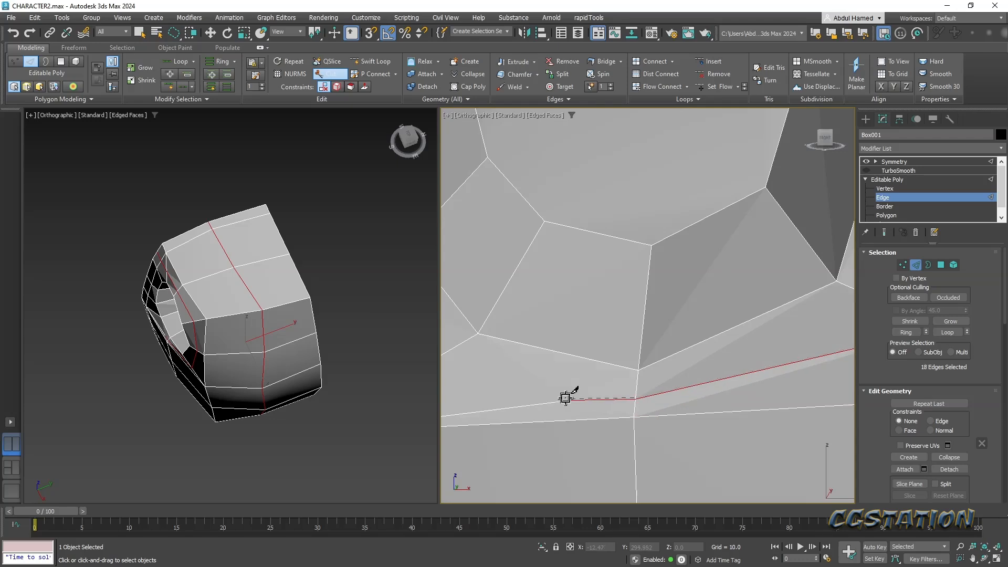
{"action": "middle_click_drag", "start_coordinate": [569, 396], "coordinate": [695, 389]}
{"action": "scroll", "coordinate": [699, 390], "scroll_direction": "down", "scroll_amount": 2}
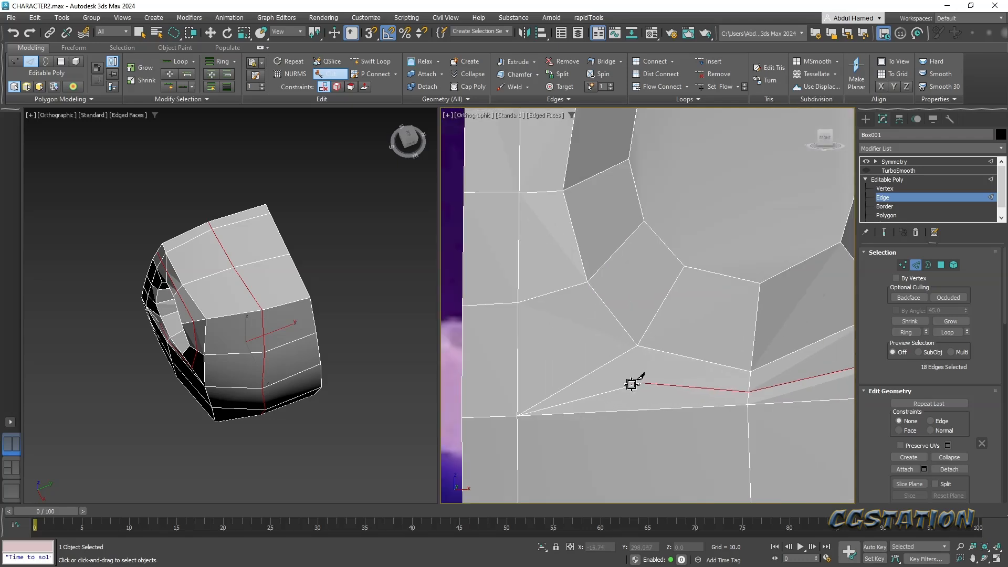
{"action": "left_click", "coordinate": [577, 378]}
{"action": "left_click", "coordinate": [517, 373]}
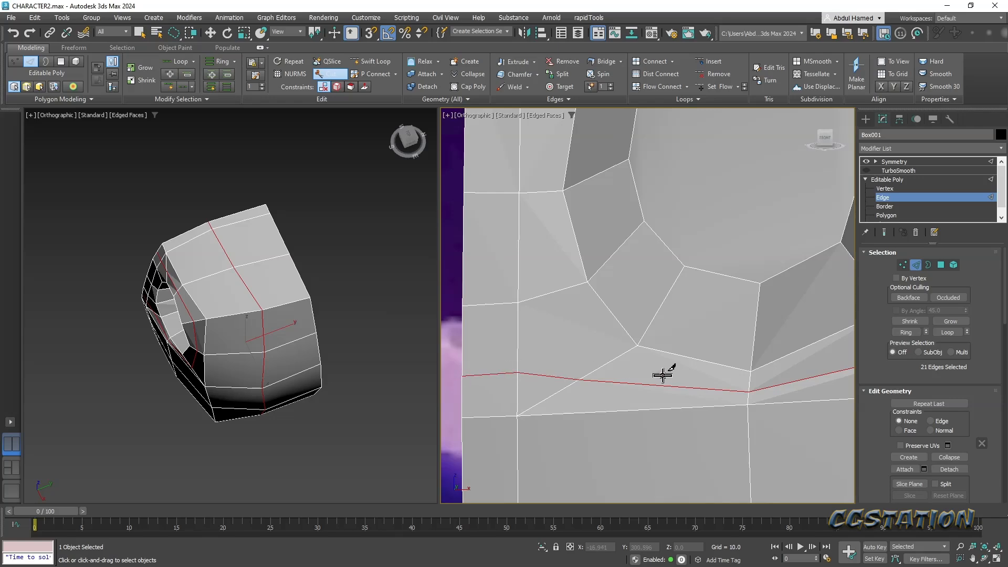
{"action": "scroll", "coordinate": [663, 375], "scroll_direction": "down", "scroll_amount": 5}
{"action": "middle_click_drag", "start_coordinate": [581, 367], "coordinate": [639, 362], "text": "alt"}
{"action": "key", "text": "q"}
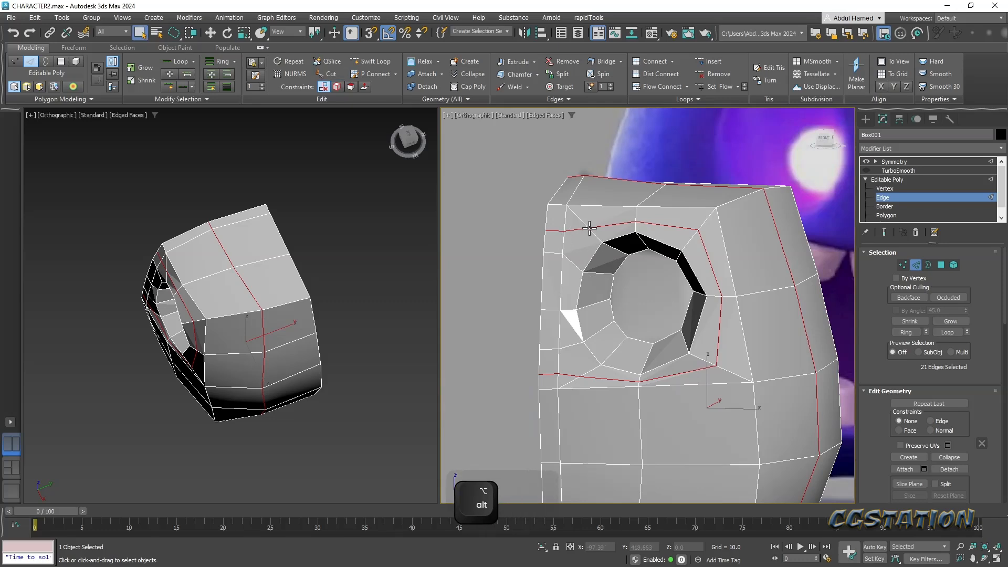
- Remove the diagonal edge between the new cut line and the upper inner corner of the eye area
{"action": "left_click", "coordinate": [582, 220]}
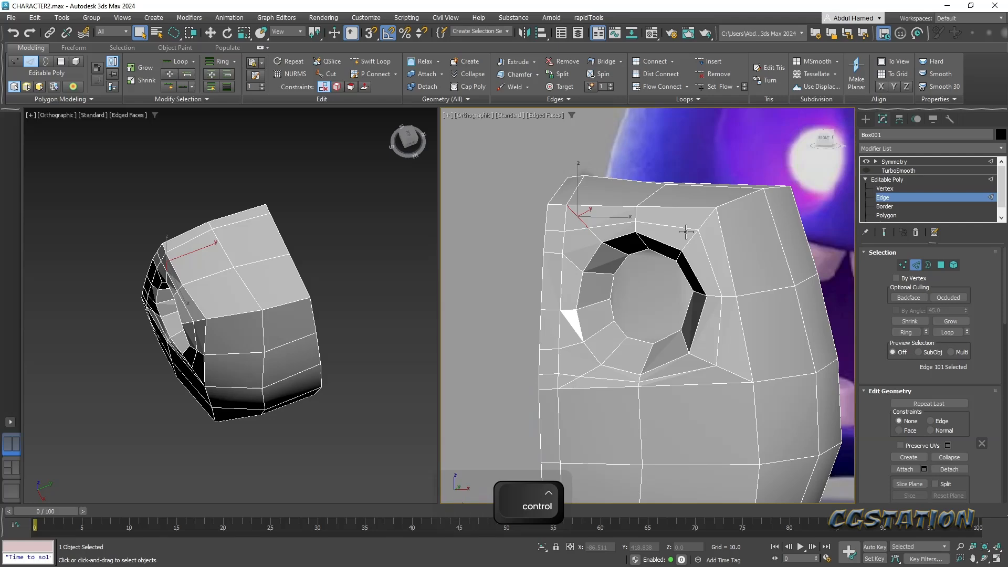
{"action": "key", "text": "ctrl+BackSpace"}
- Try to remove the two diagonal edges at the eye socket's upper inner rim, and undo the removal
{"action": "scroll", "coordinate": [677, 231], "scroll_direction": "up", "scroll_amount": 2}
{"action": "middle_click_drag", "start_coordinate": [587, 249], "coordinate": [632, 249]}
{"action": "middle_click_drag", "start_coordinate": [627, 239], "coordinate": [660, 179]}
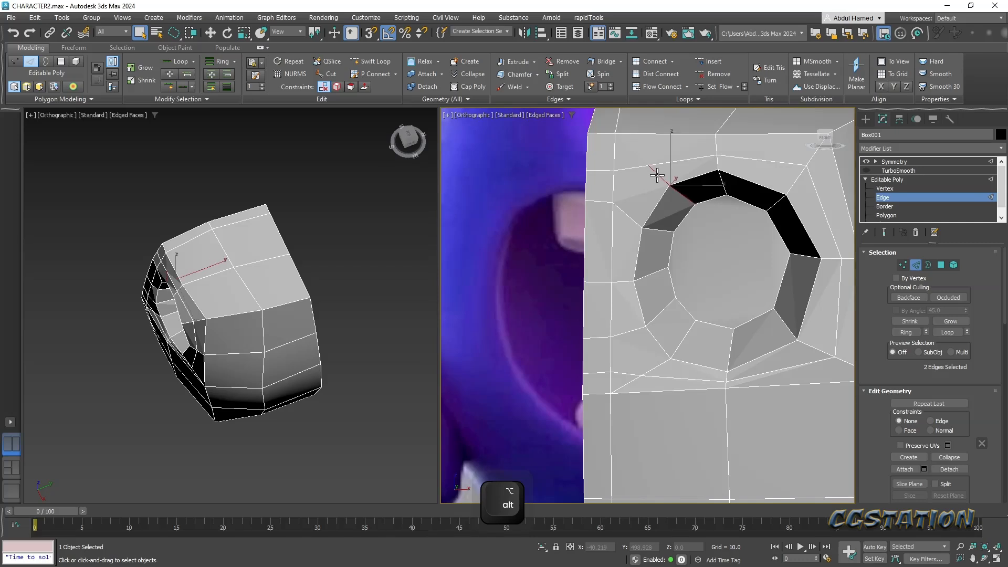
{"action": "key", "text": "ctrl+BackSpace"}
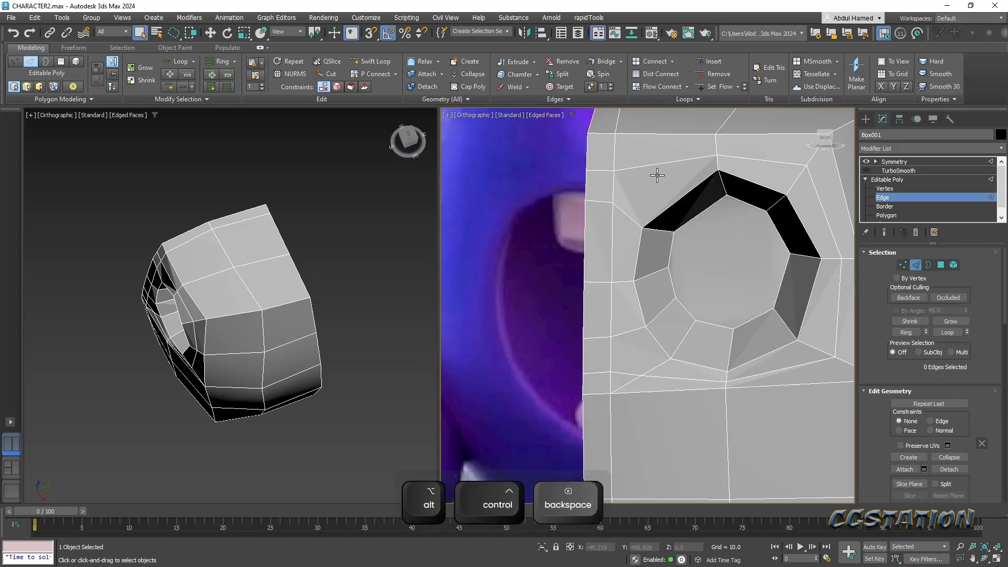
{"action": "key", "text": "ctrl+z"}
{"action": "scroll", "coordinate": [664, 197], "scroll_direction": "down", "scroll_amount": 2}
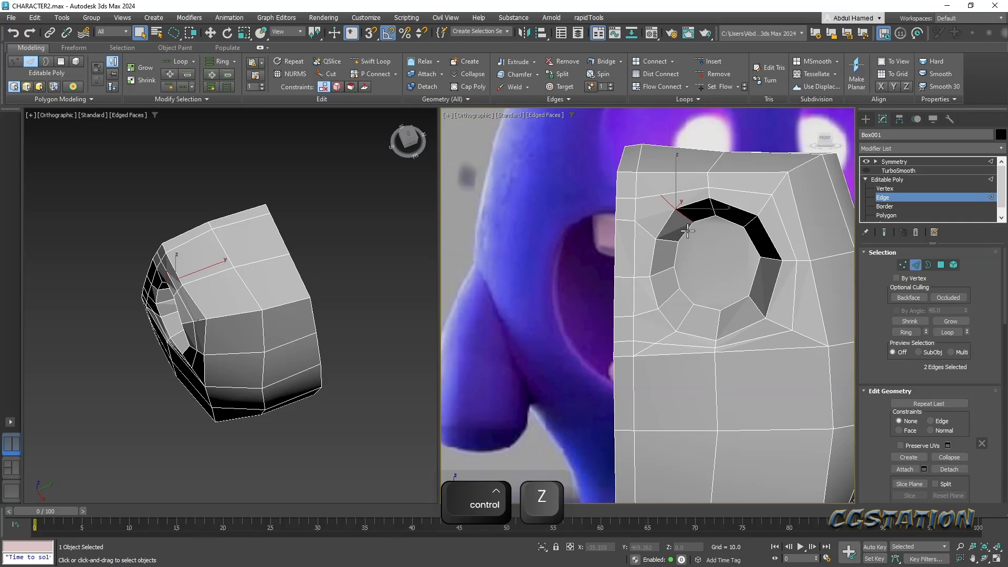
- Remove the diagonal edge at the lower inner corner of the eye area, outside the new cut line
{"action": "middle_click_drag", "start_coordinate": [691, 257], "coordinate": [669, 213]}
{"action": "scroll", "coordinate": [641, 292], "scroll_direction": "up", "scroll_amount": 2}
{"action": "left_click", "coordinate": [626, 304]}
{"action": "key", "text": "ctrl+BackSpace"}
{"action": "middle_click_drag", "start_coordinate": [670, 309], "coordinate": [757, 390]}
{"action": "left_click", "coordinate": [884, 189]}
{"action": "middle_click_drag", "start_coordinate": [841, 335], "coordinate": [738, 373], "text": "alt"}
{"action": "left_click", "coordinate": [705, 232]}
- Select the six polygons forming the top of the head half and delete them
{"action": "middle_click_drag", "start_coordinate": [628, 224], "coordinate": [690, 258], "text": "alt"}
{"action": "middle_click_drag", "start_coordinate": [521, 156], "coordinate": [683, 221], "text": "alt"}
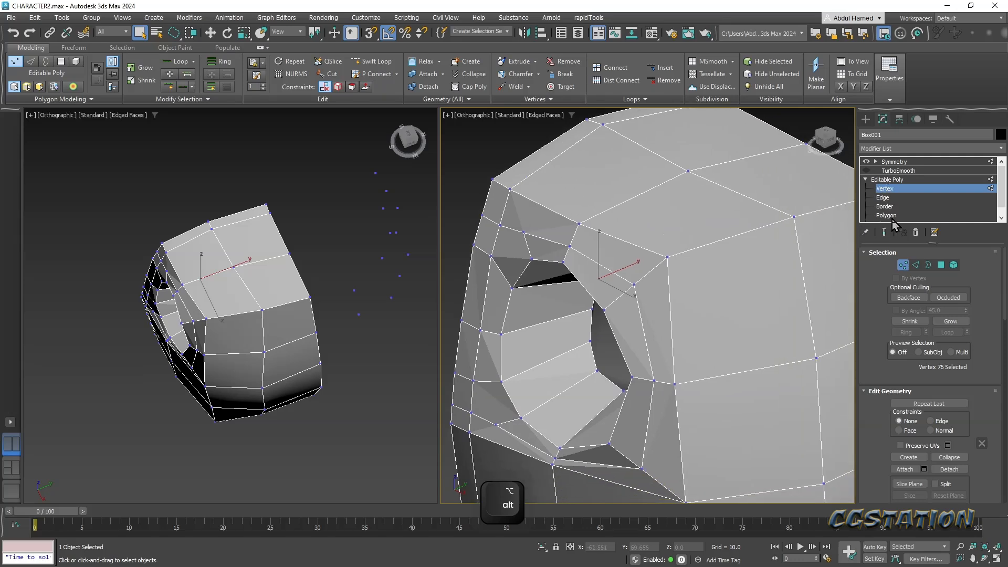
{"action": "left_click", "coordinate": [888, 215]}
{"action": "left_click", "coordinate": [711, 214]}
{"action": "left_click", "coordinate": [776, 184], "text": "ctrl"}
{"action": "left_click", "coordinate": [714, 128], "text": "ctrl"}
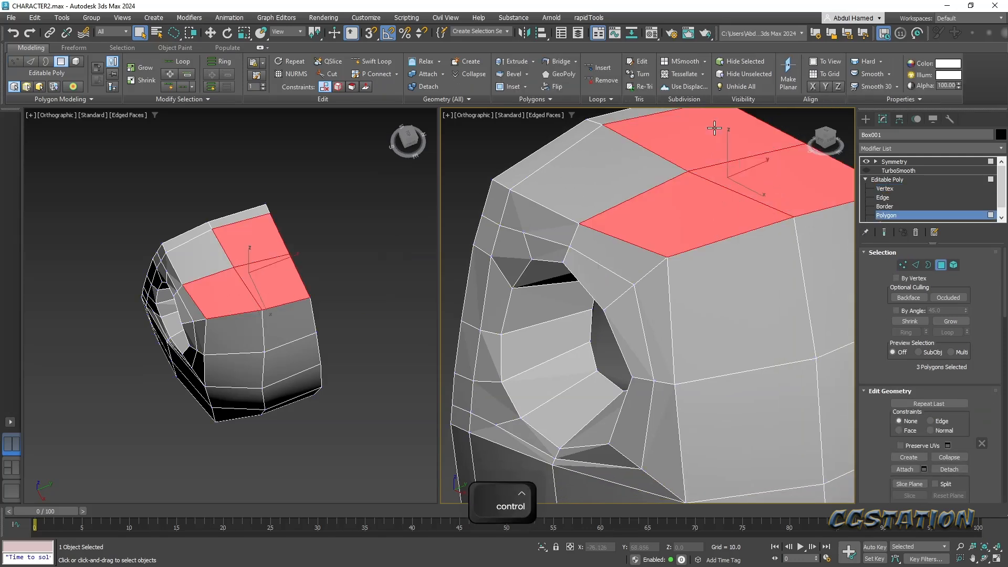
{"action": "left_click", "coordinate": [625, 170], "text": "ctrl"}
{"action": "left_click", "coordinate": [609, 116], "text": "ctrl"}
{"action": "left_click", "coordinate": [565, 146], "text": "ctrl"}
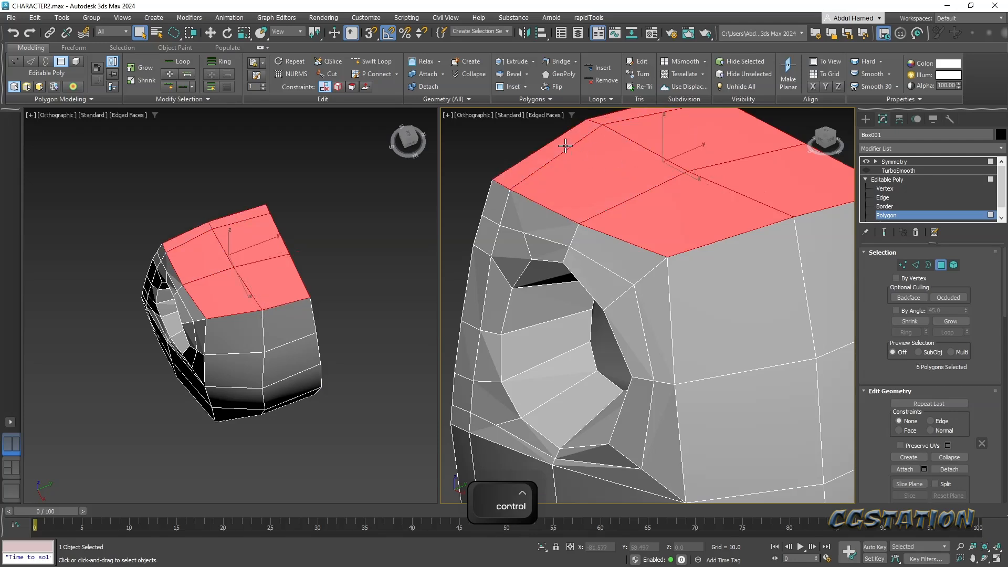
{"action": "key", "text": "Delete"}
- Cut a vertical edge line down the front of the face from beneath the eye area's lower inner corner towards the chin
{"action": "middle_click_drag", "start_coordinate": [568, 144], "coordinate": [593, 218], "text": "alt"}
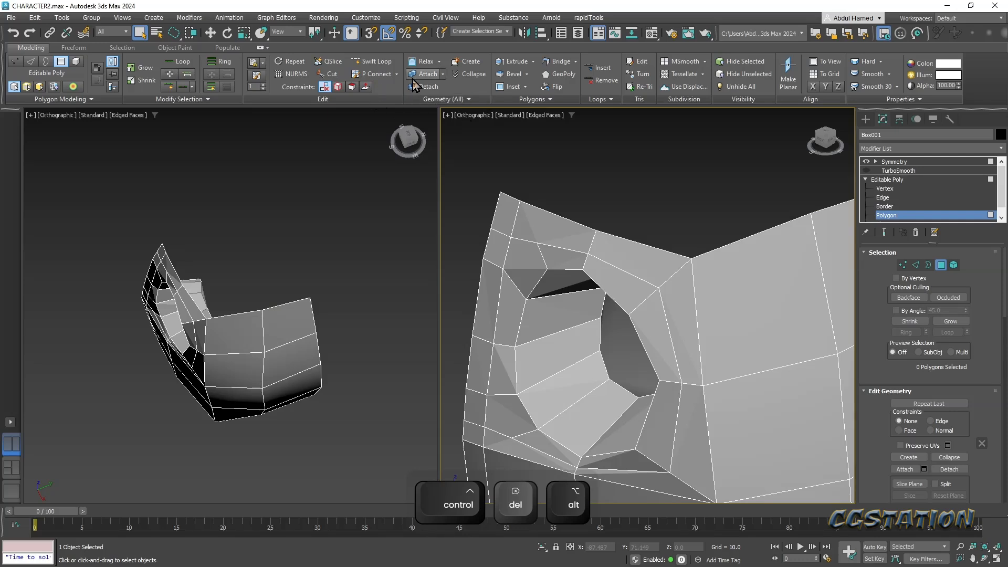
{"action": "key", "text": "alt+c"}
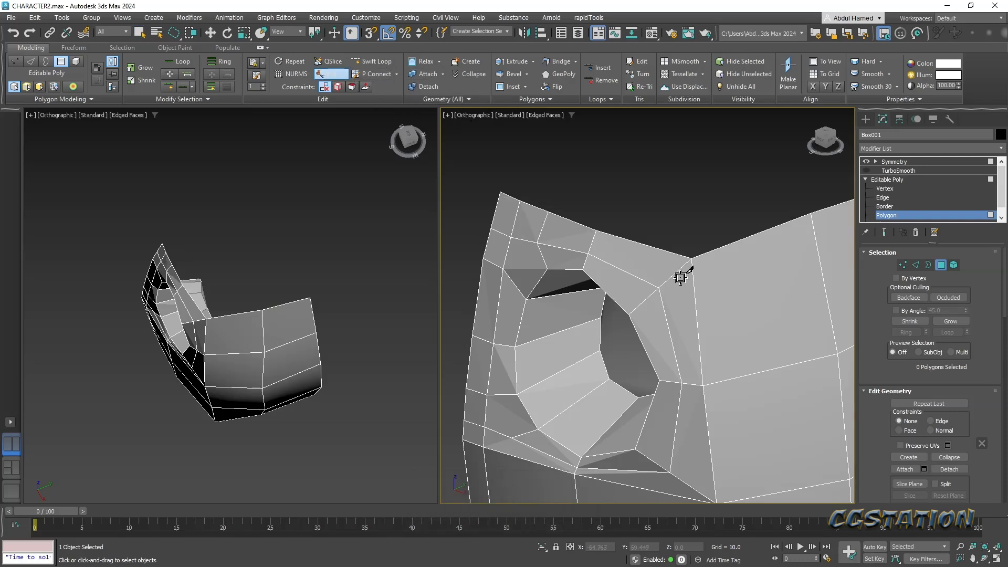
{"action": "middle_click_drag", "start_coordinate": [683, 288], "coordinate": [680, 210]}
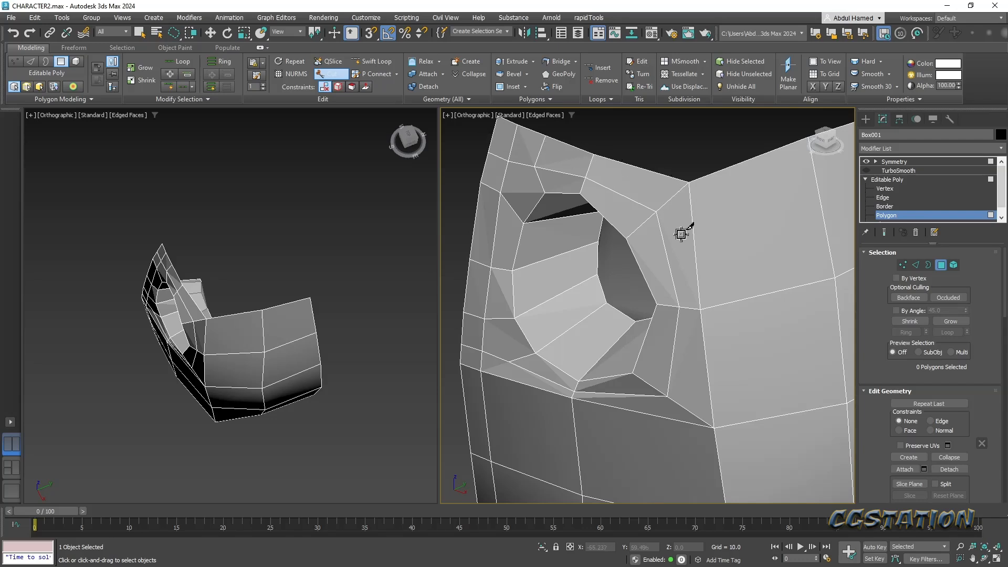
{"action": "middle_click_drag", "start_coordinate": [499, 357], "coordinate": [505, 211]}
{"action": "left_click", "coordinate": [514, 204]}
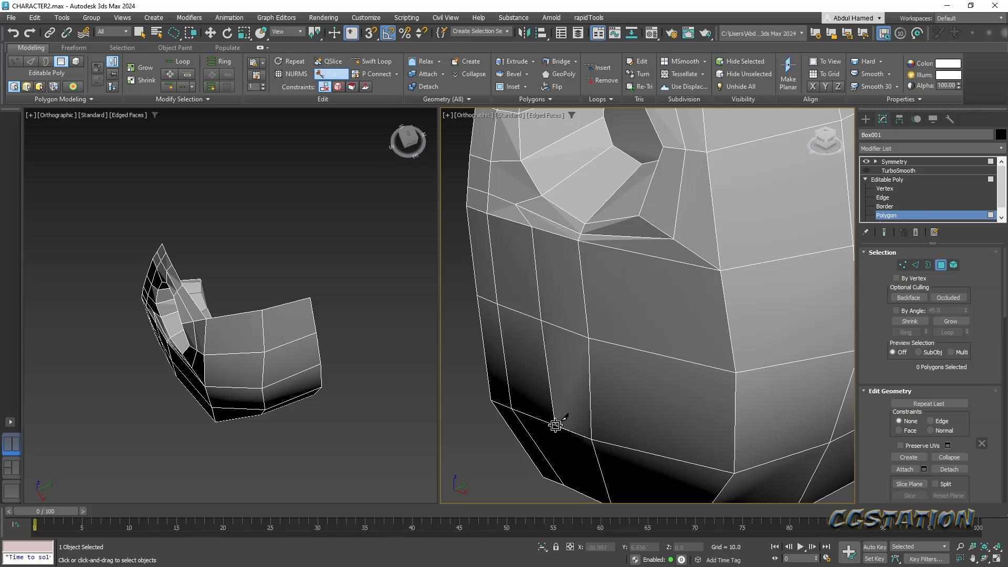
{"action": "middle_click_drag", "start_coordinate": [567, 317], "coordinate": [563, 270]}
{"action": "scroll", "coordinate": [533, 308], "scroll_direction": "down", "scroll_amount": 2}
{"action": "middle_click_drag", "start_coordinate": [554, 326], "coordinate": [565, 261], "text": "alt"}
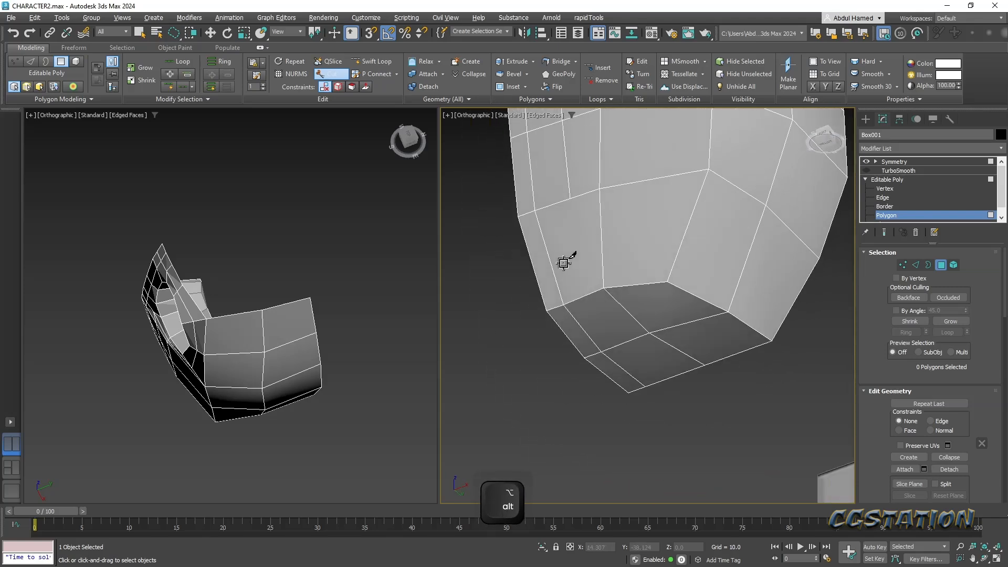
- Add a Swift Loop across the head's underside and cut an edge joining it to the end of the new vertical cut line
{"action": "left_click", "coordinate": [371, 61]}
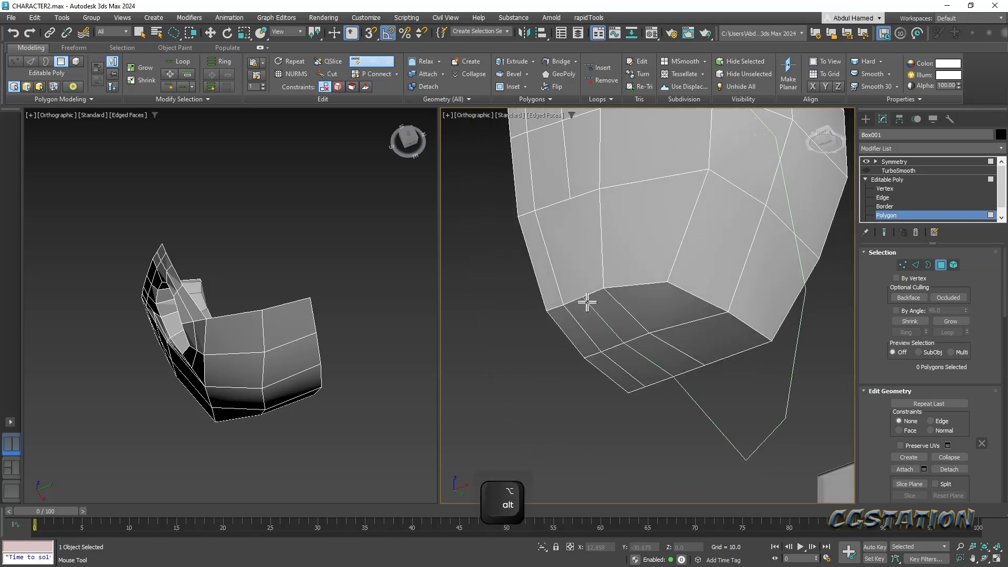
{"action": "right_click", "coordinate": [547, 237]}
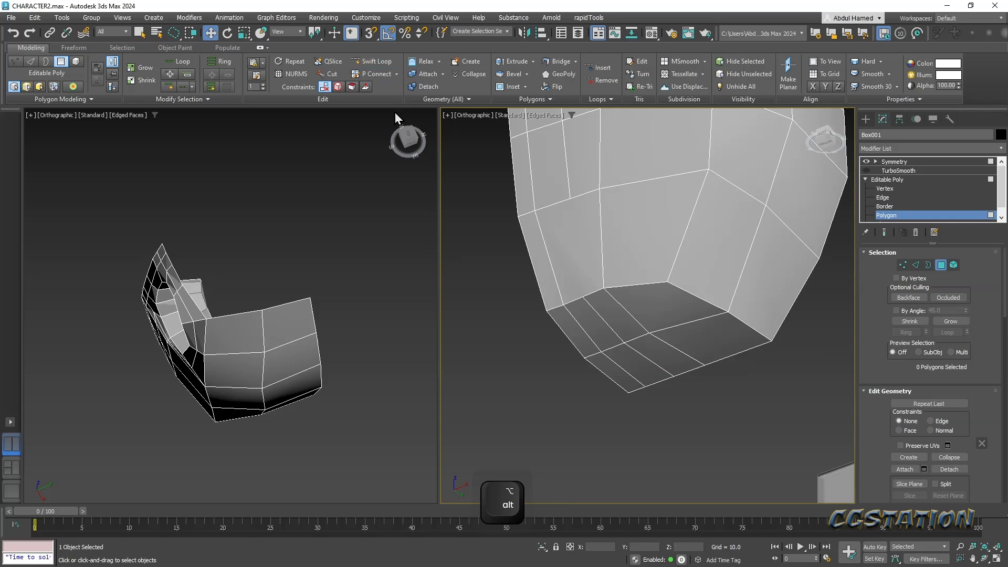
{"action": "left_click", "coordinate": [328, 74]}
{"action": "left_click", "coordinate": [570, 200]}
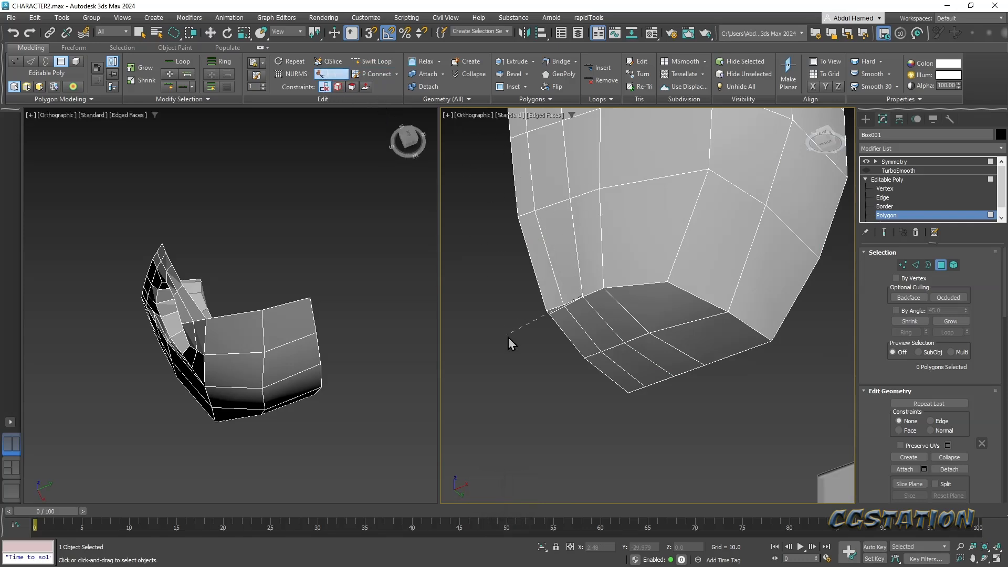
{"action": "scroll", "coordinate": [519, 342], "scroll_direction": "down", "scroll_amount": 6}
{"action": "middle_click_drag", "start_coordinate": [541, 328], "coordinate": [556, 308], "text": "alt"}
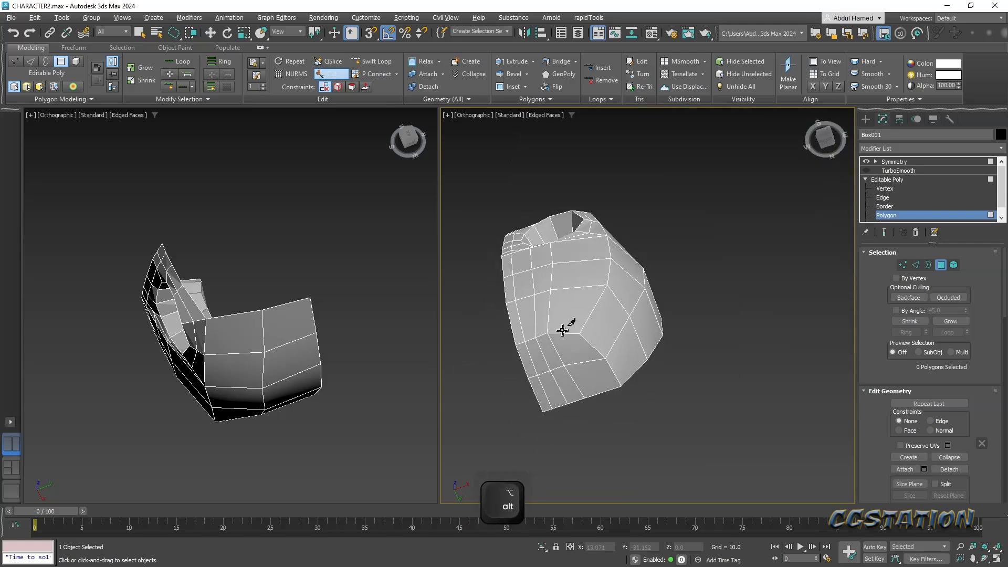
{"action": "middle_click_drag", "start_coordinate": [581, 378], "coordinate": [610, 329], "text": "alt"}
{"action": "scroll", "coordinate": [597, 325], "scroll_direction": "up", "scroll_amount": 2}
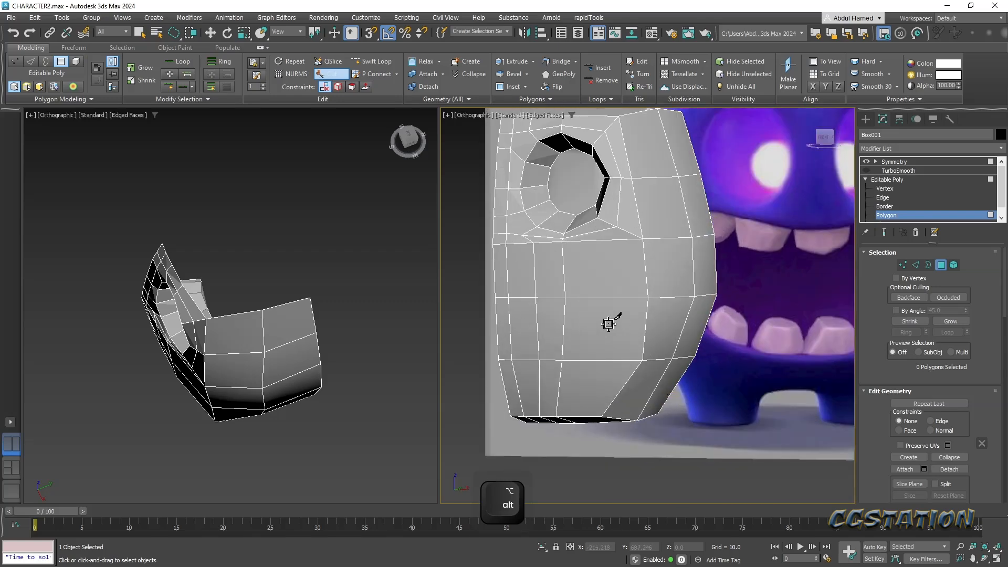
- Select the five edges of the vertical line beneath the eye socket's middle and slide them outward with the Edge constraint
{"action": "key", "text": "q"}
{"action": "left_click", "coordinate": [882, 198]}
{"action": "left_click", "coordinate": [567, 286]}
{"action": "double_click", "coordinate": [561, 286]}
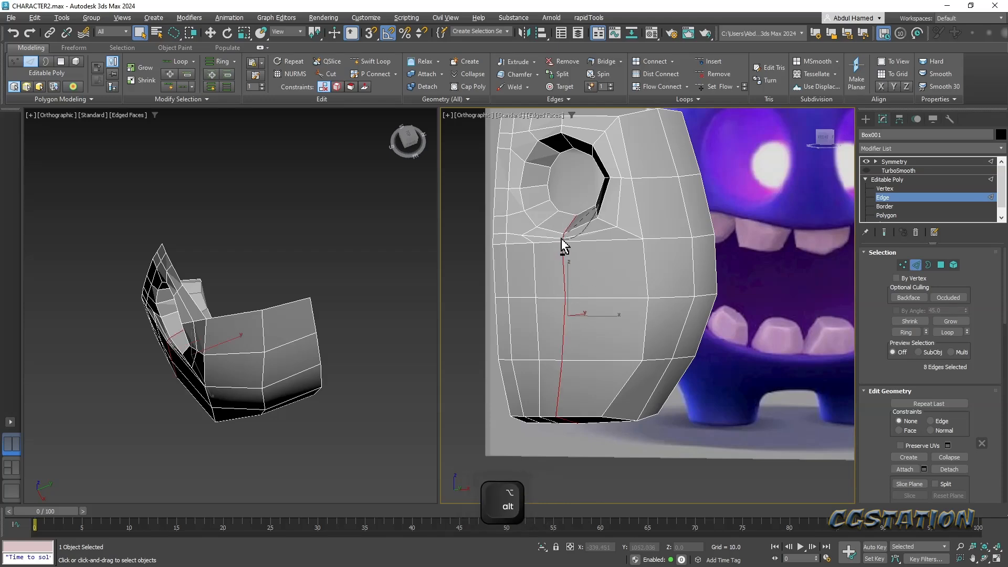
{"action": "left_click_drag", "start_coordinate": [583, 211], "coordinate": [584, 212], "text": "alt"}
{"action": "mouse_move", "coordinate": [619, 244]}
{"action": "middle_mouse_down", "text": "alt"}
{"action": "mouse_move", "coordinate": [526, 247]}
{"action": "mouse_move", "coordinate": [628, 252]}
{"action": "middle_mouse_up", "text": "alt"}
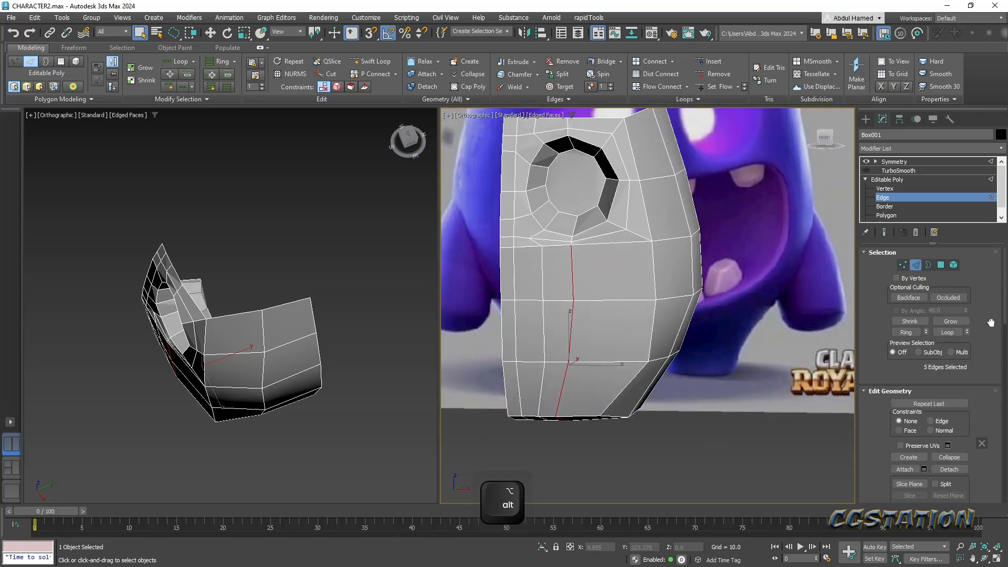
{"action": "scroll", "coordinate": [968, 397], "scroll_direction": "down", "scroll_amount": 1}
{"action": "key", "text": "w"}
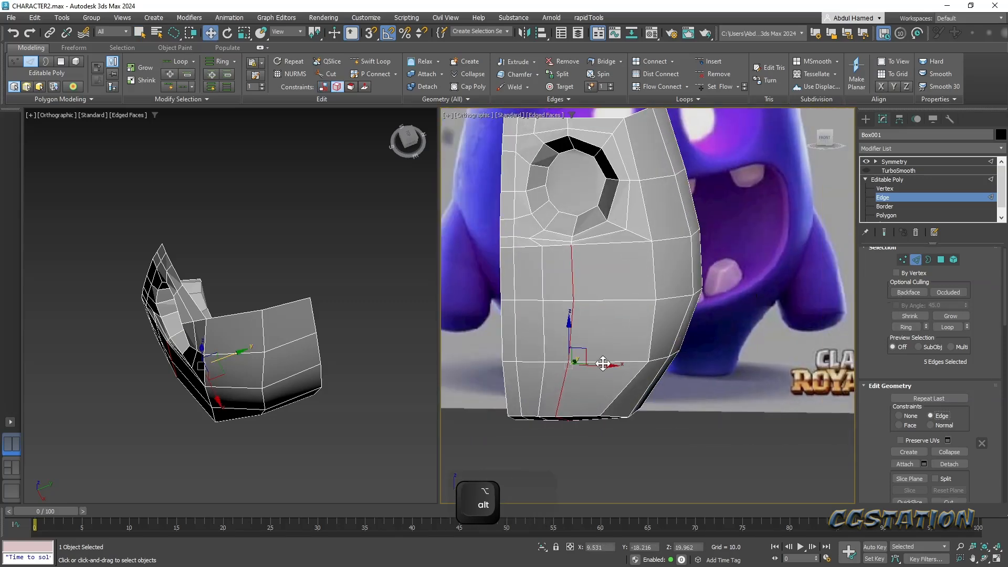
{"action": "left_click_drag", "start_coordinate": [604, 362], "coordinate": [635, 366]}
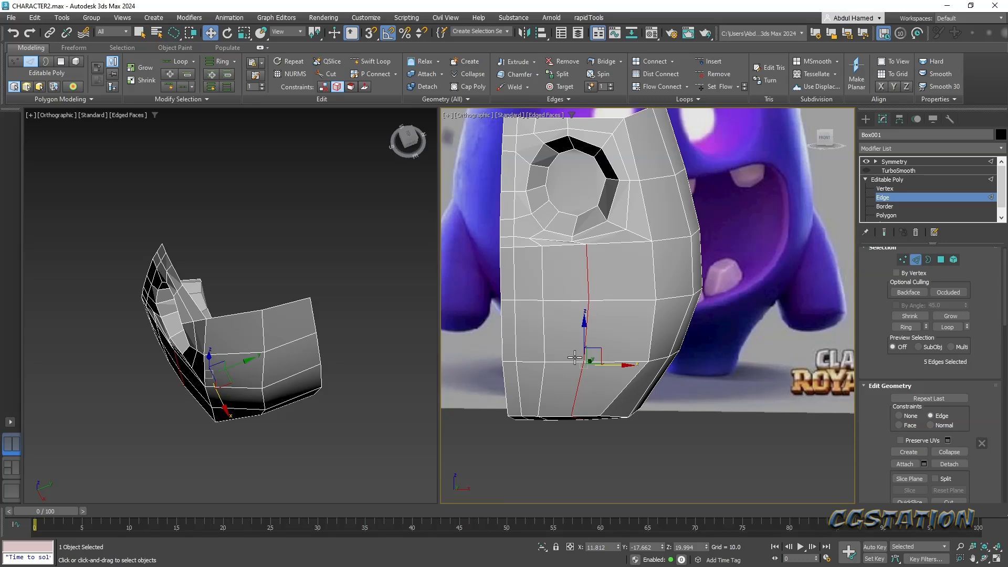
- Select the four edges of the newly cut vertical line below the eye and slide them outward to even the spacing
{"action": "scroll", "coordinate": [575, 358], "scroll_direction": "up", "scroll_amount": 3}
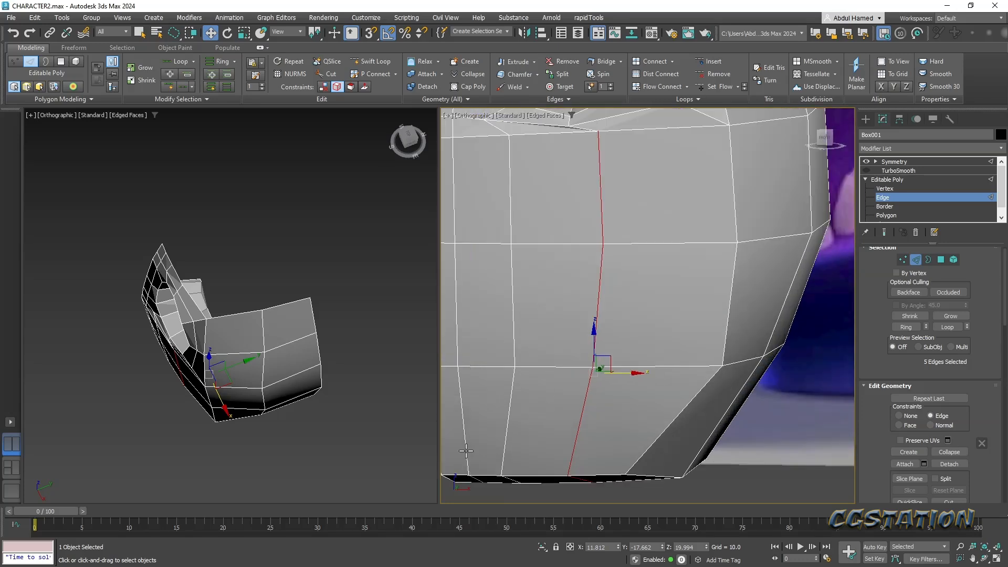
{"action": "scroll", "coordinate": [594, 354], "scroll_direction": "down", "scroll_amount": 5}
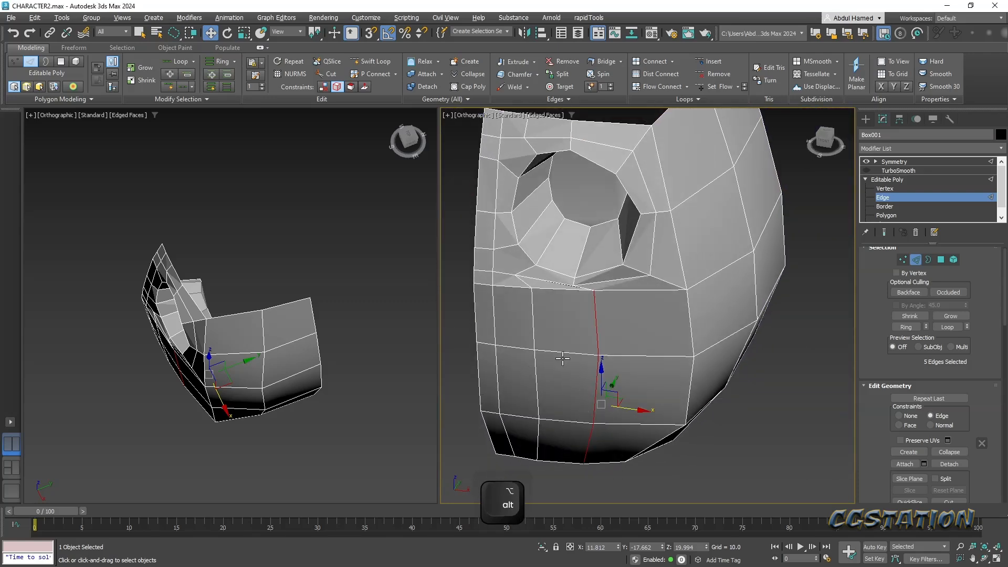
{"action": "scroll", "coordinate": [564, 366], "scroll_direction": "up", "scroll_amount": 4}
{"action": "left_click", "coordinate": [506, 346]}
{"action": "middle_click_drag", "start_coordinate": [525, 462], "coordinate": [574, 285]}
{"action": "left_click", "coordinate": [565, 292], "text": "ctrl"}
{"action": "left_click", "coordinate": [567, 392], "text": "ctrl"}
{"action": "middle_click_drag", "start_coordinate": [585, 407], "coordinate": [636, 262], "text": "alt"}
{"action": "left_click", "coordinate": [584, 424], "text": "ctrl"}
{"action": "left_click_drag", "start_coordinate": [636, 261], "coordinate": [666, 262]}
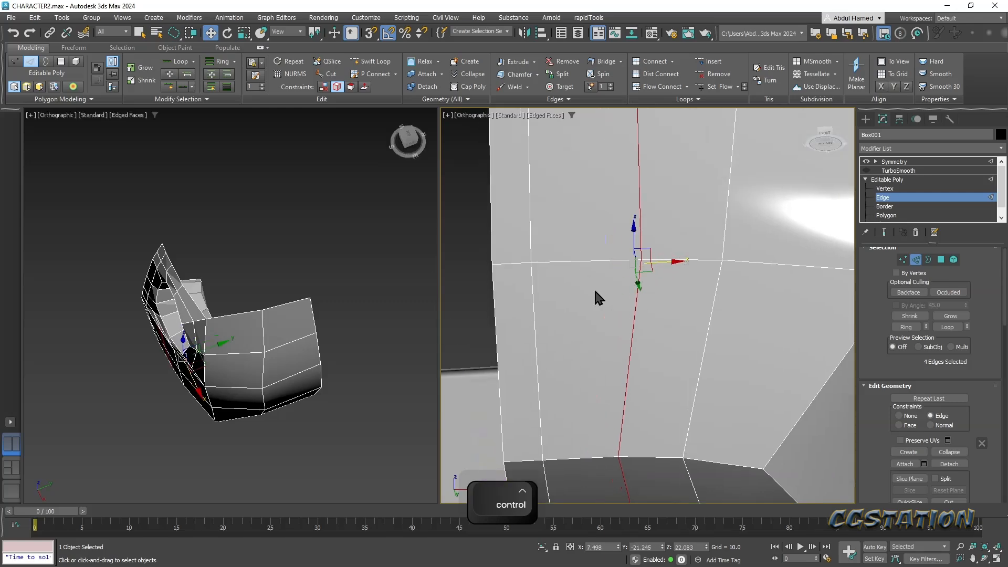
- Select the three vertical edges nearest the symmetry line below the eye area and slide them slightly outward
{"action": "middle_click_drag", "start_coordinate": [670, 298], "coordinate": [627, 392], "text": "alt"}
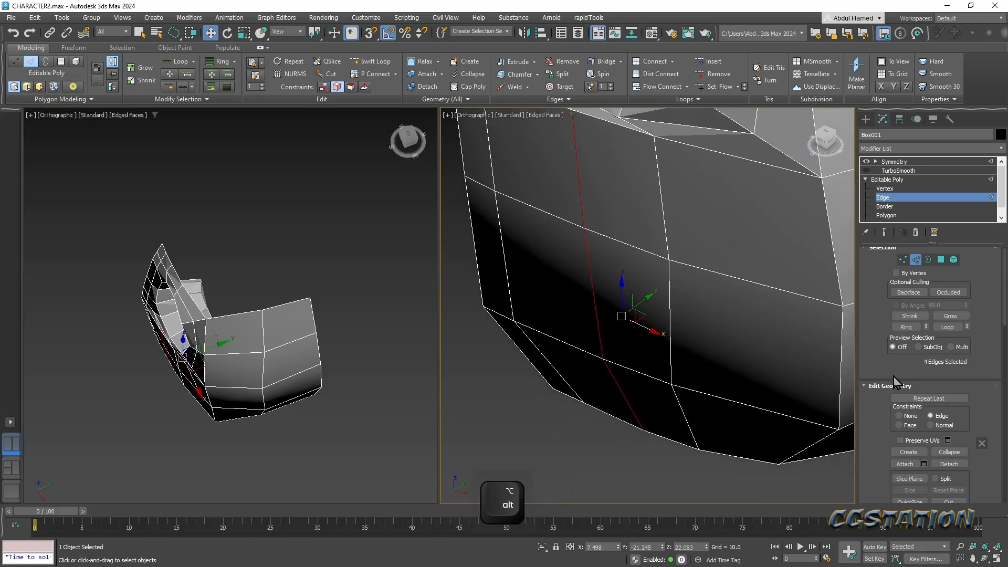
{"action": "middle_click_drag", "start_coordinate": [702, 314], "coordinate": [621, 306], "text": "alt"}
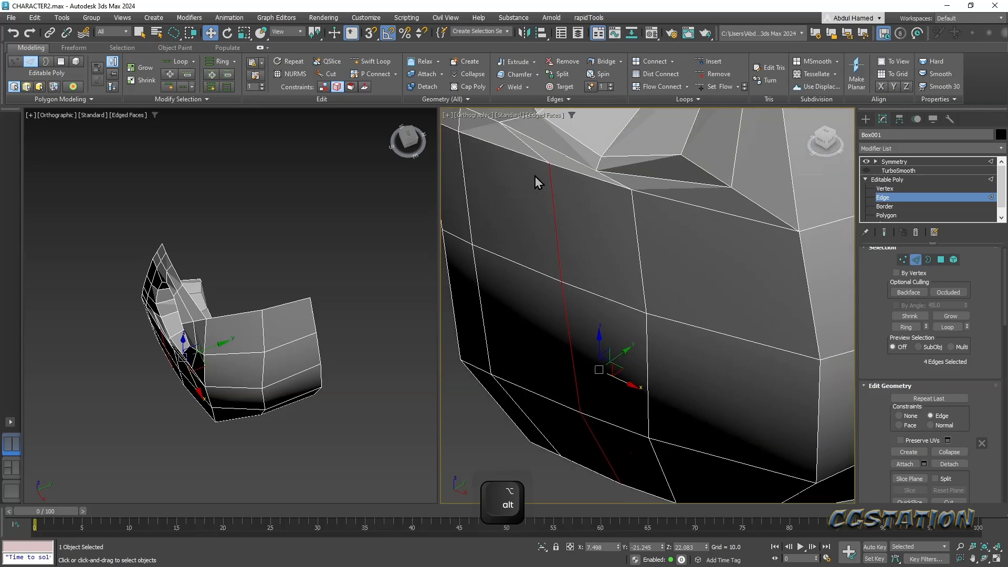
{"action": "middle_click_drag", "start_coordinate": [592, 293], "coordinate": [585, 232]}
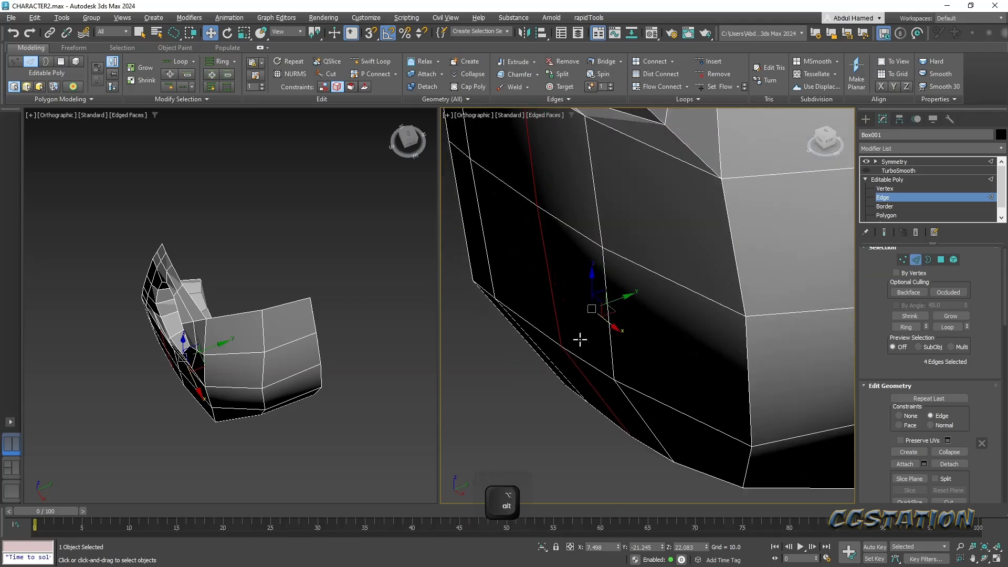
{"action": "middle_click_drag", "start_coordinate": [581, 337], "coordinate": [604, 379], "text": "alt"}
{"action": "middle_click_drag", "start_coordinate": [574, 234], "coordinate": [534, 194], "text": "alt"}
{"action": "left_click", "coordinate": [534, 194]}
{"action": "left_click", "coordinate": [536, 250], "text": "ctrl"}
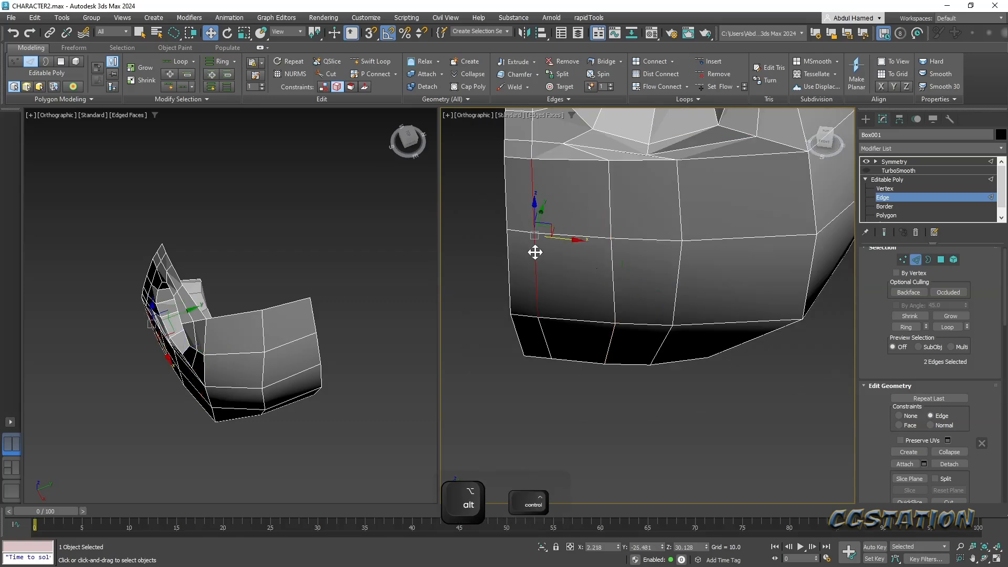
{"action": "left_click", "coordinate": [545, 326], "text": "ctrl"}
{"action": "middle_click_drag", "start_coordinate": [575, 362], "coordinate": [569, 294], "text": "alt"}
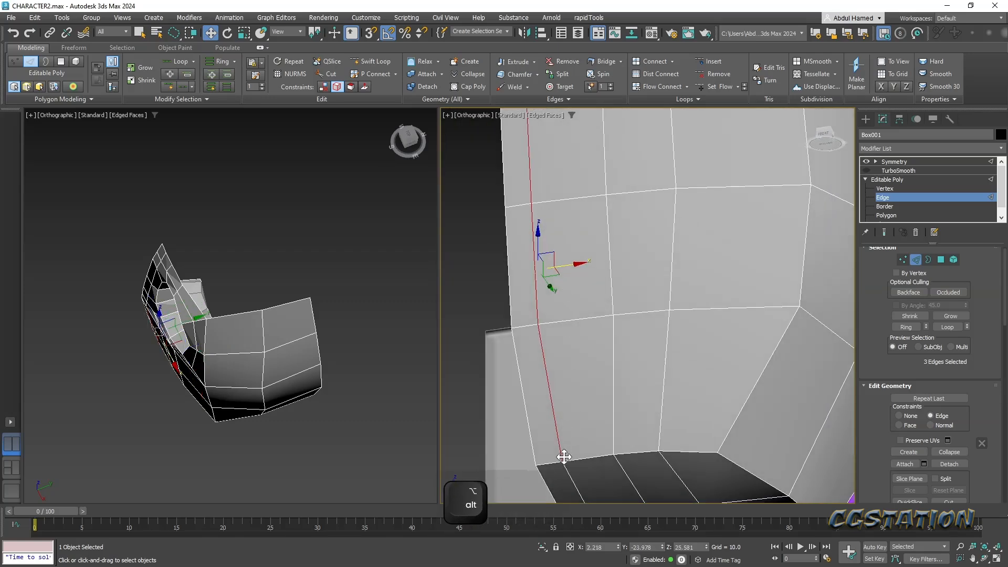
{"action": "left_click_drag", "start_coordinate": [575, 266], "coordinate": [595, 266]}
{"action": "middle_click_drag", "start_coordinate": [593, 273], "coordinate": [560, 254], "text": "alt"}
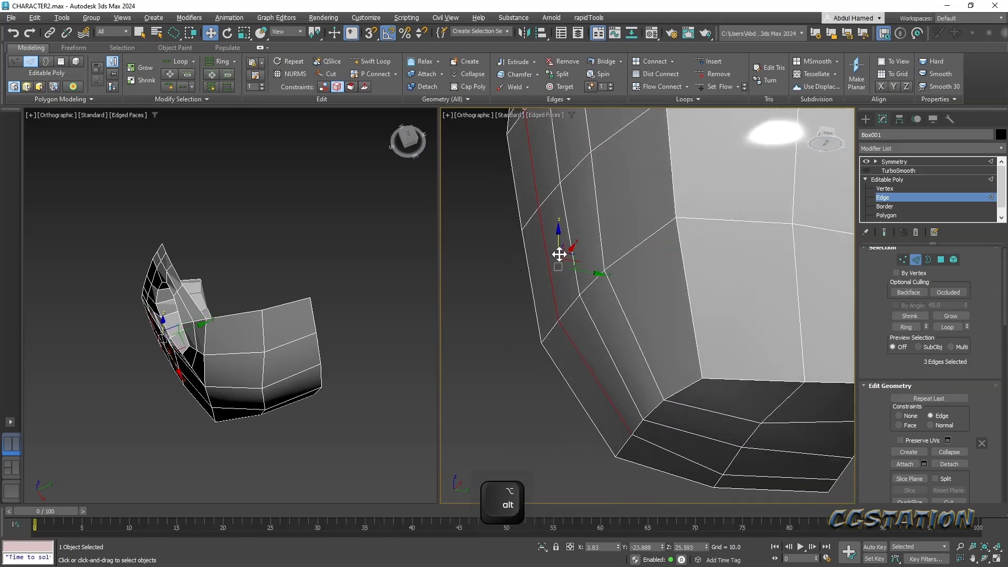
{"action": "left_click_drag", "start_coordinate": [575, 246], "coordinate": [576, 254]}
- Examine the edge flow and polygon shapes around the eye socket's lower rim and the face below it
{"action": "middle_click_drag", "start_coordinate": [574, 220], "coordinate": [554, 274]}
{"action": "scroll", "coordinate": [554, 273], "scroll_direction": "down", "scroll_amount": 5}
{"action": "middle_click_drag", "start_coordinate": [639, 299], "coordinate": [593, 341], "text": "alt"}
{"action": "scroll", "coordinate": [589, 303], "scroll_direction": "up", "scroll_amount": 3}
{"action": "scroll", "coordinate": [589, 303], "scroll_direction": "up", "scroll_amount": 3}
{"action": "middle_click_drag", "start_coordinate": [563, 295], "coordinate": [646, 305], "text": "alt"}
{"action": "scroll", "coordinate": [610, 286], "scroll_direction": "up", "scroll_amount": 2}
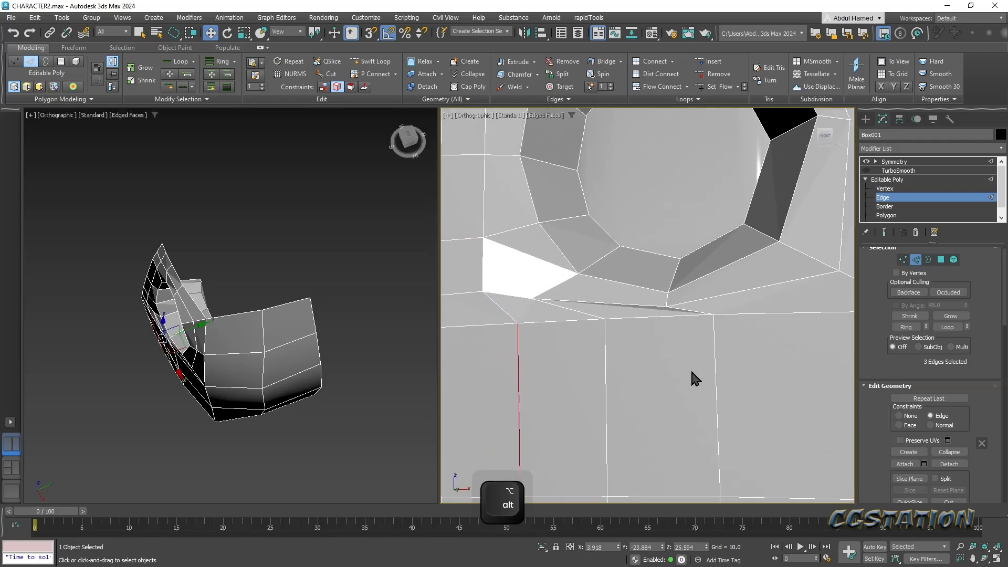
{"action": "middle_click_drag", "start_coordinate": [676, 292], "coordinate": [618, 382]}
{"action": "scroll", "coordinate": [666, 393], "scroll_direction": "down", "scroll_amount": 2}
{"action": "middle_click_drag", "start_coordinate": [613, 424], "coordinate": [618, 364]}
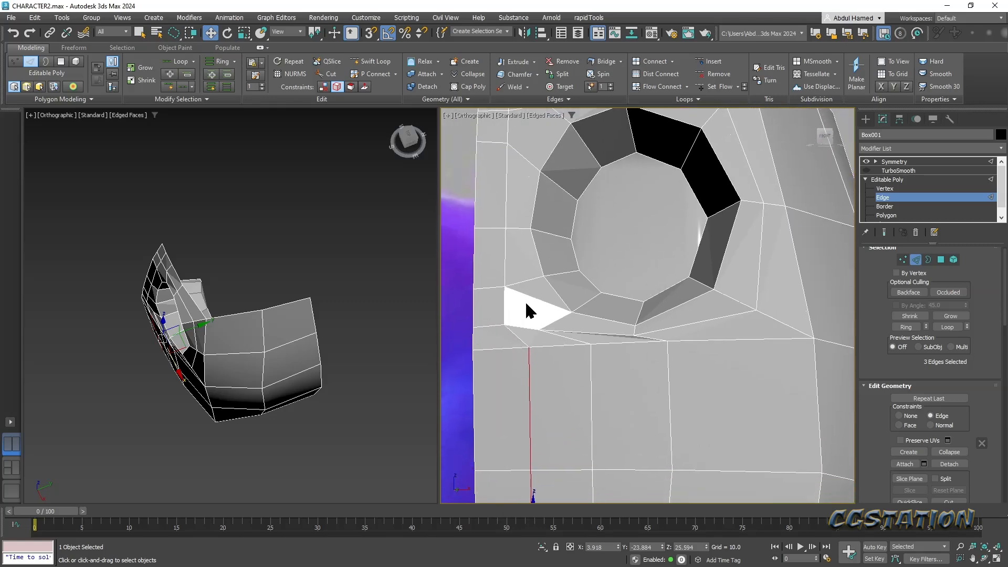
{"action": "scroll", "coordinate": [655, 340], "scroll_direction": "down", "scroll_amount": 6}
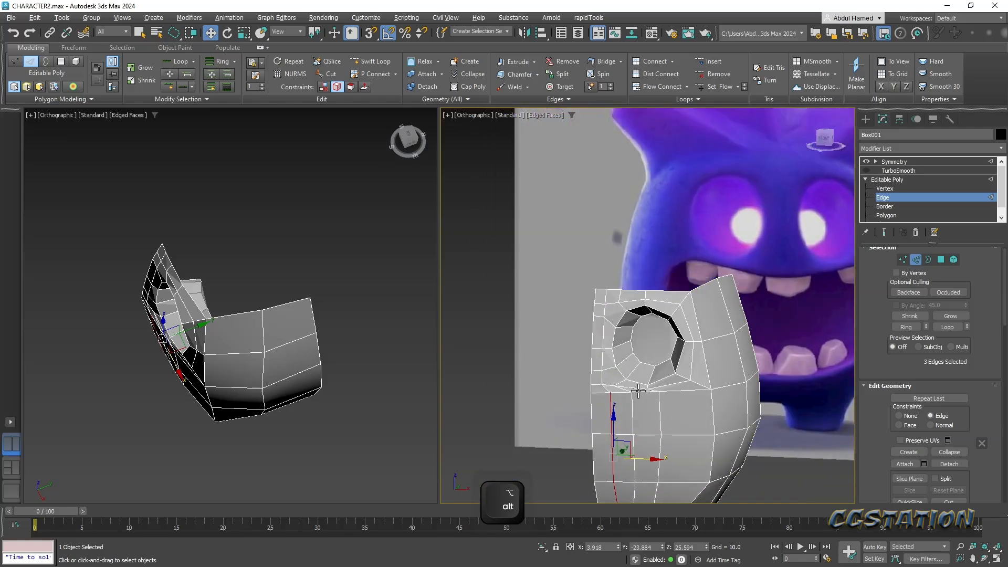
- Slide the short horizontal edge beside the socket's upper inner side down, and the short vertical edge above the socket outward
{"action": "scroll", "coordinate": [638, 391], "scroll_direction": "up", "scroll_amount": 5}
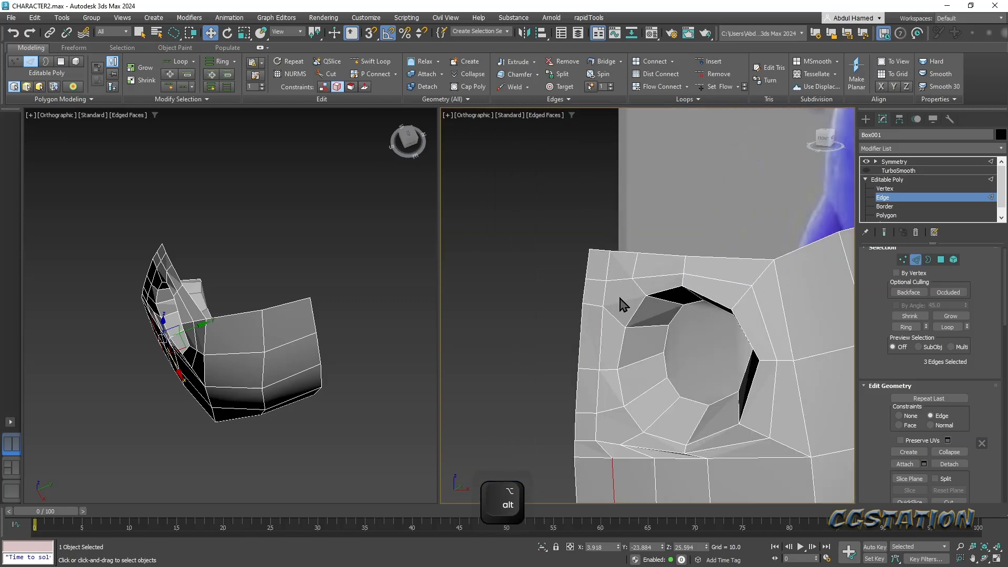
{"action": "scroll", "coordinate": [619, 298], "scroll_direction": "up", "scroll_amount": 3}
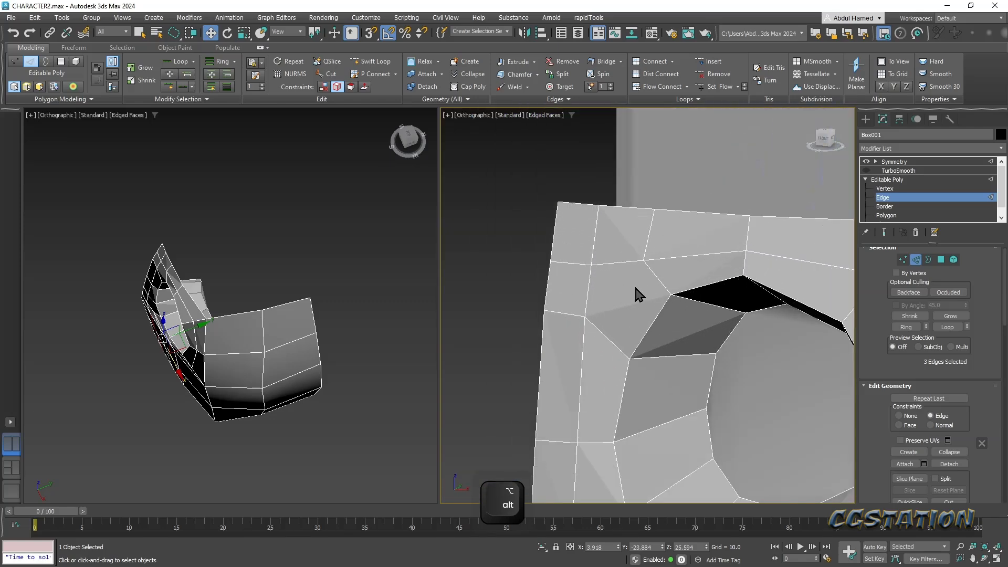
{"action": "left_click", "coordinate": [559, 318]}
{"action": "left_click_drag", "start_coordinate": [565, 282], "coordinate": [567, 322]}
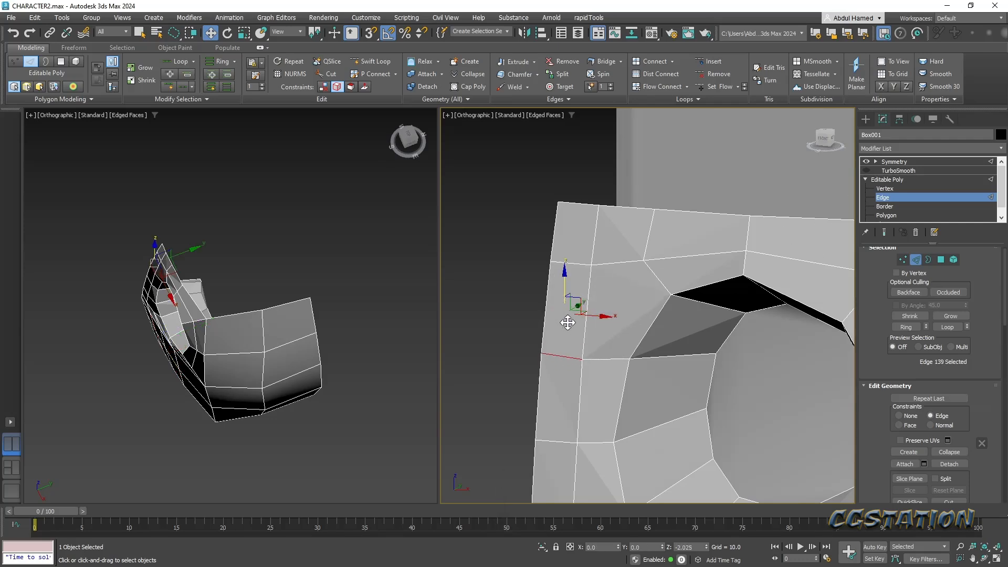
{"action": "left_click", "coordinate": [653, 264]}
{"action": "left_click_drag", "start_coordinate": [685, 239], "coordinate": [707, 239]}
- Slide the two vertices above the middle of the eye socket slightly outward along their edges
{"action": "middle_click_drag", "start_coordinate": [678, 277], "coordinate": [555, 211]}
{"action": "middle_click_drag", "start_coordinate": [609, 241], "coordinate": [637, 248], "text": "alt"}
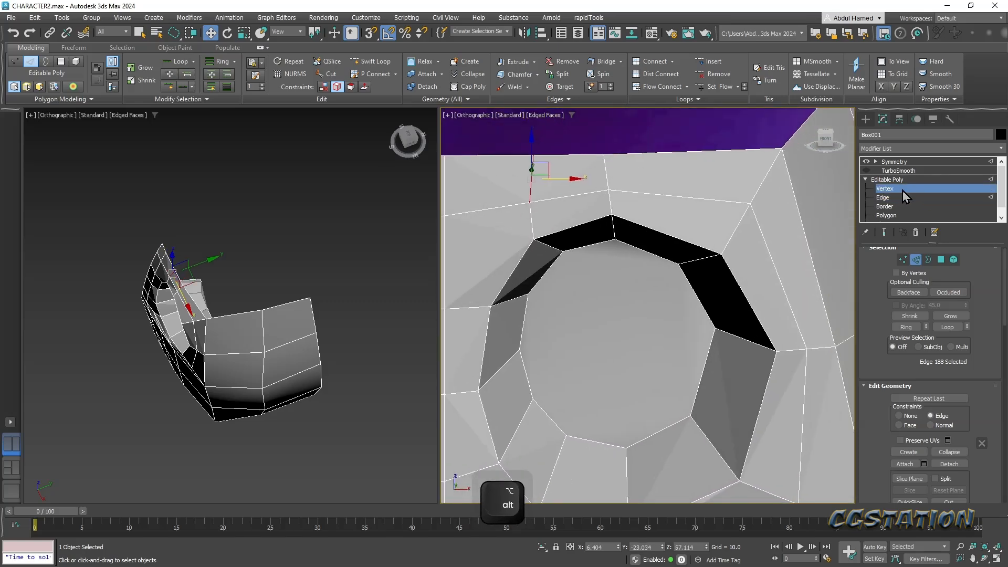
{"action": "key", "text": "1"}
{"action": "left_click", "coordinate": [606, 153]}
{"action": "left_click_drag", "start_coordinate": [647, 153], "coordinate": [659, 153]}
{"action": "left_click", "coordinate": [608, 190]}
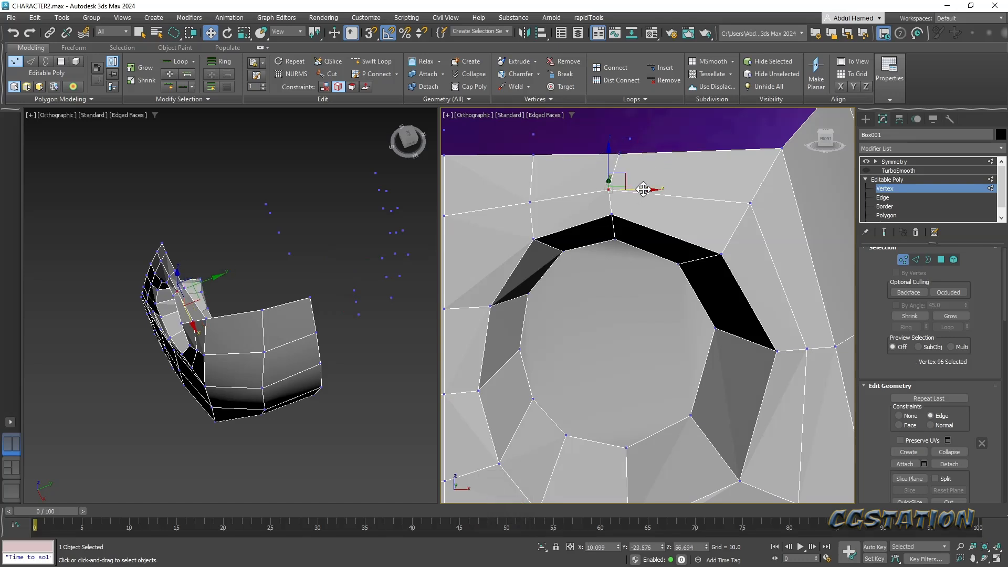
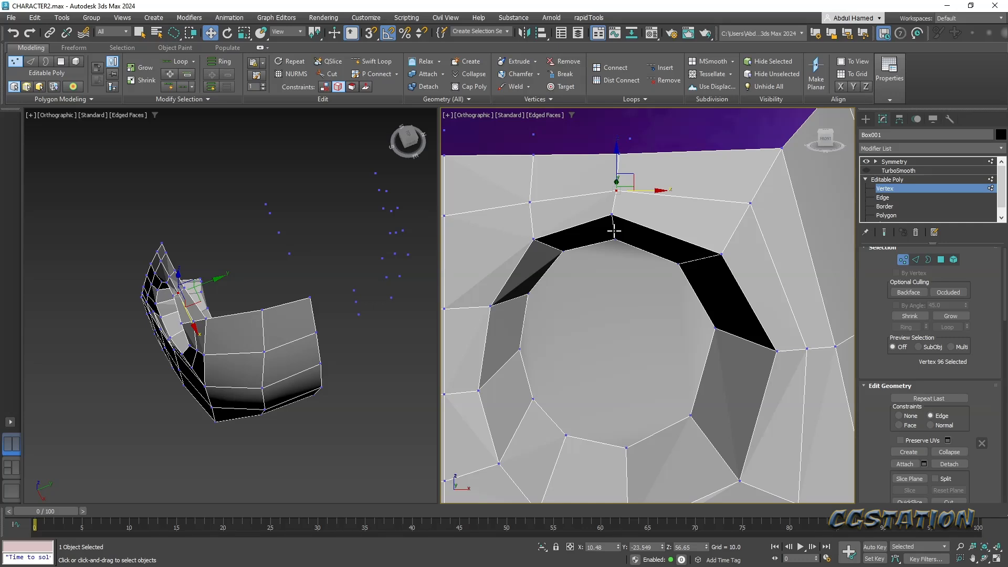
- Cut an edge from the eye socket's upper inner corner vertex across the inner strip to the symmetry border
{"action": "middle_click_drag", "start_coordinate": [595, 247], "coordinate": [645, 242]}
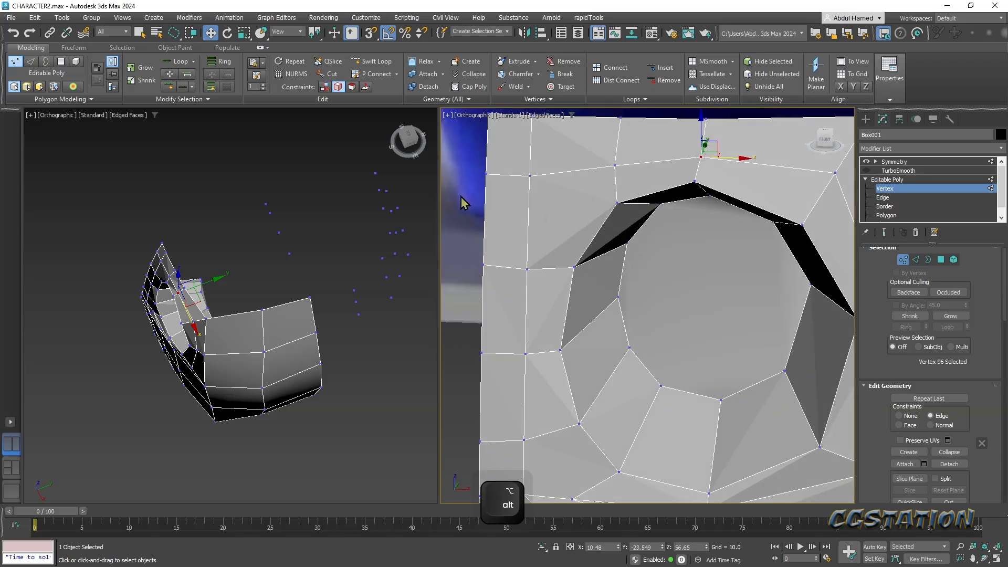
{"action": "left_click", "coordinate": [328, 74]}
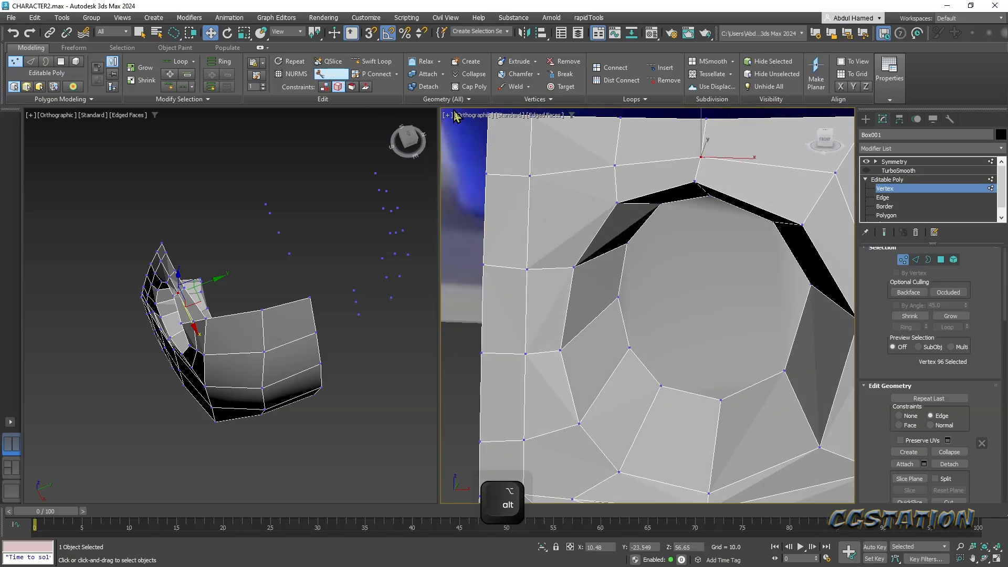
{"action": "left_click", "coordinate": [618, 202]}
{"action": "left_click", "coordinate": [529, 219]}
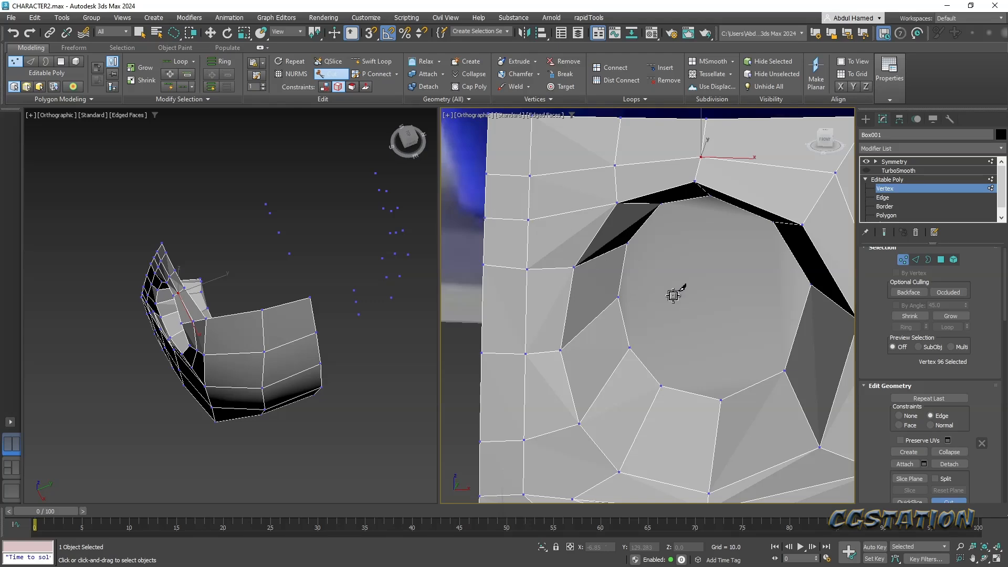
- Preview where an added edge loop would run around the eye socket and through the face below it
{"action": "middle_click_drag", "start_coordinate": [673, 296], "coordinate": [628, 139]}
{"action": "scroll", "coordinate": [626, 141], "scroll_direction": "down", "scroll_amount": 3}
{"action": "middle_click_drag", "start_coordinate": [677, 266], "coordinate": [672, 225], "text": "alt"}
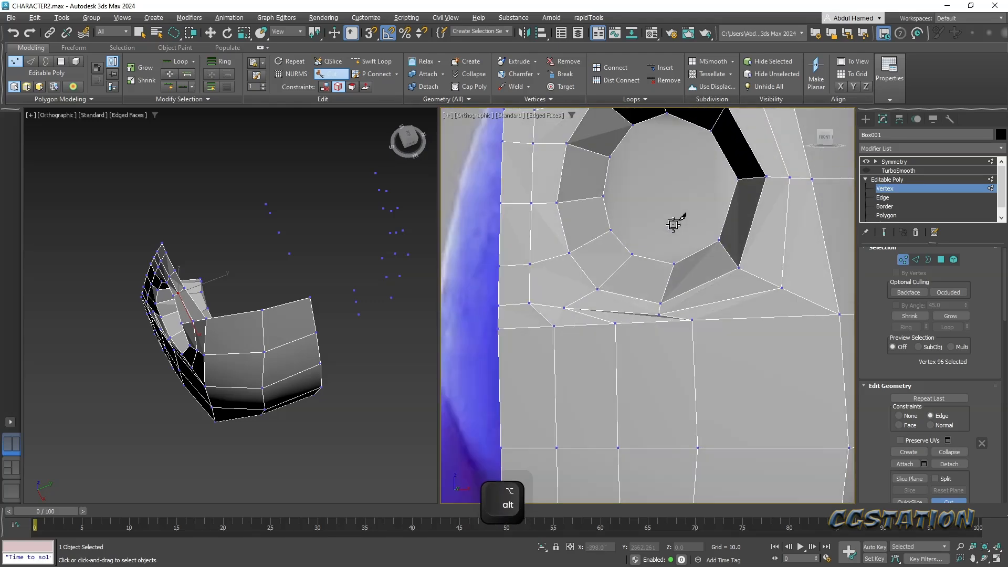
{"action": "left_click", "coordinate": [373, 61]}
{"action": "middle_click_drag", "start_coordinate": [581, 163], "coordinate": [596, 282], "text": "alt"}
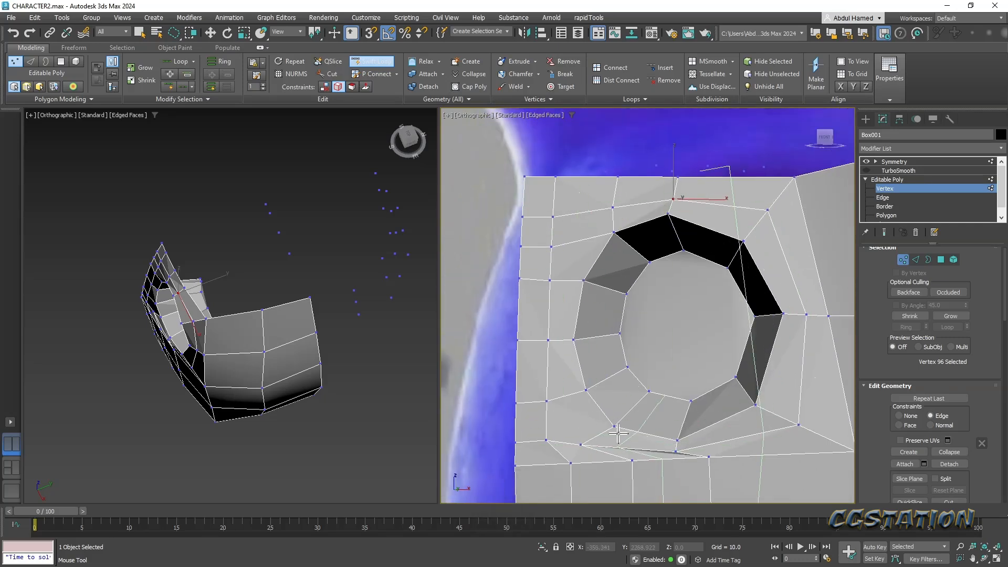
{"action": "middle_click_drag", "start_coordinate": [604, 439], "coordinate": [612, 332]}
{"action": "key", "text": "w"}
- Slide the inner vertices of the two edge rows below the eye socket sideways along their edges to adjust their spacing
{"action": "left_click", "coordinate": [704, 366]}
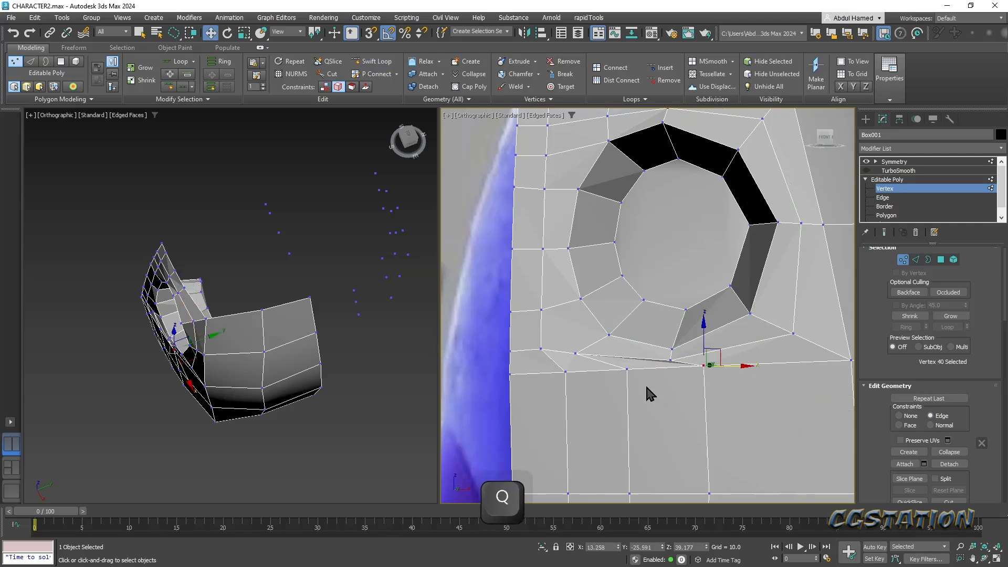
{"action": "left_click", "coordinate": [628, 369], "text": "ctrl"}
{"action": "left_click", "coordinate": [566, 372], "text": "ctrl"}
{"action": "left_click_drag", "start_coordinate": [639, 364], "coordinate": [525, 366]}
{"action": "left_click", "coordinate": [511, 374]}
{"action": "middle_click_drag", "start_coordinate": [691, 362], "coordinate": [650, 407]}
{"action": "left_click", "coordinate": [642, 371]}
{"action": "left_click_drag", "start_coordinate": [571, 375], "coordinate": [611, 382]}
{"action": "left_click", "coordinate": [522, 405]}
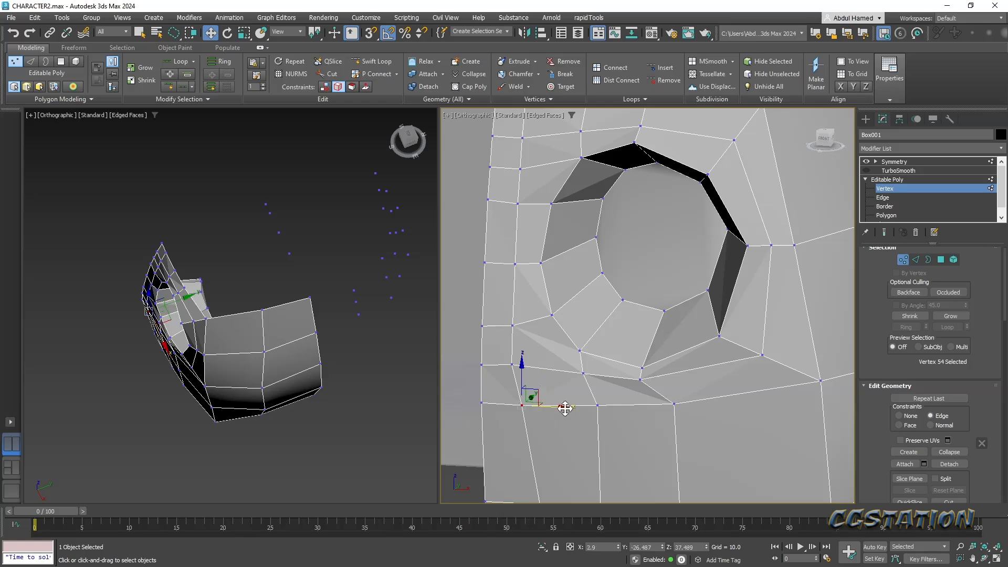
- Set the movement constraint to None and move the two vertices just below the eye socket's lower rim slightly down
{"action": "left_click", "coordinate": [639, 379]}
{"action": "left_click", "coordinate": [584, 374], "text": "ctrl"}
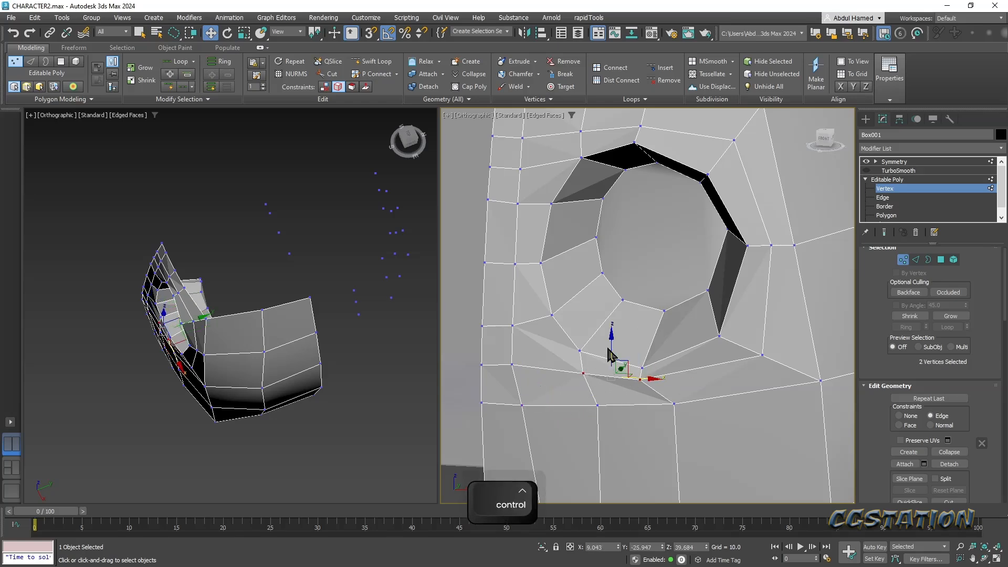
{"action": "middle_click_drag", "start_coordinate": [612, 346], "coordinate": [633, 376], "text": "alt"}
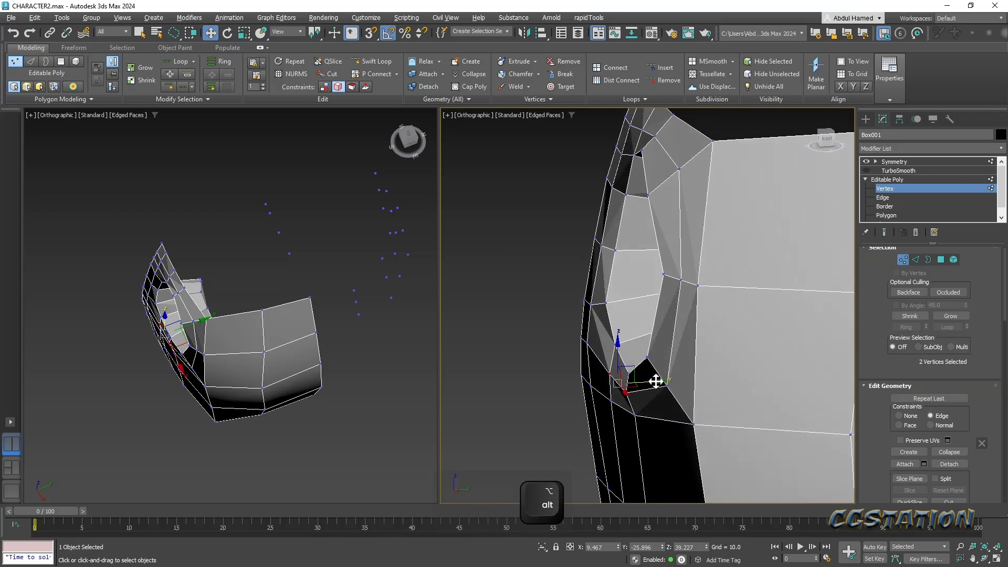
{"action": "left_click_drag", "start_coordinate": [647, 381], "coordinate": [648, 382]}
{"action": "key", "text": "ctrl+z"}
{"action": "left_click_drag", "start_coordinate": [981, 351], "coordinate": [974, 304]}
{"action": "left_click", "coordinate": [898, 382]}
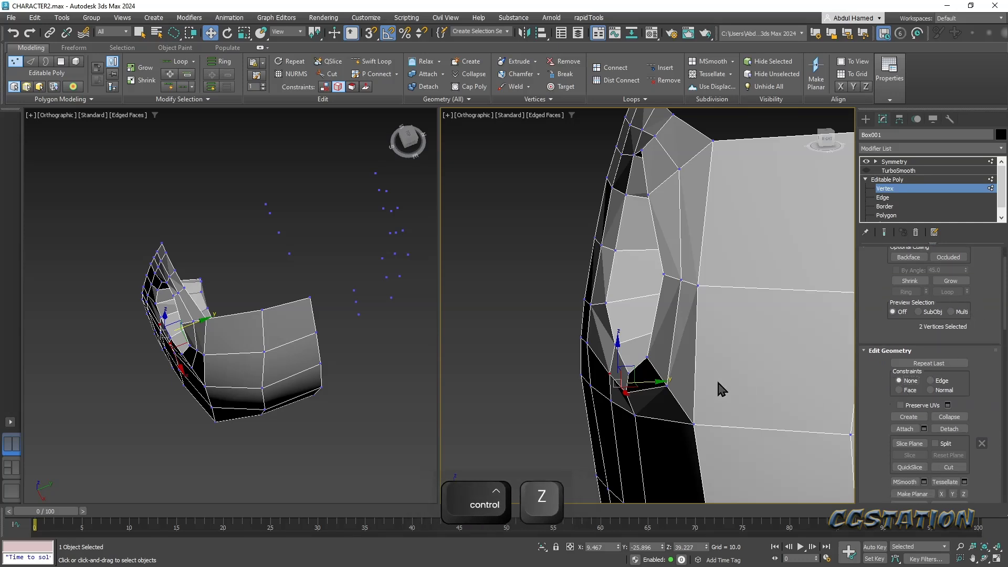
{"action": "key", "text": "ctrl+z"}
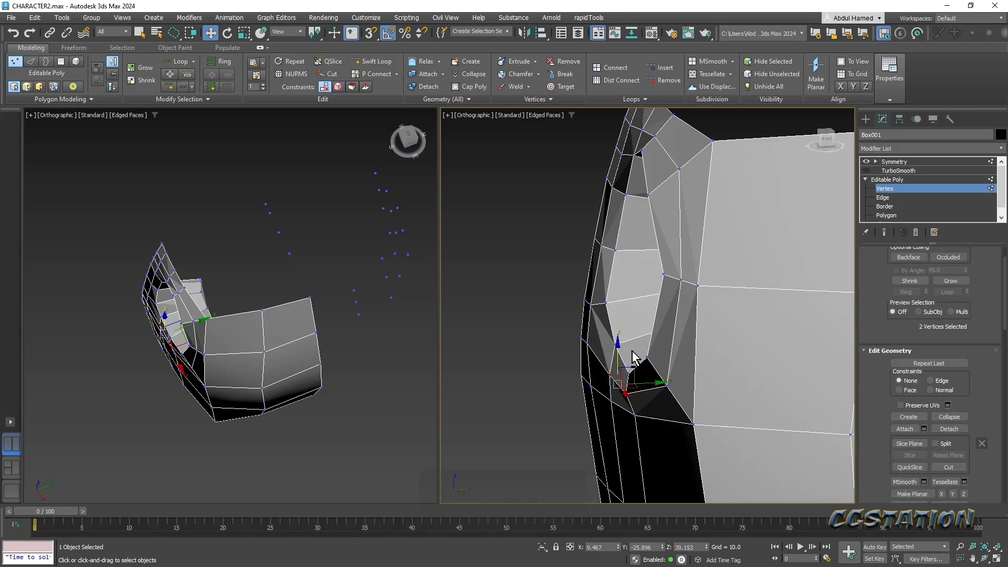
- Cut new edges just outside the eye socket's rim, from above its upper inner corner down the inner side to below its lower inner corner
{"action": "middle_click_drag", "start_coordinate": [654, 351], "coordinate": [716, 342], "text": "alt"}
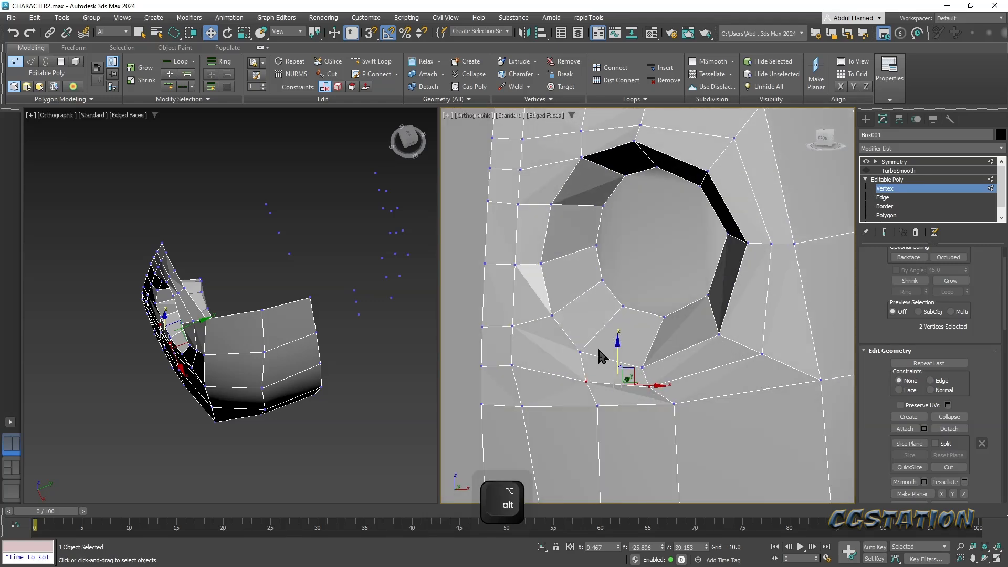
{"action": "middle_click_drag", "start_coordinate": [597, 345], "coordinate": [654, 345]}
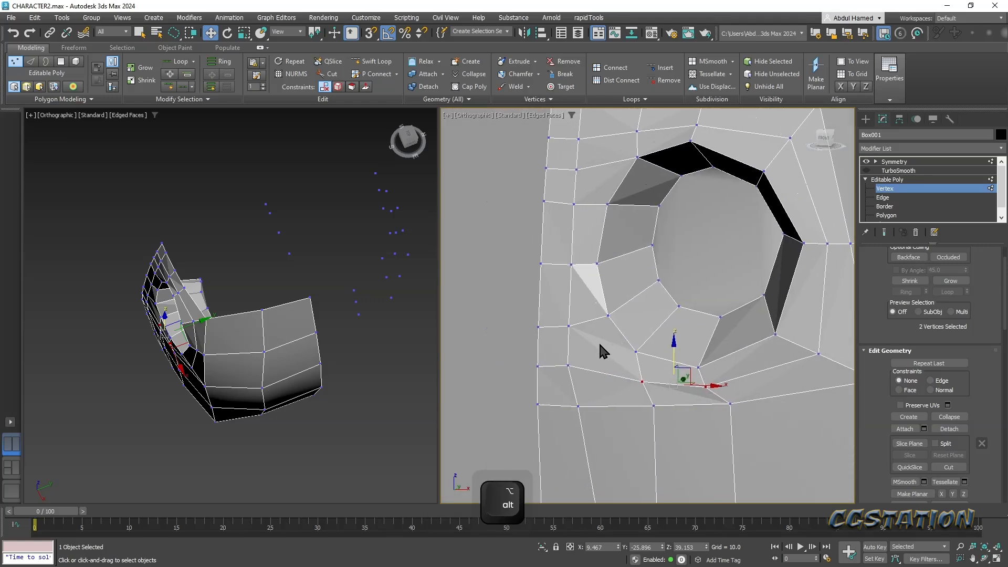
{"action": "middle_click_drag", "start_coordinate": [584, 347], "coordinate": [567, 222], "text": "alt"}
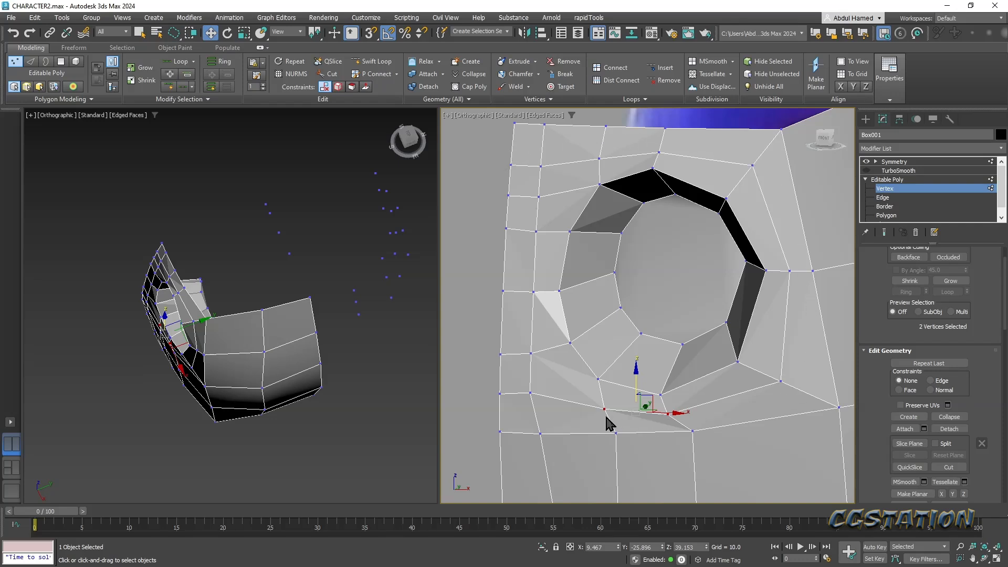
{"action": "middle_click_drag", "start_coordinate": [543, 197], "coordinate": [583, 252], "text": "alt"}
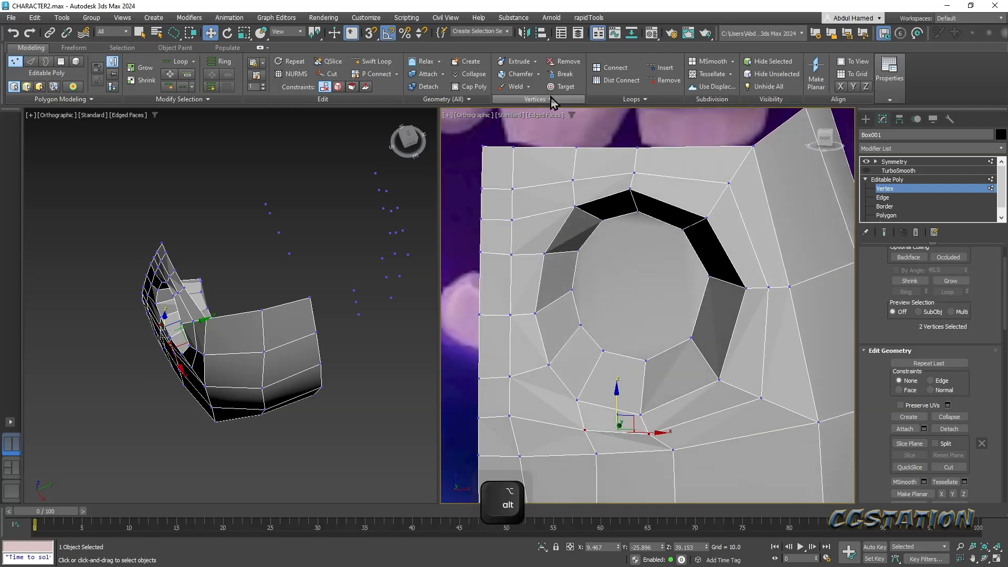
{"action": "left_click", "coordinate": [373, 62]}
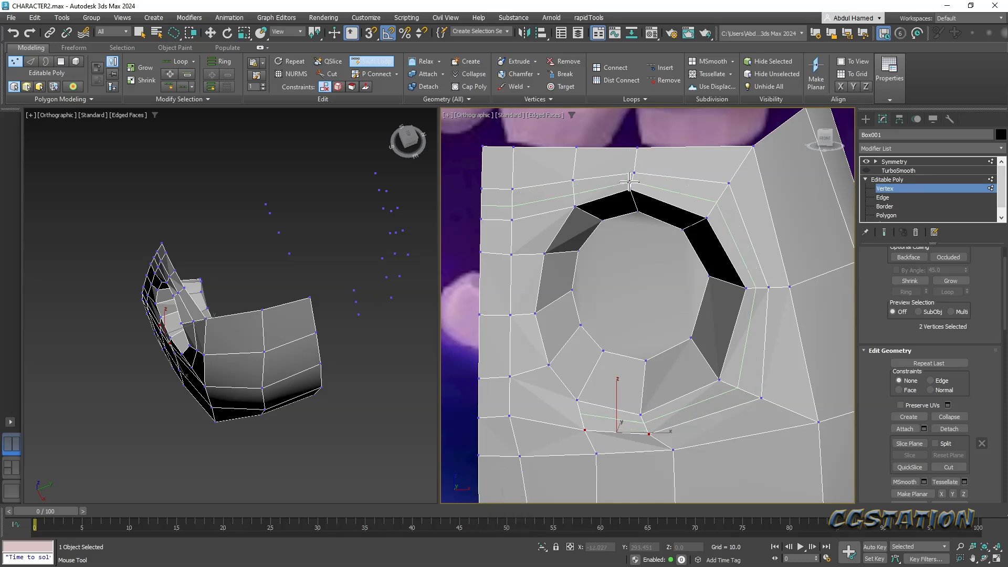
{"action": "key", "text": "w"}
{"action": "left_click", "coordinate": [331, 73]}
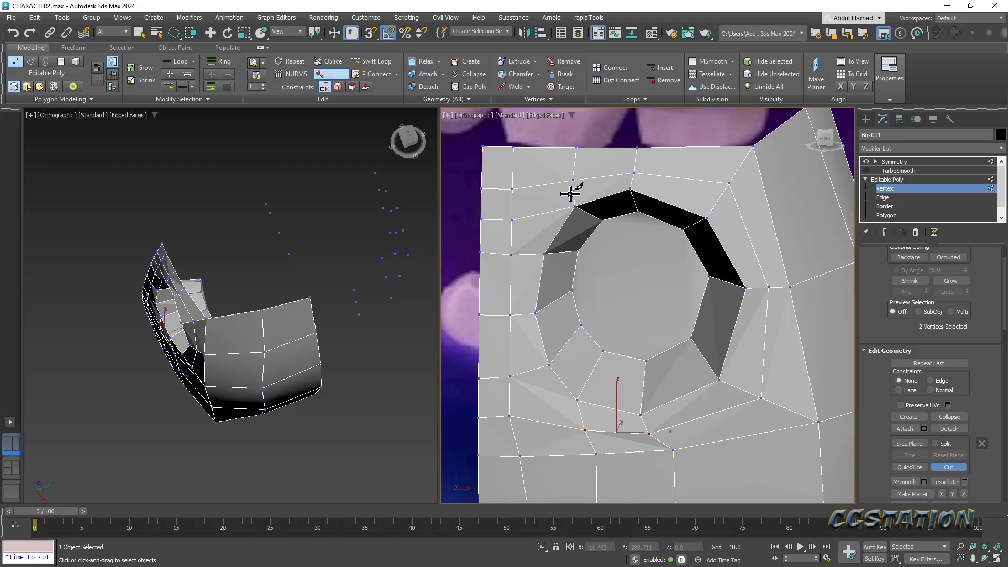
{"action": "left_click", "coordinate": [549, 210]}
{"action": "left_click", "coordinate": [527, 254]}
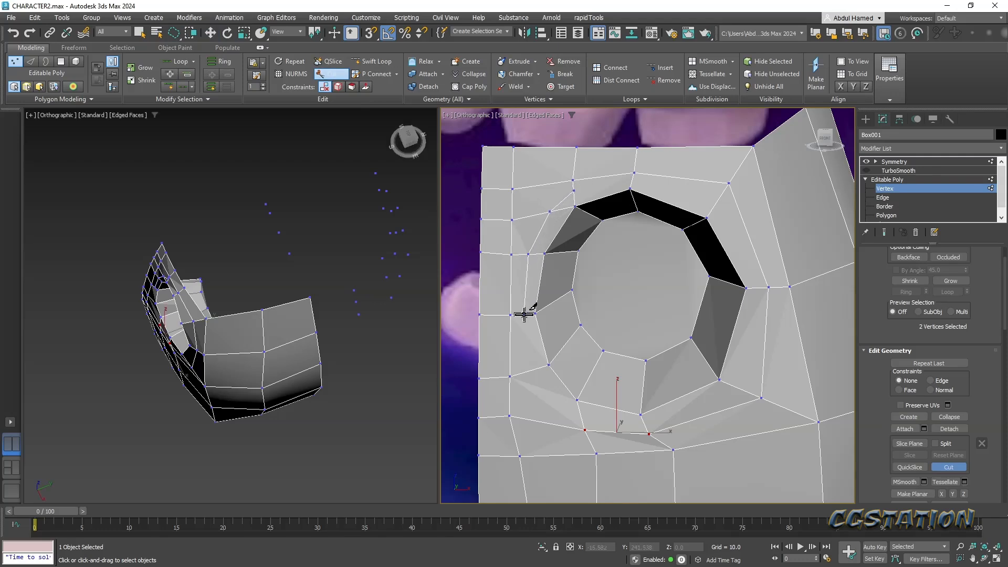
{"action": "left_click", "coordinate": [534, 370]}
{"action": "left_click", "coordinate": [582, 420]}
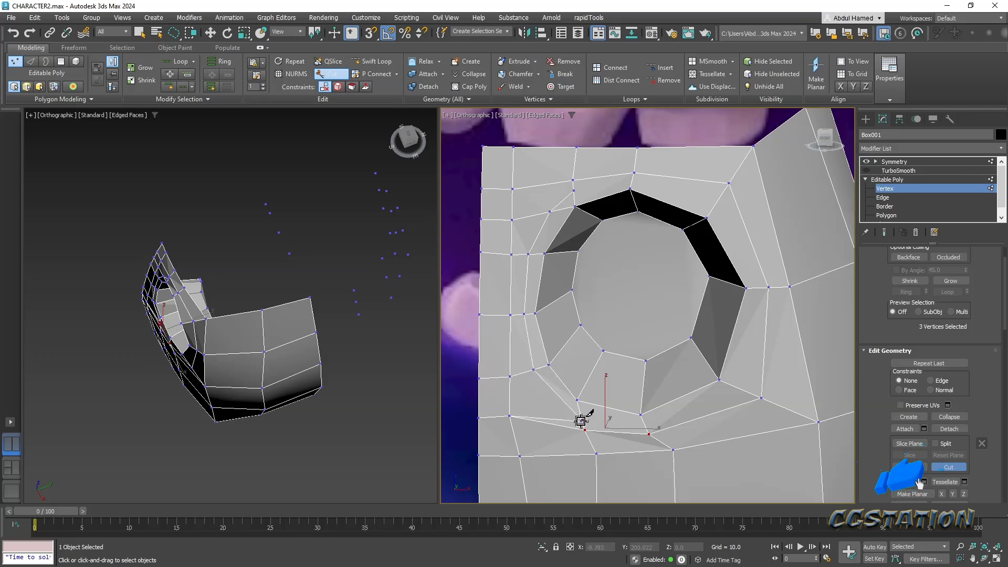
- Continue the cut below the eye socket, up its outer side and across the top to complete the surrounding edge loop
{"action": "scroll", "coordinate": [640, 423], "scroll_direction": "up", "scroll_amount": 3}
{"action": "left_click", "coordinate": [629, 420]}
{"action": "middle_click_drag", "start_coordinate": [657, 412], "coordinate": [524, 428]}
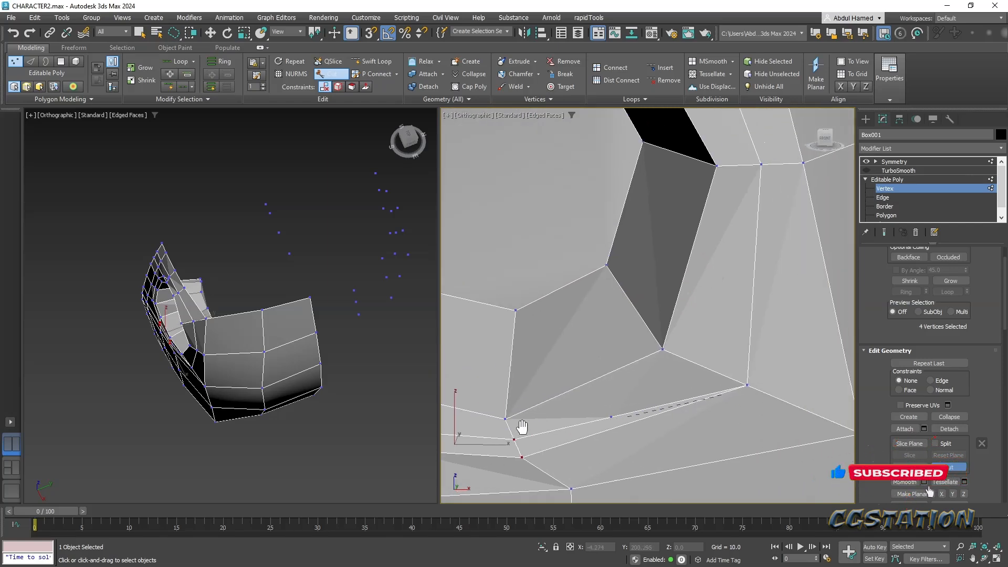
{"action": "left_click", "coordinate": [696, 366]}
{"action": "scroll", "coordinate": [742, 293], "scroll_direction": "down", "scroll_amount": 2}
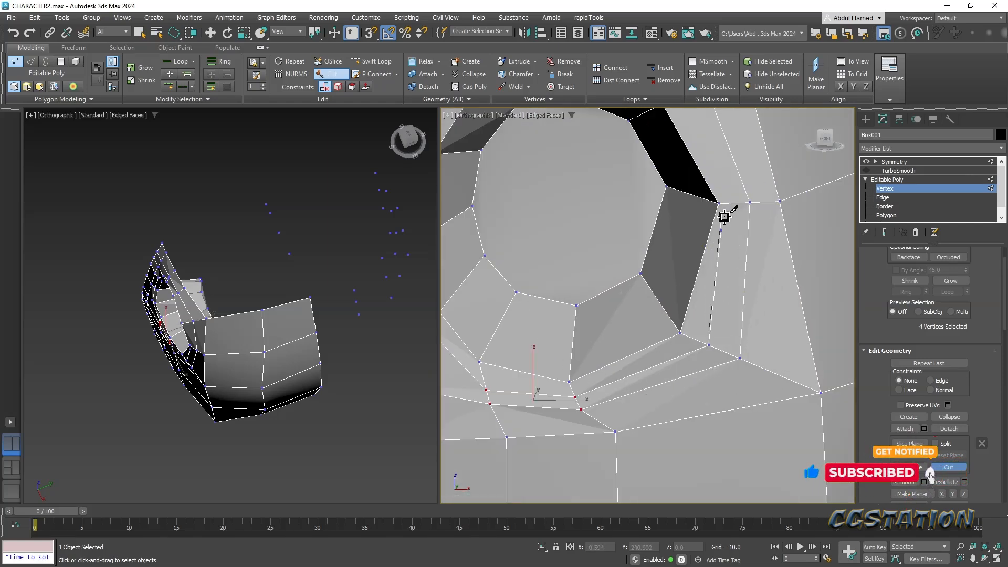
{"action": "middle_click_drag", "start_coordinate": [680, 120], "coordinate": [735, 302]}
{"action": "left_click", "coordinate": [731, 260]}
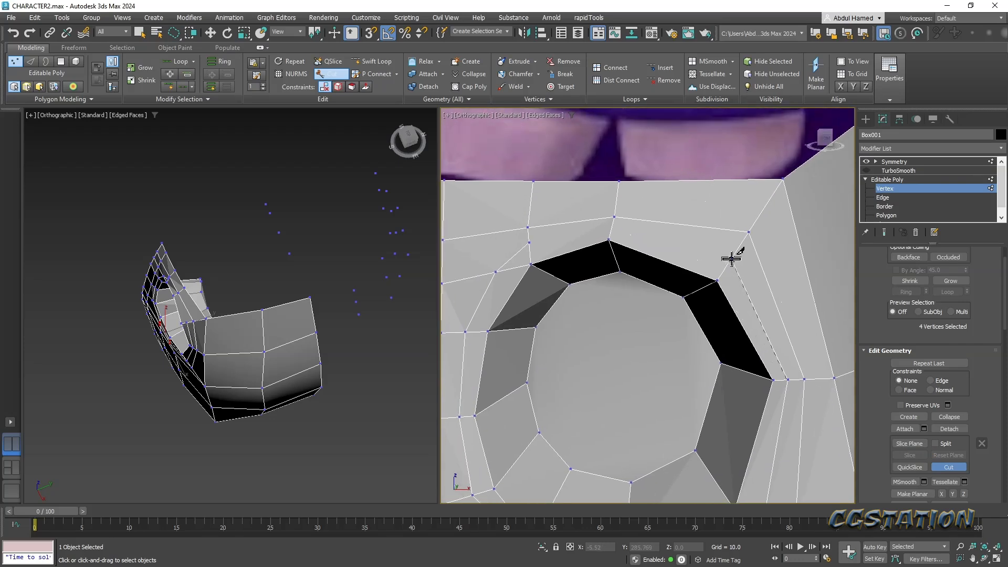
{"action": "scroll", "coordinate": [614, 225], "scroll_direction": "up", "scroll_amount": 2}
{"action": "left_click", "coordinate": [612, 224]}
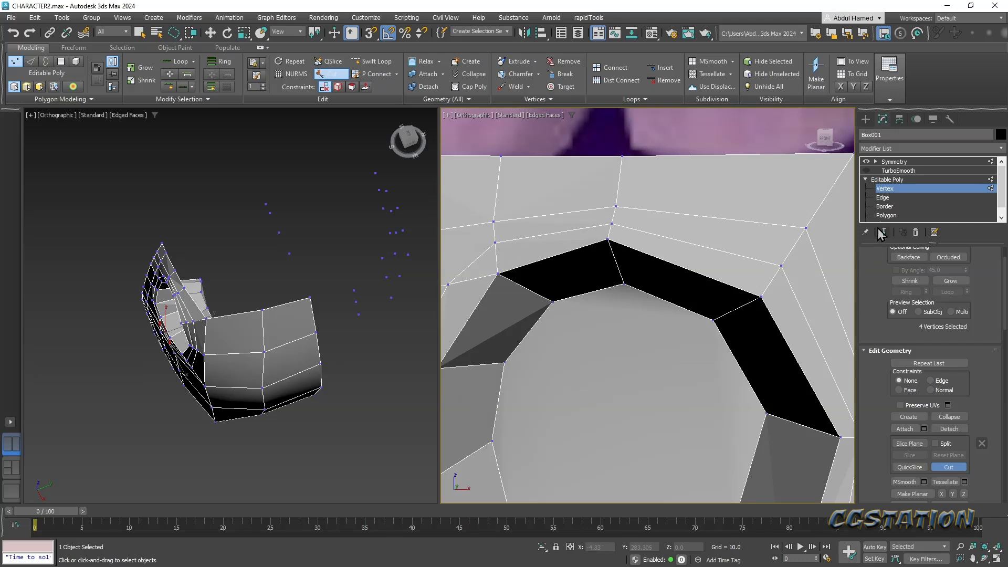
- Switch to edge editing and examine the new loop around the eye socket and the edge flow beside it
{"action": "key", "text": "q"}
{"action": "left_click", "coordinate": [883, 197]}
{"action": "left_click", "coordinate": [707, 310]}
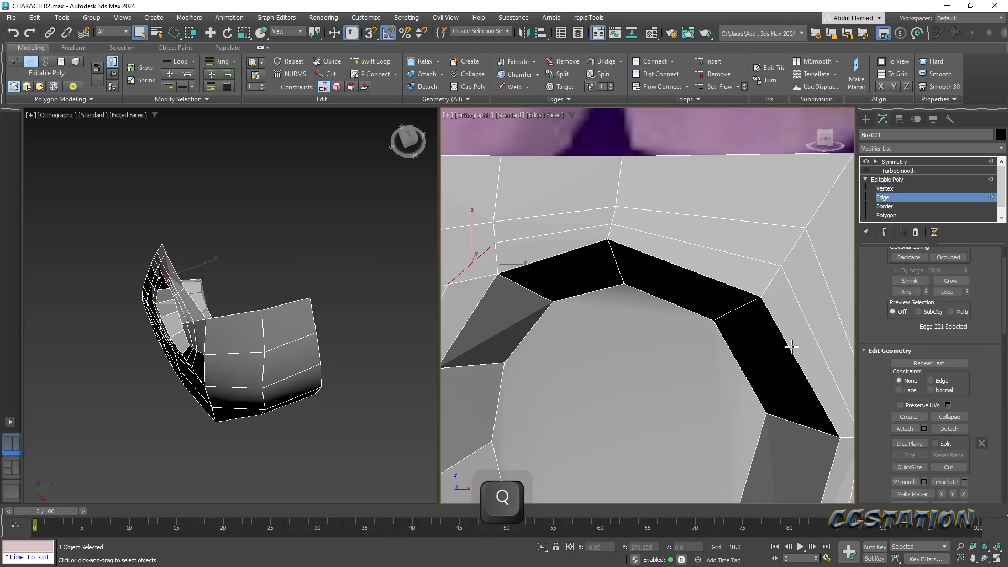
{"action": "left_click", "coordinate": [950, 416]}
{"action": "middle_click_drag", "start_coordinate": [780, 391], "coordinate": [628, 299]}
{"action": "scroll", "coordinate": [680, 332], "scroll_direction": "down", "scroll_amount": 8}
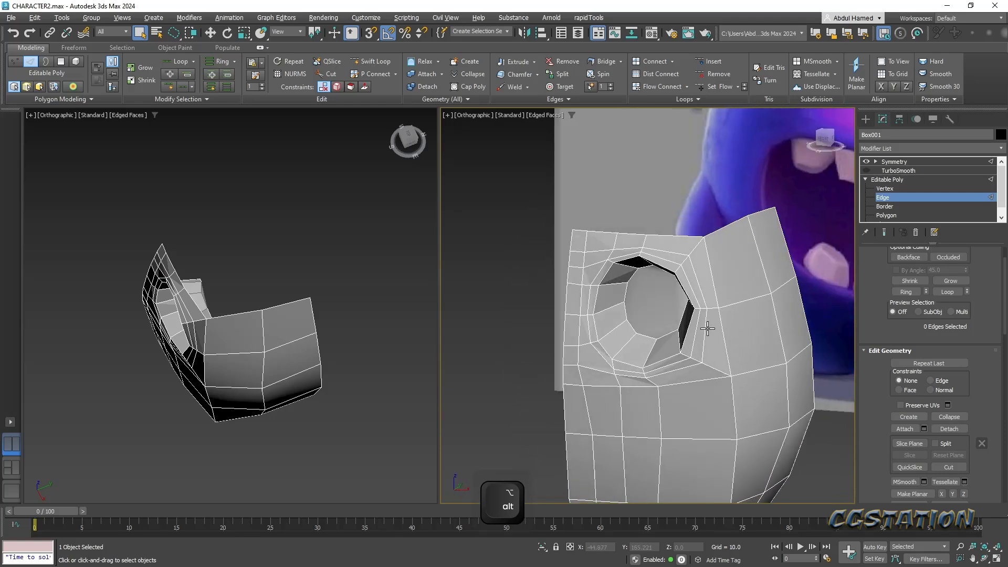
{"action": "scroll", "coordinate": [627, 297], "scroll_direction": "up", "scroll_amount": 3, "text": "alt"}
{"action": "scroll", "coordinate": [628, 296], "scroll_direction": "down", "scroll_amount": 1, "text": "alt"}
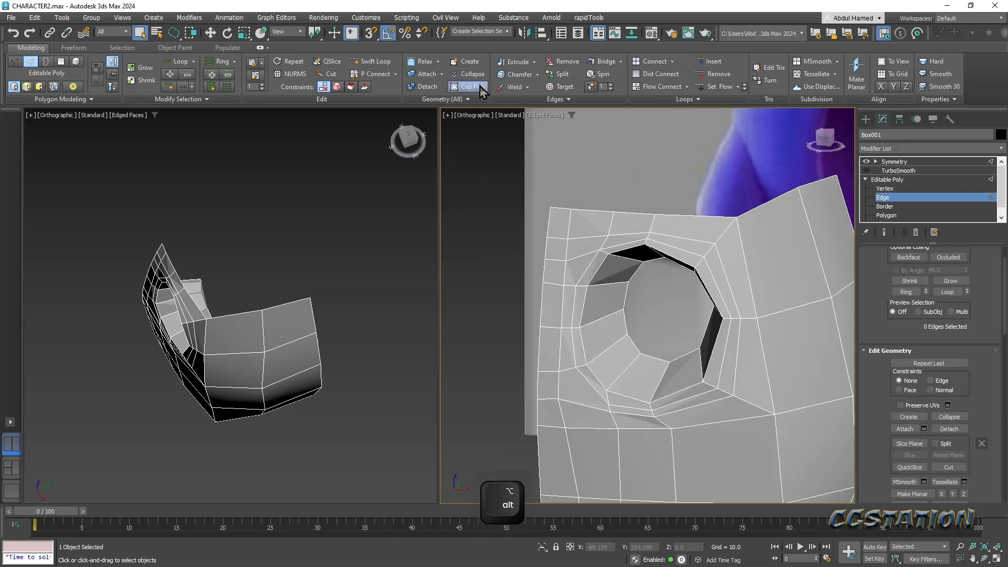
{"action": "left_click", "coordinate": [370, 61]}
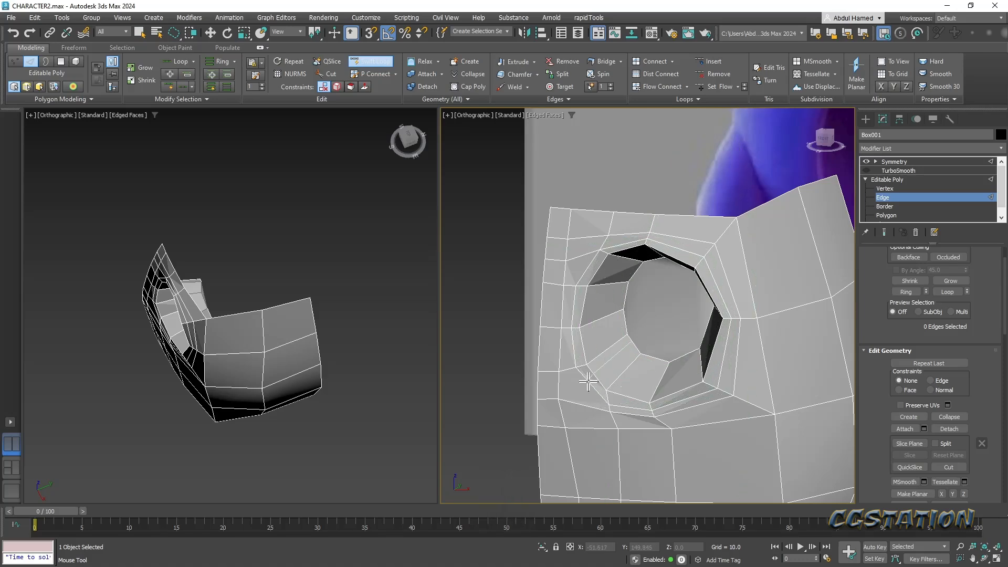
{"action": "middle_click_drag", "start_coordinate": [576, 412], "coordinate": [588, 351]}
{"action": "key", "text": "q"}
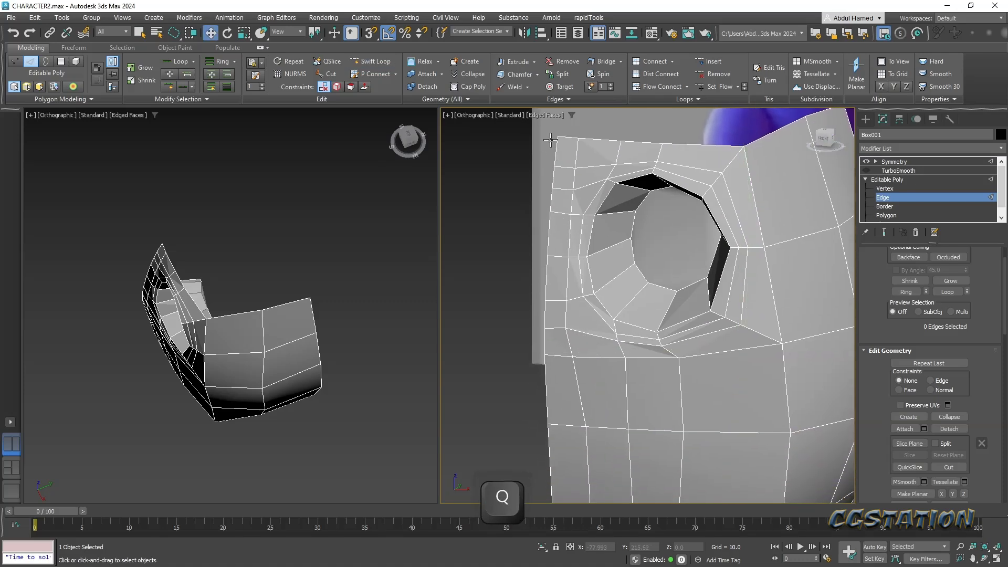
- Try to cut an edge from the vertex below the socket's lower inner corner across the inner strip to the symmetry border
{"action": "scroll", "coordinate": [641, 300], "scroll_direction": "up", "scroll_amount": 8}
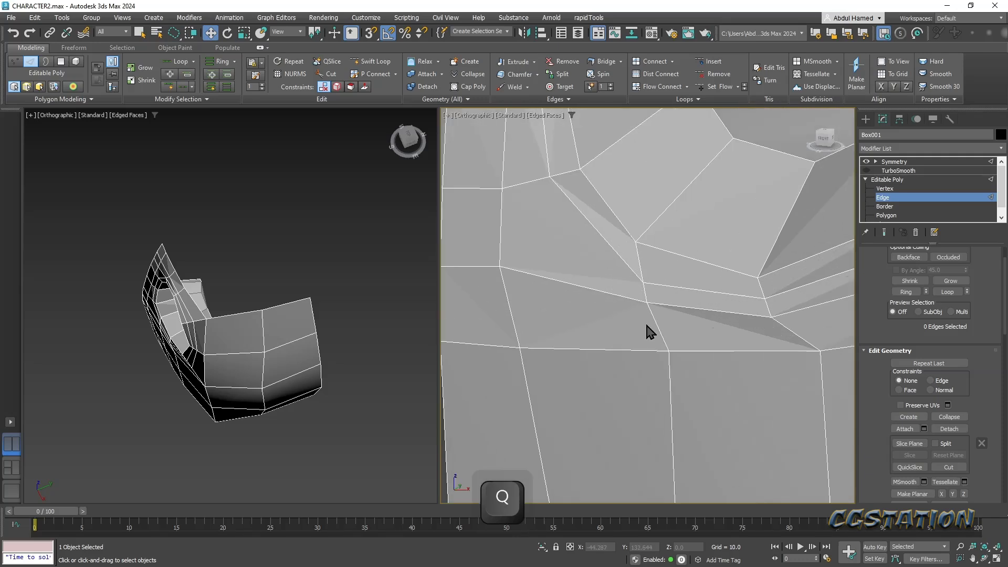
{"action": "left_click", "coordinate": [331, 74]}
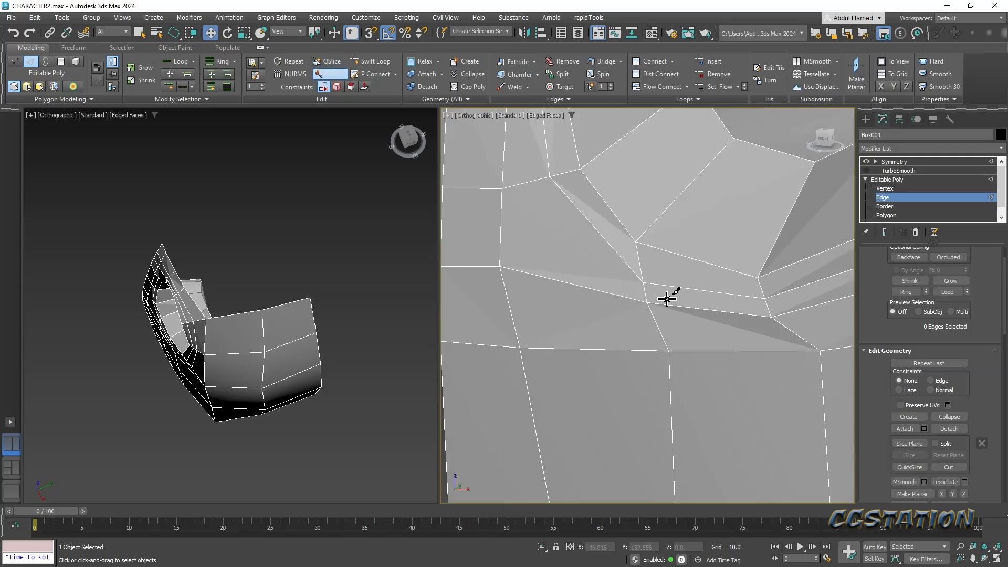
{"action": "left_click", "coordinate": [500, 224]}
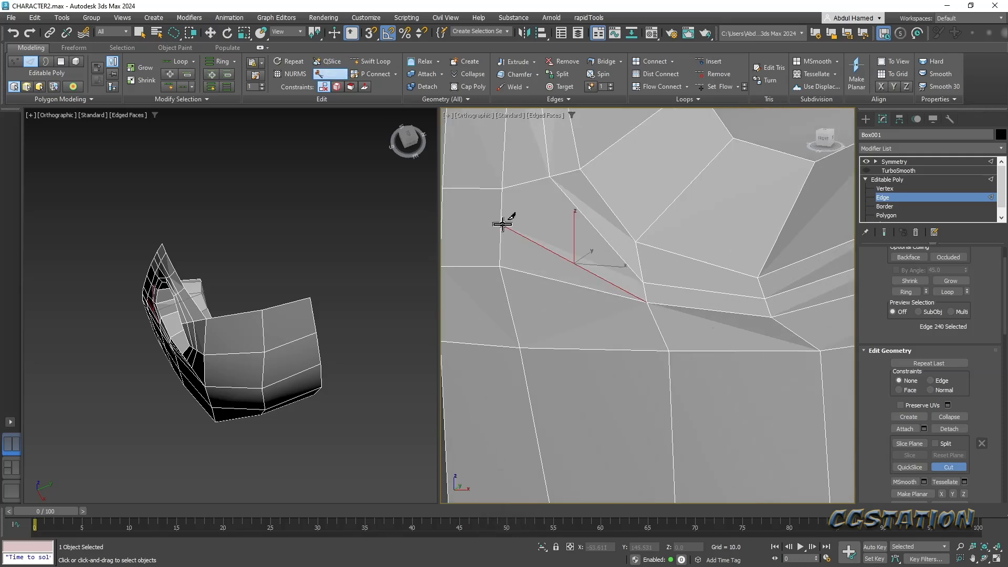
{"action": "middle_click_drag", "start_coordinate": [488, 231], "coordinate": [606, 266]}
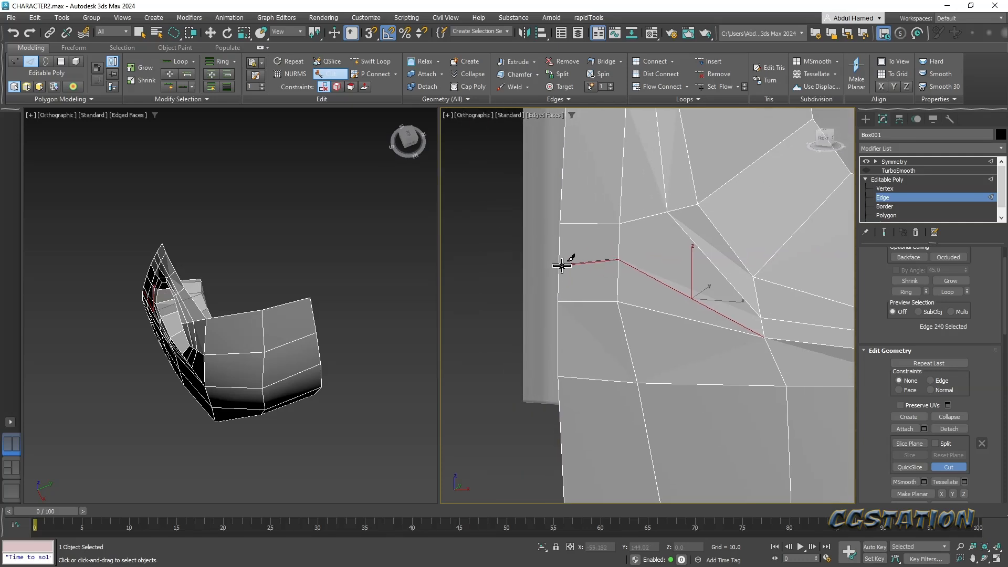
{"action": "left_click", "coordinate": [560, 262]}
{"action": "right_click", "coordinate": [561, 262]}
{"action": "middle_click_drag", "start_coordinate": [690, 270], "coordinate": [599, 287]}
{"action": "scroll", "coordinate": [599, 287], "scroll_direction": "down", "scroll_amount": 2}
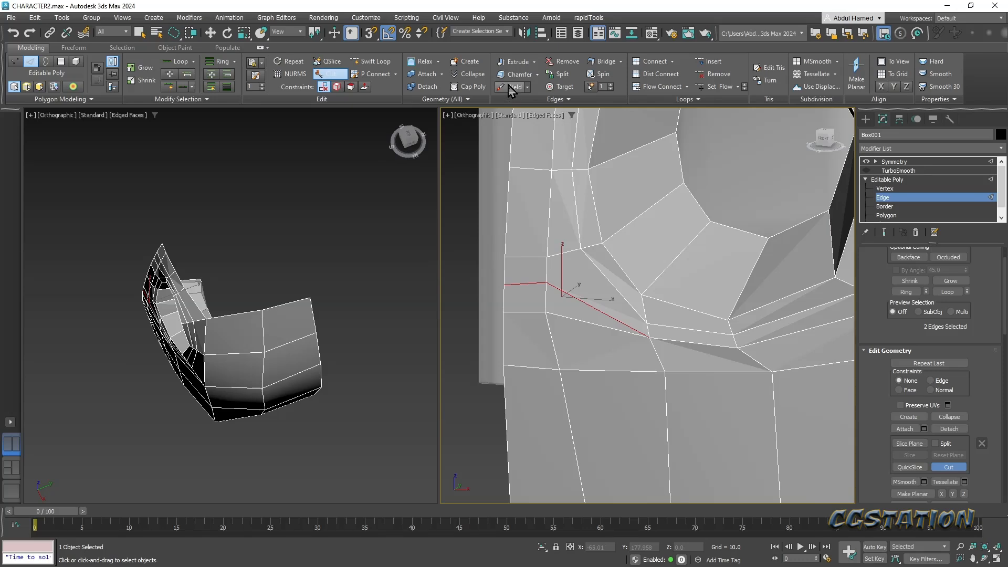
- Undo the cut running from below the socket's lower inner corner to the symmetry border
{"action": "left_click", "coordinate": [383, 63]}
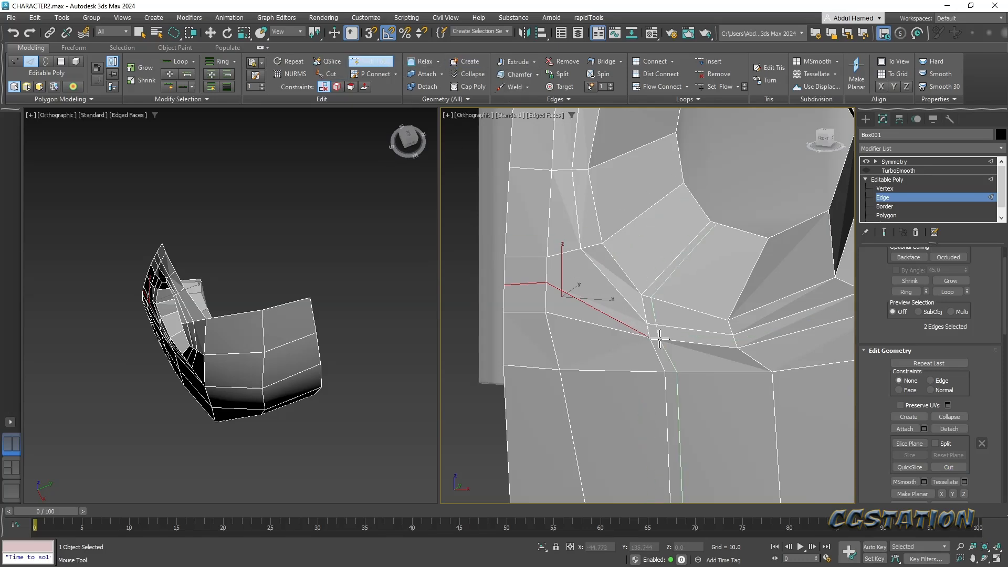
{"action": "key", "text": "ctrl+z"}
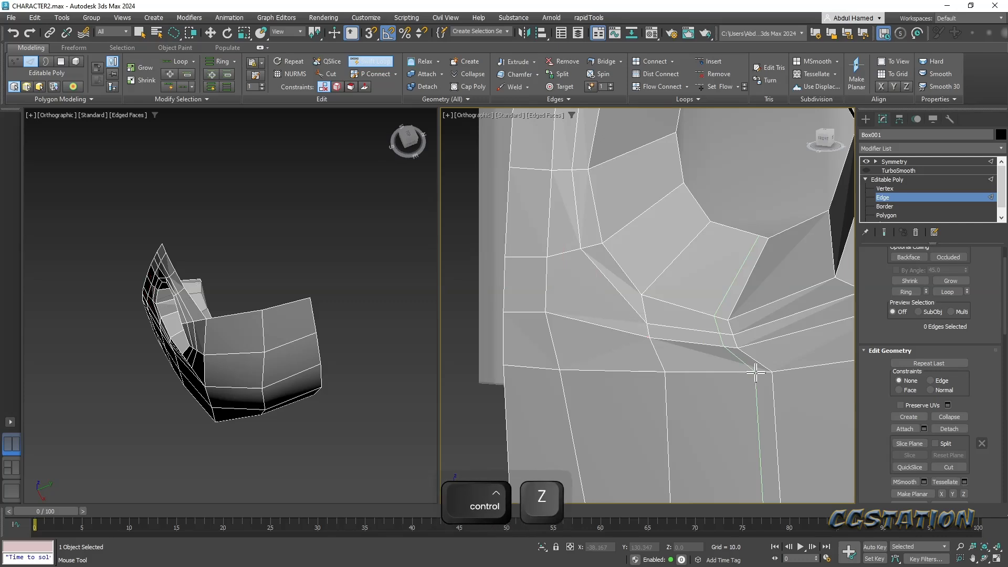
{"action": "key", "text": "q"}
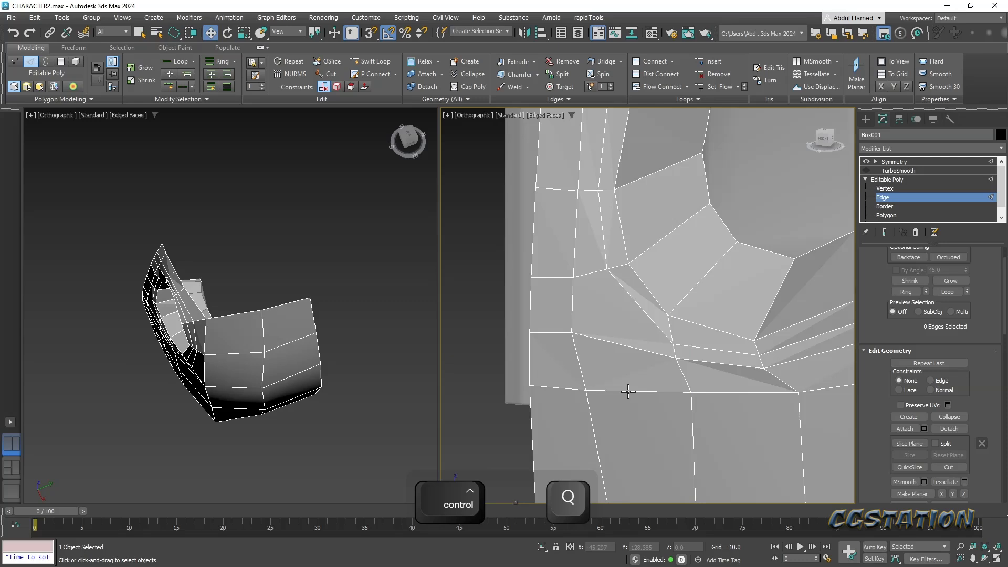
- Move the short horizontal edge at the symmetry border, just below the eye socket's level, slightly down
{"action": "middle_click_drag", "start_coordinate": [613, 321], "coordinate": [600, 324]}
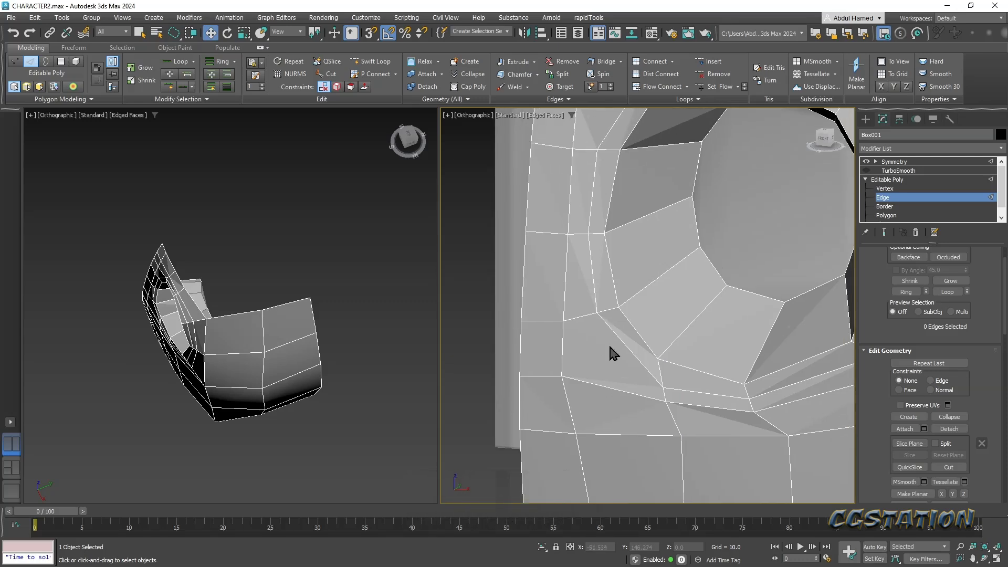
{"action": "middle_click_drag", "start_coordinate": [609, 414], "coordinate": [524, 299]}
{"action": "left_click", "coordinate": [552, 309]}
{"action": "left_click_drag", "start_coordinate": [522, 267], "coordinate": [525, 292]}
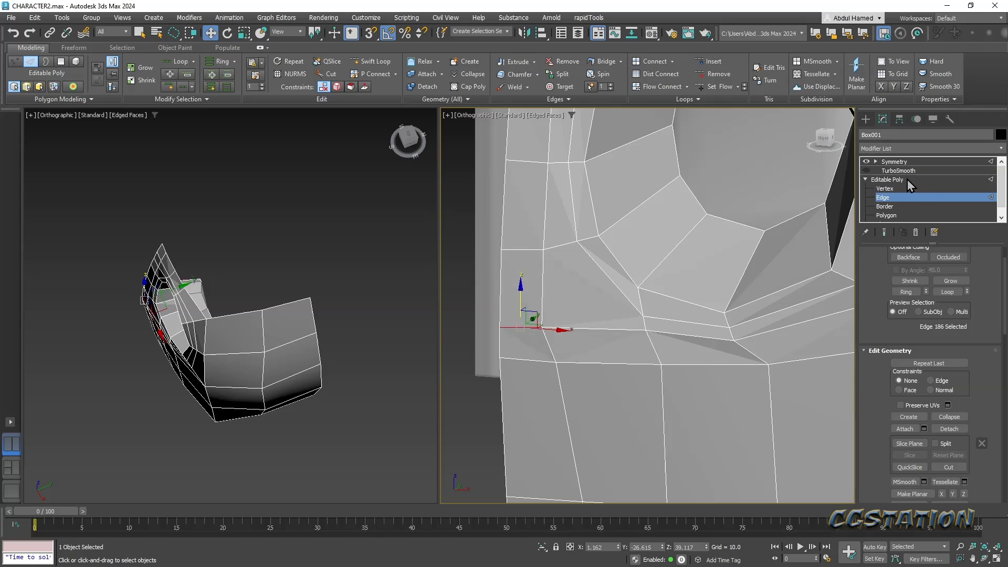
- Switch to vertex editing and move the vertex below the eye socket's lower inner corner slightly down
{"action": "left_click", "coordinate": [886, 189]}
{"action": "left_click", "coordinate": [645, 330]}
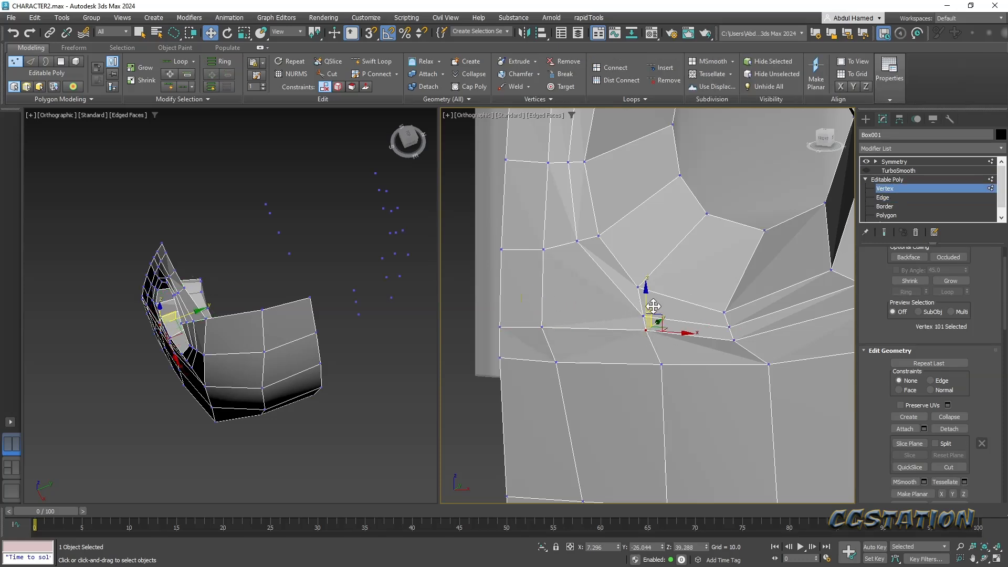
{"action": "left_click_drag", "start_coordinate": [648, 304], "coordinate": [653, 314]}
{"action": "key", "text": "alt"}
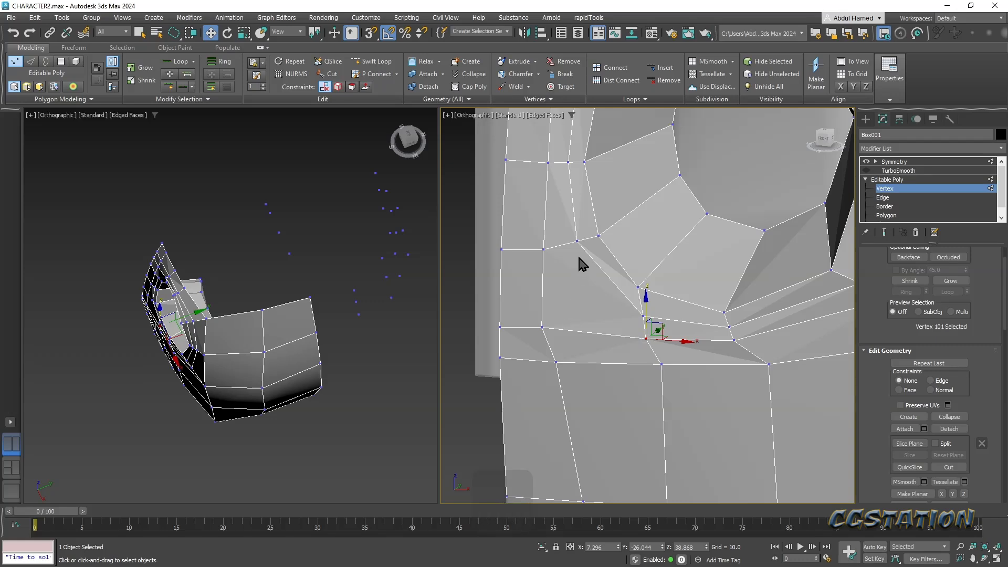
- Target-weld the extra vertex beside the socket's lower inner corner onto the neighbouring vertex of the inner strip
{"action": "middle_click_drag", "start_coordinate": [583, 249], "coordinate": [607, 301]}
{"action": "left_click", "coordinate": [600, 295]}
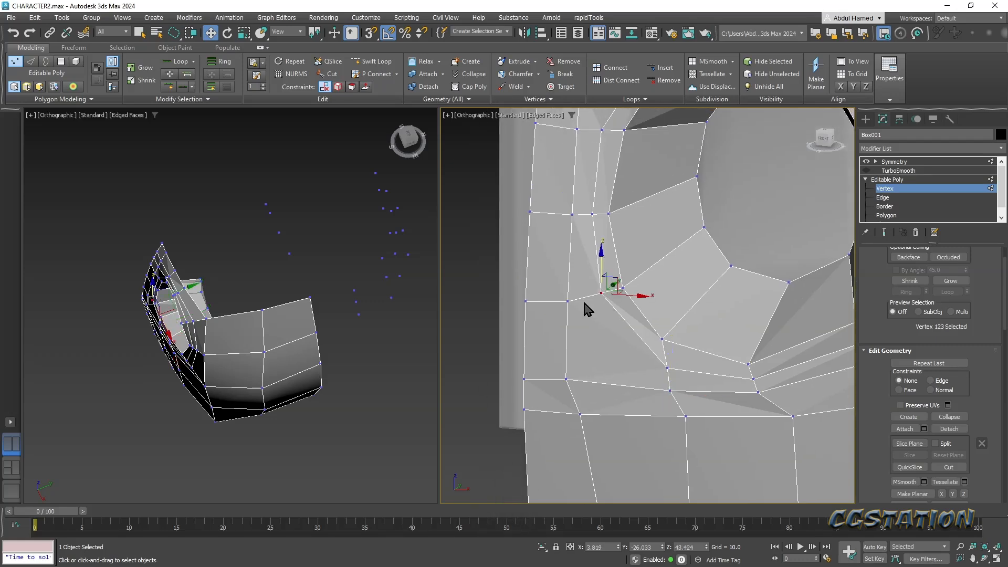
{"action": "left_click_drag", "start_coordinate": [963, 431], "coordinate": [959, 294]}
{"action": "scroll", "coordinate": [964, 402], "scroll_direction": "down", "scroll_amount": 5}
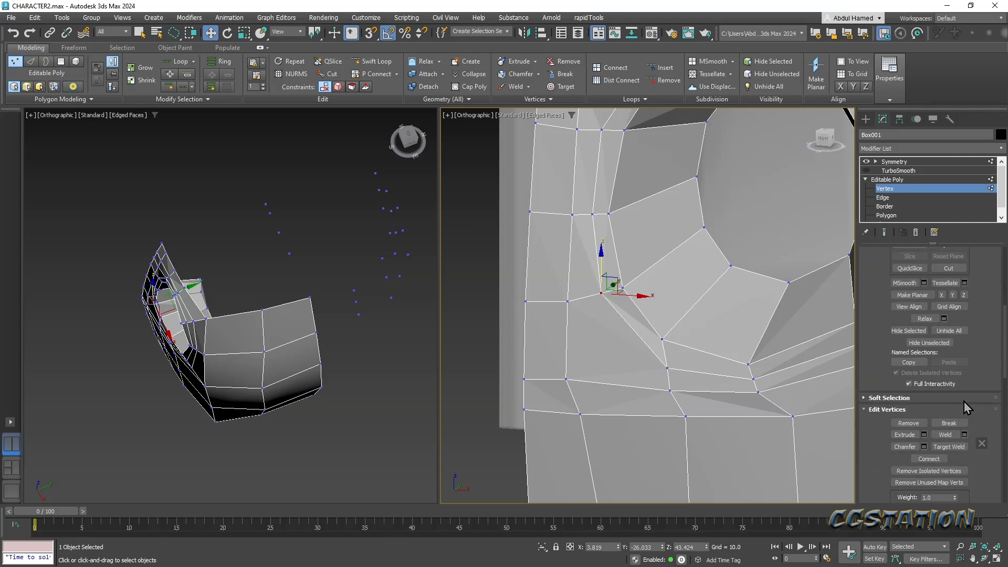
{"action": "left_click", "coordinate": [949, 399]}
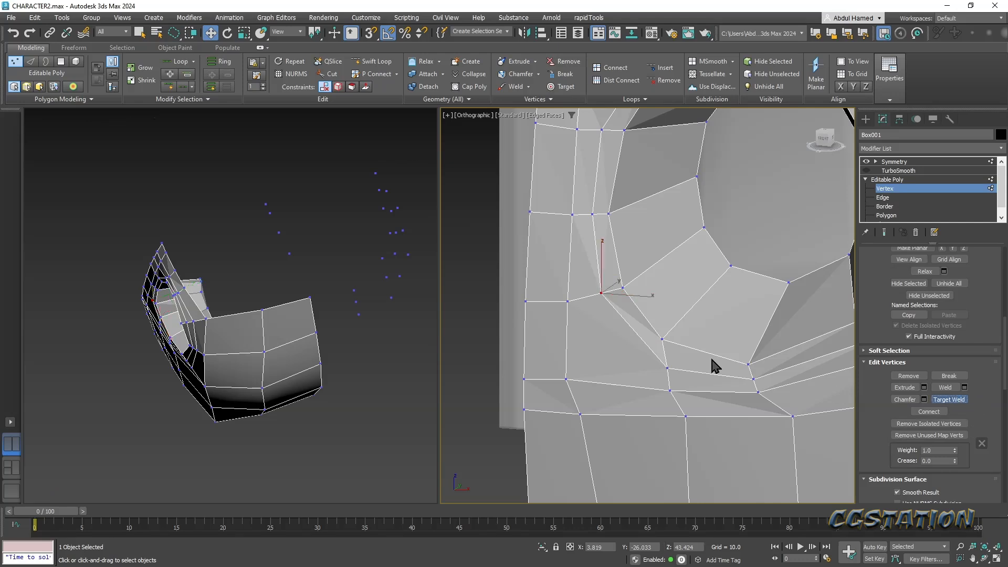
{"action": "left_click", "coordinate": [568, 301]}
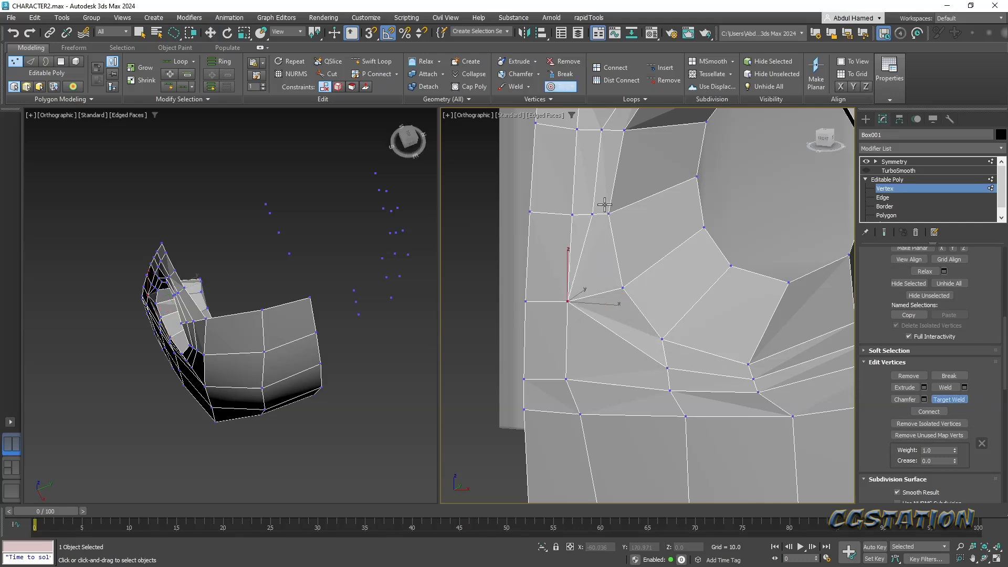
- Target-weld the next two extra vertices up the socket's inner side onto their neighbours in the inner strip
{"action": "middle_click_drag", "start_coordinate": [602, 214], "coordinate": [591, 368]}
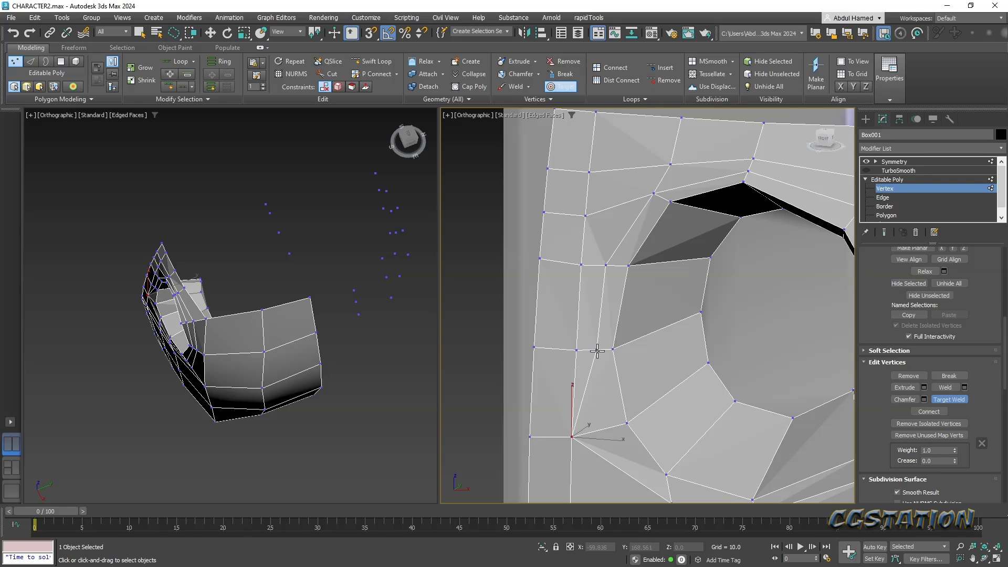
{"action": "left_click", "coordinate": [576, 350]}
{"action": "left_click", "coordinate": [582, 266]}
{"action": "middle_click_drag", "start_coordinate": [593, 323], "coordinate": [574, 277]}
{"action": "scroll", "coordinate": [574, 292], "scroll_direction": "down", "scroll_amount": 2}
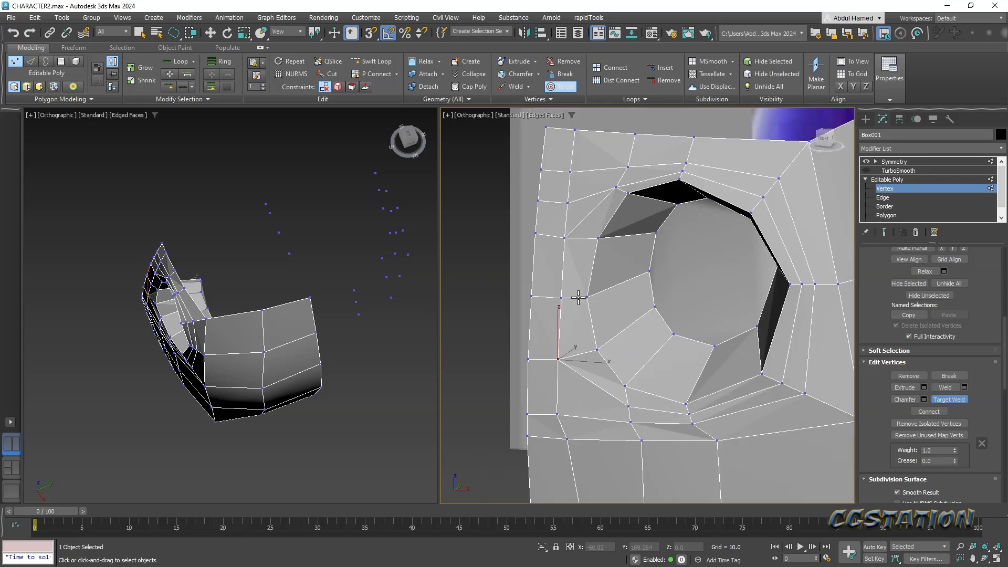
{"action": "left_click", "coordinate": [372, 61]}
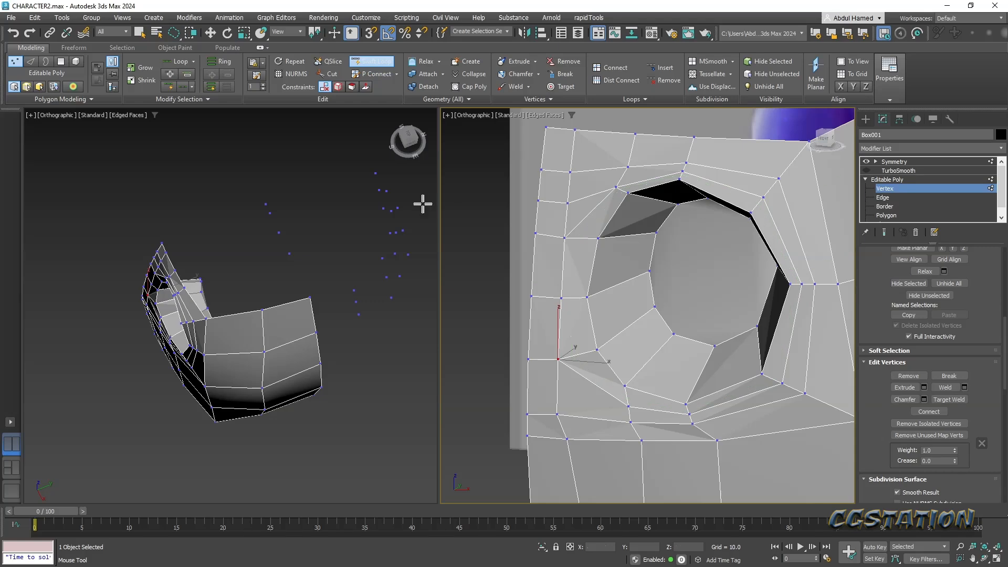
{"action": "key", "text": "q"}
- Select all vertices around and inside the eye socket, including the top row, and open the Relax settings
{"action": "middle_click_drag", "start_coordinate": [599, 287], "coordinate": [613, 290], "text": "alt"}
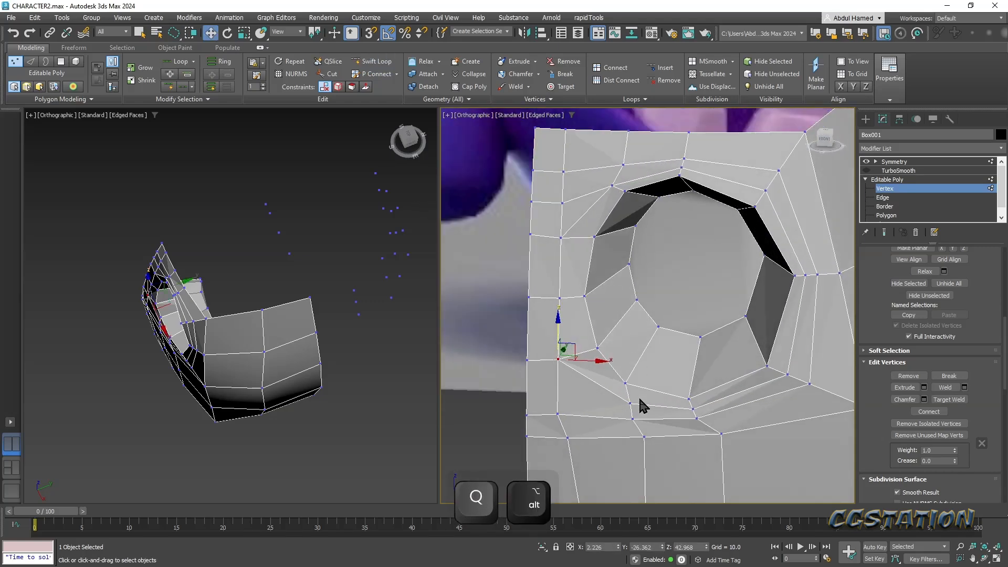
{"action": "middle_click_drag", "start_coordinate": [616, 325], "coordinate": [597, 375]}
{"action": "middle_click_drag", "start_coordinate": [726, 323], "coordinate": [688, 317], "text": "alt"}
{"action": "middle_click_drag", "start_coordinate": [689, 364], "coordinate": [571, 267]}
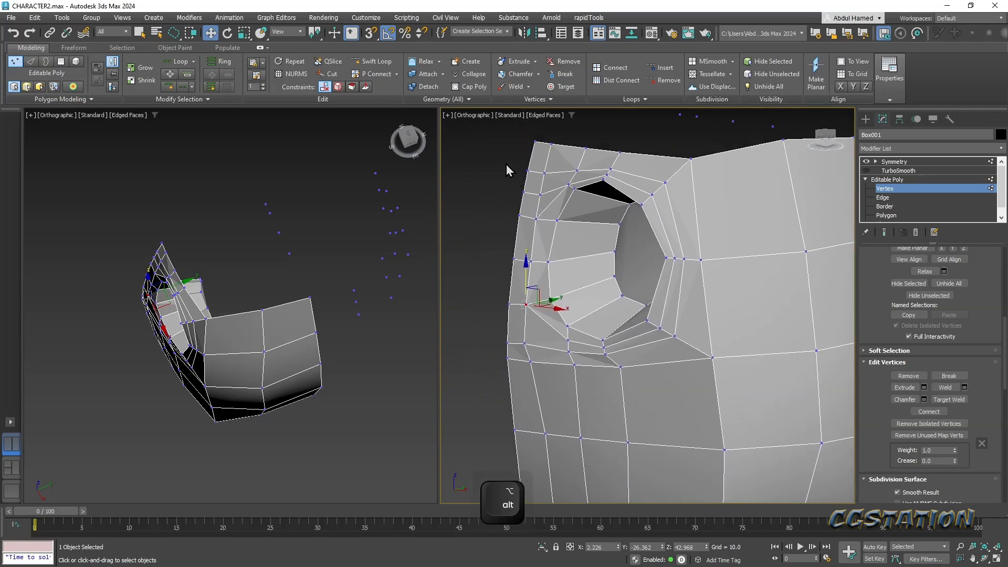
{"action": "left_click_drag", "start_coordinate": [728, 285], "coordinate": [676, 387]}
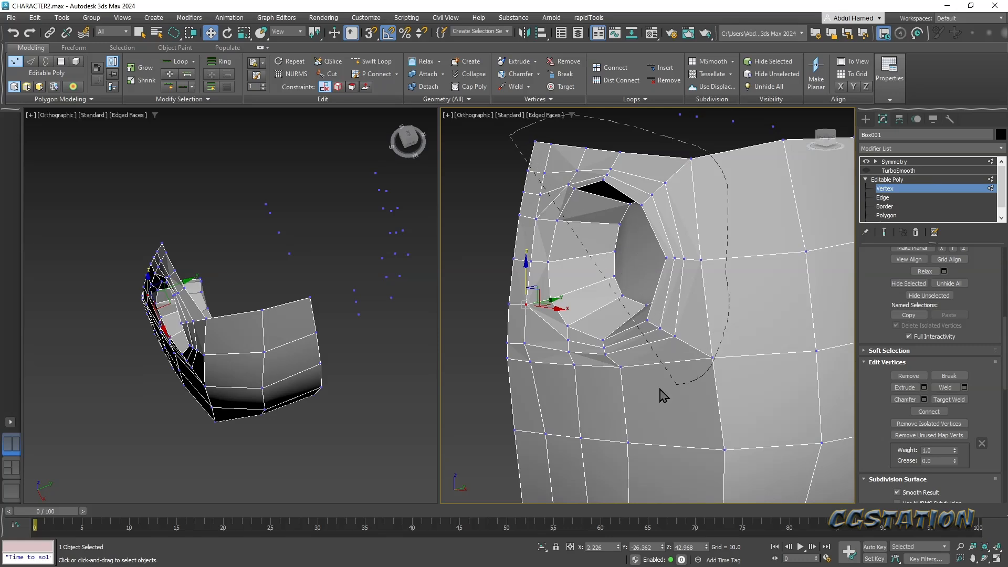
{"action": "left_click_drag", "start_coordinate": [512, 396], "coordinate": [513, 392]}
{"action": "left_click_drag", "start_coordinate": [969, 404], "coordinate": [948, 172]}
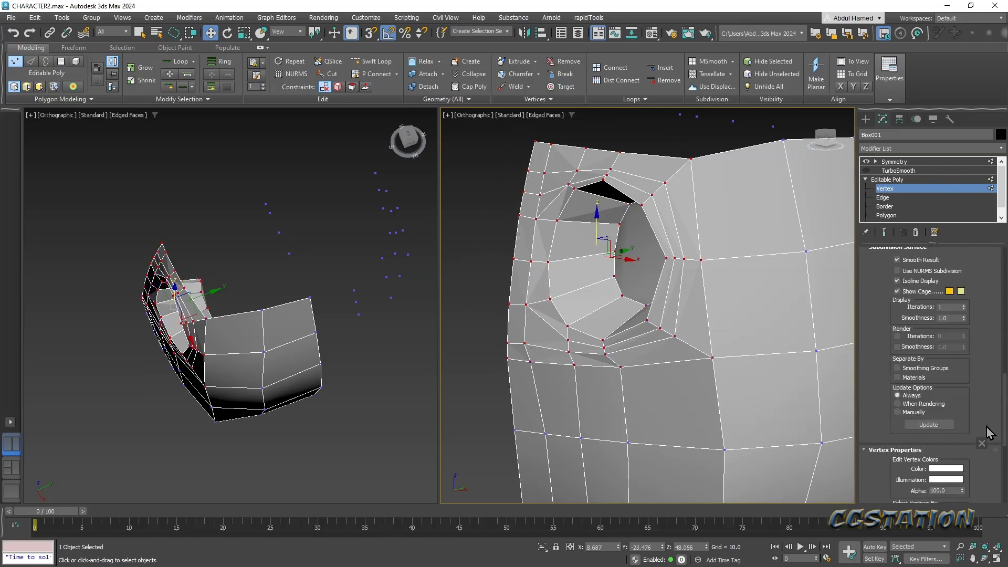
{"action": "scroll", "coordinate": [990, 432], "scroll_direction": "down", "scroll_amount": 5}
{"action": "scroll", "coordinate": [982, 373], "scroll_direction": "up", "scroll_amount": 5}
{"action": "scroll", "coordinate": [979, 370], "scroll_direction": "up", "scroll_amount": 3}
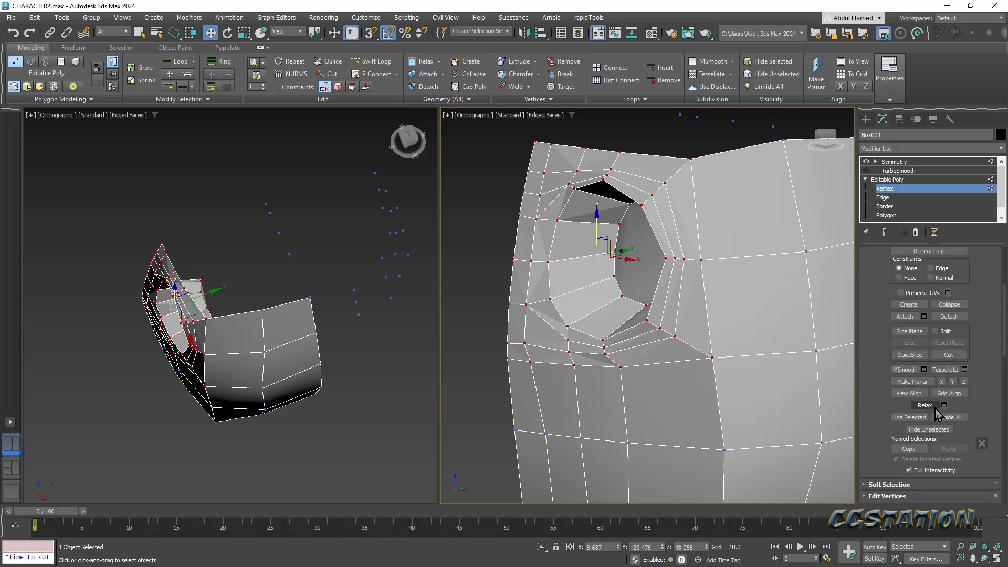
{"action": "left_click", "coordinate": [944, 406]}
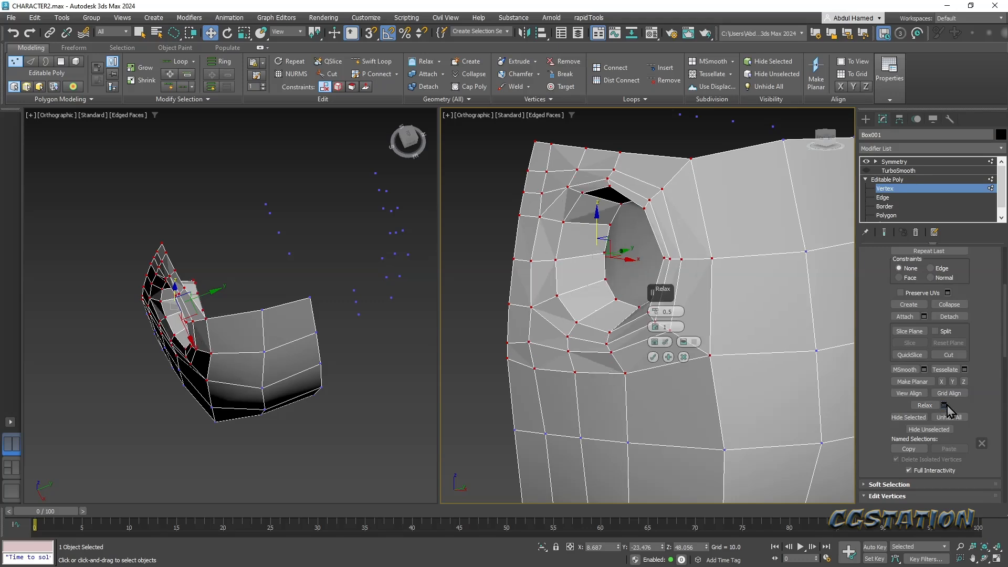
- Try Relax amounts between 0.99 and 0.73 on the selected eye socket vertices
{"action": "mouse_move", "coordinate": [656, 310]}
{"action": "left_mouse_down"}
{"action": "mouse_move", "coordinate": [656, 300]}
{"action": "mouse_move", "coordinate": [658, 322]}
{"action": "left_mouse_up"}
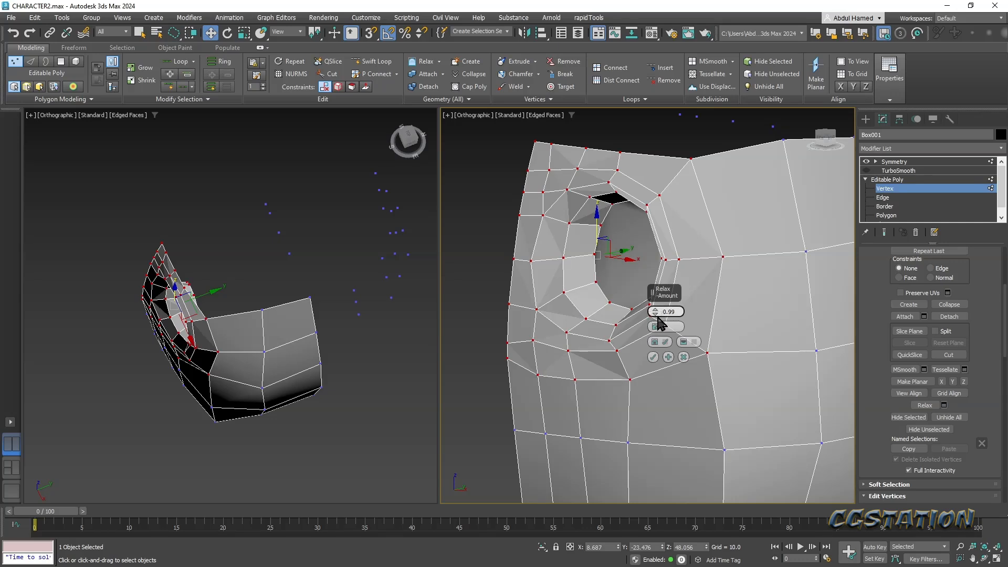
{"action": "left_click", "coordinate": [657, 316]}
{"action": "left_click", "coordinate": [656, 316]}
{"action": "left_click", "coordinate": [656, 316]}
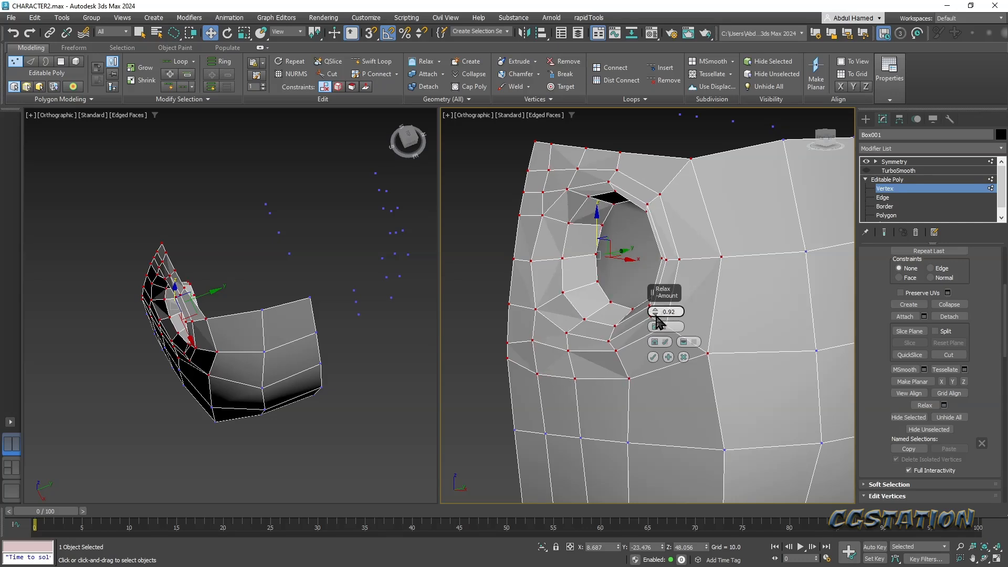
{"action": "left_click", "coordinate": [656, 316]}
{"action": "left_click", "coordinate": [655, 315]}
{"action": "left_click", "coordinate": [656, 316]}
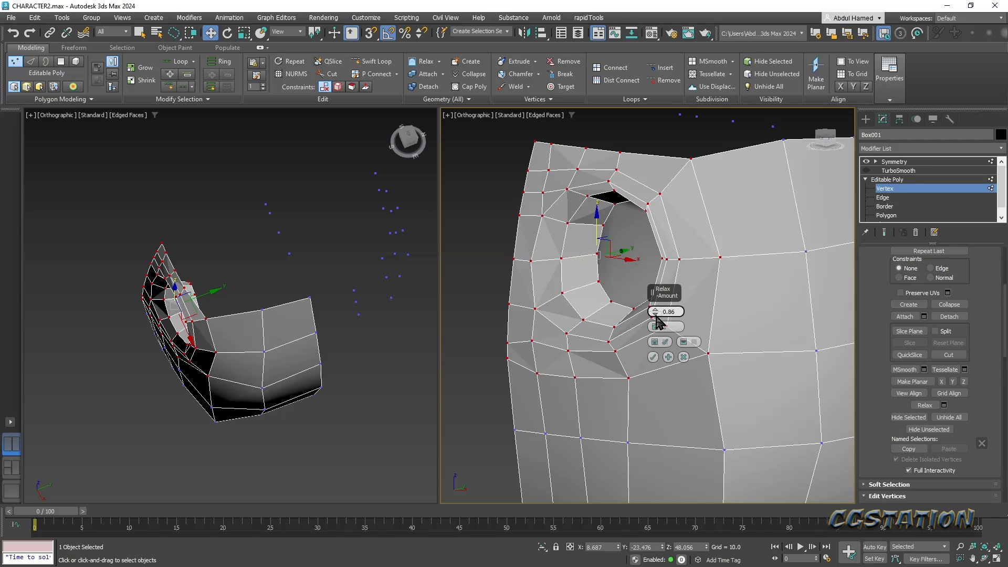
{"action": "left_click", "coordinate": [657, 316]}
{"action": "left_click", "coordinate": [656, 317]}
{"action": "left_click", "coordinate": [656, 317]}
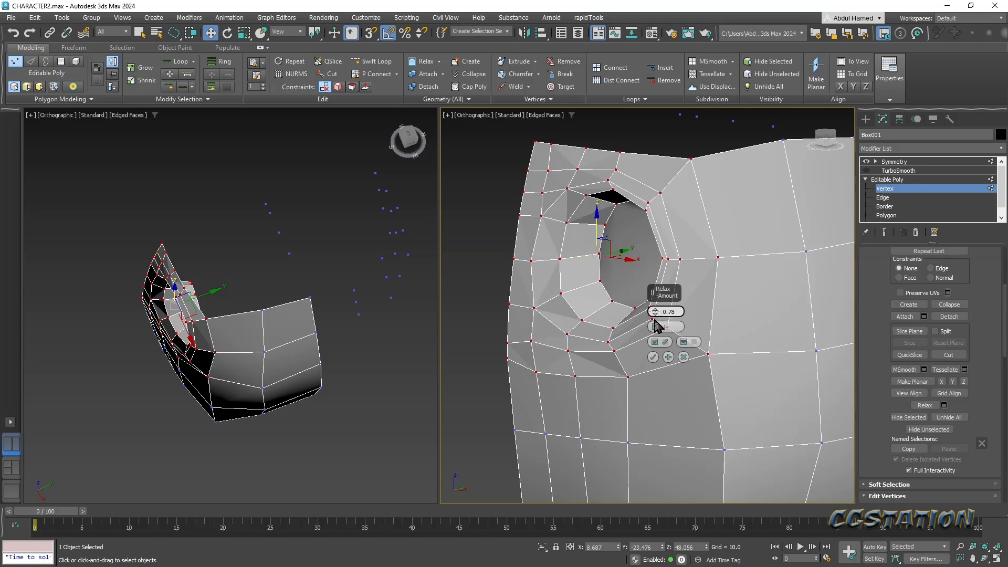
{"action": "left_click", "coordinate": [654, 317]}
{"action": "left_click", "coordinate": [655, 319]}
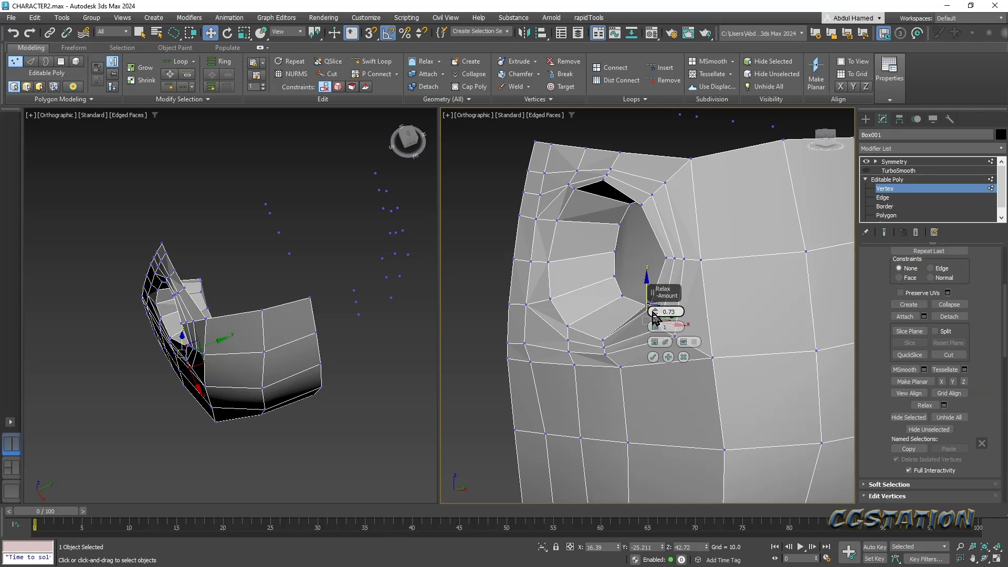
- Reselect the vertices in and around the eye socket, leaving out the top row and the outer column
{"action": "key", "text": "ctrl+z"}
{"action": "middle_click_drag", "start_coordinate": [624, 323], "coordinate": [565, 333]}
{"action": "mouse_move", "coordinate": [466, 176]}
{"action": "left_mouse_down"}
{"action": "mouse_move", "coordinate": [548, 181]}
{"action": "mouse_move", "coordinate": [536, 169]}
{"action": "mouse_move", "coordinate": [628, 201]}
{"action": "mouse_move", "coordinate": [644, 288]}
{"action": "left_mouse_up"}
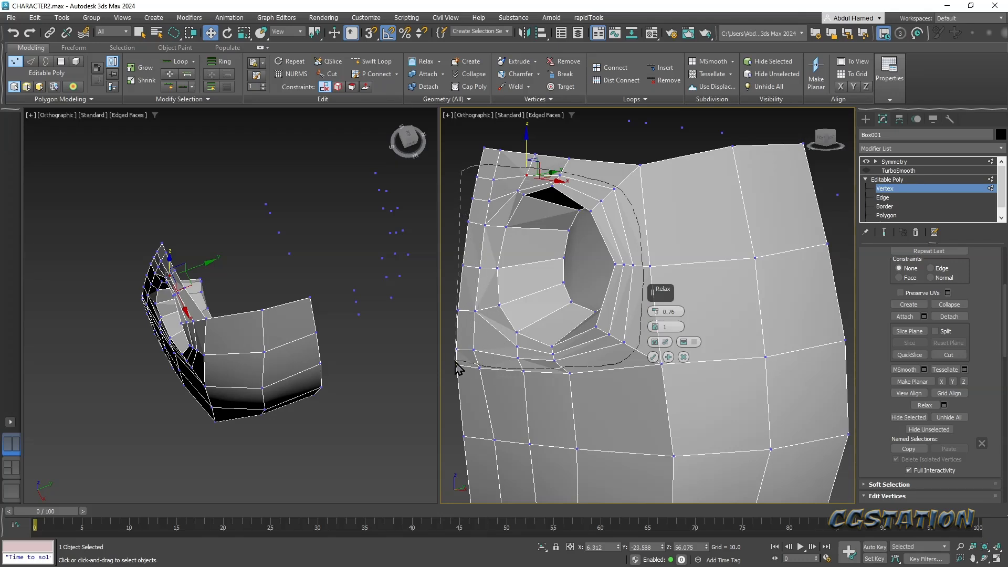
{"action": "left_click_drag", "start_coordinate": [459, 367], "coordinate": [457, 362]}
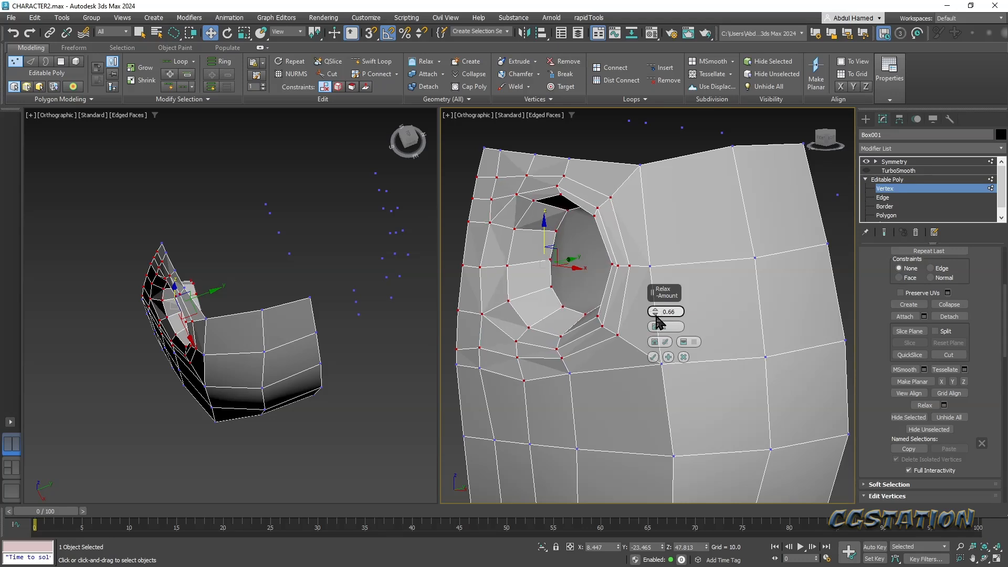
- Try relaxing the selected socket vertices by 0.63 and compare the result with the unrelaxed mesh
{"action": "mouse_move", "coordinate": [597, 325]}
{"action": "middle_mouse_down", "text": "alt"}
{"action": "mouse_move", "coordinate": [630, 331]}
{"action": "mouse_move", "coordinate": [623, 340]}
{"action": "mouse_move", "coordinate": [581, 299]}
{"action": "mouse_move", "coordinate": [546, 340]}
{"action": "mouse_move", "coordinate": [606, 320]}
{"action": "middle_mouse_up", "text": "alt"}
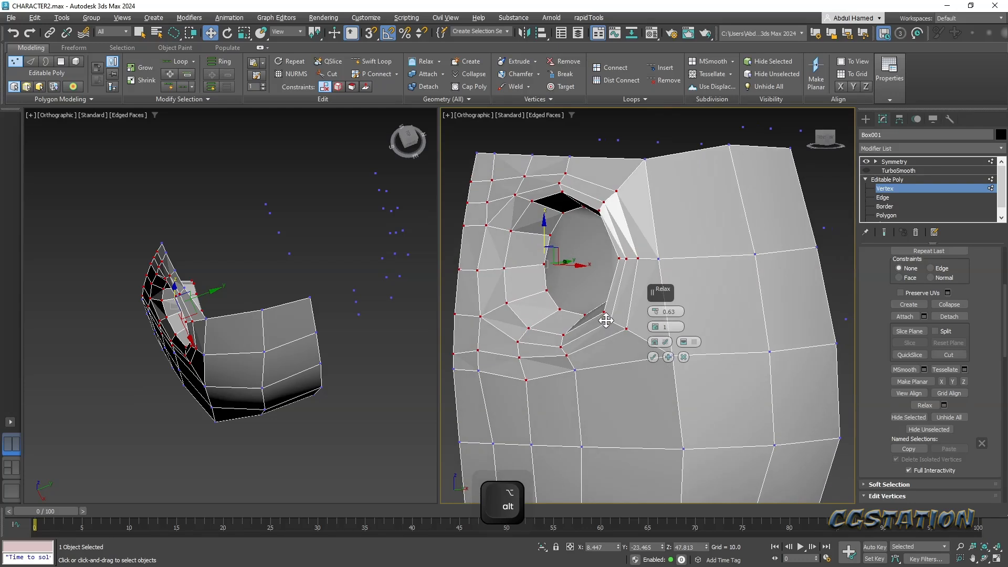
{"action": "left_click", "coordinate": [654, 357]}
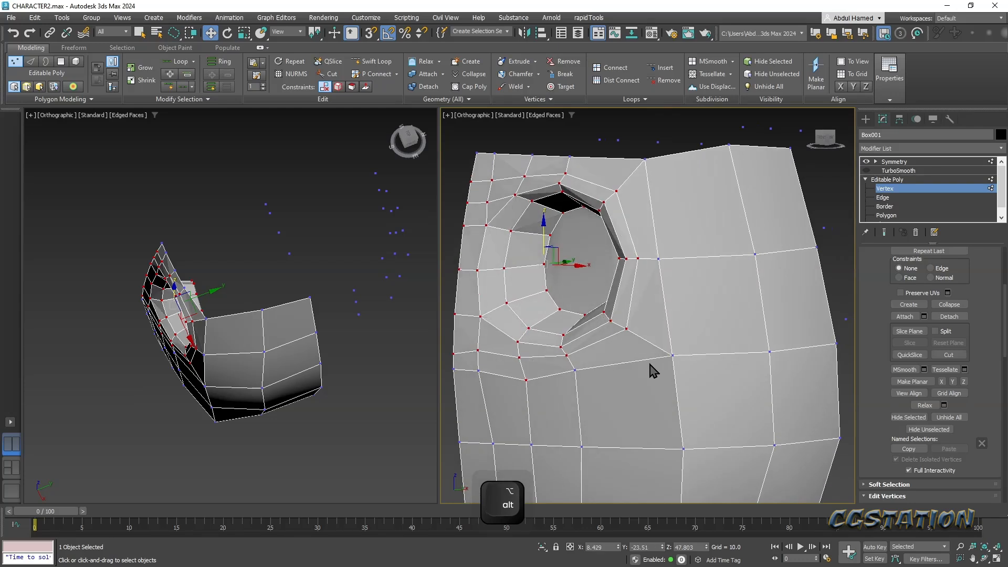
{"action": "key", "text": "ctrl+alt+z"}
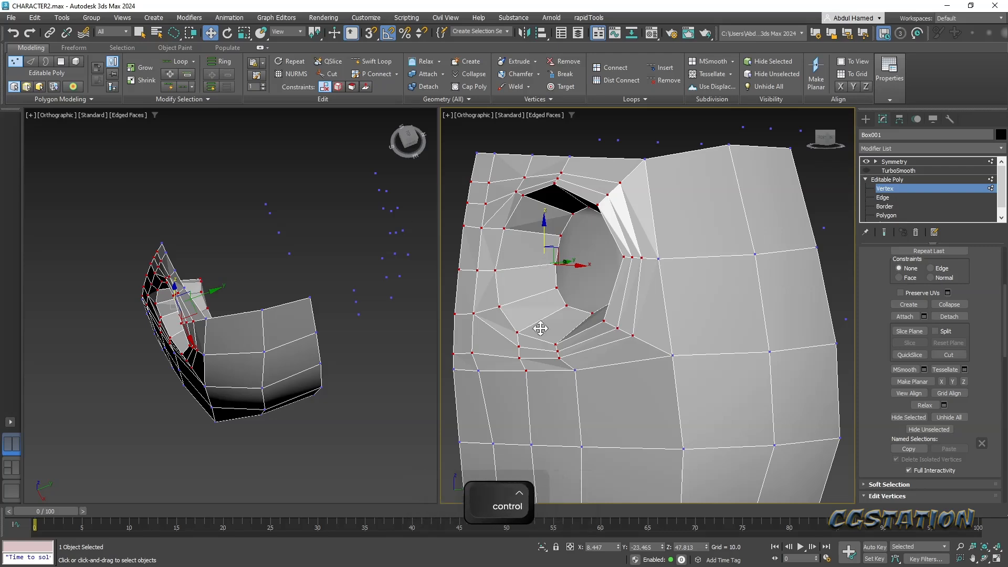
{"action": "left_click", "coordinate": [32, 33]}
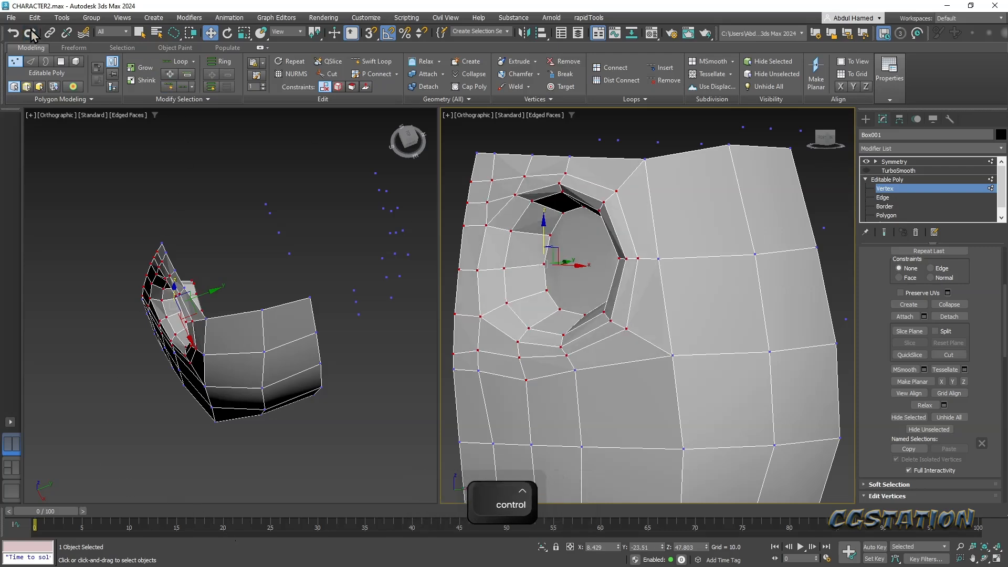
{"action": "mouse_move", "coordinate": [549, 371]}
{"action": "middle_mouse_down", "text": "alt"}
{"action": "mouse_move", "coordinate": [617, 386]}
{"action": "mouse_move", "coordinate": [559, 387]}
{"action": "middle_mouse_up", "text": "alt"}
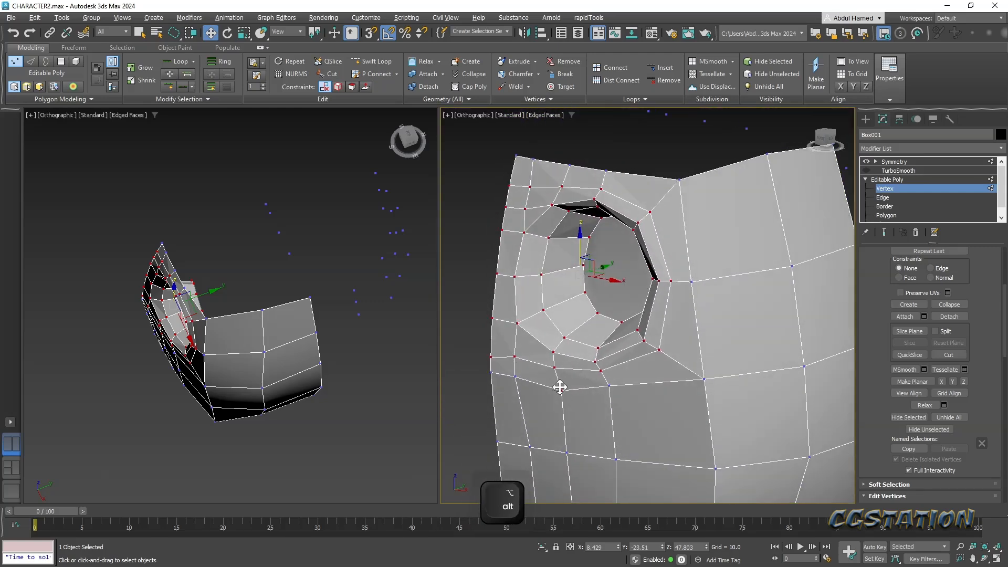
{"action": "left_click", "coordinate": [15, 33]}
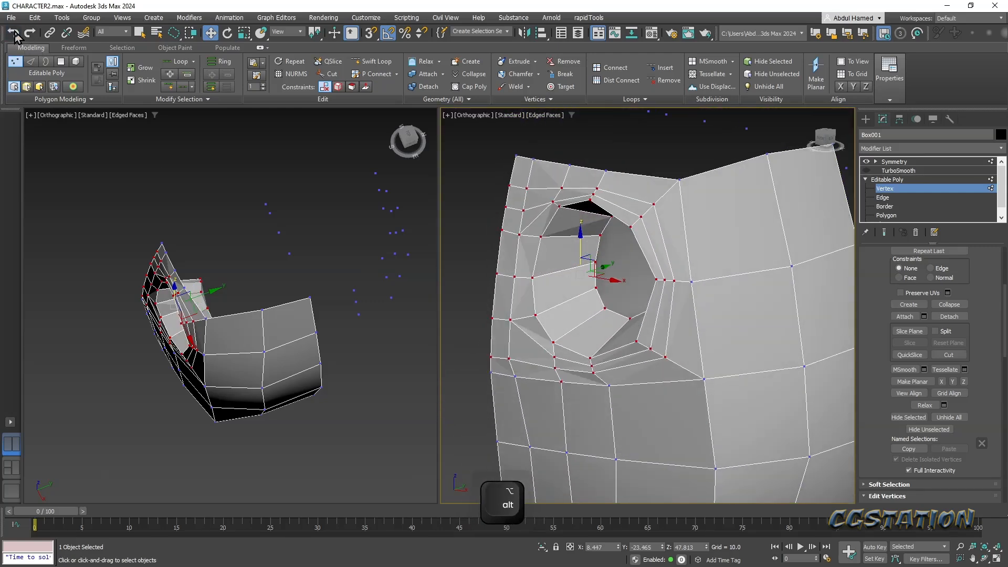
{"action": "left_click", "coordinate": [30, 35]}
{"action": "middle_click_drag", "start_coordinate": [581, 333], "coordinate": [618, 331], "text": "alt"}
{"action": "middle_click_drag", "start_coordinate": [586, 294], "coordinate": [537, 312], "text": "alt"}
{"action": "scroll", "coordinate": [599, 325], "scroll_direction": "up", "scroll_amount": 3}
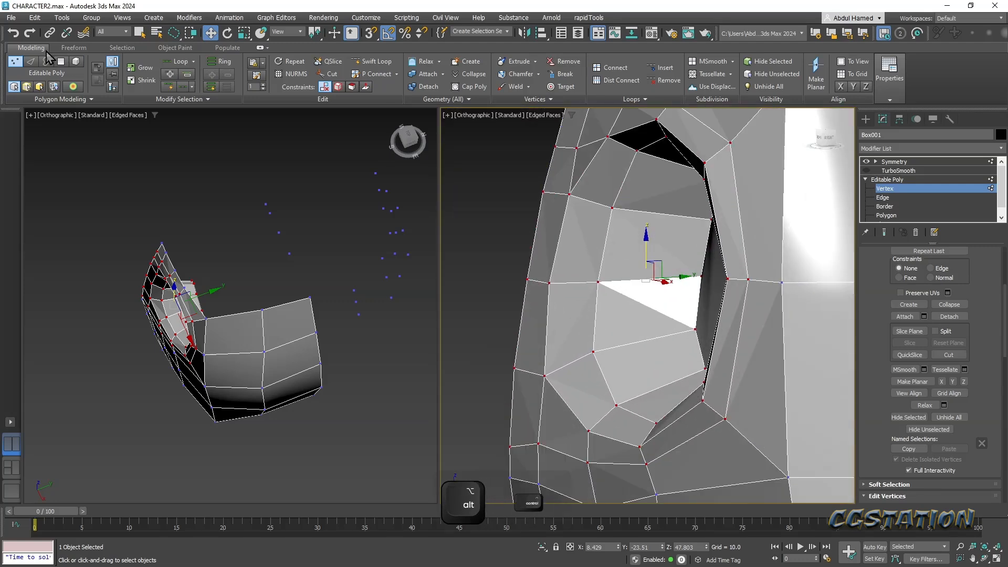
{"action": "left_click", "coordinate": [15, 32]}
- Remove the vertices along the eye socket's rim from the selection
{"action": "middle_click_drag", "start_coordinate": [459, 238], "coordinate": [692, 156], "text": "alt"}
{"action": "middle_click_drag", "start_coordinate": [587, 221], "coordinate": [567, 301], "text": "alt"}
{"action": "scroll", "coordinate": [553, 285], "scroll_direction": "down", "scroll_amount": 5}
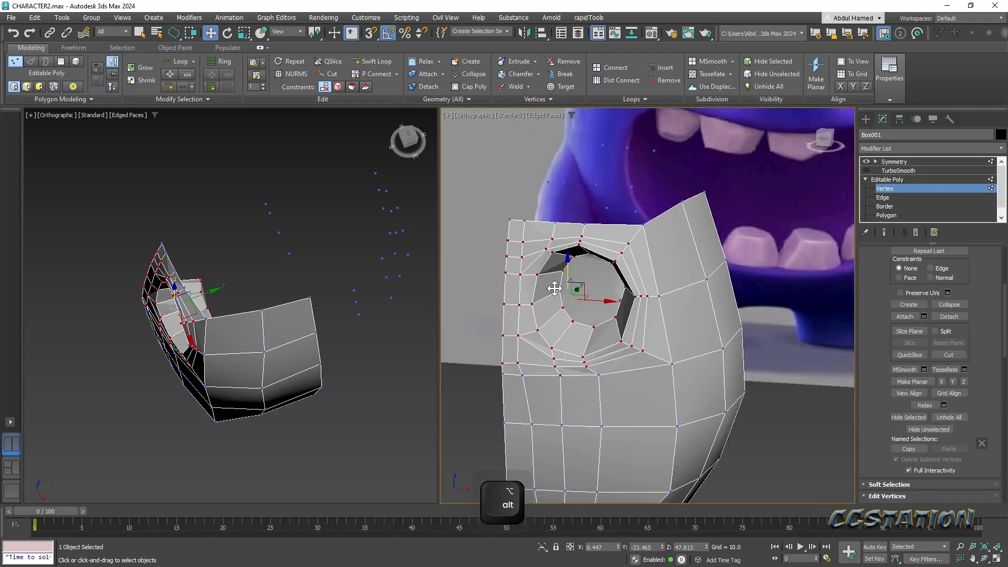
{"action": "scroll", "coordinate": [590, 292], "scroll_direction": "up", "scroll_amount": 3}
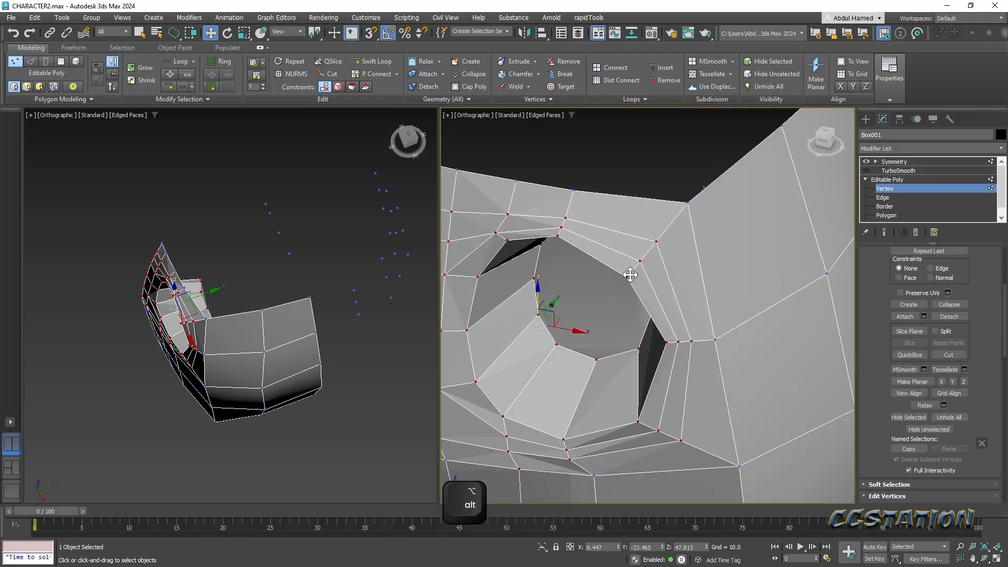
{"action": "left_click", "coordinate": [557, 236], "text": "alt"}
{"action": "left_click", "coordinate": [627, 277], "text": "alt"}
{"action": "left_click", "coordinate": [667, 346], "text": "alt"}
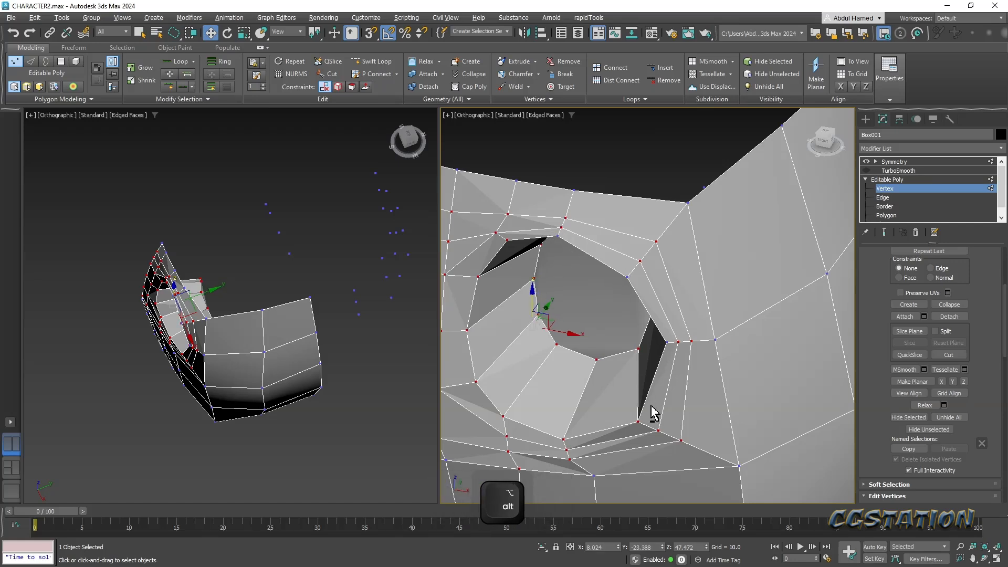
{"action": "left_click", "coordinate": [637, 419], "text": "alt"}
{"action": "left_click", "coordinate": [561, 439], "text": "alt"}
{"action": "left_click", "coordinate": [502, 417], "text": "alt"}
{"action": "left_click", "coordinate": [476, 382], "text": "alt"}
{"action": "left_click", "coordinate": [466, 330], "text": "alt"}
{"action": "left_click", "coordinate": [477, 277], "text": "alt"}
- Deselect the remaining inner socket vertices and try relaxing the rest with amounts from 0.61 down to -0.94
{"action": "middle_click_drag", "start_coordinate": [477, 277], "coordinate": [579, 370], "text": "alt"}
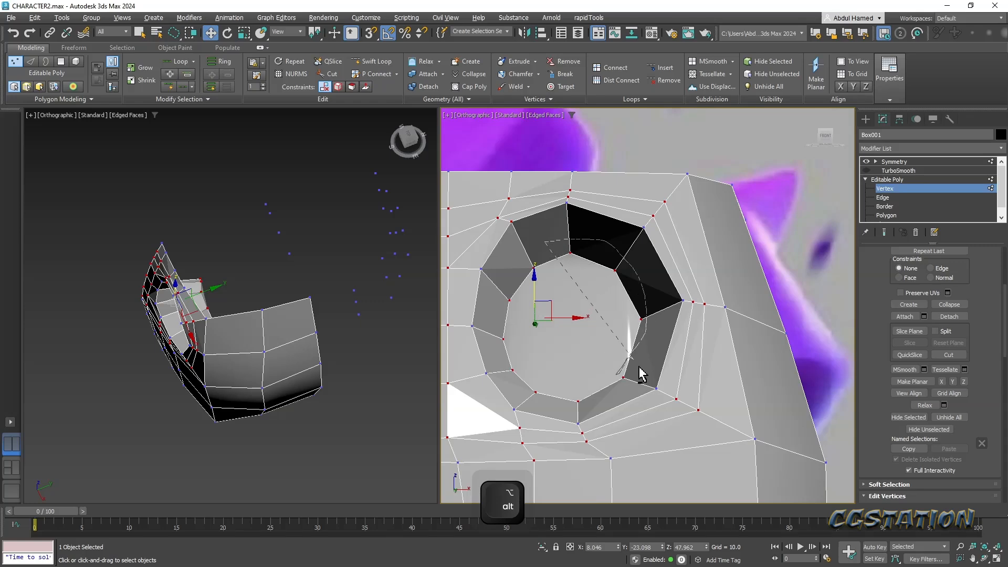
{"action": "left_click_drag", "start_coordinate": [530, 262], "coordinate": [544, 246], "text": "alt"}
{"action": "mouse_move", "coordinate": [603, 270]}
{"action": "middle_mouse_down", "text": "alt"}
{"action": "mouse_move", "coordinate": [598, 284]}
{"action": "mouse_move", "coordinate": [663, 340]}
{"action": "middle_mouse_up", "text": "alt"}
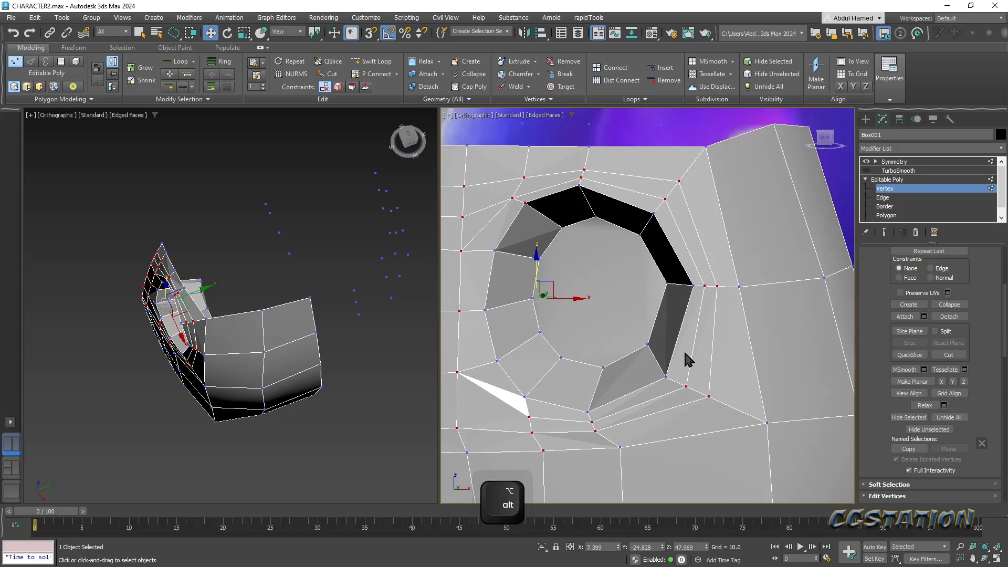
{"action": "left_click", "coordinate": [944, 405]}
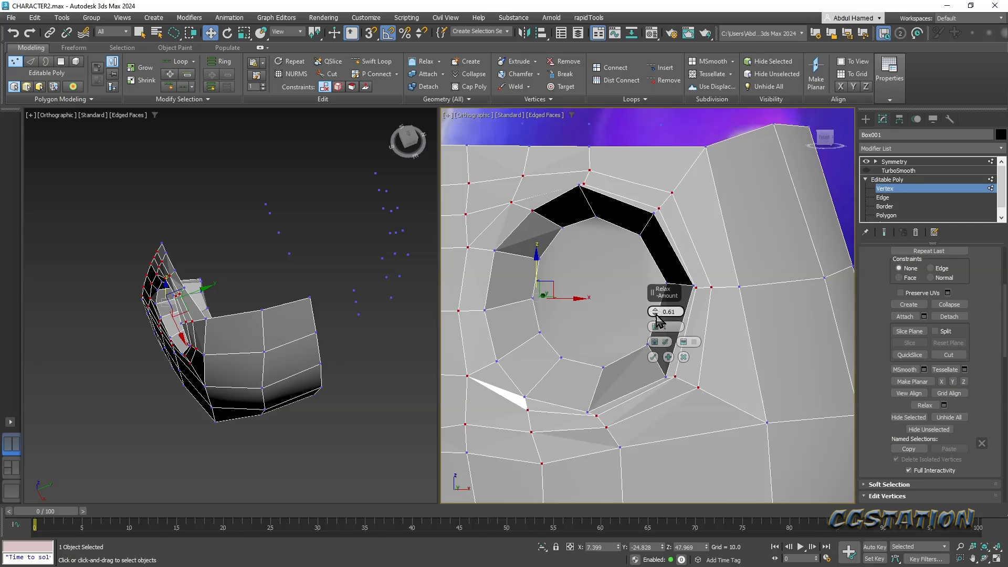
{"action": "left_click_drag", "start_coordinate": [656, 313], "coordinate": [653, 327]}
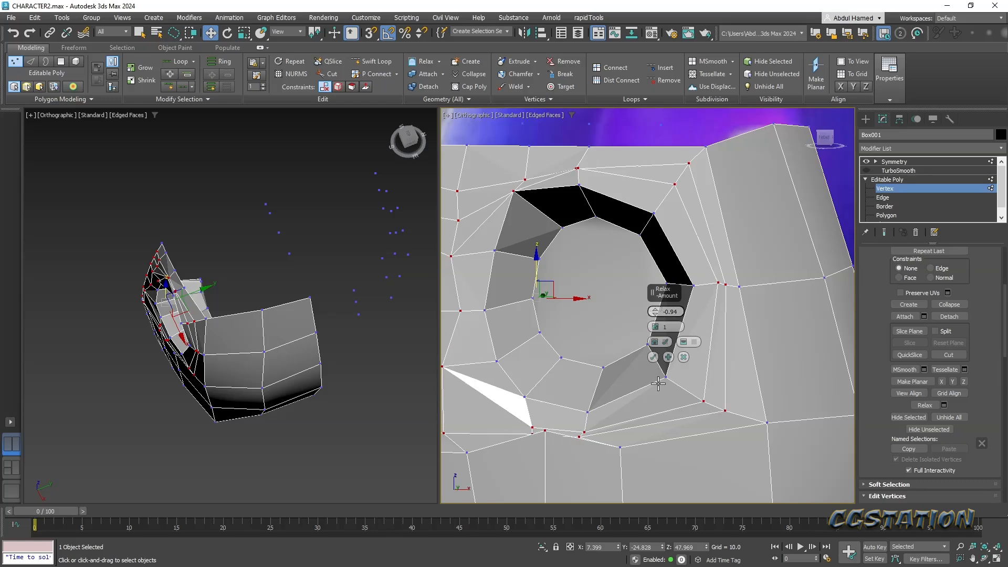
{"action": "left_click", "coordinate": [683, 358]}
- Select the two vertices above the eye socket, raise them about 0.64, and push them slightly back along Y
{"action": "middle_click_drag", "start_coordinate": [676, 404], "coordinate": [639, 258], "text": "alt"}
{"action": "key", "text": "q"}
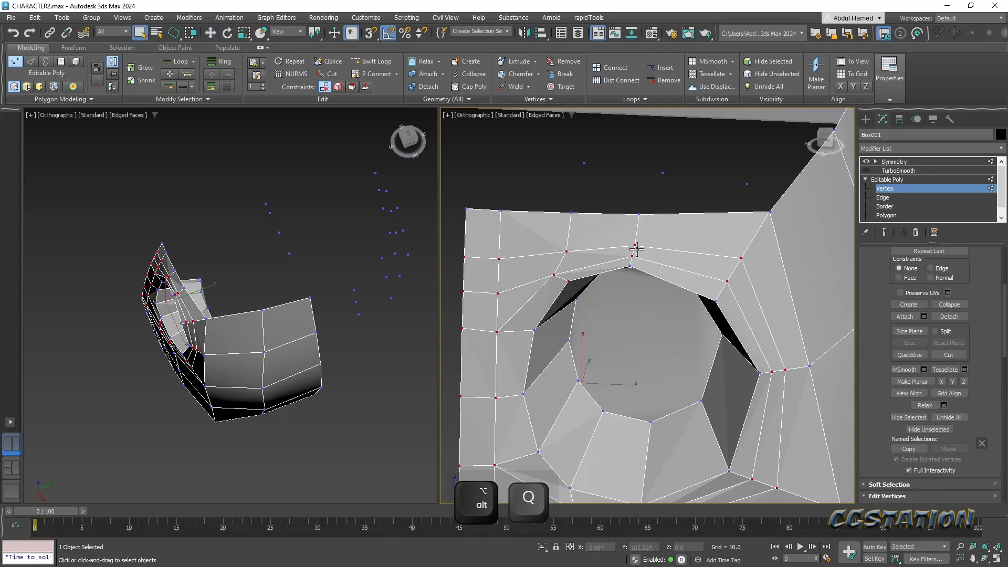
{"action": "left_click", "coordinate": [567, 252], "text": "ctrl"}
{"action": "key", "text": "w"}
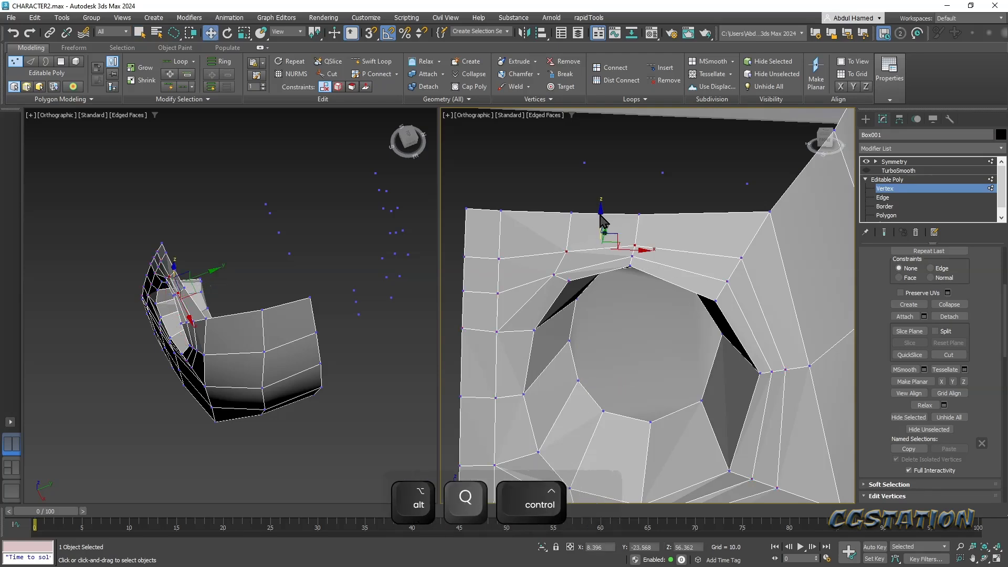
{"action": "left_click_drag", "start_coordinate": [601, 212], "coordinate": [603, 204]}
{"action": "middle_click_drag", "start_coordinate": [612, 252], "coordinate": [535, 263], "text": "alt"}
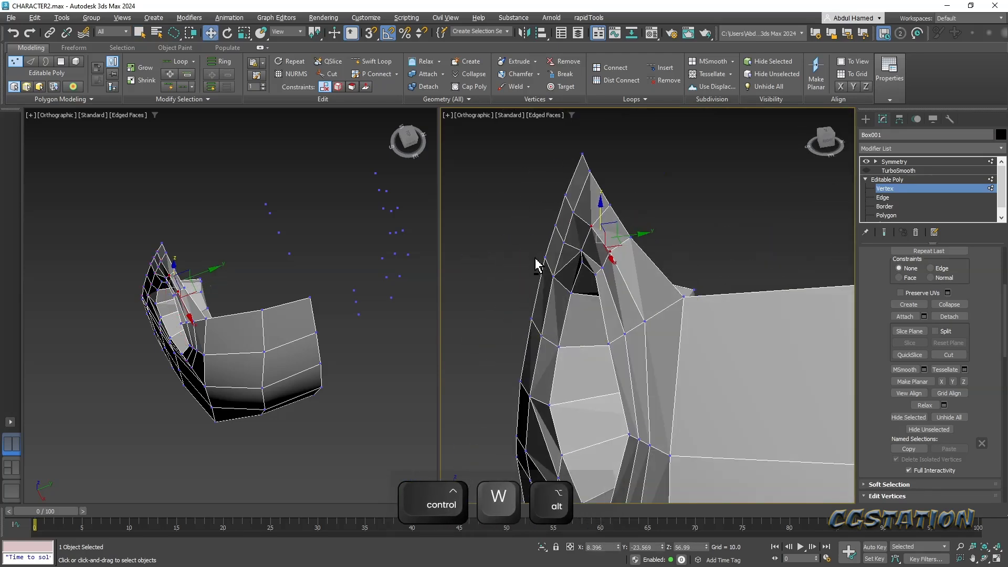
{"action": "left_click_drag", "start_coordinate": [633, 239], "coordinate": [639, 236]}
- Move the surrounding loop's vertices at the socket's outer side and lower outer corner outward to even out the edge spacing
{"action": "middle_click_drag", "start_coordinate": [634, 389], "coordinate": [672, 240]}
{"action": "left_click", "coordinate": [698, 236]}
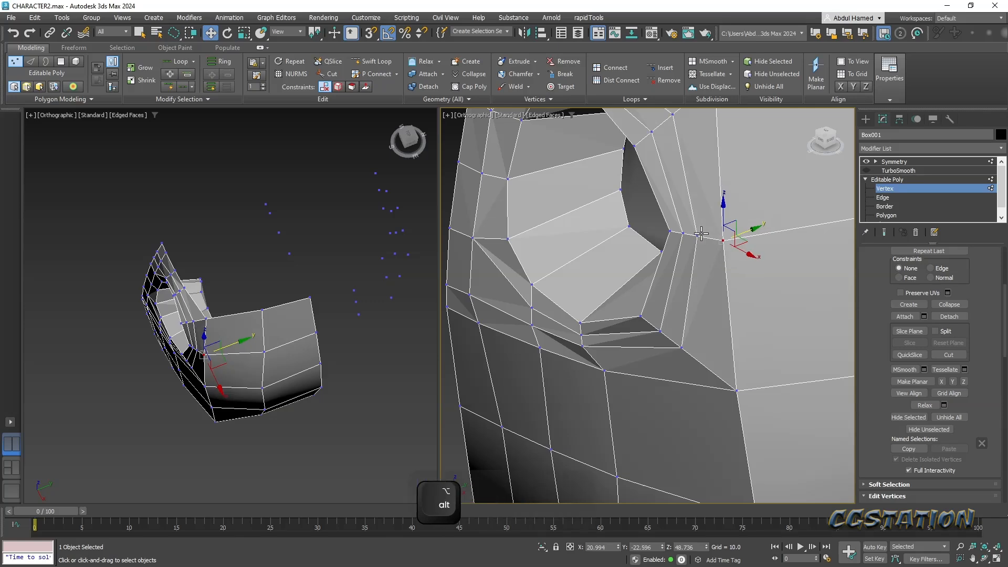
{"action": "key", "text": "ctrl+alt+z"}
{"action": "left_click_drag", "start_coordinate": [713, 246], "coordinate": [722, 249]}
{"action": "middle_click_drag", "start_coordinate": [722, 249], "coordinate": [712, 327], "text": "alt"}
{"action": "left_click", "coordinate": [683, 339]}
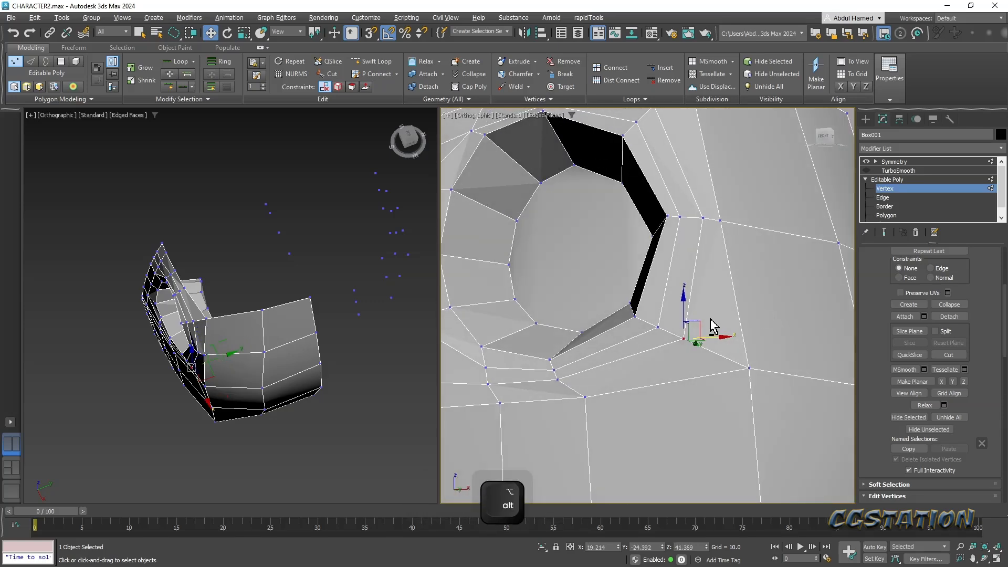
{"action": "left_click_drag", "start_coordinate": [693, 324], "coordinate": [709, 324]}
{"action": "middle_click_drag", "start_coordinate": [650, 359], "coordinate": [552, 268], "text": "alt"}
{"action": "left_click", "coordinate": [634, 342]}
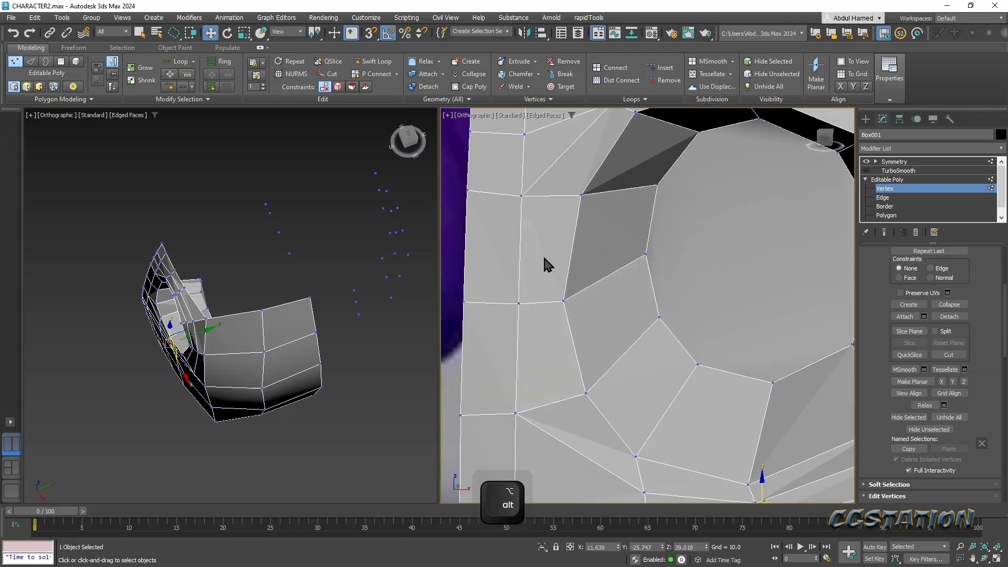
- Select the two middle loop vertices on the nose side of the socket and nudge them slightly along Y
{"action": "left_click", "coordinate": [520, 196]}
{"action": "left_click", "coordinate": [518, 304], "text": "ctrl"}
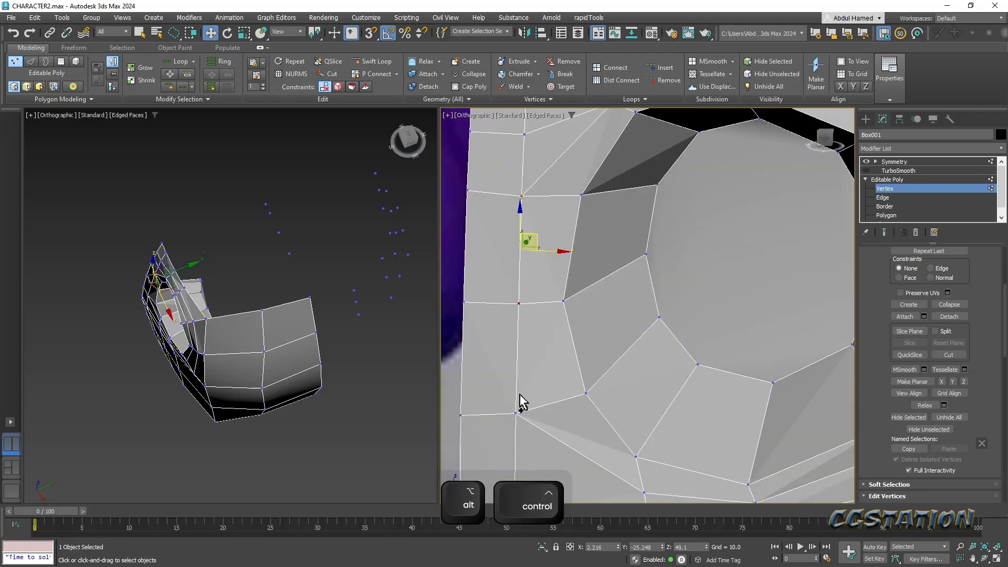
{"action": "middle_click_drag", "start_coordinate": [572, 446], "coordinate": [536, 349], "text": "alt"}
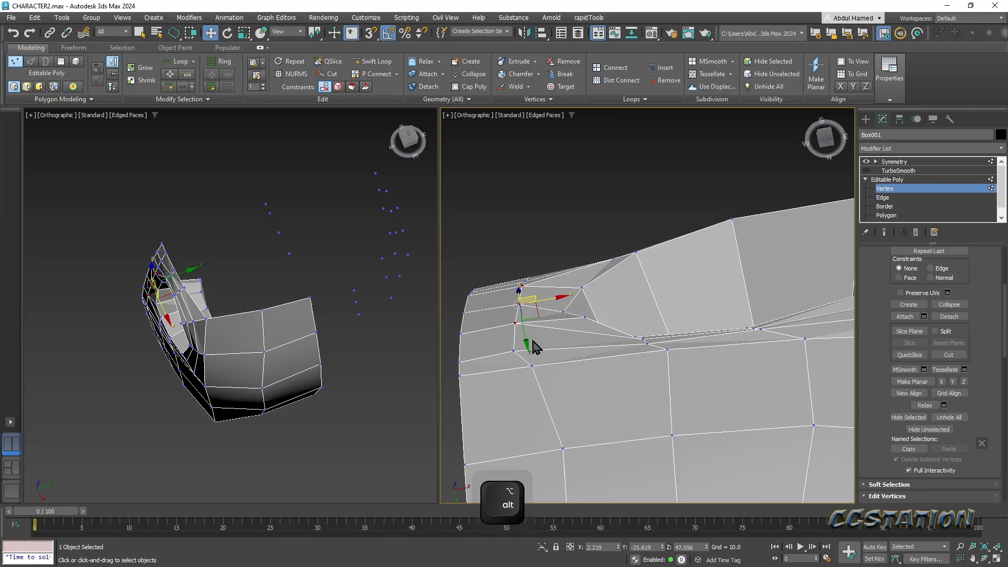
{"action": "left_click_drag", "start_coordinate": [525, 332], "coordinate": [525, 328]}
- Pull the middle rim vertex on the nose side of the socket forward along Y
{"action": "middle_click_drag", "start_coordinate": [526, 329], "coordinate": [555, 285], "text": "alt"}
{"action": "left_click", "coordinate": [562, 290]}
{"action": "middle_click_drag", "start_coordinate": [601, 317], "coordinate": [574, 335], "text": "alt"}
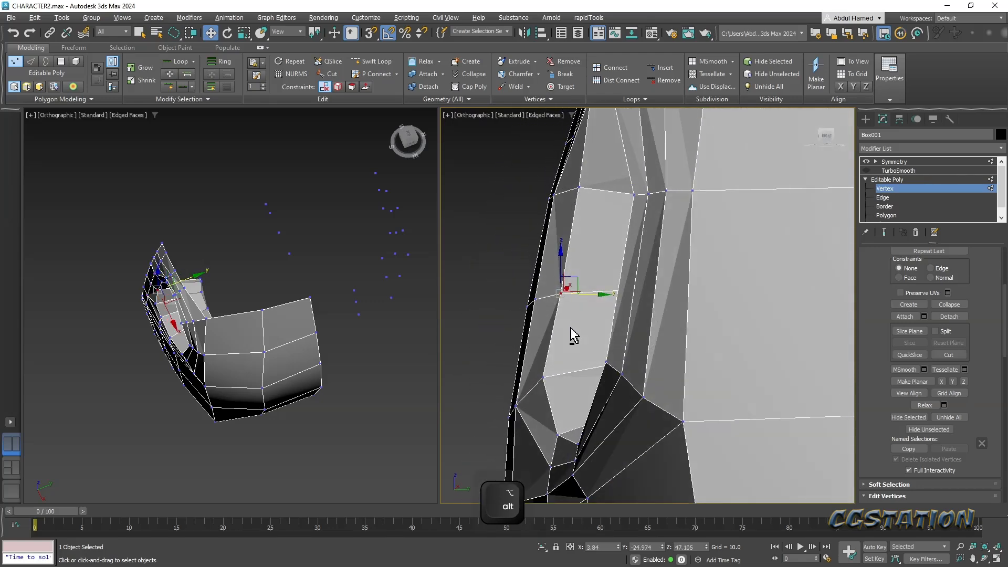
{"action": "left_click_drag", "start_coordinate": [584, 294], "coordinate": [575, 294]}
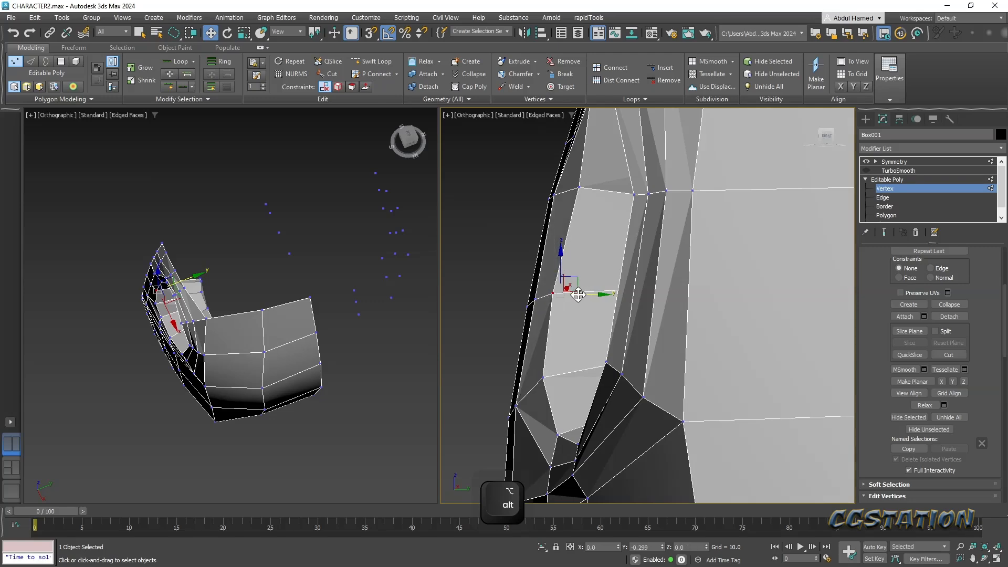
{"action": "left_click", "coordinate": [581, 187]}
{"action": "middle_click_drag", "start_coordinate": [598, 187], "coordinate": [636, 388], "text": "alt"}
- Push the outer loop vertex beside the socket back about 0.18 along Y and adjust the one below it
{"action": "left_click", "coordinate": [644, 362]}
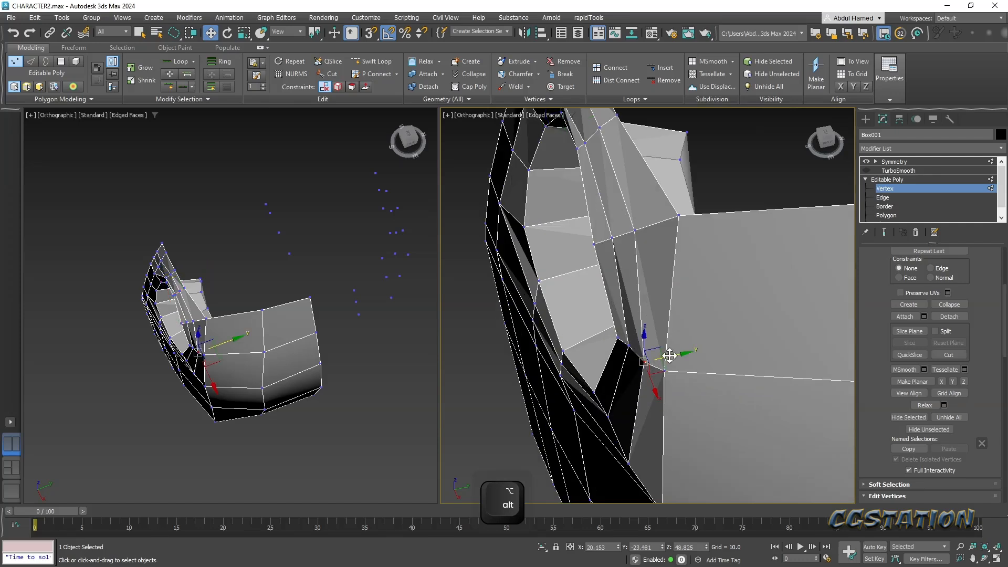
{"action": "left_click_drag", "start_coordinate": [678, 351], "coordinate": [681, 351]}
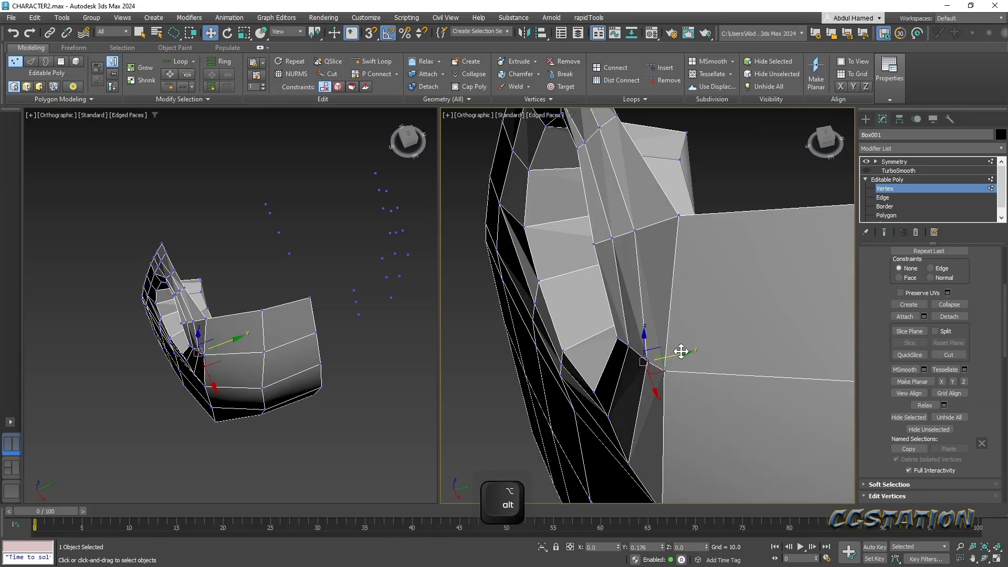
{"action": "left_click", "coordinate": [628, 462]}
{"action": "left_click_drag", "start_coordinate": [659, 454], "coordinate": [661, 457]}
{"action": "middle_click_drag", "start_coordinate": [646, 288], "coordinate": [607, 331], "text": "alt"}
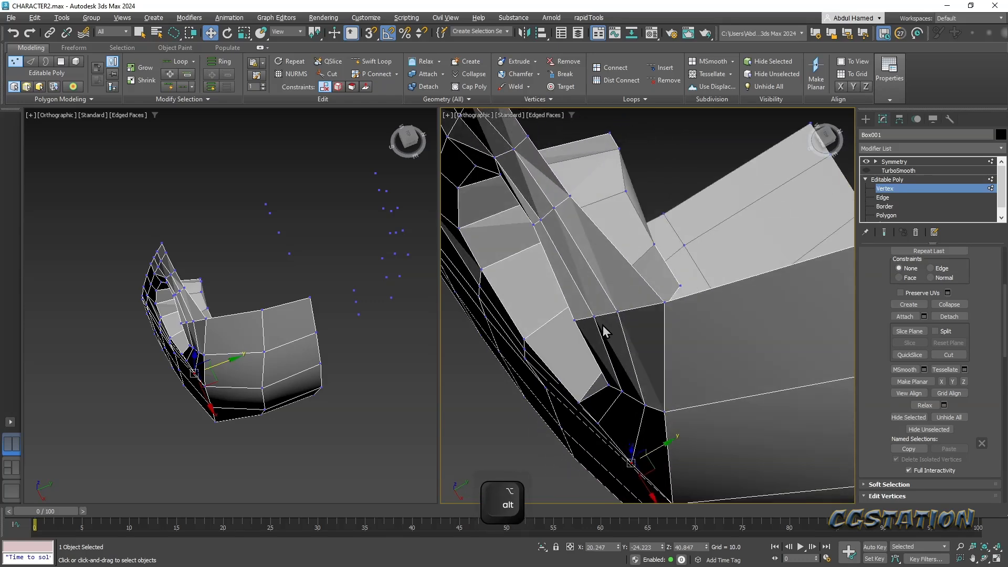
- Push the two neighbouring vertices at the socket's upper outer side slightly back along Y
{"action": "left_click", "coordinate": [575, 321]}
{"action": "left_click", "coordinate": [618, 311], "text": "ctrl"}
{"action": "left_click_drag", "start_coordinate": [627, 297], "coordinate": [630, 296]}
{"action": "middle_click_drag", "start_coordinate": [614, 320], "coordinate": [560, 246], "text": "alt"}
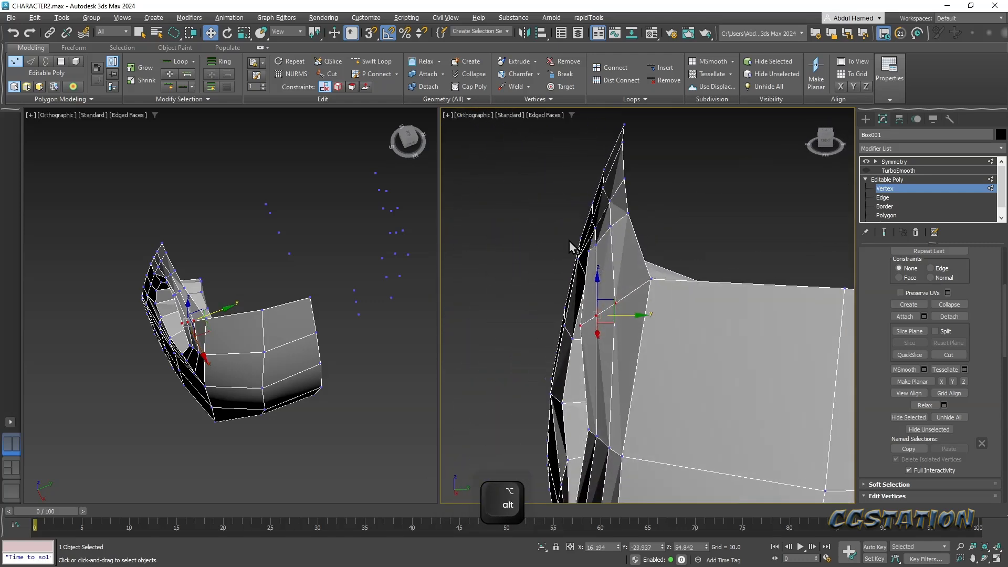
- Pull the rim vertex at the socket's upper inner corner slightly forward along Y
{"action": "left_click", "coordinate": [595, 233]}
{"action": "middle_click_drag", "start_coordinate": [618, 257], "coordinate": [593, 226], "text": "alt"}
{"action": "left_click_drag", "start_coordinate": [602, 210], "coordinate": [599, 210]}
{"action": "middle_click_drag", "start_coordinate": [589, 226], "coordinate": [663, 229], "text": "alt"}
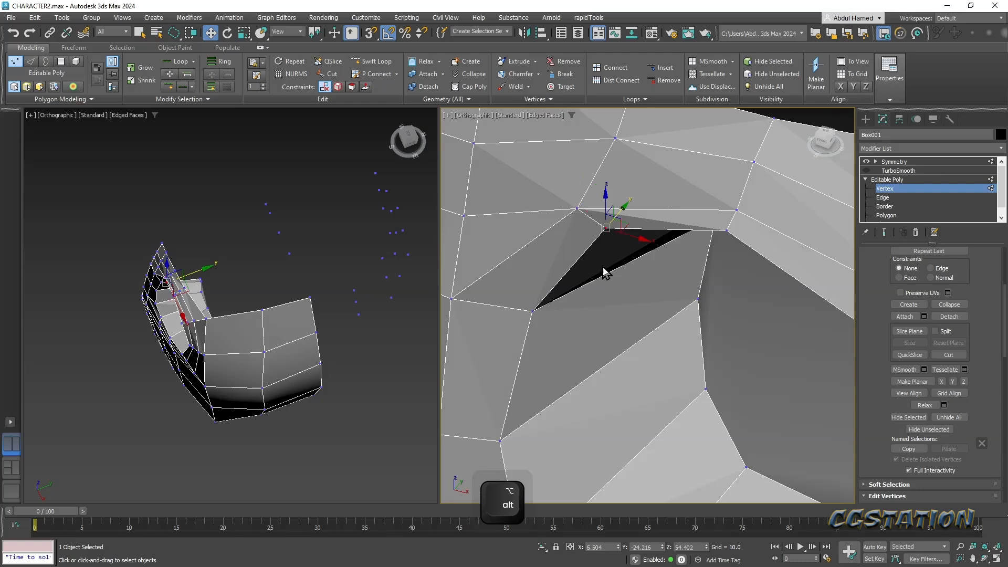
- Raise the loop vertex just above the socket's upper inner corner to widen the gap to the rim
{"action": "middle_click_drag", "start_coordinate": [605, 252], "coordinate": [632, 260], "text": "alt"}
{"action": "left_click", "coordinate": [573, 215]}
{"action": "left_click_drag", "start_coordinate": [589, 197], "coordinate": [594, 170]}
{"action": "scroll", "coordinate": [586, 199], "scroll_direction": "down", "scroll_amount": 2}
{"action": "middle_click_drag", "start_coordinate": [586, 199], "coordinate": [592, 237]}
- Raise the two upper pairs of vertices in the nose-side columns, one pair at a time, to space the rows evenly
{"action": "scroll", "coordinate": [592, 237], "scroll_direction": "down", "scroll_amount": 3}
{"action": "middle_click_drag", "start_coordinate": [600, 278], "coordinate": [572, 358], "text": "alt"}
{"action": "scroll", "coordinate": [574, 295], "scroll_direction": "up", "scroll_amount": 3}
{"action": "scroll", "coordinate": [573, 295], "scroll_direction": "down", "scroll_amount": 2}
{"action": "scroll", "coordinate": [572, 358], "scroll_direction": "up", "scroll_amount": 2}
{"action": "left_click", "coordinate": [557, 332]}
{"action": "left_click", "coordinate": [503, 331], "text": "ctrl"}
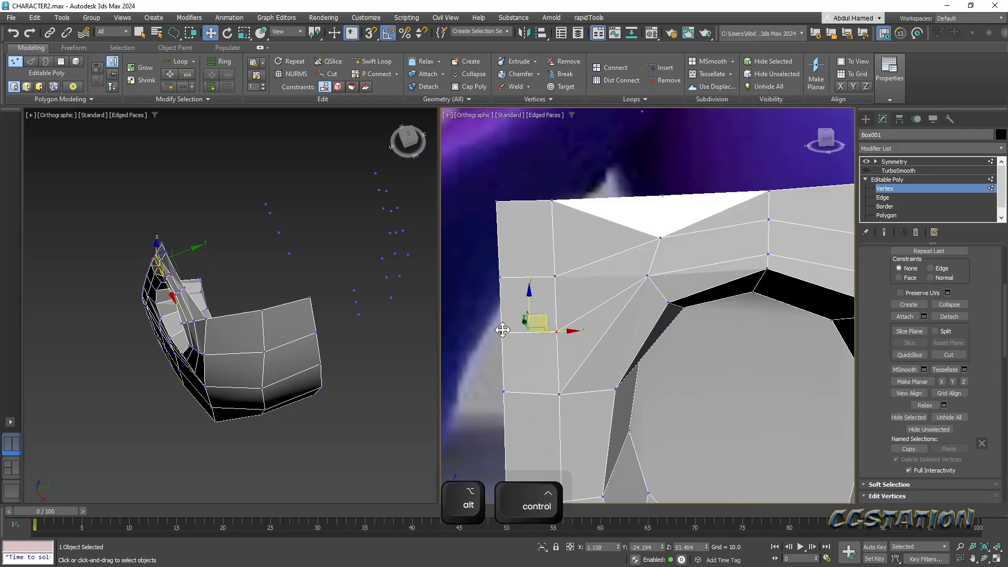
{"action": "left_click_drag", "start_coordinate": [530, 305], "coordinate": [540, 276]}
{"action": "left_click", "coordinate": [555, 277]}
{"action": "left_click", "coordinate": [498, 276], "text": "ctrl"}
{"action": "left_click_drag", "start_coordinate": [529, 243], "coordinate": [536, 217]}
- Pull the vertex above the socket's upper inner corner forward about 0.14 along Y
{"action": "middle_click_drag", "start_coordinate": [537, 229], "coordinate": [562, 276], "text": "alt"}
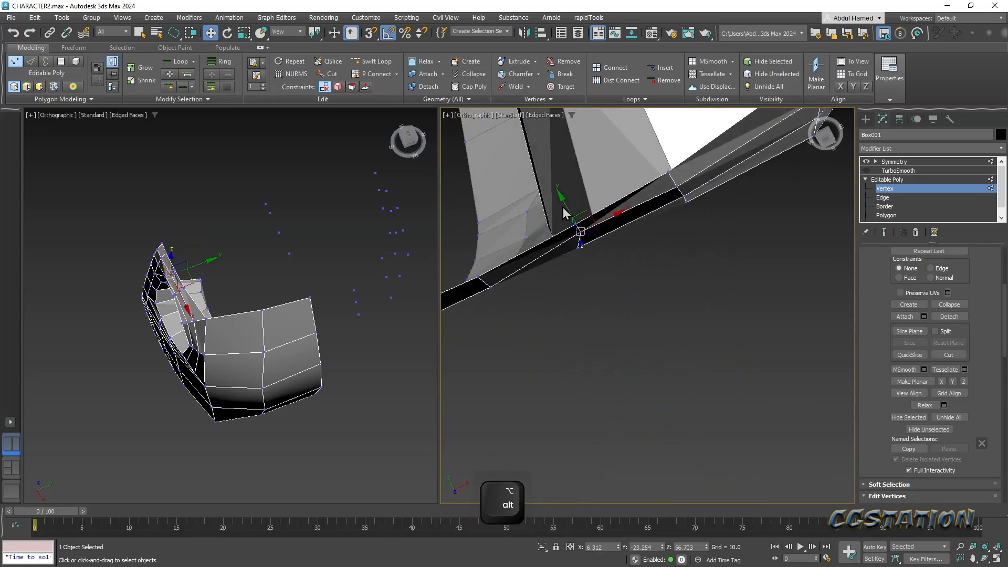
{"action": "left_click_drag", "start_coordinate": [564, 204], "coordinate": [566, 206]}
{"action": "middle_click_drag", "start_coordinate": [570, 214], "coordinate": [578, 324], "text": "alt"}
{"action": "scroll", "coordinate": [569, 279], "scroll_direction": "up", "scroll_amount": 4}
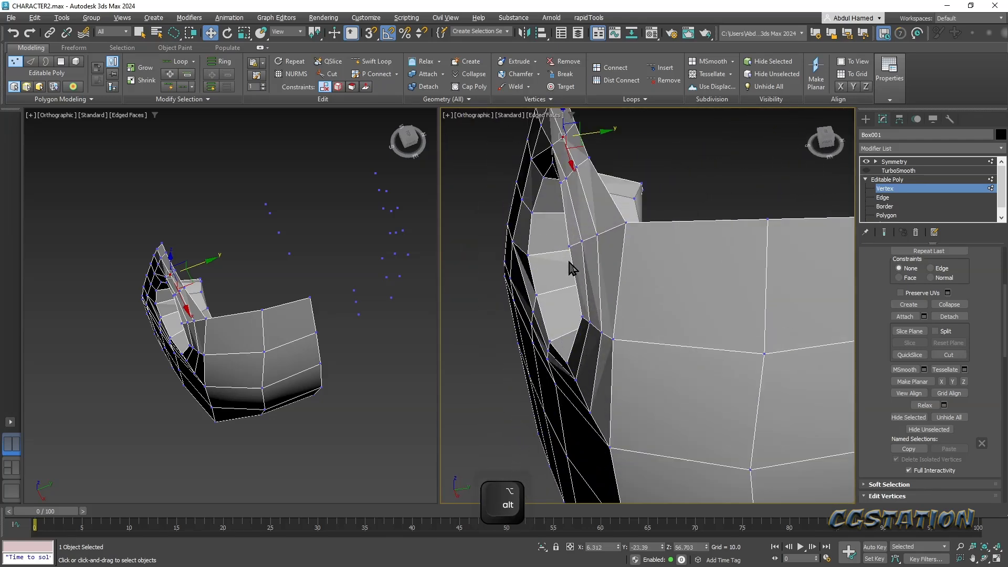
- Push the outer socket vertex back about 0.18 along Y and pull the top one forward about 0.14
{"action": "left_click", "coordinate": [570, 243]}
{"action": "left_click_drag", "start_coordinate": [604, 240], "coordinate": [616, 233]}
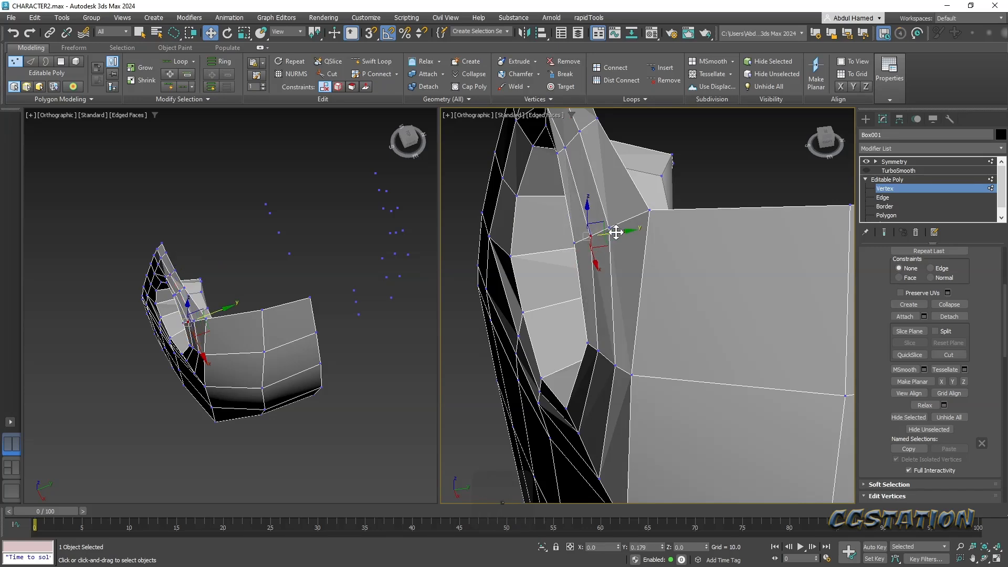
{"action": "middle_click_drag", "start_coordinate": [614, 285], "coordinate": [582, 222], "text": "alt"}
{"action": "left_click", "coordinate": [574, 209]}
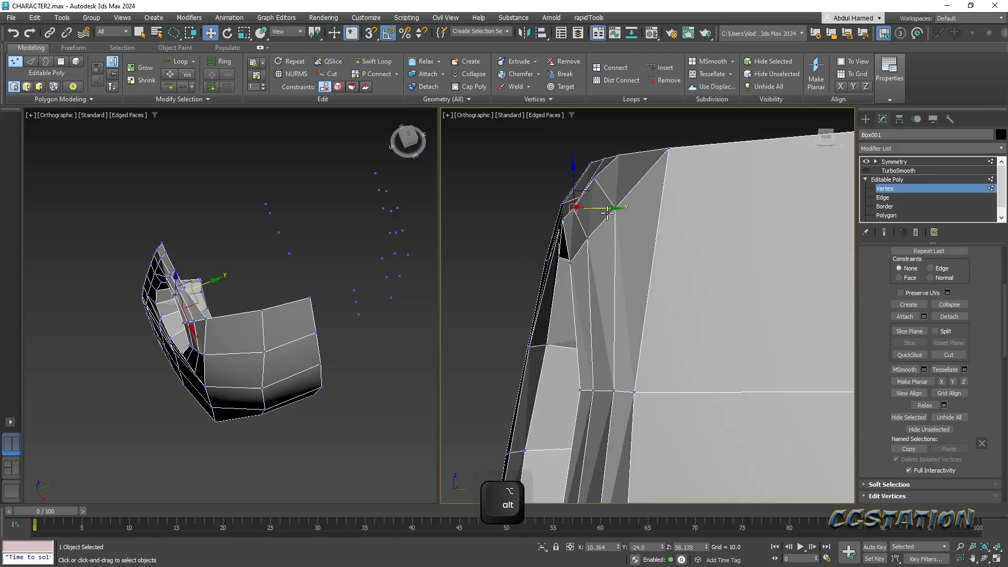
{"action": "left_click_drag", "start_coordinate": [606, 209], "coordinate": [603, 209]}
{"action": "middle_click_drag", "start_coordinate": [633, 326], "coordinate": [640, 227], "text": "alt"}
{"action": "scroll", "coordinate": [639, 227], "scroll_direction": "down", "scroll_amount": 5}
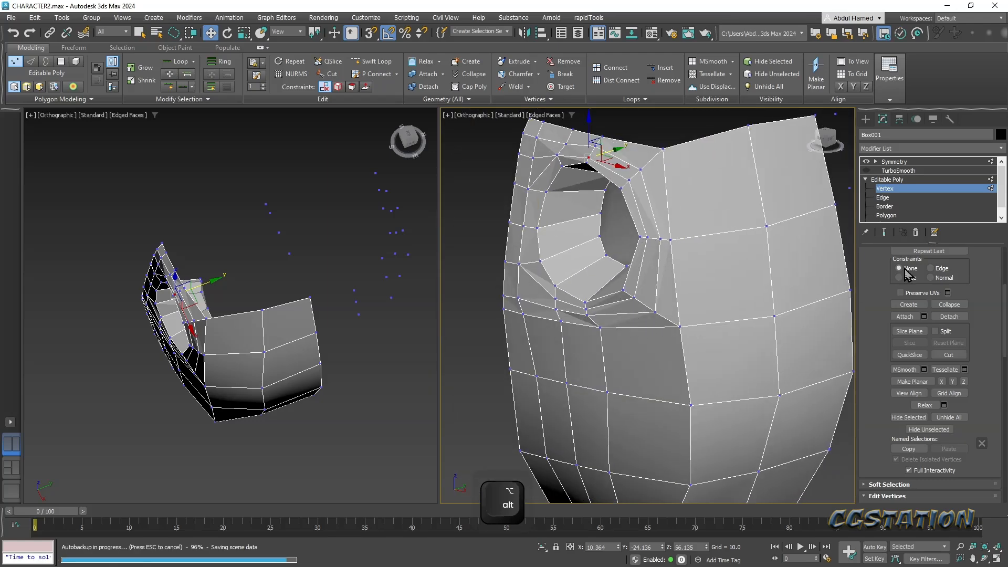
- Select all polygons of the head, auto-smooth them at 45 degrees, and clear the selection to check the shading
{"action": "scroll", "coordinate": [851, 237], "scroll_direction": "down", "scroll_amount": 2}
{"action": "left_click", "coordinate": [887, 216]}
{"action": "key", "text": "ctrl+a"}
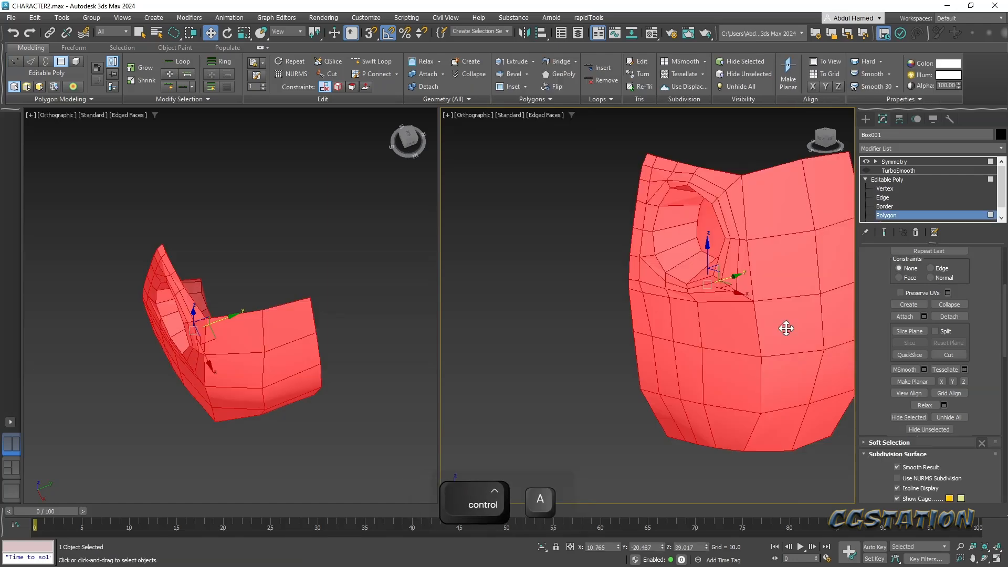
{"action": "scroll", "coordinate": [786, 329], "scroll_direction": "up", "scroll_amount": 2}
{"action": "scroll", "coordinate": [970, 307], "scroll_direction": "down", "scroll_amount": 10}
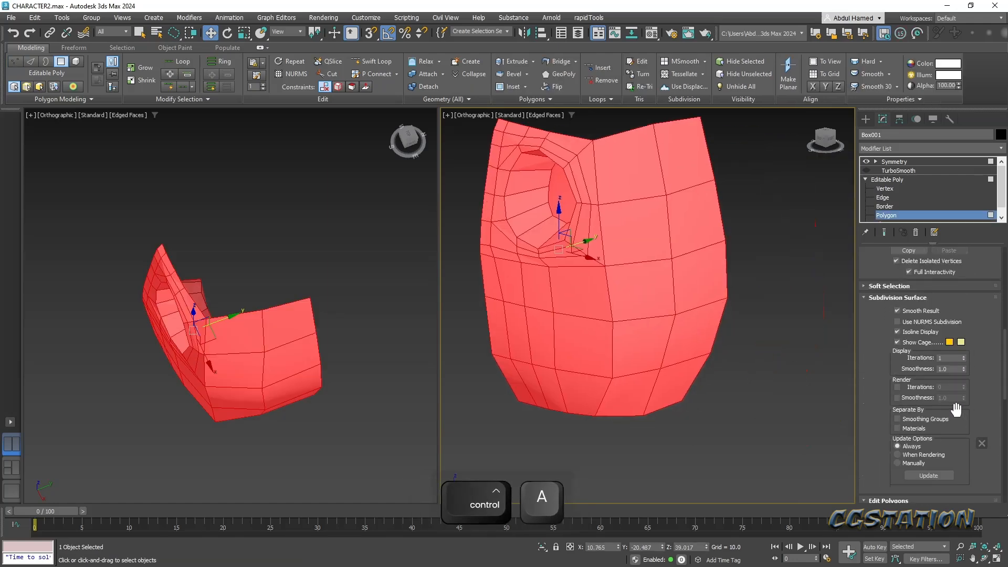
{"action": "scroll", "coordinate": [949, 412], "scroll_direction": "down", "scroll_amount": 1}
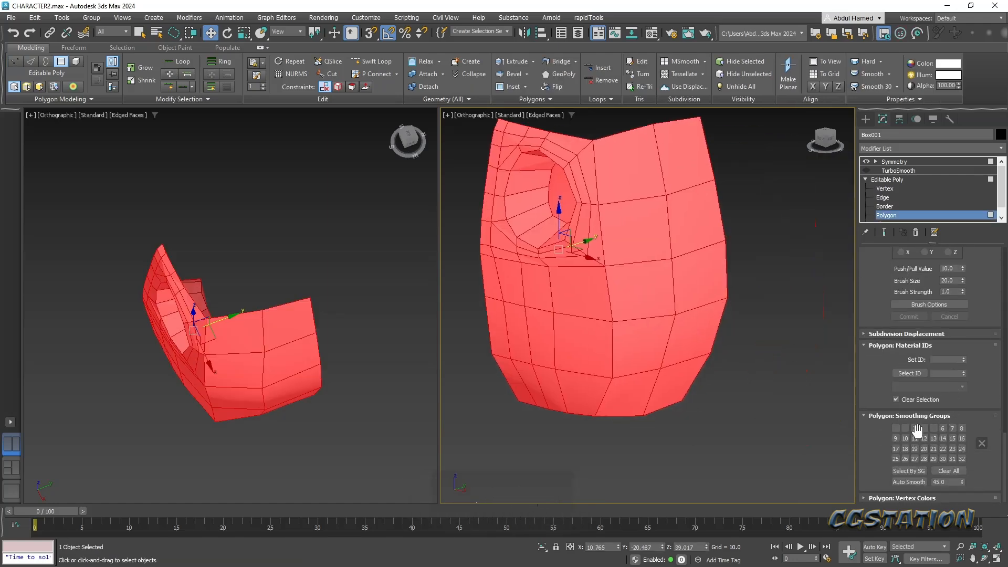
{"action": "left_click", "coordinate": [908, 482]}
{"action": "middle_click_drag", "start_coordinate": [701, 415], "coordinate": [761, 341], "text": "alt"}
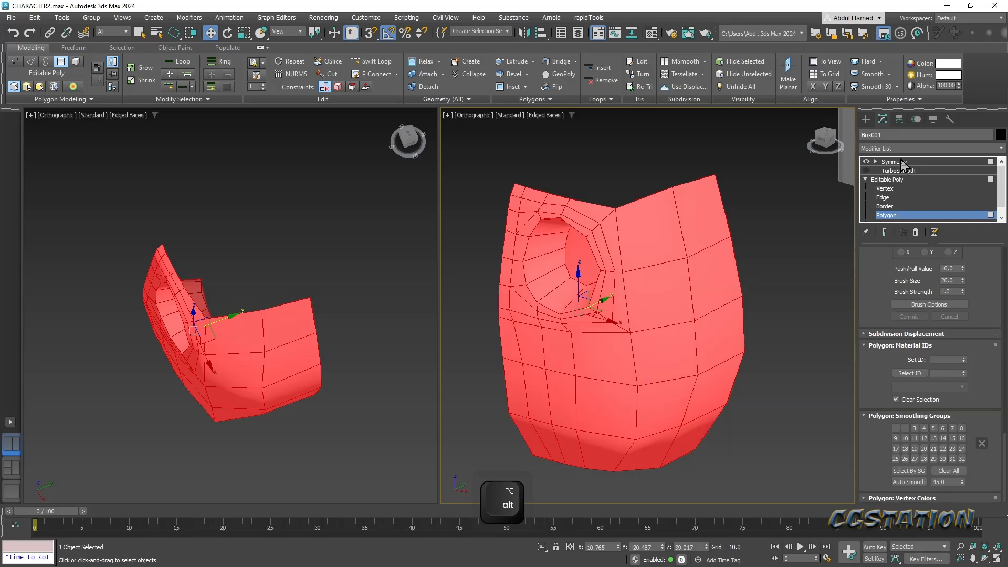
{"action": "left_click", "coordinate": [769, 269]}
{"action": "middle_click_drag", "start_coordinate": [743, 282], "coordinate": [749, 347], "text": "alt"}
{"action": "middle_click_drag", "start_coordinate": [714, 329], "coordinate": [594, 283], "text": "alt"}
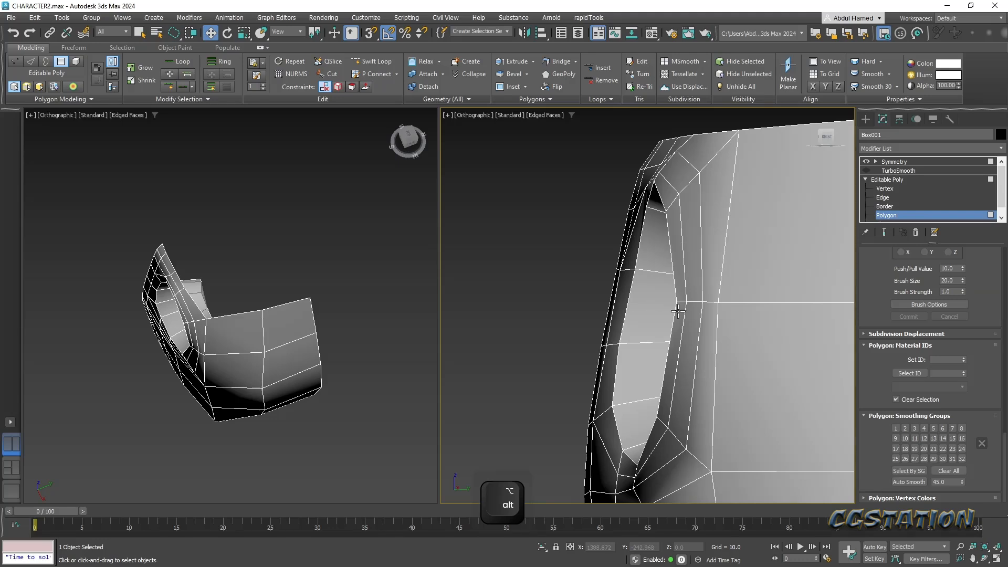
- Select the two rim vertices on the nose side of the socket and pull them forward 0.17 along Y
{"action": "left_click", "coordinate": [887, 189]}
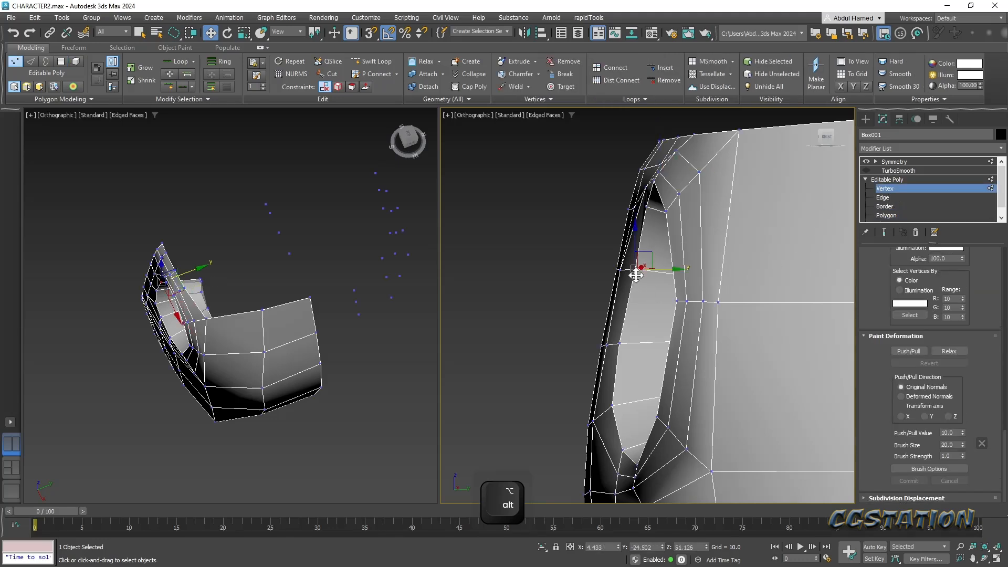
{"action": "left_click", "coordinate": [619, 344], "text": "ctrl"}
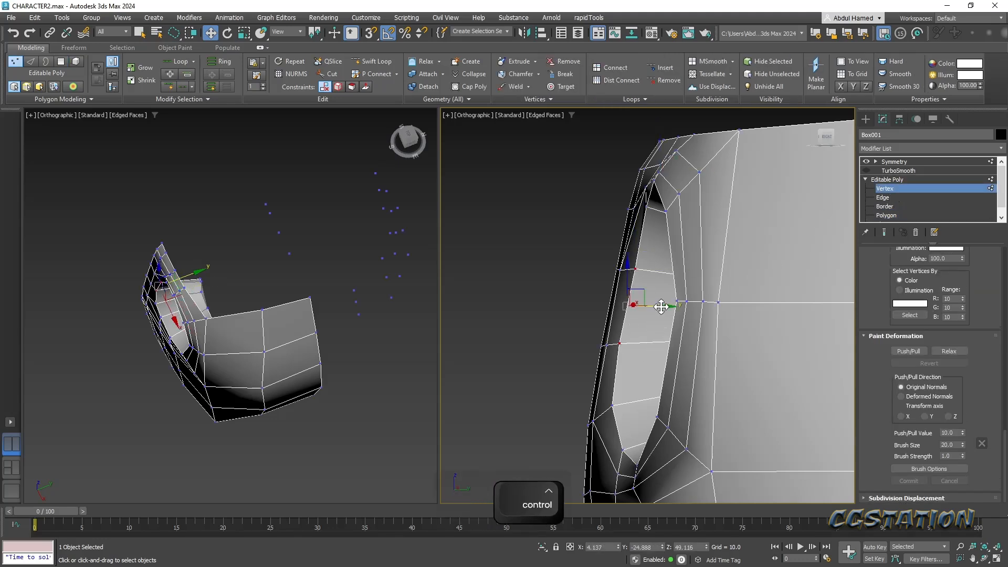
{"action": "left_click_drag", "start_coordinate": [661, 307], "coordinate": [660, 307]}
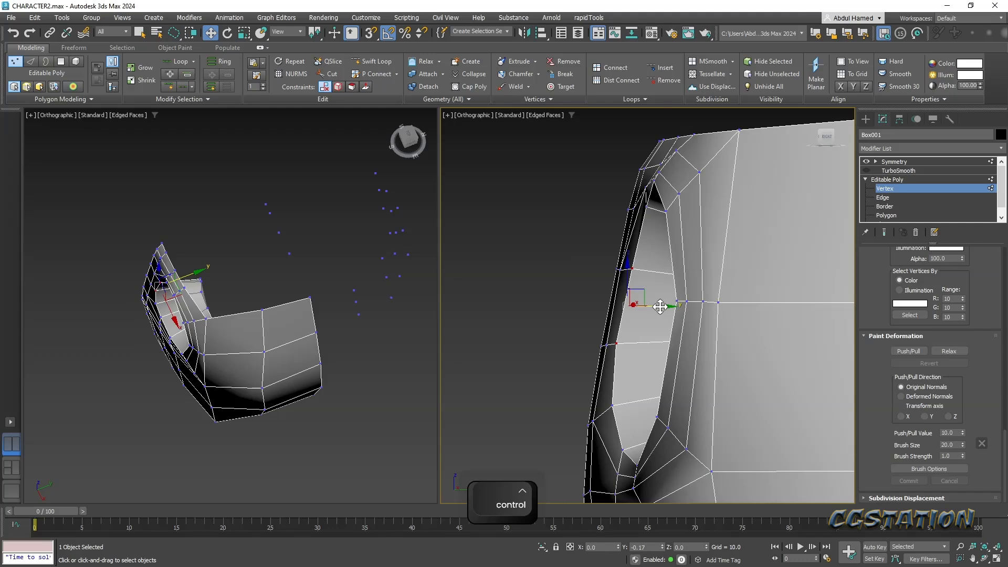
- Pull the vertex above the socket's upper inner corner forward about 0.34 along Y
{"action": "middle_click_drag", "start_coordinate": [699, 178], "coordinate": [694, 252]}
{"action": "scroll", "coordinate": [682, 238], "scroll_direction": "up", "scroll_amount": 4}
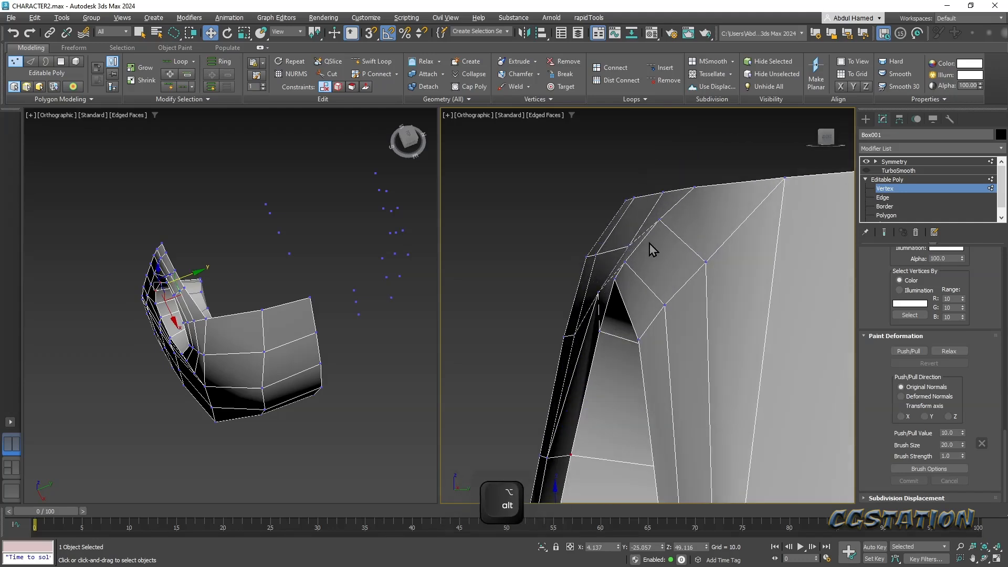
{"action": "left_click", "coordinate": [629, 246]}
{"action": "left_click_drag", "start_coordinate": [660, 246], "coordinate": [646, 246]}
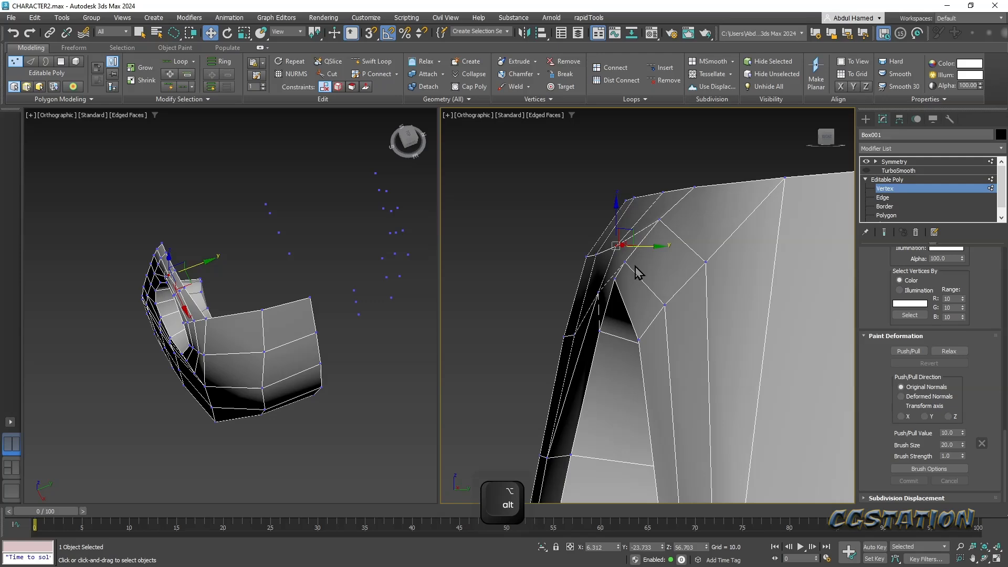
- Nudge the vertex above the socket's upper inner corner slightly along Y
{"action": "left_click", "coordinate": [598, 291]}
{"action": "left_click_drag", "start_coordinate": [628, 294], "coordinate": [627, 293]}
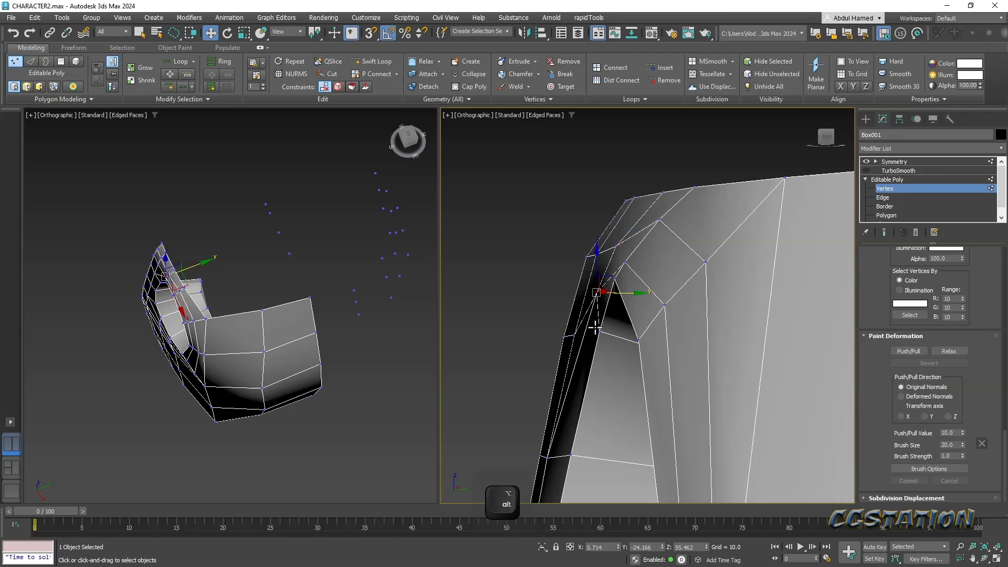
{"action": "middle_click_drag", "start_coordinate": [627, 293], "coordinate": [584, 344], "text": "alt"}
- Raise the two vertices beside the symmetry line above the nose about 1.1 along Z and push them back about 0.25 along Y
{"action": "left_click", "coordinate": [527, 320]}
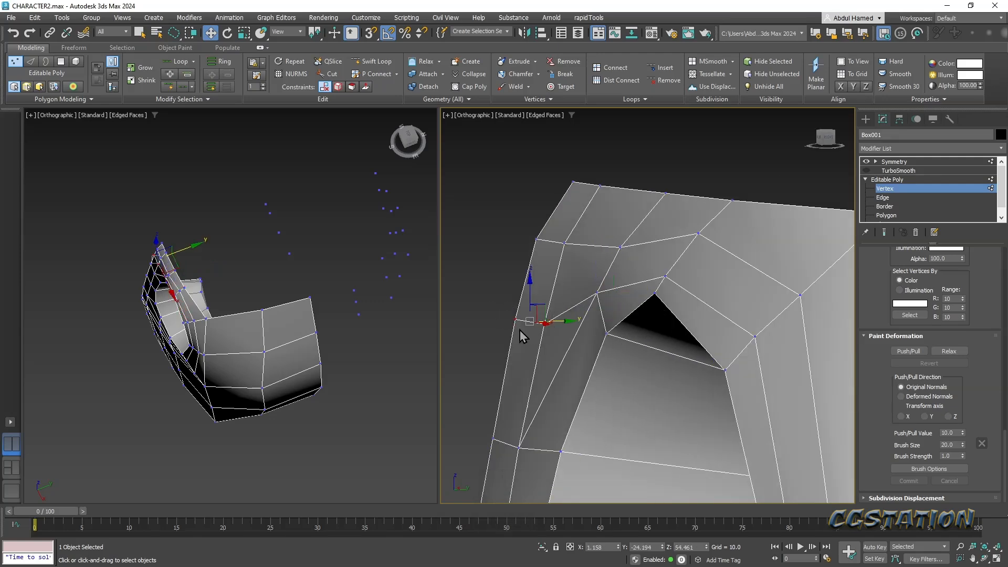
{"action": "middle_click_drag", "start_coordinate": [531, 309], "coordinate": [513, 302], "text": "alt"}
{"action": "left_click_drag", "start_coordinate": [547, 306], "coordinate": [553, 266]}
{"action": "middle_click_drag", "start_coordinate": [554, 265], "coordinate": [581, 197], "text": "alt"}
{"action": "mouse_move", "coordinate": [565, 289]}
{"action": "middle_mouse_down", "text": "alt"}
{"action": "mouse_move", "coordinate": [610, 293]}
{"action": "mouse_move", "coordinate": [544, 279]}
{"action": "mouse_move", "coordinate": [584, 291]}
{"action": "middle_mouse_up", "text": "alt"}
{"action": "scroll", "coordinate": [544, 279], "scroll_direction": "down", "scroll_amount": 5}
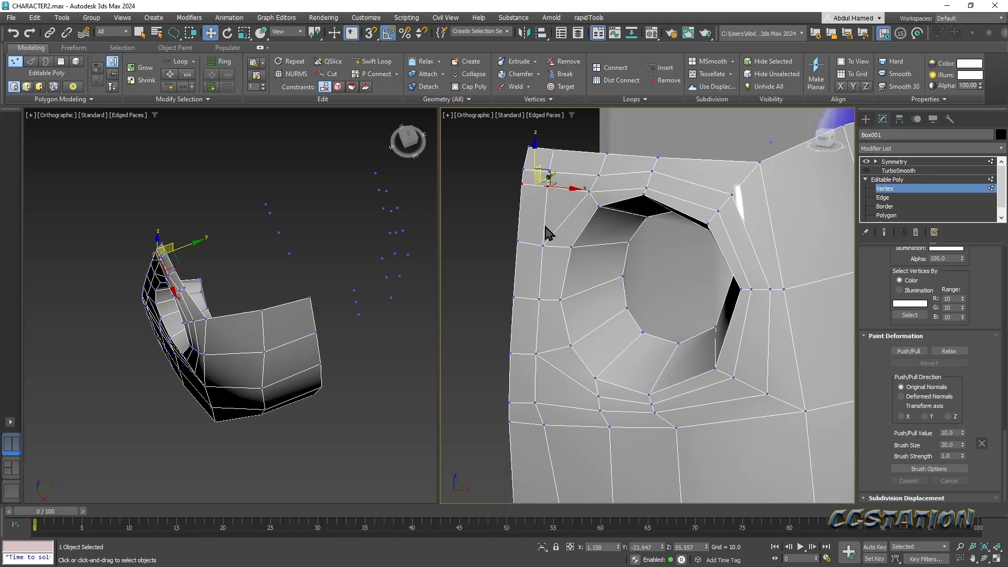
- Cut a vertical line of edges between the symmetry line and the socket, from the upper inner vertex down to the loop below the socket
{"action": "left_click", "coordinate": [344, 74]}
{"action": "left_click", "coordinate": [530, 244]}
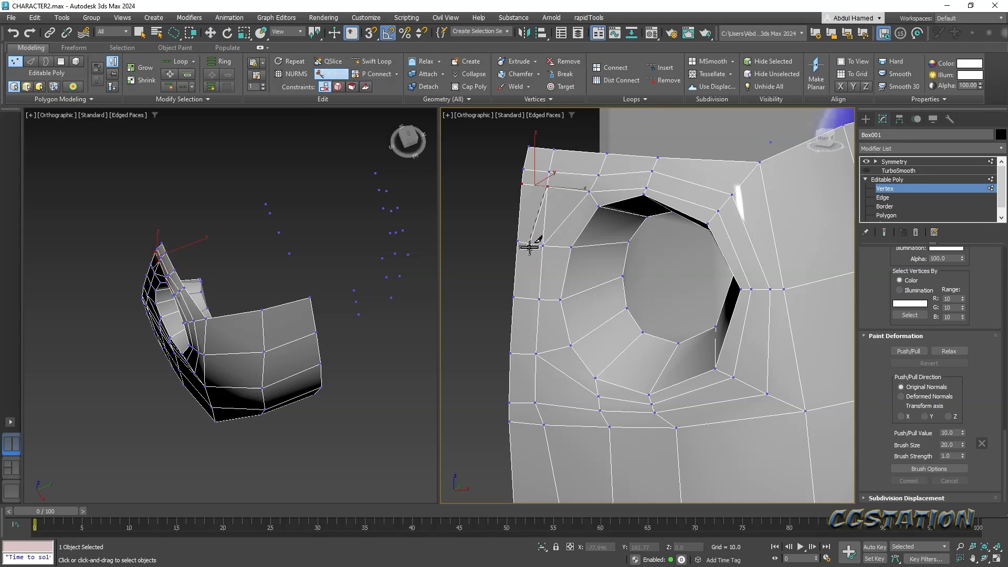
{"action": "left_click", "coordinate": [526, 297]}
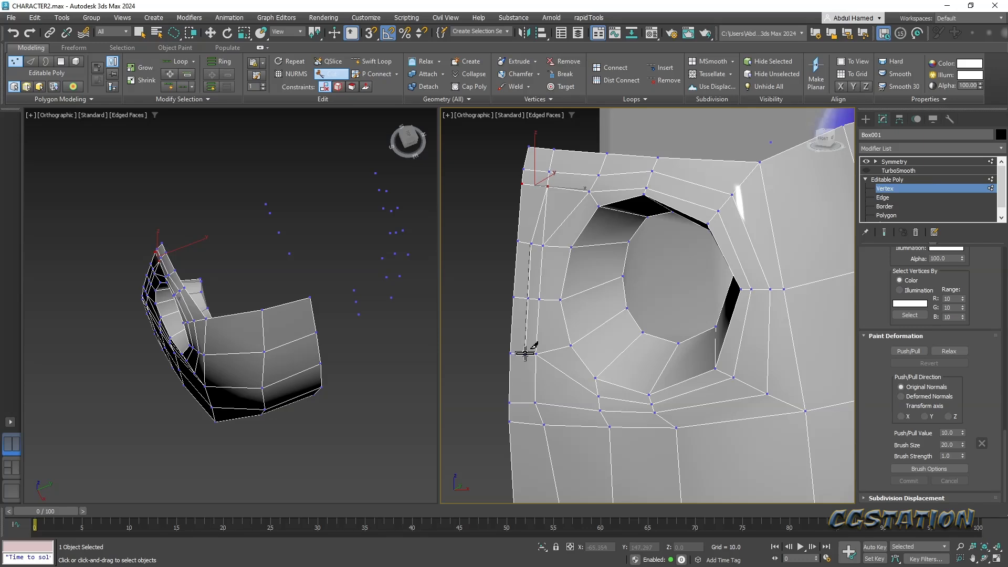
{"action": "left_click", "coordinate": [526, 354]}
{"action": "left_click", "coordinate": [535, 401]}
{"action": "key", "text": "q"}
- Remove the redundant original edges beside the upper and lower ends of the new cut, together with their loose vertices
{"action": "left_click", "coordinate": [911, 198]}
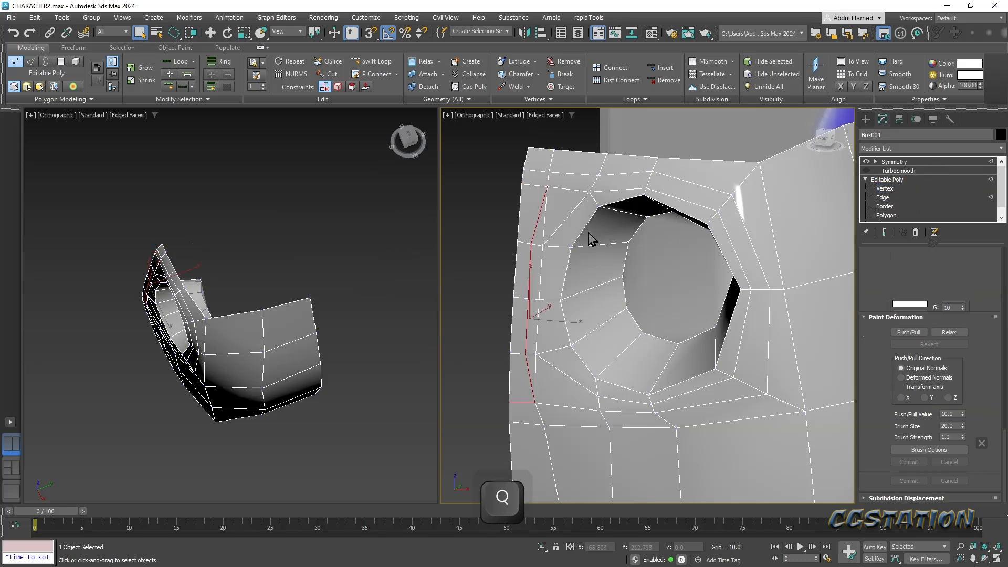
{"action": "key", "text": "ctrl+BackSpace"}
{"action": "left_click", "coordinate": [535, 374]}
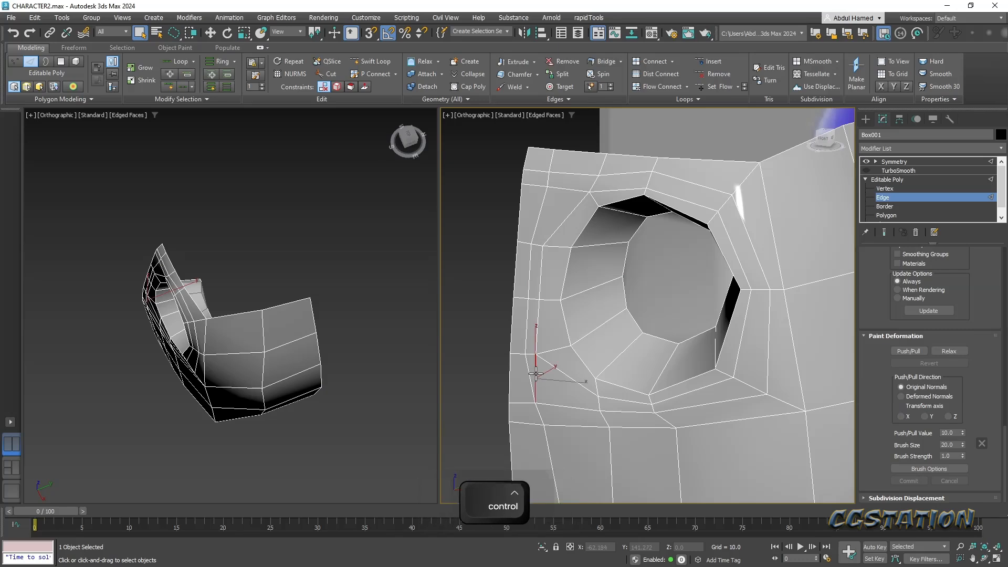
{"action": "key", "text": "ctrl+BackSpace"}
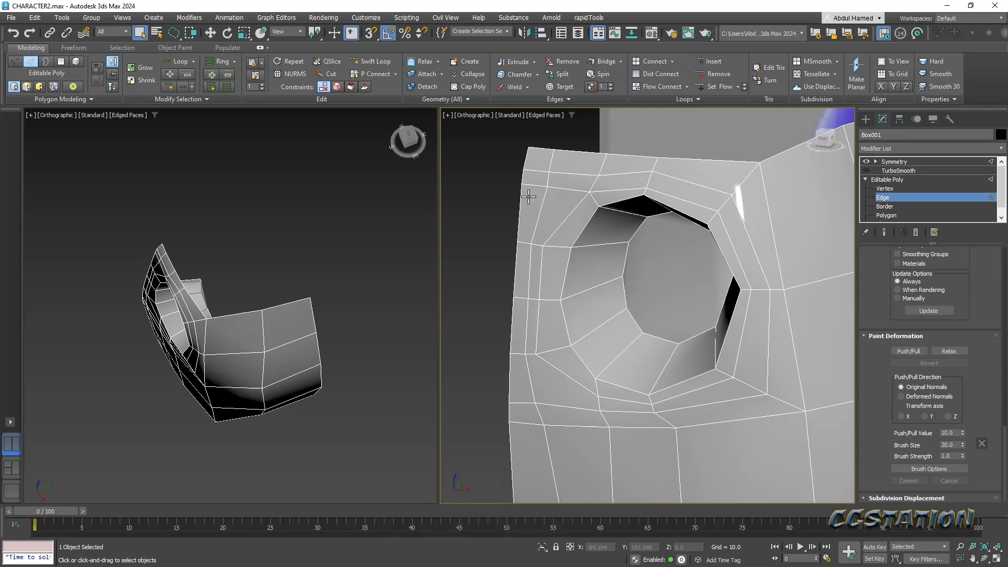
- Nudge the vertex at the upper end of the new cut and raise a neighbouring vertex slightly along Z
{"action": "middle_click_drag", "start_coordinate": [568, 210], "coordinate": [724, 204], "text": "alt"}
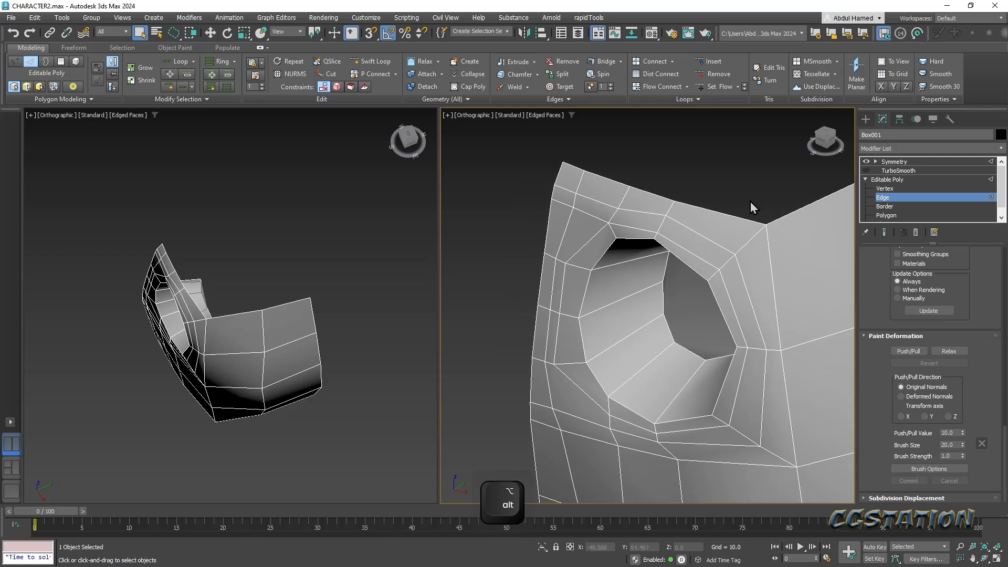
{"action": "left_click", "coordinate": [884, 189]}
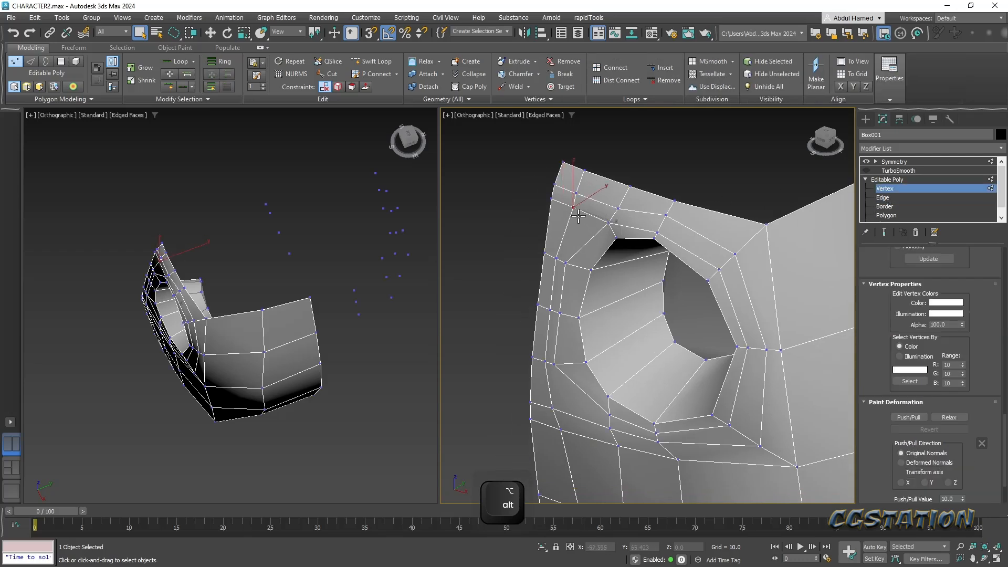
{"action": "key", "text": "w"}
{"action": "left_click_drag", "start_coordinate": [604, 219], "coordinate": [600, 217]}
{"action": "middle_click_drag", "start_coordinate": [601, 217], "coordinate": [622, 219], "text": "alt"}
{"action": "left_click", "coordinate": [627, 194]}
{"action": "left_click_drag", "start_coordinate": [629, 169], "coordinate": [629, 167]}
{"action": "middle_click_drag", "start_coordinate": [630, 168], "coordinate": [628, 227], "text": "alt"}
- Shift the vertex below the socket's inner corner outward about 0.33 along X and the matching bottom-border vertex inward about 0.72
{"action": "left_click", "coordinate": [597, 263]}
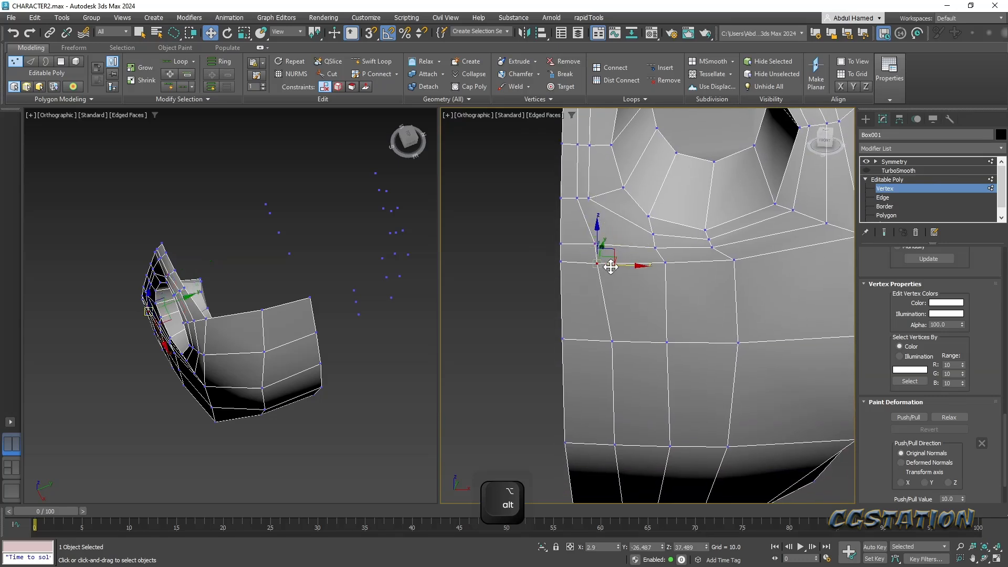
{"action": "middle_click_drag", "start_coordinate": [623, 266], "coordinate": [617, 193]}
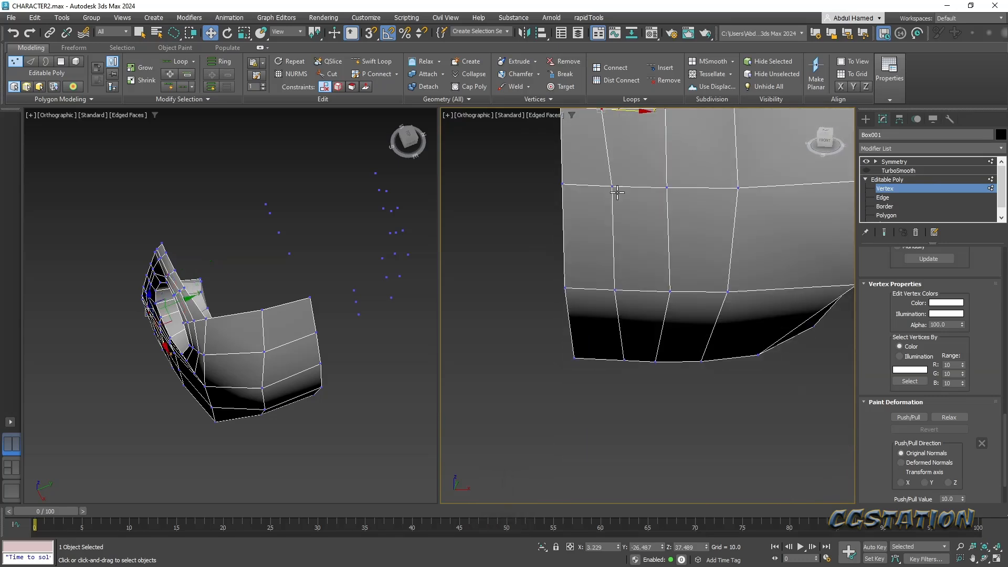
{"action": "left_click", "coordinate": [624, 360]}
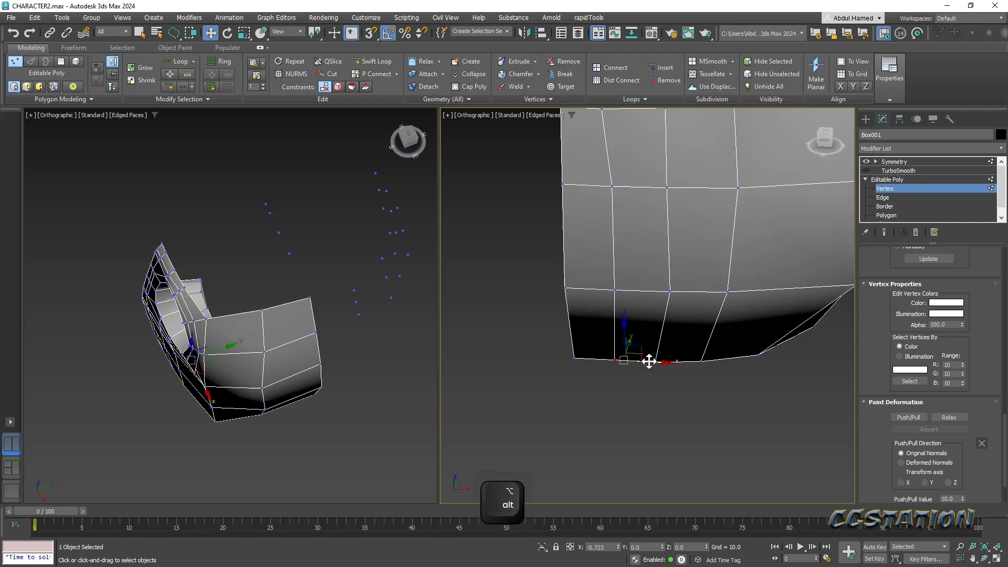
- Select the three column vertices on the nose side of the socket and shift them about 0.63 along X toward the rim
{"action": "middle_click_drag", "start_coordinate": [648, 360], "coordinate": [567, 339], "text": "alt"}
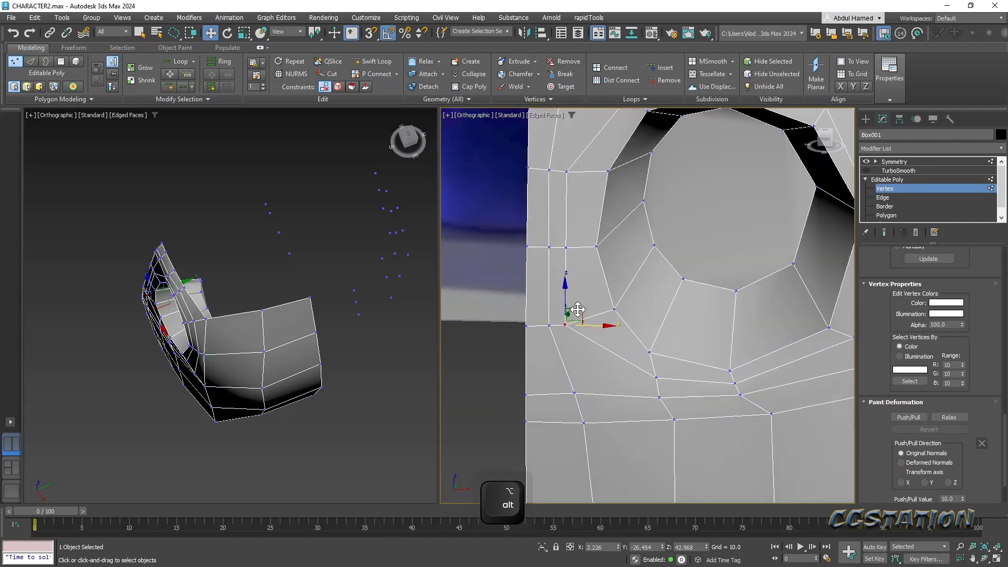
{"action": "left_click", "coordinate": [565, 247], "text": "ctrl"}
{"action": "left_click", "coordinate": [566, 171], "text": "ctrl"}
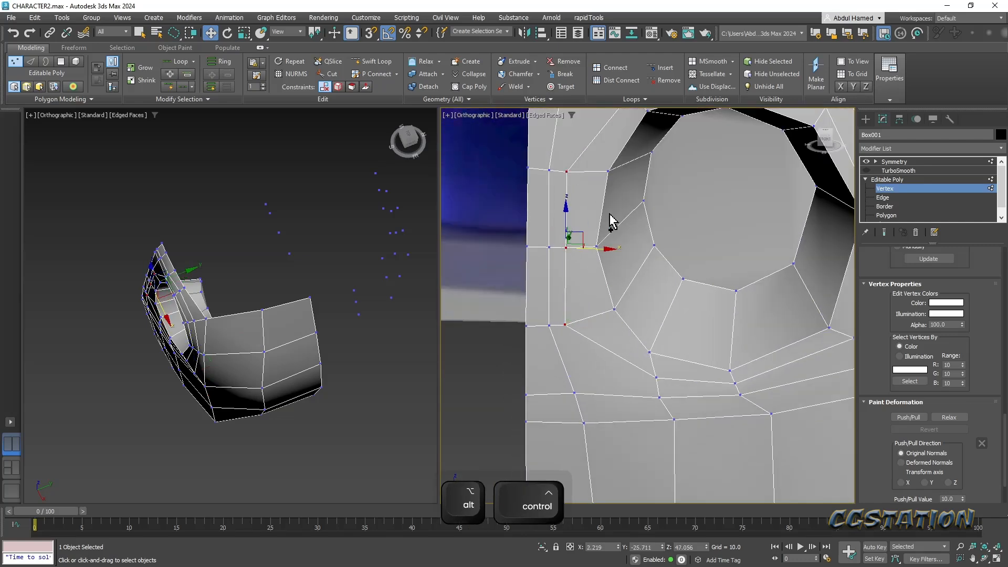
{"action": "left_click_drag", "start_coordinate": [601, 248], "coordinate": [612, 250], "text": "ctrl"}
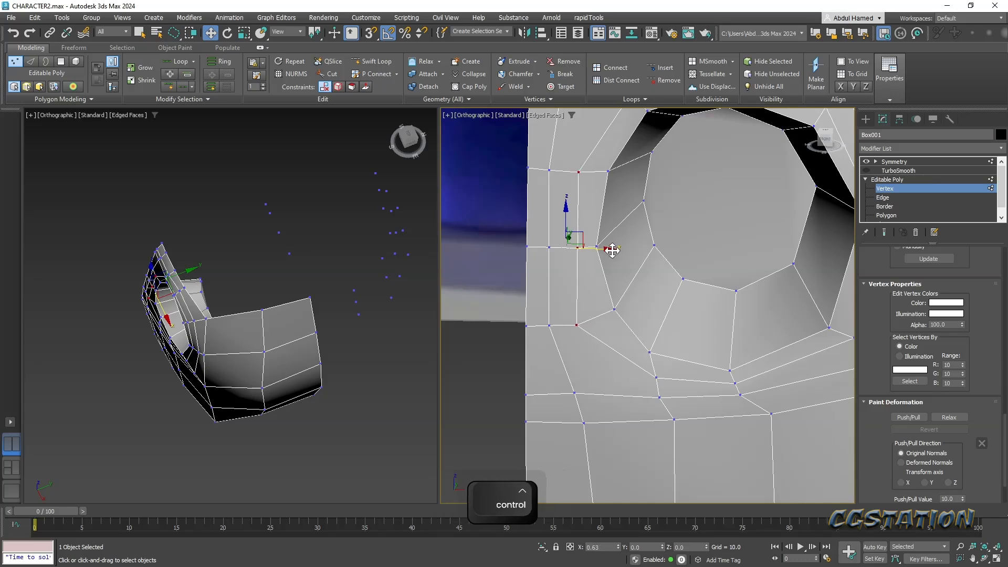
{"action": "middle_click_drag", "start_coordinate": [687, 332], "coordinate": [707, 291]}
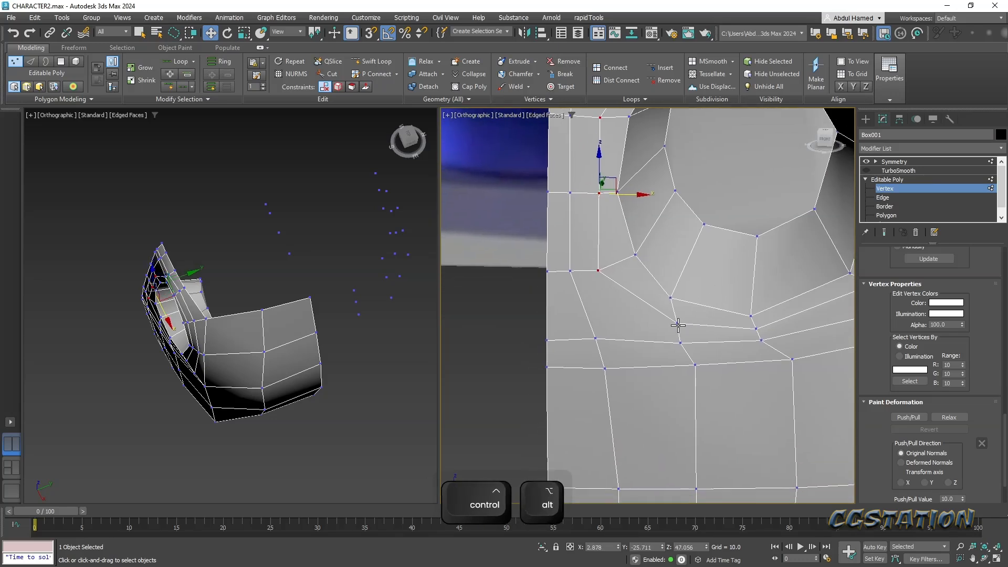
{"action": "middle_click_drag", "start_coordinate": [675, 333], "coordinate": [669, 393]}
{"action": "scroll", "coordinate": [669, 392], "scroll_direction": "down", "scroll_amount": 5}
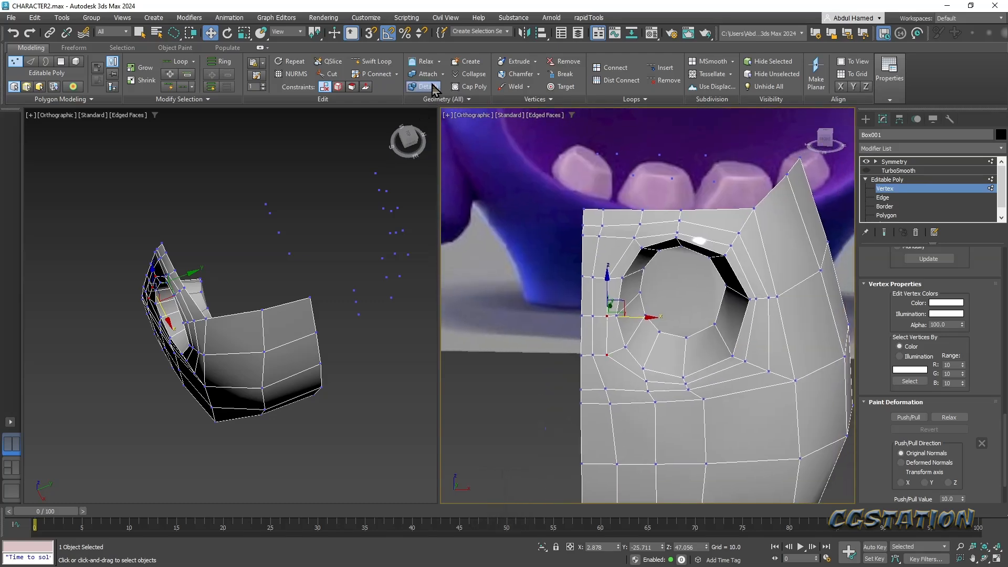
{"action": "left_click", "coordinate": [371, 60]}
{"action": "middle_click_drag", "start_coordinate": [667, 257], "coordinate": [576, 260]}
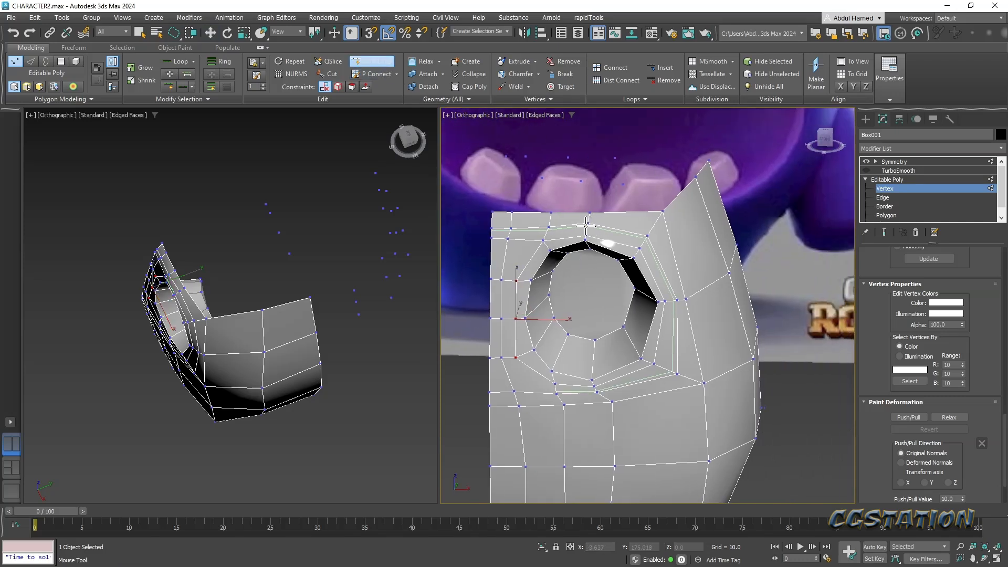
{"action": "left_click", "coordinate": [638, 256]}
{"action": "middle_click_drag", "start_coordinate": [638, 256], "coordinate": [672, 226]}
{"action": "key", "text": "w"}
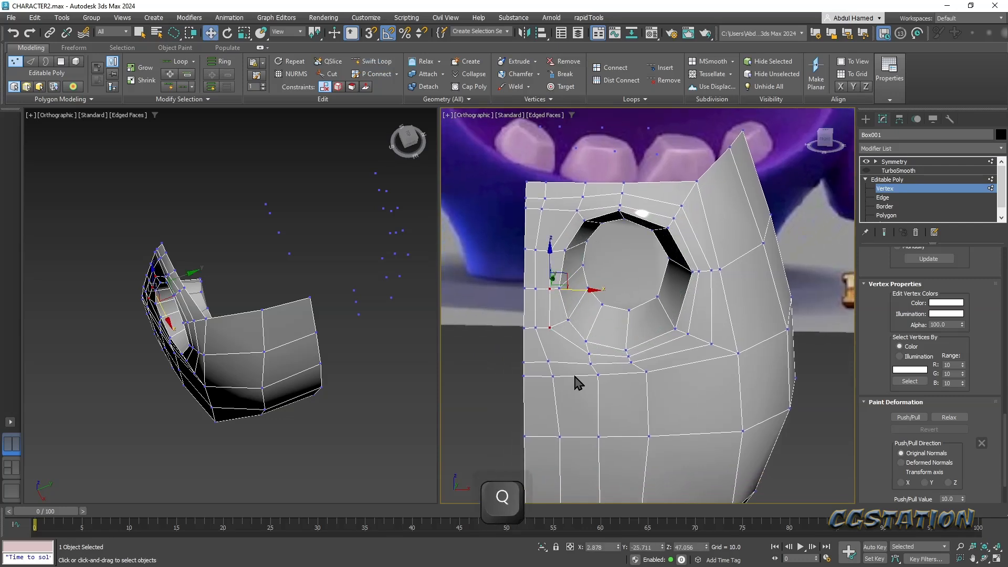
- Cut a new edge line below the socket's lower inner corner, from the lower rim loop's vertex toward the symmetry line
{"action": "middle_click_drag", "start_coordinate": [577, 383], "coordinate": [601, 372]}
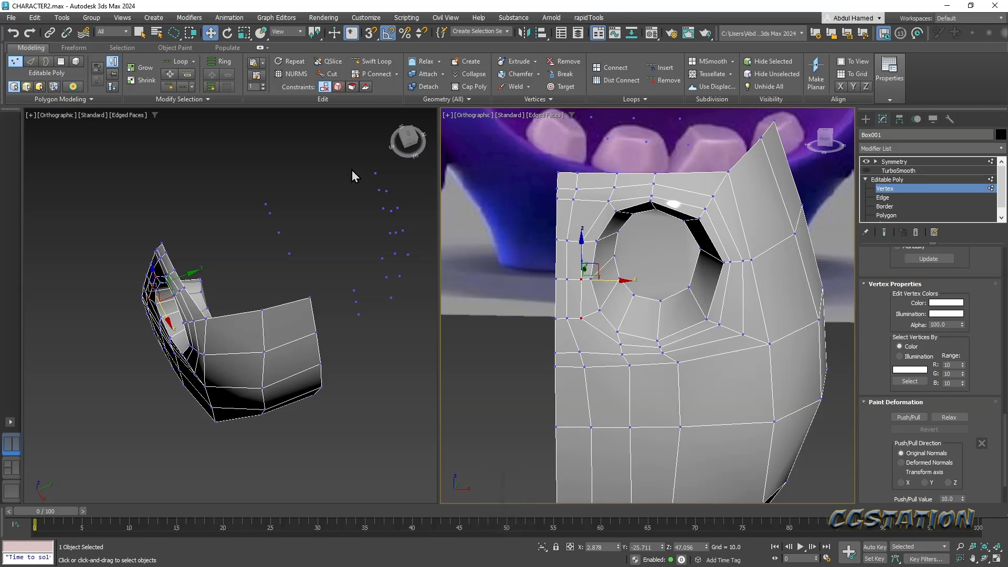
{"action": "left_click", "coordinate": [331, 74]}
{"action": "scroll", "coordinate": [630, 349], "scroll_direction": "up", "scroll_amount": 3}
{"action": "scroll", "coordinate": [639, 350], "scroll_direction": "up", "scroll_amount": 2}
{"action": "left_click", "coordinate": [650, 345]}
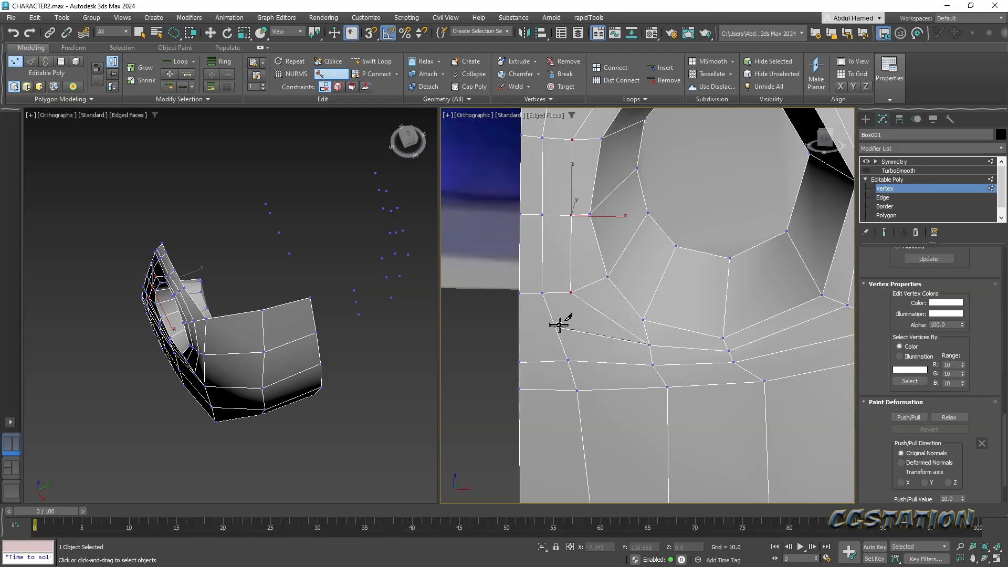
{"action": "left_click", "coordinate": [555, 326]}
{"action": "key", "text": "q"}
{"action": "middle_click_drag", "start_coordinate": [664, 366], "coordinate": [639, 416]}
{"action": "scroll", "coordinate": [635, 413], "scroll_direction": "down", "scroll_amount": 3}
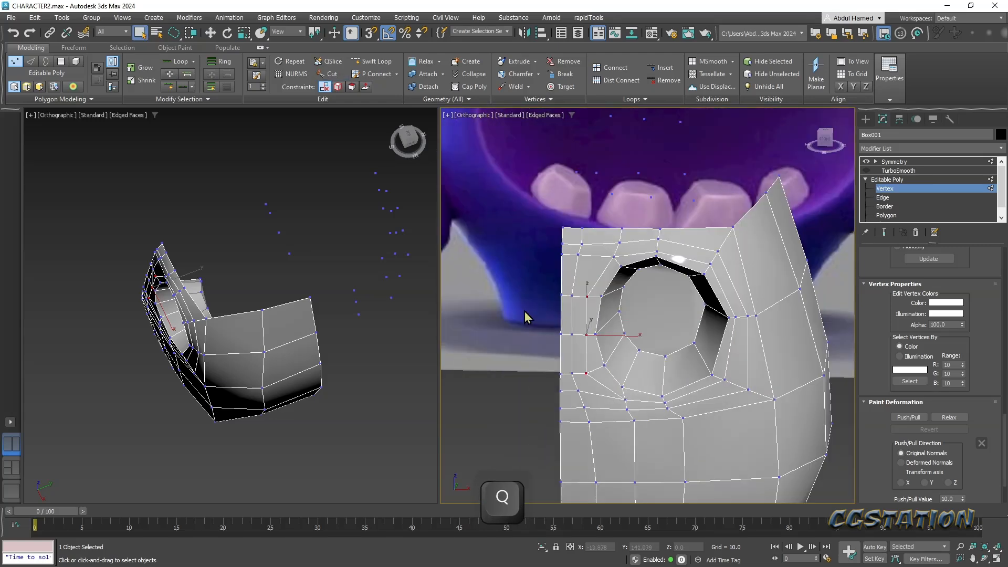
{"action": "left_click", "coordinate": [371, 61]}
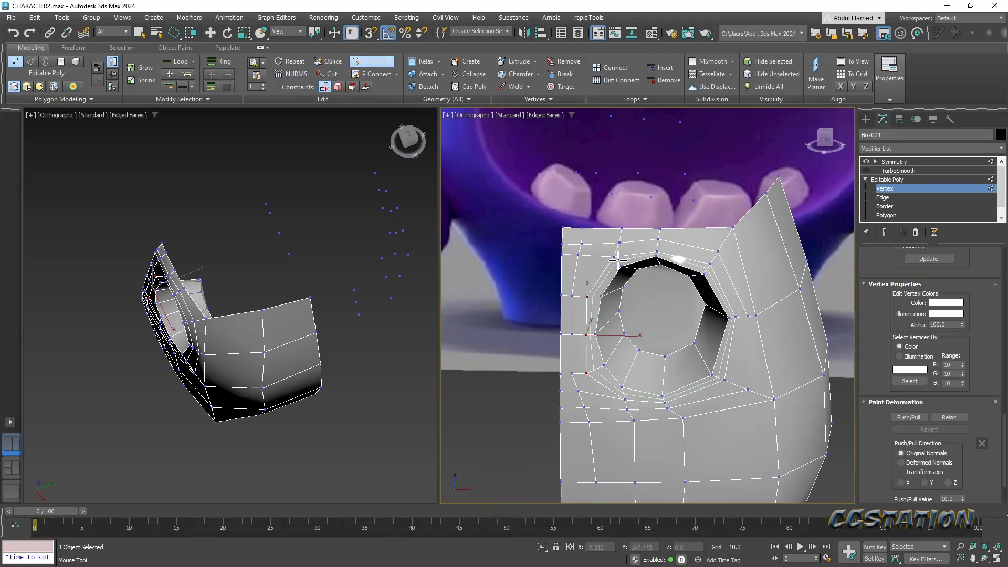
{"action": "middle_click_drag", "start_coordinate": [793, 316], "coordinate": [729, 275], "text": "alt"}
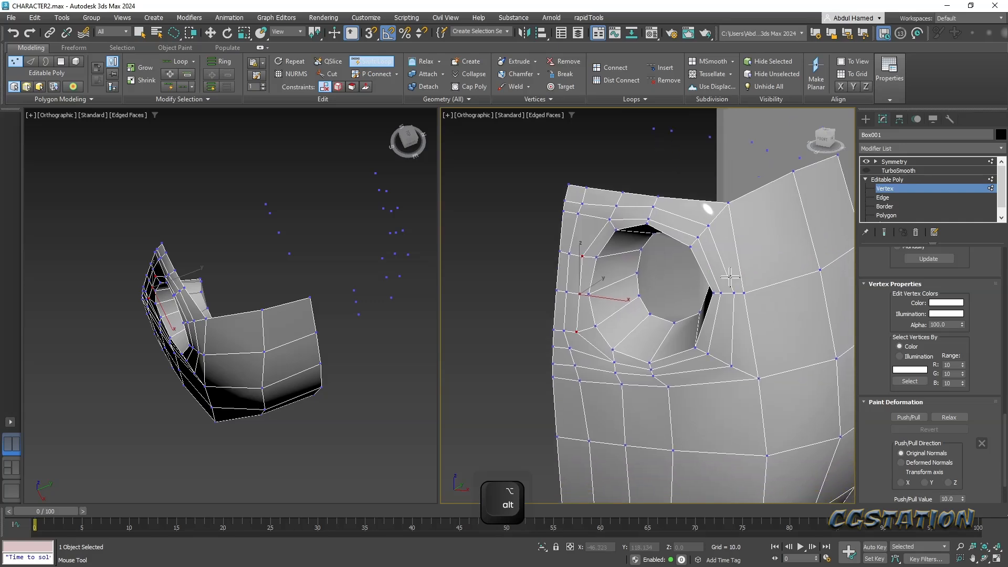
{"action": "key", "text": "w"}
- Turn on TurboSmooth and show the end result of the modifier stack to check the smoothed, mirrored head from several angles
{"action": "key", "text": "alt+q"}
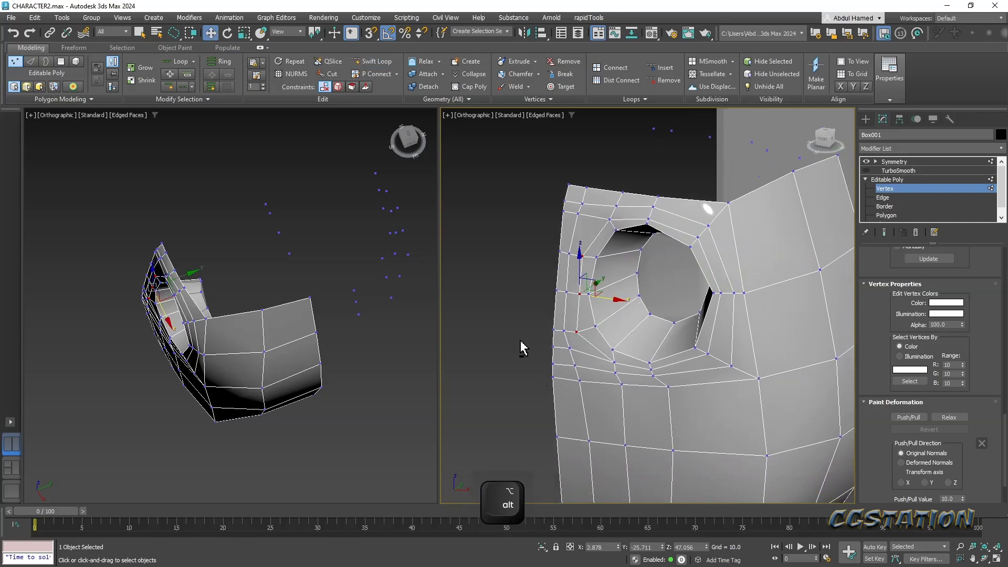
{"action": "middle_click_drag", "start_coordinate": [528, 348], "coordinate": [572, 401], "text": "alt"}
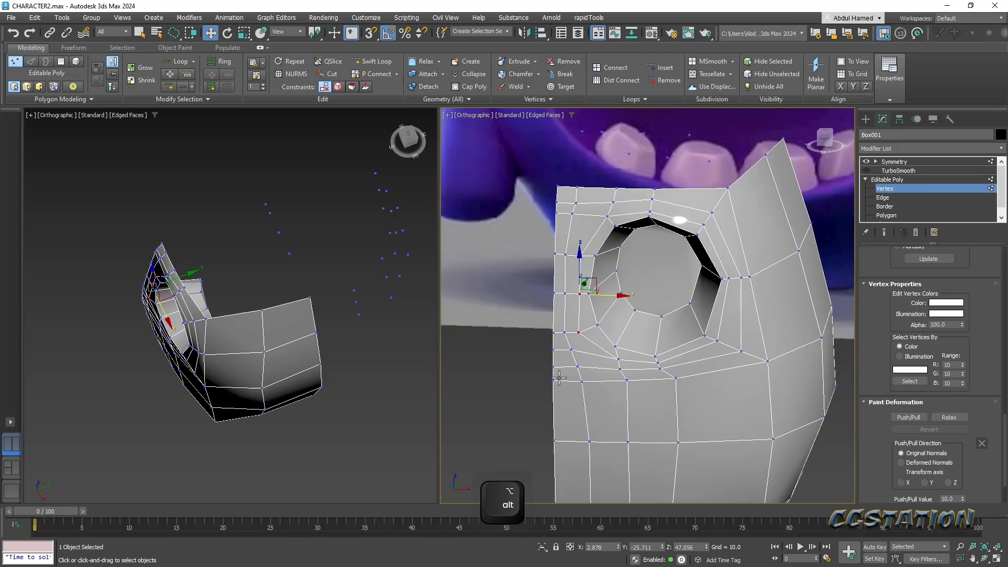
{"action": "middle_click_drag", "start_coordinate": [579, 386], "coordinate": [537, 408], "text": "alt"}
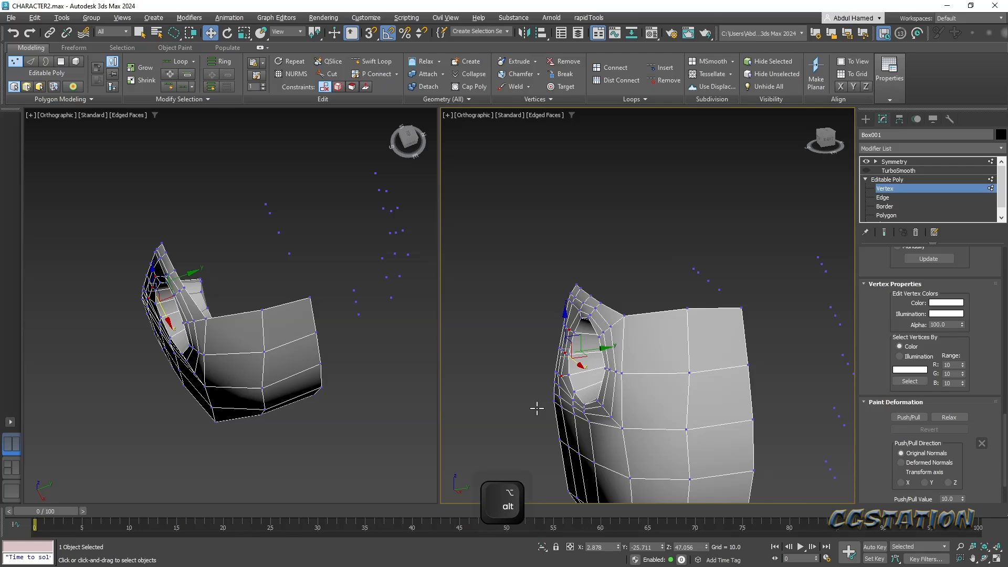
{"action": "middle_click_drag", "start_coordinate": [469, 413], "coordinate": [505, 385], "text": "alt"}
{"action": "scroll", "coordinate": [504, 385], "scroll_direction": "up", "scroll_amount": 3}
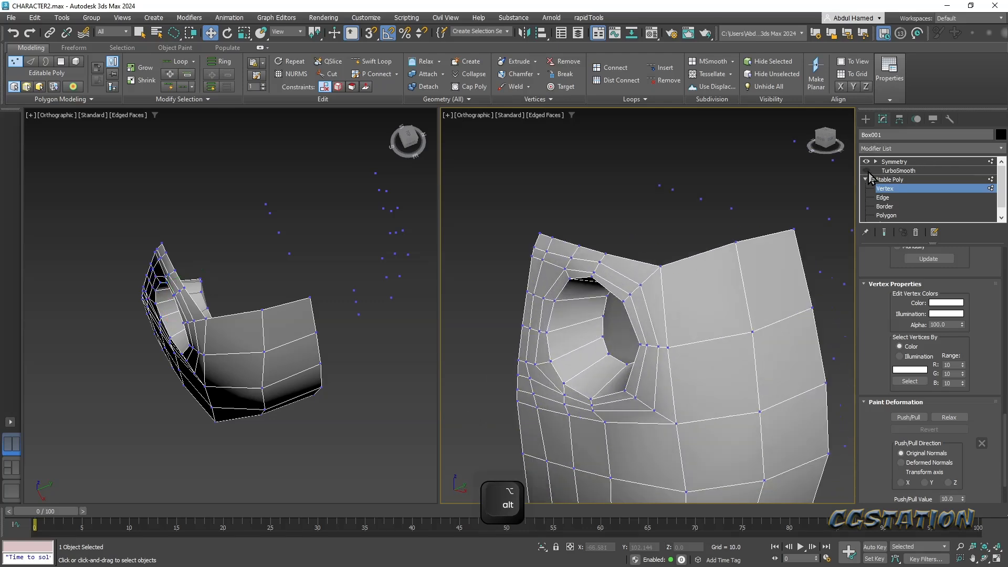
{"action": "left_click", "coordinate": [884, 232]}
{"action": "middle_click_drag", "start_coordinate": [711, 333], "coordinate": [636, 478], "text": "alt"}
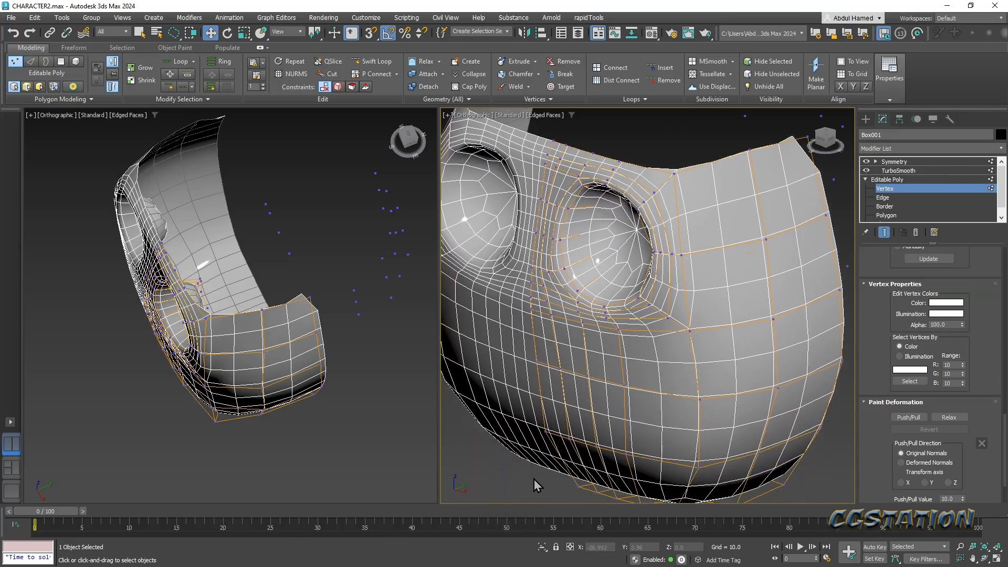
{"action": "scroll", "coordinate": [534, 478], "scroll_direction": "down", "scroll_amount": 5}
{"action": "middle_click_drag", "start_coordinate": [534, 479], "coordinate": [691, 432], "text": "alt"}
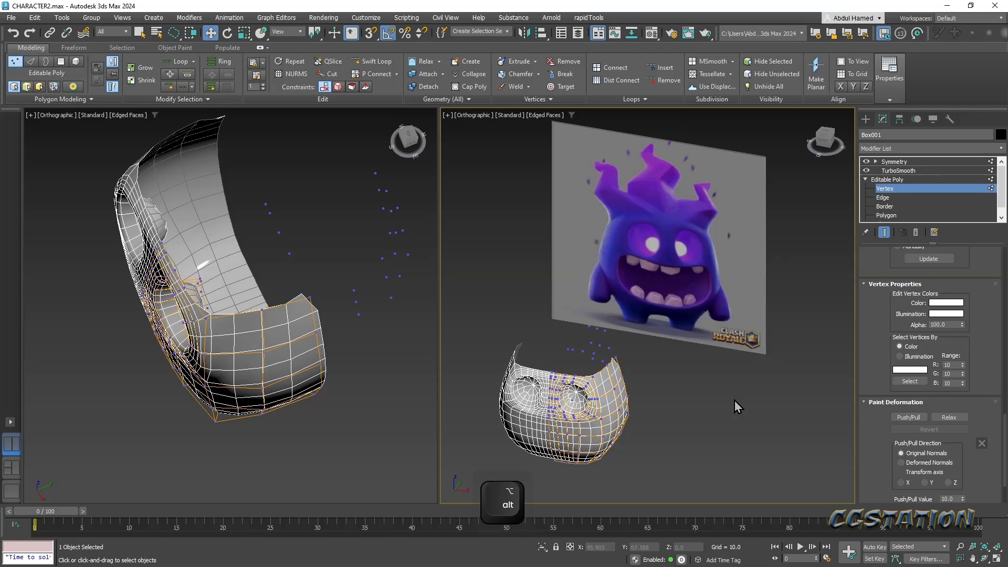
- Leave vertex editing, deselect the head, and hide the edged-faces wireframe in the viewport that shows the reference image
{"action": "left_click", "coordinate": [903, 182]}
{"action": "left_click", "coordinate": [747, 449]}
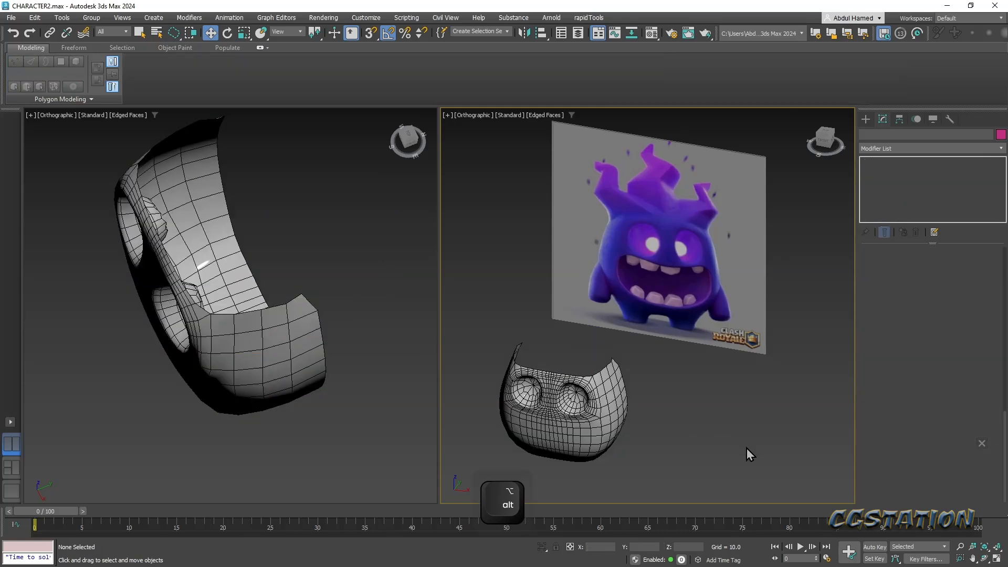
{"action": "key", "text": "F4"}
{"action": "mouse_move", "coordinate": [638, 445]}
{"action": "middle_mouse_down", "text": "alt"}
{"action": "mouse_move", "coordinate": [657, 433]}
{"action": "mouse_move", "coordinate": [633, 375]}
{"action": "mouse_move", "coordinate": [616, 417]}
{"action": "mouse_move", "coordinate": [639, 405]}
{"action": "mouse_move", "coordinate": [686, 408]}
{"action": "mouse_move", "coordinate": [685, 426]}
{"action": "middle_mouse_up", "text": "alt"}
- Switch the viewport to the Front view and compare the smoothed head with the reference image
{"action": "left_click", "coordinate": [626, 389]}
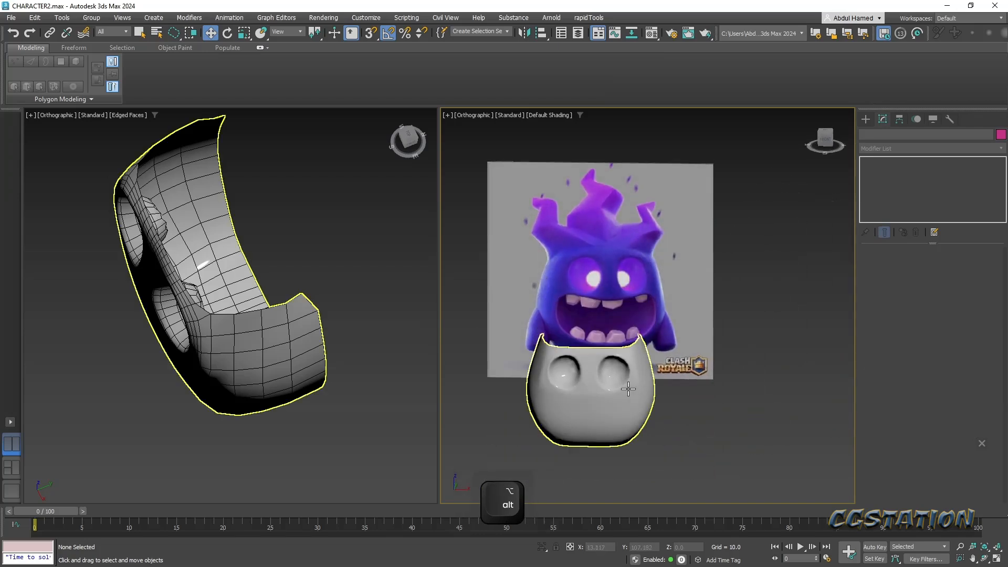
{"action": "scroll", "coordinate": [625, 387], "scroll_direction": "up", "scroll_amount": 5}
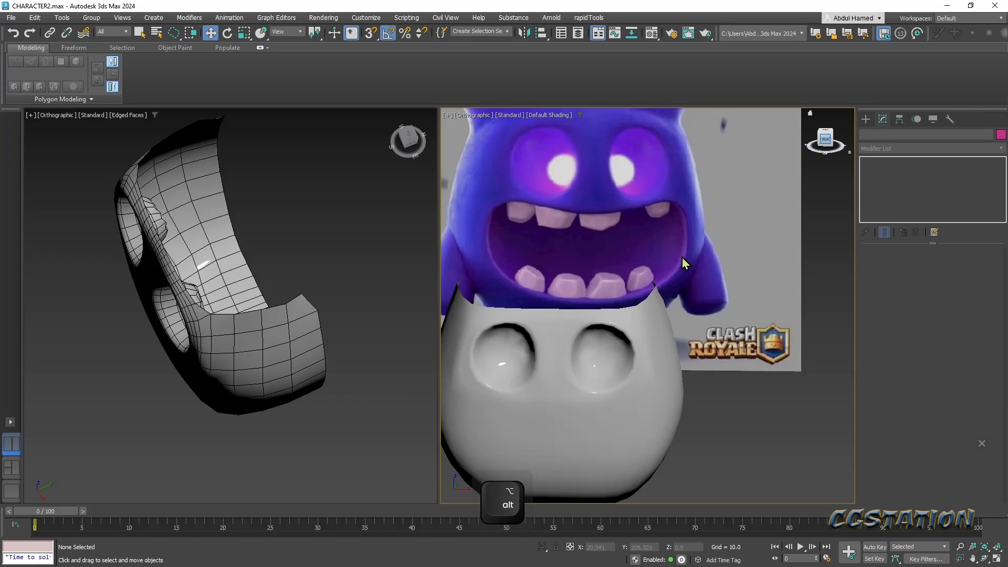
{"action": "key", "text": "f"}
{"action": "scroll", "coordinate": [643, 345], "scroll_direction": "down", "scroll_amount": 10}
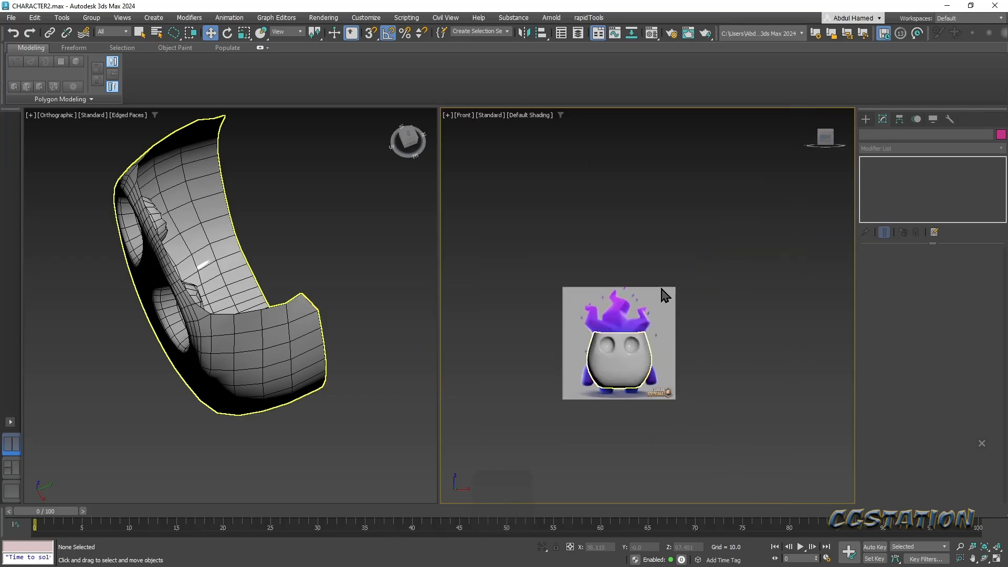
- Zoom in on the head in the Front view and unhide the EYEBALL object in the default layer
{"action": "middle_click_drag", "start_coordinate": [270, 308], "coordinate": [291, 279], "text": "alt"}
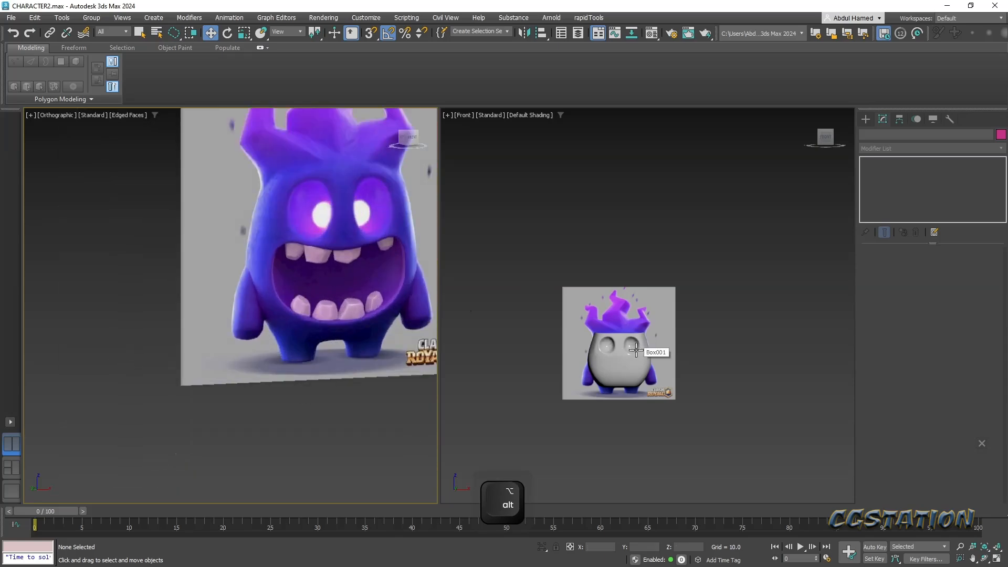
{"action": "middle_click_drag", "start_coordinate": [588, 356], "coordinate": [594, 404]}
{"action": "scroll", "coordinate": [656, 412], "scroll_direction": "up", "scroll_amount": 7}
{"action": "middle_click_drag", "start_coordinate": [576, 349], "coordinate": [612, 378]}
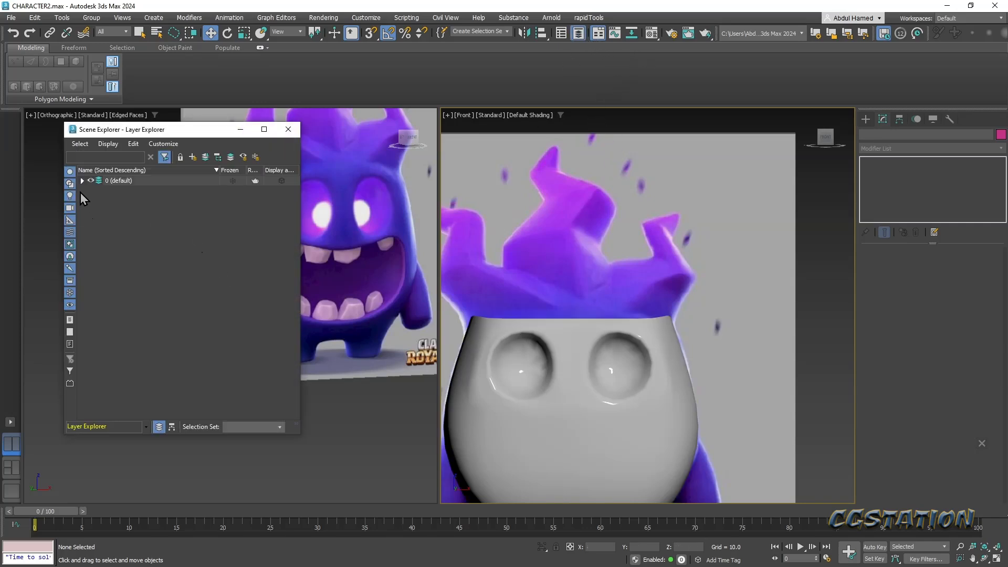
{"action": "left_click", "coordinate": [81, 181]}
{"action": "left_click", "coordinate": [102, 200]}
{"action": "left_click", "coordinate": [100, 200]}
- Make the head see-through and compare the eyeball and eye sockets with the reference image
{"action": "left_click", "coordinate": [579, 400]}
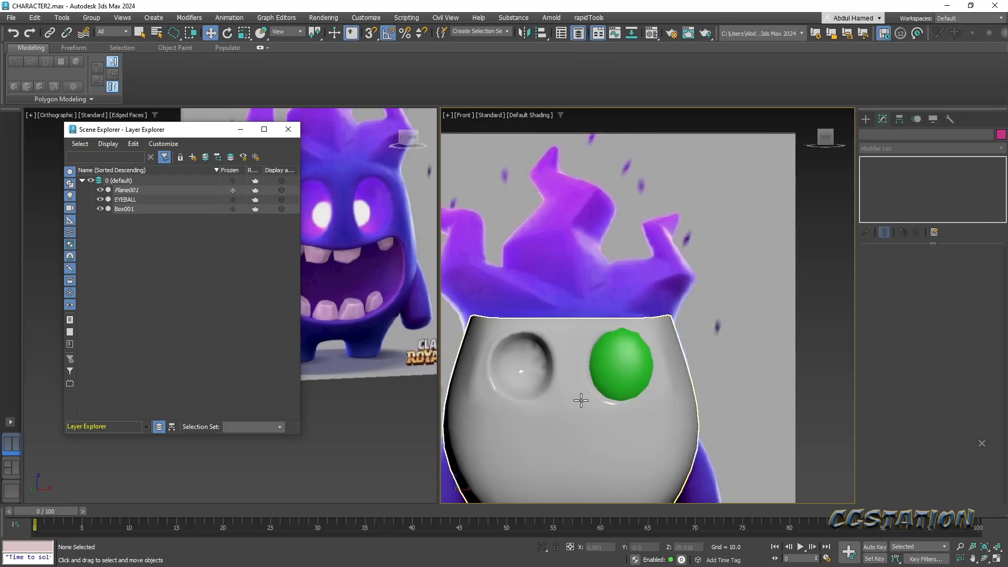
{"action": "middle_click_drag", "start_coordinate": [576, 398], "coordinate": [590, 345]}
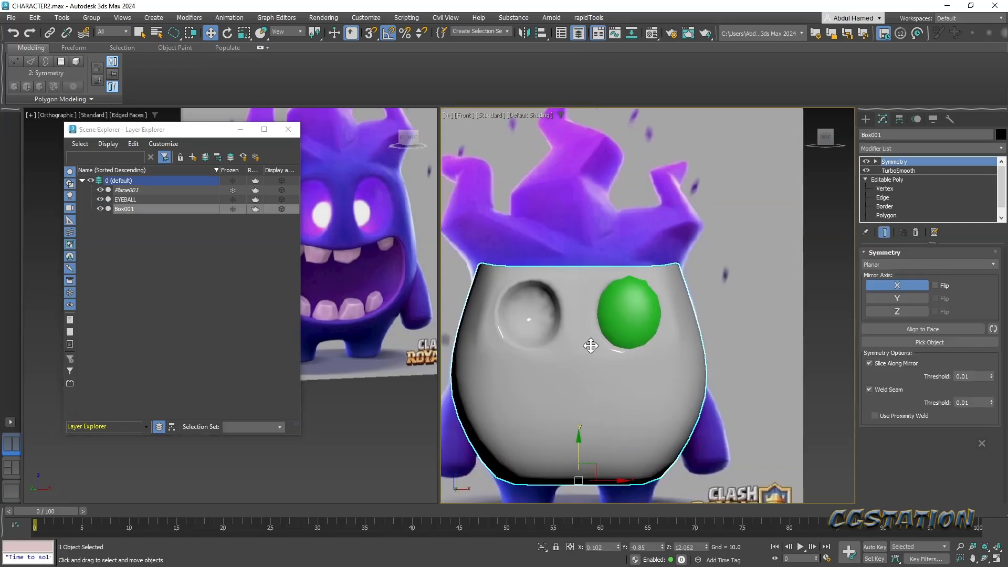
{"action": "key", "text": "alt+x"}
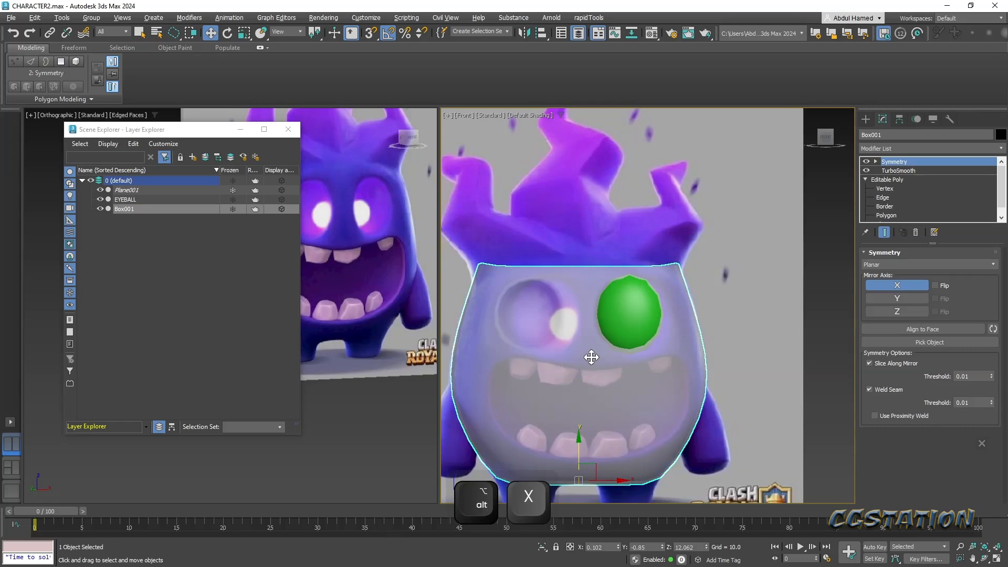
{"action": "scroll", "coordinate": [593, 353], "scroll_direction": "up", "scroll_amount": 8}
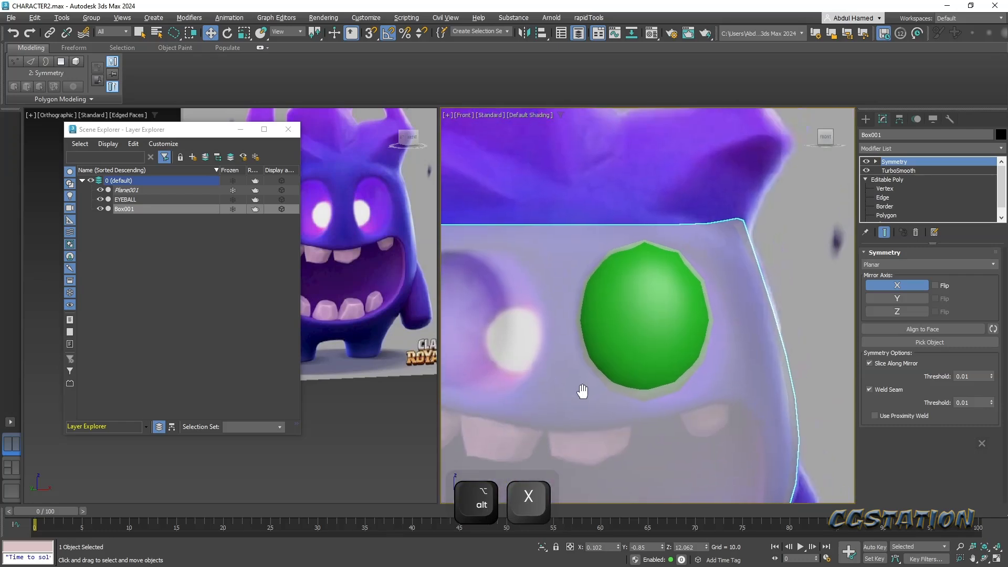
- Hide the EYEBALL object and examine the head's eye socket mesh against the reference image at polygon level
{"action": "left_click", "coordinate": [603, 343]}
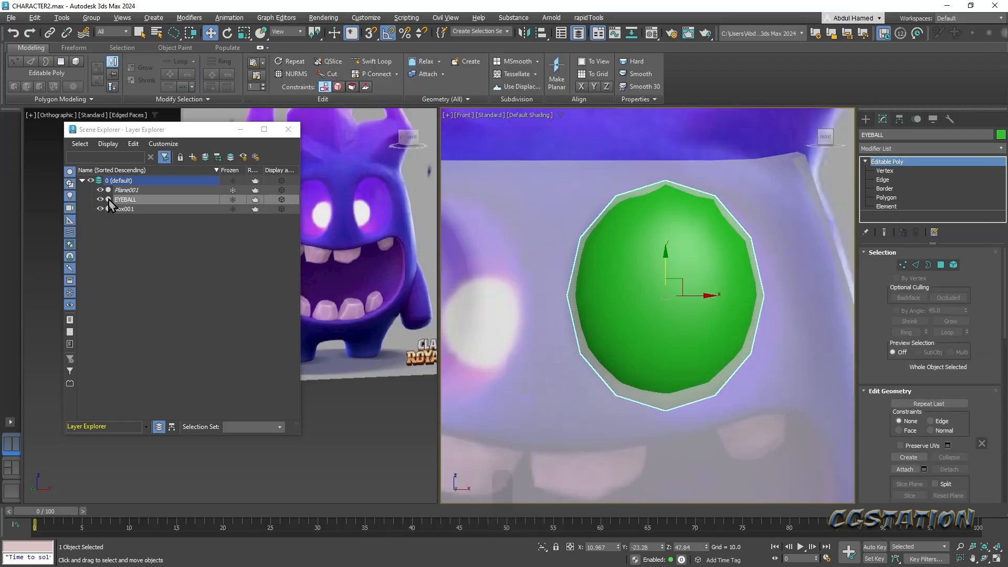
{"action": "left_click", "coordinate": [100, 199]}
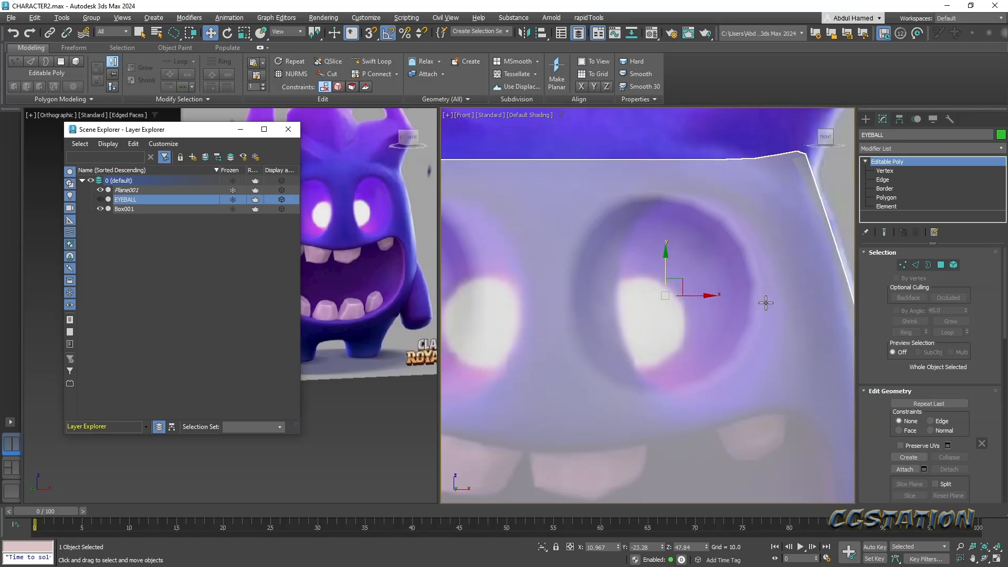
{"action": "left_click", "coordinate": [765, 303]}
{"action": "left_click", "coordinate": [893, 215]}
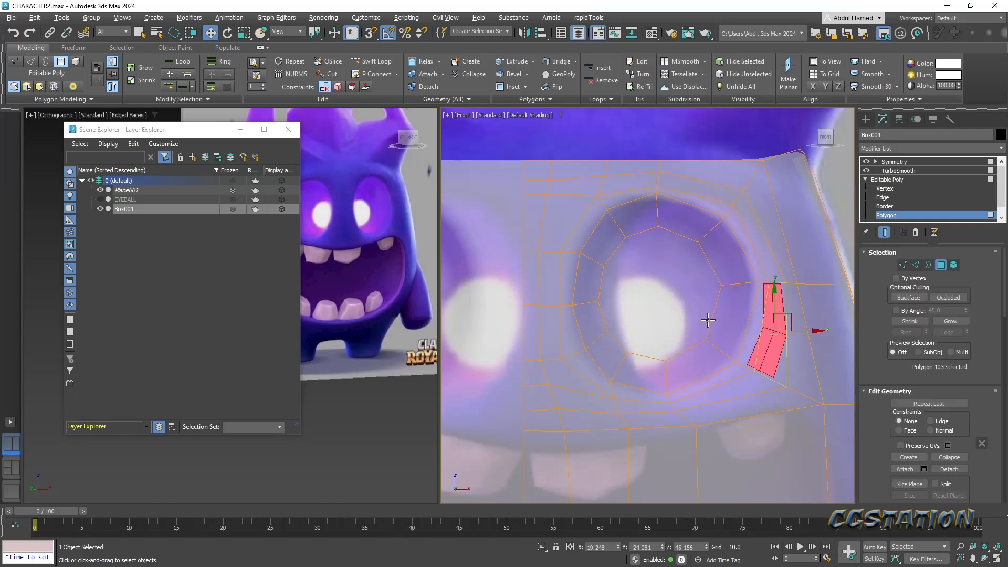
{"action": "middle_click_drag", "start_coordinate": [684, 393], "coordinate": [626, 379]}
{"action": "middle_click_drag", "start_coordinate": [619, 384], "coordinate": [635, 381]}
{"action": "scroll", "coordinate": [617, 353], "scroll_direction": "up", "scroll_amount": 3}
{"action": "middle_click_drag", "start_coordinate": [764, 269], "coordinate": [710, 295], "text": "alt"}
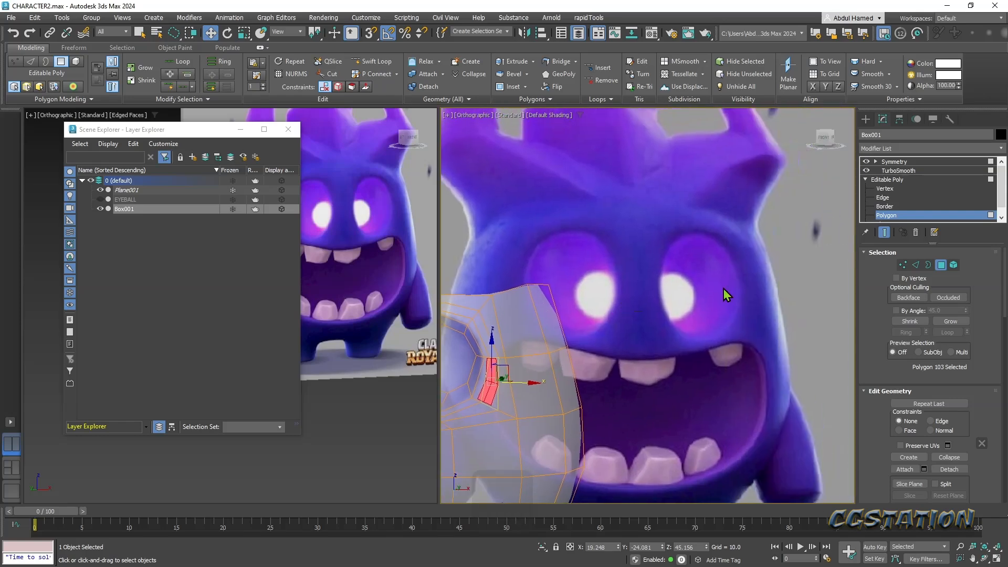
{"action": "middle_click_drag", "start_coordinate": [473, 424], "coordinate": [635, 323]}
- Select the front vertices along and below the socket's lower rim, excluding those at the back, and lower them about 1 unit
{"action": "left_click", "coordinate": [888, 190]}
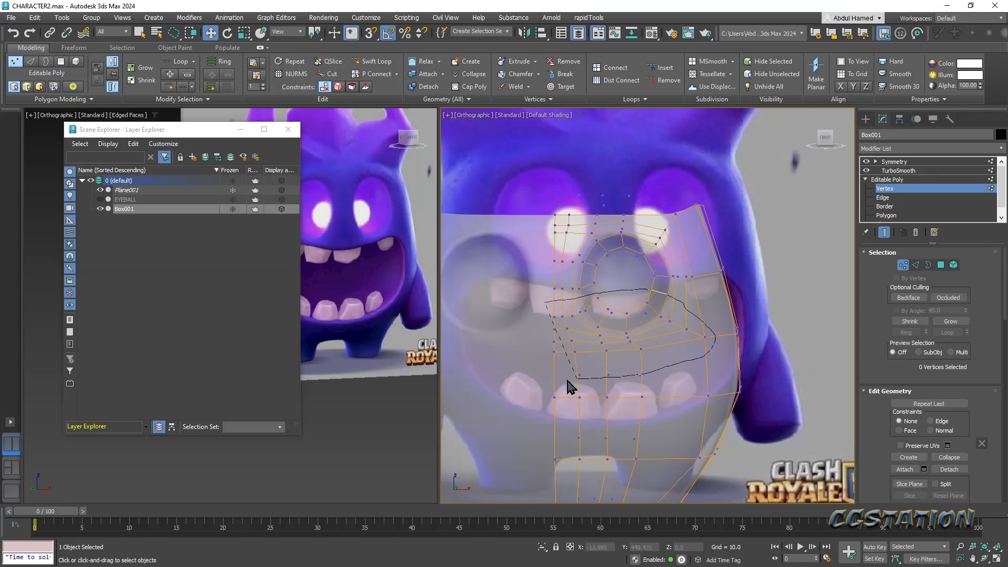
{"action": "left_click_drag", "start_coordinate": [541, 329], "coordinate": [541, 332]}
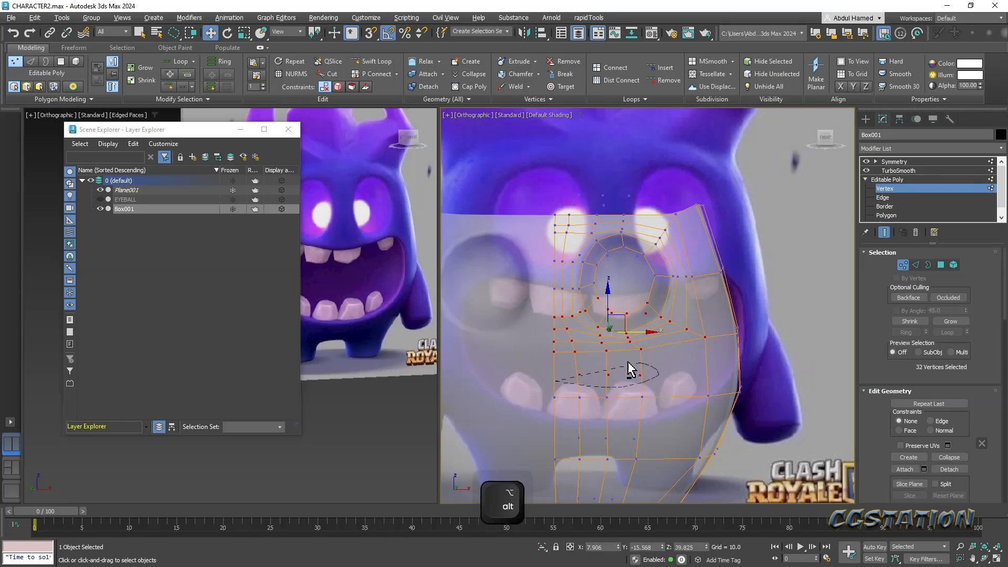
{"action": "middle_click_drag", "start_coordinate": [588, 360], "coordinate": [765, 355], "text": "alt"}
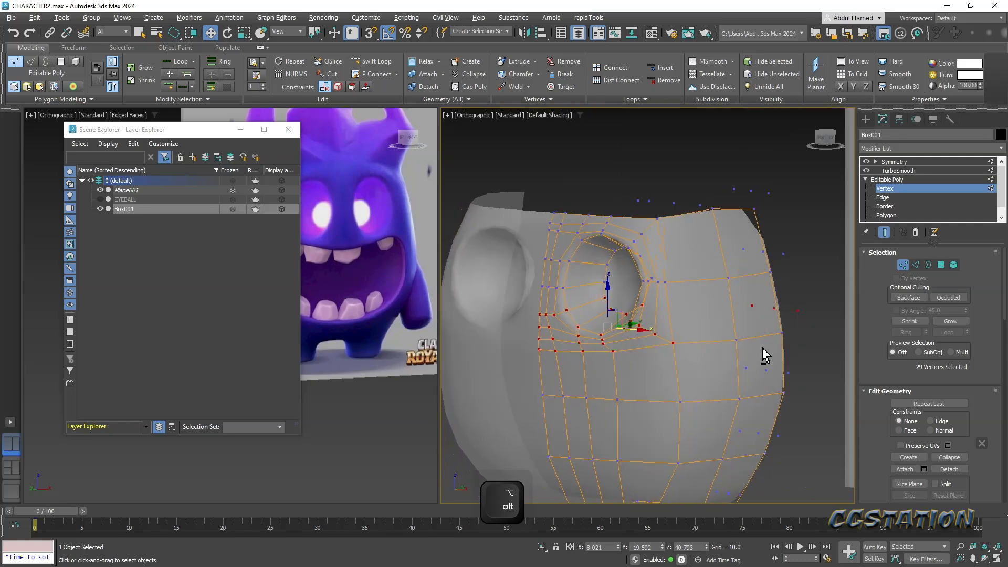
{"action": "left_click_drag", "start_coordinate": [730, 320], "coordinate": [731, 321], "text": "alt"}
{"action": "middle_click_drag", "start_coordinate": [668, 360], "coordinate": [712, 351], "text": "alt"}
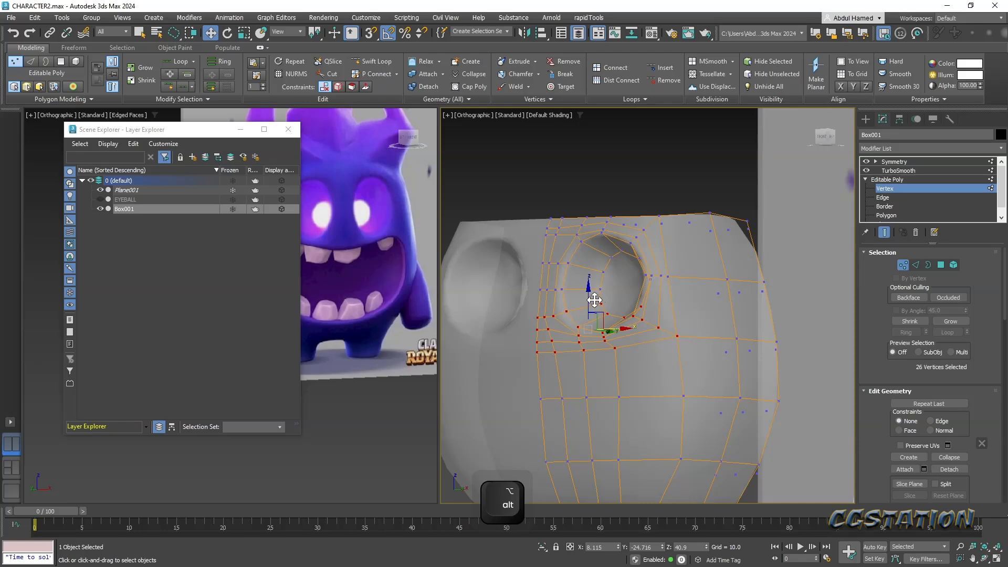
{"action": "left_click_drag", "start_coordinate": [589, 295], "coordinate": [590, 300]}
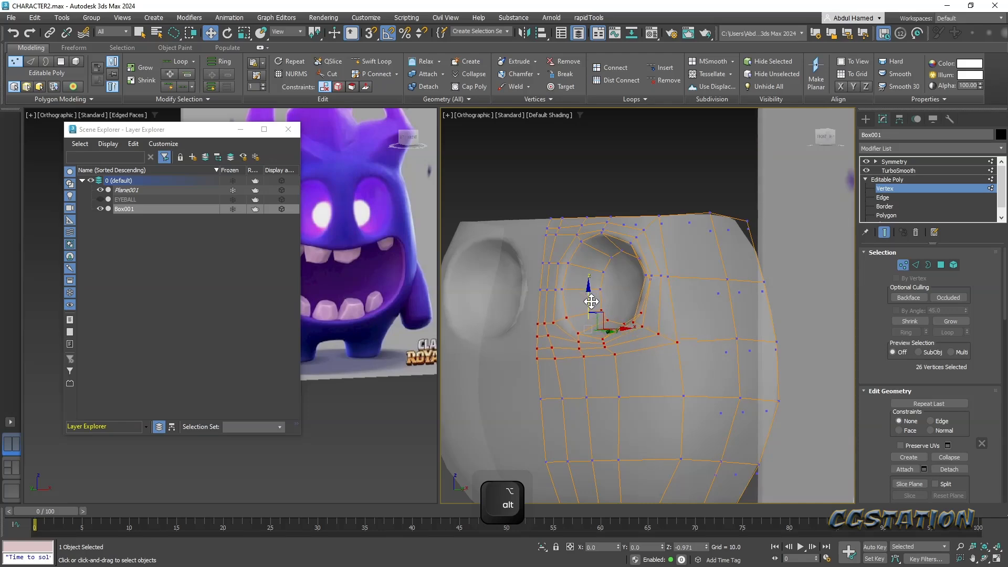
- Leave vertex editing, turn off the head's see-through display, and check the smoothed, mirrored shape from several angles
{"action": "middle_click_drag", "start_coordinate": [592, 302], "coordinate": [624, 362], "text": "alt"}
{"action": "left_click", "coordinate": [887, 180]}
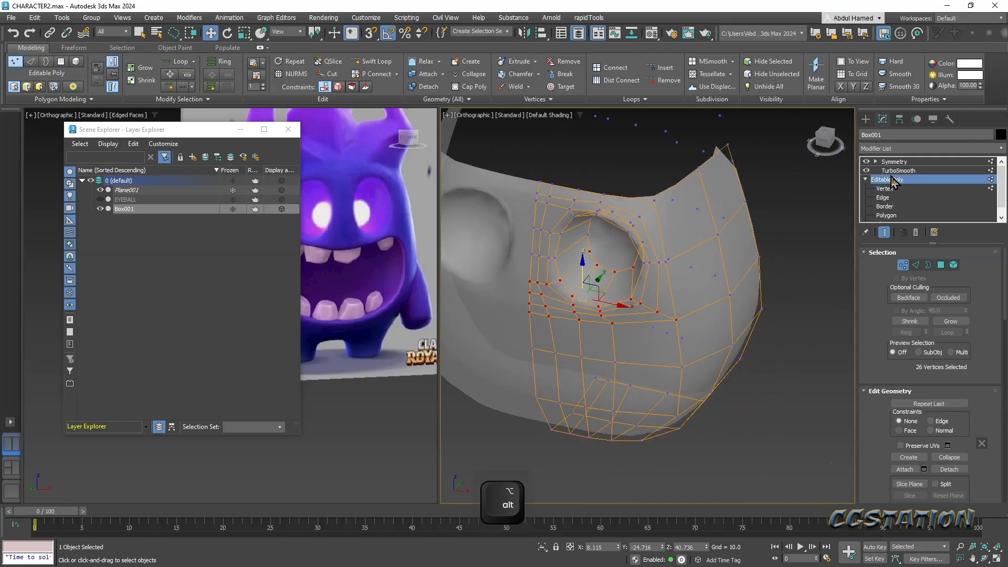
{"action": "middle_click_drag", "start_coordinate": [735, 236], "coordinate": [637, 338], "text": "alt"}
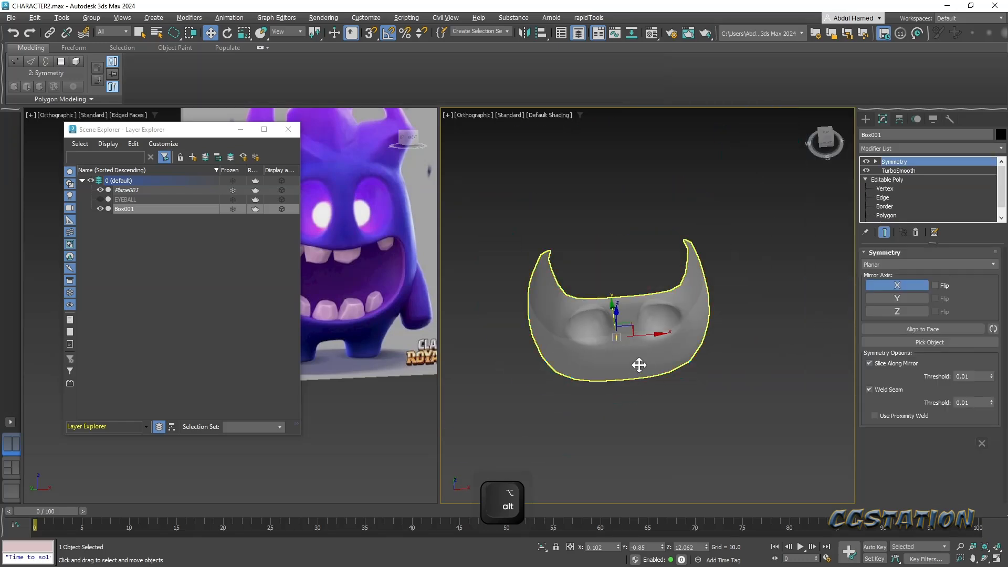
{"action": "key", "text": "alt+x"}
{"action": "mouse_move", "coordinate": [652, 376]}
{"action": "middle_mouse_down", "text": "alt"}
{"action": "mouse_move", "coordinate": [620, 331]}
{"action": "mouse_move", "coordinate": [568, 324]}
{"action": "mouse_move", "coordinate": [570, 313]}
{"action": "mouse_move", "coordinate": [682, 379]}
{"action": "mouse_move", "coordinate": [613, 329]}
{"action": "mouse_move", "coordinate": [565, 340]}
{"action": "mouse_move", "coordinate": [709, 341]}
{"action": "mouse_move", "coordinate": [673, 315]}
{"action": "mouse_move", "coordinate": [636, 315]}
{"action": "mouse_move", "coordinate": [644, 301]}
{"action": "mouse_move", "coordinate": [679, 369]}
{"action": "middle_mouse_up", "text": "alt"}
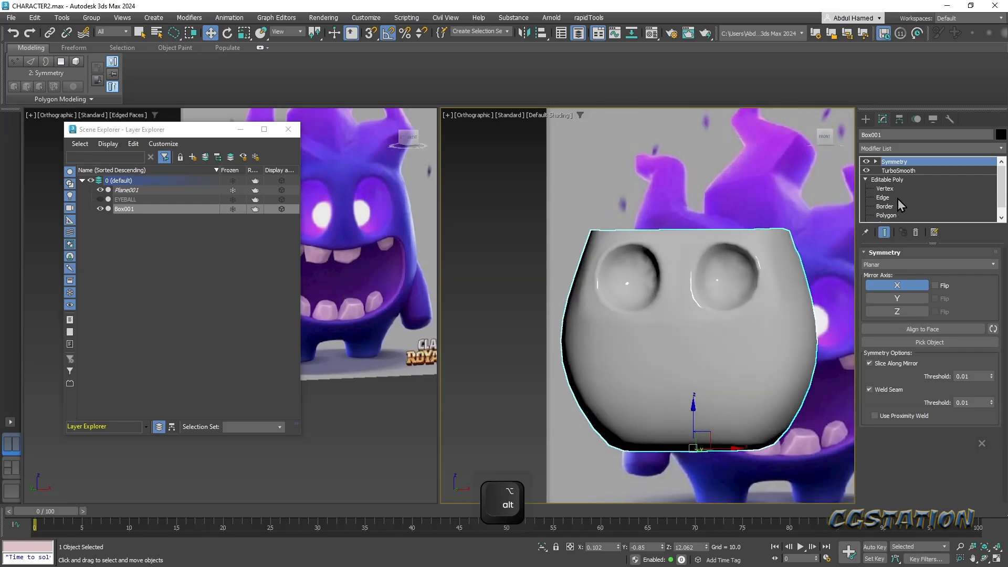
- Turn off TurboSmooth and pull the middle vertices of the top rim on the head's side outward
{"action": "left_click", "coordinate": [890, 201]}
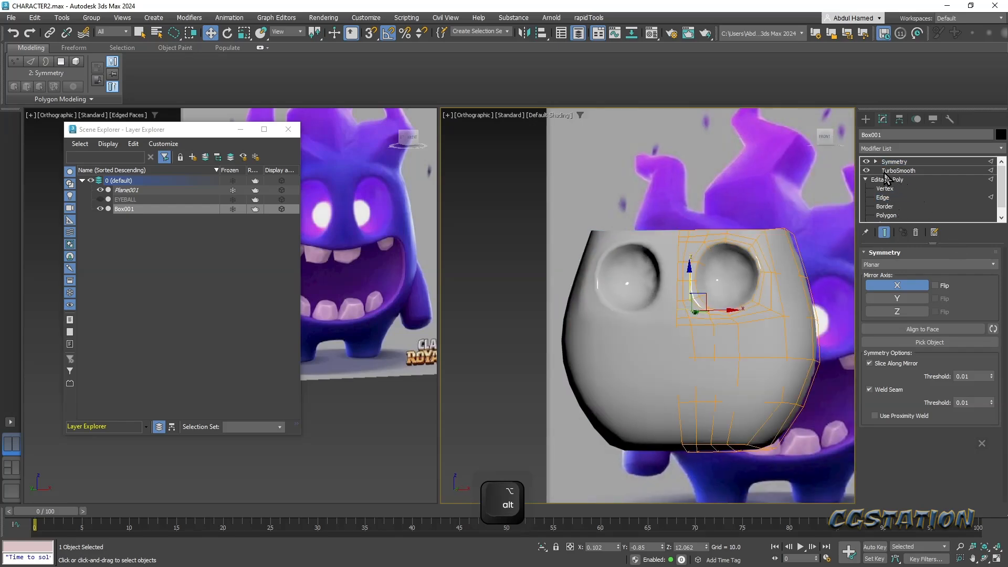
{"action": "left_click", "coordinate": [867, 170]}
{"action": "middle_click_drag", "start_coordinate": [726, 330], "coordinate": [612, 357], "text": "alt"}
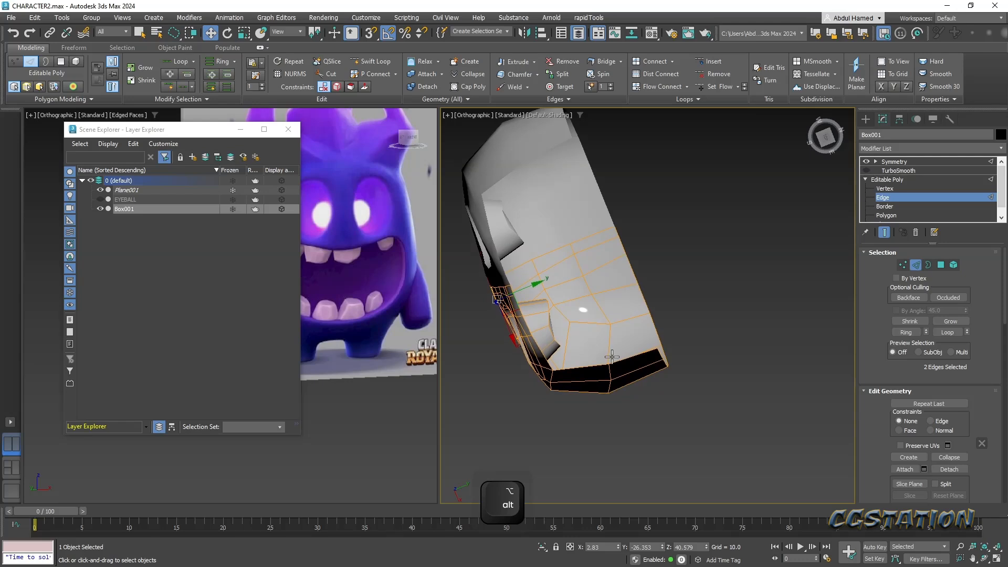
{"action": "left_click", "coordinate": [887, 189]}
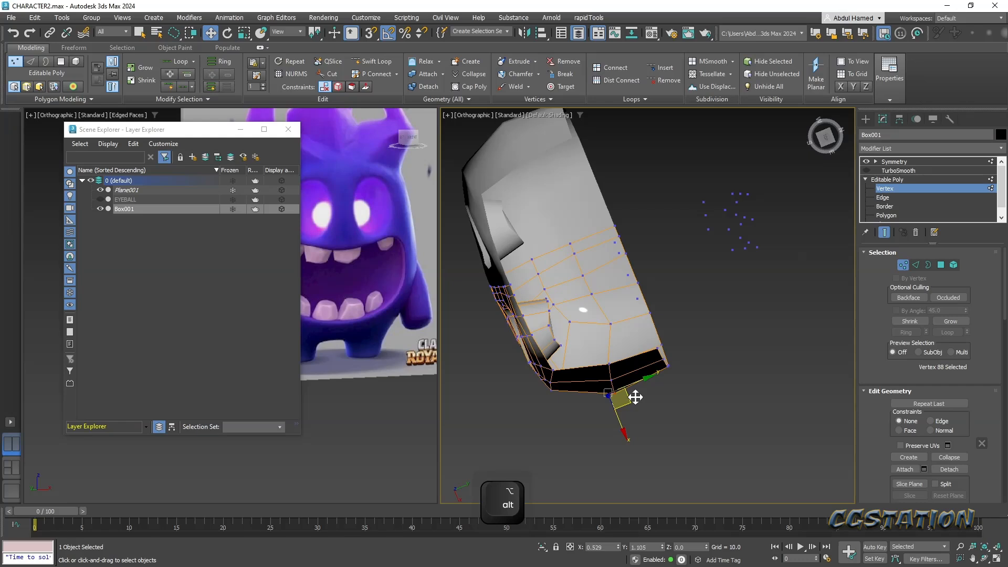
{"action": "left_click", "coordinate": [614, 382], "text": "ctrl"}
{"action": "left_click_drag", "start_coordinate": [622, 410], "coordinate": [623, 413]}
{"action": "left_click", "coordinate": [610, 367]}
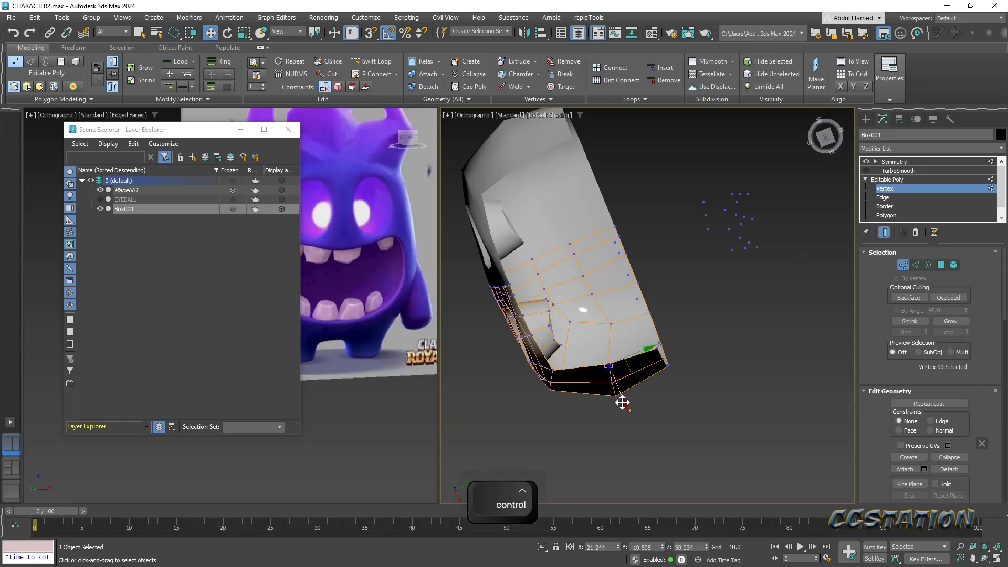
- Select seven vertices on the two edge loops below the eye socket and move them forward about 0.44 along Y
{"action": "middle_click_drag", "start_coordinate": [619, 401], "coordinate": [578, 326], "text": "alt"}
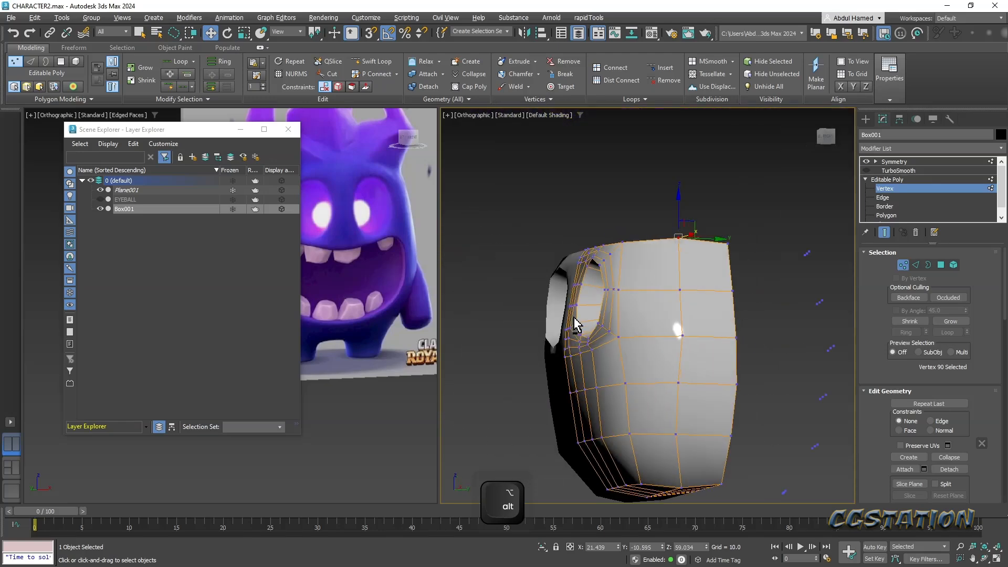
{"action": "scroll", "coordinate": [578, 325], "scroll_direction": "up", "scroll_amount": 5, "text": "alt"}
{"action": "middle_click_drag", "start_coordinate": [592, 361], "coordinate": [621, 360], "text": "alt"}
{"action": "left_click", "coordinate": [540, 322]}
{"action": "left_click", "coordinate": [567, 328], "text": "ctrl"}
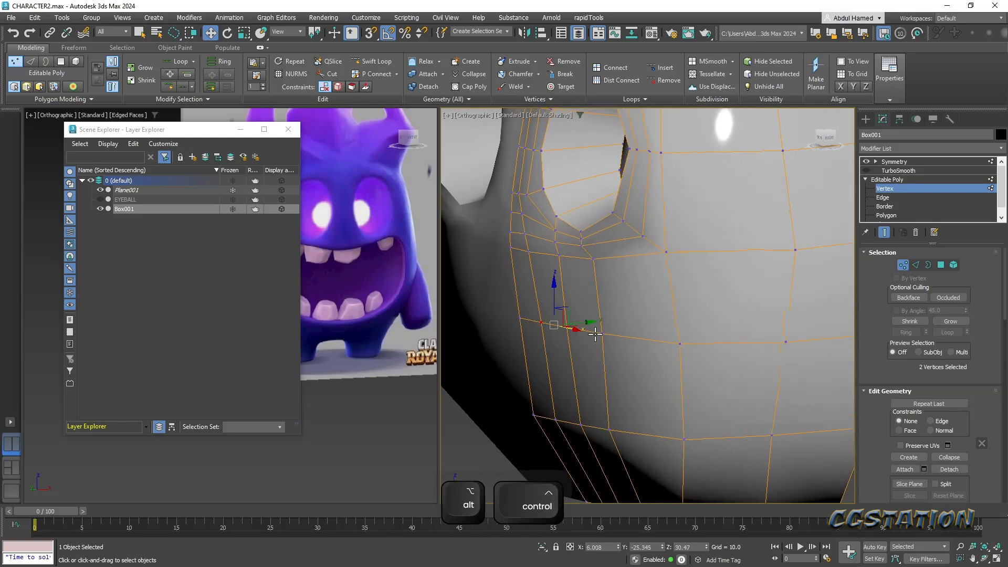
{"action": "left_click", "coordinate": [603, 334], "text": "ctrl"}
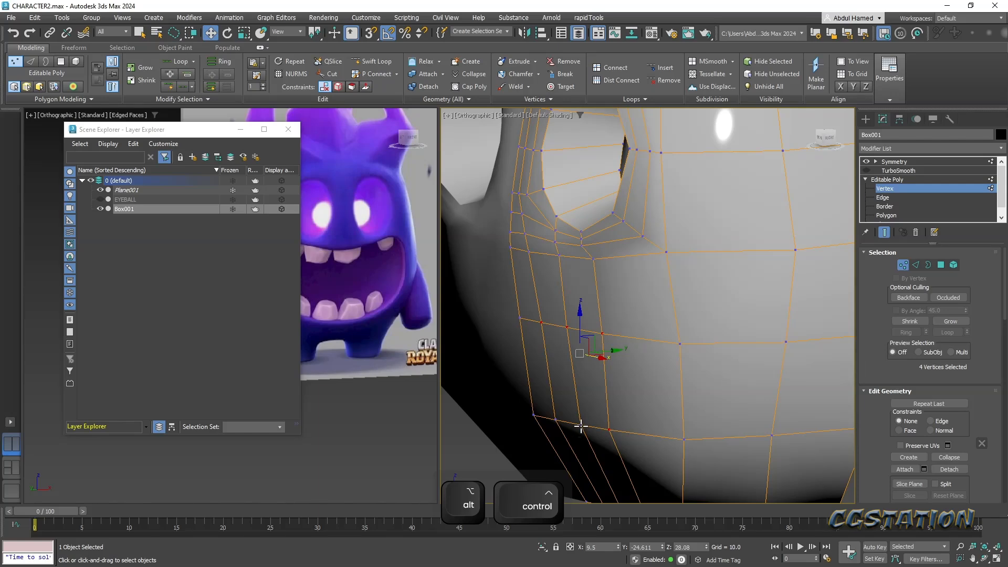
{"action": "left_click", "coordinate": [556, 419], "text": "ctrl"}
{"action": "left_click", "coordinate": [534, 415], "text": "ctrl"}
{"action": "middle_click_drag", "start_coordinate": [587, 423], "coordinate": [555, 423], "text": "alt"}
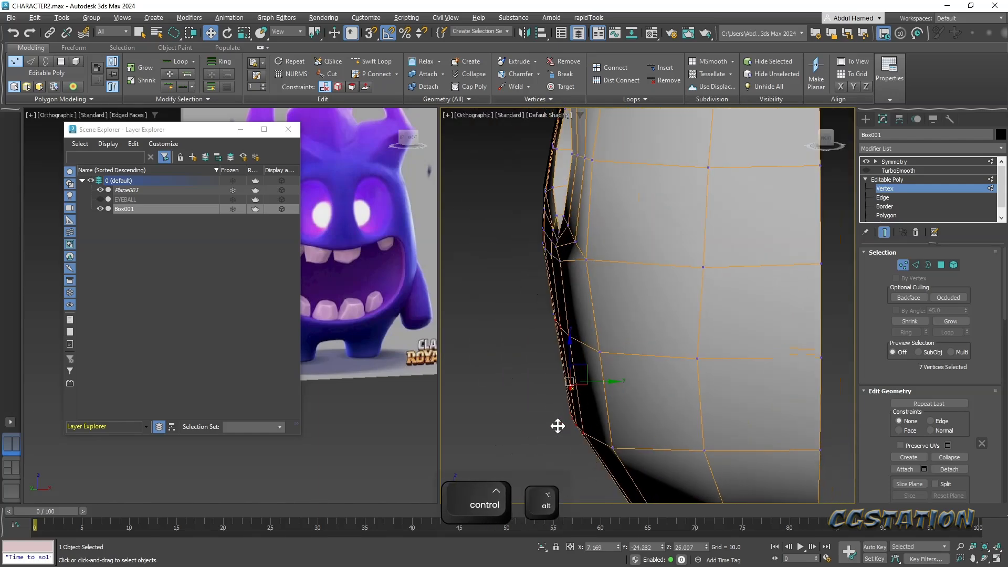
{"action": "left_click_drag", "start_coordinate": [595, 380], "coordinate": [590, 379]}
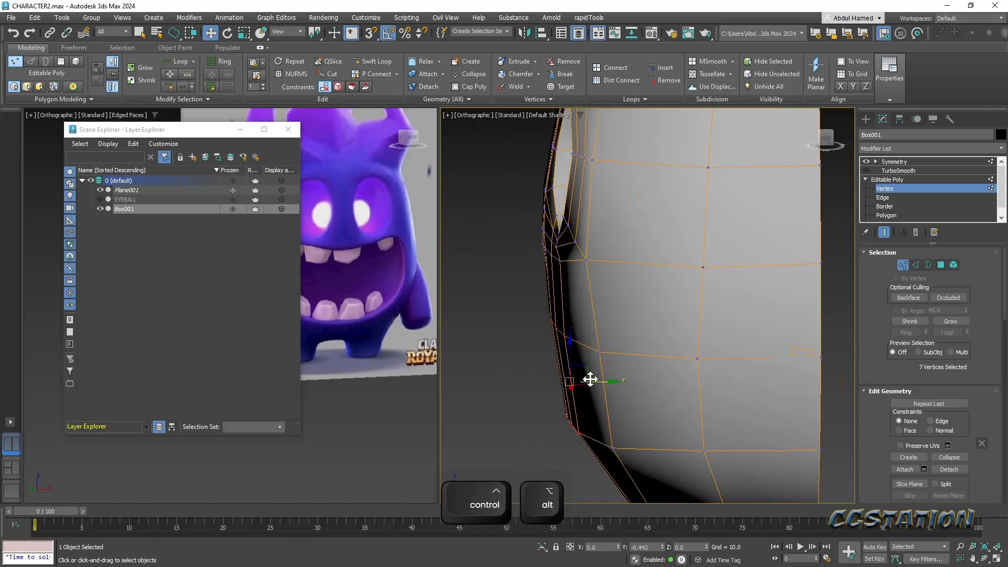
- Adjust neighbouring pairs of vertices on the two loops below the eye socket in depth to round the face's profile
{"action": "left_click", "coordinate": [565, 337]}
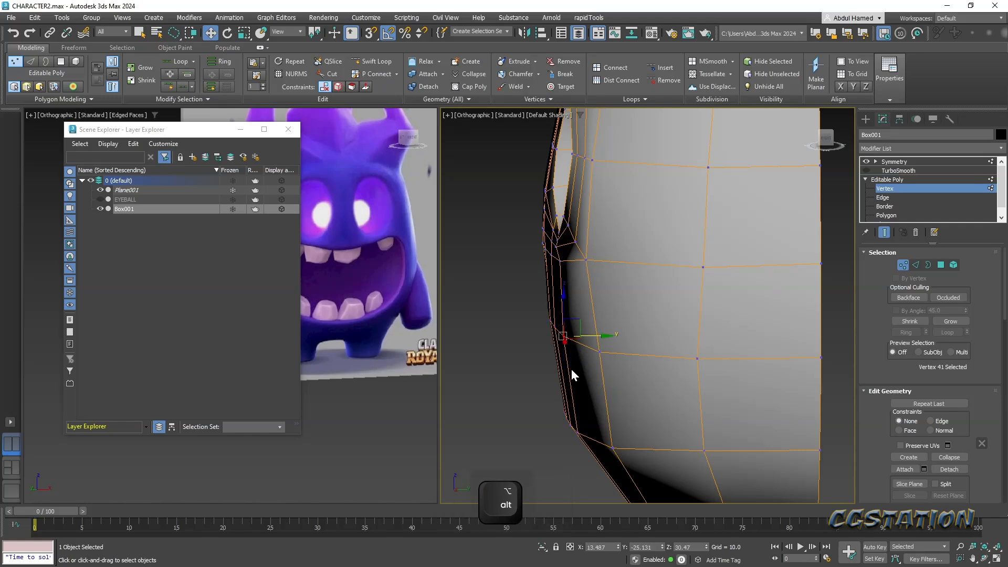
{"action": "left_click", "coordinate": [577, 435], "text": "ctrl"}
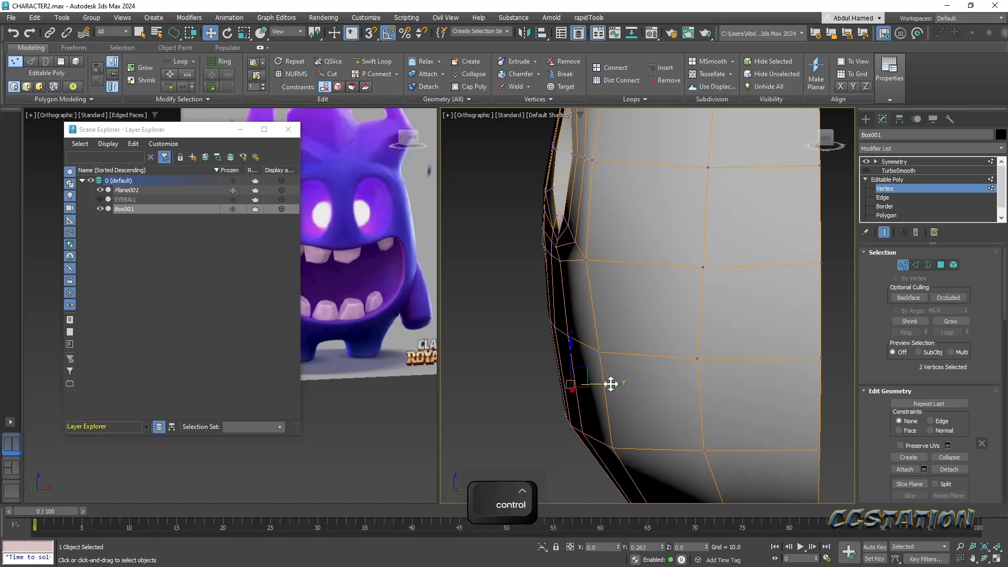
{"action": "middle_click_drag", "start_coordinate": [610, 383], "coordinate": [619, 412], "text": "alt"}
{"action": "left_click_drag", "start_coordinate": [609, 394], "coordinate": [623, 397]}
{"action": "left_click", "coordinate": [525, 335]}
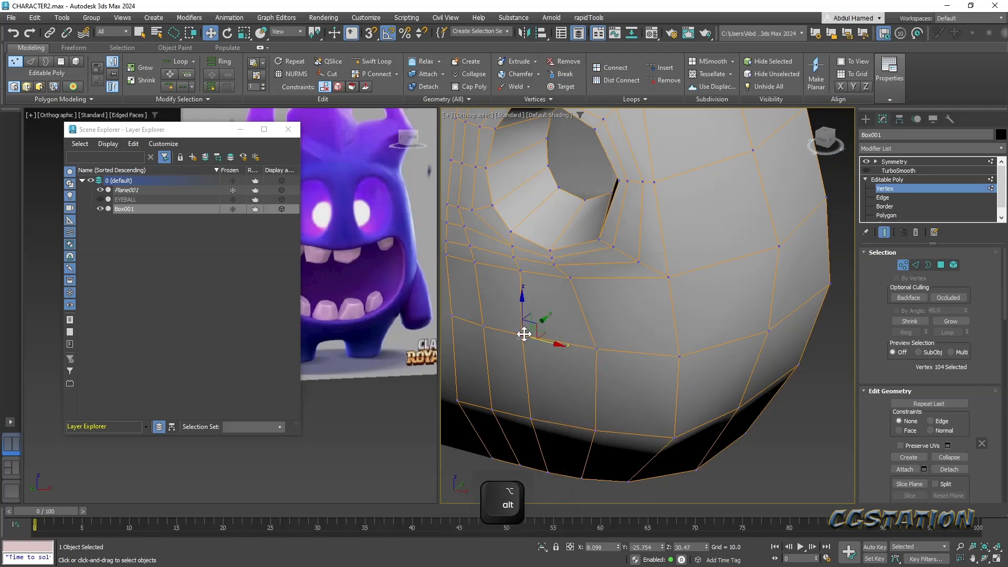
{"action": "left_click", "coordinate": [532, 418], "text": "ctrl"}
{"action": "middle_click_drag", "start_coordinate": [591, 426], "coordinate": [528, 408], "text": "alt"}
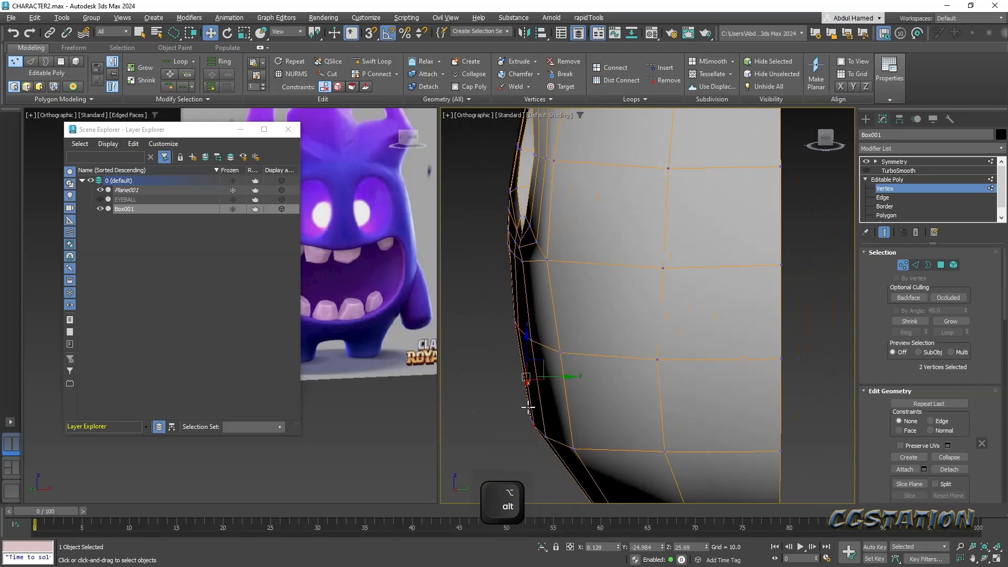
{"action": "mouse_move", "coordinate": [558, 376]}
{"action": "middle_mouse_down", "text": "alt"}
{"action": "mouse_move", "coordinate": [612, 407]}
{"action": "mouse_move", "coordinate": [598, 394]}
{"action": "mouse_move", "coordinate": [518, 396]}
{"action": "mouse_move", "coordinate": [531, 375]}
{"action": "mouse_move", "coordinate": [563, 379]}
{"action": "middle_mouse_up", "text": "alt"}
- Select the column of six vertices on the outer side of the eye socket and move it about 1.37 in X and 0.56 in Y
{"action": "middle_click_drag", "start_coordinate": [563, 379], "coordinate": [552, 308]}
{"action": "scroll", "coordinate": [551, 312], "scroll_direction": "down", "scroll_amount": 4}
{"action": "mouse_move", "coordinate": [585, 355]}
{"action": "middle_mouse_down", "text": "alt"}
{"action": "mouse_move", "coordinate": [593, 364]}
{"action": "mouse_move", "coordinate": [580, 361]}
{"action": "middle_mouse_up", "text": "alt"}
{"action": "left_click", "coordinate": [574, 286], "text": "ctrl"}
{"action": "left_click", "coordinate": [569, 255], "text": "ctrl"}
{"action": "left_click", "coordinate": [569, 217], "text": "ctrl"}
{"action": "left_click", "coordinate": [569, 176], "text": "ctrl"}
{"action": "middle_click_drag", "start_coordinate": [602, 314], "coordinate": [590, 228], "text": "alt"}
{"action": "scroll", "coordinate": [602, 268], "scroll_direction": "up", "scroll_amount": 4}
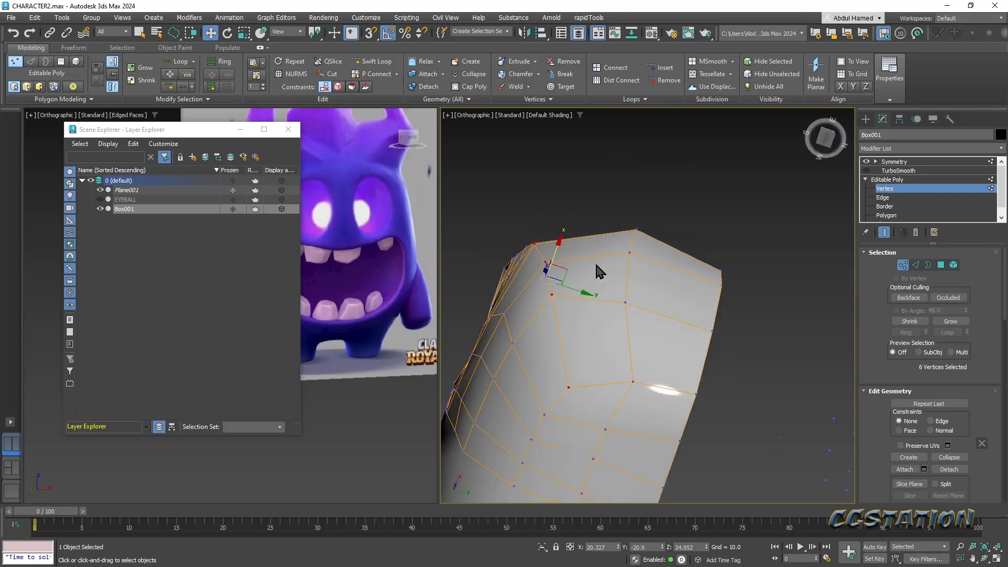
{"action": "left_click_drag", "start_coordinate": [561, 266], "coordinate": [563, 263]}
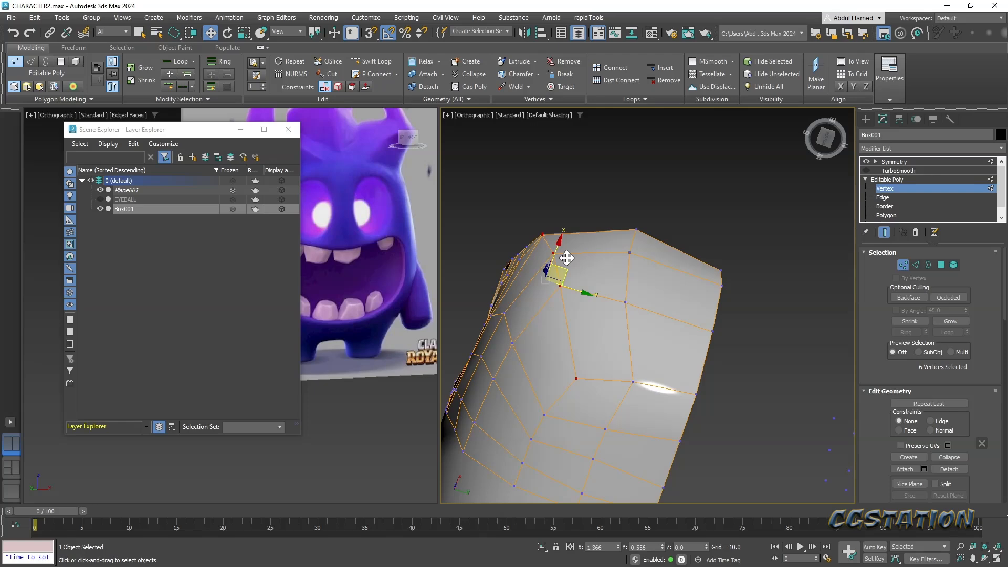
- Select the inner top-rim vertex on the head's side and move it outward about 0.33 along X
{"action": "middle_click_drag", "start_coordinate": [568, 268], "coordinate": [615, 315], "text": "alt"}
{"action": "left_click", "coordinate": [631, 360]}
{"action": "left_click", "coordinate": [620, 316], "text": "ctrl"}
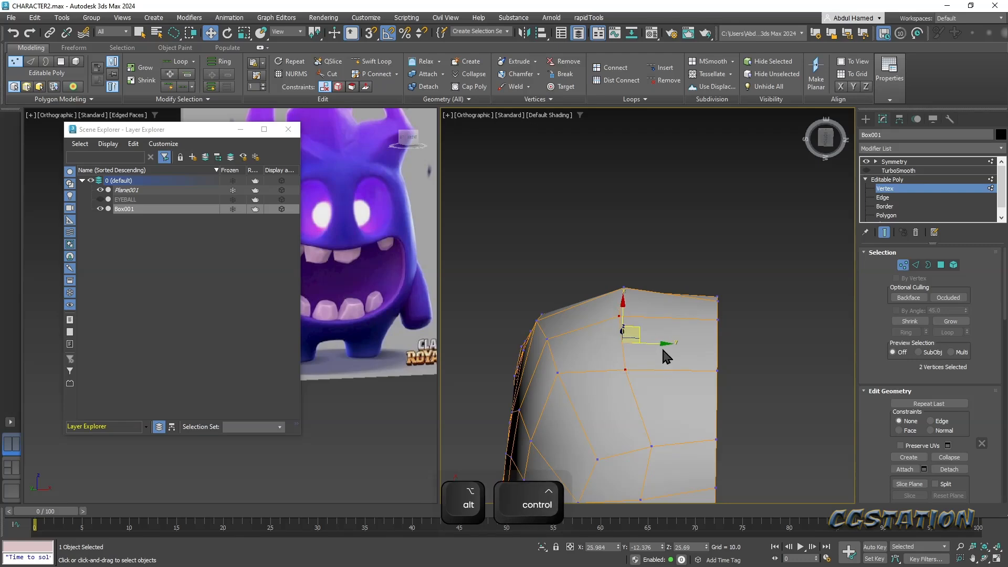
{"action": "middle_click_drag", "start_coordinate": [666, 376], "coordinate": [628, 409], "text": "alt"}
{"action": "left_click", "coordinate": [620, 343]}
{"action": "middle_click_drag", "start_coordinate": [620, 344], "coordinate": [569, 449], "text": "alt"}
{"action": "left_click_drag", "start_coordinate": [580, 345], "coordinate": [584, 341]}
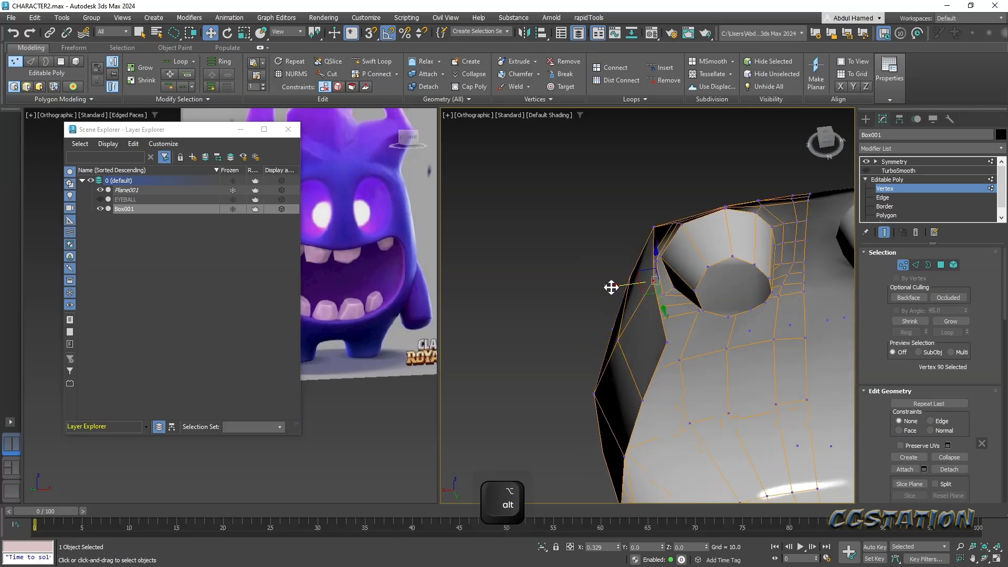
- Select the four vertices just below the eye socket's lower rim and move them about 0.19 forward along Y
{"action": "middle_click_drag", "start_coordinate": [641, 332], "coordinate": [539, 565], "text": "alt"}
{"action": "scroll", "coordinate": [564, 360], "scroll_direction": "down", "scroll_amount": 3}
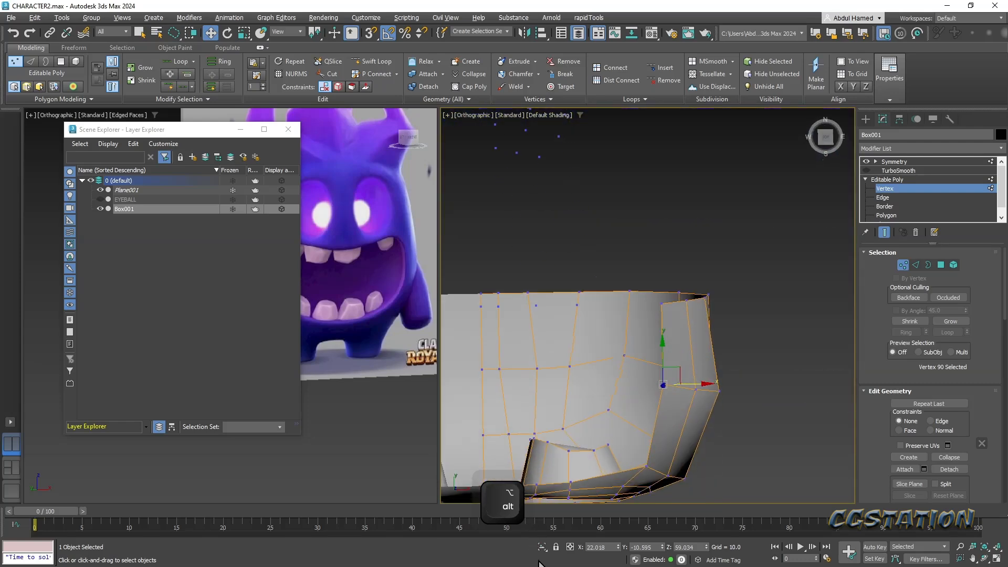
{"action": "middle_click_drag", "start_coordinate": [563, 430], "coordinate": [607, 260], "text": "alt"}
{"action": "middle_click_drag", "start_coordinate": [593, 391], "coordinate": [572, 346], "text": "alt"}
{"action": "scroll", "coordinate": [569, 422], "scroll_direction": "up", "scroll_amount": 5, "text": "alt"}
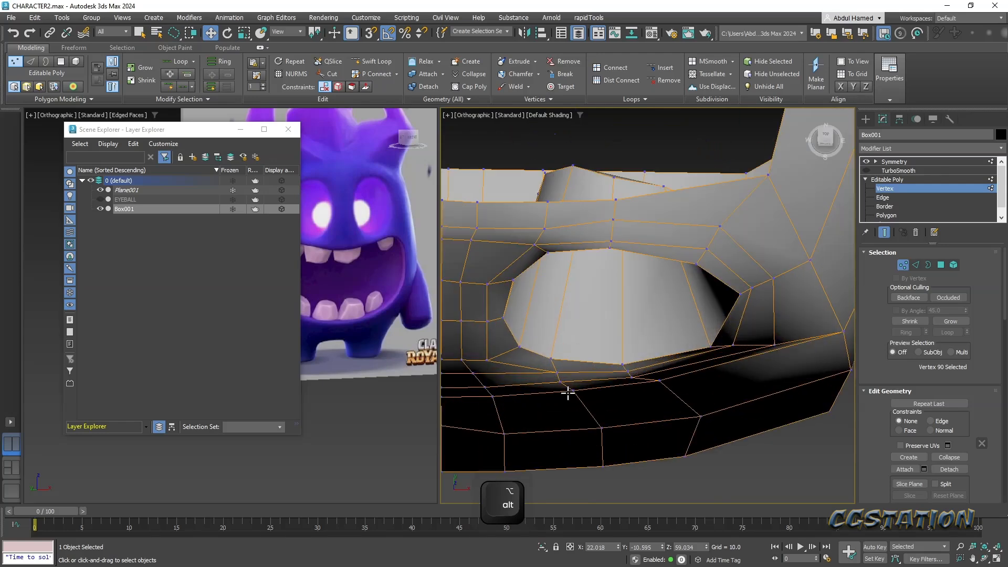
{"action": "left_click_drag", "start_coordinate": [546, 382], "coordinate": [564, 401]}
{"action": "left_click_drag", "start_coordinate": [562, 342], "coordinate": [567, 346]}
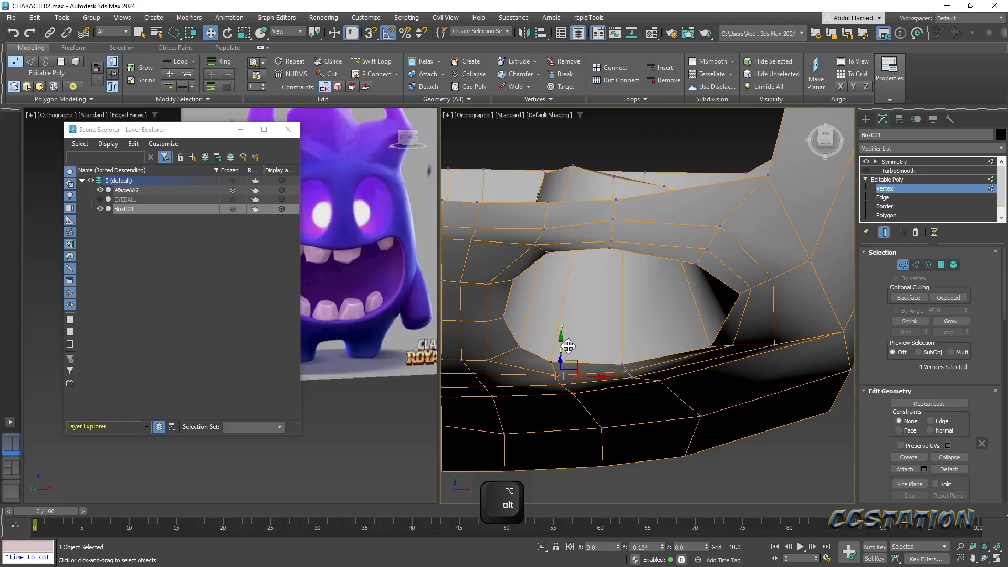
- Adjust single vertices on the row below the eye socket along Y to round the cheek's side profile
{"action": "middle_click_drag", "start_coordinate": [590, 378], "coordinate": [512, 340], "text": "alt"}
{"action": "middle_click_drag", "start_coordinate": [514, 377], "coordinate": [580, 405], "text": "alt"}
{"action": "scroll", "coordinate": [580, 404], "scroll_direction": "down", "scroll_amount": 3}
{"action": "left_click", "coordinate": [680, 380]}
{"action": "middle_click_drag", "start_coordinate": [680, 380], "coordinate": [585, 360], "text": "alt"}
{"action": "left_click_drag", "start_coordinate": [594, 318], "coordinate": [575, 332]}
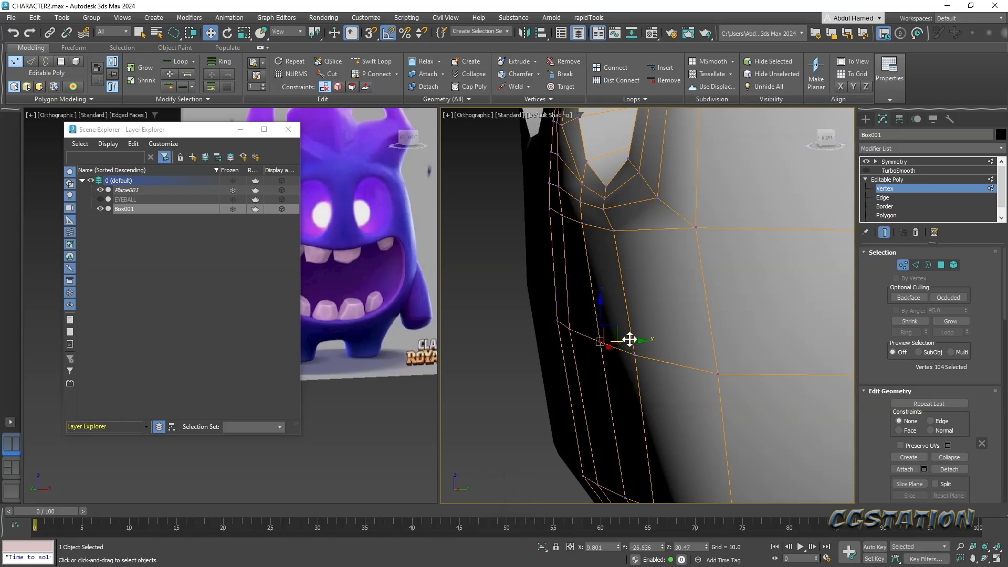
{"action": "left_click_drag", "start_coordinate": [629, 340], "coordinate": [628, 339]}
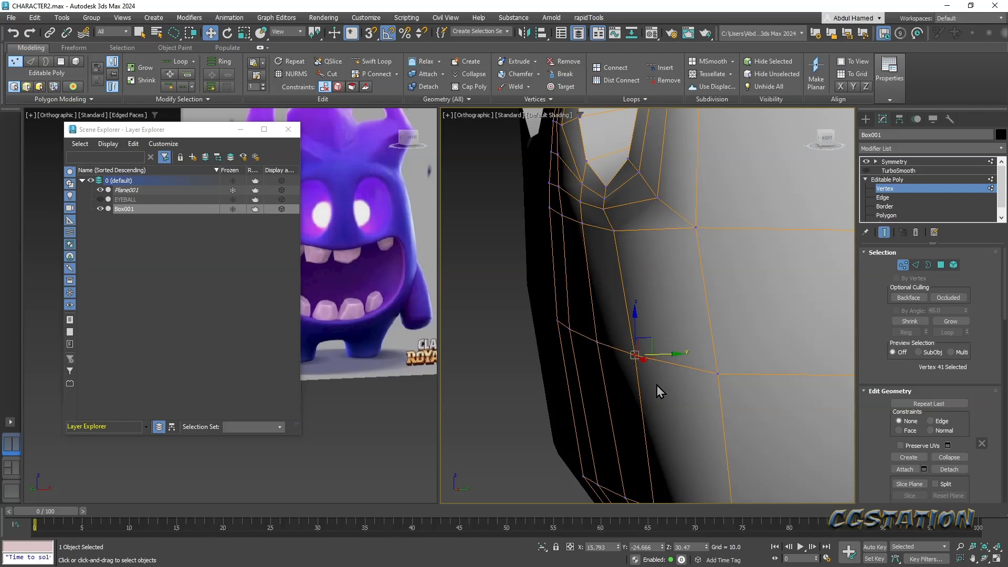
- Insert an edge loop just inside the eye socket's rim with Swift Loop and turn on the TurboSmooth display
{"action": "middle_click_drag", "start_coordinate": [657, 385], "coordinate": [670, 391], "text": "alt"}
{"action": "middle_click_drag", "start_coordinate": [591, 317], "coordinate": [611, 362]}
{"action": "left_click", "coordinate": [551, 257]}
{"action": "middle_click_drag", "start_coordinate": [562, 288], "coordinate": [595, 331], "text": "alt"}
{"action": "left_click", "coordinate": [581, 180]}
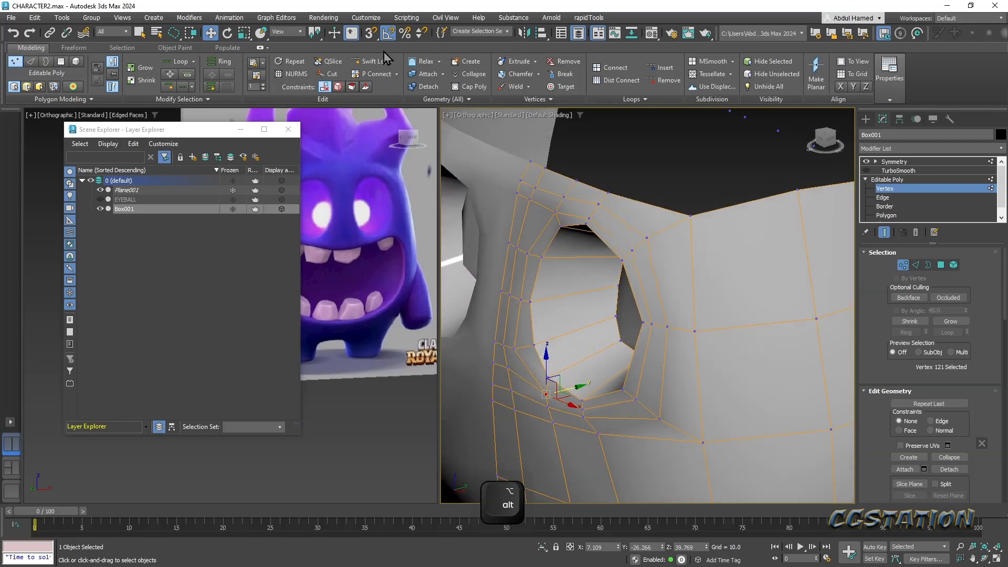
{"action": "left_click", "coordinate": [369, 61]}
{"action": "left_click", "coordinate": [549, 263]}
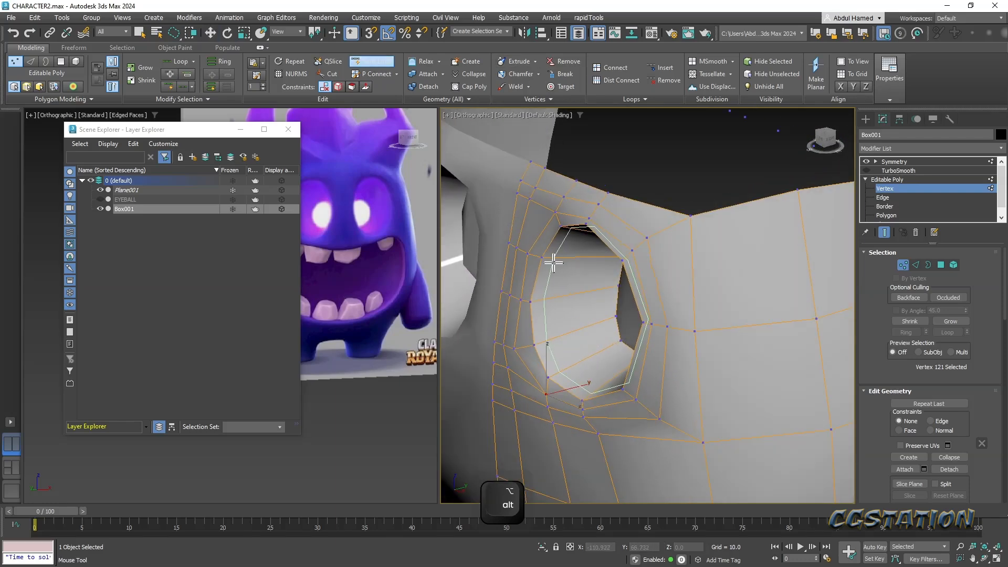
{"action": "key", "text": "q"}
{"action": "left_click", "coordinate": [868, 171]}
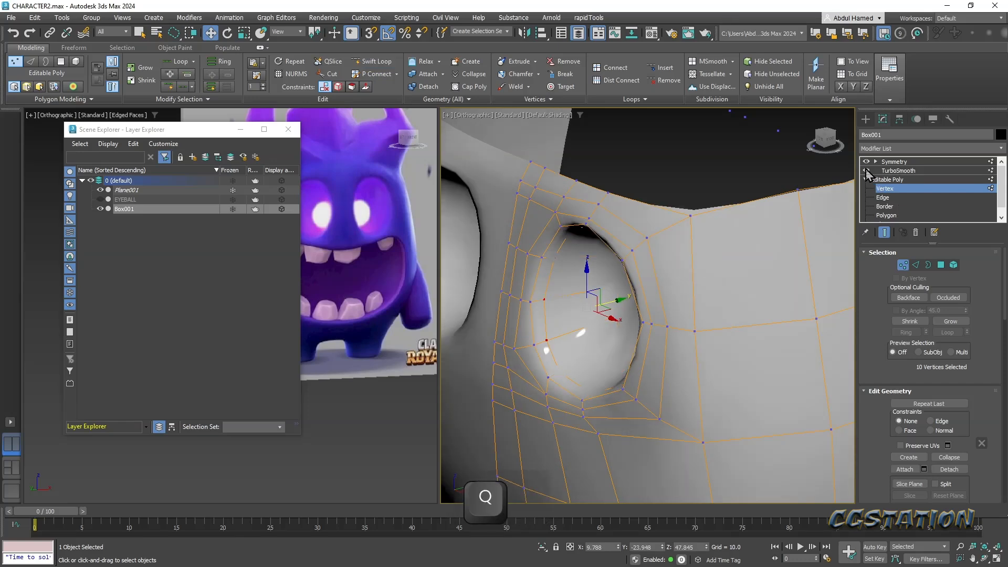
- Select the five front vertices on the row below the eye socket in side view and adjust the face's lower profile
{"action": "left_click", "coordinate": [705, 124]}
{"action": "scroll", "coordinate": [654, 163], "scroll_direction": "down", "scroll_amount": 5}
{"action": "middle_click_drag", "start_coordinate": [674, 284], "coordinate": [621, 294], "text": "alt"}
{"action": "scroll", "coordinate": [593, 242], "scroll_direction": "up", "scroll_amount": 4}
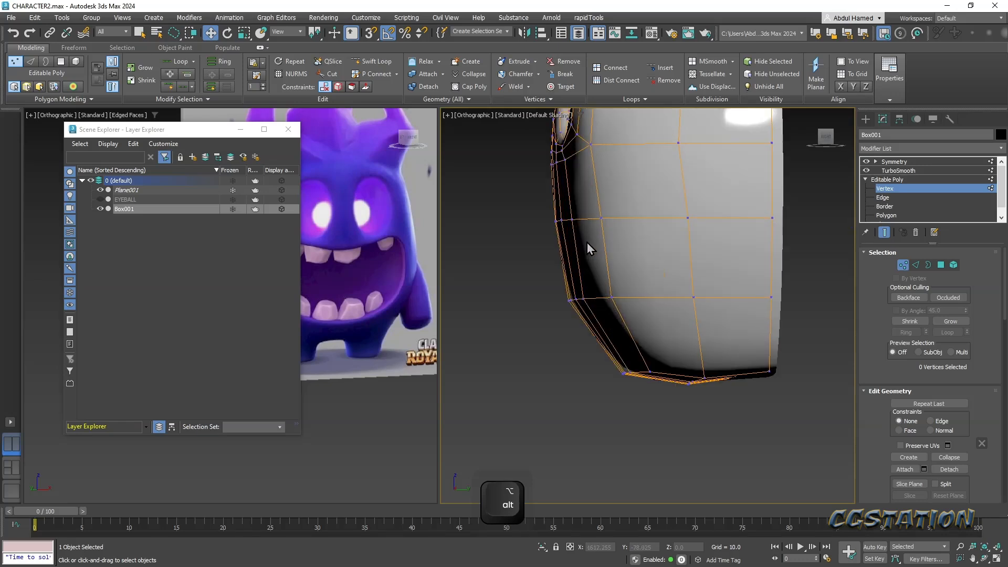
{"action": "key", "text": "q"}
{"action": "left_click_drag", "start_coordinate": [535, 234], "coordinate": [619, 203]}
{"action": "key", "text": "w"}
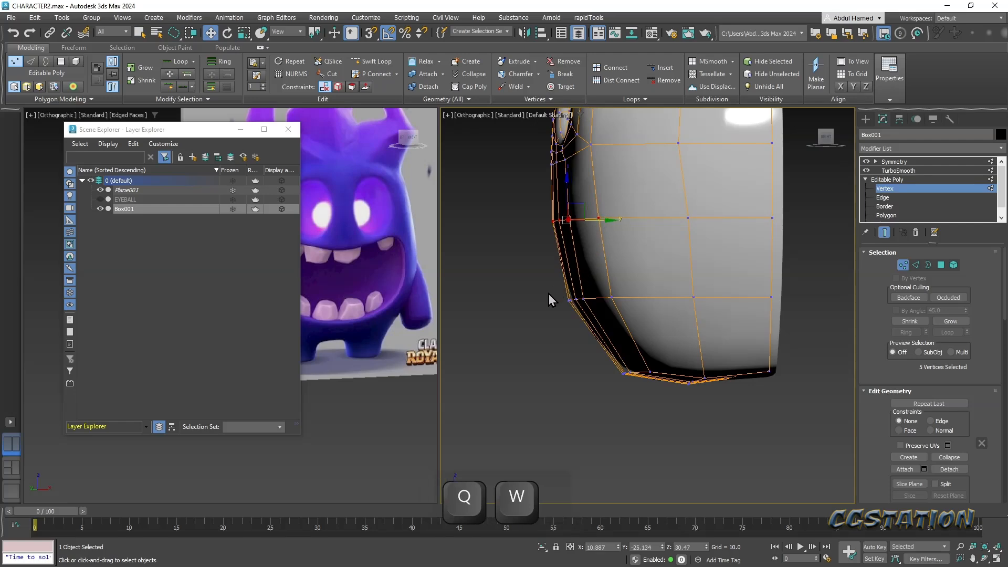
{"action": "mouse_move", "coordinate": [550, 324]}
{"action": "left_mouse_down"}
{"action": "mouse_move", "coordinate": [605, 279]}
{"action": "mouse_move", "coordinate": [537, 314]}
{"action": "left_mouse_up"}
- Select the outermost vertex on the head's side, check the smoothed head from the front, and save the scene
{"action": "middle_click_drag", "start_coordinate": [536, 314], "coordinate": [770, 342], "text": "alt"}
{"action": "left_click", "coordinate": [766, 270]}
{"action": "middle_click_drag", "start_coordinate": [776, 288], "coordinate": [652, 344], "text": "alt"}
{"action": "key", "text": "ctrl+s"}
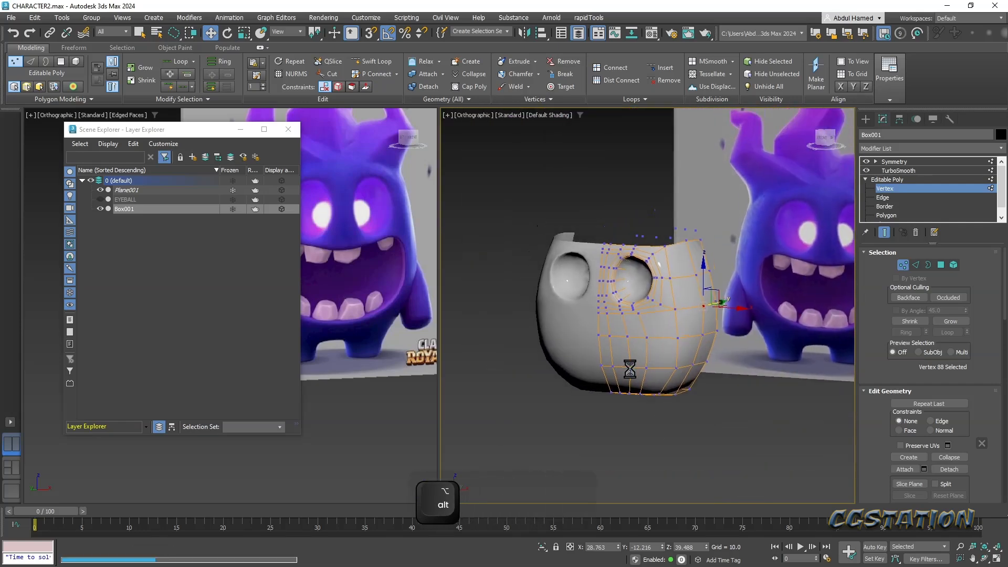
- Turn off the TurboSmooth display and show the head see-through over the reference in the front view
{"action": "middle_click_drag", "start_coordinate": [605, 269], "coordinate": [637, 312], "text": "alt"}
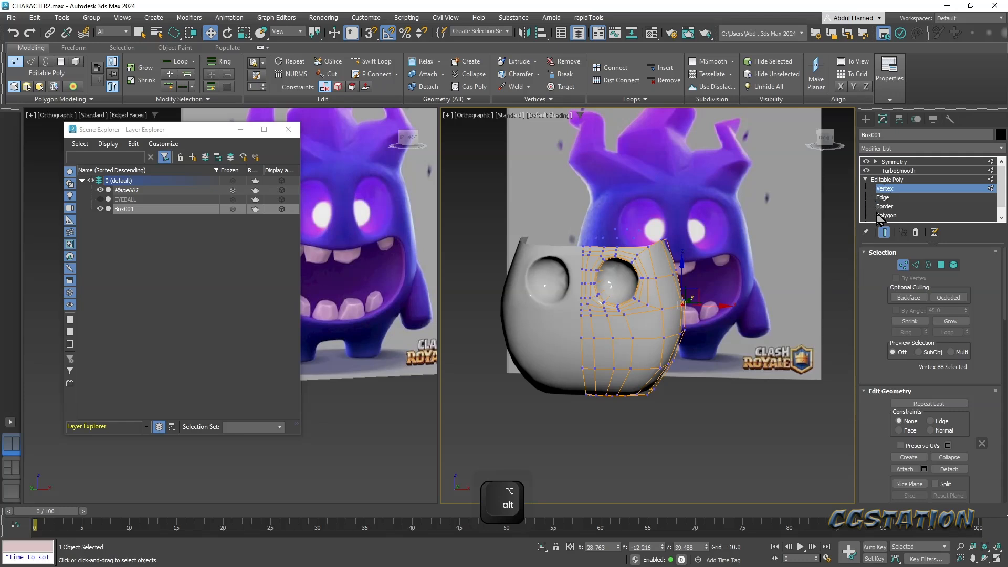
{"action": "left_click", "coordinate": [867, 170]}
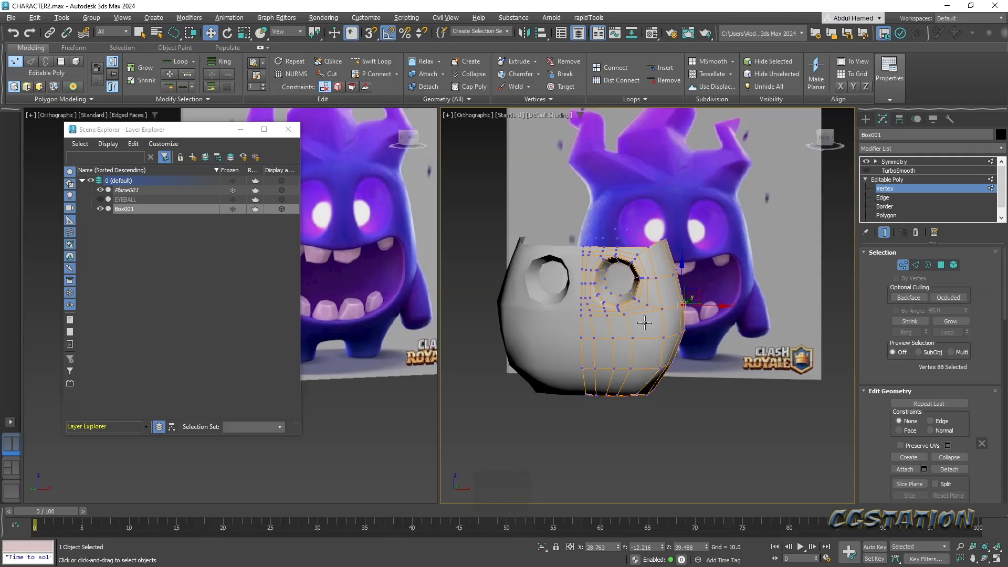
{"action": "key", "text": "alt+x"}
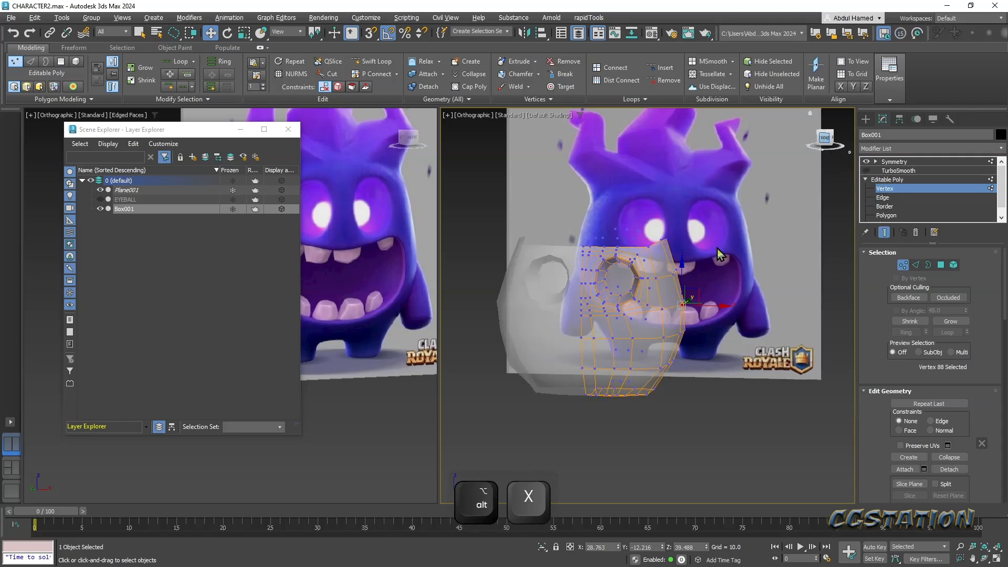
{"action": "key", "text": "f"}
{"action": "scroll", "coordinate": [646, 286], "scroll_direction": "up", "scroll_amount": 5}
{"action": "key", "text": "q"}
{"action": "left_click", "coordinate": [732, 229]}
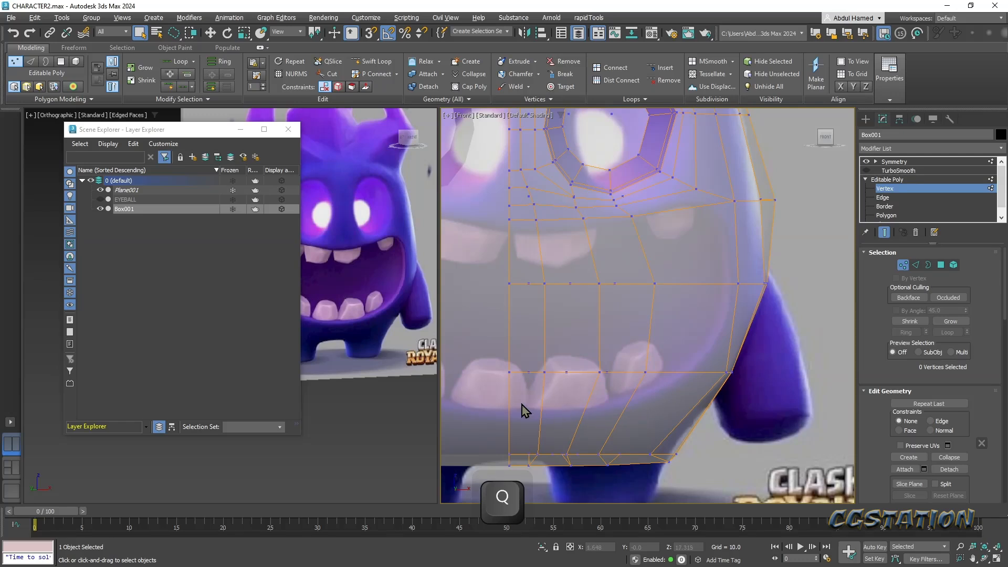
- Cut new edges along the reference's lower lip and up around the mouth corner to the upper lip
{"action": "left_click", "coordinate": [371, 62]}
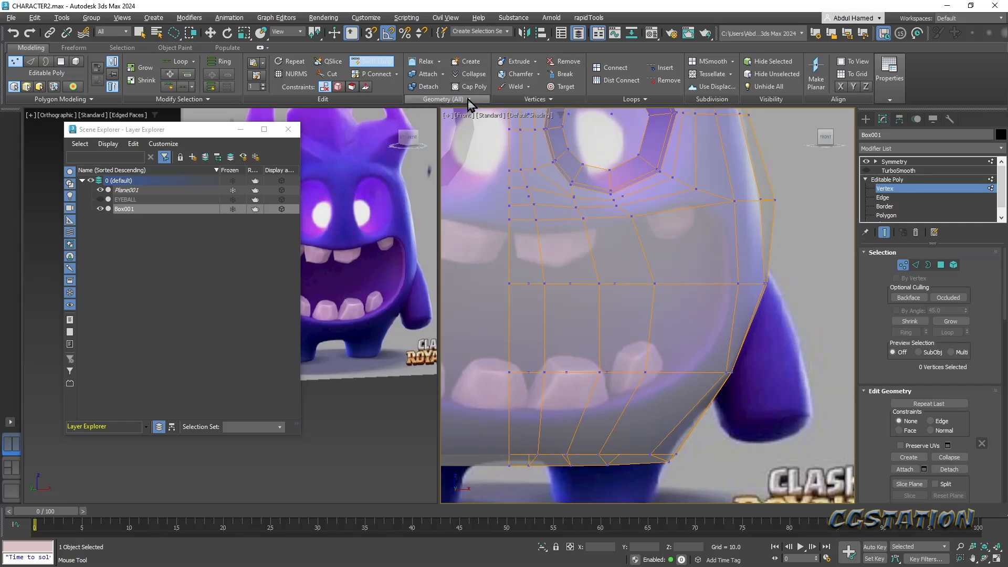
{"action": "left_click", "coordinate": [330, 76]}
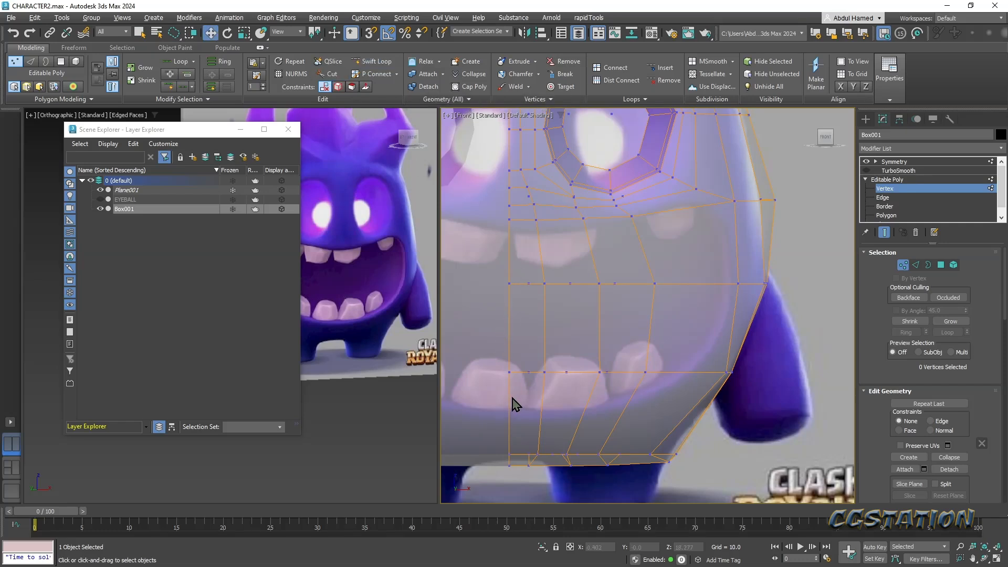
{"action": "left_click", "coordinate": [331, 74]}
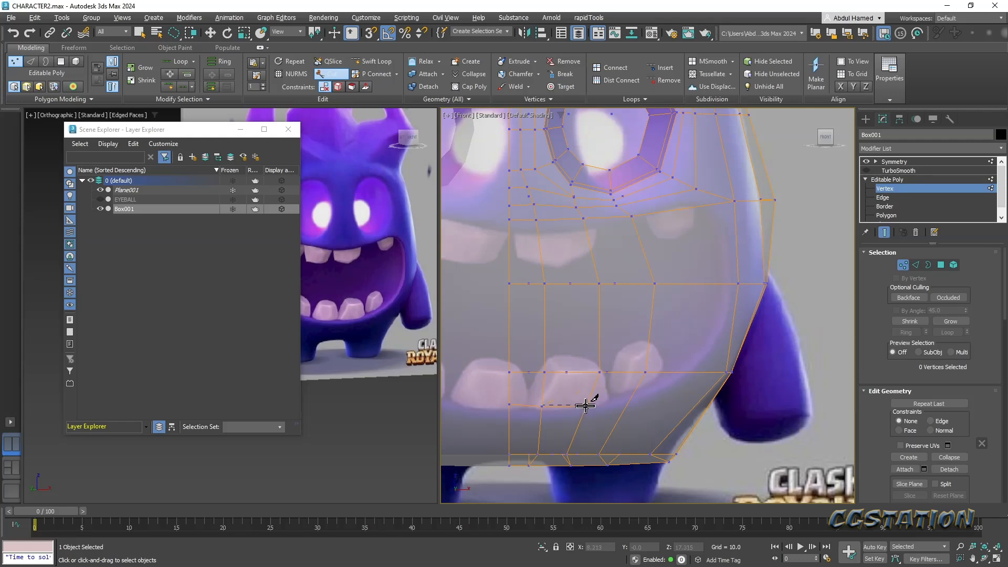
{"action": "left_click", "coordinate": [627, 403]}
{"action": "left_click", "coordinate": [685, 372]}
{"action": "key", "text": "q"}
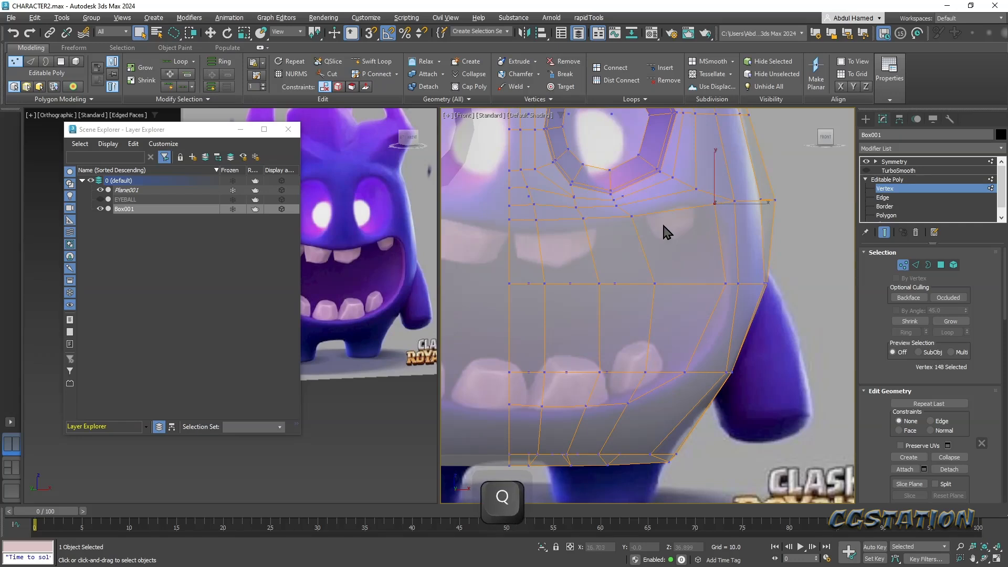
- Lower the three inner upper-lip vertices to the reference's lip line and move the mouth's upper corner vertex slightly outward and down
{"action": "left_click", "coordinate": [584, 217]}
{"action": "left_click", "coordinate": [536, 220], "text": "ctrl"}
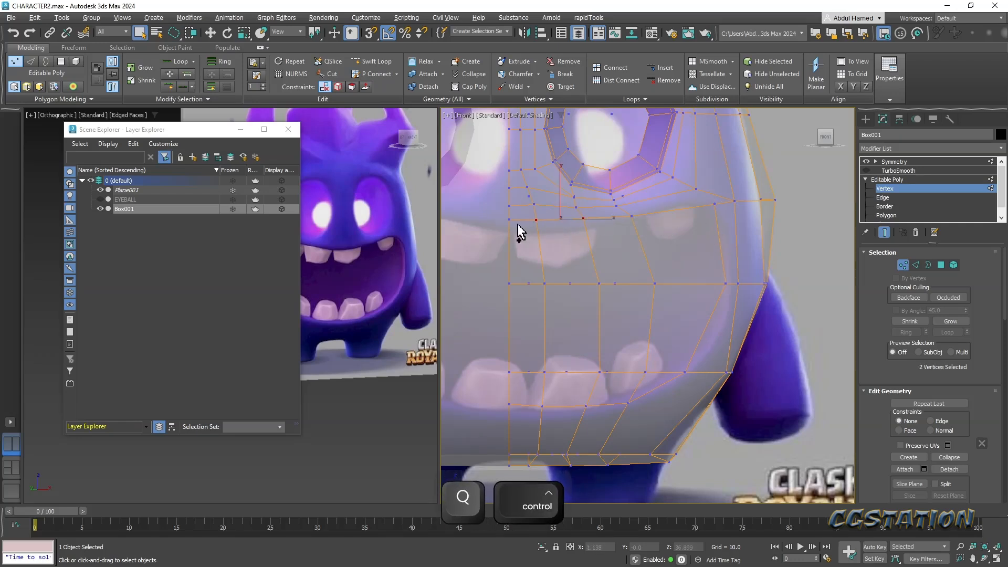
{"action": "key", "text": "w"}
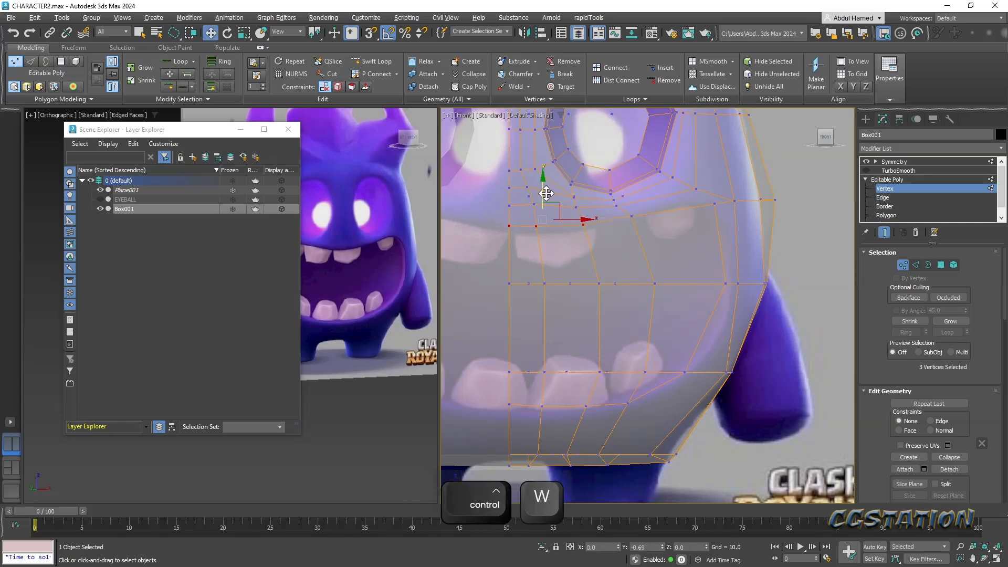
{"action": "left_click", "coordinate": [716, 205]}
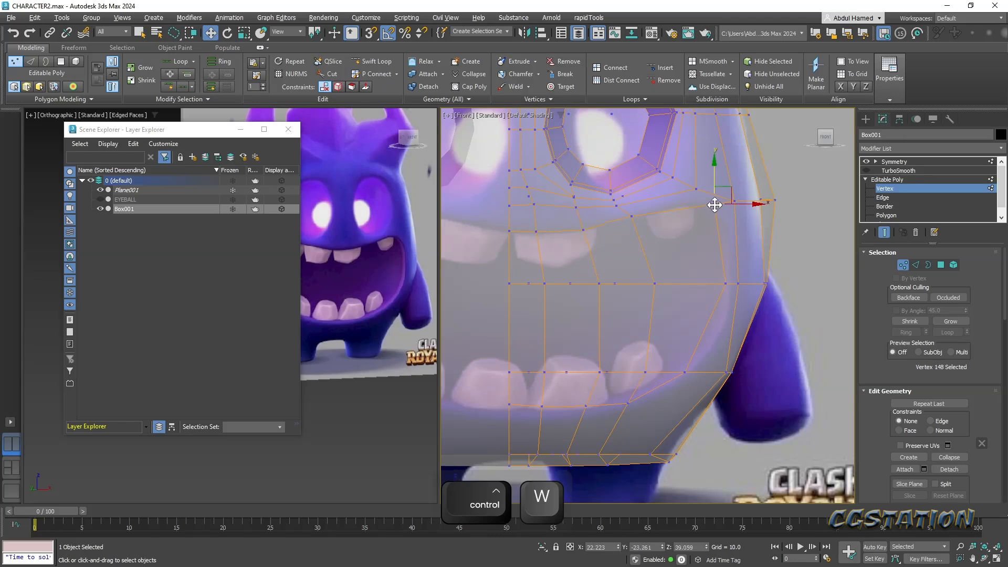
{"action": "left_click_drag", "start_coordinate": [728, 185], "coordinate": [729, 190]}
- Move the mouth's lower corner vertex about 0.56 outward along X to follow the reference's mouth outline
{"action": "middle_click_drag", "start_coordinate": [698, 360], "coordinate": [712, 322]}
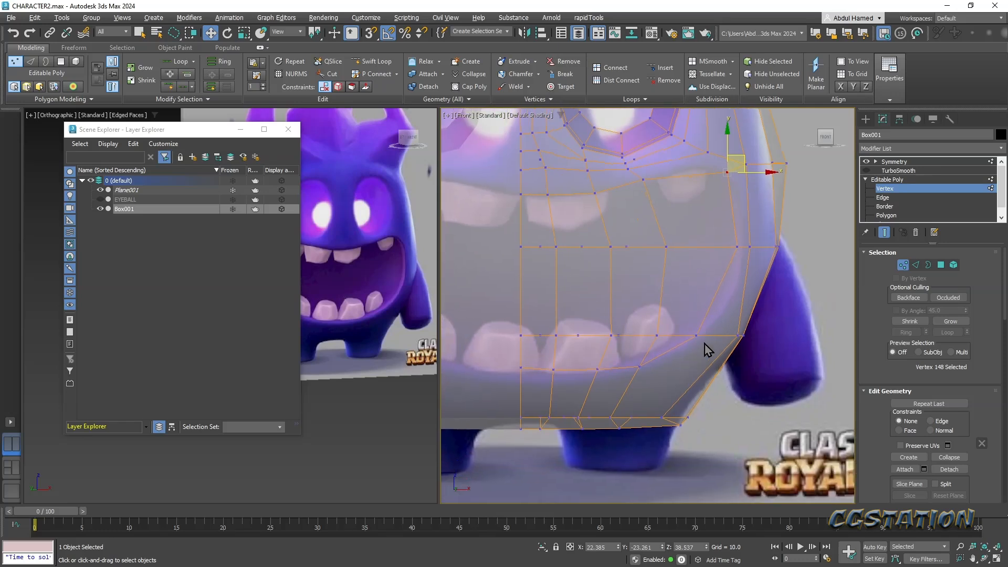
{"action": "left_click", "coordinate": [694, 340]}
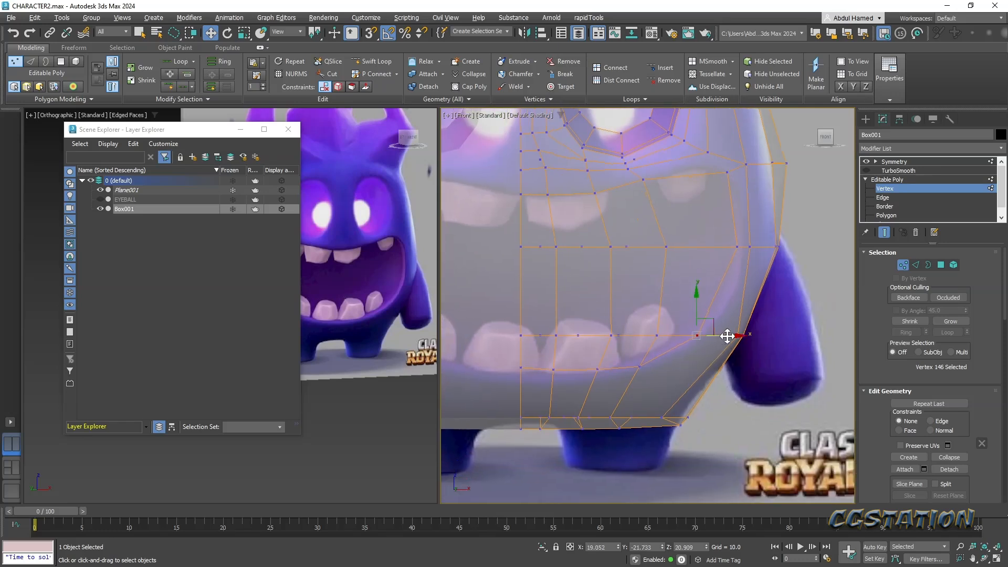
{"action": "left_click_drag", "start_coordinate": [729, 336], "coordinate": [726, 328]}
{"action": "middle_click_drag", "start_coordinate": [742, 241], "coordinate": [754, 244]}
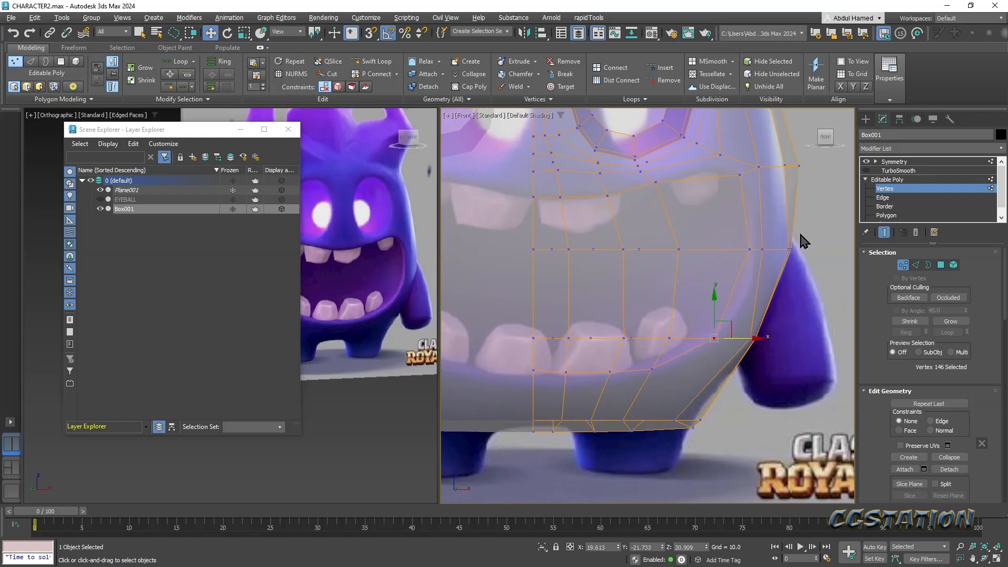
- Select the twelve polygons inside the mouth outline and delete them to open the mouth
{"action": "left_click", "coordinate": [886, 216]}
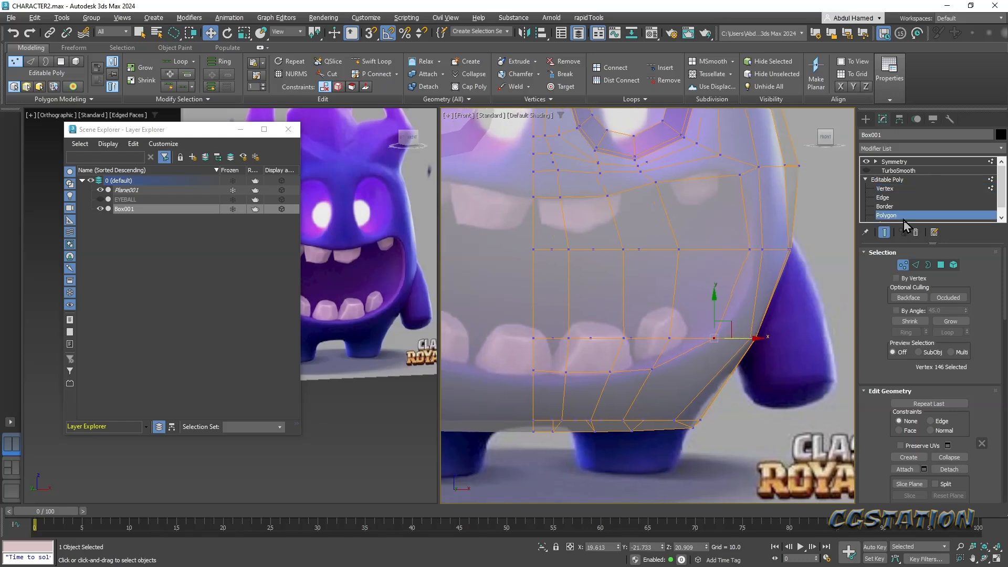
{"action": "left_click", "coordinate": [554, 233], "text": "ctrl"}
{"action": "mouse_move", "coordinate": [589, 239]}
{"action": "middle_mouse_down", "text": "alt"}
{"action": "mouse_move", "coordinate": [581, 231]}
{"action": "mouse_move", "coordinate": [590, 225]}
{"action": "mouse_move", "coordinate": [597, 254]}
{"action": "middle_mouse_up", "text": "alt"}
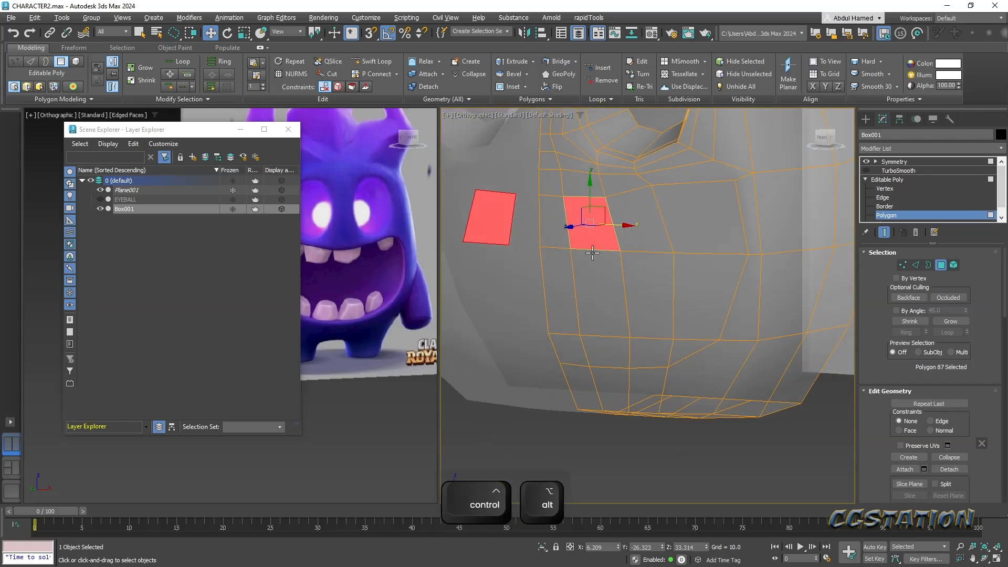
{"action": "left_click", "coordinate": [588, 226], "text": "ctrl"}
{"action": "left_click", "coordinate": [630, 225], "text": "ctrl"}
{"action": "left_click", "coordinate": [682, 231], "text": "ctrl"}
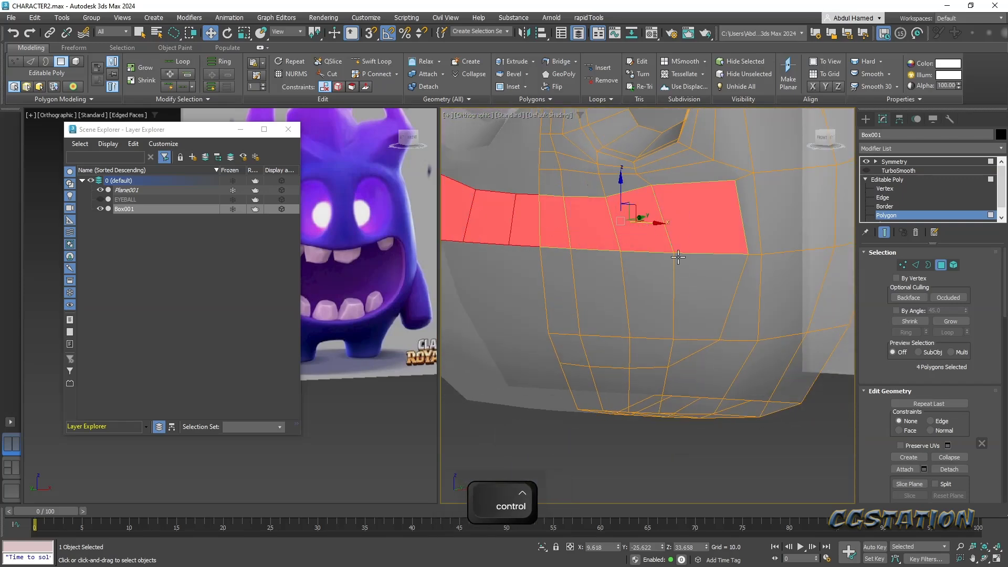
{"action": "left_click", "coordinate": [688, 283], "text": "ctrl"}
{"action": "left_click", "coordinate": [649, 289], "text": "ctrl"}
{"action": "left_click", "coordinate": [619, 289], "text": "ctrl"}
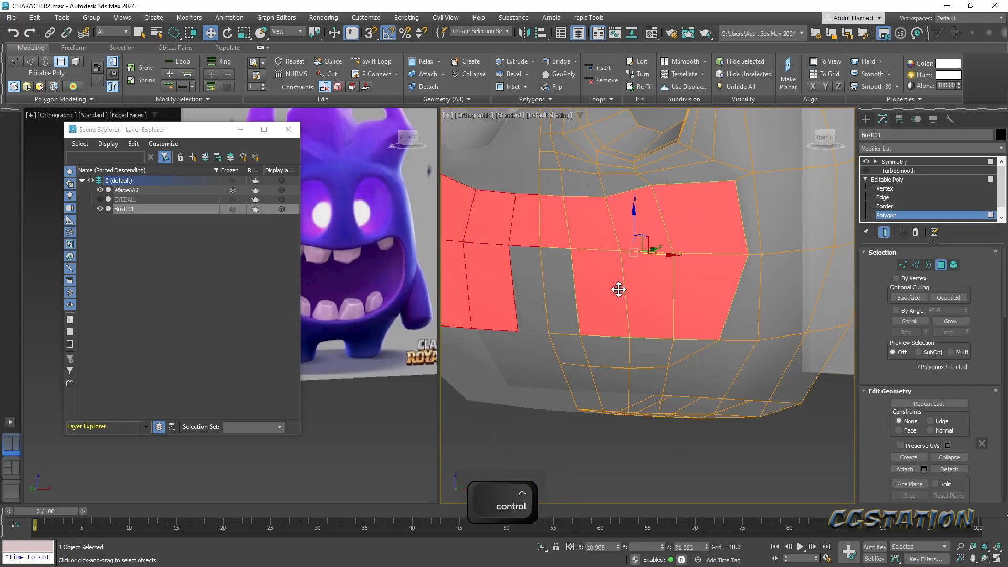
{"action": "left_click", "coordinate": [566, 351], "text": "ctrl"}
{"action": "left_click", "coordinate": [609, 352], "text": "ctrl"}
{"action": "left_click", "coordinate": [651, 350], "text": "ctrl"}
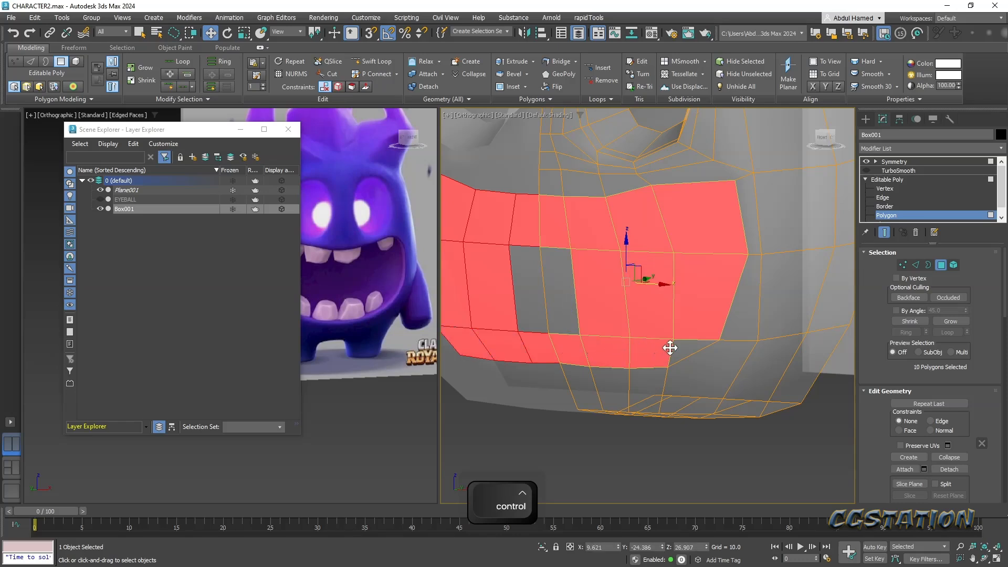
{"action": "left_click", "coordinate": [670, 348], "text": "ctrl"}
{"action": "left_click", "coordinate": [546, 298], "text": "ctrl"}
{"action": "key", "text": "Delete"}
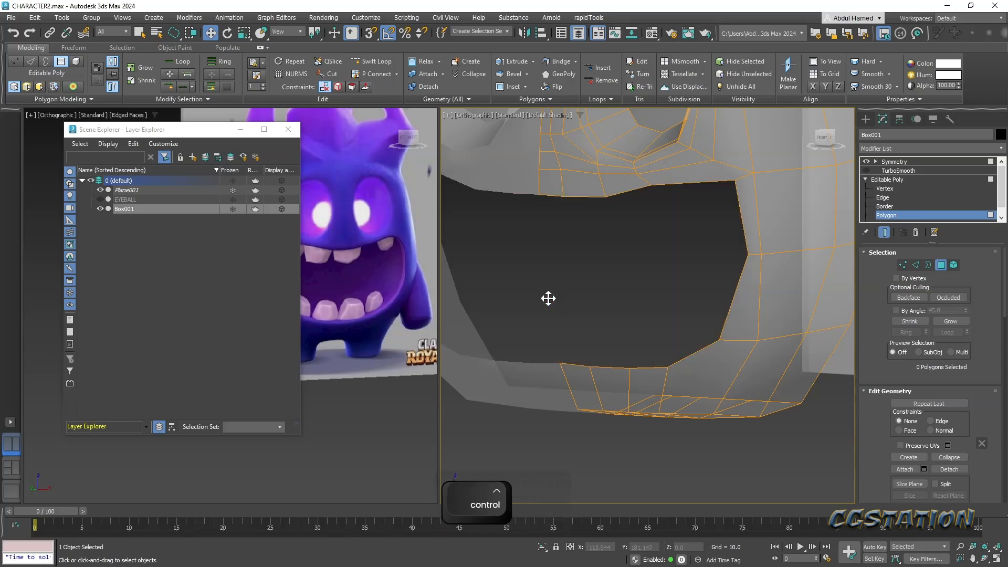
{"action": "key", "text": "ctrl+Delete"}
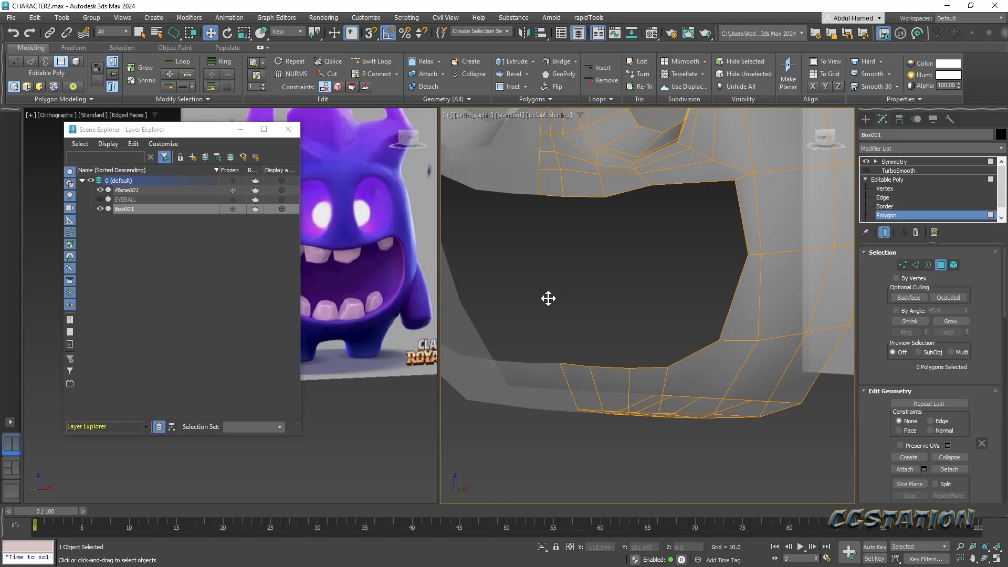
- Raise the mouth's upper corner vertex about 0.5 in the front view to match the reference's mouth corner
{"action": "middle_click_drag", "start_coordinate": [653, 304], "coordinate": [743, 271], "text": "alt"}
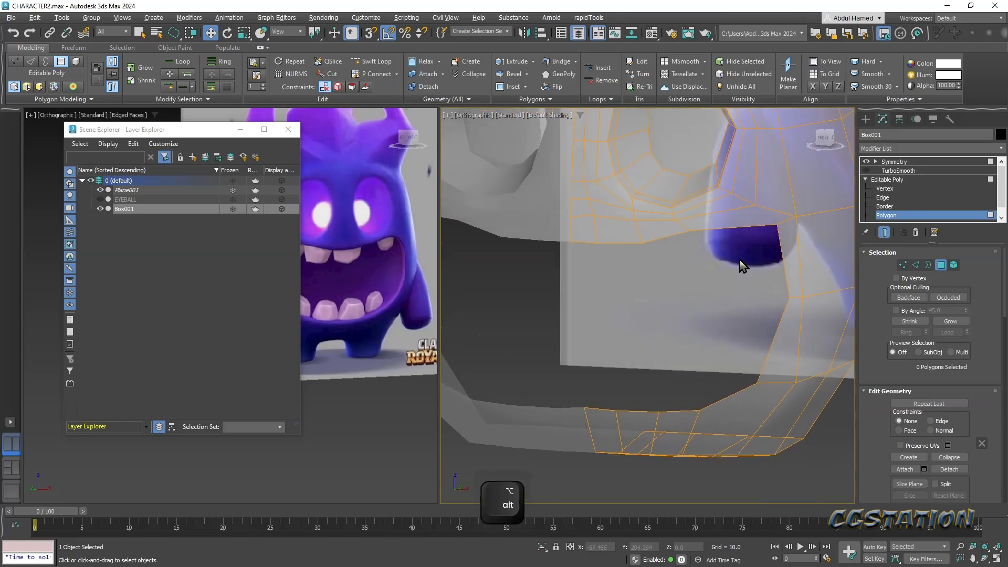
{"action": "left_click", "coordinate": [884, 188]}
{"action": "key", "text": "f"}
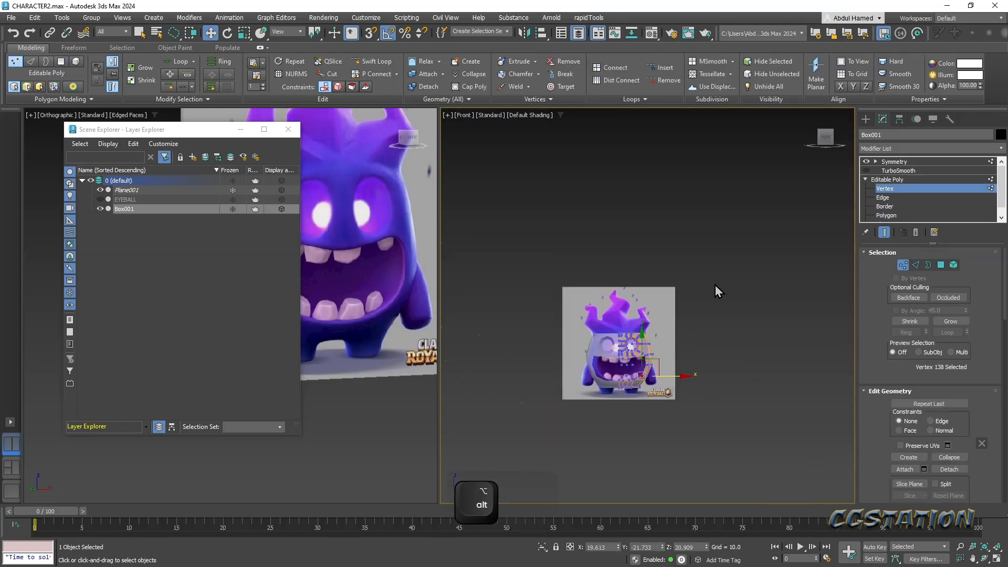
{"action": "scroll", "coordinate": [640, 347], "scroll_direction": "up", "scroll_amount": 10}
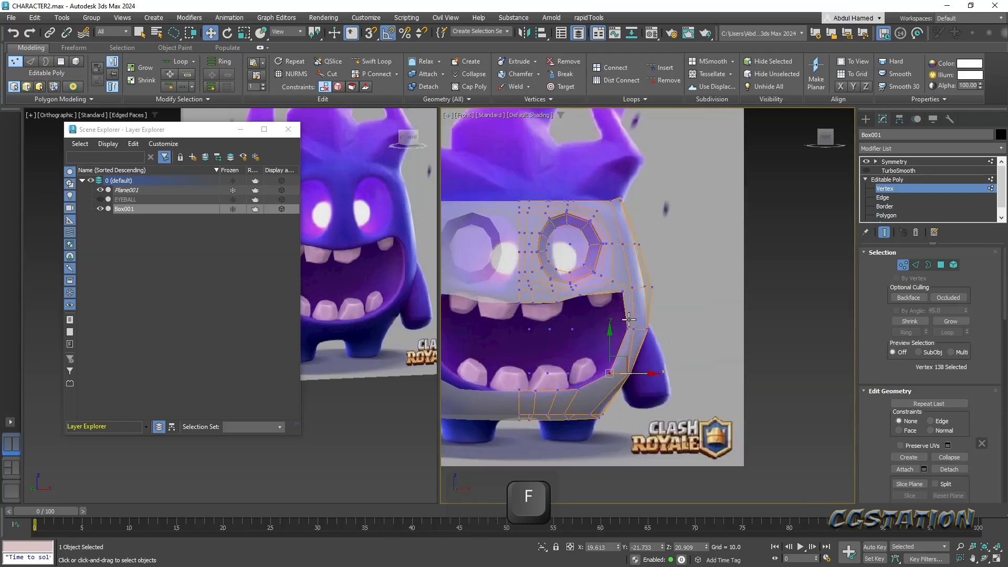
{"action": "middle_click_drag", "start_coordinate": [600, 332], "coordinate": [667, 342]}
{"action": "left_click", "coordinate": [683, 277]}
{"action": "key", "text": "w"}
{"action": "left_click", "coordinate": [701, 267]}
{"action": "key", "text": "ctrl+z"}
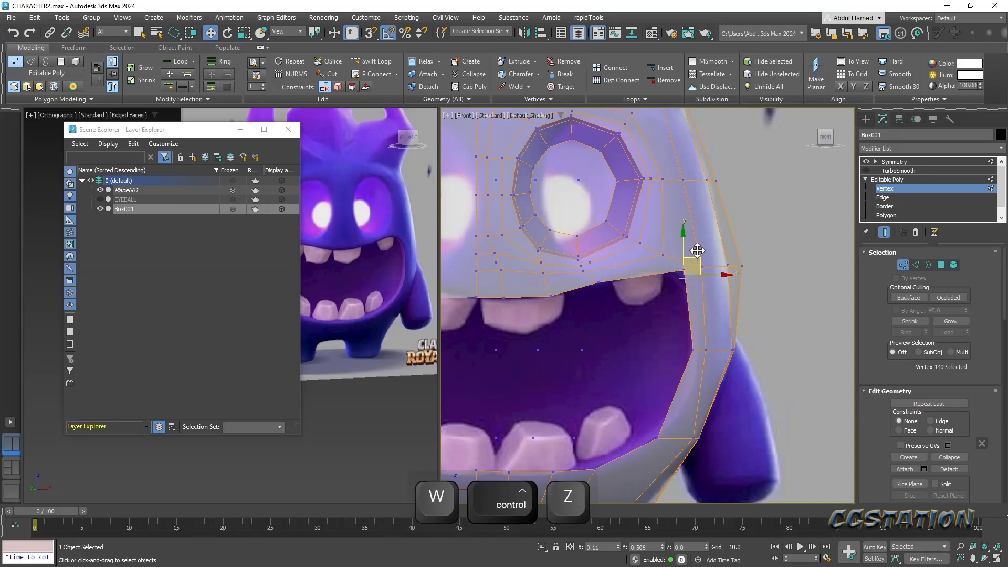
{"action": "left_click", "coordinate": [601, 282]}
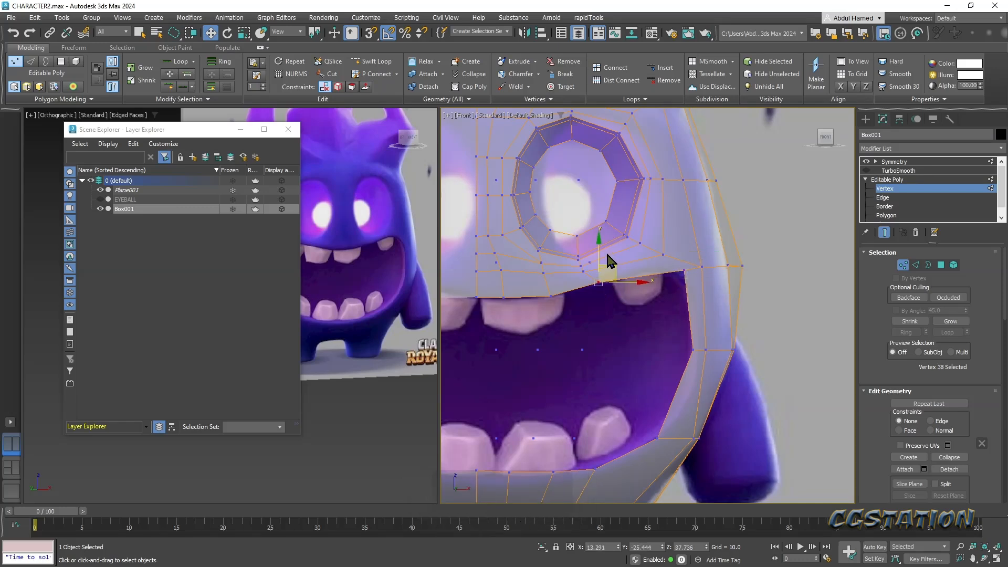
- Move the three vertices just outside the mouth's side edge about 1.6 back along Y
{"action": "middle_click_drag", "start_coordinate": [646, 331], "coordinate": [576, 317], "text": "alt"}
{"action": "key", "text": "alt+x"}
{"action": "scroll", "coordinate": [576, 318], "scroll_direction": "up", "scroll_amount": 1}
{"action": "left_click", "coordinate": [696, 207]}
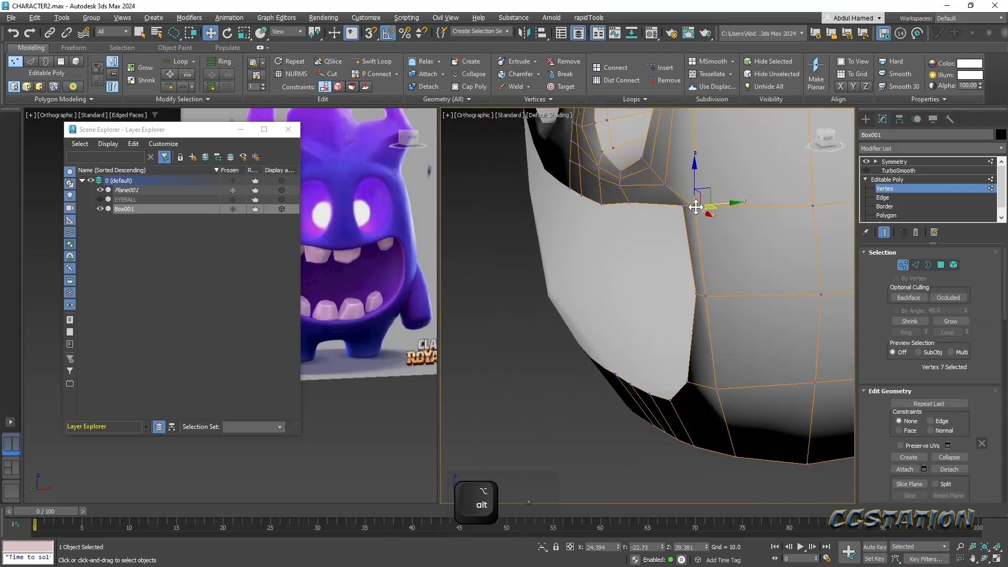
{"action": "left_click", "coordinate": [703, 297], "text": "ctrl"}
{"action": "left_click", "coordinate": [715, 389], "text": "ctrl"}
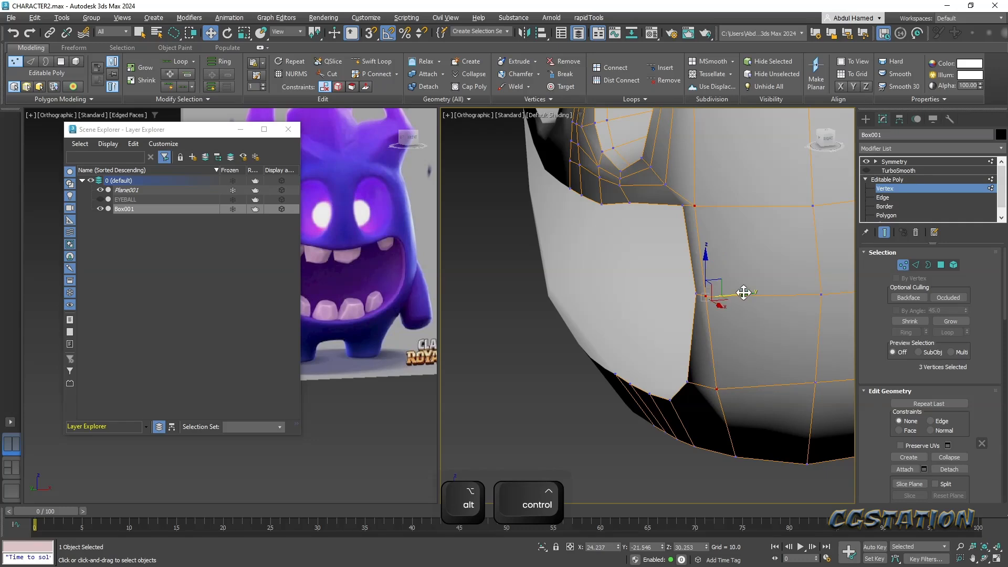
{"action": "left_click_drag", "start_coordinate": [742, 293], "coordinate": [763, 293]}
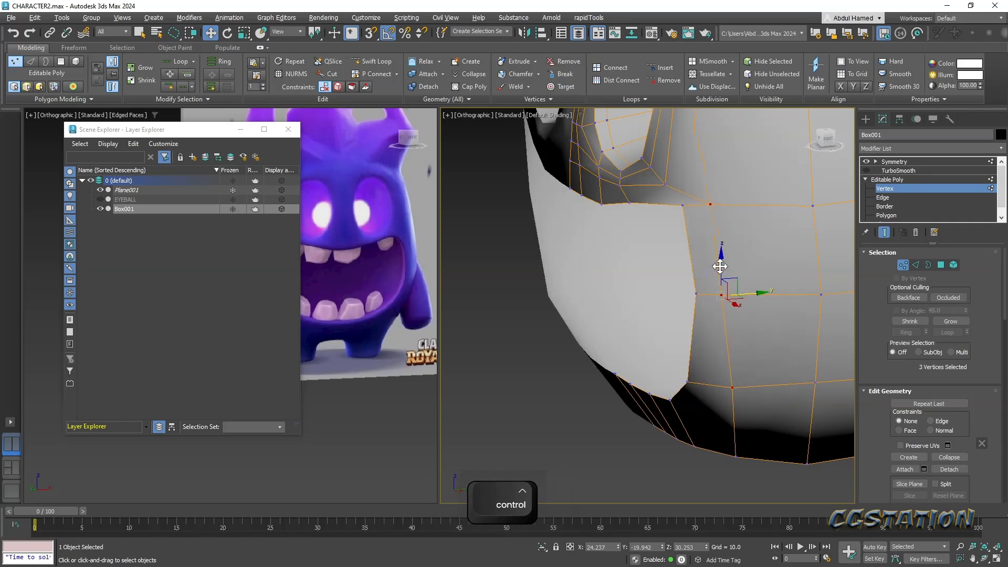
- Move the three vertices on the mouth's side edge about 0.6 back along Y and lower the lower lip's center vertex by about 0.37
{"action": "left_click", "coordinate": [683, 205]}
{"action": "left_click", "coordinate": [697, 293], "text": "ctrl"}
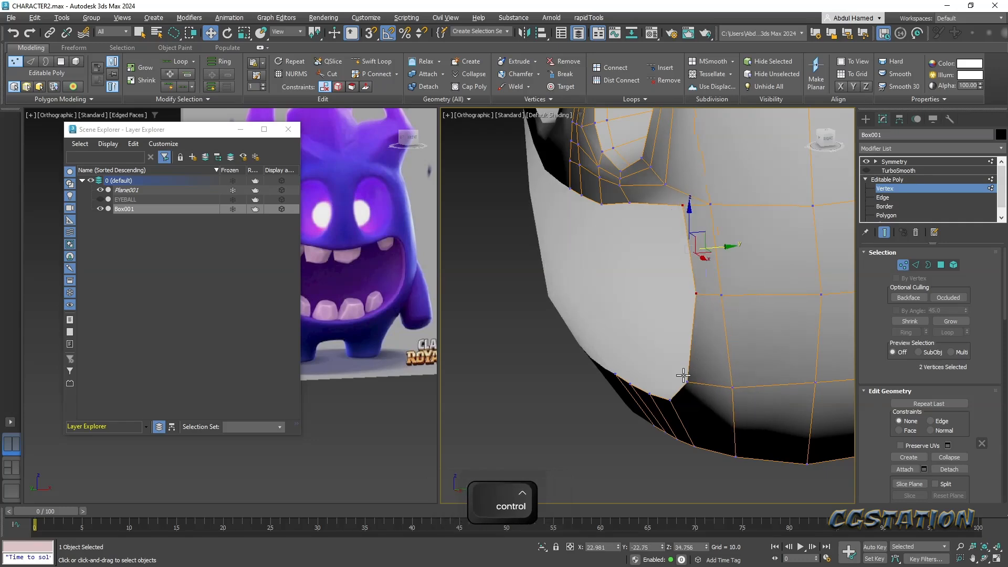
{"action": "left_click", "coordinate": [685, 381], "text": "ctrl"}
{"action": "middle_click_drag", "start_coordinate": [711, 342], "coordinate": [686, 254], "text": "alt"}
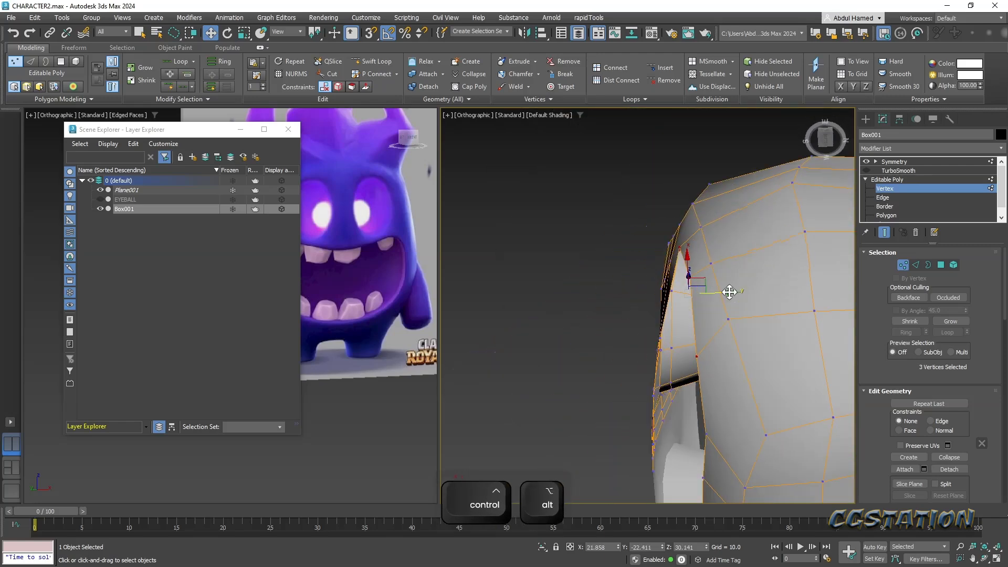
{"action": "middle_click_drag", "start_coordinate": [729, 292], "coordinate": [626, 374], "text": "alt"}
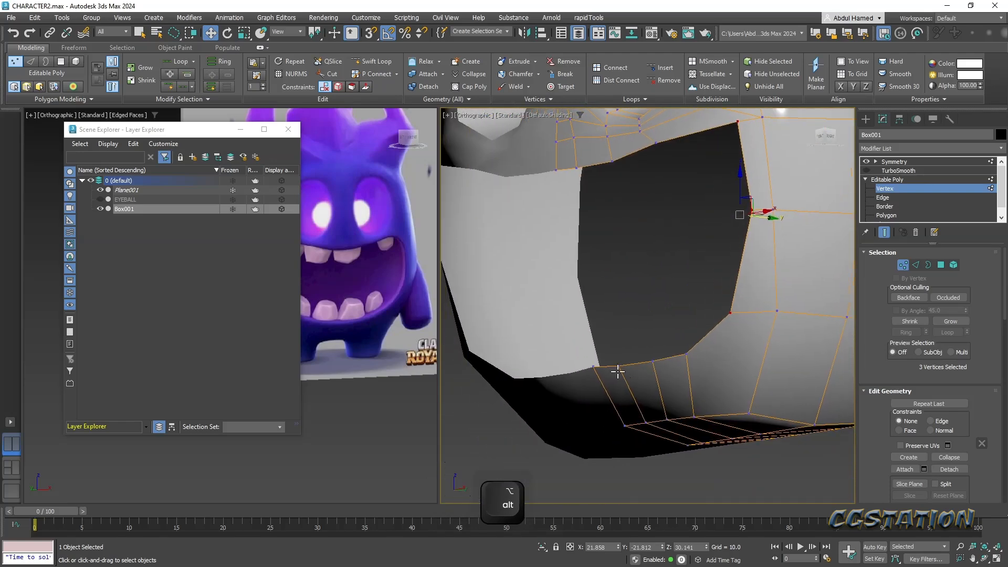
{"action": "left_click", "coordinate": [592, 367]}
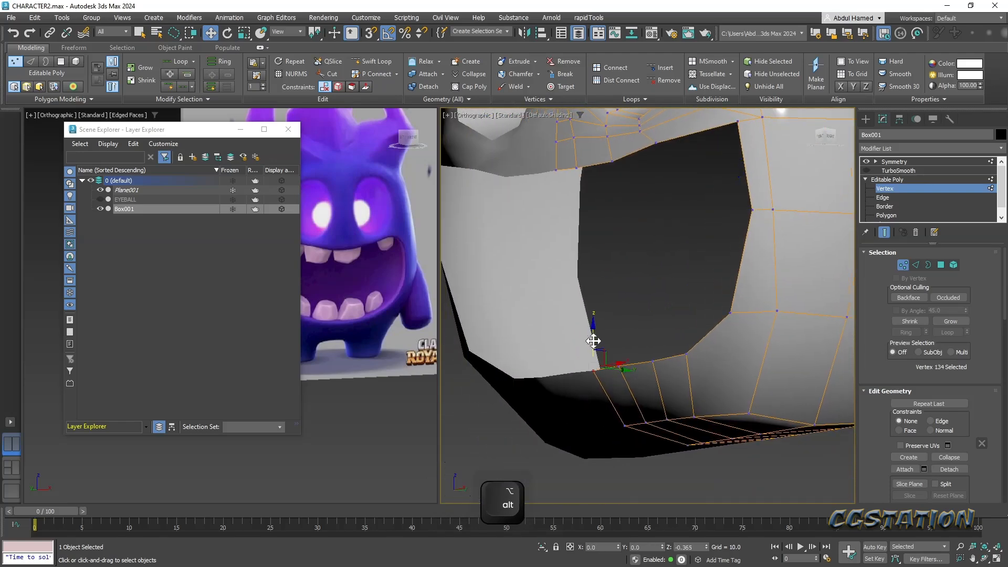
- Examine the vertices and faces on the chin's underside from below and in relation to the whole head
{"action": "middle_click_drag", "start_coordinate": [594, 341], "coordinate": [679, 321], "text": "alt"}
{"action": "left_click", "coordinate": [647, 288]}
{"action": "left_click", "coordinate": [669, 353], "text": "ctrl"}
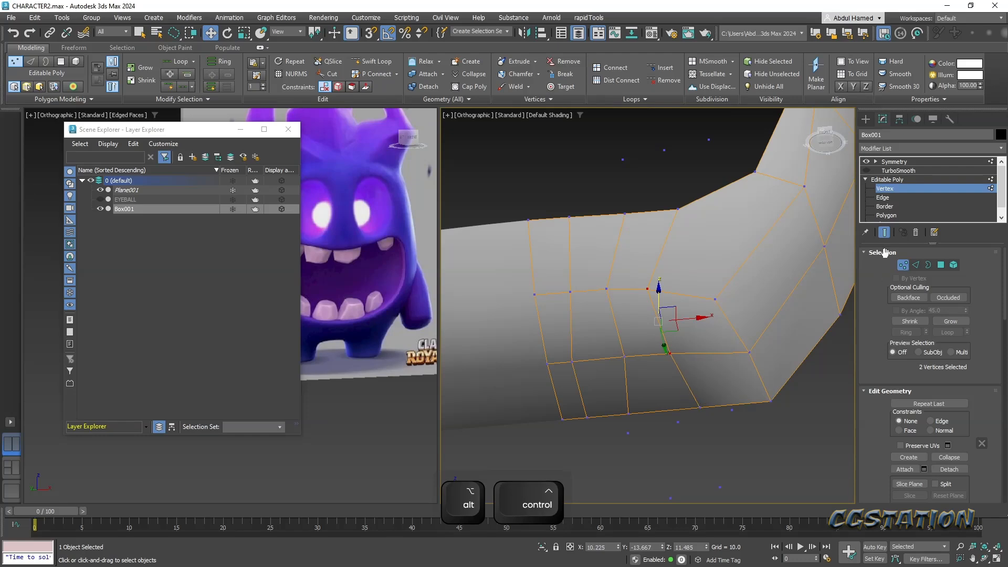
{"action": "middle_click_drag", "start_coordinate": [672, 346], "coordinate": [668, 422]}
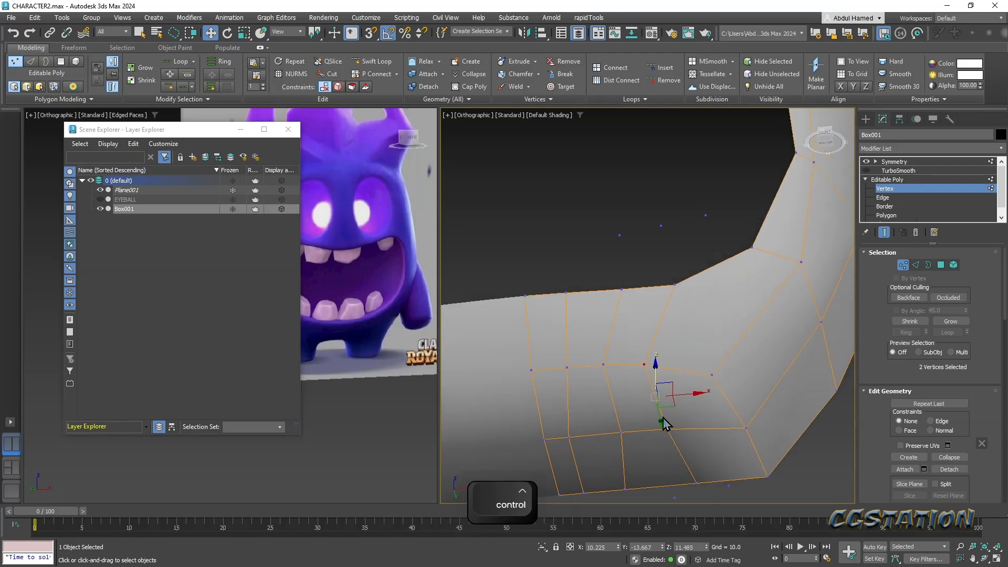
{"action": "scroll", "coordinate": [660, 419], "scroll_direction": "down", "scroll_amount": 5}
{"action": "middle_click_drag", "start_coordinate": [673, 375], "coordinate": [665, 419], "text": "alt"}
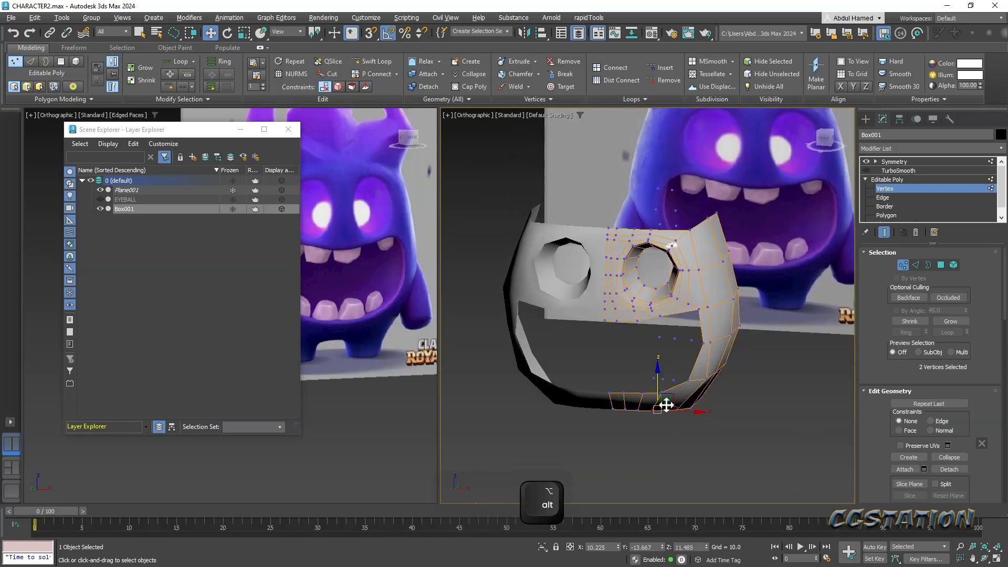
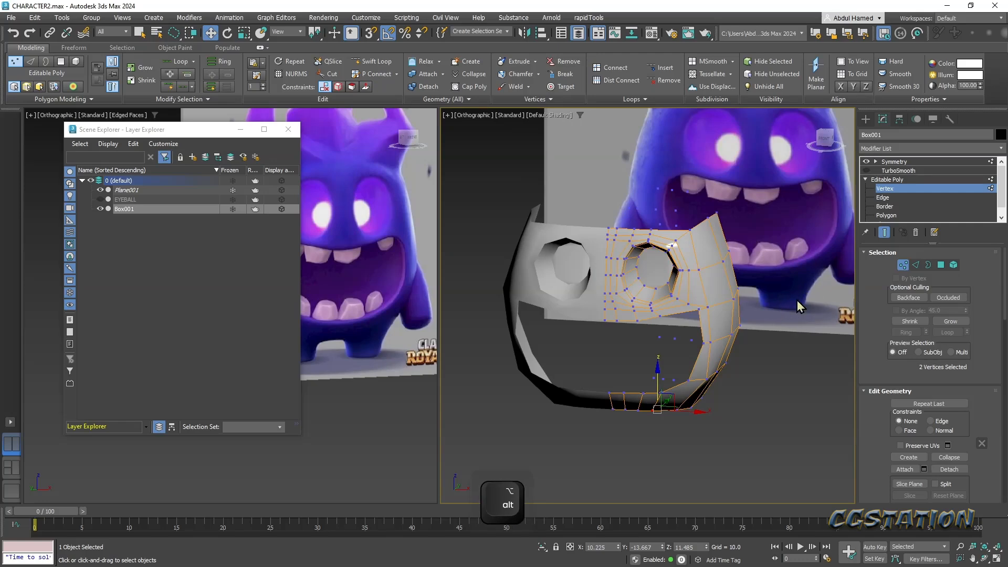
{"action": "middle_click_drag", "start_coordinate": [688, 398], "coordinate": [683, 349], "text": "alt"}
{"action": "scroll", "coordinate": [668, 364], "scroll_direction": "up", "scroll_amount": 4}
{"action": "middle_click_drag", "start_coordinate": [660, 391], "coordinate": [663, 294], "text": "alt"}
- Select the eight polygons on the underside of the chin and delete them
{"action": "left_click", "coordinate": [883, 215]}
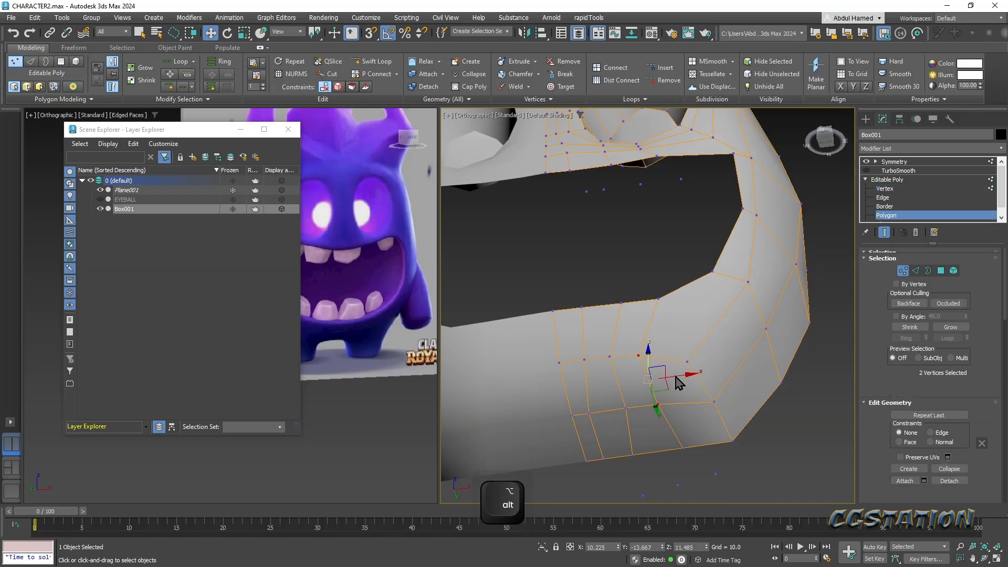
{"action": "left_click", "coordinate": [576, 396]}
{"action": "left_click", "coordinate": [604, 393], "text": "ctrl"}
{"action": "left_click", "coordinate": [633, 395], "text": "ctrl"}
{"action": "left_click", "coordinate": [673, 389], "text": "ctrl"}
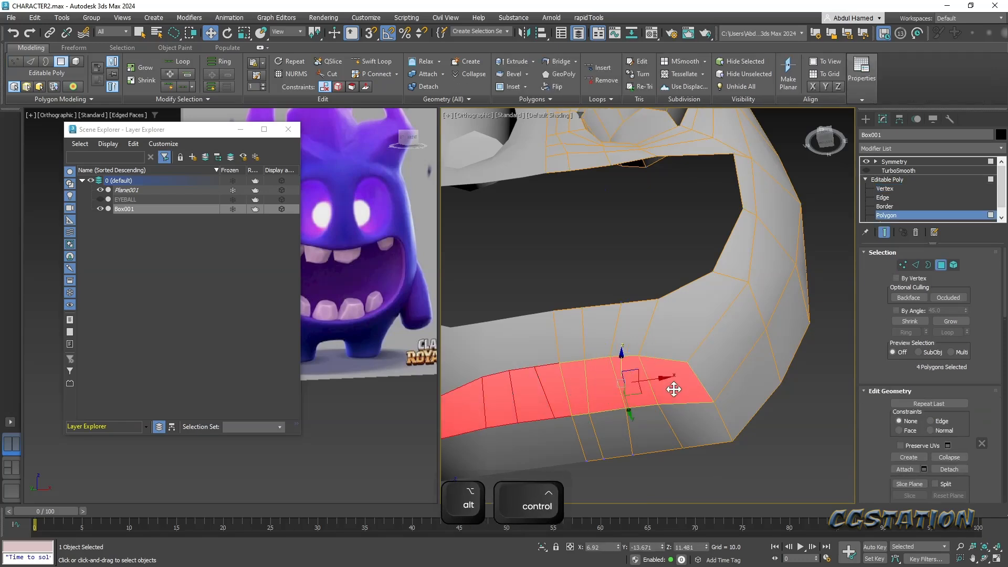
{"action": "left_click", "coordinate": [684, 420], "text": "ctrl"}
{"action": "left_click", "coordinate": [645, 427], "text": "ctrl"}
{"action": "left_click", "coordinate": [625, 433], "text": "ctrl"}
{"action": "left_click", "coordinate": [595, 435], "text": "ctrl"}
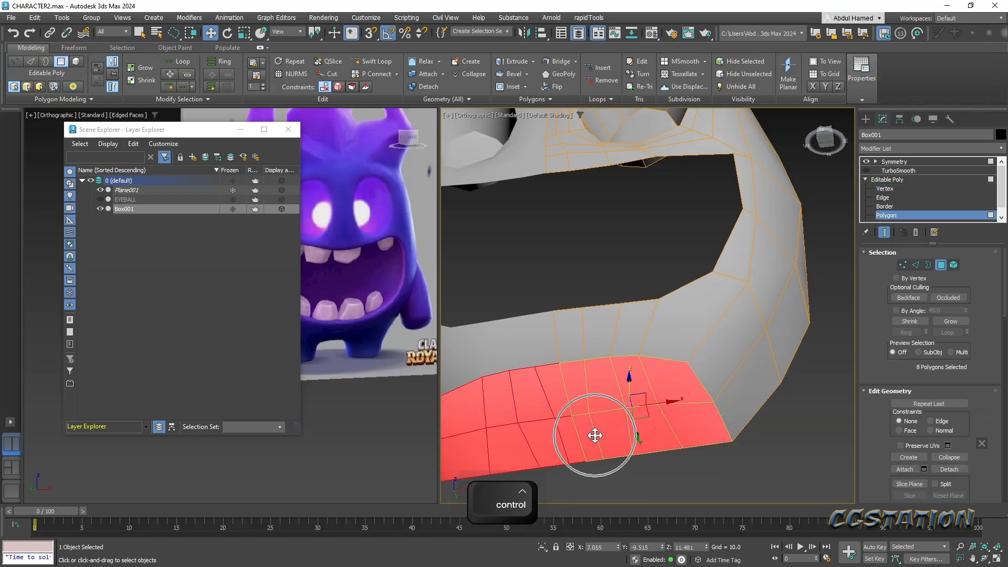
{"action": "key", "text": "Delete"}
{"action": "key", "text": "shift+z"}
- Select the ten edges around the mouth opening and extrude them about 9 into the head along Y
{"action": "middle_click_drag", "start_coordinate": [604, 306], "coordinate": [615, 242], "text": "alt"}
{"action": "scroll", "coordinate": [615, 247], "scroll_direction": "down", "scroll_amount": 2}
{"action": "middle_click_drag", "start_coordinate": [622, 283], "coordinate": [704, 324], "text": "alt"}
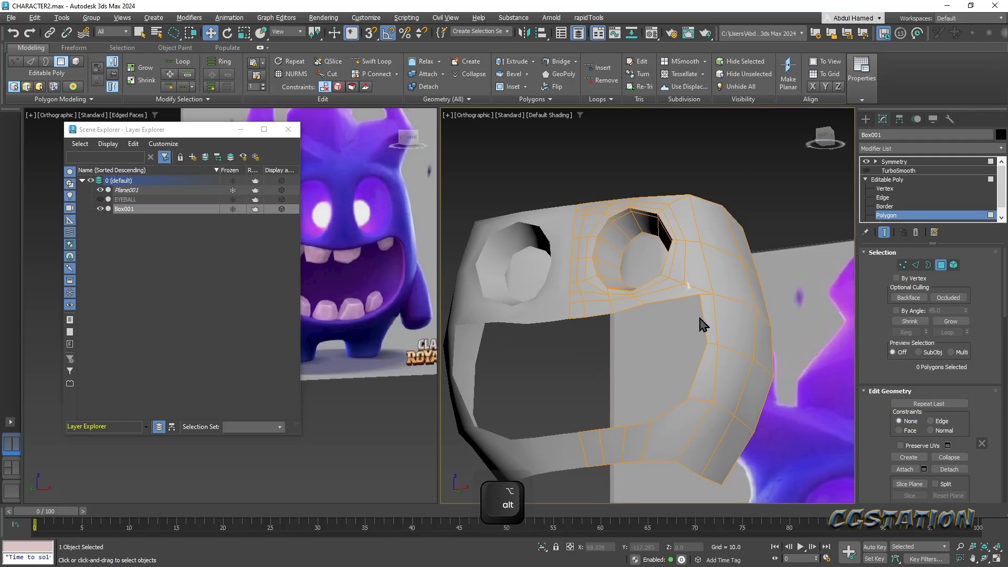
{"action": "left_click", "coordinate": [892, 207]}
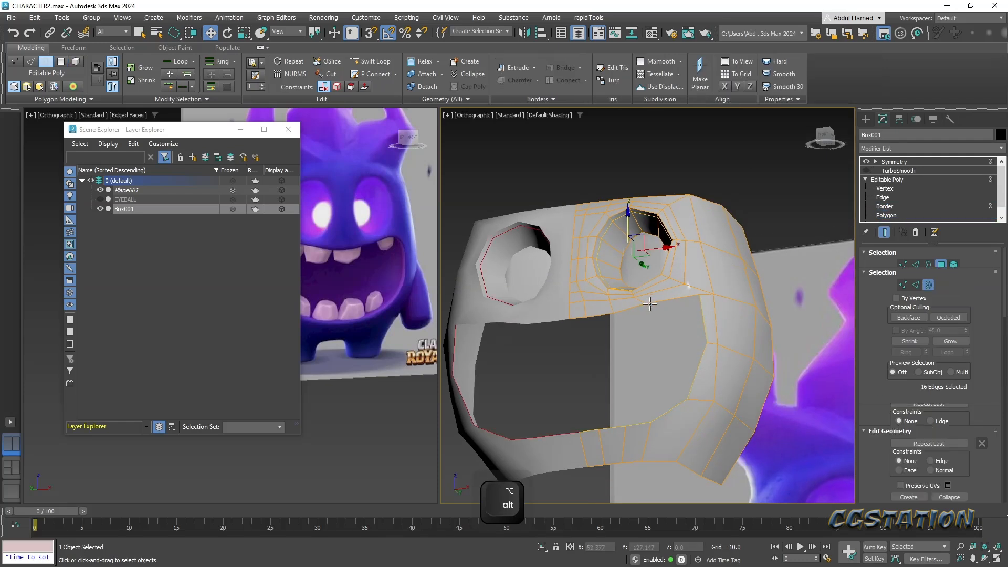
{"action": "left_click", "coordinate": [884, 198]}
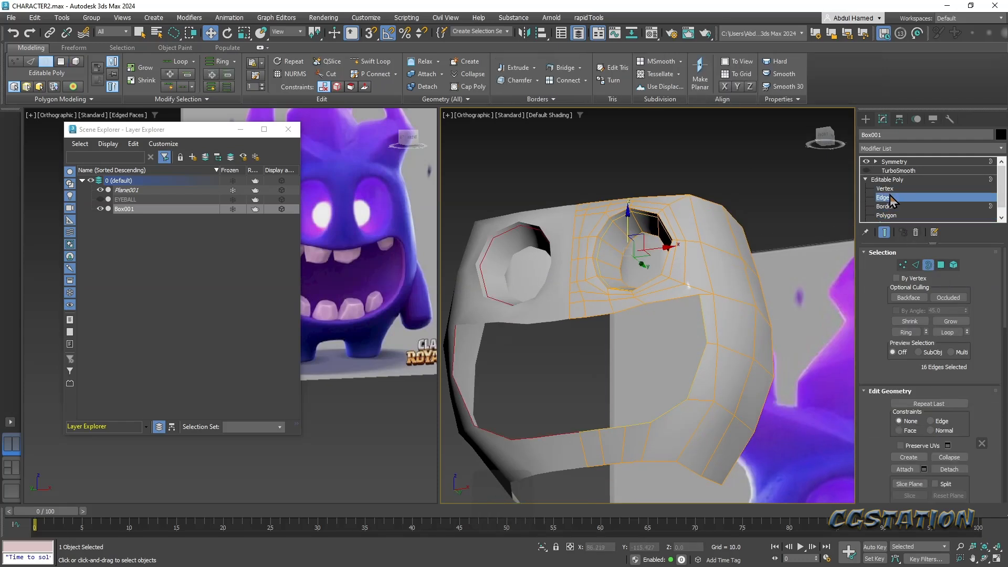
{"action": "left_click", "coordinate": [594, 321]}
{"action": "left_click", "coordinate": [617, 311], "text": "ctrl"}
{"action": "left_click", "coordinate": [649, 307], "text": "ctrl"}
{"action": "left_click", "coordinate": [680, 304], "text": "ctrl"}
{"action": "left_click", "coordinate": [697, 311], "text": "ctrl"}
{"action": "left_click", "coordinate": [702, 360], "text": "ctrl"}
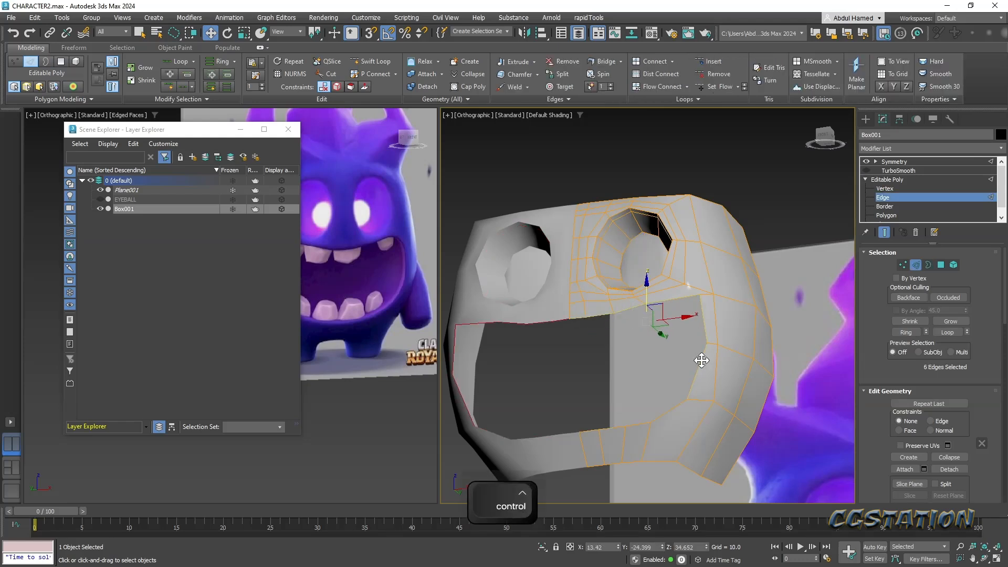
{"action": "left_click", "coordinate": [647, 418], "text": "ctrl"}
{"action": "left_click", "coordinate": [609, 429], "text": "ctrl"}
{"action": "left_click", "coordinate": [591, 431], "text": "ctrl"}
{"action": "middle_click_drag", "start_coordinate": [672, 421], "coordinate": [639, 409], "text": "alt"}
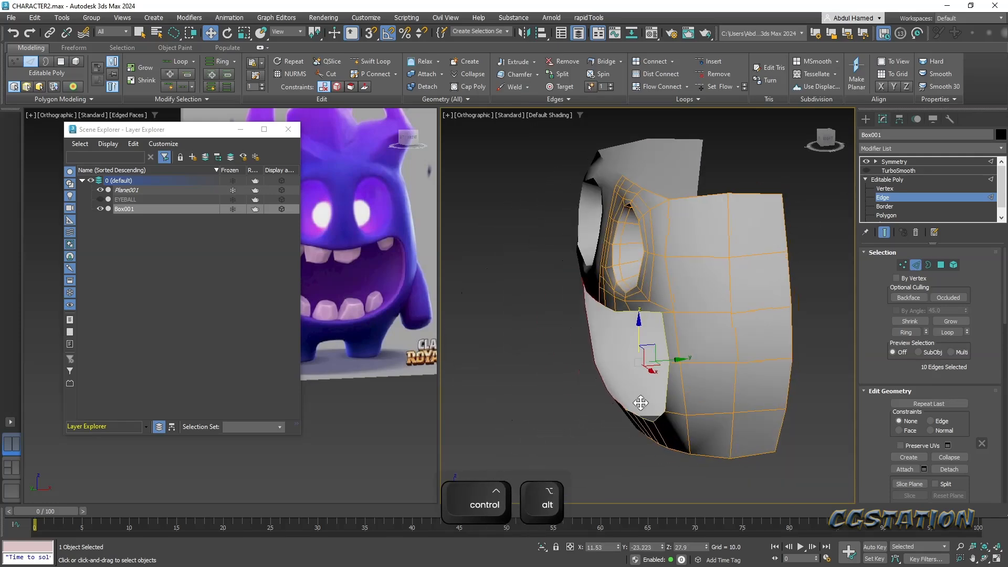
{"action": "key", "text": "w"}
{"action": "left_click_drag", "start_coordinate": [678, 361], "coordinate": [729, 354], "text": "shift"}
- Move the extruded inner mouth edges about 4.4 toward the center along X and raise them about 1.5
{"action": "middle_click_drag", "start_coordinate": [664, 369], "coordinate": [689, 400], "text": "alt"}
{"action": "key", "text": "r"}
{"action": "key", "text": "w"}
{"action": "left_click_drag", "start_coordinate": [726, 361], "coordinate": [700, 359]}
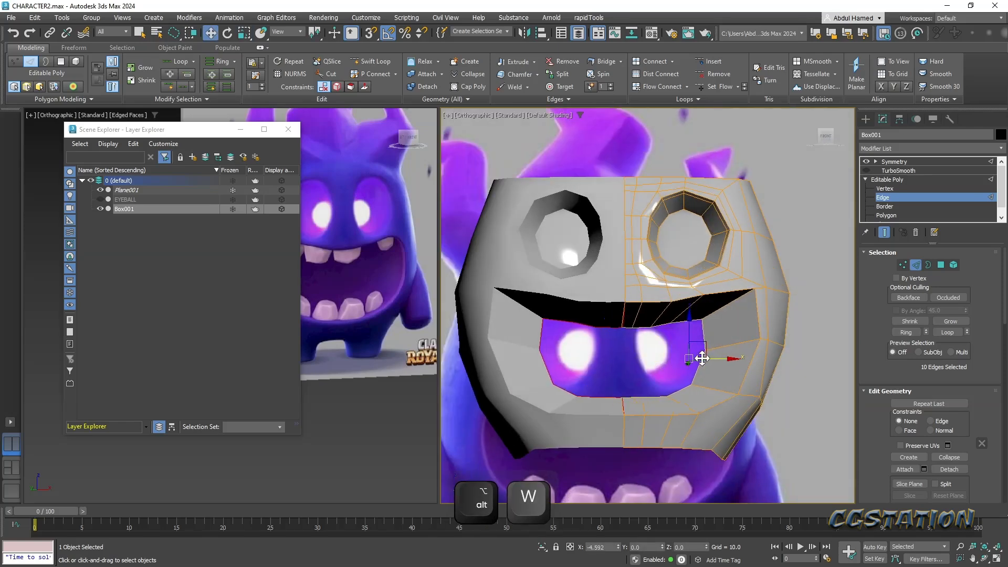
{"action": "middle_click_drag", "start_coordinate": [704, 360], "coordinate": [686, 378], "text": "alt"}
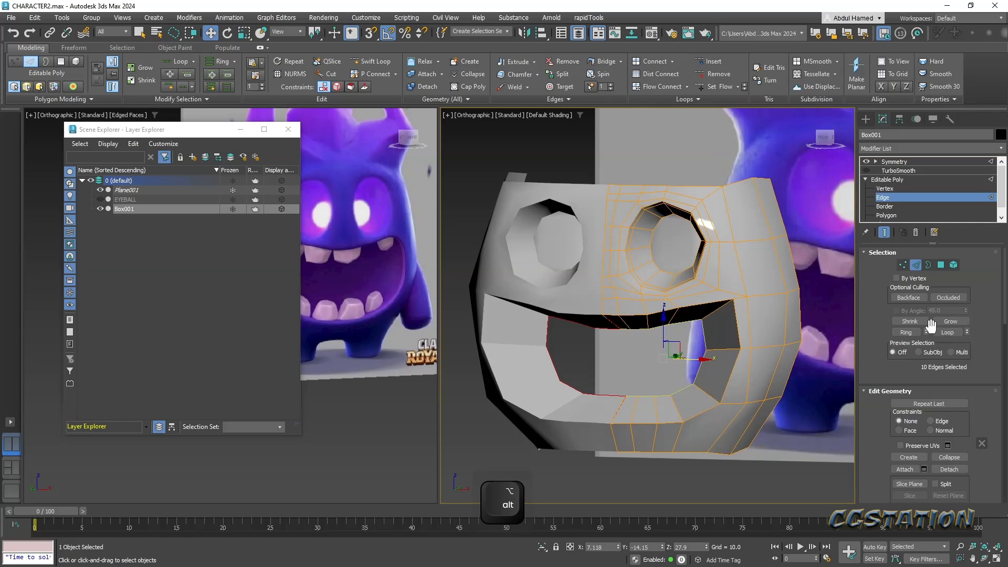
{"action": "left_click_drag", "start_coordinate": [664, 315], "coordinate": [664, 299]}
- Look through the geometry and edge-editing options for the Bridge command
{"action": "left_click_drag", "start_coordinate": [985, 342], "coordinate": [969, 234]}
{"action": "scroll", "coordinate": [983, 430], "scroll_direction": "down", "scroll_amount": 5}
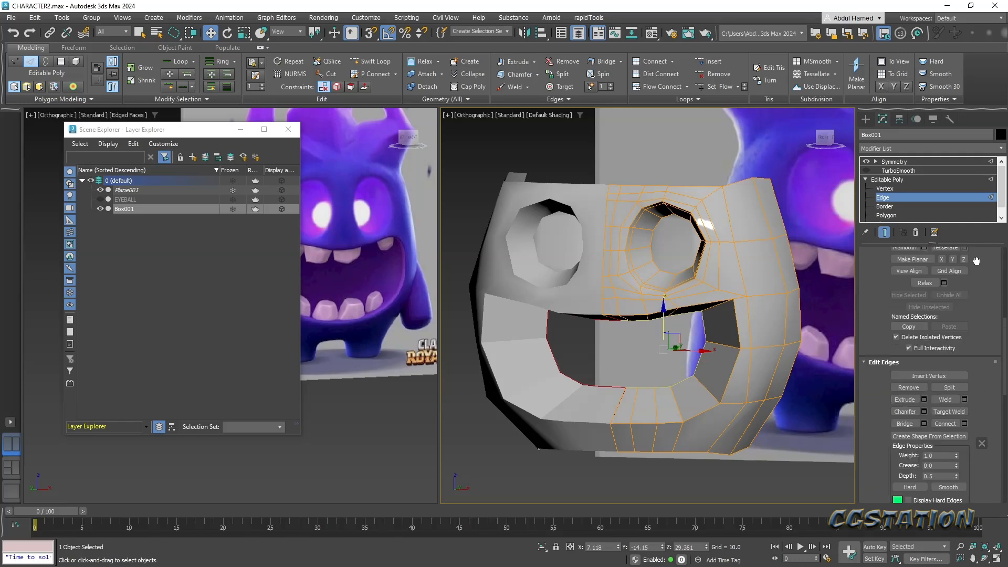
{"action": "scroll", "coordinate": [967, 412], "scroll_direction": "down", "scroll_amount": 5}
{"action": "scroll", "coordinate": [969, 307], "scroll_direction": "down", "scroll_amount": 3}
{"action": "scroll", "coordinate": [964, 287], "scroll_direction": "down", "scroll_amount": 2}
{"action": "scroll", "coordinate": [997, 451], "scroll_direction": "up", "scroll_amount": 8}
{"action": "scroll", "coordinate": [998, 396], "scroll_direction": "up", "scroll_amount": 3}
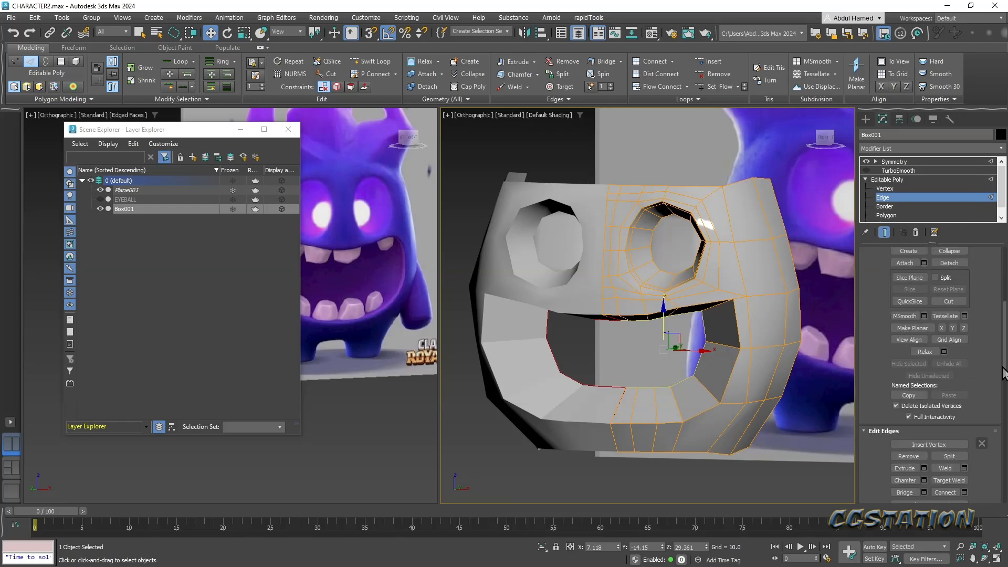
{"action": "scroll", "coordinate": [988, 382], "scroll_direction": "up", "scroll_amount": 6}
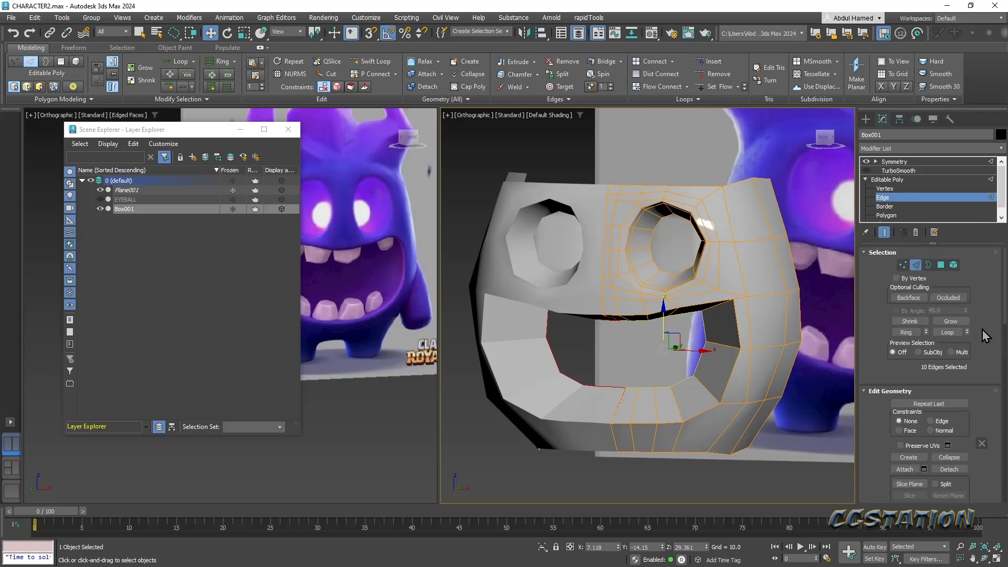
{"action": "scroll", "coordinate": [982, 329], "scroll_direction": "down", "scroll_amount": 5}
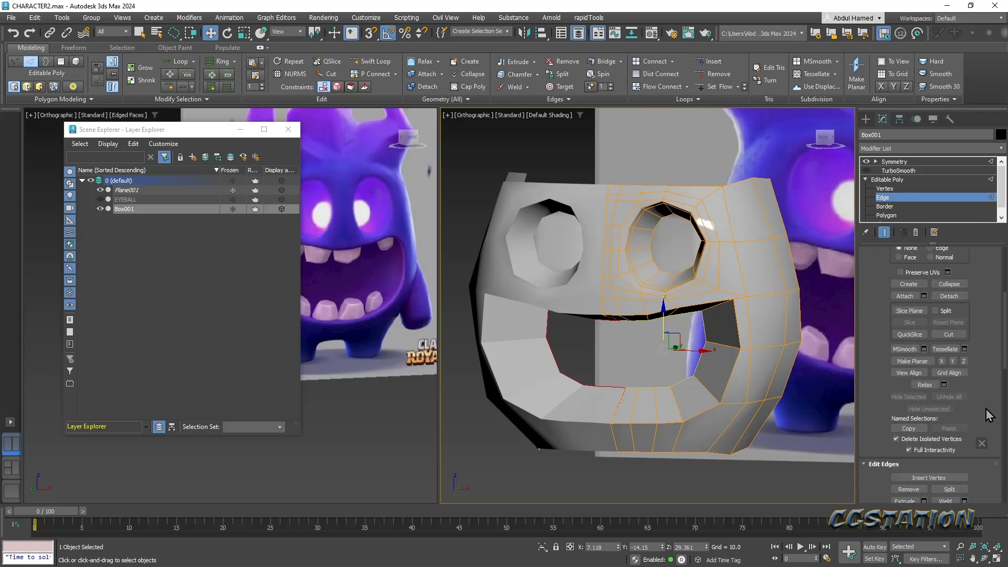
{"action": "scroll", "coordinate": [980, 417], "scroll_direction": "down", "scroll_amount": 5}
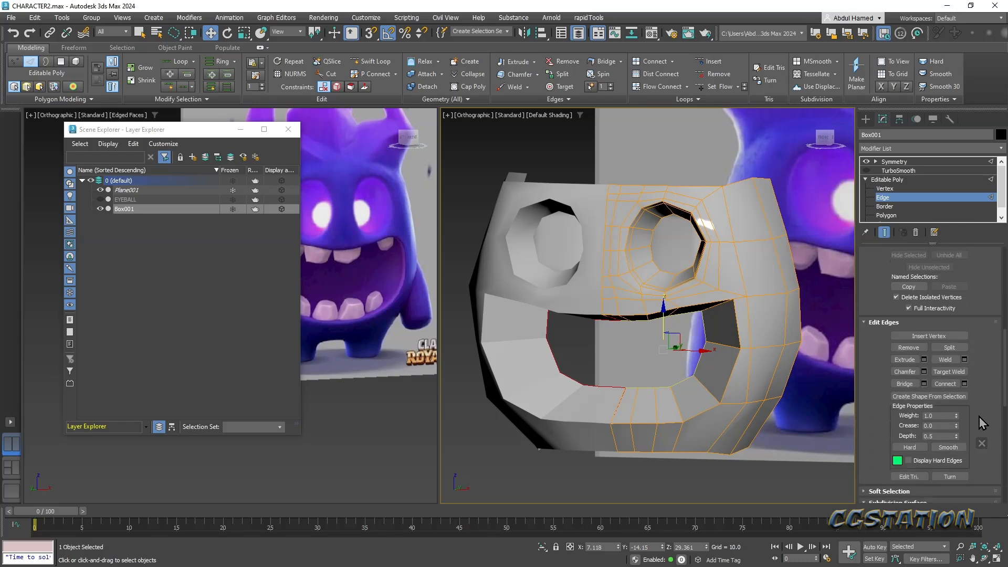
{"action": "scroll", "coordinate": [979, 417], "scroll_direction": "down", "scroll_amount": 2}
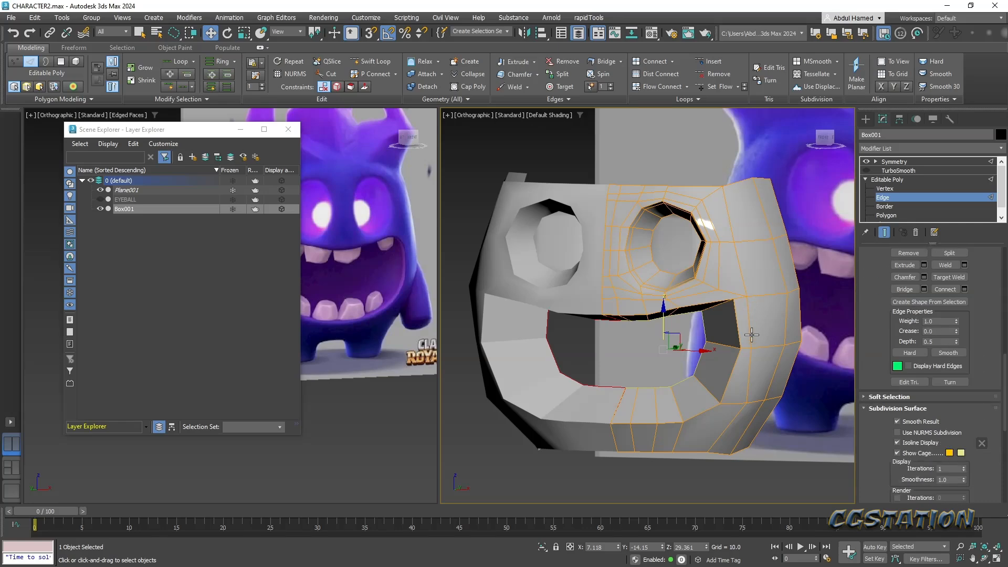
- Bridge the upper and lower inner mouth edges nearest the centre line to form a vertical strip of polygons
{"action": "middle_click_drag", "start_coordinate": [630, 351], "coordinate": [643, 341], "text": "alt"}
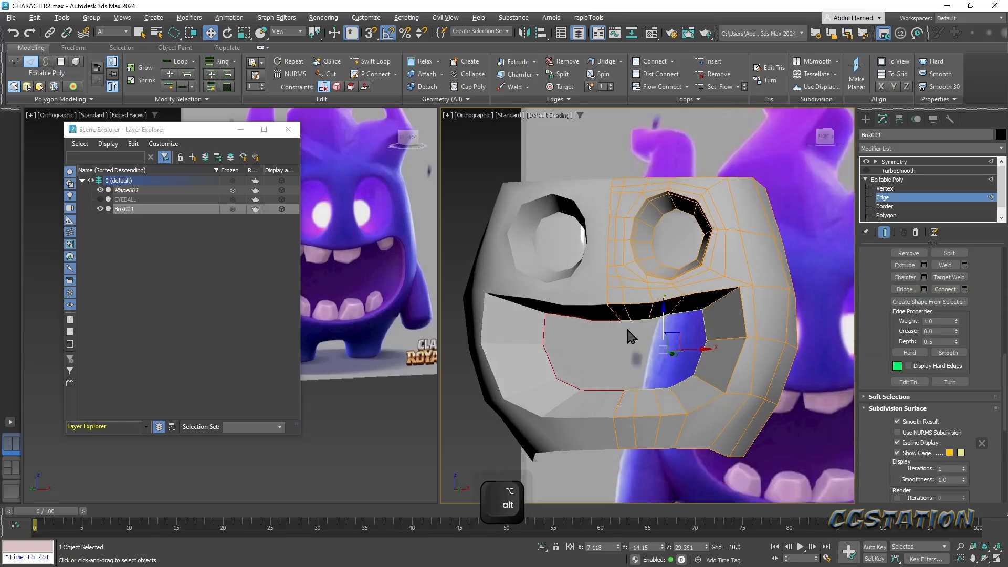
{"action": "left_click", "coordinate": [626, 320]}
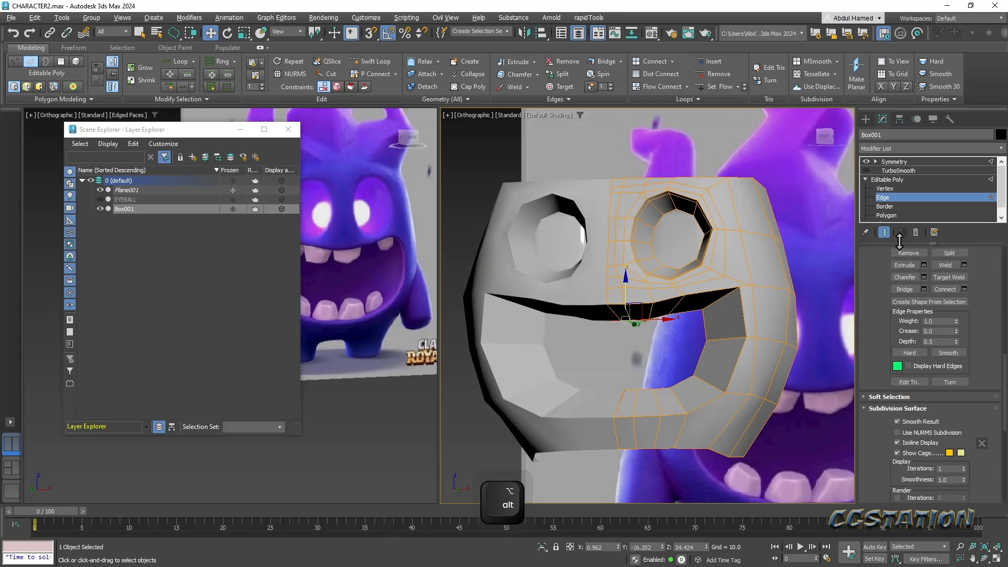
{"action": "left_click", "coordinate": [632, 394]}
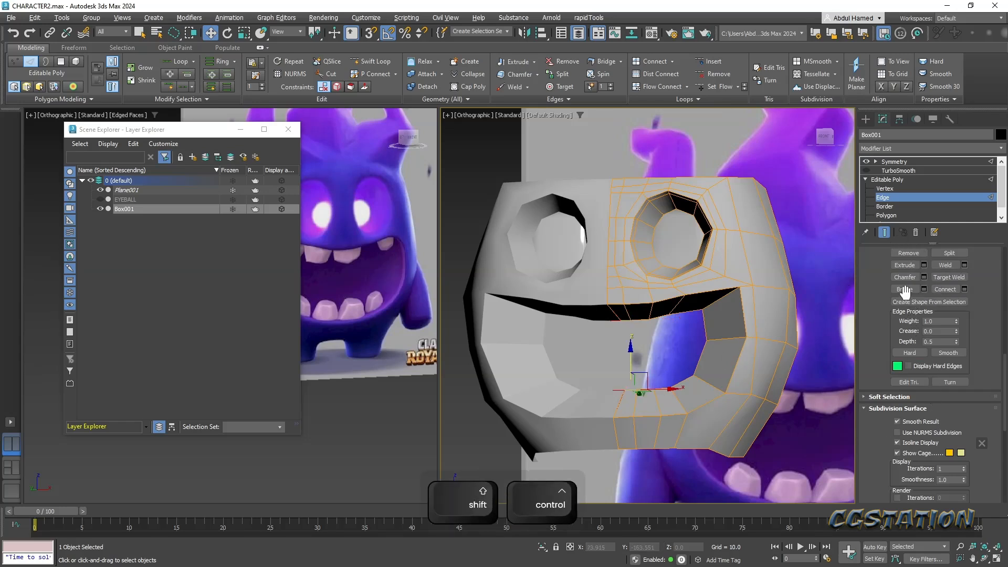
{"action": "mouse_move", "coordinate": [682, 364]}
{"action": "middle_mouse_down", "text": "alt"}
{"action": "mouse_move", "coordinate": [707, 371]}
{"action": "mouse_move", "coordinate": [669, 350]}
{"action": "middle_mouse_up", "text": "alt"}
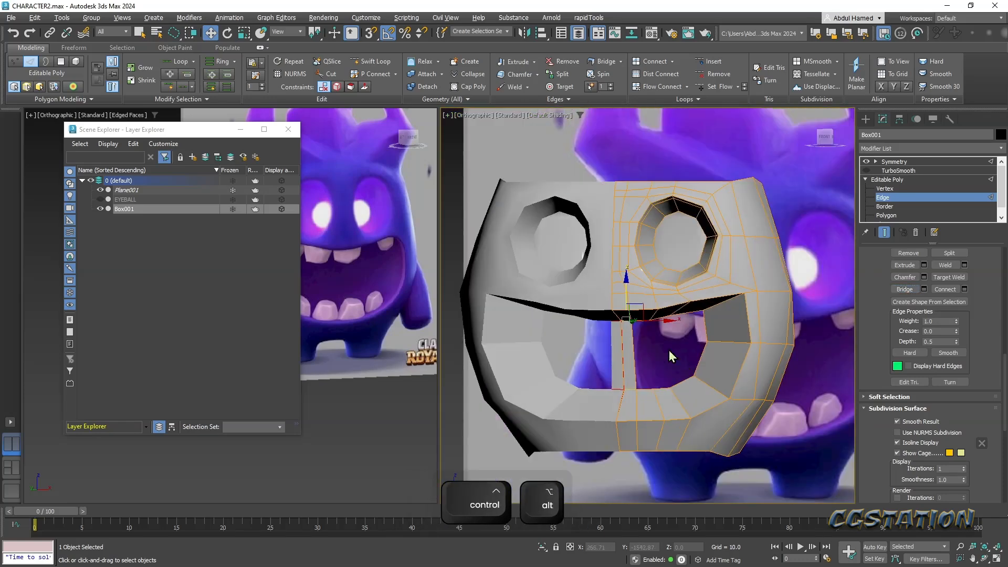
- Select the remaining open border at the back of the mouth cavity and cap it
{"action": "left_click", "coordinate": [885, 206]}
{"action": "left_click", "coordinate": [683, 314]}
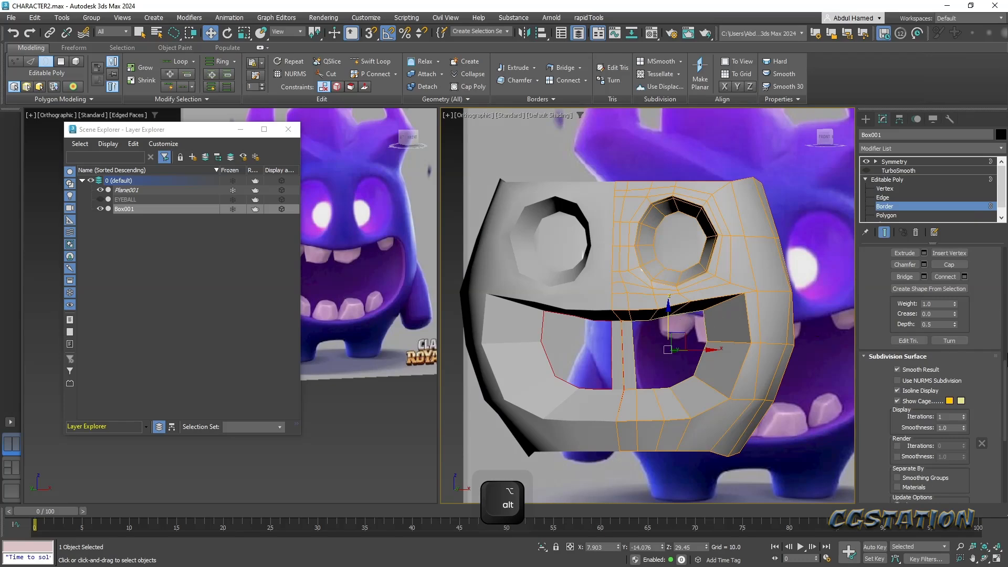
{"action": "left_click", "coordinate": [948, 266]}
{"action": "middle_click_drag", "start_coordinate": [601, 376], "coordinate": [682, 423], "text": "alt"}
{"action": "scroll", "coordinate": [651, 315], "scroll_direction": "up", "scroll_amount": 5}
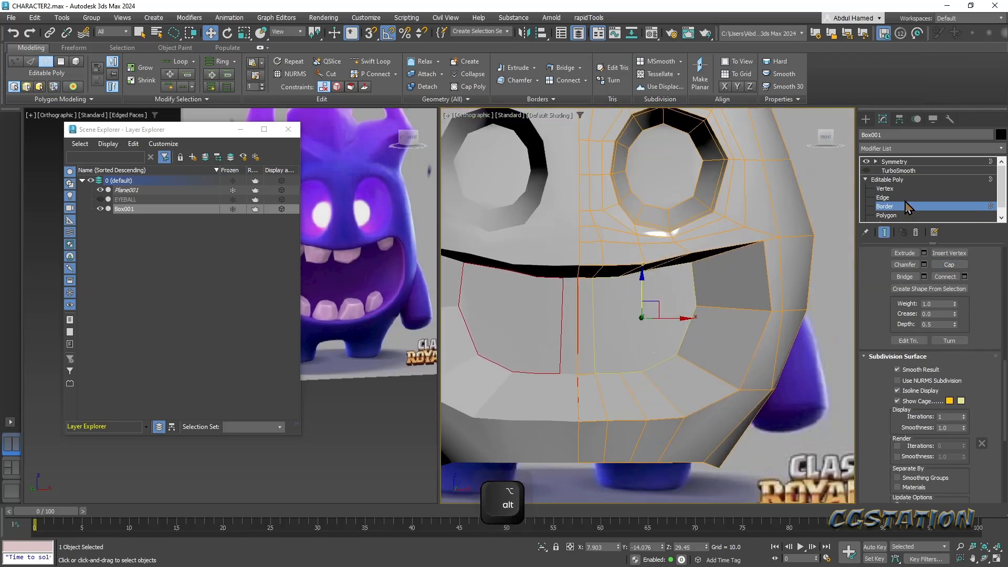
- Cut vertical edges between the upper and lower vertices of the mouth's back wall, plus one horizontal edge across it to the centre line
{"action": "left_click", "coordinate": [331, 74]}
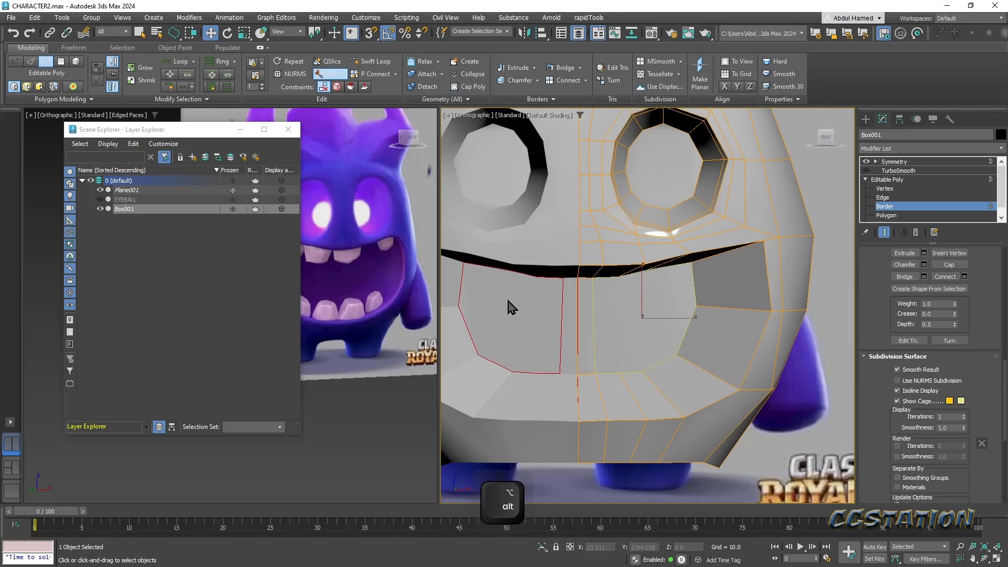
{"action": "middle_click_drag", "start_coordinate": [509, 299], "coordinate": [512, 302], "text": "alt"}
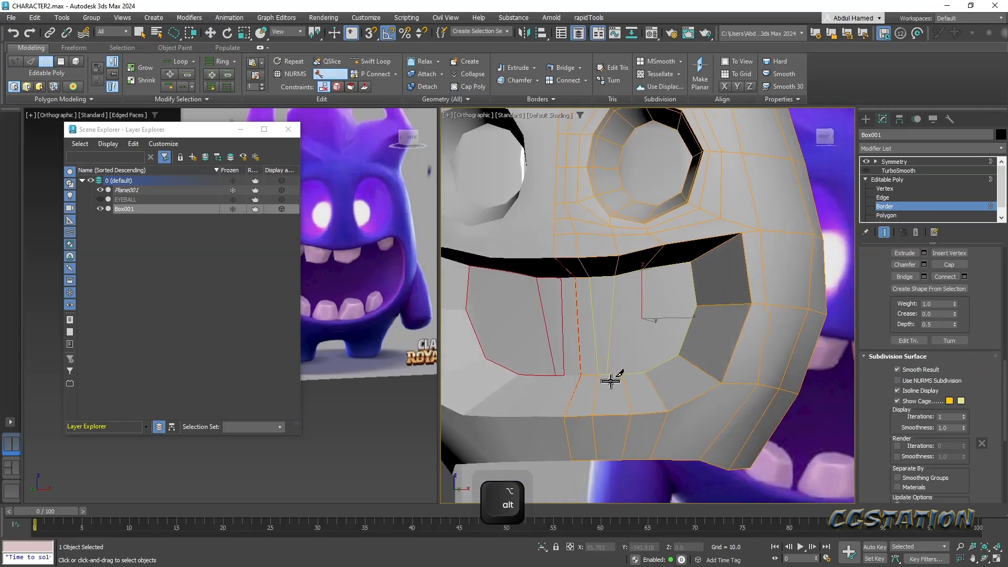
{"action": "left_click", "coordinate": [642, 269]}
{"action": "left_click", "coordinate": [643, 372]}
{"action": "right_click", "coordinate": [646, 373]}
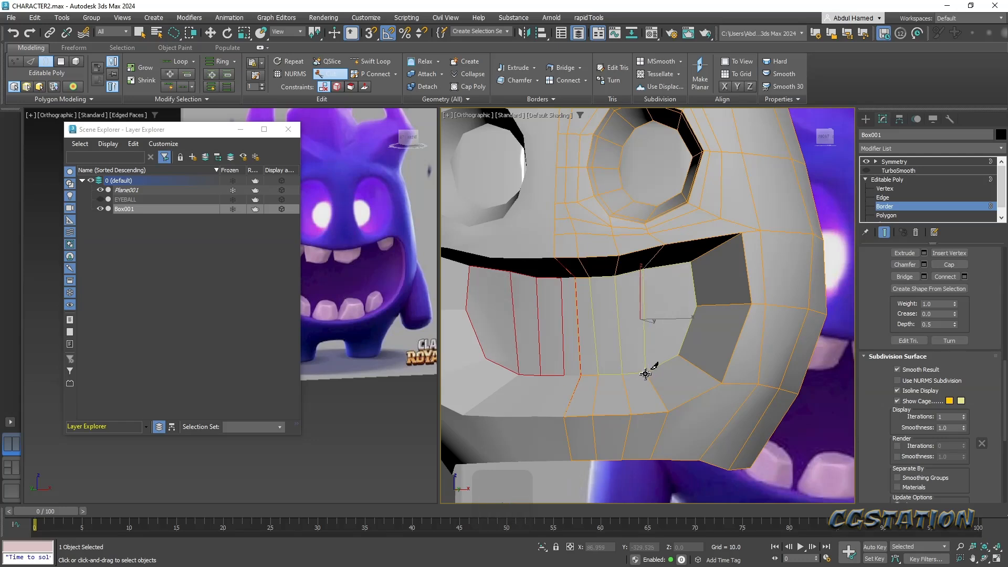
{"action": "left_click", "coordinate": [699, 305]}
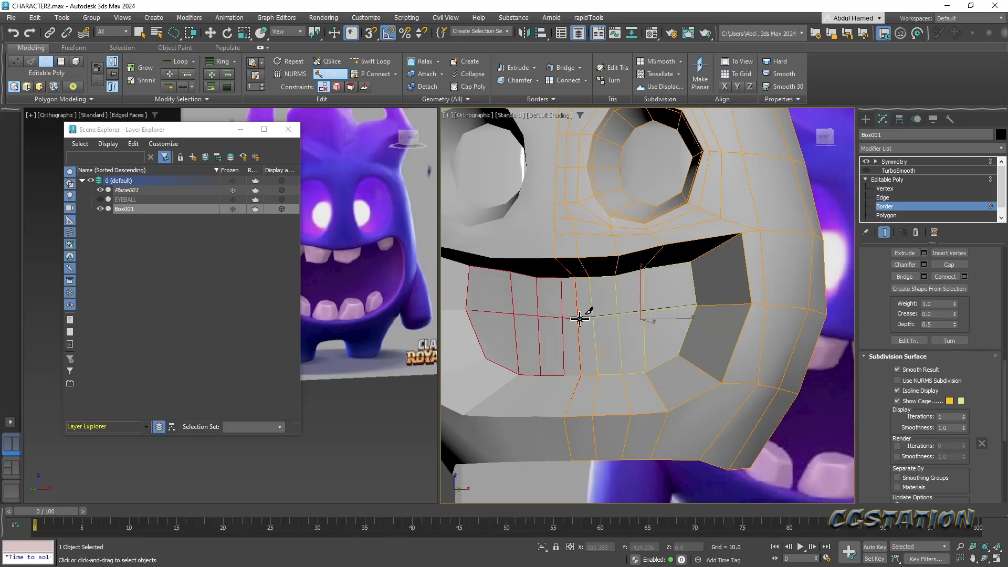
{"action": "middle_click_drag", "start_coordinate": [660, 344], "coordinate": [612, 337], "text": "alt"}
{"action": "key", "text": "q"}
- Move the middle row of vertices on the mouth's back wall deeper into the head
{"action": "left_click", "coordinate": [888, 188]}
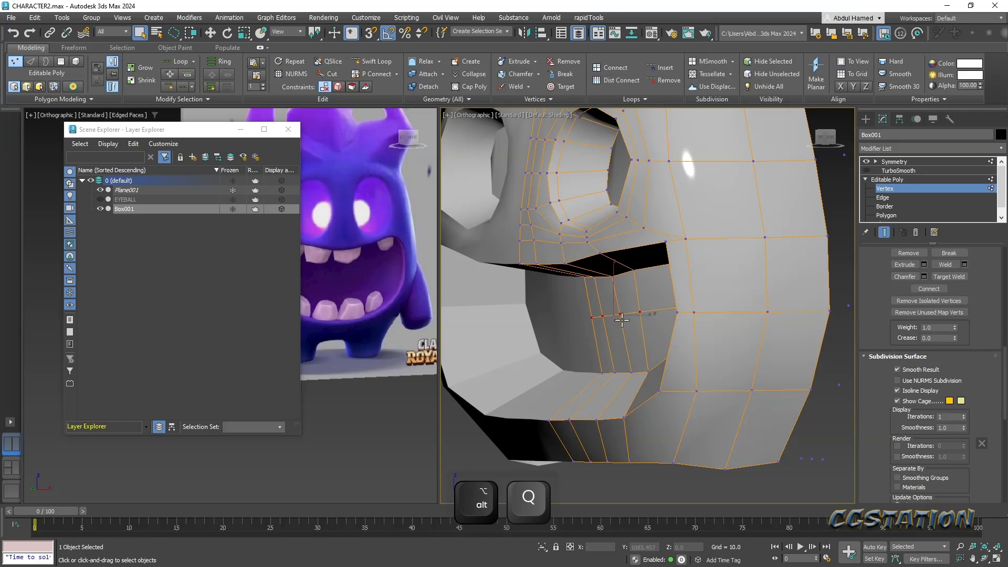
{"action": "key", "text": "w"}
{"action": "middle_click_drag", "start_coordinate": [625, 330], "coordinate": [639, 335], "text": "alt"}
{"action": "left_click_drag", "start_coordinate": [657, 309], "coordinate": [673, 302]}
{"action": "middle_click_drag", "start_coordinate": [630, 302], "coordinate": [855, 258], "text": "alt"}
- Switch the head mesh to polygon-level editing
{"action": "left_click", "coordinate": [906, 215]}
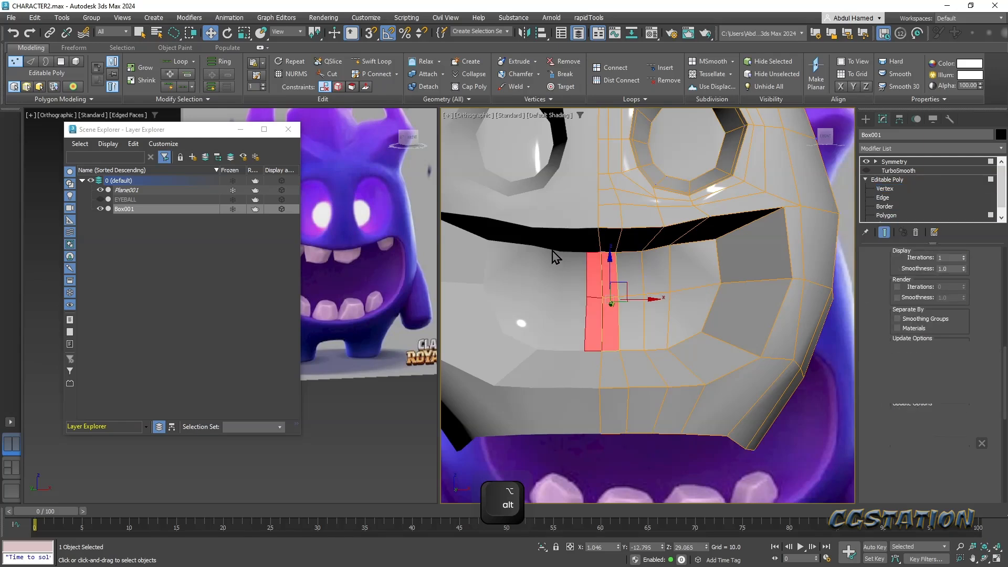
- Select the mouth-area polygons and auto-smooth them with a threshold of 45, then clear the selection
{"action": "mouse_move", "coordinate": [690, 339]}
{"action": "left_mouse_down"}
{"action": "mouse_move", "coordinate": [556, 348]}
{"action": "mouse_move", "coordinate": [577, 239]}
{"action": "left_mouse_up"}
{"action": "scroll", "coordinate": [956, 399], "scroll_direction": "down", "scroll_amount": 5}
{"action": "scroll", "coordinate": [949, 434], "scroll_direction": "down", "scroll_amount": 4}
{"action": "left_click", "coordinate": [918, 481]}
{"action": "scroll", "coordinate": [707, 364], "scroll_direction": "down", "scroll_amount": 5}
{"action": "middle_click_drag", "start_coordinate": [669, 432], "coordinate": [641, 305], "text": "alt"}
{"action": "left_click", "coordinate": [635, 436]}
- Delete the polygon closing off the back of the eye socket
{"action": "scroll", "coordinate": [644, 302], "scroll_direction": "up", "scroll_amount": 6}
{"action": "left_click", "coordinate": [638, 239]}
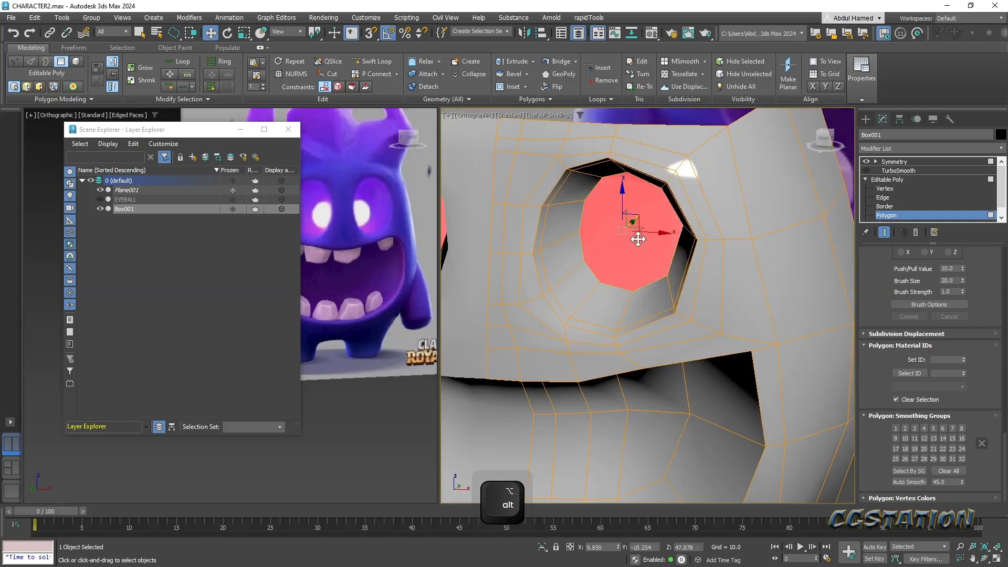
{"action": "left_click", "coordinate": [671, 275], "text": "ctrl"}
{"action": "left_click", "coordinate": [672, 276], "text": "alt"}
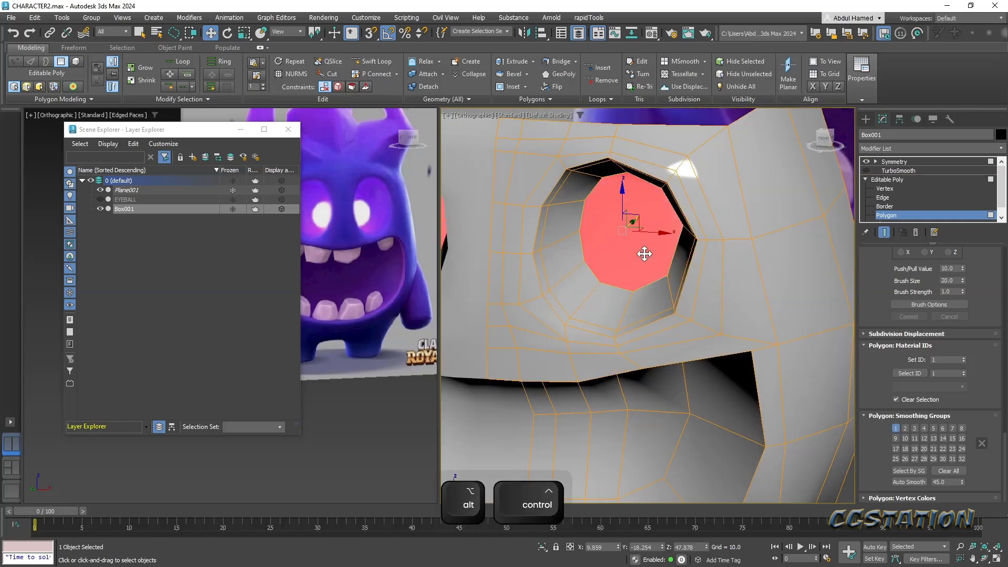
{"action": "left_click", "coordinate": [645, 253], "text": "alt"}
- Check the smoothing groups of the eye socket's inner wall polygons, select the whole mesh, and clear the selection
{"action": "left_click", "coordinate": [684, 247], "text": "ctrl"}
{"action": "left_click", "coordinate": [645, 307], "text": "ctrl"}
{"action": "left_click", "coordinate": [595, 305], "text": "ctrl"}
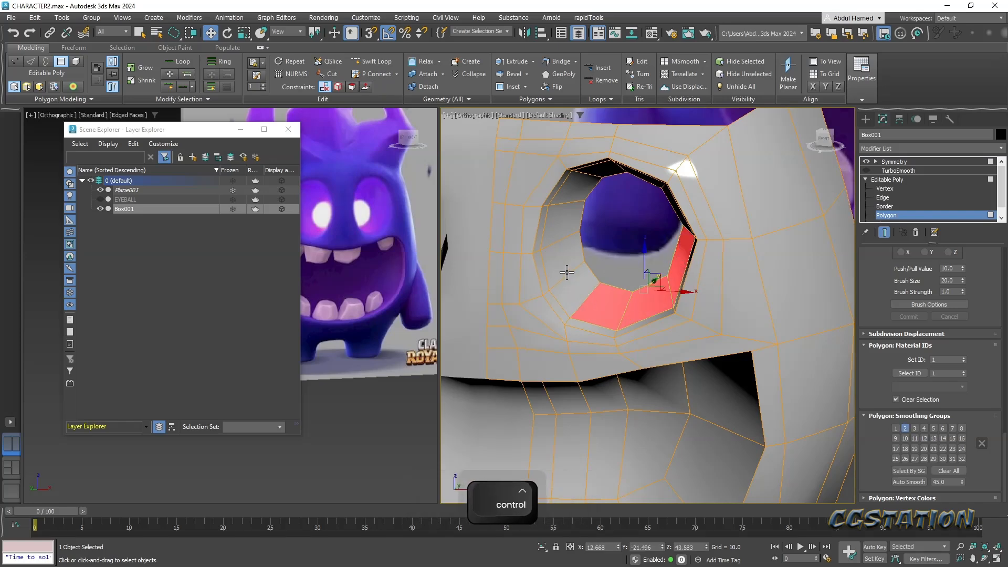
{"action": "scroll", "coordinate": [560, 244], "scroll_direction": "down", "scroll_amount": 10}
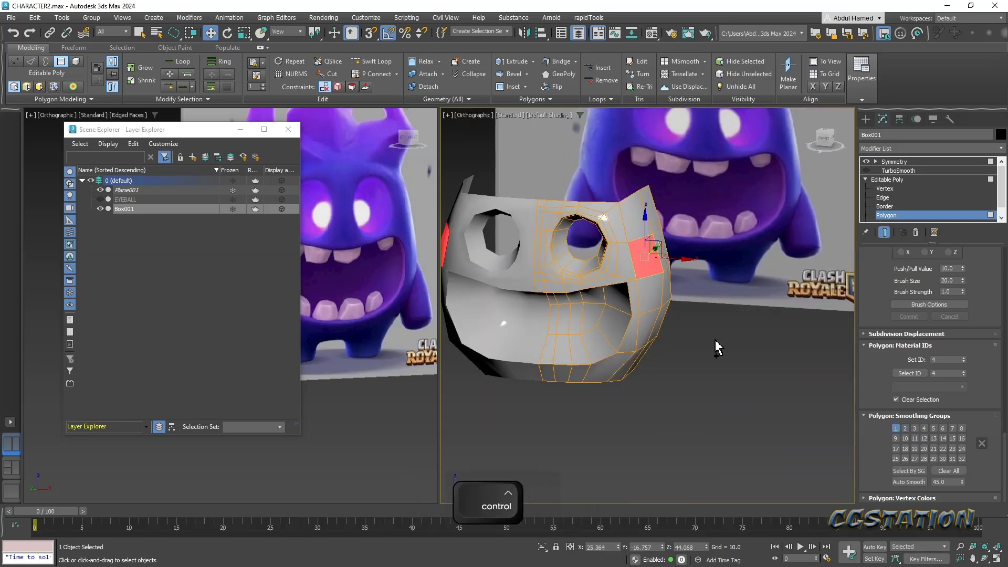
{"action": "key", "text": "ctrl+a"}
{"action": "left_click", "coordinate": [654, 439]}
{"action": "middle_click_drag", "start_coordinate": [637, 371], "coordinate": [614, 370], "text": "alt"}
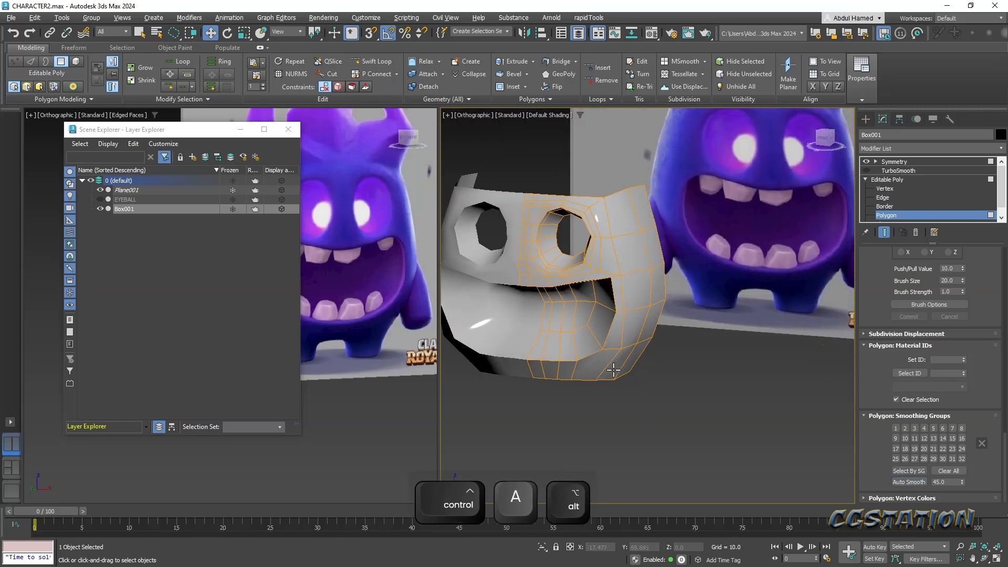
- Turn on the TurboSmooth modifier and inspect the smoothed mouth and cheek against the reference image
{"action": "left_click", "coordinate": [866, 170]}
{"action": "middle_click_drag", "start_coordinate": [626, 405], "coordinate": [668, 400], "text": "alt"}
{"action": "scroll", "coordinate": [691, 304], "scroll_direction": "up", "scroll_amount": 4}
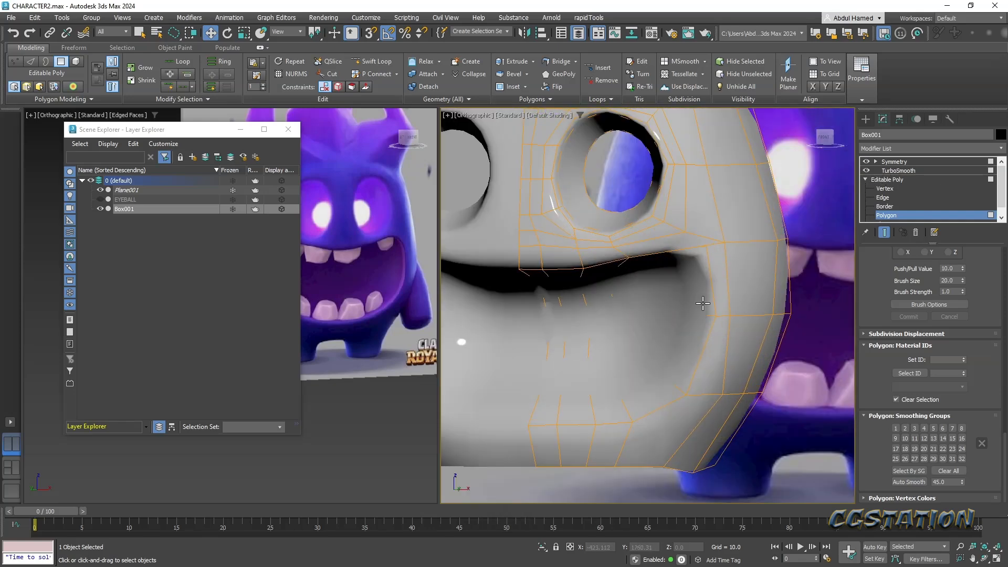
{"action": "middle_click_drag", "start_coordinate": [820, 310], "coordinate": [745, 292]}
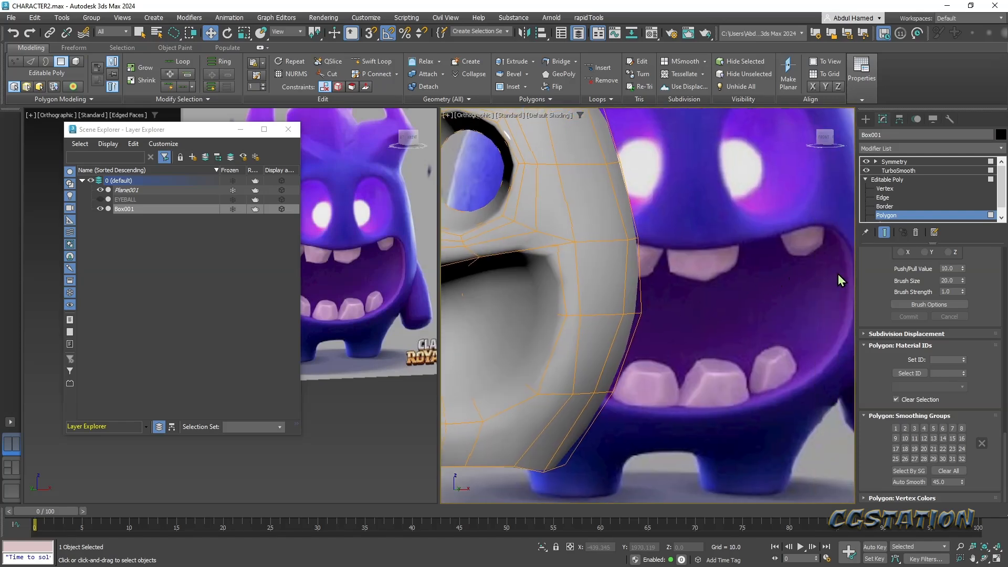
{"action": "middle_click_drag", "start_coordinate": [488, 334], "coordinate": [598, 346]}
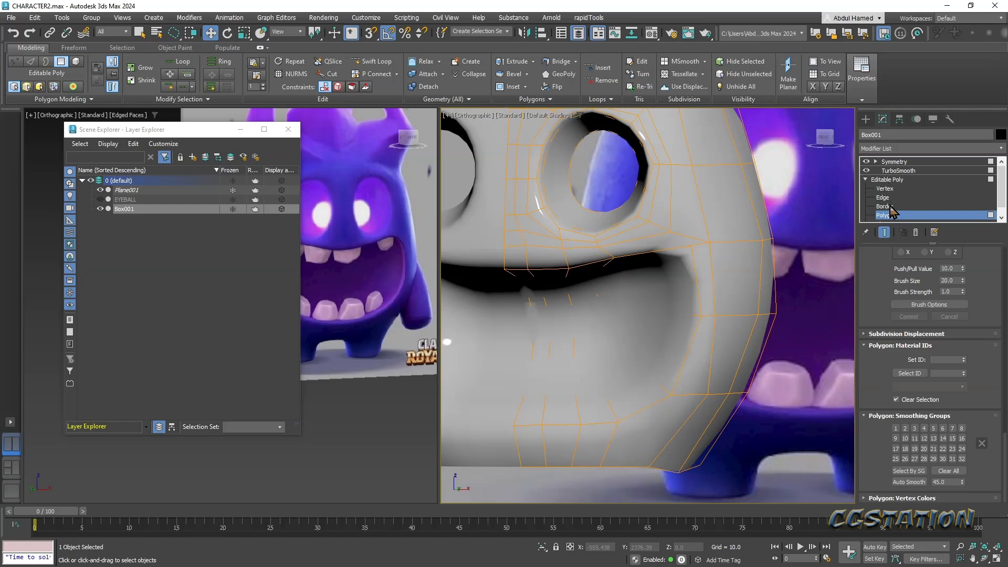
{"action": "left_click", "coordinate": [371, 61]}
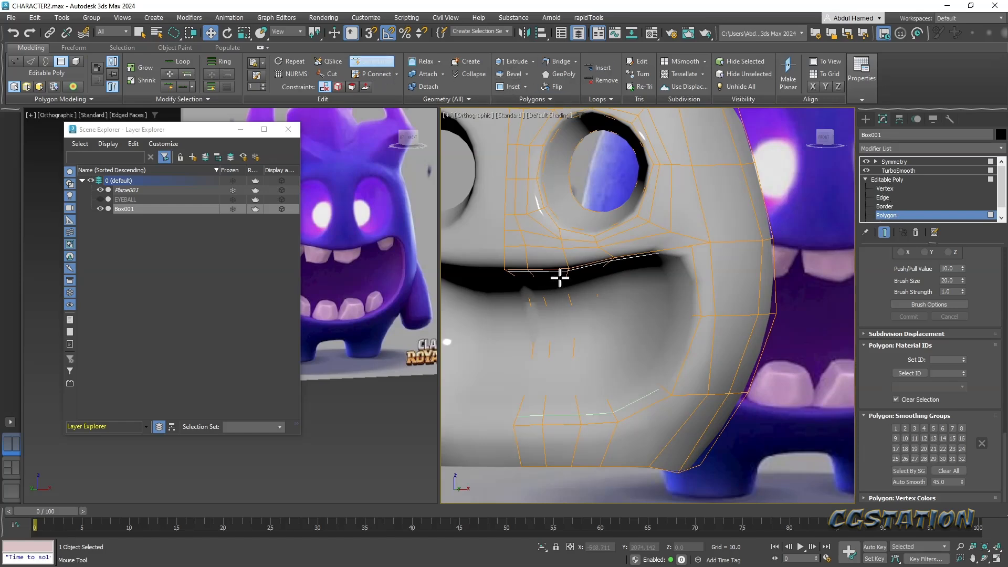
{"action": "scroll", "coordinate": [539, 263], "scroll_direction": "up", "scroll_amount": 3}
{"action": "middle_click_drag", "start_coordinate": [537, 258], "coordinate": [631, 311], "text": "alt"}
{"action": "right_click", "coordinate": [632, 311]}
{"action": "middle_click_drag", "start_coordinate": [722, 364], "coordinate": [688, 455], "text": "alt"}
{"action": "scroll", "coordinate": [673, 406], "scroll_direction": "down", "scroll_amount": 5}
{"action": "scroll", "coordinate": [688, 455], "scroll_direction": "up", "scroll_amount": 2}
- Unhide all hidden polygons of the head in the Editable Poly
{"action": "left_click", "coordinate": [896, 180]}
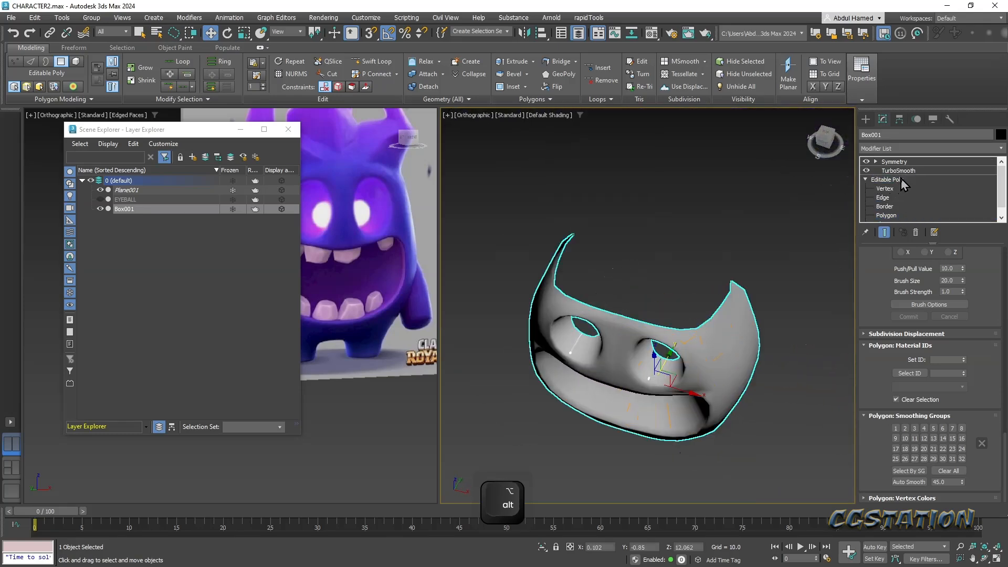
{"action": "left_click", "coordinate": [898, 171]}
{"action": "middle_click_drag", "start_coordinate": [682, 331], "coordinate": [636, 337], "text": "alt"}
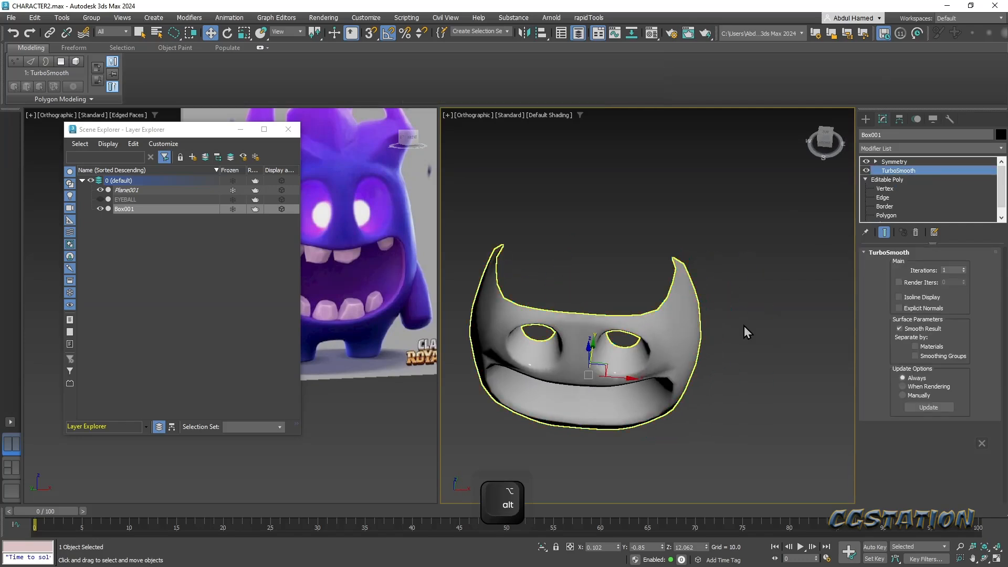
{"action": "left_click", "coordinate": [890, 207]}
{"action": "left_click", "coordinate": [887, 215]}
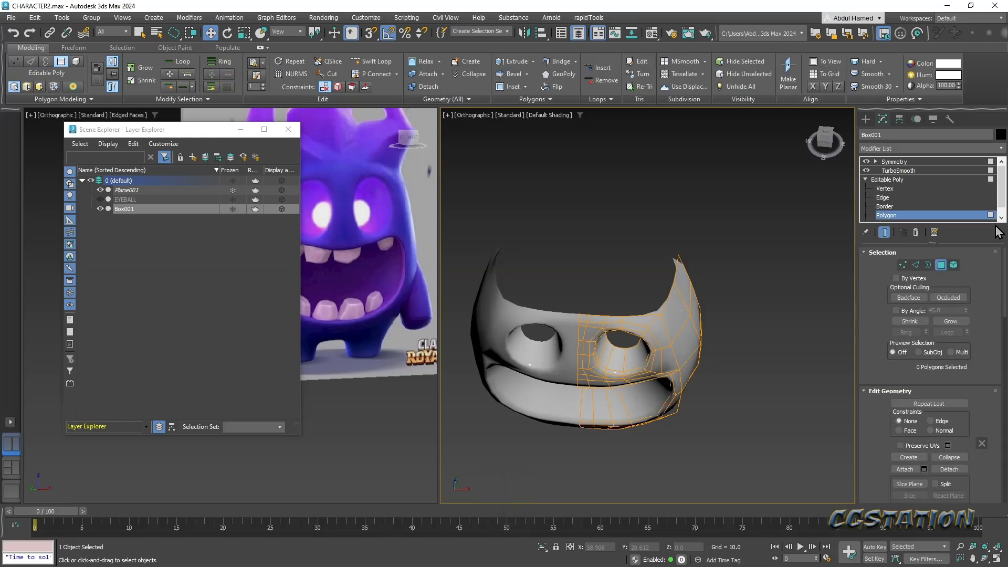
{"action": "scroll", "coordinate": [969, 373], "scroll_direction": "down", "scroll_amount": 6}
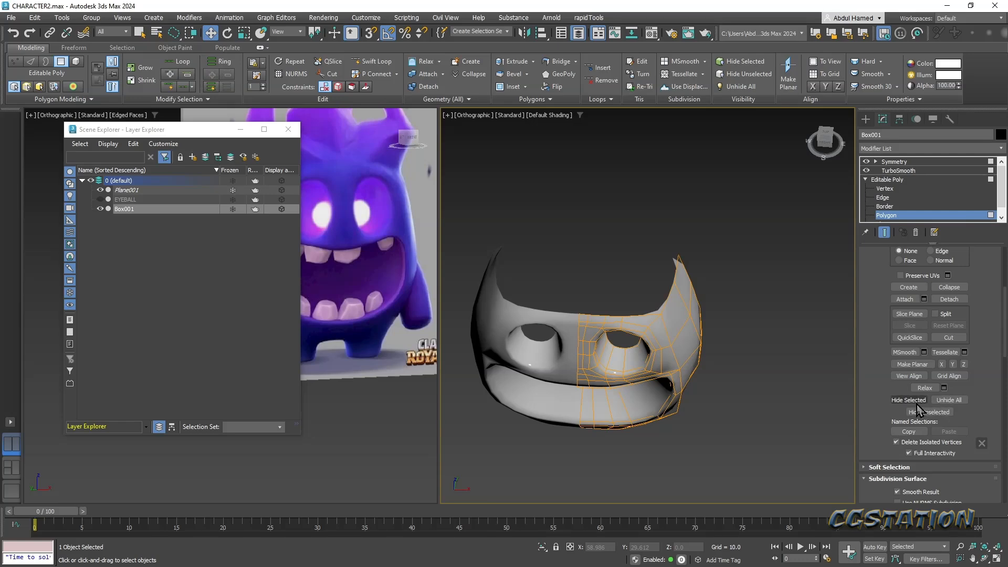
- Delete the strips of polygons capping the top of the head
{"action": "middle_click_drag", "start_coordinate": [788, 431], "coordinate": [639, 441], "text": "alt"}
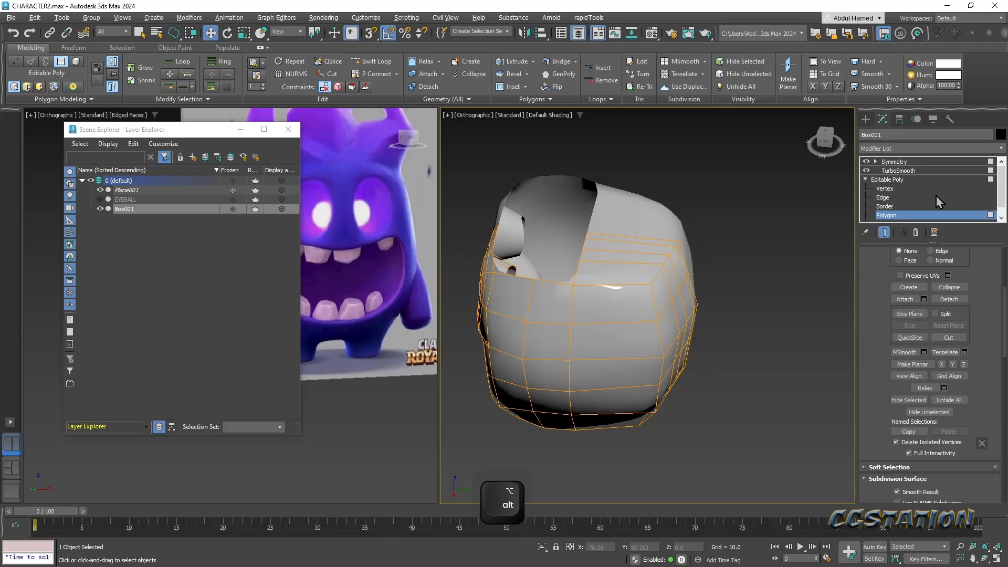
{"action": "left_click", "coordinate": [607, 237]}
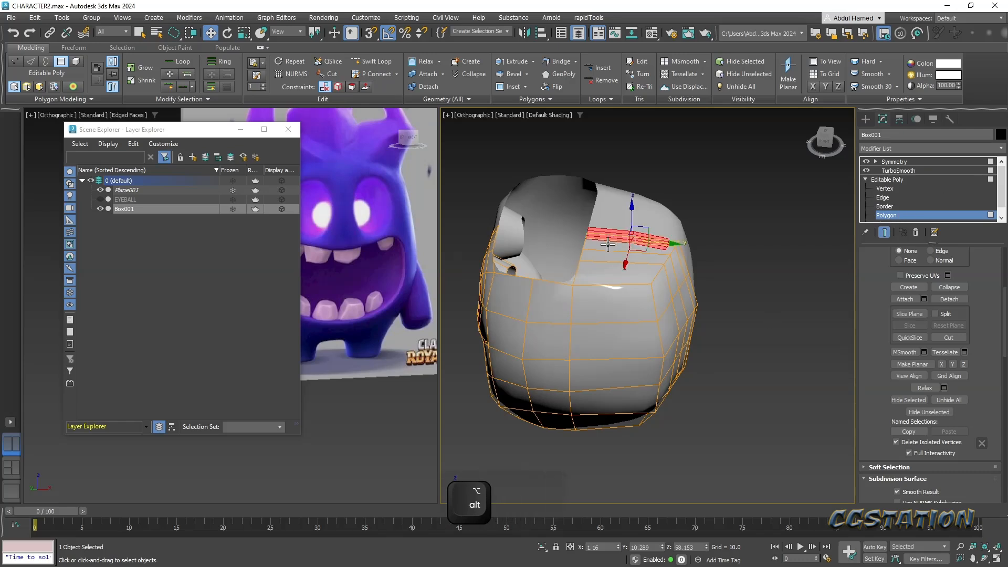
{"action": "left_click", "coordinate": [603, 247], "text": "ctrl"}
{"action": "left_click", "coordinate": [598, 260], "text": "ctrl"}
{"action": "left_click", "coordinate": [597, 271], "text": "ctrl"}
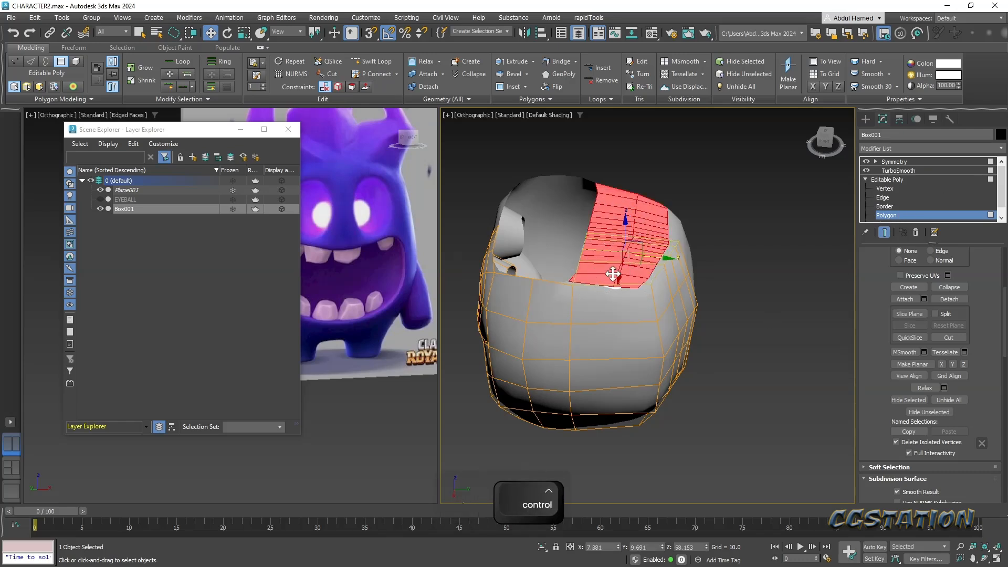
{"action": "key", "text": "Delete"}
- Delete the strips of polygons closing the underside of the head
{"action": "middle_click_drag", "start_coordinate": [596, 261], "coordinate": [560, 304], "text": "alt"}
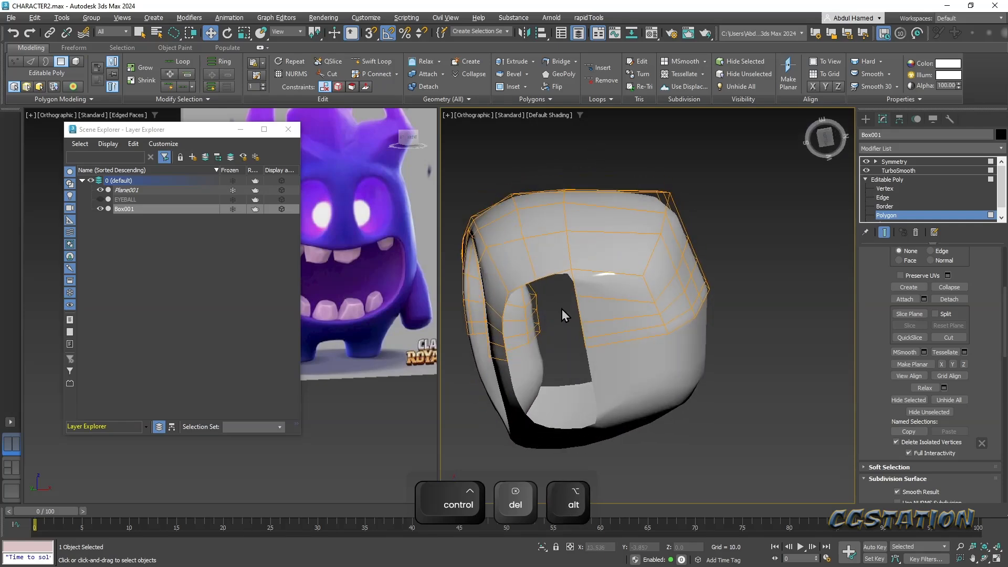
{"action": "left_click", "coordinate": [597, 289]}
{"action": "left_click", "coordinate": [599, 312], "text": "ctrl"}
{"action": "left_click", "coordinate": [598, 322], "text": "ctrl"}
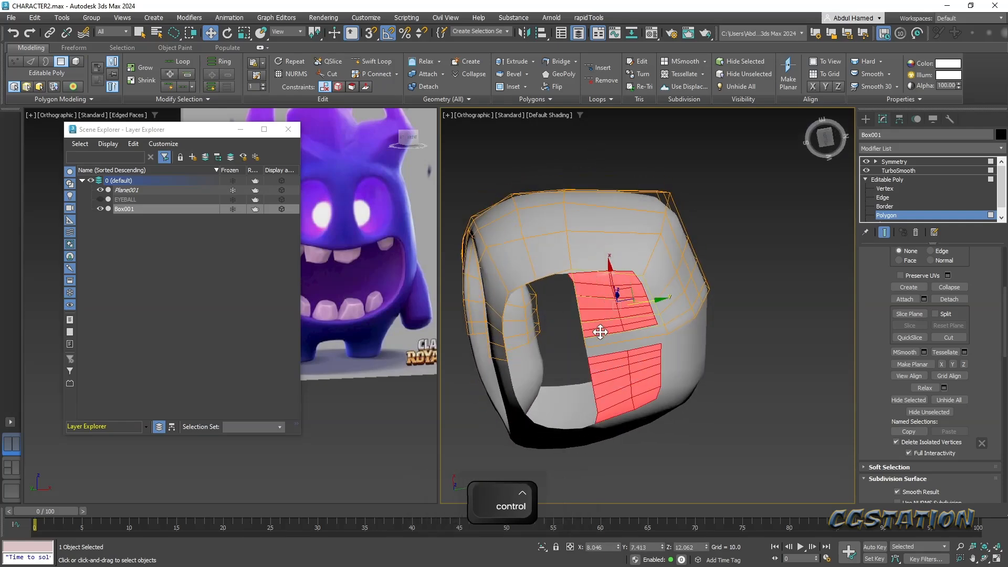
{"action": "left_click", "coordinate": [600, 333], "text": "ctrl"}
{"action": "key", "text": "Delete"}
- Select the vertices of the front of the face and apply an FFD 3x3x3 modifier to them
{"action": "middle_click_drag", "start_coordinate": [658, 338], "coordinate": [706, 399], "text": "alt"}
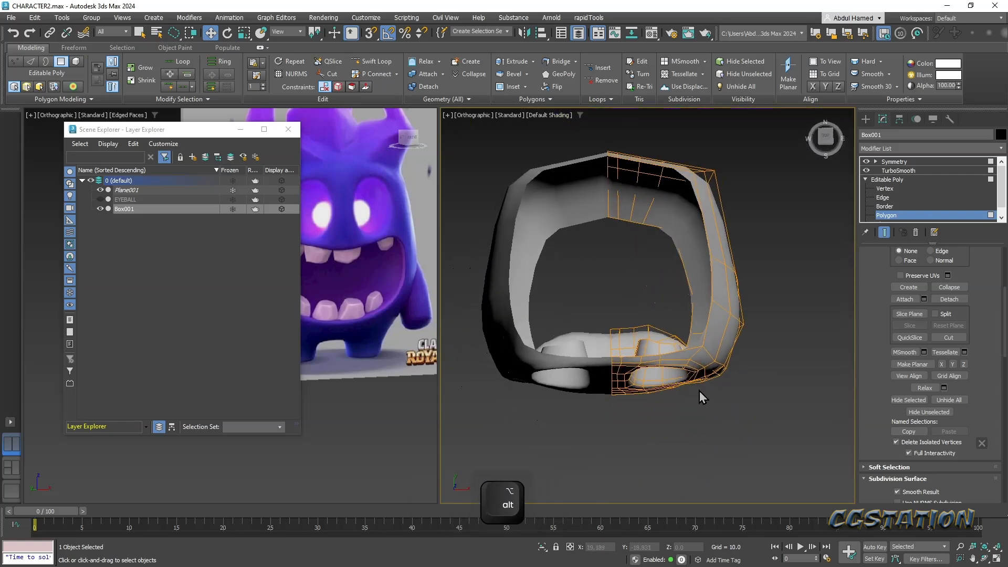
{"action": "left_click", "coordinate": [893, 188]}
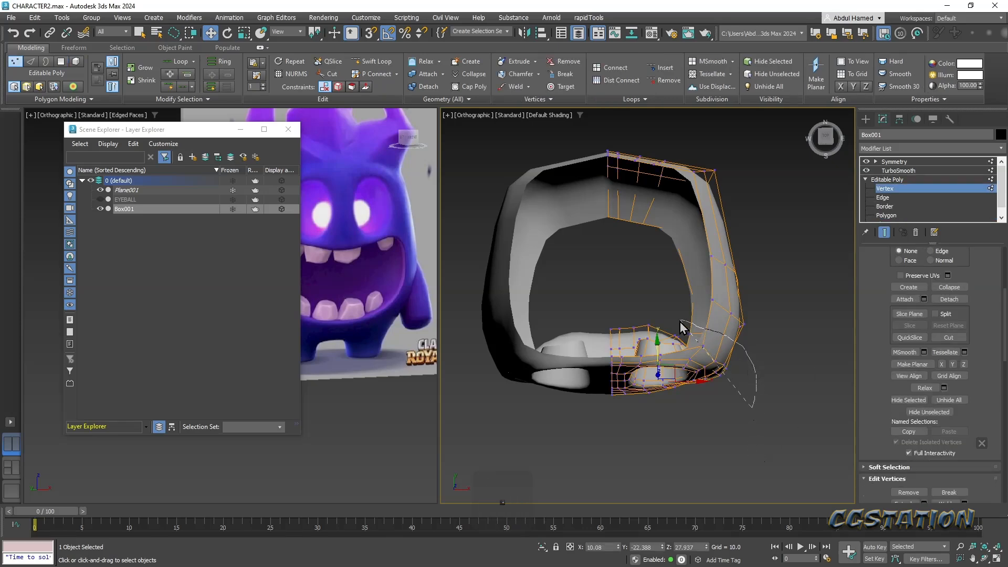
{"action": "middle_click_drag", "start_coordinate": [763, 403], "coordinate": [763, 424], "text": "alt"}
{"action": "left_click", "coordinate": [763, 408]}
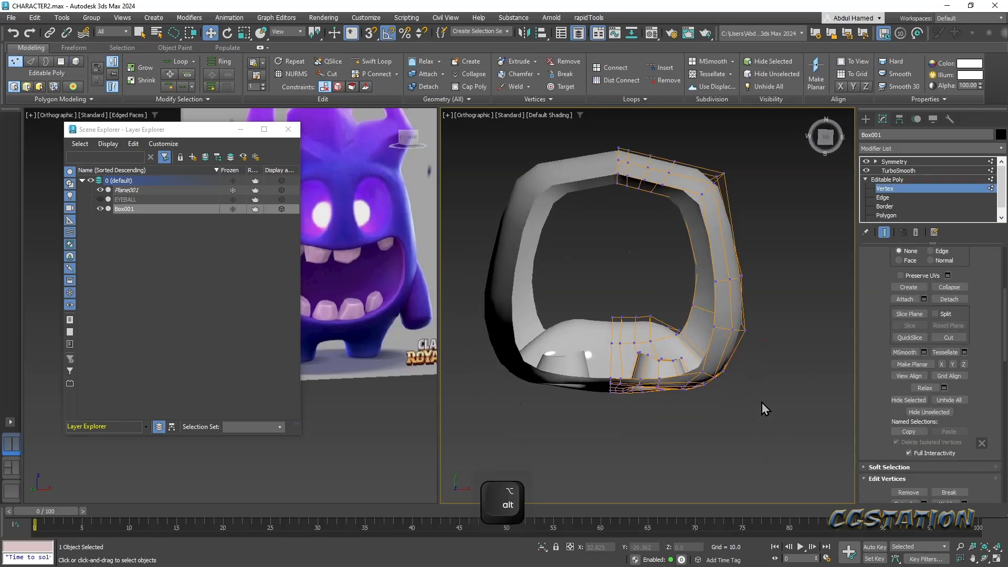
{"action": "left_click_drag", "start_coordinate": [598, 424], "coordinate": [758, 381]}
{"action": "middle_click_drag", "start_coordinate": [759, 380], "coordinate": [736, 396], "text": "alt"}
{"action": "left_click", "coordinate": [911, 148]}
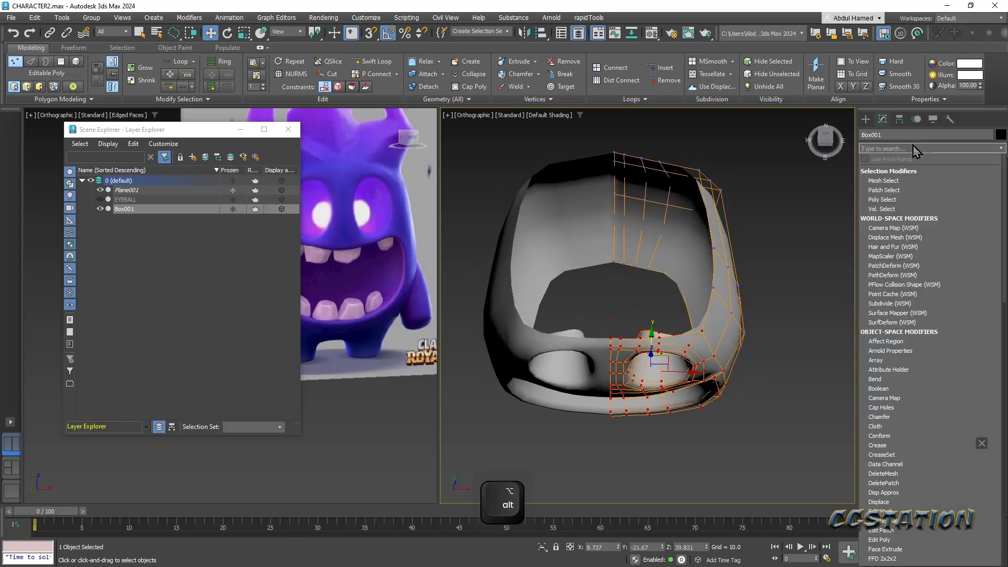
{"action": "type", "text": "F"}
{"action": "left_click", "coordinate": [909, 209]}
- Curve the face from above by moving the centre and middle FFD control points forward and the outer ones back
{"action": "middle_click_drag", "start_coordinate": [829, 278], "coordinate": [725, 393], "text": "alt"}
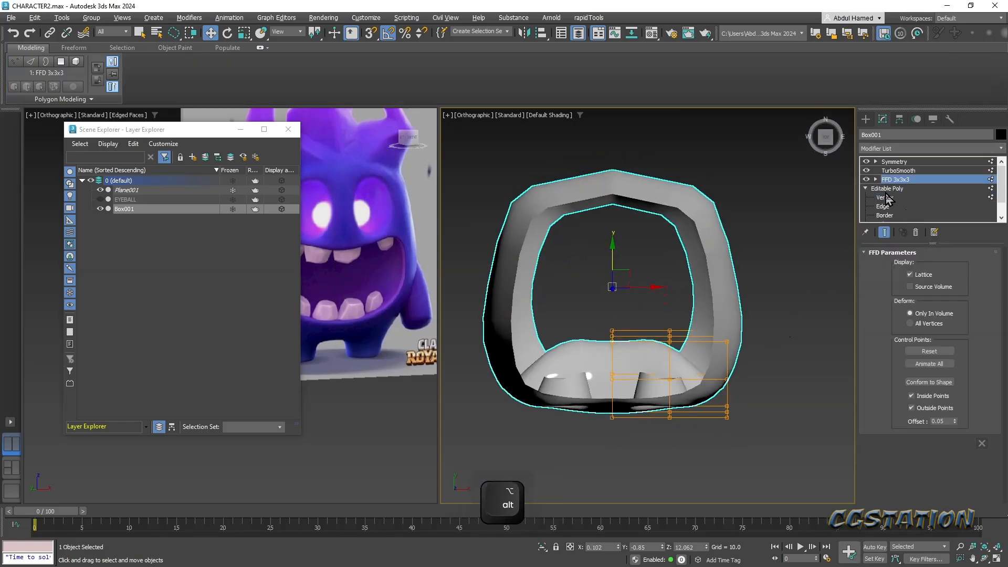
{"action": "left_click", "coordinate": [894, 189]}
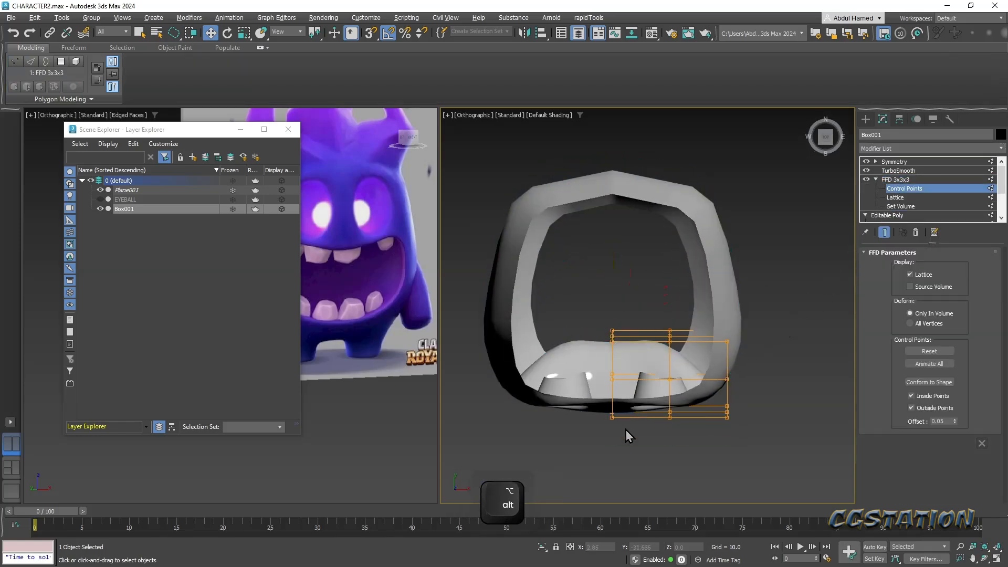
{"action": "left_click_drag", "start_coordinate": [587, 317], "coordinate": [581, 393]}
{"action": "key", "text": "w"}
{"action": "mouse_move", "coordinate": [612, 334]}
{"action": "left_mouse_down"}
{"action": "mouse_move", "coordinate": [613, 357]}
{"action": "mouse_move", "coordinate": [652, 370]}
{"action": "left_mouse_up"}
{"action": "left_click_drag", "start_coordinate": [671, 334], "coordinate": [670, 342]}
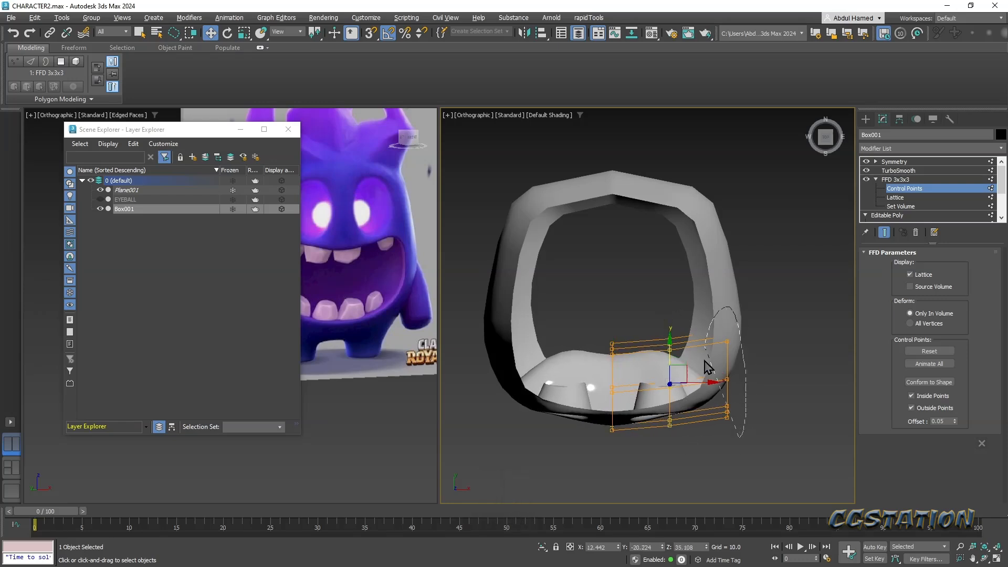
{"action": "left_click_drag", "start_coordinate": [728, 336], "coordinate": [728, 332]}
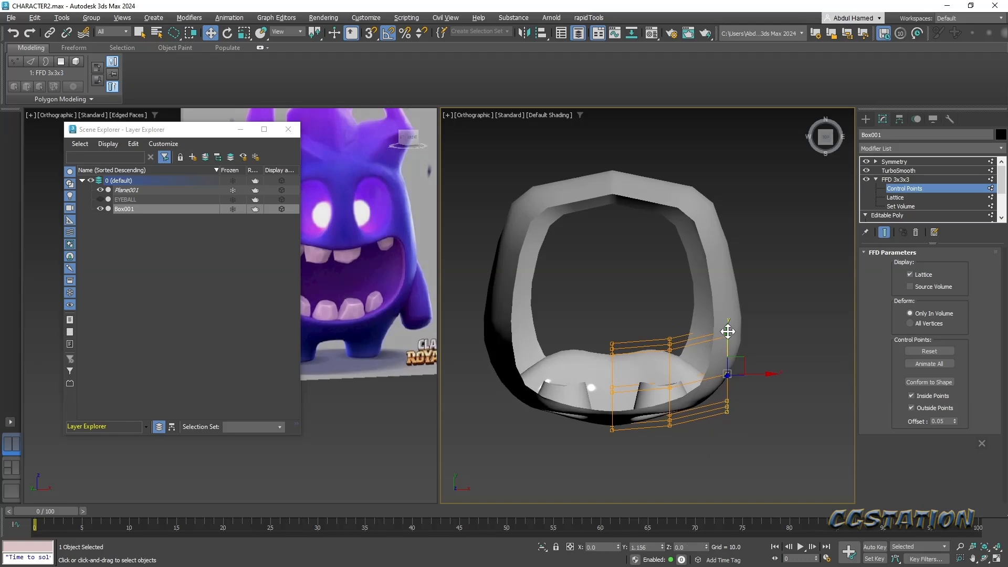
- Refine the face curvature by nudging the front-row FFD control points at the centre and middle forward
{"action": "middle_click_drag", "start_coordinate": [728, 331], "coordinate": [713, 379], "text": "alt"}
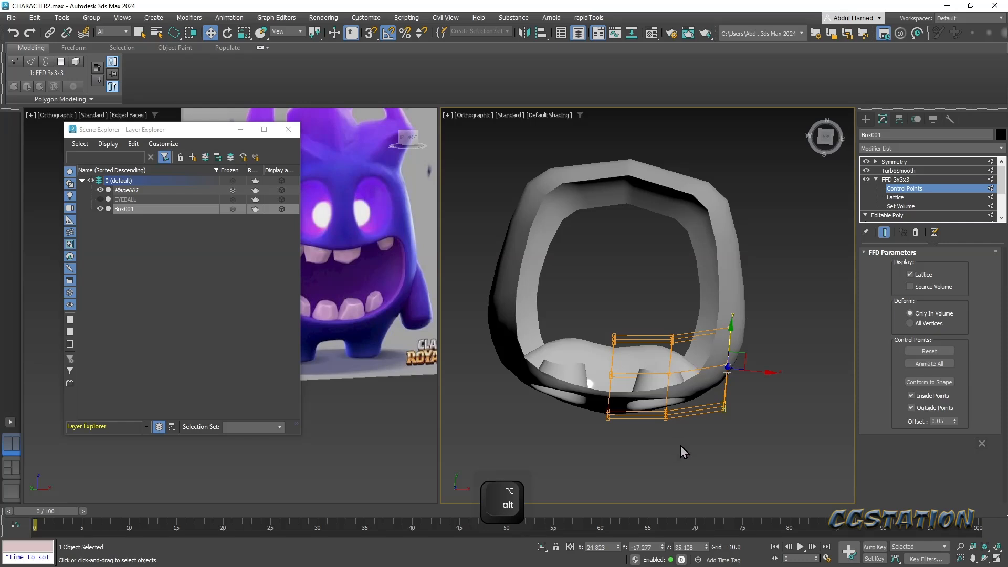
{"action": "left_click_drag", "start_coordinate": [667, 362], "coordinate": [670, 365]}
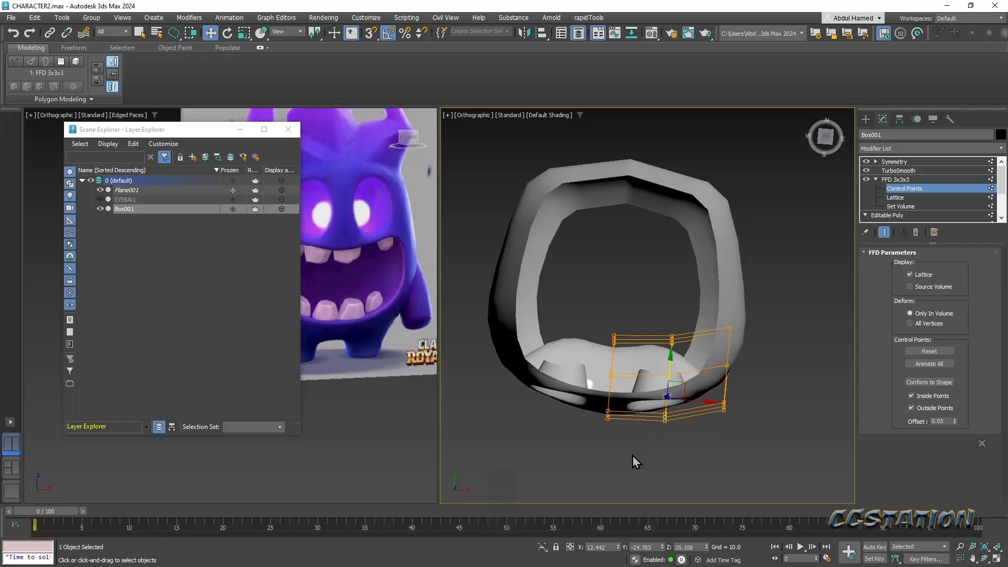
{"action": "left_click_drag", "start_coordinate": [591, 465], "coordinate": [592, 462]}
{"action": "left_click_drag", "start_coordinate": [614, 363], "coordinate": [616, 372]}
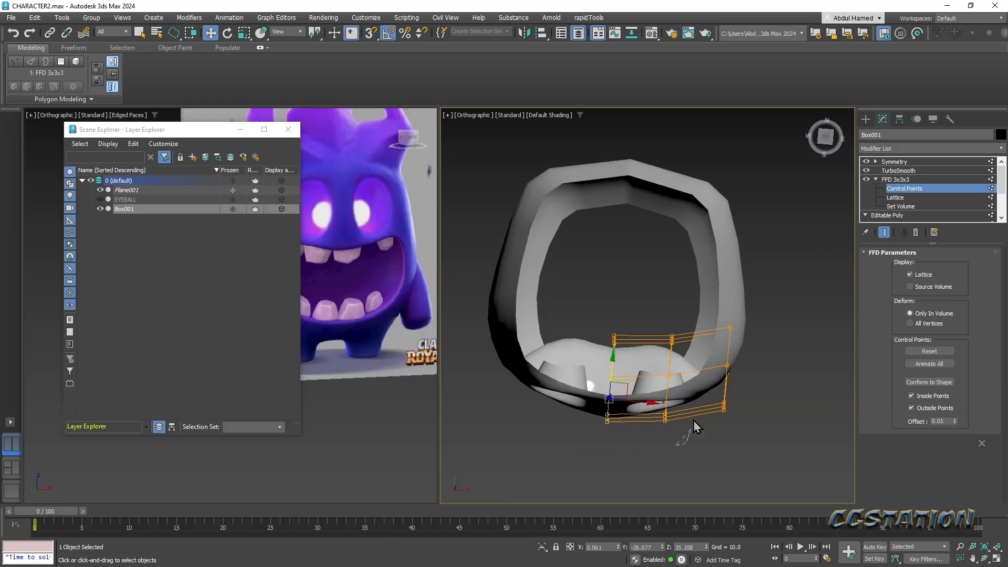
{"action": "left_click_drag", "start_coordinate": [649, 453], "coordinate": [647, 450]}
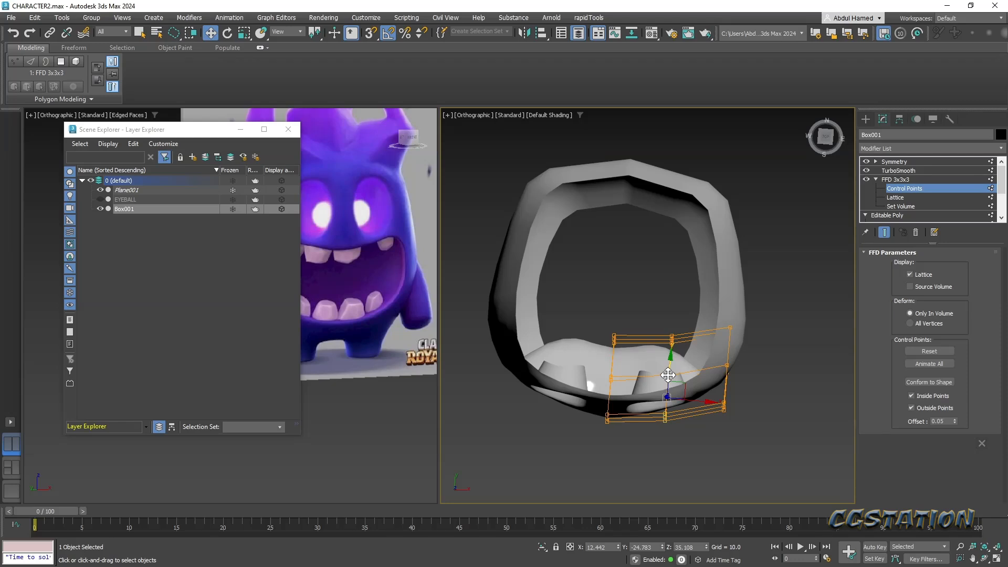
{"action": "left_click_drag", "start_coordinate": [668, 375], "coordinate": [668, 377]}
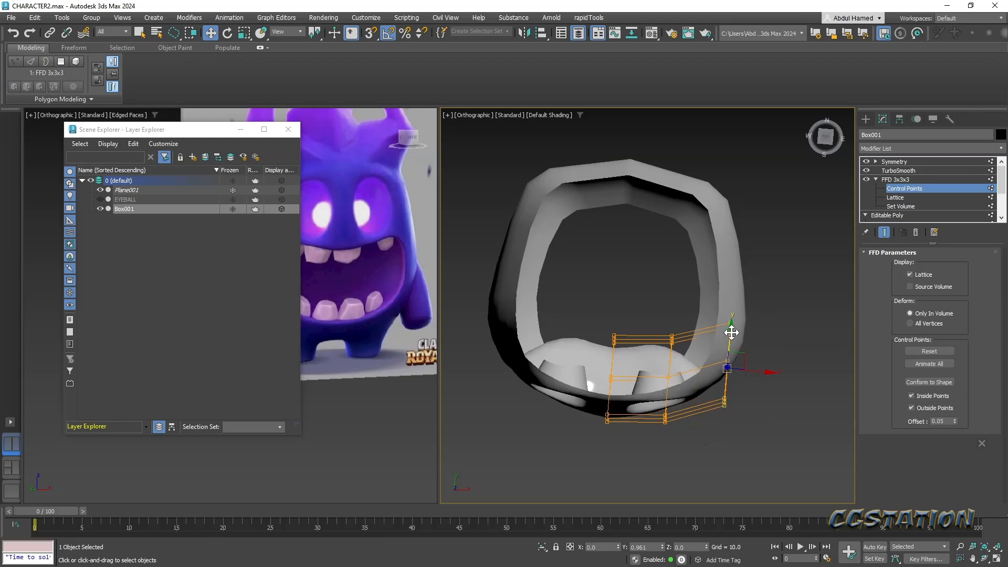
- Nudge the middle column of front FFD control points and check the face's curvature from the side
{"action": "middle_click_drag", "start_coordinate": [732, 331], "coordinate": [663, 345], "text": "alt"}
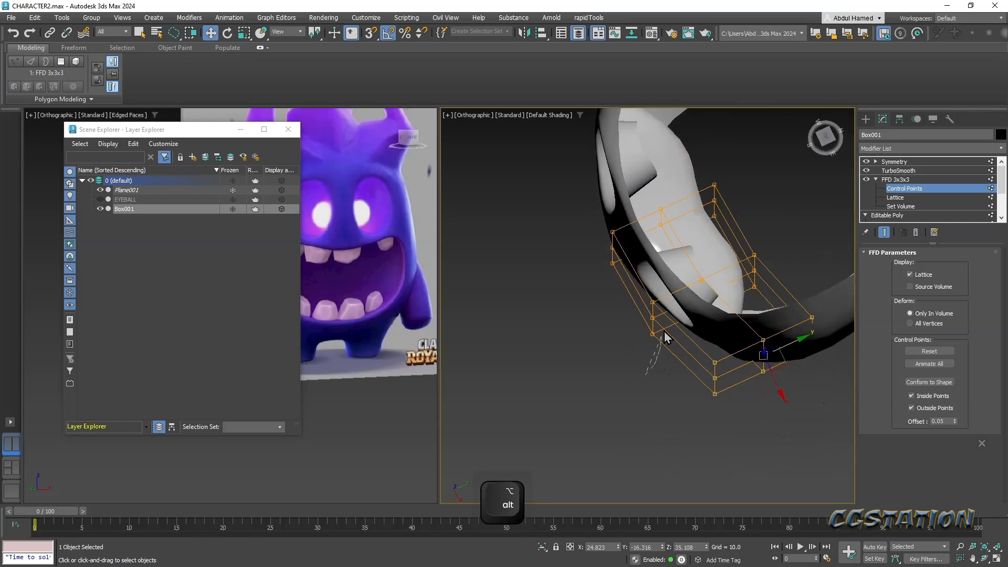
{"action": "left_click_drag", "start_coordinate": [669, 312], "coordinate": [667, 311]}
{"action": "middle_click_drag", "start_coordinate": [671, 342], "coordinate": [690, 289], "text": "alt"}
{"action": "middle_click_drag", "start_coordinate": [690, 289], "coordinate": [674, 235]}
{"action": "scroll", "coordinate": [679, 297], "scroll_direction": "up", "scroll_amount": 2}
{"action": "mouse_move", "coordinate": [678, 296]}
{"action": "middle_mouse_down", "text": "alt"}
{"action": "mouse_move", "coordinate": [702, 310]}
{"action": "mouse_move", "coordinate": [695, 279]}
{"action": "mouse_move", "coordinate": [675, 281]}
{"action": "middle_mouse_up", "text": "alt"}
- Collapse the FFD 3x3x3 modifier into the Editable Poly, keeping TurboSmooth and Symmetry above it
{"action": "left_click", "coordinate": [923, 181]}
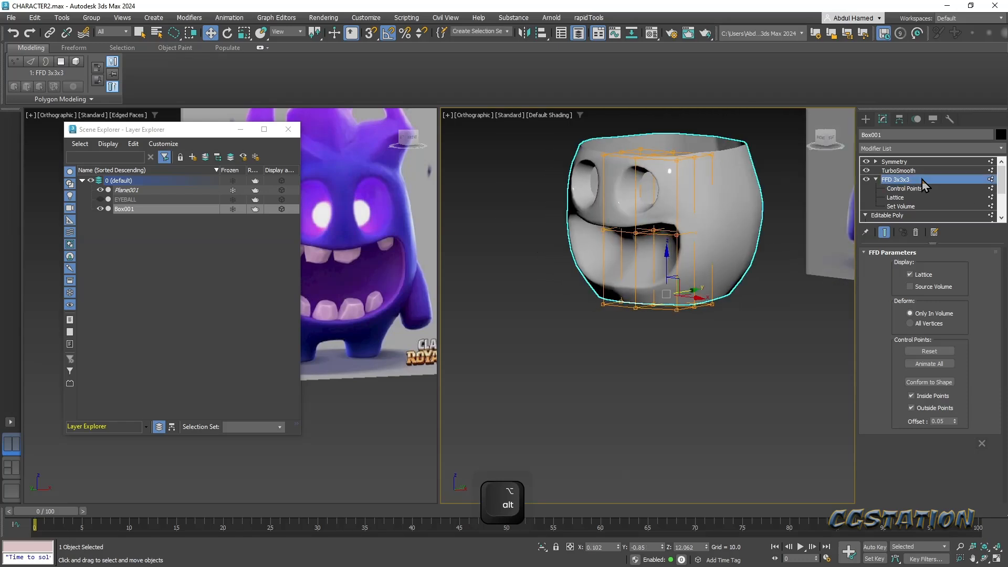
{"action": "right_click", "coordinate": [911, 184]}
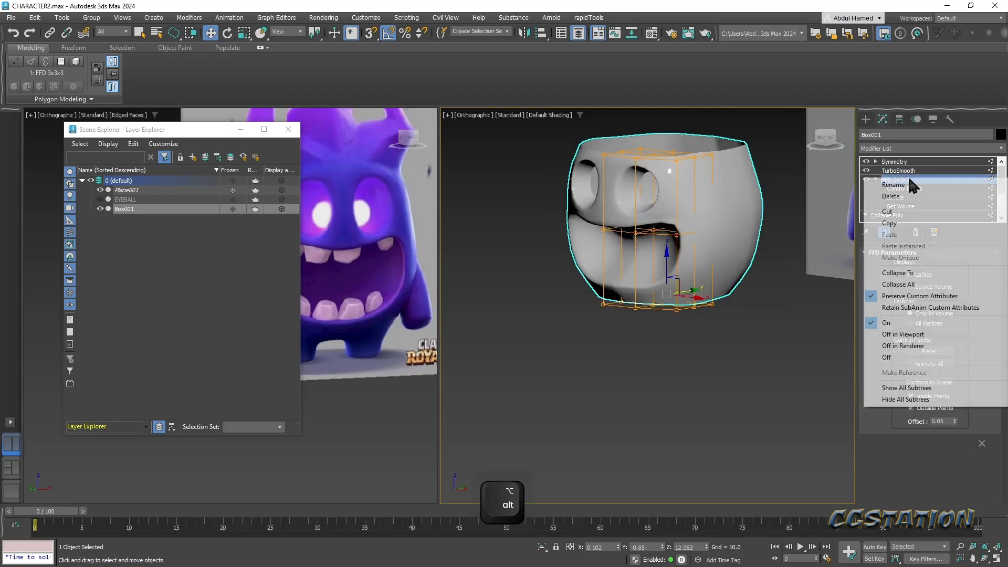
{"action": "left_click", "coordinate": [928, 273]}
{"action": "left_click", "coordinate": [552, 331]}
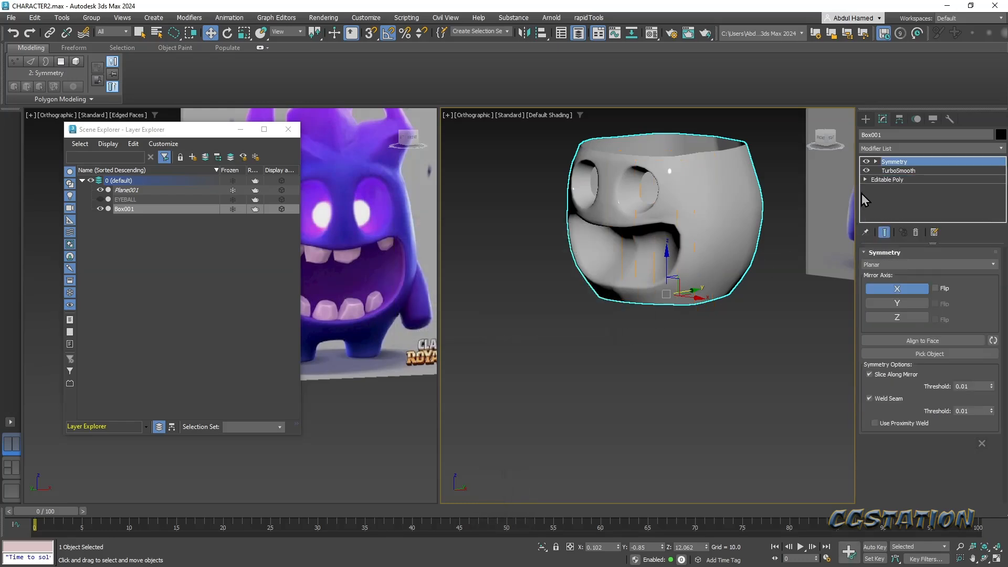
- Scale the head's Editable Poly narrower from front to back, to about 60.2 on the Y axis
{"action": "middle_click_drag", "start_coordinate": [692, 286], "coordinate": [618, 360], "text": "alt"}
{"action": "scroll", "coordinate": [619, 361], "scroll_direction": "up", "scroll_amount": 1}
{"action": "middle_click_drag", "start_coordinate": [685, 300], "coordinate": [673, 378]}
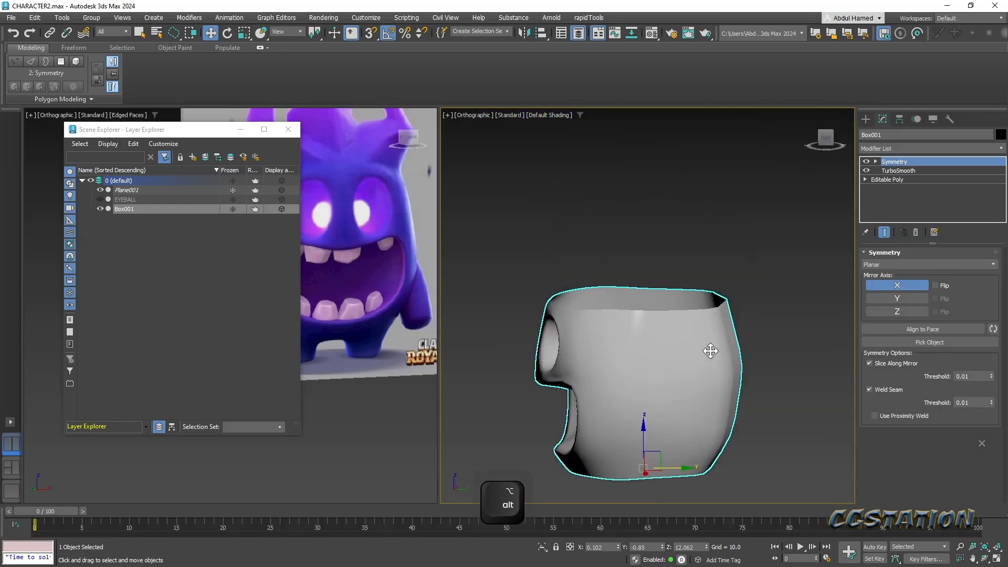
{"action": "left_click", "coordinate": [911, 178]}
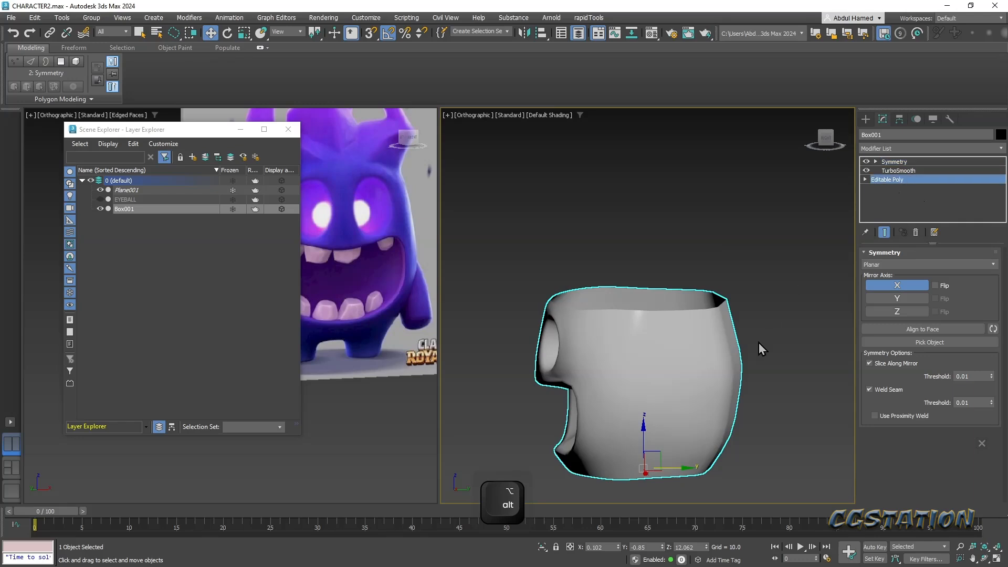
{"action": "key", "text": "r"}
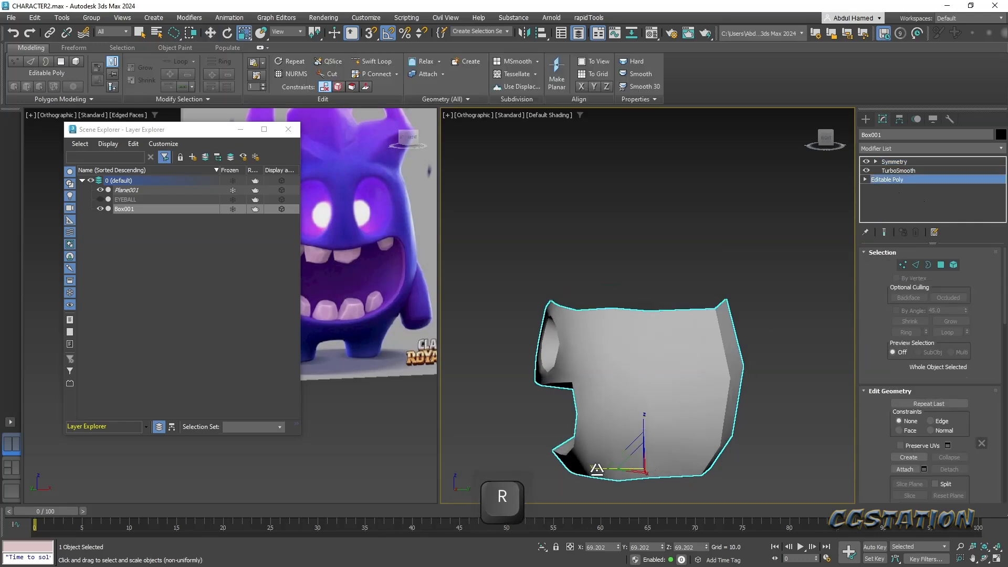
{"action": "left_click_drag", "start_coordinate": [594, 469], "coordinate": [601, 469]}
{"action": "middle_click_drag", "start_coordinate": [601, 469], "coordinate": [636, 484], "text": "alt"}
{"action": "left_click", "coordinate": [894, 161]}
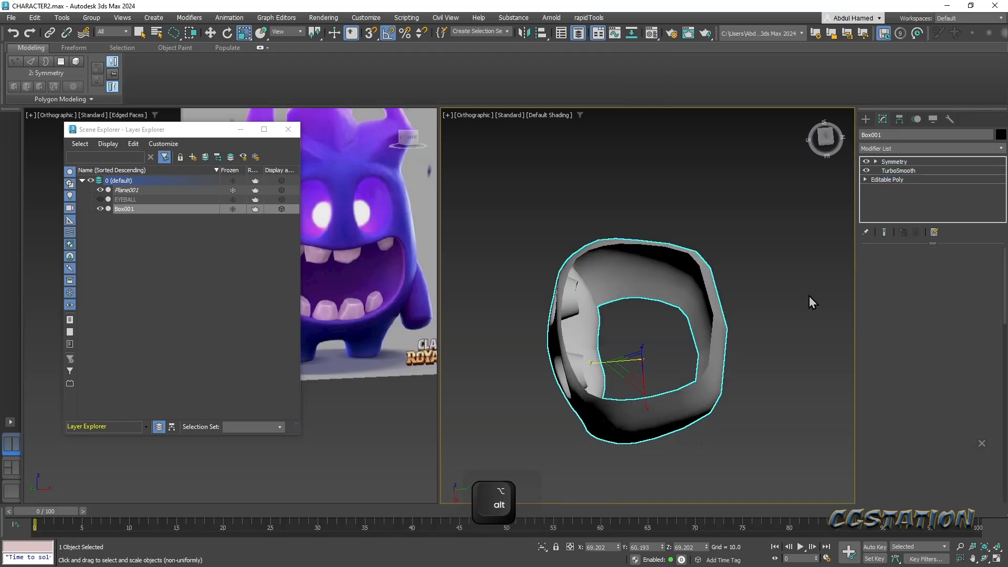
- Insert extra vertical edge loops across the back of the head with Swift Loop
{"action": "left_click", "coordinate": [865, 179]}
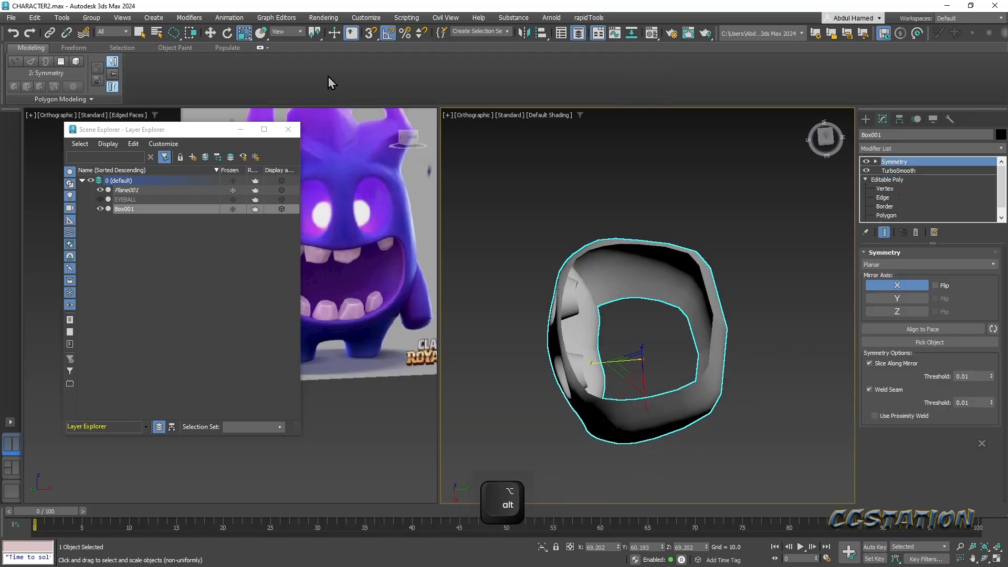
{"action": "left_click", "coordinate": [864, 199]}
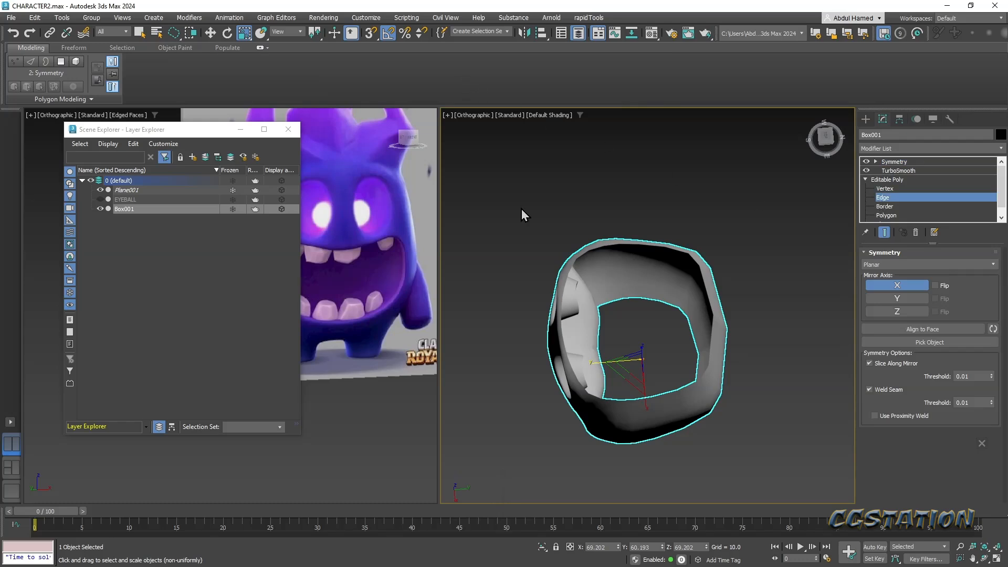
{"action": "left_click", "coordinate": [385, 64]}
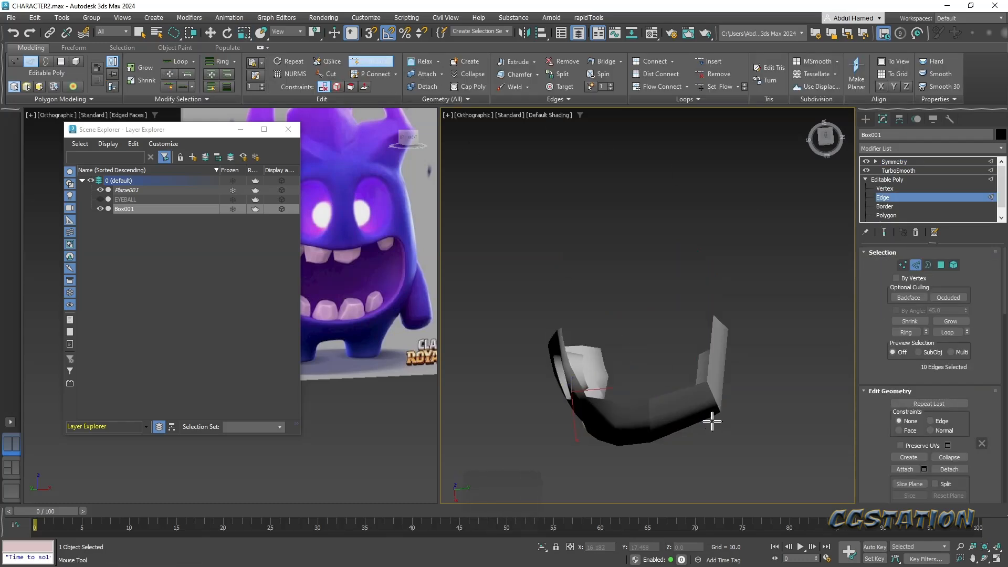
{"action": "left_click", "coordinate": [686, 410], "text": "shift"}
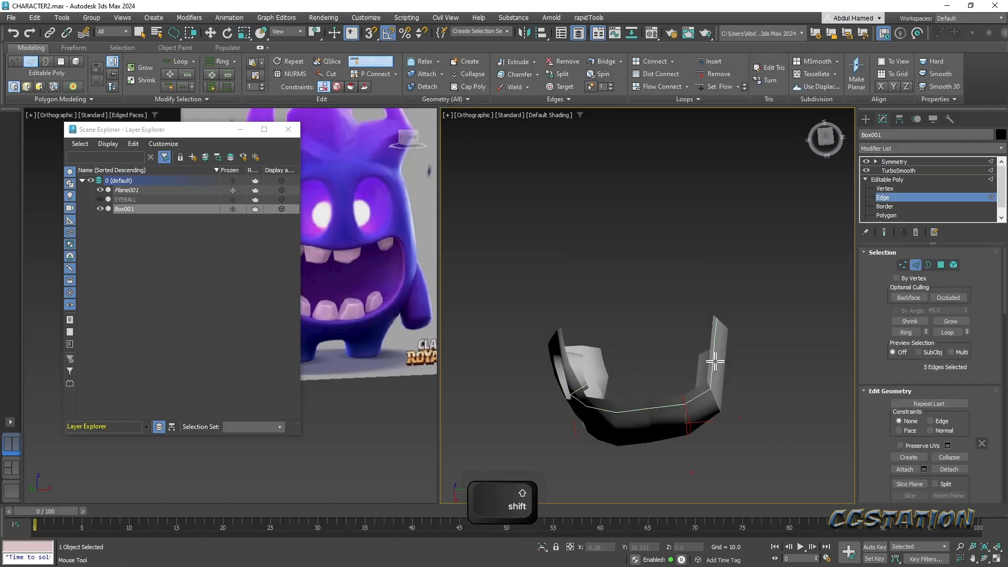
{"action": "middle_click_drag", "start_coordinate": [722, 375], "coordinate": [742, 417], "text": "alt"}
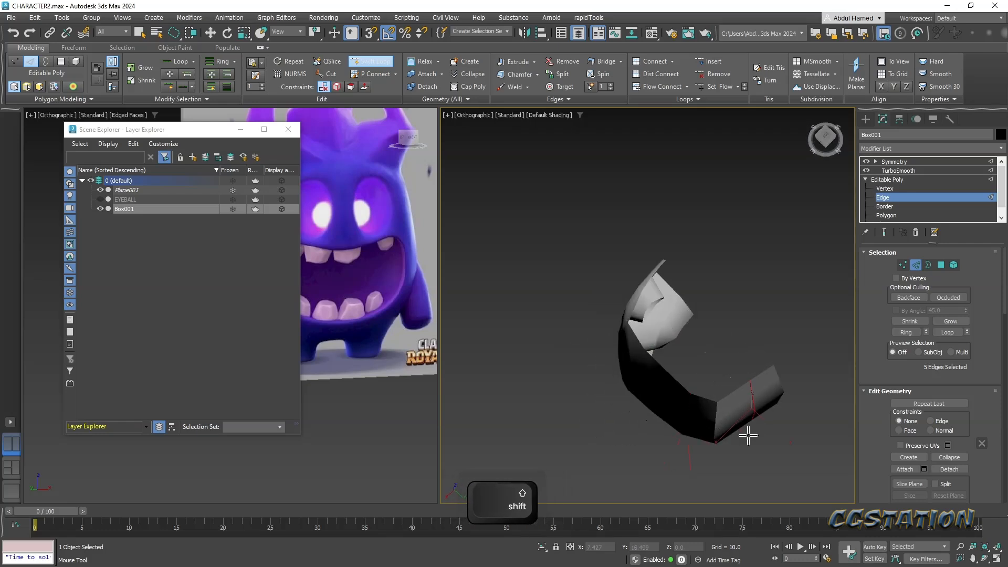
{"action": "key", "text": "w"}
{"action": "middle_click_drag", "start_coordinate": [741, 441], "coordinate": [734, 421], "text": "alt"}
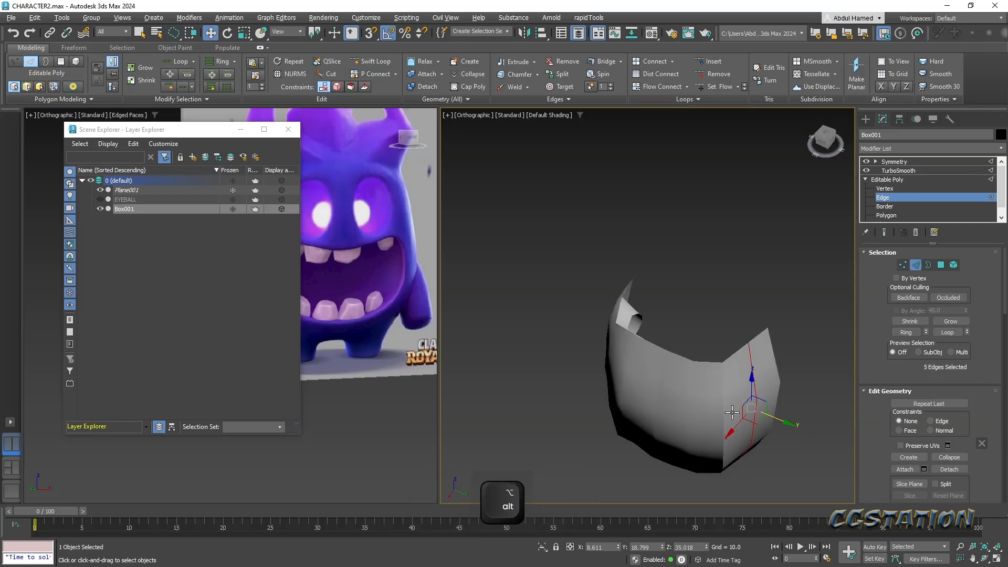
- Select the five vertical edges along the head's rear corner and shift them slightly to soften the corner
{"action": "left_click", "coordinate": [723, 393]}
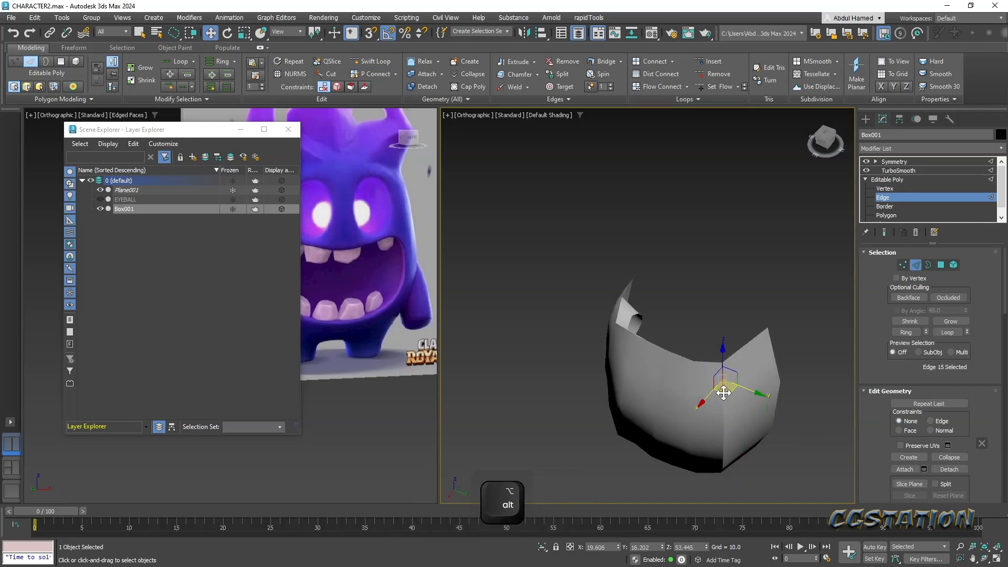
{"action": "key", "text": "F4"}
{"action": "left_click", "coordinate": [727, 419], "text": "ctrl"}
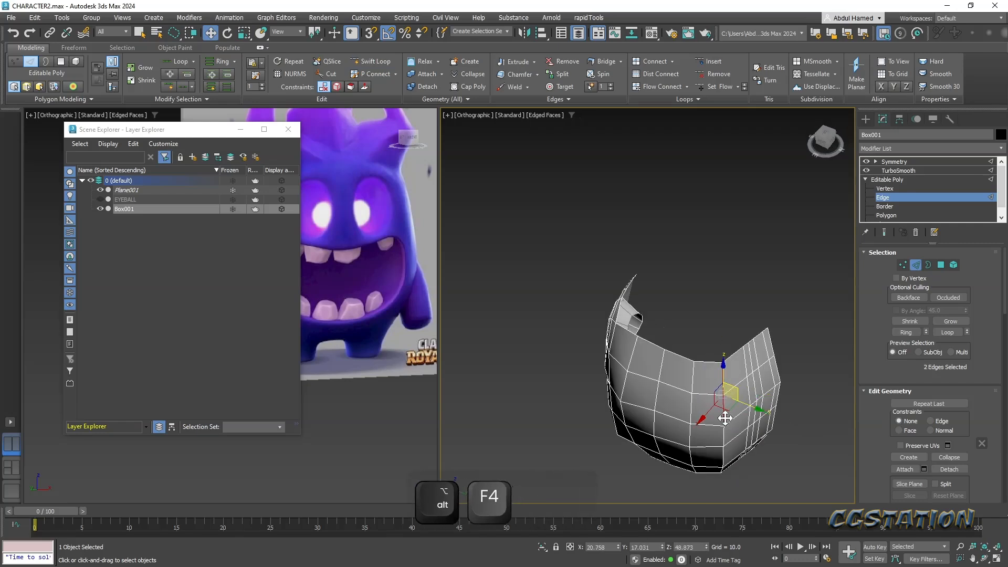
{"action": "middle_click_drag", "start_coordinate": [724, 440], "coordinate": [724, 362], "text": "alt"}
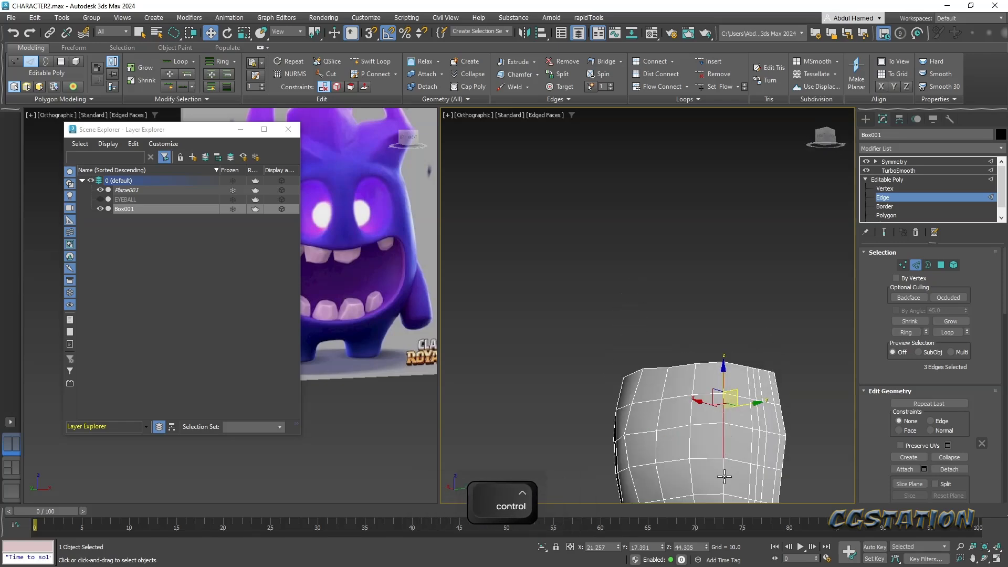
{"action": "left_click", "coordinate": [725, 358], "text": "ctrl"}
{"action": "left_click", "coordinate": [720, 376], "text": "ctrl"}
{"action": "left_click", "coordinate": [721, 415], "text": "ctrl"}
{"action": "middle_click_drag", "start_coordinate": [721, 416], "coordinate": [727, 379], "text": "alt"}
{"action": "left_click_drag", "start_coordinate": [717, 335], "coordinate": [719, 328]}
{"action": "middle_click_drag", "start_coordinate": [719, 328], "coordinate": [683, 265], "text": "alt"}
{"action": "scroll", "coordinate": [683, 265], "scroll_direction": "up", "scroll_amount": 2, "text": "alt"}
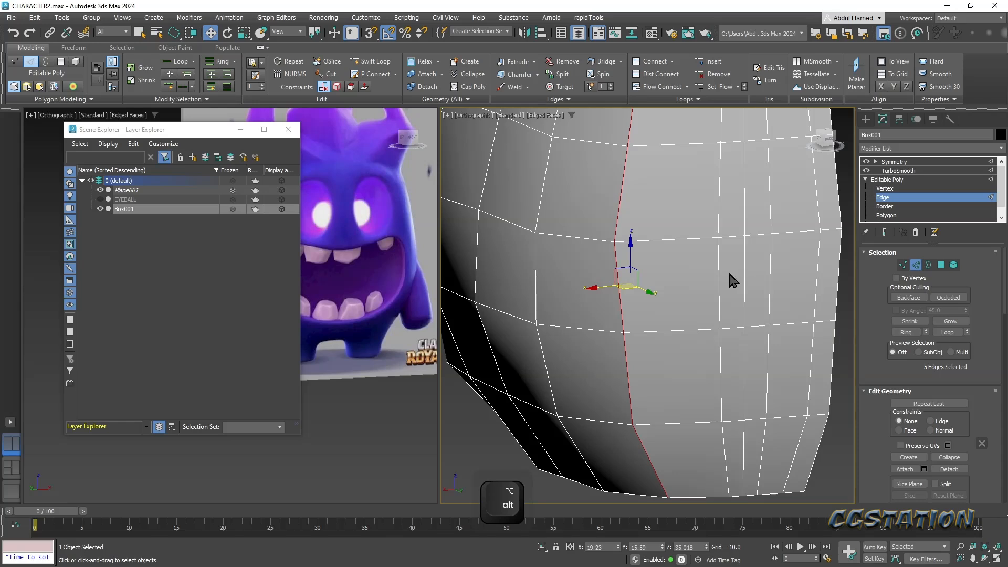
- Remove the three surplus vertical edge loops beside the middle loop on the back of the head
{"action": "double_click", "coordinate": [719, 274]}
{"action": "double_click", "coordinate": [770, 284], "text": "ctrl"}
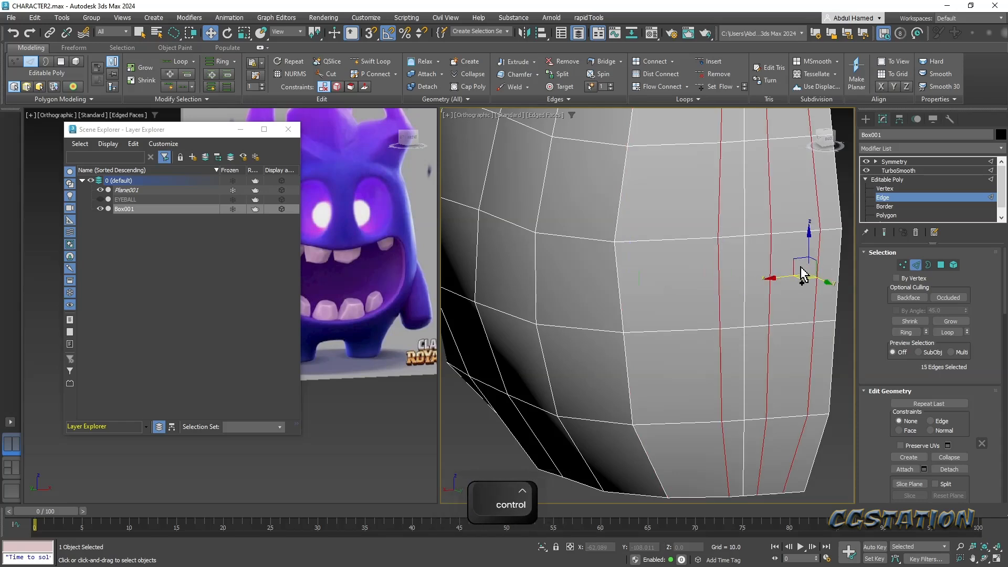
{"action": "key", "text": "ctrl+d"}
- Move the remaining middle edge loop on the back outward along Y to round the rear of the head
{"action": "middle_click_drag", "start_coordinate": [774, 244], "coordinate": [714, 314], "text": "alt"}
{"action": "scroll", "coordinate": [735, 290], "scroll_direction": "up", "scroll_amount": 3}
{"action": "double_click", "coordinate": [734, 289]}
{"action": "left_click_drag", "start_coordinate": [751, 326], "coordinate": [762, 326]}
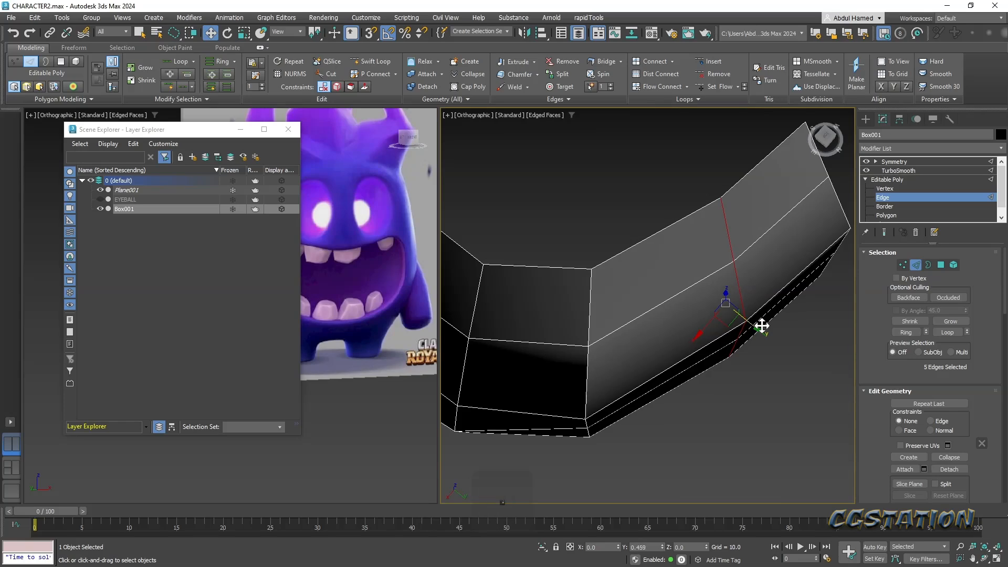
- Examine the half head from several angles and compare its outline with the reference image
{"action": "middle_click_drag", "start_coordinate": [707, 367], "coordinate": [772, 278], "text": "alt"}
{"action": "scroll", "coordinate": [772, 278], "scroll_direction": "down", "scroll_amount": 5}
{"action": "middle_click_drag", "start_coordinate": [681, 328], "coordinate": [761, 286], "text": "alt"}
{"action": "middle_click_drag", "start_coordinate": [761, 286], "coordinate": [594, 301]}
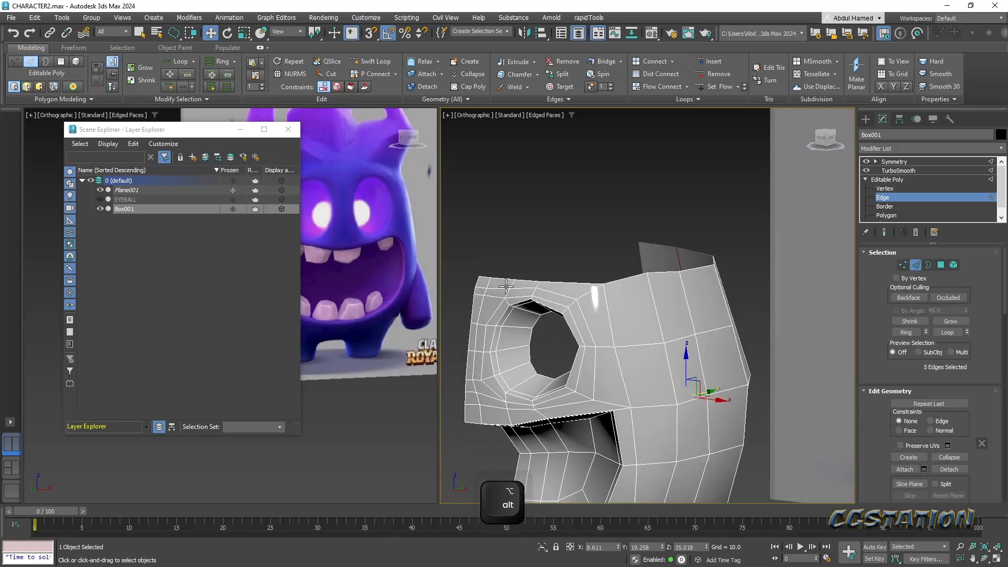
{"action": "middle_click_drag", "start_coordinate": [660, 288], "coordinate": [681, 315], "text": "alt"}
{"action": "scroll", "coordinate": [686, 282], "scroll_direction": "down", "scroll_amount": 4}
{"action": "middle_click_drag", "start_coordinate": [634, 348], "coordinate": [727, 330], "text": "alt"}
{"action": "middle_click_drag", "start_coordinate": [694, 412], "coordinate": [715, 399], "text": "alt"}
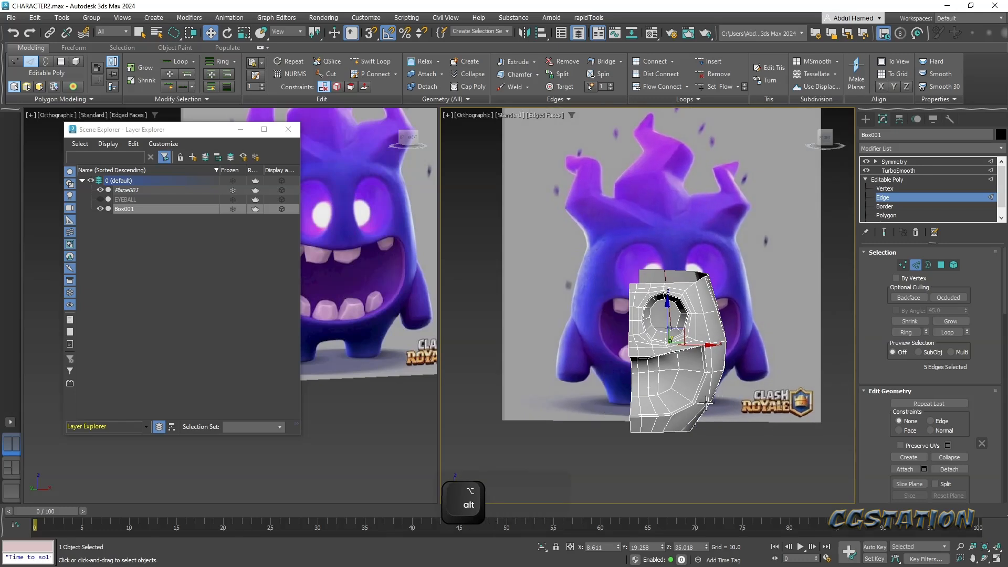
- Save the scene, close the Scene Explorer and centre the reference character in its view
{"action": "key", "text": "ctrl+s"}
{"action": "left_click", "coordinate": [288, 129]}
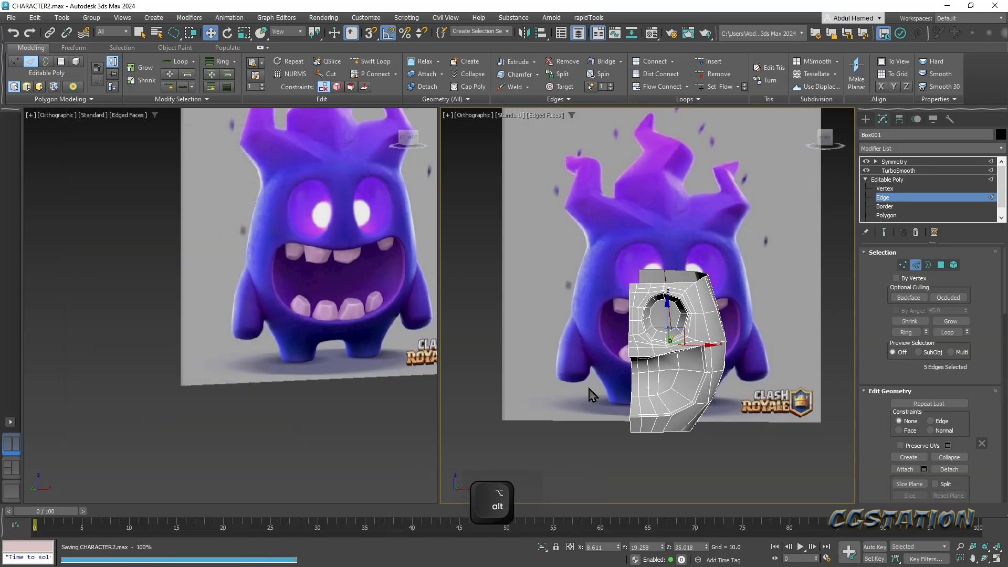
{"action": "middle_click_drag", "start_coordinate": [397, 362], "coordinate": [336, 344]}
- Flatten the row of vertices along the head's lower rim by scaling them vertically to about 7 percent
{"action": "middle_click_drag", "start_coordinate": [777, 391], "coordinate": [652, 415], "text": "alt"}
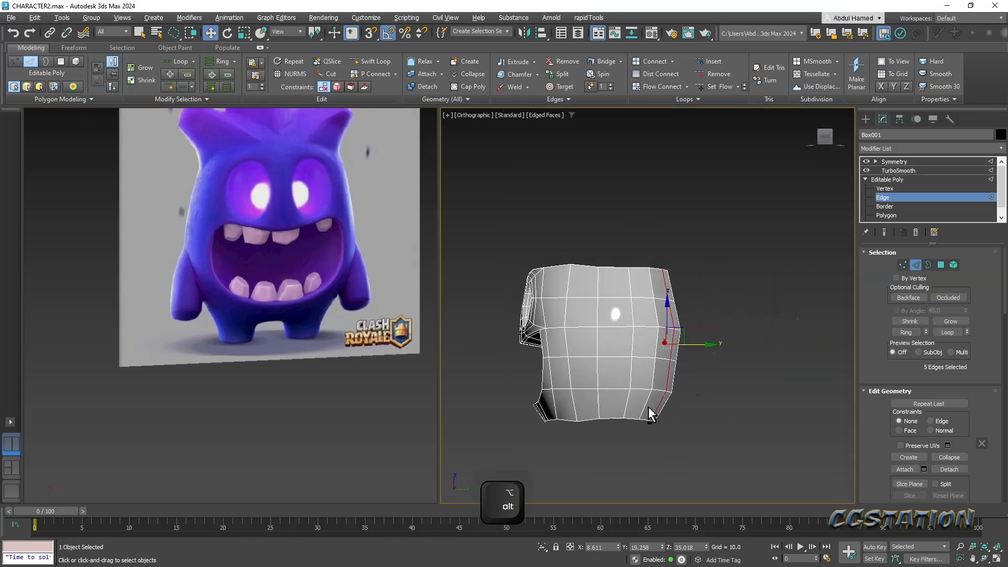
{"action": "left_click", "coordinate": [885, 189]}
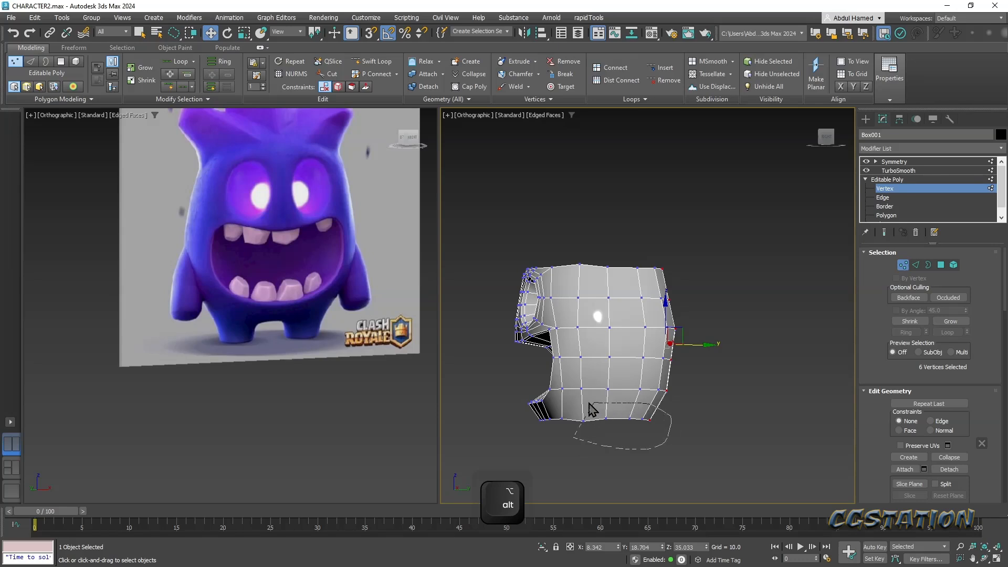
{"action": "left_click_drag", "start_coordinate": [548, 414], "coordinate": [549, 417]}
{"action": "key", "text": "r"}
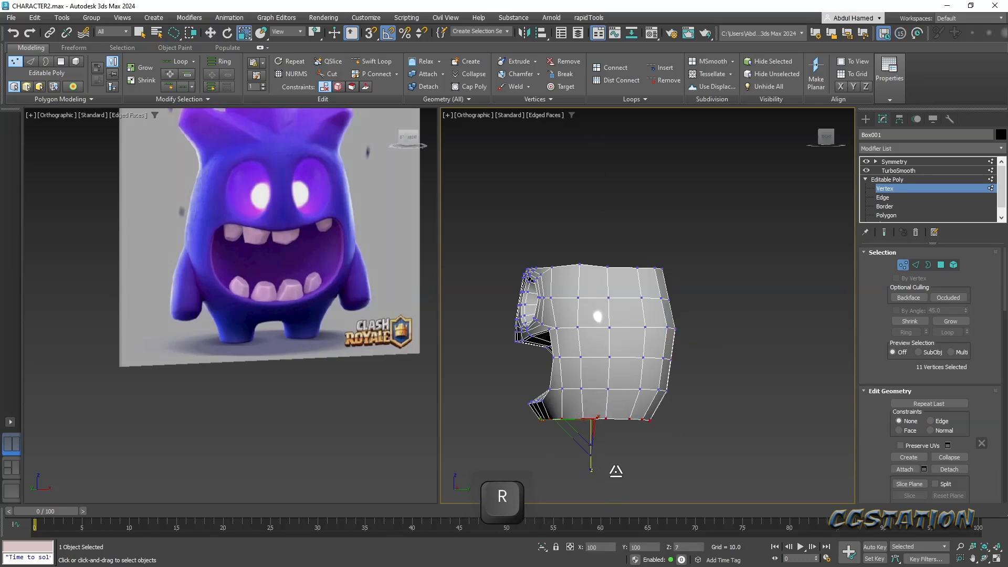
- Move the rear vertices of the upper and lower middle rows along Y to even out the back's profile
{"action": "key", "text": "q"}
{"action": "left_click", "coordinate": [667, 298]}
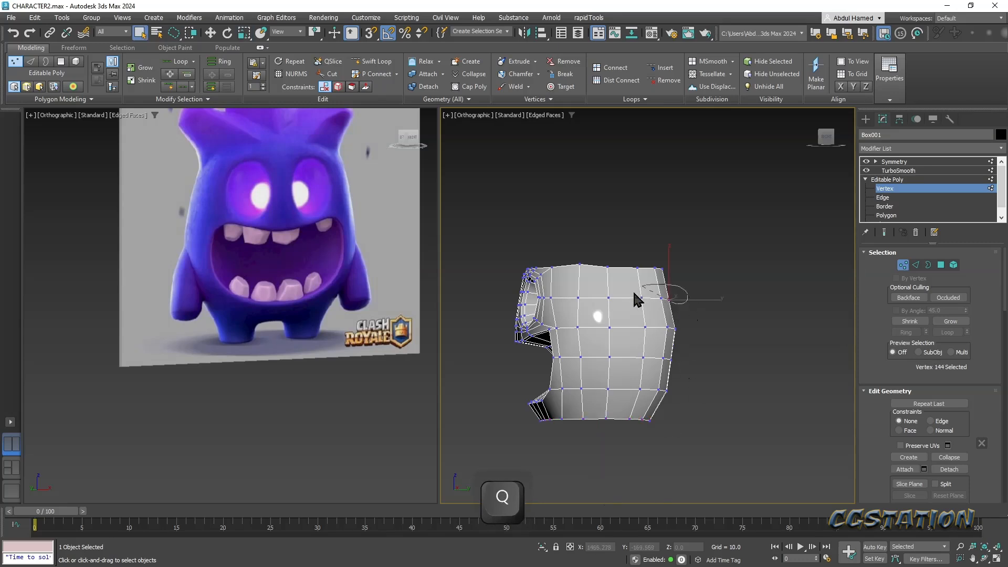
{"action": "key", "text": "w"}
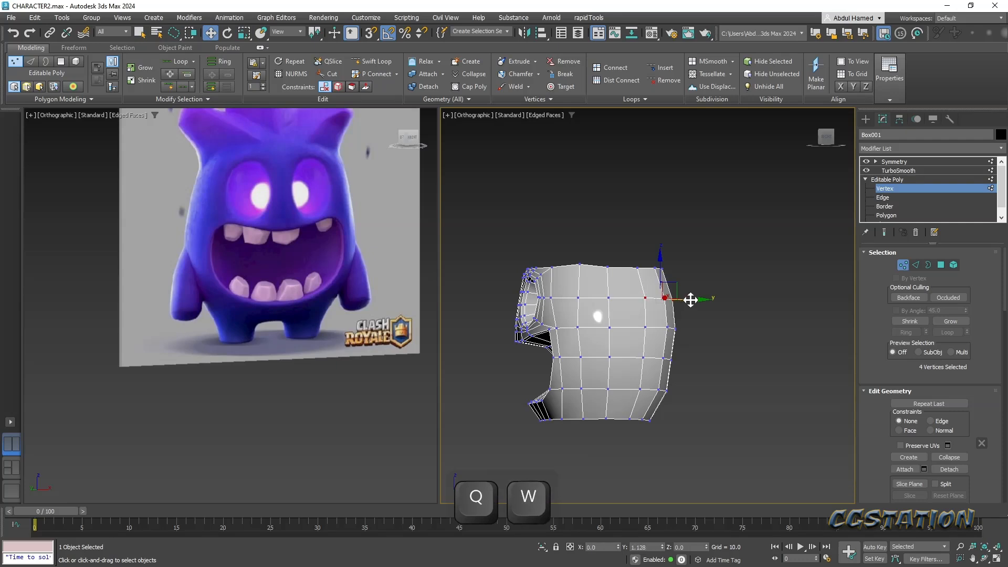
{"action": "left_click_drag", "start_coordinate": [691, 300], "coordinate": [695, 300]}
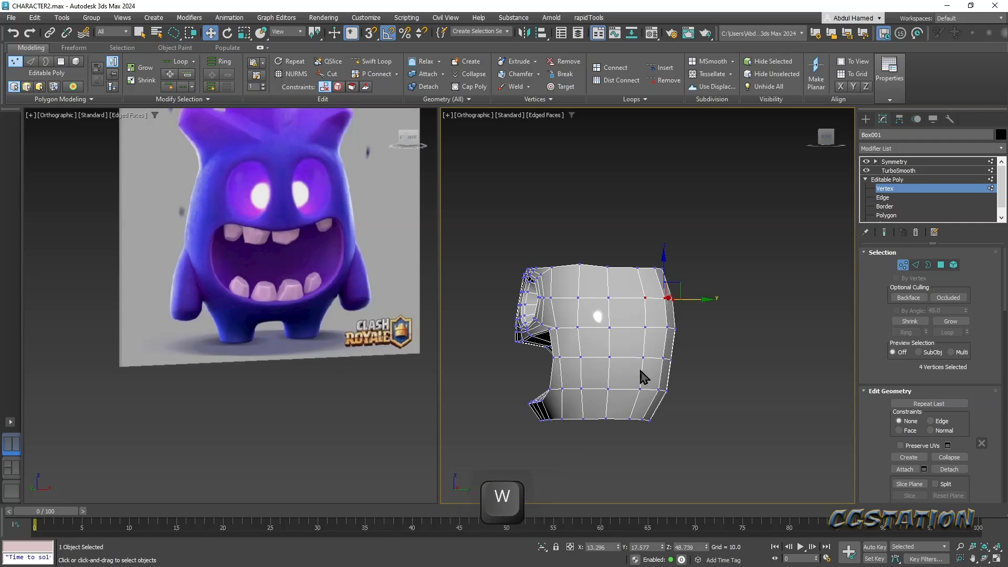
{"action": "left_click_drag", "start_coordinate": [625, 370], "coordinate": [625, 368]}
{"action": "left_click_drag", "start_coordinate": [695, 360], "coordinate": [695, 361]}
{"action": "middle_click_drag", "start_coordinate": [696, 361], "coordinate": [675, 507], "text": "alt"}
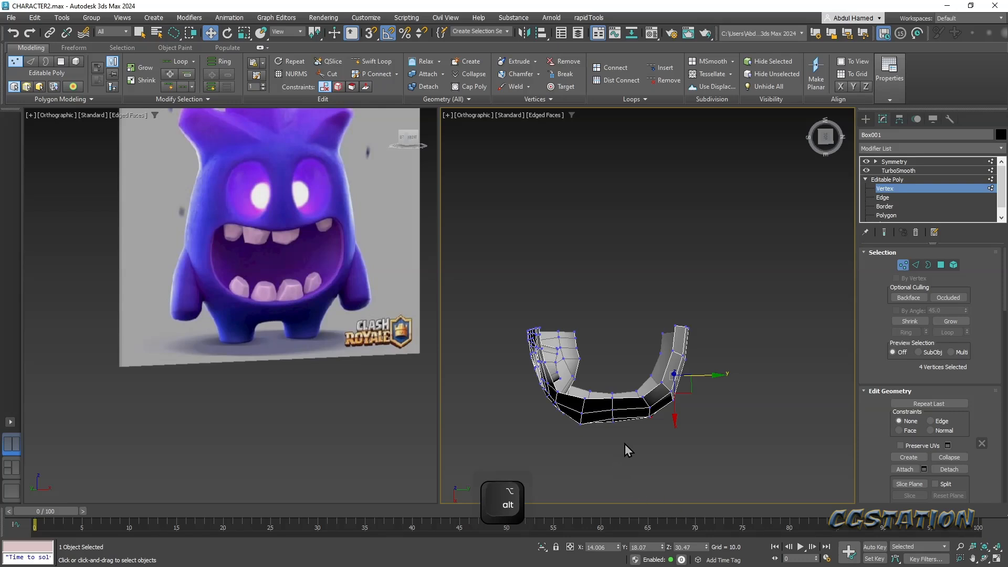
- Nudge individual vertices on the head's side outward along X to smooth its rounded contour
{"action": "left_click_drag", "start_coordinate": [601, 435], "coordinate": [604, 438]}
{"action": "middle_click_drag", "start_coordinate": [604, 439], "coordinate": [574, 379], "text": "alt"}
{"action": "left_click", "coordinate": [599, 364]}
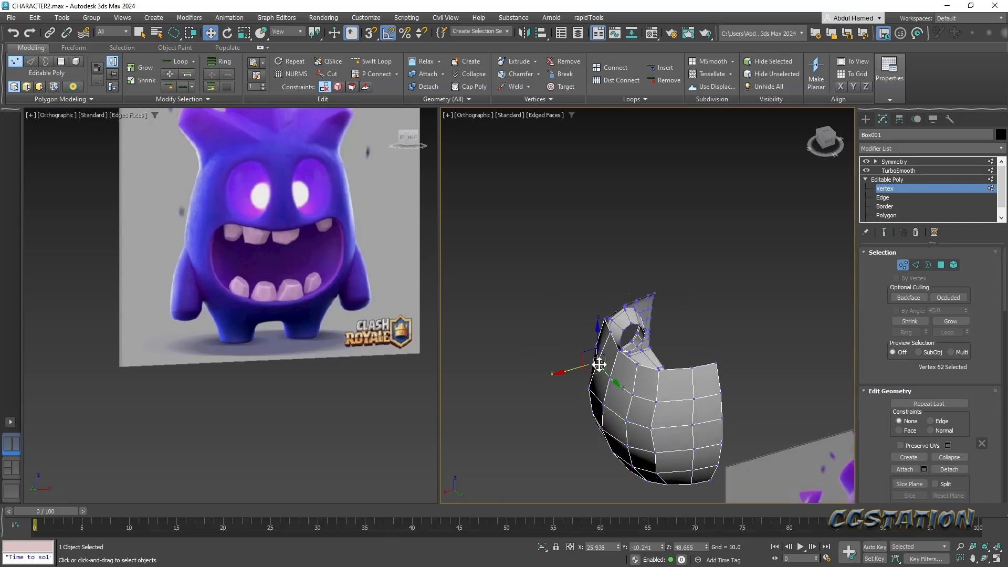
{"action": "left_click_drag", "start_coordinate": [561, 372], "coordinate": [558, 372]}
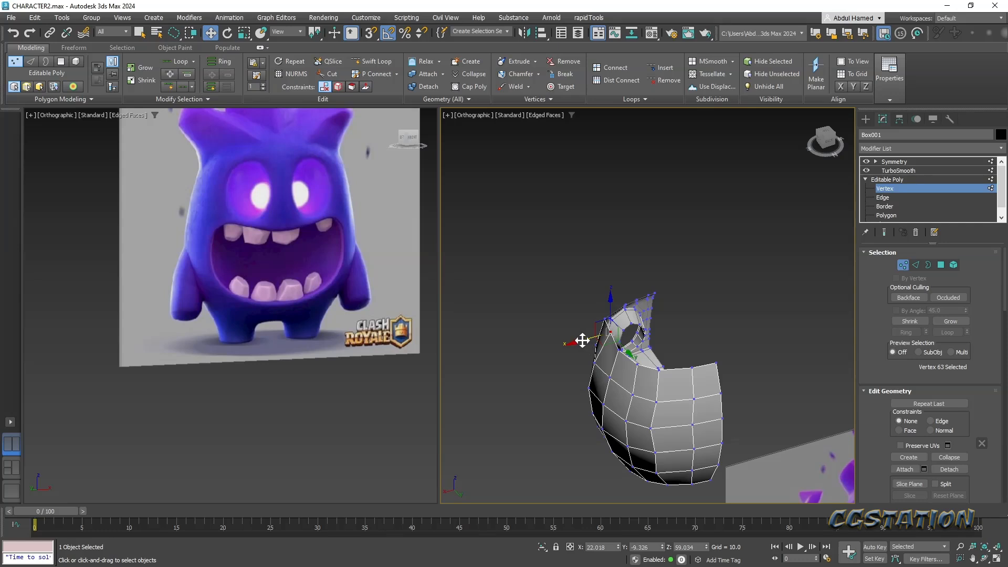
- Pull individual vertices near the lower rim outward, viewed from underneath, to round the side and rear corner
{"action": "mouse_move", "coordinate": [610, 310]}
{"action": "middle_mouse_down", "text": "alt"}
{"action": "mouse_move", "coordinate": [635, 293]}
{"action": "mouse_move", "coordinate": [615, 296]}
{"action": "middle_mouse_up", "text": "alt"}
{"action": "scroll", "coordinate": [608, 323], "scroll_direction": "up", "scroll_amount": 2}
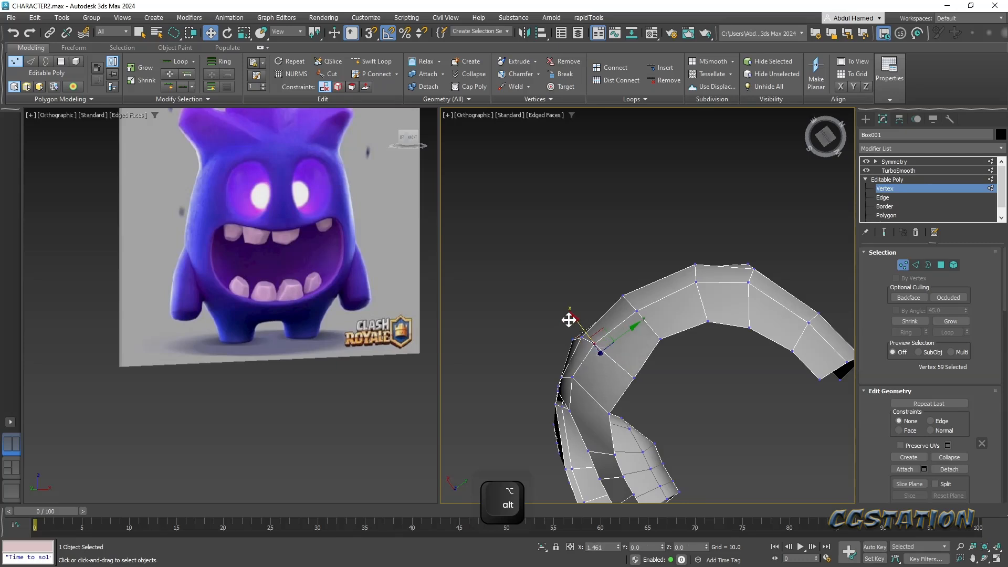
{"action": "middle_click_drag", "start_coordinate": [567, 320], "coordinate": [592, 281], "text": "alt"}
{"action": "left_click_drag", "start_coordinate": [594, 242], "coordinate": [592, 240]}
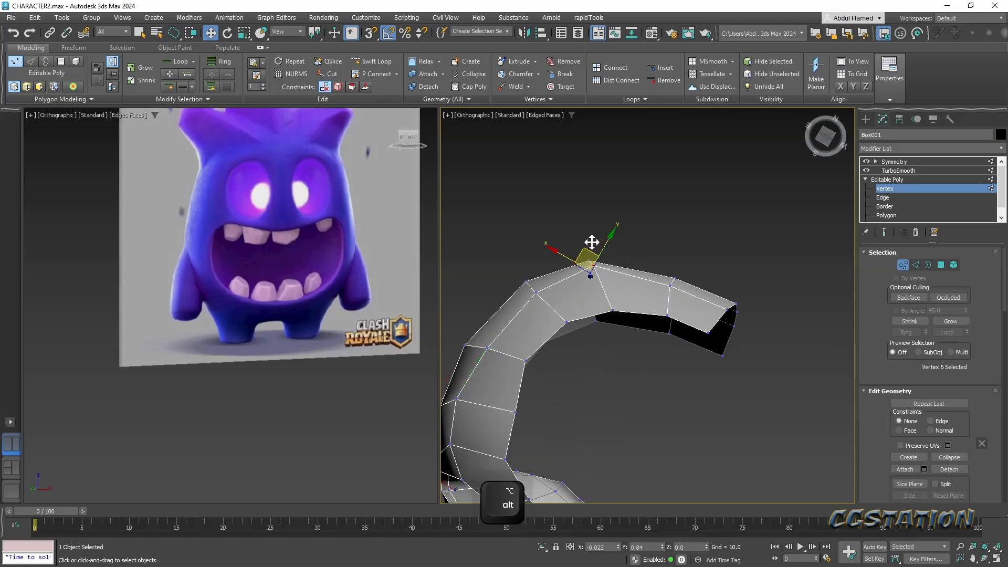
- Examine the head's rounded side, back and lower rim from several angles
{"action": "middle_click_drag", "start_coordinate": [717, 331], "coordinate": [640, 412], "text": "alt"}
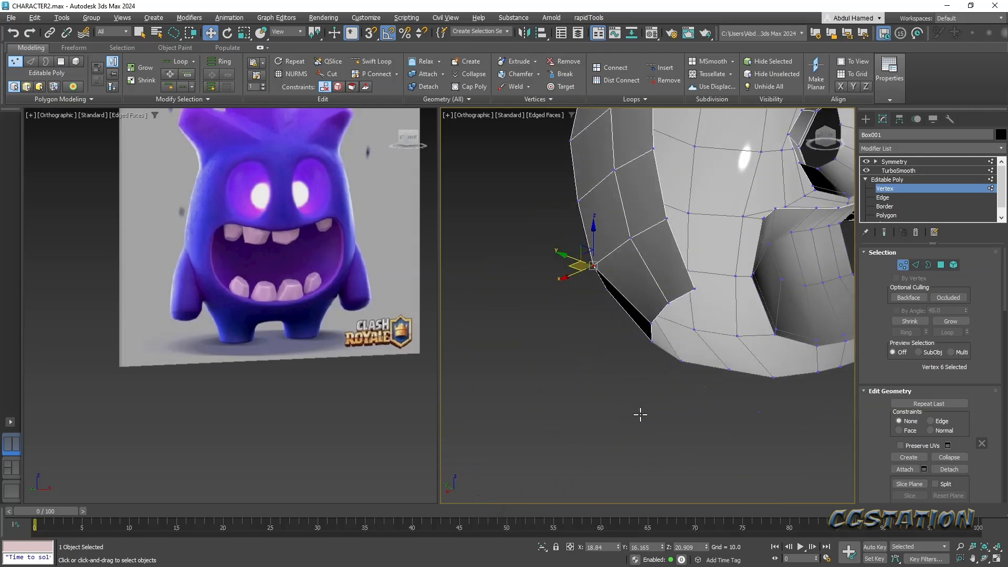
{"action": "scroll", "coordinate": [624, 353], "scroll_direction": "up", "scroll_amount": 2}
{"action": "scroll", "coordinate": [612, 433], "scroll_direction": "down", "scroll_amount": 5}
{"action": "middle_click_drag", "start_coordinate": [624, 353], "coordinate": [822, 532]}
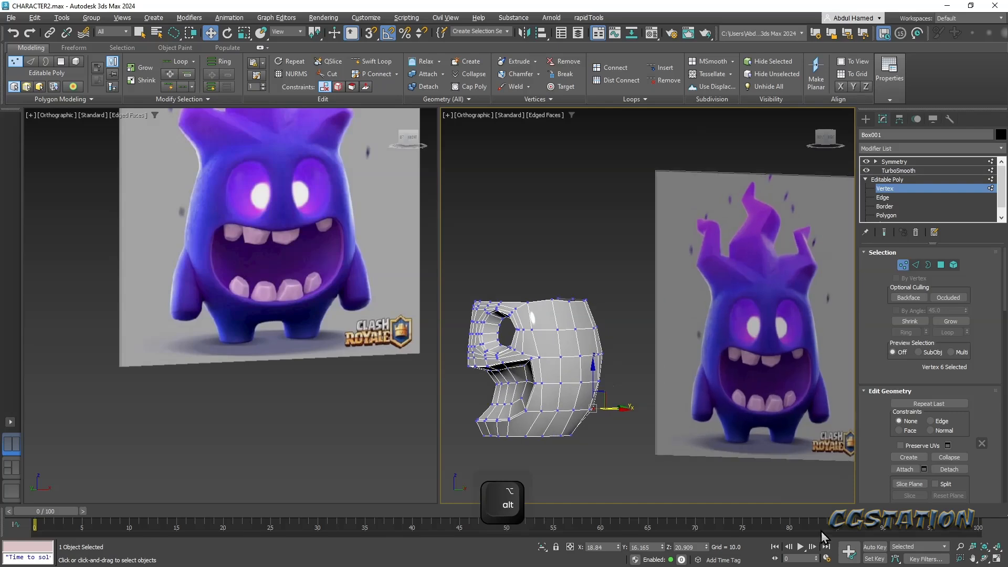
{"action": "scroll", "coordinate": [821, 532], "scroll_direction": "up", "scroll_amount": 2}
{"action": "middle_click_drag", "start_coordinate": [605, 293], "coordinate": [563, 273], "text": "alt"}
{"action": "scroll", "coordinate": [603, 270], "scroll_direction": "up", "scroll_amount": 3}
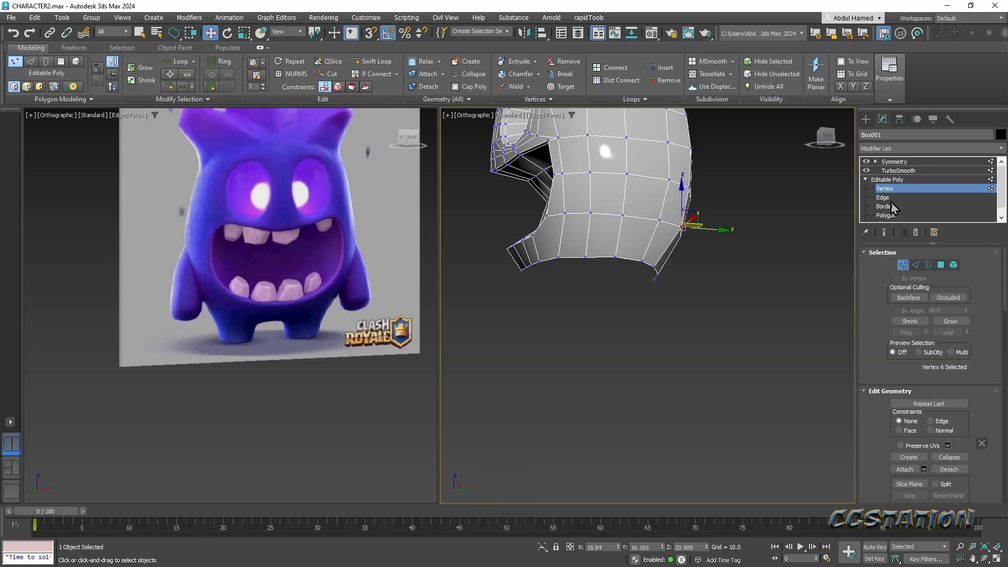
- Bridge the front and rear end edges of the head's lower rim to close the underside along the symmetry line
{"action": "left_click", "coordinate": [887, 198]}
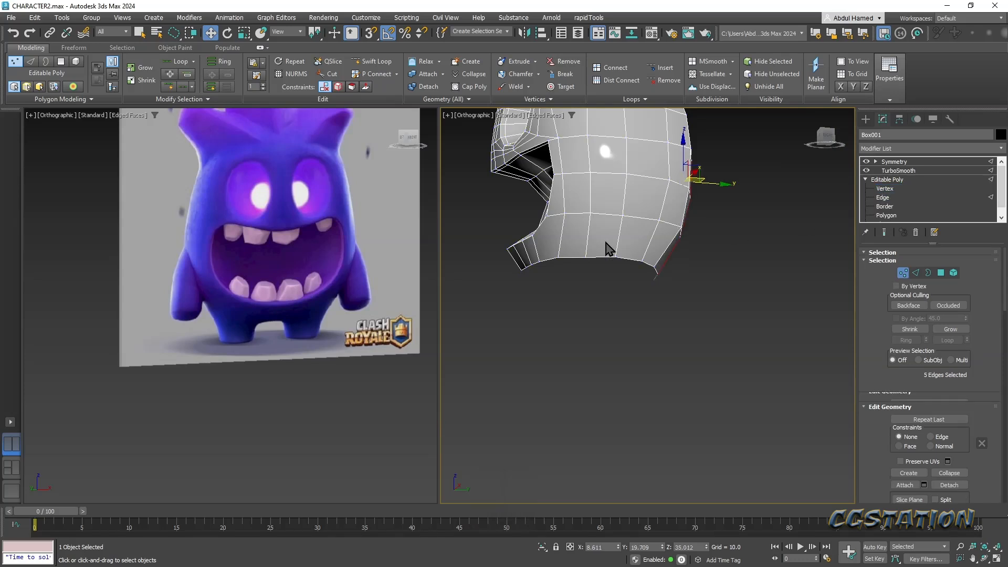
{"action": "double_click", "coordinate": [600, 257]}
{"action": "mouse_move", "coordinate": [596, 259]}
{"action": "middle_mouse_down", "text": "alt"}
{"action": "mouse_move", "coordinate": [655, 263]}
{"action": "mouse_move", "coordinate": [637, 261]}
{"action": "mouse_move", "coordinate": [620, 284]}
{"action": "mouse_move", "coordinate": [624, 267]}
{"action": "mouse_move", "coordinate": [606, 264]}
{"action": "middle_mouse_up", "text": "alt"}
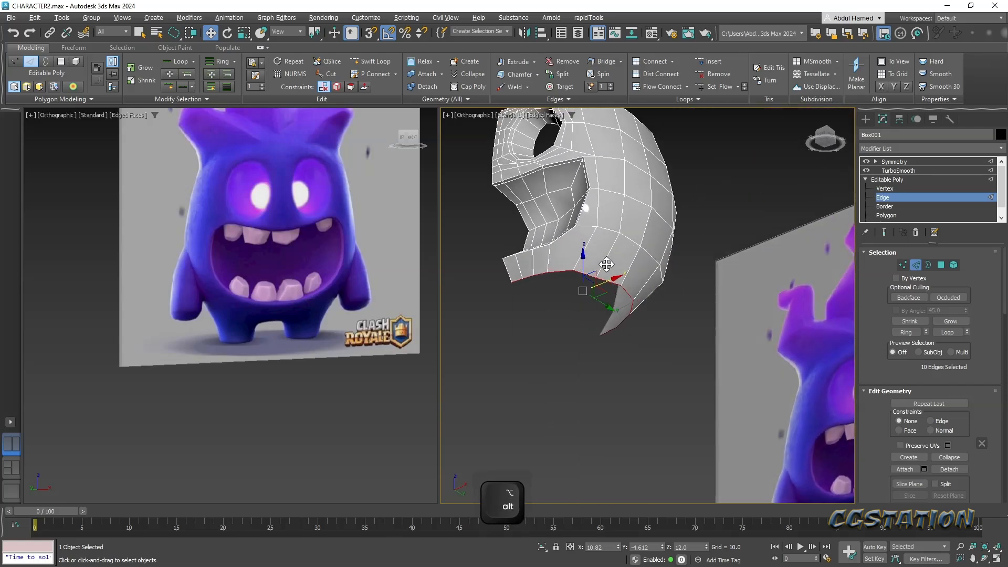
{"action": "middle_click_drag", "start_coordinate": [540, 292], "coordinate": [526, 238], "text": "alt"}
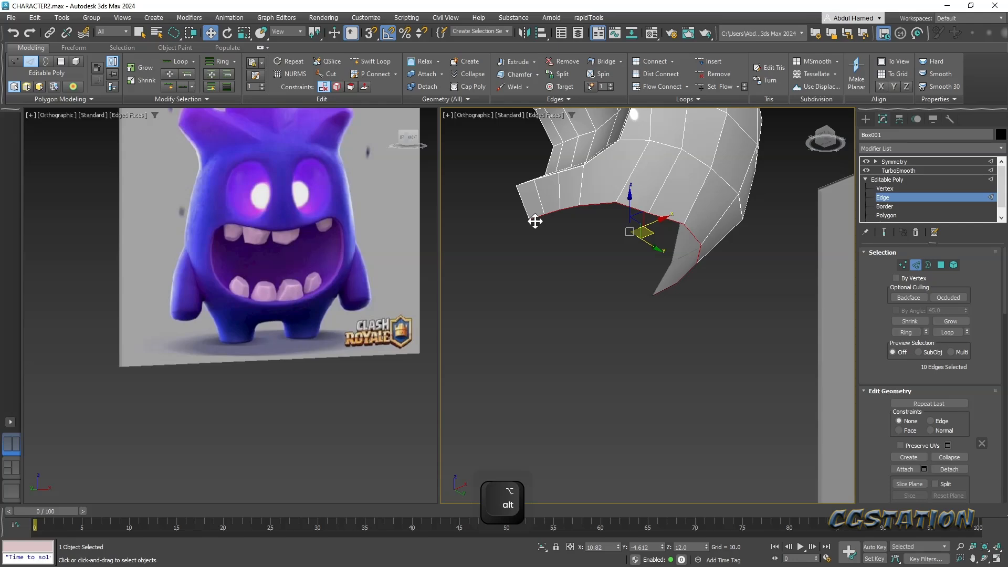
{"action": "left_click", "coordinate": [535, 221]}
{"action": "left_click", "coordinate": [662, 292], "text": "ctrl"}
{"action": "middle_click_drag", "start_coordinate": [662, 292], "coordinate": [610, 241], "text": "alt"}
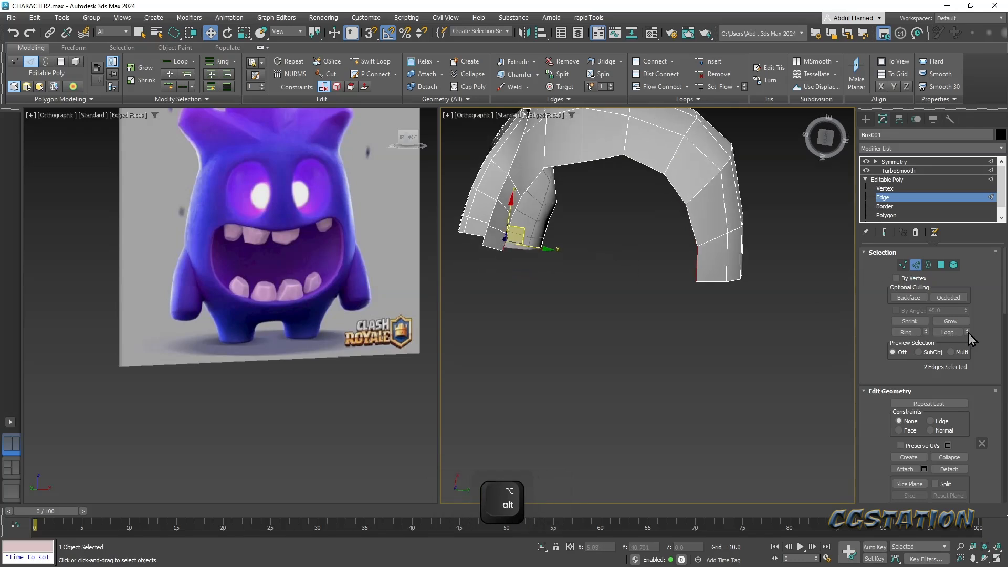
{"action": "scroll", "coordinate": [984, 338], "scroll_direction": "down", "scroll_amount": 3}
{"action": "scroll", "coordinate": [963, 445], "scroll_direction": "down", "scroll_amount": 9}
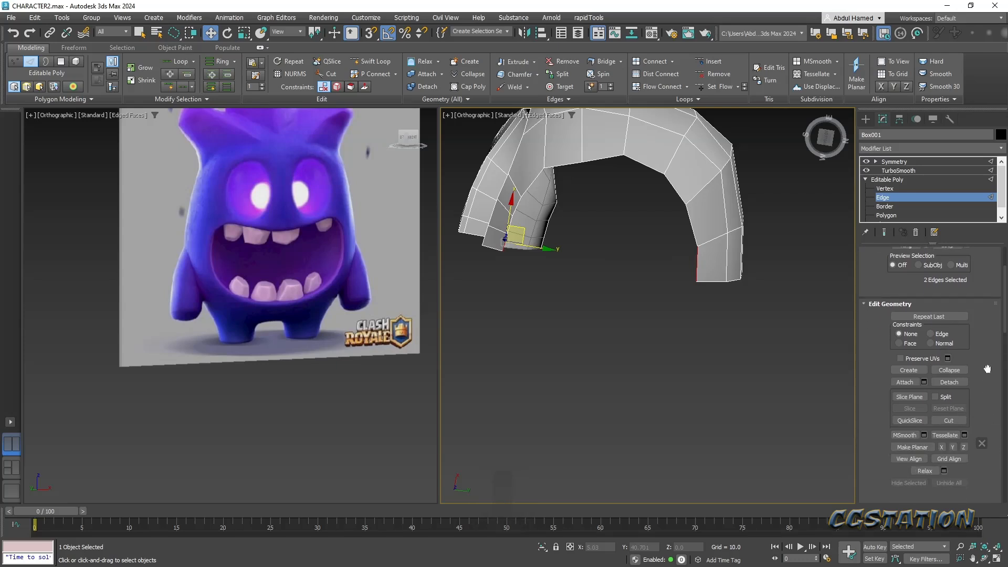
{"action": "left_click", "coordinate": [904, 458]}
{"action": "middle_click_drag", "start_coordinate": [778, 346], "coordinate": [737, 329], "text": "alt"}
- Nudge the inner rim vertex at the rear end of the new bridge to adjust the underside opening
{"action": "left_click", "coordinate": [884, 188]}
{"action": "left_click", "coordinate": [695, 272]}
{"action": "left_click_drag", "start_coordinate": [710, 248], "coordinate": [706, 259]}
{"action": "middle_click_drag", "start_coordinate": [688, 260], "coordinate": [698, 269], "text": "alt"}
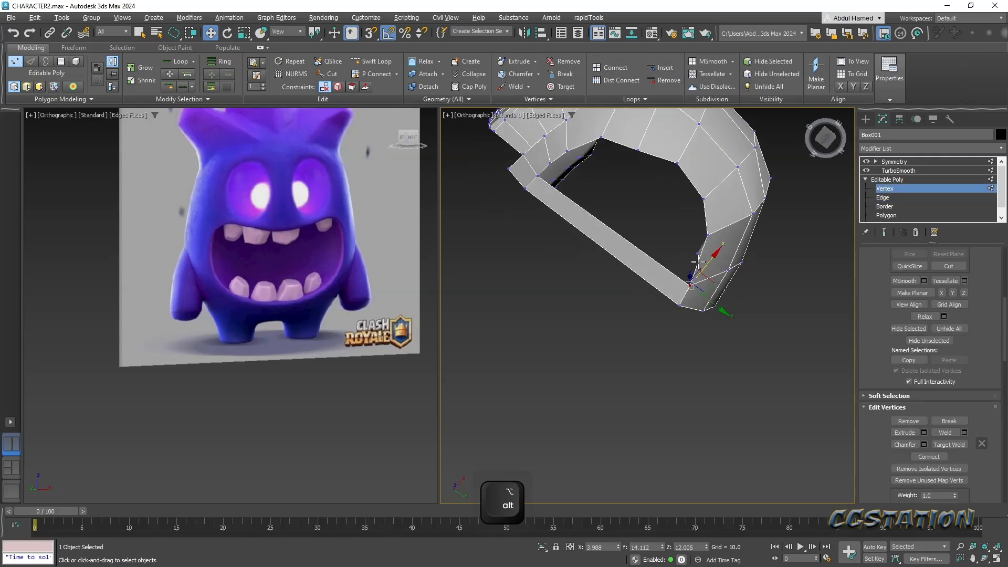
- Extend the border of the underside opening inward with a scaled-down copy, adding a ring of faces around a smaller hole
{"action": "left_click", "coordinate": [888, 207]}
{"action": "left_click", "coordinate": [707, 225]}
{"action": "middle_click_drag", "start_coordinate": [707, 225], "coordinate": [725, 255], "text": "alt"}
{"action": "key", "text": "r"}
{"action": "left_click_drag", "start_coordinate": [647, 216], "coordinate": [655, 263], "text": "shift"}
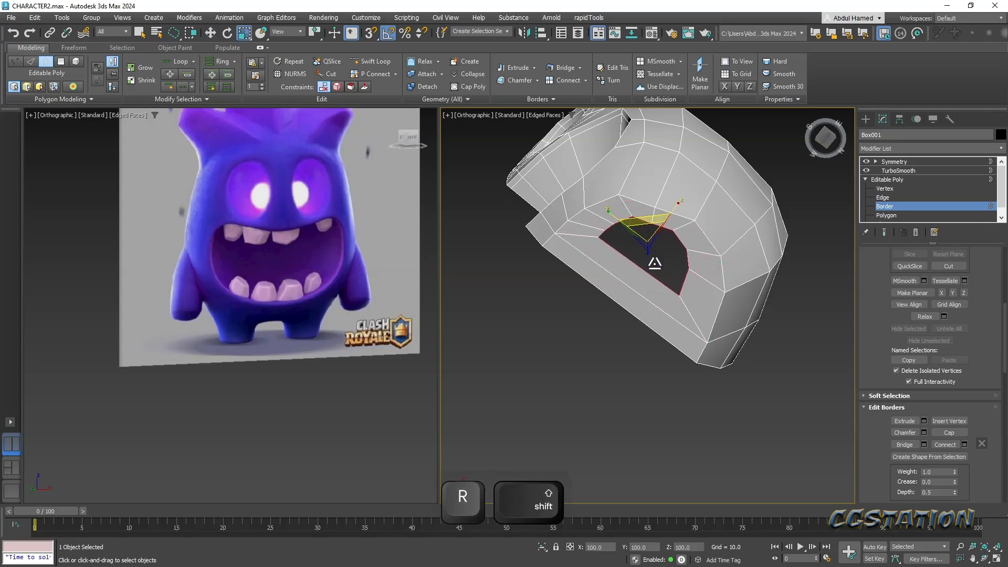
{"action": "middle_click_drag", "start_coordinate": [697, 248], "coordinate": [717, 266], "text": "alt"}
- Regularize the hole's border into a circle with fastEdgeLoopRegularizer and rotate it about 80 degrees around Z to untwist the faces
{"action": "left_click", "coordinate": [588, 17]}
{"action": "mouse_move", "coordinate": [607, 75]}
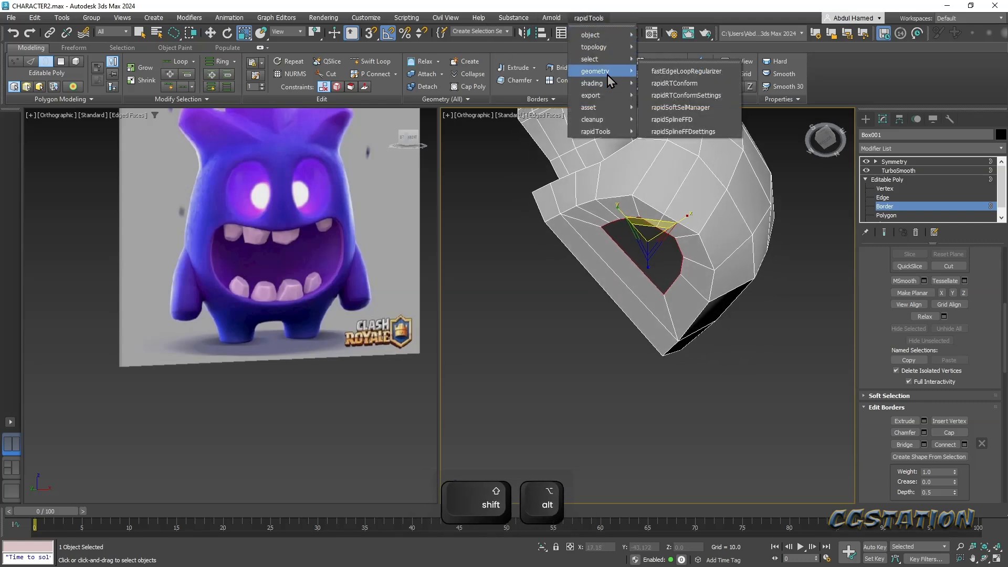
{"action": "left_click", "coordinate": [685, 70]}
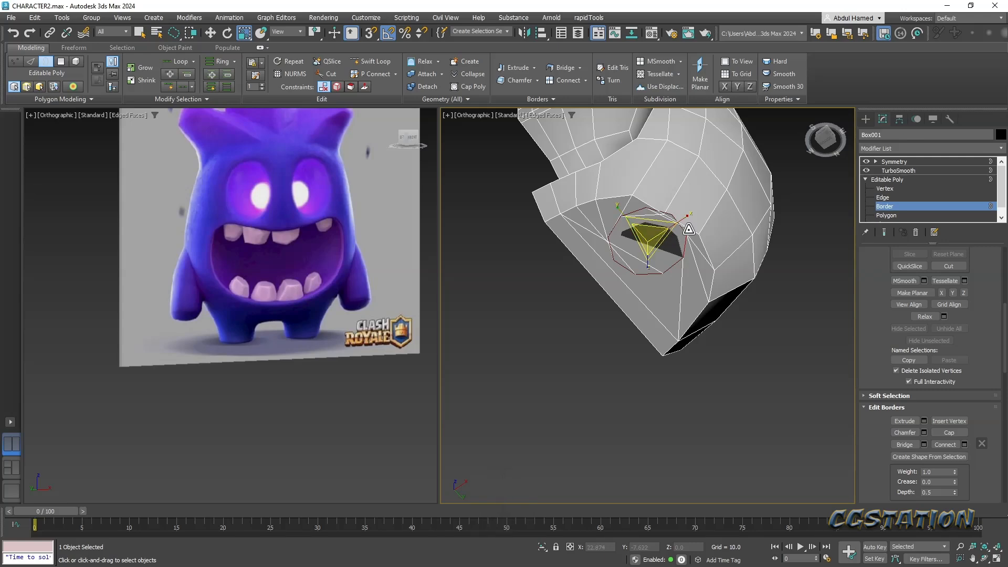
{"action": "key", "text": "e"}
{"action": "left_click_drag", "start_coordinate": [683, 217], "coordinate": [700, 245]}
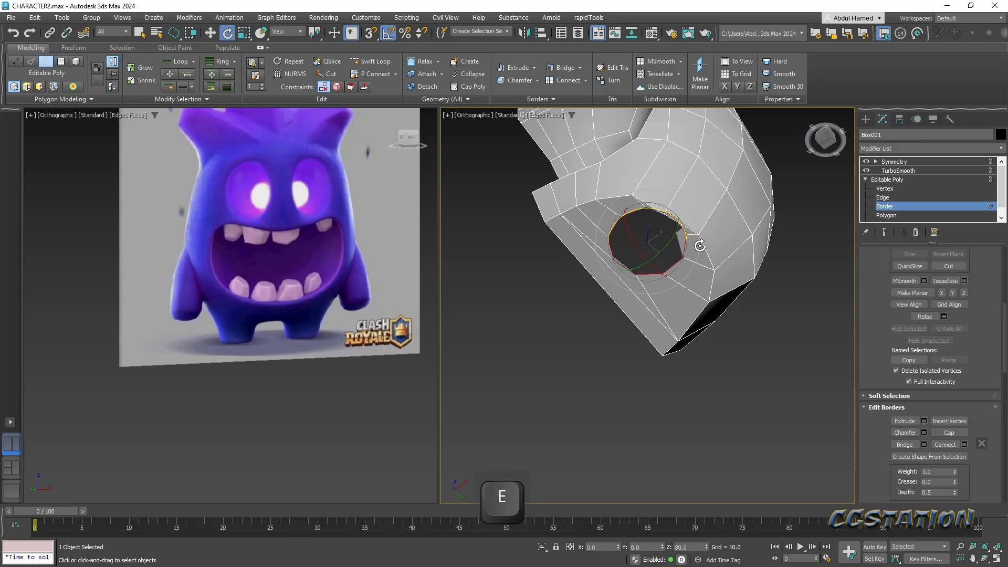
{"action": "middle_click_drag", "start_coordinate": [703, 254], "coordinate": [751, 269], "text": "alt"}
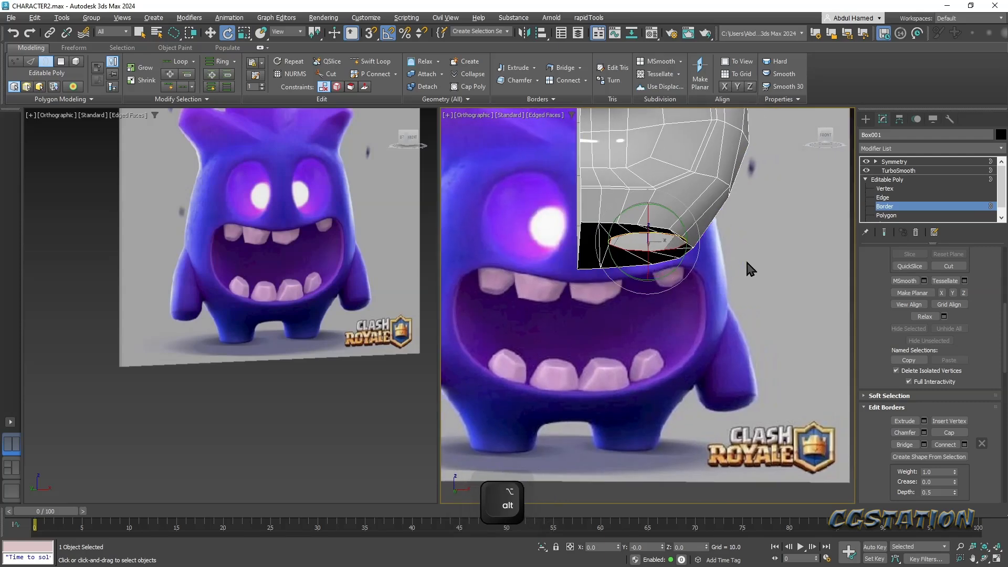
- In the front view, extrude the circular border downward as a leg, shift it inward, and rotate it about -20 degrees around the vertical axis
{"action": "left_click", "coordinate": [828, 138]}
{"action": "middle_click_drag", "start_coordinate": [646, 292], "coordinate": [635, 223]}
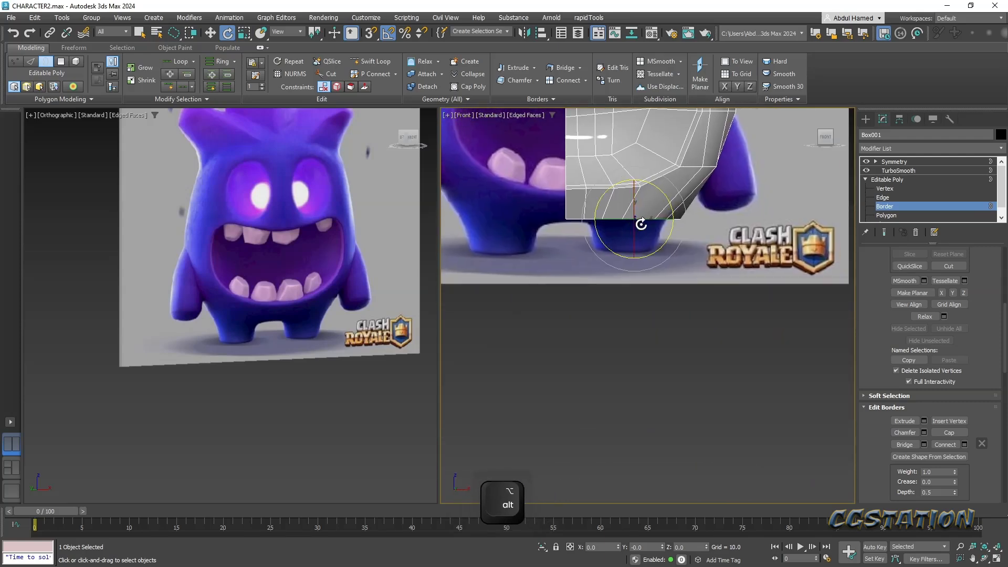
{"action": "key", "text": "w"}
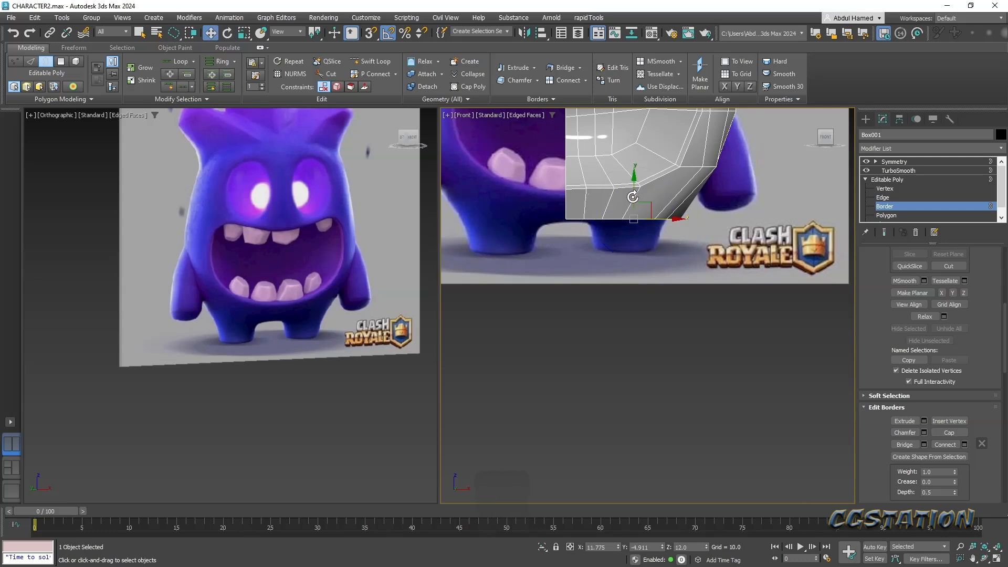
{"action": "left_click_drag", "start_coordinate": [638, 210], "coordinate": [640, 229], "text": "shift"}
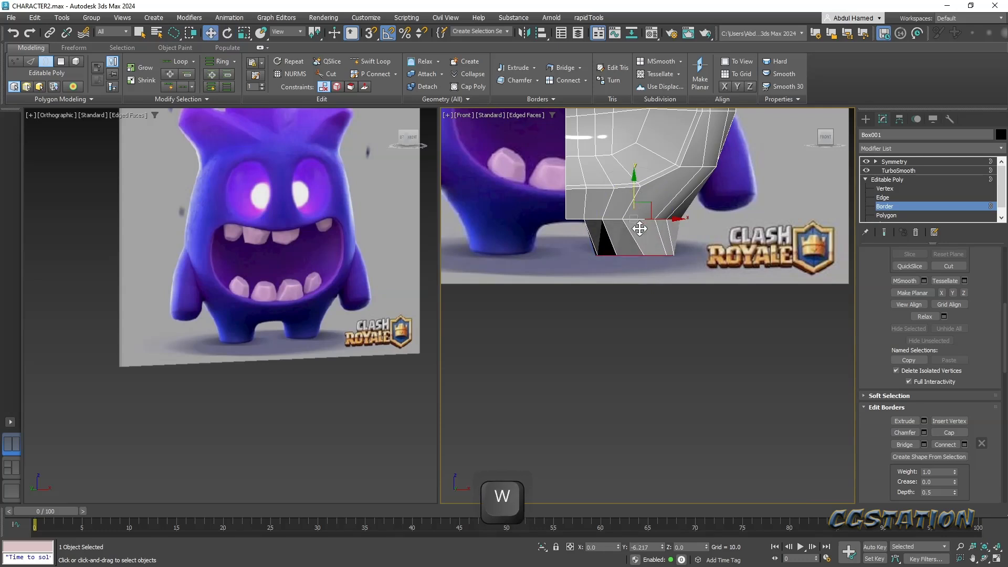
{"action": "scroll", "coordinate": [646, 249], "scroll_direction": "up", "scroll_amount": 3}
{"action": "left_click_drag", "start_coordinate": [670, 263], "coordinate": [659, 260]}
{"action": "key", "text": "e"}
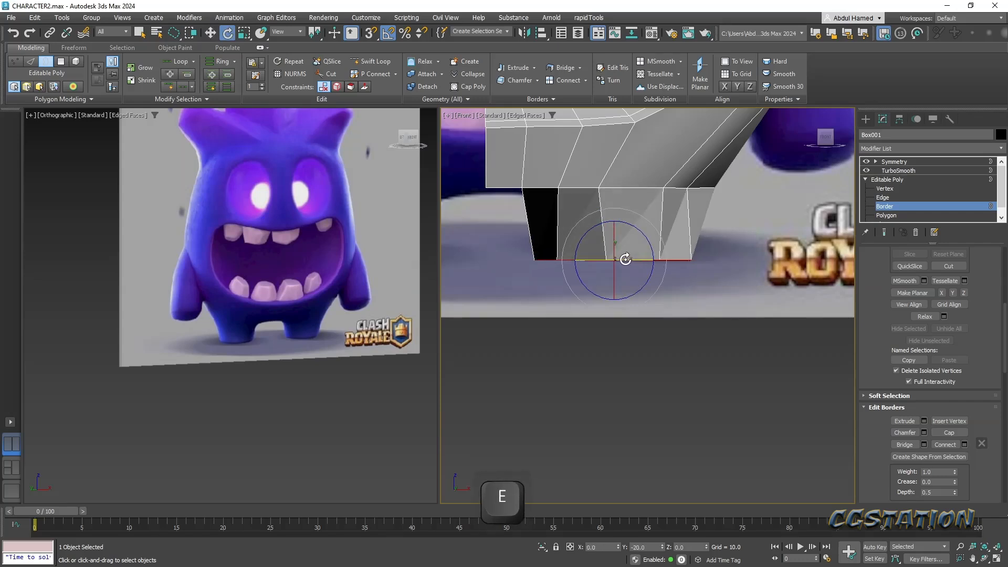
{"action": "left_click_drag", "start_coordinate": [625, 260], "coordinate": [628, 259]}
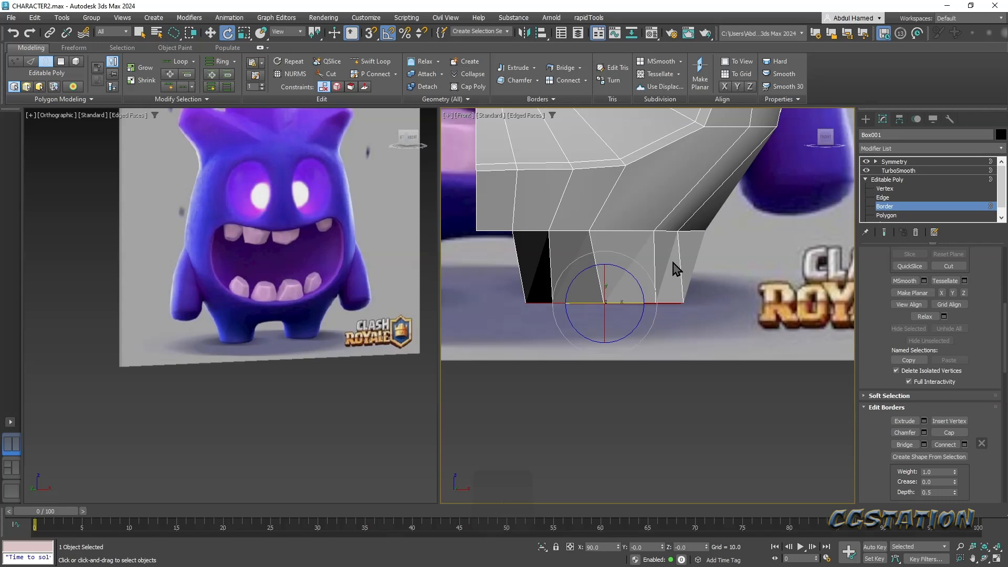
- Make the mesh see-through and move the leg's outer vertices inward along X to follow the reference leg
{"action": "key", "text": "alt+x"}
{"action": "middle_click_drag", "start_coordinate": [671, 268], "coordinate": [696, 319]}
{"action": "scroll", "coordinate": [706, 261], "scroll_direction": "down", "scroll_amount": 2}
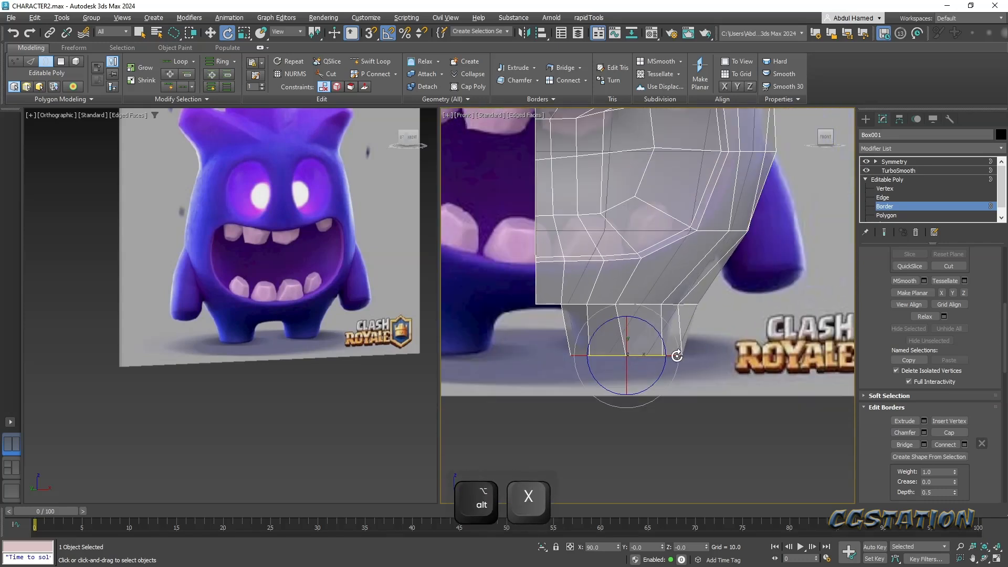
{"action": "scroll", "coordinate": [582, 361], "scroll_direction": "up", "scroll_amount": 3}
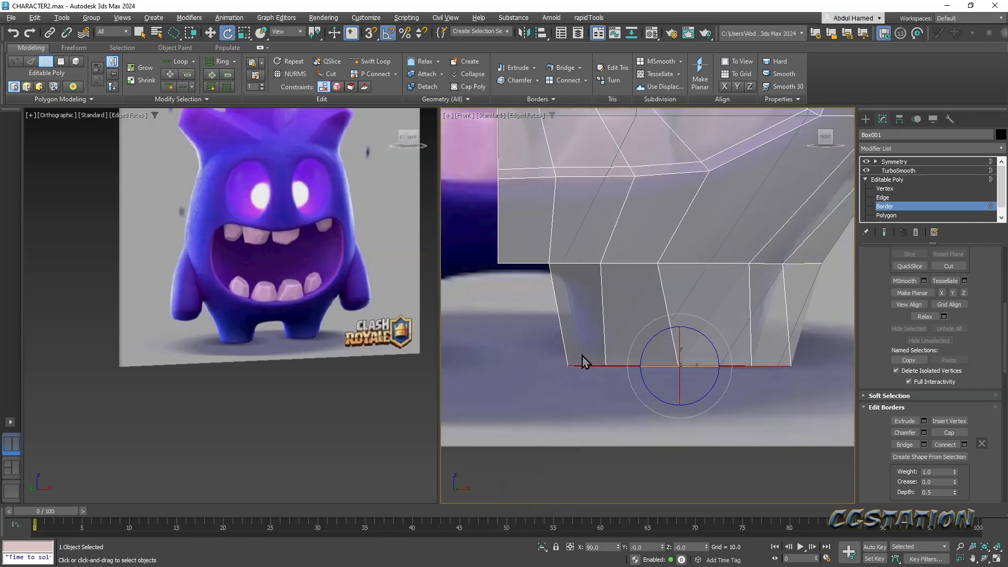
{"action": "middle_click_drag", "start_coordinate": [593, 217], "coordinate": [506, 226]}
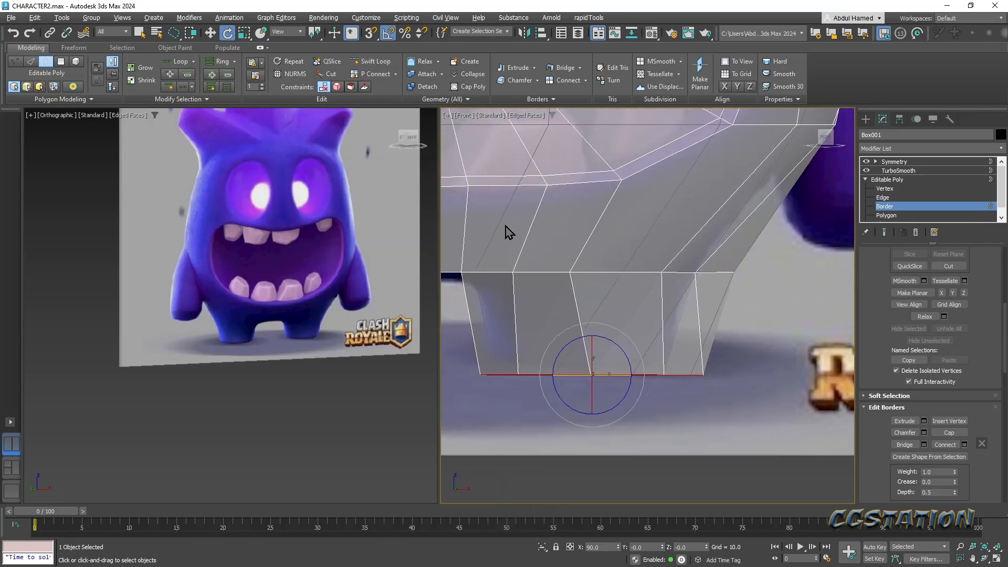
{"action": "key", "text": "q"}
{"action": "left_click", "coordinate": [885, 188]}
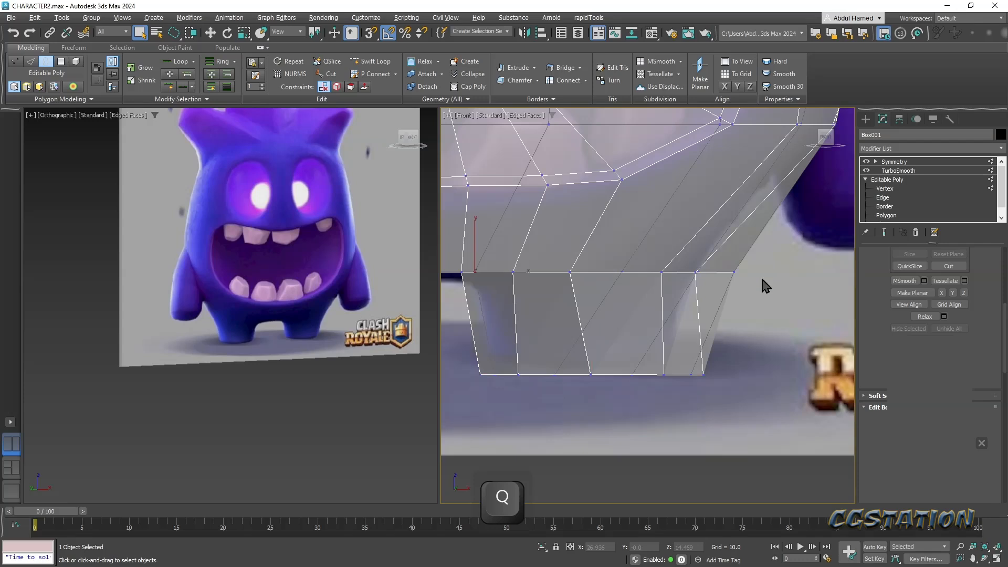
{"action": "mouse_move", "coordinate": [726, 300]}
{"action": "left_mouse_down"}
{"action": "mouse_move", "coordinate": [767, 268]}
{"action": "mouse_move", "coordinate": [637, 286]}
{"action": "left_mouse_up"}
{"action": "left_click_drag", "start_coordinate": [673, 389], "coordinate": [674, 389]}
{"action": "key", "text": "w"}
{"action": "left_click_drag", "start_coordinate": [733, 314], "coordinate": [704, 314]}
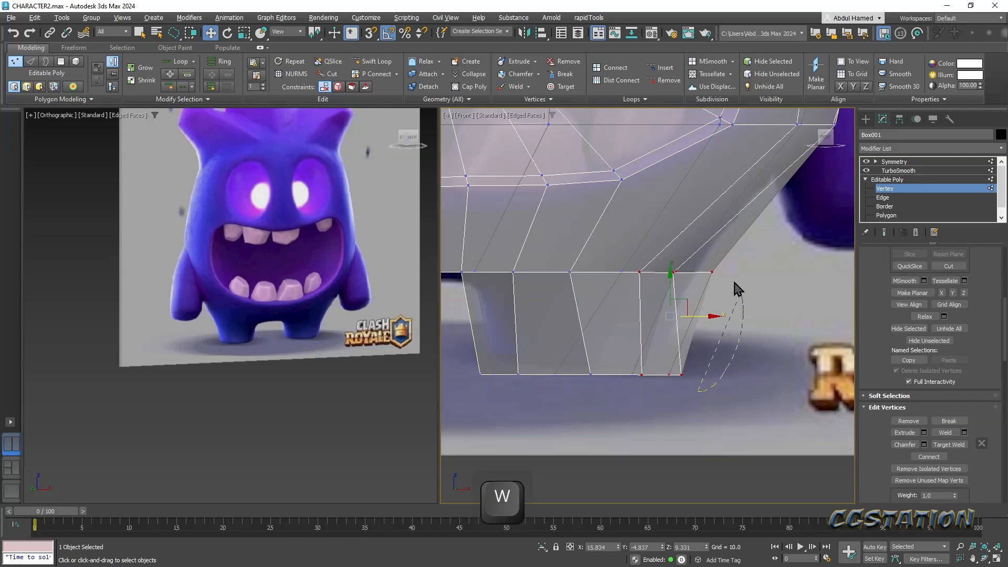
{"action": "mouse_move", "coordinate": [670, 316]}
{"action": "left_mouse_down"}
{"action": "mouse_move", "coordinate": [660, 318]}
{"action": "mouse_move", "coordinate": [690, 317]}
{"action": "mouse_move", "coordinate": [661, 334]}
{"action": "left_mouse_up"}
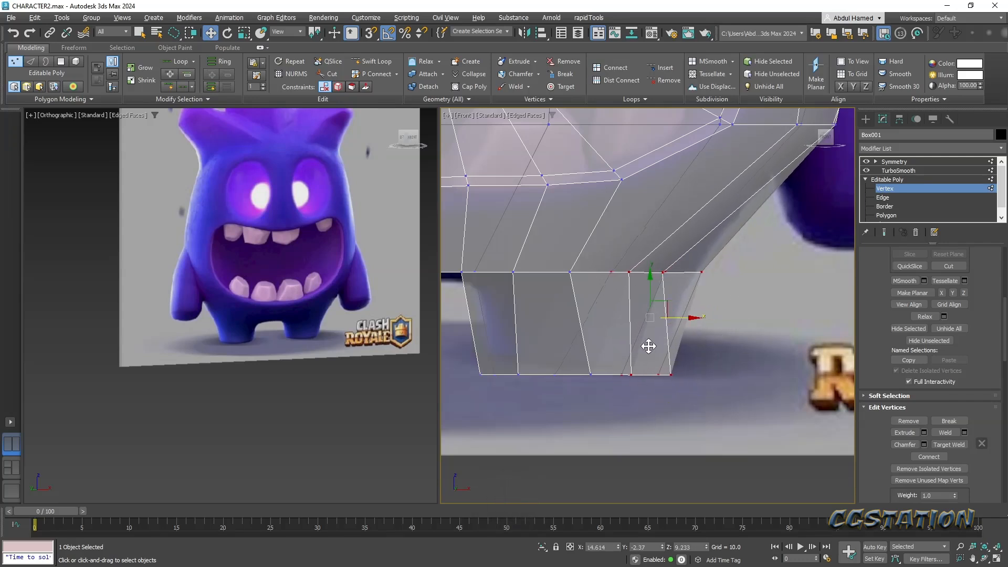
- Shift the leg's middle vertices inward along X and adjust the bottom inner vertices against the reference
{"action": "left_click_drag", "start_coordinate": [577, 400], "coordinate": [576, 399]}
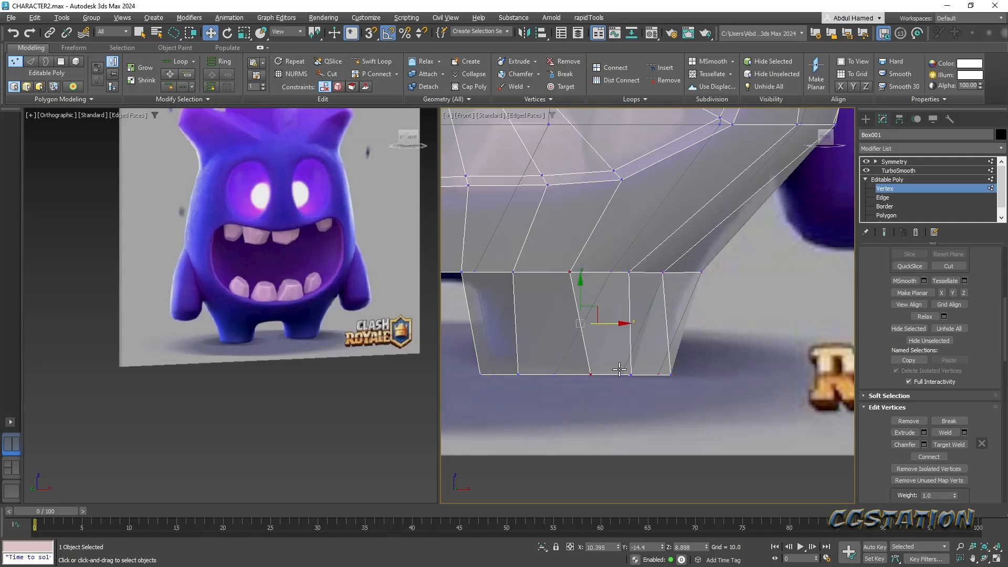
{"action": "left_click_drag", "start_coordinate": [617, 322], "coordinate": [606, 321]}
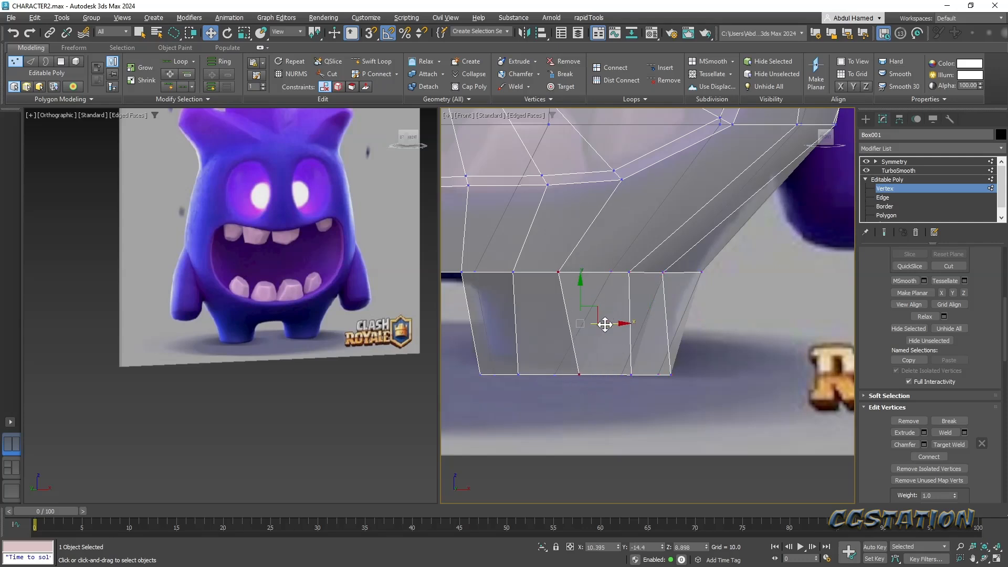
{"action": "left_click_drag", "start_coordinate": [581, 401], "coordinate": [597, 373]}
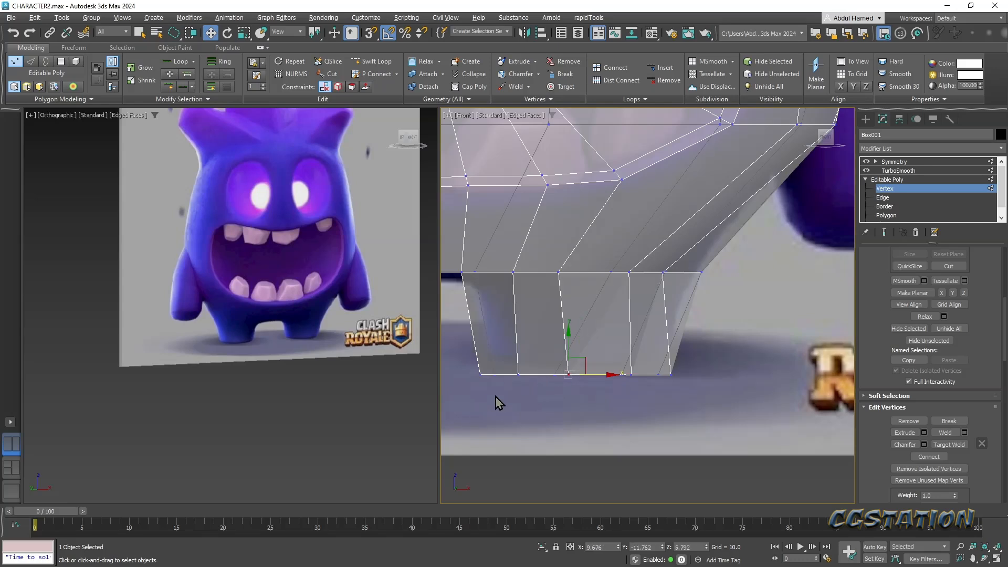
{"action": "mouse_move", "coordinate": [465, 314]}
{"action": "left_mouse_down"}
{"action": "mouse_move", "coordinate": [490, 385]}
{"action": "mouse_move", "coordinate": [508, 399]}
{"action": "left_mouse_up"}
{"action": "left_click_drag", "start_coordinate": [509, 323], "coordinate": [516, 325]}
{"action": "middle_click_drag", "start_coordinate": [504, 356], "coordinate": [657, 321]}
{"action": "mouse_move", "coordinate": [594, 353]}
{"action": "middle_mouse_down"}
{"action": "mouse_move", "coordinate": [599, 341]}
{"action": "mouse_move", "coordinate": [608, 352]}
{"action": "middle_mouse_up"}
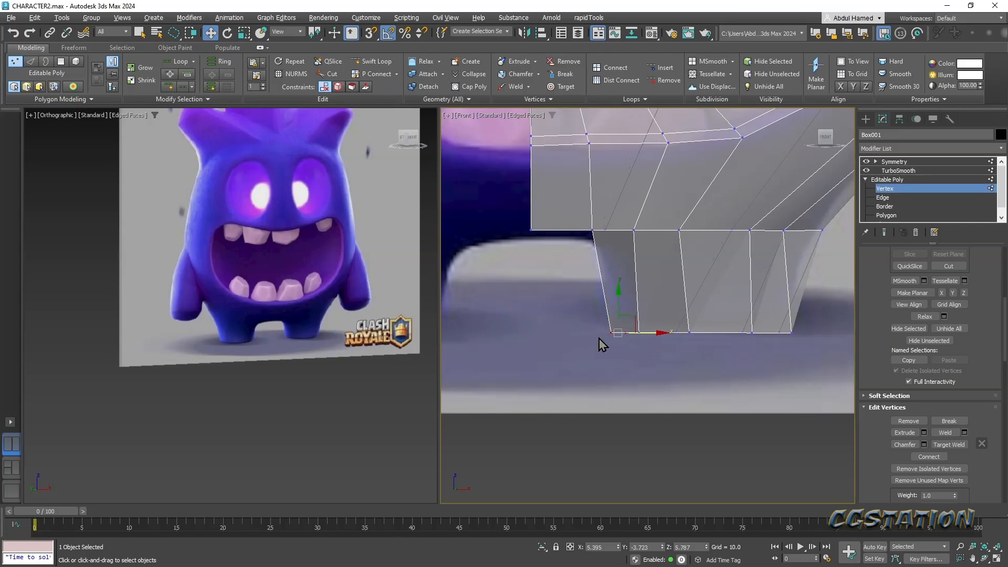
- Pull the leg's upper outer corner vertex slightly inward along X in the front view
{"action": "middle_click_drag", "start_coordinate": [642, 341], "coordinate": [816, 198], "text": "alt"}
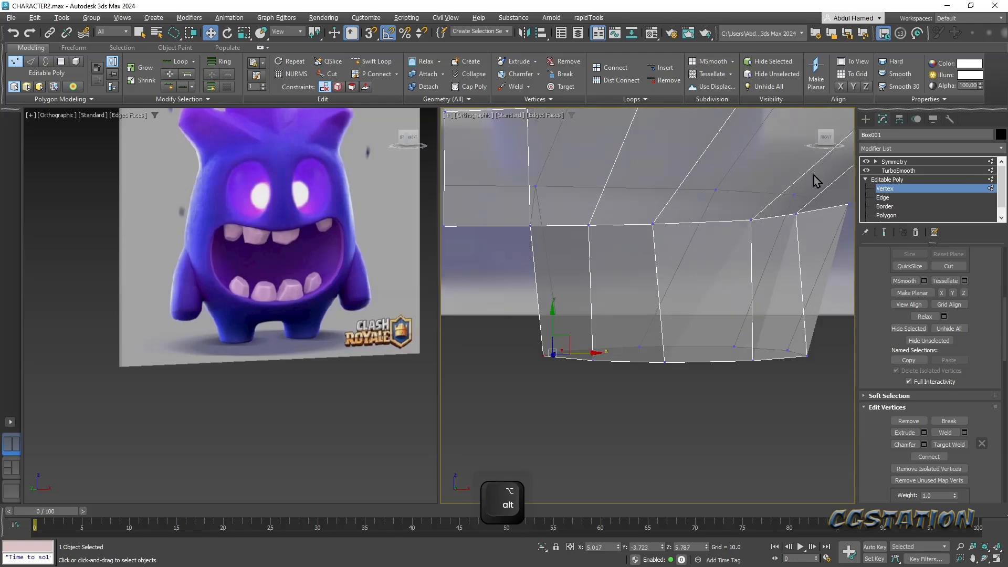
{"action": "left_click", "coordinate": [823, 139]}
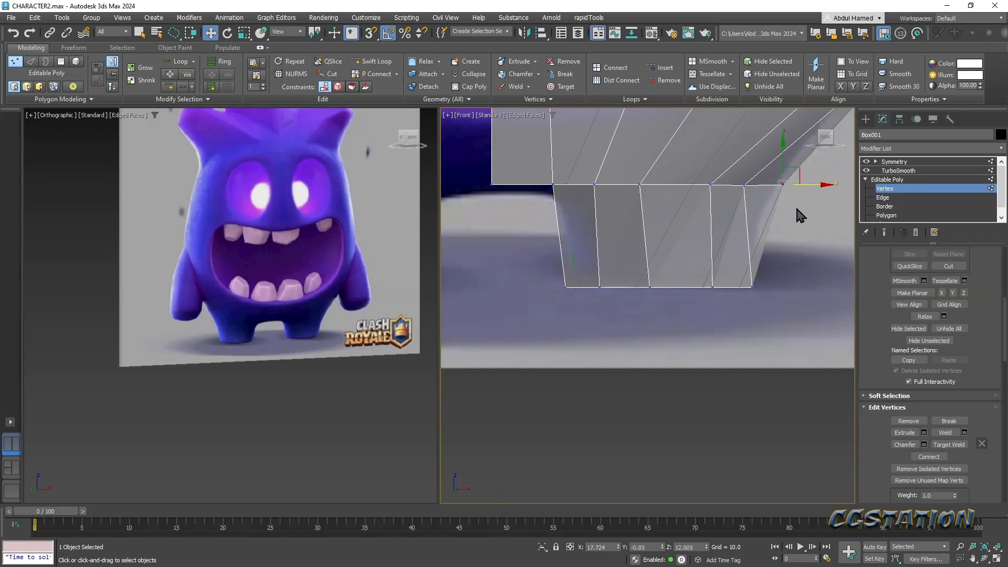
{"action": "left_click_drag", "start_coordinate": [807, 187], "coordinate": [803, 186]}
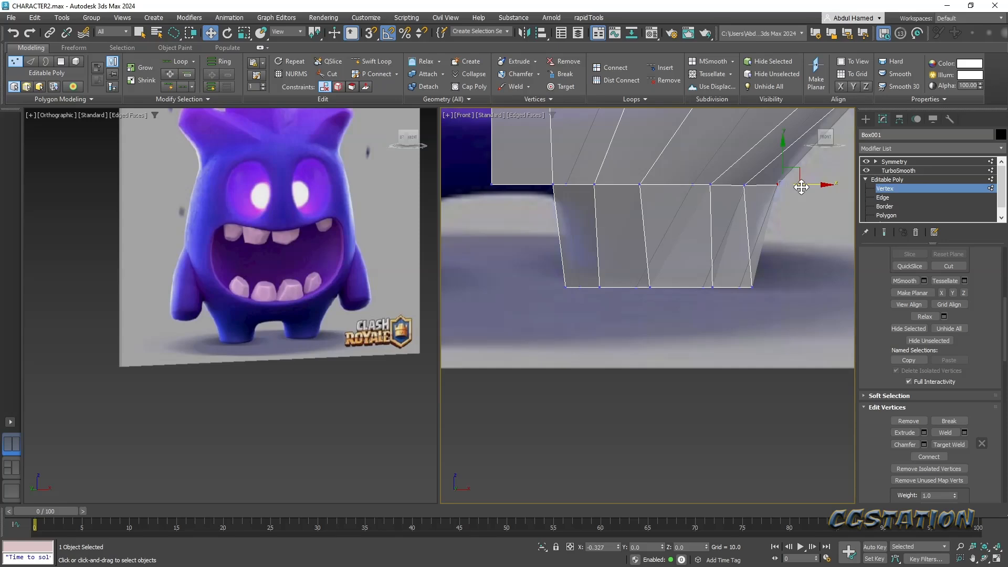
- From the side view, move the leg's bottom ring of vertices toward the back along Y
{"action": "middle_click_drag", "start_coordinate": [755, 297], "coordinate": [400, 307], "text": "alt"}
{"action": "middle_click_drag", "start_coordinate": [630, 296], "coordinate": [714, 306], "text": "alt"}
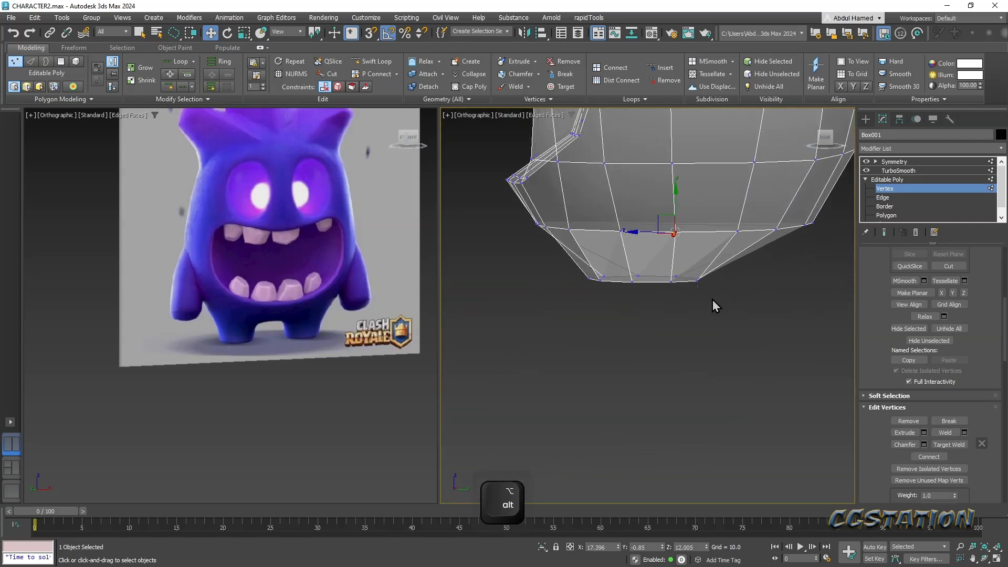
{"action": "left_click_drag", "start_coordinate": [584, 322], "coordinate": [599, 321]}
{"action": "key", "text": "w"}
{"action": "left_click_drag", "start_coordinate": [682, 279], "coordinate": [716, 290]}
{"action": "middle_click_drag", "start_coordinate": [716, 291], "coordinate": [678, 336]}
{"action": "scroll", "coordinate": [686, 308], "scroll_direction": "down", "scroll_amount": 3}
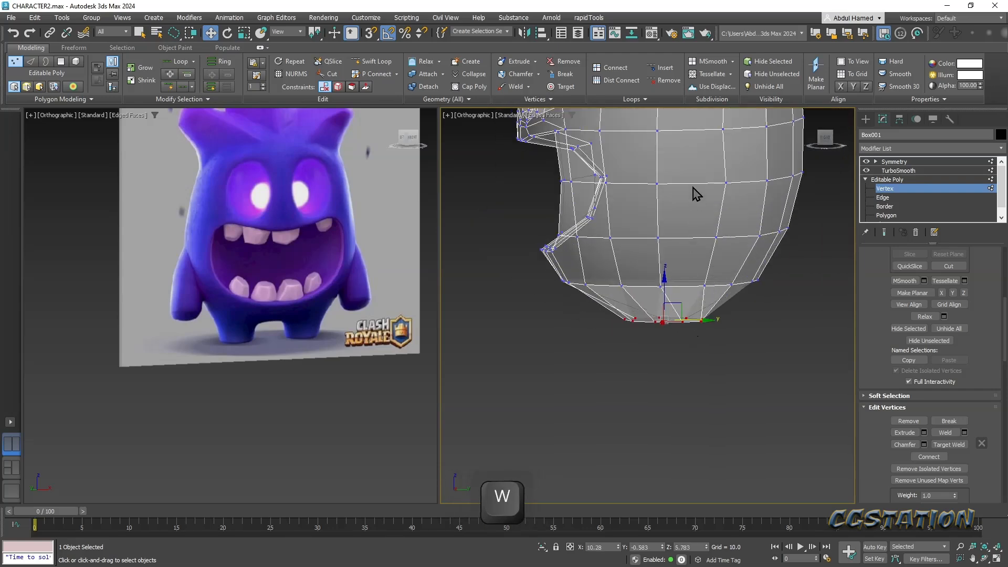
{"action": "scroll", "coordinate": [675, 202], "scroll_direction": "down", "scroll_amount": 3}
{"action": "middle_click_drag", "start_coordinate": [672, 243], "coordinate": [710, 307], "text": "alt"}
{"action": "scroll", "coordinate": [682, 273], "scroll_direction": "up", "scroll_amount": 4}
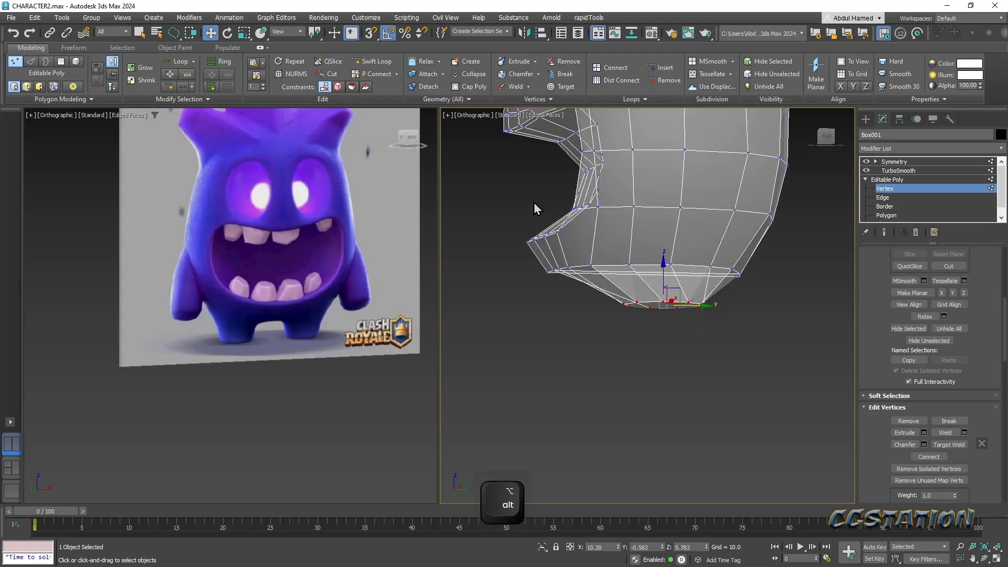
- Add a horizontal edge loop around the leg with Swift Loop and scale it narrower along Y
{"action": "left_click", "coordinate": [371, 61]}
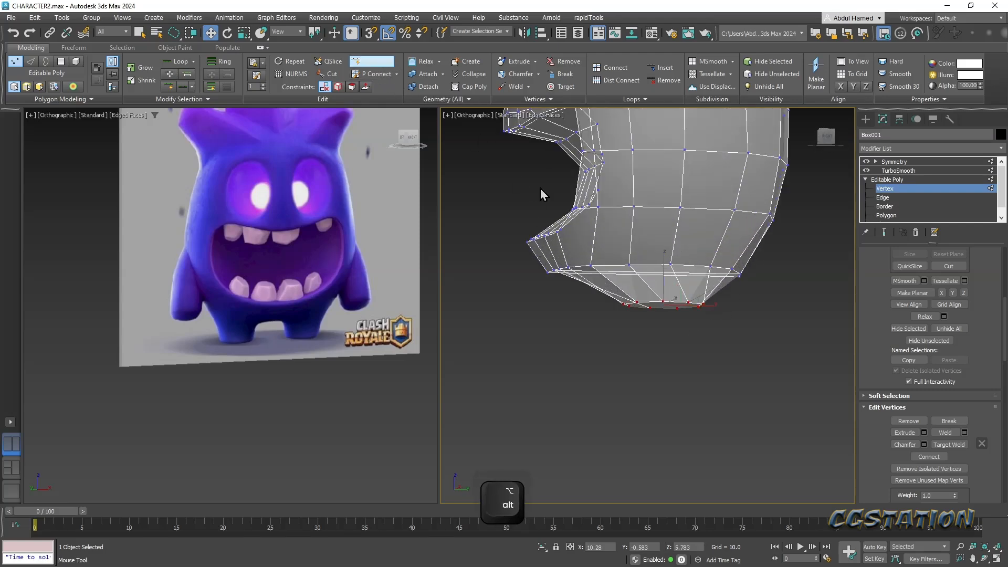
{"action": "left_click", "coordinate": [645, 288]}
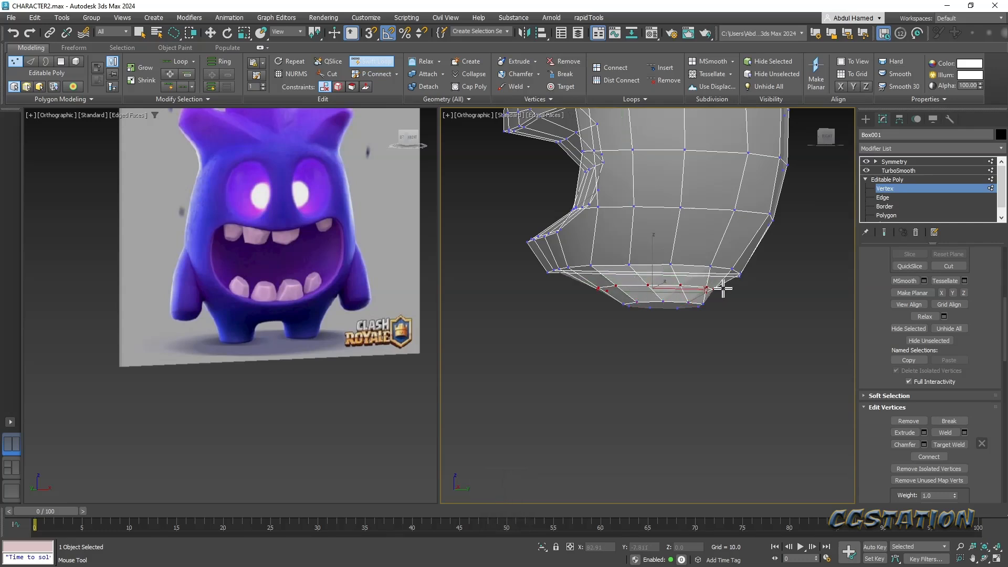
{"action": "key", "text": "r"}
{"action": "middle_click_drag", "start_coordinate": [720, 329], "coordinate": [702, 337], "text": "alt"}
{"action": "key", "text": "r"}
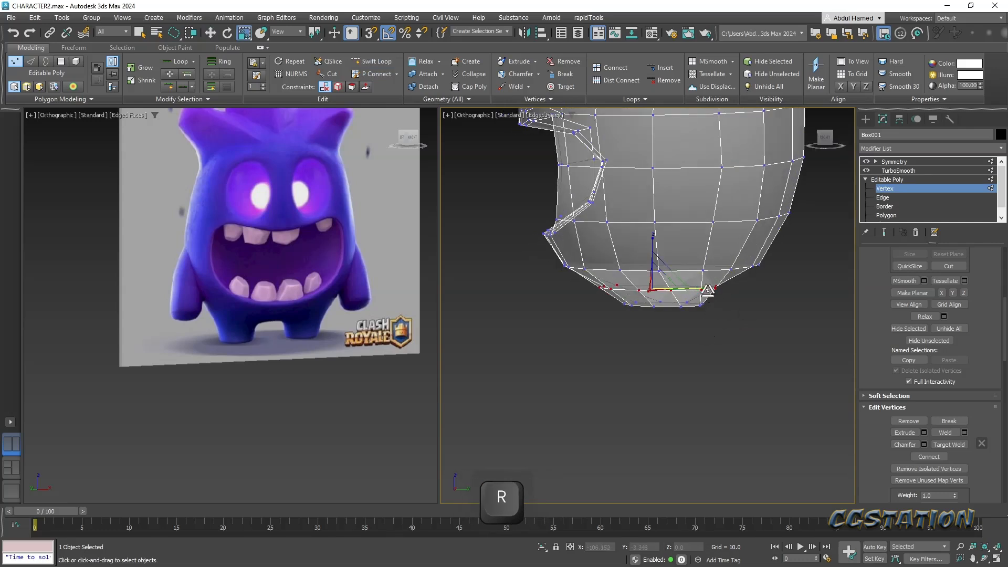
{"action": "left_click_drag", "start_coordinate": [707, 289], "coordinate": [703, 287]}
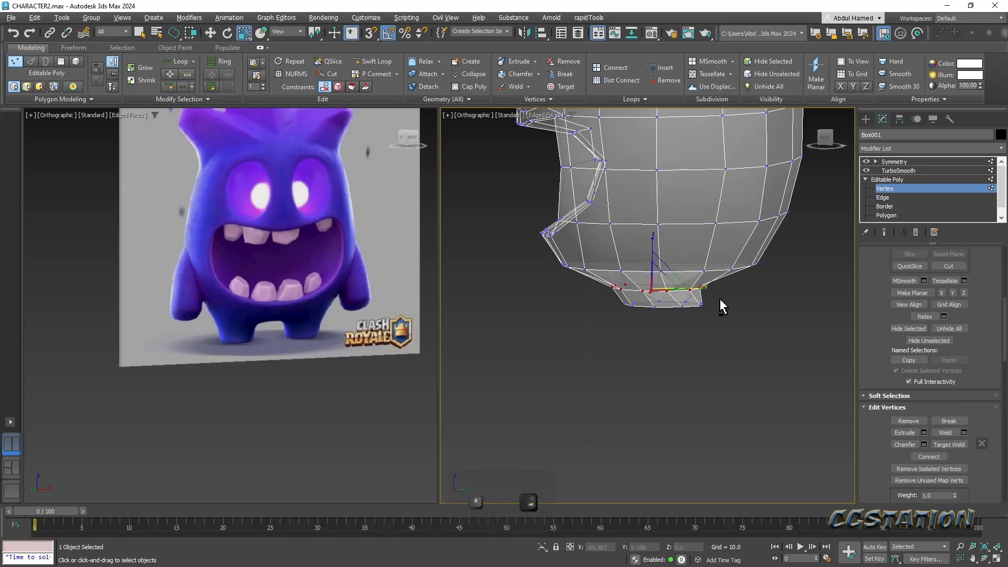
- Move the new leg loop toward the back along Y so it lines up with the leg's bottom ring in the side view
{"action": "scroll", "coordinate": [709, 299], "scroll_direction": "up", "scroll_amount": 5}
{"action": "key", "text": "w"}
{"action": "left_click_drag", "start_coordinate": [613, 275], "coordinate": [627, 278]}
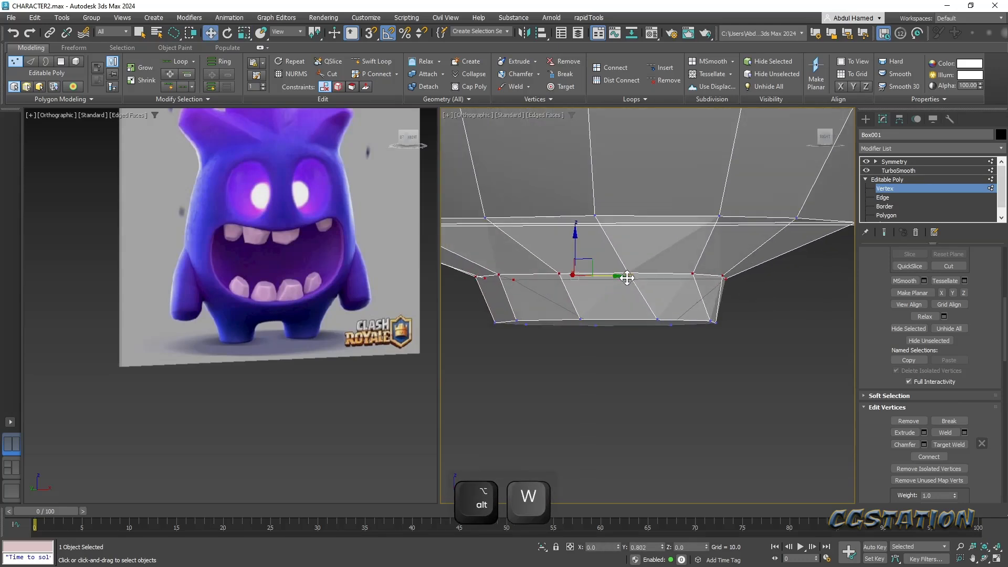
{"action": "middle_click_drag", "start_coordinate": [624, 291], "coordinate": [642, 296], "text": "alt"}
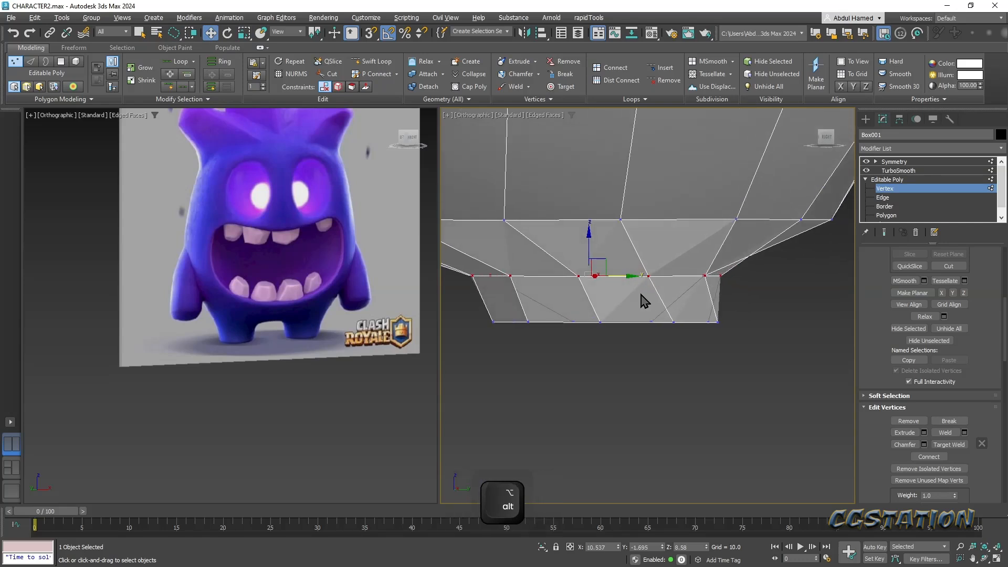
{"action": "scroll", "coordinate": [656, 295], "scroll_direction": "up", "scroll_amount": 2}
{"action": "left_click_drag", "start_coordinate": [596, 268], "coordinate": [614, 271]}
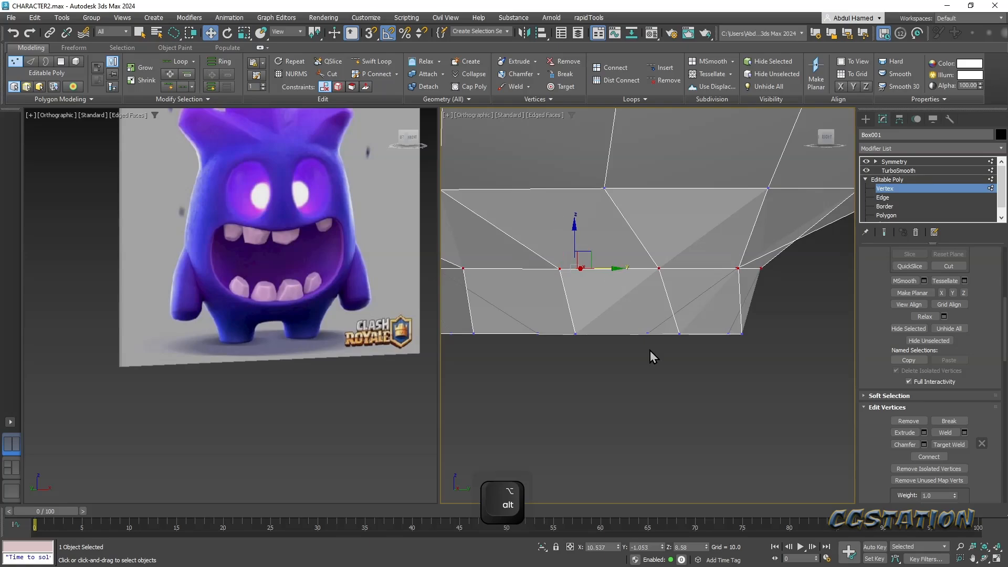
- Scale the pair of vertices on the inner side of the leg's middle loop closer together along Y, to about 59%
{"action": "middle_click_drag", "start_coordinate": [680, 352], "coordinate": [840, 350], "text": "alt"}
{"action": "key", "text": "alt+x"}
{"action": "key", "text": "alt+x"}
{"action": "scroll", "coordinate": [736, 372], "scroll_direction": "down", "scroll_amount": 4}
{"action": "left_click_drag", "start_coordinate": [665, 327], "coordinate": [605, 337]}
{"action": "key", "text": "r"}
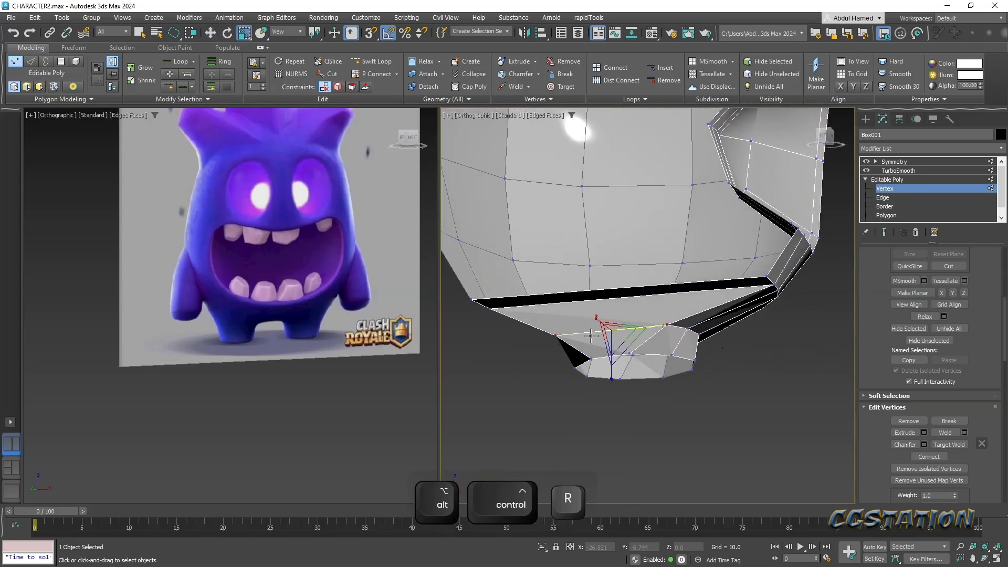
{"action": "left_click_drag", "start_coordinate": [666, 325], "coordinate": [648, 324]}
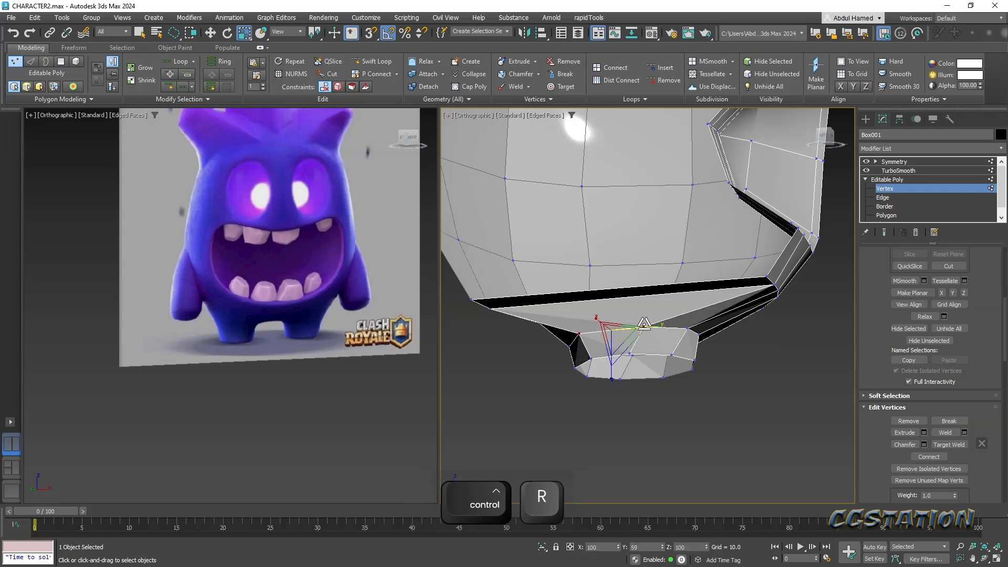
{"action": "middle_click_drag", "start_coordinate": [645, 324], "coordinate": [604, 273], "text": "alt"}
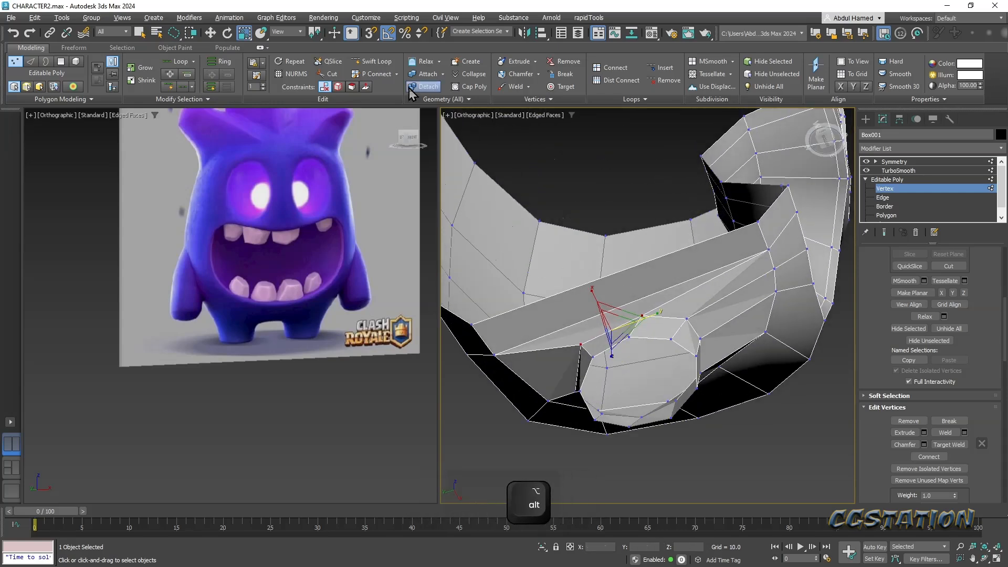
- Insert an edge loop across the underside strip and down the leg's inner side with Swift Loop
{"action": "left_click", "coordinate": [374, 61]}
{"action": "left_click", "coordinate": [603, 322]}
{"action": "middle_click_drag", "start_coordinate": [648, 385], "coordinate": [649, 365], "text": "alt"}
{"action": "key", "text": "alt+q"}
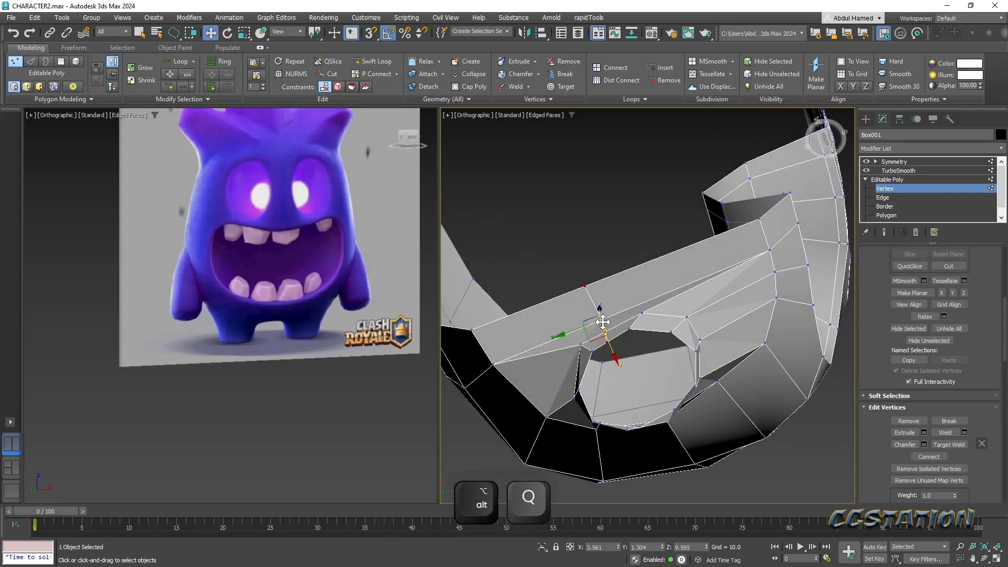
- Select the new loop's vertices on the leg's inner side and shift them along X to round the side
{"action": "left_click", "coordinate": [602, 319]}
{"action": "left_click", "coordinate": [604, 329], "text": "ctrl"}
{"action": "left_click", "coordinate": [606, 341], "text": "ctrl"}
{"action": "left_click_drag", "start_coordinate": [619, 367], "coordinate": [612, 355]}
{"action": "middle_click_drag", "start_coordinate": [612, 355], "coordinate": [649, 418], "text": "alt"}
{"action": "middle_click_drag", "start_coordinate": [578, 373], "coordinate": [577, 334], "text": "alt"}
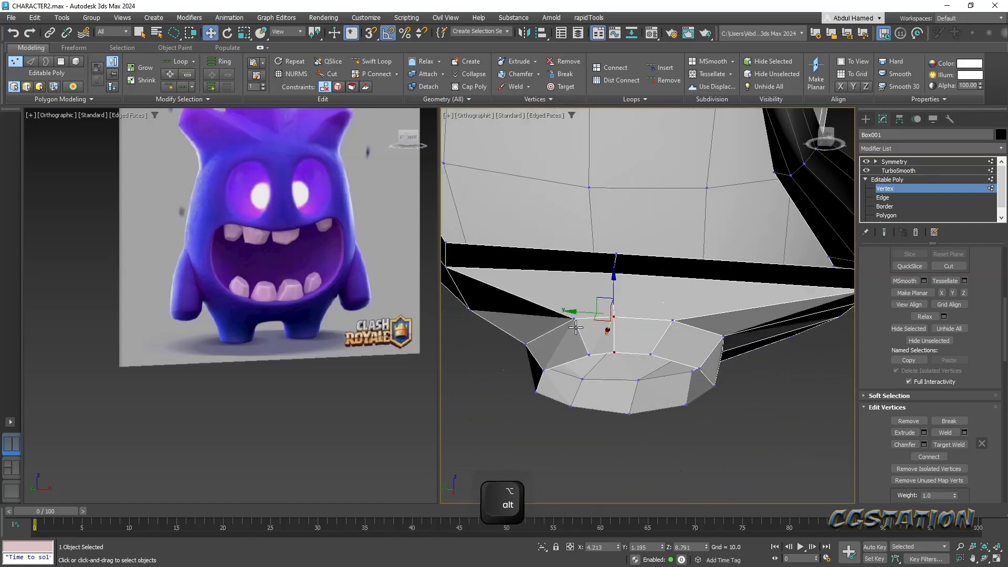
- Move the neighbouring inner vertex pair toward the back along Y and adjust the leg's bottom outer vertex along Y
{"action": "left_click", "coordinate": [589, 355], "text": "ctrl"}
{"action": "left_click_drag", "start_coordinate": [552, 333], "coordinate": [541, 333]}
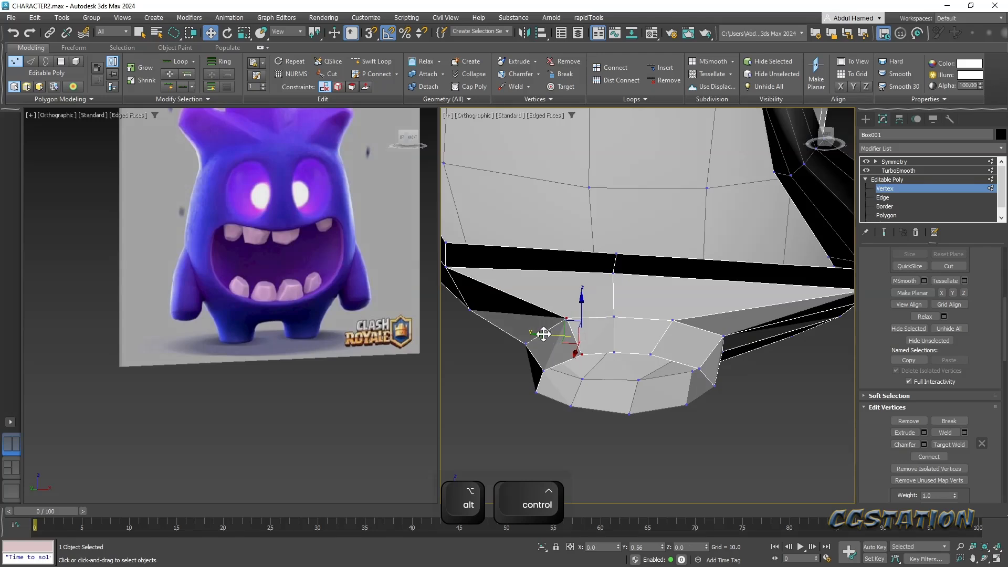
{"action": "middle_click_drag", "start_coordinate": [568, 361], "coordinate": [610, 375], "text": "alt"}
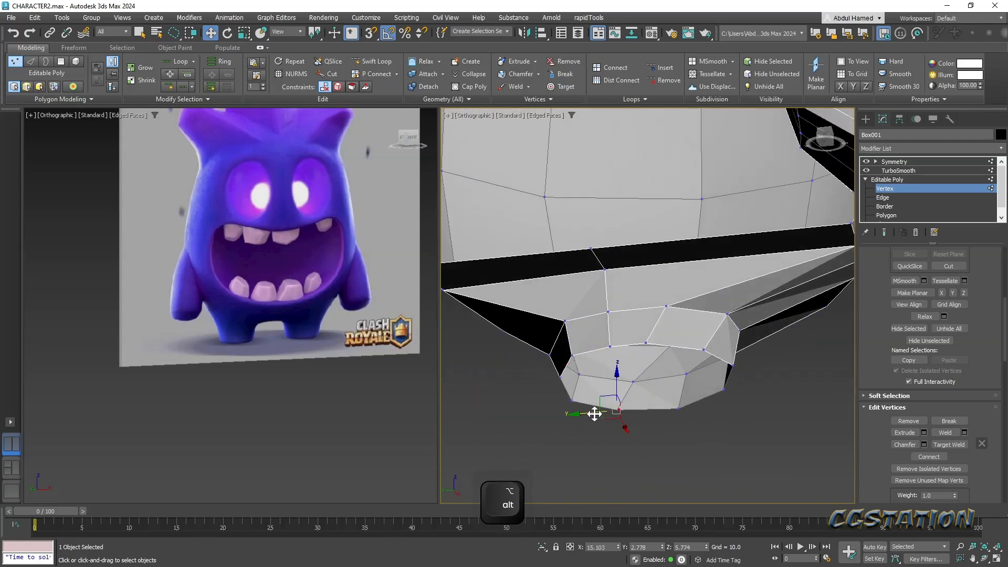
{"action": "middle_click_drag", "start_coordinate": [599, 414], "coordinate": [524, 413], "text": "alt"}
{"action": "middle_click_drag", "start_coordinate": [673, 380], "coordinate": [804, 399], "text": "alt"}
{"action": "scroll", "coordinate": [593, 384], "scroll_direction": "down", "scroll_amount": 5}
{"action": "middle_click_drag", "start_coordinate": [600, 384], "coordinate": [624, 387], "text": "alt"}
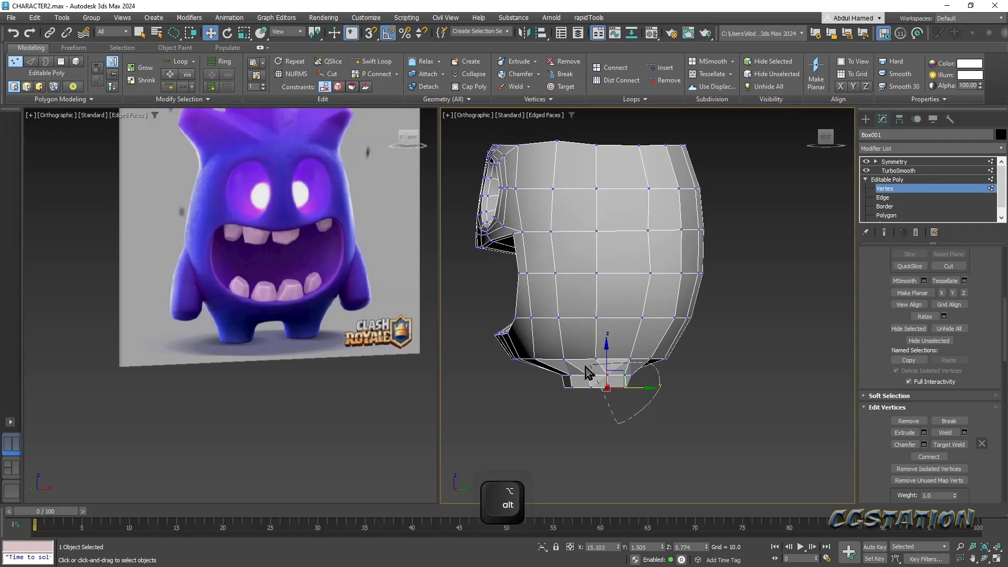
- Select all vertices of the leg's lower rings in the side view and move them toward the back along Y
{"action": "left_click_drag", "start_coordinate": [535, 403], "coordinate": [533, 398]}
{"action": "key", "text": "w"}
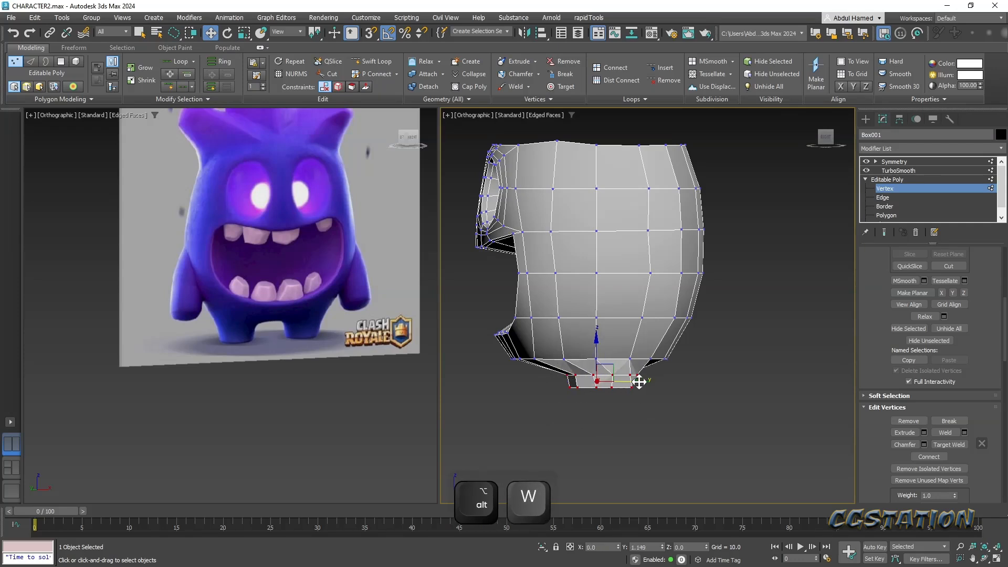
{"action": "left_click_drag", "start_coordinate": [642, 380], "coordinate": [641, 380]}
{"action": "middle_click_drag", "start_coordinate": [642, 406], "coordinate": [575, 378], "text": "alt"}
{"action": "scroll", "coordinate": [589, 379], "scroll_direction": "up", "scroll_amount": 2}
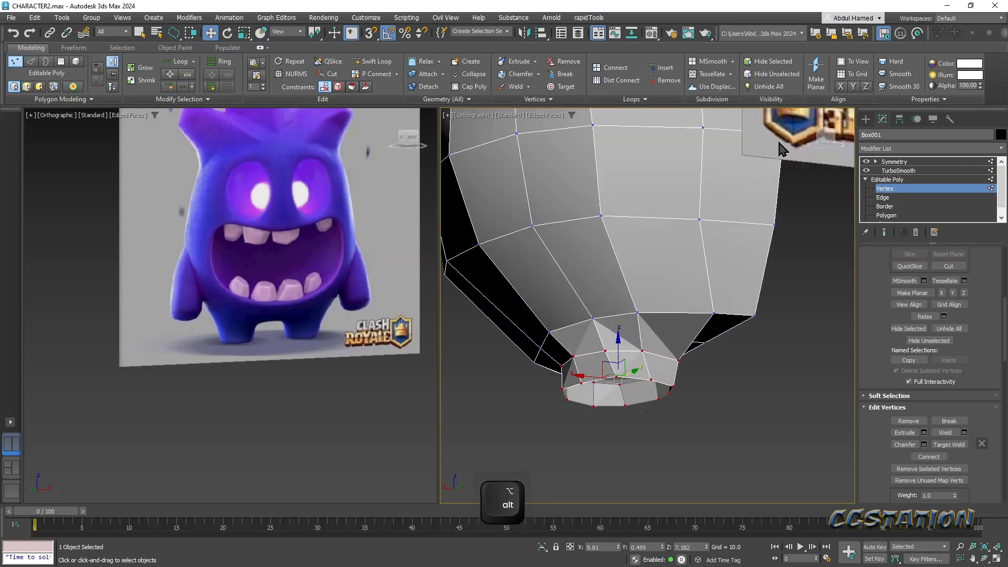
{"action": "left_click", "coordinate": [885, 206]}
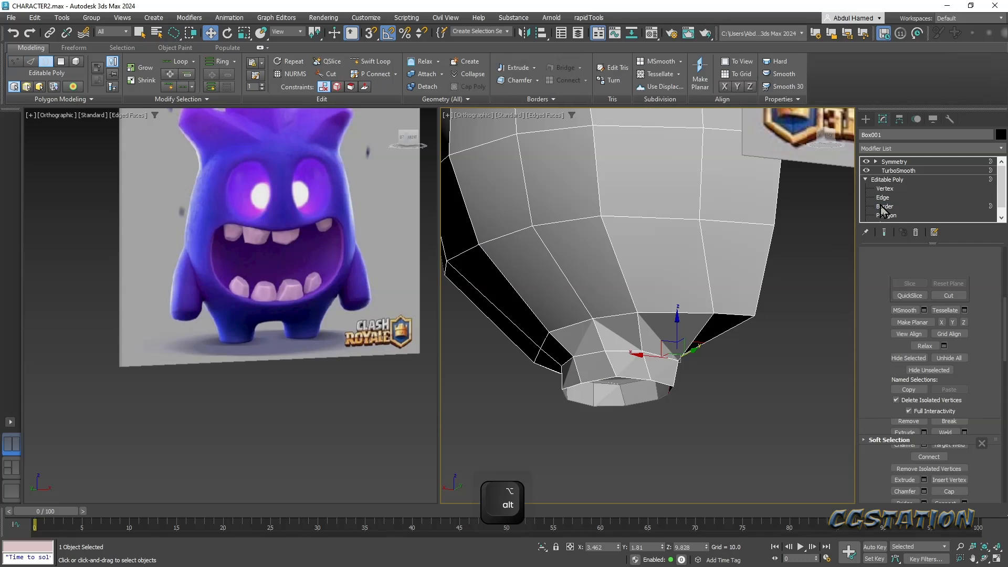
{"action": "left_click", "coordinate": [883, 198]}
{"action": "double_click", "coordinate": [637, 353]}
{"action": "middle_click_drag", "start_coordinate": [633, 353], "coordinate": [695, 378], "text": "alt"}
{"action": "key", "text": "e"}
{"action": "left_click", "coordinate": [888, 188]}
{"action": "key", "text": "1"}
- Select the body vertex above the leg and collapse the Subdivision Surface, Vertex Properties and Subdivision Displacement settings
{"action": "left_click", "coordinate": [604, 332]}
{"action": "scroll", "coordinate": [958, 284], "scroll_direction": "up", "scroll_amount": 10}
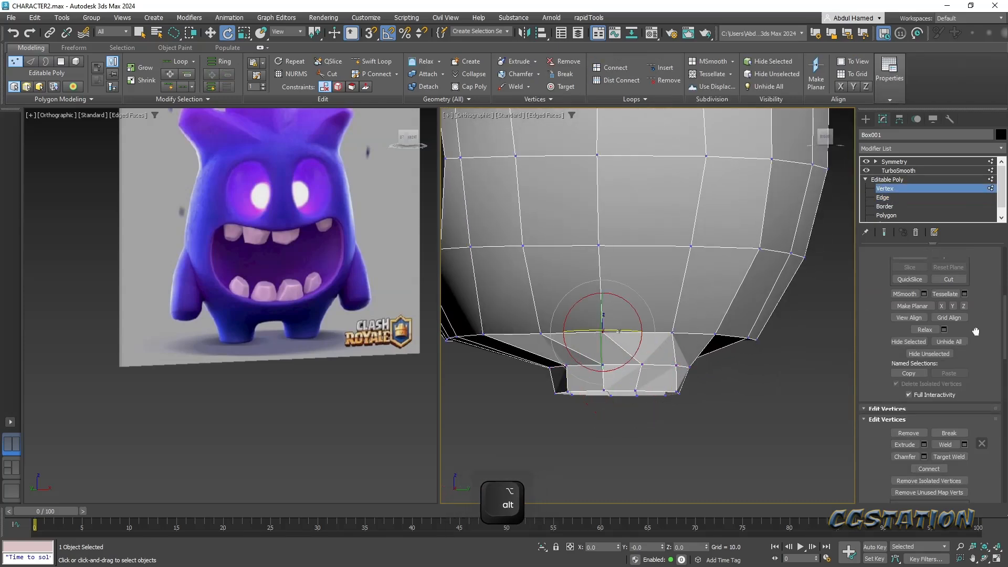
{"action": "scroll", "coordinate": [966, 336], "scroll_direction": "down", "scroll_amount": 10}
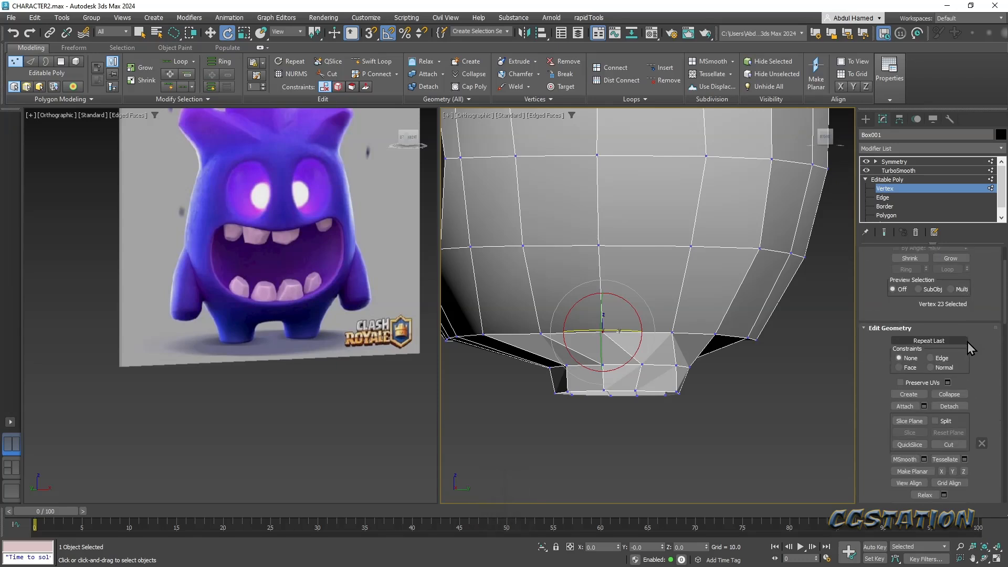
{"action": "scroll", "coordinate": [958, 369], "scroll_direction": "down", "scroll_amount": 5}
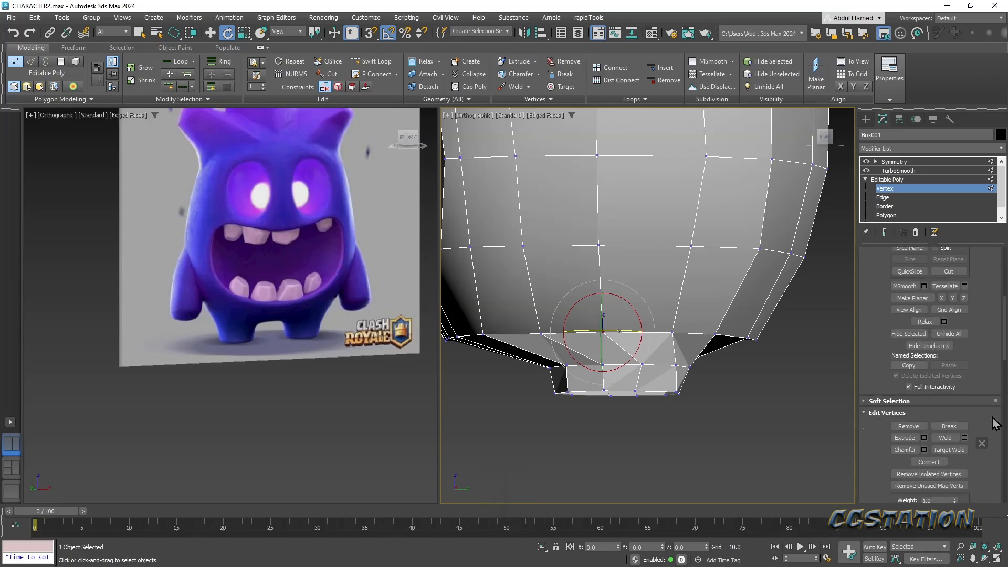
{"action": "scroll", "coordinate": [965, 433], "scroll_direction": "up", "scroll_amount": 10}
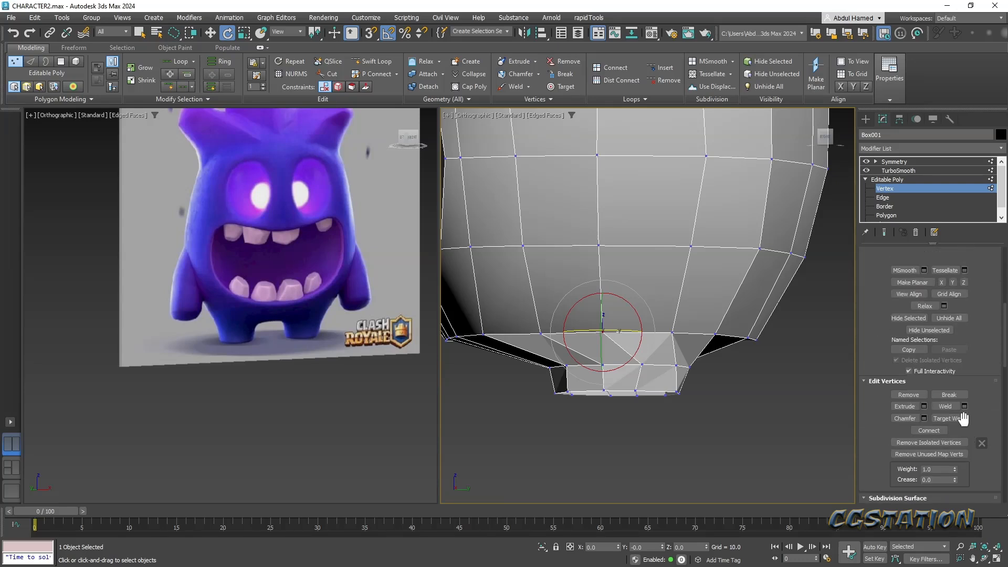
{"action": "scroll", "coordinate": [956, 378], "scroll_direction": "down", "scroll_amount": 5}
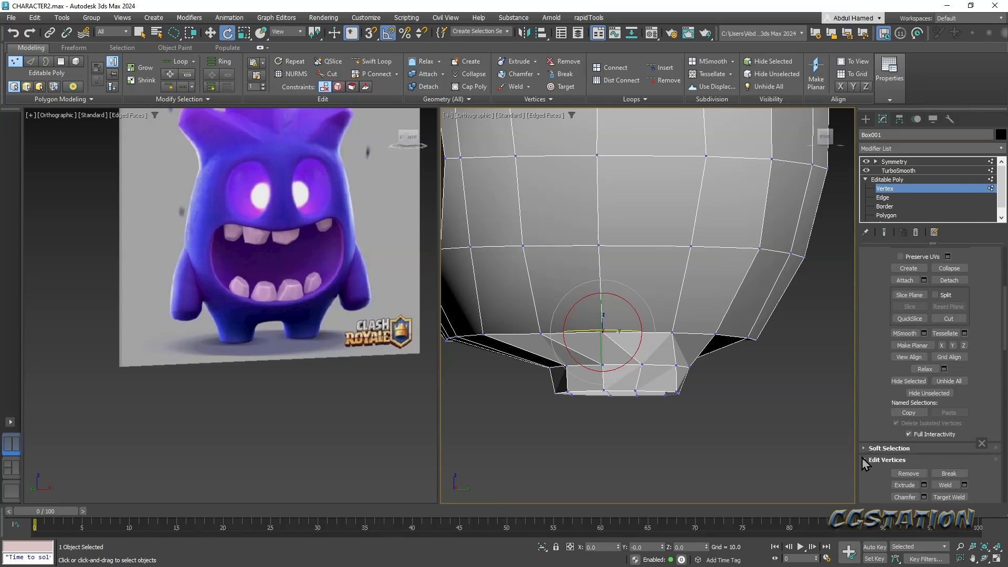
{"action": "scroll", "coordinate": [872, 464], "scroll_direction": "down", "scroll_amount": 7}
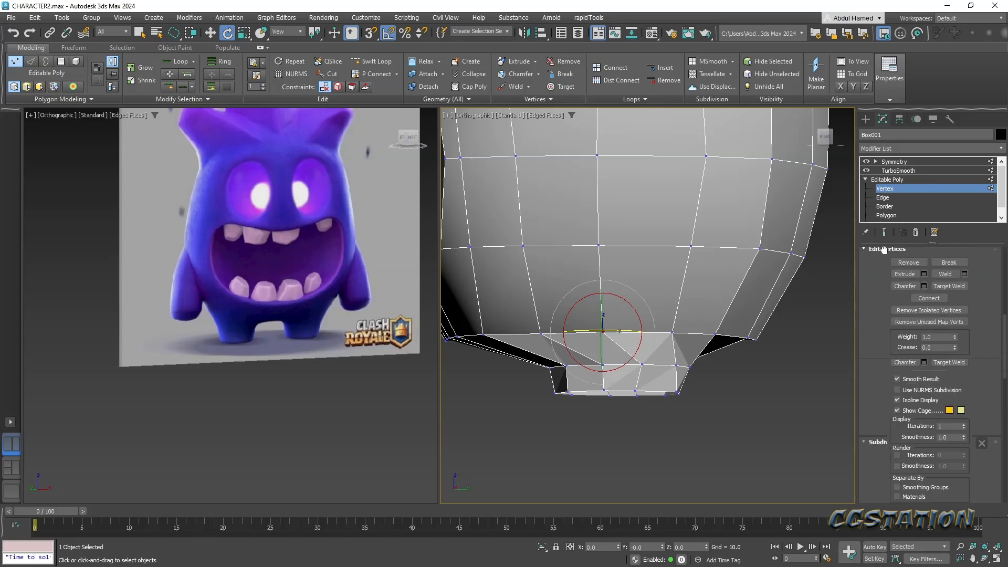
{"action": "left_click", "coordinate": [862, 366]}
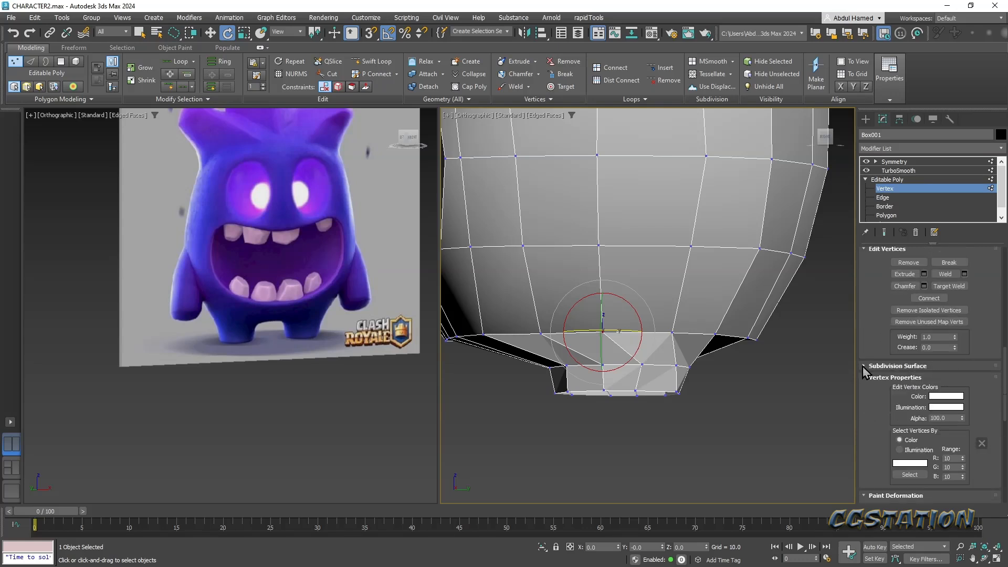
{"action": "left_click_drag", "start_coordinate": [878, 434], "coordinate": [874, 353]}
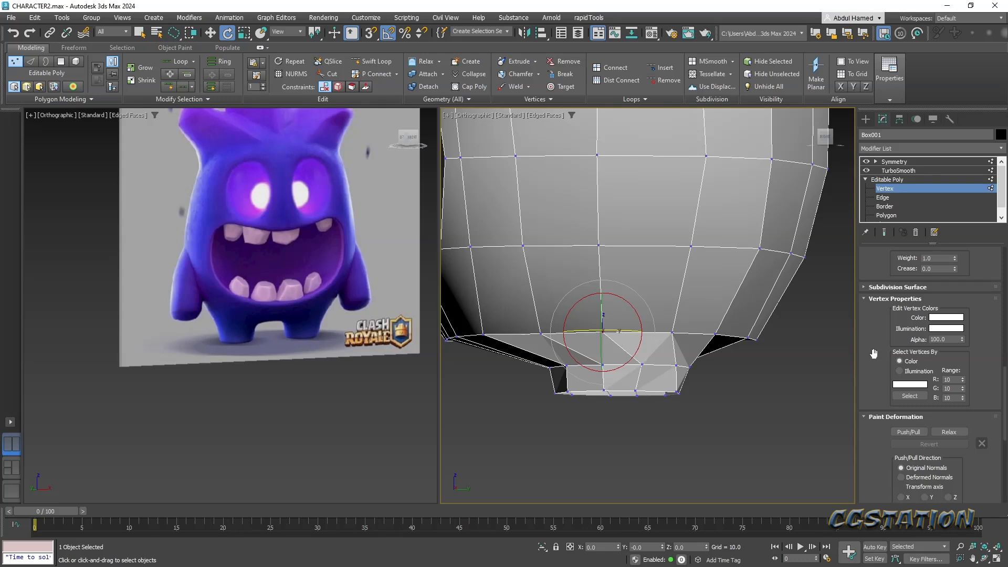
{"action": "left_click", "coordinate": [864, 301]}
{"action": "scroll", "coordinate": [872, 390], "scroll_direction": "down", "scroll_amount": 4}
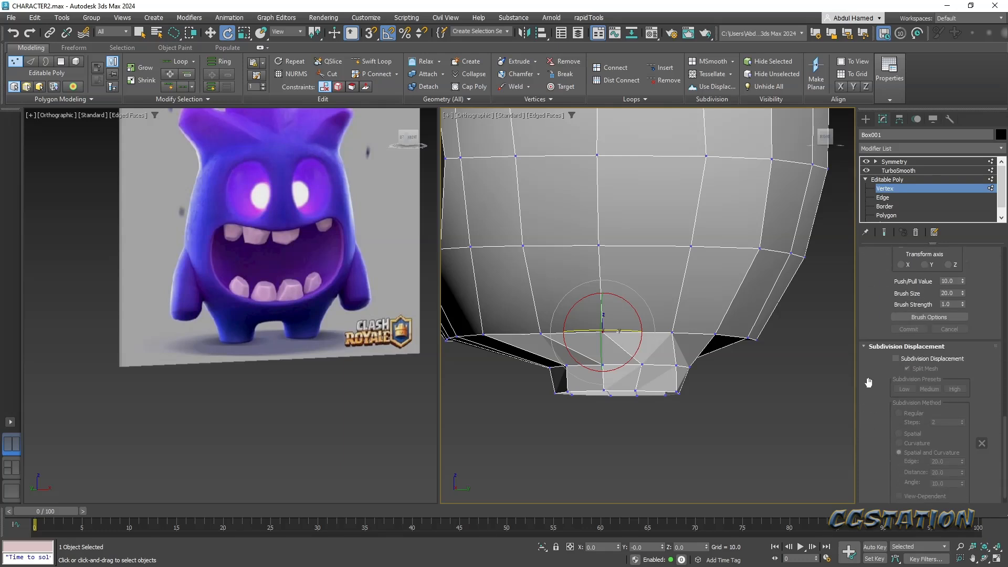
{"action": "left_click", "coordinate": [862, 348]}
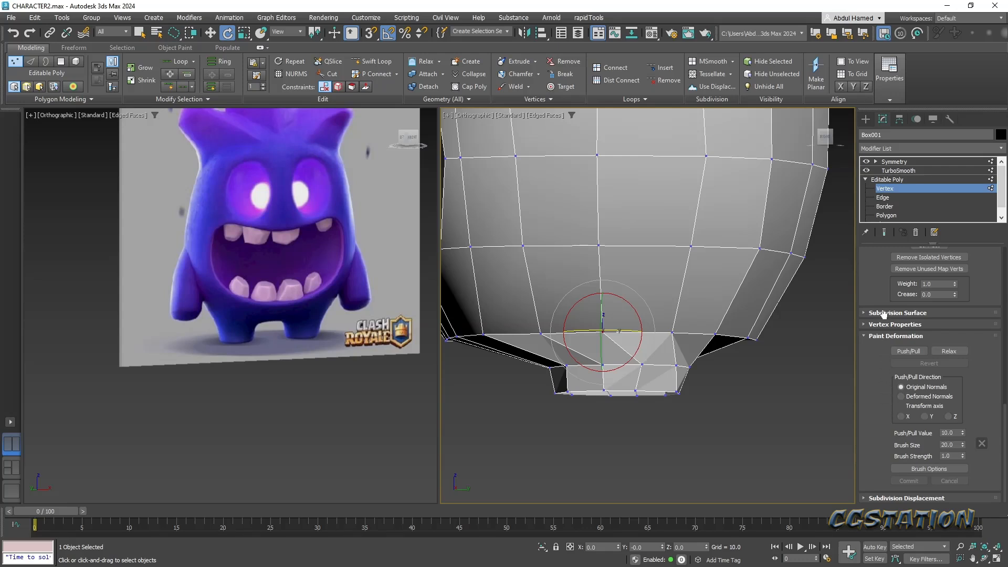
- Constrain vertex movement to edges and slide the body vertices above the leg toward the back along Y
{"action": "scroll", "coordinate": [883, 314], "scroll_direction": "up", "scroll_amount": 5}
{"action": "scroll", "coordinate": [885, 375], "scroll_direction": "up", "scroll_amount": 5}
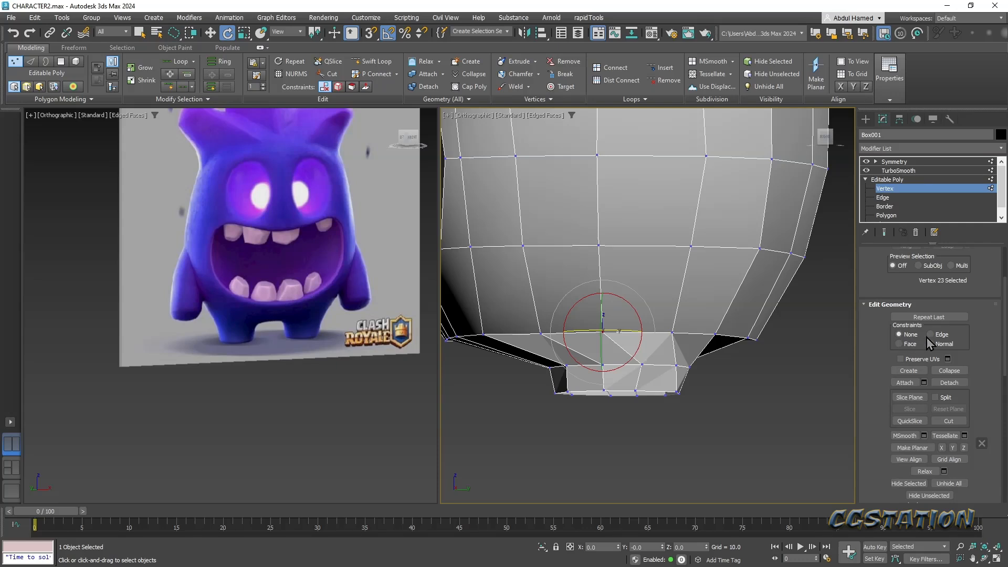
{"action": "key", "text": "w"}
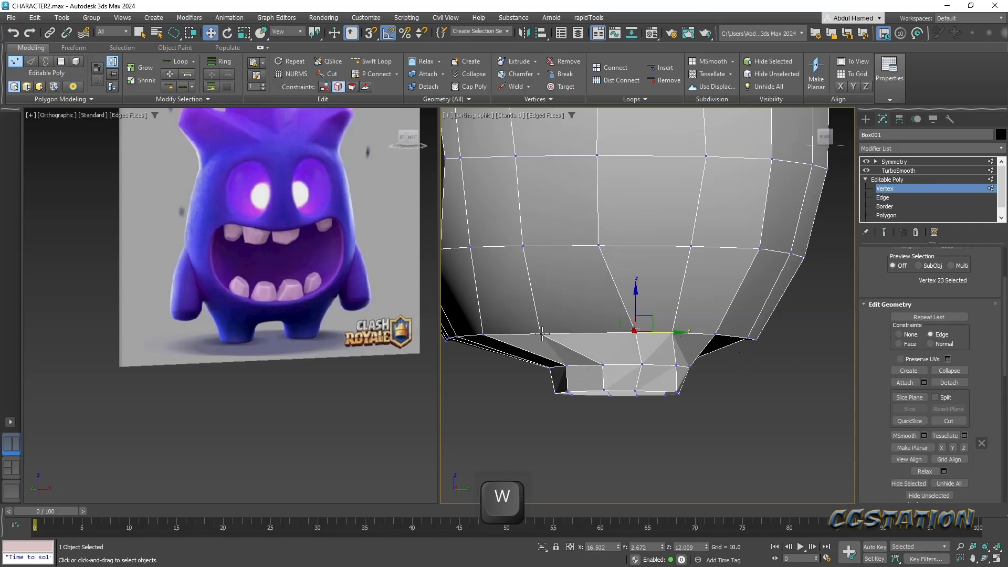
{"action": "left_click_drag", "start_coordinate": [586, 334], "coordinate": [624, 333]}
{"action": "left_click_drag", "start_coordinate": [522, 332], "coordinate": [640, 334]}
- Set the movement constraint to None and reposition the leg's back inner vertices to round its outline
{"action": "middle_click_drag", "start_coordinate": [767, 370], "coordinate": [599, 303], "text": "alt"}
{"action": "left_click", "coordinate": [590, 261], "text": "ctrl"}
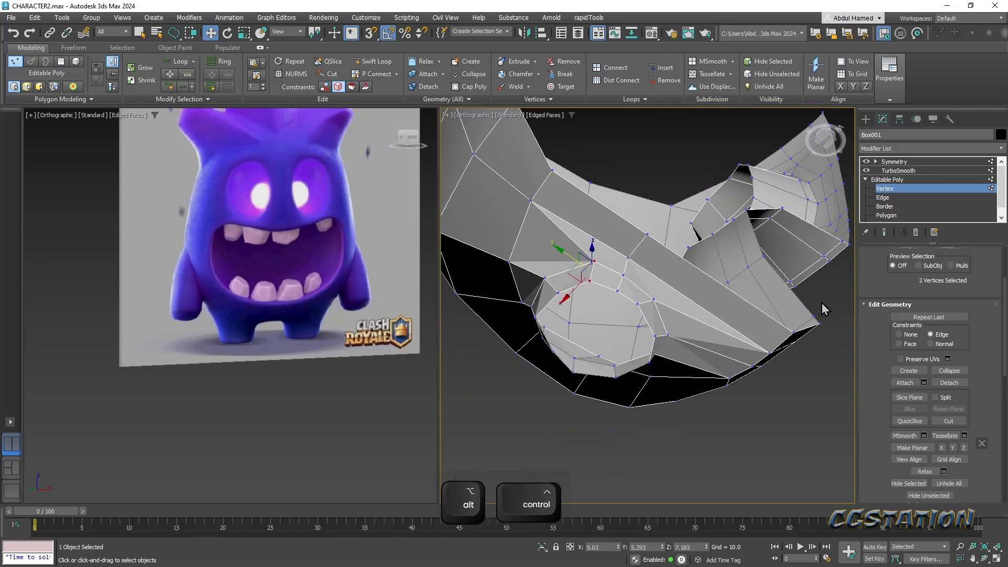
{"action": "left_click", "coordinate": [910, 337]}
{"action": "left_click_drag", "start_coordinate": [567, 258], "coordinate": [560, 287]}
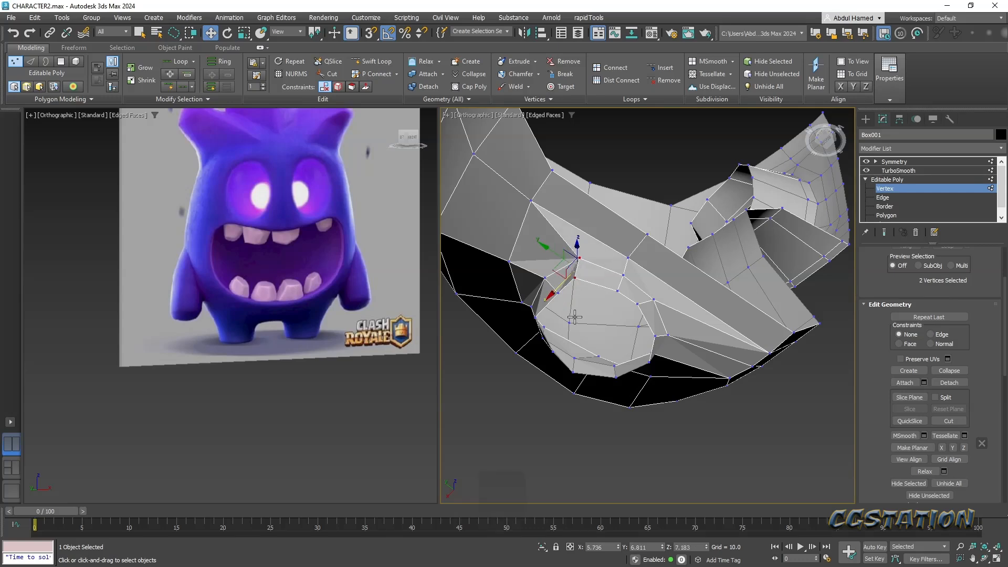
{"action": "middle_click_drag", "start_coordinate": [572, 319], "coordinate": [575, 302], "text": "alt"}
{"action": "left_click_drag", "start_coordinate": [536, 290], "coordinate": [579, 306]}
{"action": "left_click_drag", "start_coordinate": [527, 280], "coordinate": [528, 281]}
- Reposition individual vertices around the leg's upper ring, one at a time, to even out its outline
{"action": "middle_click_drag", "start_coordinate": [528, 282], "coordinate": [606, 341], "text": "alt"}
{"action": "left_click", "coordinate": [636, 282]}
{"action": "left_click_drag", "start_coordinate": [613, 283], "coordinate": [613, 283]}
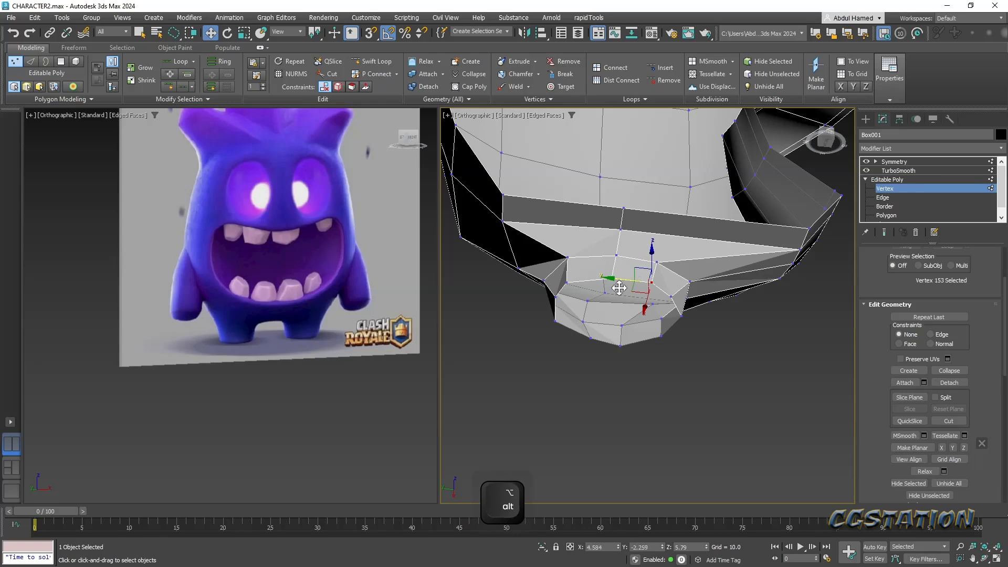
{"action": "left_click", "coordinate": [665, 303]}
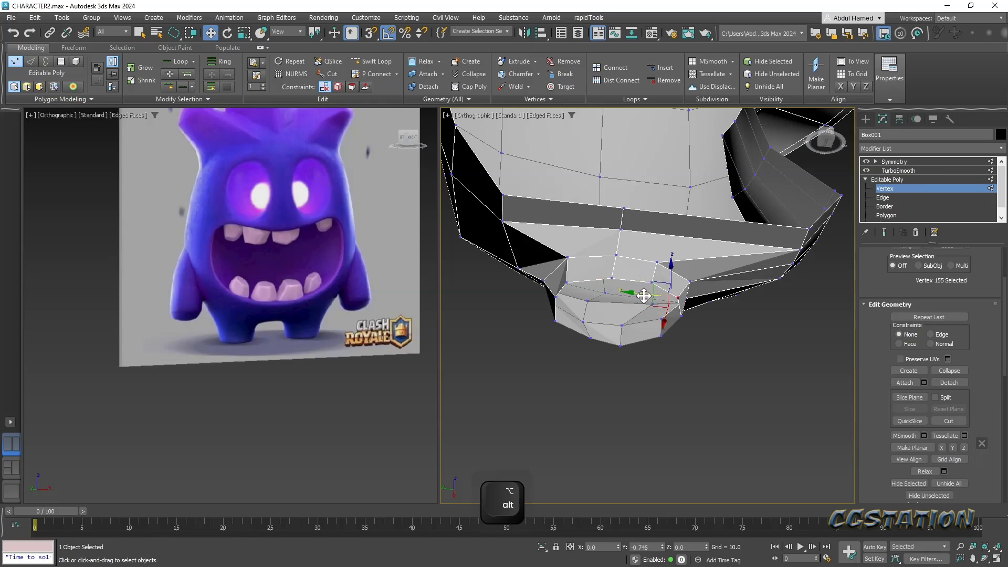
{"action": "middle_click_drag", "start_coordinate": [645, 295], "coordinate": [419, 260], "text": "alt"}
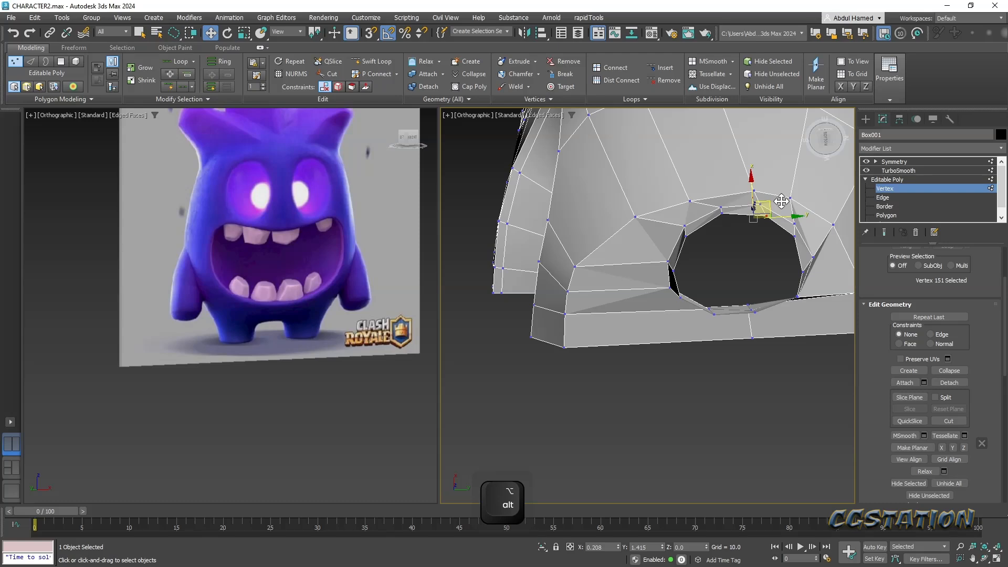
{"action": "middle_click_drag", "start_coordinate": [765, 227], "coordinate": [562, 316], "text": "alt"}
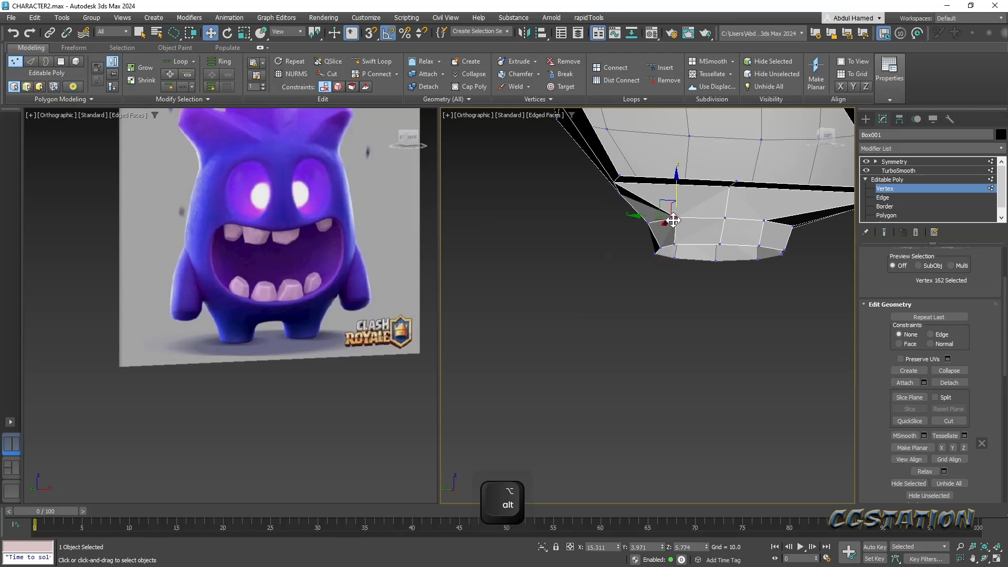
{"action": "left_click_drag", "start_coordinate": [646, 217], "coordinate": [639, 218]}
{"action": "middle_click_drag", "start_coordinate": [705, 234], "coordinate": [662, 292], "text": "alt"}
- Insert an edge loop with Swift Loop on the body's underside around the top of the leg
{"action": "left_click", "coordinate": [371, 62]}
{"action": "left_click", "coordinate": [625, 245]}
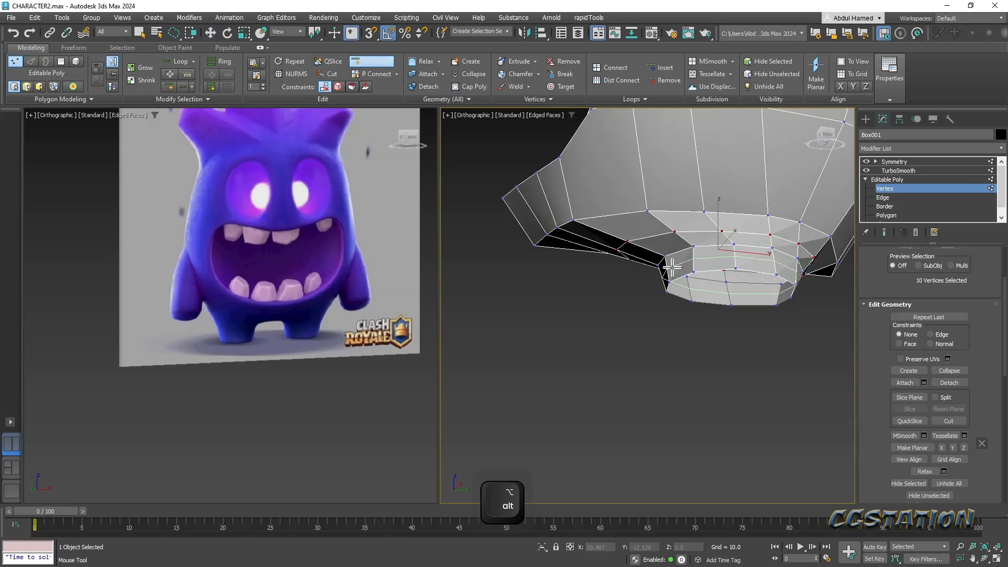
{"action": "middle_click_drag", "start_coordinate": [670, 269], "coordinate": [666, 280], "text": "alt"}
{"action": "right_click", "coordinate": [628, 273]}
{"action": "key", "text": "alt+q"}
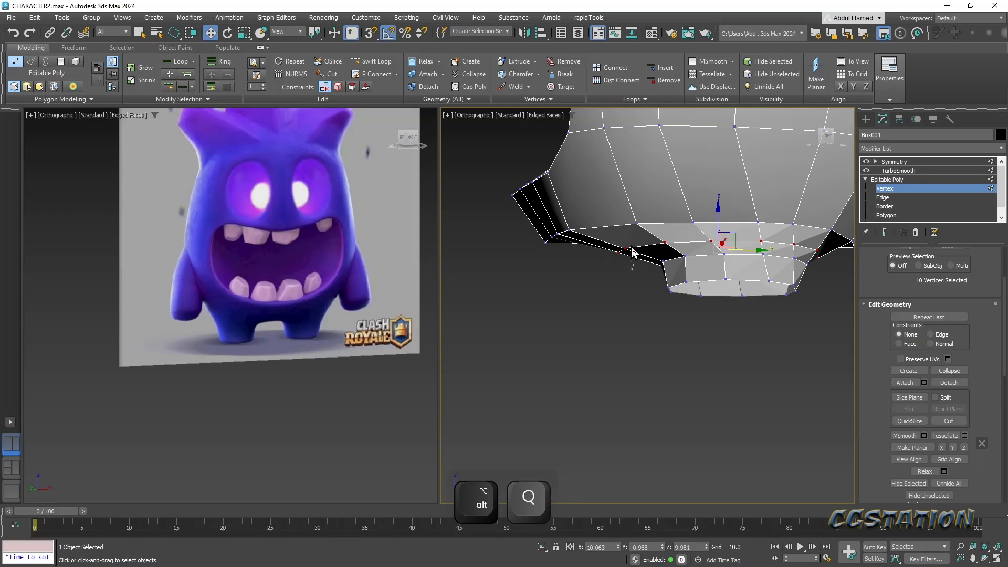
- Select two vertices of the new loop beside the leg and reposition them to smooth the transition to the body
{"action": "left_click", "coordinate": [618, 251]}
{"action": "middle_click_drag", "start_coordinate": [619, 251], "coordinate": [638, 238], "text": "alt"}
{"action": "left_click_drag", "start_coordinate": [623, 226], "coordinate": [626, 224]}
{"action": "middle_click_drag", "start_coordinate": [630, 229], "coordinate": [776, 308], "text": "alt"}
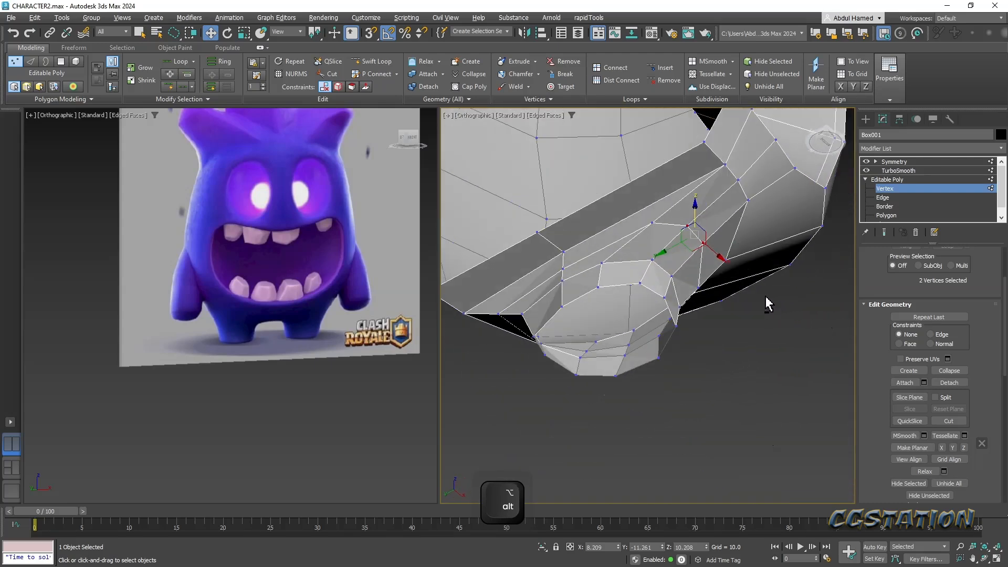
- Cut a new edge across the body's underside between the leg and the centre rim
{"action": "left_click", "coordinate": [331, 74]}
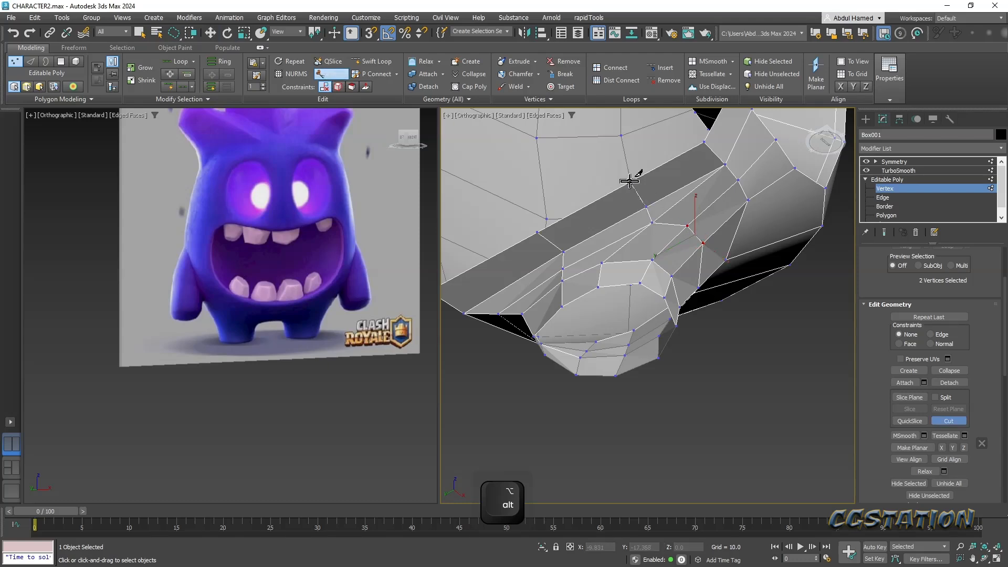
{"action": "middle_click_drag", "start_coordinate": [780, 288], "coordinate": [800, 319], "text": "alt"}
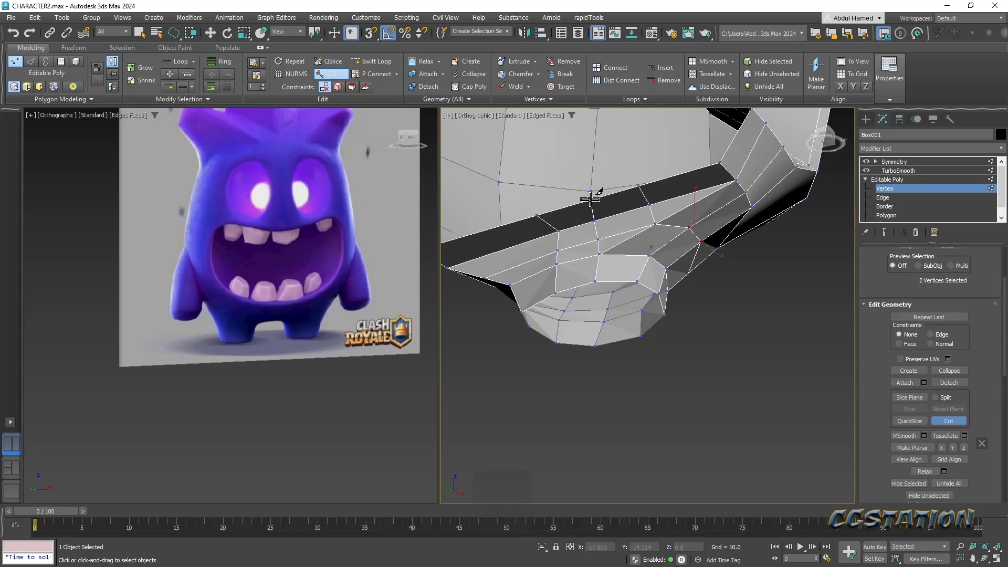
{"action": "key", "text": "q"}
{"action": "middle_click_drag", "start_coordinate": [717, 269], "coordinate": [657, 246], "text": "alt"}
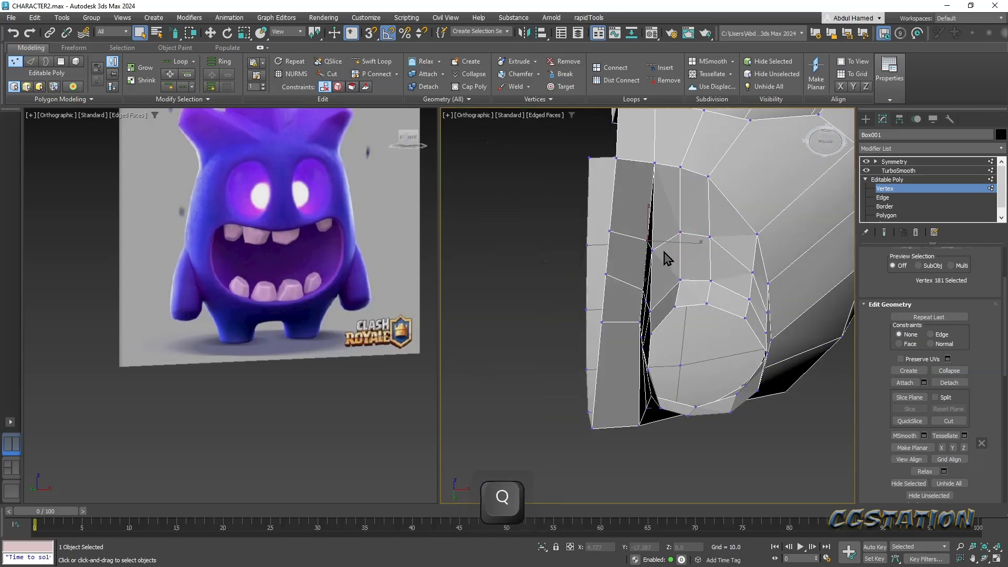
- Select the three vertices between the leg and the centre rim and move them toward the body's centre along X
{"action": "left_click", "coordinate": [643, 290], "text": "ctrl"}
{"action": "left_click", "coordinate": [640, 321], "text": "ctrl"}
{"action": "middle_click_drag", "start_coordinate": [640, 321], "coordinate": [691, 340], "text": "alt"}
{"action": "key", "text": "w"}
{"action": "left_click", "coordinate": [684, 292]}
{"action": "key", "text": "ctrl+z"}
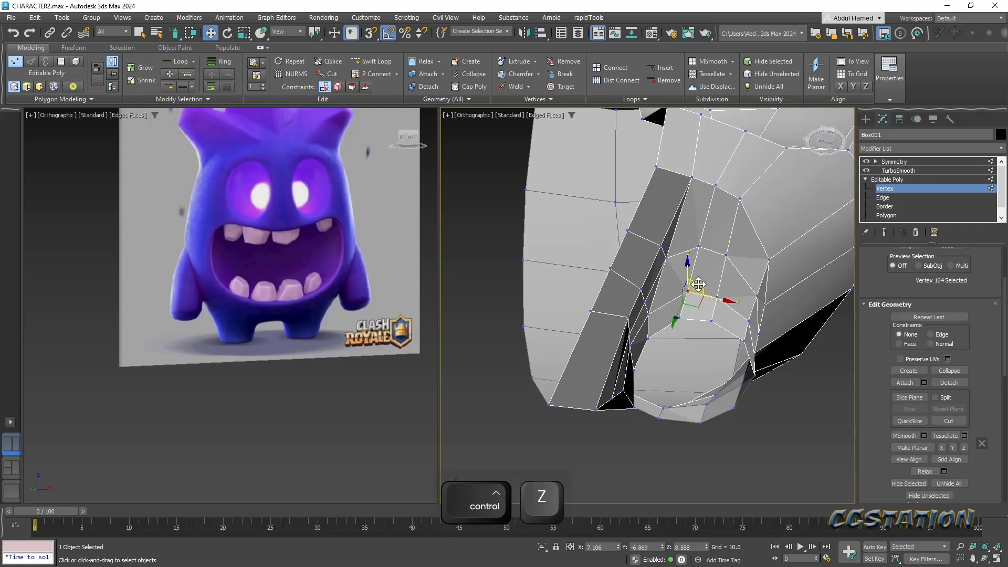
{"action": "left_click_drag", "start_coordinate": [683, 295], "coordinate": [675, 293]}
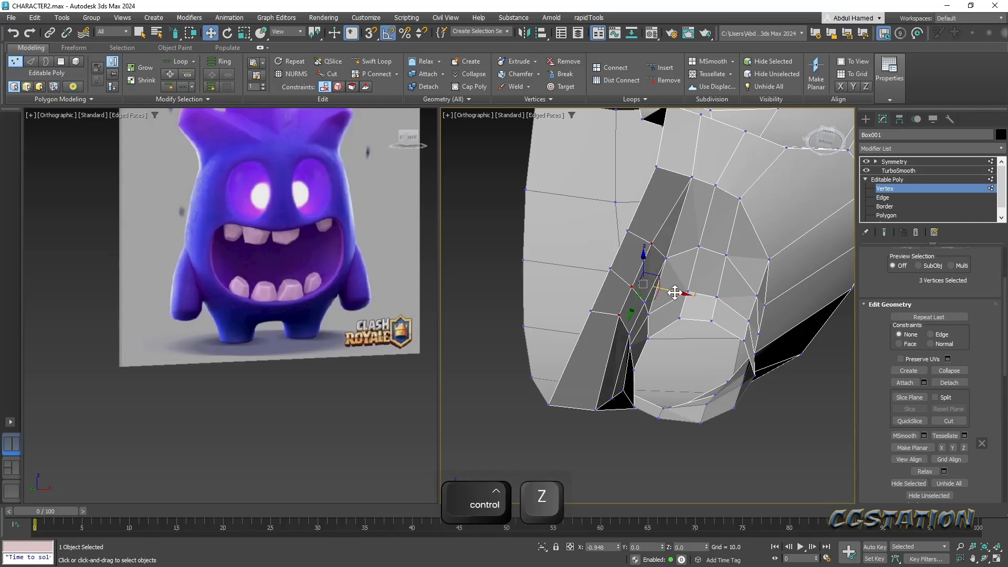
{"action": "middle_click_drag", "start_coordinate": [686, 338], "coordinate": [732, 314], "text": "alt"}
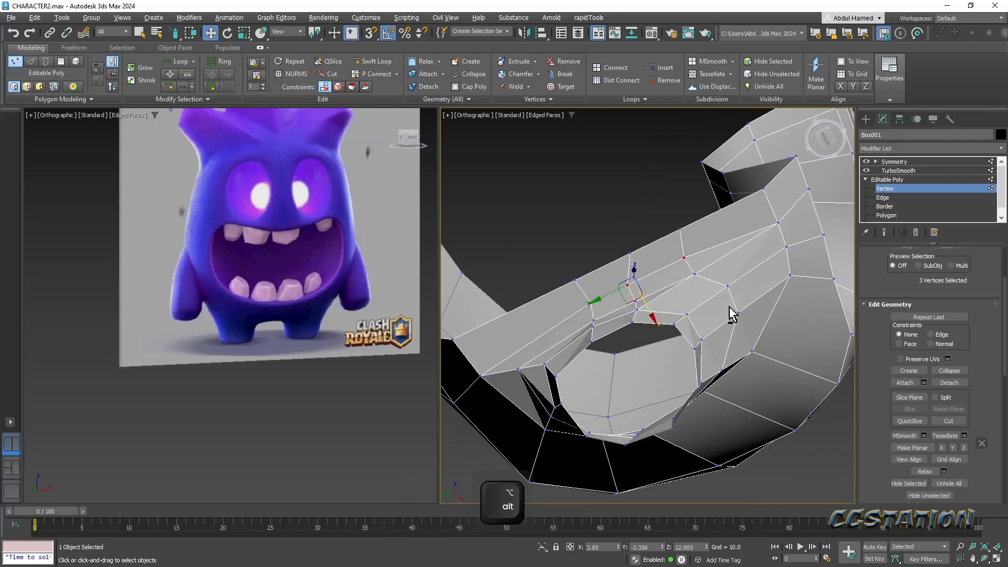
- Move the underside's corner vertex and the two vertices beside the leg opening toward the body's centre along X
{"action": "left_click", "coordinate": [478, 376]}
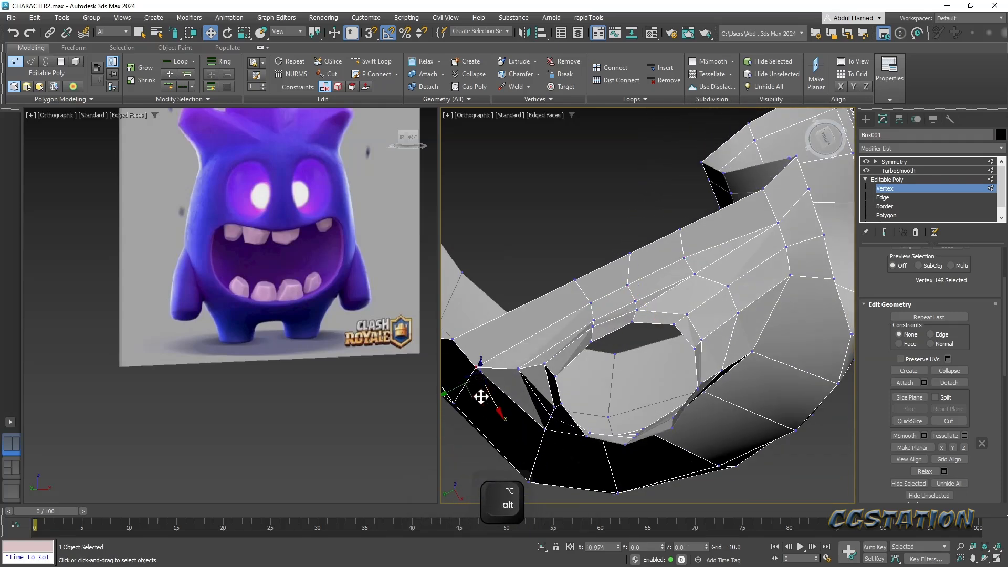
{"action": "middle_click_drag", "start_coordinate": [481, 396], "coordinate": [538, 351], "text": "alt"}
{"action": "left_click_drag", "start_coordinate": [482, 391], "coordinate": [559, 383]}
{"action": "left_click", "coordinate": [625, 357]}
{"action": "left_click", "coordinate": [691, 358], "text": "ctrl"}
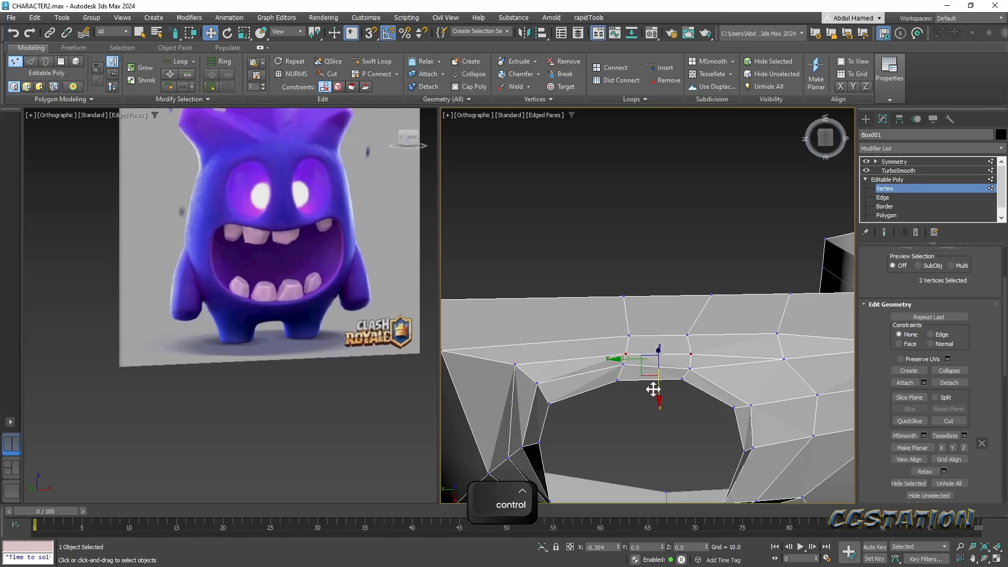
{"action": "middle_click_drag", "start_coordinate": [655, 389], "coordinate": [651, 325], "text": "alt"}
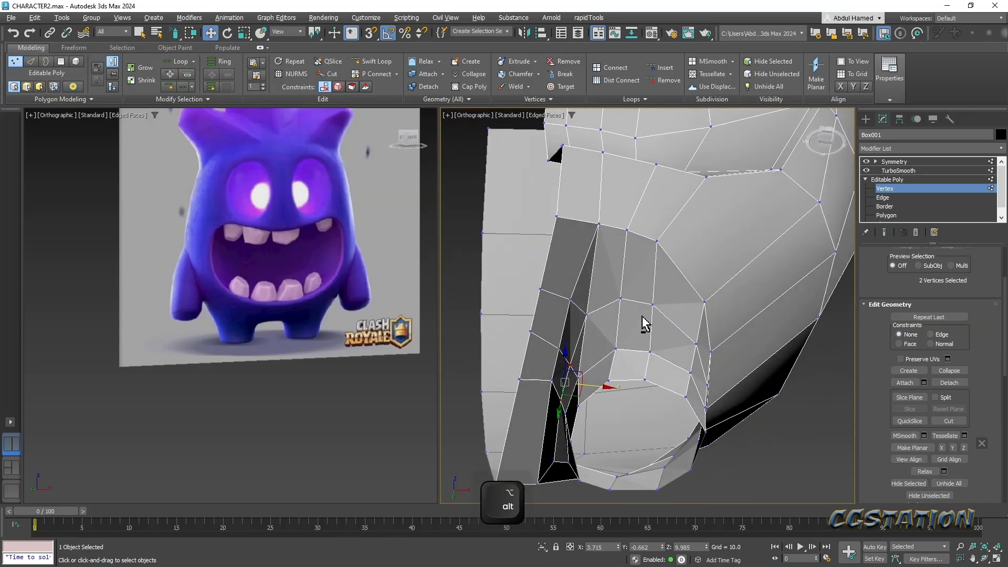
- Select the row of four underside vertices in front of the leg and move them about 1.5 units toward it along Y
{"action": "middle_click_drag", "start_coordinate": [580, 278], "coordinate": [746, 320], "text": "alt"}
{"action": "scroll", "coordinate": [655, 339], "scroll_direction": "down", "scroll_amount": 3}
{"action": "scroll", "coordinate": [660, 318], "scroll_direction": "up", "scroll_amount": 5}
{"action": "middle_click_drag", "start_coordinate": [614, 323], "coordinate": [657, 332], "text": "alt"}
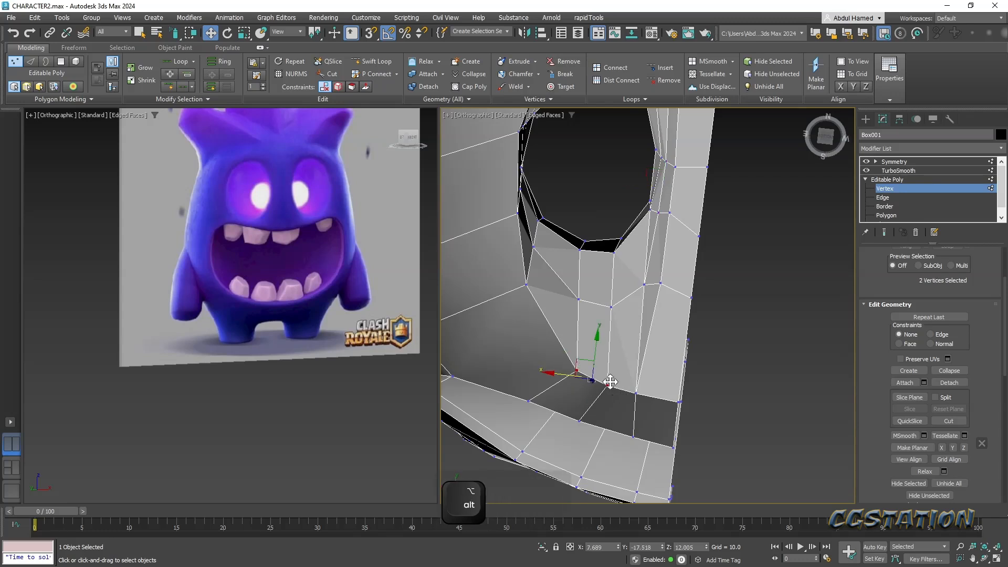
{"action": "left_click", "coordinate": [608, 386], "text": "ctrl"}
{"action": "left_click", "coordinate": [636, 393], "text": "ctrl"}
{"action": "left_click", "coordinate": [672, 400], "text": "ctrl"}
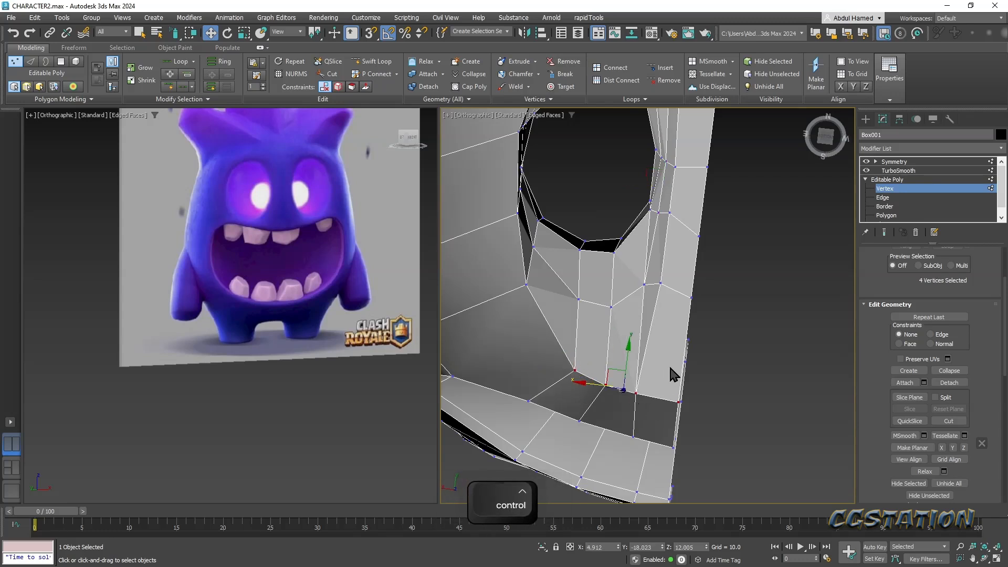
{"action": "left_click_drag", "start_coordinate": [628, 356], "coordinate": [629, 339]}
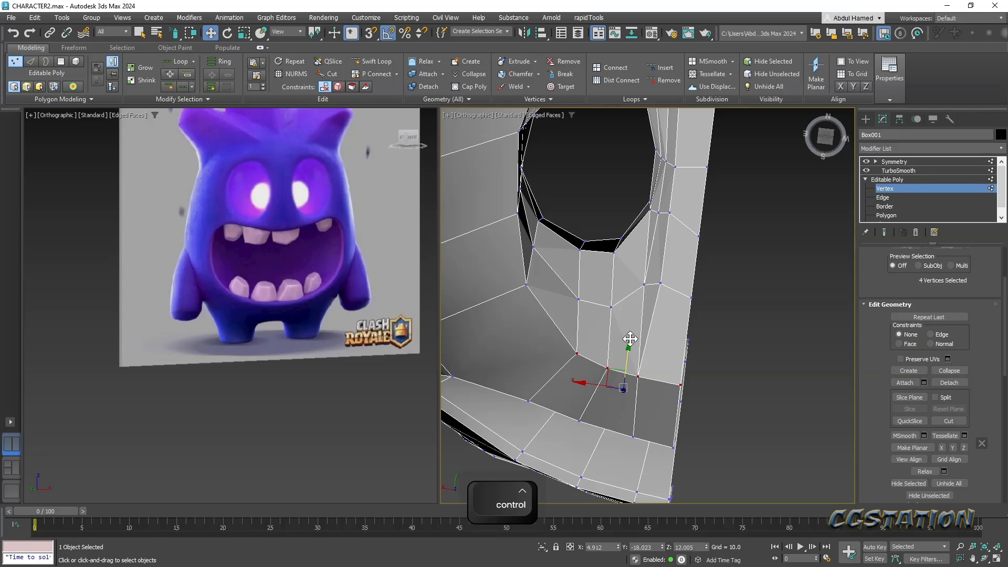
{"action": "key", "text": "super"}
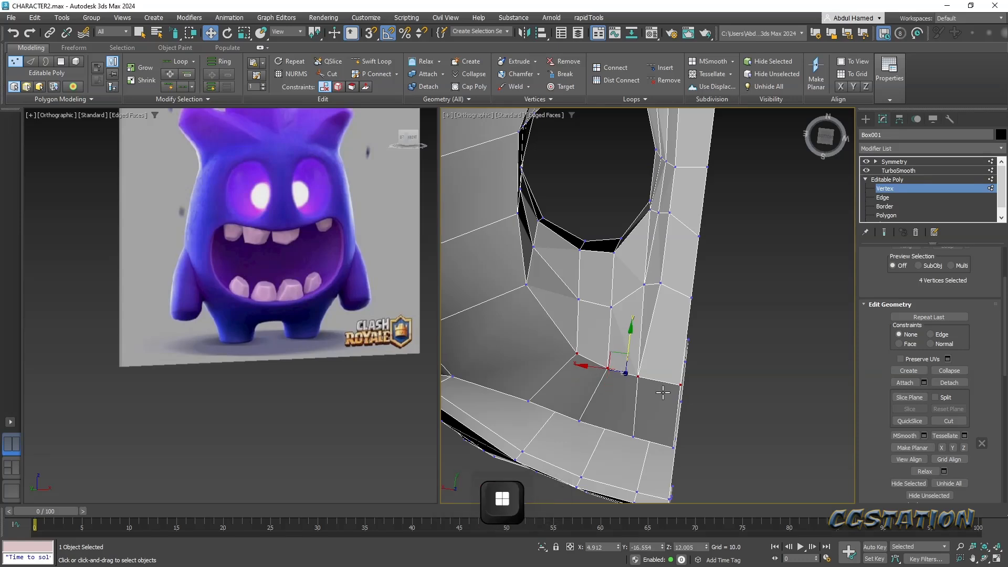
- Select the three body vertices along the leg's outer side and move them away from the leg along X
{"action": "middle_click_drag", "start_coordinate": [634, 374], "coordinate": [705, 349], "text": "alt"}
{"action": "left_click", "coordinate": [688, 284], "text": "ctrl"}
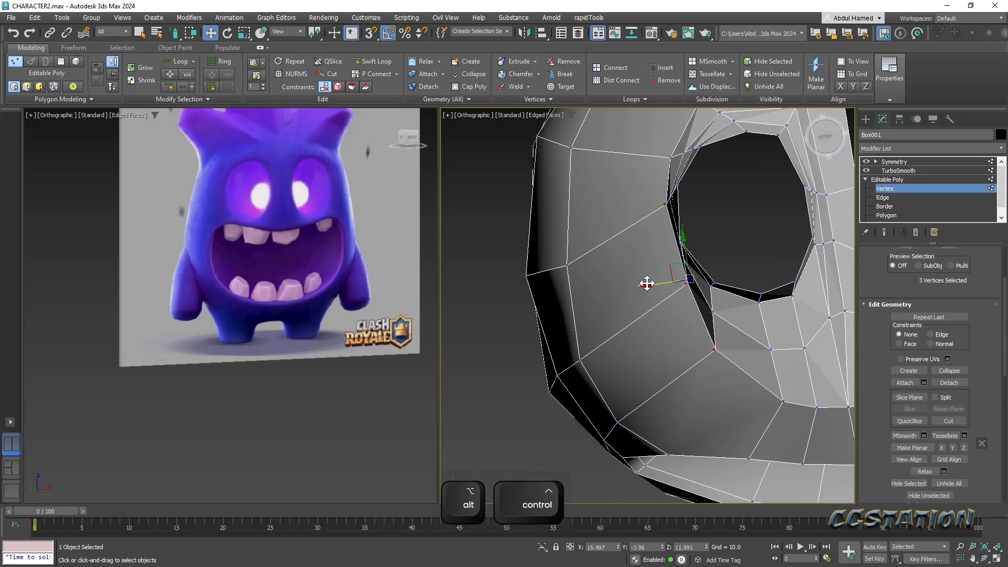
{"action": "left_click_drag", "start_coordinate": [651, 283], "coordinate": [630, 283]}
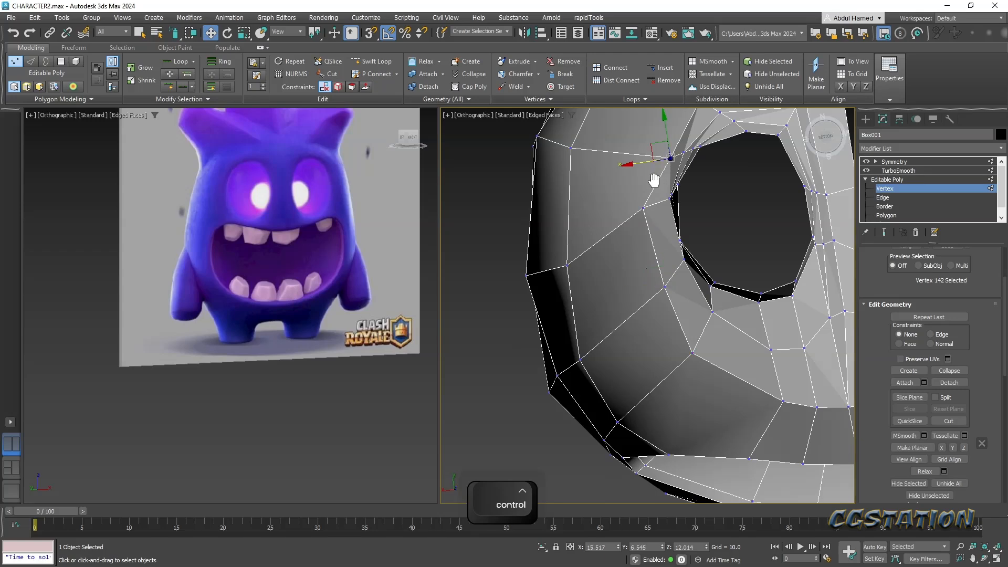
- Move the two remaining vertices at the outer back of the leg opening outward to continue the rounded loop
{"action": "middle_click_drag", "start_coordinate": [658, 182], "coordinate": [644, 270]}
{"action": "left_click_drag", "start_coordinate": [645, 249], "coordinate": [627, 232]}
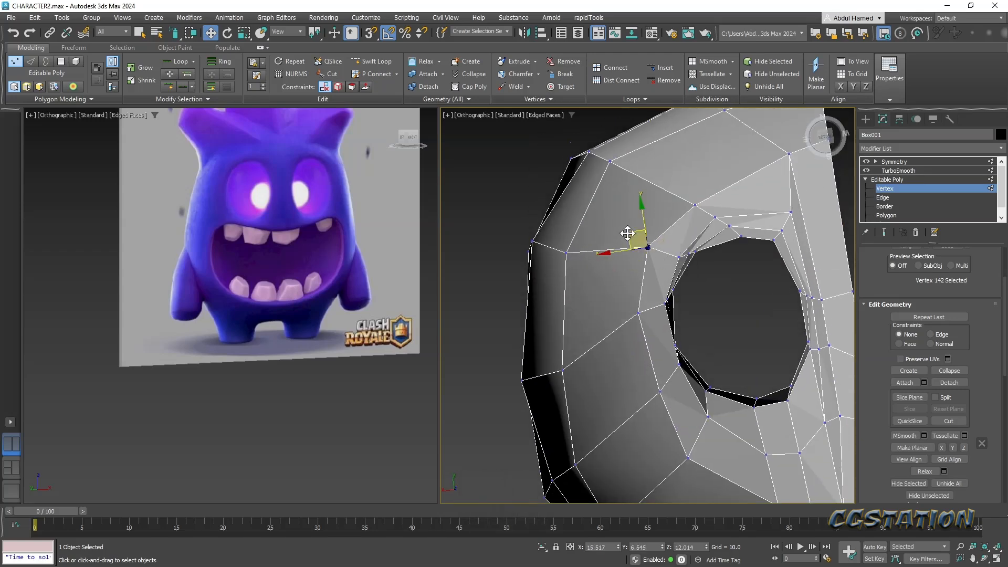
{"action": "left_click", "coordinate": [694, 205]}
{"action": "left_click_drag", "start_coordinate": [675, 191], "coordinate": [658, 180]}
{"action": "middle_click_drag", "start_coordinate": [658, 180], "coordinate": [447, 367], "text": "alt"}
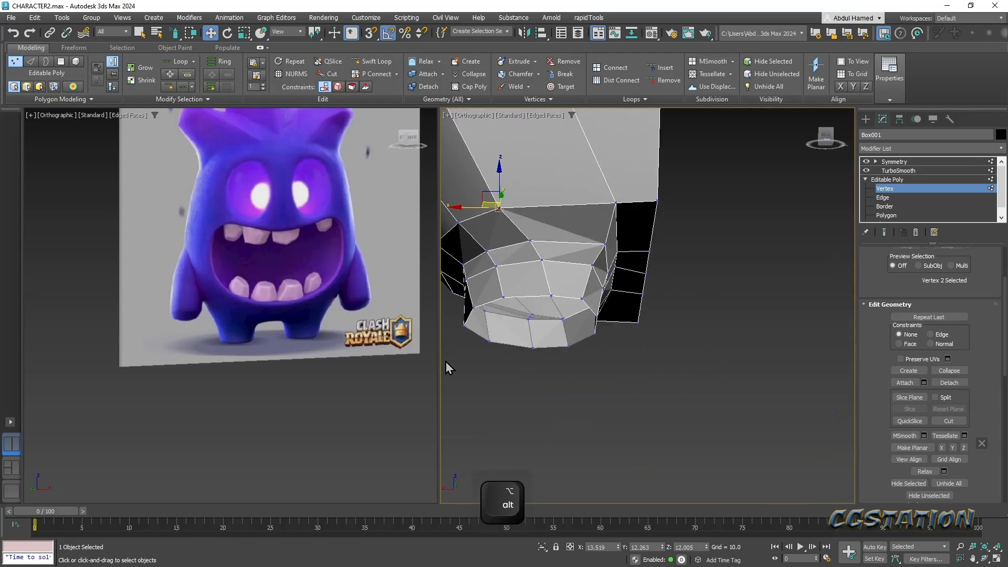
- Select the three vertices on the leg's inner side and shift them along X, adjusting two of them further
{"action": "middle_click_drag", "start_coordinate": [614, 272], "coordinate": [606, 255], "text": "alt"}
{"action": "left_click", "coordinate": [637, 259]}
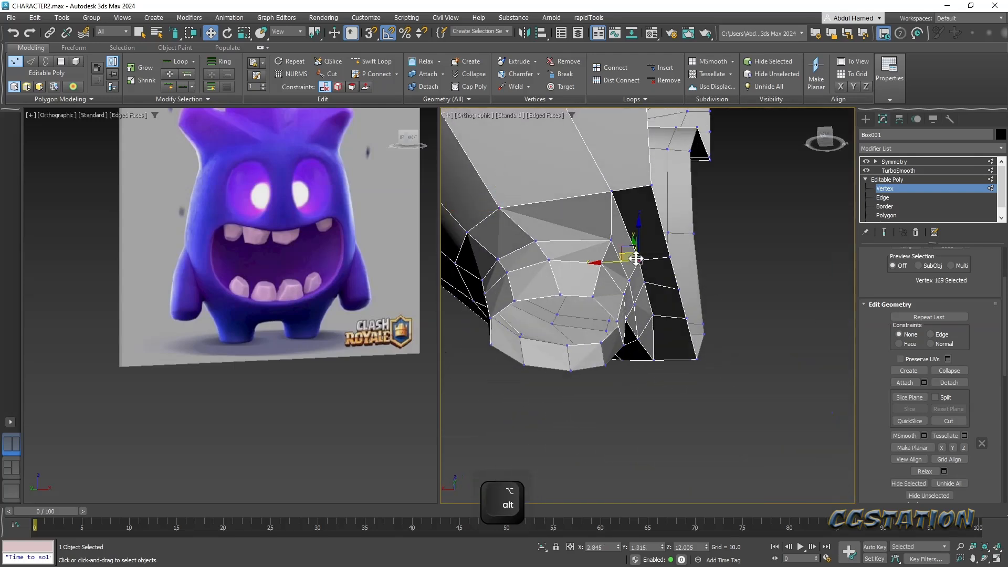
{"action": "left_click", "coordinate": [645, 282], "text": "ctrl"}
{"action": "left_click", "coordinate": [653, 316], "text": "ctrl"}
{"action": "left_click_drag", "start_coordinate": [614, 288], "coordinate": [620, 289]}
{"action": "middle_click_drag", "start_coordinate": [621, 289], "coordinate": [632, 288], "text": "alt"}
{"action": "left_click", "coordinate": [621, 263], "text": "alt"}
{"action": "left_click_drag", "start_coordinate": [600, 286], "coordinate": [611, 285]}
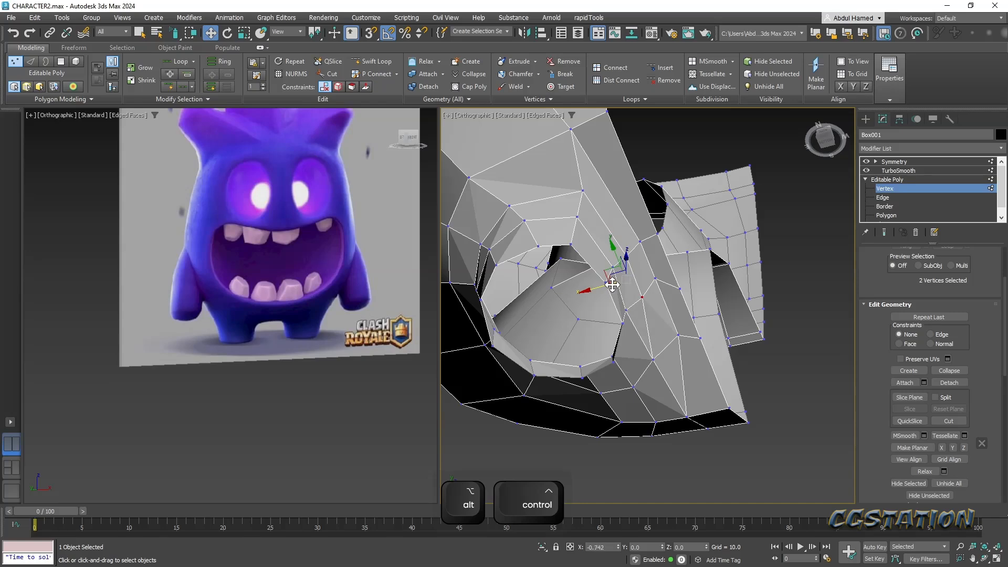
{"action": "middle_click_drag", "start_coordinate": [613, 285], "coordinate": [610, 309], "text": "alt"}
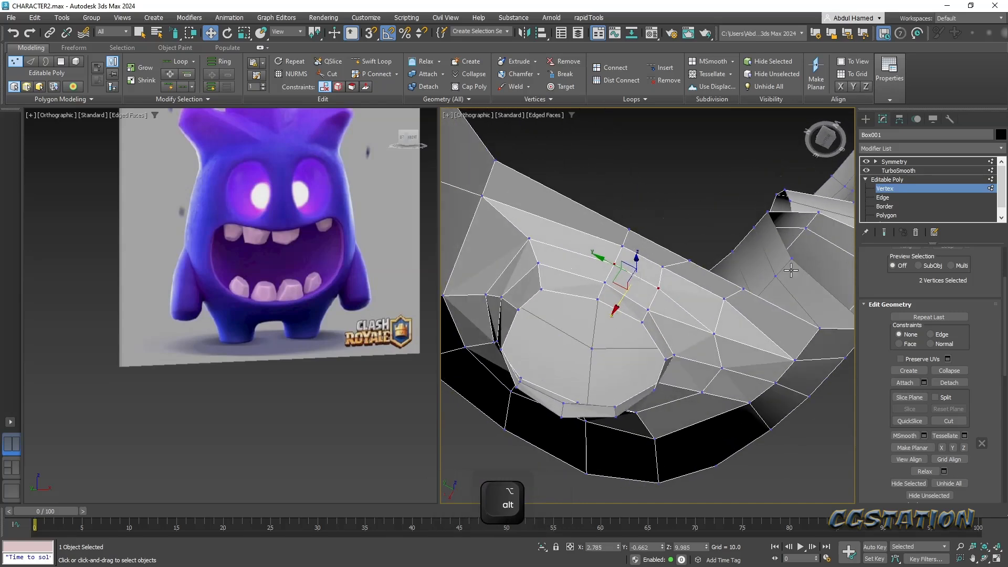
- Select the diagonal edge on the underside in front of the leg at Edge level and remove it with its vertices
{"action": "left_click", "coordinate": [884, 197]}
{"action": "left_click", "coordinate": [711, 325]}
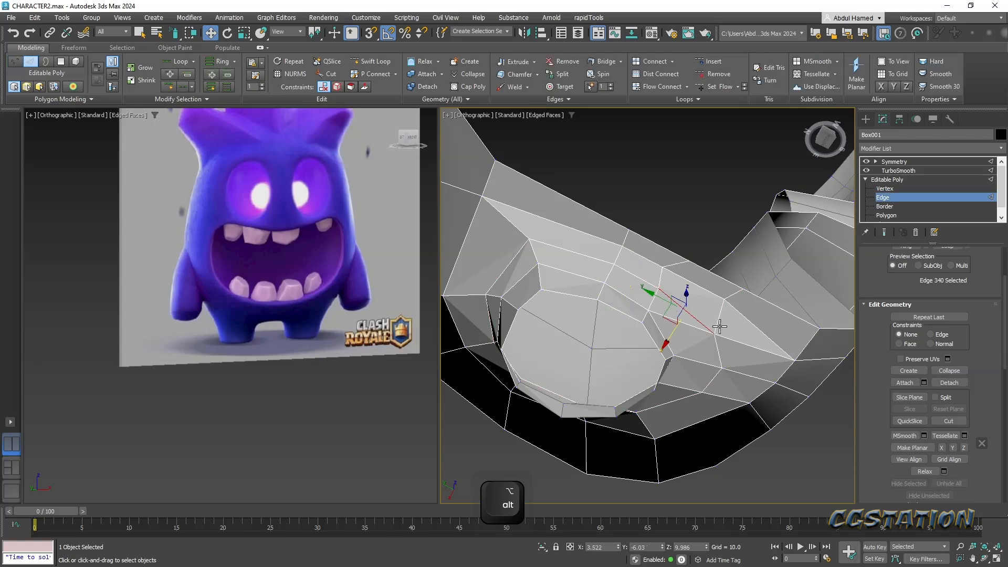
{"action": "key", "text": "ctrl"}
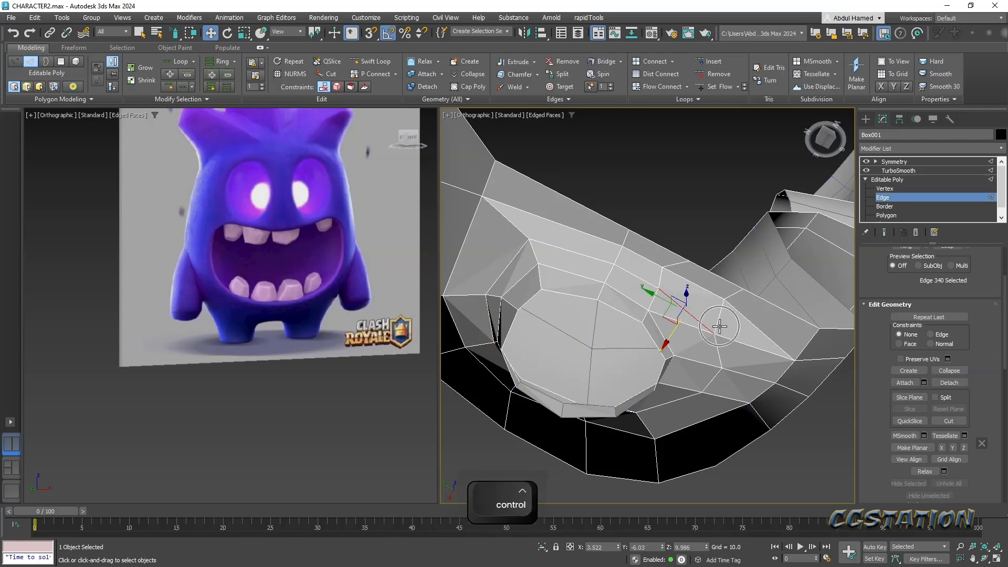
{"action": "middle_click_drag", "start_coordinate": [719, 327], "coordinate": [675, 338], "text": "alt"}
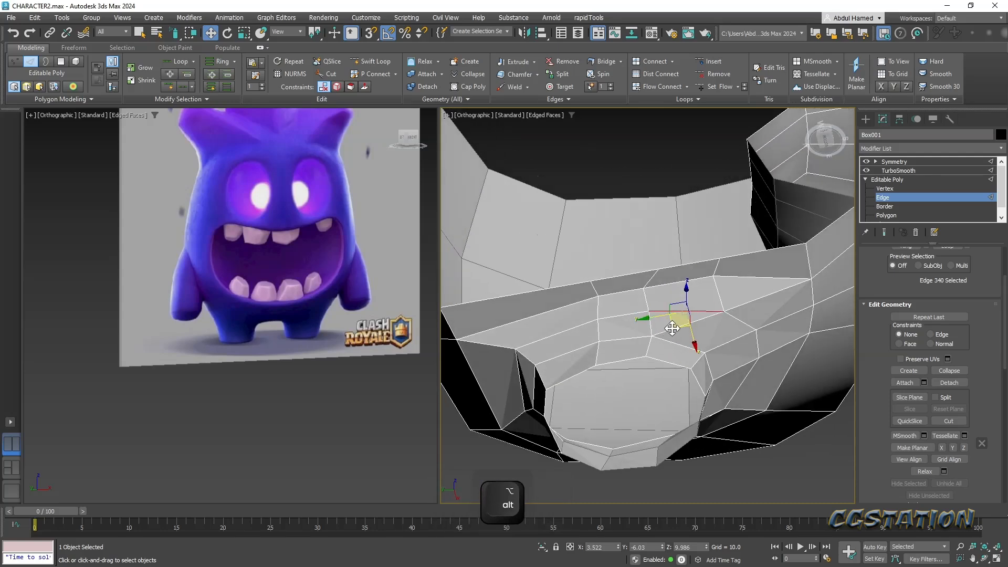
{"action": "key", "text": "ctrl+BackSpace"}
{"action": "middle_click_drag", "start_coordinate": [751, 344], "coordinate": [734, 340], "text": "alt"}
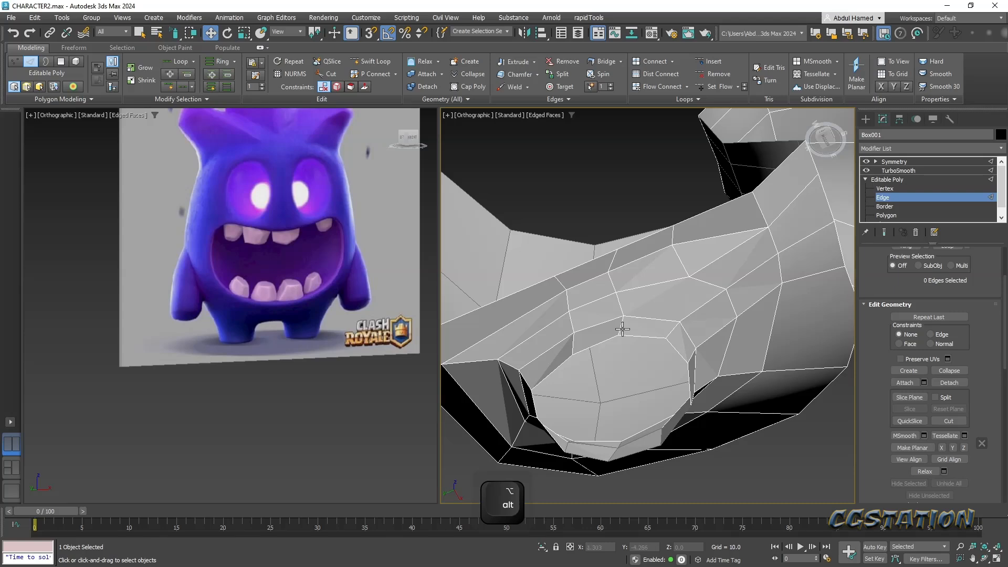
{"action": "middle_click_drag", "start_coordinate": [624, 329], "coordinate": [640, 329], "text": "alt"}
{"action": "left_click", "coordinate": [369, 62]}
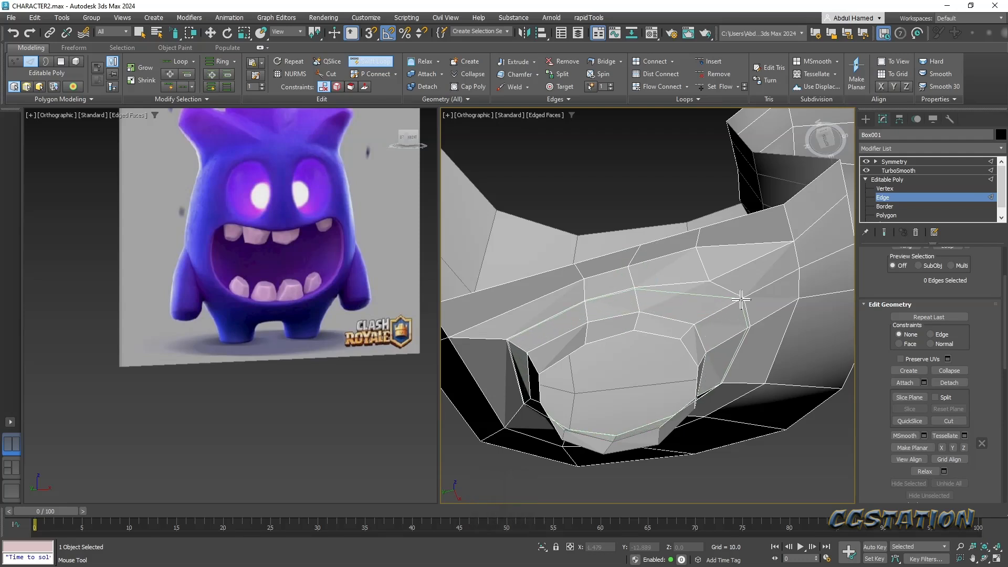
{"action": "left_click", "coordinate": [887, 191]}
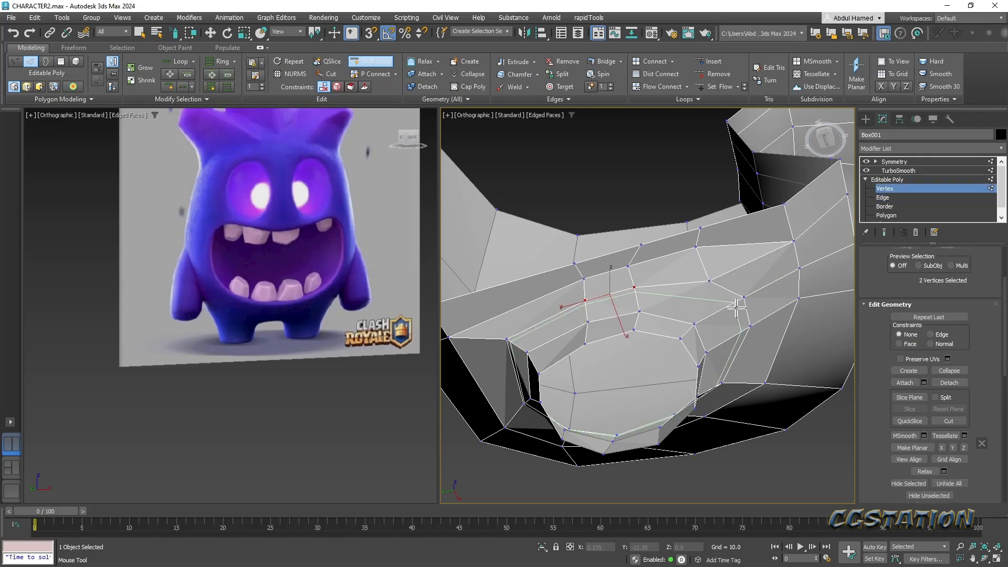
{"action": "middle_click_drag", "start_coordinate": [723, 311], "coordinate": [704, 270], "text": "alt"}
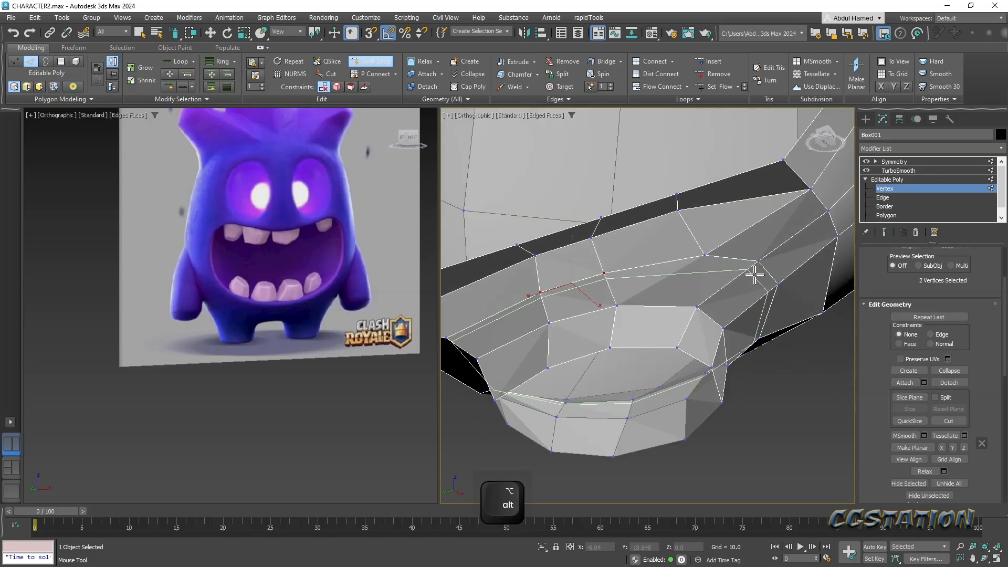
{"action": "middle_click_drag", "start_coordinate": [767, 410], "coordinate": [741, 395], "text": "alt"}
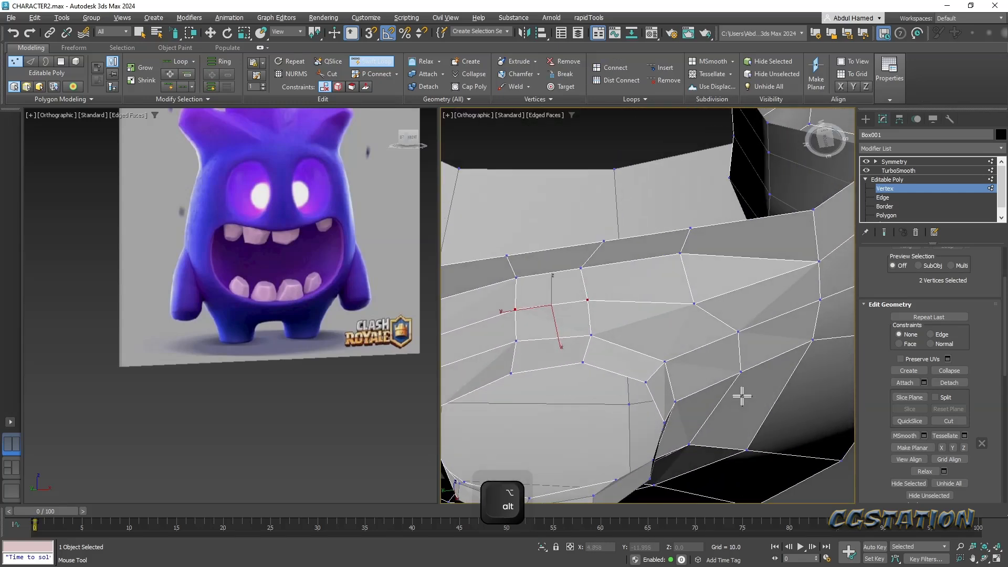
{"action": "key", "text": "q"}
{"action": "left_click", "coordinate": [695, 303]}
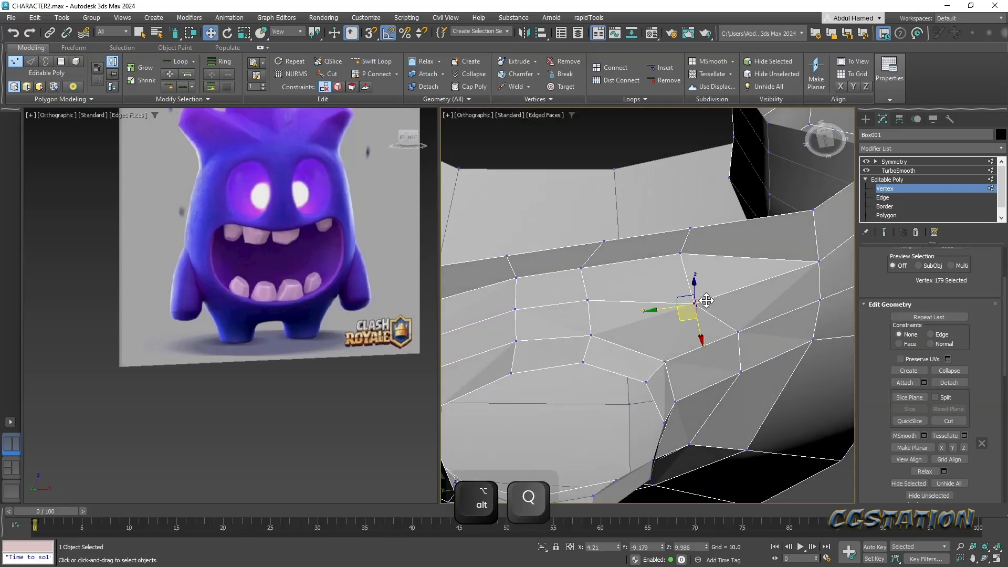
{"action": "mouse_move", "coordinate": [728, 316]}
{"action": "middle_mouse_down", "text": "alt"}
{"action": "mouse_move", "coordinate": [646, 292]}
{"action": "mouse_move", "coordinate": [741, 359]}
{"action": "mouse_move", "coordinate": [725, 333]}
{"action": "middle_mouse_up", "text": "alt"}
- Use Swift Loop to insert an edge across the narrow strip along the body's centre line in front of the leg
{"action": "middle_click_drag", "start_coordinate": [799, 303], "coordinate": [647, 342], "text": "alt"}
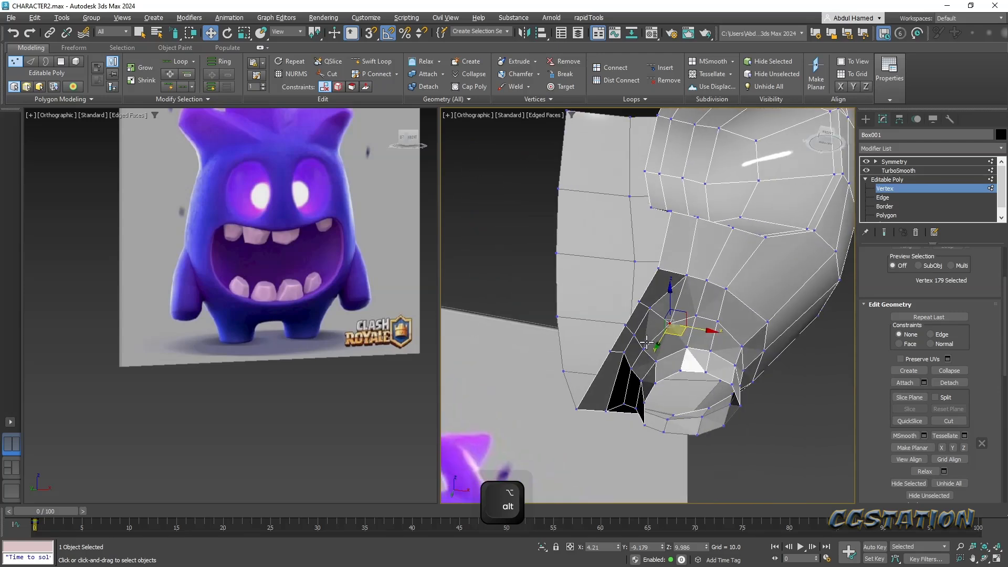
{"action": "scroll", "coordinate": [680, 292], "scroll_direction": "up", "scroll_amount": 2}
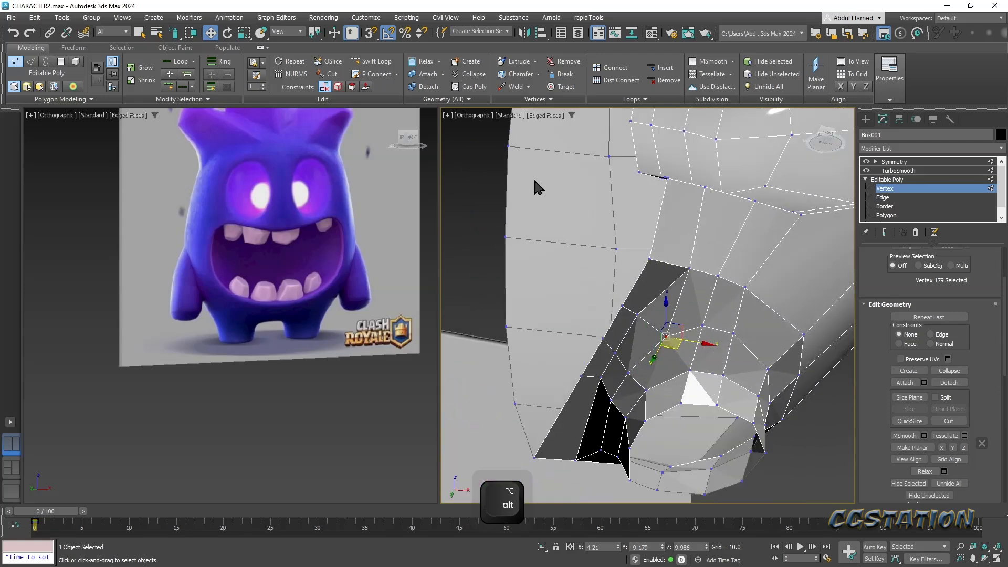
{"action": "left_click", "coordinate": [356, 64]}
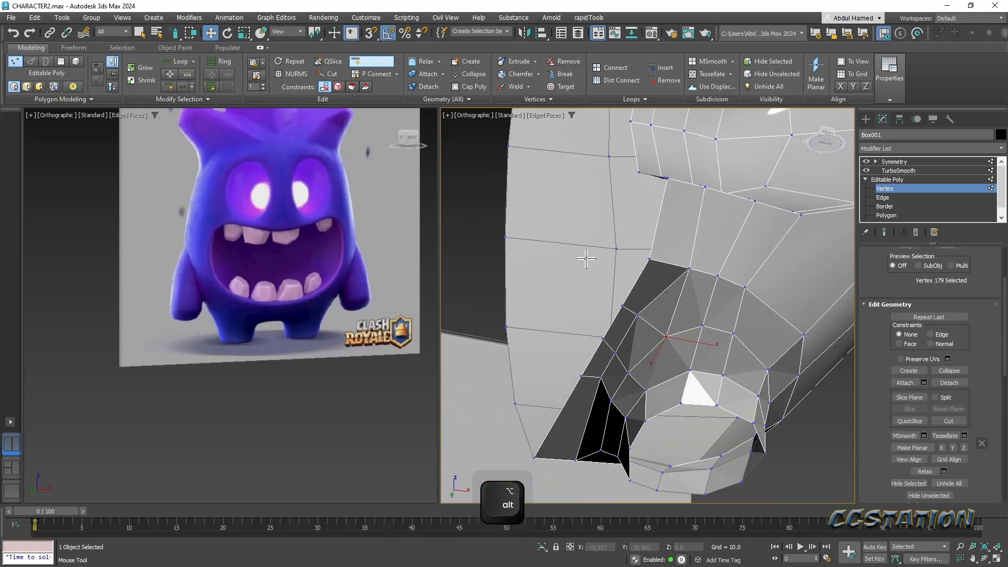
{"action": "left_click", "coordinate": [645, 285]}
{"action": "middle_click_drag", "start_coordinate": [720, 354], "coordinate": [672, 287], "text": "alt"}
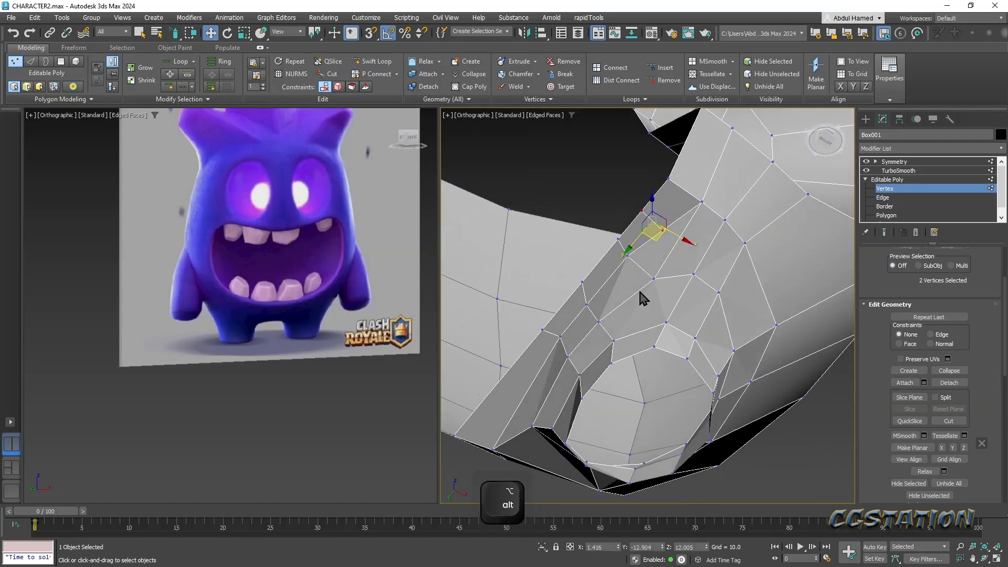
- Insert a Swift Loop running from the centre-line strip across the underside to the rim of the leg's inner side
{"action": "middle_click_drag", "start_coordinate": [560, 406], "coordinate": [638, 331], "text": "alt"}
{"action": "left_click", "coordinate": [370, 61]}
{"action": "left_click", "coordinate": [658, 328]}
{"action": "middle_click_drag", "start_coordinate": [749, 360], "coordinate": [769, 385], "text": "alt"}
{"action": "middle_click_drag", "start_coordinate": [730, 391], "coordinate": [651, 383]}
{"action": "scroll", "coordinate": [762, 310], "scroll_direction": "up", "scroll_amount": 2}
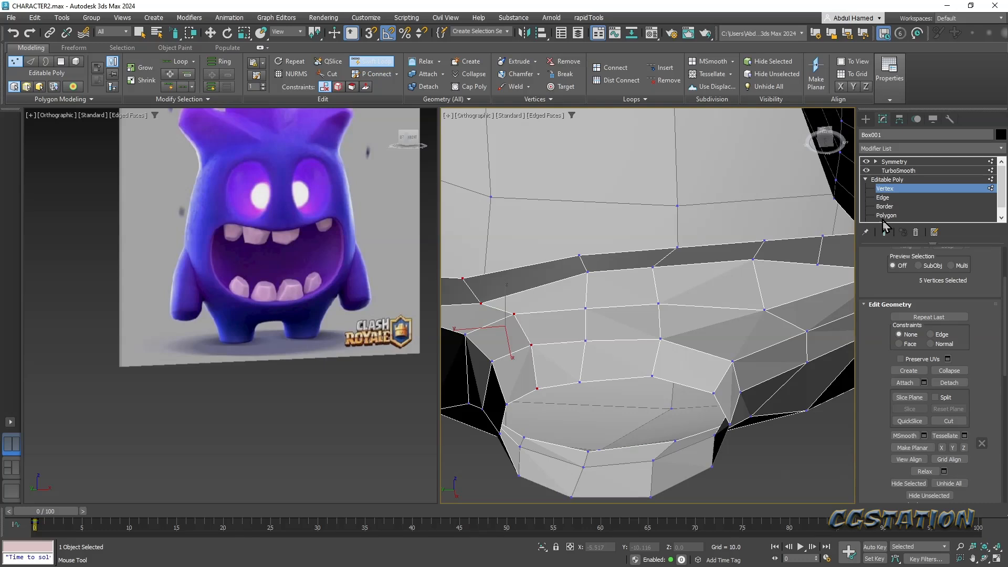
- Select the polygon ring forming the leg's side wall at Polygon level and regularize it with rapidTools fastEdgeLoopRegularizer
{"action": "left_click", "coordinate": [887, 216]}
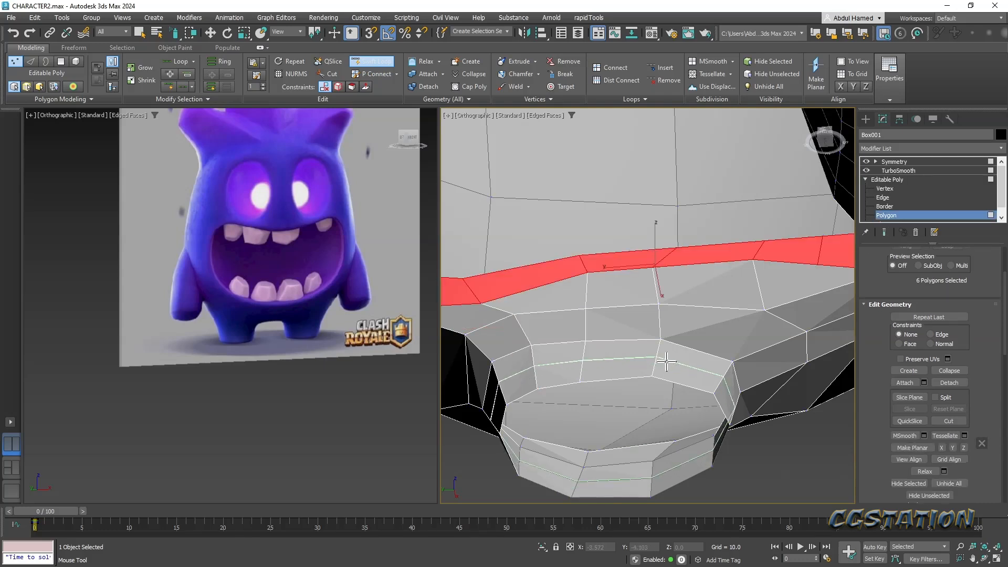
{"action": "key", "text": "ctrl+z"}
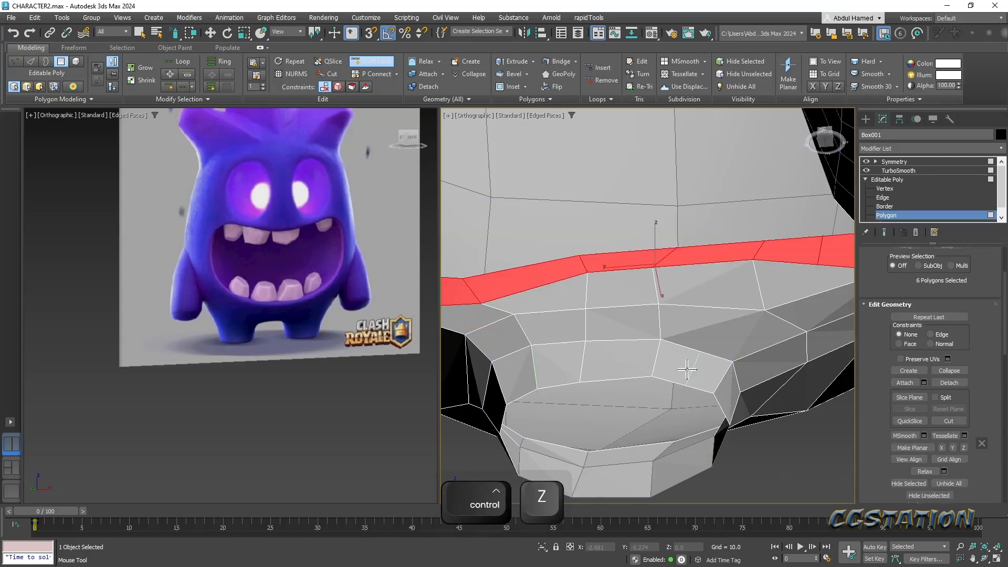
{"action": "right_click", "coordinate": [687, 369]}
{"action": "left_click", "coordinate": [689, 367]}
{"action": "double_click", "coordinate": [628, 359], "text": "ctrl"}
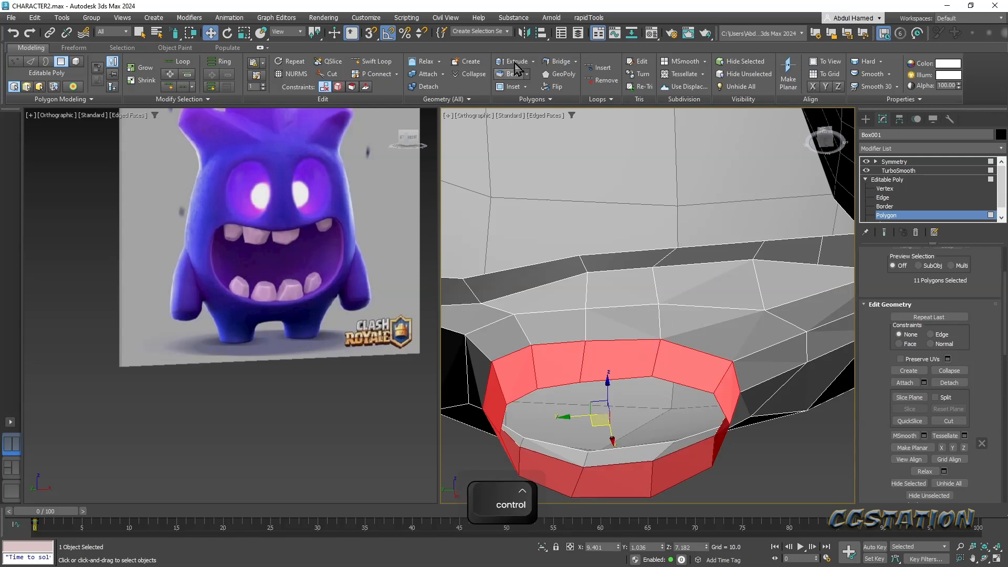
{"action": "left_click", "coordinate": [588, 19]}
{"action": "mouse_move", "coordinate": [616, 75]}
{"action": "left_click", "coordinate": [678, 71]}
- Try fastEdgeLoopRegularizer on the ring of underside polygons surrounding the leg's base, then undo it
{"action": "middle_click_drag", "start_coordinate": [525, 294], "coordinate": [552, 326], "text": "alt"}
{"action": "left_click", "coordinate": [551, 326]}
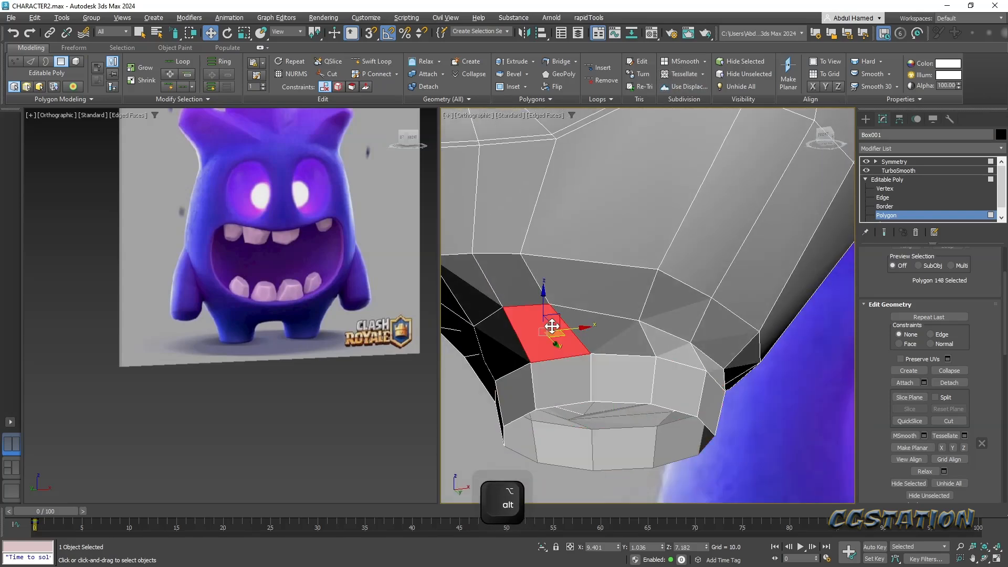
{"action": "double_click", "coordinate": [601, 334], "text": "ctrl"}
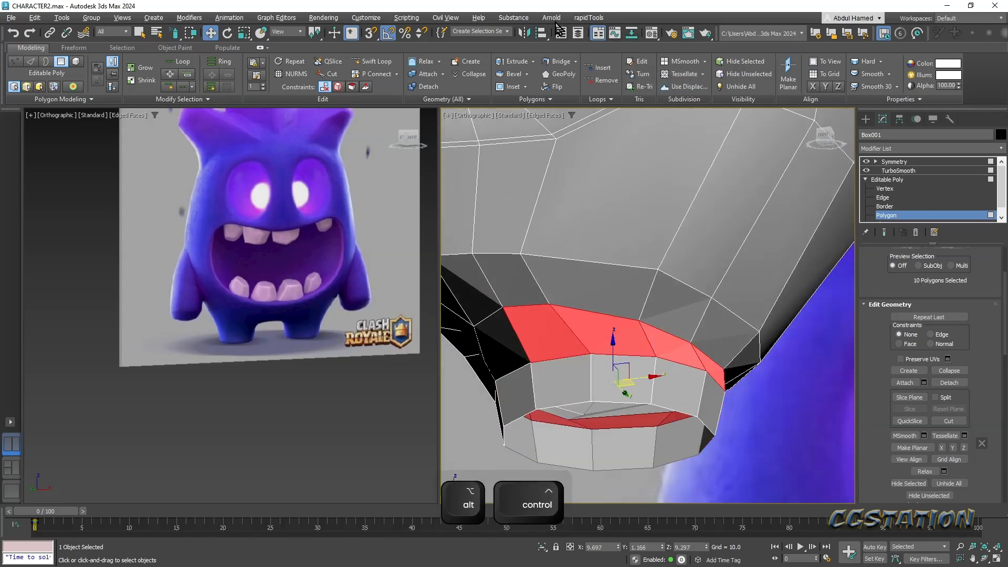
{"action": "left_click", "coordinate": [586, 18]}
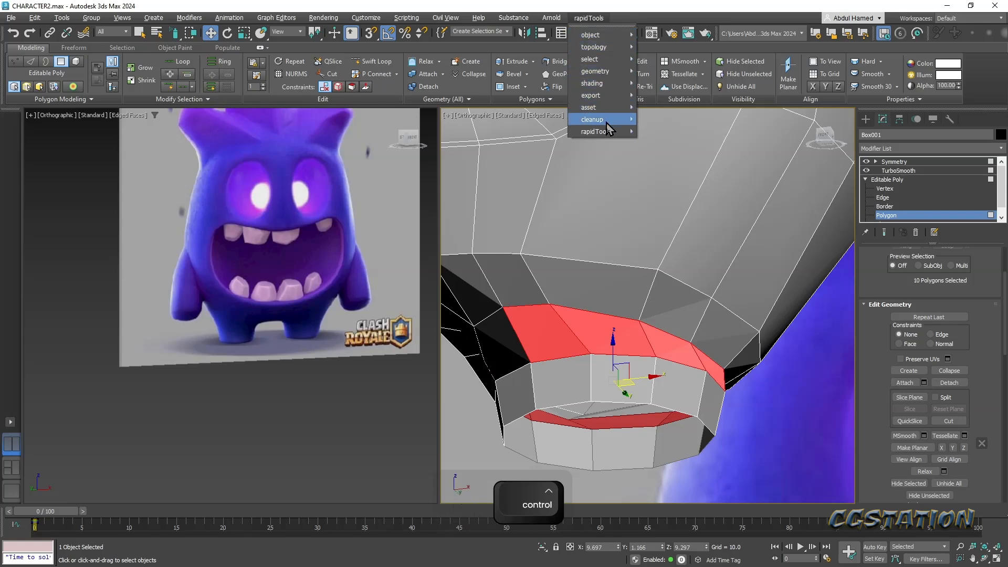
{"action": "mouse_move", "coordinate": [607, 107]}
{"action": "mouse_move", "coordinate": [610, 73]}
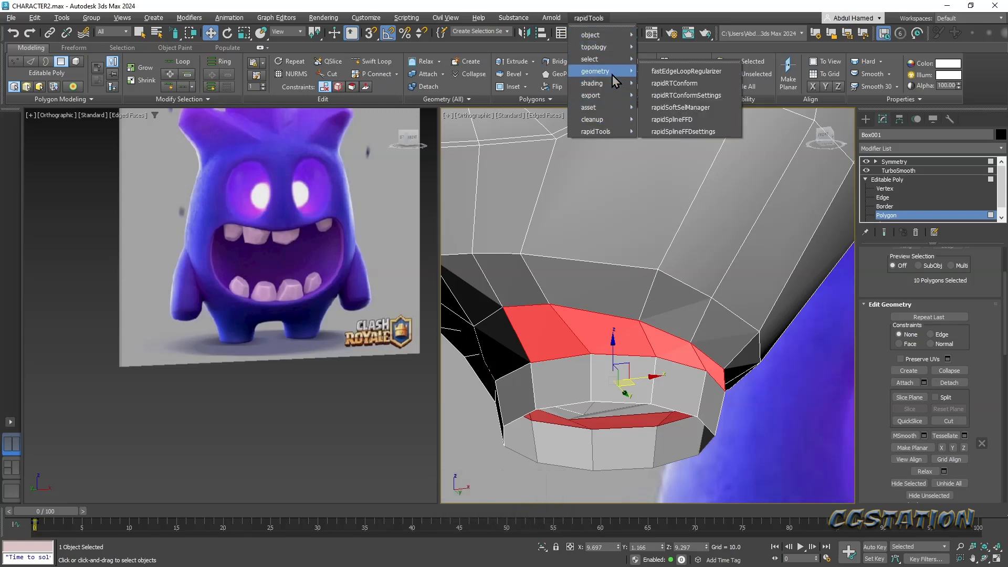
{"action": "left_click", "coordinate": [663, 73]}
{"action": "middle_click_drag", "start_coordinate": [714, 278], "coordinate": [763, 328], "text": "alt"}
{"action": "key", "text": "ctrl+z"}
- Add the missing polygon to the ring around the leg's base, try fastEdgeLoopRegularizer again, and undo it
{"action": "left_click", "coordinate": [670, 285], "text": "ctrl"}
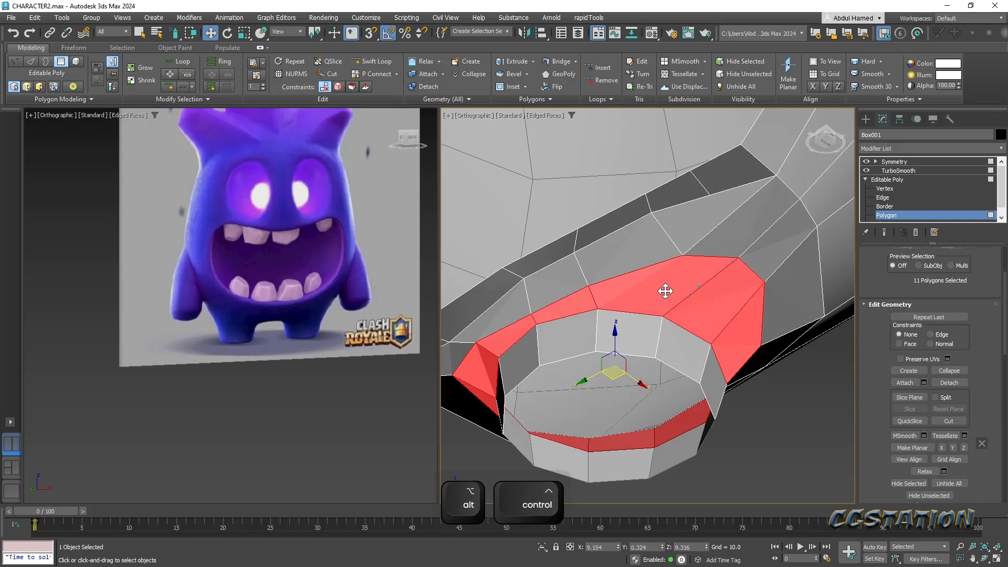
{"action": "left_click", "coordinate": [588, 17]}
{"action": "mouse_move", "coordinate": [633, 73]}
{"action": "left_click", "coordinate": [669, 80]}
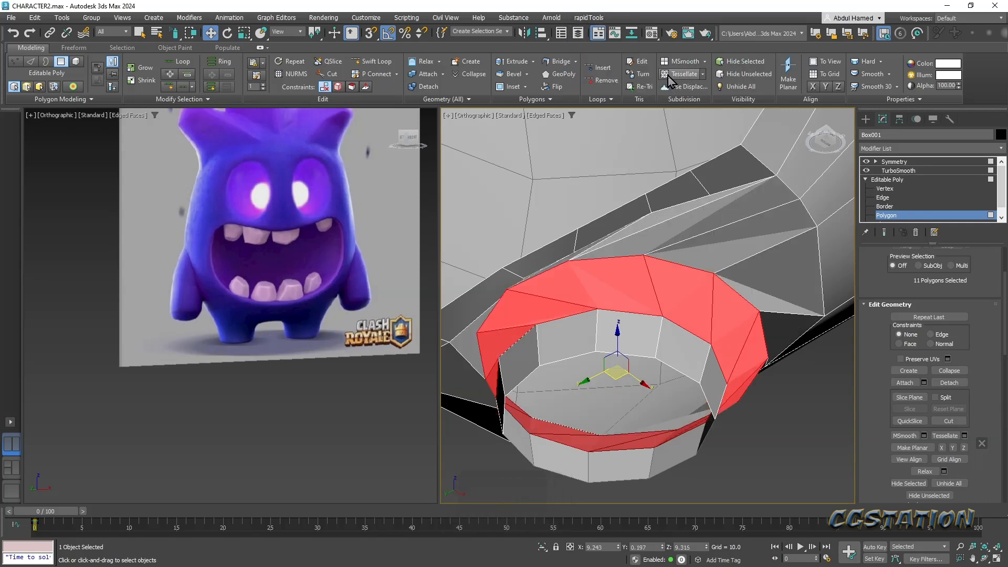
{"action": "key", "text": "ctrl+z"}
- Select the single body vertex next to the leg's front rim at Vertex level and move it away from the rim
{"action": "middle_click_drag", "start_coordinate": [642, 266], "coordinate": [657, 234], "text": "alt"}
{"action": "key", "text": "q"}
{"action": "left_click", "coordinate": [886, 188]}
{"action": "left_click", "coordinate": [544, 287]}
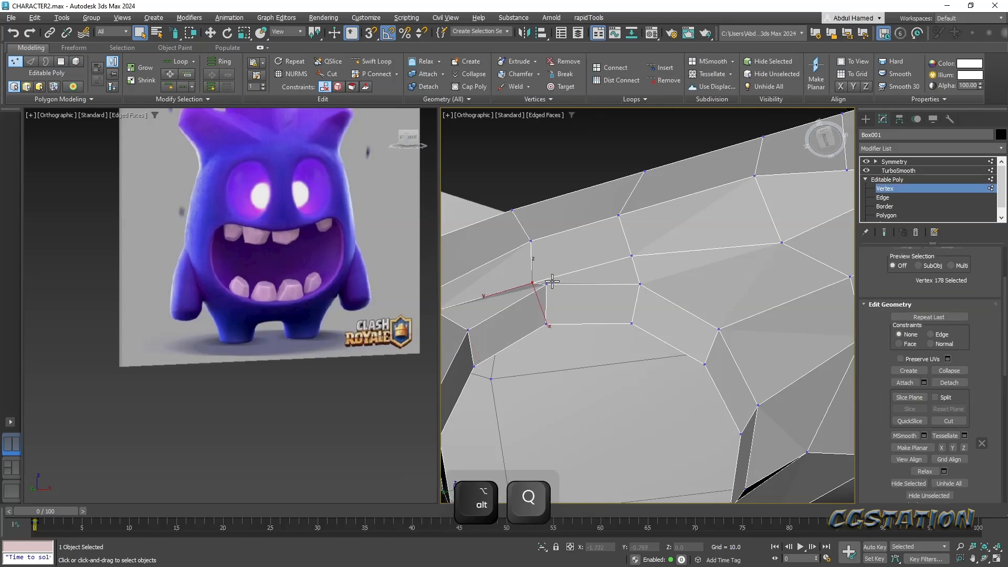
{"action": "key", "text": "w"}
{"action": "left_click_drag", "start_coordinate": [527, 295], "coordinate": [533, 278]}
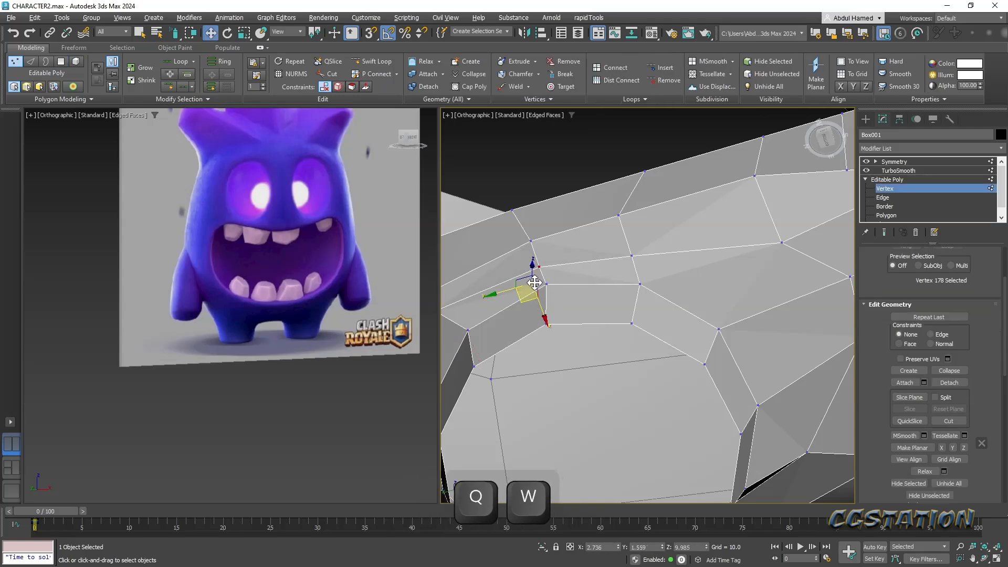
- With see-through display on, select the vertices on the leg's outer side and shift them inward along X in two passes
{"action": "middle_click_drag", "start_coordinate": [819, 237], "coordinate": [710, 286], "text": "alt"}
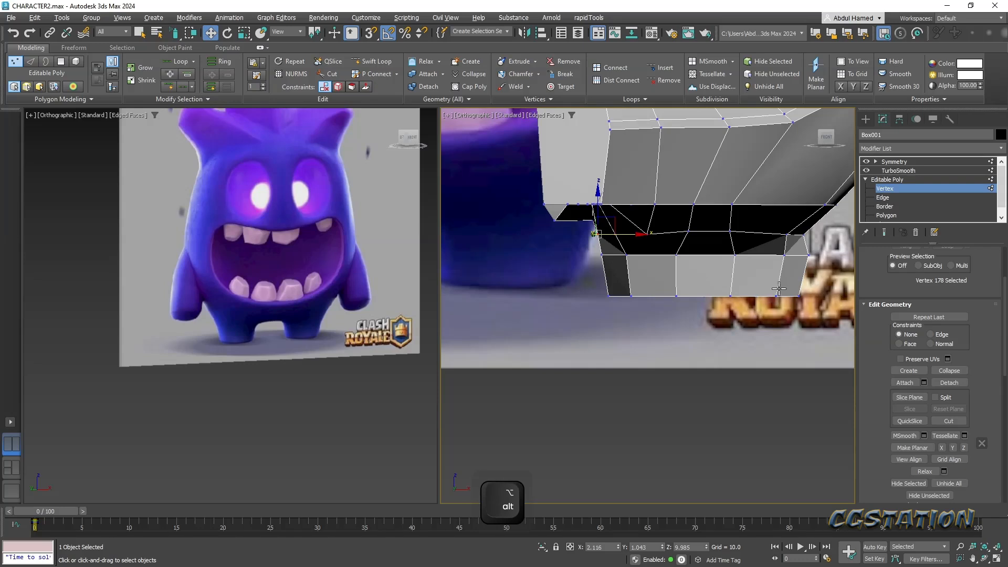
{"action": "key", "text": "alt+x"}
{"action": "mouse_move", "coordinate": [819, 270]}
{"action": "left_mouse_down"}
{"action": "mouse_move", "coordinate": [781, 252]}
{"action": "mouse_move", "coordinate": [758, 291]}
{"action": "mouse_move", "coordinate": [804, 307]}
{"action": "mouse_move", "coordinate": [809, 276]}
{"action": "left_mouse_up"}
{"action": "key", "text": "w"}
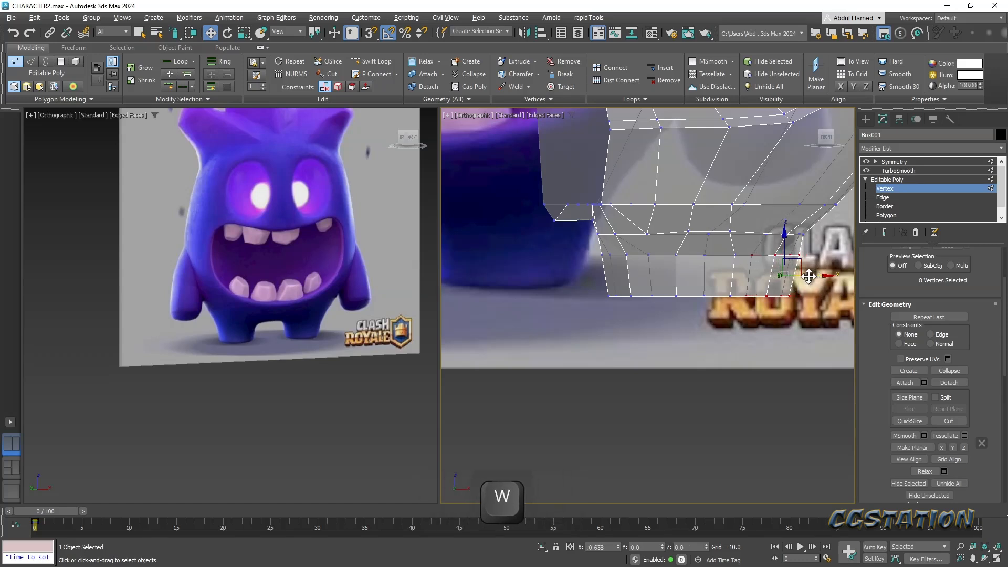
{"action": "key", "text": "q"}
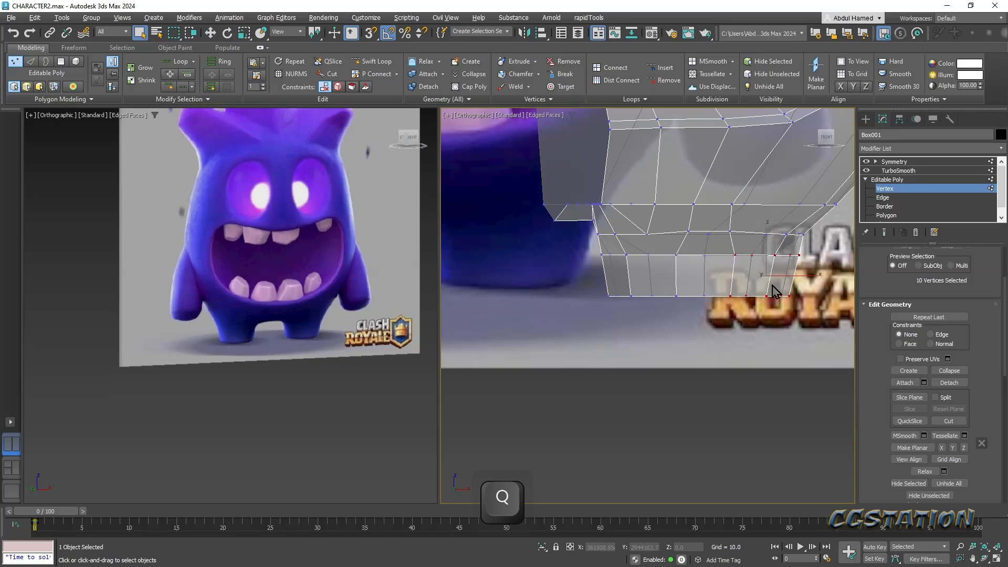
{"action": "key", "text": "w"}
{"action": "left_click_drag", "start_coordinate": [803, 276], "coordinate": [799, 276]}
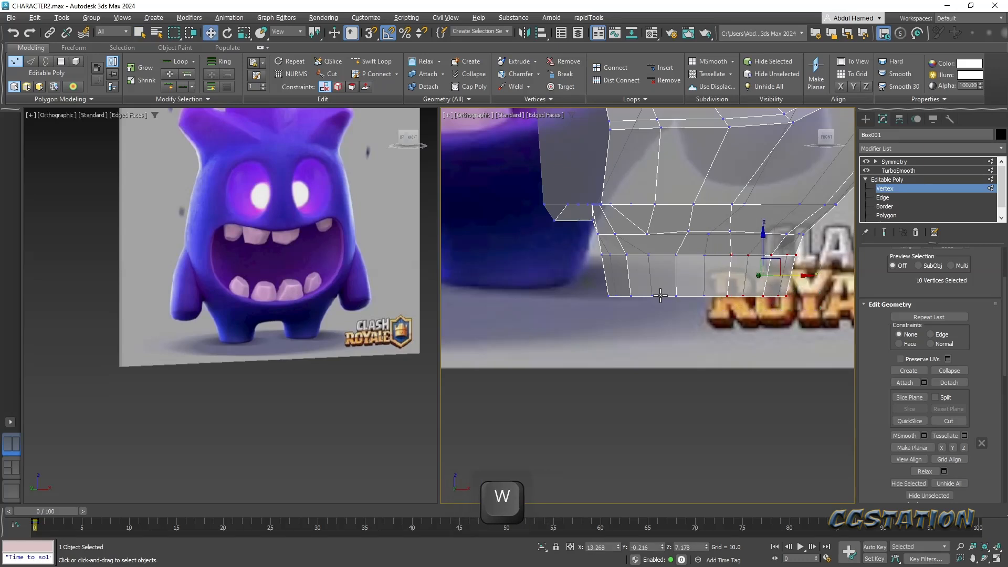
{"action": "middle_click_drag", "start_coordinate": [622, 286], "coordinate": [644, 285], "text": "alt"}
{"action": "key", "text": "alt+x"}
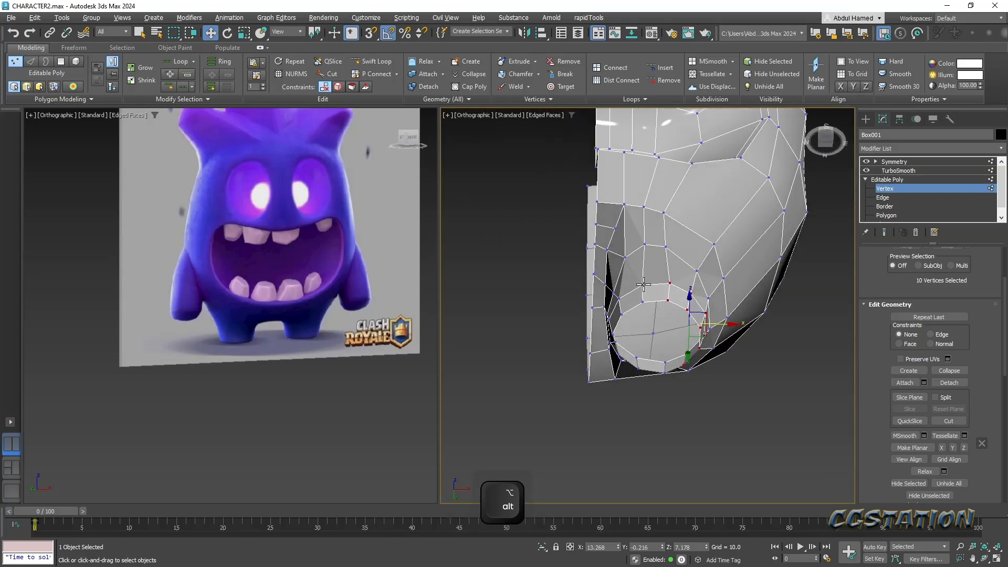
- Delete the cap polygons closing the bottom of the leg and clear the vertex selection
{"action": "middle_click_drag", "start_coordinate": [651, 319], "coordinate": [643, 299], "text": "alt"}
{"action": "left_click_drag", "start_coordinate": [628, 243], "coordinate": [661, 297]}
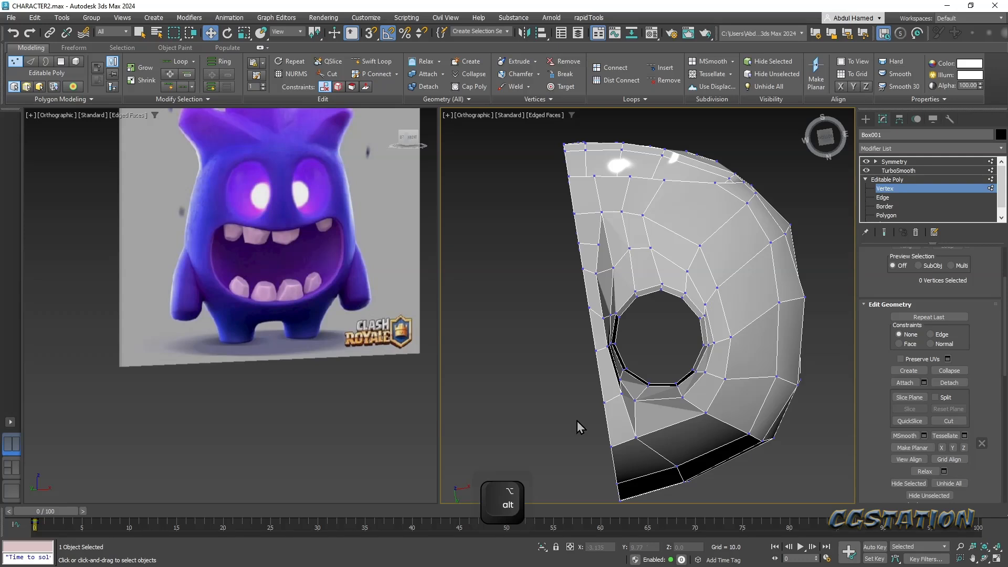
{"action": "left_click_drag", "start_coordinate": [567, 426], "coordinate": [567, 426]}
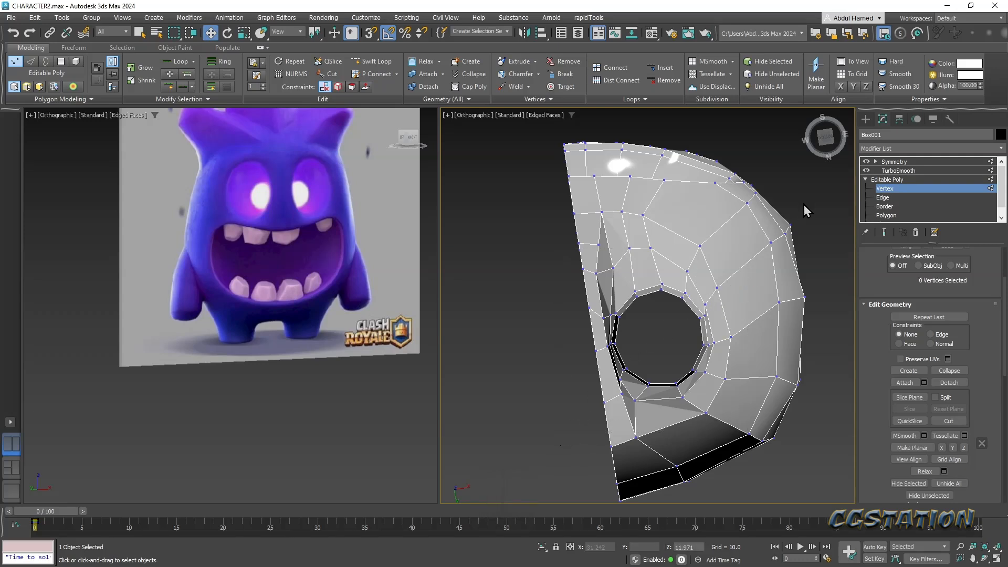
- Paint over the underside vertices around the leg opening with the Paint Deformation Relax brush at size 20
{"action": "left_click_drag", "start_coordinate": [993, 416], "coordinate": [974, 234]}
{"action": "scroll", "coordinate": [979, 405], "scroll_direction": "down", "scroll_amount": 2}
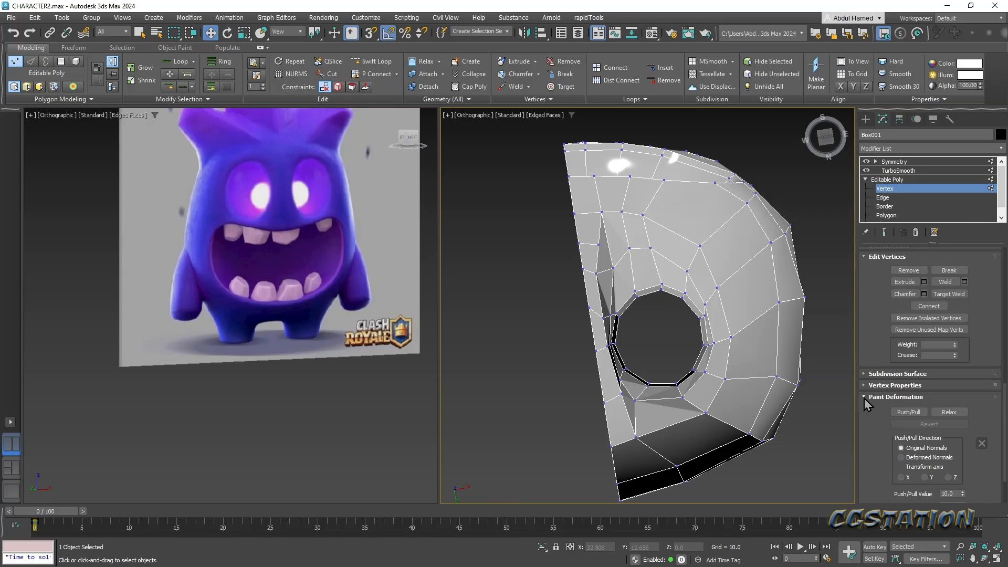
{"action": "left_click", "coordinate": [865, 398]}
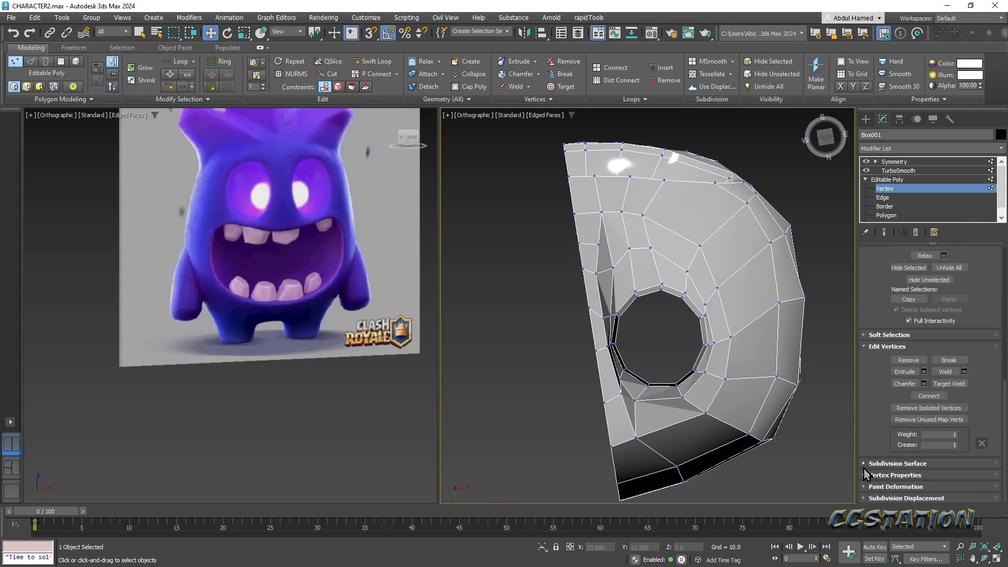
{"action": "left_click", "coordinate": [864, 491]}
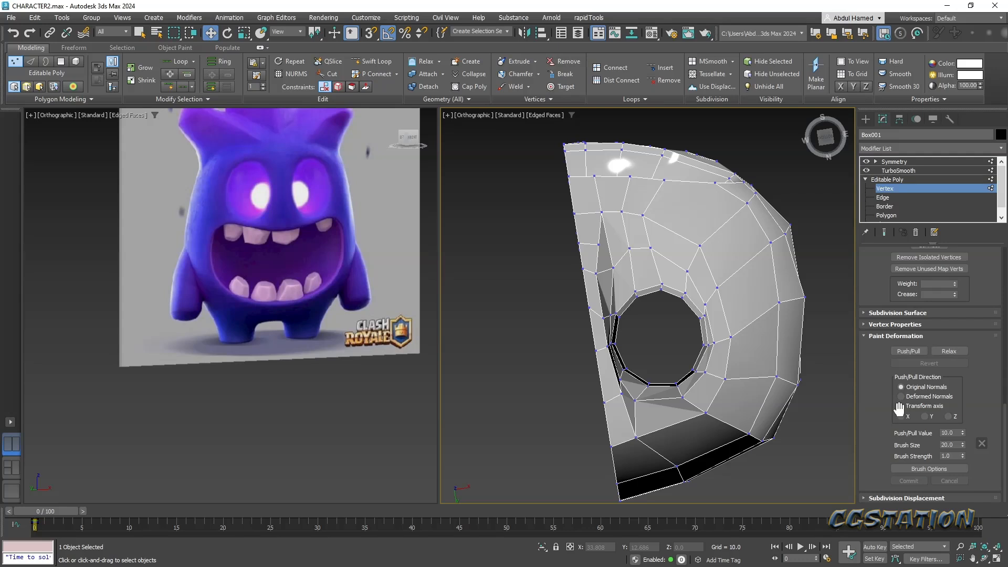
{"action": "left_click", "coordinate": [949, 351]}
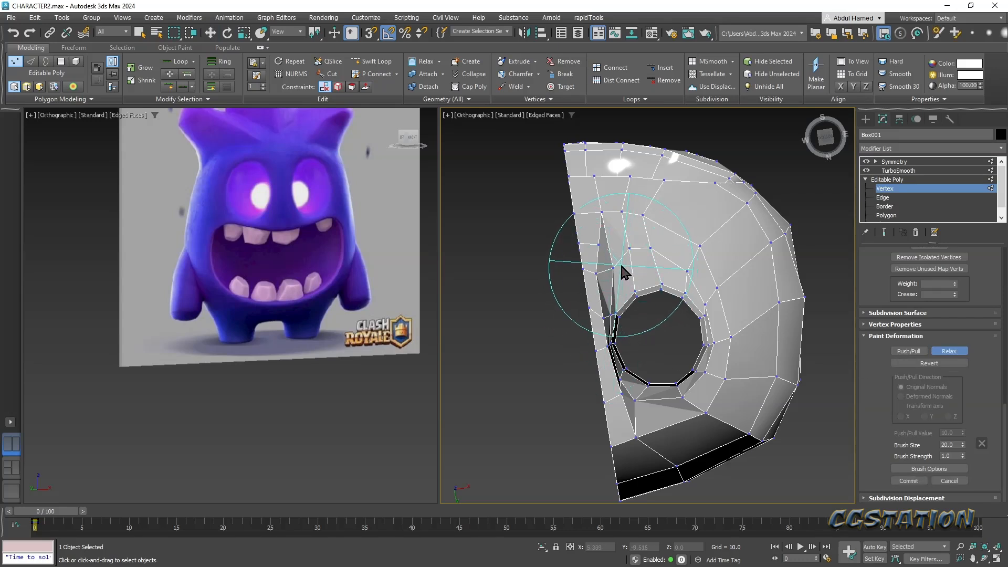
{"action": "left_click_drag", "start_coordinate": [627, 264], "coordinate": [636, 237]}
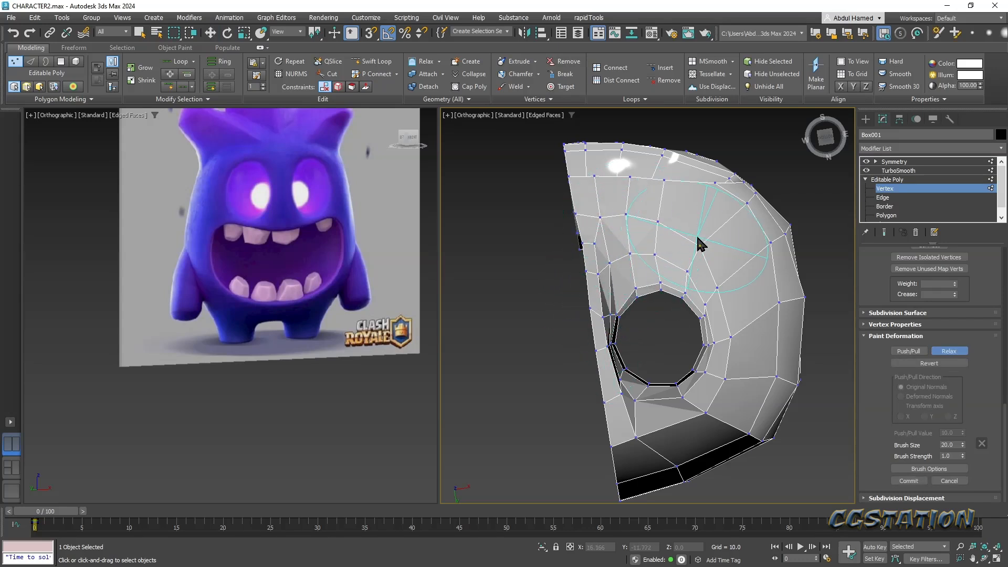
{"action": "mouse_move", "coordinate": [741, 275]}
{"action": "left_mouse_down"}
{"action": "mouse_move", "coordinate": [762, 367]}
{"action": "mouse_move", "coordinate": [751, 422]}
{"action": "mouse_move", "coordinate": [711, 436]}
{"action": "left_mouse_up"}
- Undo the last Relax stroke and set the Relax brush size to 5.6
{"action": "key", "text": "ctrl+z"}
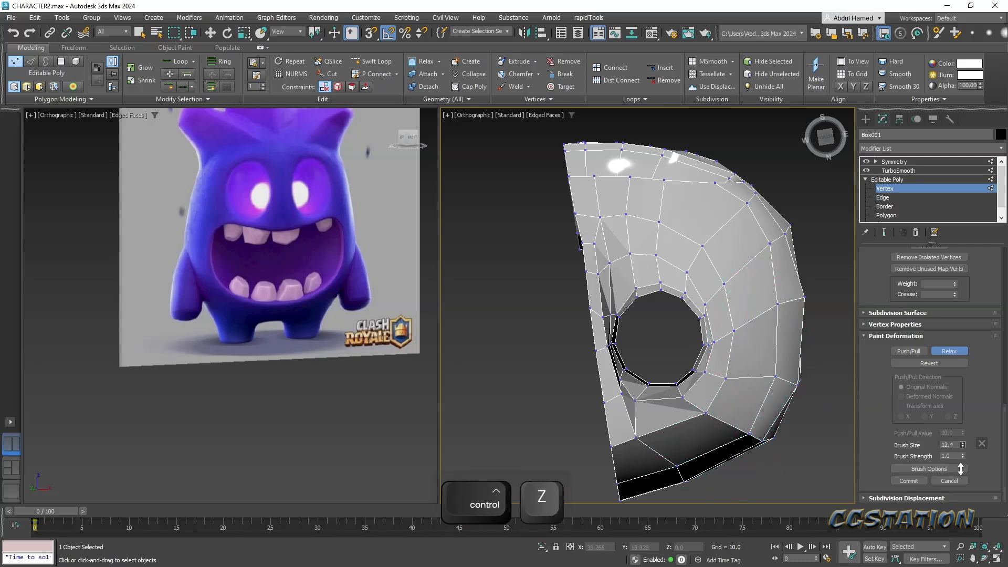
{"action": "left_click_drag", "start_coordinate": [958, 490], "coordinate": [960, 483]}
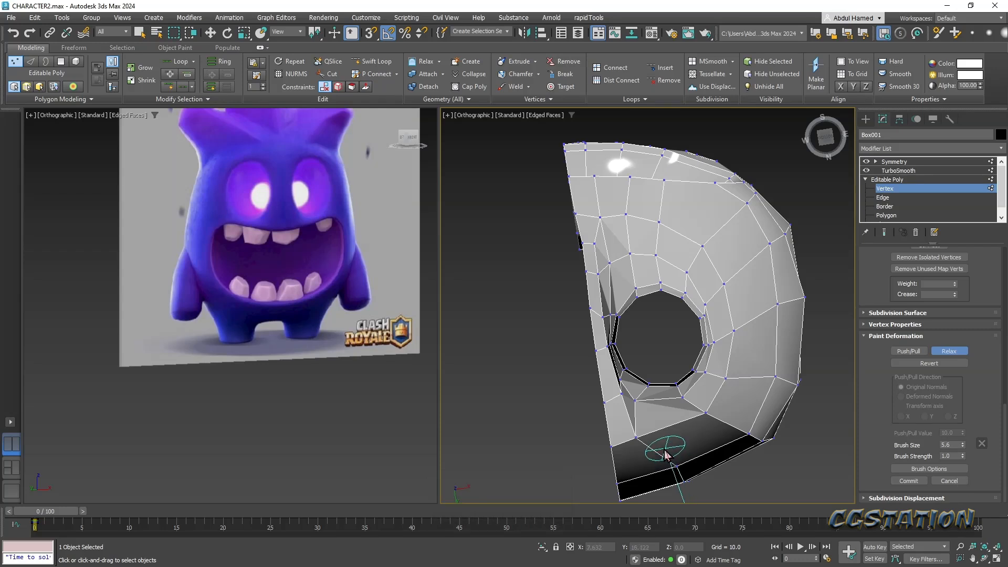
- Paint over the underside vertices beside the leg opening with the Relax brush at size 5.6, undoing one stray stroke
{"action": "left_click_drag", "start_coordinate": [639, 435], "coordinate": [634, 404]}
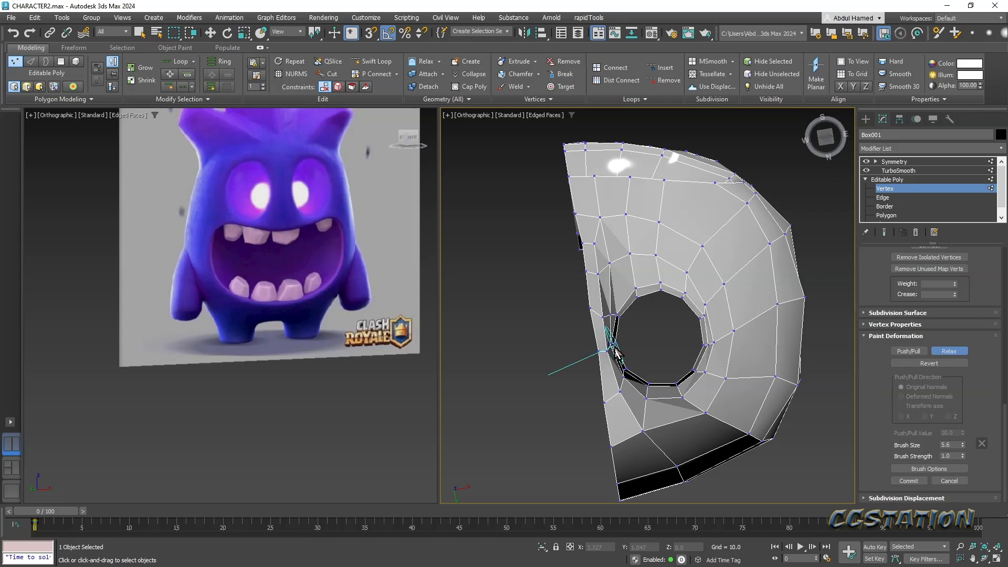
{"action": "key", "text": "ctrl+z"}
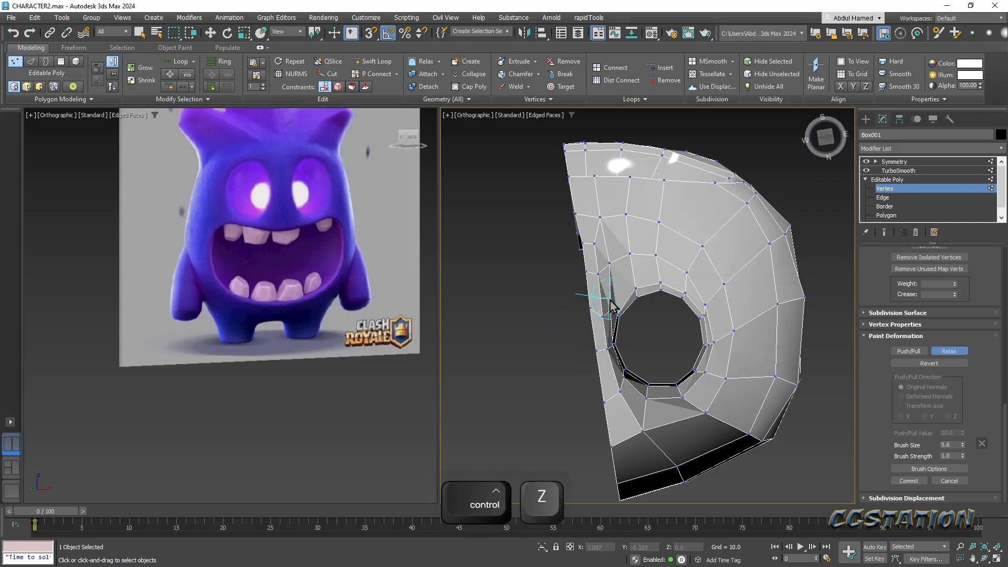
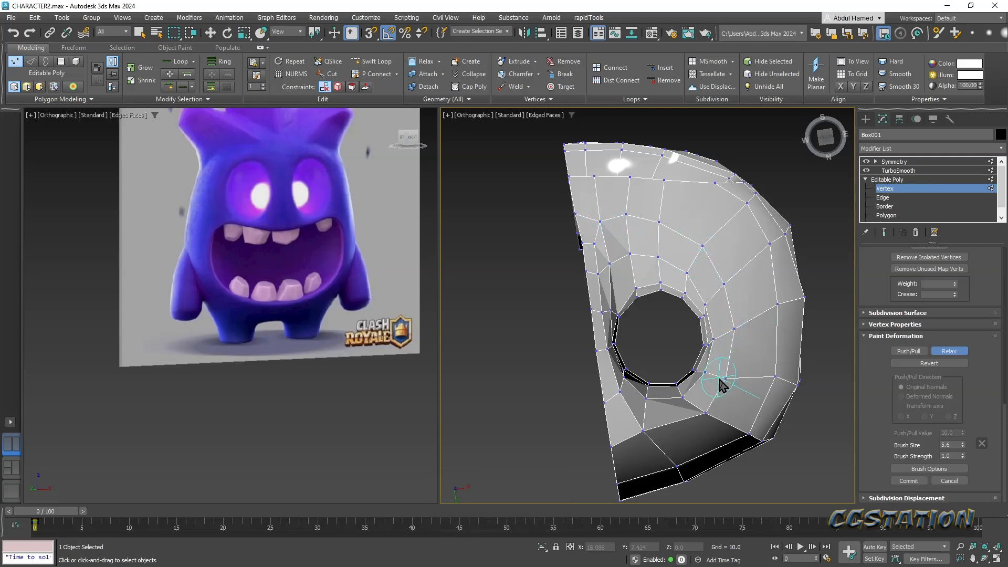
{"action": "left_click_drag", "start_coordinate": [717, 422], "coordinate": [652, 432]}
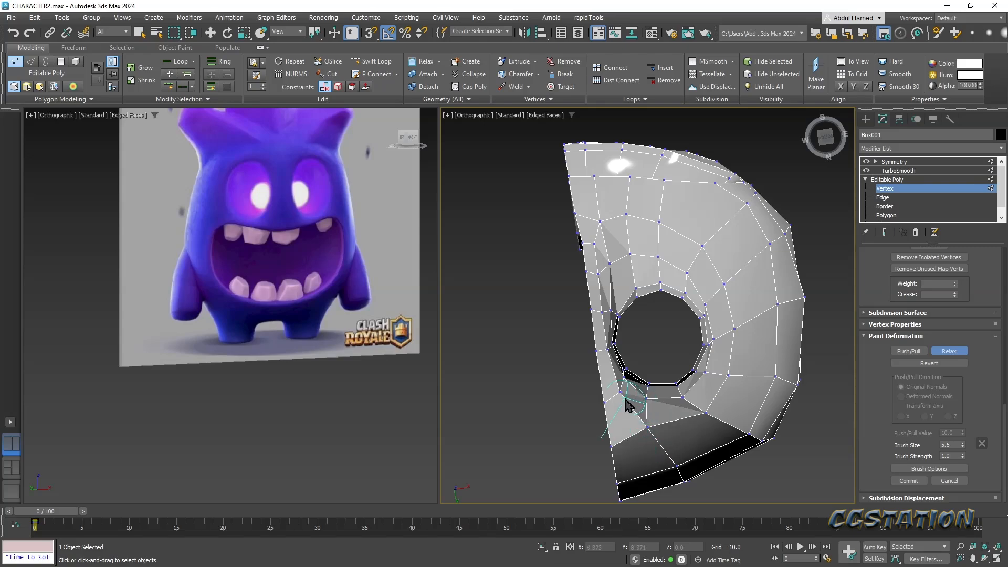
- Leave the Relax brush and move the front underside vertex near the centre line slightly forward along Y
{"action": "middle_click_drag", "start_coordinate": [698, 420], "coordinate": [591, 235], "text": "alt"}
{"action": "key", "text": "q"}
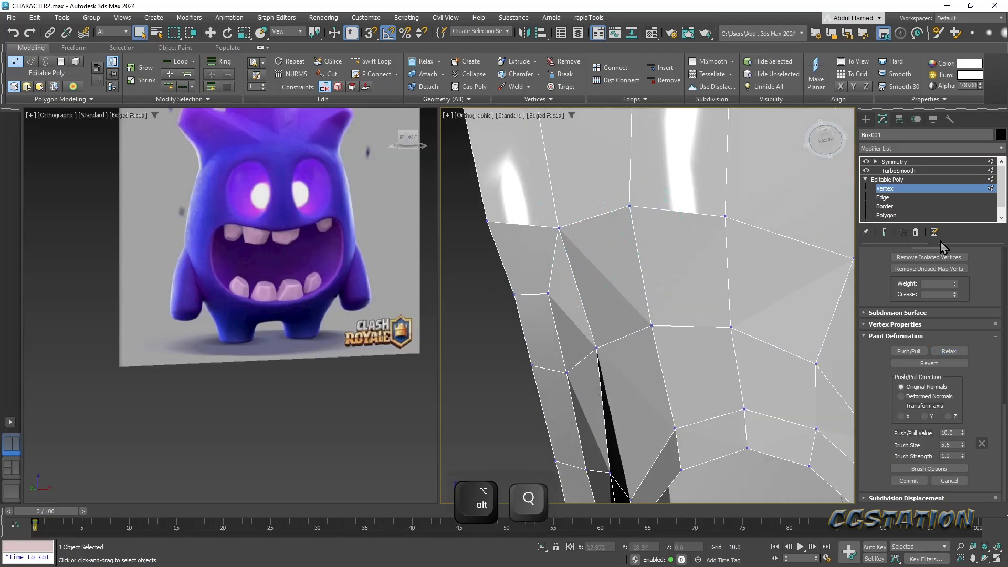
{"action": "key", "text": "w"}
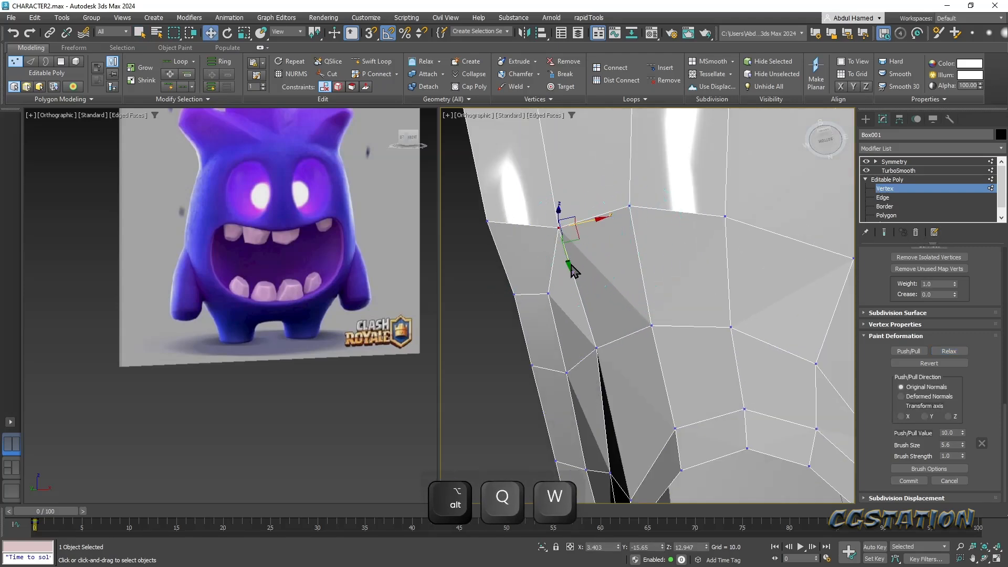
{"action": "left_click", "coordinate": [559, 227]}
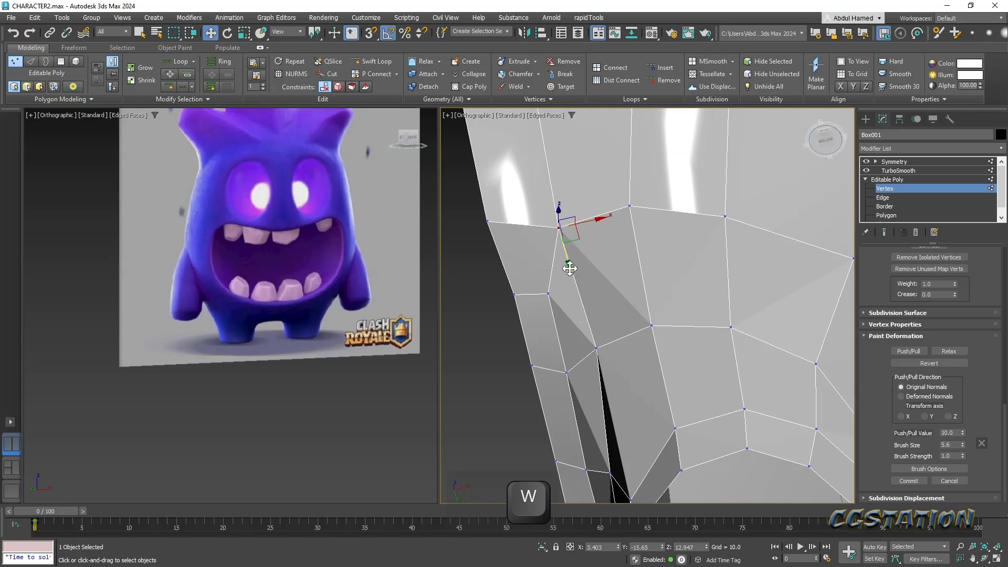
{"action": "left_click_drag", "start_coordinate": [570, 264], "coordinate": [570, 257]}
- Remove two surplus edges from the narrow strip between the centre line and the leg opening, including their vertices
{"action": "middle_click_drag", "start_coordinate": [569, 257], "coordinate": [625, 252], "text": "alt"}
{"action": "left_click", "coordinate": [897, 200]}
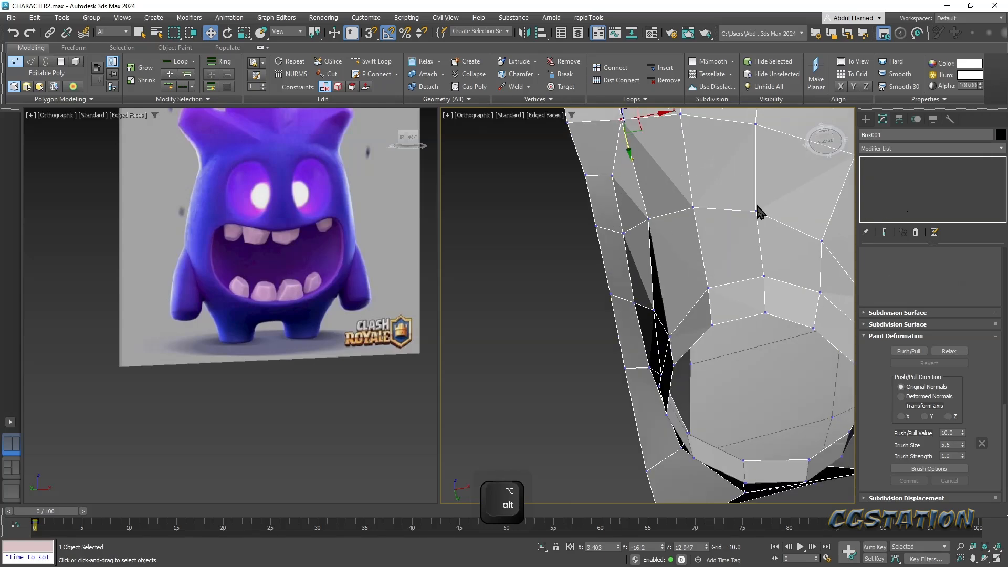
{"action": "left_click", "coordinate": [614, 169]}
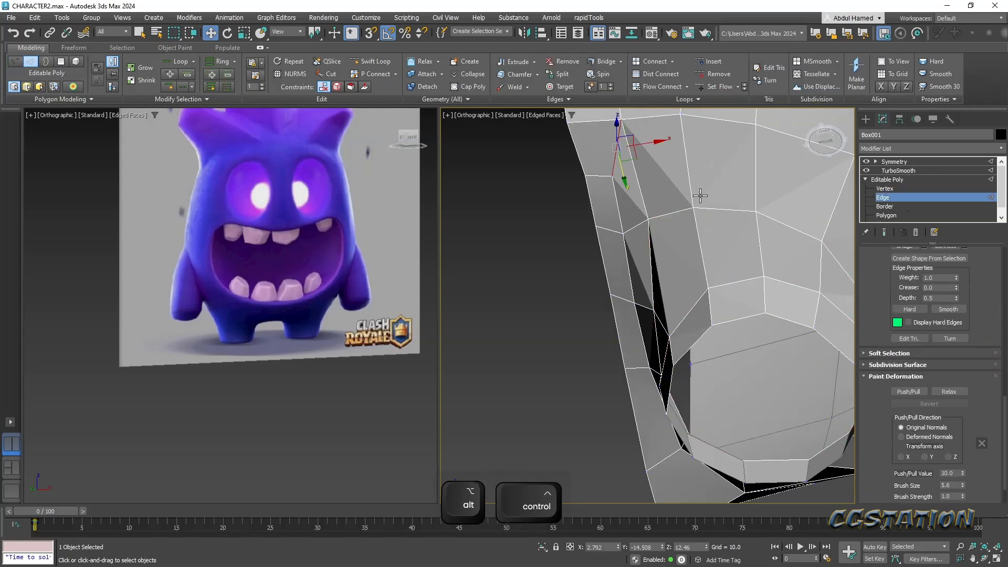
{"action": "key", "text": "ctrl+BackSpace"}
{"action": "middle_click_drag", "start_coordinate": [650, 196], "coordinate": [646, 174], "text": "alt"}
{"action": "left_click", "coordinate": [594, 134]}
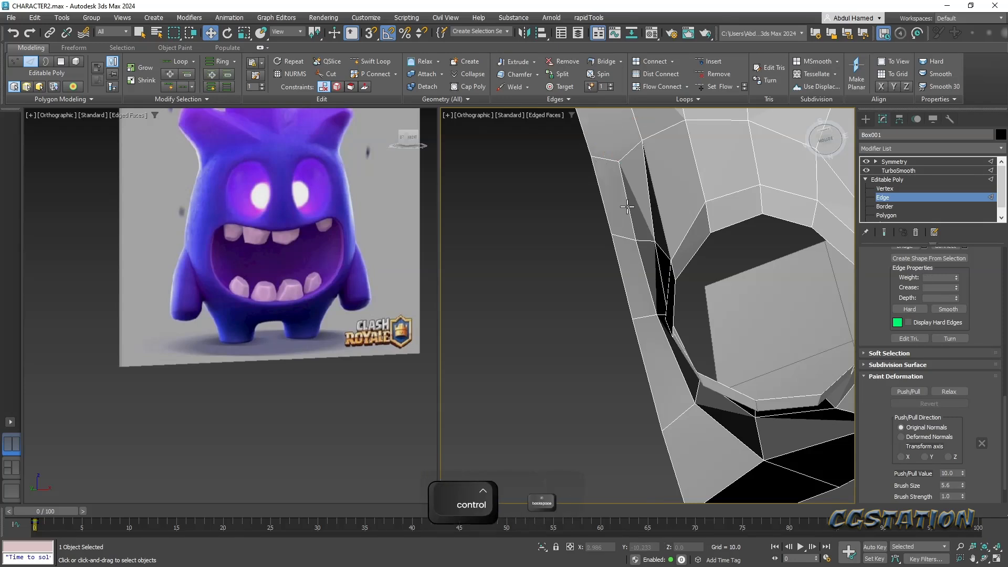
{"action": "key", "text": "ctrl+BackSpace"}
- Shift the centre-line vertices beside the leg opening along Y to space them more evenly
{"action": "middle_click_drag", "start_coordinate": [590, 295], "coordinate": [568, 269]}
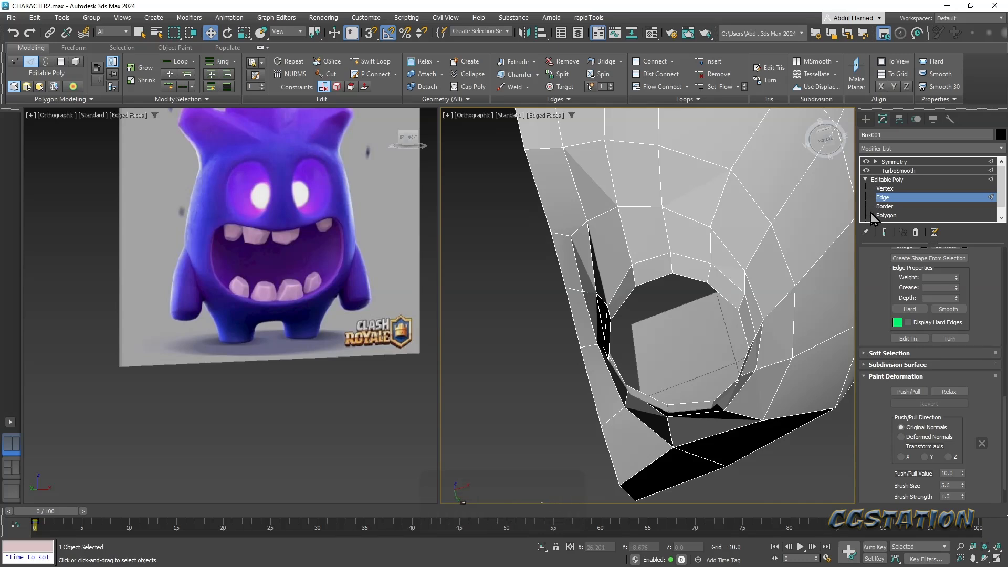
{"action": "left_click", "coordinate": [885, 189]}
{"action": "left_click", "coordinate": [551, 231]}
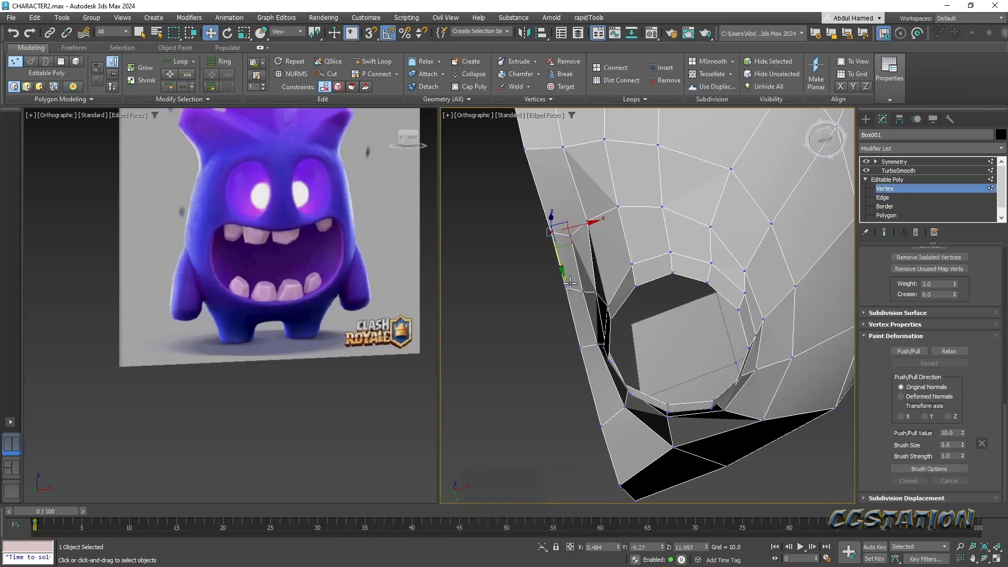
{"action": "left_click", "coordinate": [569, 291], "text": "ctrl"}
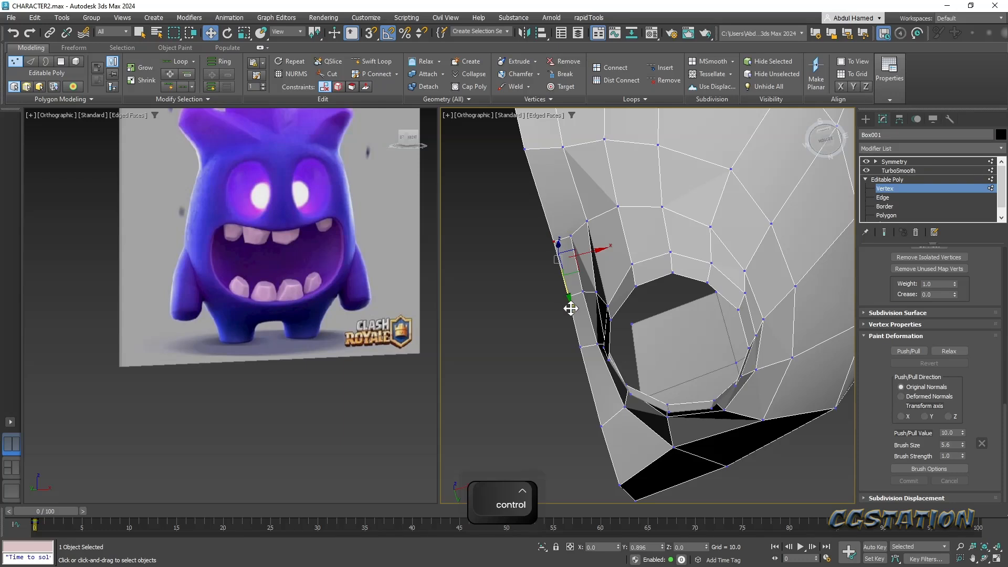
{"action": "left_click_drag", "start_coordinate": [571, 309], "coordinate": [592, 386]}
{"action": "middle_click_drag", "start_coordinate": [605, 284], "coordinate": [608, 316]}
{"action": "middle_click_drag", "start_coordinate": [567, 218], "coordinate": [571, 247]}
{"action": "middle_click_drag", "start_coordinate": [609, 352], "coordinate": [640, 336], "text": "alt"}
{"action": "middle_click_drag", "start_coordinate": [633, 428], "coordinate": [651, 460], "text": "alt"}
{"action": "middle_click_drag", "start_coordinate": [640, 408], "coordinate": [592, 453], "text": "alt"}
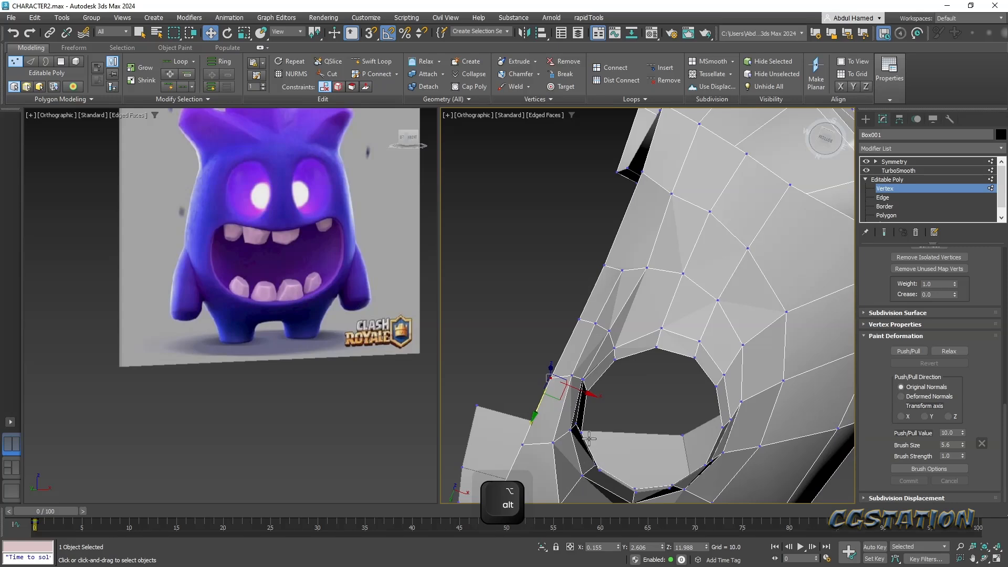
{"action": "middle_click_drag", "start_coordinate": [602, 252], "coordinate": [619, 241], "text": "alt"}
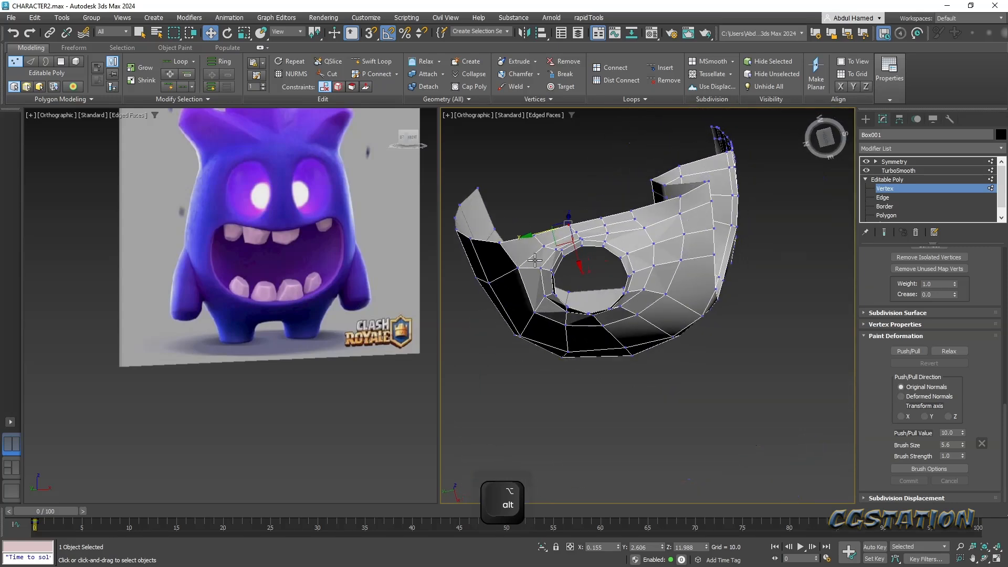
- Select the surplus edges between the centre line and the inner side of the leg opening and remove them
{"action": "left_click", "coordinate": [883, 198]}
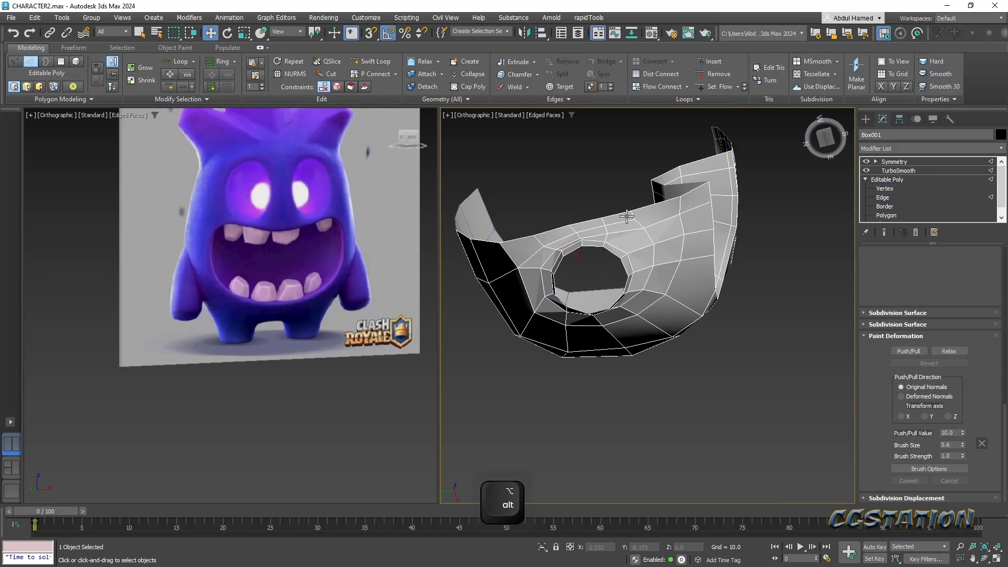
{"action": "left_click", "coordinate": [549, 242], "text": "ctrl"}
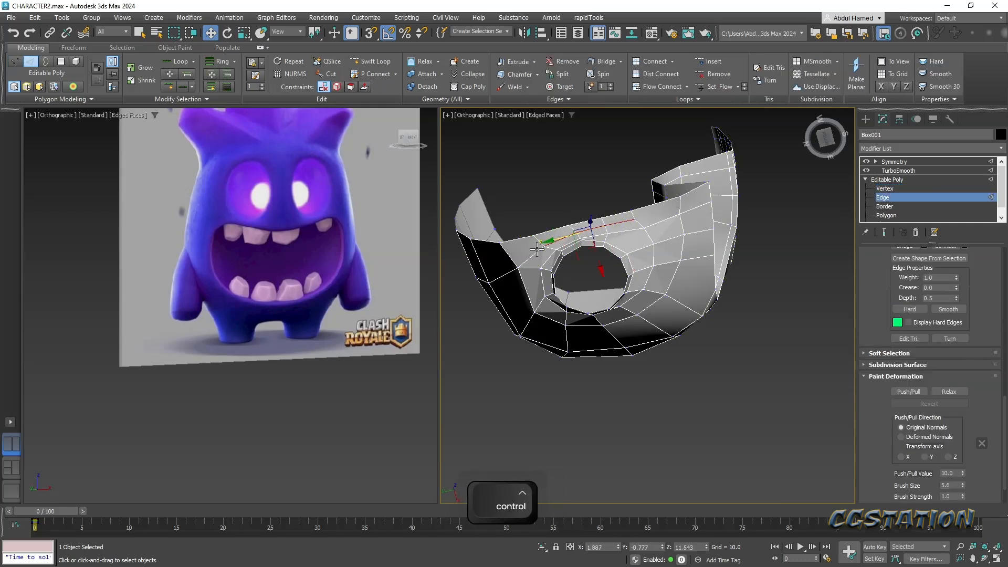
{"action": "key", "text": "ctrl+BackSpace"}
- Slide the remaining centre-line vertices along Y so they line up with the vertices around the leg opening
{"action": "middle_click_drag", "start_coordinate": [548, 251], "coordinate": [579, 212], "text": "alt"}
{"action": "scroll", "coordinate": [579, 212], "scroll_direction": "up", "scroll_amount": 2}
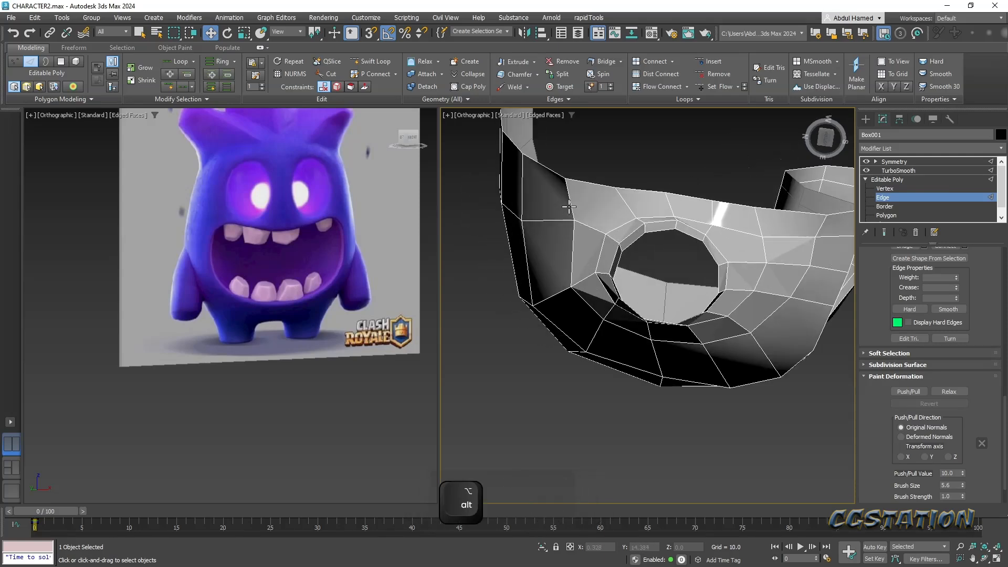
{"action": "left_click", "coordinate": [885, 189]}
{"action": "left_click", "coordinate": [616, 184]}
{"action": "left_click", "coordinate": [665, 192], "text": "ctrl"}
{"action": "left_click_drag", "start_coordinate": [611, 185], "coordinate": [617, 185]}
{"action": "left_click", "coordinate": [621, 163]}
{"action": "left_click", "coordinate": [627, 189]}
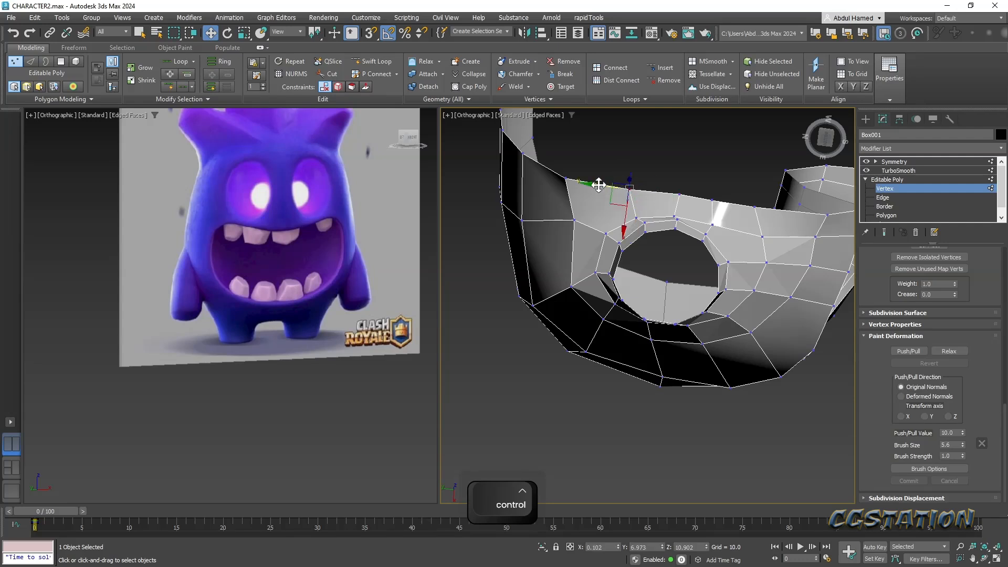
{"action": "left_click", "coordinate": [712, 199]}
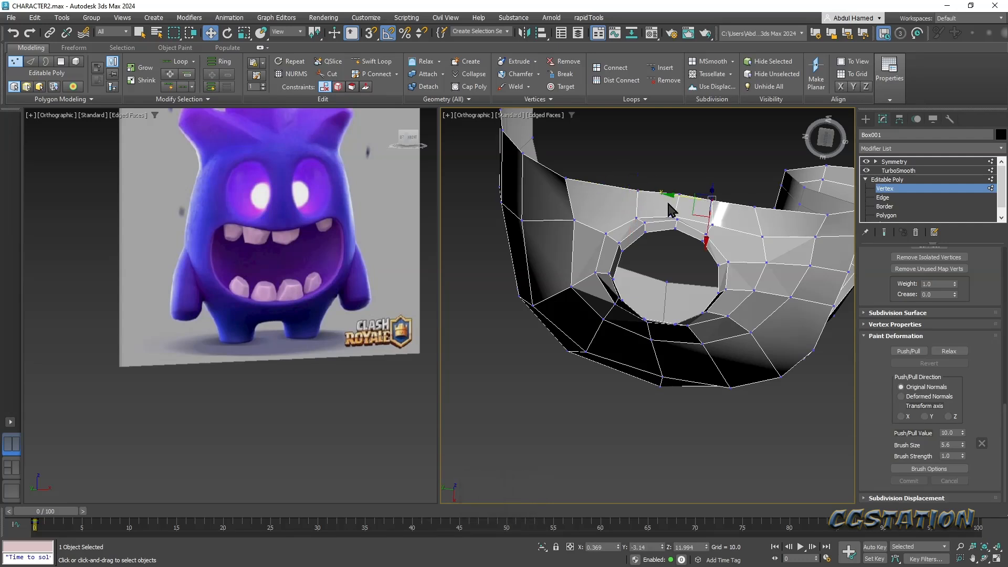
{"action": "left_click_drag", "start_coordinate": [670, 194], "coordinate": [666, 215]}
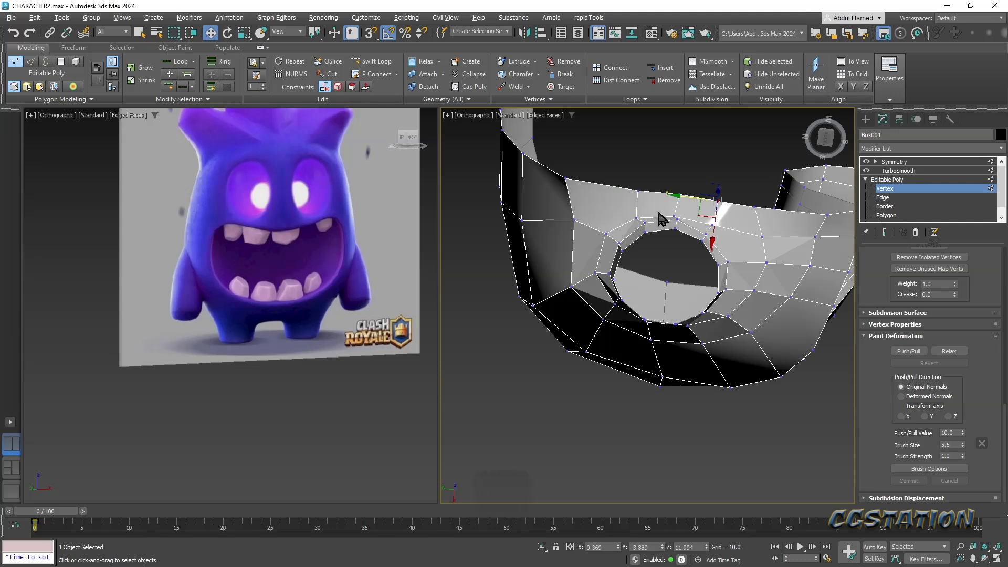
- Cut new edges across the strip from the corners of the leg opening's outer ring to the centre line
{"action": "key", "text": "alt"}
{"action": "left_click", "coordinate": [339, 75]}
{"action": "left_click", "coordinate": [605, 234]}
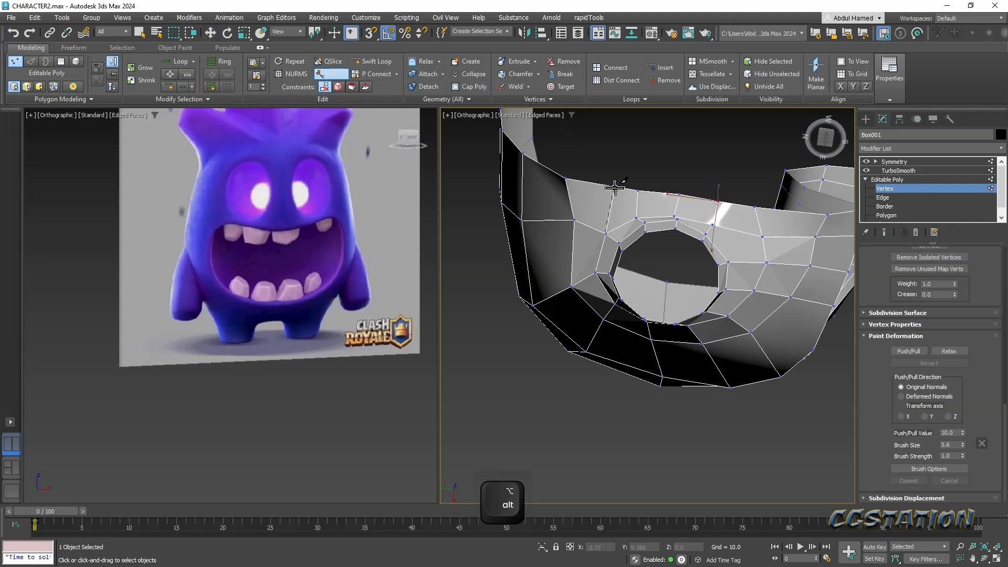
{"action": "middle_click_drag", "start_coordinate": [694, 145], "coordinate": [582, 146], "text": "alt"}
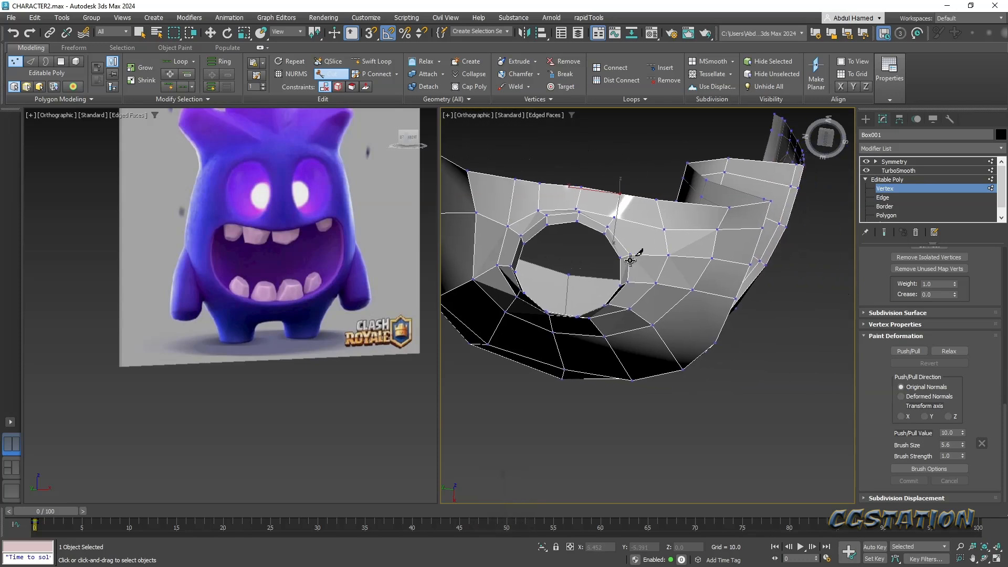
{"action": "left_click", "coordinate": [640, 224]}
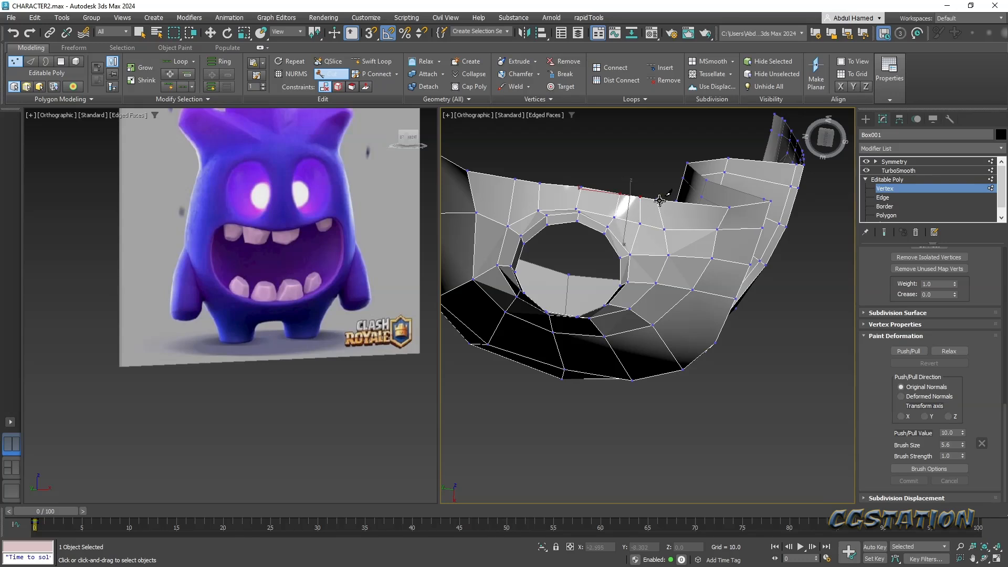
{"action": "key", "text": "q"}
- Move the underside vertices in front of the leg opening along Y to even out the polygons beside the new cut
{"action": "key", "text": "w"}
{"action": "left_click_drag", "start_coordinate": [635, 197], "coordinate": [698, 227]}
{"action": "left_click", "coordinate": [663, 229]}
{"action": "left_click", "coordinate": [717, 229]}
{"action": "left_click", "coordinate": [708, 253]}
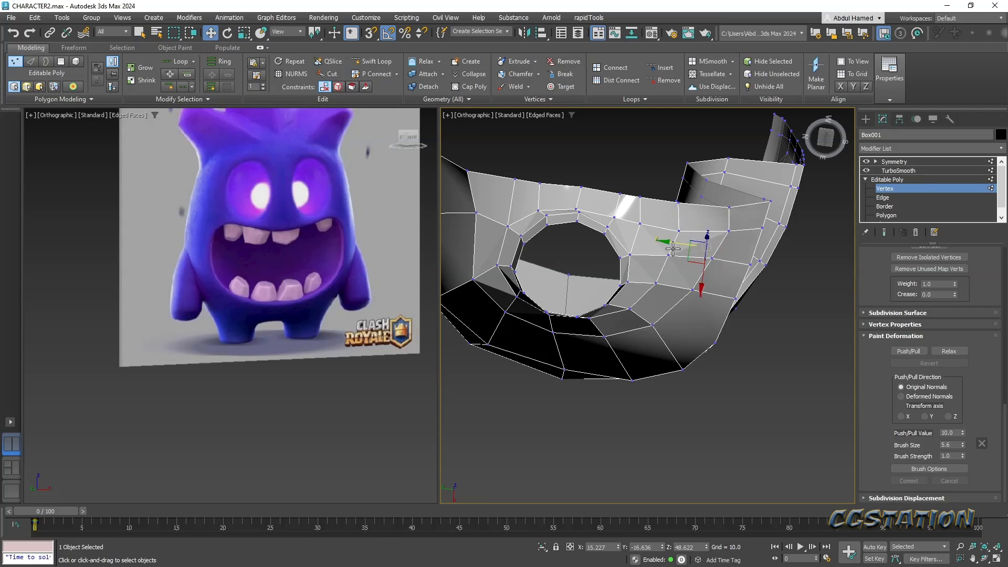
{"action": "left_click", "coordinate": [711, 262]}
{"action": "left_click_drag", "start_coordinate": [678, 253], "coordinate": [684, 255]}
- From the side, lower the underside vertices above the leg along Z and adjust the neighbouring vertex toward the front
{"action": "middle_click_drag", "start_coordinate": [635, 247], "coordinate": [581, 288], "text": "alt"}
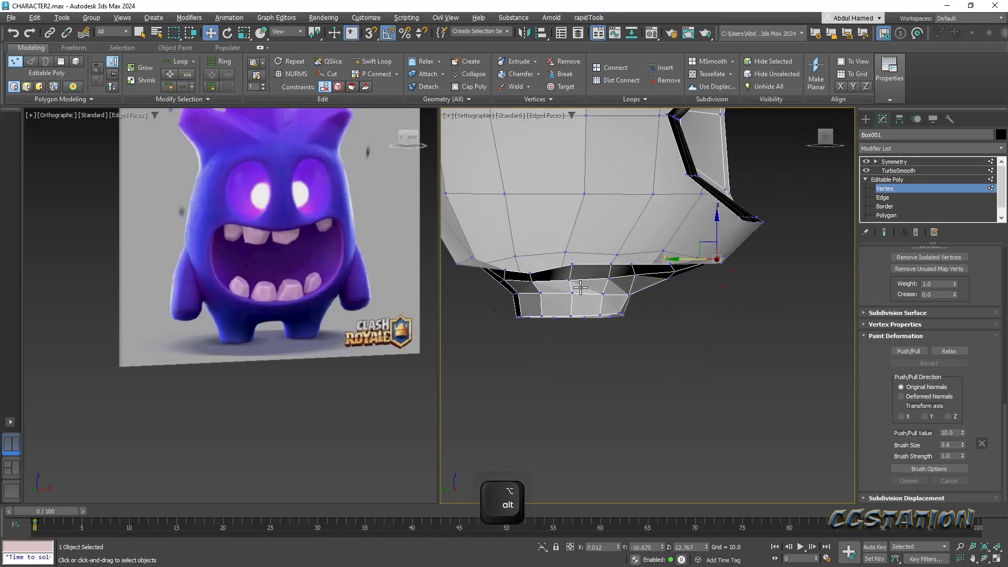
{"action": "left_click", "coordinate": [605, 264]}
{"action": "left_click_drag", "start_coordinate": [605, 237], "coordinate": [605, 244]}
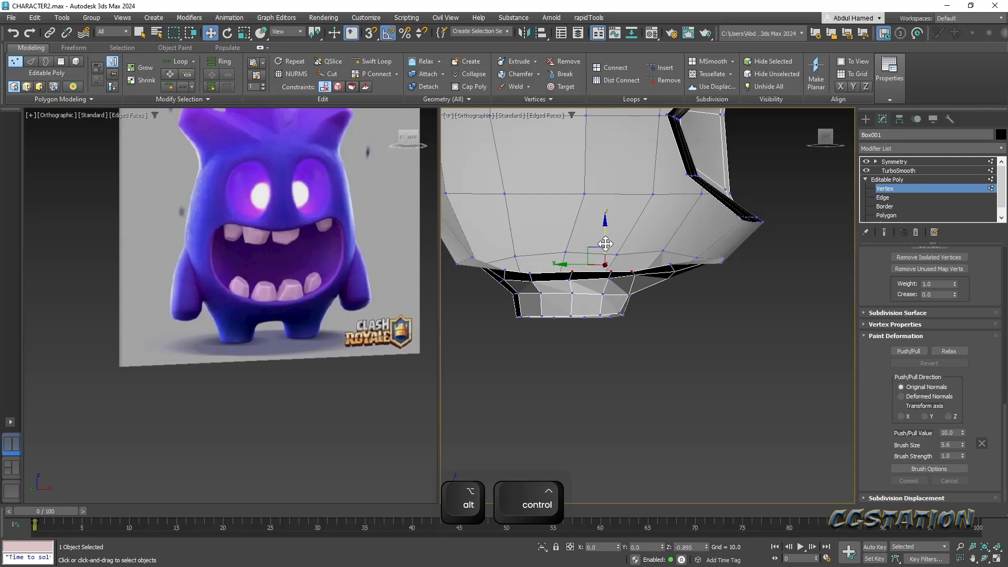
{"action": "left_click", "coordinate": [633, 272]}
{"action": "left_click_drag", "start_coordinate": [630, 258], "coordinate": [634, 258]}
- Adjust the height of the front underside vertices one by one along Z to smooth the body's lower contour
{"action": "left_click", "coordinate": [674, 267]}
{"action": "mouse_move", "coordinate": [676, 266]}
{"action": "middle_mouse_down", "text": "alt"}
{"action": "mouse_move", "coordinate": [700, 279]}
{"action": "mouse_move", "coordinate": [673, 271]}
{"action": "middle_mouse_up", "text": "alt"}
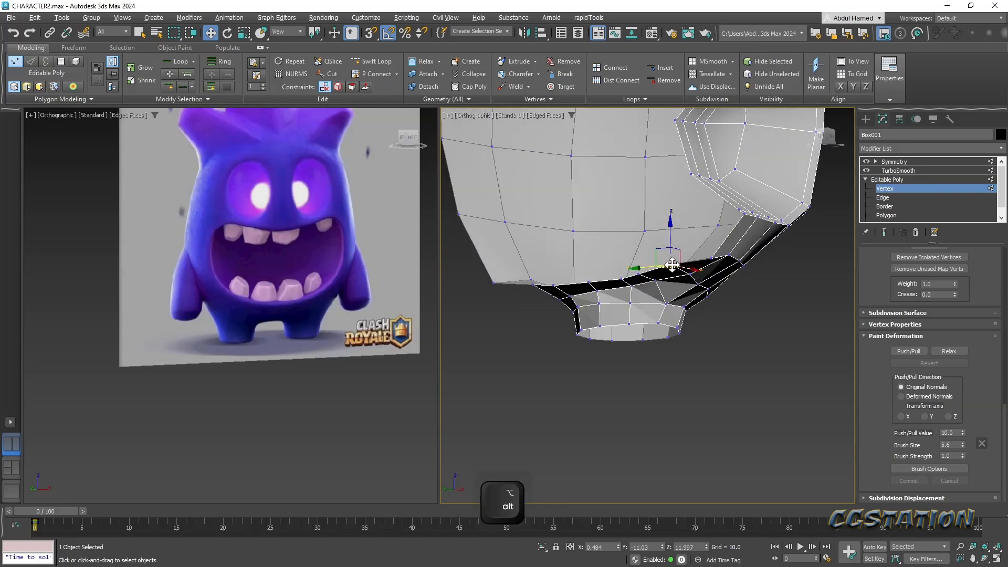
{"action": "left_click", "coordinate": [710, 257]}
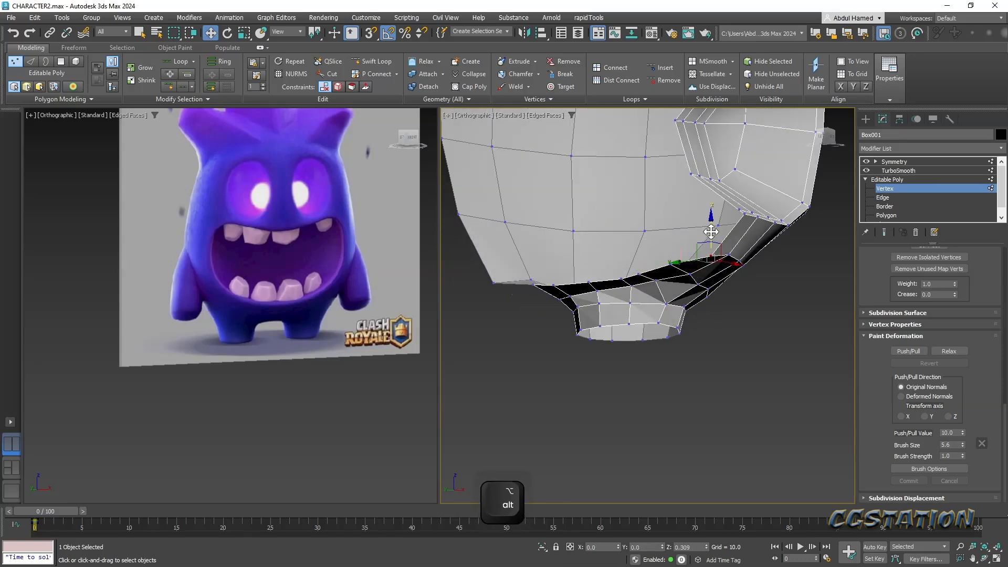
{"action": "left_click", "coordinate": [728, 246]}
{"action": "left_click_drag", "start_coordinate": [728, 233], "coordinate": [727, 237]}
{"action": "middle_click_drag", "start_coordinate": [724, 254], "coordinate": [686, 264], "text": "alt"}
{"action": "left_click", "coordinate": [758, 256]}
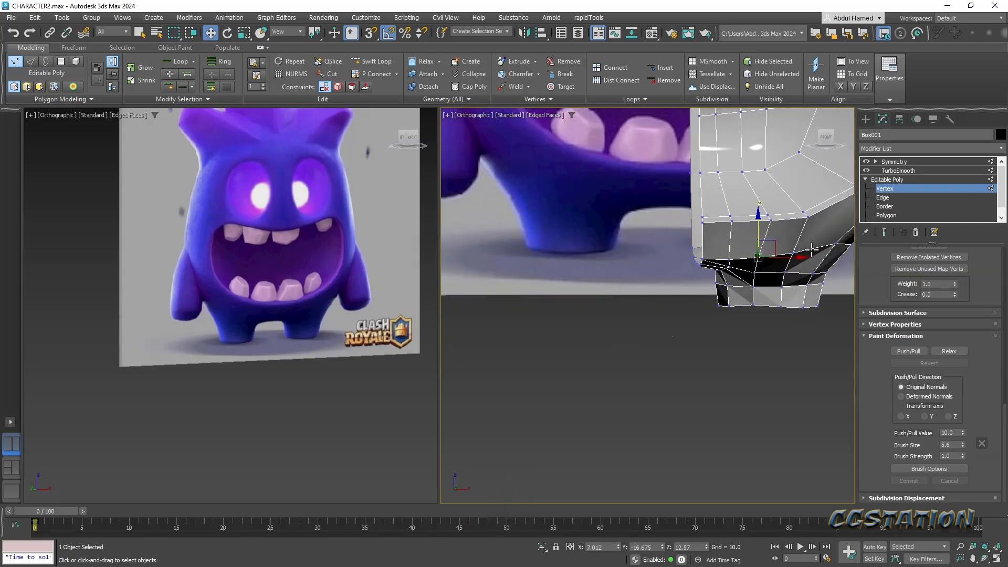
{"action": "left_click", "coordinate": [794, 251]}
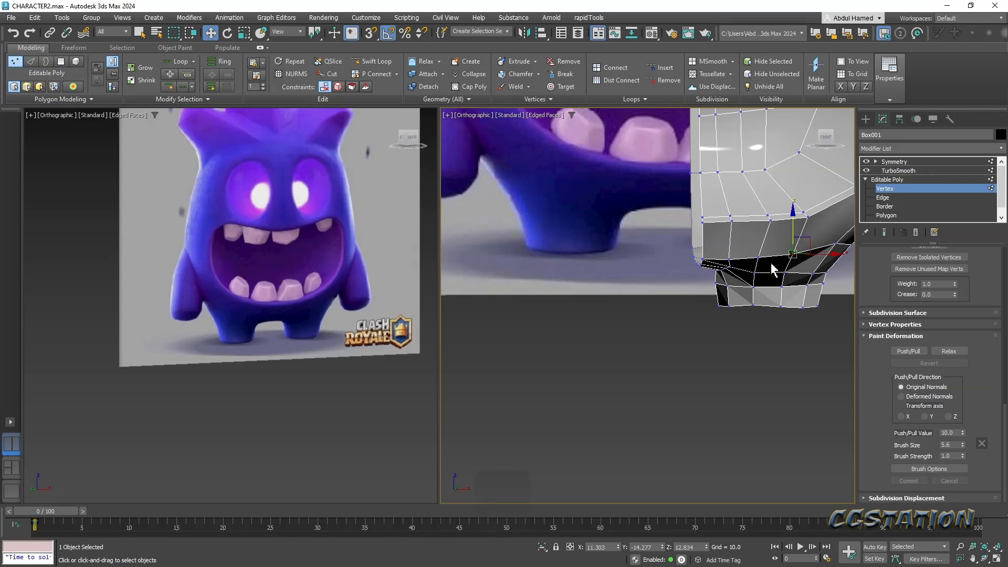
- Turn on see-through display and flatten the leg's bottom row of vertices by scaling it along Z
{"action": "key", "text": "alt+x"}
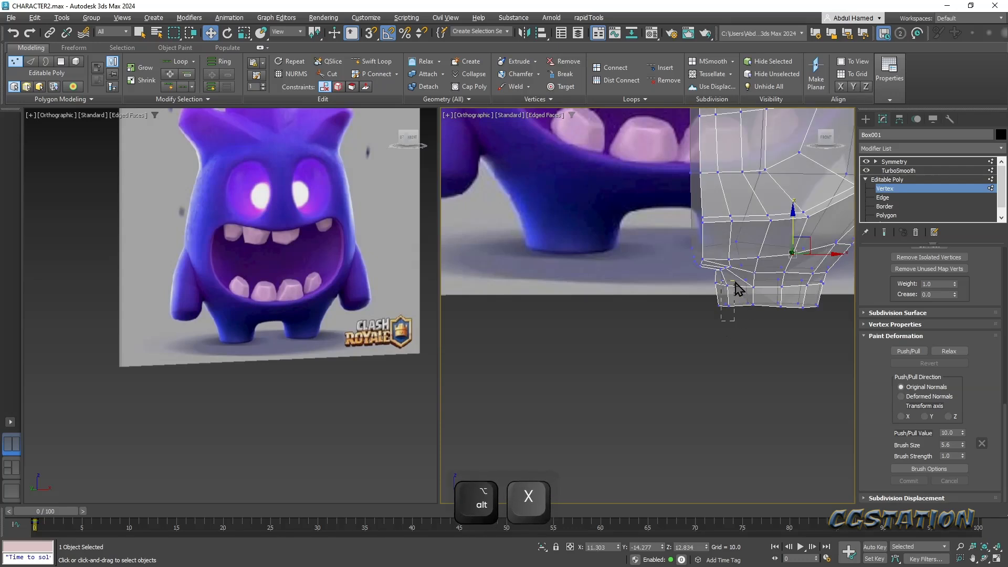
{"action": "mouse_move", "coordinate": [738, 295]}
{"action": "left_mouse_down"}
{"action": "mouse_move", "coordinate": [730, 308]}
{"action": "mouse_move", "coordinate": [704, 278]}
{"action": "mouse_move", "coordinate": [755, 294]}
{"action": "left_mouse_up"}
{"action": "key", "text": "ctrl+z"}
{"action": "middle_click_drag", "start_coordinate": [736, 310], "coordinate": [662, 301]}
{"action": "left_click_drag", "start_coordinate": [609, 312], "coordinate": [609, 312]}
{"action": "key", "text": "r"}
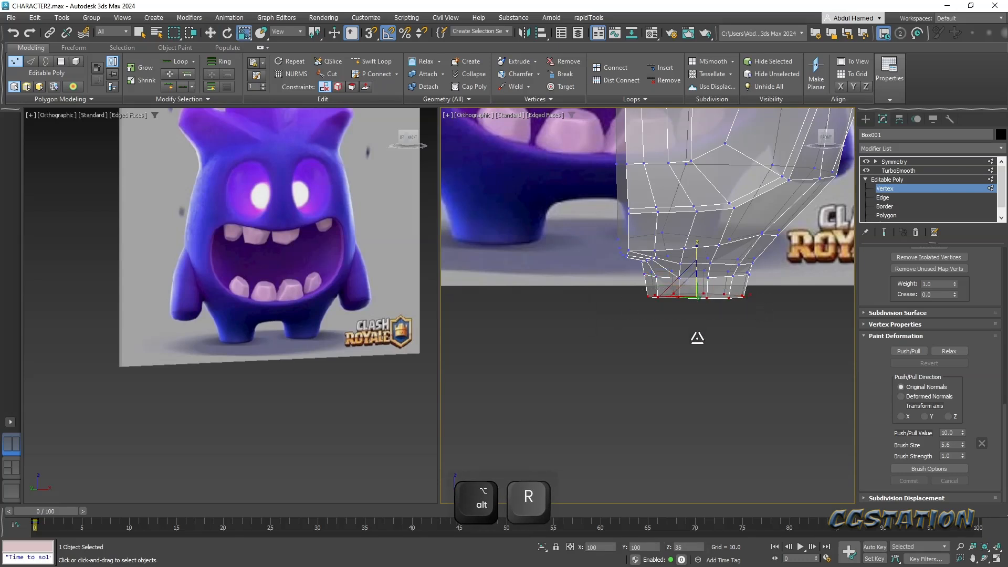
{"action": "left_click", "coordinate": [582, 289]}
- Turn off see-through display and move the underside vertices next to the leg opening along Y
{"action": "middle_click_drag", "start_coordinate": [581, 289], "coordinate": [682, 234]}
{"action": "left_click", "coordinate": [682, 240]}
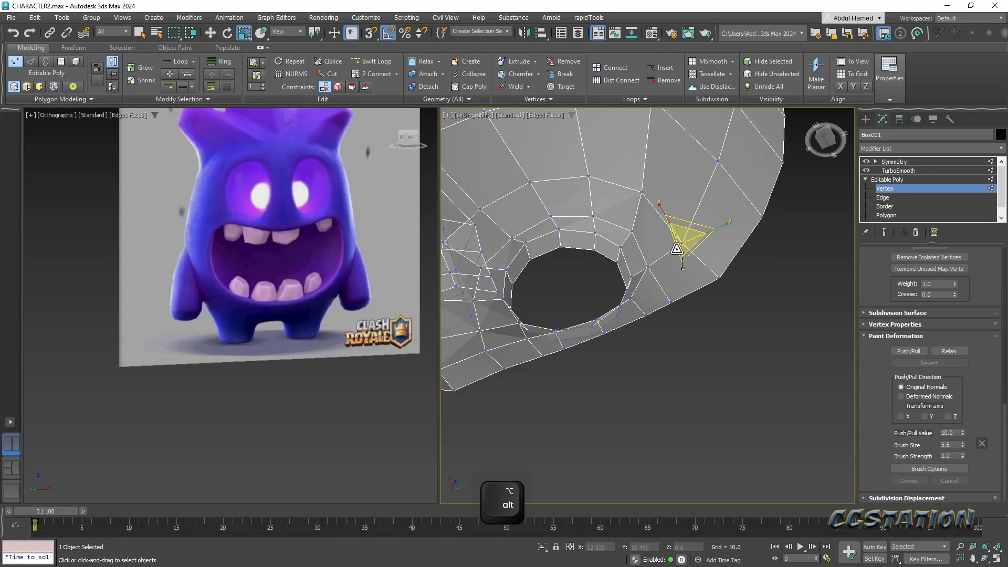
{"action": "key", "text": "w"}
{"action": "left_click_drag", "start_coordinate": [721, 226], "coordinate": [730, 225]}
{"action": "middle_click_drag", "start_coordinate": [702, 248], "coordinate": [731, 212], "text": "alt"}
{"action": "scroll", "coordinate": [693, 310], "scroll_direction": "up", "scroll_amount": 4}
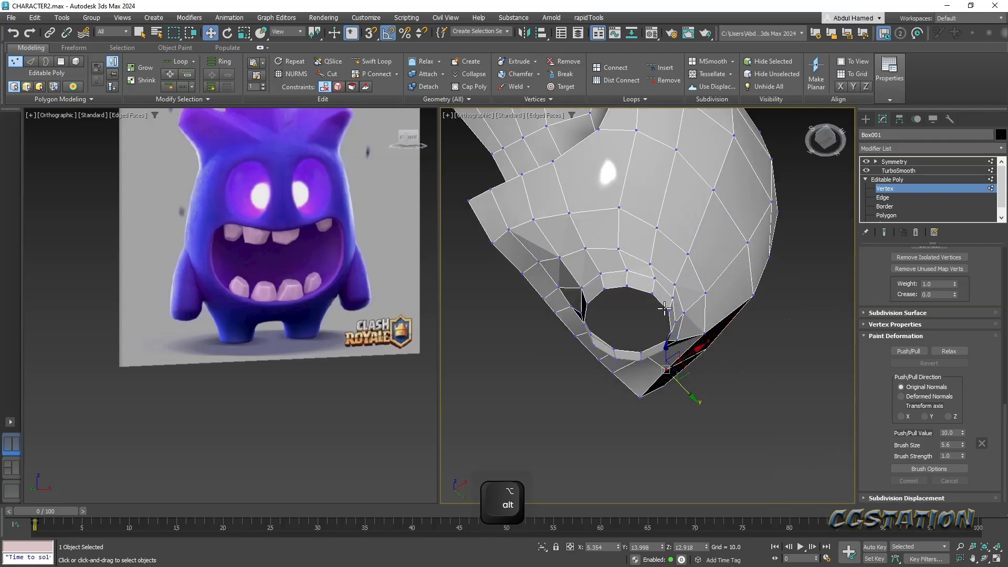
- Select the open border at the bottom of the leg and cap it
{"action": "left_click", "coordinate": [887, 207]}
{"action": "left_click", "coordinate": [670, 315]}
{"action": "left_click_drag", "start_coordinate": [964, 332], "coordinate": [991, 449]}
{"action": "left_click", "coordinate": [955, 478]}
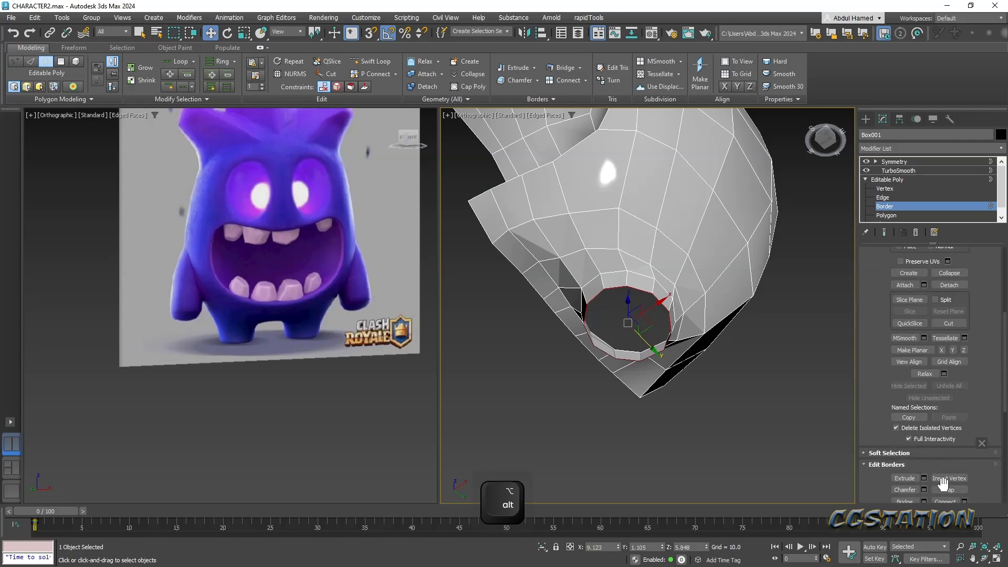
- Cut two parallel edges across the leg cap between opposite border vertices, undoing the misplaced diagonal cut
{"action": "middle_click_drag", "start_coordinate": [546, 267], "coordinate": [676, 248], "text": "alt"}
{"action": "scroll", "coordinate": [674, 329], "scroll_direction": "up", "scroll_amount": 3}
{"action": "middle_click_drag", "start_coordinate": [670, 324], "coordinate": [675, 290]}
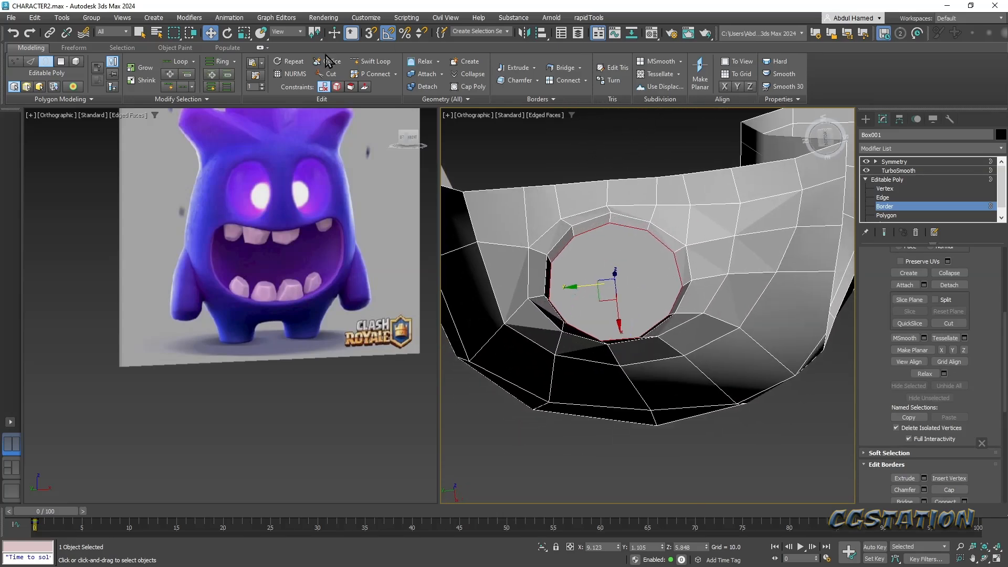
{"action": "left_click", "coordinate": [326, 74]}
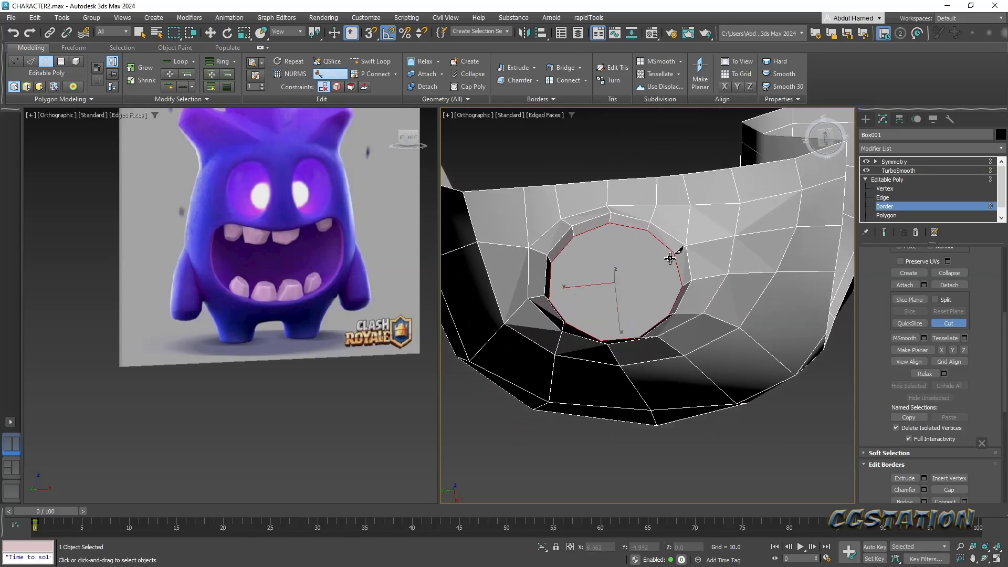
{"action": "left_click", "coordinate": [674, 252]}
{"action": "middle_click_drag", "start_coordinate": [638, 266], "coordinate": [646, 239], "text": "alt"}
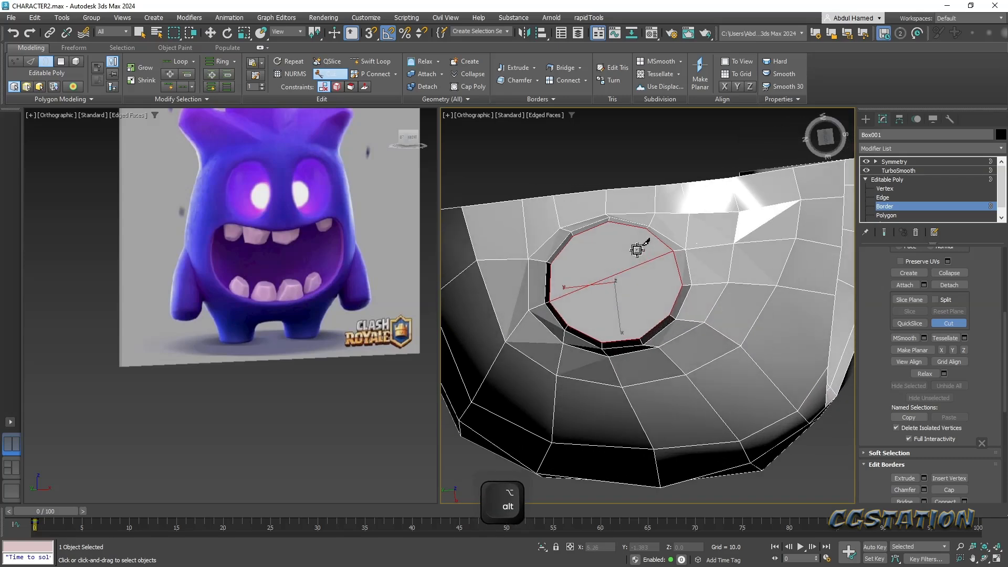
{"action": "key", "text": "ctrl+z"}
{"action": "left_click", "coordinate": [674, 288]}
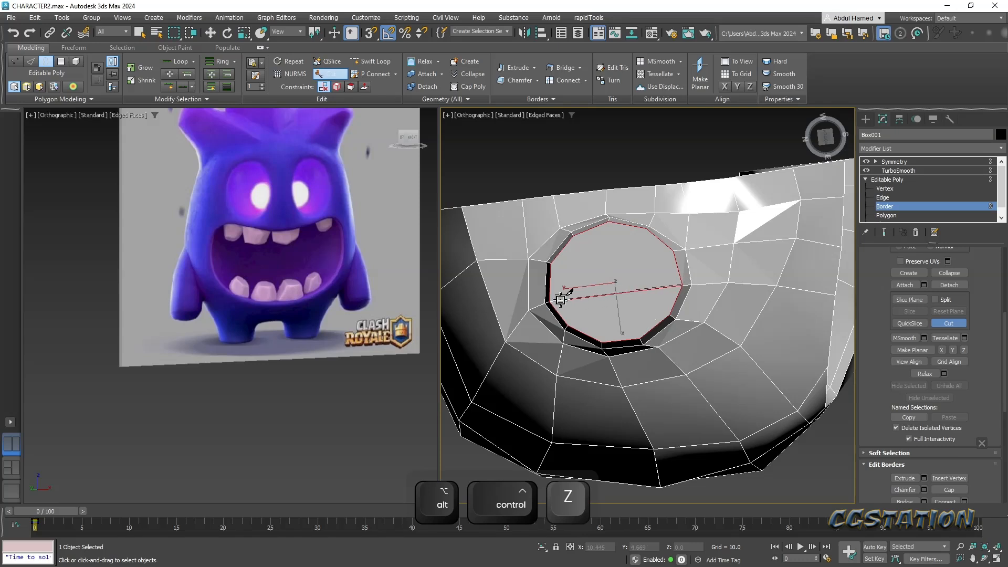
{"action": "left_click", "coordinate": [550, 300]}
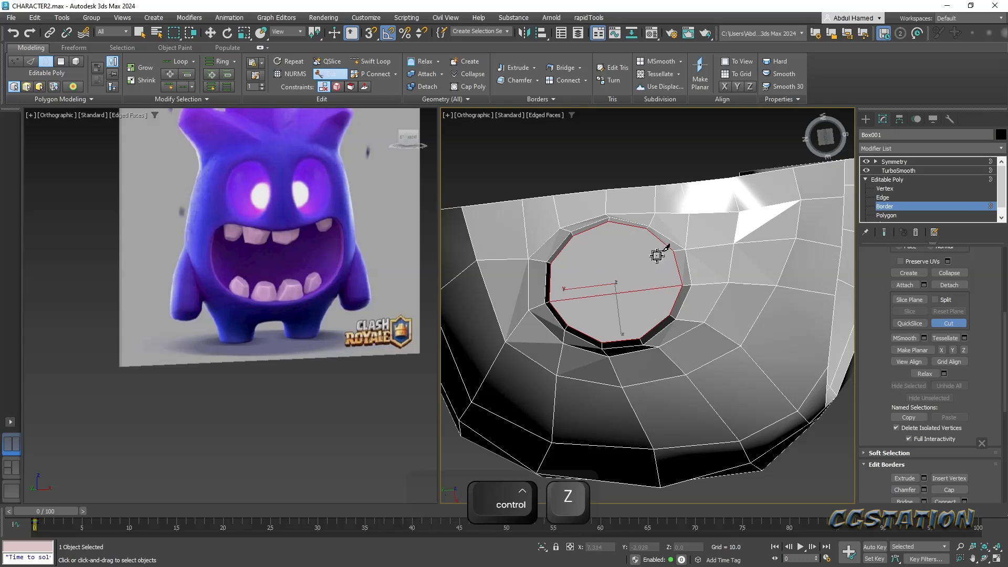
{"action": "left_click", "coordinate": [674, 251]}
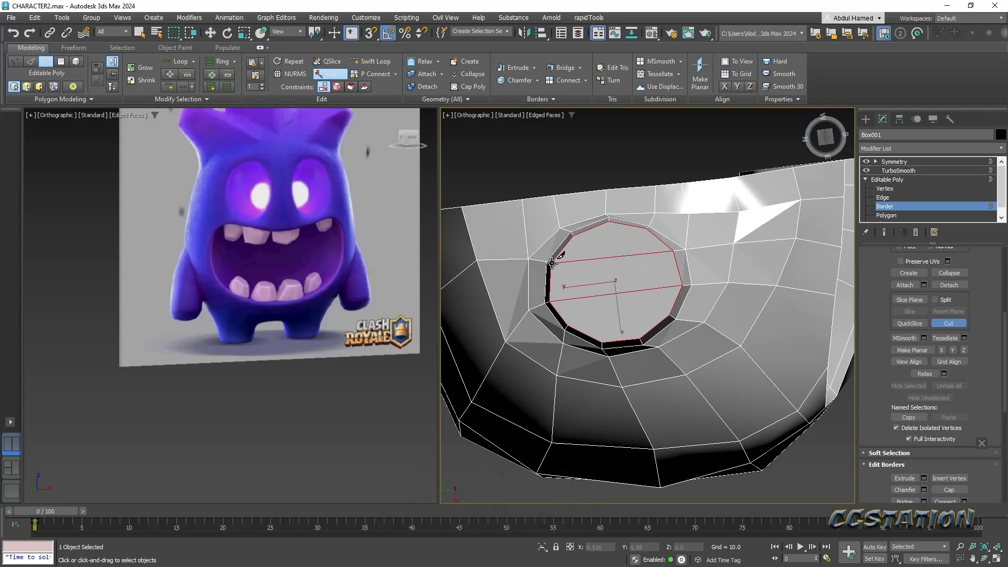
- Cut three more edges across the leg cap, crossing the first two to form a grid, and clear the selection
{"action": "middle_click_drag", "start_coordinate": [495, 289], "coordinate": [453, 308], "text": "alt"}
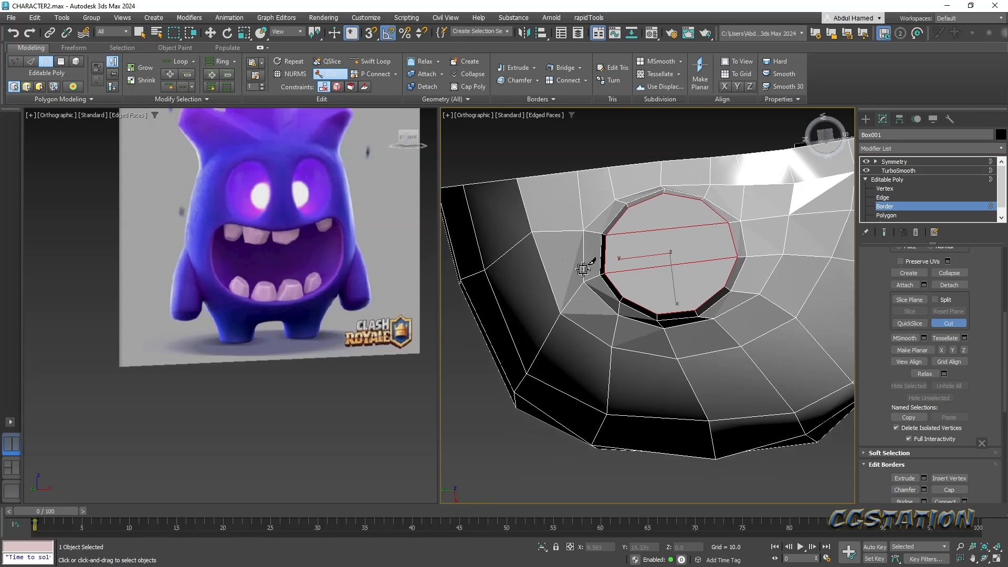
{"action": "middle_click_drag", "start_coordinate": [541, 275], "coordinate": [532, 277]}
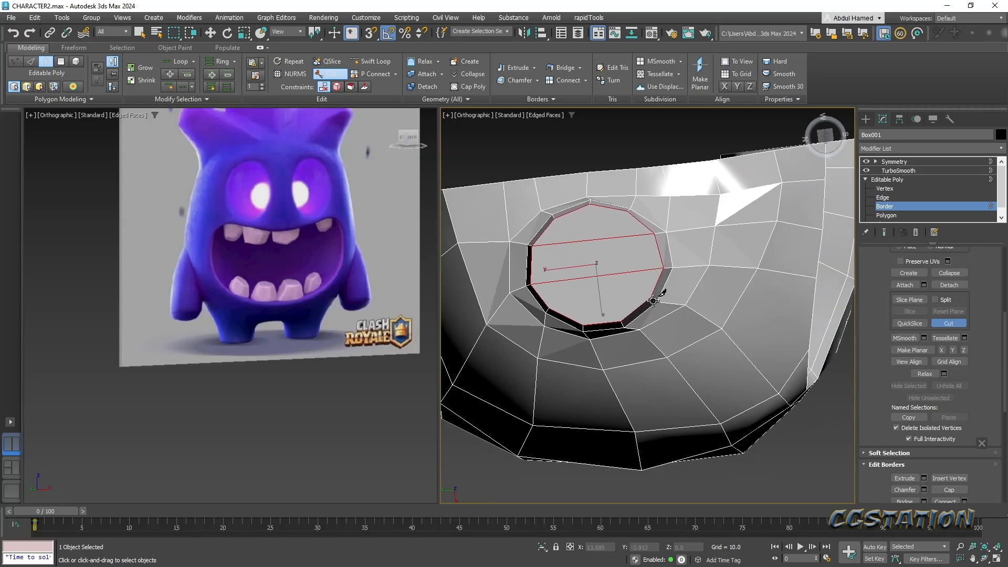
{"action": "left_click", "coordinate": [621, 322]}
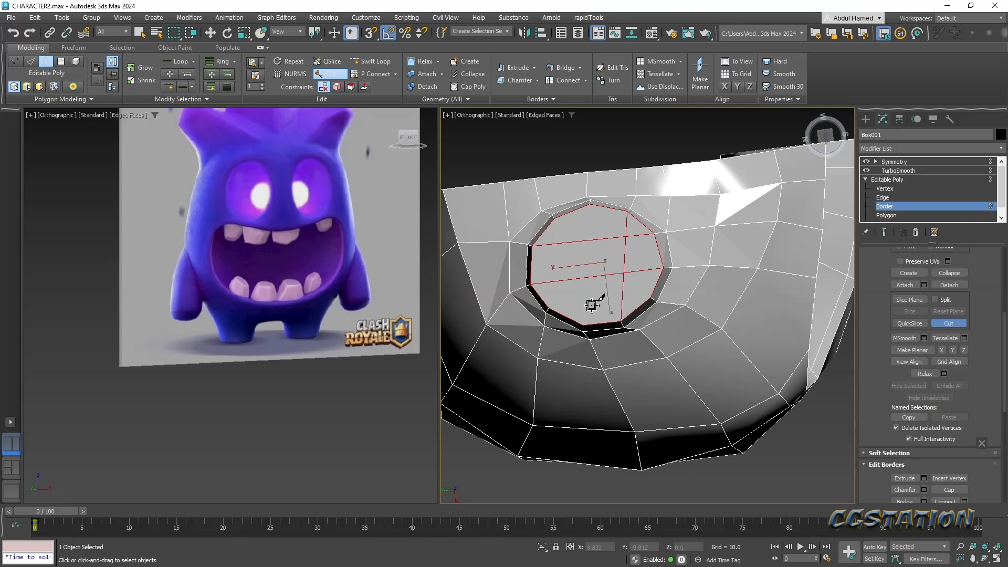
{"action": "left_click", "coordinate": [584, 324]}
{"action": "left_click", "coordinate": [594, 208]}
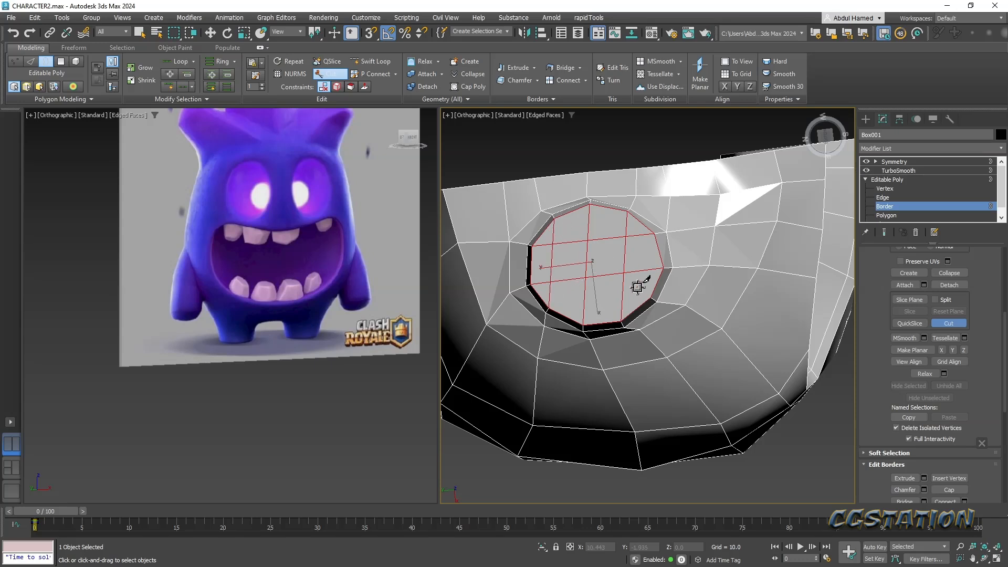
{"action": "key", "text": "q"}
{"action": "middle_click_drag", "start_coordinate": [592, 304], "coordinate": [612, 298], "text": "alt"}
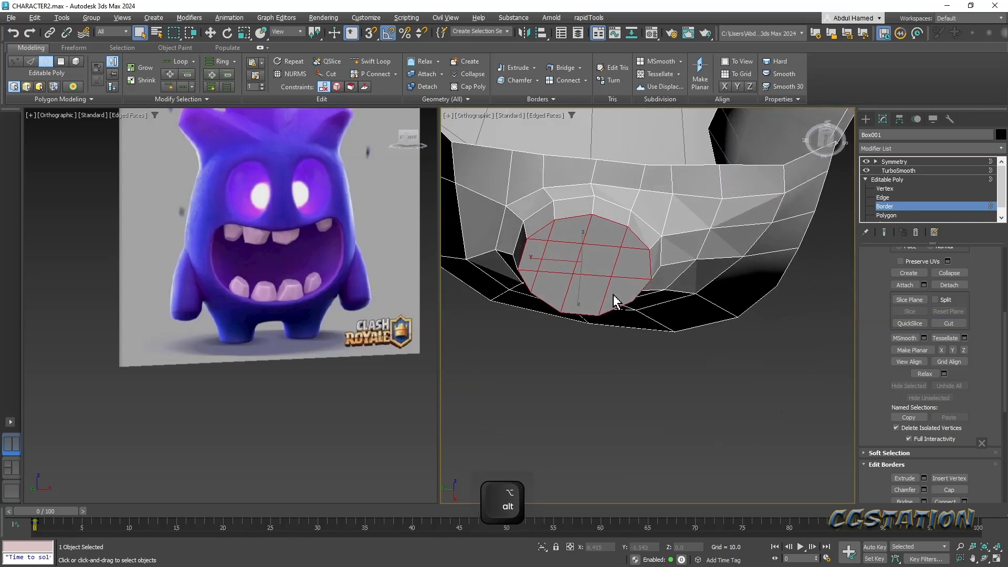
{"action": "key", "text": "q"}
{"action": "left_click", "coordinate": [578, 366]}
- Chamfer the edge loop around the leg cap with an amount of 0.571 and 0 connect segments
{"action": "middle_click_drag", "start_coordinate": [579, 239], "coordinate": [713, 308], "text": "alt"}
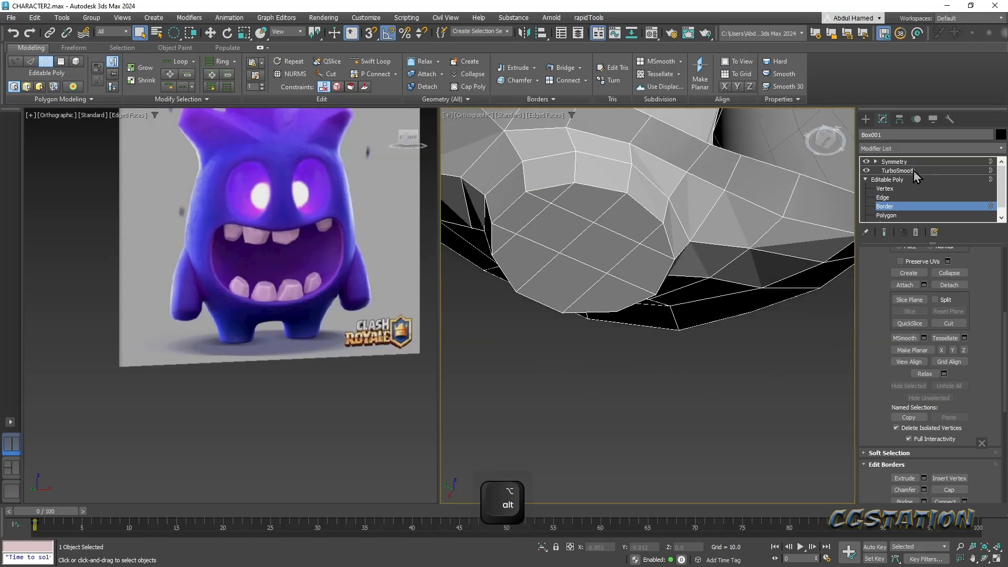
{"action": "left_click", "coordinate": [892, 199]}
{"action": "double_click", "coordinate": [644, 209]}
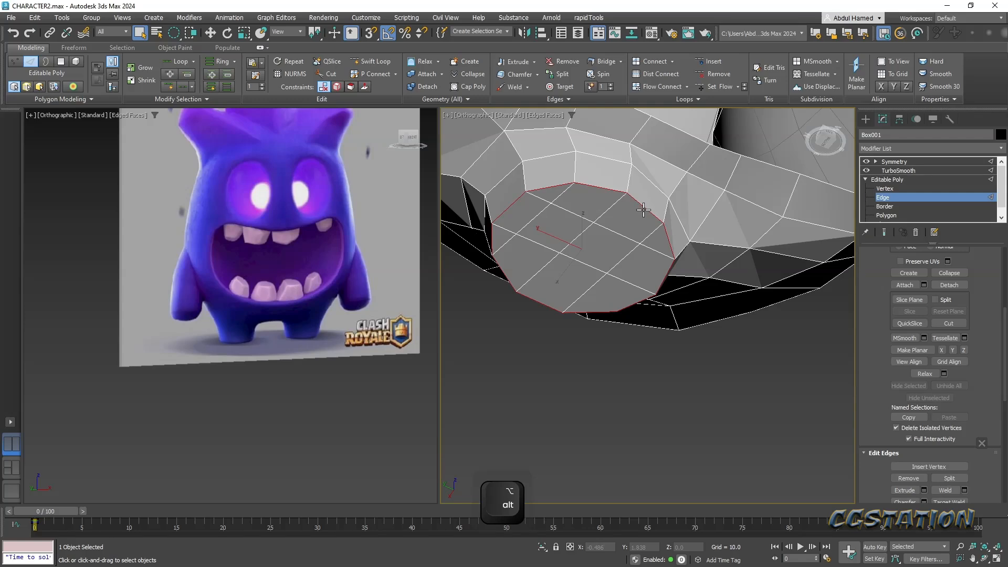
{"action": "middle_click_drag", "start_coordinate": [617, 227], "coordinate": [854, 255], "text": "alt"}
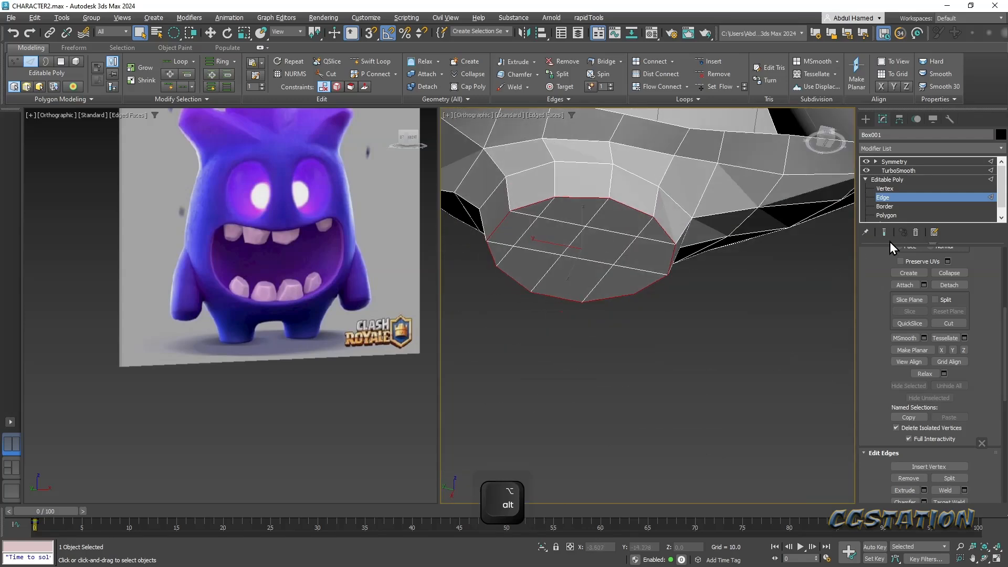
{"action": "scroll", "coordinate": [967, 315], "scroll_direction": "up", "scroll_amount": 5}
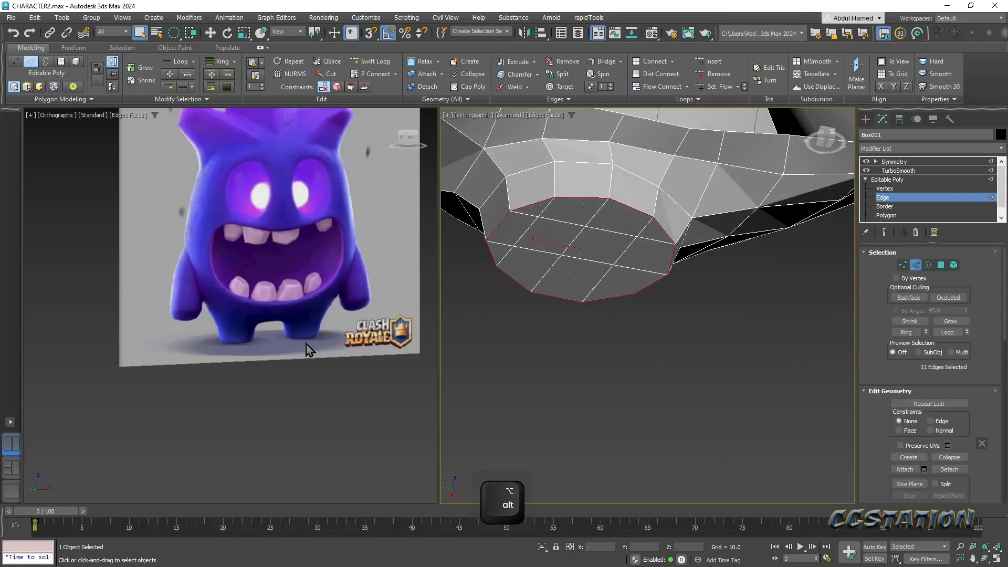
{"action": "left_click_drag", "start_coordinate": [981, 504], "coordinate": [978, 245]}
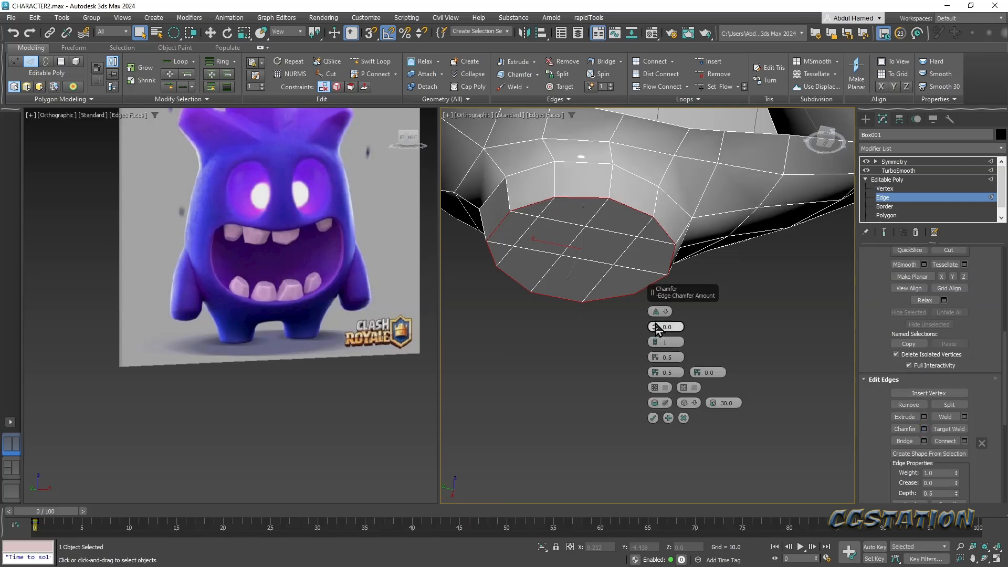
{"action": "left_click_drag", "start_coordinate": [656, 329], "coordinate": [653, 317]}
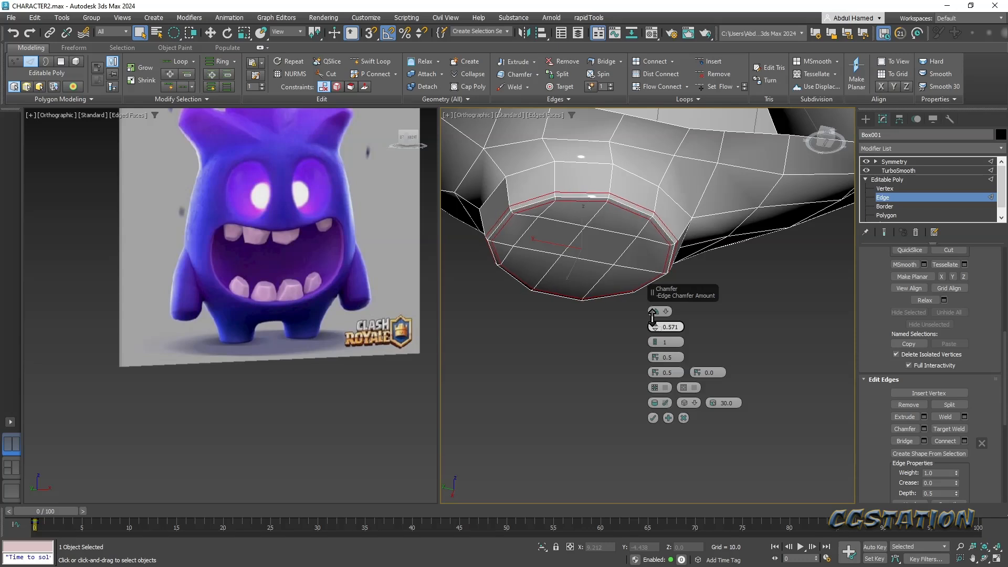
{"action": "left_click", "coordinate": [654, 345]}
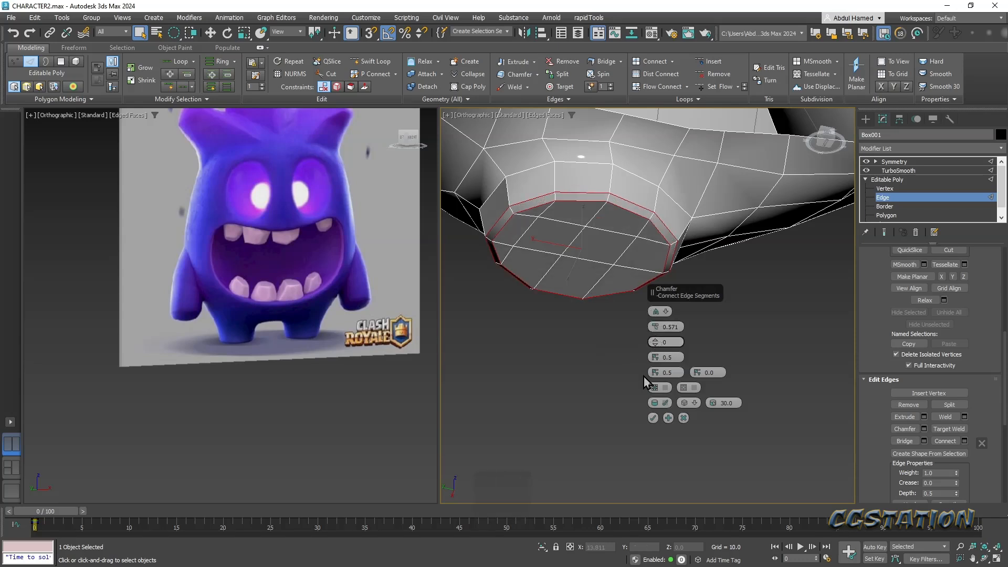
{"action": "left_click", "coordinate": [653, 418]}
{"action": "left_click", "coordinate": [571, 325]}
- Leave edge editing, deselect the body and examine the smoothed, mirrored underside around both legs
{"action": "middle_click_drag", "start_coordinate": [704, 294], "coordinate": [846, 313], "text": "alt"}
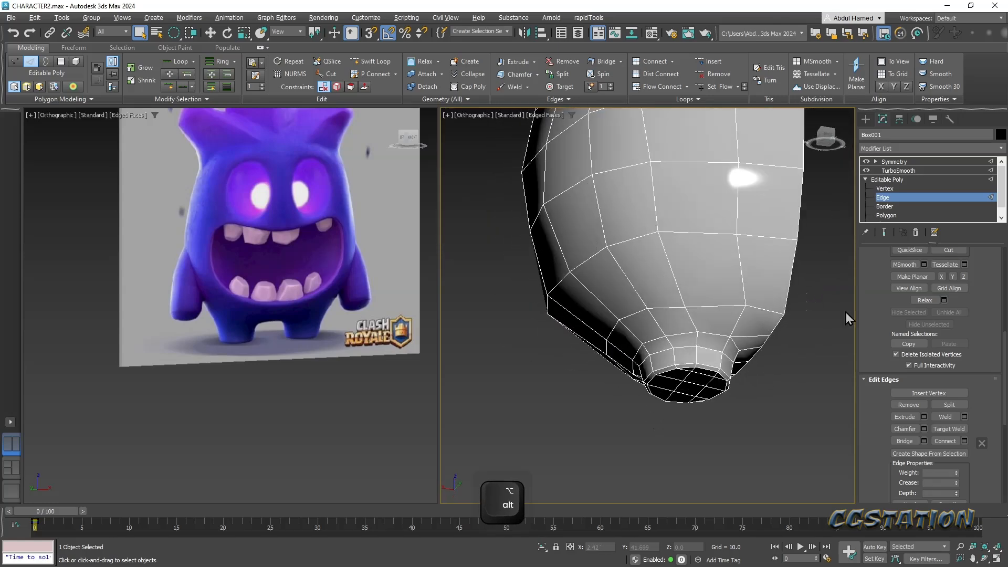
{"action": "left_click", "coordinate": [900, 180]}
{"action": "left_click", "coordinate": [531, 443]}
{"action": "middle_click_drag", "start_coordinate": [551, 363], "coordinate": [553, 416]}
{"action": "scroll", "coordinate": [566, 386], "scroll_direction": "down", "scroll_amount": 5}
{"action": "middle_click_drag", "start_coordinate": [585, 378], "coordinate": [625, 386], "text": "alt"}
{"action": "middle_click_drag", "start_coordinate": [648, 337], "coordinate": [647, 258], "text": "alt"}
{"action": "scroll", "coordinate": [644, 258], "scroll_direction": "up", "scroll_amount": 6}
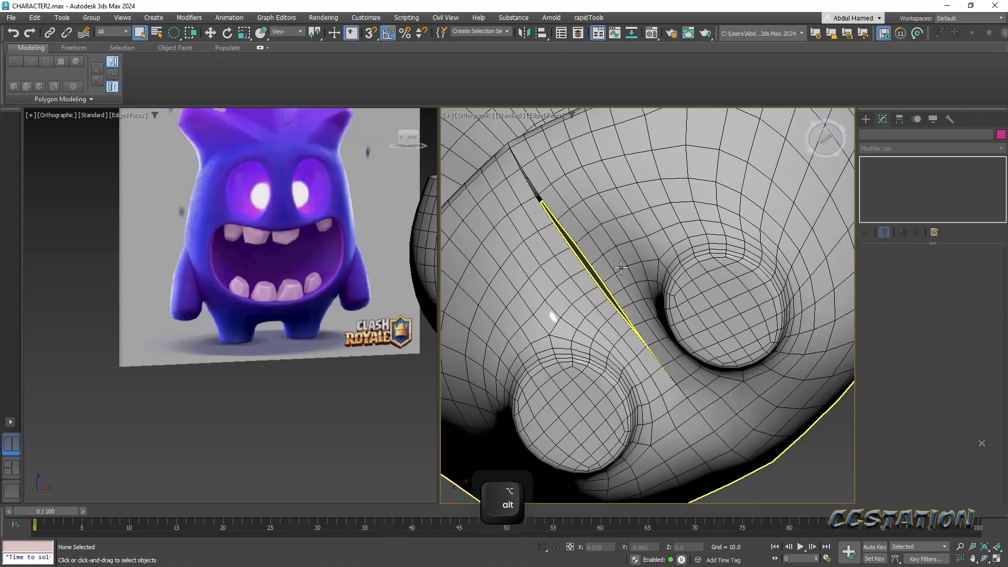
- Move the underside's centre-seam vertices between the legs one by one along X to close the gap between the mirrored halves
{"action": "left_click", "coordinate": [622, 268]}
{"action": "left_click", "coordinate": [885, 198]}
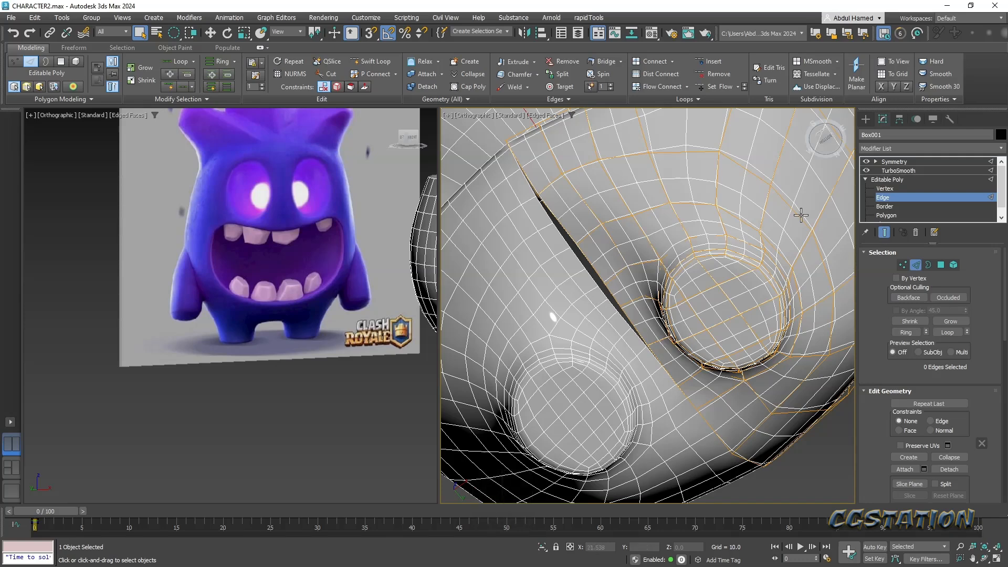
{"action": "left_click", "coordinate": [885, 188]}
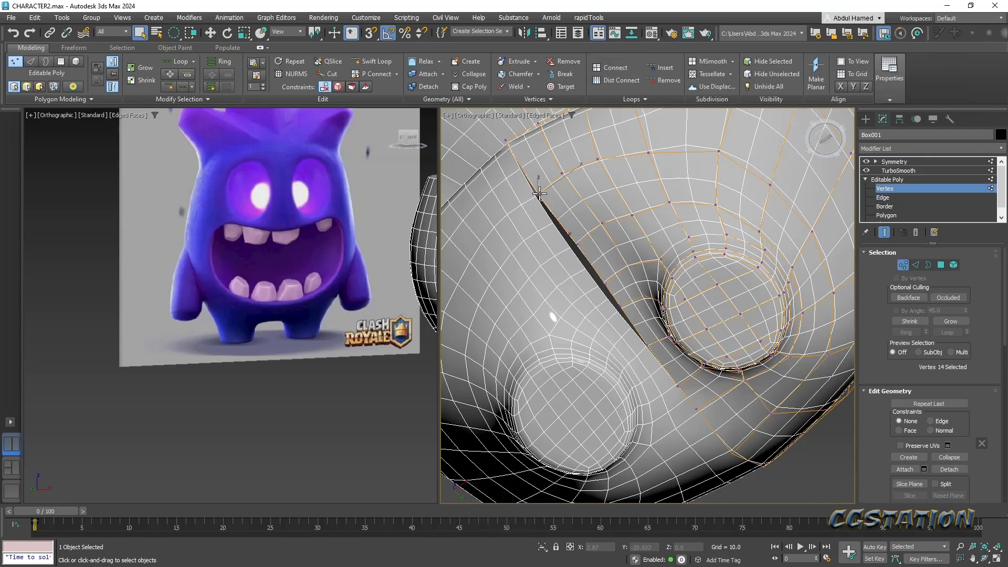
{"action": "key", "text": "w"}
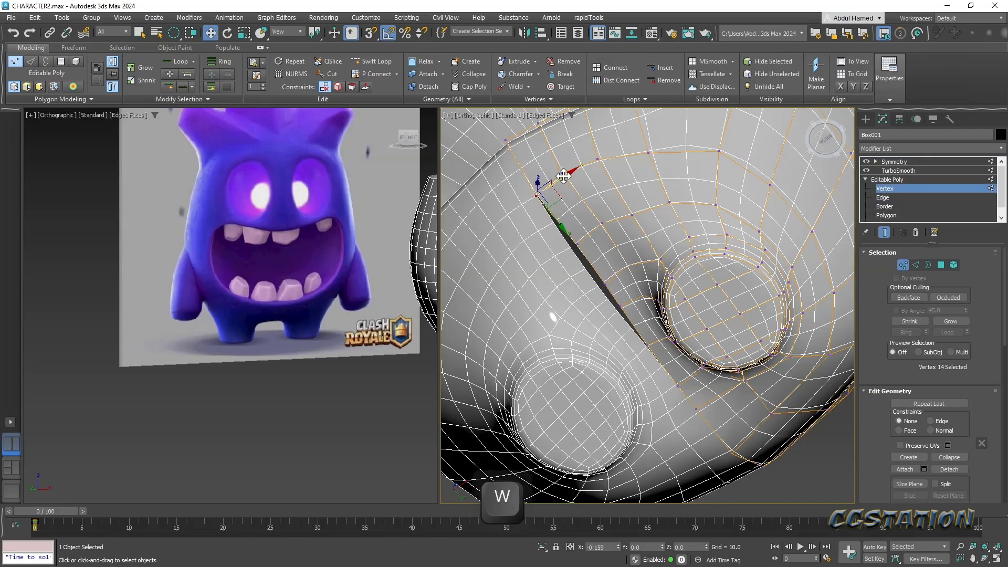
{"action": "left_click", "coordinate": [579, 245]}
{"action": "left_click_drag", "start_coordinate": [599, 230], "coordinate": [596, 234]}
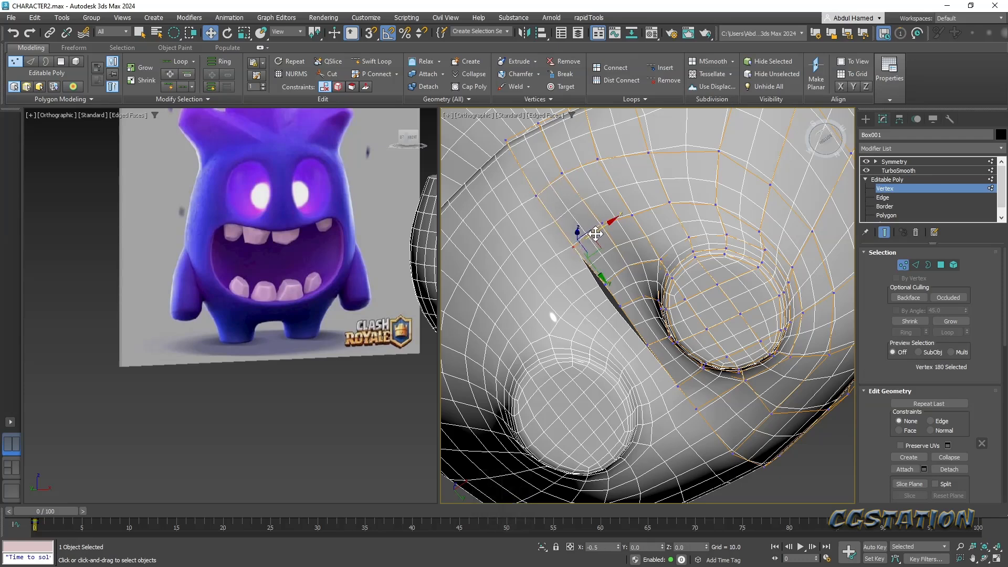
{"action": "left_click", "coordinate": [603, 282]}
{"action": "left_click_drag", "start_coordinate": [622, 274], "coordinate": [621, 278]}
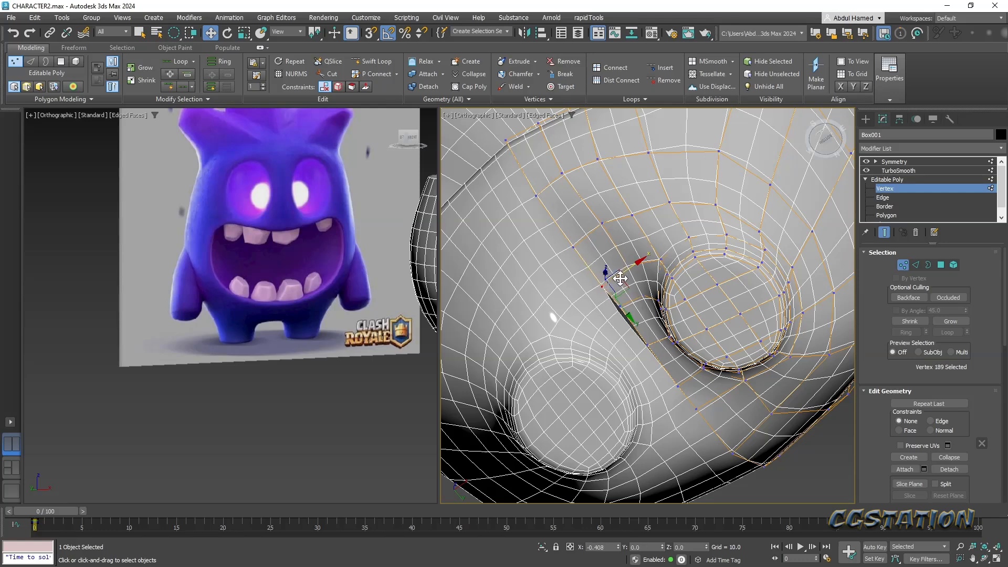
{"action": "left_click", "coordinate": [621, 294]}
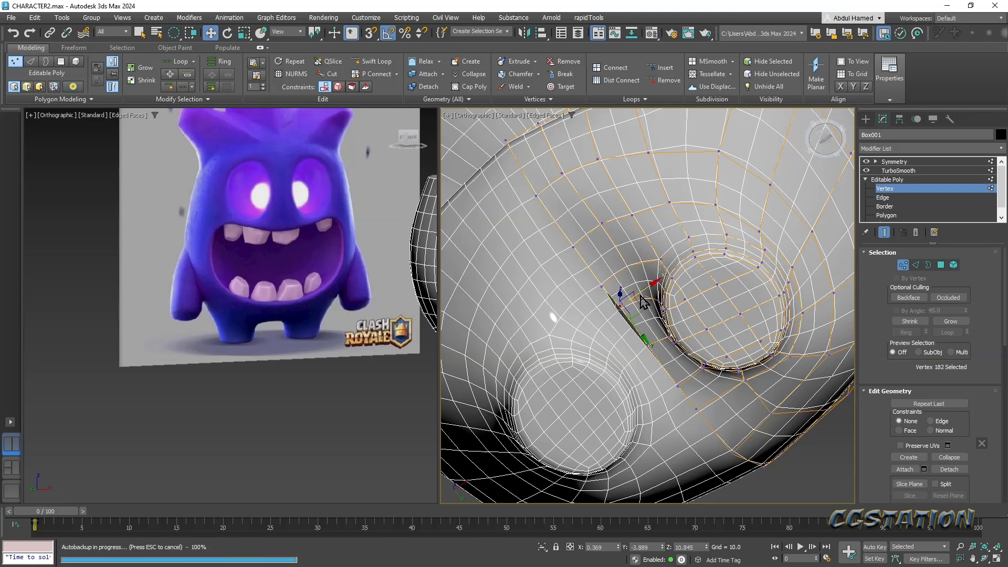
{"action": "left_click_drag", "start_coordinate": [647, 292], "coordinate": [645, 293]}
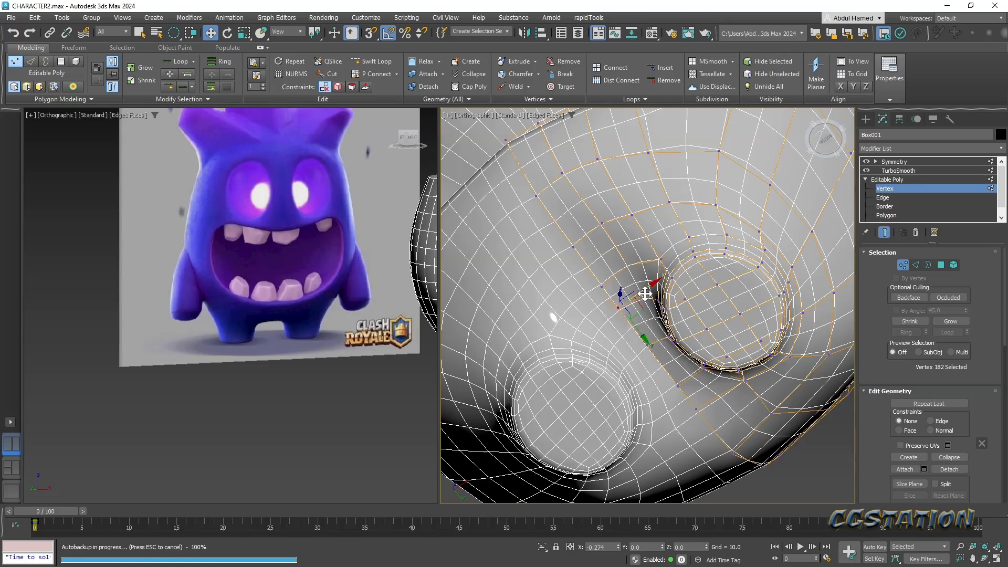
{"action": "left_click", "coordinate": [648, 333]}
{"action": "left_click_drag", "start_coordinate": [677, 324], "coordinate": [673, 323]}
- From the front, select the seven centre vertices between the legs and lower them about 0.57 along Z
{"action": "middle_click_drag", "start_coordinate": [711, 343], "coordinate": [645, 393], "text": "alt"}
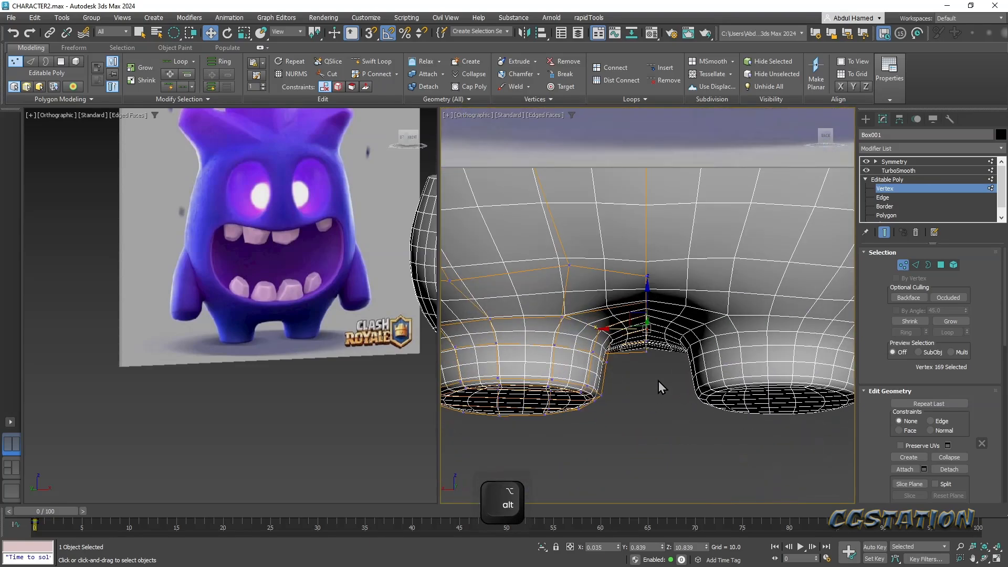
{"action": "left_click", "coordinate": [651, 386]}
{"action": "key", "text": "q"}
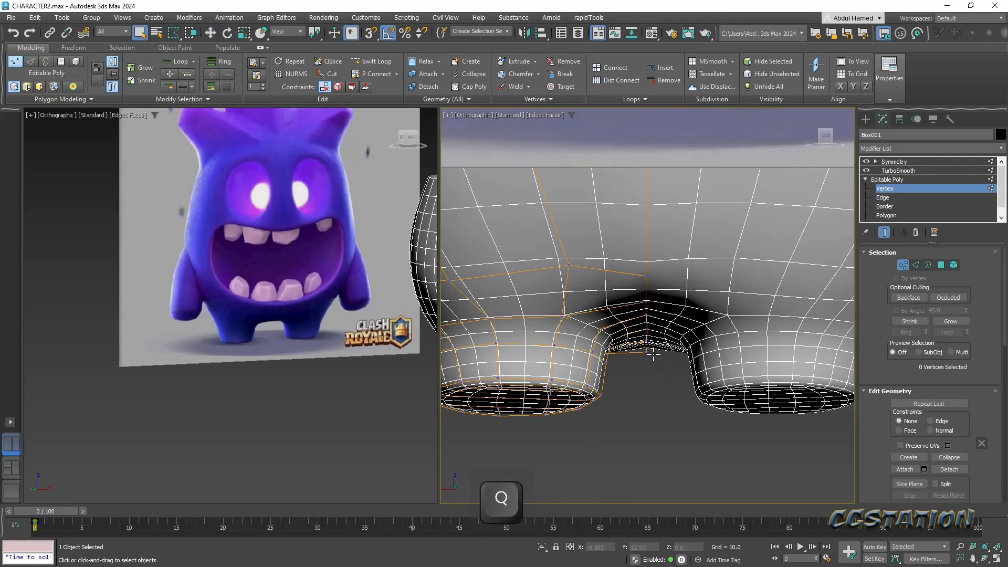
{"action": "middle_click_drag", "start_coordinate": [647, 376], "coordinate": [648, 380], "text": "alt"}
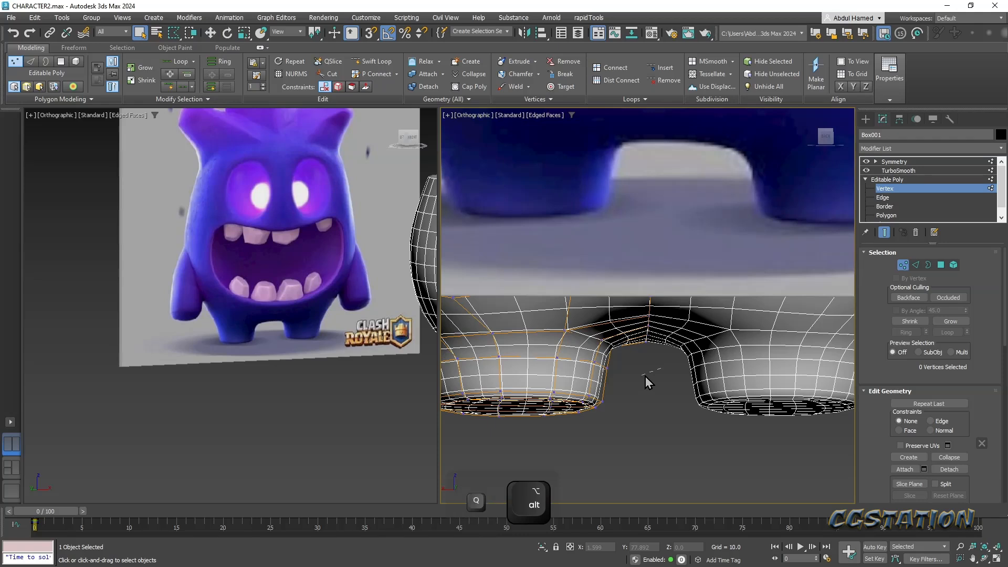
{"action": "key", "text": "Escape"}
{"action": "key", "text": "q"}
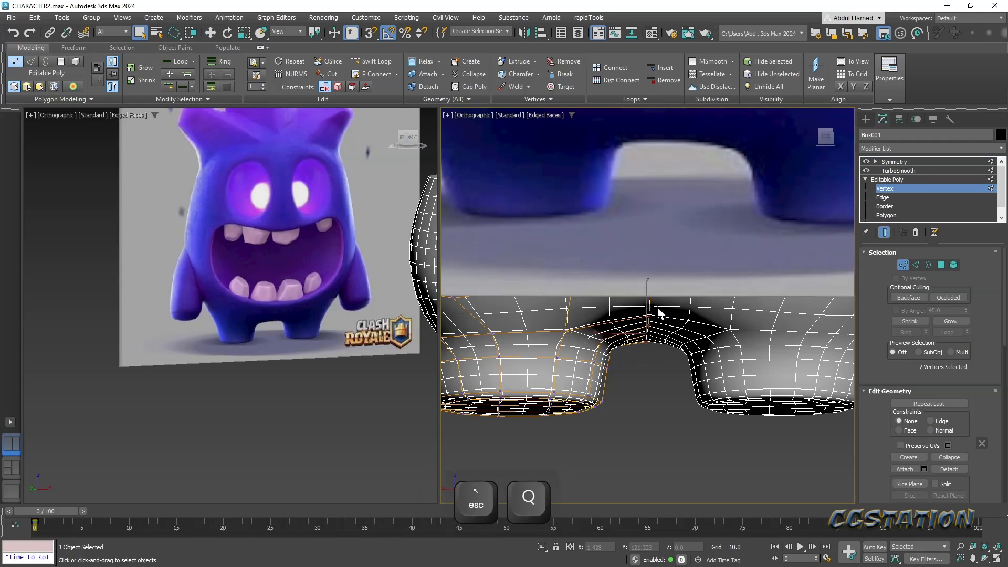
{"action": "key", "text": "w"}
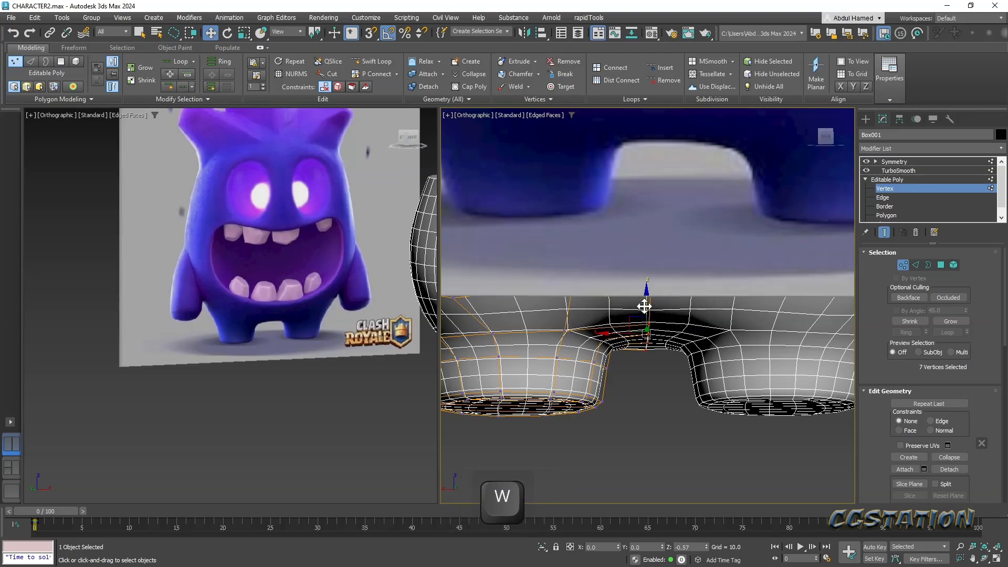
- Lower the single underside vertex between the centre seam and the leg slightly along Z
{"action": "middle_click_drag", "start_coordinate": [644, 307], "coordinate": [606, 268], "text": "alt"}
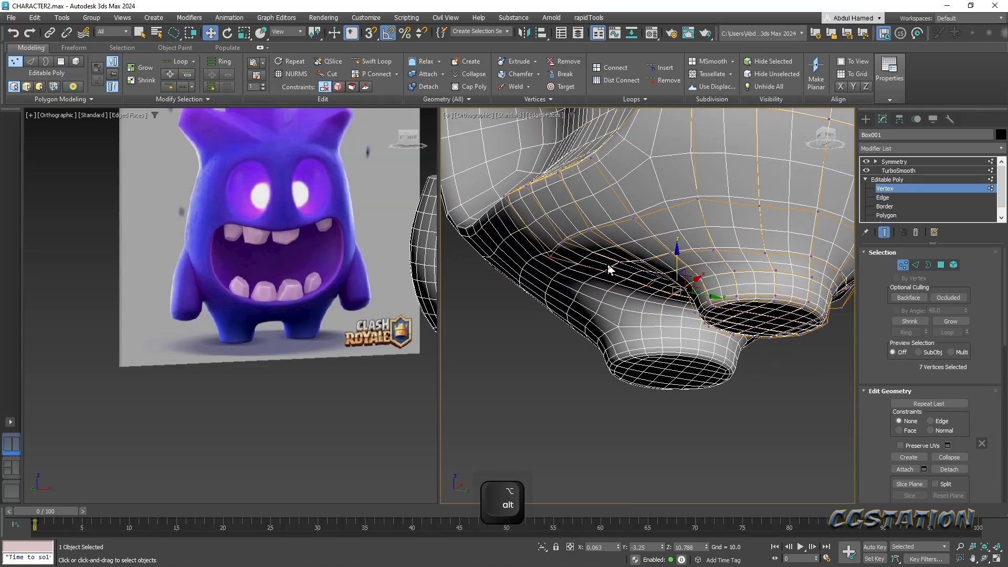
{"action": "left_click", "coordinate": [619, 262]}
{"action": "left_click_drag", "start_coordinate": [618, 233], "coordinate": [619, 237]}
{"action": "middle_click_drag", "start_coordinate": [622, 256], "coordinate": [625, 234], "text": "alt"}
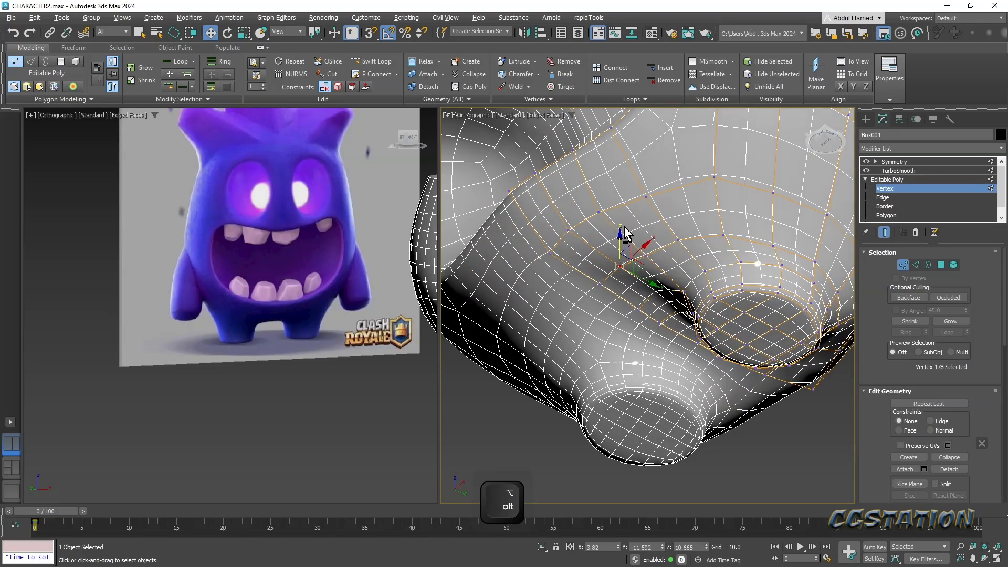
- Leave vertex editing on the monster body and deselect it to show the whole model beside the reference image
{"action": "left_click", "coordinate": [643, 307]}
{"action": "middle_click_drag", "start_coordinate": [641, 300], "coordinate": [608, 336], "text": "alt"}
{"action": "scroll", "coordinate": [664, 369], "scroll_direction": "down", "scroll_amount": 3}
{"action": "left_click", "coordinate": [904, 189]}
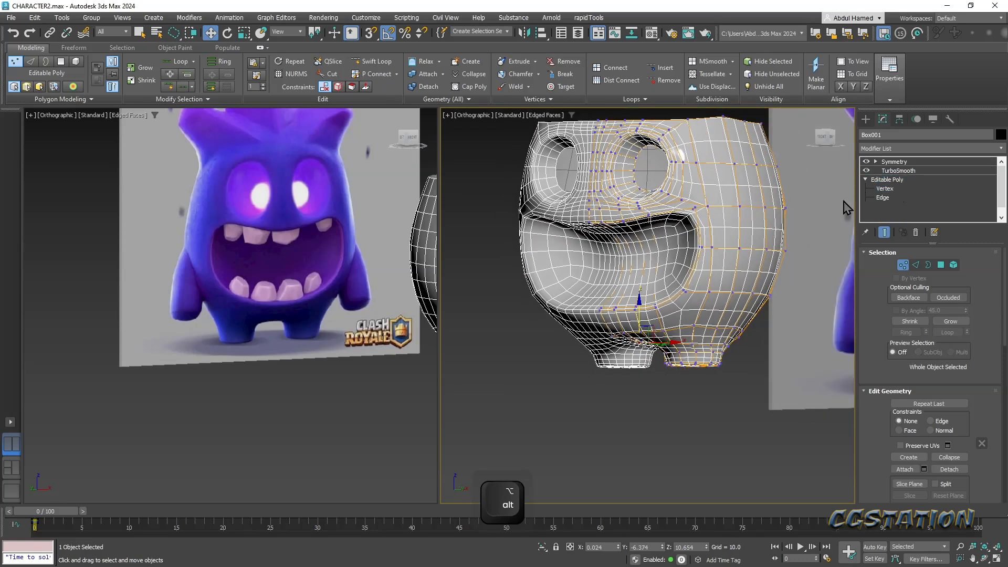
{"action": "left_click", "coordinate": [645, 398]}
{"action": "mouse_move", "coordinate": [633, 383]}
{"action": "middle_mouse_down"}
{"action": "mouse_move", "coordinate": [613, 449]}
{"action": "mouse_move", "coordinate": [625, 390]}
{"action": "middle_mouse_up"}
{"action": "scroll", "coordinate": [623, 342], "scroll_direction": "down", "scroll_amount": 3}
{"action": "middle_click_drag", "start_coordinate": [644, 334], "coordinate": [616, 386]}
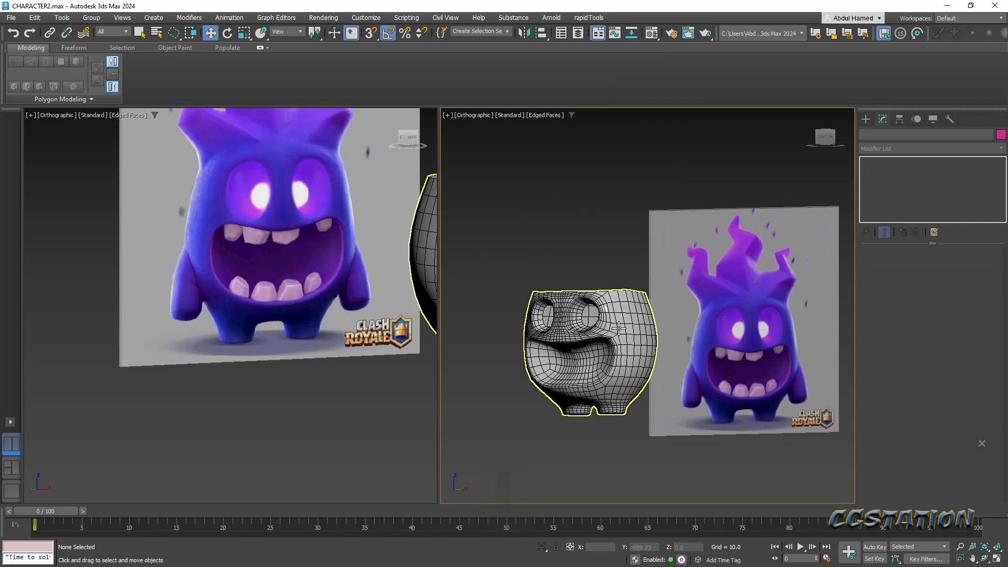
- Check the whole body from the front and above, and save the scene
{"action": "middle_click_drag", "start_coordinate": [560, 271], "coordinate": [569, 280], "text": "alt"}
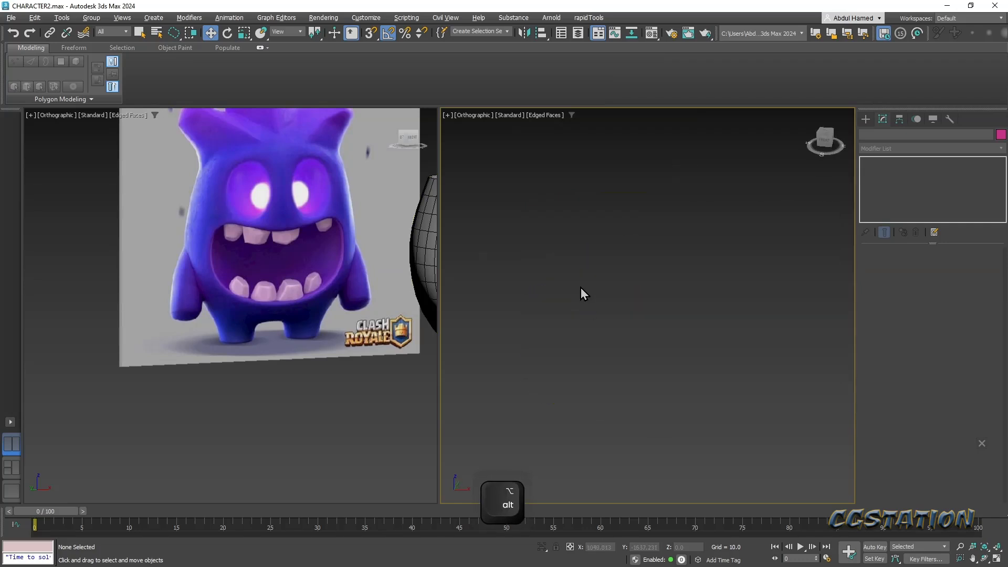
{"action": "key", "text": "x"}
{"action": "key", "text": "z"}
{"action": "key", "text": "z"}
{"action": "left_click", "coordinate": [611, 342]}
{"action": "middle_click_drag", "start_coordinate": [611, 343], "coordinate": [605, 256]}
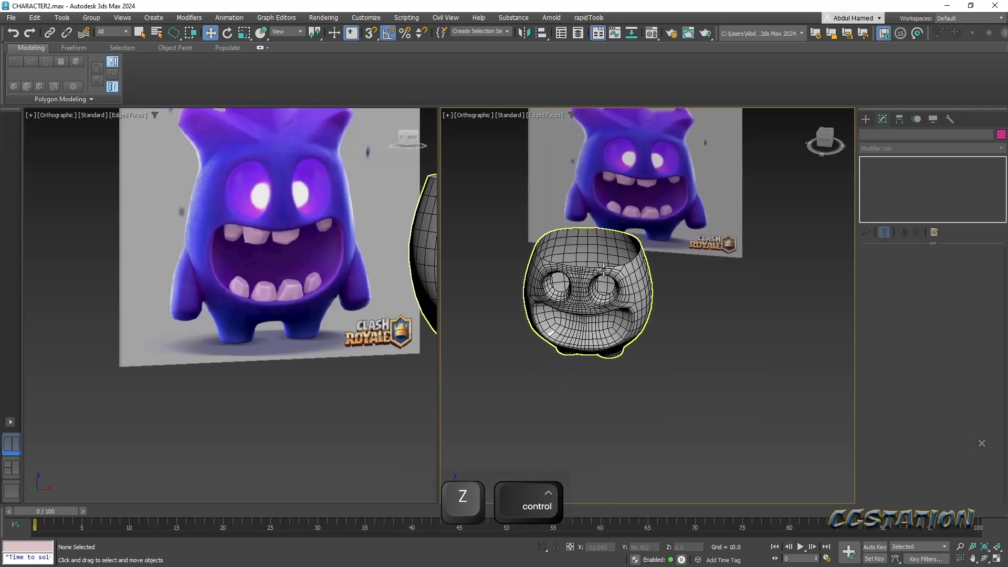
{"action": "key", "text": "ctrl+s"}
- Compare the body's overall shape with the reference image and save the scene again
{"action": "middle_click_drag", "start_coordinate": [575, 324], "coordinate": [603, 330], "text": "alt"}
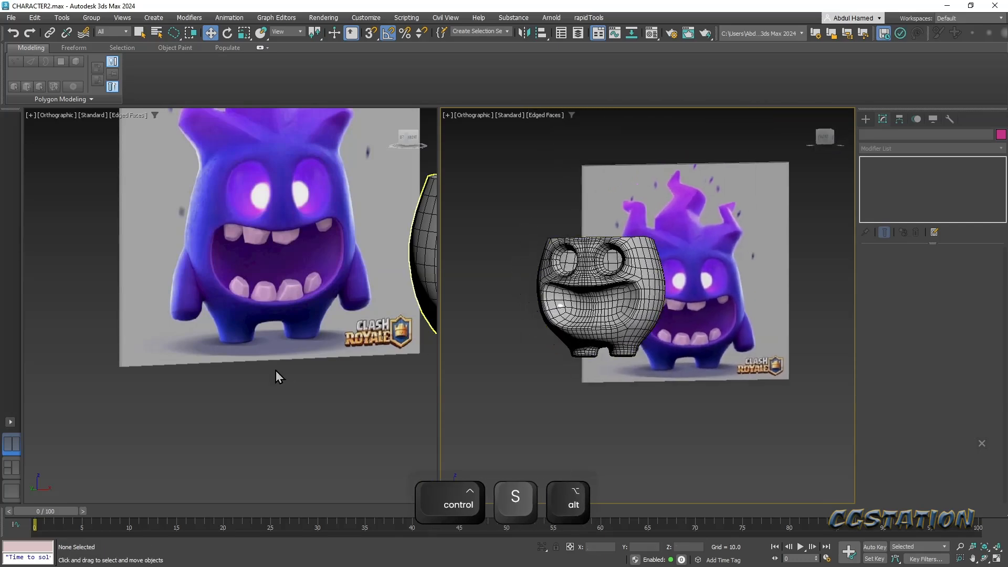
{"action": "middle_click_drag", "start_coordinate": [568, 314], "coordinate": [684, 424], "text": "alt"}
{"action": "scroll", "coordinate": [606, 339], "scroll_direction": "down", "scroll_amount": 5}
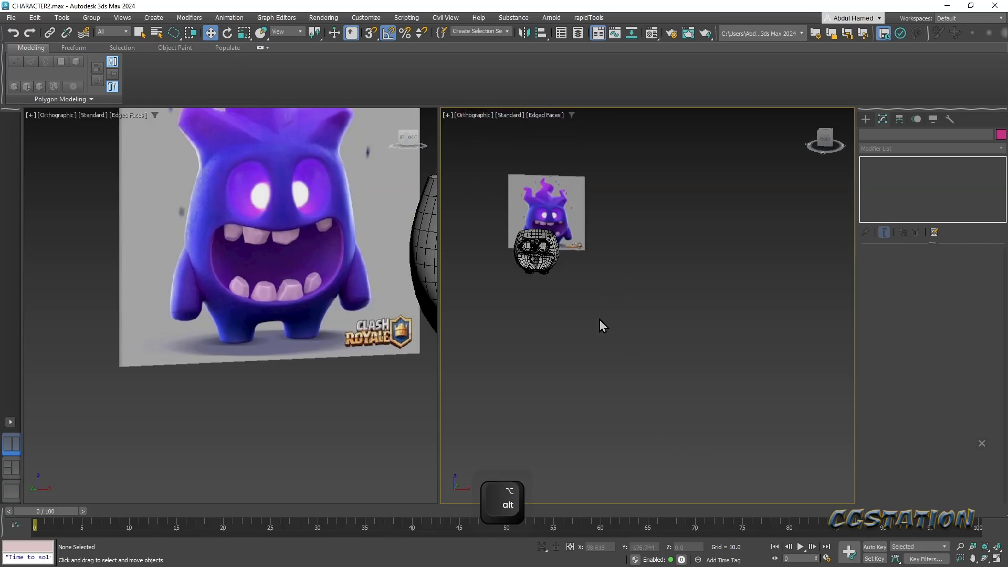
{"action": "middle_click_drag", "start_coordinate": [607, 339], "coordinate": [657, 376]}
{"action": "scroll", "coordinate": [631, 336], "scroll_direction": "up", "scroll_amount": 6}
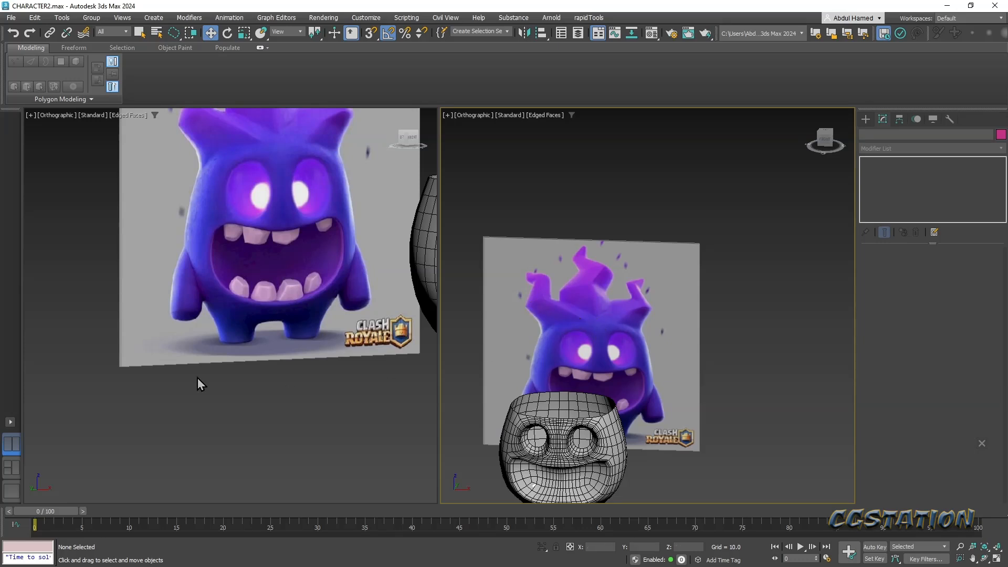
{"action": "middle_click_drag", "start_coordinate": [496, 384], "coordinate": [710, 252]}
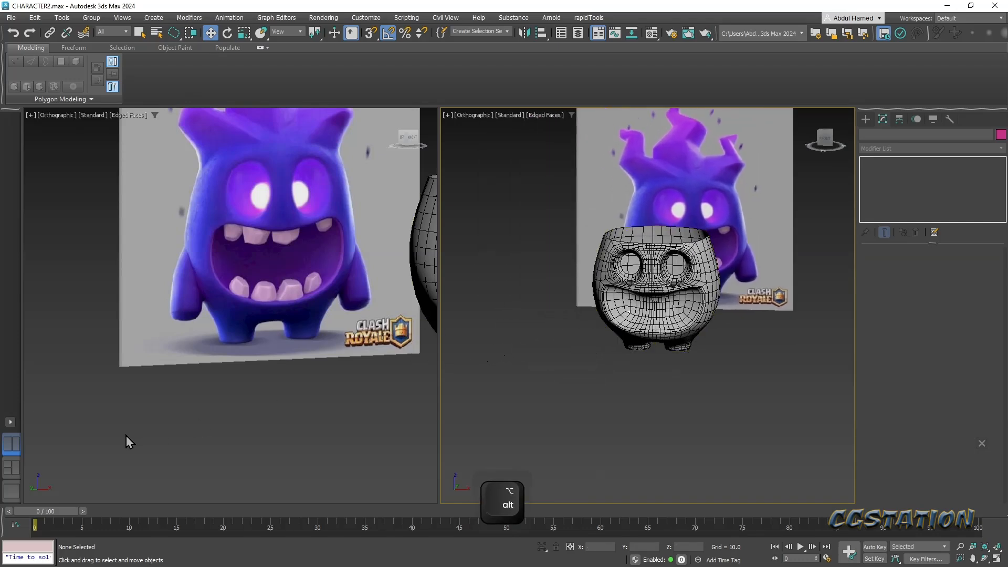
{"action": "key", "text": "ctrl+s"}
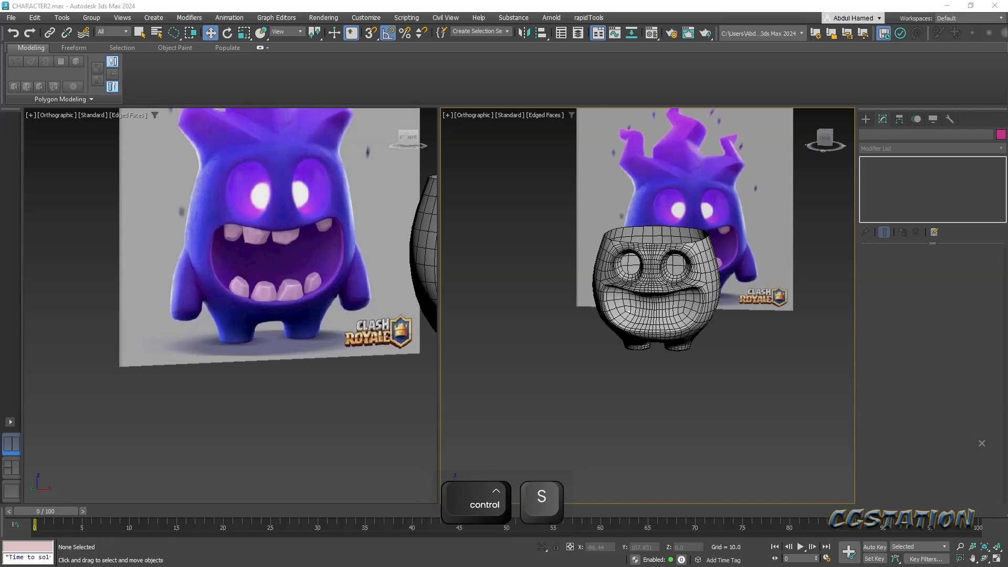
- Create a box primitive about 15.6 long, 13.7 wide and 14.3 high near the body's legs
{"action": "middle_click_drag", "start_coordinate": [549, 319], "coordinate": [548, 340]}
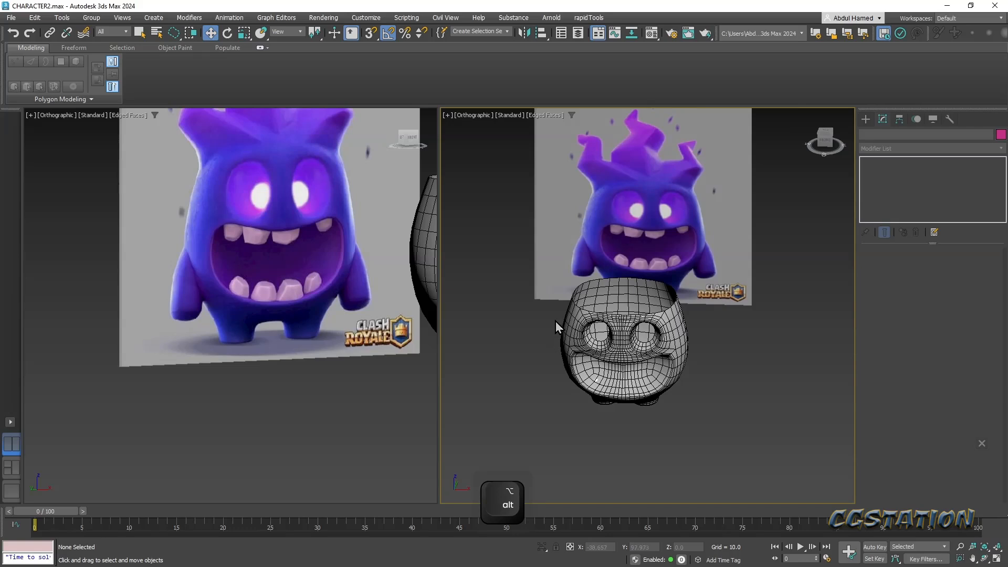
{"action": "middle_click_drag", "start_coordinate": [247, 186], "coordinate": [218, 262]}
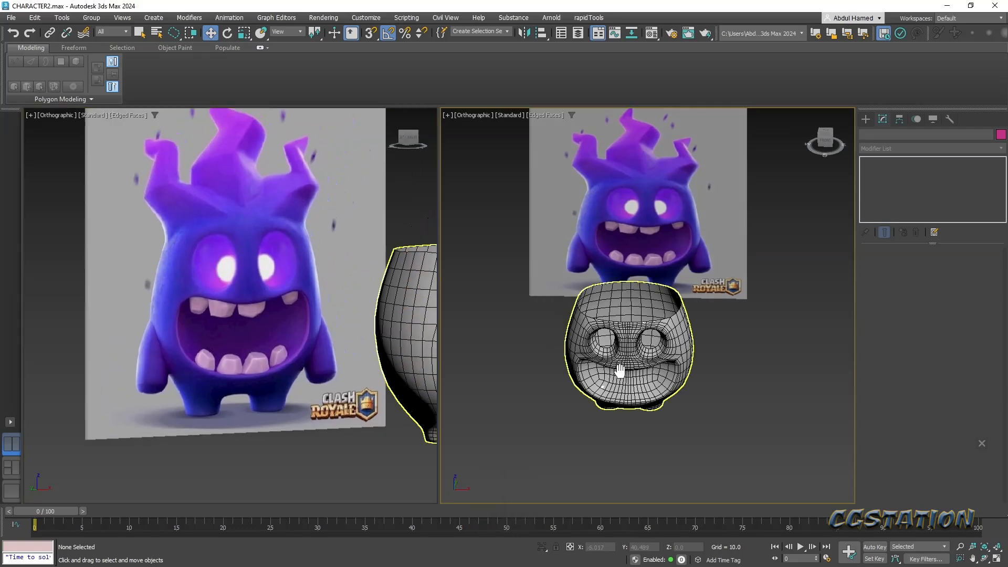
{"action": "middle_click_drag", "start_coordinate": [621, 377], "coordinate": [618, 347]}
{"action": "left_click", "coordinate": [865, 119]}
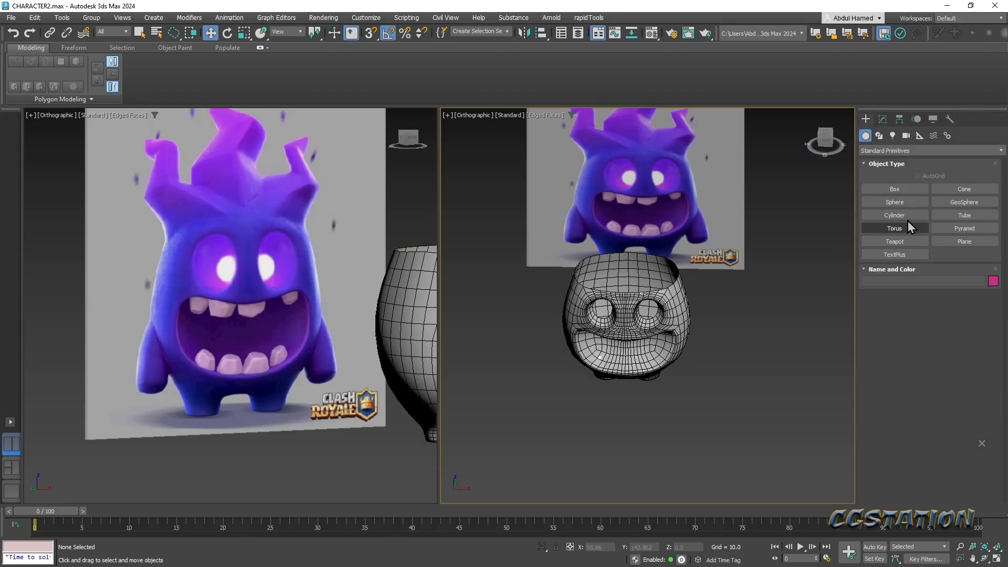
{"action": "left_click", "coordinate": [895, 189]}
{"action": "left_click_drag", "start_coordinate": [597, 377], "coordinate": [619, 398]}
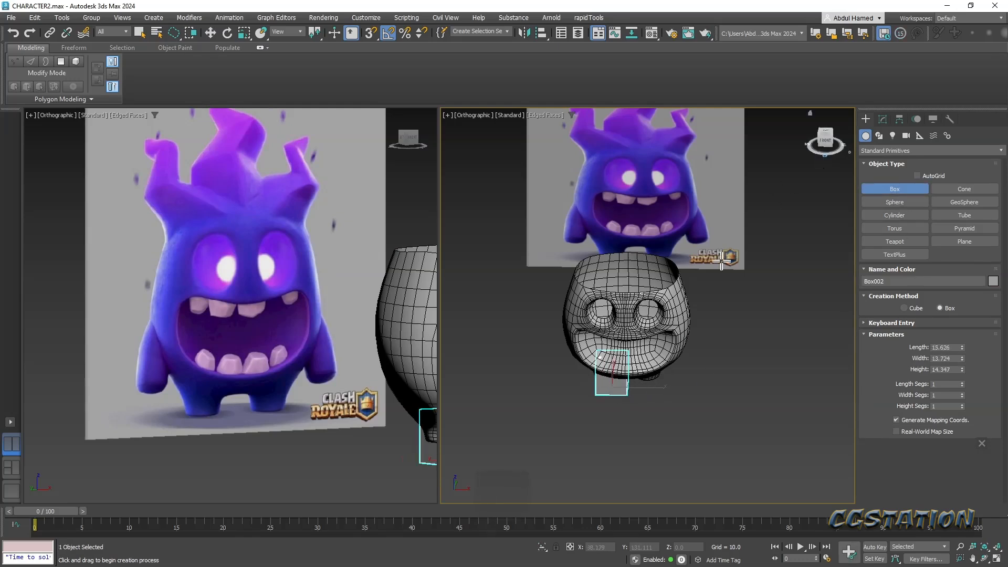
- From the front, move the box onto the left end of the head's open rim, about X -16.4, Z 58.9
{"action": "key", "text": "f"}
{"action": "middle_click_drag", "start_coordinate": [669, 298], "coordinate": [698, 333]}
{"action": "scroll", "coordinate": [664, 389], "scroll_direction": "up", "scroll_amount": 6}
{"action": "right_click", "coordinate": [634, 444]}
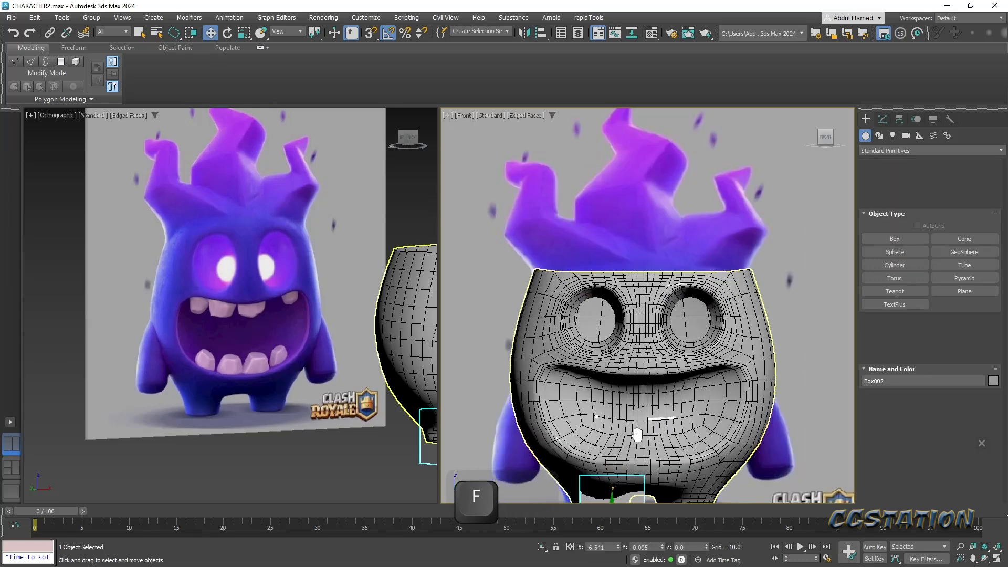
{"action": "middle_click_drag", "start_coordinate": [634, 444], "coordinate": [667, 367]}
{"action": "key", "text": "w"}
{"action": "left_click_drag", "start_coordinate": [645, 427], "coordinate": [579, 147]}
{"action": "left_click_drag", "start_coordinate": [657, 171], "coordinate": [612, 178]}
{"action": "scroll", "coordinate": [612, 178], "scroll_direction": "up", "scroll_amount": 5}
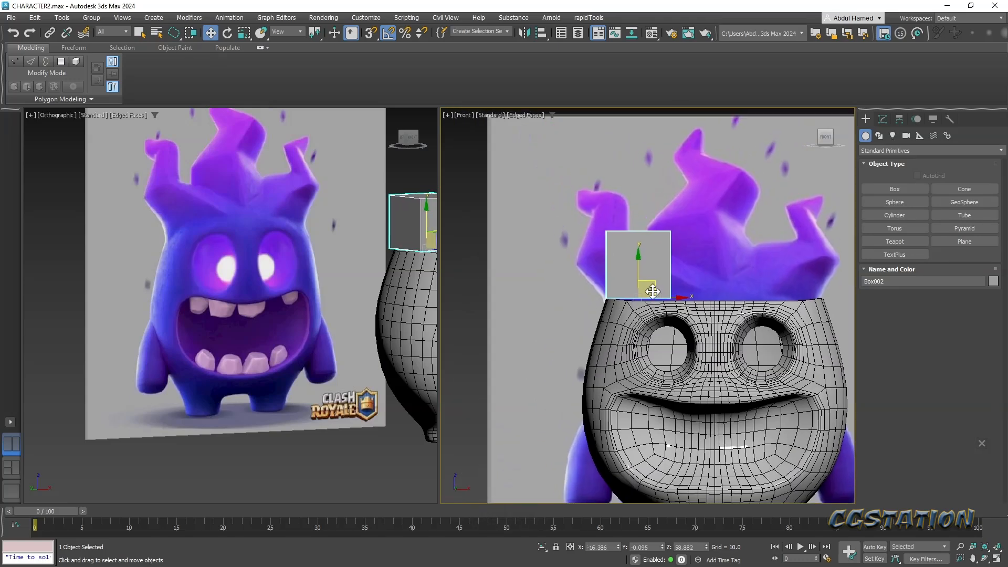
{"action": "scroll", "coordinate": [559, 263], "scroll_direction": "up", "scroll_amount": 2}
- Convert the box to an Editable Poly and start editing its vertices
{"action": "left_click", "coordinate": [882, 119]}
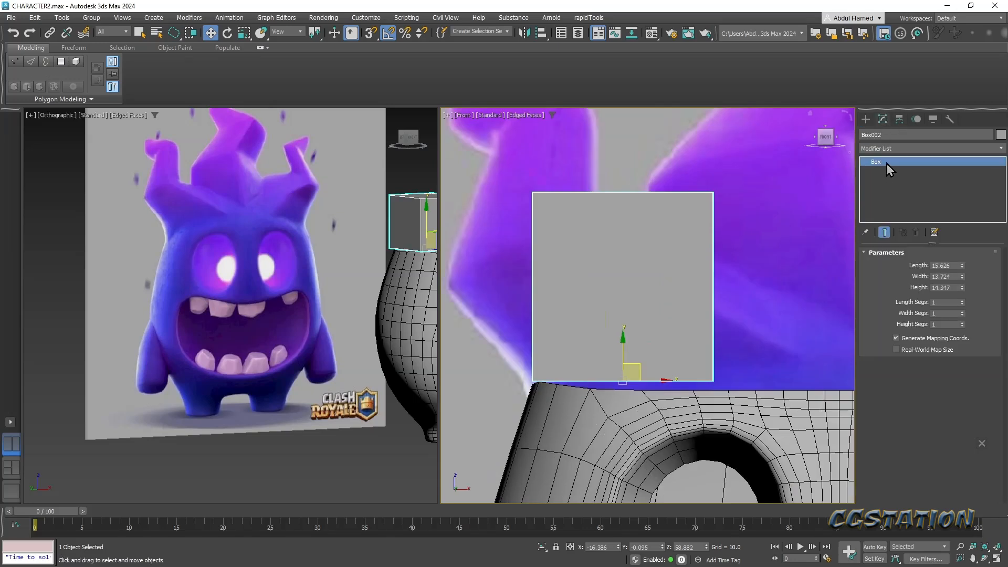
{"action": "right_click", "coordinate": [886, 163]}
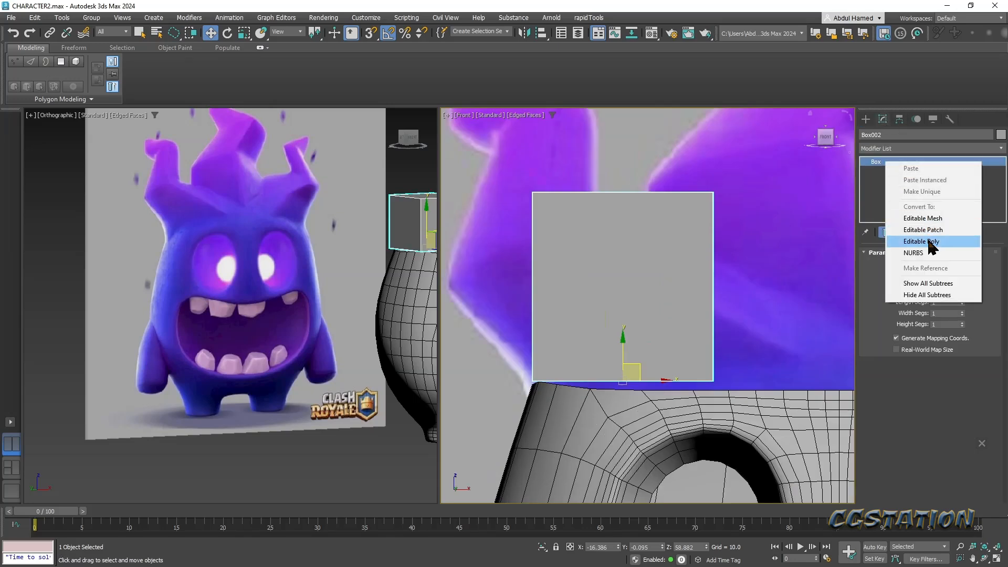
{"action": "left_click", "coordinate": [923, 242]}
{"action": "left_click", "coordinate": [865, 162]}
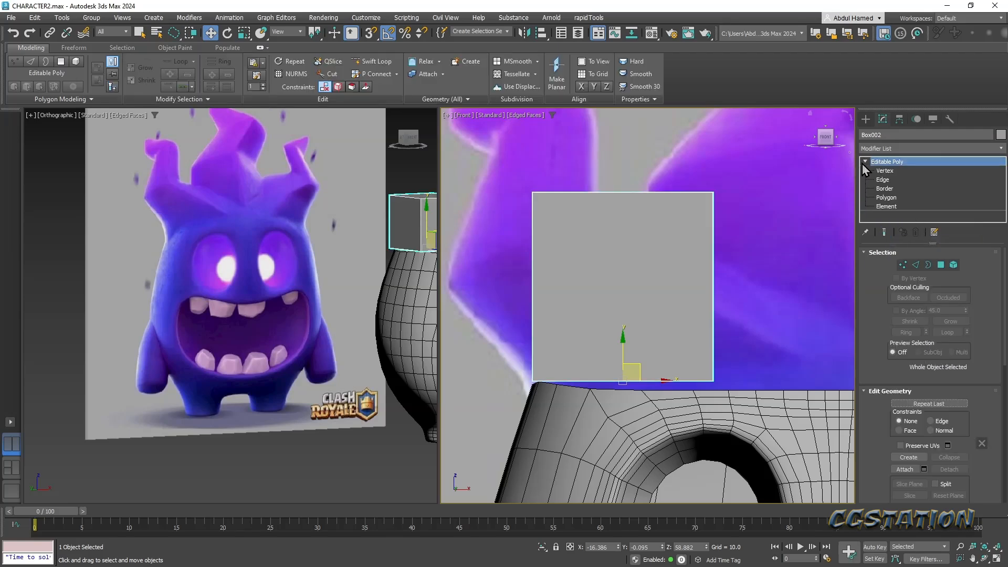
{"action": "left_click", "coordinate": [885, 171]}
{"action": "middle_click_drag", "start_coordinate": [578, 226], "coordinate": [660, 241]}
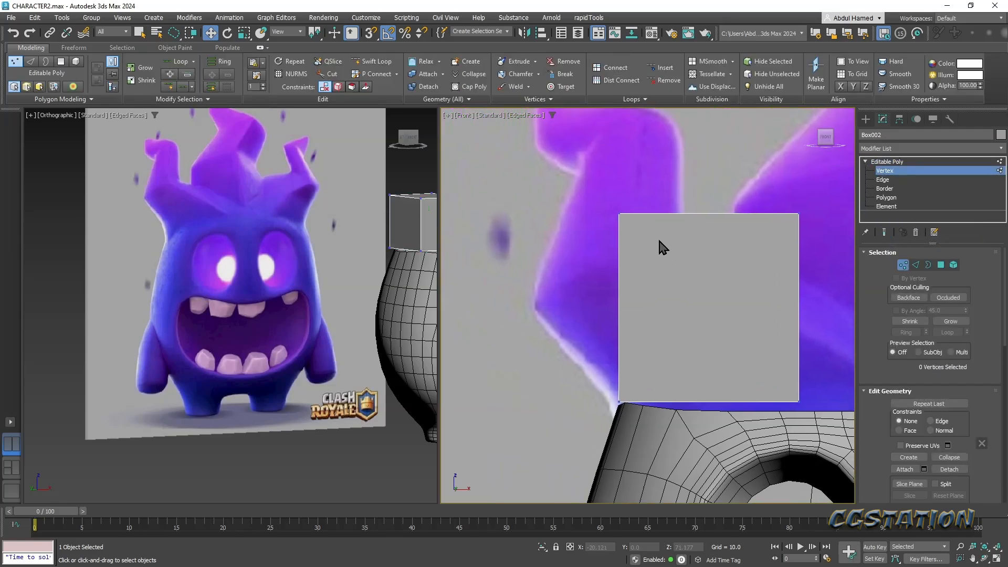
{"action": "scroll", "coordinate": [661, 241], "scroll_direction": "down", "scroll_amount": 2}
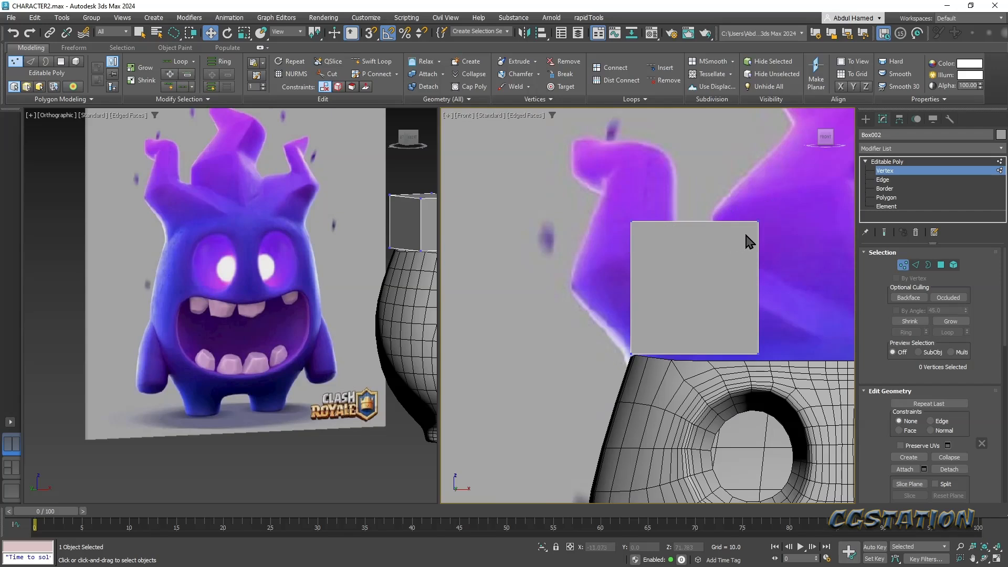
- Make the box see-through and move its upper-left and upper-right vertex pairs to the base of the left horn in the reference
{"action": "left_click_drag", "start_coordinate": [776, 206], "coordinate": [738, 236]}
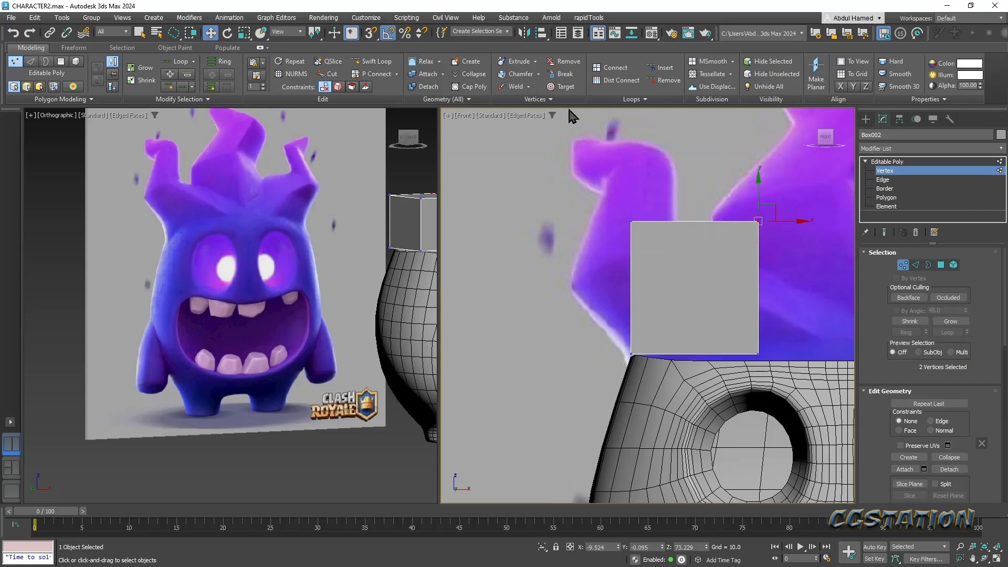
{"action": "left_click_drag", "start_coordinate": [598, 209], "coordinate": [695, 237]}
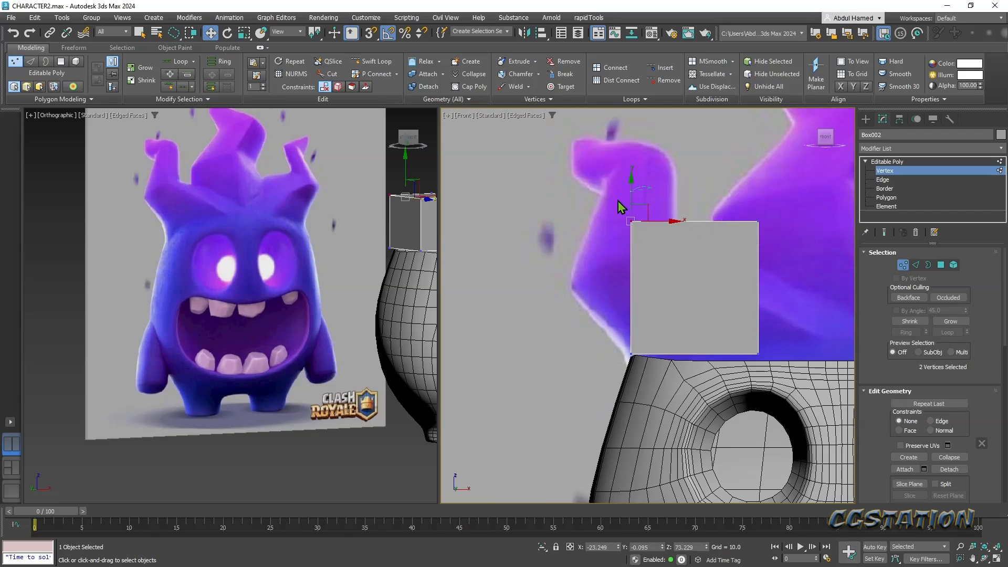
{"action": "key", "text": "alt"}
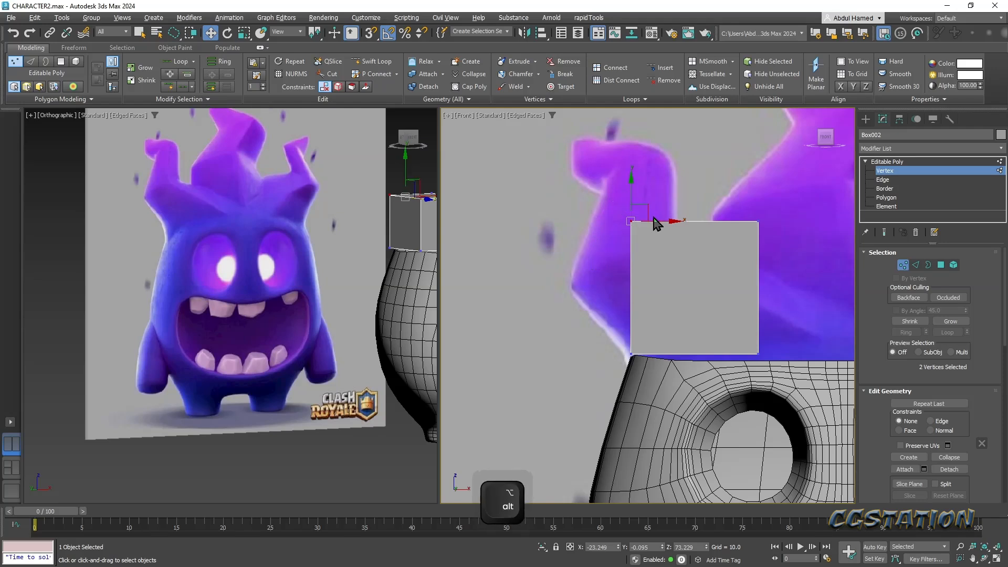
{"action": "key", "text": "alt+x"}
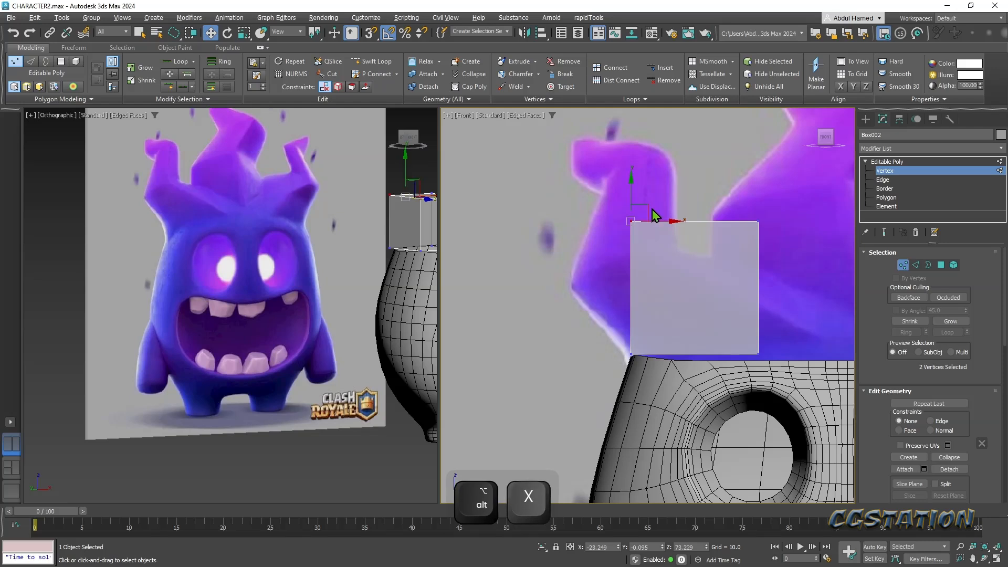
{"action": "left_click_drag", "start_coordinate": [642, 215], "coordinate": [581, 269]}
{"action": "left_click_drag", "start_coordinate": [779, 210], "coordinate": [668, 237]}
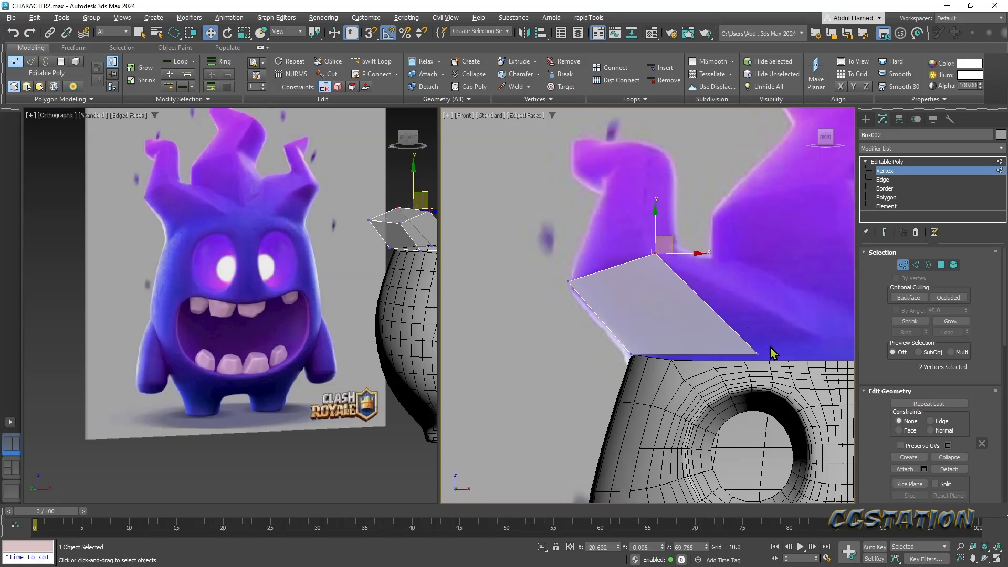
- Select the two rear vertices on the box's inner side and move them about 2.7 inward and 1.3 up in the front view
{"action": "middle_click_drag", "start_coordinate": [762, 330], "coordinate": [751, 334], "text": "alt"}
{"action": "left_click", "coordinate": [665, 249]}
{"action": "left_click", "coordinate": [768, 350], "text": "ctrl"}
{"action": "middle_click_drag", "start_coordinate": [739, 289], "coordinate": [773, 251]}
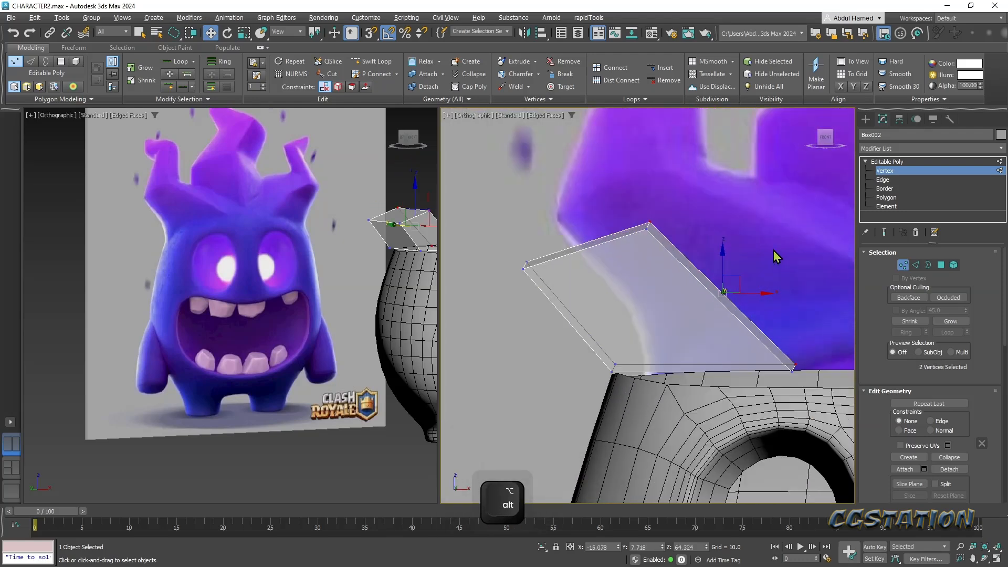
{"action": "key", "text": "f"}
{"action": "key", "text": "z"}
{"action": "scroll", "coordinate": [631, 313], "scroll_direction": "down", "scroll_amount": 5}
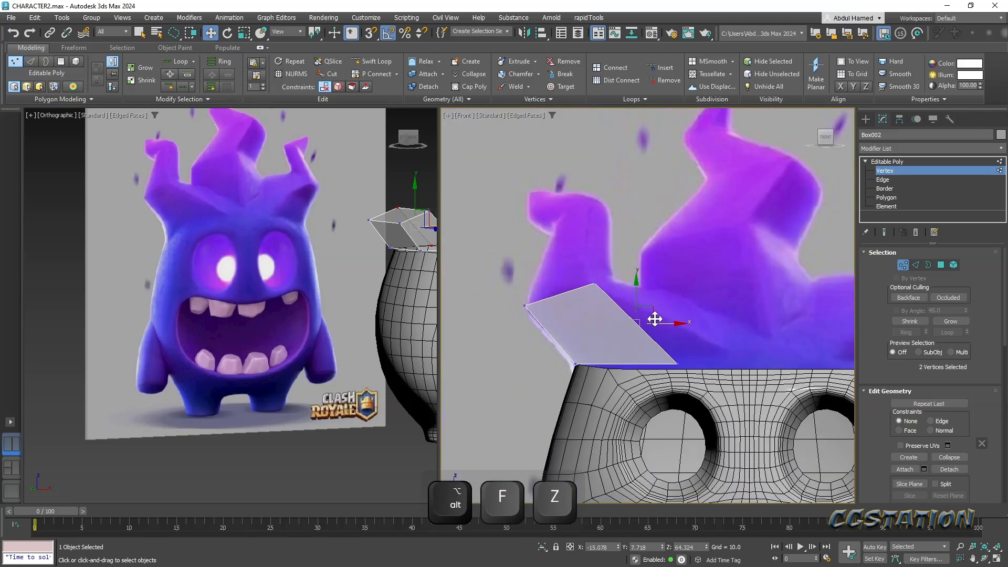
{"action": "left_click_drag", "start_coordinate": [654, 315], "coordinate": [674, 306]}
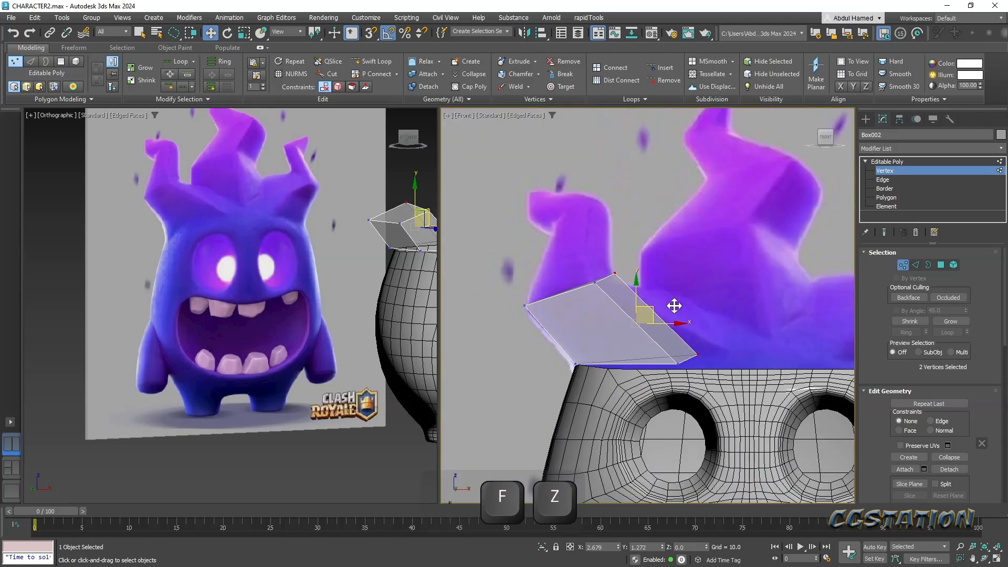
- Move the rear lower inner vertex about 9.3 inward and 2.6 up, and the front one to about X -1.3, Z 60
{"action": "left_click", "coordinate": [697, 355]}
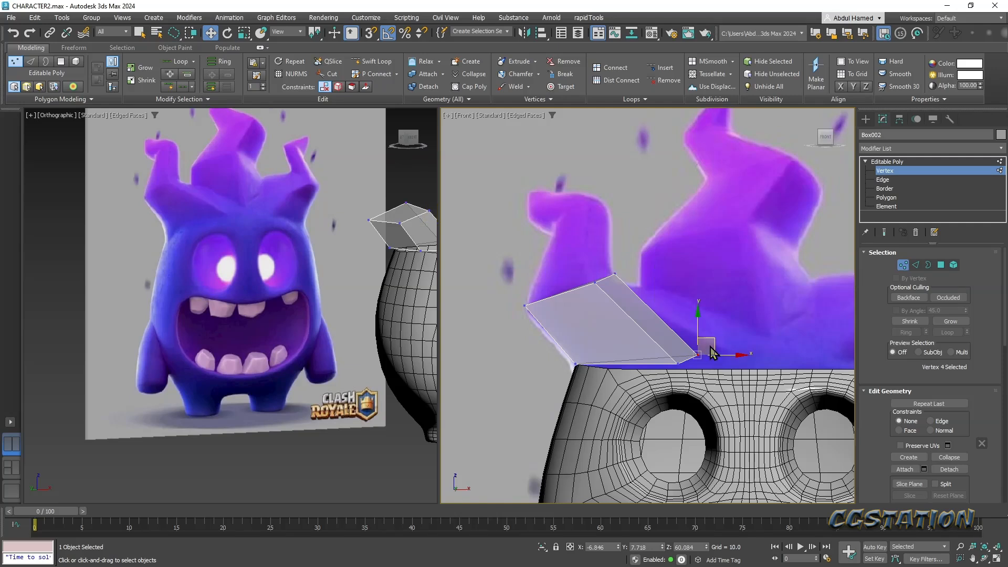
{"action": "left_click_drag", "start_coordinate": [718, 334], "coordinate": [782, 320]}
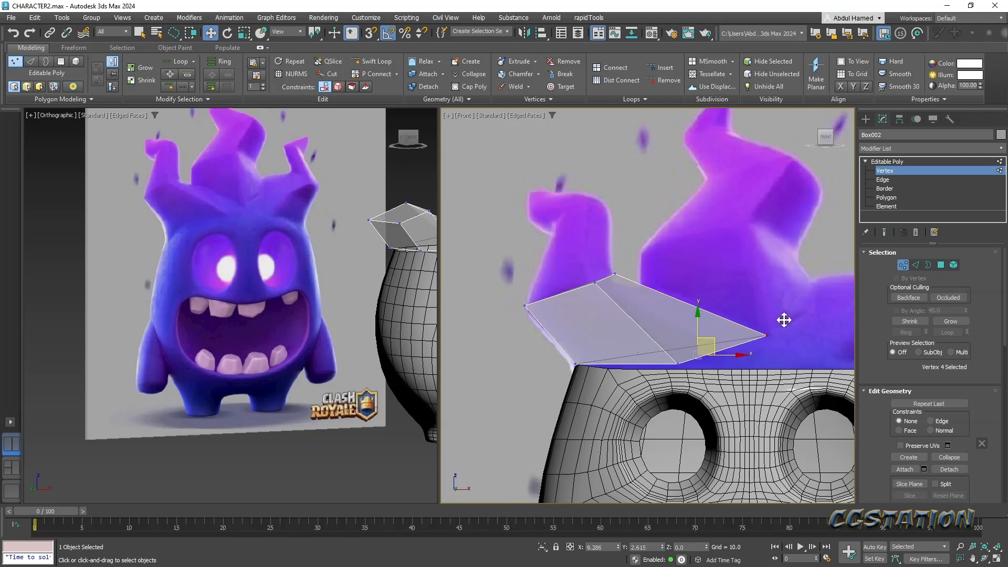
{"action": "left_click", "coordinate": [678, 364]}
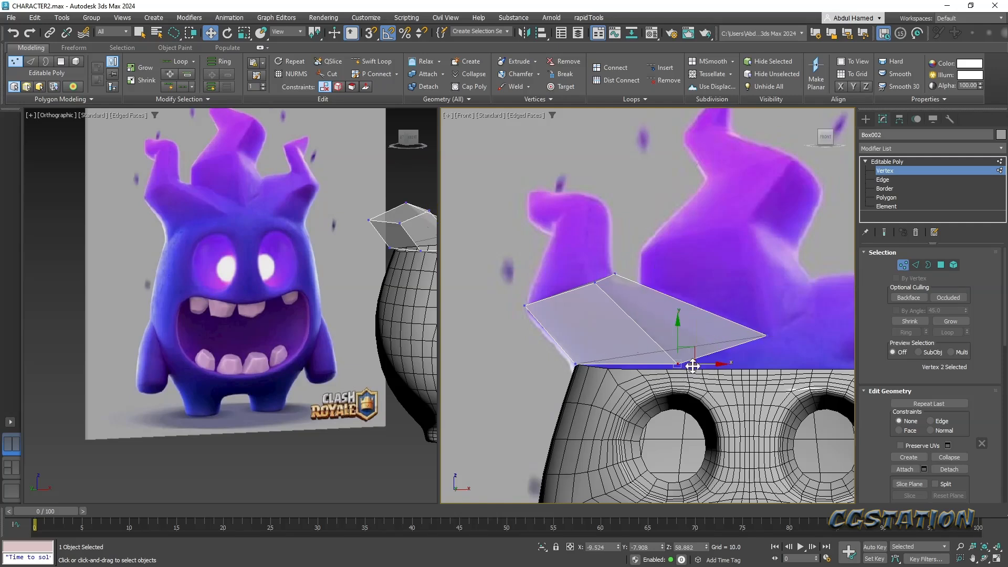
{"action": "left_click_drag", "start_coordinate": [703, 343], "coordinate": [751, 339]}
{"action": "middle_click_drag", "start_coordinate": [625, 296], "coordinate": [706, 324]}
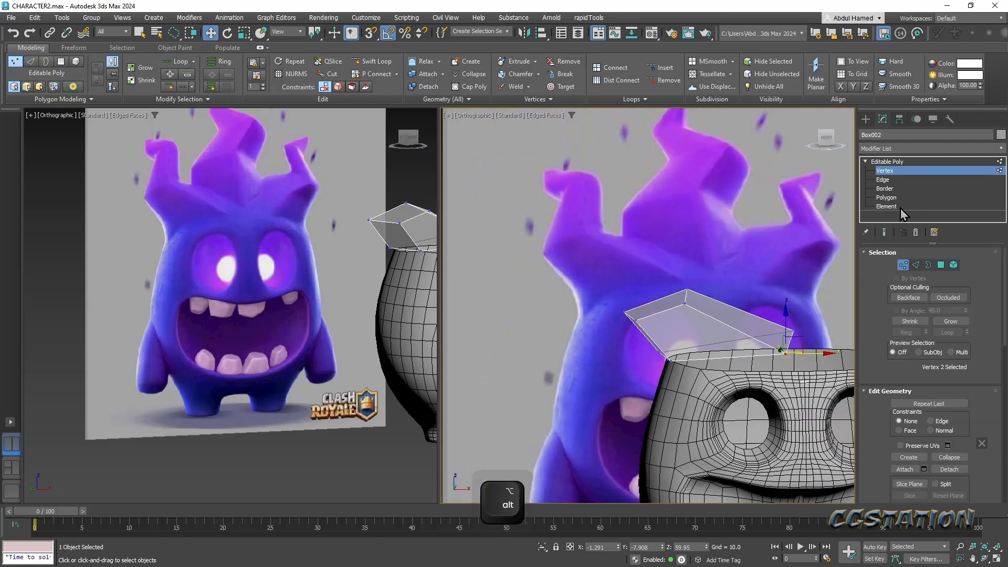
- Extrude the box's top polygon by shift-moving it about 10.5 upward and 1.1 inward along the left horn
{"action": "left_click", "coordinate": [887, 197]}
{"action": "middle_click_drag", "start_coordinate": [693, 284], "coordinate": [794, 190], "text": "alt"}
{"action": "key", "text": "f"}
{"action": "key", "text": "z"}
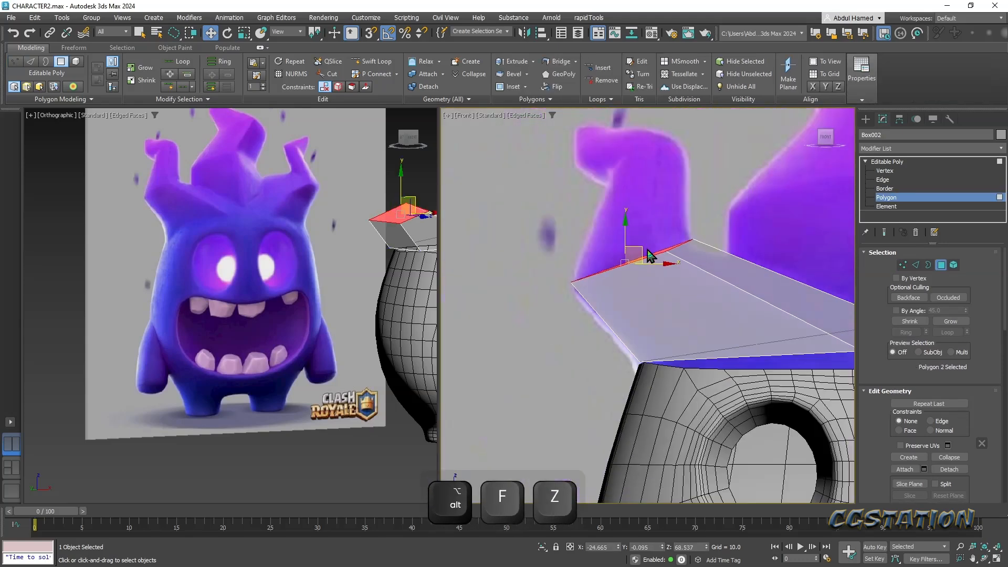
{"action": "key", "text": "w"}
{"action": "left_click_drag", "start_coordinate": [641, 236], "coordinate": [651, 139], "text": "shift"}
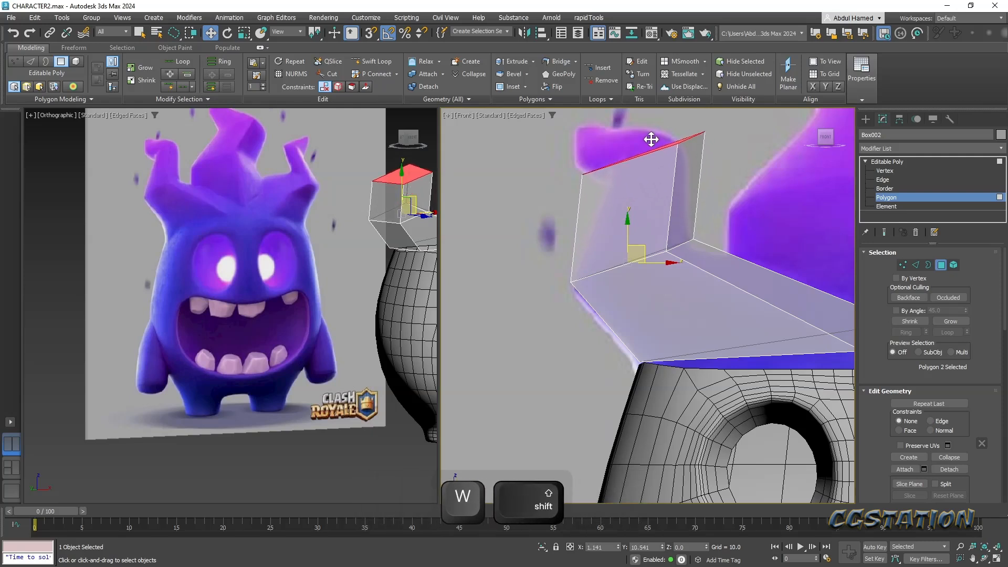
- Move the rear inner vertex of the extruded top outward to about X -18.6, Z 80.3 to follow the horn's edge
{"action": "left_click", "coordinate": [729, 117]}
{"action": "left_click", "coordinate": [885, 171]}
{"action": "left_click", "coordinate": [706, 132]}
{"action": "key", "text": "w"}
{"action": "left_click_drag", "start_coordinate": [718, 118], "coordinate": [689, 135]}
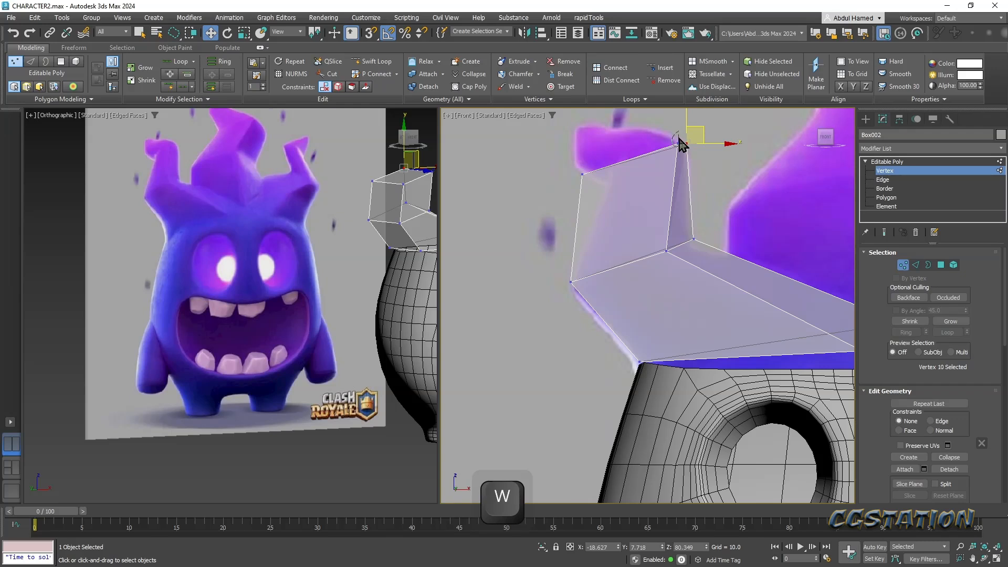
- Move the extruded top's two outer vertices inward and down to about X -26.5, Z 76.3 in the front view
{"action": "left_click", "coordinate": [673, 142]}
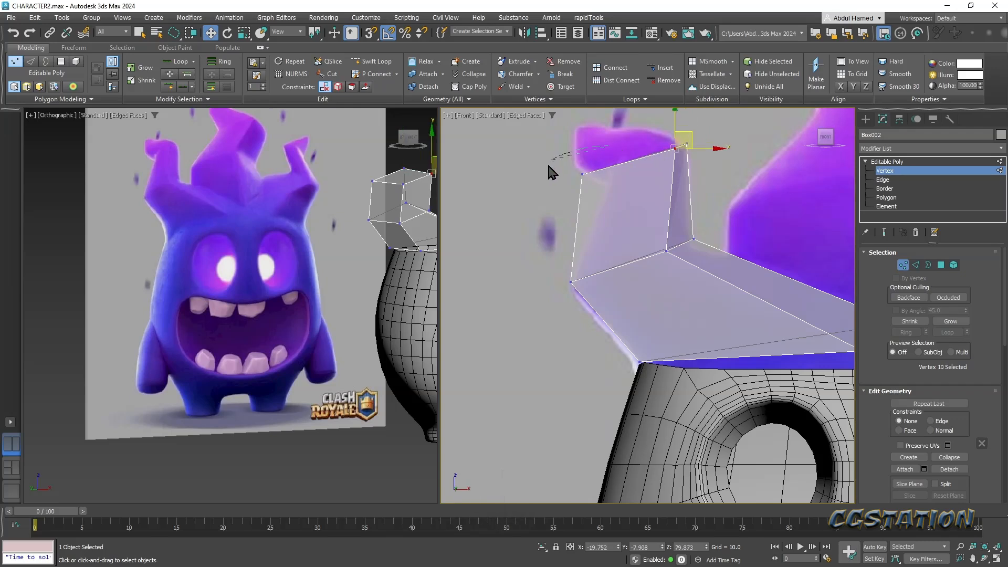
{"action": "left_click_drag", "start_coordinate": [595, 160], "coordinate": [618, 166]}
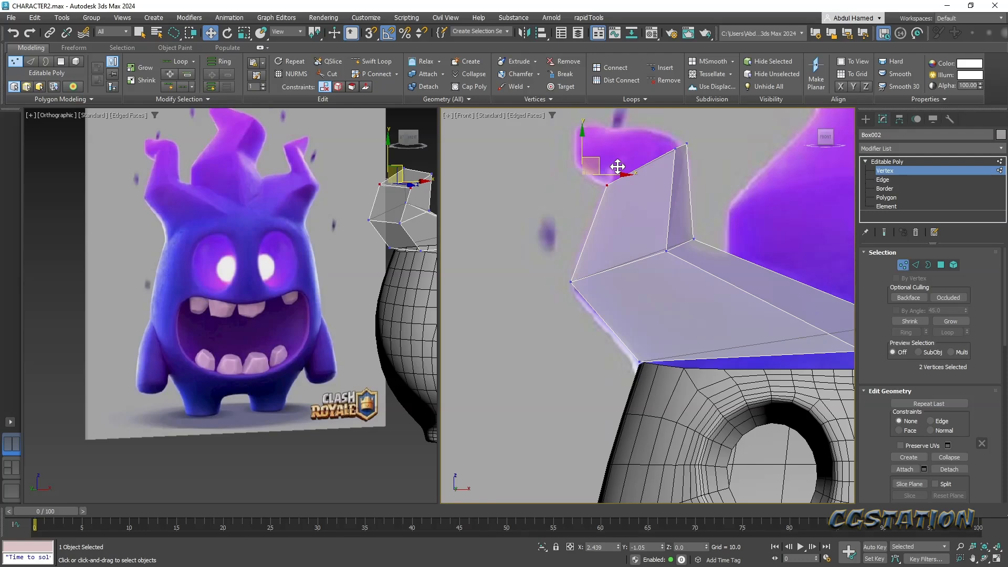
{"action": "left_click_drag", "start_coordinate": [618, 165], "coordinate": [611, 168]}
- Select the two front vertices along the horn's outer edge and move them slightly inward, centred at about X -27.4, Z 71.5
{"action": "middle_click_drag", "start_coordinate": [611, 169], "coordinate": [615, 171], "text": "alt"}
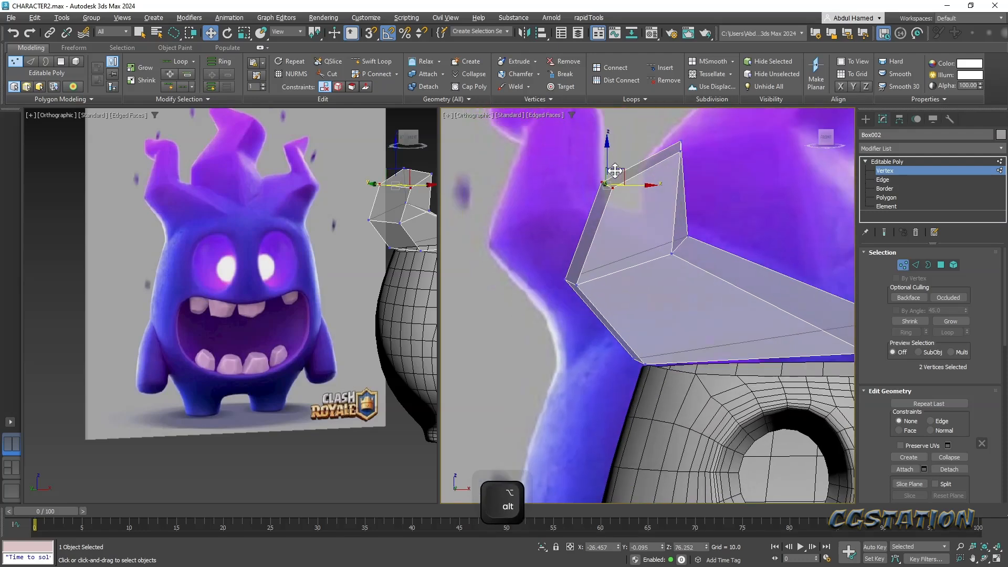
{"action": "left_click", "coordinate": [613, 188]}
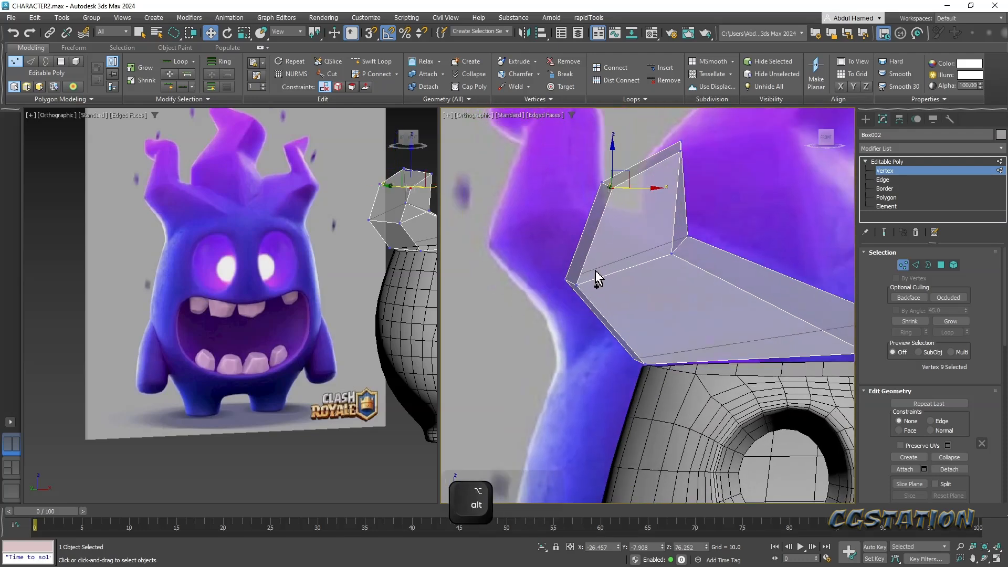
{"action": "left_click", "coordinate": [577, 284], "text": "ctrl"}
{"action": "left_click_drag", "start_coordinate": [632, 236], "coordinate": [640, 236]}
{"action": "middle_click_drag", "start_coordinate": [636, 236], "coordinate": [620, 219], "text": "alt"}
{"action": "middle_click_drag", "start_coordinate": [623, 229], "coordinate": [619, 252]}
{"action": "scroll", "coordinate": [619, 251], "scroll_direction": "up", "scroll_amount": 2}
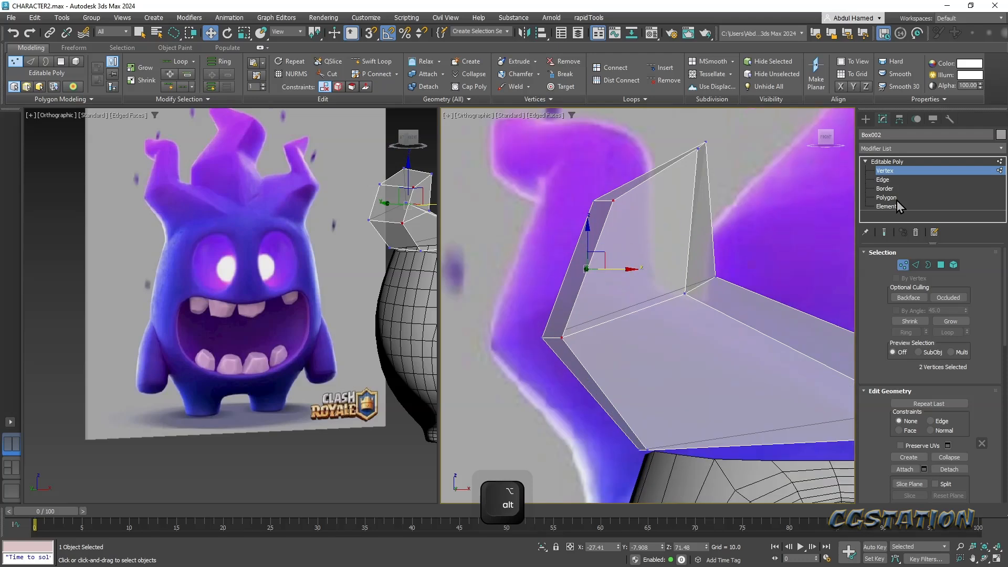
- Extrude the horn's top polygon outward and upward in the front view to start the reference's curled tip
{"action": "left_click", "coordinate": [887, 197]}
{"action": "left_click", "coordinate": [645, 175]}
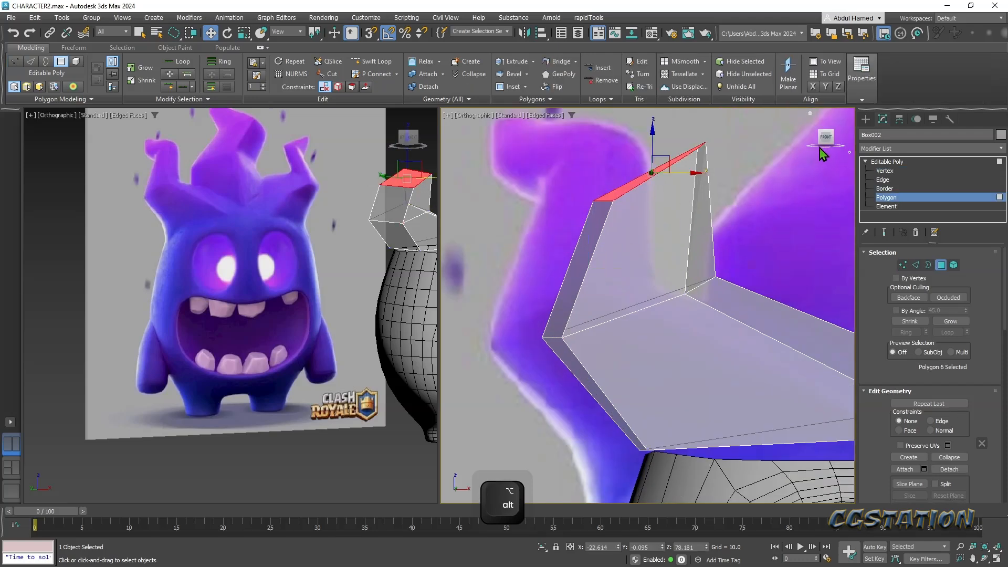
{"action": "key", "text": "f"}
{"action": "key", "text": "z"}
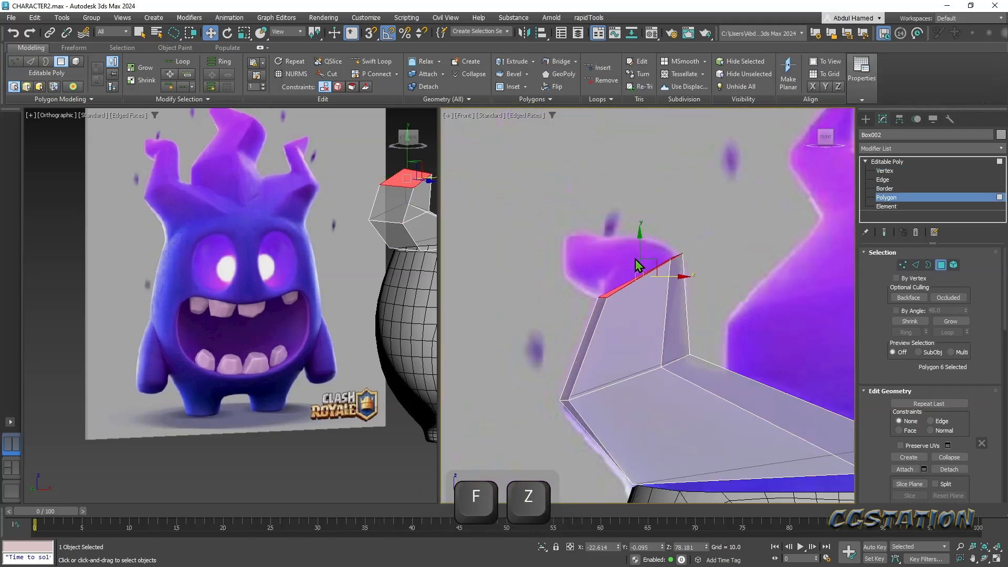
{"action": "key", "text": "e"}
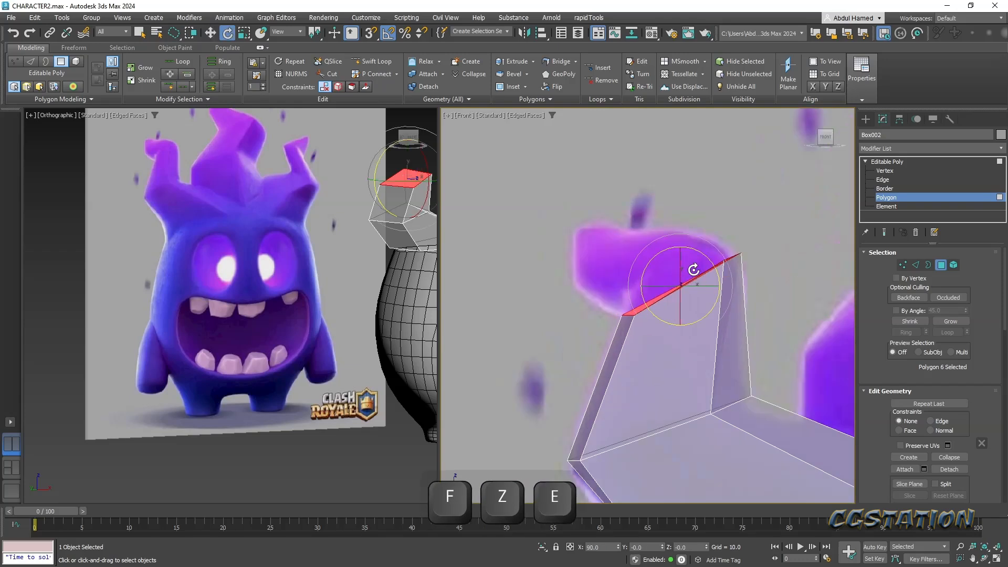
{"action": "key", "text": "w"}
{"action": "mouse_move", "coordinate": [694, 277]}
{"action": "left_mouse_down", "text": "shift"}
{"action": "mouse_move", "coordinate": [679, 254]}
{"action": "mouse_move", "coordinate": [629, 247]}
{"action": "mouse_move", "coordinate": [620, 235]}
{"action": "left_mouse_up", "text": "shift"}
- Adjust the new end's vertices to the reference outline, moving the lower pair about 1 inward and 0.2 up
{"action": "left_click", "coordinate": [883, 172], "text": "shift"}
{"action": "mouse_move", "coordinate": [713, 200]}
{"action": "left_mouse_down"}
{"action": "mouse_move", "coordinate": [688, 238]}
{"action": "mouse_move", "coordinate": [686, 210]}
{"action": "mouse_move", "coordinate": [641, 228]}
{"action": "mouse_move", "coordinate": [607, 216]}
{"action": "left_mouse_up"}
{"action": "key", "text": "w"}
{"action": "mouse_move", "coordinate": [551, 297]}
{"action": "left_mouse_down"}
{"action": "mouse_move", "coordinate": [609, 256]}
{"action": "mouse_move", "coordinate": [587, 265]}
{"action": "left_mouse_up"}
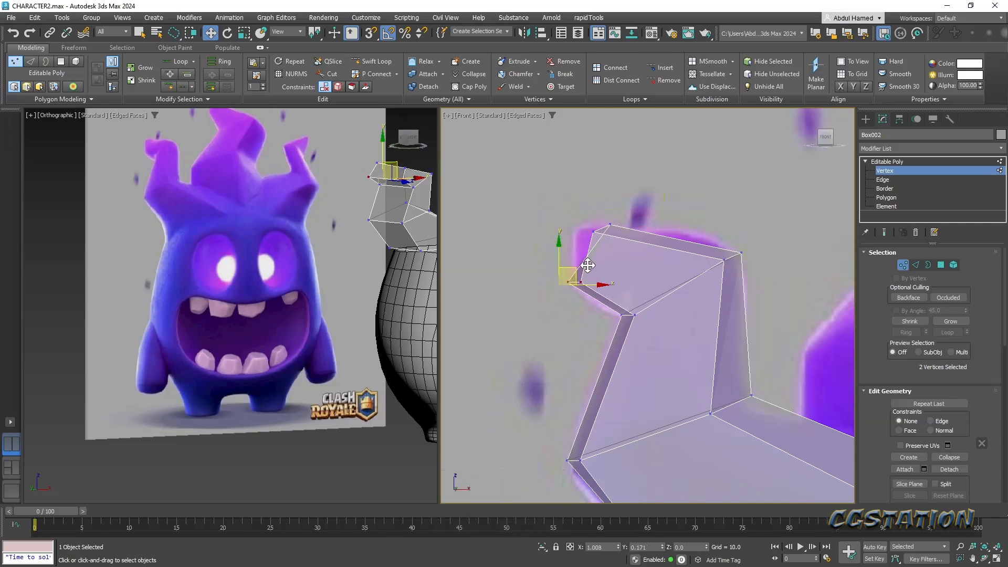
- Move the horn end's two rear vertices inward and its two front vertices slightly outward in the front view
{"action": "left_click", "coordinate": [599, 298]}
{"action": "middle_click_drag", "start_coordinate": [600, 298], "coordinate": [595, 300], "text": "alt"}
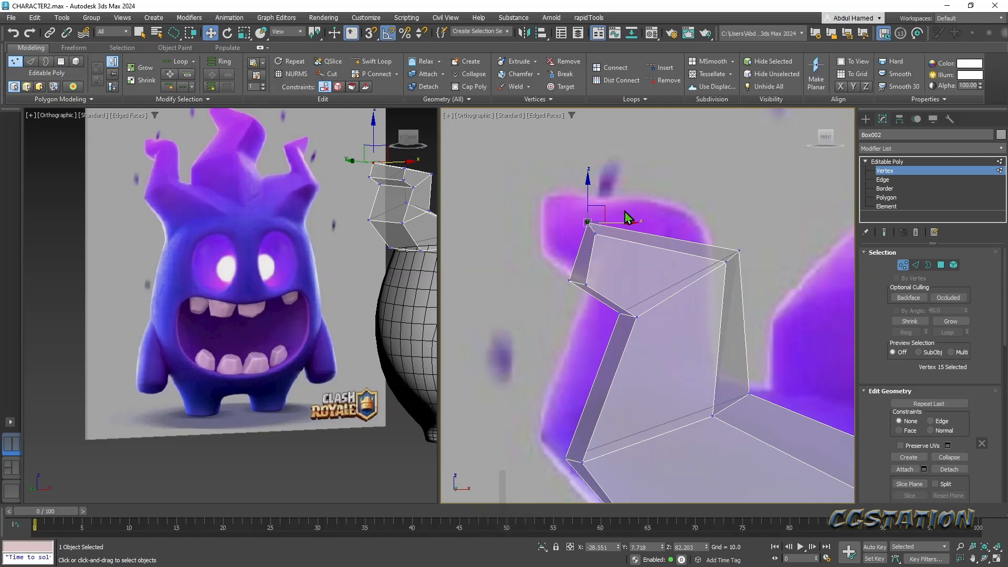
{"action": "left_click", "coordinate": [588, 288], "text": "ctrl"}
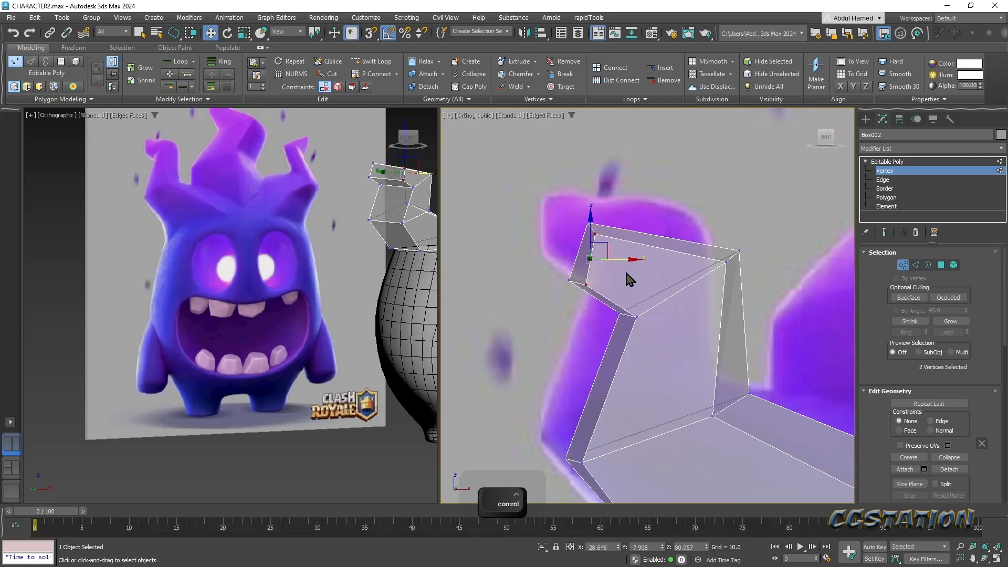
{"action": "key", "text": "f"}
{"action": "key", "text": "z"}
{"action": "scroll", "coordinate": [655, 254], "scroll_direction": "down", "scroll_amount": 5}
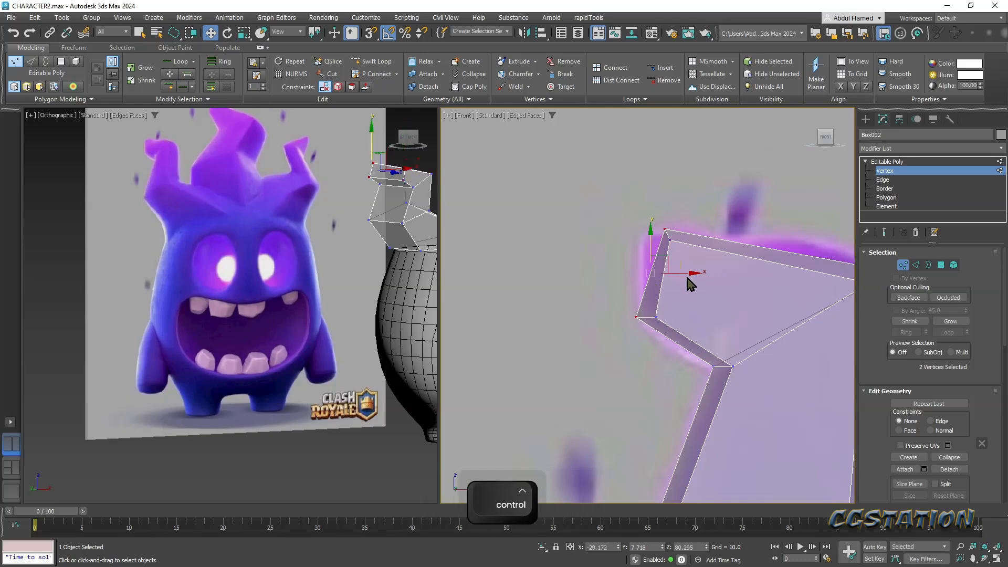
{"action": "left_click_drag", "start_coordinate": [668, 260], "coordinate": [699, 259]}
{"action": "key", "text": "e"}
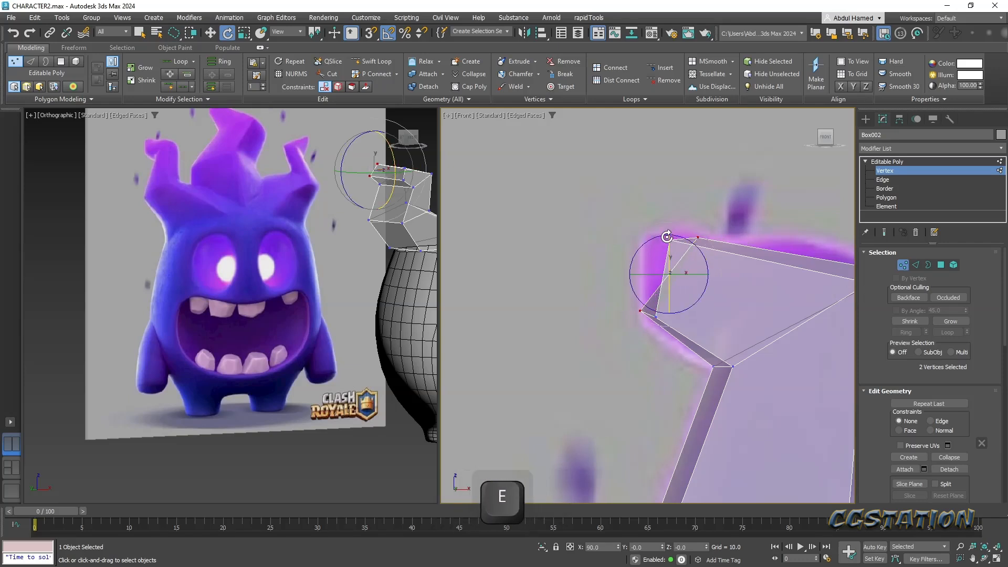
{"action": "key", "text": "w"}
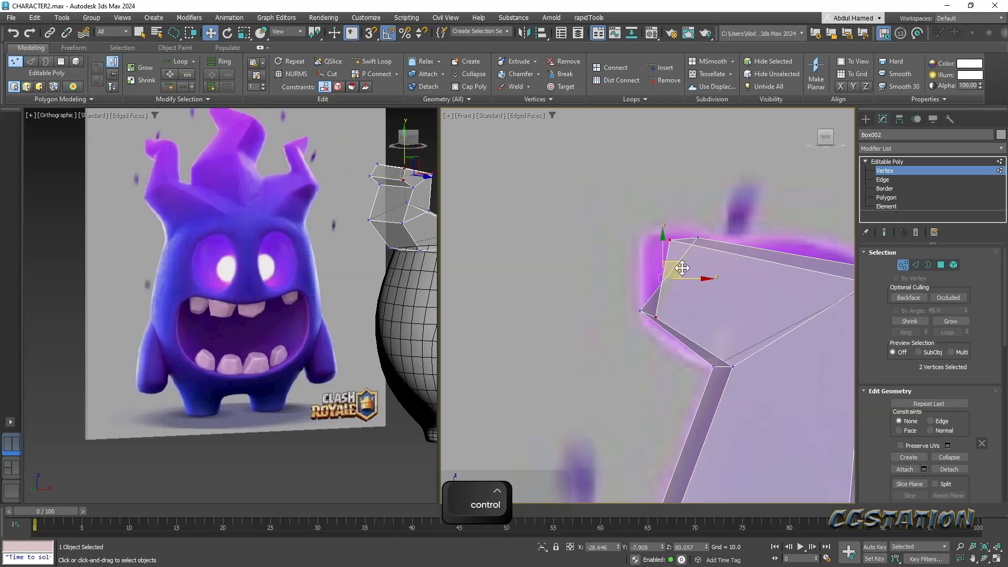
{"action": "left_click_drag", "start_coordinate": [681, 266], "coordinate": [668, 267]}
- Select the 12 horn vertices above the base and scale them down to narrow the horn from front to back
{"action": "middle_click_drag", "start_coordinate": [681, 265], "coordinate": [623, 314], "text": "alt"}
{"action": "scroll", "coordinate": [651, 297], "scroll_direction": "down", "scroll_amount": 6}
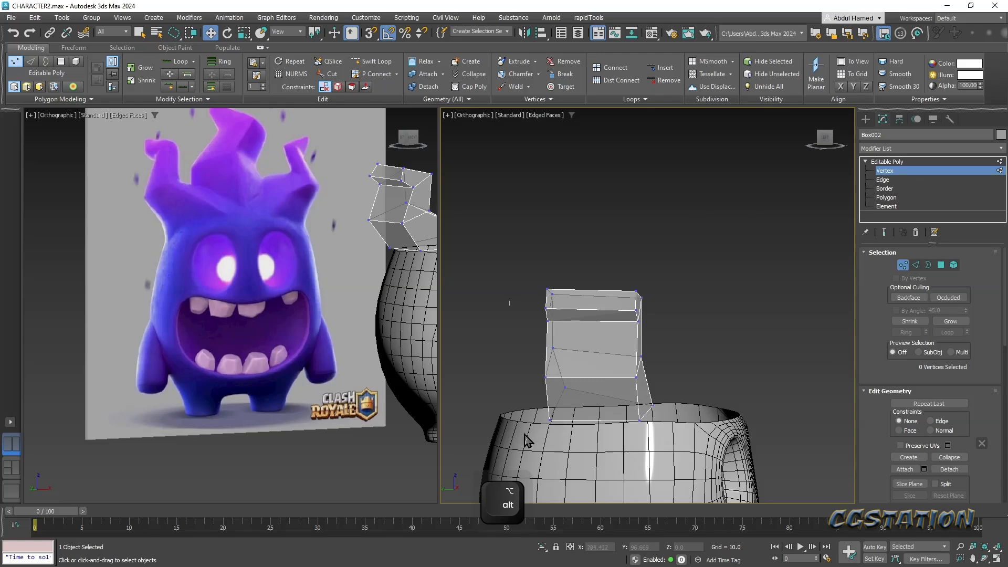
{"action": "left_click_drag", "start_coordinate": [507, 438], "coordinate": [546, 399]}
{"action": "mouse_move", "coordinate": [604, 356]}
{"action": "middle_mouse_down", "text": "alt"}
{"action": "mouse_move", "coordinate": [558, 349]}
{"action": "mouse_move", "coordinate": [653, 248]}
{"action": "middle_mouse_up", "text": "alt"}
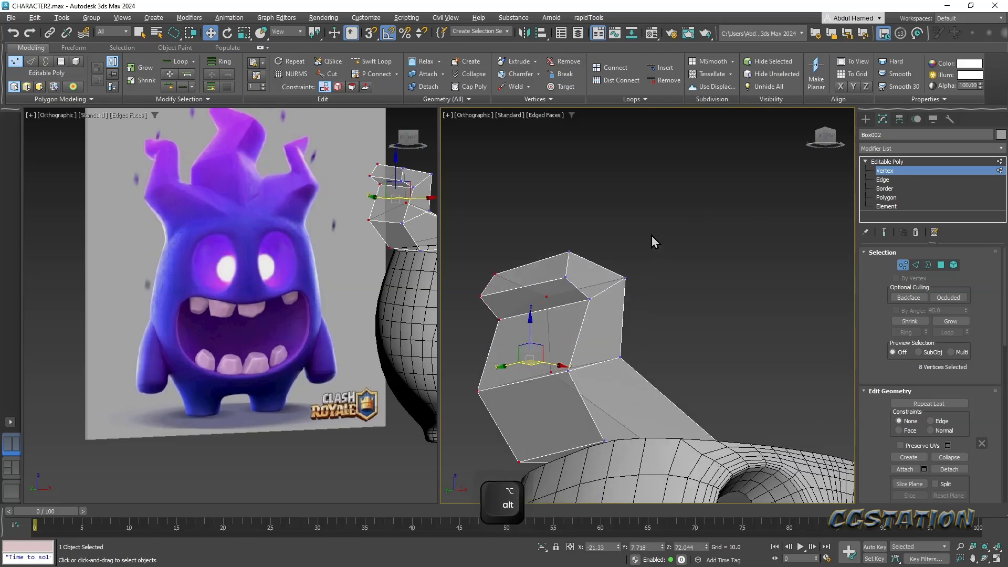
{"action": "left_click_drag", "start_coordinate": [633, 395], "coordinate": [631, 277]}
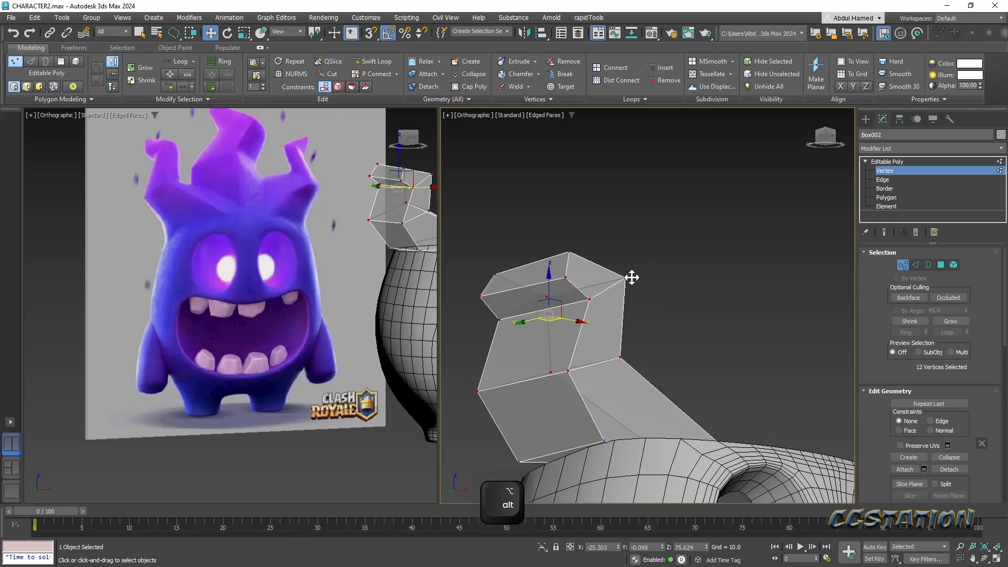
{"action": "key", "text": "r"}
{"action": "middle_click_drag", "start_coordinate": [578, 328], "coordinate": [591, 362], "text": "alt"}
{"action": "left_click_drag", "start_coordinate": [585, 321], "coordinate": [577, 321]}
{"action": "middle_click_drag", "start_coordinate": [577, 321], "coordinate": [568, 305], "text": "alt"}
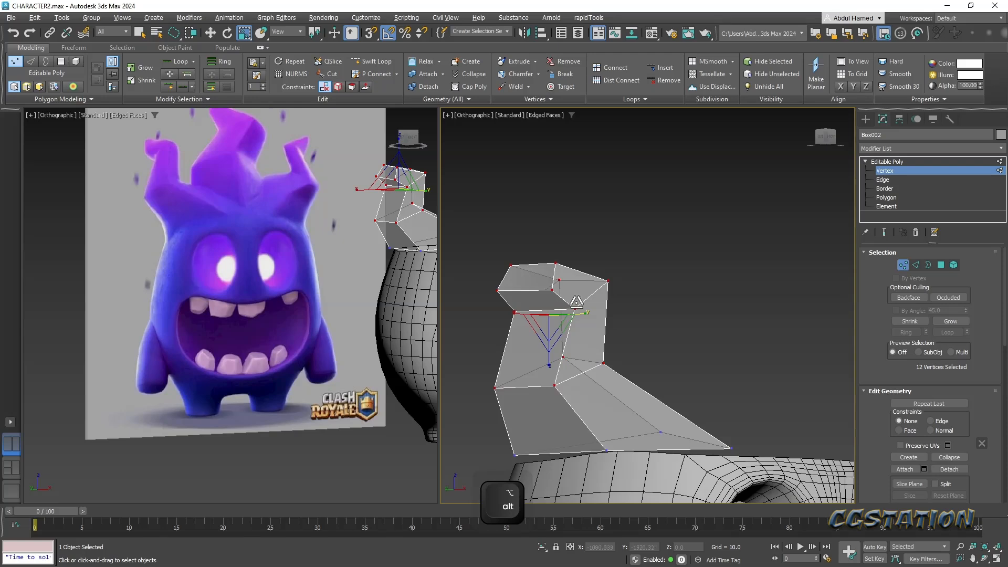
{"action": "left_click_drag", "start_coordinate": [594, 310], "coordinate": [568, 284]}
- Extrude the horn's end polygon outward and upward to about X -35.9, Y 7.5, Z 85.1
{"action": "middle_click_drag", "start_coordinate": [565, 286], "coordinate": [648, 315], "text": "alt"}
{"action": "middle_click_drag", "start_coordinate": [662, 277], "coordinate": [643, 290], "text": "alt"}
{"action": "left_click", "coordinate": [887, 197]}
{"action": "key", "text": "w"}
{"action": "mouse_move", "coordinate": [638, 285]}
{"action": "left_mouse_down", "text": "shift"}
{"action": "mouse_move", "coordinate": [604, 260]}
{"action": "mouse_move", "coordinate": [608, 267]}
{"action": "left_mouse_up", "text": "shift"}
{"action": "middle_click_drag", "start_coordinate": [608, 267], "coordinate": [631, 301], "text": "alt"}
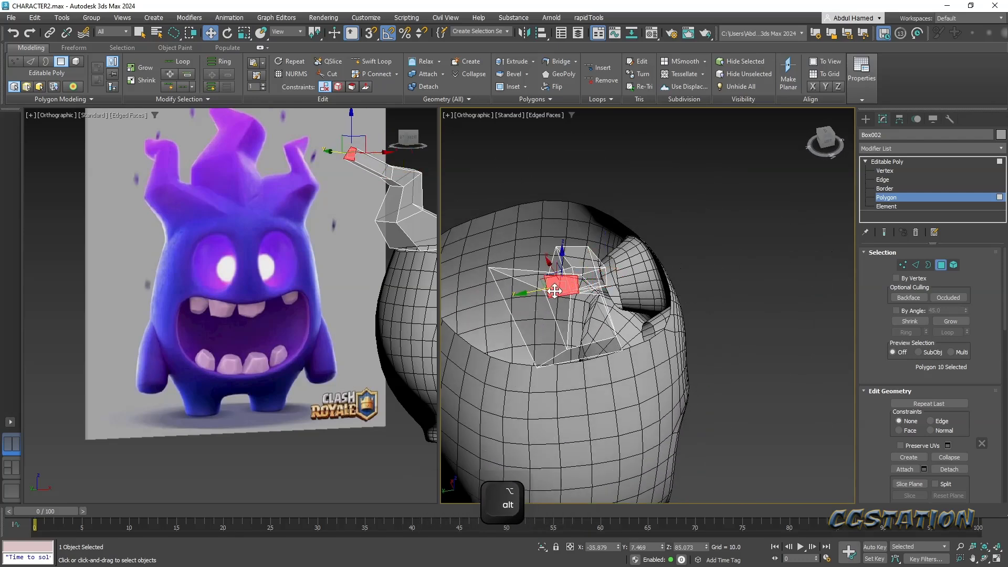
- Scale the extruded end polygon uniformly to about 69 percent
{"action": "key", "text": "r"}
{"action": "left_click_drag", "start_coordinate": [569, 285], "coordinate": [512, 317]}
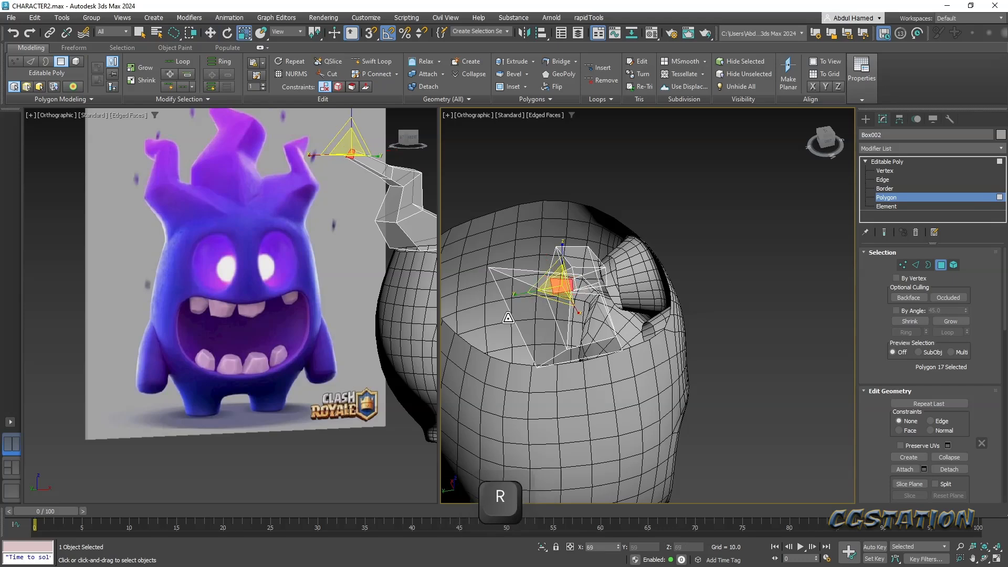
{"action": "middle_click_drag", "start_coordinate": [498, 323], "coordinate": [610, 276], "text": "alt"}
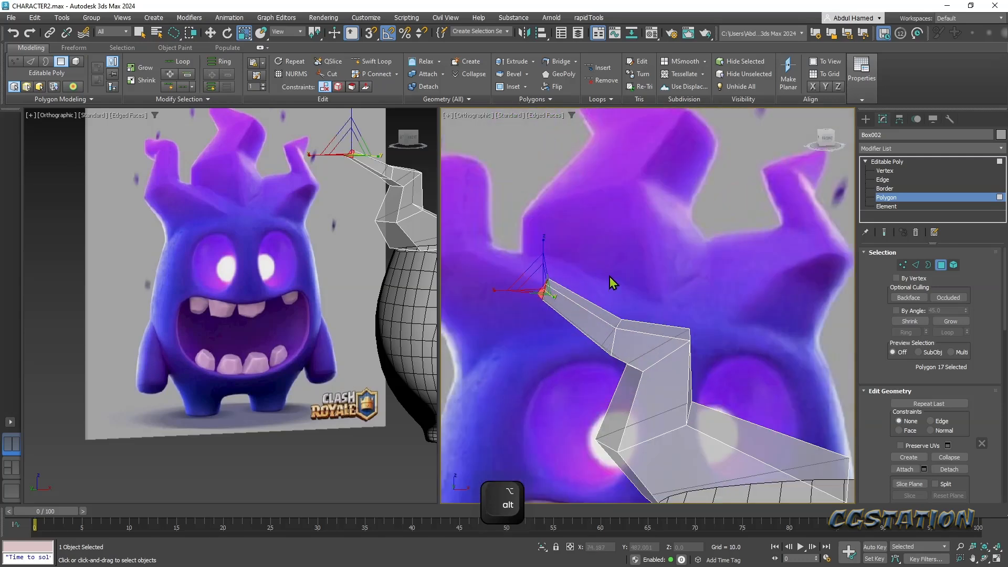
- Move the end polygon inward and down to about X -33.7, Z 81.5, adjusting its depth from a side angle
{"action": "key", "text": "f"}
{"action": "key", "text": "z"}
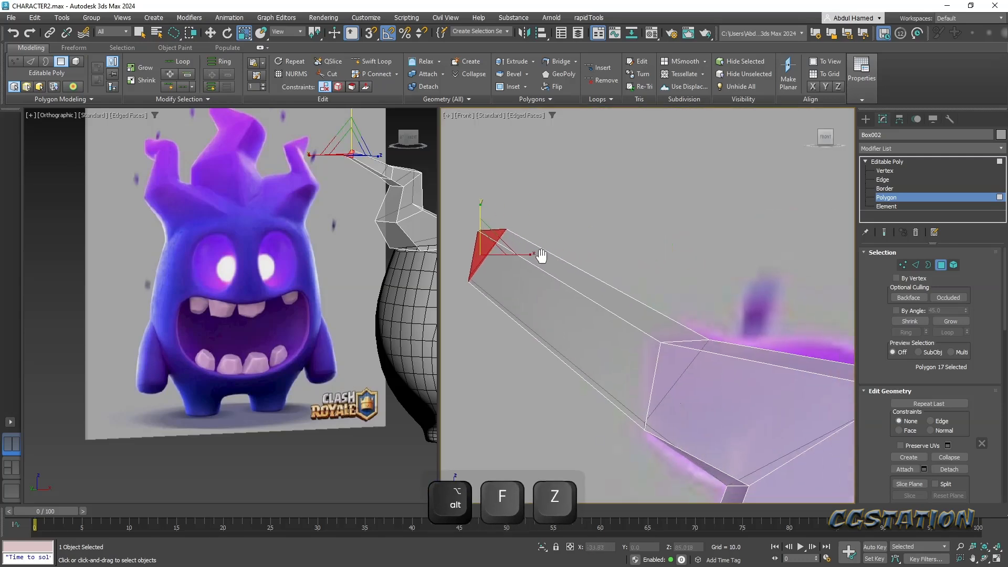
{"action": "key", "text": "w"}
{"action": "left_click_drag", "start_coordinate": [531, 250], "coordinate": [605, 278]}
{"action": "middle_click_drag", "start_coordinate": [605, 279], "coordinate": [776, 275], "text": "alt"}
{"action": "left_click_drag", "start_coordinate": [556, 288], "coordinate": [603, 289]}
{"action": "middle_click_drag", "start_coordinate": [610, 289], "coordinate": [450, 299], "text": "alt"}
- Move the end polygon about 3 further inward and 0.2 down in the front view to match the reference
{"action": "key", "text": "f"}
{"action": "key", "text": "z"}
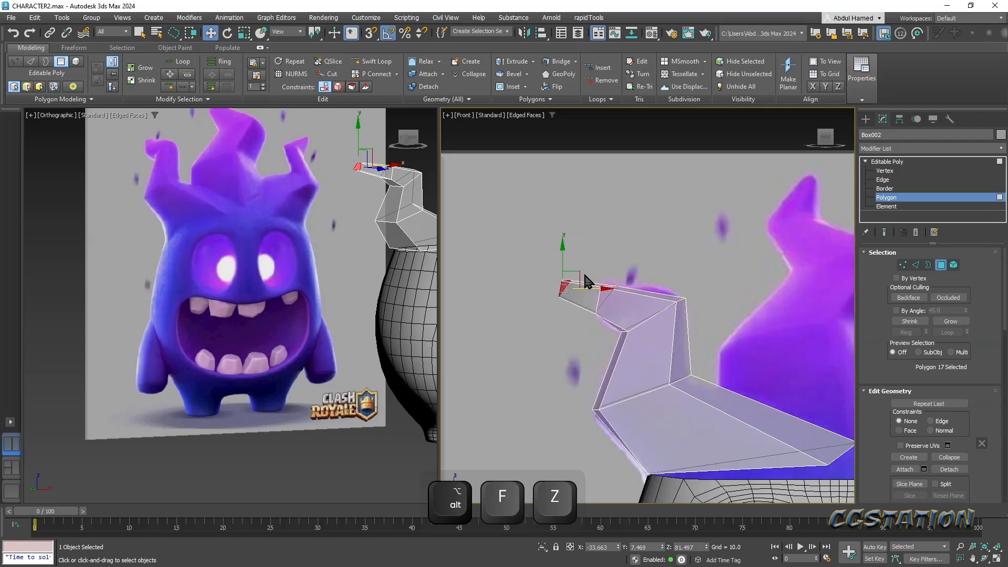
{"action": "left_click_drag", "start_coordinate": [575, 282], "coordinate": [605, 272]}
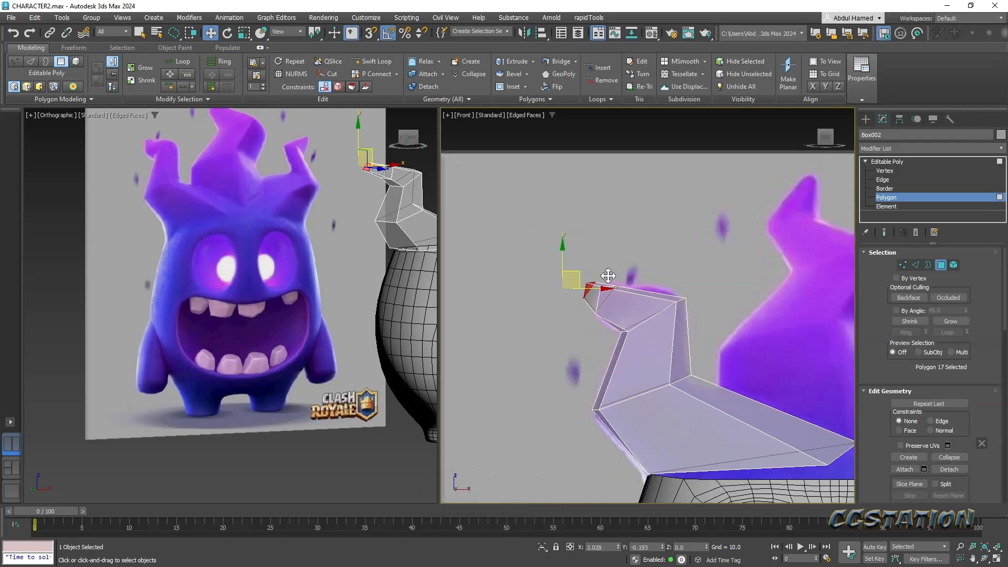
- Extrude the end polygon upward to form the horn's tip and flatten it vertically to about 24 percent
{"action": "key", "text": "e"}
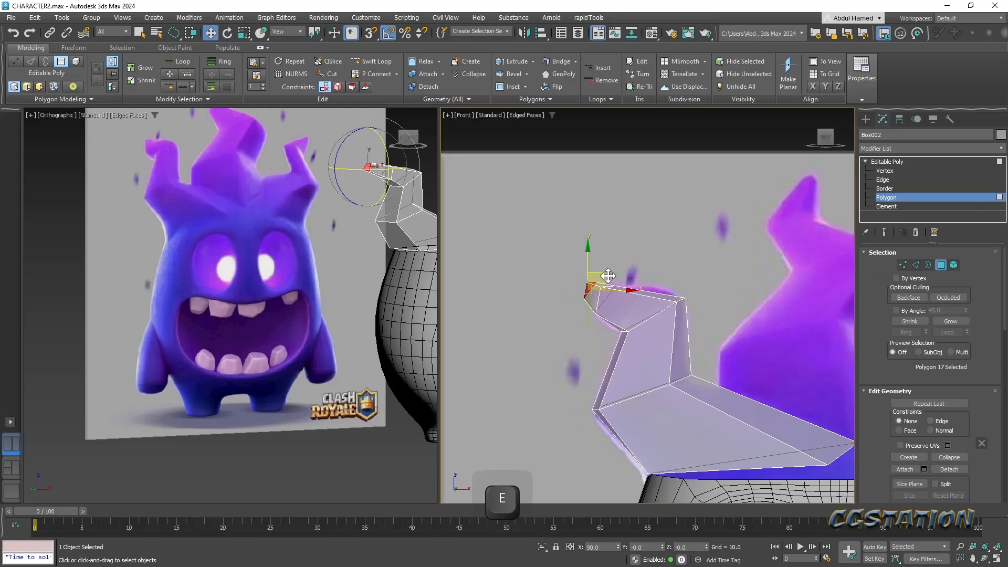
{"action": "key", "text": "w"}
{"action": "mouse_move", "coordinate": [611, 255]}
{"action": "middle_mouse_down", "text": "alt"}
{"action": "mouse_move", "coordinate": [670, 279]}
{"action": "mouse_move", "coordinate": [607, 259]}
{"action": "middle_mouse_up", "text": "alt"}
{"action": "key", "text": "e"}
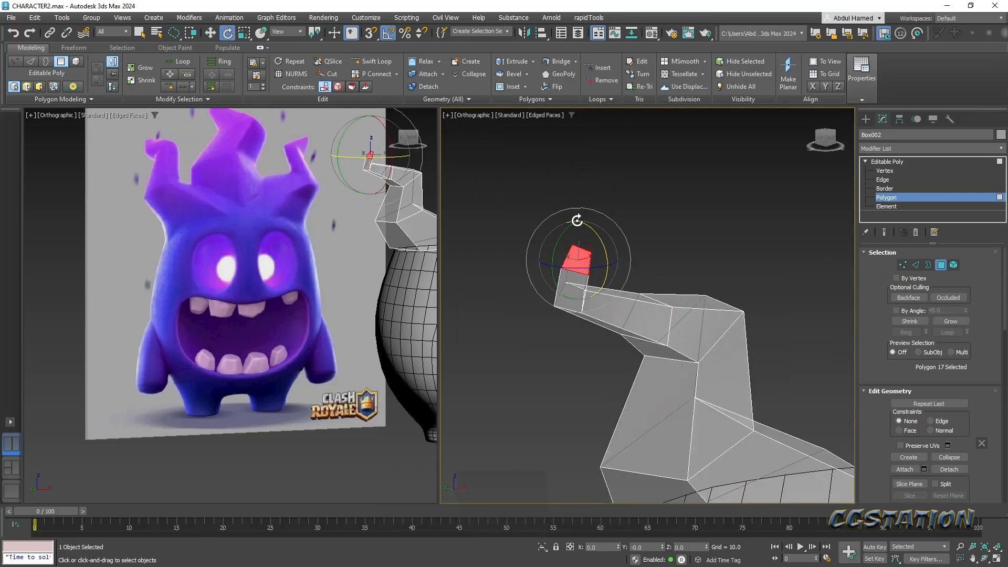
{"action": "key", "text": "r"}
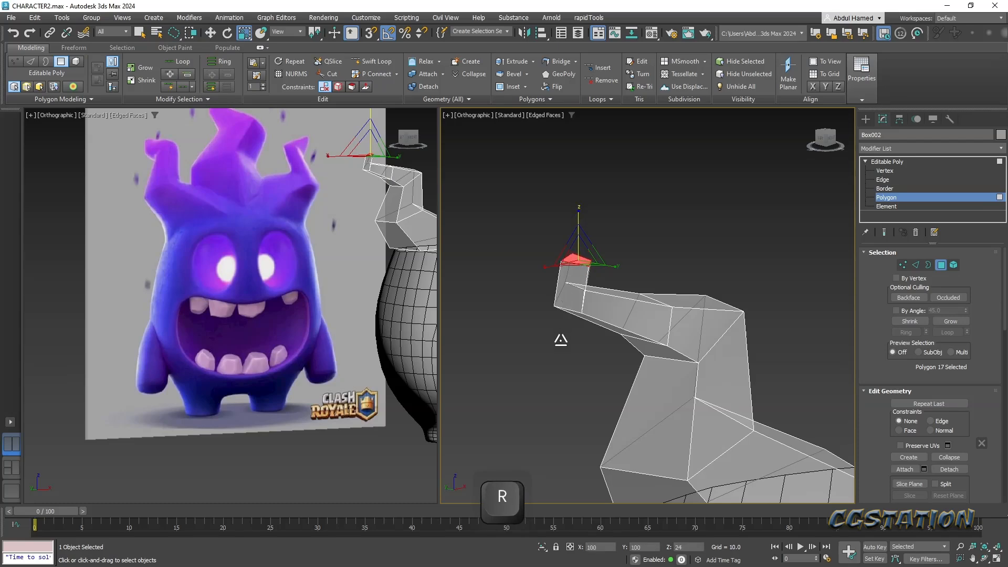
{"action": "middle_click_drag", "start_coordinate": [487, 339], "coordinate": [567, 305], "text": "alt"}
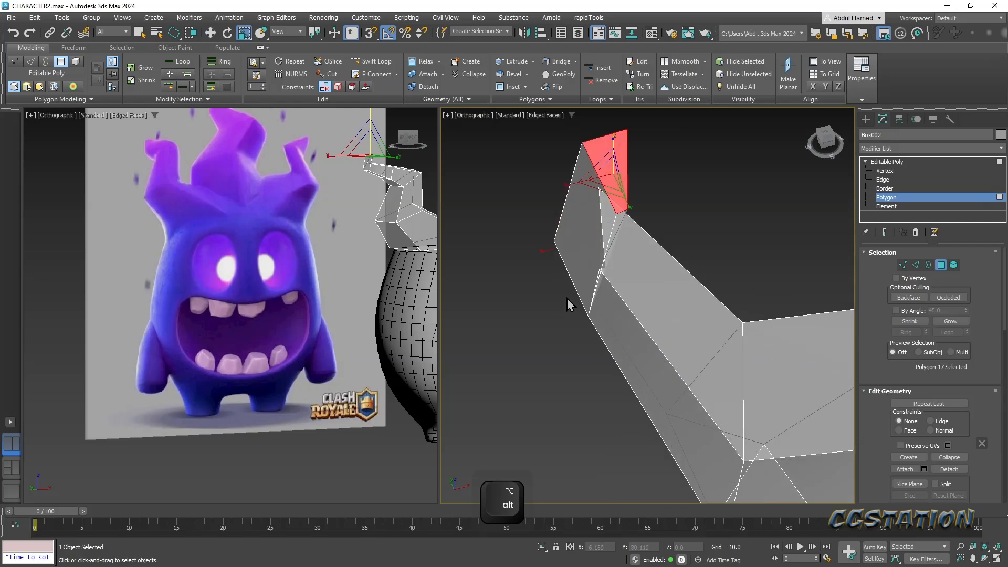
- Select the lower vertices at the bend below the horn tip and move them to even out the pinched corner
{"action": "left_click", "coordinate": [888, 173]}
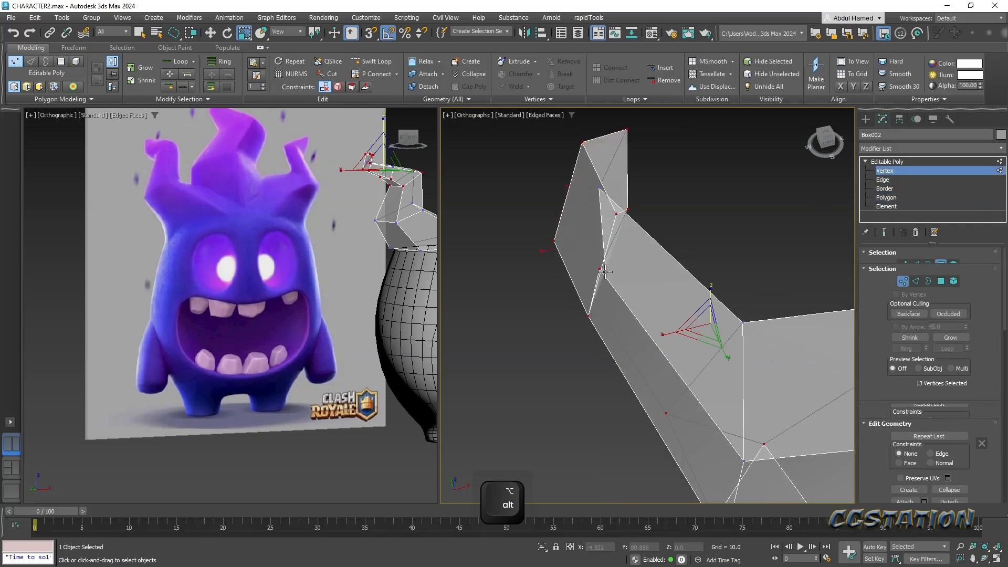
{"action": "left_click", "coordinate": [596, 283]}
{"action": "key", "text": "w"}
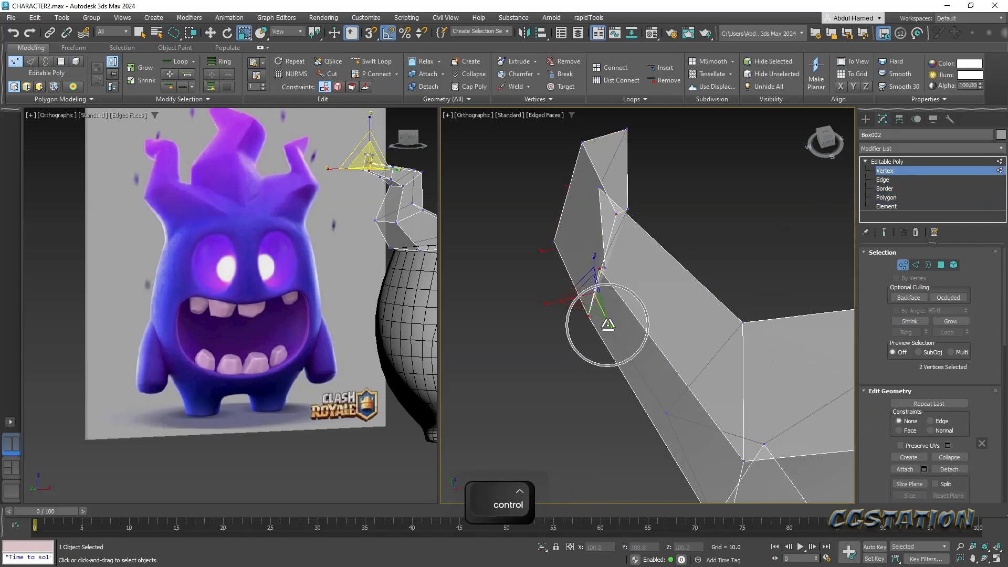
{"action": "left_click", "coordinate": [604, 318], "text": "ctrl"}
{"action": "left_click_drag", "start_coordinate": [590, 273], "coordinate": [597, 288]}
{"action": "middle_click_drag", "start_coordinate": [575, 307], "coordinate": [579, 273], "text": "alt"}
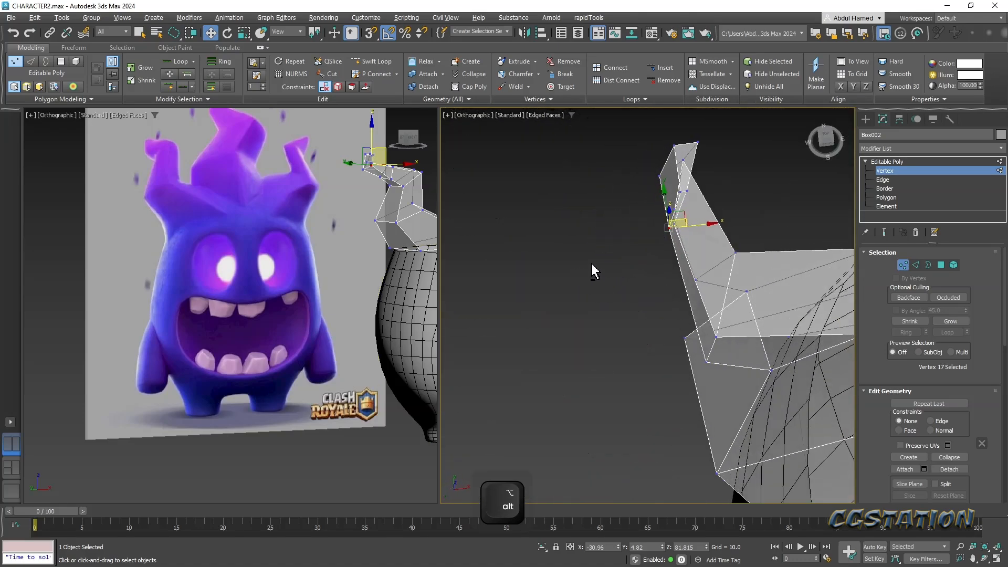
- Try to scale the four vertices around the bend below the horn tip
{"action": "scroll", "coordinate": [639, 217], "scroll_direction": "up", "scroll_amount": 3}
{"action": "left_click", "coordinate": [713, 231], "text": "ctrl"}
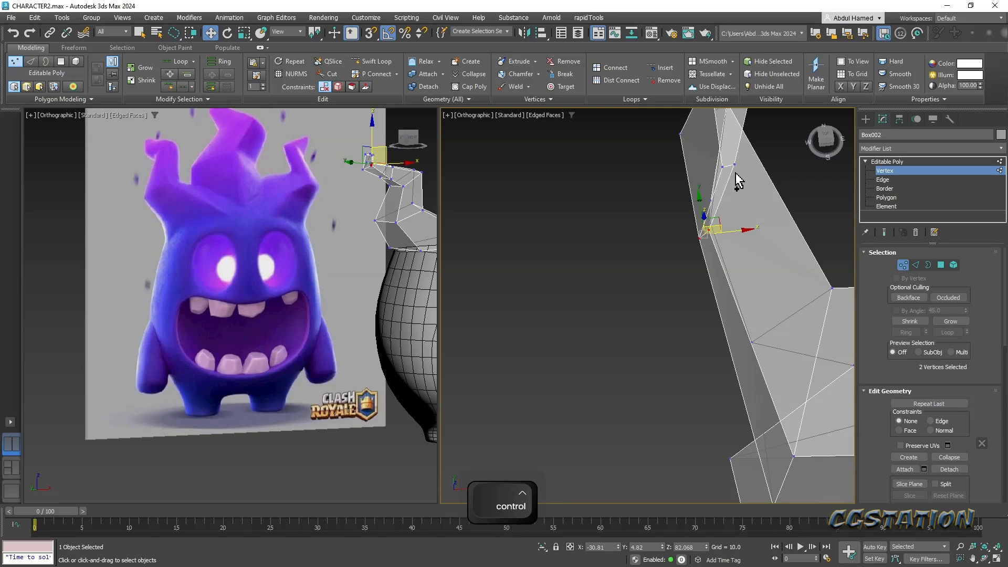
{"action": "key", "text": "r"}
{"action": "left_click_drag", "start_coordinate": [676, 204], "coordinate": [614, 211]}
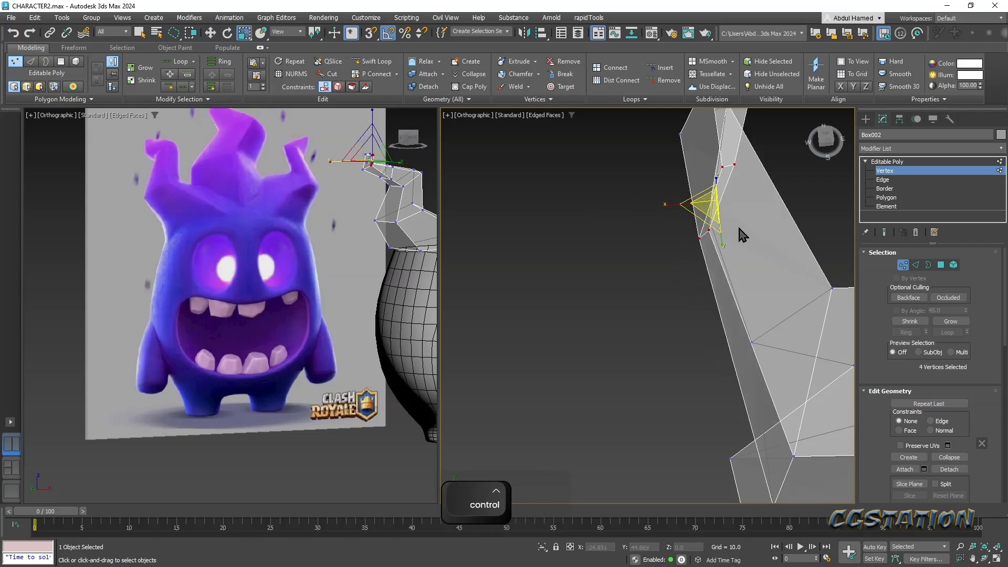
{"action": "key", "text": "ctrl+z"}
- Select the four vertices along one side of the horn's tip and move them inward about 1.7 along Y
{"action": "middle_click_drag", "start_coordinate": [726, 203], "coordinate": [720, 162], "text": "alt"}
{"action": "left_click", "coordinate": [722, 144]}
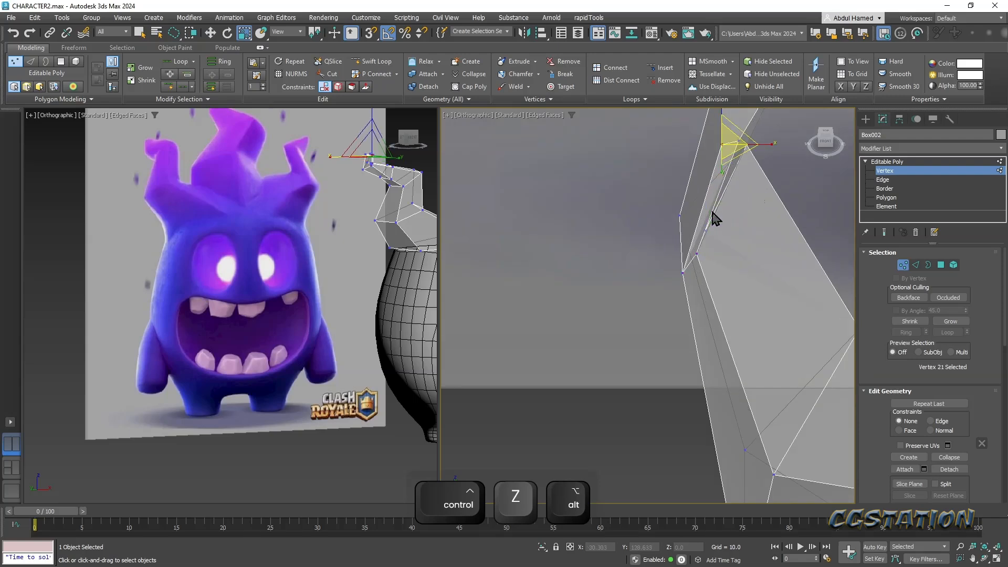
{"action": "left_click", "coordinate": [683, 273], "text": "ctrl"}
{"action": "key", "text": "w"}
{"action": "middle_click_drag", "start_coordinate": [743, 206], "coordinate": [707, 202], "text": "alt"}
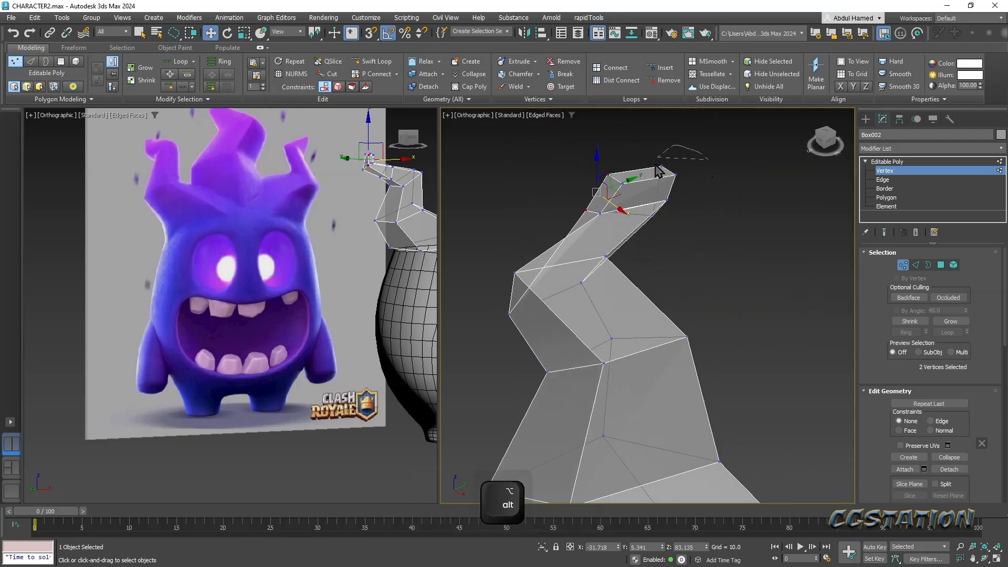
{"action": "mouse_move", "coordinate": [691, 234]}
{"action": "left_mouse_down"}
{"action": "mouse_move", "coordinate": [694, 188]}
{"action": "mouse_move", "coordinate": [674, 185]}
{"action": "left_mouse_up"}
{"action": "key", "text": "w"}
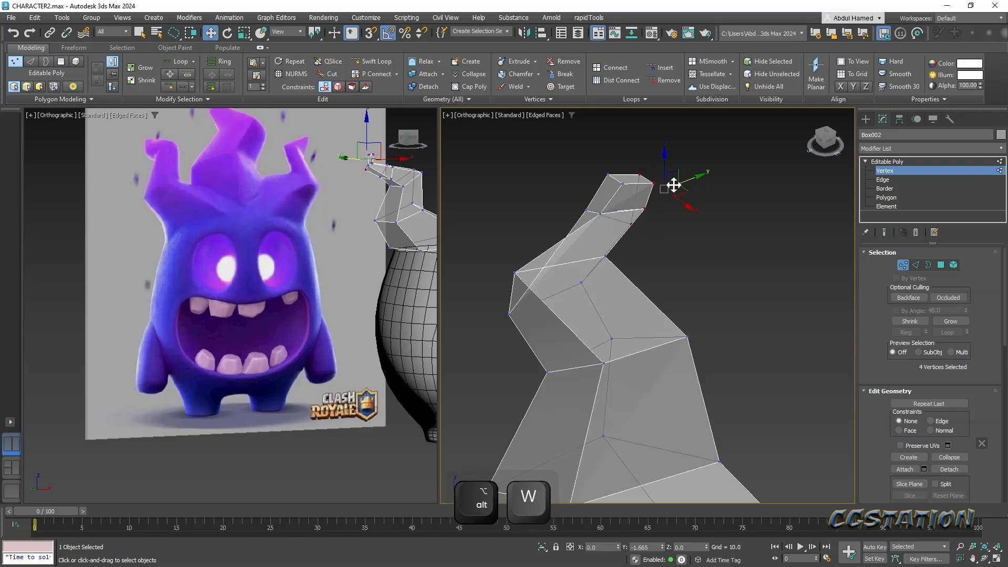
- Try deleting the inner corner vertex at the bend below the horn tip and undo the deletion
{"action": "middle_click_drag", "start_coordinate": [666, 193], "coordinate": [755, 227], "text": "alt"}
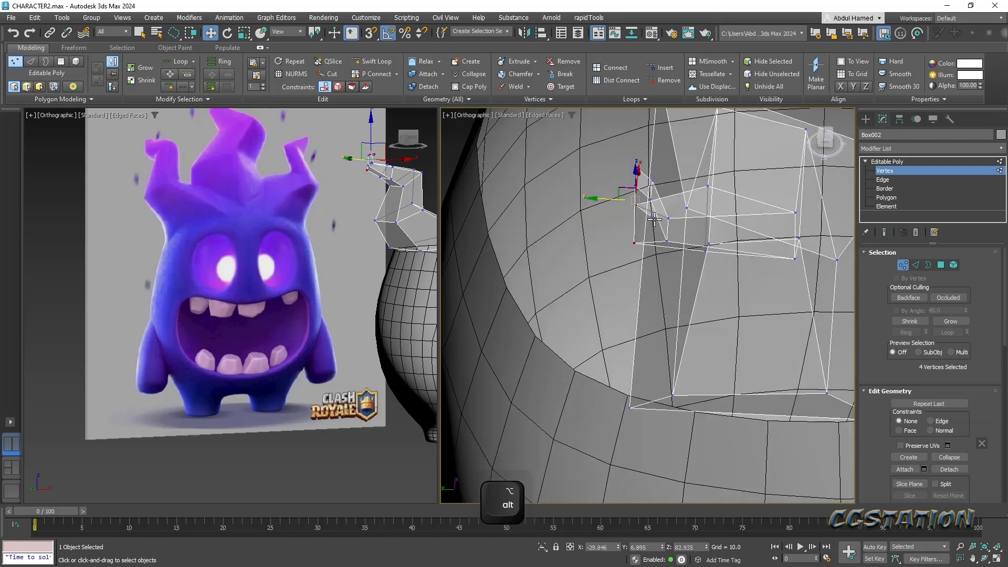
{"action": "mouse_move", "coordinate": [685, 227]}
{"action": "middle_mouse_down", "text": "alt"}
{"action": "mouse_move", "coordinate": [583, 230]}
{"action": "mouse_move", "coordinate": [690, 218]}
{"action": "mouse_move", "coordinate": [677, 231]}
{"action": "mouse_move", "coordinate": [572, 218]}
{"action": "mouse_move", "coordinate": [689, 223]}
{"action": "middle_mouse_up", "text": "alt"}
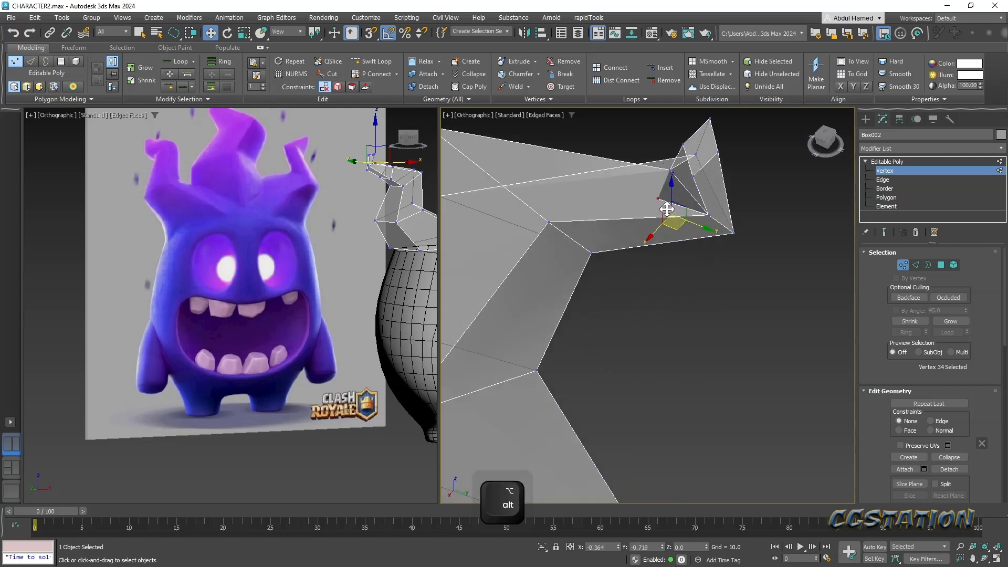
{"action": "left_click", "coordinate": [678, 204], "text": "alt"}
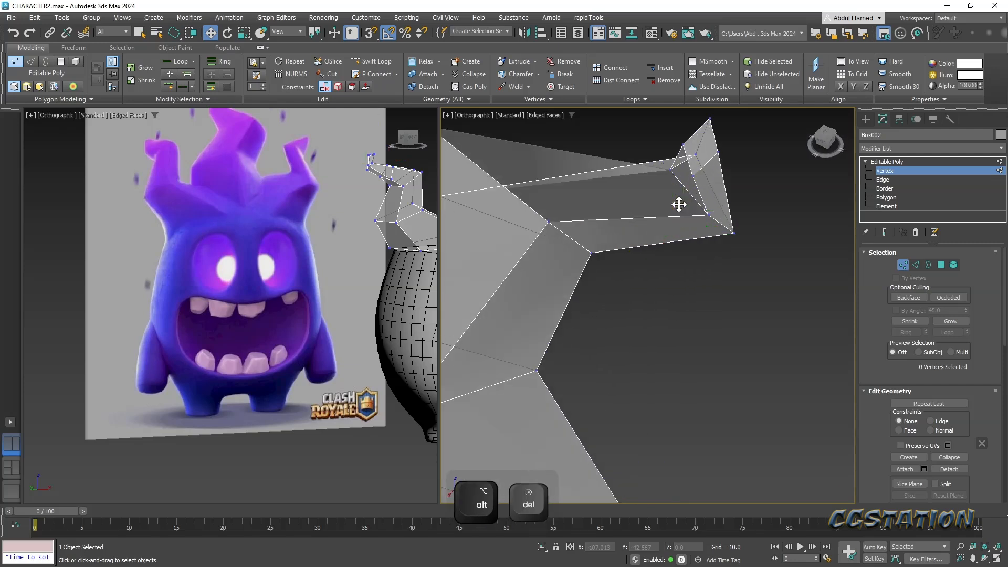
{"action": "middle_click_drag", "start_coordinate": [638, 219], "coordinate": [673, 221], "text": "alt"}
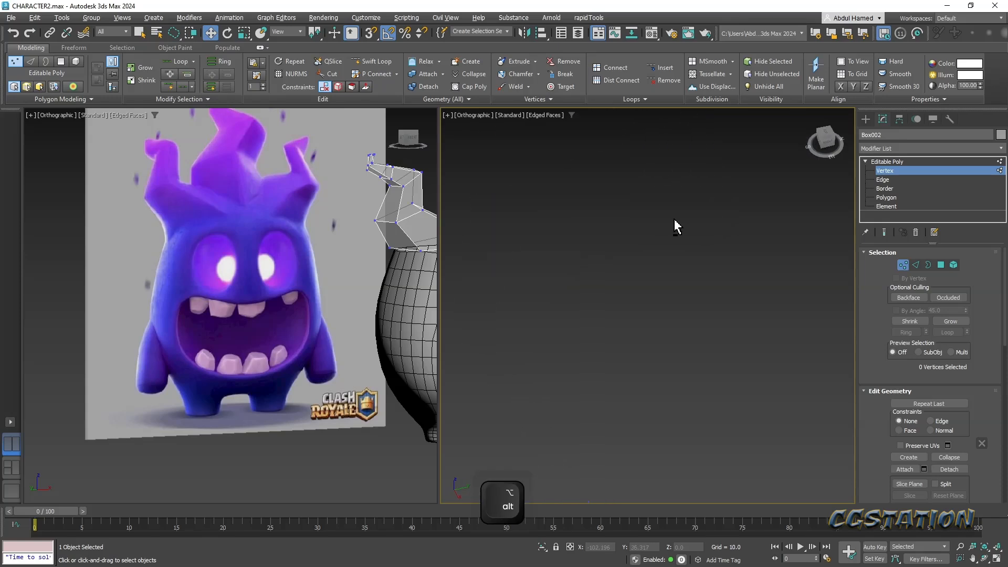
{"action": "middle_click_drag", "start_coordinate": [738, 195], "coordinate": [647, 214]}
{"action": "key", "text": "z"}
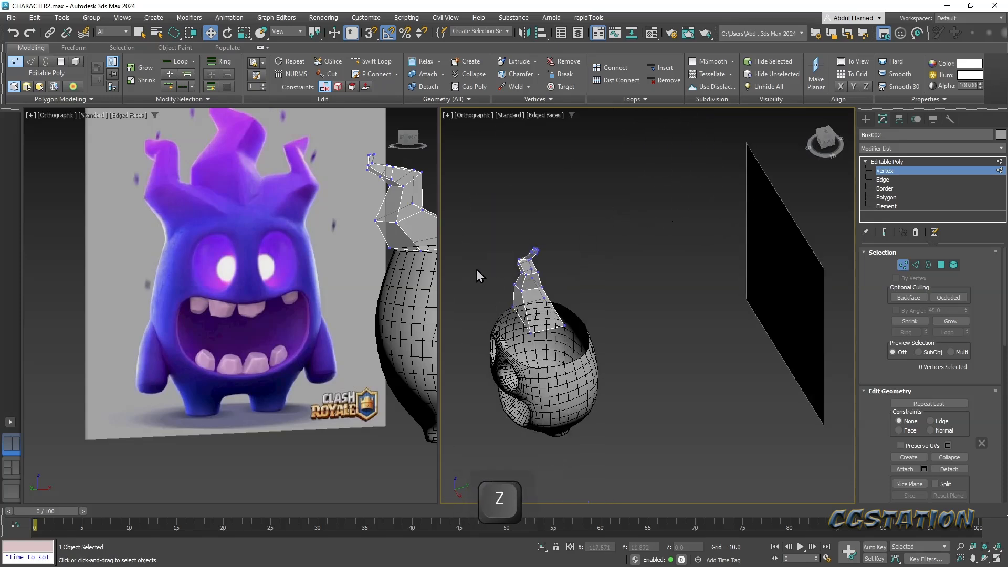
{"action": "middle_click_drag", "start_coordinate": [607, 309], "coordinate": [595, 338]}
{"action": "scroll", "coordinate": [655, 248], "scroll_direction": "up", "scroll_amount": 1}
{"action": "scroll", "coordinate": [662, 237], "scroll_direction": "down", "scroll_amount": 2}
{"action": "middle_click_drag", "start_coordinate": [654, 247], "coordinate": [677, 303]}
{"action": "middle_click_drag", "start_coordinate": [630, 332], "coordinate": [702, 239]}
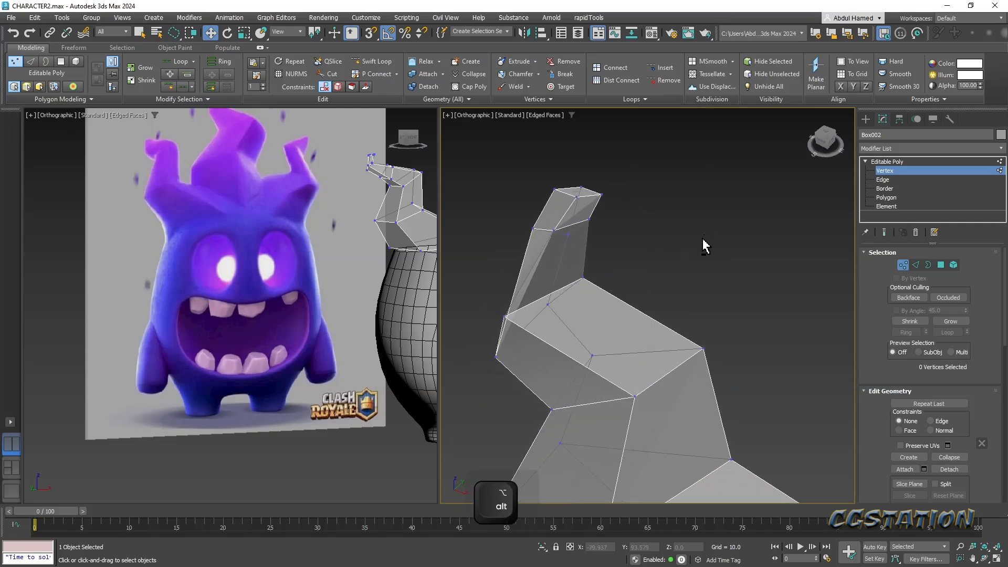
{"action": "key", "text": "alt+x"}
{"action": "middle_click_drag", "start_coordinate": [635, 274], "coordinate": [648, 273], "text": "alt"}
{"action": "key", "text": "ctrl+z"}
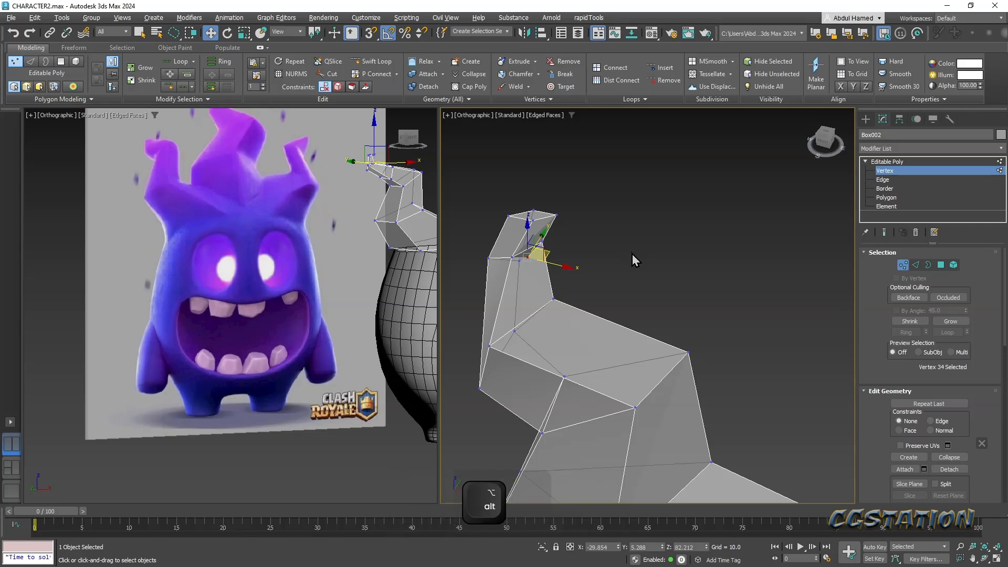
- Turn off the see-through display and remove the inner corner vertex at the bend below the horn tip
{"action": "key", "text": "alt+x"}
{"action": "scroll", "coordinate": [578, 273], "scroll_direction": "up", "scroll_amount": 6}
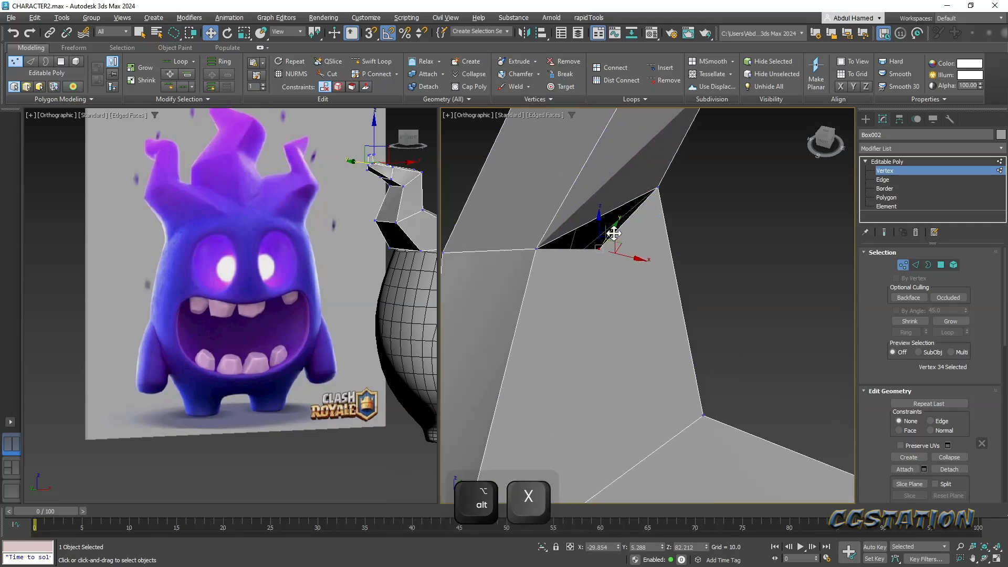
{"action": "left_click_drag", "start_coordinate": [638, 254], "coordinate": [677, 248]}
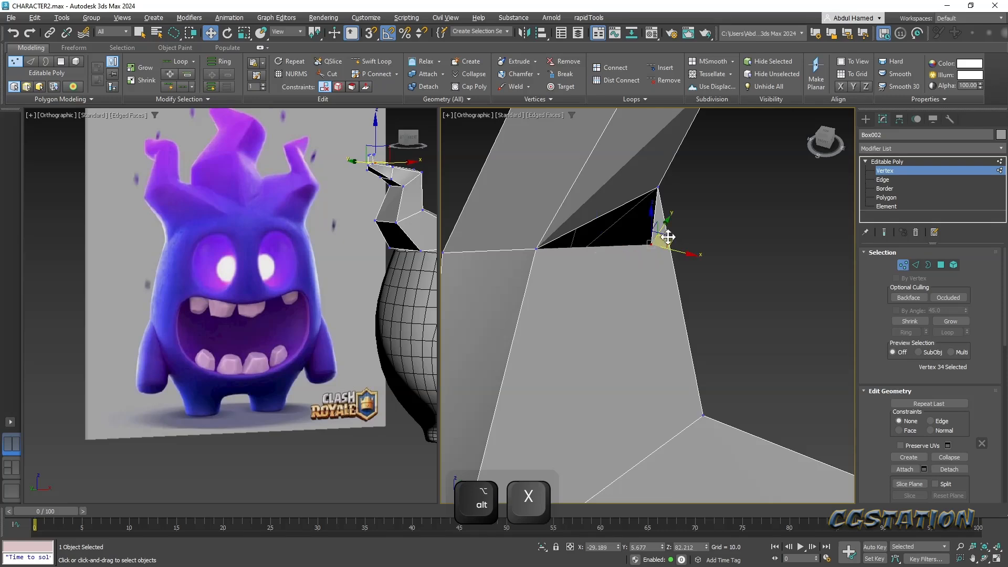
{"action": "key", "text": "BackSpace"}
{"action": "scroll", "coordinate": [659, 239], "scroll_direction": "down", "scroll_amount": 6}
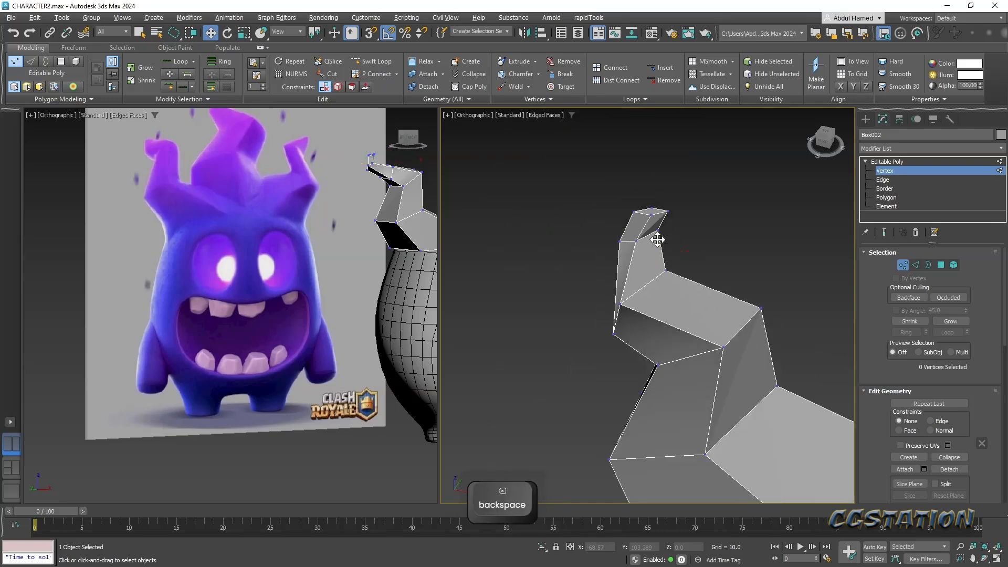
{"action": "middle_click_drag", "start_coordinate": [654, 234], "coordinate": [739, 224], "text": "alt"}
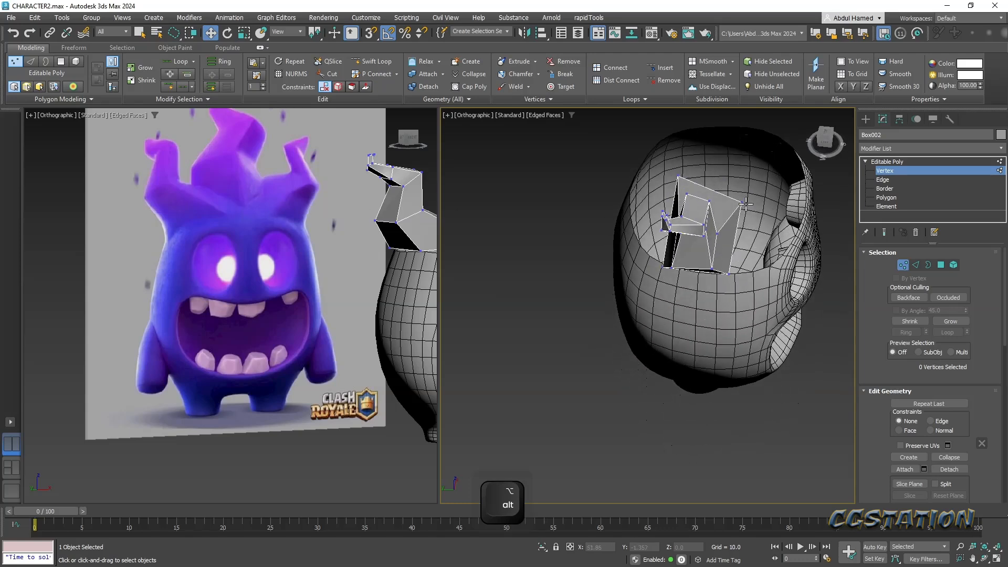
- Move the inner base vertices of the left horn toward the middle of the head to widen its base
{"action": "key", "text": "w"}
{"action": "left_click_drag", "start_coordinate": [710, 200], "coordinate": [770, 207]}
{"action": "middle_click_drag", "start_coordinate": [770, 207], "coordinate": [806, 292], "text": "alt"}
{"action": "left_click", "coordinate": [757, 272]}
{"action": "left_click", "coordinate": [652, 220]}
{"action": "left_click_drag", "start_coordinate": [633, 236], "coordinate": [604, 279]}
{"action": "middle_click_drag", "start_coordinate": [672, 279], "coordinate": [499, 318], "text": "alt"}
{"action": "left_click_drag", "start_coordinate": [647, 230], "coordinate": [615, 249]}
- Refine the front inner corner of the left horn's base so it lies along the head's rim
{"action": "middle_click_drag", "start_coordinate": [615, 250], "coordinate": [696, 200]}
{"action": "scroll", "coordinate": [697, 199], "scroll_direction": "down", "scroll_amount": 5}
{"action": "middle_click_drag", "start_coordinate": [671, 259], "coordinate": [658, 225], "text": "alt"}
{"action": "scroll", "coordinate": [631, 205], "scroll_direction": "up", "scroll_amount": 3}
{"action": "middle_click_drag", "start_coordinate": [609, 172], "coordinate": [604, 229], "text": "alt"}
{"action": "mouse_move", "coordinate": [623, 253]}
{"action": "left_mouse_down"}
{"action": "mouse_move", "coordinate": [636, 237]}
{"action": "mouse_move", "coordinate": [636, 245]}
{"action": "left_mouse_up"}
{"action": "middle_click_drag", "start_coordinate": [638, 234], "coordinate": [651, 265], "text": "alt"}
{"action": "scroll", "coordinate": [677, 229], "scroll_direction": "up", "scroll_amount": 2}
- Start the Line spline tool in the front view, framed on the reference's right horn
{"action": "left_click", "coordinate": [865, 120]}
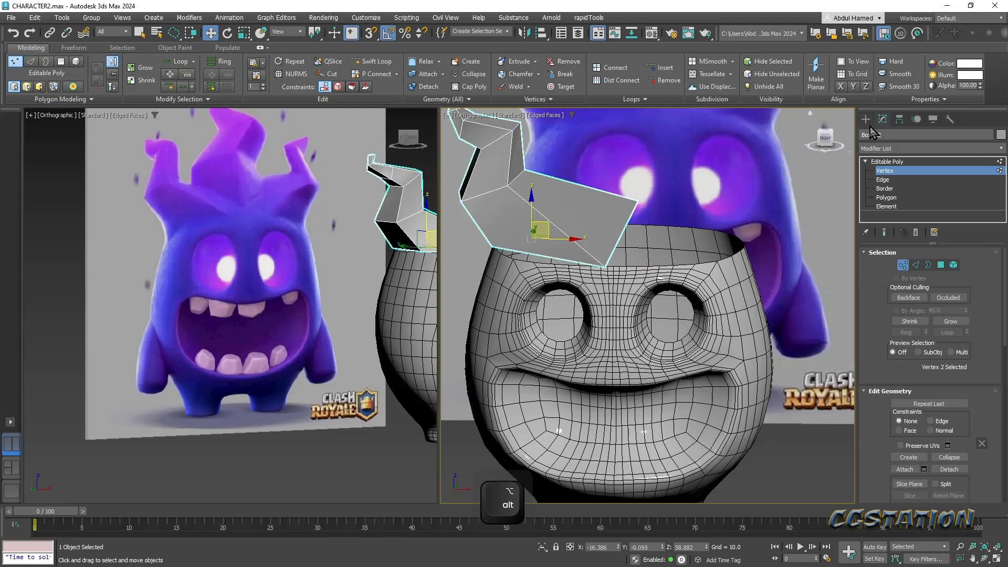
{"action": "middle_click_drag", "start_coordinate": [693, 326], "coordinate": [748, 326]}
{"action": "scroll", "coordinate": [595, 318], "scroll_direction": "down", "scroll_amount": 2}
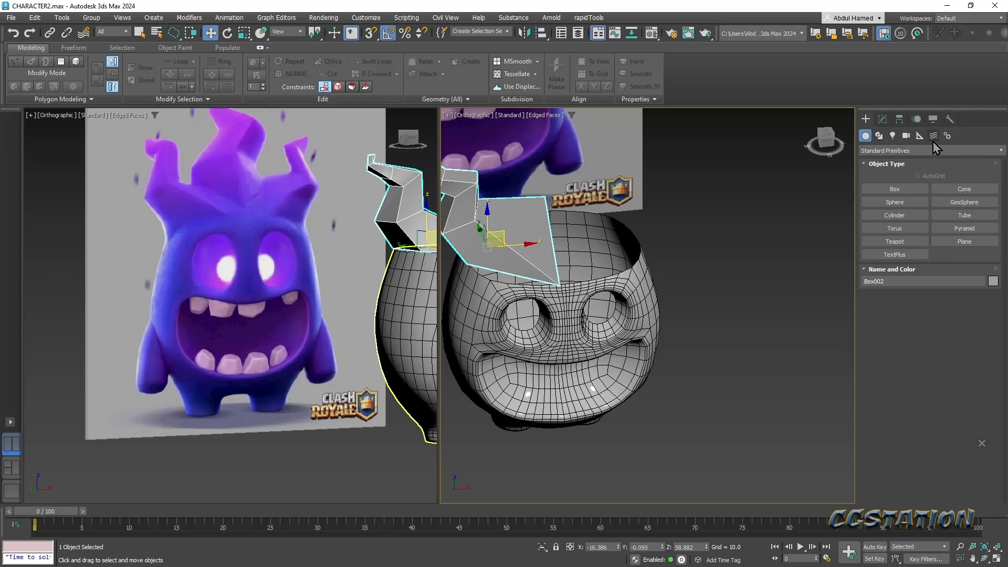
{"action": "left_click", "coordinate": [879, 136]}
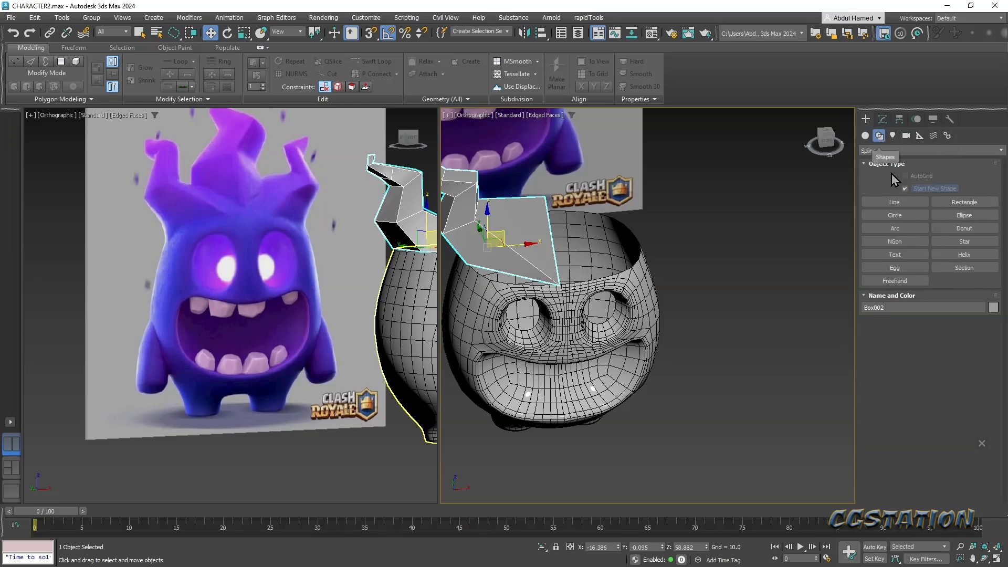
{"action": "left_click", "coordinate": [895, 202]}
{"action": "middle_click_drag", "start_coordinate": [626, 286], "coordinate": [619, 261]}
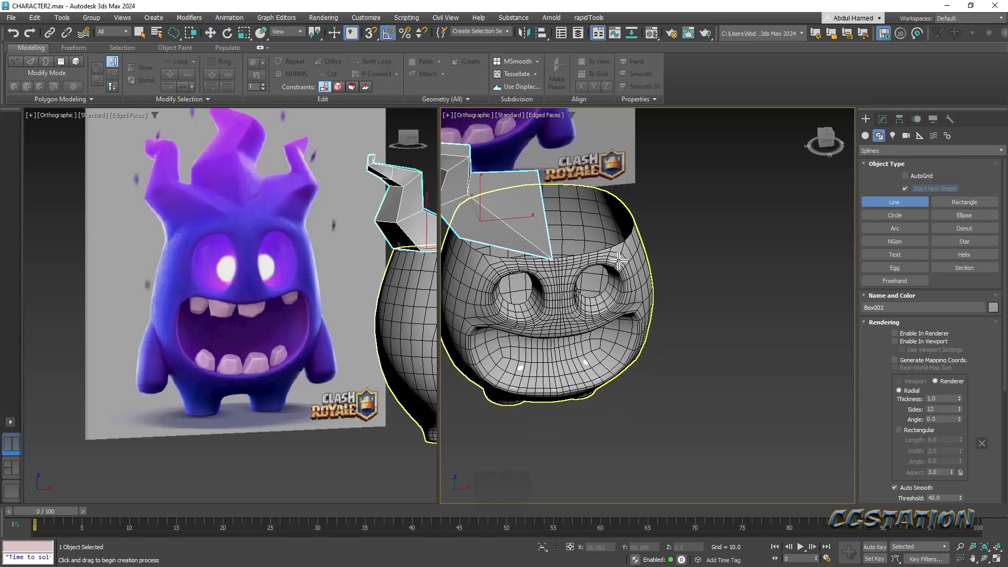
{"action": "key", "text": "f"}
{"action": "key", "text": "z"}
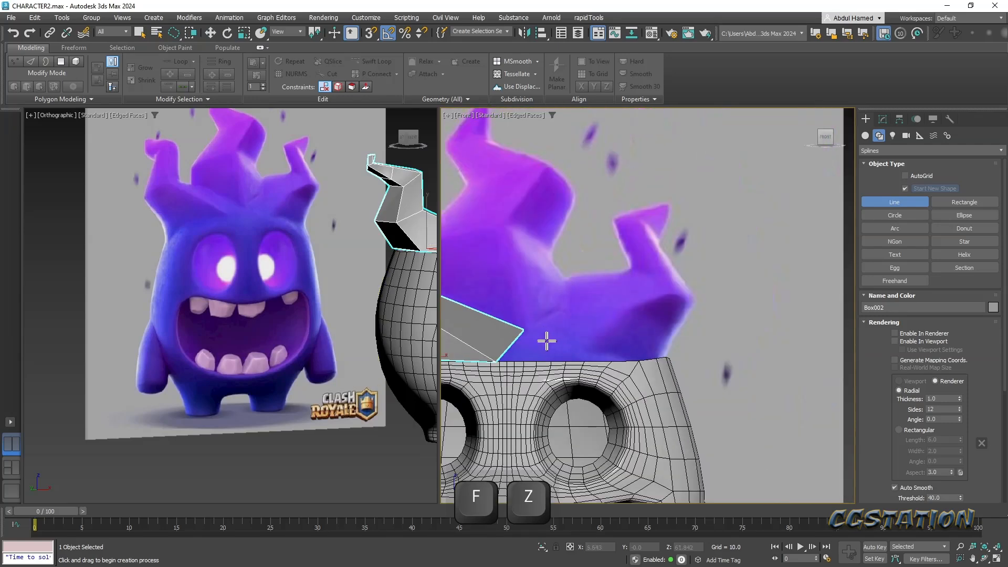
{"action": "left_click", "coordinate": [561, 349]}
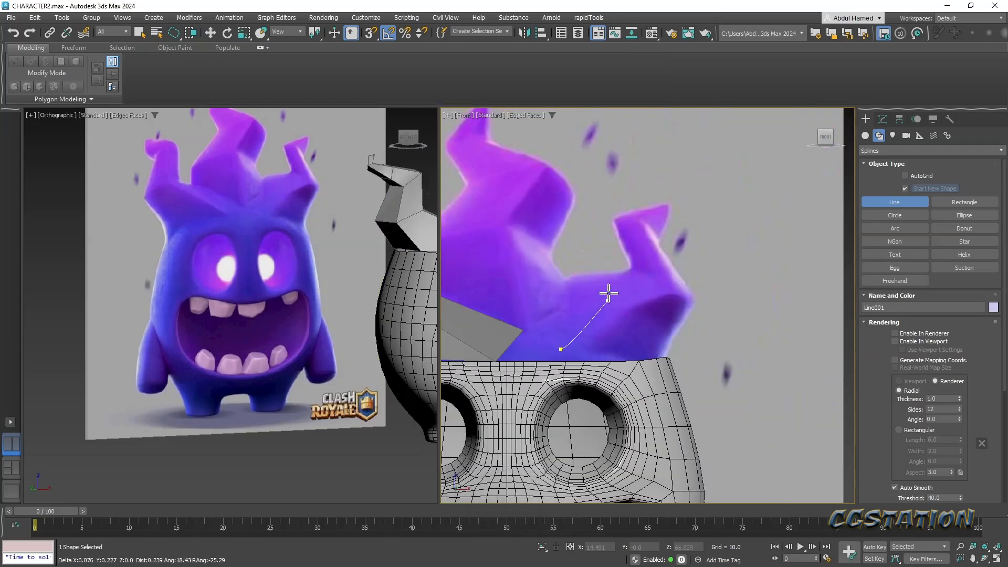
{"action": "key", "text": "ctrl"}
{"action": "key", "text": "ctrl+z"}
{"action": "key", "text": "ctrl+z"}
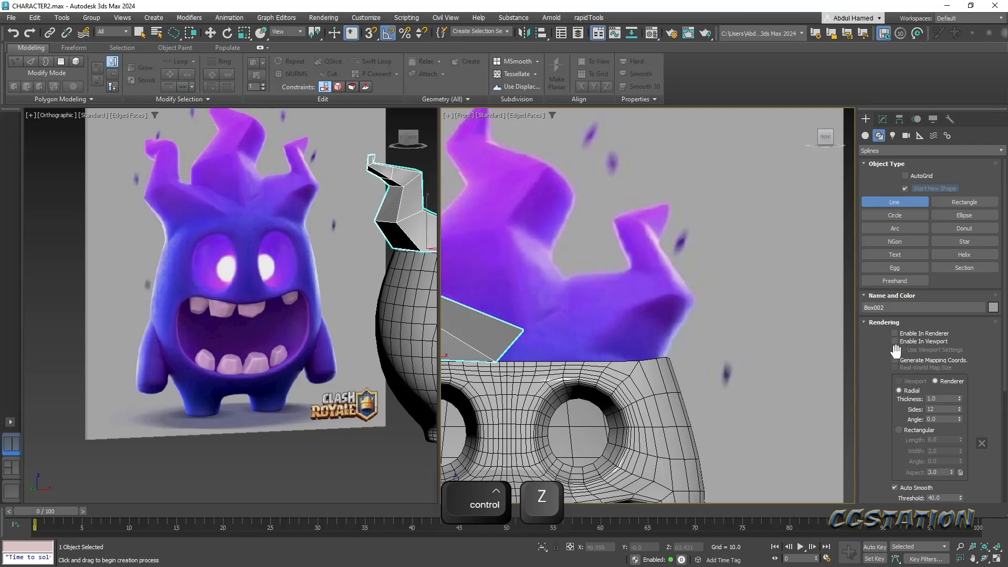
- Turn off Auto Smooth and draw a straight-segmented four-point line through the reference's right horn up to its tip
{"action": "scroll", "coordinate": [884, 387], "scroll_direction": "down", "scroll_amount": 3}
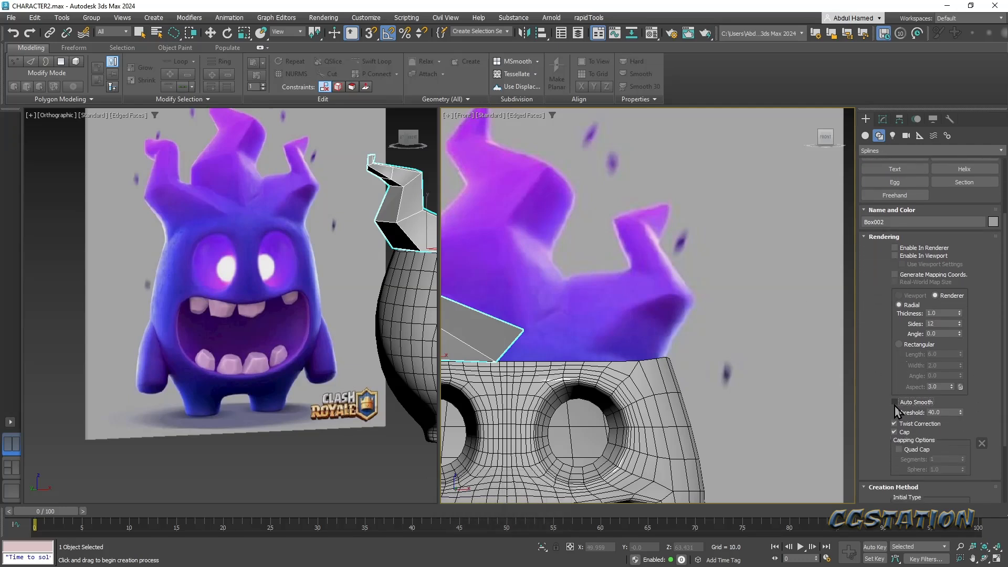
{"action": "left_click", "coordinate": [569, 333]}
{"action": "left_click", "coordinate": [629, 293]}
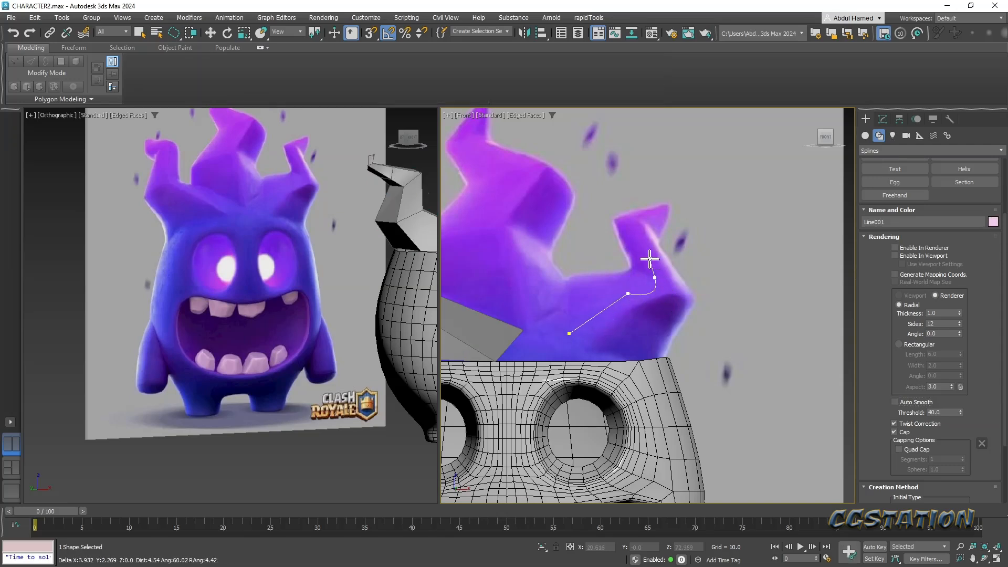
{"action": "key", "text": "ctrl+z"}
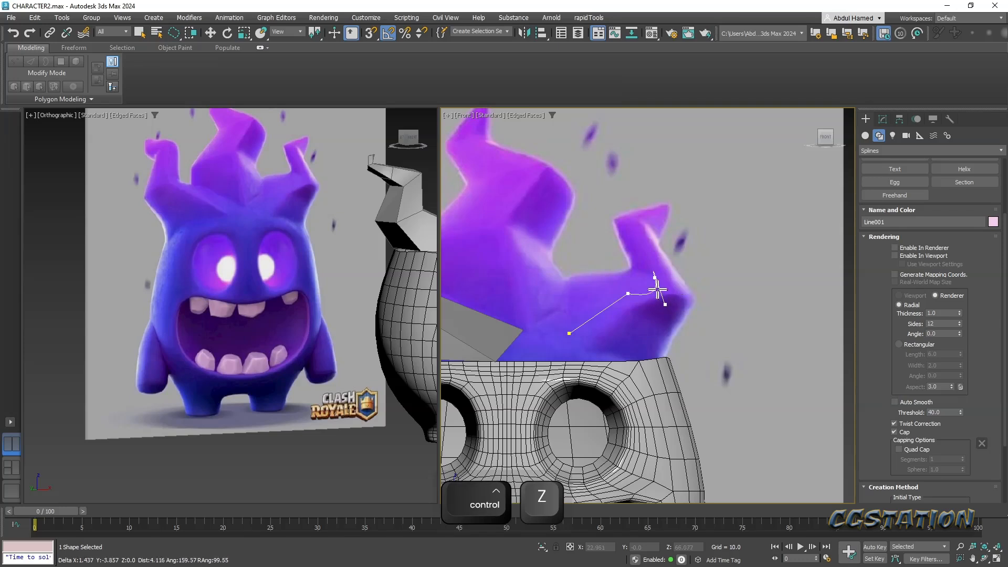
{"action": "key", "text": "BackSpace"}
{"action": "left_click", "coordinate": [660, 287]}
{"action": "left_click", "coordinate": [625, 227]}
{"action": "left_click", "coordinate": [663, 209]}
{"action": "right_click", "coordinate": [705, 213]}
- Give the line a rectangular cross-section and enable it in the viewport, undoing a trial size change
{"action": "middle_click_drag", "start_coordinate": [766, 261], "coordinate": [687, 297], "text": "alt"}
{"action": "left_click", "coordinate": [915, 346]}
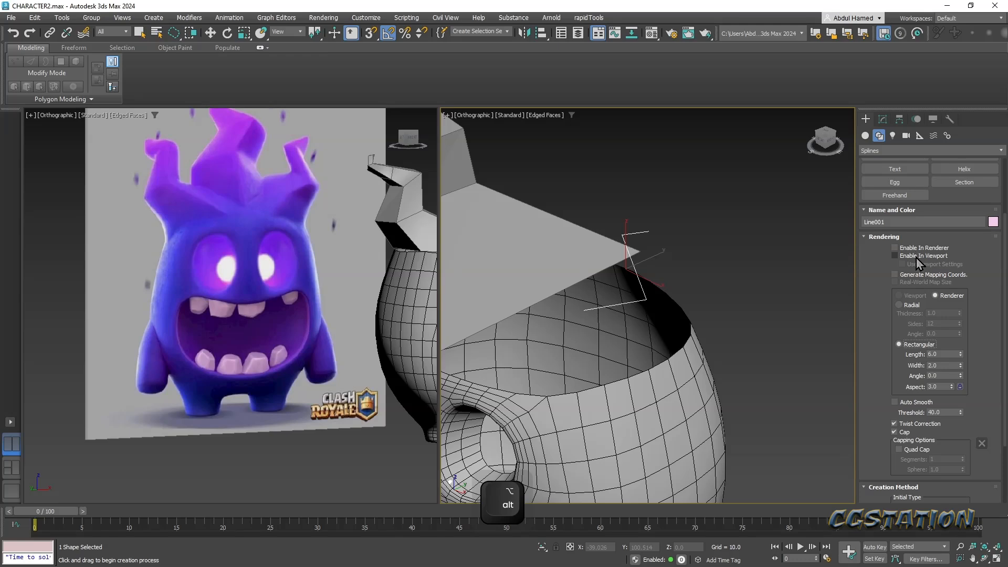
{"action": "left_click", "coordinate": [916, 256]}
{"action": "mouse_move", "coordinate": [679, 315]}
{"action": "middle_mouse_down", "text": "alt"}
{"action": "mouse_move", "coordinate": [666, 303]}
{"action": "mouse_move", "coordinate": [675, 307]}
{"action": "middle_mouse_up", "text": "alt"}
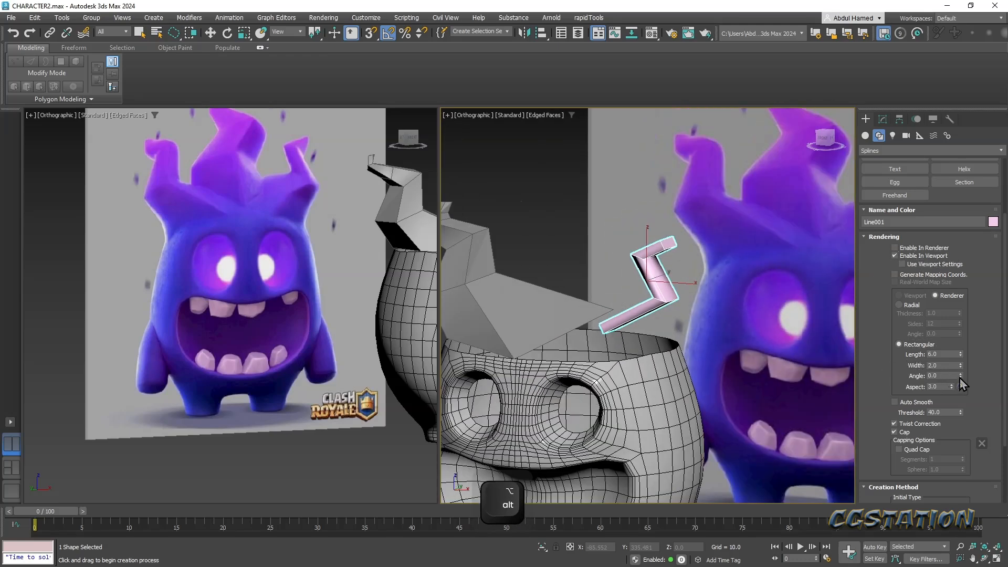
{"action": "left_click_drag", "start_coordinate": [957, 359], "coordinate": [38, 149]}
{"action": "key", "text": "ctrl+z"}
{"action": "middle_click_drag", "start_coordinate": [626, 278], "coordinate": [590, 272], "text": "alt"}
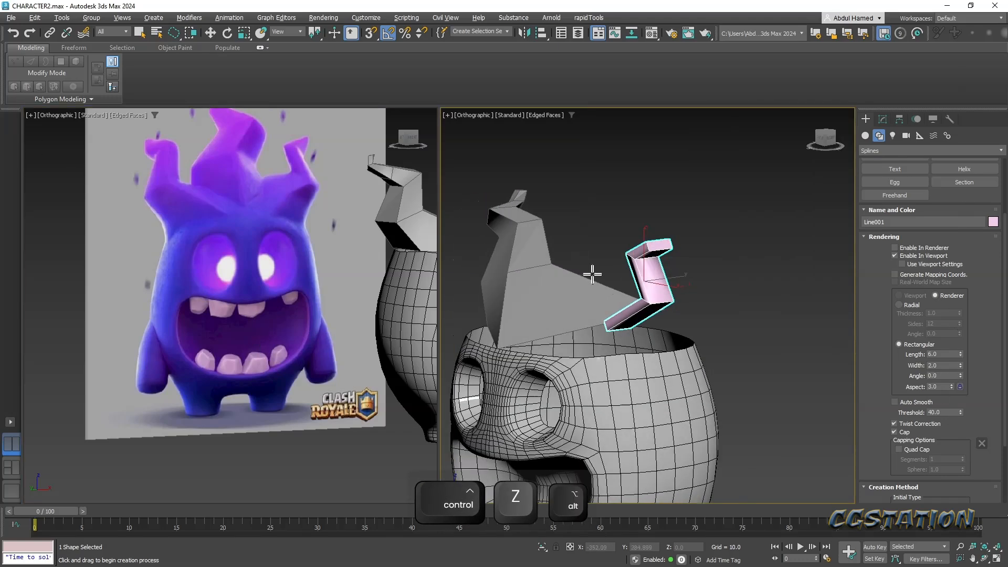
- Set the line's rectangular cross-section to a length of 31.02 and a width of 6.703 to suit the reference horn
{"action": "left_click_drag", "start_coordinate": [960, 353], "coordinate": [965, 277]}
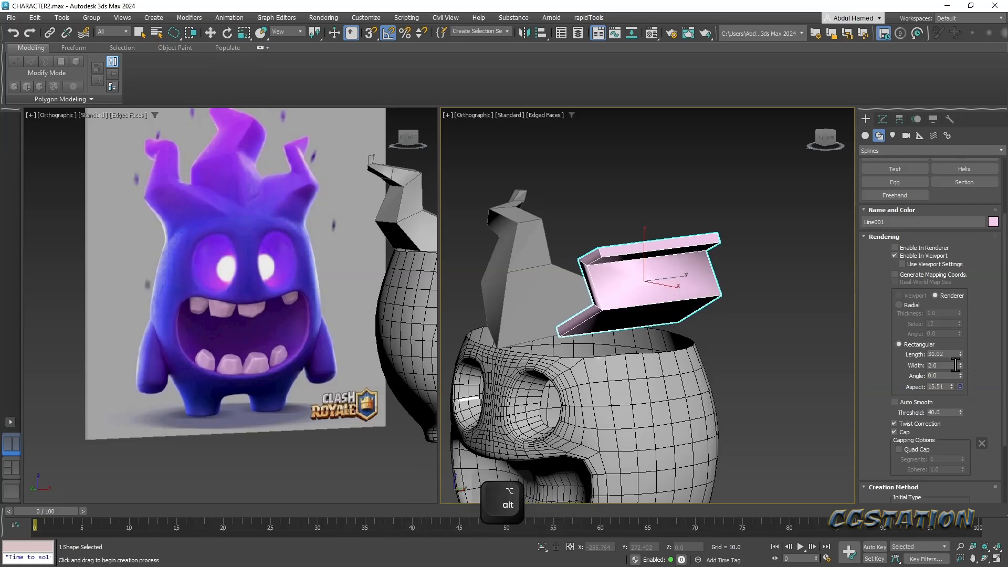
{"action": "left_click_drag", "start_coordinate": [964, 363], "coordinate": [957, 288]}
{"action": "middle_click_drag", "start_coordinate": [703, 315], "coordinate": [723, 309], "text": "alt"}
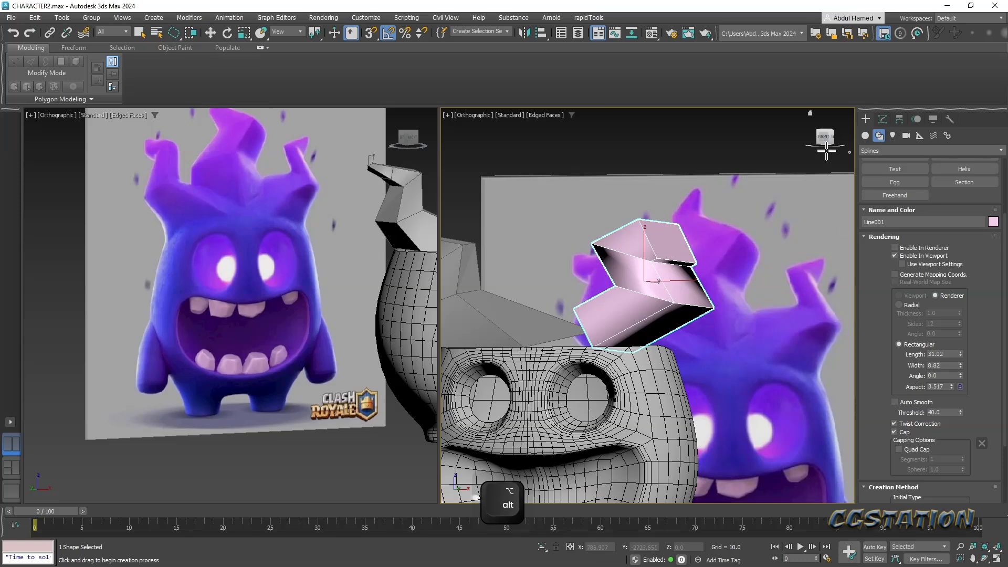
{"action": "key", "text": "f"}
{"action": "key", "text": "z"}
{"action": "middle_click_drag", "start_coordinate": [658, 305], "coordinate": [836, 373], "text": "alt"}
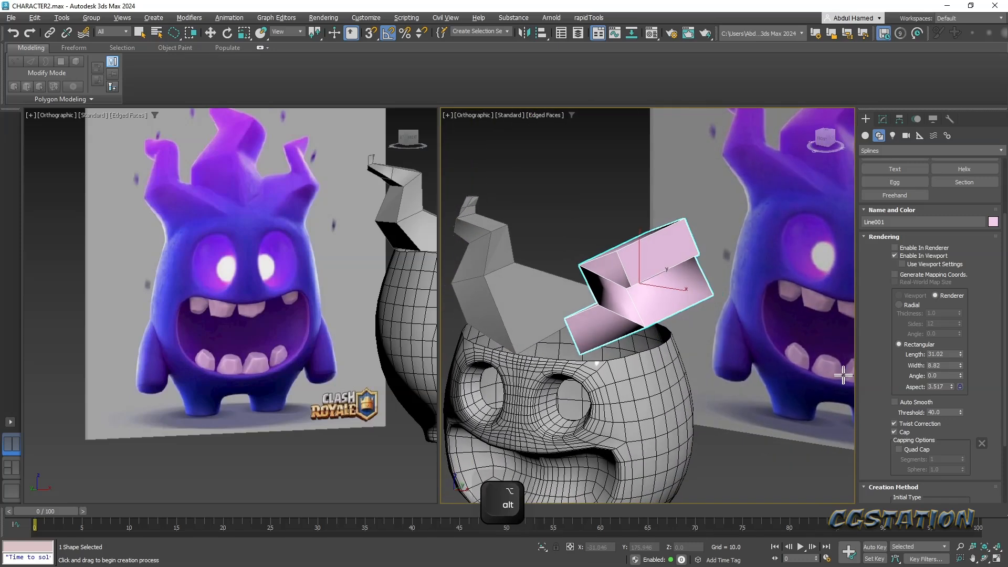
{"action": "left_click_drag", "start_coordinate": [960, 367], "coordinate": [958, 374]}
{"action": "middle_click_drag", "start_coordinate": [743, 416], "coordinate": [720, 361], "text": "alt"}
- Enter vertex editing on the right horn's line and switch the viewport to wireframe to expose its bend points
{"action": "left_click", "coordinate": [883, 120]}
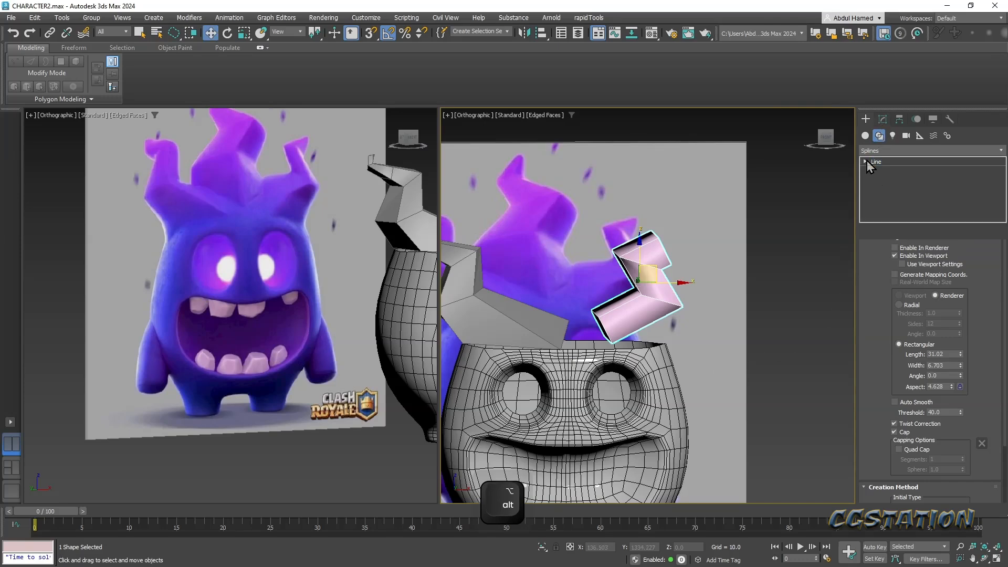
{"action": "left_click", "coordinate": [866, 161]}
{"action": "left_click", "coordinate": [885, 171]}
{"action": "middle_click_drag", "start_coordinate": [677, 309], "coordinate": [682, 324], "text": "alt"}
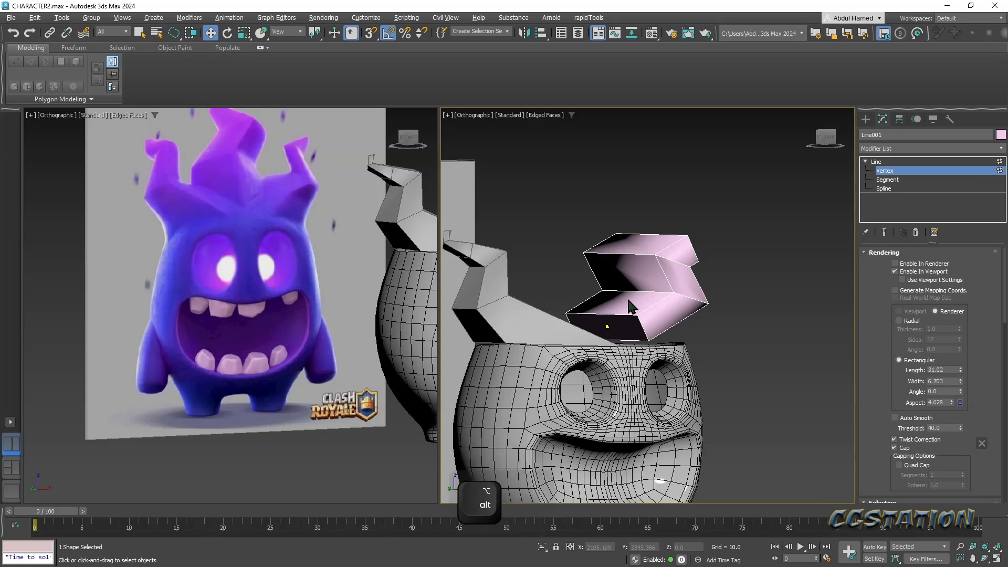
{"action": "key", "text": "F2"}
{"action": "key", "text": "F3"}
{"action": "left_click", "coordinate": [656, 294]}
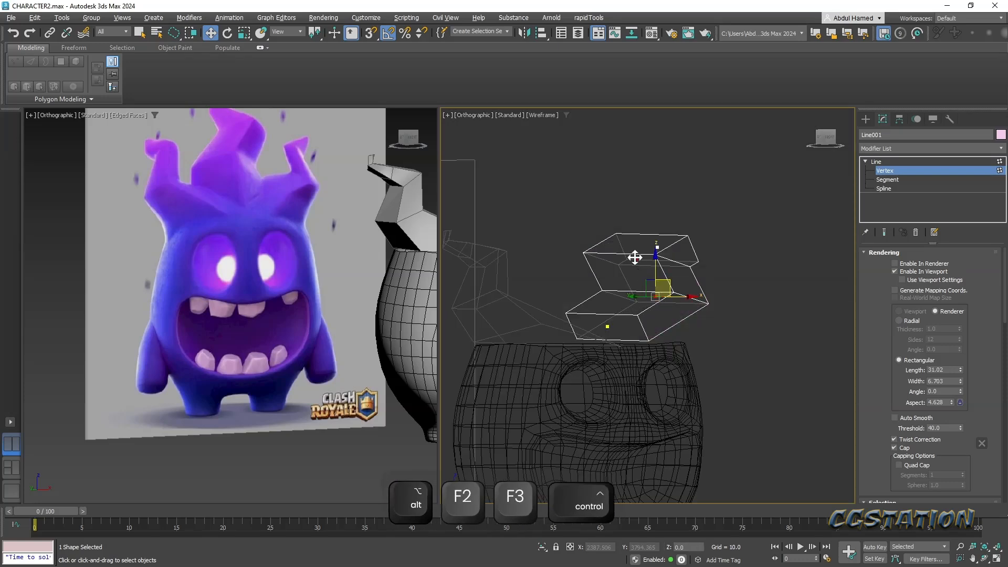
{"action": "left_click", "coordinate": [636, 256], "text": "ctrl"}
{"action": "middle_click_drag", "start_coordinate": [670, 292], "coordinate": [691, 315], "text": "alt"}
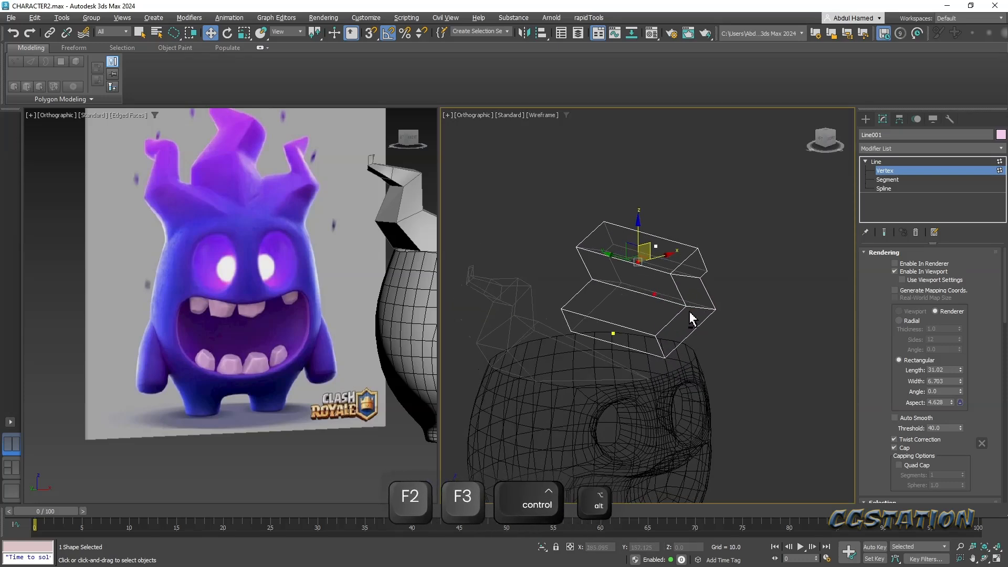
- Move the vertex next to the line's base forward to about Y -13.5 and reduce the cross-section length to 10.857
{"action": "left_click", "coordinate": [654, 294]}
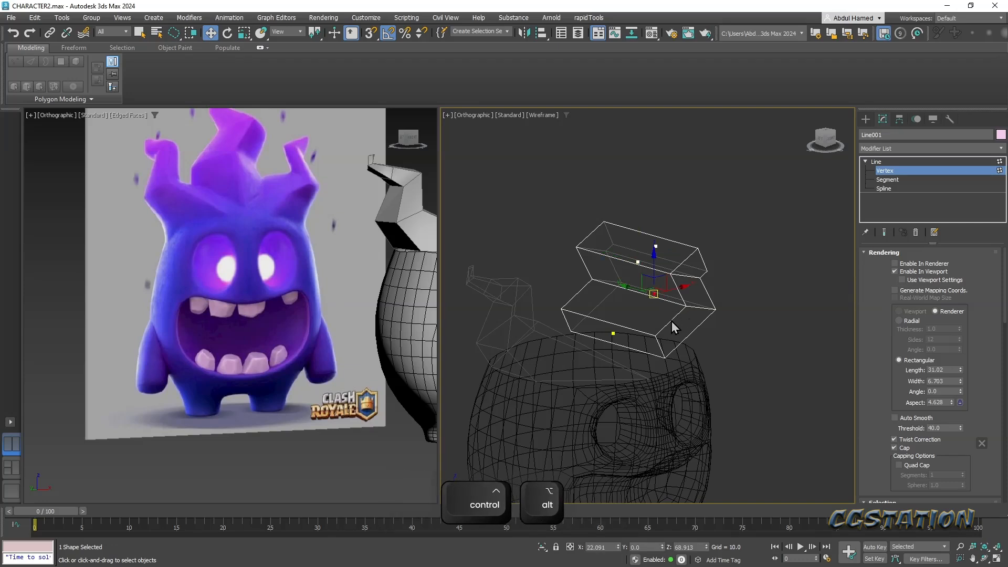
{"action": "left_click_drag", "start_coordinate": [634, 286], "coordinate": [675, 301]}
{"action": "left_click", "coordinate": [694, 306]}
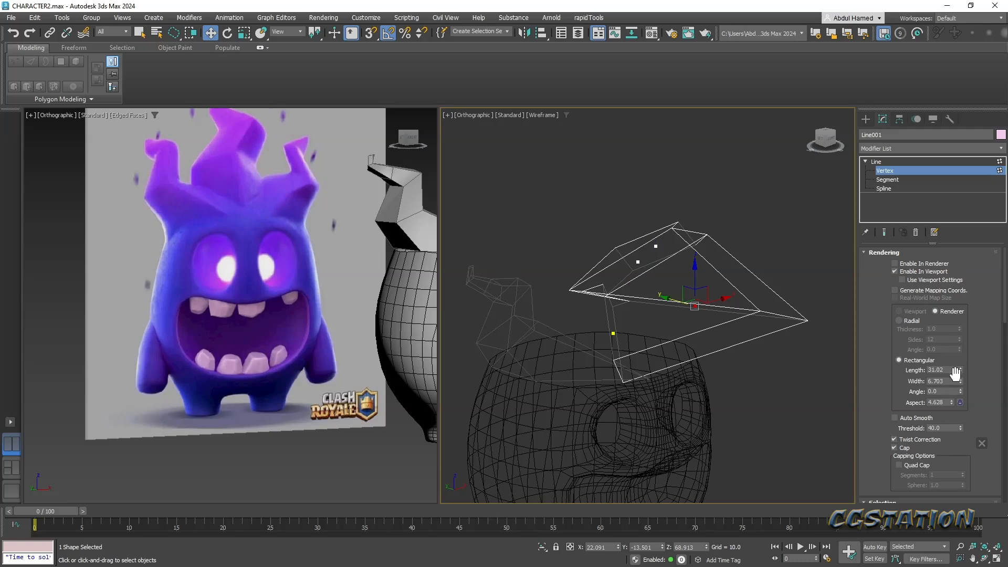
{"action": "left_click_drag", "start_coordinate": [961, 373], "coordinate": [961, 402]}
- Move the line's tip vertex slightly back and up, to about Y 2.0 and Z 81.7
{"action": "middle_click_drag", "start_coordinate": [772, 333], "coordinate": [680, 295], "text": "alt"}
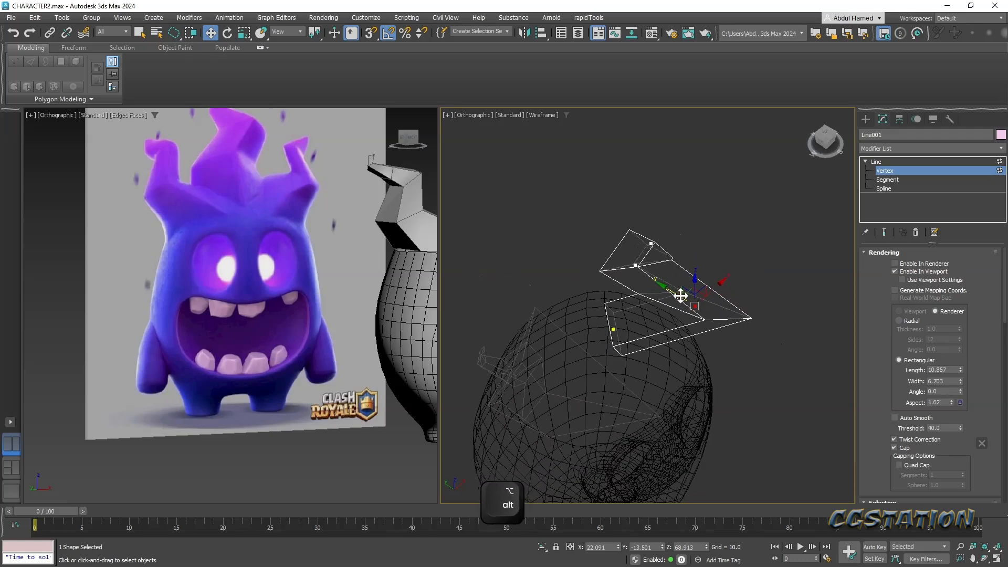
{"action": "left_click", "coordinate": [651, 243]}
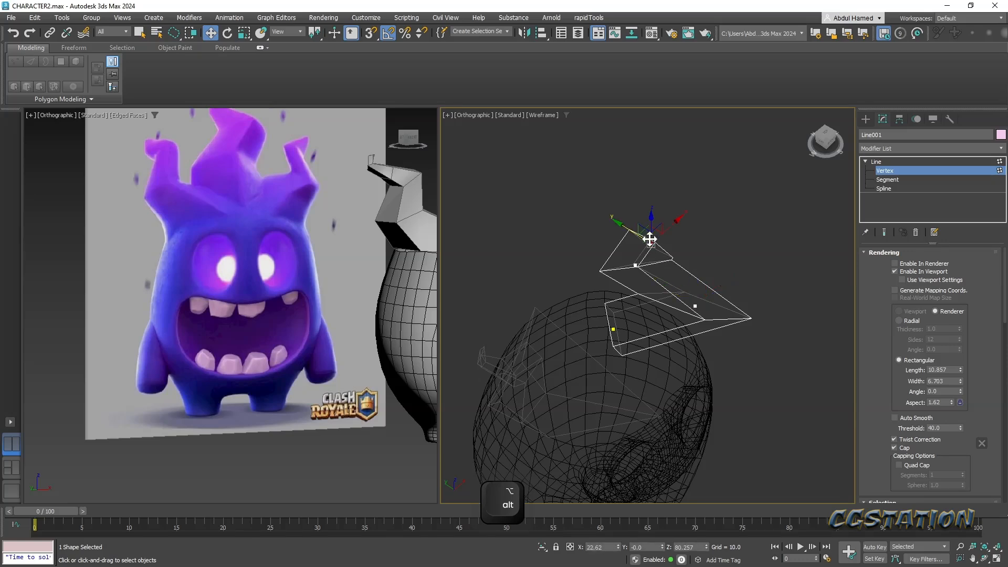
{"action": "left_click_drag", "start_coordinate": [651, 220], "coordinate": [623, 226]}
{"action": "middle_click_drag", "start_coordinate": [658, 290], "coordinate": [601, 270], "text": "alt"}
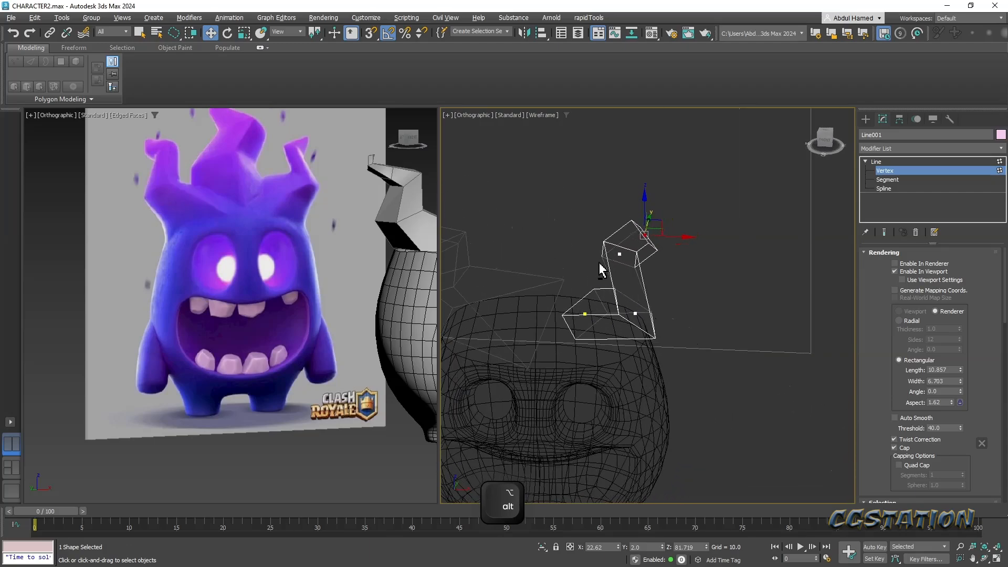
- Set the line's rectangular cross-section to a length of 10.149 and a width of 8.044
{"action": "left_click_drag", "start_coordinate": [982, 386], "coordinate": [946, 371]}
{"action": "middle_click_drag", "start_coordinate": [658, 311], "coordinate": [726, 322], "text": "alt"}
{"action": "left_click_drag", "start_coordinate": [950, 383], "coordinate": [926, 397]}
{"action": "left_click_drag", "start_coordinate": [861, 416], "coordinate": [867, 438]}
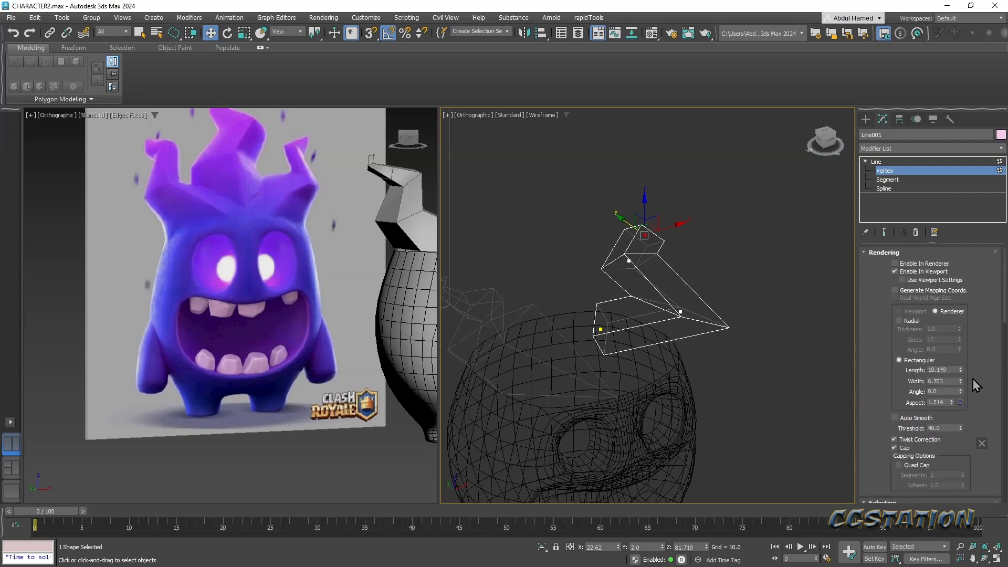
{"action": "left_click_drag", "start_coordinate": [961, 383], "coordinate": [961, 369]}
{"action": "mouse_move", "coordinate": [690, 325]}
{"action": "middle_mouse_down", "text": "alt"}
{"action": "mouse_move", "coordinate": [671, 327]}
{"action": "mouse_move", "coordinate": [663, 344]}
{"action": "mouse_move", "coordinate": [619, 466]}
{"action": "mouse_move", "coordinate": [585, 341]}
{"action": "mouse_move", "coordinate": [717, 330]}
{"action": "mouse_move", "coordinate": [709, 326]}
{"action": "middle_mouse_up", "text": "alt"}
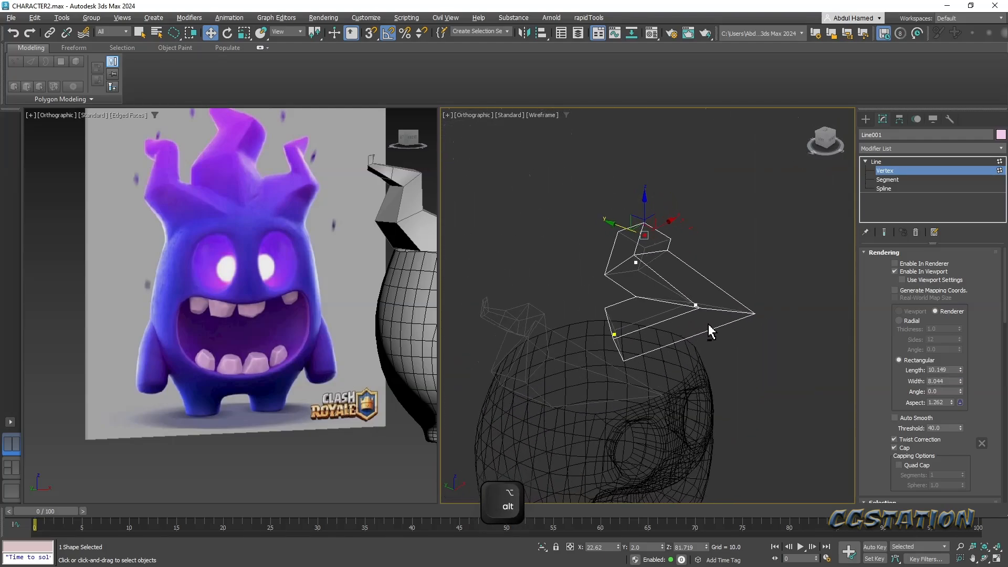
- Leave vertex editing and convert the right horn's line to an Editable Poly
{"action": "left_click", "coordinate": [878, 161]}
{"action": "right_click", "coordinate": [892, 162]}
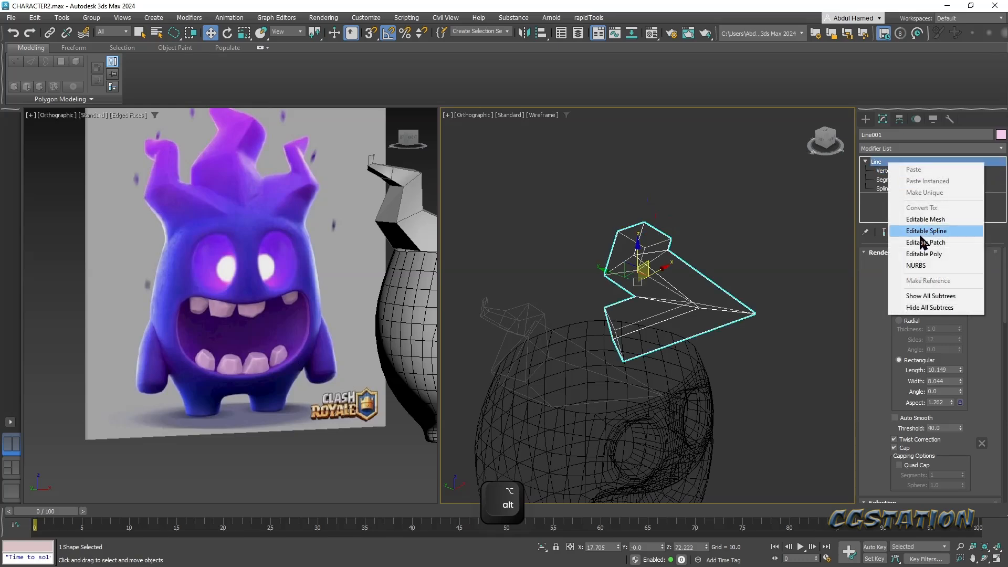
{"action": "left_click", "coordinate": [925, 263]}
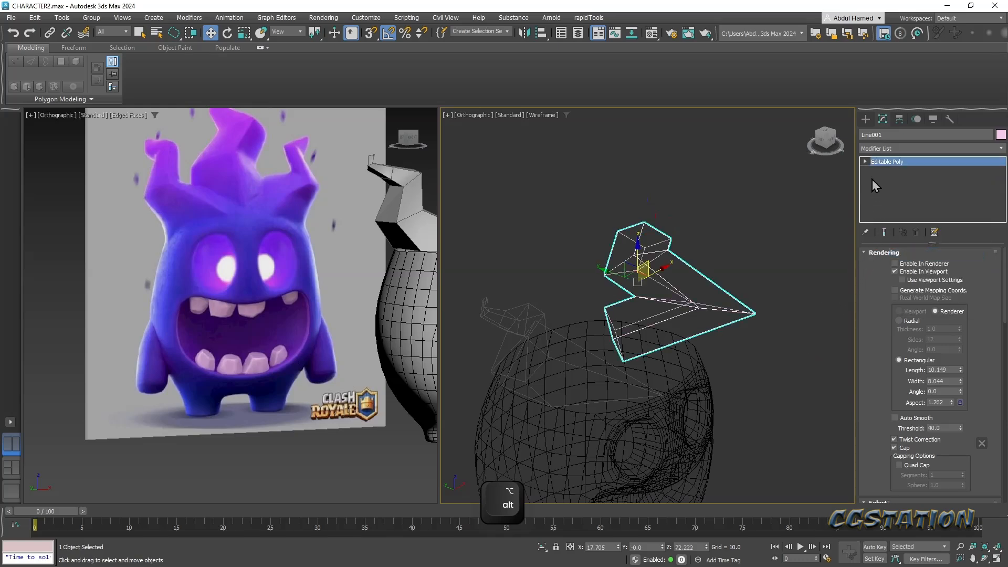
- Return the viewport to shaded display with edged faces, framed on the converted horn and the head opening
{"action": "middle_click_drag", "start_coordinate": [680, 337], "coordinate": [584, 374], "text": "alt"}
{"action": "scroll", "coordinate": [624, 326], "scroll_direction": "up", "scroll_amount": 2}
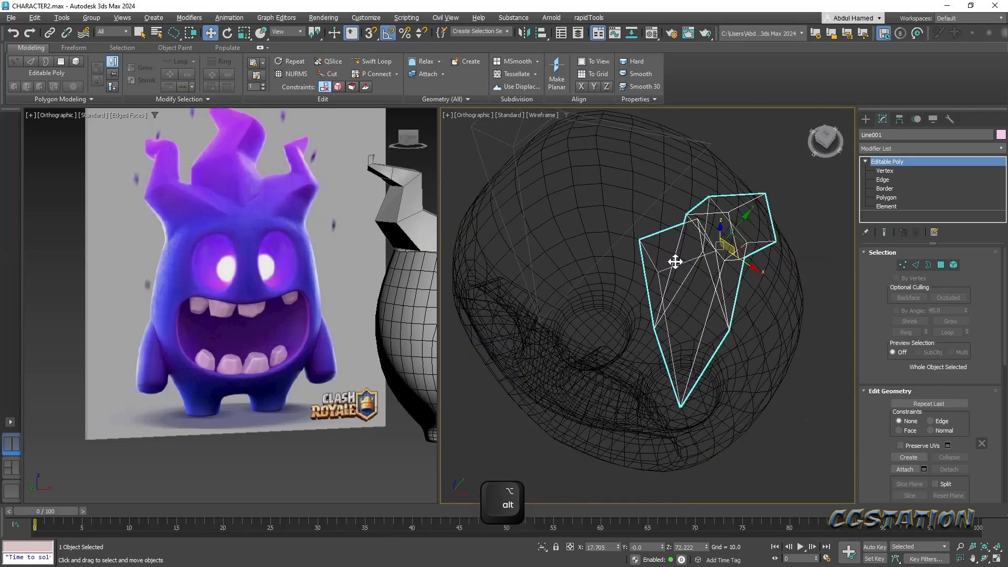
{"action": "middle_click", "coordinate": [431, 162]}
{"action": "key", "text": "F3"}
{"action": "key", "text": "F3"}
{"action": "middle_click", "coordinate": [462, 229]}
{"action": "key", "text": "F4"}
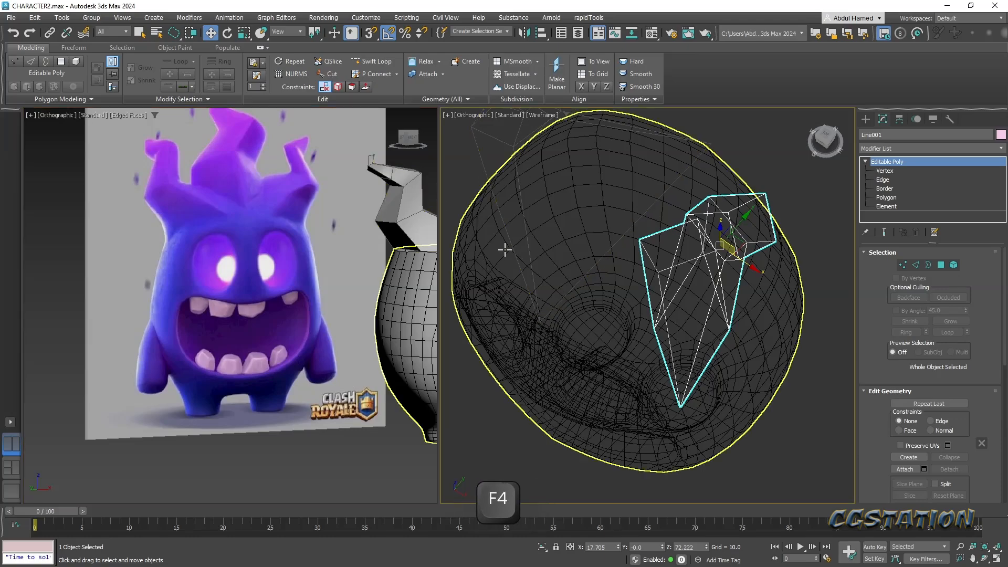
{"action": "key", "text": "F3"}
{"action": "middle_click_drag", "start_coordinate": [500, 265], "coordinate": [632, 295], "text": "alt"}
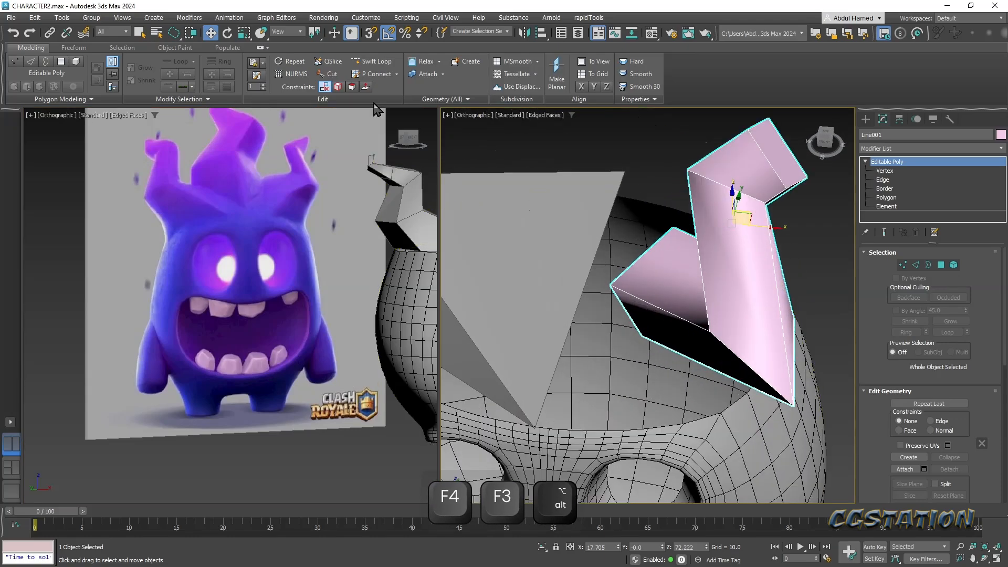
- Change the snap settings so that only Vertex snapping is enabled, with Pivot turned off
{"action": "right_click", "coordinate": [368, 35]}
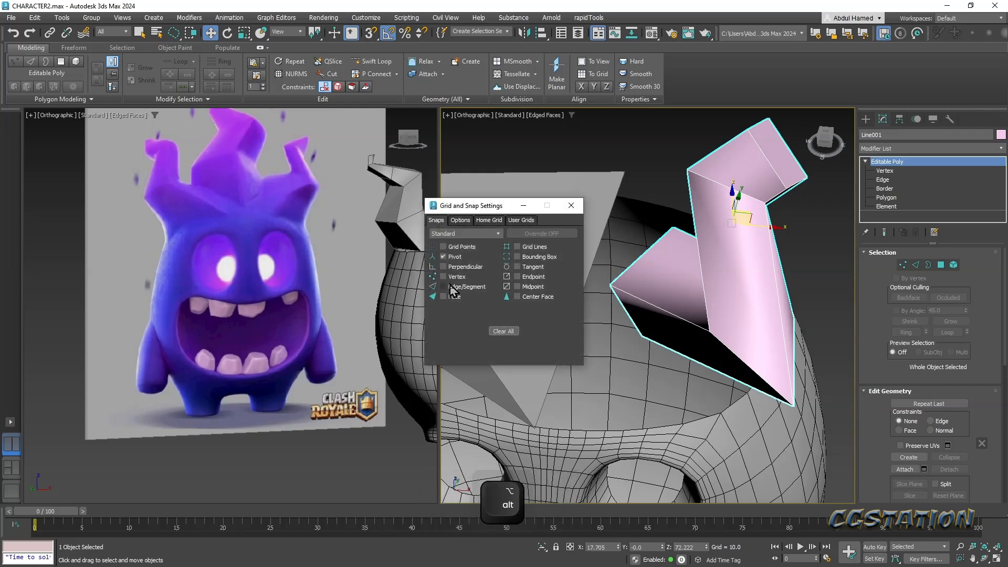
{"action": "left_click", "coordinate": [461, 249]}
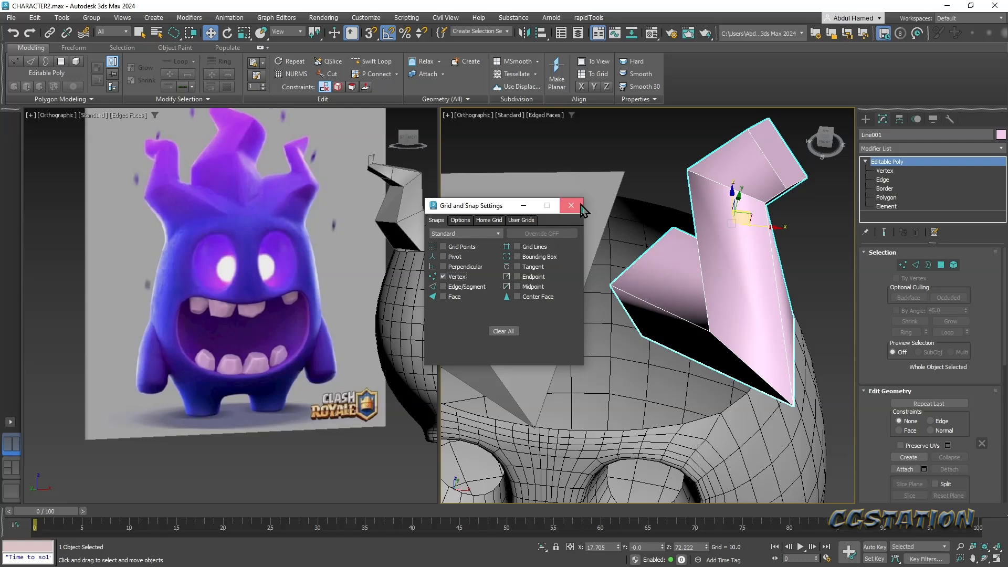
- Close the snap settings and switch the pink horn to vertex editing
{"action": "left_click", "coordinate": [571, 206]}
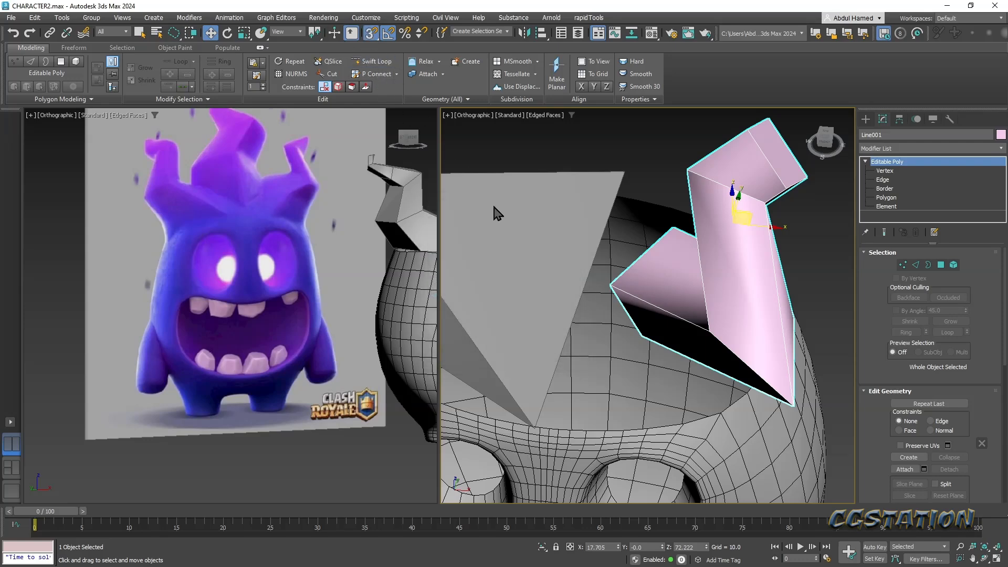
{"action": "scroll", "coordinate": [608, 224], "scroll_direction": "up", "scroll_amount": 3}
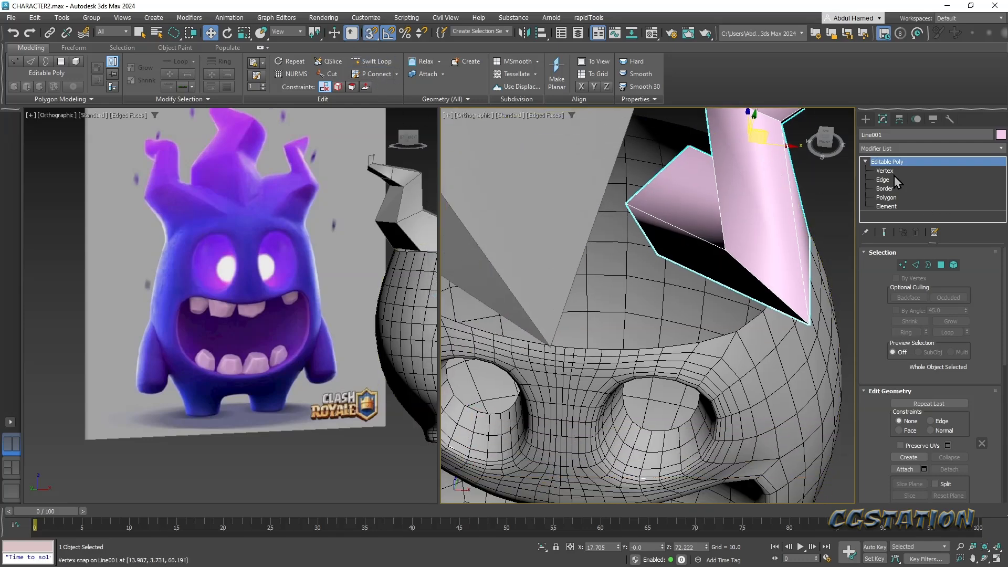
{"action": "left_click", "coordinate": [885, 172]}
- Try to snap the pink horn's inner front vertex to the front centre of the head's rim
{"action": "left_click", "coordinate": [627, 204]}
{"action": "left_click_drag", "start_coordinate": [627, 205], "coordinate": [557, 337]}
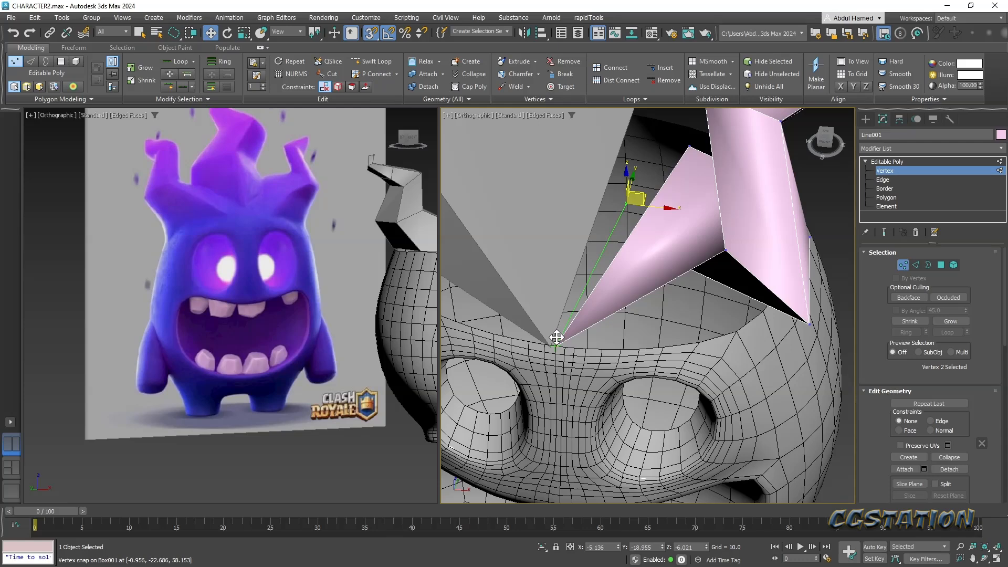
{"action": "left_click_drag", "start_coordinate": [556, 338], "coordinate": [557, 338]}
{"action": "middle_click_drag", "start_coordinate": [504, 210], "coordinate": [574, 278], "text": "alt"}
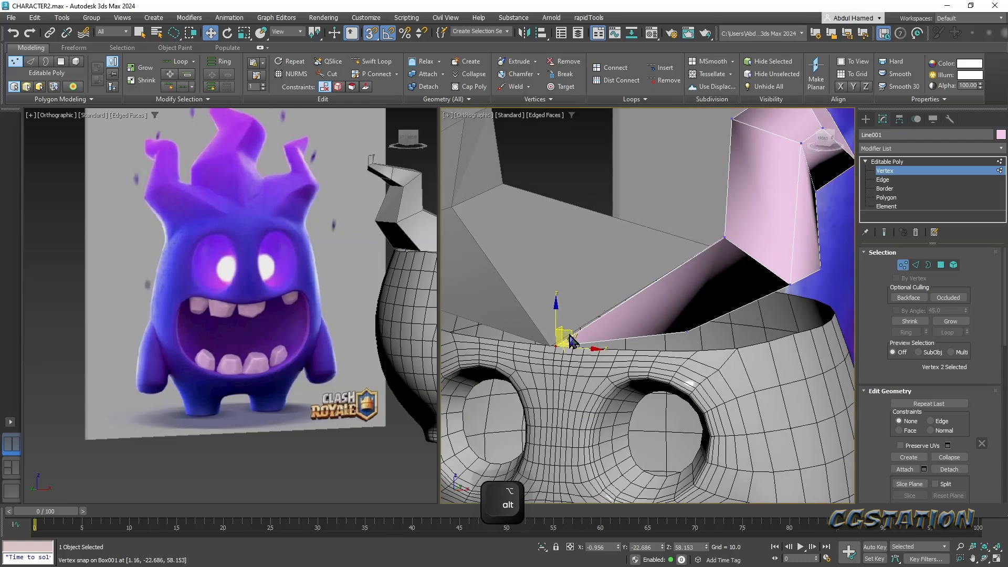
{"action": "key", "text": "ctrl+z"}
- Snap the pink horn's lower front vertex to the head rim's front centre and its upper inner vertex to the grey horn's corner
{"action": "middle_click_drag", "start_coordinate": [719, 300], "coordinate": [736, 307], "text": "alt"}
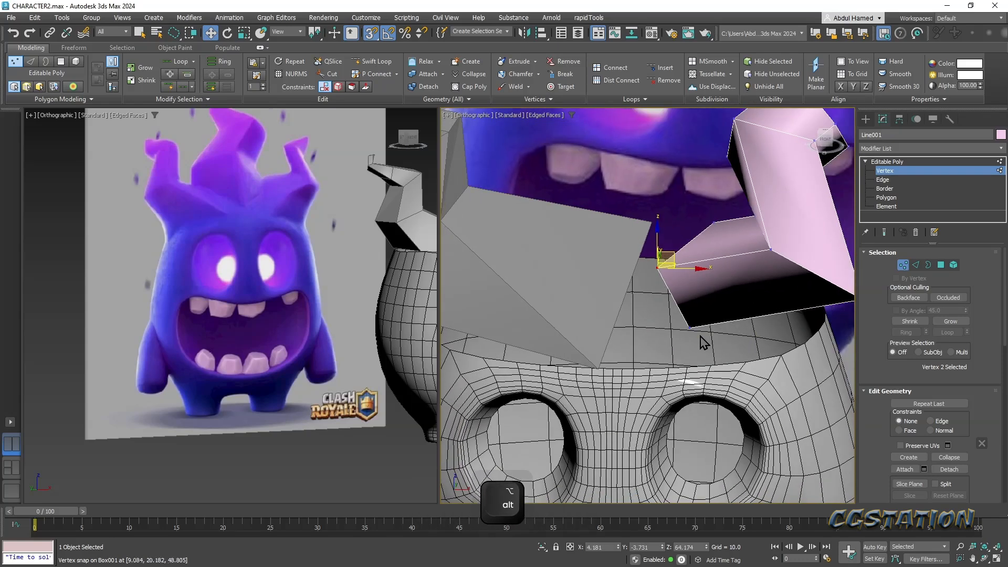
{"action": "left_click", "coordinate": [689, 327]}
{"action": "left_click_drag", "start_coordinate": [653, 340], "coordinate": [599, 364]}
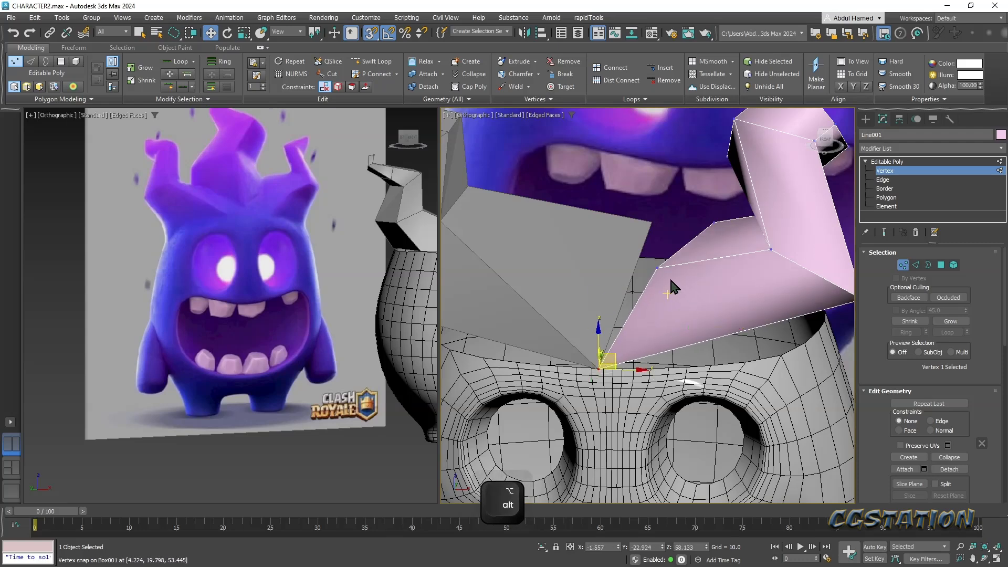
{"action": "left_click", "coordinate": [658, 269]}
{"action": "left_click_drag", "start_coordinate": [657, 268], "coordinate": [654, 226]}
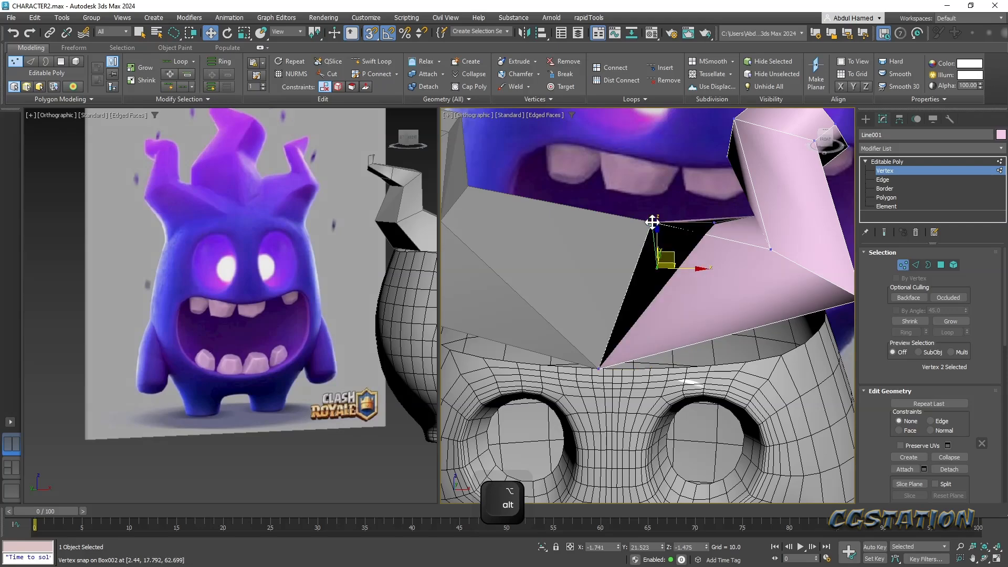
- Pull the pink horn's rear lower vertices down and snap them toward the rim of the head opening
{"action": "middle_click_drag", "start_coordinate": [691, 247], "coordinate": [605, 274], "text": "alt"}
{"action": "middle_click_drag", "start_coordinate": [564, 301], "coordinate": [607, 208], "text": "alt"}
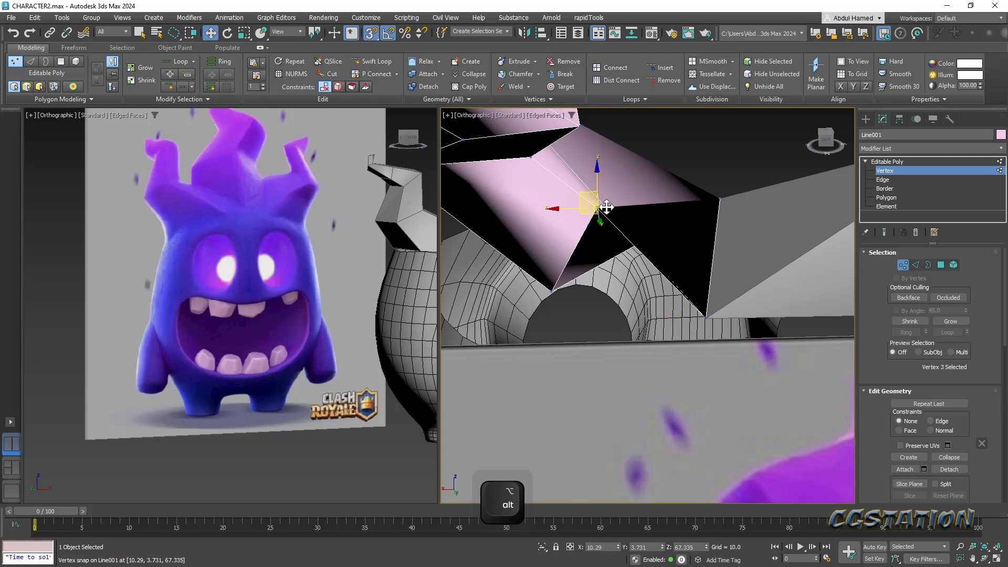
{"action": "key", "text": "s"}
{"action": "left_click_drag", "start_coordinate": [597, 177], "coordinate": [600, 230]}
{"action": "middle_click_drag", "start_coordinate": [600, 230], "coordinate": [594, 300], "text": "alt"}
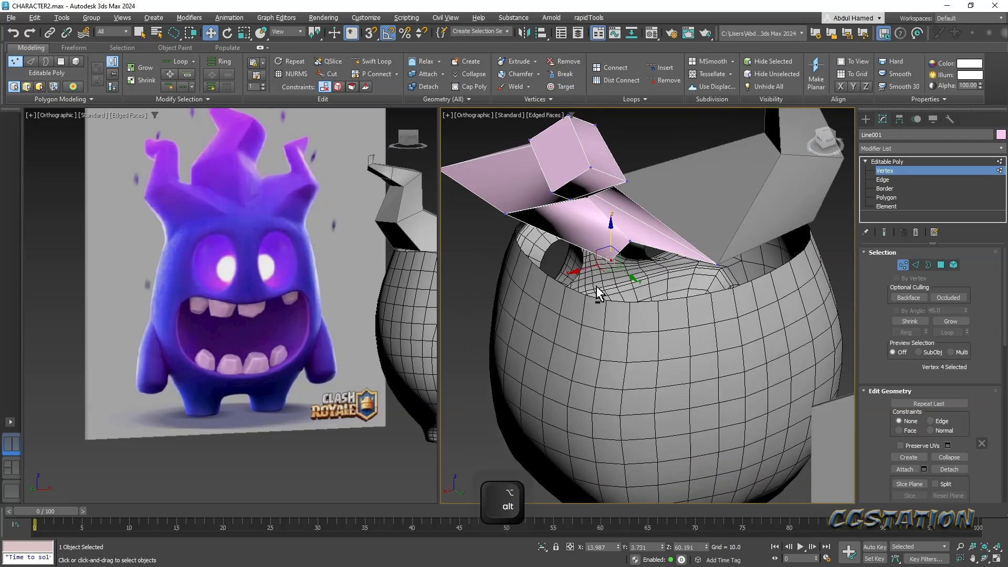
{"action": "key", "text": "s"}
{"action": "left_click_drag", "start_coordinate": [604, 273], "coordinate": [584, 289]}
{"action": "left_click_drag", "start_coordinate": [632, 240], "coordinate": [657, 307]}
- Pick the stray horn vertex hidden behind the face in wireframe and snap it onto the side rim of the head opening
{"action": "middle_click_drag", "start_coordinate": [623, 314], "coordinate": [651, 341], "text": "alt"}
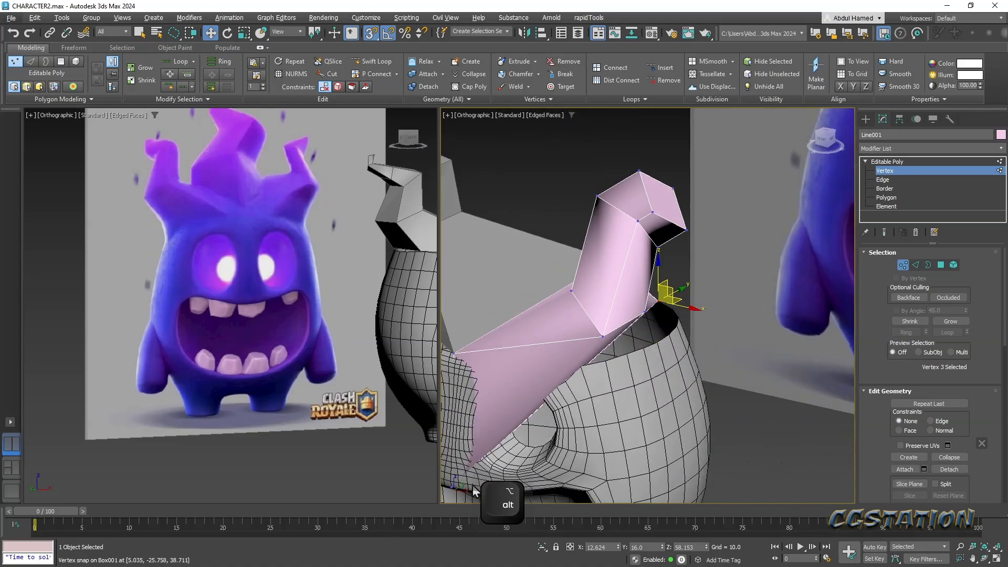
{"action": "middle_click_drag", "start_coordinate": [465, 494], "coordinate": [587, 381], "text": "alt"}
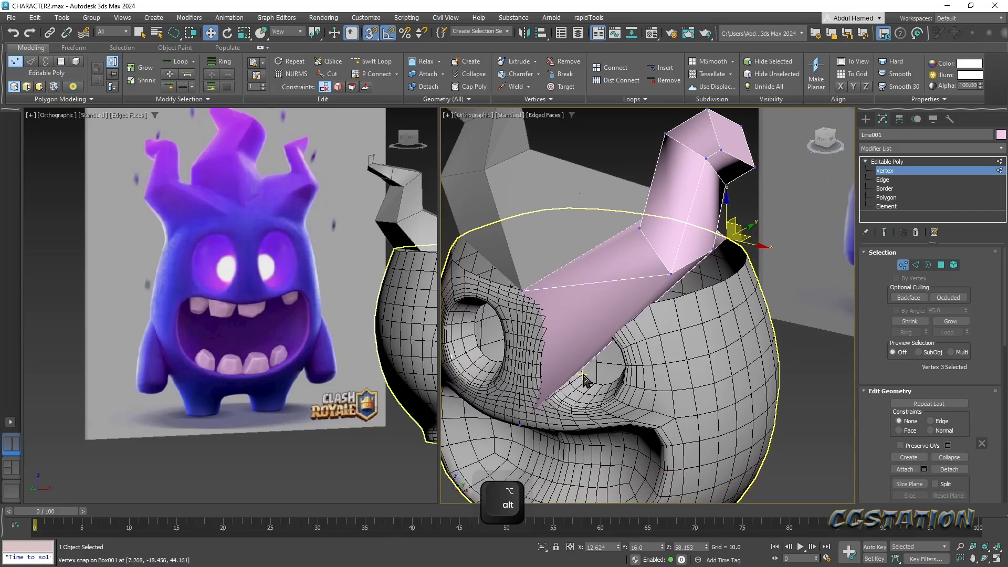
{"action": "key", "text": "F3"}
{"action": "left_click", "coordinate": [524, 423]}
{"action": "key", "text": "F3"}
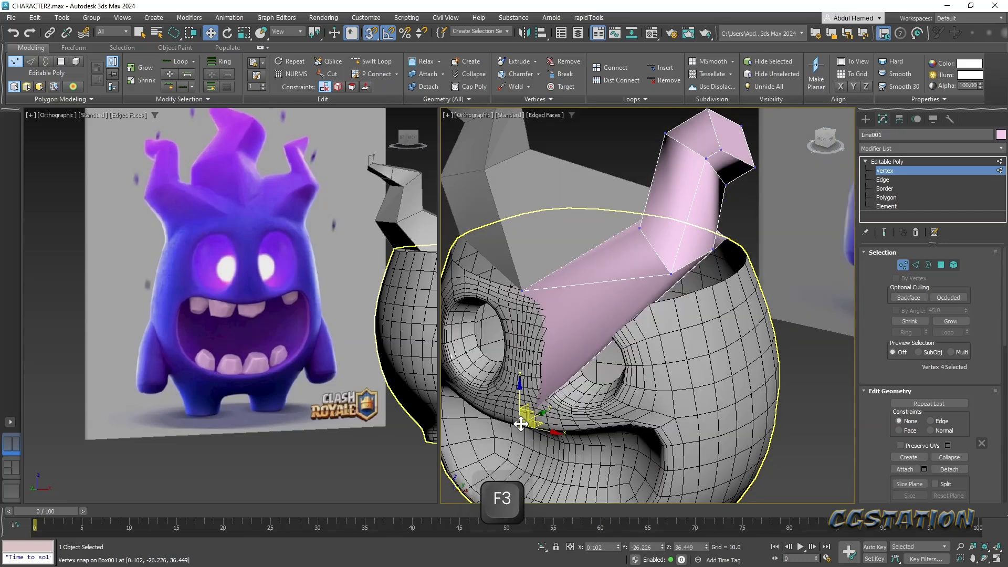
{"action": "middle_click_drag", "start_coordinate": [594, 412], "coordinate": [571, 397], "text": "alt"}
{"action": "left_click_drag", "start_coordinate": [535, 420], "coordinate": [745, 288]}
{"action": "mouse_move", "coordinate": [744, 289]}
{"action": "middle_mouse_down", "text": "alt"}
{"action": "mouse_move", "coordinate": [711, 311]}
{"action": "mouse_move", "coordinate": [742, 308]}
{"action": "middle_mouse_up", "text": "alt"}
{"action": "left_click_drag", "start_coordinate": [749, 293], "coordinate": [672, 295]}
- With vertex snapping off, move the pink horn's two protruding bend vertices inward to reshape the lower bend
{"action": "middle_click_drag", "start_coordinate": [662, 296], "coordinate": [663, 272], "text": "alt"}
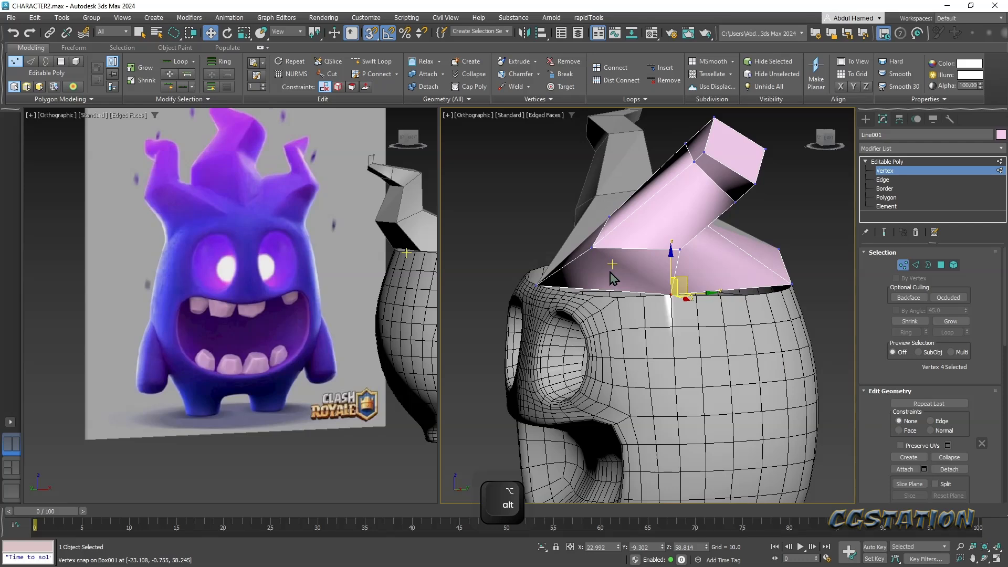
{"action": "left_click", "coordinate": [592, 247], "text": "ctrl"}
{"action": "middle_click_drag", "start_coordinate": [592, 247], "coordinate": [612, 273], "text": "alt"}
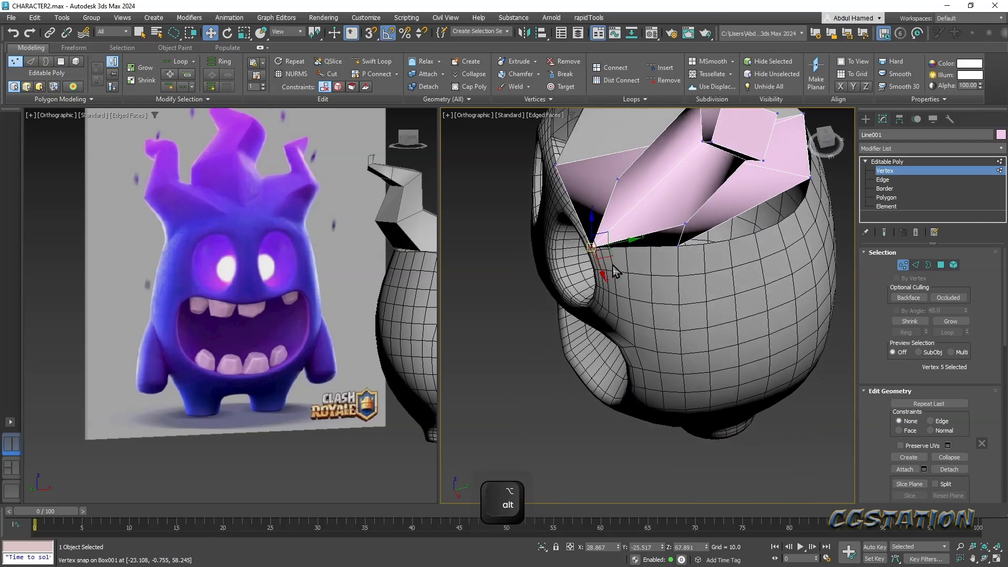
{"action": "left_click_drag", "start_coordinate": [608, 254], "coordinate": [647, 200]}
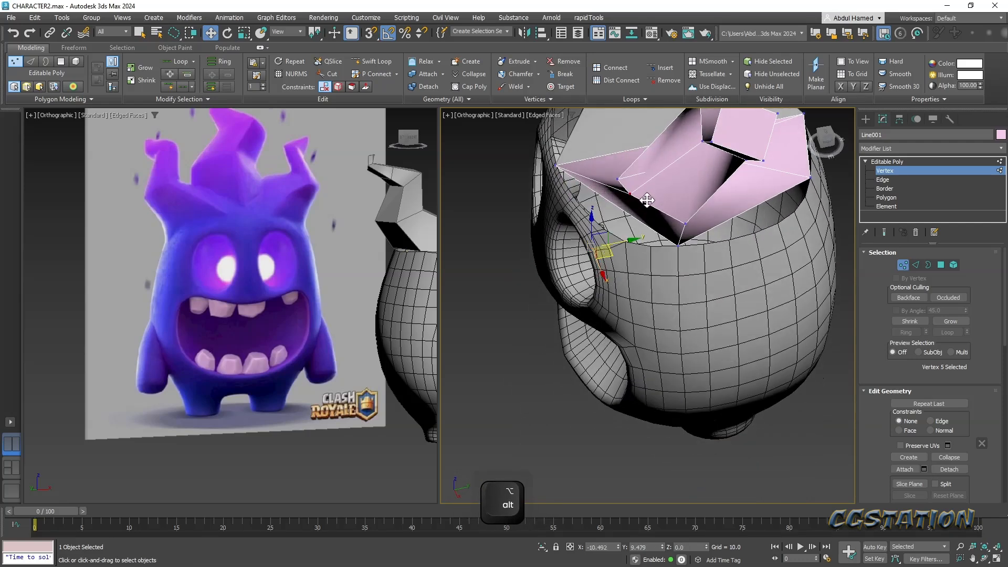
{"action": "middle_click_drag", "start_coordinate": [645, 199], "coordinate": [726, 184], "text": "alt"}
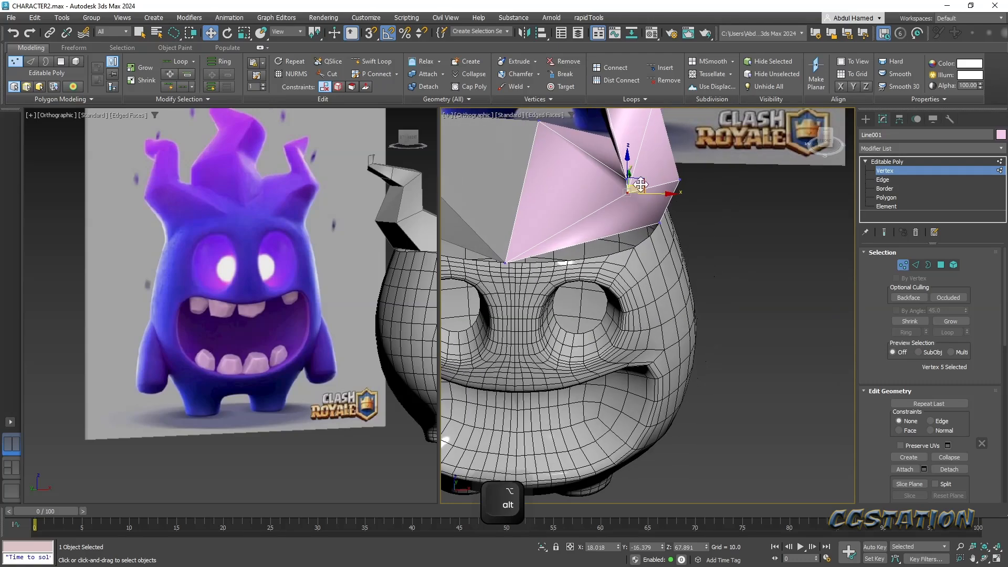
{"action": "middle_click_drag", "start_coordinate": [610, 192], "coordinate": [714, 317], "text": "alt"}
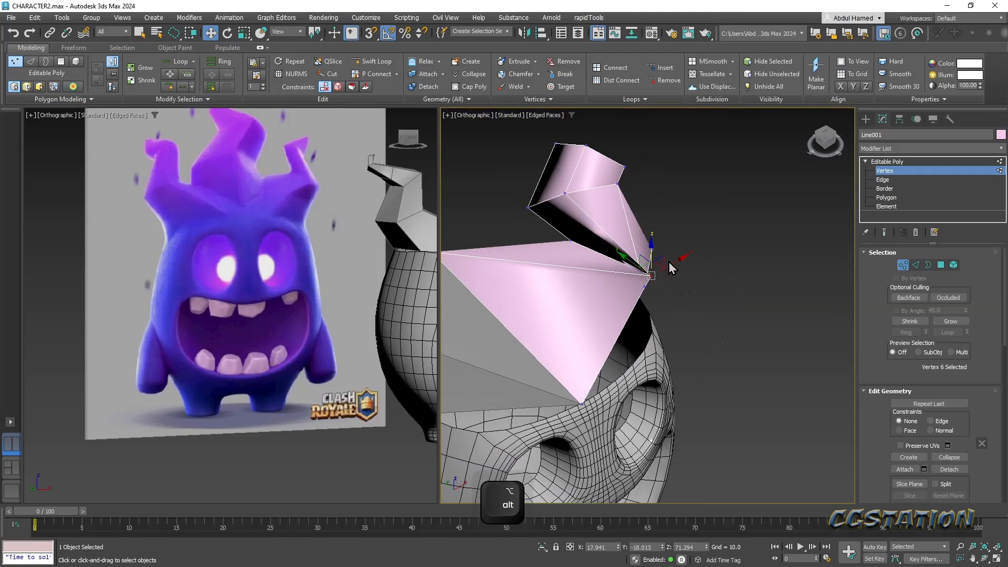
{"action": "left_click_drag", "start_coordinate": [660, 262], "coordinate": [567, 243]}
{"action": "middle_click_drag", "start_coordinate": [567, 243], "coordinate": [630, 178], "text": "alt"}
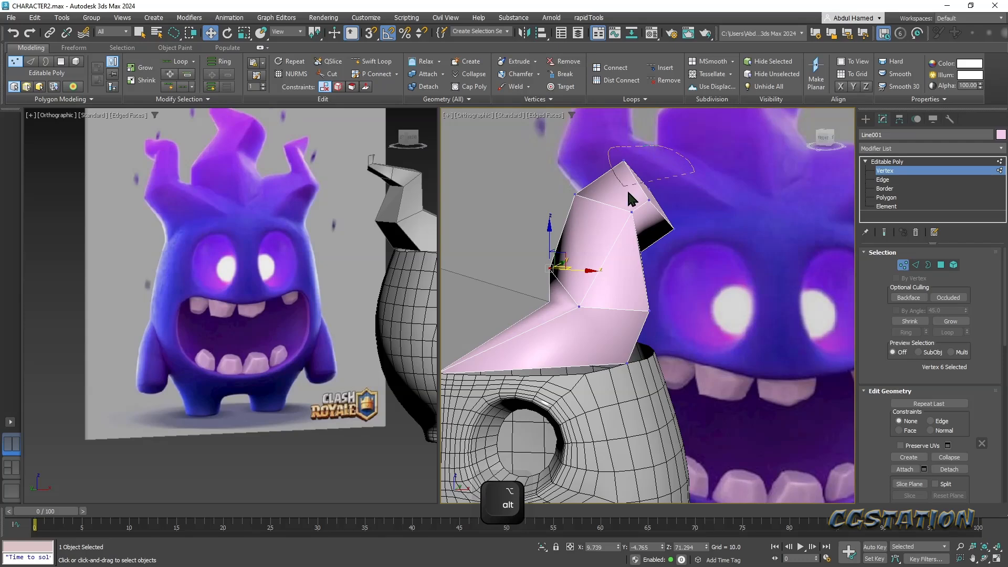
- Scale down the four vertices at the pink horn's tip and move them outward and up
{"action": "middle_click_drag", "start_coordinate": [667, 202], "coordinate": [630, 231], "text": "alt"}
{"action": "key", "text": "r"}
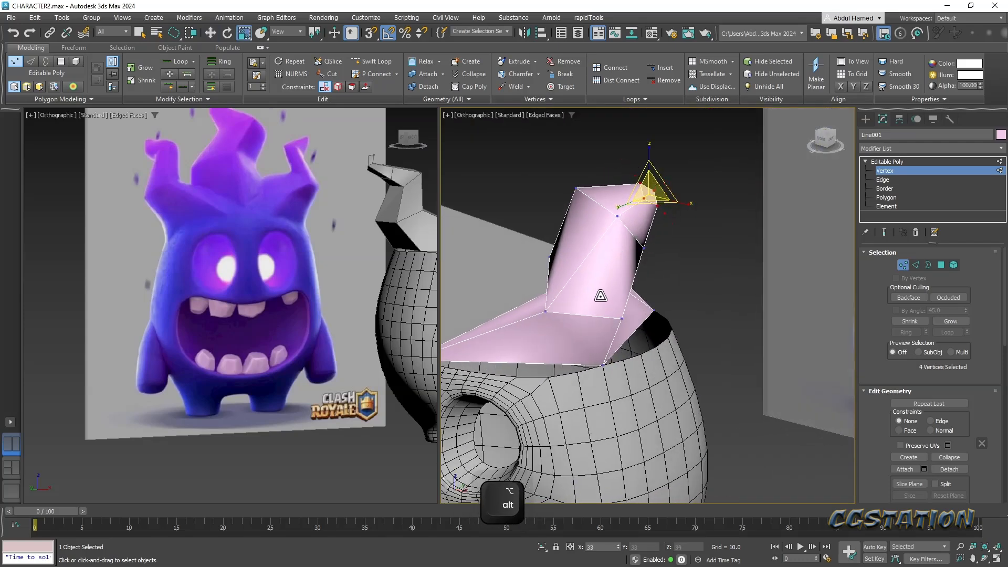
{"action": "middle_click_drag", "start_coordinate": [596, 315], "coordinate": [668, 232], "text": "alt"}
{"action": "key", "text": "w"}
{"action": "middle_click_drag", "start_coordinate": [671, 194], "coordinate": [677, 196], "text": "alt"}
{"action": "left_click_drag", "start_coordinate": [666, 182], "coordinate": [679, 170]}
{"action": "middle_click_drag", "start_coordinate": [680, 170], "coordinate": [645, 210], "text": "alt"}
- Collapse the small edges at the end of the pink horn into a sharp tip and leave edge editing
{"action": "scroll", "coordinate": [645, 210], "scroll_direction": "up", "scroll_amount": 4, "text": "alt"}
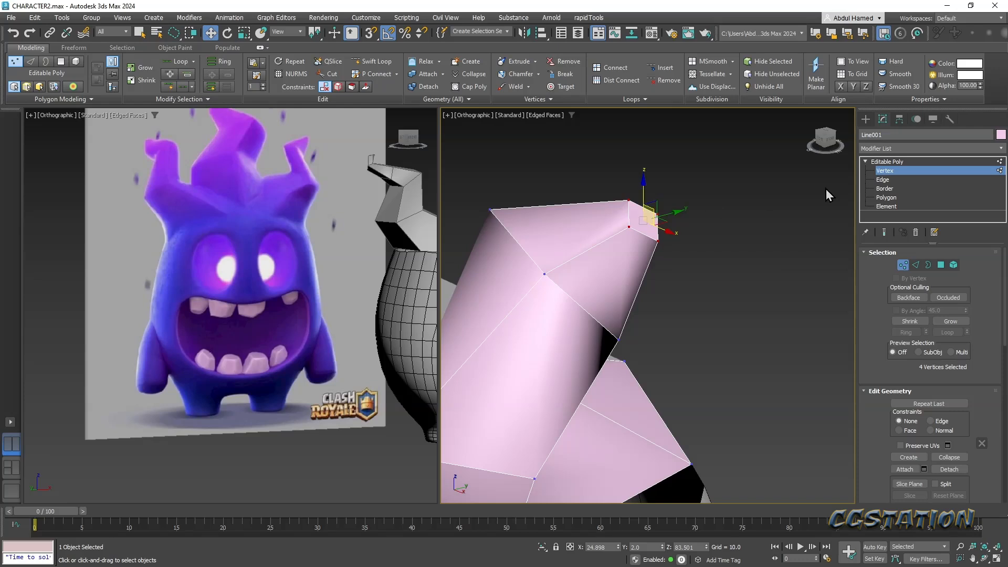
{"action": "left_click", "coordinate": [883, 181]}
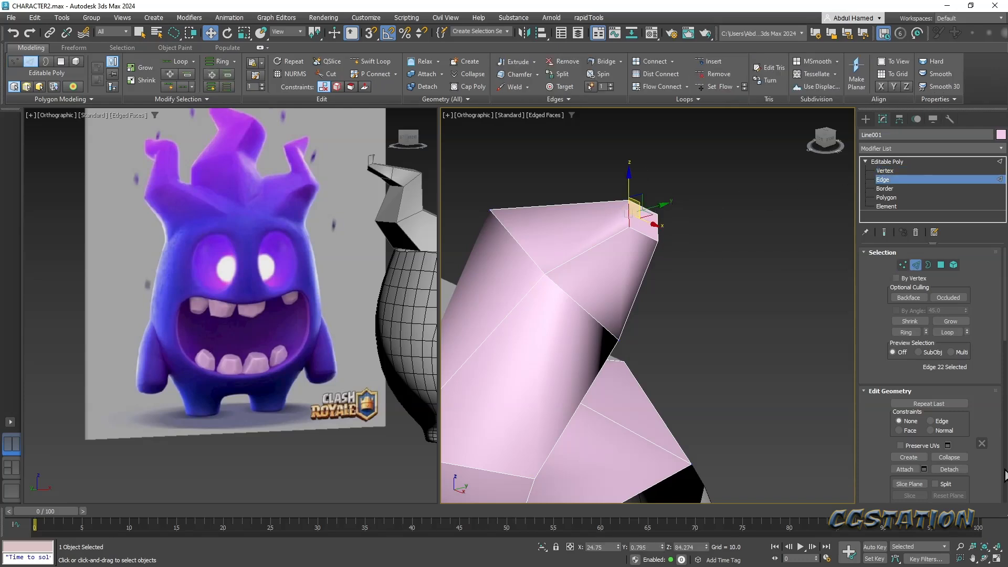
{"action": "left_click", "coordinate": [948, 456]}
{"action": "left_click", "coordinate": [655, 231]}
{"action": "left_click", "coordinate": [956, 460]}
{"action": "middle_click_drag", "start_coordinate": [665, 327], "coordinate": [683, 259]}
{"action": "scroll", "coordinate": [682, 273], "scroll_direction": "down", "scroll_amount": 5}
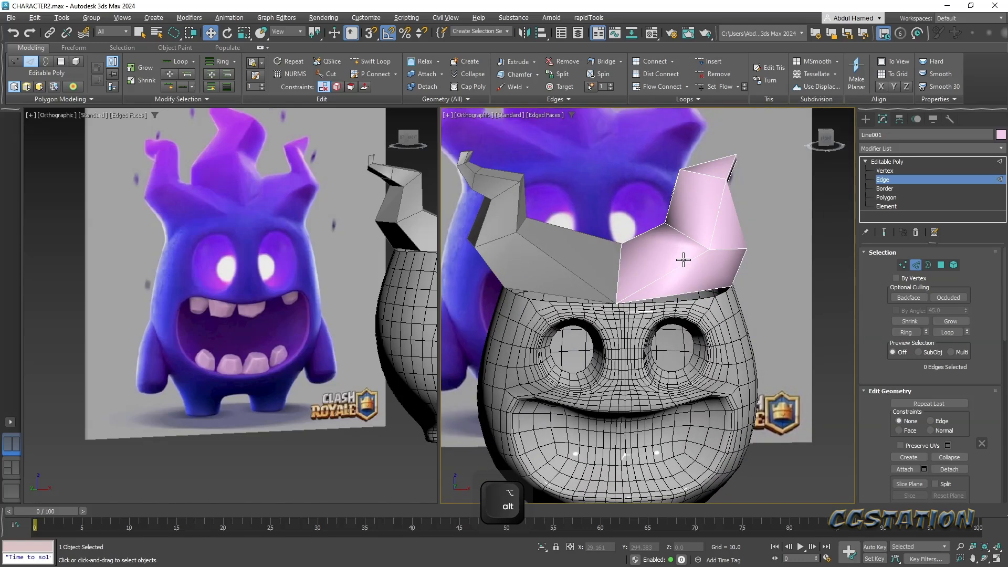
{"action": "middle_click_drag", "start_coordinate": [256, 169], "coordinate": [271, 254], "text": "alt"}
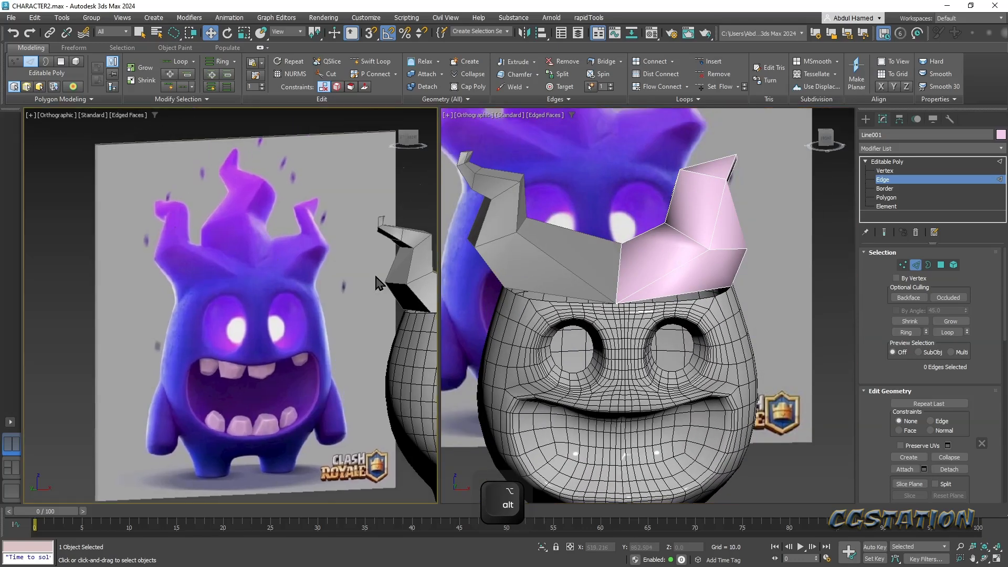
{"action": "left_click", "coordinate": [887, 162]}
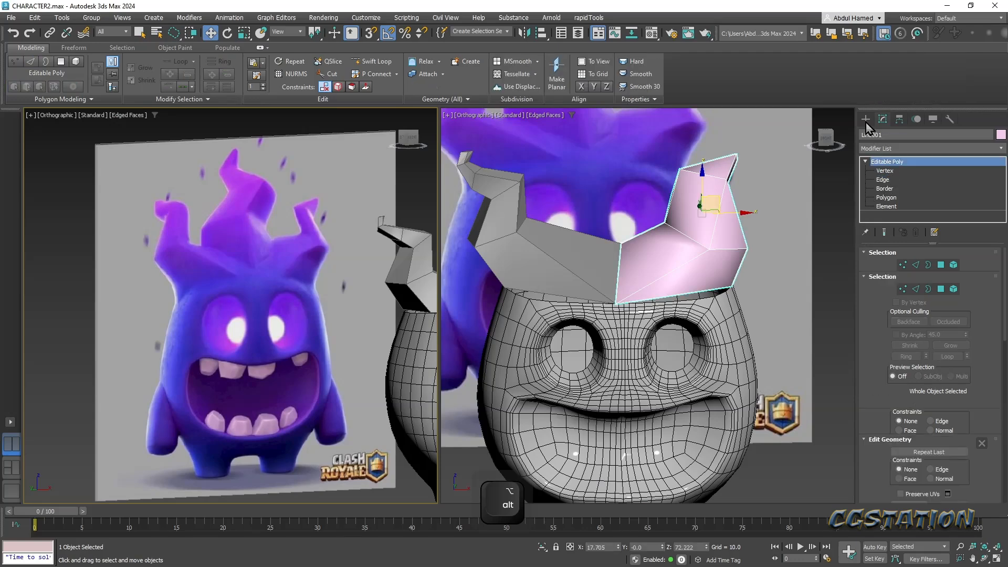
- Draw a five-point zigzag line in the front view, rising from the top centre of the head for the middle flame
{"action": "left_click", "coordinate": [866, 119]}
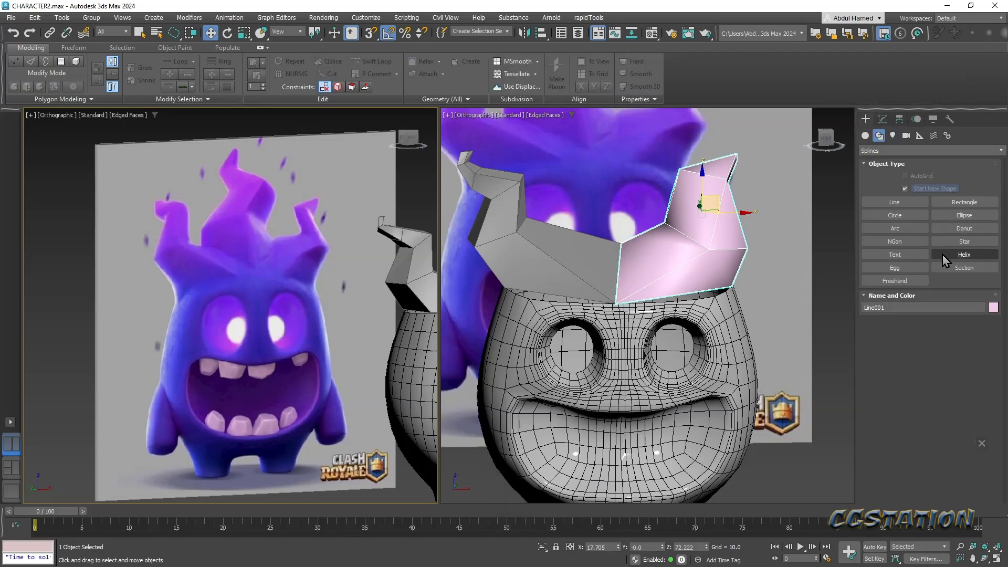
{"action": "left_click", "coordinate": [910, 202]}
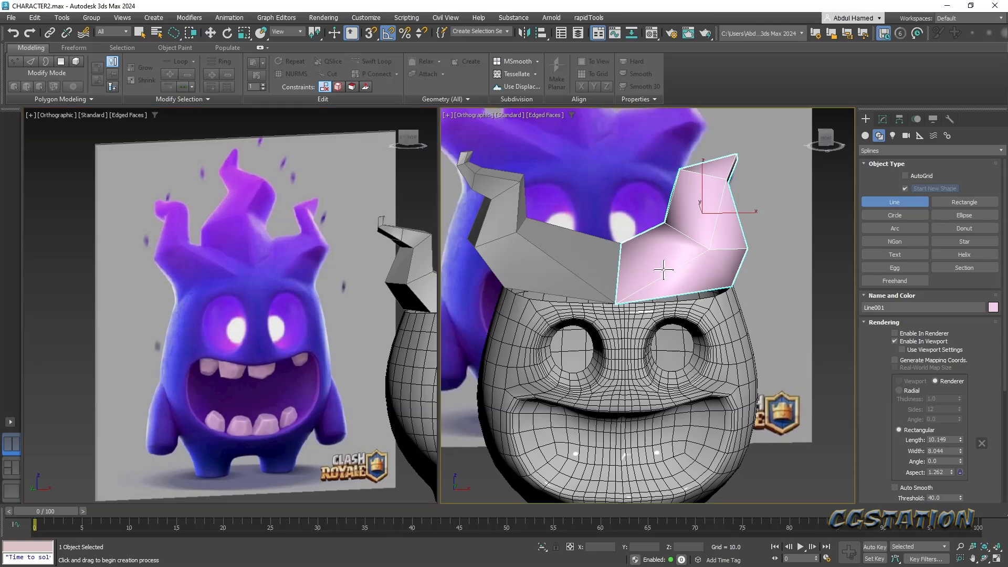
{"action": "key", "text": "f"}
{"action": "middle_click_drag", "start_coordinate": [597, 277], "coordinate": [621, 344]}
{"action": "left_click", "coordinate": [619, 348]}
{"action": "left_click", "coordinate": [584, 298]}
{"action": "left_click", "coordinate": [630, 253]}
{"action": "left_click", "coordinate": [582, 255]}
{"action": "left_click", "coordinate": [596, 220]}
{"action": "right_click", "coordinate": [671, 246]}
{"action": "middle_click_drag", "start_coordinate": [810, 263], "coordinate": [840, 174], "text": "alt"}
- Convert the new zigzag line to an Editable Poly
{"action": "left_click", "coordinate": [884, 121]}
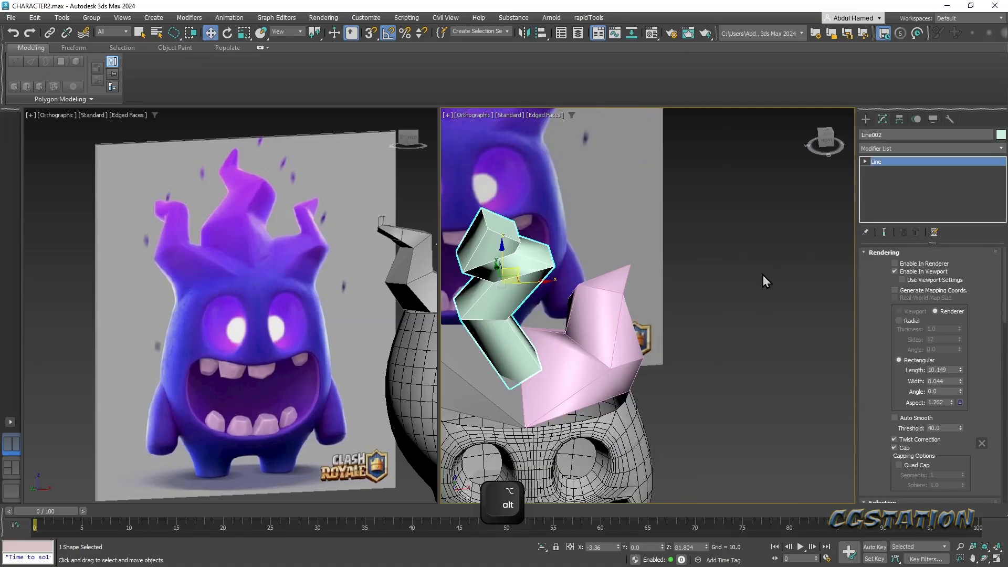
{"action": "middle_click_drag", "start_coordinate": [569, 382], "coordinate": [546, 371], "text": "alt"}
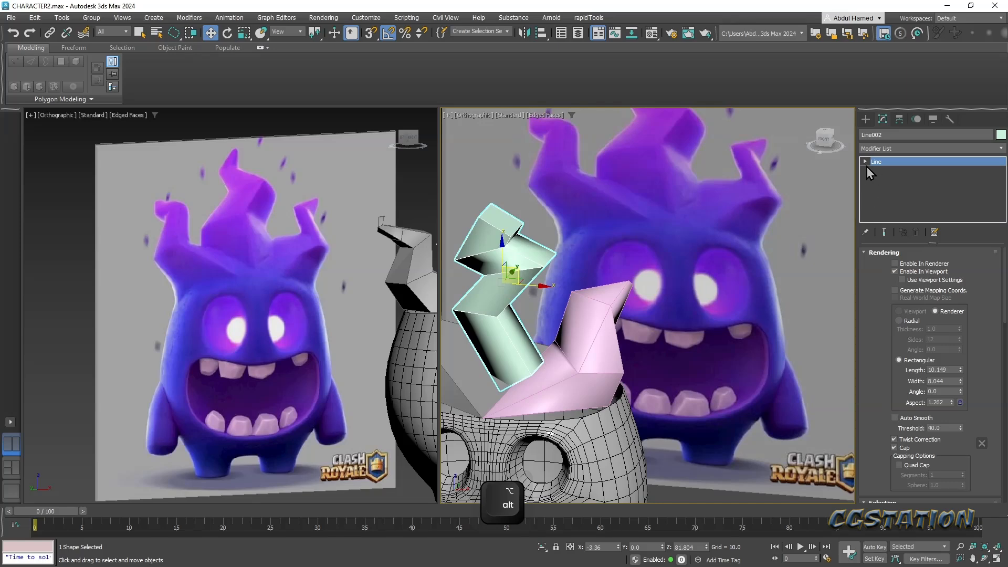
{"action": "key", "text": "1"}
{"action": "left_click", "coordinate": [866, 161]}
{"action": "right_click", "coordinate": [880, 162]}
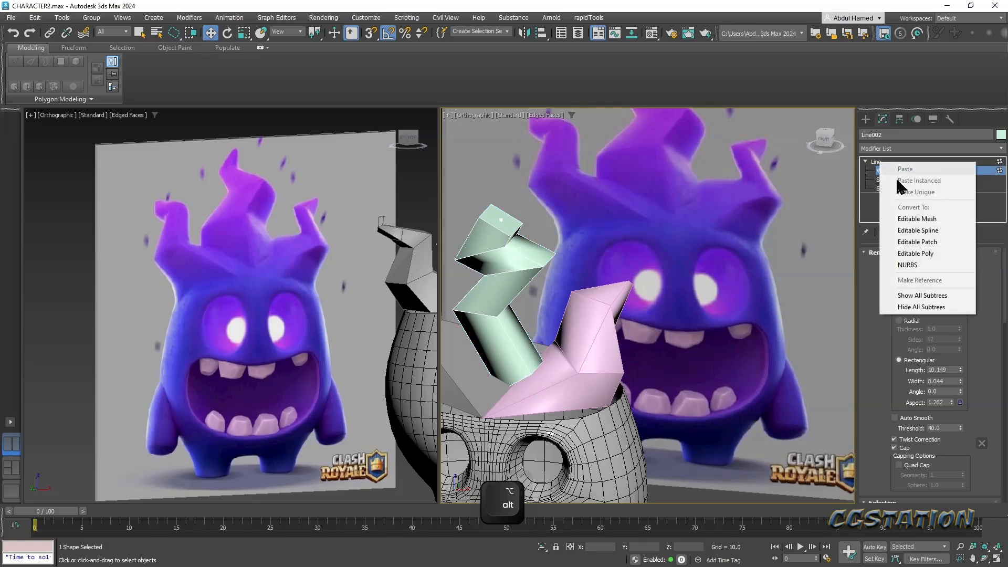
{"action": "left_click", "coordinate": [916, 253]}
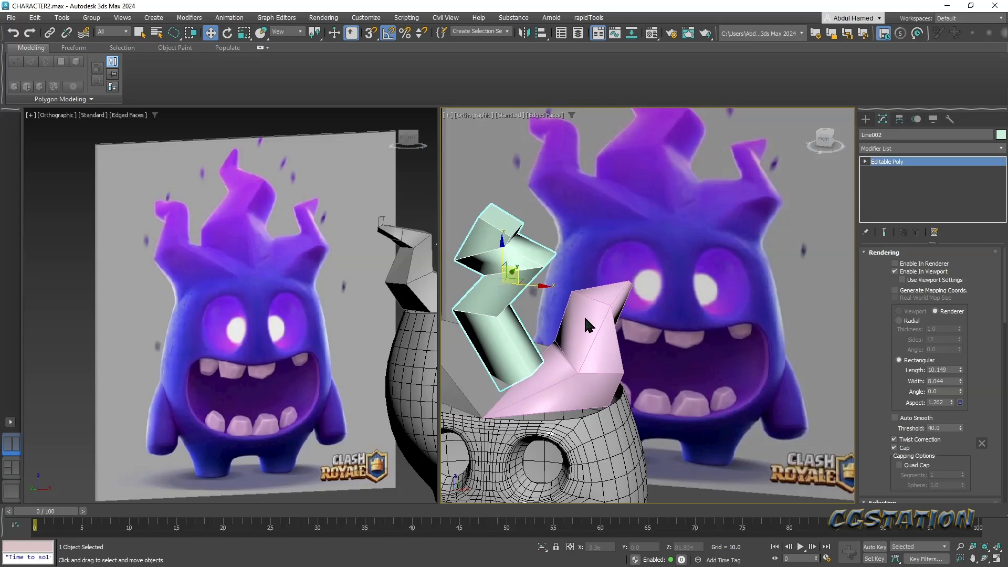
- Shrink the top polygon of the middle flame and move it upward to form a tall spike
{"action": "middle_click_drag", "start_coordinate": [527, 373], "coordinate": [524, 373], "text": "alt"}
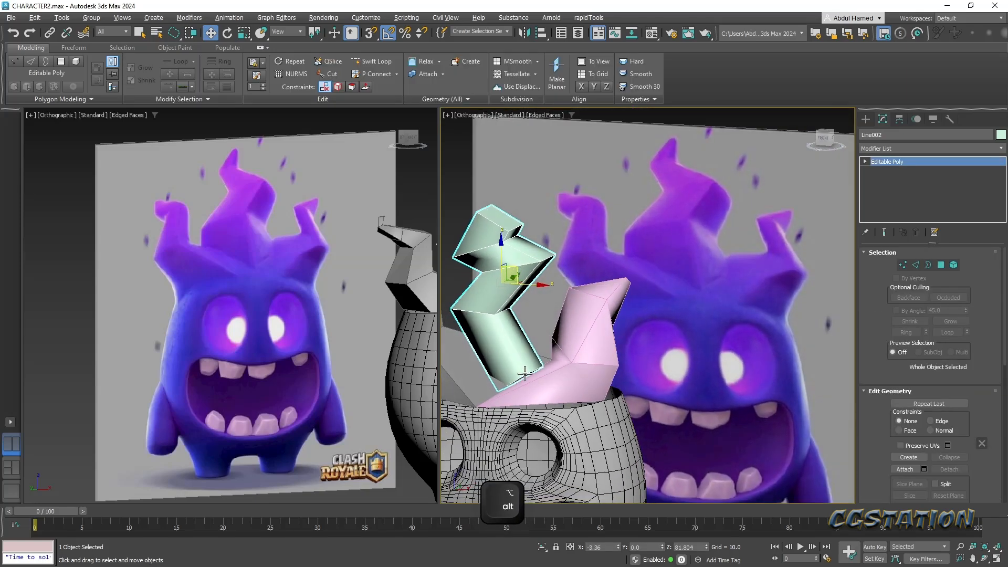
{"action": "key", "text": "1"}
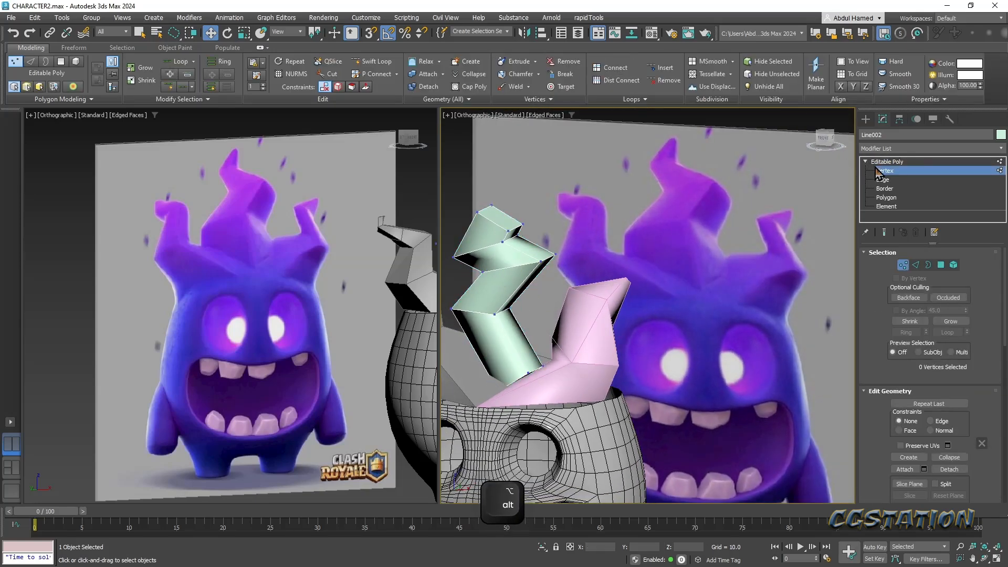
{"action": "left_click", "coordinate": [895, 198]}
{"action": "left_click", "coordinate": [510, 226]}
{"action": "key", "text": "r"}
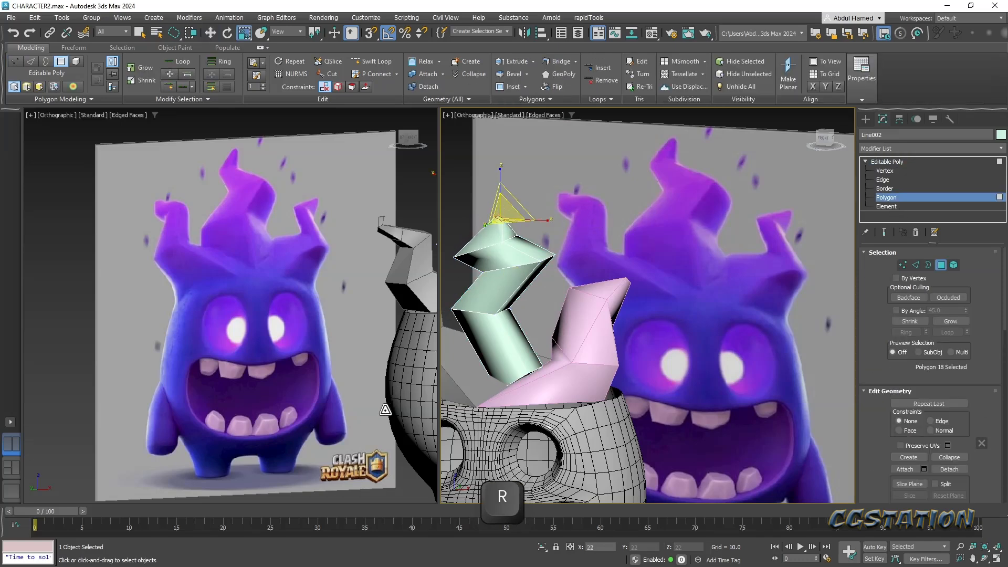
{"action": "key", "text": "w"}
{"action": "left_click_drag", "start_coordinate": [512, 204], "coordinate": [520, 177]}
{"action": "middle_click_drag", "start_coordinate": [539, 220], "coordinate": [586, 217], "text": "alt"}
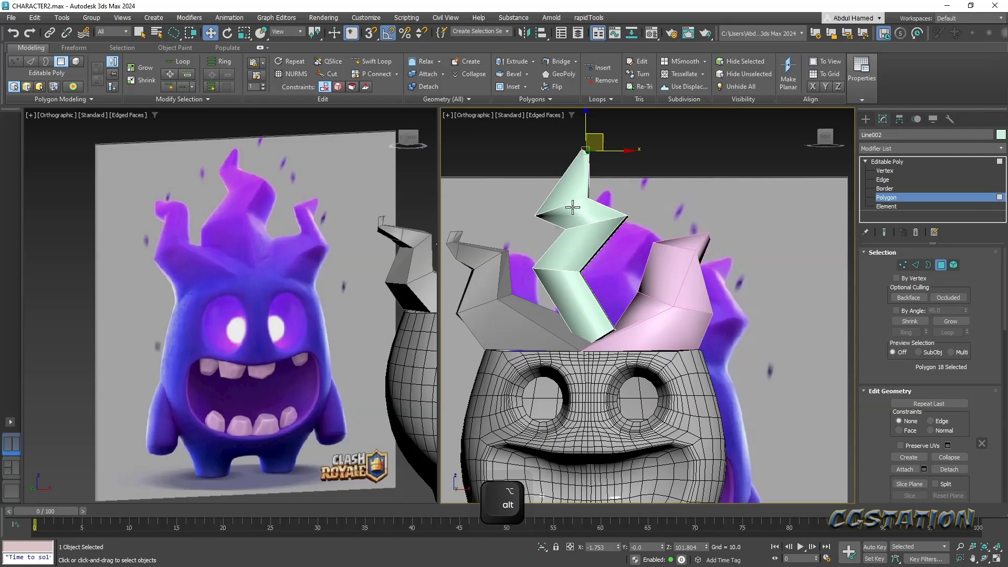
- Scale down the edge loop below the middle flame's tip and raise it to shorten the spike
{"action": "left_click", "coordinate": [887, 179]}
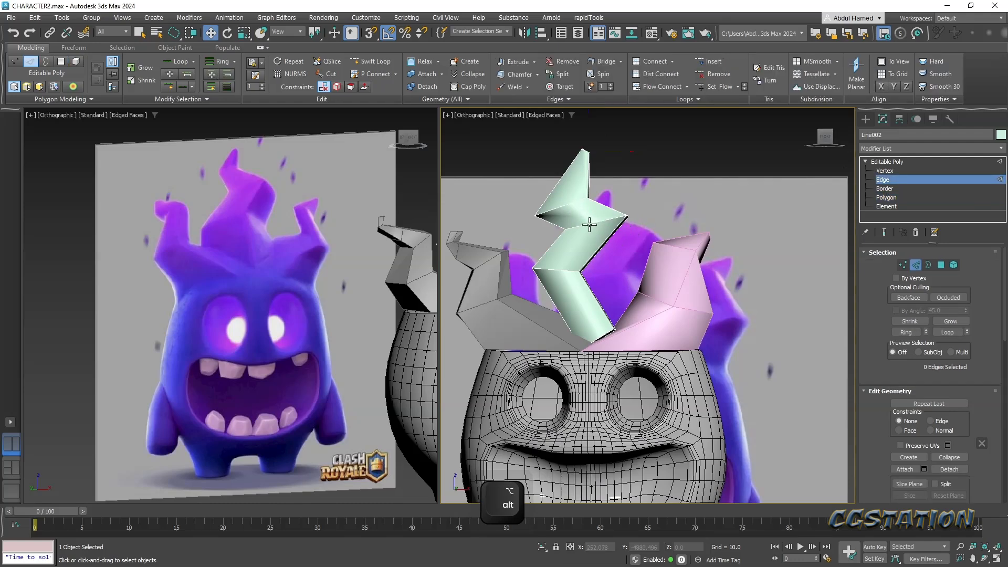
{"action": "key", "text": "r"}
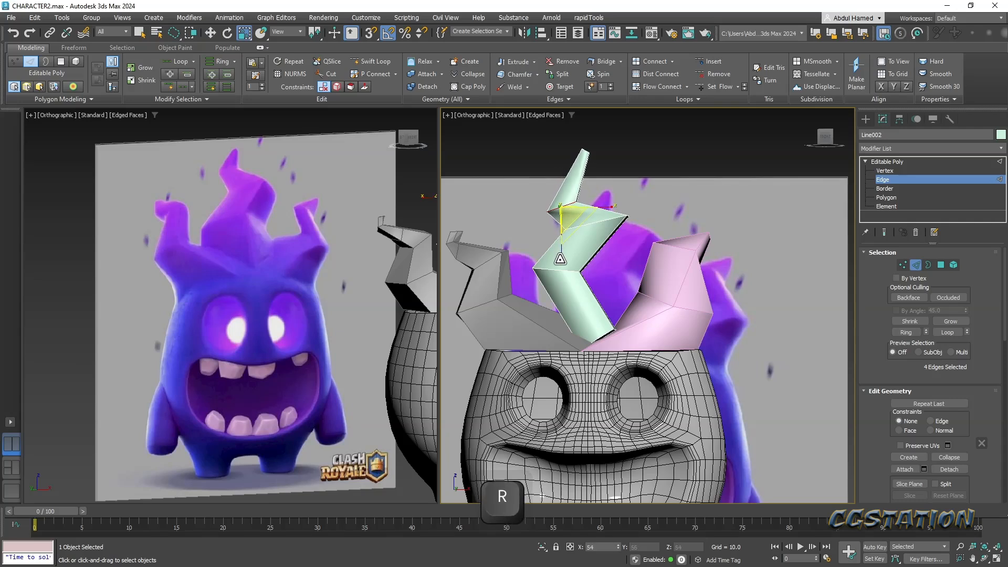
{"action": "left_click_drag", "start_coordinate": [560, 259], "coordinate": [561, 260]}
{"action": "key", "text": "w"}
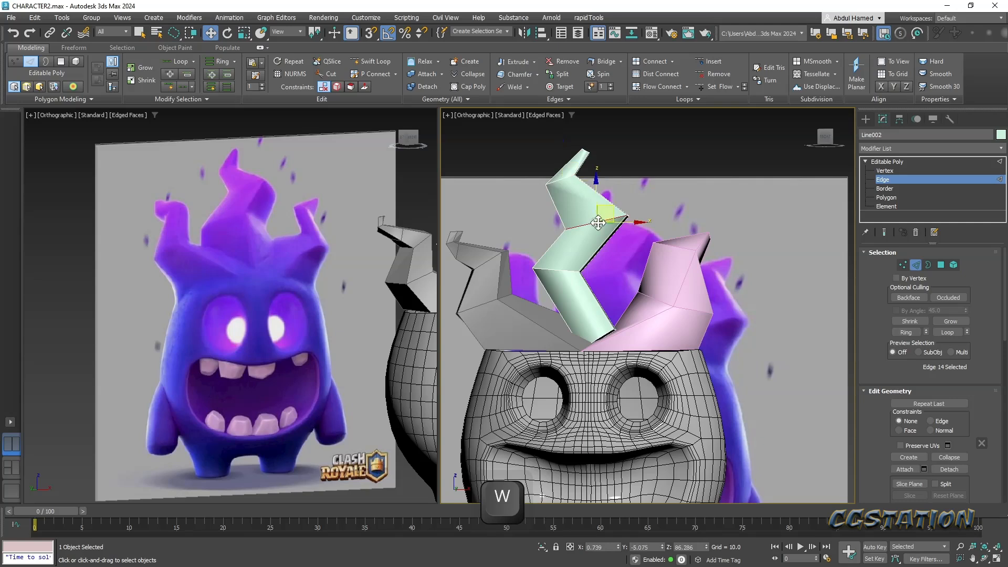
- Rotate the next edge loop down the middle flame, widen it to about 115 percent and adjust its position
{"action": "key", "text": "e"}
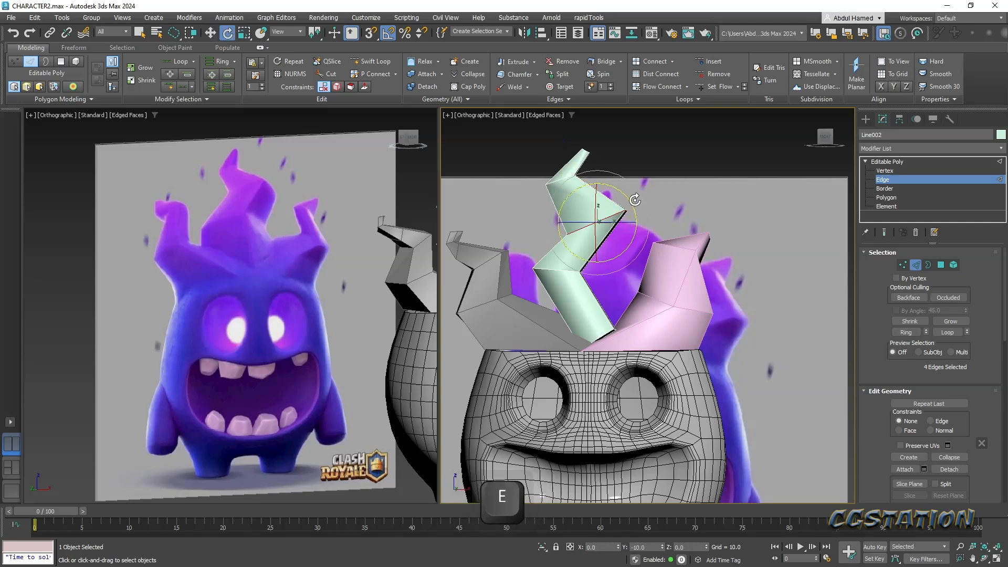
{"action": "key", "text": "r"}
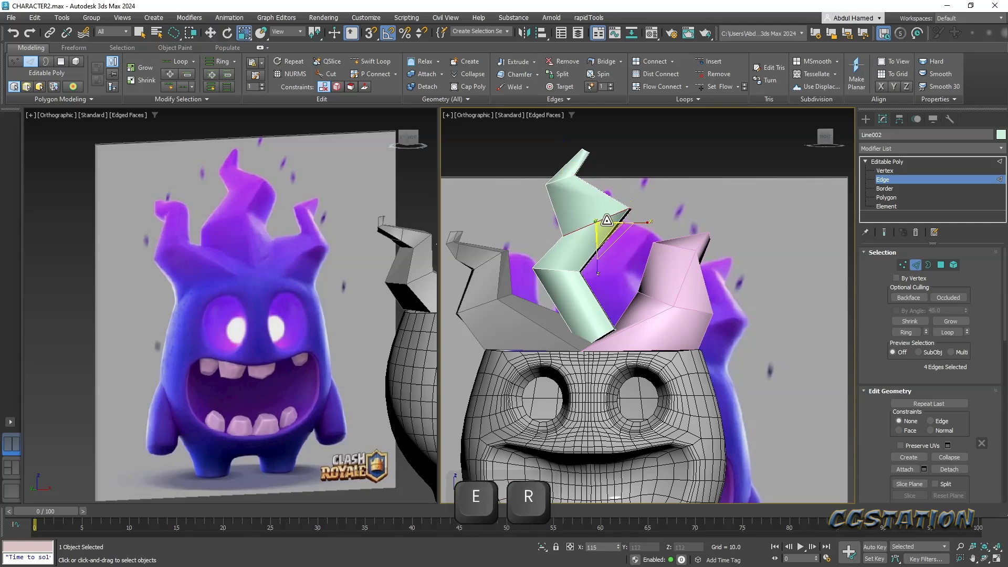
{"action": "key", "text": "w"}
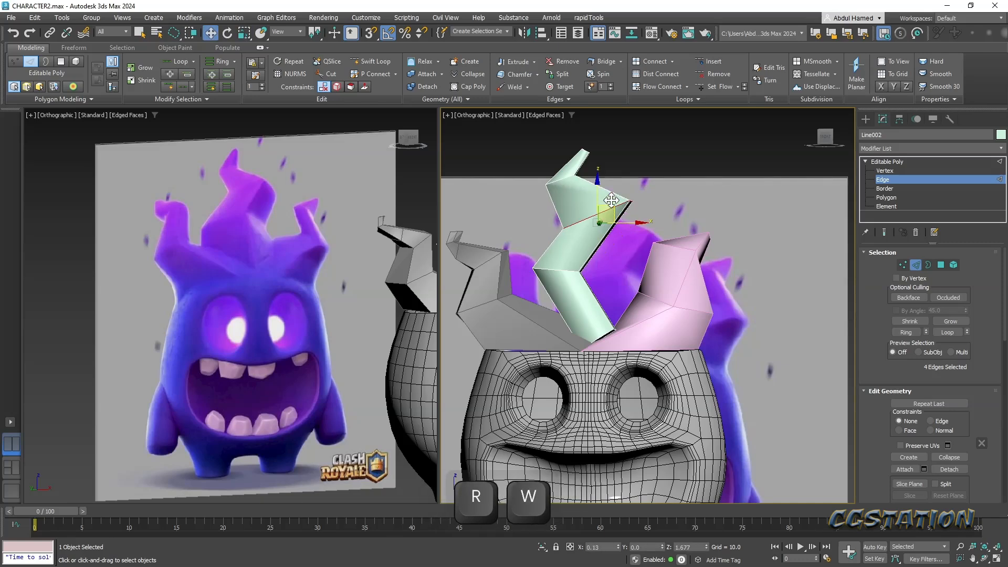
{"action": "middle_click_drag", "start_coordinate": [609, 202], "coordinate": [577, 271], "text": "alt"}
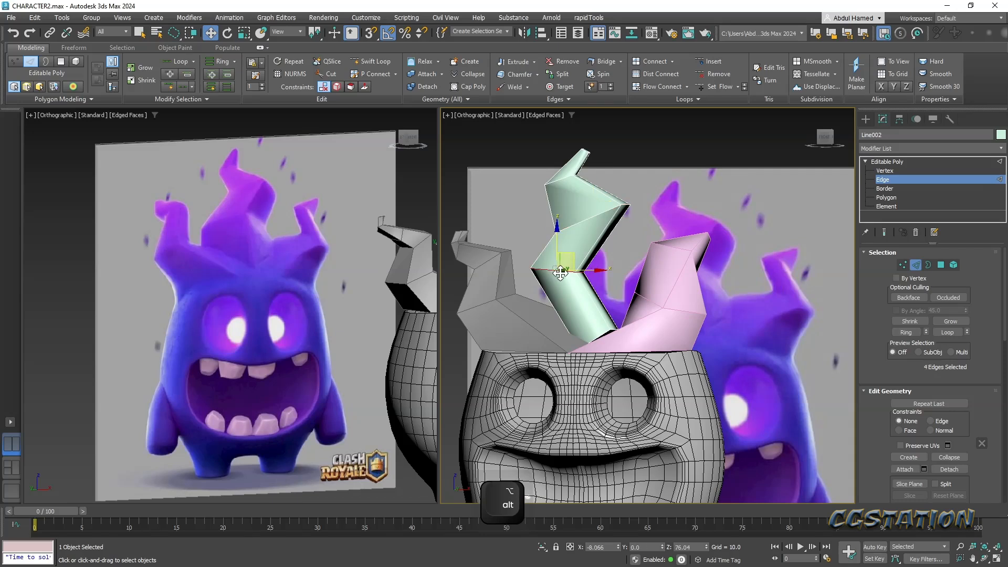
- Widen the edge loop above the middle flame's base and adjust its position to thicken the flame
{"action": "key", "text": "r"}
{"action": "left_click_drag", "start_coordinate": [610, 248], "coordinate": [588, 255]}
{"action": "key", "text": "w"}
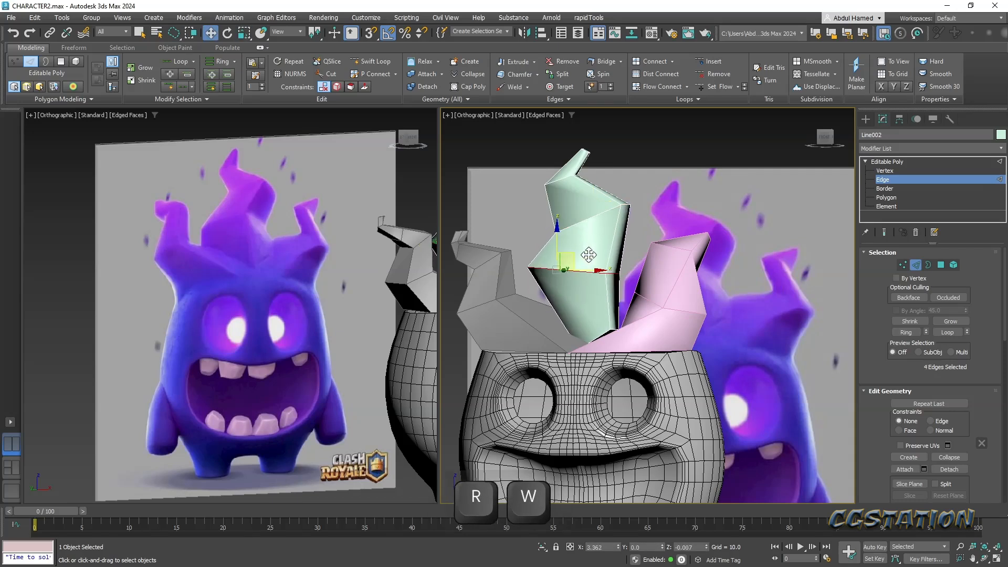
{"action": "middle_click_drag", "start_coordinate": [586, 308], "coordinate": [604, 345], "text": "alt"}
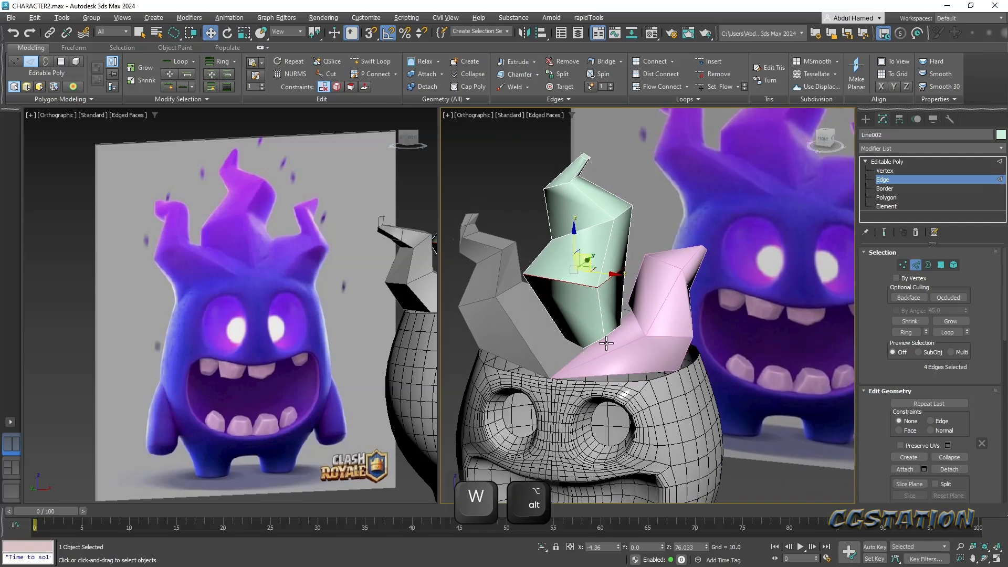
- Snap the front base vertex of the middle flame to the front corner where the two side horns meet on the rim
{"action": "left_click", "coordinate": [885, 171]}
{"action": "left_click", "coordinate": [610, 338]}
{"action": "key", "text": "s"}
{"action": "left_click_drag", "start_coordinate": [612, 339], "coordinate": [549, 377]}
- Snap the base vertex beside the pink horn to the pink horn's inner corner vertex
{"action": "middle_click_drag", "start_coordinate": [609, 350], "coordinate": [653, 342], "text": "alt"}
{"action": "scroll", "coordinate": [630, 336], "scroll_direction": "up", "scroll_amount": 5}
{"action": "left_click", "coordinate": [602, 315]}
{"action": "left_click_drag", "start_coordinate": [602, 314], "coordinate": [646, 243]}
{"action": "scroll", "coordinate": [646, 243], "scroll_direction": "down", "scroll_amount": 6}
{"action": "middle_click_drag", "start_coordinate": [672, 269], "coordinate": [709, 294], "text": "alt"}
- Try to snap the loose base vertex beside the grey horn to the rear corner shared by the side horns
{"action": "key", "text": "ctrl+a"}
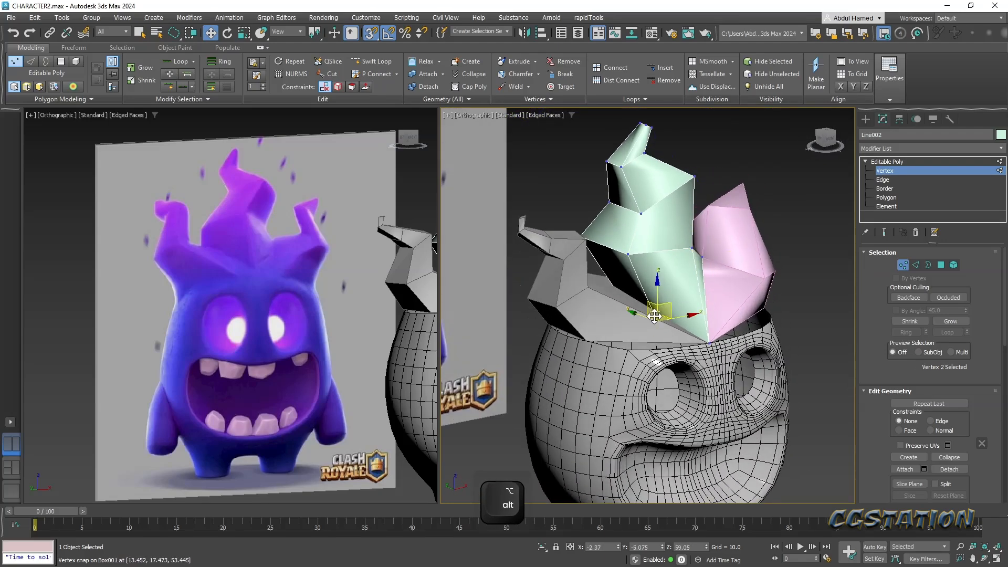
{"action": "left_click_drag", "start_coordinate": [655, 315], "coordinate": [616, 274]}
{"action": "key", "text": "ctrl+z"}
{"action": "left_click", "coordinate": [661, 322]}
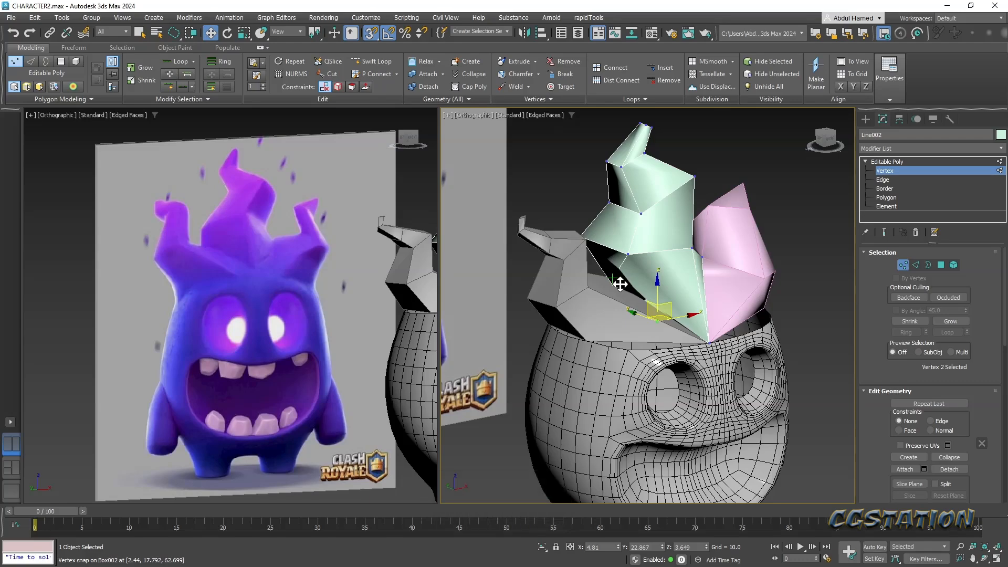
{"action": "middle_click_drag", "start_coordinate": [620, 284], "coordinate": [734, 330], "text": "alt"}
{"action": "middle_click_drag", "start_coordinate": [678, 305], "coordinate": [708, 252], "text": "alt"}
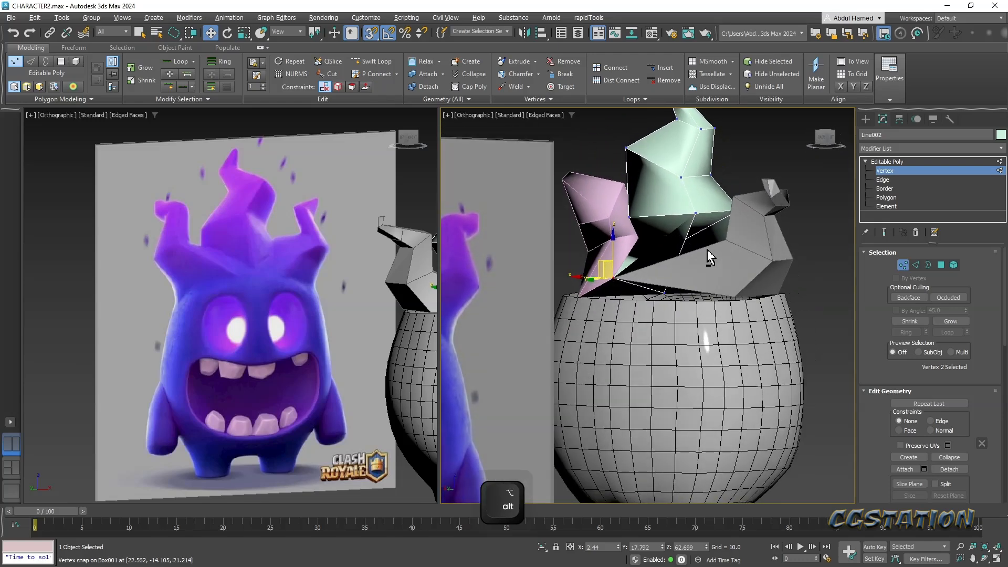
- Try to snap the remaining loose base vertex of the middle flame toward the back corner of the side horns
{"action": "left_click", "coordinate": [662, 295], "text": "ctrl"}
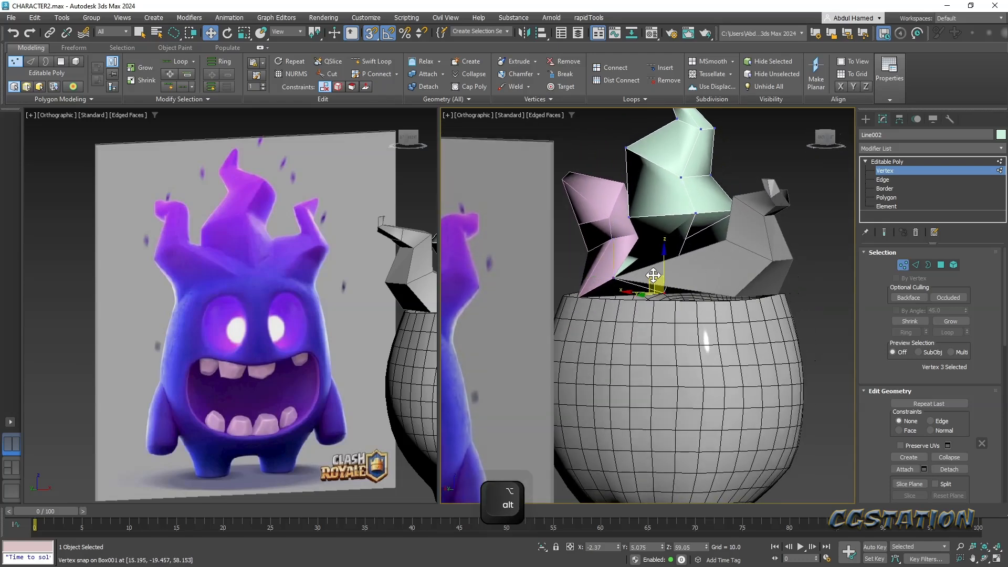
{"action": "left_click_drag", "start_coordinate": [641, 232], "coordinate": [643, 239]}
{"action": "key", "text": "s"}
{"action": "middle_click_drag", "start_coordinate": [642, 245], "coordinate": [630, 228], "text": "alt"}
{"action": "scroll", "coordinate": [637, 241], "scroll_direction": "up", "scroll_amount": 2}
{"action": "left_click_drag", "start_coordinate": [625, 224], "coordinate": [521, 300]}
{"action": "middle_click_drag", "start_coordinate": [518, 293], "coordinate": [560, 307], "text": "alt"}
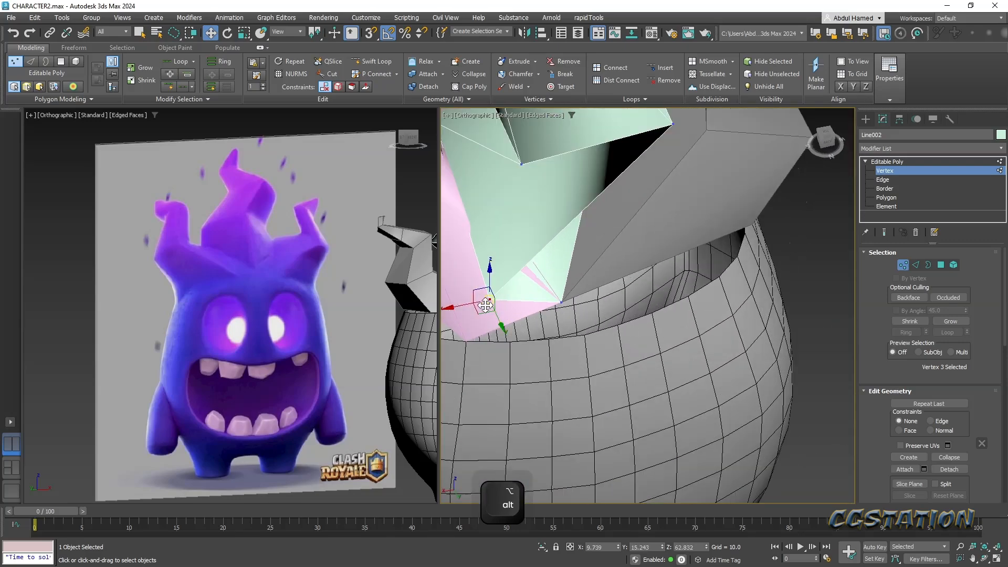
{"action": "key", "text": "Delete"}
{"action": "middle_click_drag", "start_coordinate": [541, 231], "coordinate": [512, 201], "text": "alt"}
{"action": "key", "text": "ctrl+z"}
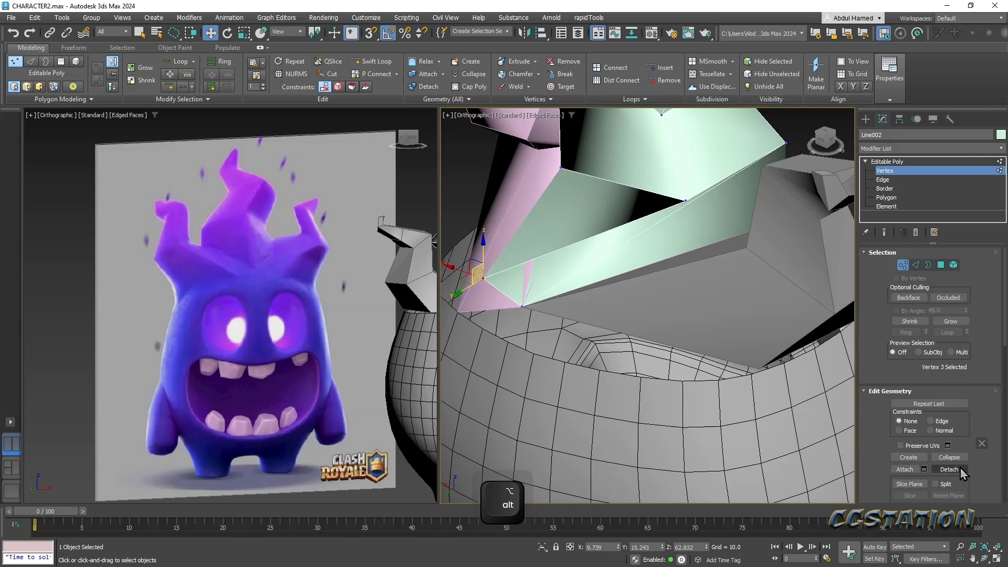
- Try to target-weld the two neighbouring base vertices of the middle flame at the back
{"action": "left_click_drag", "start_coordinate": [986, 448], "coordinate": [986, 265]}
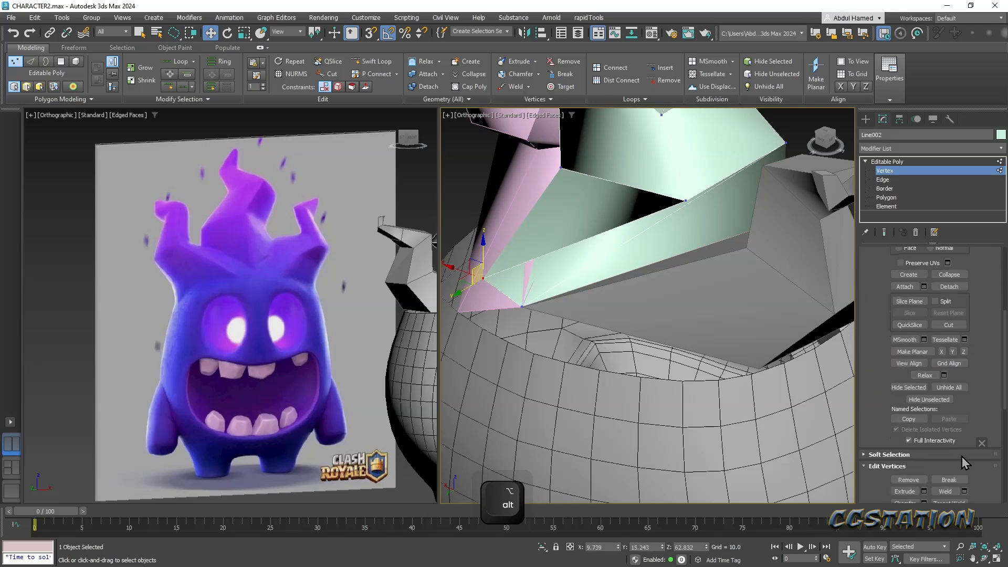
{"action": "scroll", "coordinate": [962, 458], "scroll_direction": "down", "scroll_amount": 4}
{"action": "left_click", "coordinate": [967, 419]}
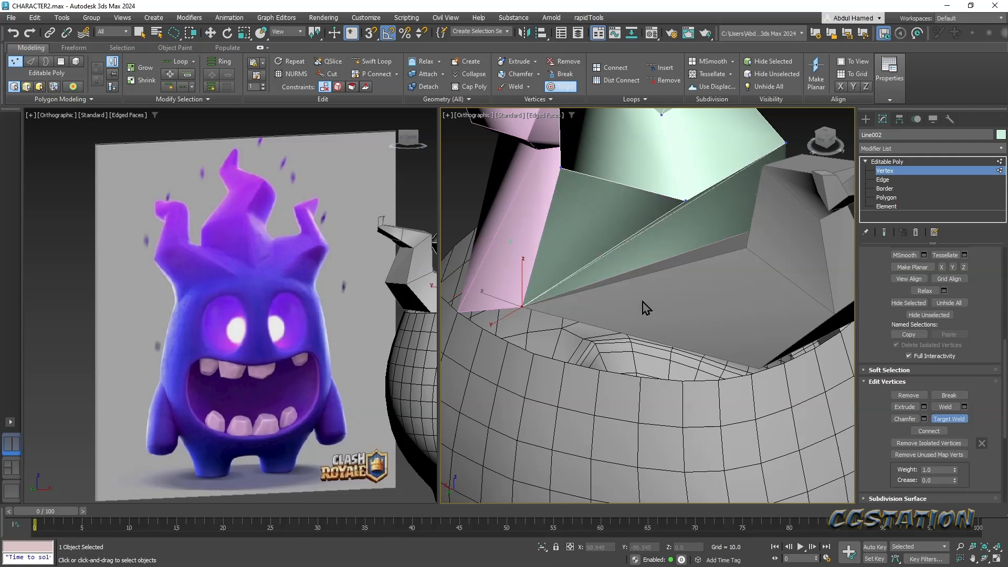
{"action": "scroll", "coordinate": [644, 313], "scroll_direction": "down", "scroll_amount": 10}
{"action": "middle_click_drag", "start_coordinate": [586, 336], "coordinate": [507, 311], "text": "alt"}
{"action": "key", "text": "ctrl+alt+z"}
{"action": "key", "text": "ctrl+z"}
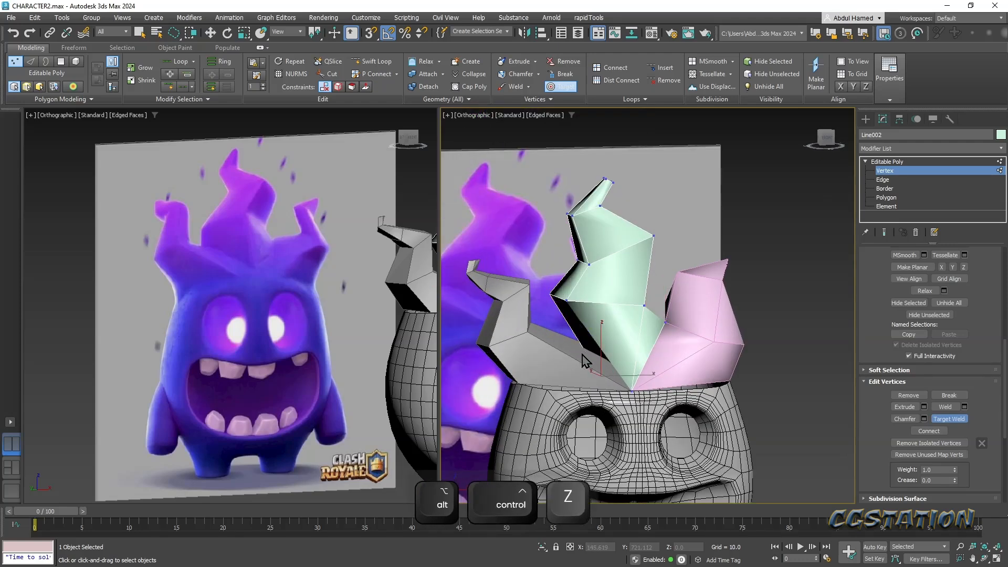
- Try to snap the middle flame's loose base vertex to the inner bend of the grey horn
{"action": "middle_click_drag", "start_coordinate": [595, 336], "coordinate": [560, 351], "text": "alt"}
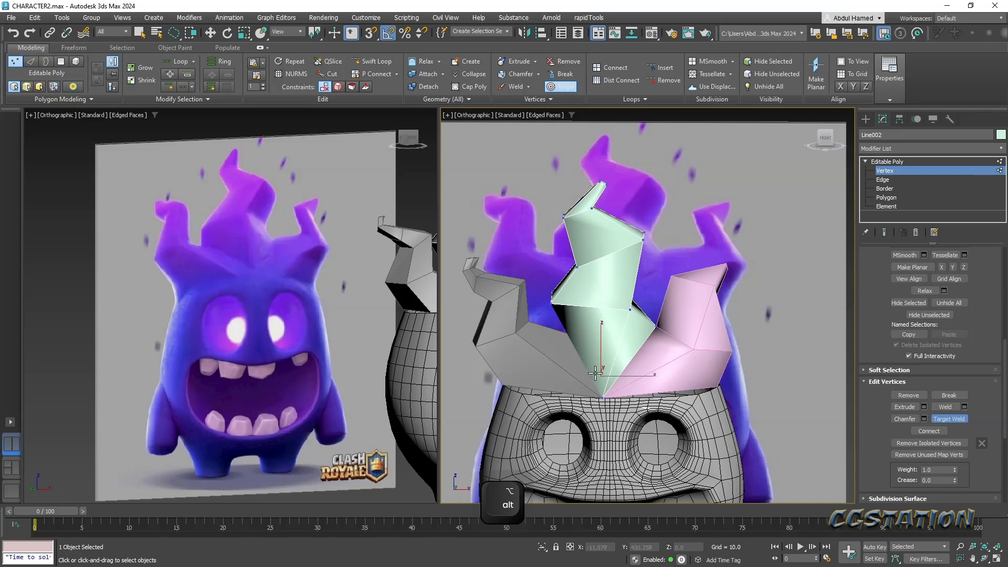
{"action": "key", "text": "s"}
{"action": "key", "text": "w"}
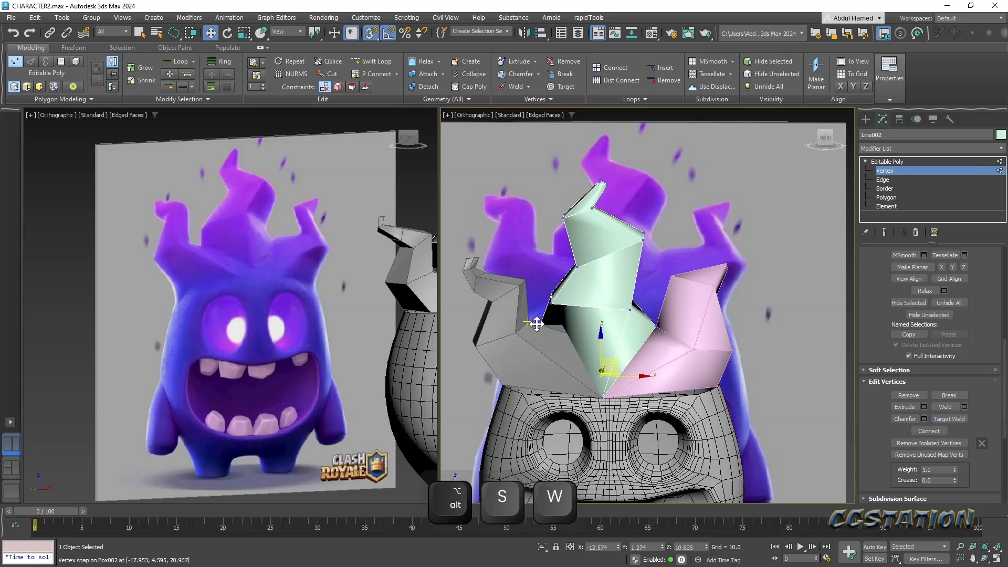
{"action": "left_click_drag", "start_coordinate": [537, 324], "coordinate": [530, 322]}
{"action": "middle_click_drag", "start_coordinate": [660, 376], "coordinate": [694, 379], "text": "alt"}
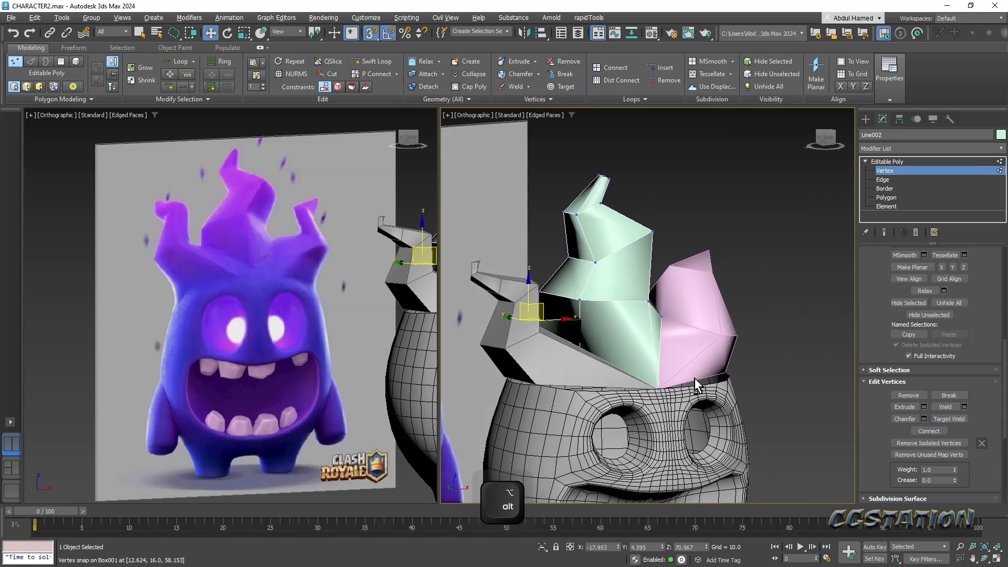
{"action": "key", "text": "ctrl+z"}
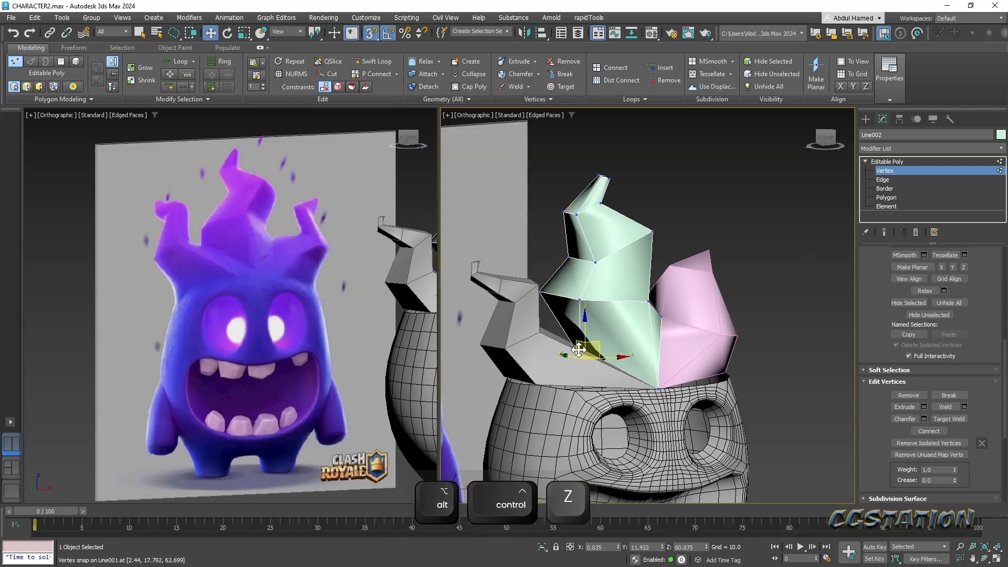
- Try moving the loose base vertex to the pink horn's rear corner, and undo the trial vertex moves
{"action": "middle_click_drag", "start_coordinate": [579, 349], "coordinate": [555, 355], "text": "alt"}
{"action": "left_click_drag", "start_coordinate": [527, 347], "coordinate": [557, 317]}
{"action": "middle_click_drag", "start_coordinate": [578, 336], "coordinate": [615, 329], "text": "alt"}
{"action": "key", "text": "ctrl+z"}
{"action": "key", "text": "ctrl+z"}
{"action": "key", "text": "ctrl+z"}
{"action": "key", "text": "ctrl+z"}
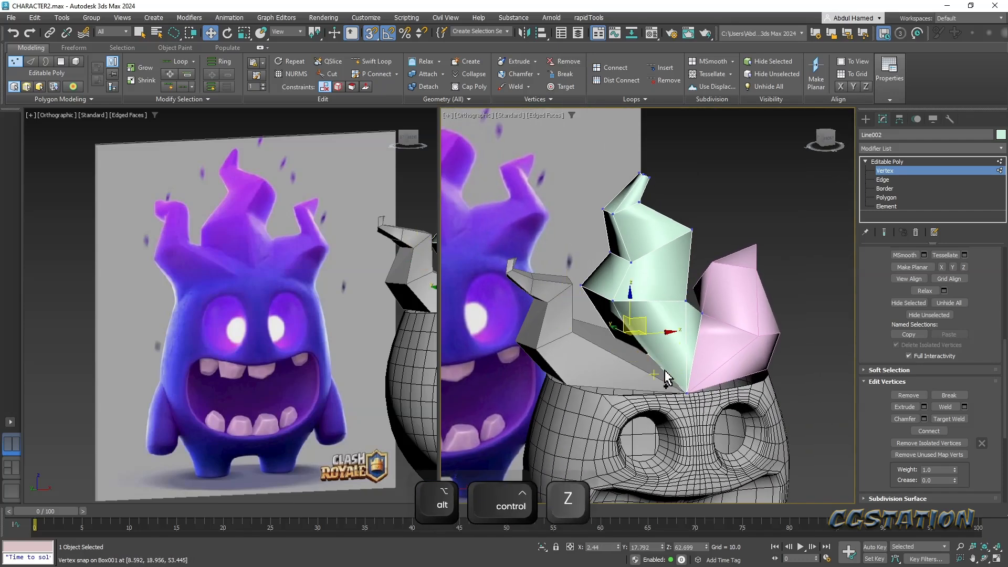
- In wireframe display, snap the two loose base vertices of the middle flame to the side horns' rear corners, and restore shading
{"action": "mouse_move", "coordinate": [654, 373]}
{"action": "middle_mouse_down", "text": "alt"}
{"action": "mouse_move", "coordinate": [633, 391]}
{"action": "mouse_move", "coordinate": [613, 369]}
{"action": "mouse_move", "coordinate": [591, 366]}
{"action": "mouse_move", "coordinate": [663, 392]}
{"action": "middle_mouse_up", "text": "alt"}
{"action": "key", "text": "F3"}
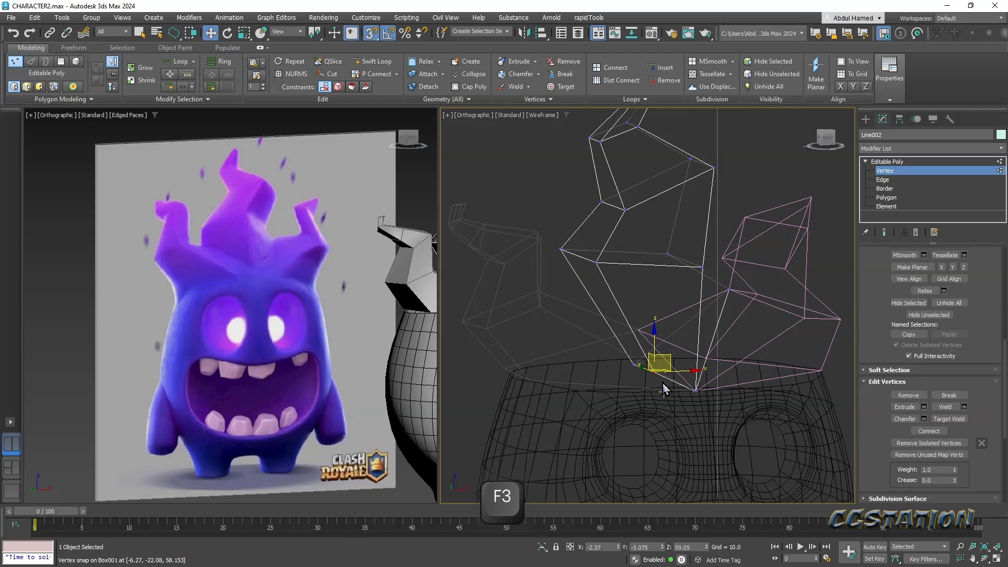
{"action": "left_click_drag", "start_coordinate": [656, 374], "coordinate": [543, 295]}
{"action": "middle_click_drag", "start_coordinate": [543, 295], "coordinate": [691, 339], "text": "alt"}
{"action": "left_click_drag", "start_coordinate": [617, 333], "coordinate": [533, 306]}
{"action": "mouse_move", "coordinate": [534, 306]}
{"action": "middle_mouse_down", "text": "alt"}
{"action": "mouse_move", "coordinate": [615, 310]}
{"action": "mouse_move", "coordinate": [590, 309]}
{"action": "mouse_move", "coordinate": [543, 274]}
{"action": "middle_mouse_up", "text": "alt"}
{"action": "key", "text": "alt+x"}
{"action": "key", "text": "F3"}
{"action": "key", "text": "alt+x"}
{"action": "middle_click_drag", "start_coordinate": [608, 280], "coordinate": [741, 286]}
{"action": "middle_click_drag", "start_coordinate": [741, 286], "coordinate": [716, 304], "text": "alt"}
{"action": "scroll", "coordinate": [700, 309], "scroll_direction": "down", "scroll_amount": 2}
{"action": "scroll", "coordinate": [699, 266], "scroll_direction": "down", "scroll_amount": 3}
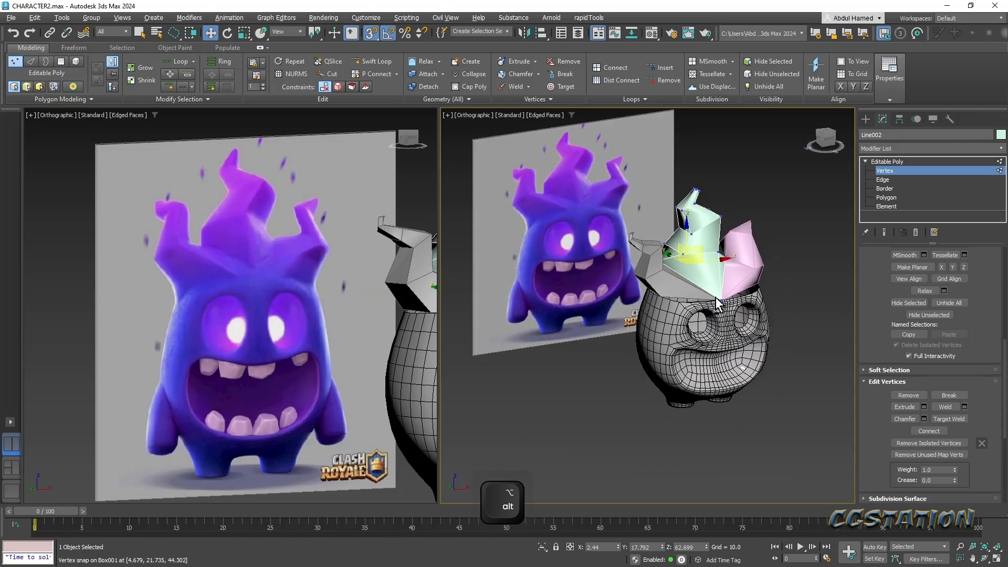
- Leave vertex editing, select all three flame horns and hide every unselected object
{"action": "left_click", "coordinate": [923, 163]}
{"action": "left_click", "coordinate": [739, 261], "text": "ctrl"}
{"action": "left_click", "coordinate": [672, 281], "text": "ctrl"}
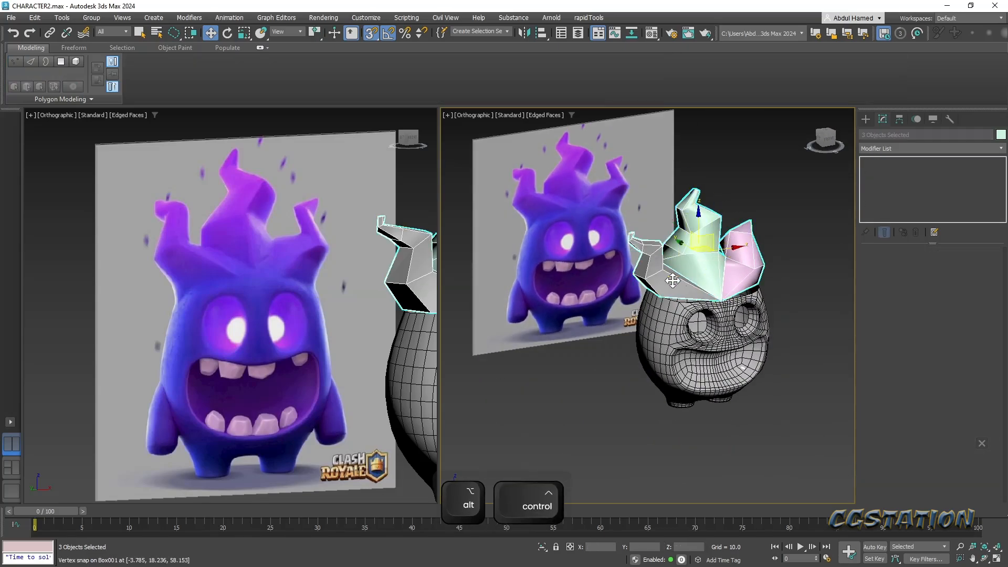
{"action": "right_click", "coordinate": [698, 260]}
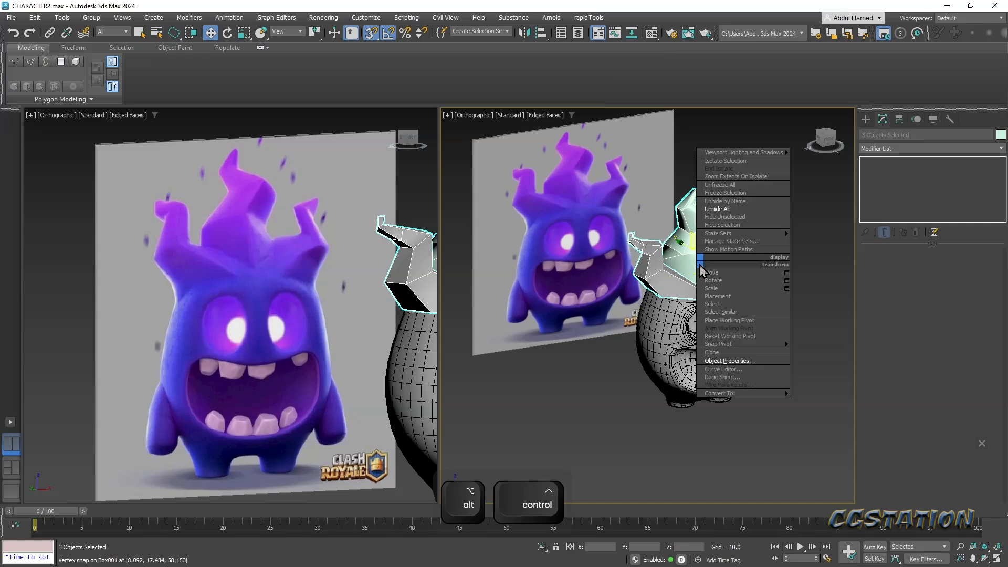
{"action": "left_click", "coordinate": [735, 219]}
- Convert the three selected flame horns to Editable Poly and clear the selection
{"action": "middle_click_drag", "start_coordinate": [717, 256], "coordinate": [829, 178], "text": "ctrl+alt"}
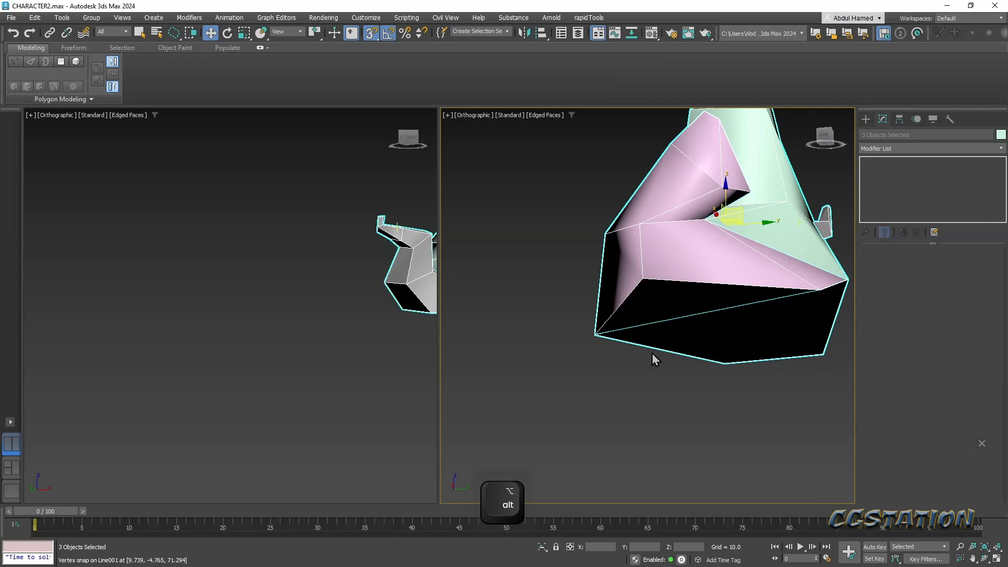
{"action": "right_click", "coordinate": [732, 251]}
{"action": "mouse_move", "coordinate": [762, 385]}
{"action": "left_click", "coordinate": [704, 391]}
{"action": "middle_click_drag", "start_coordinate": [716, 295], "coordinate": [654, 261], "text": "alt"}
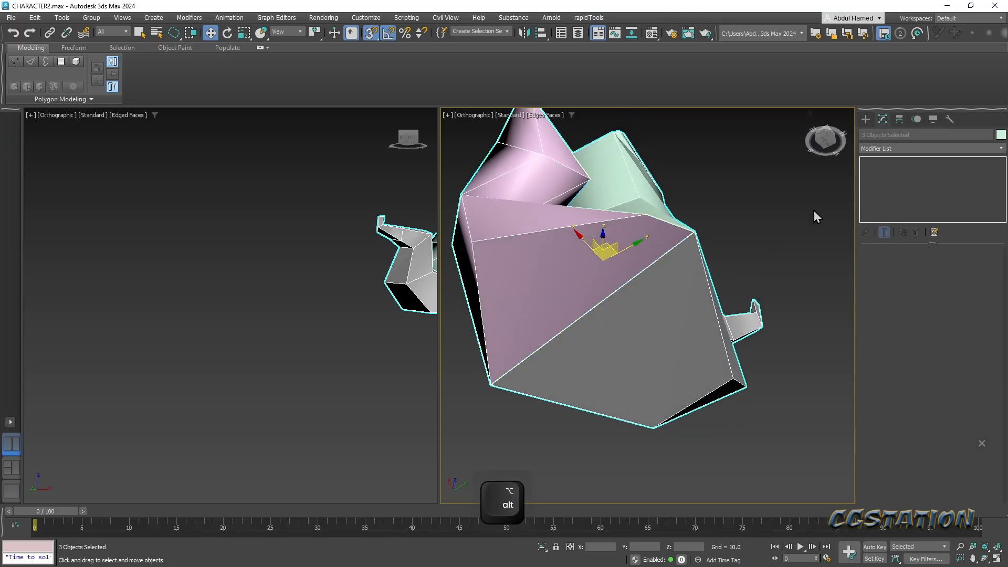
{"action": "left_click", "coordinate": [748, 232]}
- Delete the large underside polygon of the pink horn and leave polygon editing
{"action": "left_click", "coordinate": [597, 254]}
{"action": "left_click", "coordinate": [865, 162]}
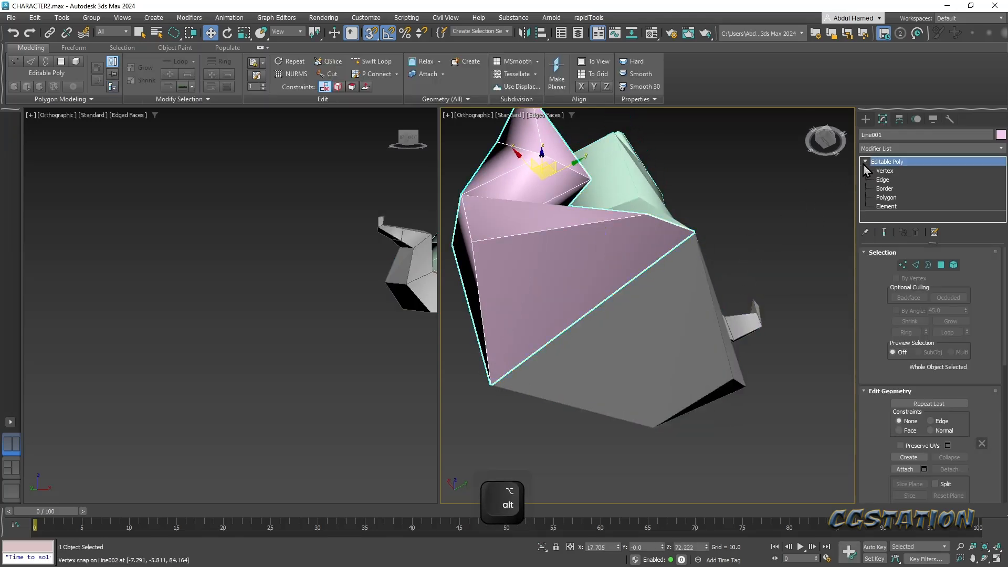
{"action": "left_click", "coordinate": [900, 197]}
{"action": "left_click", "coordinate": [612, 255]}
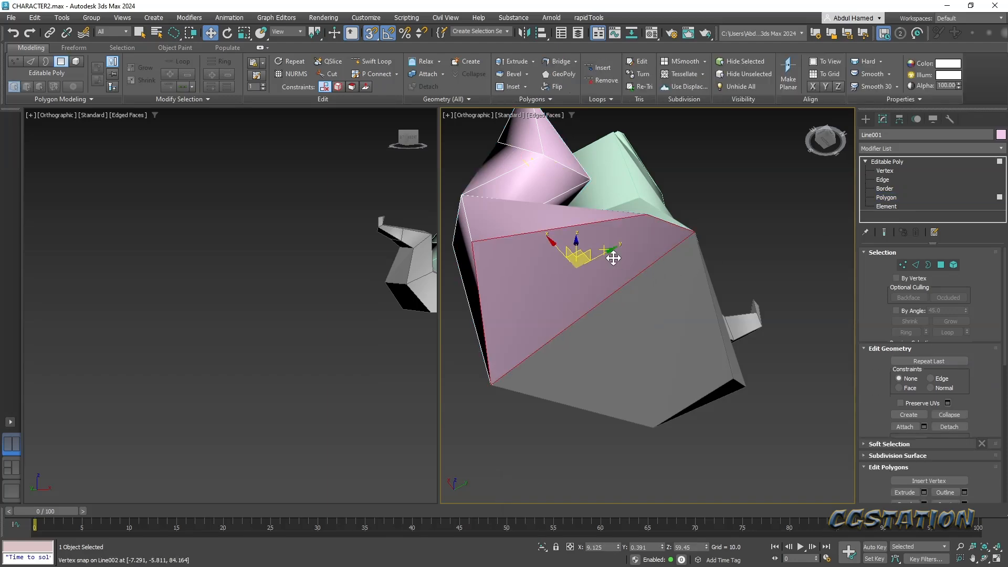
{"action": "key", "text": "Delete"}
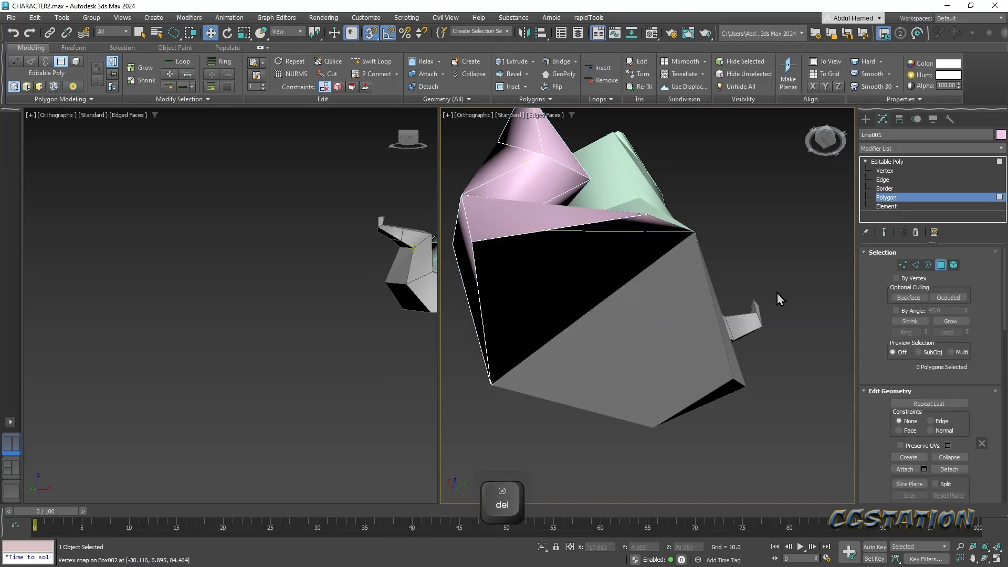
{"action": "middle_click_drag", "start_coordinate": [779, 298], "coordinate": [699, 332], "text": "alt"}
{"action": "left_click", "coordinate": [873, 162]}
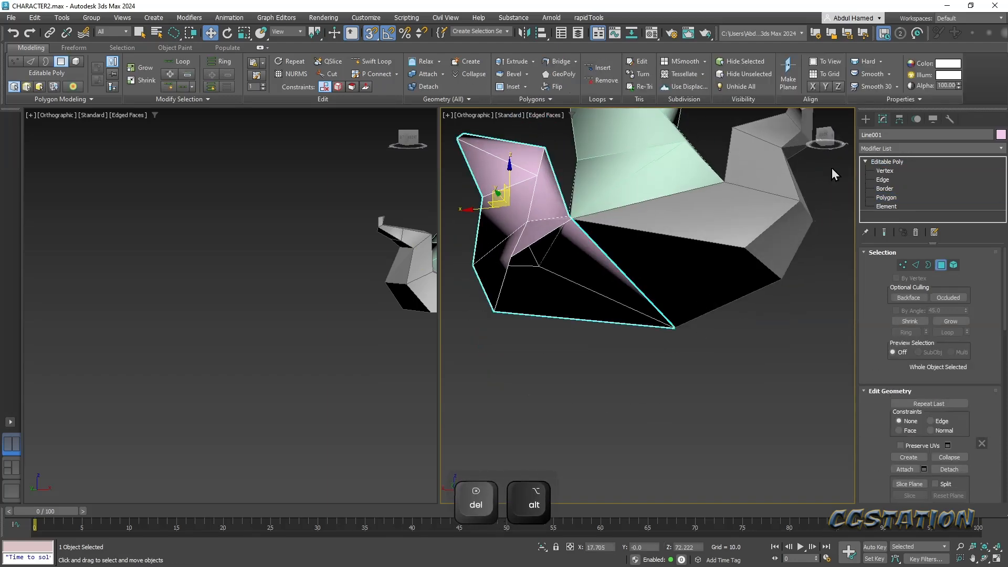
- Delete the large underside polygon of the green middle flame horn and leave polygon editing
{"action": "left_click", "coordinate": [673, 153]}
{"action": "middle_click_drag", "start_coordinate": [660, 263], "coordinate": [675, 247], "text": "alt"}
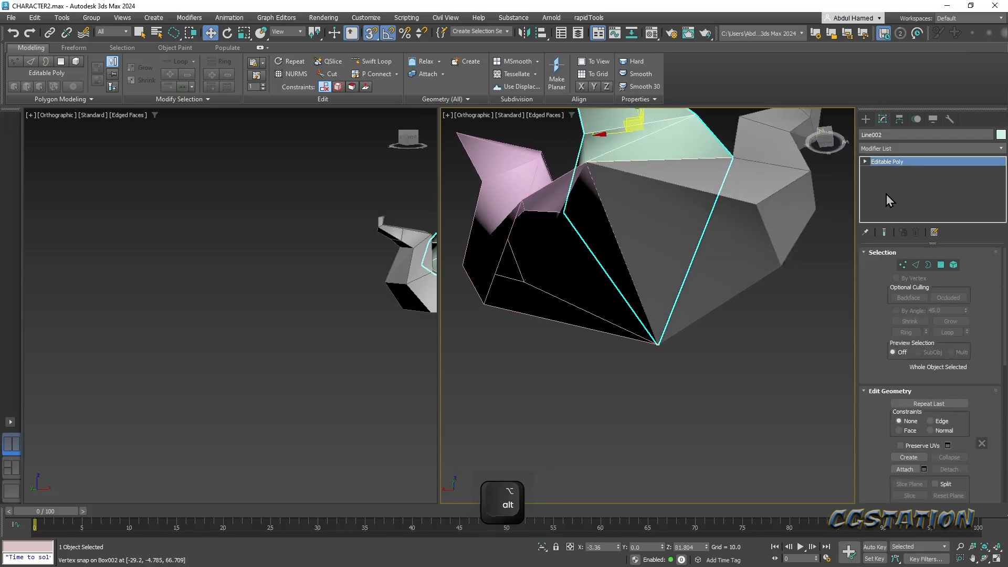
{"action": "left_click", "coordinate": [864, 162]}
{"action": "left_click", "coordinate": [887, 198]}
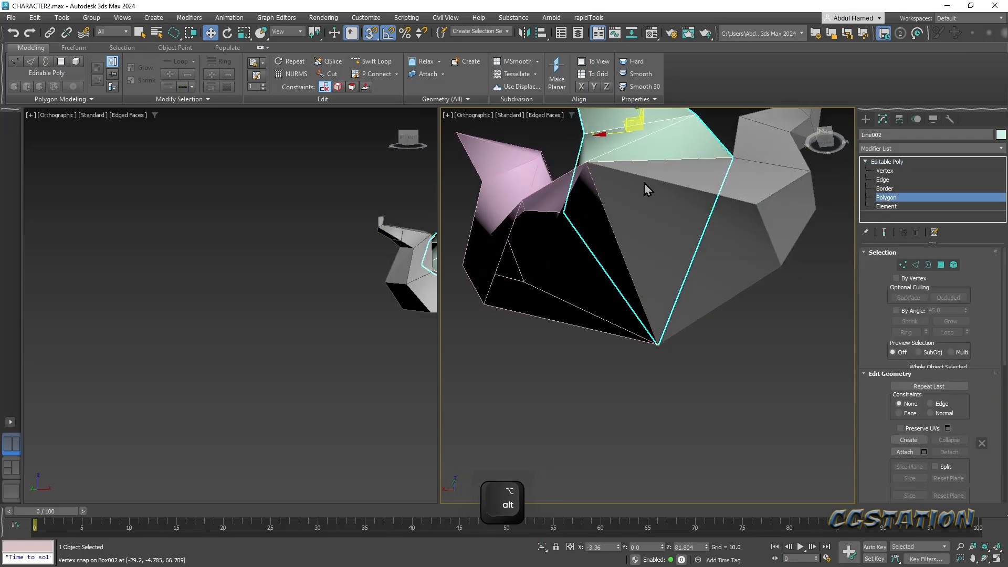
{"action": "middle_click_drag", "start_coordinate": [643, 182], "coordinate": [711, 300], "text": "alt"}
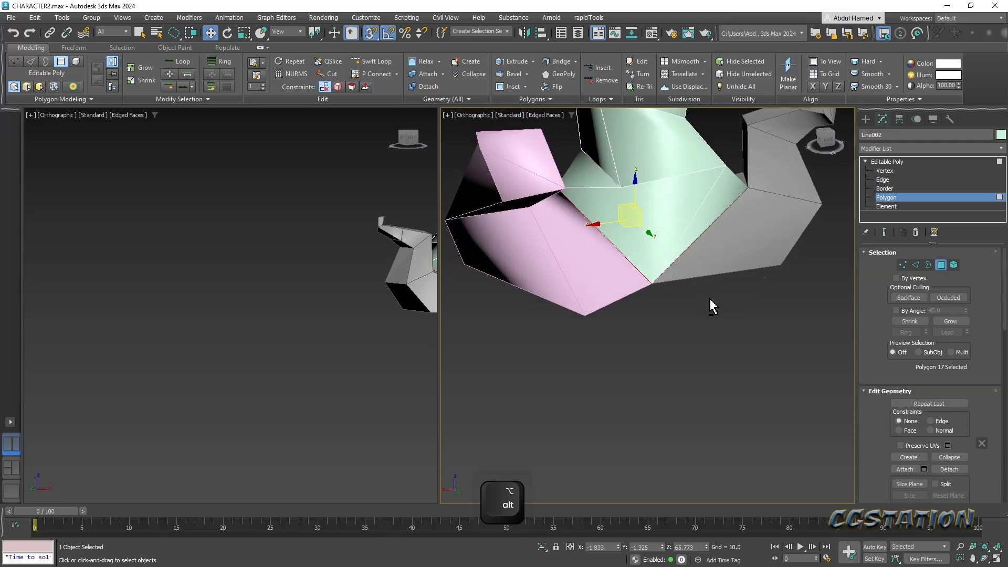
{"action": "key", "text": "Delete"}
{"action": "left_click", "coordinate": [893, 162]}
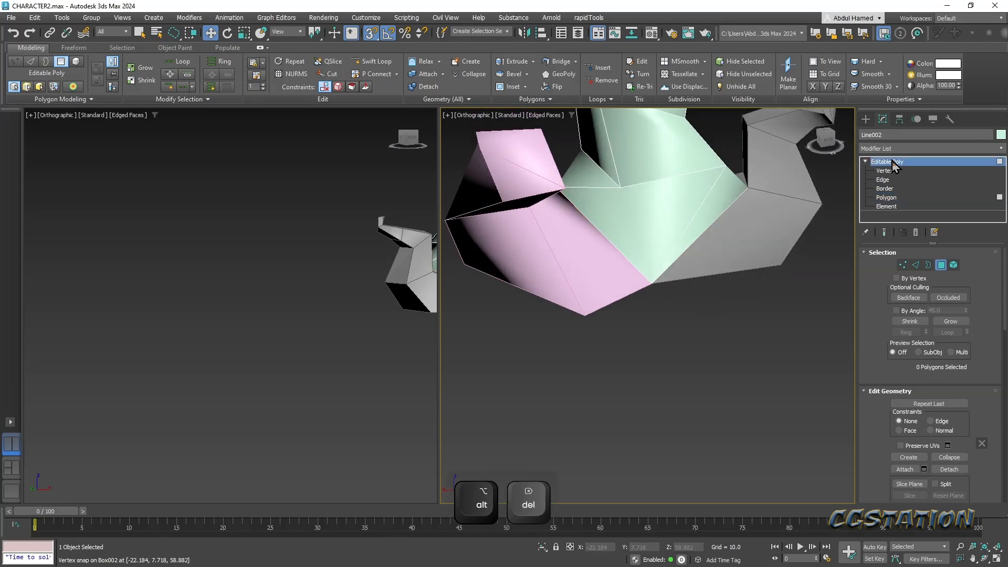
- Delete the large underside polygon of the grey side horn
{"action": "left_click", "coordinate": [778, 208]}
{"action": "middle_click_drag", "start_coordinate": [786, 259], "coordinate": [772, 221], "text": "alt"}
{"action": "left_click", "coordinate": [865, 162]}
{"action": "left_click", "coordinate": [887, 197]}
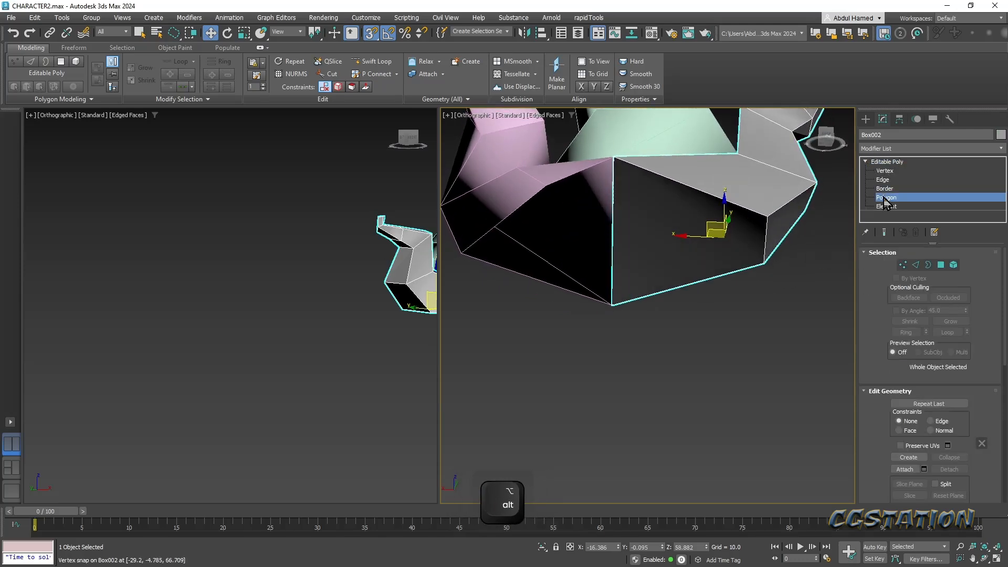
{"action": "left_click", "coordinate": [678, 205], "text": "alt"}
{"action": "middle_click_drag", "start_coordinate": [675, 205], "coordinate": [654, 254], "text": "alt"}
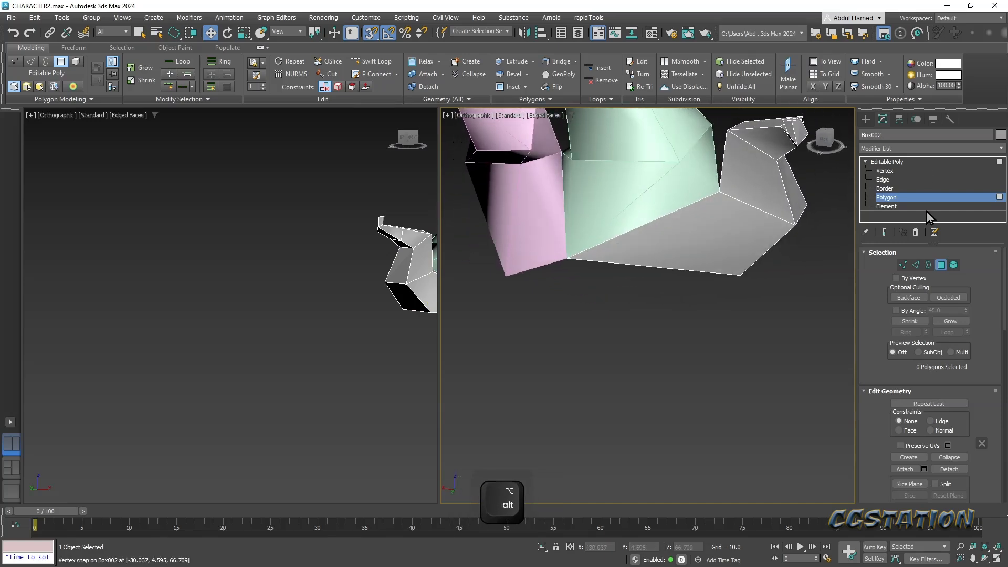
- Attach the other two flame horns to the grey horn and weld their coincident vertices at the front base point
{"action": "left_click", "coordinate": [904, 468]}
{"action": "middle_click_drag", "start_coordinate": [619, 191], "coordinate": [510, 375], "text": "alt"}
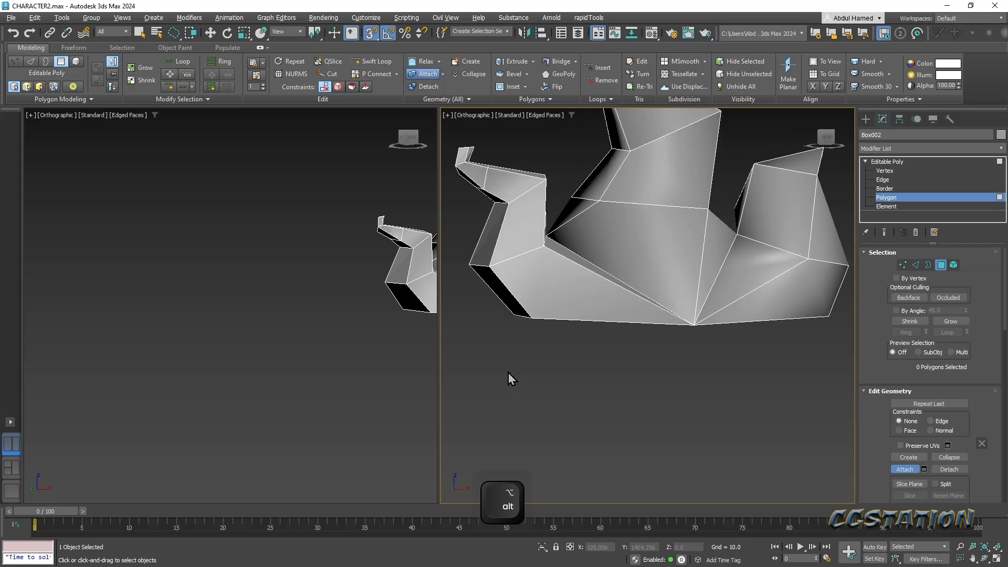
{"action": "left_click", "coordinate": [884, 170]}
{"action": "key", "text": "w"}
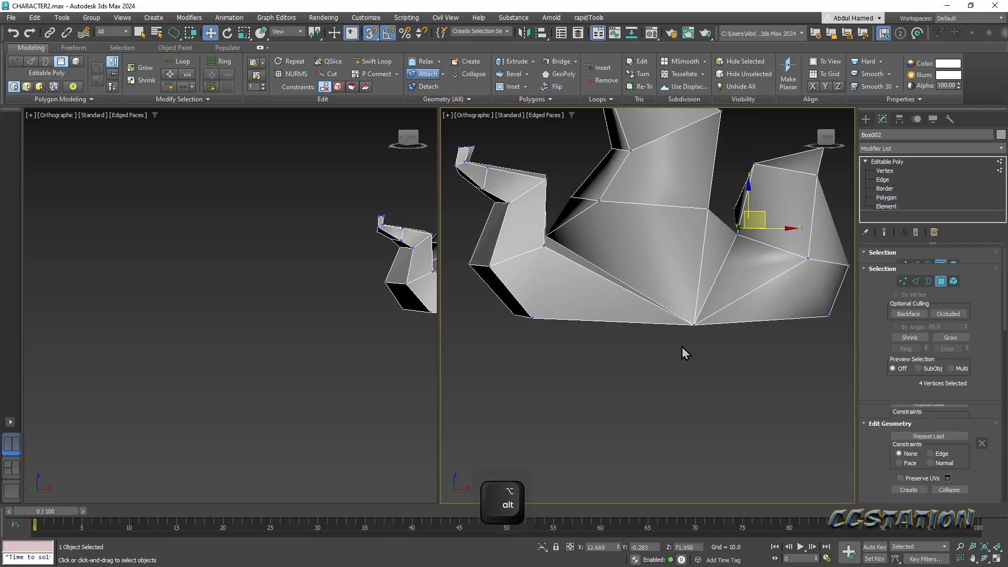
{"action": "left_click_drag", "start_coordinate": [727, 358], "coordinate": [693, 349]}
{"action": "left_click_drag", "start_coordinate": [973, 471], "coordinate": [968, 387]}
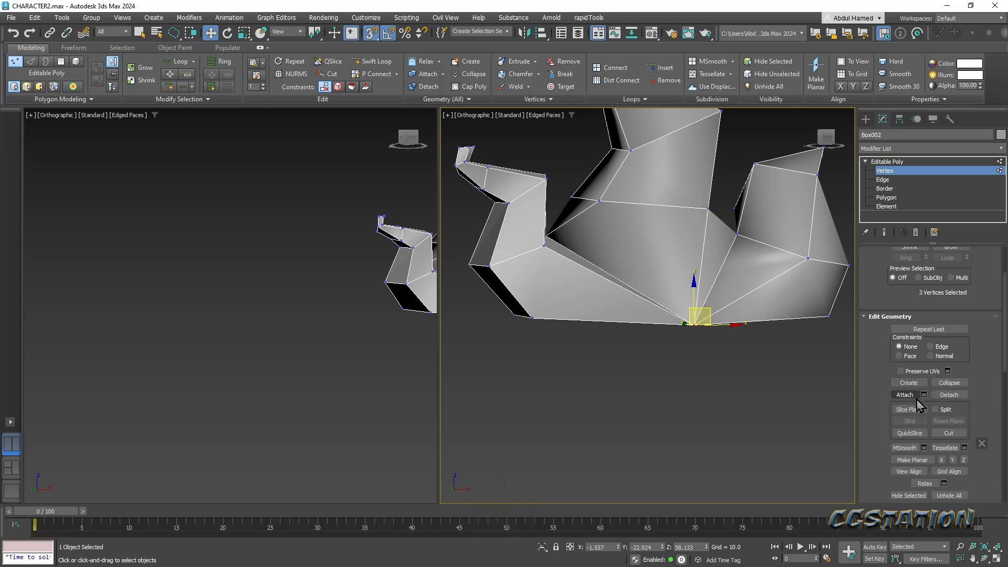
{"action": "left_click_drag", "start_coordinate": [981, 430], "coordinate": [987, 311]}
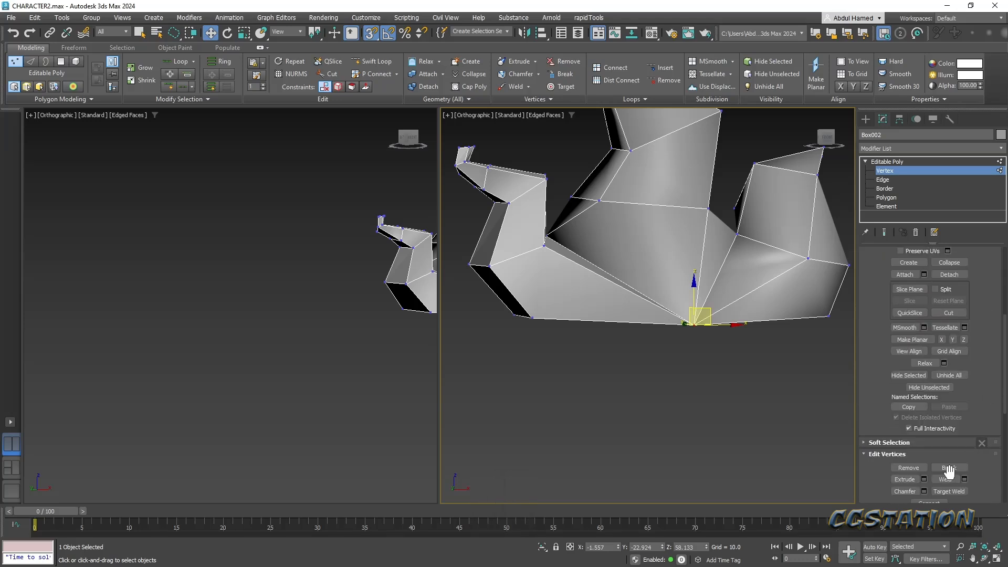
- Weld the coincident vertices where the middle flame meets each side horn and at the rear corner of the base
{"action": "middle_click_drag", "start_coordinate": [691, 302], "coordinate": [646, 270], "text": "alt"}
{"action": "left_click", "coordinate": [590, 167]}
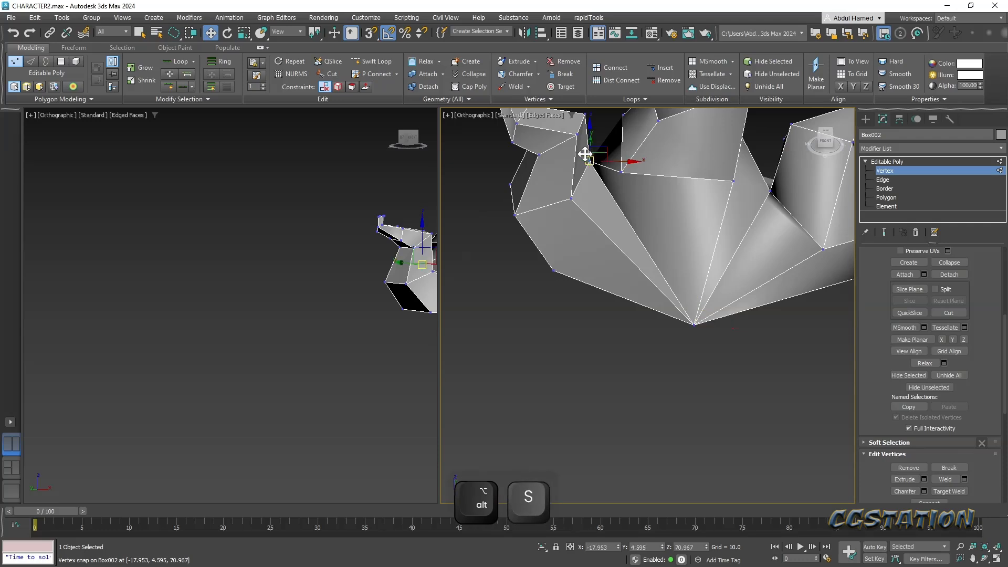
{"action": "key", "text": "ctrl+z"}
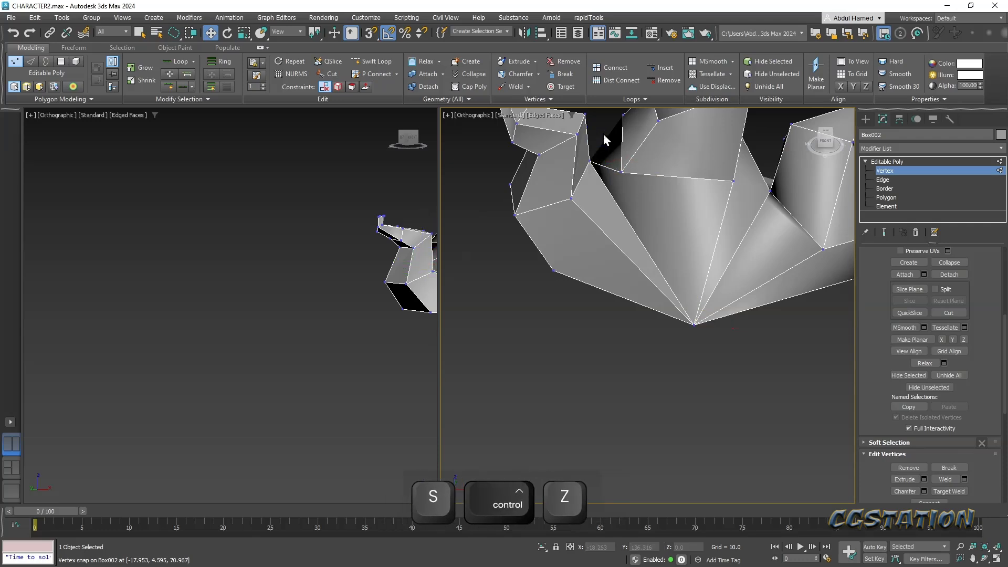
{"action": "key", "text": "q"}
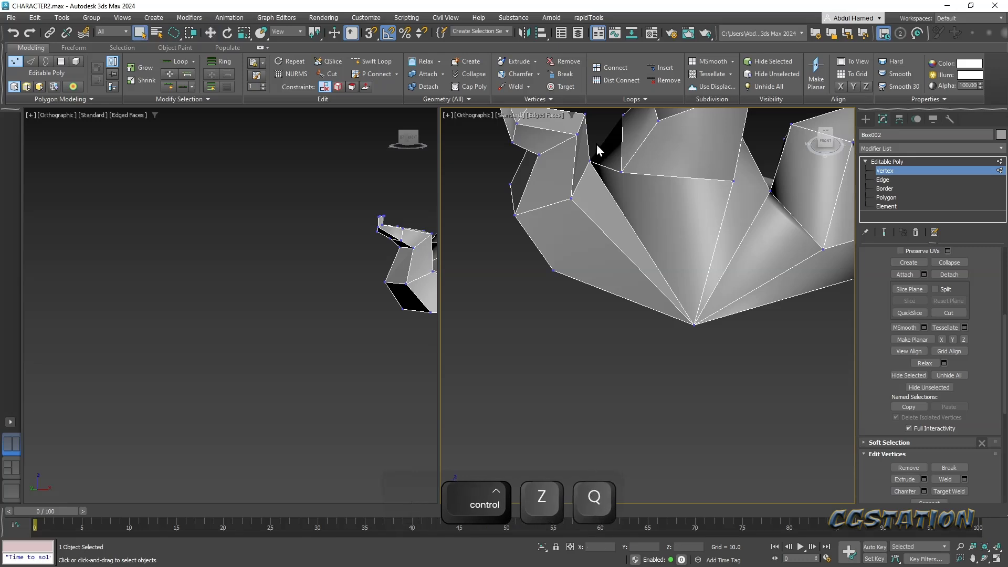
{"action": "left_click_drag", "start_coordinate": [597, 143], "coordinate": [585, 176]}
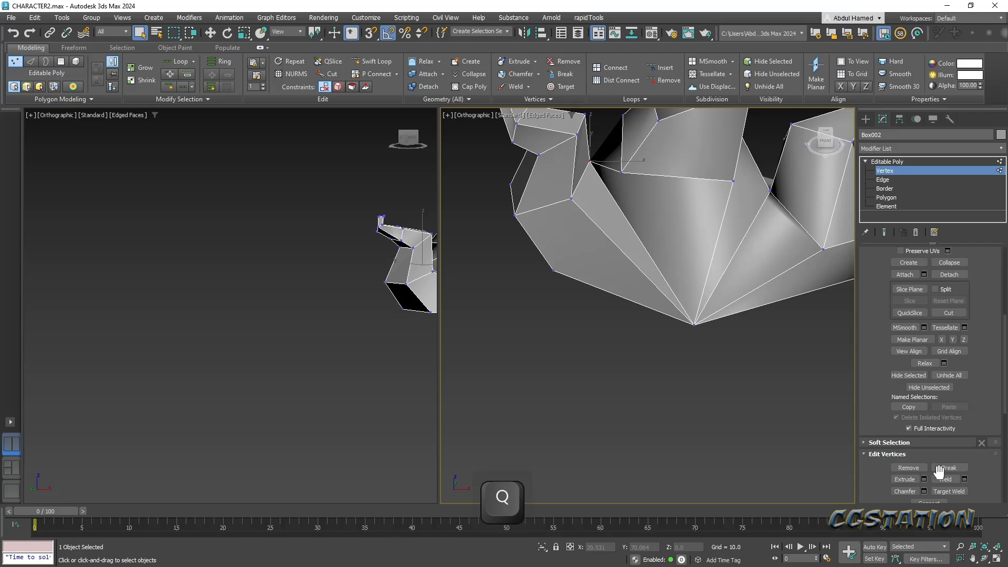
{"action": "left_click", "coordinate": [772, 193]}
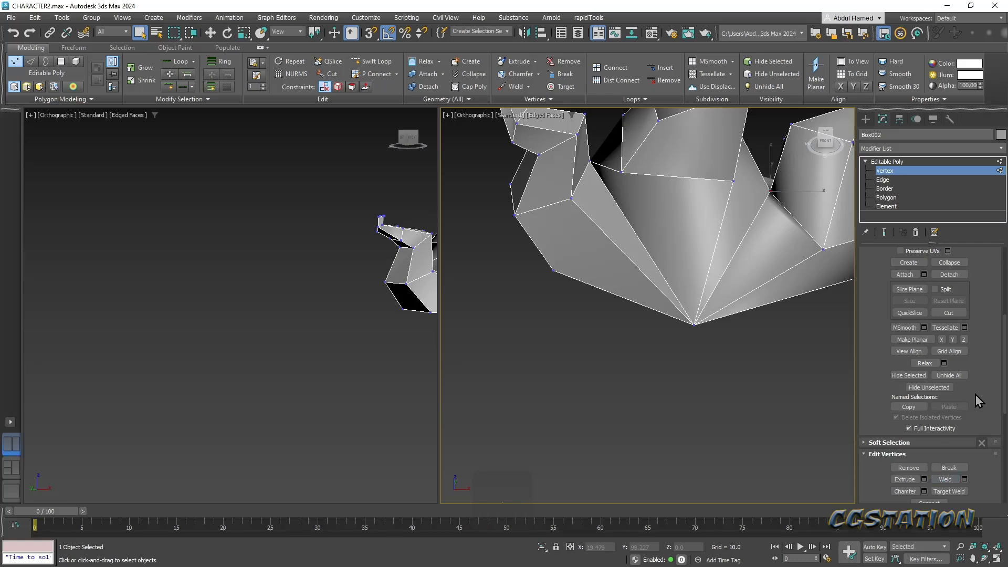
{"action": "middle_click_drag", "start_coordinate": [634, 243], "coordinate": [778, 257], "text": "alt"}
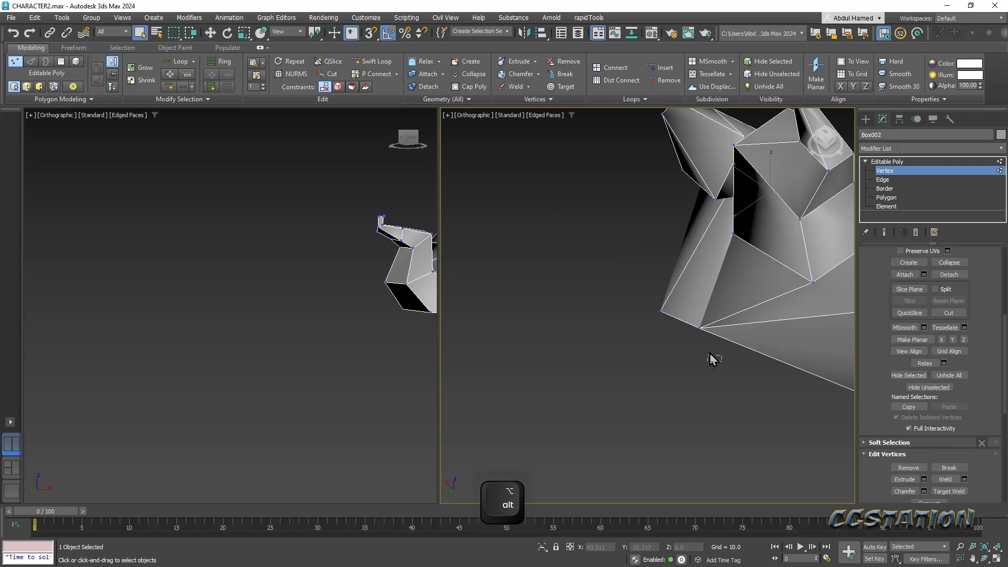
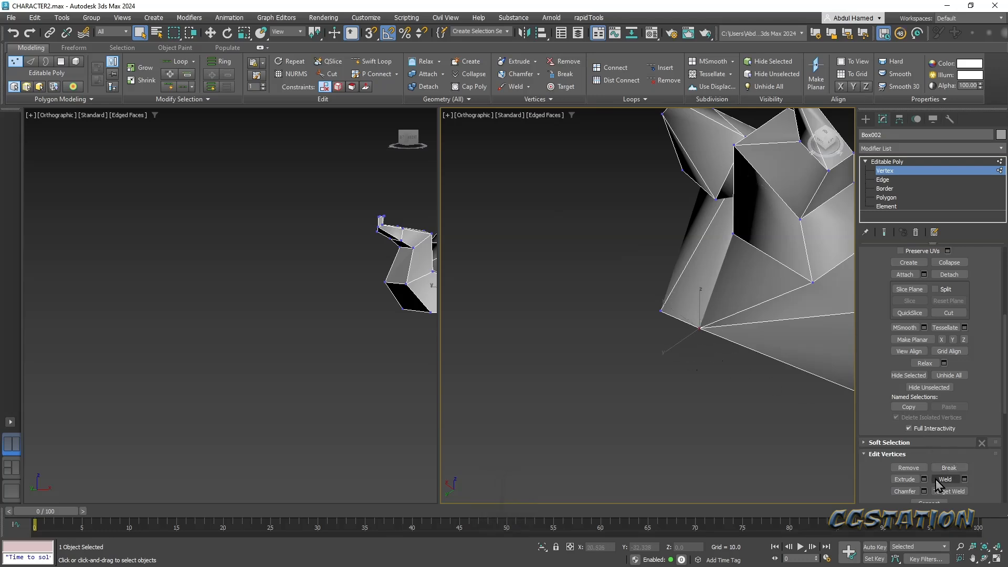
- Leave vertex editing on the joined horns and unhide all objects
{"action": "middle_click_drag", "start_coordinate": [673, 331], "coordinate": [615, 307], "text": "alt"}
{"action": "scroll", "coordinate": [615, 315], "scroll_direction": "down", "scroll_amount": 3}
{"action": "middle_click_drag", "start_coordinate": [695, 310], "coordinate": [666, 349], "text": "alt"}
{"action": "middle_click_drag", "start_coordinate": [668, 349], "coordinate": [672, 272]}
{"action": "scroll", "coordinate": [677, 317], "scroll_direction": "up", "scroll_amount": 3}
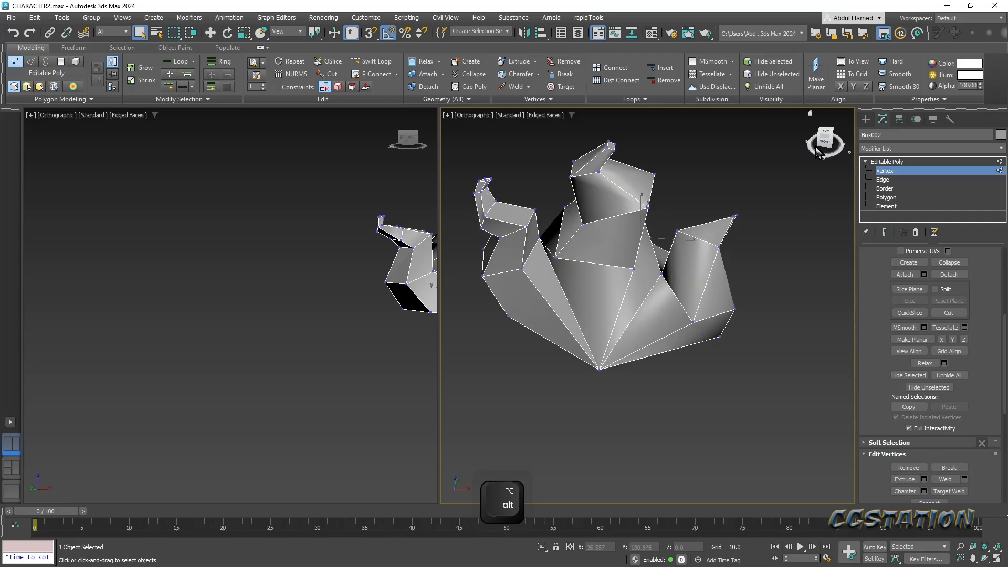
{"action": "left_click", "coordinate": [912, 162]}
{"action": "right_click", "coordinate": [617, 274]}
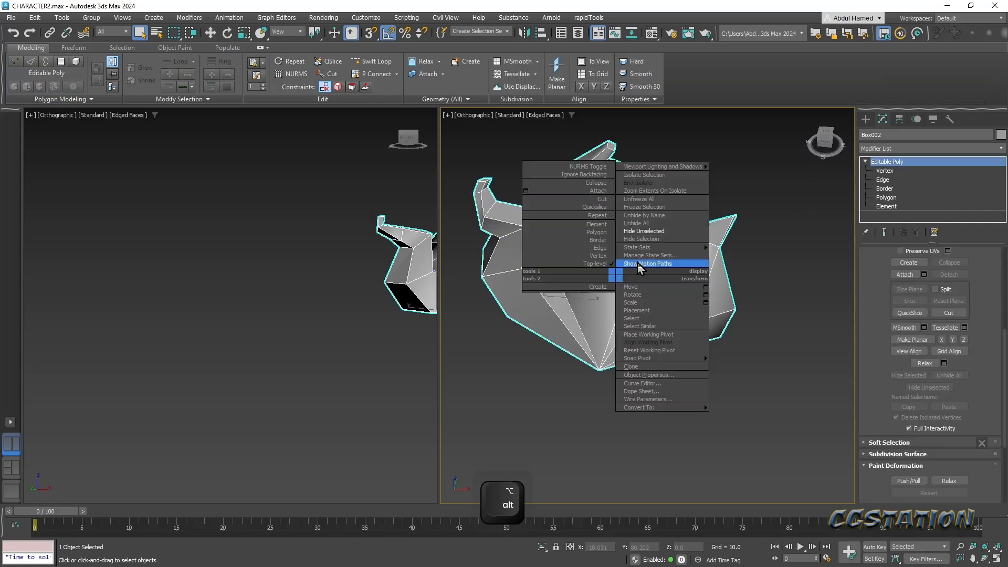
{"action": "left_click", "coordinate": [647, 224]}
{"action": "middle_click_drag", "start_coordinate": [657, 328], "coordinate": [567, 271]}
{"action": "scroll", "coordinate": [598, 271], "scroll_direction": "up", "scroll_amount": 2}
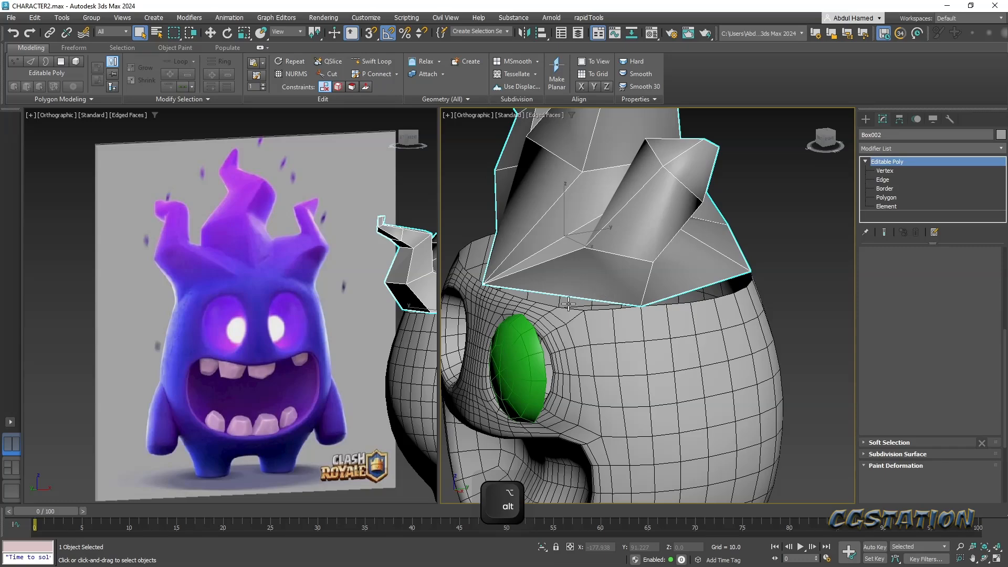
- Scale down the edges around the neck below the tip of the side horn above the green eye, using the Local coordinate system
{"action": "middle_click_drag", "start_coordinate": [622, 250], "coordinate": [696, 239], "text": "alt"}
{"action": "middle_click_drag", "start_coordinate": [727, 201], "coordinate": [572, 226]}
{"action": "left_click", "coordinate": [890, 180]}
{"action": "left_click", "coordinate": [596, 214]}
{"action": "key", "text": "r"}
{"action": "left_click", "coordinate": [297, 32]}
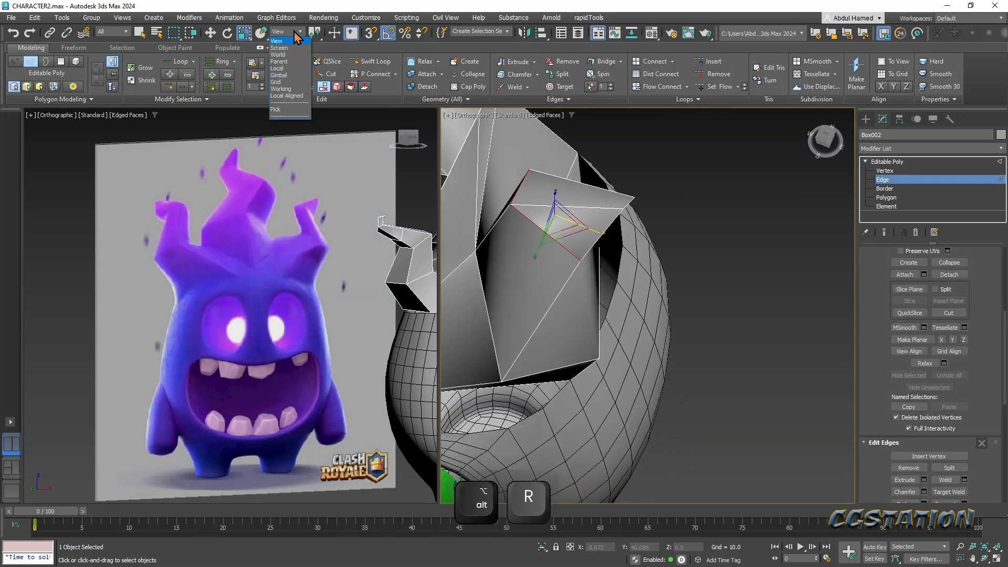
{"action": "left_click", "coordinate": [286, 68]}
{"action": "left_click_drag", "start_coordinate": [514, 190], "coordinate": [580, 239]}
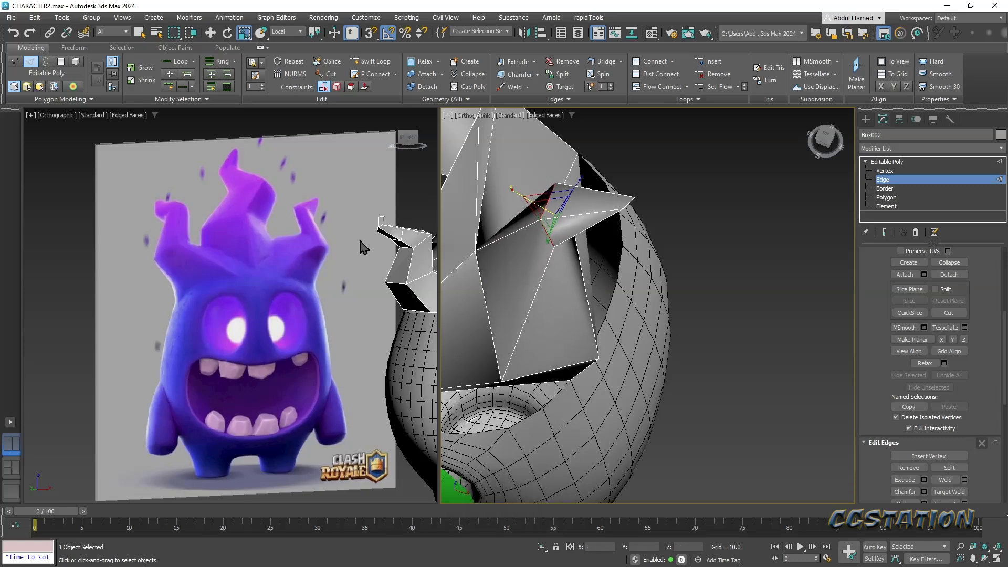
{"action": "middle_click_drag", "start_coordinate": [562, 253], "coordinate": [545, 214], "text": "alt"}
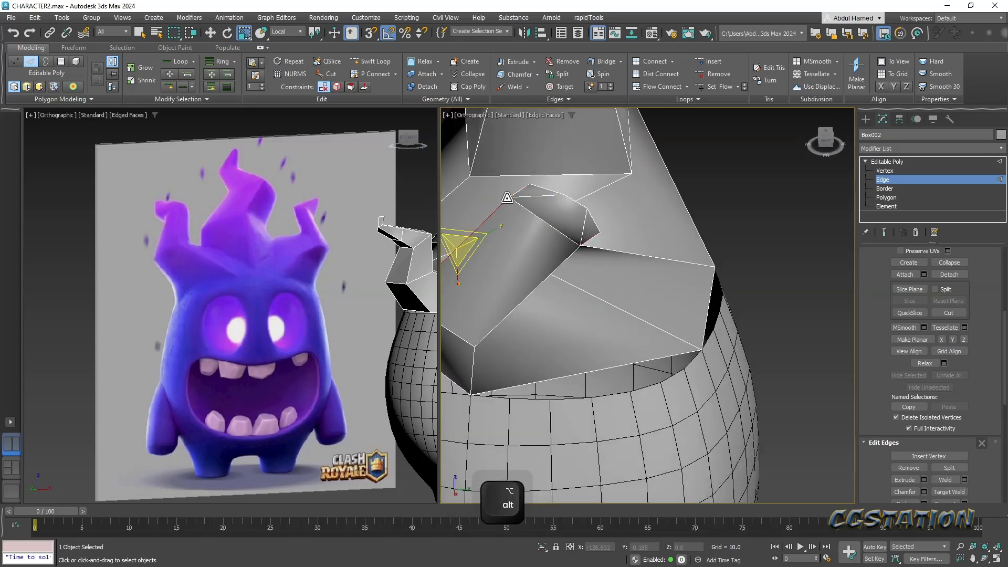
{"action": "key", "text": "ctrl+z"}
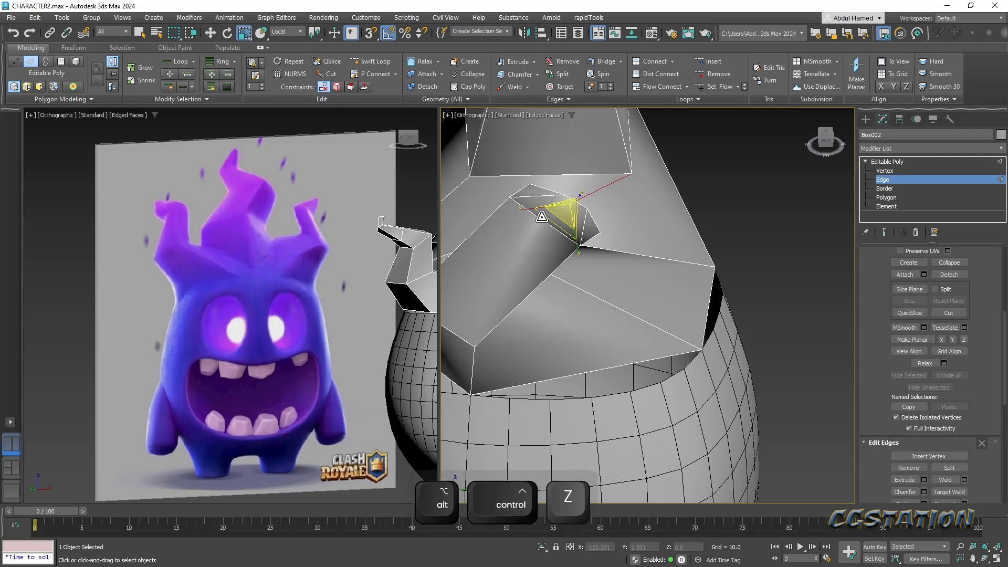
{"action": "key", "text": "ctrl+z"}
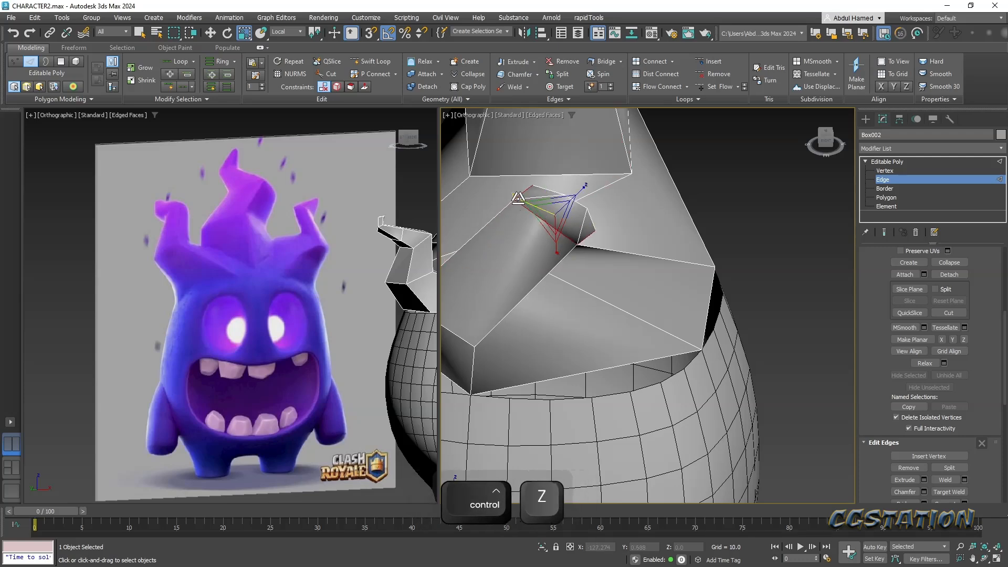
- Examine how the base of the joined horns meets the open rim of the head from several angles
{"action": "middle_click_drag", "start_coordinate": [538, 209], "coordinate": [695, 257], "text": "alt"}
{"action": "scroll", "coordinate": [608, 189], "scroll_direction": "down", "scroll_amount": 3}
{"action": "middle_click_drag", "start_coordinate": [573, 247], "coordinate": [606, 218], "text": "alt"}
{"action": "middle_click_drag", "start_coordinate": [607, 218], "coordinate": [616, 248]}
{"action": "mouse_move", "coordinate": [629, 244]}
{"action": "middle_mouse_down", "text": "alt"}
{"action": "mouse_move", "coordinate": [637, 225]}
{"action": "mouse_move", "coordinate": [621, 257]}
{"action": "middle_mouse_up", "text": "alt"}
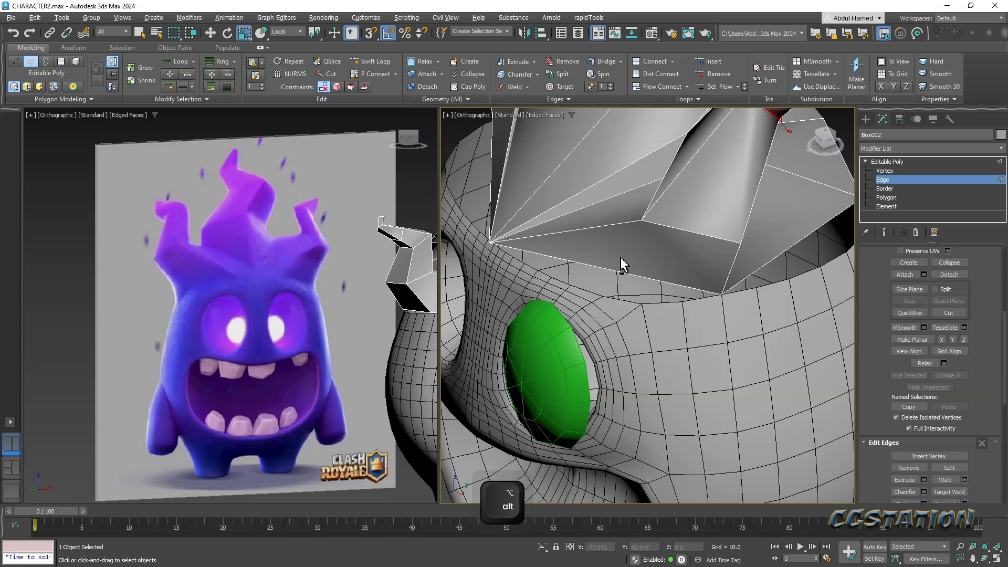
{"action": "scroll", "coordinate": [621, 258], "scroll_direction": "down", "scroll_amount": 5}
{"action": "middle_click_drag", "start_coordinate": [641, 210], "coordinate": [670, 183], "text": "alt"}
{"action": "middle_click_drag", "start_coordinate": [699, 214], "coordinate": [716, 236], "text": "alt"}
- Leave edge editing on the horns, select the character's body and remove its TurboSmooth modifier
{"action": "left_click", "coordinate": [893, 162]}
{"action": "key", "text": "r"}
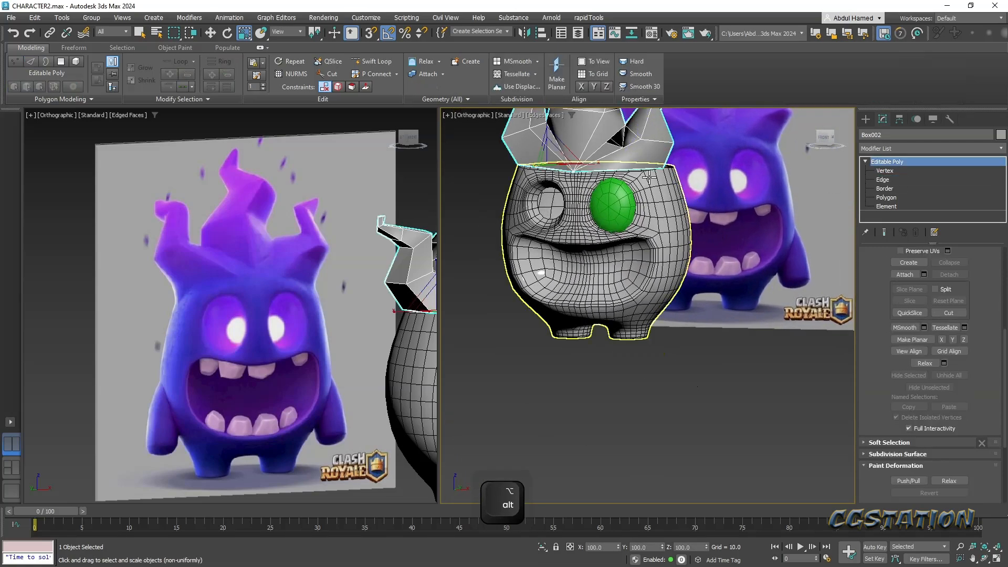
{"action": "left_click", "coordinate": [667, 253]}
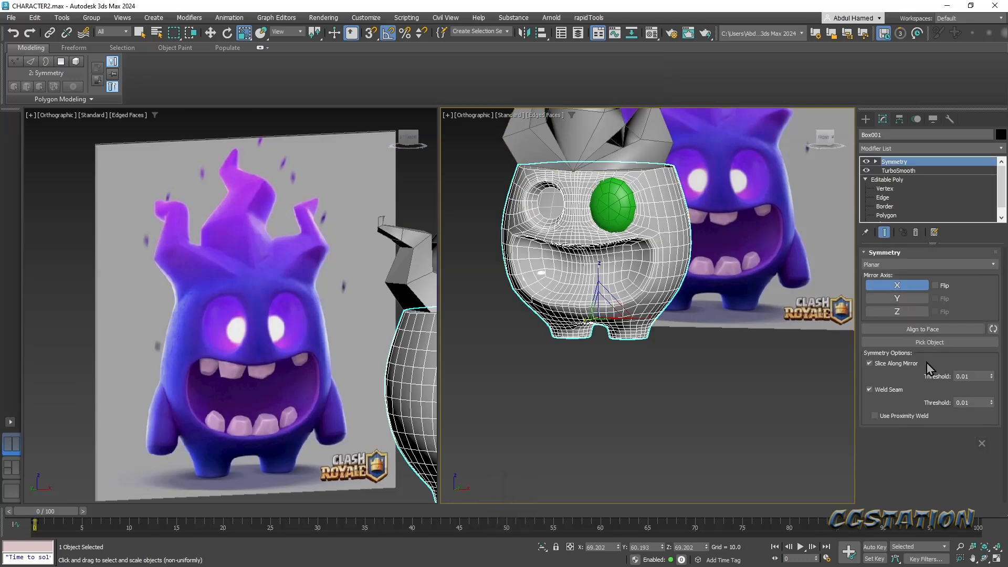
{"action": "left_click", "coordinate": [893, 180]}
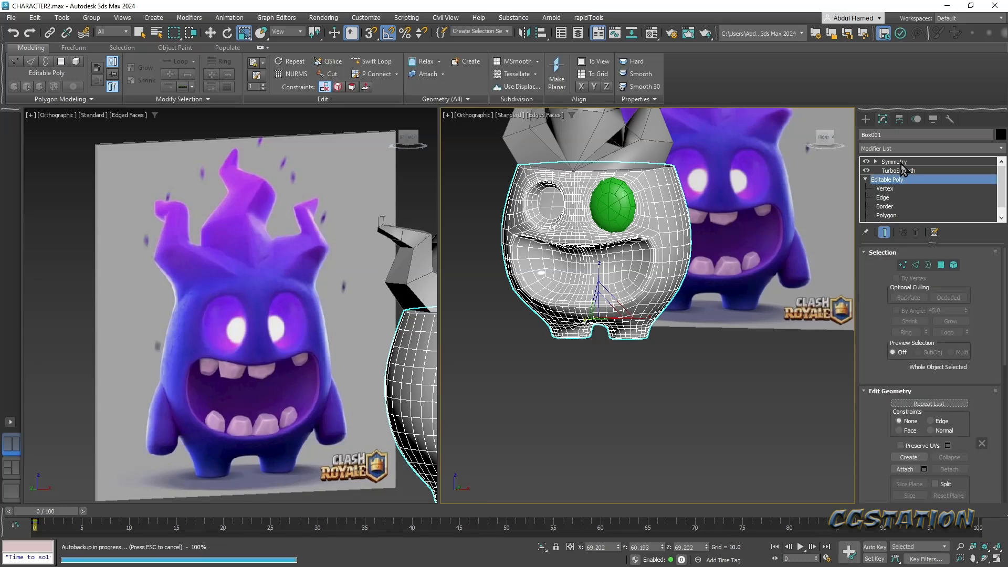
{"action": "mouse_move", "coordinate": [990, 401]}
{"action": "left_mouse_down"}
{"action": "mouse_move", "coordinate": [985, 363]}
{"action": "mouse_move", "coordinate": [978, 411]}
{"action": "left_mouse_up"}
{"action": "left_click", "coordinate": [893, 171]}
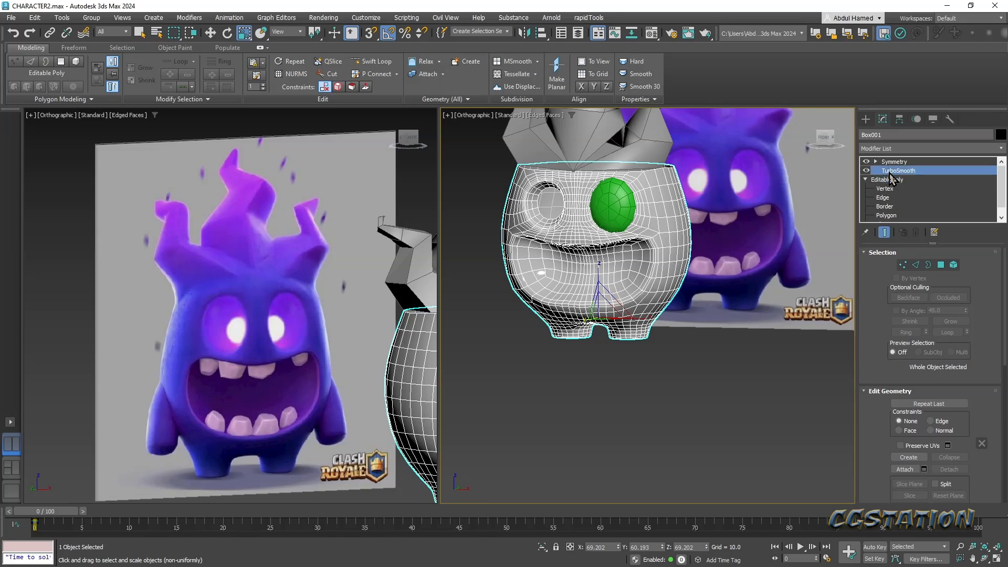
{"action": "left_click", "coordinate": [916, 233]}
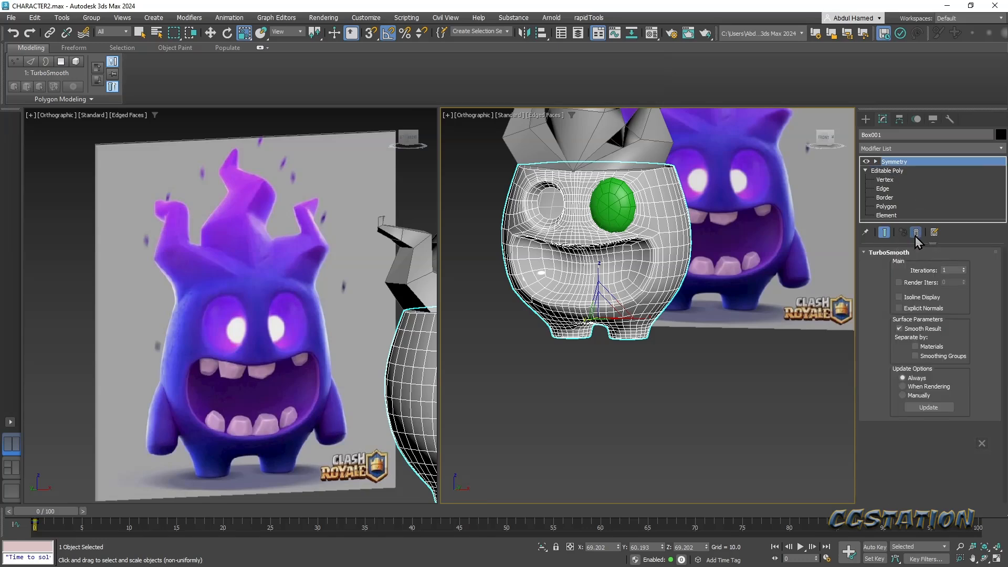
- Add an Edit Poly modifier above the body's Symmetry modifier
{"action": "middle_click_drag", "start_coordinate": [661, 232], "coordinate": [651, 298], "text": "alt"}
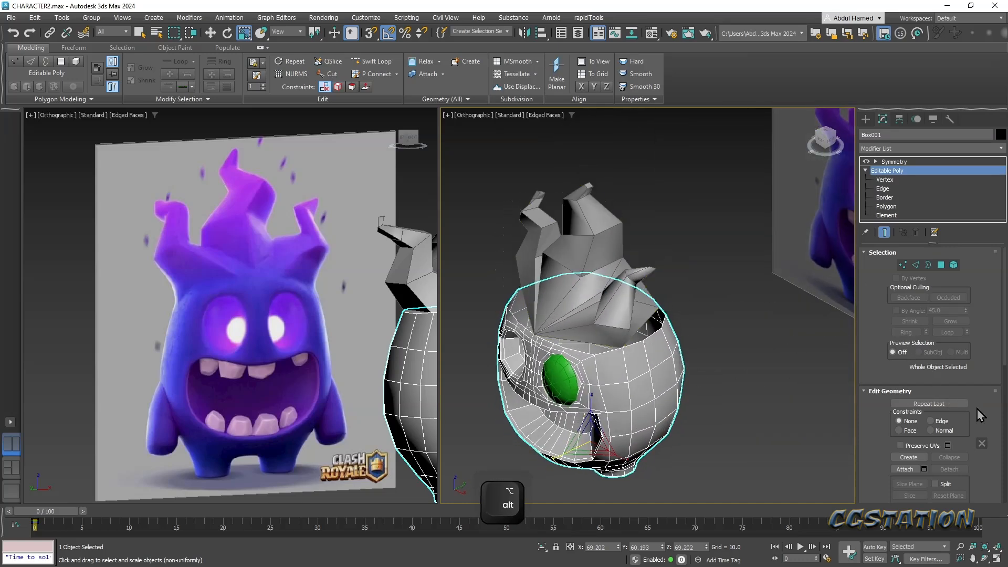
{"action": "left_click_drag", "start_coordinate": [978, 409], "coordinate": [969, 284]}
{"action": "left_click", "coordinate": [942, 162]}
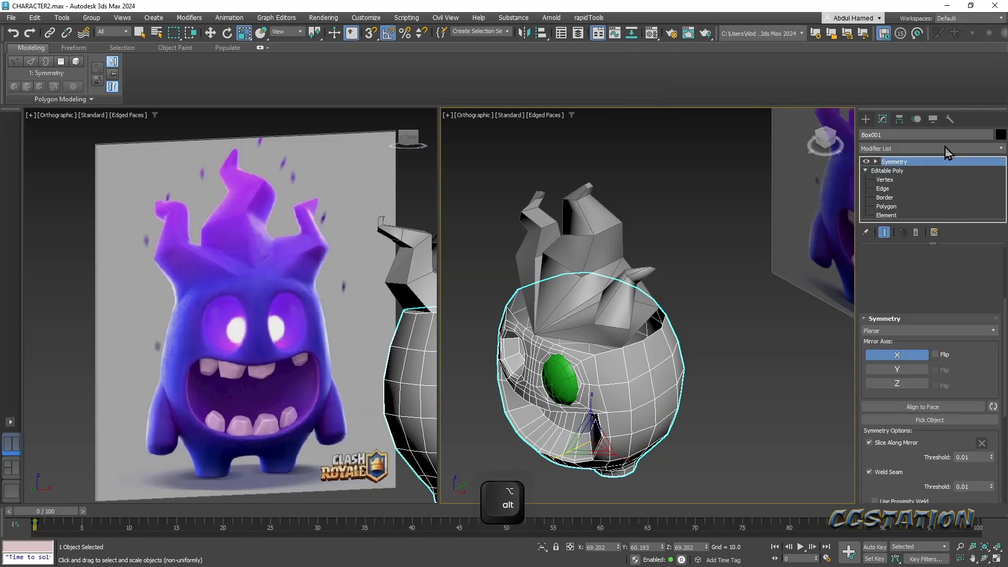
{"action": "left_click", "coordinate": [948, 149]}
{"action": "type", "text": "ED"}
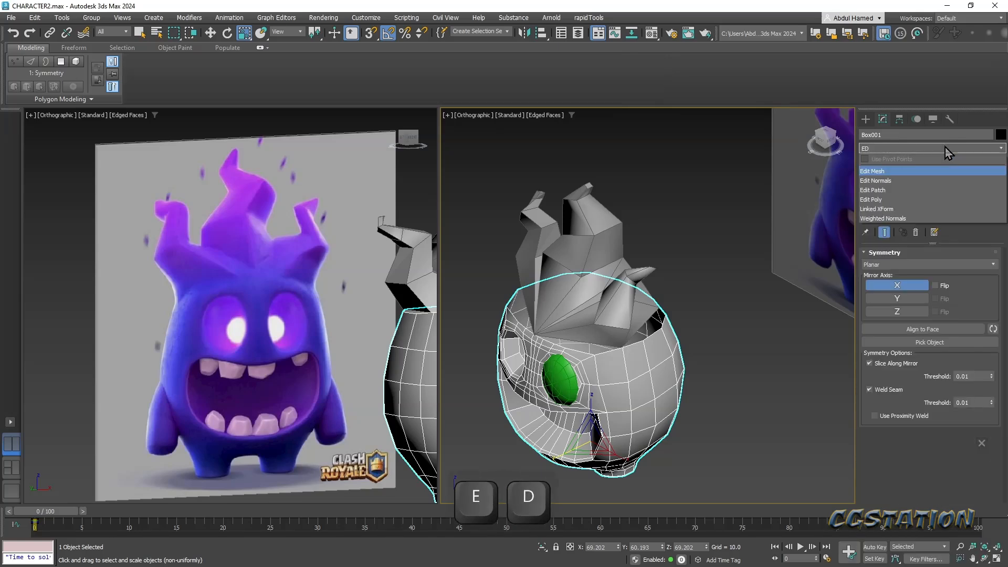
{"action": "key", "text": "Down"}
{"action": "key", "text": "Down"}
{"action": "key", "text": "Down"}
{"action": "key", "text": "Return"}
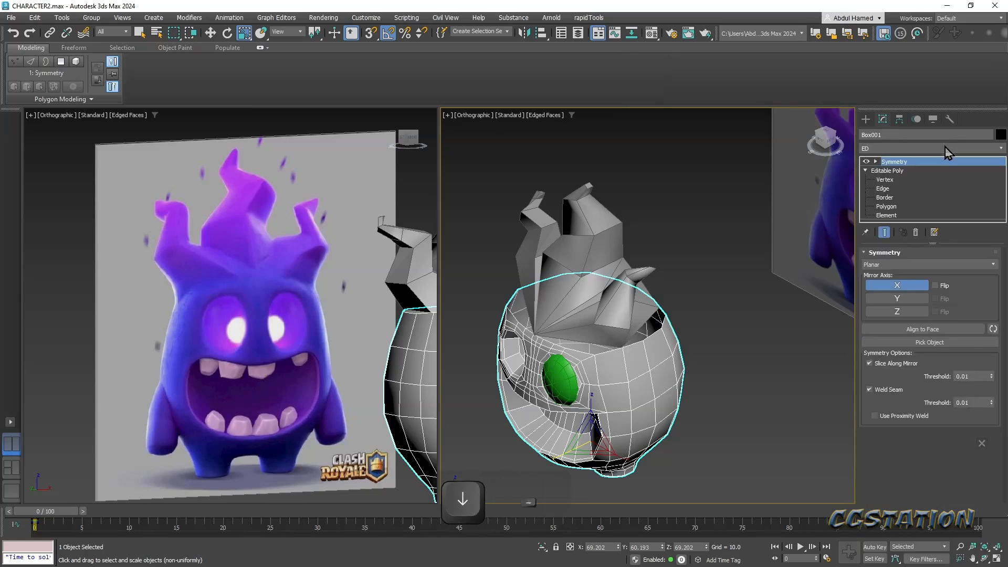
- Attach the joined flame horns to the body mesh within its Edit Poly modifier
{"action": "scroll", "coordinate": [985, 383], "scroll_direction": "down", "scroll_amount": 10}
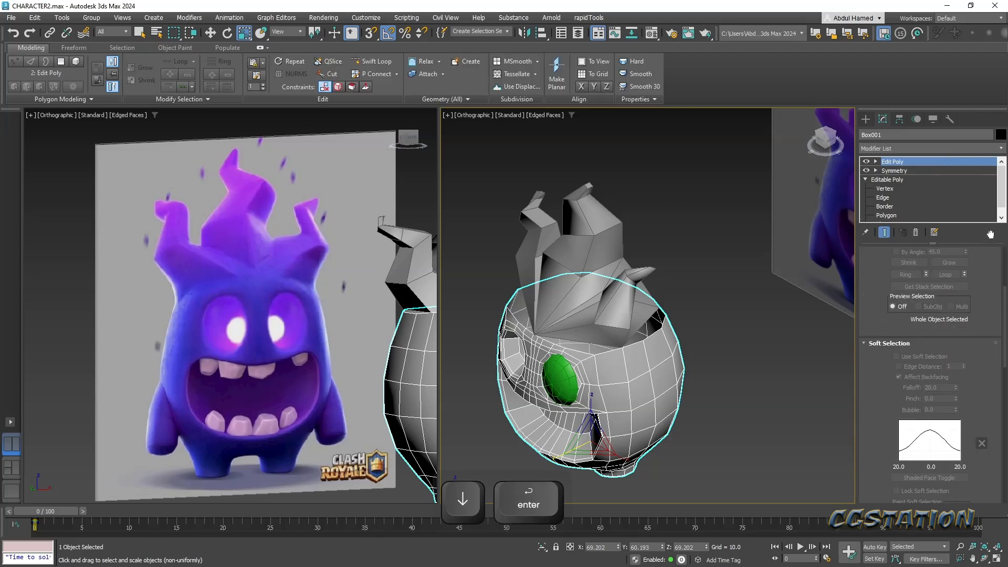
{"action": "scroll", "coordinate": [990, 366], "scroll_direction": "down", "scroll_amount": 2}
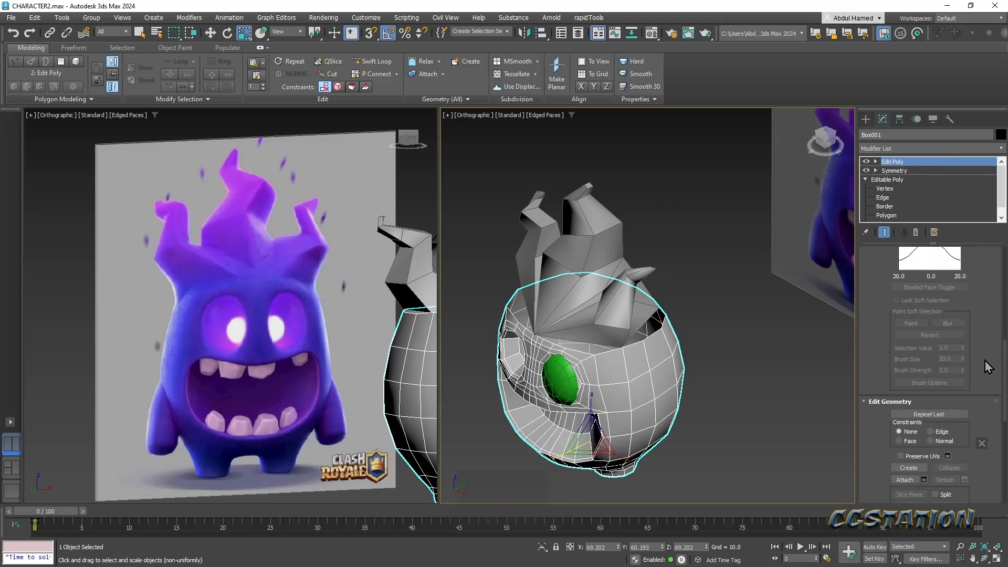
{"action": "left_click", "coordinate": [904, 480]}
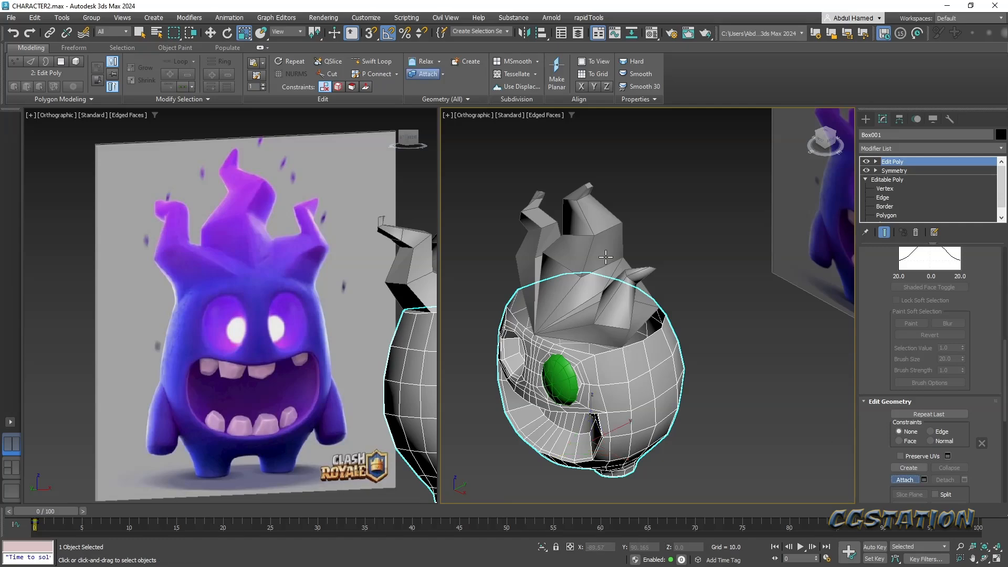
{"action": "left_click", "coordinate": [588, 264]}
- Cut two edges from the side horn's lower corner vertex down to its base edge above the empty eye socket
{"action": "middle_click_drag", "start_coordinate": [589, 264], "coordinate": [705, 335], "text": "alt"}
{"action": "scroll", "coordinate": [588, 351], "scroll_direction": "up", "scroll_amount": 3}
{"action": "middle_click_drag", "start_coordinate": [644, 366], "coordinate": [610, 327], "text": "alt"}
{"action": "scroll", "coordinate": [607, 323], "scroll_direction": "up", "scroll_amount": 2}
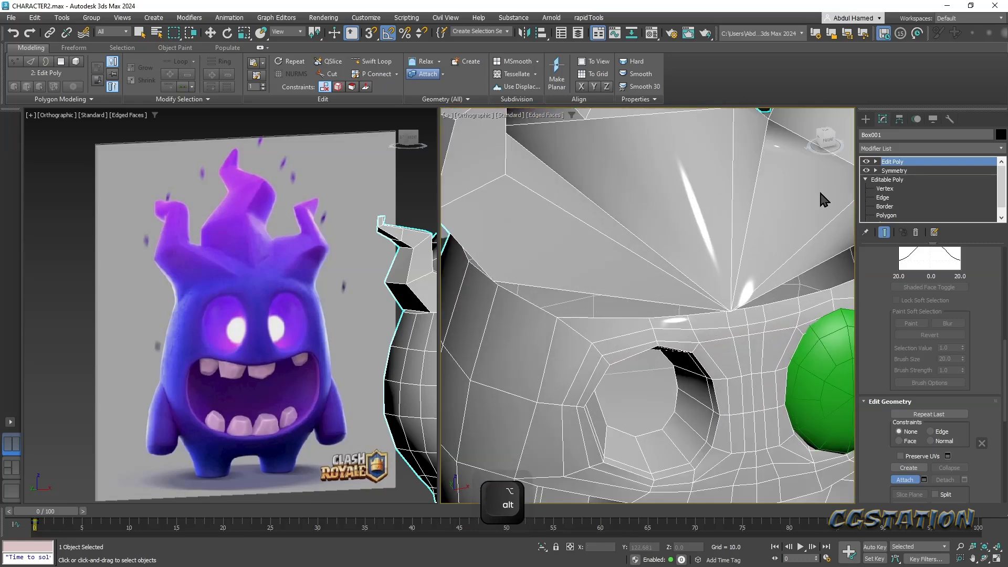
{"action": "left_click", "coordinate": [876, 162]}
{"action": "left_click", "coordinate": [894, 180]}
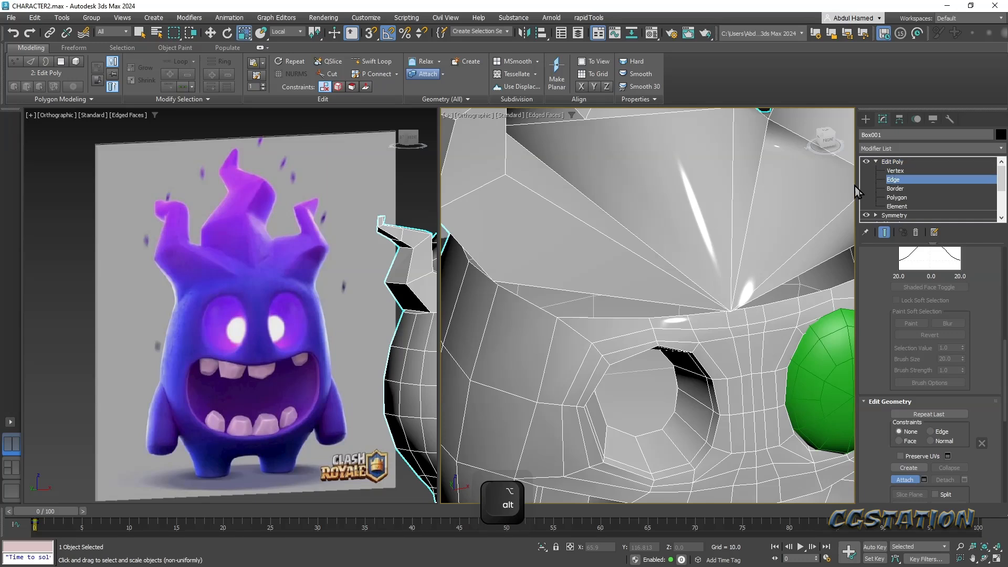
{"action": "left_click", "coordinate": [330, 74]}
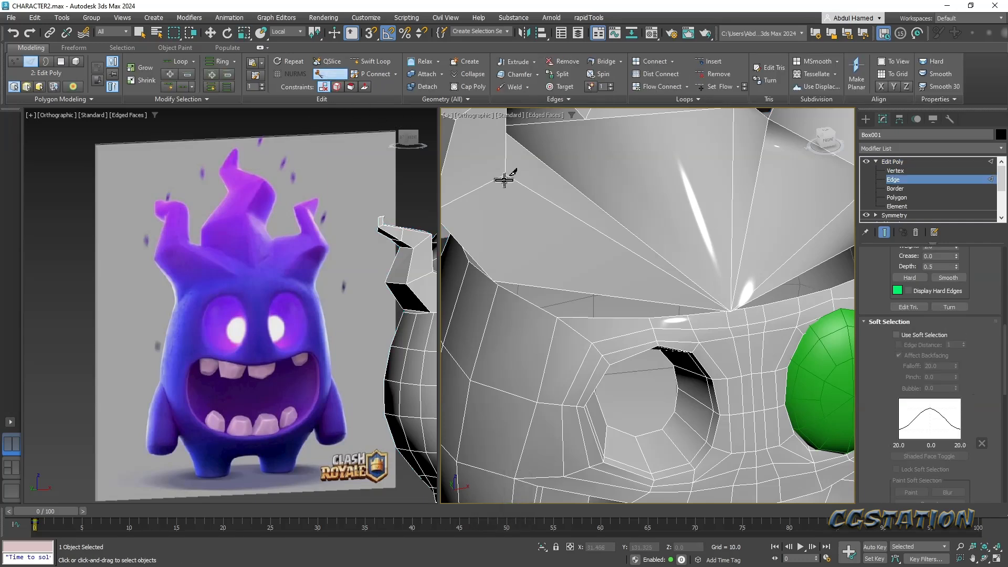
{"action": "left_click", "coordinate": [526, 197]}
{"action": "left_click", "coordinate": [506, 175]}
{"action": "key", "text": "s"}
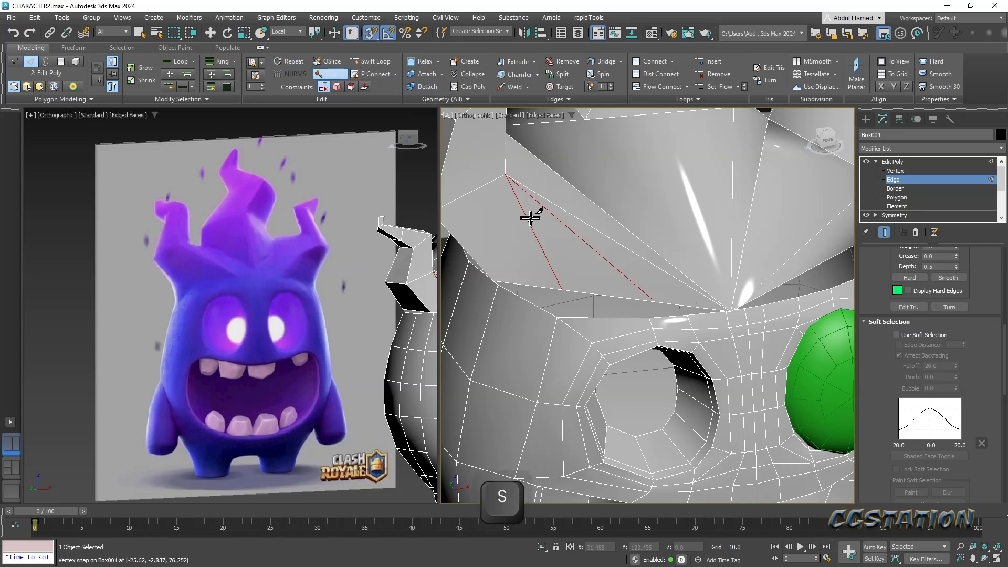
- Target-weld the two new horn-base vertices to the head's rim vertices above the empty eye socket
{"action": "left_click", "coordinate": [909, 171]}
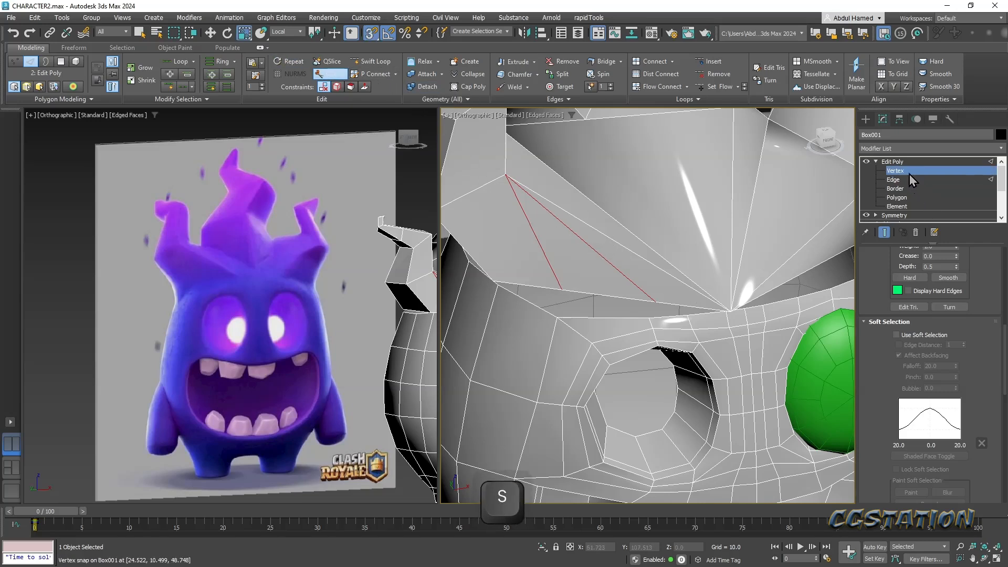
{"action": "key", "text": "s"}
{"action": "scroll", "coordinate": [965, 341], "scroll_direction": "down", "scroll_amount": 10}
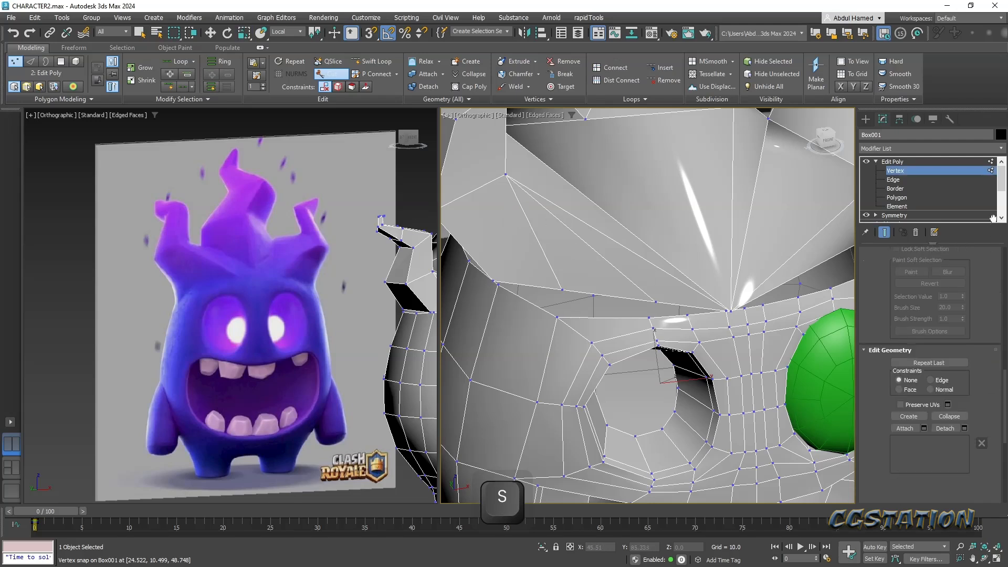
{"action": "scroll", "coordinate": [962, 391], "scroll_direction": "down", "scroll_amount": 5}
{"action": "scroll", "coordinate": [988, 362], "scroll_direction": "up", "scroll_amount": 15}
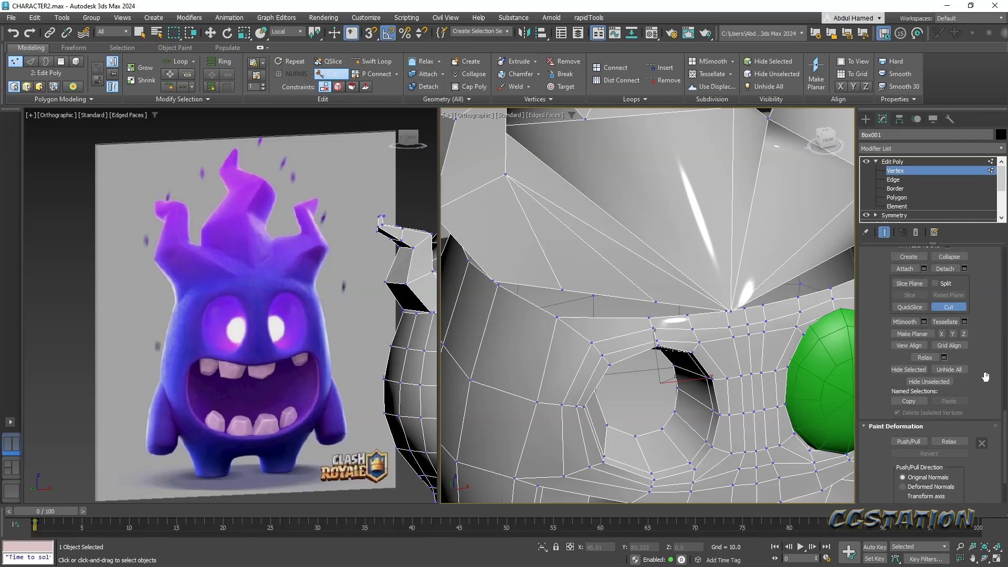
{"action": "scroll", "coordinate": [985, 376], "scroll_direction": "up", "scroll_amount": 10}
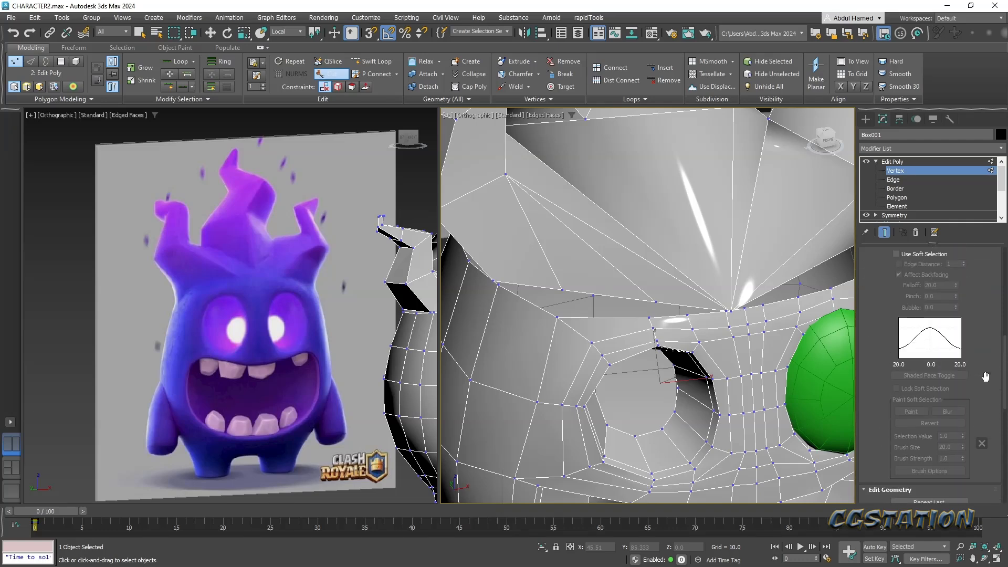
{"action": "left_click", "coordinate": [958, 415]}
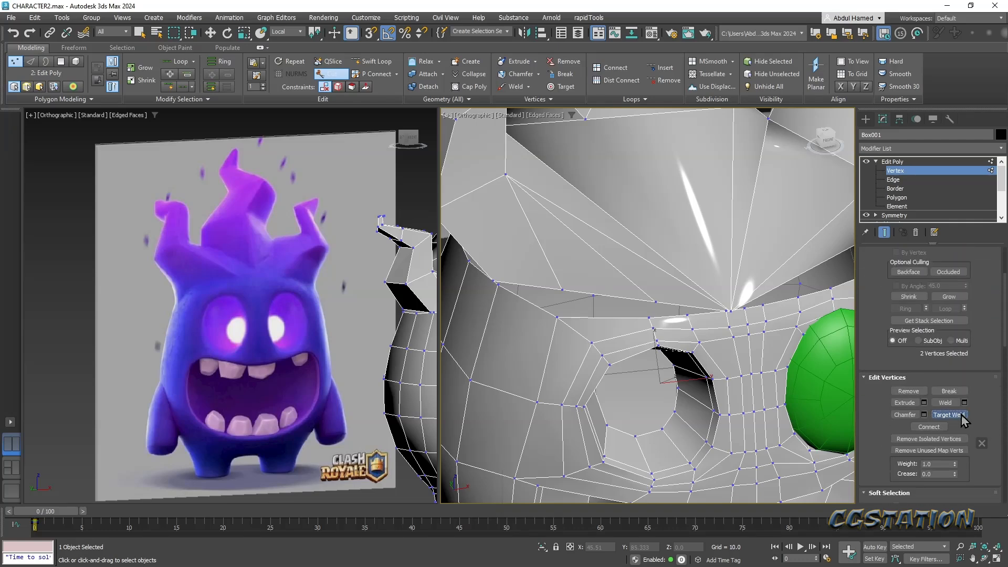
{"action": "left_click", "coordinate": [687, 314]}
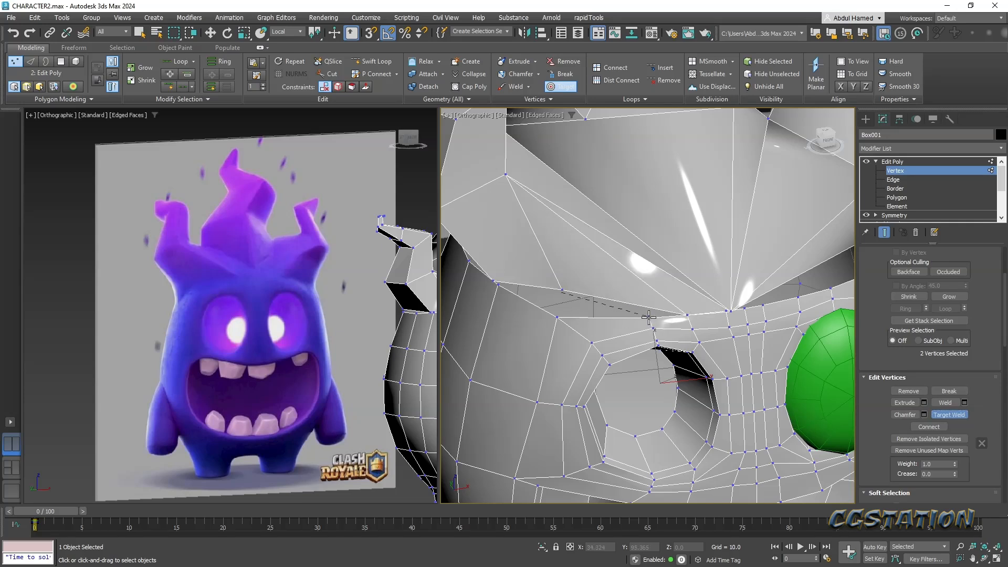
{"action": "left_click", "coordinate": [559, 317]}
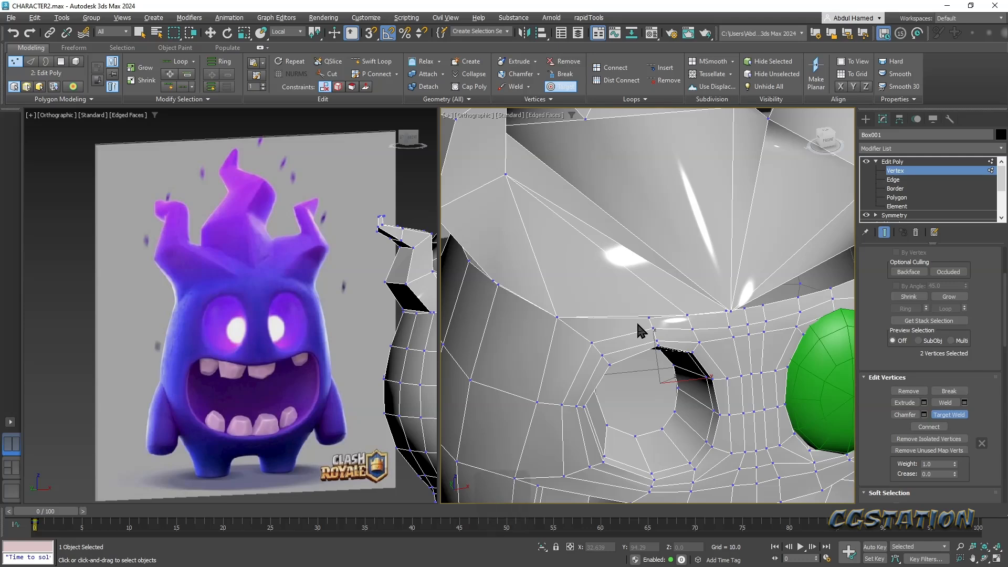
- Cut two more edges across the horn base above the empty eye socket and target-weld the new base vertex to the rim
{"action": "middle_click_drag", "start_coordinate": [636, 321], "coordinate": [641, 314], "text": "alt"}
{"action": "left_click", "coordinate": [329, 74]}
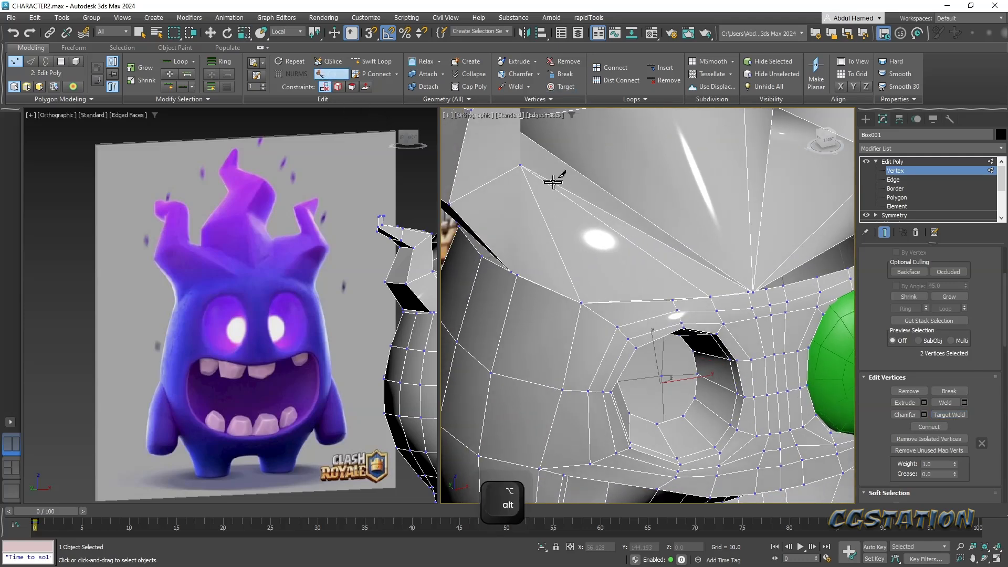
{"action": "left_click", "coordinate": [450, 204]}
{"action": "left_click", "coordinate": [581, 304]}
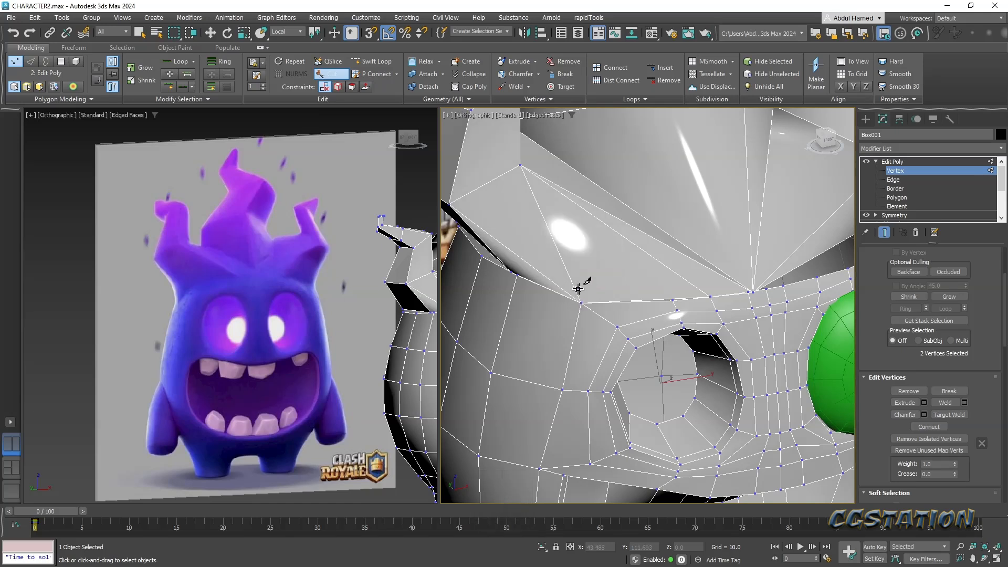
{"action": "left_click", "coordinate": [520, 165]}
{"action": "left_click", "coordinate": [654, 297]}
{"action": "right_click", "coordinate": [653, 296]}
{"action": "key", "text": "q"}
{"action": "left_click", "coordinate": [948, 415]}
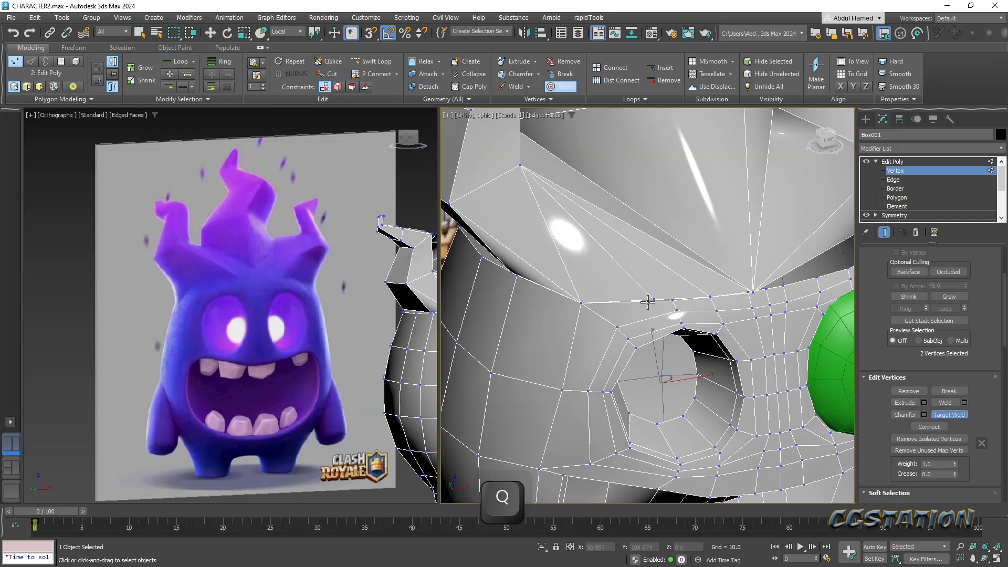
{"action": "left_click", "coordinate": [675, 302]}
- Remove the surplus cut edge on the horn's front face that runs down to the rim corner
{"action": "middle_click_drag", "start_coordinate": [610, 347], "coordinate": [663, 353]}
{"action": "left_click", "coordinate": [895, 179]}
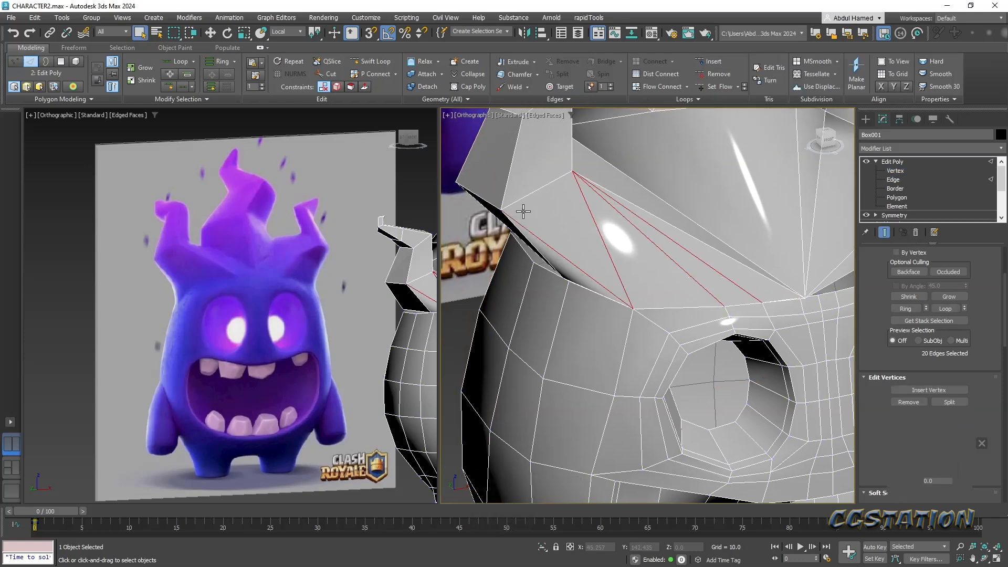
{"action": "left_click", "coordinate": [599, 226]}
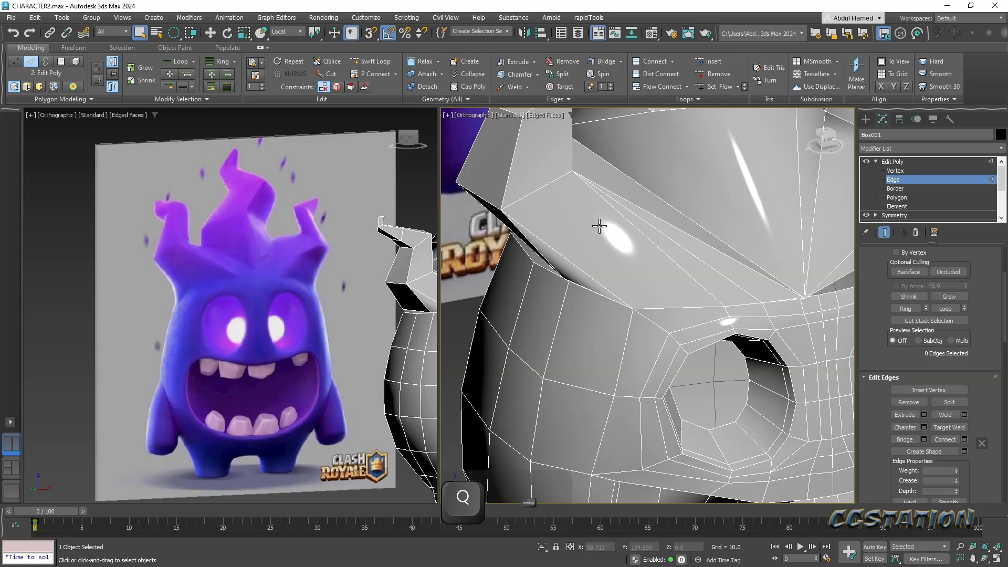
{"action": "key", "text": "BackSpace"}
- Cut three edges from the opposite side horn's corner vertices down to its base edge above the green eye
{"action": "scroll", "coordinate": [600, 226], "scroll_direction": "down", "scroll_amount": 5}
{"action": "middle_click_drag", "start_coordinate": [565, 211], "coordinate": [567, 218], "text": "alt"}
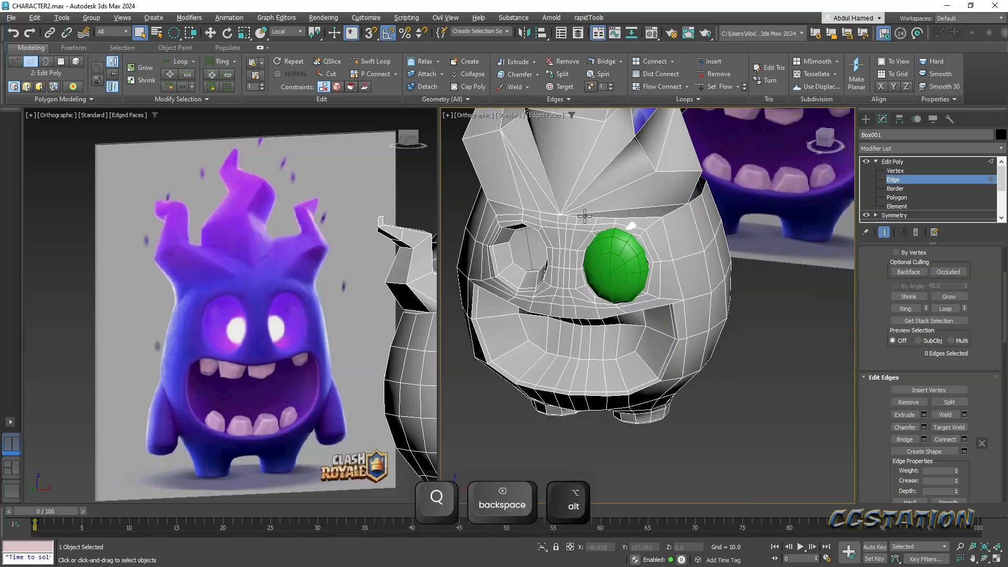
{"action": "scroll", "coordinate": [647, 183], "scroll_direction": "up", "scroll_amount": 2}
{"action": "middle_click_drag", "start_coordinate": [648, 184], "coordinate": [637, 181]}
{"action": "scroll", "coordinate": [636, 181], "scroll_direction": "up", "scroll_amount": 3}
{"action": "key", "text": "alt+c"}
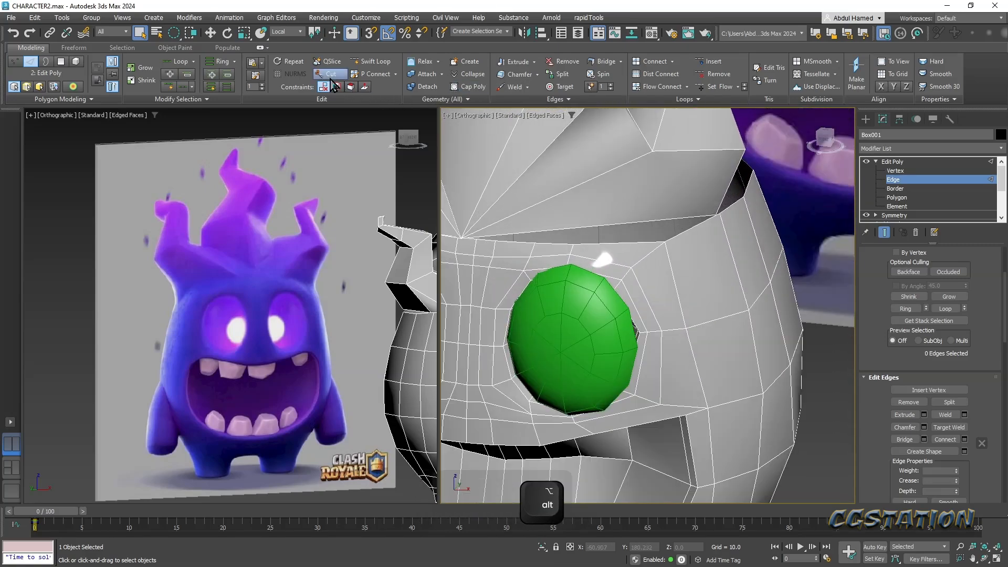
{"action": "left_click", "coordinate": [654, 153]}
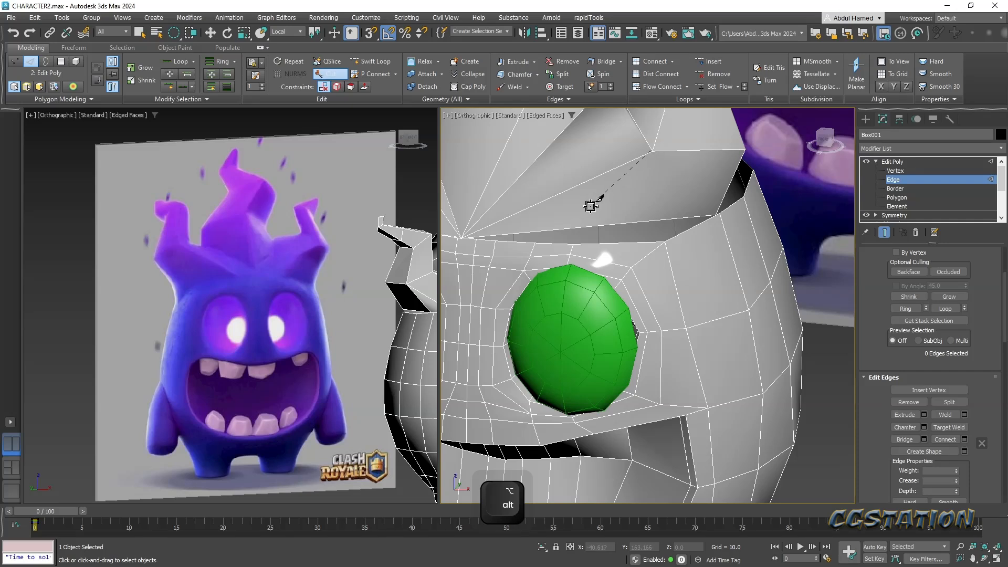
{"action": "left_click", "coordinate": [543, 231]}
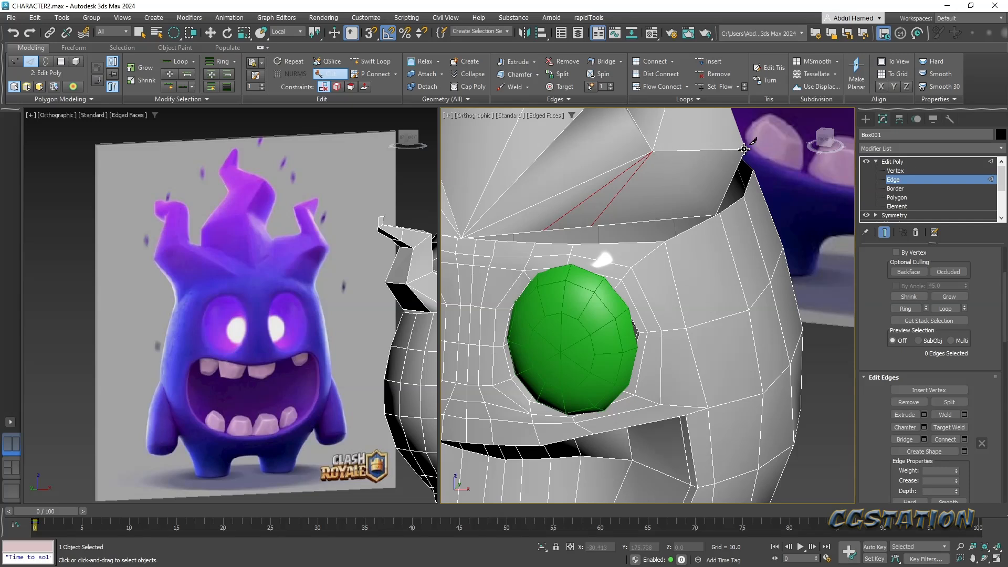
{"action": "left_click", "coordinate": [663, 220]}
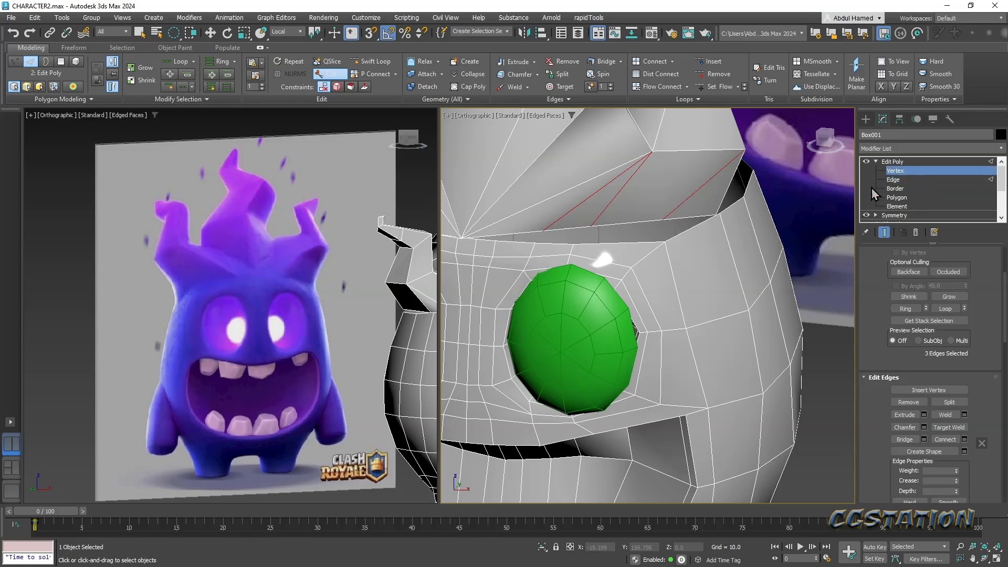
- Target-weld the new horn-base vertices to the matching head-rim vertices above the green eye
{"action": "left_click", "coordinate": [895, 170]}
{"action": "right_click", "coordinate": [663, 220]}
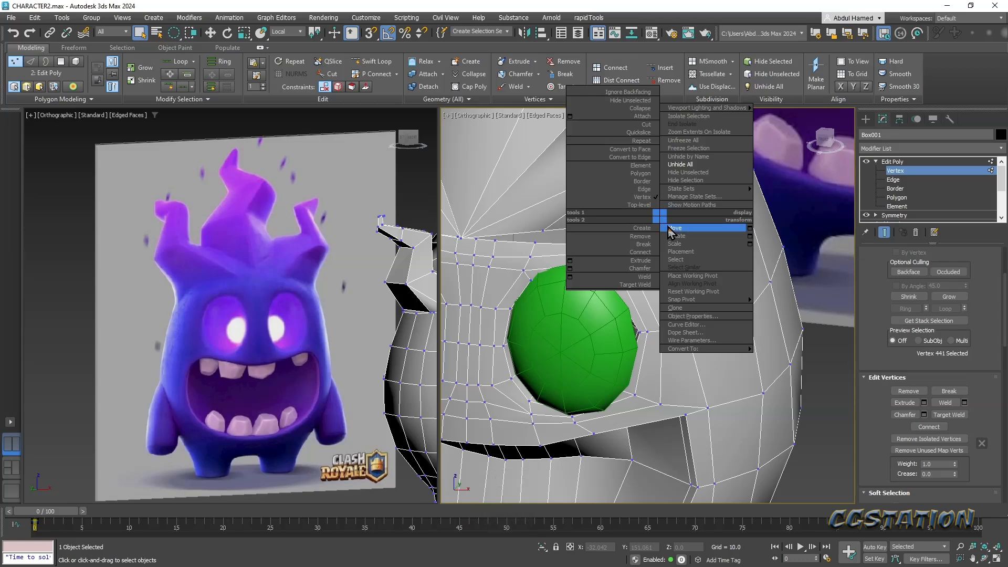
{"action": "left_click", "coordinate": [959, 415]}
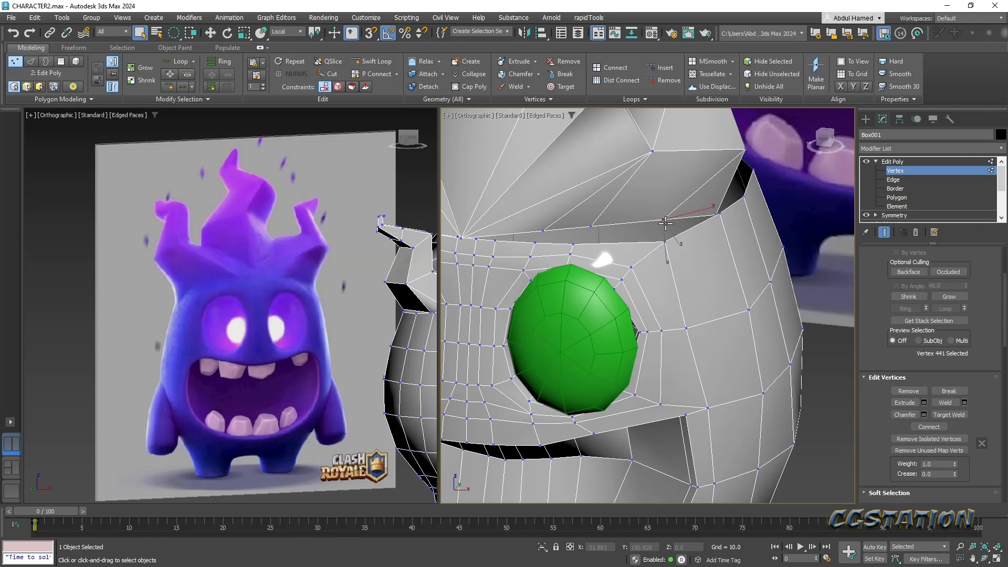
{"action": "left_click", "coordinate": [665, 243]}
{"action": "left_click", "coordinate": [952, 415]}
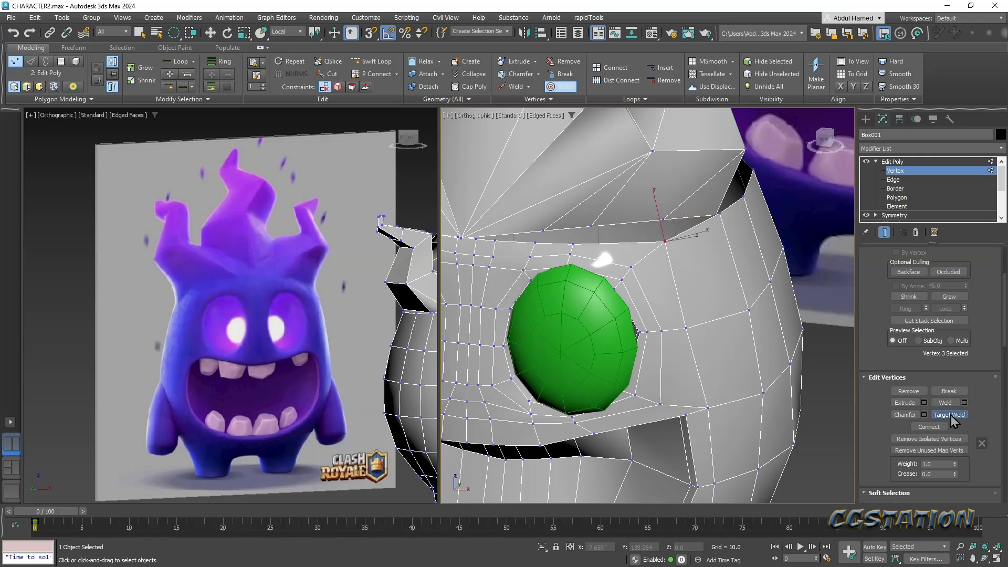
{"action": "left_click", "coordinate": [660, 241]}
{"action": "left_click", "coordinate": [578, 242]}
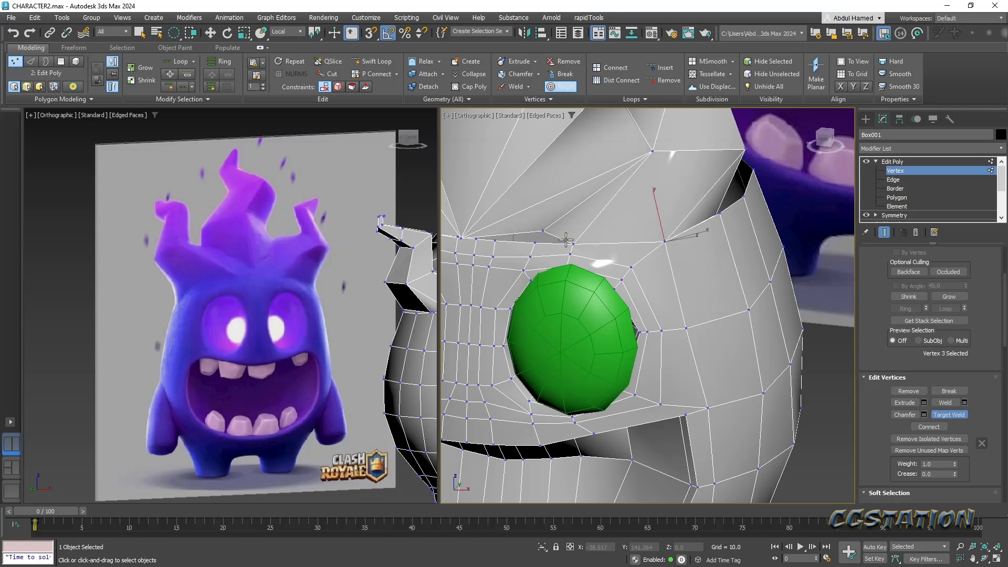
{"action": "left_click", "coordinate": [534, 245]}
- Examine the gaps between the horn base and the head's rim around the side and back
{"action": "middle_click_drag", "start_coordinate": [699, 269], "coordinate": [682, 255]}
{"action": "scroll", "coordinate": [727, 300], "scroll_direction": "down", "scroll_amount": 4}
{"action": "scroll", "coordinate": [700, 234], "scroll_direction": "up", "scroll_amount": 2}
{"action": "middle_click_drag", "start_coordinate": [764, 257], "coordinate": [653, 260], "text": "alt"}
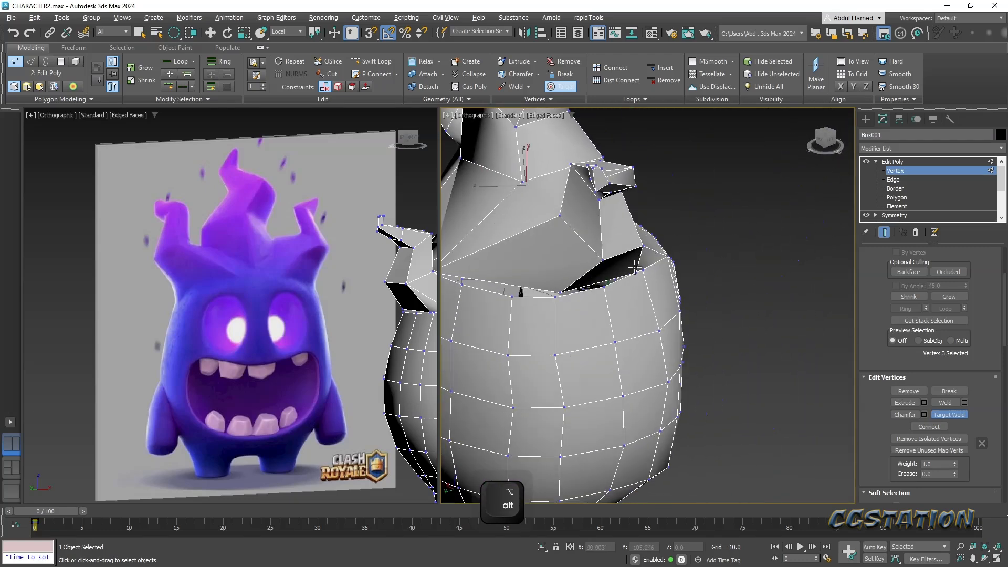
{"action": "scroll", "coordinate": [652, 259], "scroll_direction": "up", "scroll_amount": 2}
{"action": "scroll", "coordinate": [564, 287], "scroll_direction": "up", "scroll_amount": 2}
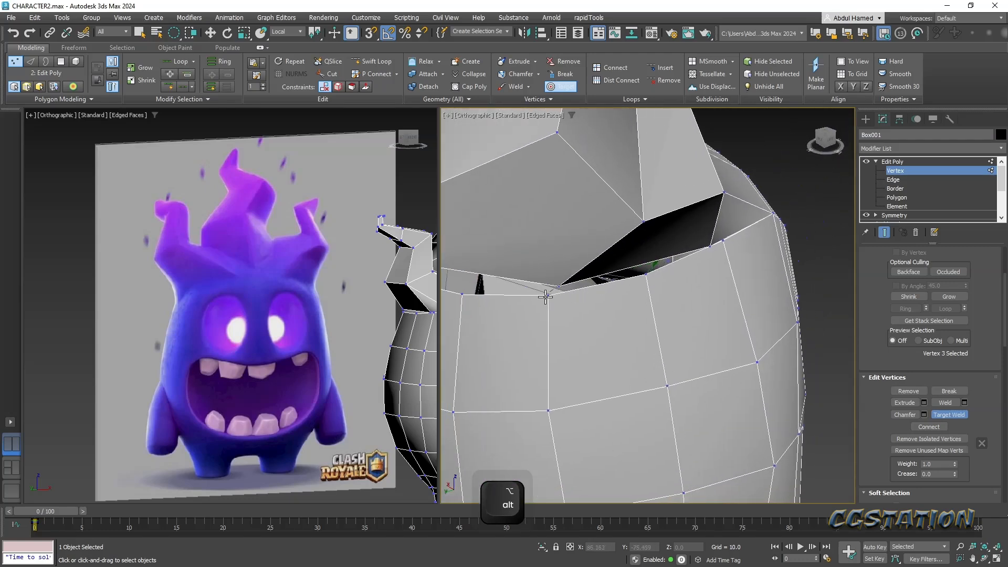
{"action": "middle_click_drag", "start_coordinate": [546, 297], "coordinate": [659, 274]}
{"action": "middle_click_drag", "start_coordinate": [557, 271], "coordinate": [688, 280], "text": "alt"}
{"action": "scroll", "coordinate": [693, 287], "scroll_direction": "down", "scroll_amount": 8}
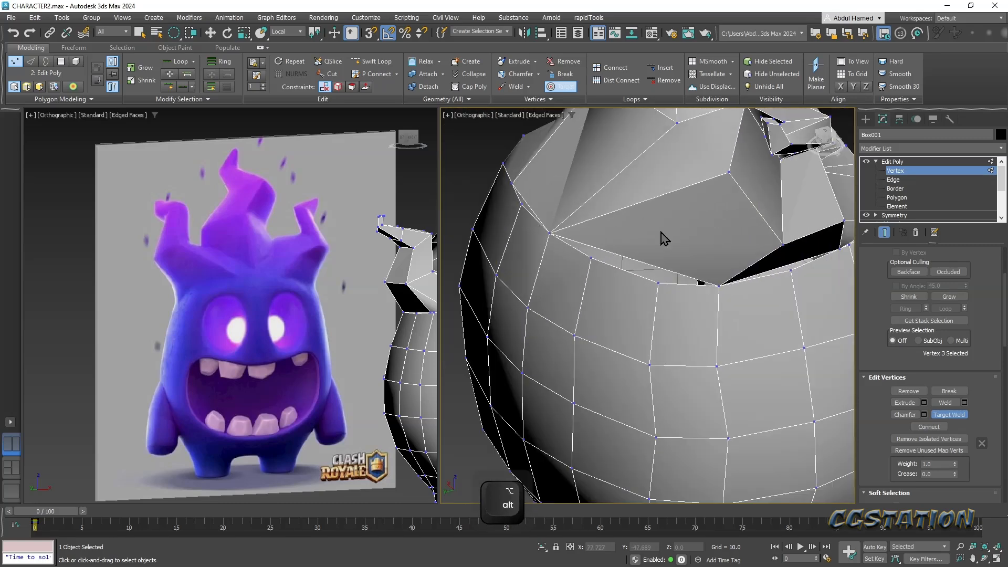
{"action": "scroll", "coordinate": [657, 336], "scroll_direction": "up", "scroll_amount": 6}
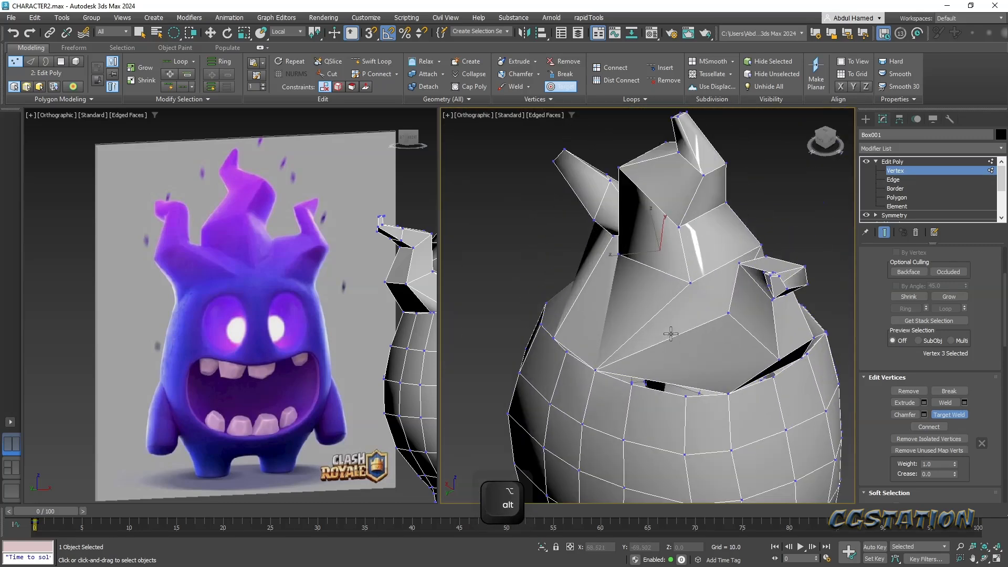
{"action": "scroll", "coordinate": [670, 326], "scroll_direction": "down", "scroll_amount": 3}
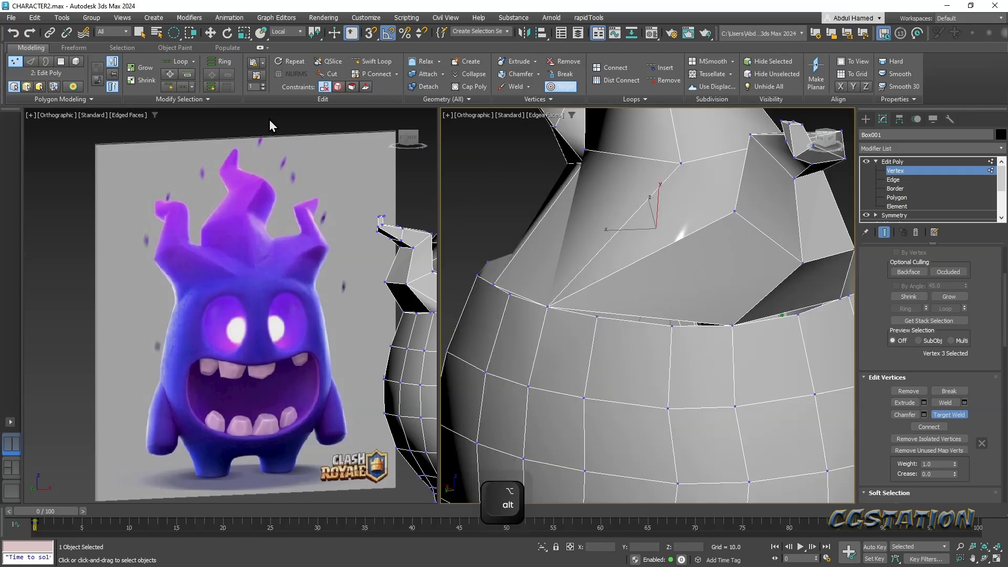
- Try to cut an edge from the side horn's corner vertex down to its base edge above the rim gap
{"action": "left_click", "coordinate": [326, 74]}
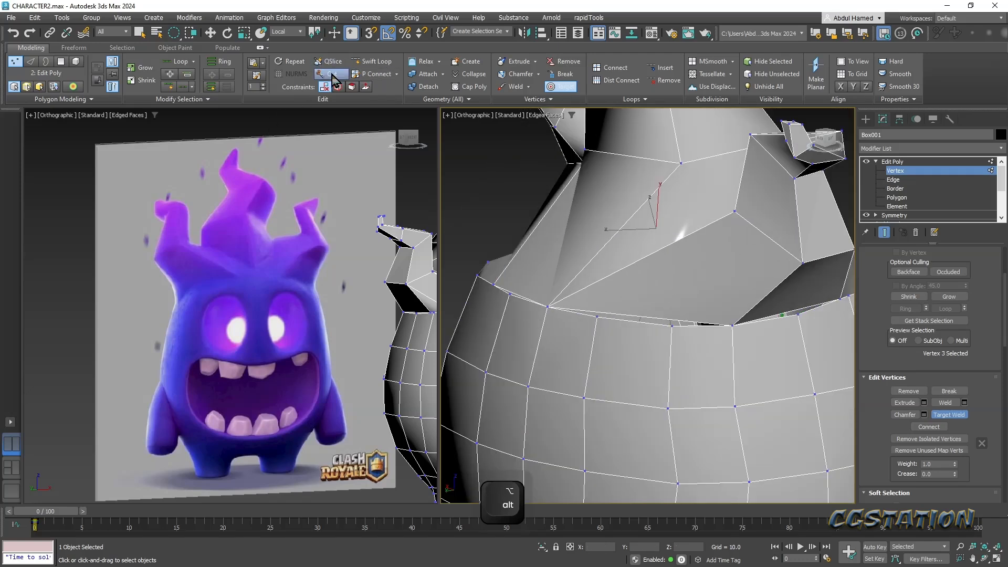
{"action": "left_click", "coordinate": [735, 211]}
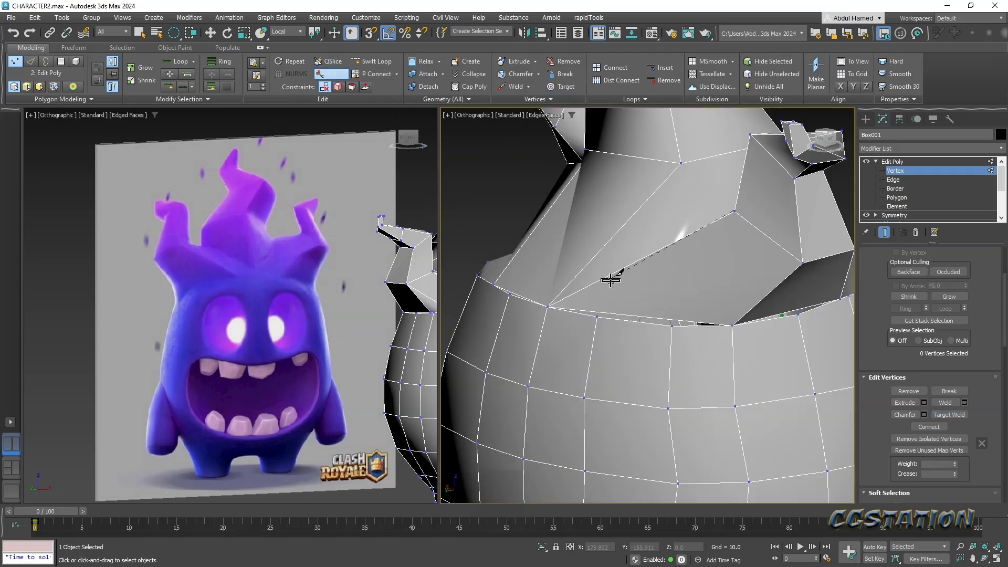
{"action": "right_click", "coordinate": [613, 317]}
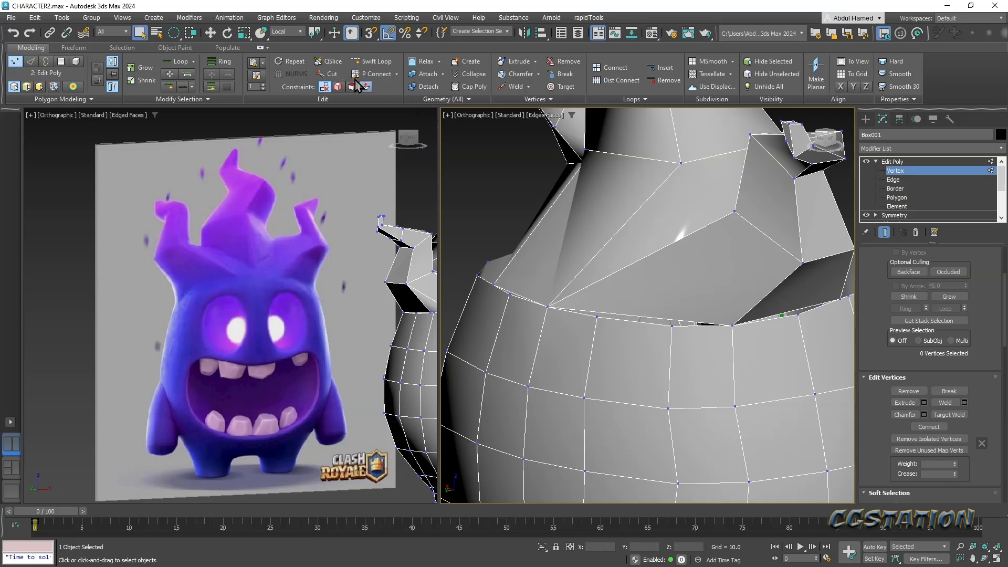
{"action": "left_click", "coordinate": [327, 73]}
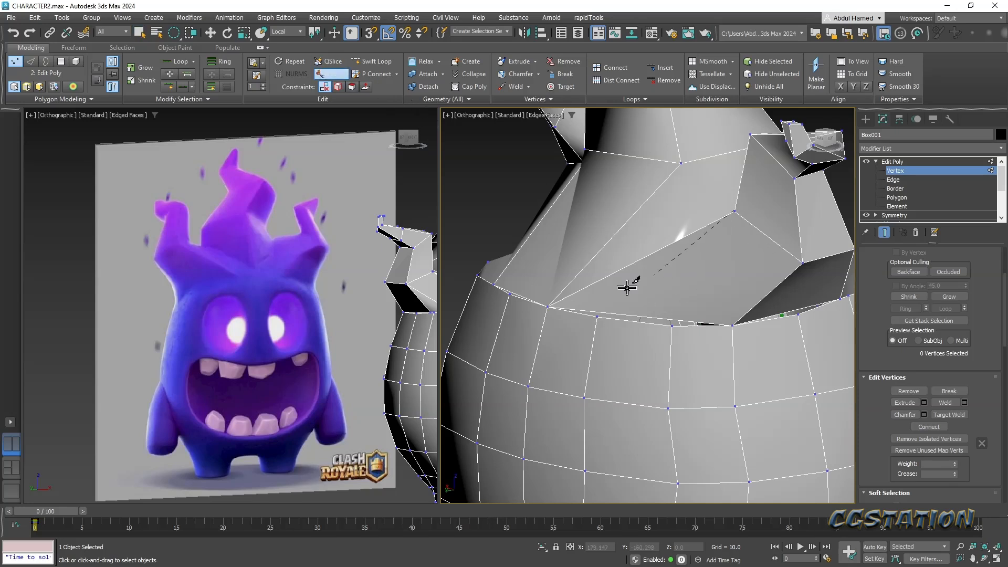
{"action": "left_click", "coordinate": [621, 316]}
{"action": "right_click", "coordinate": [622, 315]}
{"action": "middle_click_drag", "start_coordinate": [667, 315], "coordinate": [647, 306], "text": "alt"}
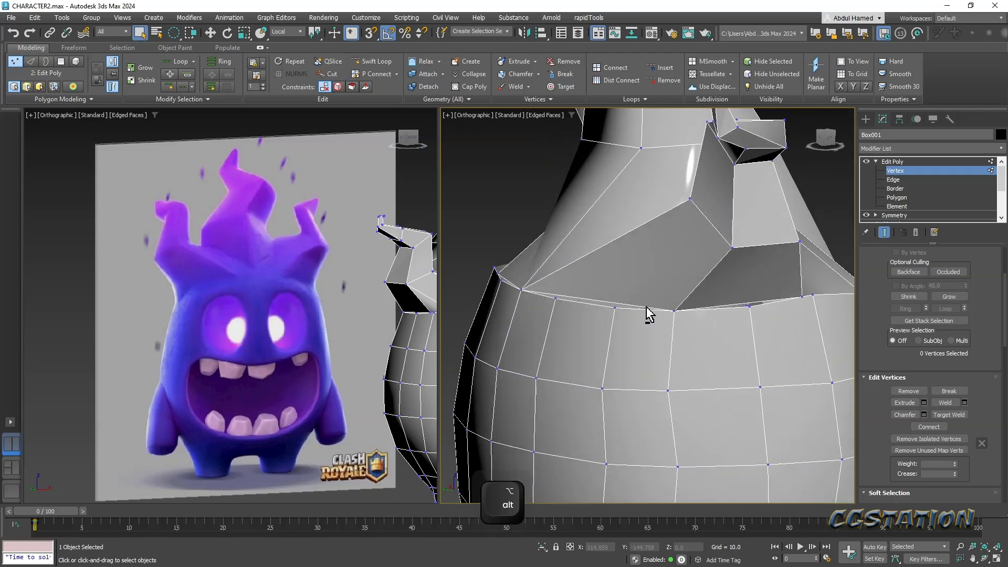
- Delete the large horn-base polygon above the rim gap, and undo the deletion
{"action": "left_click", "coordinate": [901, 199]}
{"action": "left_click", "coordinate": [636, 255]}
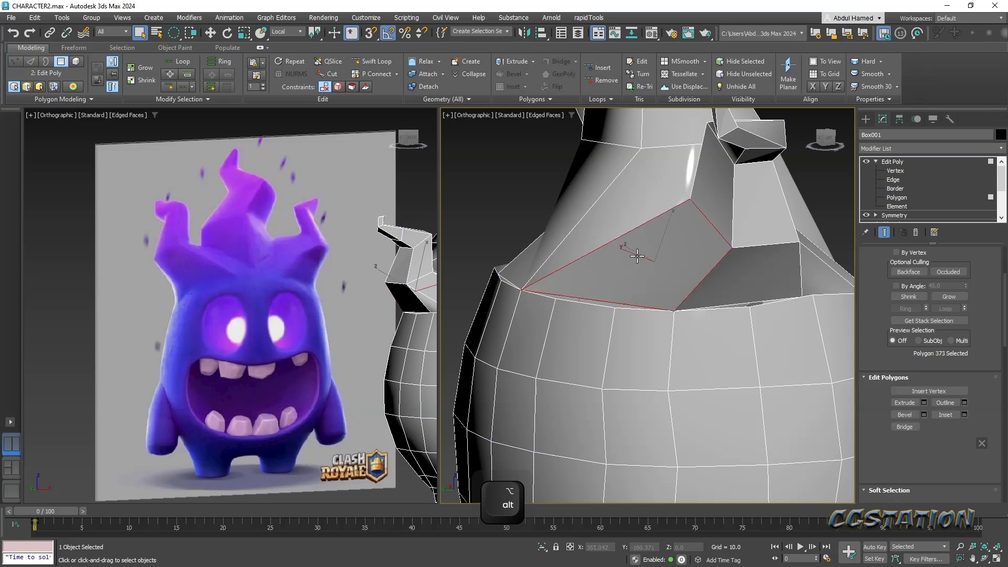
{"action": "key", "text": "Delete"}
{"action": "middle_click_drag", "start_coordinate": [651, 263], "coordinate": [670, 301], "text": "alt"}
{"action": "key", "text": "ctrl+z"}
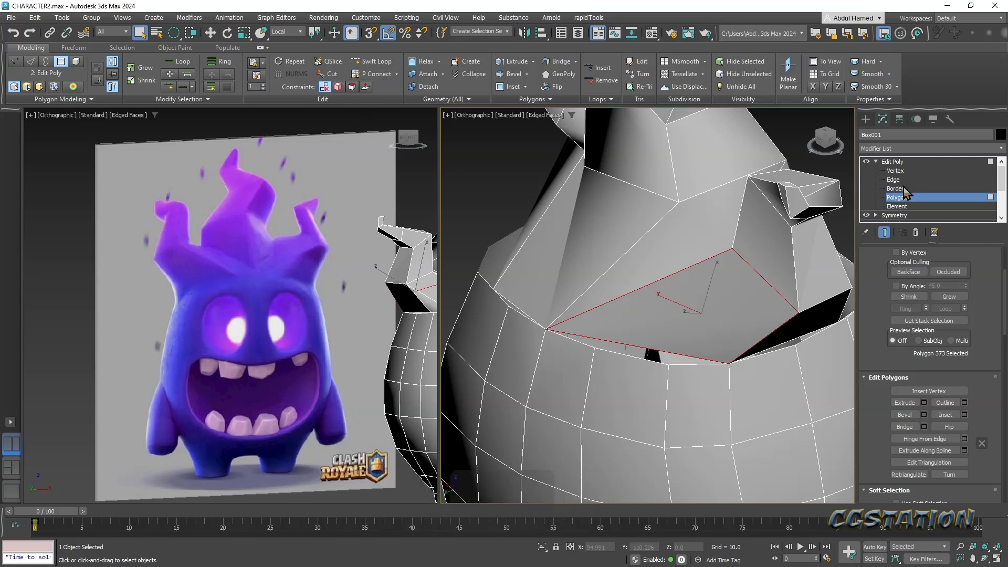
- Cut two edges across the large horn-base polygon, from its corner vertex beside the side horn to its bottom edge
{"action": "left_click", "coordinate": [329, 74]}
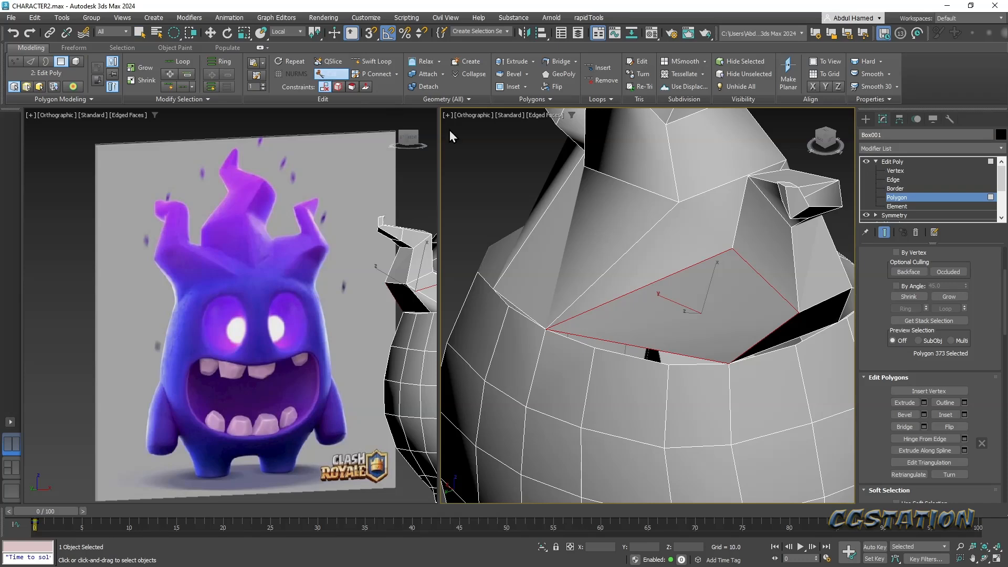
{"action": "left_click", "coordinate": [733, 250]}
{"action": "mouse_move", "coordinate": [623, 344]}
{"action": "middle_mouse_down", "text": "alt"}
{"action": "mouse_move", "coordinate": [612, 338]}
{"action": "mouse_move", "coordinate": [625, 339]}
{"action": "middle_mouse_up", "text": "alt"}
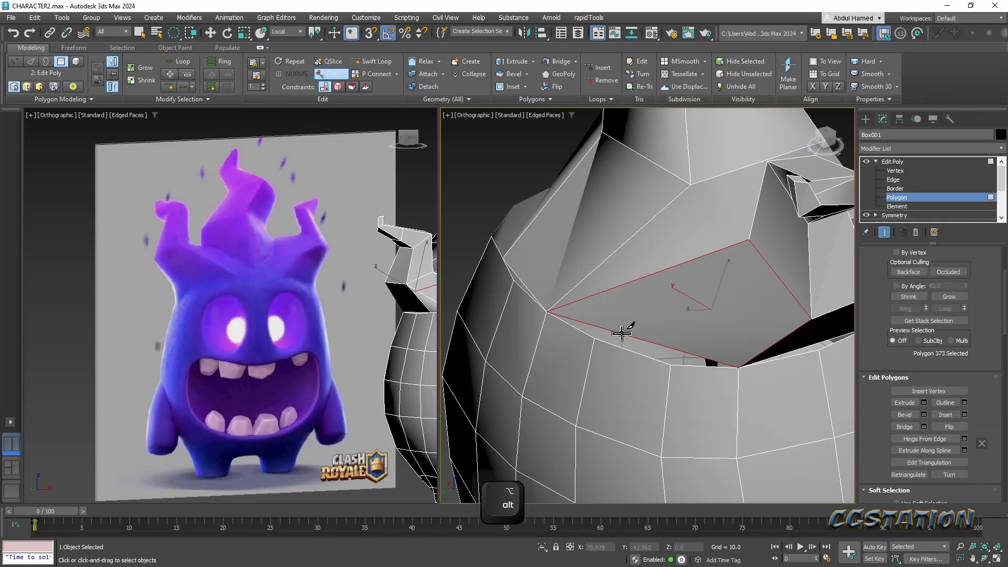
{"action": "left_click", "coordinate": [658, 343]}
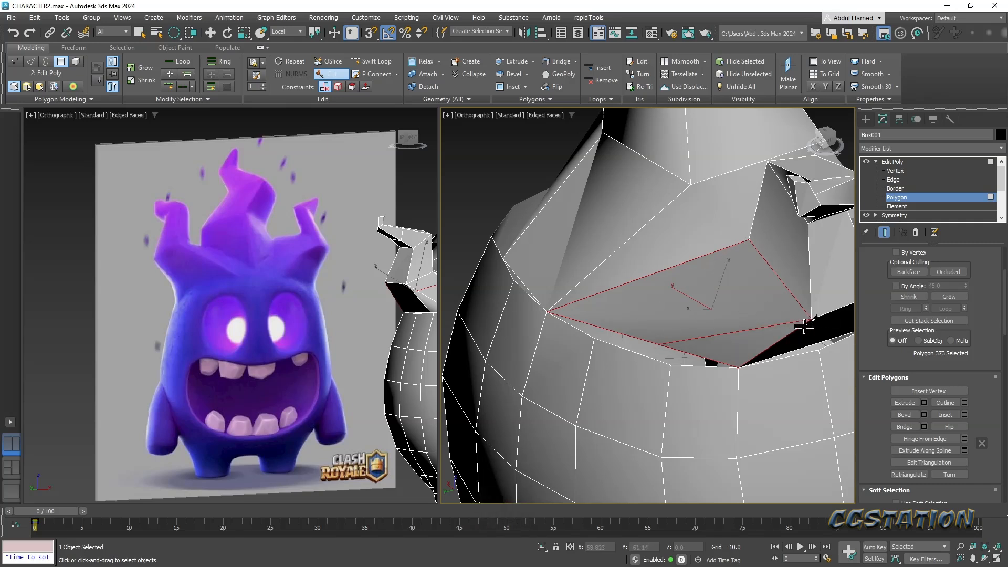
{"action": "left_click", "coordinate": [614, 330]}
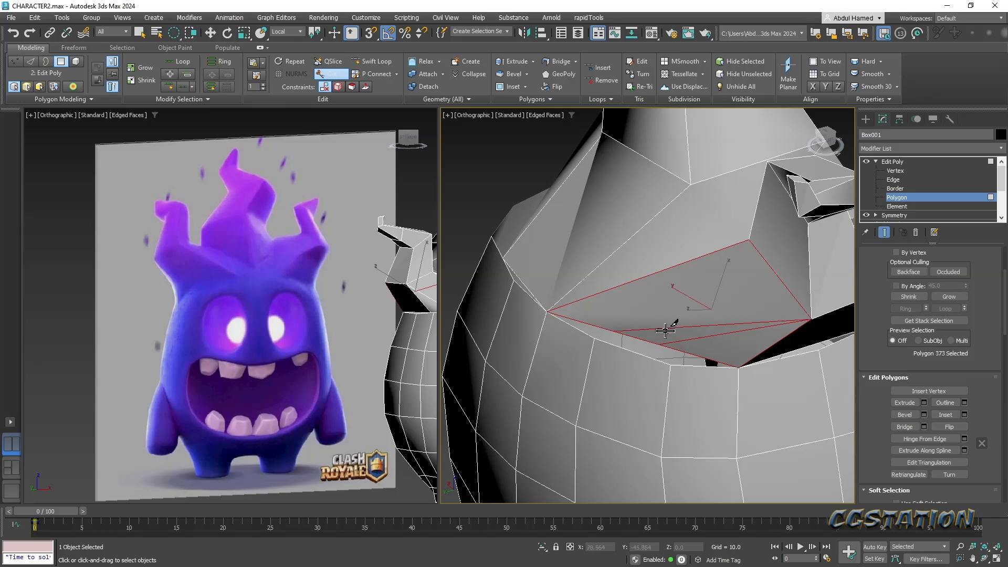
- Target-weld the two new vertices on the polygon's bottom edge to the nearest head-rim vertices
{"action": "left_click", "coordinate": [894, 171]}
{"action": "left_click", "coordinate": [949, 414]}
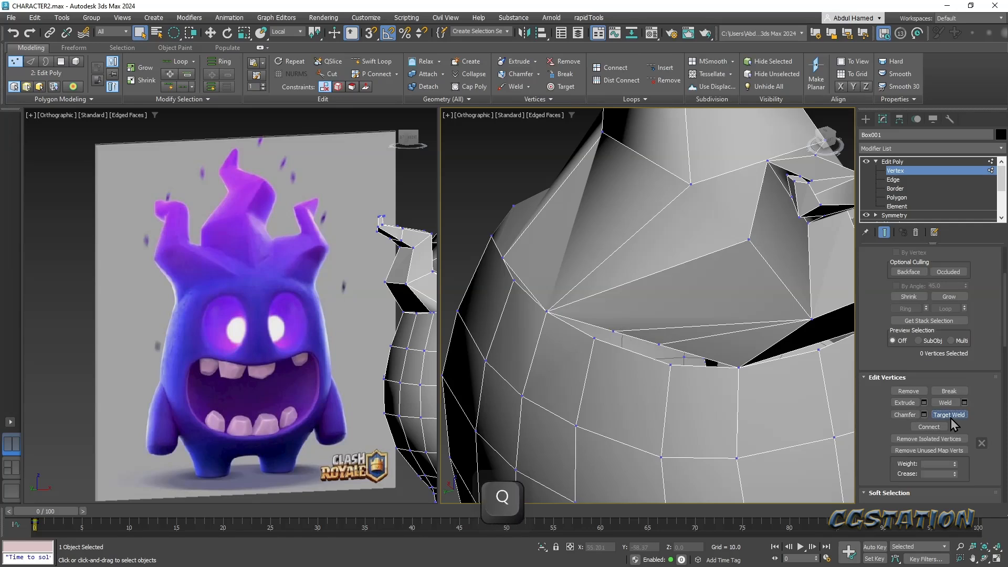
{"action": "left_click", "coordinate": [674, 366]}
{"action": "left_click", "coordinate": [616, 332]}
{"action": "left_click", "coordinate": [595, 338]}
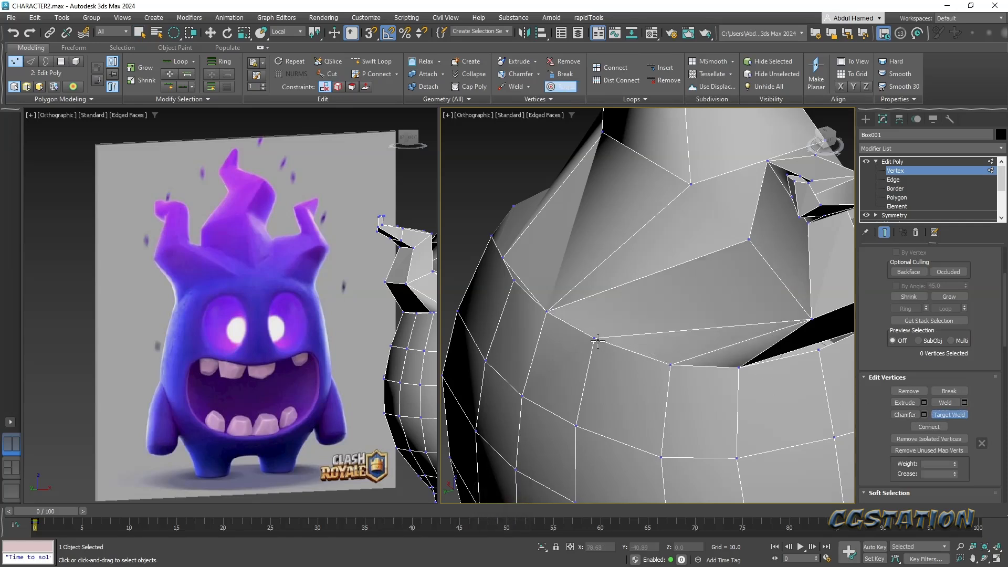
- Cut two edges from the horn's upper vertices down to its base at the back, and target-weld the new base vertex to the rim
{"action": "middle_click_drag", "start_coordinate": [597, 338], "coordinate": [637, 344], "text": "alt"}
{"action": "middle_click_drag", "start_coordinate": [727, 306], "coordinate": [763, 301], "text": "alt"}
{"action": "left_click", "coordinate": [328, 74]}
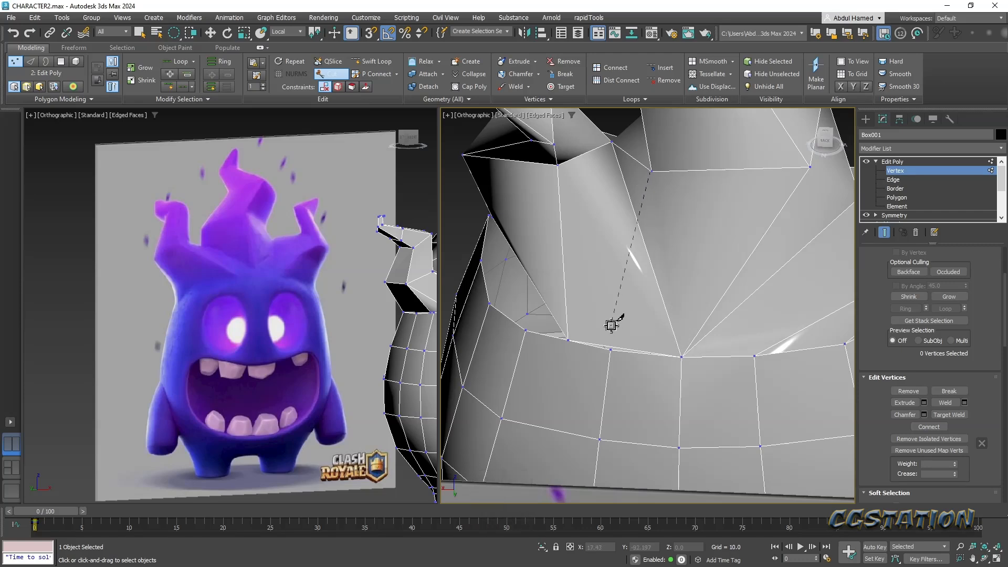
{"action": "middle_click_drag", "start_coordinate": [623, 319], "coordinate": [599, 335], "text": "alt"}
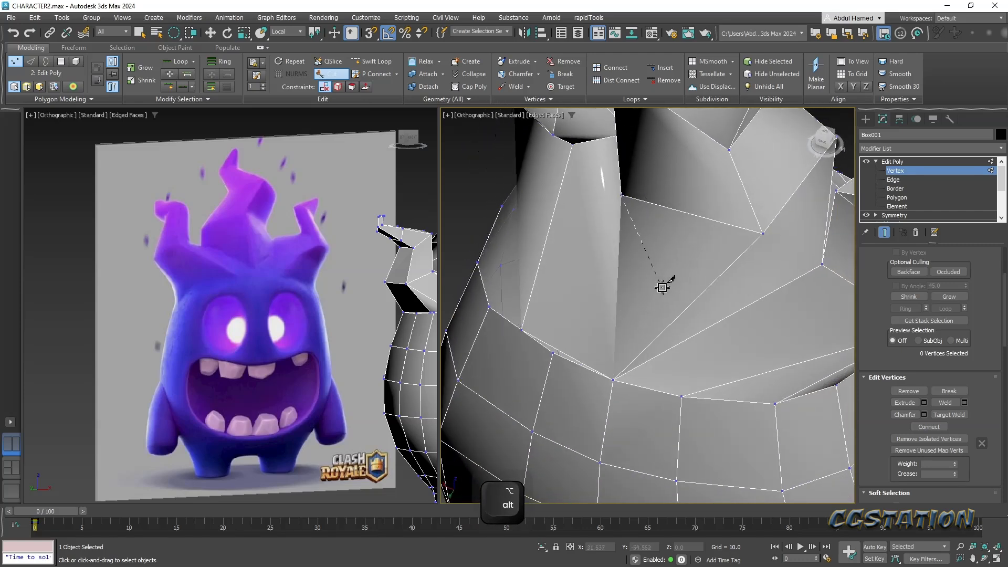
{"action": "middle_click_drag", "start_coordinate": [630, 219], "coordinate": [678, 265], "text": "alt"}
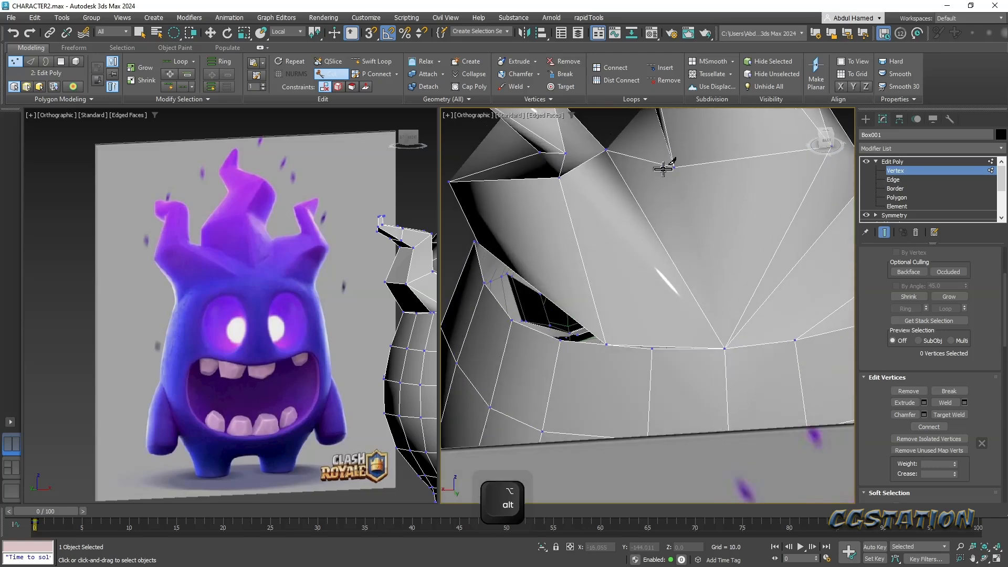
{"action": "left_click", "coordinate": [727, 347]}
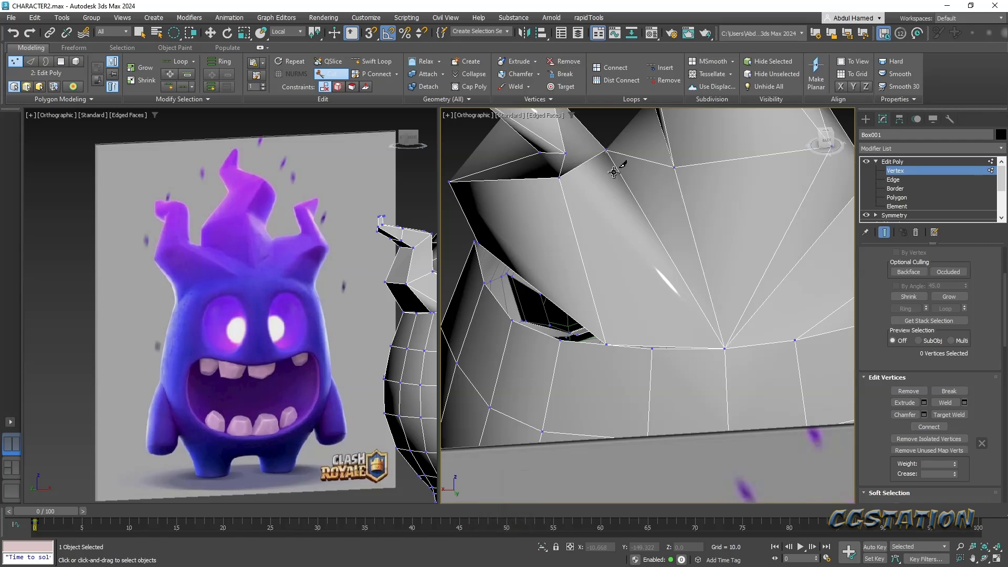
{"action": "left_click", "coordinate": [653, 344]}
{"action": "right_click", "coordinate": [676, 345]}
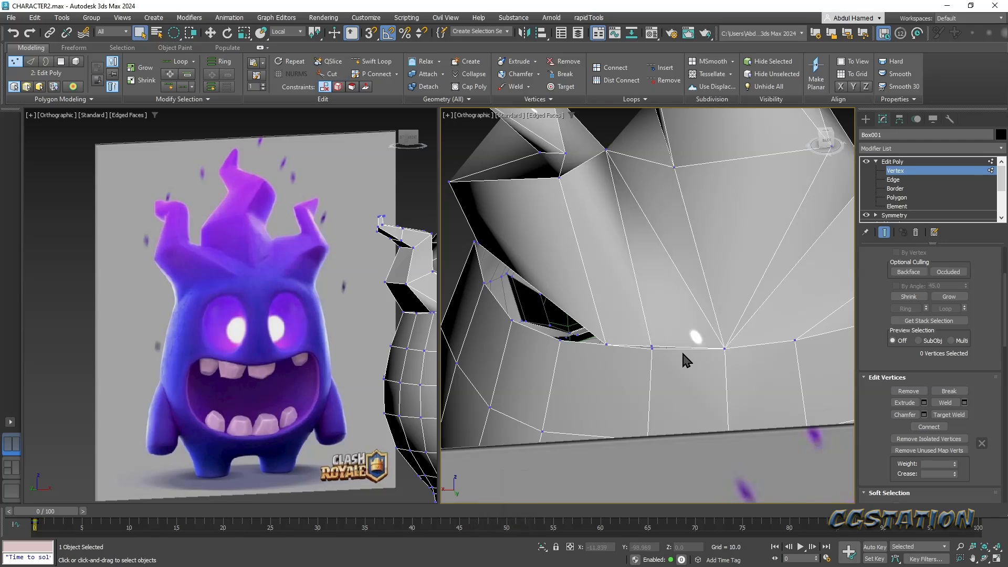
{"action": "left_click", "coordinate": [651, 347]}
{"action": "left_click", "coordinate": [653, 349]}
- Cut two edges from the side horn's lower corner vertex down to its base edge above the open gap
{"action": "middle_click_drag", "start_coordinate": [557, 321], "coordinate": [665, 293], "text": "alt"}
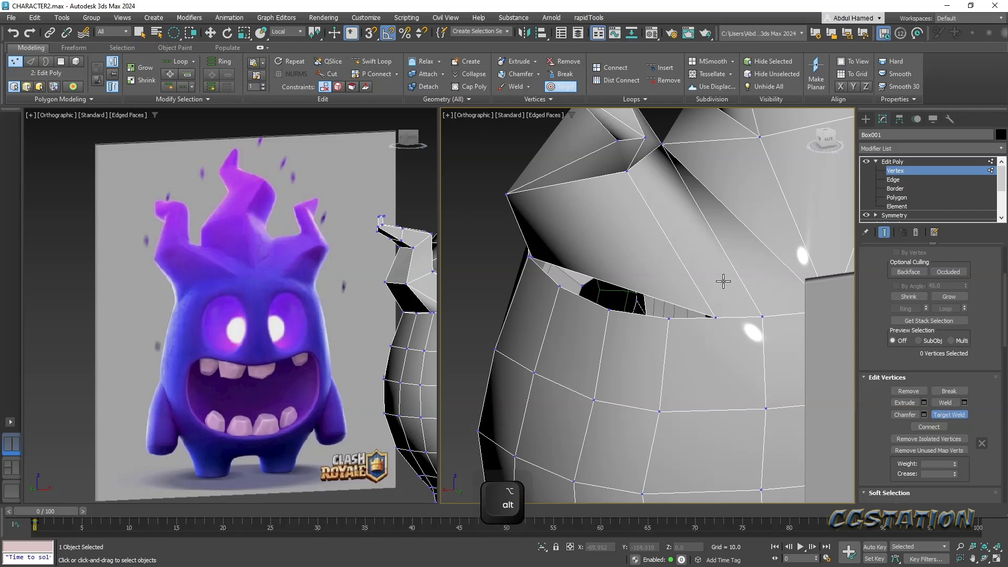
{"action": "left_click", "coordinate": [326, 74]}
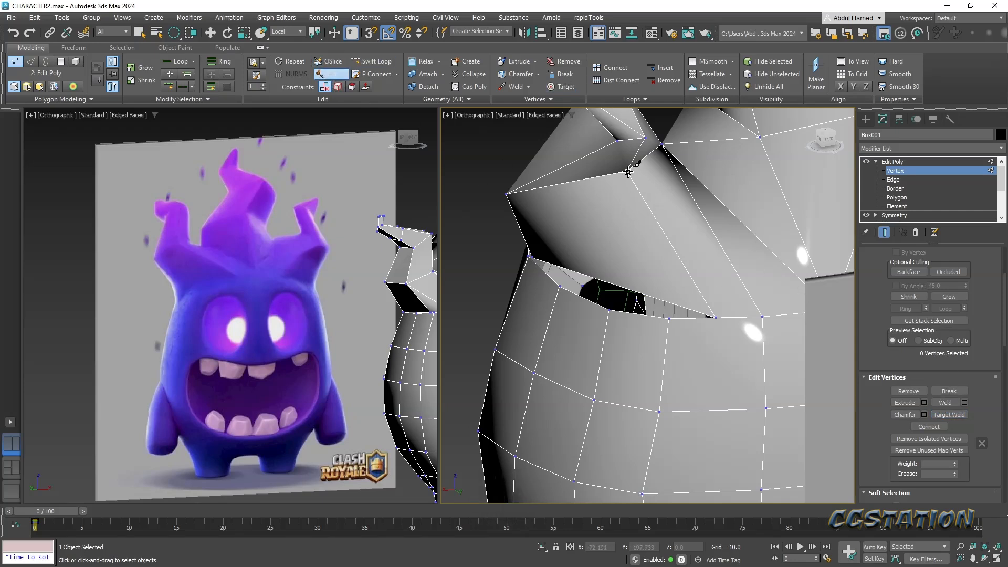
{"action": "left_click", "coordinate": [638, 293]}
{"action": "right_click", "coordinate": [634, 257]}
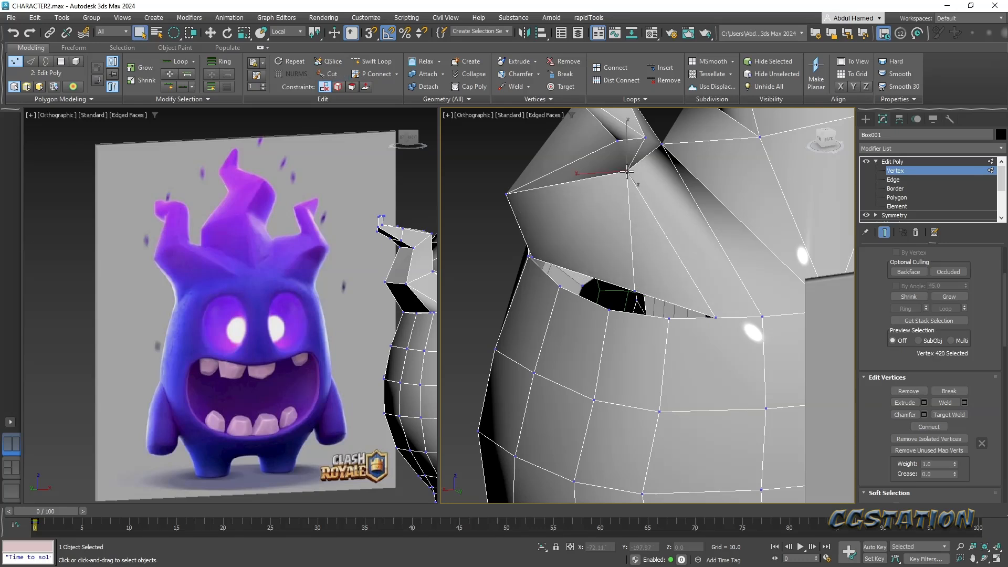
{"action": "left_click", "coordinate": [337, 75]}
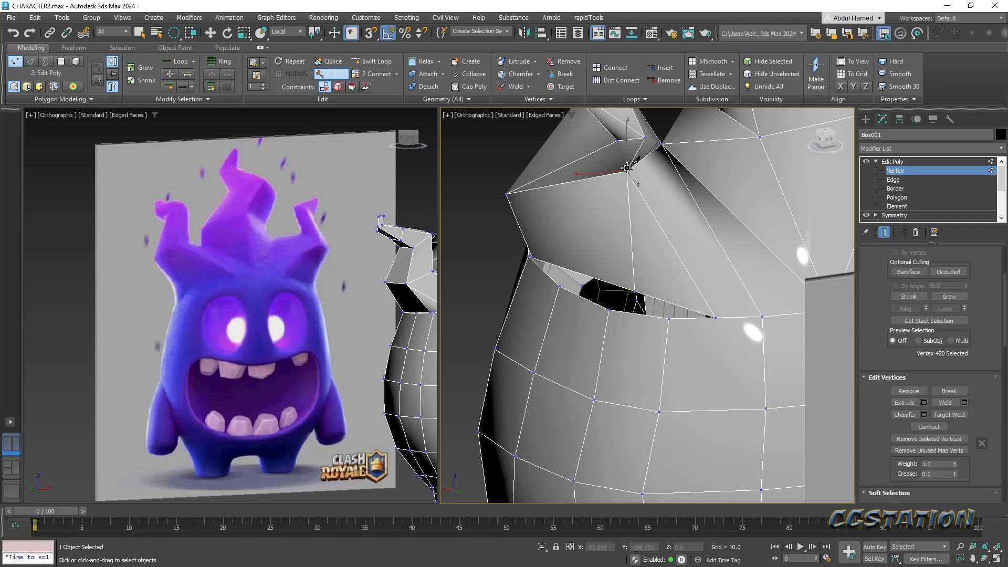
{"action": "left_click", "coordinate": [572, 266]}
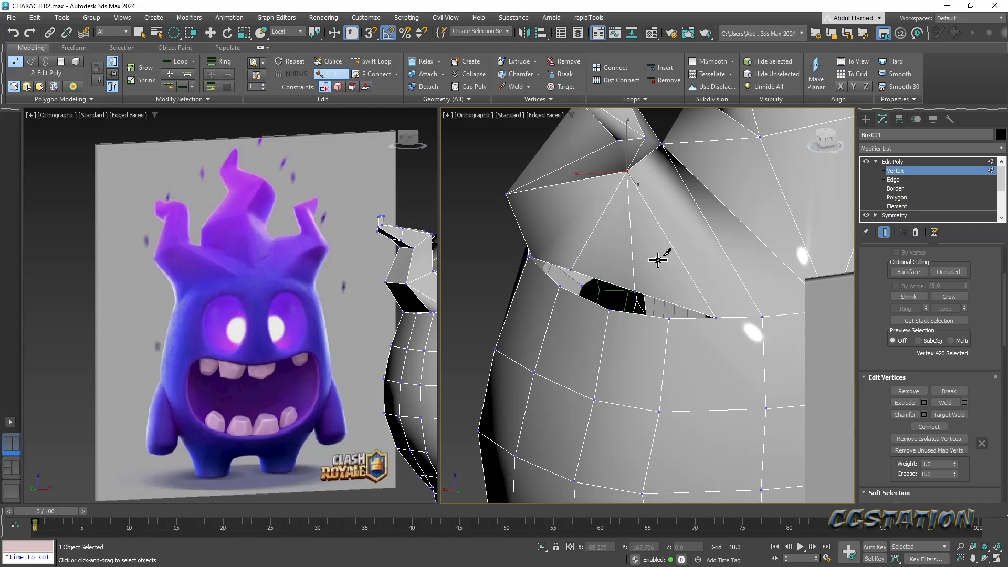
- Target-weld the two new base vertices over the open gap to the matching head-rim vertices
{"action": "left_click", "coordinate": [949, 415]}
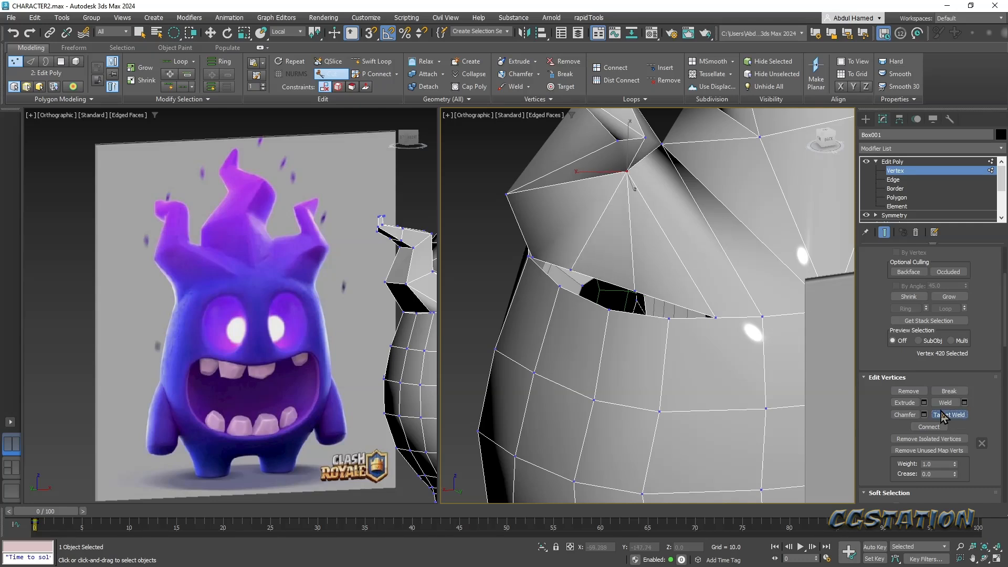
{"action": "left_click", "coordinate": [560, 286]}
{"action": "left_click", "coordinate": [635, 290]}
{"action": "left_click", "coordinate": [609, 310]}
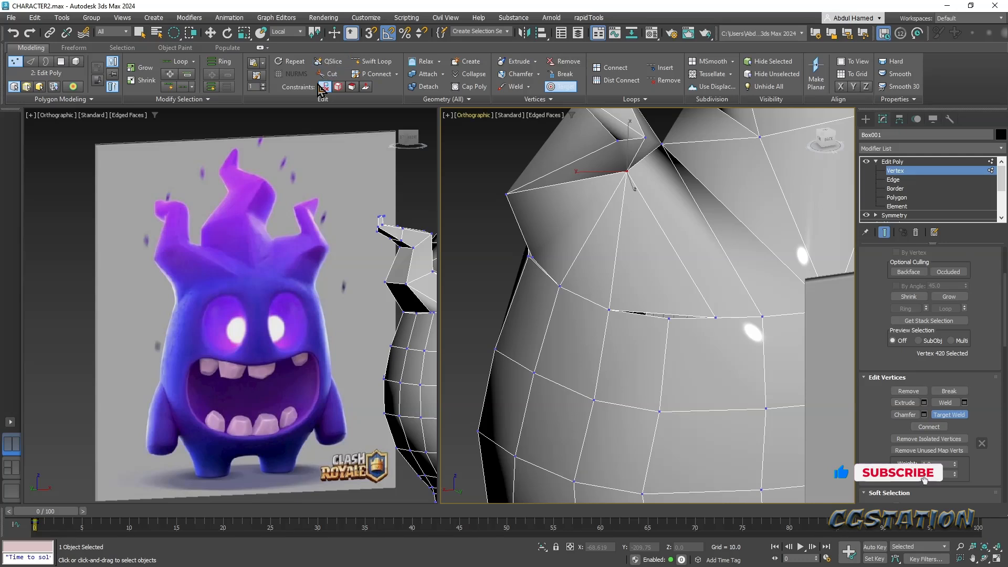
- Cut a third edge from the same horn corner to the base edge and target-weld its end vertex to the rim below
{"action": "left_click", "coordinate": [333, 75]}
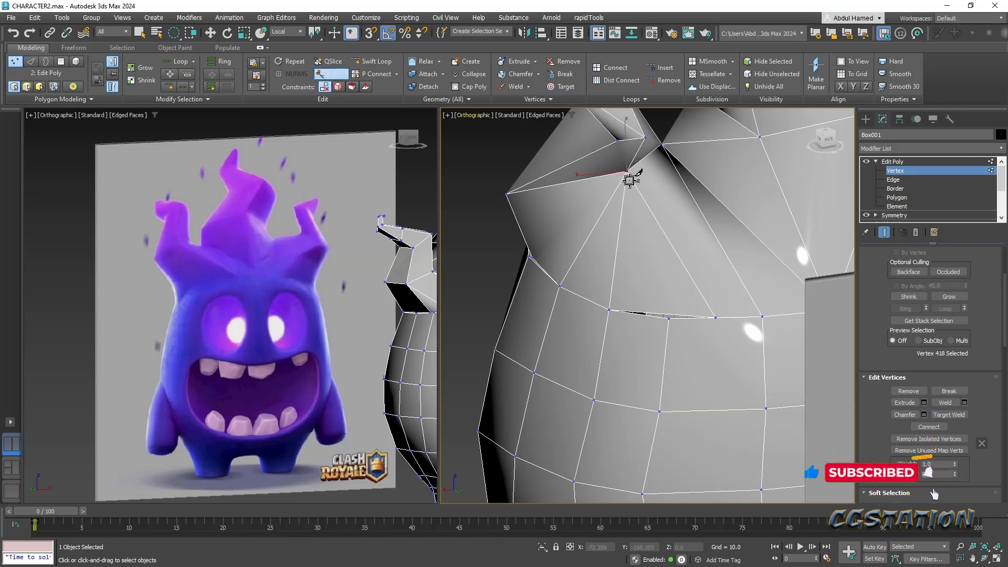
{"action": "left_click", "coordinate": [626, 171]}
{"action": "left_click", "coordinate": [665, 310]}
{"action": "right_click", "coordinate": [667, 311]}
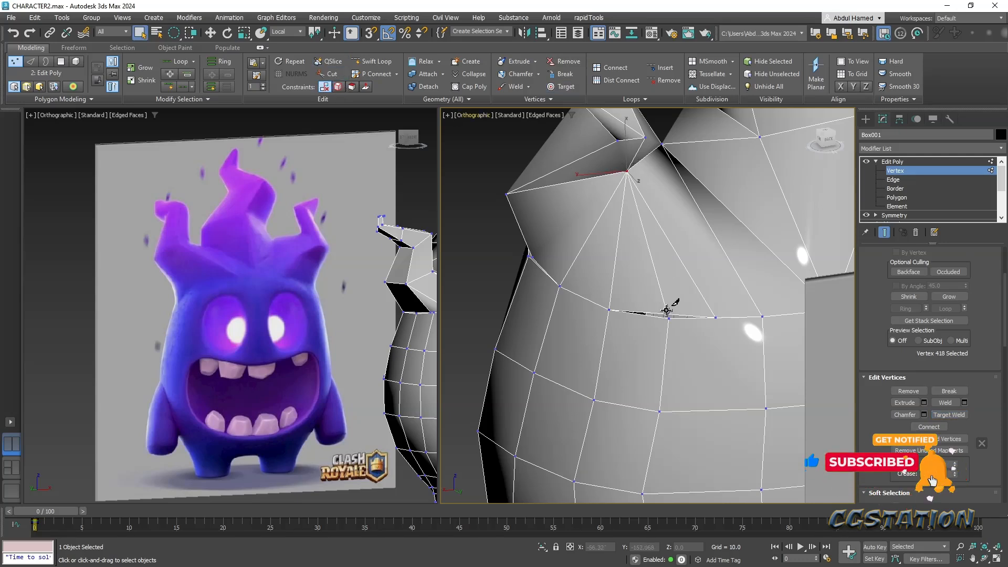
{"action": "key", "text": "q"}
{"action": "left_click", "coordinate": [951, 415]}
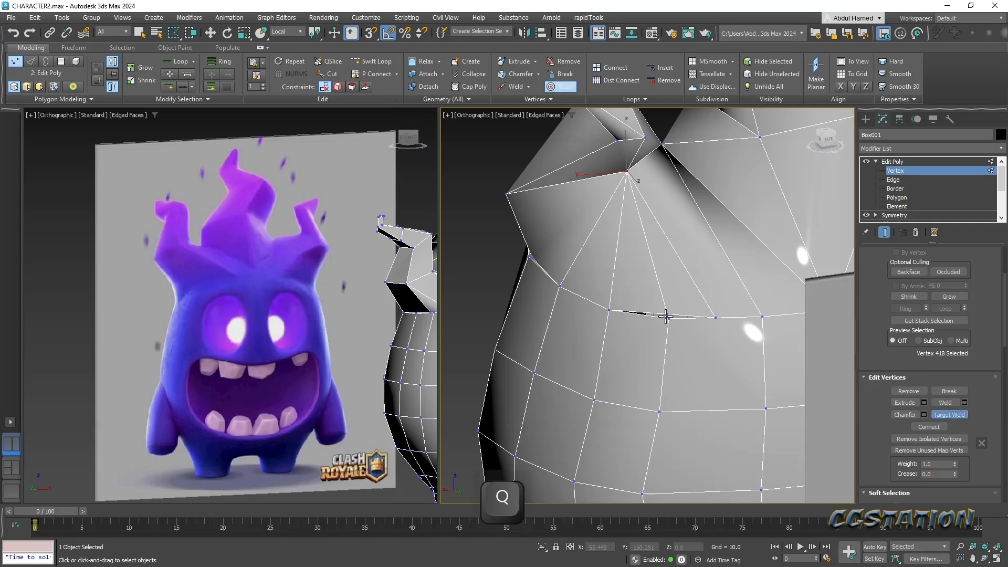
- Target-weld the loose horn-base vertex to the head-rim vertex midway above the two eye sockets
{"action": "middle_click_drag", "start_coordinate": [729, 336], "coordinate": [764, 290]}
{"action": "scroll", "coordinate": [675, 276], "scroll_direction": "down", "scroll_amount": 5}
{"action": "scroll", "coordinate": [549, 243], "scroll_direction": "up", "scroll_amount": 4}
{"action": "scroll", "coordinate": [647, 241], "scroll_direction": "up", "scroll_amount": 5}
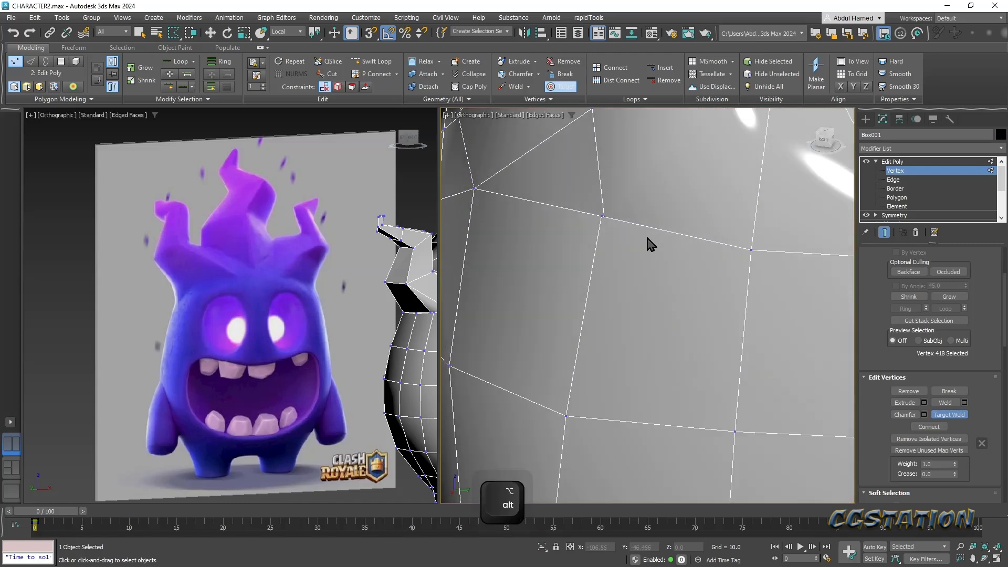
{"action": "scroll", "coordinate": [562, 149], "scroll_direction": "down", "scroll_amount": 10}
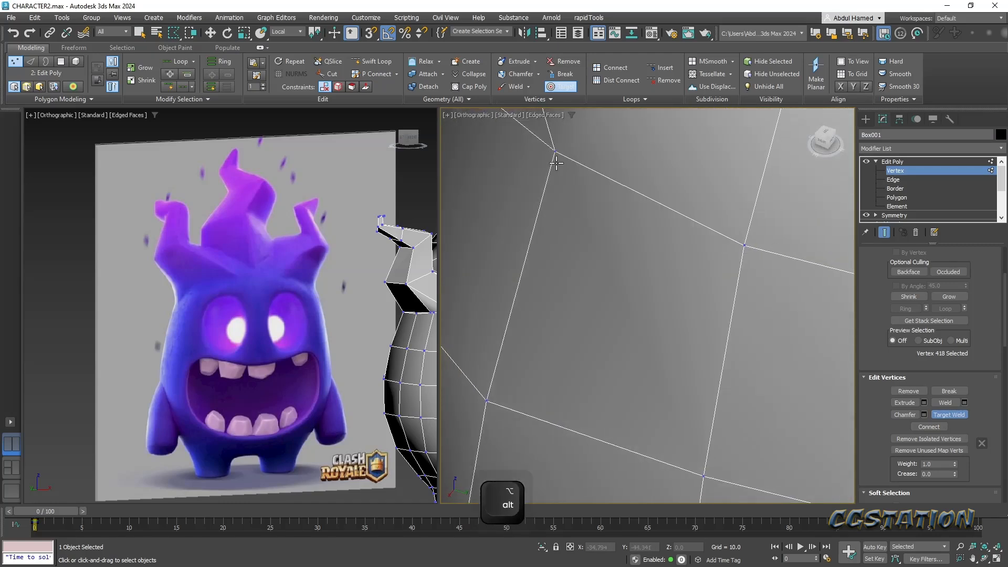
{"action": "middle_click_drag", "start_coordinate": [695, 260], "coordinate": [482, 266], "text": "alt"}
{"action": "scroll", "coordinate": [718, 288], "scroll_direction": "up", "scroll_amount": 5}
{"action": "scroll", "coordinate": [718, 288], "scroll_direction": "up", "scroll_amount": 2}
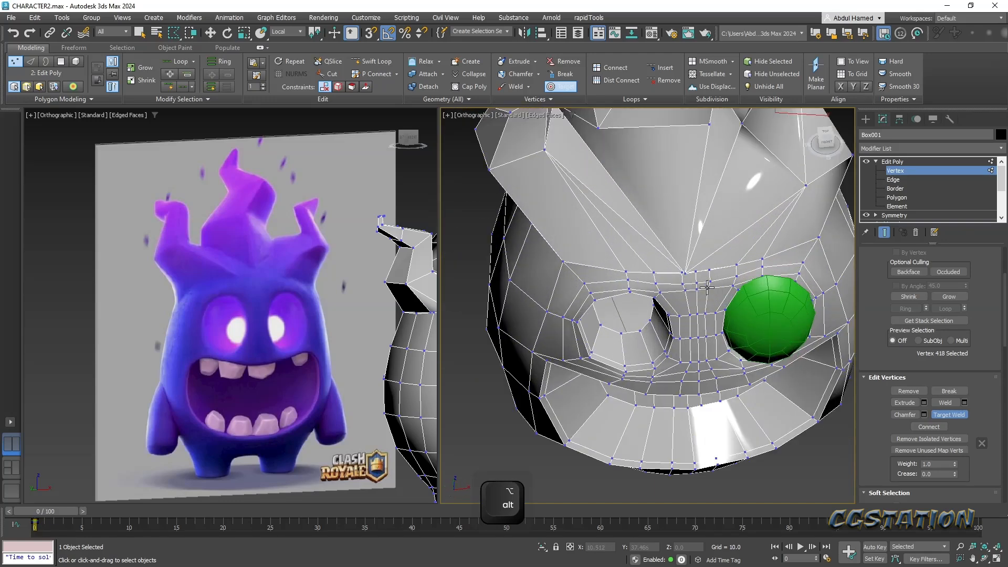
{"action": "scroll", "coordinate": [694, 283], "scroll_direction": "up", "scroll_amount": 3}
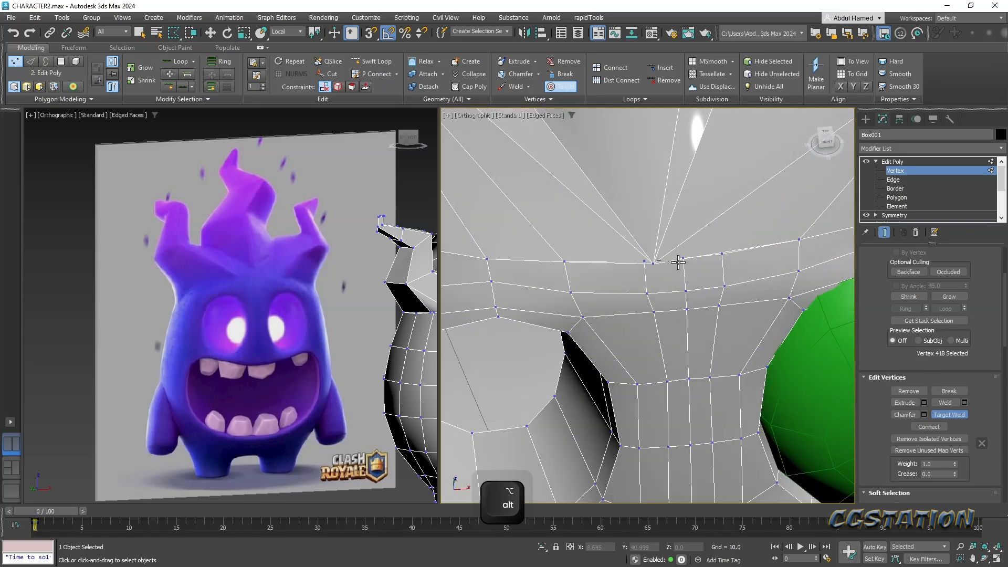
{"action": "left_click", "coordinate": [684, 258]}
{"action": "middle_click_drag", "start_coordinate": [656, 269], "coordinate": [667, 310], "text": "alt"}
{"action": "scroll", "coordinate": [685, 331], "scroll_direction": "down", "scroll_amount": 4}
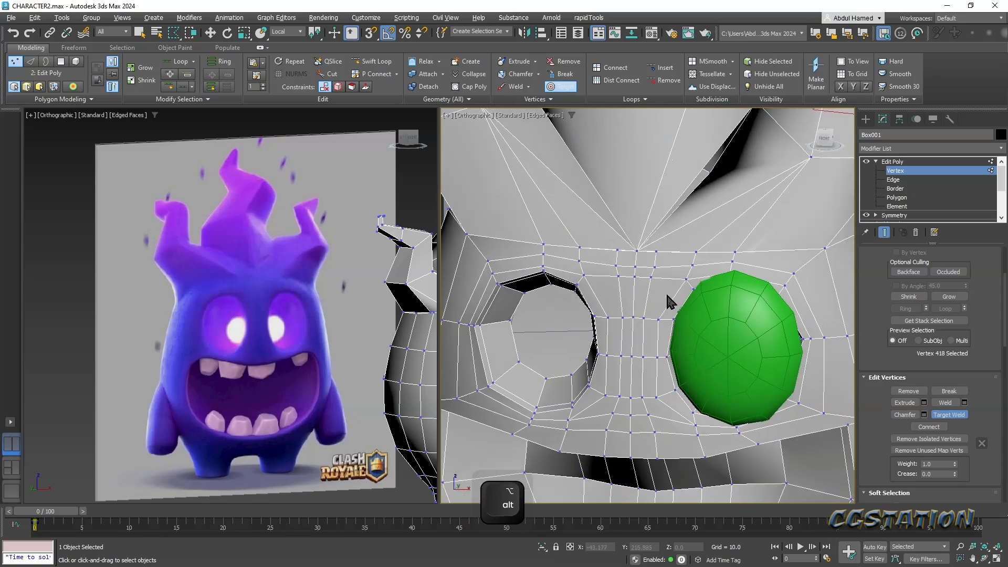
- Delete the inner polygons lying in the gap between the central horn and the side horn above the green eyeball
{"action": "middle_click_drag", "start_coordinate": [678, 248], "coordinate": [744, 215], "text": "alt"}
{"action": "scroll", "coordinate": [669, 247], "scroll_direction": "down", "scroll_amount": 5}
{"action": "scroll", "coordinate": [688, 209], "scroll_direction": "up", "scroll_amount": 5}
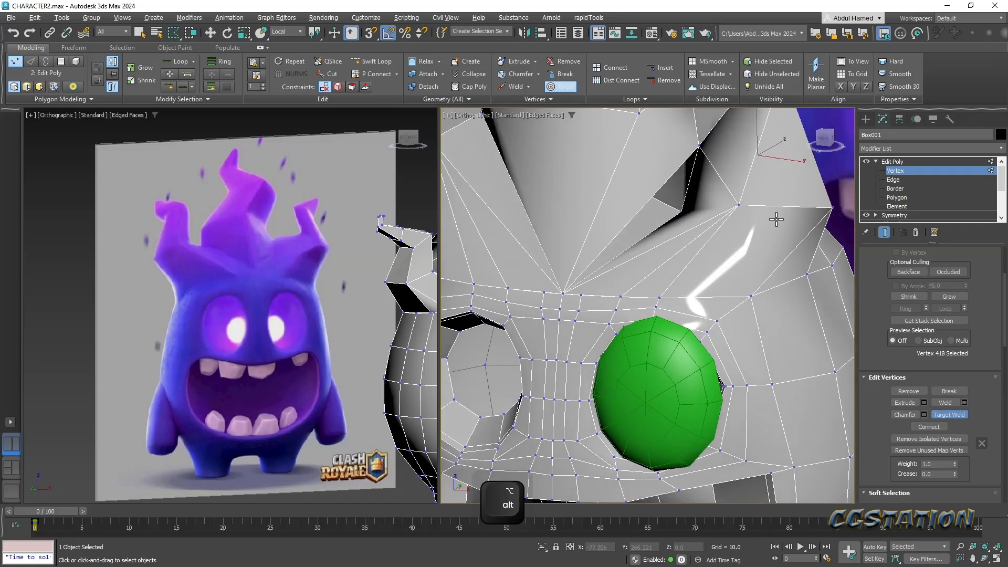
{"action": "left_click", "coordinate": [897, 198]}
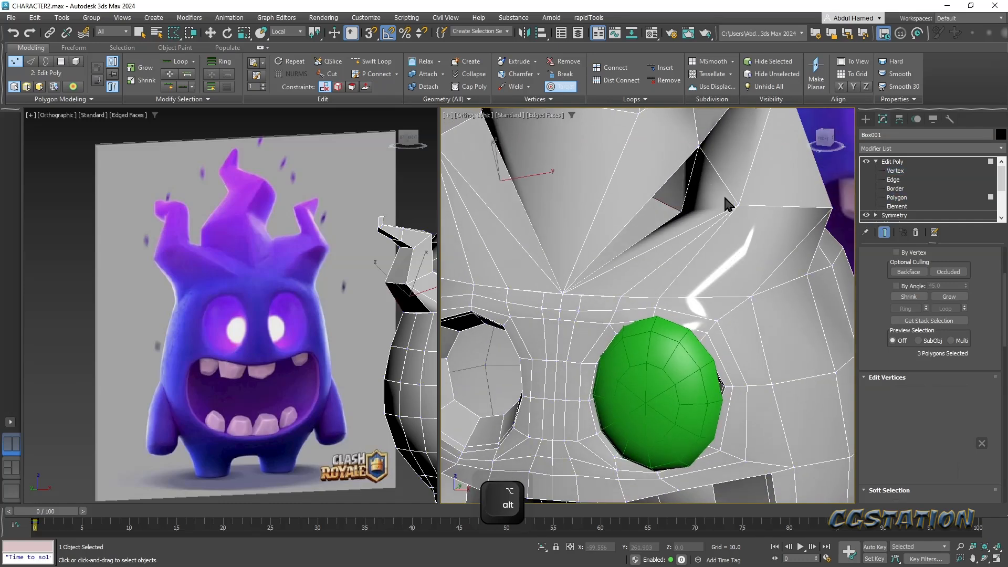
{"action": "middle_click_drag", "start_coordinate": [724, 196], "coordinate": [700, 212], "text": "alt"}
{"action": "left_click", "coordinate": [668, 210], "text": "ctrl"}
{"action": "key", "text": "Delete"}
{"action": "middle_click_drag", "start_coordinate": [668, 211], "coordinate": [698, 205], "text": "alt"}
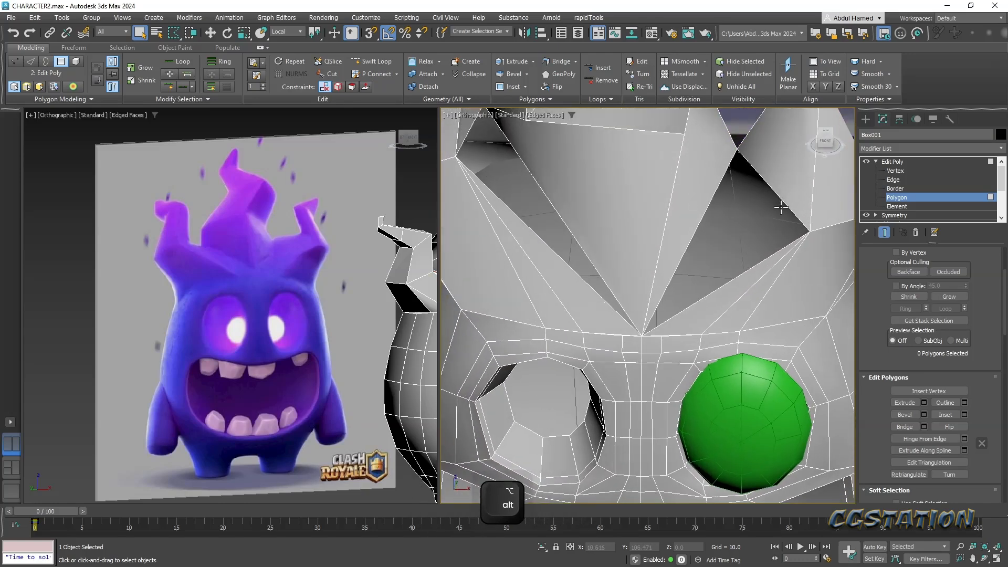
{"action": "middle_click_drag", "start_coordinate": [774, 213], "coordinate": [743, 258], "text": "alt"}
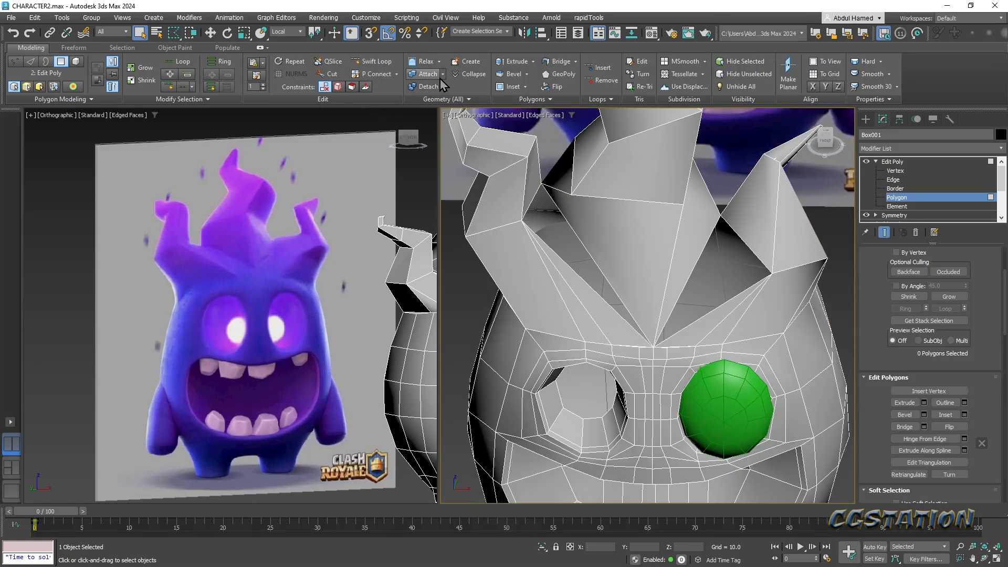
- Select the open border around the horn gaps and examine where it meets the head rim between the eyes
{"action": "left_click", "coordinate": [896, 188]}
{"action": "left_click", "coordinate": [752, 251]}
{"action": "middle_click_drag", "start_coordinate": [699, 290], "coordinate": [677, 300], "text": "alt"}
{"action": "scroll", "coordinate": [645, 345], "scroll_direction": "up", "scroll_amount": 5}
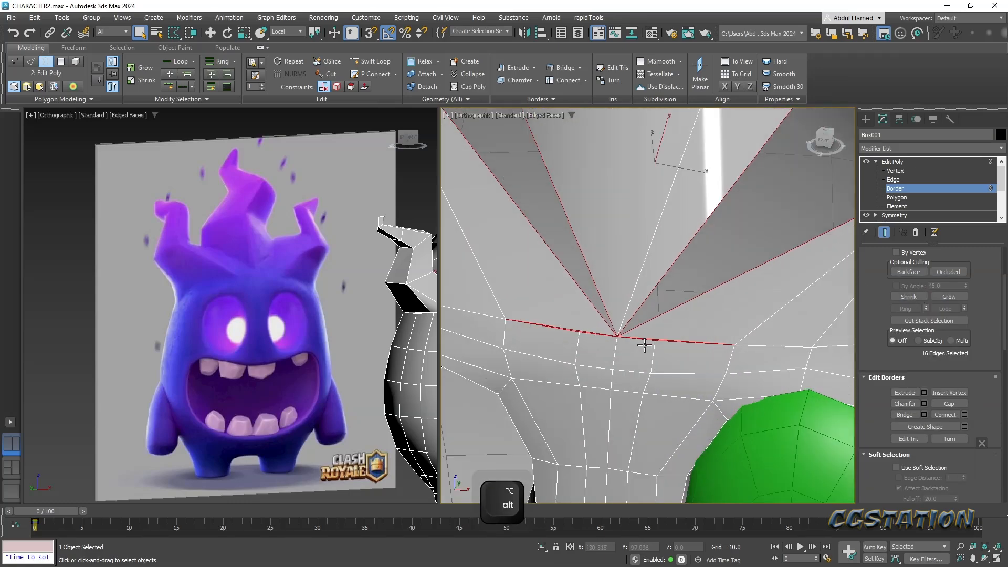
{"action": "scroll", "coordinate": [645, 345], "scroll_direction": "down", "scroll_amount": 5}
{"action": "middle_click_drag", "start_coordinate": [645, 345], "coordinate": [848, 257], "text": "alt"}
- Adjust a horn vertex beside the gap and shift the central horn-base vertex above the rim between the eyes
{"action": "left_click", "coordinate": [895, 171]}
{"action": "key", "text": "w"}
{"action": "left_click", "coordinate": [755, 237]}
{"action": "left_click_drag", "start_coordinate": [768, 232], "coordinate": [743, 231]}
{"action": "mouse_move", "coordinate": [744, 232]}
{"action": "middle_mouse_down", "text": "alt"}
{"action": "mouse_move", "coordinate": [736, 236]}
{"action": "mouse_move", "coordinate": [747, 234]}
{"action": "middle_mouse_up", "text": "alt"}
{"action": "left_click", "coordinate": [586, 337]}
{"action": "left_click_drag", "start_coordinate": [603, 339], "coordinate": [632, 328]}
{"action": "middle_click_drag", "start_coordinate": [630, 337], "coordinate": [704, 369], "text": "alt"}
{"action": "scroll", "coordinate": [647, 337], "scroll_direction": "up", "scroll_amount": 3}
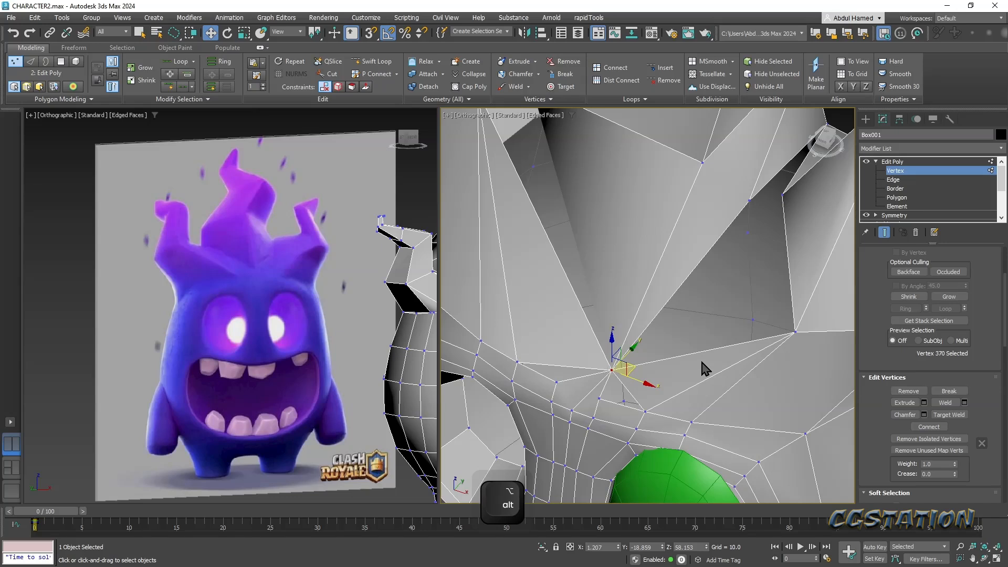
- Bridge the open edges between the central horn and the side horn above the green eyeball
{"action": "left_click", "coordinate": [893, 179]}
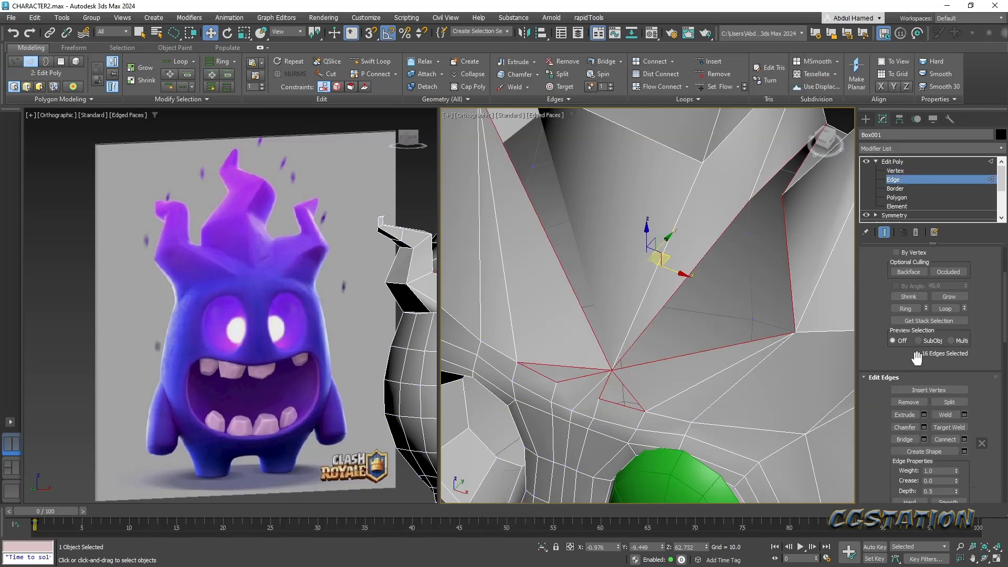
{"action": "left_click", "coordinate": [904, 439]}
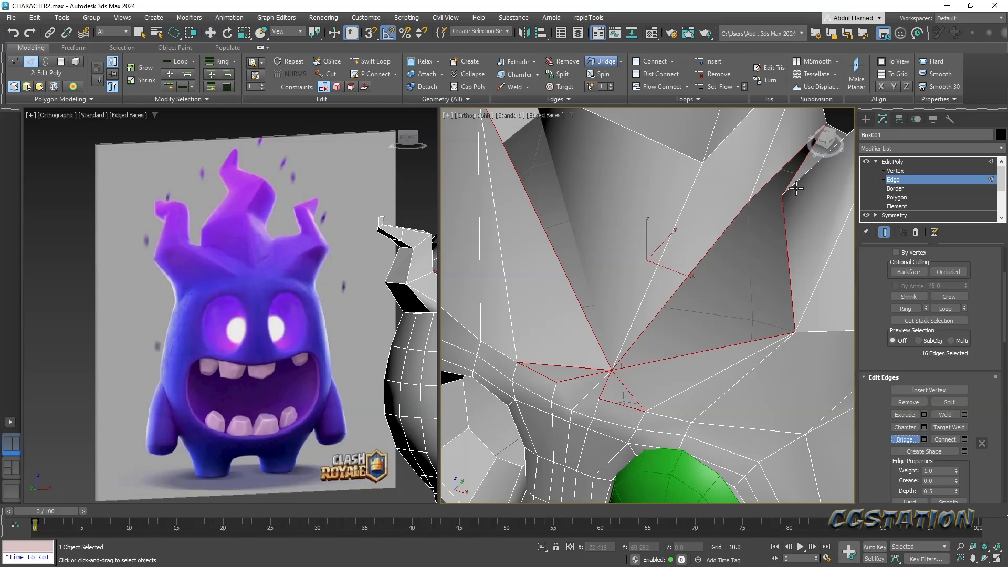
{"action": "left_click", "coordinate": [738, 214]}
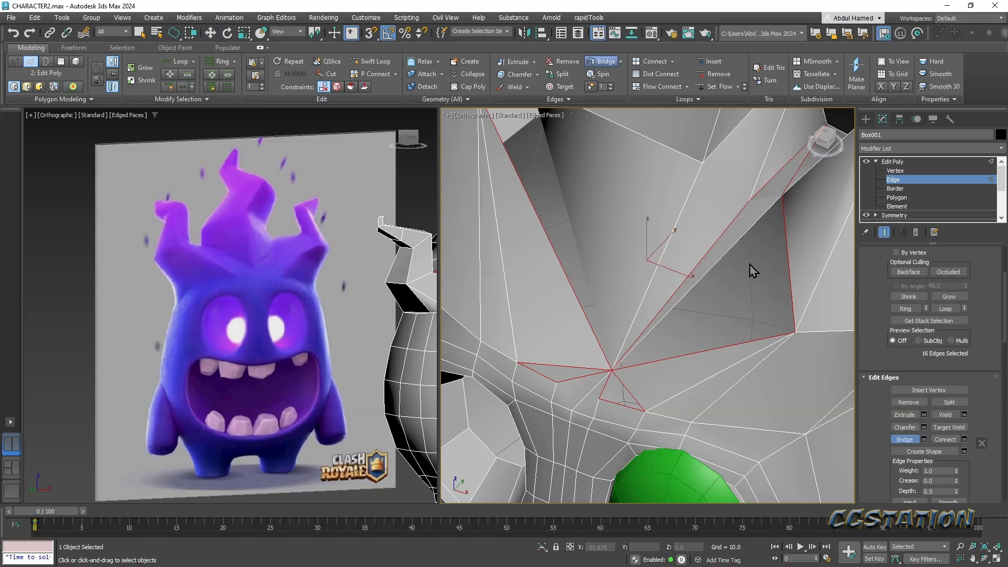
{"action": "left_click", "coordinate": [756, 343]}
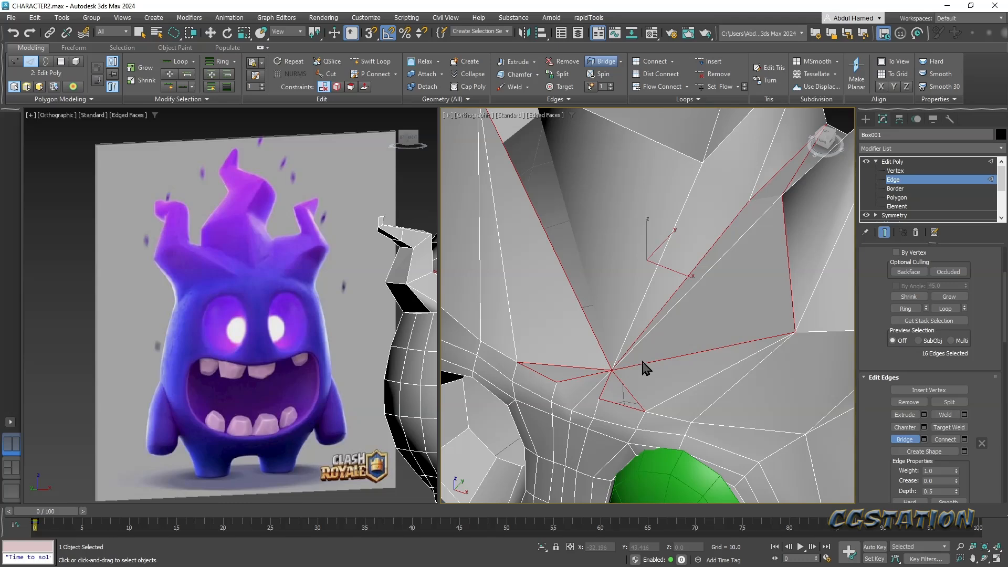
- Bridge the open edges between the central horn and the opposite side horn above the empty eye socket
{"action": "middle_click_drag", "start_coordinate": [621, 245], "coordinate": [651, 215], "text": "alt"}
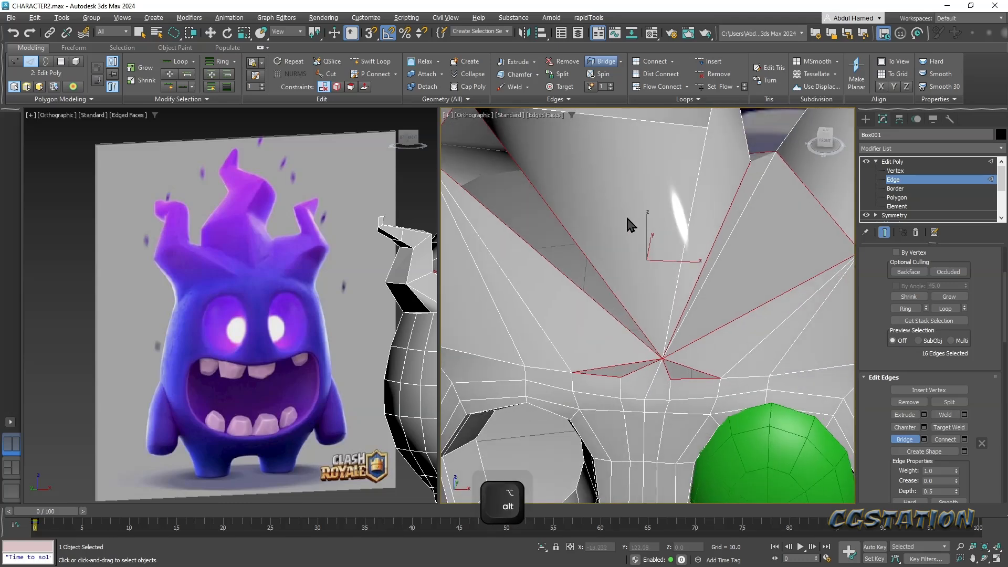
{"action": "left_click", "coordinate": [512, 231]}
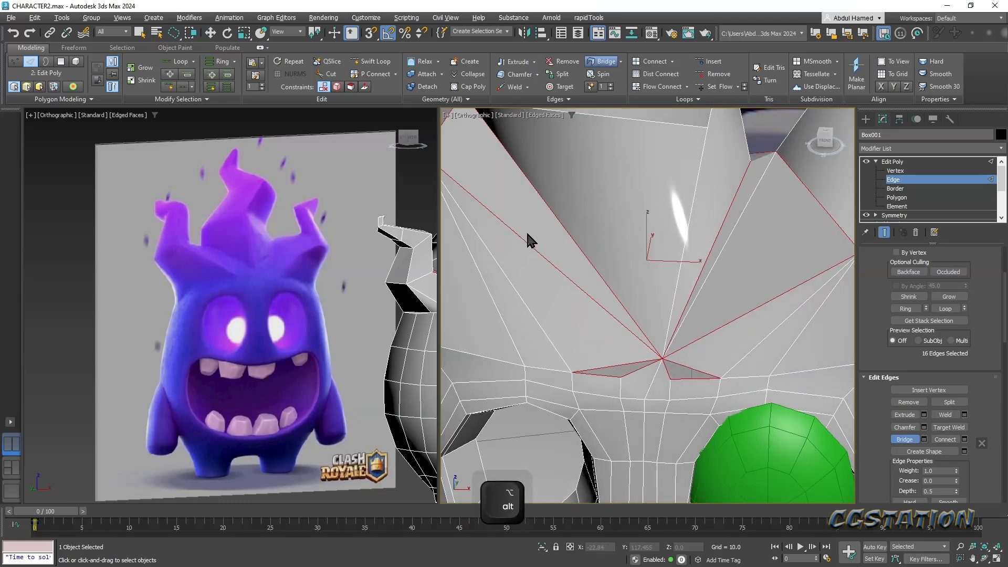
{"action": "middle_click_drag", "start_coordinate": [524, 238], "coordinate": [544, 248], "text": "alt"}
{"action": "scroll", "coordinate": [585, 295], "scroll_direction": "down", "scroll_amount": 3}
{"action": "mouse_move", "coordinate": [585, 295]}
{"action": "middle_mouse_down", "text": "alt"}
{"action": "mouse_move", "coordinate": [668, 311]}
{"action": "mouse_move", "coordinate": [702, 298]}
{"action": "mouse_move", "coordinate": [748, 316]}
{"action": "mouse_move", "coordinate": [656, 312]}
{"action": "mouse_move", "coordinate": [568, 287]}
{"action": "middle_mouse_up", "text": "alt"}
{"action": "scroll", "coordinate": [609, 321], "scroll_direction": "up", "scroll_amount": 4}
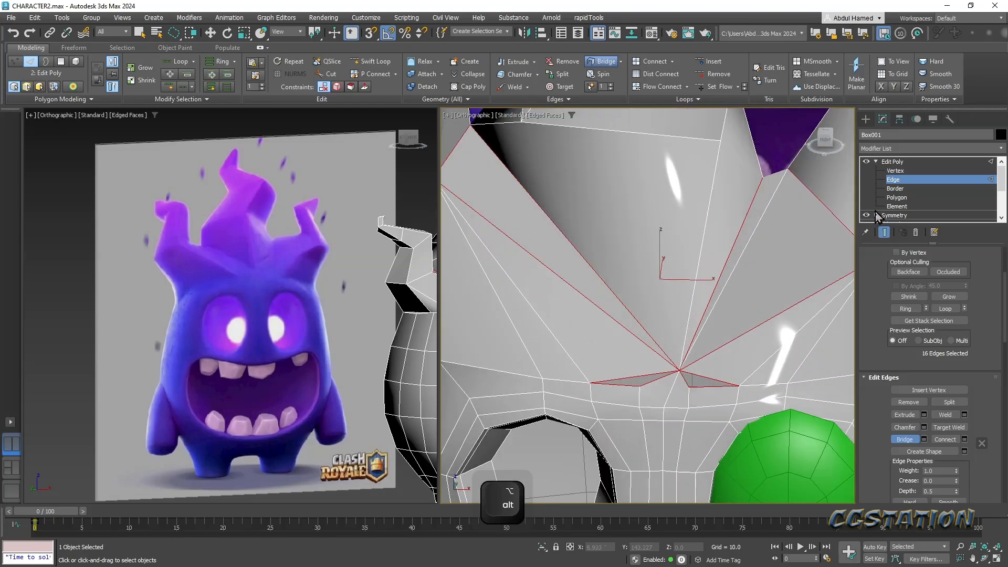
- Move the central horn-base vertex forward to the head rim at Y -22.665 and raise it to Z 59.202
{"action": "left_click", "coordinate": [898, 172]}
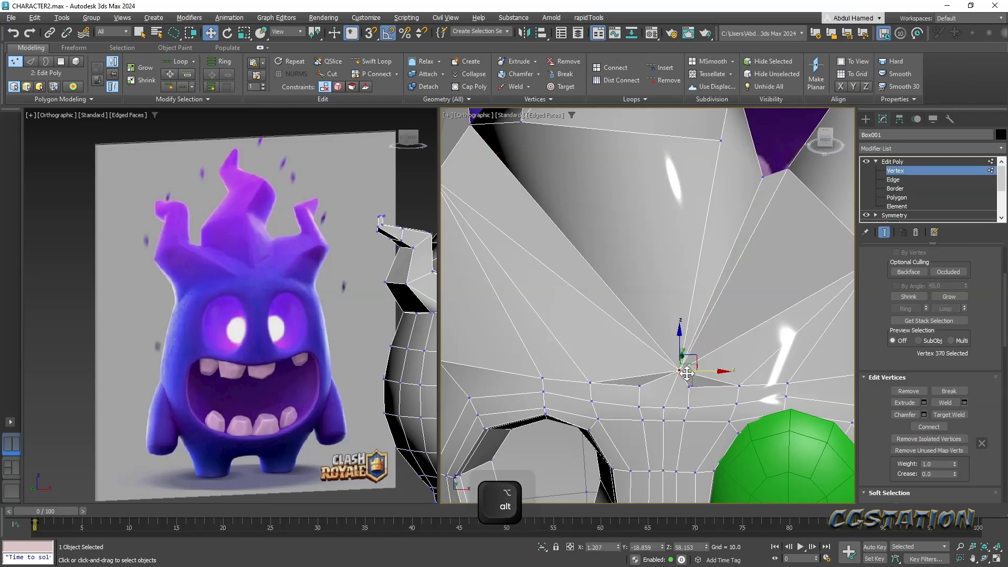
{"action": "middle_click_drag", "start_coordinate": [694, 366], "coordinate": [635, 376], "text": "alt"}
{"action": "left_click_drag", "start_coordinate": [688, 362], "coordinate": [670, 367]}
{"action": "middle_click_drag", "start_coordinate": [734, 365], "coordinate": [727, 345], "text": "alt"}
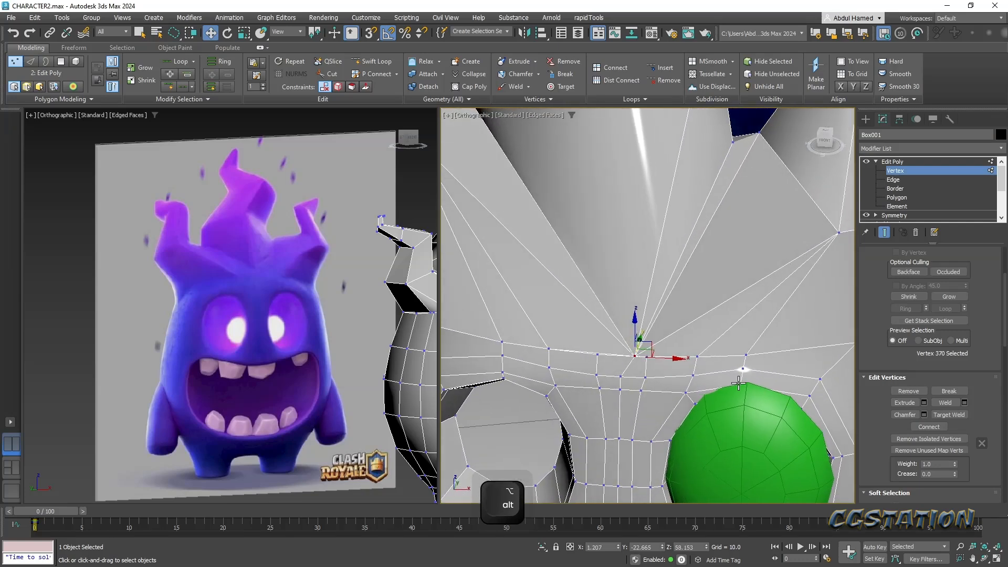
{"action": "left_click", "coordinate": [329, 74]}
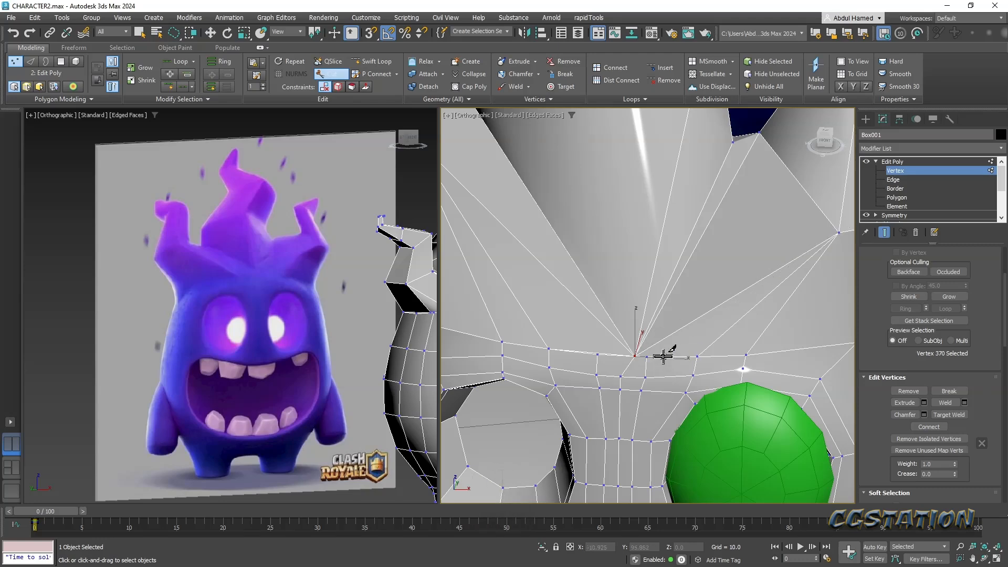
{"action": "key", "text": "w"}
{"action": "middle_click_drag", "start_coordinate": [698, 361], "coordinate": [684, 367], "text": "alt"}
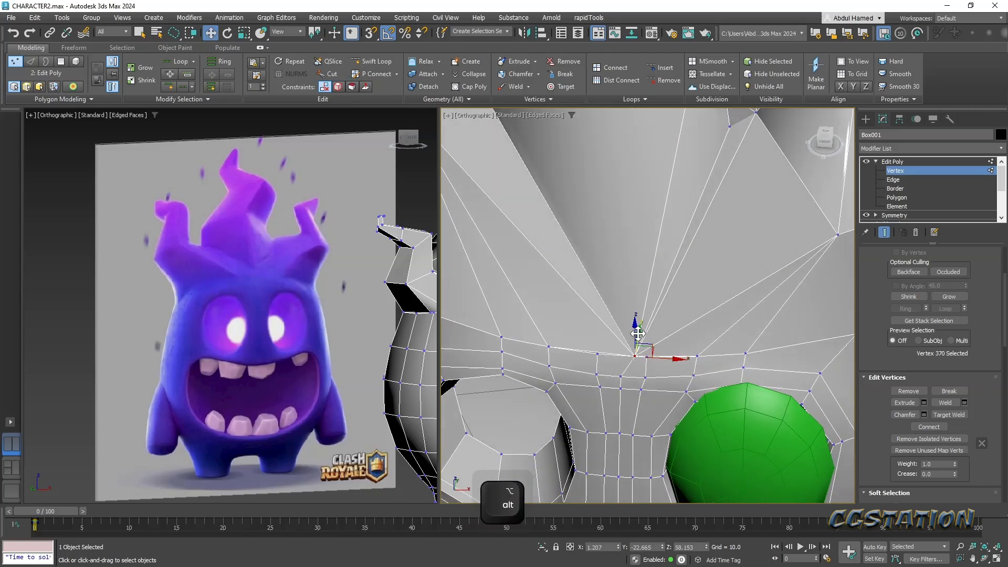
{"action": "left_click_drag", "start_coordinate": [633, 324], "coordinate": [634, 315]}
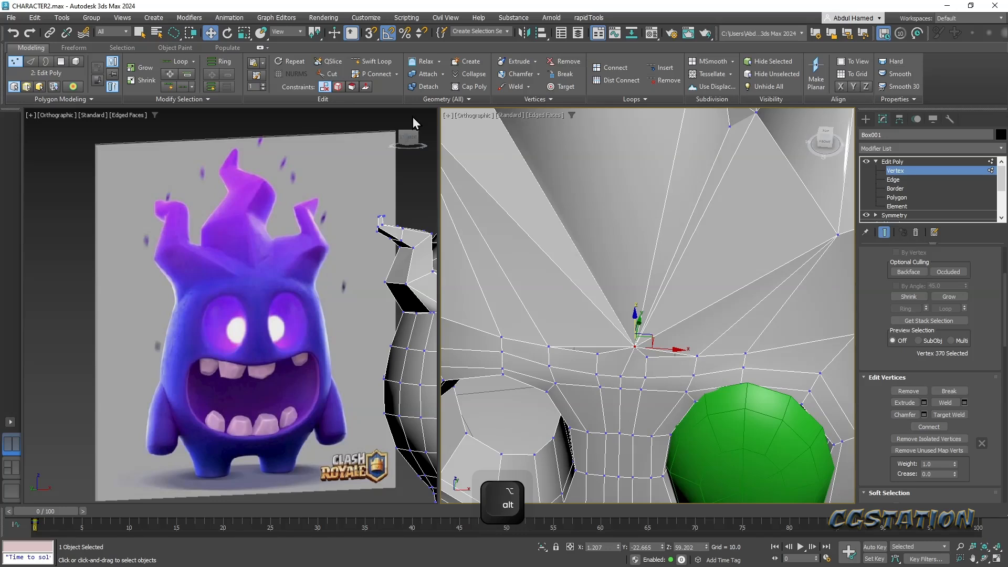
- Cut an edge from the side horn's corner to its base on the green-eyeball side and target-weld the new vertex to the rim
{"action": "left_click", "coordinate": [328, 74]}
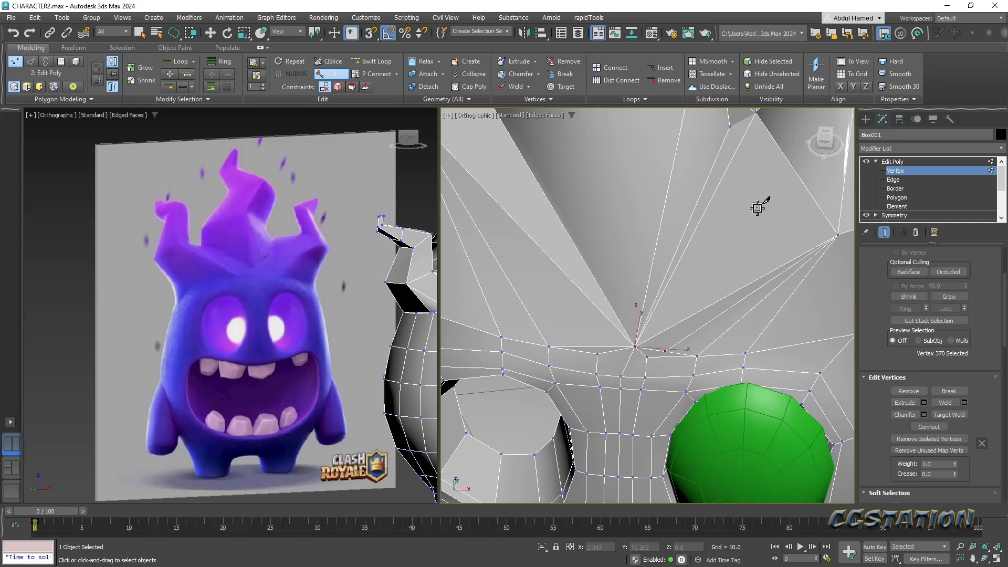
{"action": "left_click", "coordinate": [949, 391]}
{"action": "left_click", "coordinate": [949, 415]}
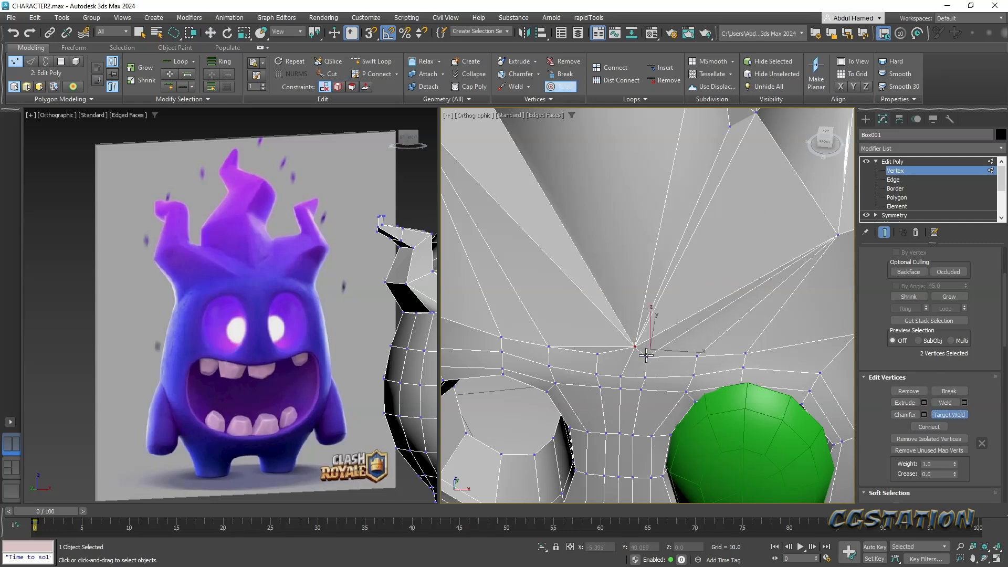
{"action": "middle_click_drag", "start_coordinate": [627, 303], "coordinate": [703, 316]}
{"action": "scroll", "coordinate": [676, 313], "scroll_direction": "down", "scroll_amount": 2}
{"action": "scroll", "coordinate": [676, 313], "scroll_direction": "up", "scroll_amount": 2}
- Cut a matching edge from the opposite side horn's corner to its base and target-weld its end vertex to the rim below
{"action": "left_click", "coordinate": [327, 74]}
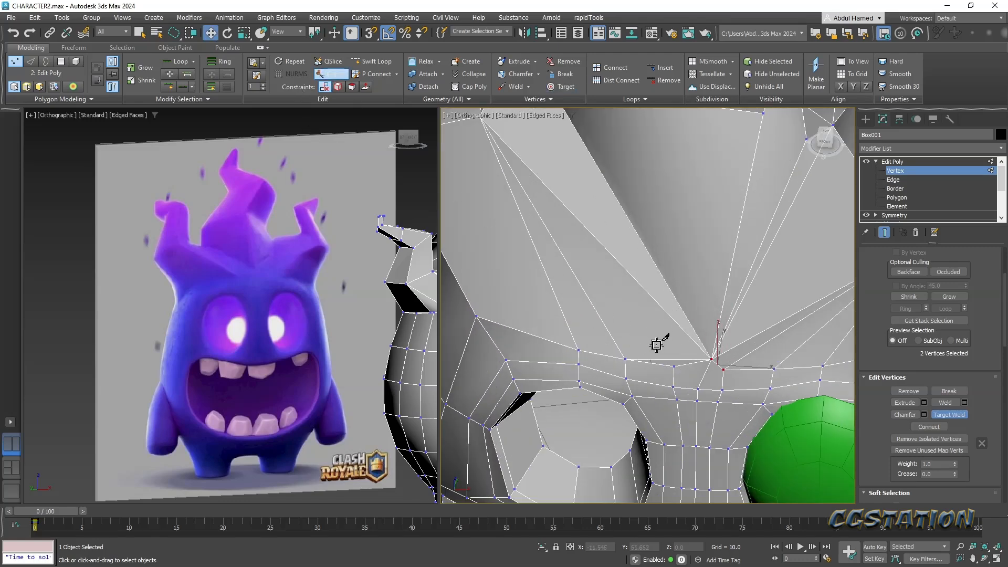
{"action": "middle_click_drag", "start_coordinate": [483, 123], "coordinate": [494, 141]}
{"action": "left_click", "coordinate": [488, 130]}
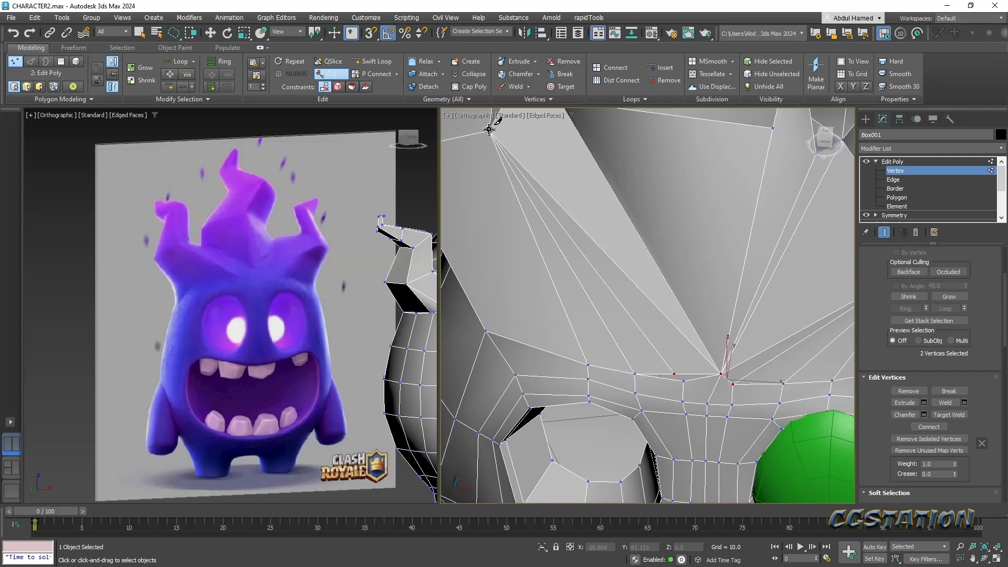
{"action": "left_click", "coordinate": [961, 417]}
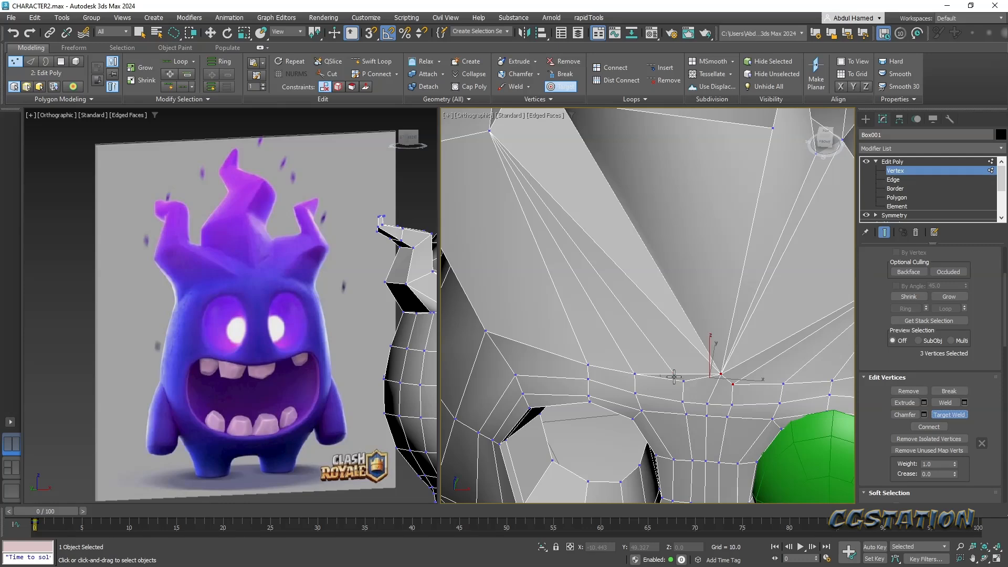
{"action": "left_click", "coordinate": [684, 381]}
- Inspect the joined horn bases and head rim from the front, side and above
{"action": "key", "text": "w"}
{"action": "left_click", "coordinate": [721, 375]}
{"action": "middle_click_drag", "start_coordinate": [720, 375], "coordinate": [786, 338], "text": "alt"}
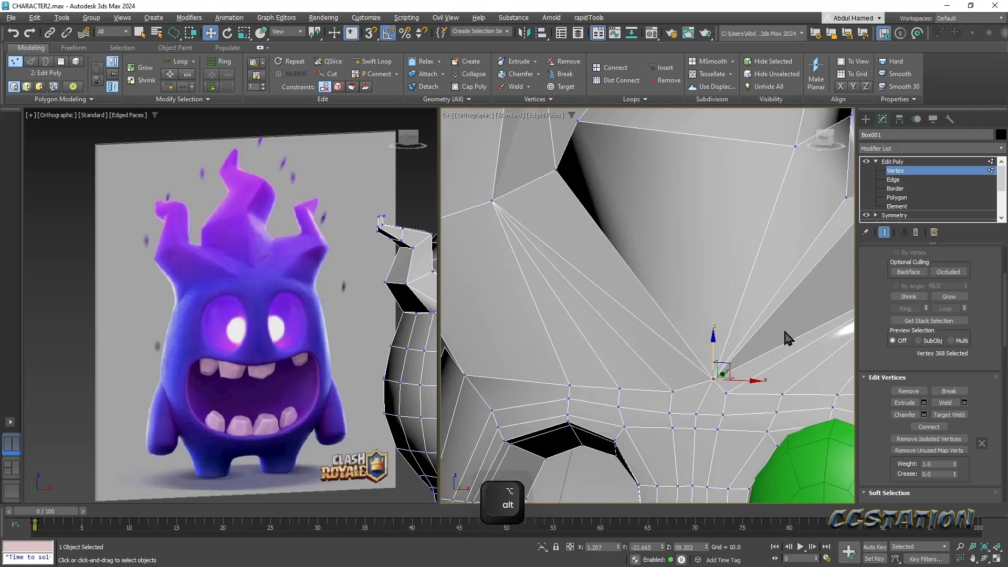
{"action": "scroll", "coordinate": [703, 328], "scroll_direction": "down", "scroll_amount": 6}
{"action": "middle_click_drag", "start_coordinate": [709, 332], "coordinate": [760, 326], "text": "alt"}
{"action": "scroll", "coordinate": [726, 331], "scroll_direction": "up", "scroll_amount": 5}
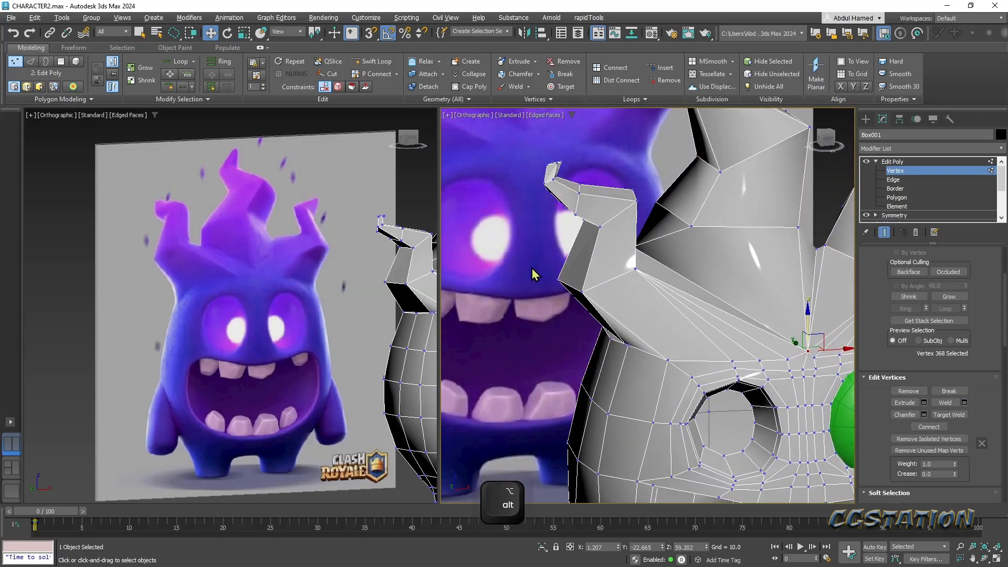
{"action": "scroll", "coordinate": [677, 277], "scroll_direction": "down", "scroll_amount": 10}
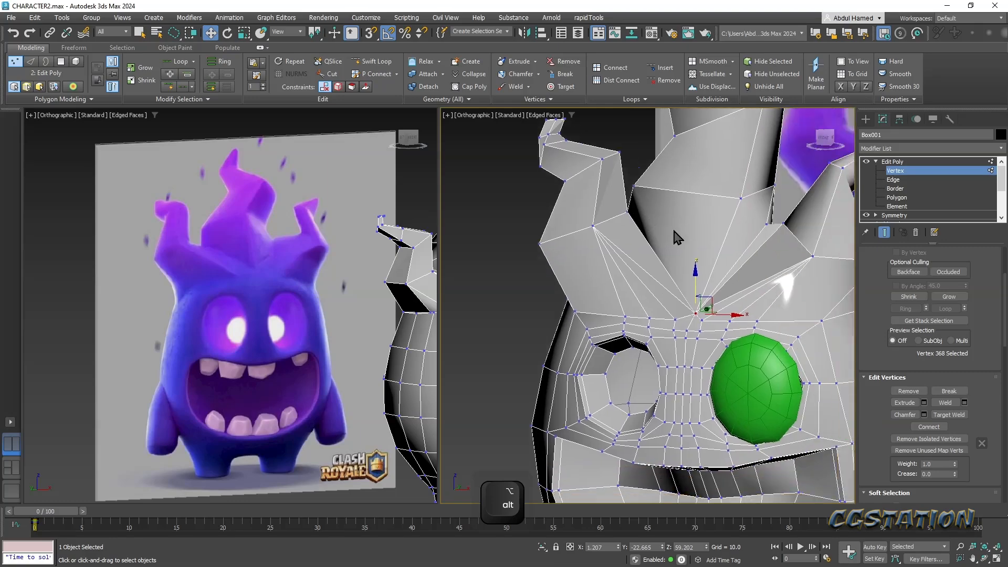
{"action": "middle_click_drag", "start_coordinate": [671, 237], "coordinate": [672, 325], "text": "alt"}
{"action": "scroll", "coordinate": [722, 287], "scroll_direction": "up", "scroll_amount": 5}
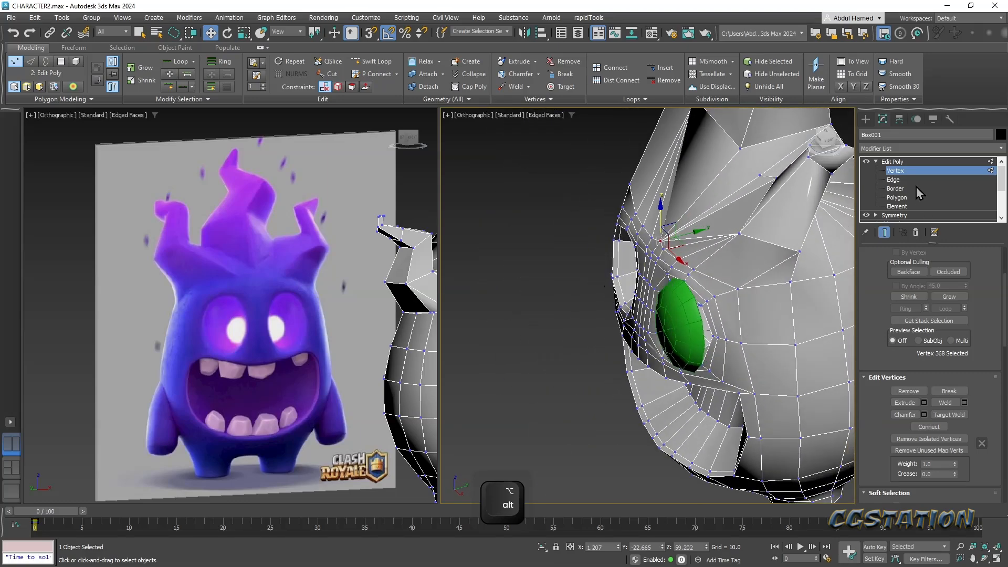
- Select the green eyeball and move it deeper into its eye socket, to about Y -22.37
{"action": "left_click", "coordinate": [903, 162]}
{"action": "left_click", "coordinate": [675, 333]}
{"action": "key", "text": "w"}
{"action": "left_click_drag", "start_coordinate": [712, 321], "coordinate": [722, 319]}
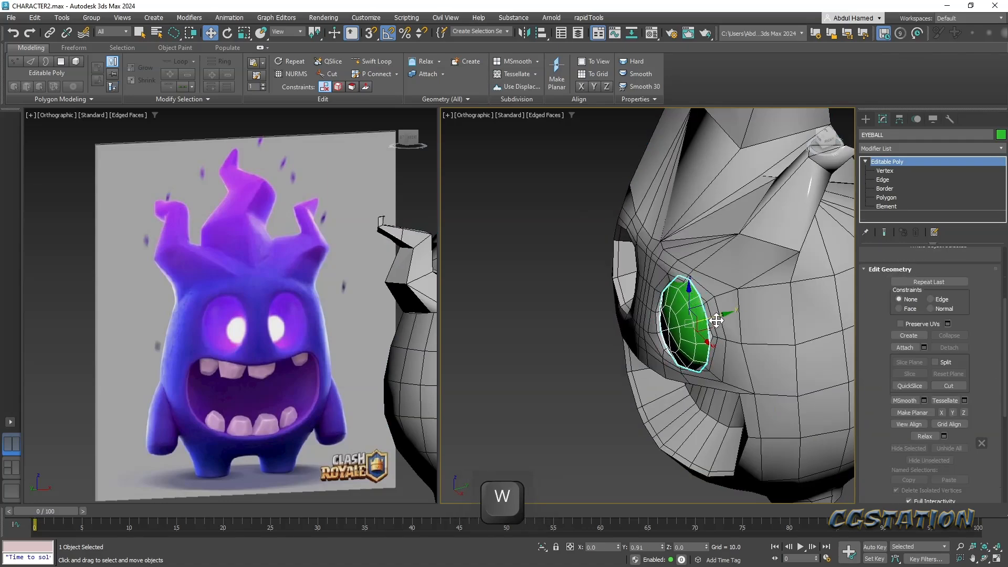
{"action": "middle_click_drag", "start_coordinate": [717, 318], "coordinate": [682, 315], "text": "alt"}
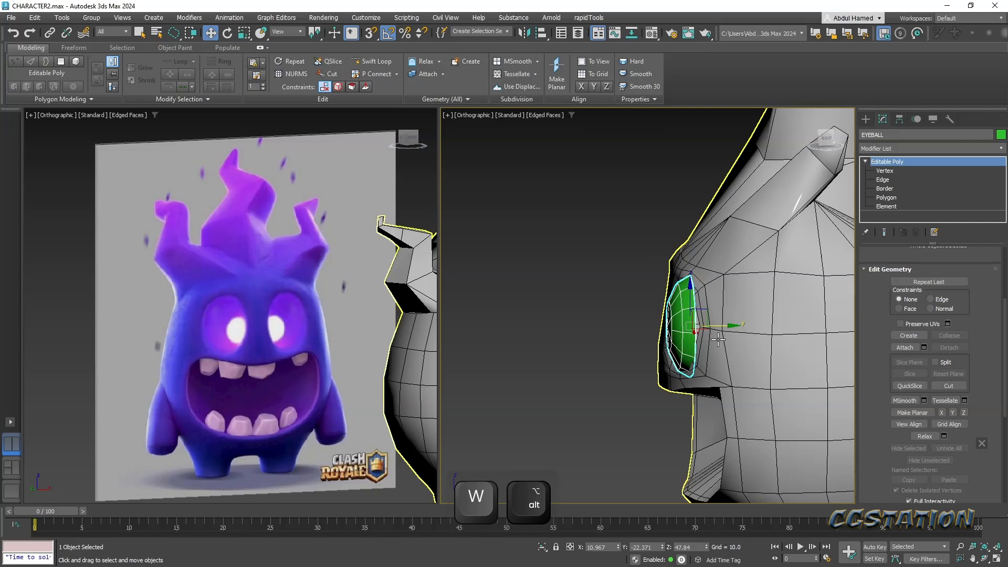
- Scale the eyeball in side view and push it further back into the socket to Y -20.477
{"action": "key", "text": "r"}
{"action": "left_click_drag", "start_coordinate": [642, 324], "coordinate": [629, 324]}
{"action": "key", "text": "w"}
{"action": "left_click_drag", "start_coordinate": [731, 327], "coordinate": [742, 327]}
{"action": "middle_click_drag", "start_coordinate": [746, 328], "coordinate": [828, 321], "text": "alt"}
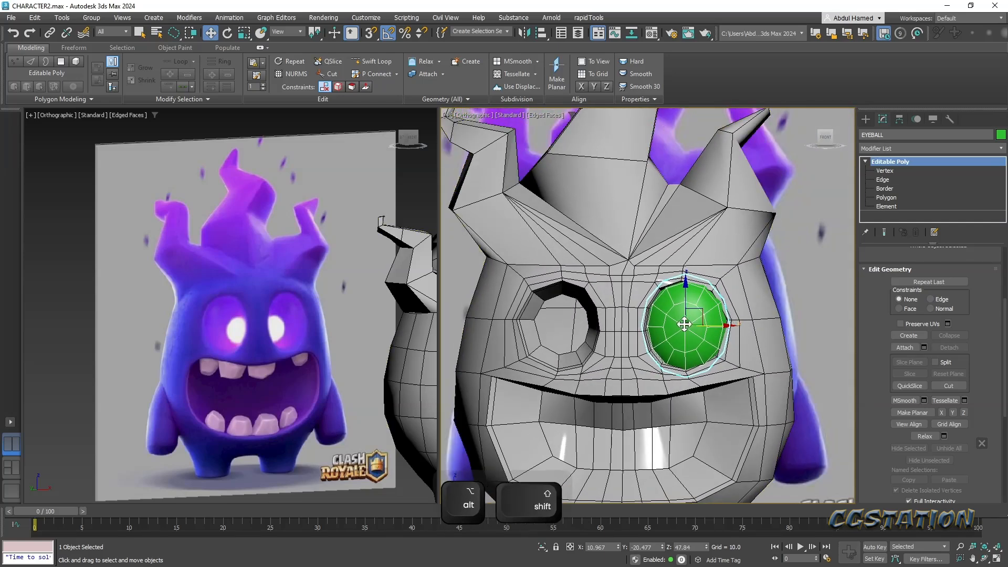
- Clone the eyeball as a single copy into the empty eye socket at about X -10.6
{"action": "mouse_move", "coordinate": [727, 326]}
{"action": "left_mouse_down", "text": "shift"}
{"action": "mouse_move", "coordinate": [554, 324]}
{"action": "mouse_move", "coordinate": [602, 321]}
{"action": "left_mouse_up", "text": "shift"}
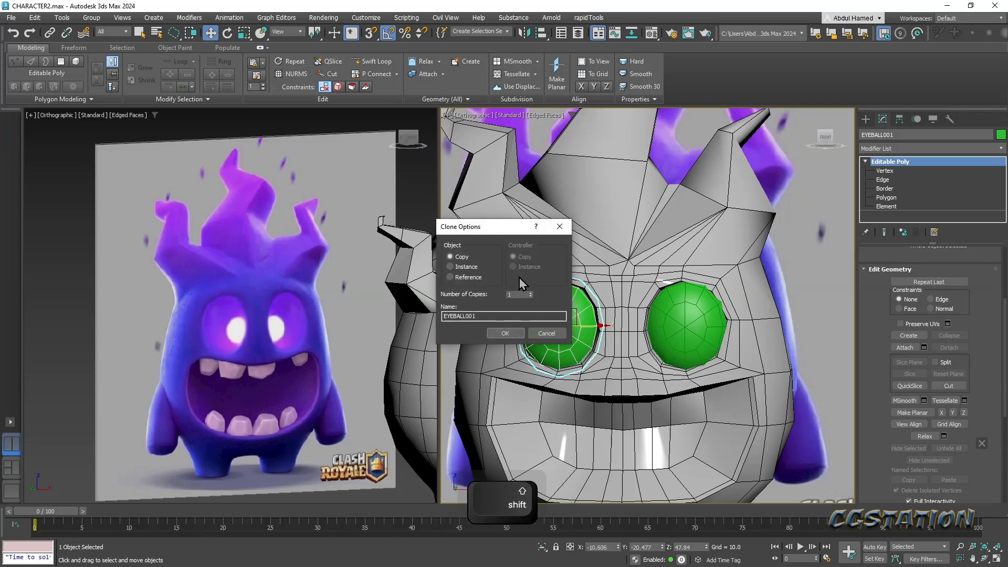
{"action": "left_click", "coordinate": [508, 334]}
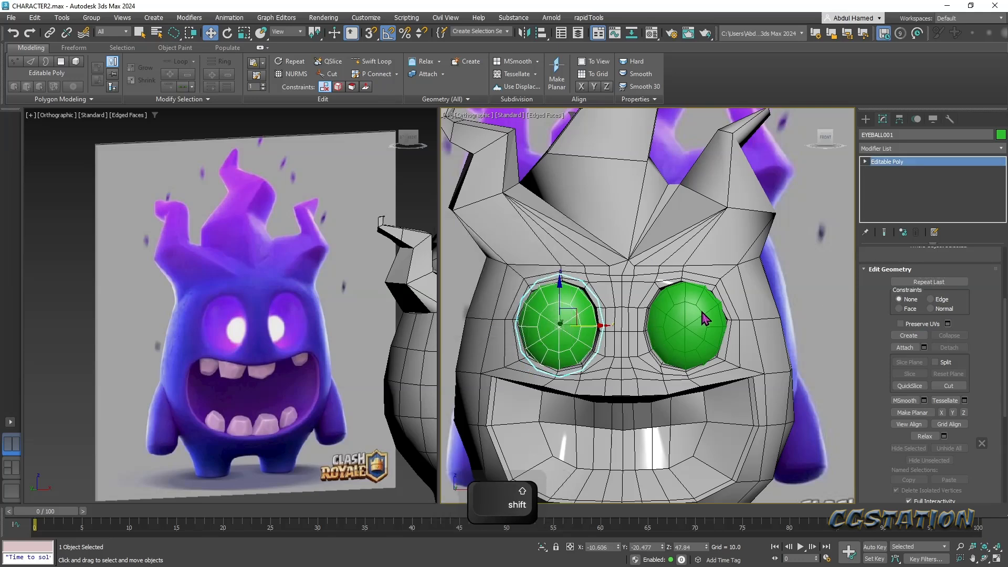
{"action": "scroll", "coordinate": [700, 317], "scroll_direction": "down", "scroll_amount": 8}
{"action": "middle_click_drag", "start_coordinate": [685, 432], "coordinate": [634, 420], "text": "alt"}
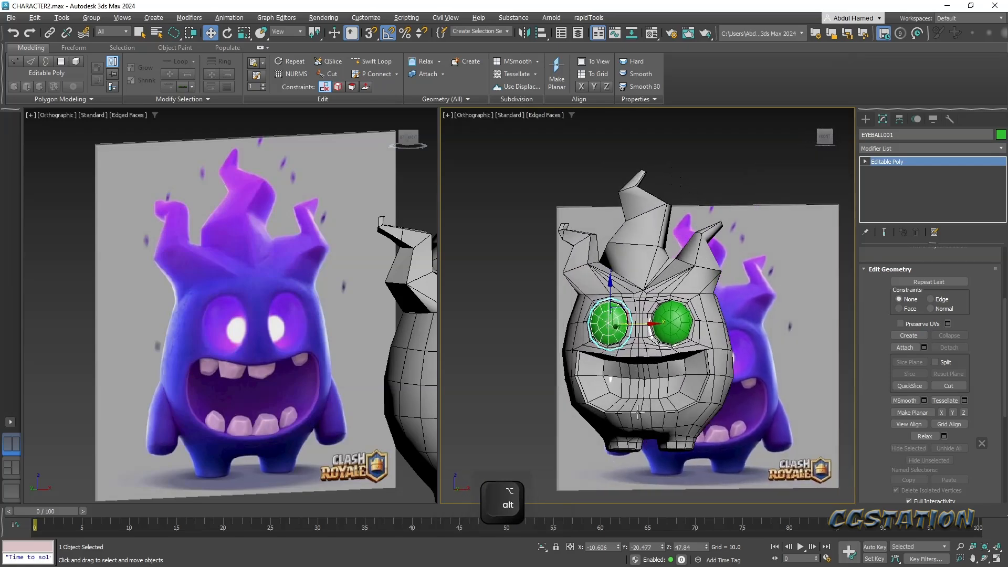
- Select the body mesh at vertex level and brush Paint Deformation Relax over the middle of the inner mouth wall
{"action": "scroll", "coordinate": [651, 389], "scroll_direction": "up", "scroll_amount": 8}
{"action": "left_click", "coordinate": [690, 356]}
{"action": "middle_click_drag", "start_coordinate": [697, 347], "coordinate": [743, 290], "text": "alt"}
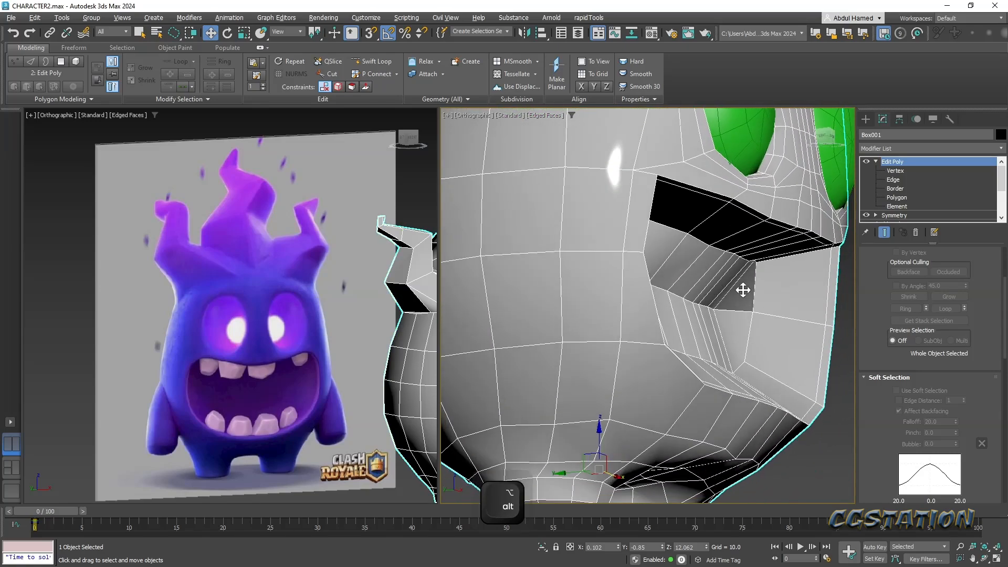
{"action": "left_click", "coordinate": [895, 171]}
{"action": "middle_click_drag", "start_coordinate": [709, 325], "coordinate": [625, 303], "text": "alt"}
{"action": "scroll", "coordinate": [618, 303], "scroll_direction": "down", "scroll_amount": 3}
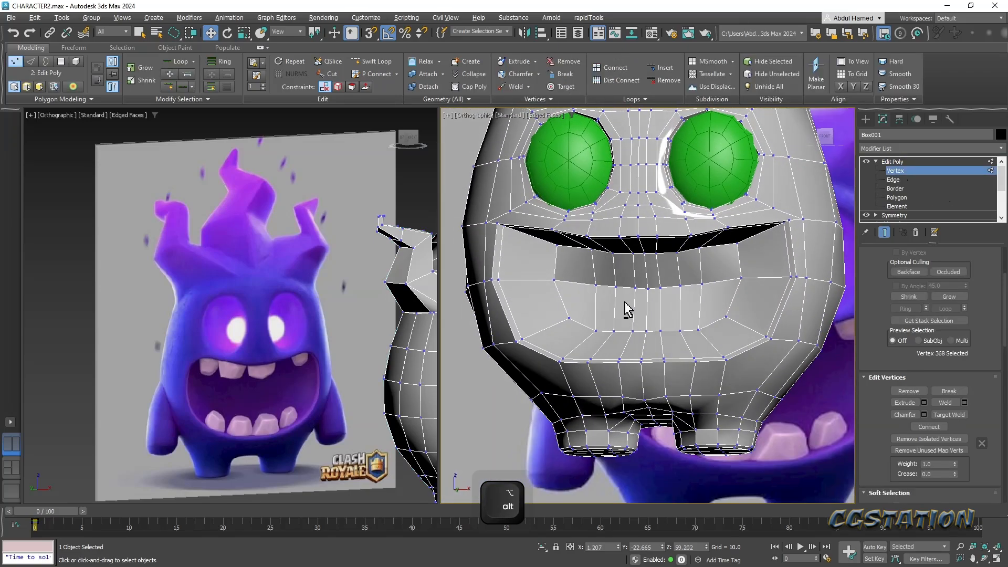
{"action": "scroll", "coordinate": [975, 435], "scroll_direction": "down", "scroll_amount": 10}
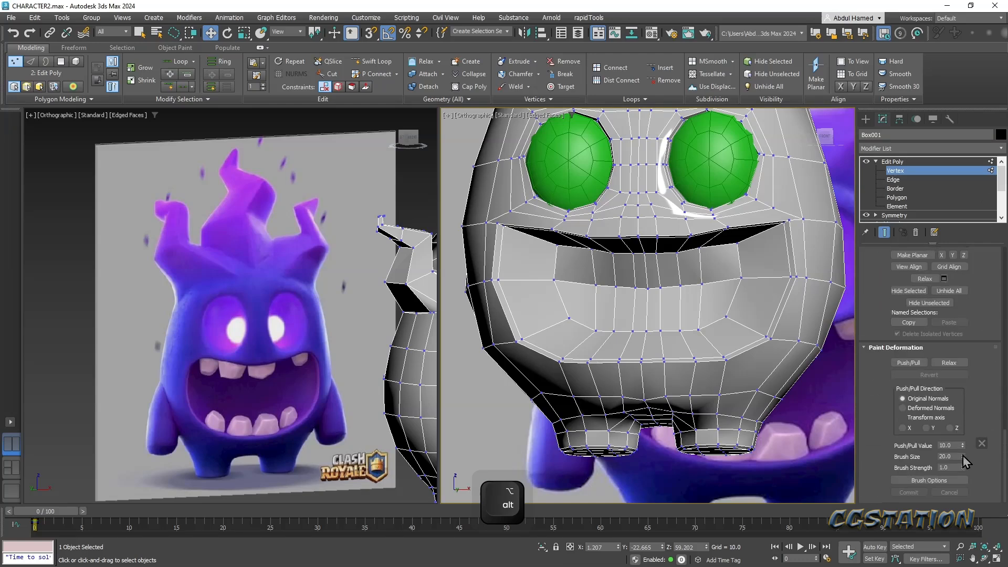
{"action": "left_click", "coordinate": [949, 363]}
{"action": "left_click_drag", "start_coordinate": [648, 296], "coordinate": [700, 288]}
{"action": "key", "text": "q"}
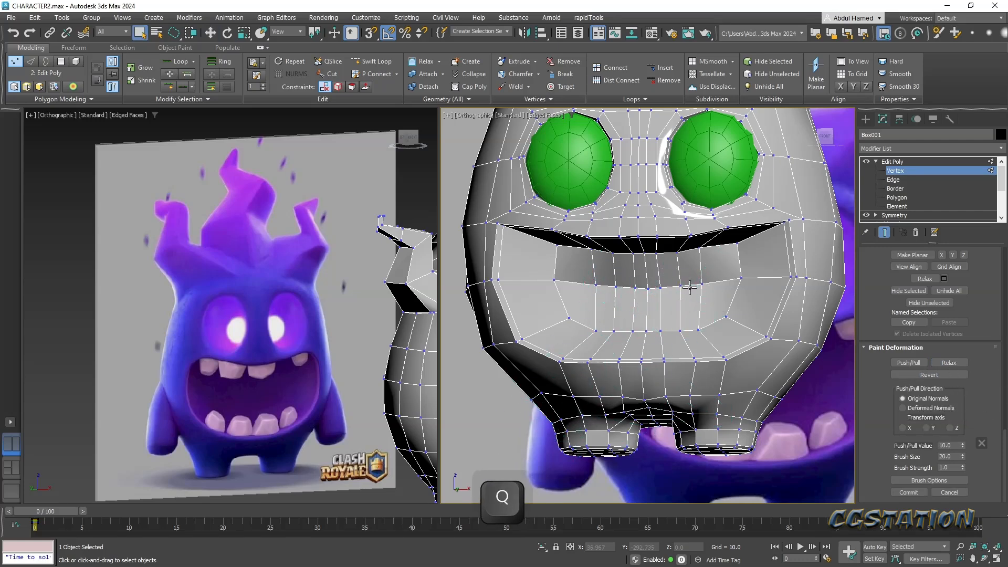
- Smooth the whole inner mouth wall with broad Relax brush strokes from corner to corner, and leave vertex editing
{"action": "left_click", "coordinate": [947, 364]}
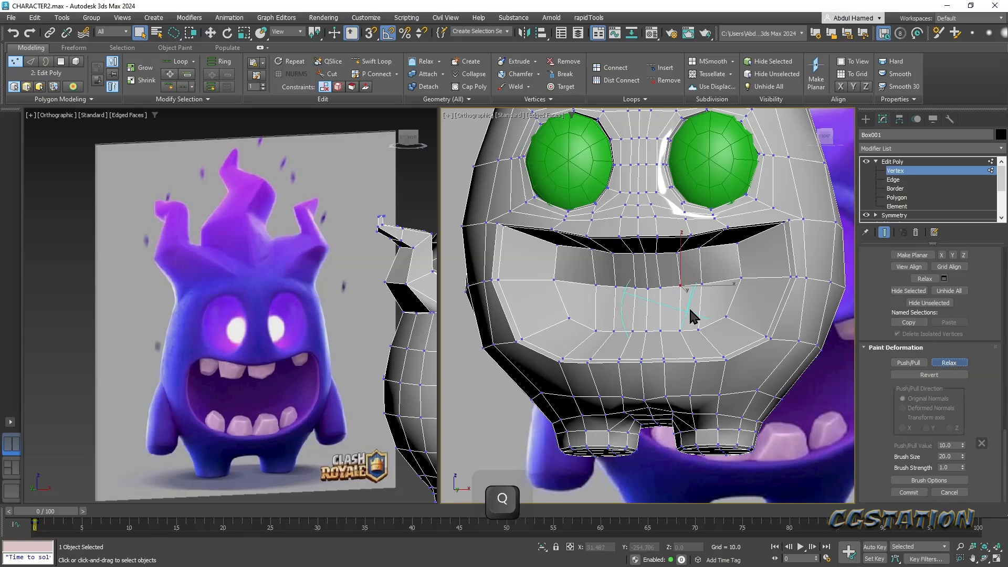
{"action": "key", "text": "q"}
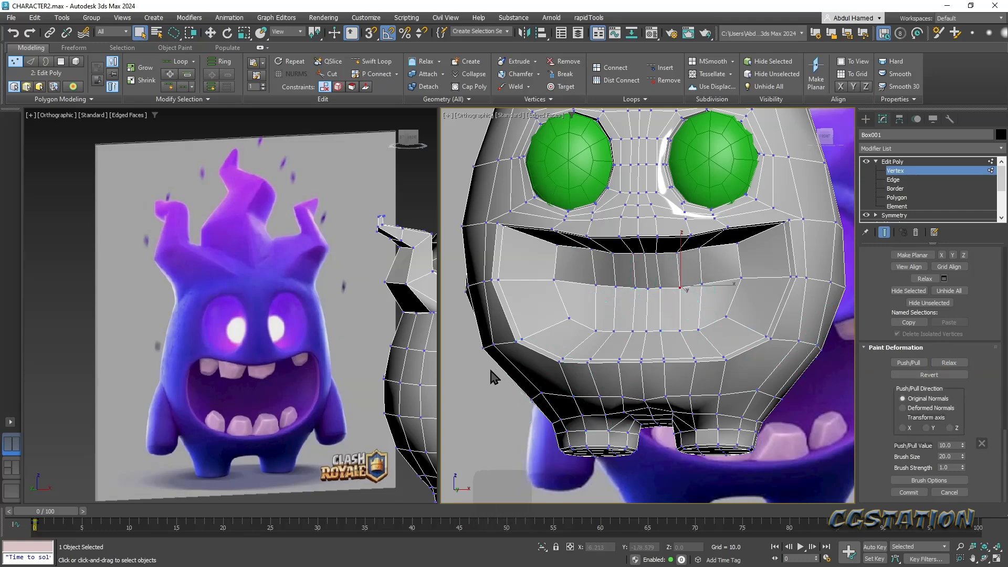
{"action": "left_click", "coordinate": [949, 362]}
{"action": "mouse_move", "coordinate": [667, 291]}
{"action": "left_mouse_down"}
{"action": "mouse_move", "coordinate": [568, 281]}
{"action": "mouse_move", "coordinate": [650, 301]}
{"action": "mouse_move", "coordinate": [734, 297]}
{"action": "mouse_move", "coordinate": [568, 271]}
{"action": "mouse_move", "coordinate": [565, 287]}
{"action": "left_mouse_up"}
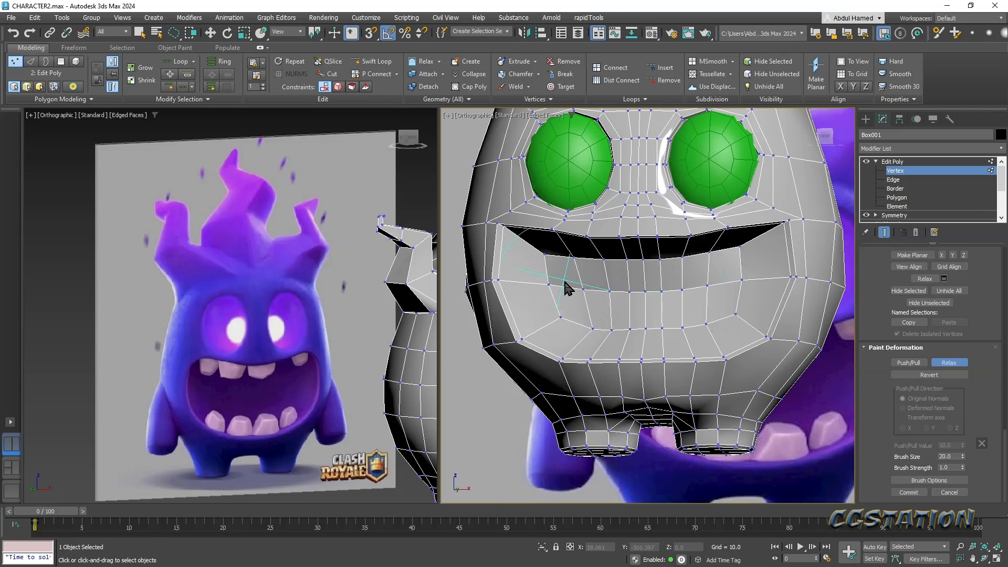
{"action": "mouse_move", "coordinate": [709, 310]}
{"action": "left_mouse_down"}
{"action": "mouse_move", "coordinate": [732, 313]}
{"action": "mouse_move", "coordinate": [670, 293]}
{"action": "mouse_move", "coordinate": [555, 283]}
{"action": "left_mouse_up"}
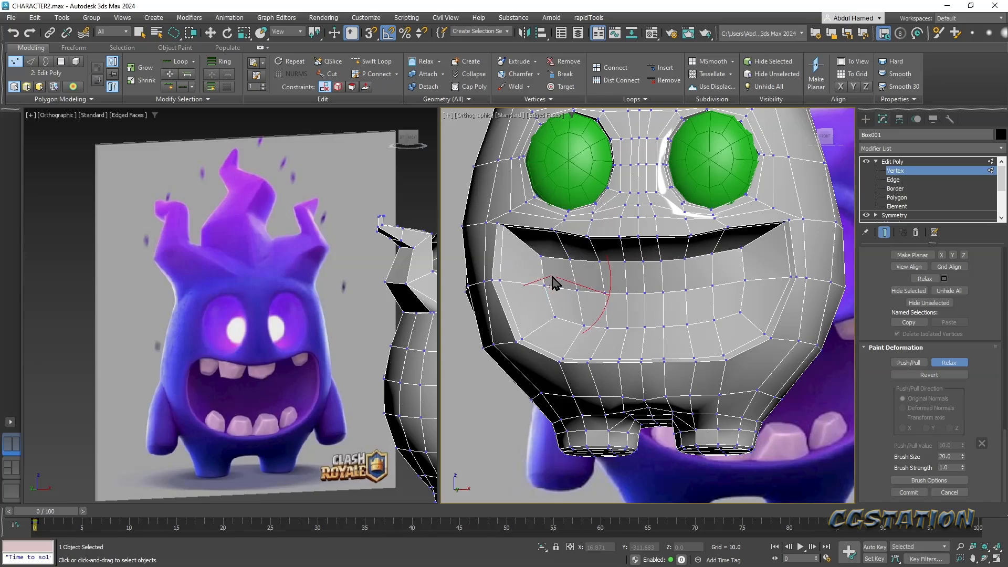
{"action": "middle_click_drag", "start_coordinate": [638, 313], "coordinate": [723, 305], "text": "alt"}
{"action": "scroll", "coordinate": [720, 304], "scroll_direction": "up", "scroll_amount": 2}
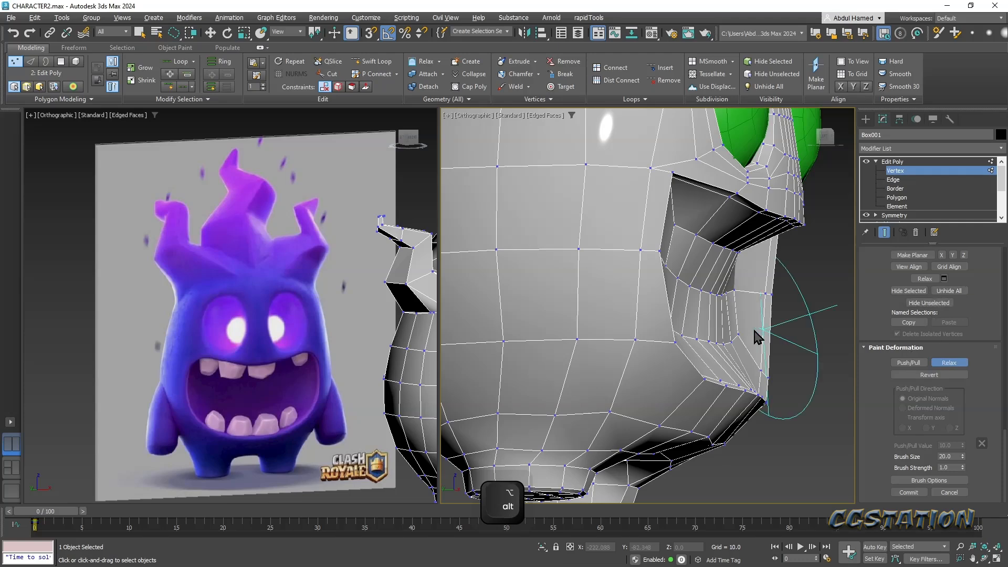
{"action": "middle_click_drag", "start_coordinate": [761, 336], "coordinate": [707, 333], "text": "alt"}
{"action": "left_click", "coordinate": [893, 171]}
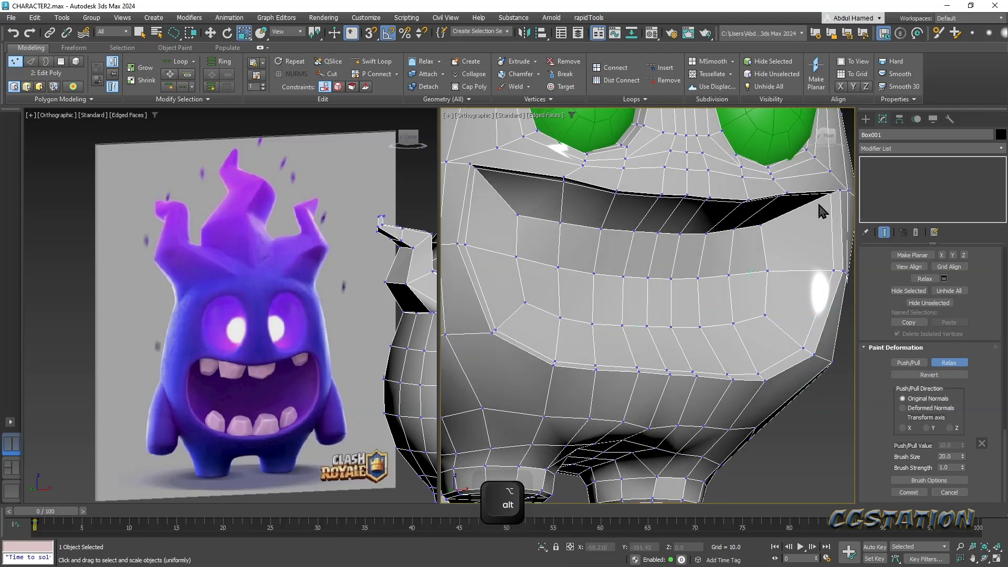
{"action": "key", "text": "q"}
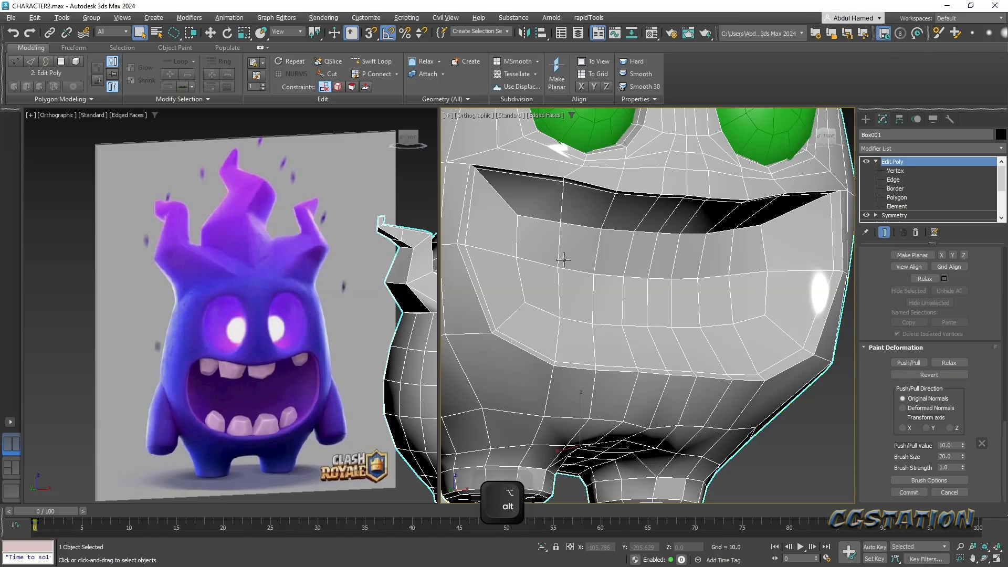
- Turn on see-through display for the body and lasso-select the vertices of the mouth's inner back wall
{"action": "middle_click_drag", "start_coordinate": [569, 260], "coordinate": [551, 265], "text": "alt"}
{"action": "left_click", "coordinate": [896, 171]}
{"action": "scroll", "coordinate": [716, 295], "scroll_direction": "down", "scroll_amount": 5}
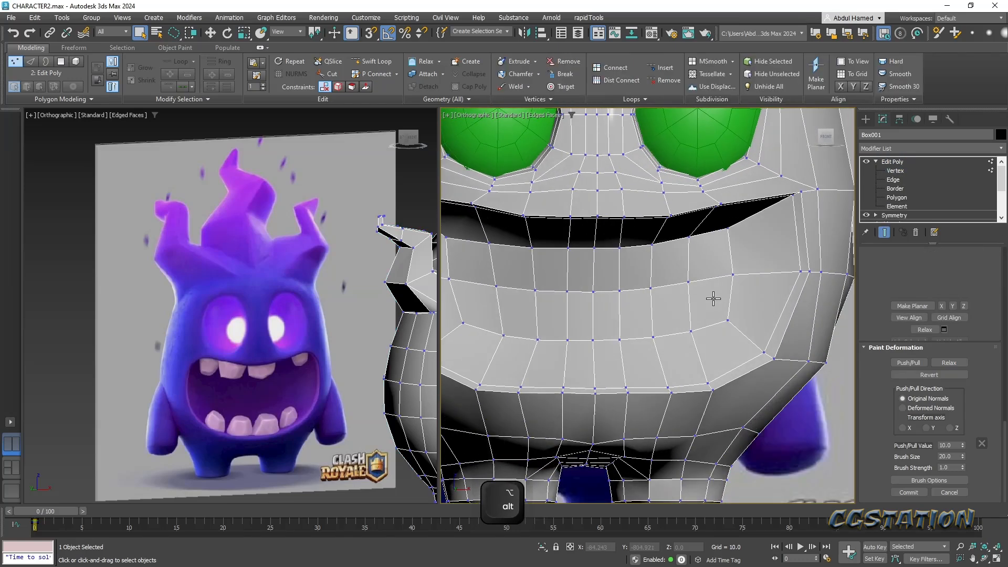
{"action": "key", "text": "alt+x"}
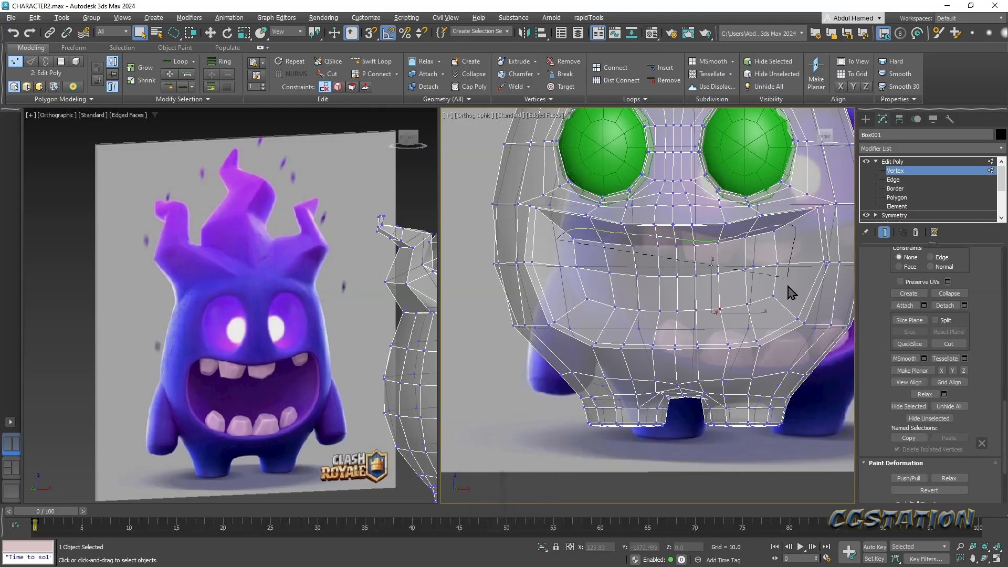
{"action": "left_click_drag", "start_coordinate": [565, 289], "coordinate": [566, 290]}
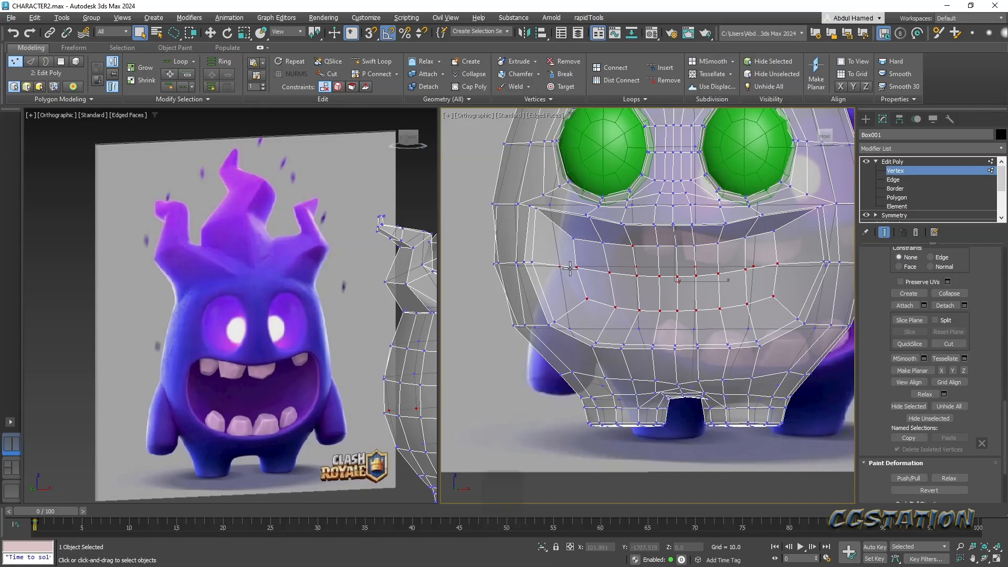
- Move the selected mouth vertices back and up into the head, to about Y -8.03, Z 30.11
{"action": "middle_click_drag", "start_coordinate": [567, 292], "coordinate": [703, 300], "text": "alt"}
{"action": "scroll", "coordinate": [641, 291], "scroll_direction": "down", "scroll_amount": 4}
{"action": "middle_click_drag", "start_coordinate": [627, 300], "coordinate": [547, 338], "text": "alt"}
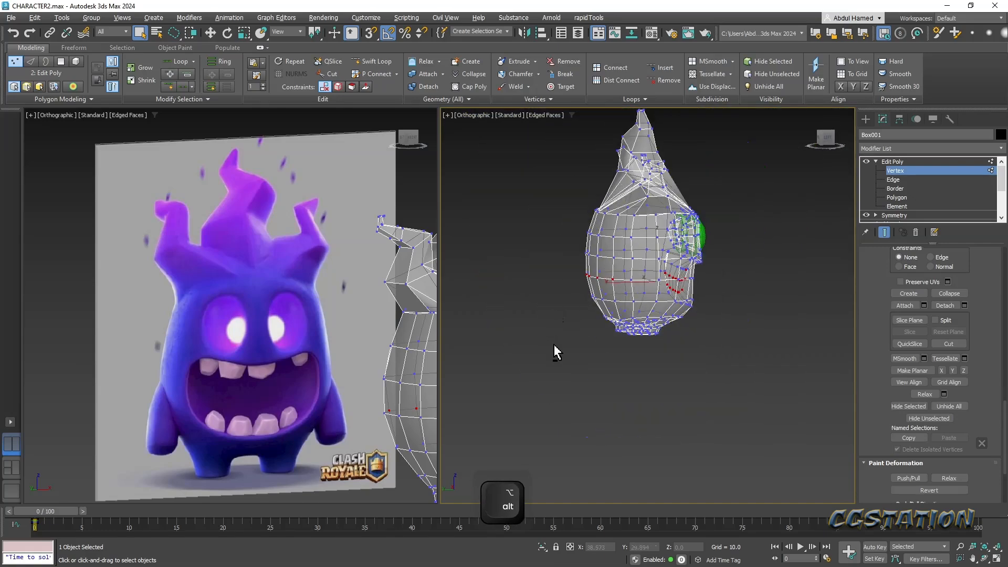
{"action": "middle_click_drag", "start_coordinate": [609, 341], "coordinate": [541, 344], "text": "alt"}
{"action": "scroll", "coordinate": [654, 315], "scroll_direction": "up", "scroll_amount": 4}
{"action": "middle_click_drag", "start_coordinate": [677, 311], "coordinate": [729, 315], "text": "alt"}
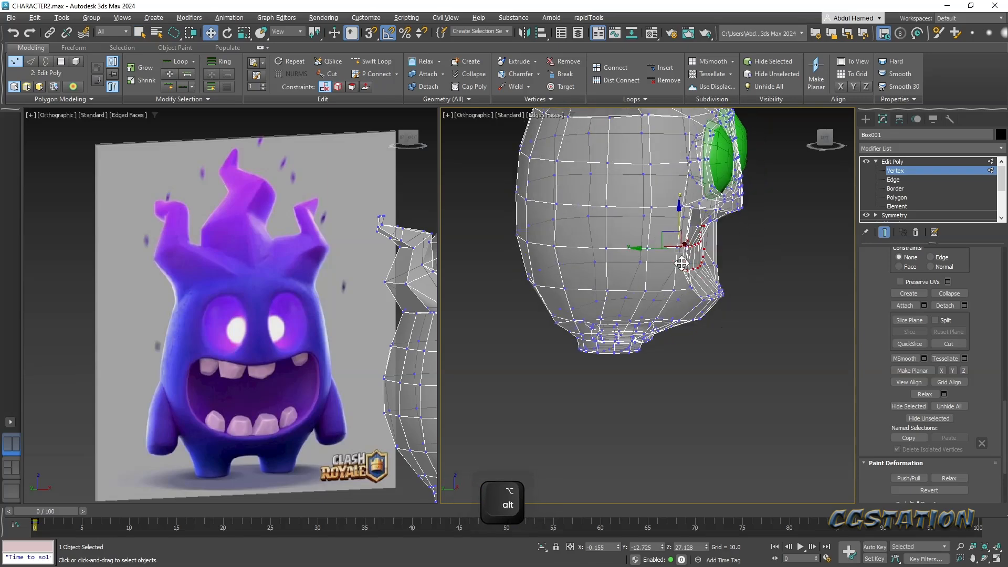
{"action": "key", "text": "w"}
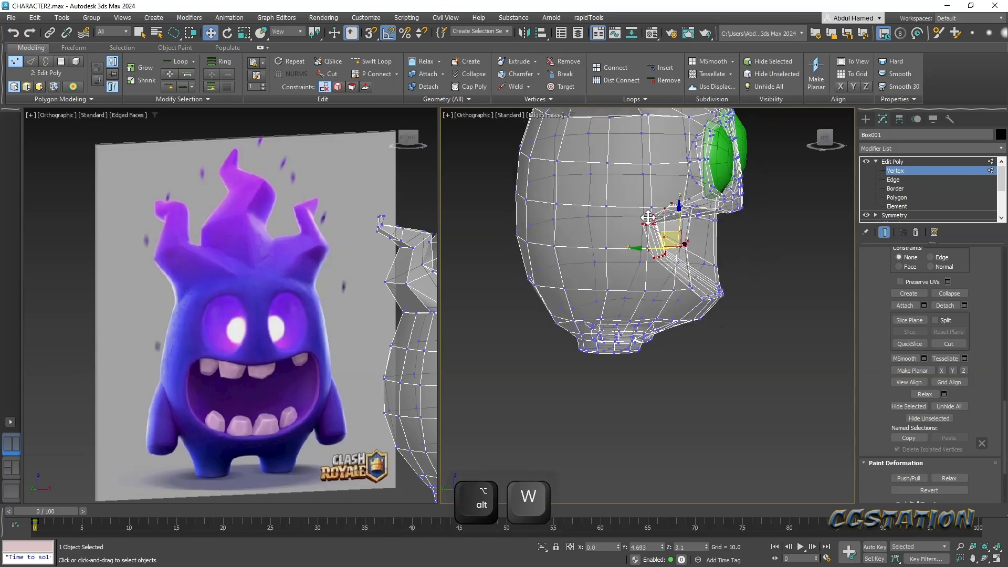
{"action": "middle_click_drag", "start_coordinate": [707, 248], "coordinate": [613, 240], "text": "alt"}
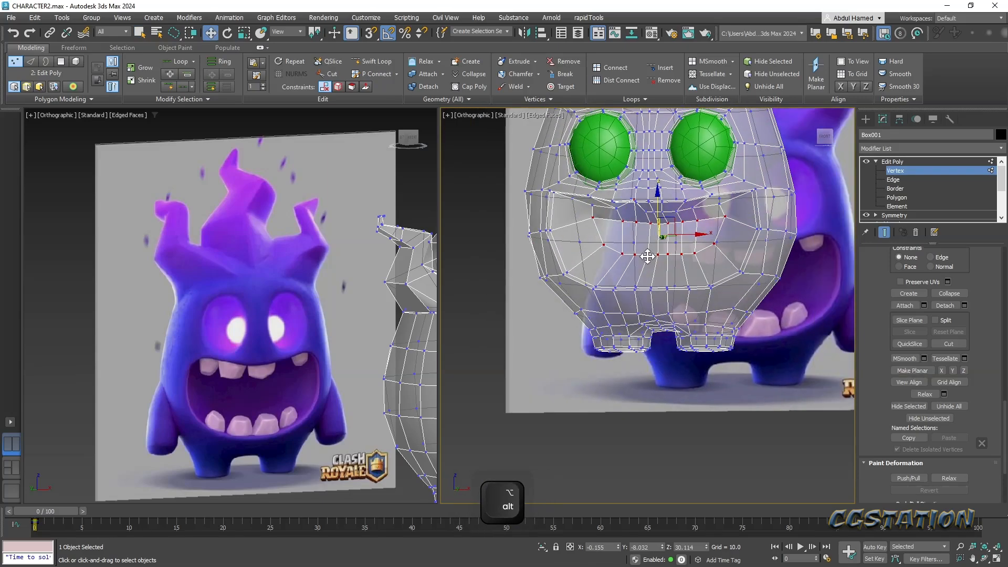
- Add the missing vertices near the upper mouth corner to the selection and move it inward to about Y -7.03, Z 30.73
{"action": "middle_click_drag", "start_coordinate": [651, 271], "coordinate": [656, 237], "text": "alt"}
{"action": "left_click_drag", "start_coordinate": [659, 238], "coordinate": [659, 246]}
{"action": "left_click", "coordinate": [619, 202], "text": "ctrl"}
{"action": "left_click", "coordinate": [594, 202], "text": "ctrl"}
{"action": "middle_click_drag", "start_coordinate": [623, 237], "coordinate": [616, 216], "text": "alt"}
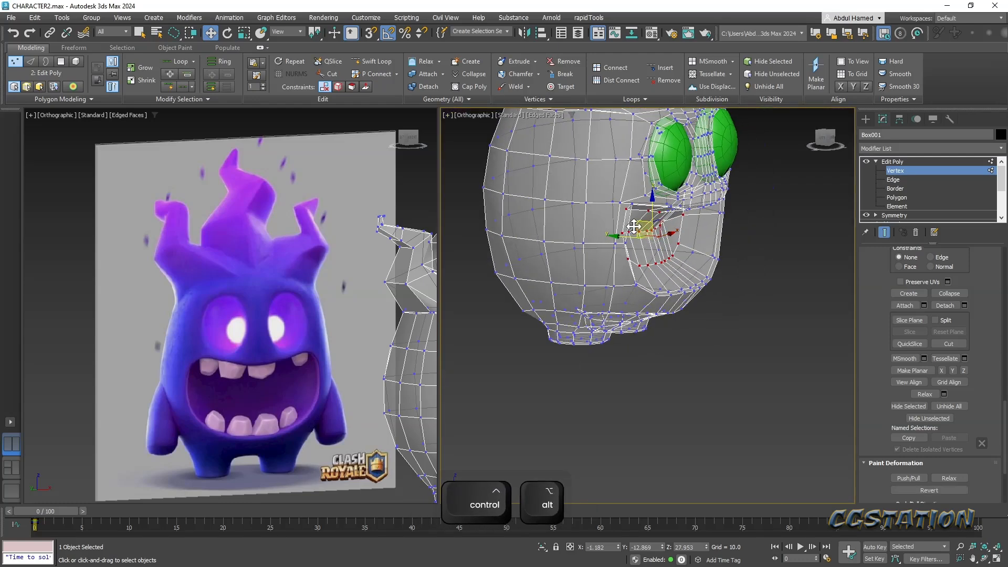
{"action": "middle_click_drag", "start_coordinate": [620, 221], "coordinate": [682, 284], "text": "alt"}
- Collapse the Soft Selection settings and apply the Edit Geometry Relax operation four times to the selected mouth vertices
{"action": "scroll", "coordinate": [978, 395], "scroll_direction": "up", "scroll_amount": 5}
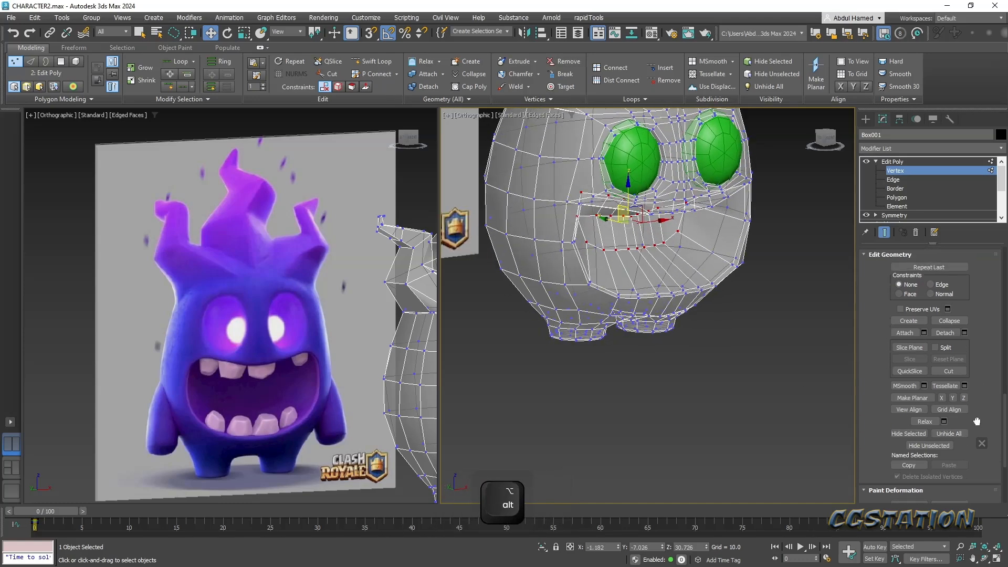
{"action": "scroll", "coordinate": [980, 428], "scroll_direction": "up", "scroll_amount": 5}
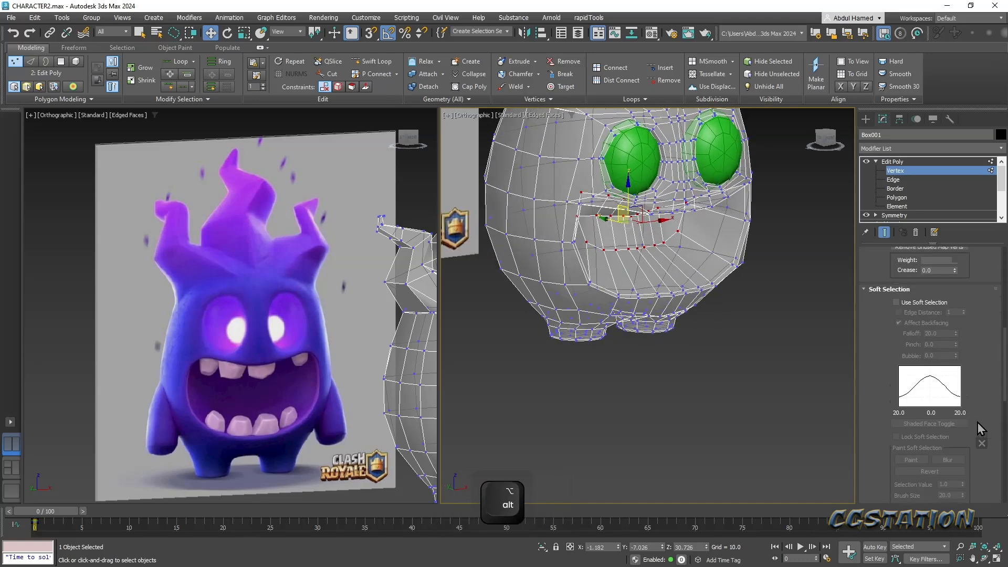
{"action": "scroll", "coordinate": [978, 423], "scroll_direction": "up", "scroll_amount": 10}
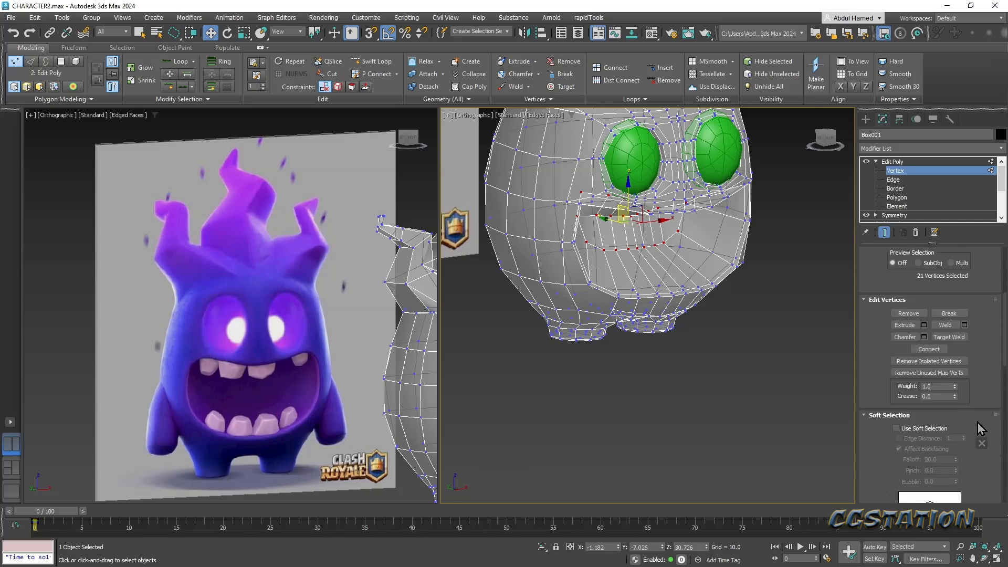
{"action": "scroll", "coordinate": [978, 422], "scroll_direction": "down", "scroll_amount": 11}
{"action": "scroll", "coordinate": [978, 428], "scroll_direction": "down", "scroll_amount": 6}
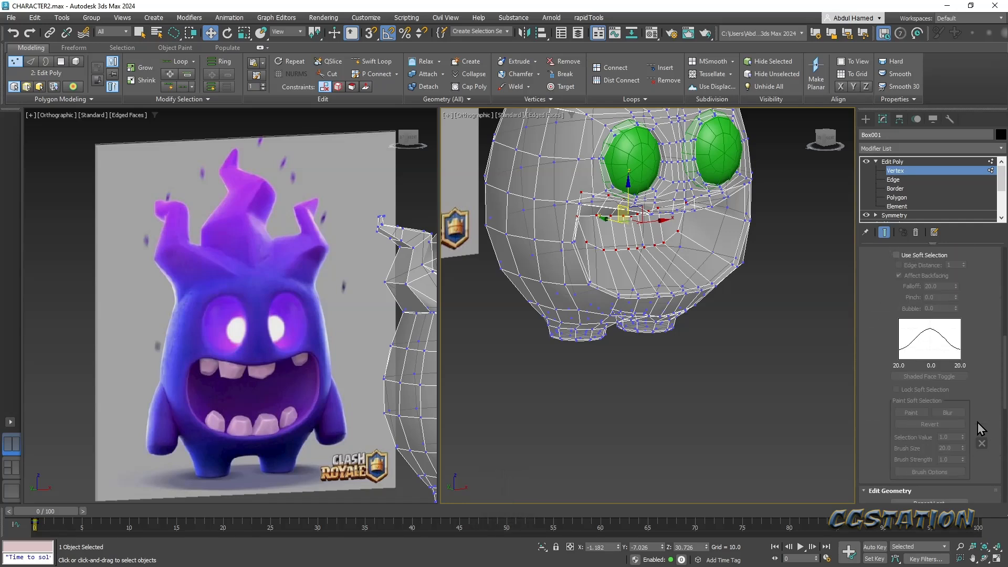
{"action": "scroll", "coordinate": [978, 428], "scroll_direction": "up", "scroll_amount": 5}
{"action": "left_click", "coordinate": [867, 322]}
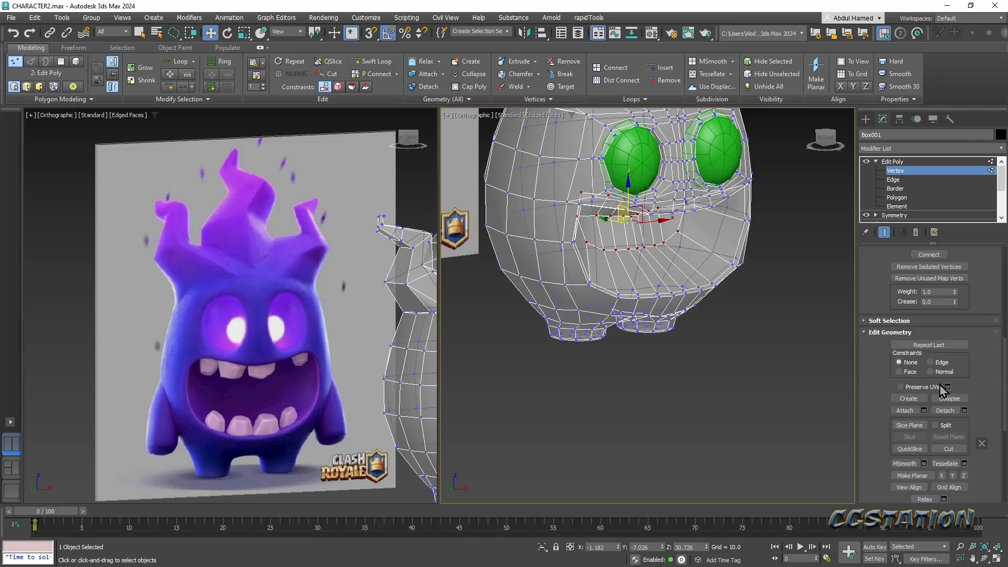
{"action": "scroll", "coordinate": [938, 415], "scroll_direction": "down", "scroll_amount": 3}
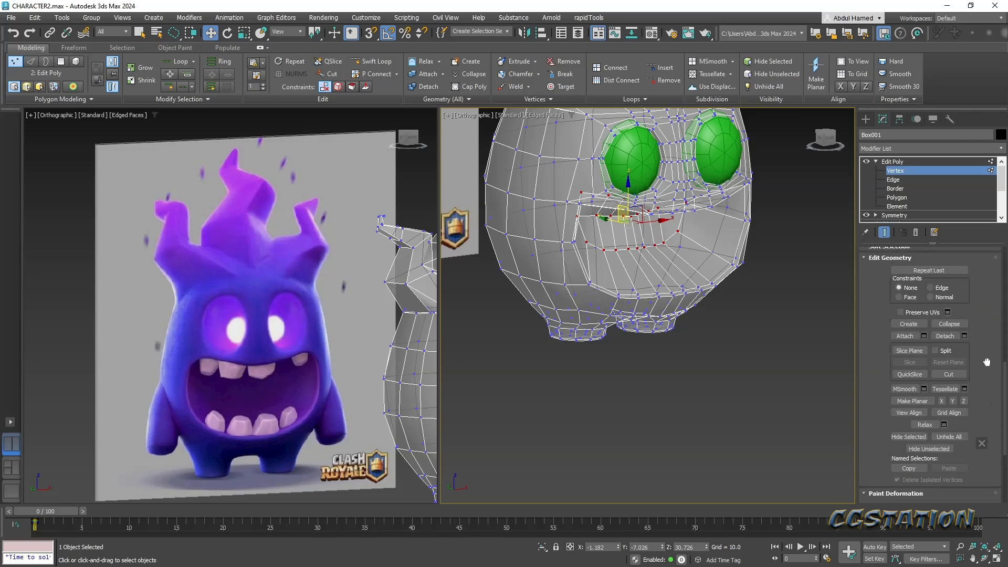
{"action": "left_click", "coordinate": [933, 424]}
{"action": "left_click", "coordinate": [933, 423]}
{"action": "left_click", "coordinate": [932, 423]}
{"action": "left_click", "coordinate": [933, 423]}
- Shift the relaxed mouth vertices slightly back and up, to about Y -10.15, Z 30.35
{"action": "middle_click_drag", "start_coordinate": [840, 378], "coordinate": [783, 351], "text": "alt"}
{"action": "left_click_drag", "start_coordinate": [635, 223], "coordinate": [619, 213]}
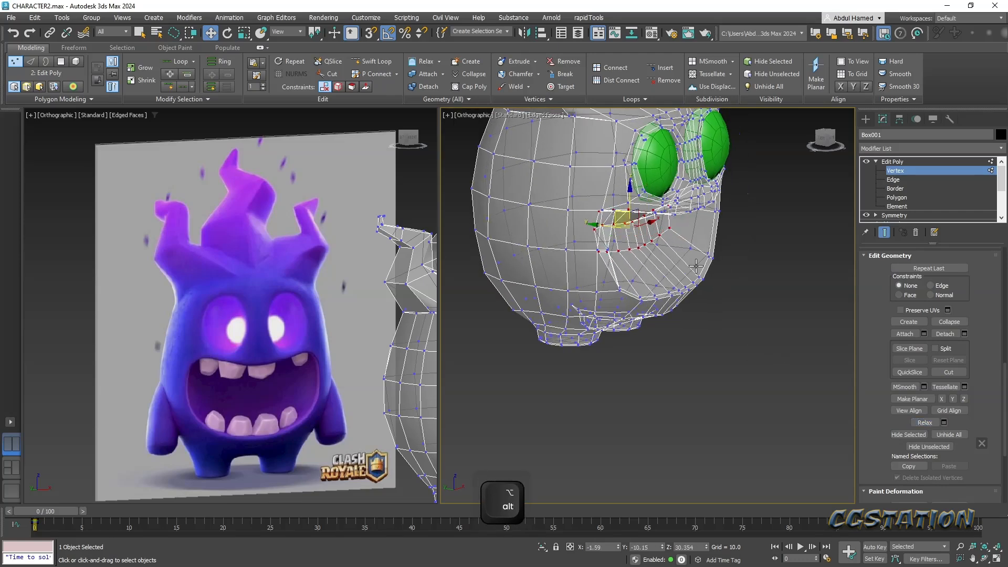
{"action": "middle_click_drag", "start_coordinate": [620, 213], "coordinate": [704, 279], "text": "alt"}
{"action": "left_click", "coordinate": [364, 67]}
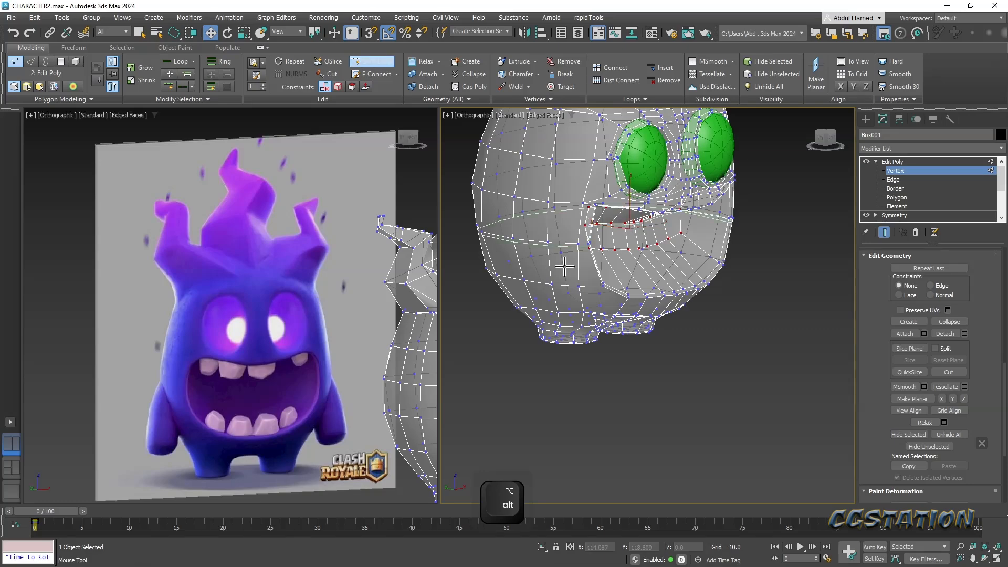
{"action": "right_click", "coordinate": [731, 354]}
{"action": "left_click", "coordinate": [763, 358]}
- Switch to polygon level and select the four central polygons of the mouth's back wall
{"action": "middle_click_drag", "start_coordinate": [763, 359], "coordinate": [688, 345], "text": "alt"}
{"action": "left_click", "coordinate": [897, 197]}
{"action": "left_click", "coordinate": [631, 217]}
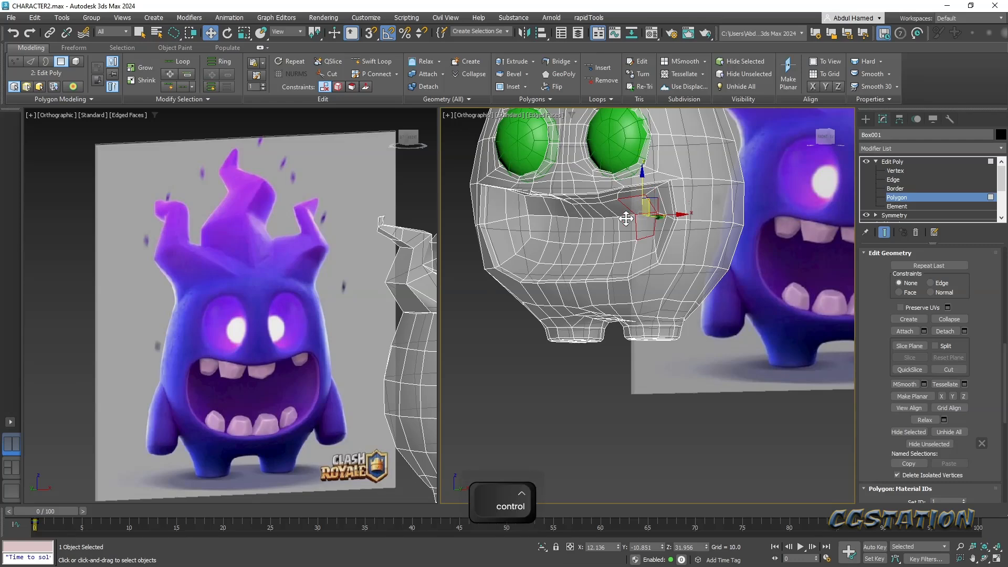
{"action": "middle_click_drag", "start_coordinate": [625, 219], "coordinate": [586, 218], "text": "ctrl+alt"}
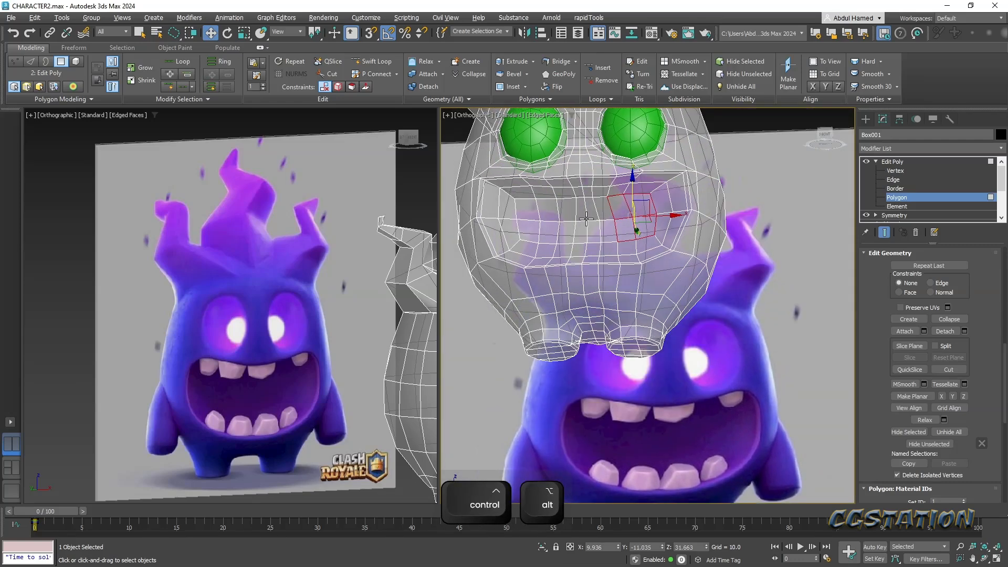
{"action": "left_click", "coordinate": [579, 217], "text": "ctrl"}
{"action": "left_click", "coordinate": [598, 227], "text": "ctrl"}
- Grow the polygon selection once and add the remaining polygons of the mouth's back wall on both sides
{"action": "left_click_drag", "start_coordinate": [1003, 404], "coordinate": [1003, 369]}
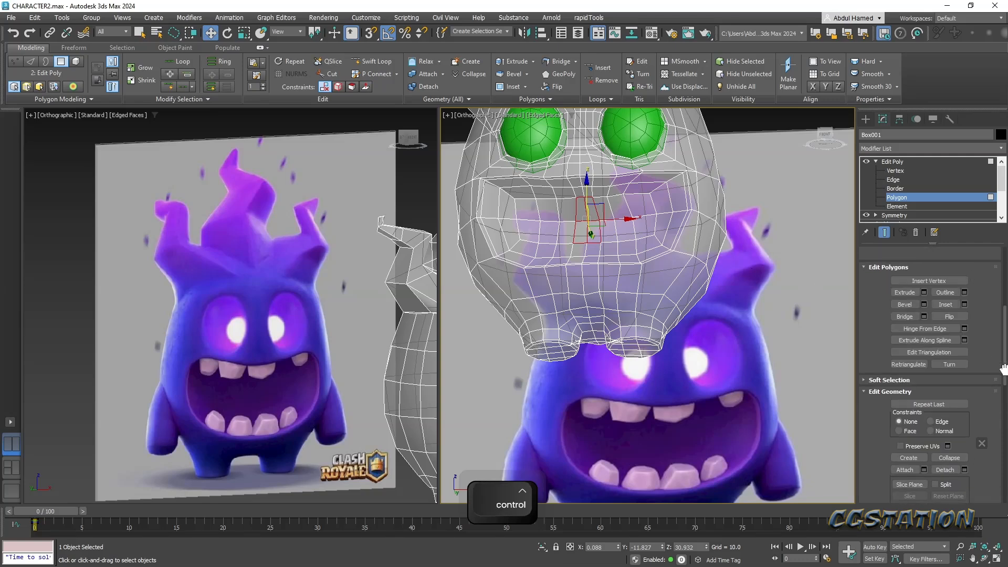
{"action": "scroll", "coordinate": [978, 357], "scroll_direction": "up", "scroll_amount": 5}
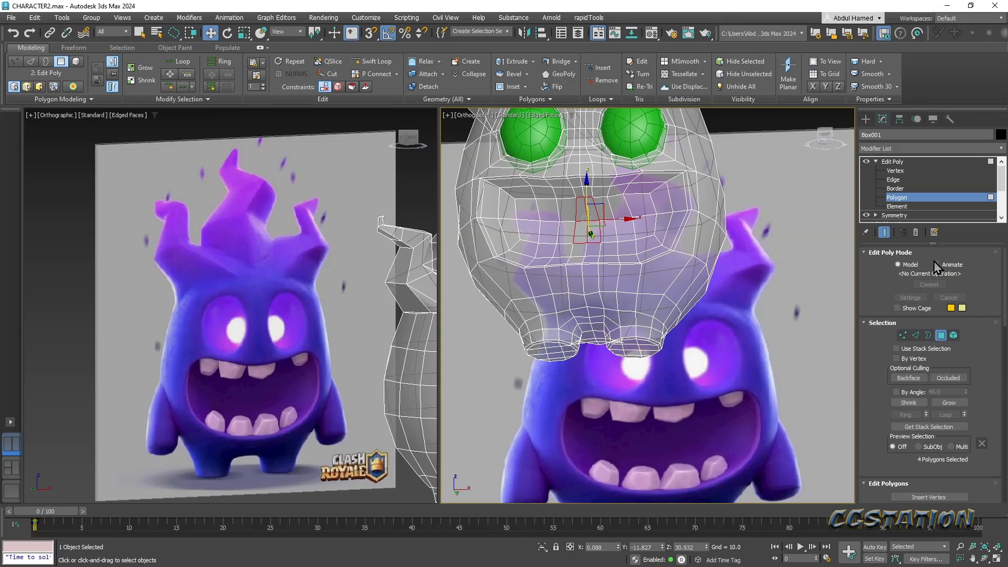
{"action": "left_click_drag", "start_coordinate": [970, 289], "coordinate": [974, 220]}
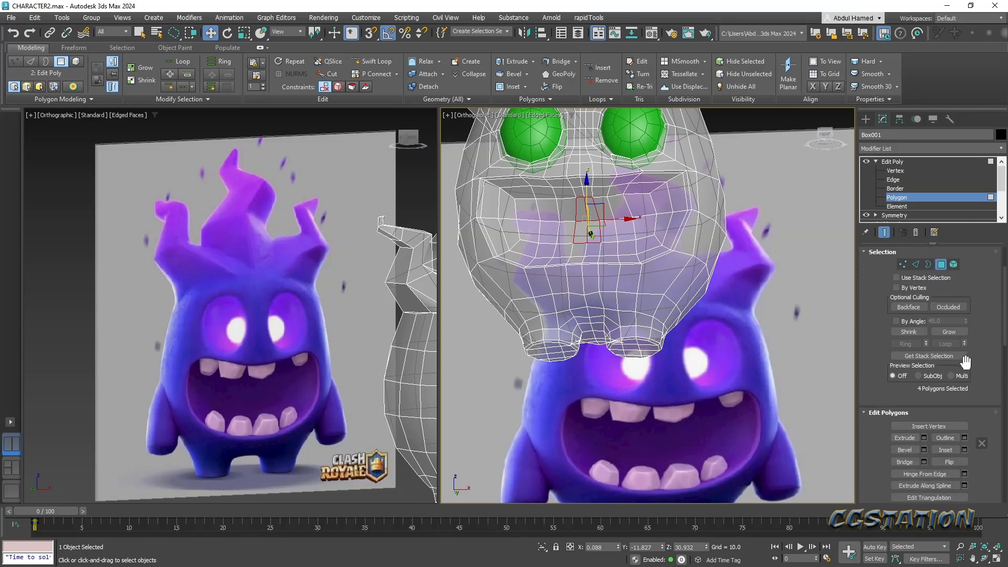
{"action": "left_click", "coordinate": [950, 332]}
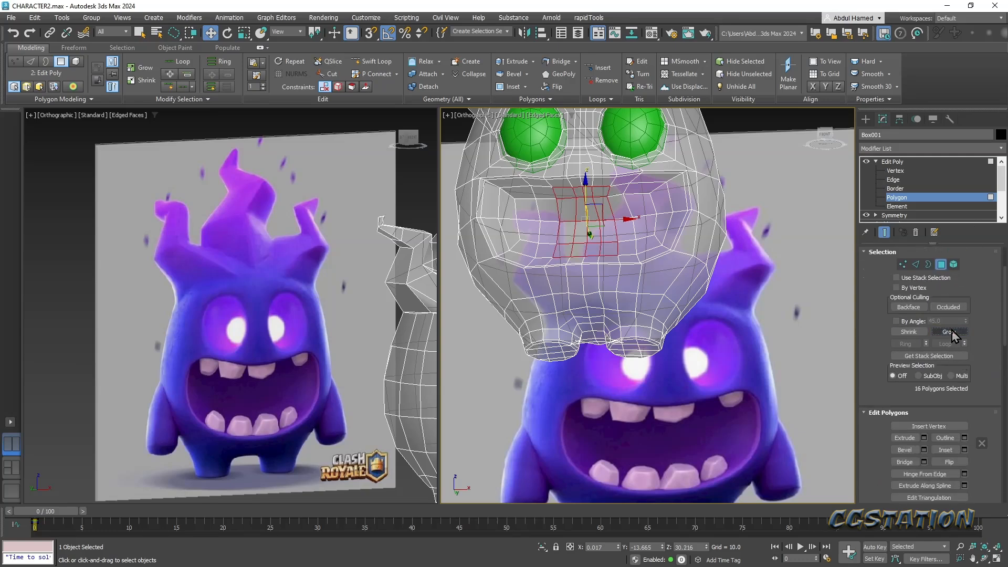
{"action": "left_click", "coordinate": [636, 211], "text": "ctrl"}
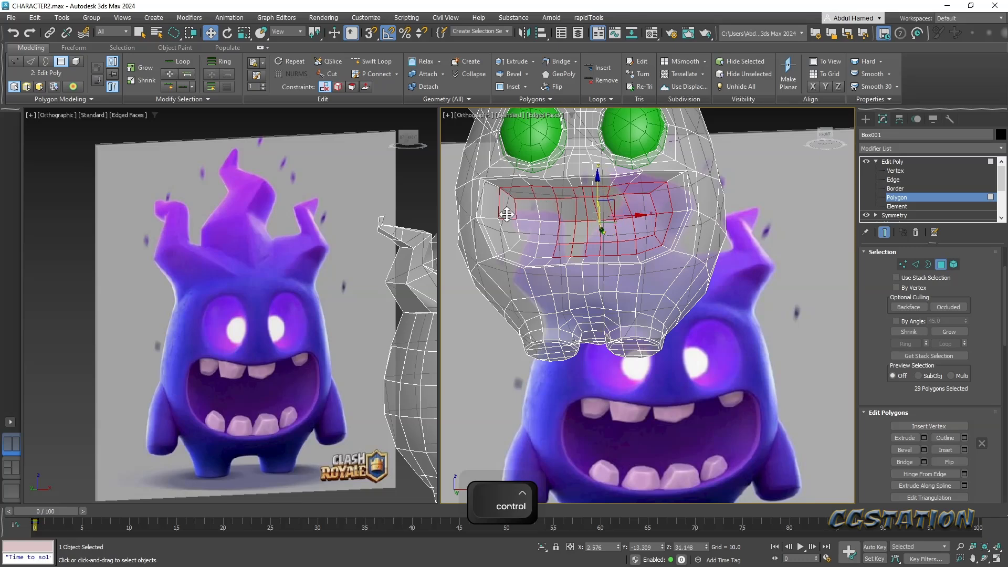
{"action": "left_click", "coordinate": [553, 234], "text": "ctrl"}
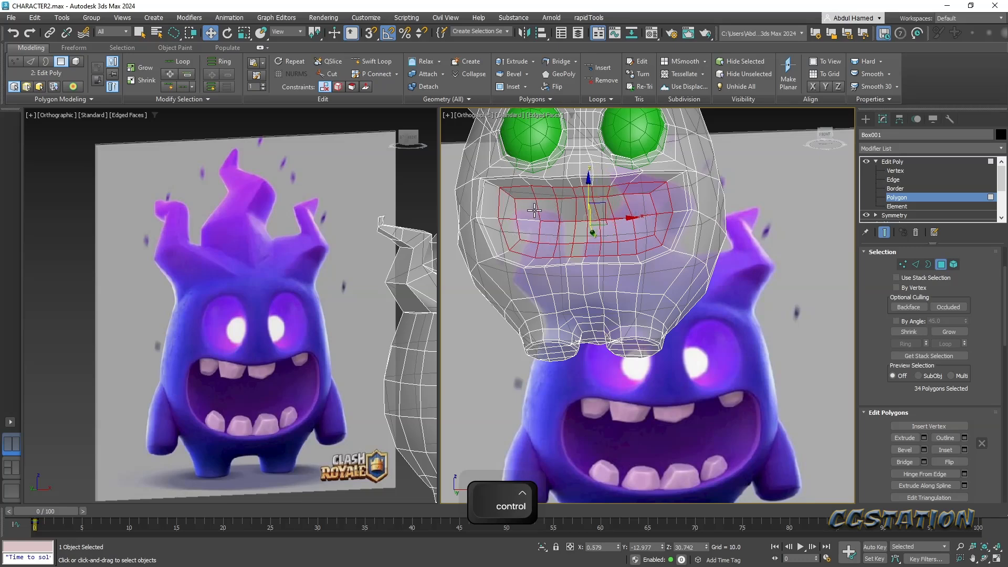
- Apply the Edit Geometry Relax operation four times to the selected polygons of the mouth's back wall
{"action": "scroll", "coordinate": [953, 416], "scroll_direction": "down", "scroll_amount": 6}
{"action": "scroll", "coordinate": [964, 446], "scroll_direction": "down", "scroll_amount": 1}
{"action": "left_click", "coordinate": [923, 423]}
{"action": "left_click", "coordinate": [923, 423]}
{"action": "left_click", "coordinate": [922, 424]}
{"action": "left_click", "coordinate": [923, 423]}
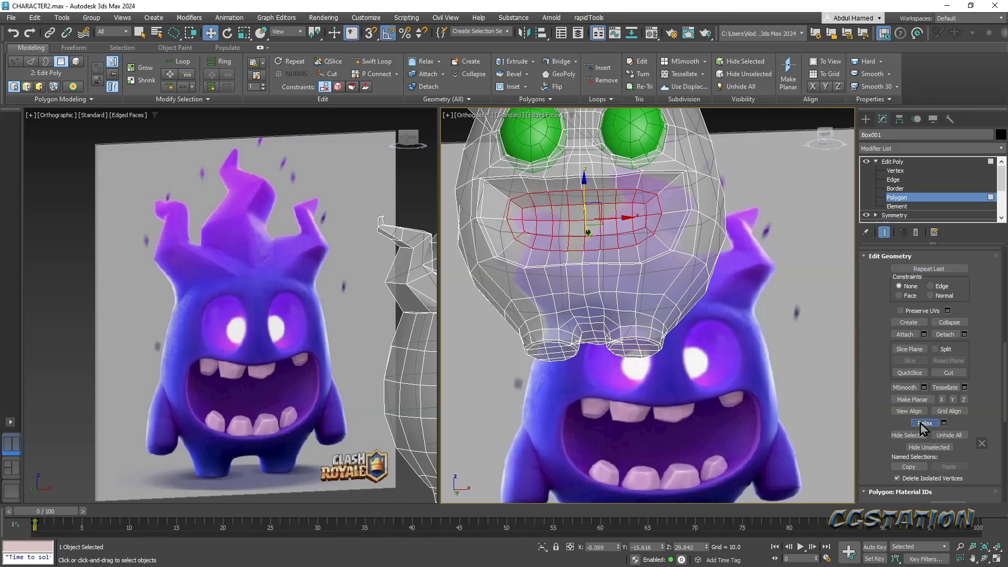
- Push the selected mouth back wall deeper into the head and slightly up in two moves, relaxing it three times in between
{"action": "middle_click_drag", "start_coordinate": [748, 274], "coordinate": [687, 298], "text": "alt"}
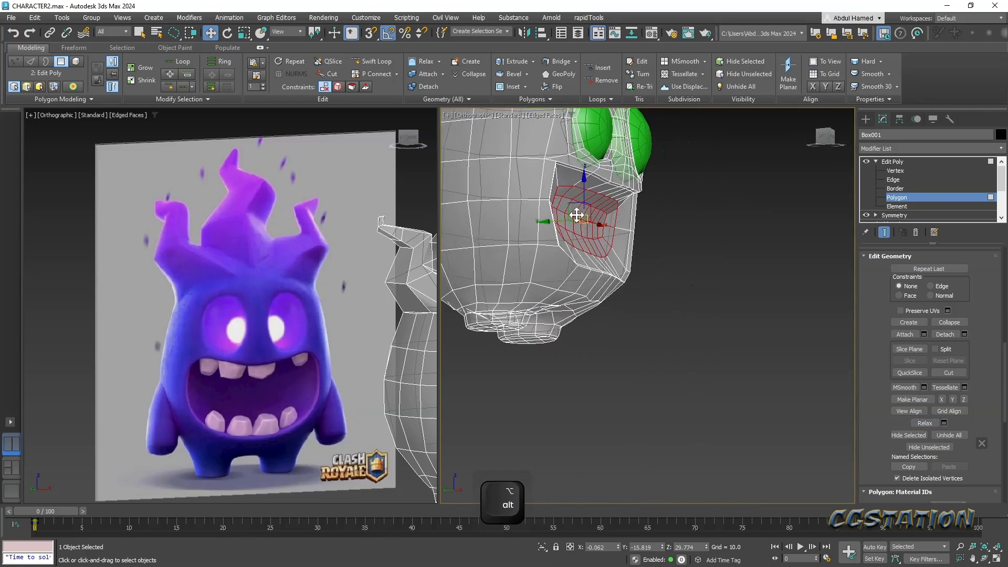
{"action": "key", "text": "w"}
{"action": "left_click_drag", "start_coordinate": [569, 210], "coordinate": [551, 198]}
{"action": "left_click", "coordinate": [938, 423]}
{"action": "left_click", "coordinate": [925, 420]}
{"action": "left_click", "coordinate": [926, 420]}
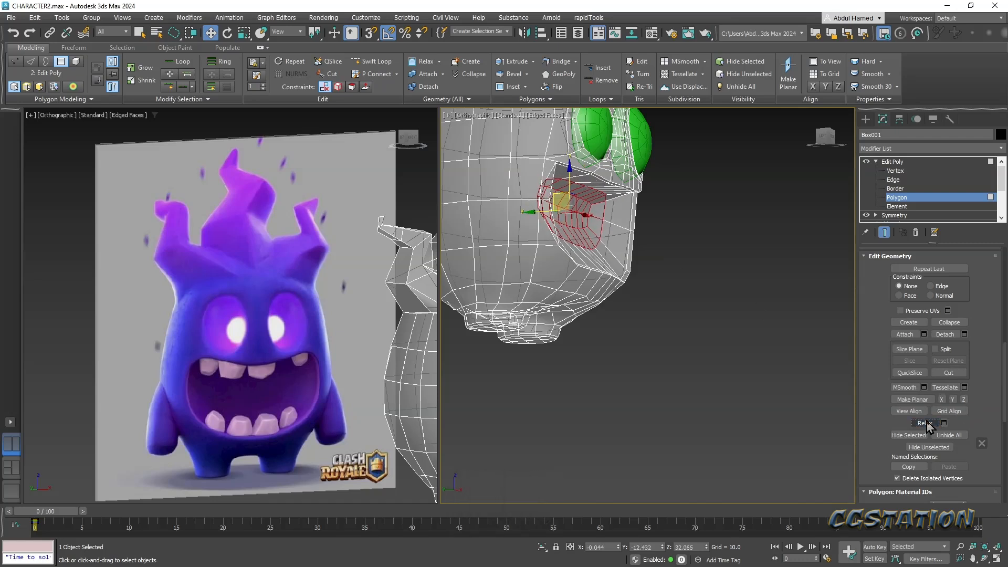
{"action": "left_click_drag", "start_coordinate": [563, 195], "coordinate": [548, 192]}
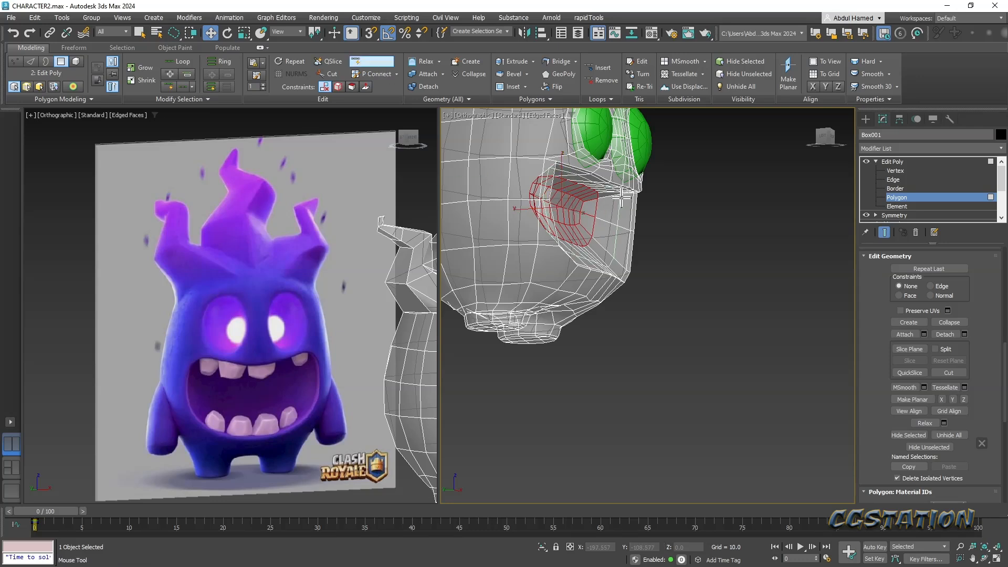
- Insert a SwiftLoop edge loop around the mouth cavity's inner walls, grow the edge selection once and relax it
{"action": "key", "text": "2"}
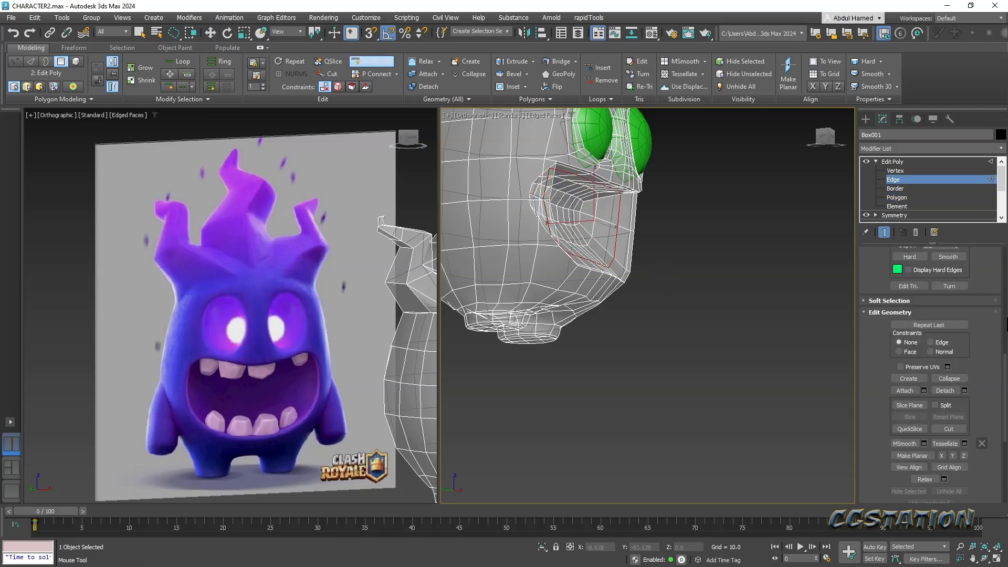
{"action": "left_click_drag", "start_coordinate": [1005, 378], "coordinate": [1000, 240]}
{"action": "left_click", "coordinate": [949, 403]}
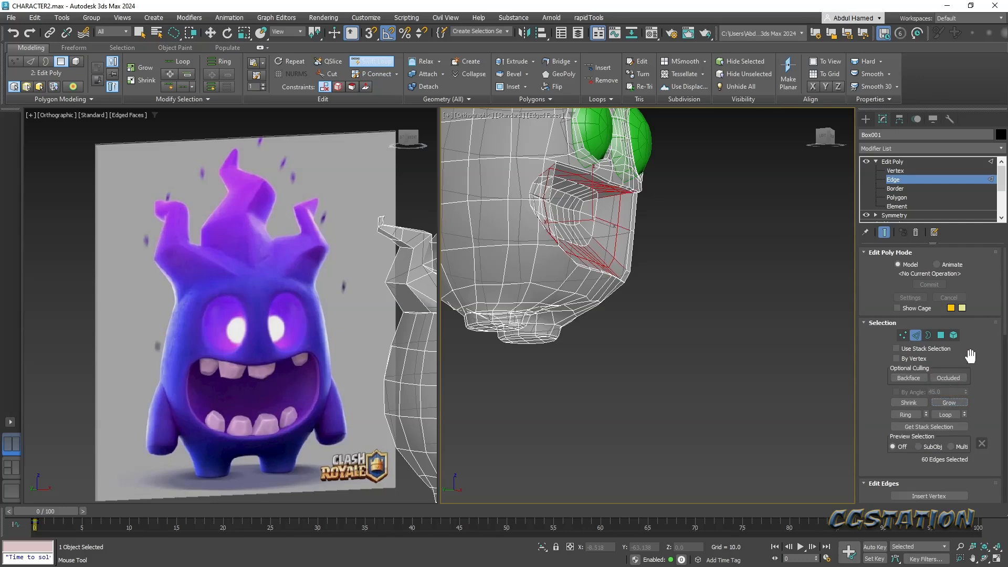
{"action": "left_click_drag", "start_coordinate": [1006, 325], "coordinate": [1006, 444]}
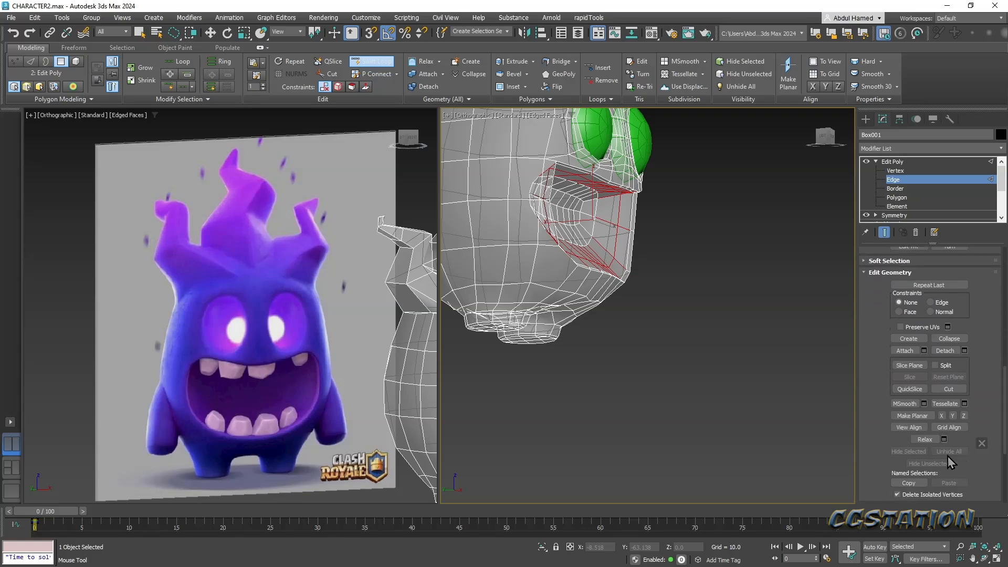
{"action": "left_click", "coordinate": [927, 439]}
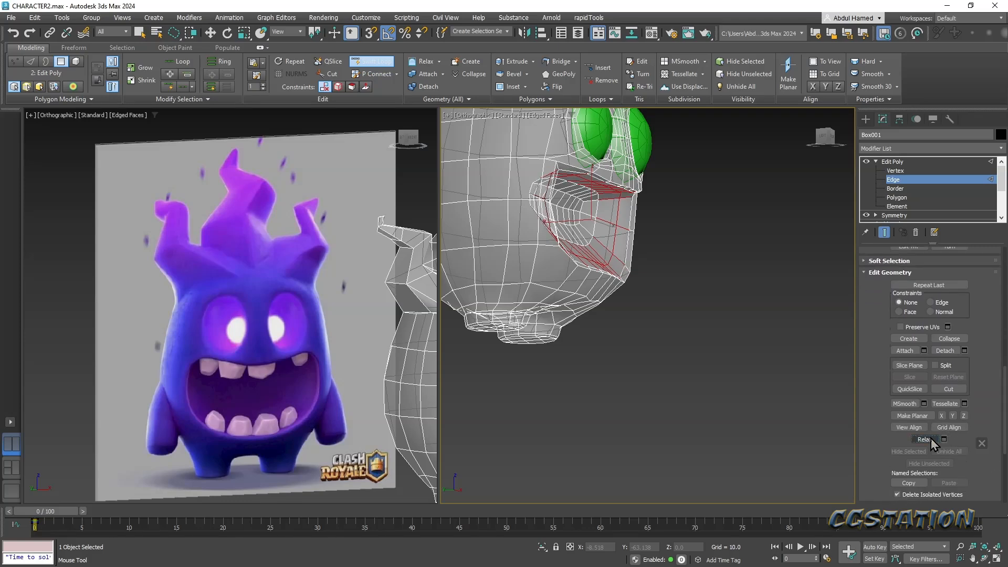
- Examine the reshaped mouth cavity from the front and at an angle in plain shading, without edges or see-through display
{"action": "middle_click_drag", "start_coordinate": [687, 327], "coordinate": [660, 405], "text": "alt"}
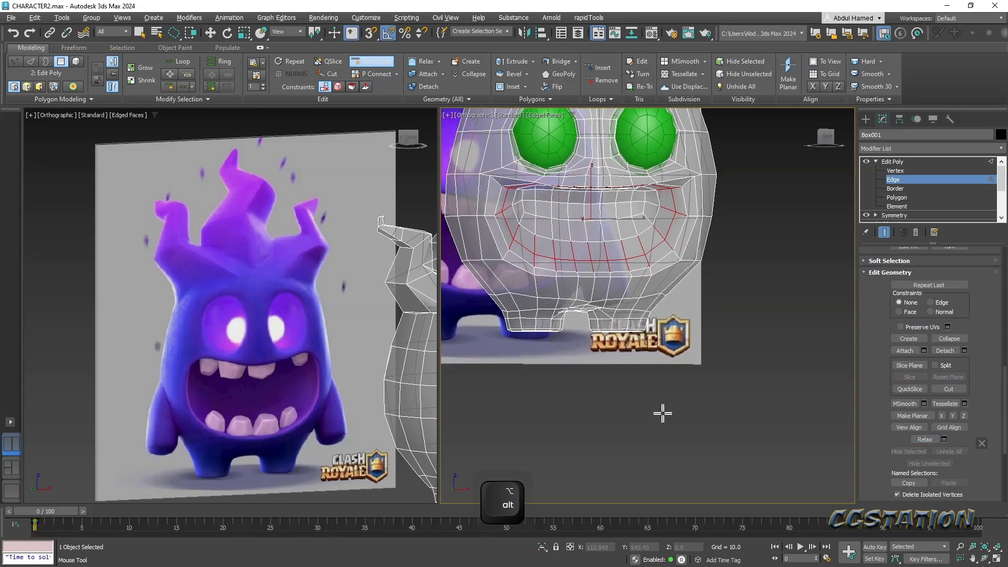
{"action": "middle_click_drag", "start_coordinate": [727, 317], "coordinate": [725, 344], "text": "alt"}
{"action": "scroll", "coordinate": [766, 323], "scroll_direction": "up", "scroll_amount": 3}
{"action": "key", "text": "F3"}
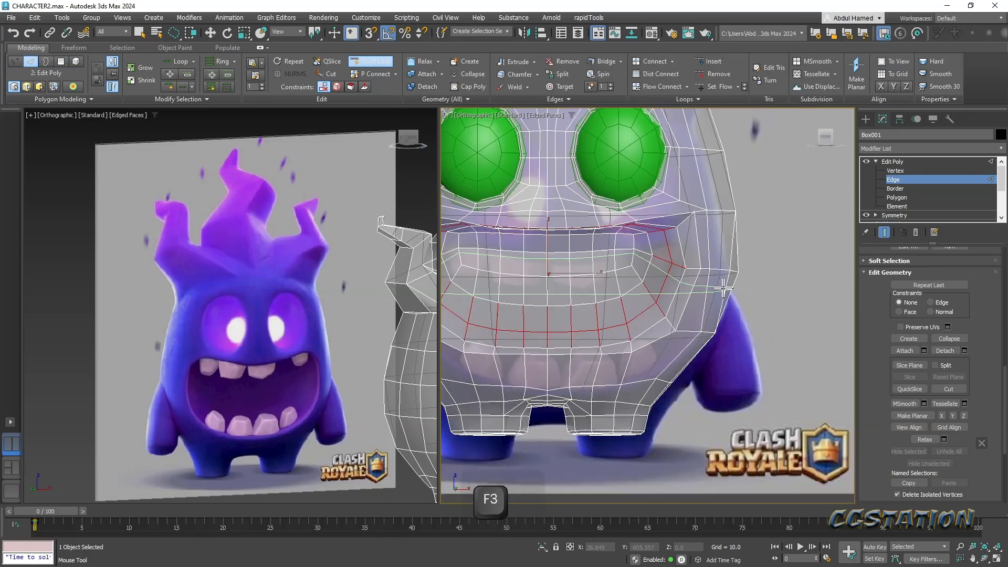
{"action": "key", "text": "F3"}
{"action": "key", "text": "F4"}
{"action": "key", "text": "x"}
{"action": "scroll", "coordinate": [705, 291], "scroll_direction": "down", "scroll_amount": 4}
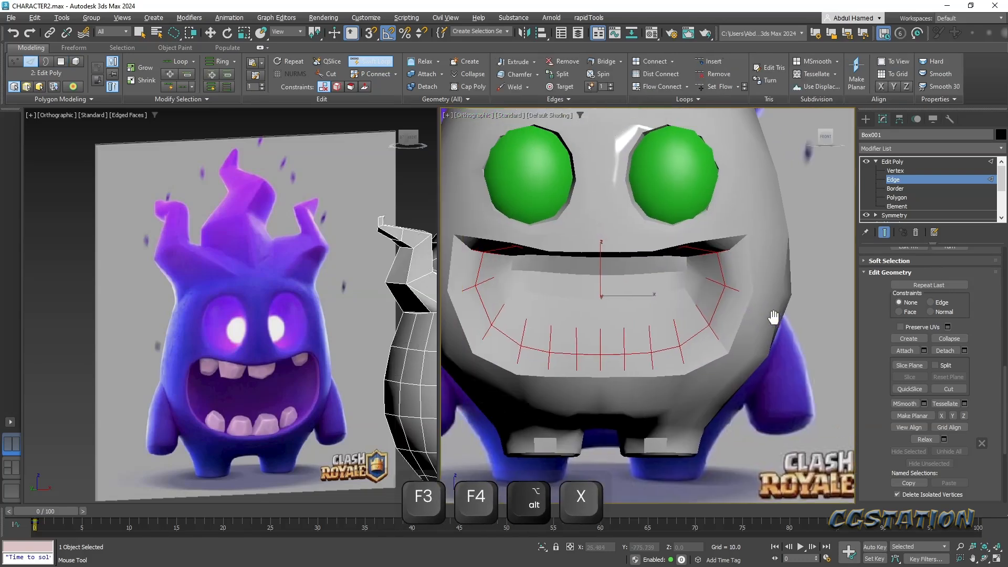
{"action": "key", "text": "q"}
{"action": "scroll", "coordinate": [742, 361], "scroll_direction": "down", "scroll_amount": 3}
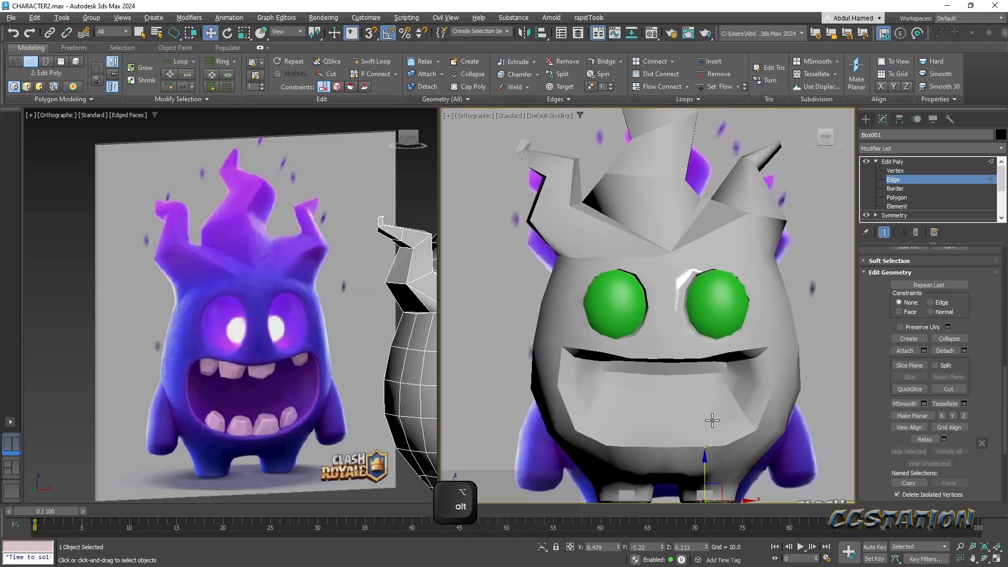
{"action": "middle_click_drag", "start_coordinate": [742, 360], "coordinate": [712, 283], "text": "alt"}
- Select all polygons of the body and auto-smooth them with a threshold of 45
{"action": "left_click", "coordinate": [896, 198]}
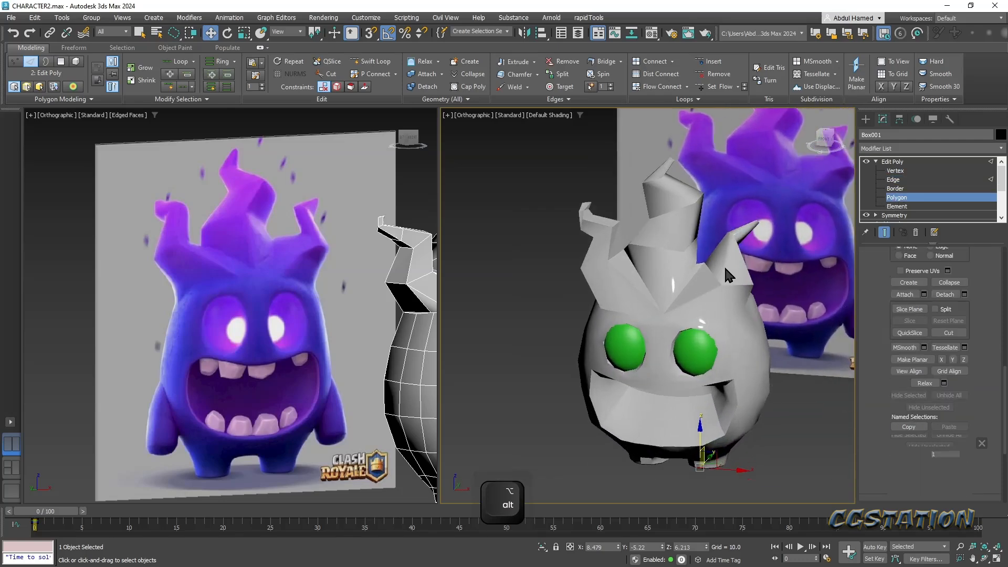
{"action": "key", "text": "ctrl+a"}
{"action": "scroll", "coordinate": [971, 372], "scroll_direction": "down", "scroll_amount": 6}
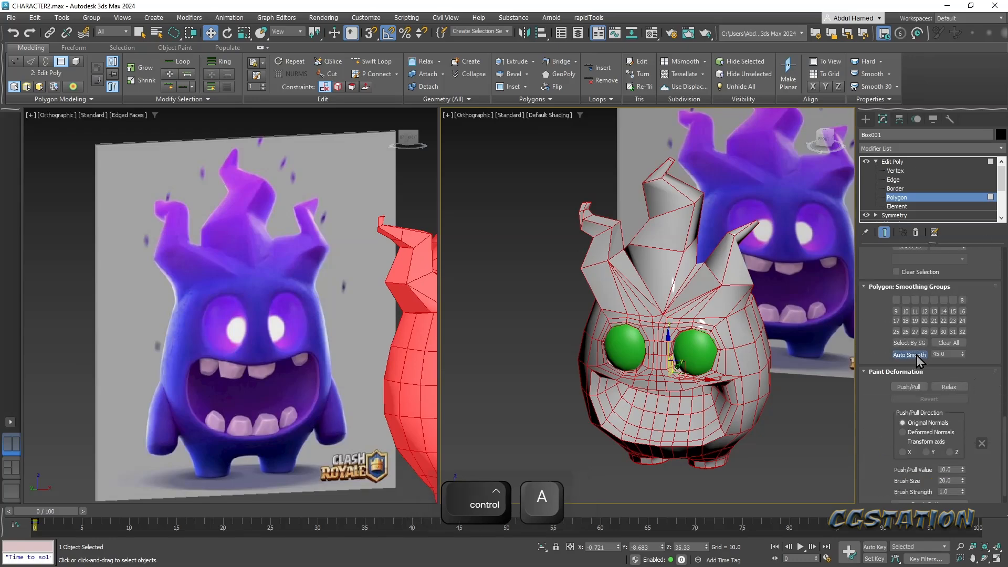
{"action": "left_click", "coordinate": [918, 356]}
{"action": "mouse_move", "coordinate": [855, 367]}
{"action": "middle_mouse_down", "text": "alt"}
{"action": "mouse_move", "coordinate": [804, 354]}
{"action": "mouse_move", "coordinate": [835, 333]}
{"action": "mouse_move", "coordinate": [824, 344]}
{"action": "mouse_move", "coordinate": [870, 273]}
{"action": "middle_mouse_up", "text": "alt"}
- Add a TurboSmooth modifier with 1 iteration above the body's Edit Poly and display the smoothed mesh with edged faces
{"action": "left_click", "coordinate": [955, 166]}
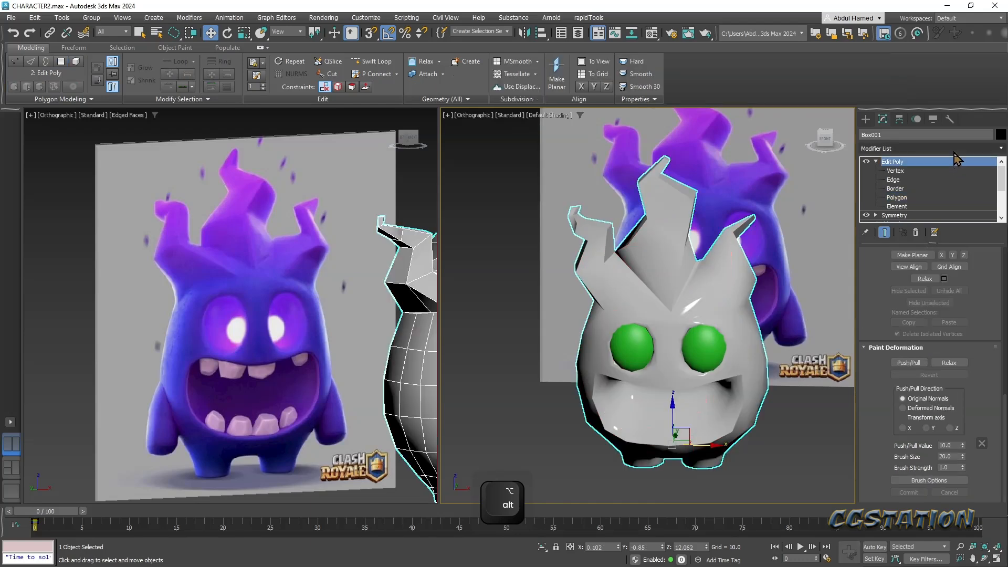
{"action": "left_click", "coordinate": [955, 149]}
{"action": "type", "text": "tu"}
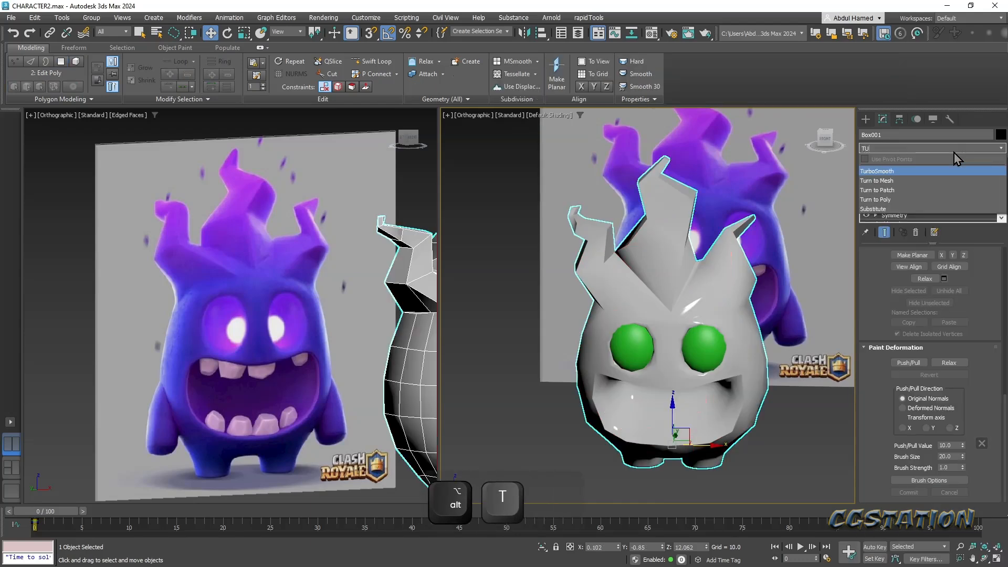
{"action": "key", "text": "Return"}
{"action": "middle_click_drag", "start_coordinate": [667, 289], "coordinate": [638, 308], "text": "alt"}
{"action": "scroll", "coordinate": [629, 300], "scroll_direction": "up", "scroll_amount": 3}
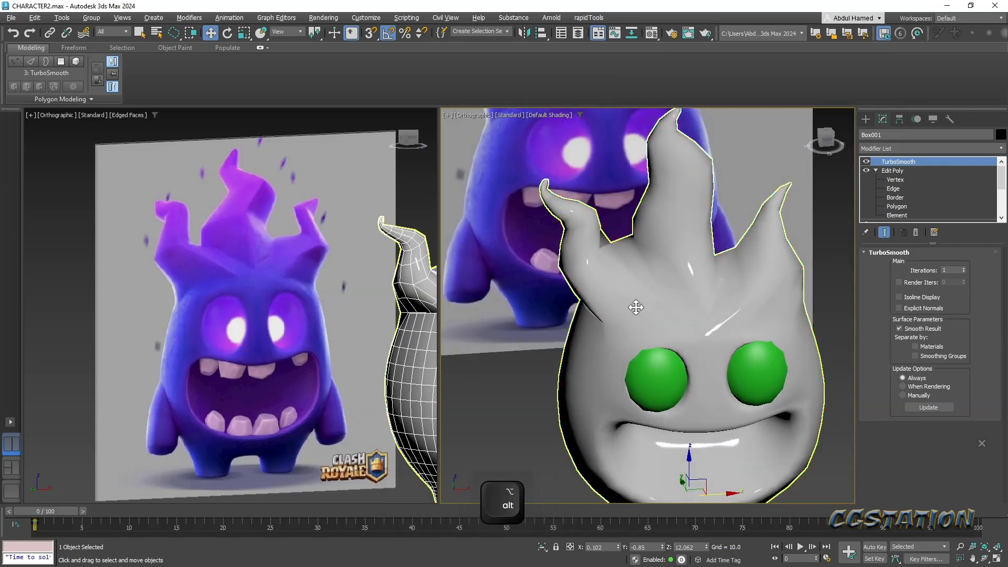
{"action": "key", "text": "F3"}
{"action": "key", "text": "F3"}
{"action": "key", "text": "F4"}
{"action": "middle_click_drag", "start_coordinate": [683, 322], "coordinate": [662, 279], "text": "alt"}
- Turn TurboSmooth off, insert a SwiftLoop edge loop at the left horn's bend, and preview the horn with TurboSmooth on
{"action": "left_click", "coordinate": [866, 161]}
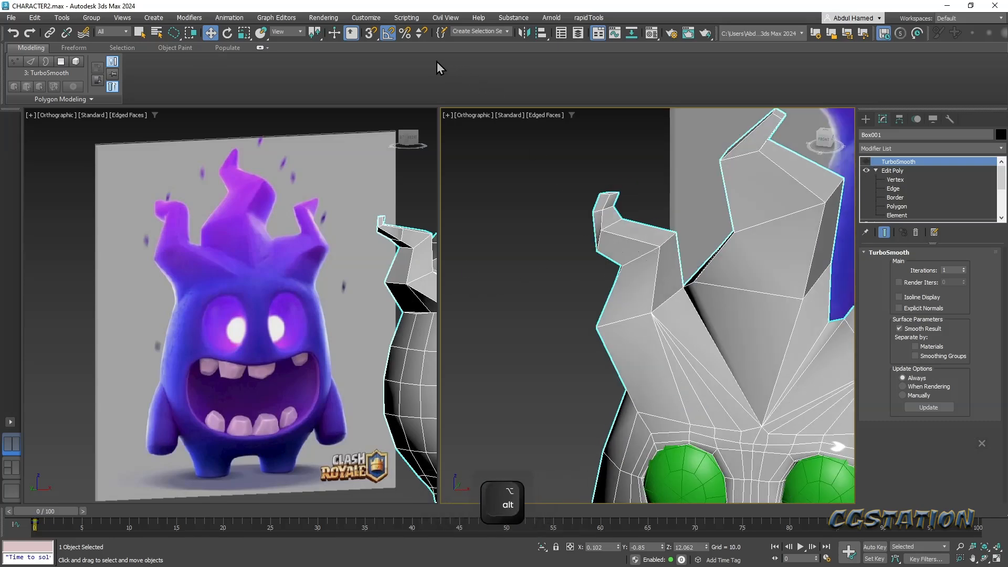
{"action": "left_click", "coordinate": [894, 189]}
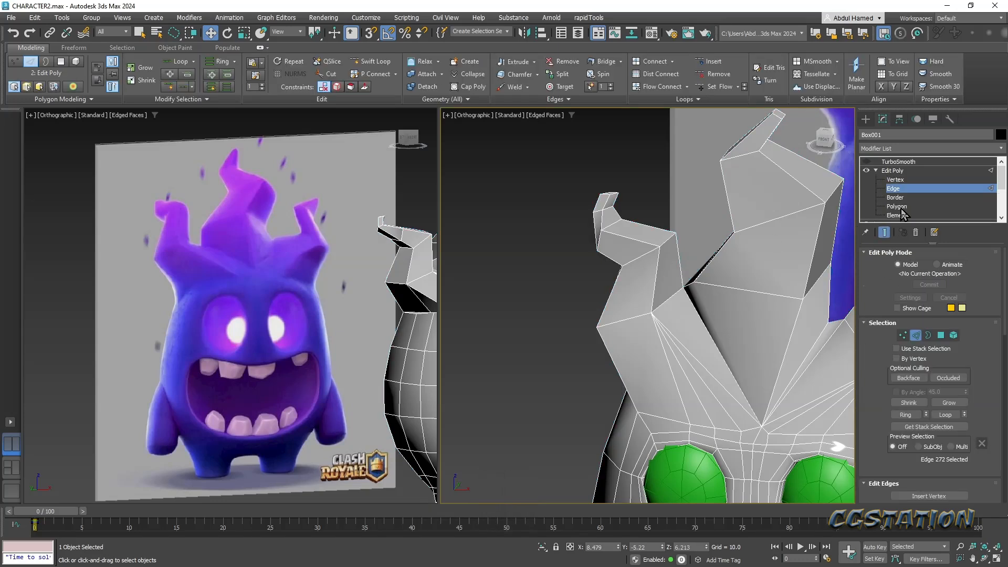
{"action": "left_click", "coordinate": [381, 64]}
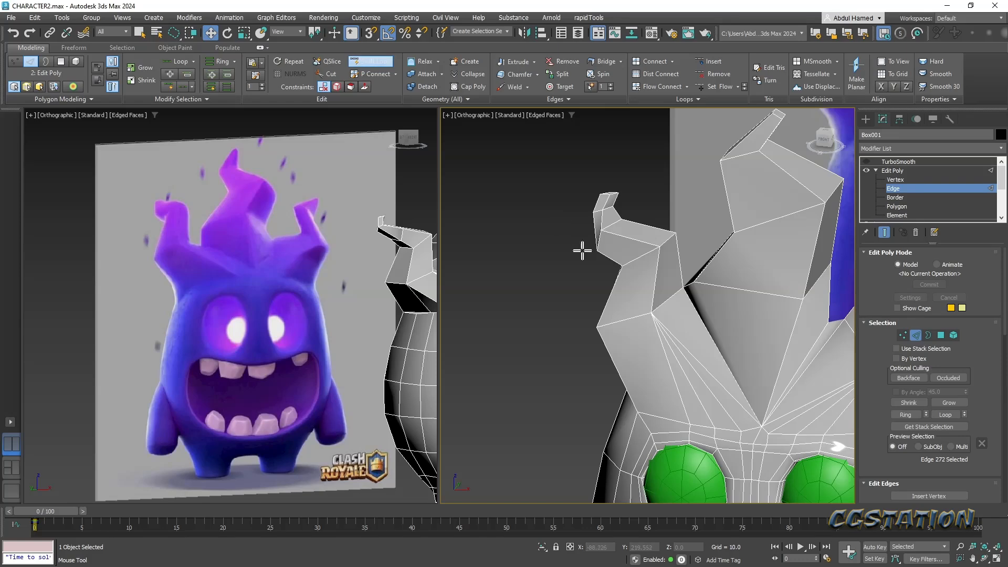
{"action": "left_click", "coordinate": [660, 251]}
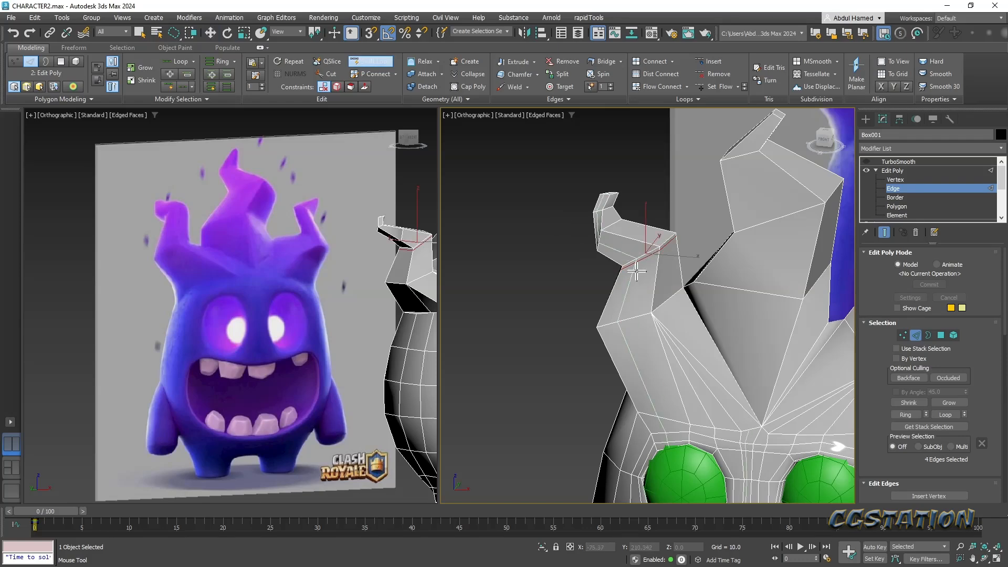
{"action": "left_click", "coordinate": [866, 162]}
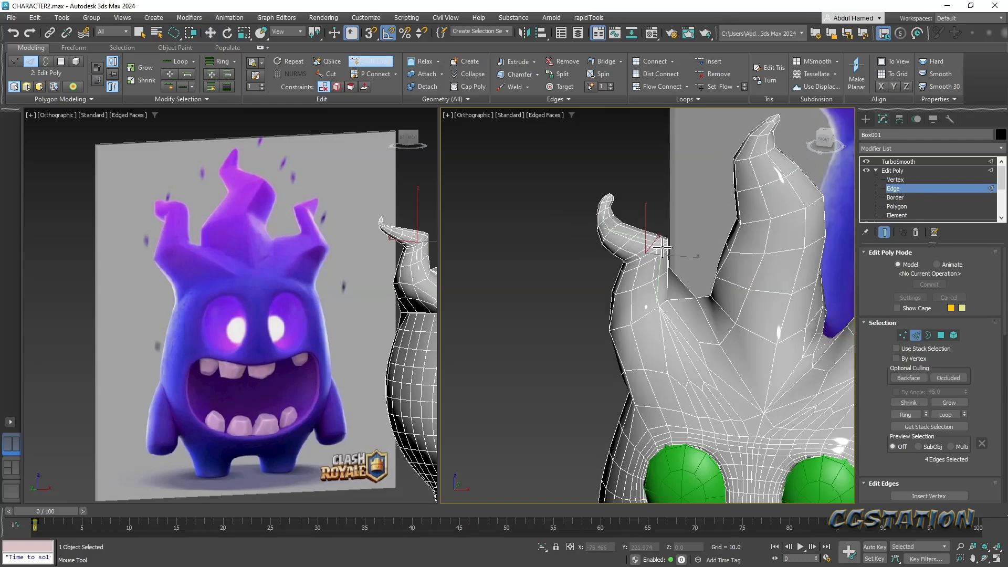
{"action": "scroll", "coordinate": [663, 251], "scroll_direction": "up", "scroll_amount": 3}
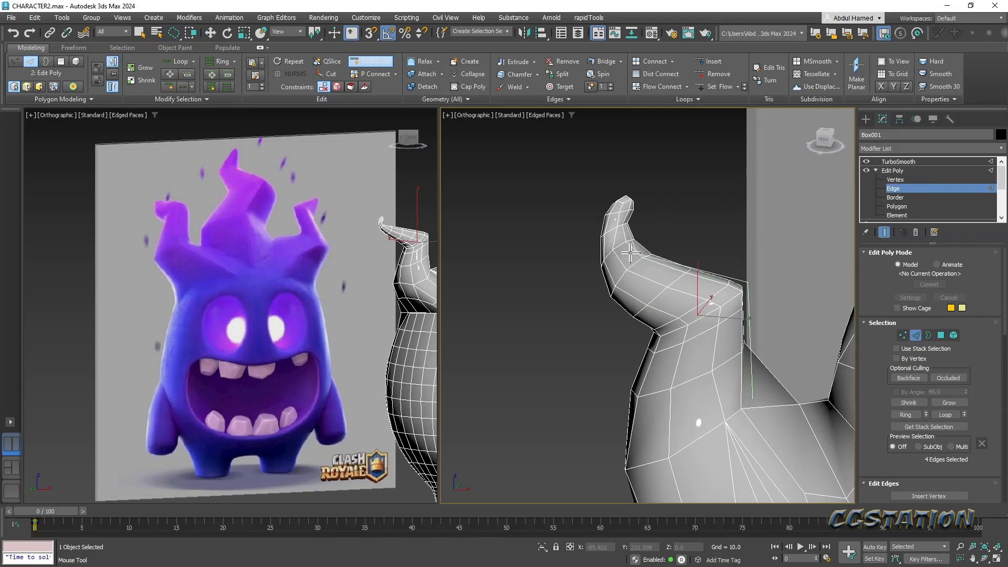
- Turn TurboSmooth off and insert two supporting edge loops at the bends near the left horn's tip
{"action": "left_click", "coordinate": [866, 163]}
{"action": "left_click", "coordinate": [615, 269]}
{"action": "left_click", "coordinate": [611, 231]}
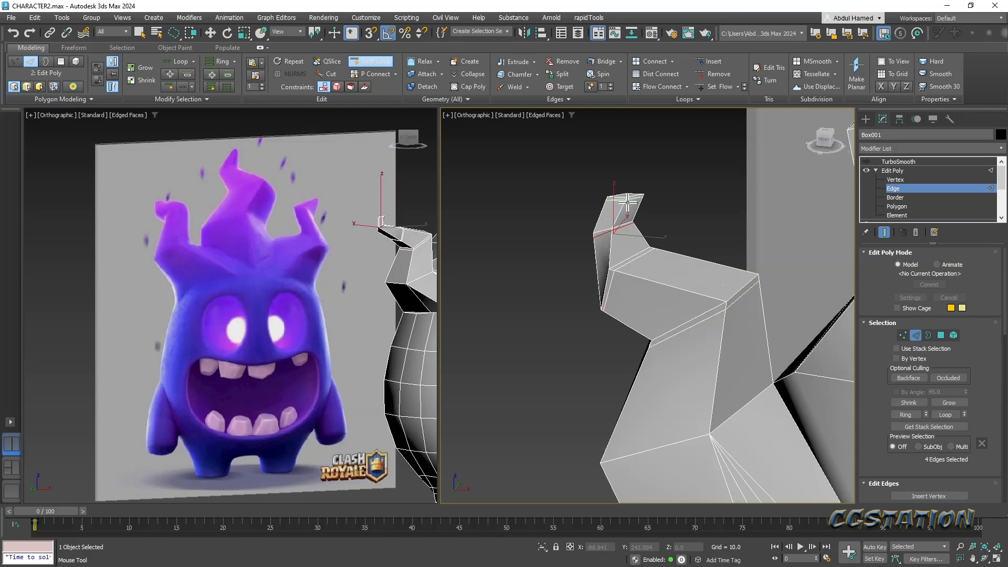
- Insert supporting edge loops across the central flame at its bends and close to its tip, undoing one misplaced loop
{"action": "scroll", "coordinate": [662, 216], "scroll_direction": "up", "scroll_amount": 5}
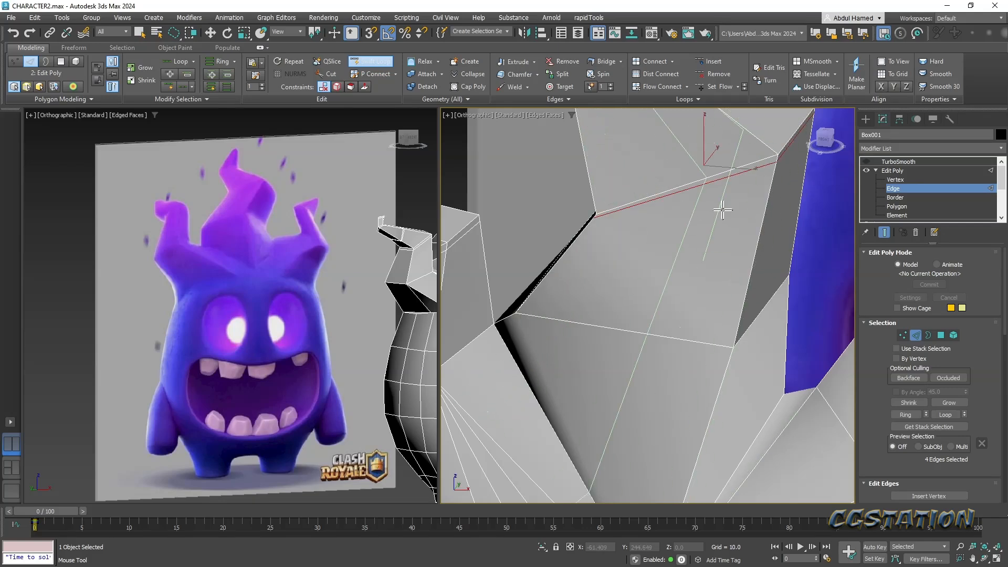
{"action": "middle_click_drag", "start_coordinate": [701, 167], "coordinate": [759, 343]}
{"action": "left_click", "coordinate": [706, 232]}
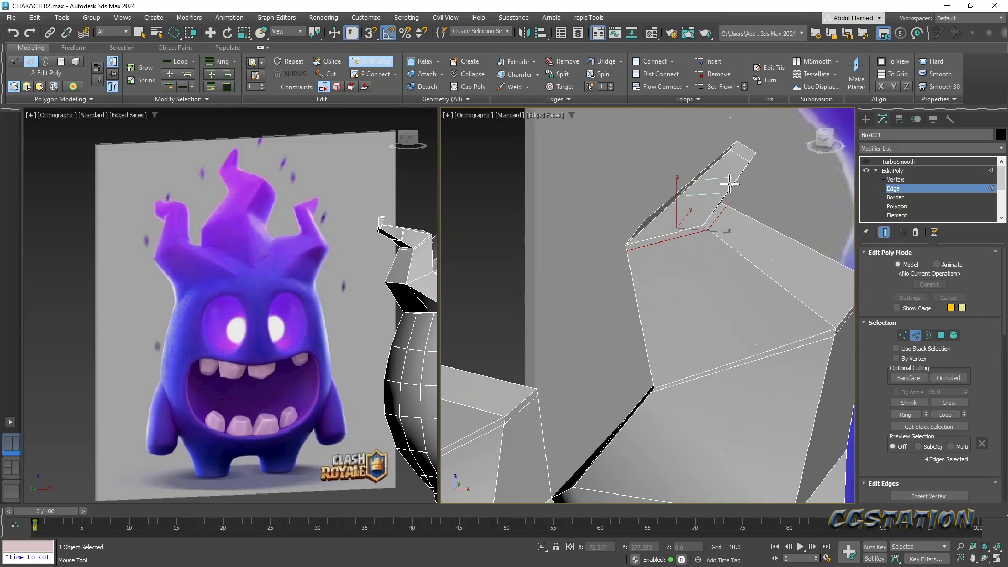
{"action": "left_click", "coordinate": [748, 164]}
{"action": "key", "text": "ctrl+z"}
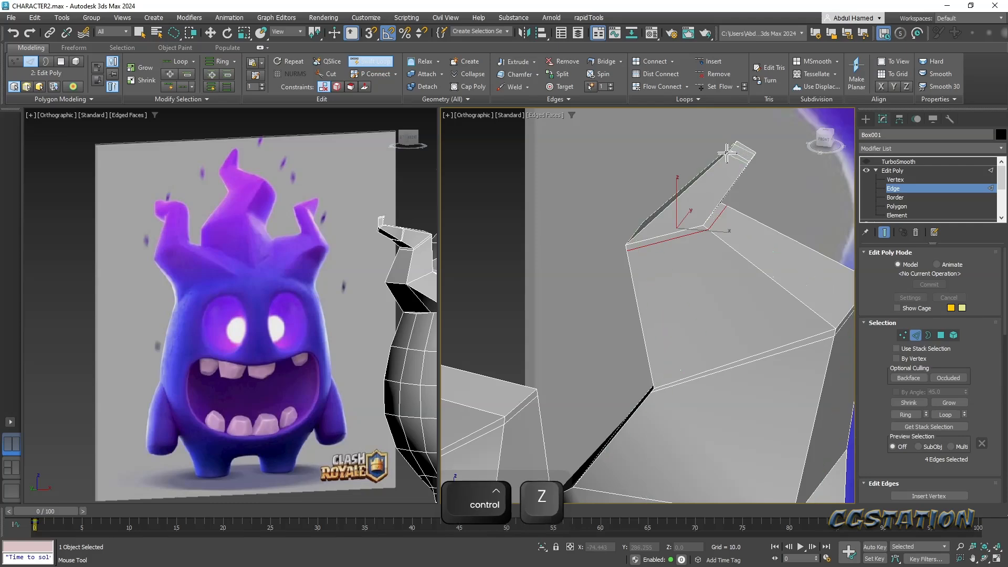
{"action": "left_click", "coordinate": [729, 154]}
- Insert supporting edge loops around the right horn, one at its upper bend and one near its base
{"action": "middle_click_drag", "start_coordinate": [781, 209], "coordinate": [458, 172]}
{"action": "middle_click_drag", "start_coordinate": [720, 234], "coordinate": [697, 163]}
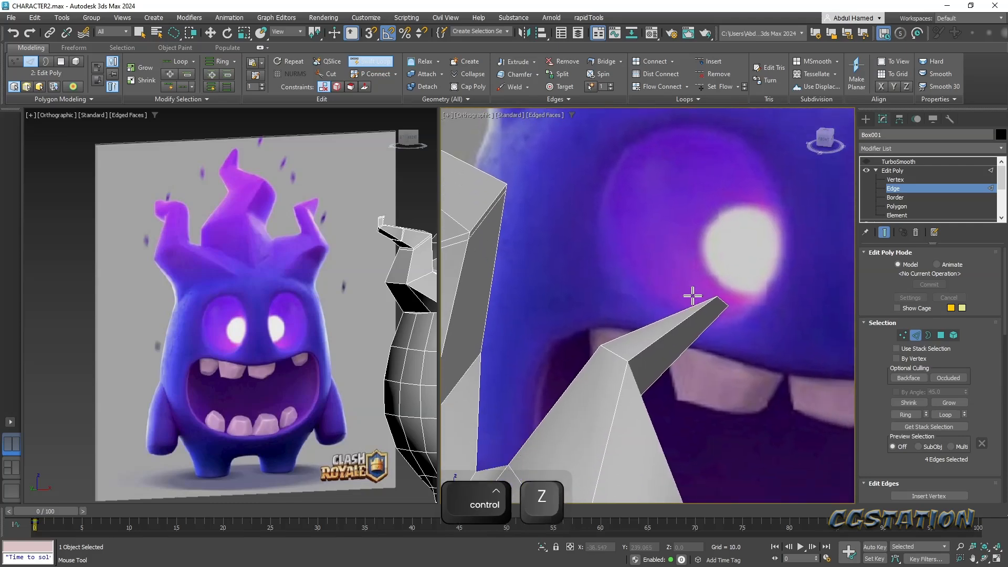
{"action": "middle_click_drag", "start_coordinate": [693, 293], "coordinate": [685, 215]}
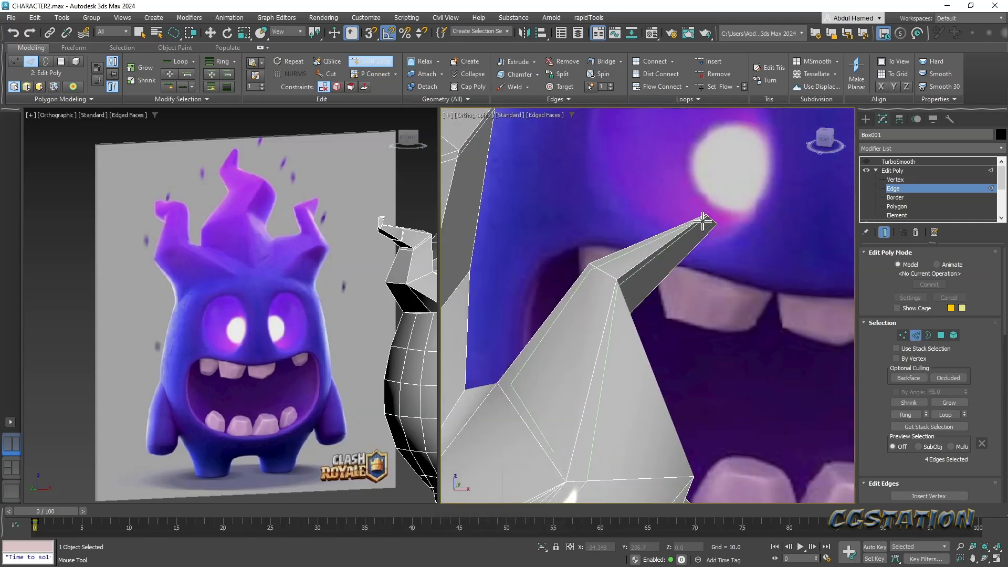
{"action": "middle_click_drag", "start_coordinate": [661, 290], "coordinate": [683, 216]}
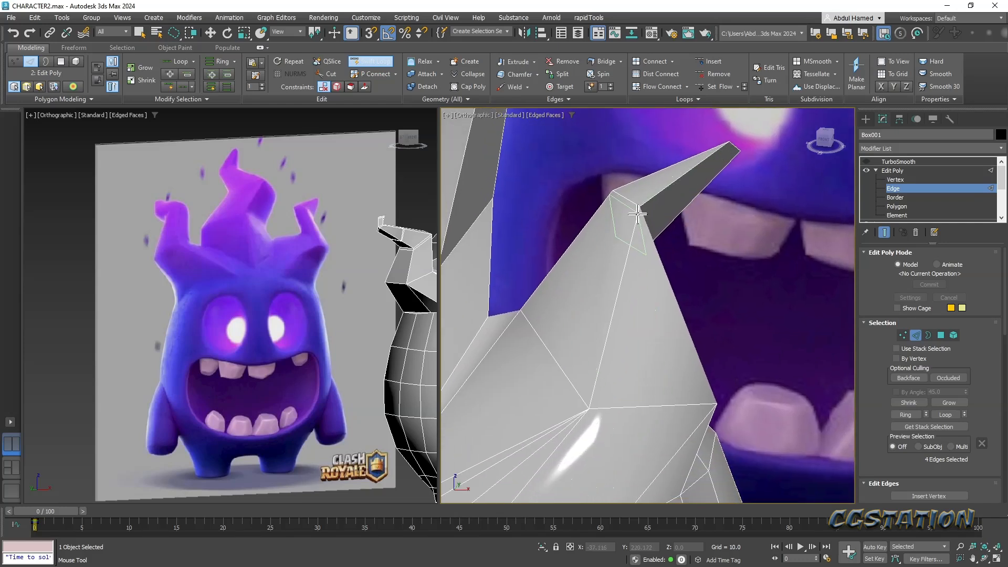
{"action": "left_click", "coordinate": [640, 209]}
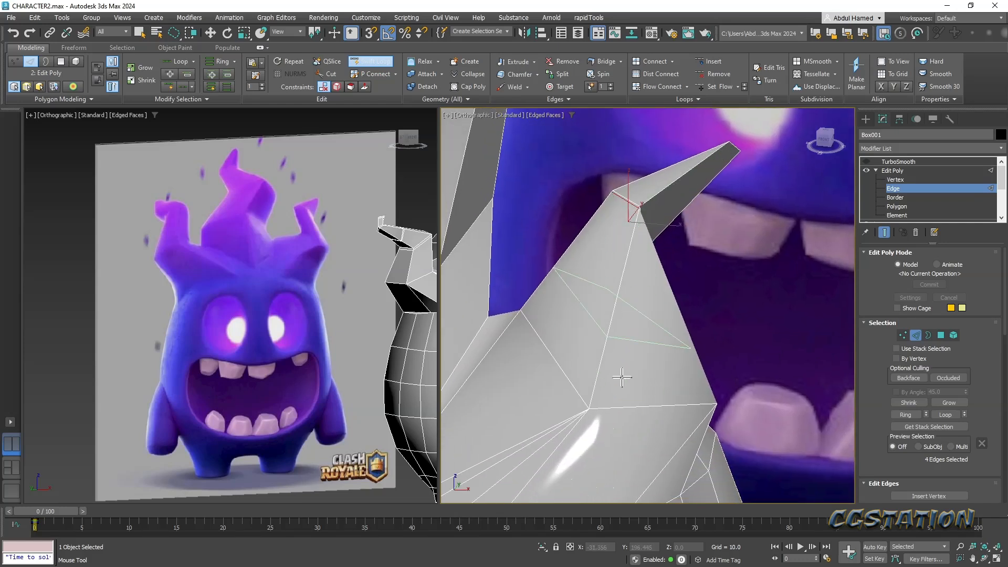
{"action": "left_click", "coordinate": [594, 400]}
{"action": "scroll", "coordinate": [722, 217], "scroll_direction": "down", "scroll_amount": 3}
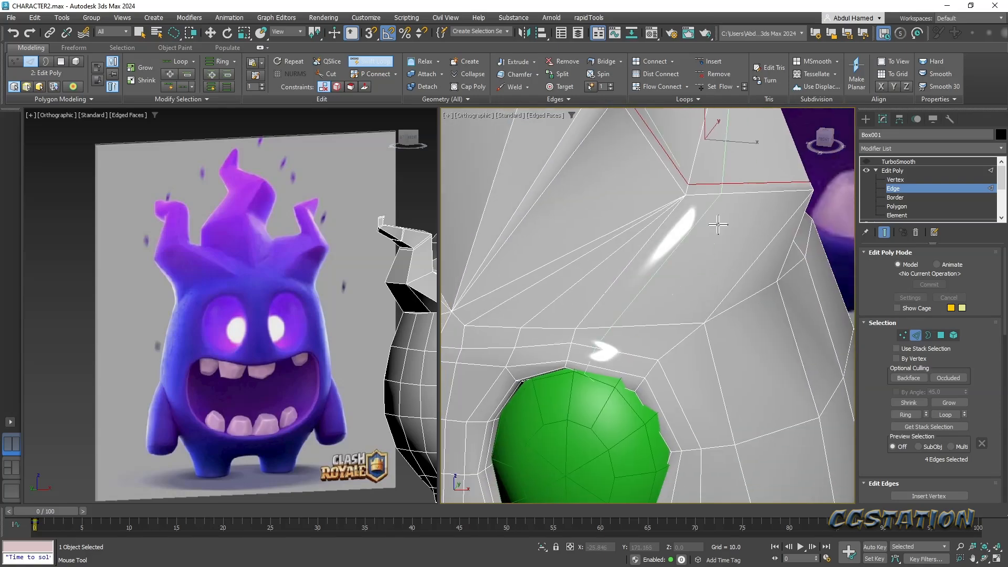
- Insert a lengthwise edge loop along the front corner of the central flame
{"action": "scroll", "coordinate": [700, 316], "scroll_direction": "down", "scroll_amount": 6}
{"action": "middle_click_drag", "start_coordinate": [701, 316], "coordinate": [726, 313], "text": "alt"}
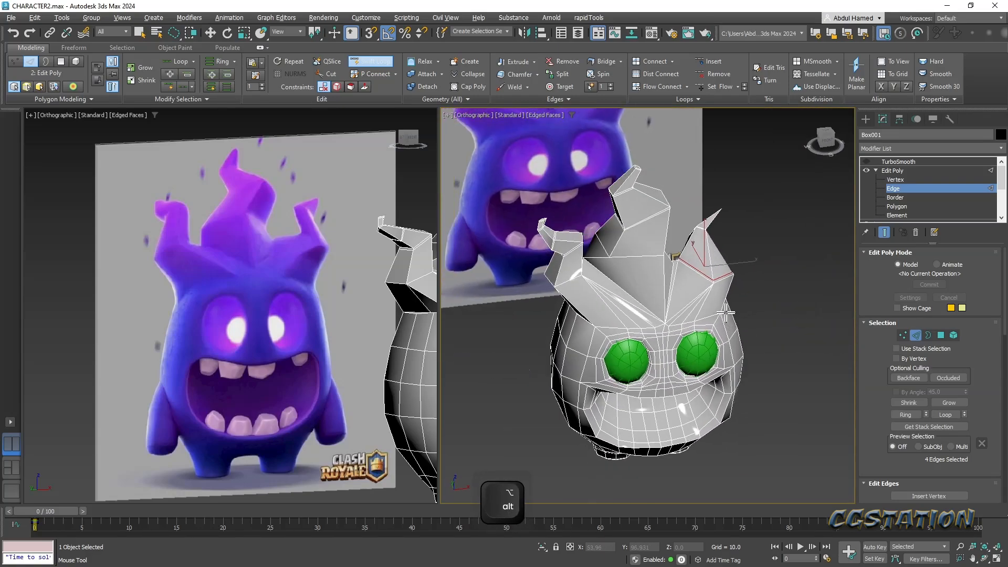
{"action": "middle_click_drag", "start_coordinate": [661, 282], "coordinate": [663, 270], "text": "alt"}
{"action": "scroll", "coordinate": [662, 270], "scroll_direction": "up", "scroll_amount": 3}
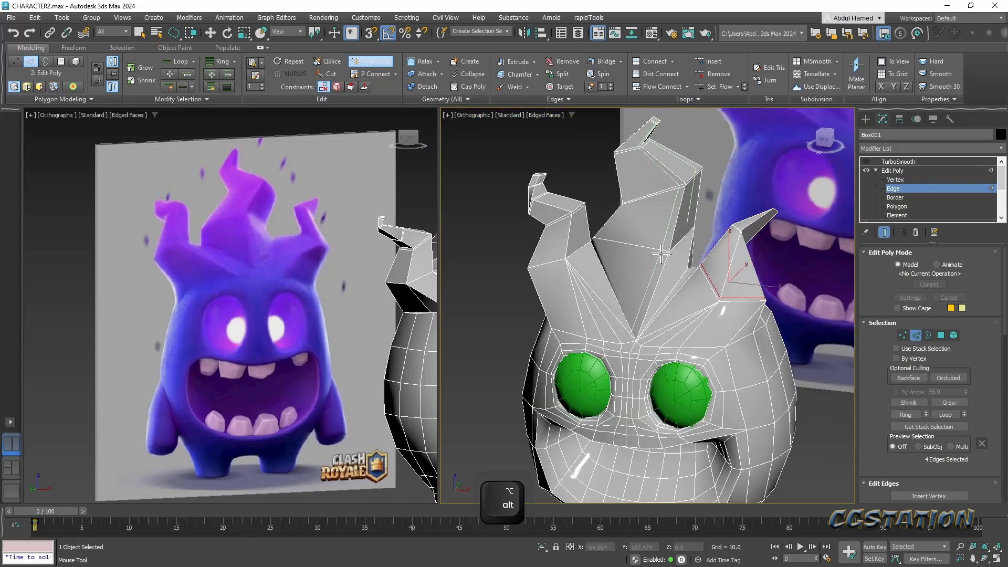
{"action": "double_click", "coordinate": [664, 253]}
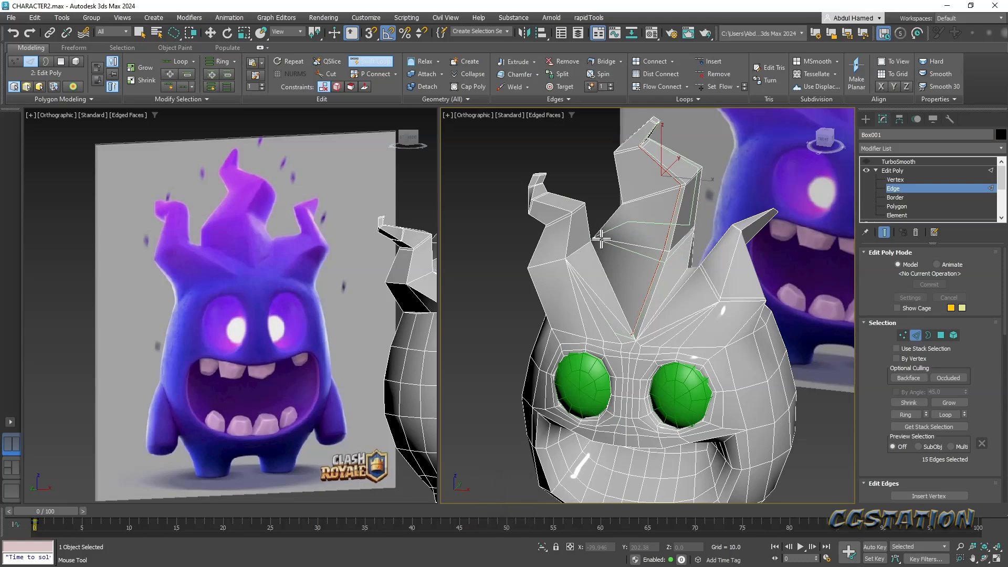
- Insert lengthwise supporting edge loops along the corners of the left horn, including its outer rear side
{"action": "left_click", "coordinate": [602, 238]}
{"action": "middle_click_drag", "start_coordinate": [569, 226], "coordinate": [583, 246], "text": "alt"}
{"action": "scroll", "coordinate": [583, 246], "scroll_direction": "up", "scroll_amount": 3}
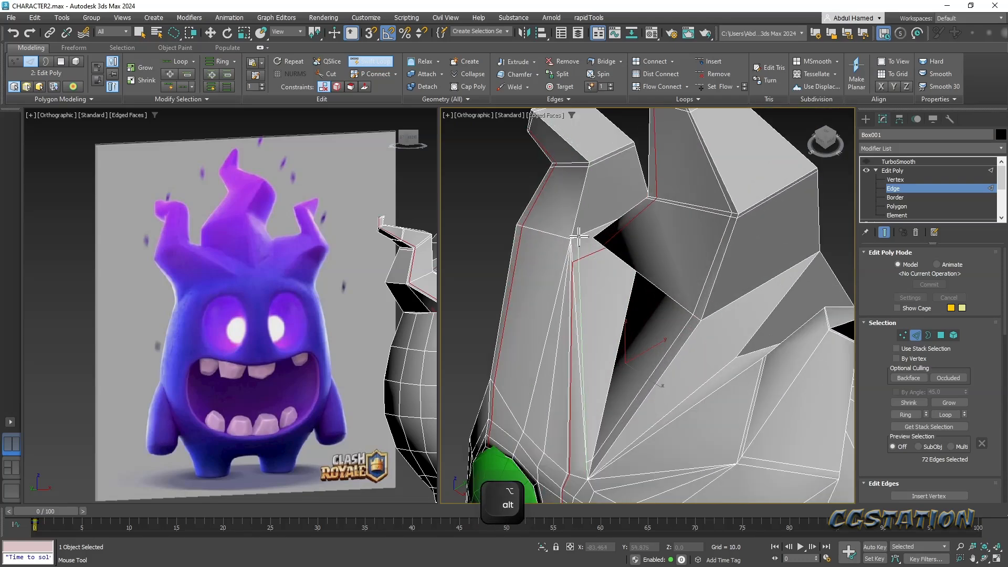
{"action": "left_click", "coordinate": [578, 236]}
{"action": "middle_click_drag", "start_coordinate": [578, 237], "coordinate": [655, 132], "text": "alt"}
{"action": "left_click", "coordinate": [613, 150]}
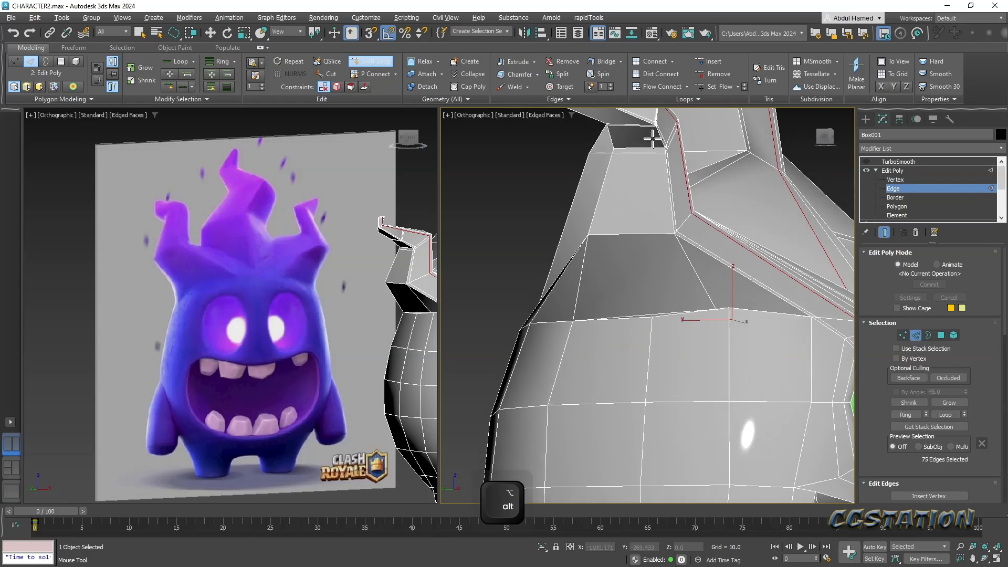
{"action": "left_click", "coordinate": [617, 152]}
{"action": "middle_click_drag", "start_coordinate": [661, 158], "coordinate": [608, 231], "text": "alt"}
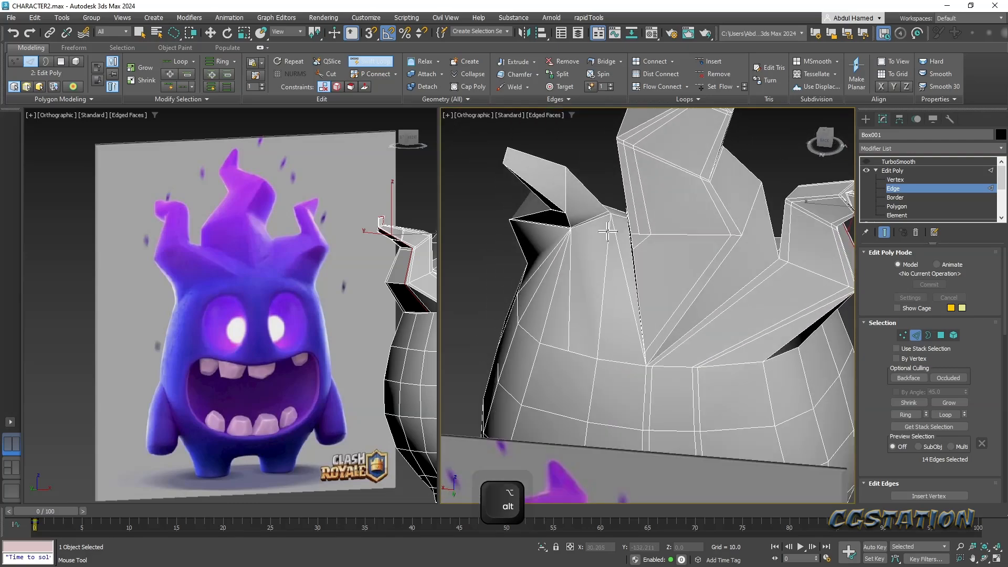
- Insert a lengthwise supporting edge loop along the right horn, running down toward the brow
{"action": "left_click", "coordinate": [563, 171]}
{"action": "middle_click_drag", "start_coordinate": [566, 204], "coordinate": [782, 210], "text": "alt"}
{"action": "scroll", "coordinate": [746, 223], "scroll_direction": "down", "scroll_amount": 3}
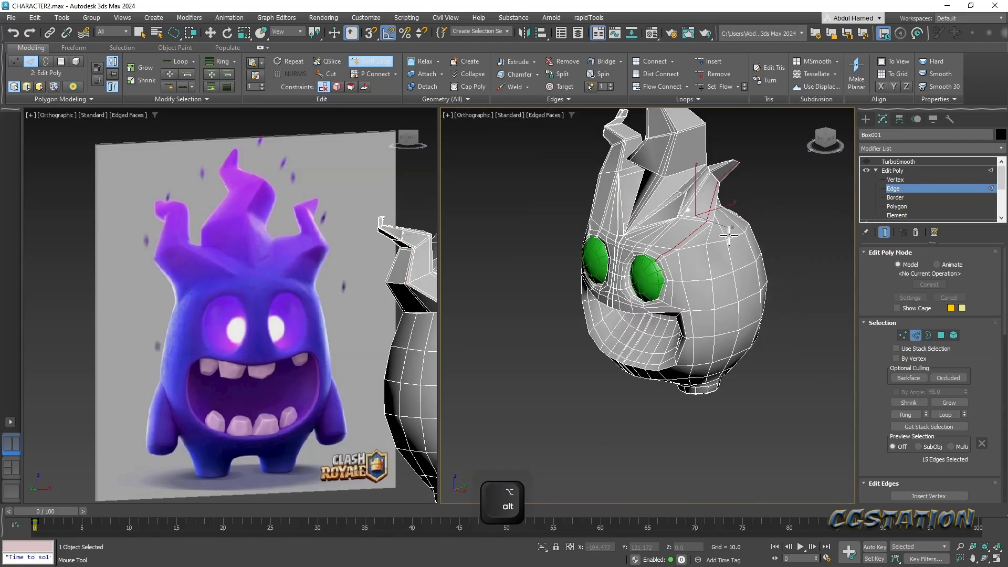
- Turn TurboSmooth on and leave edge-level editing of the Edit Poly modifier
{"action": "middle_click_drag", "start_coordinate": [729, 229], "coordinate": [788, 228], "text": "alt"}
{"action": "scroll", "coordinate": [788, 227], "scroll_direction": "up", "scroll_amount": 2}
{"action": "left_click", "coordinate": [866, 162]}
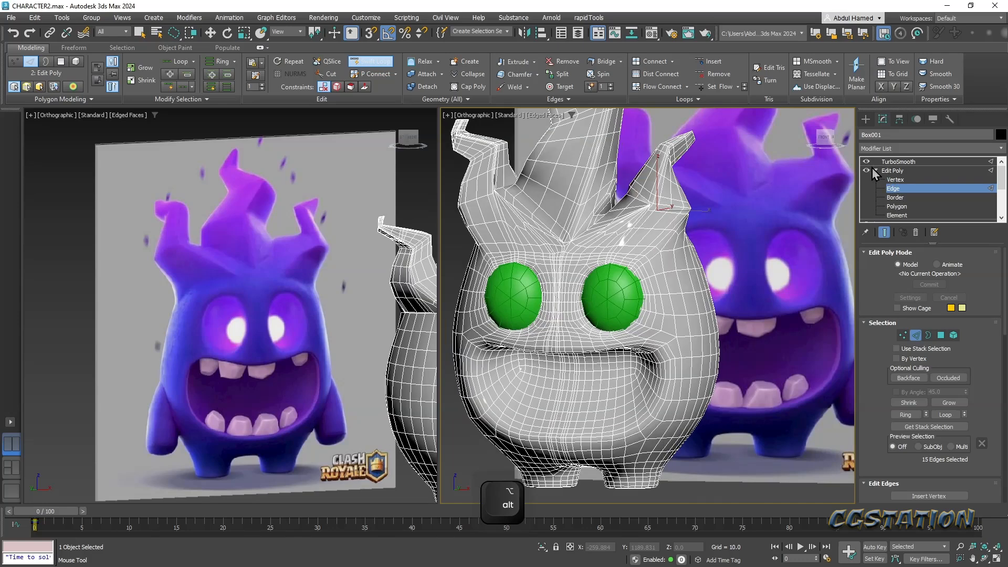
{"action": "left_click", "coordinate": [899, 172]}
{"action": "middle_click_drag", "start_coordinate": [754, 192], "coordinate": [749, 244]}
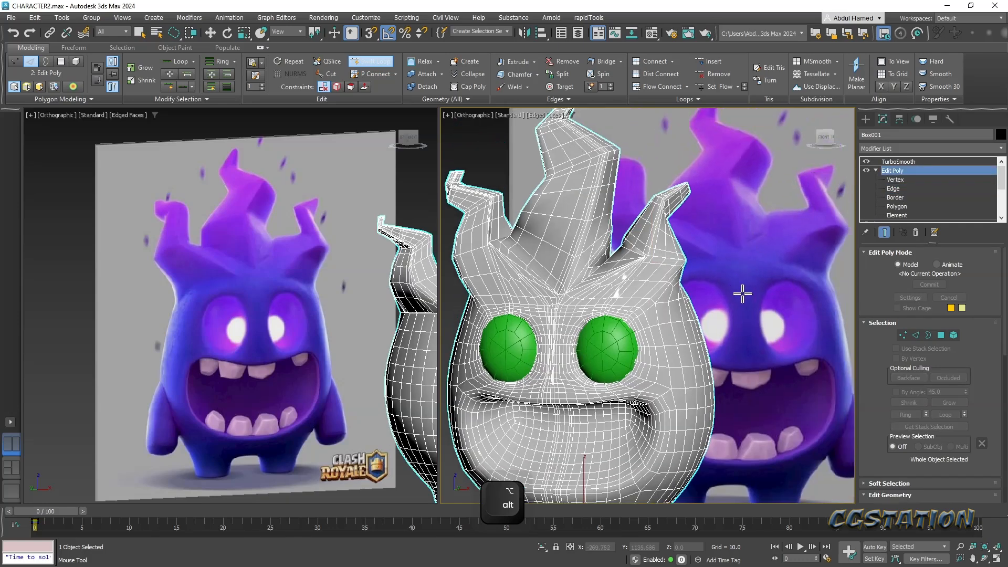
{"action": "key", "text": "q"}
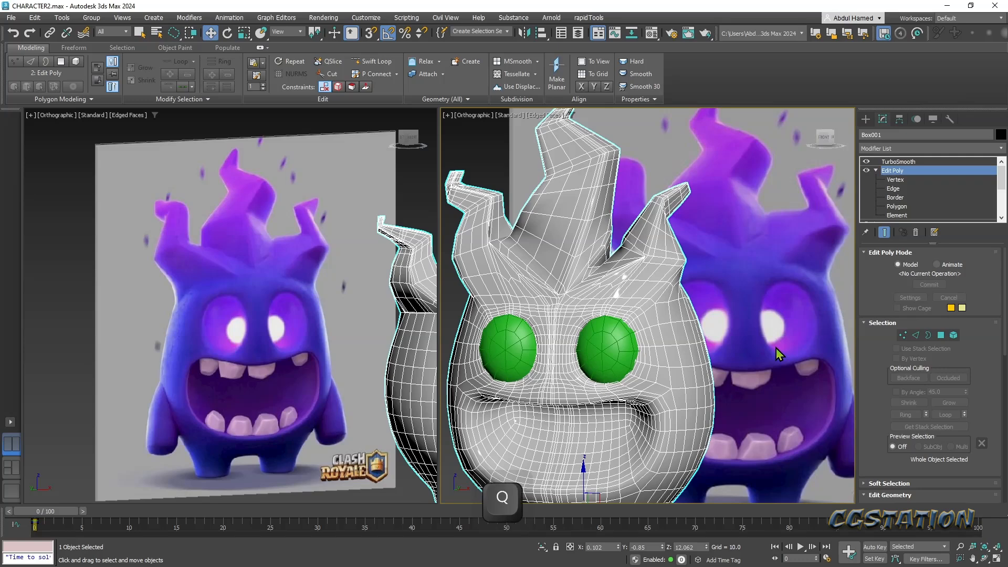
{"action": "left_click", "coordinate": [776, 349]}
- Deselect the body and hide the edged faces to examine the smoothed character against the reference image
{"action": "middle_click_drag", "start_coordinate": [755, 291], "coordinate": [759, 250]}
{"action": "scroll", "coordinate": [760, 250], "scroll_direction": "down", "scroll_amount": 2}
{"action": "left_click", "coordinate": [716, 283]}
{"action": "key", "text": "F3"}
{"action": "key", "text": "F3"}
{"action": "key", "text": "F4"}
{"action": "mouse_move", "coordinate": [709, 315]}
{"action": "middle_mouse_down", "text": "alt"}
{"action": "mouse_move", "coordinate": [720, 317]}
{"action": "mouse_move", "coordinate": [484, 253]}
{"action": "middle_mouse_up", "text": "alt"}
{"action": "scroll", "coordinate": [486, 254], "scroll_direction": "down", "scroll_amount": 5}
{"action": "middle_click_drag", "start_coordinate": [595, 279], "coordinate": [597, 311]}
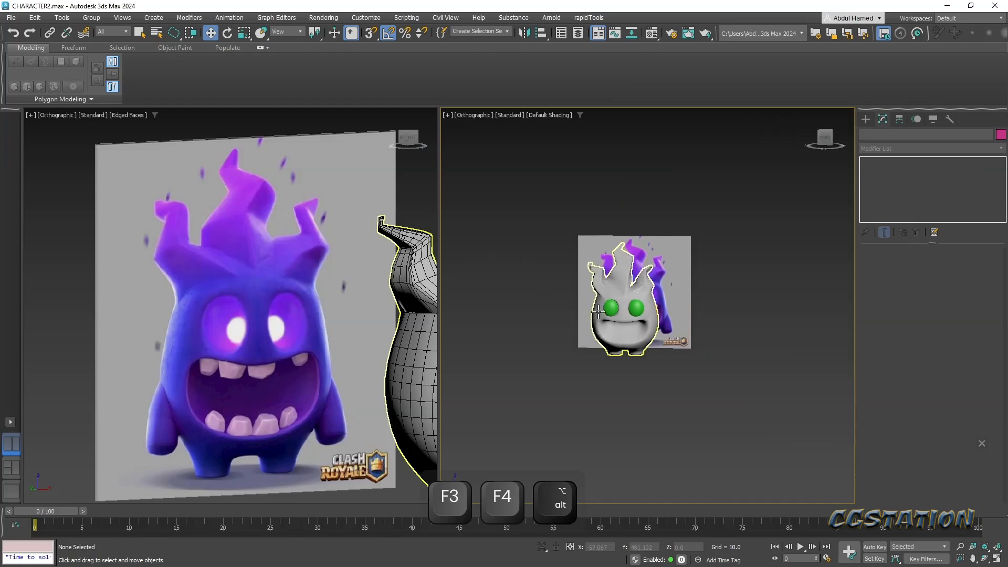
{"action": "scroll", "coordinate": [619, 276], "scroll_direction": "up", "scroll_amount": 3}
{"action": "scroll", "coordinate": [633, 280], "scroll_direction": "up", "scroll_amount": 2}
- Select the body and turn TurboSmooth off to compare the unsmoothed shape
{"action": "left_click", "coordinate": [625, 264]}
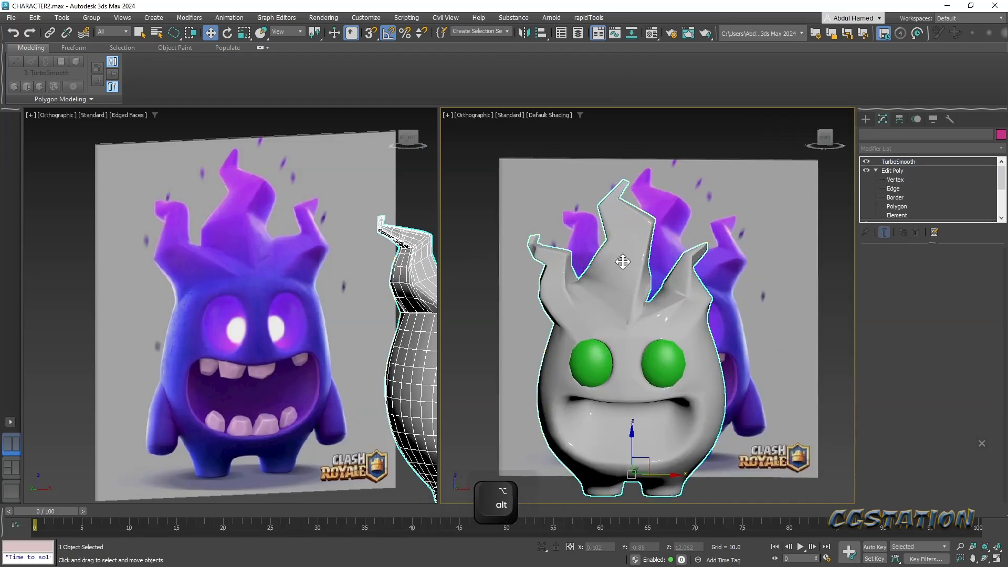
{"action": "left_click", "coordinate": [866, 162]}
{"action": "key", "text": "F3"}
{"action": "key", "text": "F3"}
{"action": "middle_click_drag", "start_coordinate": [628, 266], "coordinate": [617, 266], "text": "alt"}
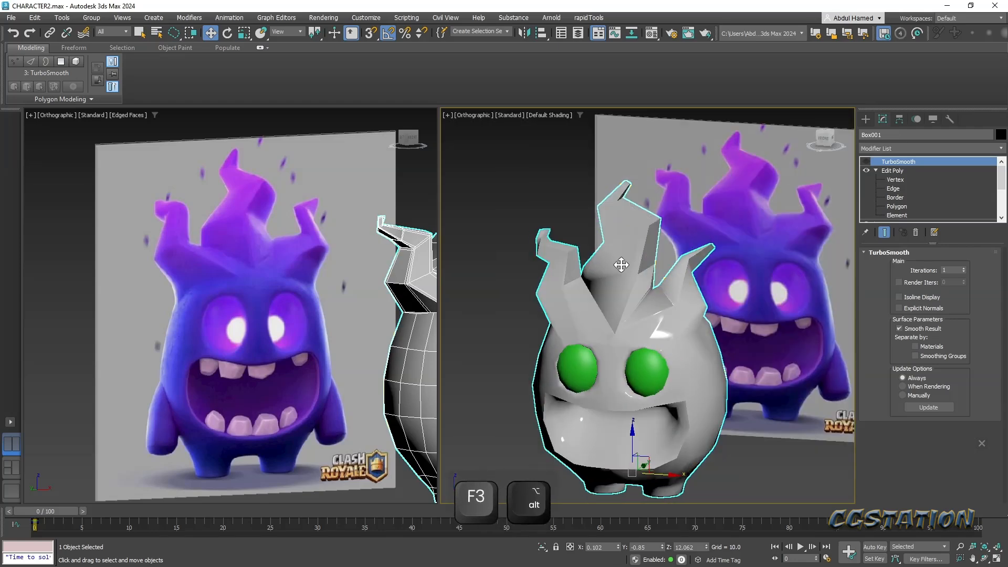
- Show the edged faces and insert a supporting edge loop around the central flame's lower bend with SwiftLoop
{"action": "left_click", "coordinate": [893, 189]}
{"action": "key", "text": "F4"}
{"action": "mouse_move", "coordinate": [632, 271]}
{"action": "middle_mouse_down", "text": "alt"}
{"action": "mouse_move", "coordinate": [579, 254]}
{"action": "mouse_move", "coordinate": [633, 266]}
{"action": "middle_mouse_up", "text": "alt"}
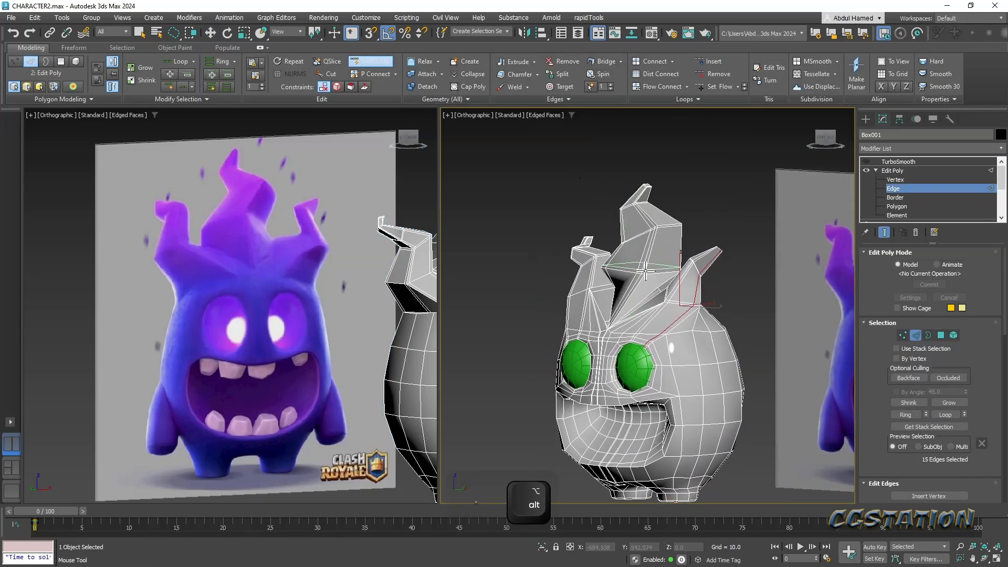
{"action": "double_click", "coordinate": [646, 271]}
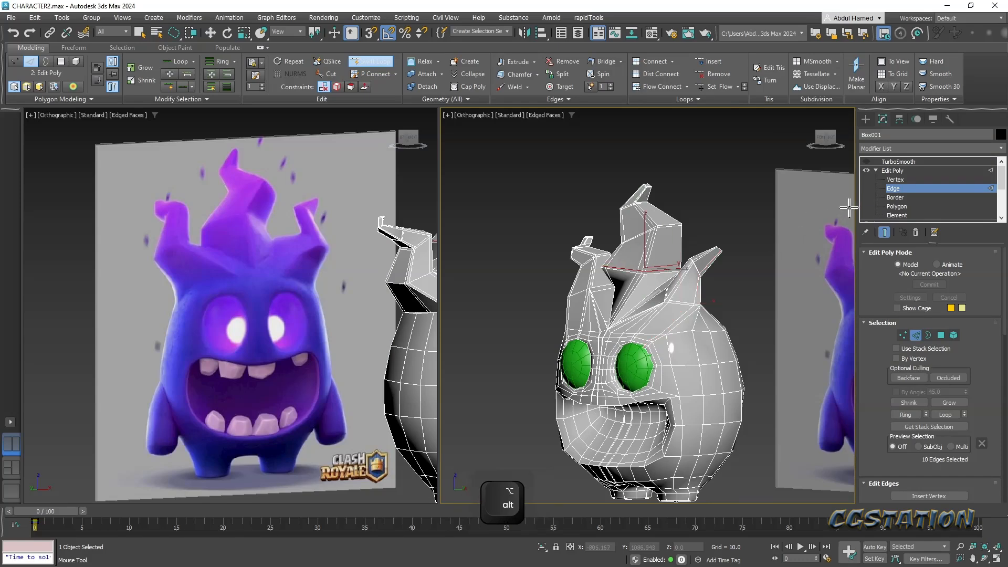
- Turn TurboSmooth on, exit SwiftLoop, clear the edge selection and hide the edged faces to examine the horns from above
{"action": "left_click", "coordinate": [867, 162]}
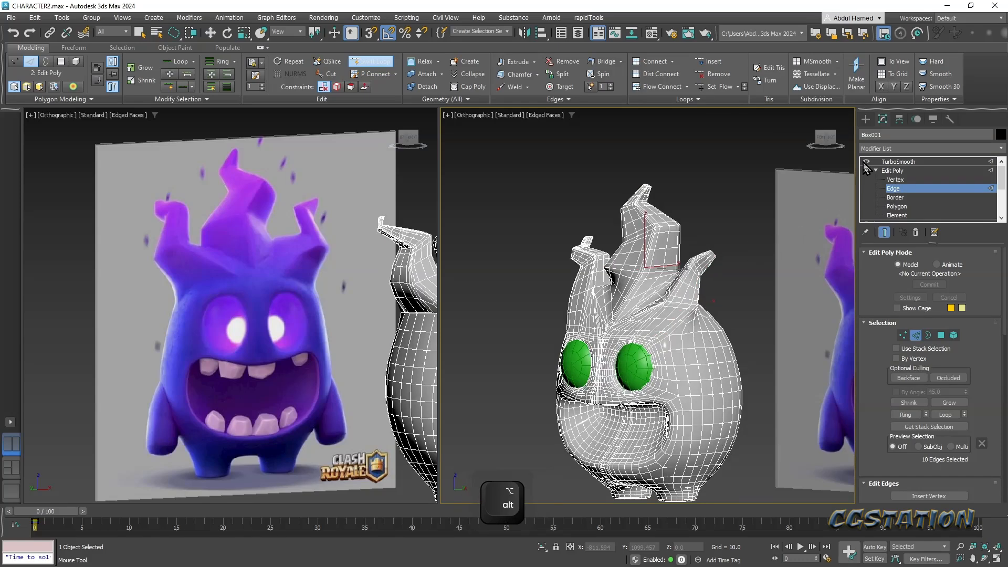
{"action": "right_click", "coordinate": [688, 221]}
{"action": "left_click", "coordinate": [714, 202]}
{"action": "key", "text": "q"}
{"action": "key", "text": "F3"}
{"action": "key", "text": "F4"}
{"action": "mouse_move", "coordinate": [711, 209]}
{"action": "middle_mouse_down", "text": "alt"}
{"action": "mouse_move", "coordinate": [755, 219]}
{"action": "mouse_move", "coordinate": [769, 205]}
{"action": "mouse_move", "coordinate": [776, 221]}
{"action": "mouse_move", "coordinate": [618, 248]}
{"action": "middle_mouse_up", "text": "alt"}
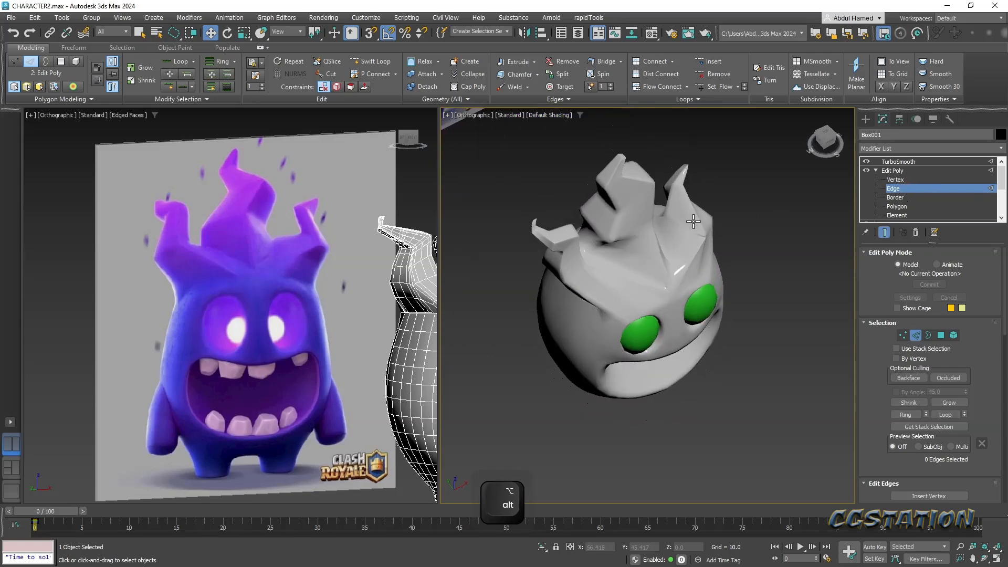
- Show the edged faces to inspect the topology behind the horns and turn TurboSmooth off
{"action": "key", "text": "F4"}
{"action": "mouse_move", "coordinate": [651, 246]}
{"action": "middle_mouse_down", "text": "alt"}
{"action": "mouse_move", "coordinate": [619, 219]}
{"action": "mouse_move", "coordinate": [601, 242]}
{"action": "mouse_move", "coordinate": [633, 222]}
{"action": "mouse_move", "coordinate": [669, 220]}
{"action": "mouse_move", "coordinate": [777, 215]}
{"action": "mouse_move", "coordinate": [783, 232]}
{"action": "mouse_move", "coordinate": [815, 212]}
{"action": "middle_mouse_up", "text": "alt"}
{"action": "scroll", "coordinate": [619, 219], "scroll_direction": "up", "scroll_amount": 5}
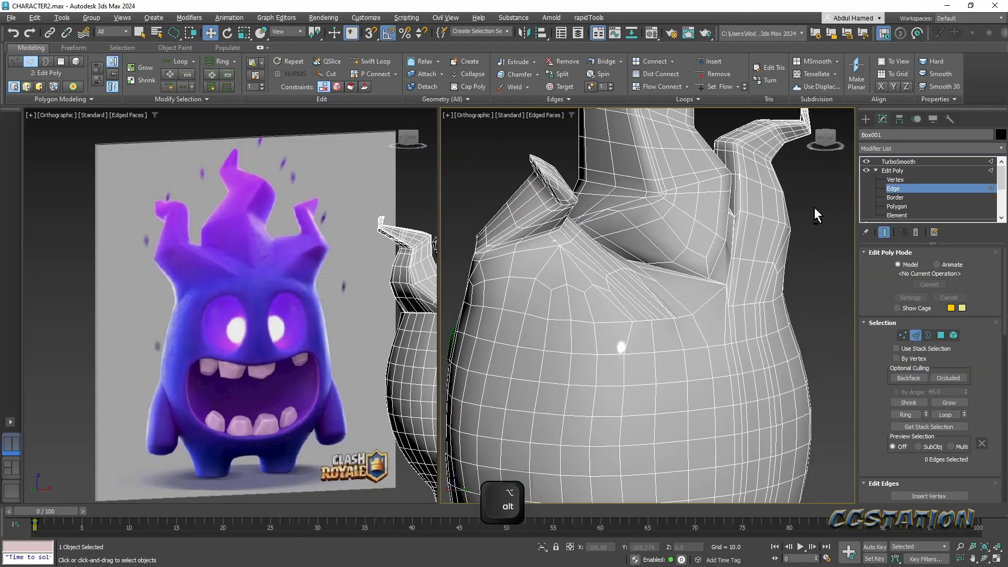
{"action": "scroll", "coordinate": [814, 213], "scroll_direction": "up", "scroll_amount": 2}
{"action": "left_click", "coordinate": [867, 162]}
{"action": "middle_click_drag", "start_coordinate": [722, 300], "coordinate": [603, 301], "text": "alt"}
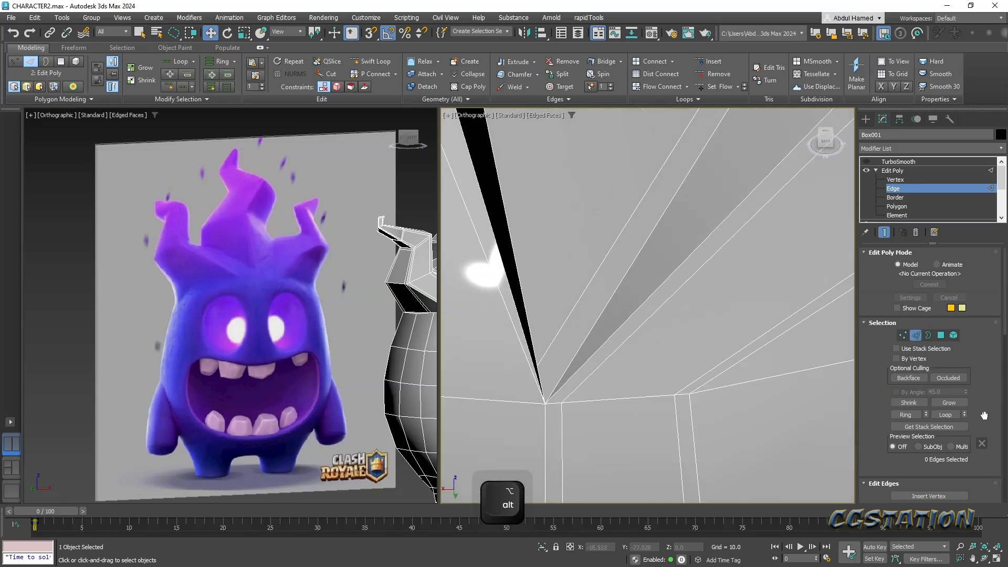
- Target-weld the closely spaced extra vertices on the body behind the right horn's base
{"action": "scroll", "coordinate": [982, 428], "scroll_direction": "down", "scroll_amount": 5}
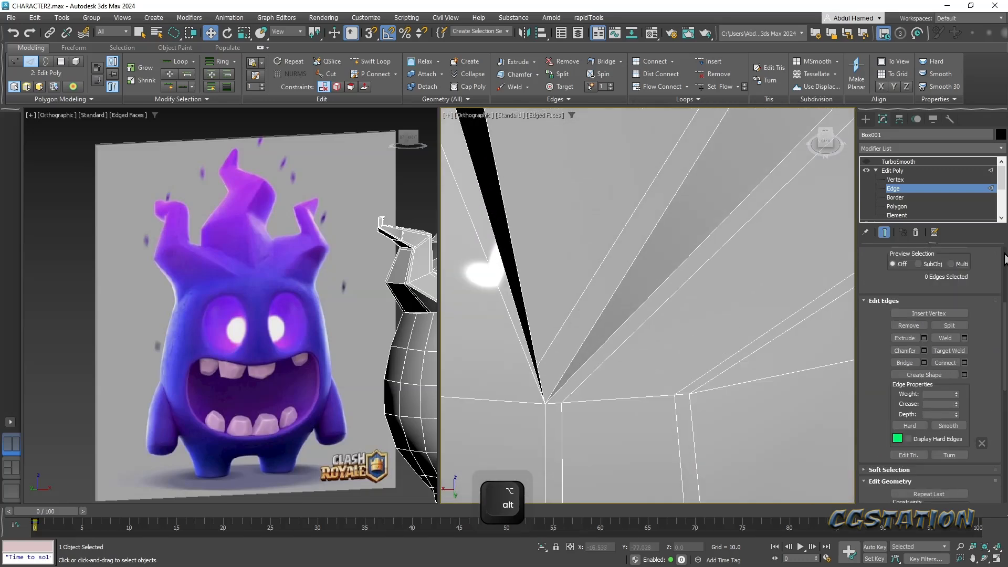
{"action": "left_click", "coordinate": [950, 352]}
{"action": "left_click", "coordinate": [895, 179]}
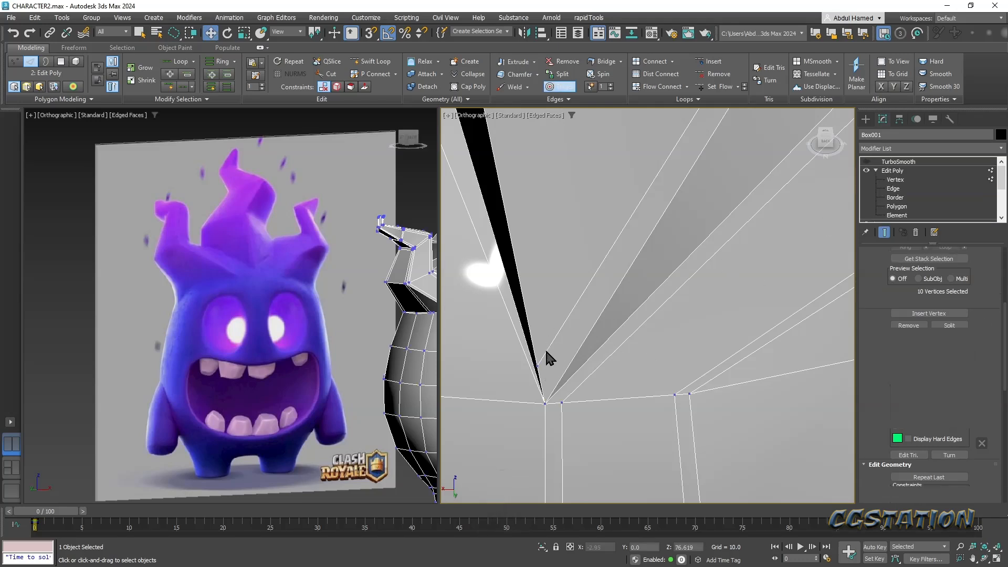
{"action": "left_click", "coordinate": [951, 338]}
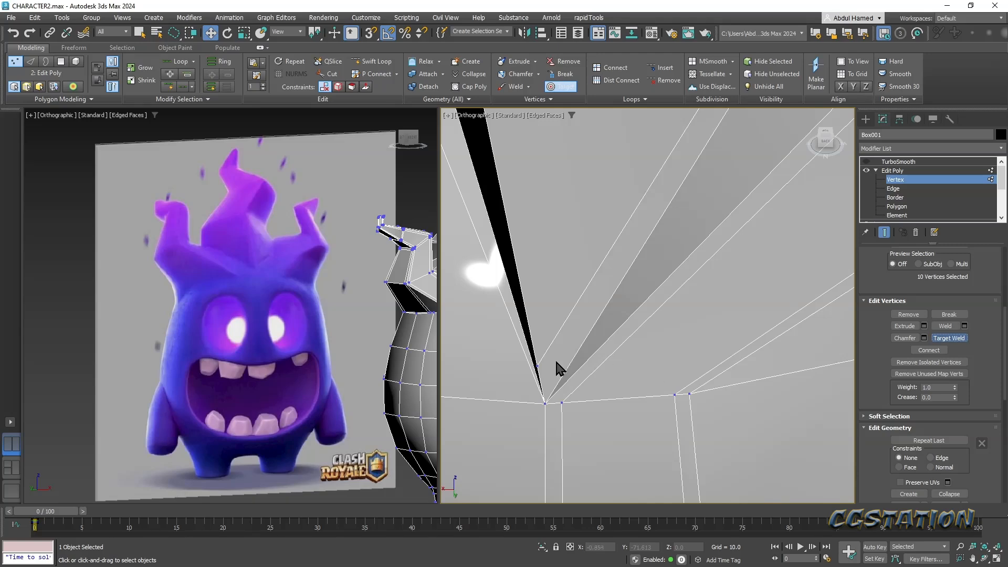
{"action": "middle_click_drag", "start_coordinate": [635, 405], "coordinate": [700, 372], "text": "alt"}
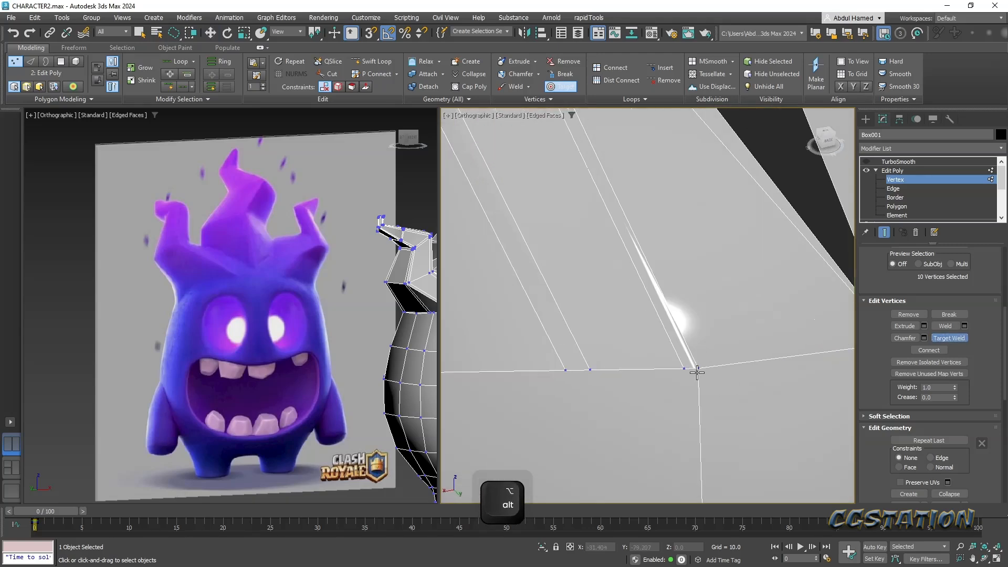
{"action": "left_click", "coordinate": [697, 370]}
{"action": "left_click", "coordinate": [583, 370]}
{"action": "middle_click_drag", "start_coordinate": [578, 373], "coordinate": [723, 347], "text": "alt"}
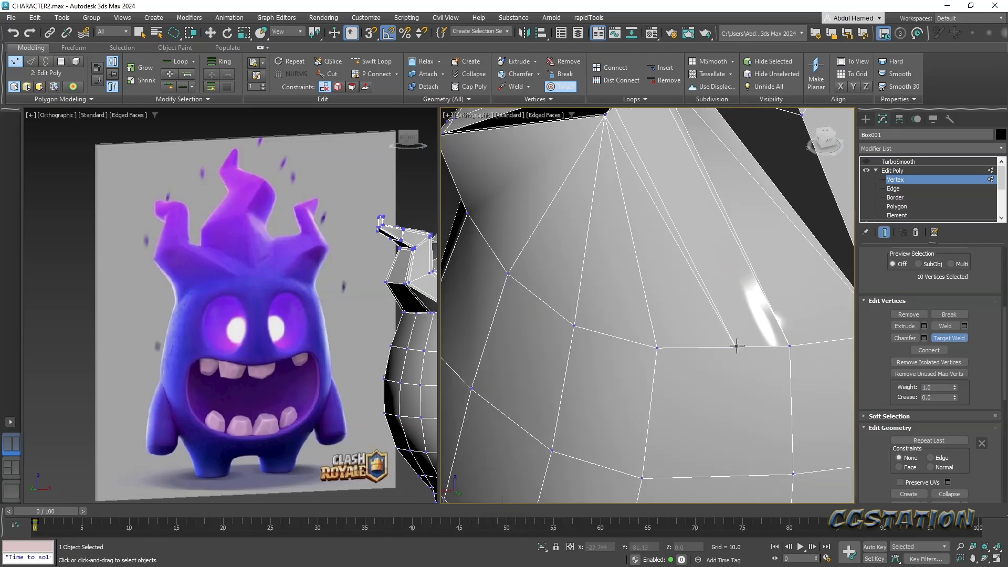
{"action": "left_click", "coordinate": [784, 346]}
- Target-weld the extra vertices into the corner vertex at the central flame's front base above the eyes
{"action": "middle_click_drag", "start_coordinate": [774, 349], "coordinate": [499, 243], "text": "alt"}
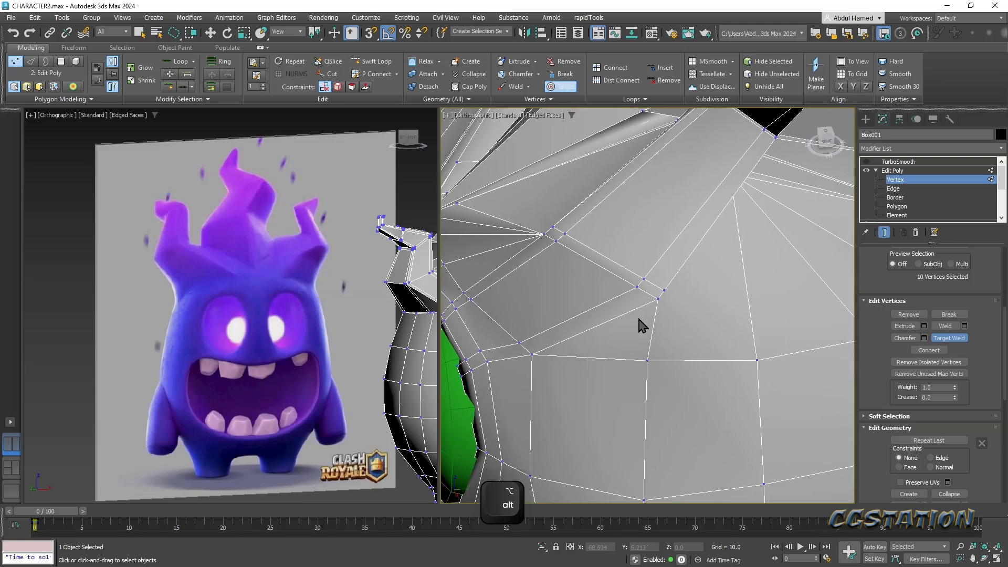
{"action": "scroll", "coordinate": [639, 320], "scroll_direction": "down", "scroll_amount": 5}
{"action": "middle_click_drag", "start_coordinate": [638, 320], "coordinate": [718, 324], "text": "alt"}
{"action": "scroll", "coordinate": [649, 303], "scroll_direction": "up", "scroll_amount": 3, "text": "alt"}
{"action": "scroll", "coordinate": [654, 305], "scroll_direction": "up", "scroll_amount": 2, "text": "alt"}
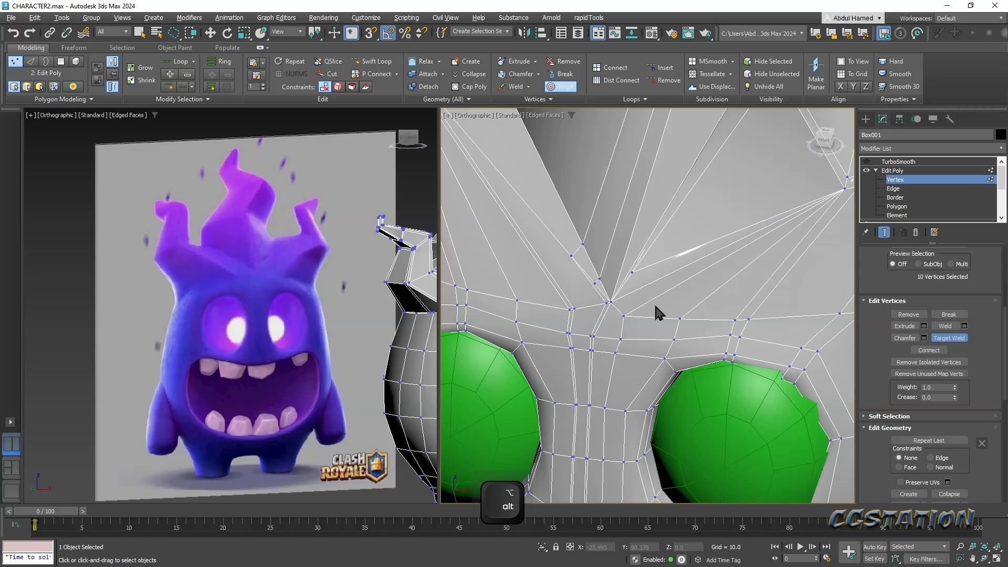
{"action": "left_click", "coordinate": [611, 301]}
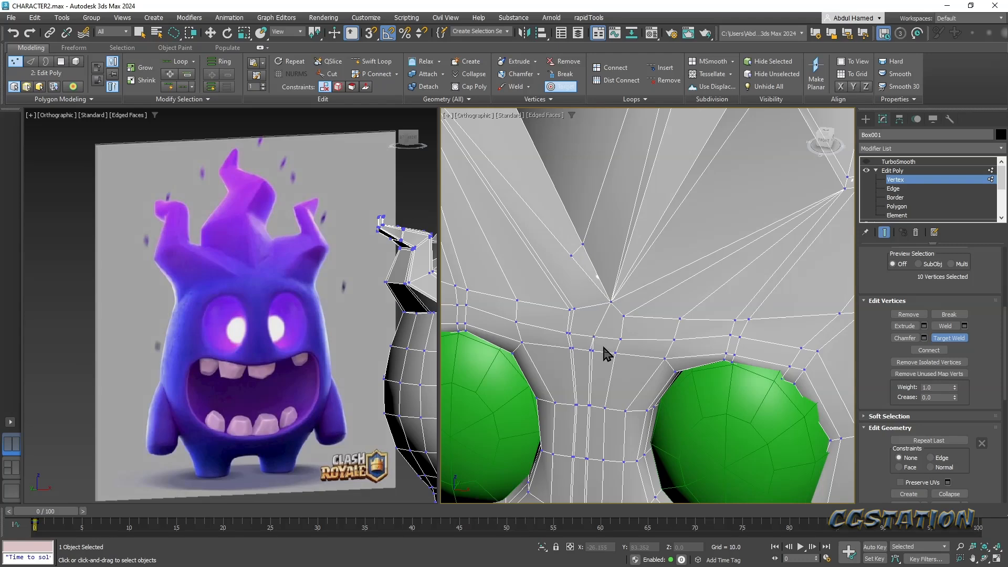
{"action": "middle_click_drag", "start_coordinate": [598, 340], "coordinate": [654, 259]}
{"action": "middle_click_drag", "start_coordinate": [657, 315], "coordinate": [681, 207]}
{"action": "key", "text": "q"}
- Select the two lengthwise edge loops running between the eyes and up the left horn, and remove them with their vertices
{"action": "left_click", "coordinate": [892, 189]}
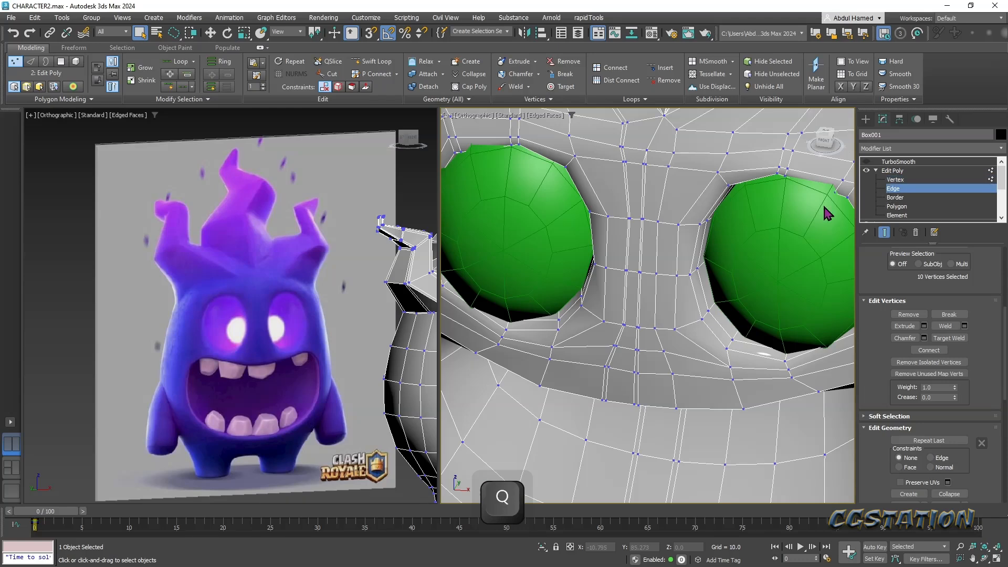
{"action": "double_click", "coordinate": [639, 243]}
{"action": "double_click", "coordinate": [630, 246], "text": "ctrl"}
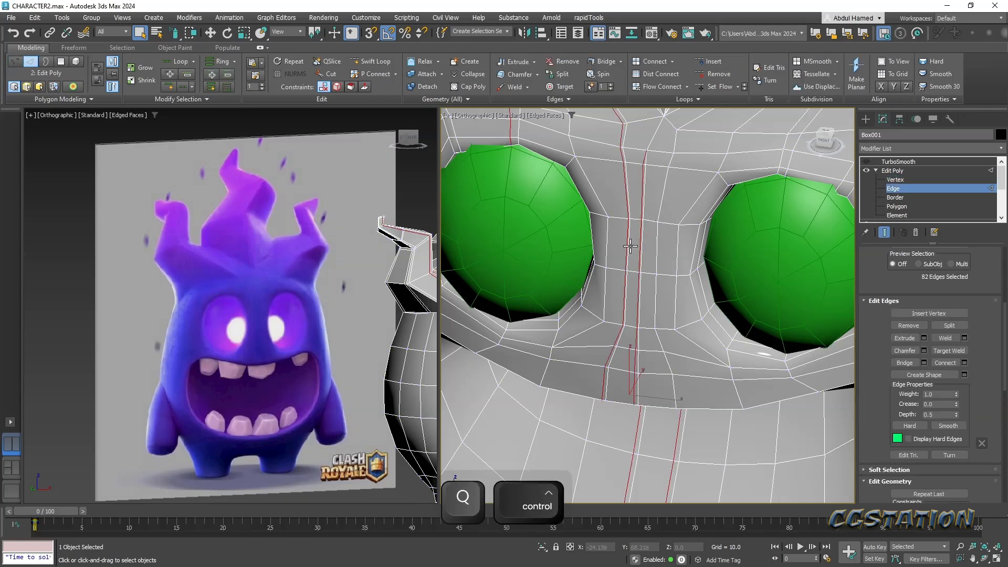
{"action": "key", "text": "ctrl+BackSpace"}
{"action": "scroll", "coordinate": [677, 288], "scroll_direction": "down", "scroll_amount": 5}
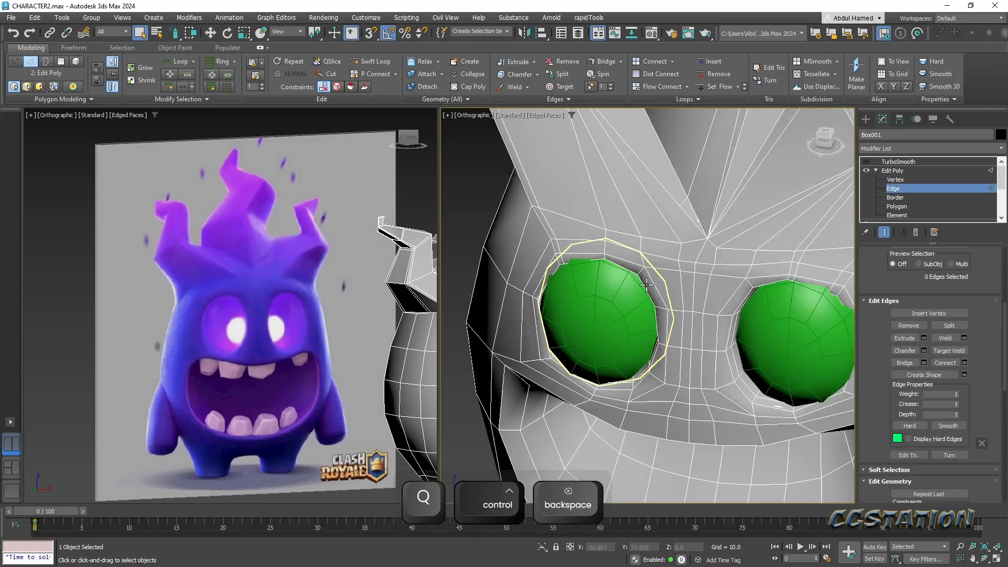
{"action": "key", "text": "ctrl+z"}
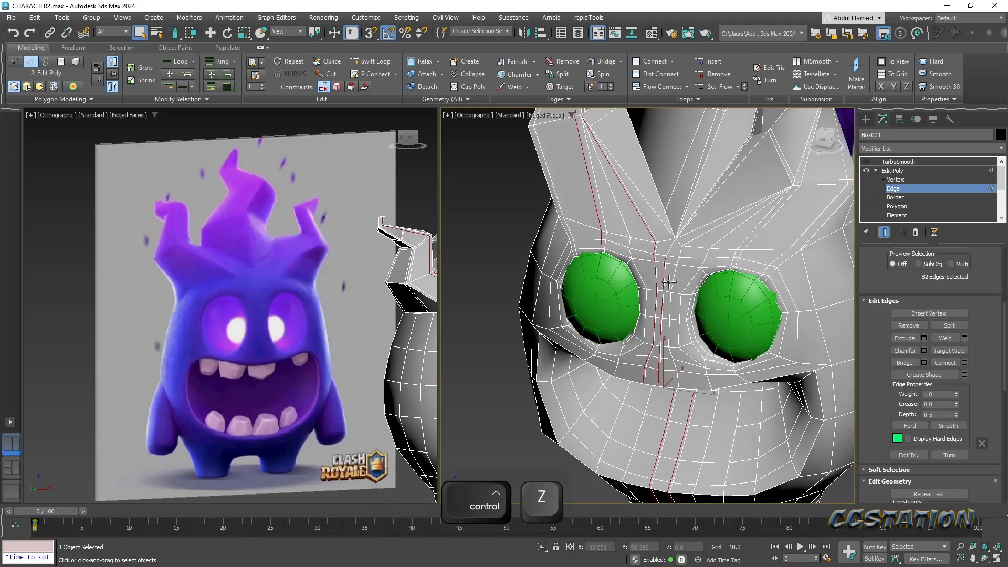
{"action": "scroll", "coordinate": [690, 337], "scroll_direction": "up", "scroll_amount": 4}
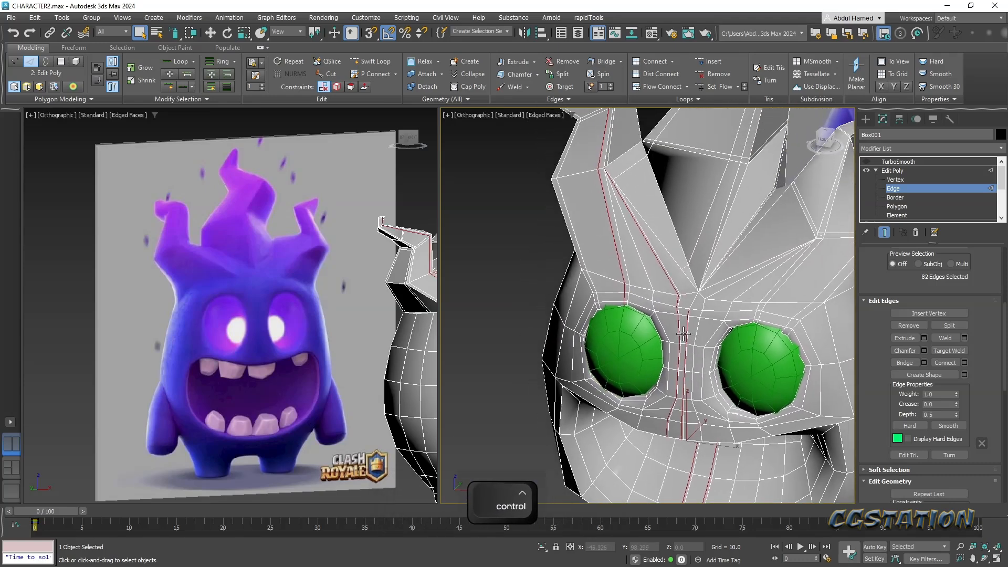
{"action": "key", "text": "ctrl+BackSpace"}
- Target-weld the extra vertex below the left horn's outer side onto the neighbouring body vertex
{"action": "mouse_move", "coordinate": [683, 334]}
{"action": "middle_mouse_down", "text": "alt"}
{"action": "mouse_move", "coordinate": [682, 367]}
{"action": "mouse_move", "coordinate": [684, 344]}
{"action": "middle_mouse_up", "text": "alt"}
{"action": "middle_click_drag", "start_coordinate": [702, 335], "coordinate": [778, 350], "text": "alt"}
{"action": "scroll", "coordinate": [678, 351], "scroll_direction": "up", "scroll_amount": 3}
{"action": "middle_click_drag", "start_coordinate": [697, 335], "coordinate": [701, 291], "text": "alt"}
{"action": "left_click", "coordinate": [895, 179]}
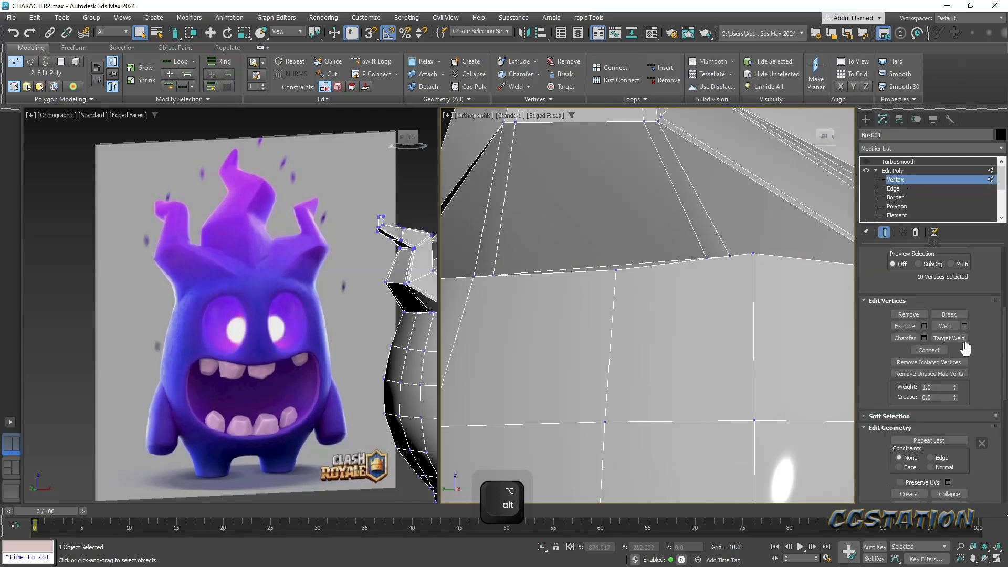
{"action": "left_click", "coordinate": [950, 338]}
{"action": "left_click", "coordinate": [708, 257]}
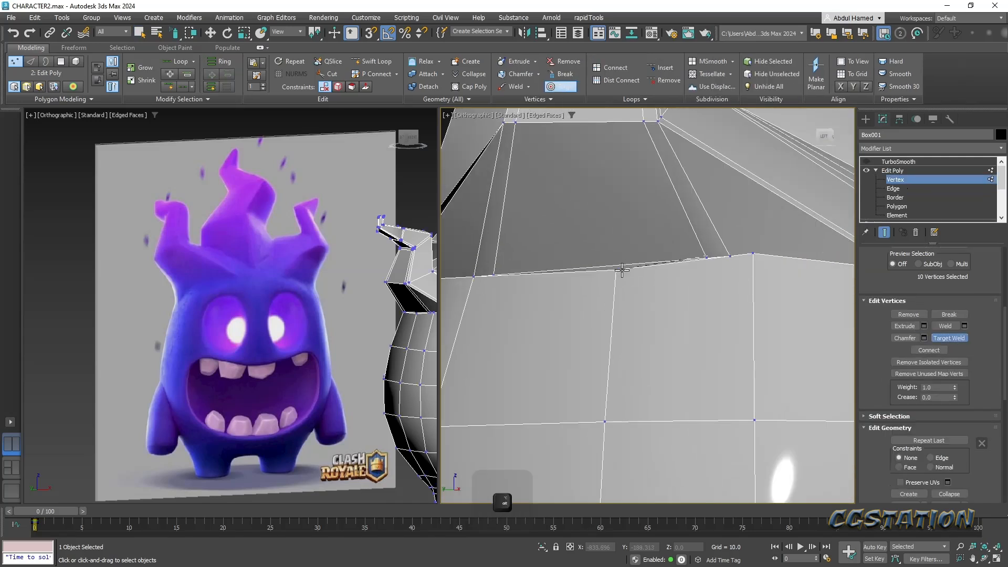
{"action": "left_click", "coordinate": [616, 271]}
- Target-weld the remaining stray vertex into the corner at the central flame's front base
{"action": "scroll", "coordinate": [618, 274], "scroll_direction": "down", "scroll_amount": 10}
{"action": "middle_click_drag", "start_coordinate": [683, 321], "coordinate": [552, 320], "text": "alt"}
{"action": "middle_click_drag", "start_coordinate": [603, 297], "coordinate": [601, 274]}
{"action": "scroll", "coordinate": [601, 269], "scroll_direction": "down", "scroll_amount": 5}
{"action": "scroll", "coordinate": [598, 279], "scroll_direction": "up", "scroll_amount": 5}
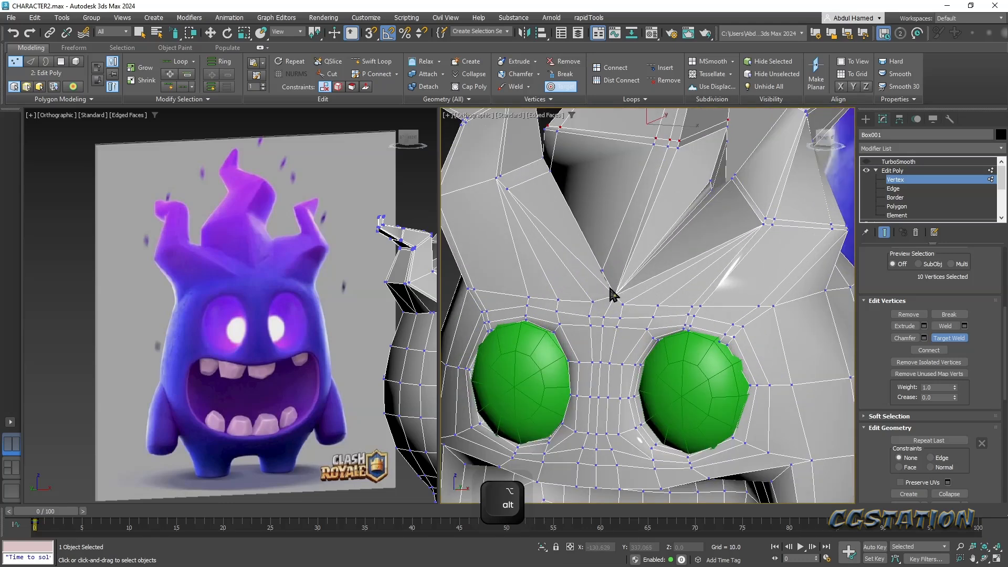
{"action": "left_click", "coordinate": [616, 293]}
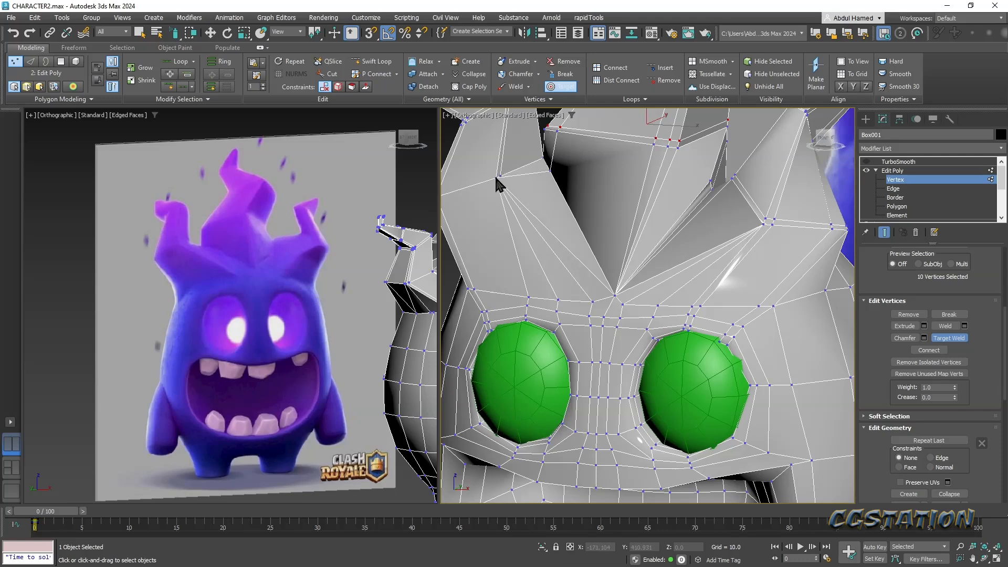
- Exit Target Weld and vertex editing, and turn TurboSmooth on for the cleaned-up body
{"action": "middle_click_drag", "start_coordinate": [543, 194], "coordinate": [556, 255]}
{"action": "scroll", "coordinate": [556, 266], "scroll_direction": "down", "scroll_amount": 5}
{"action": "mouse_move", "coordinate": [596, 298]}
{"action": "middle_mouse_down", "text": "alt"}
{"action": "mouse_move", "coordinate": [621, 299]}
{"action": "mouse_move", "coordinate": [626, 311]}
{"action": "mouse_move", "coordinate": [587, 299]}
{"action": "middle_mouse_up", "text": "alt"}
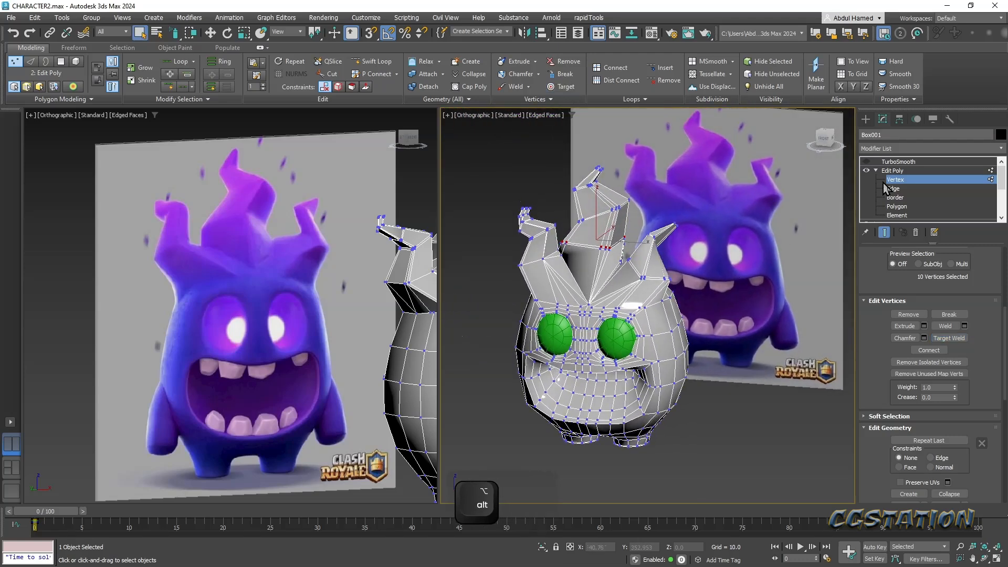
{"action": "key", "text": "q"}
{"action": "left_click", "coordinate": [890, 162]}
{"action": "left_click", "coordinate": [866, 162]}
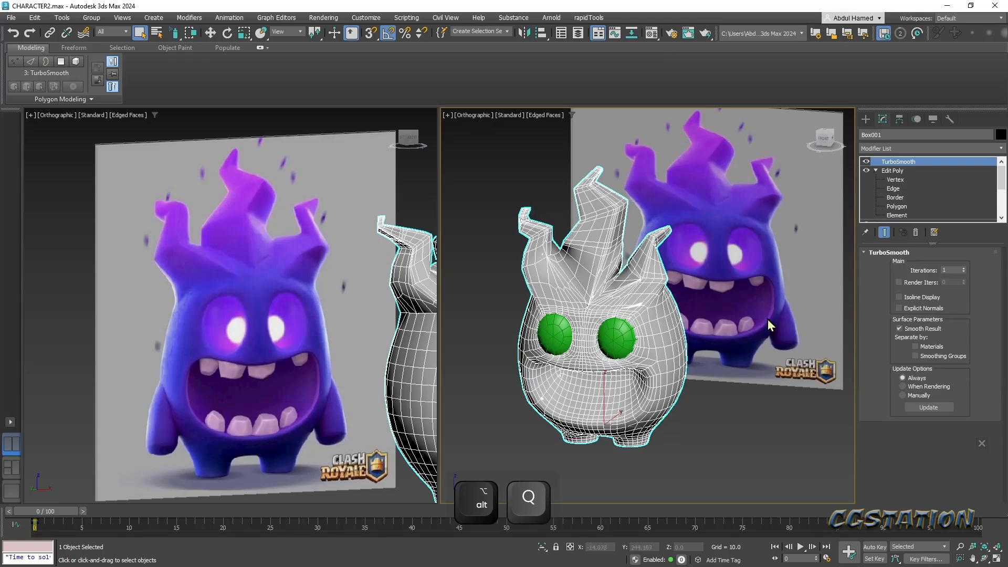
- Examine the smoothed body from the front while toggling its wireframe and edge display
{"action": "left_click", "coordinate": [781, 298]}
{"action": "middle_click_drag", "start_coordinate": [759, 335], "coordinate": [770, 334], "text": "alt"}
{"action": "key", "text": "F3"}
{"action": "key", "text": "F3"}
{"action": "key", "text": "F4"}
{"action": "left_click", "coordinate": [706, 268]}
{"action": "middle_click_drag", "start_coordinate": [707, 268], "coordinate": [680, 253]}
- Turn TurboSmooth off and remove the diagonal edge running from the flame's front base to the left horn's inner corner, including its vertices
{"action": "left_click", "coordinate": [866, 162]}
{"action": "scroll", "coordinate": [666, 263], "scroll_direction": "up", "scroll_amount": 5}
{"action": "scroll", "coordinate": [679, 253], "scroll_direction": "up", "scroll_amount": 2}
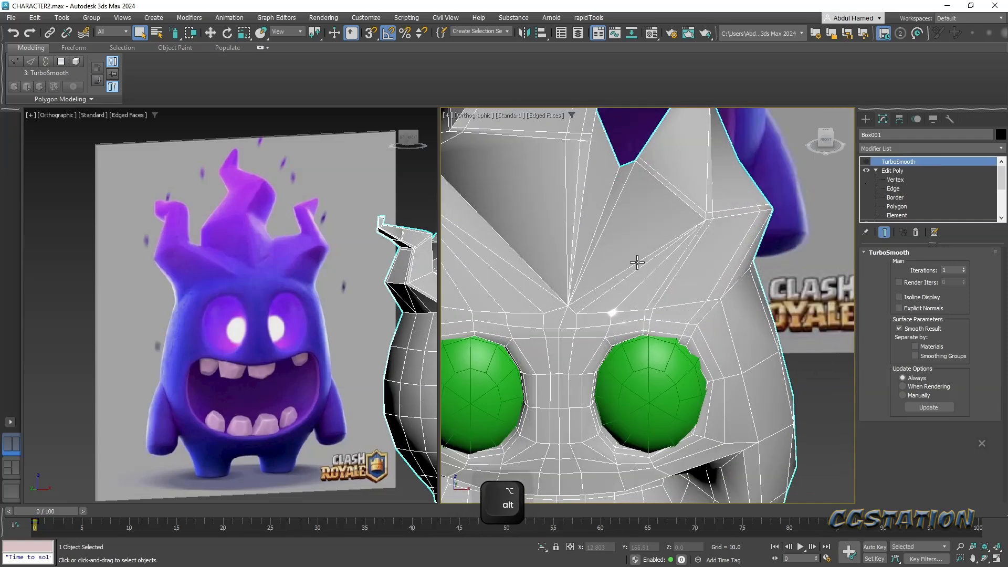
{"action": "middle_click_drag", "start_coordinate": [836, 195], "coordinate": [604, 290], "text": "alt"}
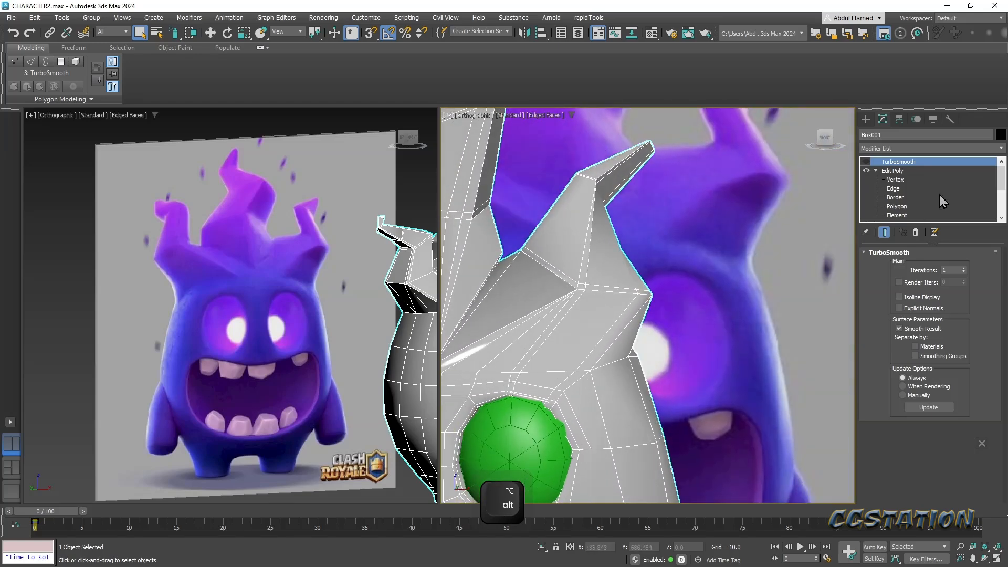
{"action": "left_click", "coordinate": [893, 171]}
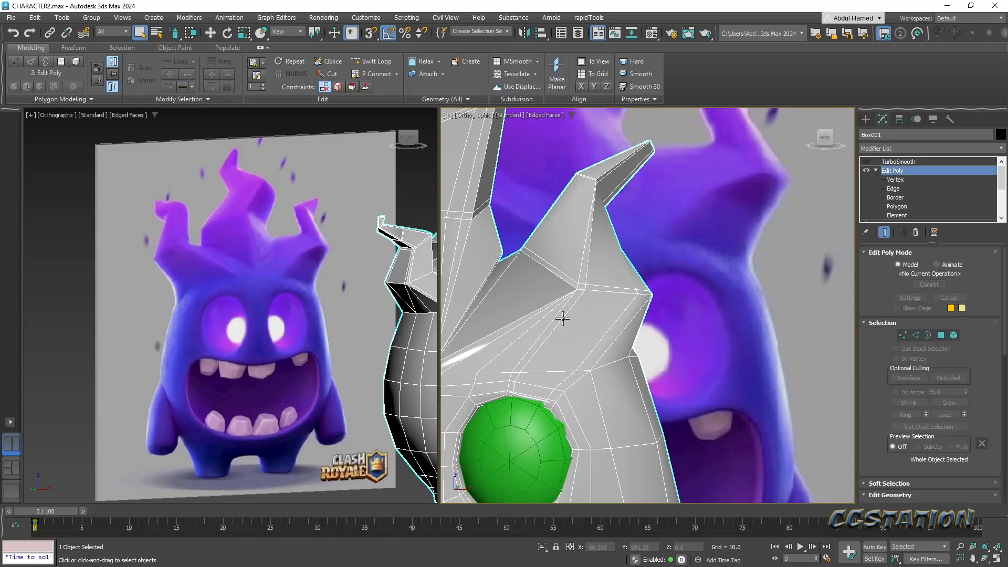
{"action": "key", "text": "ctrl+z"}
{"action": "middle_click_drag", "start_coordinate": [558, 324], "coordinate": [683, 284]}
{"action": "key", "text": "ctrl+z"}
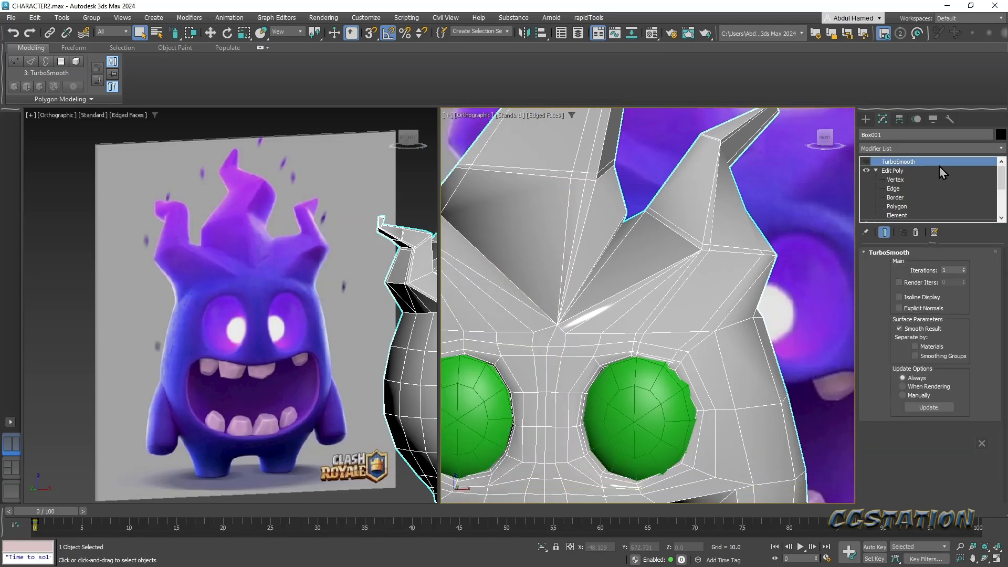
{"action": "left_click", "coordinate": [897, 189]}
{"action": "left_click", "coordinate": [620, 298]}
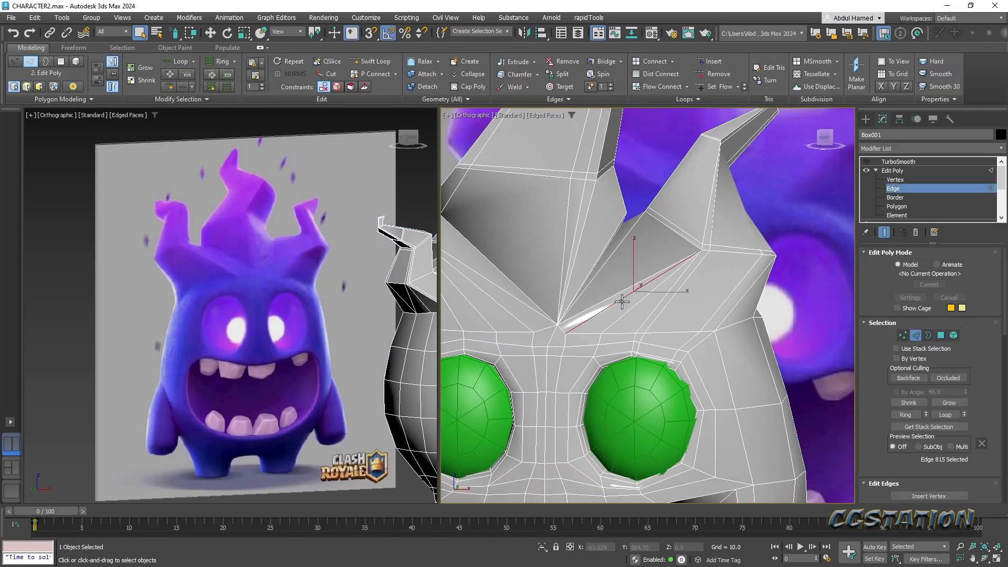
{"action": "key", "text": "ctrl+BackSpace"}
{"action": "middle_click_drag", "start_coordinate": [625, 286], "coordinate": [676, 266], "text": "alt"}
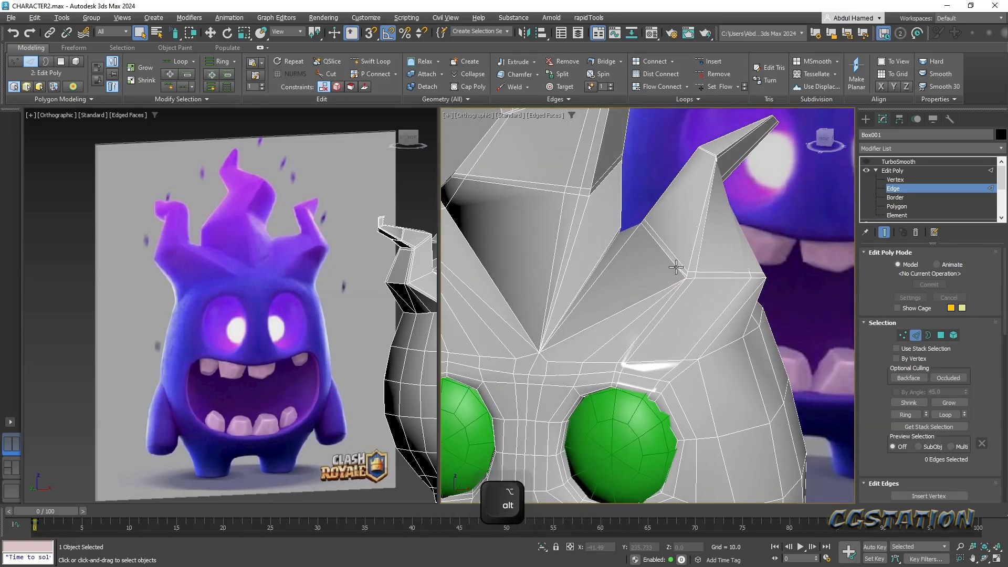
- Cut a new edge from just above the left horn's inner corner down to the central flame's front base vertex
{"action": "left_click", "coordinate": [329, 73]}
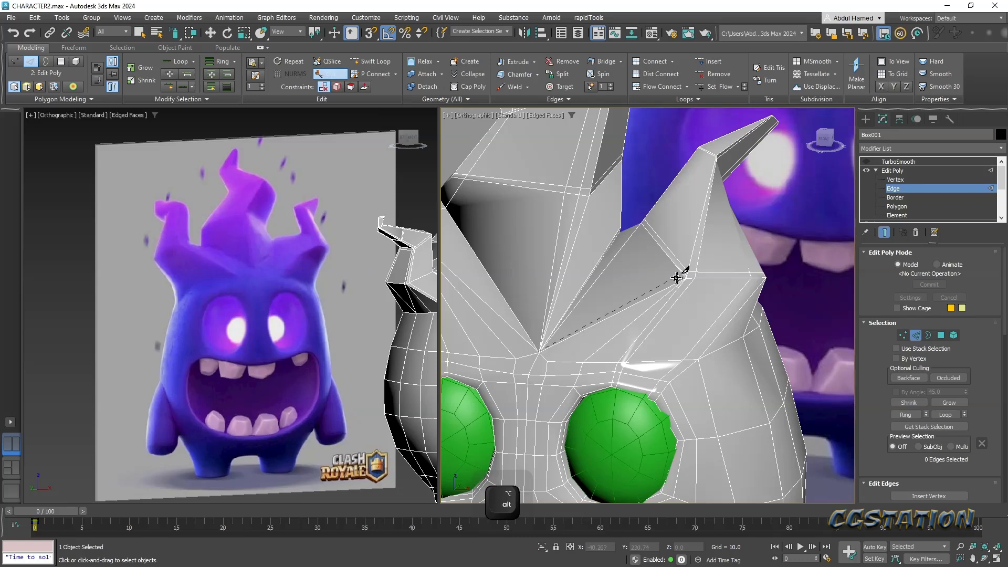
{"action": "scroll", "coordinate": [677, 278], "scroll_direction": "up", "scroll_amount": 5}
{"action": "left_click", "coordinate": [696, 265]}
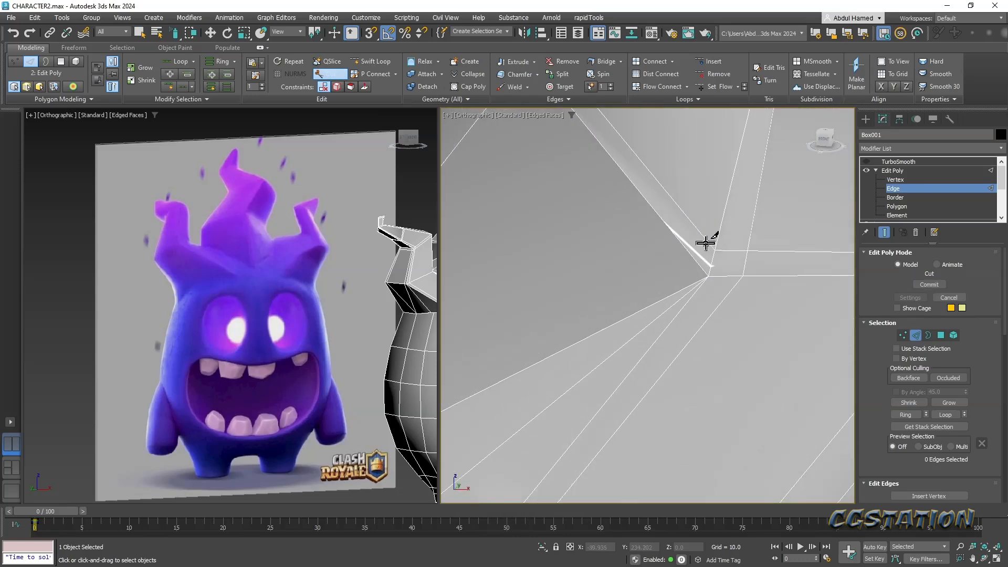
{"action": "scroll", "coordinate": [620, 294], "scroll_direction": "down", "scroll_amount": 5}
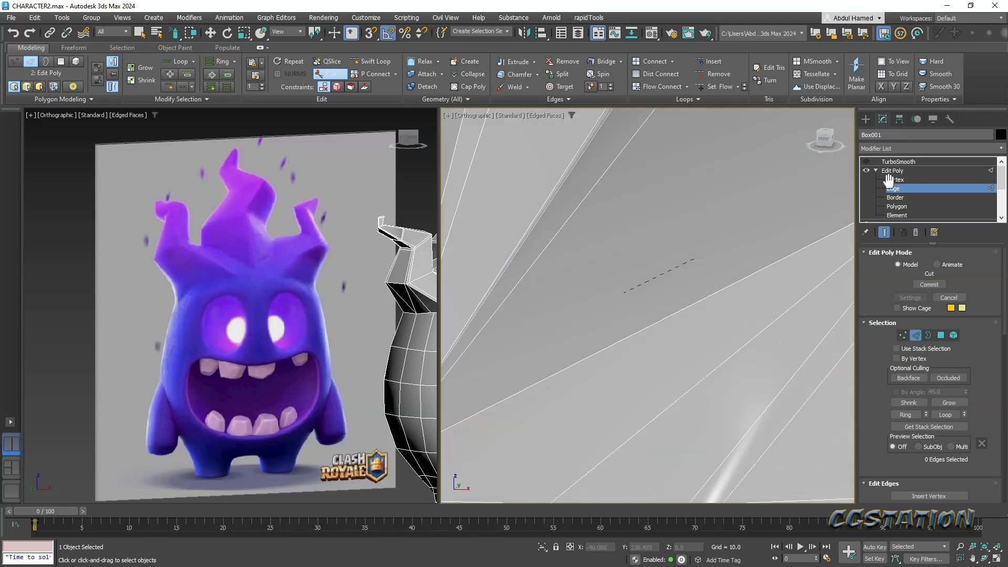
{"action": "left_click", "coordinate": [522, 361]}
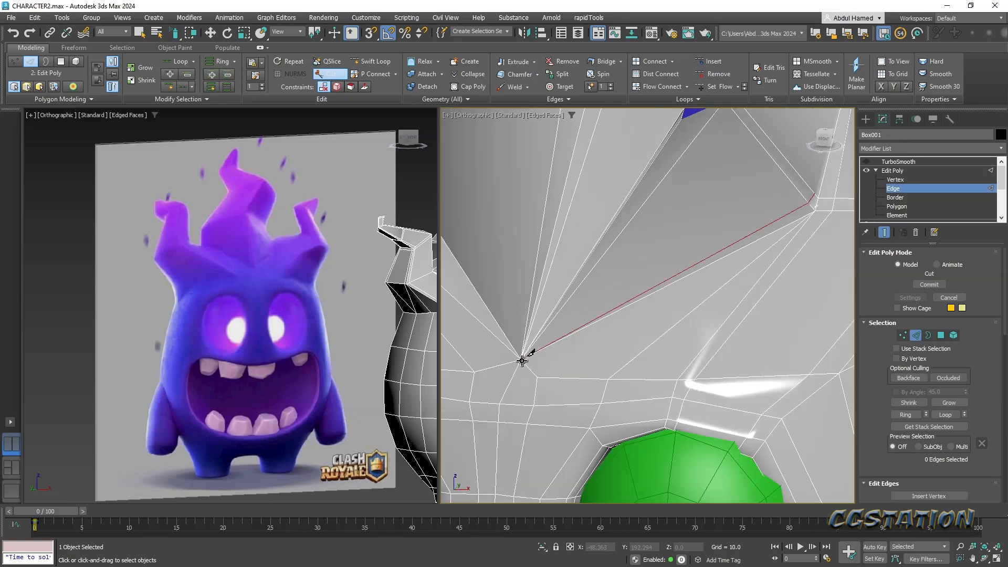
- Cut a supporting edge from the left horn's tip, through its bend, down beside the front ridge to the inner corner
{"action": "middle_click_drag", "start_coordinate": [656, 285], "coordinate": [552, 438], "text": "alt"}
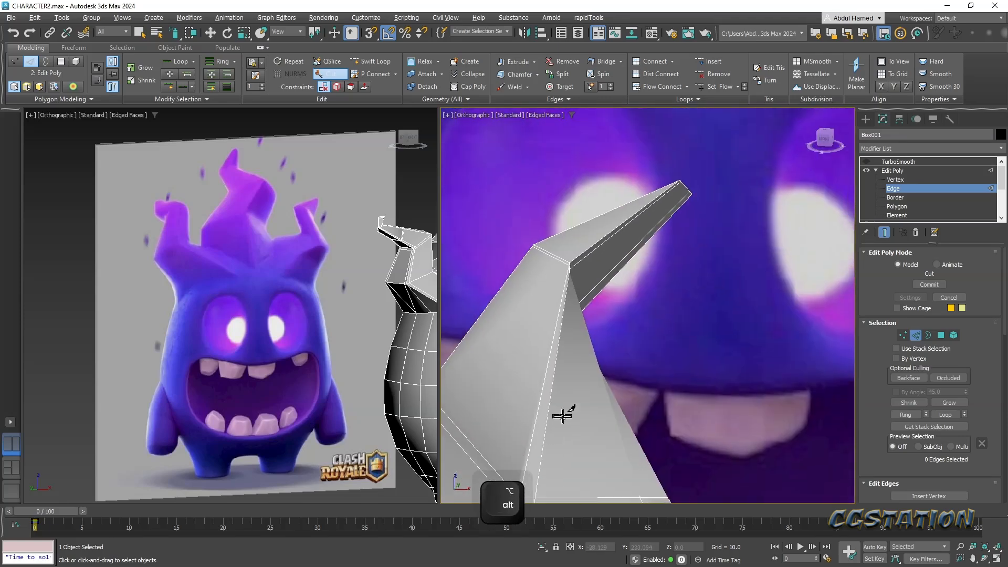
{"action": "middle_click_drag", "start_coordinate": [663, 211], "coordinate": [683, 179], "text": "alt"}
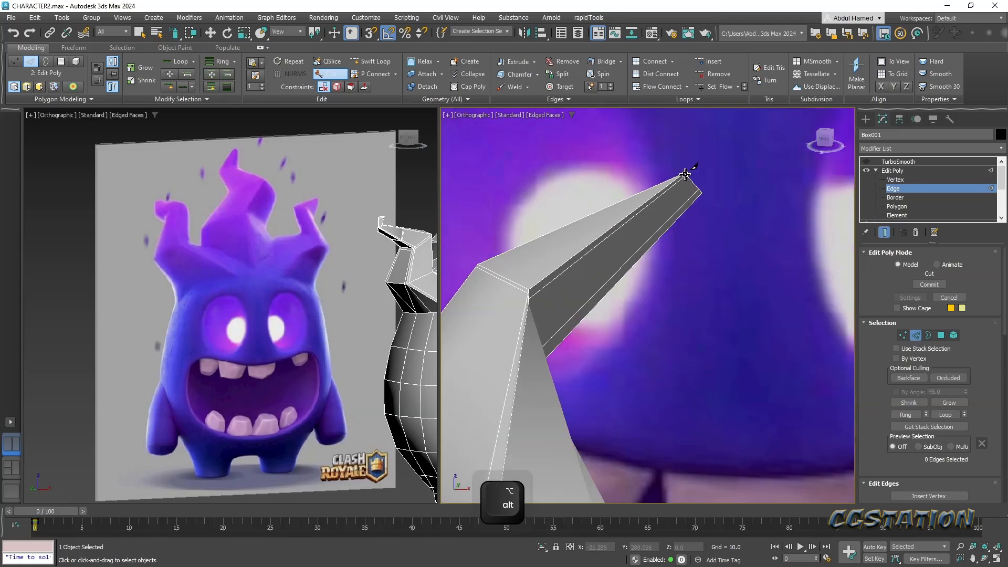
{"action": "left_click", "coordinate": [515, 287]}
{"action": "middle_click_drag", "start_coordinate": [506, 362], "coordinate": [679, 148]}
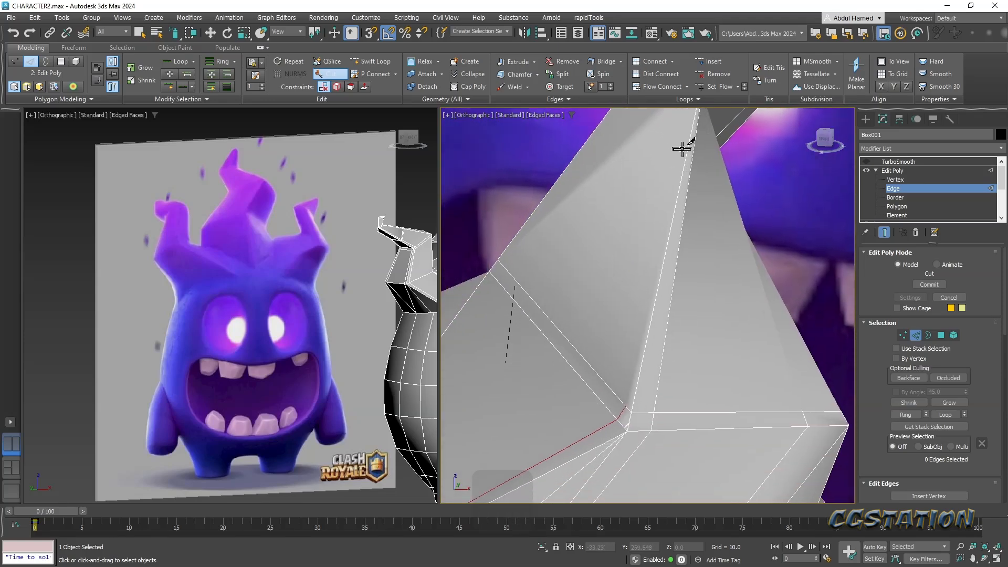
{"action": "left_click", "coordinate": [626, 407]}
{"action": "middle_click_drag", "start_coordinate": [630, 405], "coordinate": [734, 311], "text": "alt"}
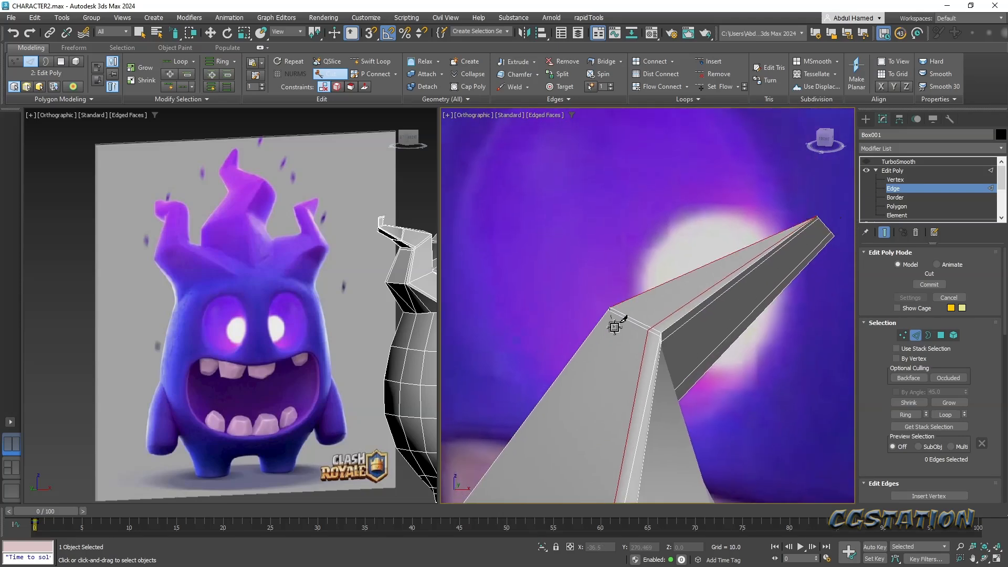
- Undo the last horn cut and recut it from the tip just inside the bend's inner corner down to the crease below
{"action": "key", "text": "ctrl+z"}
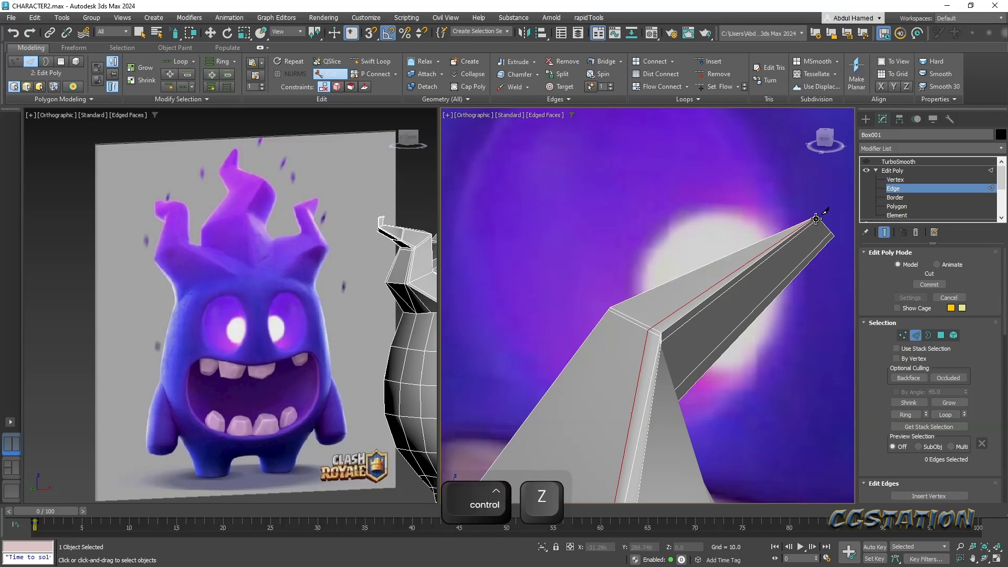
{"action": "scroll", "coordinate": [618, 309], "scroll_direction": "up", "scroll_amount": 5}
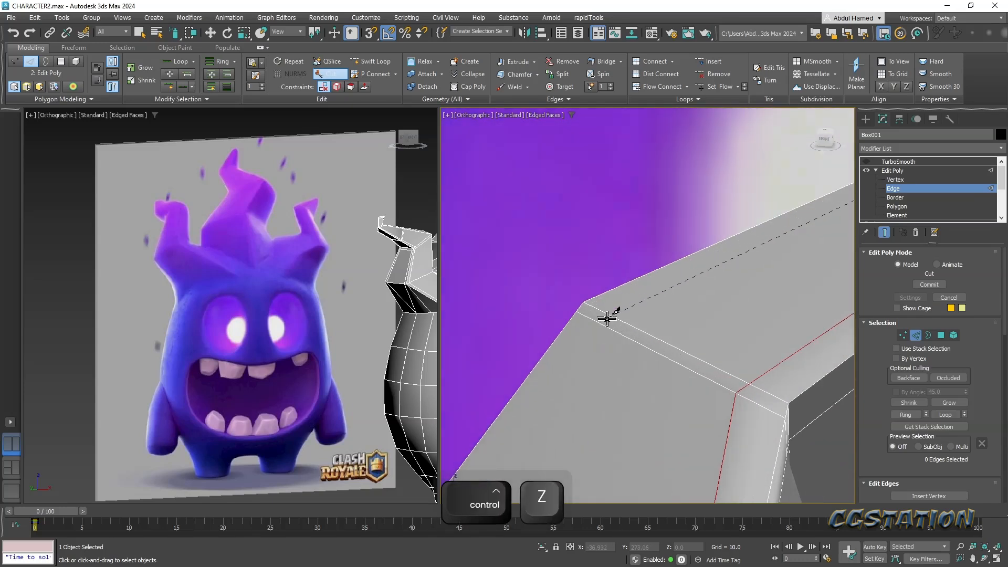
{"action": "left_click", "coordinate": [607, 317]}
{"action": "middle_click_drag", "start_coordinate": [599, 326], "coordinate": [760, 176]}
{"action": "scroll", "coordinate": [734, 206], "scroll_direction": "down", "scroll_amount": 4}
{"action": "scroll", "coordinate": [615, 310], "scroll_direction": "down", "scroll_amount": 2}
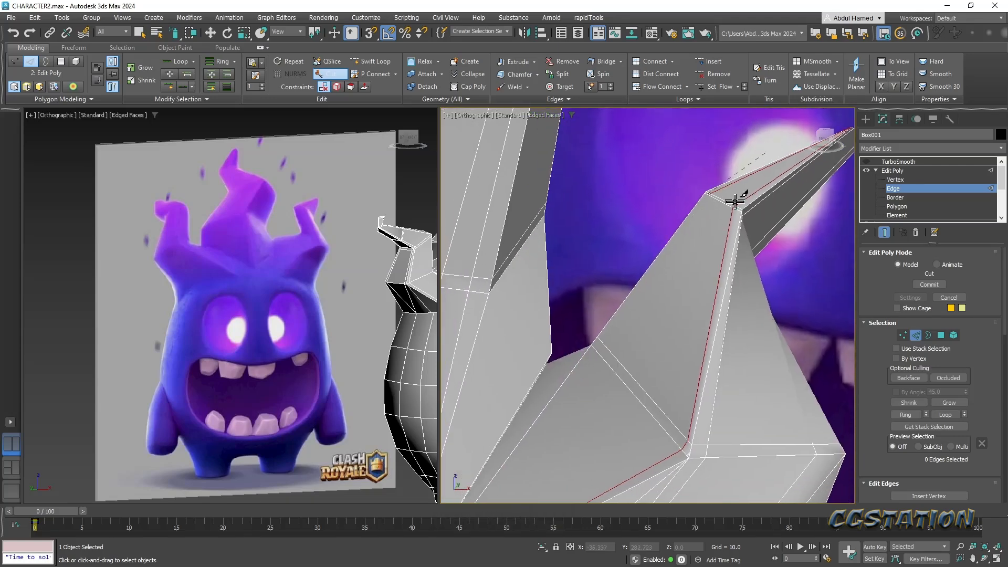
{"action": "scroll", "coordinate": [760, 176], "scroll_direction": "up", "scroll_amount": 1}
{"action": "left_click", "coordinate": [567, 381]}
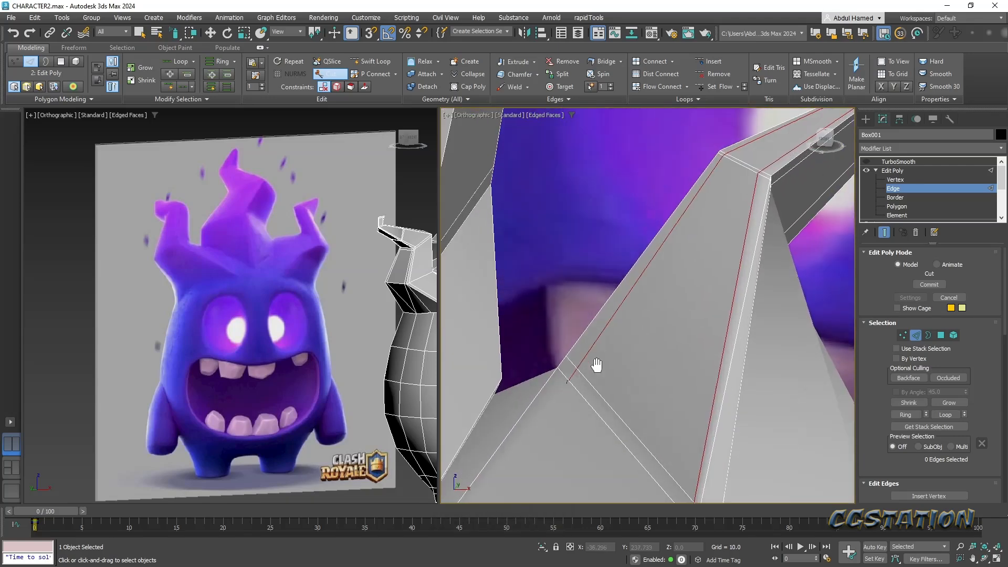
- Continue the inner horn cut across the crease loops down to the central flame's front base, and finish cutting
{"action": "middle_click_drag", "start_coordinate": [580, 379], "coordinate": [759, 207]}
{"action": "middle_click_drag", "start_coordinate": [612, 399], "coordinate": [753, 226]}
{"action": "left_click", "coordinate": [598, 395]}
{"action": "middle_click_drag", "start_coordinate": [749, 277], "coordinate": [609, 371]}
{"action": "scroll", "coordinate": [609, 368], "scroll_direction": "down", "scroll_amount": 6}
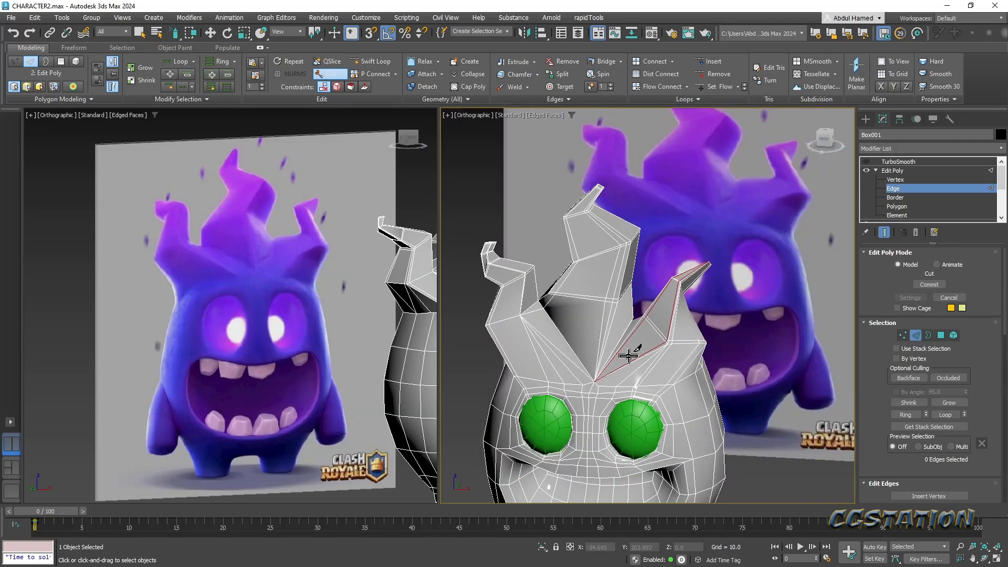
{"action": "scroll", "coordinate": [630, 353], "scroll_direction": "up", "scroll_amount": 2}
{"action": "right_click", "coordinate": [757, 308]}
- Switch TurboSmooth on to examine the smoothed crease at the left horn's inner corner, and switch it off again
{"action": "key", "text": "q"}
{"action": "left_click", "coordinate": [914, 171]}
{"action": "left_click", "coordinate": [905, 161]}
{"action": "left_click", "coordinate": [866, 162]}
{"action": "left_click", "coordinate": [773, 264]}
{"action": "middle_click_drag", "start_coordinate": [766, 320], "coordinate": [766, 279]}
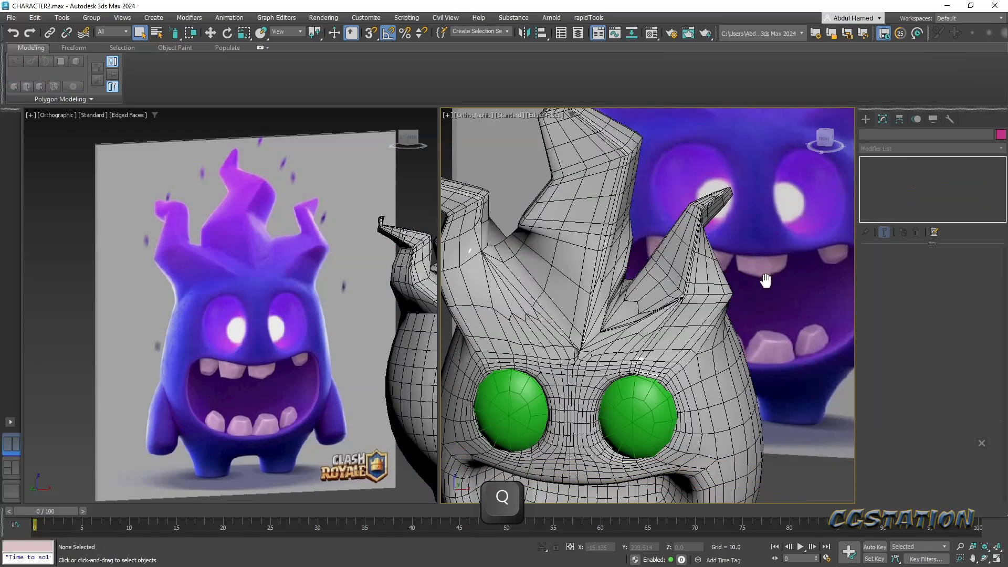
{"action": "scroll", "coordinate": [668, 310], "scroll_direction": "up", "scroll_amount": 2}
{"action": "left_click", "coordinate": [669, 310]}
{"action": "scroll", "coordinate": [669, 311], "scroll_direction": "up", "scroll_amount": 5}
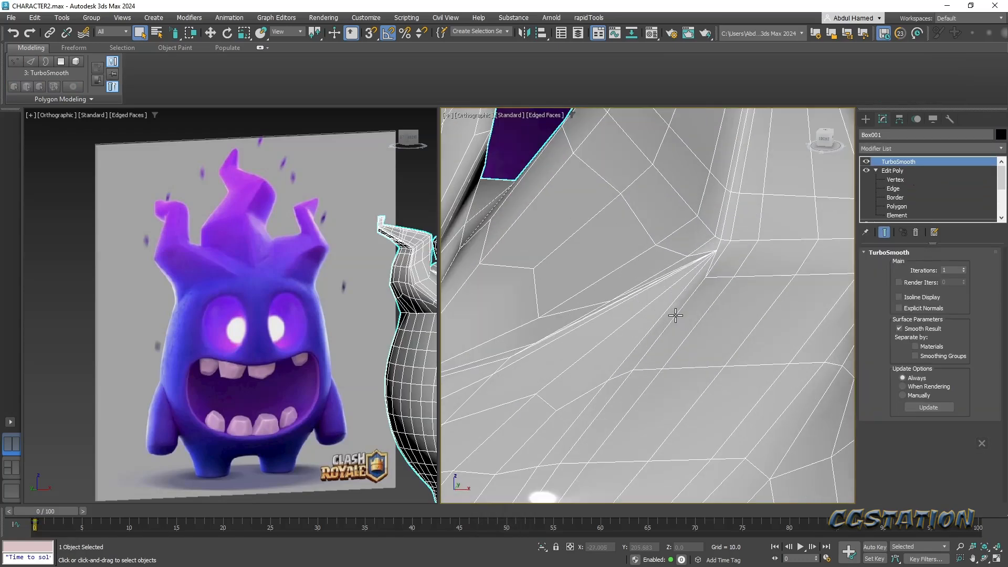
{"action": "left_click", "coordinate": [866, 161]}
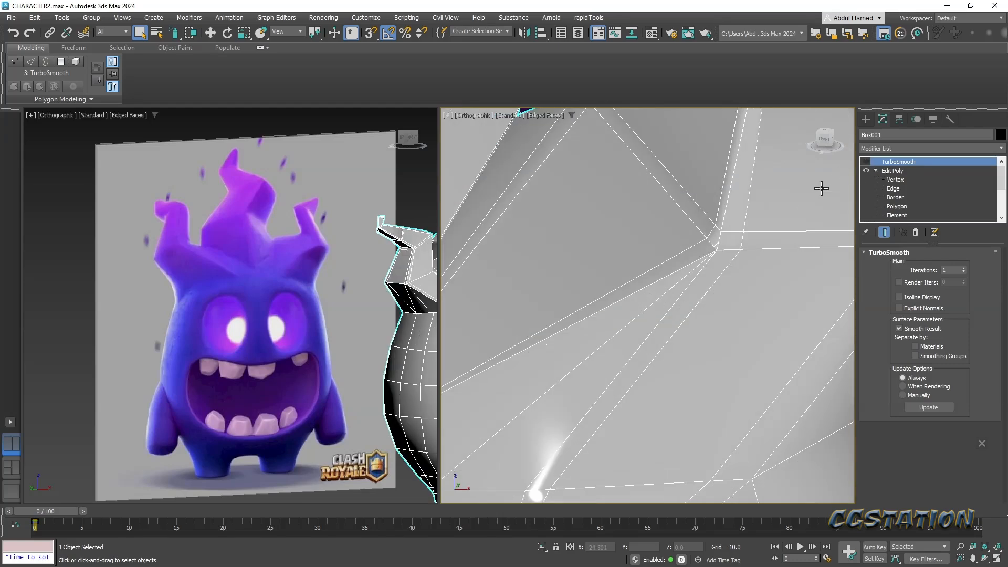
{"action": "scroll", "coordinate": [691, 258], "scroll_direction": "down", "scroll_amount": 5}
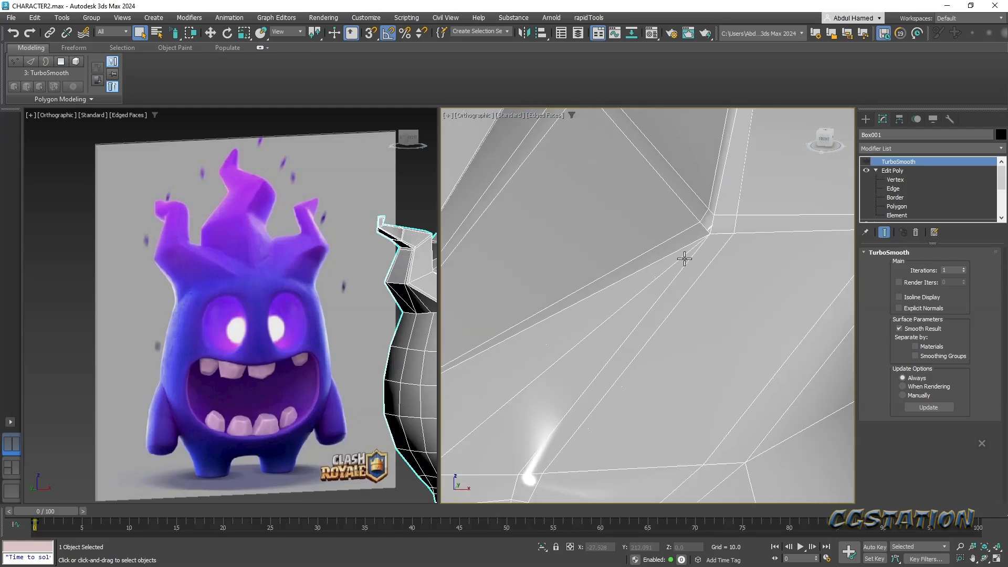
{"action": "scroll", "coordinate": [668, 281], "scroll_direction": "up", "scroll_amount": 2}
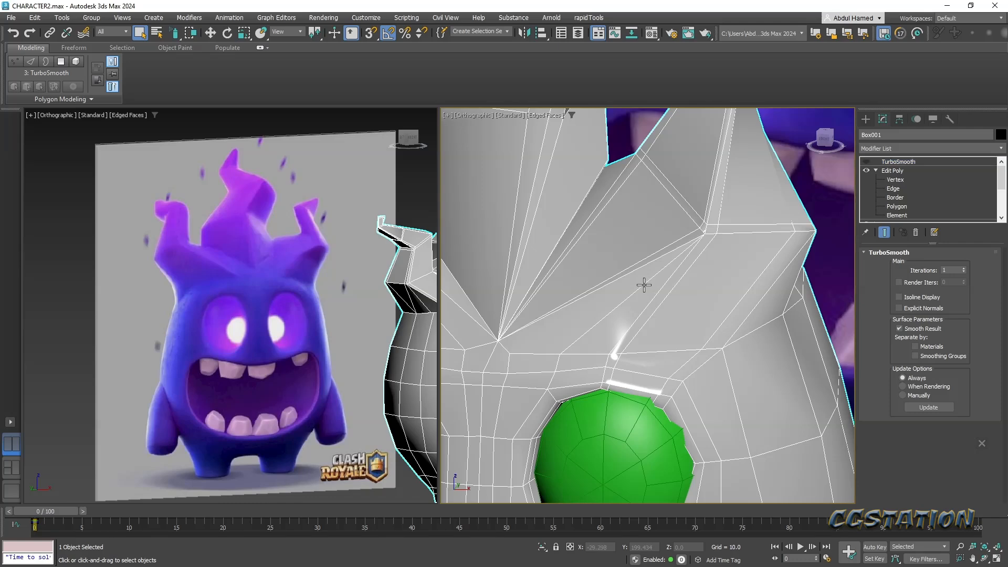
- Try removing the diagonal edges that run from the left horn's inner corner toward the eye and flame base, and undo the removals
{"action": "key", "text": "2"}
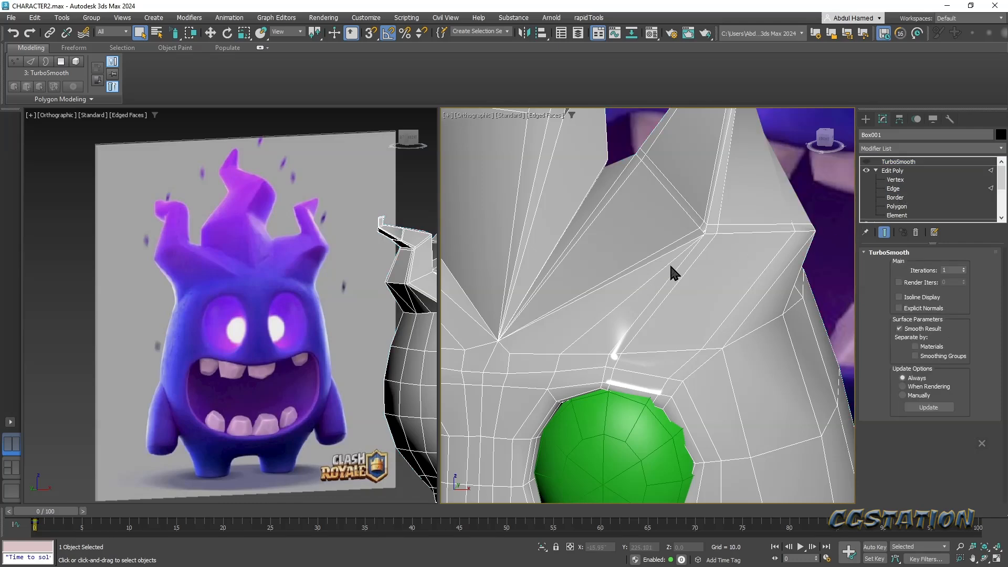
{"action": "left_click", "coordinate": [667, 265]}
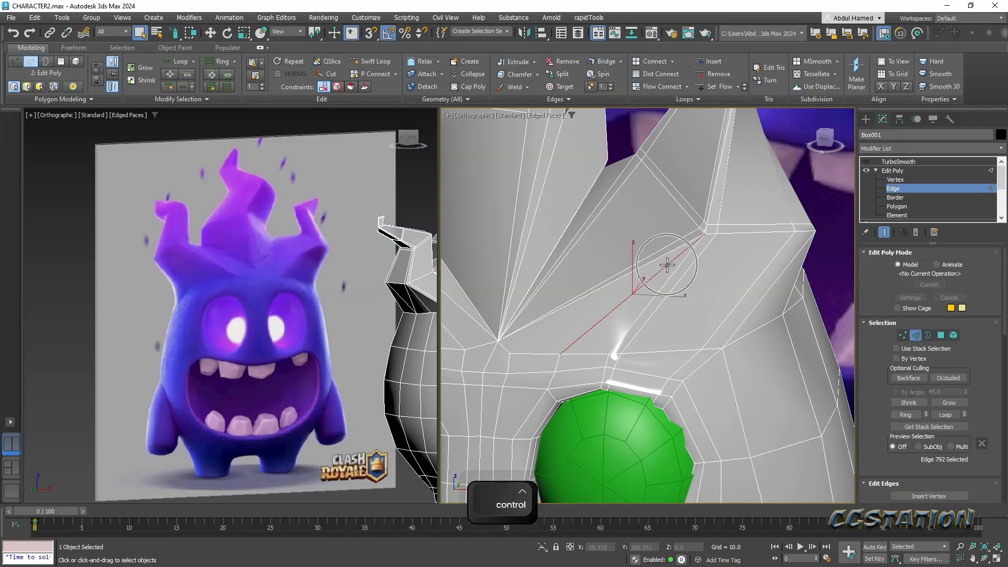
{"action": "left_click", "coordinate": [661, 289]}
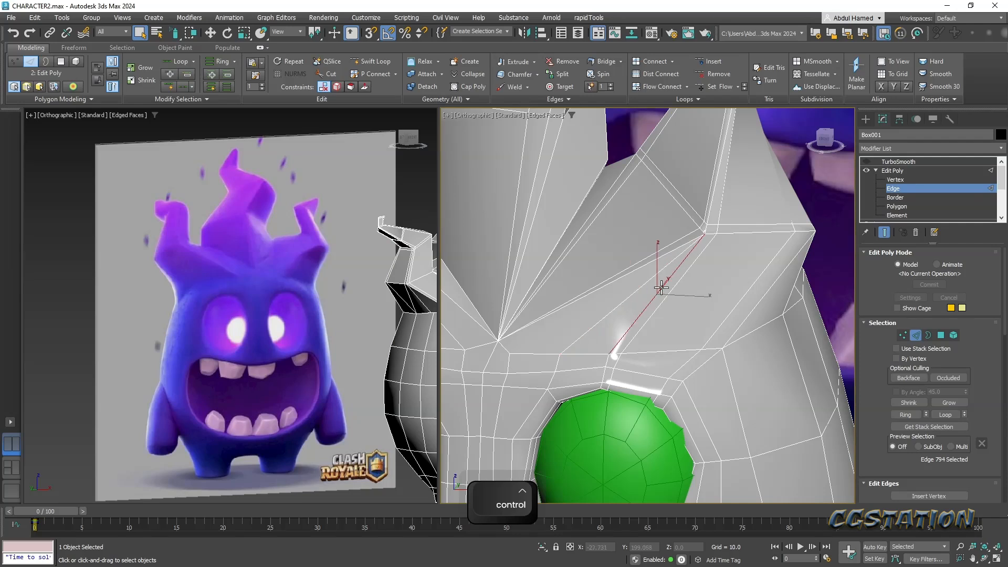
{"action": "key", "text": "ctrl+BackSpace"}
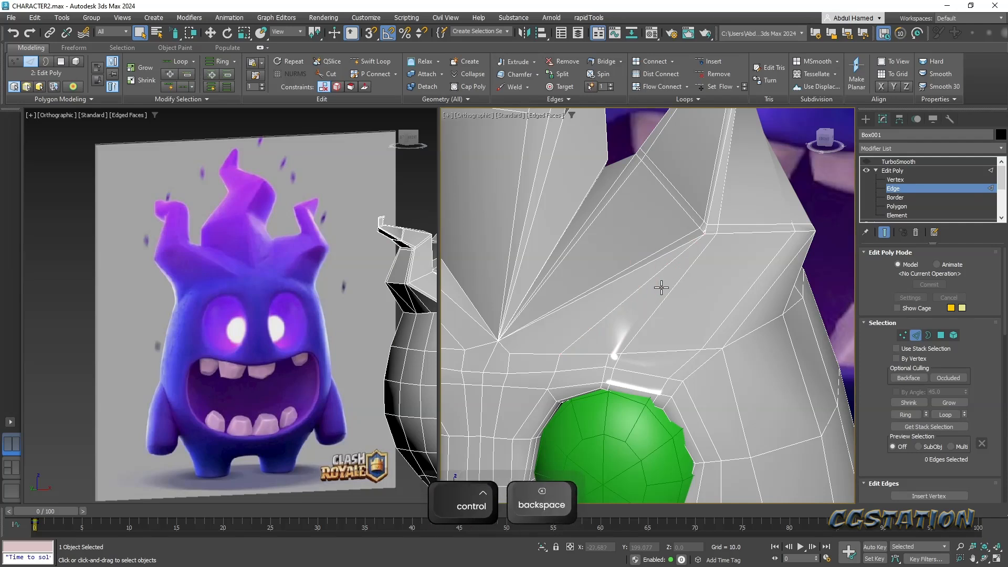
{"action": "key", "text": "ctrl+z"}
{"action": "left_click", "coordinate": [680, 246]}
{"action": "key", "text": "ctrl+BackSpace"}
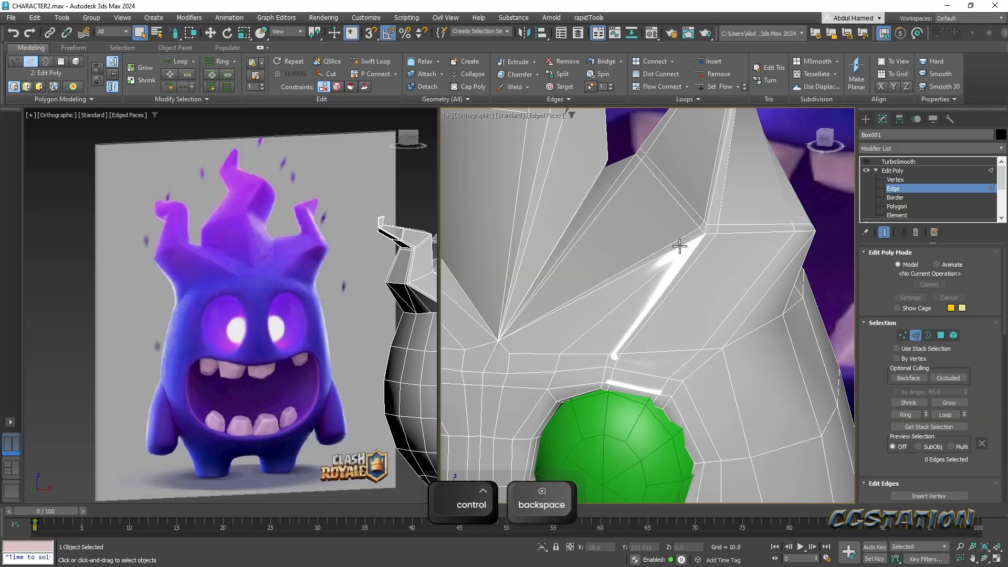
{"action": "key", "text": "ctrl+z"}
{"action": "key", "text": "ctrl+z"}
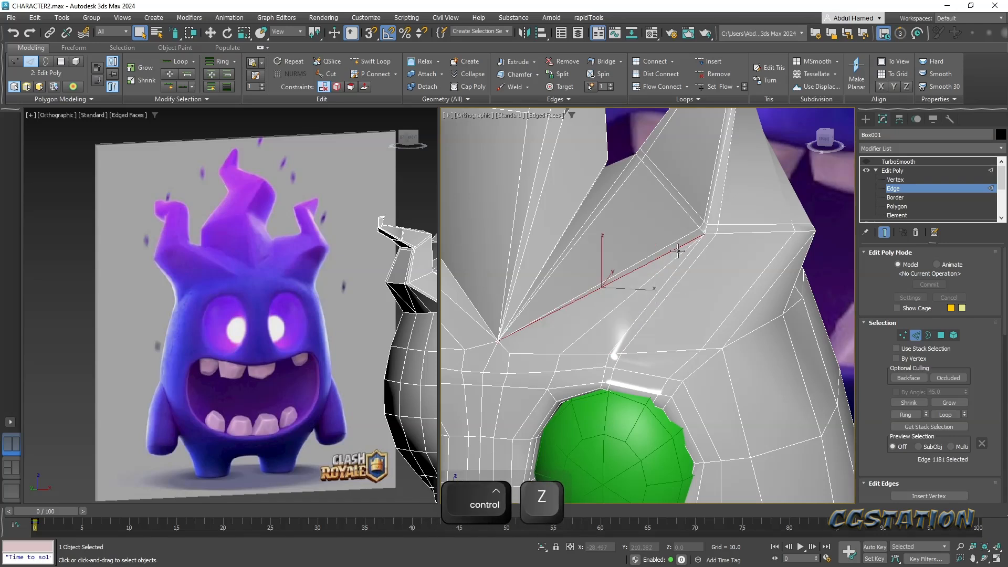
{"action": "key", "text": "ctrl+z"}
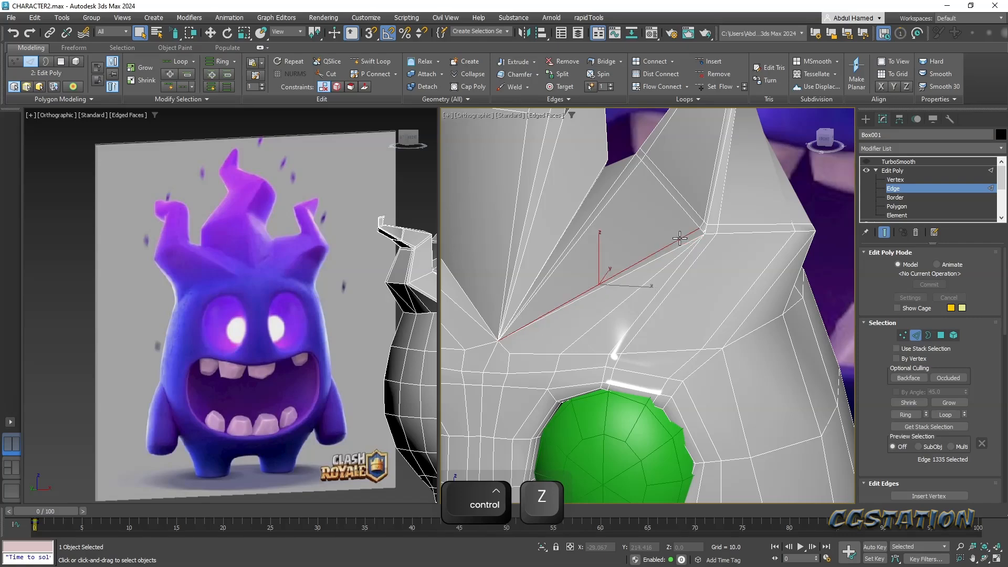
- In vertex editing, cut a new edge between the crease above the flame's front base and the left horn's inner corner
{"action": "middle_click_drag", "start_coordinate": [680, 238], "coordinate": [837, 276], "text": "alt"}
{"action": "middle_click_drag", "start_coordinate": [624, 278], "coordinate": [636, 297], "text": "alt"}
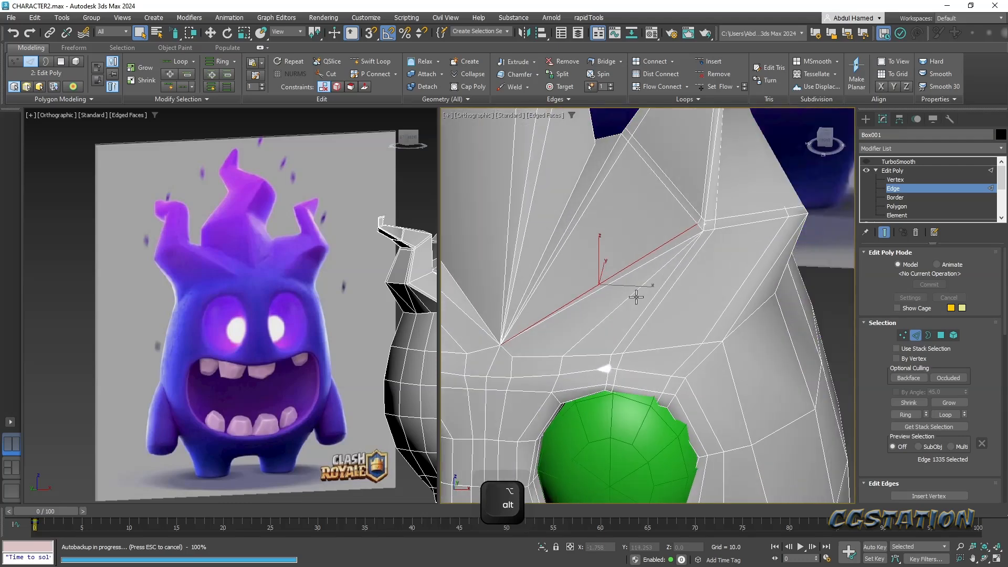
{"action": "left_click", "coordinate": [896, 179]}
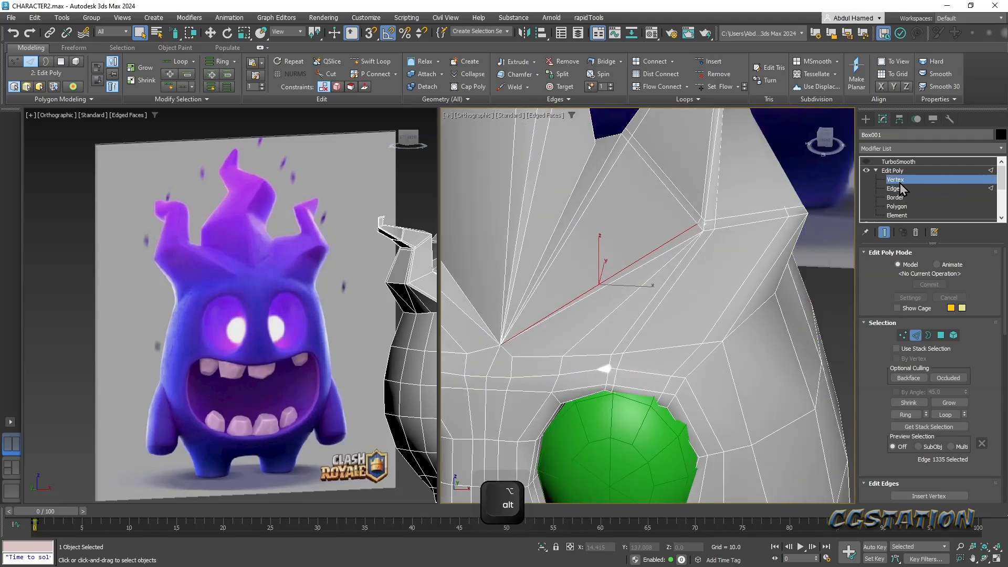
{"action": "left_click", "coordinate": [338, 74]}
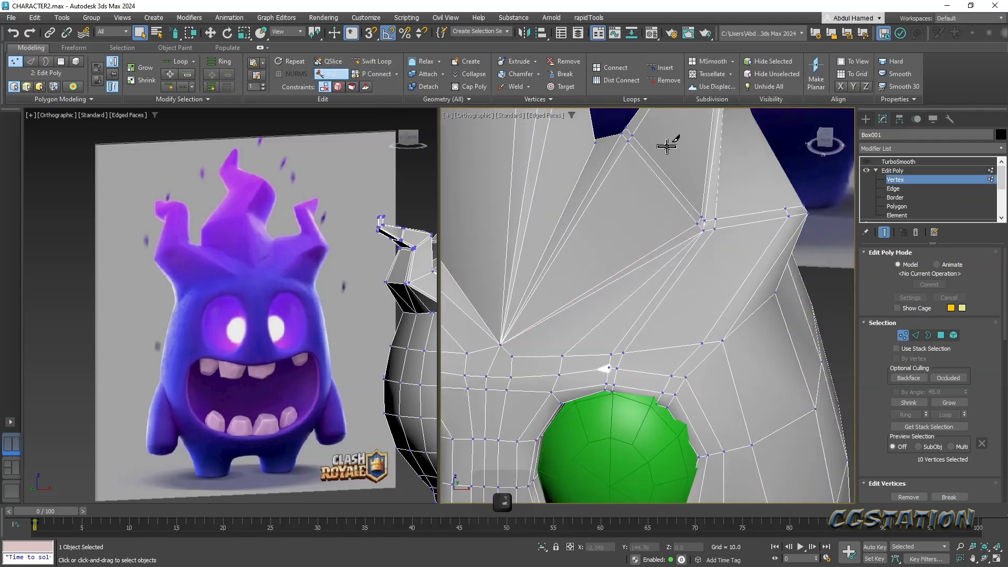
{"action": "left_click", "coordinate": [535, 302]}
{"action": "left_click", "coordinate": [698, 222]}
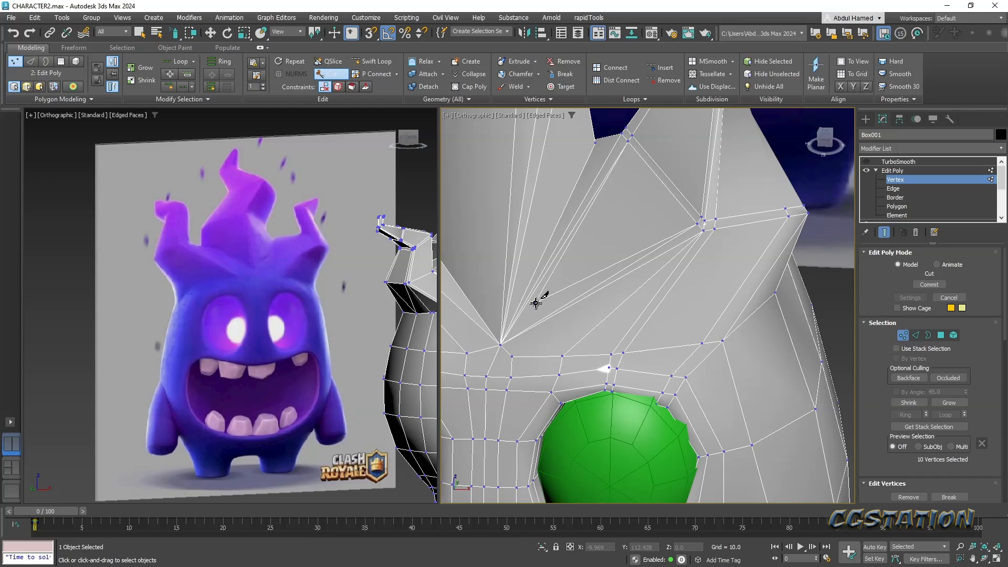
- Finish cutting and remove the two diagonal edges fanning from the central flame's front base across the pointed horn's inner face
{"action": "key", "text": "q"}
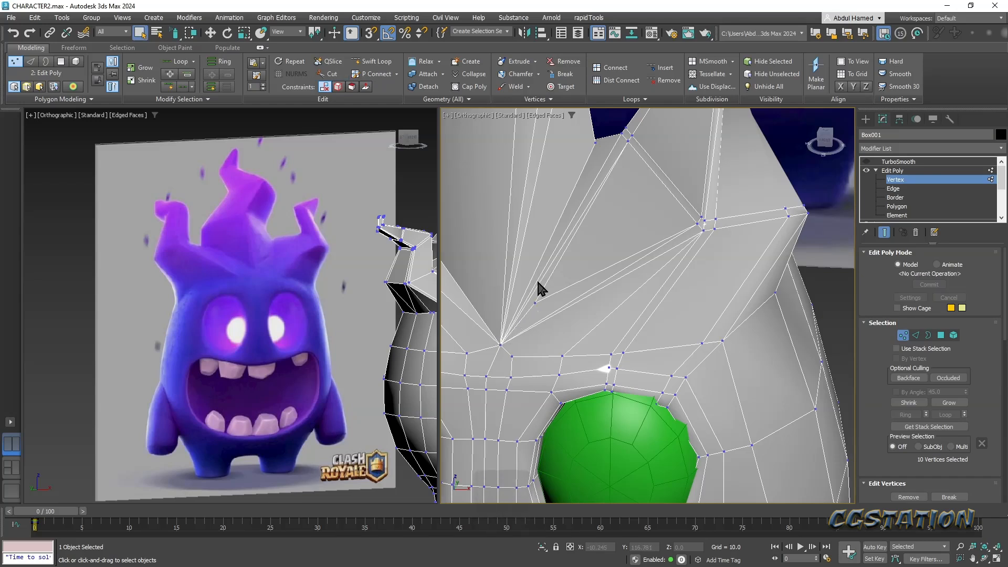
{"action": "left_click", "coordinate": [893, 189]}
{"action": "left_click", "coordinate": [599, 185]}
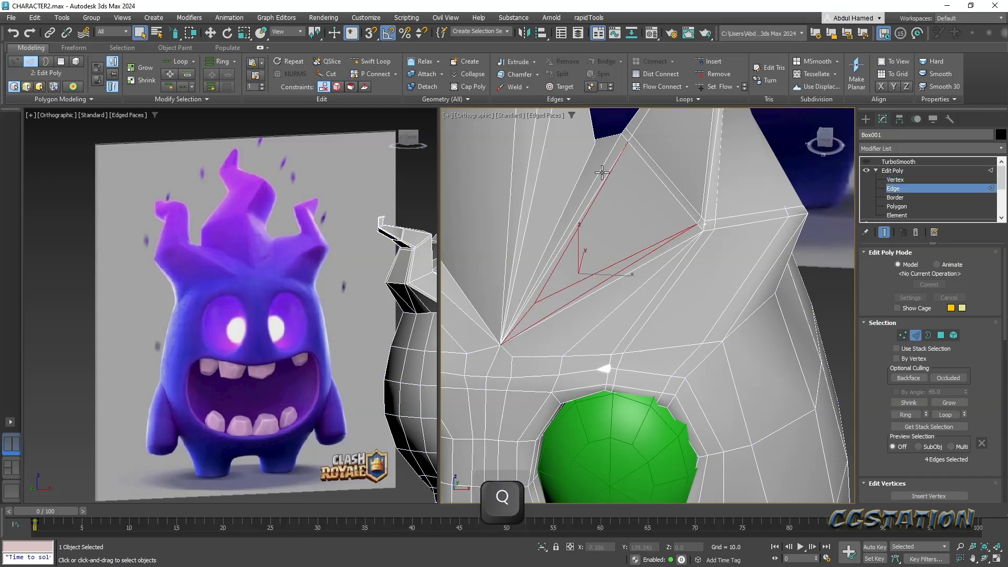
{"action": "left_click", "coordinate": [621, 272], "text": "ctrl"}
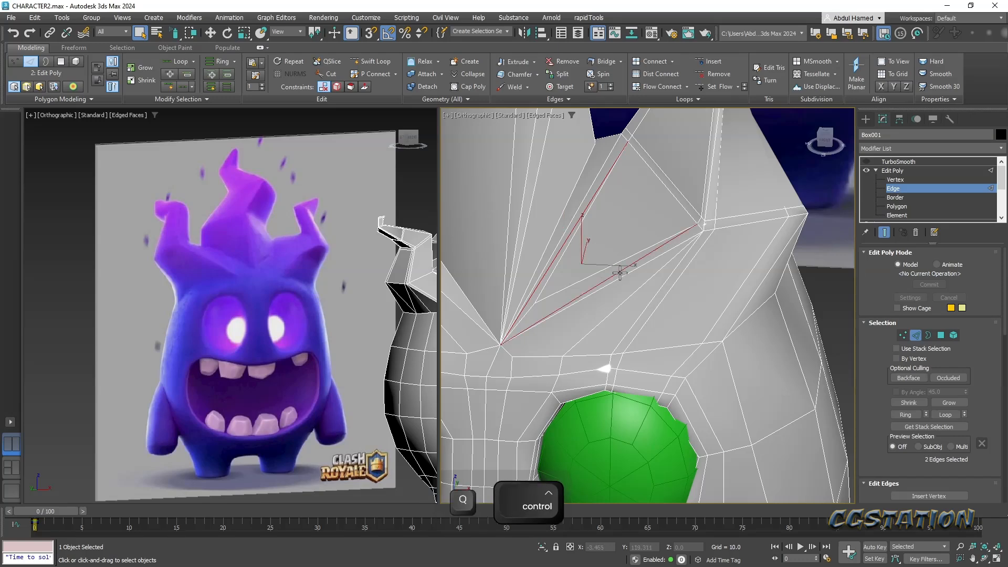
{"action": "key", "text": "ctrl+BackSpace"}
- Try cutting a supporting edge down the central flame's front face toward its base point, and undo the cut
{"action": "middle_click_drag", "start_coordinate": [688, 286], "coordinate": [686, 310], "text": "alt"}
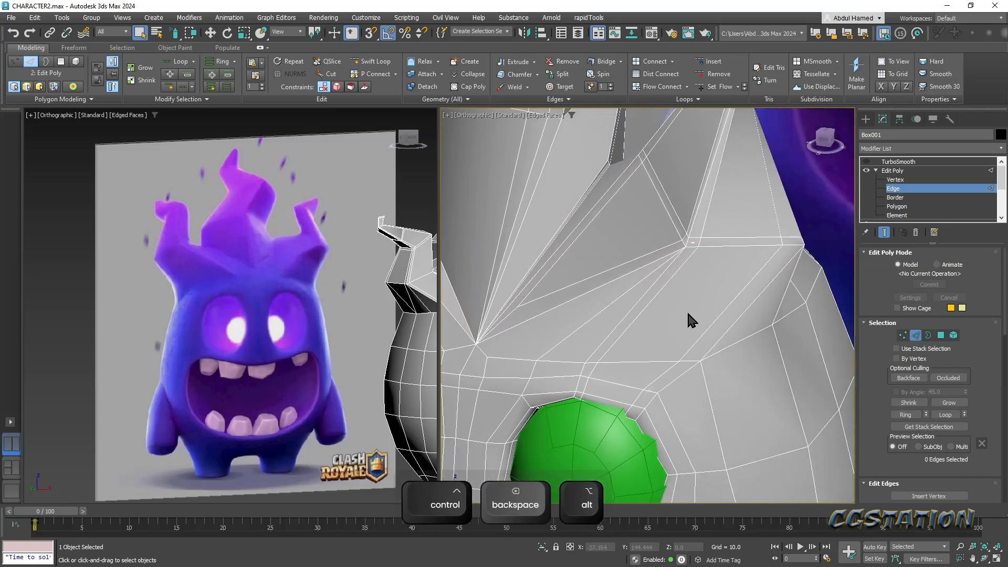
{"action": "middle_click_drag", "start_coordinate": [599, 328], "coordinate": [646, 292], "text": "alt"}
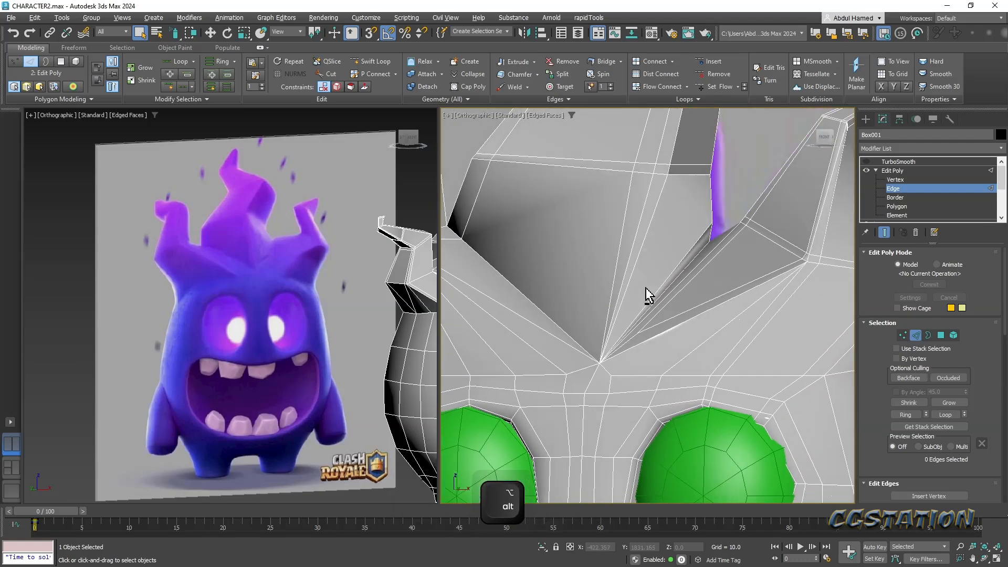
{"action": "middle_click_drag", "start_coordinate": [641, 222], "coordinate": [694, 246], "text": "alt"}
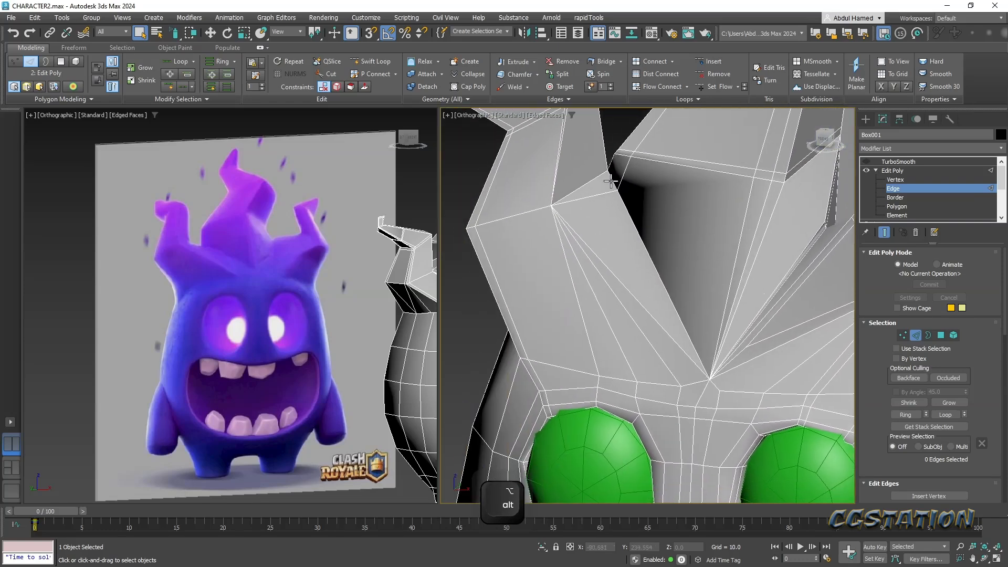
{"action": "left_click", "coordinate": [328, 74]}
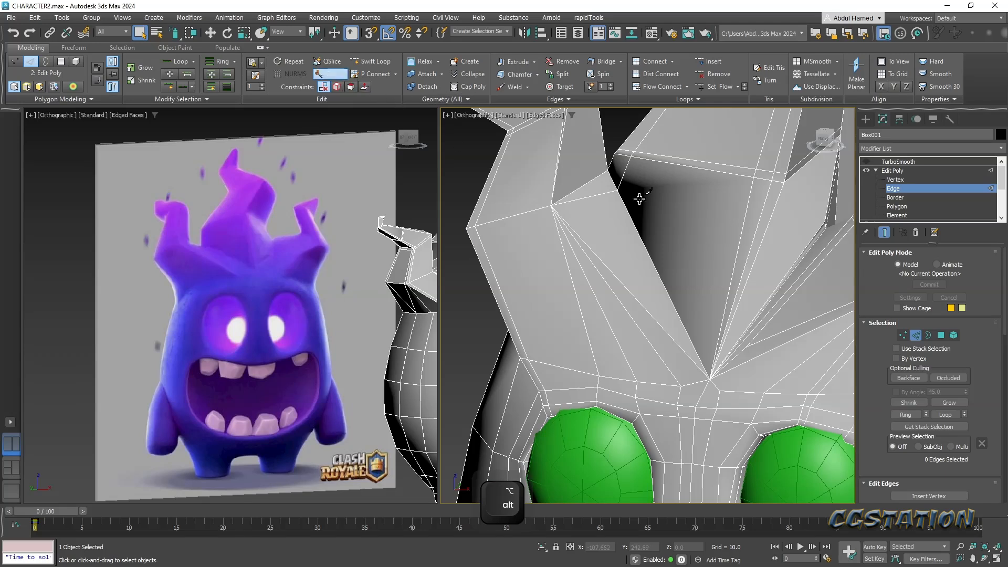
{"action": "left_click", "coordinate": [632, 158]}
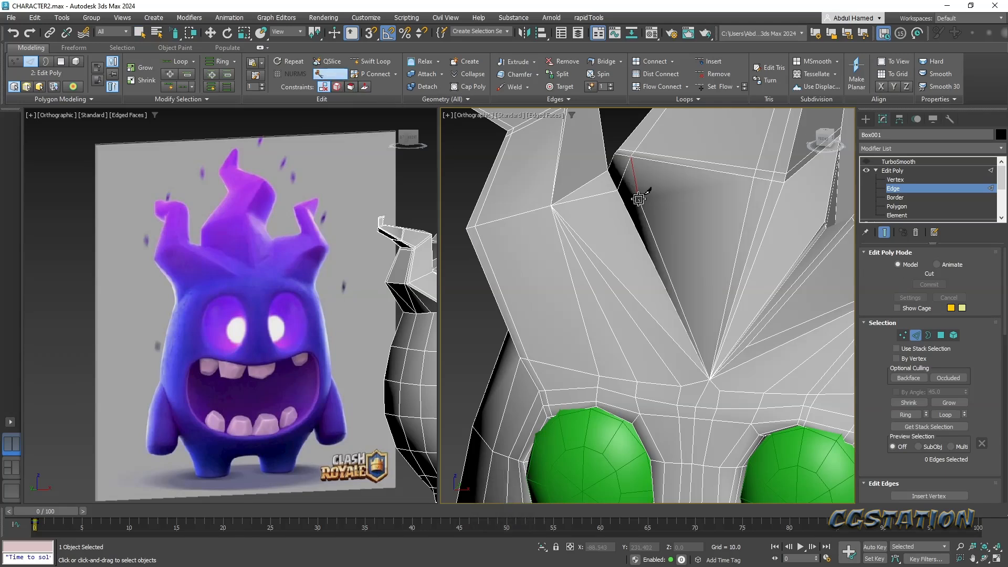
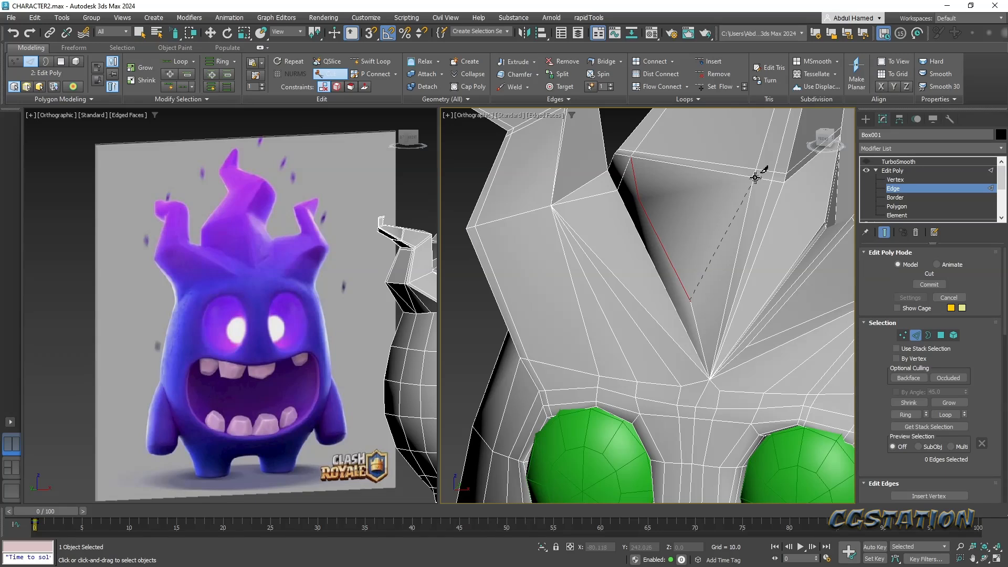
{"action": "left_click", "coordinate": [683, 322]}
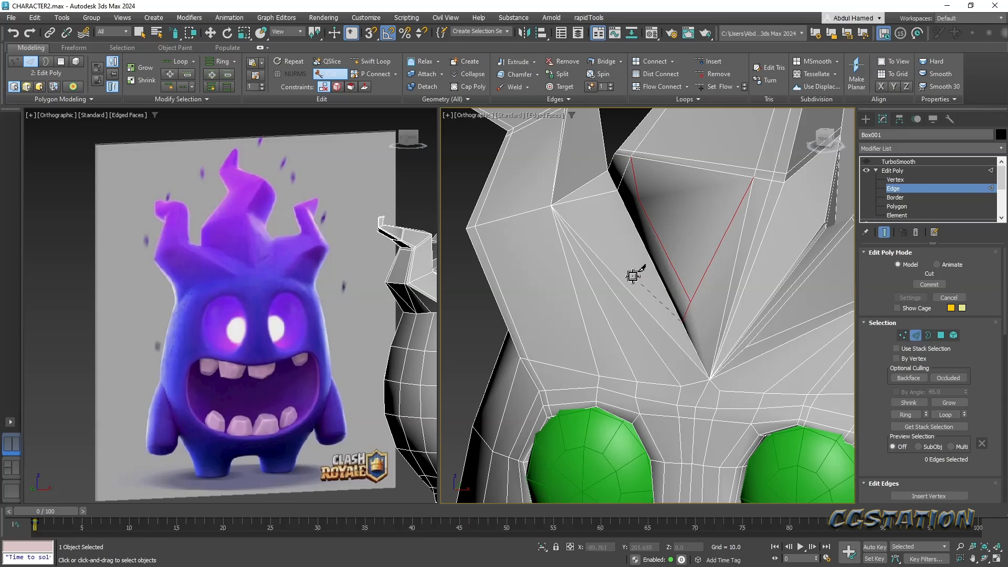
{"action": "key", "text": "ctrl+z"}
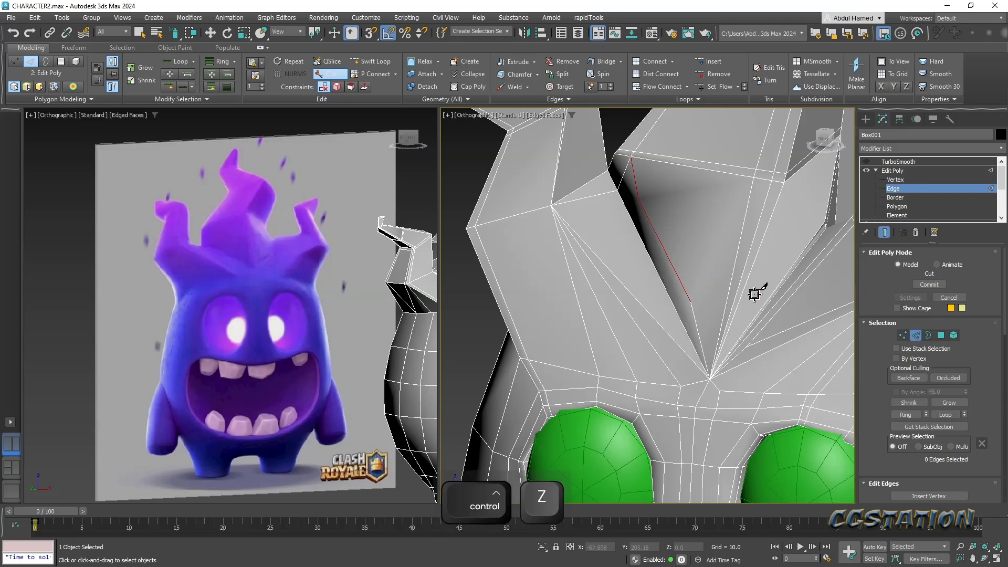
{"action": "middle_click_drag", "start_coordinate": [754, 295], "coordinate": [696, 302]}
{"action": "scroll", "coordinate": [638, 290], "scroll_direction": "down", "scroll_amount": 5}
{"action": "scroll", "coordinate": [648, 291], "scroll_direction": "up", "scroll_amount": 2}
{"action": "key", "text": "q"}
- Remove the supporting edge loops along the pointed horn's inner corner, front and outer side
{"action": "double_click", "coordinate": [712, 274]}
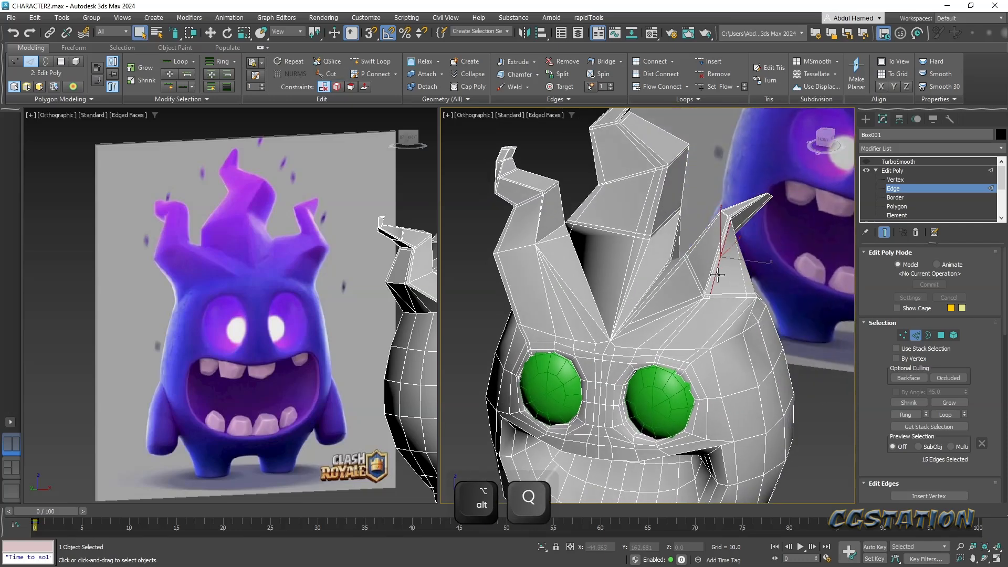
{"action": "left_click", "coordinate": [712, 263], "text": "ctrl"}
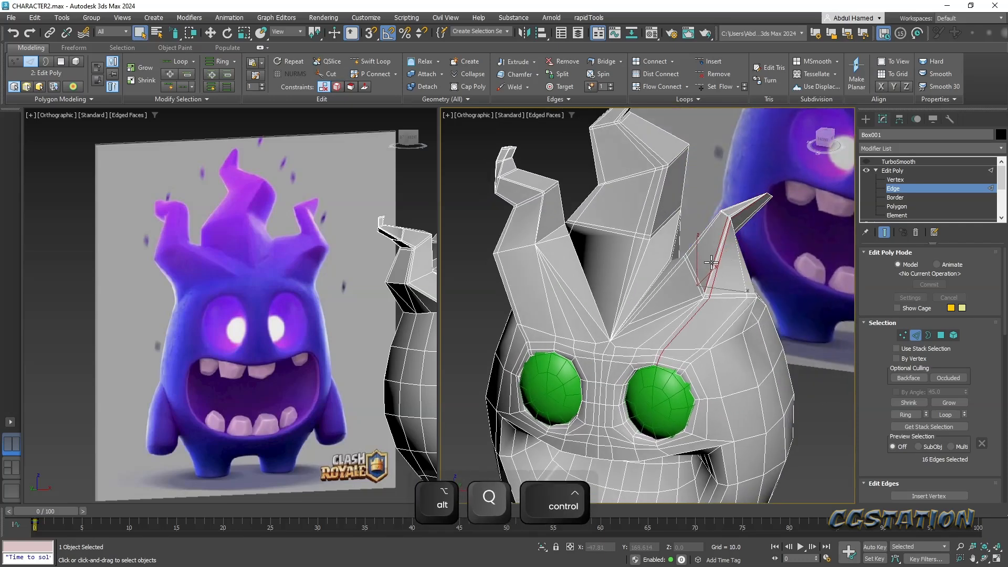
{"action": "double_click", "coordinate": [698, 244], "text": "ctrl"}
{"action": "middle_click_drag", "start_coordinate": [698, 244], "coordinate": [735, 271], "text": "alt"}
{"action": "double_click", "coordinate": [697, 249], "text": "ctrl+alt"}
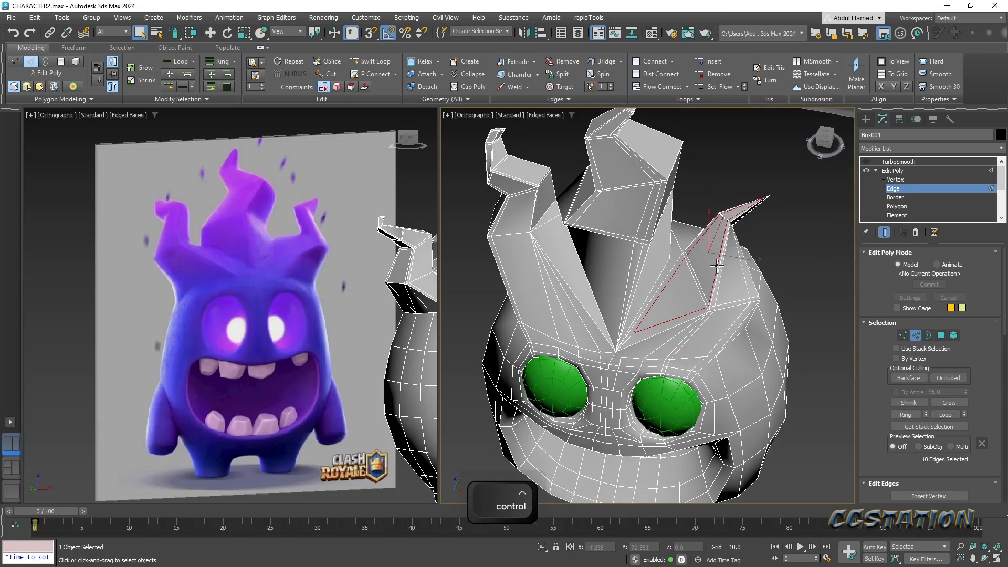
{"action": "key", "text": "ctrl+BackSpace"}
{"action": "middle_click_drag", "start_coordinate": [717, 267], "coordinate": [678, 287], "text": "alt"}
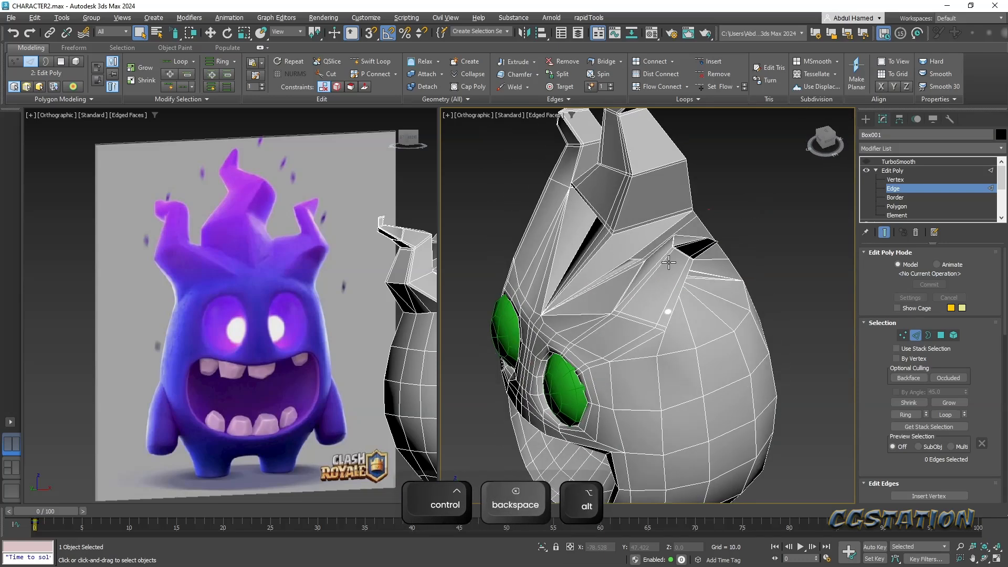
{"action": "double_click", "coordinate": [653, 283], "text": "ctrl"}
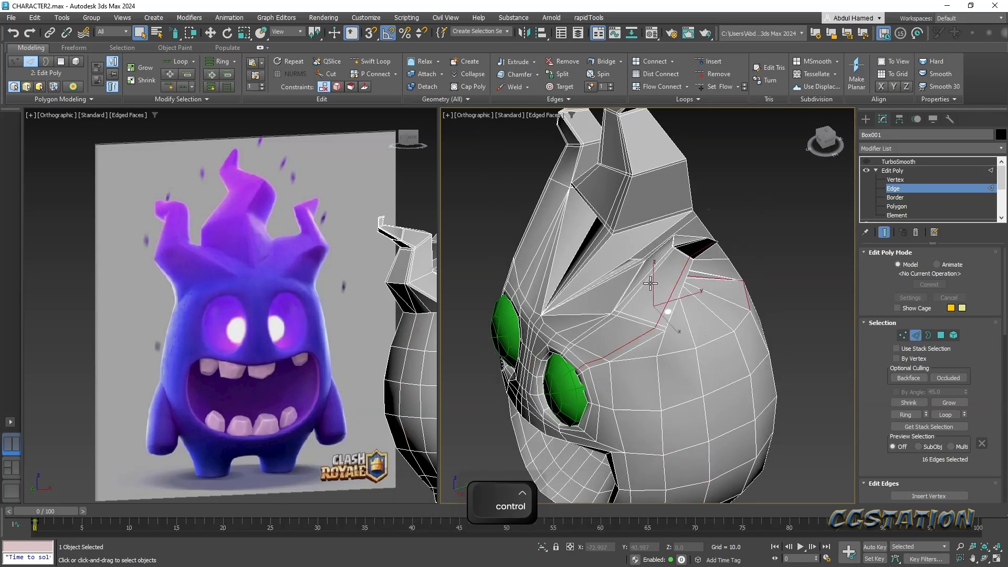
{"action": "key", "text": "ctrl+BackSpace"}
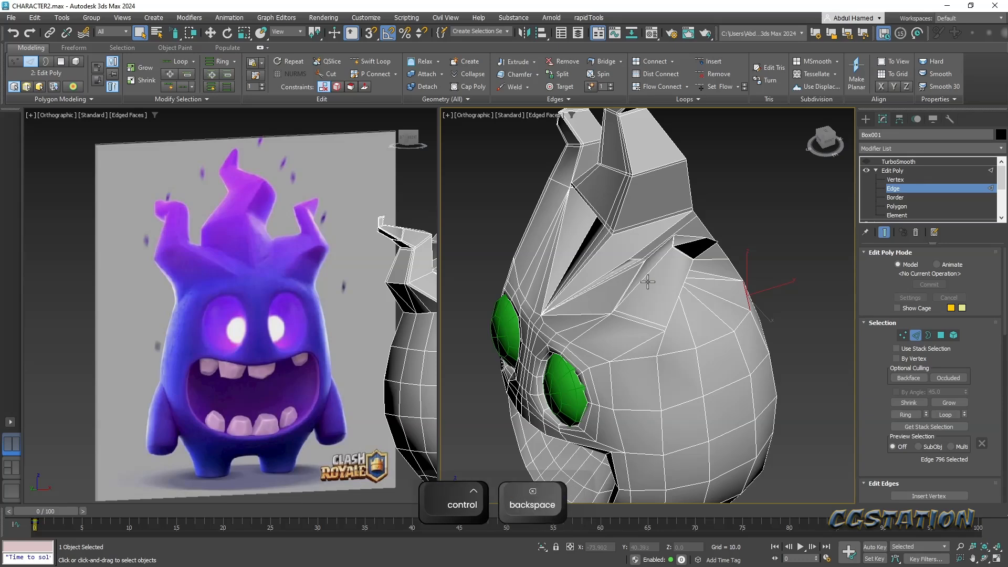
- Remove the vertical supporting loop on the central flame and the extra lengthwise edge on the curled horn's front face
{"action": "middle_click_drag", "start_coordinate": [647, 282], "coordinate": [630, 227], "text": "alt"}
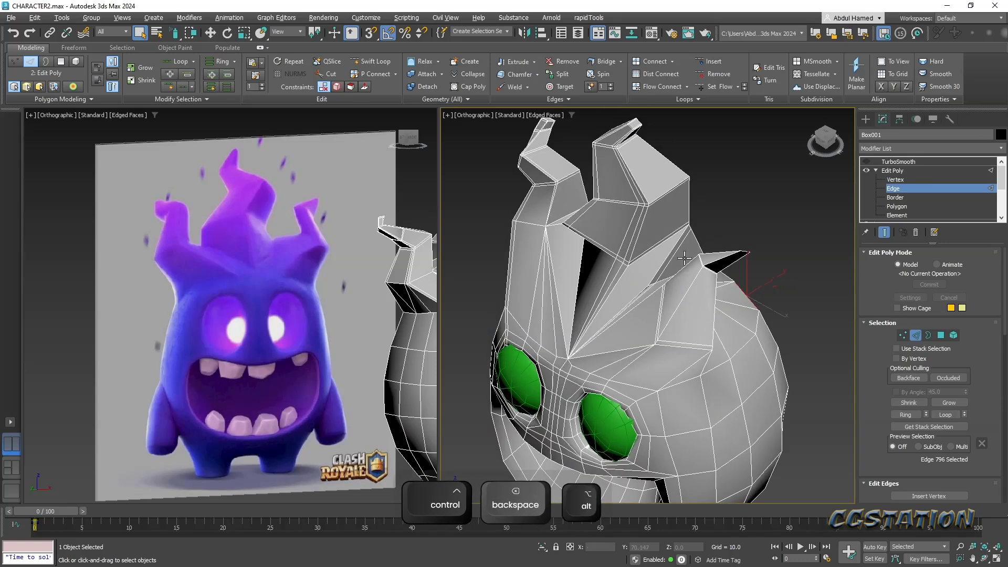
{"action": "double_click", "coordinate": [639, 223], "text": "ctrl"}
{"action": "key", "text": "ctrl+BackSpace"}
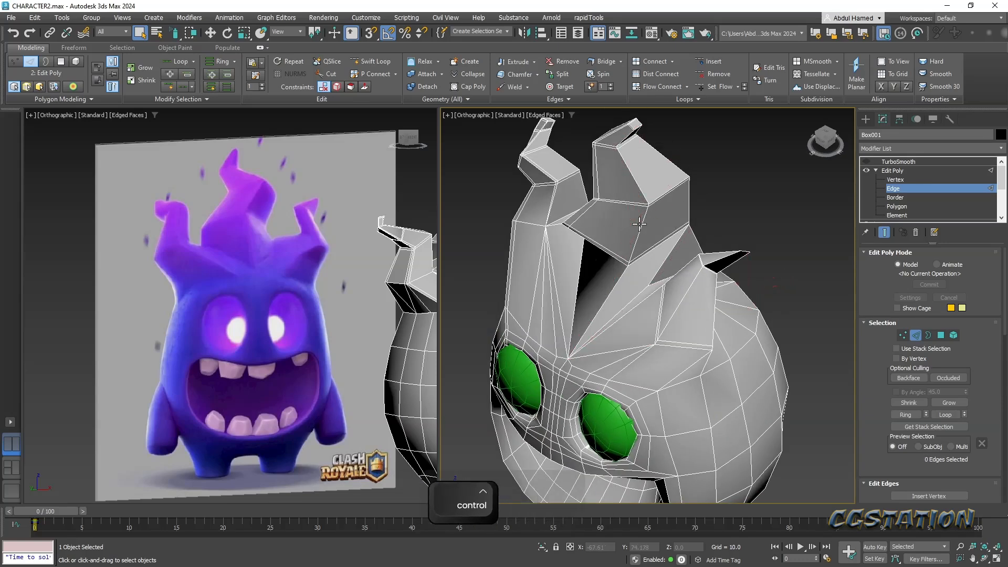
{"action": "middle_click_drag", "start_coordinate": [639, 223], "coordinate": [668, 253], "text": "alt"}
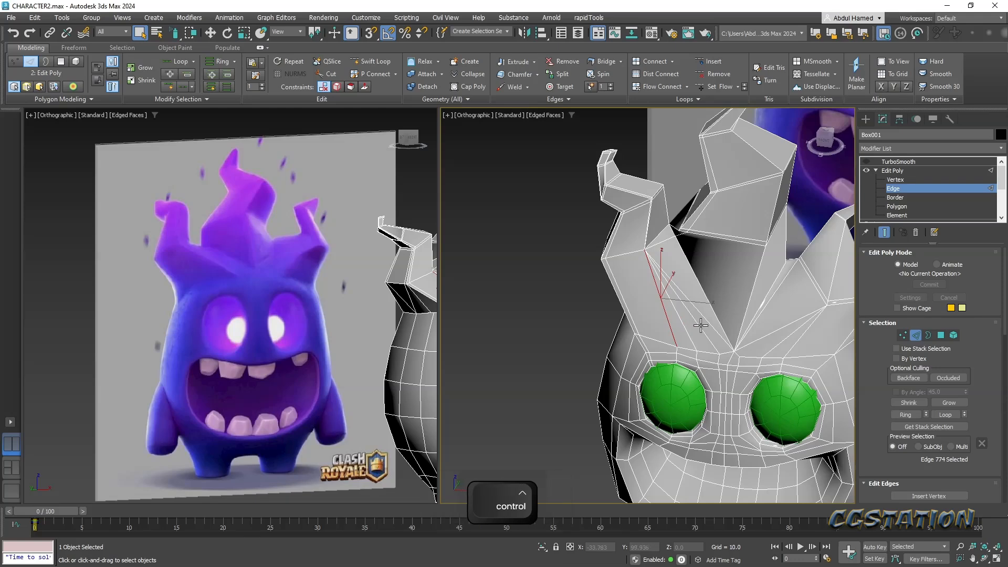
{"action": "key", "text": "ctrl+BackSpace"}
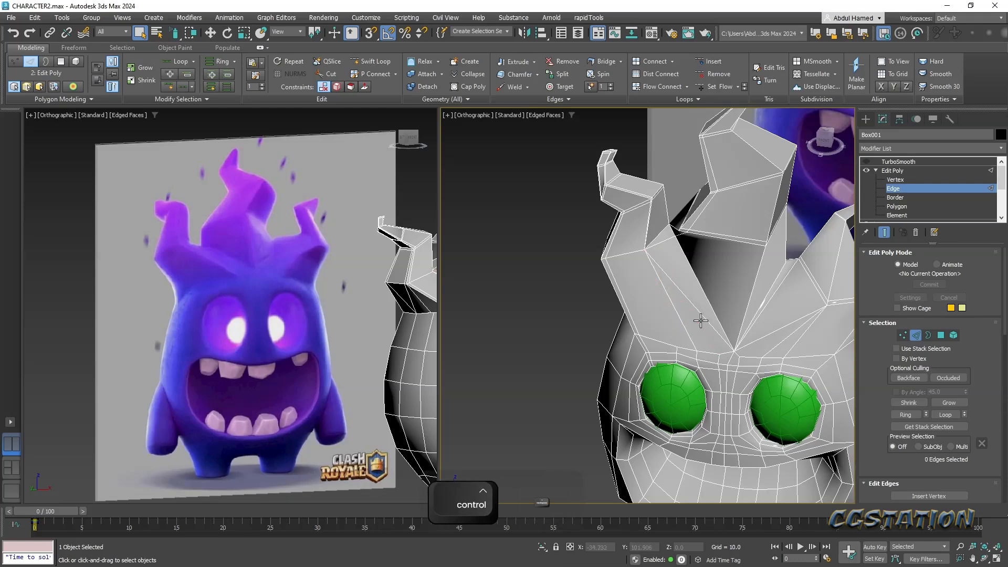
- Remove the supporting edge loops running along the curled horn's outer side, back and adjoining flame corners
{"action": "scroll", "coordinate": [701, 320], "scroll_direction": "up", "scroll_amount": 3}
{"action": "middle_click_drag", "start_coordinate": [701, 321], "coordinate": [757, 315], "text": "alt"}
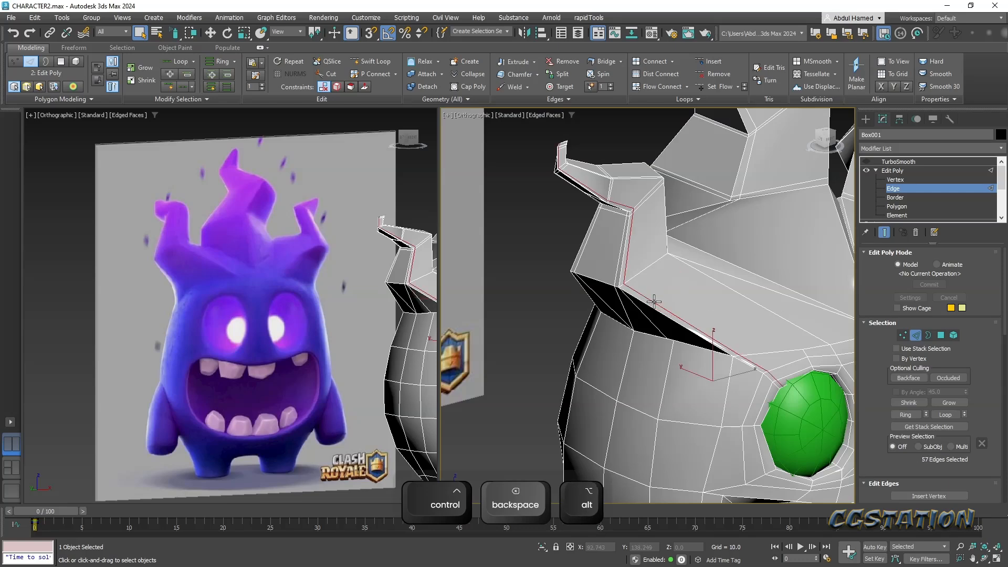
{"action": "middle_click_drag", "start_coordinate": [643, 303], "coordinate": [668, 297], "text": "alt"}
{"action": "double_click", "coordinate": [640, 272], "text": "ctrl"}
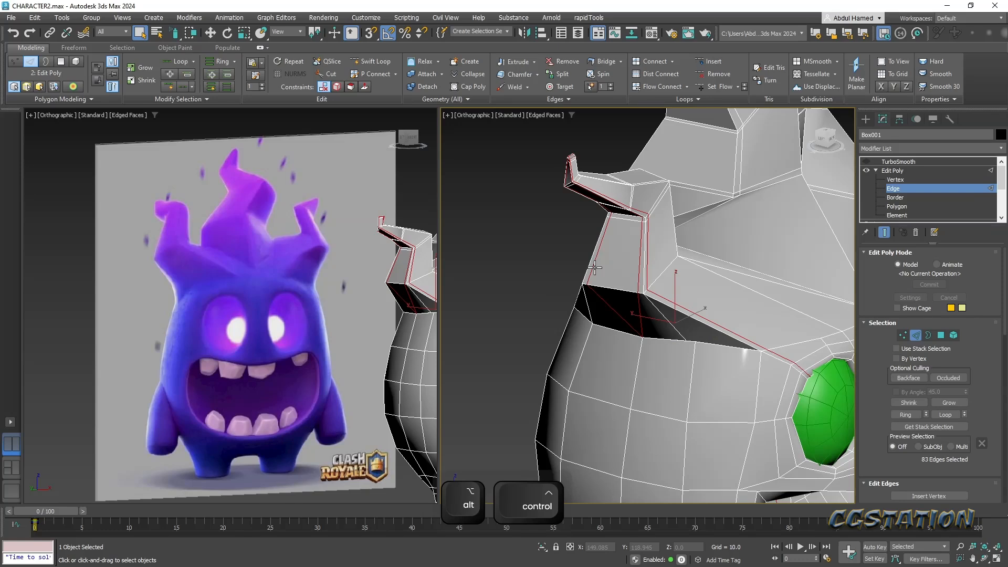
{"action": "key", "text": "ctrl+BackSpace"}
{"action": "scroll", "coordinate": [637, 234], "scroll_direction": "up", "scroll_amount": 3}
{"action": "middle_click_drag", "start_coordinate": [637, 234], "coordinate": [656, 250], "text": "alt"}
{"action": "middle_click_drag", "start_coordinate": [649, 215], "coordinate": [671, 380], "text": "alt"}
{"action": "key", "text": "ctrl+BackSpace"}
- In vertex editing, reposition a single vertex at the back base corner of the pointed horn
{"action": "scroll", "coordinate": [639, 338], "scroll_direction": "down", "scroll_amount": 5}
{"action": "scroll", "coordinate": [608, 355], "scroll_direction": "up", "scroll_amount": 4}
{"action": "middle_click_drag", "start_coordinate": [590, 347], "coordinate": [633, 306], "text": "alt"}
{"action": "left_click", "coordinate": [900, 179]}
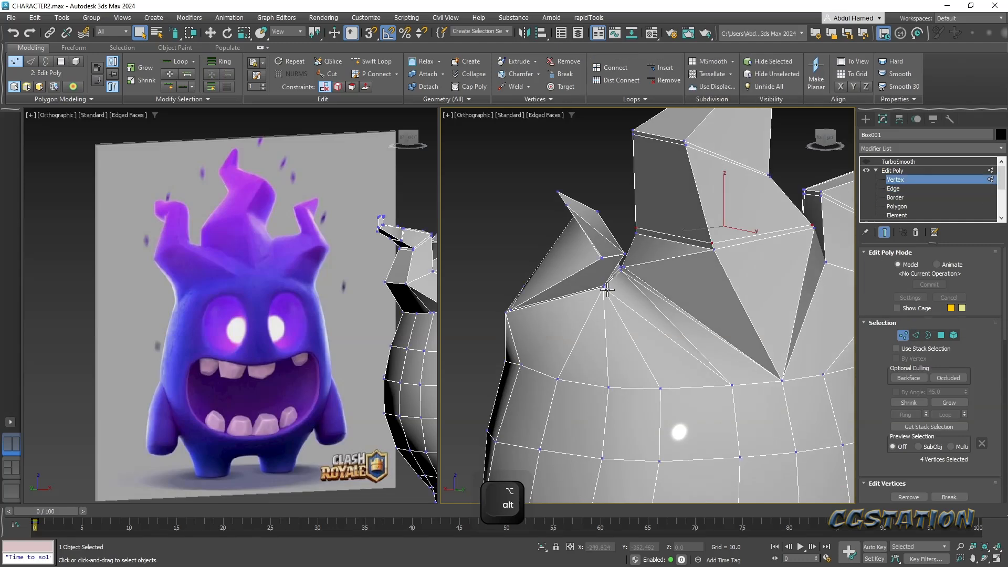
{"action": "scroll", "coordinate": [600, 303], "scroll_direction": "up", "scroll_amount": 3}
{"action": "left_click", "coordinate": [607, 277], "text": "ctrl"}
{"action": "key", "text": "w"}
{"action": "middle_click_drag", "start_coordinate": [608, 288], "coordinate": [682, 294], "text": "alt"}
{"action": "left_click_drag", "start_coordinate": [641, 271], "coordinate": [714, 259]}
{"action": "scroll", "coordinate": [720, 278], "scroll_direction": "up", "scroll_amount": 3}
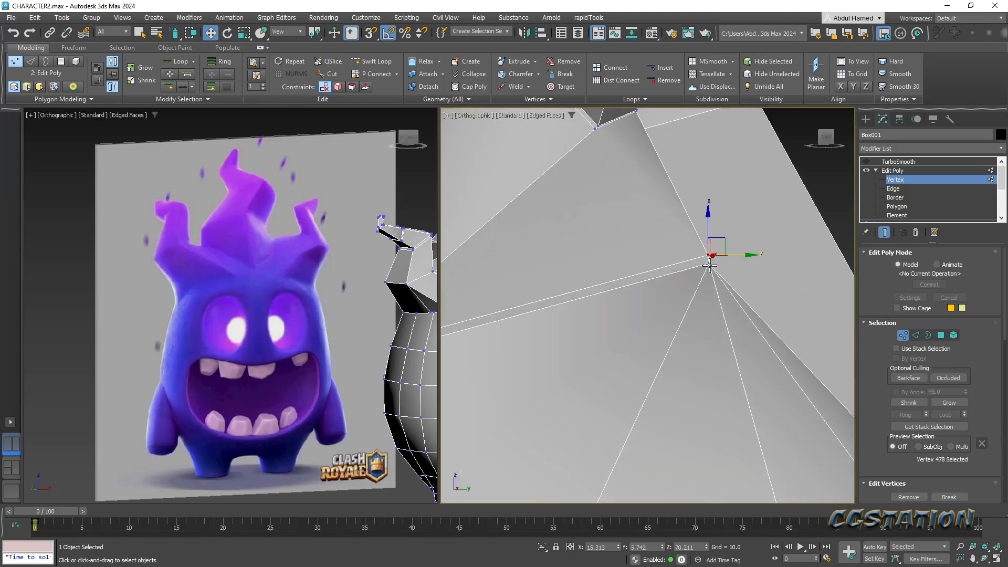
- Select the two vertices at the central flame's lower front corner beside the curled horn and move them inward and down
{"action": "scroll", "coordinate": [717, 295], "scroll_direction": "down", "scroll_amount": 8}
{"action": "middle_click_drag", "start_coordinate": [718, 345], "coordinate": [546, 374], "text": "alt"}
{"action": "scroll", "coordinate": [561, 350], "scroll_direction": "up", "scroll_amount": 2}
{"action": "left_click", "coordinate": [550, 342]}
{"action": "key", "text": "q"}
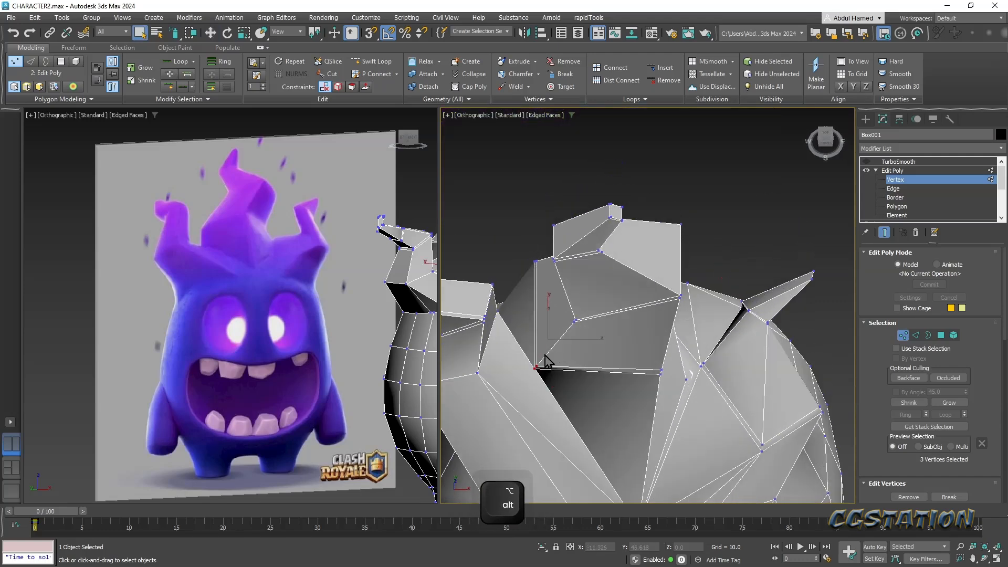
{"action": "left_click", "coordinate": [535, 367]}
{"action": "left_click", "coordinate": [538, 365], "text": "ctrl"}
{"action": "key", "text": "w"}
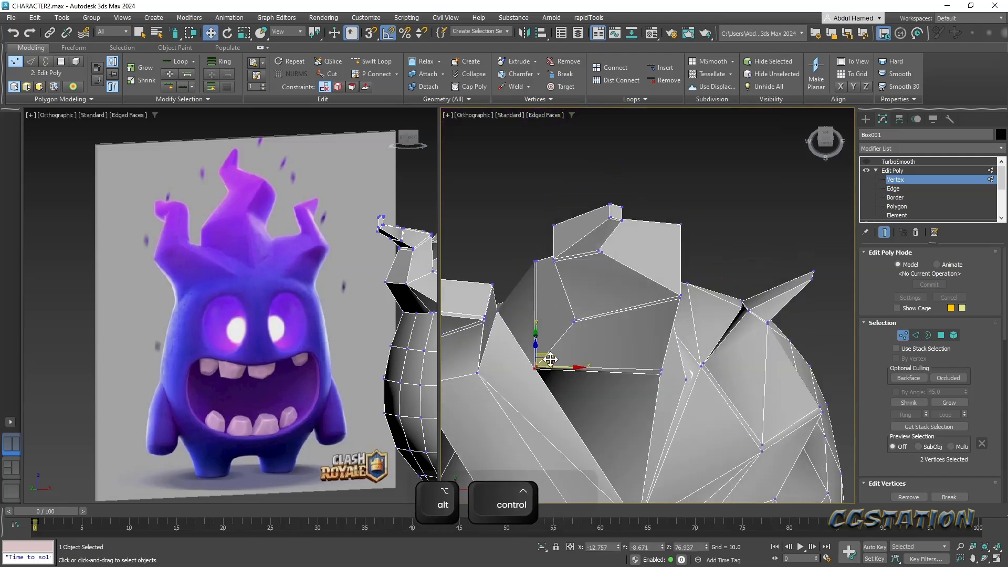
{"action": "left_click_drag", "start_coordinate": [553, 349], "coordinate": [562, 340]}
{"action": "middle_click_drag", "start_coordinate": [563, 342], "coordinate": [574, 232], "text": "alt"}
{"action": "left_click_drag", "start_coordinate": [572, 205], "coordinate": [571, 225]}
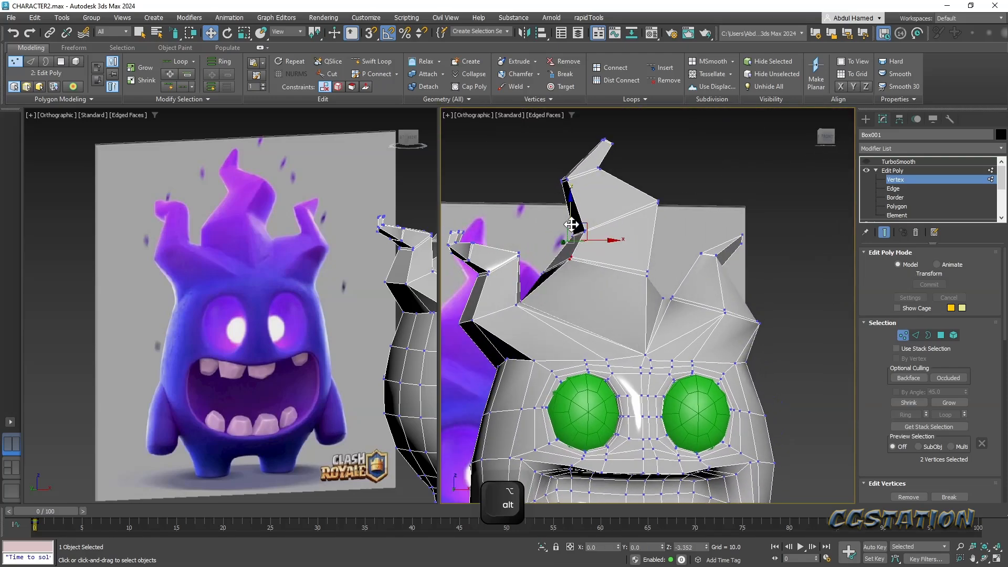
- Cut an edge from the central flame's lower front corner down to the base point between the eyes
{"action": "middle_click_drag", "start_coordinate": [570, 257], "coordinate": [518, 150], "text": "alt"}
{"action": "scroll", "coordinate": [588, 278], "scroll_direction": "up", "scroll_amount": 3}
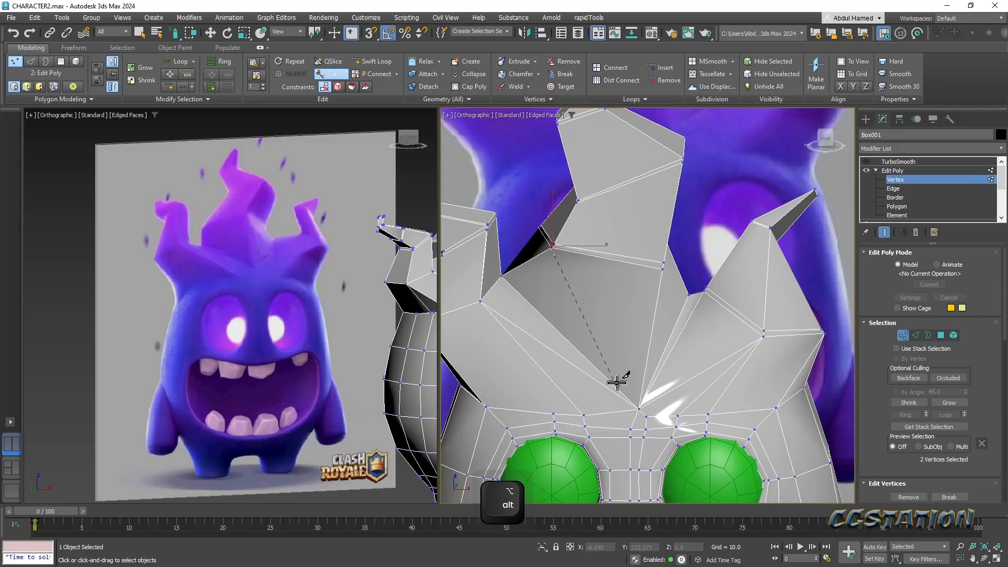
{"action": "left_click", "coordinate": [638, 408]}
{"action": "middle_click_drag", "start_coordinate": [594, 332], "coordinate": [525, 348], "text": "alt"}
{"action": "key", "text": "q"}
- Move the vertex at the pointed horn's rear base, beside the central flame, slightly lower
{"action": "scroll", "coordinate": [561, 308], "scroll_direction": "down", "scroll_amount": 4}
{"action": "scroll", "coordinate": [536, 337], "scroll_direction": "up", "scroll_amount": 4}
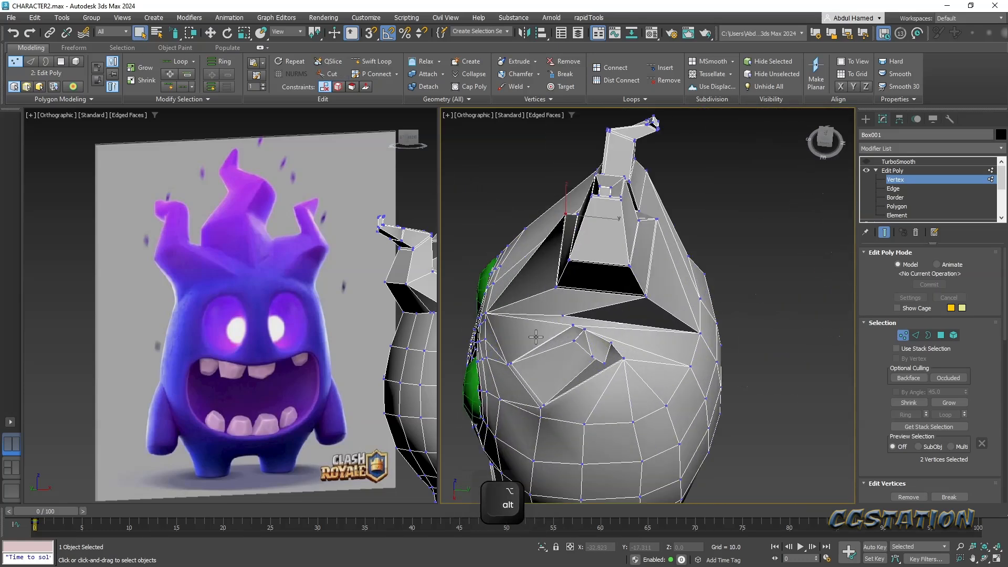
{"action": "key", "text": "w"}
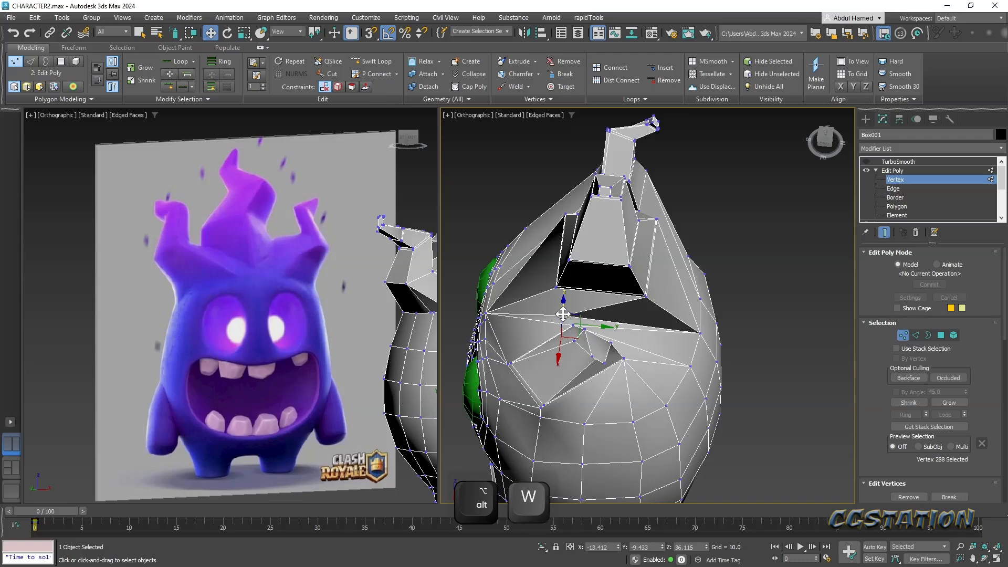
{"action": "middle_click_drag", "start_coordinate": [624, 329], "coordinate": [561, 306], "text": "alt"}
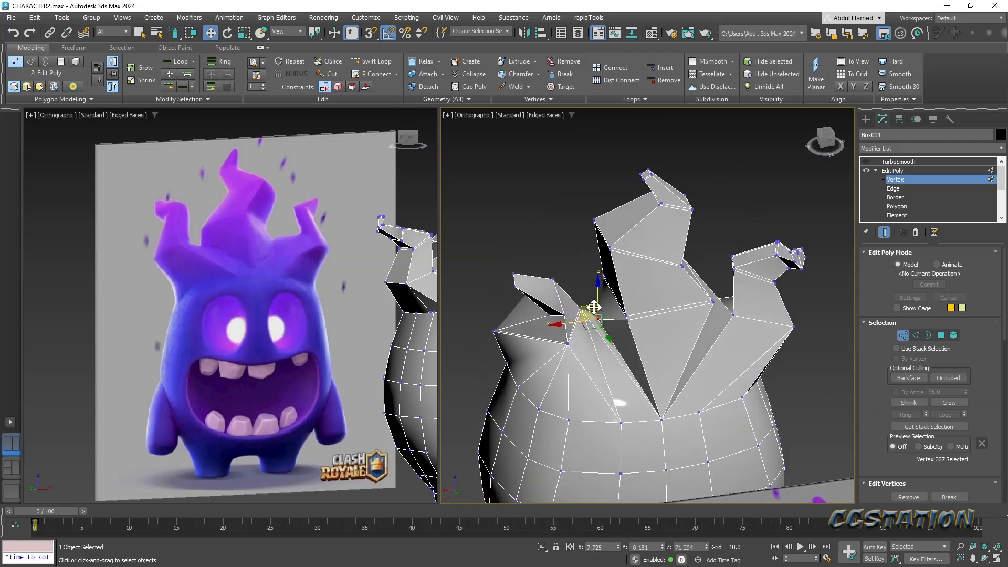
{"action": "middle_click_drag", "start_coordinate": [592, 312], "coordinate": [641, 317], "text": "alt"}
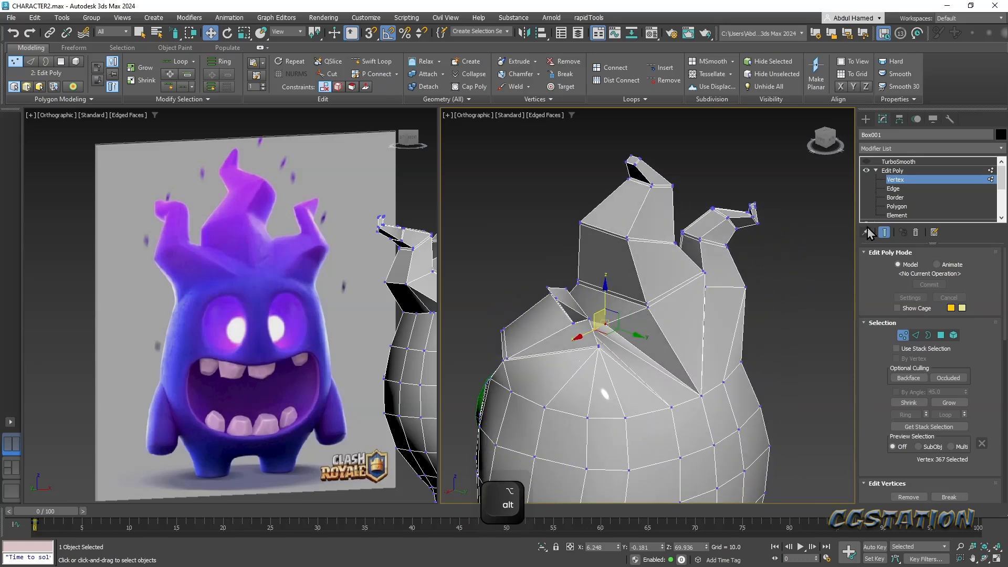
- In edge editing, remove the extra supporting edge loops running around the central flame at its bends
{"action": "left_click", "coordinate": [894, 189]}
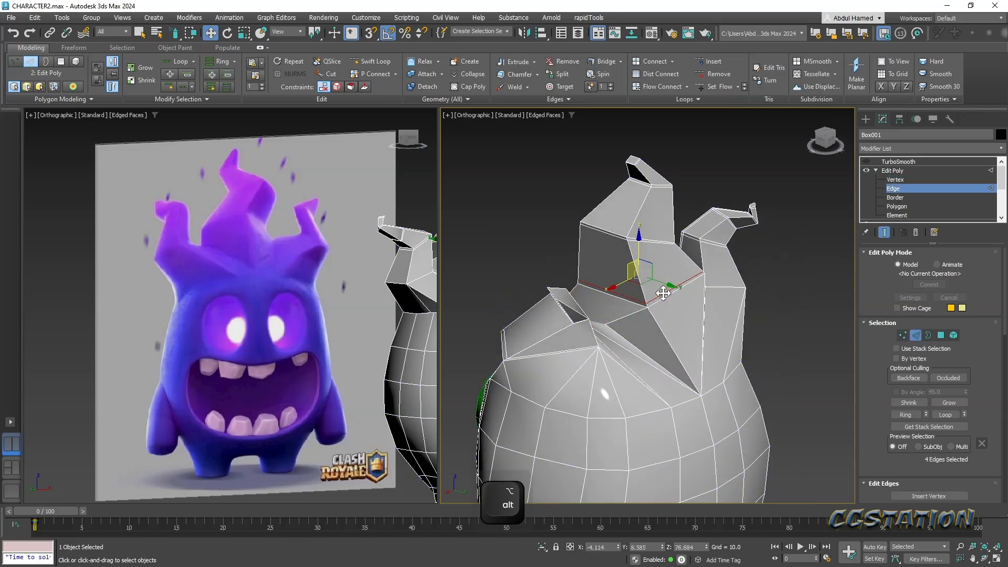
{"action": "double_click", "coordinate": [663, 293]}
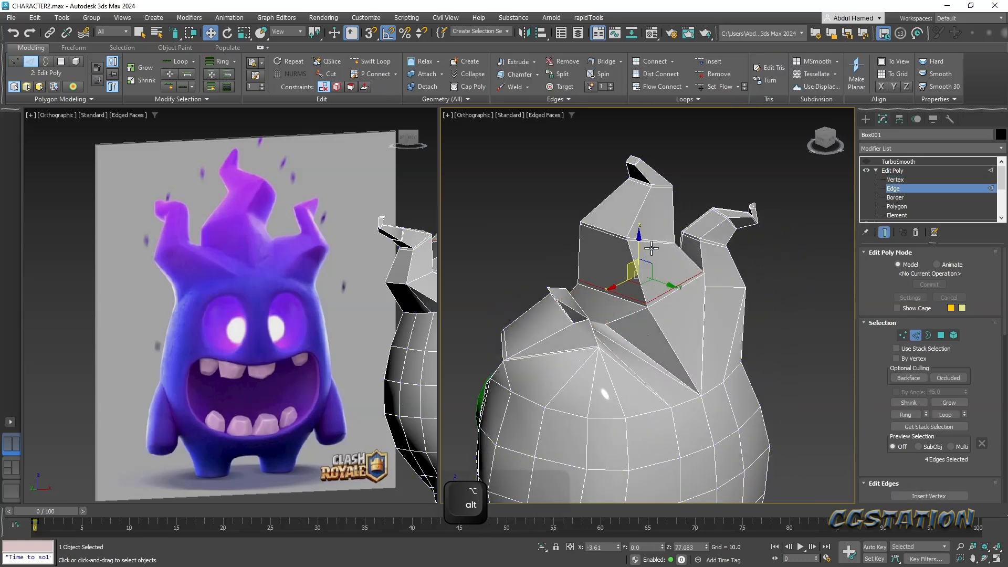
{"action": "double_click", "coordinate": [663, 186], "text": "ctrl"}
{"action": "key", "text": "ctrl+BackSpace"}
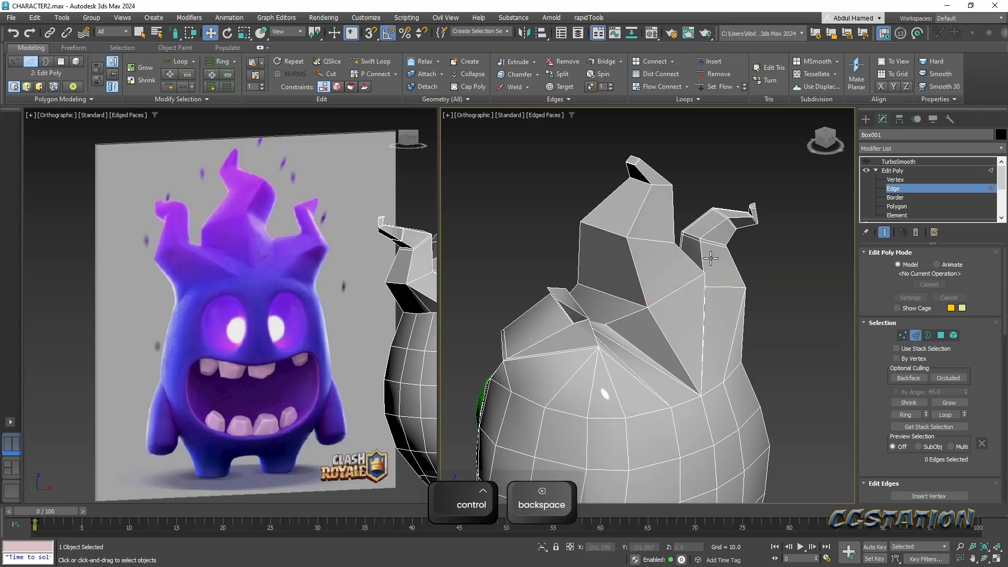
- Remove the supporting edge loops at the curled horn's lower bend and along its upper inner edge
{"action": "double_click", "coordinate": [711, 246]}
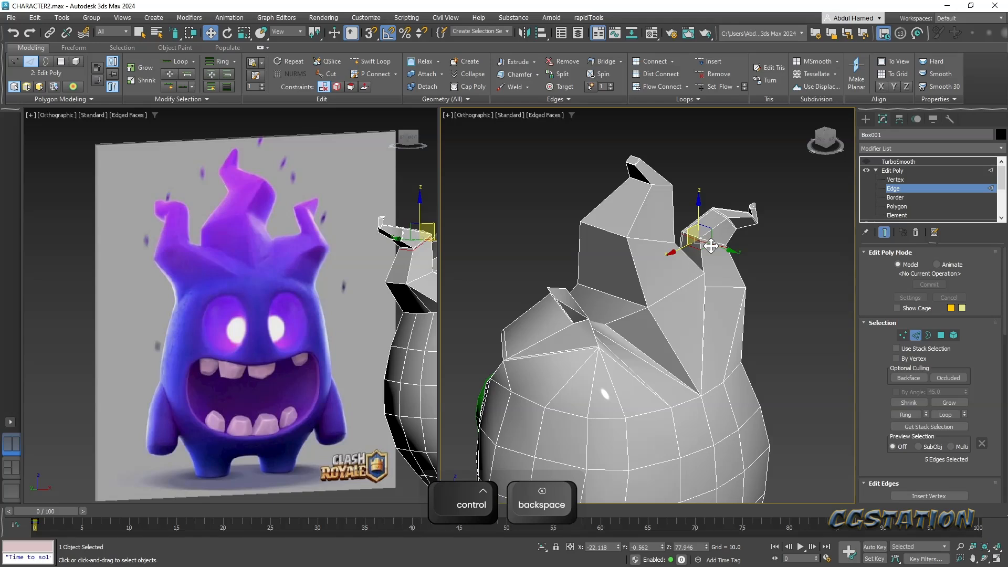
{"action": "key", "text": "ctrl+BackSpace"}
{"action": "scroll", "coordinate": [595, 251], "scroll_direction": "up", "scroll_amount": 5}
{"action": "left_click", "coordinate": [592, 248]}
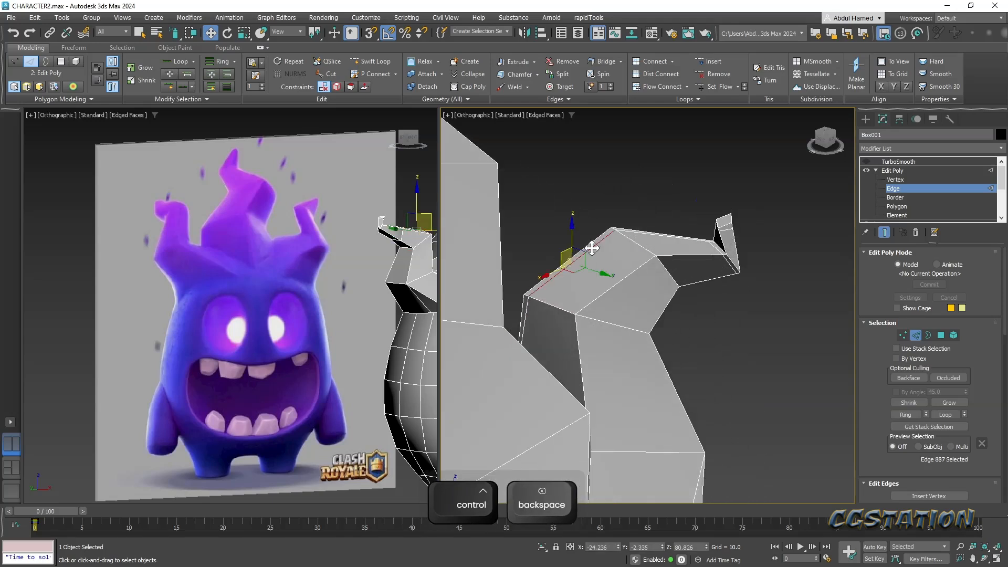
{"action": "key", "text": "ctrl+BackSpace"}
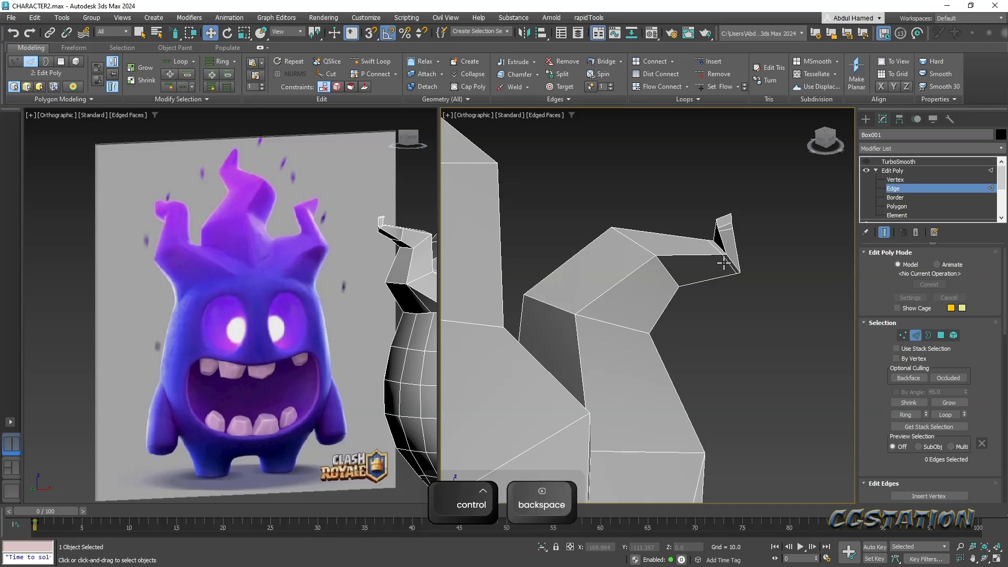
- Remove the supporting edge loops around the curled horn's upturned tip
{"action": "double_click", "coordinate": [726, 262]}
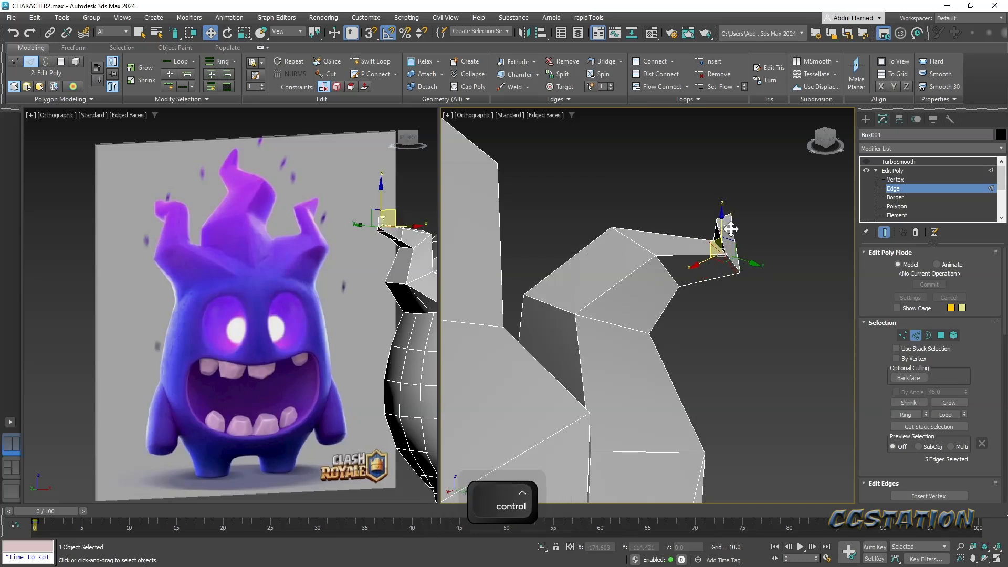
{"action": "scroll", "coordinate": [731, 229], "scroll_direction": "down", "scroll_amount": 4}
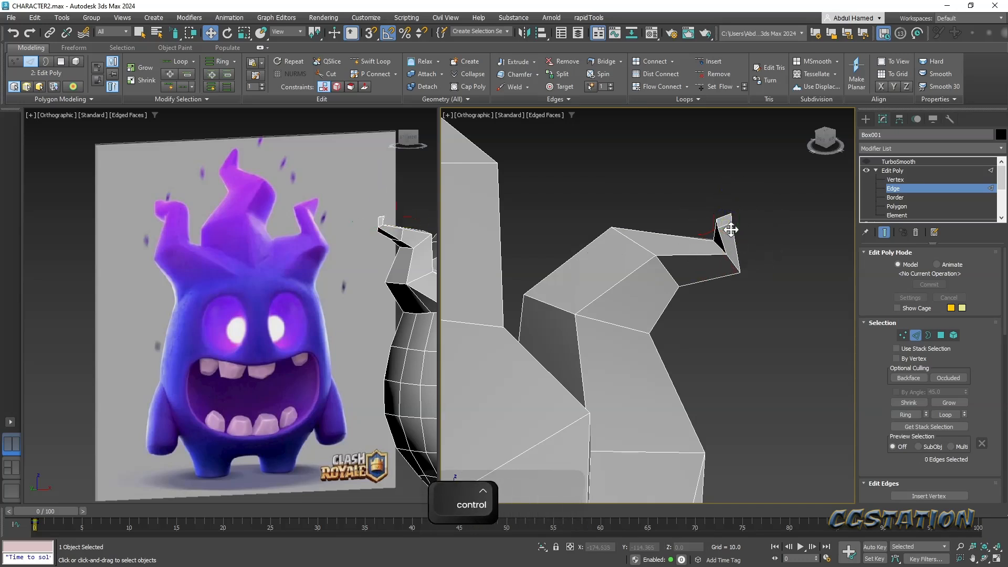
{"action": "key", "text": "ctrl+BackSpace"}
- Remove the supporting edges around the base of the small pointed horn on the front of the head
{"action": "middle_click_drag", "start_coordinate": [703, 264], "coordinate": [682, 290], "text": "alt"}
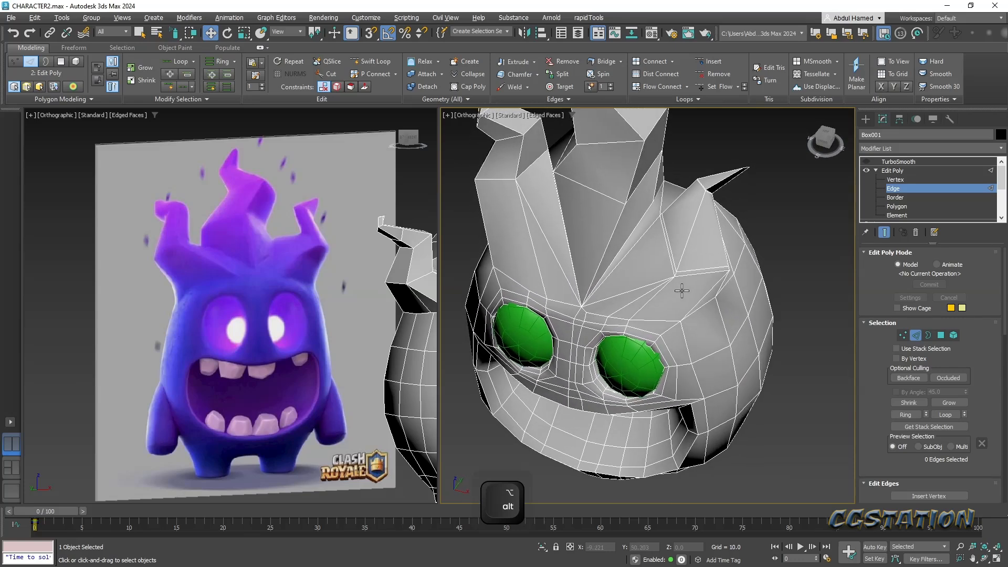
{"action": "scroll", "coordinate": [685, 215], "scroll_direction": "up", "scroll_amount": 2, "text": "alt"}
{"action": "scroll", "coordinate": [678, 220], "scroll_direction": "up", "scroll_amount": 2, "text": "alt"}
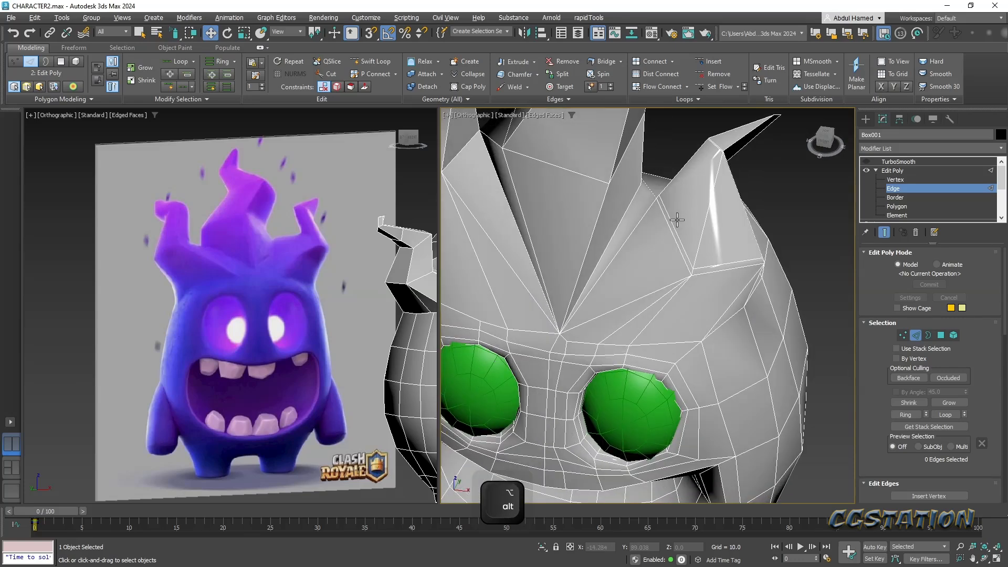
{"action": "left_click", "coordinate": [675, 225]}
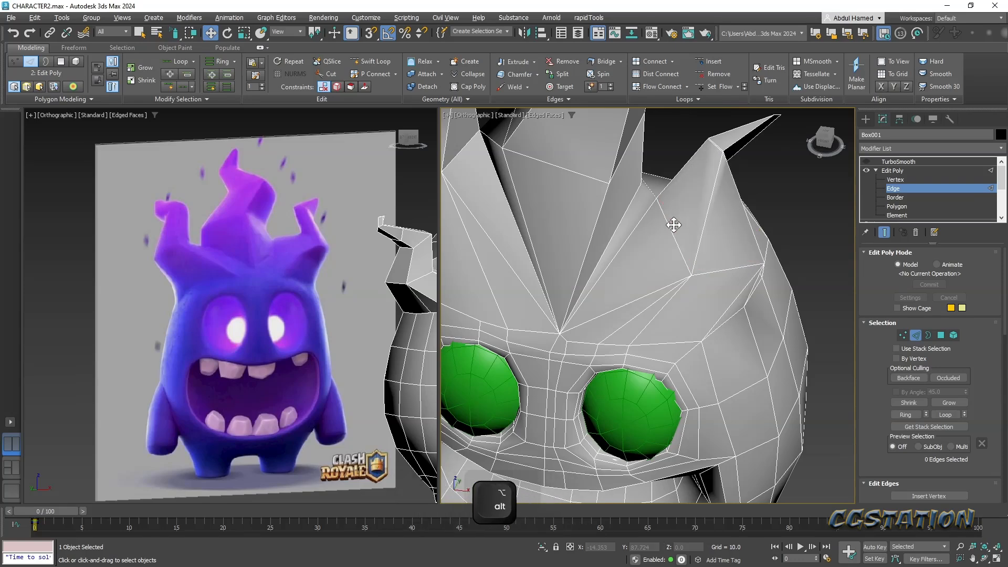
- Cut a short connecting edge between the central flame and the side horn, and remove the two long diagonal edges running down to the brow centre
{"action": "middle_click_drag", "start_coordinate": [675, 225], "coordinate": [647, 236], "text": "alt"}
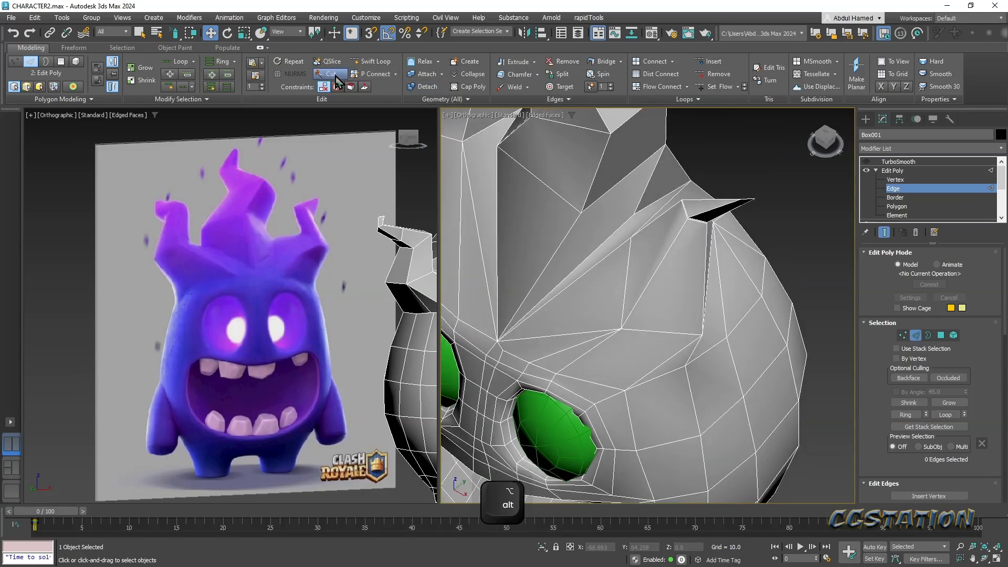
{"action": "left_click", "coordinate": [635, 213]}
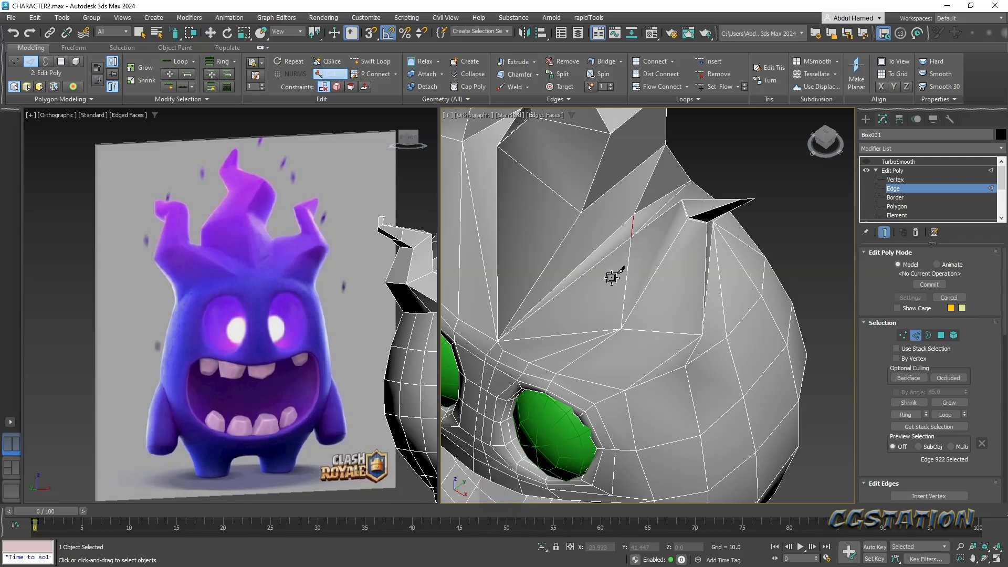
{"action": "key", "text": "q"}
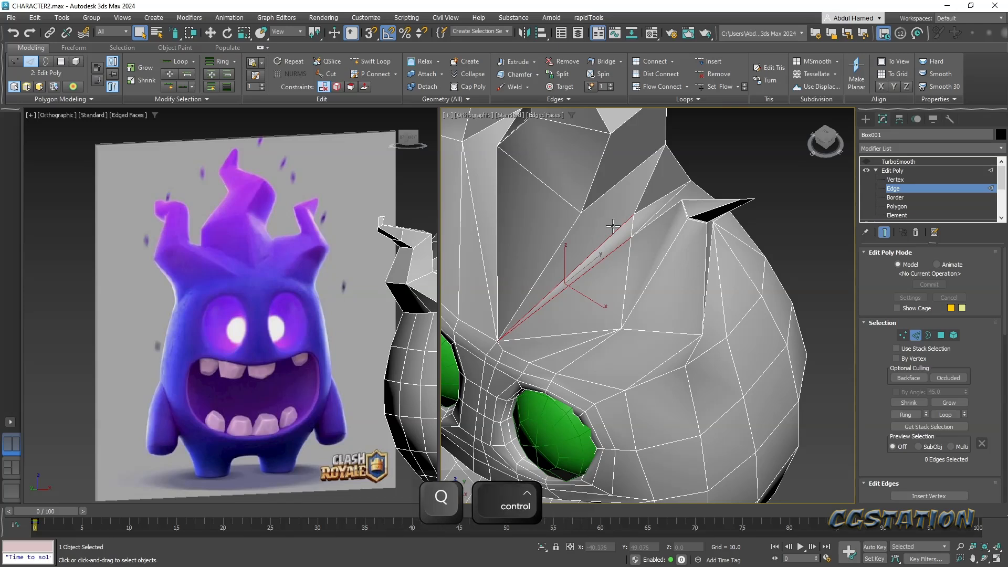
{"action": "key", "text": "ctrl+BackSpace"}
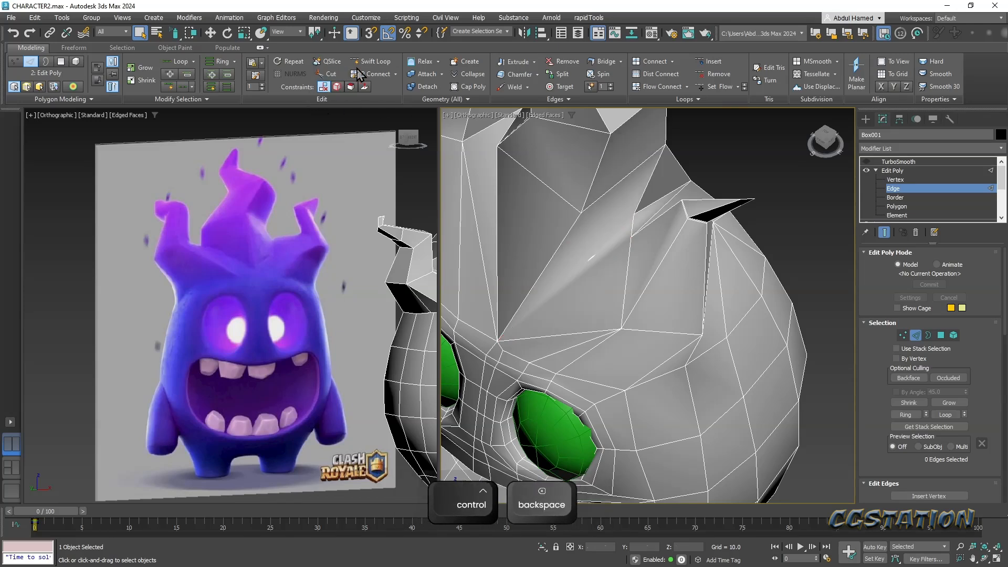
{"action": "left_click", "coordinate": [633, 224]}
{"action": "middle_click_drag", "start_coordinate": [500, 339], "coordinate": [564, 306], "text": "alt"}
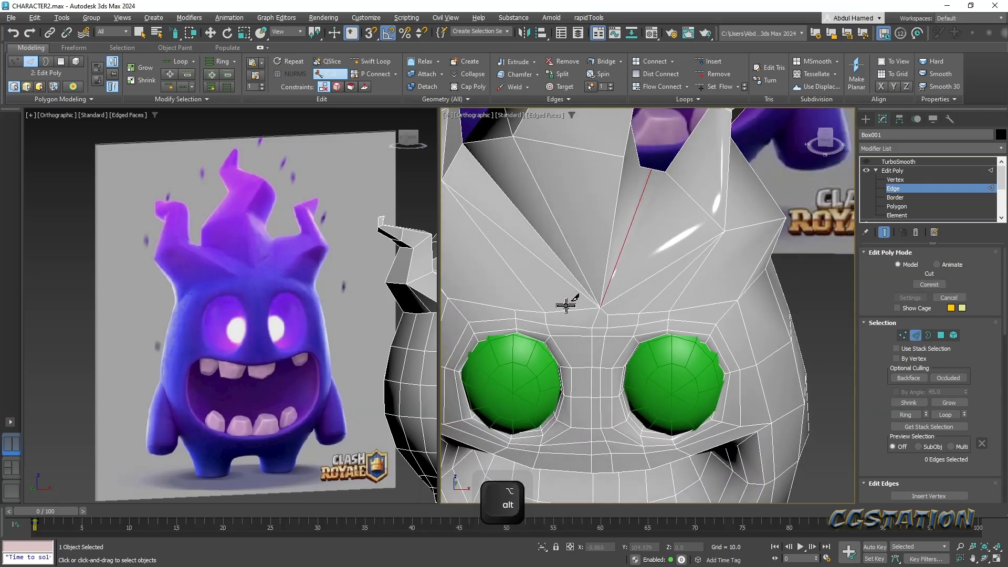
{"action": "key", "text": "ctrl+z"}
- Cut Y-shaped edges from both corners of the gap between the central flame and side horn down to the brow centre vertex
{"action": "left_click", "coordinate": [636, 212]}
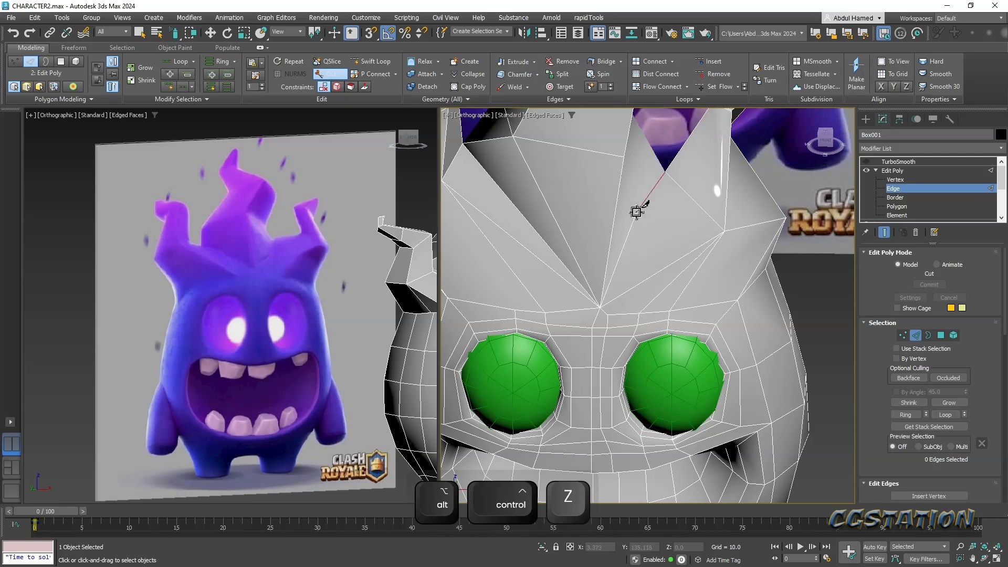
{"action": "left_click", "coordinate": [645, 171]}
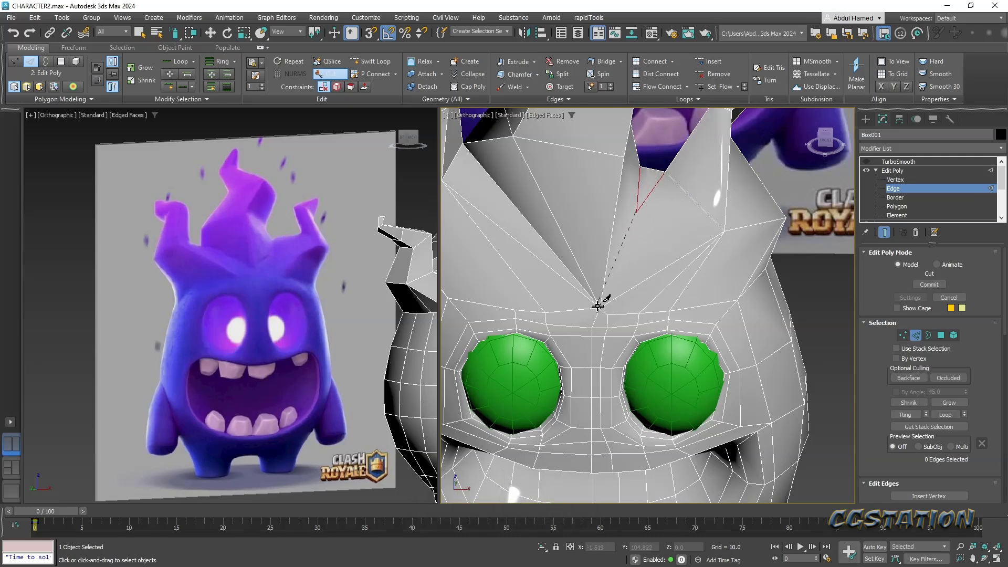
{"action": "middle_click_drag", "start_coordinate": [648, 265], "coordinate": [609, 289], "text": "alt"}
{"action": "scroll", "coordinate": [609, 289], "scroll_direction": "down", "scroll_amount": 3}
{"action": "right_click", "coordinate": [659, 282]}
{"action": "key", "text": "q"}
- Select the two vertex pairs above the eyes and raise them about 1.7 units along Z
{"action": "middle_click_drag", "start_coordinate": [711, 267], "coordinate": [656, 373], "text": "alt"}
{"action": "scroll", "coordinate": [738, 229], "scroll_direction": "down", "scroll_amount": 3}
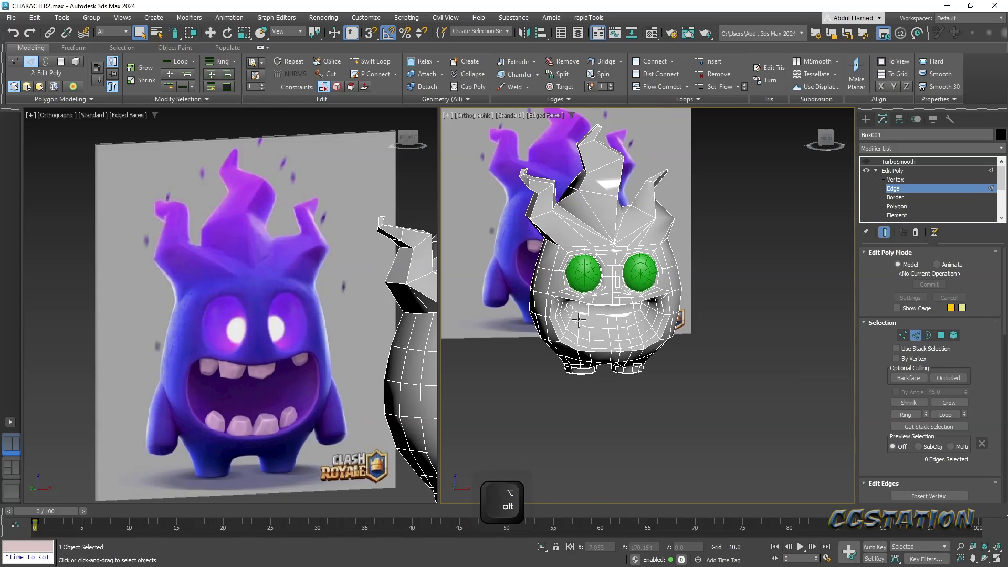
{"action": "middle_click_drag", "start_coordinate": [667, 307], "coordinate": [616, 318], "text": "alt"}
{"action": "scroll", "coordinate": [679, 254], "scroll_direction": "up", "scroll_amount": 3}
{"action": "middle_click_drag", "start_coordinate": [670, 264], "coordinate": [663, 237], "text": "alt"}
{"action": "middle_click_drag", "start_coordinate": [557, 240], "coordinate": [654, 283]}
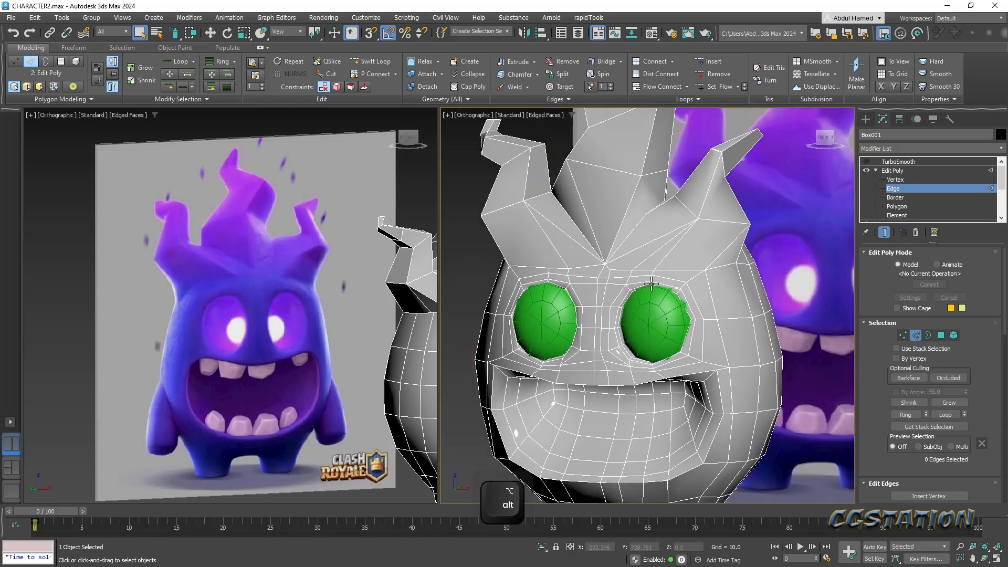
{"action": "left_click", "coordinate": [896, 179]}
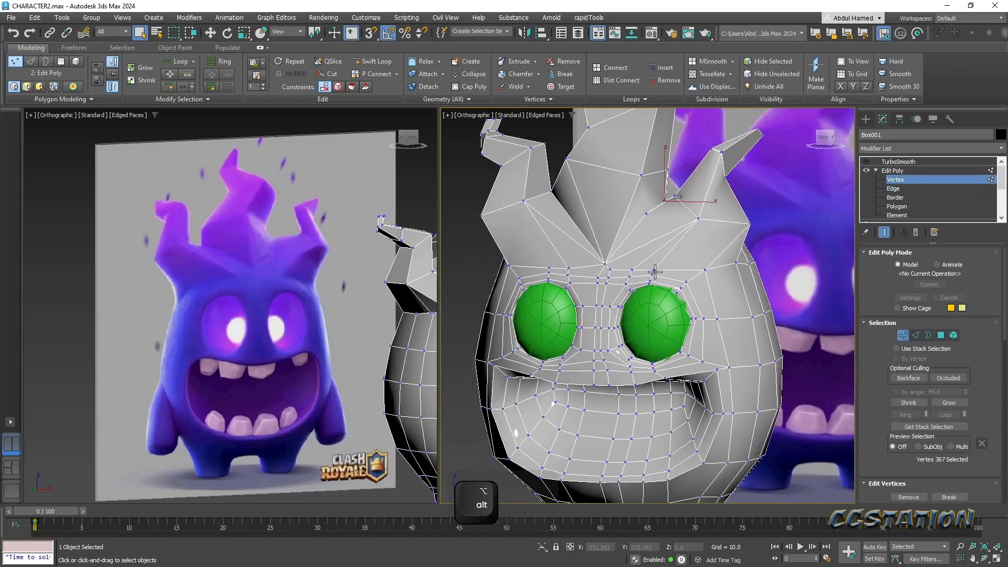
{"action": "key", "text": "q"}
{"action": "left_click", "coordinate": [547, 268], "text": "ctrl"}
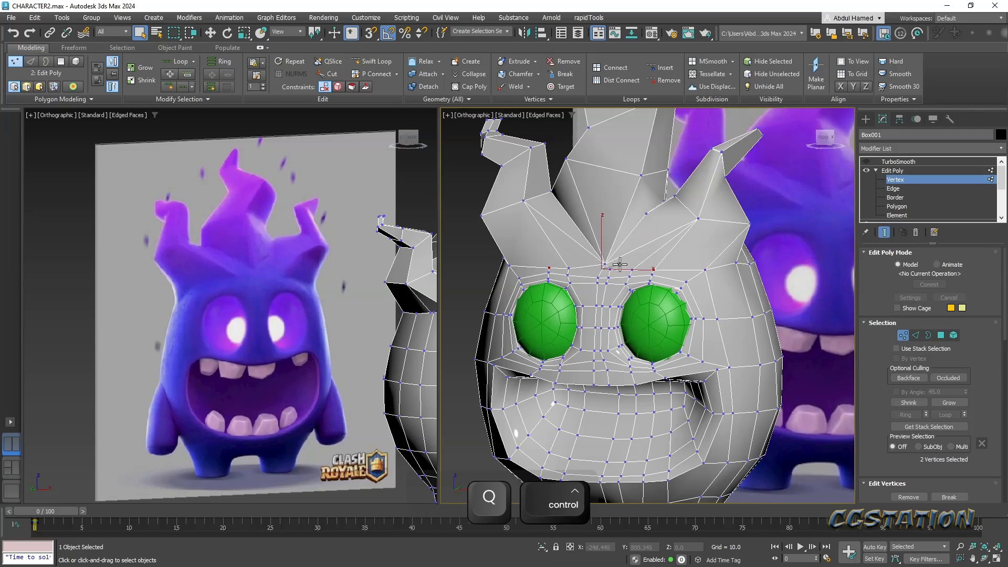
{"action": "left_click", "coordinate": [651, 274], "text": "ctrl"}
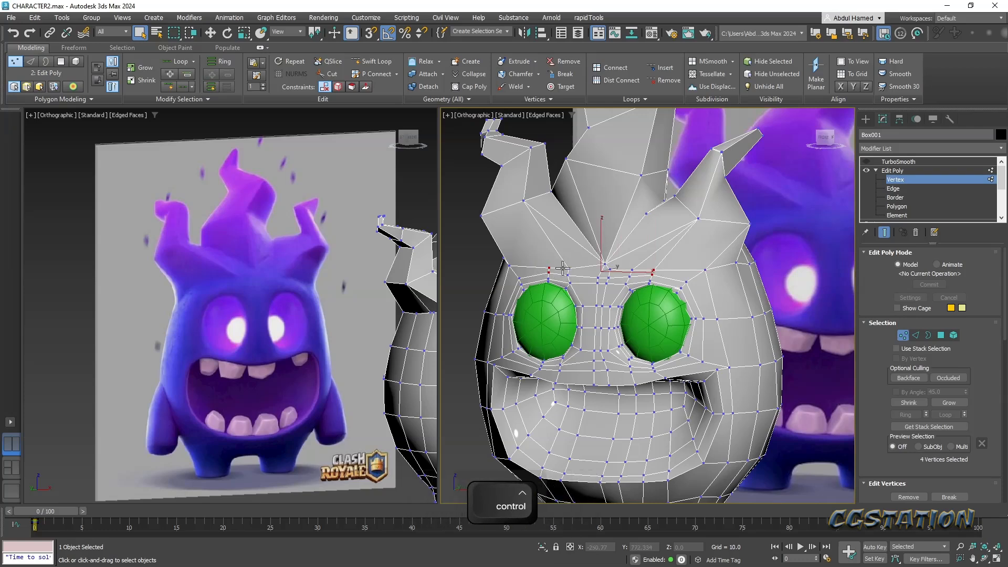
{"action": "key", "text": "w"}
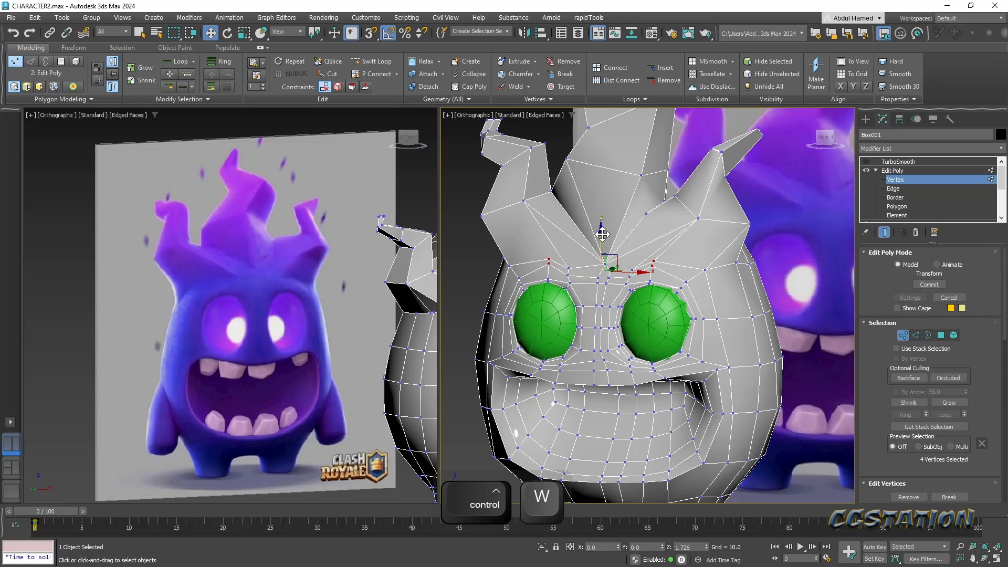
- Push the lower vertex pair above the eyes about 0.9 units forward along Y and nudge the neighbouring outer pair about 0.2 units forward
{"action": "middle_click_drag", "start_coordinate": [603, 234], "coordinate": [624, 307], "text": "alt"}
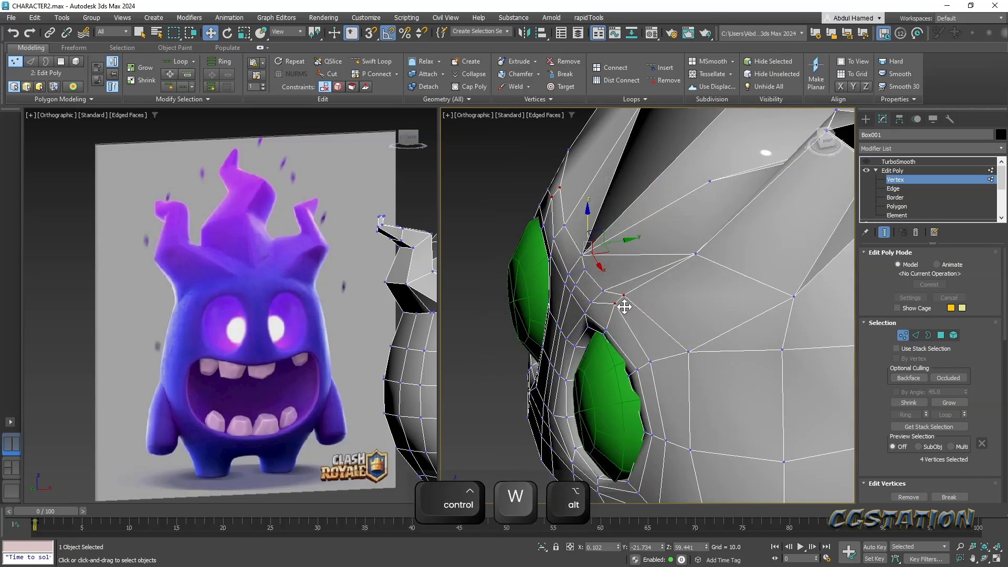
{"action": "left_click", "coordinate": [616, 305]}
{"action": "left_click", "coordinate": [552, 197], "text": "ctrl"}
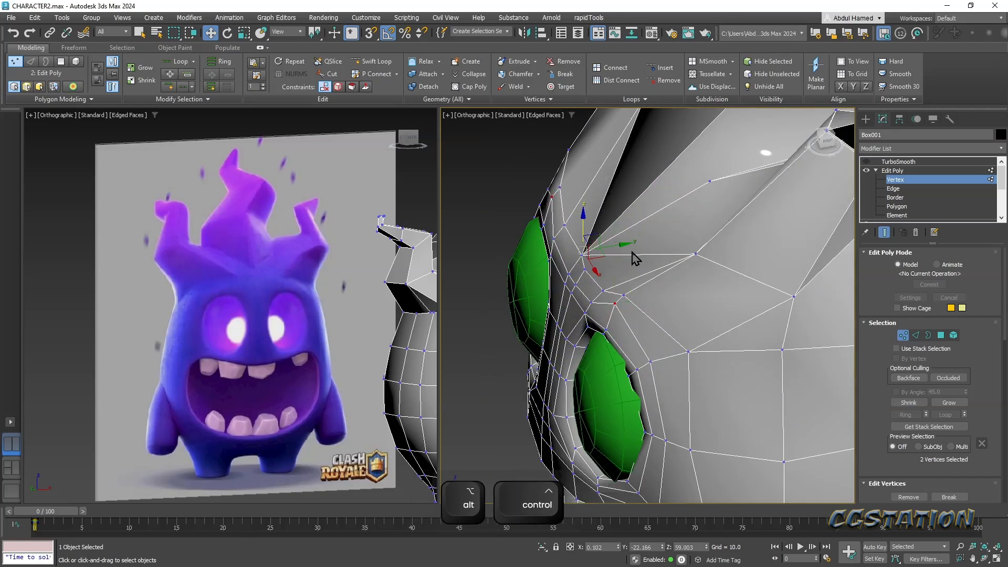
{"action": "left_click_drag", "start_coordinate": [621, 243], "coordinate": [618, 244]}
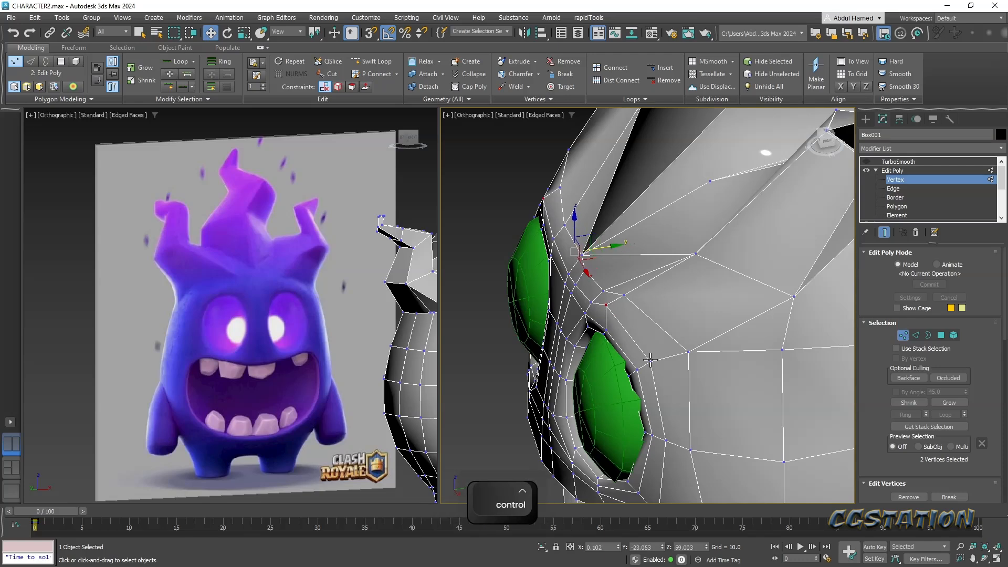
{"action": "middle_click_drag", "start_coordinate": [552, 212], "coordinate": [560, 253], "text": "alt"}
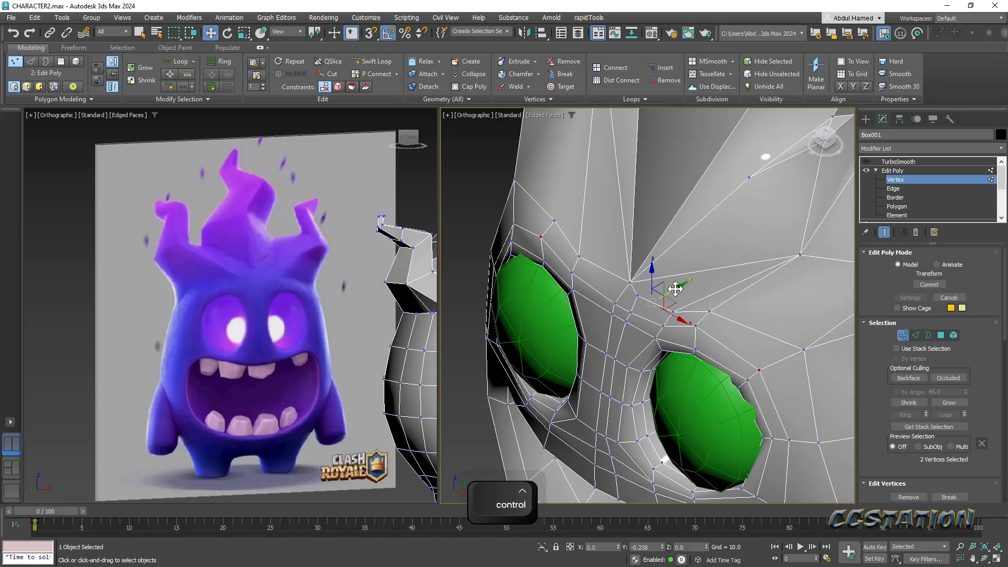
{"action": "middle_click_drag", "start_coordinate": [670, 291], "coordinate": [838, 243], "text": "alt"}
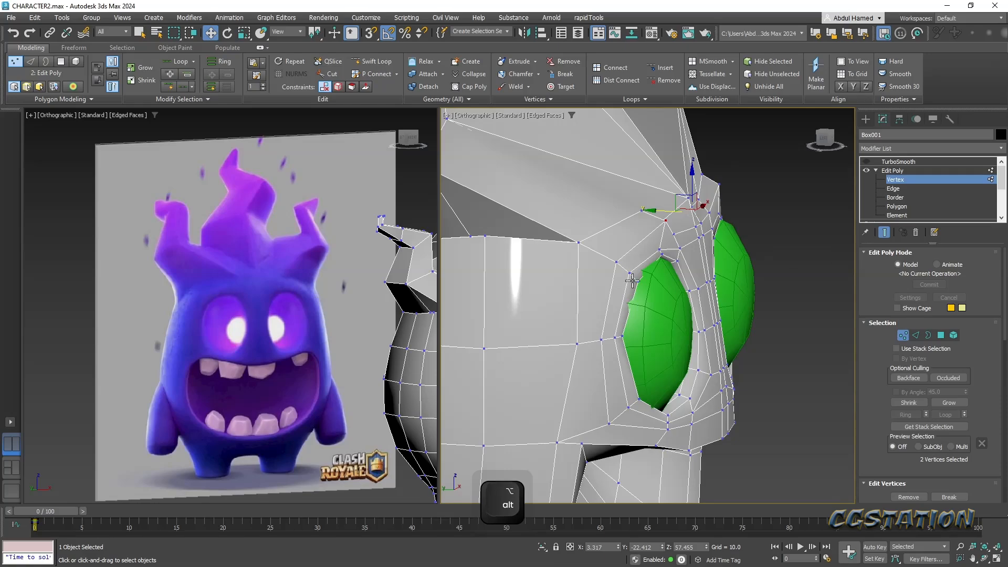
- Move the vertex pair at the outer upper corners of the eyes about 0.6 units forward along Y and scale it to about 104%
{"action": "middle_click_drag", "start_coordinate": [752, 280], "coordinate": [707, 275], "text": "alt"}
{"action": "left_click", "coordinate": [759, 242]}
{"action": "middle_click_drag", "start_coordinate": [760, 242], "coordinate": [682, 251], "text": "alt"}
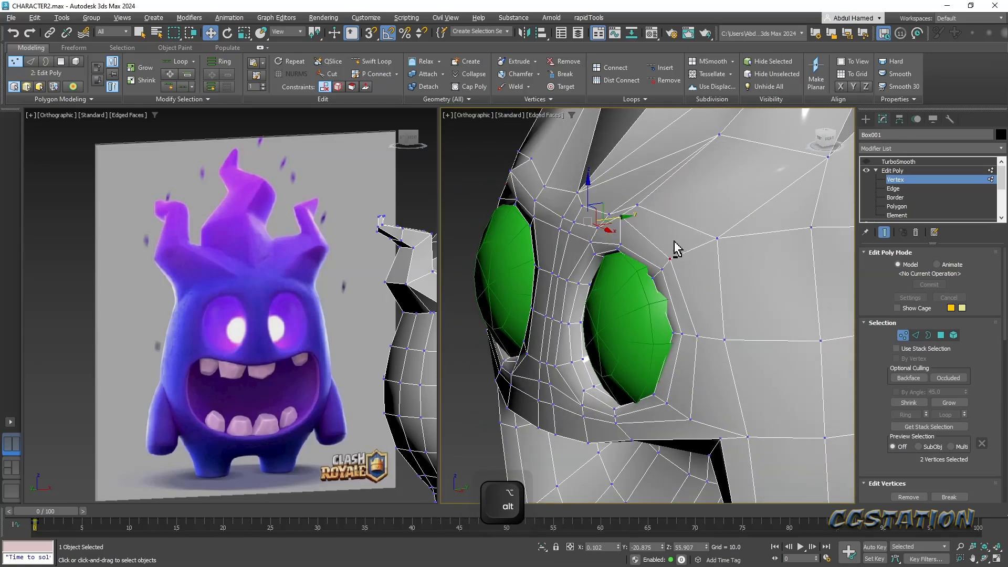
{"action": "left_click_drag", "start_coordinate": [621, 215], "coordinate": [618, 214]}
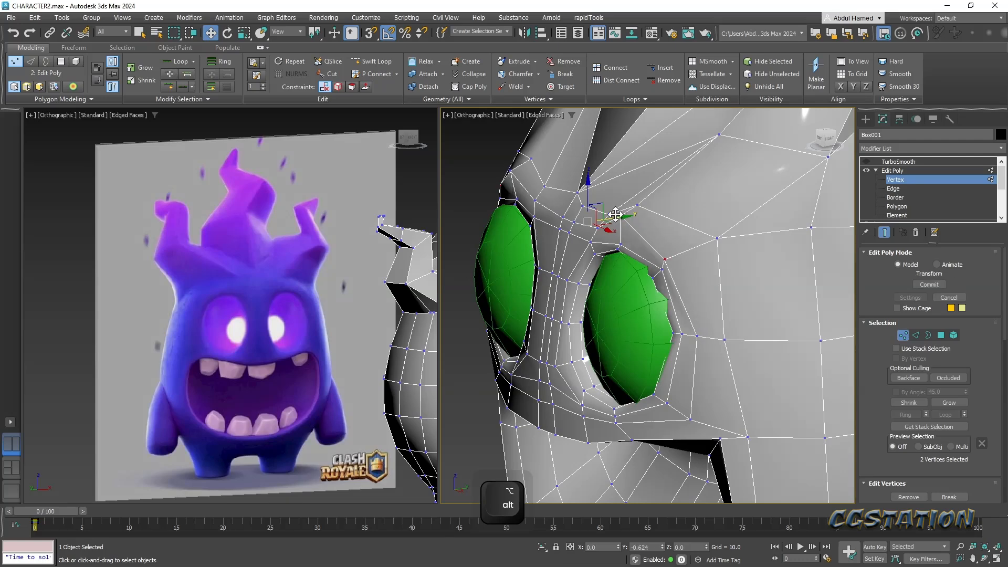
{"action": "middle_click_drag", "start_coordinate": [621, 229], "coordinate": [733, 229], "text": "alt"}
{"action": "scroll", "coordinate": [656, 249], "scroll_direction": "down", "scroll_amount": 2}
{"action": "key", "text": "r"}
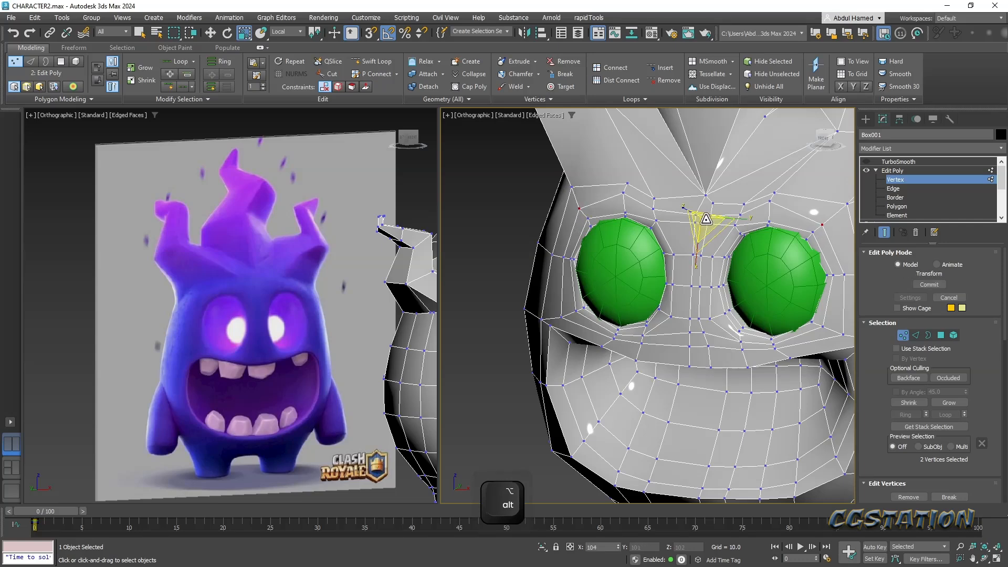
{"action": "middle_click_drag", "start_coordinate": [704, 217], "coordinate": [843, 227], "text": "alt"}
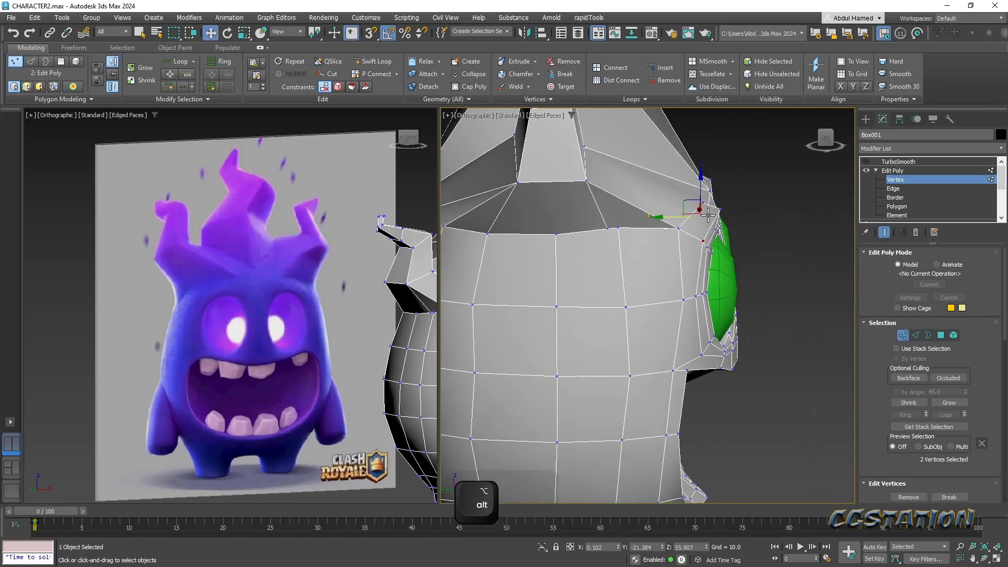
- Leave vertex editing, deselect the body and inspect the whole character in default shading without edged faces
{"action": "key", "text": "w"}
{"action": "middle_click_drag", "start_coordinate": [668, 215], "coordinate": [698, 266], "text": "alt"}
{"action": "scroll", "coordinate": [673, 230], "scroll_direction": "down", "scroll_amount": 3}
{"action": "middle_click_drag", "start_coordinate": [658, 262], "coordinate": [652, 179], "text": "alt"}
{"action": "scroll", "coordinate": [653, 179], "scroll_direction": "down", "scroll_amount": 4}
{"action": "left_click", "coordinate": [739, 359]}
{"action": "middle_click_drag", "start_coordinate": [706, 260], "coordinate": [700, 332]}
{"action": "left_click", "coordinate": [892, 179]}
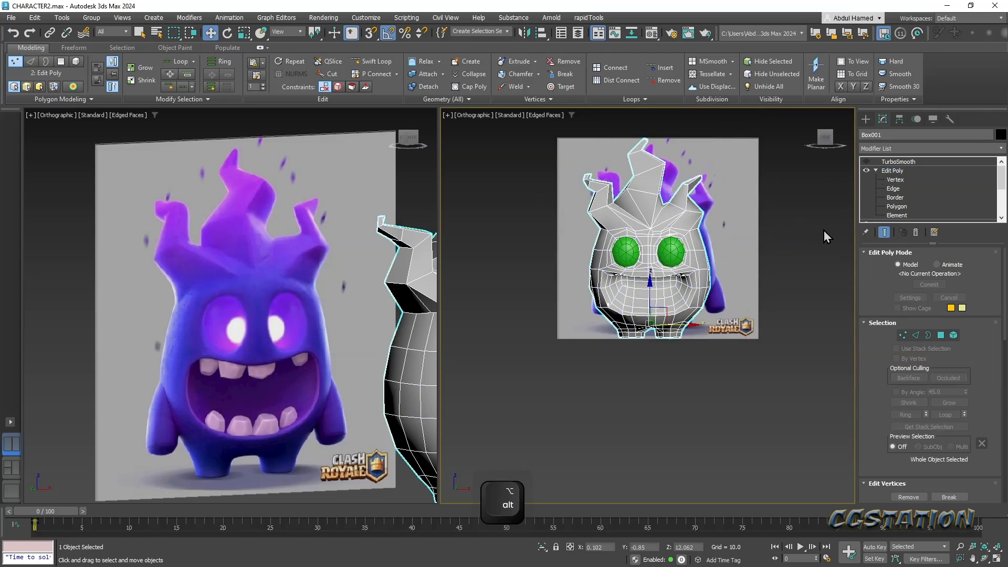
{"action": "left_click", "coordinate": [755, 367]}
{"action": "middle_click_drag", "start_coordinate": [760, 363], "coordinate": [723, 402]}
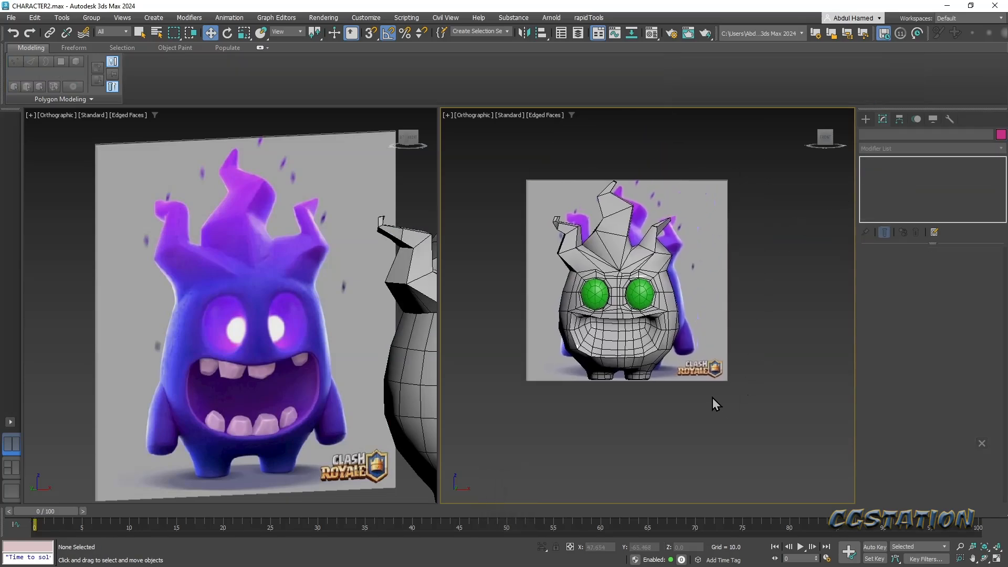
{"action": "key", "text": "F4"}
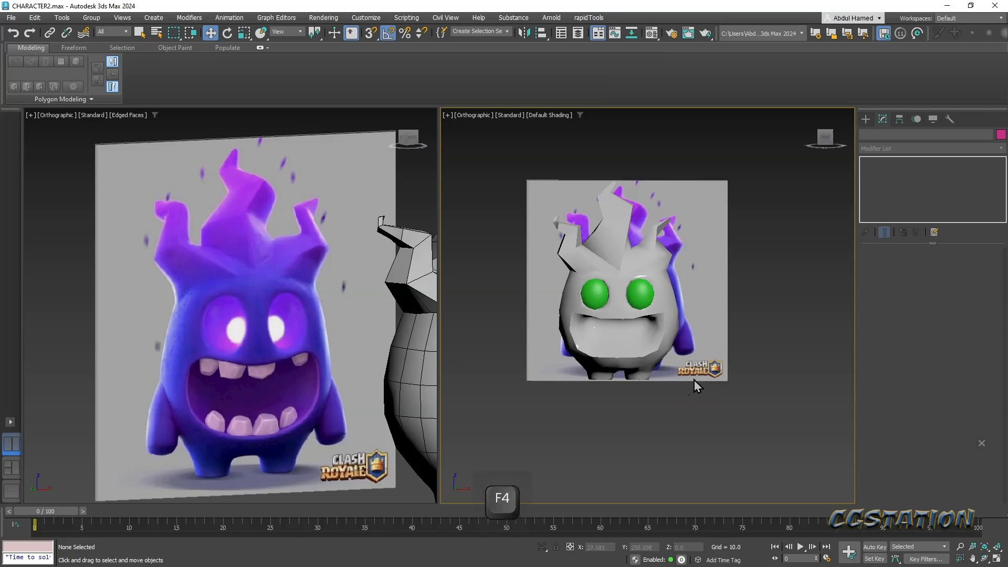
{"action": "mouse_move", "coordinate": [688, 378]}
{"action": "middle_mouse_down", "text": "alt"}
{"action": "mouse_move", "coordinate": [660, 377]}
{"action": "mouse_move", "coordinate": [789, 350]}
{"action": "middle_mouse_up", "text": "alt"}
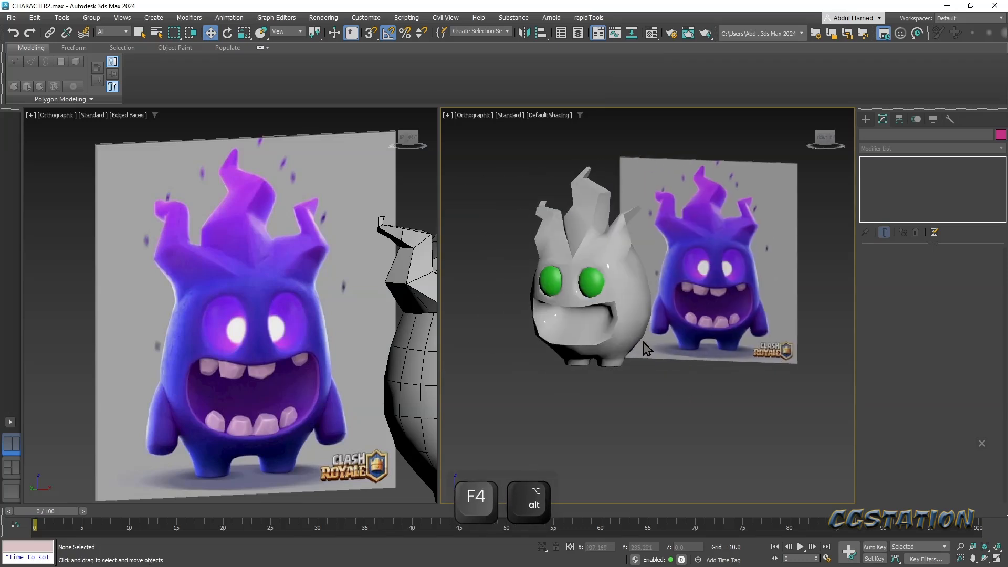
- Select the body mesh, enter polygon editing in its Edit Poly modifier and display edged faces around the mouth
{"action": "left_click", "coordinate": [603, 325]}
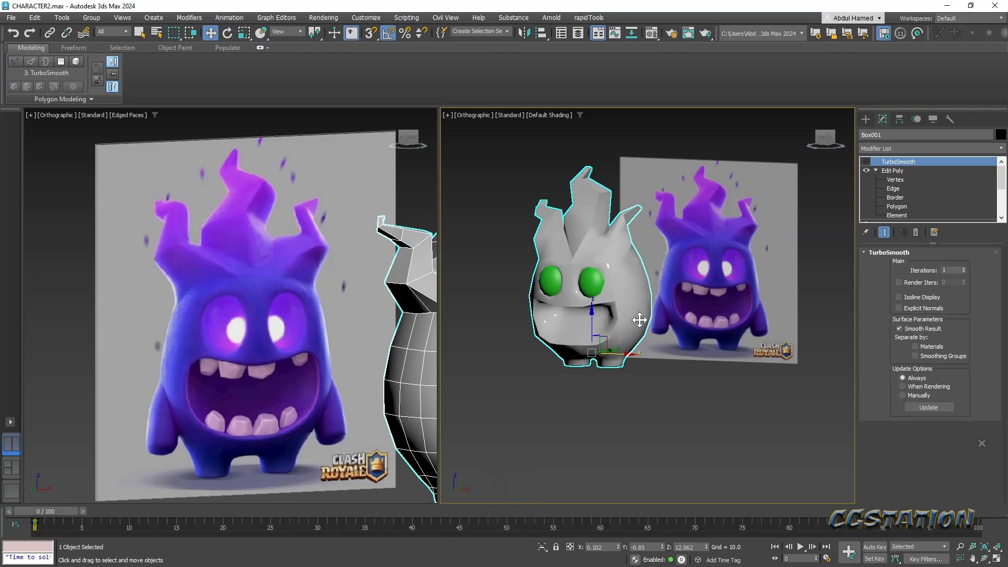
{"action": "middle_click_drag", "start_coordinate": [586, 356], "coordinate": [635, 321], "text": "alt"}
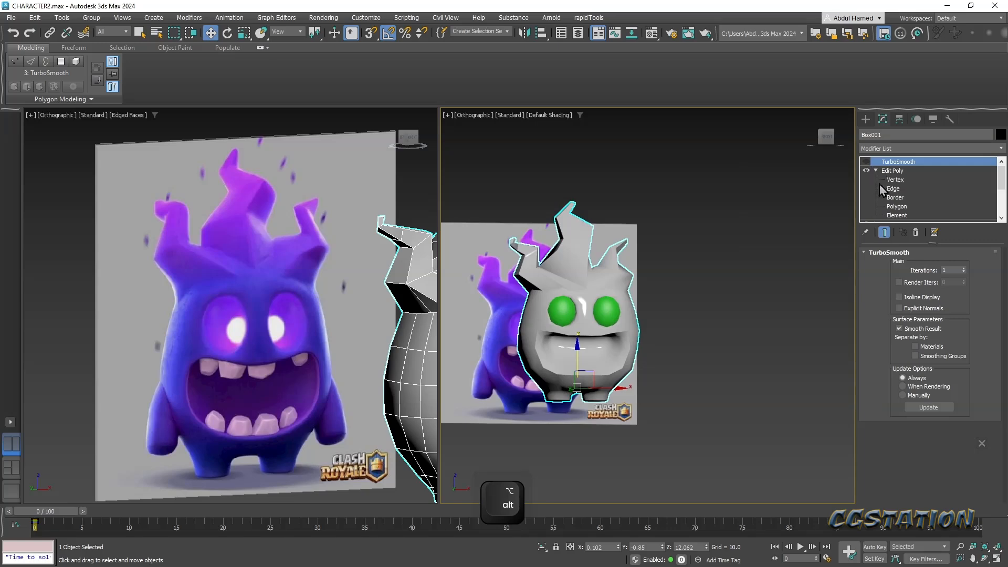
{"action": "left_click", "coordinate": [896, 206]}
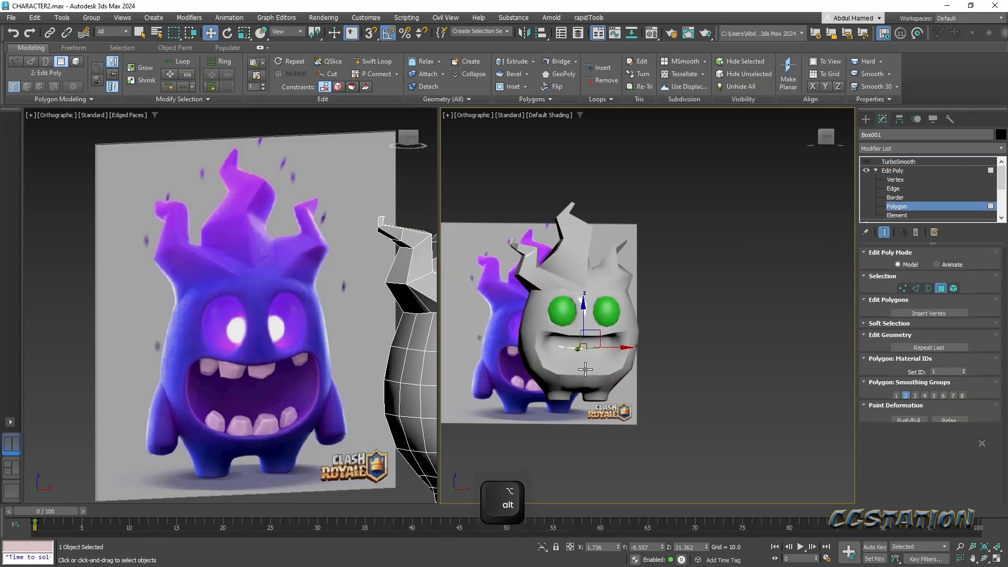
{"action": "middle_click_drag", "start_coordinate": [586, 349], "coordinate": [563, 364], "text": "alt"}
{"action": "scroll", "coordinate": [563, 363], "scroll_direction": "up", "scroll_amount": 5}
{"action": "scroll", "coordinate": [583, 349], "scroll_direction": "up", "scroll_amount": 1}
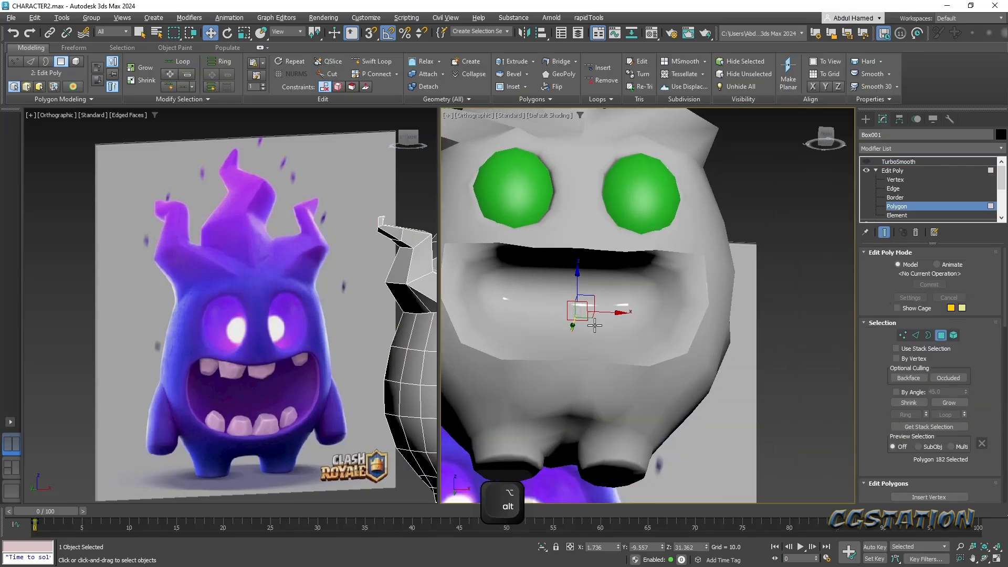
{"action": "middle_click_drag", "start_coordinate": [573, 304], "coordinate": [596, 307], "text": "alt"}
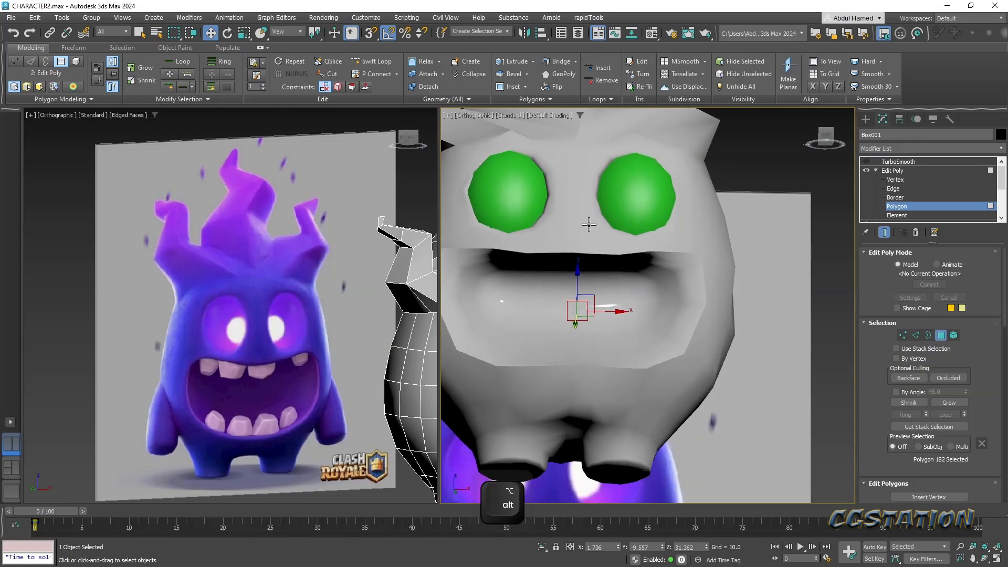
{"action": "key", "text": "F4"}
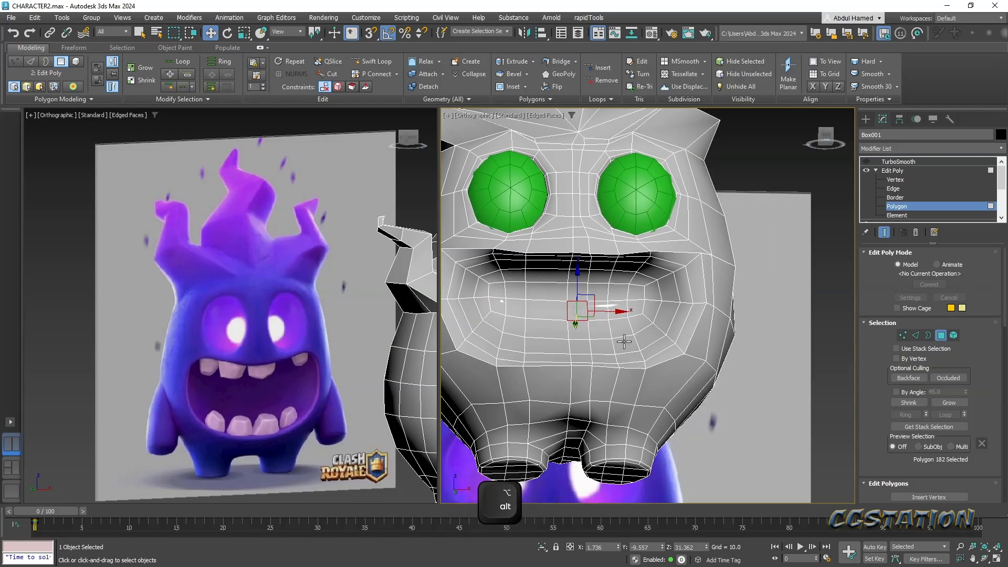
- Select the 14 polygons at the back of the mouth cavity and grow the selection three times to cover its interior
{"action": "middle_click_drag", "start_coordinate": [626, 342], "coordinate": [596, 331], "text": "alt"}
{"action": "left_click", "coordinate": [504, 297]}
{"action": "left_click", "coordinate": [516, 295], "text": "ctrl"}
{"action": "left_click", "coordinate": [546, 294], "text": "ctrl"}
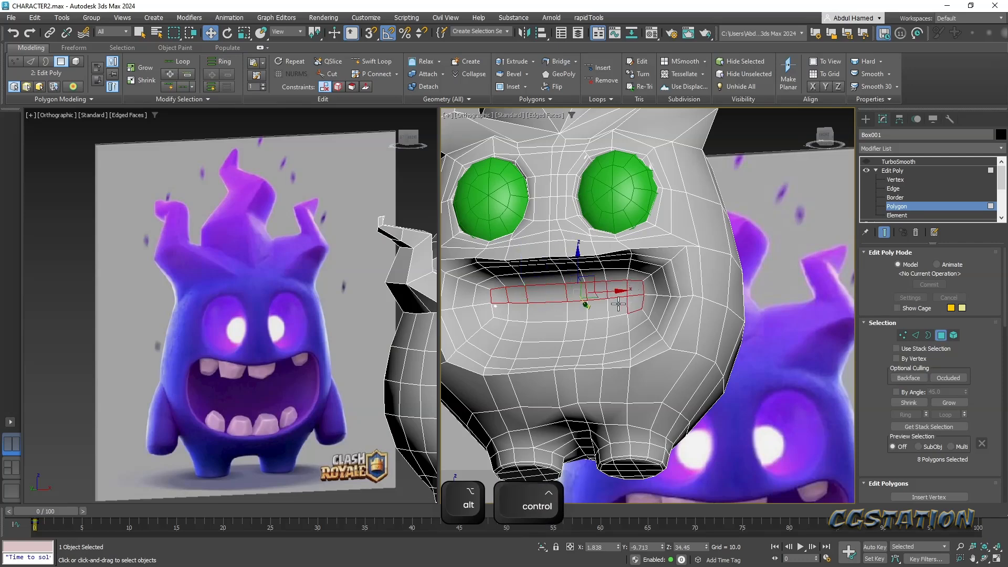
{"action": "left_click", "coordinate": [599, 308], "text": "ctrl"}
{"action": "left_click", "coordinate": [581, 310], "text": "ctrl"}
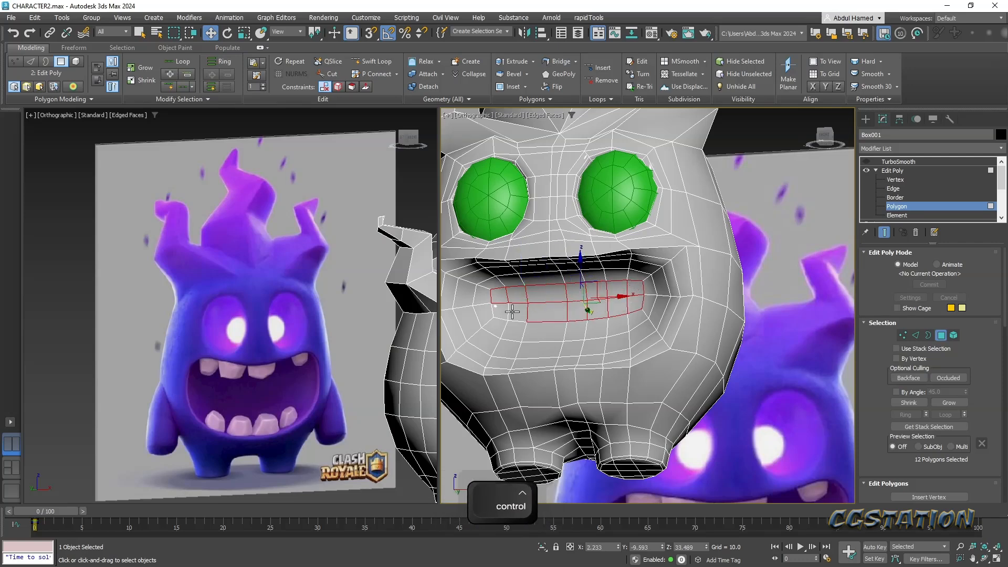
{"action": "scroll", "coordinate": [962, 339], "scroll_direction": "down", "scroll_amount": 3}
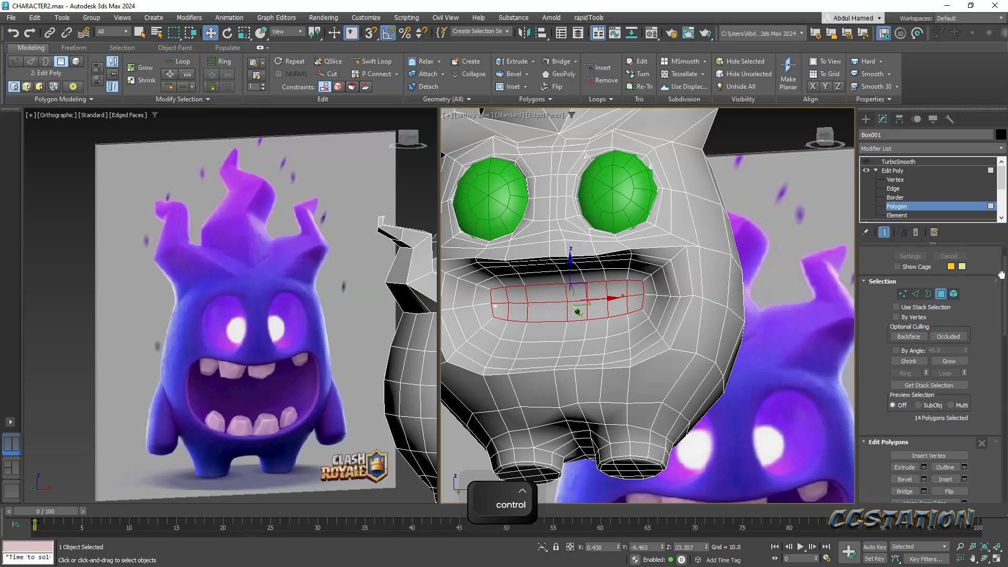
{"action": "left_click", "coordinate": [948, 317]}
{"action": "left_click", "coordinate": [948, 317]}
{"action": "left_click", "coordinate": [948, 316]}
- Scale the mouth-cavity polygons up and reposition them inside the mouth opening
{"action": "key", "text": "r"}
{"action": "left_click_drag", "start_coordinate": [614, 306], "coordinate": [622, 302]}
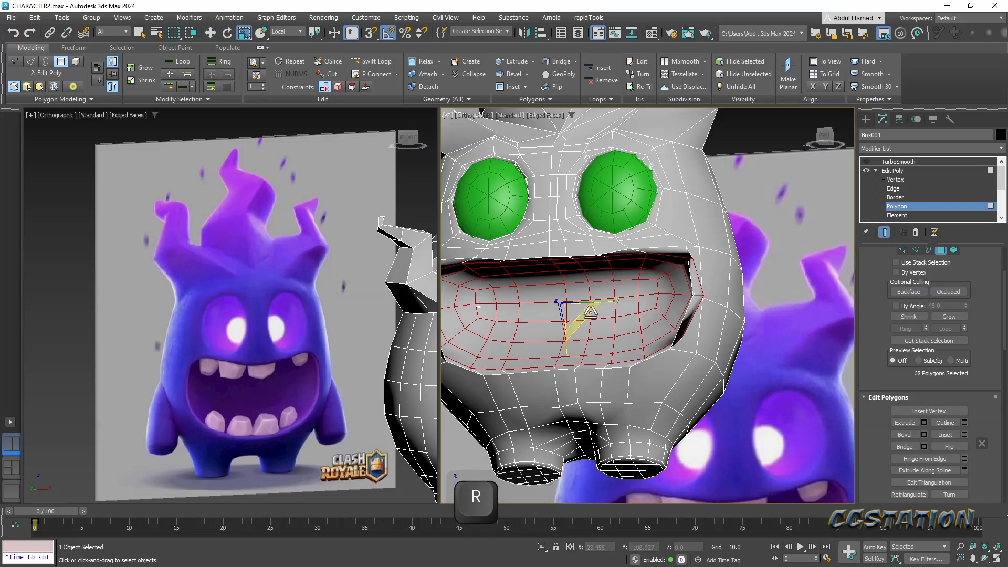
{"action": "middle_click_drag", "start_coordinate": [564, 322], "coordinate": [562, 332], "text": "alt"}
{"action": "left_click_drag", "start_coordinate": [576, 357], "coordinate": [579, 363], "text": "alt"}
{"action": "middle_click_drag", "start_coordinate": [572, 363], "coordinate": [575, 310], "text": "alt"}
{"action": "key", "text": "w"}
{"action": "left_click_drag", "start_coordinate": [584, 292], "coordinate": [605, 288]}
{"action": "middle_click_drag", "start_coordinate": [606, 288], "coordinate": [636, 301], "text": "alt"}
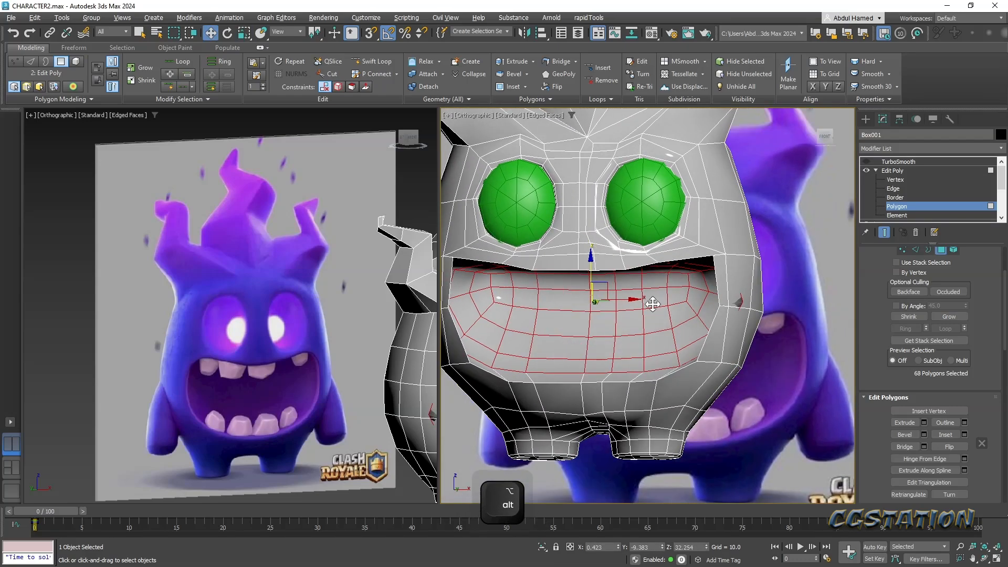
- Fine-tune the scale of the mouth interior, then shrink the polygon selection by one ring and adjust its scale
{"action": "key", "text": "r"}
{"action": "left_click_drag", "start_coordinate": [636, 301], "coordinate": [633, 300]}
{"action": "middle_click_drag", "start_coordinate": [633, 301], "coordinate": [619, 306], "text": "alt"}
{"action": "left_click_drag", "start_coordinate": [993, 308], "coordinate": [988, 396]}
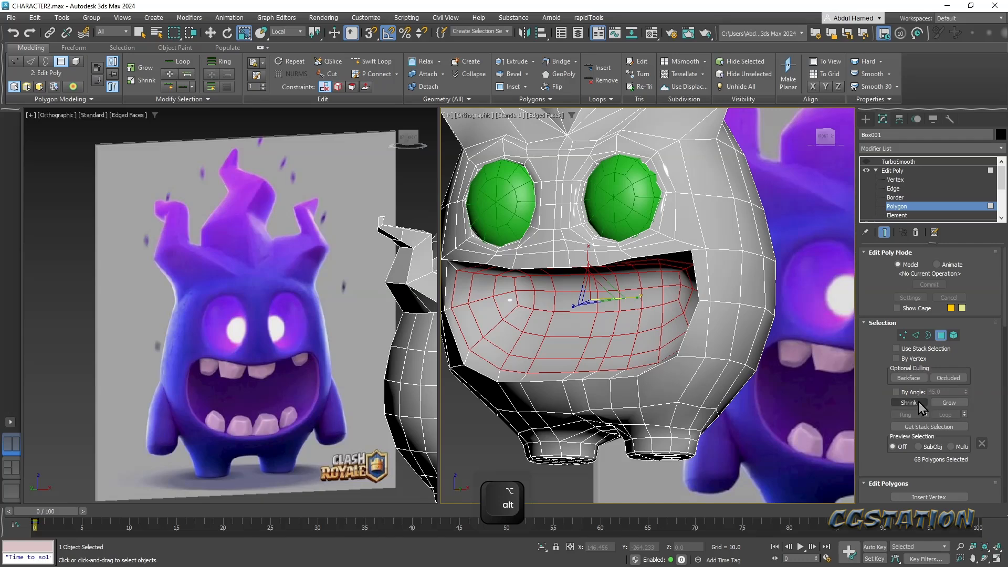
{"action": "left_click", "coordinate": [916, 402]}
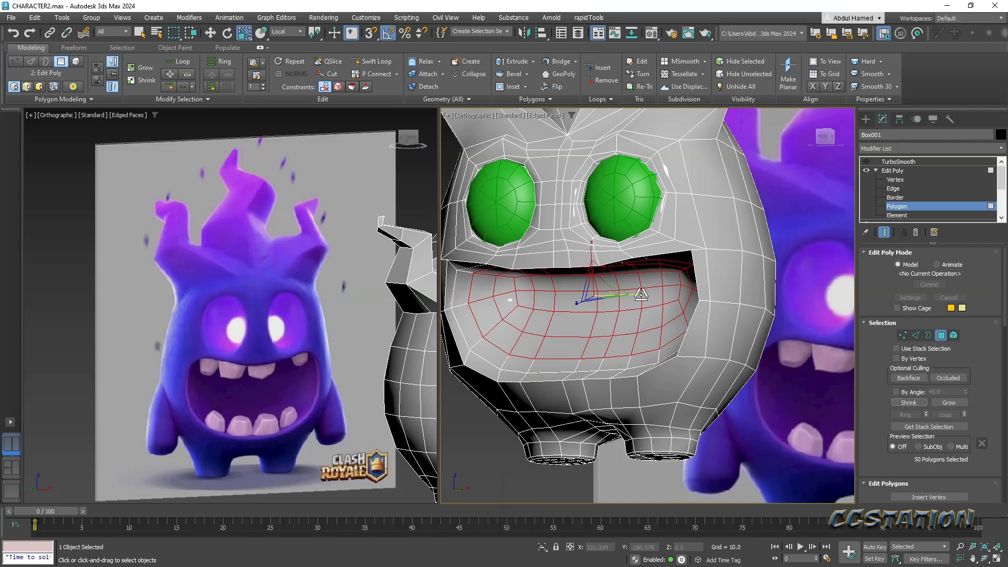
{"action": "left_click_drag", "start_coordinate": [641, 294], "coordinate": [641, 293]}
{"action": "middle_click_drag", "start_coordinate": [640, 305], "coordinate": [592, 295], "text": "alt"}
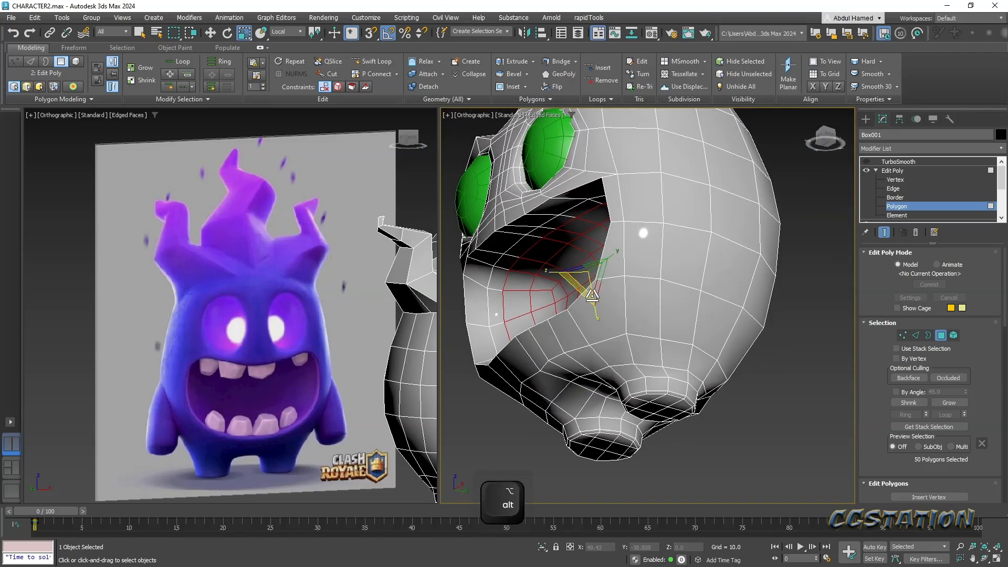
- Select the 18-edge loop just inside the mouth rim and move it about 3.2 units forward along Y
{"action": "left_click", "coordinate": [895, 189]}
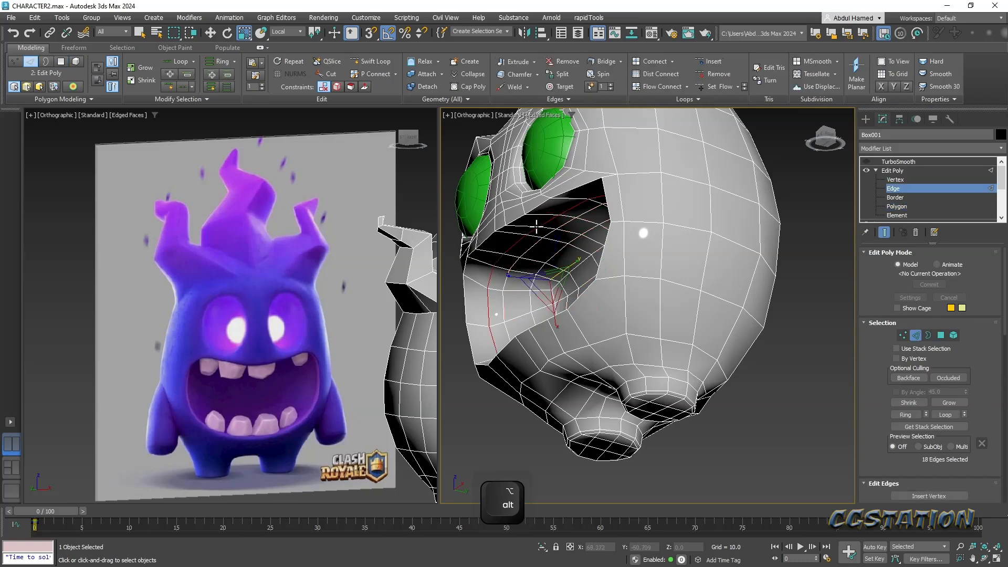
{"action": "middle_click_drag", "start_coordinate": [538, 225], "coordinate": [526, 301], "text": "alt"}
{"action": "key", "text": "w"}
{"action": "left_click_drag", "start_coordinate": [584, 285], "coordinate": [571, 283]}
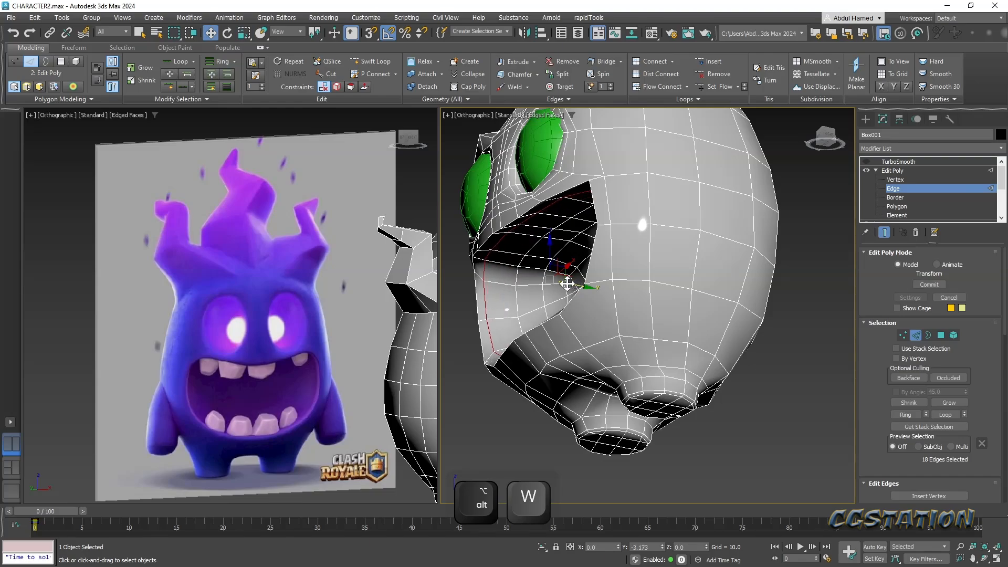
{"action": "middle_click_drag", "start_coordinate": [569, 287], "coordinate": [838, 217], "text": "alt"}
- Try to scale the 18-polygon ring just inside the mouth opening
{"action": "left_click", "coordinate": [896, 206]}
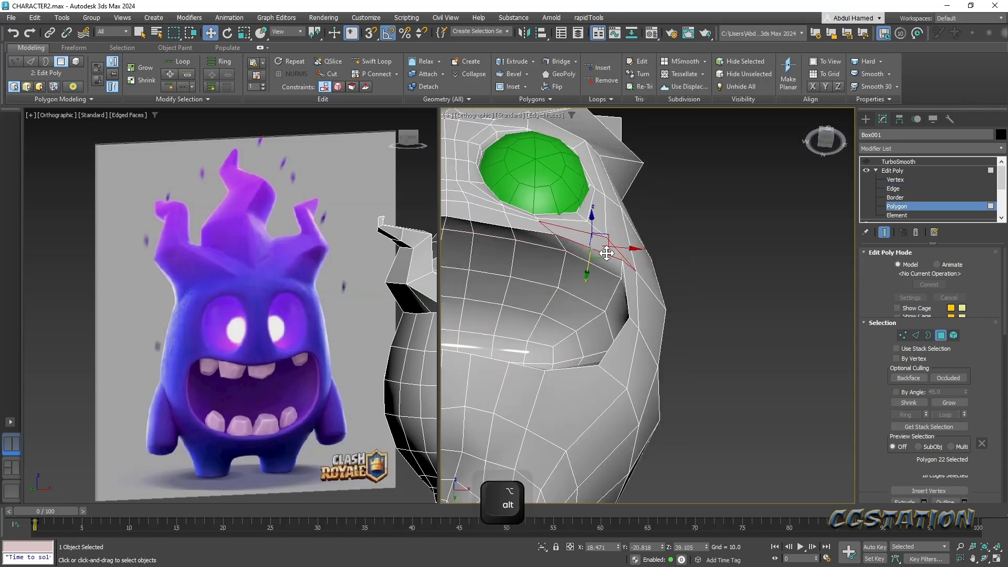
{"action": "double_click", "coordinate": [542, 244], "text": "ctrl"}
{"action": "middle_click_drag", "start_coordinate": [542, 244], "coordinate": [578, 278]}
{"action": "scroll", "coordinate": [637, 232], "scroll_direction": "down", "scroll_amount": 2}
{"action": "key", "text": "r"}
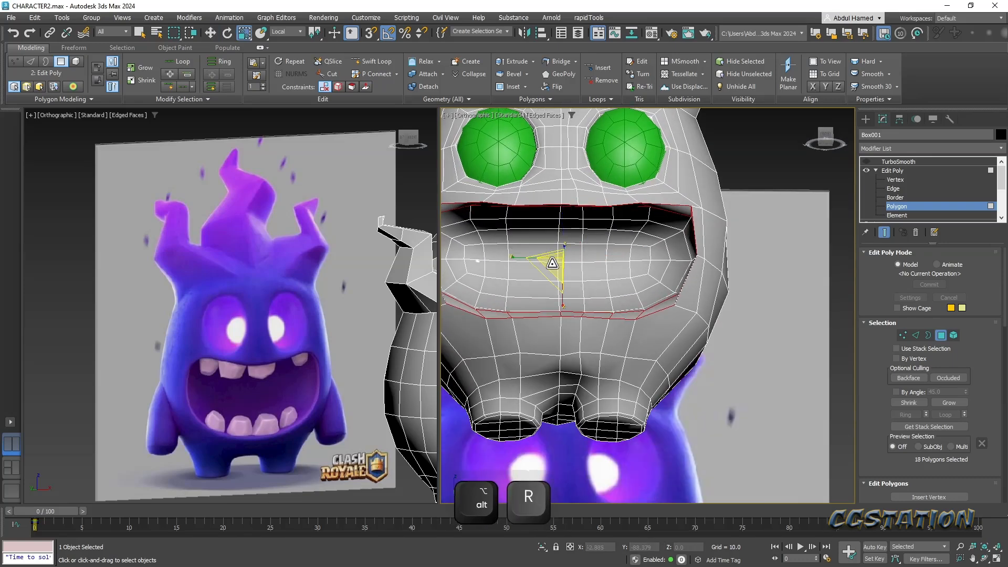
{"action": "left_click_drag", "start_coordinate": [550, 273], "coordinate": [551, 276], "text": "shift"}
{"action": "middle_click_drag", "start_coordinate": [551, 276], "coordinate": [598, 309], "text": "alt"}
- Try to rescale only the polygons along the inner lower lip, and undo this together with the ring scaling
{"action": "left_click", "coordinate": [480, 304]}
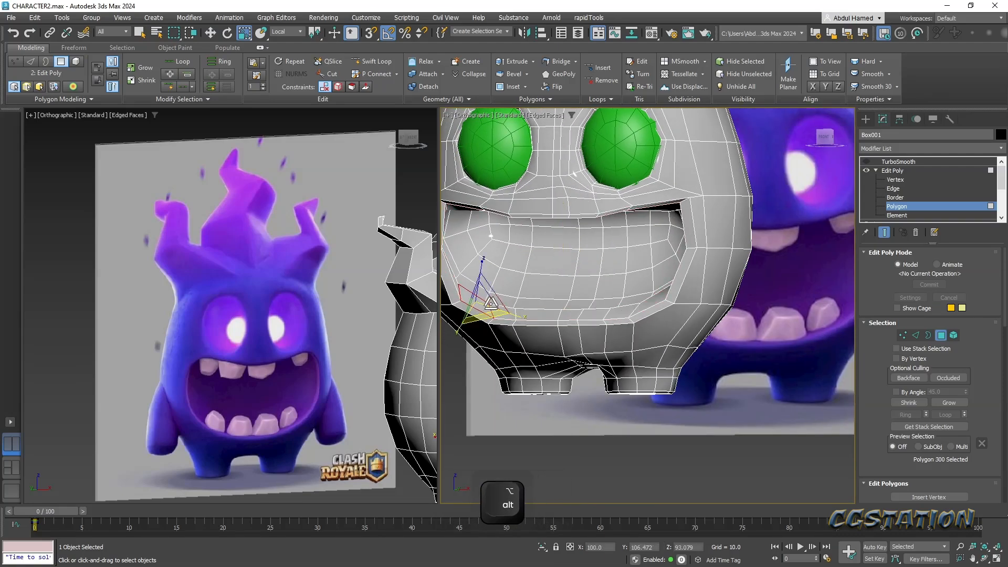
{"action": "left_click", "coordinate": [503, 311], "text": "ctrl"}
{"action": "left_click", "coordinate": [532, 311], "text": "ctrl"}
{"action": "left_click", "coordinate": [574, 314], "text": "ctrl"}
{"action": "left_click", "coordinate": [594, 313], "text": "ctrl"}
{"action": "left_click", "coordinate": [612, 310], "text": "ctrl"}
{"action": "left_click_drag", "start_coordinate": [547, 270], "coordinate": [549, 328]}
{"action": "middle_click_drag", "start_coordinate": [537, 399], "coordinate": [537, 343], "text": "alt"}
{"action": "key", "text": "ctrl+alt+z"}
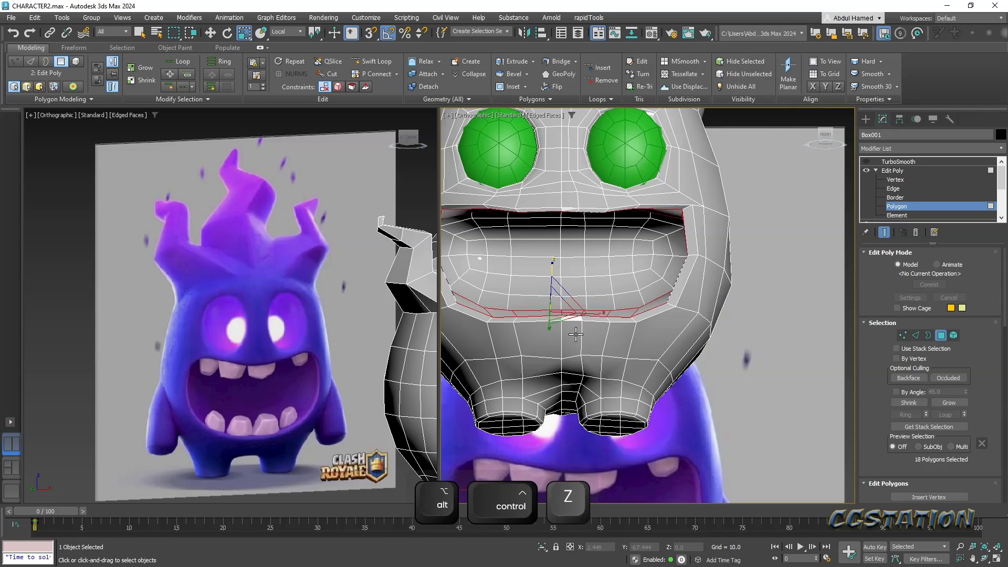
{"action": "key", "text": "ctrl+z"}
- Lower the vertex pair at the upper corners of the mouth by about 0.6 units along Z
{"action": "middle_click_drag", "start_coordinate": [619, 316], "coordinate": [664, 344]}
{"action": "middle_click_drag", "start_coordinate": [663, 312], "coordinate": [663, 322], "text": "alt"}
{"action": "left_click", "coordinate": [896, 180]}
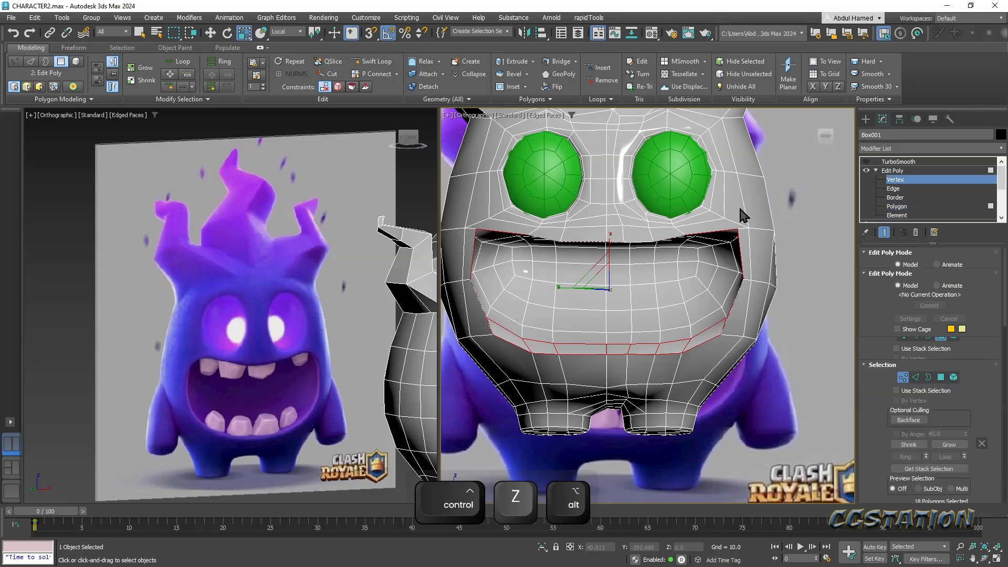
{"action": "left_click", "coordinate": [745, 226]}
{"action": "left_click", "coordinate": [476, 232], "text": "ctrl"}
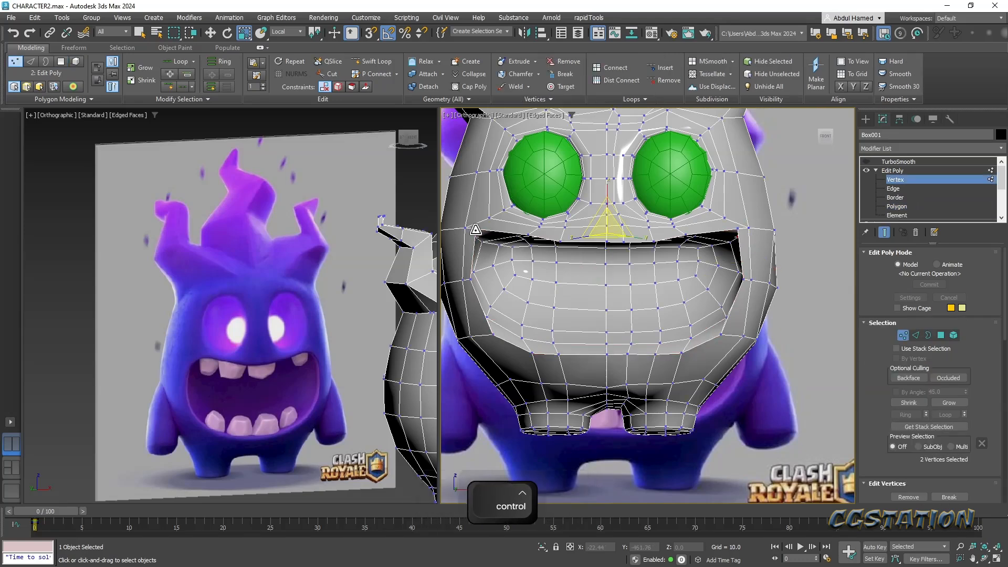
{"action": "key", "text": "w"}
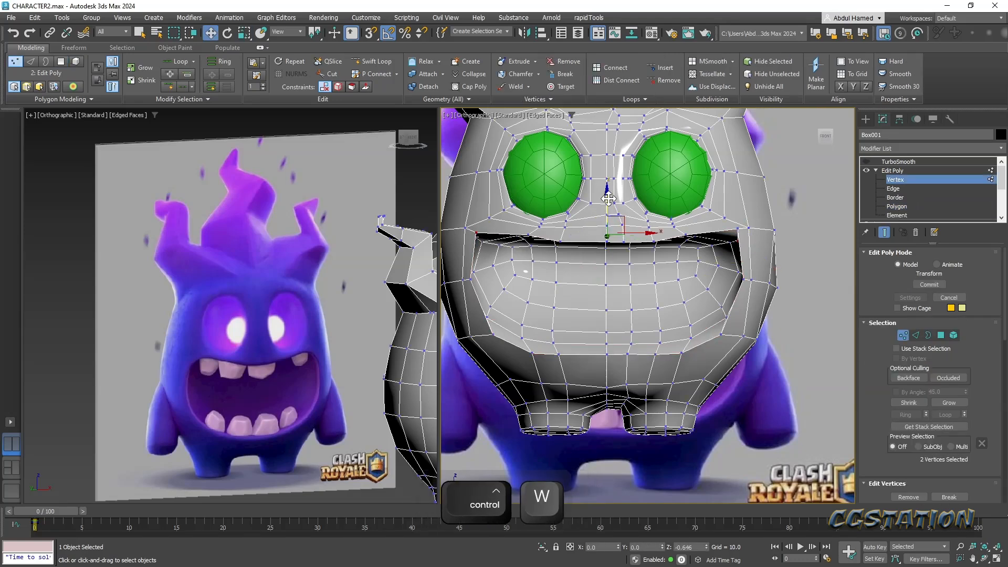
- Lower the neighbouring outer vertex pair at the mouth's upper corners by about 0.6 units along Z
{"action": "scroll", "coordinate": [608, 202], "scroll_direction": "down", "scroll_amount": 4}
{"action": "middle_click_drag", "start_coordinate": [614, 315], "coordinate": [659, 323], "text": "alt"}
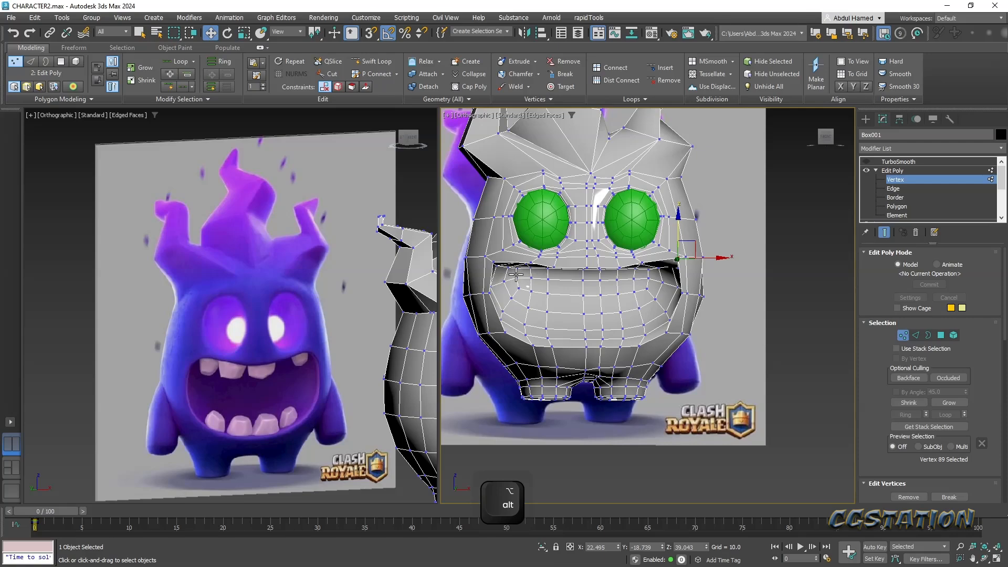
{"action": "left_click", "coordinate": [492, 265], "text": "ctrl"}
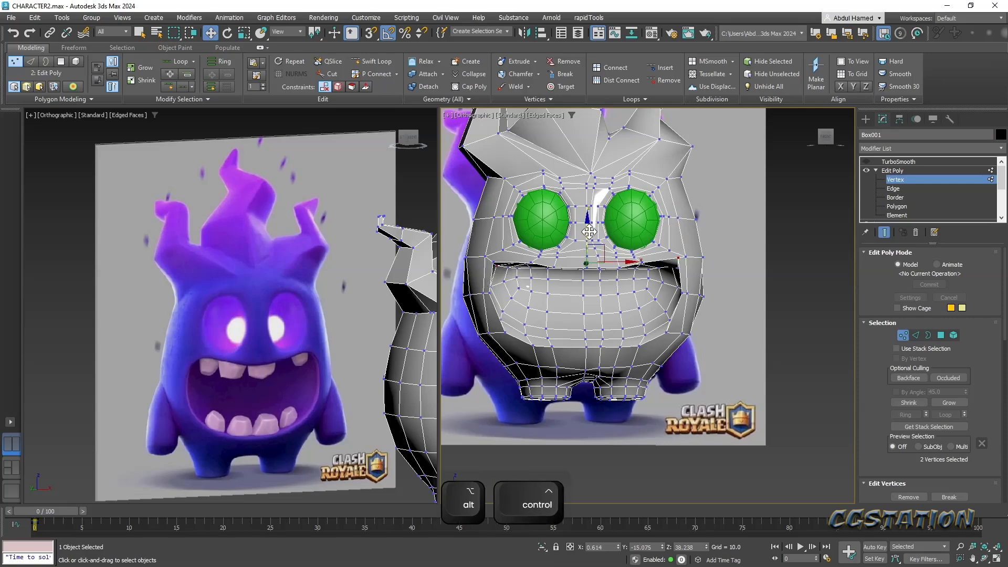
{"action": "middle_click_drag", "start_coordinate": [614, 294], "coordinate": [568, 362], "text": "alt"}
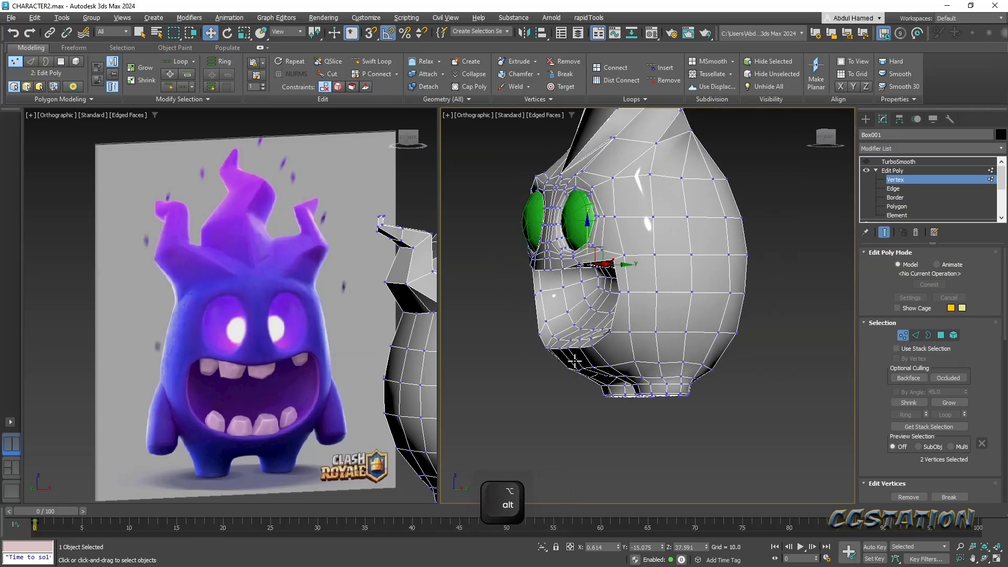
- Select six vertices along the lower lip and raise them about 0.9 units along Z
{"action": "left_click", "coordinate": [569, 348], "text": "ctrl"}
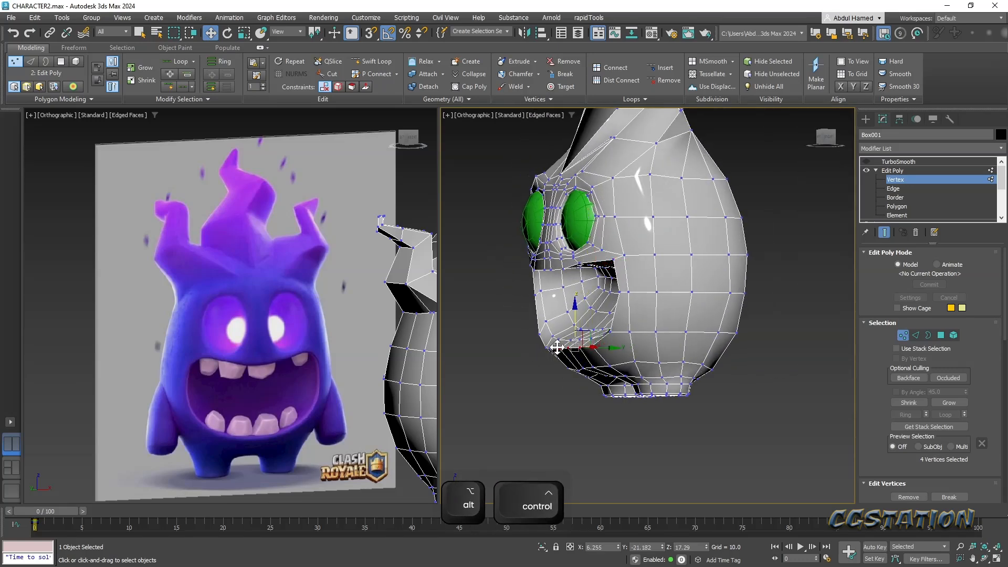
{"action": "middle_click_drag", "start_coordinate": [544, 348], "coordinate": [587, 327], "text": "alt"}
{"action": "left_click_drag", "start_coordinate": [569, 318], "coordinate": [571, 316]}
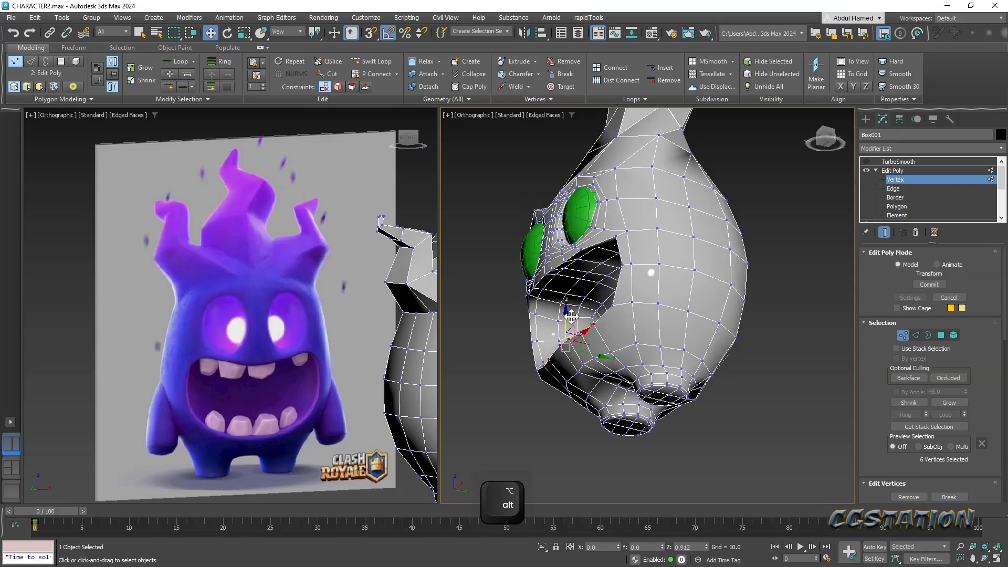
- From below, move the lower-lip vertex nearest the centre on one side about 0.5 units forward along Y
{"action": "middle_click_drag", "start_coordinate": [572, 317], "coordinate": [653, 279], "text": "alt"}
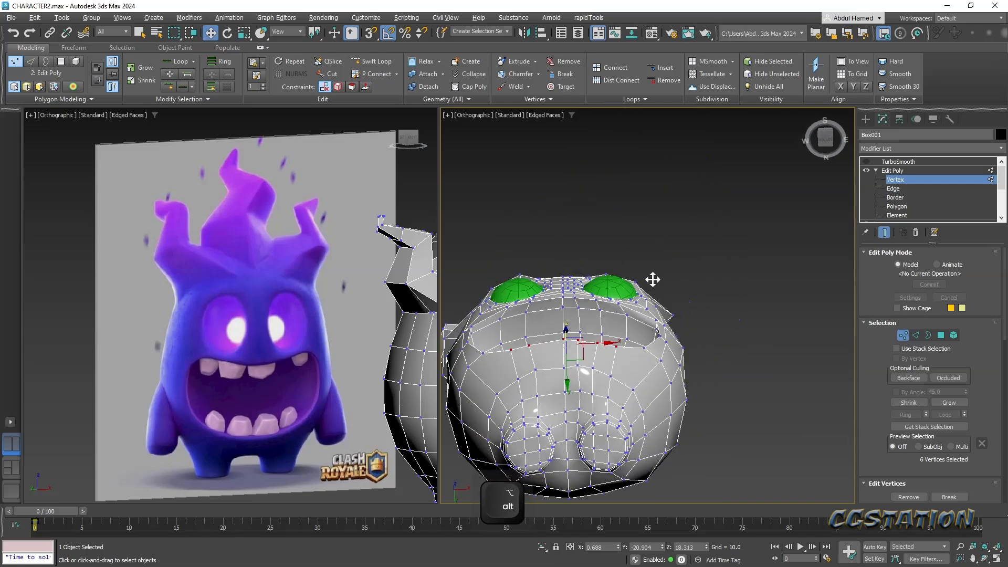
{"action": "scroll", "coordinate": [575, 352], "scroll_direction": "up", "scroll_amount": 2}
{"action": "middle_click_drag", "start_coordinate": [584, 372], "coordinate": [587, 335], "text": "alt"}
{"action": "left_click", "coordinate": [642, 232]}
{"action": "left_click", "coordinate": [583, 331]}
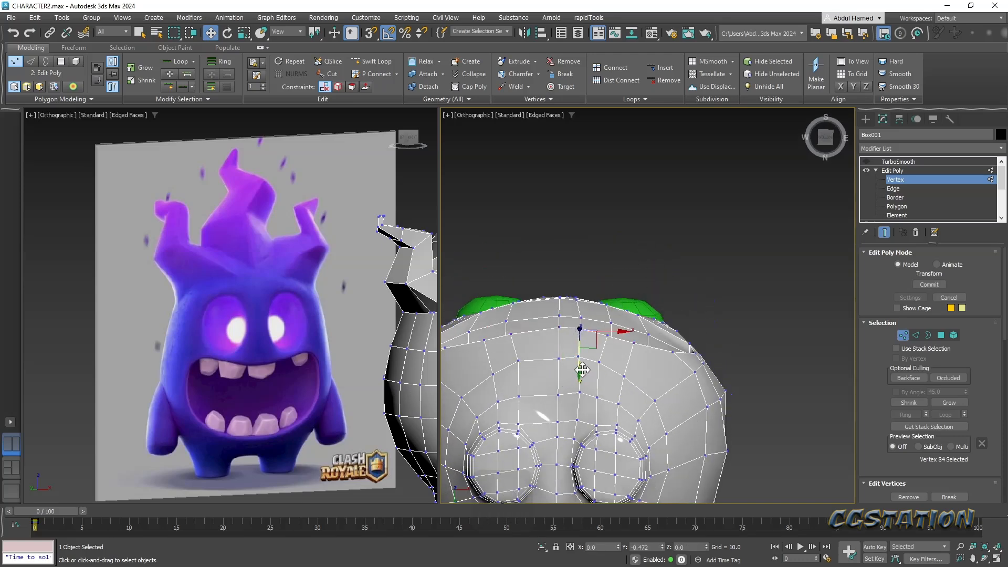
- Move the remaining lower-lip vertices on both sides about 0.7 units forward along Y to round the lip's curve
{"action": "left_click", "coordinate": [511, 333]}
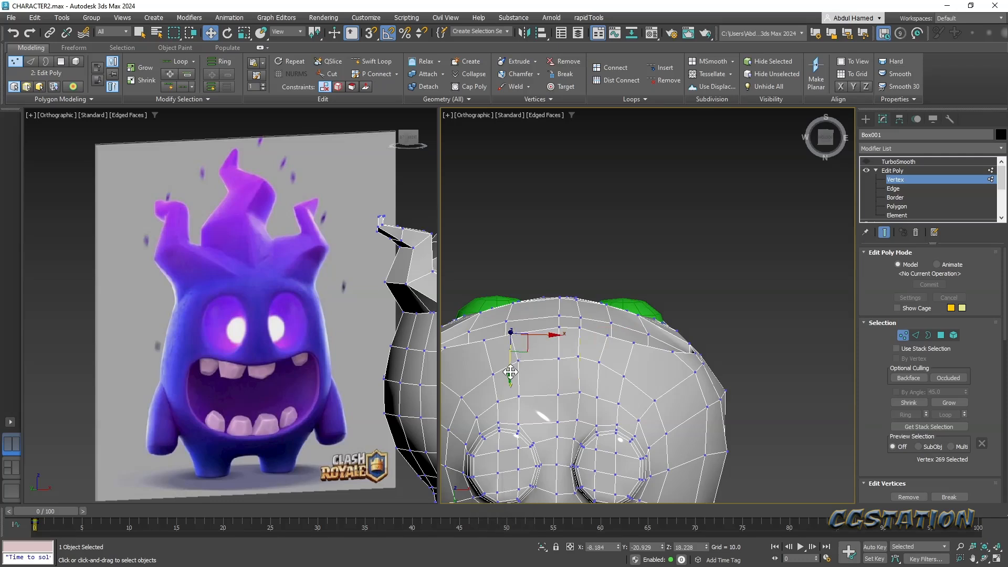
{"action": "left_click_drag", "start_coordinate": [511, 371], "coordinate": [509, 367]}
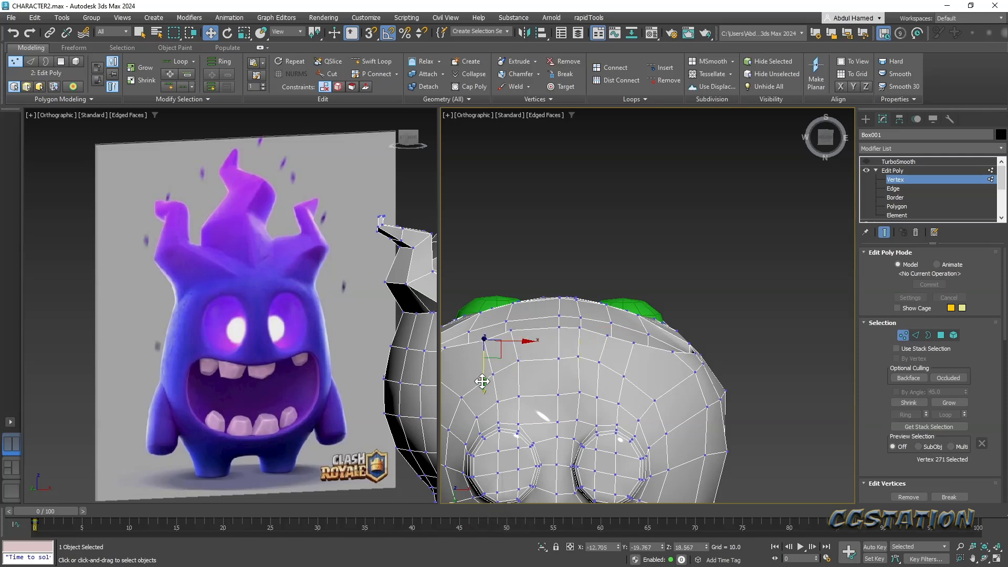
{"action": "left_click", "coordinate": [606, 337]}
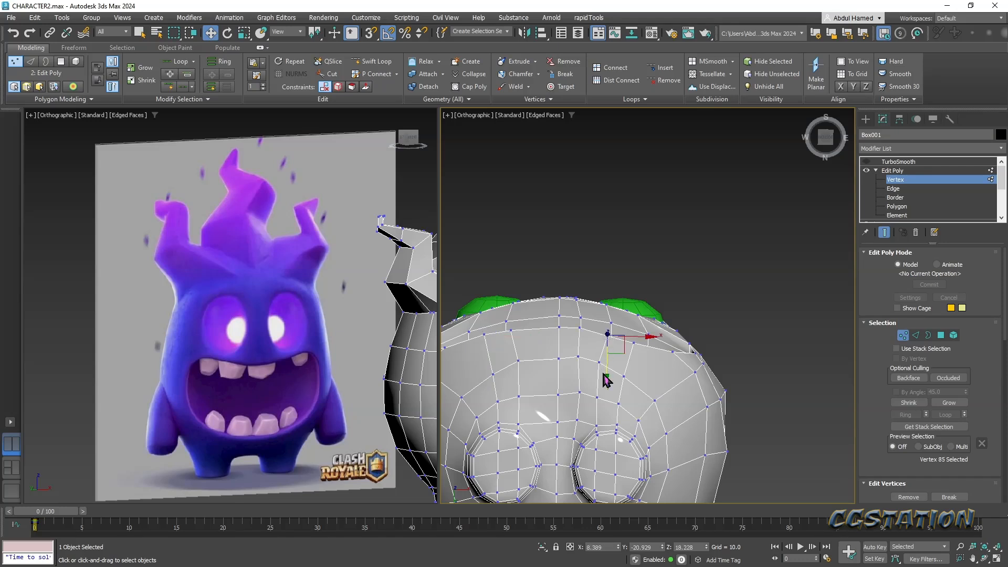
{"action": "left_click", "coordinate": [633, 342]}
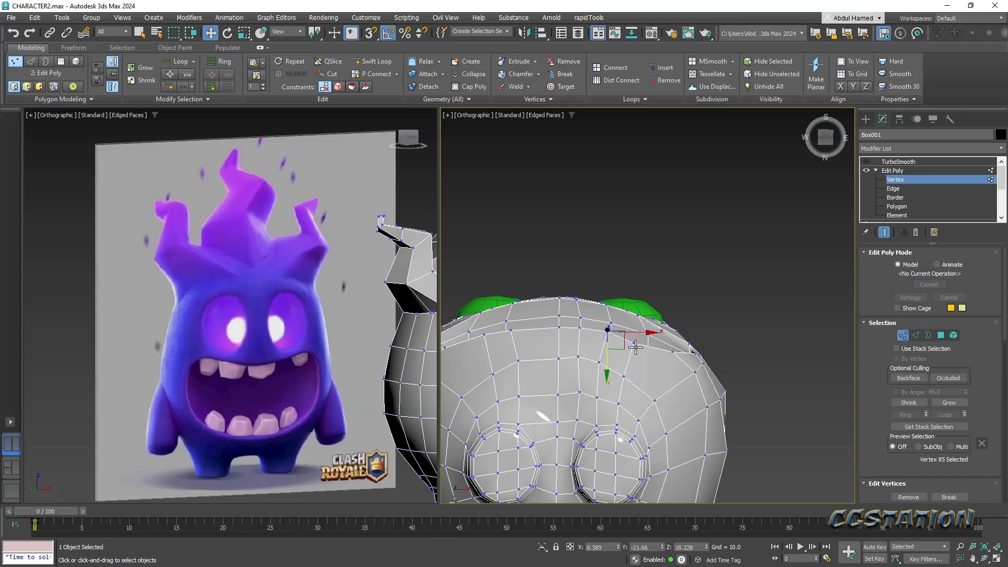
{"action": "left_click_drag", "start_coordinate": [633, 376], "coordinate": [633, 374]}
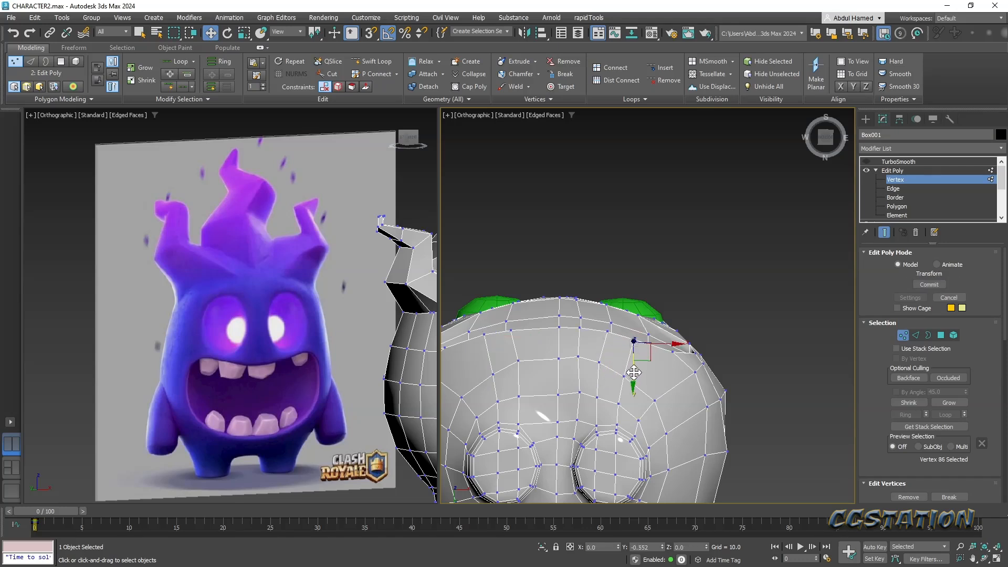
{"action": "middle_click_drag", "start_coordinate": [633, 371], "coordinate": [620, 388], "text": "alt"}
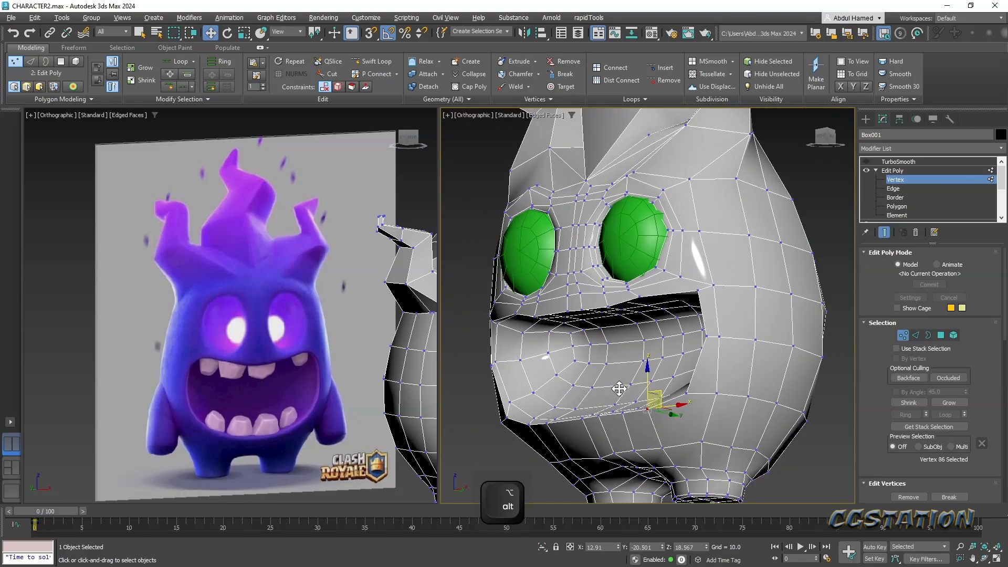
{"action": "left_click", "coordinate": [894, 189]}
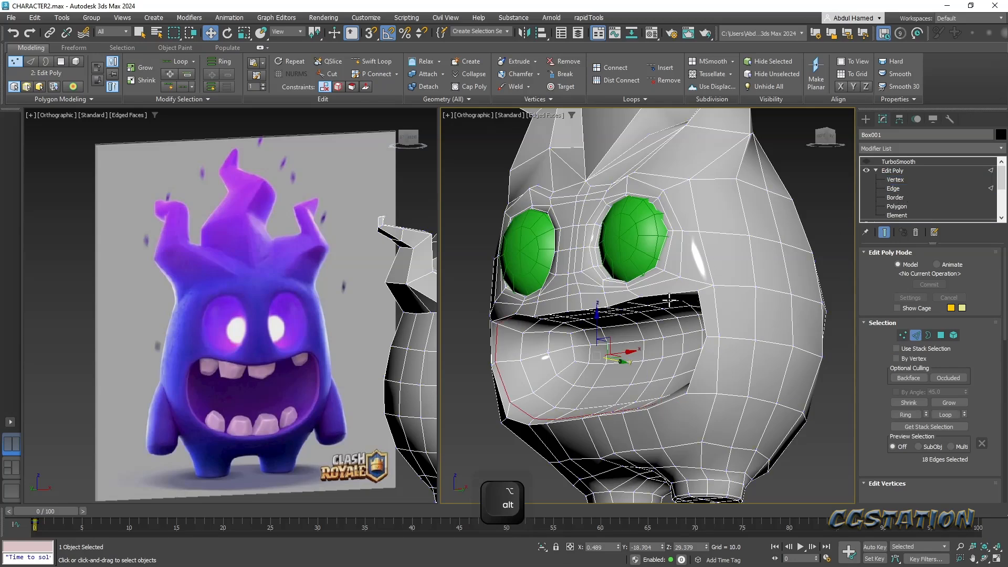
{"action": "double_click", "coordinate": [679, 297]}
{"action": "middle_click_drag", "start_coordinate": [581, 339], "coordinate": [818, 373], "text": "alt"}
{"action": "left_click_drag", "start_coordinate": [978, 386], "coordinate": [1000, 209]}
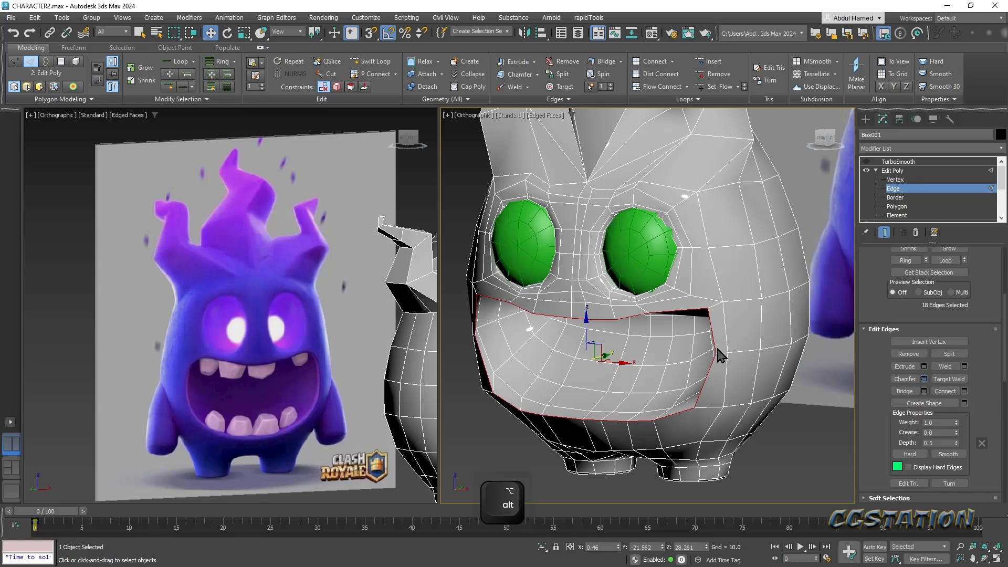
{"action": "middle_click_drag", "start_coordinate": [630, 352], "coordinate": [610, 331], "text": "alt"}
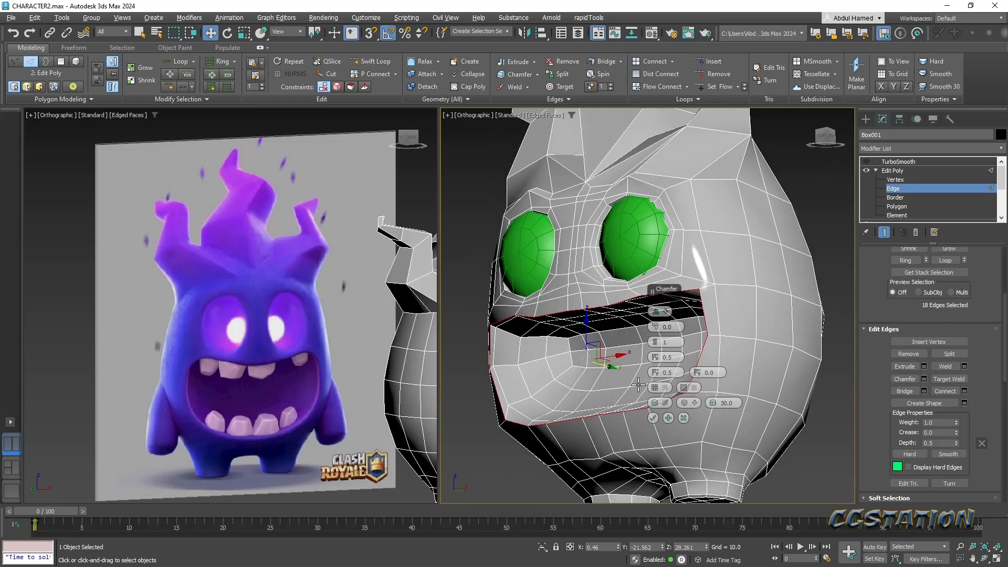
{"action": "left_click_drag", "start_coordinate": [655, 334], "coordinate": [658, 313]}
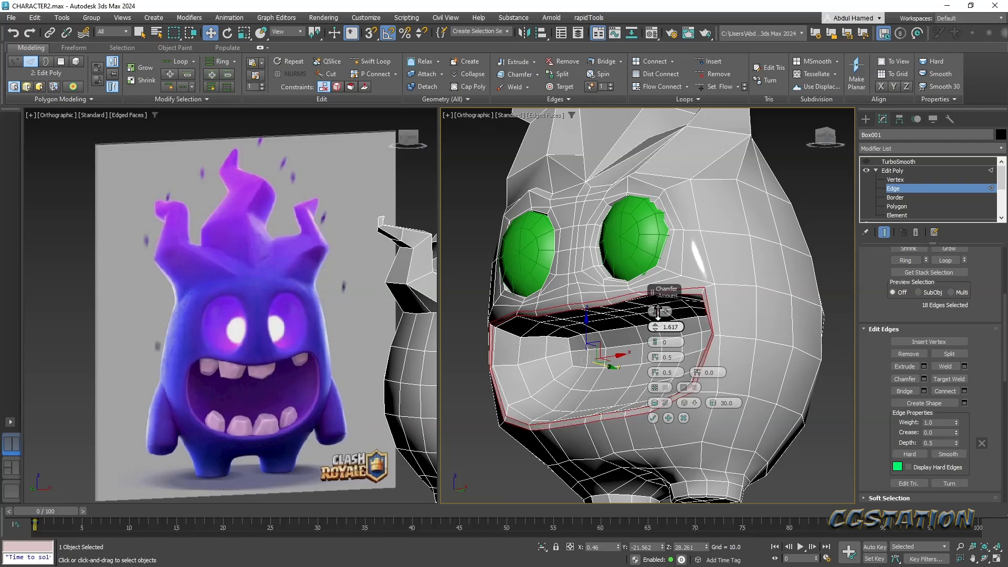
{"action": "middle_click_drag", "start_coordinate": [566, 378], "coordinate": [673, 386], "text": "alt"}
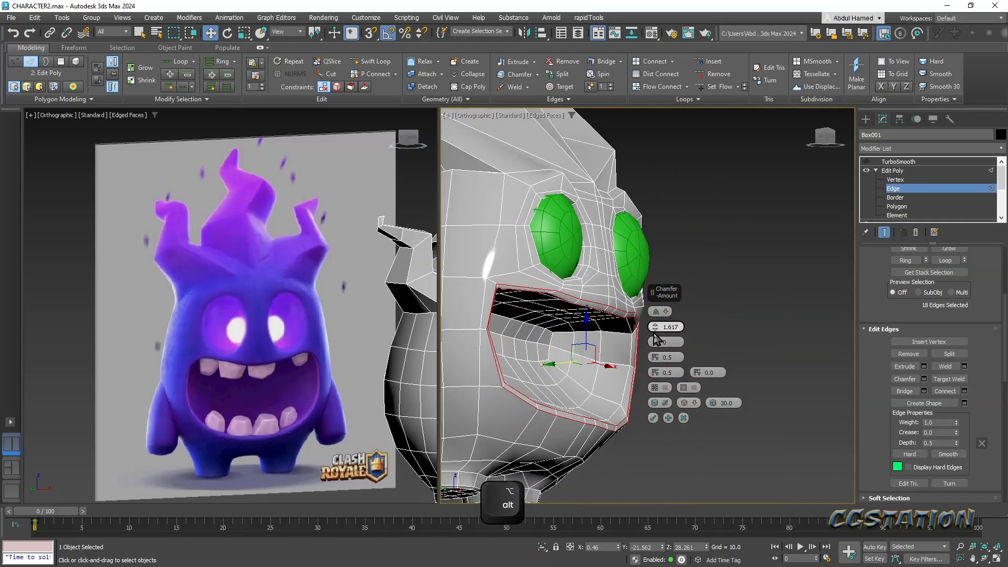
{"action": "middle_click_drag", "start_coordinate": [596, 347], "coordinate": [706, 354], "text": "alt"}
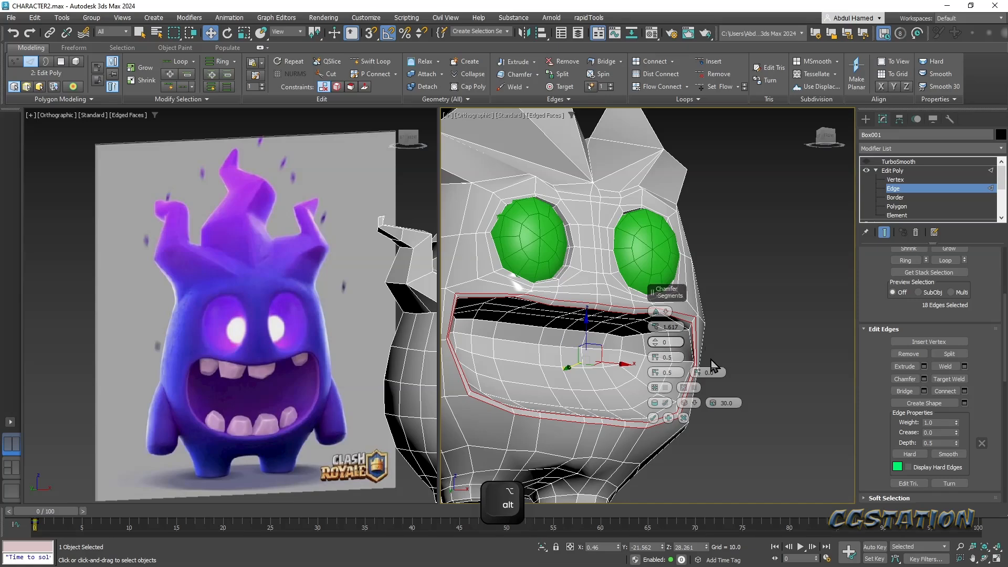
{"action": "left_click", "coordinate": [684, 418]}
- Target-weld the stray vertex on the side of the head beneath the horn to its neighbour
{"action": "middle_click_drag", "start_coordinate": [777, 336], "coordinate": [710, 329], "text": "alt"}
{"action": "scroll", "coordinate": [710, 354], "scroll_direction": "up", "scroll_amount": 2}
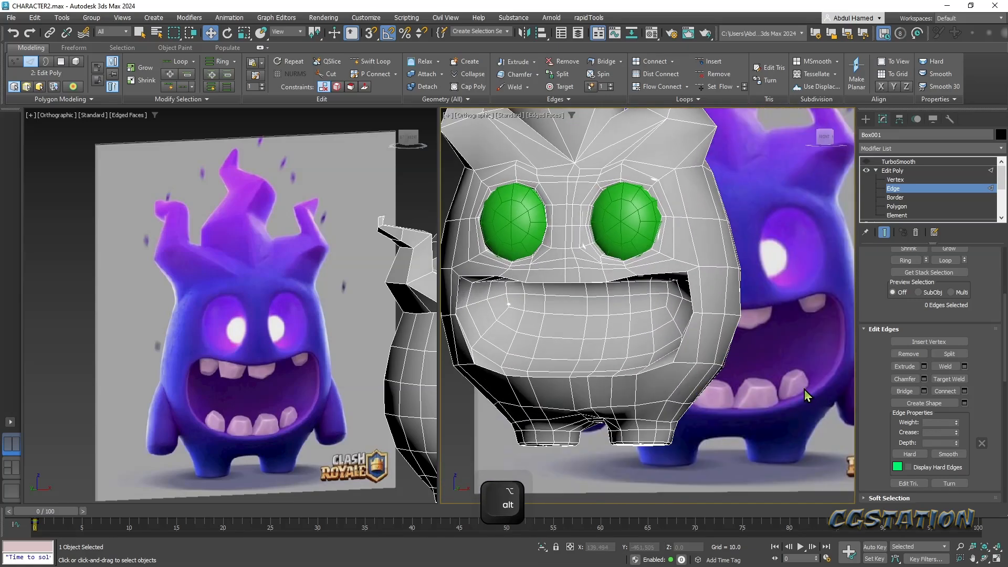
{"action": "scroll", "coordinate": [787, 368], "scroll_direction": "down", "scroll_amount": 4}
{"action": "middle_click_drag", "start_coordinate": [790, 372], "coordinate": [801, 397], "text": "alt"}
{"action": "scroll", "coordinate": [650, 325], "scroll_direction": "up", "scroll_amount": 4}
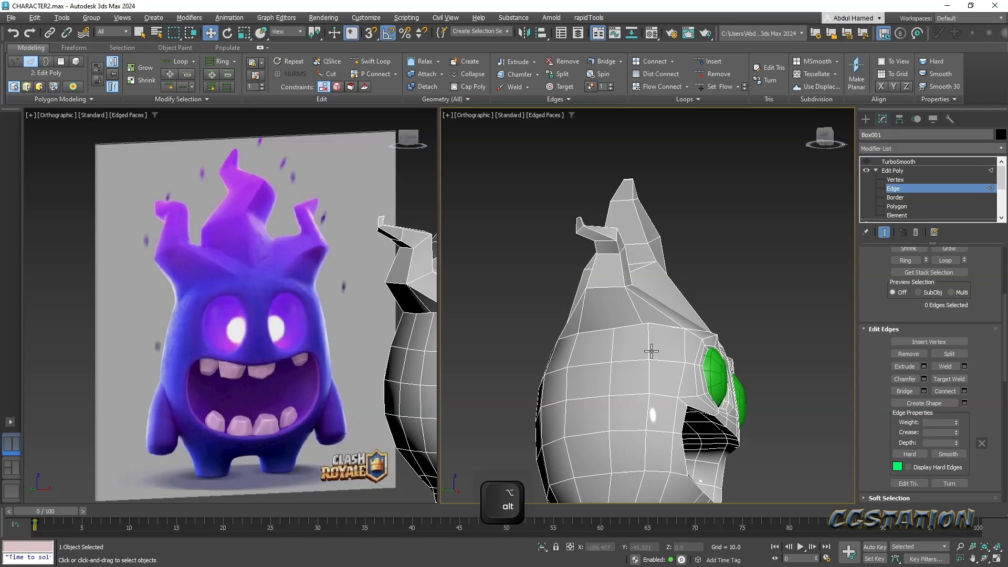
{"action": "scroll", "coordinate": [652, 360], "scroll_direction": "up", "scroll_amount": 4}
{"action": "left_click", "coordinate": [895, 180]}
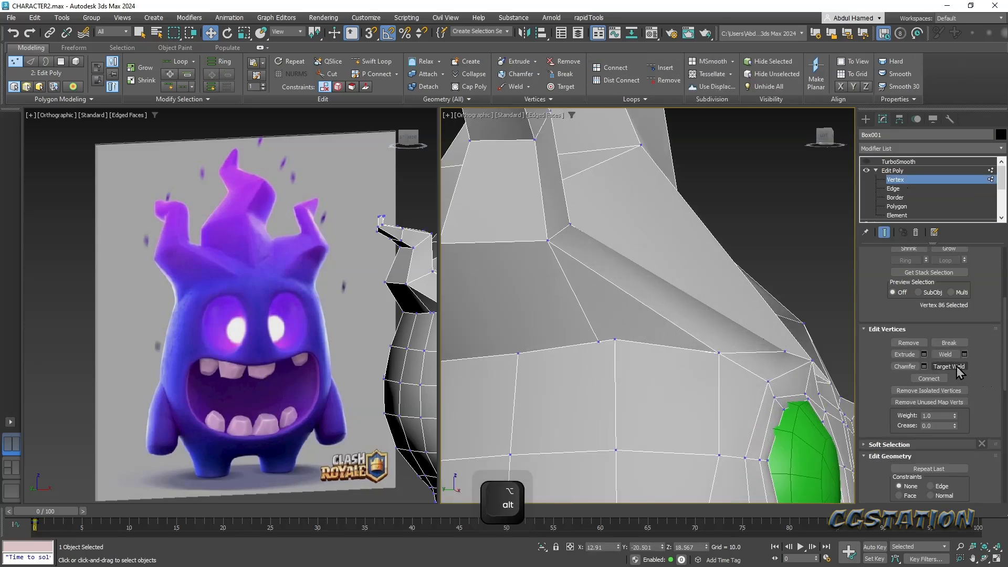
{"action": "left_click", "coordinate": [957, 367]}
{"action": "left_click", "coordinate": [518, 353]}
{"action": "middle_click_drag", "start_coordinate": [524, 356], "coordinate": [734, 339]}
{"action": "scroll", "coordinate": [734, 340], "scroll_direction": "down", "scroll_amount": 7}
{"action": "middle_click_drag", "start_coordinate": [664, 374], "coordinate": [651, 357], "text": "alt"}
{"action": "scroll", "coordinate": [763, 359], "scroll_direction": "up", "scroll_amount": 5}
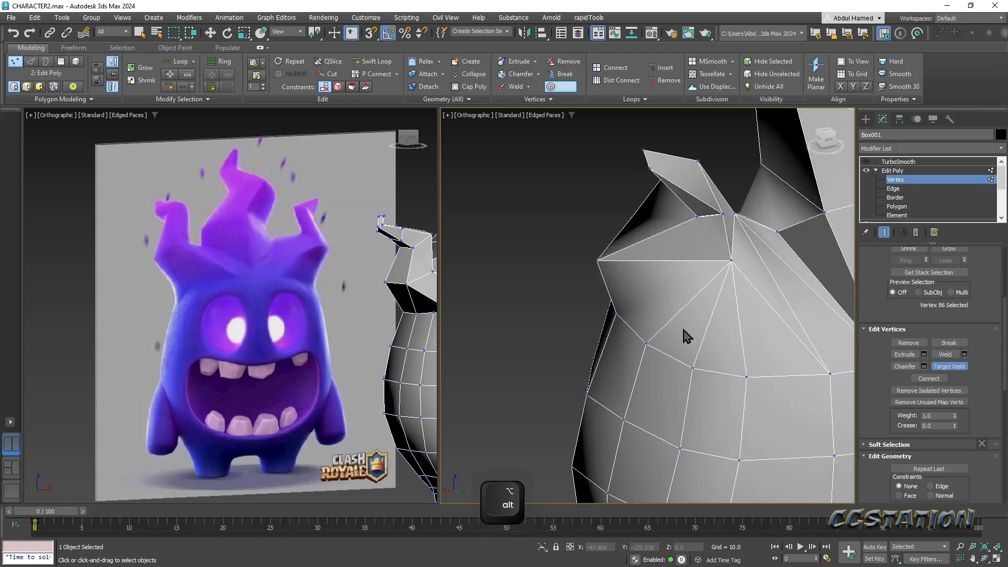
- Cut a new edge line across the fan of edges on the back of the head beneath the horn
{"action": "left_click", "coordinate": [344, 74]}
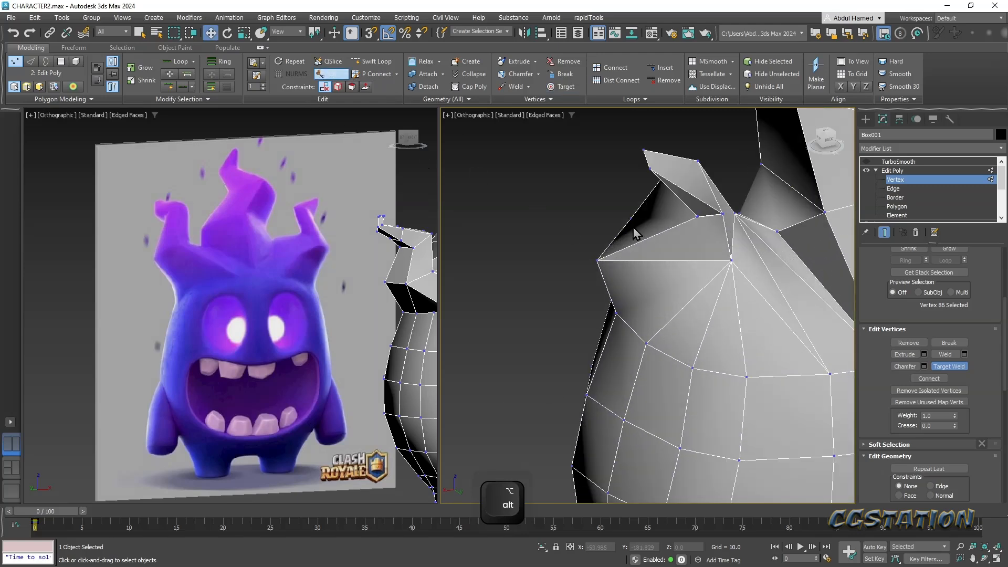
{"action": "left_click", "coordinate": [692, 299]}
{"action": "left_click", "coordinate": [715, 305]}
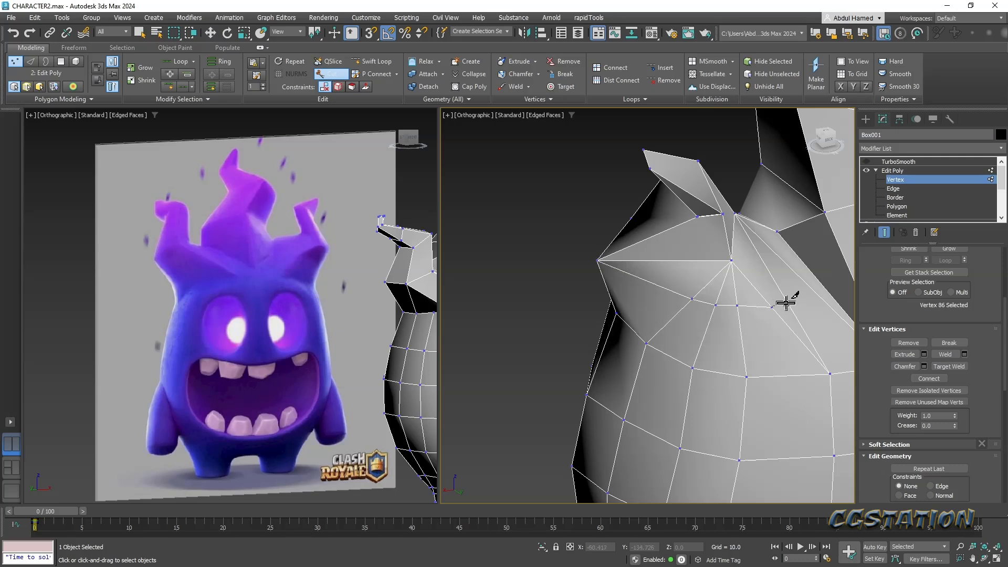
{"action": "middle_click_drag", "start_coordinate": [786, 302], "coordinate": [668, 269]}
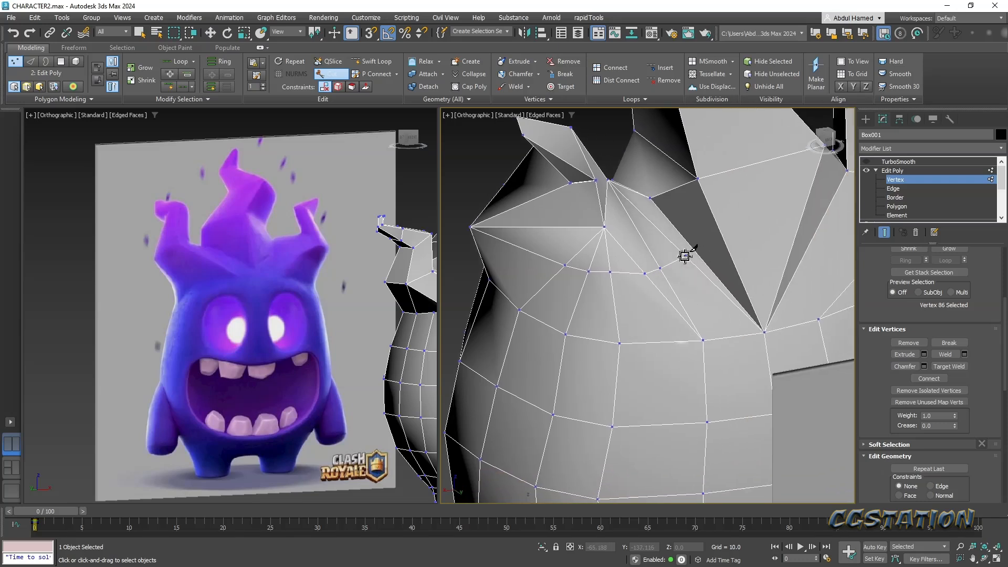
{"action": "middle_click_drag", "start_coordinate": [619, 300], "coordinate": [619, 259], "text": "alt"}
- Shift individual vertices of the new cut beneath the horn within the XY plane to even out its curve
{"action": "key", "text": "w"}
{"action": "left_click", "coordinate": [628, 247]}
{"action": "left_click_drag", "start_coordinate": [619, 259], "coordinate": [607, 255]}
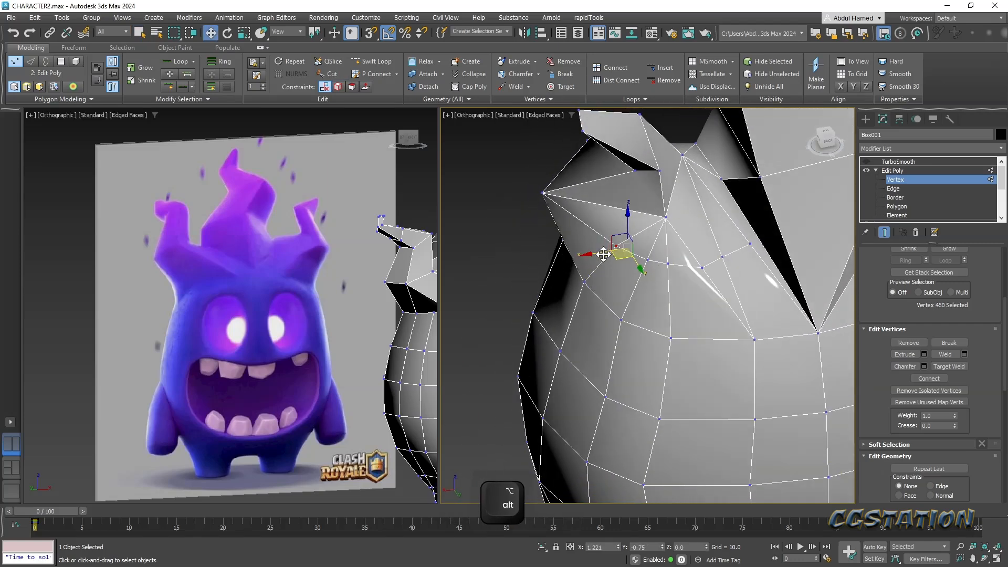
{"action": "left_click", "coordinate": [646, 261]}
{"action": "mouse_move", "coordinate": [644, 282]}
{"action": "middle_mouse_down", "text": "alt"}
{"action": "mouse_move", "coordinate": [641, 337]}
{"action": "mouse_move", "coordinate": [636, 294]}
{"action": "middle_mouse_up", "text": "alt"}
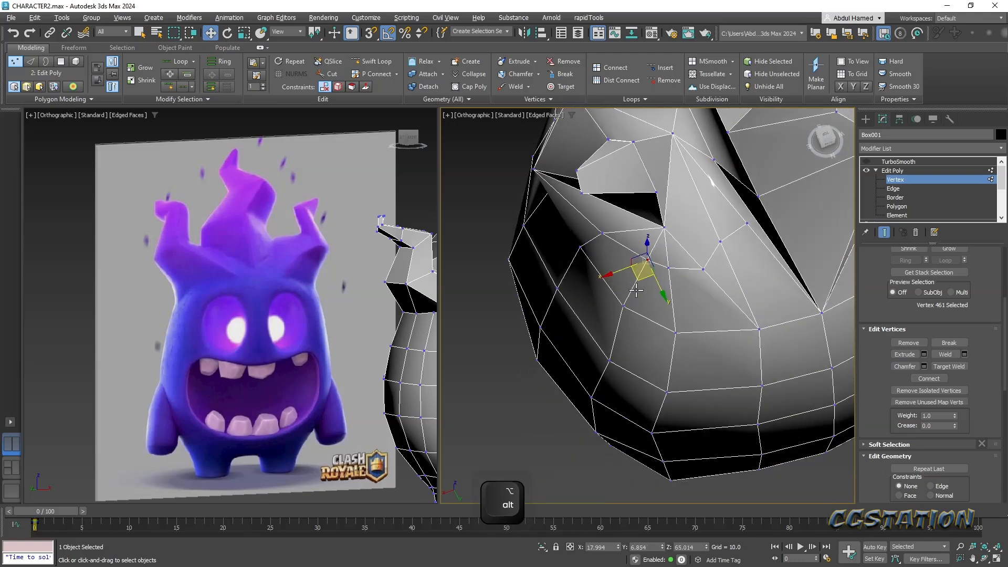
{"action": "left_click_drag", "start_coordinate": [635, 278], "coordinate": [676, 299]}
{"action": "left_click", "coordinate": [726, 247]}
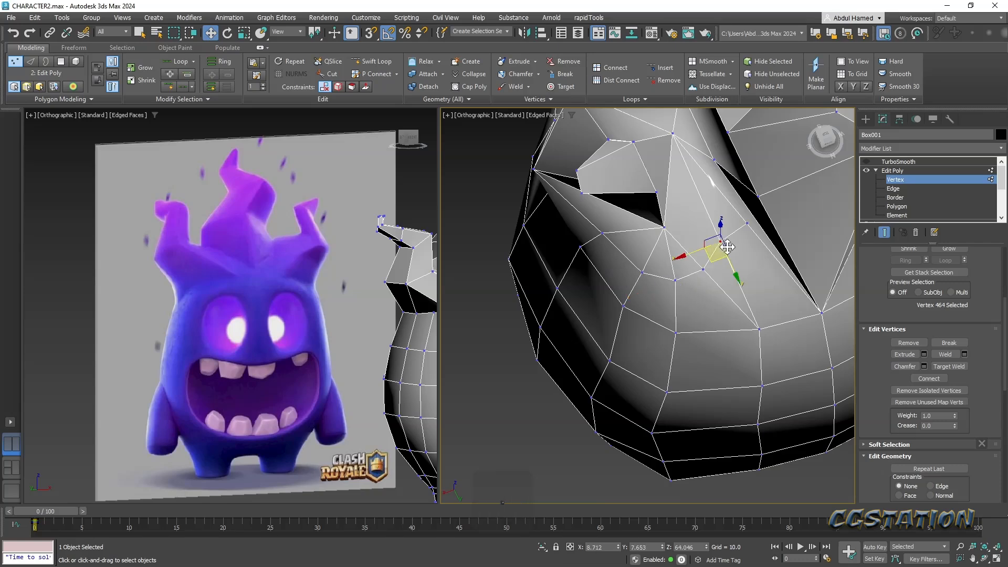
- Move the outer corner vertex at the horn's base about 1.8 units inward along X
{"action": "middle_click_drag", "start_coordinate": [727, 275], "coordinate": [491, 231], "text": "alt"}
{"action": "left_click_drag", "start_coordinate": [453, 234], "coordinate": [469, 234]}
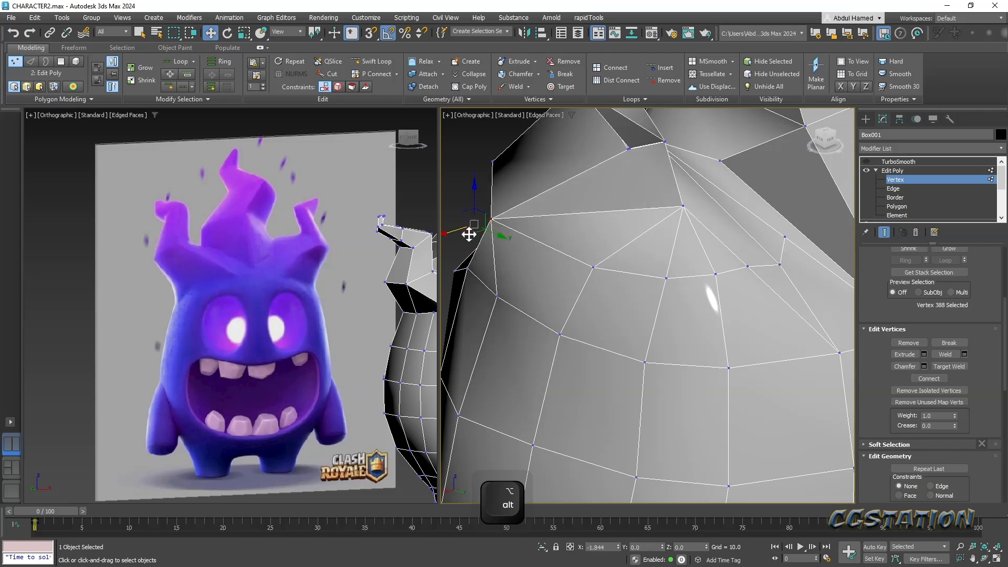
{"action": "middle_click_drag", "start_coordinate": [581, 259], "coordinate": [587, 266], "text": "alt"}
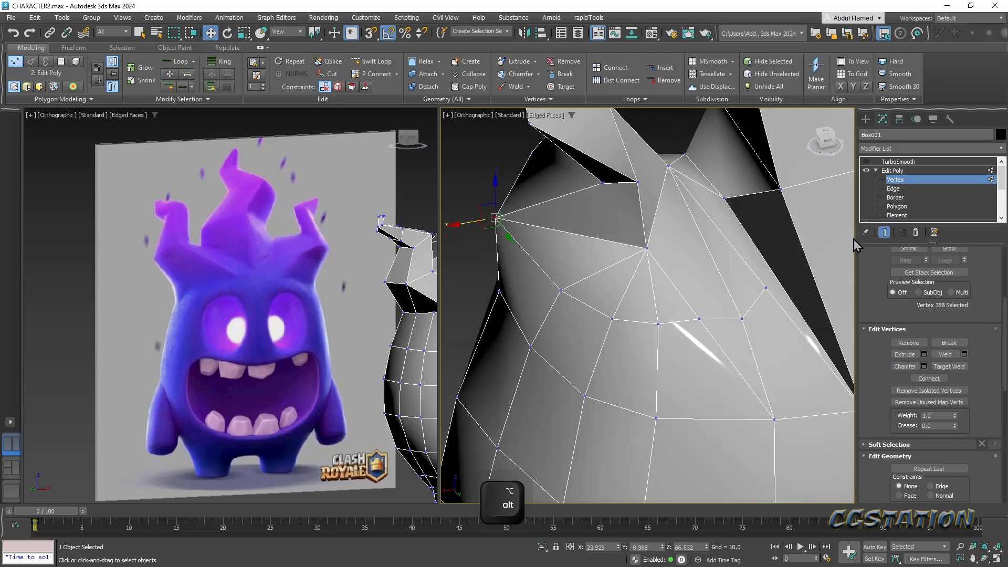
- Remove the redundant fan edges around the new cut beneath the horn and select the adjoining diagonal edge
{"action": "left_click", "coordinate": [892, 189]}
{"action": "left_click", "coordinate": [630, 288]}
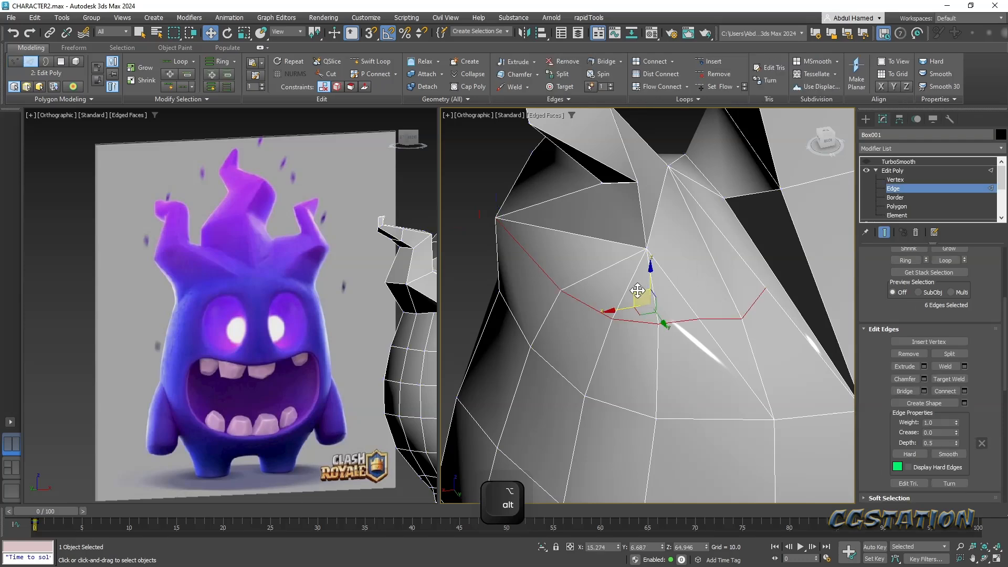
{"action": "key", "text": "ctrl+BackSpace"}
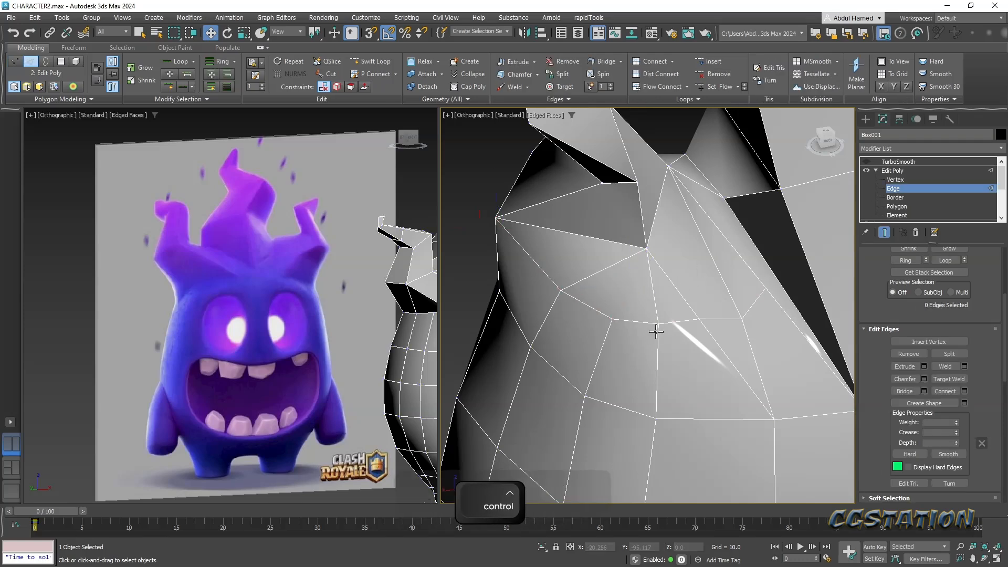
{"action": "middle_click_drag", "start_coordinate": [689, 419], "coordinate": [664, 365]}
{"action": "scroll", "coordinate": [664, 362], "scroll_direction": "down", "scroll_amount": 2}
{"action": "left_click", "coordinate": [700, 326]}
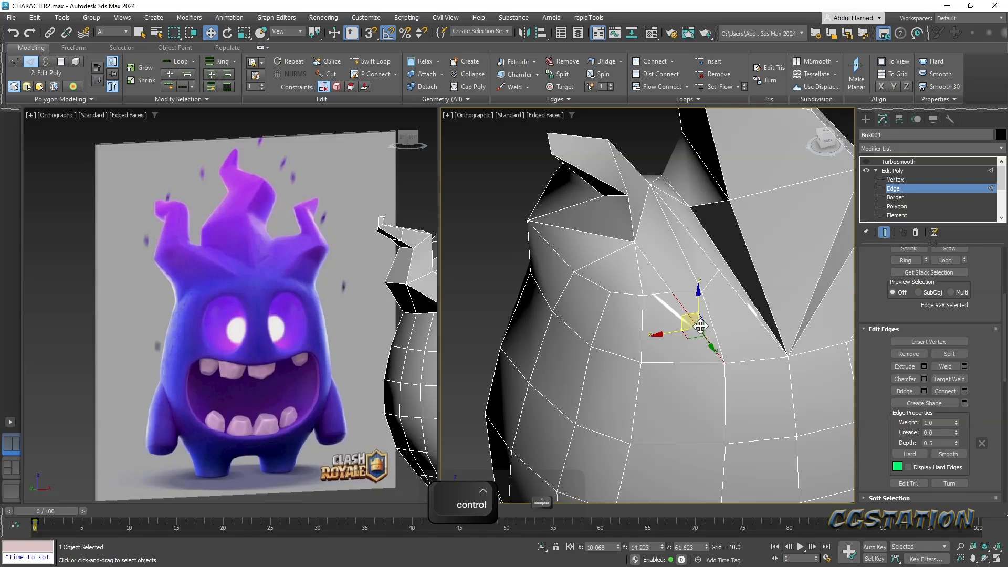
- Leave the body's sub-object editing and assign the plain grey material from the Material Editor to both eyeballs
{"action": "middle_click_drag", "start_coordinate": [701, 326], "coordinate": [779, 245], "text": "alt"}
{"action": "middle_click_drag", "start_coordinate": [702, 306], "coordinate": [738, 239]}
{"action": "scroll", "coordinate": [724, 209], "scroll_direction": "down", "scroll_amount": 3}
{"action": "middle_click_drag", "start_coordinate": [738, 239], "coordinate": [705, 253]}
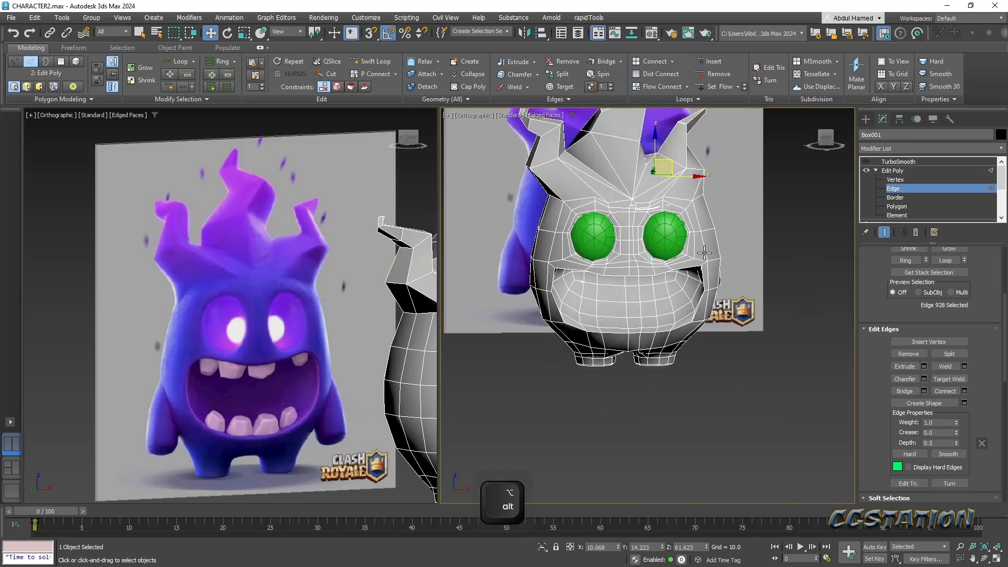
{"action": "left_click", "coordinate": [891, 172]}
{"action": "left_click", "coordinate": [660, 243]}
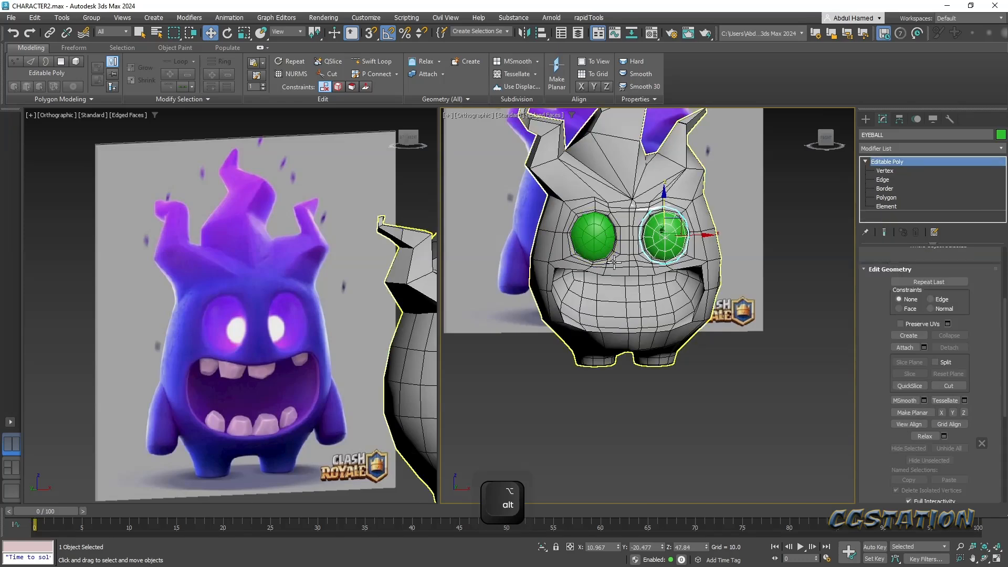
{"action": "key", "text": "m"}
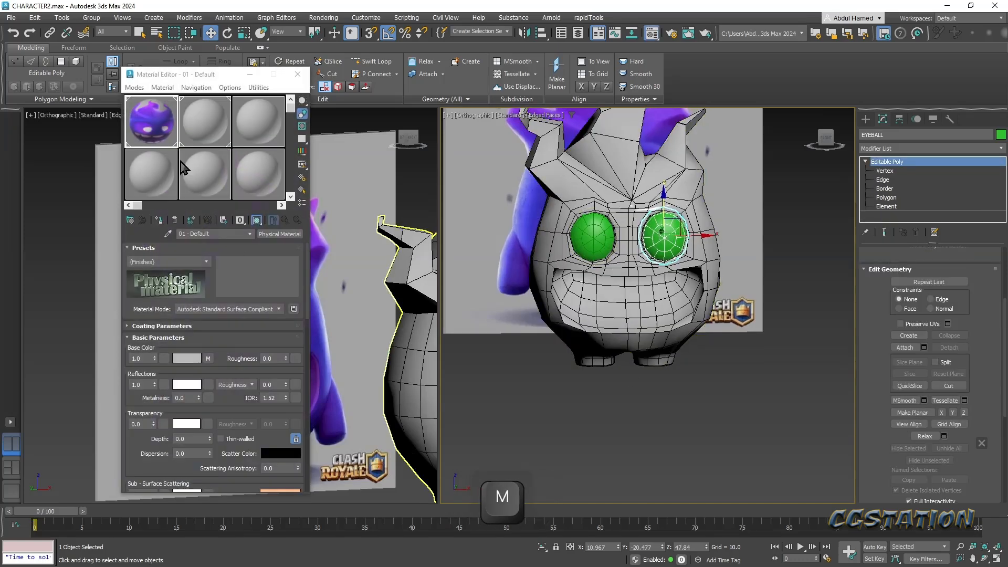
{"action": "left_click_drag", "start_coordinate": [629, 245], "coordinate": [663, 246]}
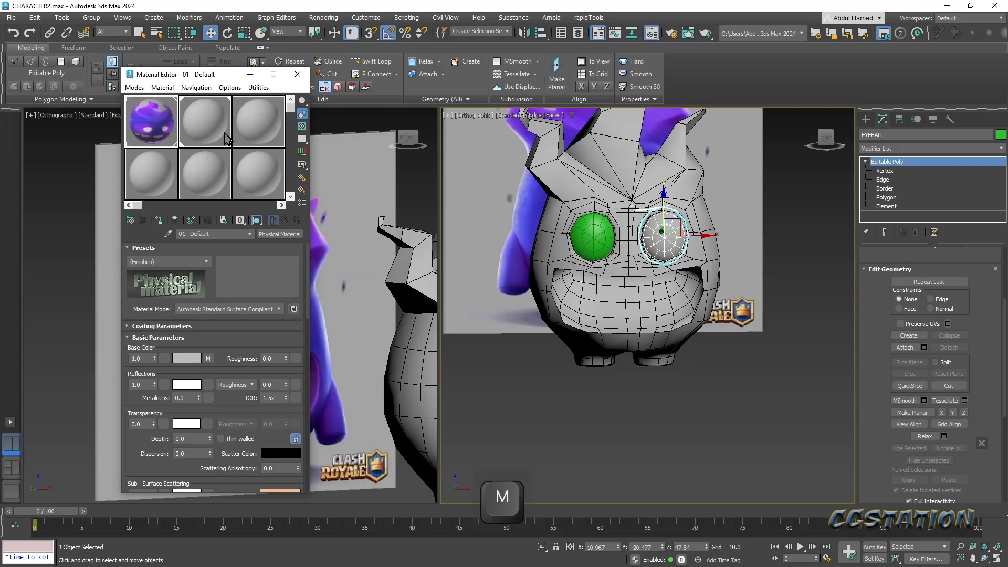
{"action": "left_click_drag", "start_coordinate": [226, 141], "coordinate": [516, 243]}
{"action": "left_click_drag", "start_coordinate": [586, 242], "coordinate": [586, 242]}
{"action": "left_click", "coordinate": [632, 405]}
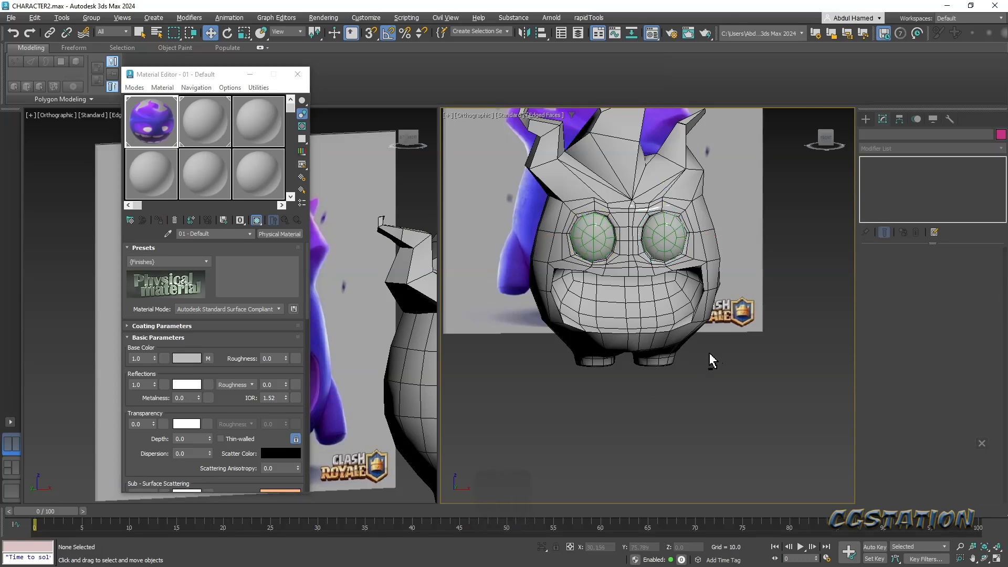
- Select both eyeballs, open their object color settings and accept the color
{"action": "left_click", "coordinate": [676, 247]}
{"action": "left_click", "coordinate": [672, 245]}
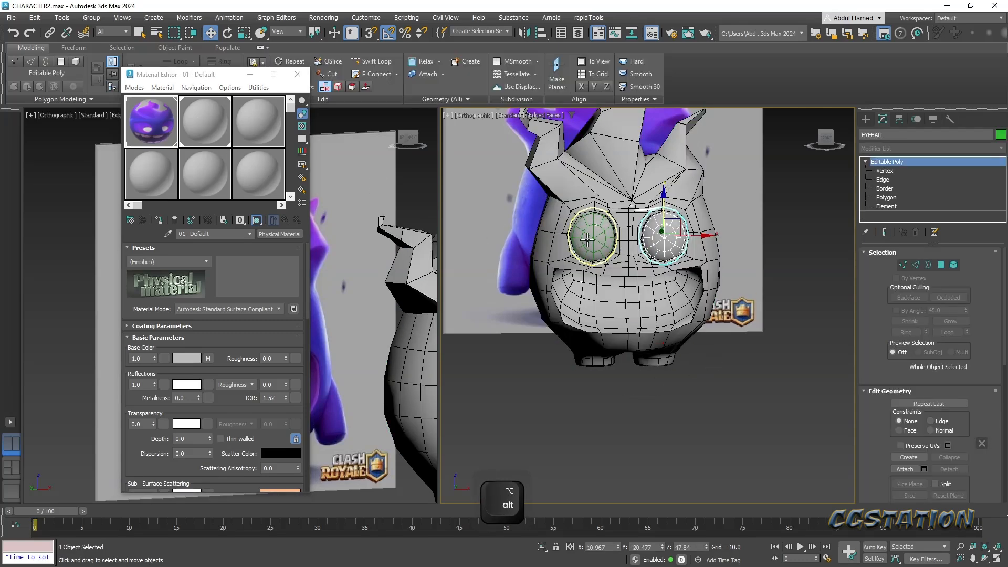
{"action": "left_click", "coordinate": [594, 238], "text": "ctrl"}
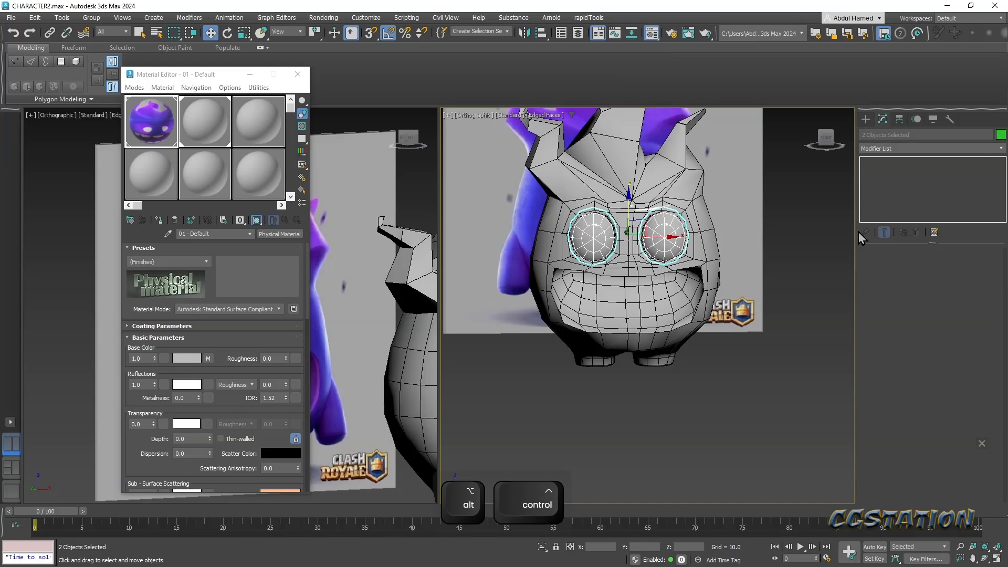
{"action": "left_click", "coordinate": [1001, 134]}
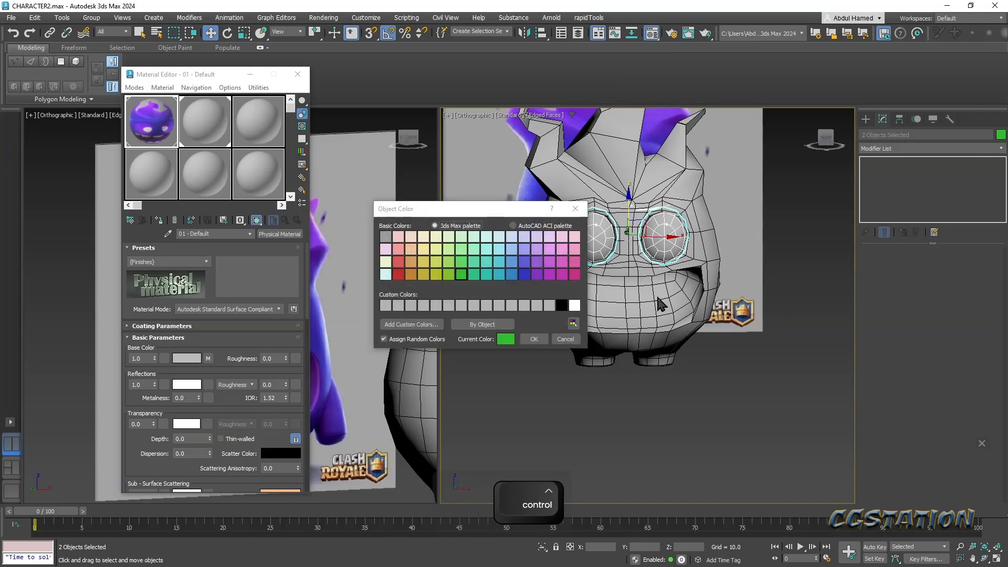
{"action": "left_click", "coordinate": [534, 338]}
{"action": "left_click", "coordinate": [632, 396]}
- Select the vertex pair at the mouth's lower corners on the body and raise it about 1.4 units along Z
{"action": "middle_click_drag", "start_coordinate": [775, 360], "coordinate": [630, 247], "text": "alt"}
{"action": "middle_click_drag", "start_coordinate": [556, 269], "coordinate": [595, 299], "text": "alt"}
{"action": "left_click", "coordinate": [595, 300]}
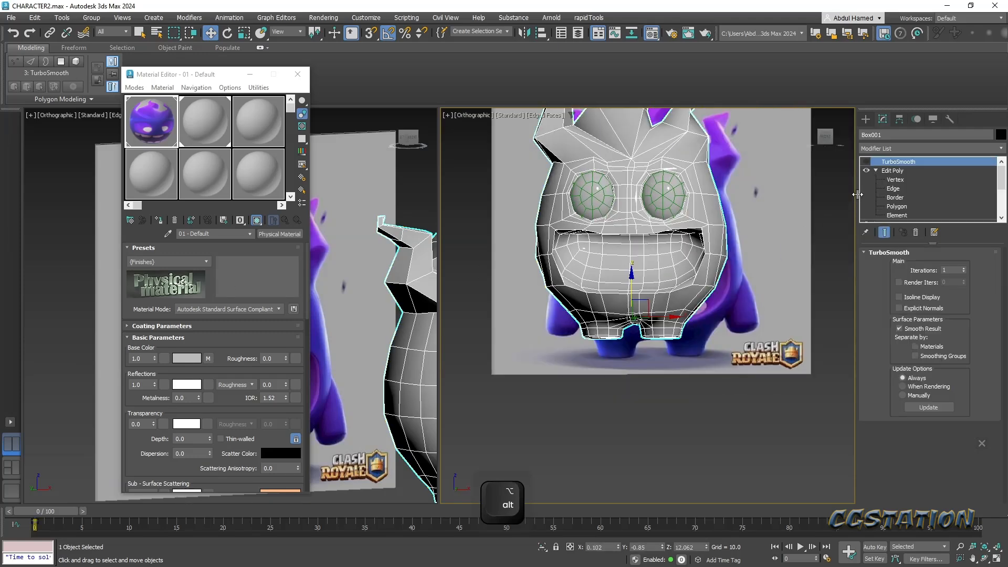
{"action": "left_click", "coordinate": [895, 180]}
{"action": "left_click", "coordinate": [693, 285]}
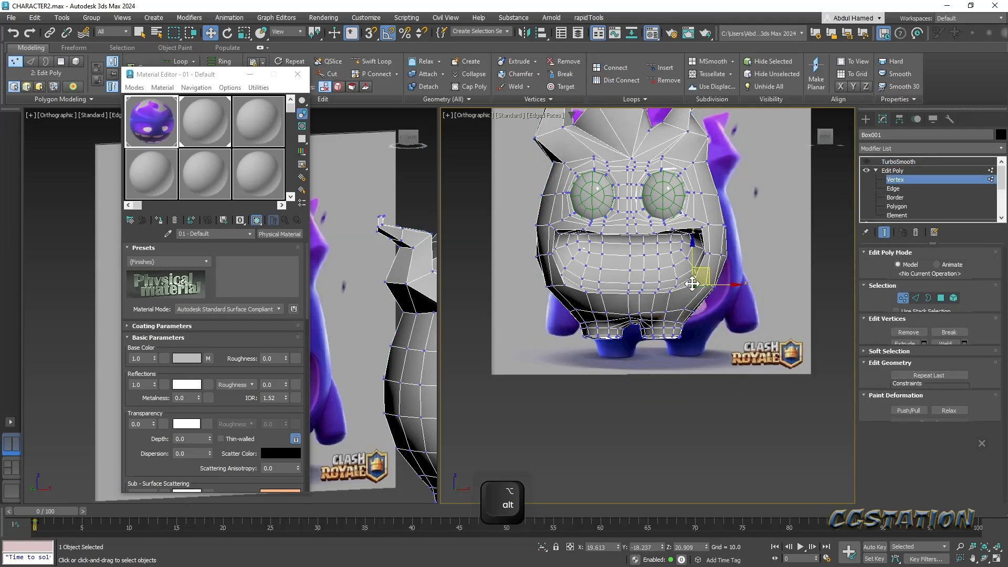
{"action": "left_click", "coordinate": [565, 284], "text": "ctrl"}
{"action": "left_click_drag", "start_coordinate": [624, 252], "coordinate": [636, 245]}
{"action": "mouse_move", "coordinate": [636, 245]}
{"action": "middle_mouse_down", "text": "alt"}
{"action": "mouse_move", "coordinate": [706, 257]}
{"action": "mouse_move", "coordinate": [699, 283]}
{"action": "mouse_move", "coordinate": [661, 292]}
{"action": "middle_mouse_up", "text": "alt"}
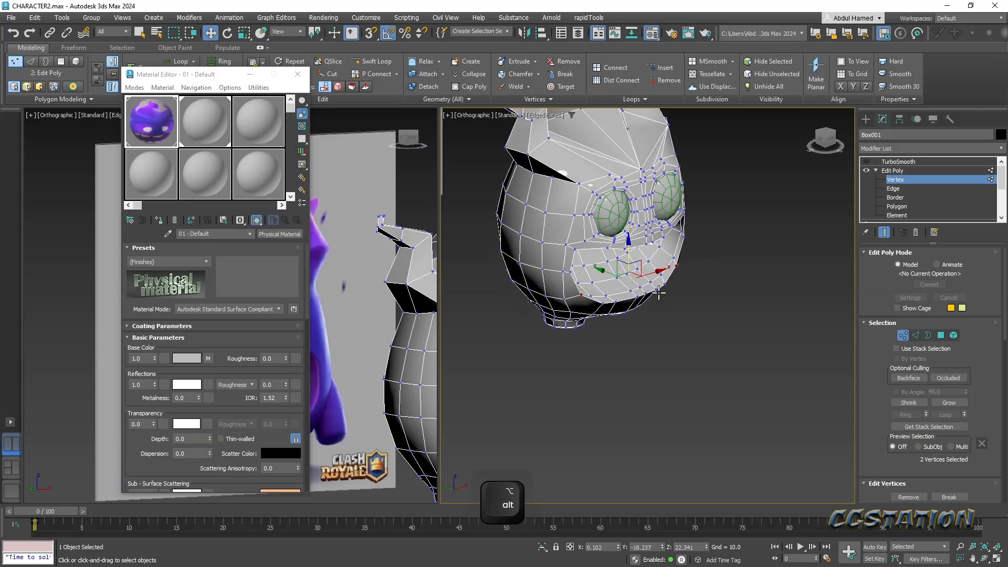
- Select the 18-edge run along the mouth's lower lip and lower it about 0.3 units along Z
{"action": "left_click", "coordinate": [893, 188]}
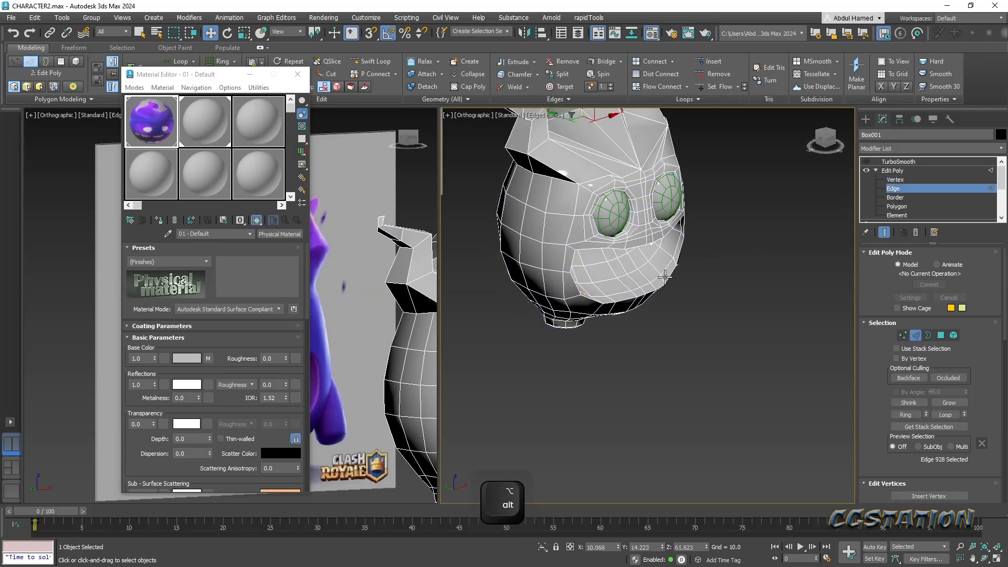
{"action": "middle_click_drag", "start_coordinate": [659, 293], "coordinate": [622, 297], "text": "alt"}
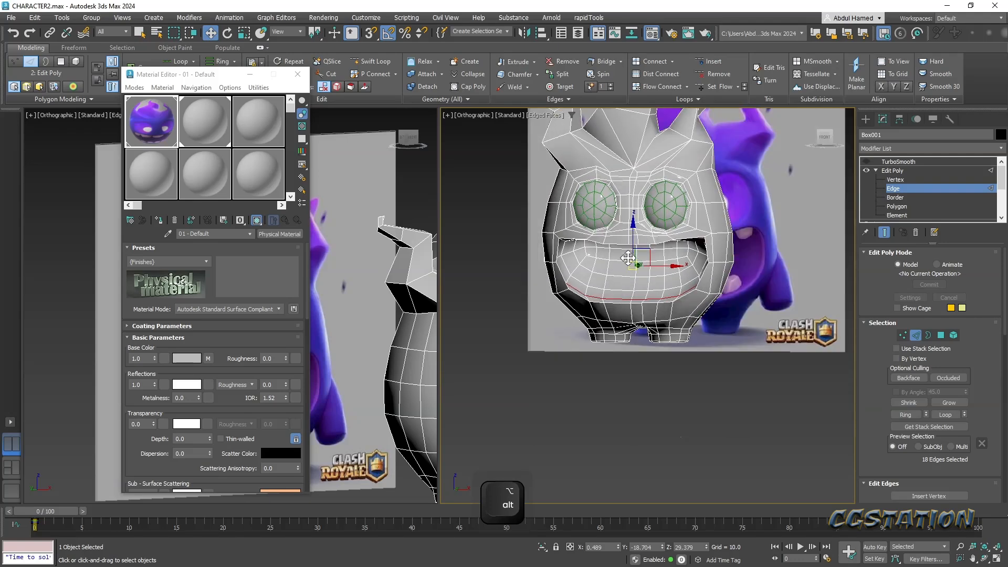
{"action": "key", "text": "alt+w"}
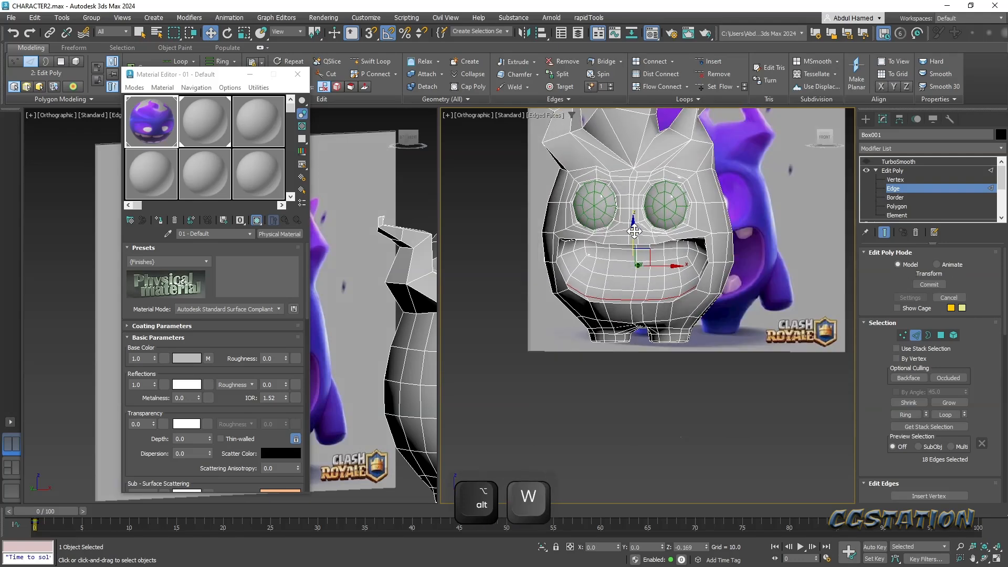
{"action": "middle_click_drag", "start_coordinate": [637, 231], "coordinate": [713, 274], "text": "alt"}
{"action": "scroll", "coordinate": [768, 253], "scroll_direction": "up", "scroll_amount": 2}
- Select the polygon ring framing the mouth, scale it down slightly in the View coordinate system and nudge it along Z
{"action": "left_click", "coordinate": [908, 208]}
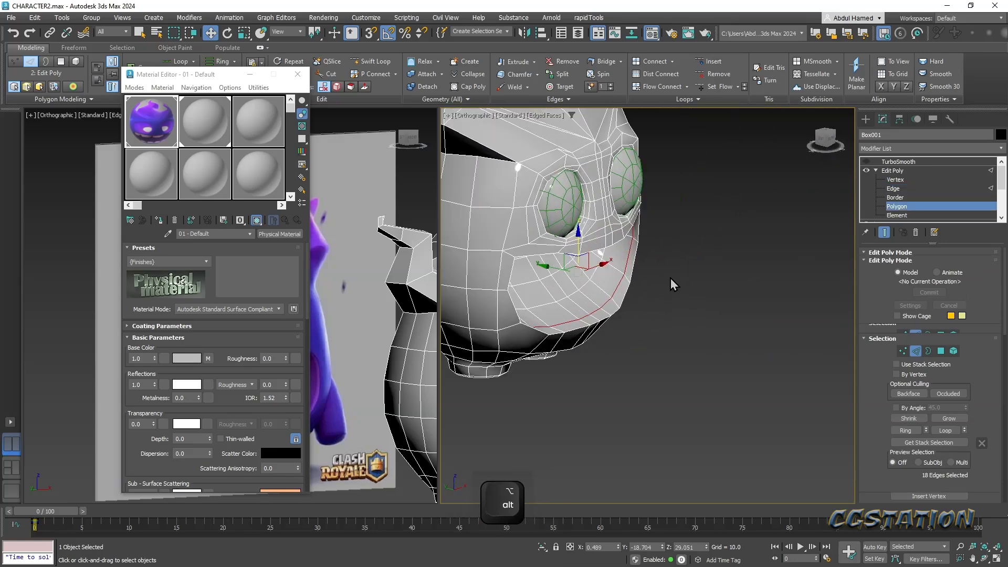
{"action": "left_click", "coordinate": [621, 300]}
{"action": "double_click", "coordinate": [613, 303], "text": "ctrl"}
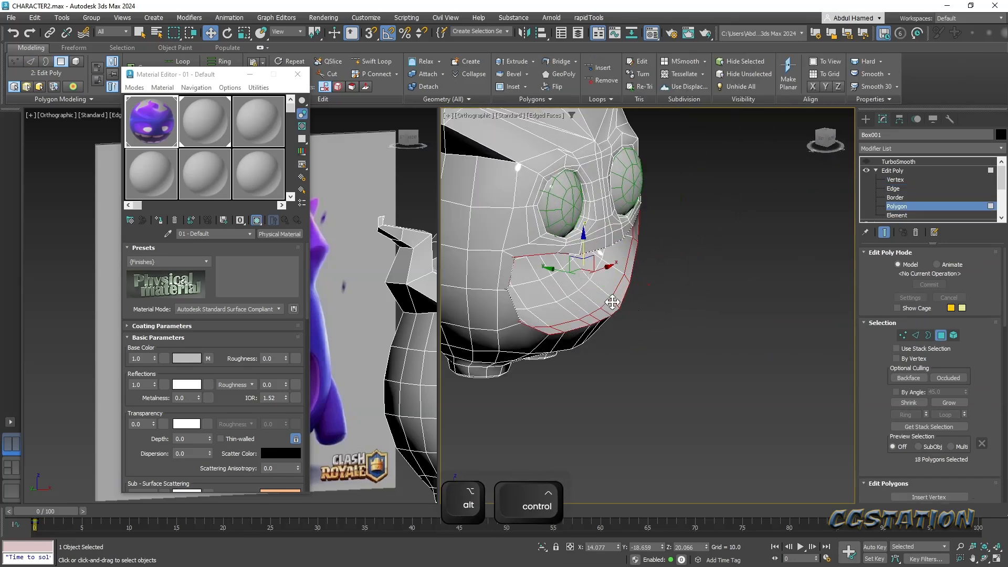
{"action": "middle_click_drag", "start_coordinate": [612, 302], "coordinate": [750, 281], "text": "alt"}
{"action": "middle_click_drag", "start_coordinate": [468, 326], "coordinate": [609, 260], "text": "alt"}
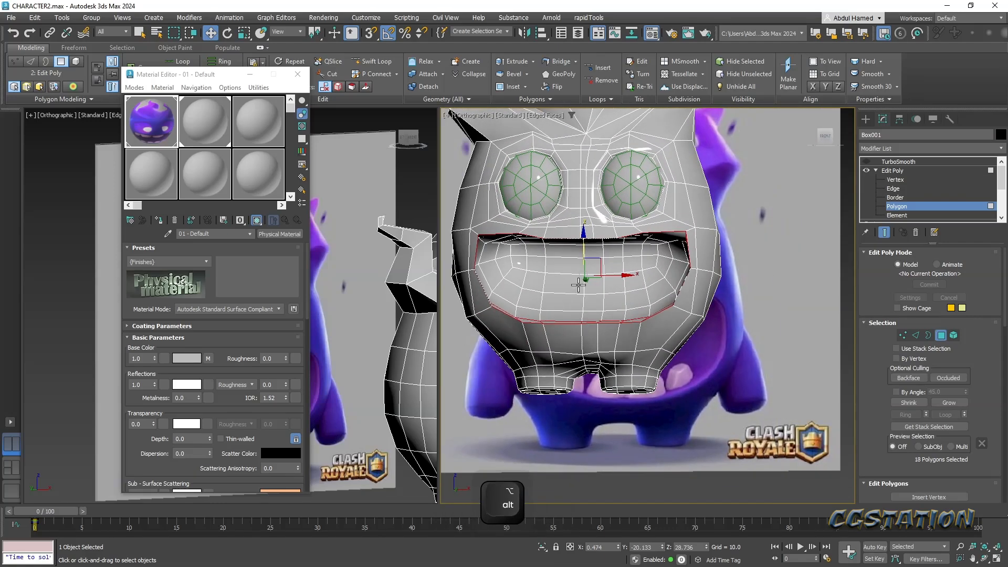
{"action": "key", "text": "r"}
{"action": "left_click", "coordinate": [286, 32]}
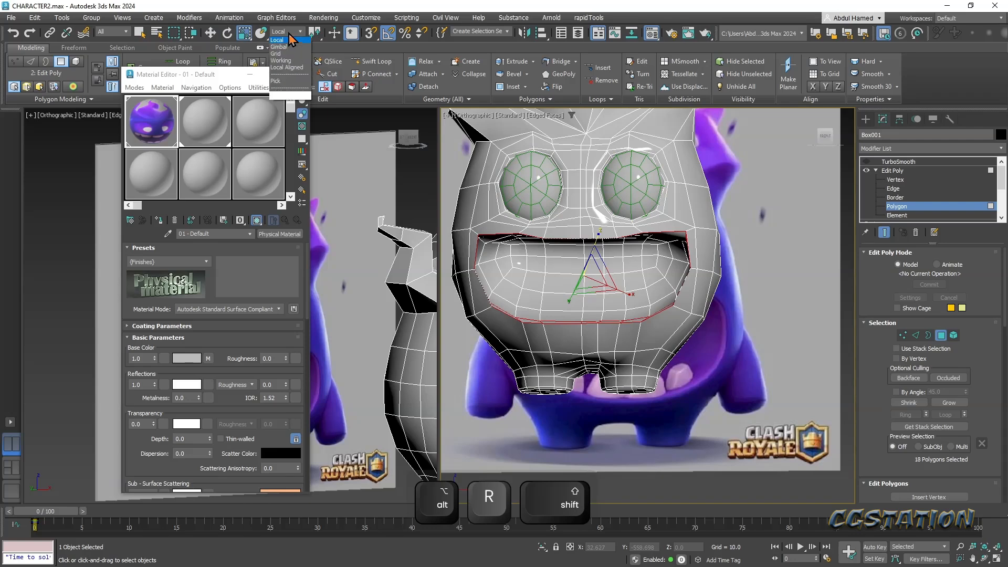
{"action": "left_click", "coordinate": [287, 41]}
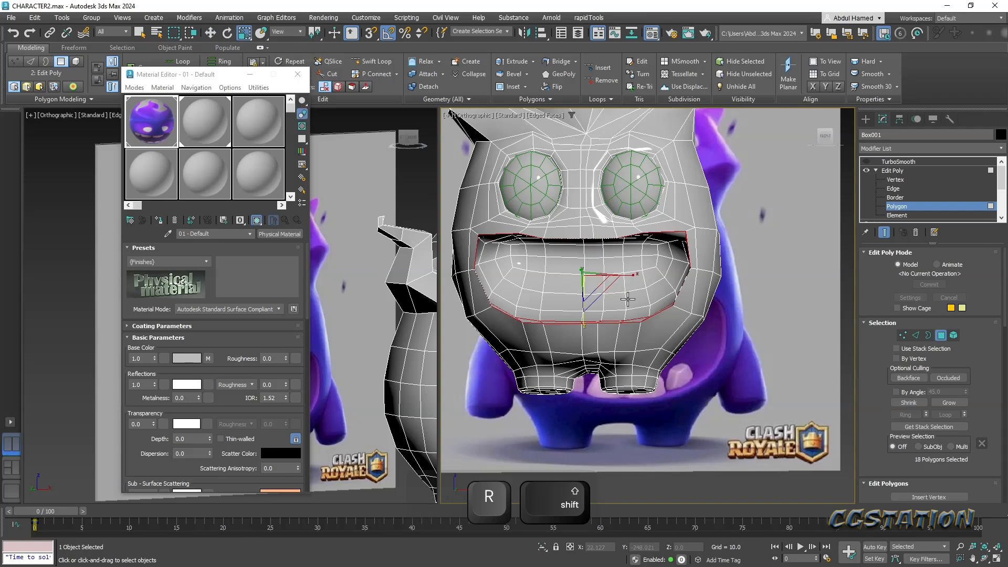
{"action": "left_click_drag", "start_coordinate": [595, 292], "coordinate": [596, 294], "text": "shift"}
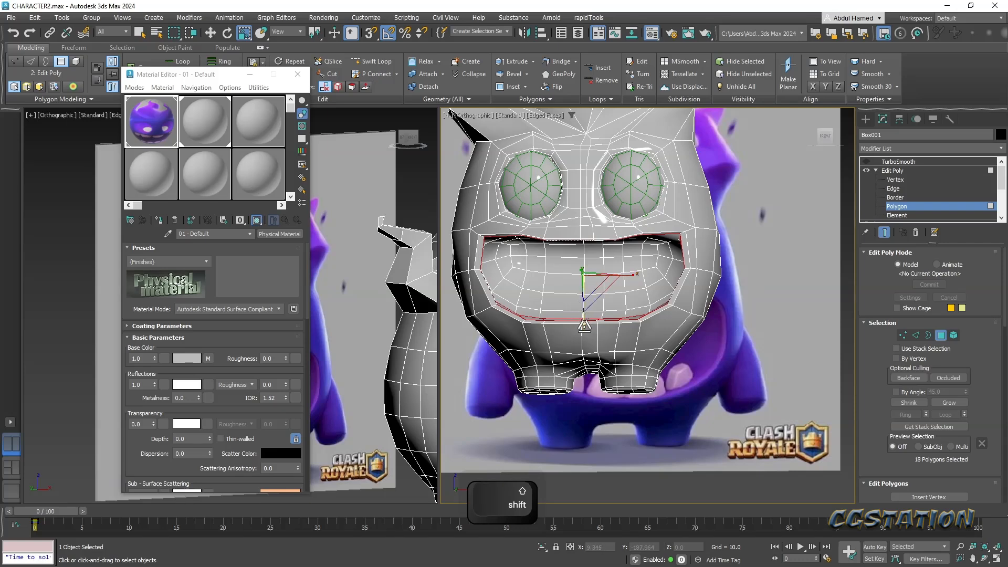
{"action": "left_click_drag", "start_coordinate": [584, 326], "coordinate": [585, 321], "text": "shift"}
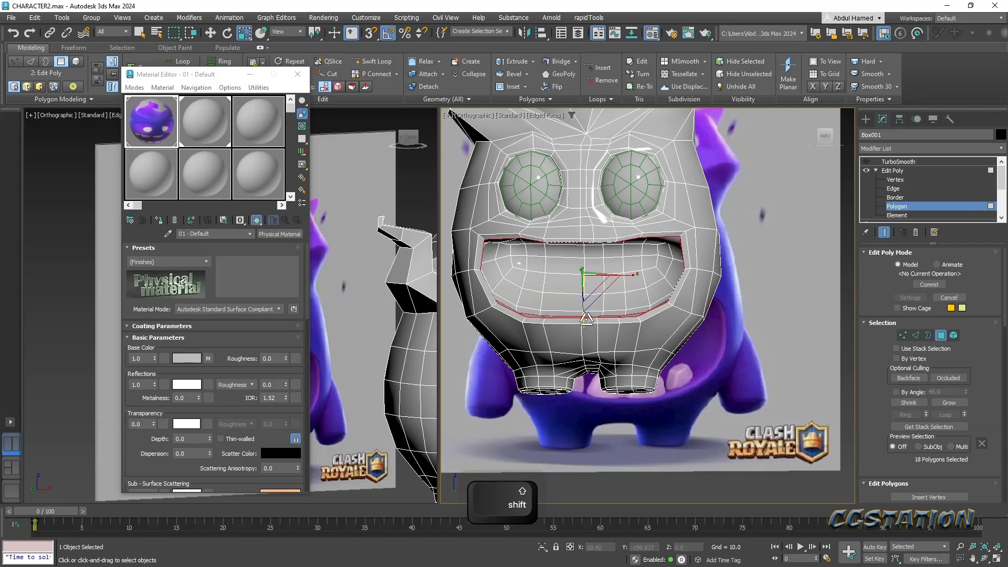
{"action": "key", "text": "w"}
{"action": "left_click_drag", "start_coordinate": [585, 238], "coordinate": [585, 240]}
- Adjust the spacing of the symmetric vertex pairs along the mouth's upper lip by scaling them along X
{"action": "middle_click_drag", "start_coordinate": [586, 240], "coordinate": [609, 279], "text": "alt"}
{"action": "middle_click_drag", "start_coordinate": [704, 320], "coordinate": [688, 296], "text": "alt"}
{"action": "left_click", "coordinate": [895, 180]}
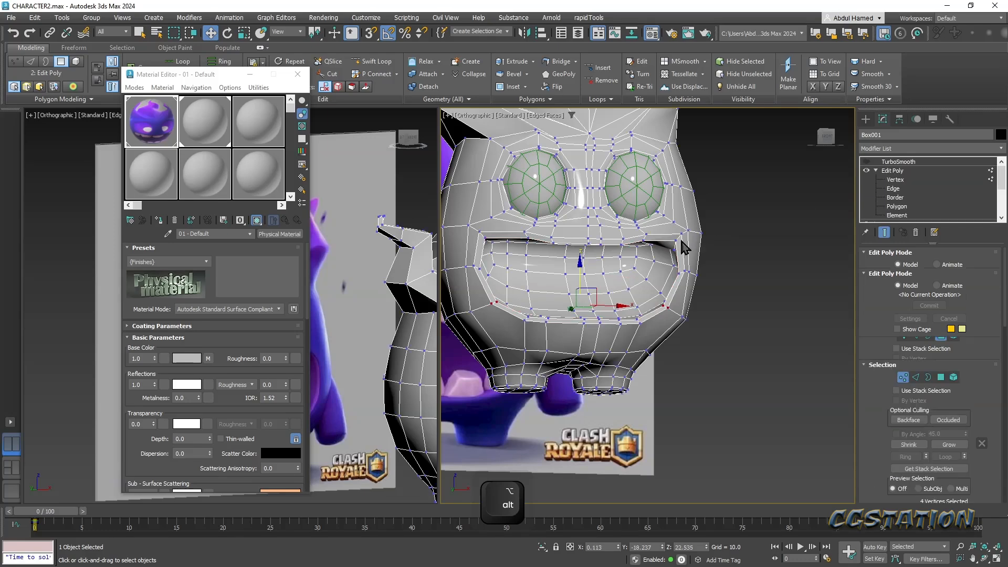
{"action": "middle_click_drag", "start_coordinate": [481, 250], "coordinate": [663, 302], "text": "alt"}
{"action": "key", "text": "w"}
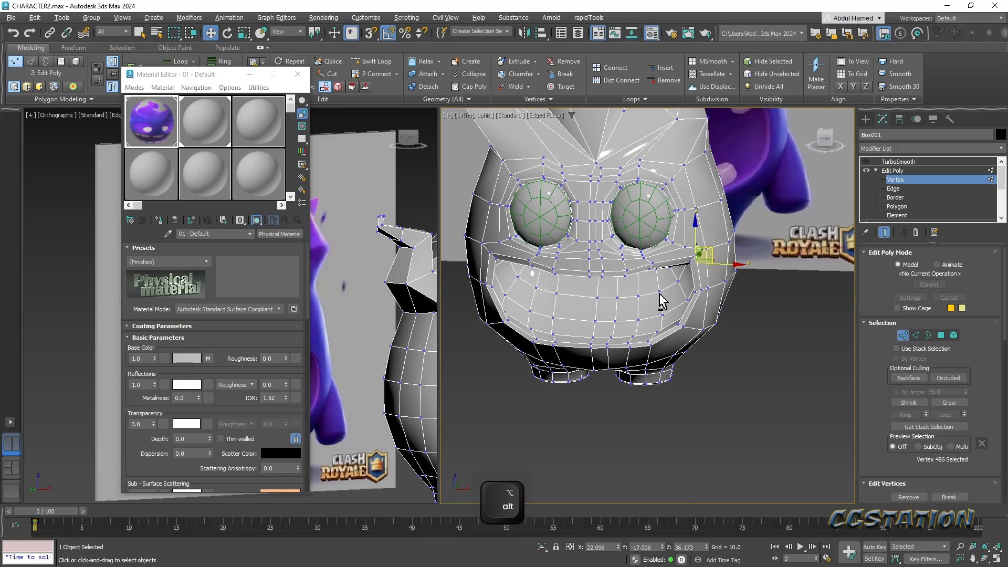
{"action": "scroll", "coordinate": [651, 281], "scroll_direction": "up", "scroll_amount": 4, "text": "alt"}
{"action": "middle_click_drag", "start_coordinate": [648, 264], "coordinate": [538, 286], "text": "alt"}
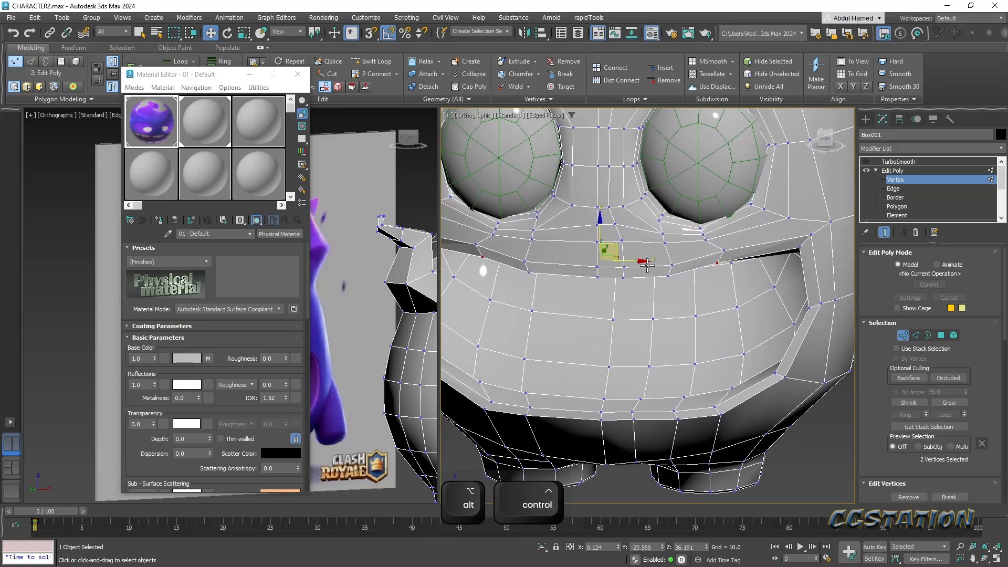
{"action": "key", "text": "r"}
{"action": "left_click_drag", "start_coordinate": [649, 262], "coordinate": [653, 259]}
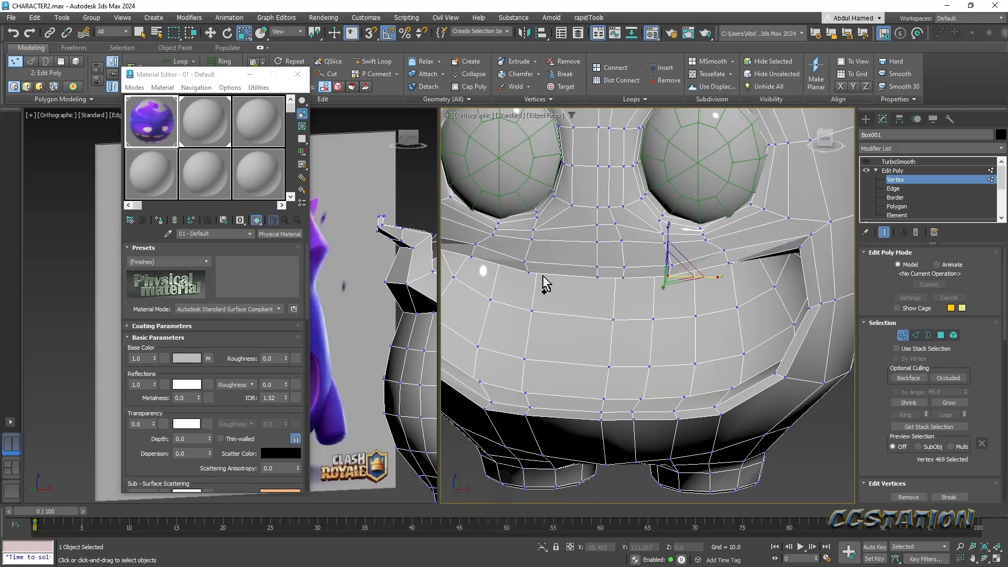
{"action": "left_click", "coordinate": [526, 270], "text": "ctrl"}
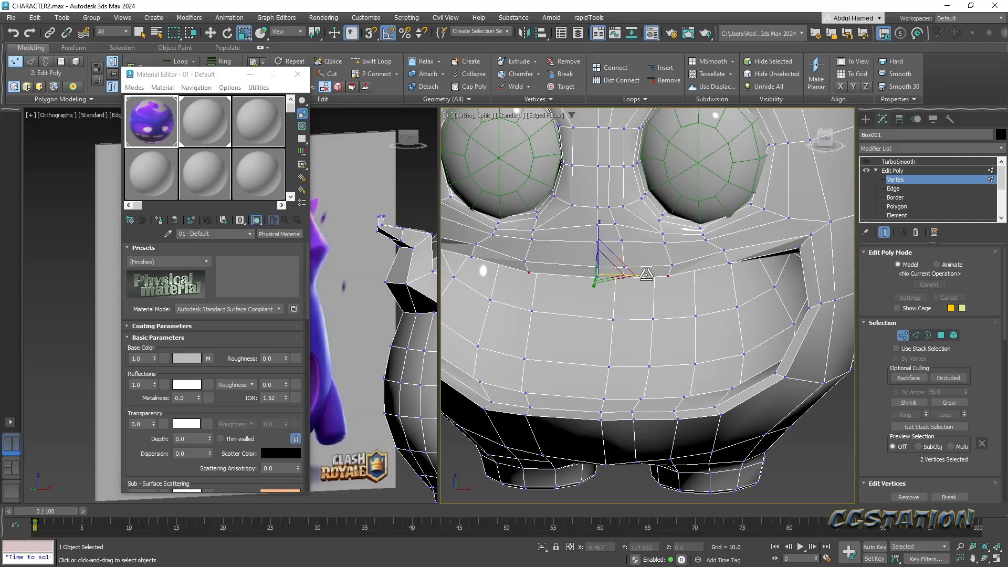
{"action": "scroll", "coordinate": [648, 275], "scroll_direction": "down", "scroll_amount": 10}
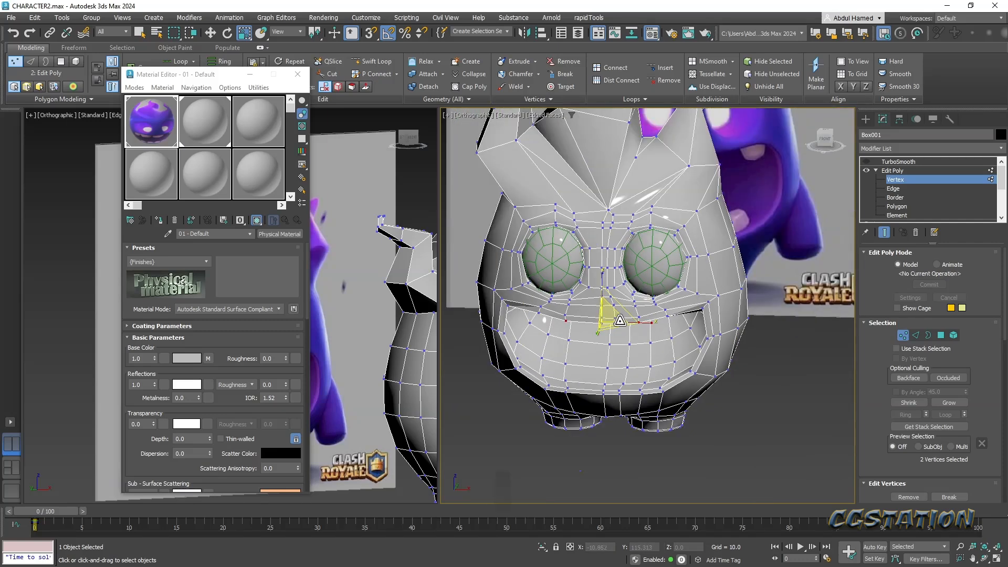
- Examine the reshaped mouth and face from several distances, leave vertex editing and deselect the body
{"action": "left_click", "coordinate": [750, 350]}
{"action": "scroll", "coordinate": [751, 350], "scroll_direction": "up", "scroll_amount": 3}
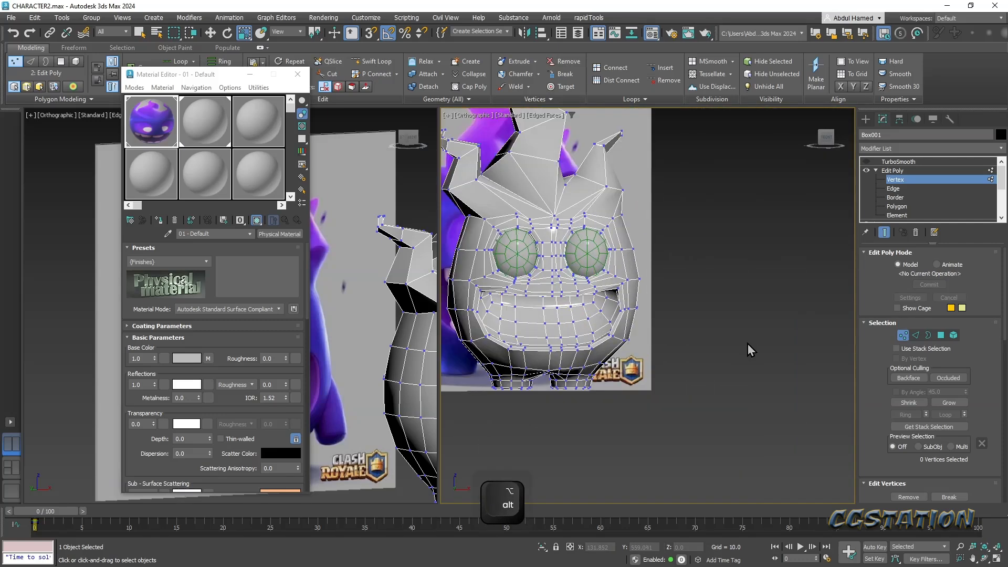
{"action": "scroll", "coordinate": [697, 353], "scroll_direction": "up", "scroll_amount": 5}
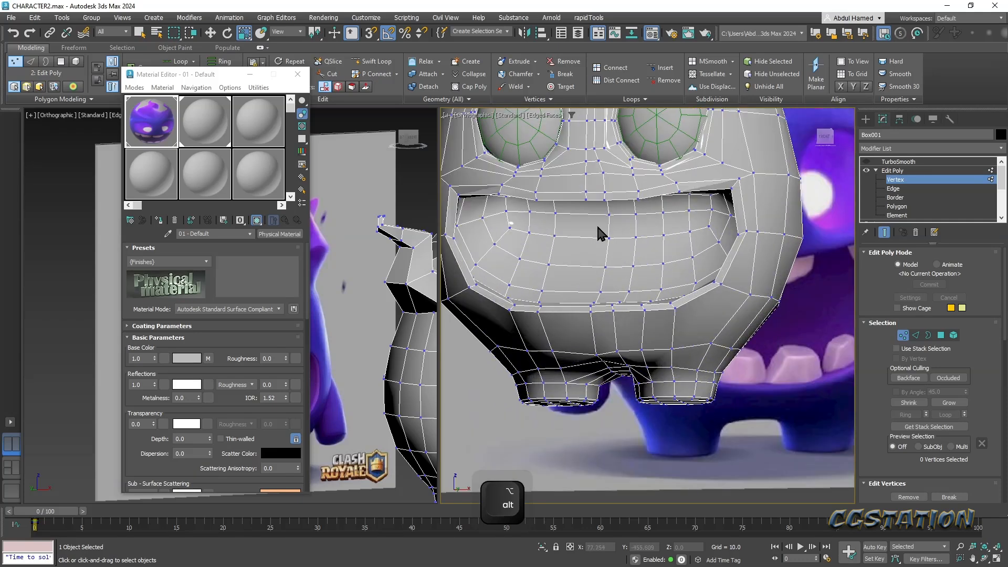
{"action": "scroll", "coordinate": [583, 312], "scroll_direction": "down", "scroll_amount": 8}
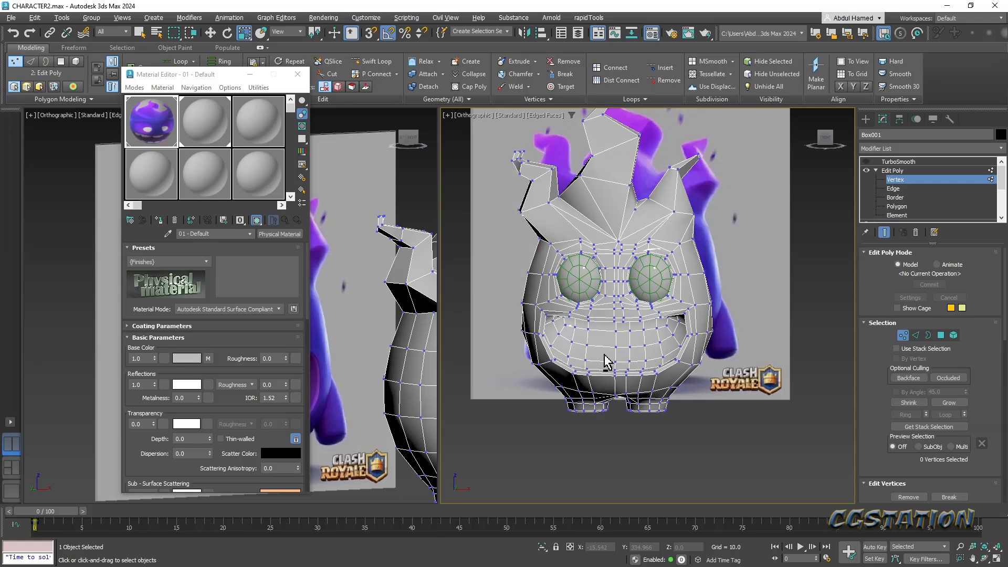
{"action": "scroll", "coordinate": [604, 355], "scroll_direction": "up", "scroll_amount": 2}
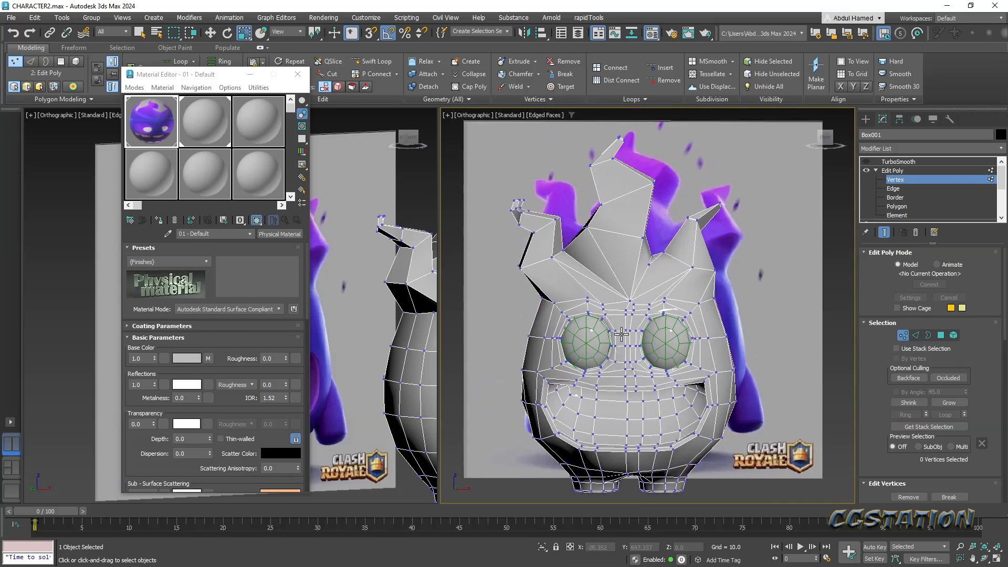
{"action": "middle_click_drag", "start_coordinate": [629, 384], "coordinate": [621, 310], "text": "alt"}
{"action": "scroll", "coordinate": [591, 308], "scroll_direction": "down", "scroll_amount": 2}
{"action": "left_click", "coordinate": [919, 172]}
{"action": "left_click", "coordinate": [714, 389]}
{"action": "middle_click_drag", "start_coordinate": [714, 389], "coordinate": [672, 378], "text": "alt"}
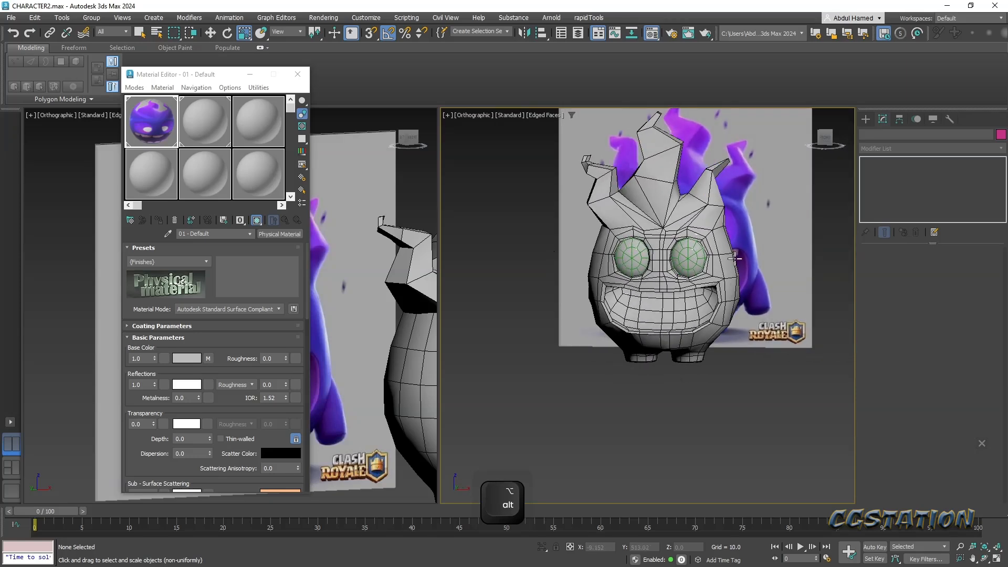
- Set the object color of both eyeballs to black and deselect them
{"action": "left_click", "coordinate": [693, 254]}
{"action": "left_click", "coordinate": [621, 266], "text": "ctrl"}
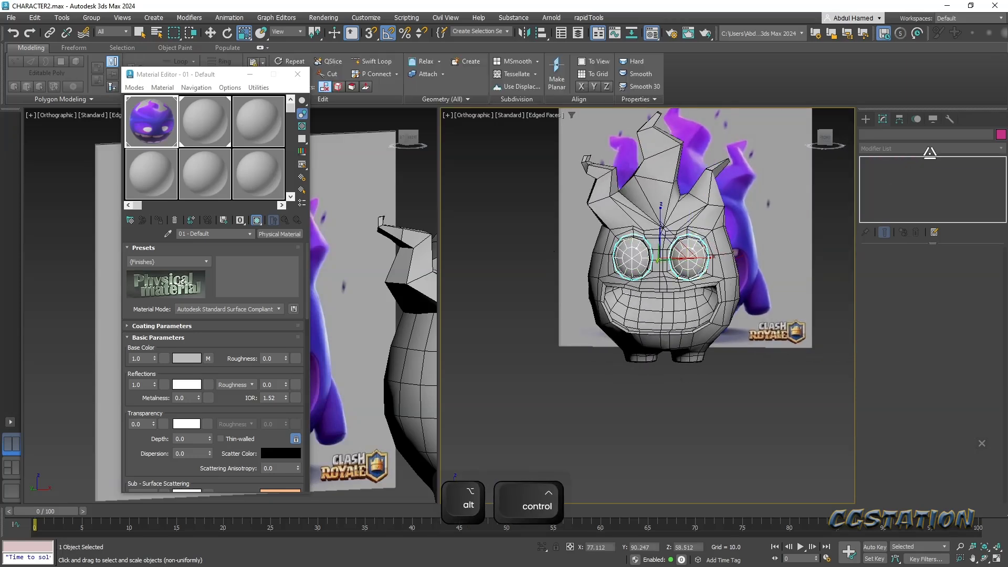
{"action": "left_click", "coordinate": [1001, 134]}
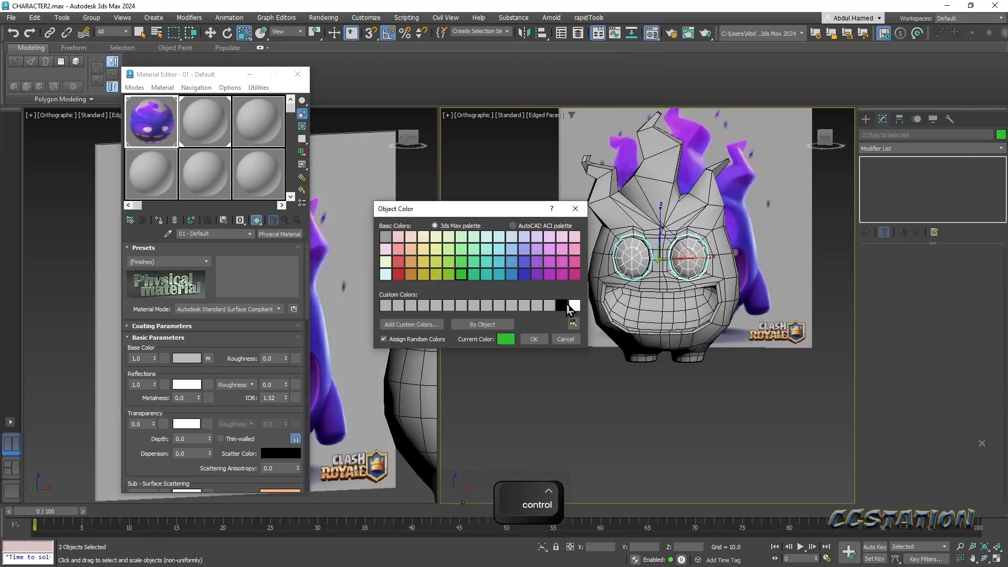
{"action": "left_click", "coordinate": [562, 305]}
{"action": "left_click", "coordinate": [534, 340]}
{"action": "left_click", "coordinate": [669, 376]}
{"action": "middle_click_drag", "start_coordinate": [669, 376], "coordinate": [799, 332], "text": "alt"}
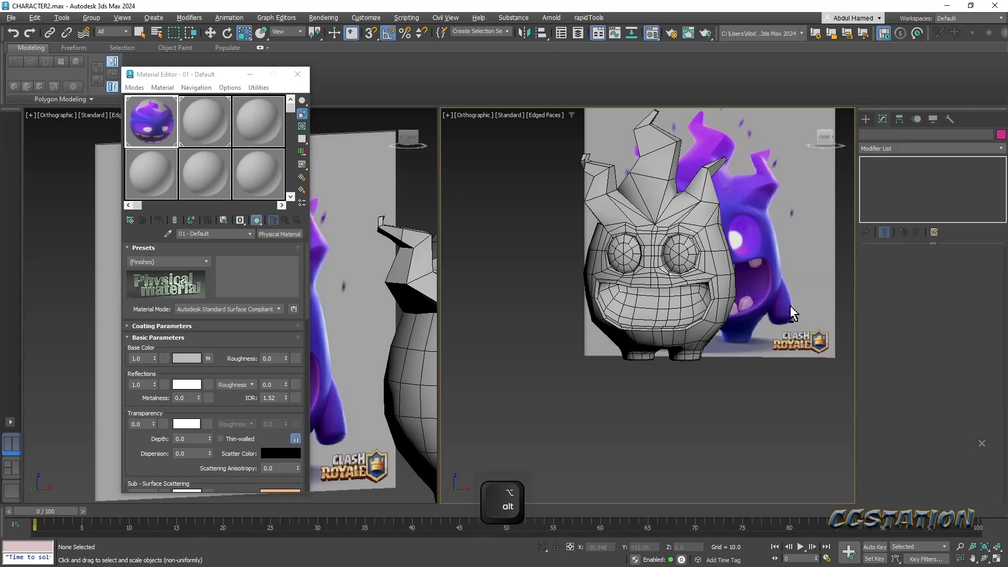
- Create a cylinder about 12 in radius and 31 high, and move it about 241 units along Y to beneath the body
{"action": "left_click", "coordinate": [863, 124]}
{"action": "middle_click_drag", "start_coordinate": [725, 252], "coordinate": [683, 239]}
{"action": "left_click", "coordinate": [865, 135]}
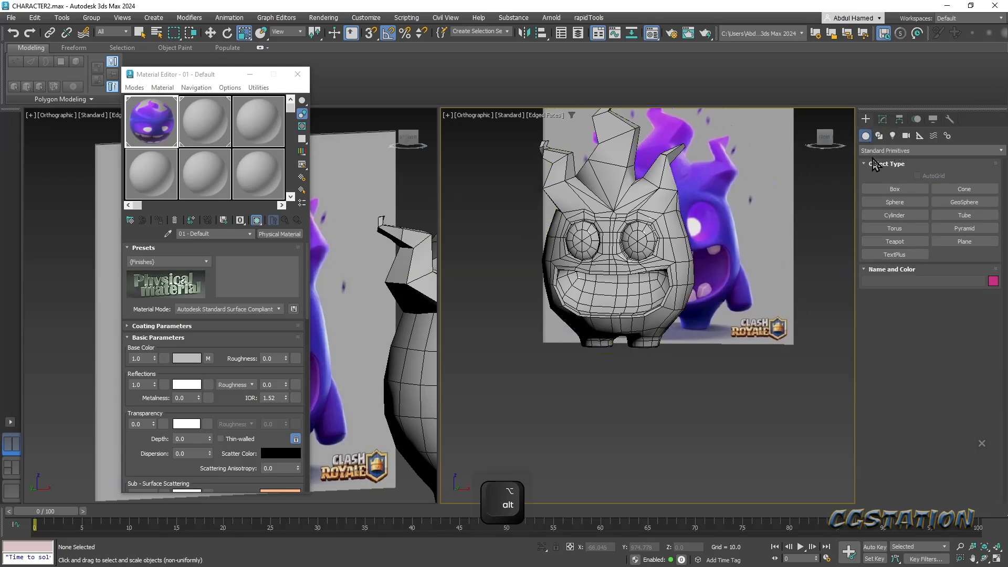
{"action": "left_click", "coordinate": [895, 216]}
{"action": "left_click_drag", "start_coordinate": [683, 401], "coordinate": [682, 400]}
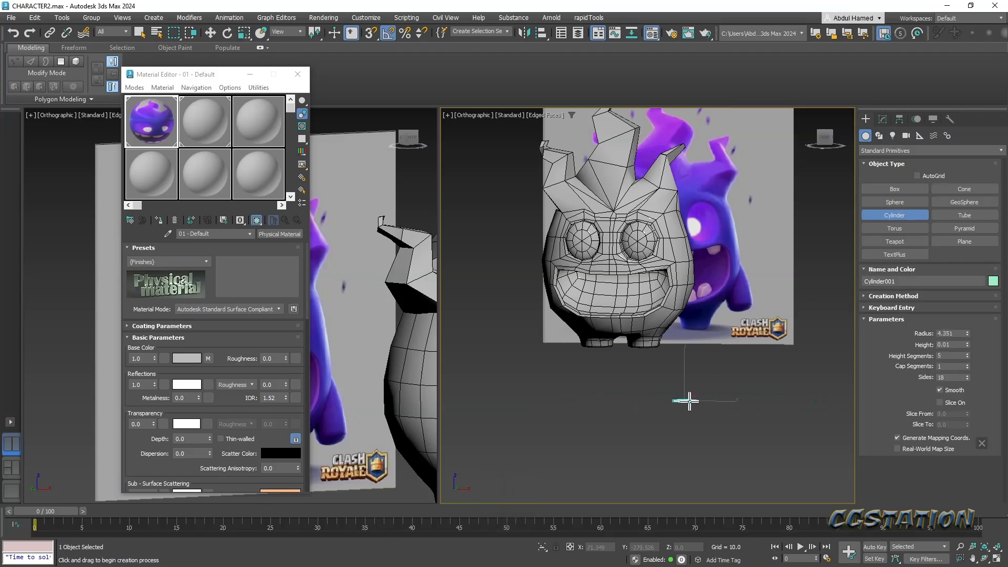
{"action": "middle_click_drag", "start_coordinate": [712, 343], "coordinate": [593, 395], "text": "alt"}
{"action": "scroll", "coordinate": [659, 386], "scroll_direction": "down", "scroll_amount": 6}
{"action": "right_click", "coordinate": [642, 388]}
{"action": "left_click_drag", "start_coordinate": [662, 397], "coordinate": [813, 378]}
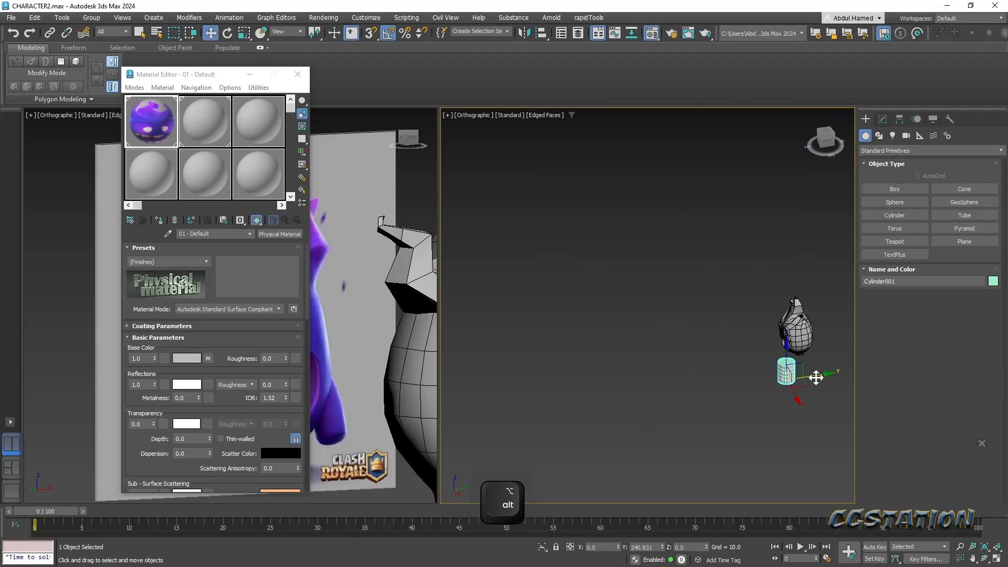
- Close the Material Editor and maximize the viewport showing the character and the cylinder
{"action": "left_click", "coordinate": [297, 74]}
{"action": "middle_click_drag", "start_coordinate": [604, 266], "coordinate": [502, 263]}
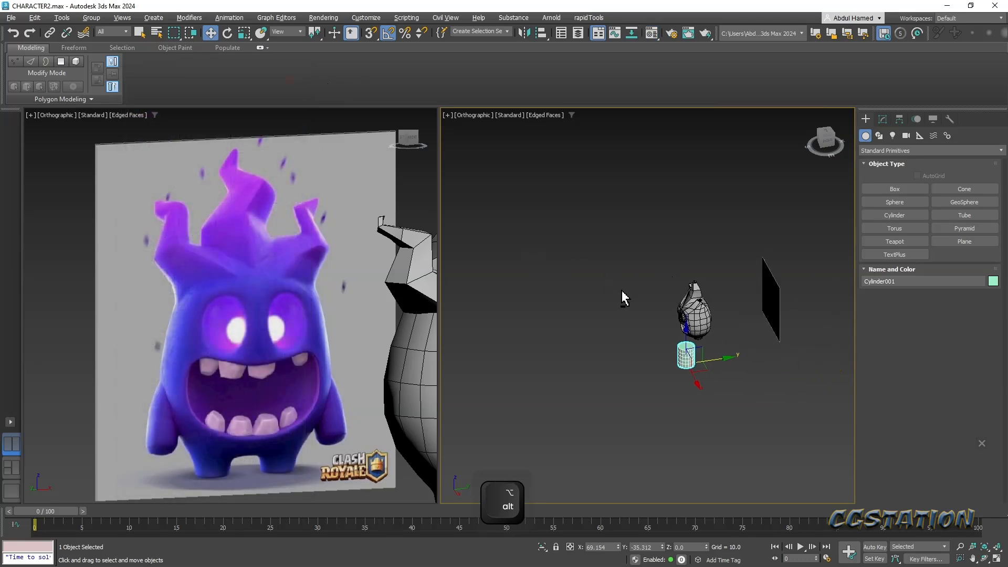
{"action": "key", "text": "alt+w"}
- Scale the cylinder to arm size and place it against the body's side beside the mouth, at about X 27.8, Z 20.9
{"action": "middle_click_drag", "start_coordinate": [609, 326], "coordinate": [550, 395], "text": "alt"}
{"action": "scroll", "coordinate": [550, 395], "scroll_direction": "up", "scroll_amount": 5}
{"action": "key", "text": "r"}
{"action": "left_click_drag", "start_coordinate": [487, 448], "coordinate": [549, 358]}
{"action": "key", "text": "w"}
{"action": "middle_click_drag", "start_coordinate": [528, 389], "coordinate": [566, 355], "text": "alt"}
{"action": "left_click_drag", "start_coordinate": [544, 346], "coordinate": [584, 284]}
{"action": "middle_click_drag", "start_coordinate": [584, 284], "coordinate": [594, 303], "text": "alt"}
{"action": "left_click_drag", "start_coordinate": [612, 304], "coordinate": [583, 308]}
{"action": "mouse_move", "coordinate": [583, 308]}
{"action": "middle_mouse_down", "text": "alt"}
{"action": "mouse_move", "coordinate": [612, 315]}
{"action": "mouse_move", "coordinate": [546, 311]}
{"action": "mouse_move", "coordinate": [581, 310]}
{"action": "middle_mouse_up", "text": "alt"}
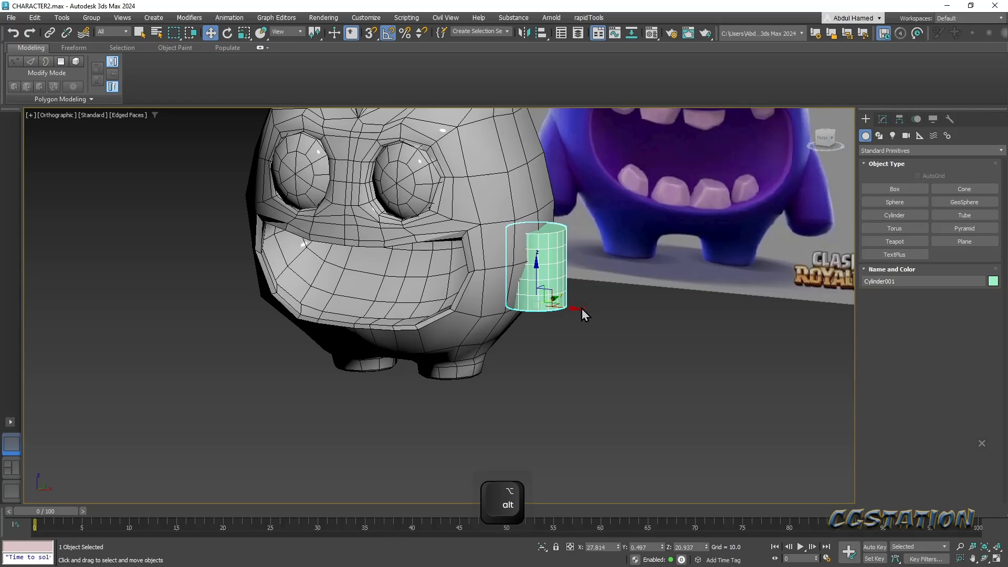
- Rotate the arm cylinder -15 degrees about Y and shift it about 2.9 units outward along X
{"action": "key", "text": "e"}
{"action": "left_click_drag", "start_coordinate": [558, 271], "coordinate": [559, 269]}
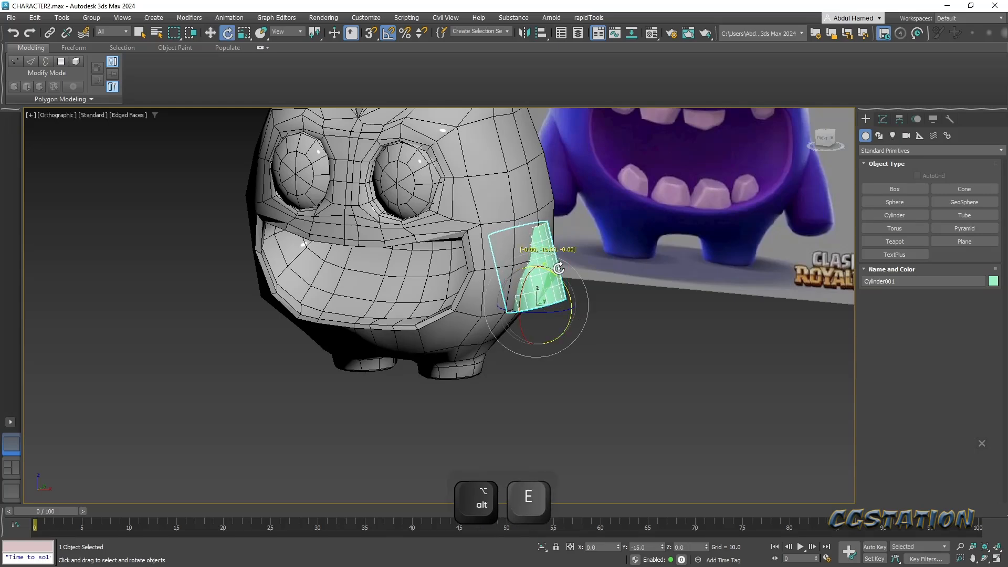
{"action": "middle_click_drag", "start_coordinate": [551, 287], "coordinate": [569, 291], "text": "alt"}
{"action": "key", "text": "w"}
{"action": "left_click_drag", "start_coordinate": [547, 293], "coordinate": [565, 293]}
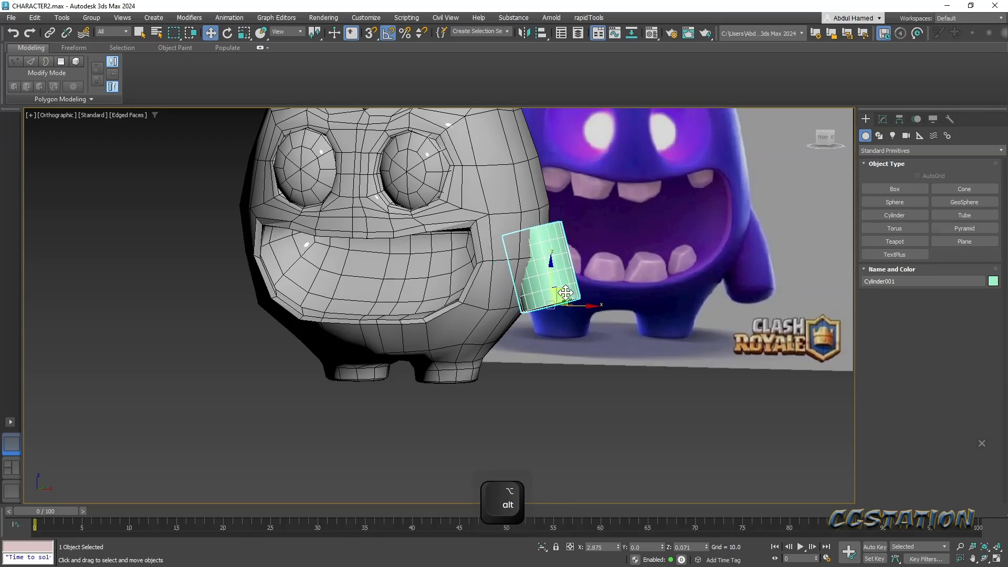
- Set the arm cylinder's number of sides to 10
{"action": "left_click", "coordinate": [884, 120]}
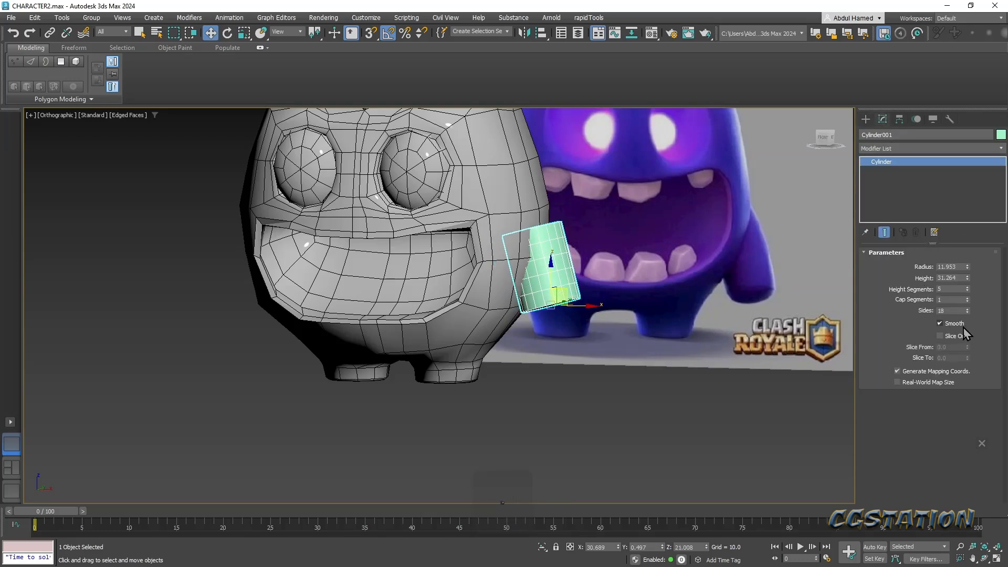
{"action": "left_click_drag", "start_coordinate": [967, 312], "coordinate": [968, 312]}
{"action": "middle_click_drag", "start_coordinate": [656, 295], "coordinate": [687, 329], "text": "alt"}
{"action": "scroll", "coordinate": [687, 329], "scroll_direction": "up", "scroll_amount": 2}
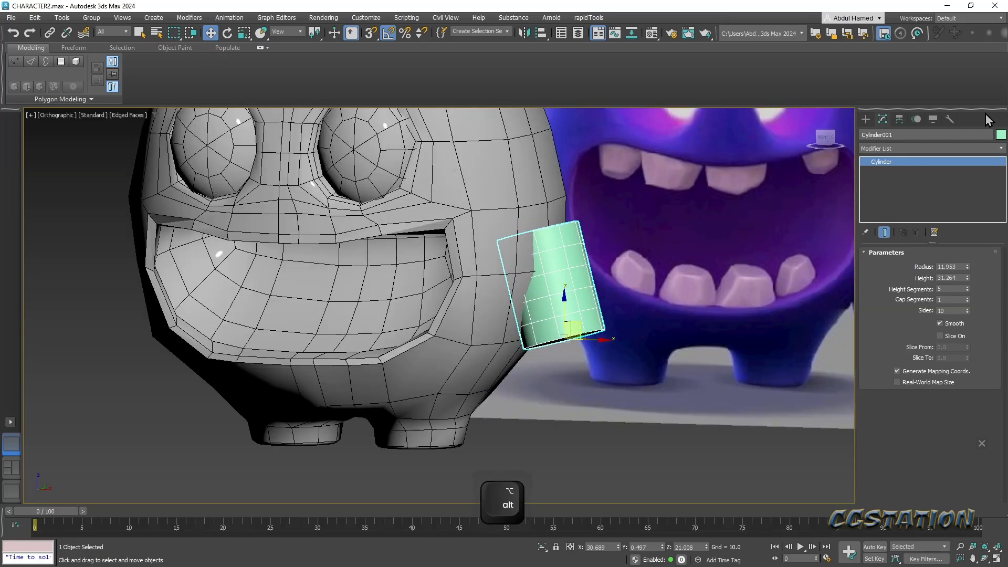
- Add an FFD 4x4x4 modifier to the arm cylinder
{"action": "left_click", "coordinate": [920, 148]}
{"action": "type", "text": "FF"}
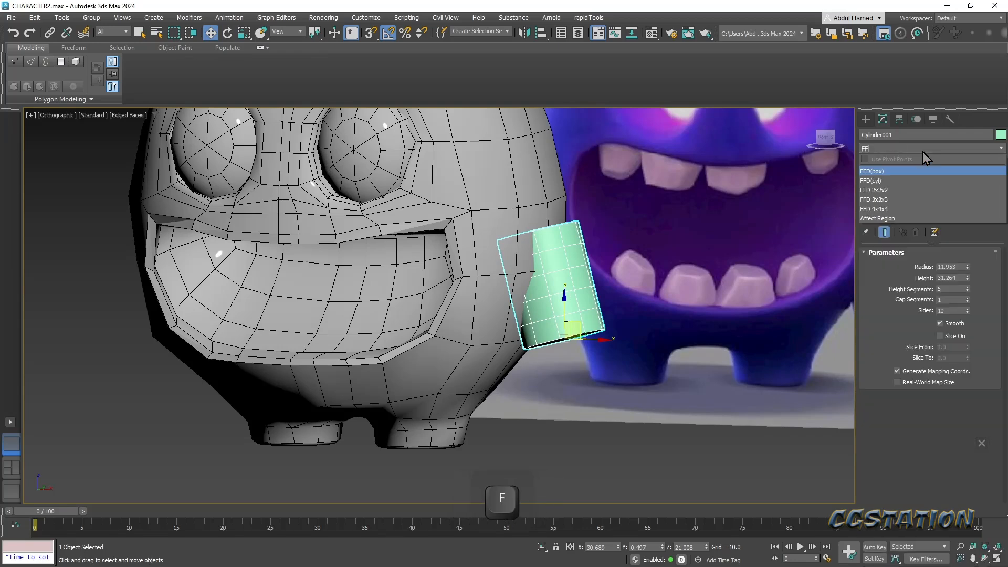
{"action": "left_click", "coordinate": [905, 209]}
{"action": "middle_click_drag", "start_coordinate": [678, 257], "coordinate": [715, 288]}
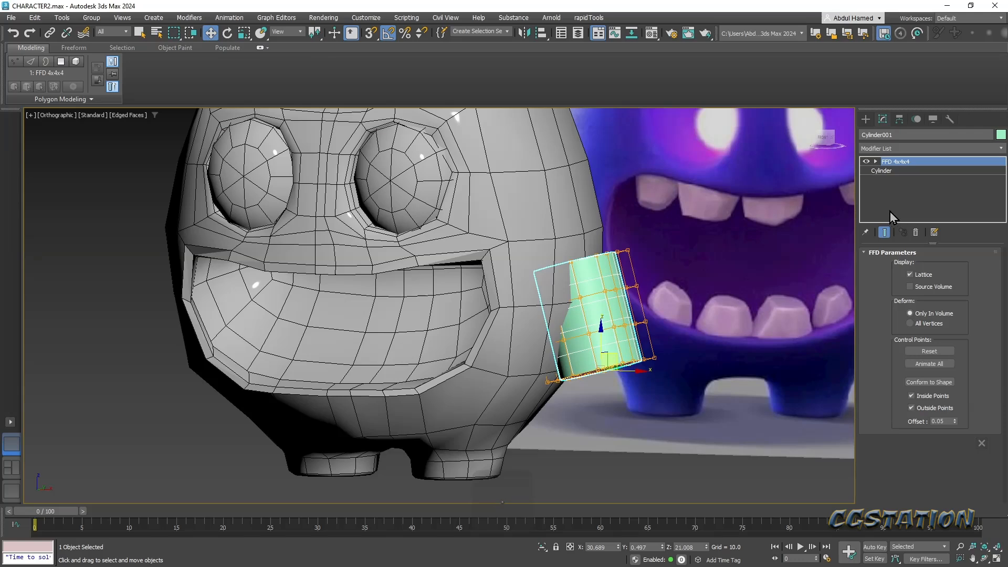
- Rotate the top row of the arm cylinder's FFD control points in the front view so the shoulder end slopes steeply toward the body
{"action": "left_click", "coordinate": [887, 172]}
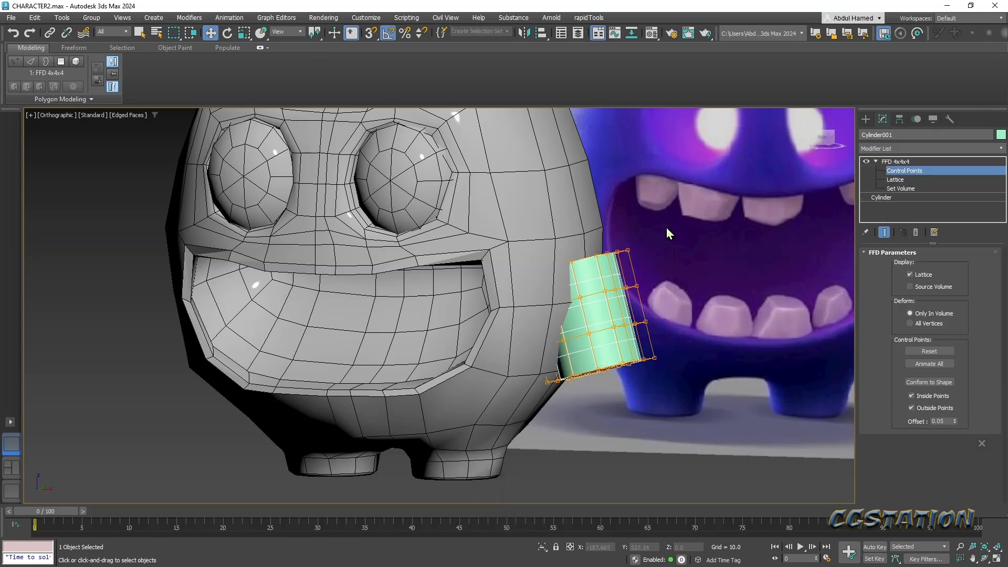
{"action": "middle_click_drag", "start_coordinate": [666, 229], "coordinate": [682, 232], "text": "alt"}
{"action": "key", "text": "alt+x"}
{"action": "key", "text": "alt+x"}
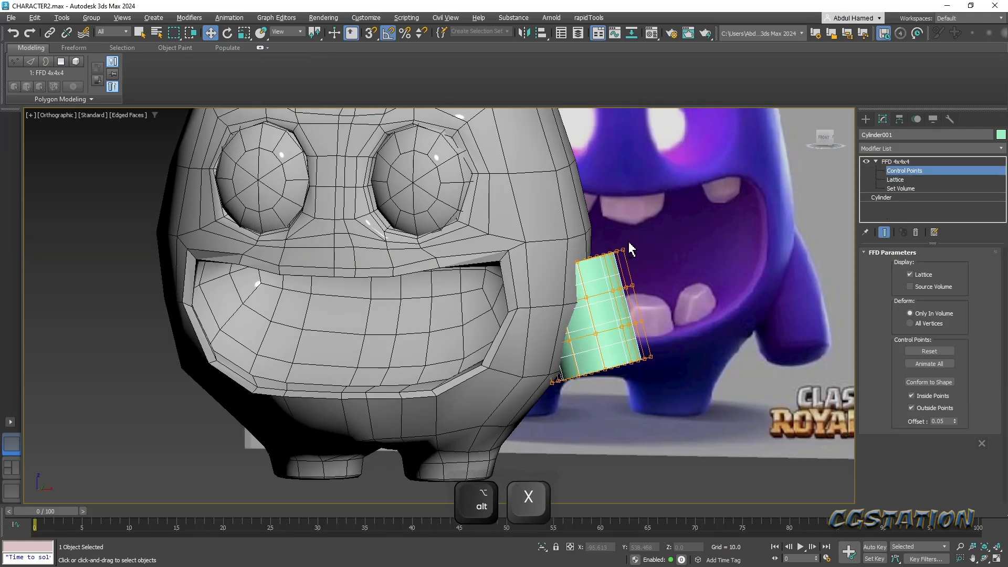
{"action": "key", "text": "F3"}
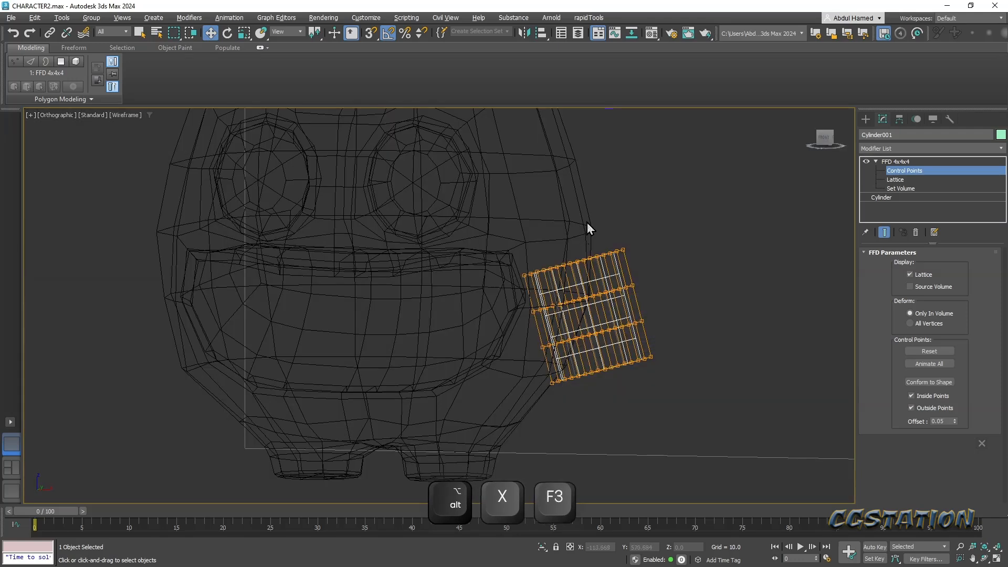
{"action": "middle_click_drag", "start_coordinate": [585, 226], "coordinate": [607, 219], "text": "alt"}
{"action": "key", "text": "f"}
{"action": "key", "text": "z"}
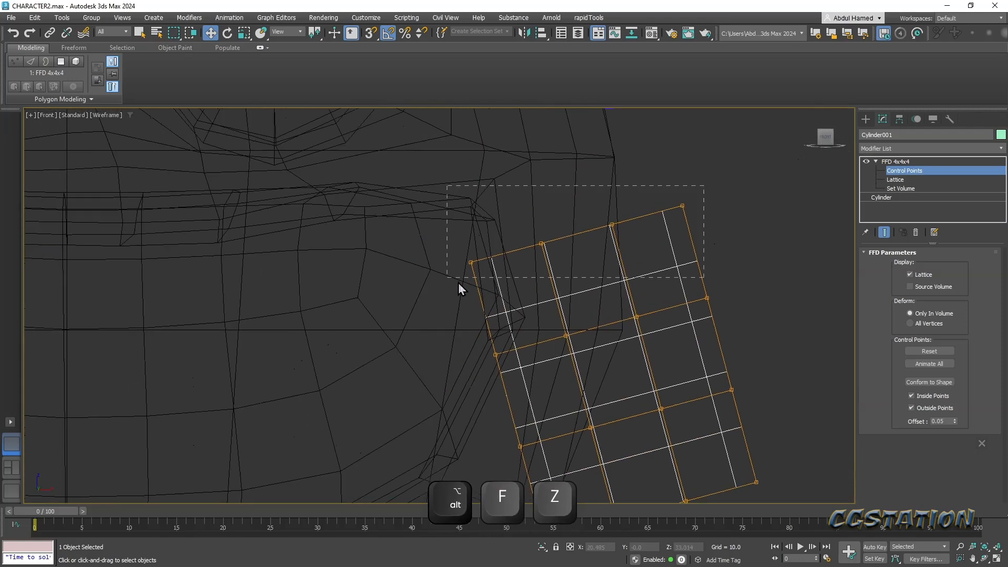
{"action": "left_click_drag", "start_coordinate": [597, 250], "coordinate": [543, 243]}
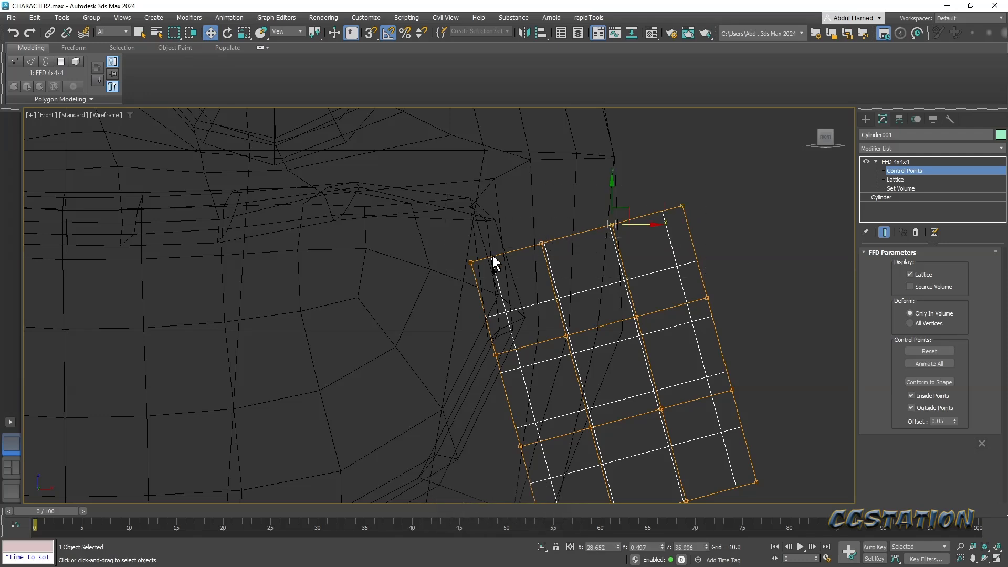
{"action": "key", "text": "e"}
{"action": "left_click_drag", "start_coordinate": [603, 214], "coordinate": [550, 212]}
{"action": "key", "text": "w"}
- Tilt the second row of the arm's lattice points to follow the sloped top and widen it slightly
{"action": "middle_click_drag", "start_coordinate": [677, 215], "coordinate": [698, 156]}
{"action": "left_click_drag", "start_coordinate": [525, 298], "coordinate": [525, 297]}
{"action": "key", "text": "e"}
{"action": "left_click_drag", "start_coordinate": [652, 252], "coordinate": [653, 243]}
{"action": "key", "text": "ctrl+z"}
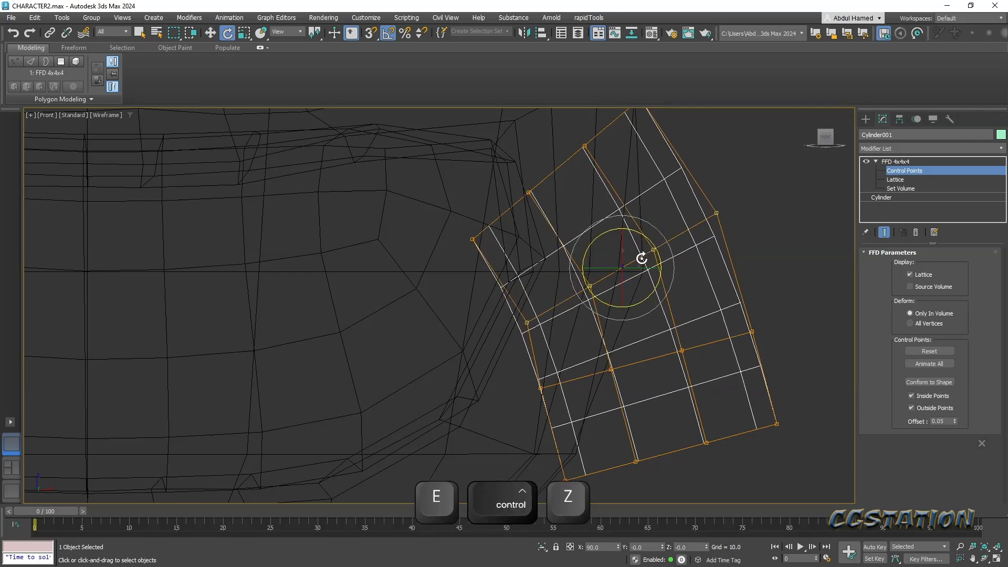
{"action": "key", "text": "r"}
{"action": "left_click_drag", "start_coordinate": [632, 261], "coordinate": [638, 258]}
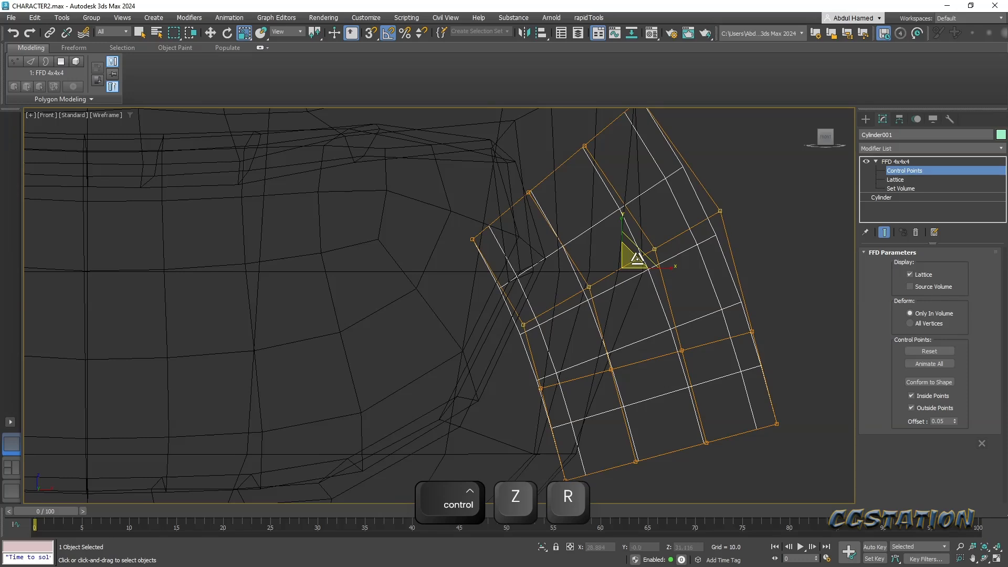
- Scale the bottom row of the arm's lattice points down slightly, to 98% in X and 99% in Y
{"action": "middle_click_drag", "start_coordinate": [706, 310], "coordinate": [722, 209]}
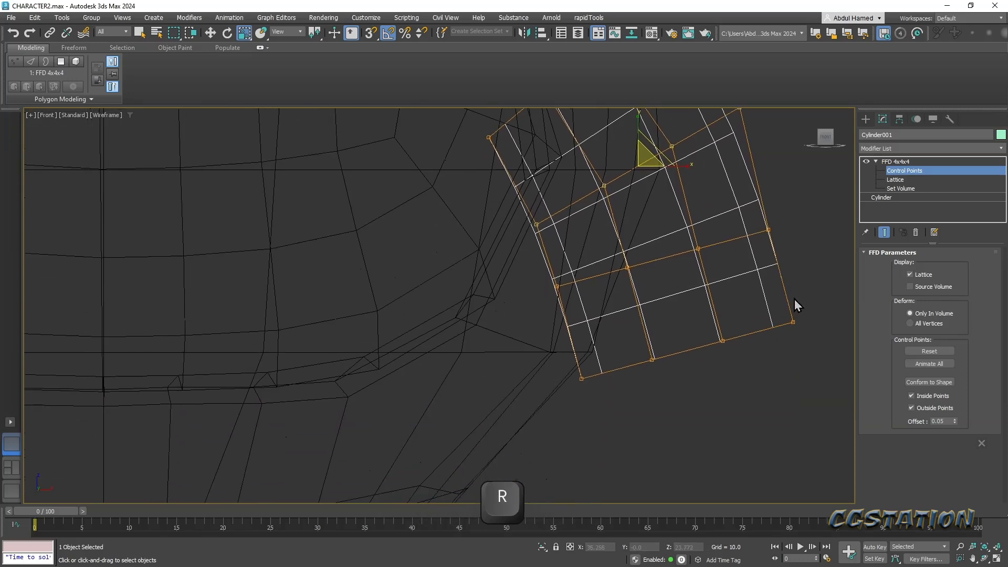
{"action": "left_click_drag", "start_coordinate": [547, 405], "coordinate": [545, 398]}
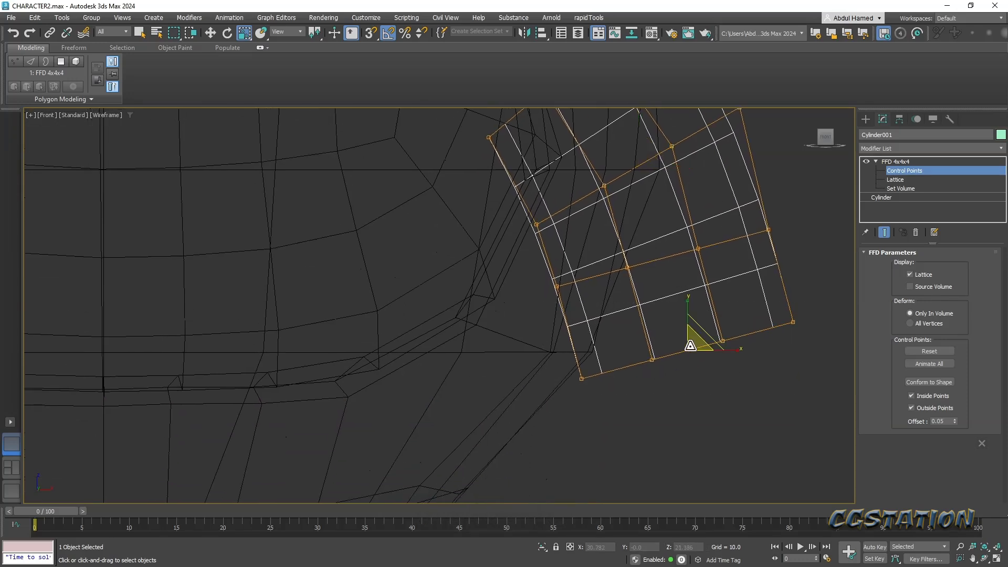
{"action": "left_click_drag", "start_coordinate": [705, 333], "coordinate": [702, 330]}
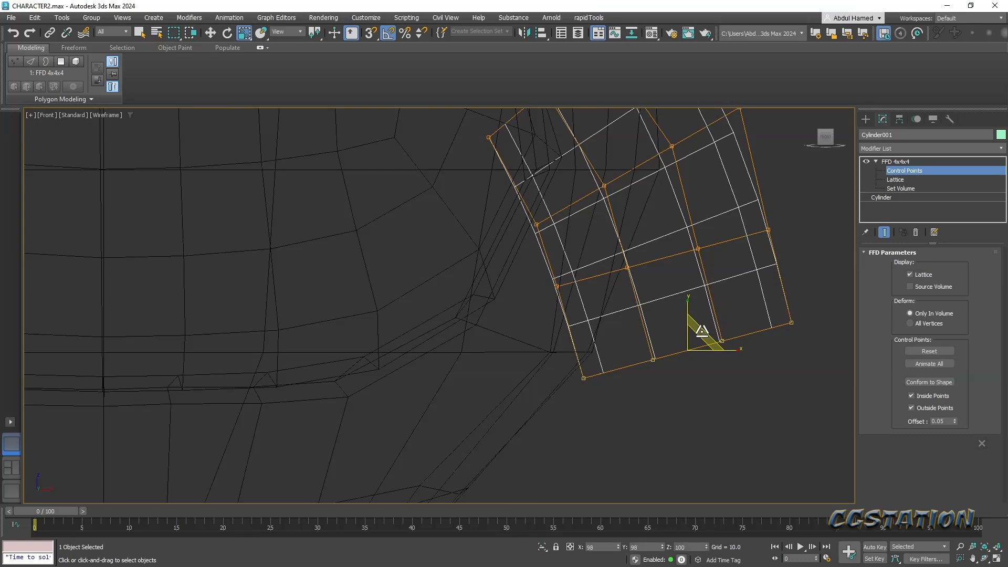
- Return to the shaded view and collapse the arm cylinder's entire modifier stack
{"action": "middle_click_drag", "start_coordinate": [702, 330], "coordinate": [764, 306], "text": "alt"}
{"action": "key", "text": "alt+x"}
{"action": "key", "text": "F3"}
{"action": "mouse_move", "coordinate": [650, 301]}
{"action": "middle_mouse_down", "text": "alt"}
{"action": "mouse_move", "coordinate": [637, 342]}
{"action": "mouse_move", "coordinate": [608, 338]}
{"action": "mouse_move", "coordinate": [628, 354]}
{"action": "mouse_move", "coordinate": [574, 352]}
{"action": "mouse_move", "coordinate": [608, 334]}
{"action": "mouse_move", "coordinate": [636, 346]}
{"action": "mouse_move", "coordinate": [641, 258]}
{"action": "mouse_move", "coordinate": [631, 305]}
{"action": "middle_mouse_up", "text": "alt"}
{"action": "scroll", "coordinate": [646, 289], "scroll_direction": "down", "scroll_amount": 5}
{"action": "scroll", "coordinate": [677, 293], "scroll_direction": "up", "scroll_amount": 3}
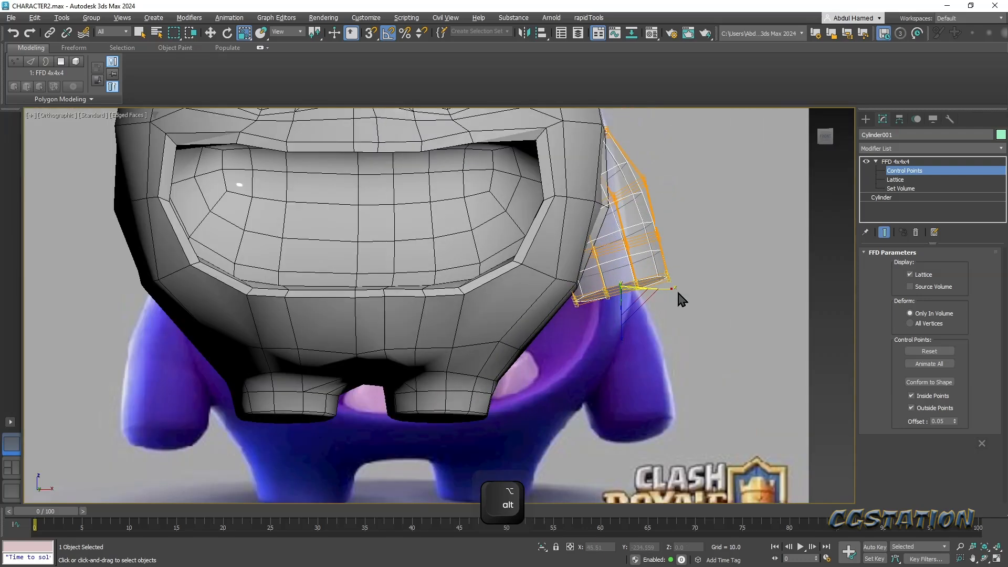
{"action": "left_click", "coordinate": [927, 165]}
{"action": "right_click", "coordinate": [925, 161]}
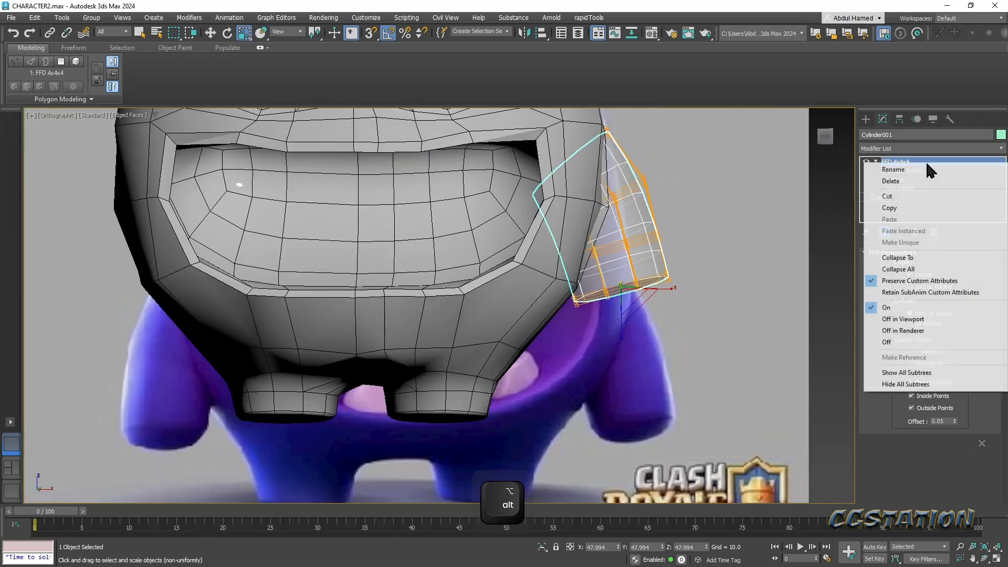
{"action": "left_click", "coordinate": [908, 270]}
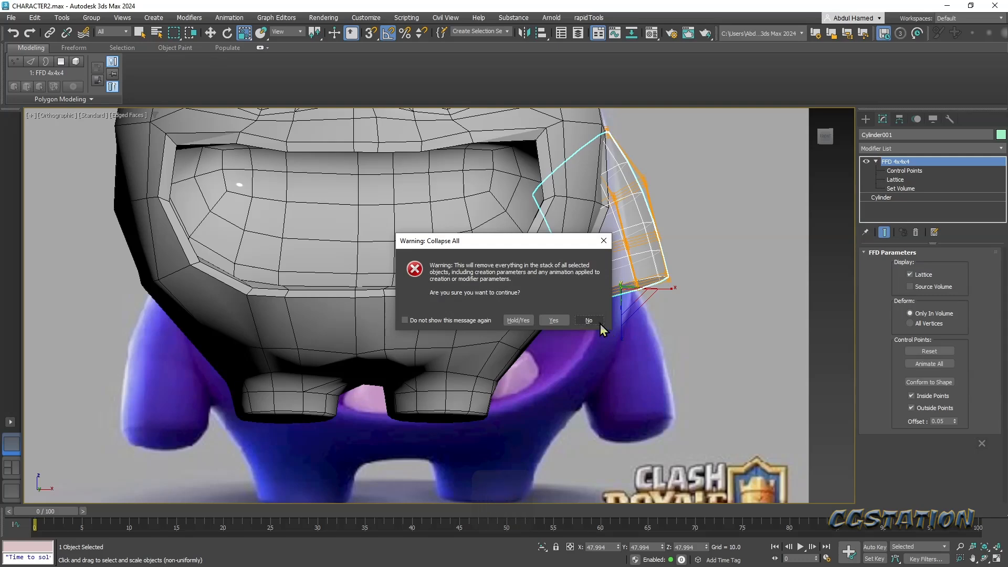
{"action": "left_click", "coordinate": [568, 320]}
- Convert the collapsed arm mesh to Editable Poly
{"action": "middle_click_drag", "start_coordinate": [694, 296], "coordinate": [748, 263], "text": "alt"}
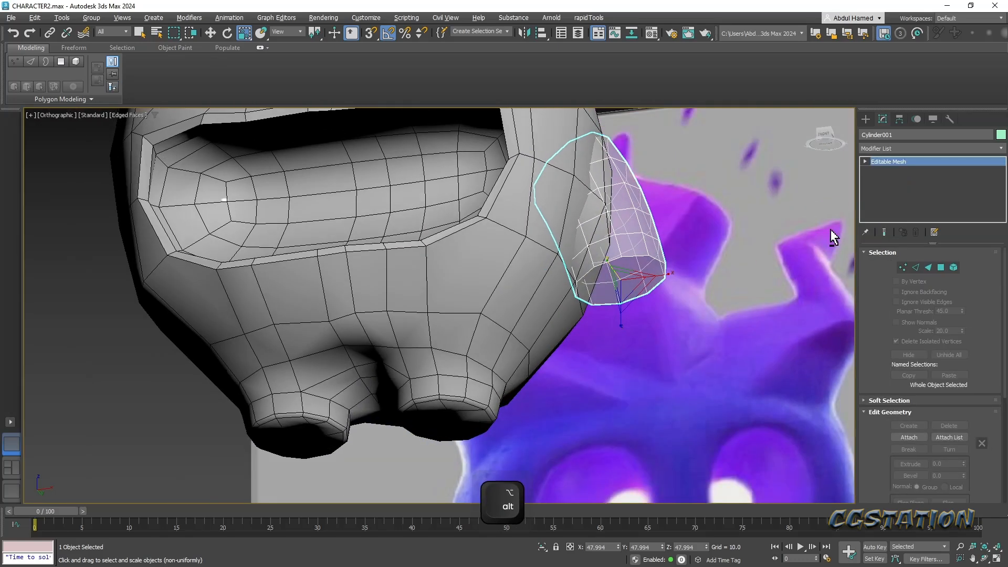
{"action": "right_click", "coordinate": [862, 167]}
{"action": "left_click", "coordinate": [910, 243]}
- Extrude the arm's bottom cap polygon about 0.8 units down and 0.2 units outward, and inset it slightly
{"action": "left_click", "coordinate": [865, 162]}
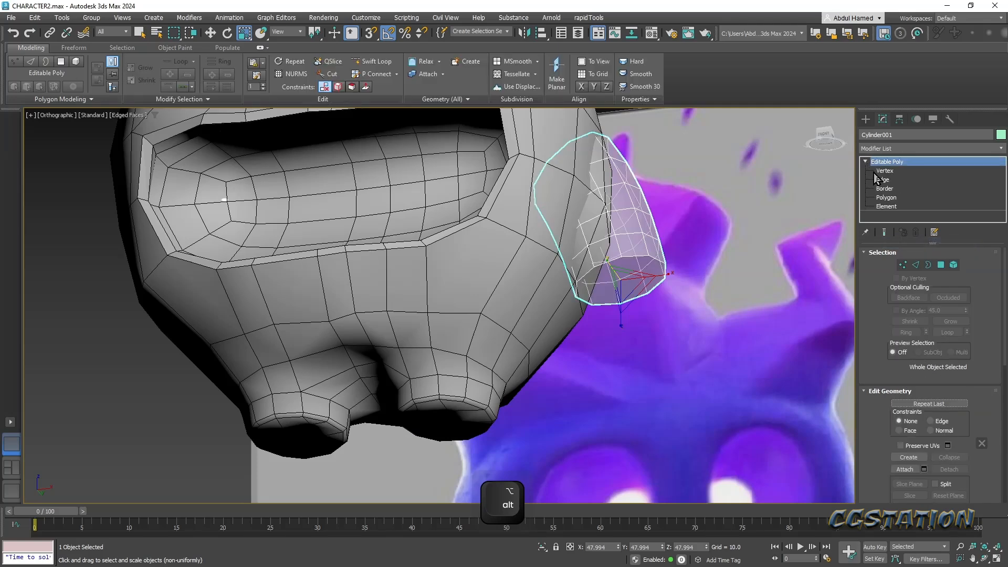
{"action": "left_click", "coordinate": [887, 197]}
{"action": "left_click", "coordinate": [648, 273]}
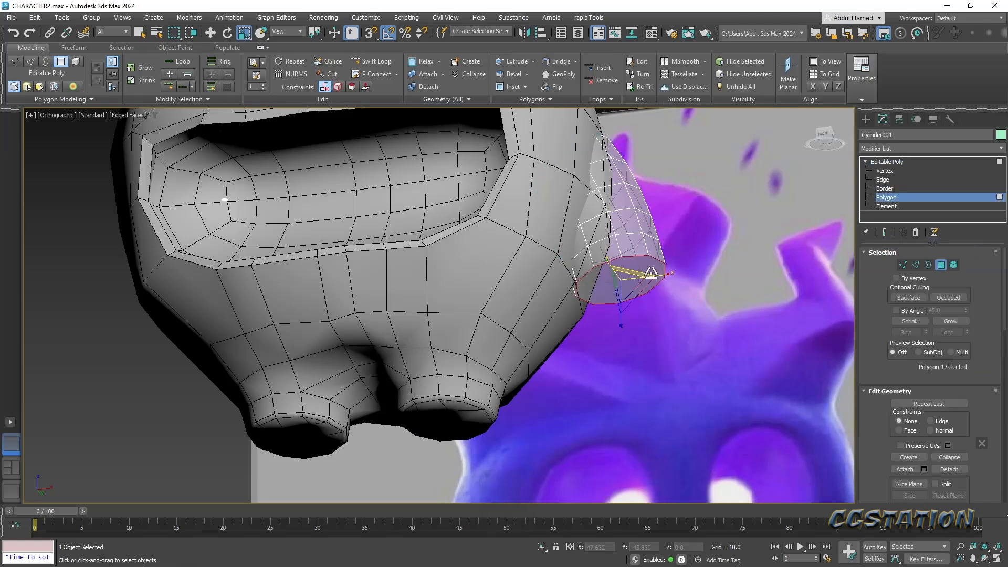
{"action": "middle_click_drag", "start_coordinate": [648, 272], "coordinate": [656, 286], "text": "alt"}
{"action": "key", "text": "e"}
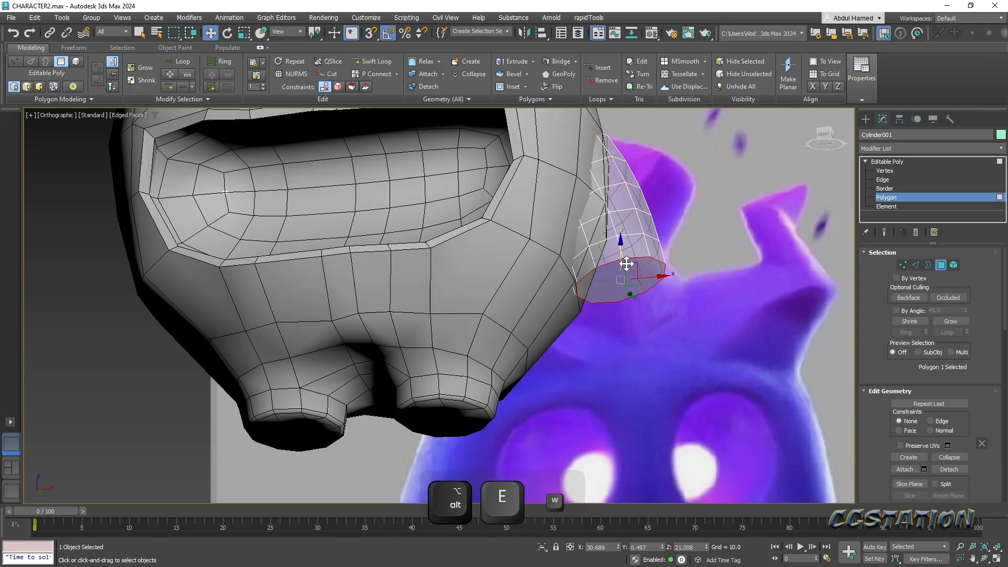
{"action": "key", "text": "w"}
{"action": "left_click_drag", "start_coordinate": [640, 261], "coordinate": [642, 266], "text": "shift"}
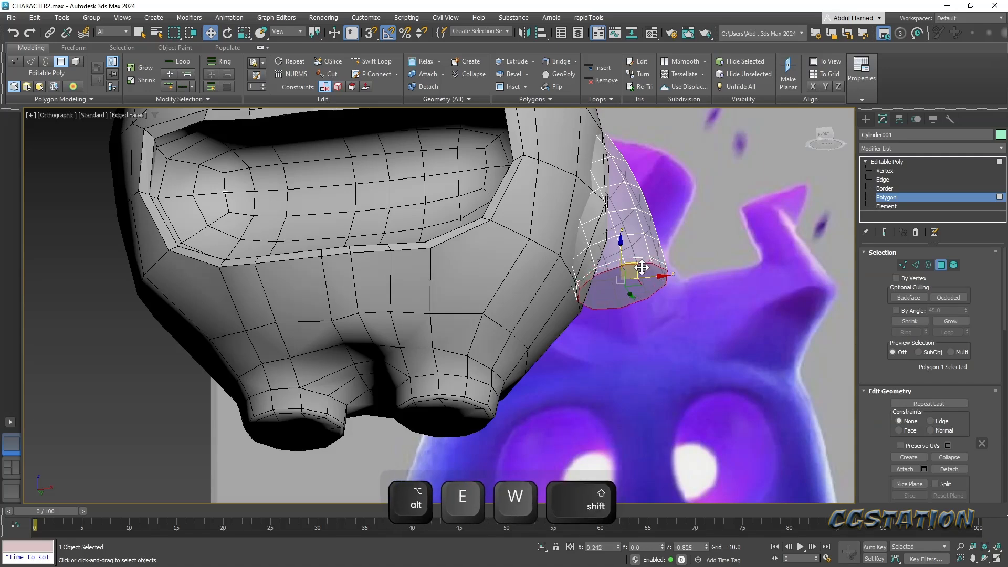
{"action": "key", "text": "r"}
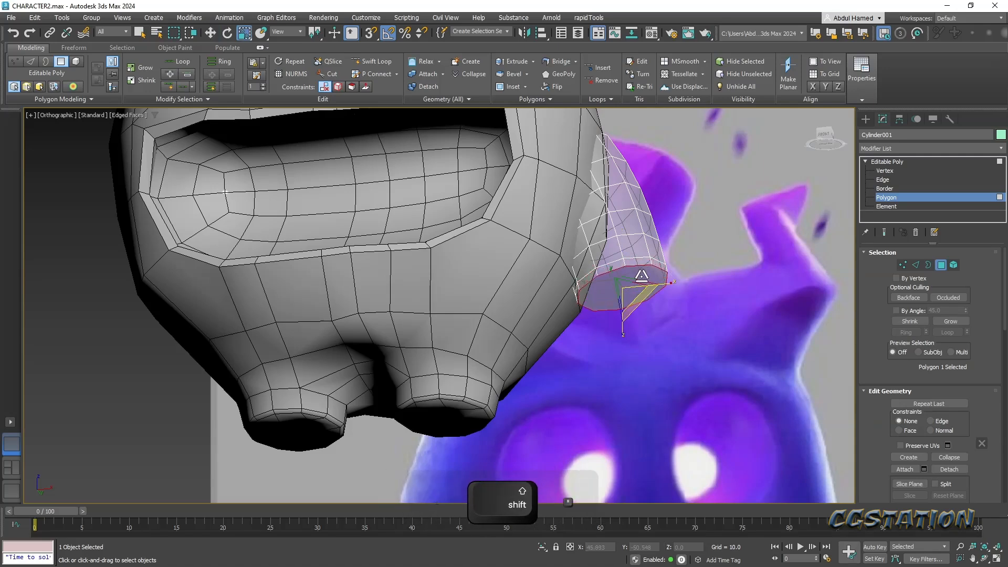
{"action": "left_click_drag", "start_coordinate": [642, 275], "coordinate": [635, 285], "text": "shift"}
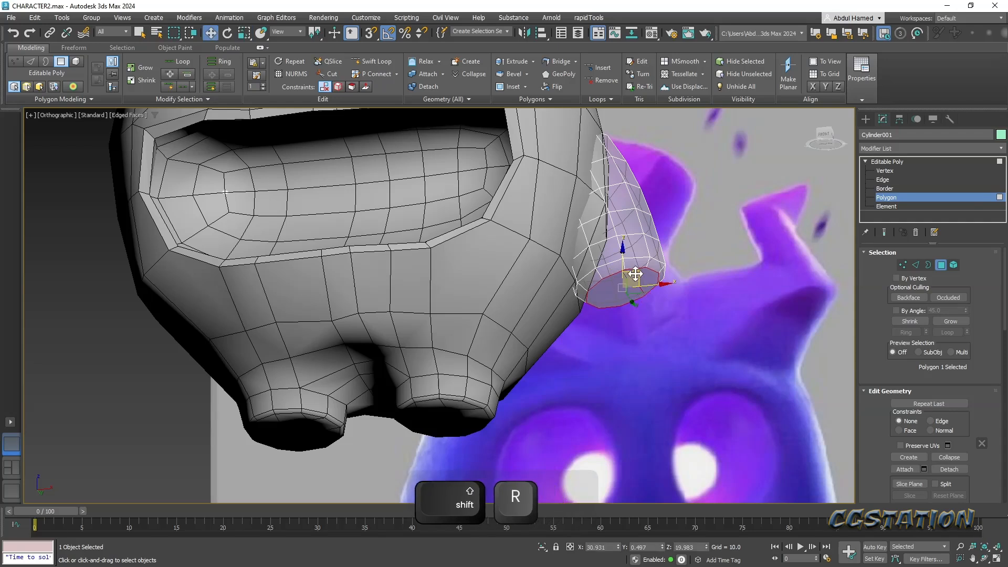
- Move the arm's reduced end cap slightly downward and inset it again to round off the tip
{"action": "key", "text": "w"}
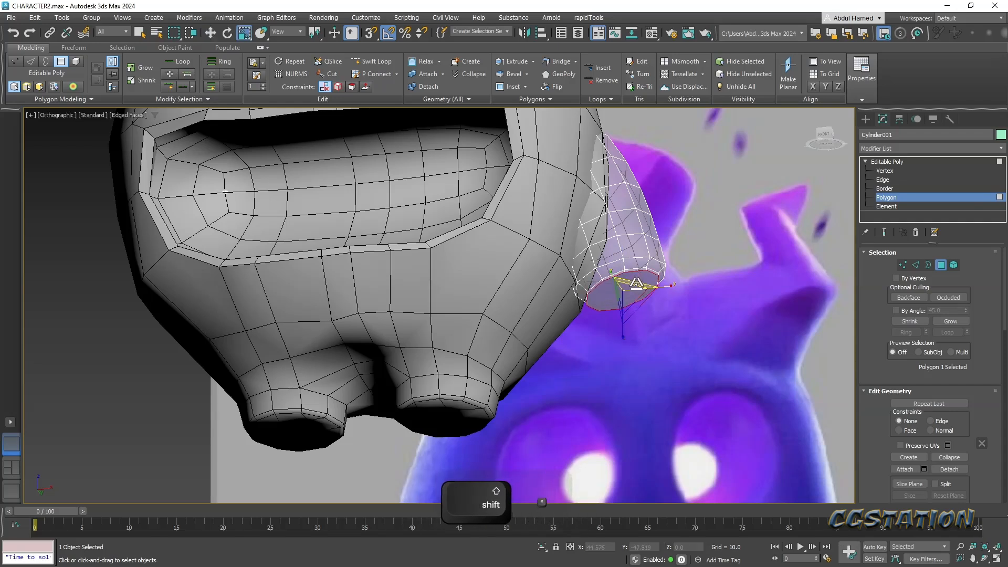
{"action": "key", "text": "r"}
{"action": "left_click_drag", "start_coordinate": [630, 283], "coordinate": [630, 291], "text": "shift"}
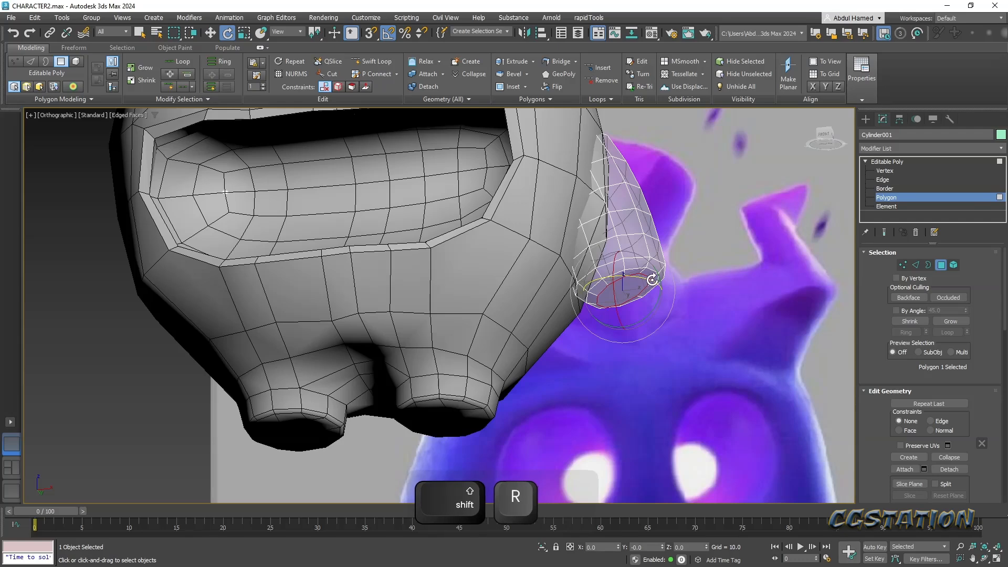
{"action": "key", "text": "e"}
{"action": "middle_click_drag", "start_coordinate": [658, 271], "coordinate": [672, 308], "text": "alt"}
{"action": "scroll", "coordinate": [672, 309], "scroll_direction": "down", "scroll_amount": 6, "text": "alt"}
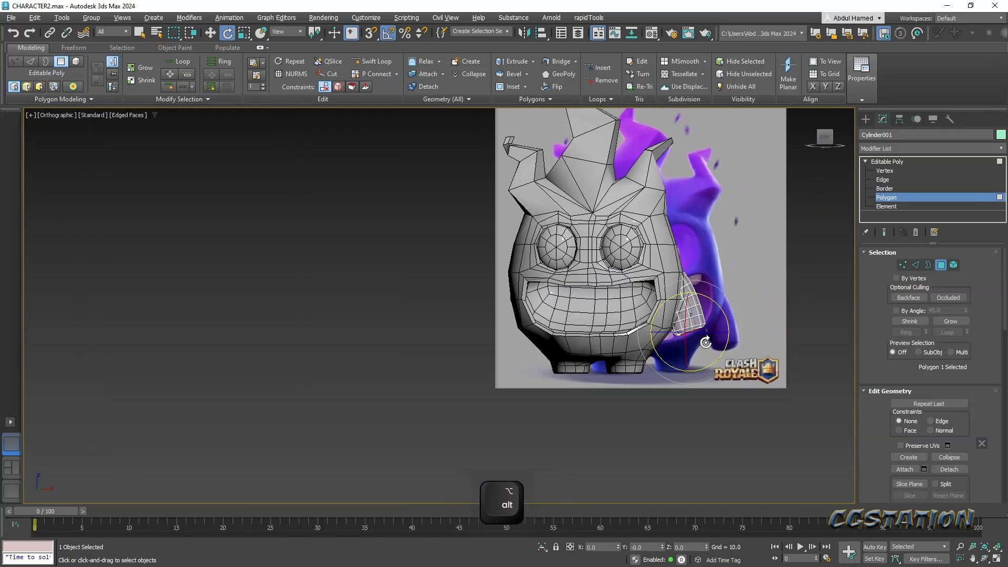
{"action": "middle_click_drag", "start_coordinate": [688, 351], "coordinate": [620, 387], "text": "alt"}
{"action": "scroll", "coordinate": [677, 317], "scroll_direction": "up", "scroll_amount": 5, "text": "alt"}
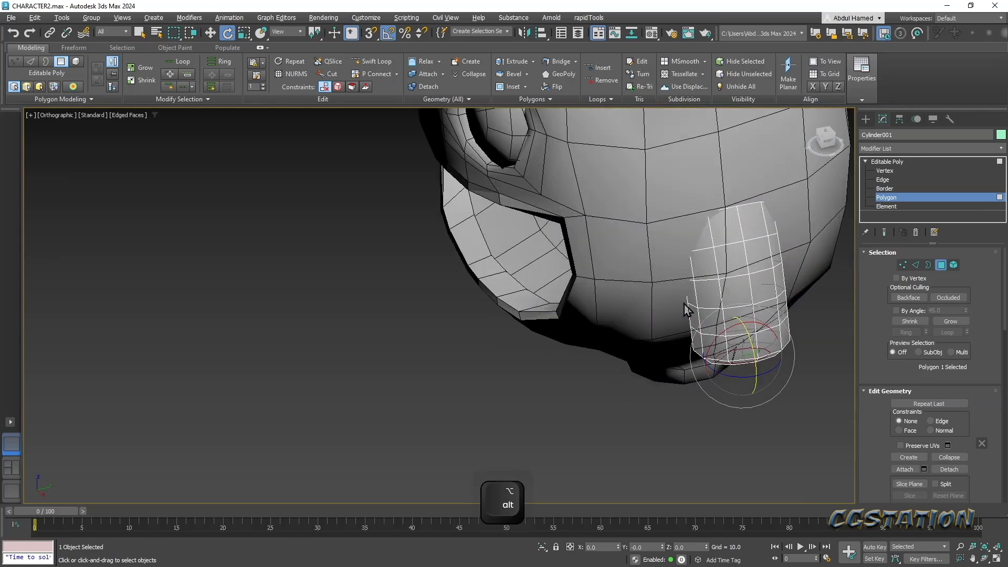
- Select the three uppermost vertices of the arm's shoulder end and move them about 0.9 units along X into the body
{"action": "double_click", "coordinate": [750, 211]}
{"action": "middle_click_drag", "start_coordinate": [744, 243], "coordinate": [789, 199], "text": "alt"}
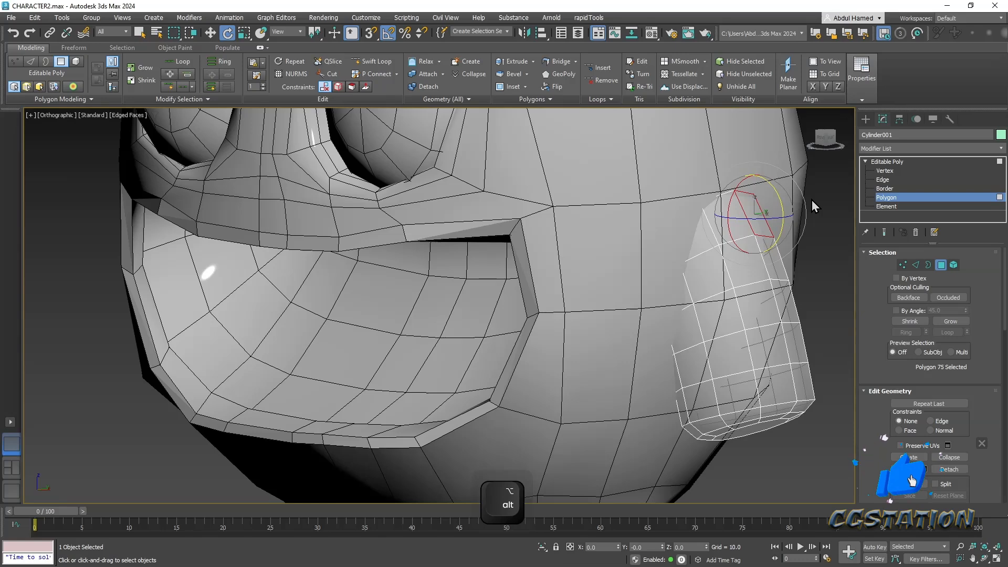
{"action": "left_click", "coordinate": [896, 173]}
{"action": "left_click", "coordinate": [735, 190]}
{"action": "left_click", "coordinate": [754, 194], "text": "ctrl"}
{"action": "middle_click_drag", "start_coordinate": [758, 191], "coordinate": [727, 223], "text": "alt"}
{"action": "key", "text": "F3"}
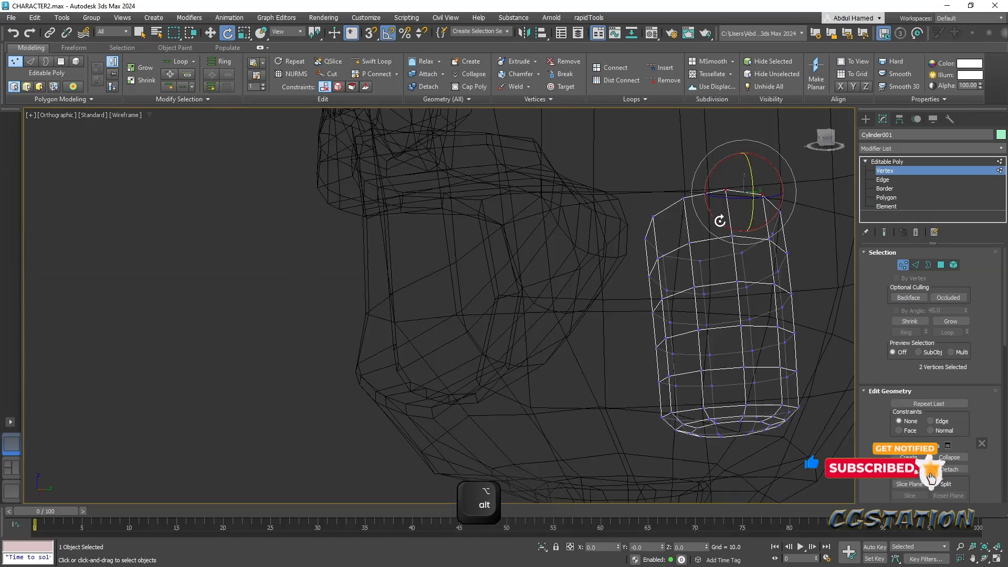
{"action": "left_click", "coordinate": [684, 199], "text": "ctrl"}
{"action": "key", "text": "F4"}
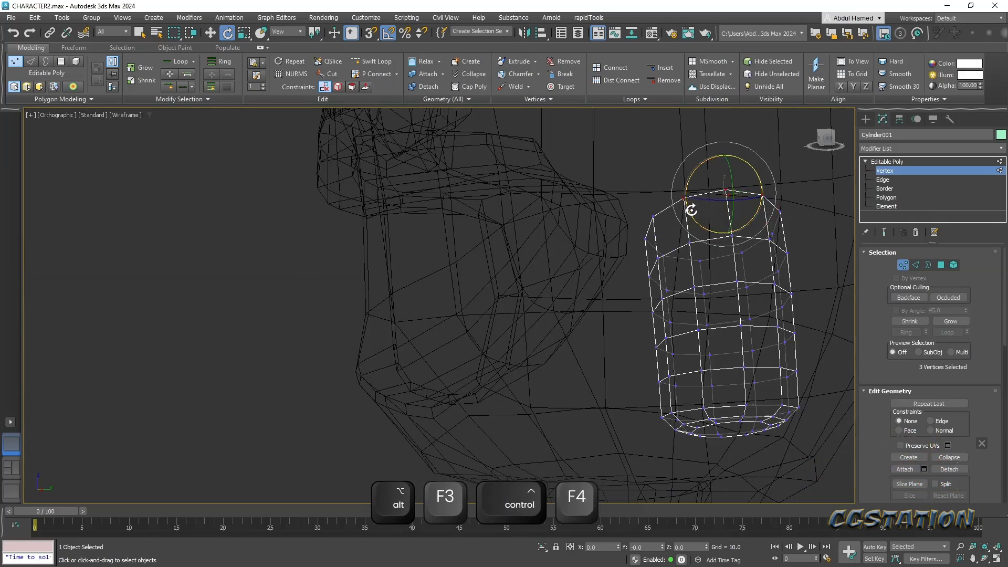
{"action": "key", "text": "F3"}
{"action": "middle_click_drag", "start_coordinate": [699, 211], "coordinate": [754, 218], "text": "alt"}
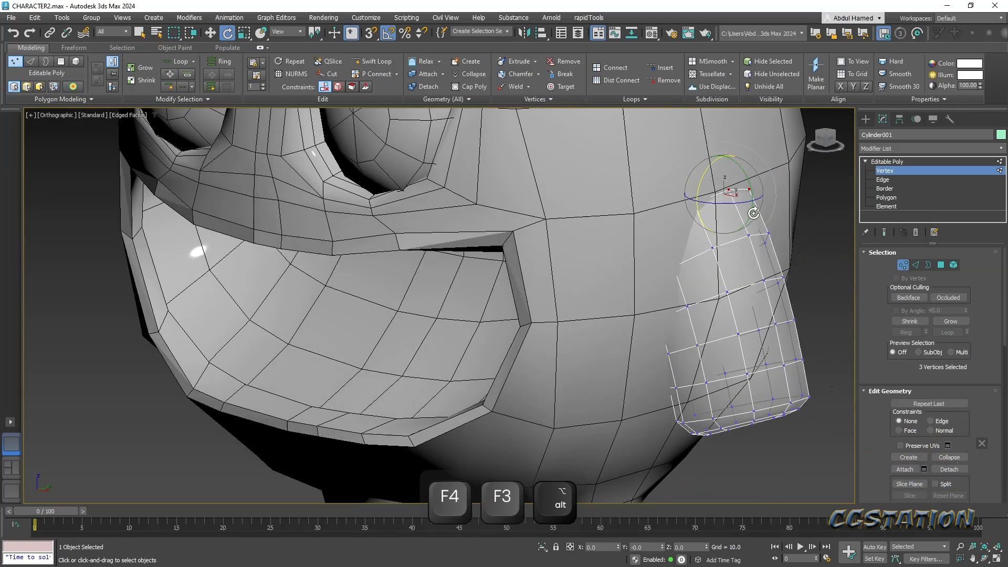
{"action": "key", "text": "w"}
{"action": "left_click_drag", "start_coordinate": [752, 200], "coordinate": [746, 198]}
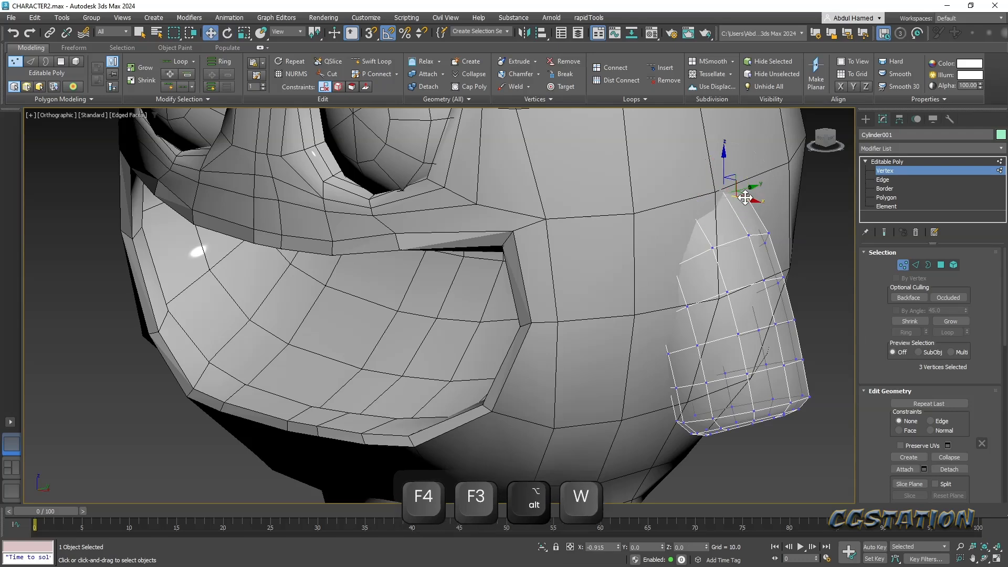
- Assign the plain grey sample material to the arm and set its object color to black
{"action": "middle_click_drag", "start_coordinate": [745, 198], "coordinate": [770, 239], "text": "alt"}
{"action": "key", "text": "alt+x"}
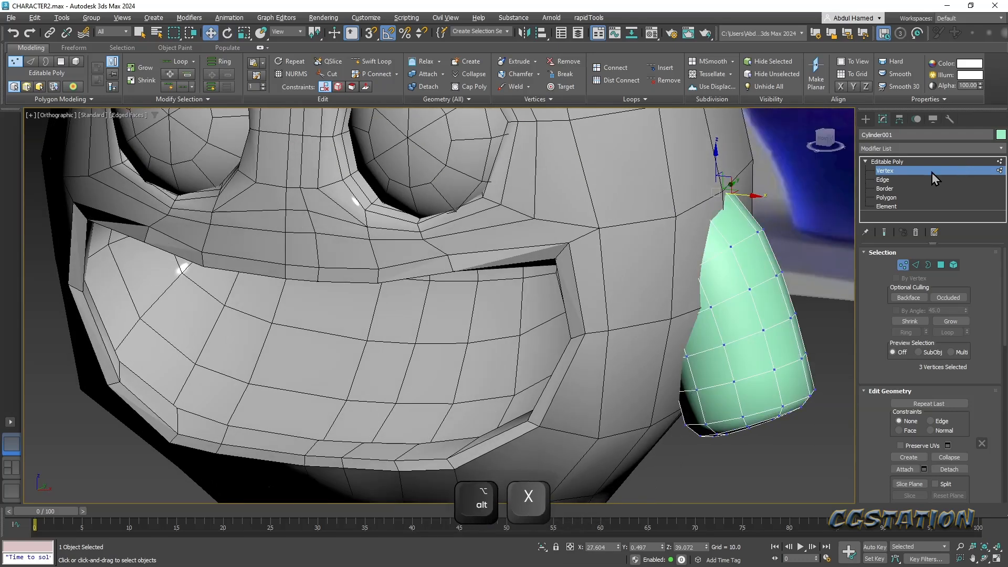
{"action": "key", "text": "alt+x"}
{"action": "key", "text": "alt+x"}
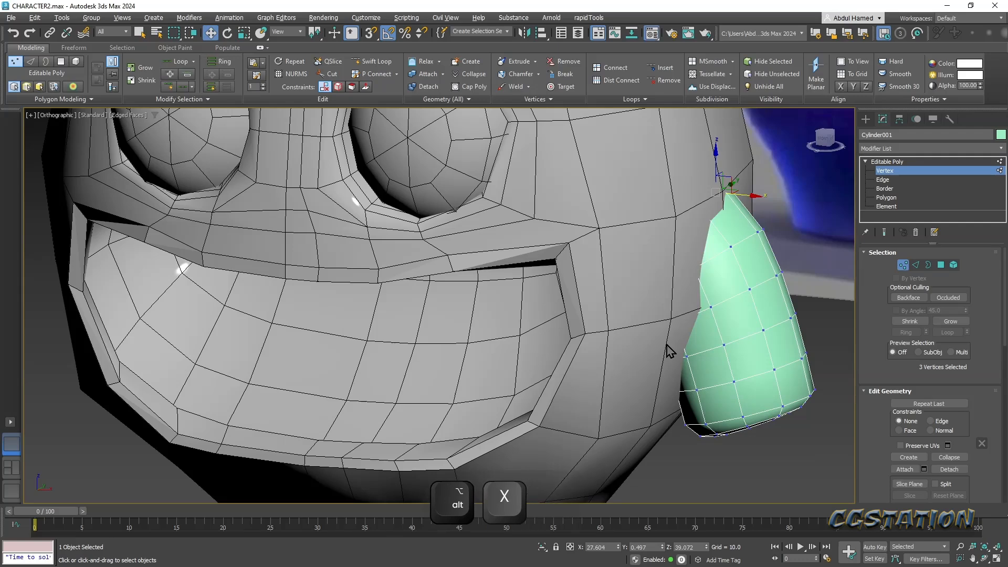
{"action": "key", "text": "m"}
{"action": "mouse_move", "coordinate": [223, 135]}
{"action": "left_mouse_down"}
{"action": "mouse_move", "coordinate": [416, 219]}
{"action": "mouse_move", "coordinate": [748, 320]}
{"action": "left_mouse_up"}
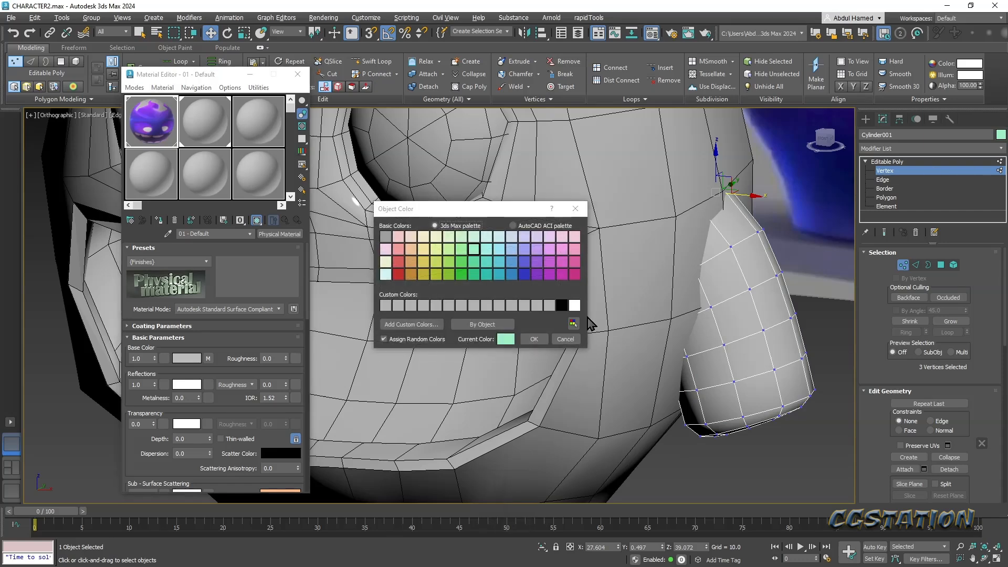
{"action": "left_click", "coordinate": [533, 338]}
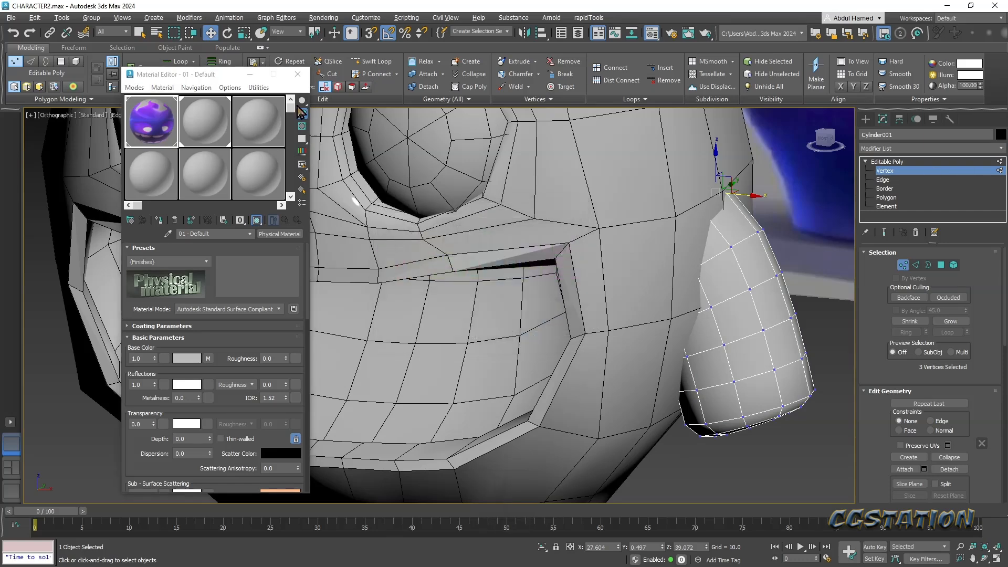
{"action": "left_click", "coordinate": [298, 74]}
- Leave vertex editing and examine the whole character with its arm, without edge lines, beside the reference
{"action": "left_click", "coordinate": [699, 436]}
{"action": "left_click", "coordinate": [915, 161]}
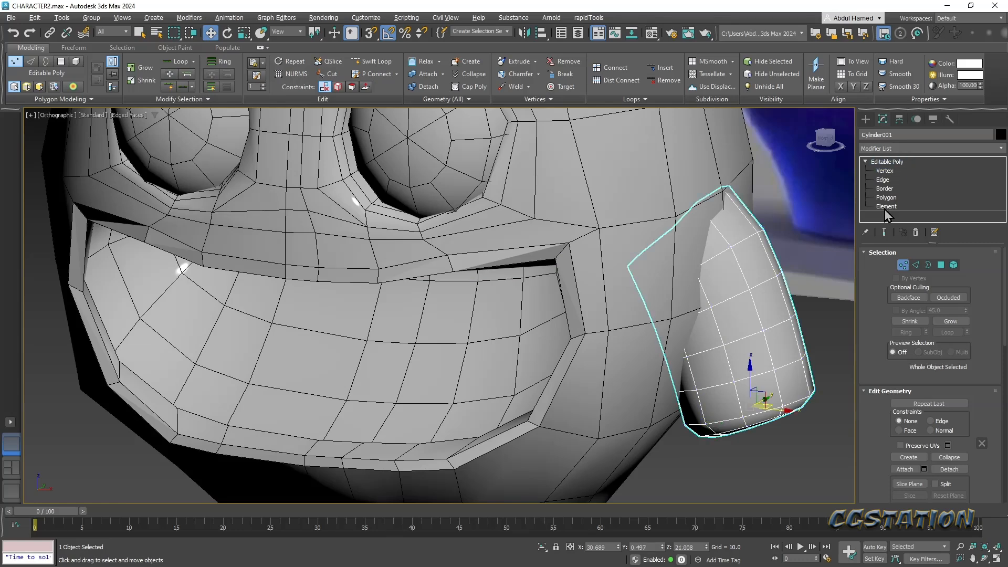
{"action": "key", "text": "F4"}
{"action": "scroll", "coordinate": [754, 394], "scroll_direction": "down", "scroll_amount": 5}
{"action": "scroll", "coordinate": [750, 398], "scroll_direction": "down", "scroll_amount": 5}
{"action": "middle_click_drag", "start_coordinate": [747, 405], "coordinate": [693, 366], "text": "alt"}
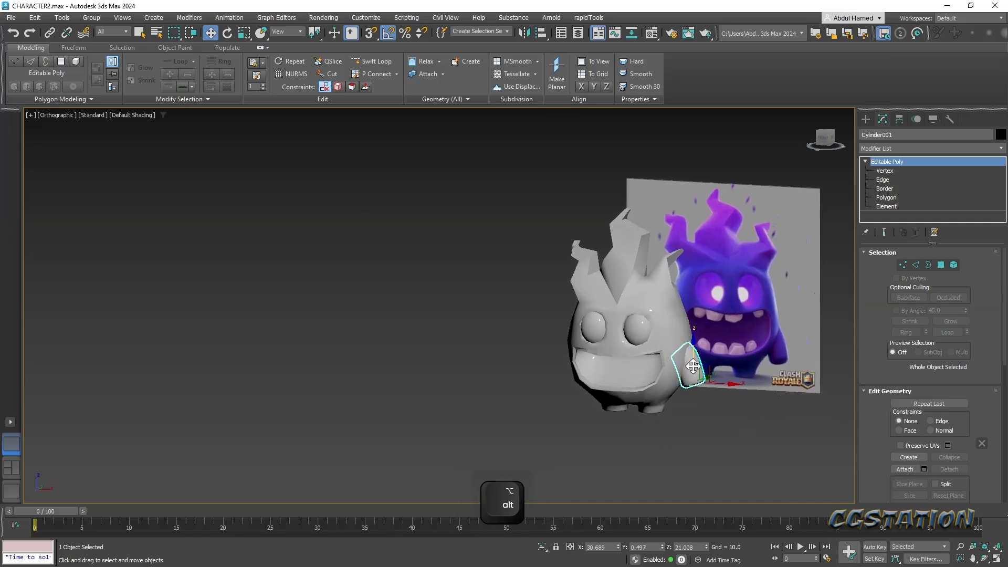
- Try mirroring the arm about X with a Symmetry modifier
{"action": "scroll", "coordinate": [693, 366], "scroll_direction": "up", "scroll_amount": 4}
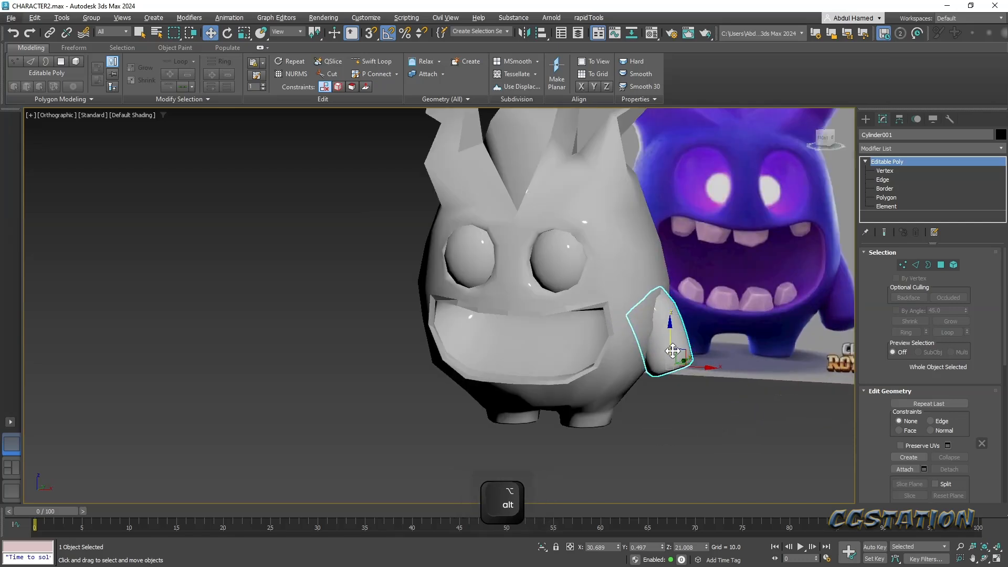
{"action": "left_click", "coordinate": [901, 149]}
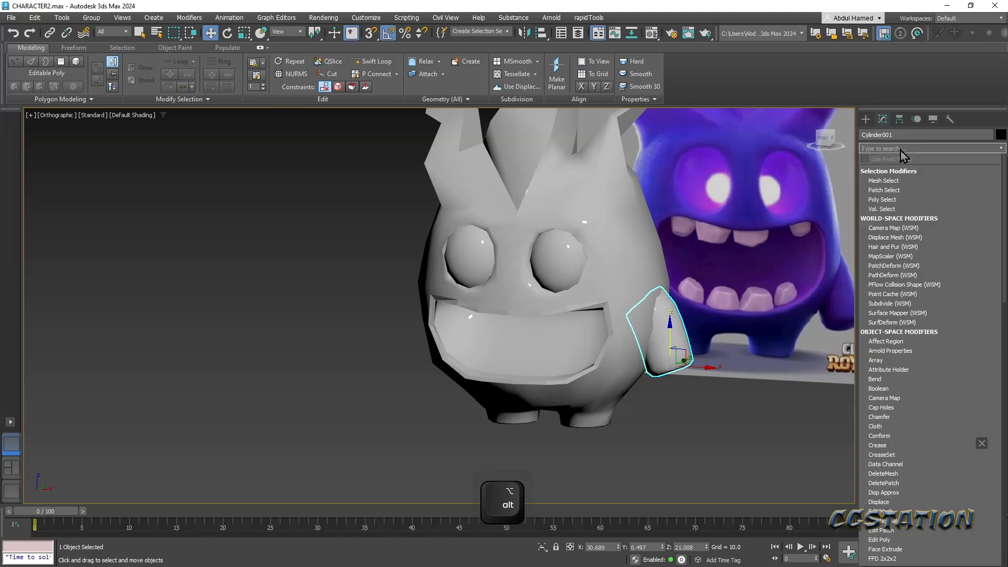
{"action": "type", "text": "SY"}
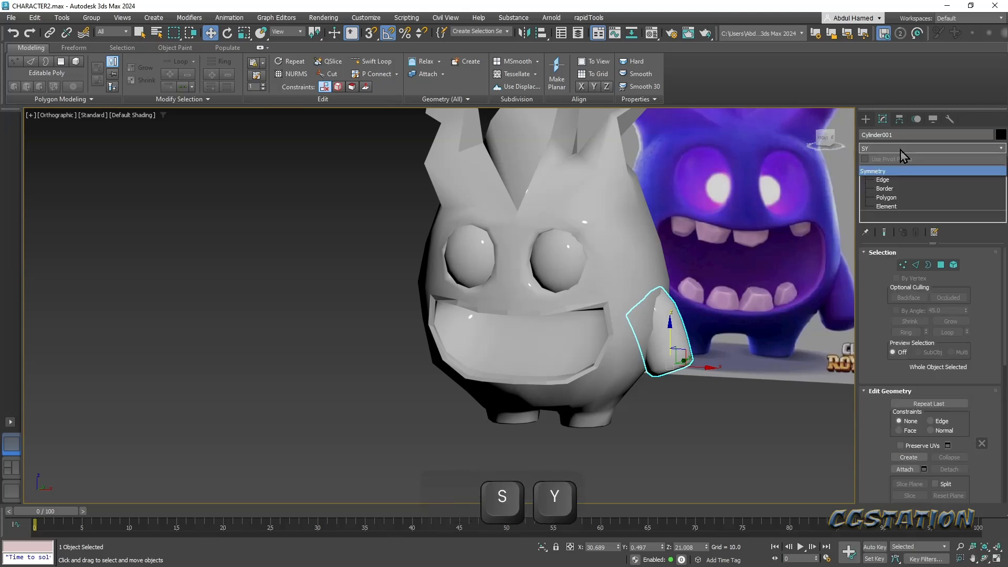
{"action": "key", "text": "Return"}
{"action": "key", "text": "Caps_Lock"}
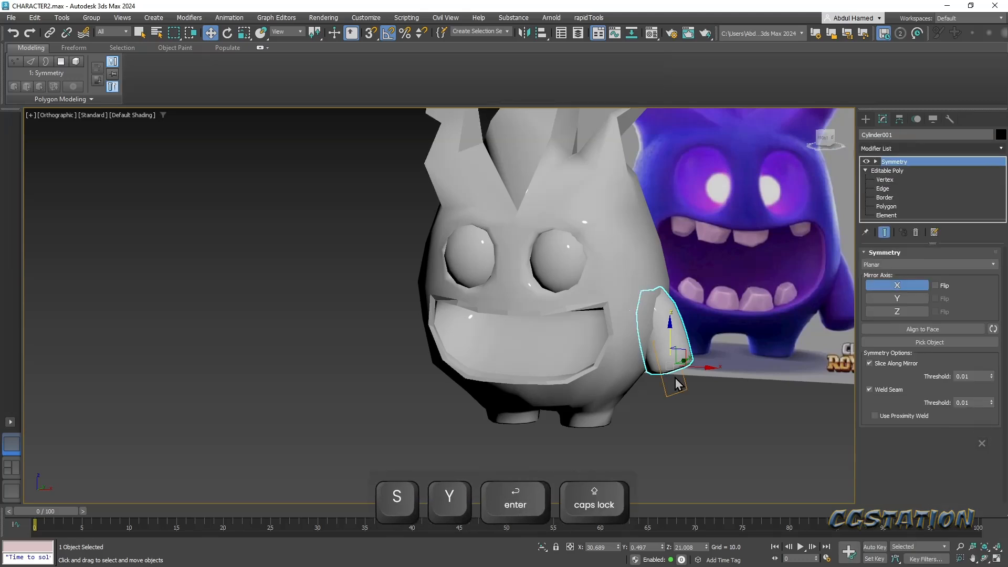
{"action": "left_click", "coordinate": [876, 161]}
{"action": "middle_click_drag", "start_coordinate": [666, 357], "coordinate": [700, 337], "text": "alt"}
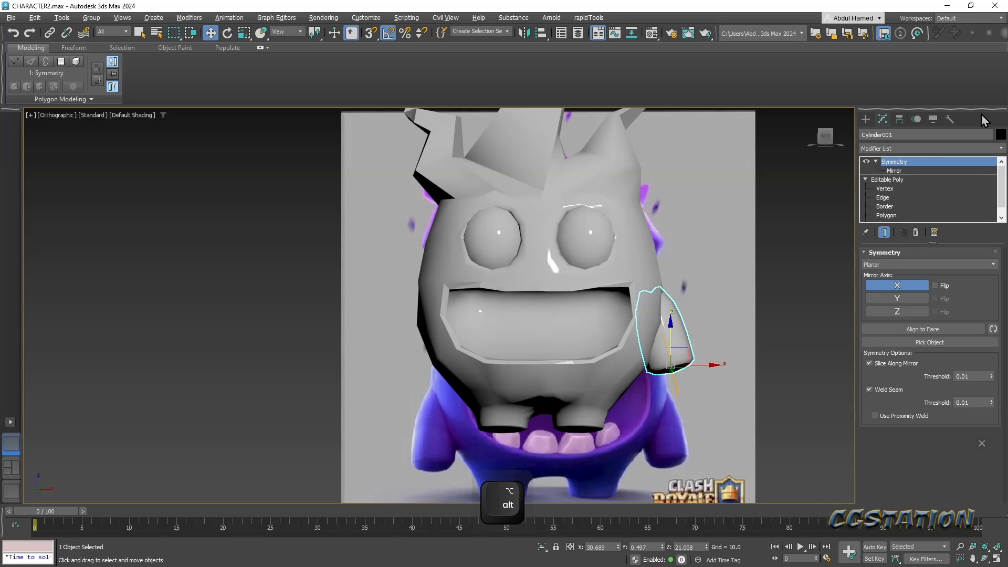
- Remove the Symmetry modifier from the arm
{"action": "left_click", "coordinate": [951, 119]}
{"action": "left_click", "coordinate": [938, 261]}
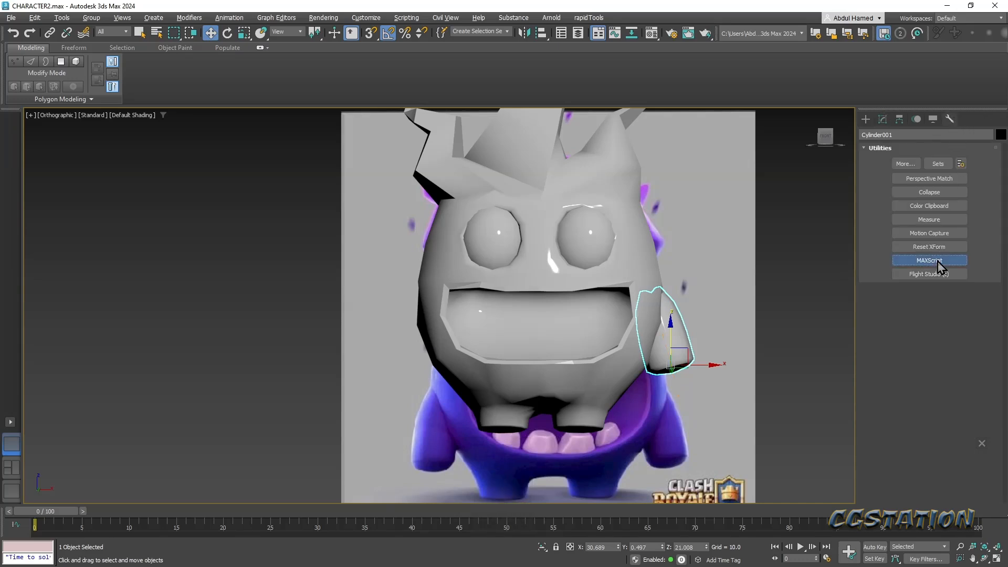
{"action": "left_click", "coordinate": [952, 248]}
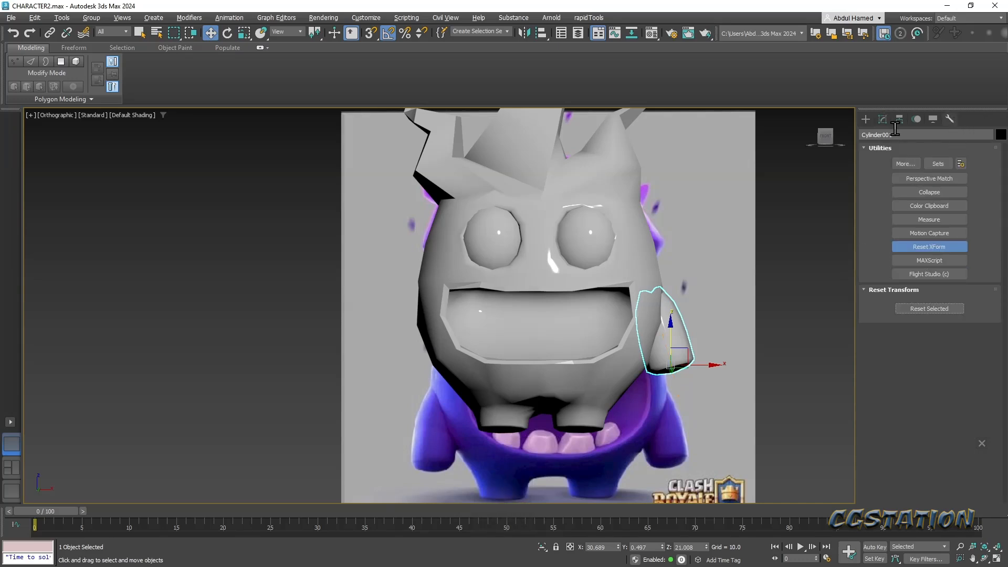
{"action": "left_click", "coordinate": [866, 120]}
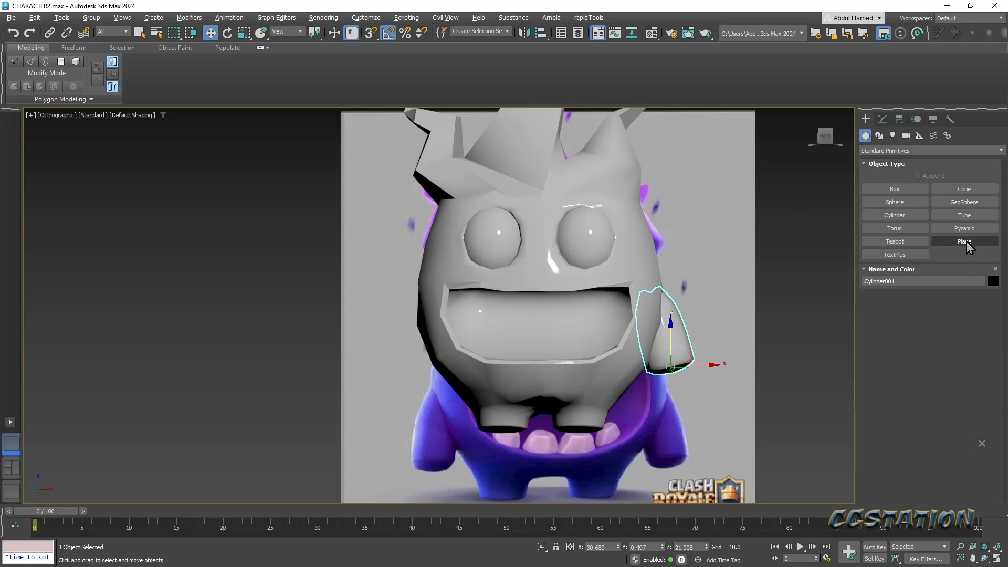
{"action": "left_click", "coordinate": [883, 119]}
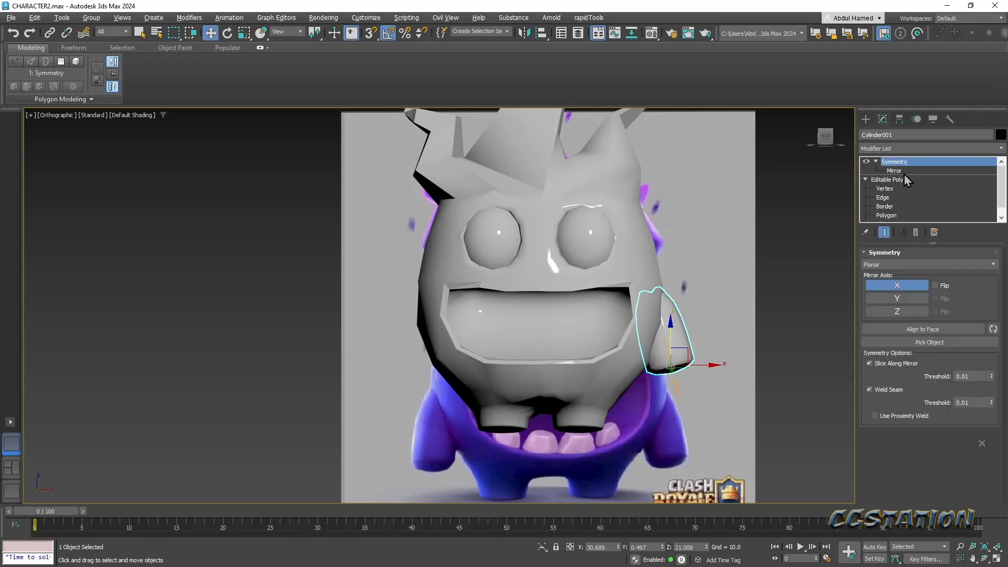
{"action": "key", "text": "bracketleft"}
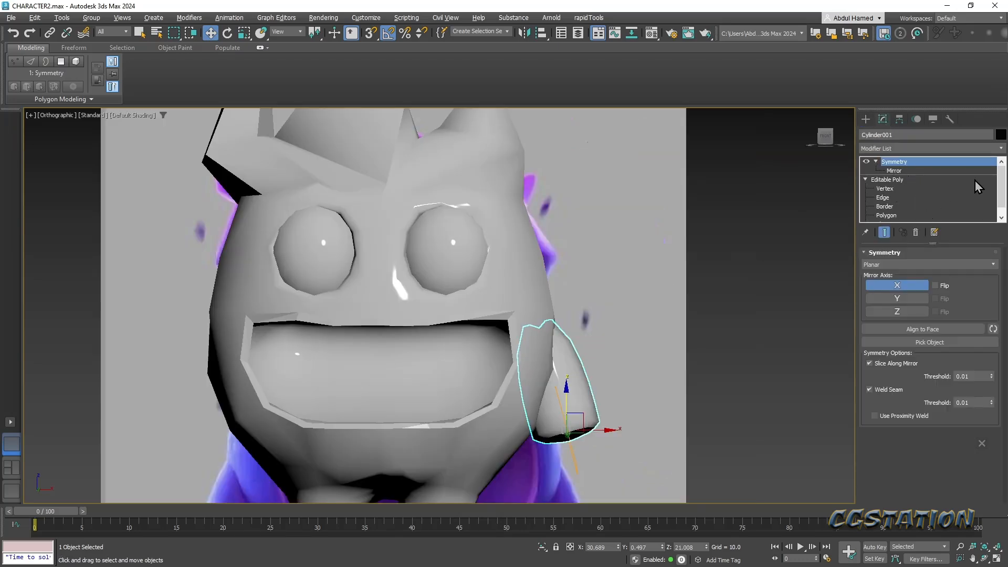
{"action": "left_click", "coordinate": [910, 169]}
{"action": "left_click", "coordinate": [915, 232]}
- Reset the arm's transform with Reset XForm and collapse the result into the Editable Poly
{"action": "left_click", "coordinate": [949, 119]}
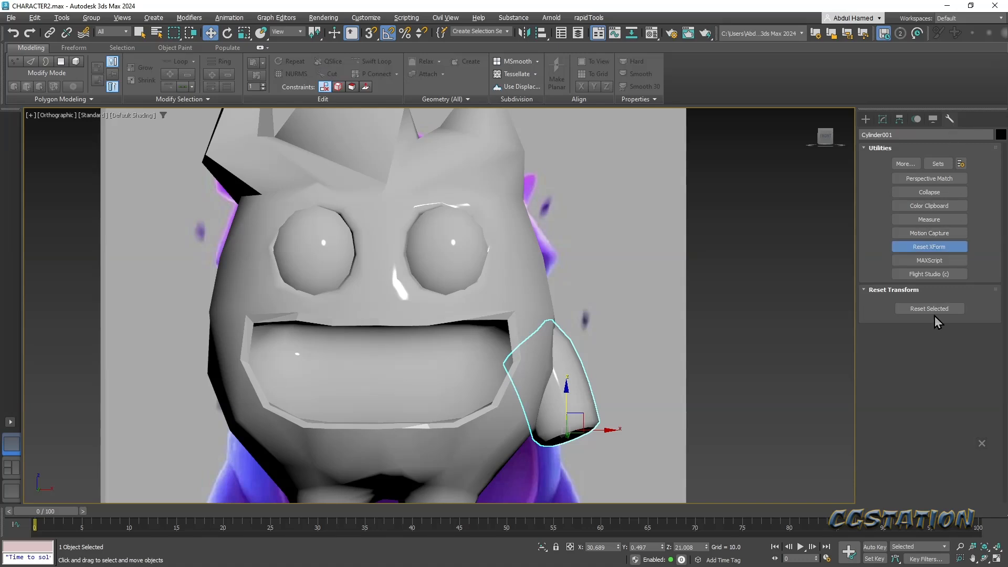
{"action": "left_click", "coordinate": [934, 309]}
{"action": "left_click", "coordinate": [882, 120]}
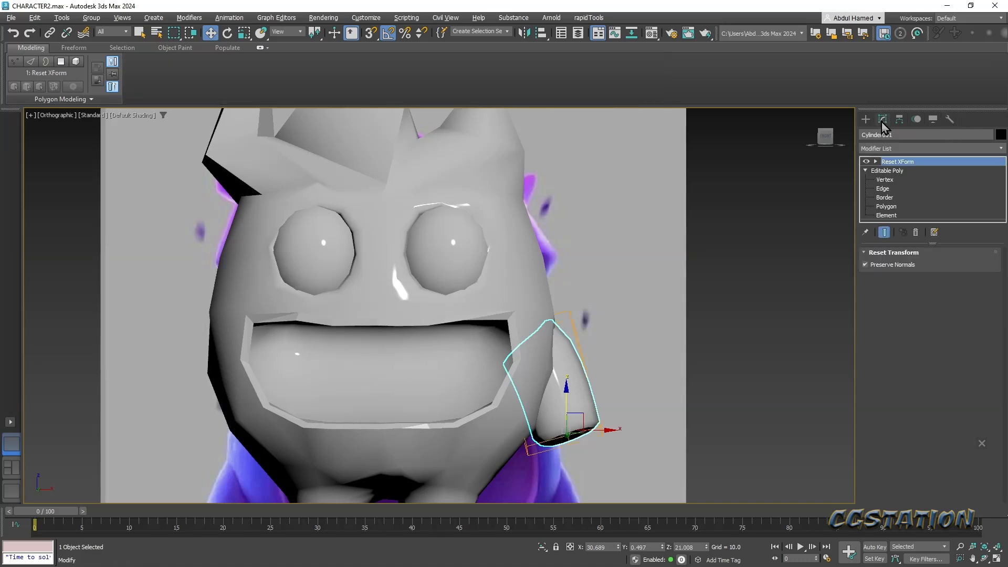
{"action": "right_click", "coordinate": [904, 168]}
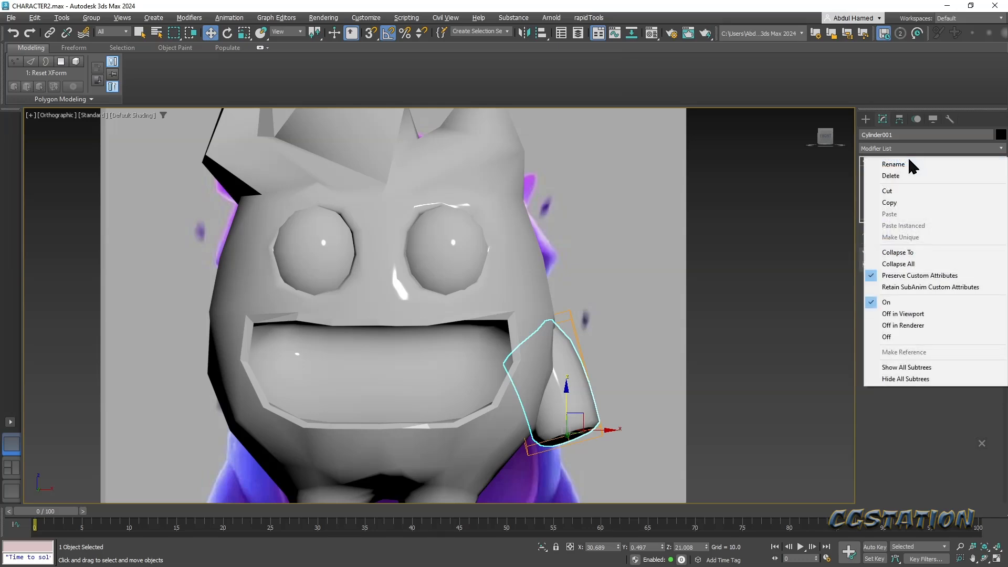
{"action": "left_click", "coordinate": [871, 264]}
{"action": "left_click", "coordinate": [555, 321]}
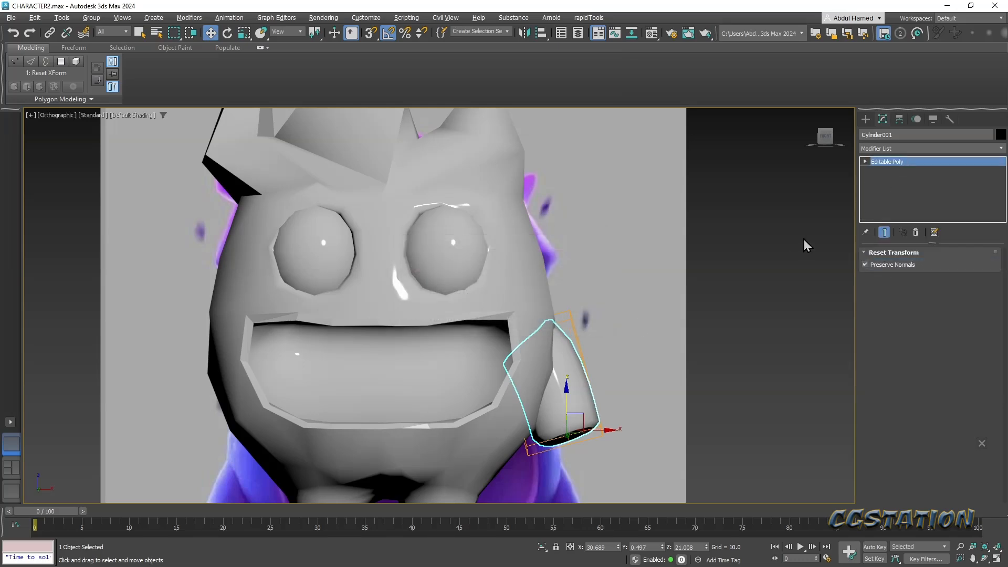
- Add a Symmetry modifier to the arm and move its mirror plane about 19 units along X towards the body's middle
{"action": "left_click", "coordinate": [891, 150]}
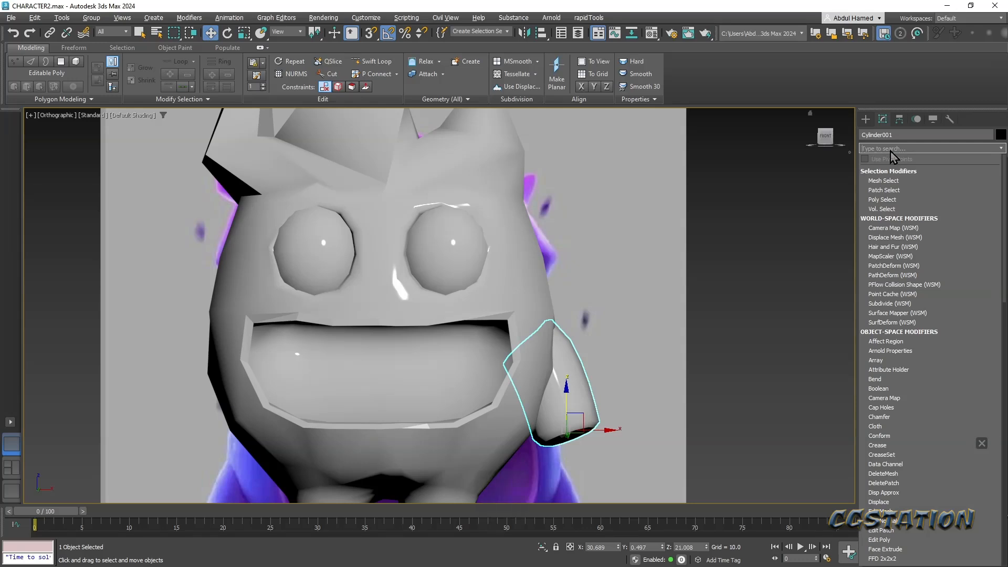
{"action": "type", "text": "sy"}
{"action": "key", "text": "Return"}
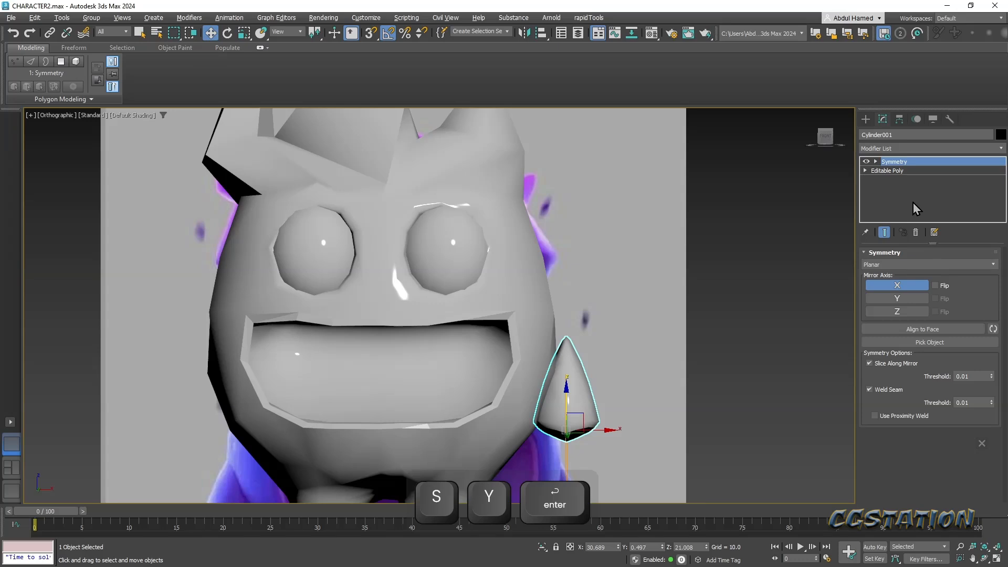
{"action": "left_click", "coordinate": [893, 171]}
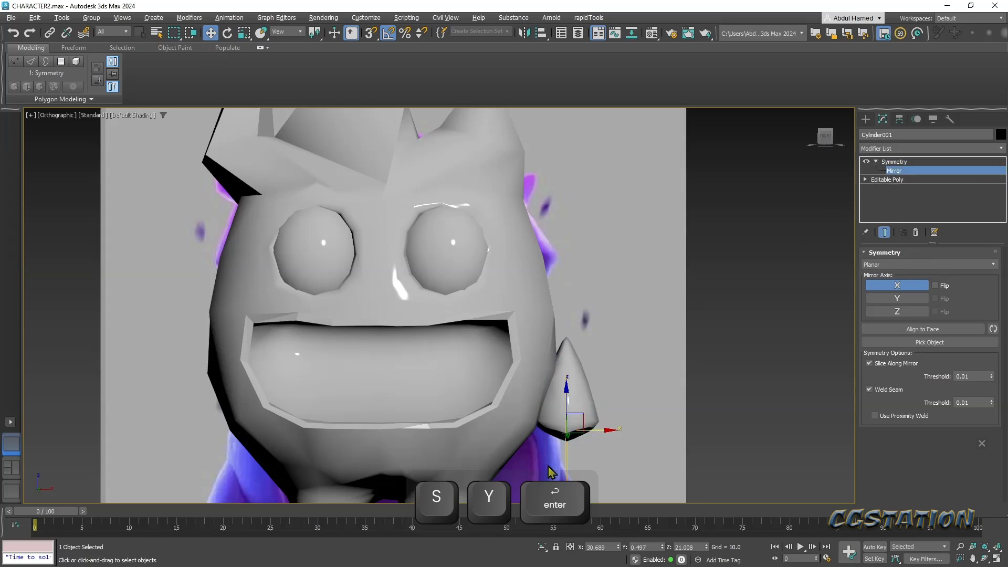
{"action": "left_click_drag", "start_coordinate": [608, 432], "coordinate": [487, 430]}
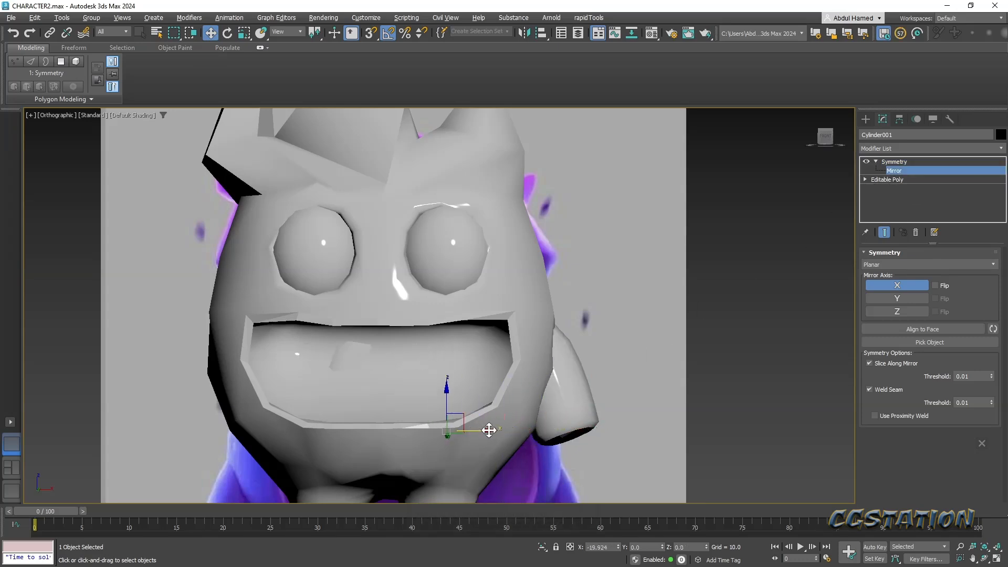
{"action": "middle_click_drag", "start_coordinate": [486, 430], "coordinate": [653, 264]}
{"action": "scroll", "coordinate": [662, 265], "scroll_direction": "down", "scroll_amount": 3}
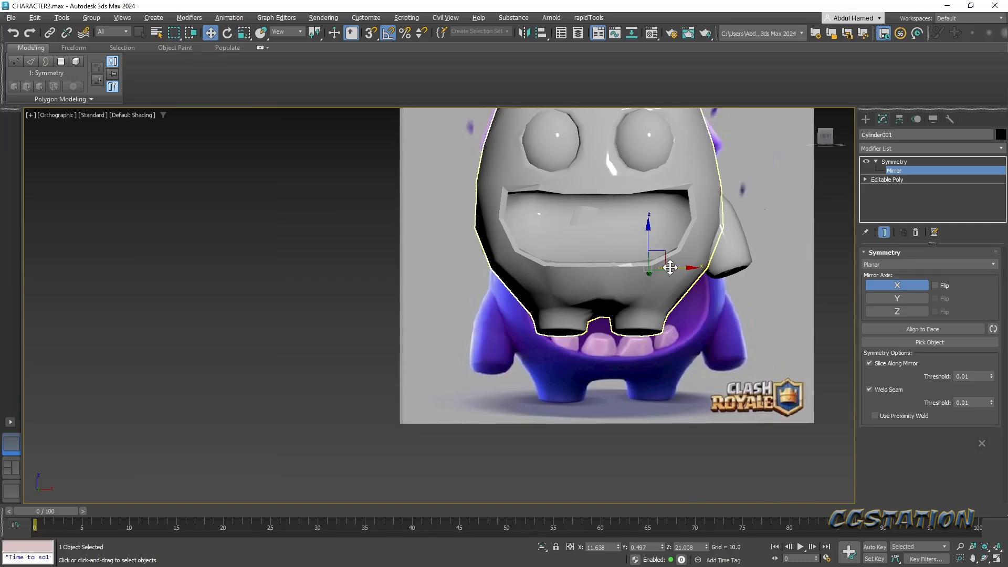
{"action": "middle_click_drag", "start_coordinate": [592, 192], "coordinate": [572, 341]}
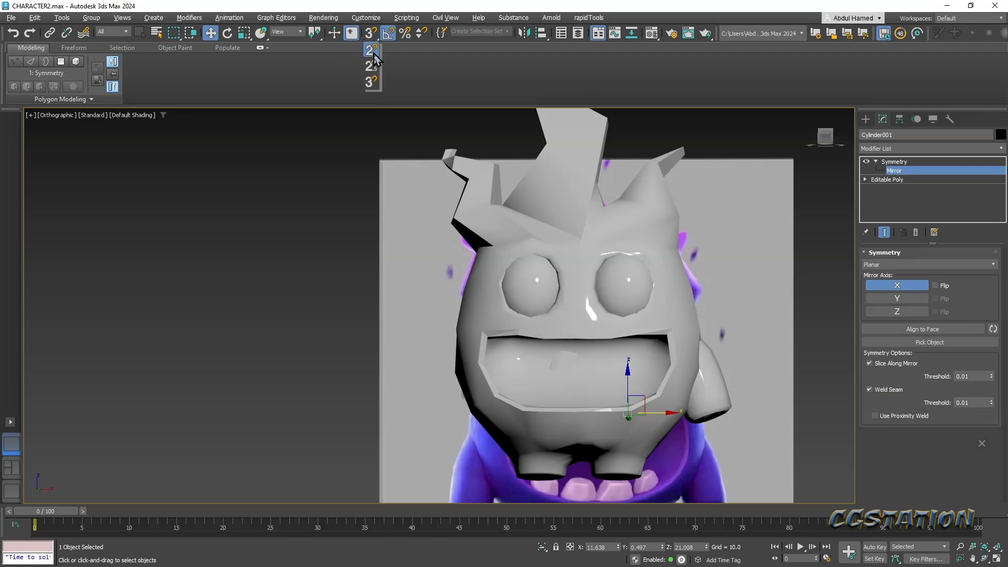
- Enable 3D snapping with Pivot and Vertex, and snap the arm's mirror plane to the vertex at the body's lower centre
{"action": "left_click", "coordinate": [376, 84]}
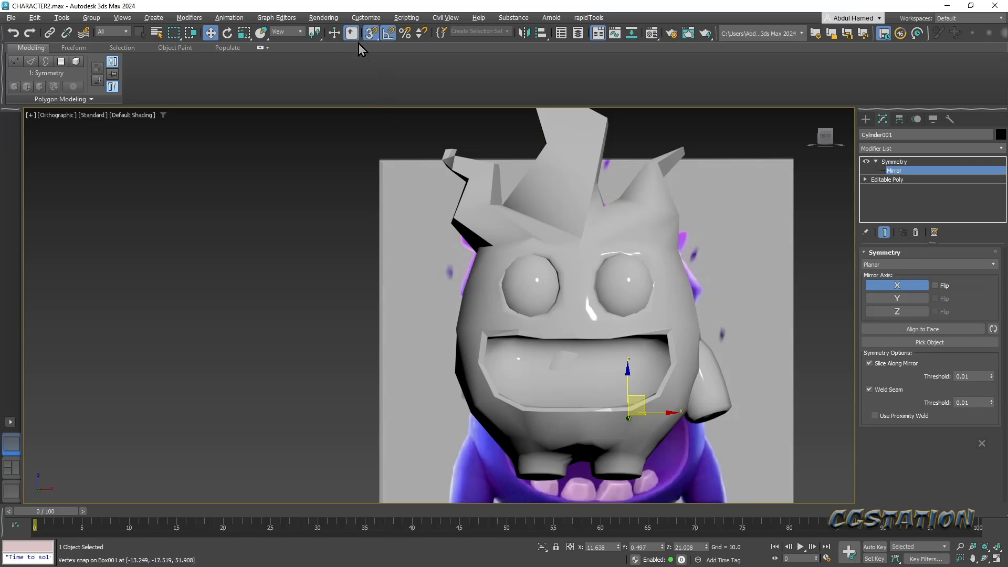
{"action": "right_click", "coordinate": [371, 34]}
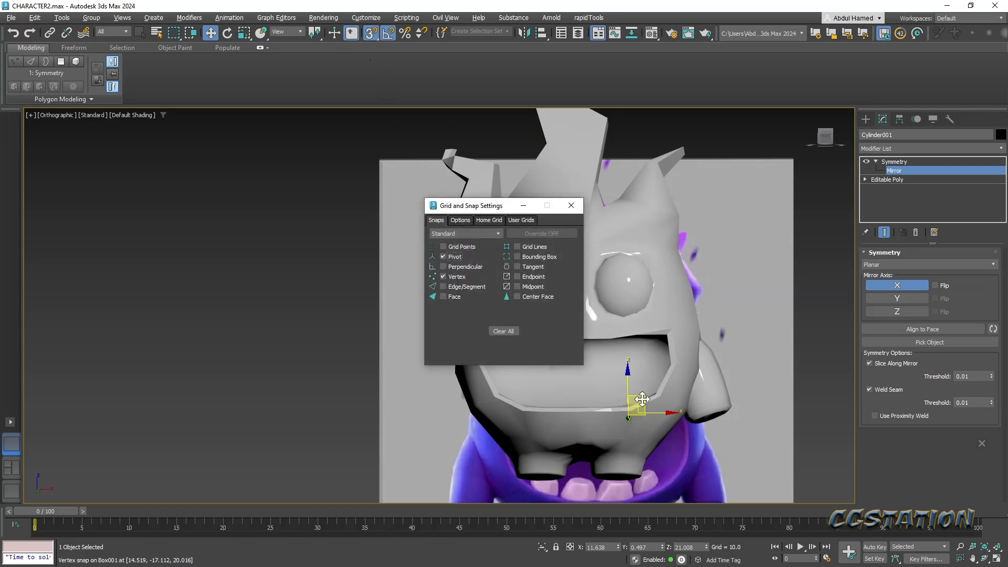
{"action": "left_click", "coordinate": [570, 207]}
{"action": "left_click_drag", "start_coordinate": [642, 402], "coordinate": [578, 450]}
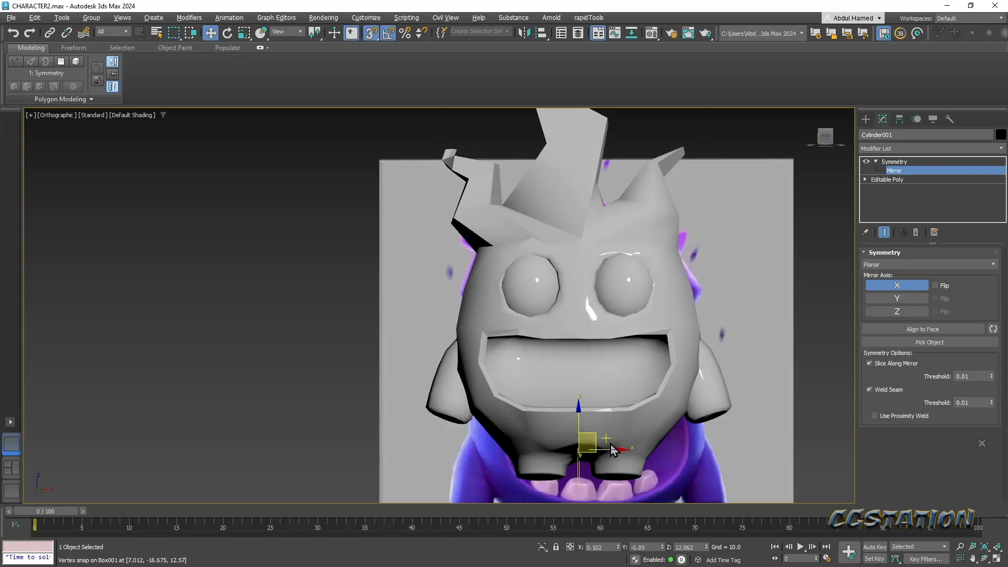
{"action": "scroll", "coordinate": [611, 449], "scroll_direction": "down", "scroll_amount": 3}
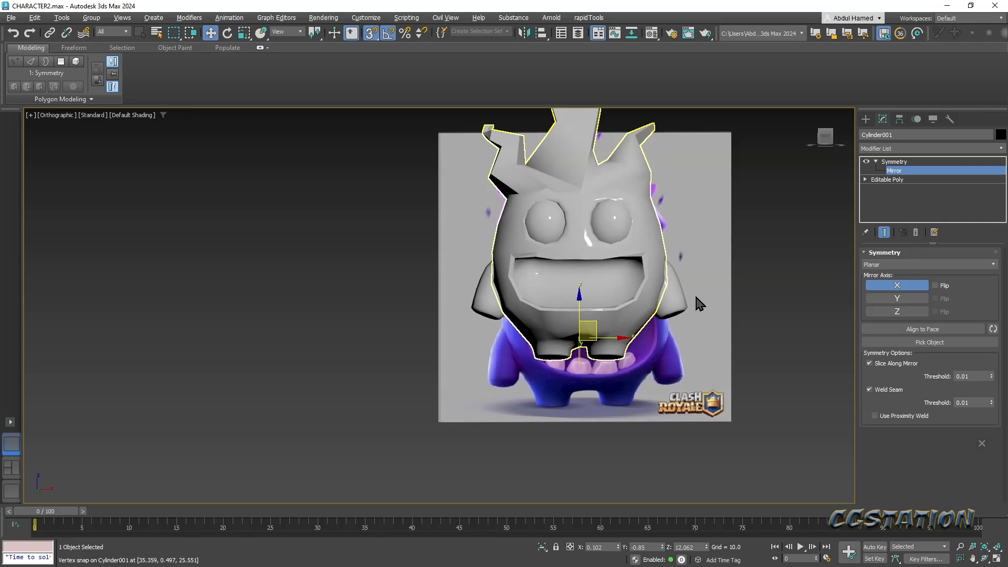
{"action": "left_click", "coordinate": [891, 162]}
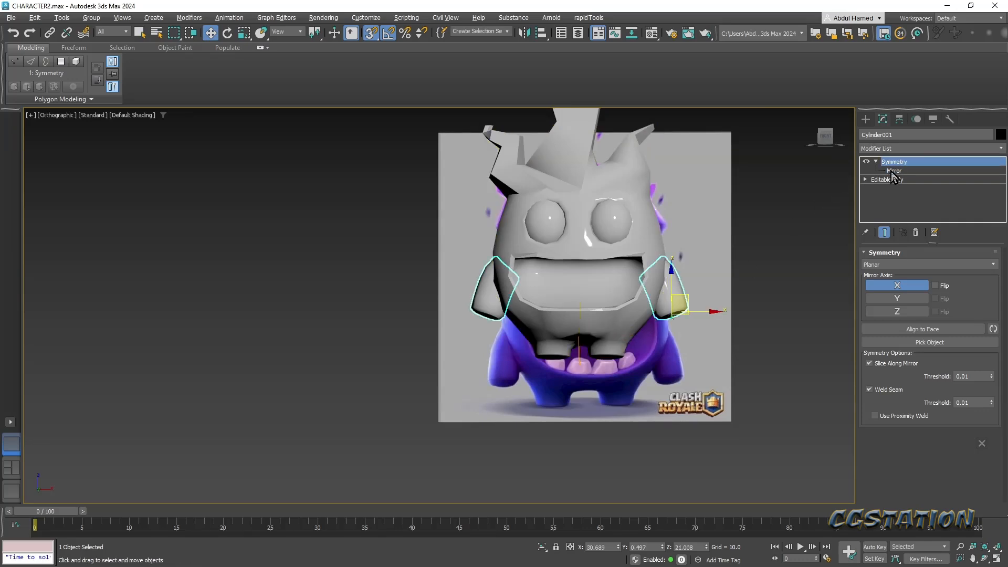
- Insert an FFD 3x3x3 modifier on the arm between the Editable Poly and the Symmetry modifier
{"action": "left_click", "coordinate": [893, 181]}
{"action": "left_click", "coordinate": [903, 179]}
{"action": "left_click", "coordinate": [904, 149]}
{"action": "type", "text": "rdd"}
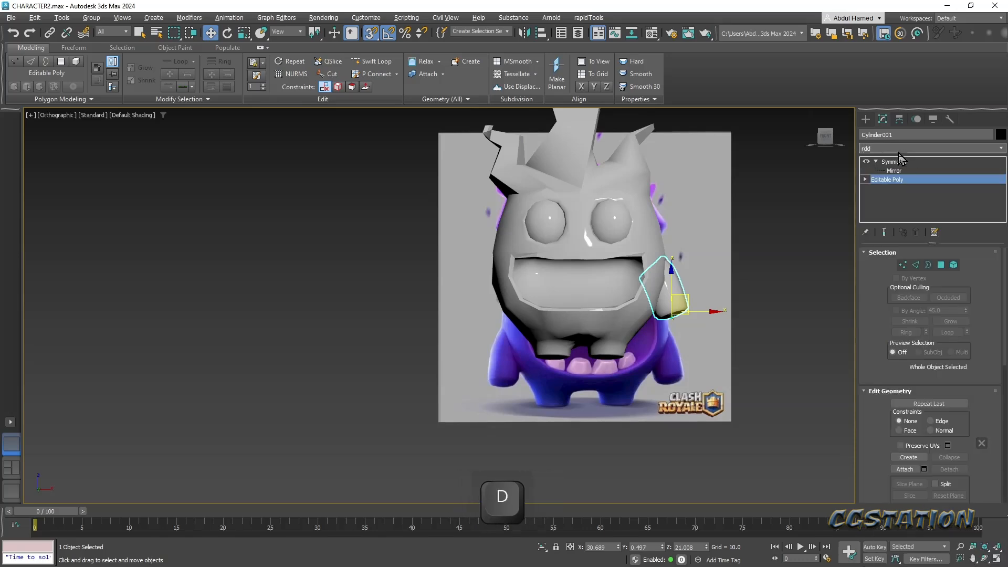
{"action": "key", "text": "BackSpace"}
{"action": "key", "text": "BackSpace"}
{"action": "key", "text": "BackSpace"}
{"action": "type", "text": "ff"}
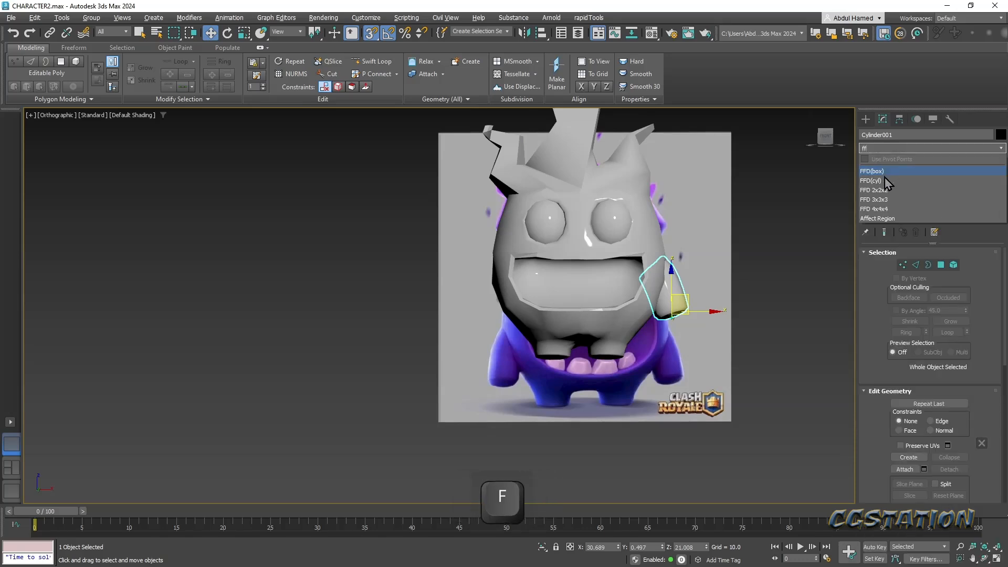
{"action": "left_click", "coordinate": [894, 201]}
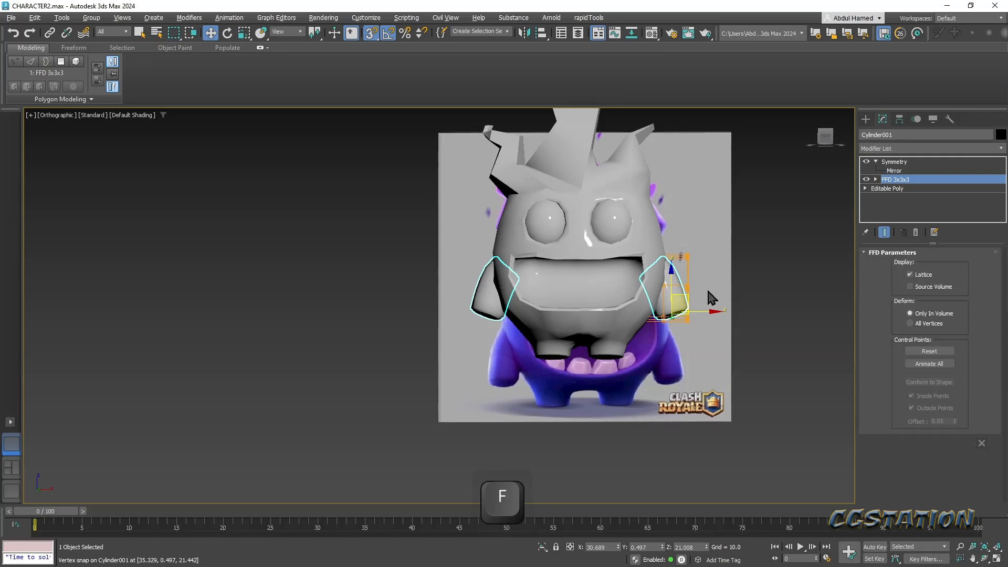
- In a front wireframe view, move the lowest row of the arm's FFD control points slightly downward with snapping off and tilt it clockwise
{"action": "left_click", "coordinate": [826, 141]}
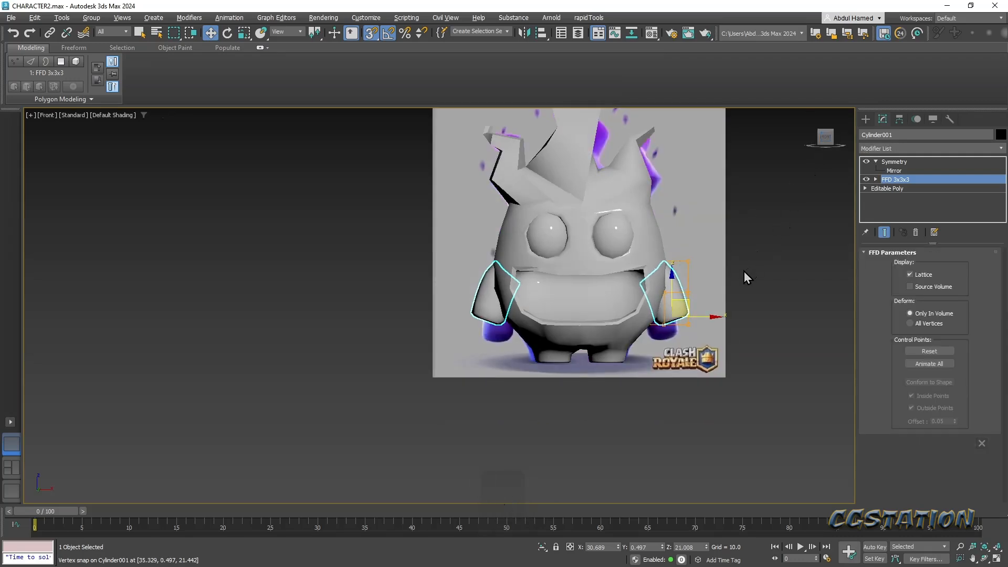
{"action": "scroll", "coordinate": [702, 314], "scroll_direction": "up", "scroll_amount": 2}
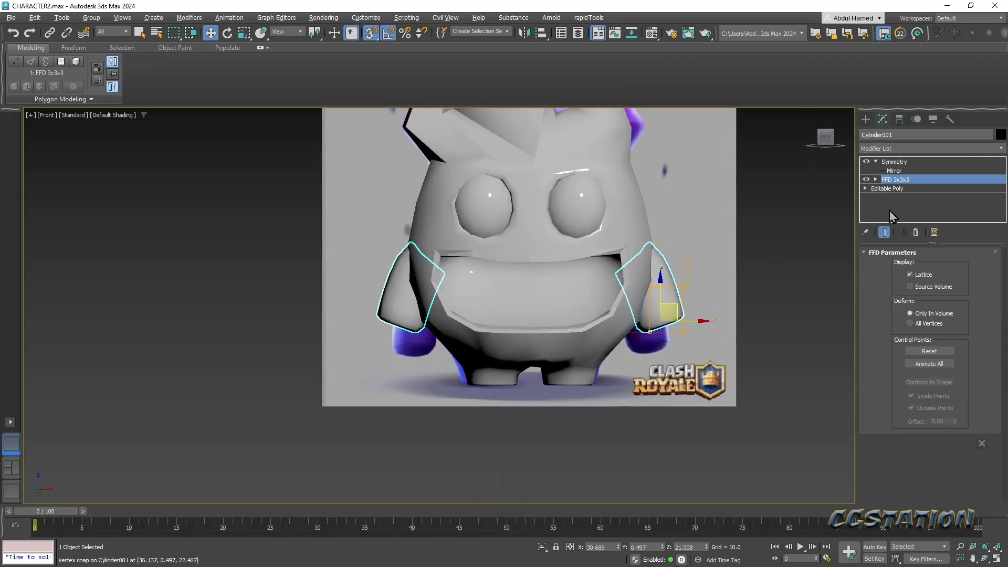
{"action": "left_click", "coordinate": [875, 180]}
{"action": "left_click", "coordinate": [903, 189]}
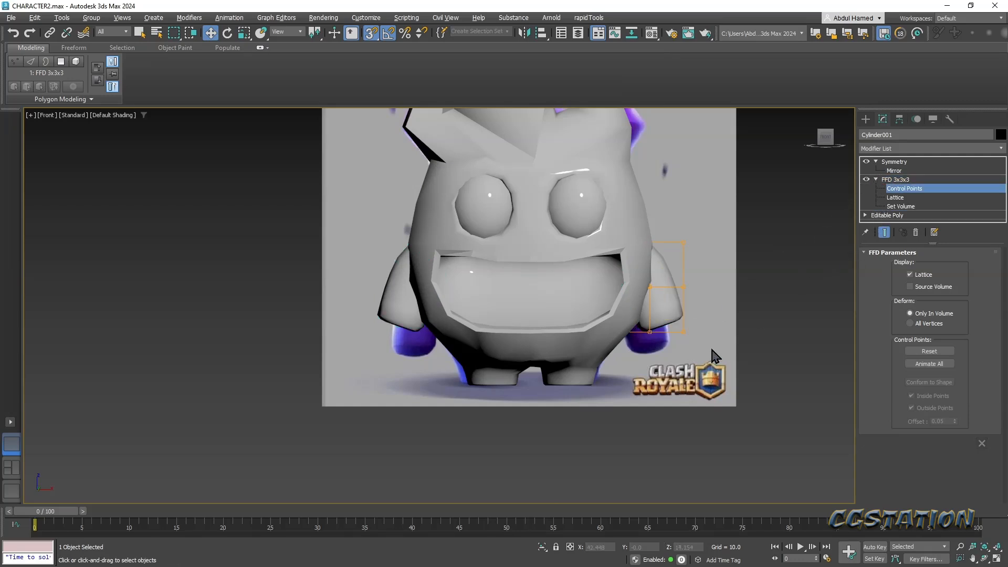
{"action": "key", "text": "F3"}
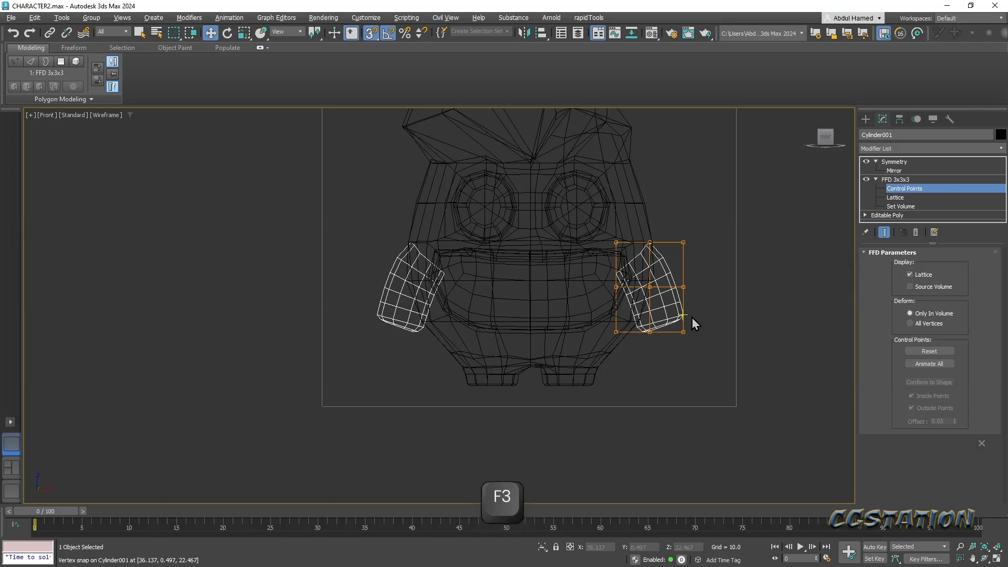
{"action": "left_click_drag", "start_coordinate": [685, 337], "coordinate": [571, 356]}
{"action": "key", "text": "s"}
{"action": "left_click_drag", "start_coordinate": [650, 302], "coordinate": [691, 335]}
{"action": "key", "text": "e"}
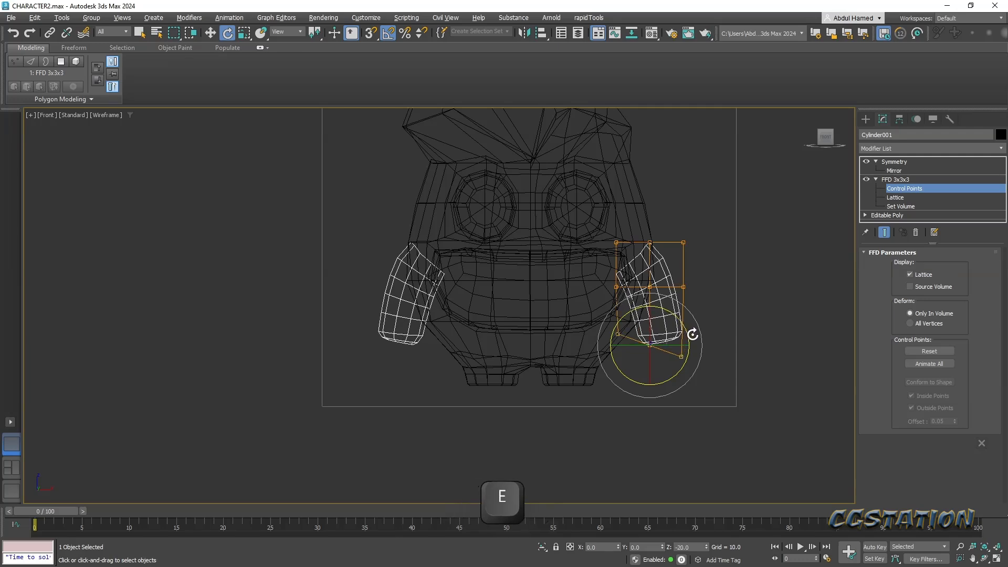
{"action": "middle_click_drag", "start_coordinate": [713, 340], "coordinate": [730, 351]}
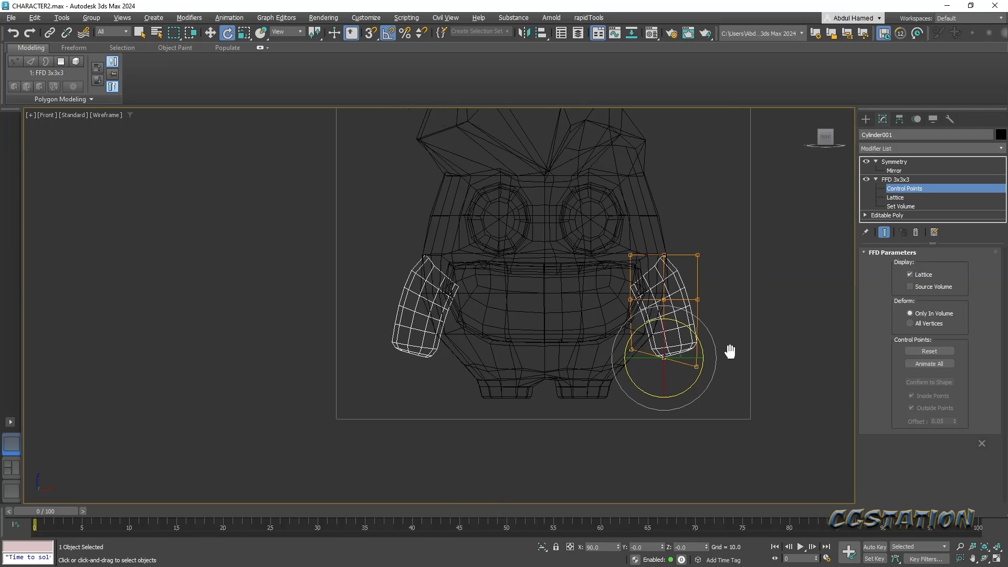
- Move the outer middle control points of the arm's FFD lattice slightly outward along X and return to shaded display
{"action": "left_click", "coordinate": [697, 299]}
{"action": "key", "text": "w"}
{"action": "left_click_drag", "start_coordinate": [725, 296], "coordinate": [731, 300]}
{"action": "mouse_move", "coordinate": [707, 359]}
{"action": "middle_mouse_down"}
{"action": "mouse_move", "coordinate": [703, 316]}
{"action": "mouse_move", "coordinate": [697, 350]}
{"action": "mouse_move", "coordinate": [685, 323]}
{"action": "middle_mouse_up"}
{"action": "key", "text": "F3"}
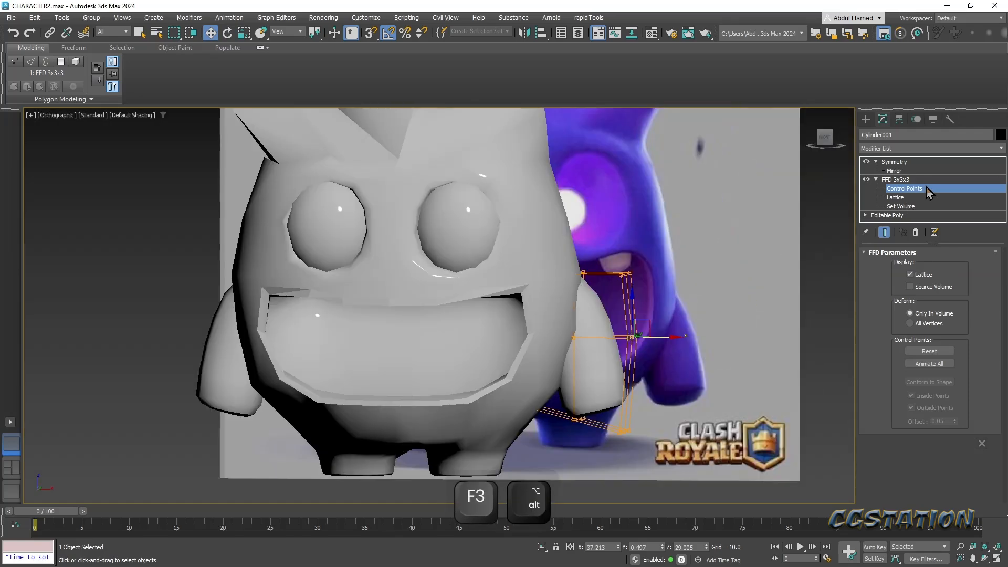
- Collapse the mirrored arm's entire modifier stack, including the FFD 3x3x3 and Symmetry modifiers, and deselect the arms
{"action": "left_click", "coordinate": [928, 184]}
{"action": "left_click", "coordinate": [928, 164]}
{"action": "right_click", "coordinate": [929, 166]}
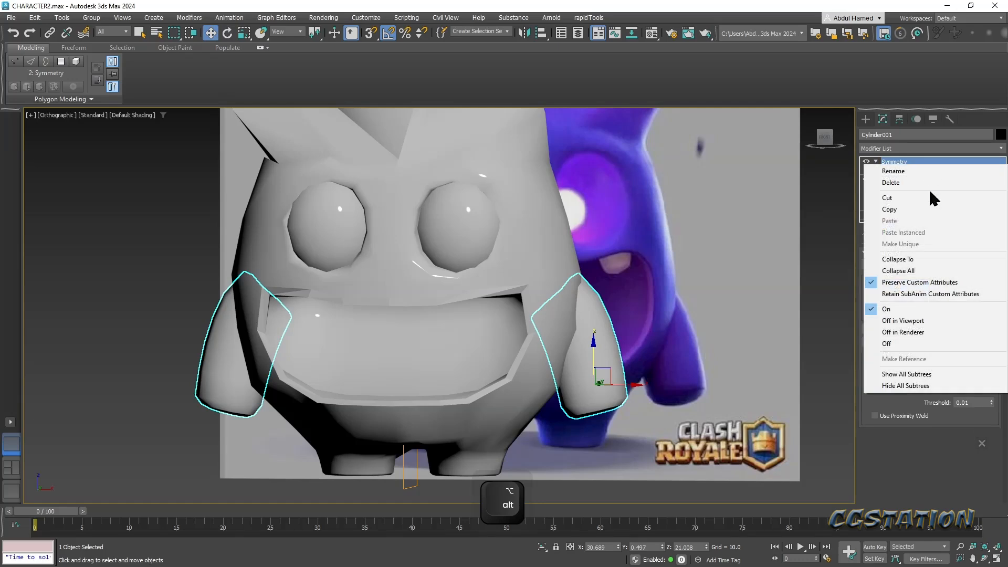
{"action": "left_click", "coordinate": [914, 271]}
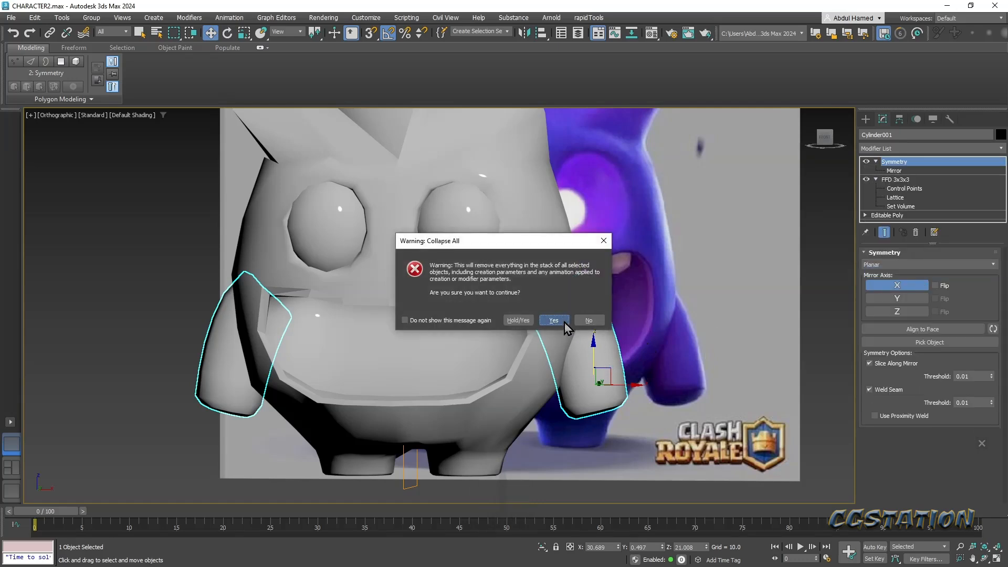
{"action": "left_click", "coordinate": [554, 320]}
{"action": "left_click", "coordinate": [638, 278]}
{"action": "scroll", "coordinate": [683, 310], "scroll_direction": "down", "scroll_amount": 5}
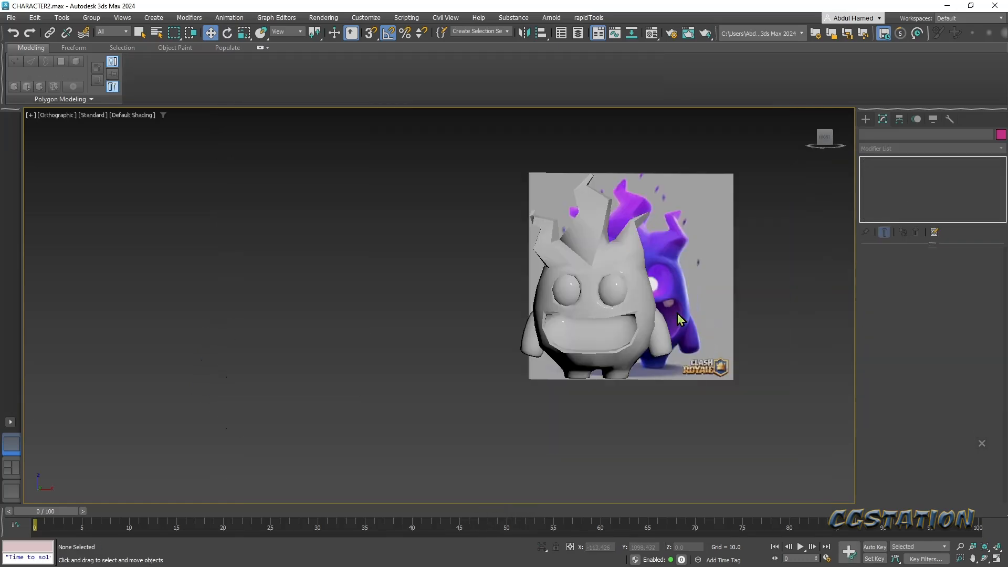
{"action": "middle_click_drag", "start_coordinate": [683, 315], "coordinate": [452, 329], "text": "alt"}
{"action": "scroll", "coordinate": [472, 327], "scroll_direction": "up", "scroll_amount": 4}
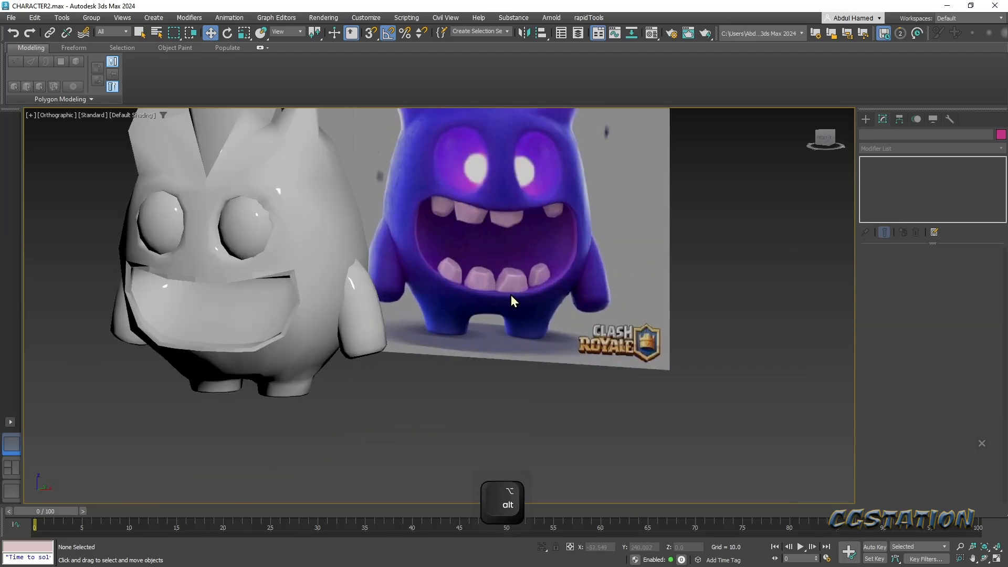
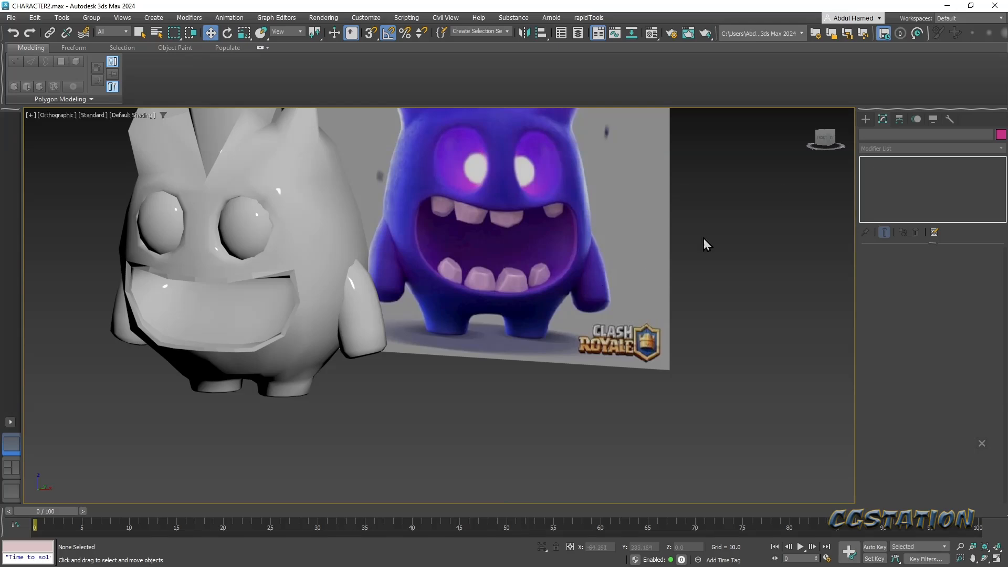
- Auto Smooth all polygons of the body in its Edit Poly modifier with a 45 threshold, and clear the polygon selection
{"action": "left_click", "coordinate": [866, 120]}
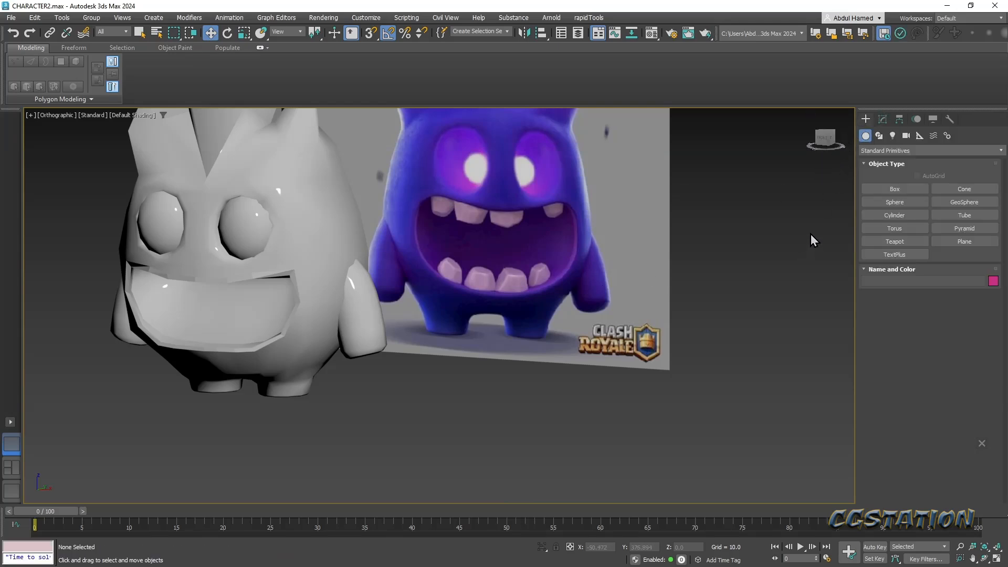
{"action": "left_click", "coordinate": [297, 263]}
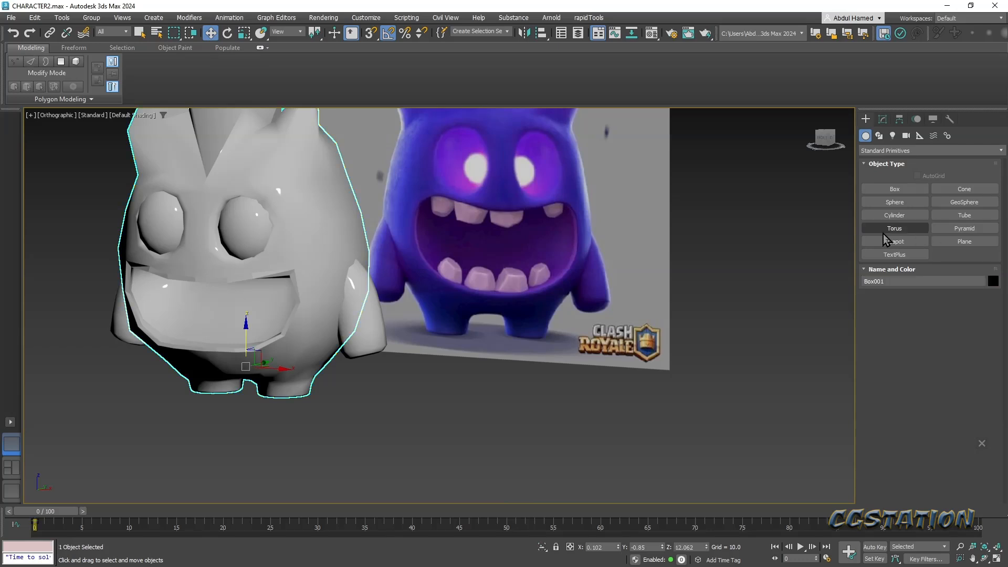
{"action": "left_click", "coordinate": [883, 119]}
{"action": "left_click", "coordinate": [895, 207]}
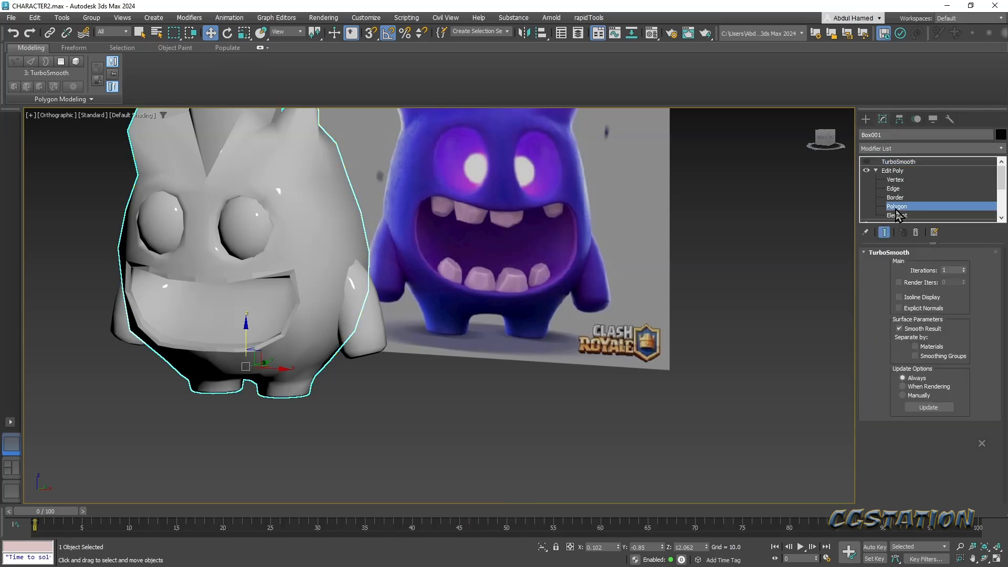
{"action": "key", "text": "ctrl+a"}
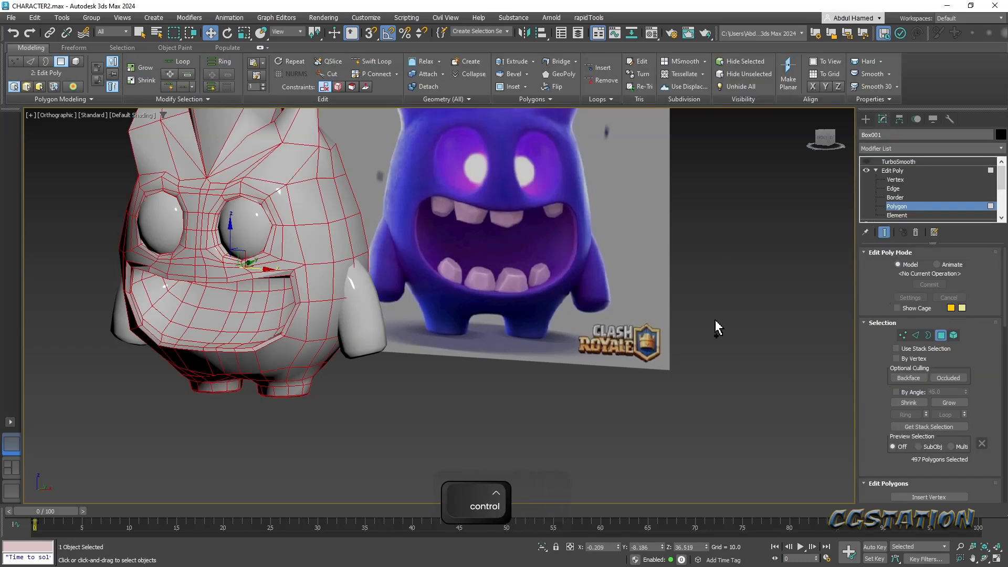
{"action": "scroll", "coordinate": [970, 356], "scroll_direction": "down", "scroll_amount": 15}
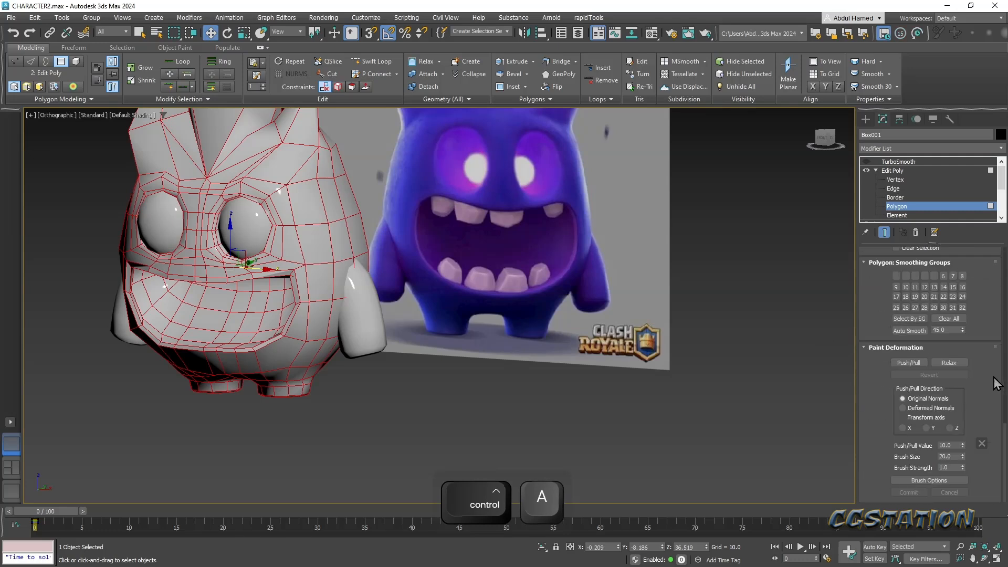
{"action": "left_click", "coordinate": [902, 330]}
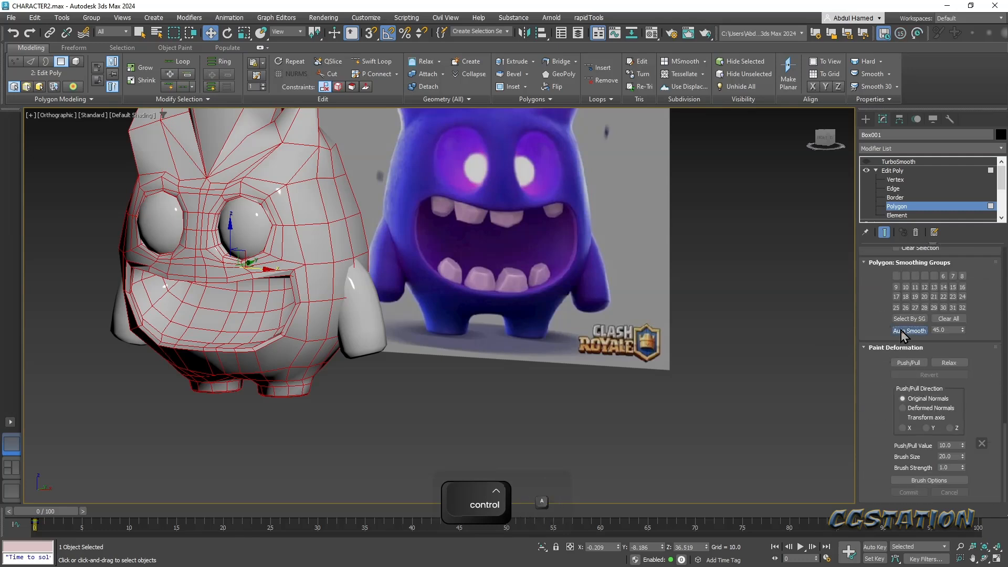
{"action": "left_click", "coordinate": [355, 408]}
{"action": "middle_click_drag", "start_coordinate": [355, 408], "coordinate": [470, 447]}
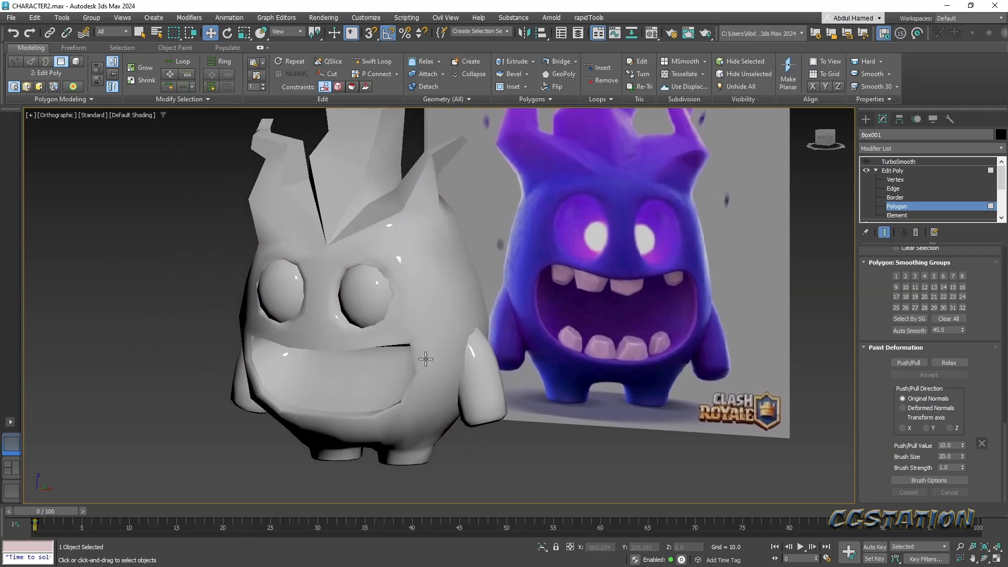
- Turn on edged faces in shaded display and leave the body's polygon level to check the mesh around the eye sockets
{"action": "left_click", "coordinate": [409, 293]}
{"action": "key", "text": "F3"}
{"action": "key", "text": "F3"}
{"action": "key", "text": "F4"}
{"action": "scroll", "coordinate": [409, 324], "scroll_direction": "up", "scroll_amount": 5}
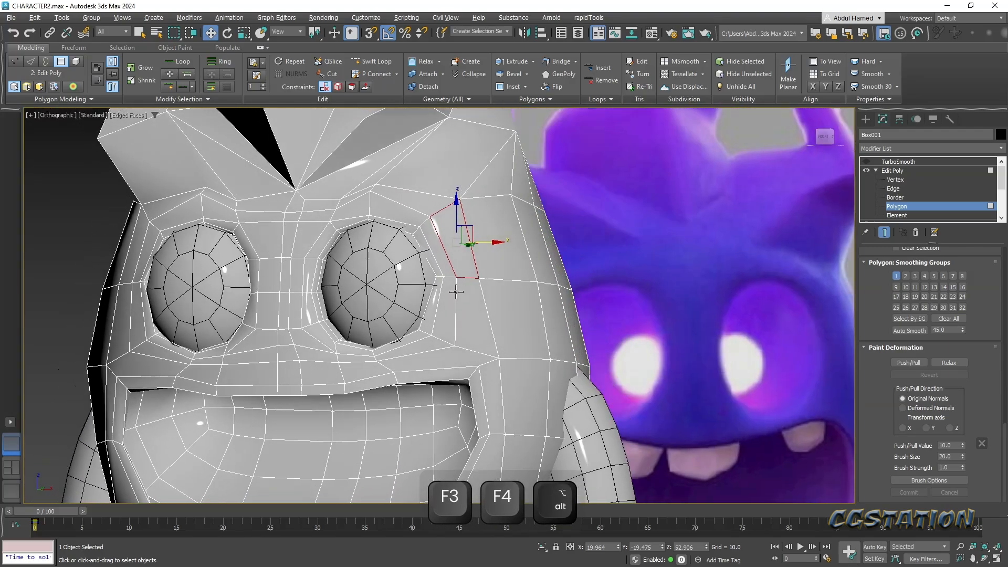
{"action": "middle_click_drag", "start_coordinate": [439, 304], "coordinate": [463, 310], "text": "alt"}
{"action": "scroll", "coordinate": [378, 286], "scroll_direction": "up", "scroll_amount": 2}
{"action": "left_click", "coordinate": [378, 286]}
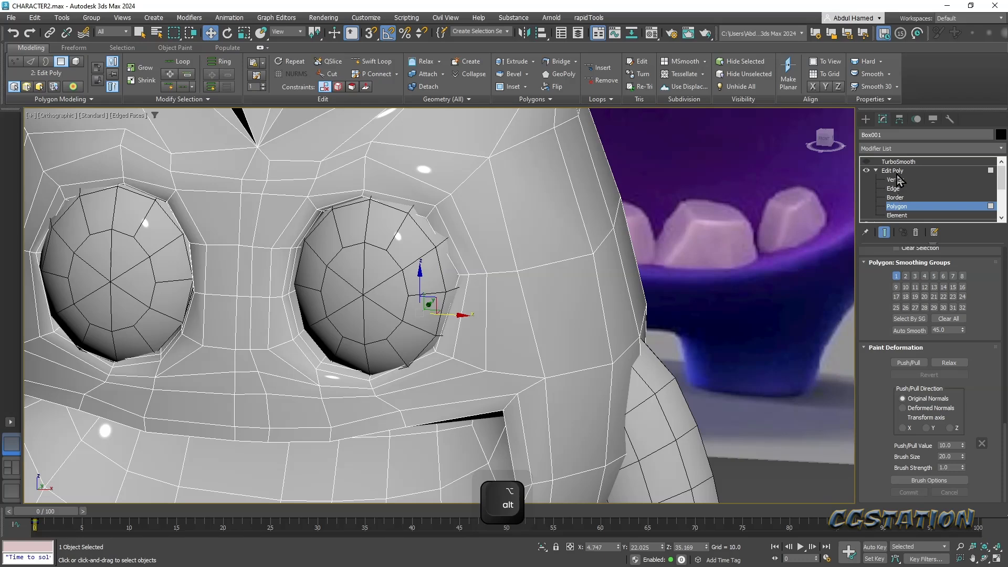
- Select both eyeballs and scale them very slightly together within their sockets, and clear the selection
{"action": "left_click", "coordinate": [406, 276]}
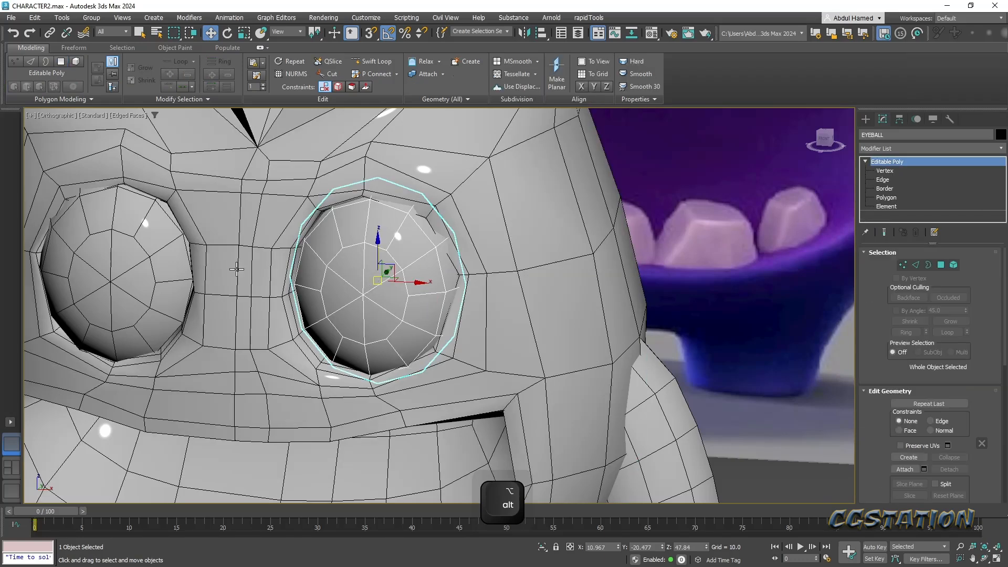
{"action": "left_click", "coordinate": [158, 254], "text": "ctrl"}
{"action": "middle_click_drag", "start_coordinate": [234, 279], "coordinate": [429, 293]}
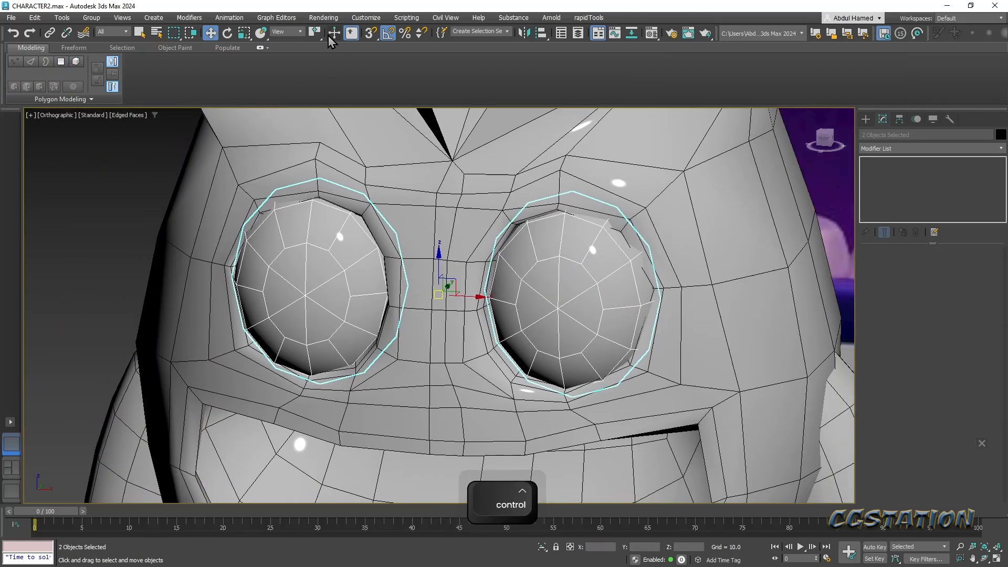
{"action": "key", "text": "r"}
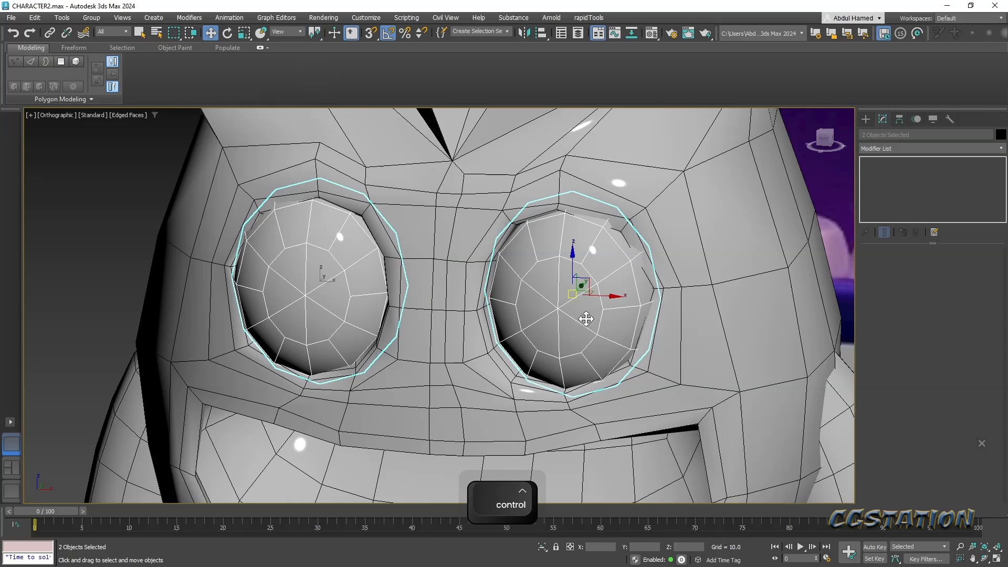
{"action": "left_click_drag", "start_coordinate": [458, 284], "coordinate": [458, 285]}
{"action": "middle_click_drag", "start_coordinate": [464, 290], "coordinate": [484, 214], "text": "alt"}
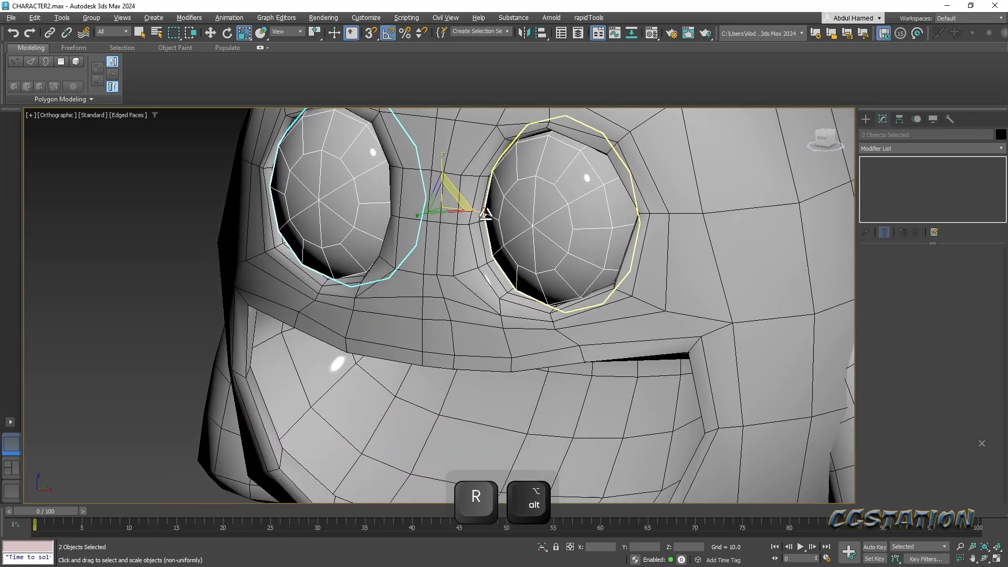
{"action": "scroll", "coordinate": [484, 213], "scroll_direction": "down", "scroll_amount": 5}
{"action": "left_click", "coordinate": [279, 273]}
{"action": "middle_click_drag", "start_coordinate": [280, 273], "coordinate": [79, 298], "text": "alt"}
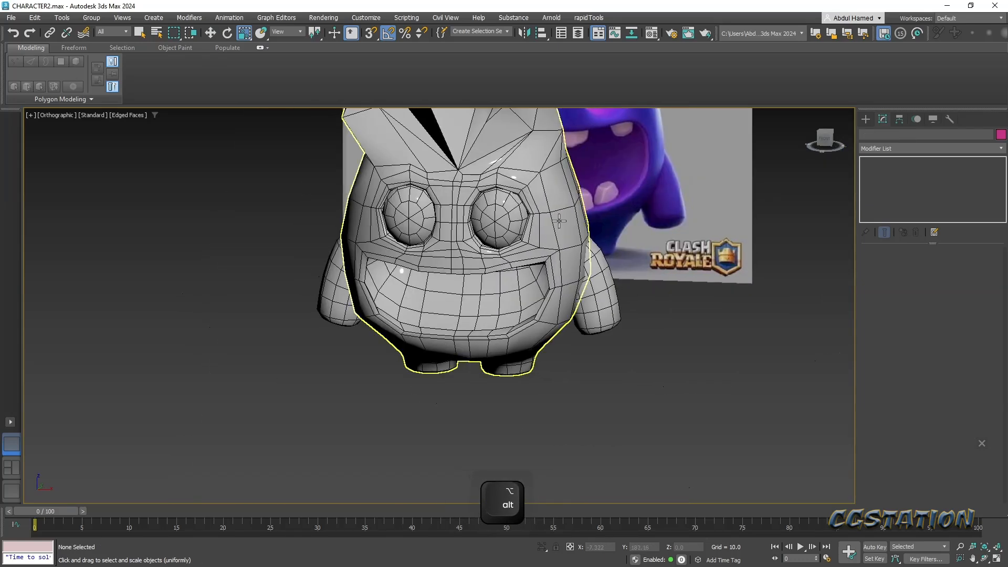
- Create a square-based box about 17.5 units wide and 13 units high beside the character
{"action": "middle_click_drag", "start_coordinate": [570, 236], "coordinate": [517, 287], "text": "alt"}
{"action": "scroll", "coordinate": [503, 292], "scroll_direction": "down", "scroll_amount": 3}
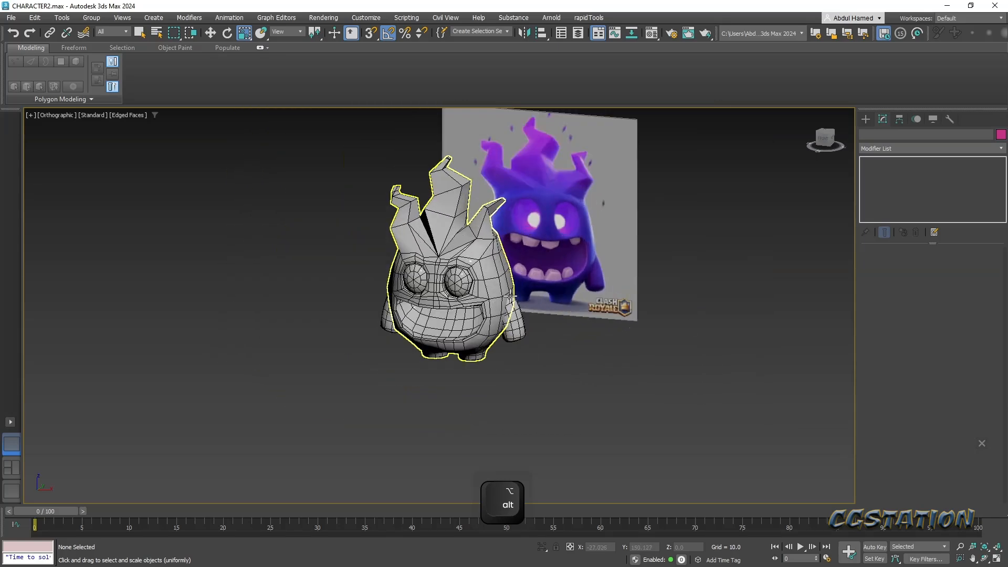
{"action": "scroll", "coordinate": [508, 296], "scroll_direction": "up", "scroll_amount": 3}
{"action": "left_click", "coordinate": [866, 119]}
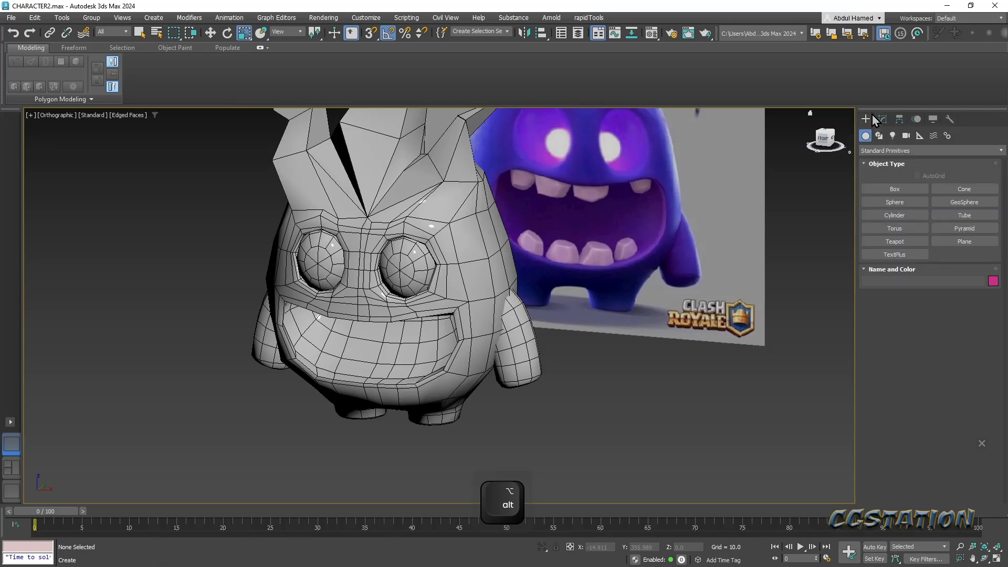
{"action": "left_click", "coordinate": [914, 190]}
{"action": "middle_click_drag", "start_coordinate": [679, 415], "coordinate": [651, 360]}
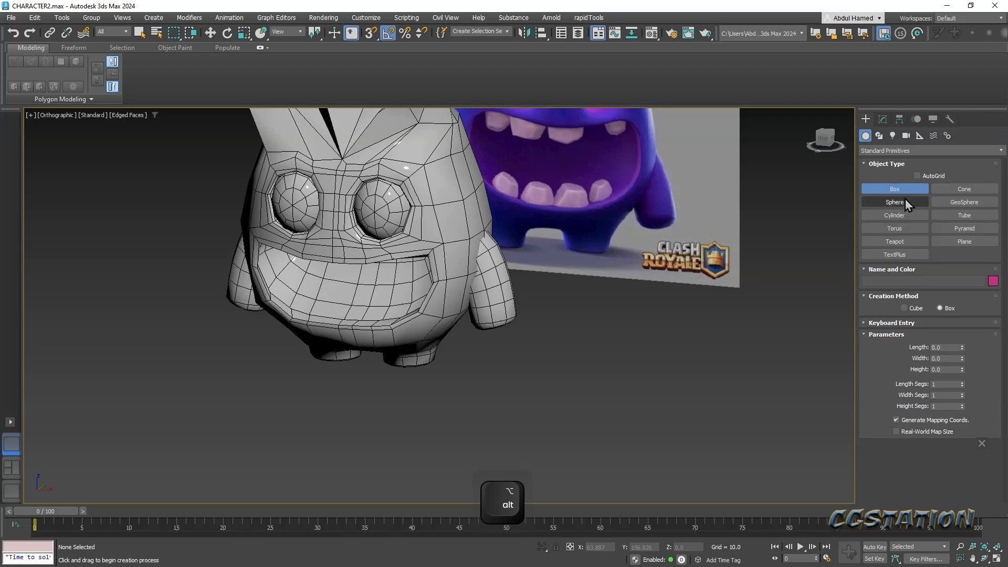
{"action": "left_click_drag", "start_coordinate": [624, 374], "coordinate": [646, 385]}
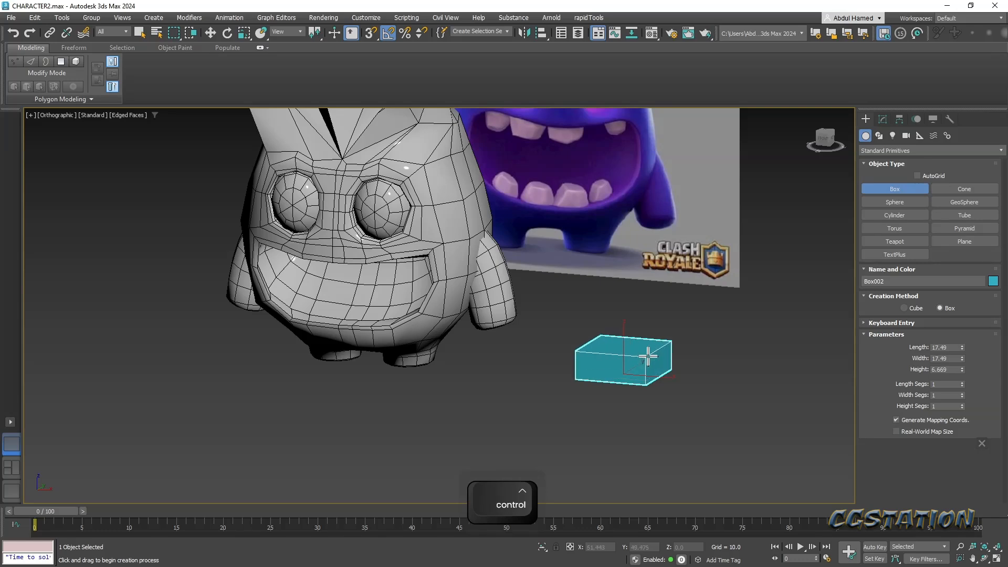
{"action": "left_click", "coordinate": [681, 348]}
{"action": "middle_click_drag", "start_coordinate": [681, 348], "coordinate": [627, 380]}
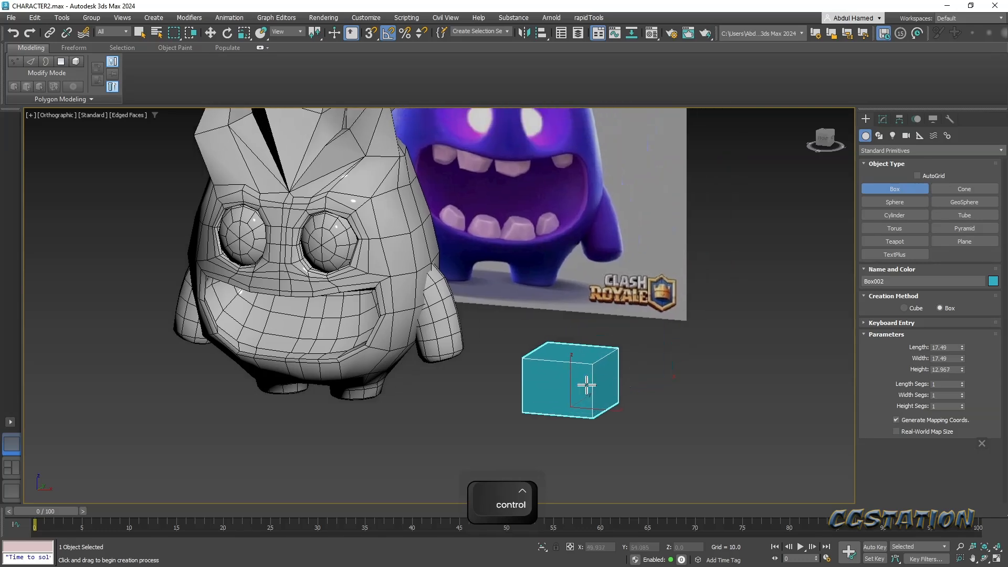
- Add an FFD 2x2x2 modifier to the new box
{"action": "left_click", "coordinate": [884, 121]}
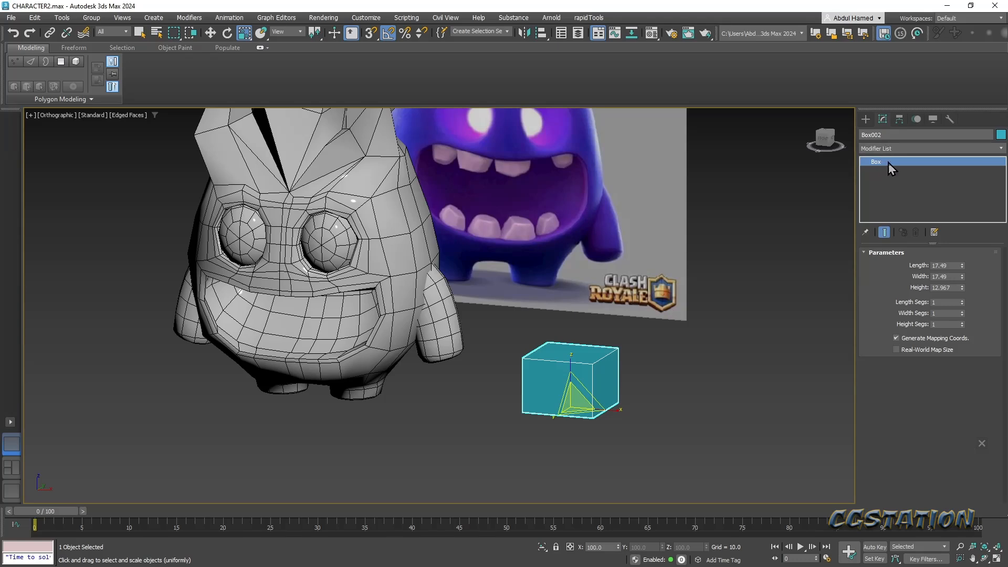
{"action": "left_click", "coordinate": [895, 149]}
{"action": "type", "text": "ff"}
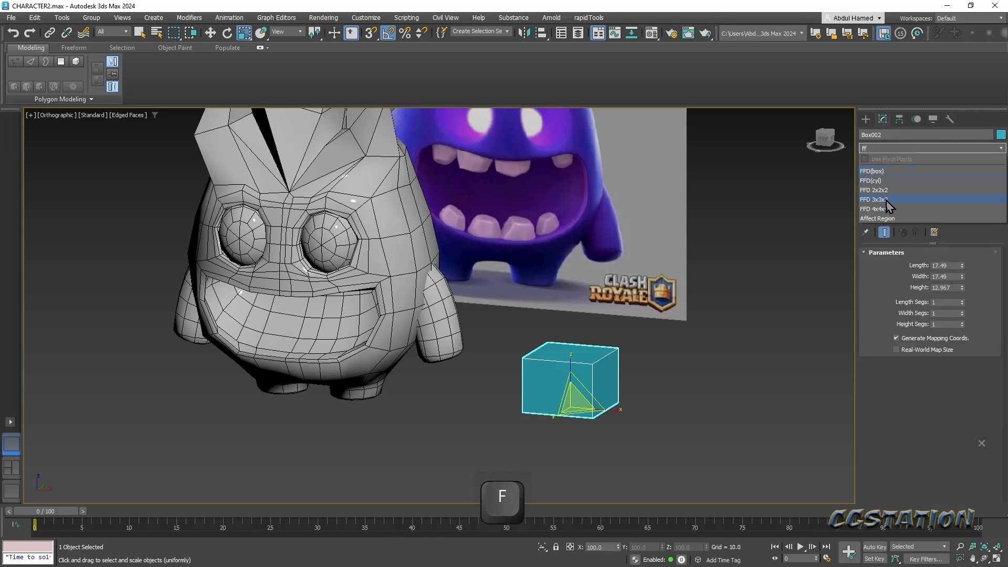
{"action": "left_click", "coordinate": [874, 190]}
{"action": "middle_click_drag", "start_coordinate": [689, 384], "coordinate": [686, 383], "text": "alt"}
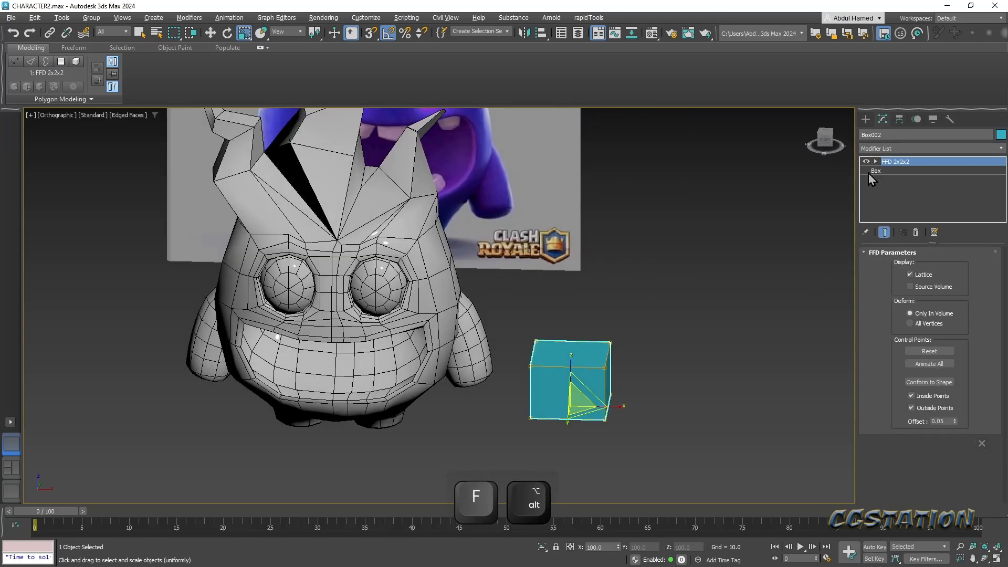
{"action": "middle_click_drag", "start_coordinate": [522, 435], "coordinate": [540, 407], "text": "alt"}
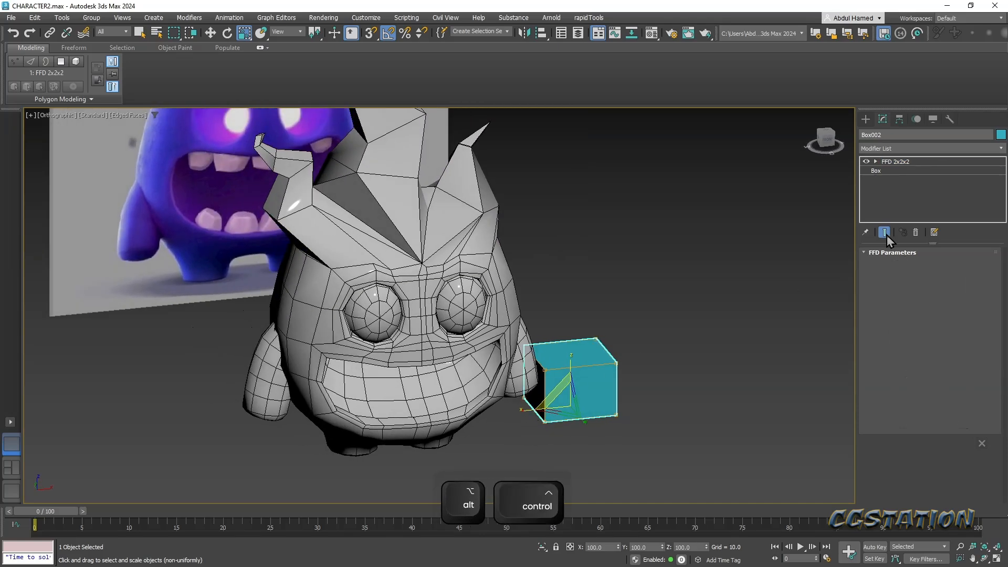
- Move the two lower control points on one side of the box about 3.9 outward along X, and shift that side's front pair slightly inward
{"action": "left_click", "coordinate": [877, 162]}
{"action": "left_click", "coordinate": [905, 171]}
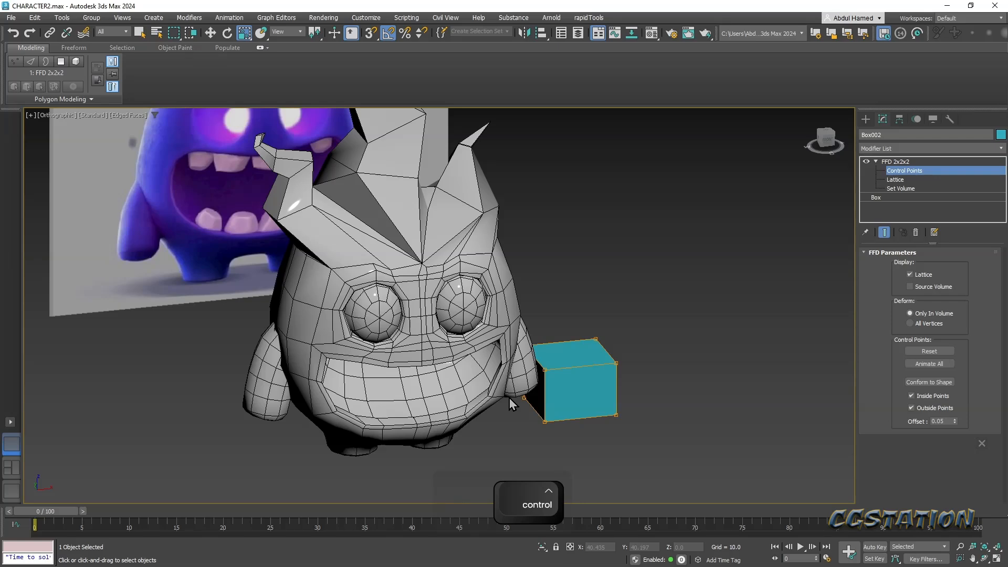
{"action": "middle_click_drag", "start_coordinate": [545, 423], "coordinate": [535, 456], "text": "alt"}
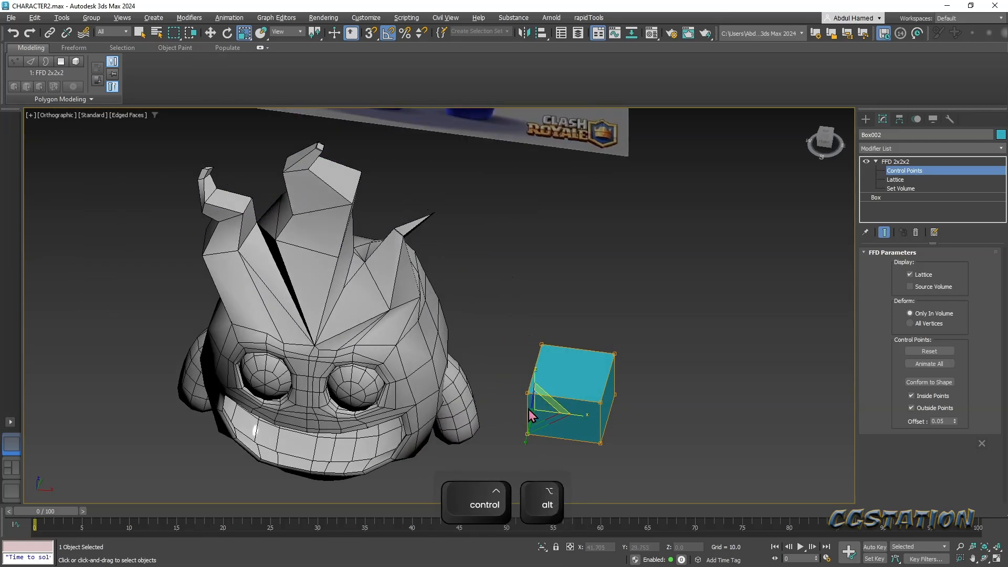
{"action": "key", "text": "w"}
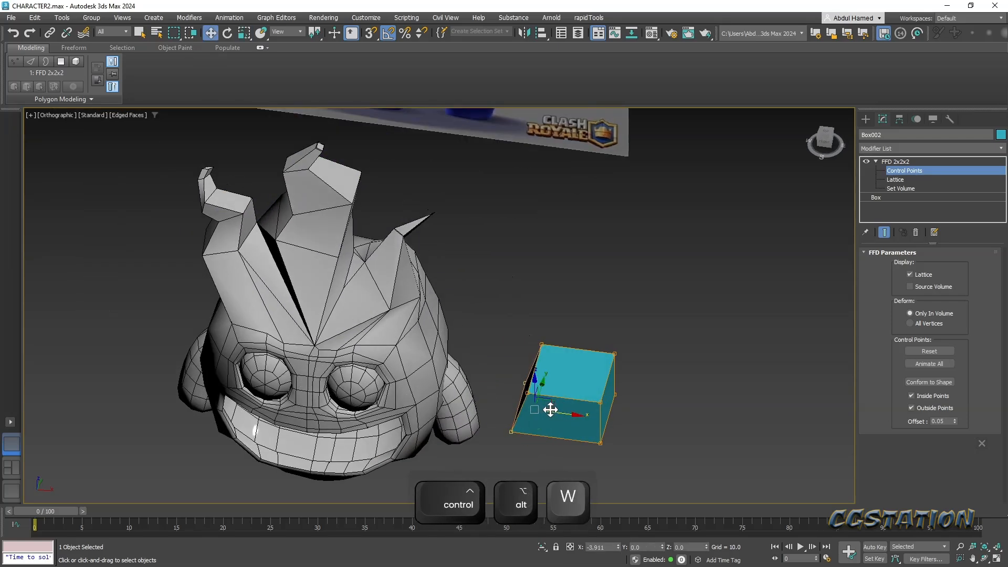
{"action": "left_click", "coordinate": [528, 393]}
{"action": "left_click", "coordinate": [512, 432], "text": "ctrl"}
{"action": "left_click_drag", "start_coordinate": [549, 420], "coordinate": [565, 417]}
{"action": "right_click", "coordinate": [909, 162]}
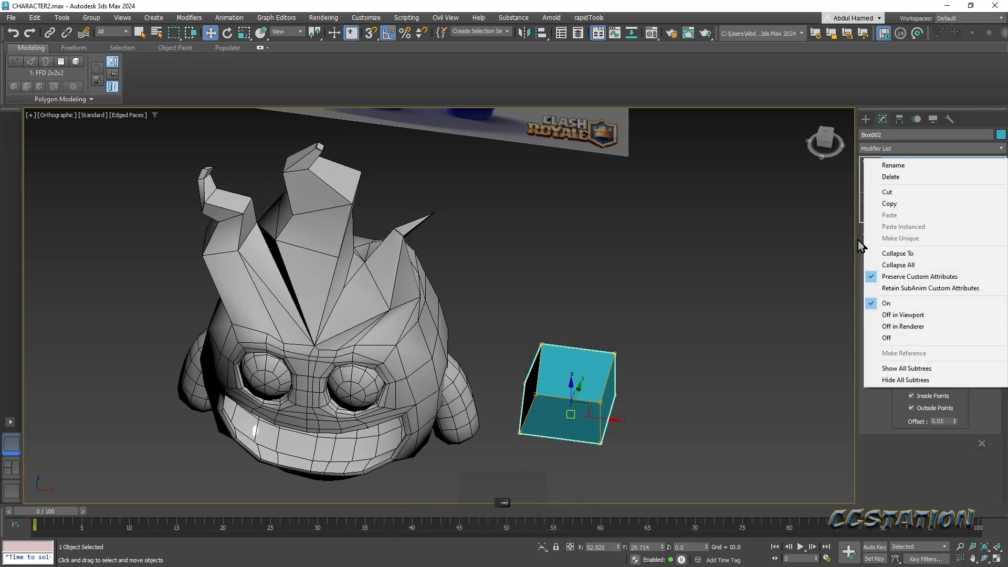
{"action": "left_click", "coordinate": [797, 225]}
- Clone the tapered box as a copy about 31 units along X
{"action": "left_click", "coordinate": [583, 389]}
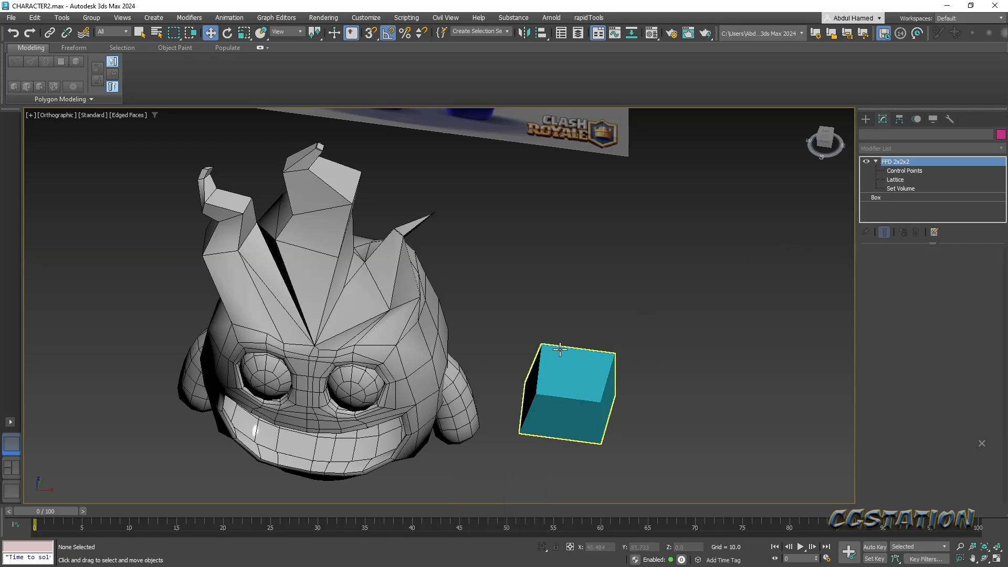
{"action": "key", "text": "w"}
{"action": "left_click_drag", "start_coordinate": [612, 418], "coordinate": [745, 440], "text": "shift"}
{"action": "left_click", "coordinate": [506, 334]}
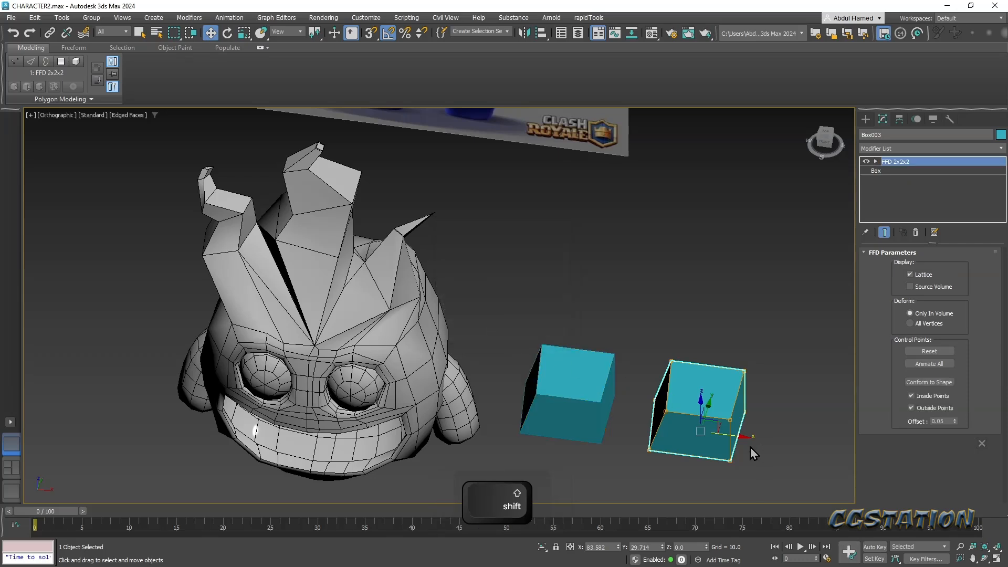
- Clone the second tapered box as a copy about 28 units farther along X
{"action": "left_click", "coordinate": [742, 438]}
{"action": "left_click", "coordinate": [727, 437]}
{"action": "mouse_move", "coordinate": [741, 436]}
{"action": "left_mouse_down", "text": "shift"}
{"action": "mouse_move", "coordinate": [848, 450]}
{"action": "mouse_move", "coordinate": [837, 447]}
{"action": "left_mouse_up", "text": "shift"}
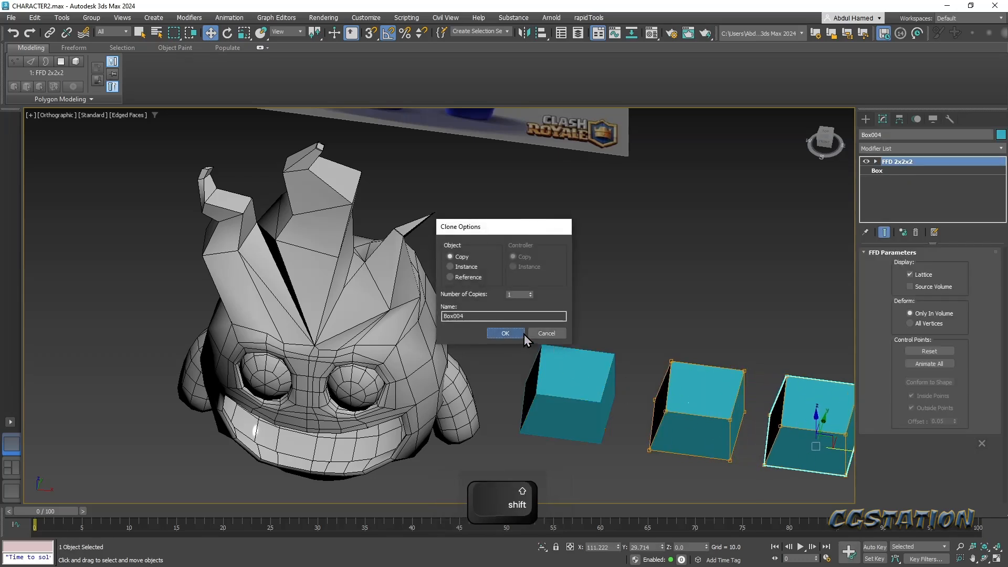
{"action": "left_click", "coordinate": [506, 334]}
- Collapse the whole modifier stack of the tapered box nearest the character
{"action": "left_click", "coordinate": [577, 394]}
{"action": "right_click", "coordinate": [955, 167]}
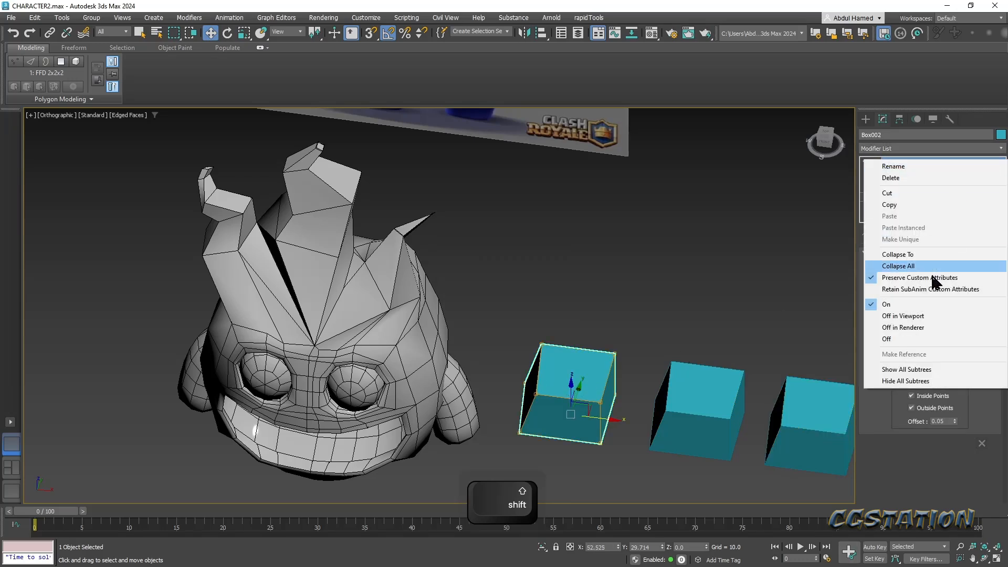
{"action": "left_click", "coordinate": [940, 266]}
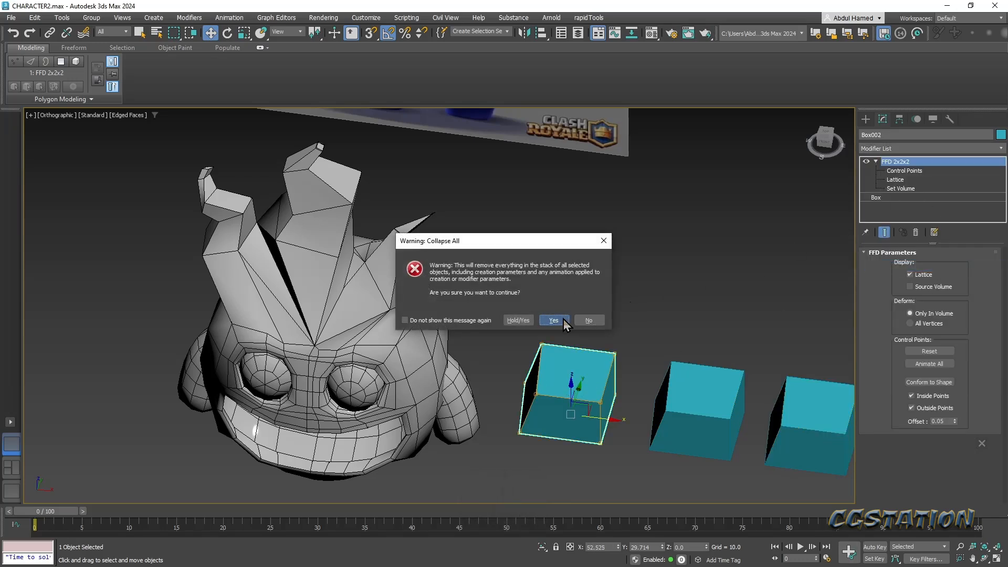
{"action": "left_click", "coordinate": [554, 320]}
{"action": "right_click", "coordinate": [949, 167]}
{"action": "left_click", "coordinate": [954, 245]}
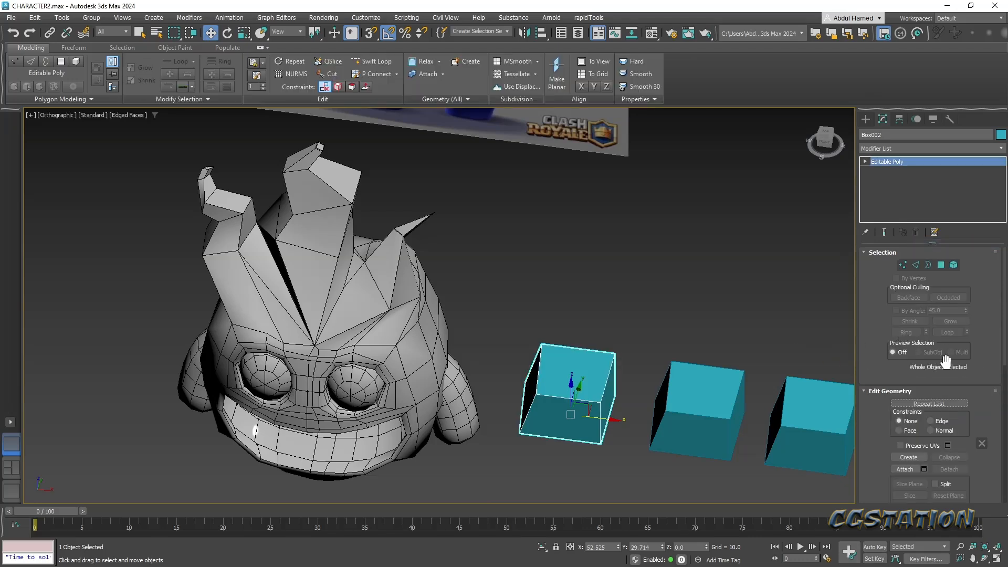
- Start Slice Plane at polygon level on the collapsed box, tilt the plane diagonally and shift it towards the upper front edge
{"action": "scroll", "coordinate": [962, 315], "scroll_direction": "down", "scroll_amount": 5}
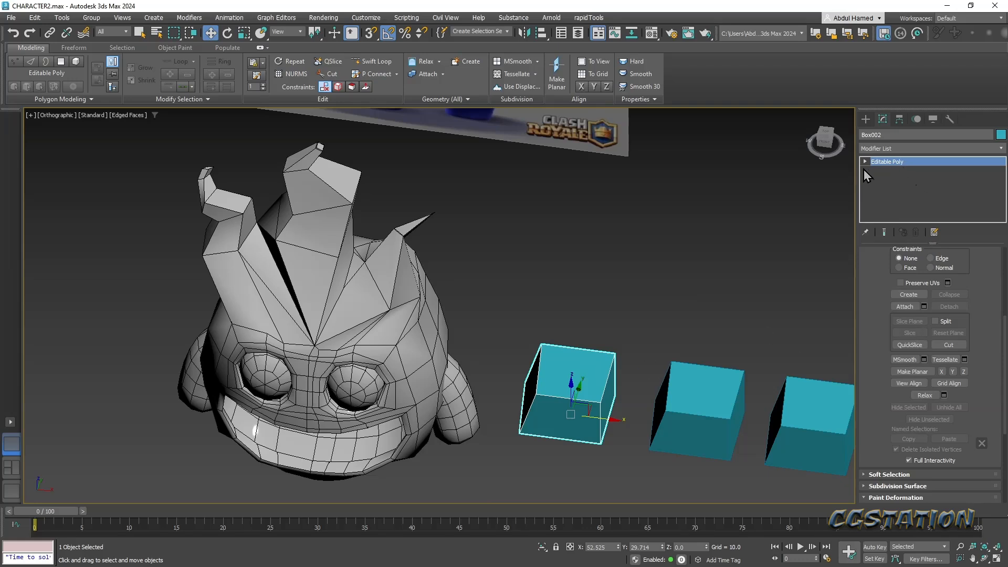
{"action": "left_click", "coordinate": [865, 161]}
{"action": "left_click", "coordinate": [890, 198]}
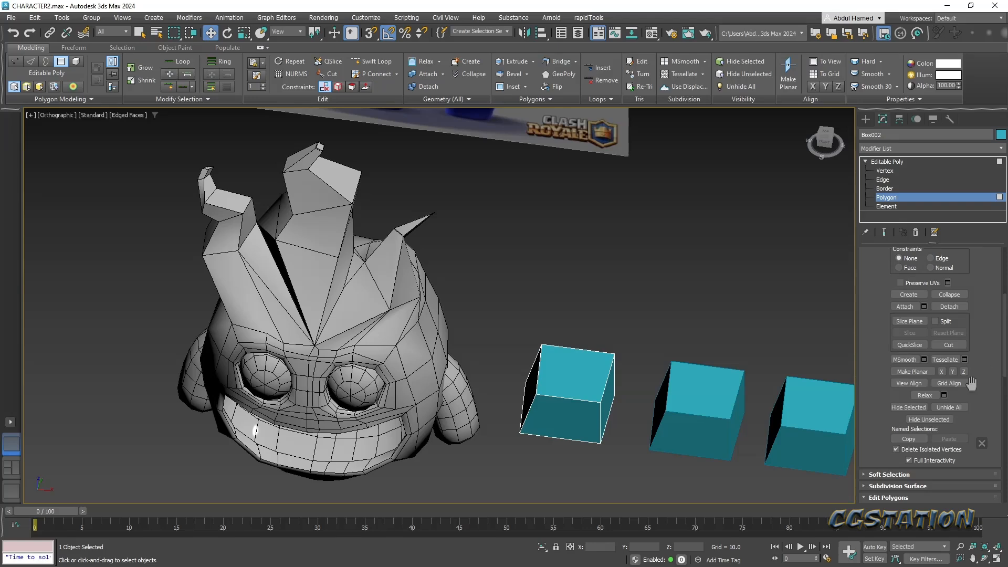
{"action": "left_click", "coordinate": [908, 321]}
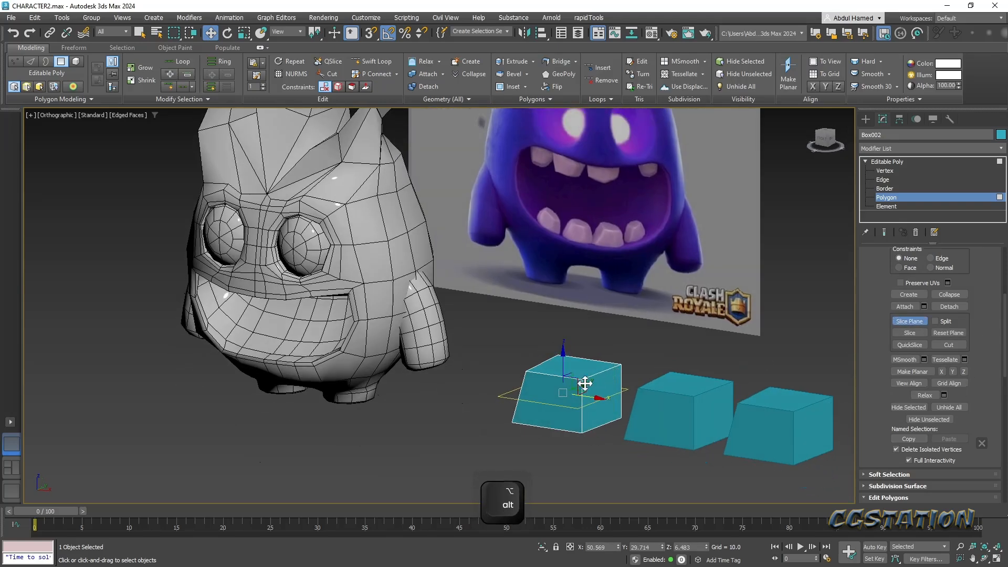
{"action": "key", "text": "e"}
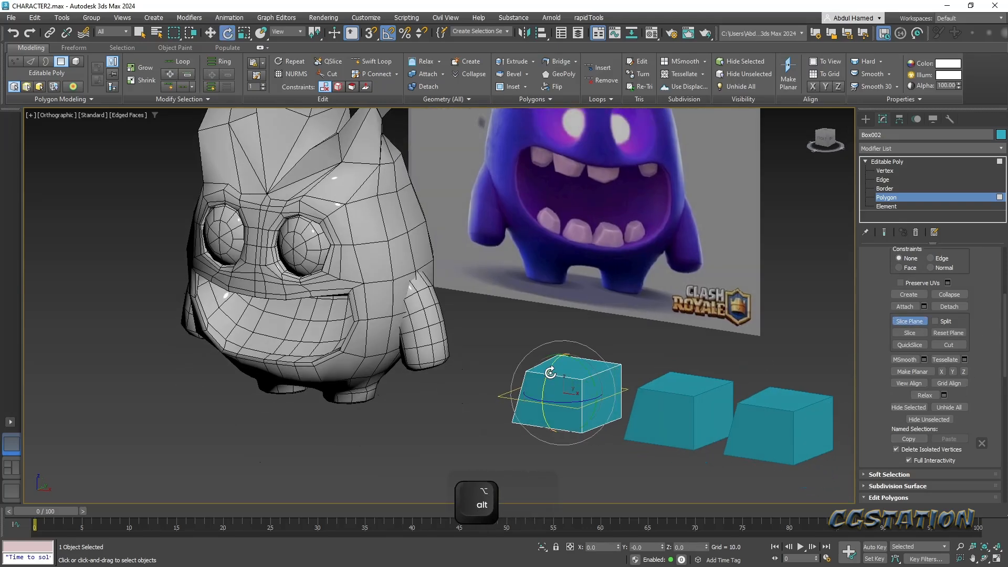
{"action": "left_click_drag", "start_coordinate": [546, 385], "coordinate": [546, 389]}
{"action": "key", "text": "w"}
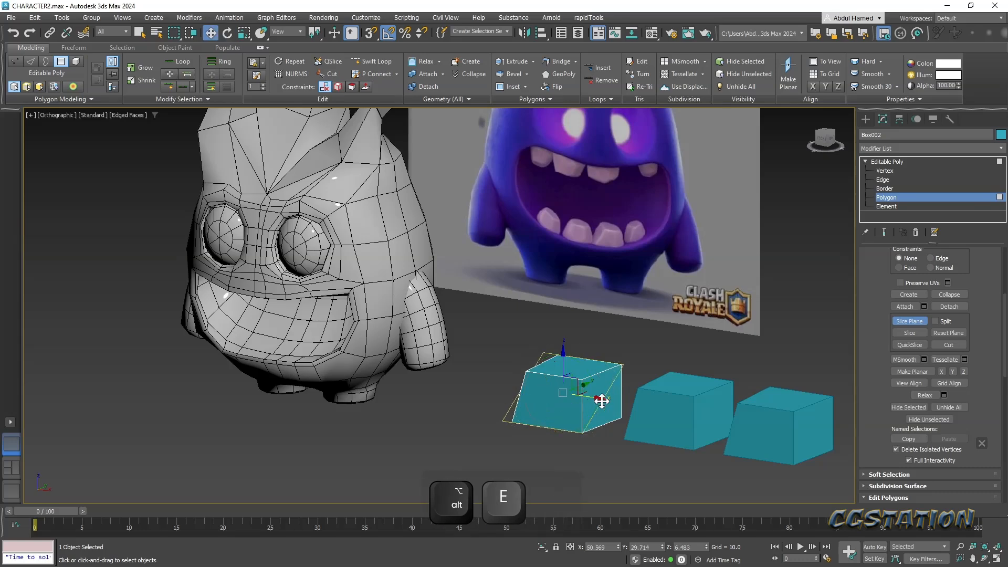
{"action": "middle_click_drag", "start_coordinate": [597, 400], "coordinate": [575, 411], "text": "alt"}
{"action": "left_click_drag", "start_coordinate": [577, 376], "coordinate": [554, 364]}
- Try to slice the box's upper front edge with the plane moved slightly back, and undo the last change
{"action": "left_click", "coordinate": [910, 322]}
{"action": "left_click", "coordinate": [910, 322]}
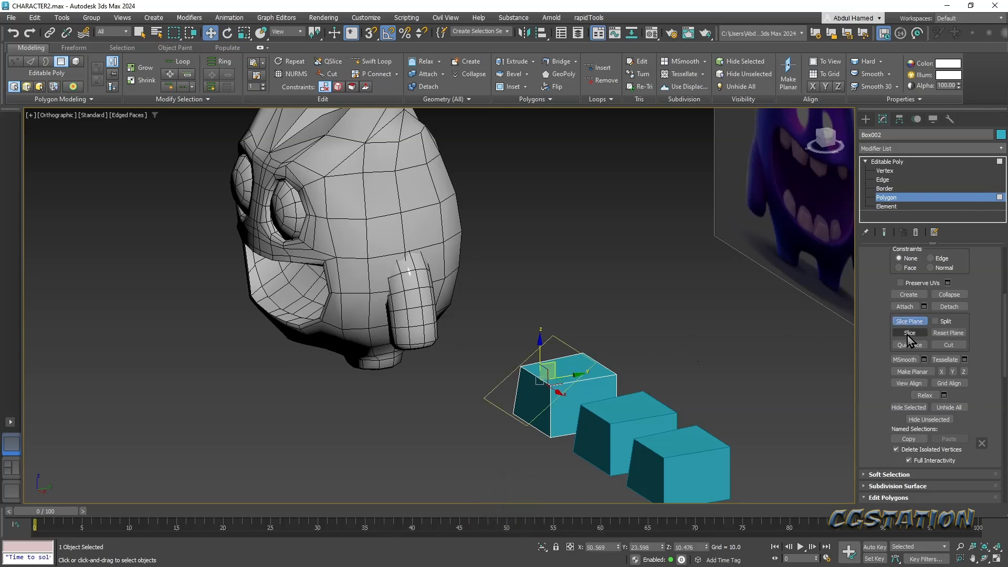
{"action": "middle_click_drag", "start_coordinate": [642, 339], "coordinate": [637, 358], "text": "alt"}
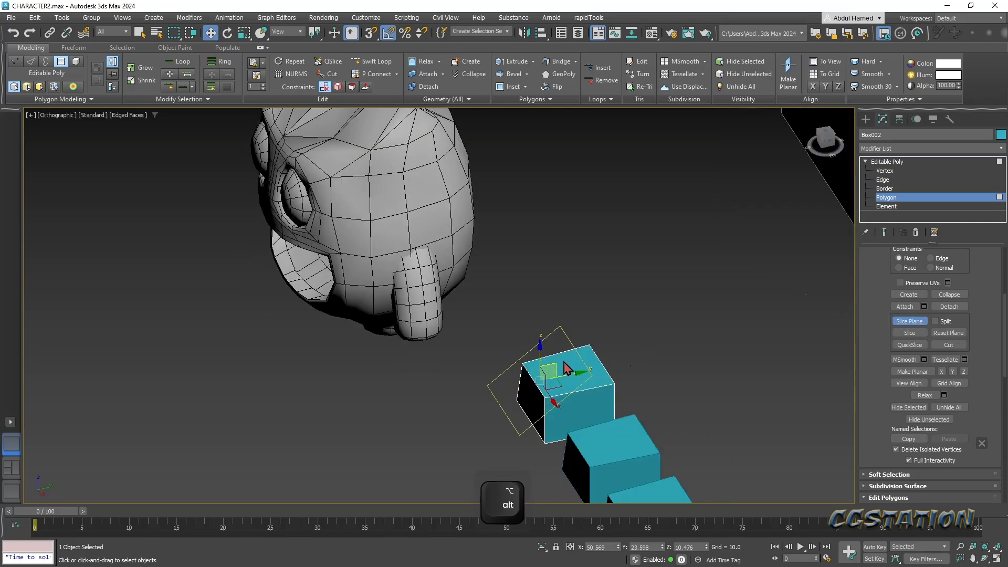
{"action": "mouse_move", "coordinate": [575, 371]}
{"action": "left_mouse_down"}
{"action": "mouse_move", "coordinate": [632, 362]}
{"action": "mouse_move", "coordinate": [586, 370]}
{"action": "left_mouse_up"}
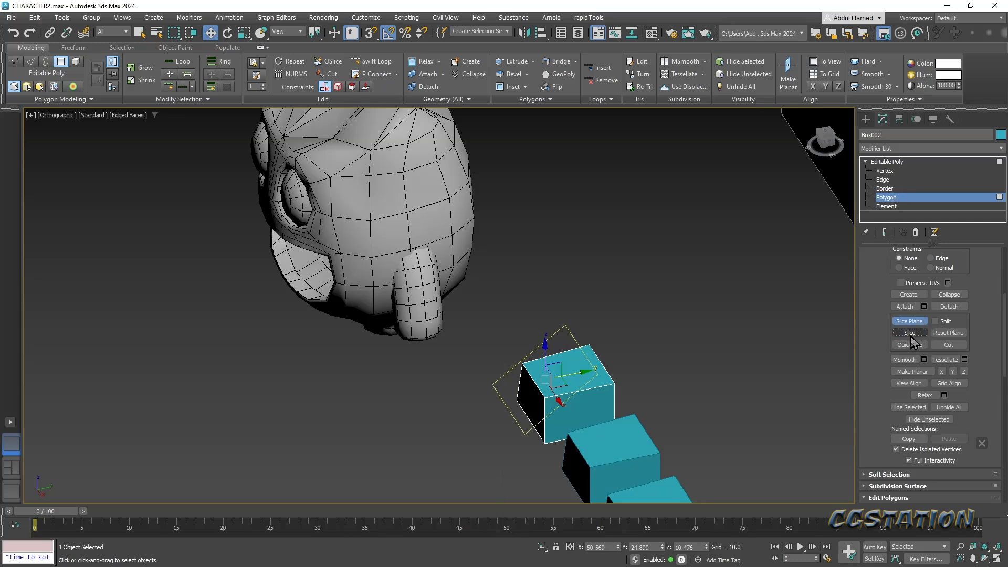
{"action": "mouse_move", "coordinate": [580, 375]}
{"action": "left_mouse_down"}
{"action": "mouse_move", "coordinate": [556, 376]}
{"action": "mouse_move", "coordinate": [565, 376]}
{"action": "left_mouse_up"}
{"action": "key", "text": "ctrl+z"}
- Slice the box at edge level along the tilted plane near its front, and again with the plane re-angled near its back
{"action": "left_click", "coordinate": [886, 171]}
{"action": "left_click", "coordinate": [883, 180]}
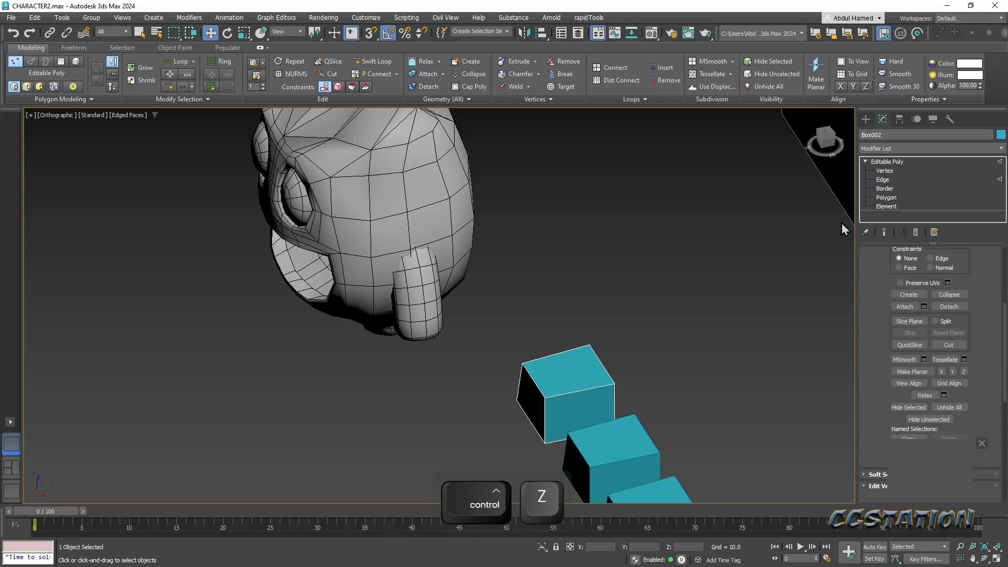
{"action": "left_click", "coordinate": [907, 323]}
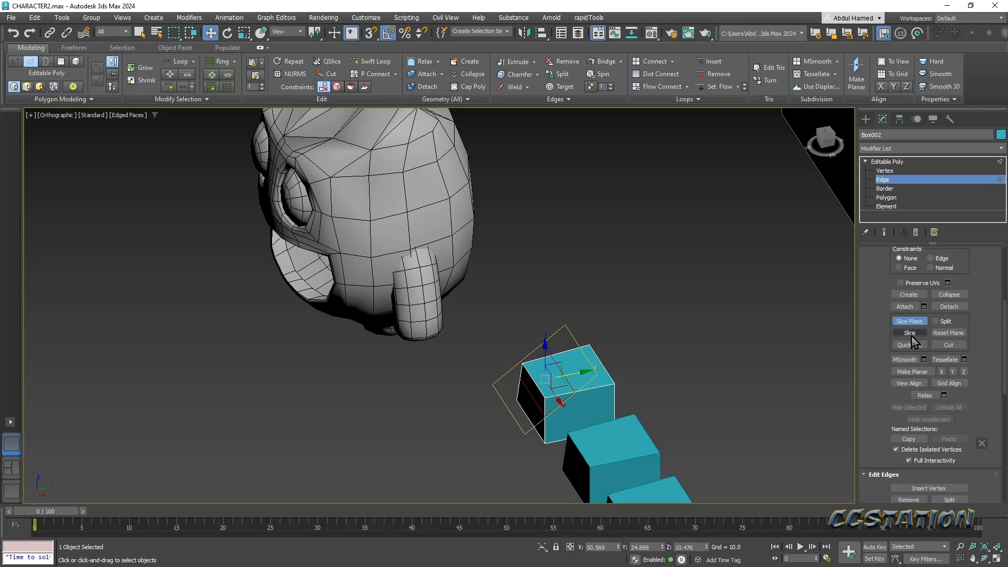
{"action": "left_click_drag", "start_coordinate": [581, 371], "coordinate": [633, 363]}
{"action": "key", "text": "e"}
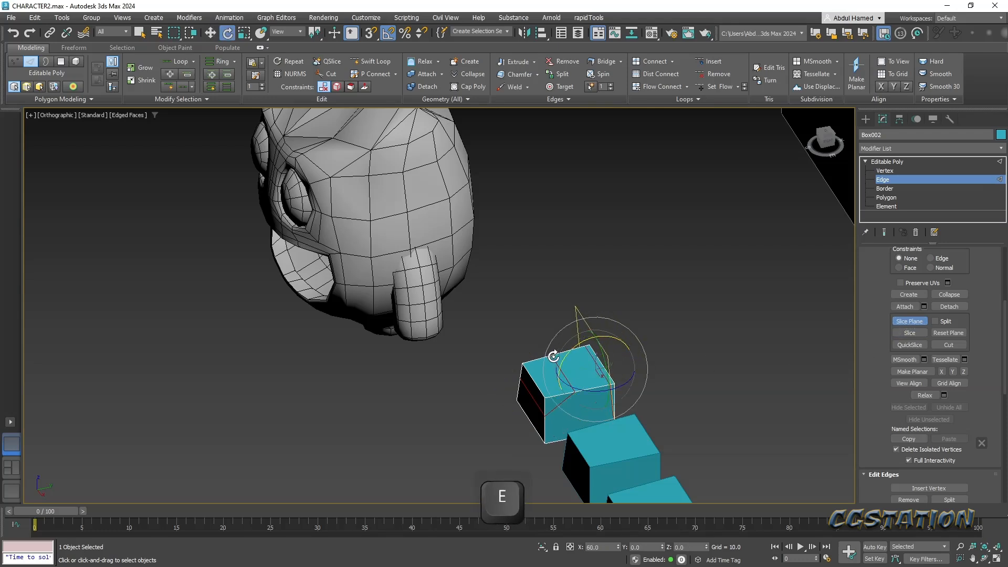
{"action": "left_click_drag", "start_coordinate": [552, 358], "coordinate": [551, 358]}
{"action": "key", "text": "w"}
{"action": "left_click_drag", "start_coordinate": [632, 360], "coordinate": [630, 361]}
{"action": "left_click", "coordinate": [908, 332]}
- Rotate the slice plane to cross the earlier cuts and slice the box's side corner
{"action": "key", "text": "e"}
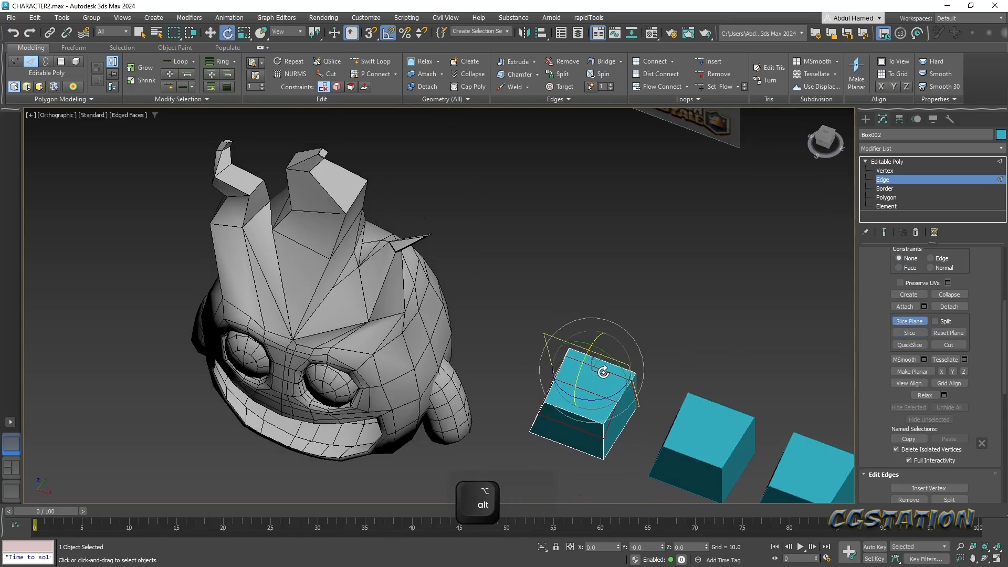
{"action": "left_click_drag", "start_coordinate": [647, 391], "coordinate": [658, 390]}
{"action": "left_click_drag", "start_coordinate": [614, 357], "coordinate": [589, 379]}
{"action": "key", "text": "w"}
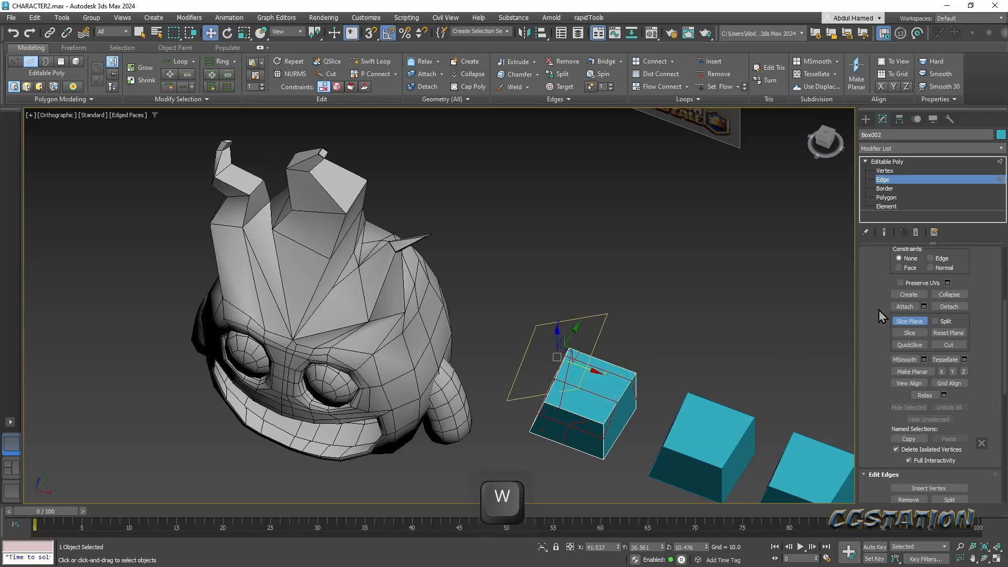
{"action": "left_click", "coordinate": [909, 333]}
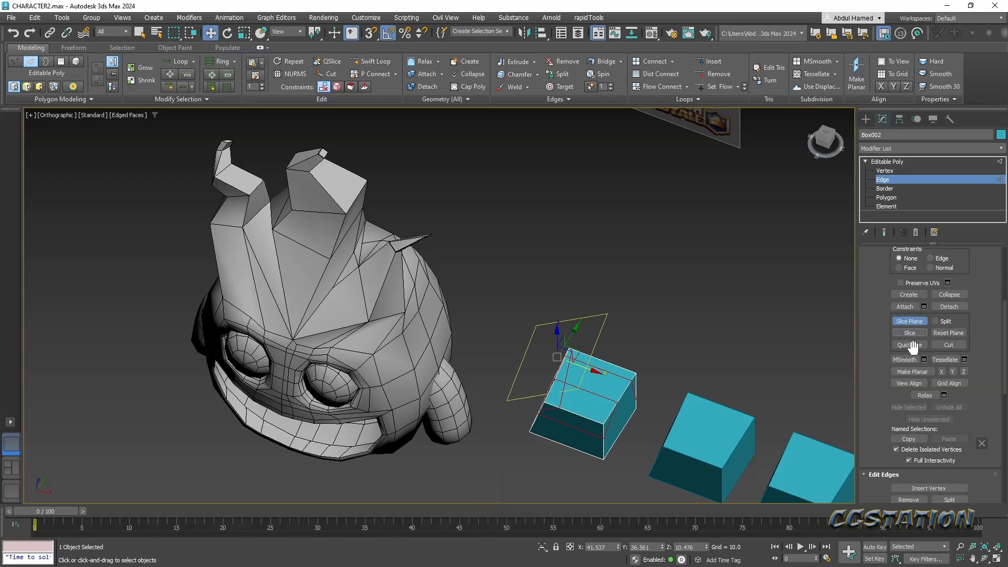
- Switch to polygon level, delete the polygons along the sliced front edge and select remaining corner polygons
{"action": "left_click", "coordinate": [949, 345]}
{"action": "middle_click_drag", "start_coordinate": [522, 329], "coordinate": [584, 324], "text": "alt"}
{"action": "scroll", "coordinate": [578, 334], "scroll_direction": "up", "scroll_amount": 2}
{"action": "key", "text": "alt+q"}
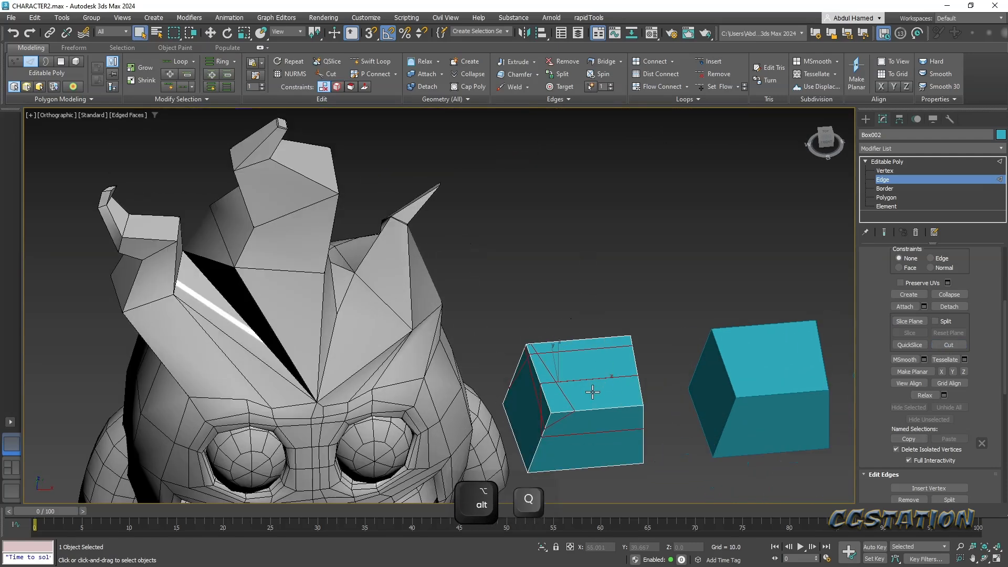
{"action": "left_click", "coordinate": [887, 198]}
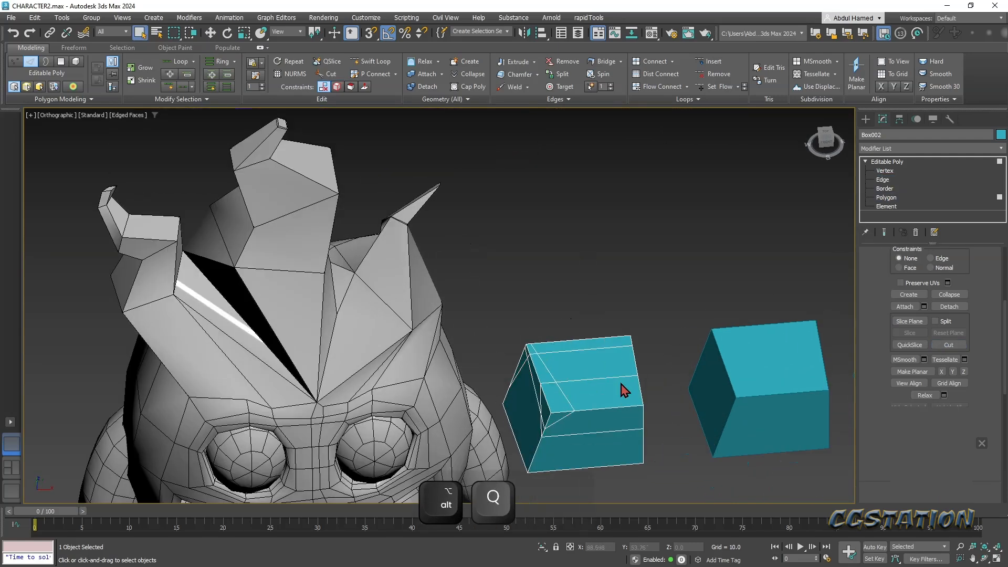
{"action": "left_click", "coordinate": [602, 420], "text": "ctrl"}
{"action": "left_click", "coordinate": [543, 424], "text": "ctrl"}
{"action": "left_click", "coordinate": [597, 384], "text": "ctrl"}
{"action": "key", "text": "Delete"}
{"action": "left_click", "coordinate": [547, 415], "text": "ctrl"}
{"action": "left_click", "coordinate": [530, 355], "text": "ctrl"}
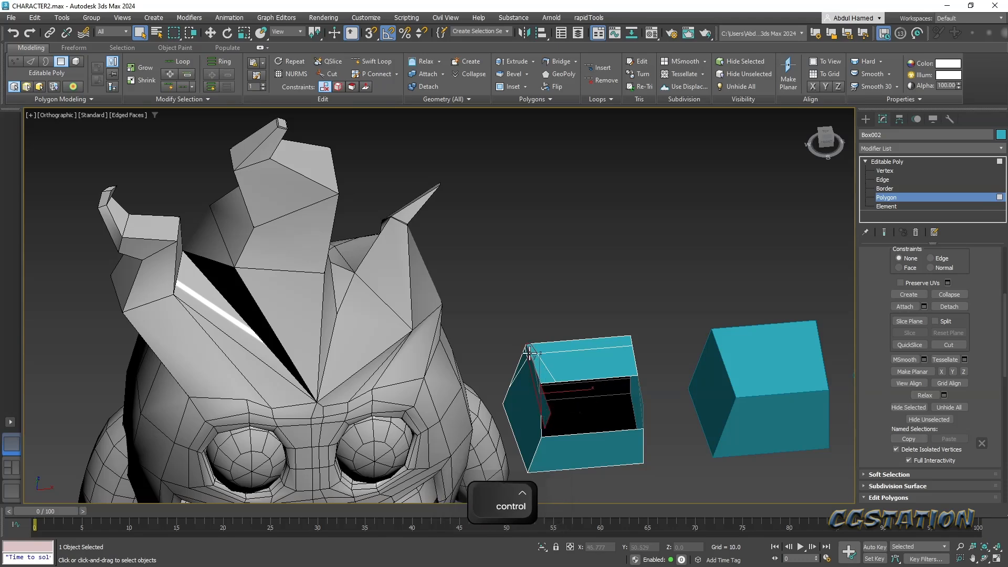
- Leave polygon level and delete the sliced box
{"action": "middle_click_drag", "start_coordinate": [551, 396], "coordinate": [531, 394], "text": "alt"}
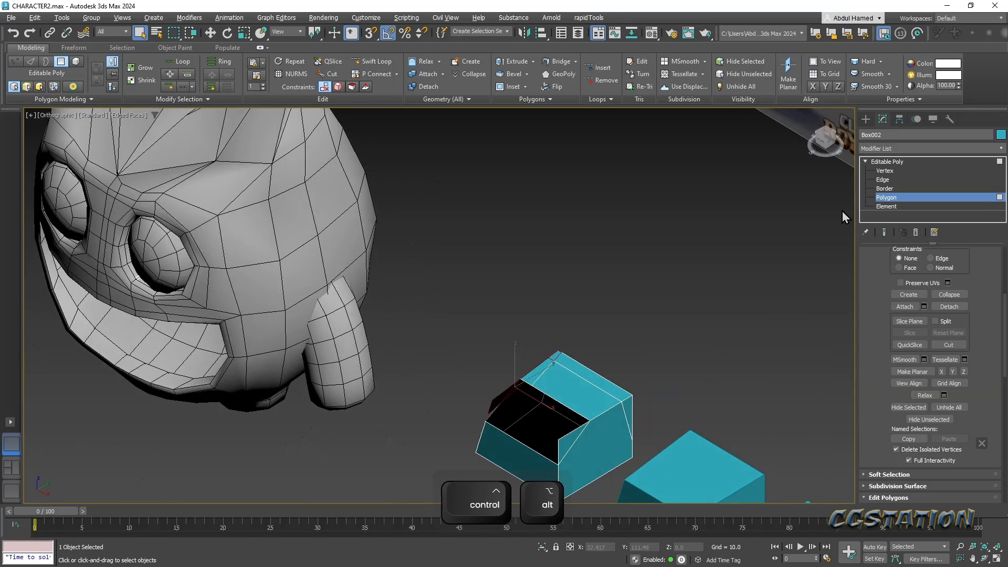
{"action": "left_click", "coordinate": [890, 164]}
{"action": "middle_click_drag", "start_coordinate": [725, 289], "coordinate": [655, 208]}
{"action": "scroll", "coordinate": [655, 208], "scroll_direction": "down", "scroll_amount": 5}
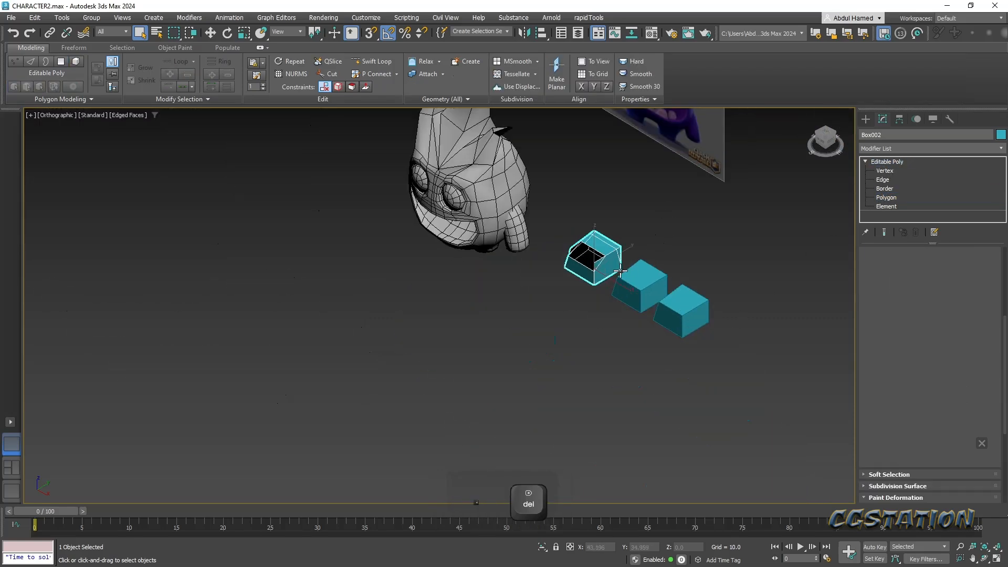
{"action": "key", "text": "Delete"}
- Move both upper front FFD control points of the box nearest the character backward, the first about 6 units along Y
{"action": "left_click", "coordinate": [617, 277]}
{"action": "middle_click_drag", "start_coordinate": [675, 293], "coordinate": [704, 368]}
{"action": "scroll", "coordinate": [622, 350], "scroll_direction": "up", "scroll_amount": 2}
{"action": "scroll", "coordinate": [594, 366], "scroll_direction": "up", "scroll_amount": 4}
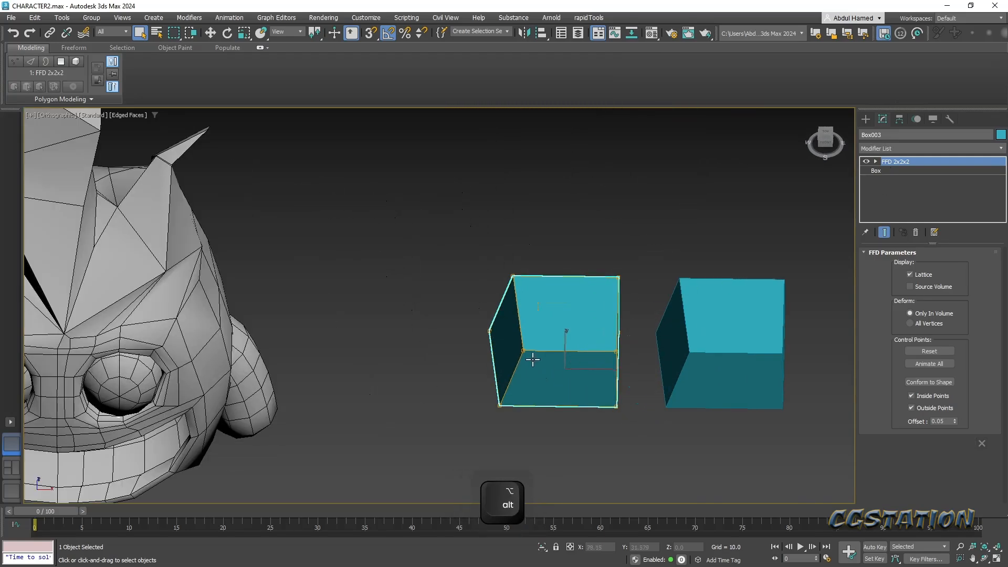
{"action": "left_click", "coordinate": [876, 161]}
{"action": "left_click", "coordinate": [899, 171]}
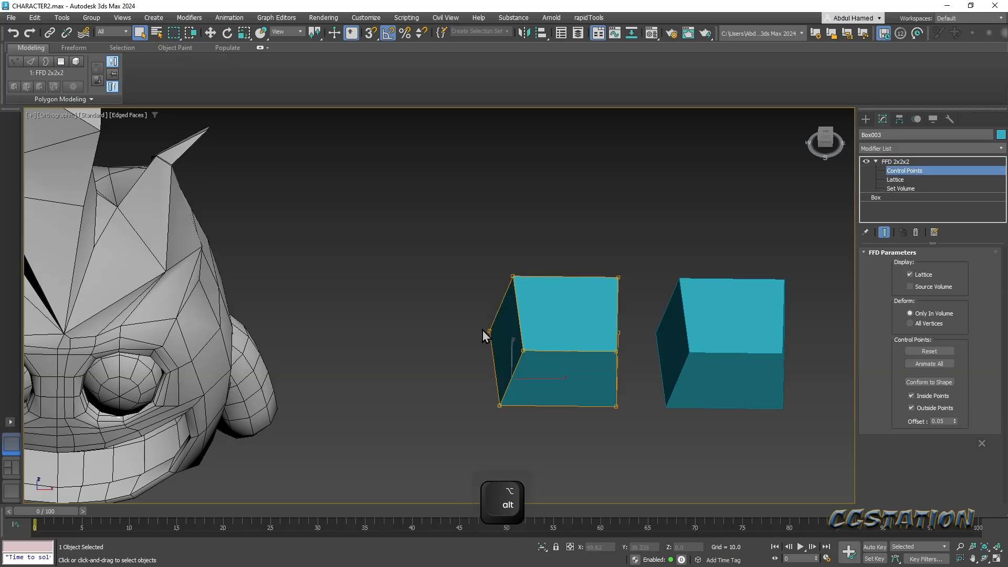
{"action": "key", "text": "w"}
{"action": "left_click", "coordinate": [523, 350]}
{"action": "key", "text": "w"}
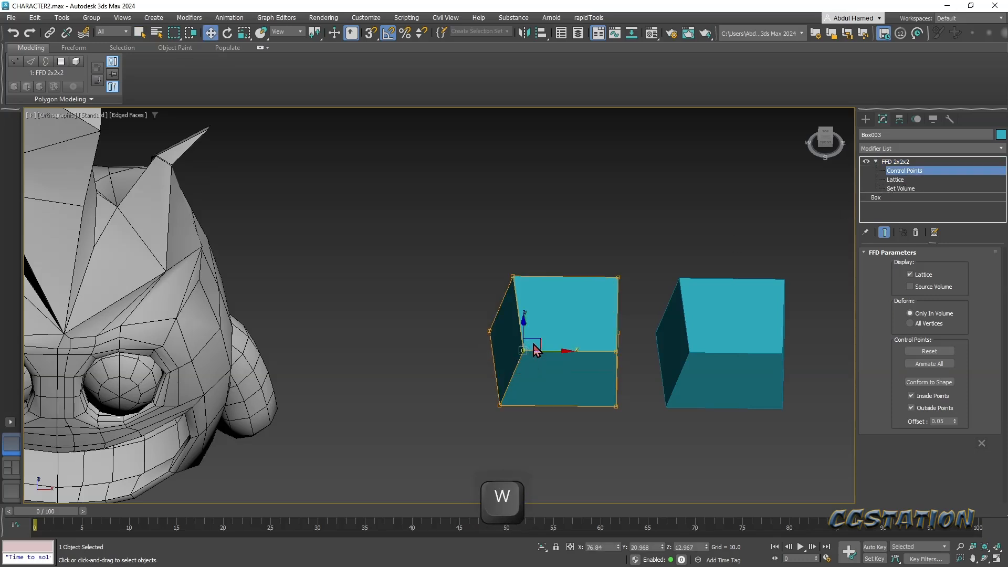
{"action": "left_click_drag", "start_coordinate": [536, 345], "coordinate": [545, 317]}
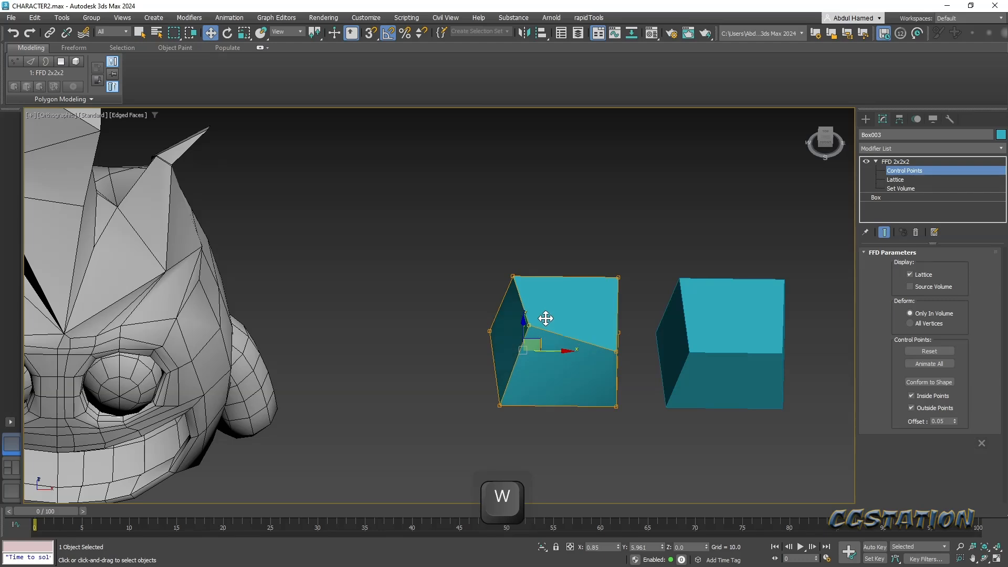
{"action": "left_click", "coordinate": [617, 349]}
{"action": "left_click_drag", "start_coordinate": [624, 342], "coordinate": [616, 328]}
{"action": "mouse_move", "coordinate": [594, 338]}
{"action": "middle_mouse_down", "text": "alt"}
{"action": "mouse_move", "coordinate": [542, 315]}
{"action": "mouse_move", "coordinate": [567, 310]}
{"action": "mouse_move", "coordinate": [603, 336]}
{"action": "middle_mouse_up", "text": "alt"}
{"action": "left_click", "coordinate": [898, 162]}
- Add a Boolean modifier to the reshaped box
{"action": "middle_click_drag", "start_coordinate": [758, 275], "coordinate": [761, 210], "text": "alt"}
{"action": "left_click", "coordinate": [912, 149]}
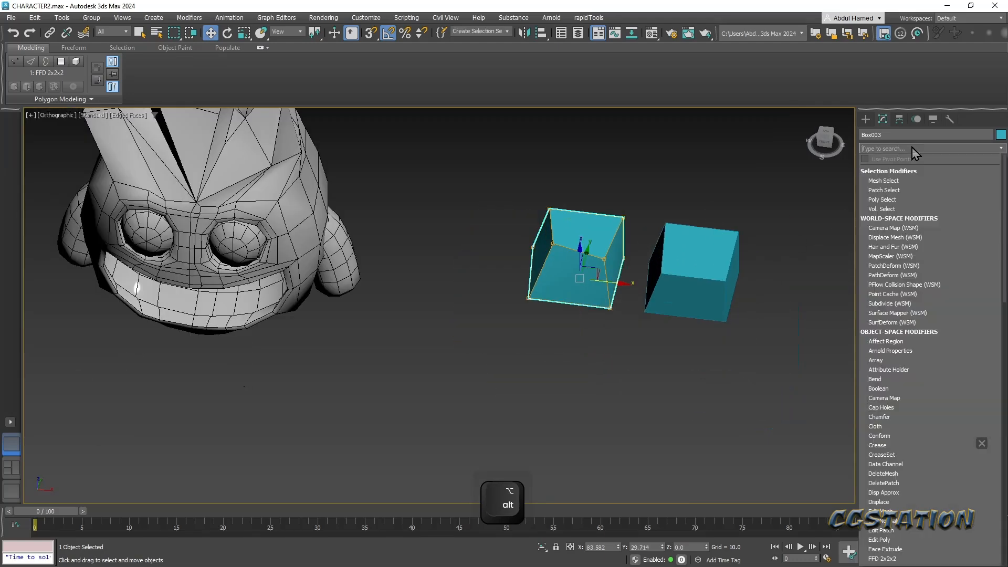
{"action": "type", "text": "boo"}
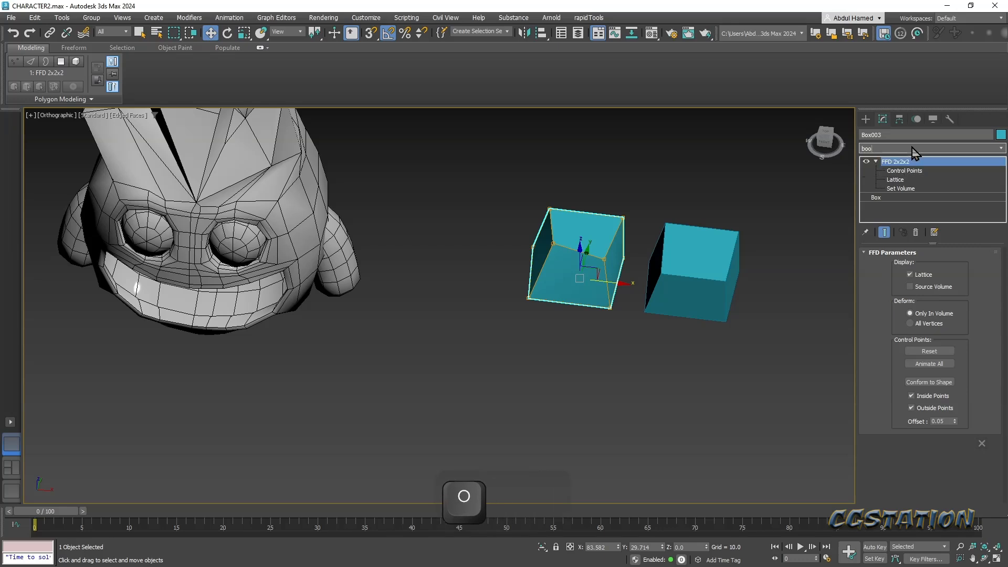
{"action": "key", "text": "Return"}
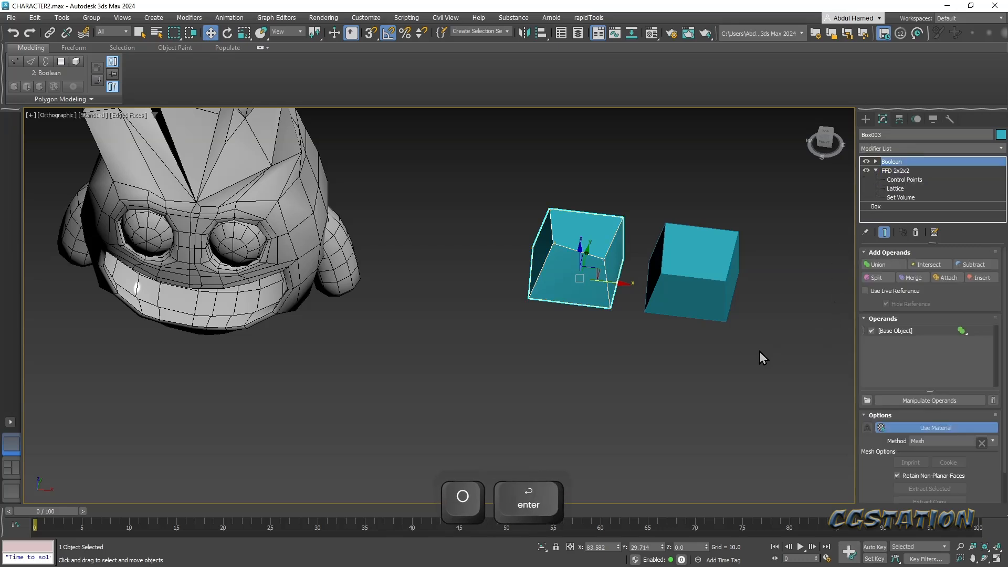
- Clone the unmodified tapered box as a copy about 31 units along X
{"action": "middle_click_drag", "start_coordinate": [760, 351], "coordinate": [727, 350]}
{"action": "left_click", "coordinate": [866, 119]}
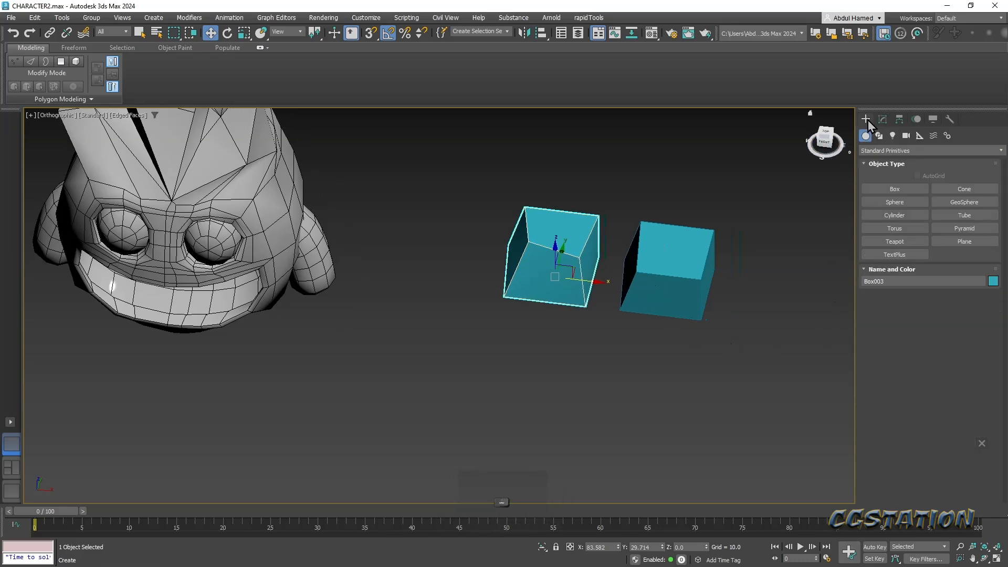
{"action": "left_click", "coordinate": [669, 263]}
{"action": "left_click", "coordinate": [571, 273]}
{"action": "left_click", "coordinate": [698, 259]}
{"action": "key", "text": "w"}
{"action": "left_click_drag", "start_coordinate": [699, 292], "coordinate": [831, 309], "text": "shift"}
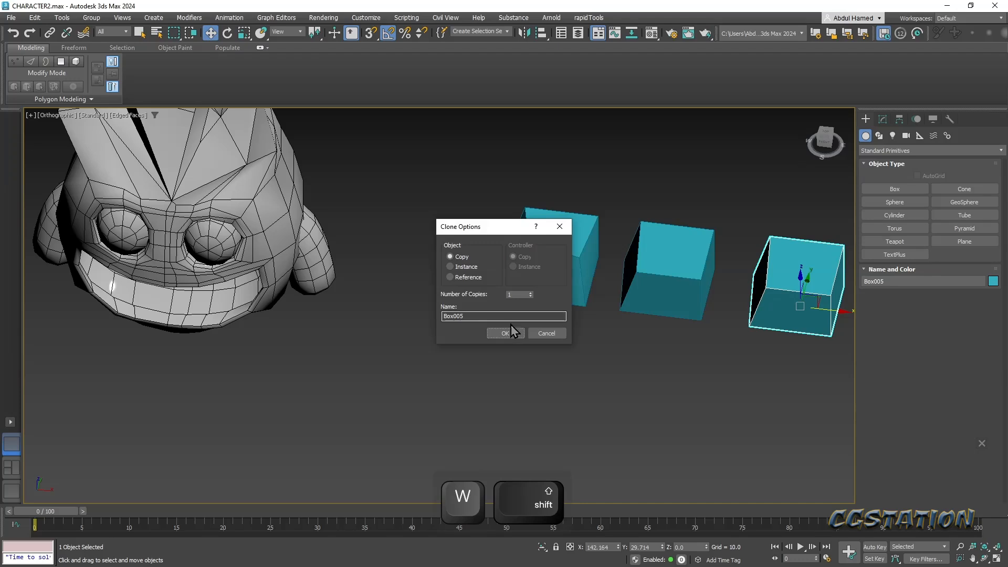
{"action": "key", "text": "Return"}
- Select the reshaped box nearest the character and display its Boolean modifier settings
{"action": "left_click", "coordinate": [655, 275]}
{"action": "left_click", "coordinate": [694, 282]}
{"action": "left_click", "coordinate": [539, 268]}
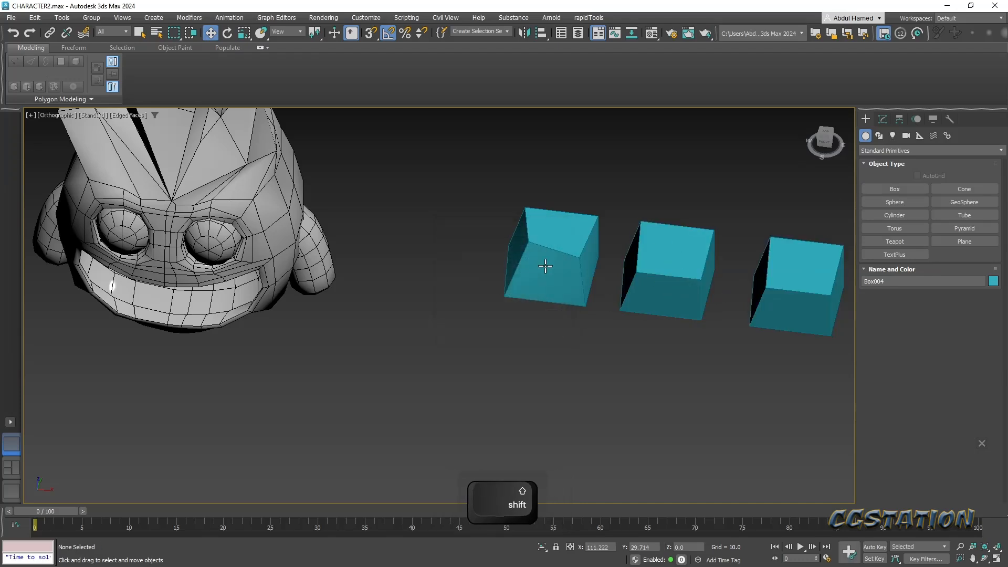
{"action": "left_click", "coordinate": [540, 268]}
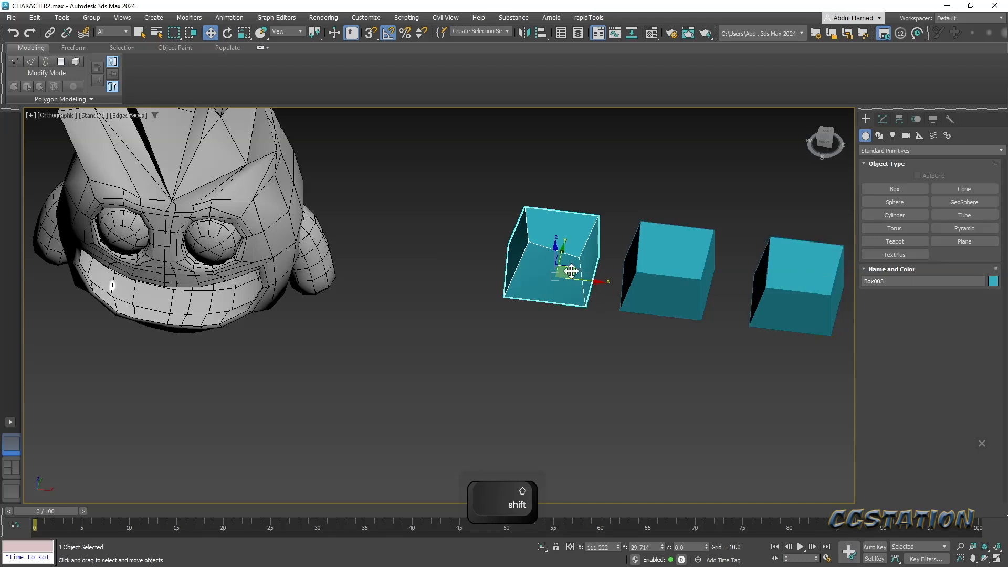
{"action": "left_click", "coordinate": [882, 120]}
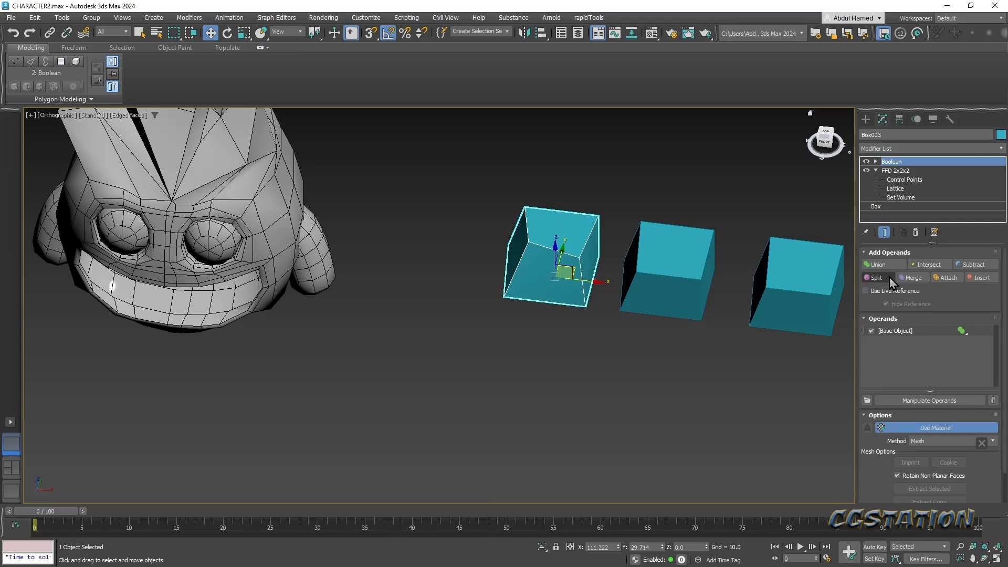
- Activate Subtract operand picking in the selected box's Boolean modifier
{"action": "left_click", "coordinate": [969, 265]}
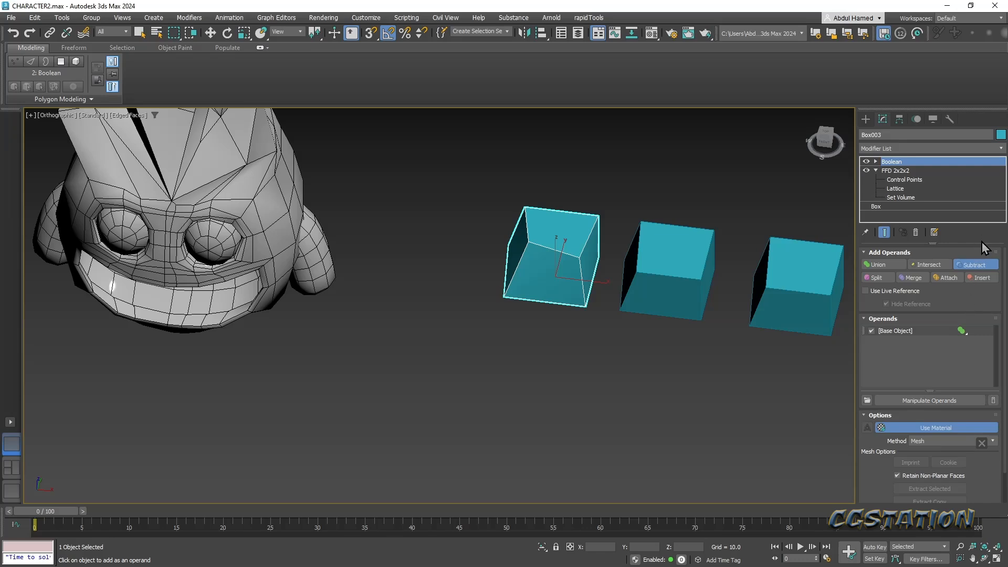
{"action": "scroll", "coordinate": [943, 391], "scroll_direction": "down", "scroll_amount": 2}
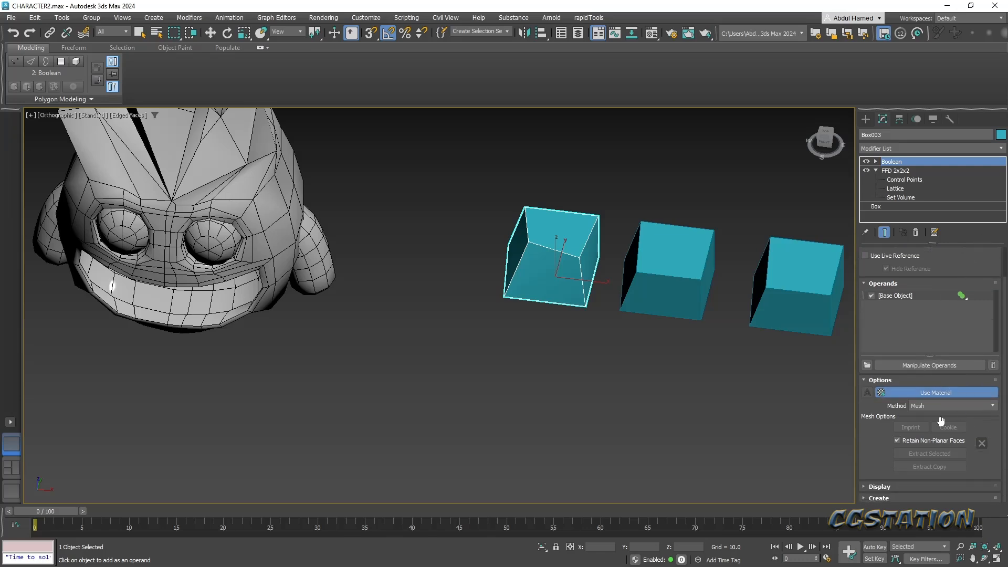
{"action": "scroll", "coordinate": [905, 332], "scroll_direction": "up", "scroll_amount": 2}
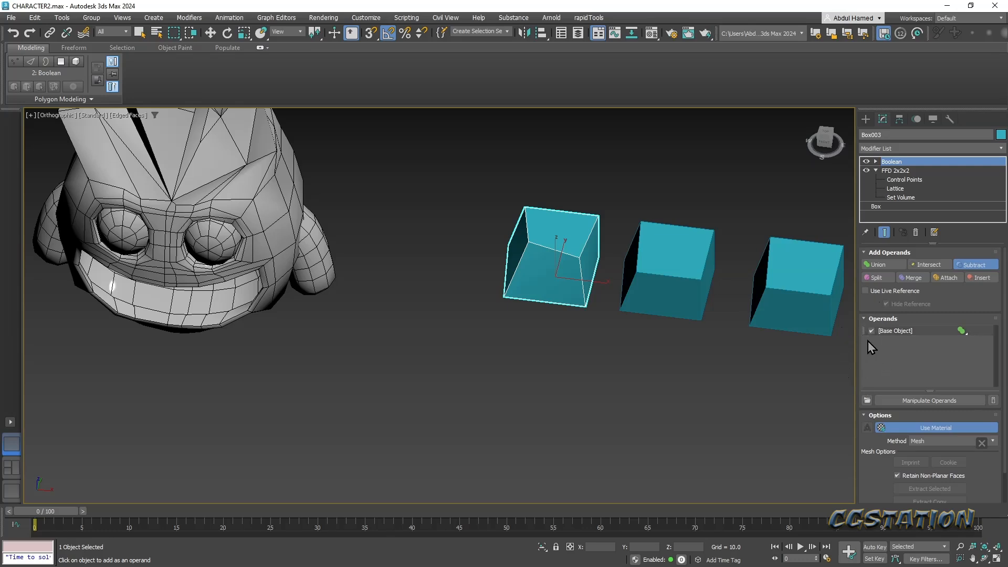
{"action": "left_click", "coordinate": [894, 293]}
{"action": "left_click", "coordinate": [866, 291]}
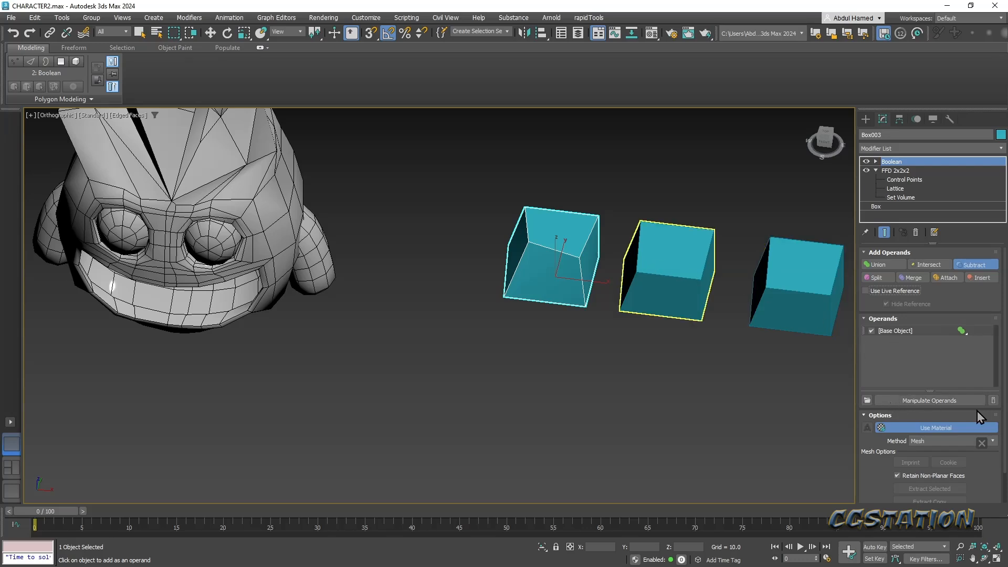
- Choose Union as the base object's operation and review the Boolean's Options, Display and Create settings
{"action": "left_click", "coordinate": [962, 331]}
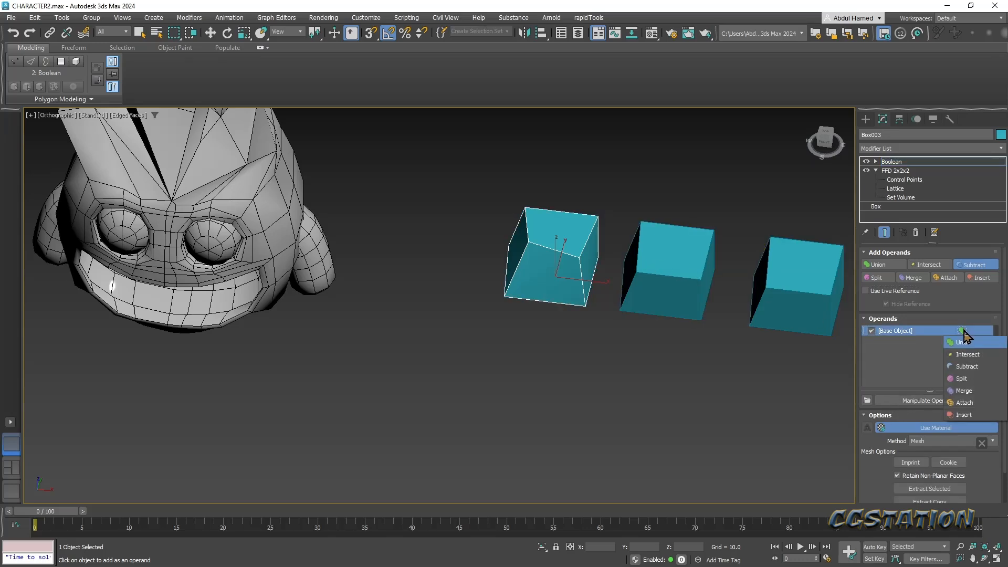
{"action": "left_click", "coordinate": [963, 341]}
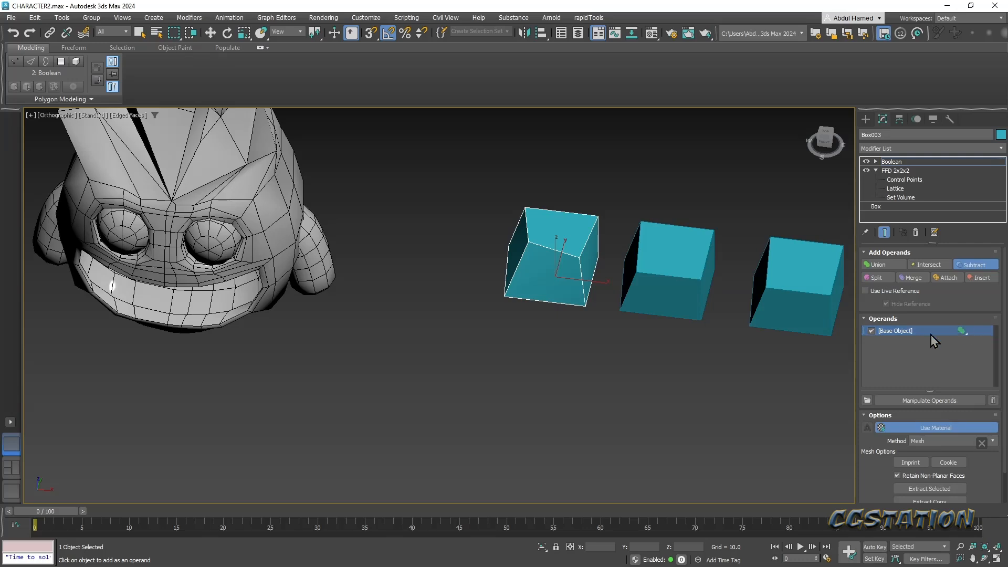
{"action": "left_click", "coordinate": [871, 331]}
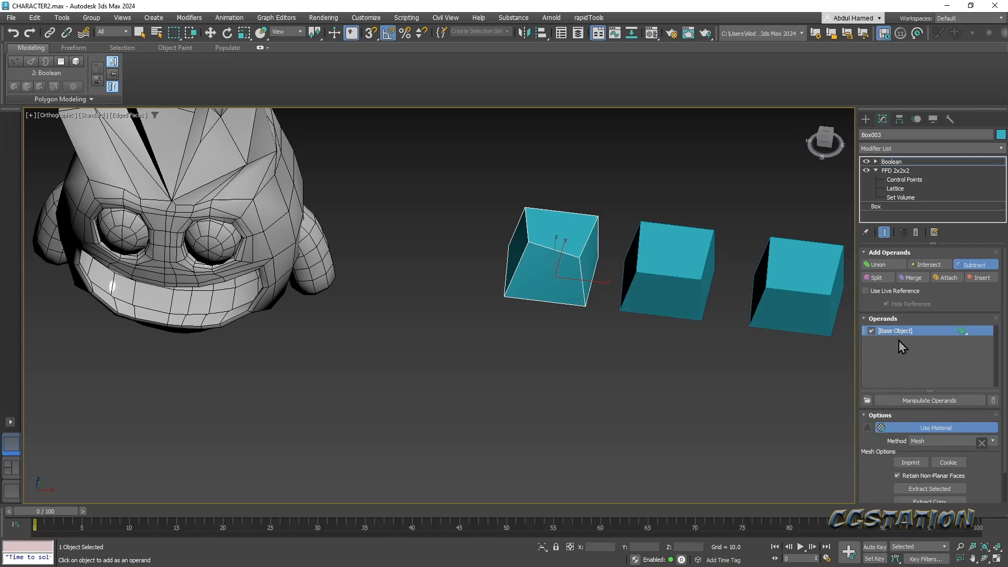
{"action": "scroll", "coordinate": [970, 269], "scroll_direction": "down", "scroll_amount": 2}
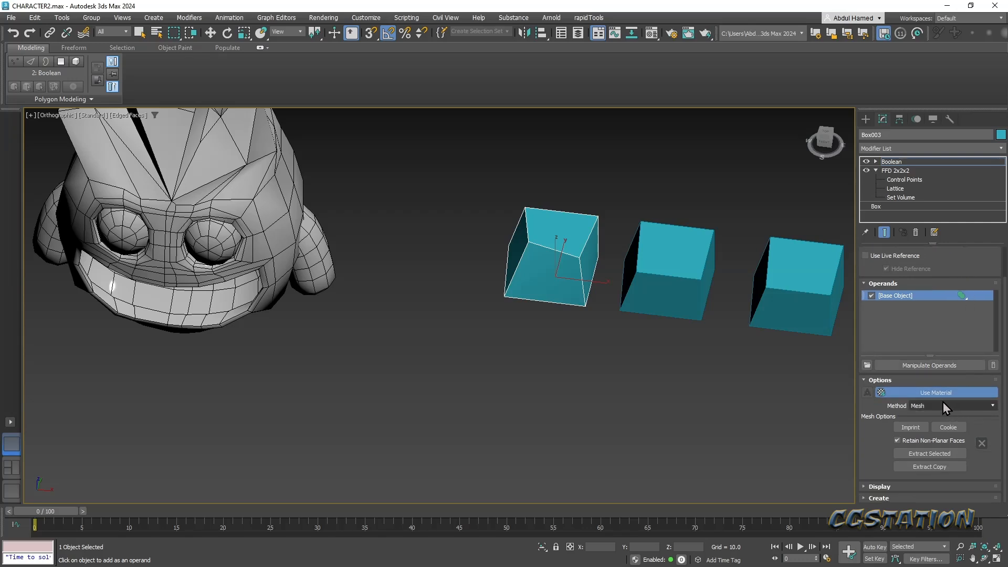
{"action": "left_click", "coordinate": [866, 488]}
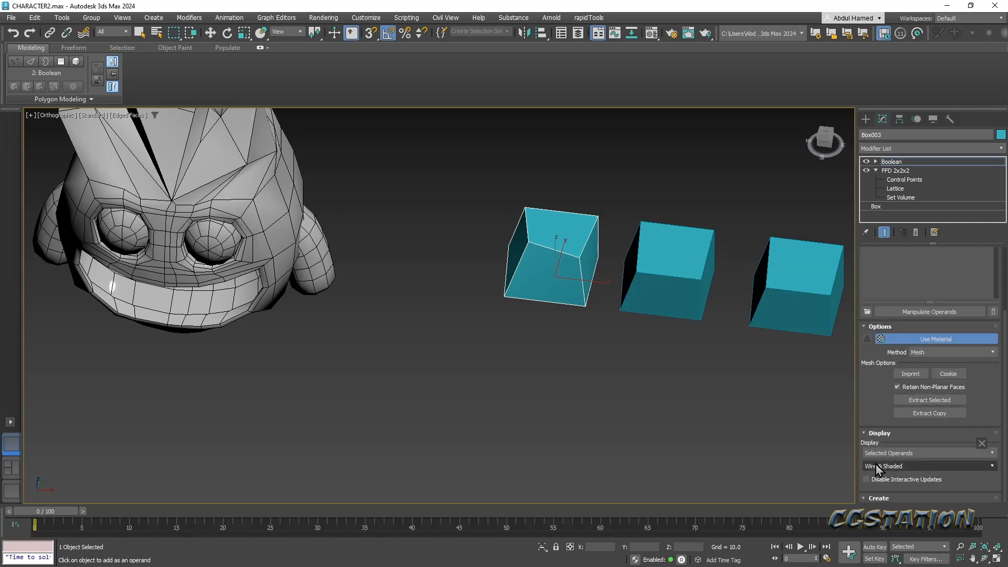
{"action": "left_click", "coordinate": [874, 499]}
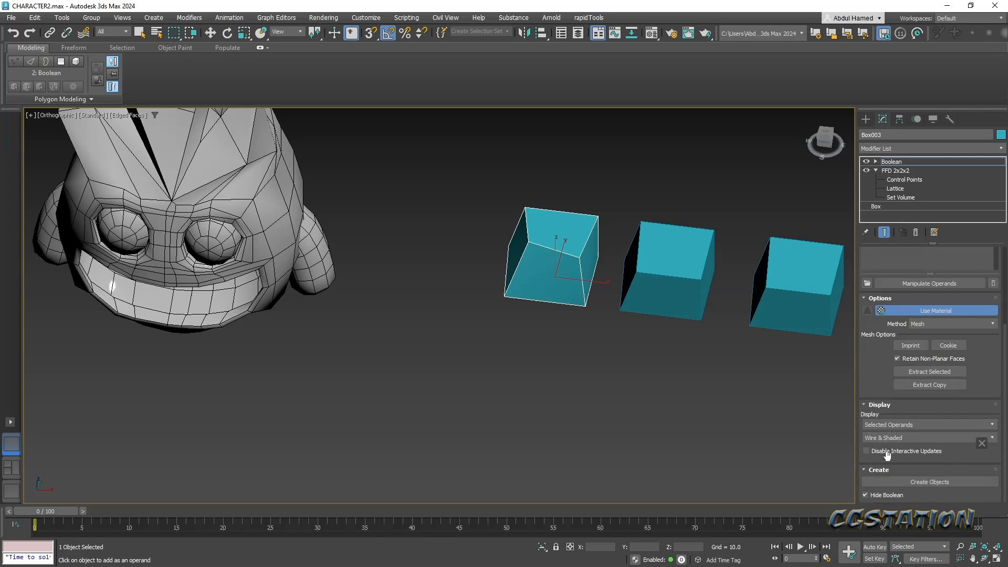
{"action": "scroll", "coordinate": [871, 460], "scroll_direction": "up", "scroll_amount": 5}
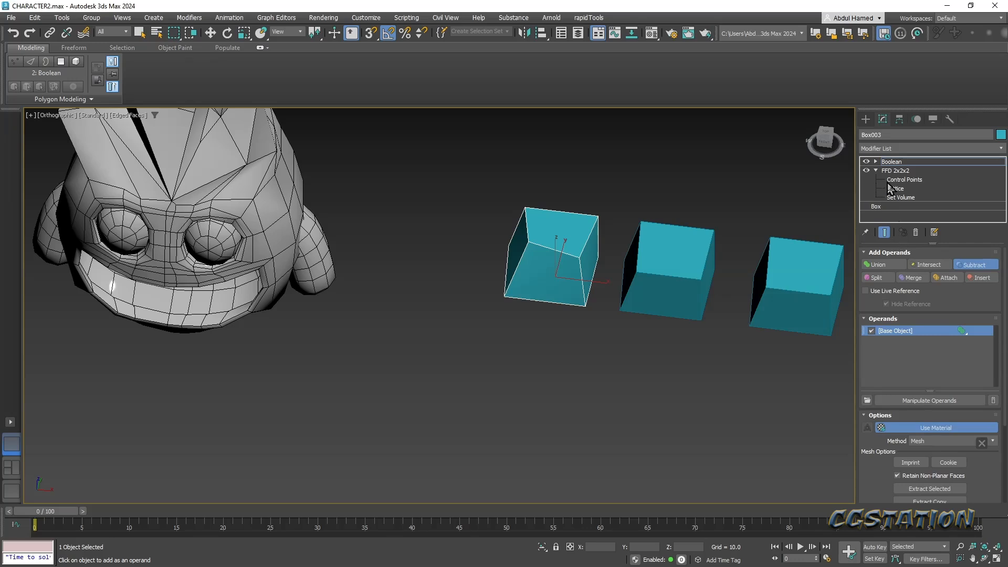
- Inspect the base object at the Boolean's Operands level and turn on Manipulate Operands
{"action": "left_click", "coordinate": [876, 162]}
{"action": "left_click", "coordinate": [903, 161]}
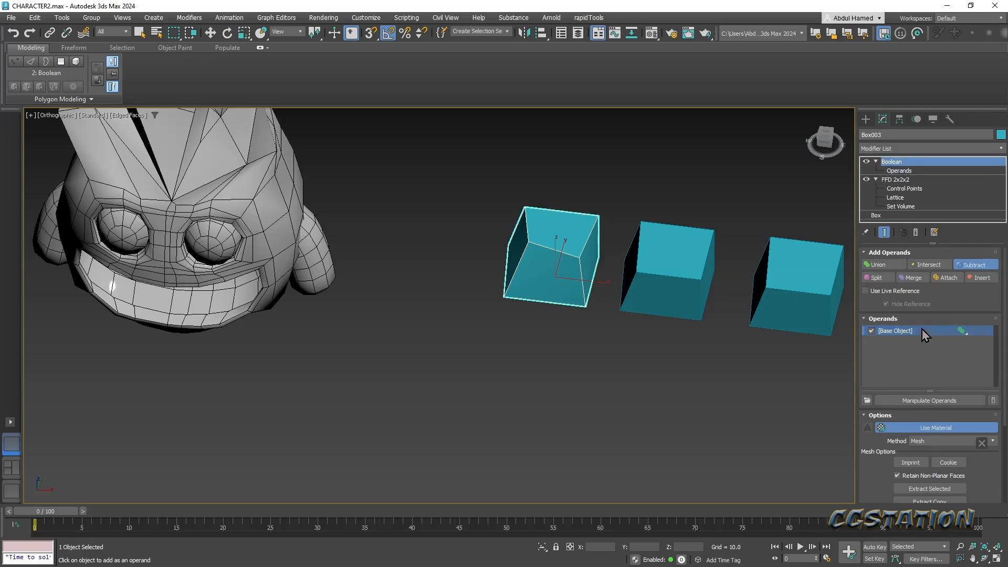
{"action": "left_click", "coordinate": [886, 339]}
{"action": "left_click", "coordinate": [875, 332]}
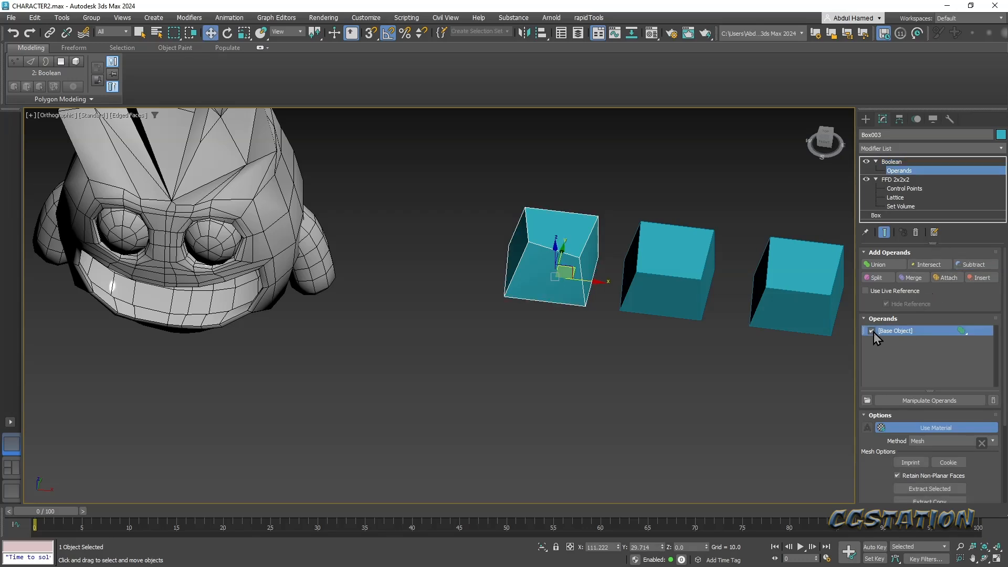
{"action": "left_click", "coordinate": [665, 292]}
{"action": "left_click", "coordinate": [559, 263]}
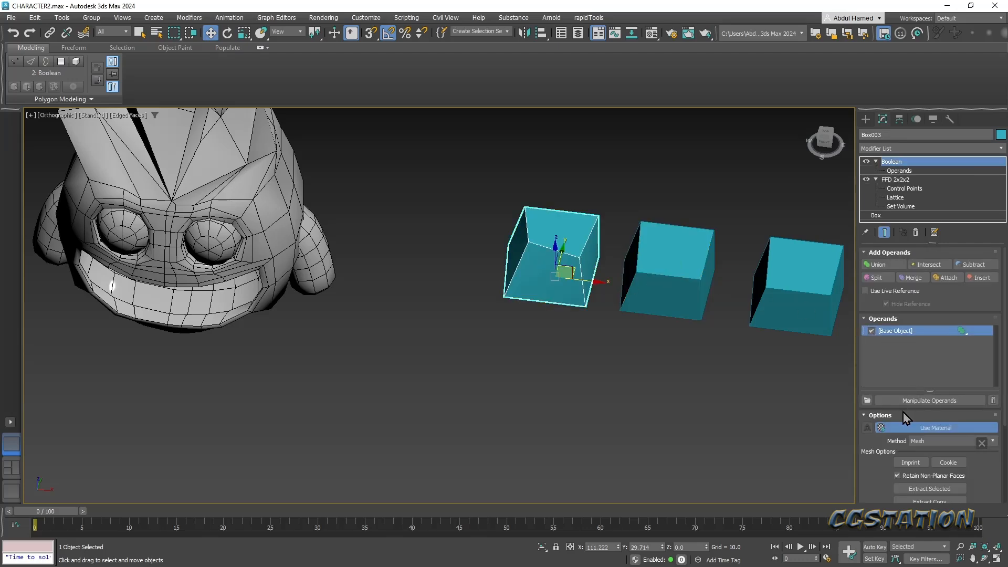
{"action": "left_click", "coordinate": [666, 294]}
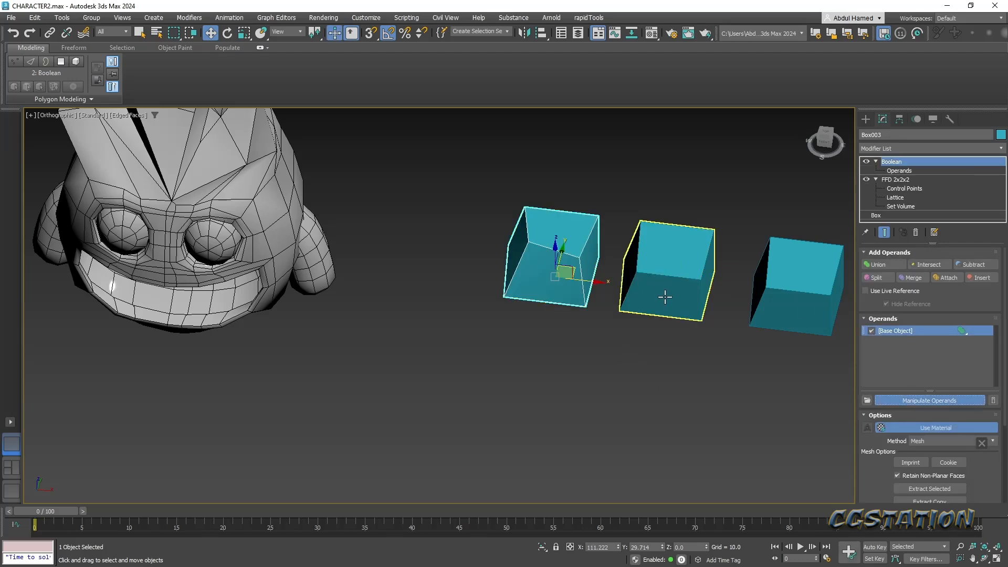
{"action": "left_click", "coordinate": [546, 270]}
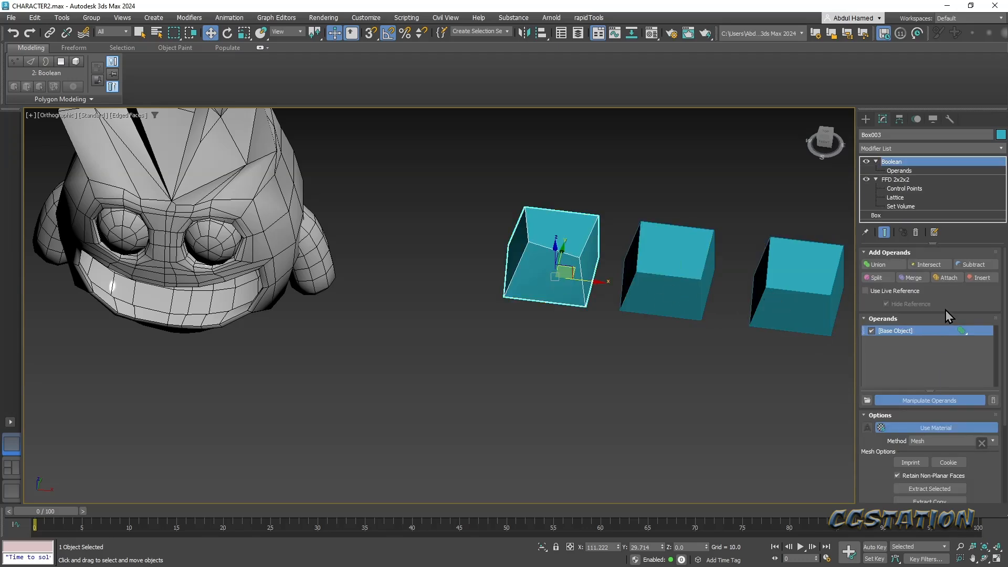
- Check the Boolean's mesh method, operand display mode and object-creation options again
{"action": "left_click", "coordinate": [946, 307]}
{"action": "scroll", "coordinate": [940, 374], "scroll_direction": "down", "scroll_amount": 2}
{"action": "scroll", "coordinate": [937, 374], "scroll_direction": "down", "scroll_amount": 1}
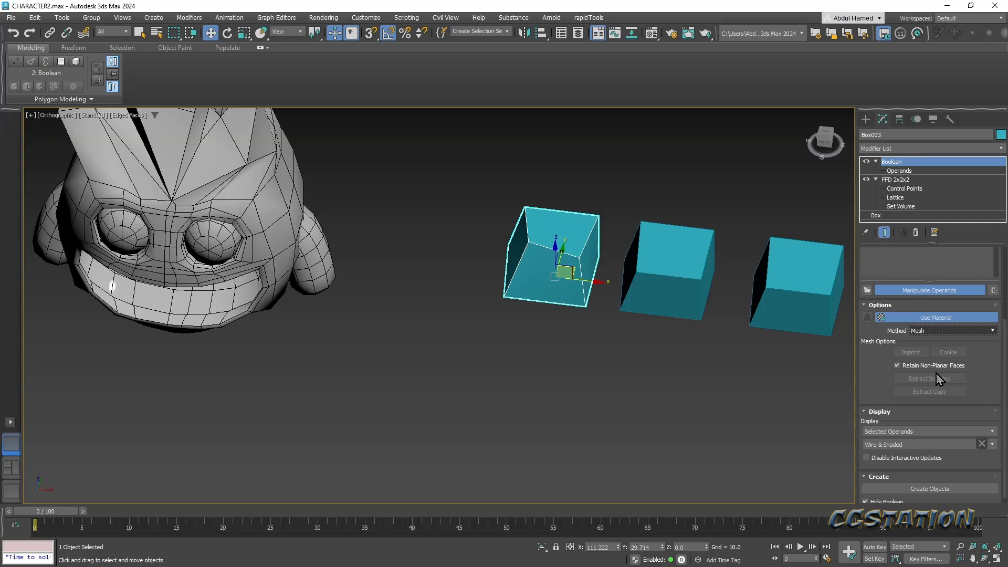
{"action": "left_click", "coordinate": [913, 435]}
{"action": "left_click", "coordinate": [912, 435]}
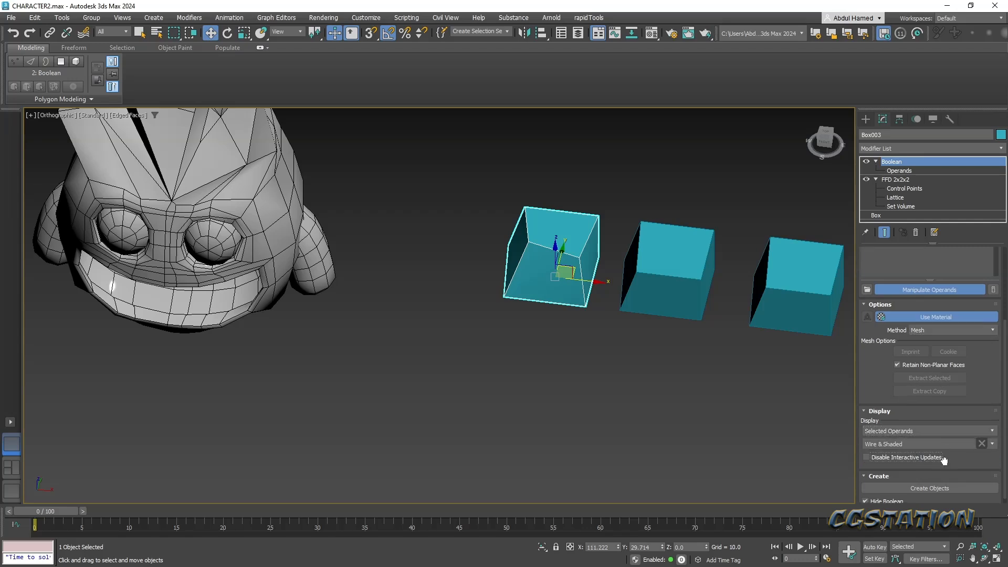
{"action": "scroll", "coordinate": [943, 458], "scroll_direction": "down", "scroll_amount": 1}
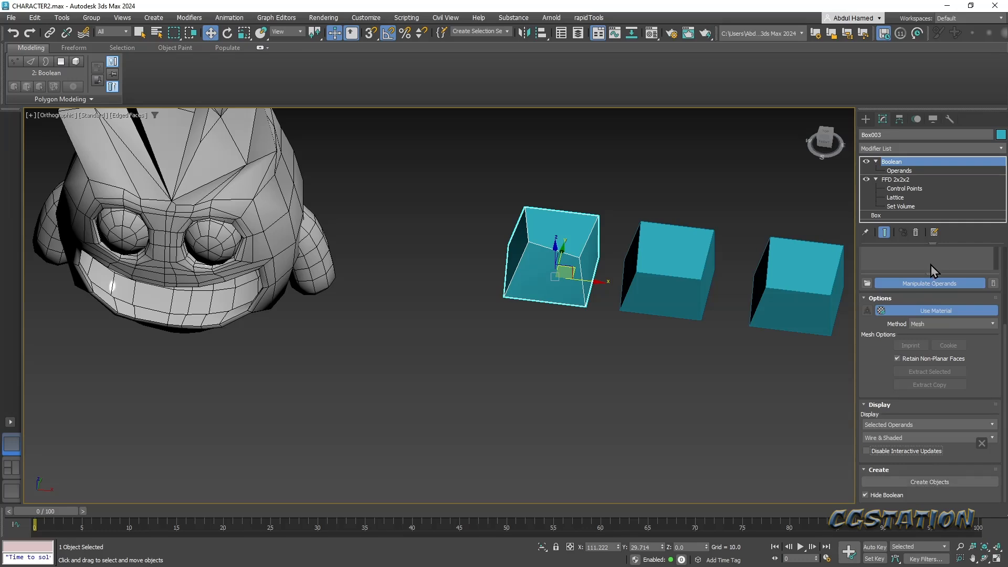
{"action": "scroll", "coordinate": [936, 270], "scroll_direction": "up", "scroll_amount": 2}
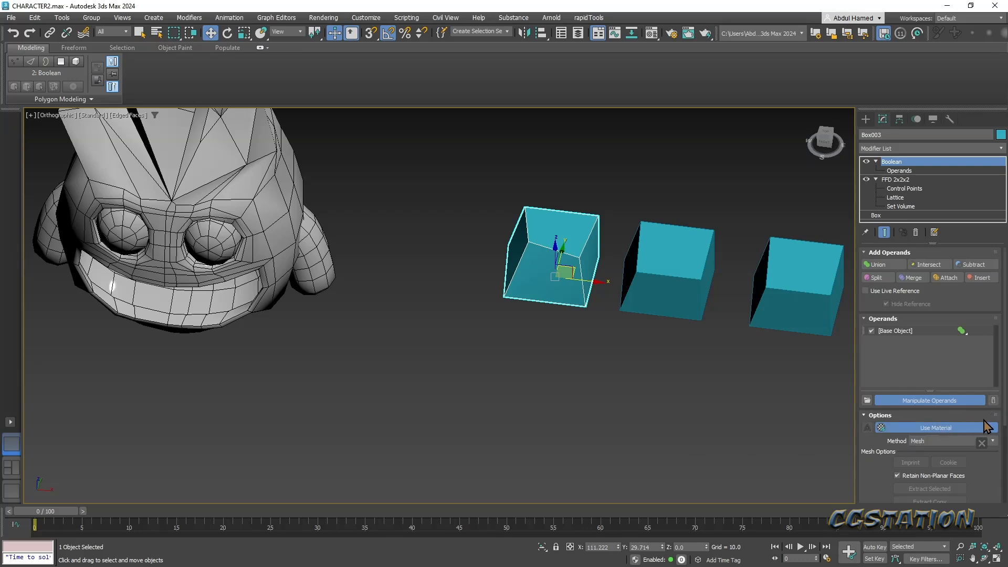
- Remove the Boolean modifier from the box nearest the character and add a fresh Boolean above its FFD 2x2x2
{"action": "left_click", "coordinate": [918, 234]}
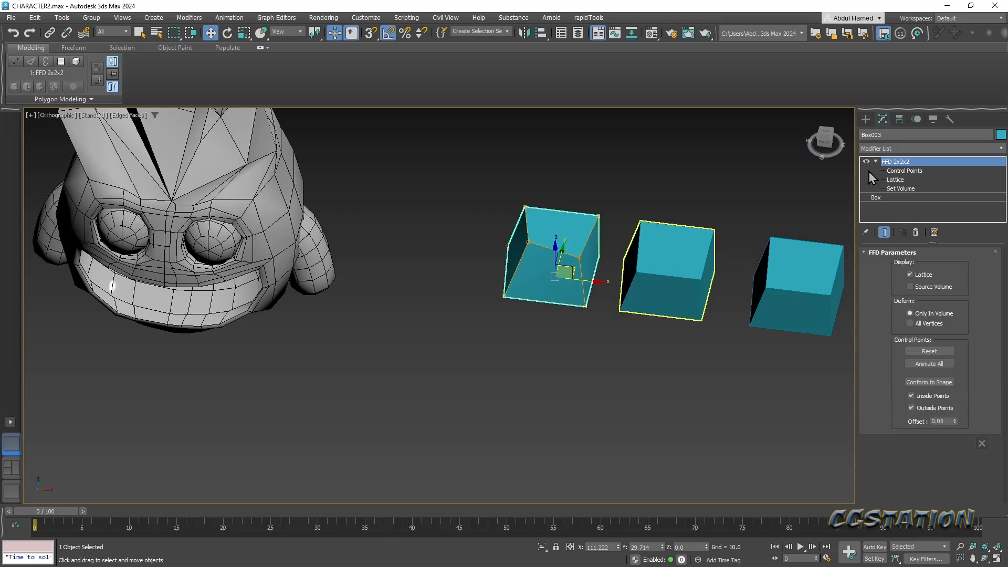
{"action": "left_click", "coordinate": [881, 149]}
{"action": "type", "text": "b"}
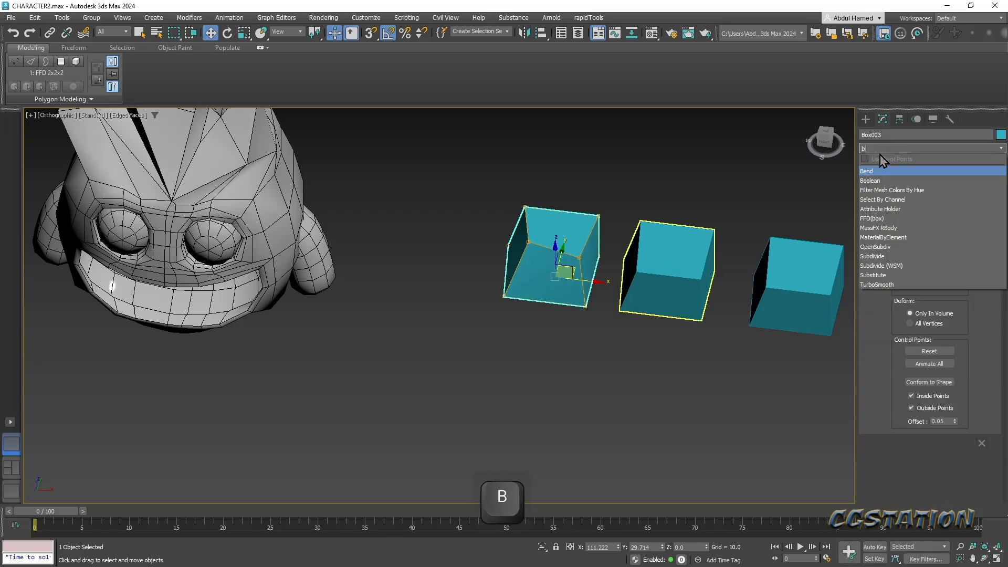
{"action": "key", "text": "Down"}
{"action": "key", "text": "Return"}
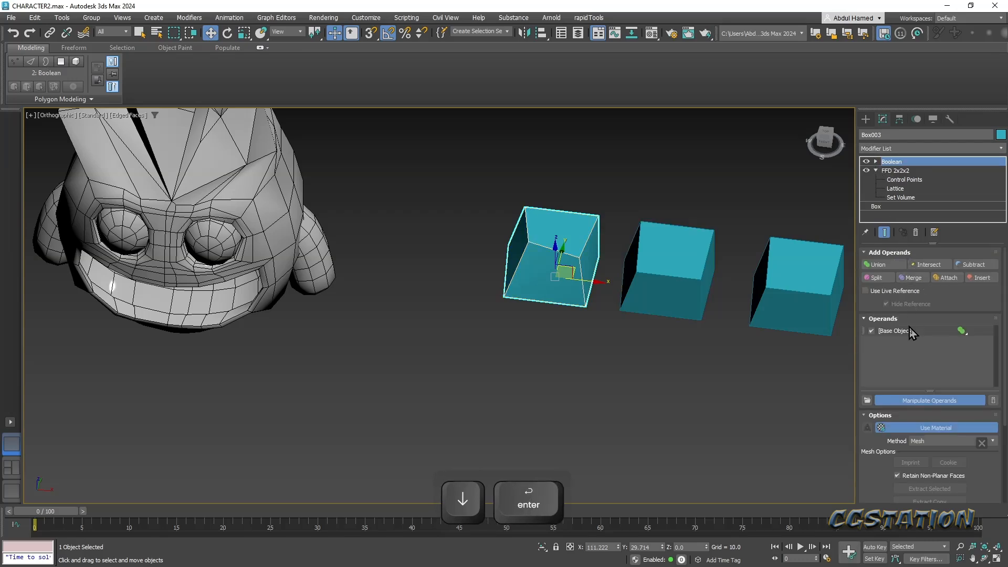
- Examine the new Boolean's operand list commands and its Options, Display and Create settings
{"action": "left_click", "coordinate": [964, 333]}
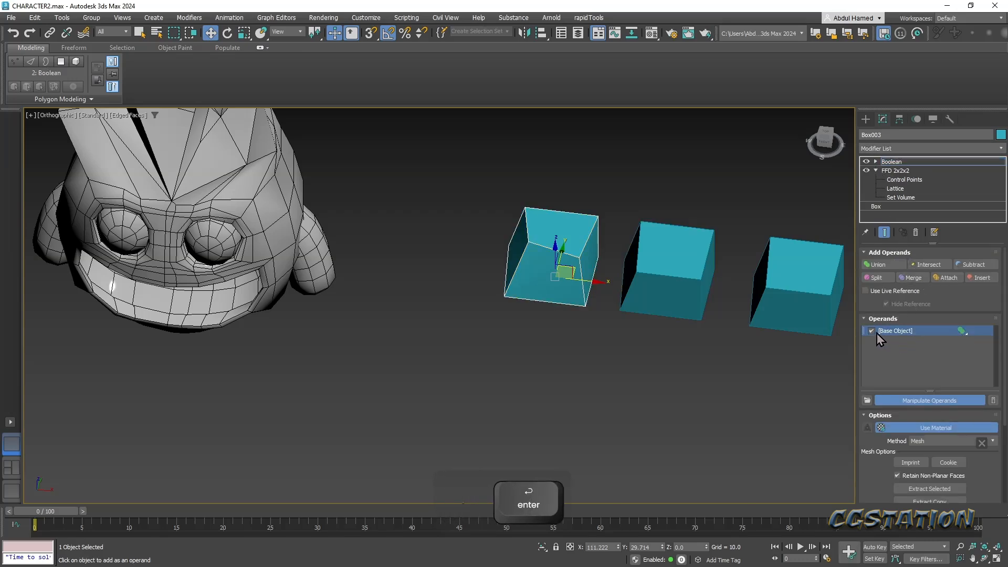
{"action": "right_click", "coordinate": [566, 271]}
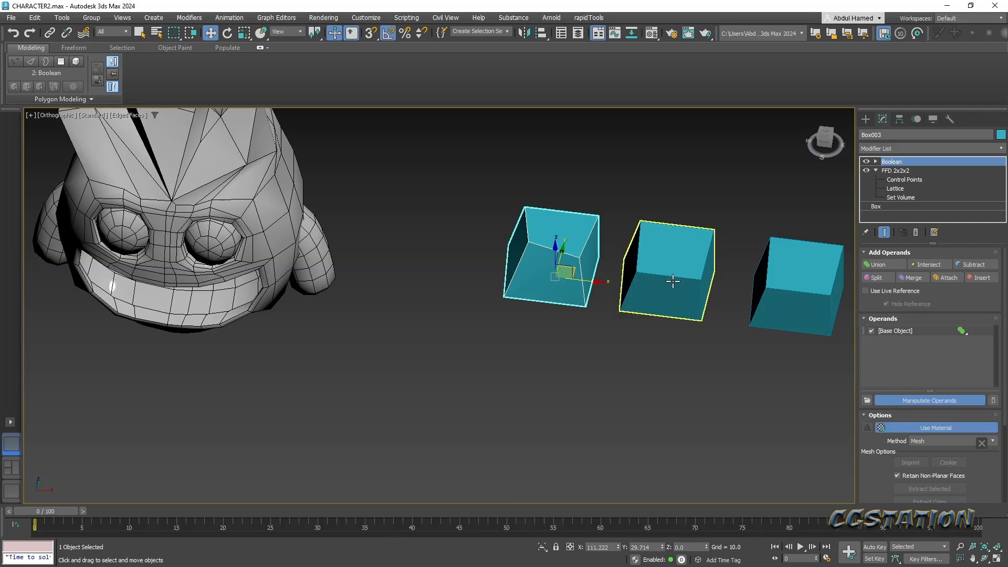
{"action": "right_click", "coordinate": [870, 362]}
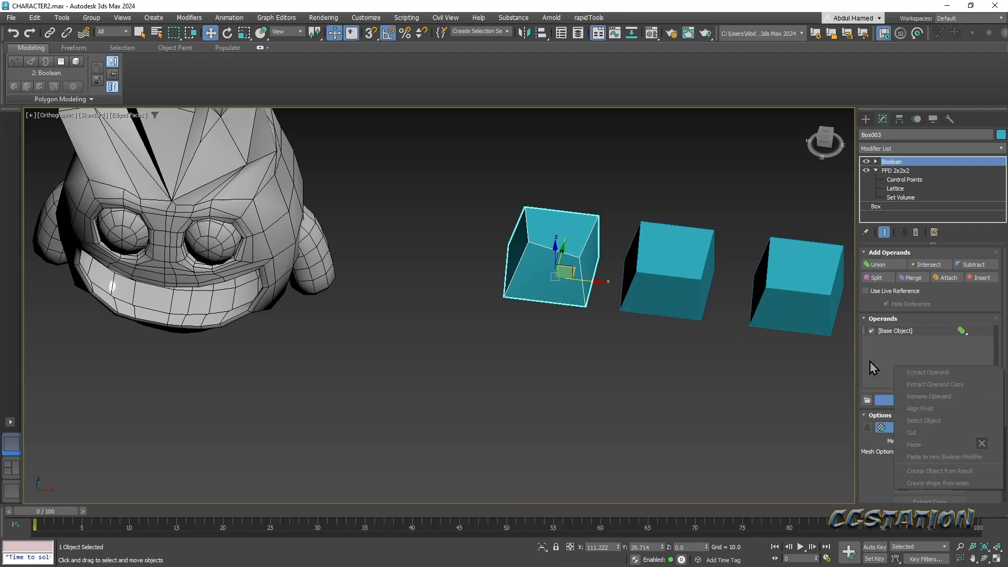
{"action": "left_click", "coordinate": [870, 361]}
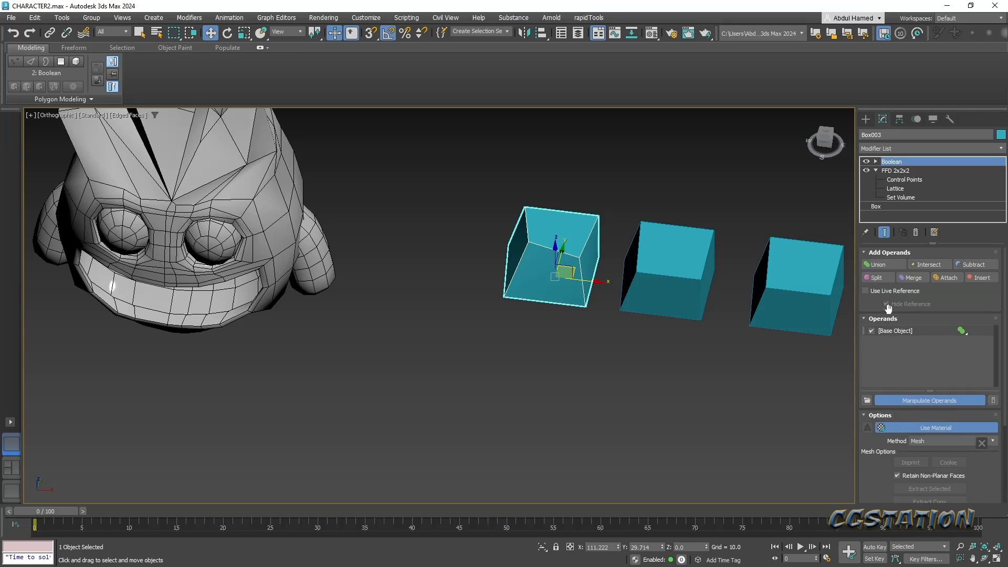
{"action": "scroll", "coordinate": [955, 294], "scroll_direction": "down", "scroll_amount": 4}
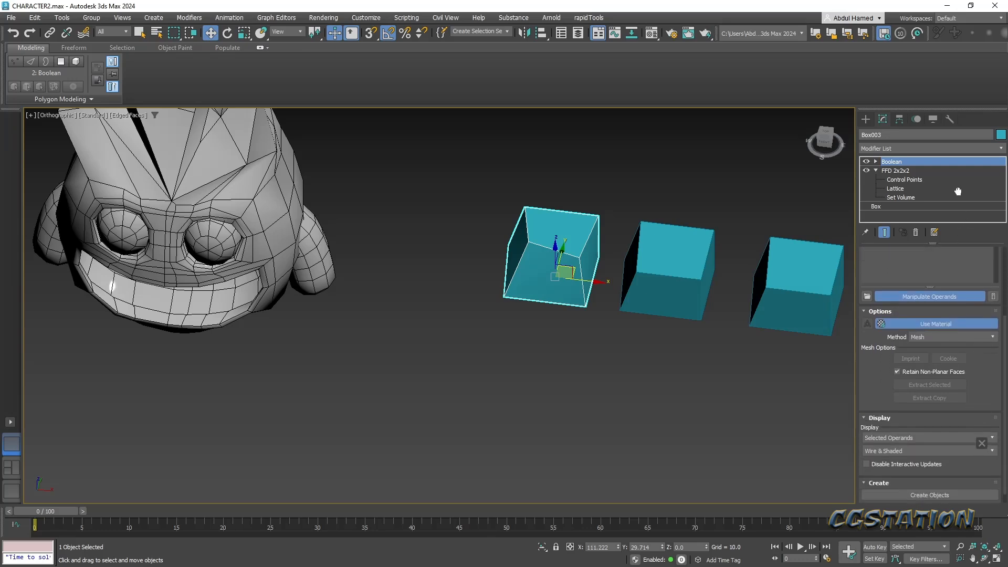
{"action": "left_click", "coordinate": [978, 324]}
{"action": "left_click", "coordinate": [977, 323]}
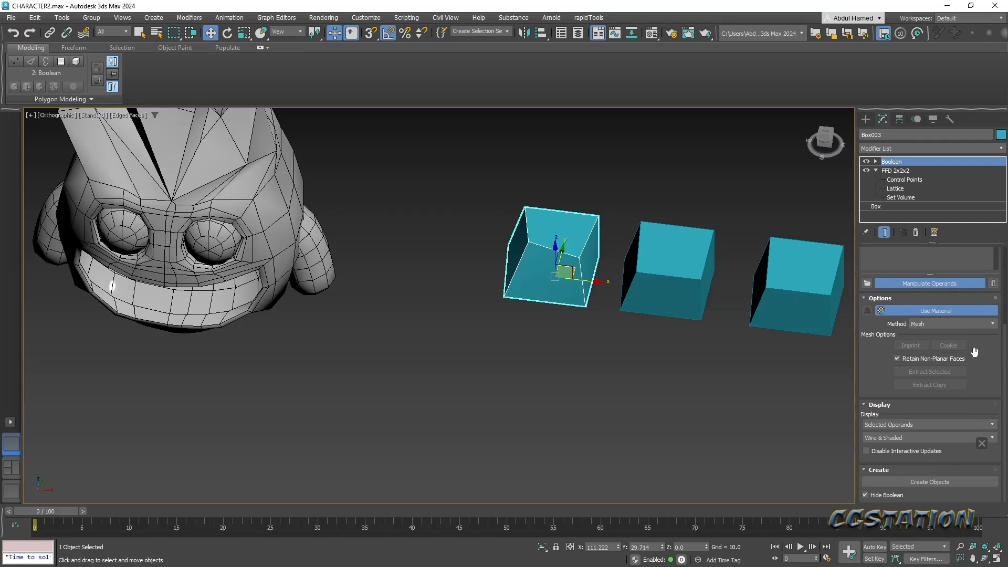
{"action": "left_click", "coordinate": [966, 424]}
{"action": "left_click", "coordinate": [966, 425]}
{"action": "left_click", "coordinate": [959, 439]}
{"action": "left_click", "coordinate": [958, 439]}
{"action": "scroll", "coordinate": [957, 487], "scroll_direction": "up", "scroll_amount": 5}
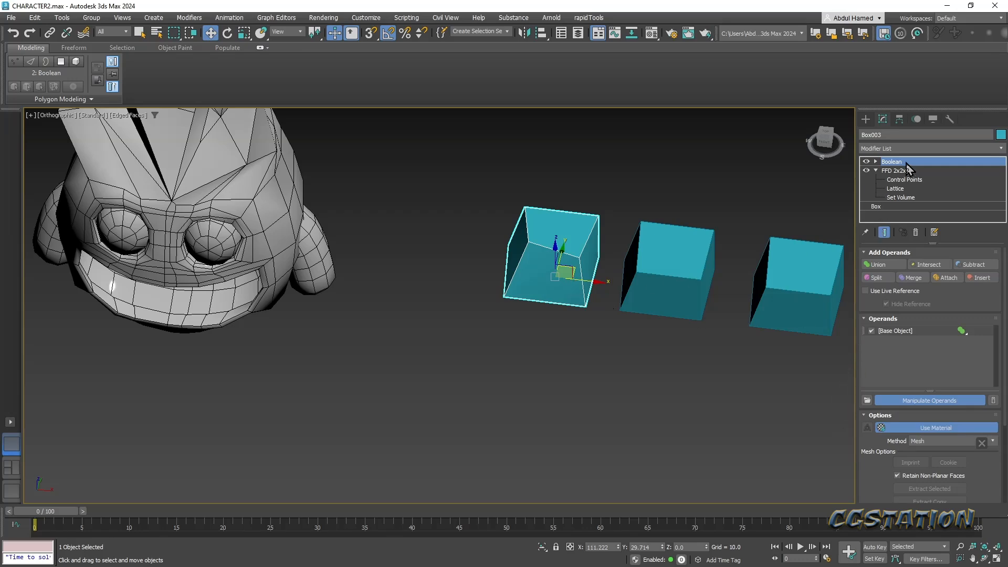
- Add the middle box to the Boolean as an Intersect operand
{"action": "left_click", "coordinate": [896, 266]}
{"action": "left_click", "coordinate": [938, 266]}
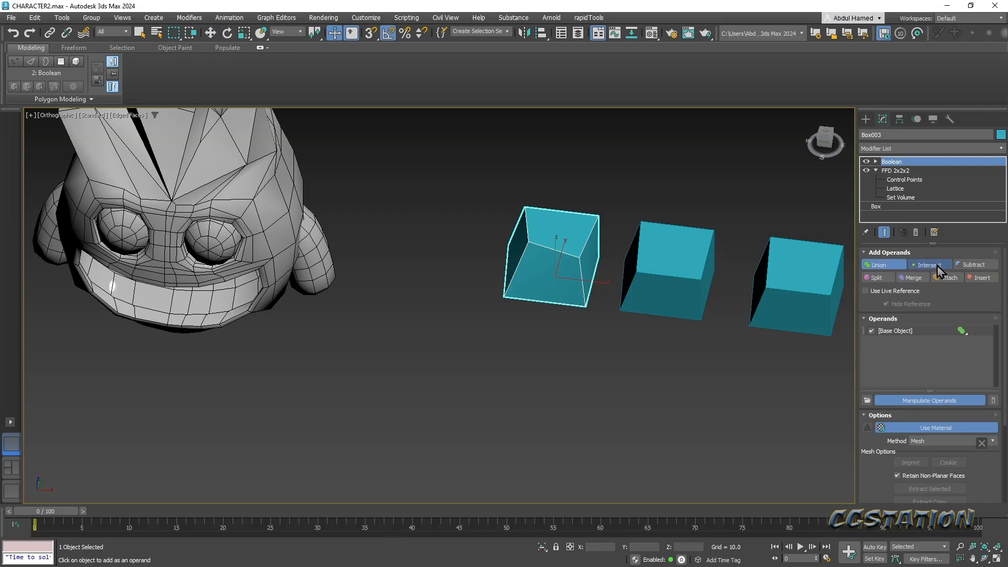
{"action": "left_click", "coordinate": [674, 269]}
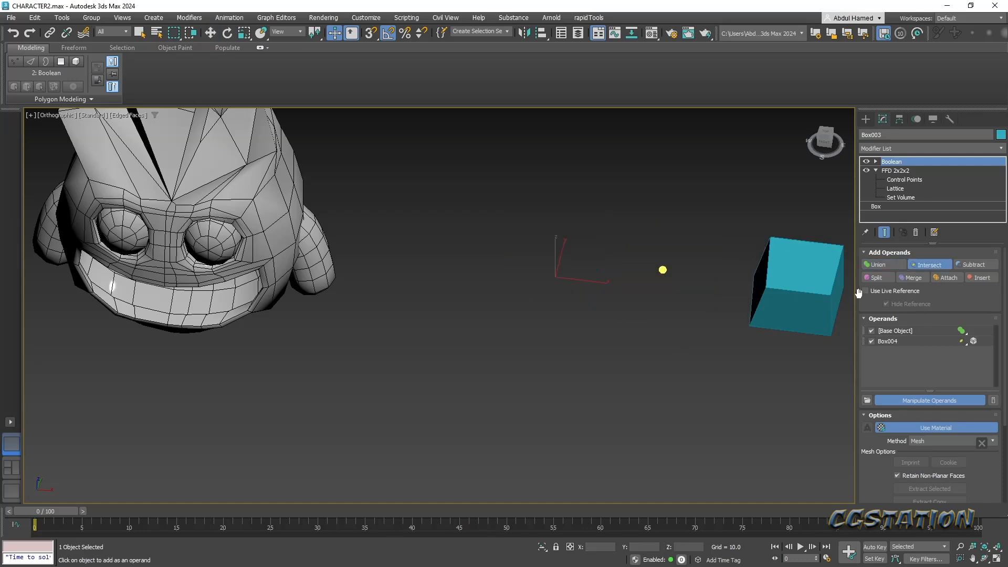
- Move the Intersect operand Box004 onto the base box and rotate it so their overlap forms a faceted tooth shape
{"action": "key", "text": "w"}
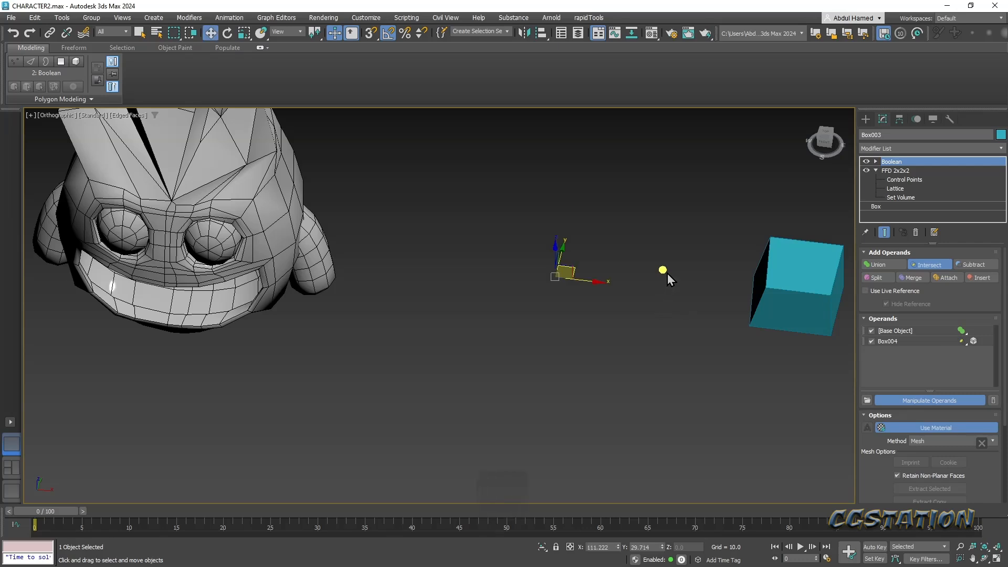
{"action": "left_click", "coordinate": [663, 272]}
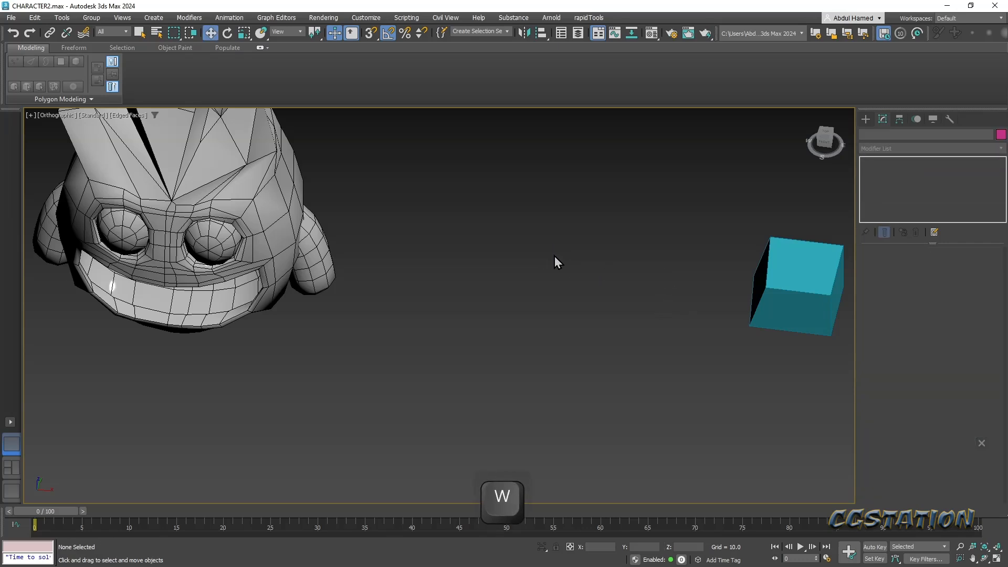
{"action": "left_click_drag", "start_coordinate": [679, 323], "coordinate": [674, 326]}
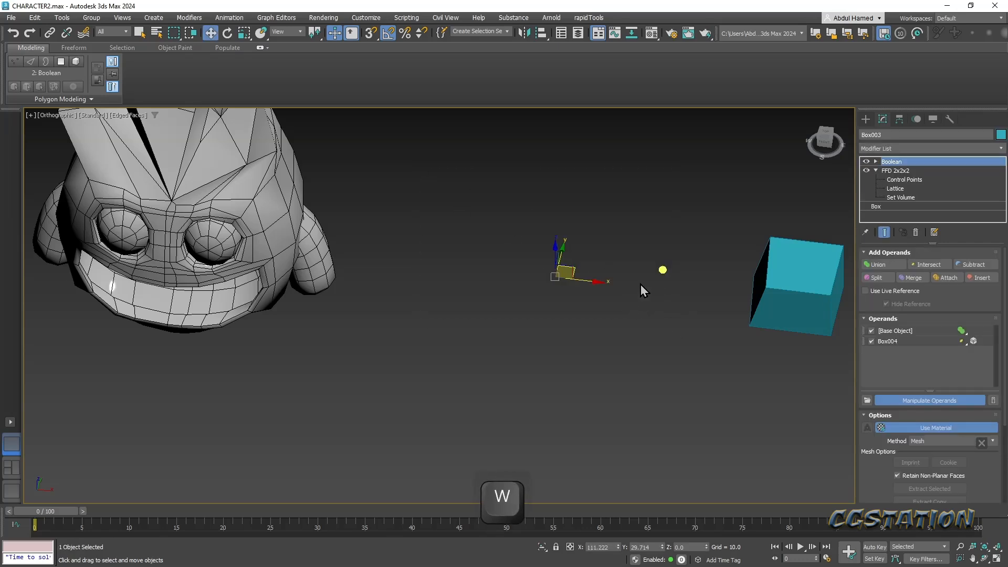
{"action": "left_click", "coordinate": [916, 339]}
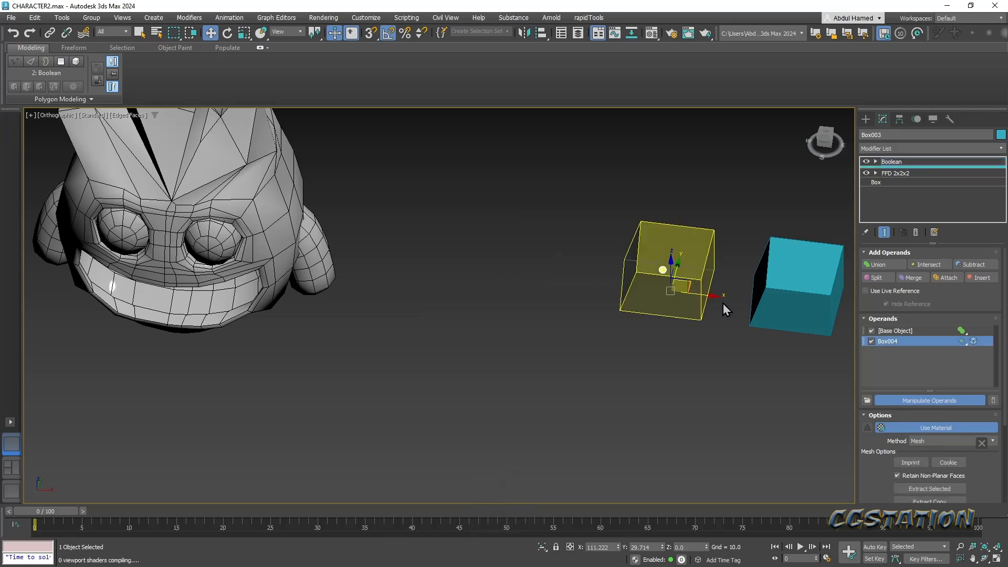
{"action": "left_click_drag", "start_coordinate": [716, 295], "coordinate": [580, 301]}
{"action": "key", "text": "e"}
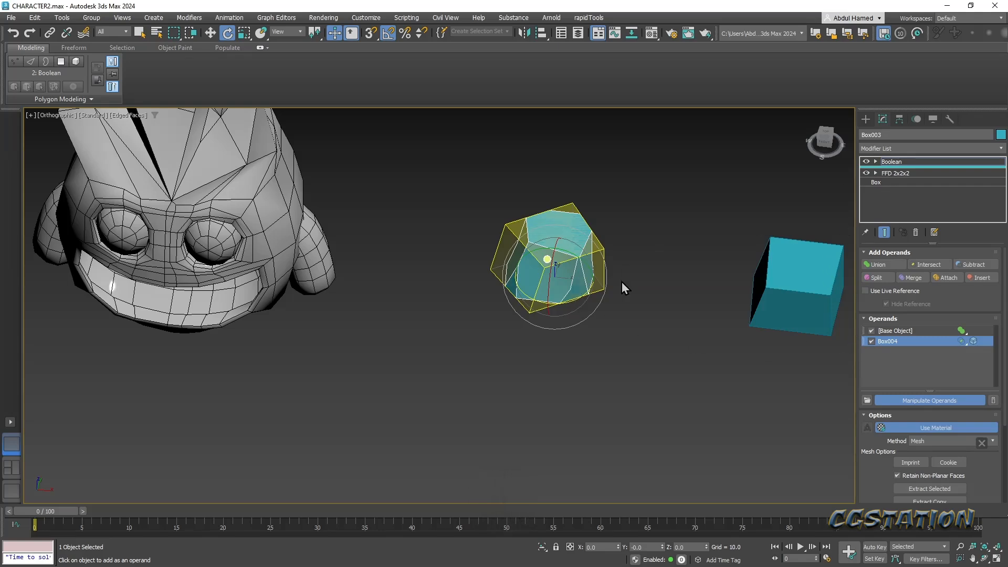
{"action": "left_click", "coordinate": [606, 364]}
{"action": "mouse_move", "coordinate": [599, 332]}
{"action": "middle_mouse_down", "text": "alt"}
{"action": "mouse_move", "coordinate": [621, 332]}
{"action": "mouse_move", "coordinate": [597, 350]}
{"action": "mouse_move", "coordinate": [587, 336]}
{"action": "middle_mouse_up", "text": "alt"}
{"action": "scroll", "coordinate": [588, 338], "scroll_direction": "up", "scroll_amount": 2}
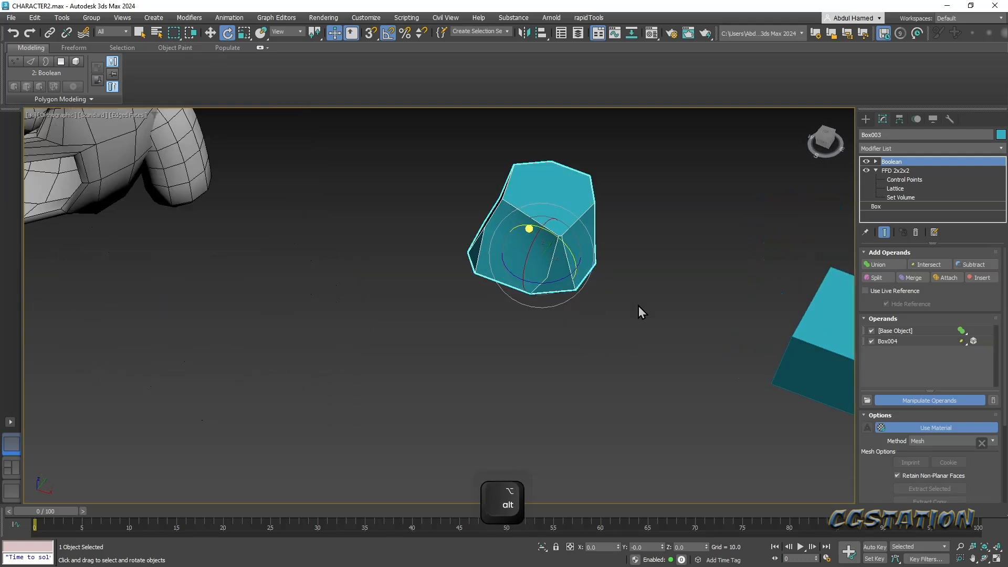
{"action": "middle_click_drag", "start_coordinate": [641, 311], "coordinate": [612, 296], "text": "alt"}
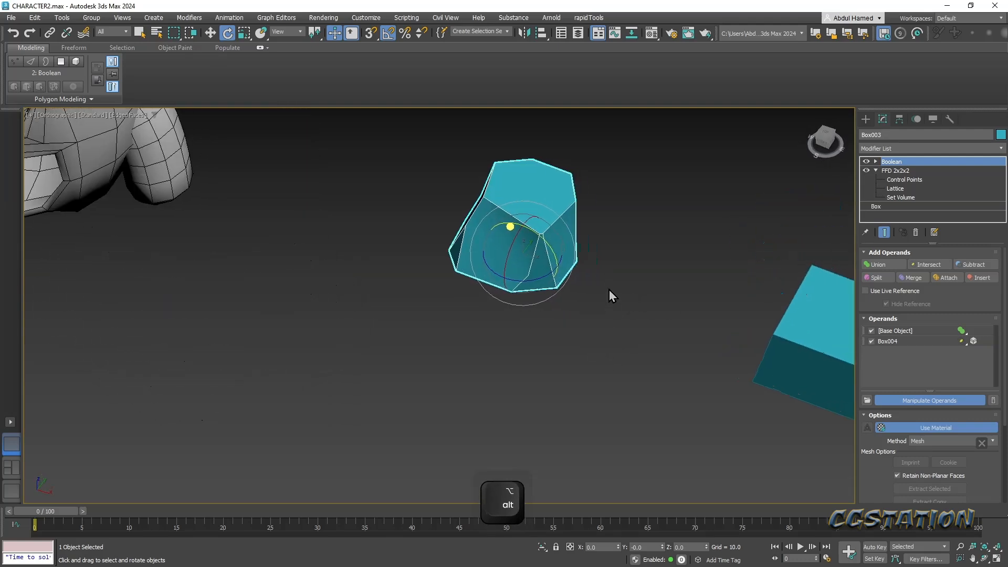
{"action": "left_click", "coordinate": [909, 343]}
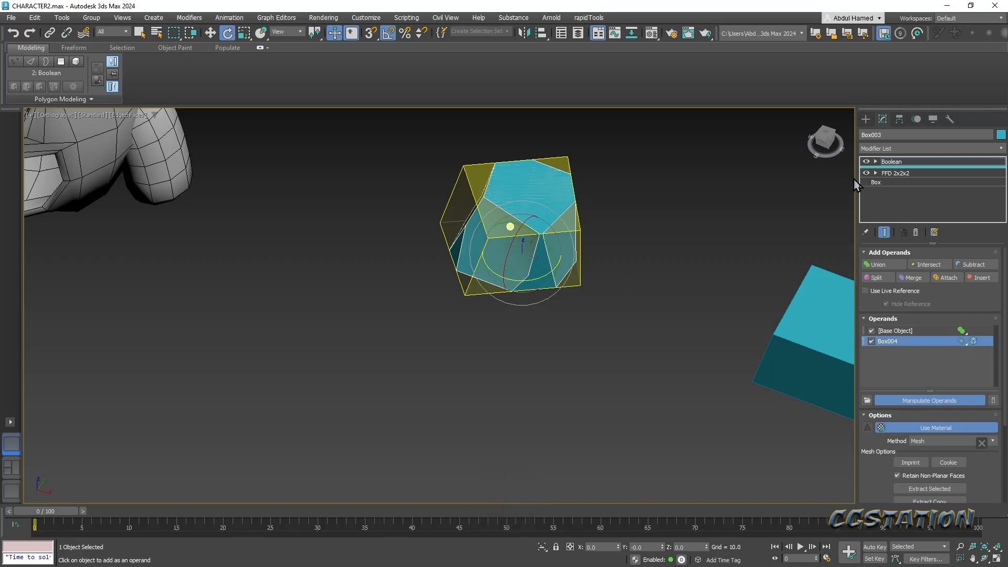
{"action": "middle_click_drag", "start_coordinate": [623, 283], "coordinate": [660, 283], "text": "alt"}
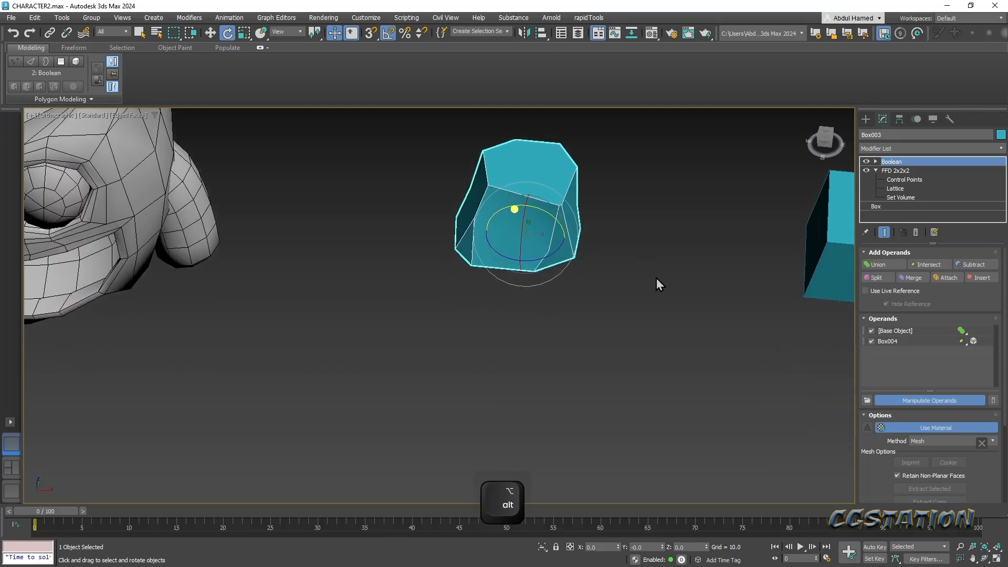
- Collapse the Boolean tooth's whole modifier stack into an editable poly
{"action": "right_click", "coordinate": [910, 169]}
{"action": "left_click", "coordinate": [939, 241]}
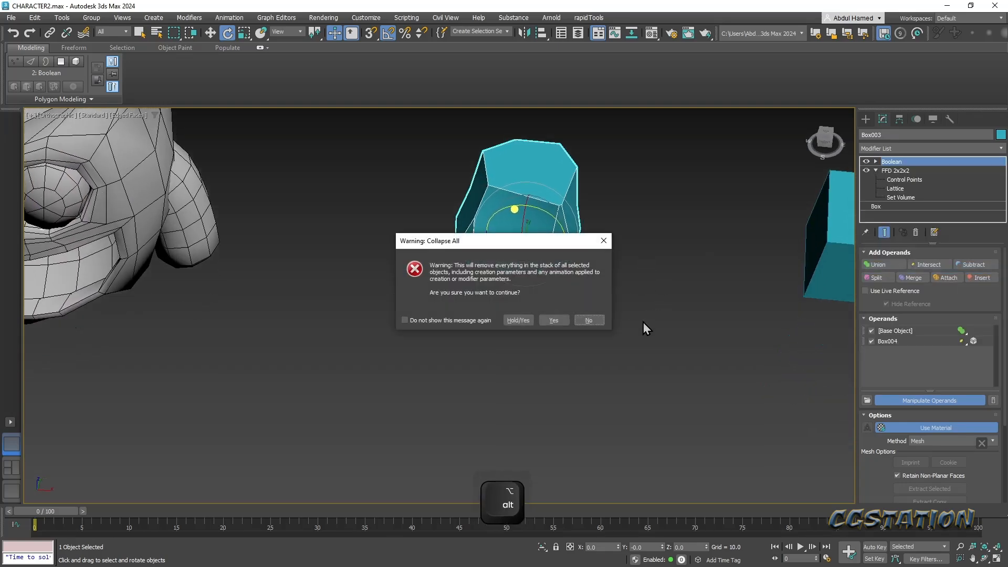
{"action": "left_click", "coordinate": [553, 321]}
- Clone the collapsed tooth along X, placing the copy between it and the remaining box
{"action": "scroll", "coordinate": [569, 389], "scroll_direction": "down", "scroll_amount": 8}
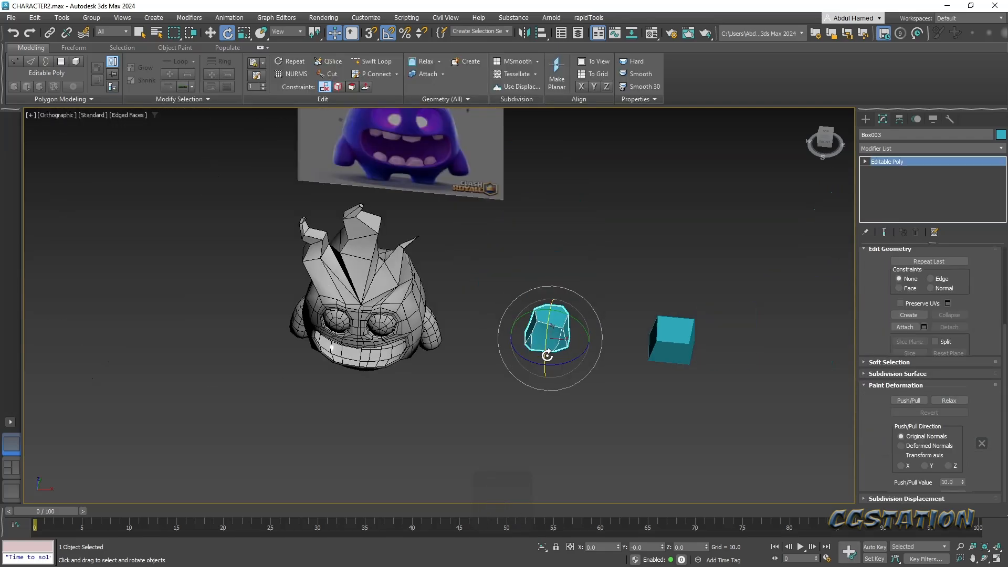
{"action": "key", "text": "w"}
{"action": "left_click_drag", "start_coordinate": [566, 341], "coordinate": [623, 345], "text": "shift"}
{"action": "left_click", "coordinate": [504, 333]}
- Add an FFD 2x2x2 modifier to the tooth copy and expand its sub-object levels
{"action": "left_click", "coordinate": [906, 149]}
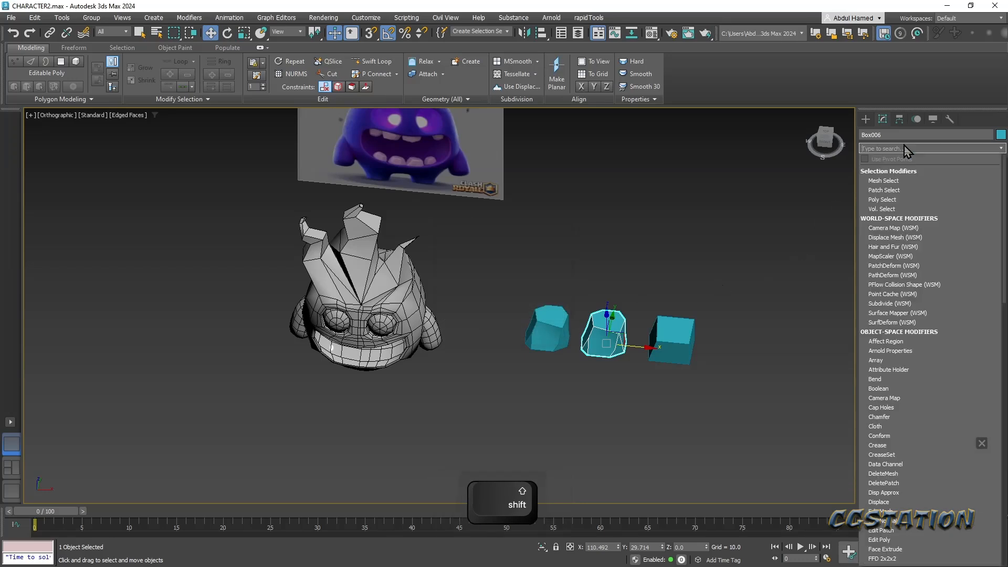
{"action": "type", "text": "ff"}
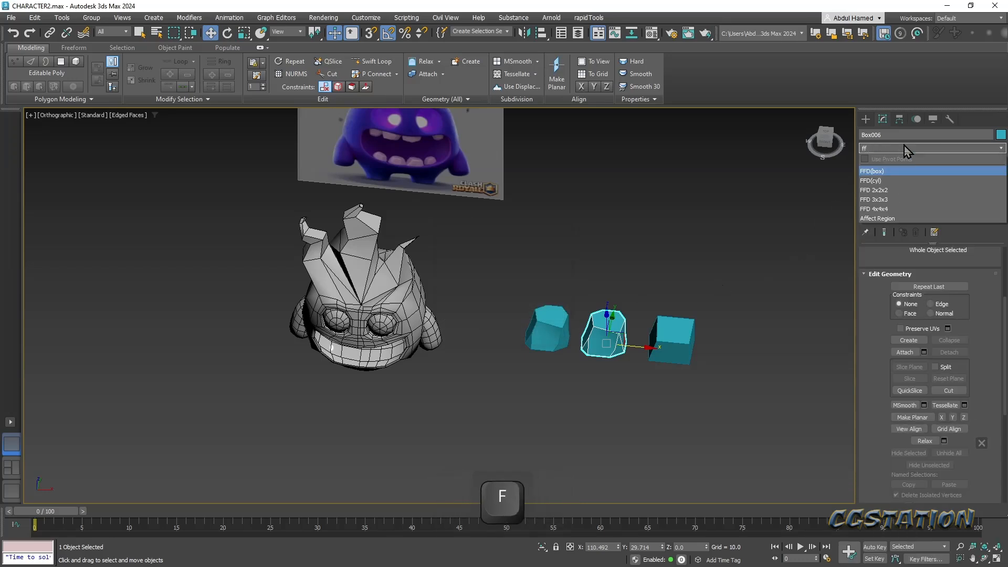
{"action": "key", "text": "Down"}
{"action": "key", "text": "Down"}
{"action": "key", "text": "Return"}
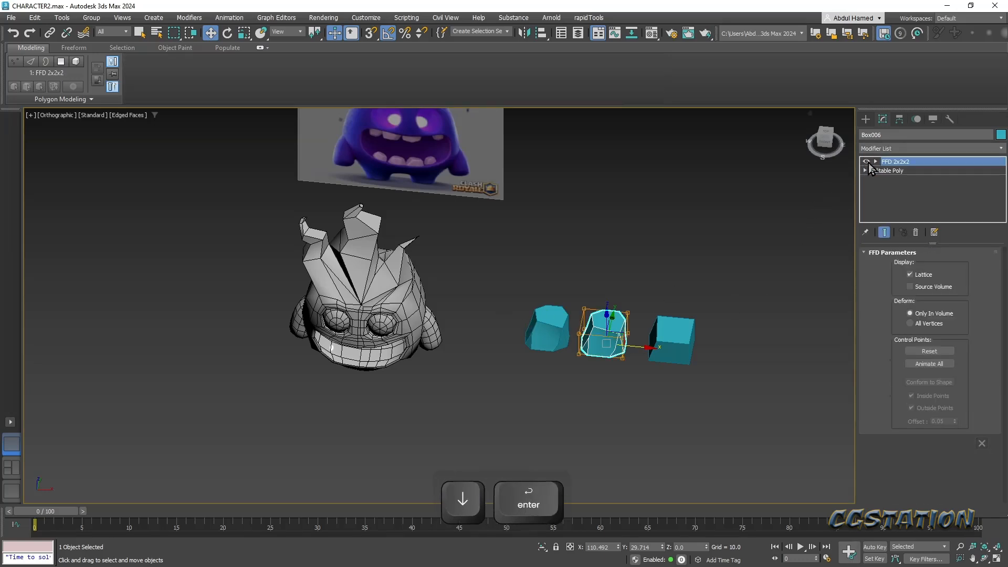
{"action": "left_click", "coordinate": [875, 161]}
{"action": "left_click", "coordinate": [880, 169]}
{"action": "left_click", "coordinate": [892, 171]}
{"action": "middle_click_drag", "start_coordinate": [573, 359], "coordinate": [580, 320], "text": "alt"}
{"action": "scroll", "coordinate": [580, 330], "scroll_direction": "up", "scroll_amount": 4}
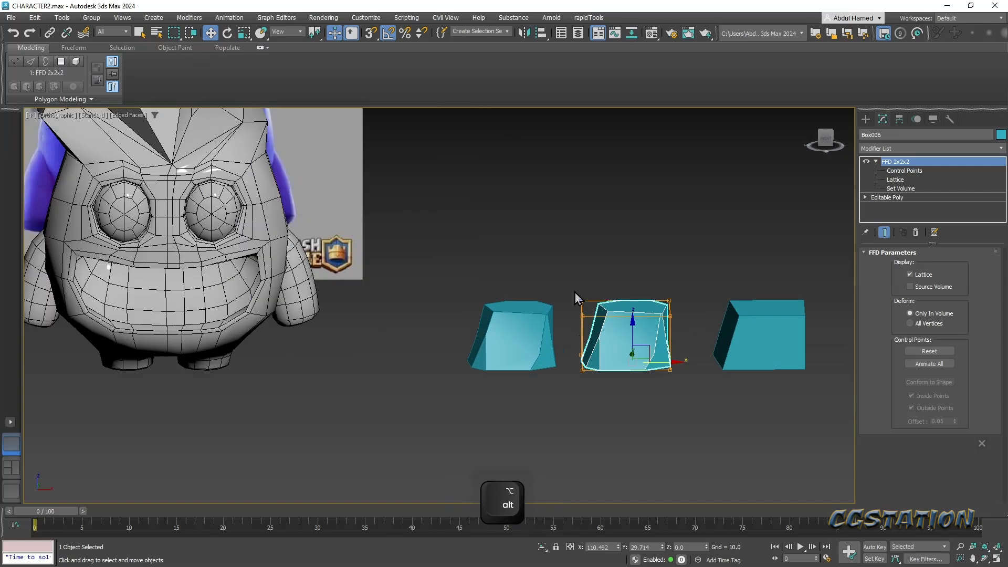
{"action": "left_click", "coordinate": [591, 330], "text": "alt"}
{"action": "left_click", "coordinate": [596, 326]}
{"action": "left_click", "coordinate": [901, 170]}
{"action": "left_click", "coordinate": [901, 171]}
{"action": "left_click_drag", "start_coordinate": [592, 324], "coordinate": [597, 323]}
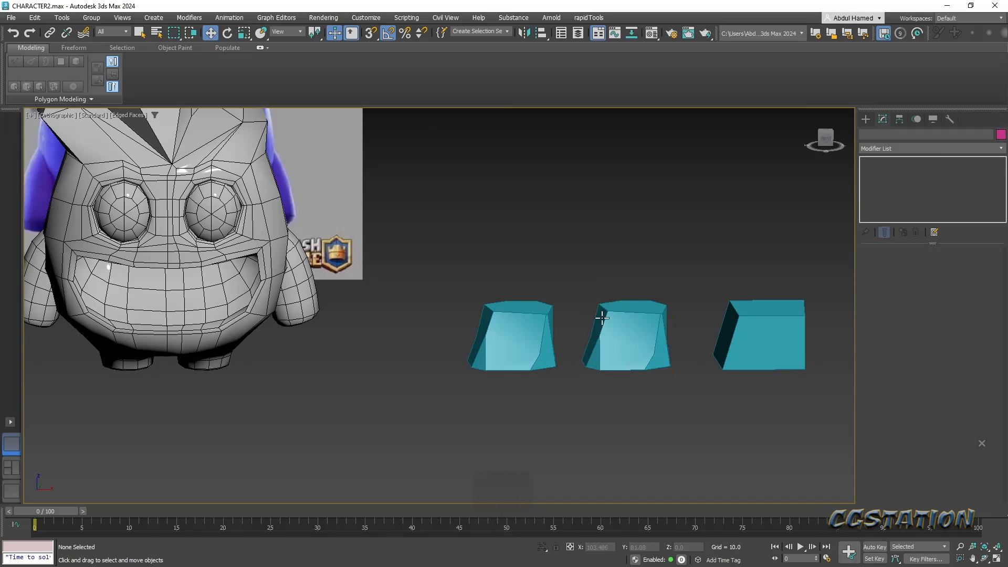
{"action": "left_click", "coordinate": [597, 323]}
- Reshape the tooth copy by moving its FFD lattice's corner control points on the side facing the first tooth
{"action": "key", "text": "w"}
{"action": "left_click", "coordinate": [904, 171]}
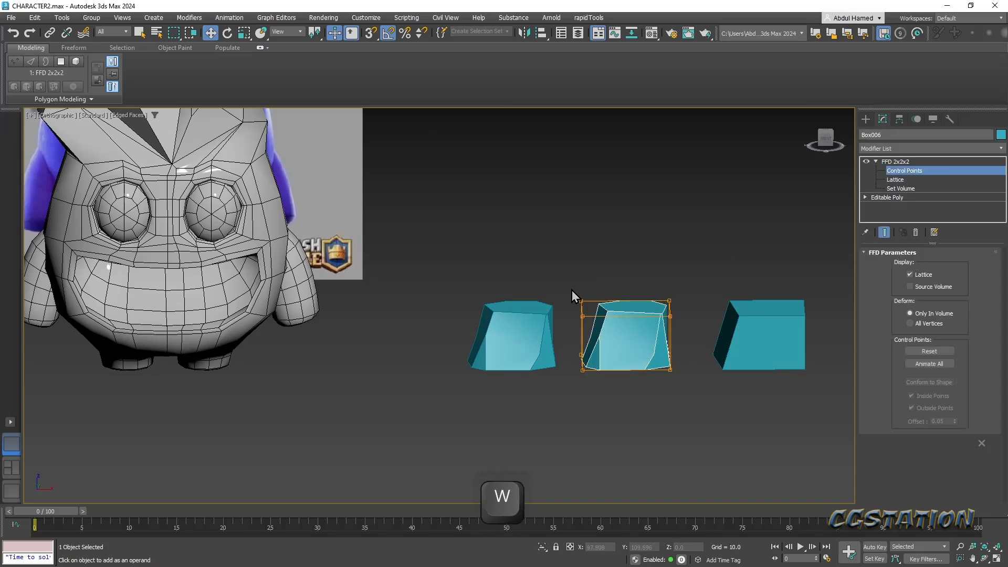
{"action": "left_click_drag", "start_coordinate": [601, 296], "coordinate": [605, 306]}
{"action": "mouse_move", "coordinate": [700, 352]}
{"action": "middle_mouse_down", "text": "alt"}
{"action": "mouse_move", "coordinate": [698, 315]}
{"action": "mouse_move", "coordinate": [699, 367]}
{"action": "middle_mouse_up", "text": "alt"}
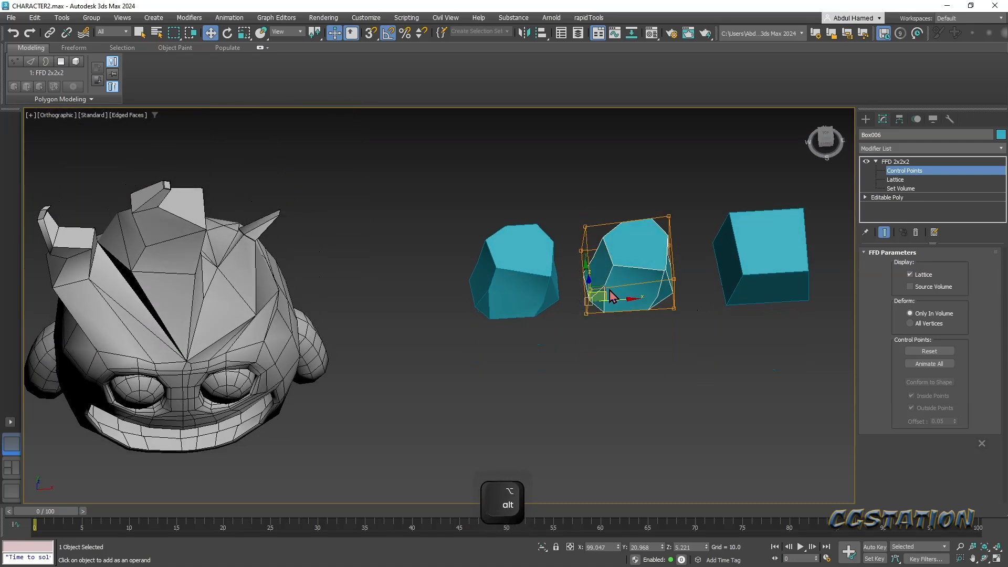
{"action": "left_click_drag", "start_coordinate": [606, 290], "coordinate": [612, 296]}
{"action": "middle_click_drag", "start_coordinate": [668, 353], "coordinate": [755, 278]}
{"action": "middle_click_drag", "start_coordinate": [756, 231], "coordinate": [603, 270]}
{"action": "left_click", "coordinate": [910, 163]}
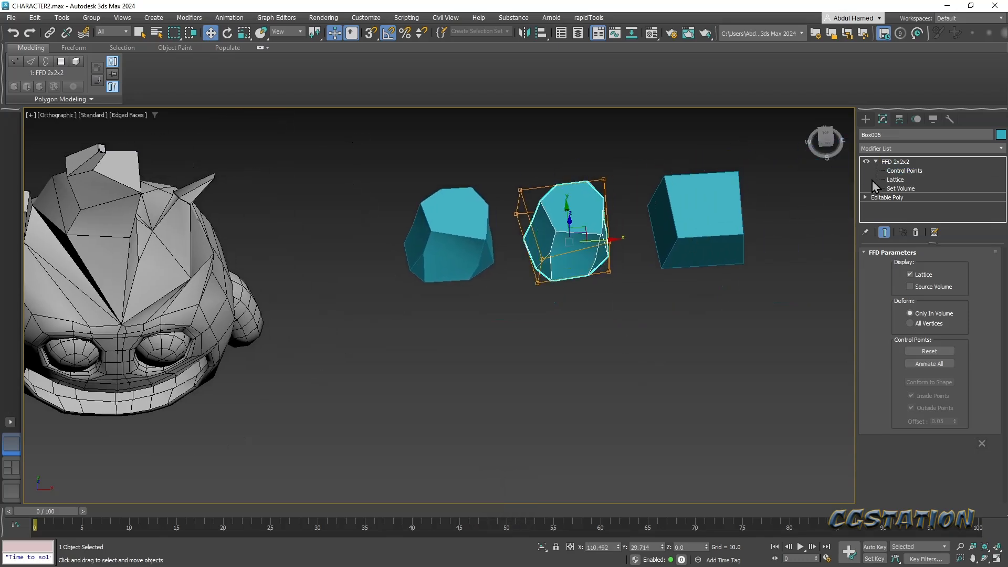
- Delete the leftover box and clone the FFD-shaped tooth along X as a third tooth
{"action": "left_click", "coordinate": [690, 231]}
{"action": "key", "text": "Delete"}
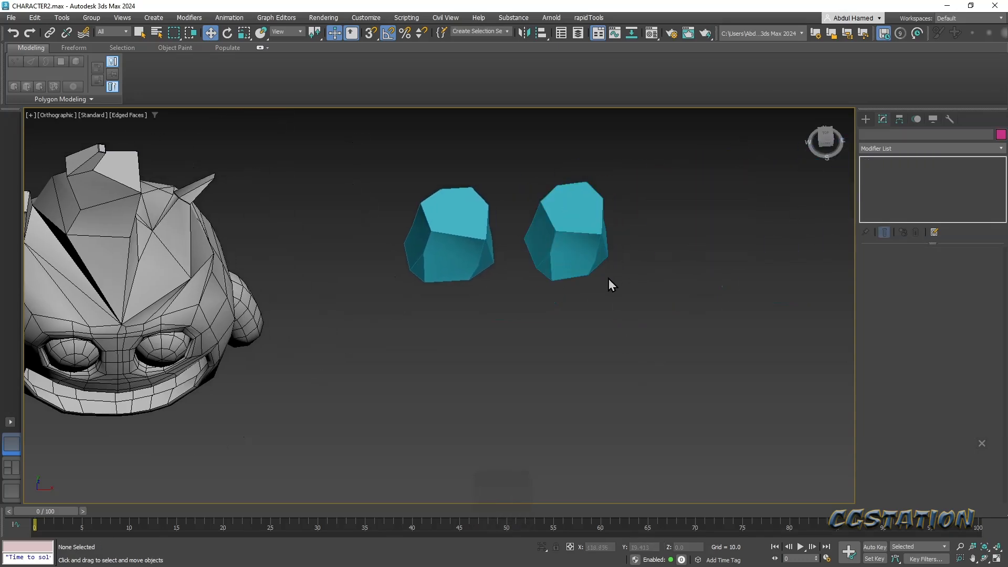
{"action": "left_click", "coordinate": [581, 243]}
{"action": "mouse_move", "coordinate": [596, 244]}
{"action": "left_mouse_down", "text": "shift"}
{"action": "mouse_move", "coordinate": [754, 229]}
{"action": "mouse_move", "coordinate": [738, 239]}
{"action": "left_mouse_up", "text": "shift"}
{"action": "left_click", "coordinate": [496, 333]}
- Move the third tooth's FFD control points to make it slightly taller and give it a different outline
{"action": "middle_click_drag", "start_coordinate": [704, 364], "coordinate": [696, 292], "text": "alt"}
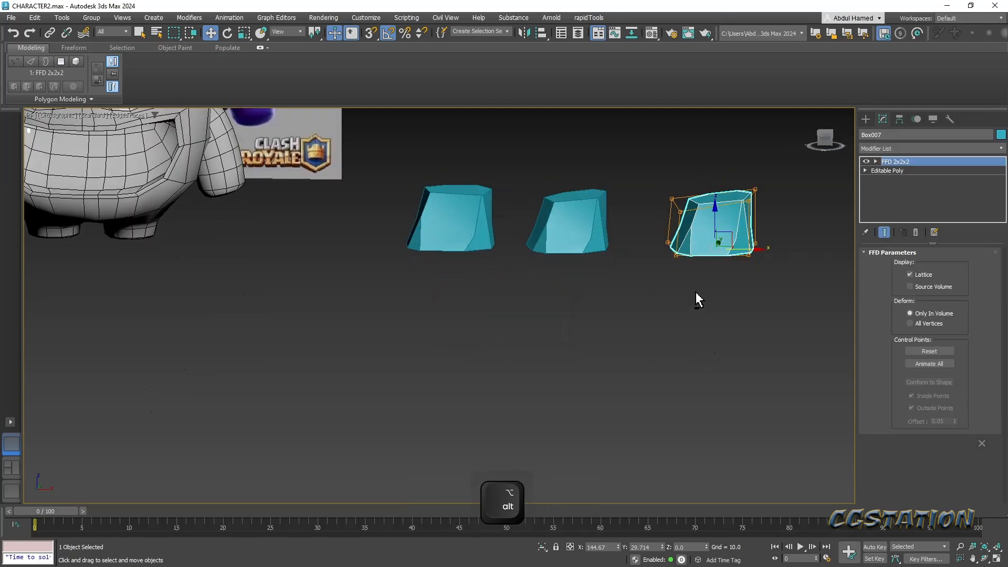
{"action": "left_click", "coordinate": [876, 162]}
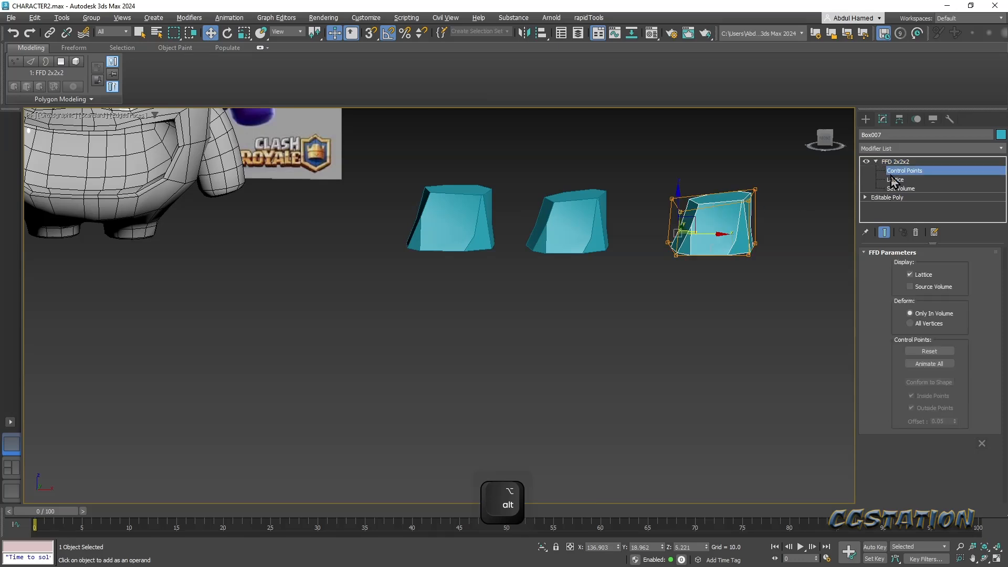
{"action": "left_click_drag", "start_coordinate": [658, 216], "coordinate": [658, 215]}
{"action": "key", "text": "w"}
{"action": "left_click_drag", "start_coordinate": [713, 179], "coordinate": [713, 173]}
{"action": "middle_click_drag", "start_coordinate": [691, 246], "coordinate": [698, 317]}
{"action": "scroll", "coordinate": [699, 317], "scroll_direction": "down", "scroll_amount": 3}
- Select all three teeth and scale them uniformly to about 40%
{"action": "left_click", "coordinate": [538, 307]}
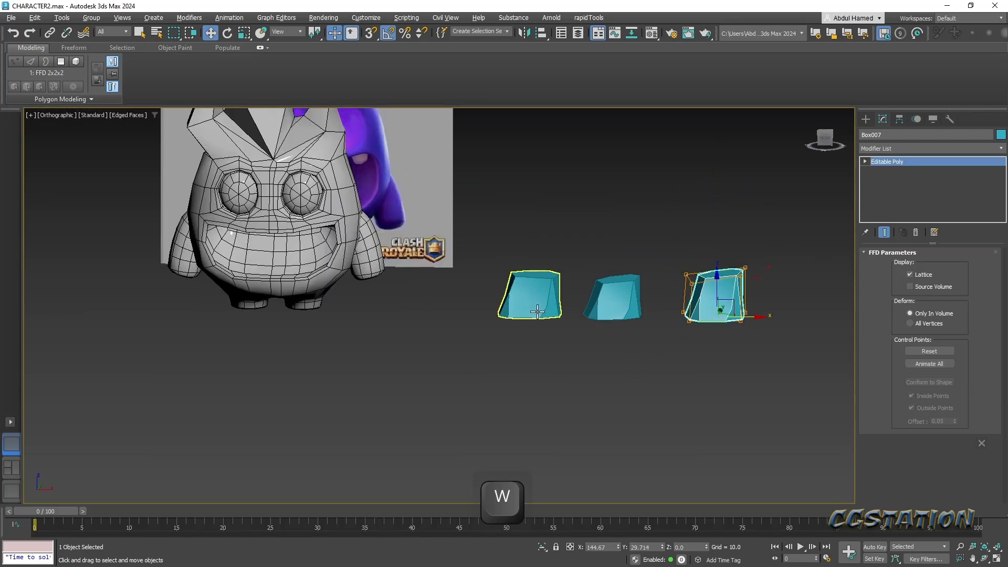
{"action": "left_click", "coordinate": [689, 308], "text": "ctrl"}
{"action": "left_click", "coordinate": [600, 300], "text": "ctrl"}
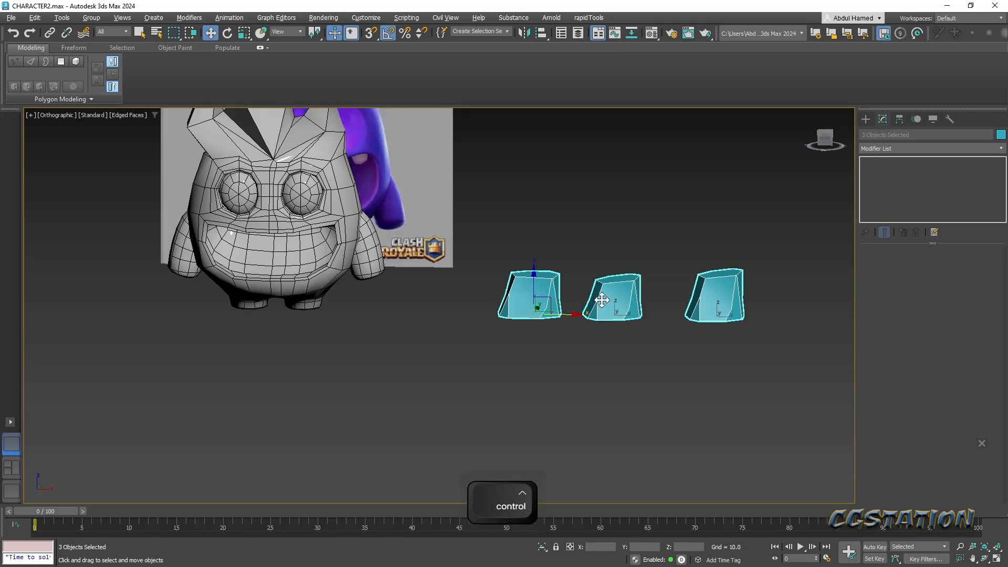
{"action": "key", "text": "e"}
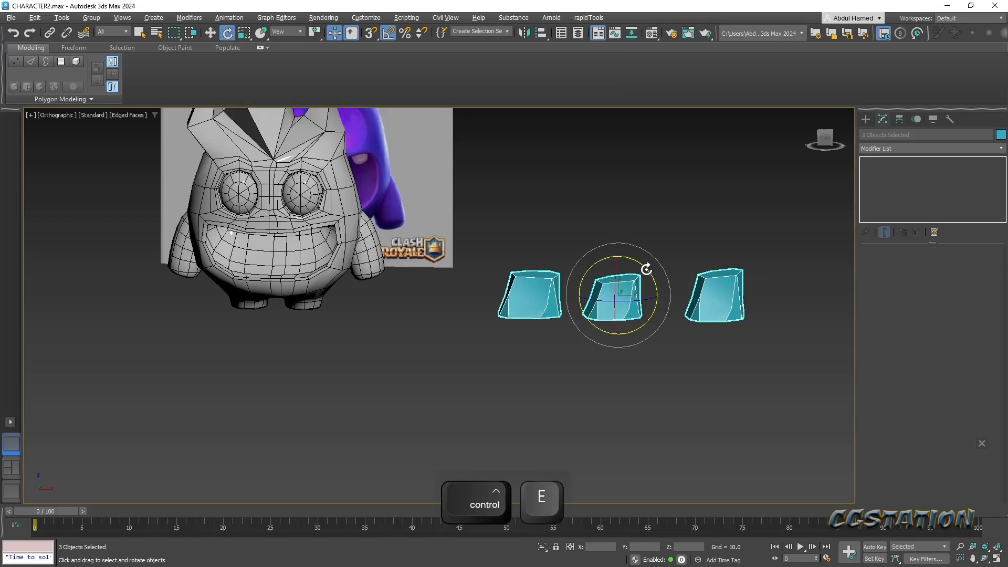
{"action": "key", "text": "r"}
{"action": "left_click_drag", "start_coordinate": [620, 288], "coordinate": [609, 367]}
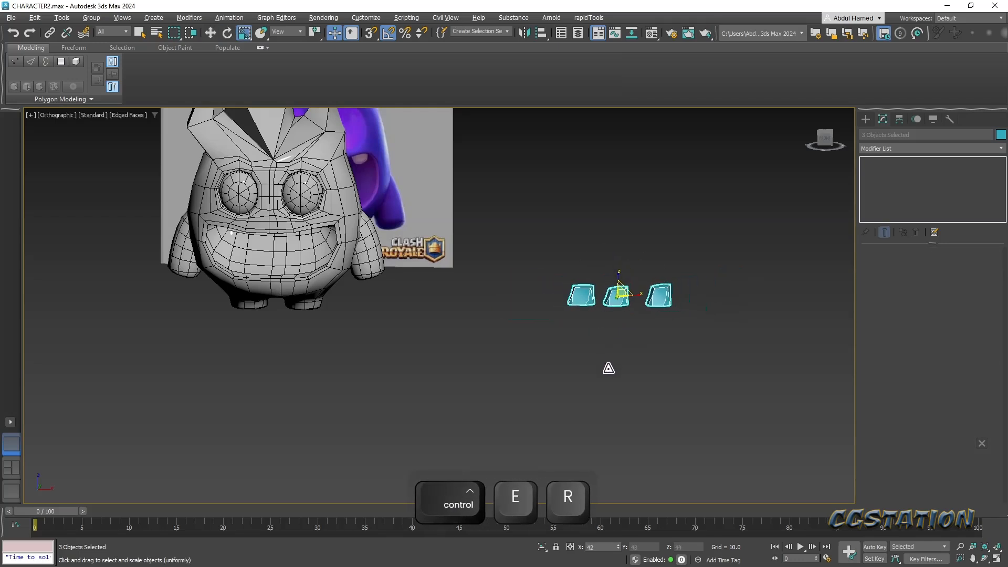
- Move the three teeth onto the mouth's lower edge with vertex snapping, and raise them about 0.8 in Z with snapping off
{"action": "key", "text": "w"}
{"action": "key", "text": "s"}
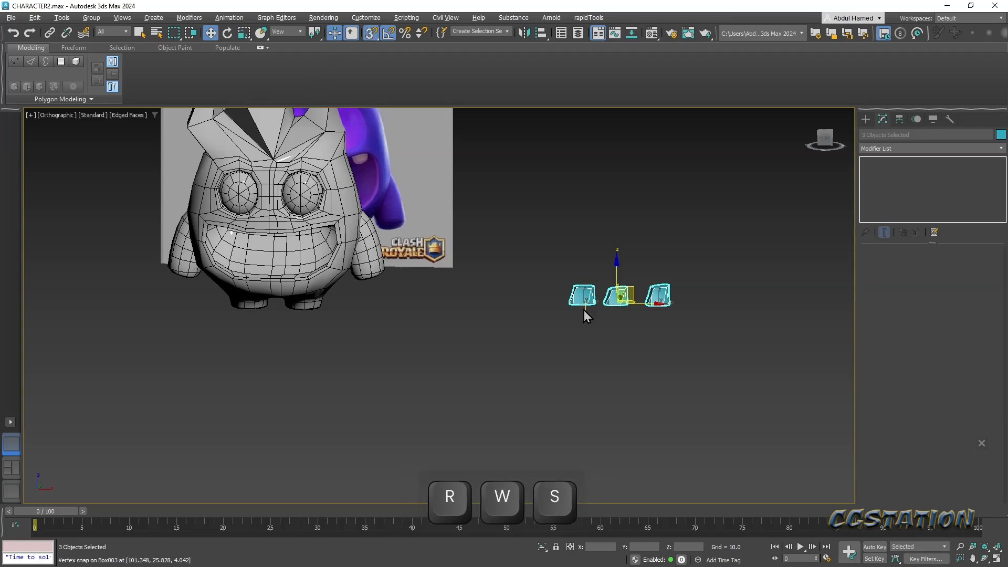
{"action": "left_click_drag", "start_coordinate": [616, 303], "coordinate": [273, 278]}
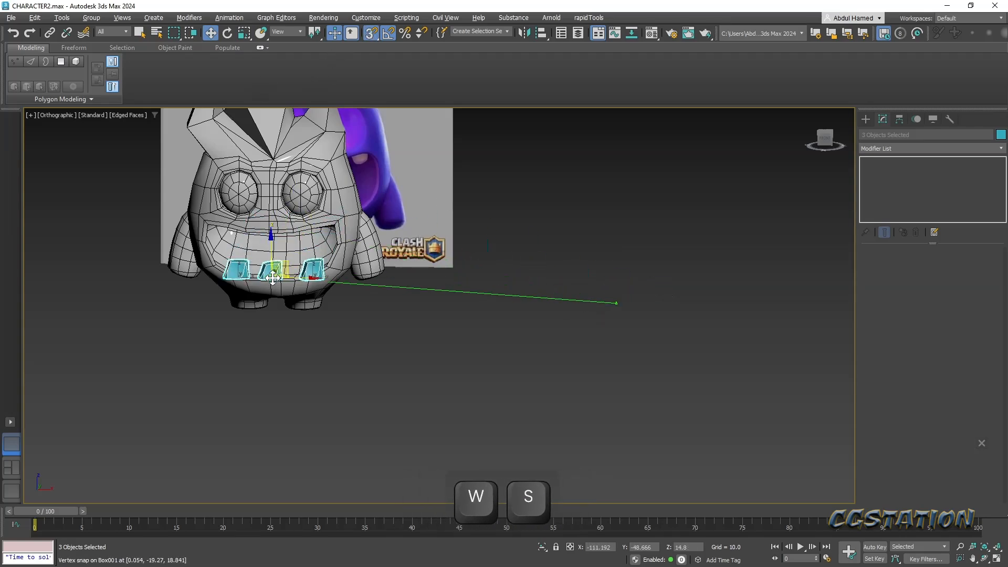
{"action": "middle_click_drag", "start_coordinate": [318, 299], "coordinate": [298, 300], "text": "alt"}
{"action": "scroll", "coordinate": [299, 301], "scroll_direction": "up", "scroll_amount": 6}
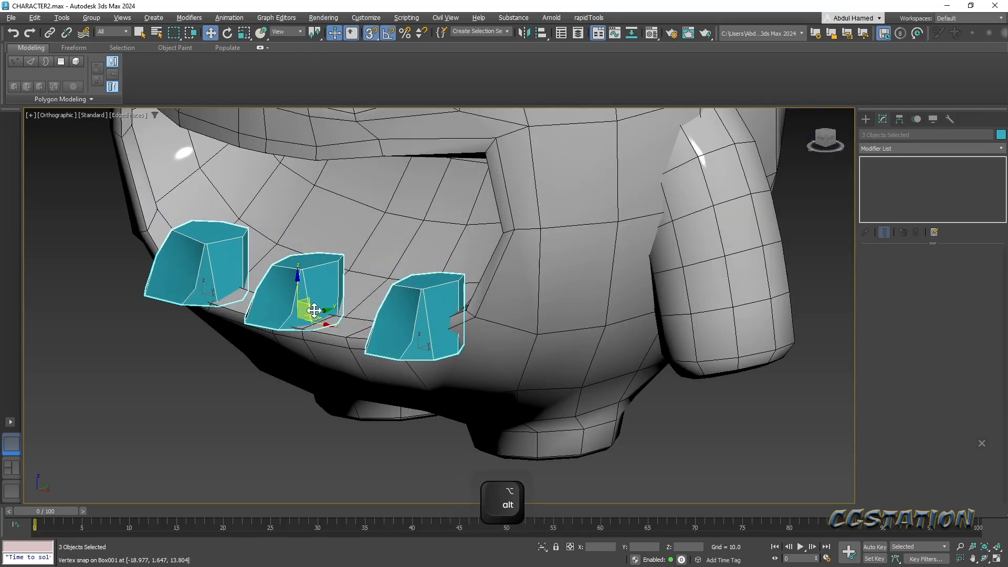
{"action": "key", "text": "s"}
{"action": "middle_click_drag", "start_coordinate": [331, 308], "coordinate": [349, 334], "text": "alt"}
{"action": "scroll", "coordinate": [403, 314], "scroll_direction": "down", "scroll_amount": 3}
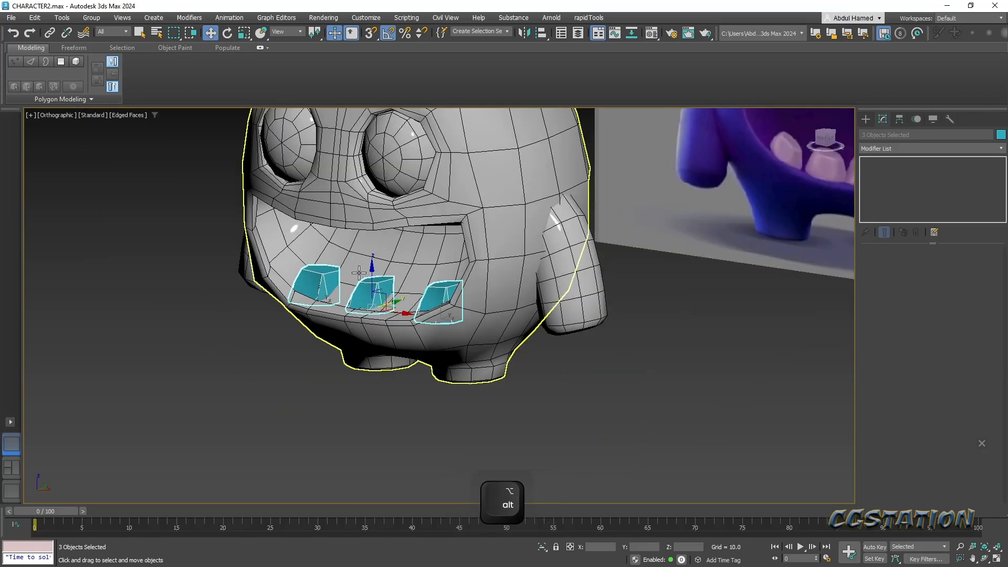
{"action": "left_click_drag", "start_coordinate": [373, 269], "coordinate": [373, 264]}
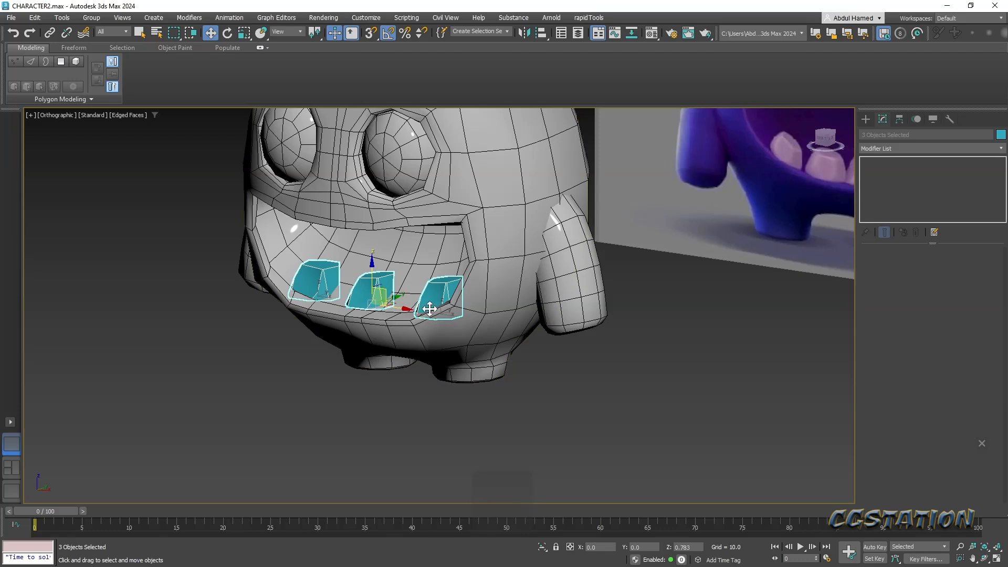
- Move the two outer teeth along X closer to the middle tooth, following the reference image
{"action": "left_click", "coordinate": [453, 288]}
{"action": "left_click_drag", "start_coordinate": [466, 315], "coordinate": [438, 315]}
{"action": "left_click", "coordinate": [321, 279]}
{"action": "left_click_drag", "start_coordinate": [342, 296], "coordinate": [357, 301]}
{"action": "middle_click_drag", "start_coordinate": [357, 301], "coordinate": [415, 278], "text": "alt"}
{"action": "middle_click_drag", "start_coordinate": [414, 279], "coordinate": [278, 308]}
{"action": "scroll", "coordinate": [392, 326], "scroll_direction": "down", "scroll_amount": 3}
{"action": "middle_click_drag", "start_coordinate": [393, 323], "coordinate": [364, 318], "text": "alt"}
{"action": "scroll", "coordinate": [305, 326], "scroll_direction": "up", "scroll_amount": 2}
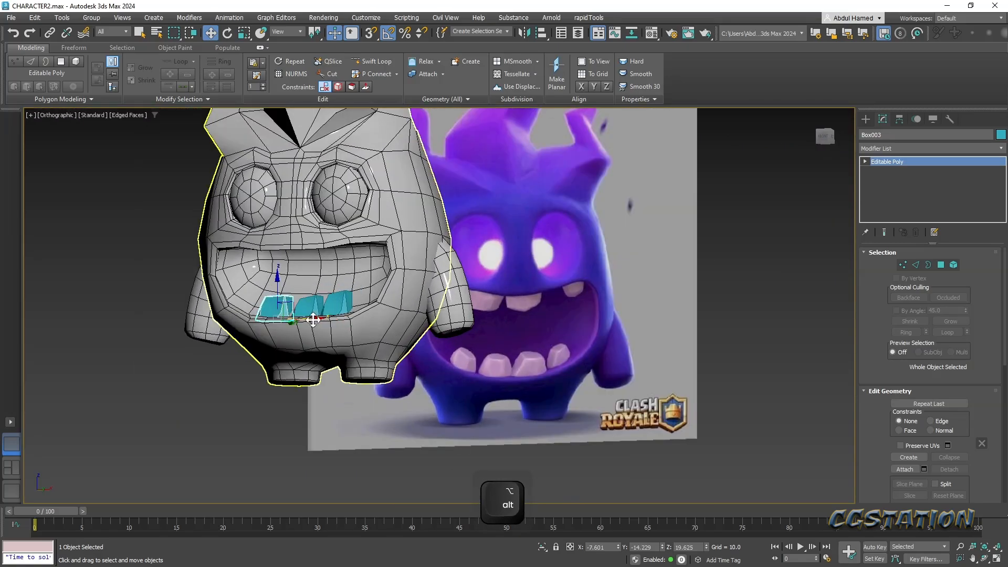
- Select the three teeth together and scale them down uniformly to about 89% of their size
{"action": "left_click", "coordinate": [342, 299]}
{"action": "left_click", "coordinate": [311, 305], "text": "ctrl"}
{"action": "left_click", "coordinate": [285, 303], "text": "ctrl"}
{"action": "middle_click_drag", "start_coordinate": [285, 303], "coordinate": [325, 312], "text": "alt"}
{"action": "key", "text": "r"}
{"action": "key", "text": "r"}
{"action": "left_click_drag", "start_coordinate": [328, 314], "coordinate": [310, 308]}
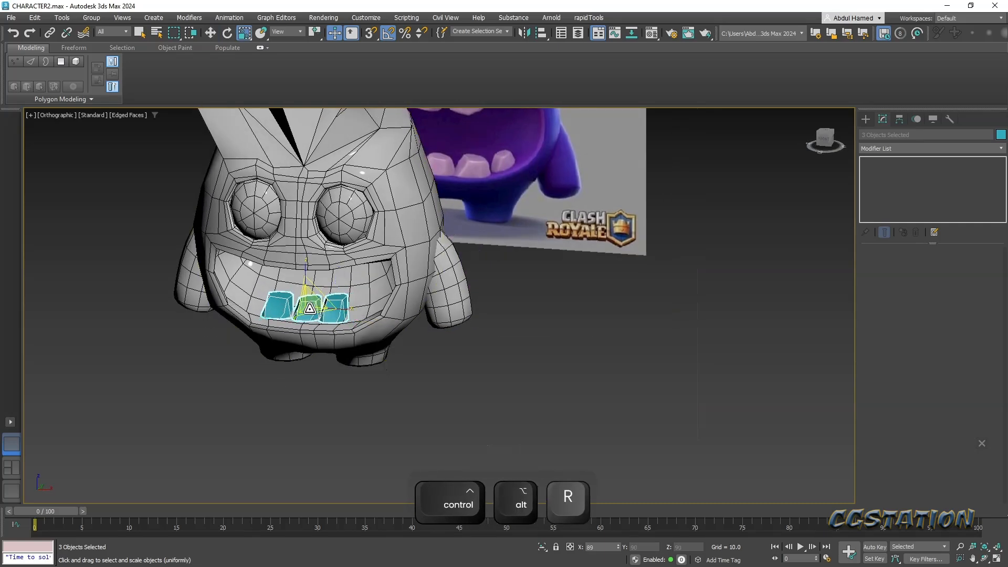
{"action": "middle_click_drag", "start_coordinate": [310, 300], "coordinate": [331, 335], "text": "alt"}
- Select the middle tooth and rotate it 60° about the Z axis
{"action": "left_click", "coordinate": [280, 390]}
{"action": "left_click", "coordinate": [304, 315]}
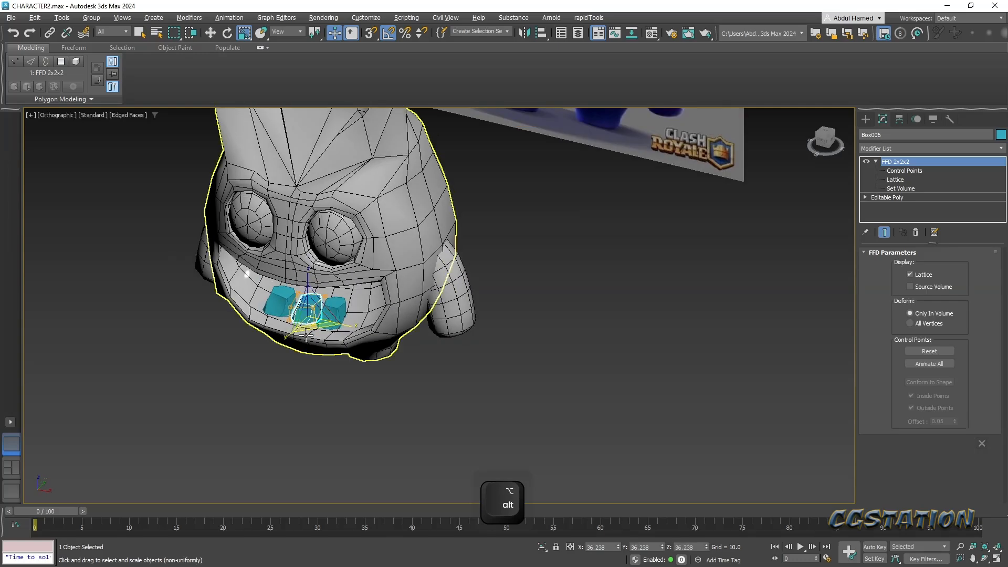
{"action": "key", "text": "e"}
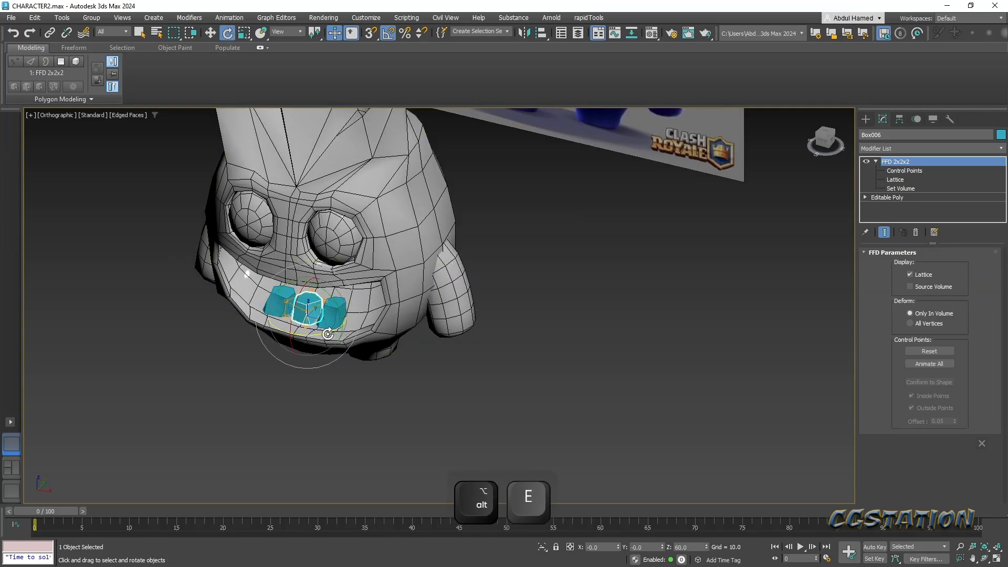
{"action": "key", "text": "w"}
- Select the two outer teeth together and scale them down slightly
{"action": "left_click", "coordinate": [334, 310]}
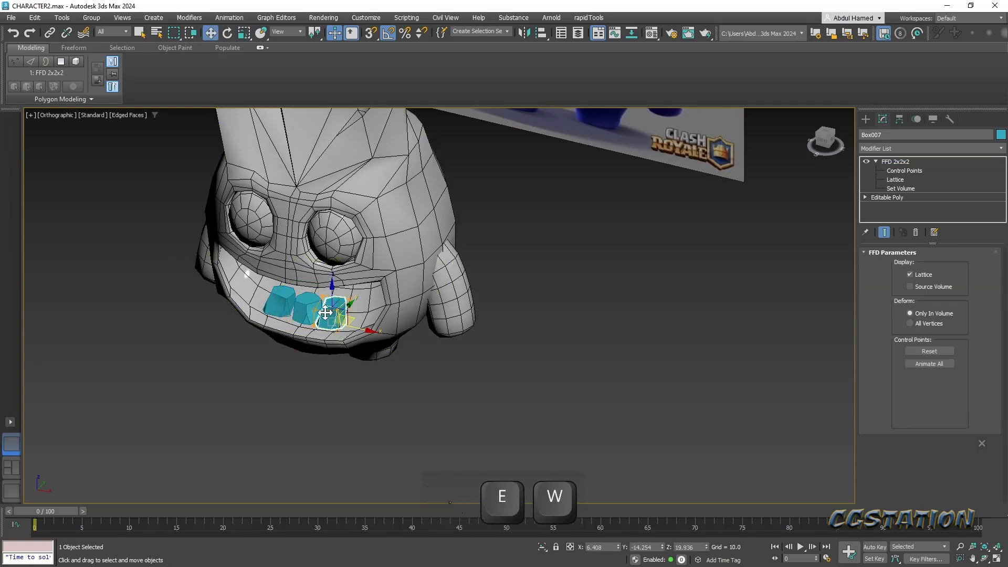
{"action": "left_click", "coordinate": [278, 302], "text": "ctrl"}
{"action": "key", "text": "r"}
{"action": "left_click_drag", "start_coordinate": [322, 300], "coordinate": [320, 306]}
{"action": "key", "text": "w"}
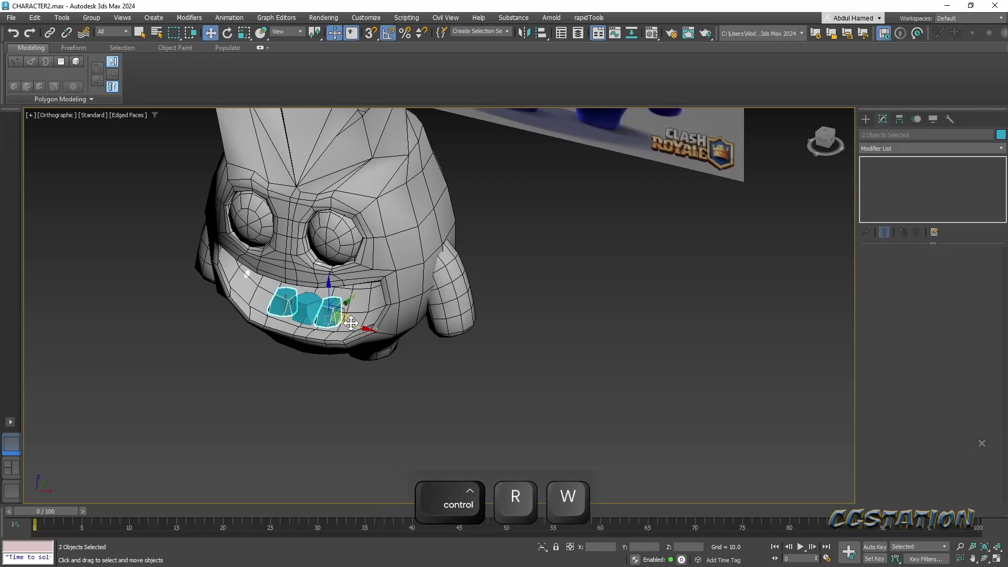
{"action": "key", "text": "ctrl+z"}
{"action": "key", "text": "ctrl+z"}
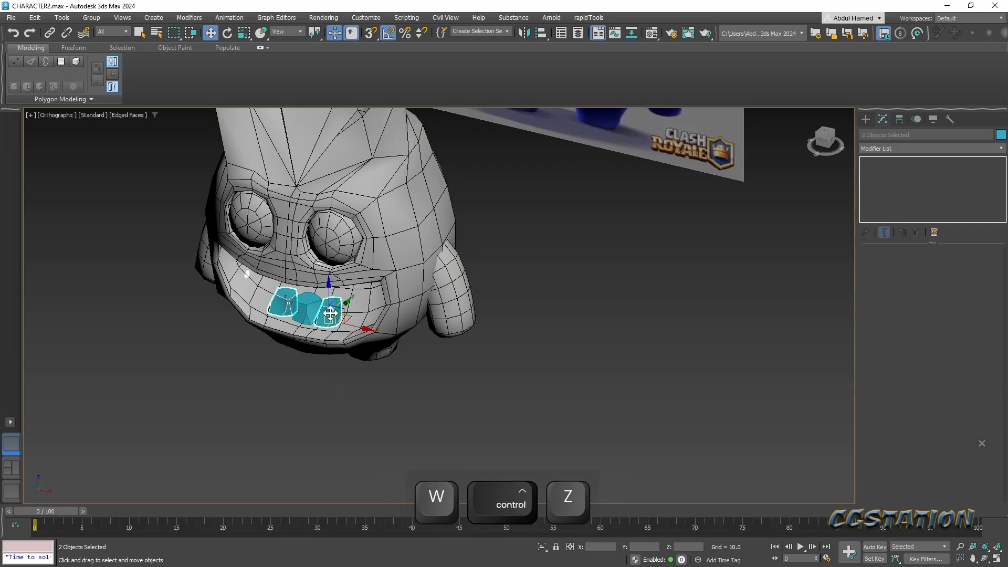
- Move the outer teeth away from the middle one, the right about 1.67 and the left about -1.62 in X
{"action": "key", "text": "ctrl+z"}
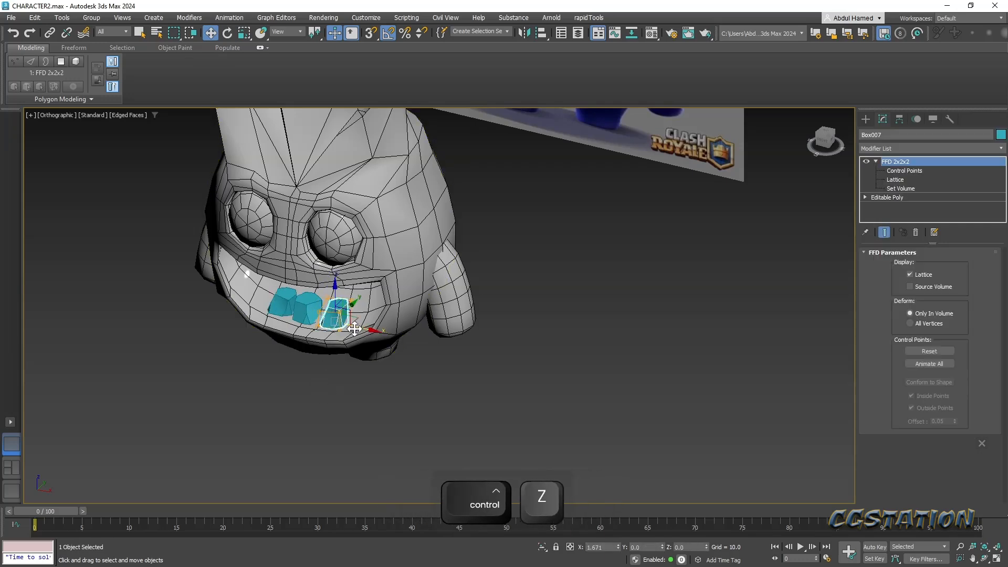
{"action": "left_click", "coordinate": [285, 307]}
{"action": "left_click_drag", "start_coordinate": [315, 319], "coordinate": [310, 320]}
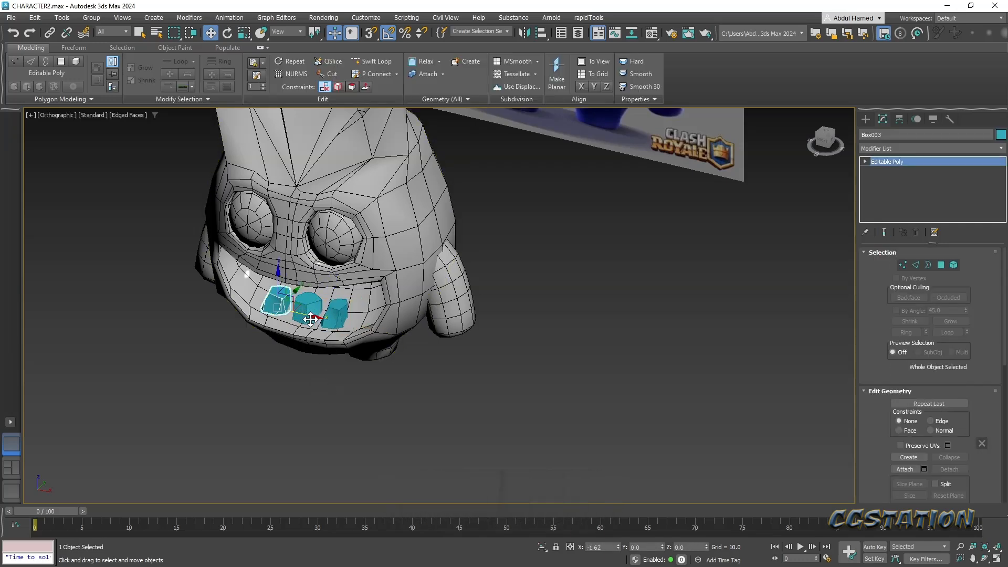
- Select the two outer teeth and make copies of them offset along the lower mouth edge
{"action": "middle_click_drag", "start_coordinate": [315, 322], "coordinate": [294, 279], "text": "alt"}
{"action": "left_click", "coordinate": [321, 321]}
{"action": "left_click", "coordinate": [279, 298], "text": "ctrl"}
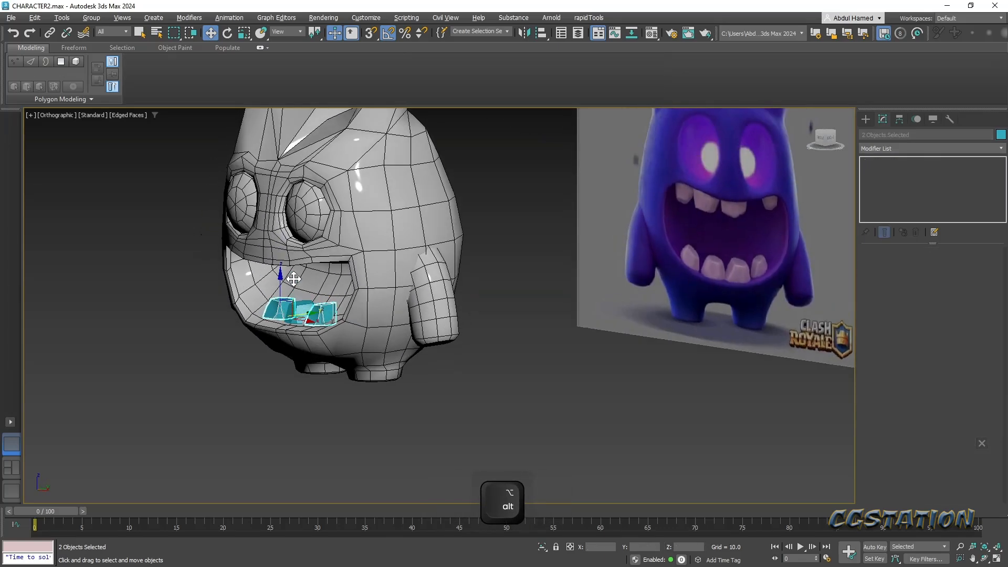
{"action": "key", "text": "w"}
{"action": "left_click_drag", "start_coordinate": [312, 313], "coordinate": [326, 301], "text": "shift"}
{"action": "left_click", "coordinate": [490, 334]}
{"action": "middle_click_drag", "start_coordinate": [489, 334], "coordinate": [345, 347], "text": "alt"}
- Move the left copied tooth about -9.7 in X to the outer end of the row and scale it down uniformly
{"action": "left_click", "coordinate": [283, 312]}
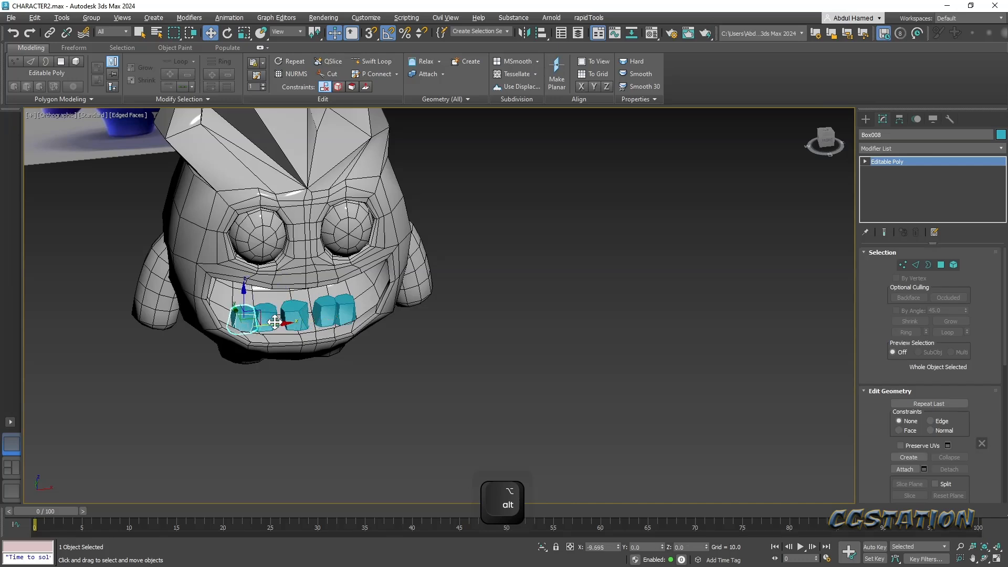
{"action": "key", "text": "r"}
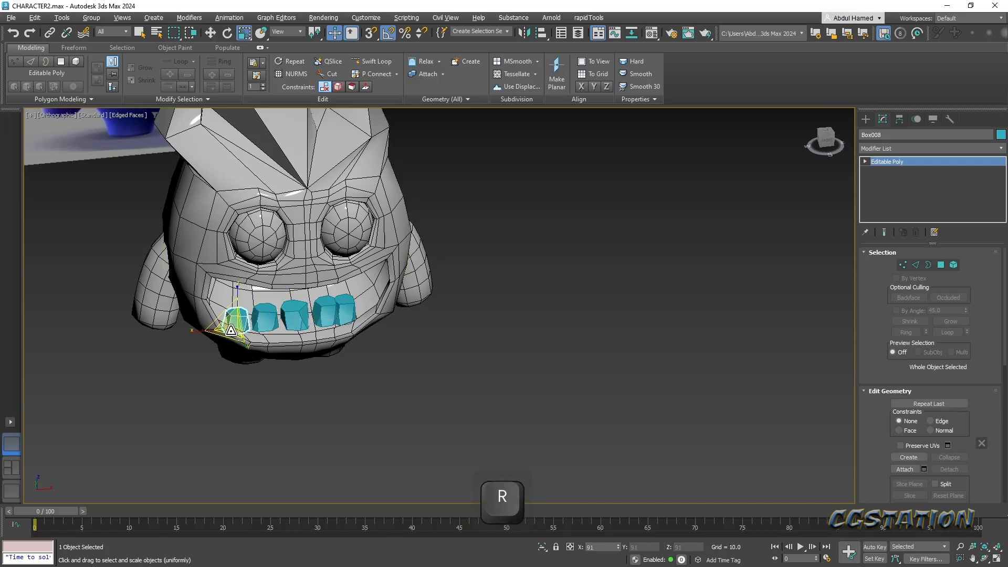
{"action": "left_click_drag", "start_coordinate": [231, 336], "coordinate": [231, 338]}
{"action": "key", "text": "w"}
- Scale down the right copied tooth and move it outward to the right end of the lower row
{"action": "left_click", "coordinate": [335, 315]}
{"action": "key", "text": "r"}
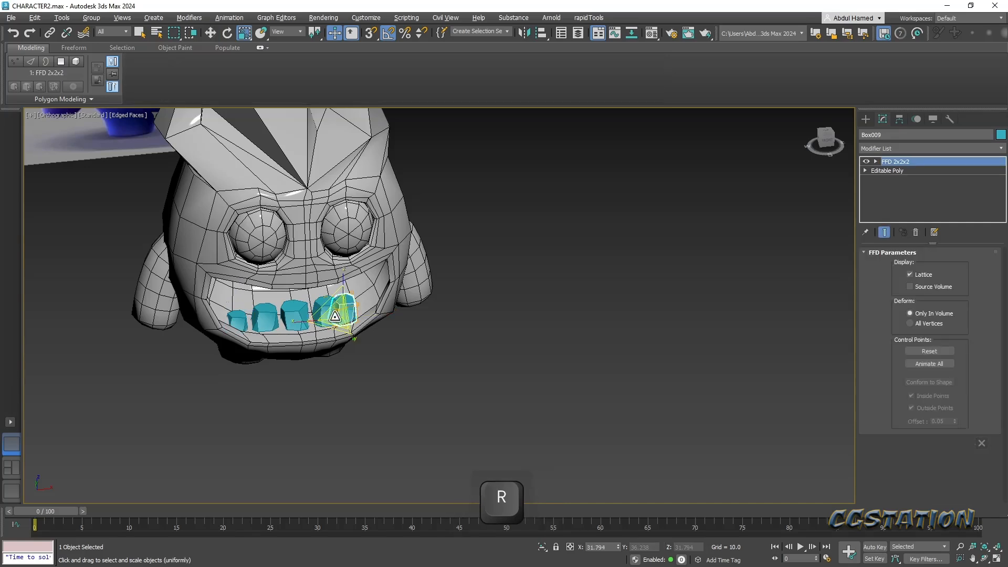
{"action": "mouse_move", "coordinate": [344, 325]}
{"action": "middle_mouse_down", "text": "alt"}
{"action": "mouse_move", "coordinate": [370, 333]}
{"action": "mouse_move", "coordinate": [358, 324]}
{"action": "middle_mouse_up", "text": "alt"}
{"action": "key", "text": "w"}
{"action": "left_click_drag", "start_coordinate": [361, 314], "coordinate": [372, 301]}
- Raise the two outermost lower teeth slightly in Z, the left one by about 0.5
{"action": "middle_click_drag", "start_coordinate": [373, 303], "coordinate": [359, 273], "text": "alt"}
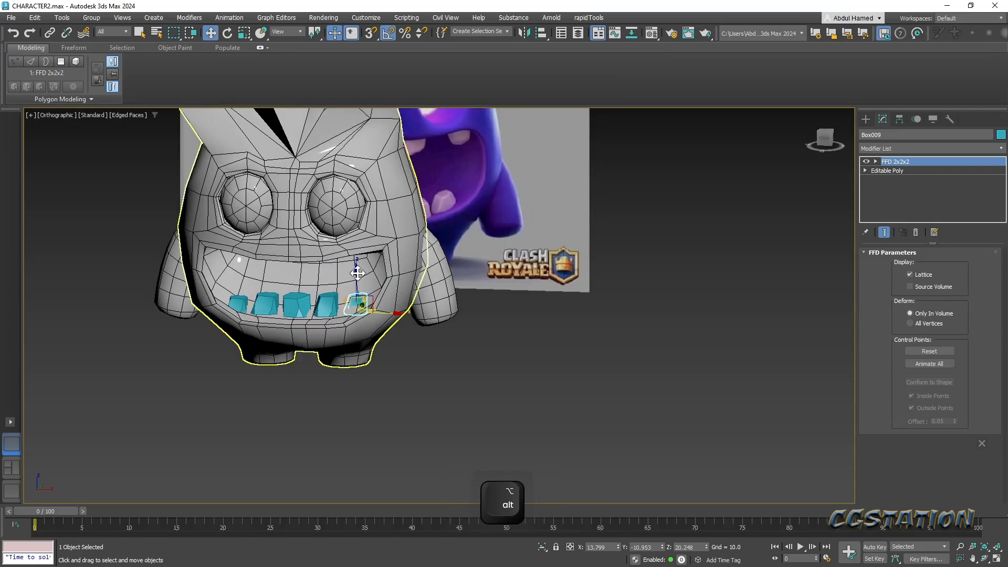
{"action": "left_click_drag", "start_coordinate": [363, 270], "coordinate": [362, 267]}
{"action": "left_click", "coordinate": [233, 303]}
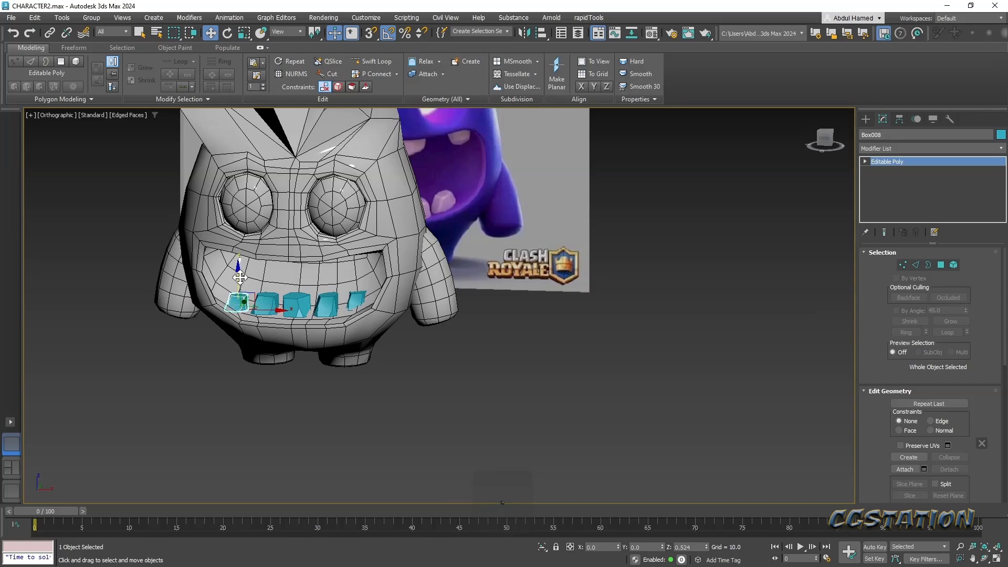
- Select all five lower teeth and assign them the unused 02 - Default material
{"action": "left_click", "coordinate": [262, 307], "text": "ctrl"}
{"action": "left_click", "coordinate": [297, 306], "text": "ctrl"}
{"action": "left_click", "coordinate": [329, 306], "text": "ctrl"}
{"action": "middle_click_drag", "start_coordinate": [742, 203], "coordinate": [684, 280], "text": "alt"}
{"action": "left_click", "coordinate": [916, 147]}
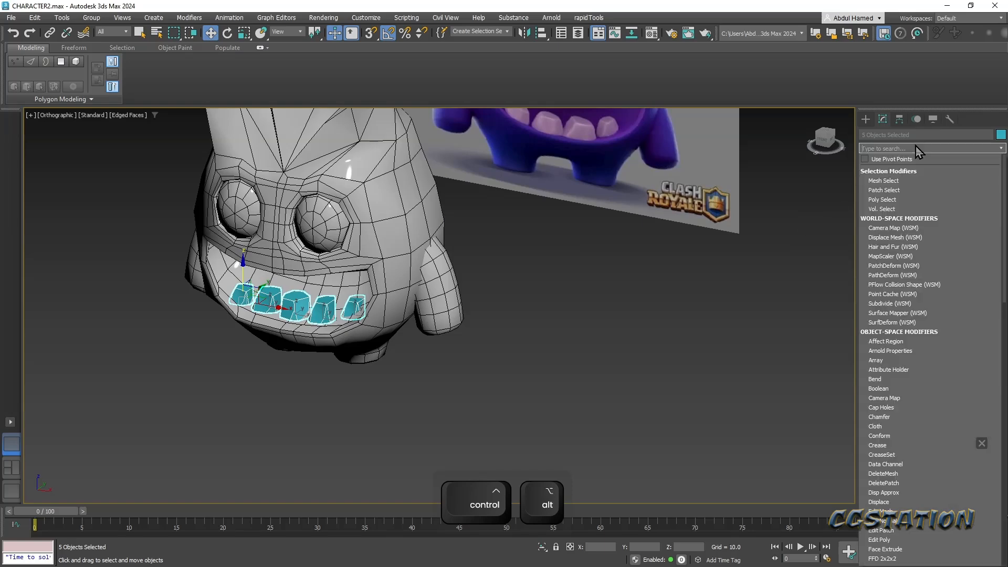
{"action": "left_click", "coordinate": [625, 298]}
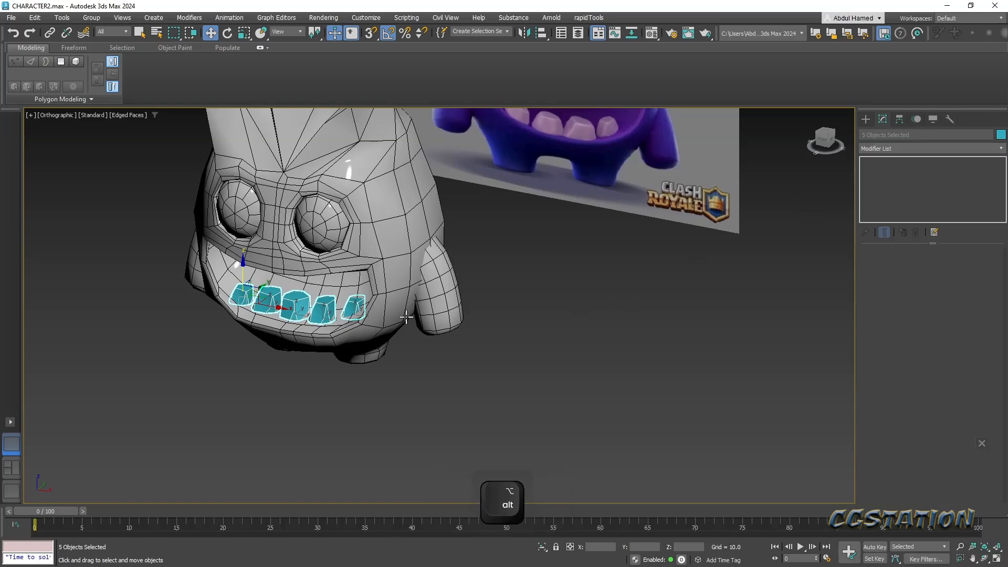
{"action": "middle_click_drag", "start_coordinate": [372, 290], "coordinate": [386, 318], "text": "alt"}
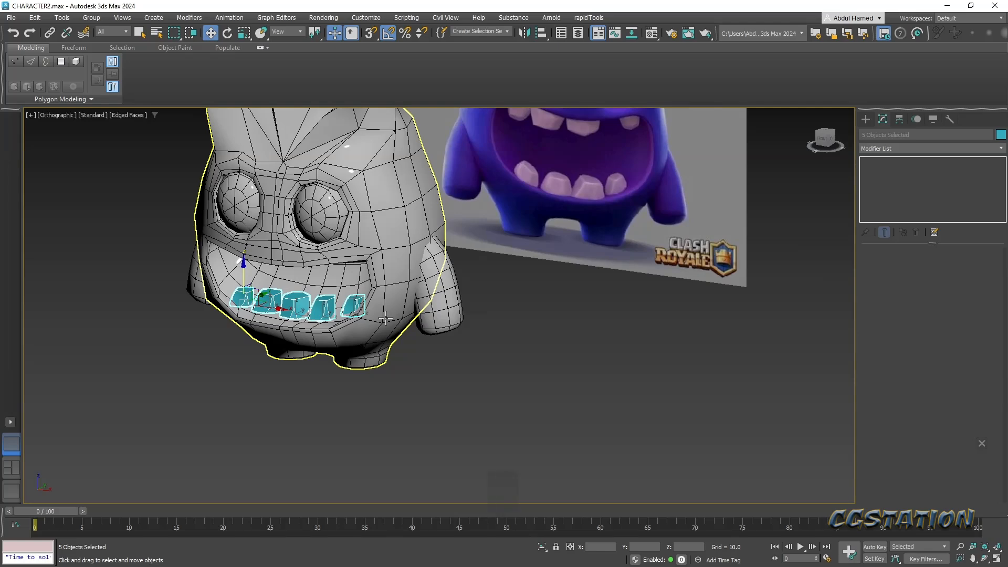
{"action": "key", "text": "m"}
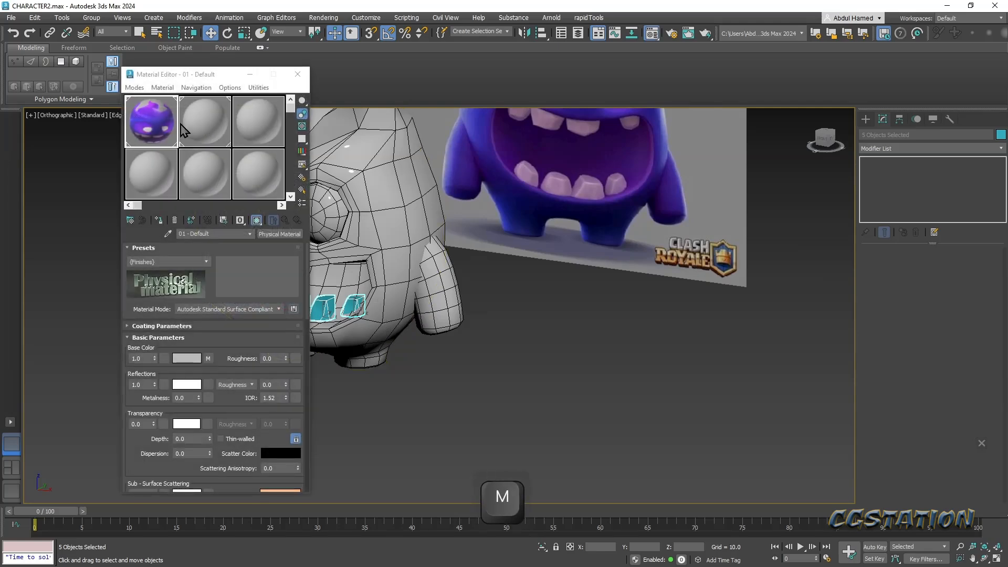
{"action": "left_click", "coordinate": [203, 130]}
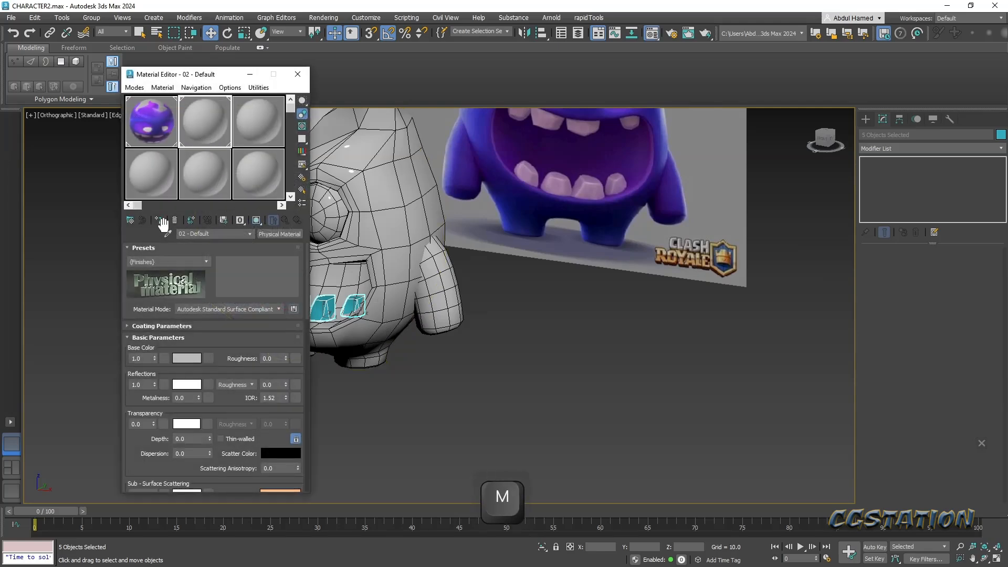
{"action": "left_click", "coordinate": [298, 74]}
- Scale the five lower teeth down slightly as a group and move them forward in Y to sit against the lower lip
{"action": "middle_click_drag", "start_coordinate": [378, 386], "coordinate": [272, 370], "text": "alt"}
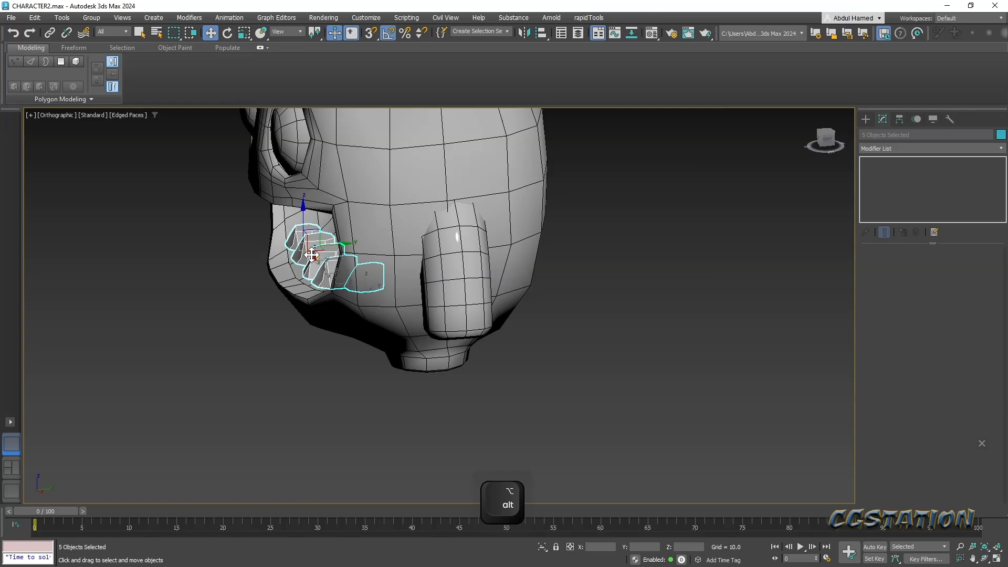
{"action": "key", "text": "r"}
{"action": "left_click_drag", "start_coordinate": [315, 256], "coordinate": [342, 256]}
{"action": "key", "text": "w"}
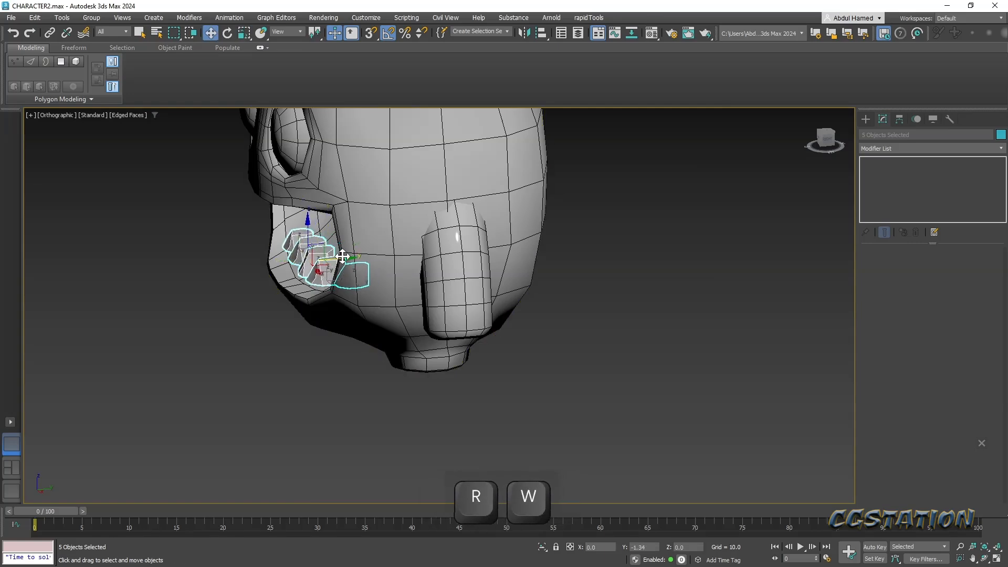
{"action": "middle_click_drag", "start_coordinate": [343, 258], "coordinate": [353, 272], "text": "alt"}
{"action": "left_click_drag", "start_coordinate": [370, 267], "coordinate": [368, 270]}
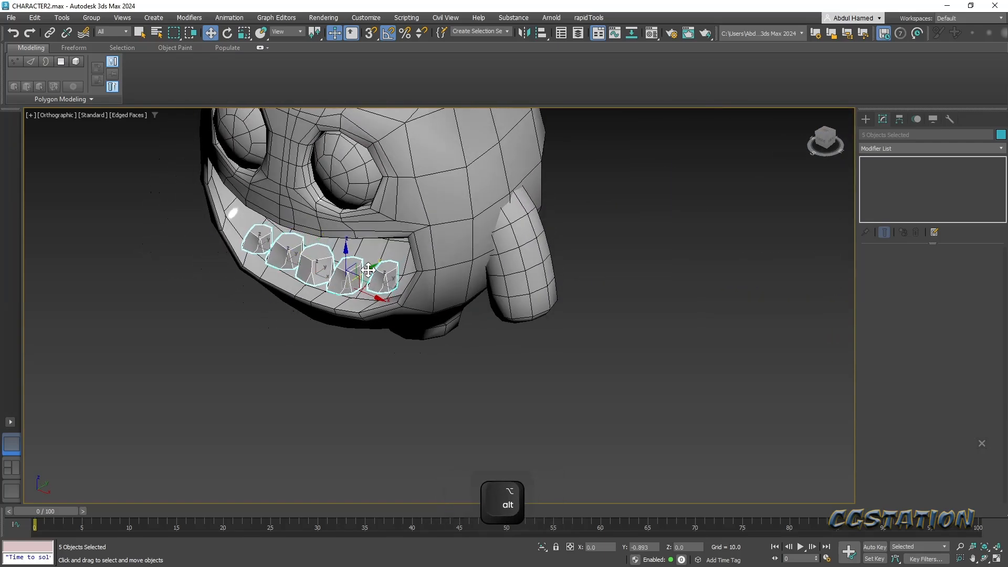
{"action": "middle_click_drag", "start_coordinate": [353, 283], "coordinate": [352, 255], "text": "alt"}
{"action": "left_click_drag", "start_coordinate": [351, 247], "coordinate": [357, 249]}
{"action": "middle_click_drag", "start_coordinate": [370, 267], "coordinate": [361, 293], "text": "alt"}
{"action": "left_click", "coordinate": [430, 346]}
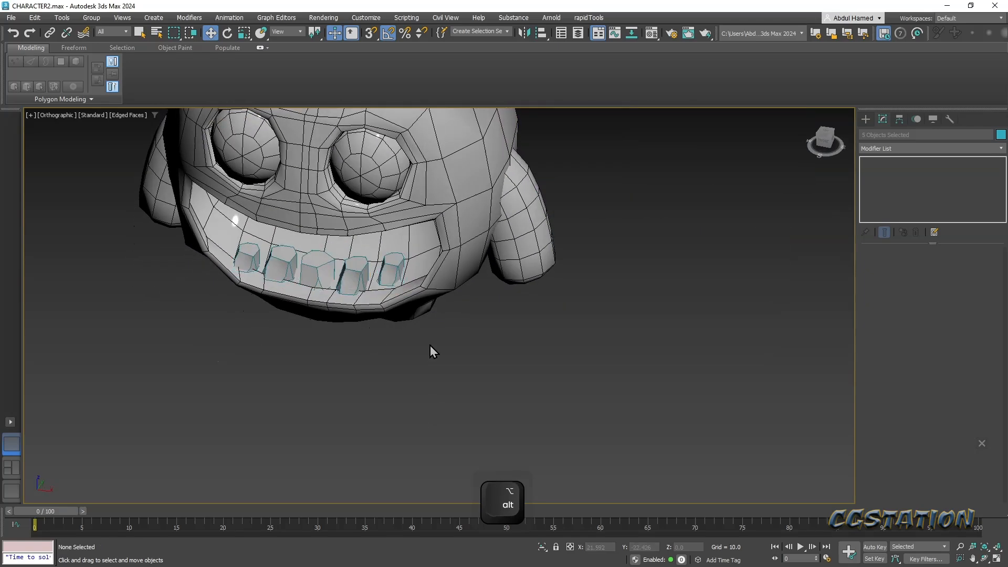
- Rotate the rightmost lower tooth 120° about the Z axis
{"action": "left_click", "coordinate": [395, 281]}
{"action": "key", "text": "e"}
{"action": "left_click_drag", "start_coordinate": [396, 288], "coordinate": [453, 284]}
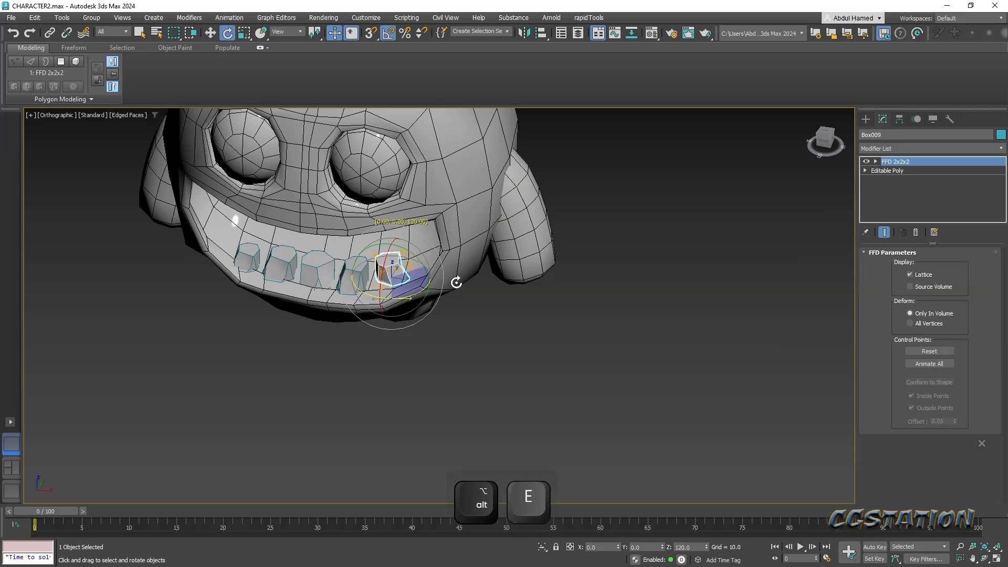
{"action": "left_click", "coordinate": [368, 375]}
- Select the four left teeth of the lower row without the body, and copy them upward inside the mouth
{"action": "middle_click_drag", "start_coordinate": [368, 375], "coordinate": [381, 299], "text": "alt"}
{"action": "middle_click_drag", "start_coordinate": [381, 299], "coordinate": [371, 348]}
{"action": "scroll", "coordinate": [377, 400], "scroll_direction": "down", "scroll_amount": 3}
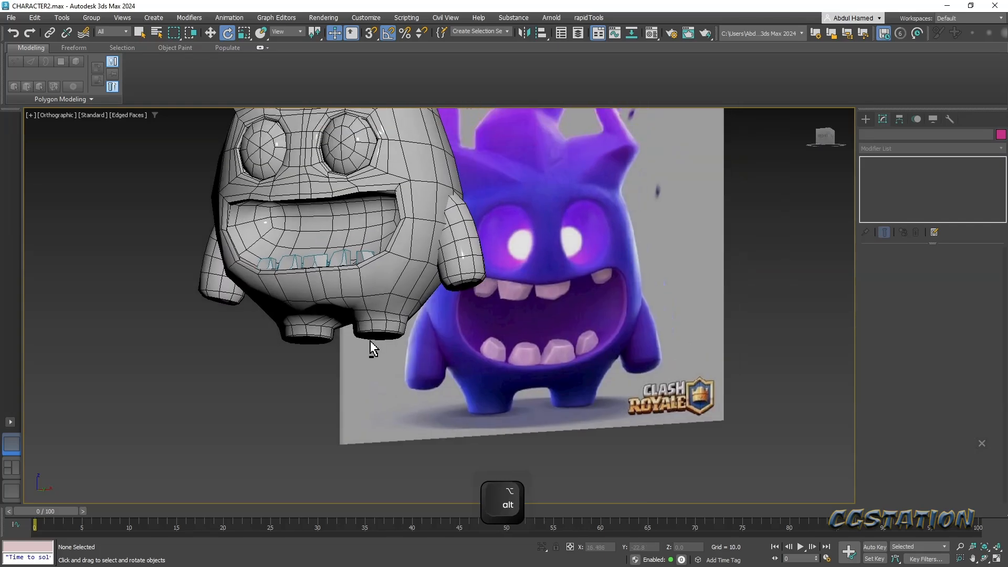
{"action": "left_click", "coordinate": [341, 260]}
{"action": "left_click", "coordinate": [306, 266], "text": "ctrl"}
{"action": "left_click", "coordinate": [263, 257], "text": "ctrl"}
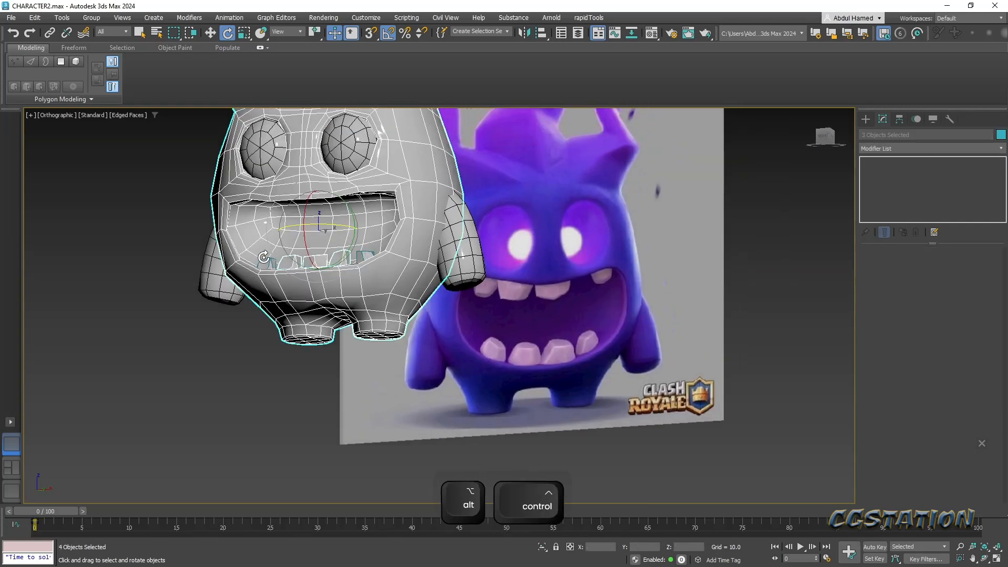
{"action": "left_click", "coordinate": [265, 264], "text": "ctrl"}
{"action": "left_click", "coordinate": [263, 237], "text": "alt"}
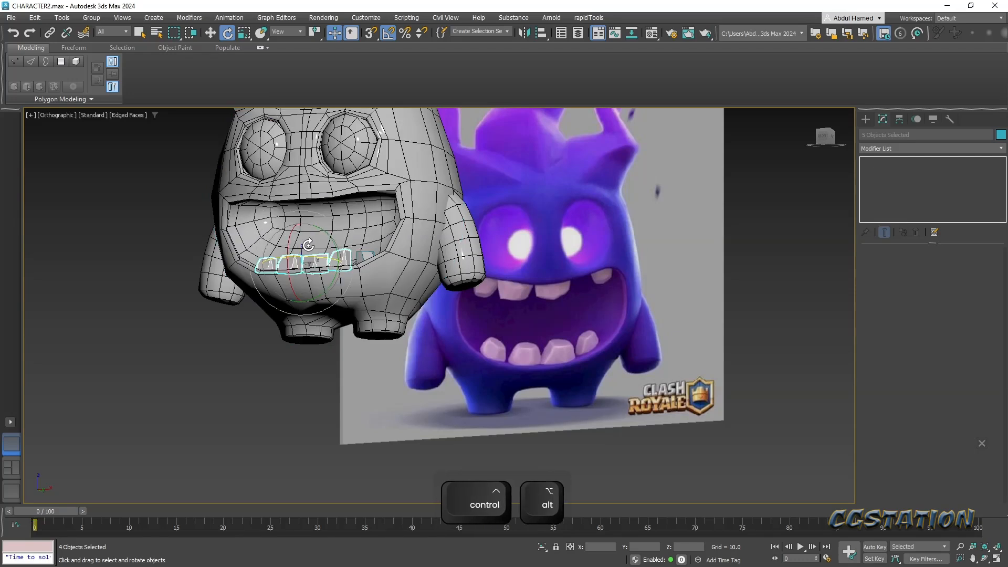
{"action": "key", "text": "w"}
{"action": "left_click_drag", "start_coordinate": [343, 261], "coordinate": [348, 226], "text": "shift"}
{"action": "left_click", "coordinate": [512, 333]}
- Flip the four copied teeth 180° about the Y axis and raise them to the mouth's upper edge
{"action": "key", "text": "e"}
{"action": "left_click_drag", "start_coordinate": [333, 248], "coordinate": [389, 189]}
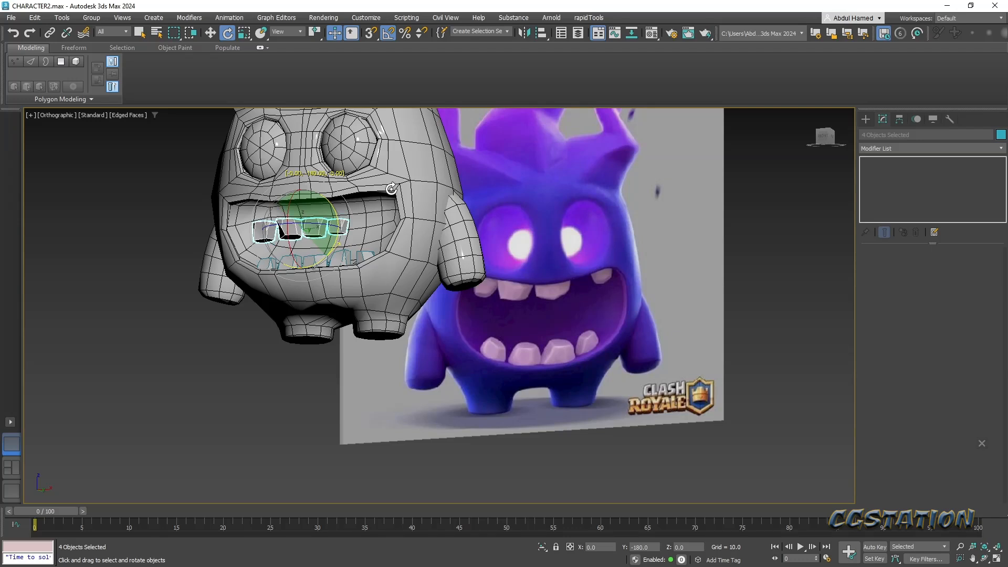
{"action": "key", "text": "w"}
{"action": "left_click_drag", "start_coordinate": [314, 199], "coordinate": [332, 171]}
- Select the upper teeth other than the rightmost one and move them forward about 1.5 in Y
{"action": "left_click", "coordinate": [338, 205]}
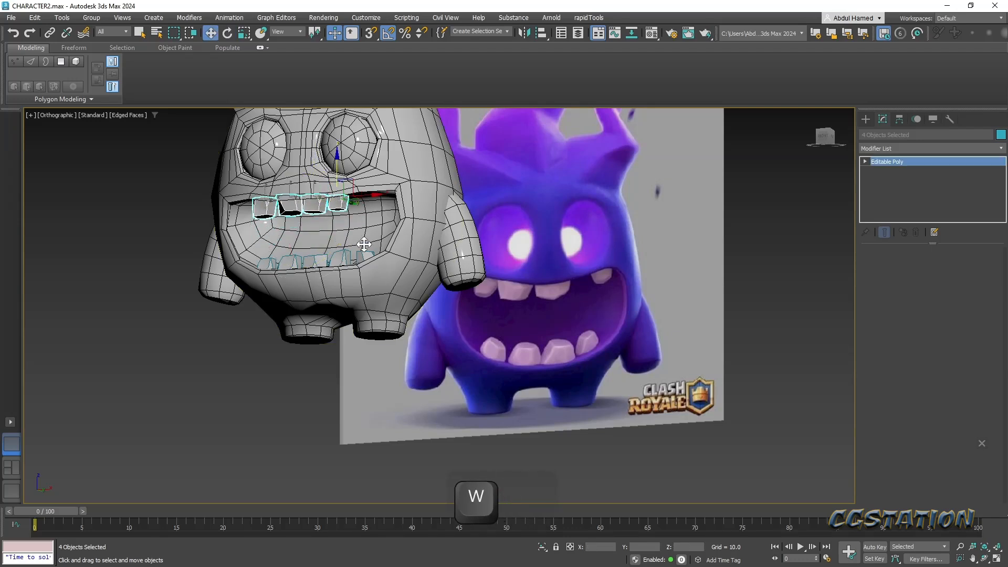
{"action": "middle_click_drag", "start_coordinate": [360, 269], "coordinate": [299, 200], "text": "alt"}
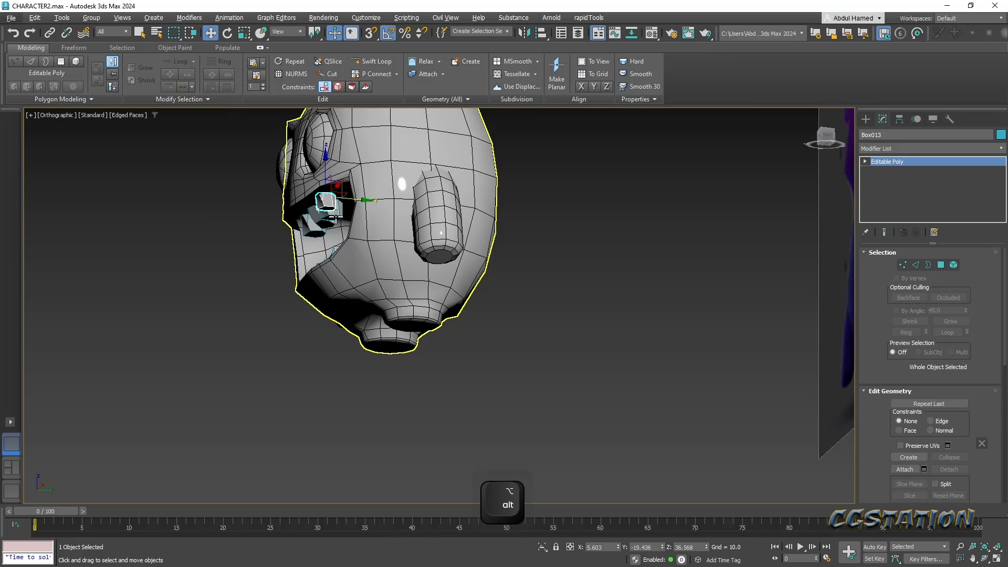
{"action": "left_click", "coordinate": [324, 226], "text": "ctrl"}
{"action": "left_click", "coordinate": [328, 222], "text": "alt"}
{"action": "left_click", "coordinate": [263, 250]}
{"action": "left_click", "coordinate": [314, 226]}
{"action": "left_click", "coordinate": [332, 225], "text": "ctrl"}
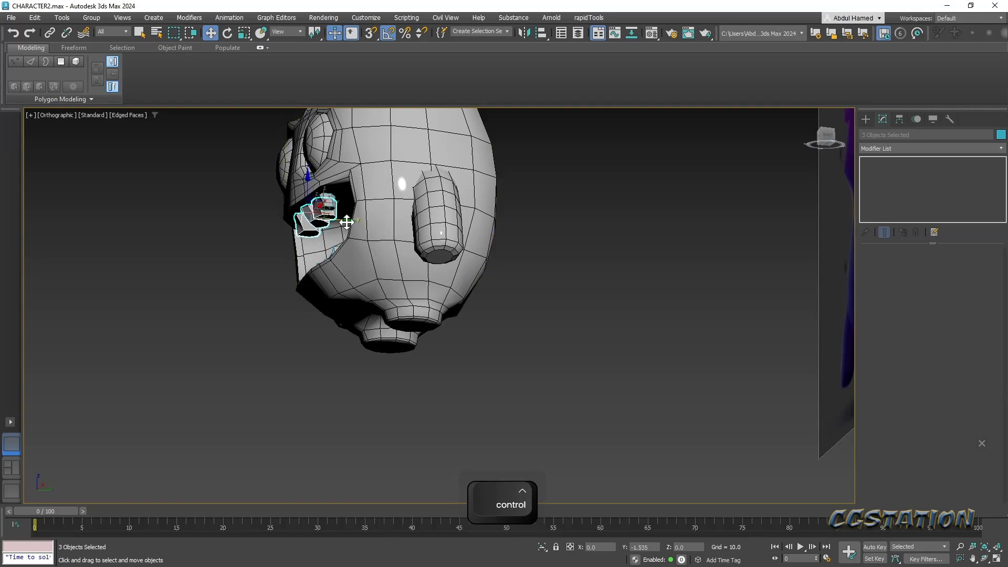
- Move the rightmost upper tooth outward about 9.4 in X and 0.9 in Y, leaving a gap in the row
{"action": "middle_click_drag", "start_coordinate": [347, 222], "coordinate": [381, 216], "text": "alt"}
{"action": "left_click", "coordinate": [370, 221]}
{"action": "left_click_drag", "start_coordinate": [384, 222], "coordinate": [429, 221]}
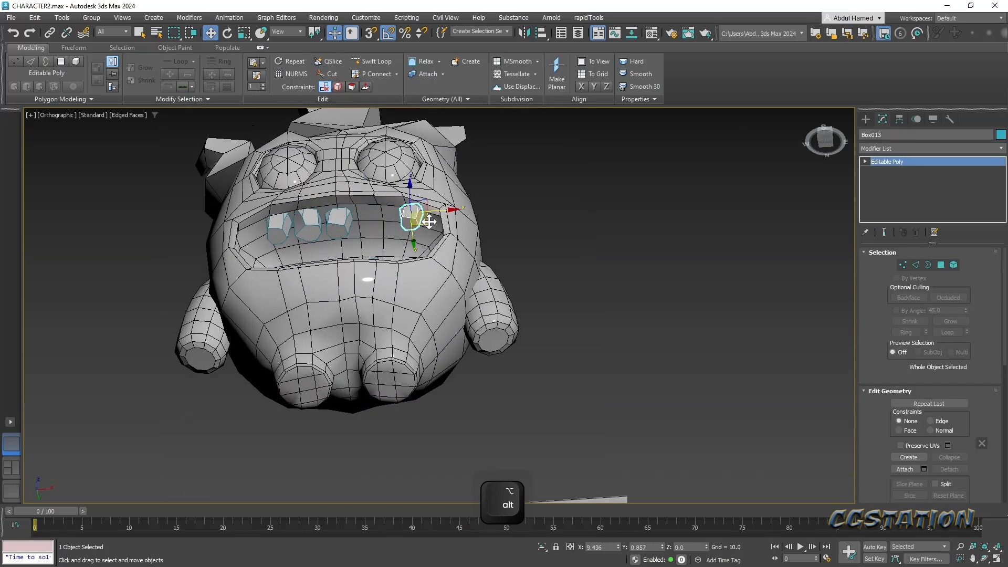
- Select the three remaining upper teeth and move them about 4.6 in X and -1.7 in Y toward the mouth's centre
{"action": "left_click", "coordinate": [336, 227]}
{"action": "left_click", "coordinate": [309, 227], "text": "ctrl"}
{"action": "left_click", "coordinate": [280, 228], "text": "ctrl"}
{"action": "middle_click_drag", "start_coordinate": [295, 233], "coordinate": [304, 218], "text": "alt"}
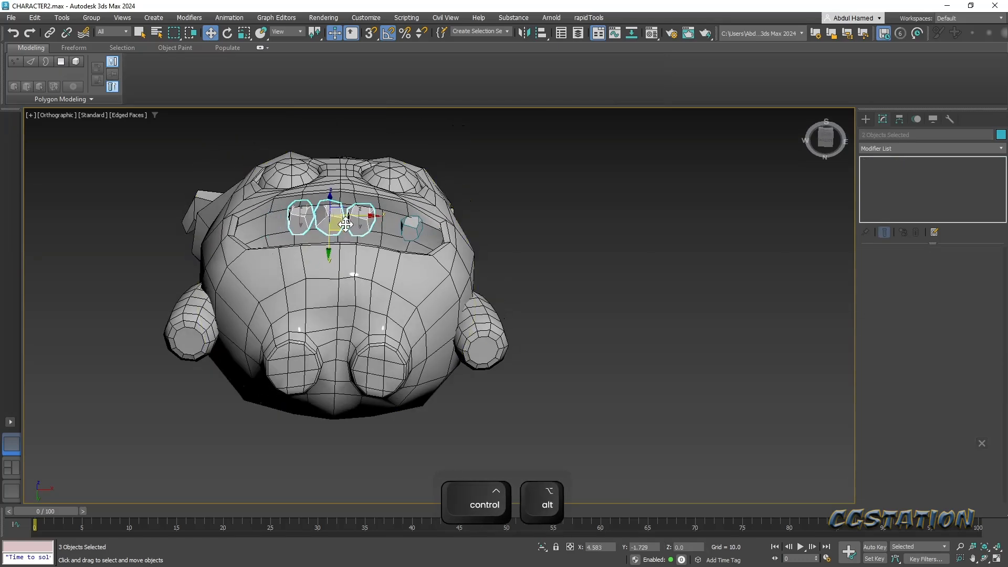
{"action": "middle_click_drag", "start_coordinate": [322, 232], "coordinate": [360, 254], "text": "alt"}
- Rotate the three selected upper teeth 175° about the Z axis
{"action": "key", "text": "r"}
{"action": "key", "text": "e"}
{"action": "left_click_drag", "start_coordinate": [321, 238], "coordinate": [411, 244]}
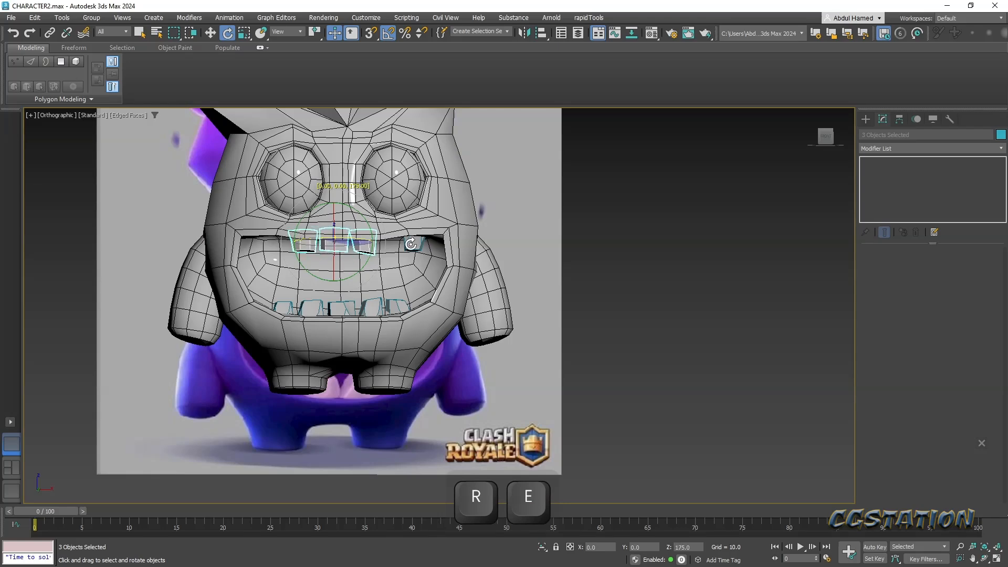
{"action": "left_click", "coordinate": [579, 251]}
- Select the whole character, including body, arms, eyes and all teeth, leaving out the reference image
{"action": "middle_click_drag", "start_coordinate": [454, 271], "coordinate": [392, 358]}
{"action": "scroll", "coordinate": [435, 358], "scroll_direction": "down", "scroll_amount": 2}
{"action": "middle_click_drag", "start_coordinate": [491, 362], "coordinate": [421, 416]}
{"action": "middle_click_drag", "start_coordinate": [550, 273], "coordinate": [612, 339]}
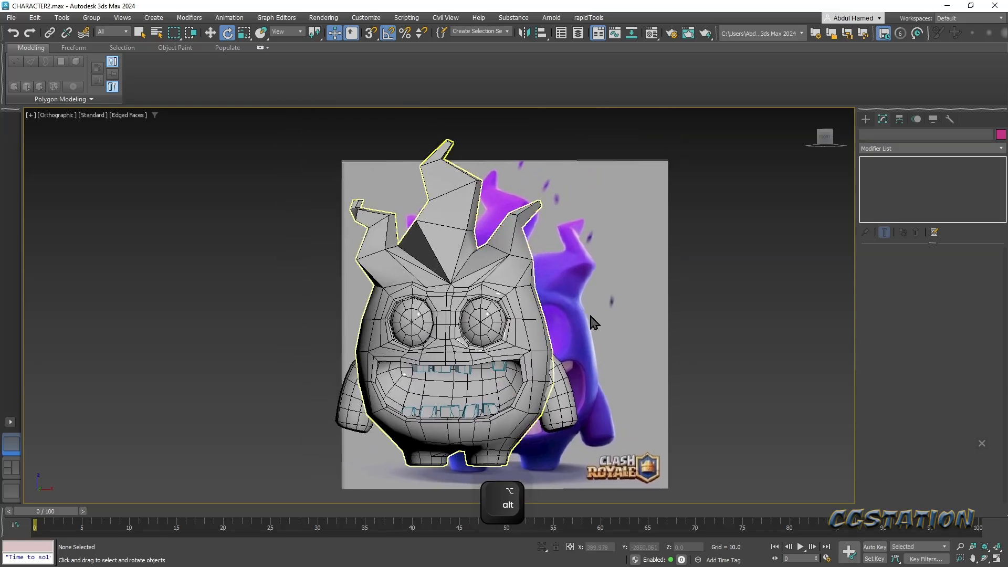
{"action": "left_click_drag", "start_coordinate": [261, 451], "coordinate": [261, 452]}
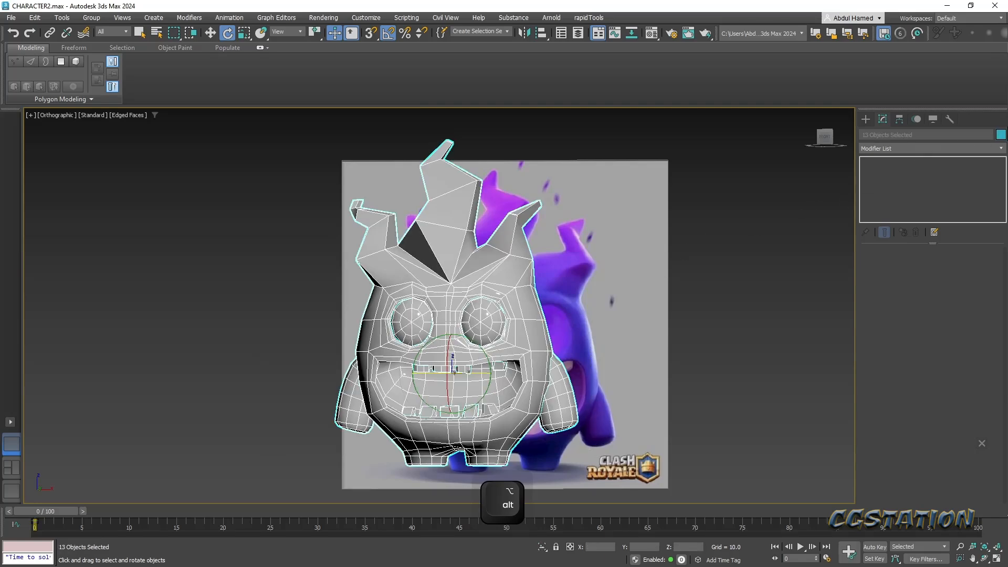
{"action": "left_click", "coordinate": [1001, 134]}
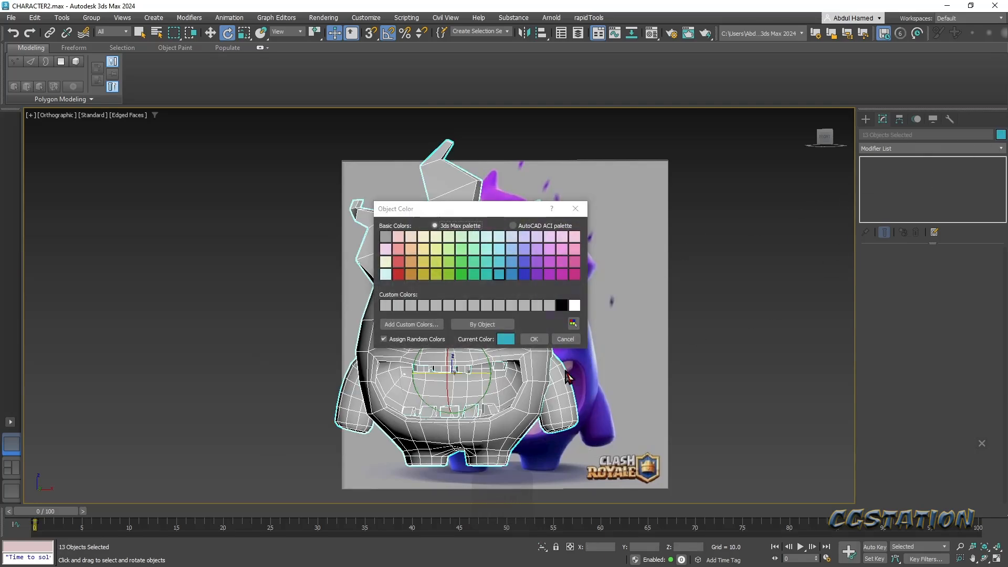
{"action": "left_click", "coordinate": [537, 341]}
{"action": "left_click", "coordinate": [709, 273]}
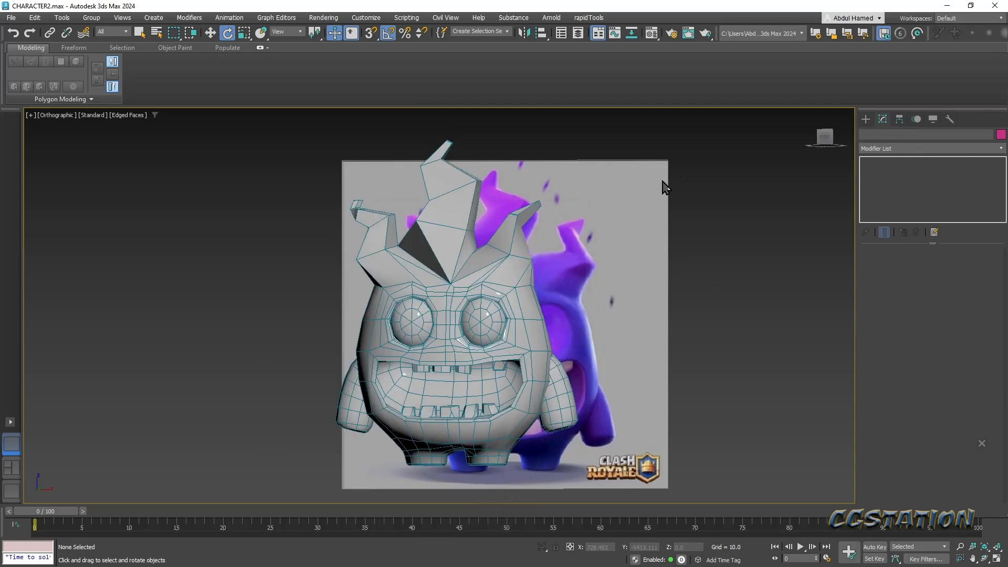
{"action": "left_click_drag", "start_coordinate": [259, 477], "coordinate": [258, 477]}
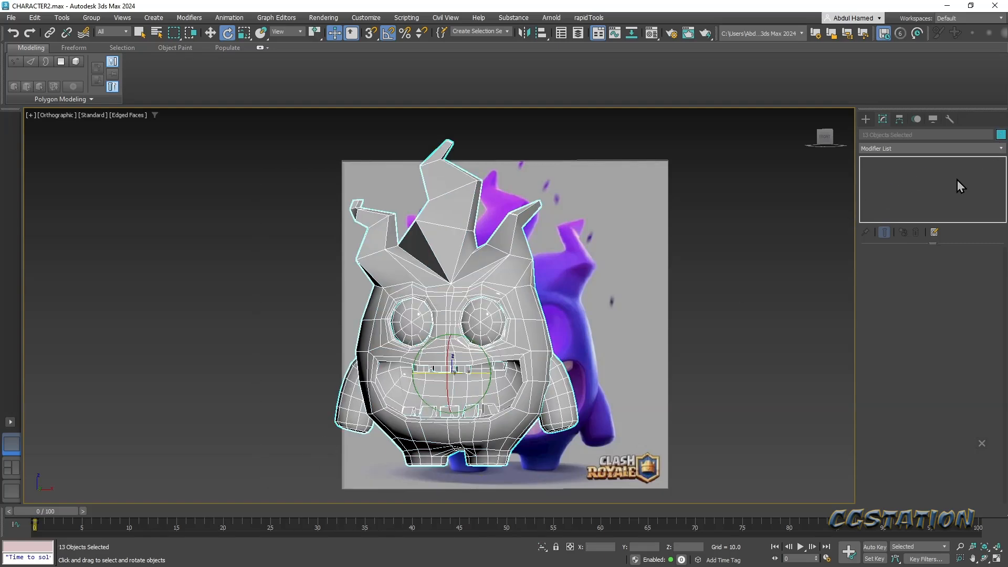
- Set the object color of all selected character parts to black and clear the selection
{"action": "left_click", "coordinate": [1001, 134]}
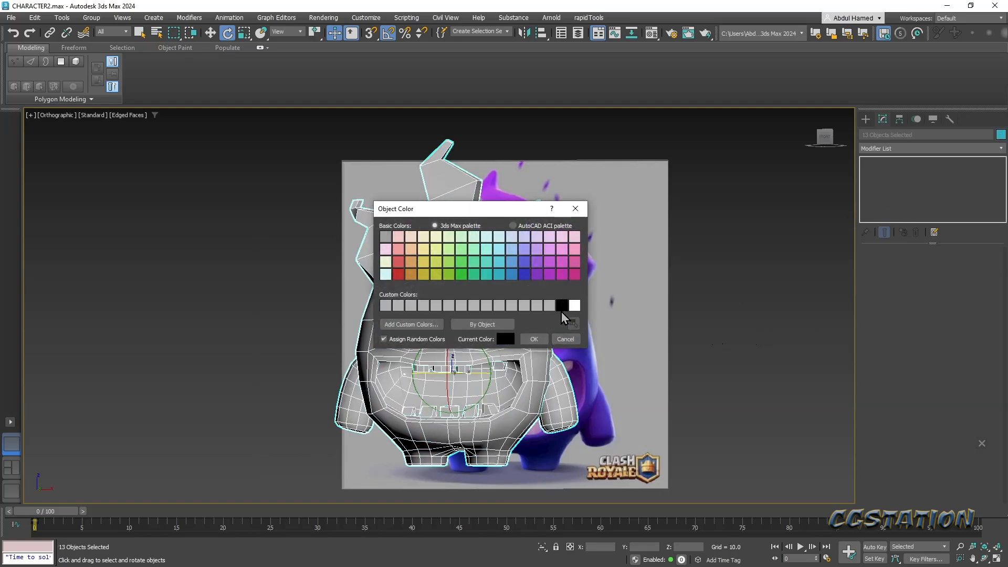
{"action": "left_click", "coordinate": [534, 338]}
{"action": "scroll", "coordinate": [685, 265], "scroll_direction": "up", "scroll_amount": 2}
{"action": "left_click", "coordinate": [672, 263]}
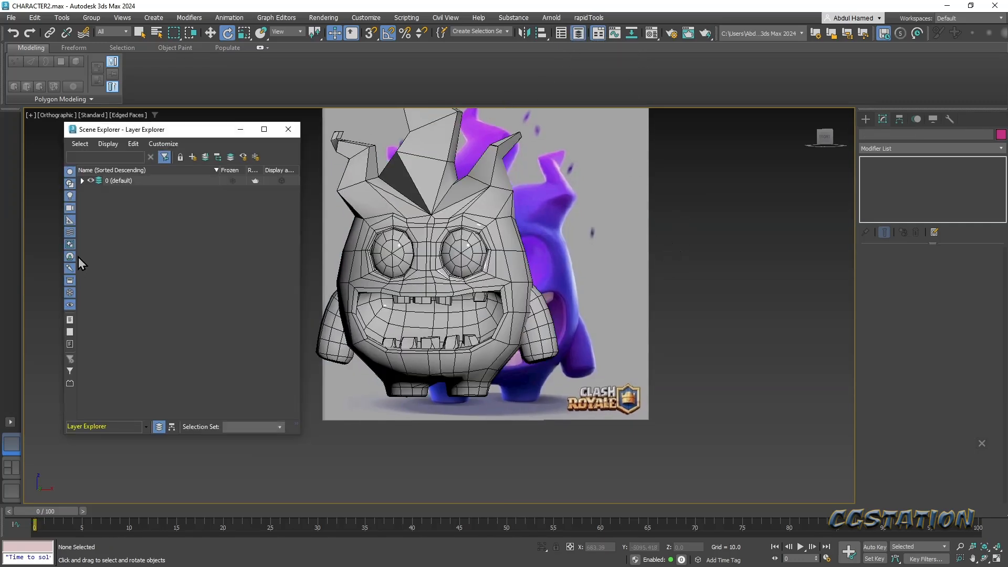
- Expand the default layer in the Layer Explorer, hide the reference image Plane001, and close the explorer
{"action": "left_click", "coordinate": [83, 182]}
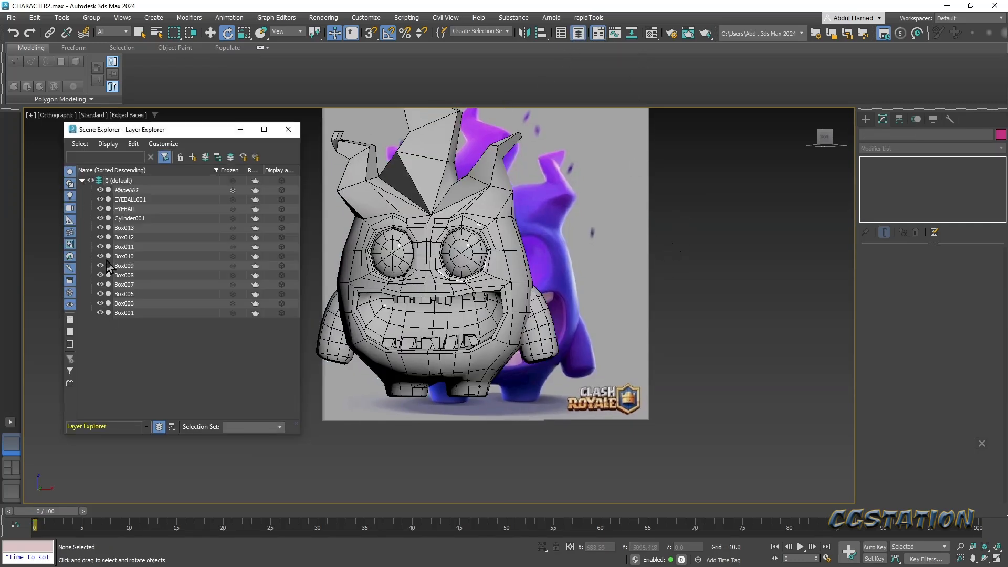
{"action": "left_click", "coordinate": [99, 191]}
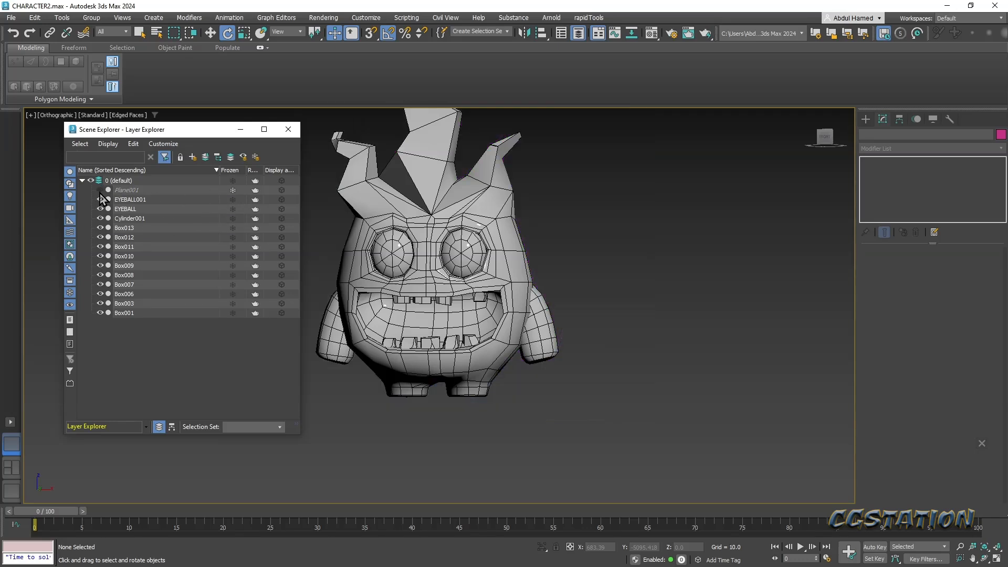
{"action": "middle_click_drag", "start_coordinate": [608, 276], "coordinate": [697, 345]}
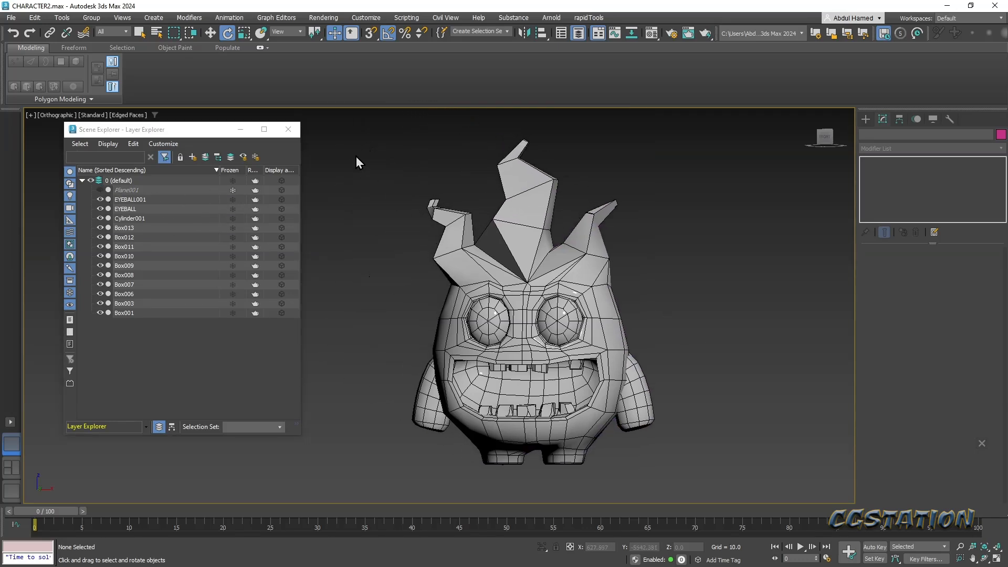
{"action": "left_click", "coordinate": [288, 129]}
- Turn off the edged-faces display so the viewport shows the character in plain Default Shading
{"action": "left_click", "coordinate": [502, 357]}
{"action": "middle_click_drag", "start_coordinate": [501, 357], "coordinate": [517, 371], "text": "alt"}
{"action": "left_click", "coordinate": [720, 346]}
{"action": "middle_click_drag", "start_coordinate": [728, 350], "coordinate": [423, 295]}
{"action": "scroll", "coordinate": [551, 294], "scroll_direction": "up", "scroll_amount": 2}
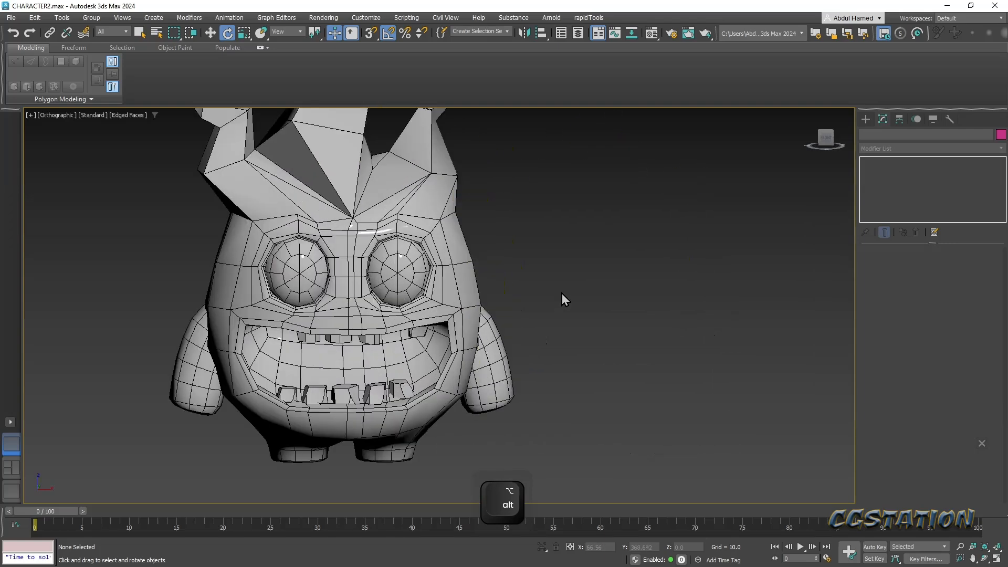
{"action": "middle_click_drag", "start_coordinate": [547, 265], "coordinate": [625, 324]}
{"action": "scroll", "coordinate": [623, 326], "scroll_direction": "down", "scroll_amount": 4}
{"action": "left_click", "coordinate": [578, 330]}
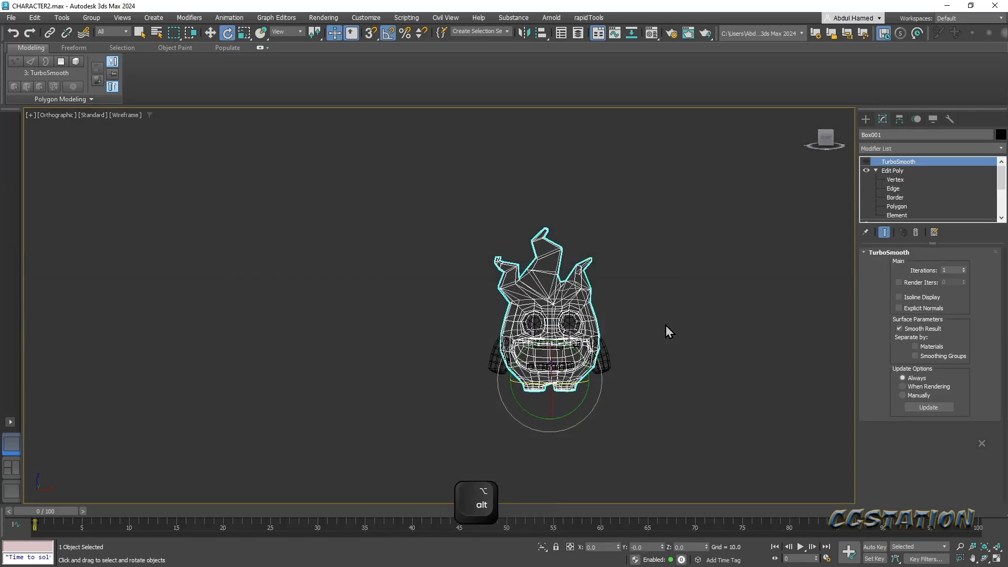
{"action": "key", "text": "F3"}
{"action": "key", "text": "F4"}
{"action": "left_click", "coordinate": [667, 307]}
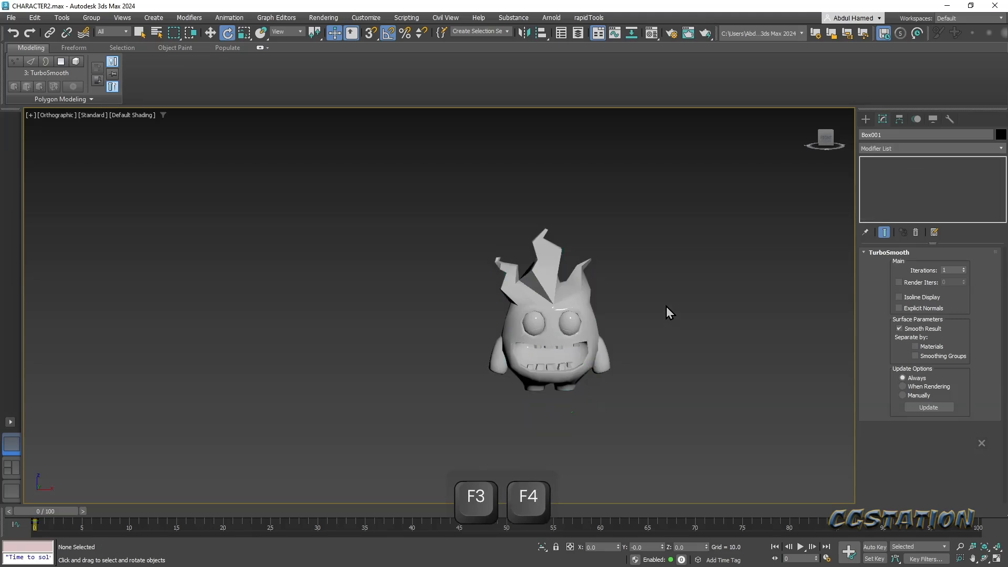
- Switch the viewport's rendering quality from Standard to High Quality
{"action": "key", "text": "alt"}
{"action": "left_click", "coordinate": [92, 115]}
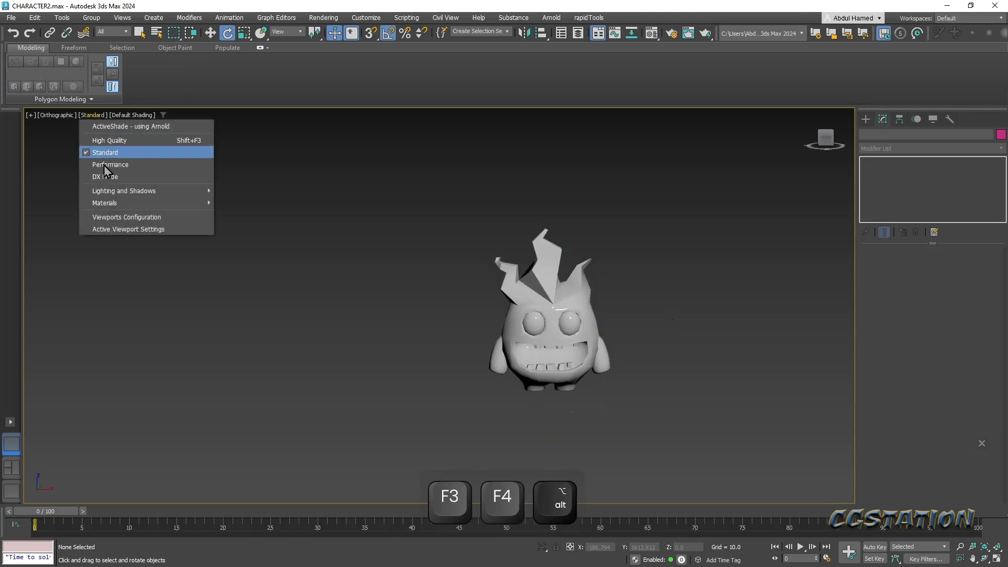
{"action": "left_click", "coordinate": [112, 143]}
- Examine the shaded character up close, checking the face, mouth, teeth and feet from slightly different angles
{"action": "middle_click_drag", "start_coordinate": [706, 317], "coordinate": [613, 297]}
{"action": "scroll", "coordinate": [571, 313], "scroll_direction": "up", "scroll_amount": 2}
{"action": "scroll", "coordinate": [546, 316], "scroll_direction": "up", "scroll_amount": 1}
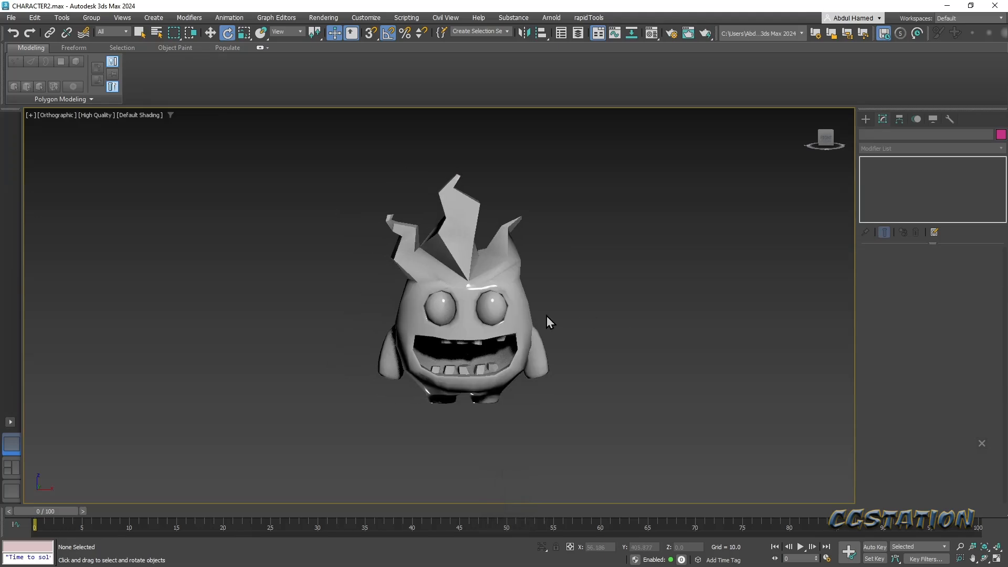
{"action": "scroll", "coordinate": [547, 316], "scroll_direction": "up", "scroll_amount": 2}
{"action": "key", "text": "alt"}
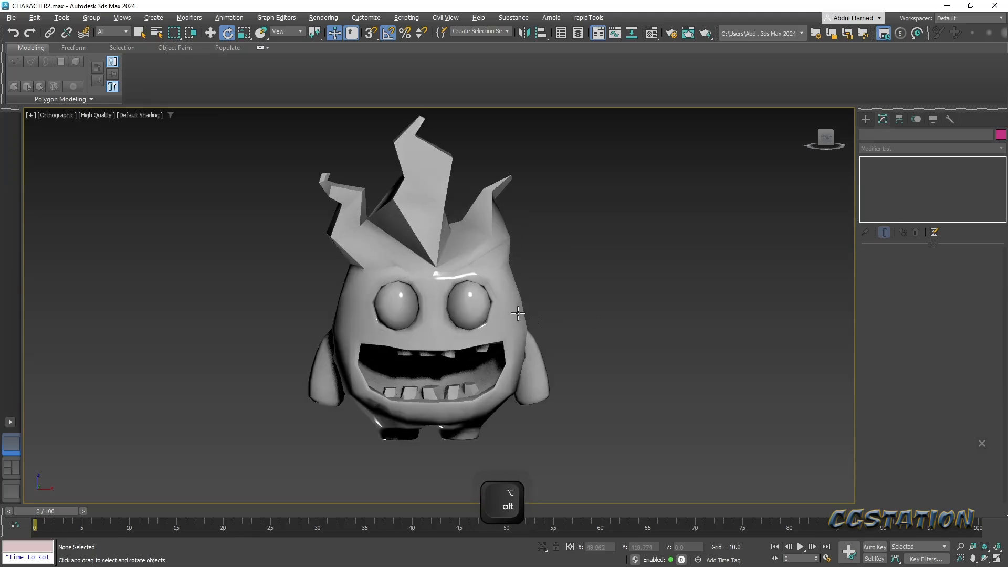
{"action": "left_click", "coordinate": [447, 435]}
{"action": "middle_click_drag", "start_coordinate": [448, 434], "coordinate": [769, 477], "text": "alt"}
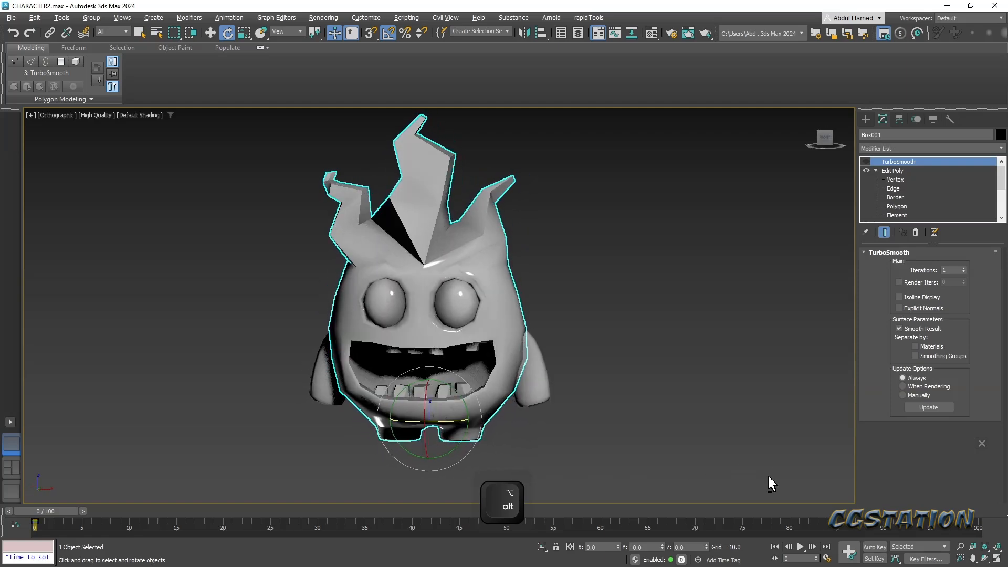
{"action": "left_click", "coordinate": [662, 433]}
{"action": "middle_click_drag", "start_coordinate": [624, 384], "coordinate": [642, 390]}
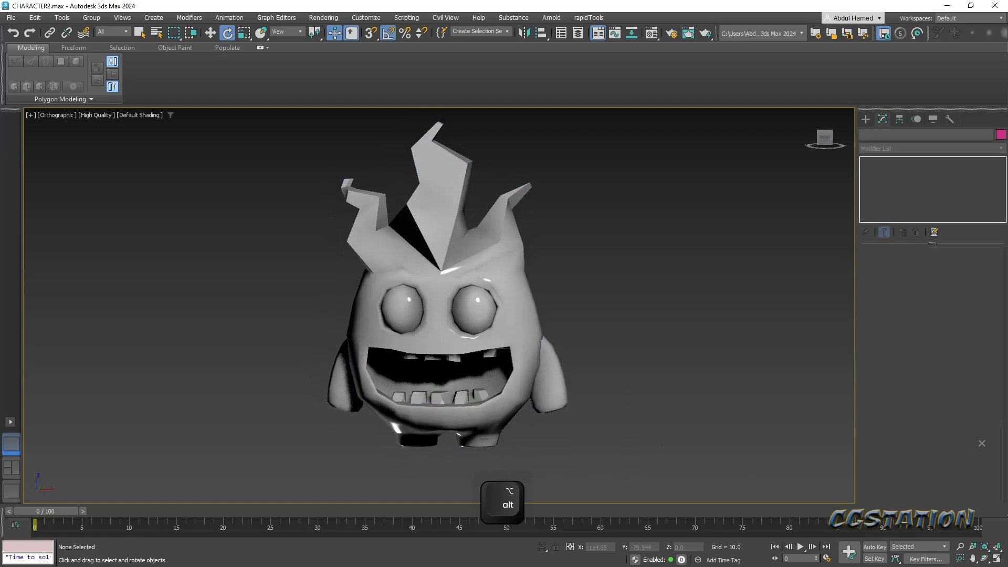